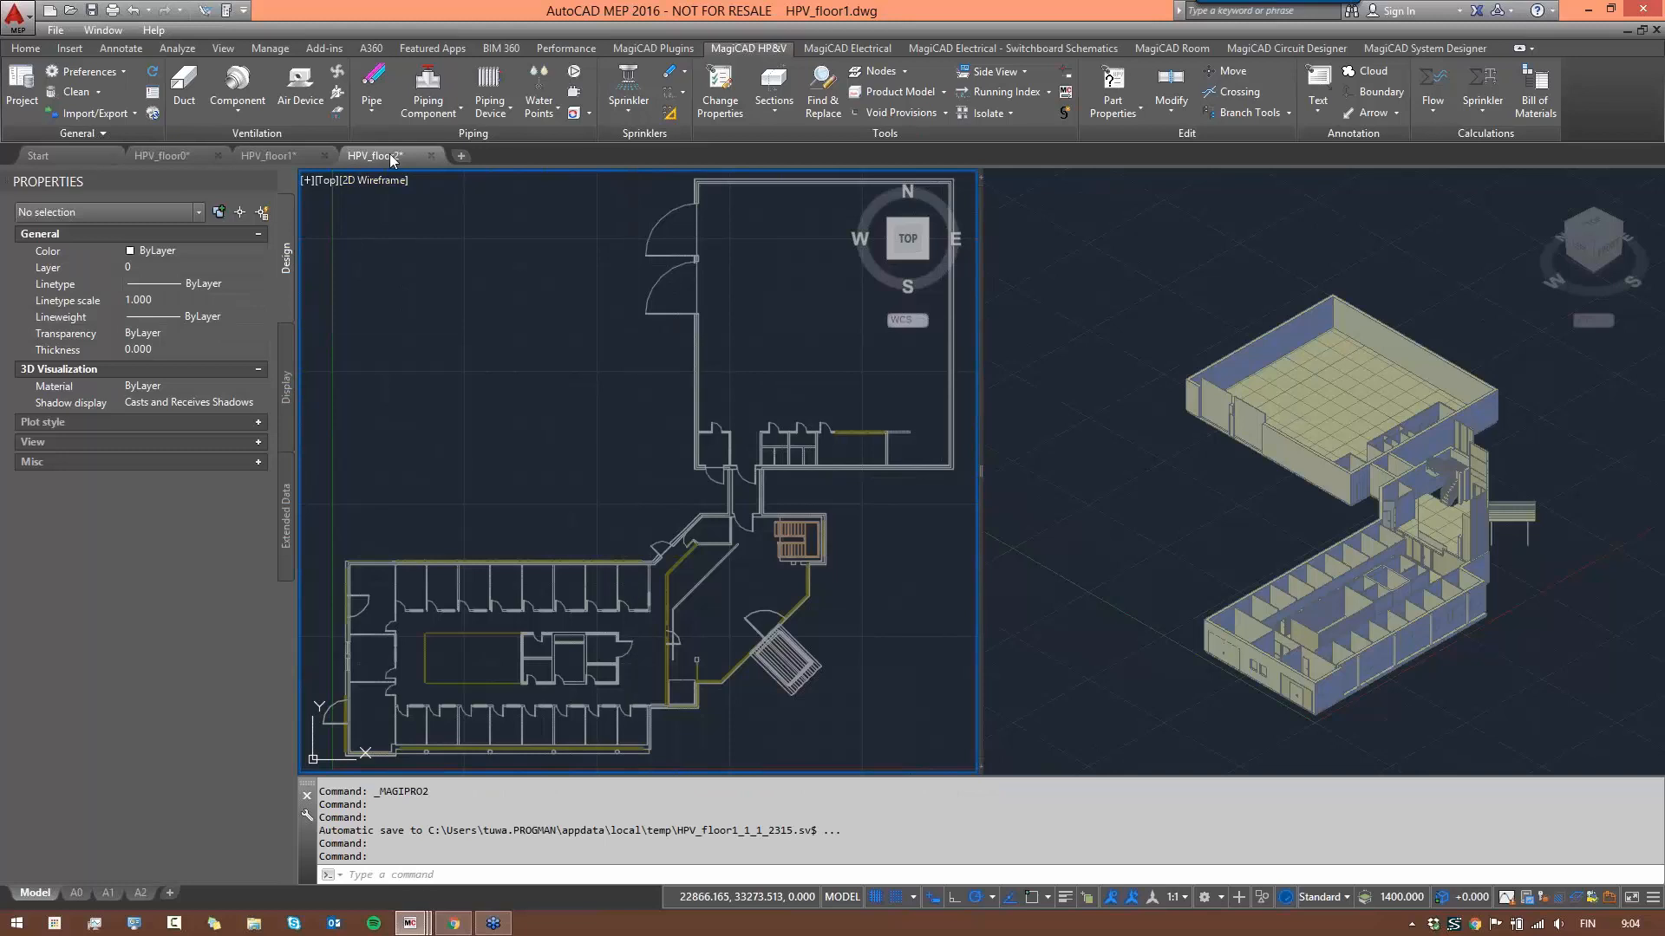
- Compare the second-floor and first-floor drawings and inspect the architectural external reference in HPV_floor1
click(376, 155)
click(269, 156)
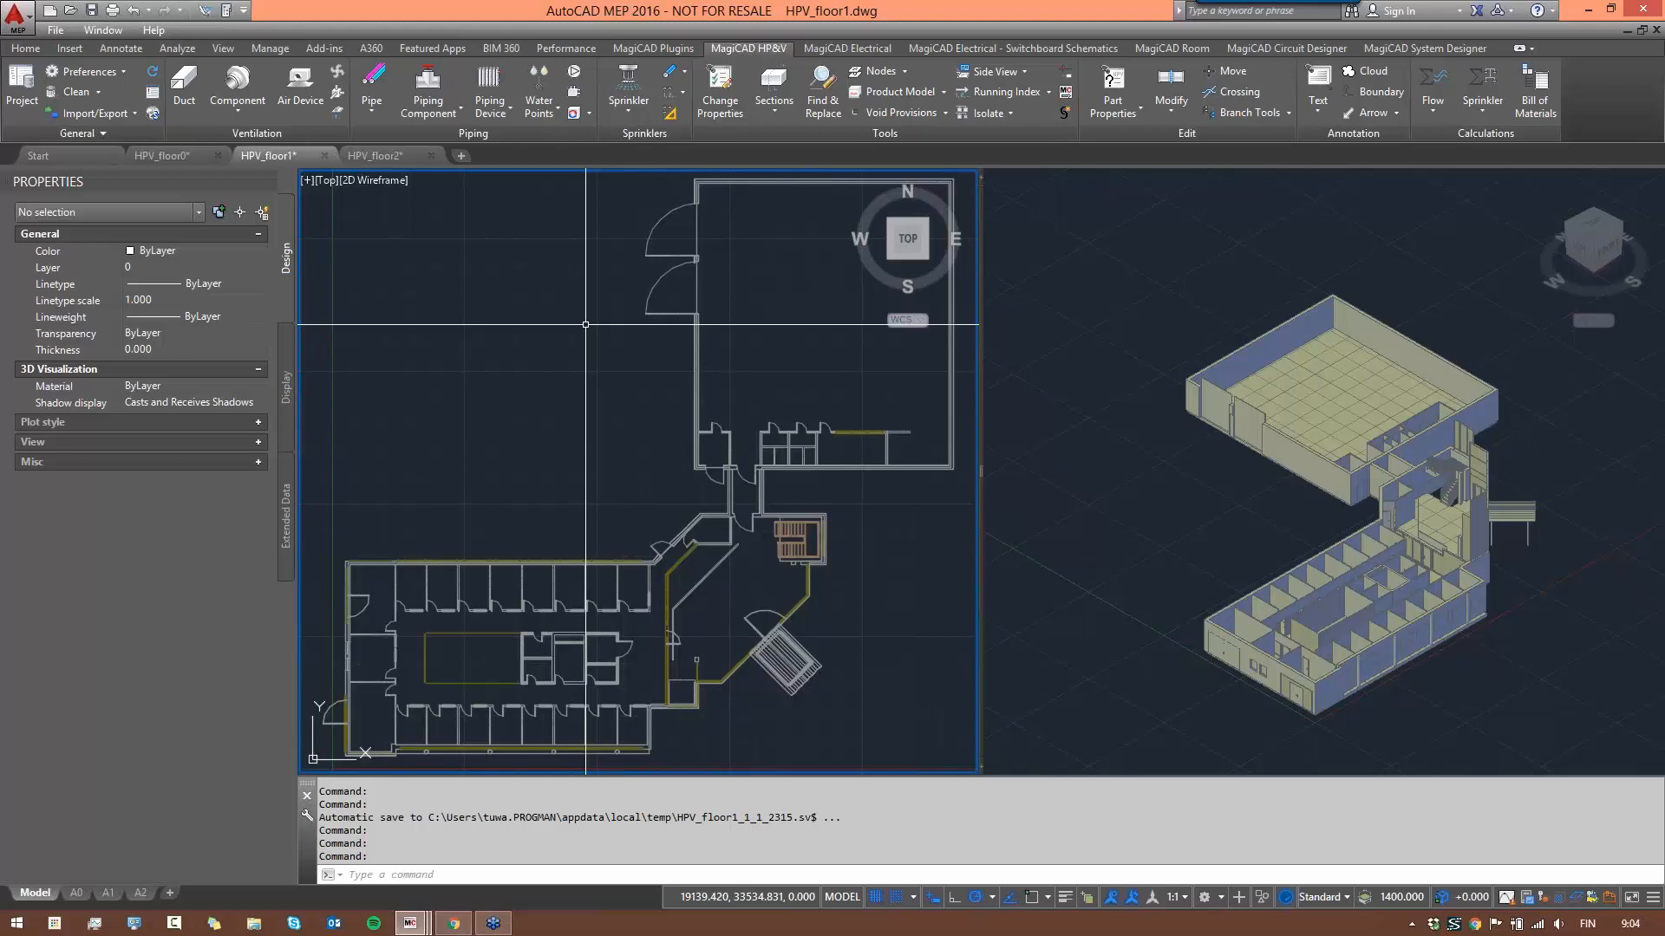
click(780, 550)
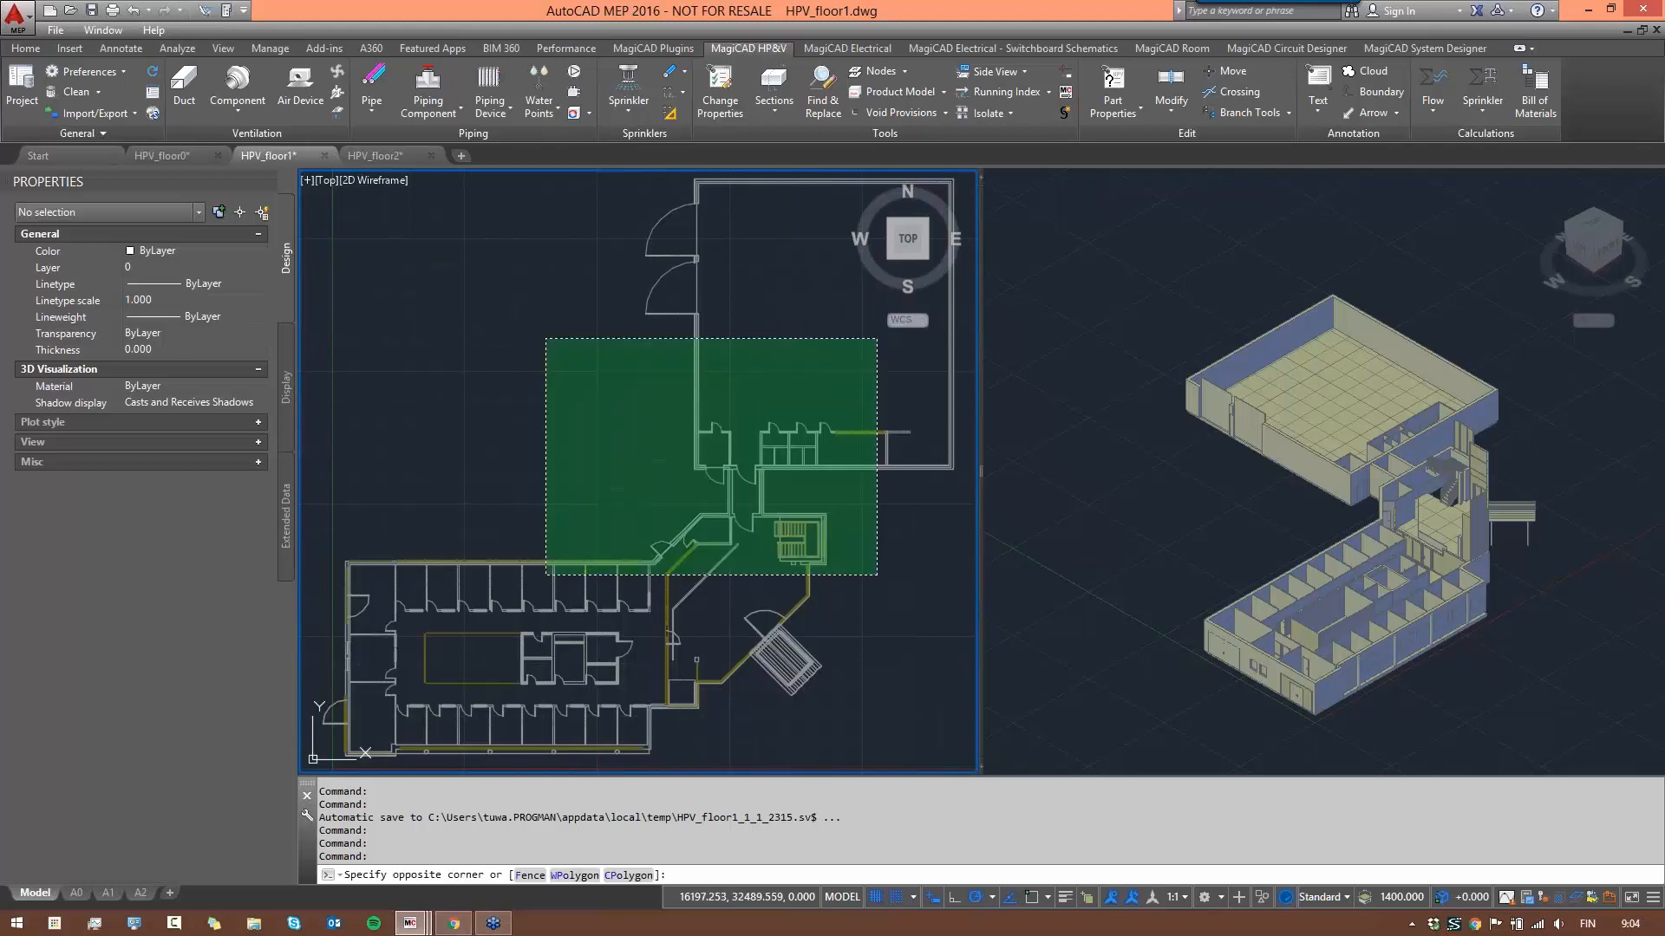
click(546, 338)
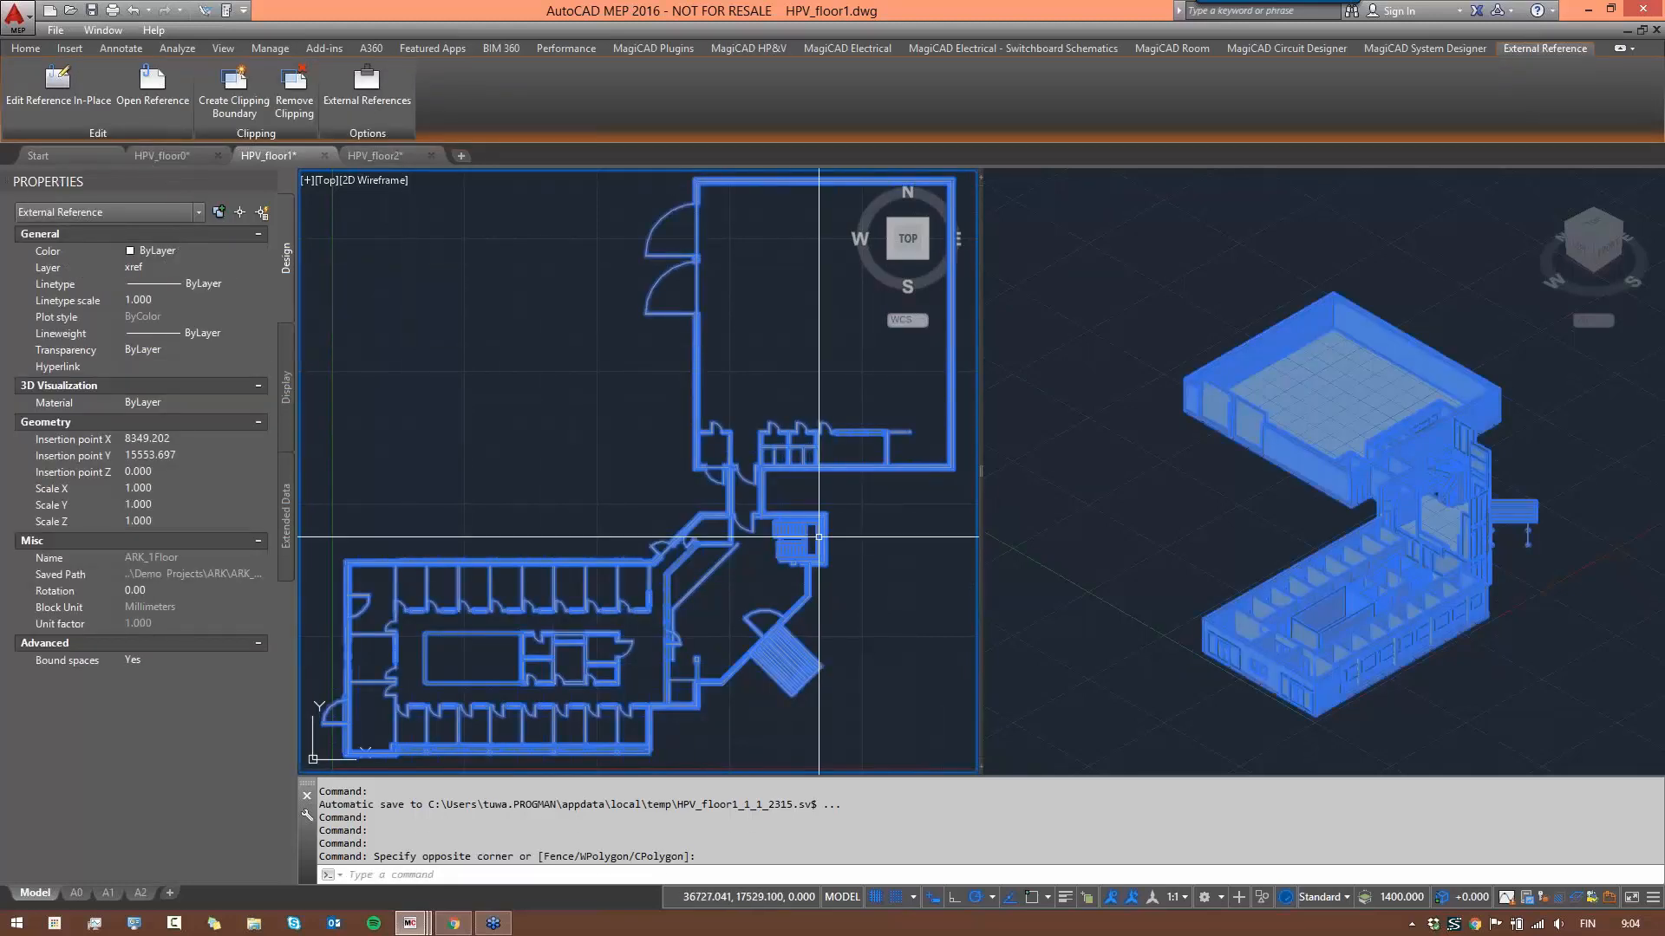
key(Escape)
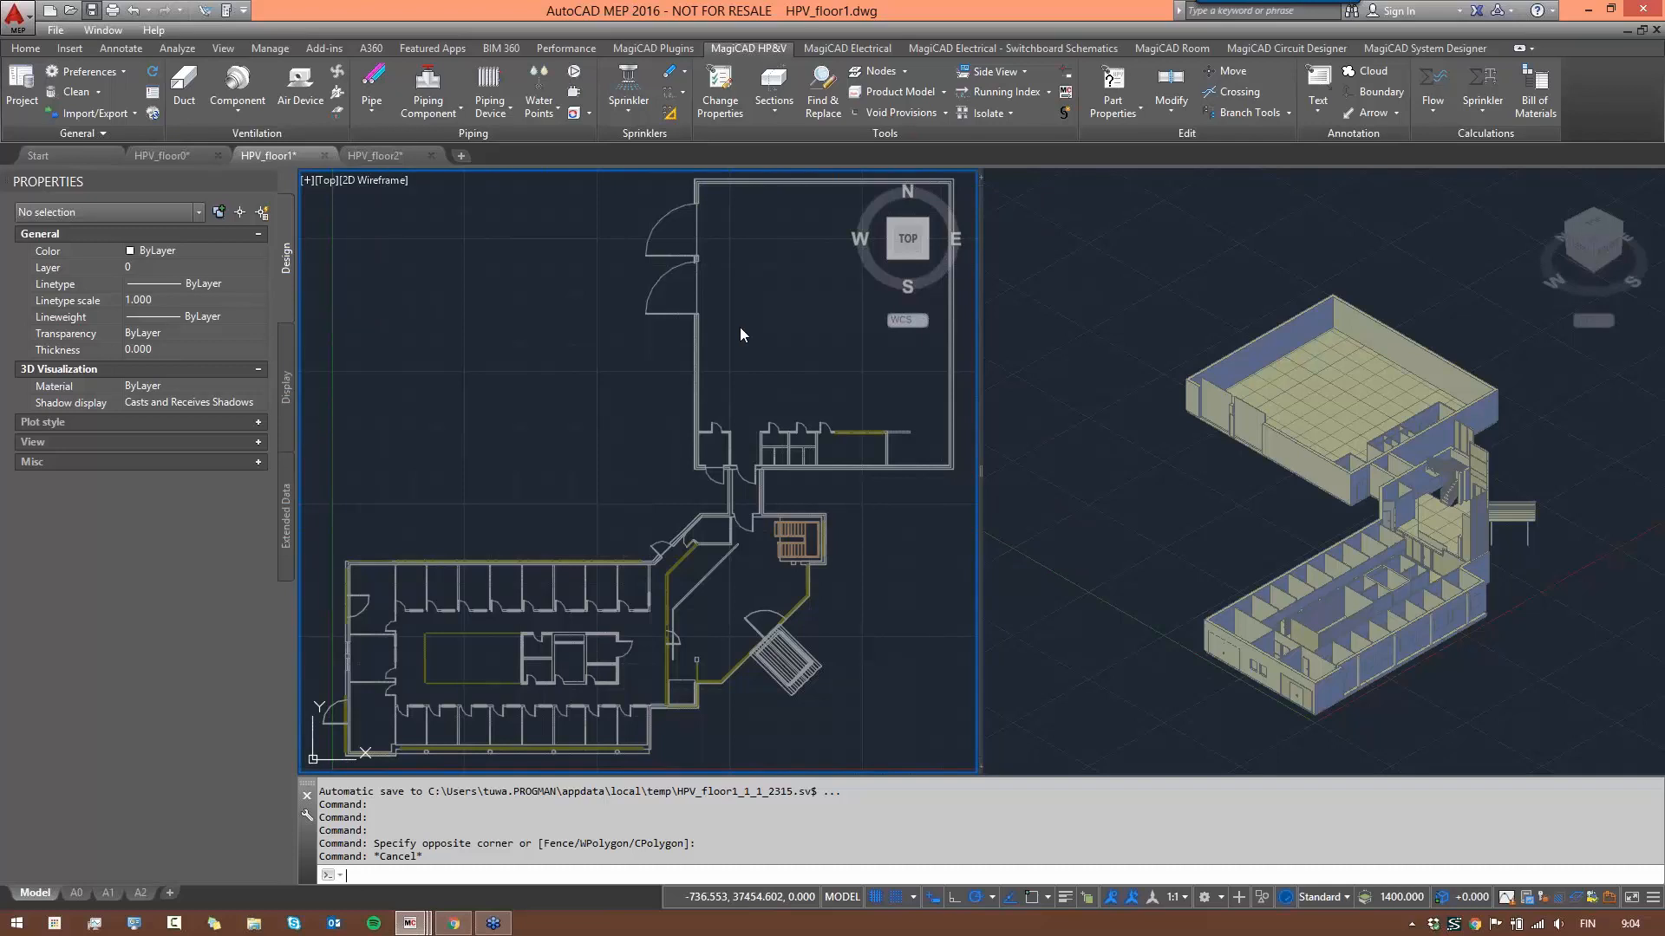
- Save HPV_floor1 and connect it to the existing HPV Demo.EPJ project, with the drawing added to the model dwg list
key(ctrl+s)
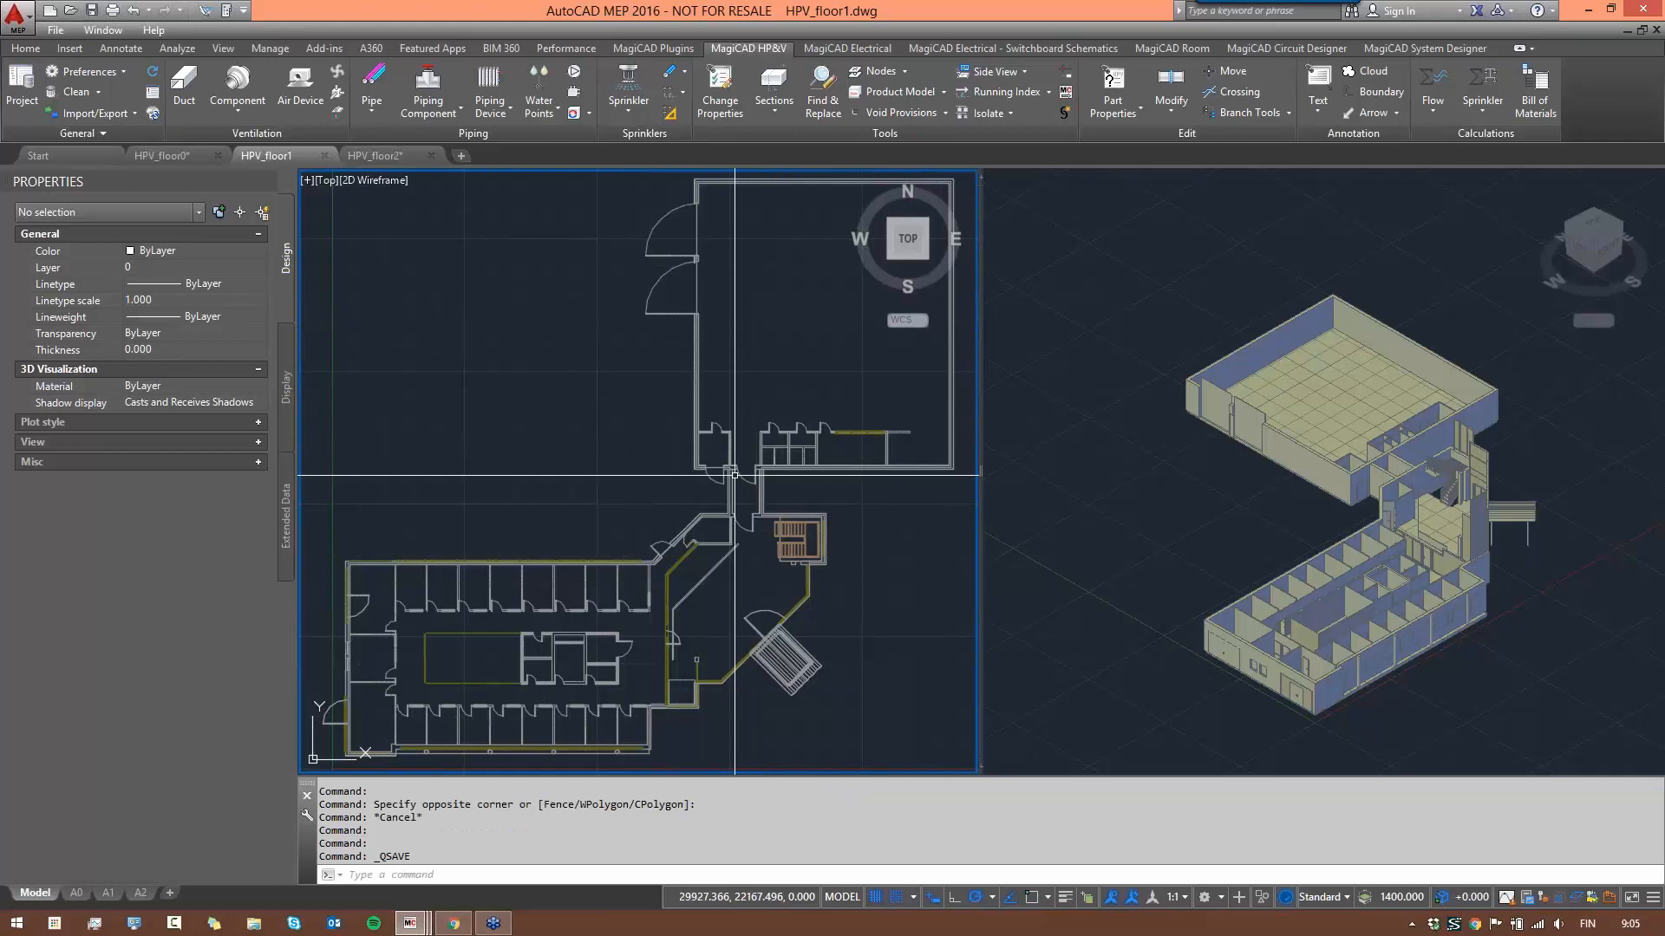
click(23, 102)
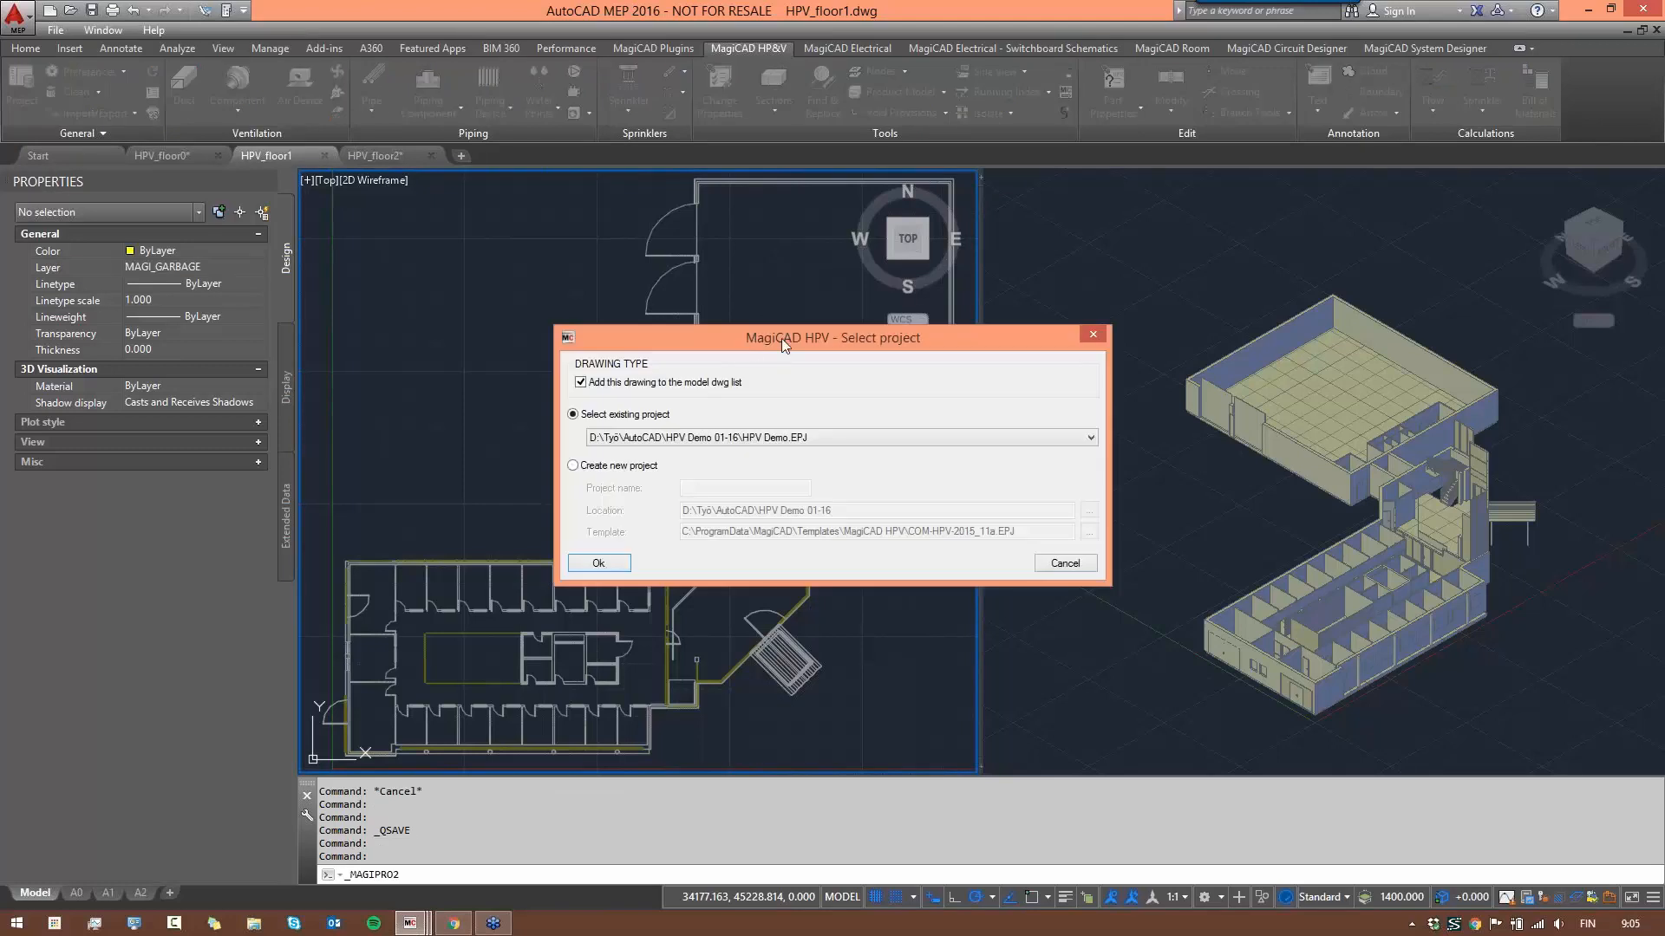
drag(782, 338, 764, 268)
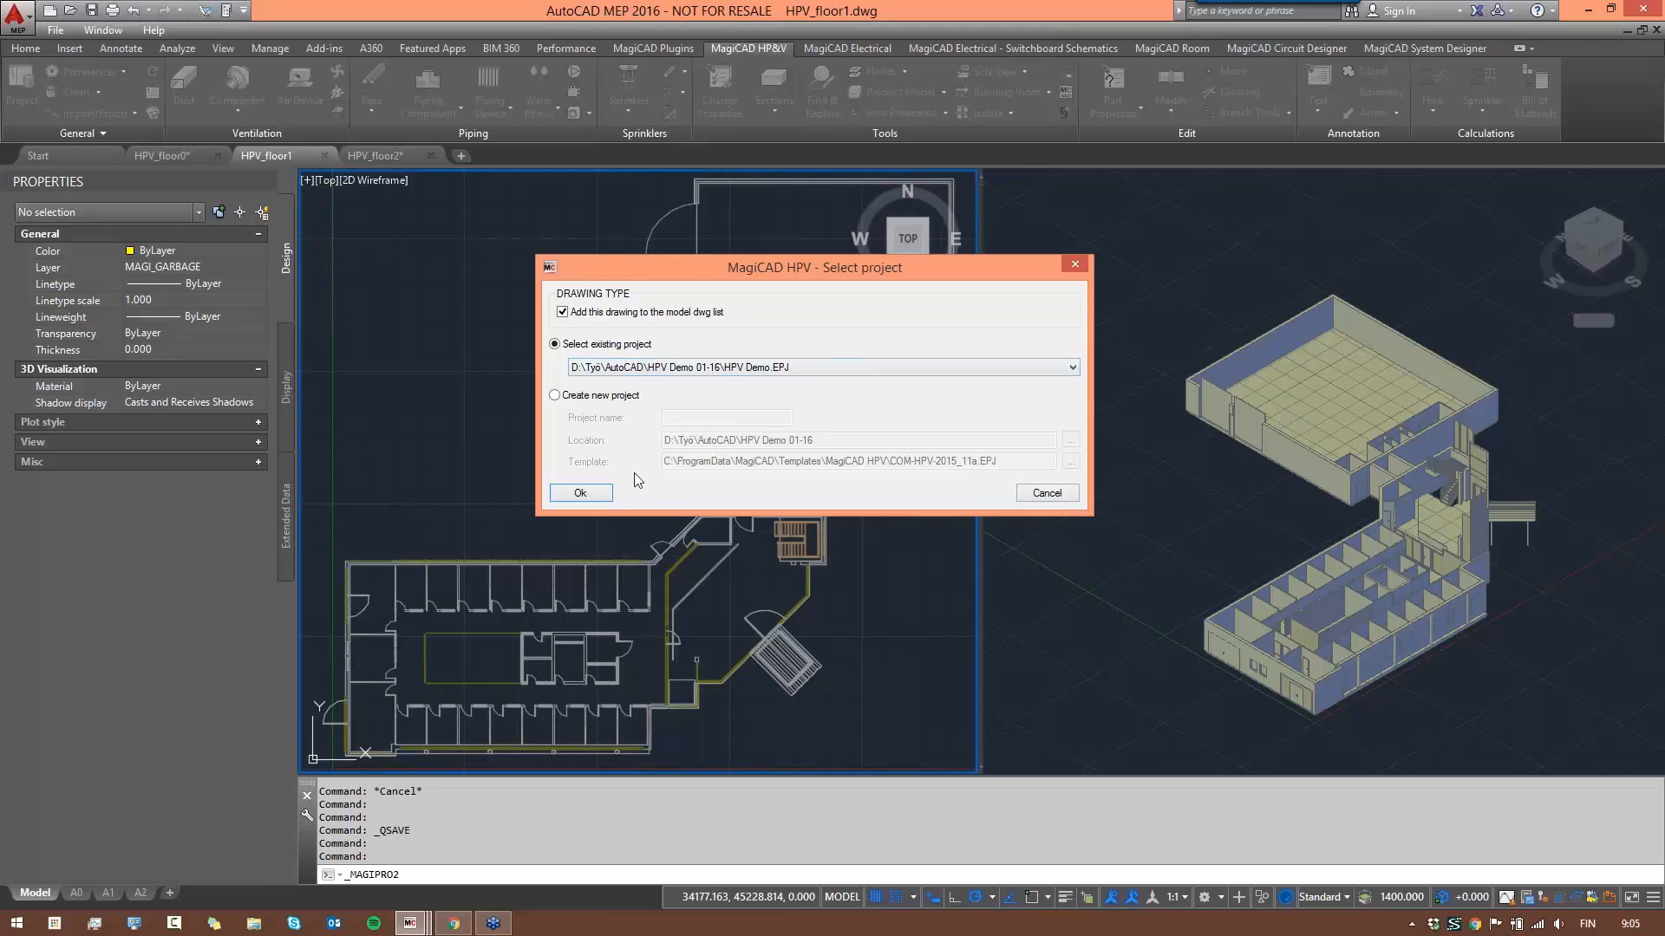
click(580, 494)
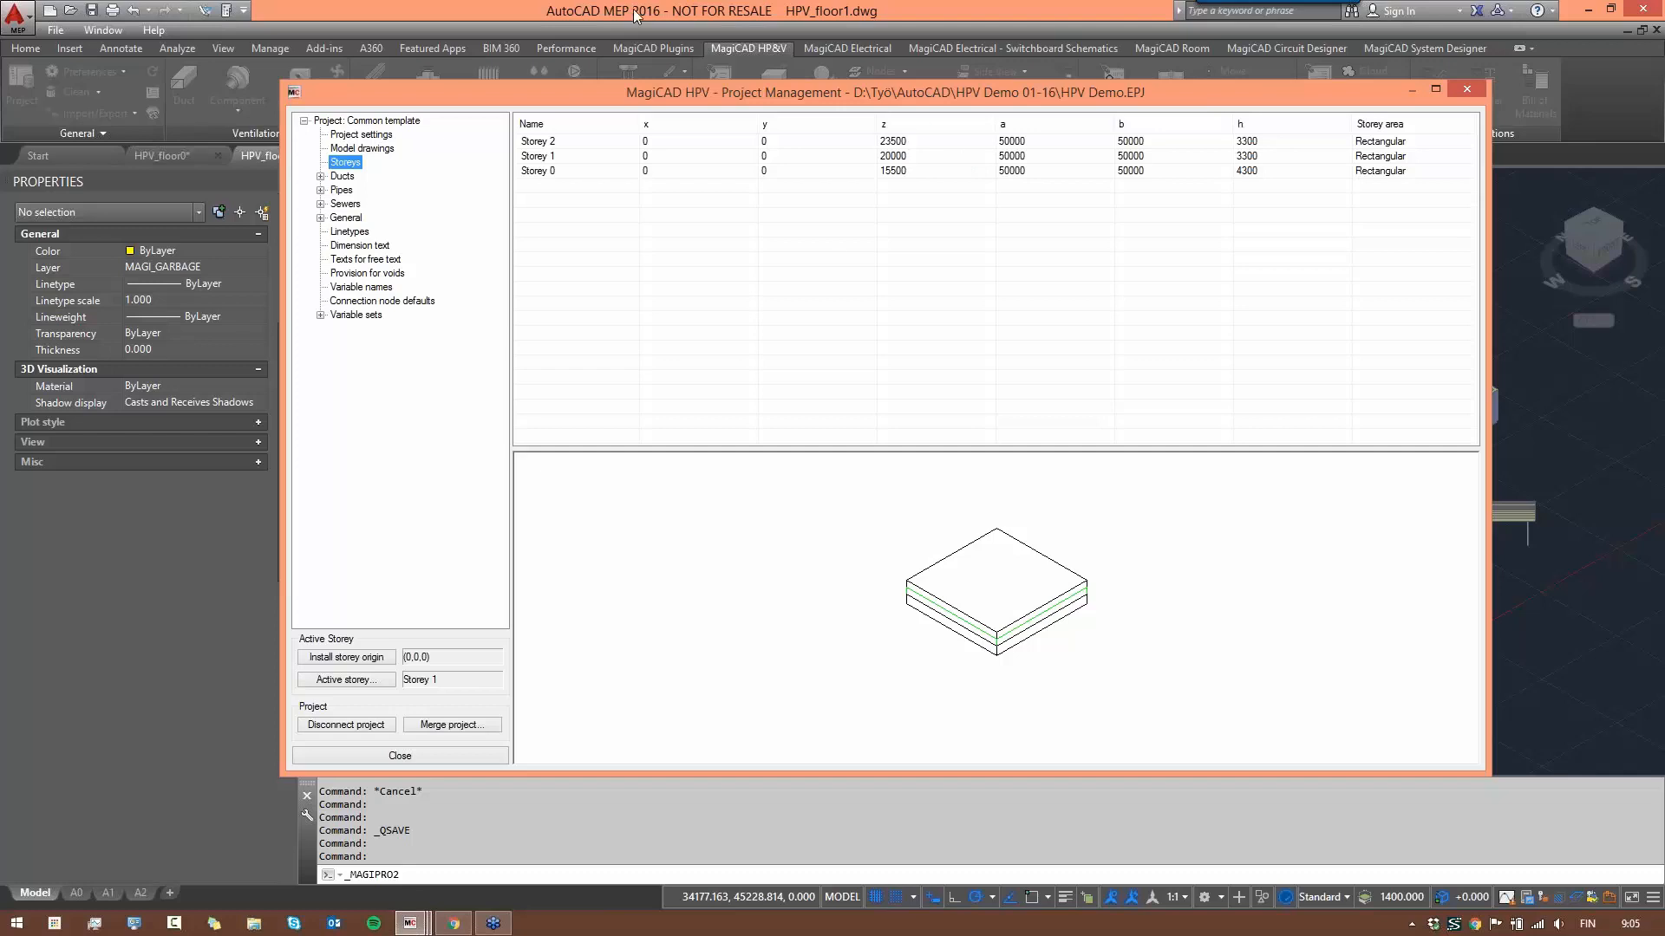
- Review the project's model drawings, general properties, project settings and storey definitions
click(375, 152)
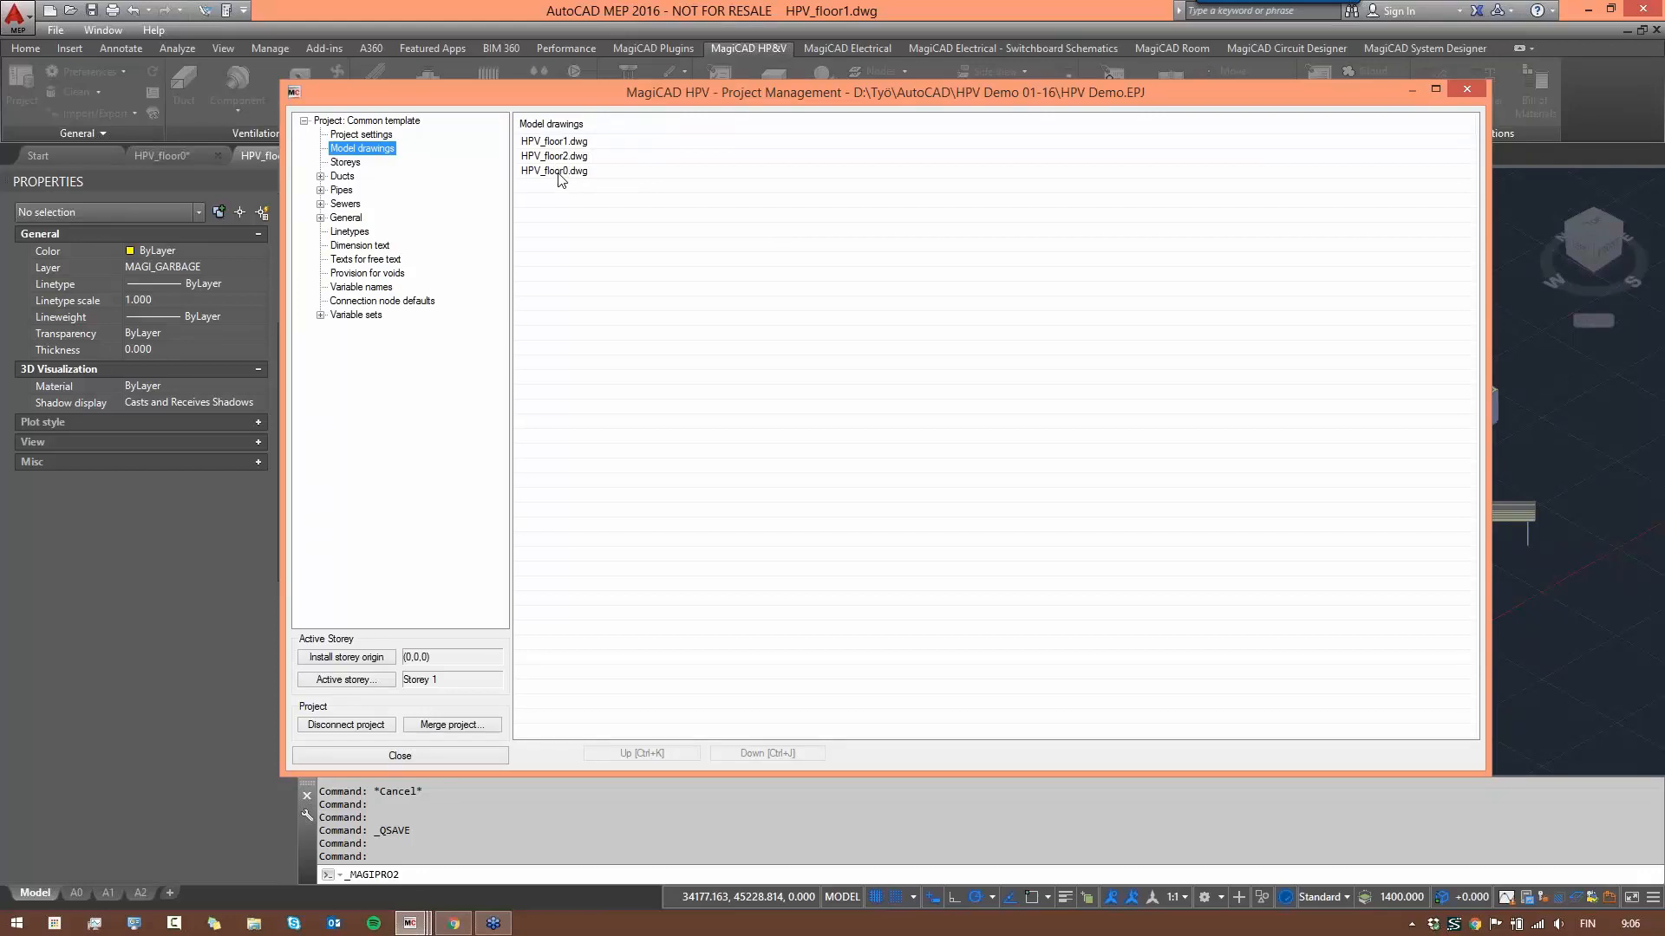
click(368, 122)
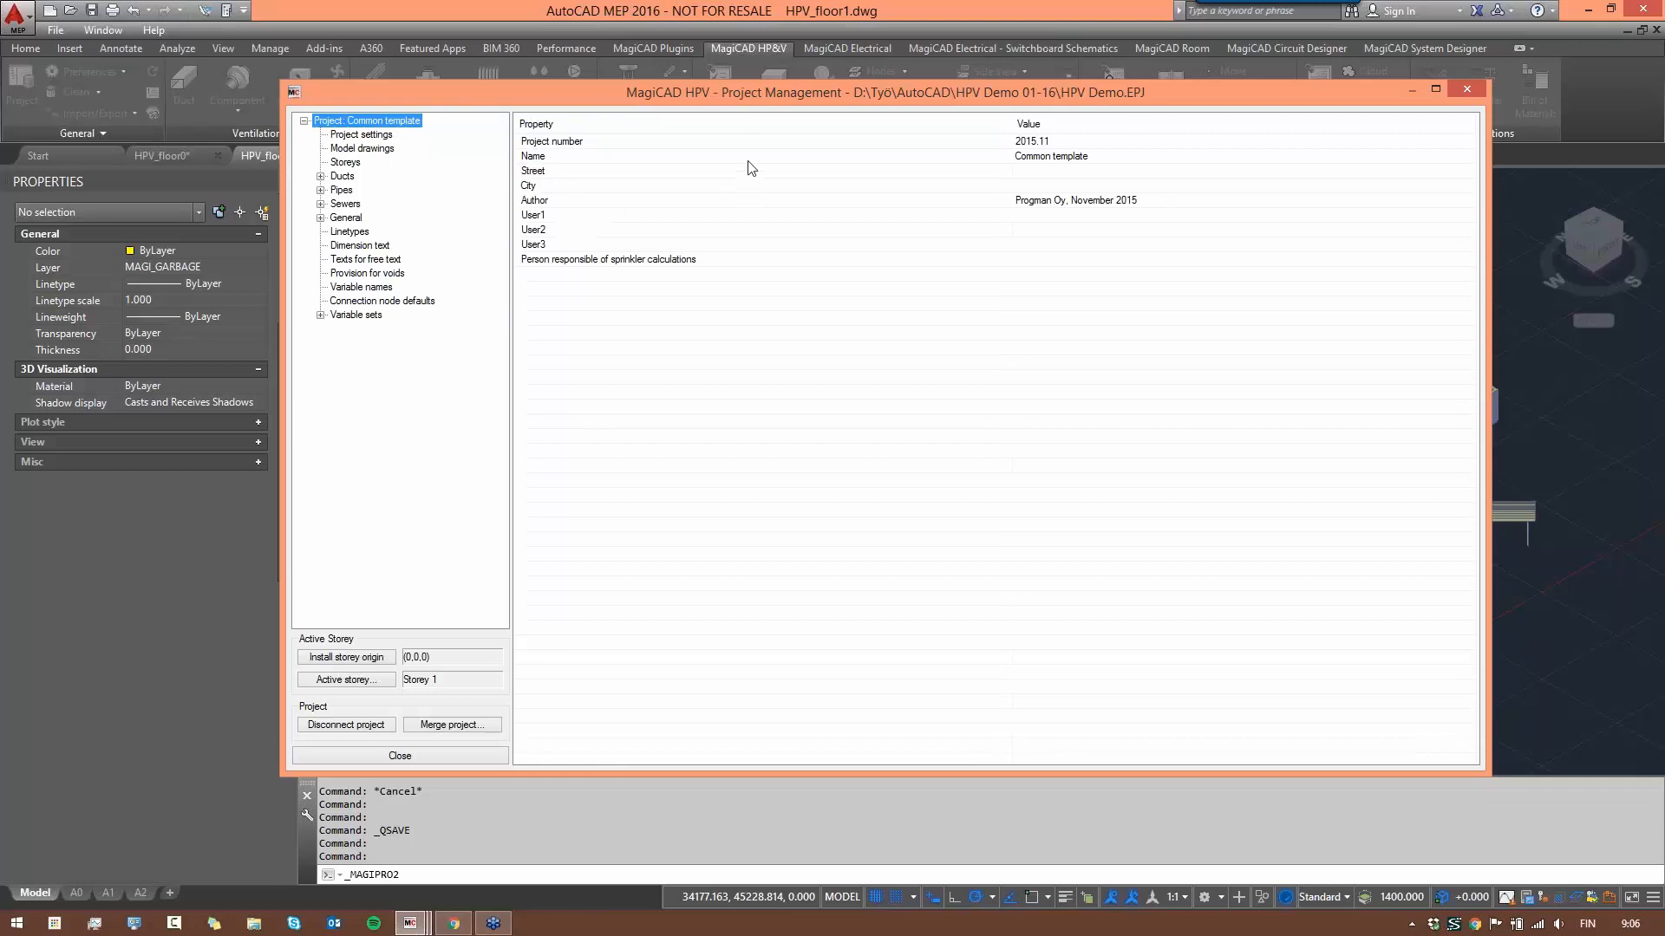
click(357, 135)
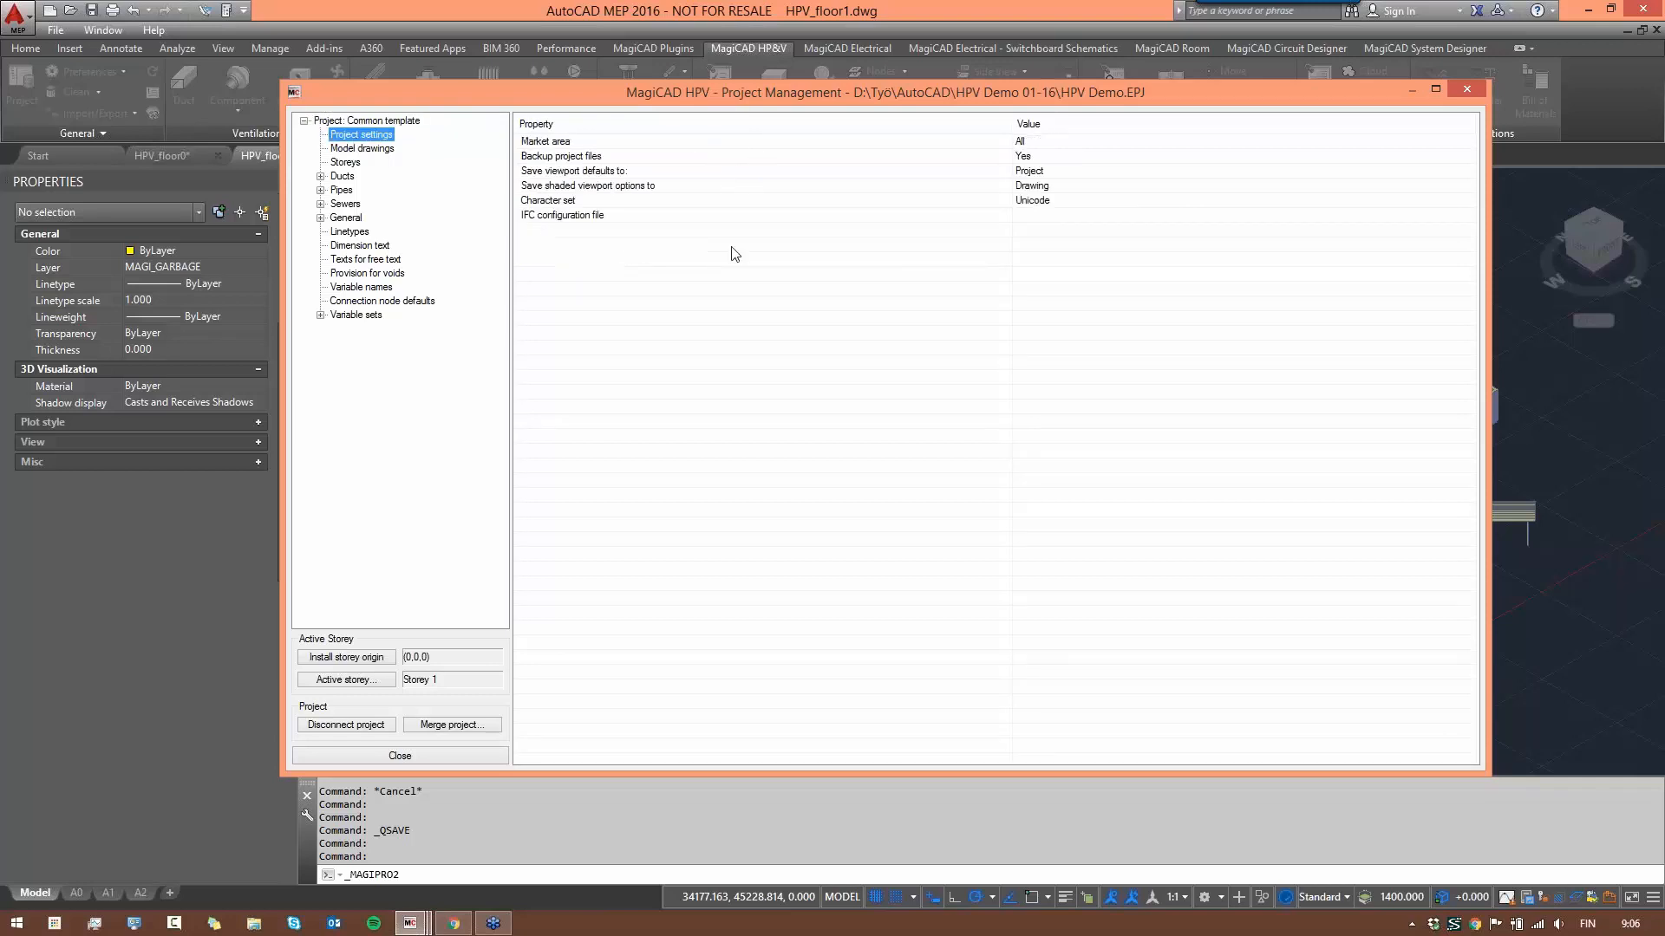
click(347, 162)
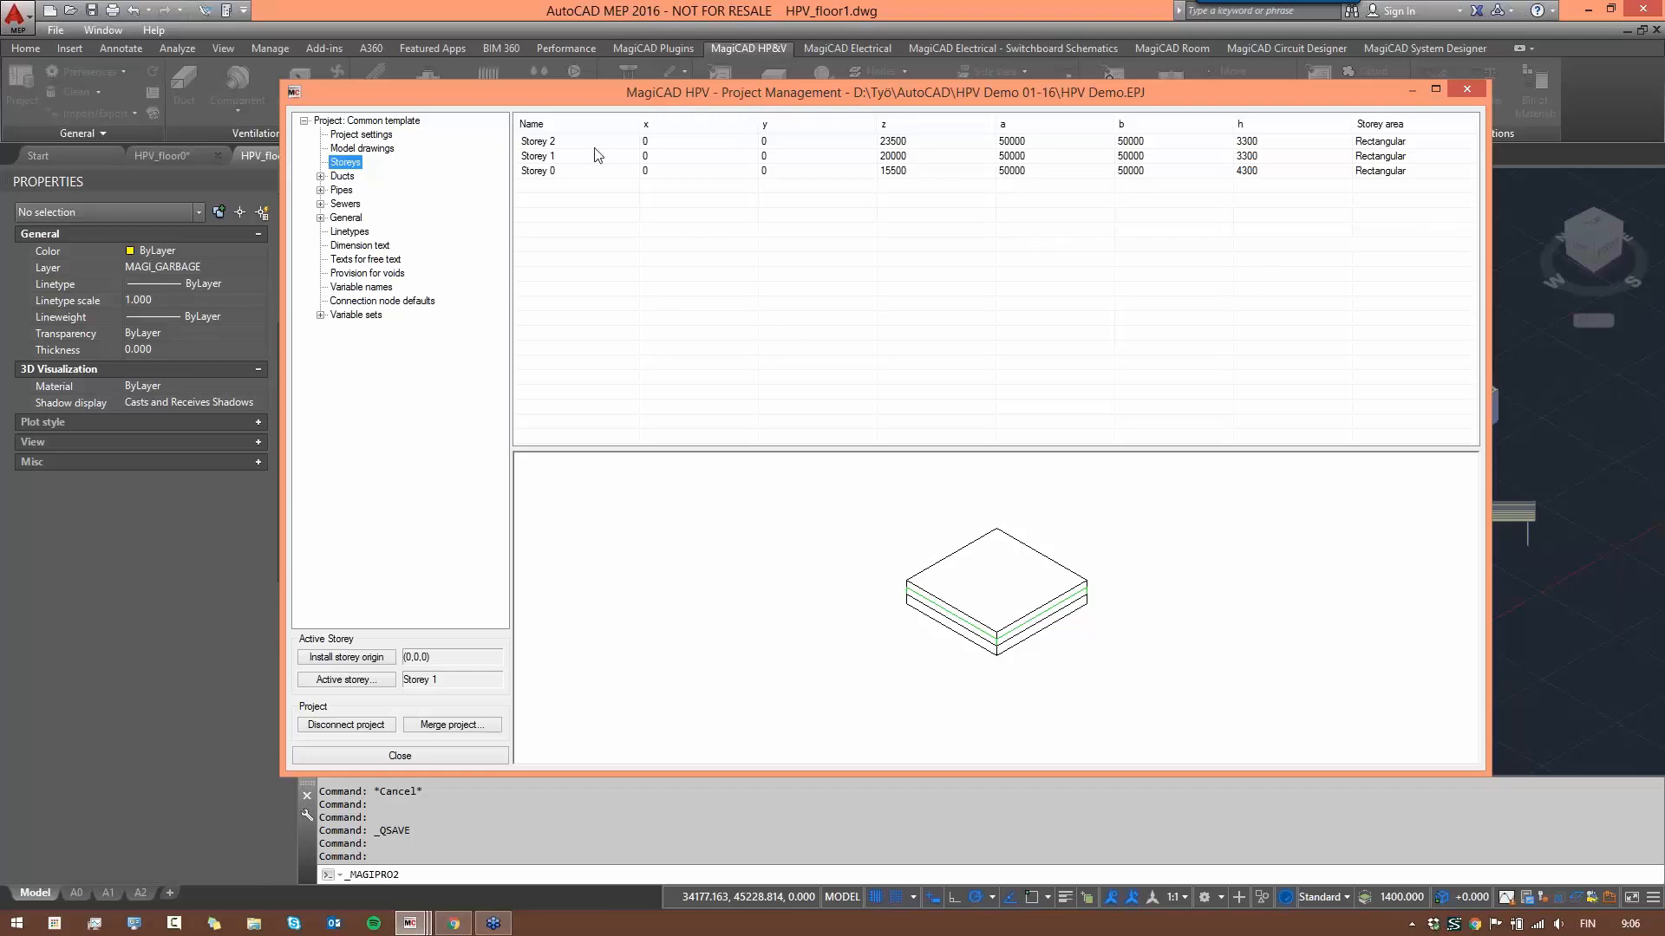
drag(421, 97, 456, 202)
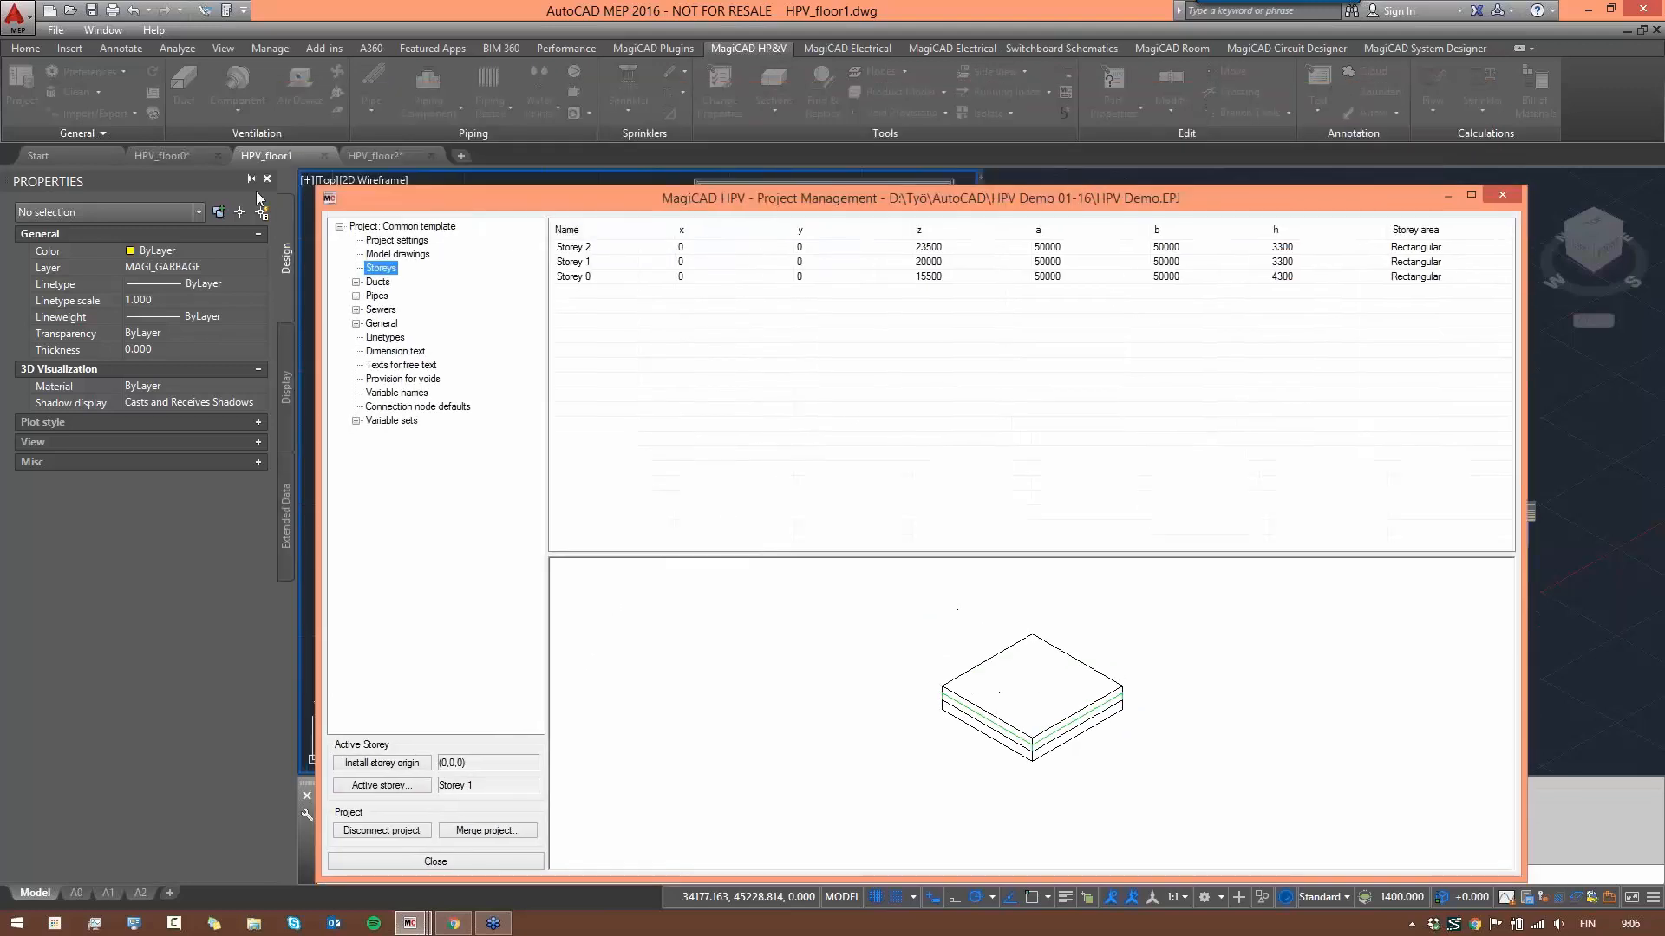
drag(828, 205, 799, 74)
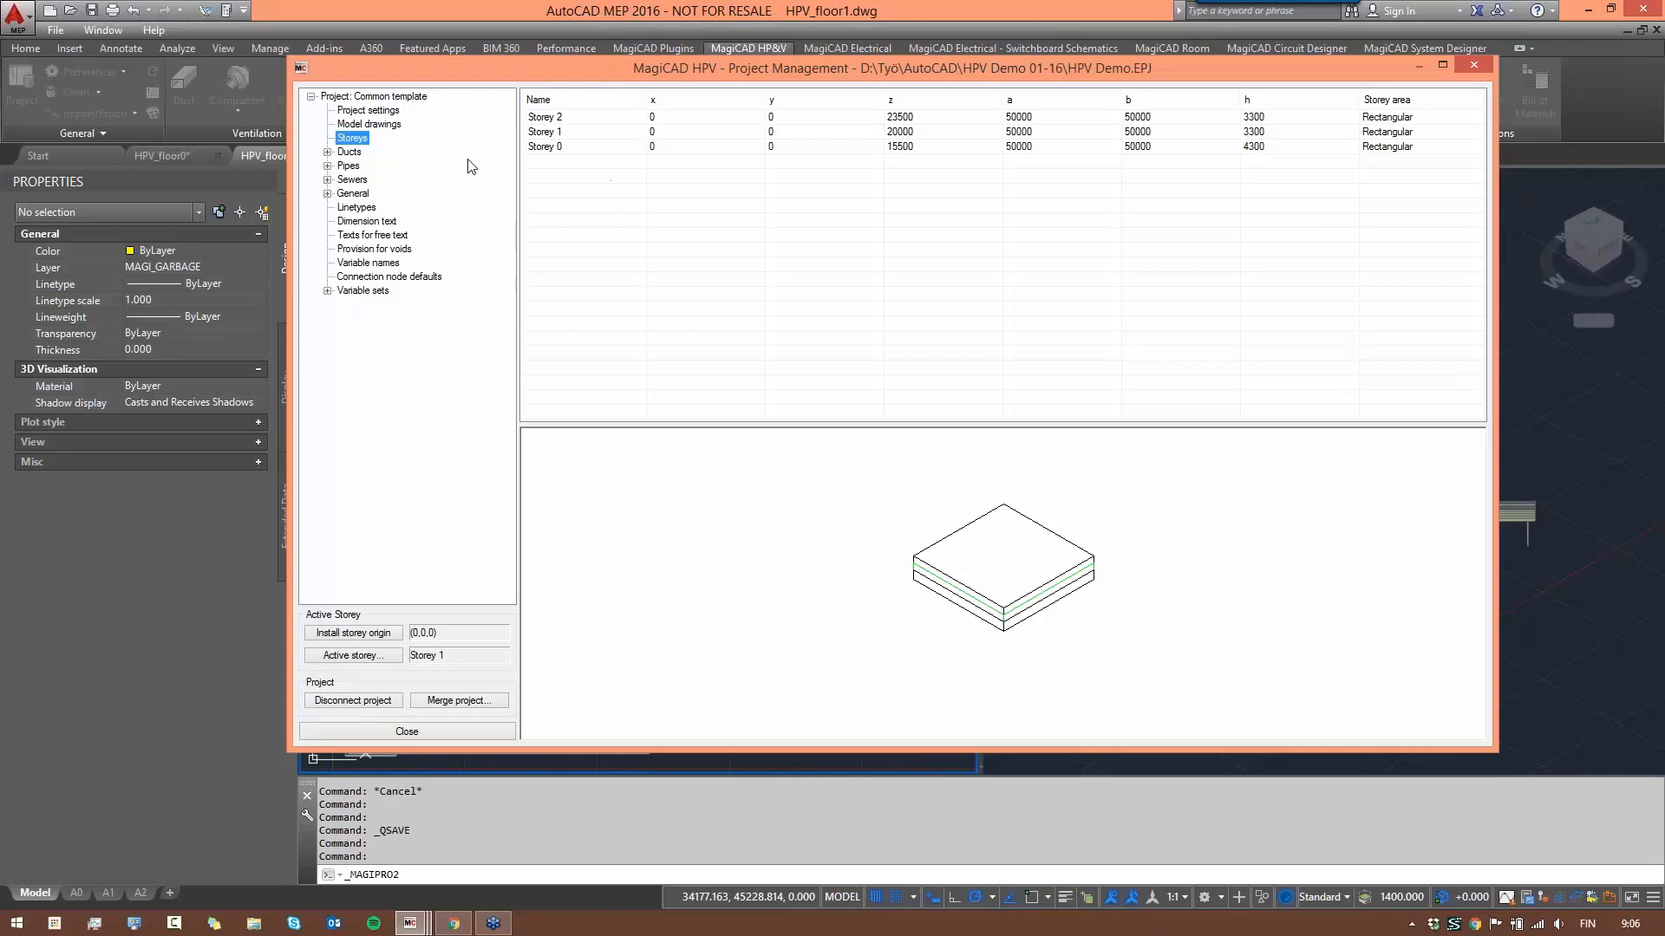
drag(703, 71, 739, 232)
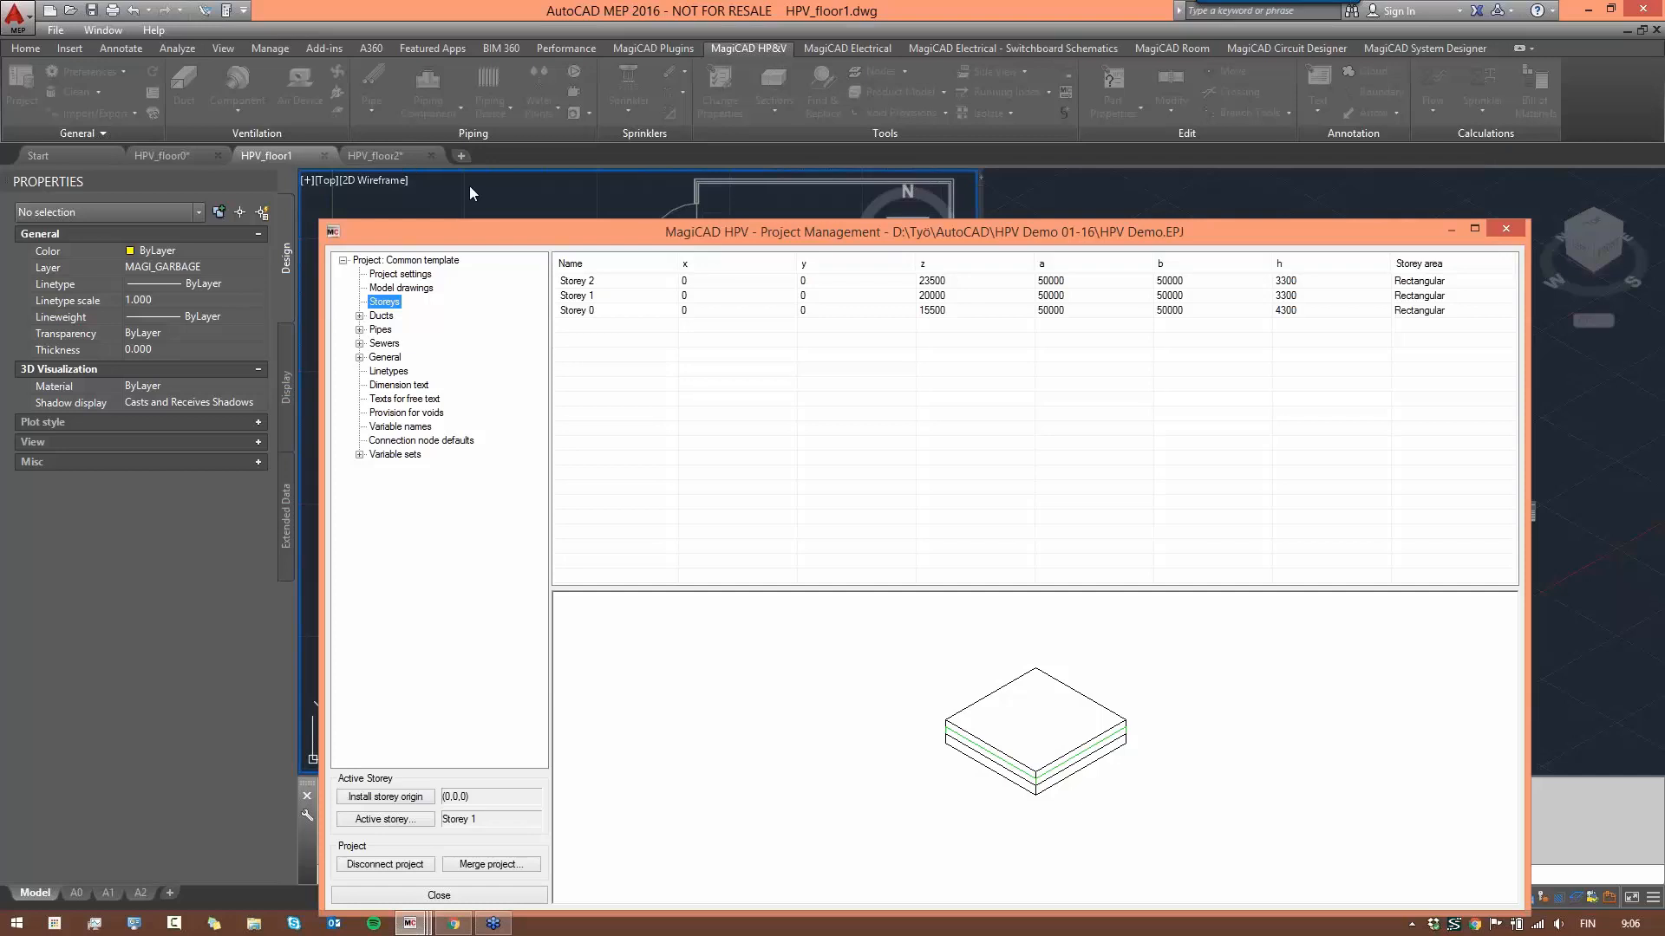
drag(700, 223, 671, 108)
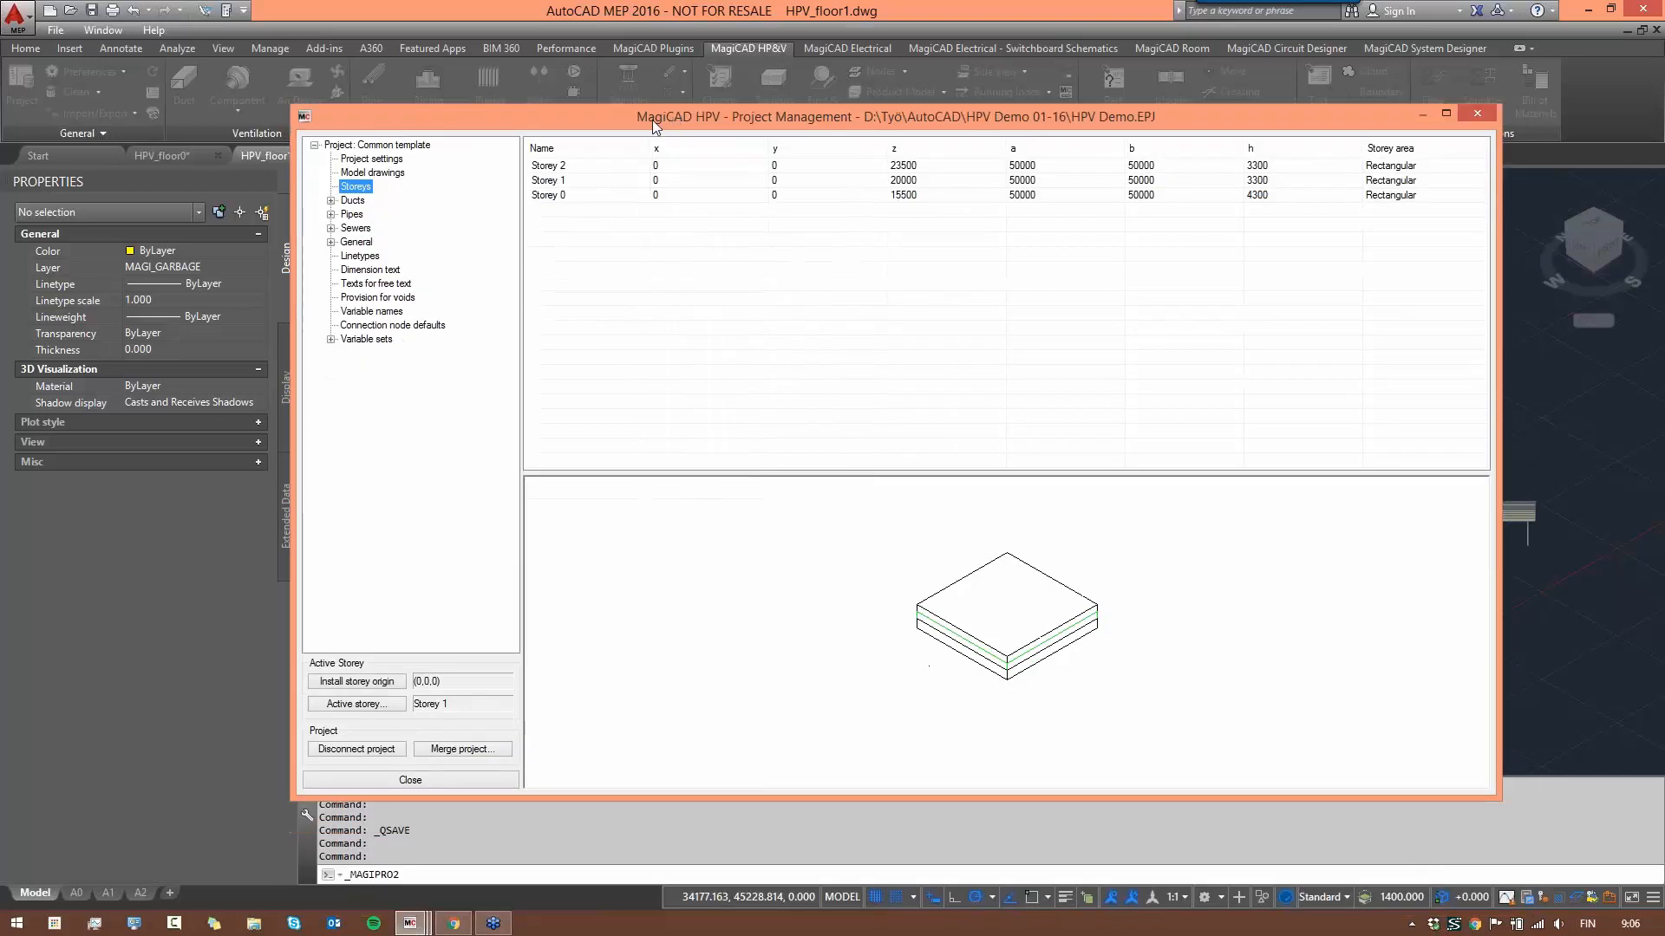
- Review the project's duct systems and the available duct and pipe setting categories
click(330, 200)
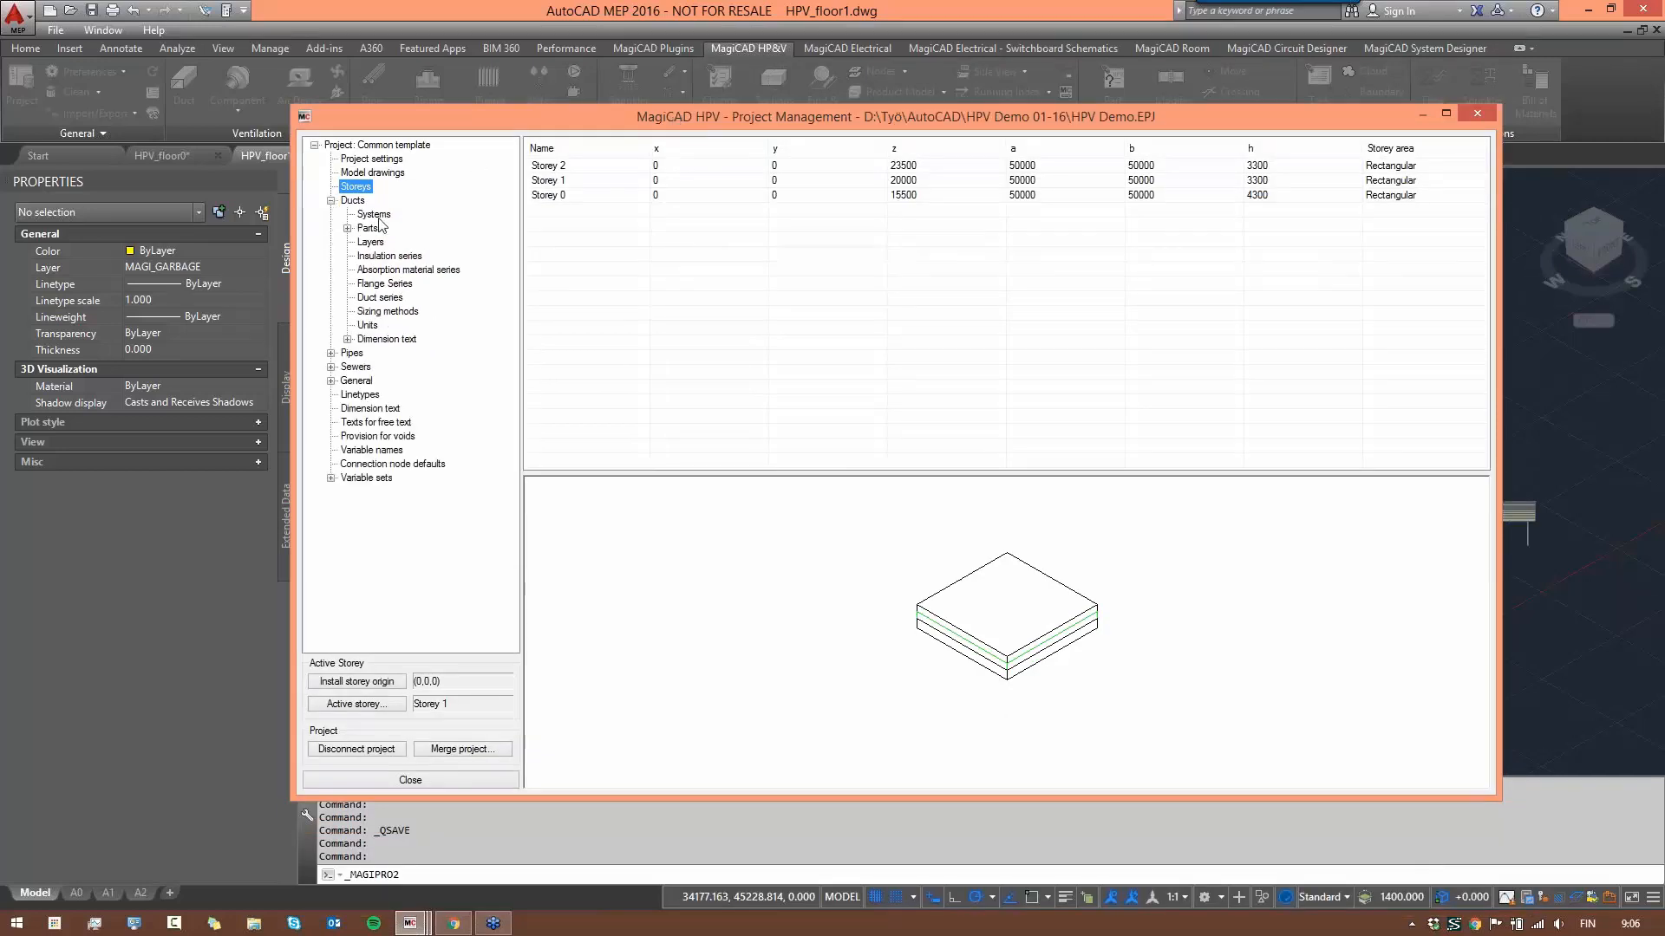
click(330, 354)
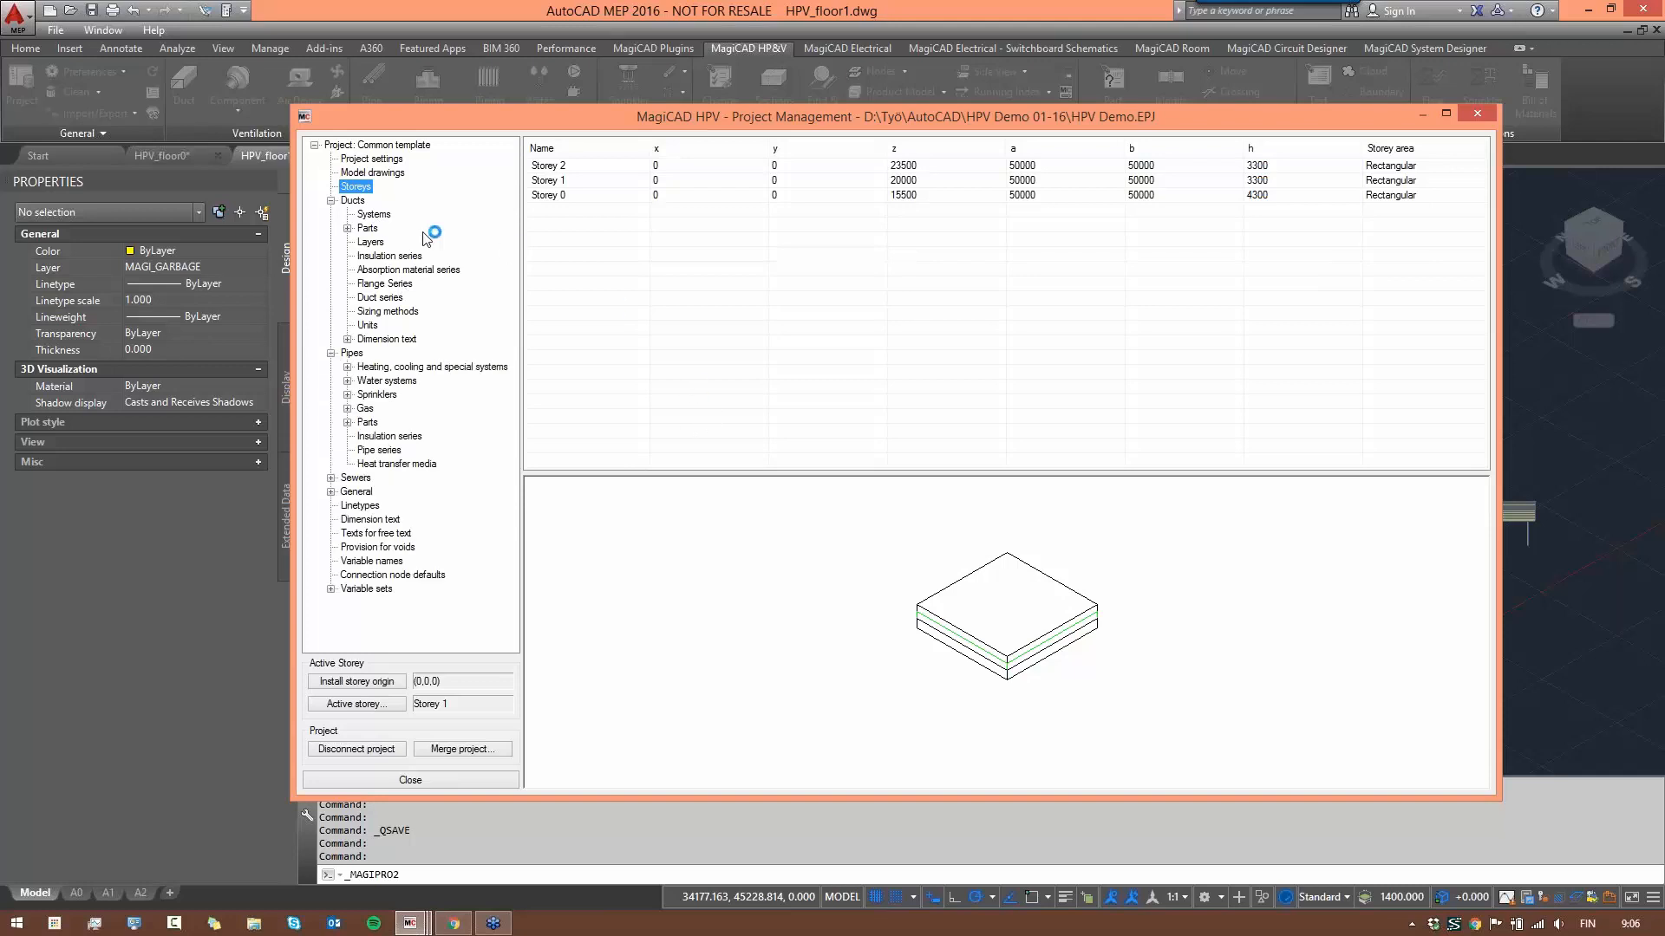
click(379, 215)
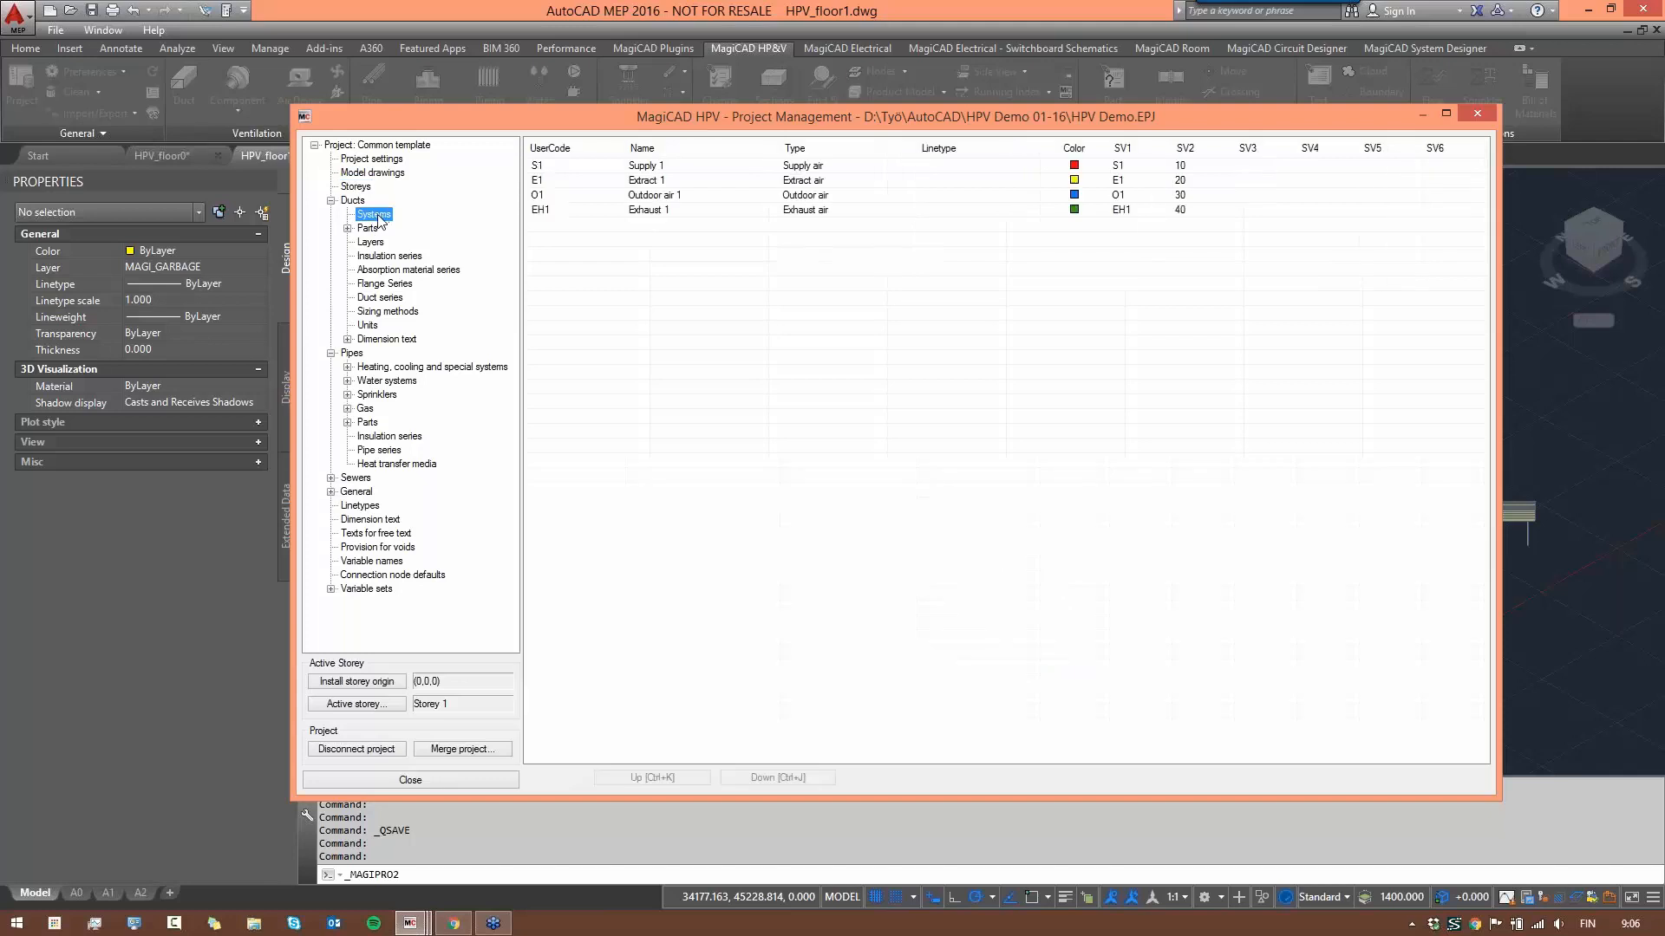
click(346, 368)
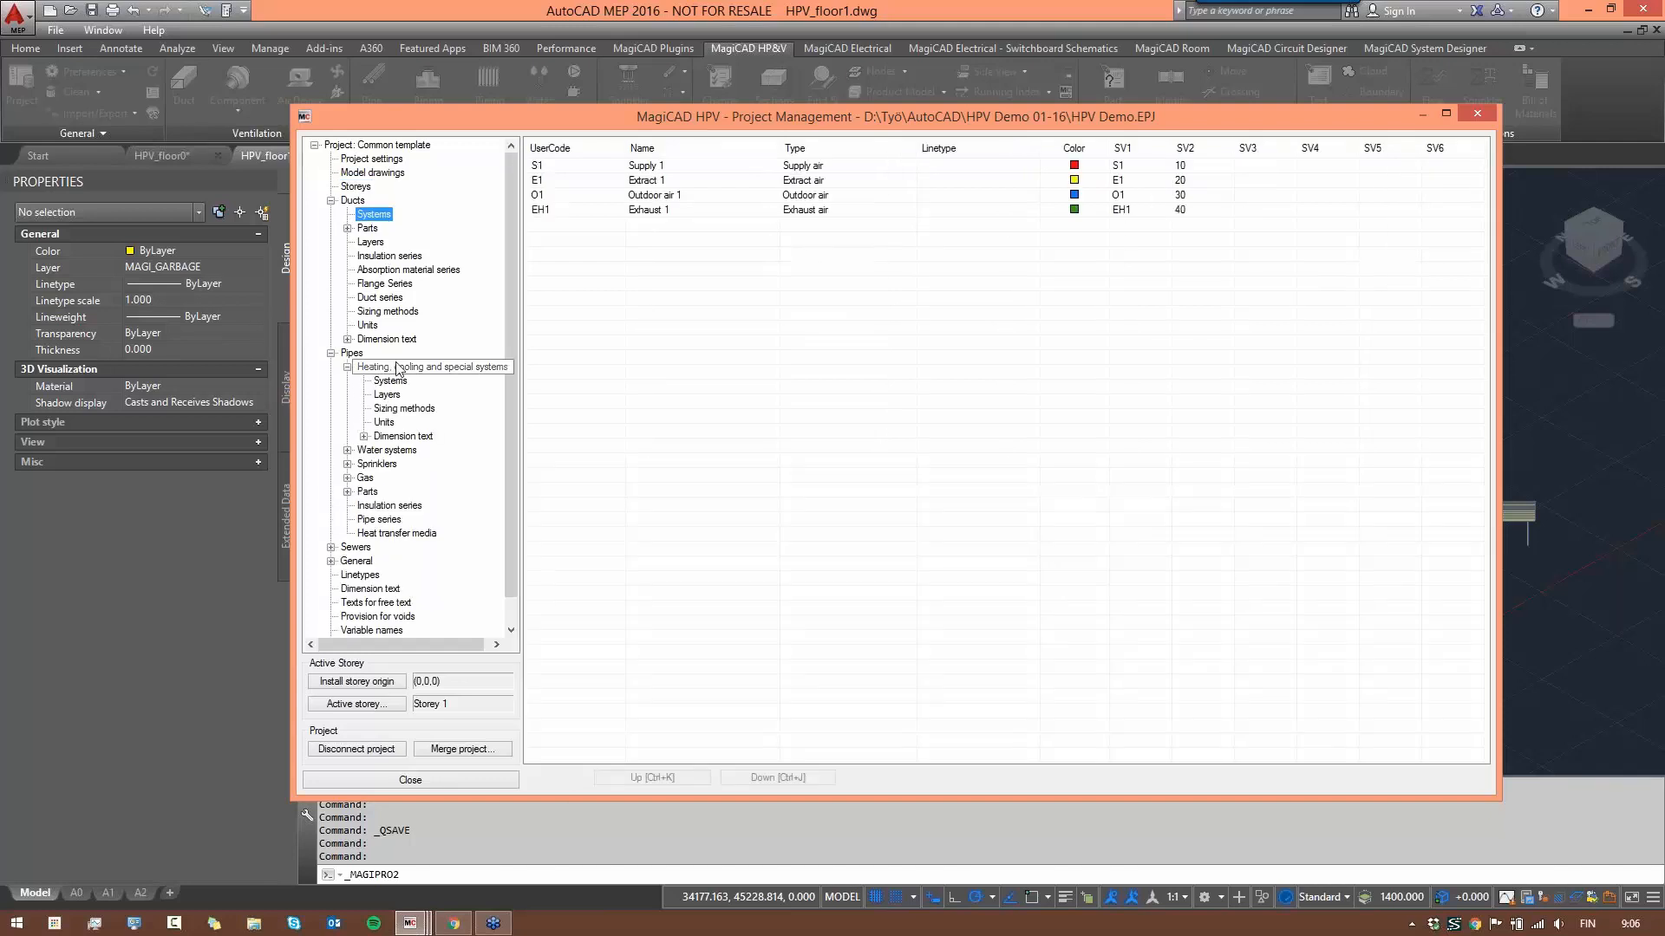
click(347, 367)
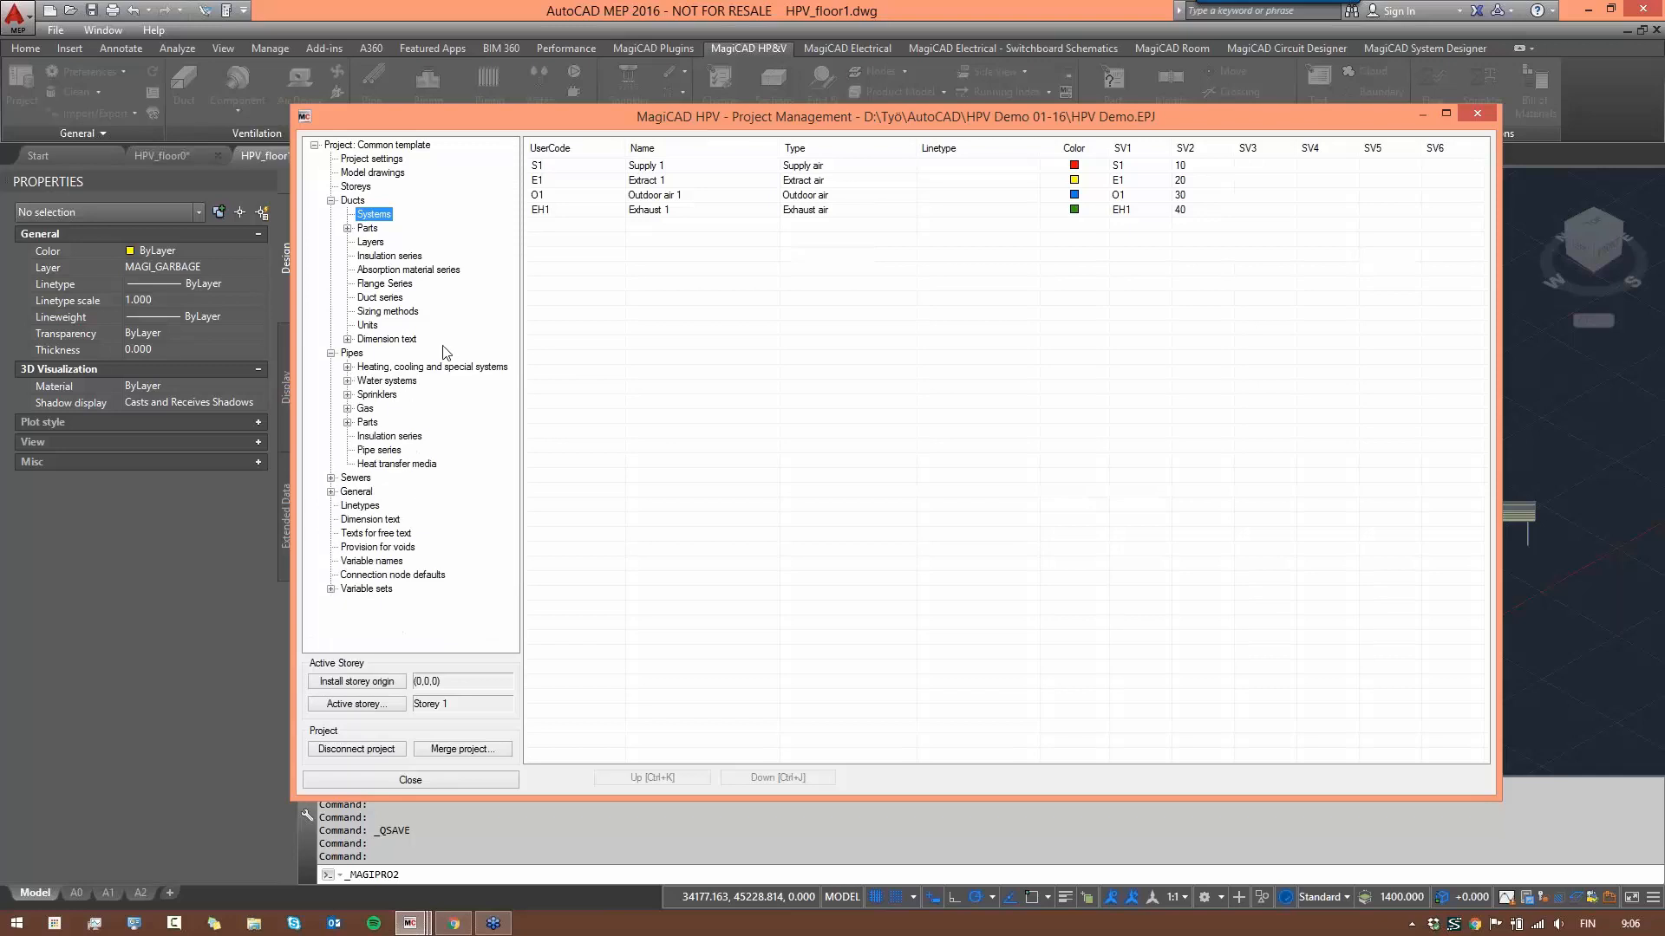
- Examine the general and calculation settings of the Supply 1 duct system without changing them
double_click(685, 169)
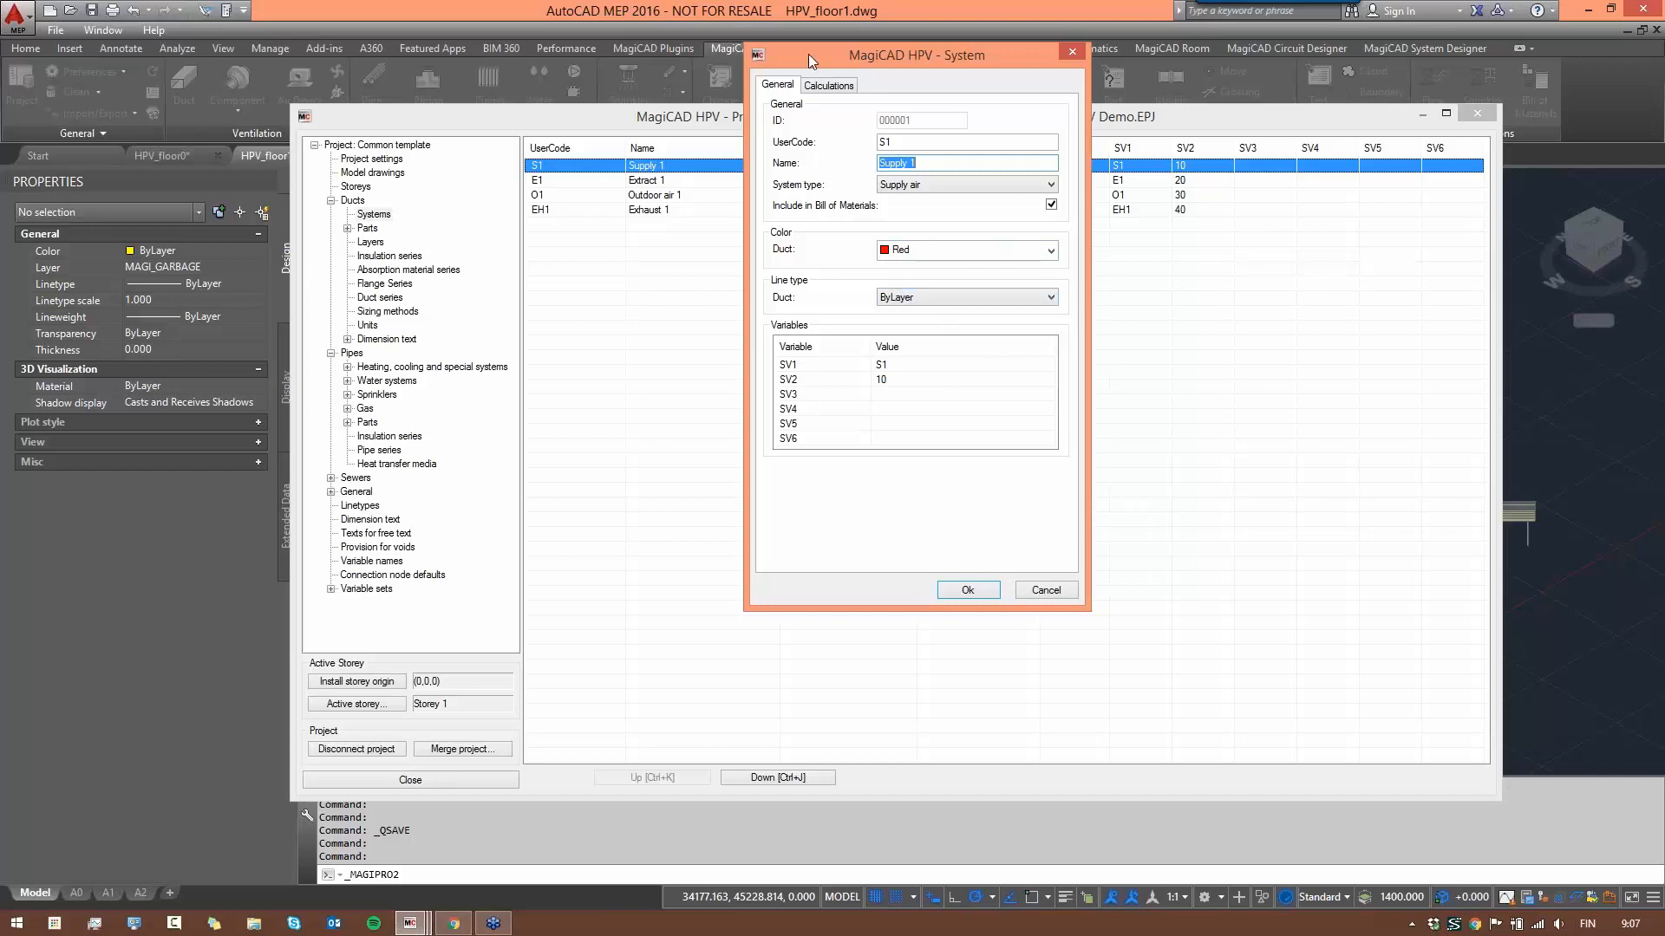
click(820, 84)
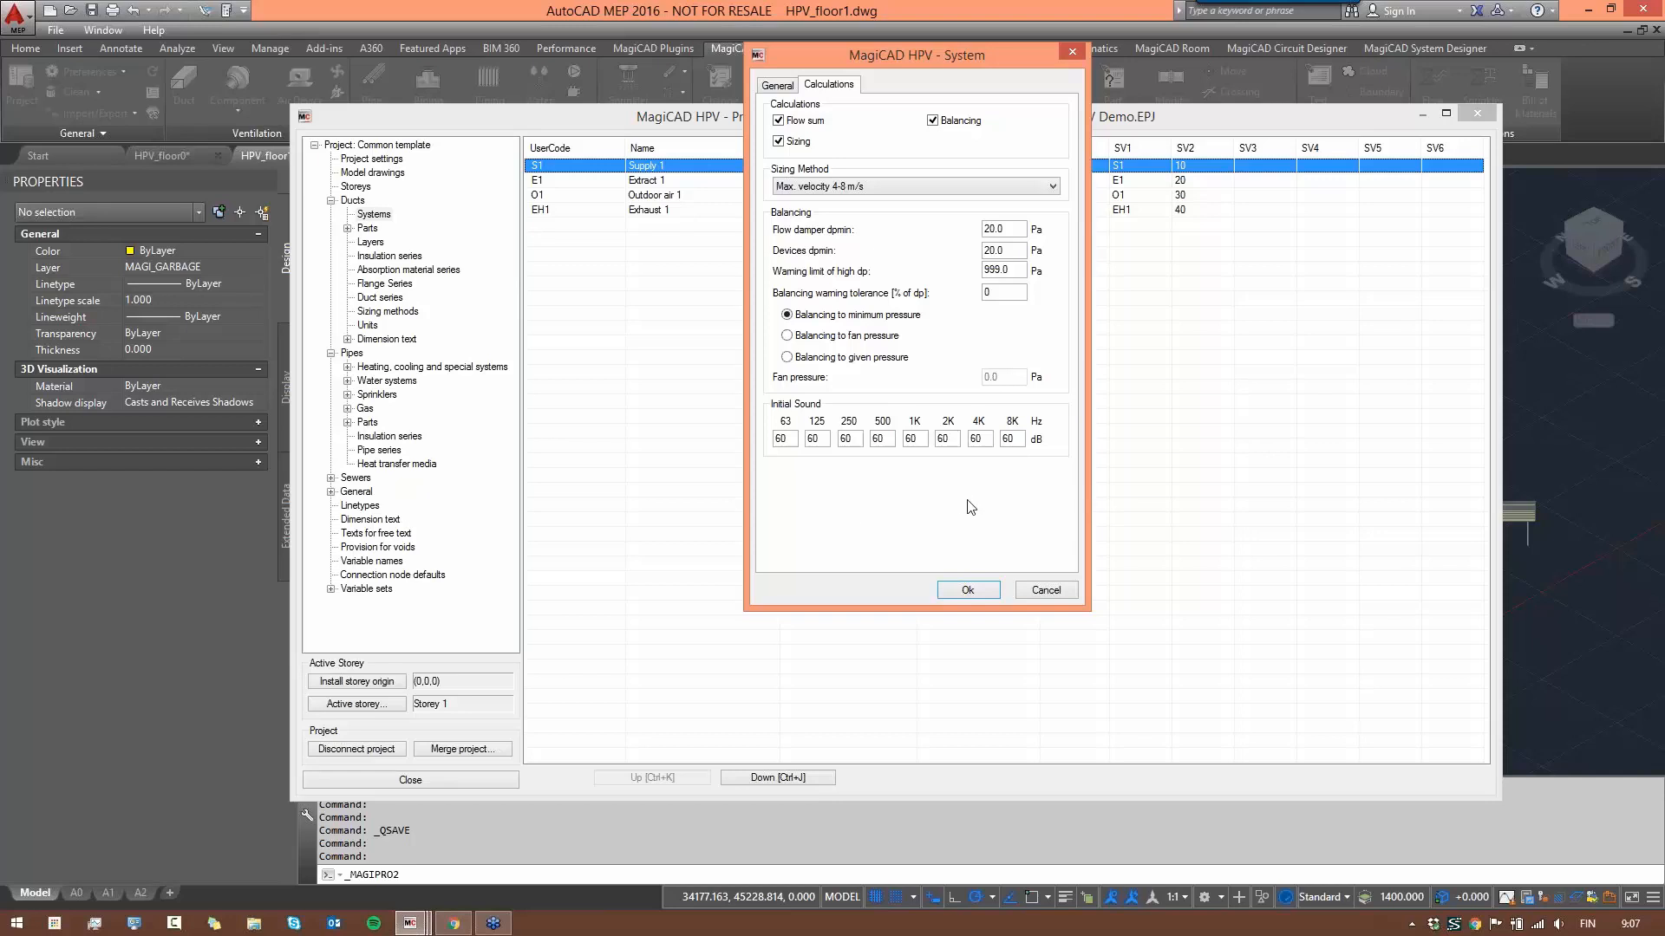
click(1046, 590)
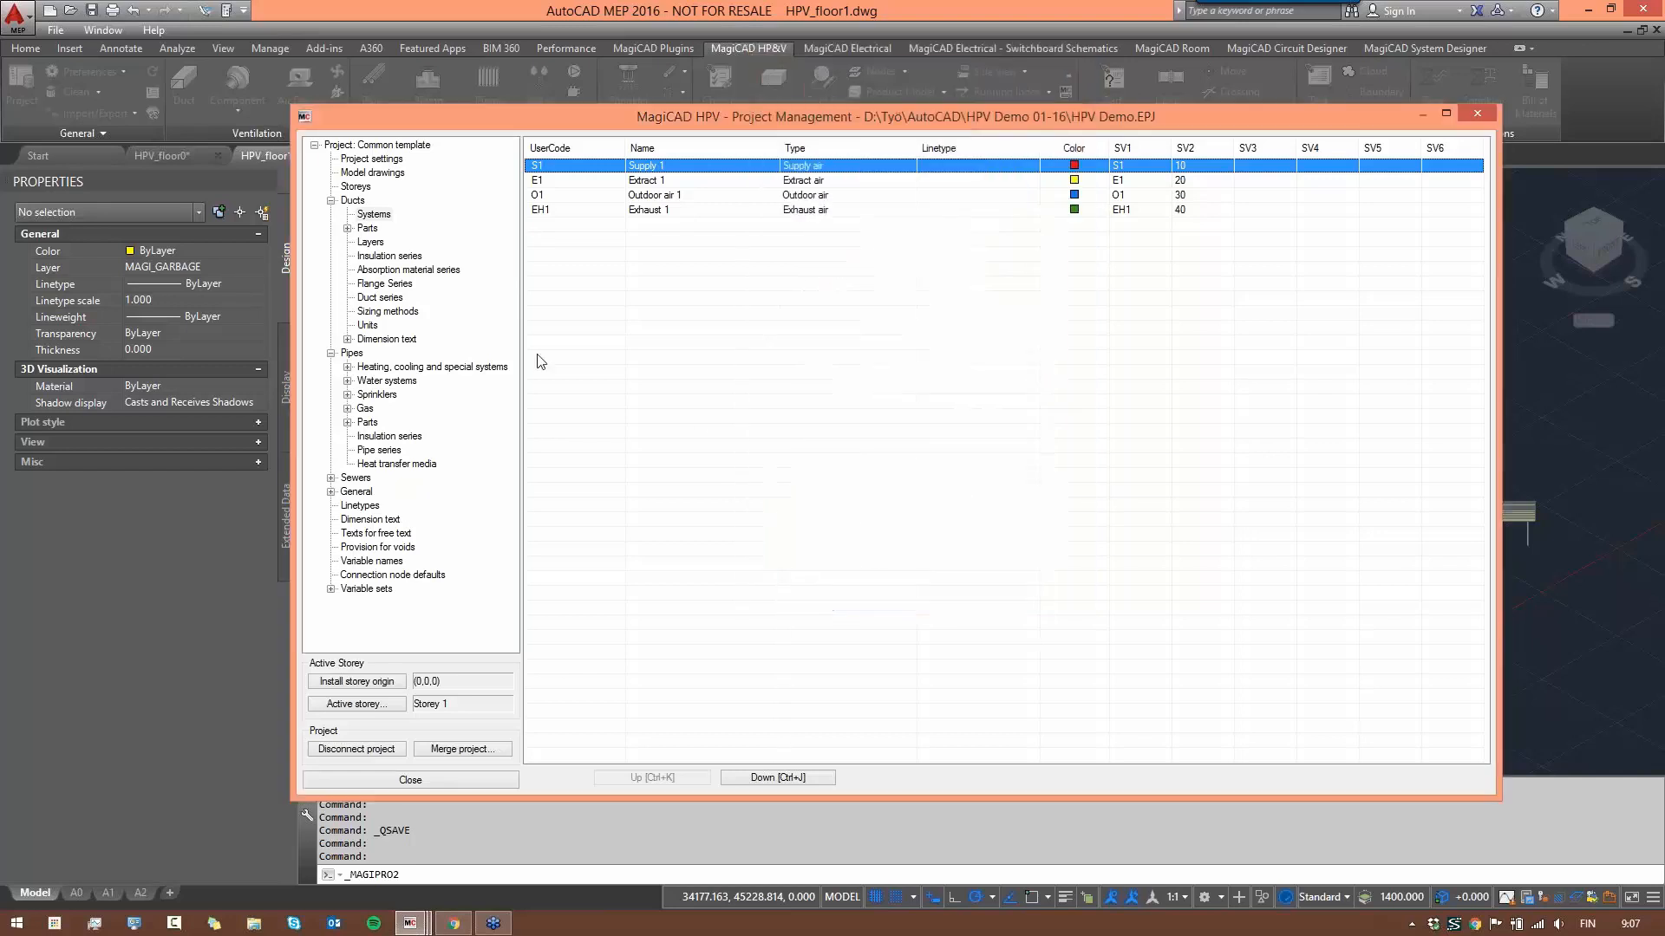
- Look through the duct part categories and their product lists, from outdoor devices down to fans and back
double_click(367, 228)
click(404, 242)
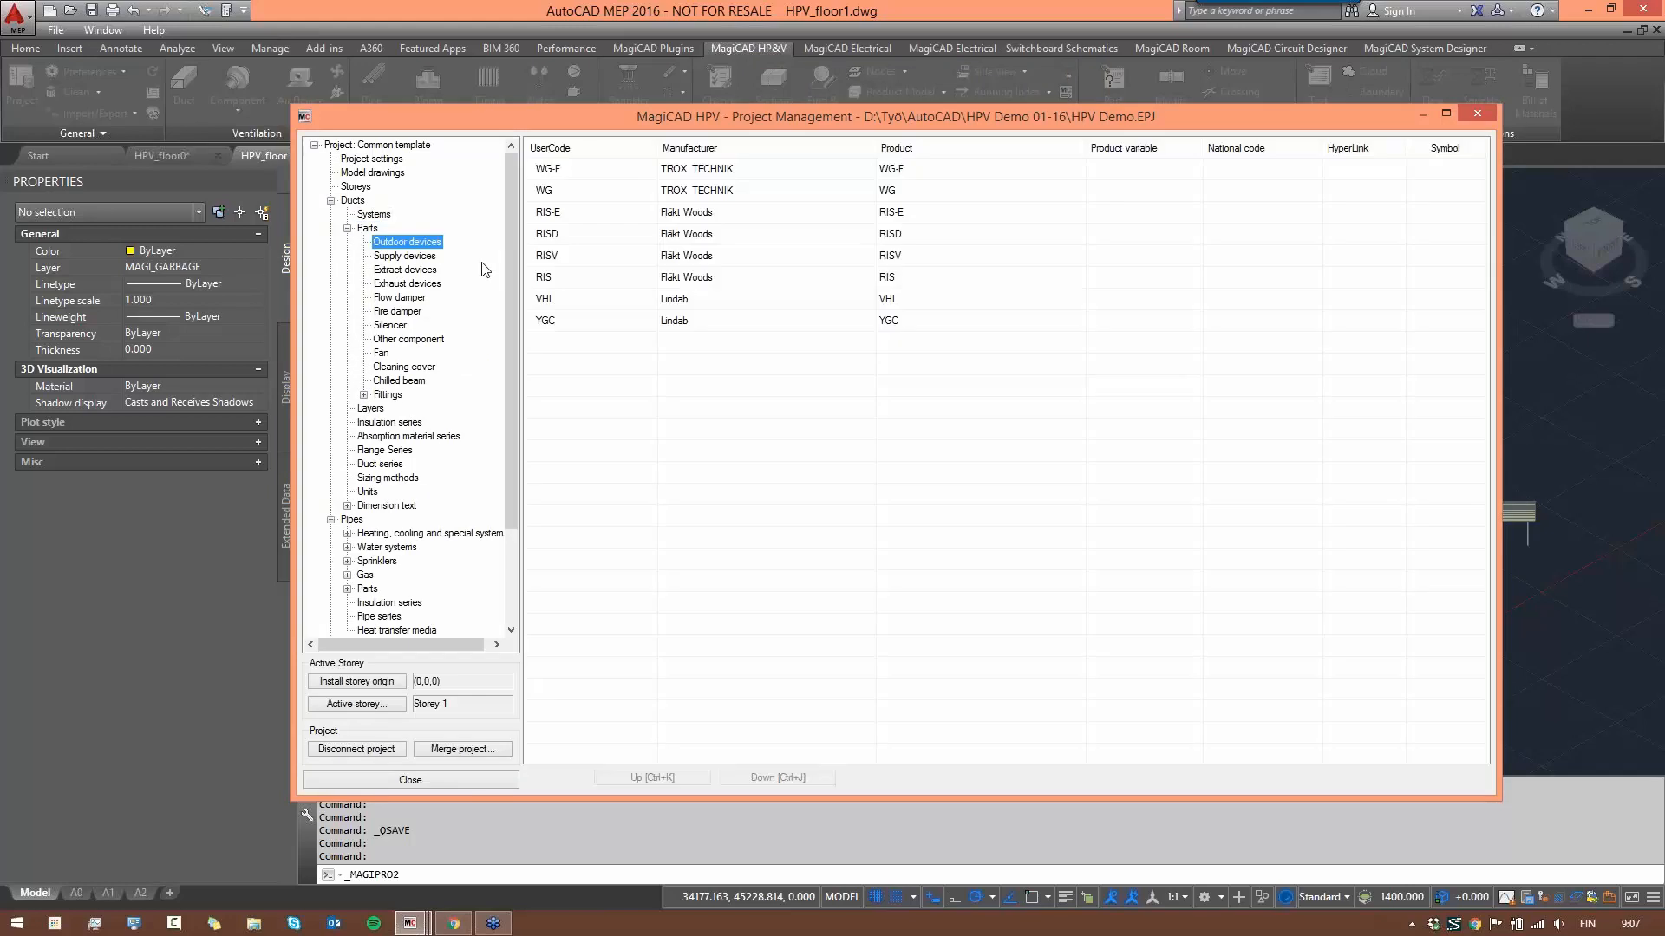
key(Down)
key(Down)
key(Down)
key(Down)
key(Down)
key(Down)
key(Down)
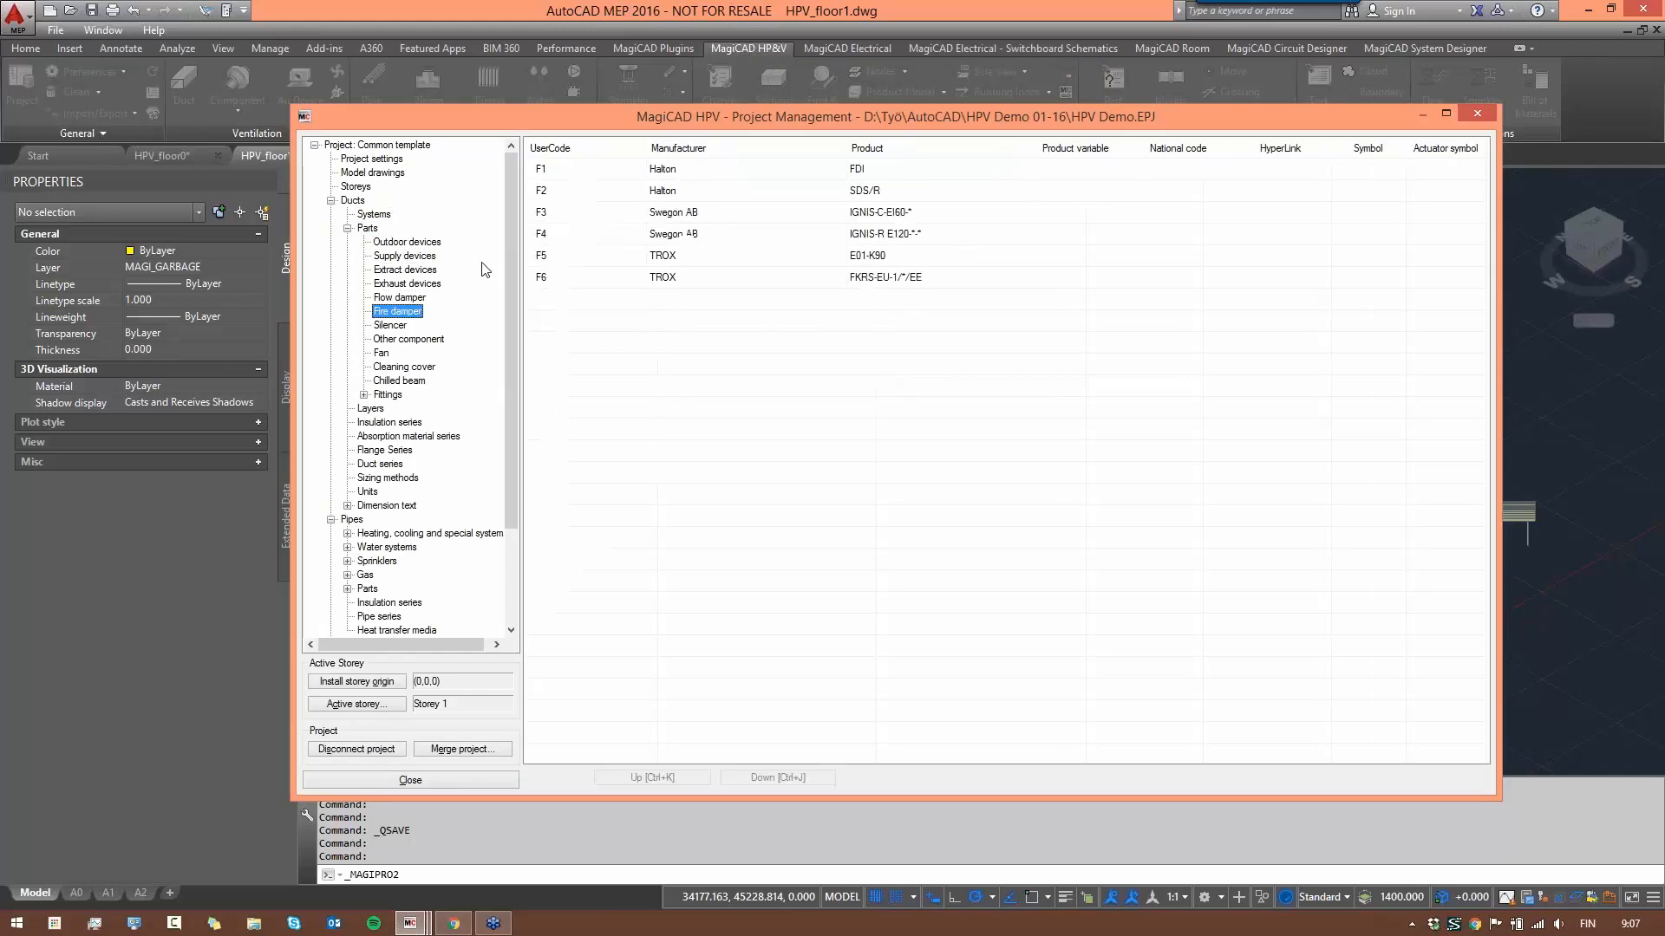
key(Down)
key(Down)
key(Down)
key(Up)
key(Up)
key(Up)
key(Up)
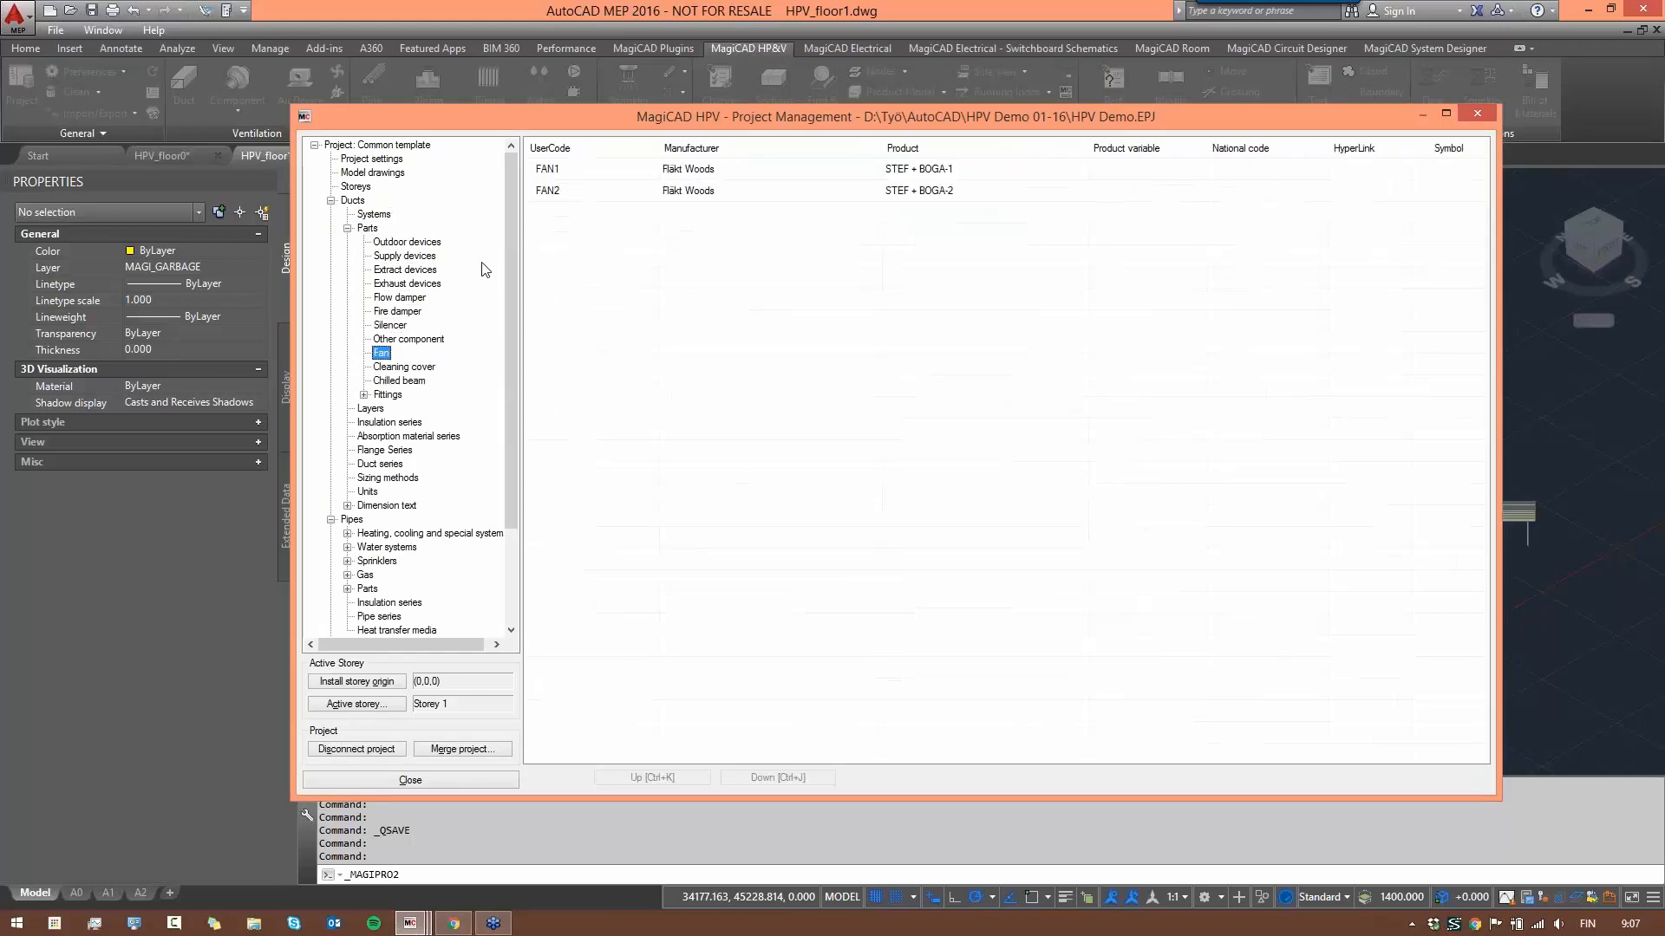
key(Up)
key(Up)
key(Up)
key(Up)
key(Up)
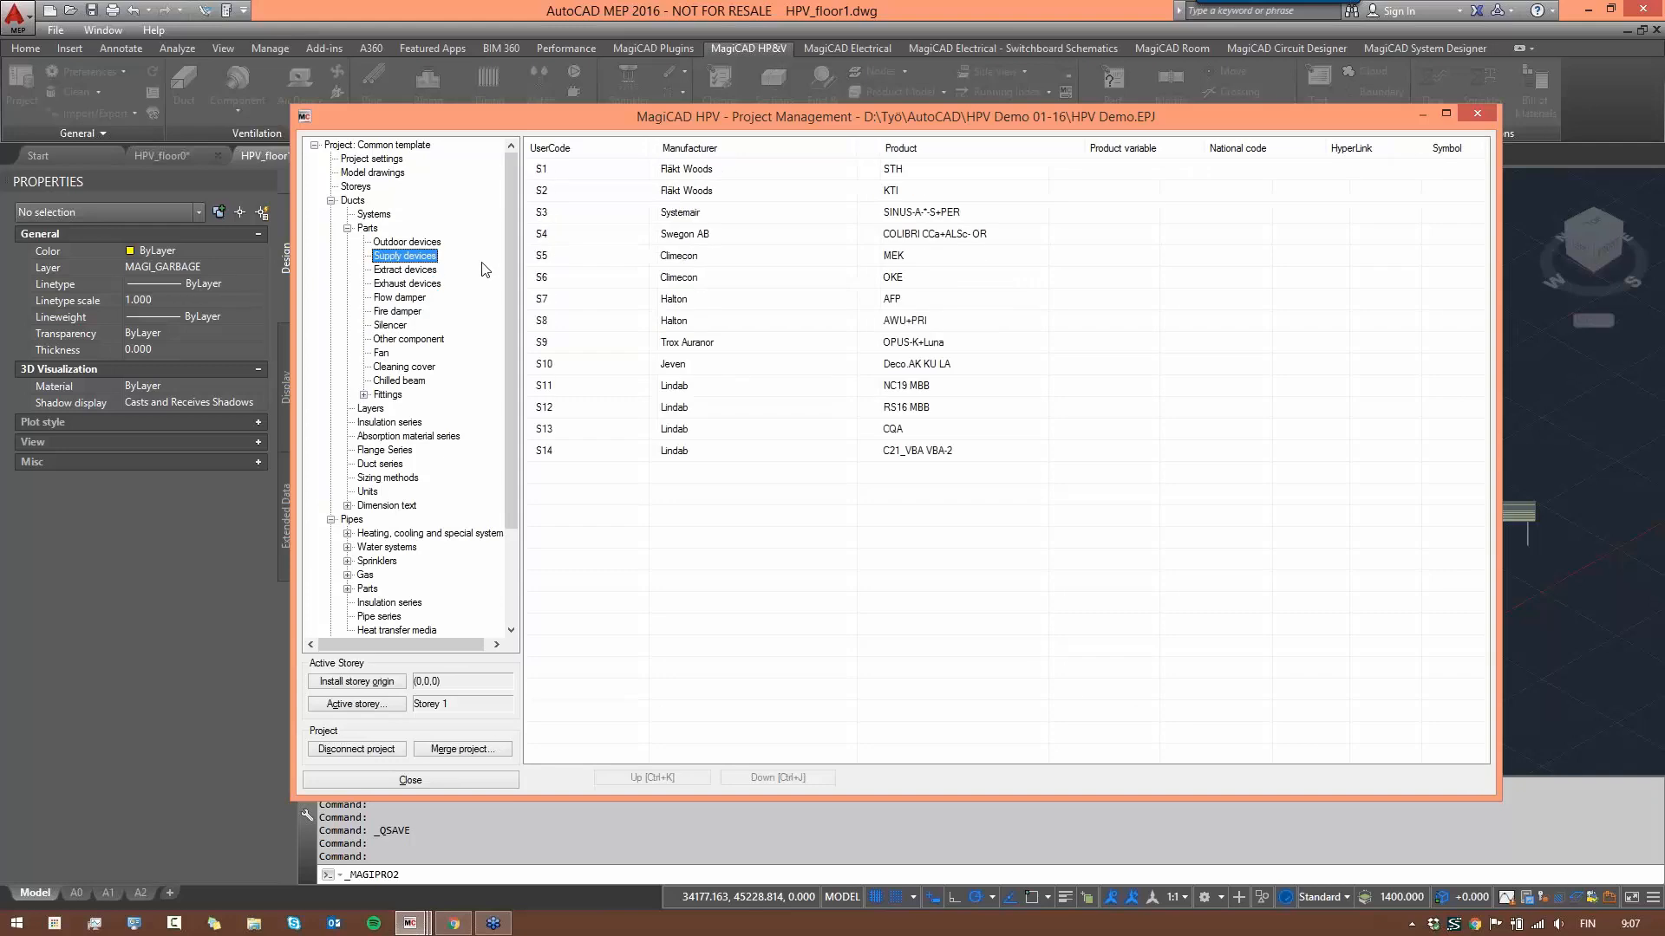
key(Up)
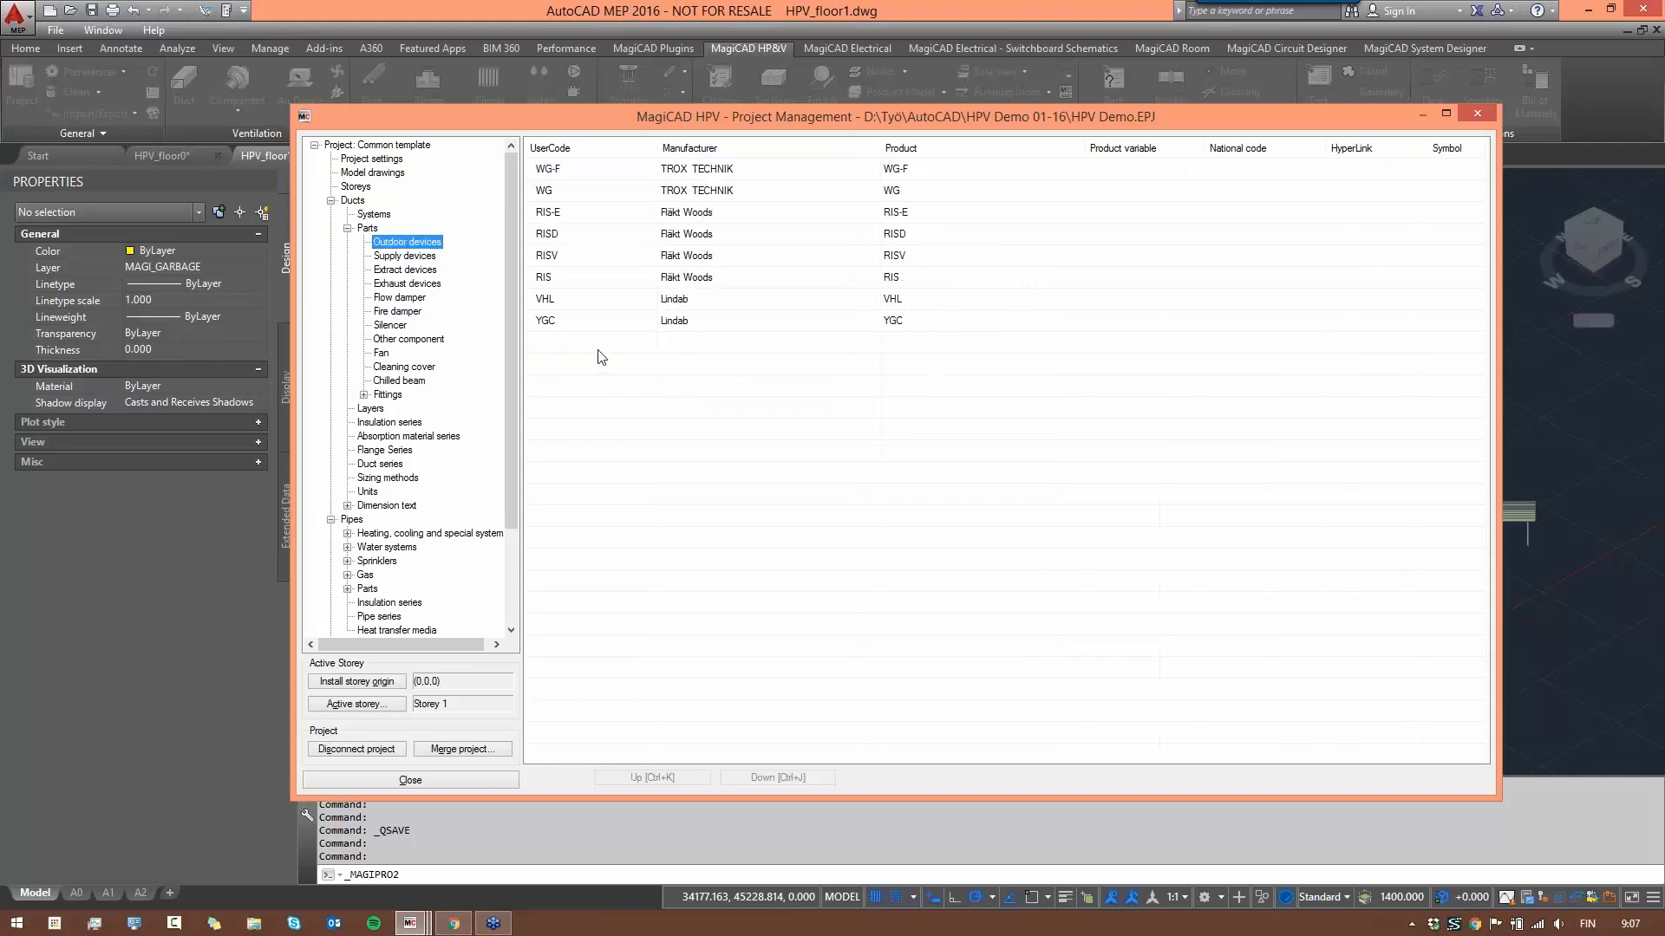
- Open product selection for the project's outdoor devices and check the data source and description language settings
right_click(684, 346)
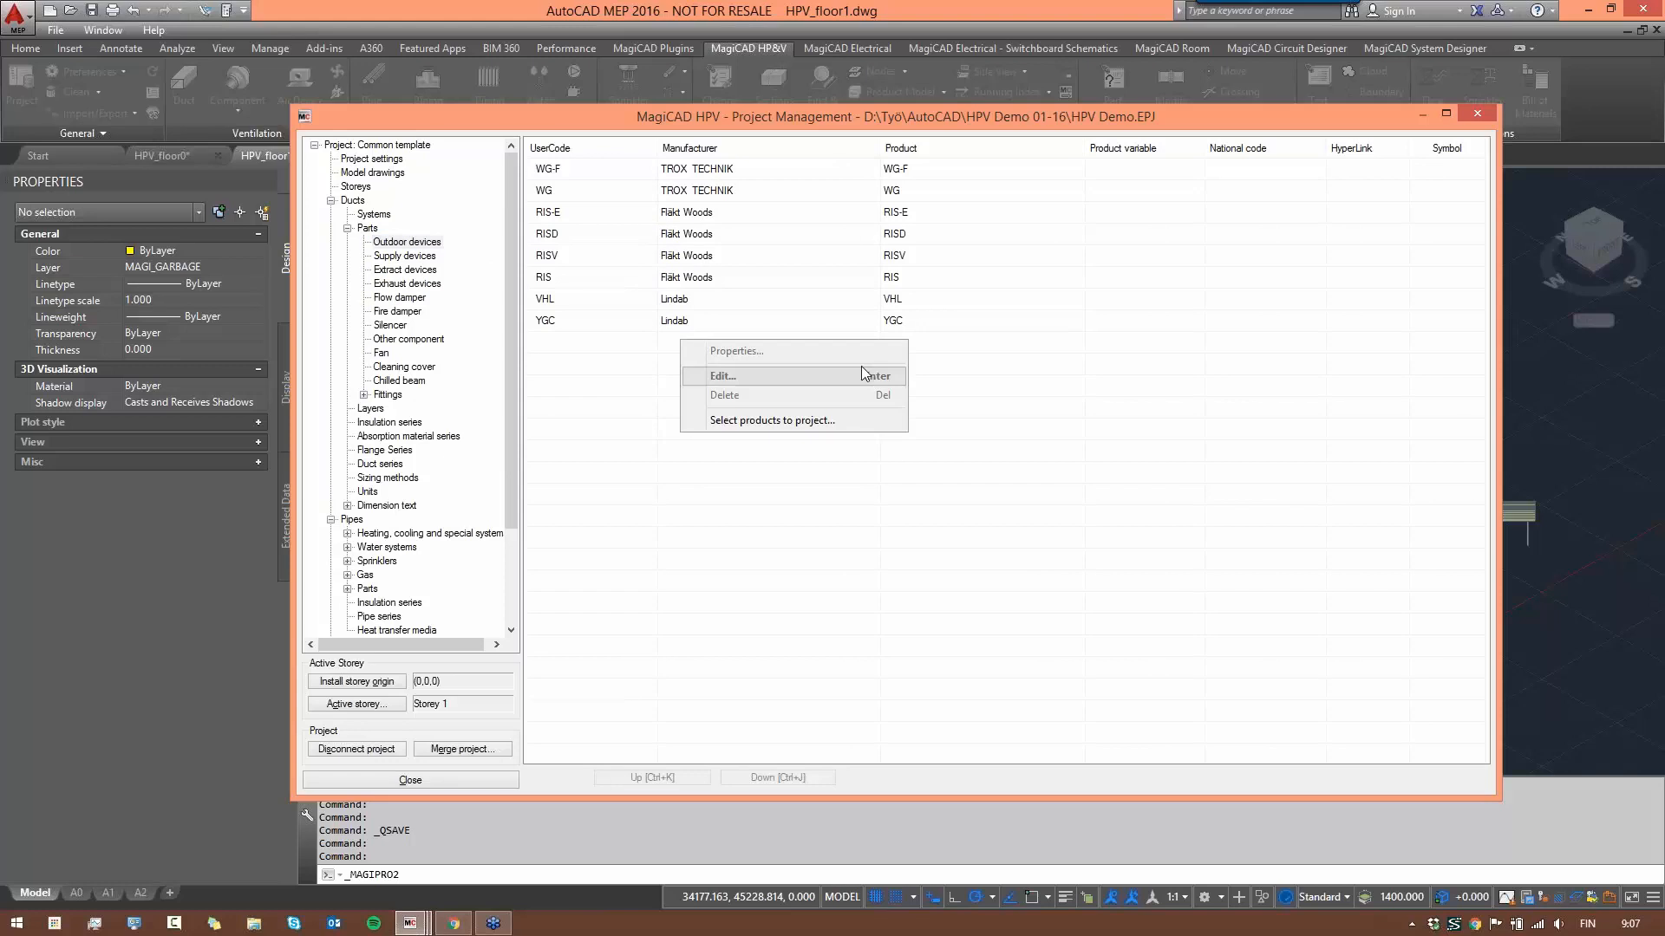
click(764, 421)
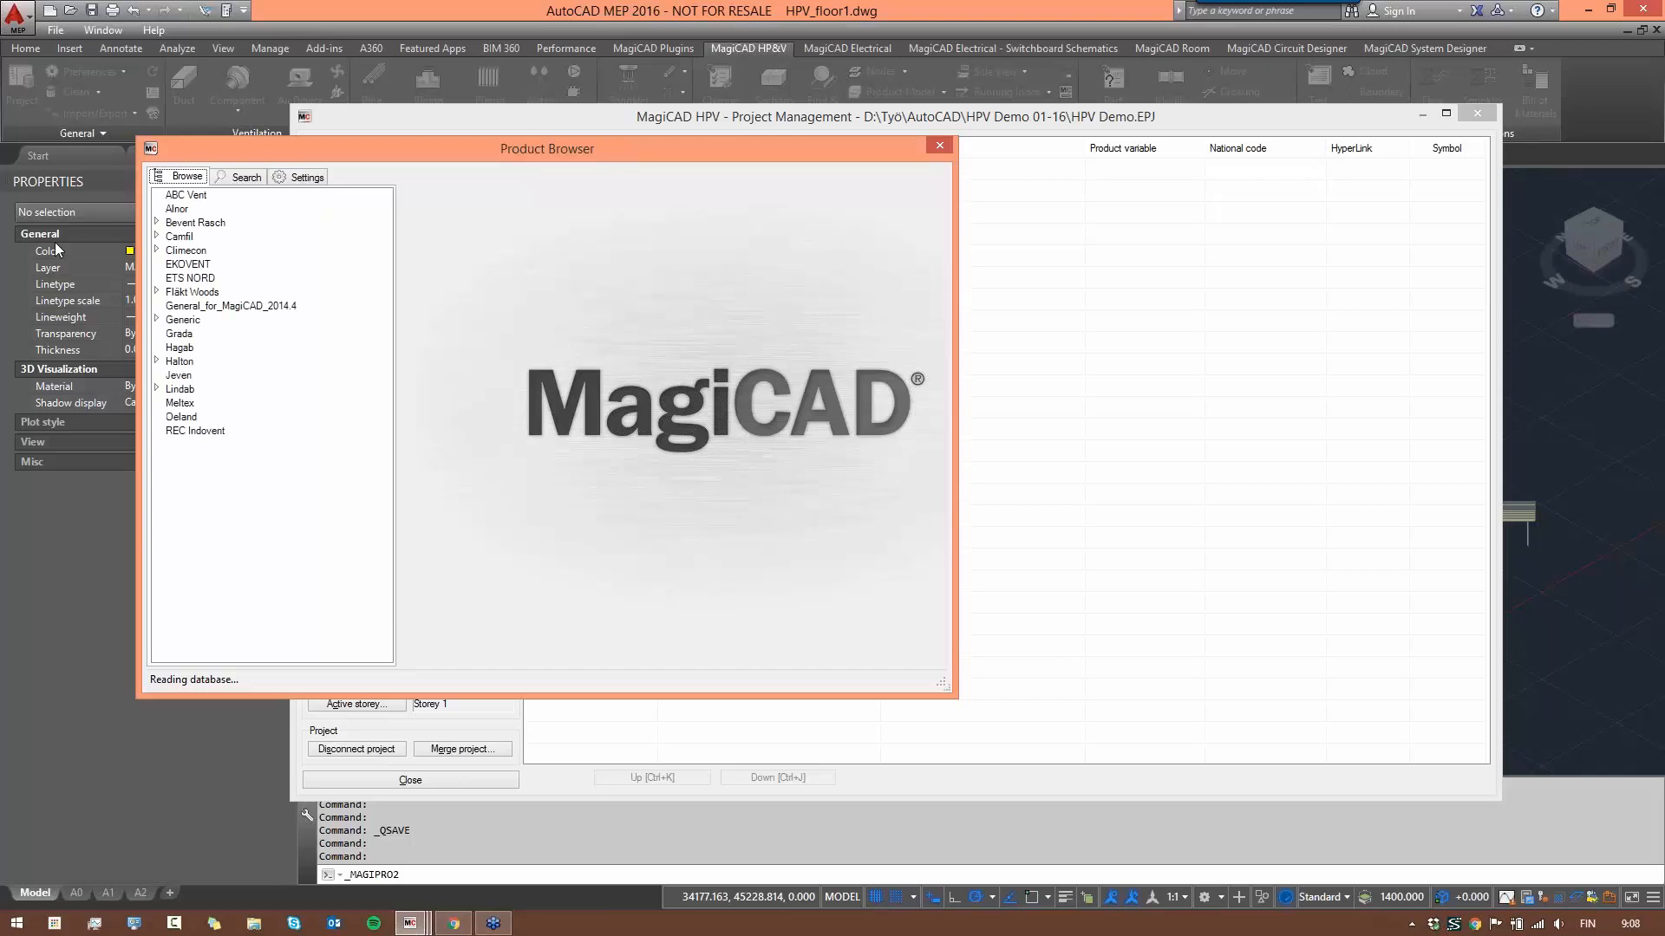
click(307, 178)
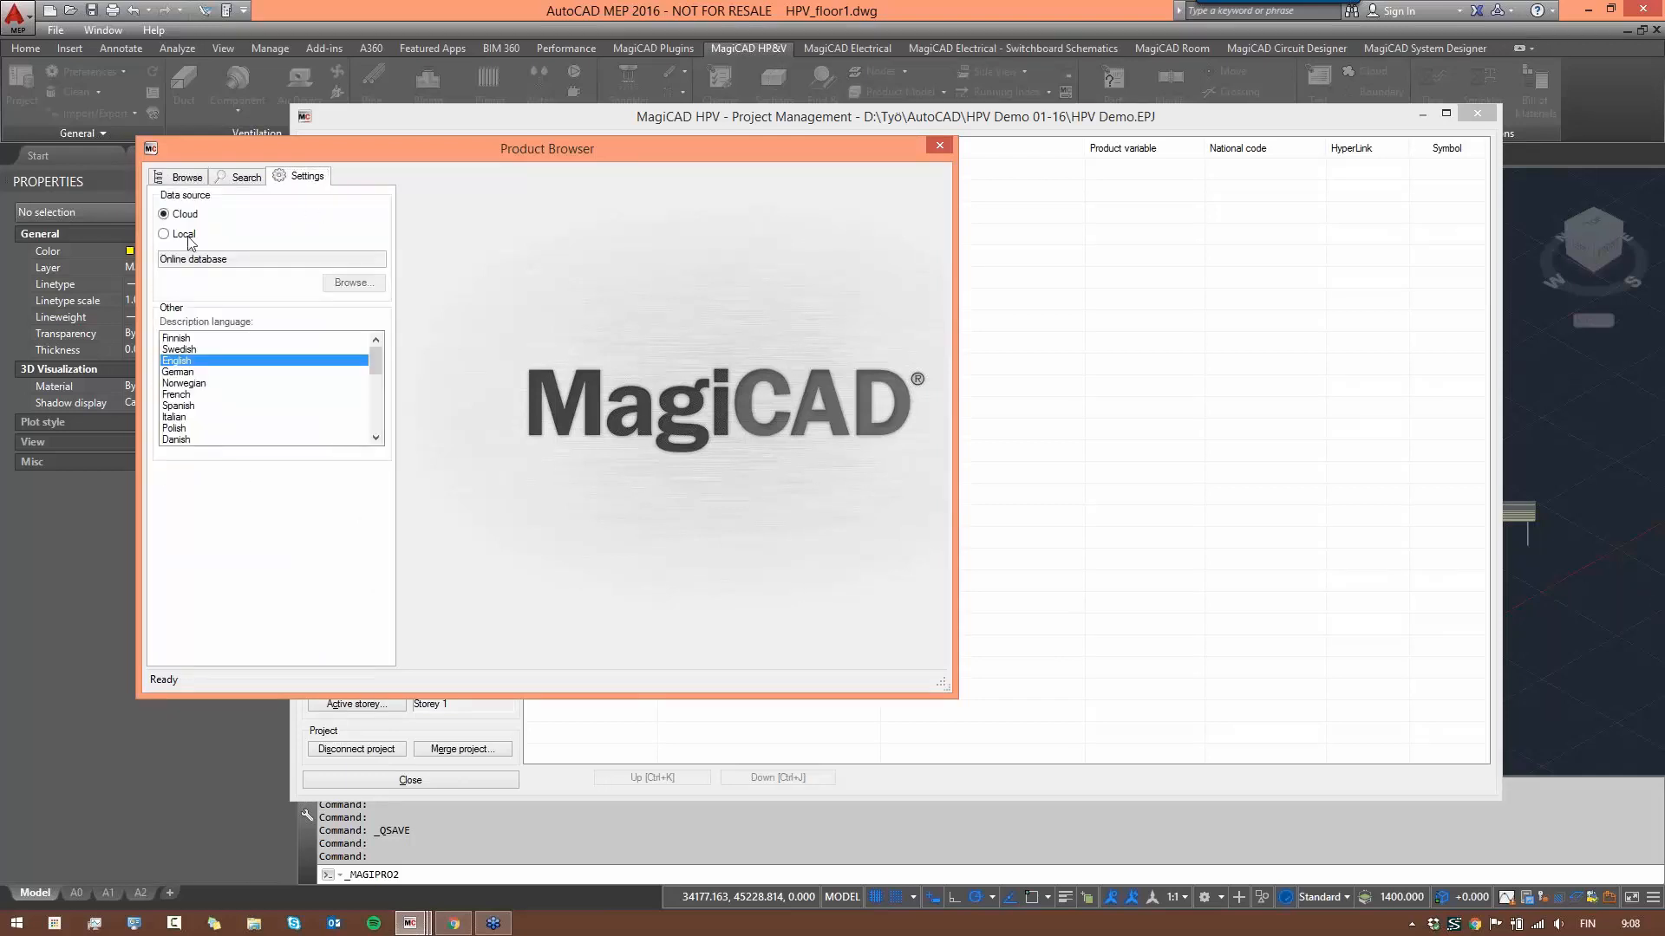
click(184, 177)
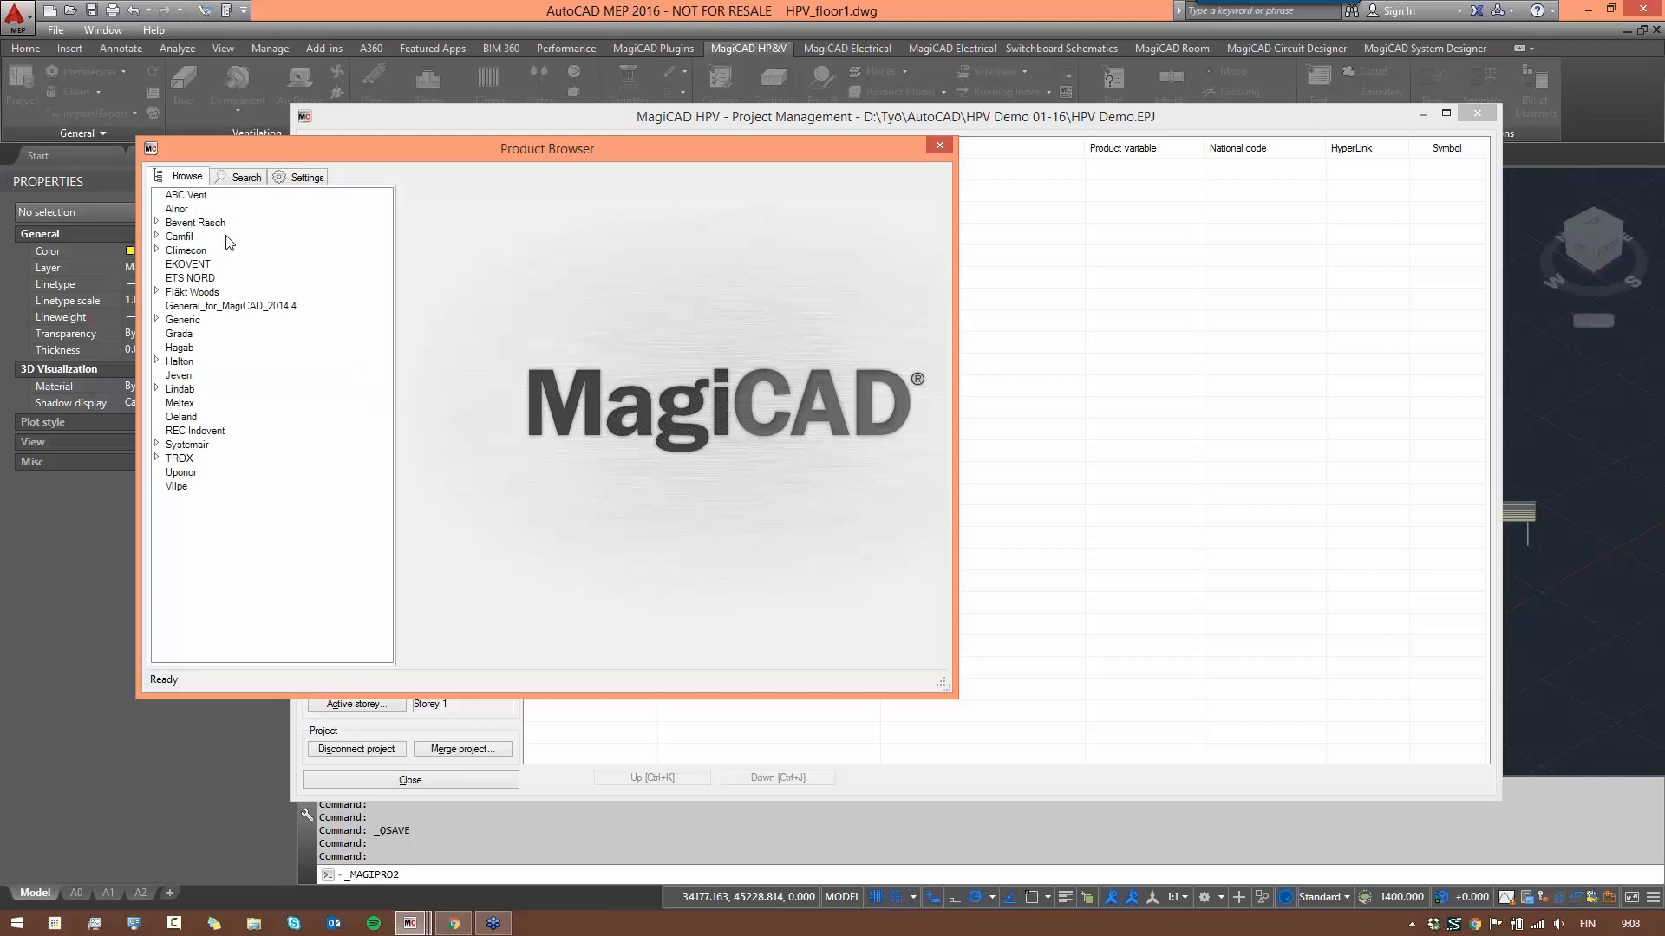
- Browse the Generic manufacturer's louvres among the outdoor device products
drag(460, 152, 822, 175)
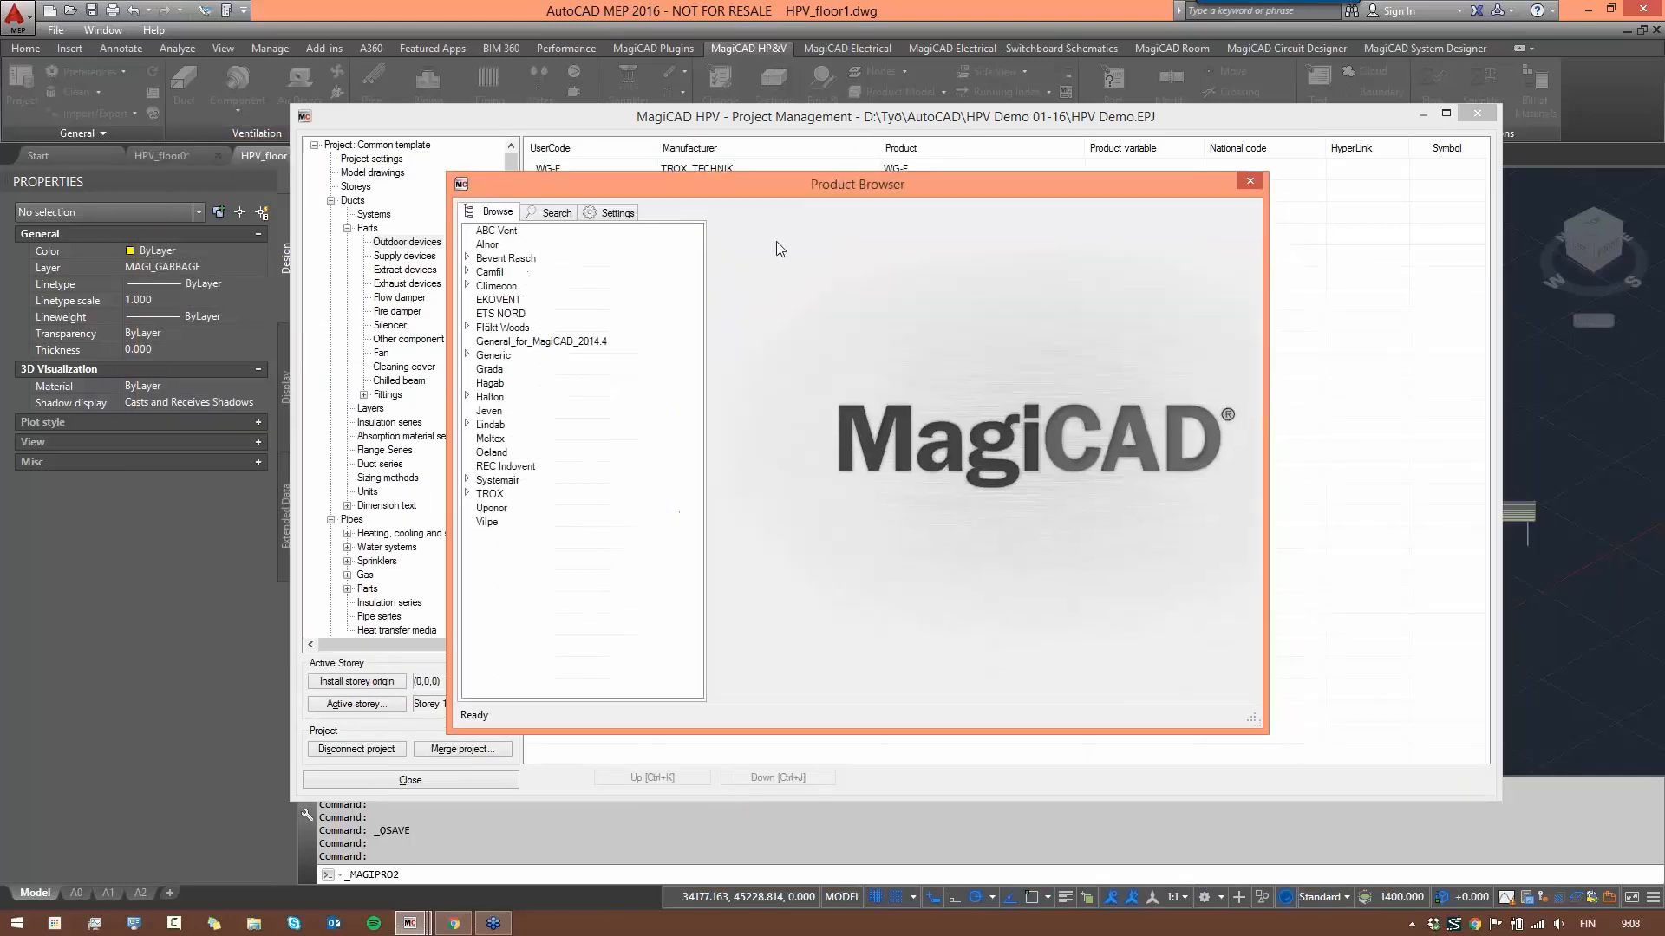
double_click(500, 354)
click(504, 383)
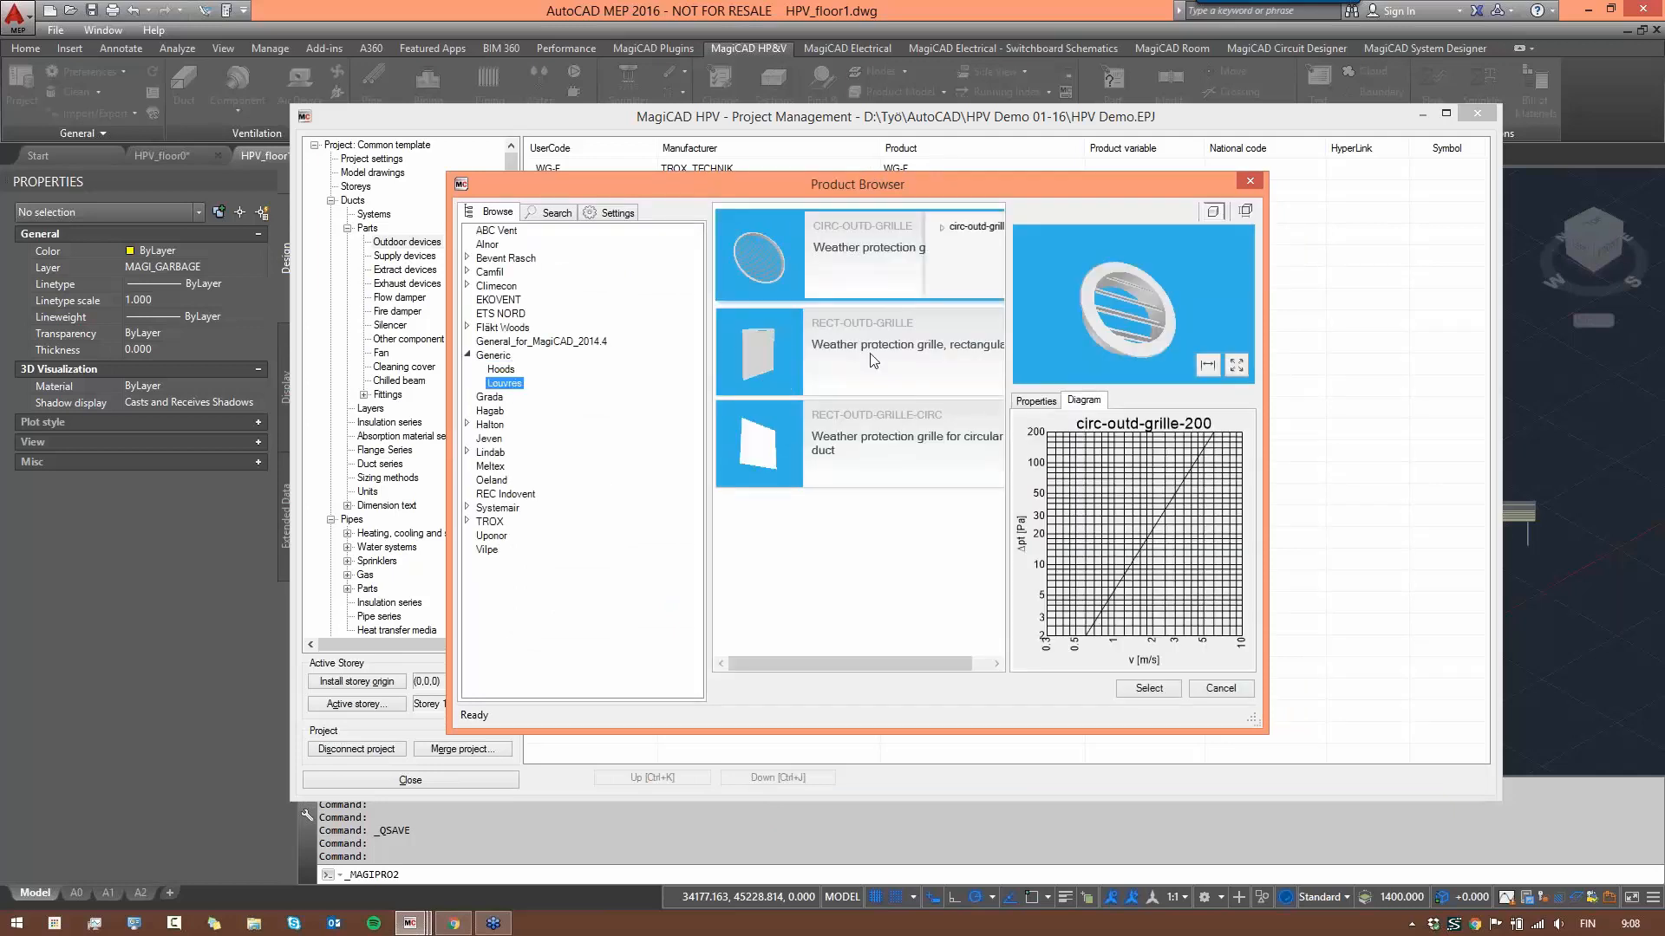
- Browse the sizes of the Generic rectangular weather protection grille and view the properties of the 1350x200 size
click(999, 378)
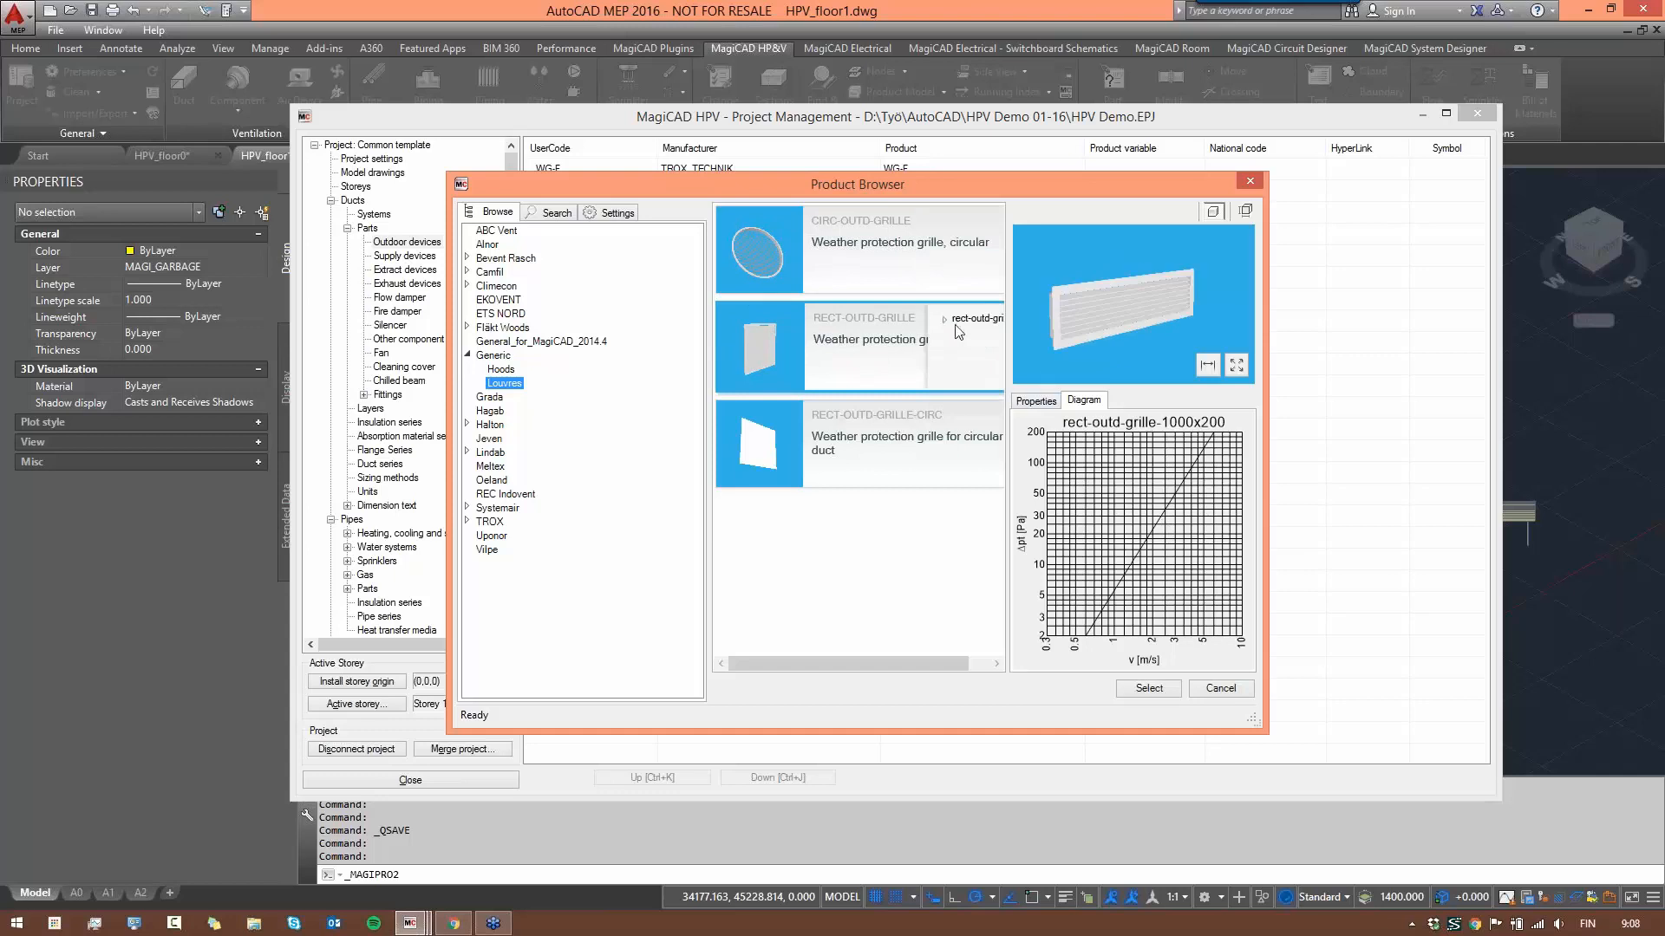
click(945, 320)
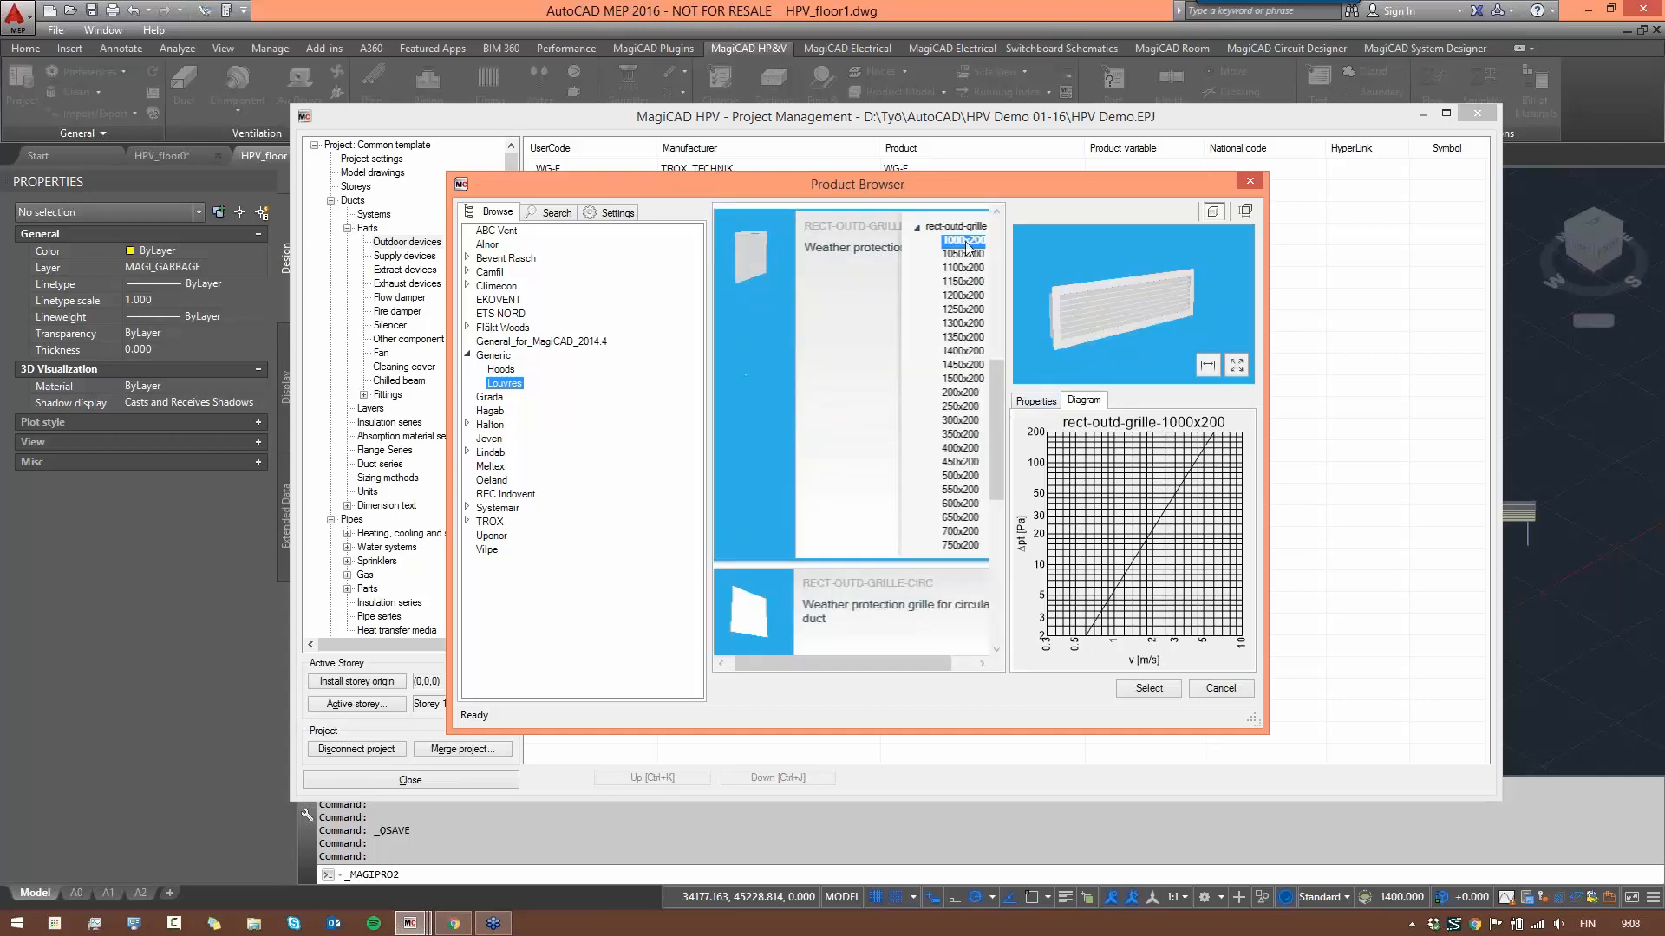
click(964, 295)
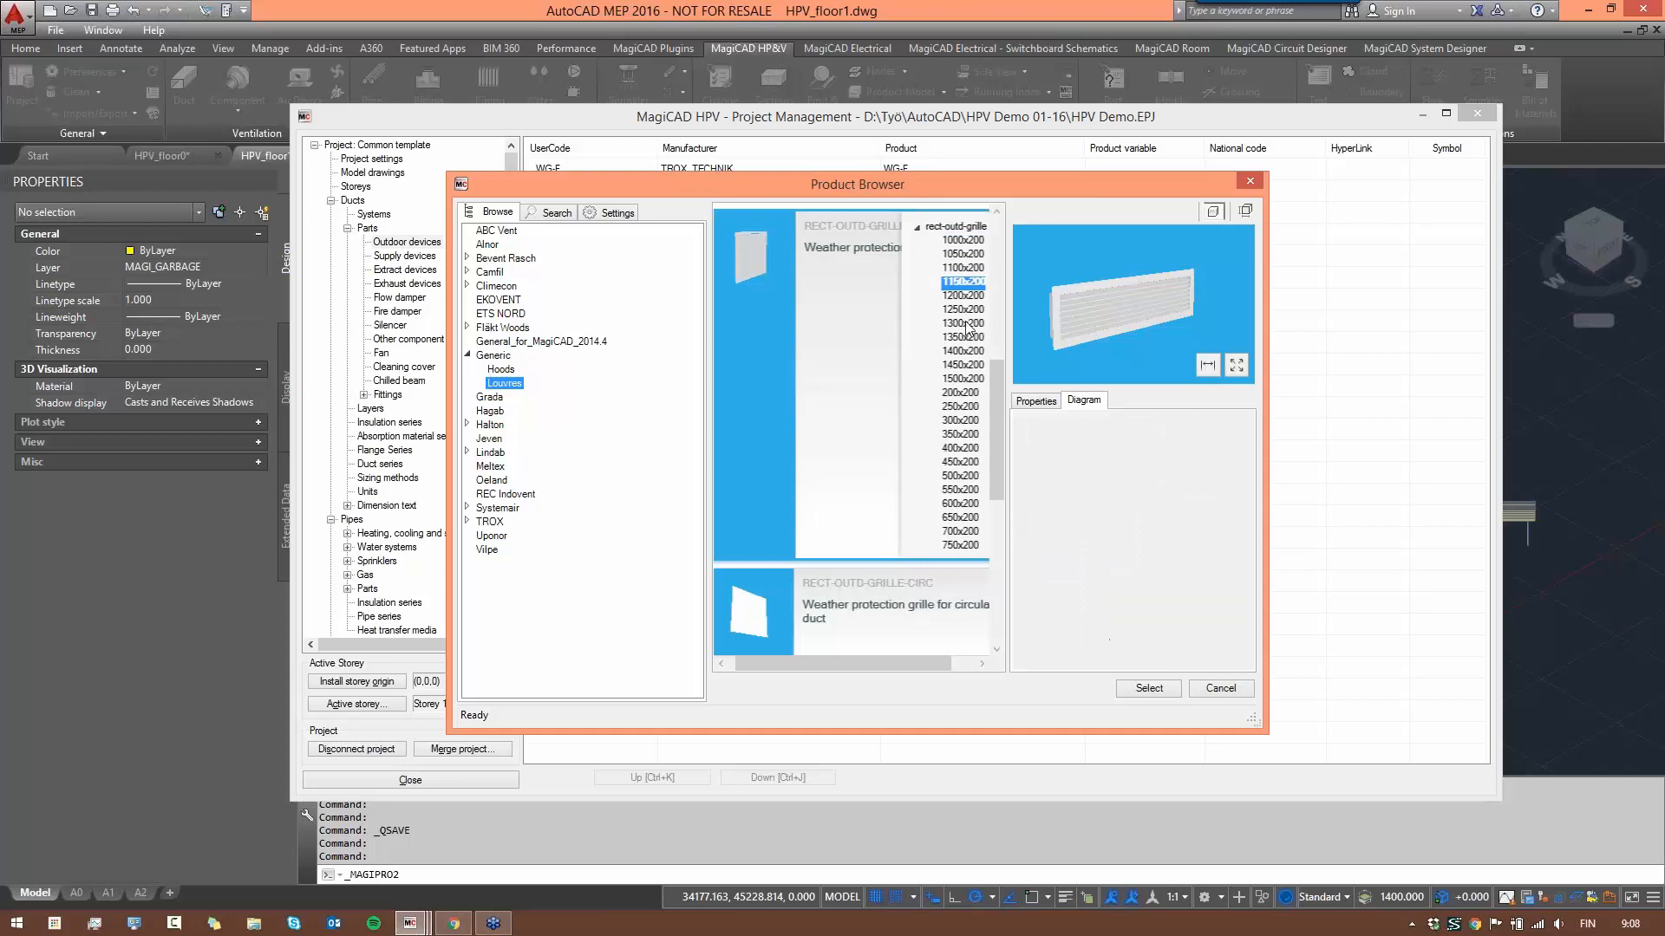
click(964, 338)
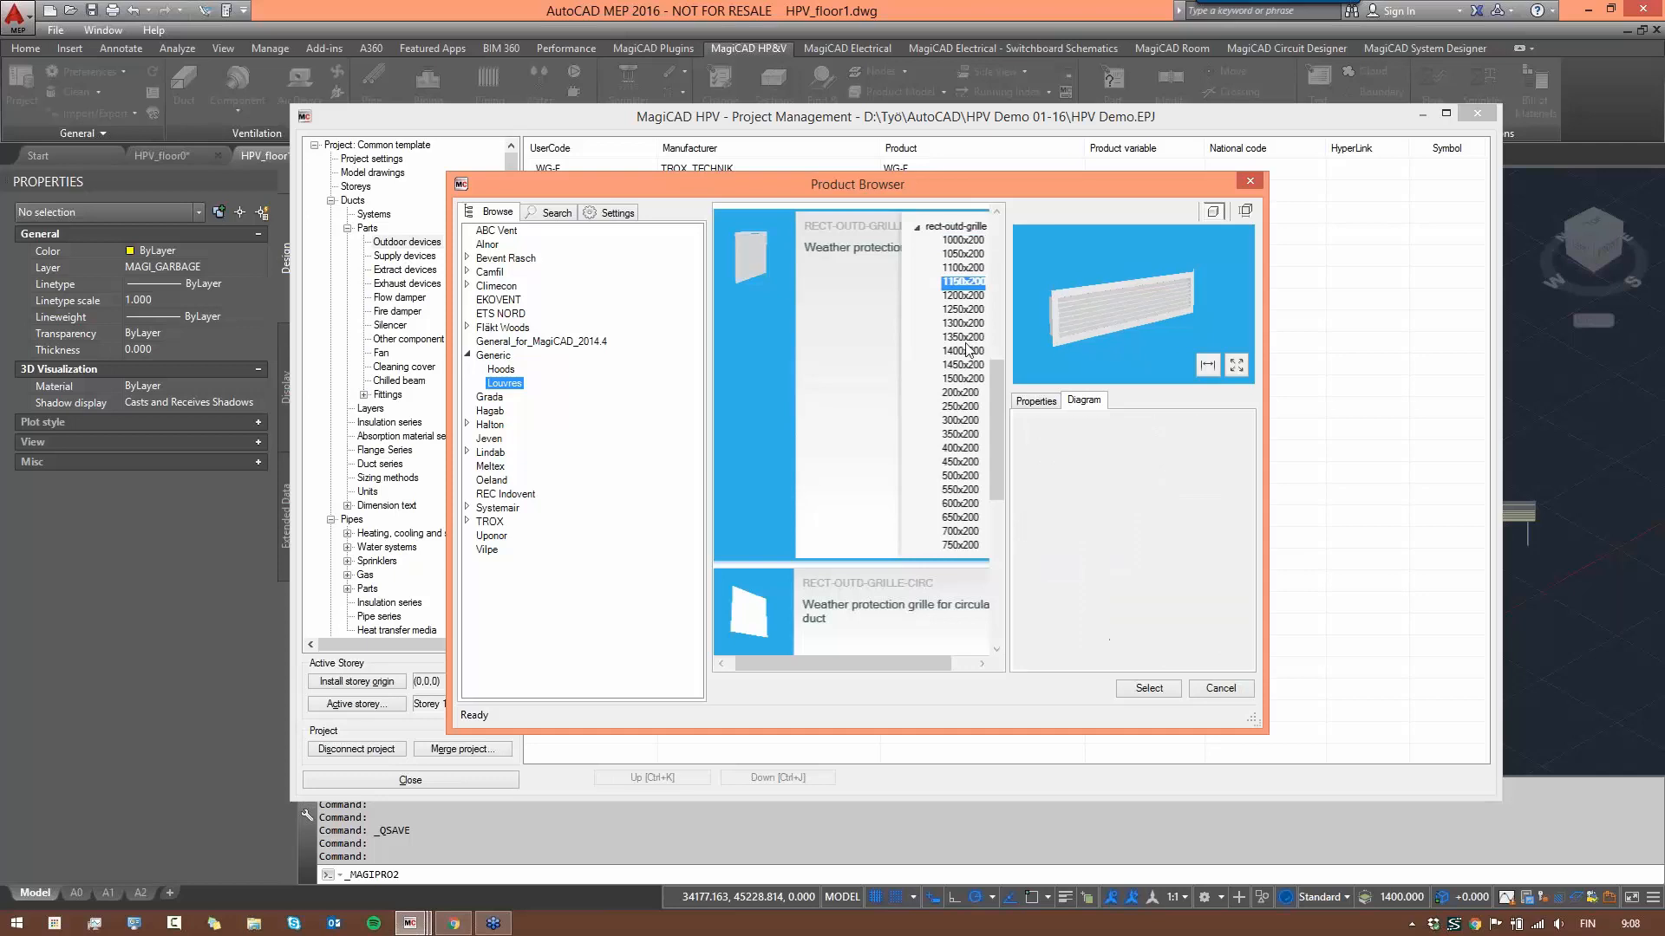
click(1037, 400)
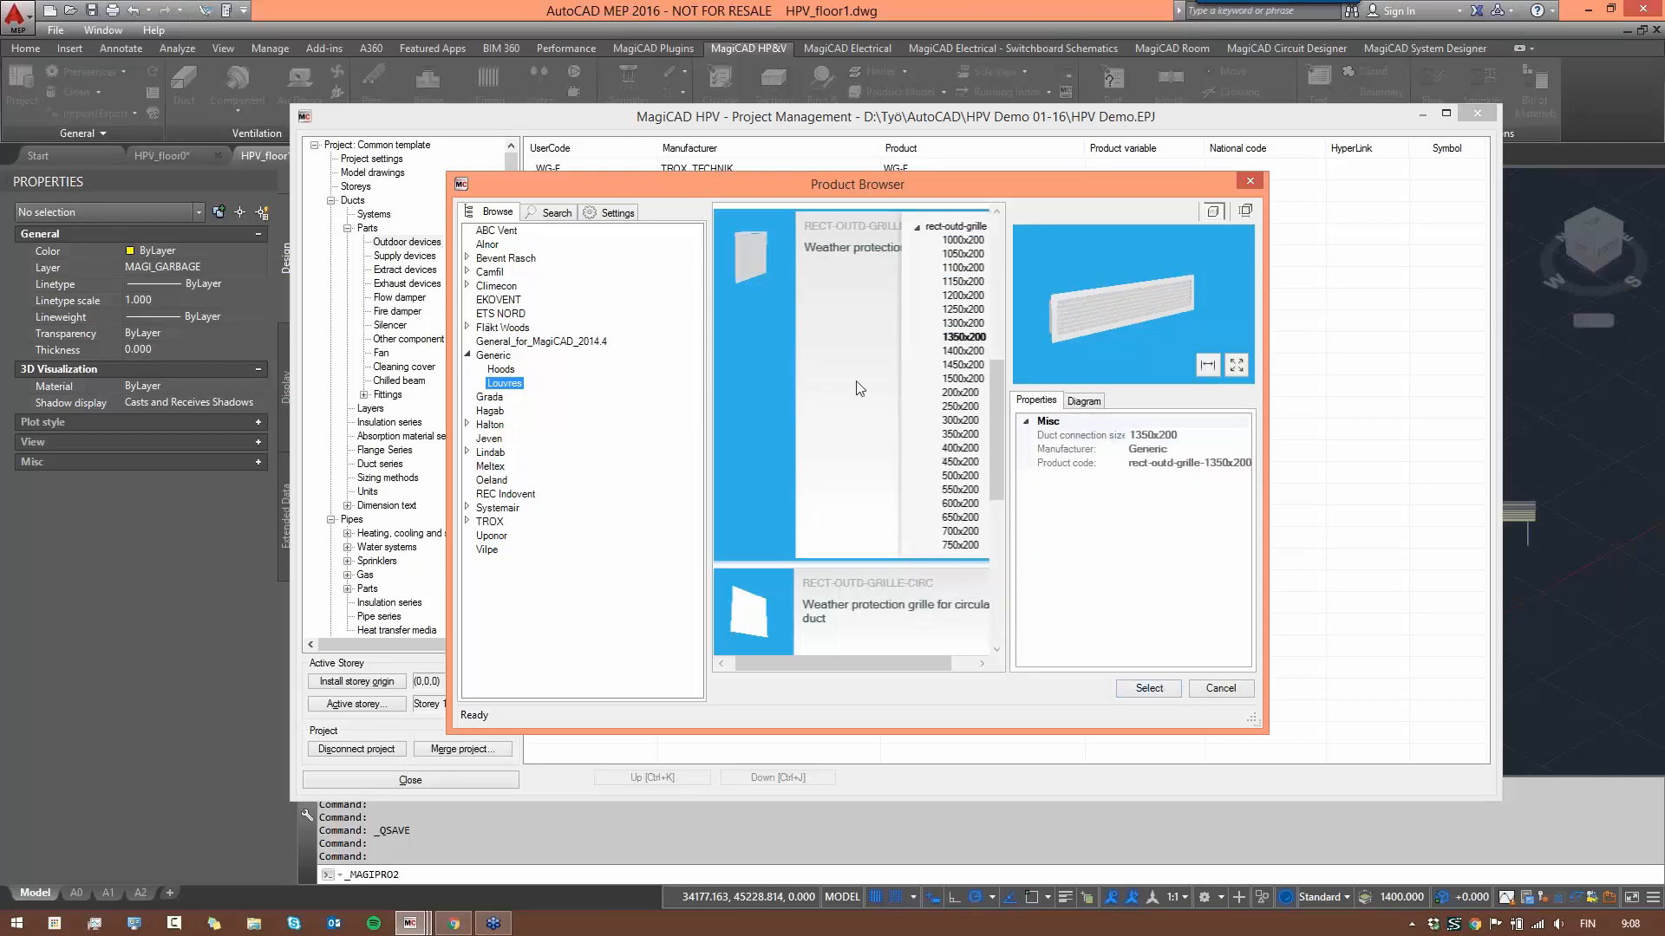
- Add the Generic RECT-OUTD-GRILLE product to the project's outdoor devices and leave product selection
click(1148, 690)
drag(1013, 515, 918, 345)
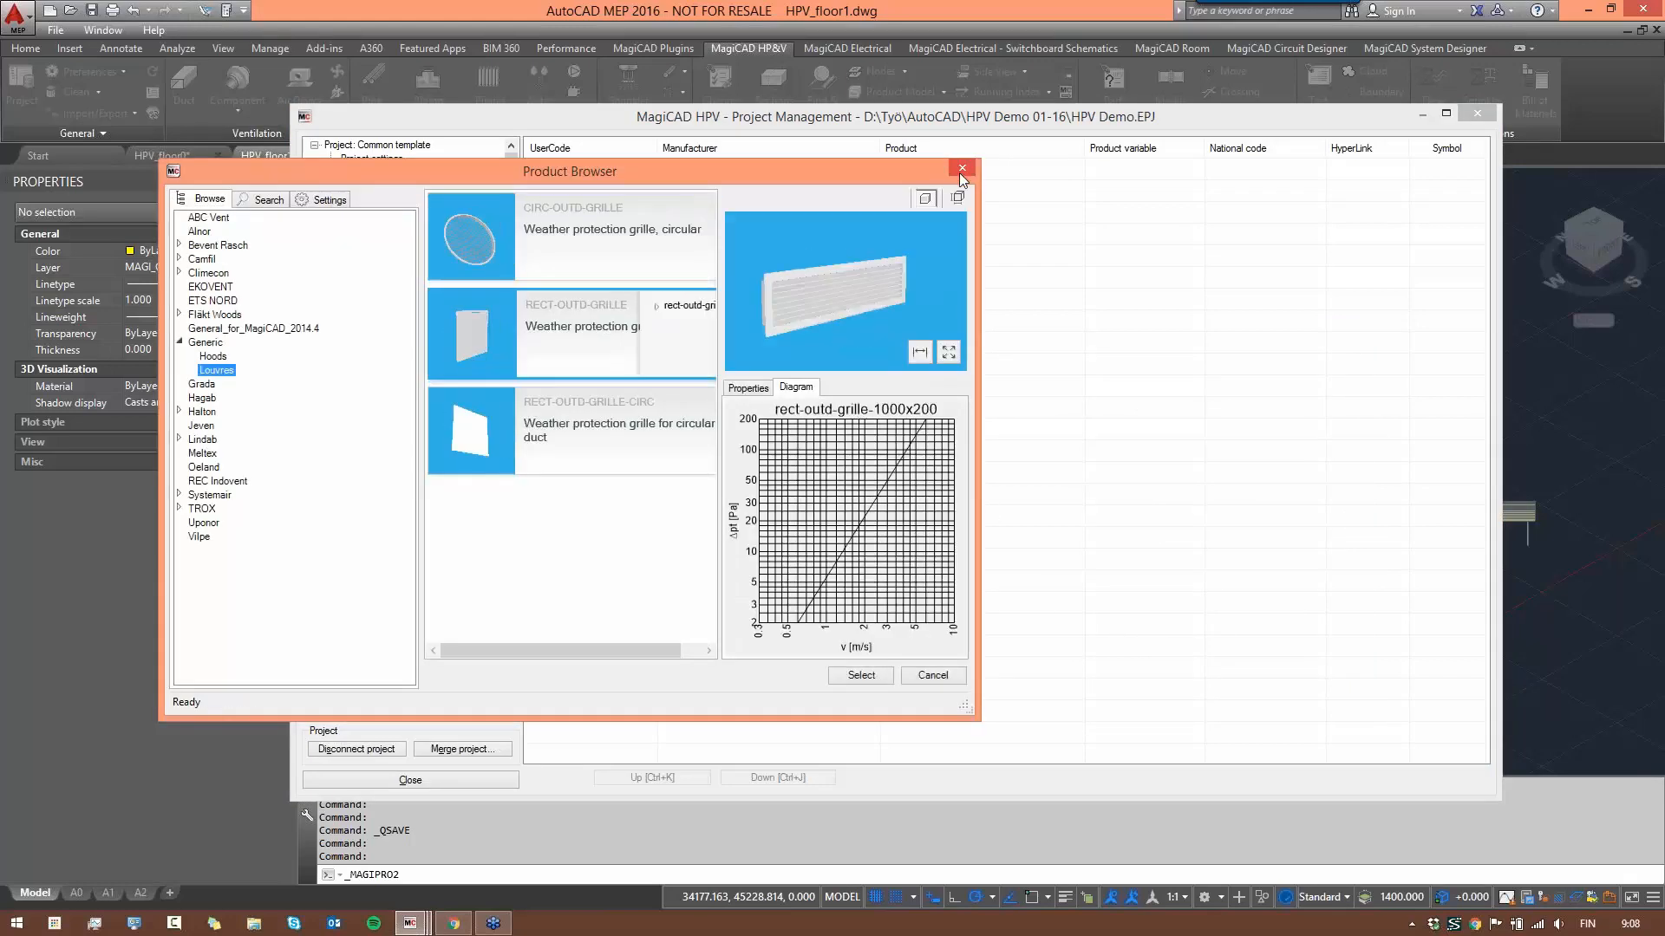
click(932, 676)
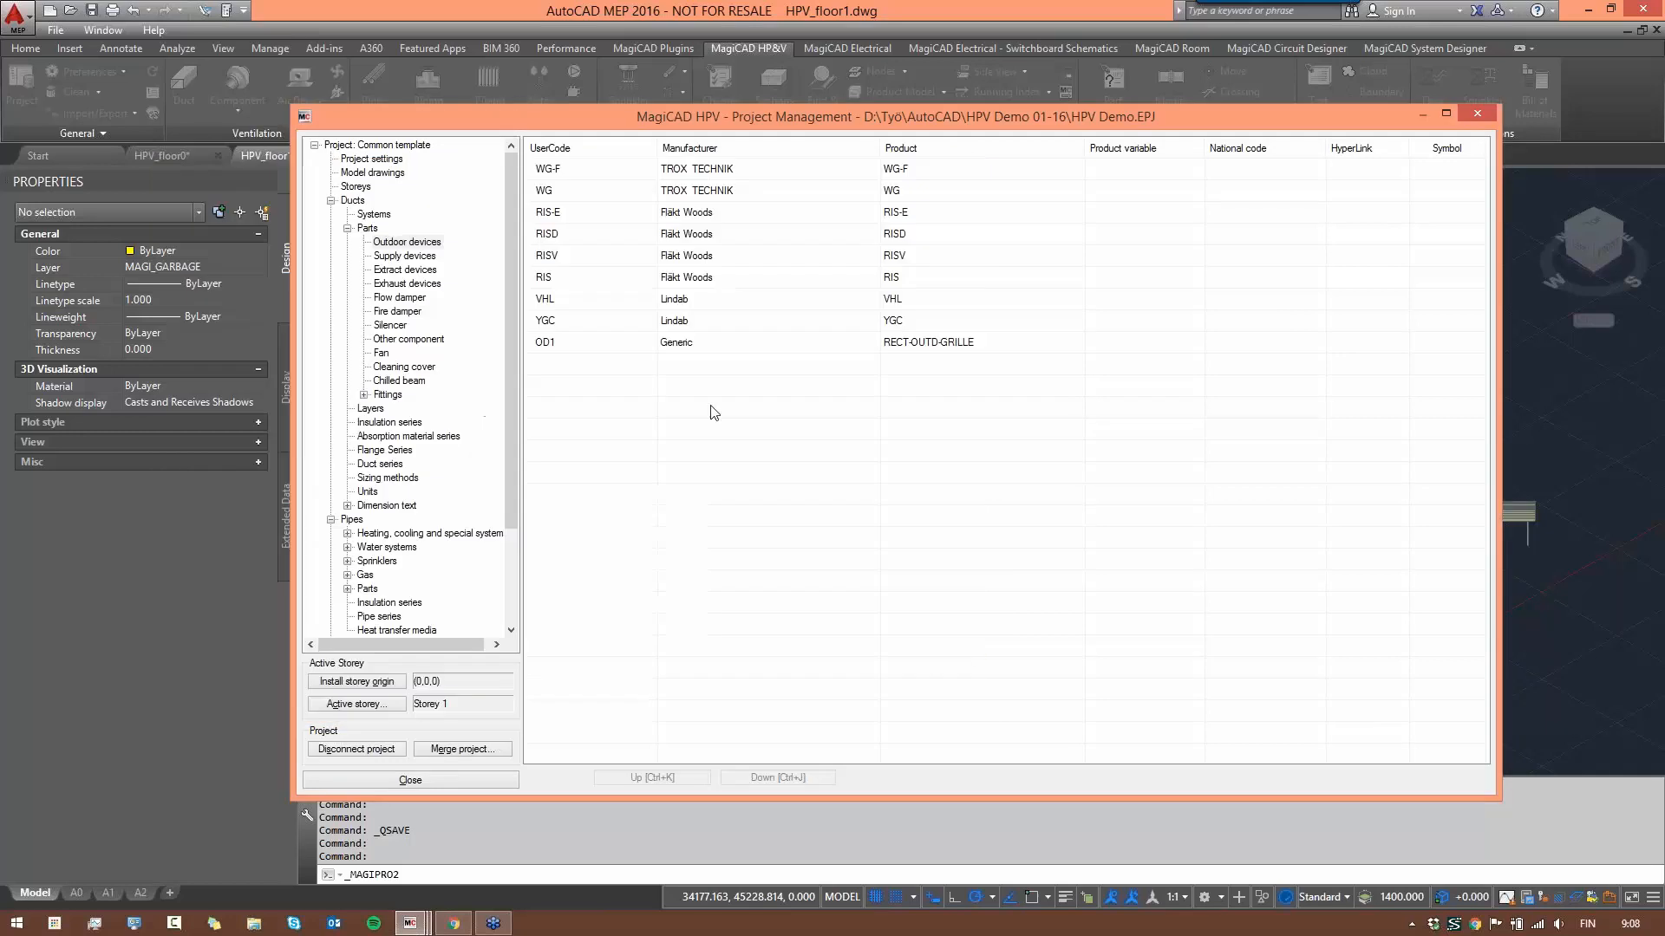
- Inspect the user code, 2D symbol and product variable settings of the Generic grille without changing them
click(733, 347)
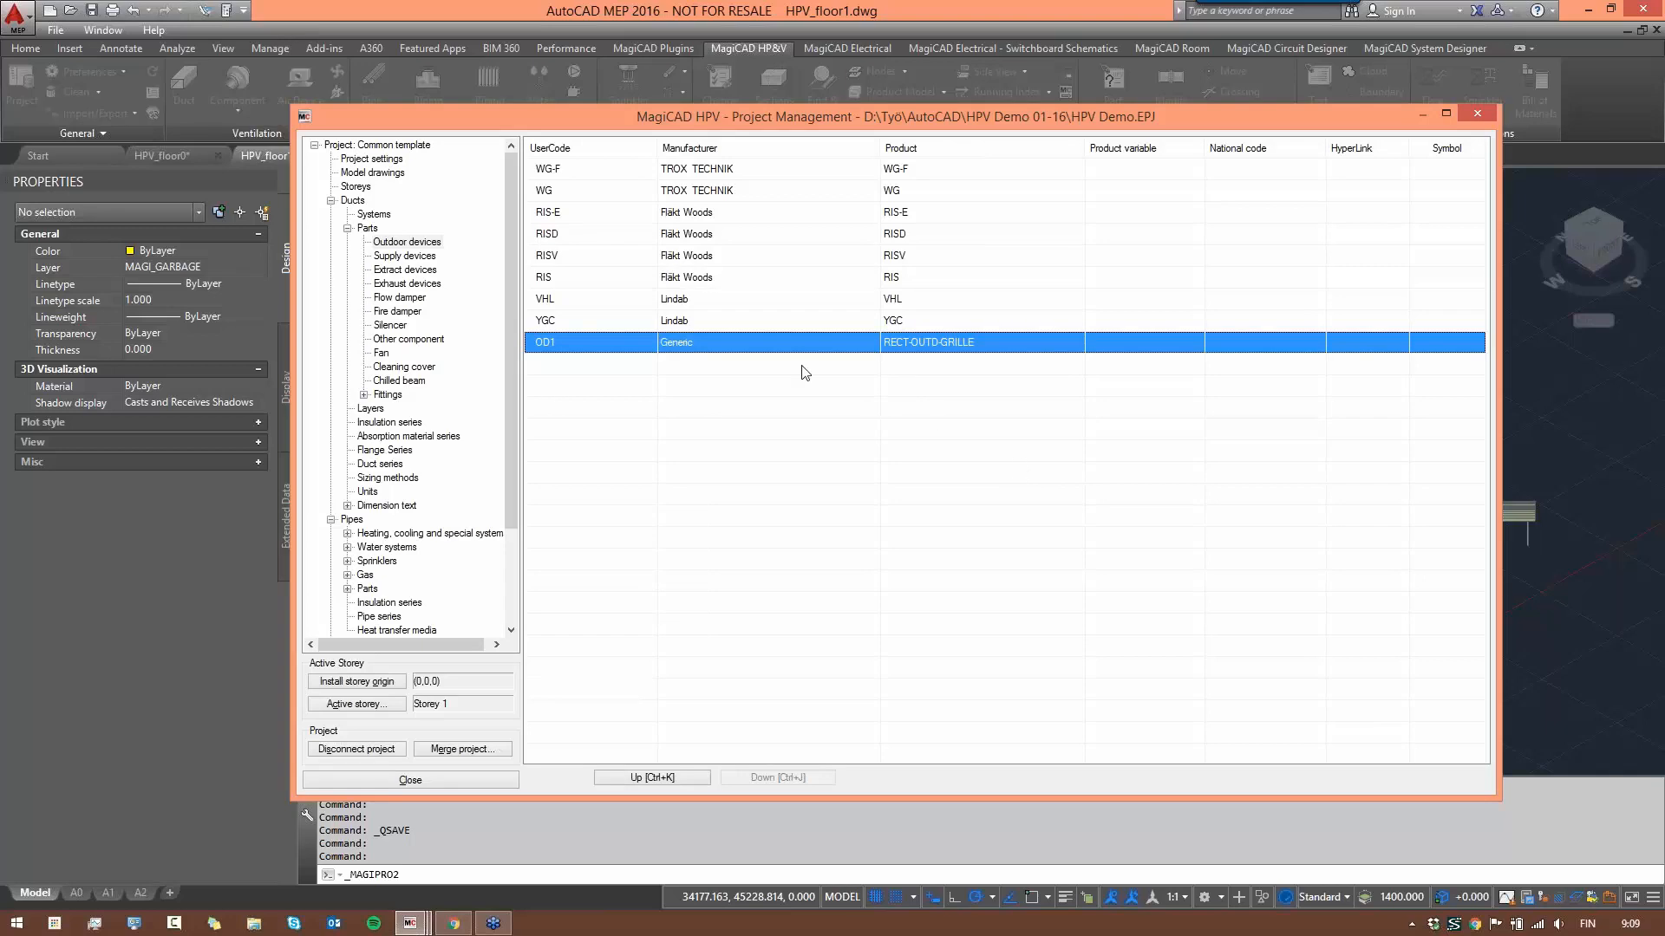
right_click(738, 349)
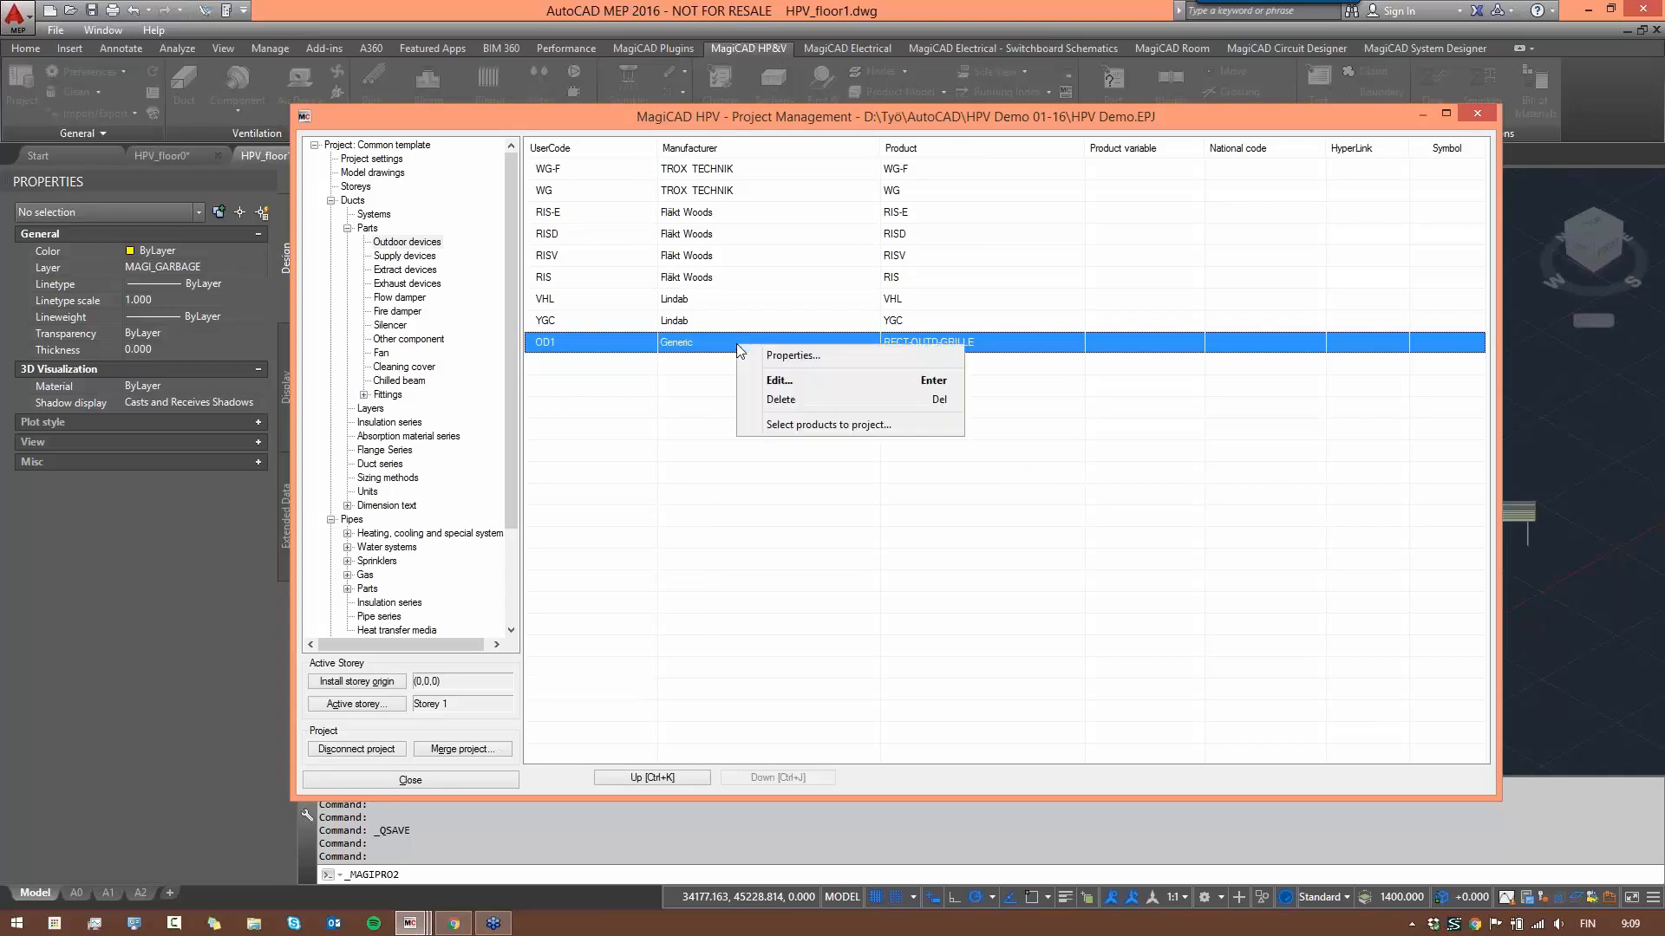
click(803, 381)
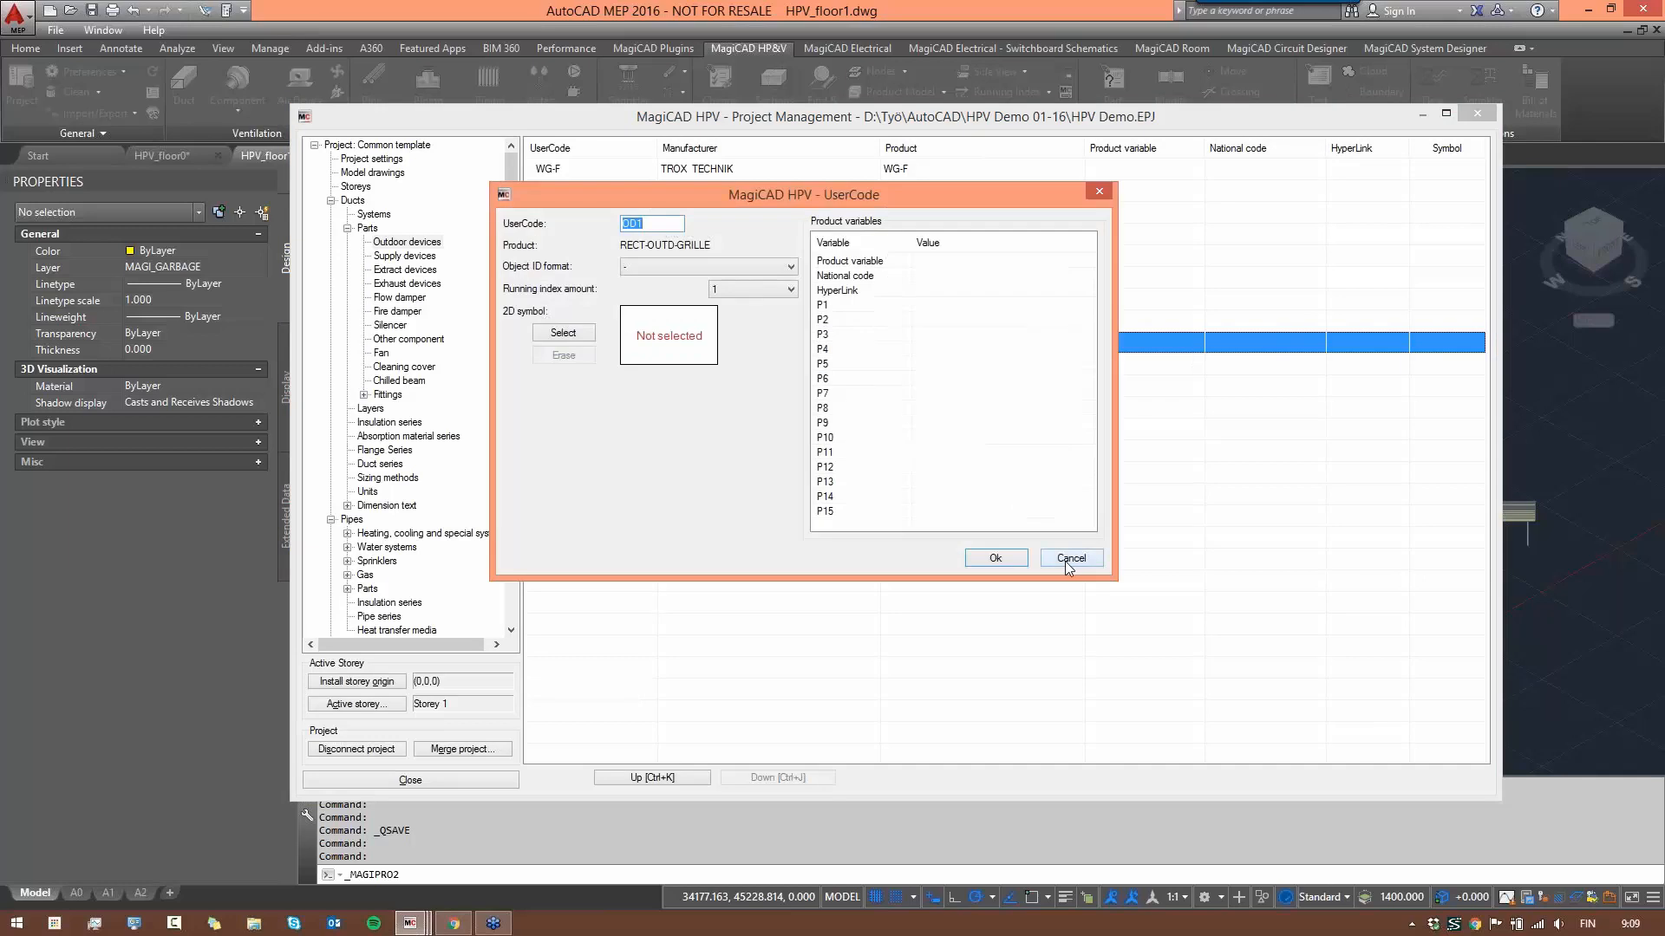
click(1070, 559)
- View the 3D preview and pressure diagram in the Generic grille's product properties
right_click(762, 347)
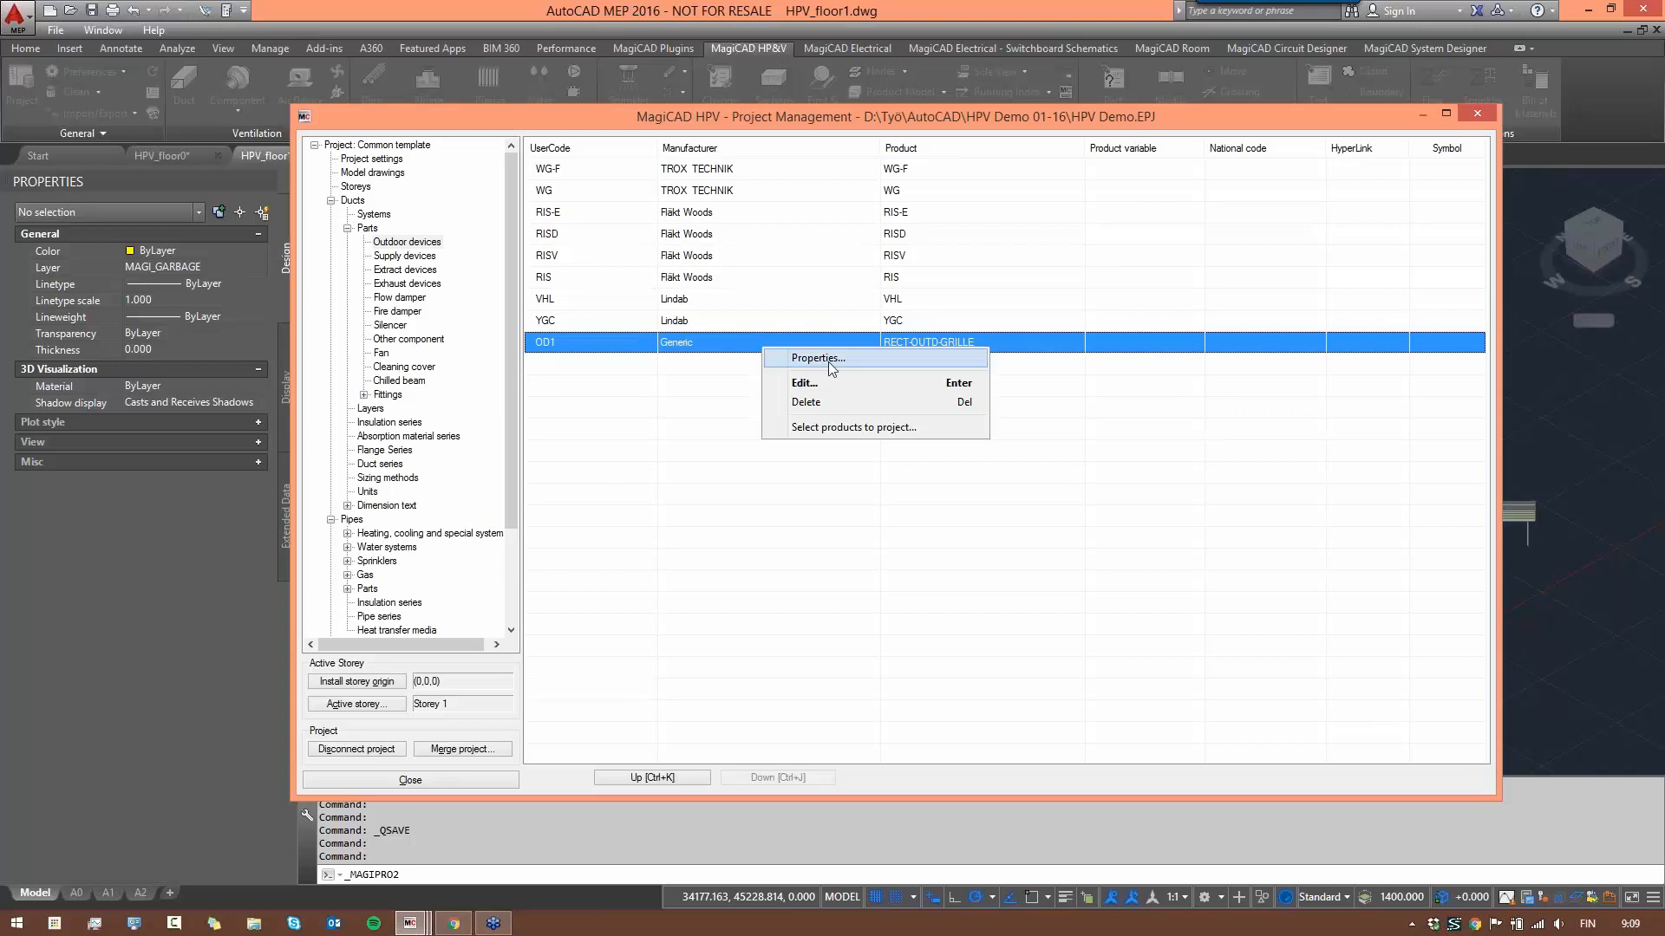
click(851, 357)
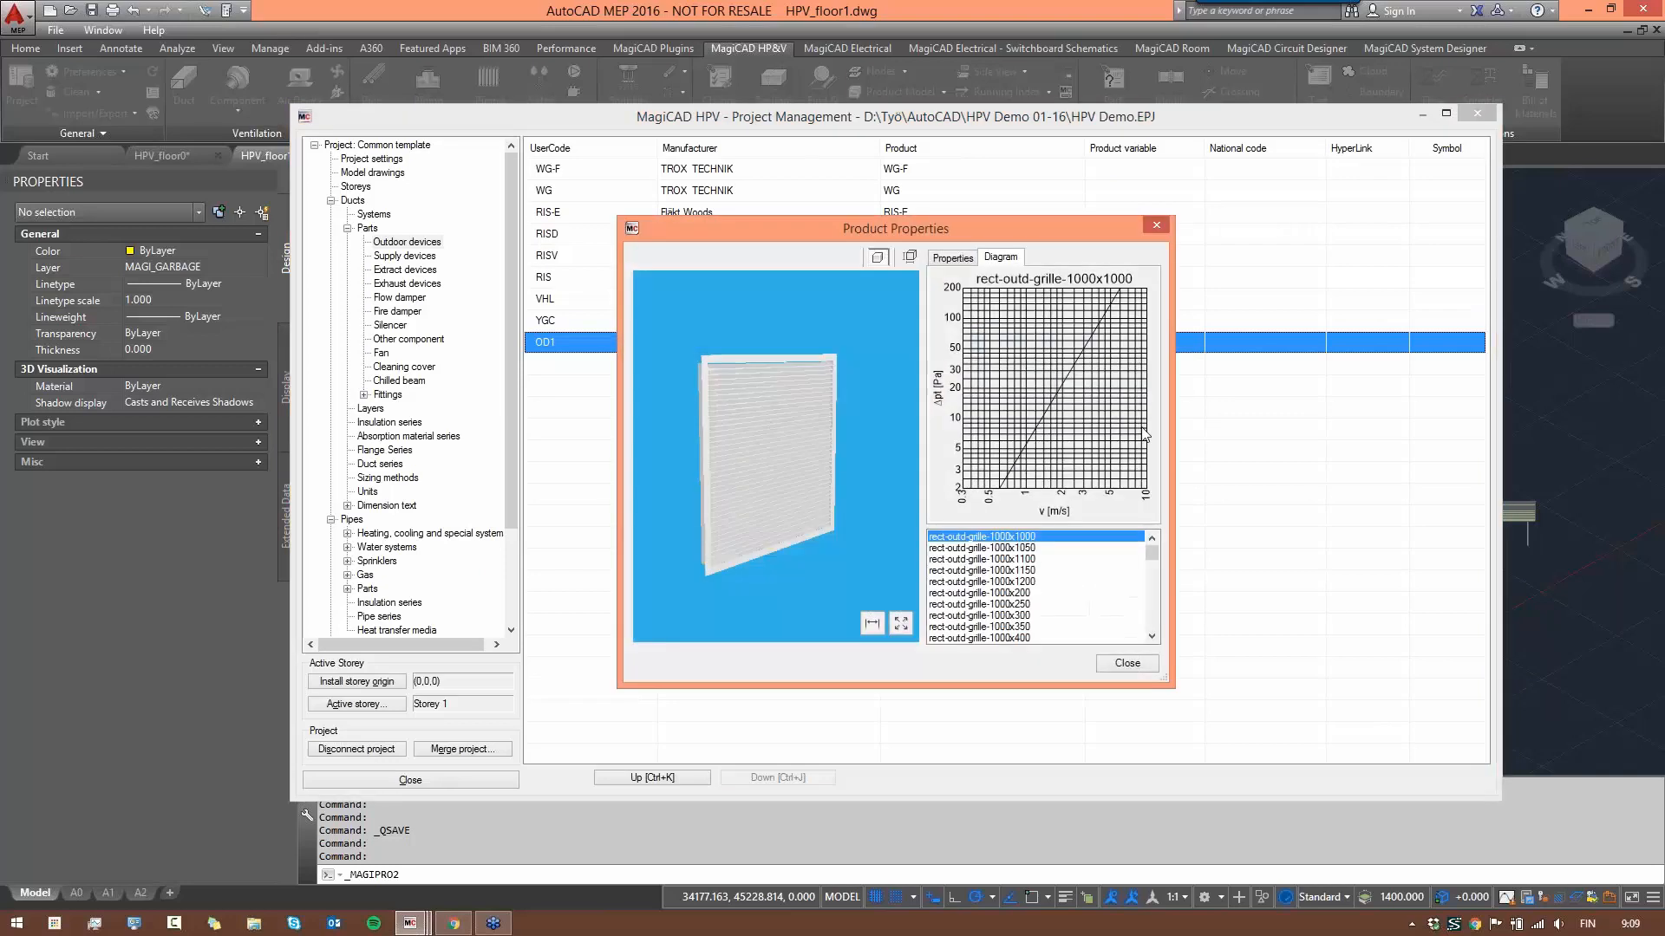
click(1127, 663)
- Delete the Generic RECT-OUTD-GRILLE product from the project's outdoor devices
right_click(776, 343)
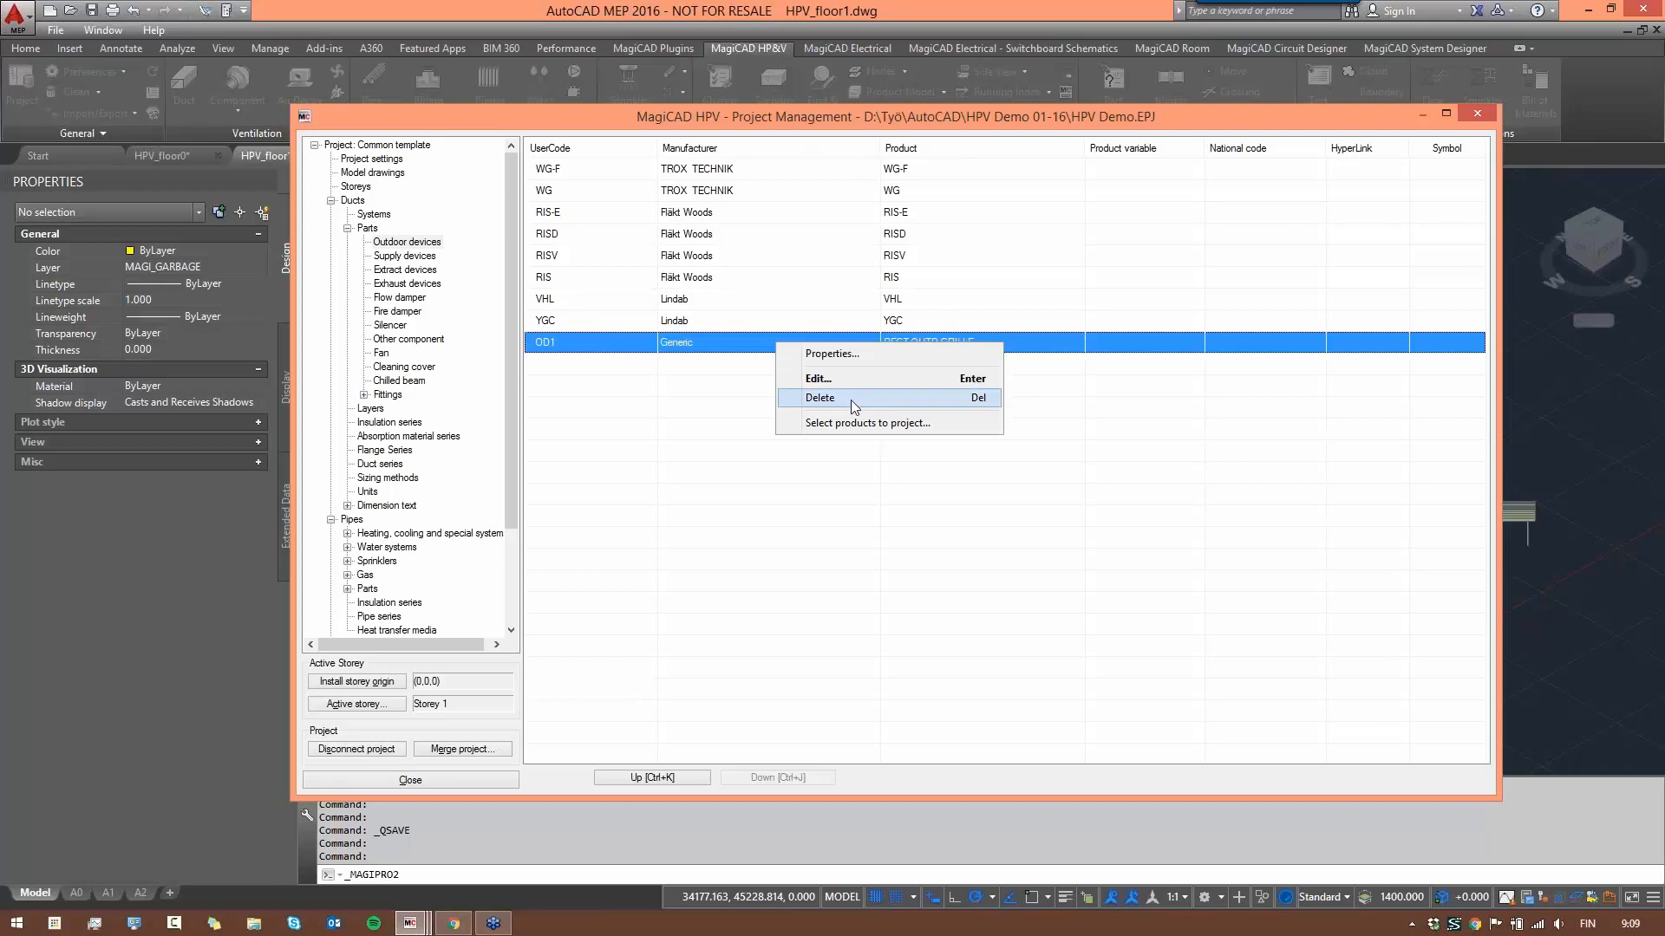
click(851, 397)
click(898, 505)
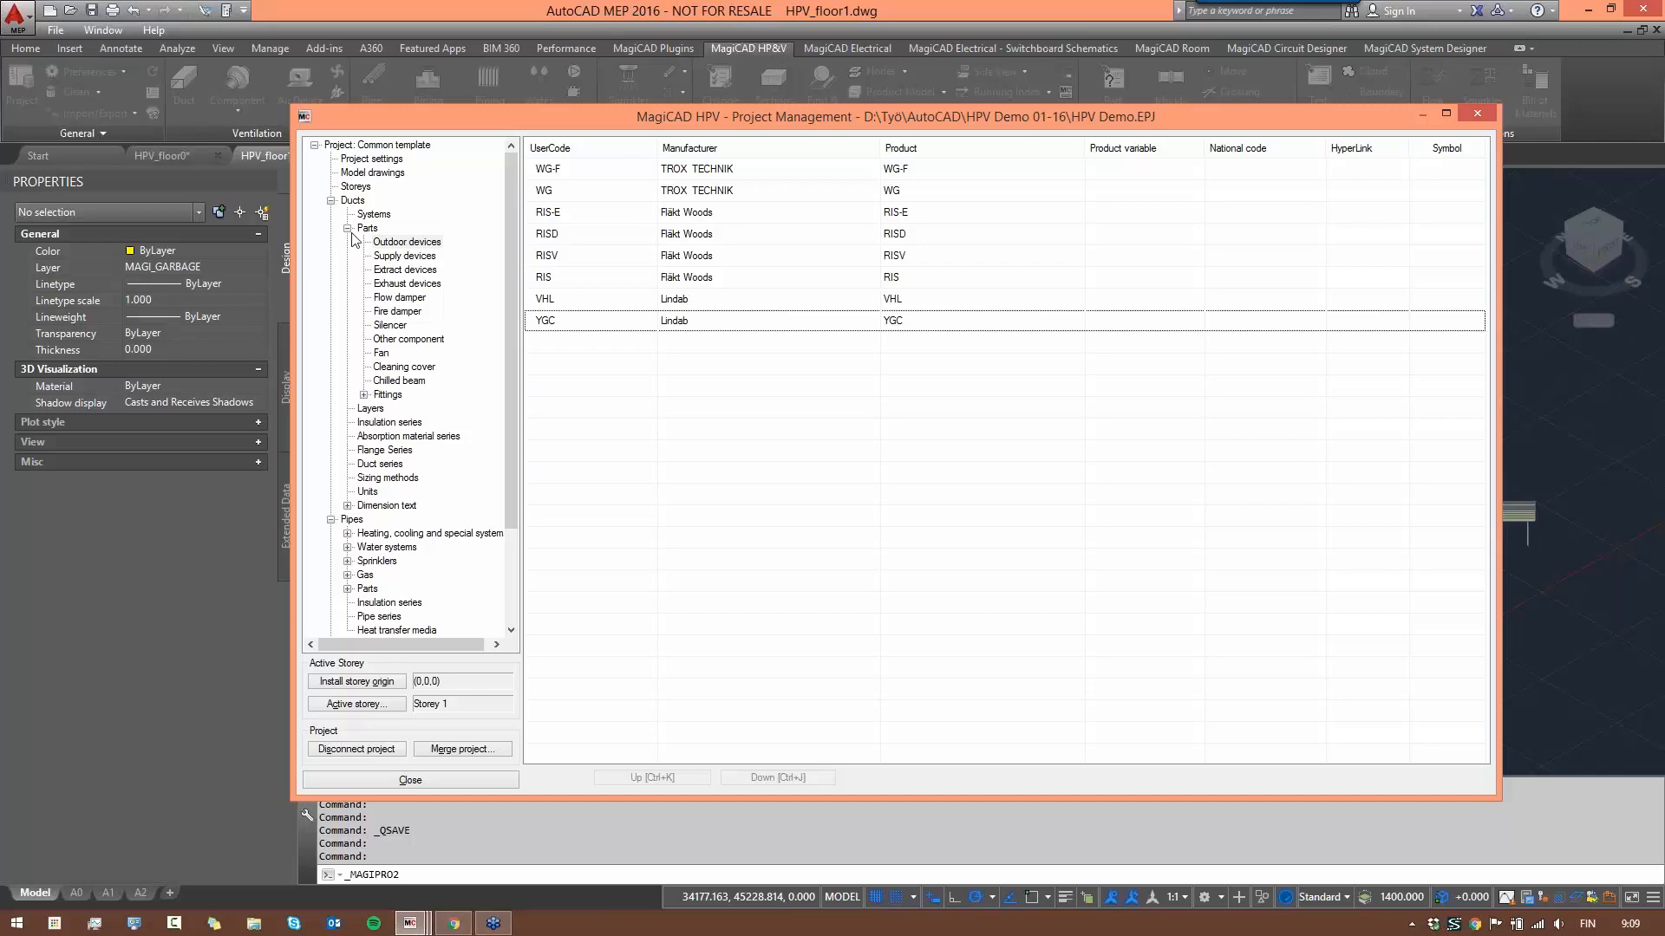
- Look through the duct fitting categories, such as bends and T-branches, and their product lists
click(387, 394)
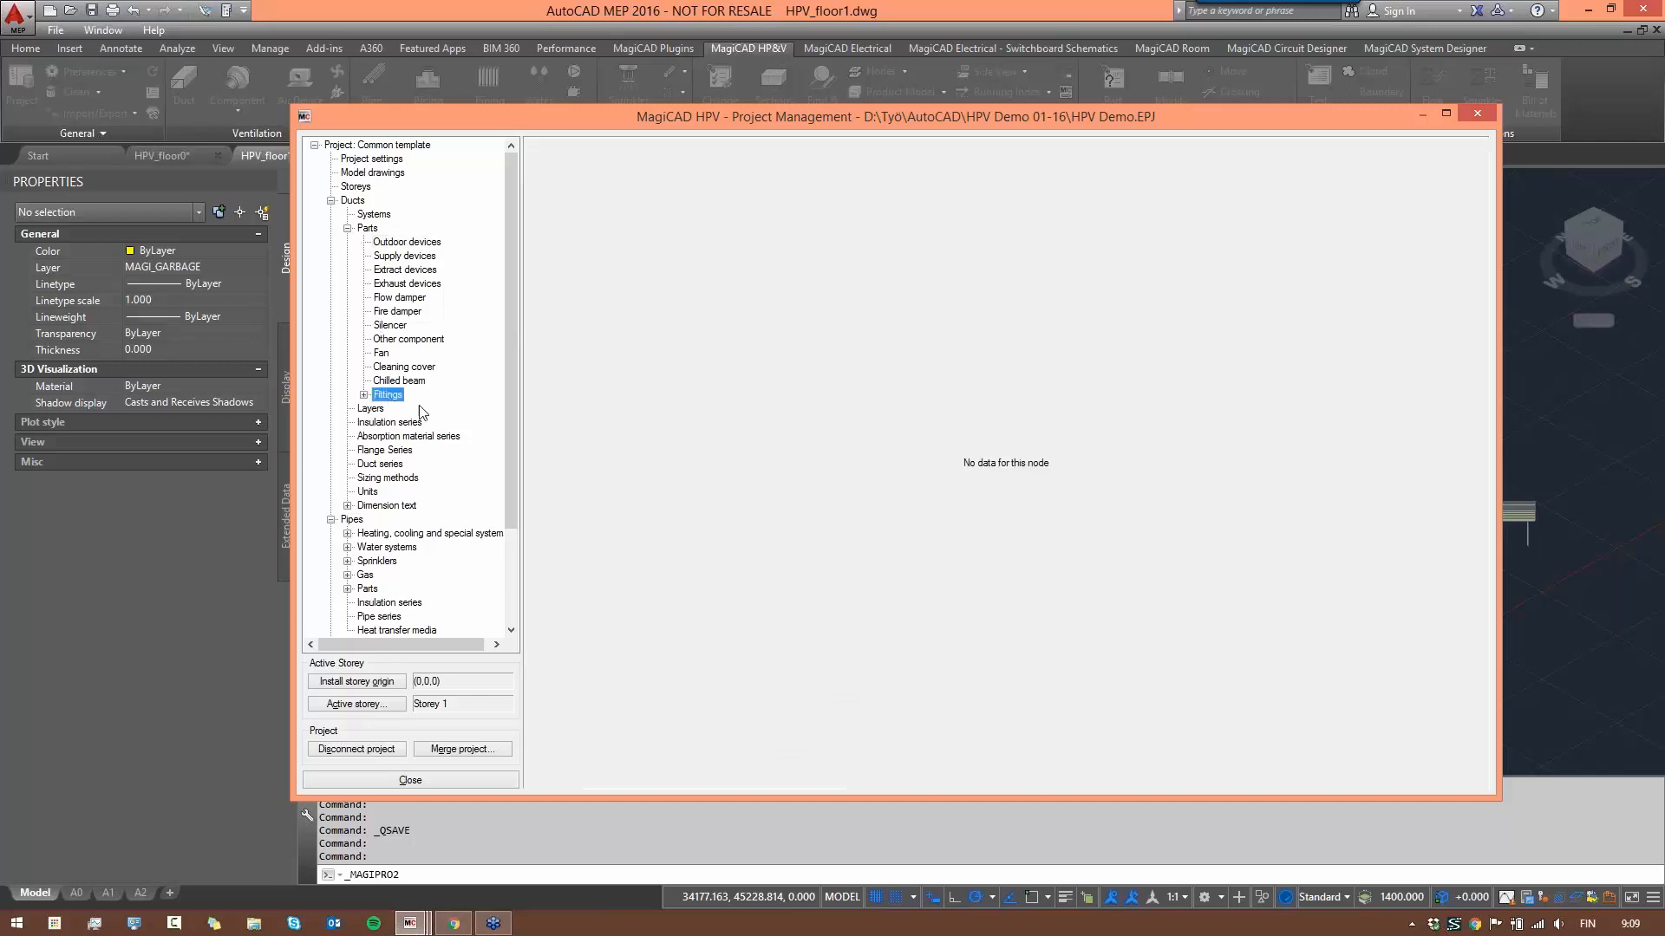
click(364, 394)
key(Down)
key(Down)
key(Down)
key(Down)
key(Down)
key(Down)
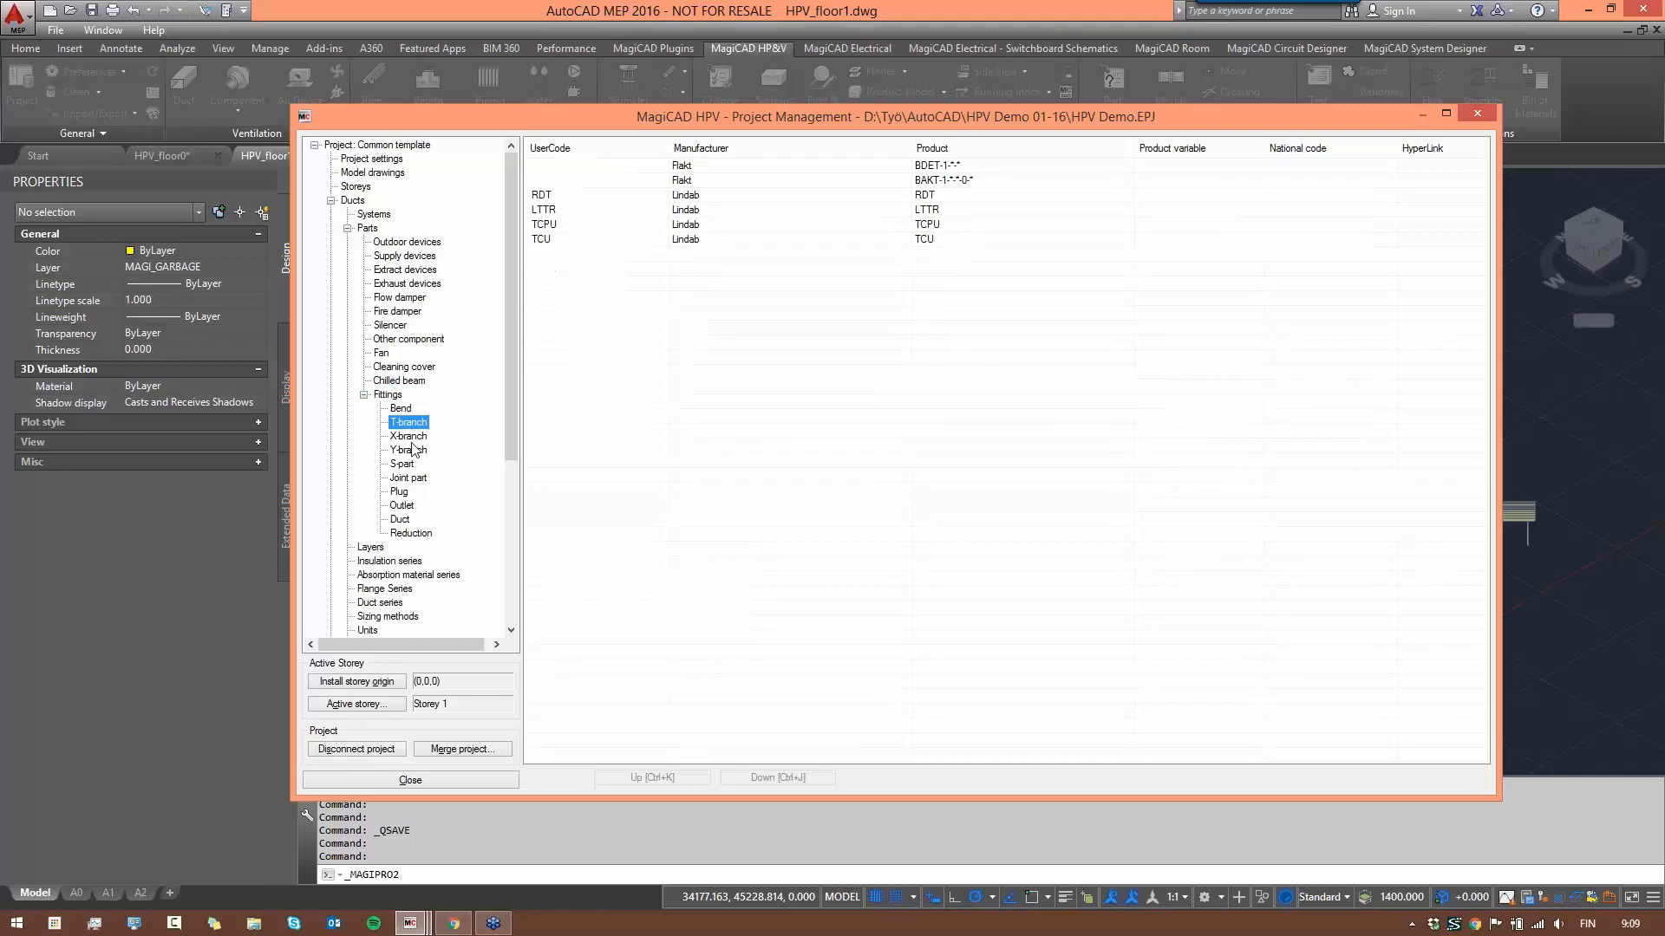
click(347, 228)
- Review the duct layers, the insulation, absorption material, flange and duct series, the sizing methods and the units
click(370, 242)
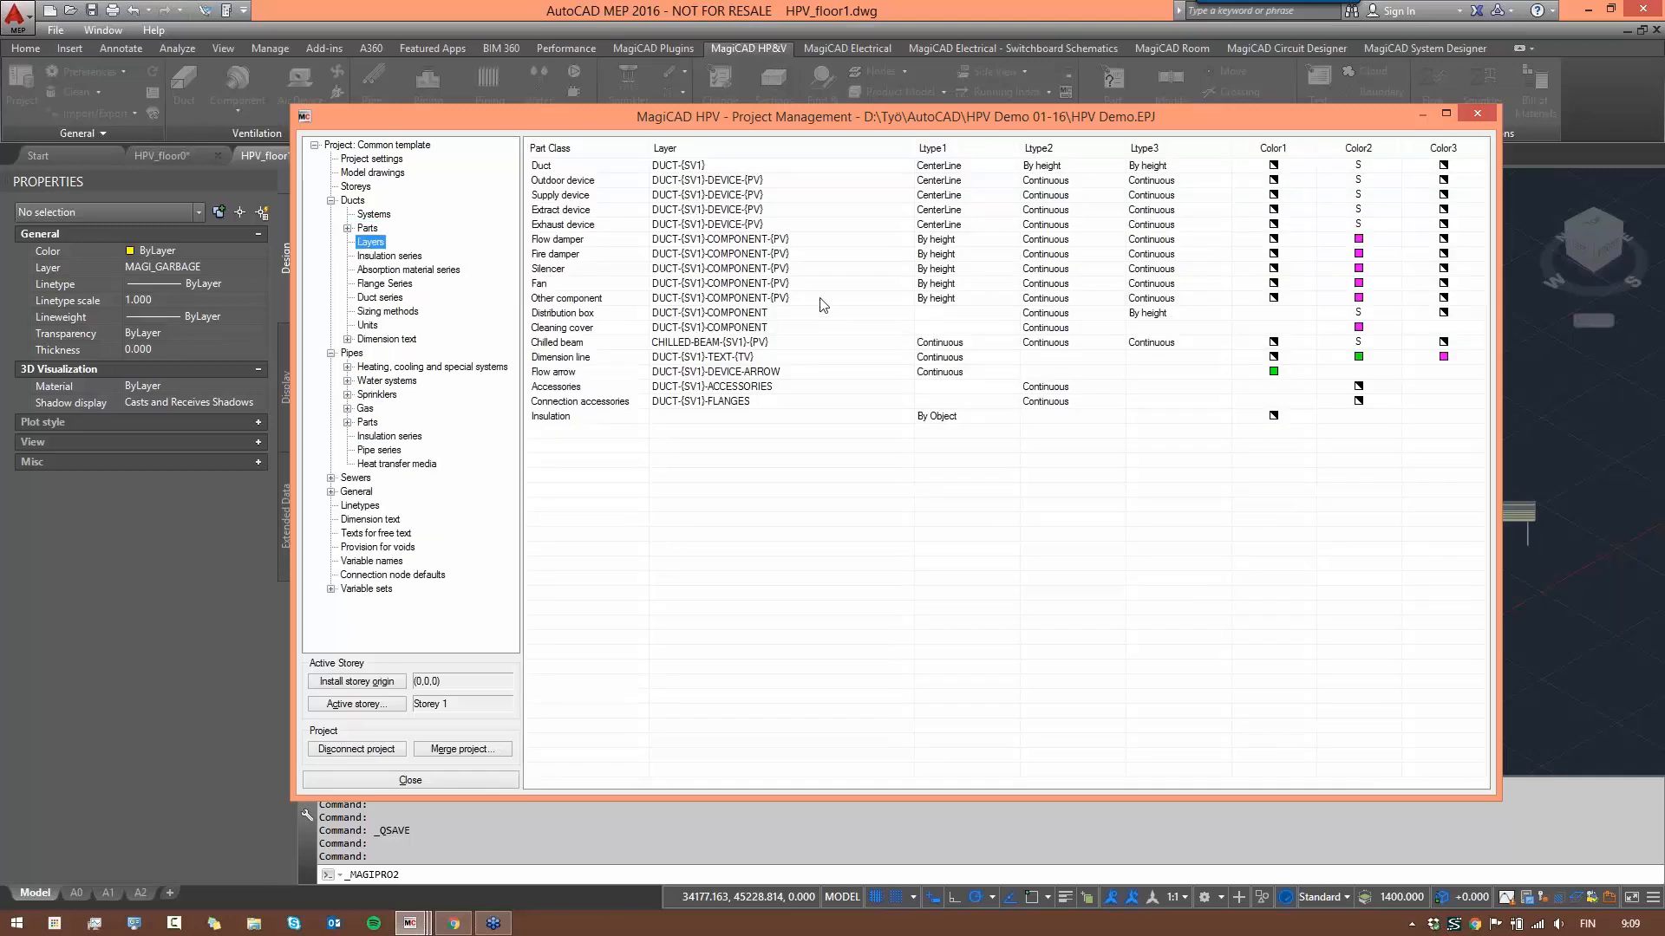
click(394, 257)
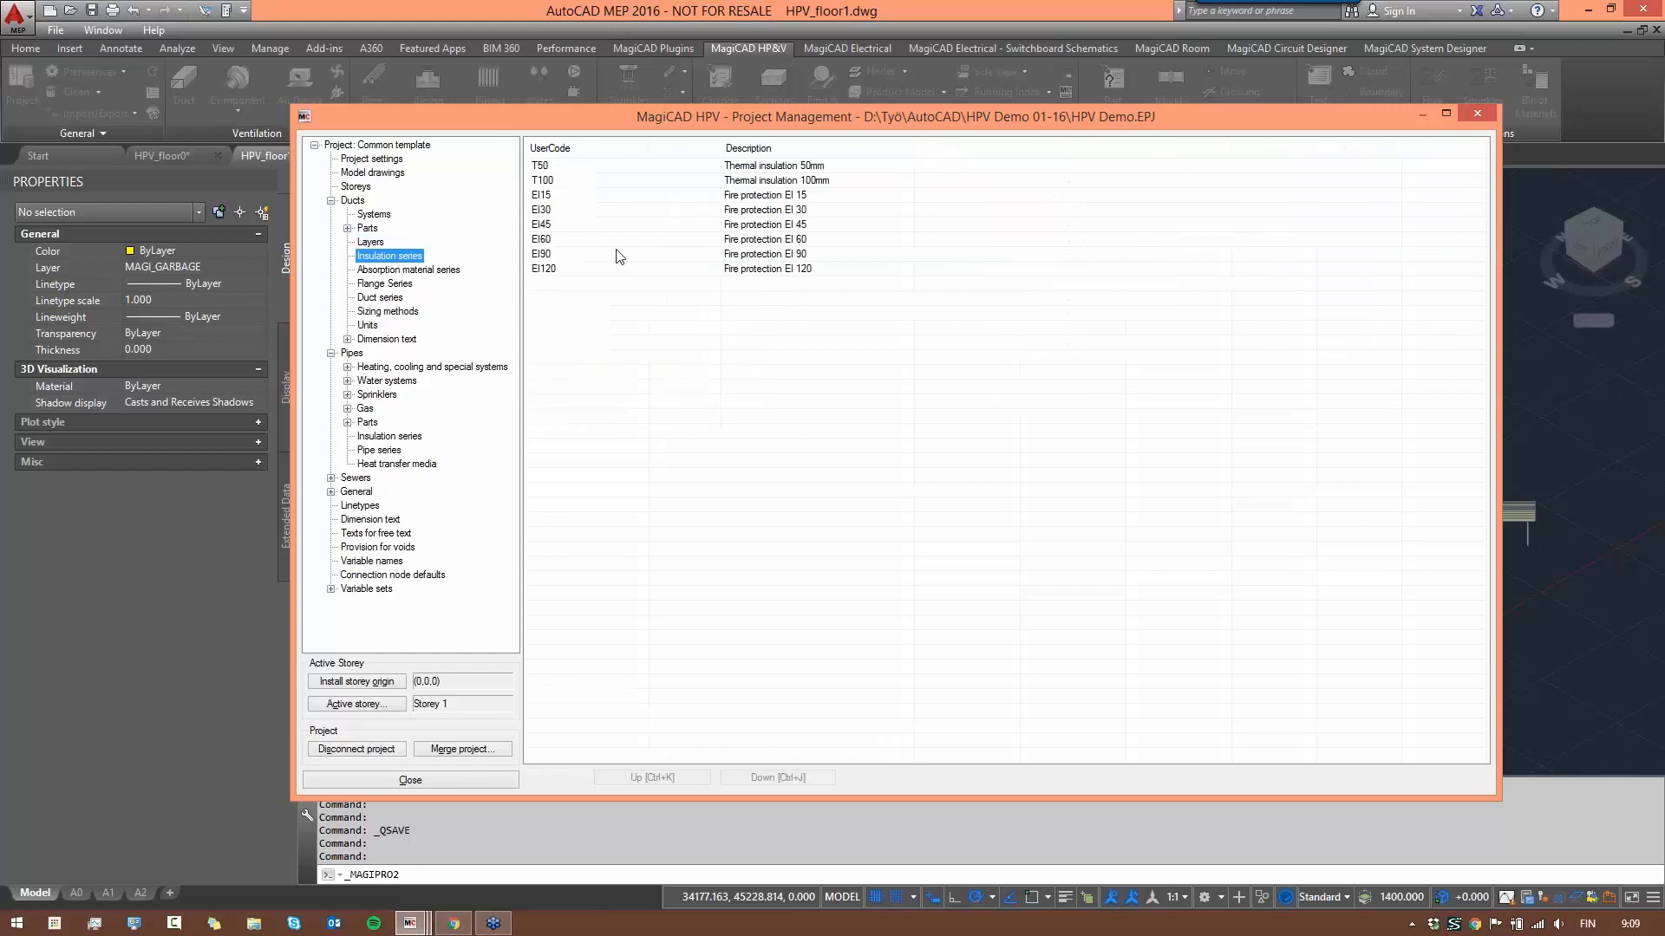
click(400, 272)
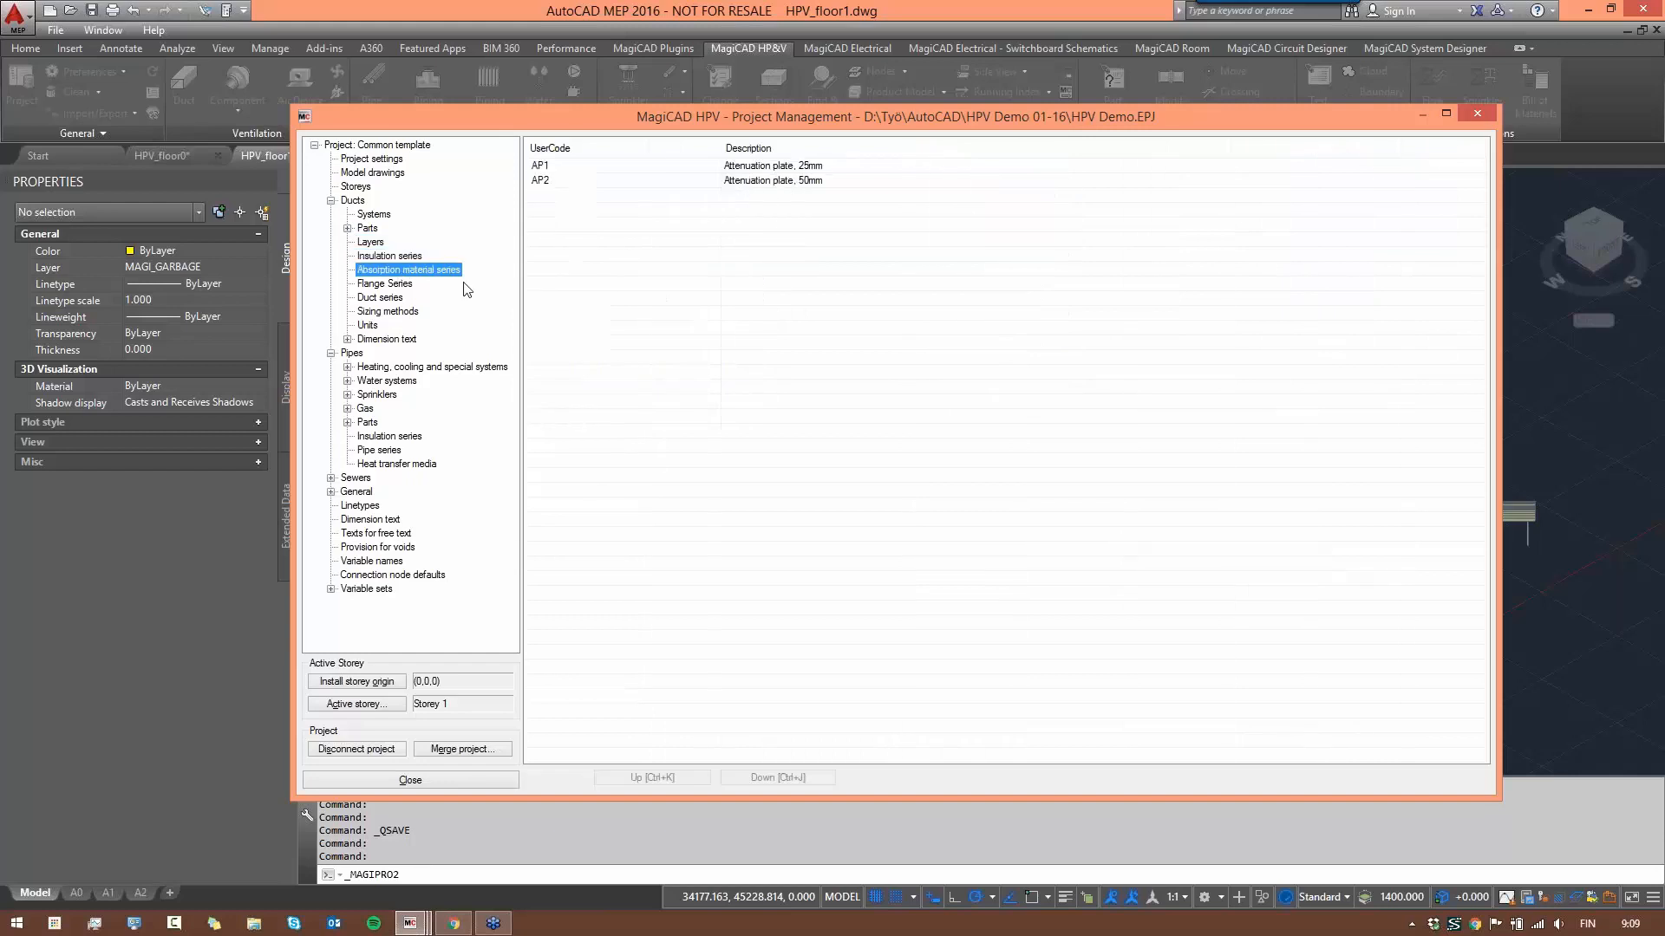
click(378, 284)
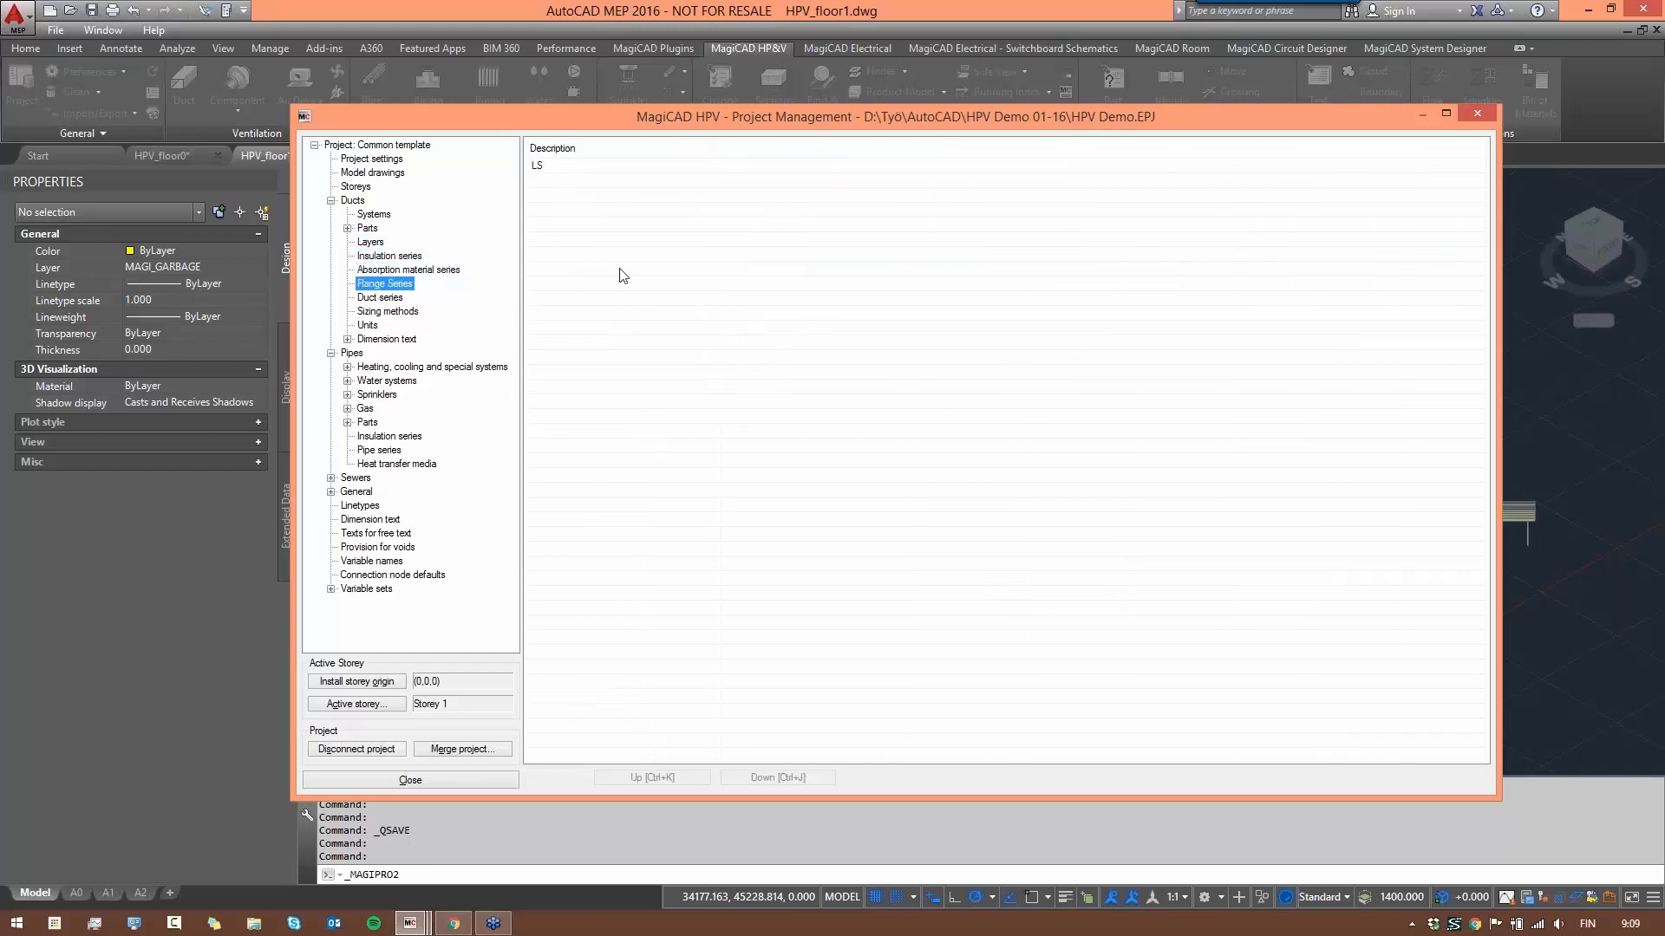
click(390, 298)
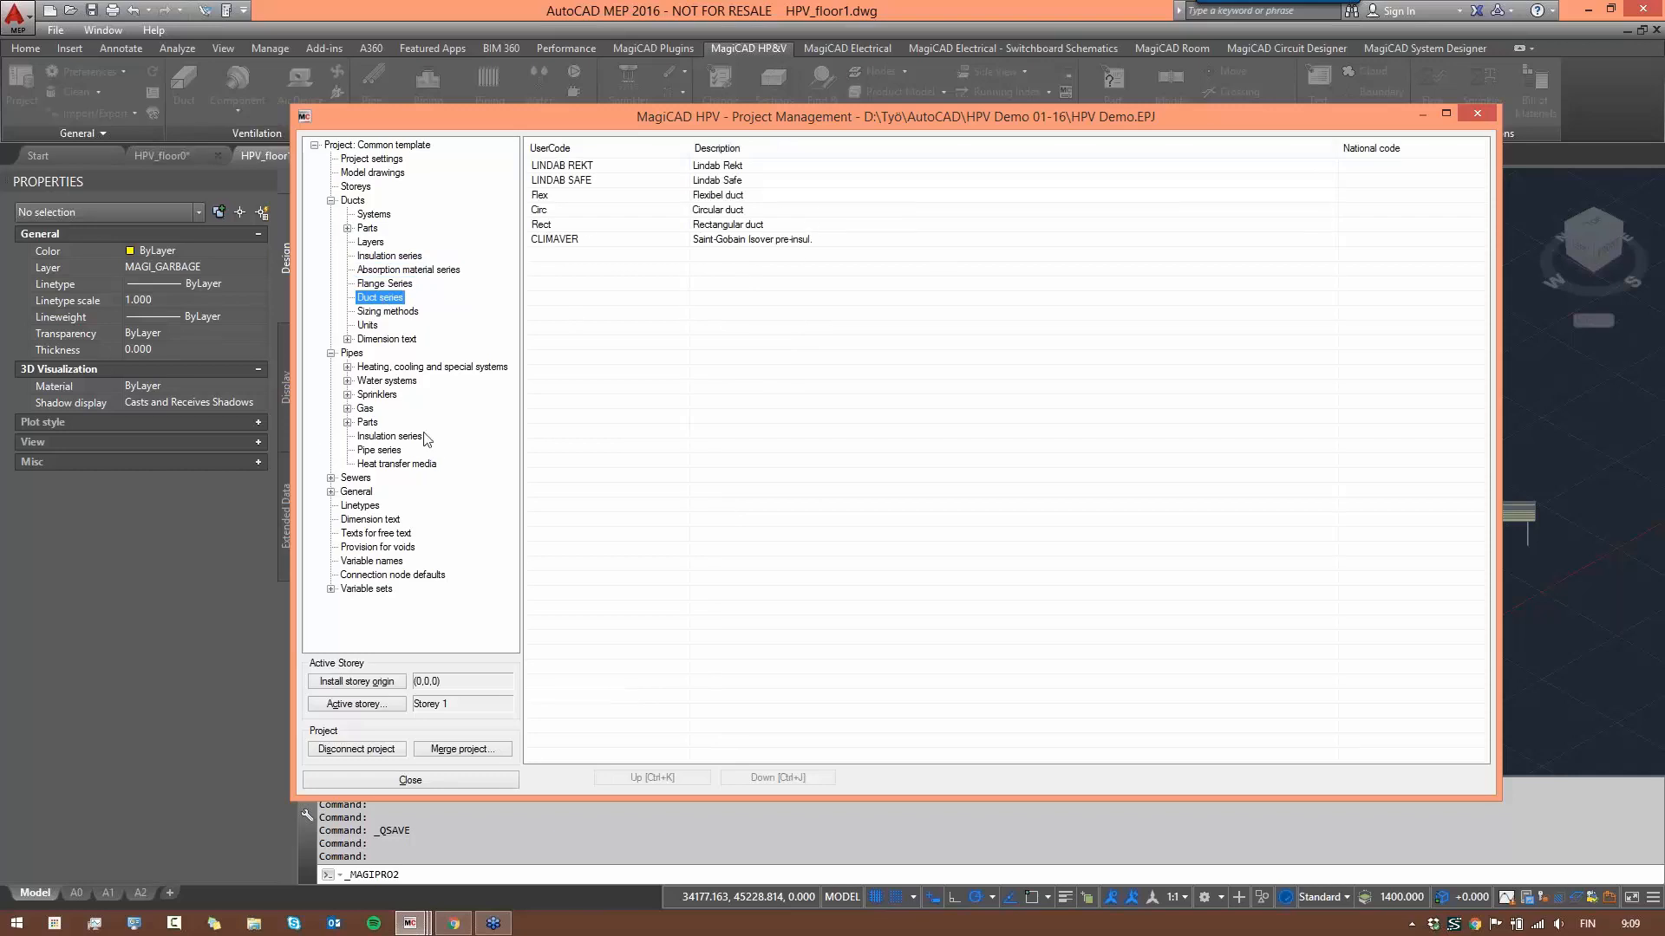
click(390, 314)
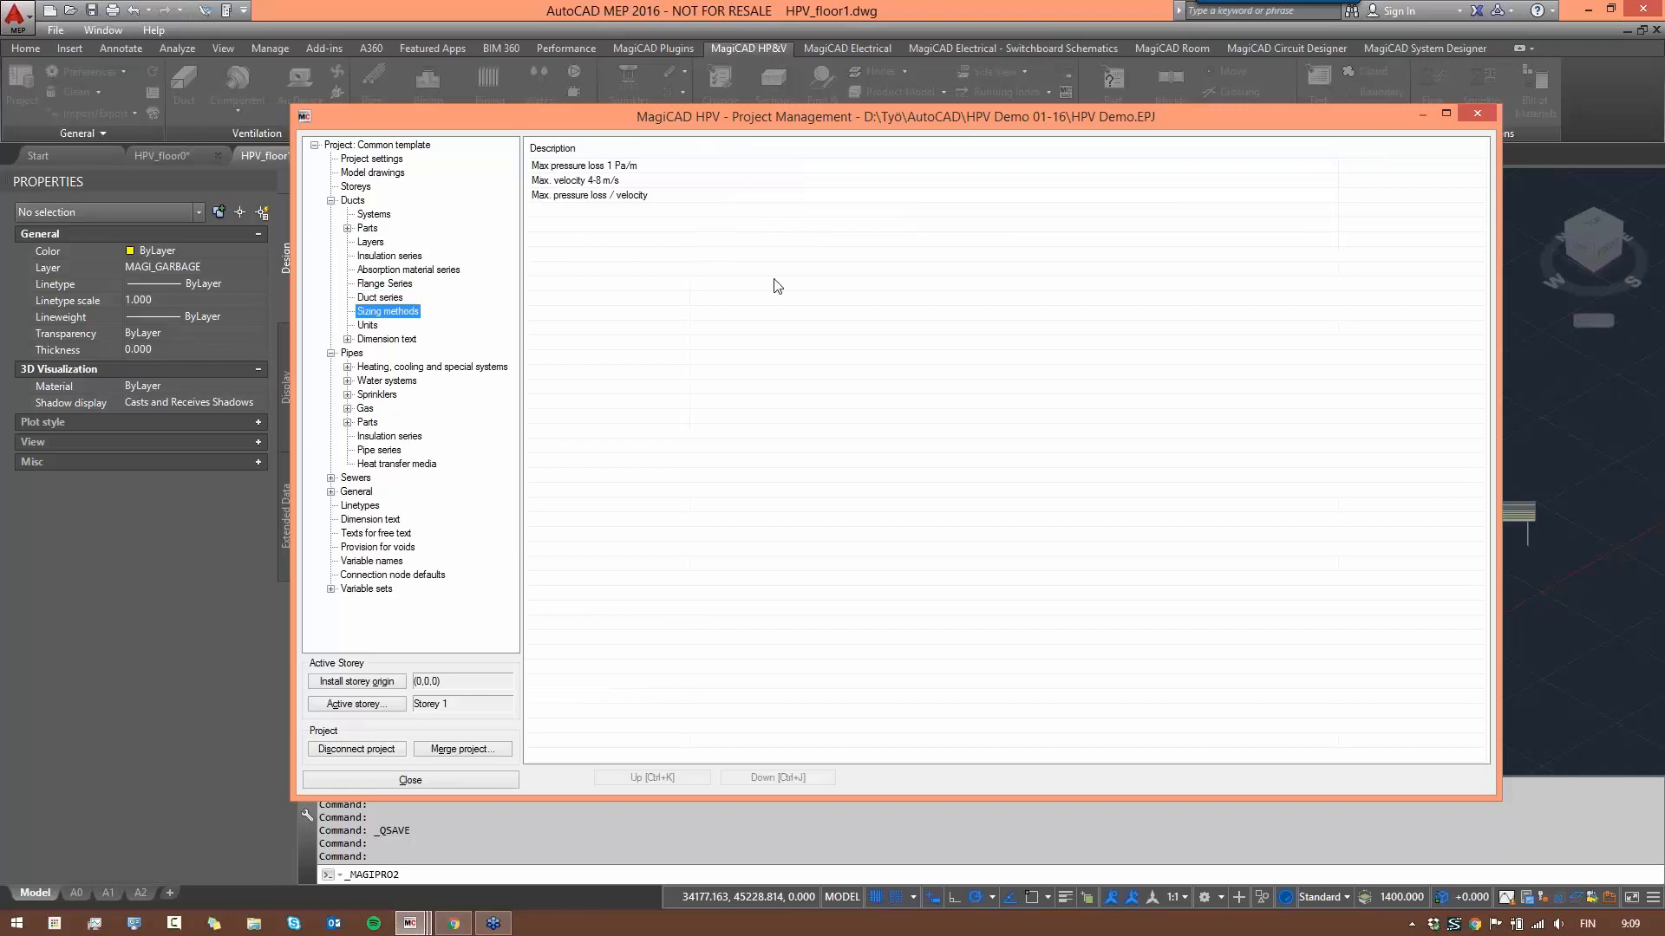
click(367, 326)
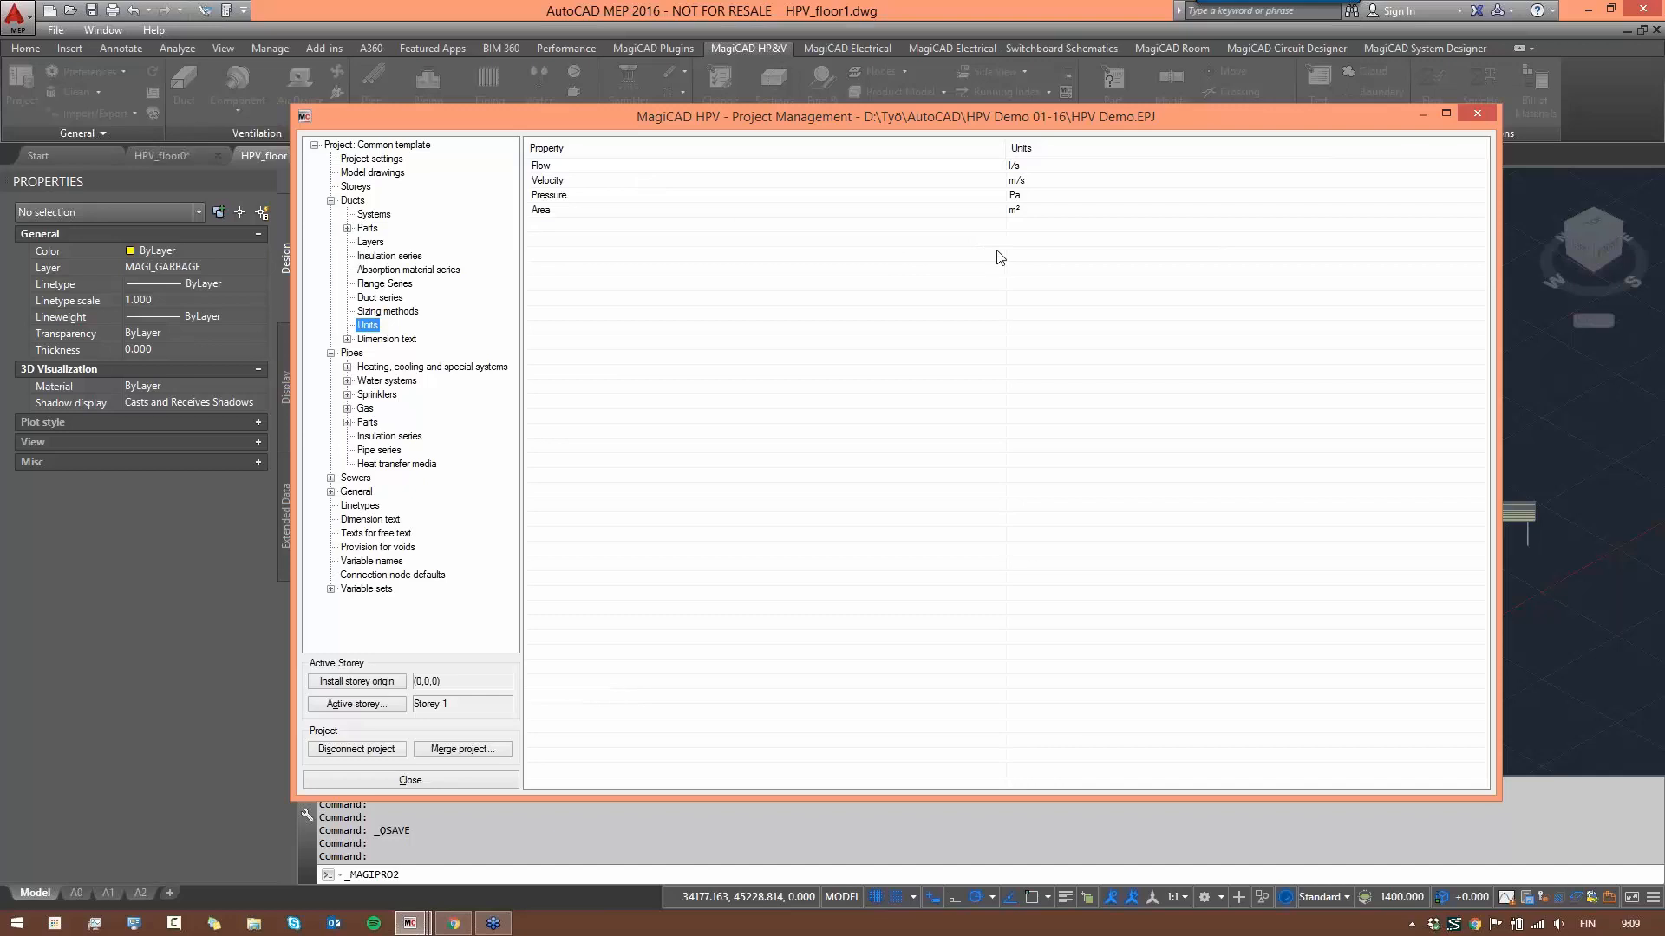
- Look through the duct dimension text formats for ducts, dampers, other components, silencers and connection nodes
double_click(371, 340)
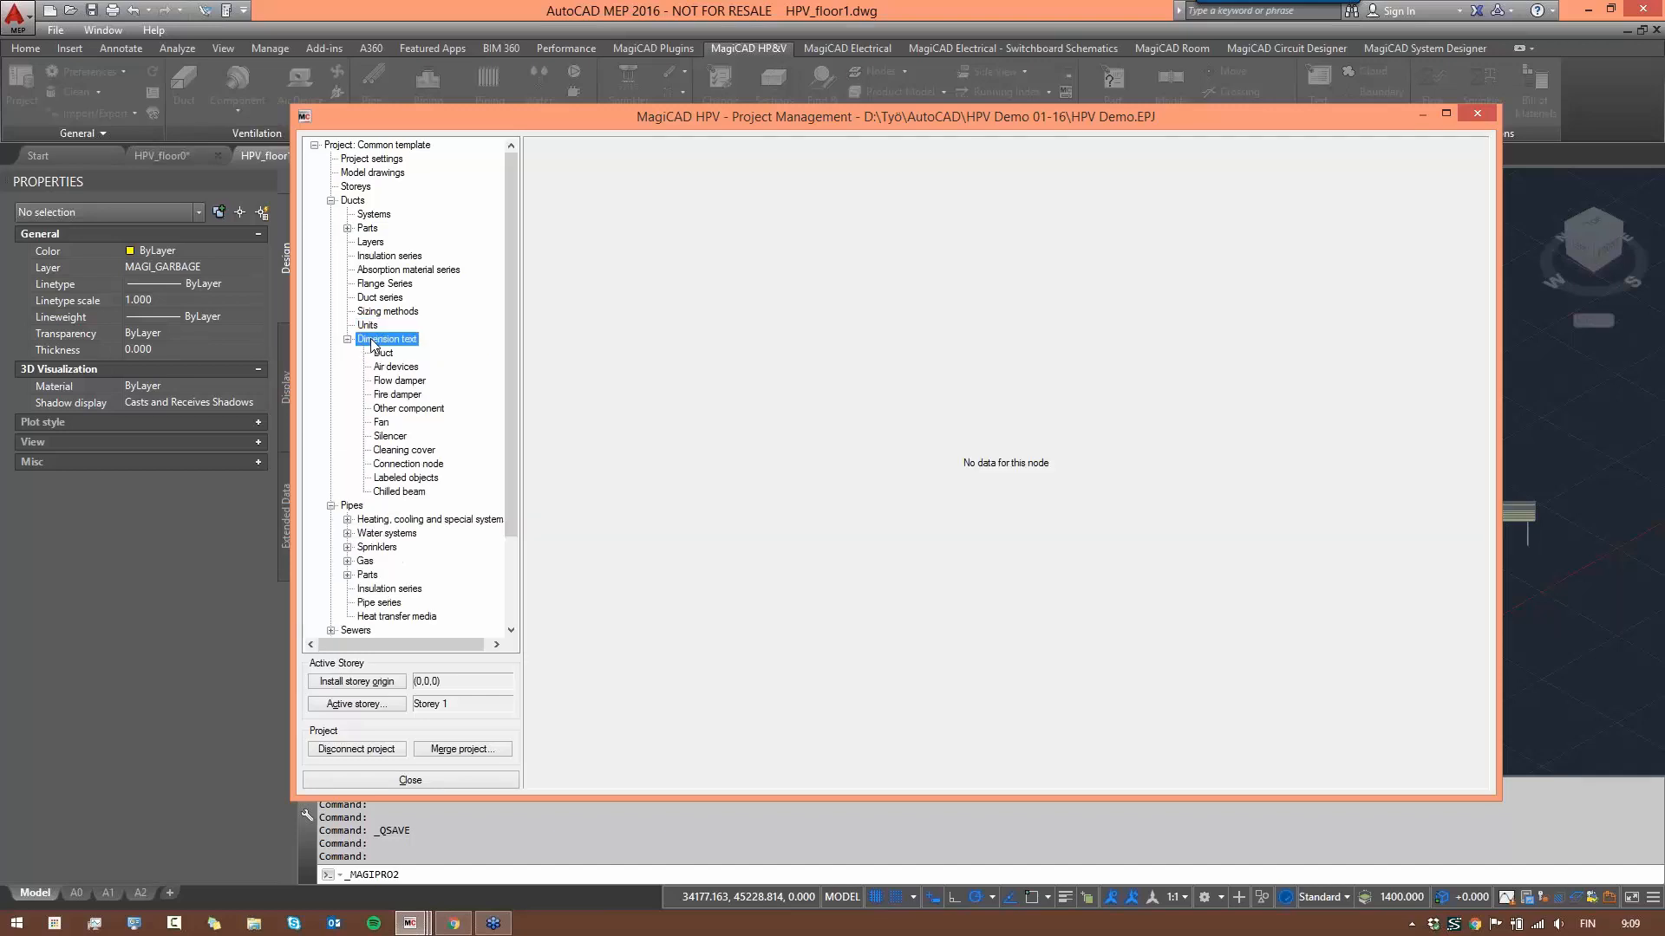
click(384, 354)
click(390, 381)
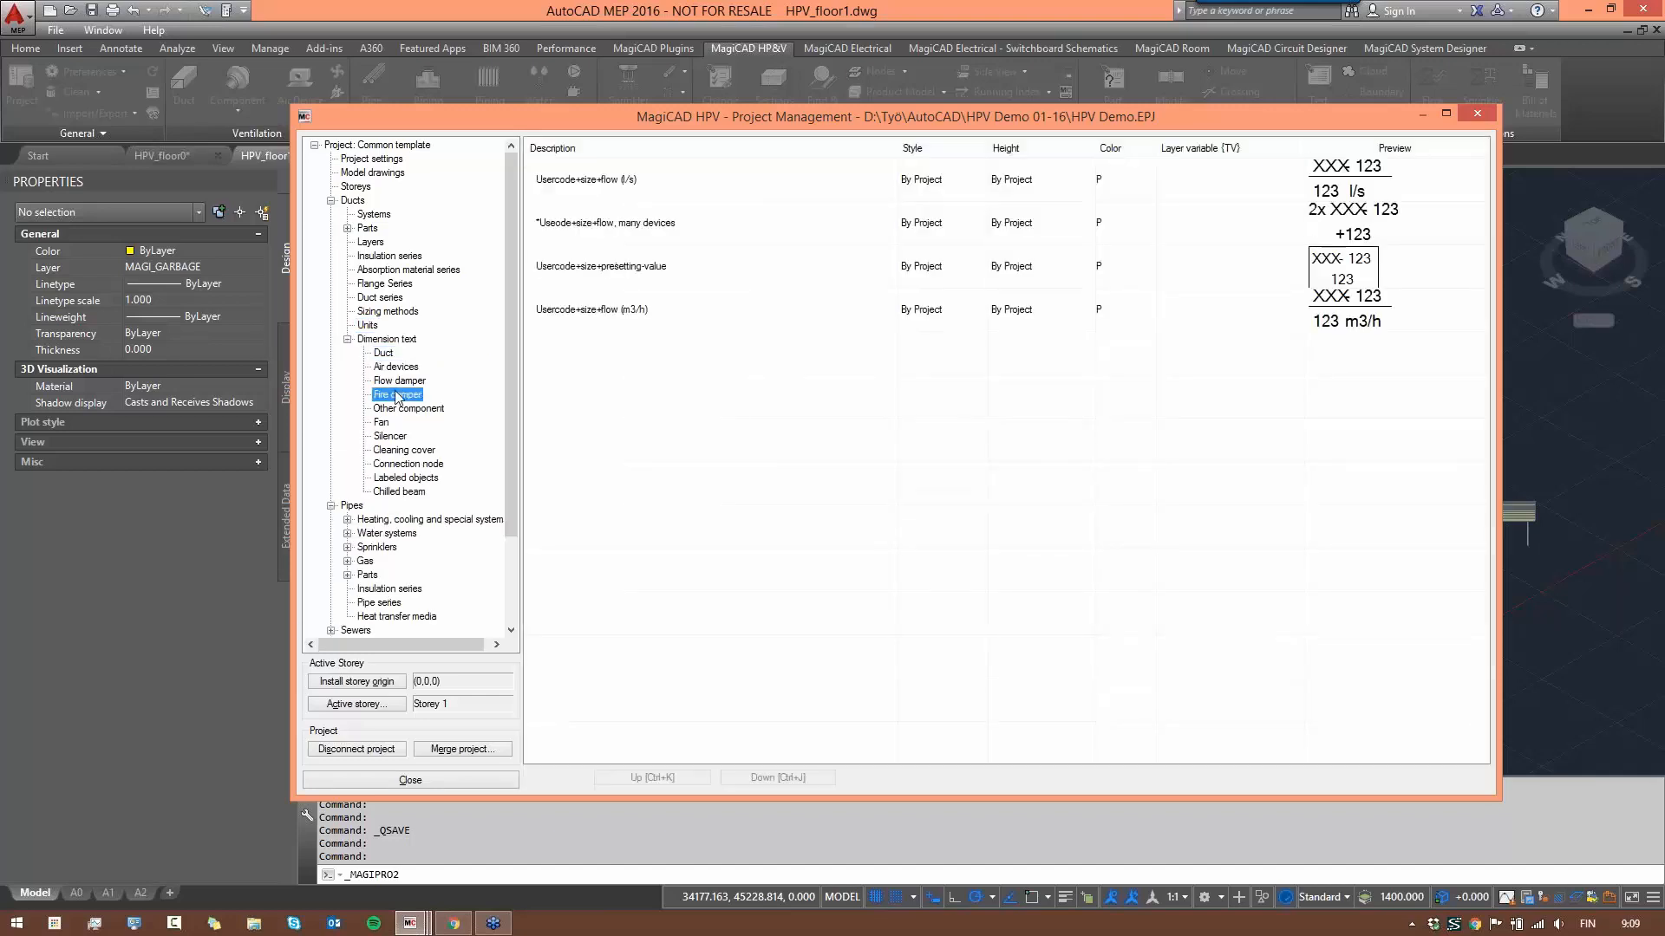
click(395, 408)
click(392, 436)
click(396, 464)
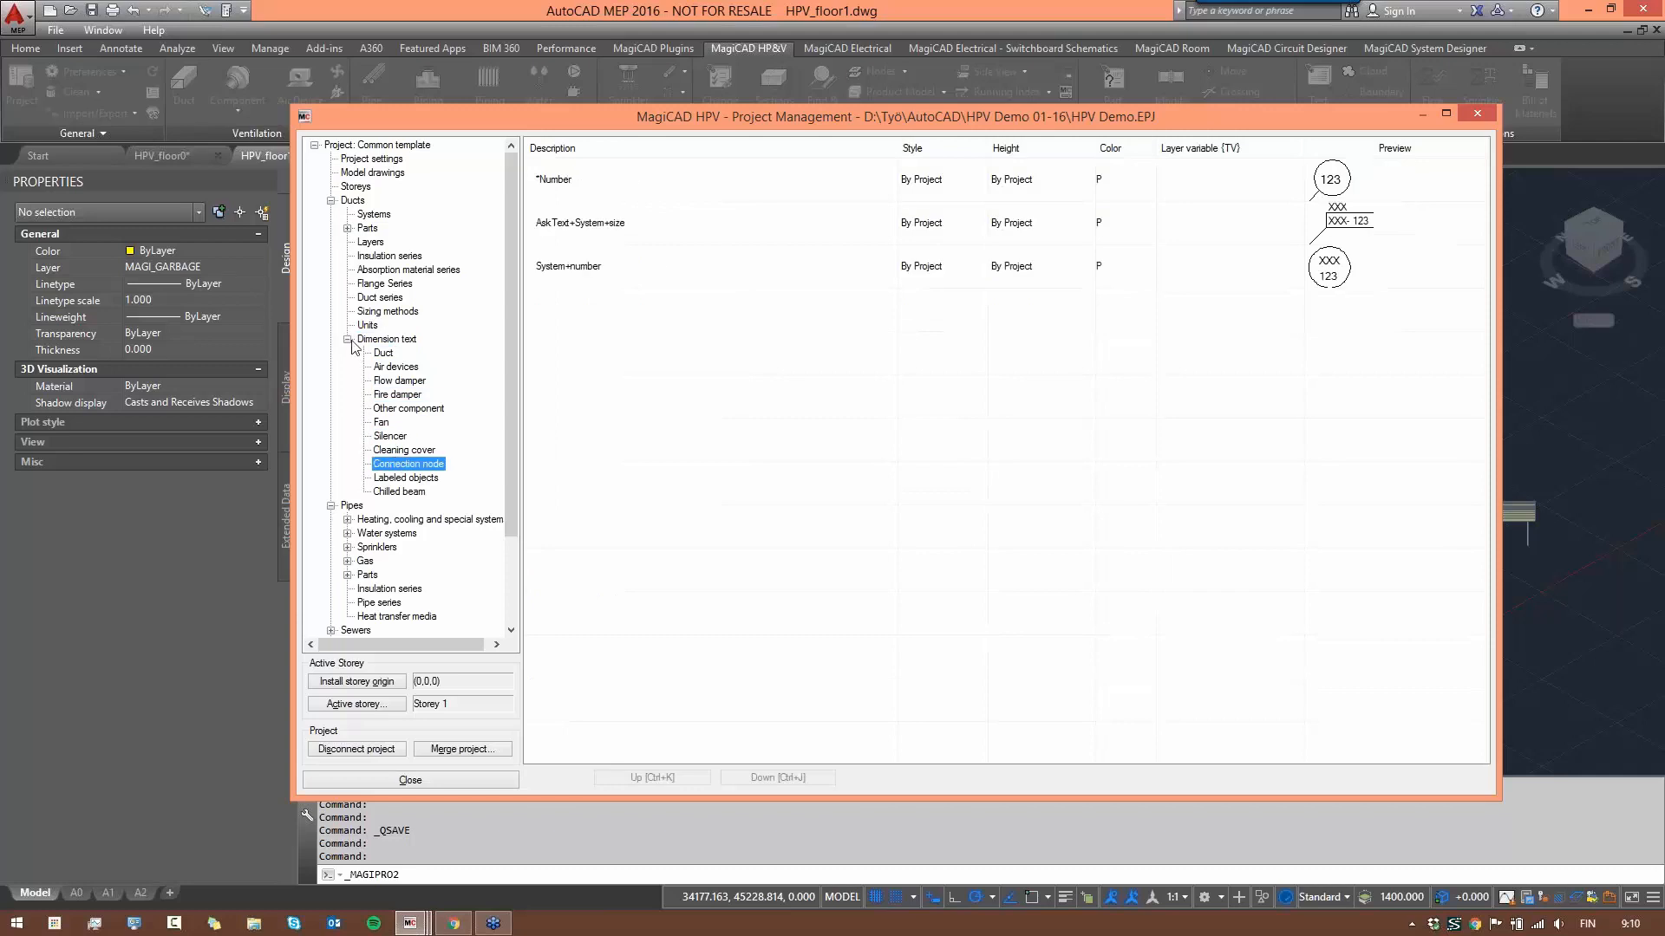
click(347, 339)
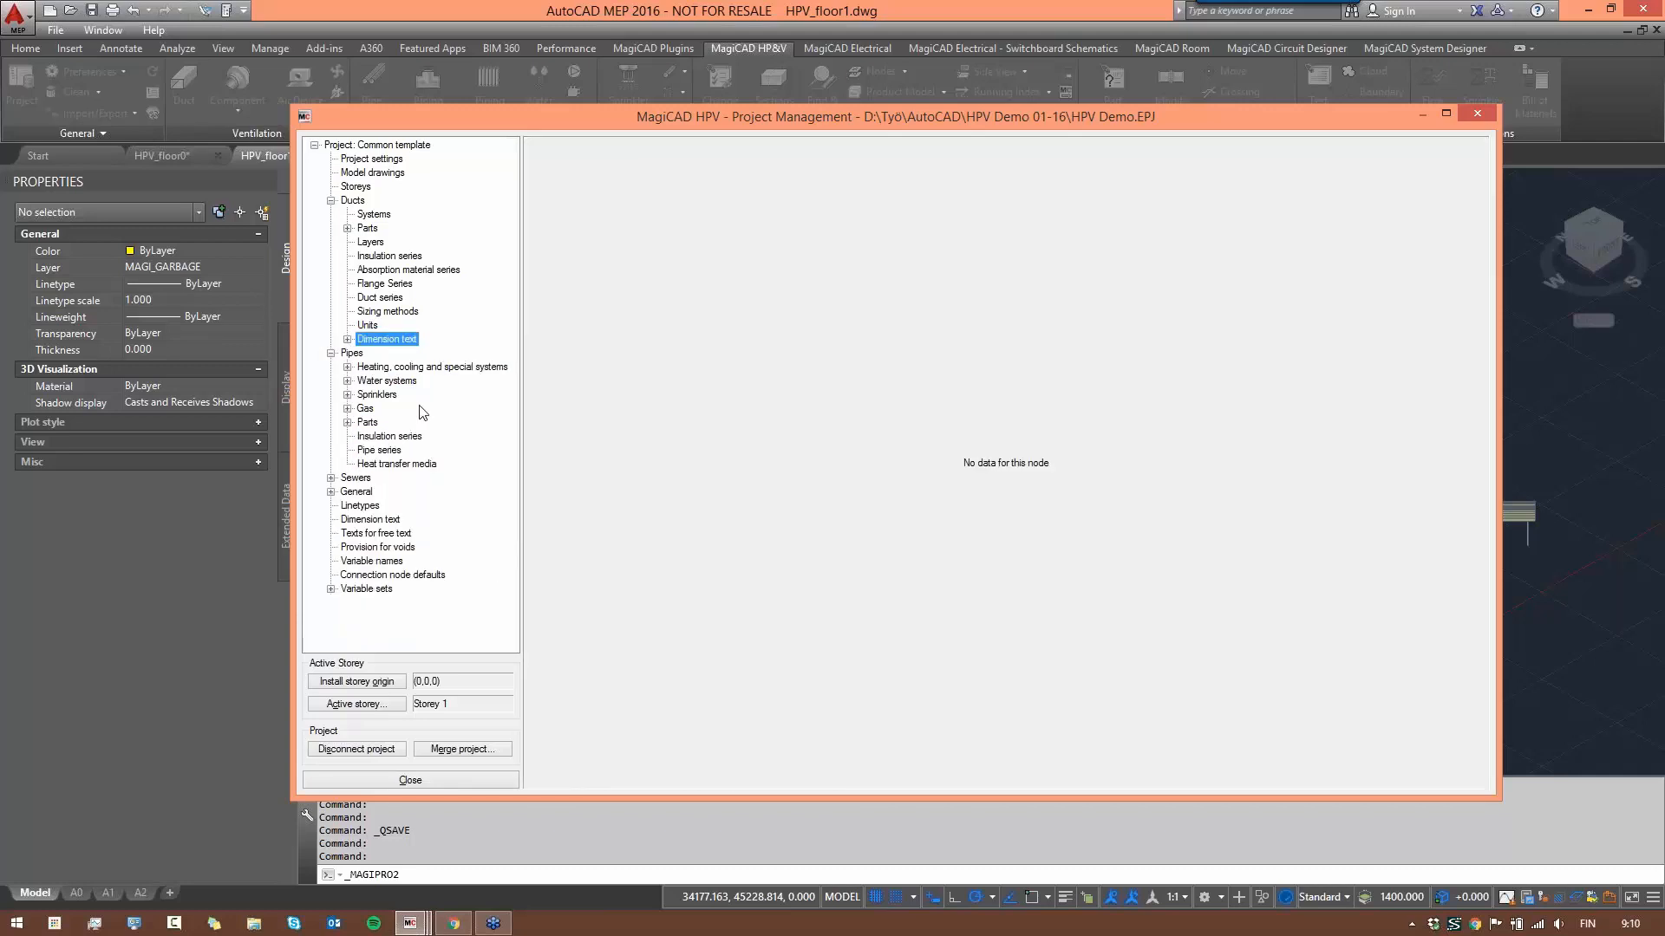
- Examine which setting categories the pipe section offers for heating and cooling systems and for water systems
click(347, 367)
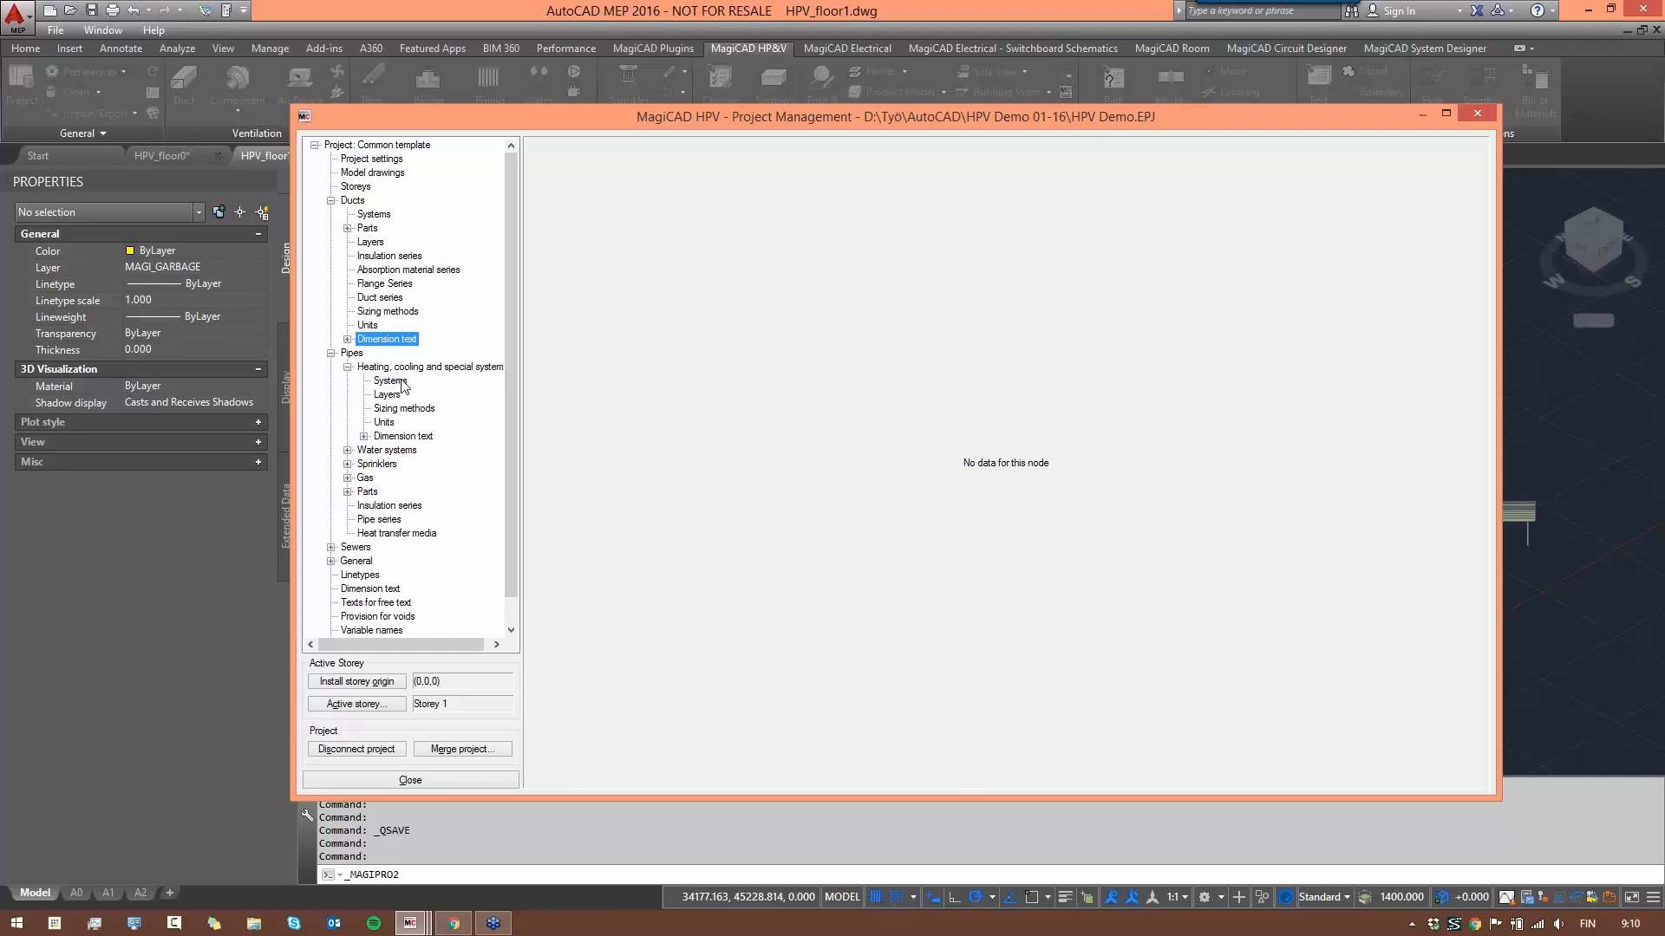
click(348, 367)
click(348, 380)
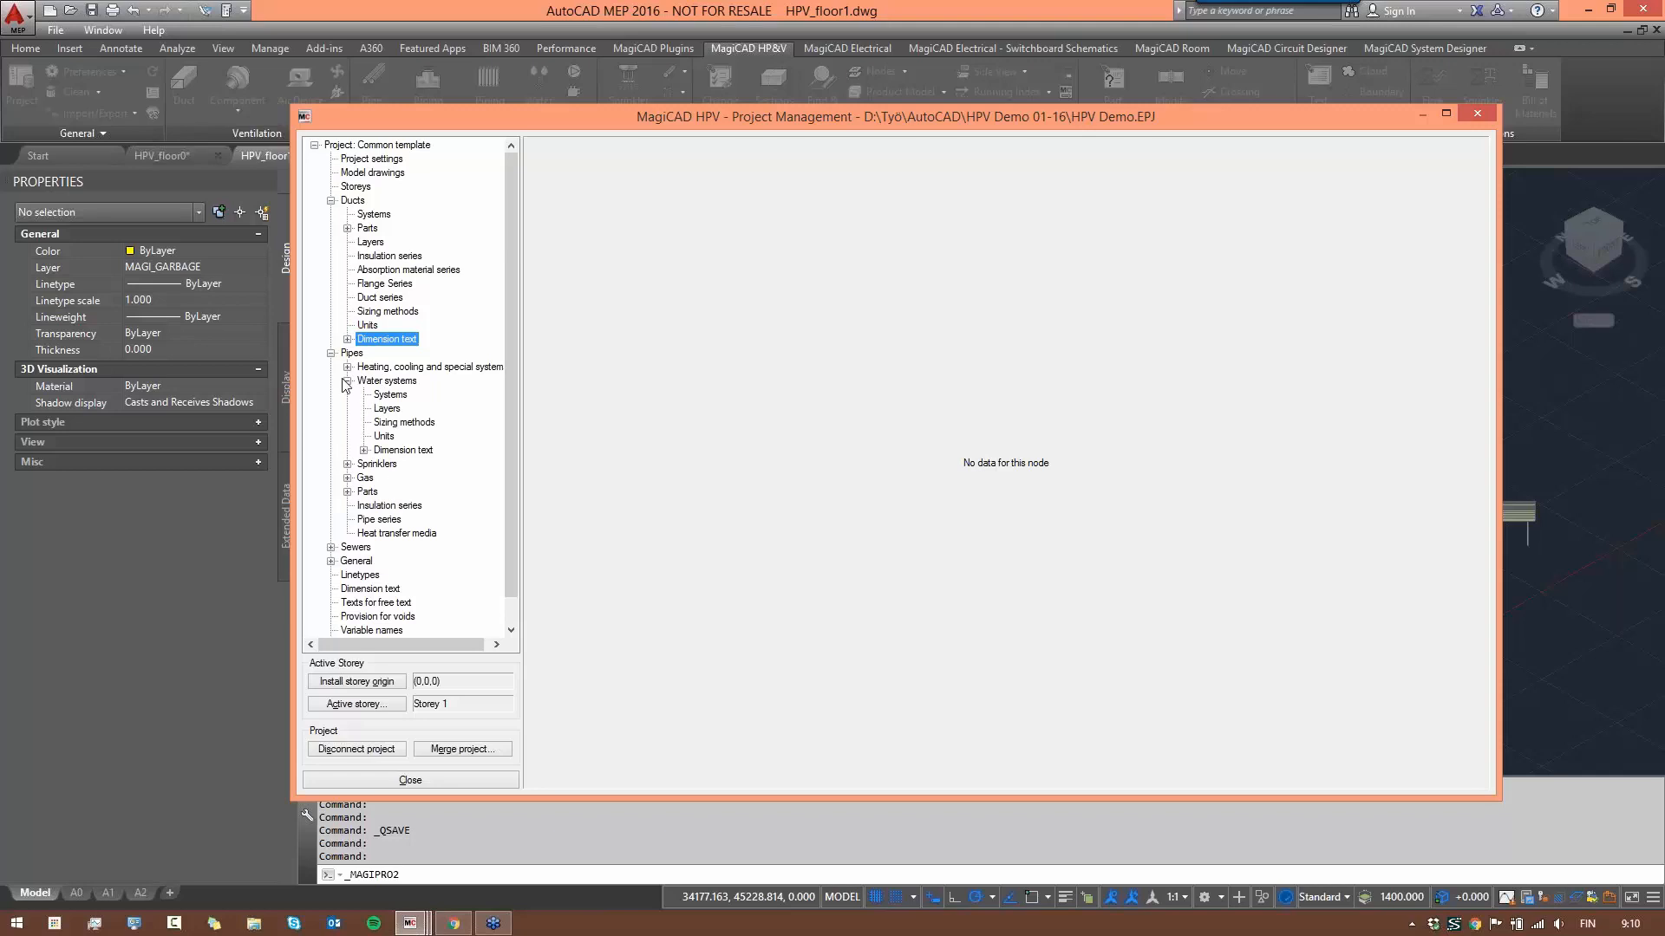
click(347, 380)
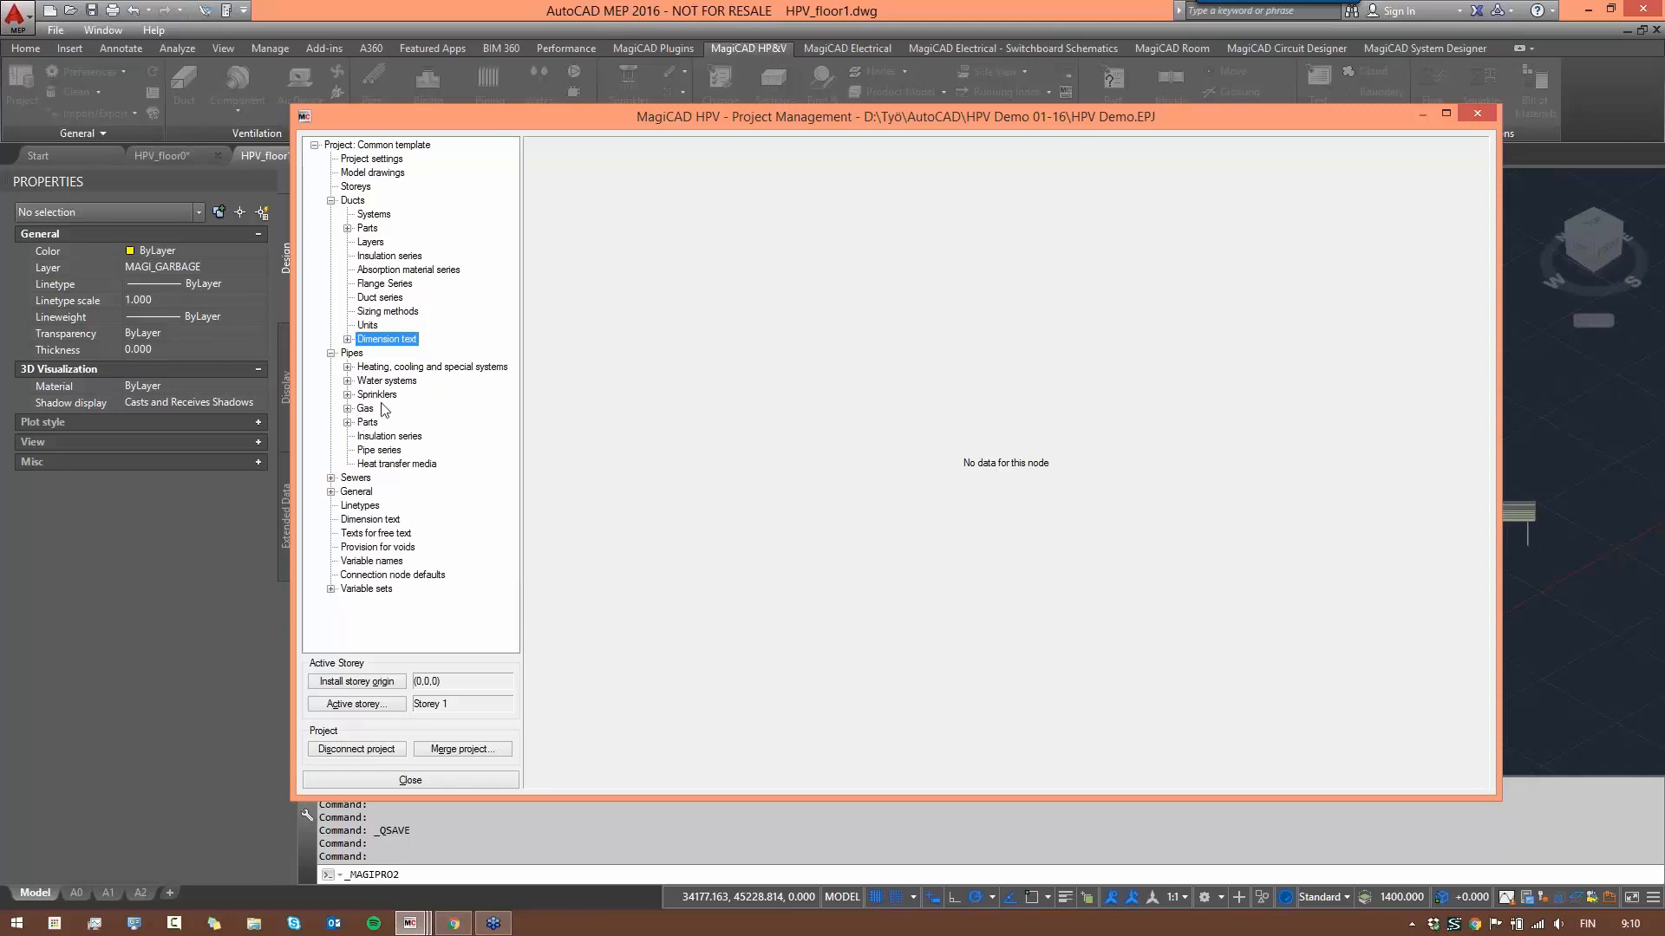
- Review the sewer systems, parts, layers, insulation series and sewer series
click(330, 478)
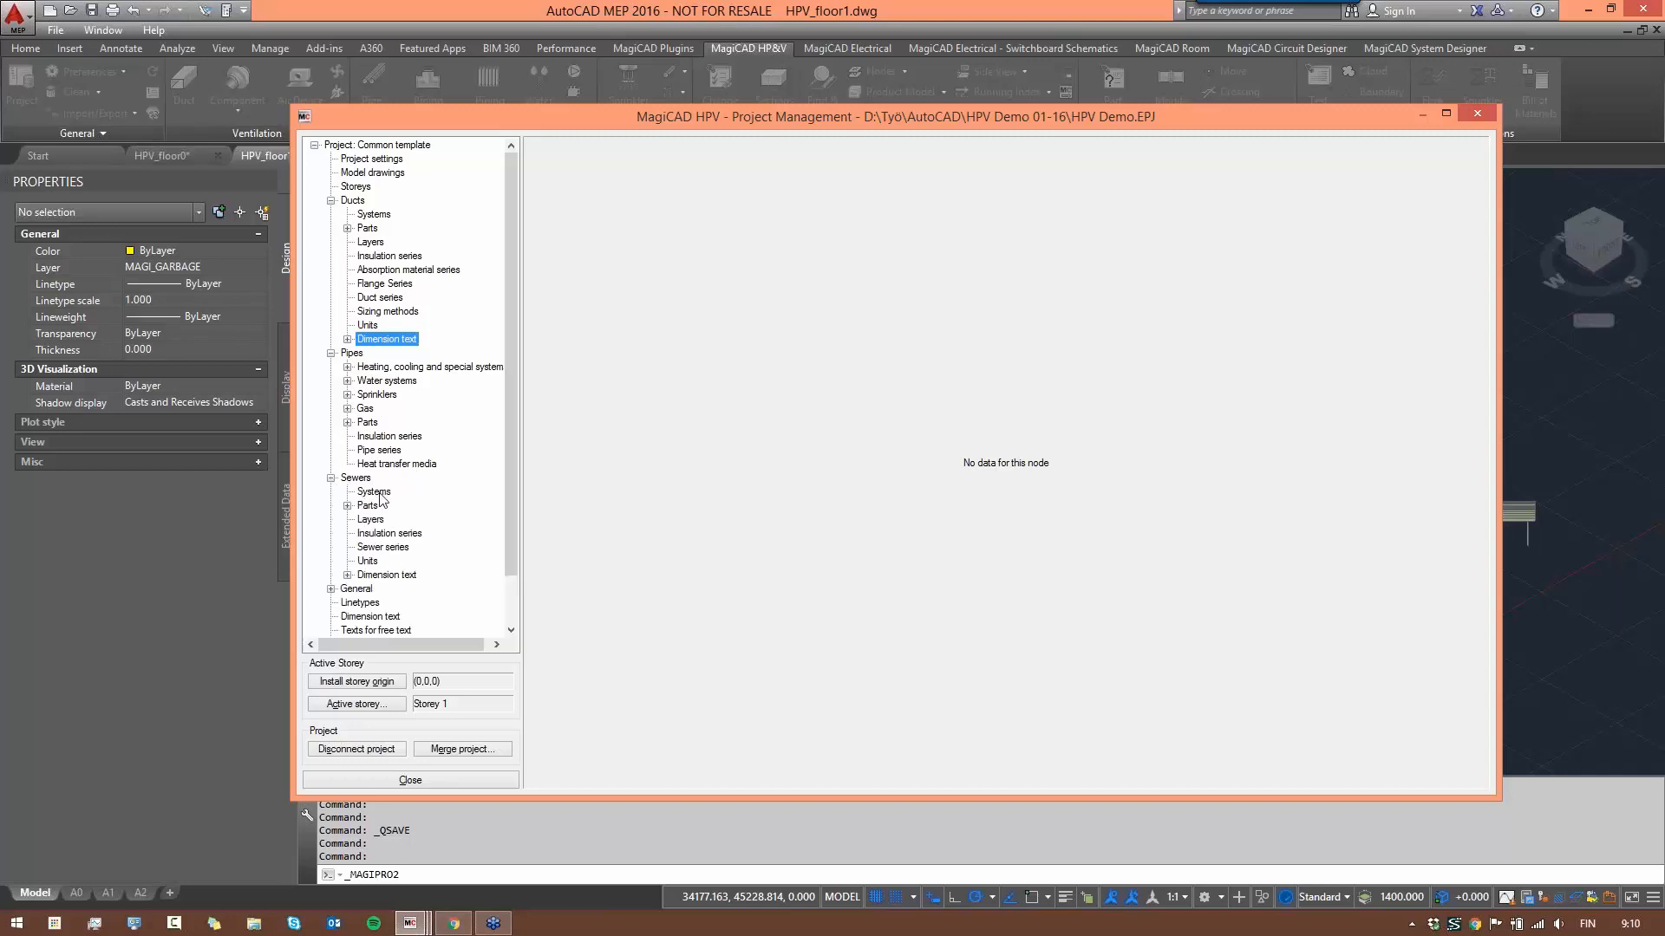
click(374, 491)
click(369, 506)
click(373, 519)
click(389, 533)
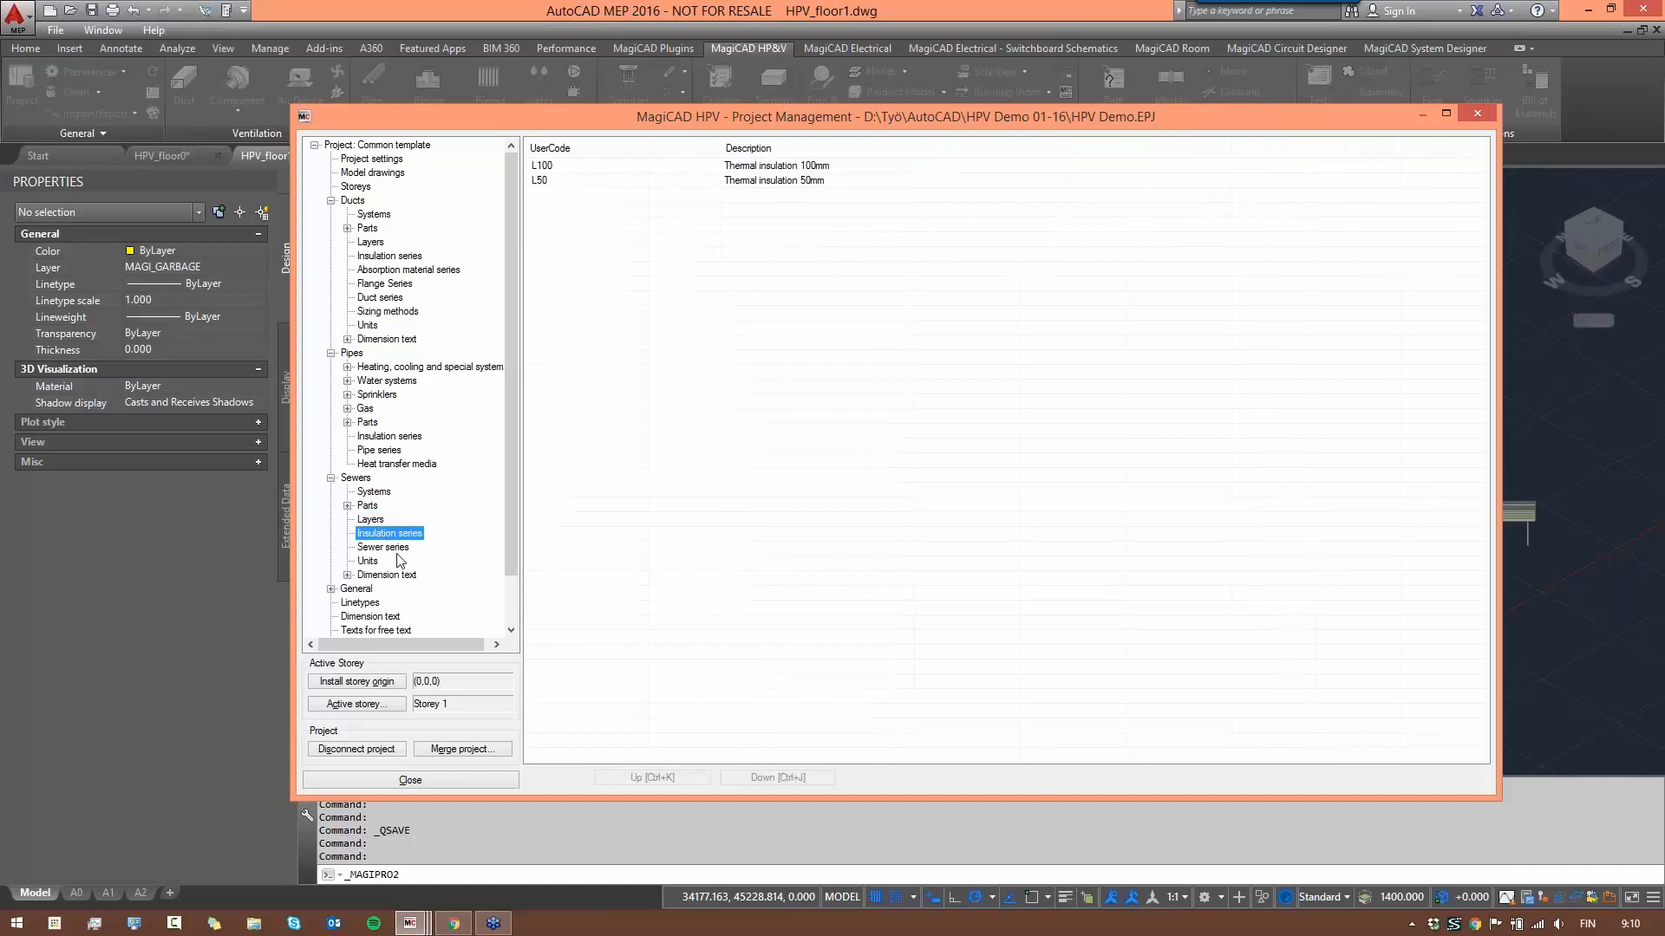
click(385, 548)
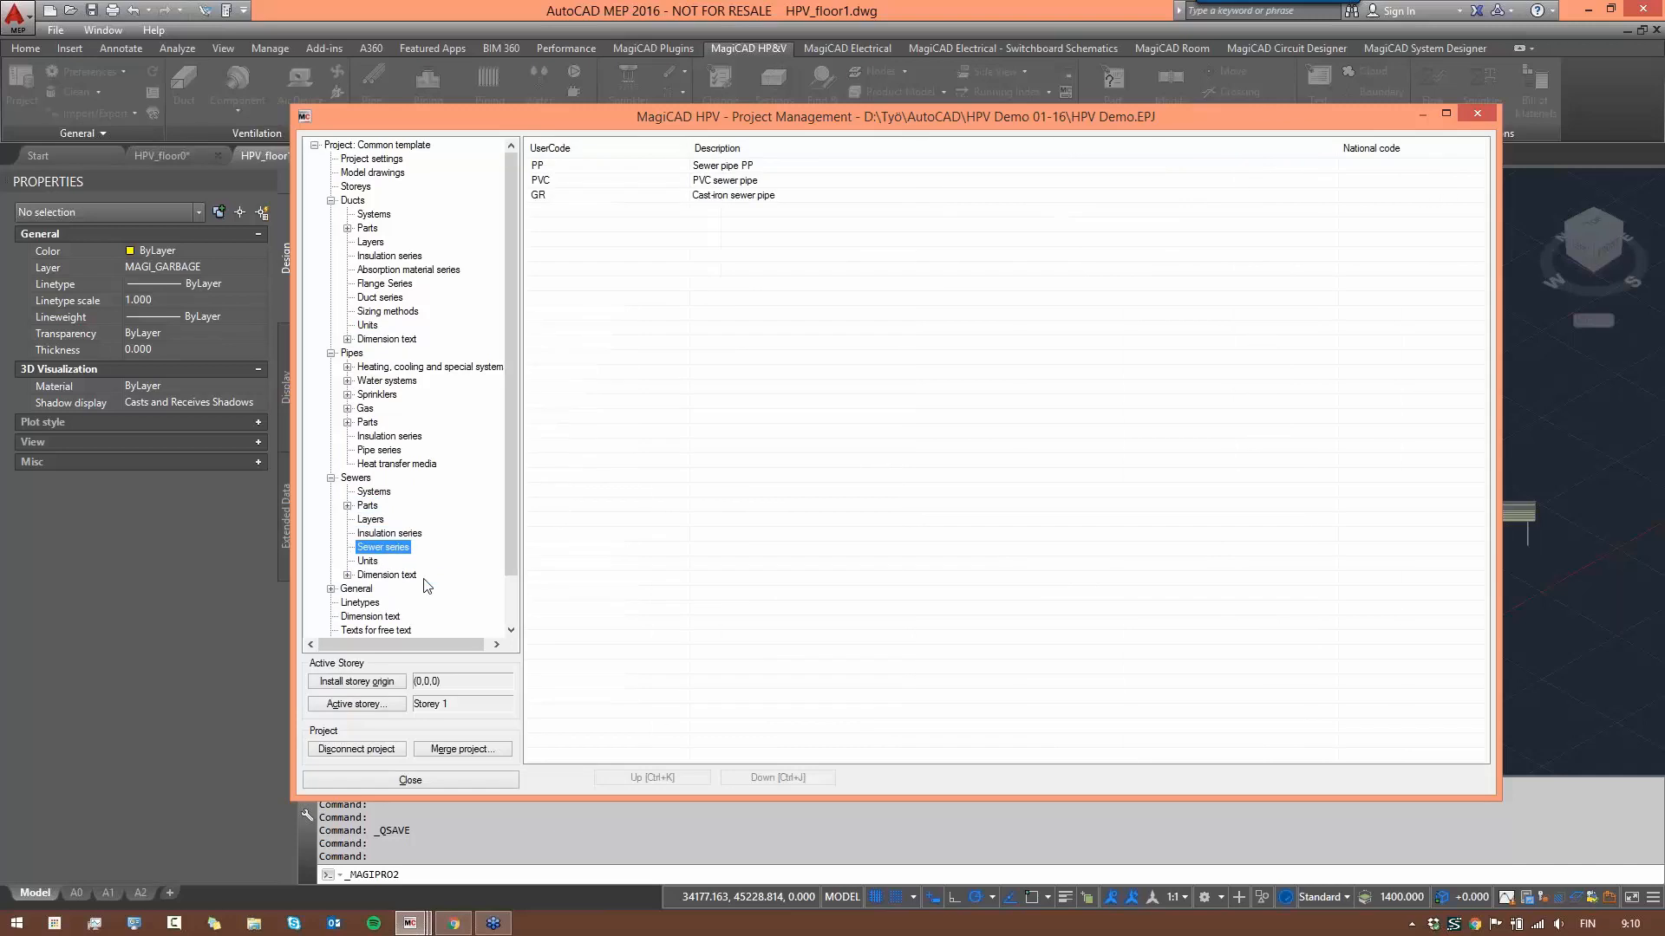
click(330, 478)
- Check the project's general layer definitions
double_click(357, 492)
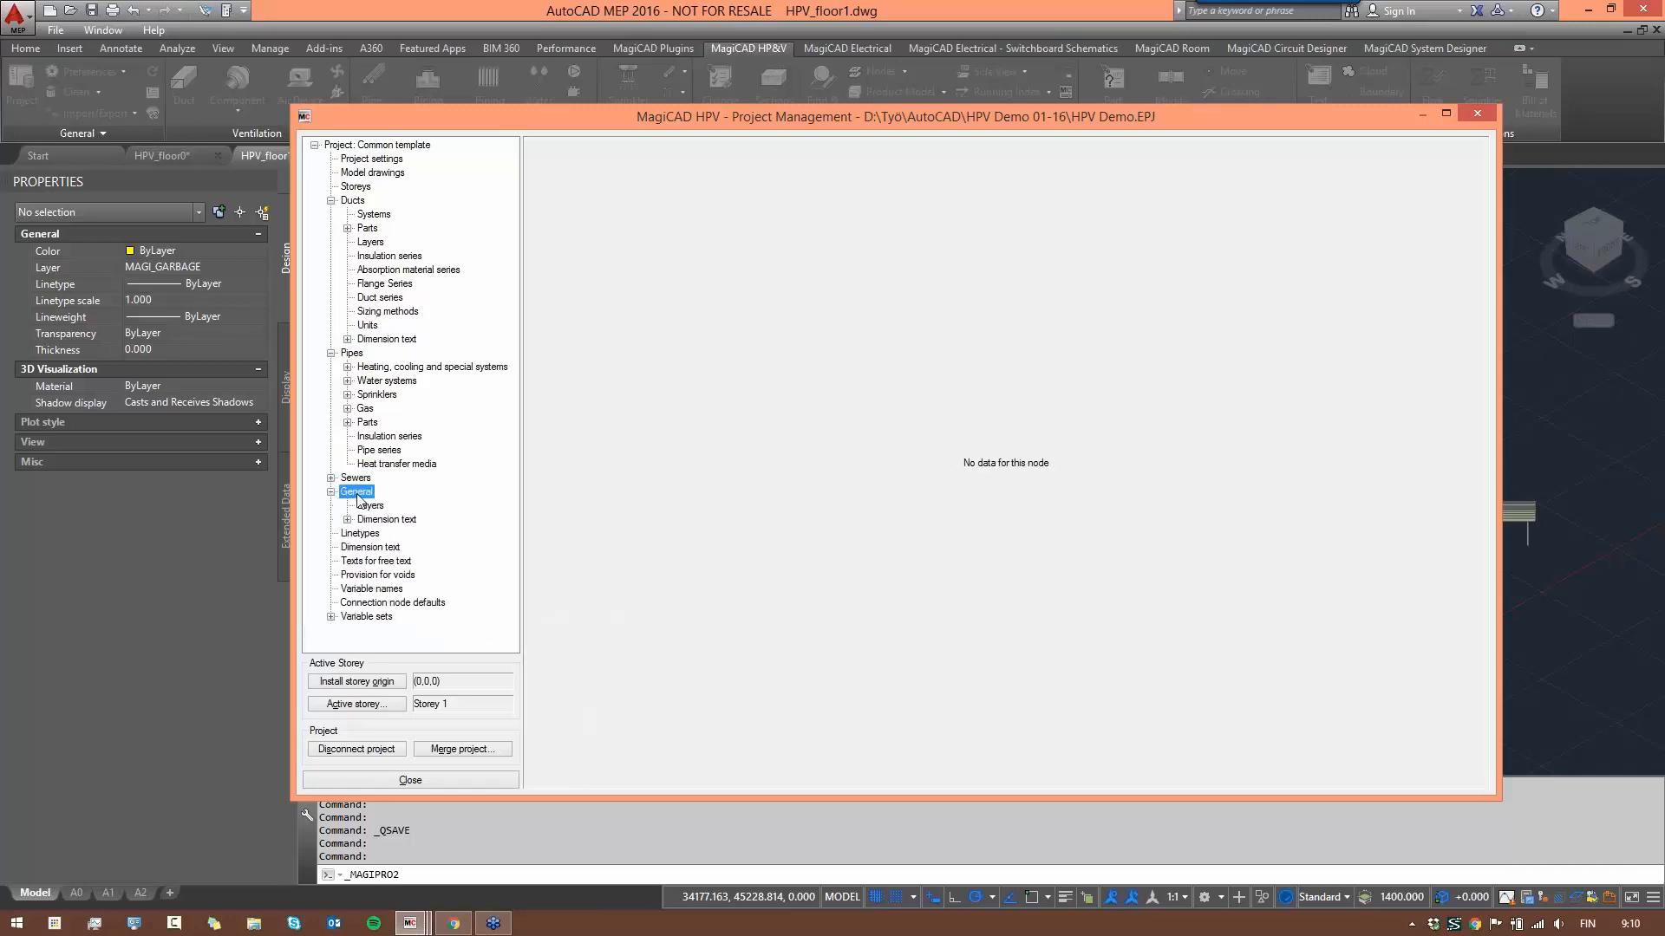
click(372, 507)
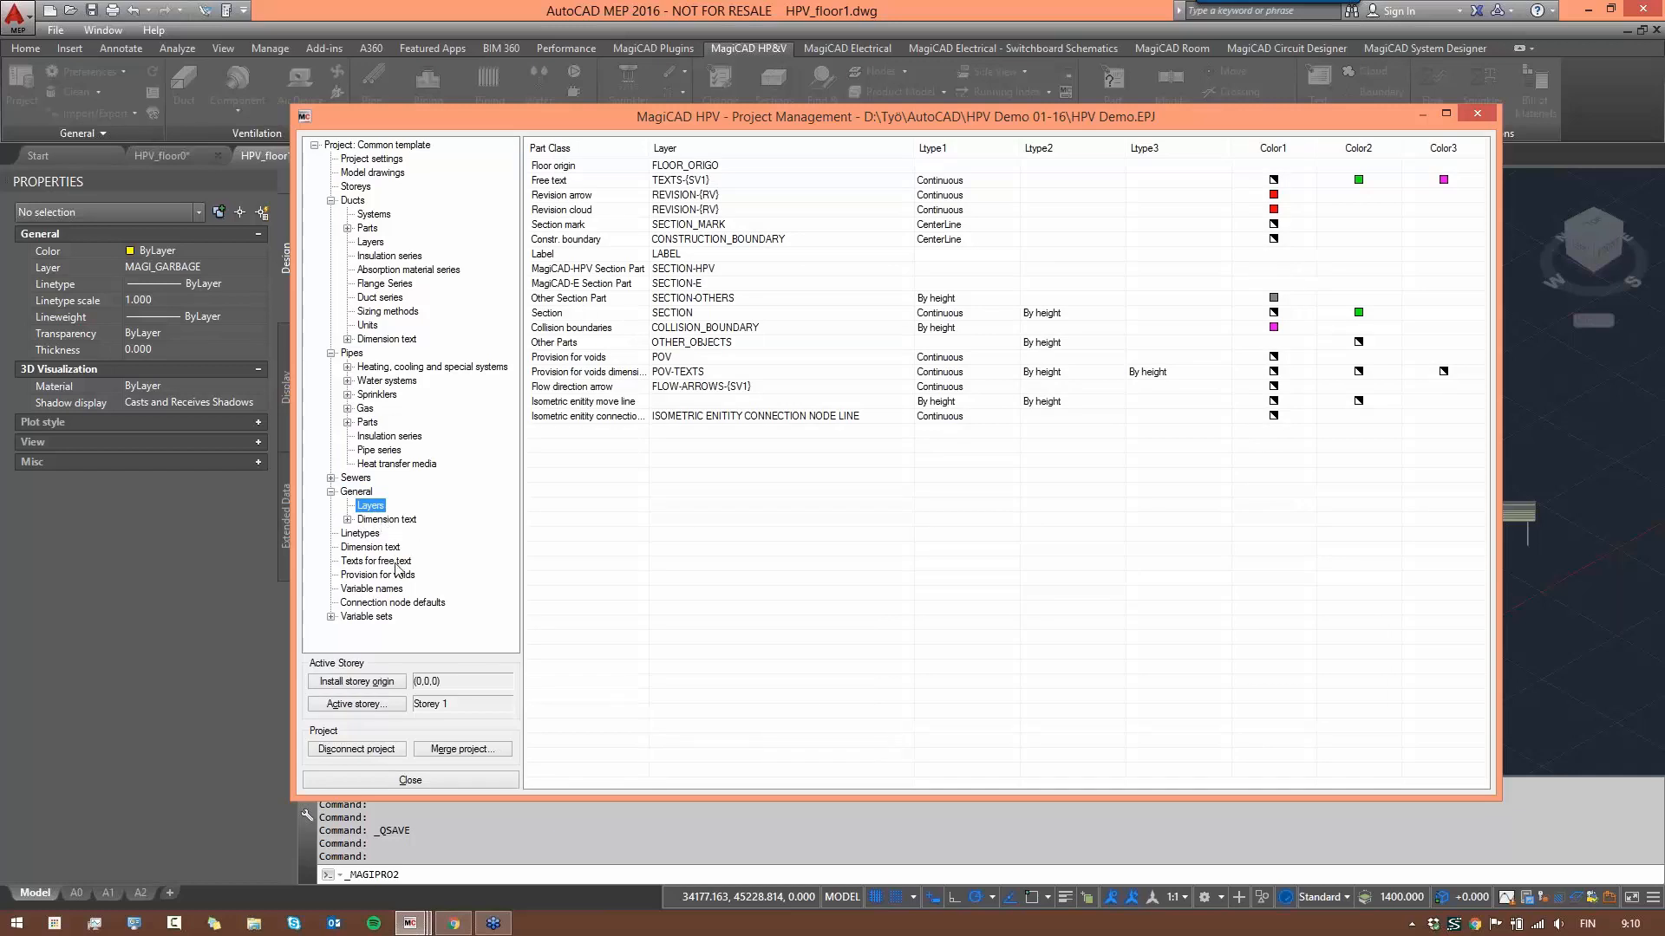
- Review the project's linetypes, dimension text style, free text templates and provision for voids options
click(375, 536)
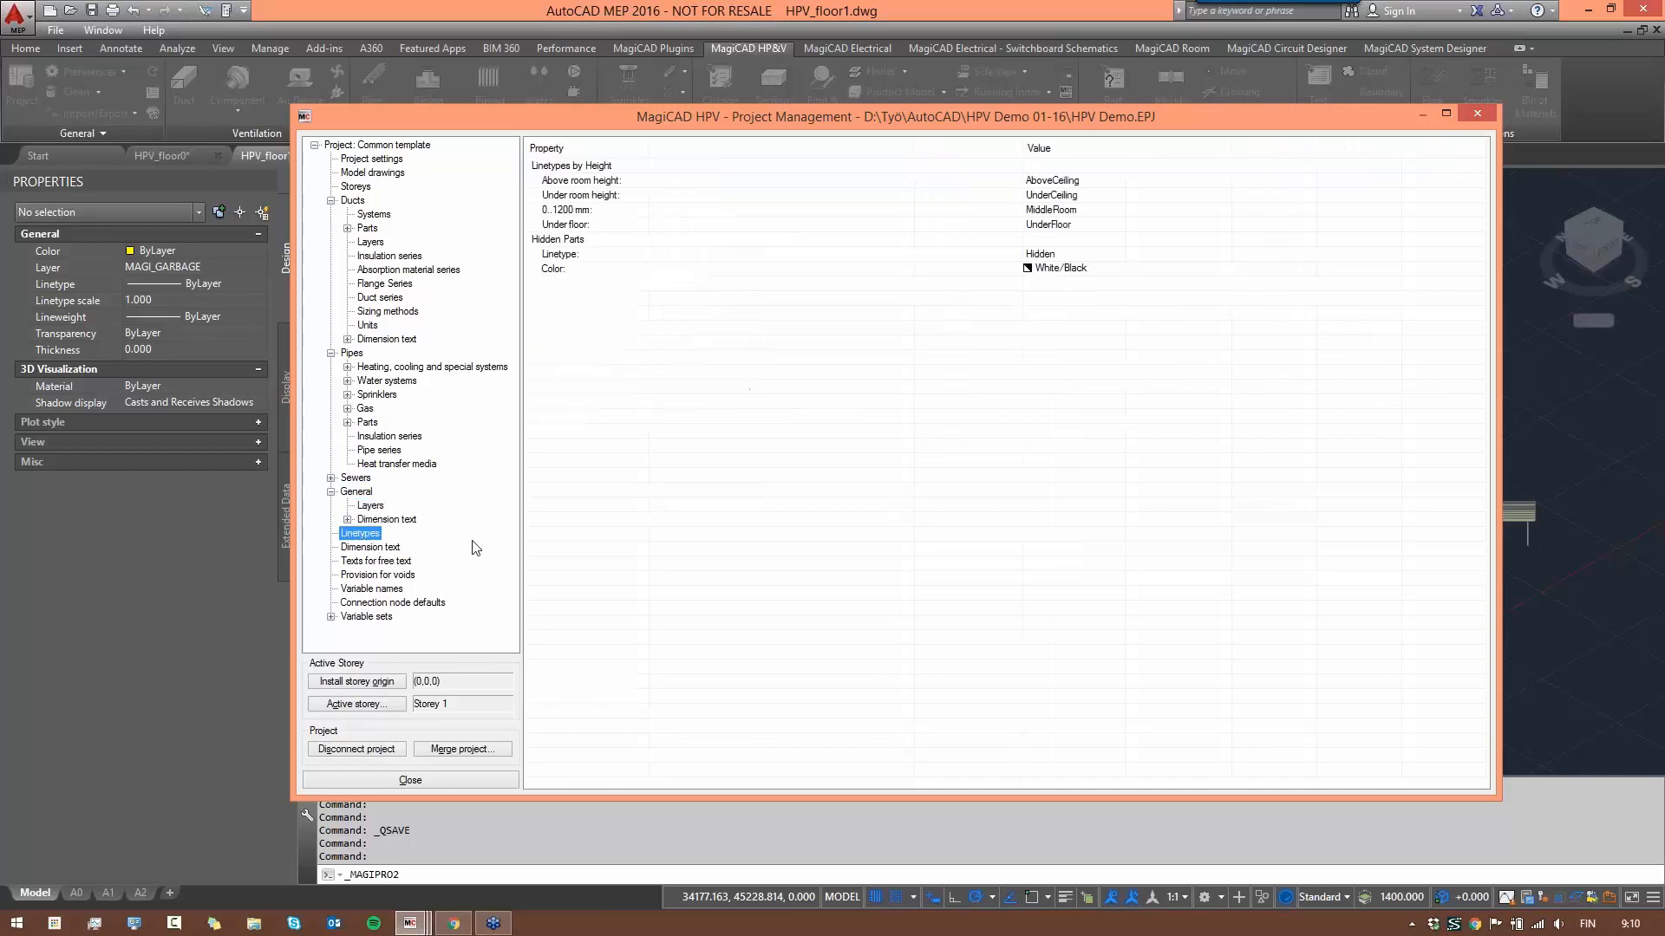
click(382, 550)
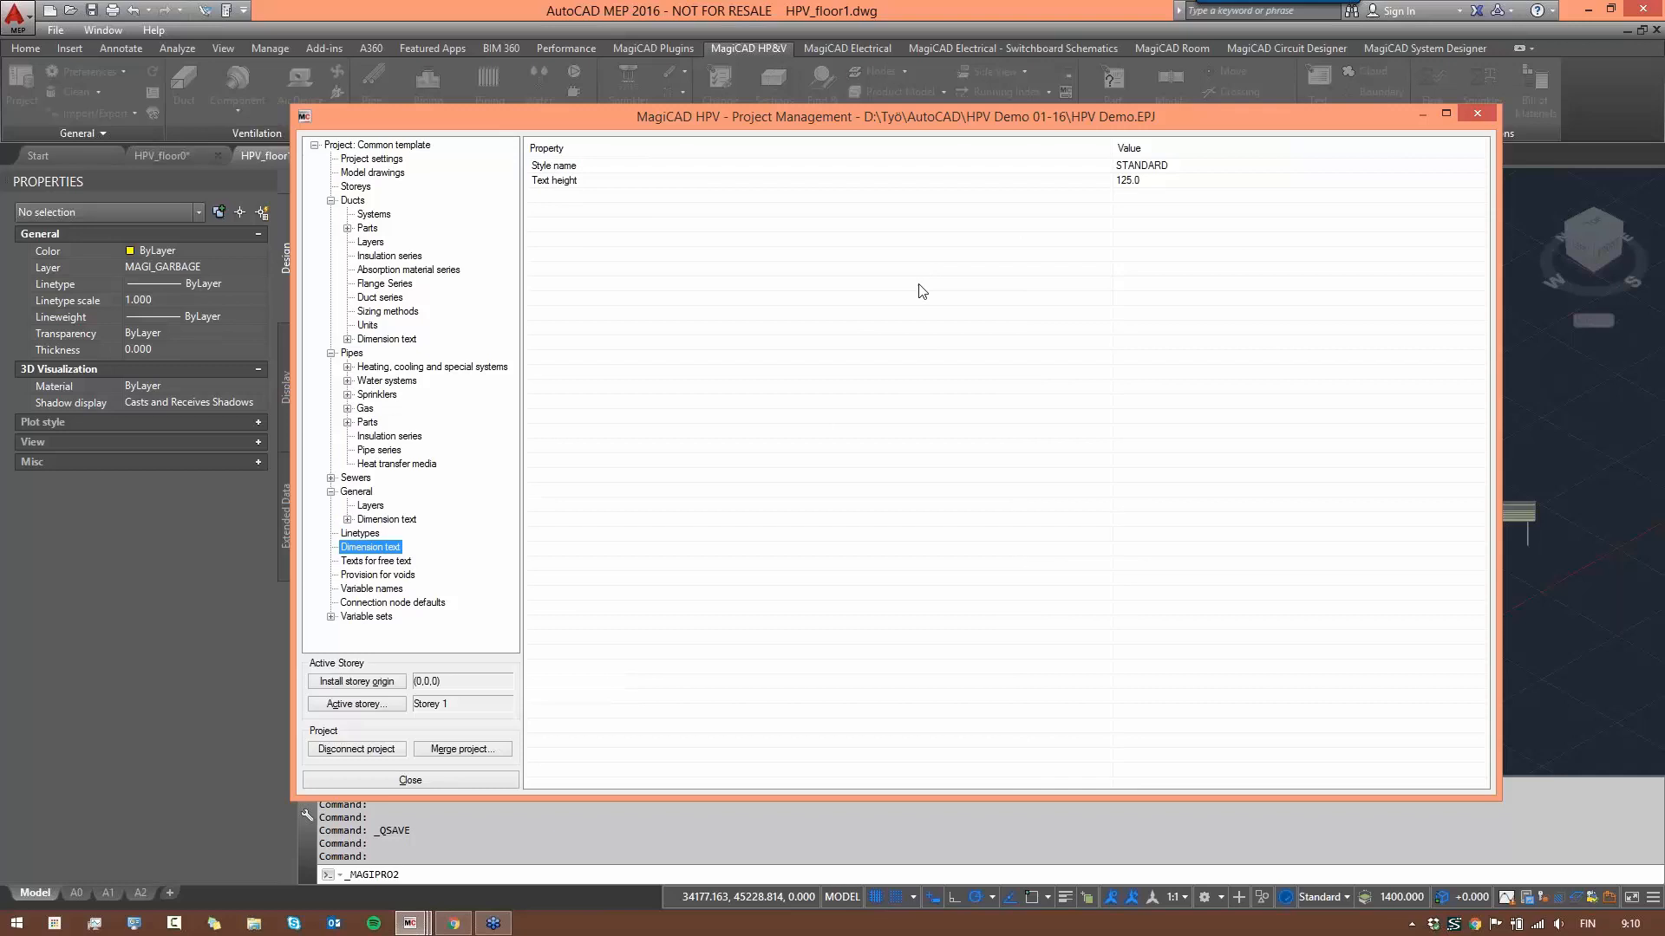
click(386, 562)
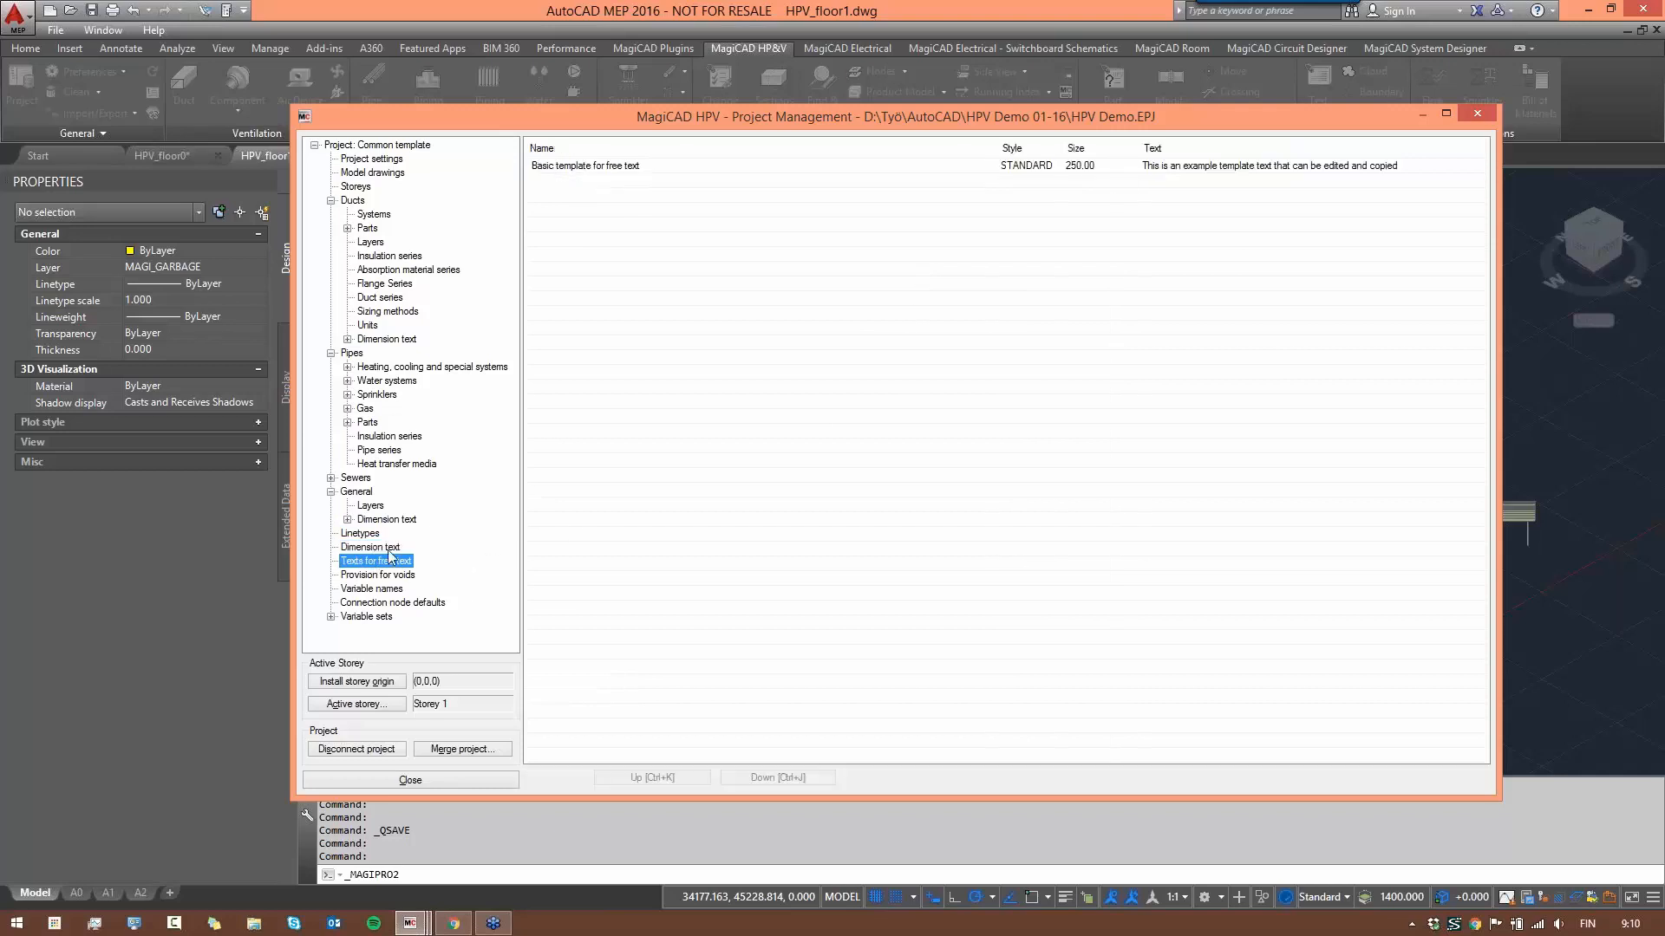
click(383, 574)
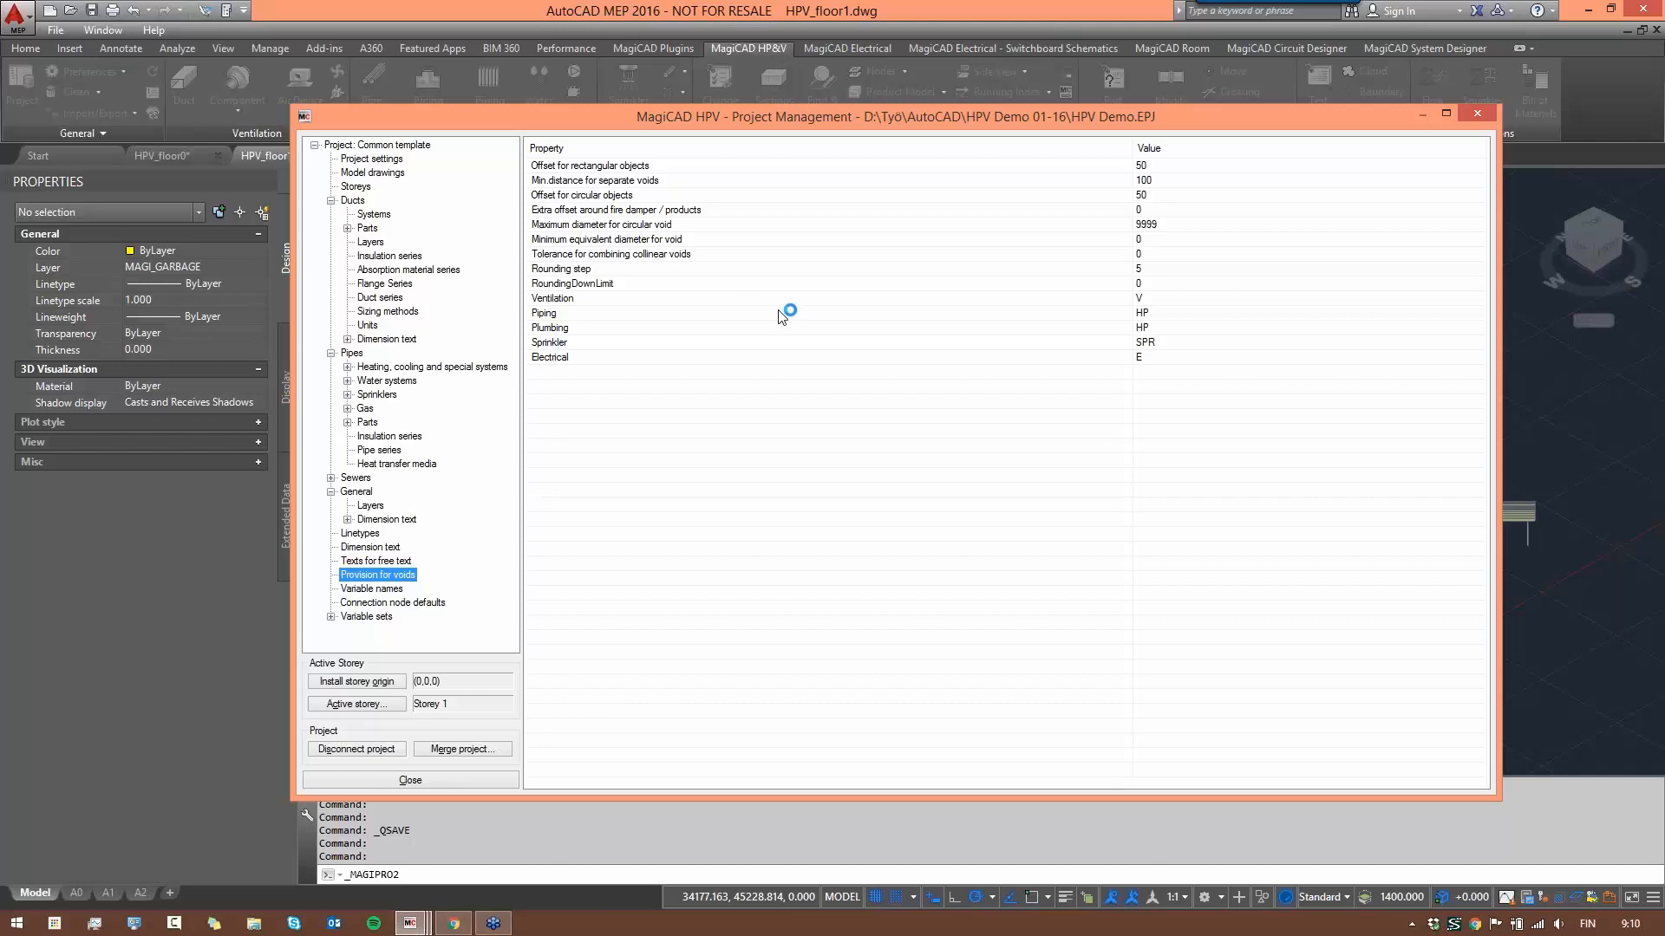
double_click(777, 274)
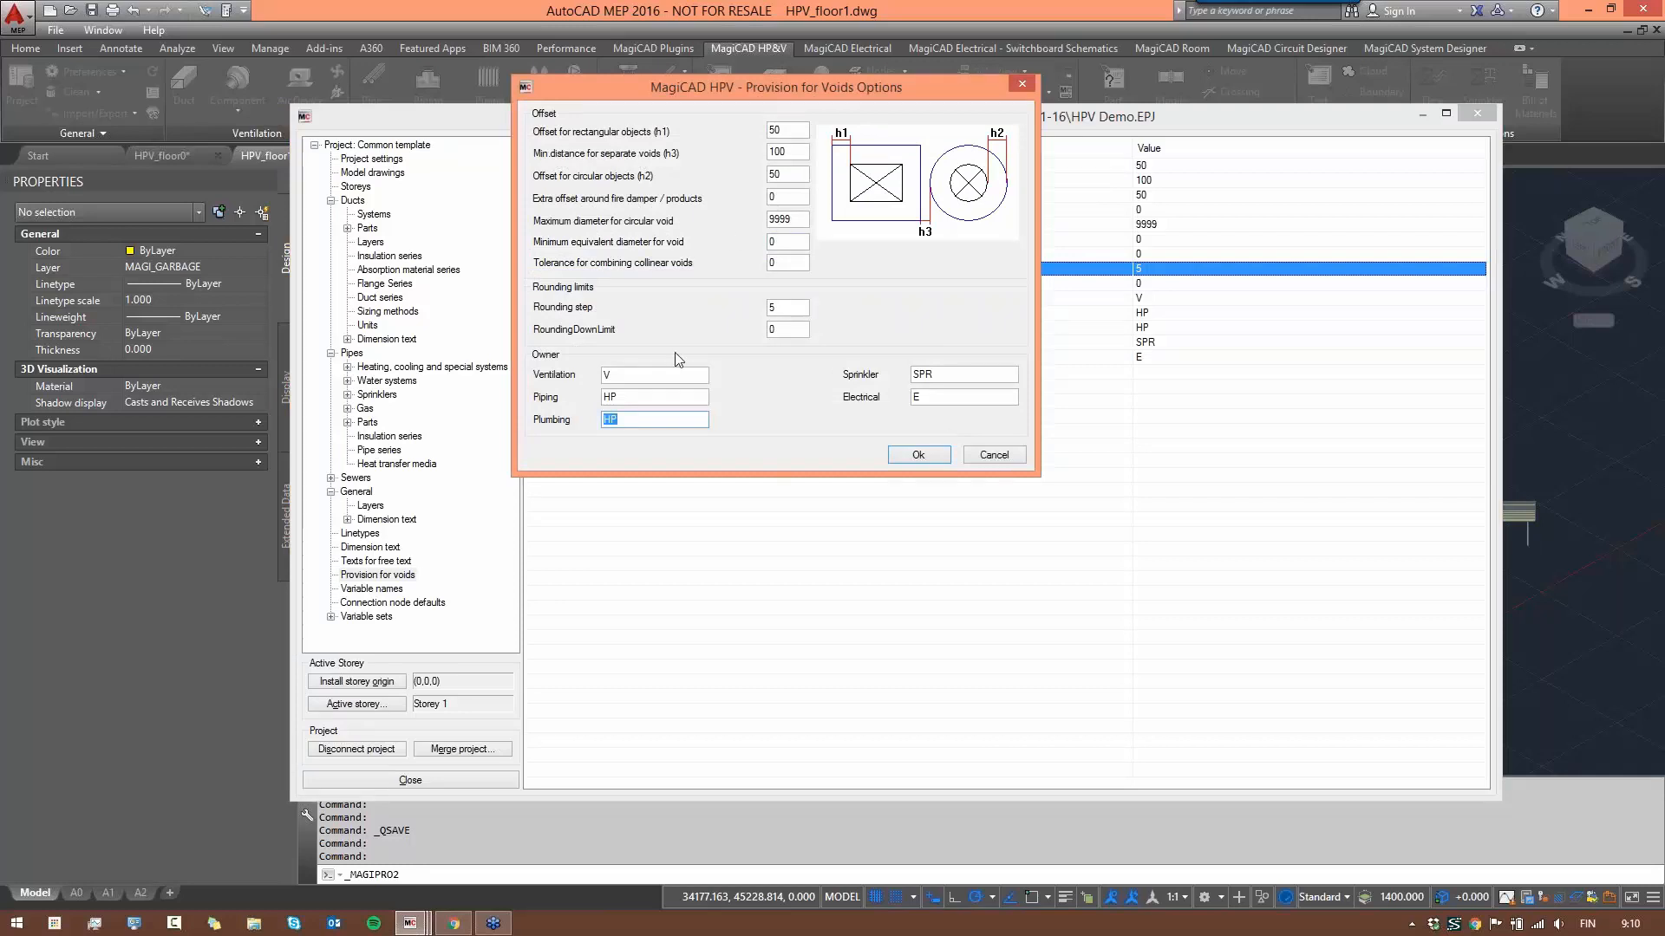
click(993, 455)
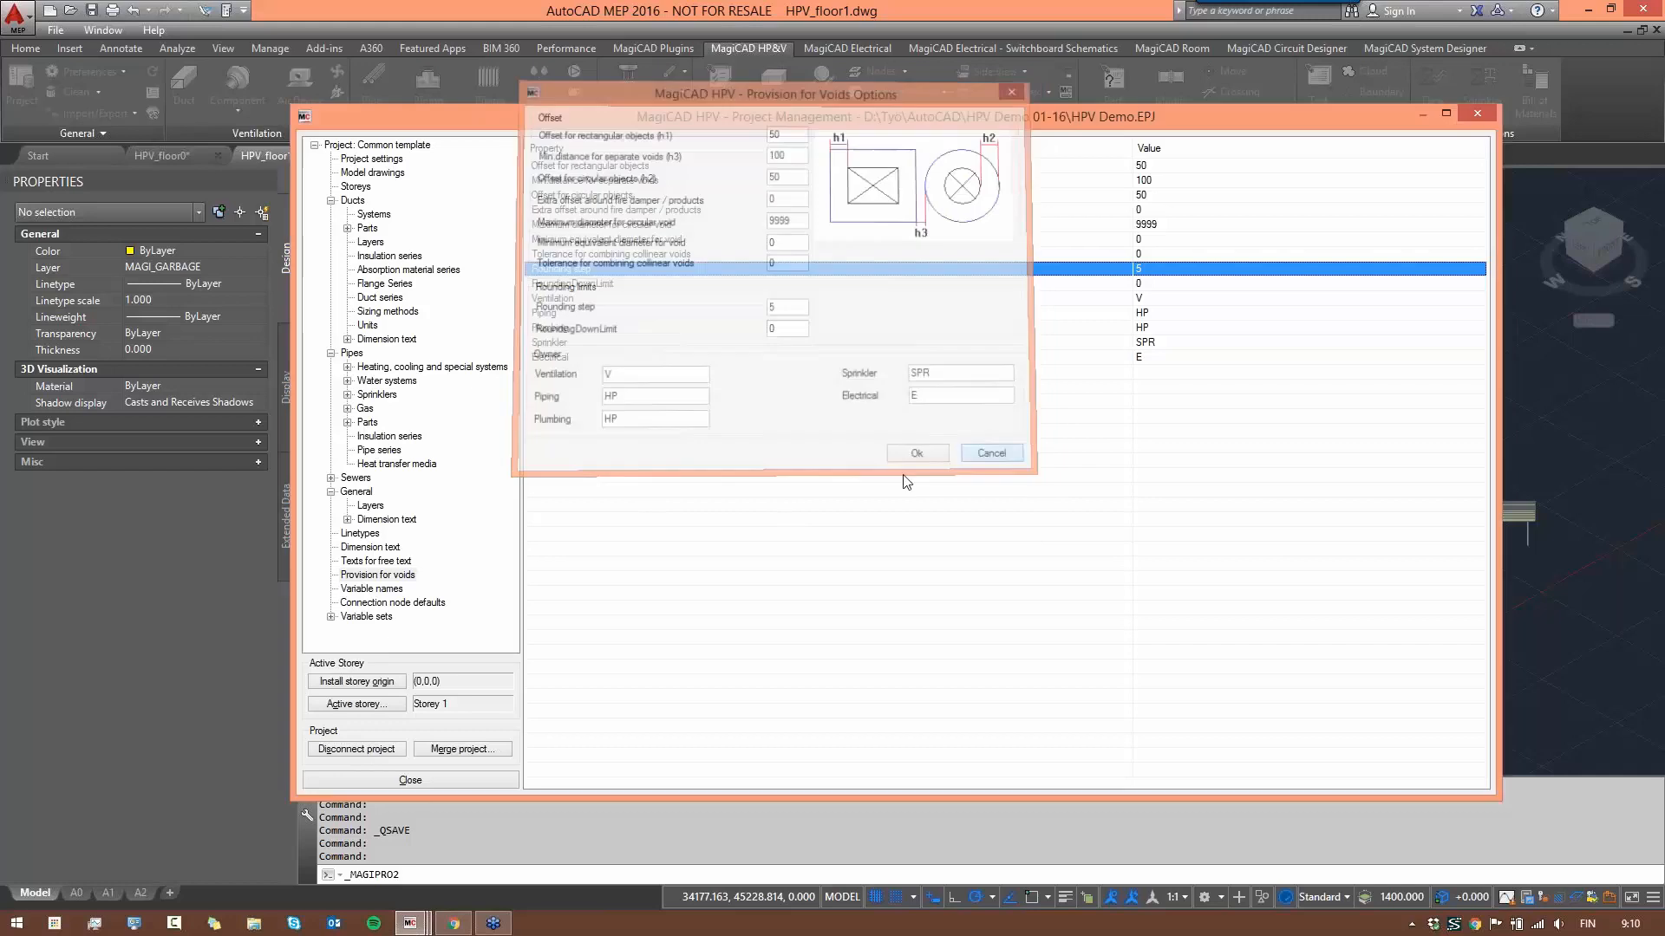
- Name project variable P1 "Property 1" for both the user interface and the report
click(384, 589)
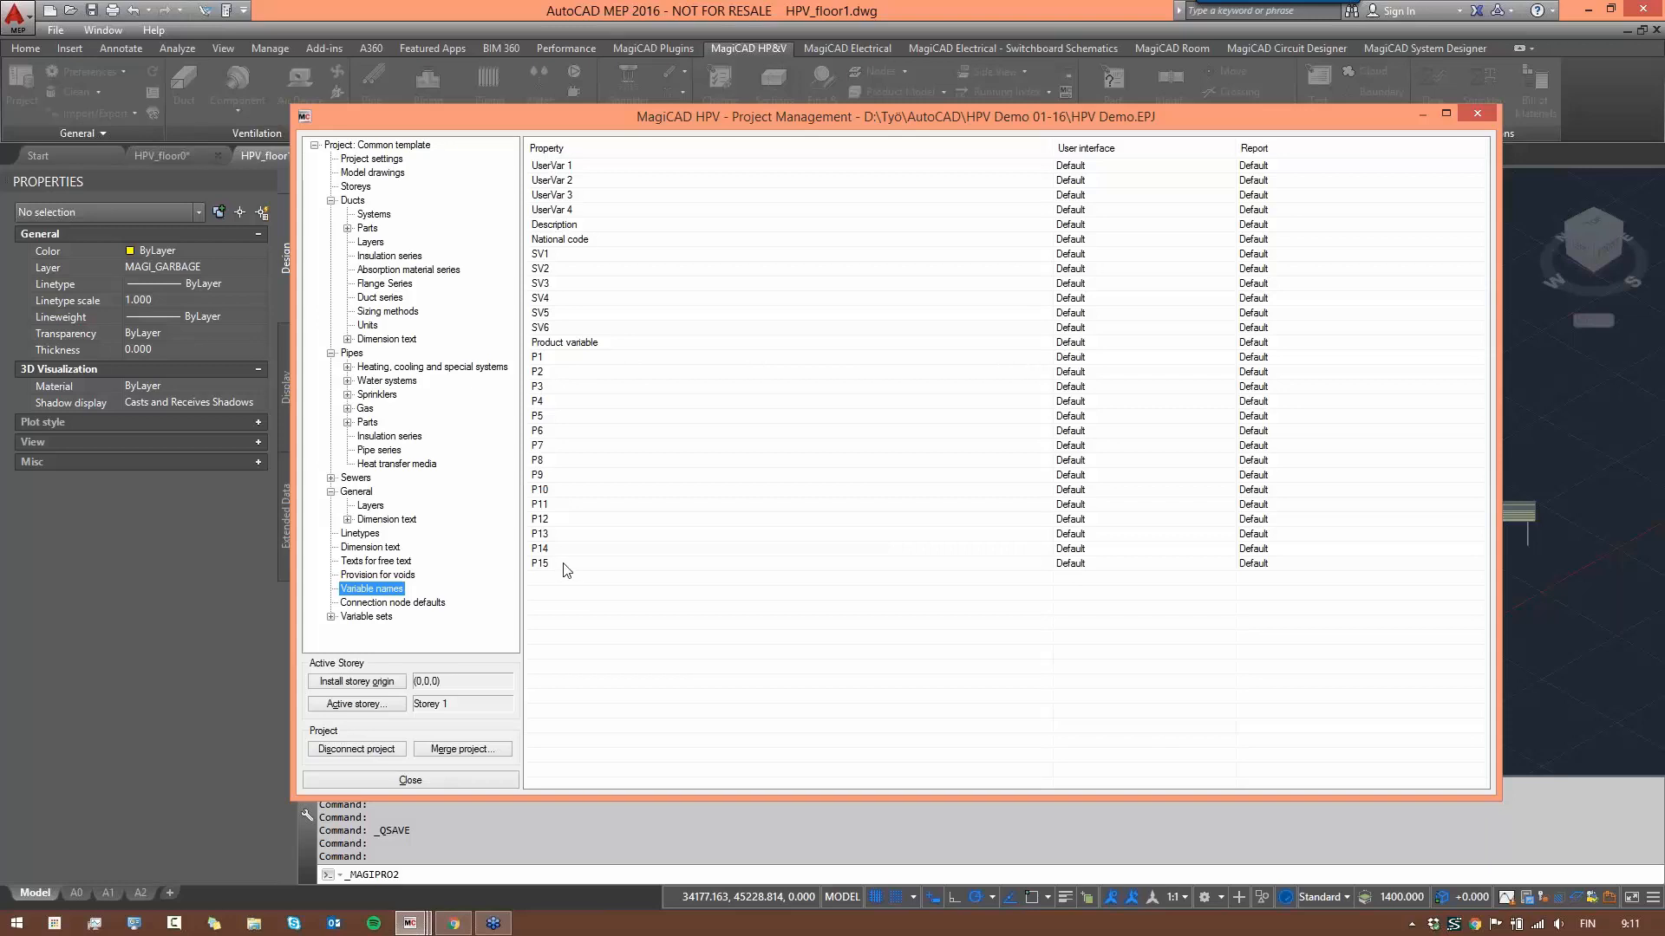
double_click(615, 362)
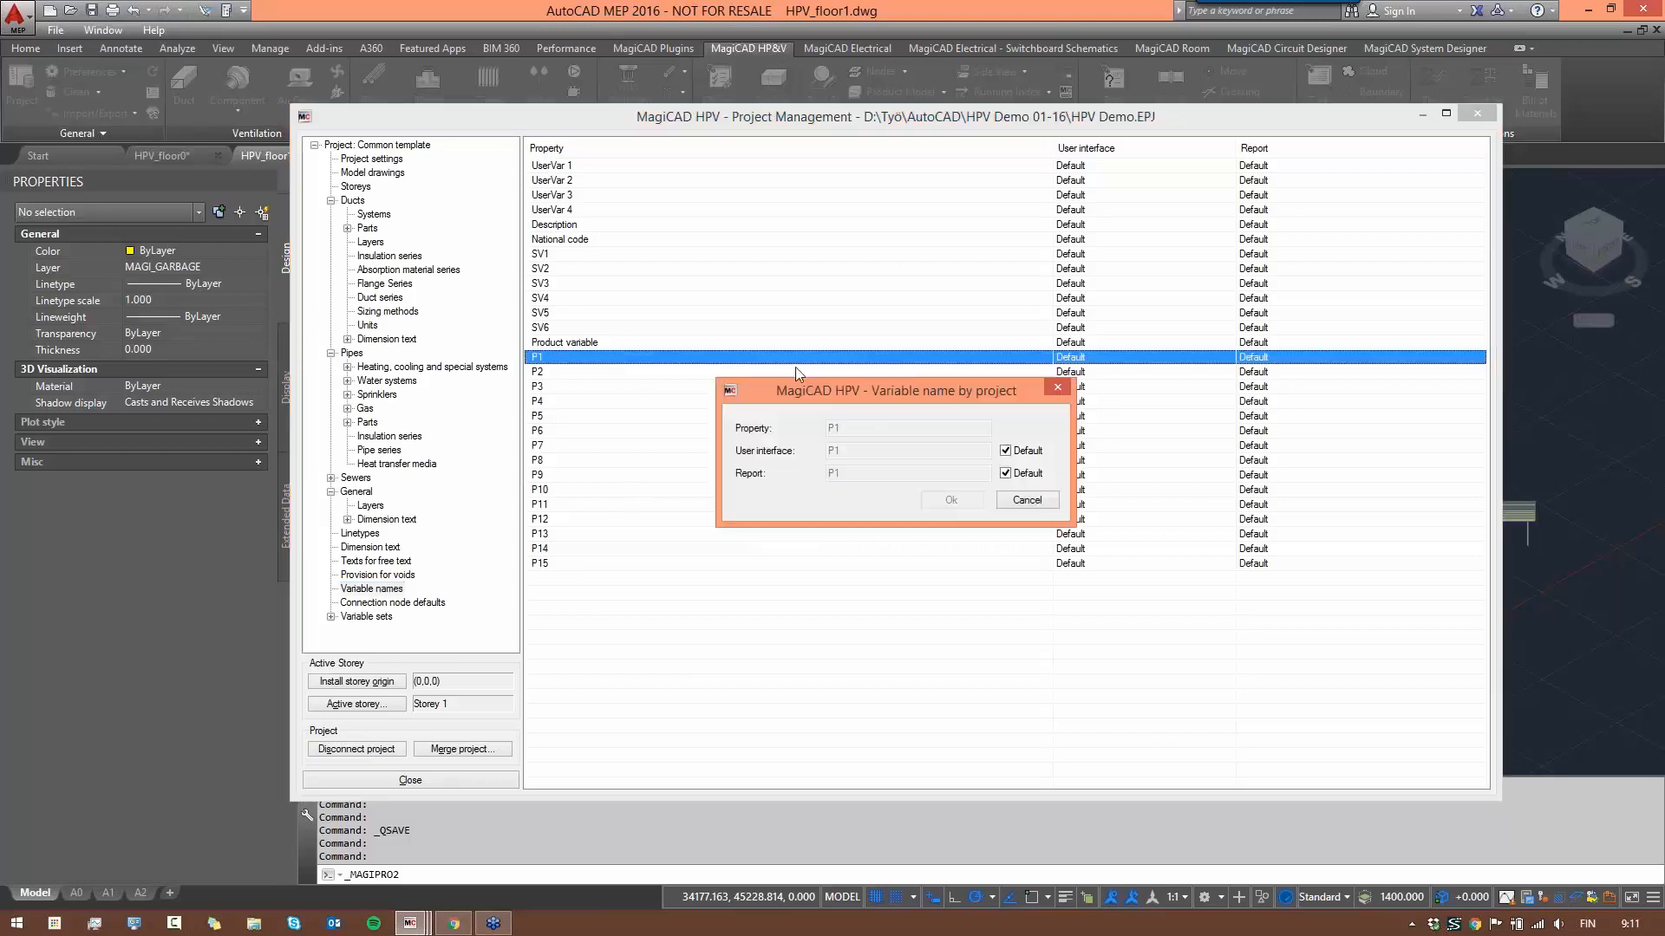
click(1004, 450)
click(1010, 474)
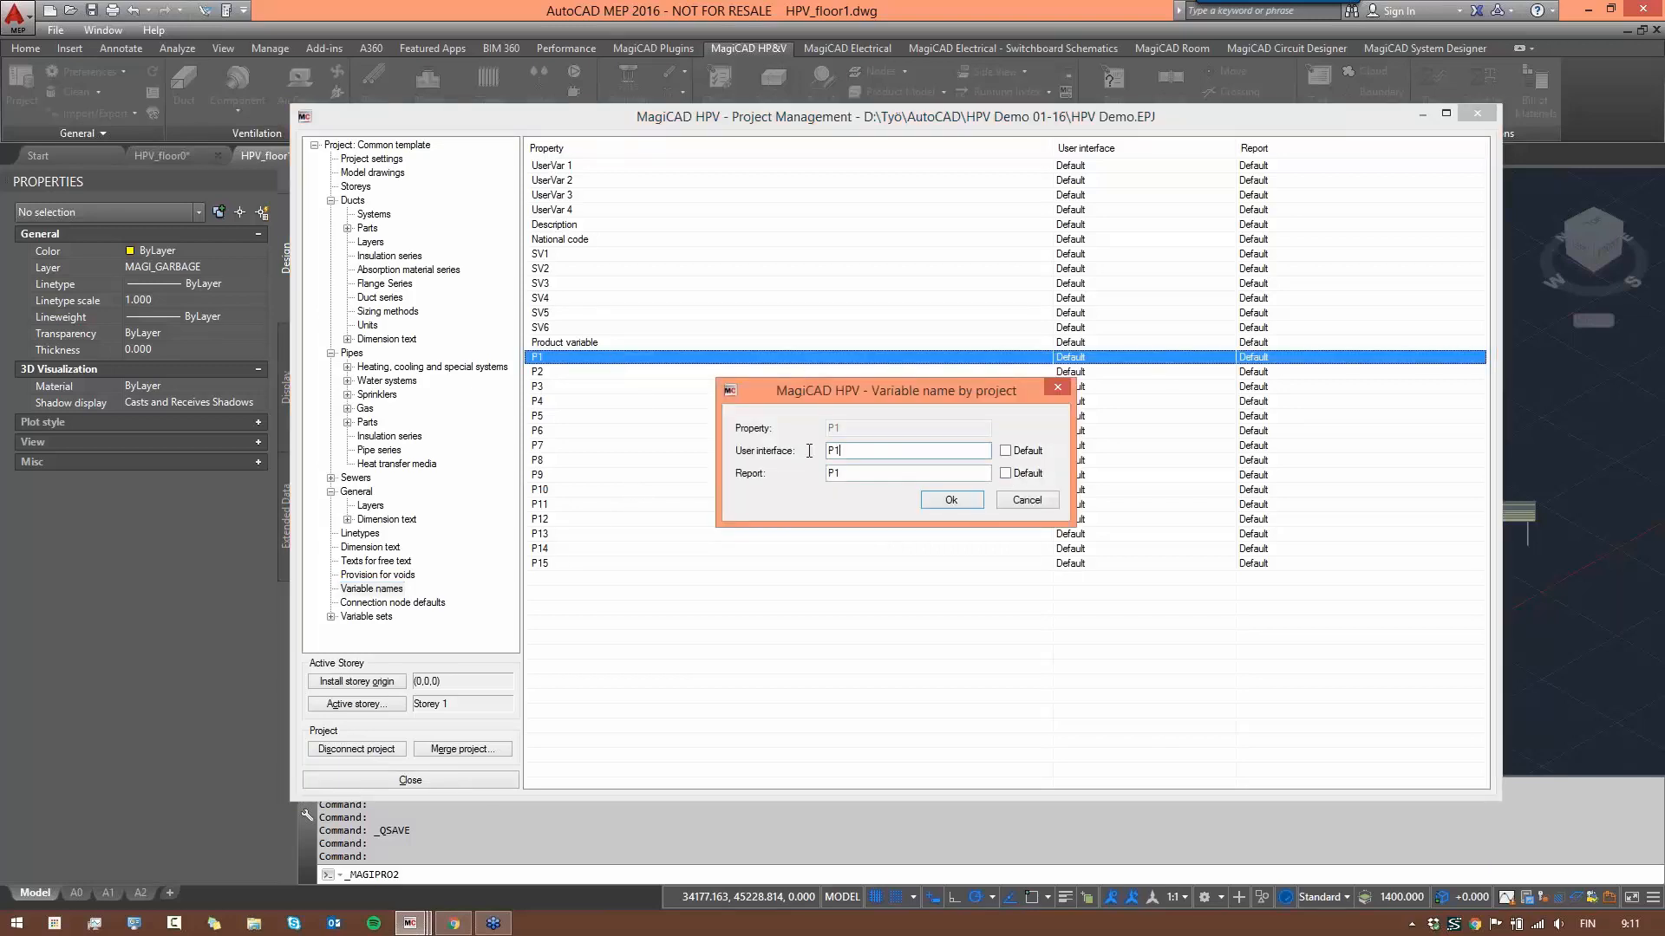
text(Property 1)
key(Tab)
key(Tab)
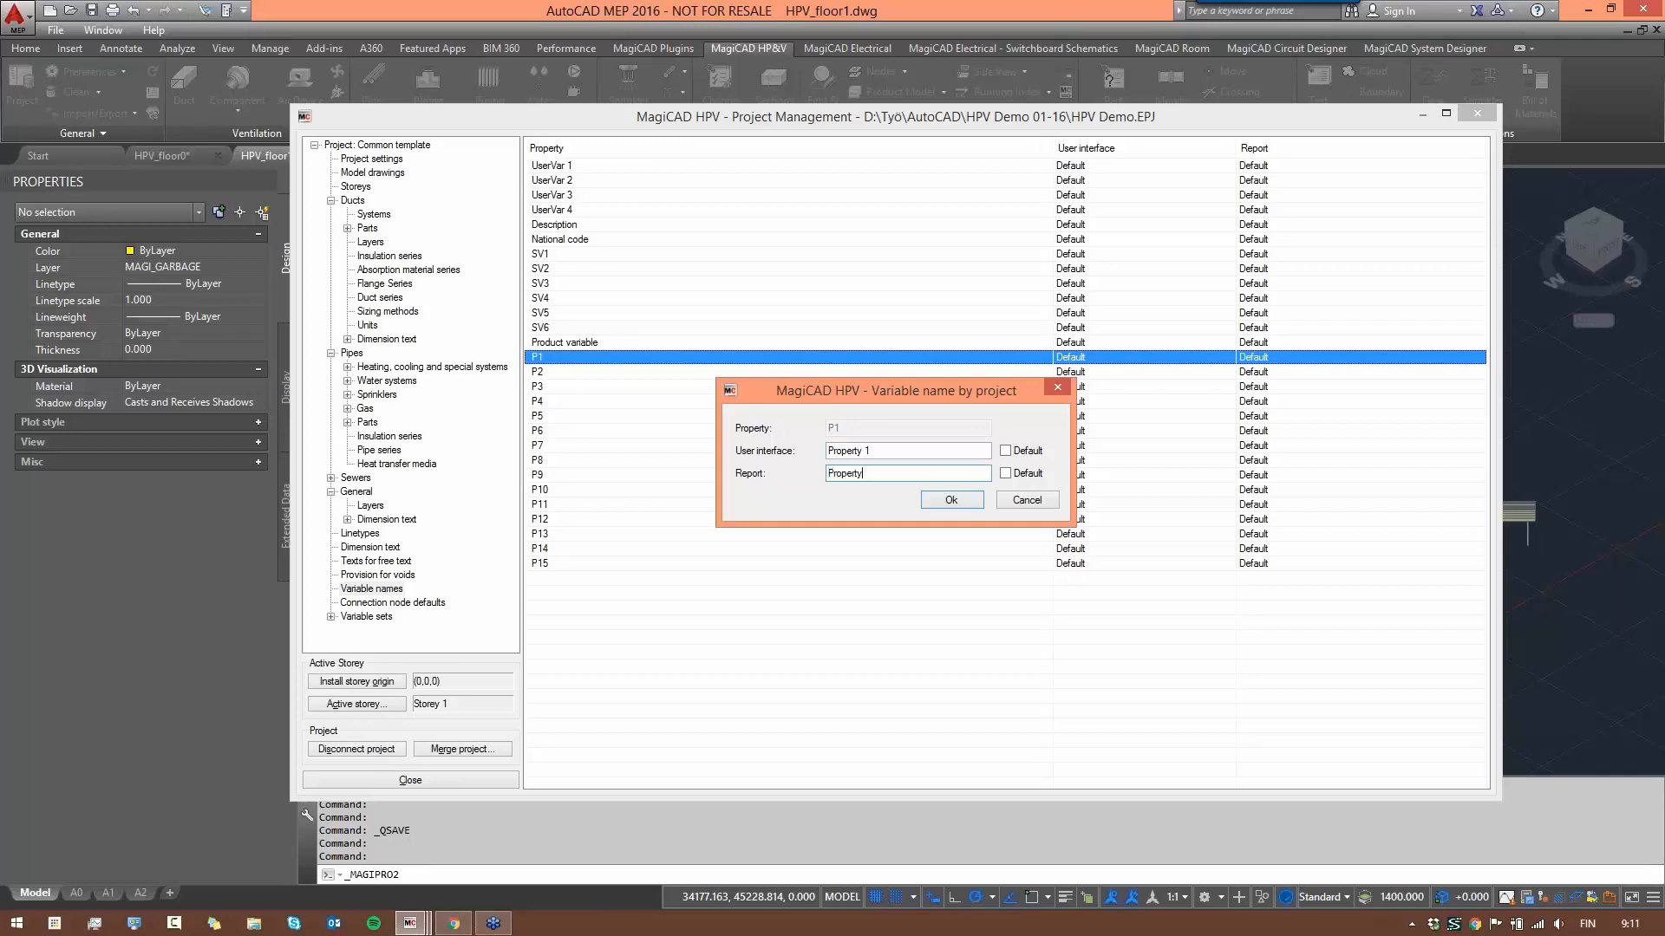
text(Property 1)
click(952, 501)
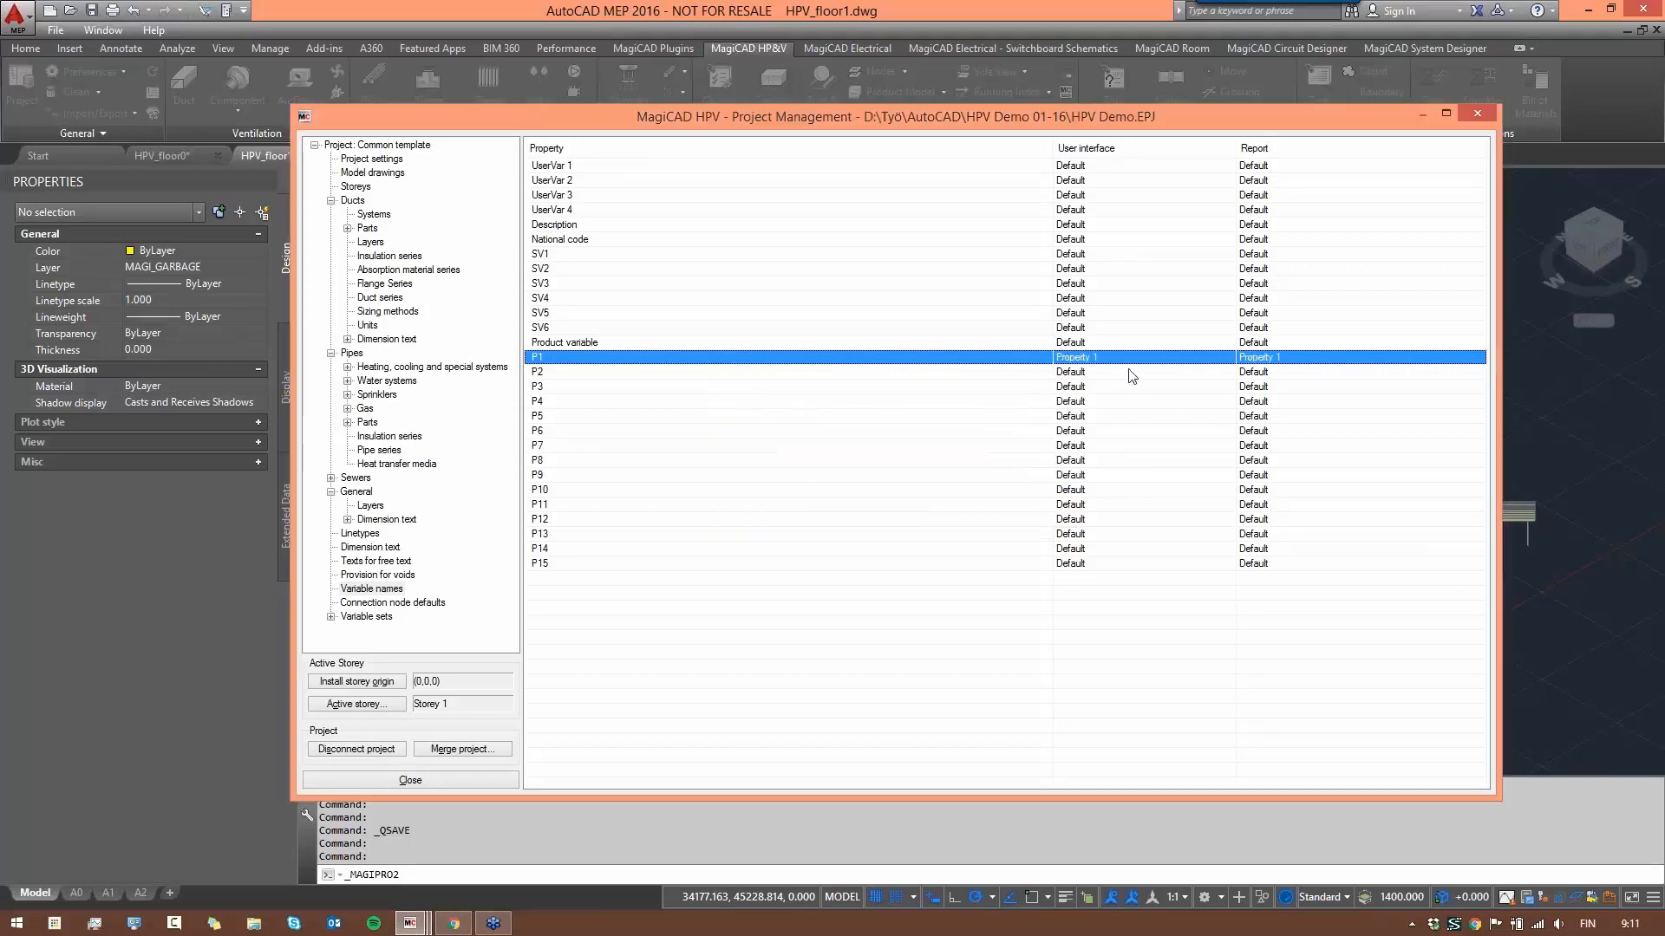
- Restore the default user interface and report names for variable P1
double_click(977, 356)
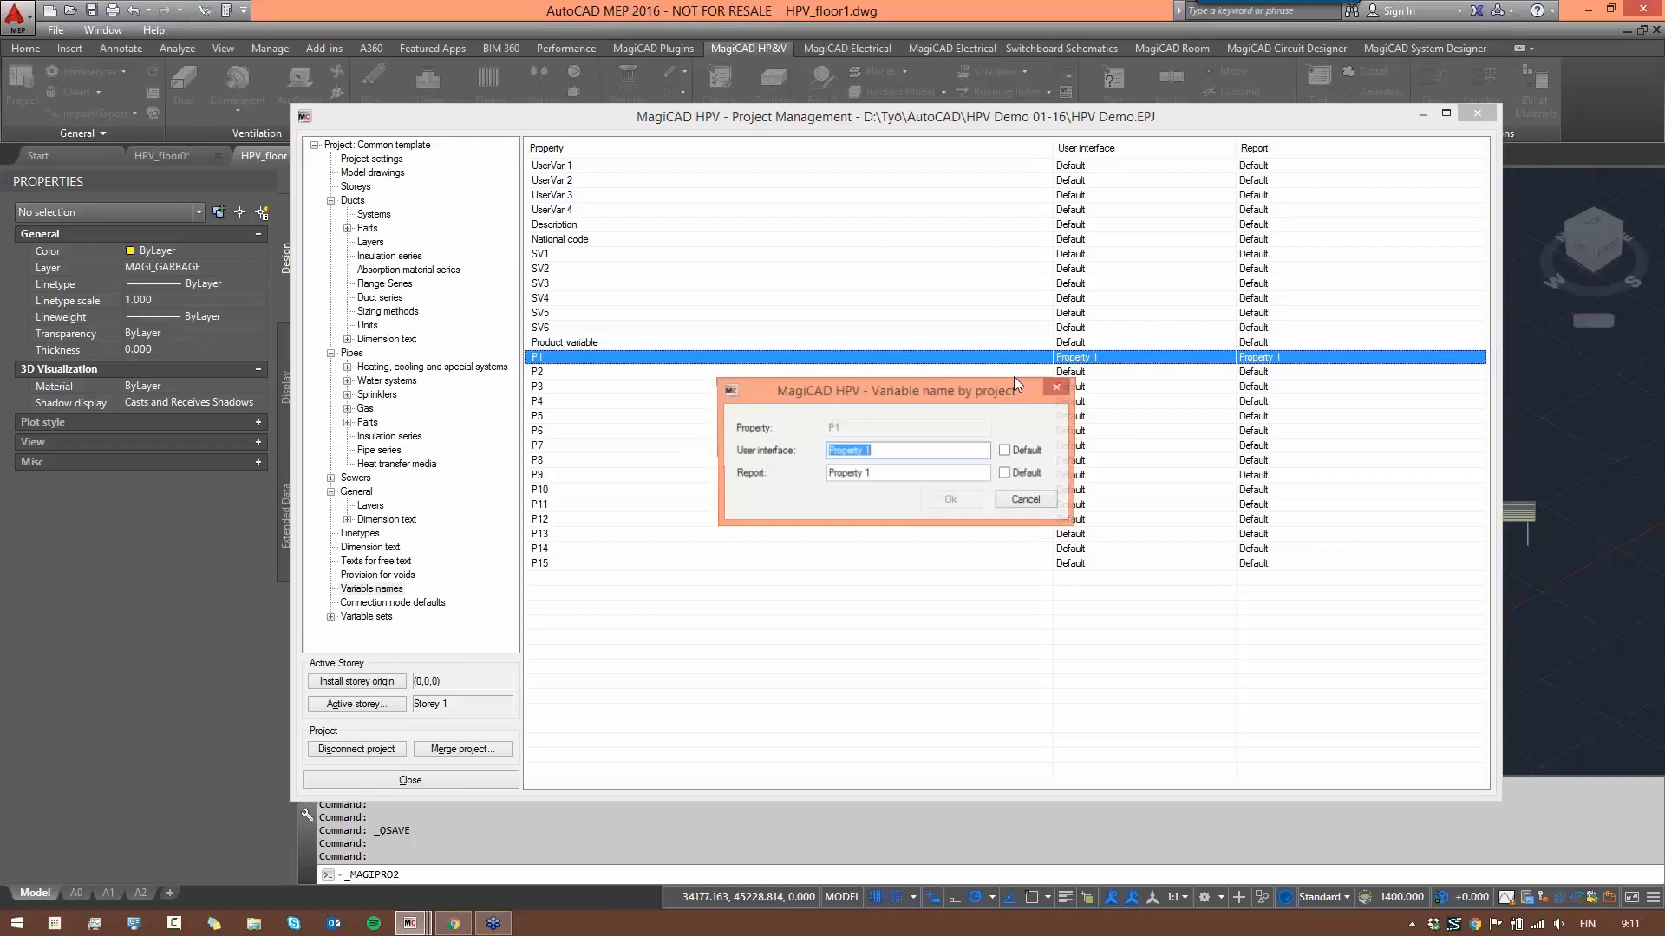
click(1006, 451)
click(1005, 473)
click(951, 500)
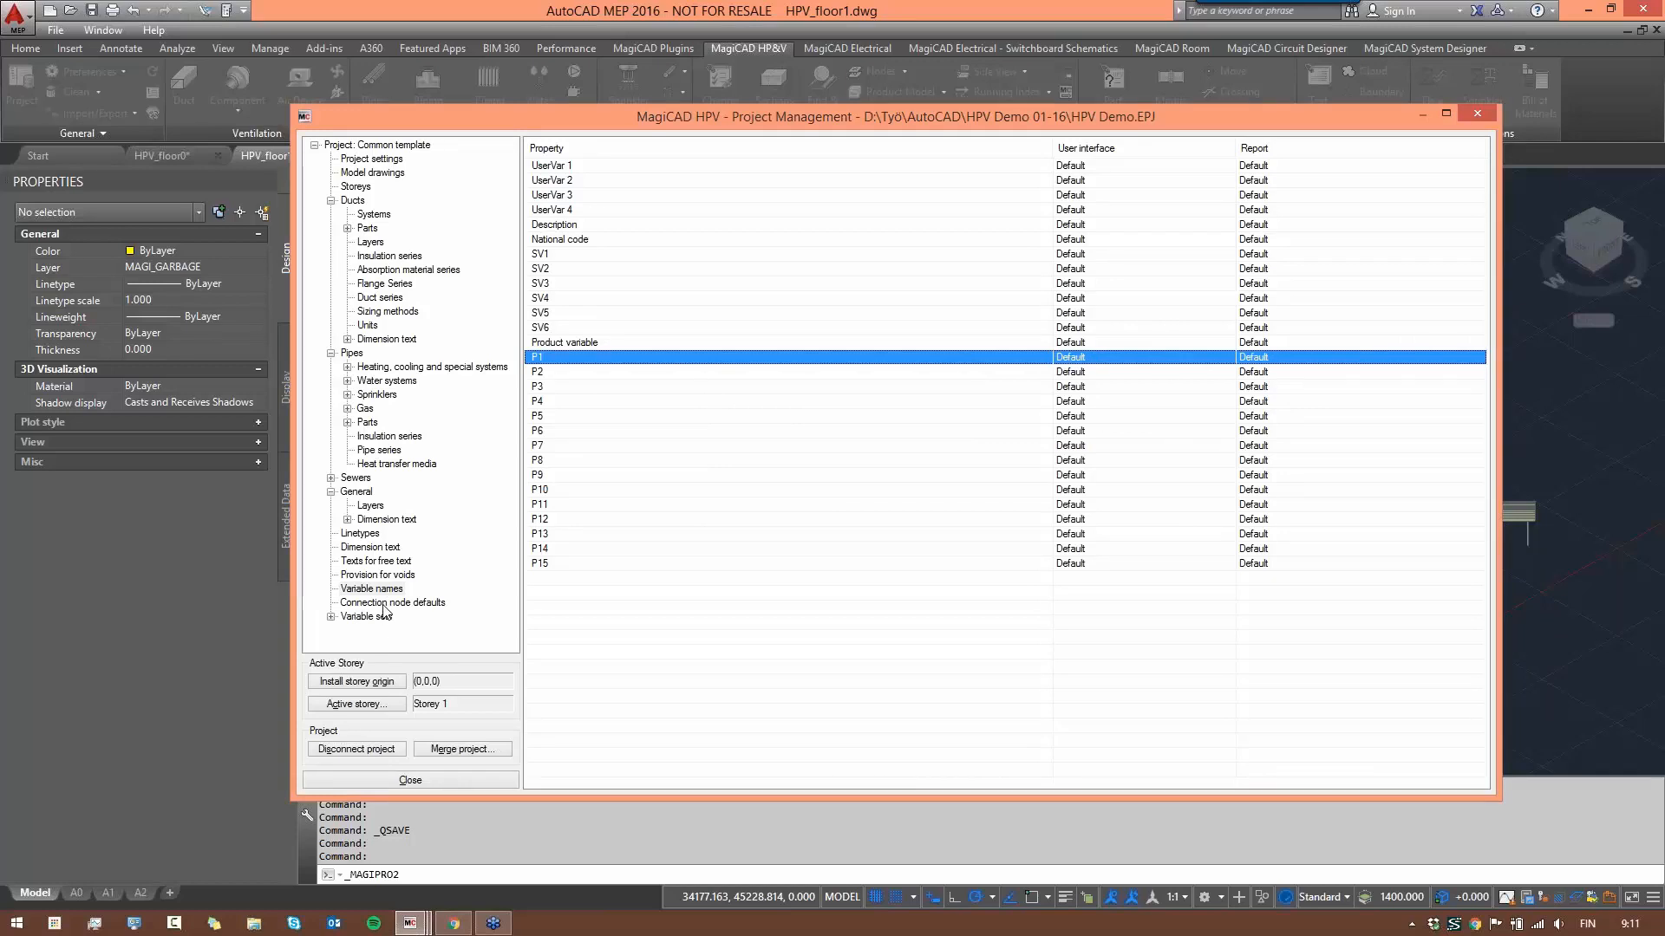
- Look through the connection node default symbols and rotations for ducts and pipes
click(369, 603)
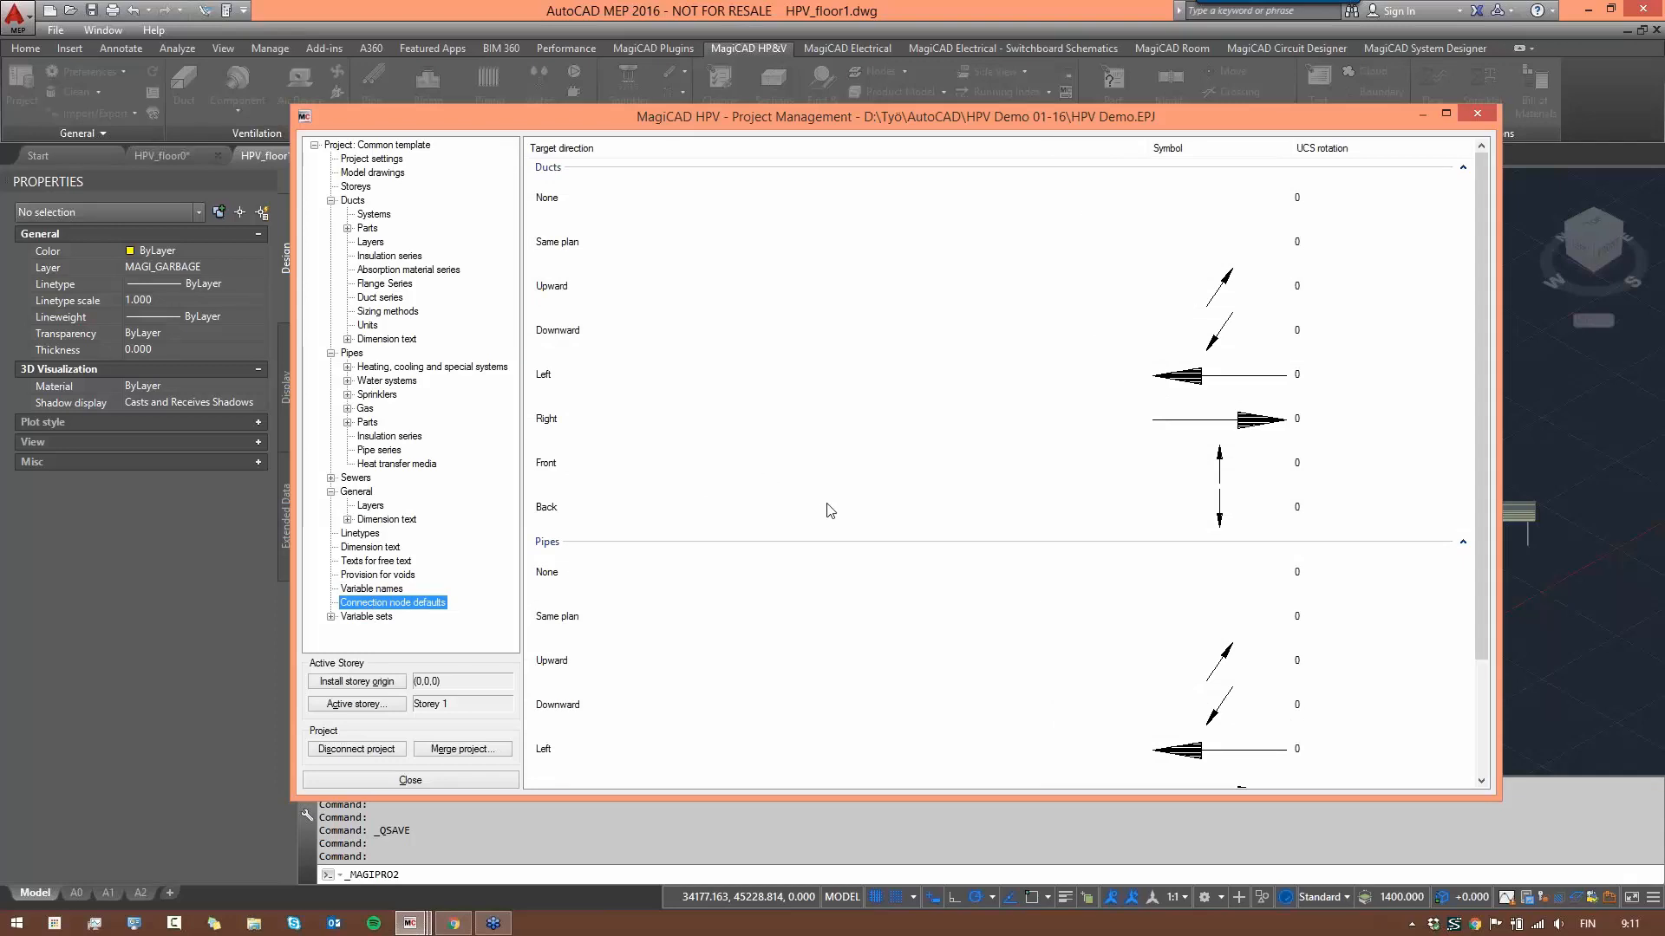
scroll(1481, 378, down, 2)
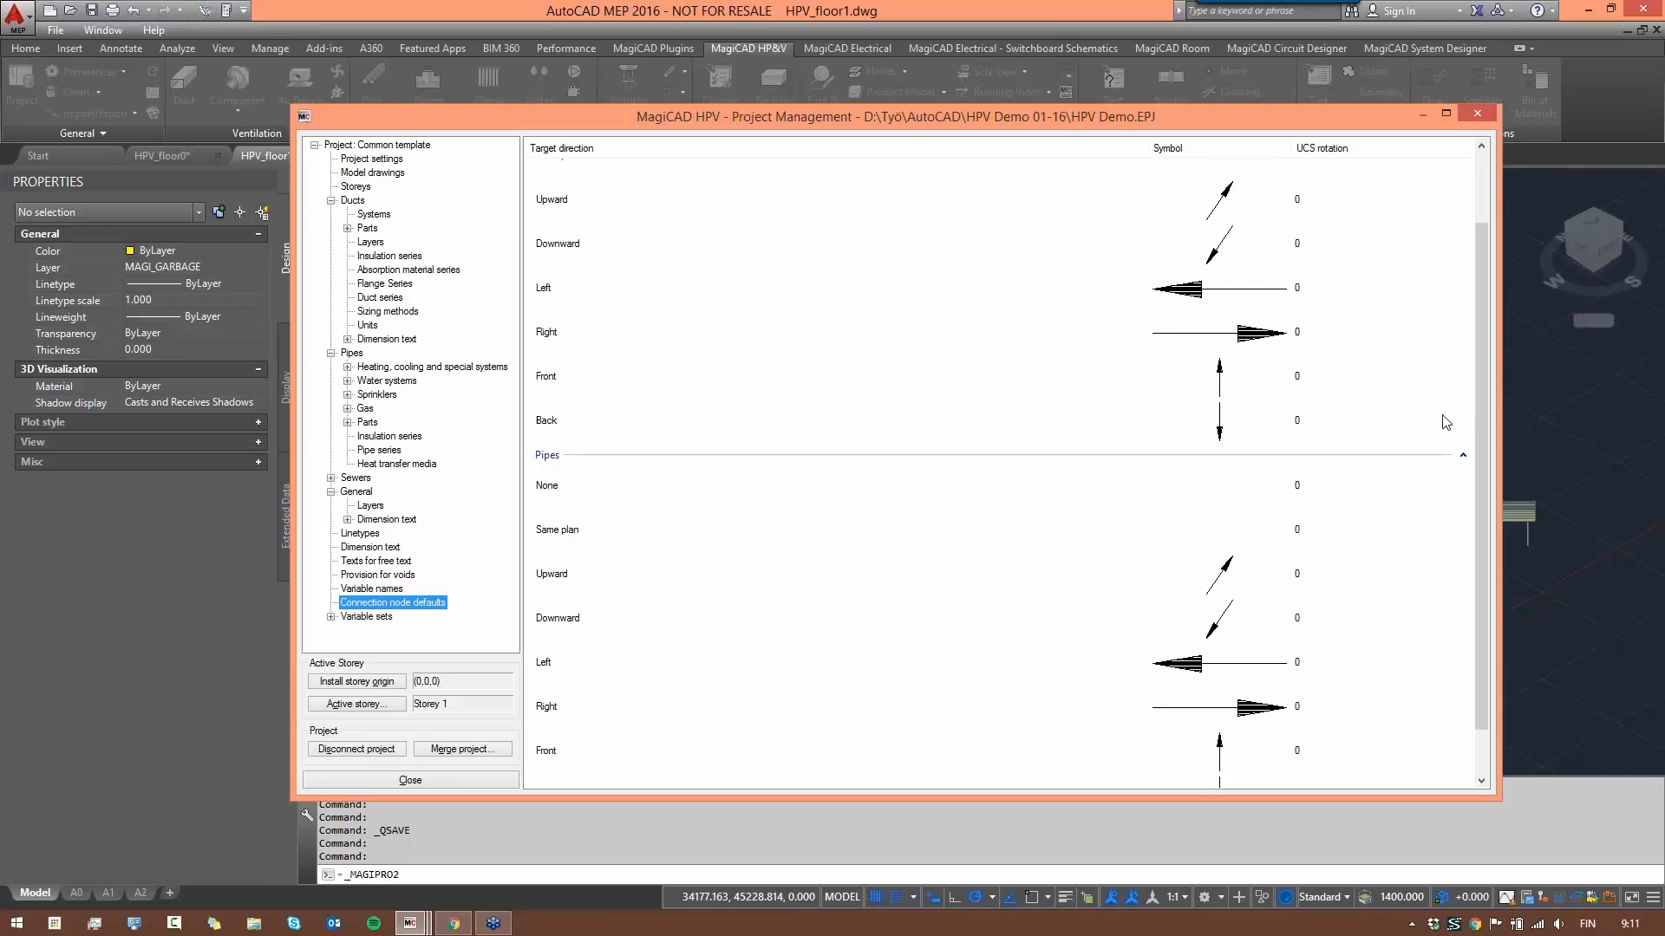
scroll(1446, 423, down, 1)
scroll(1466, 407, up, 3)
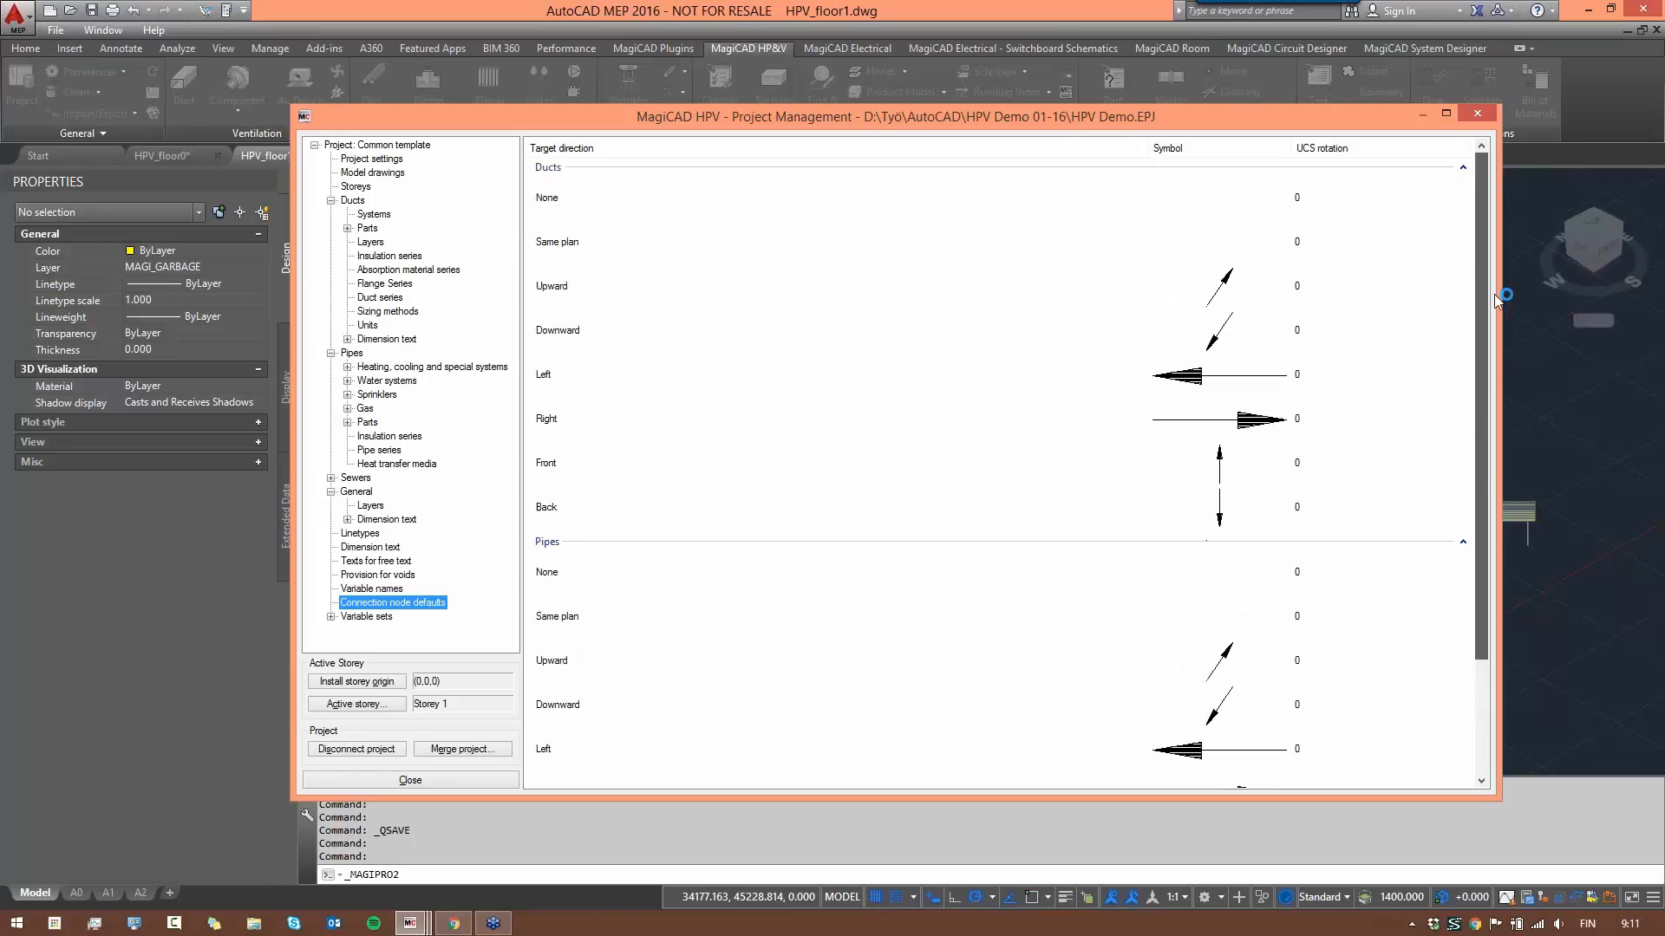
scroll(1249, 552, down, 3)
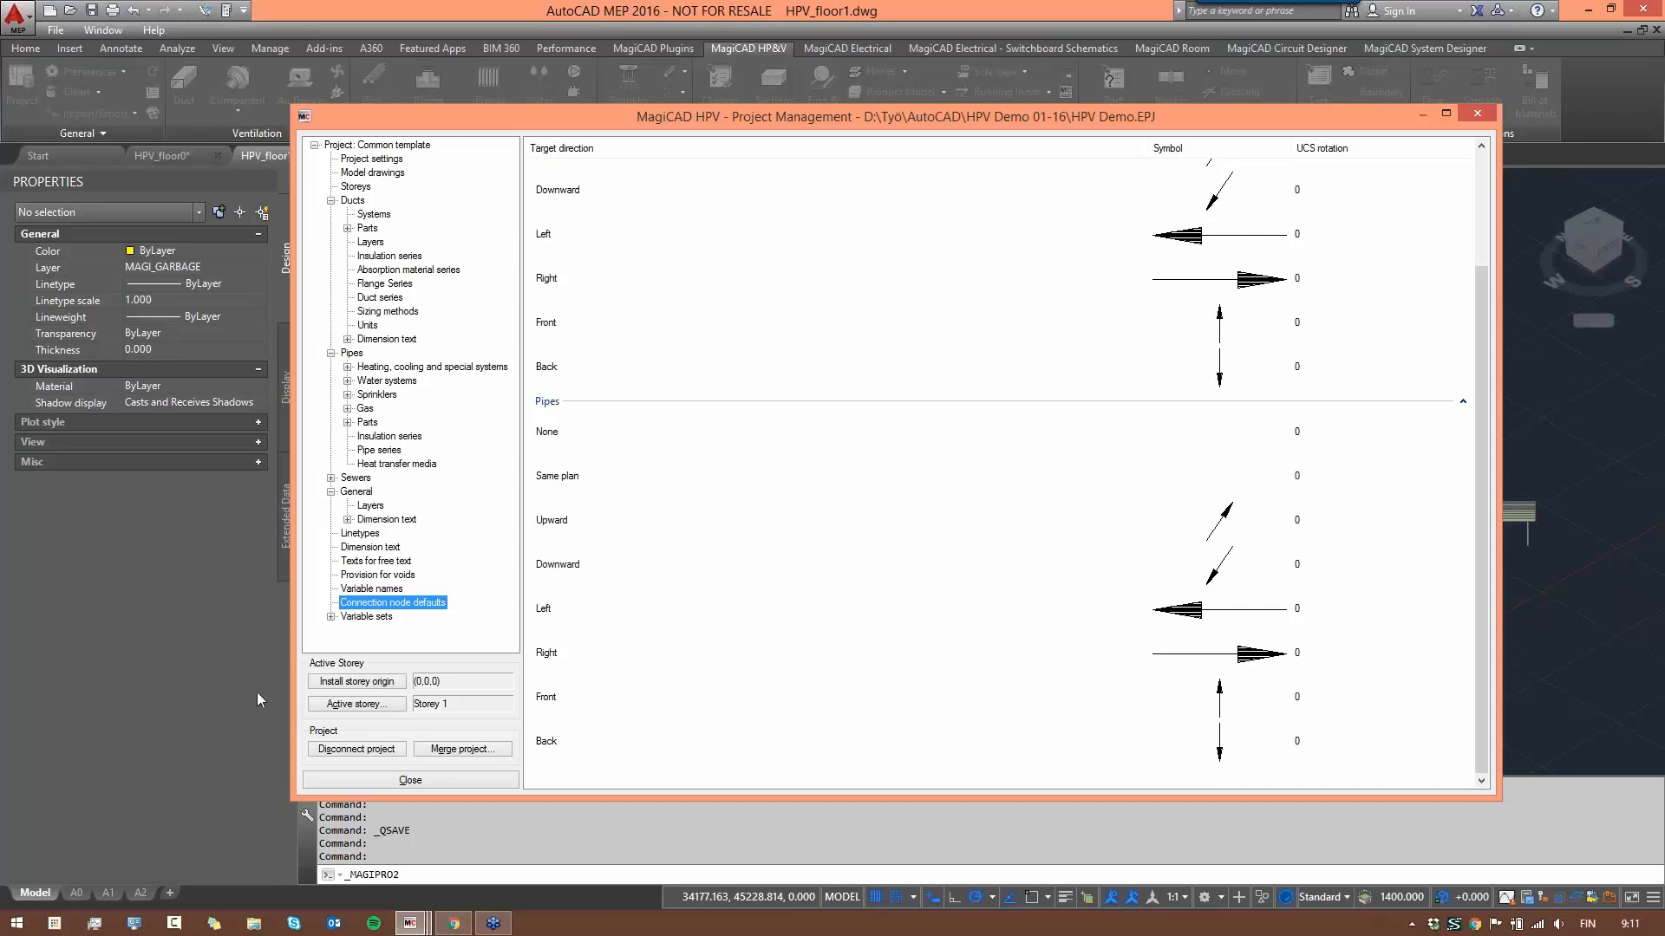
- Review the variable sets: object ID formats, statuses, and the running index text groups and text formats
click(331, 617)
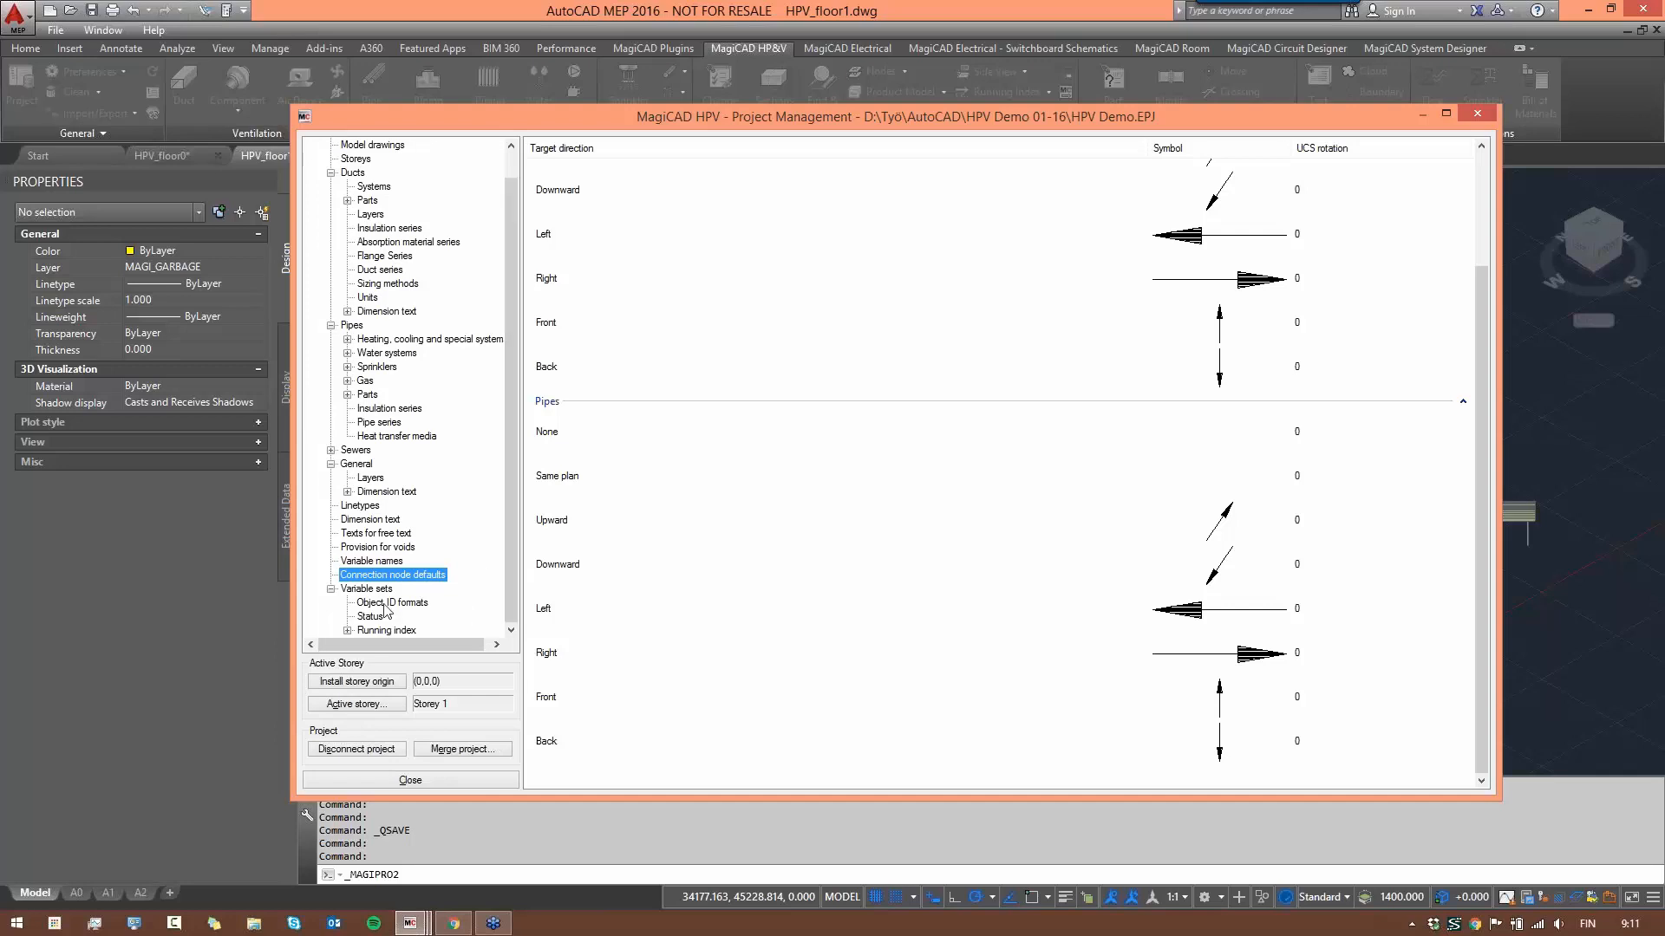
click(392, 604)
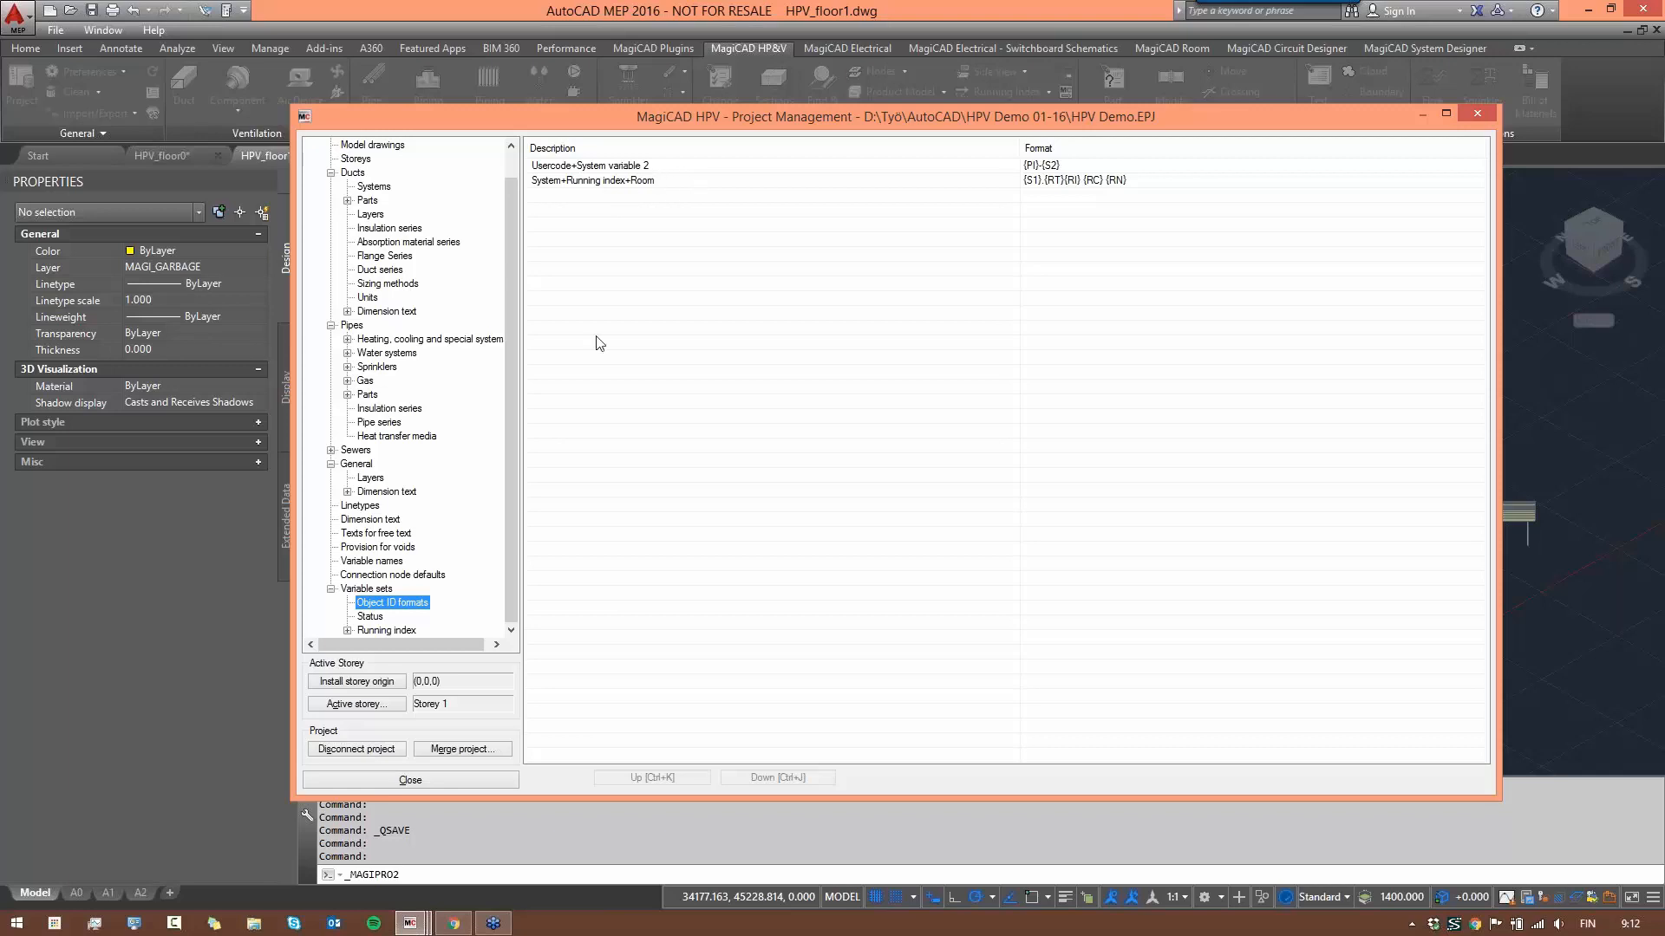
click(373, 616)
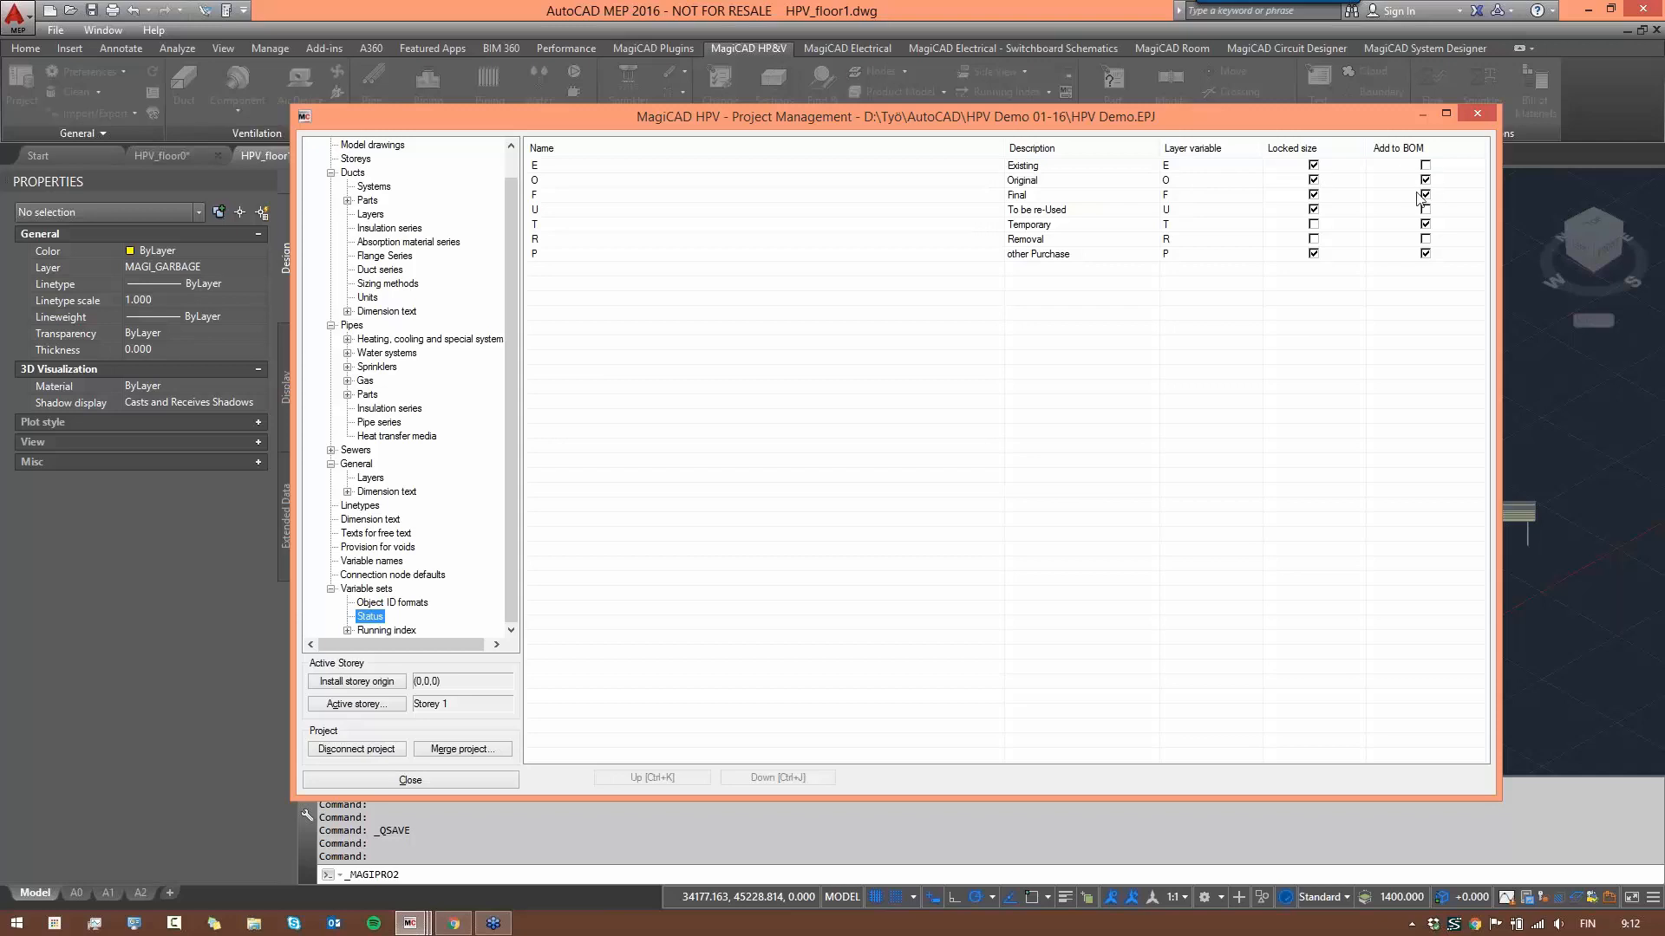
click(346, 630)
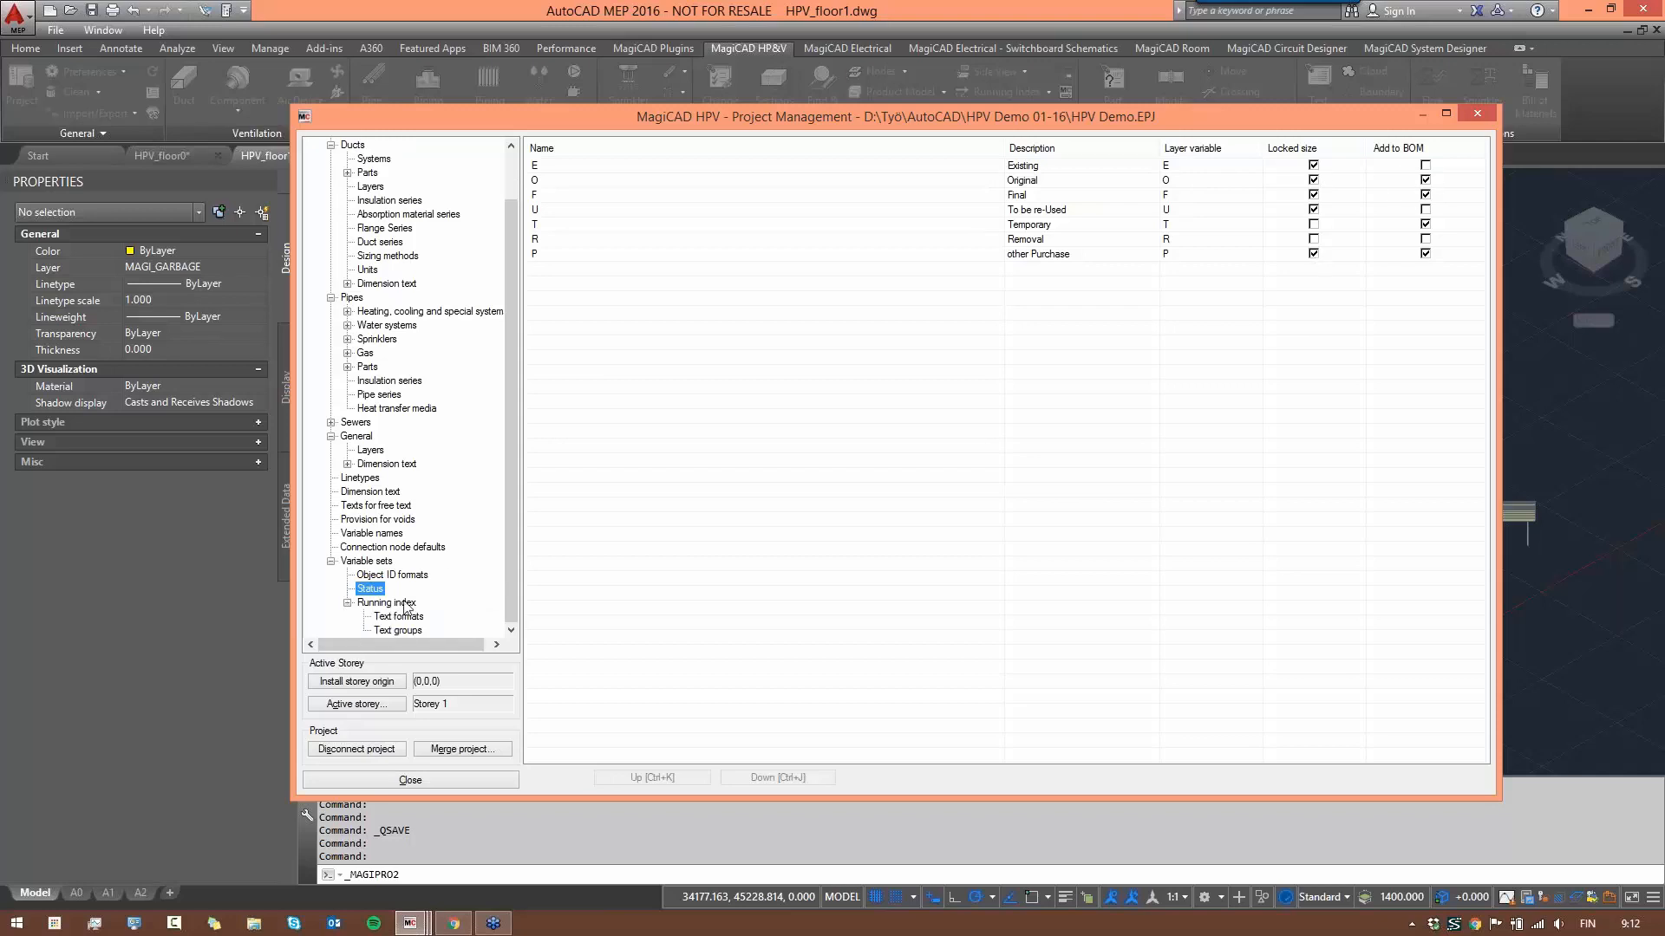
click(405, 631)
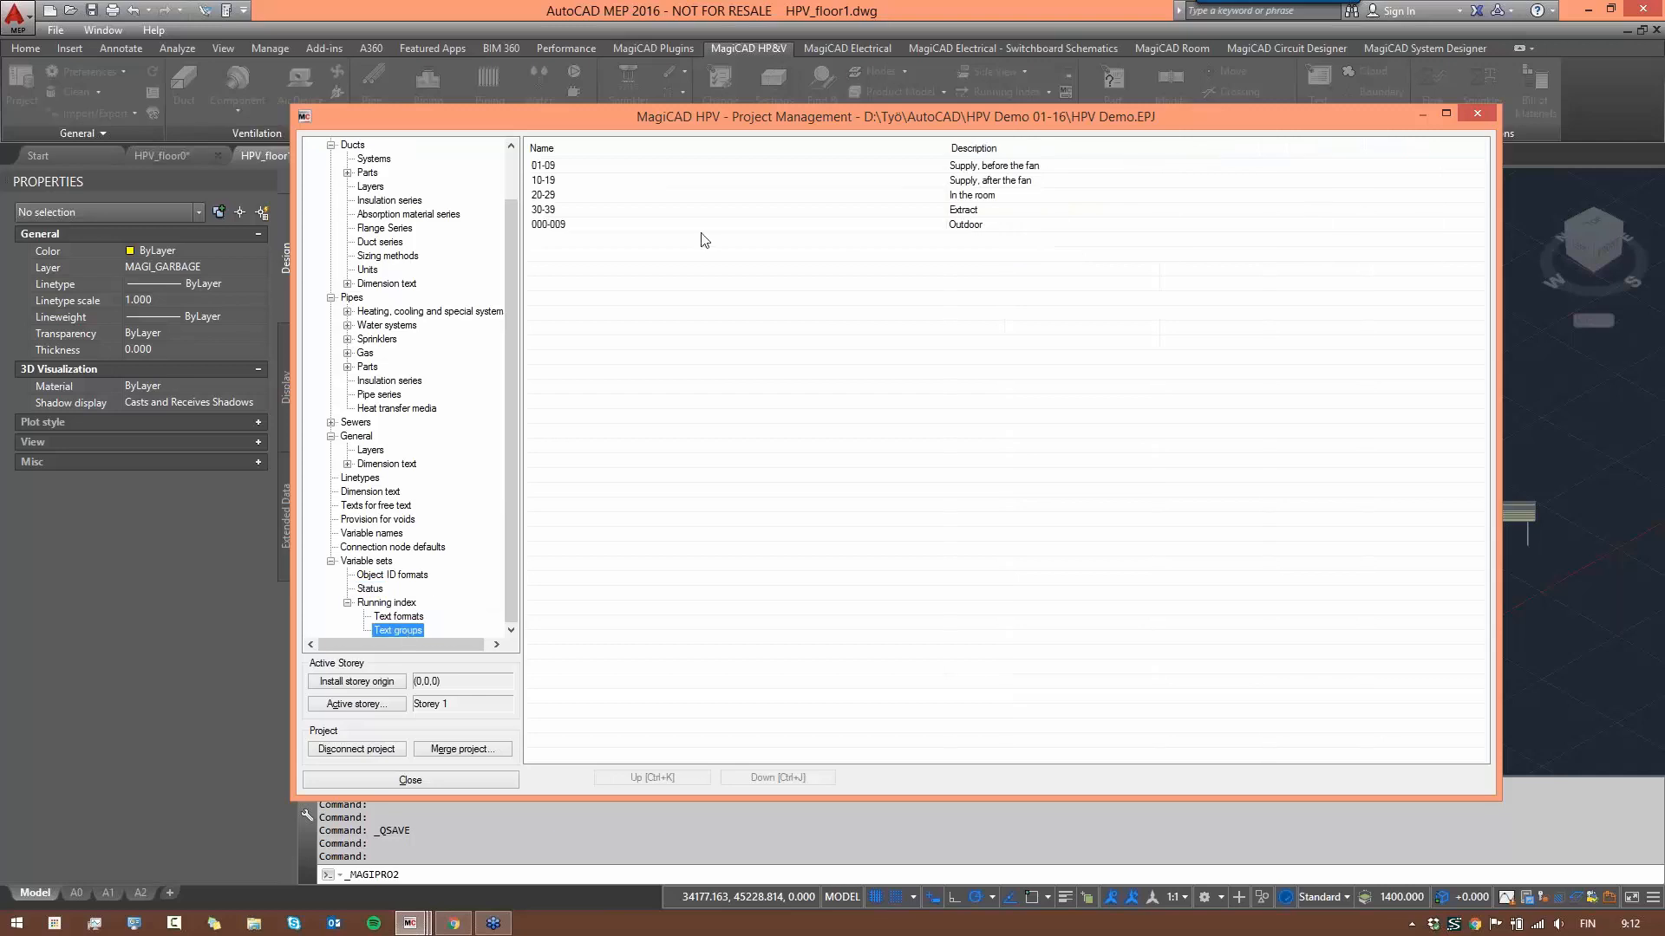
click(397, 617)
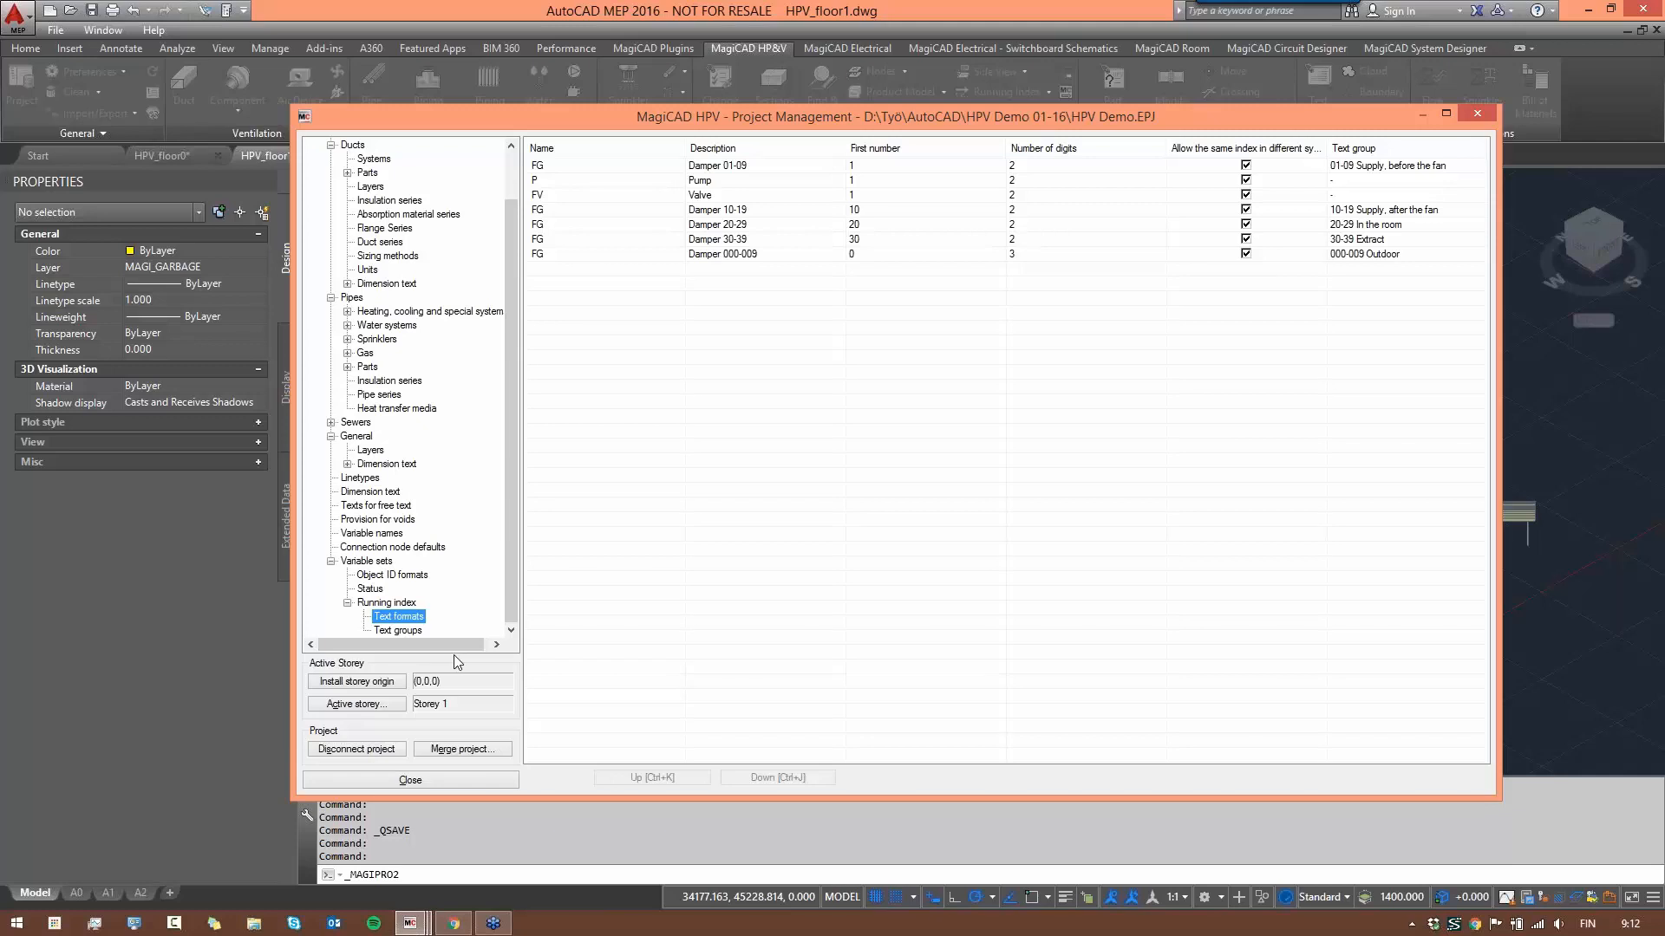
- Check which model drawings belong to the project and close the project management
scroll(508, 209, up, 1)
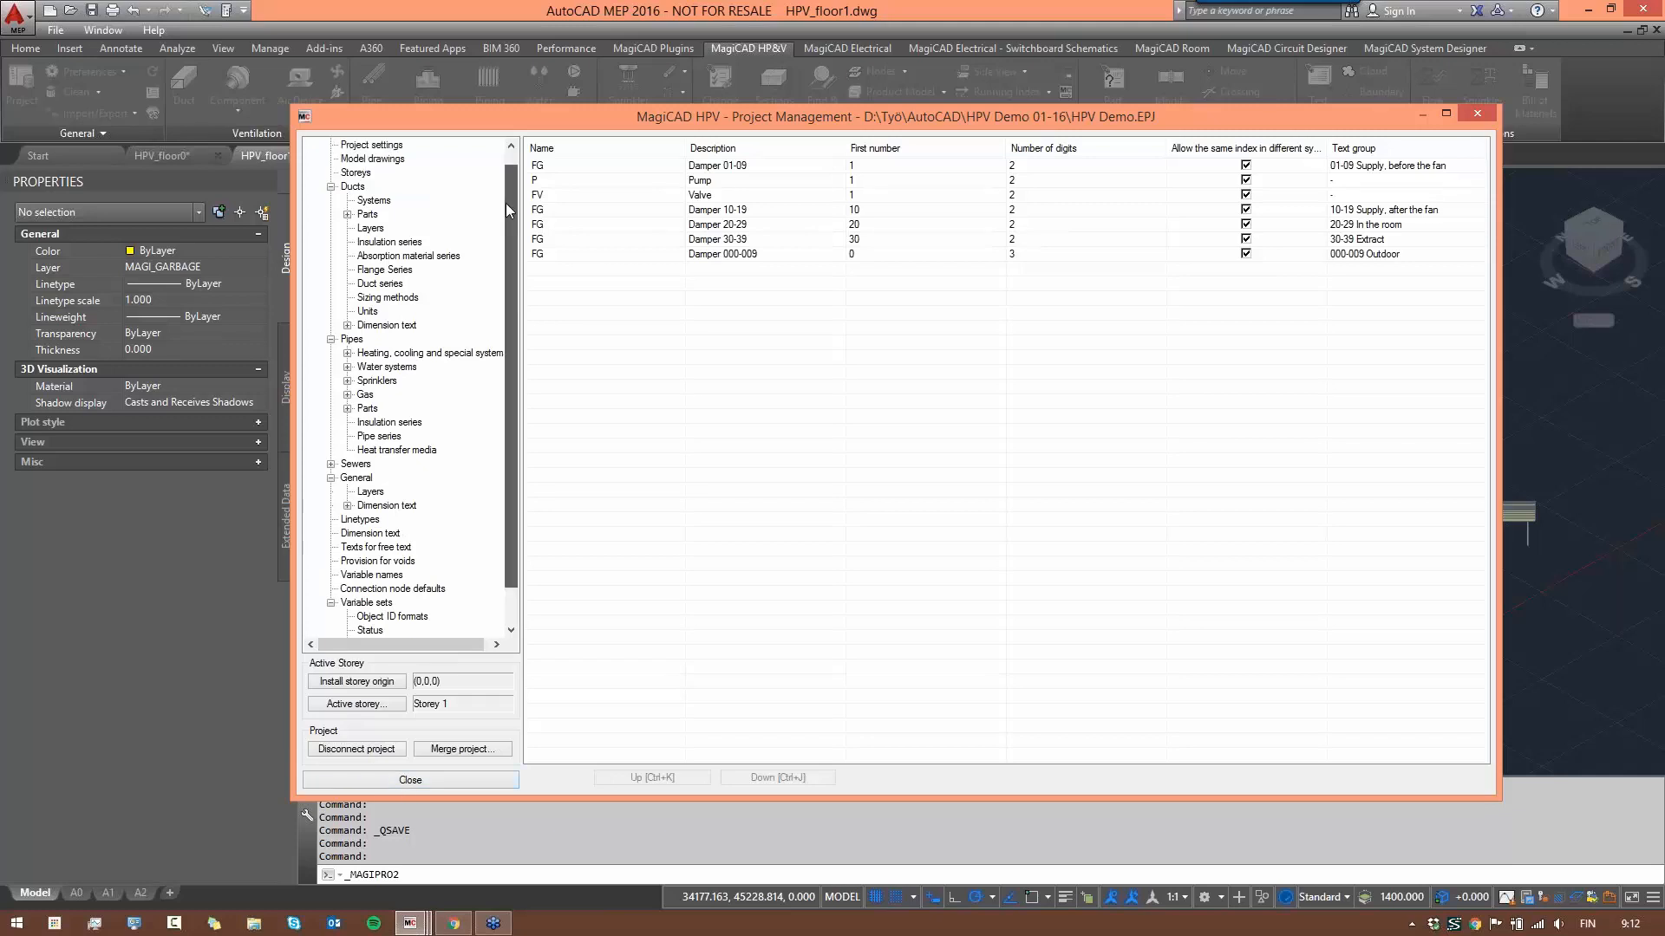
scroll(508, 210, up, 1)
click(373, 172)
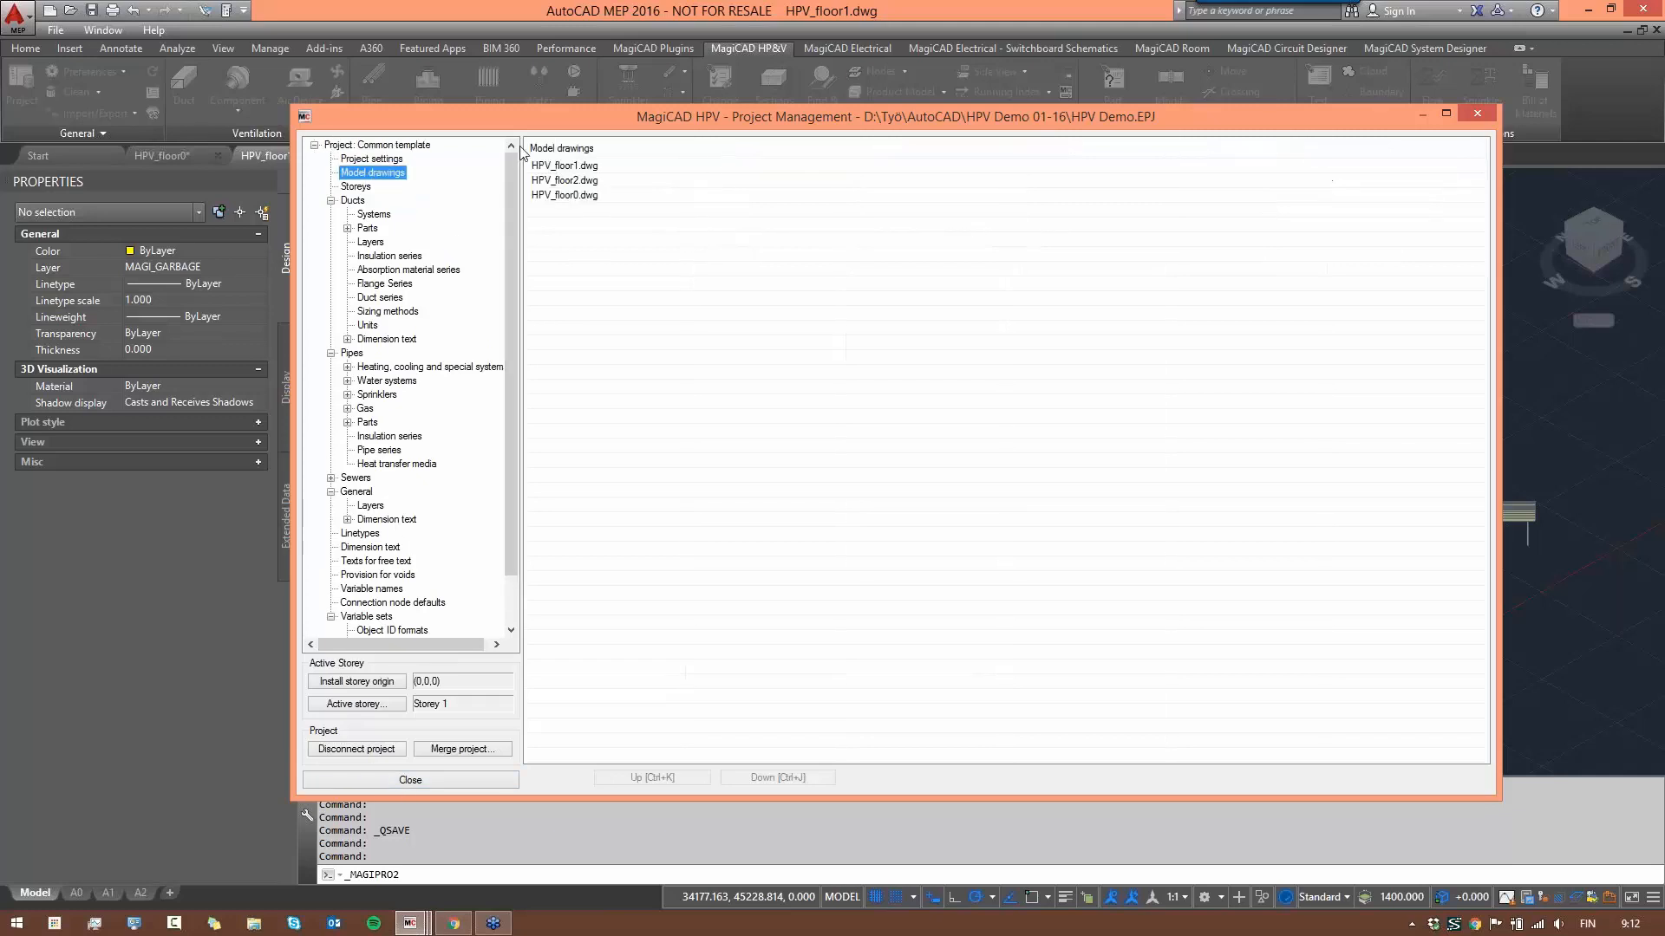
click(409, 780)
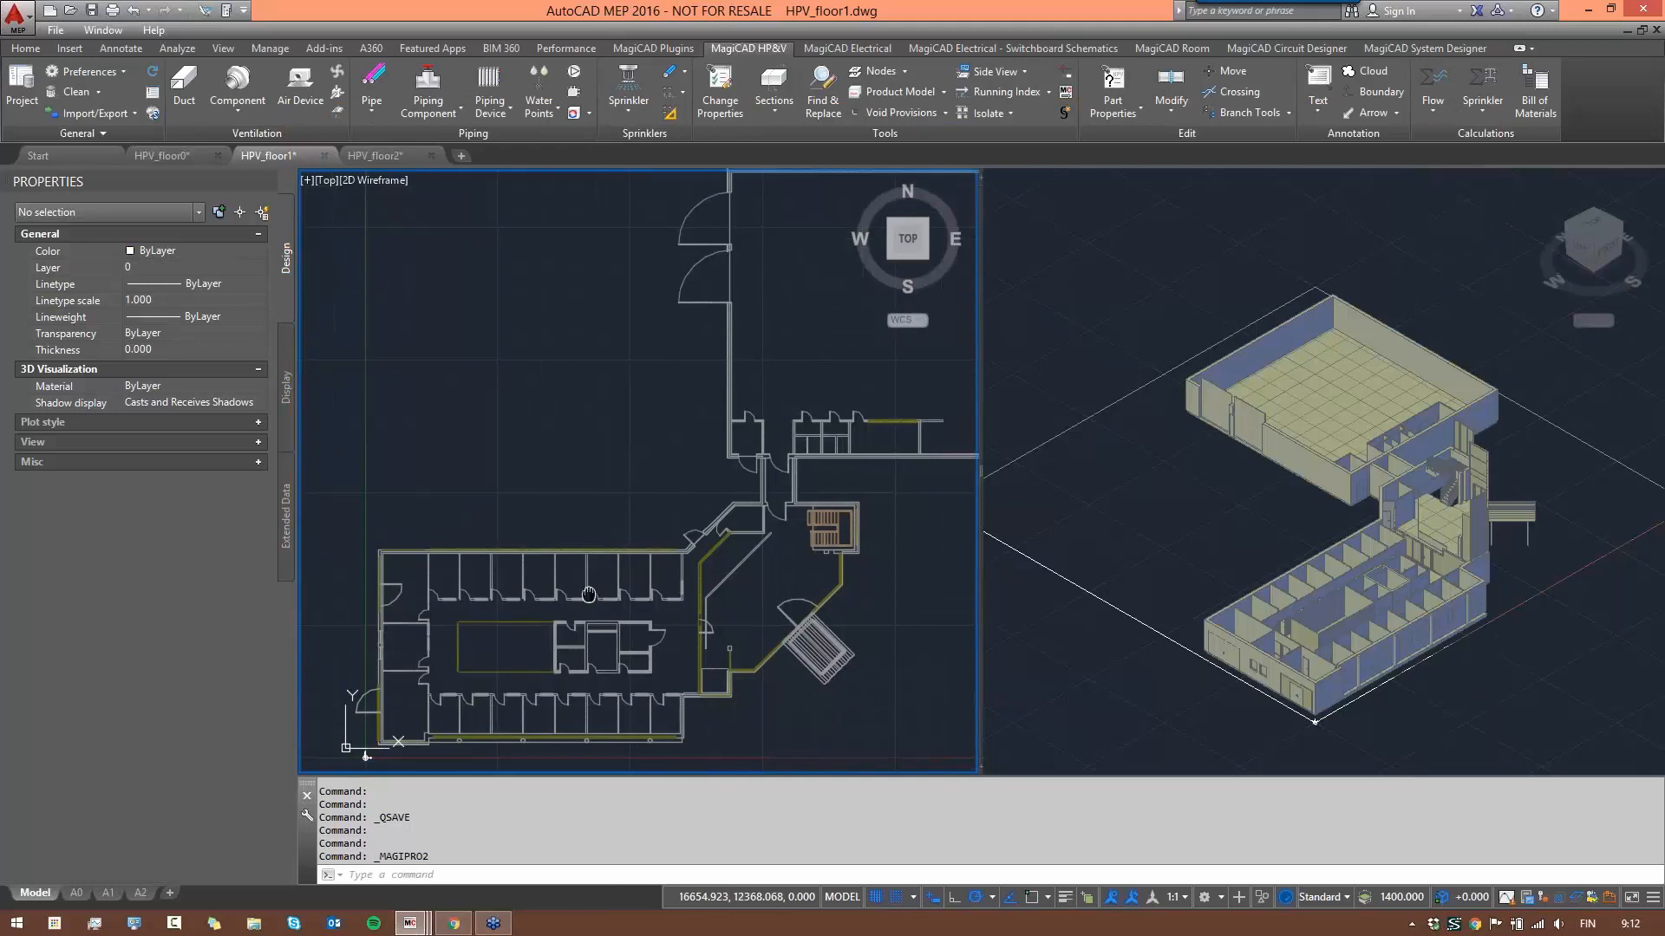
- Start adding a supply air device with a flow of 30 l/s and choose the COLIBRI CCa+ALSc-OR ceiling diffuser
mouse_move(552, 603)
middle_down()
mouse_move(636, 551)
mouse_move(653, 517)
middle_up()
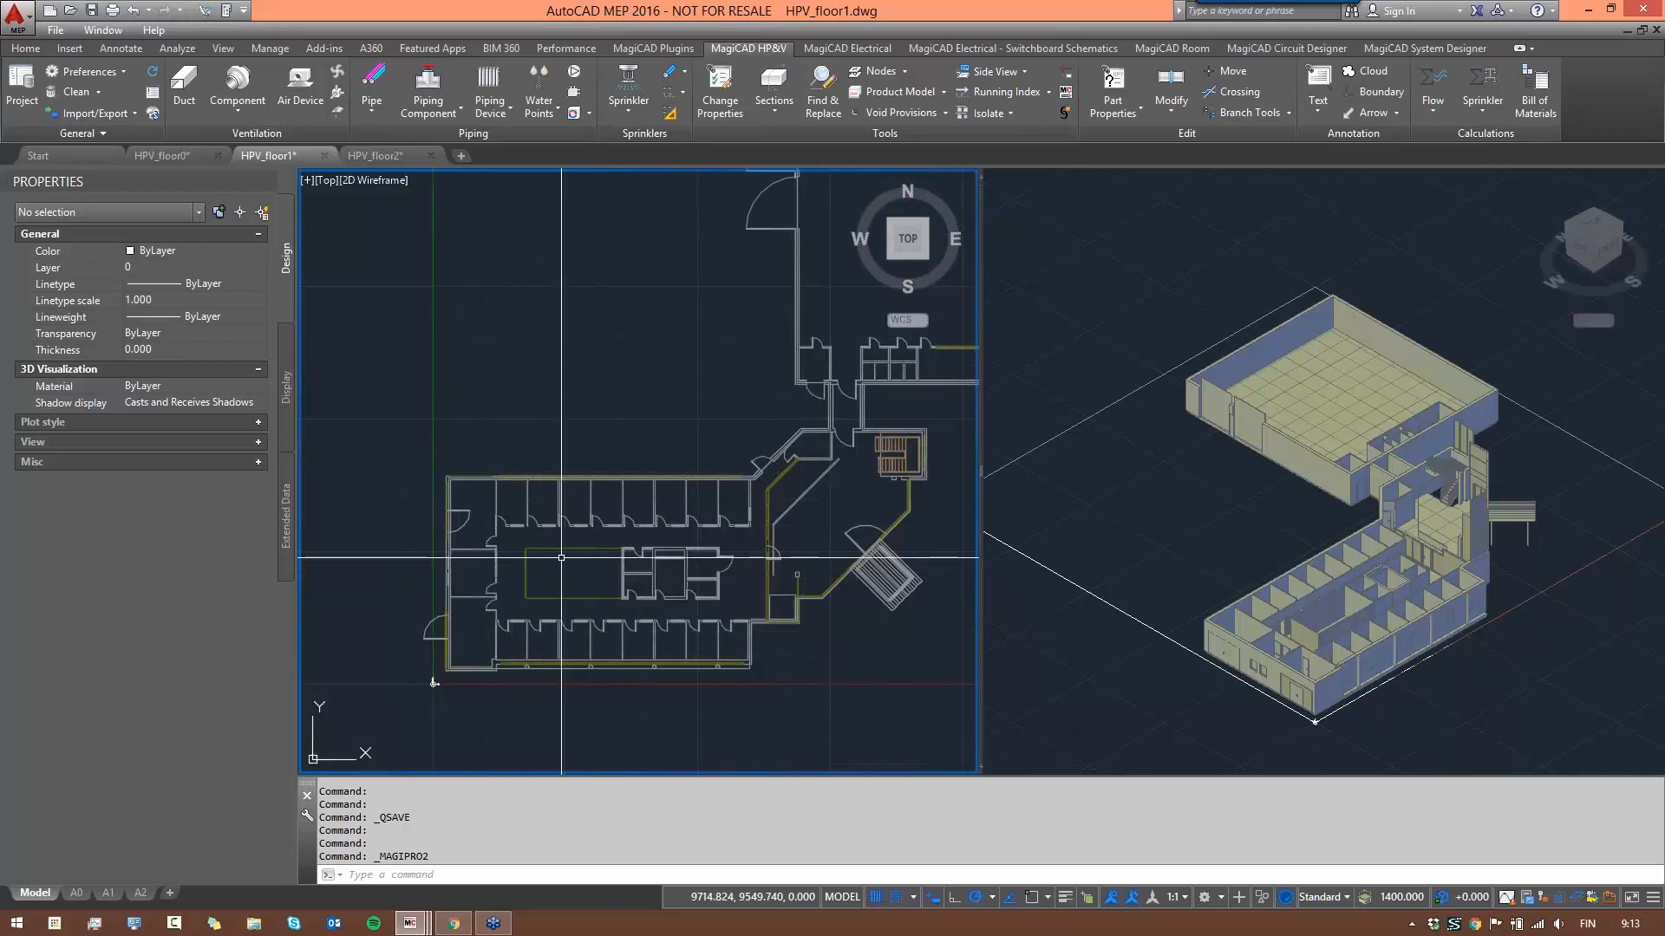
scroll(582, 559, down, 2)
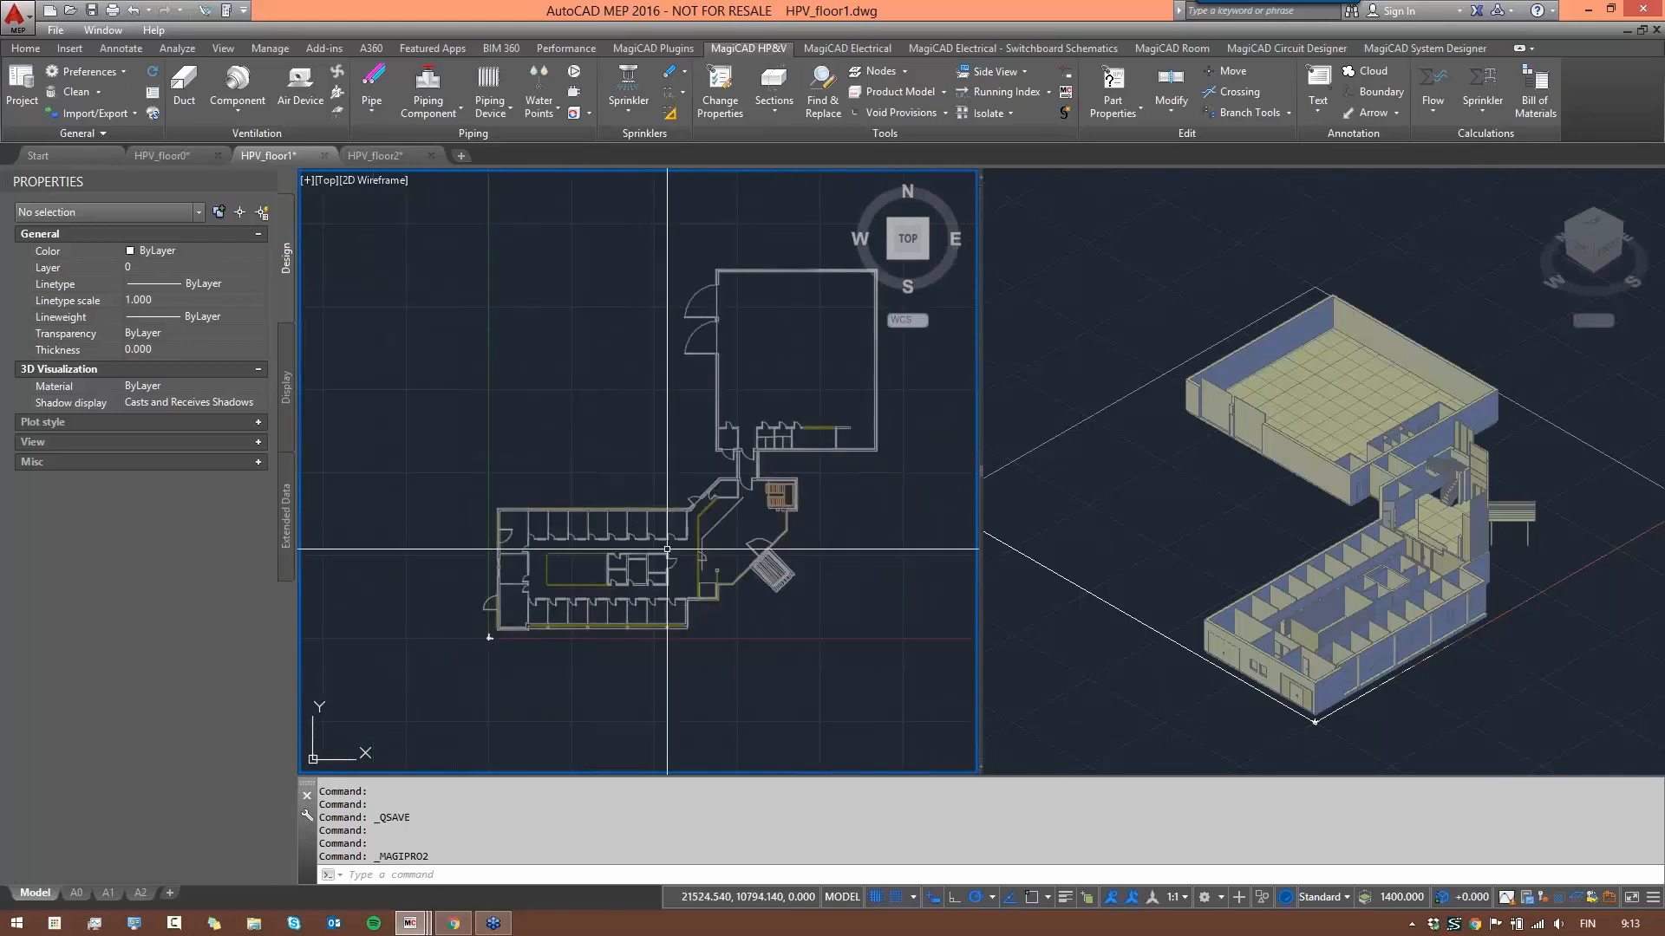
scroll(629, 538, up, 4)
middle_drag(631, 536, 706, 473)
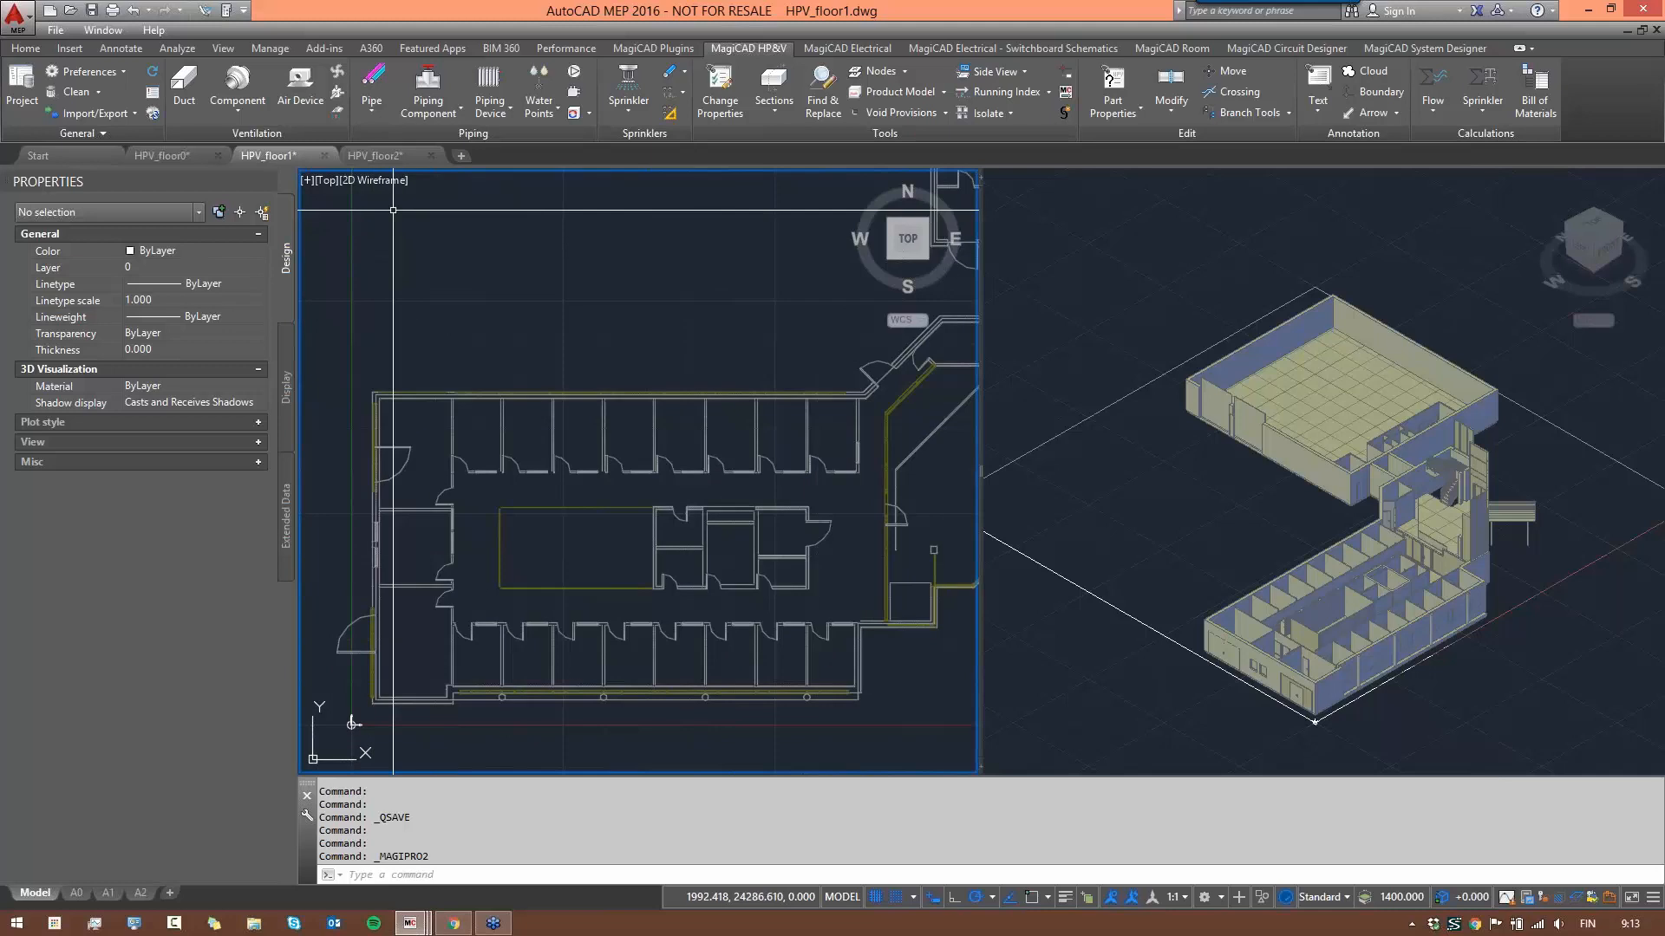
click(300, 82)
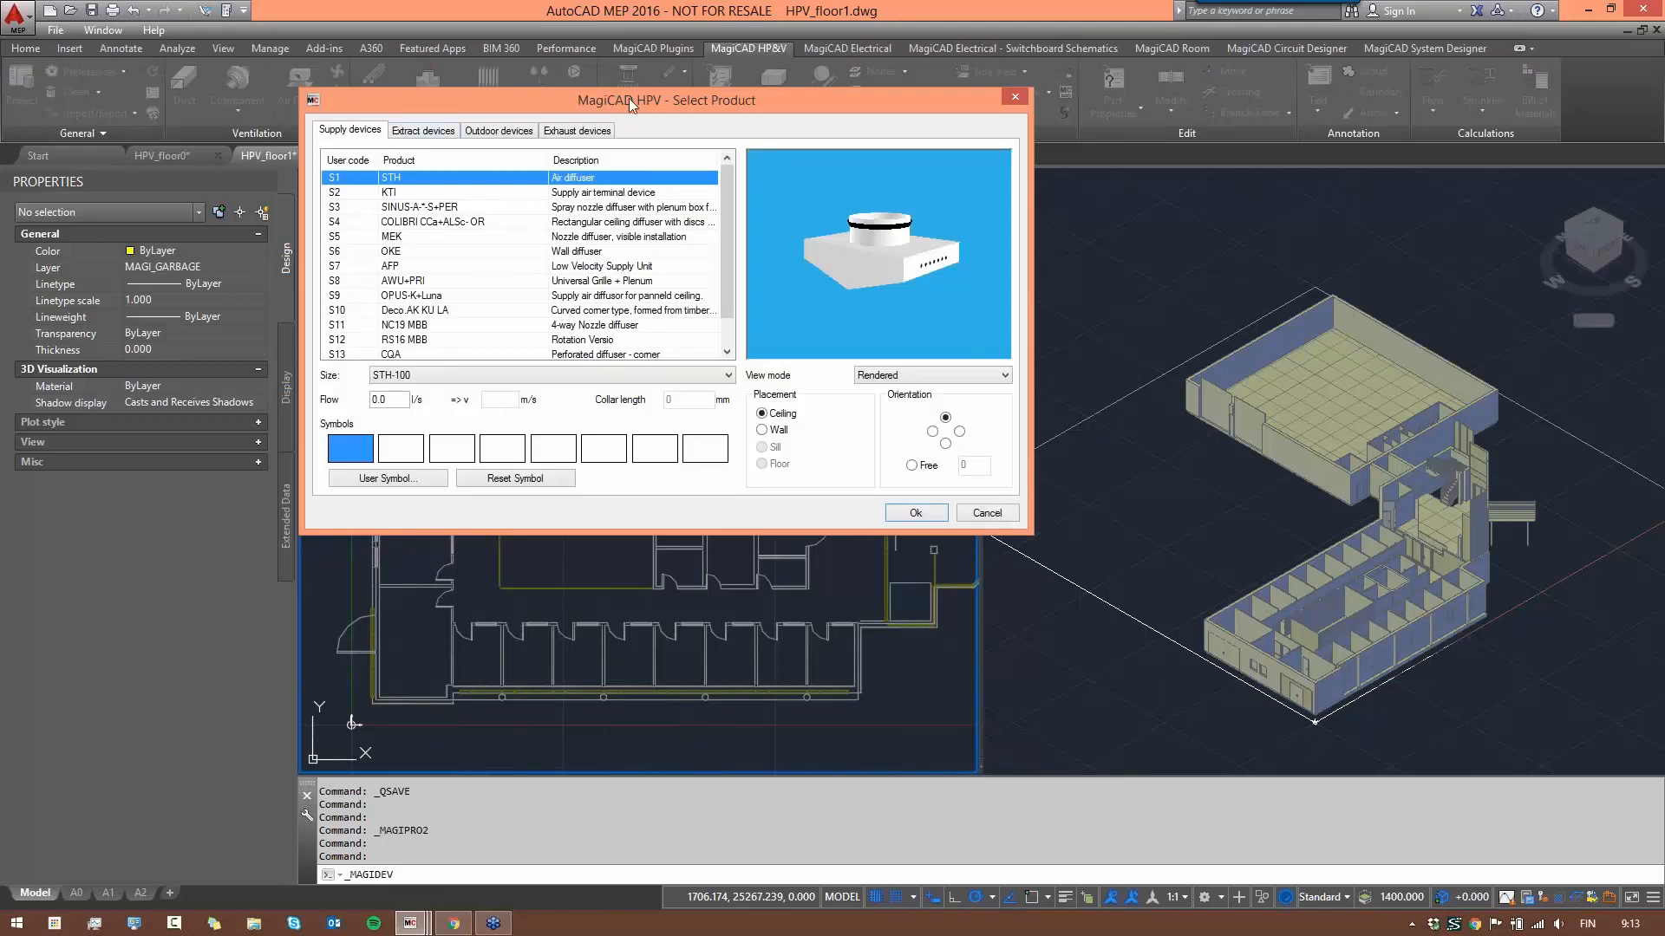
drag(628, 97, 908, 82)
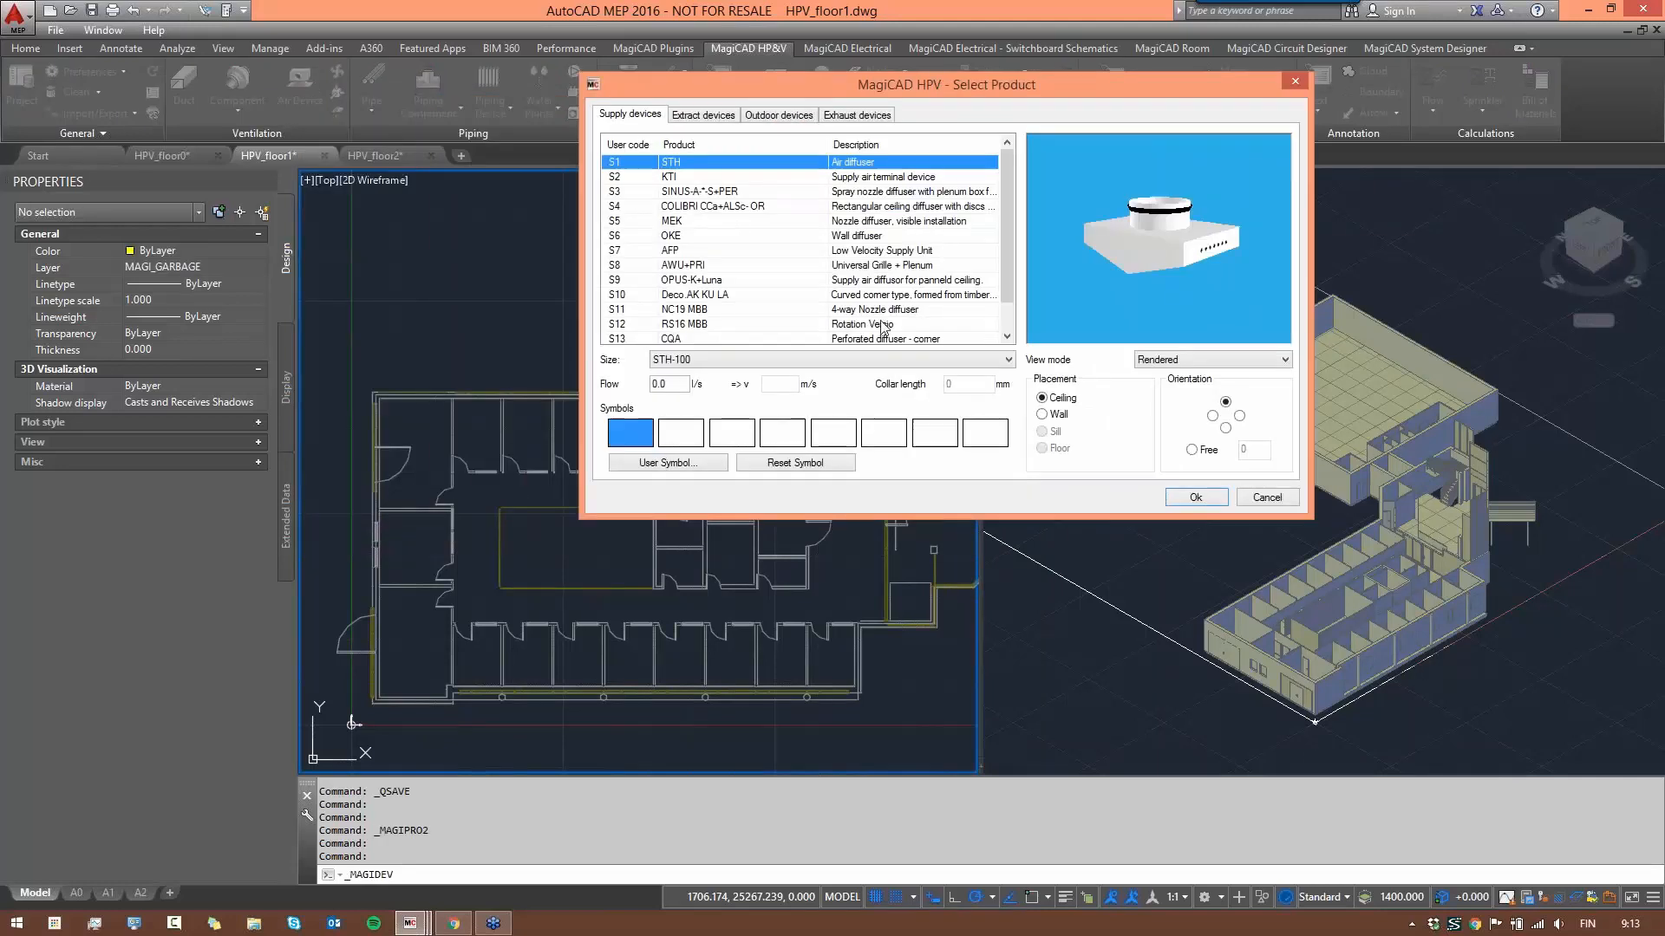
click(668, 384)
text(30)
click(720, 189)
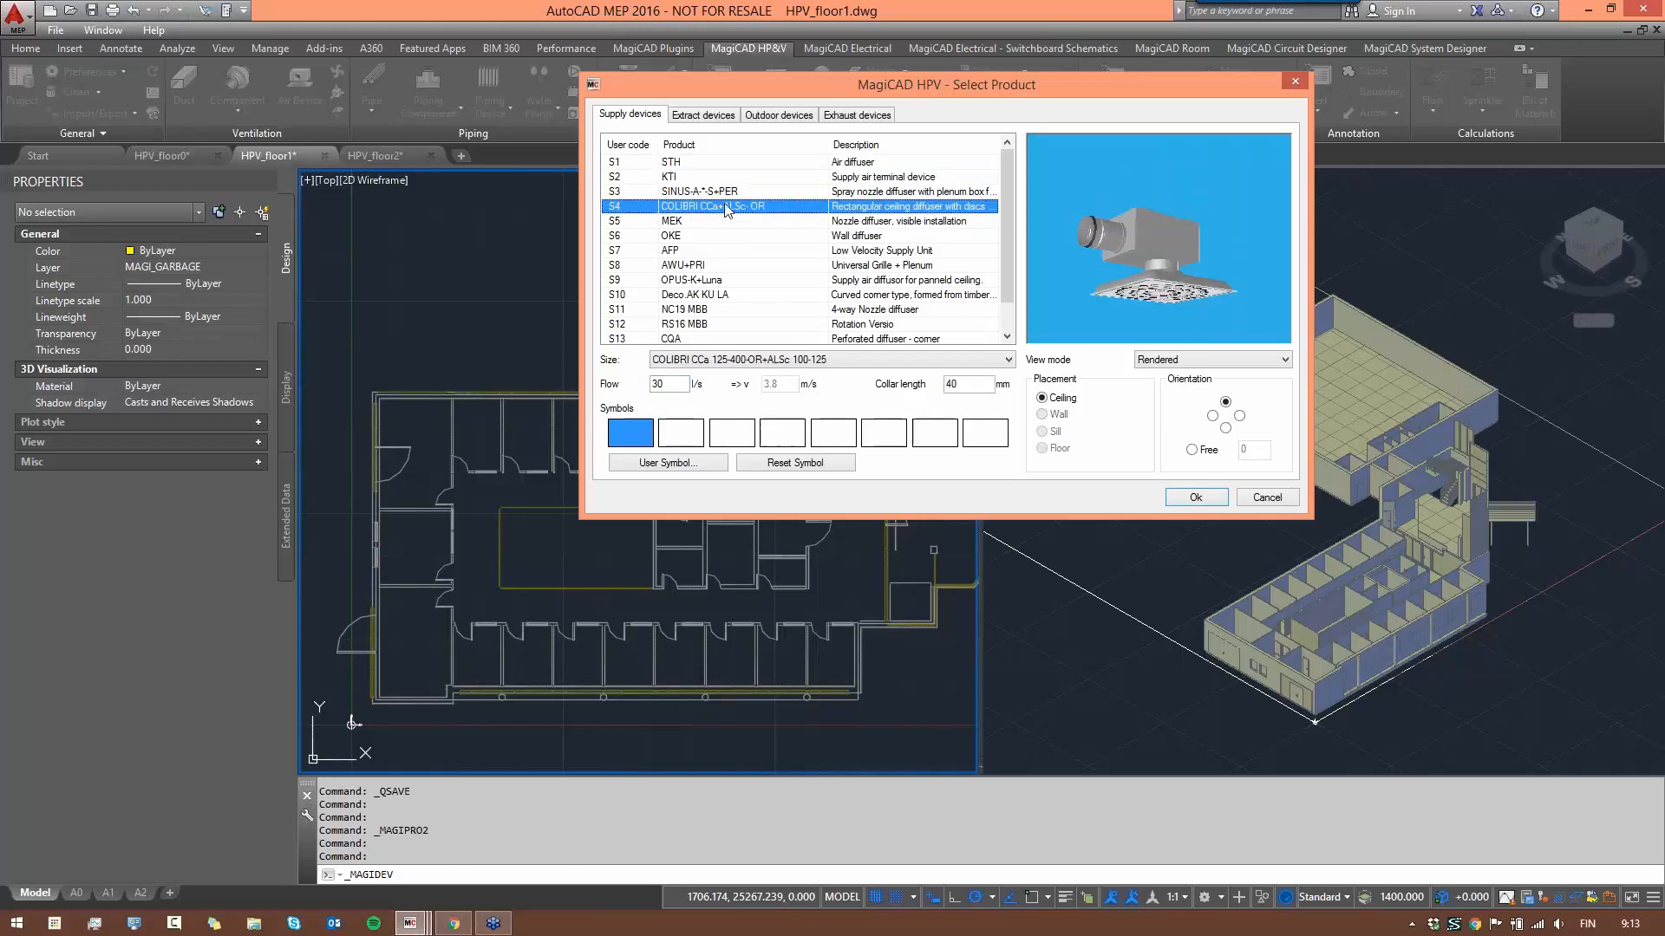
click(721, 208)
- Compare the sound and pressure diagrams of several COLIBRI diffuser sizes in the product properties and select COLIBRI CCa 125-400-OR+ALSc 100-125
right_click(702, 210)
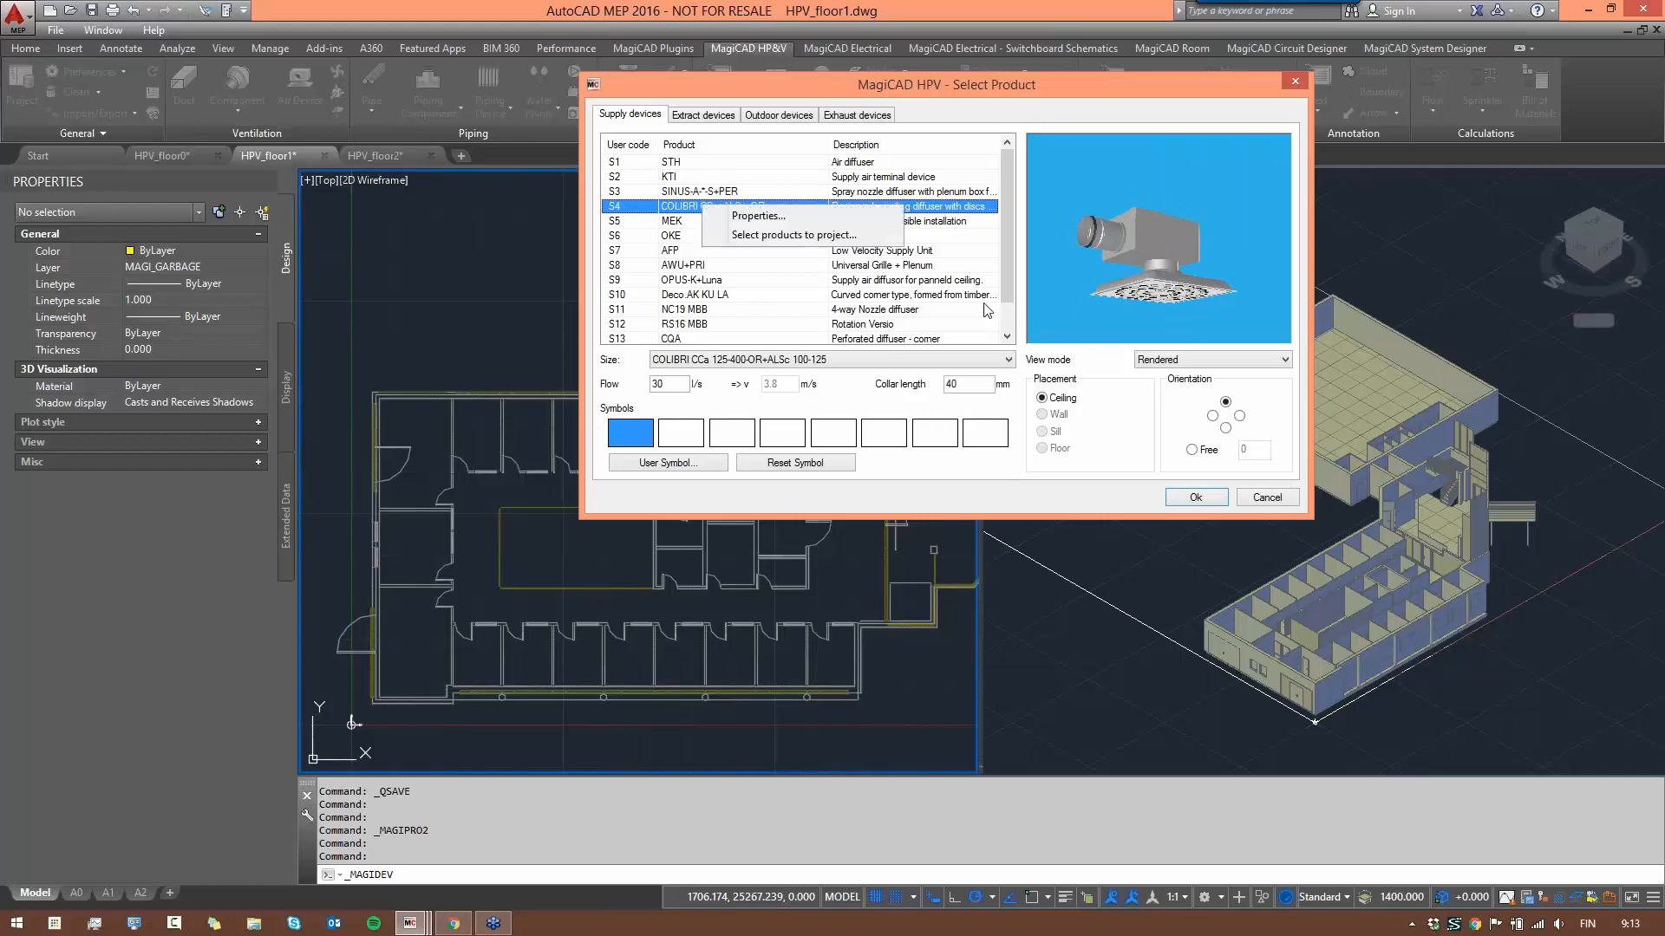
click(737, 215)
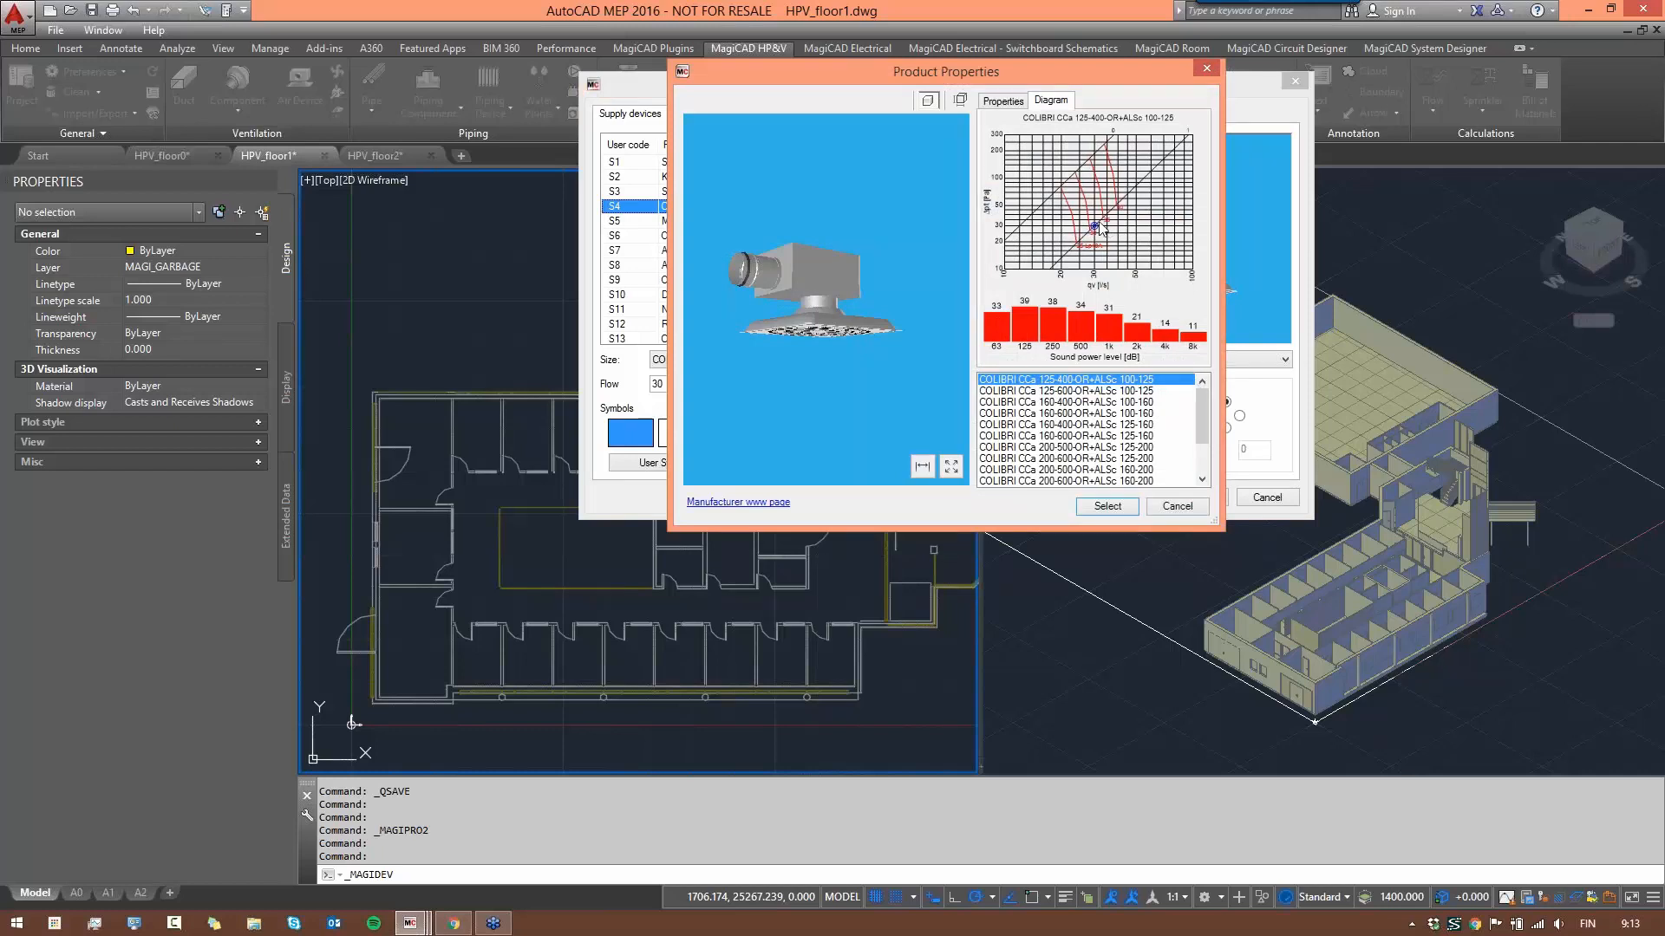
click(1117, 424)
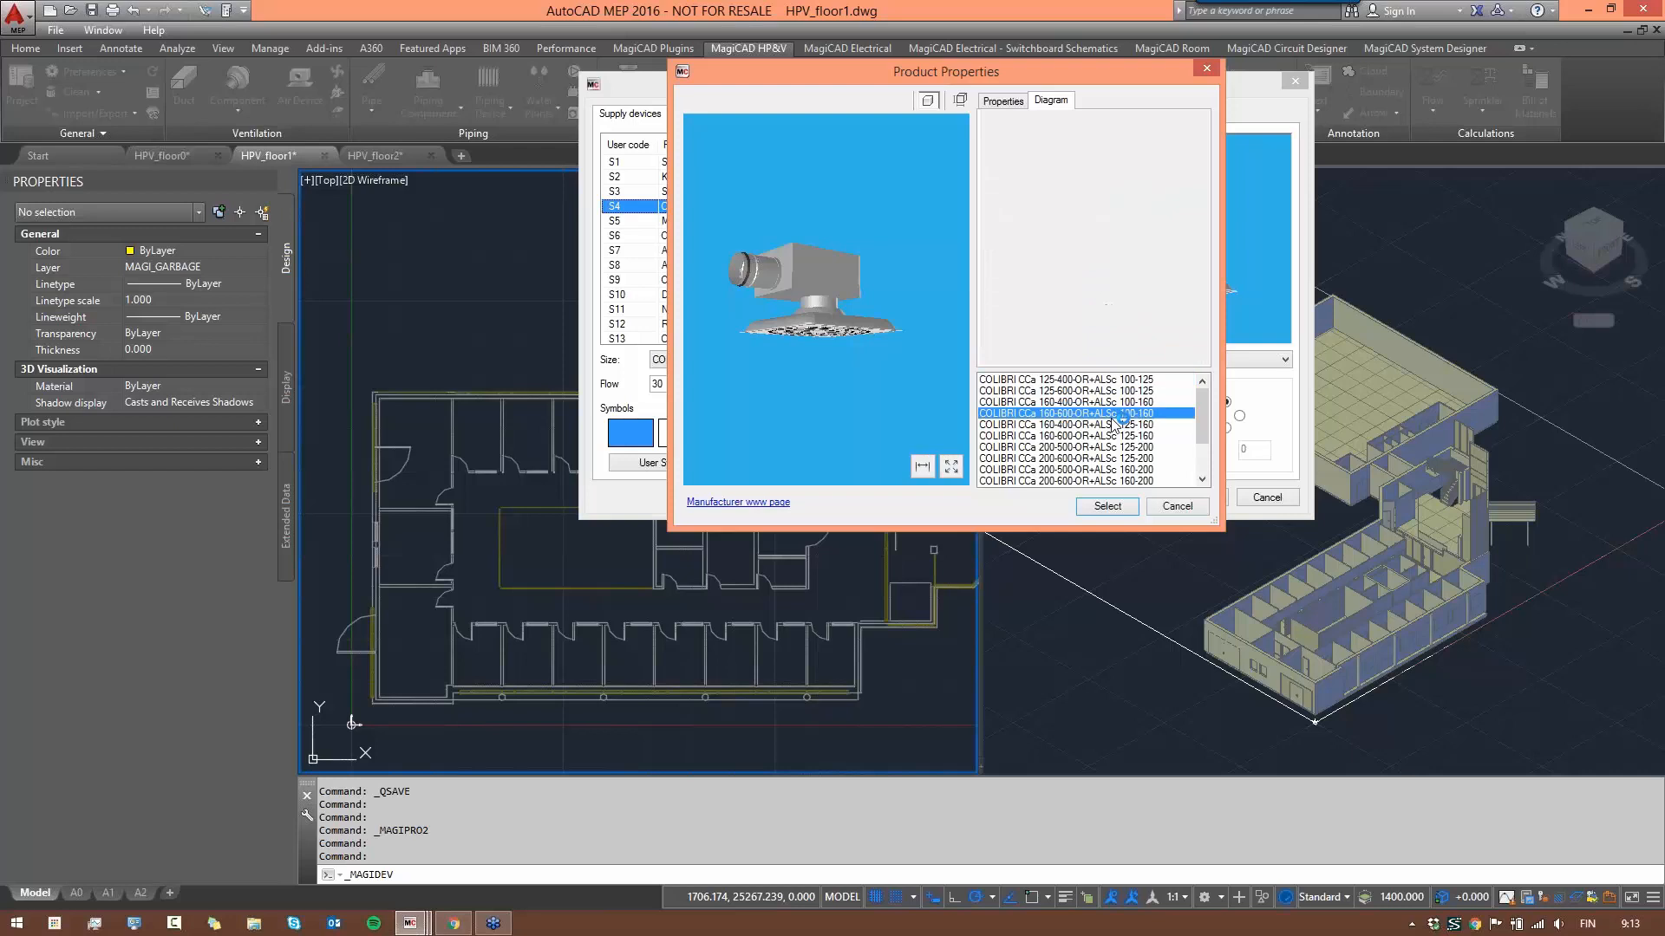
click(1112, 457)
click(1117, 424)
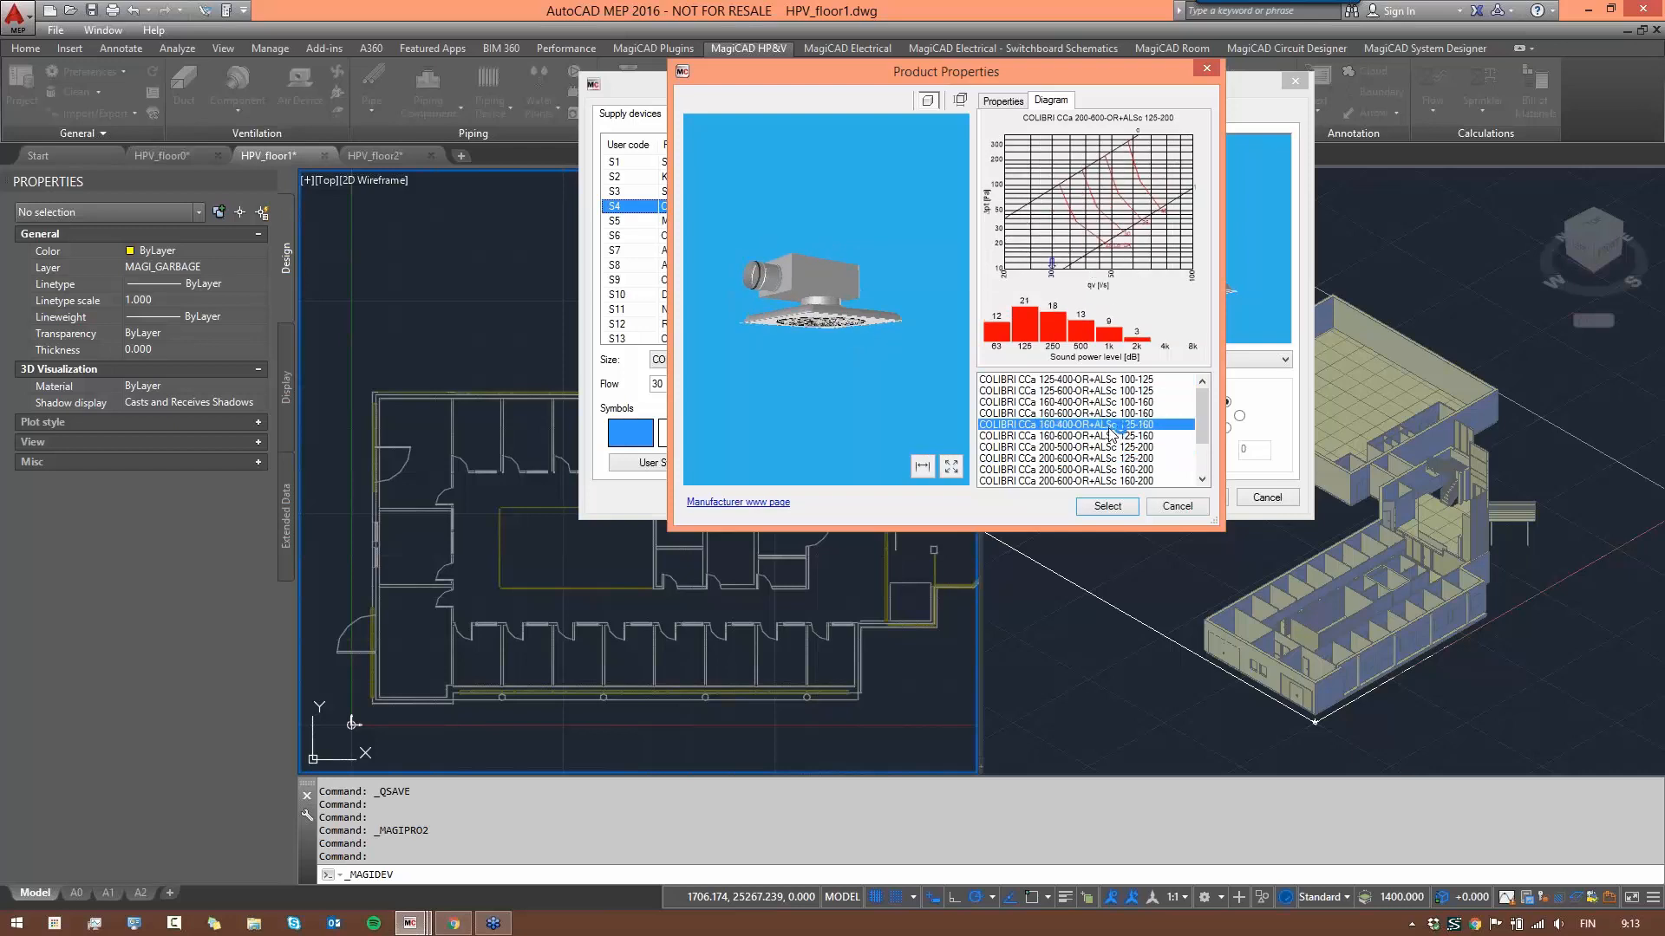
click(1118, 379)
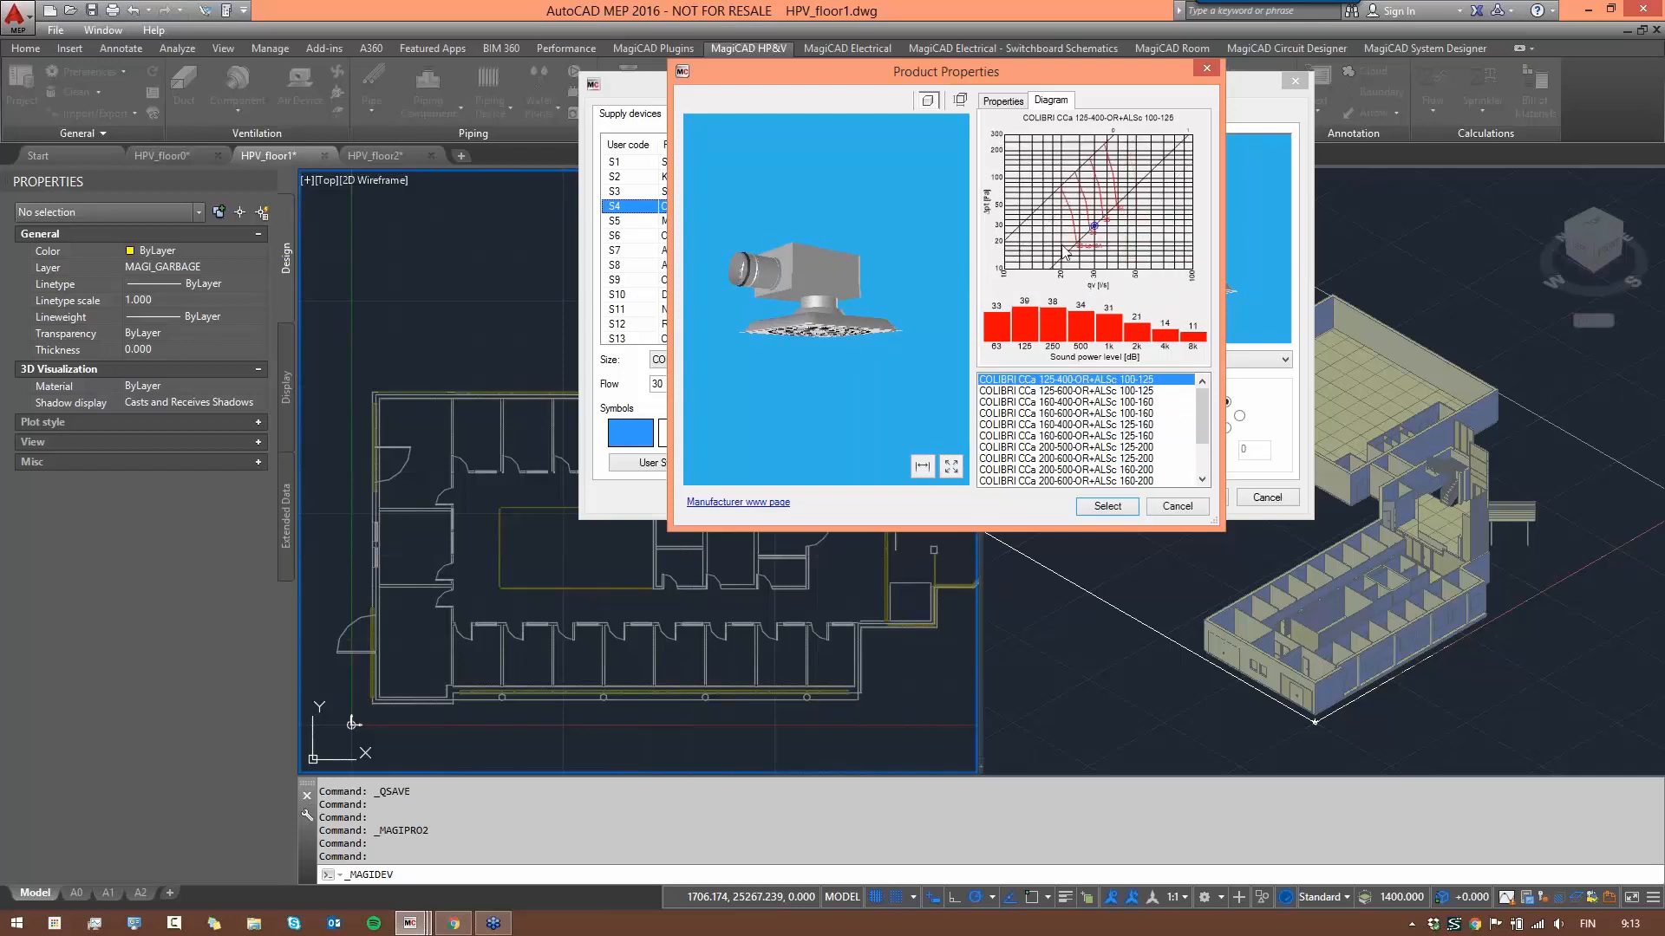
click(1116, 507)
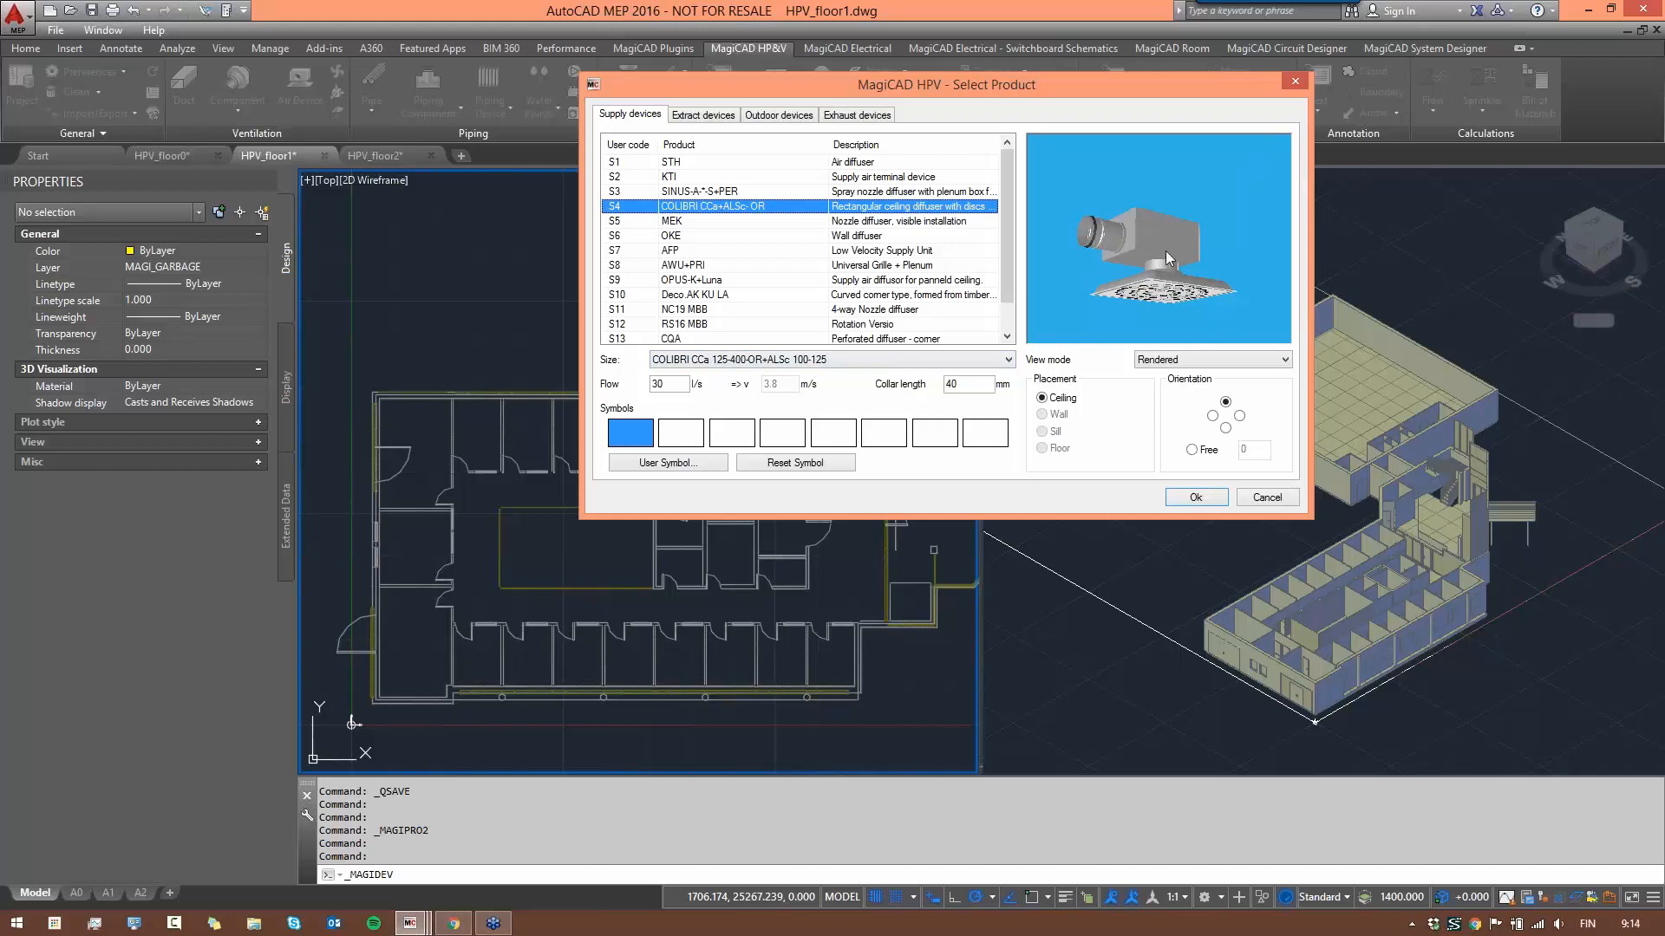
- Inspect the diffuser's 3D preview from other angles and with dimension text, and return the view mode to Rendered
drag(1166, 253, 1205, 260)
click(1214, 359)
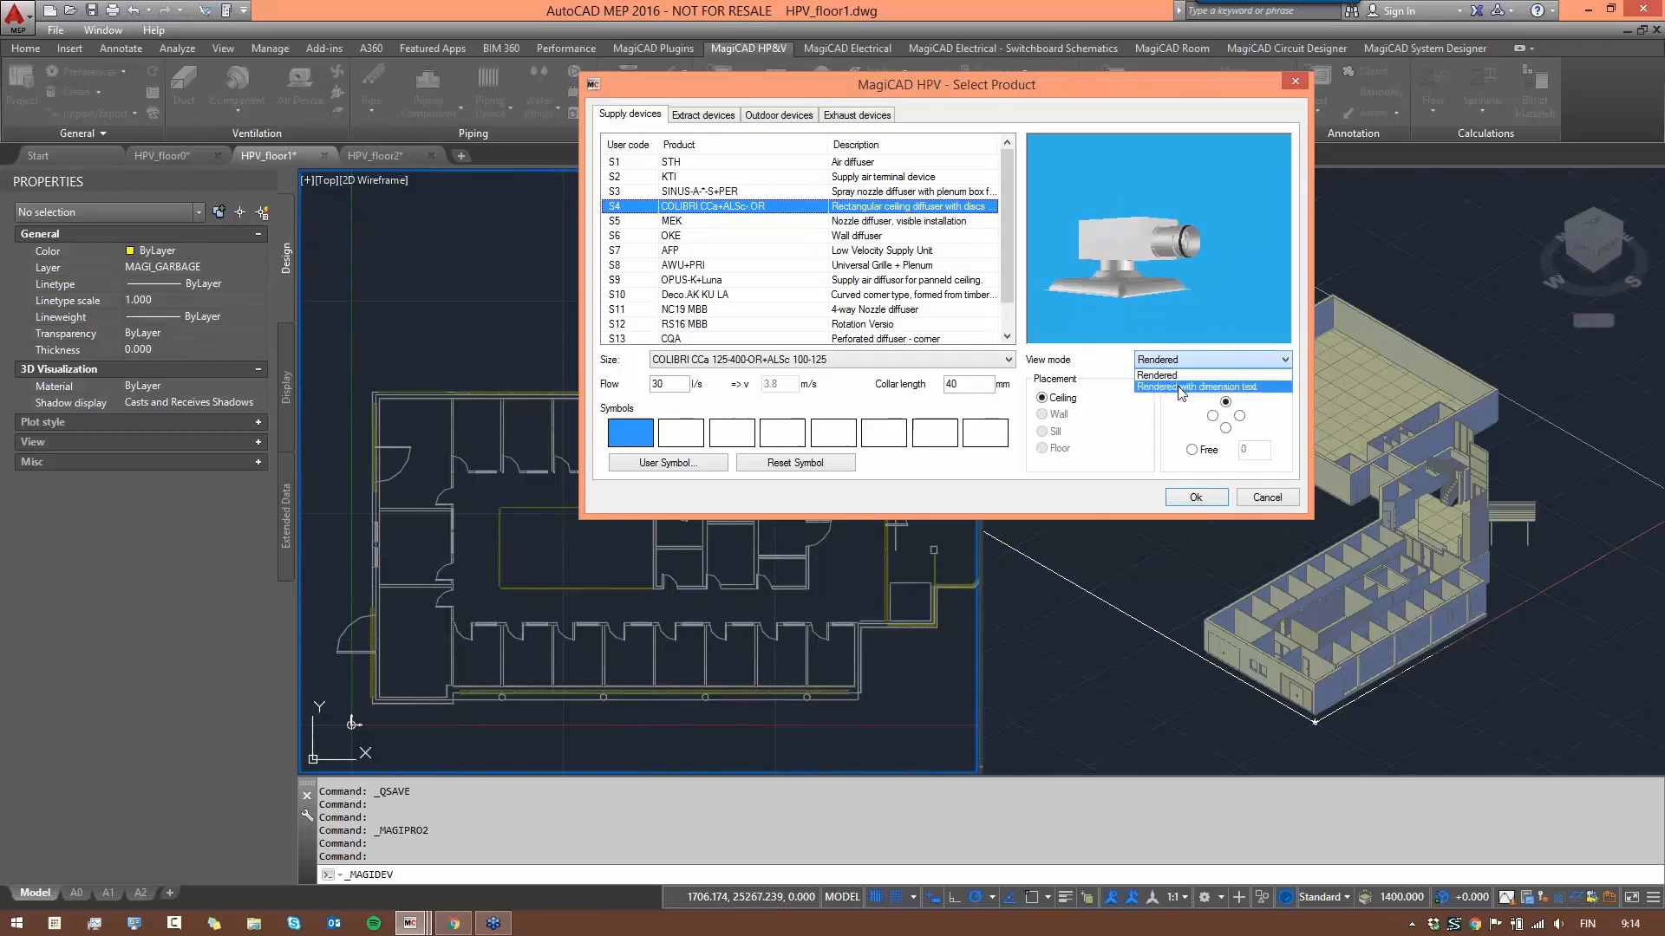
click(1181, 388)
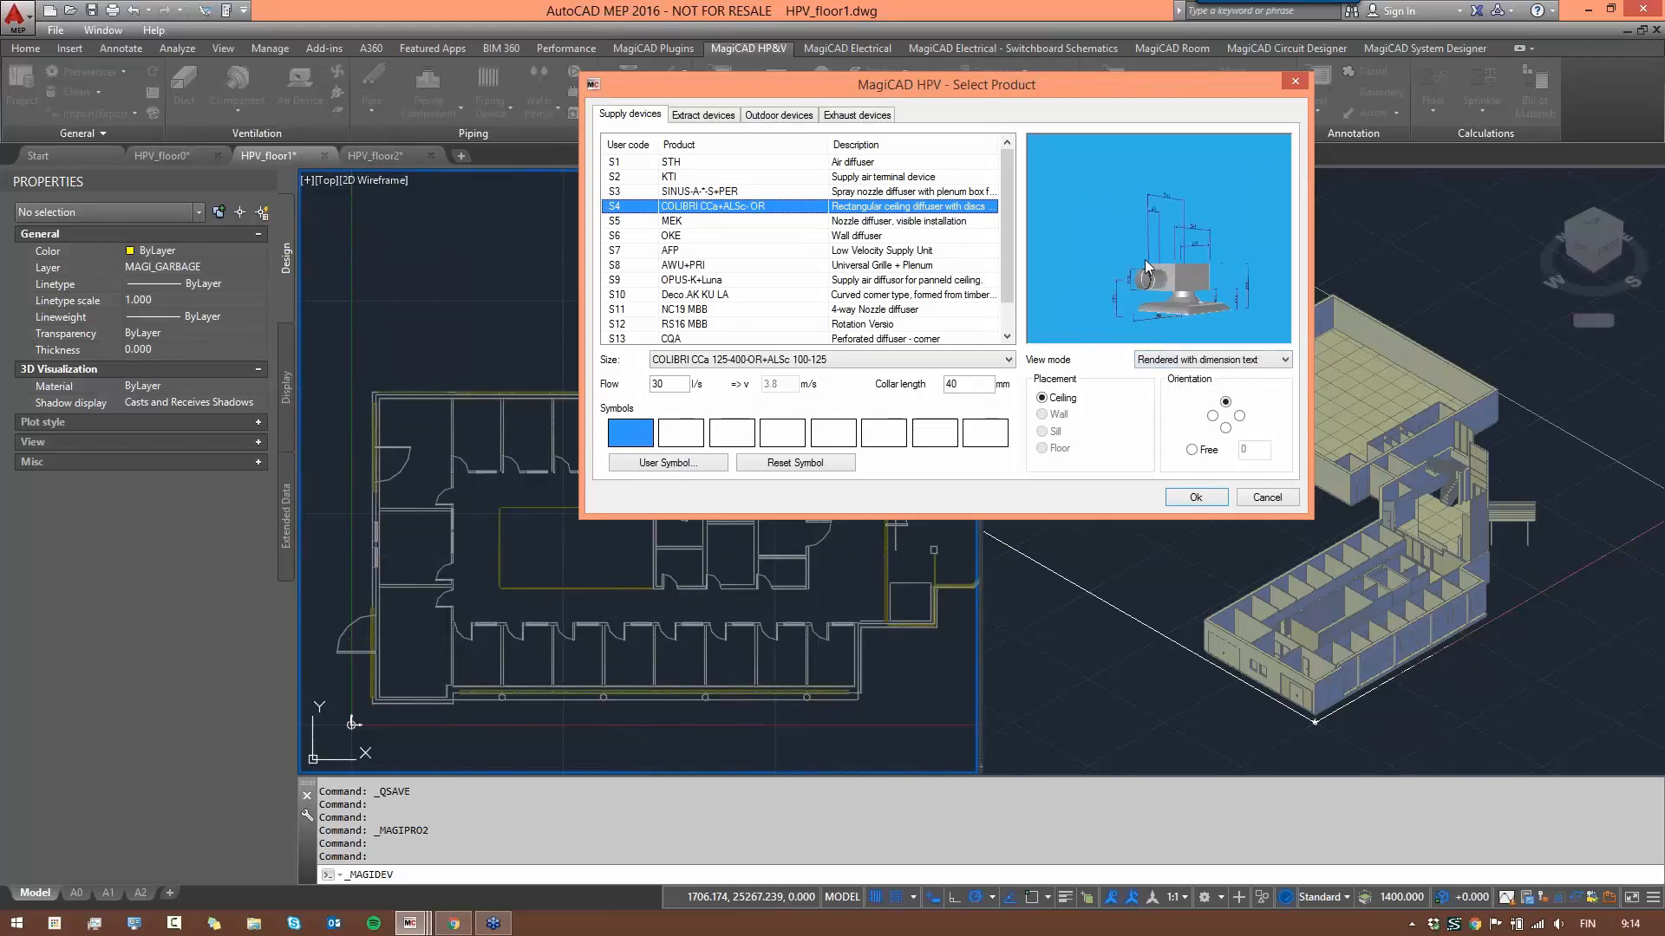
scroll(1134, 273, up, 3)
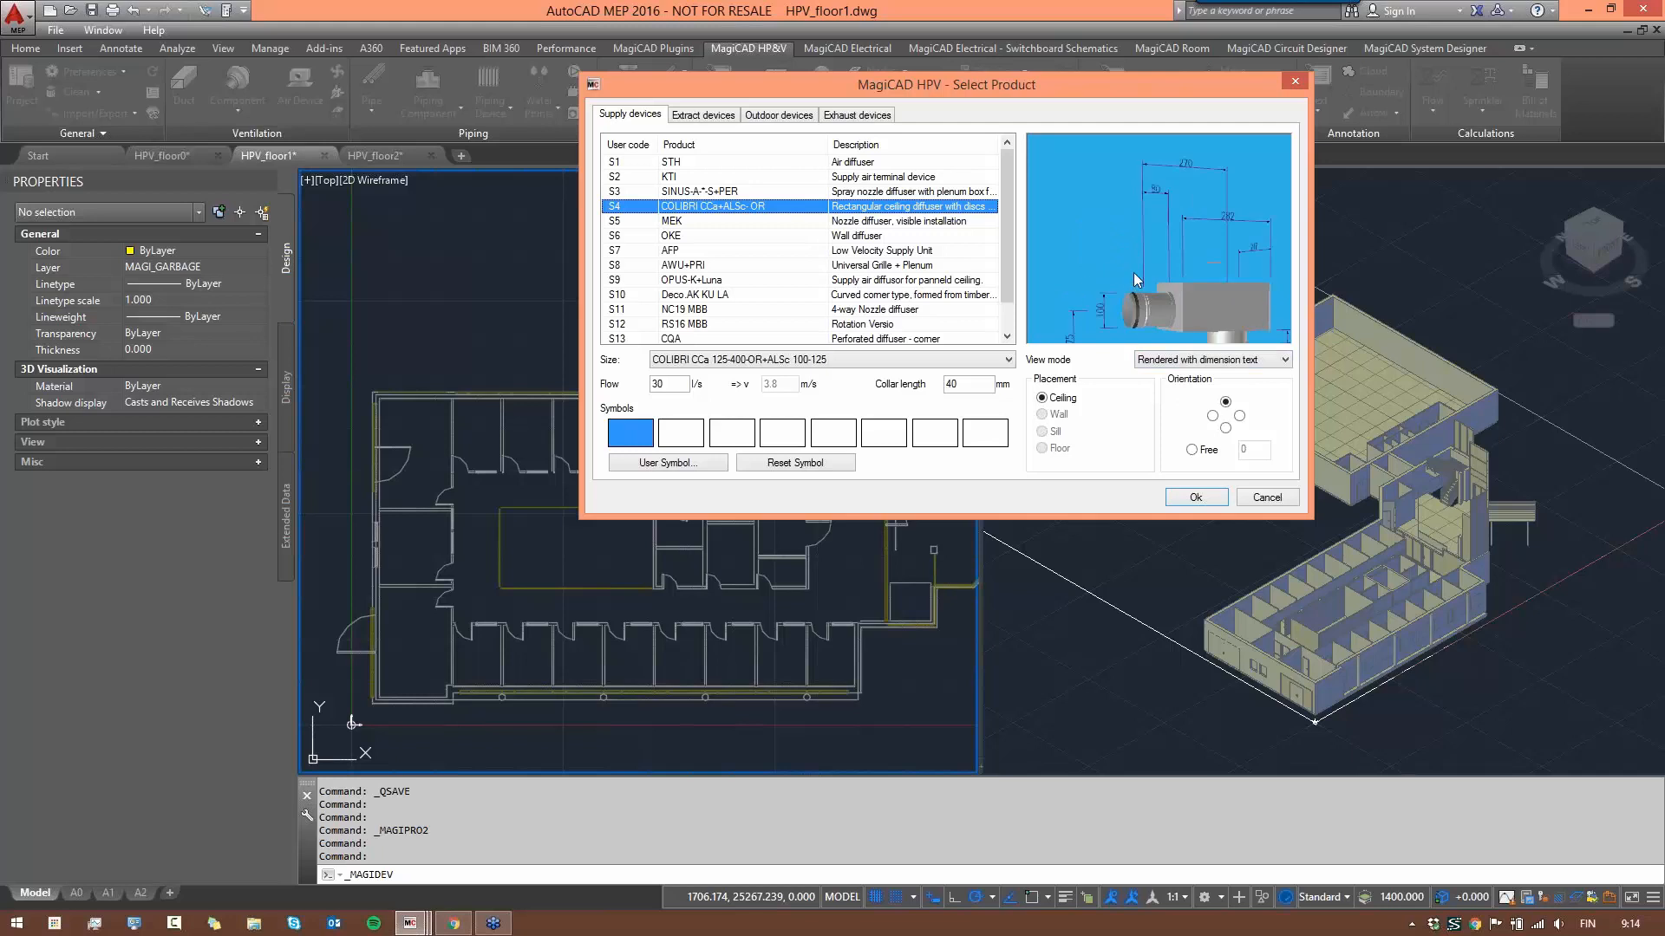
drag(1169, 247, 1179, 267)
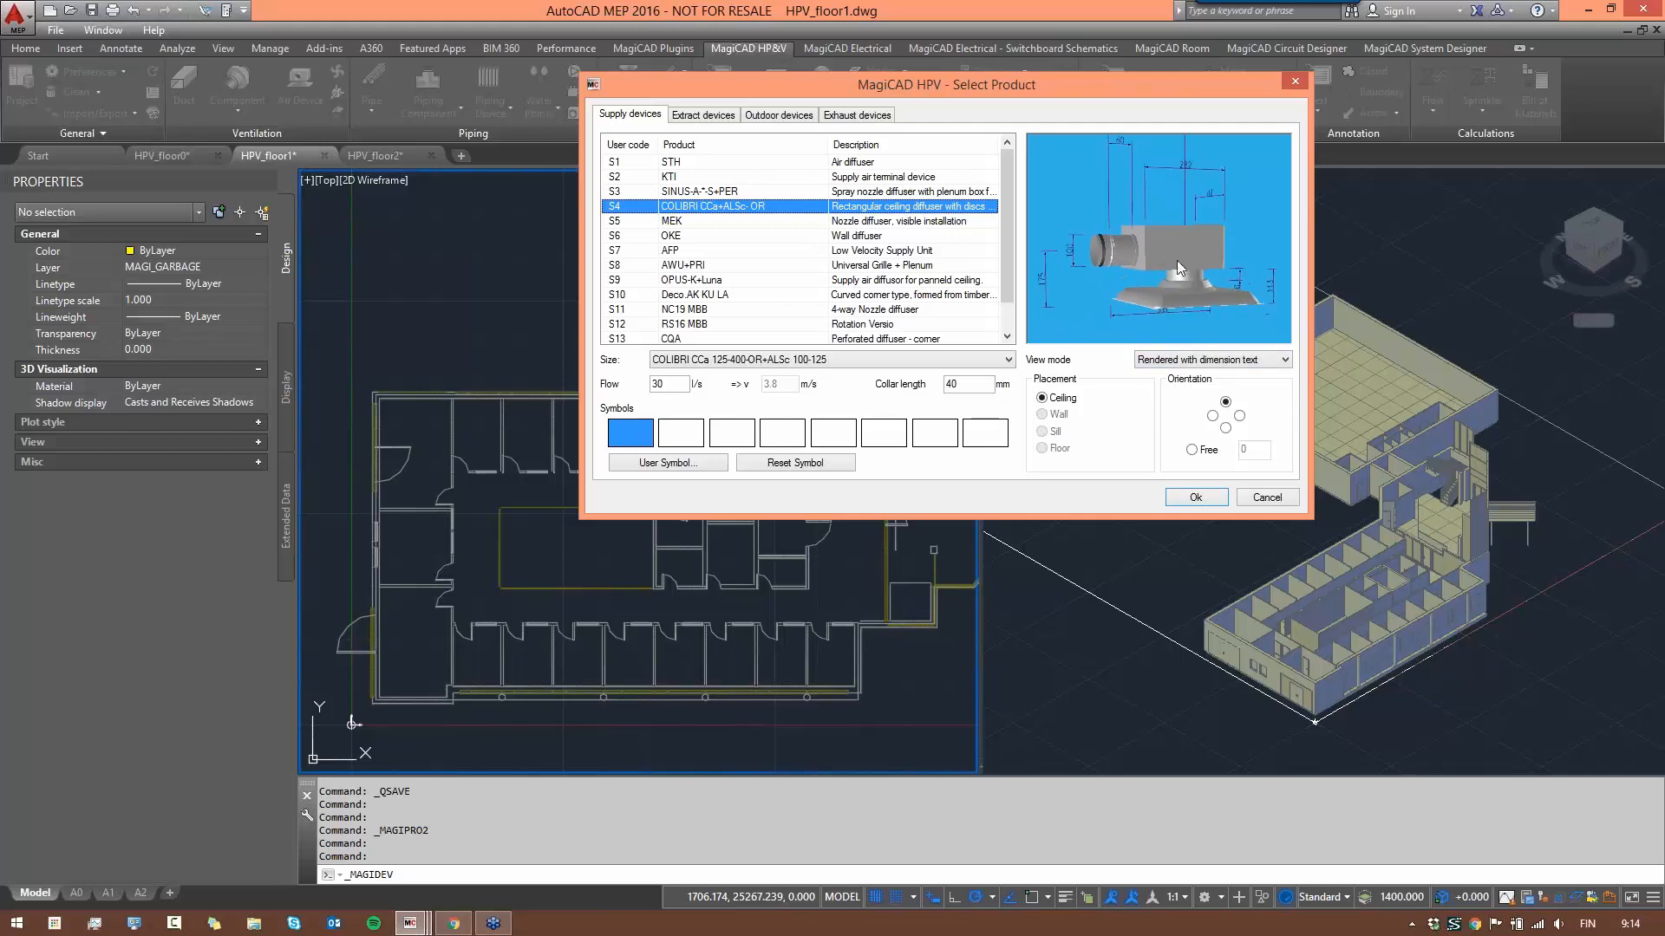
click(1202, 361)
click(1180, 376)
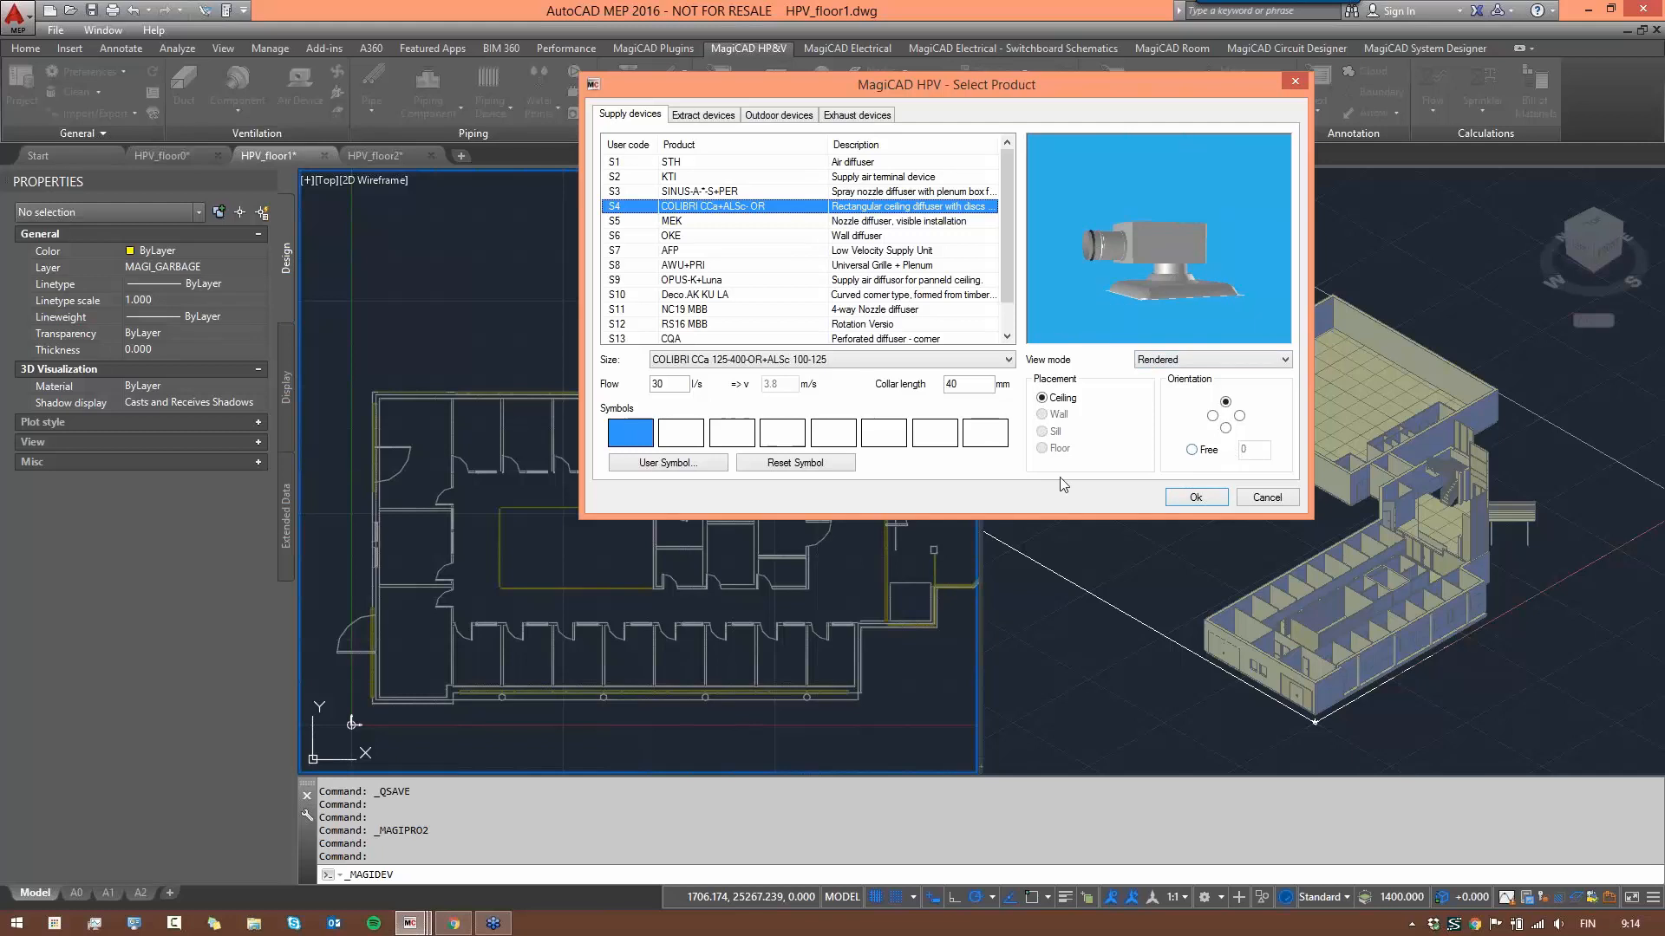
- Try a collar length of 120 mm, set it back to 40 mm, and accept the diffuser for placement
double_click(966, 384)
text(120)
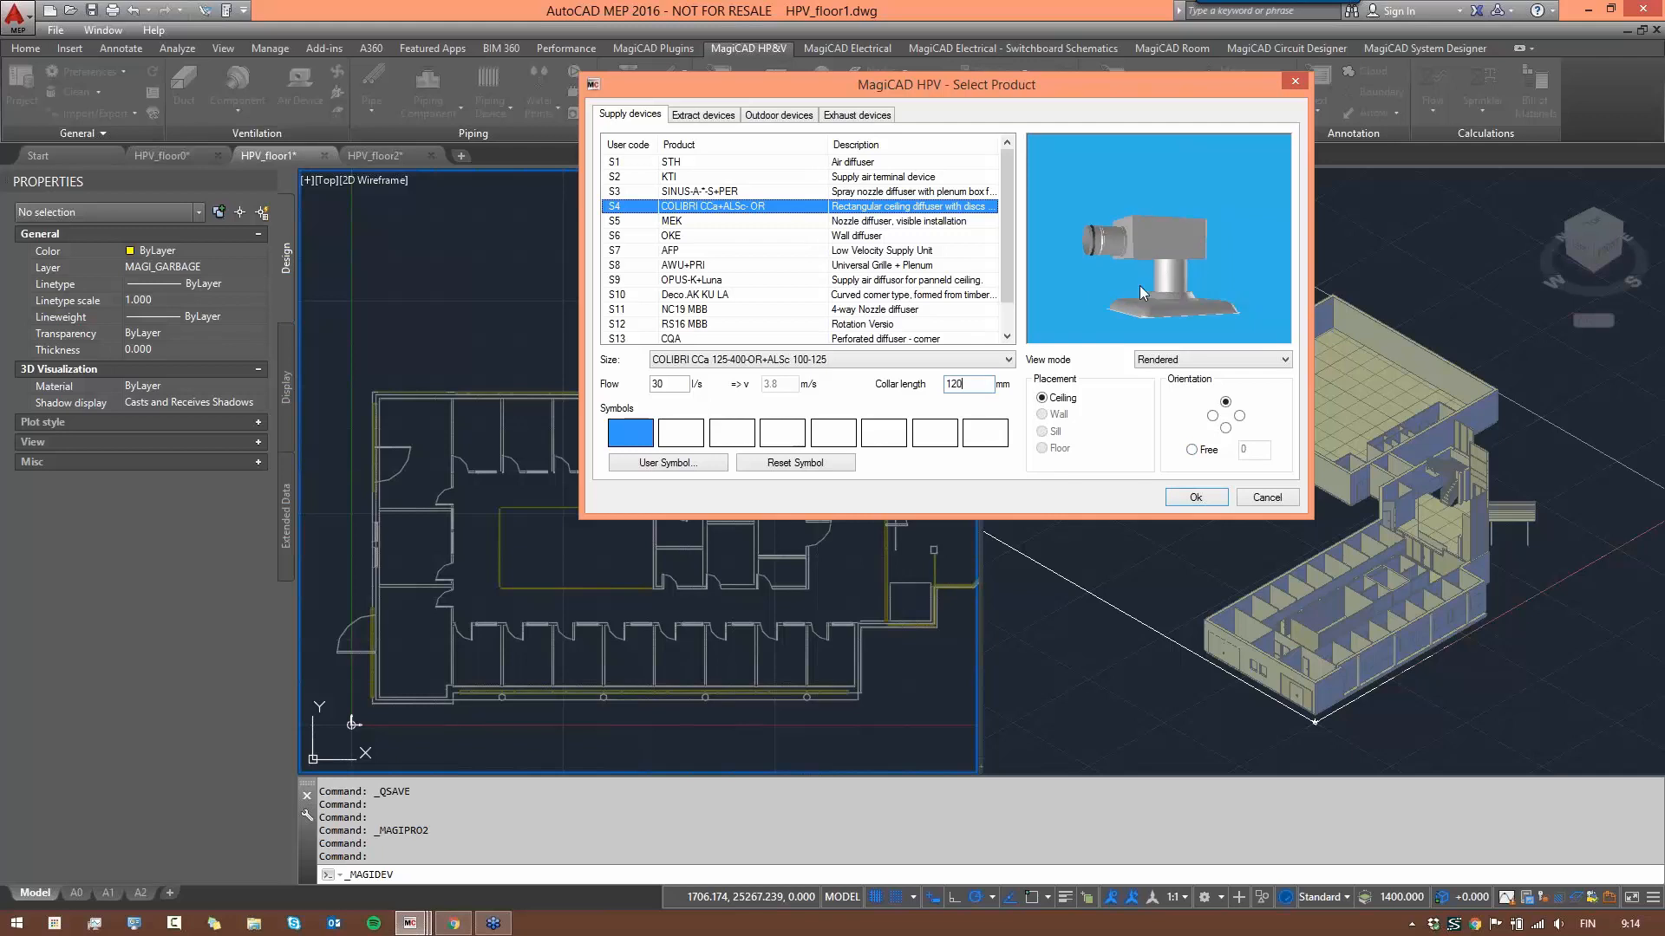
drag(965, 384, 859, 398)
text(40)
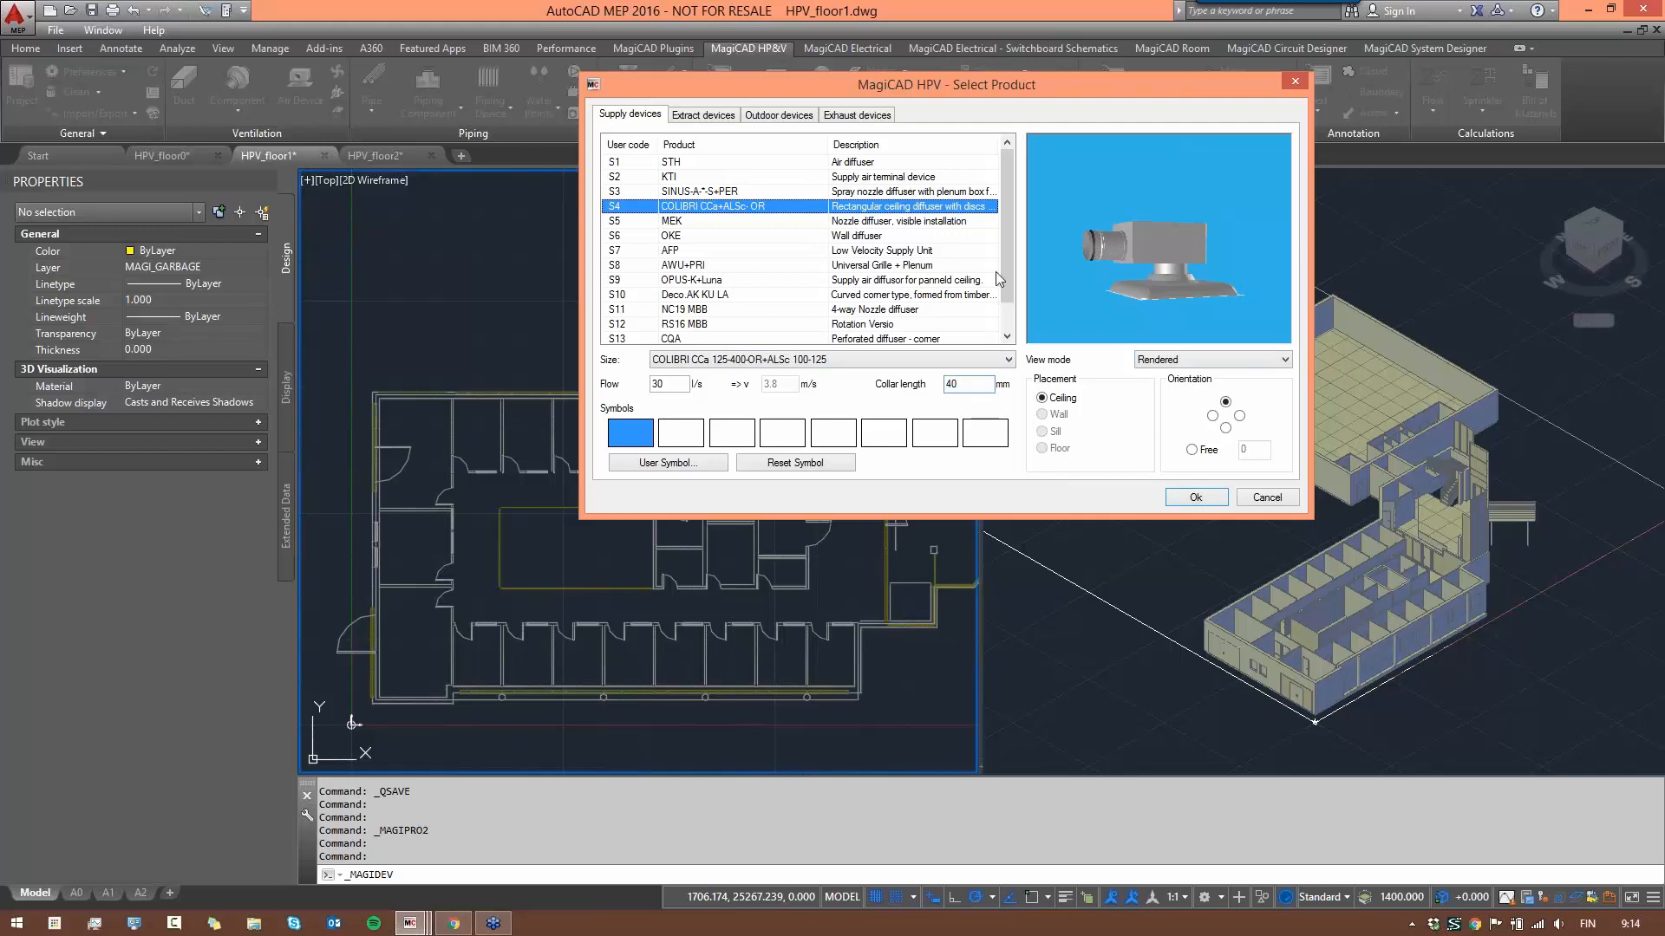
click(1211, 501)
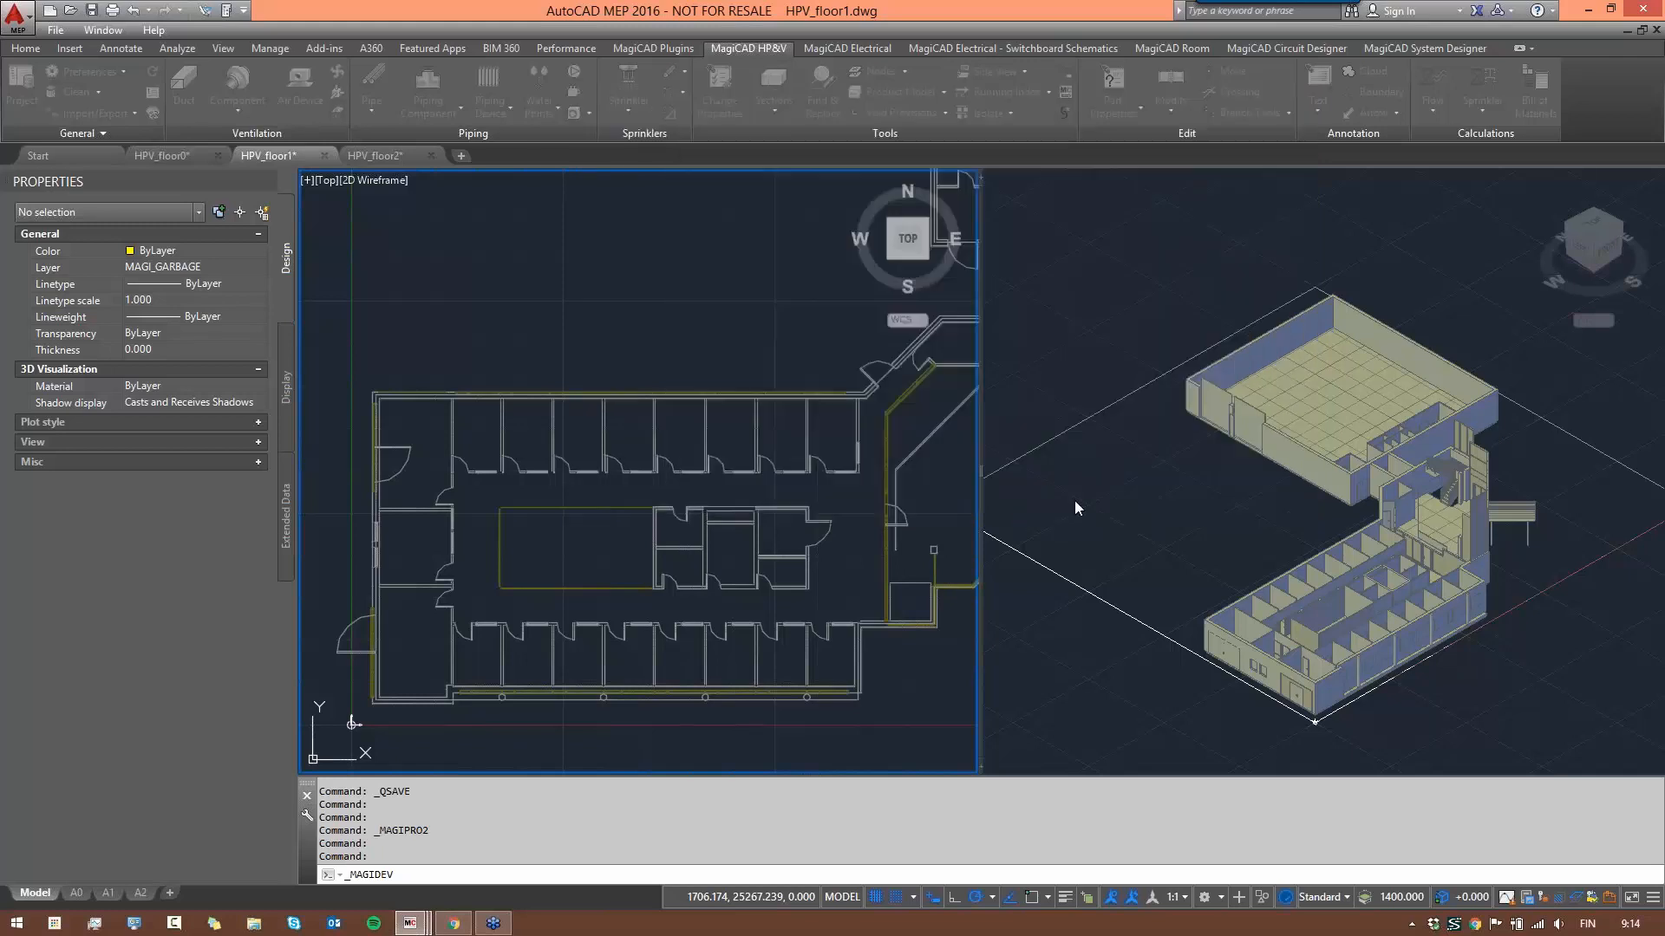
- In the small office room along the upper wall, point the diffuser's direction horizontally toward the room's right-hand wall using the Direction option
scroll(491, 422, up, 5)
scroll(491, 422, up, 3)
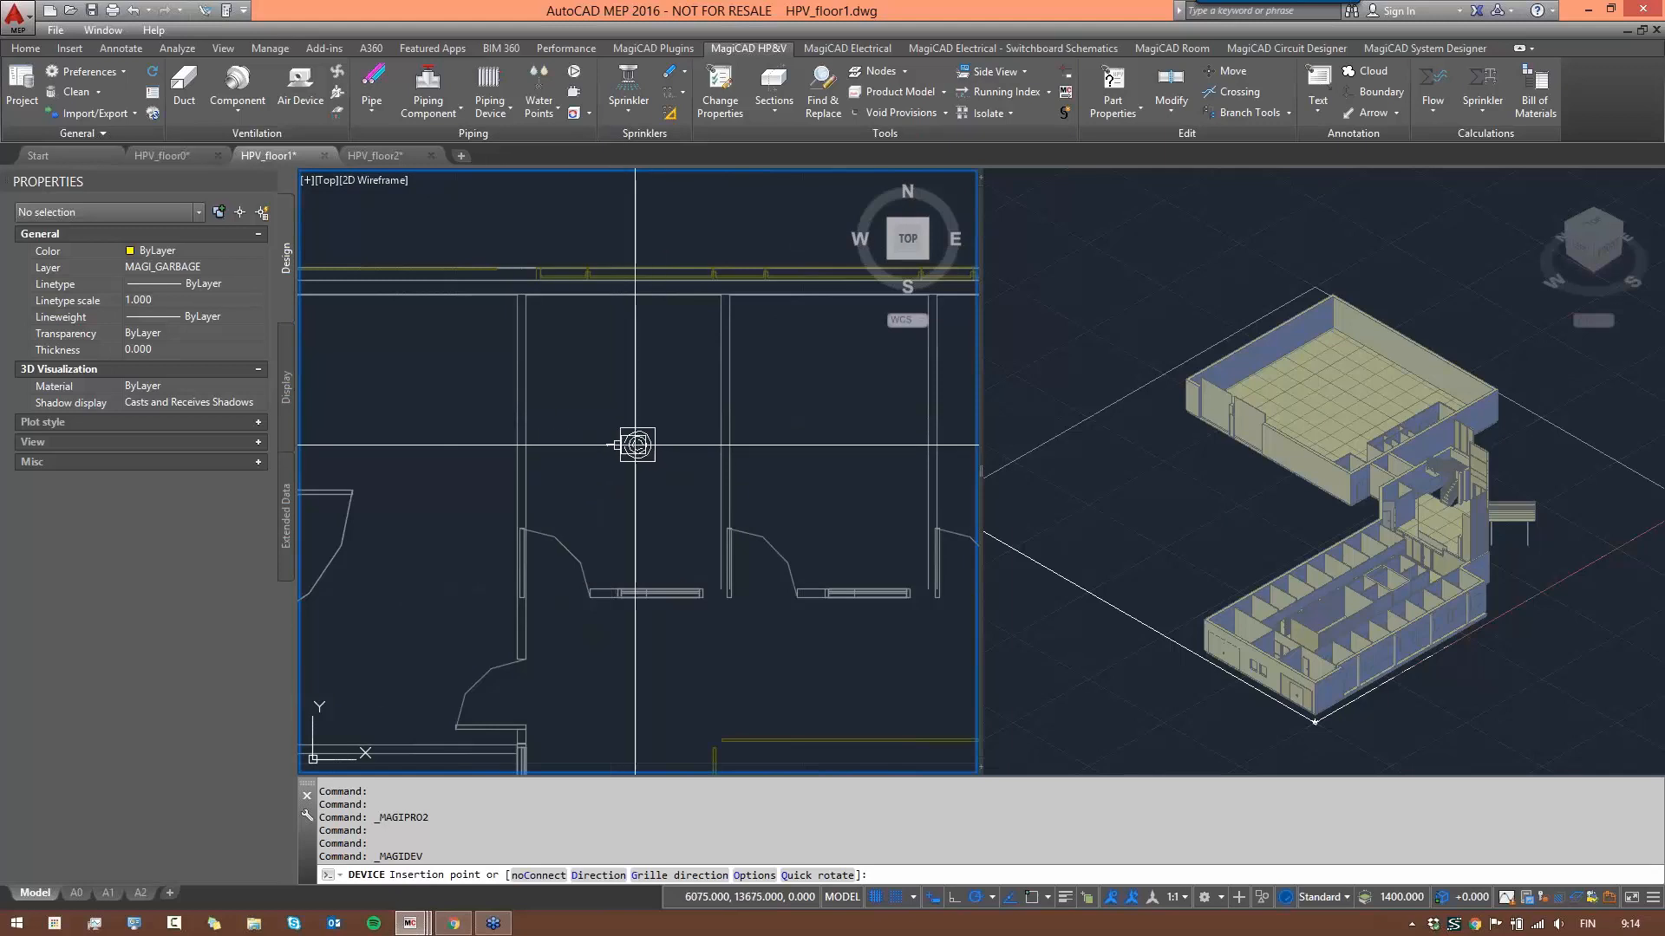
scroll(617, 419, up, 4)
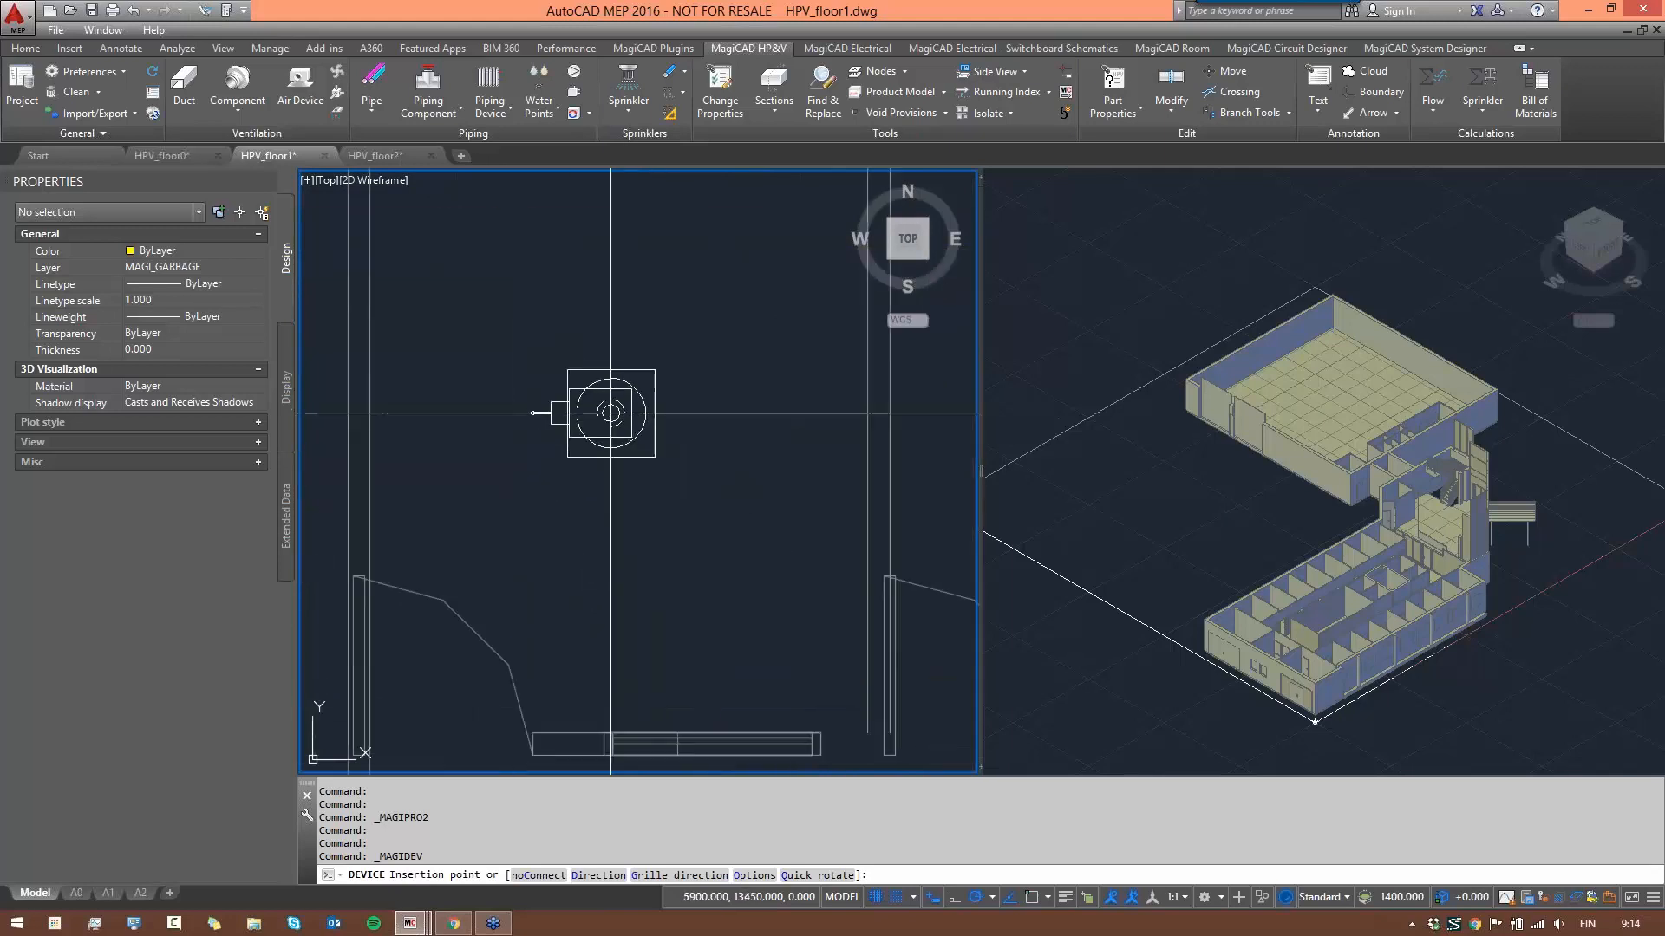
scroll(620, 418, up, 2)
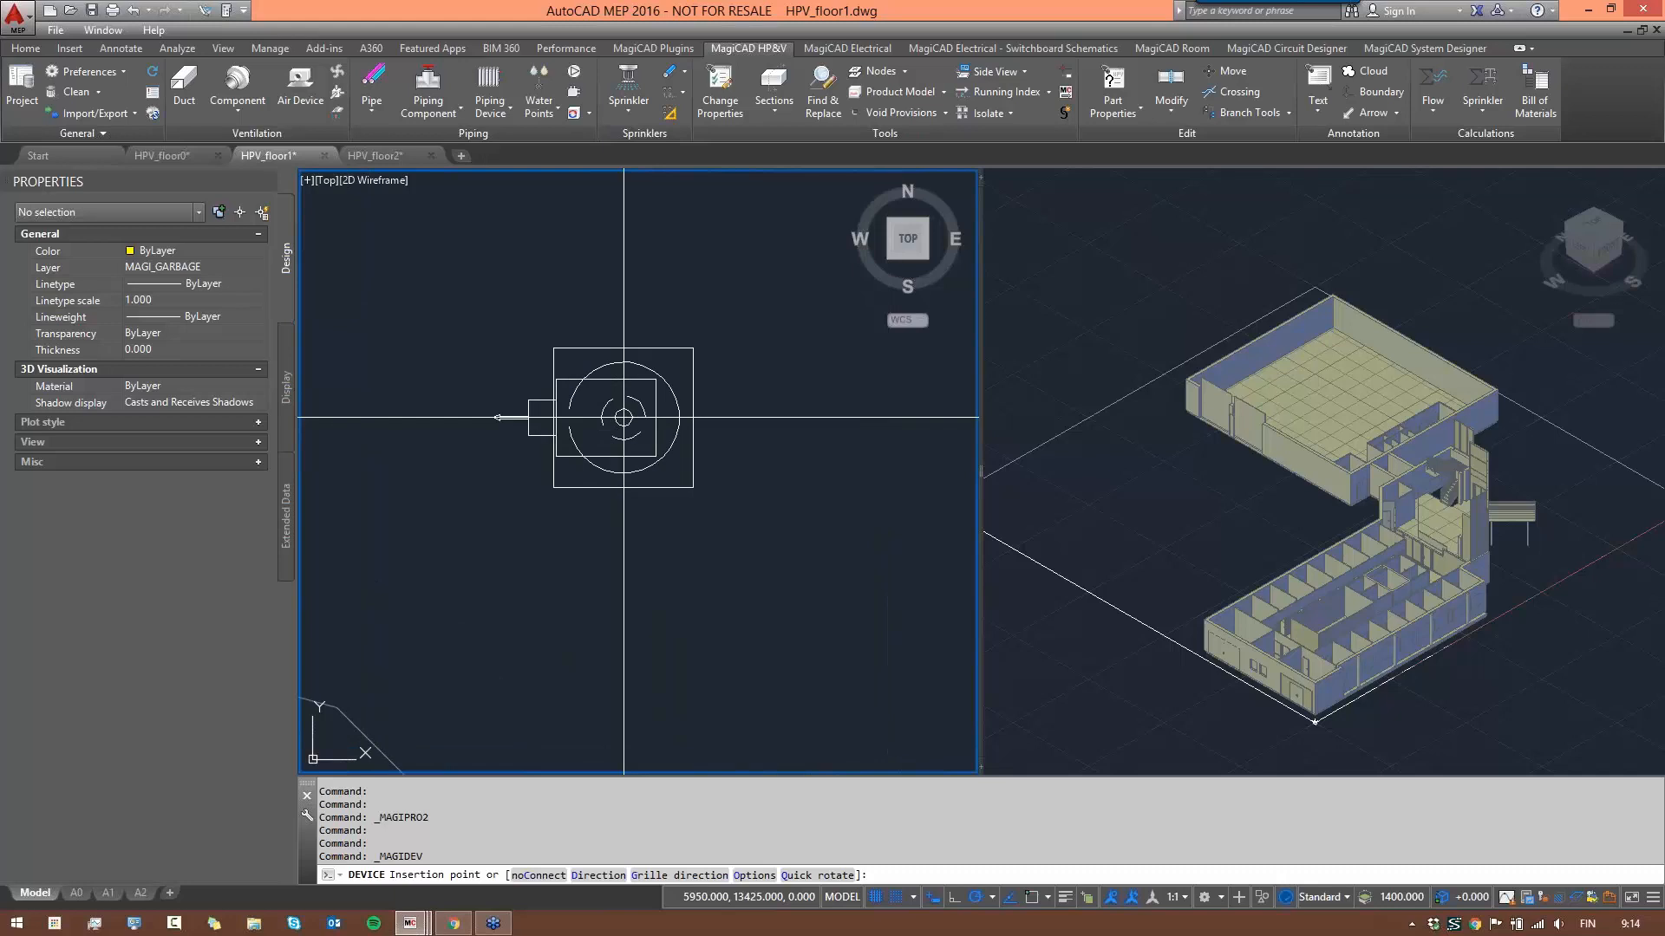
scroll(624, 418, down, 2)
scroll(623, 419, down, 1)
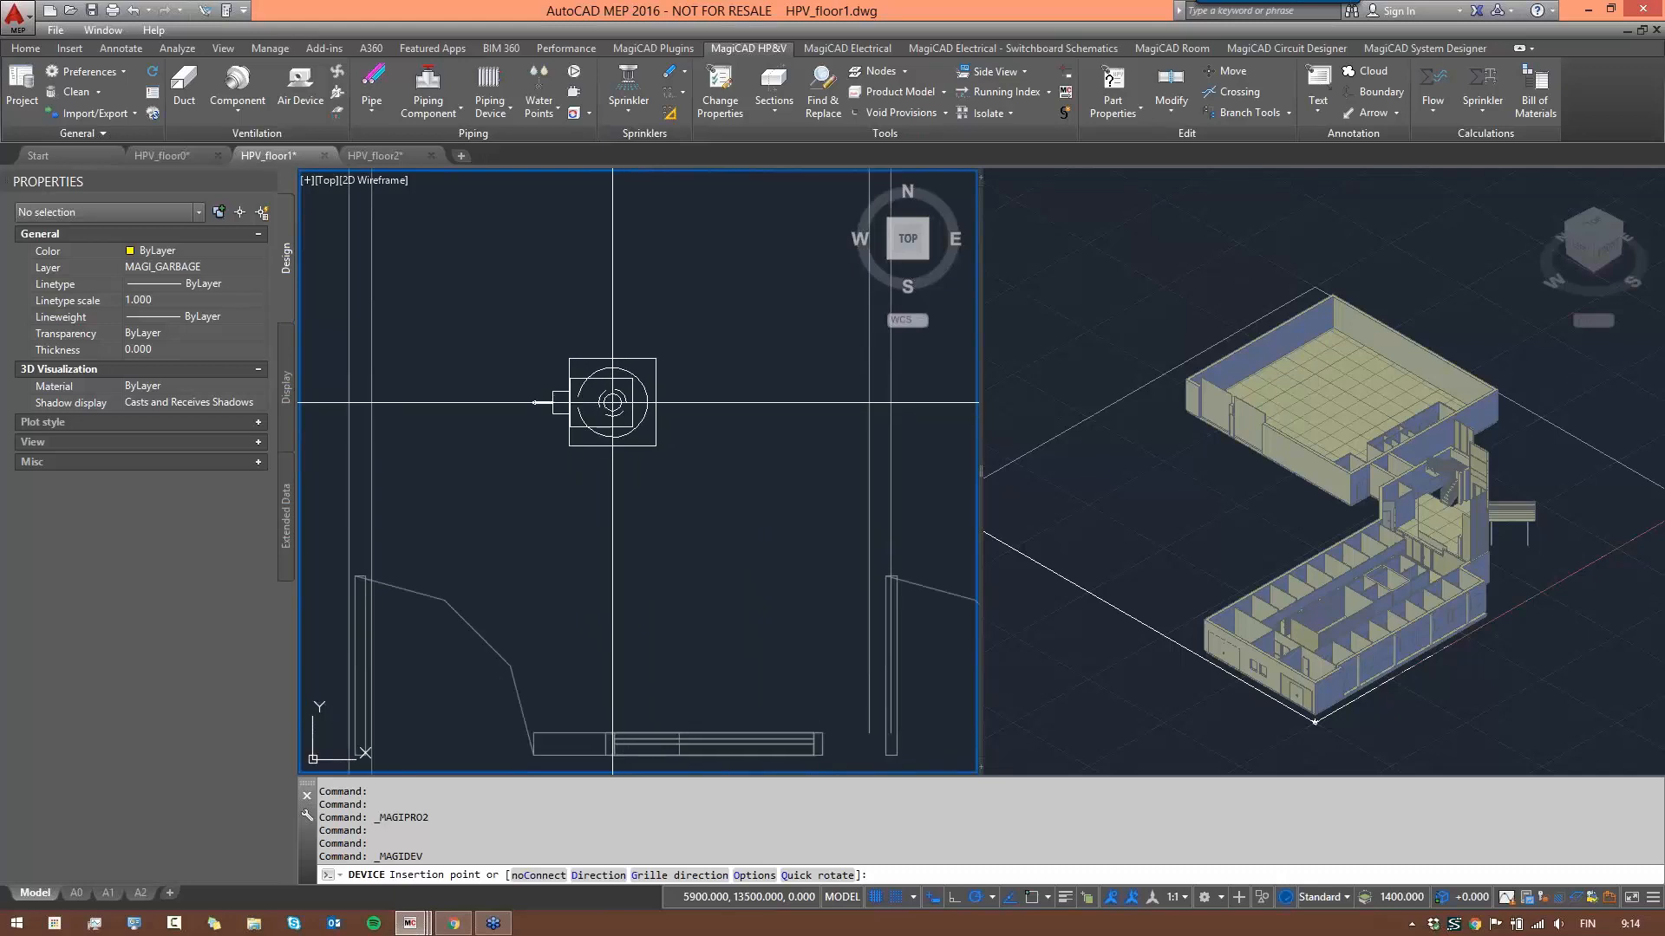
scroll(611, 414, down, 1)
scroll(611, 413, up, 2)
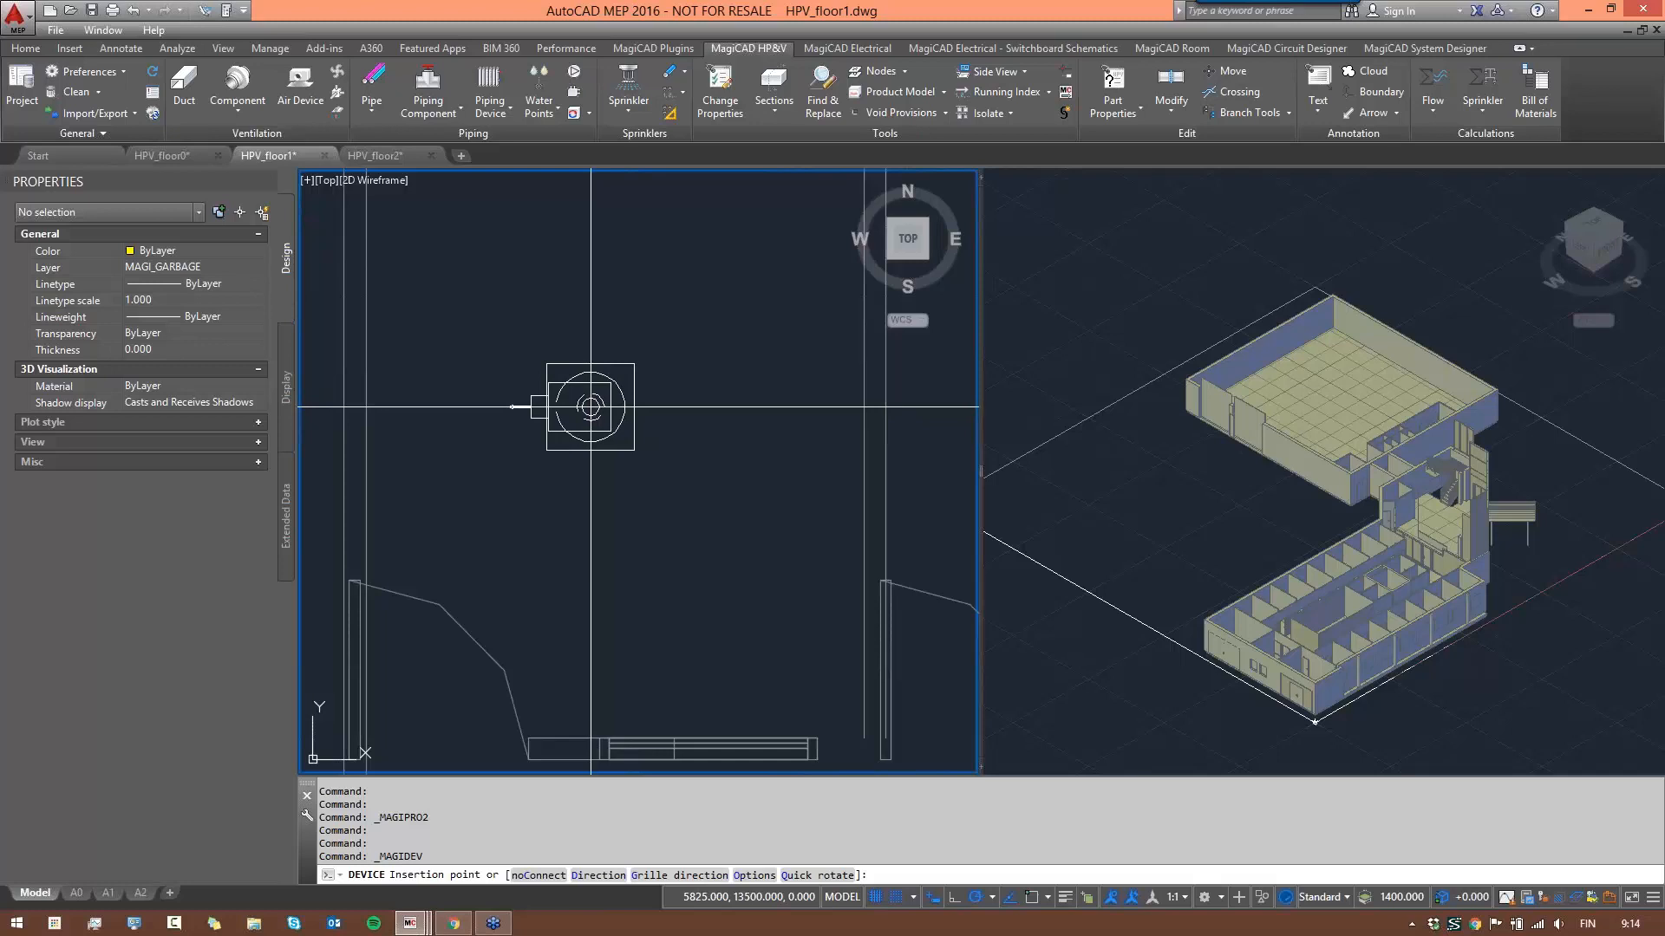
right_click(585, 407)
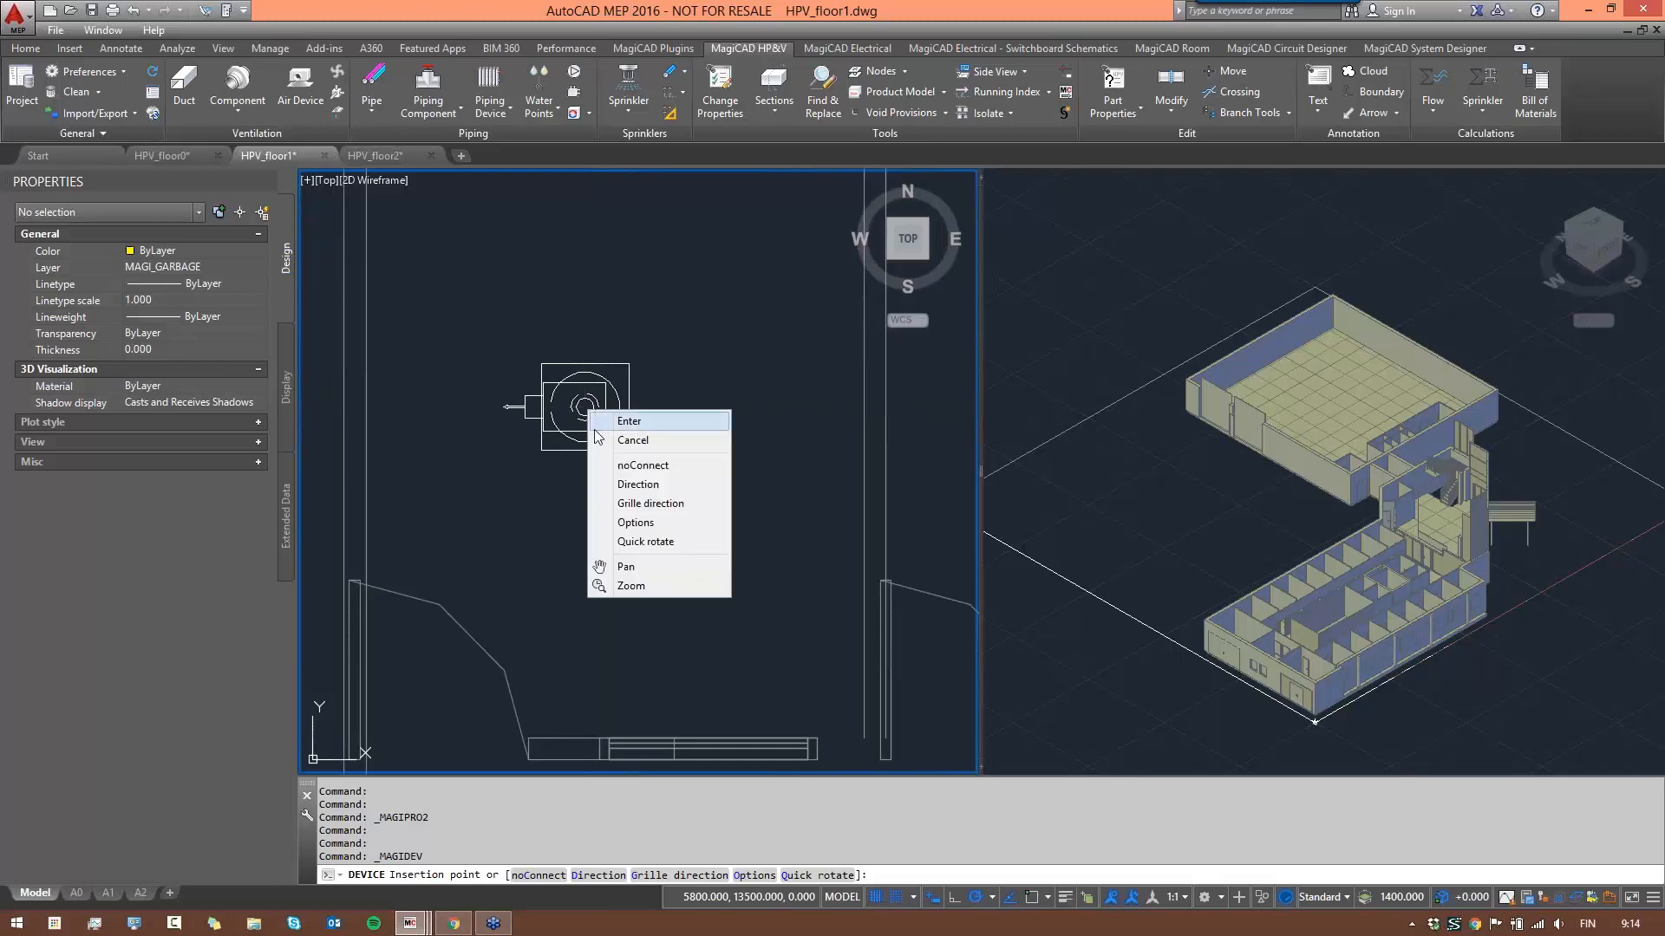
click(652, 487)
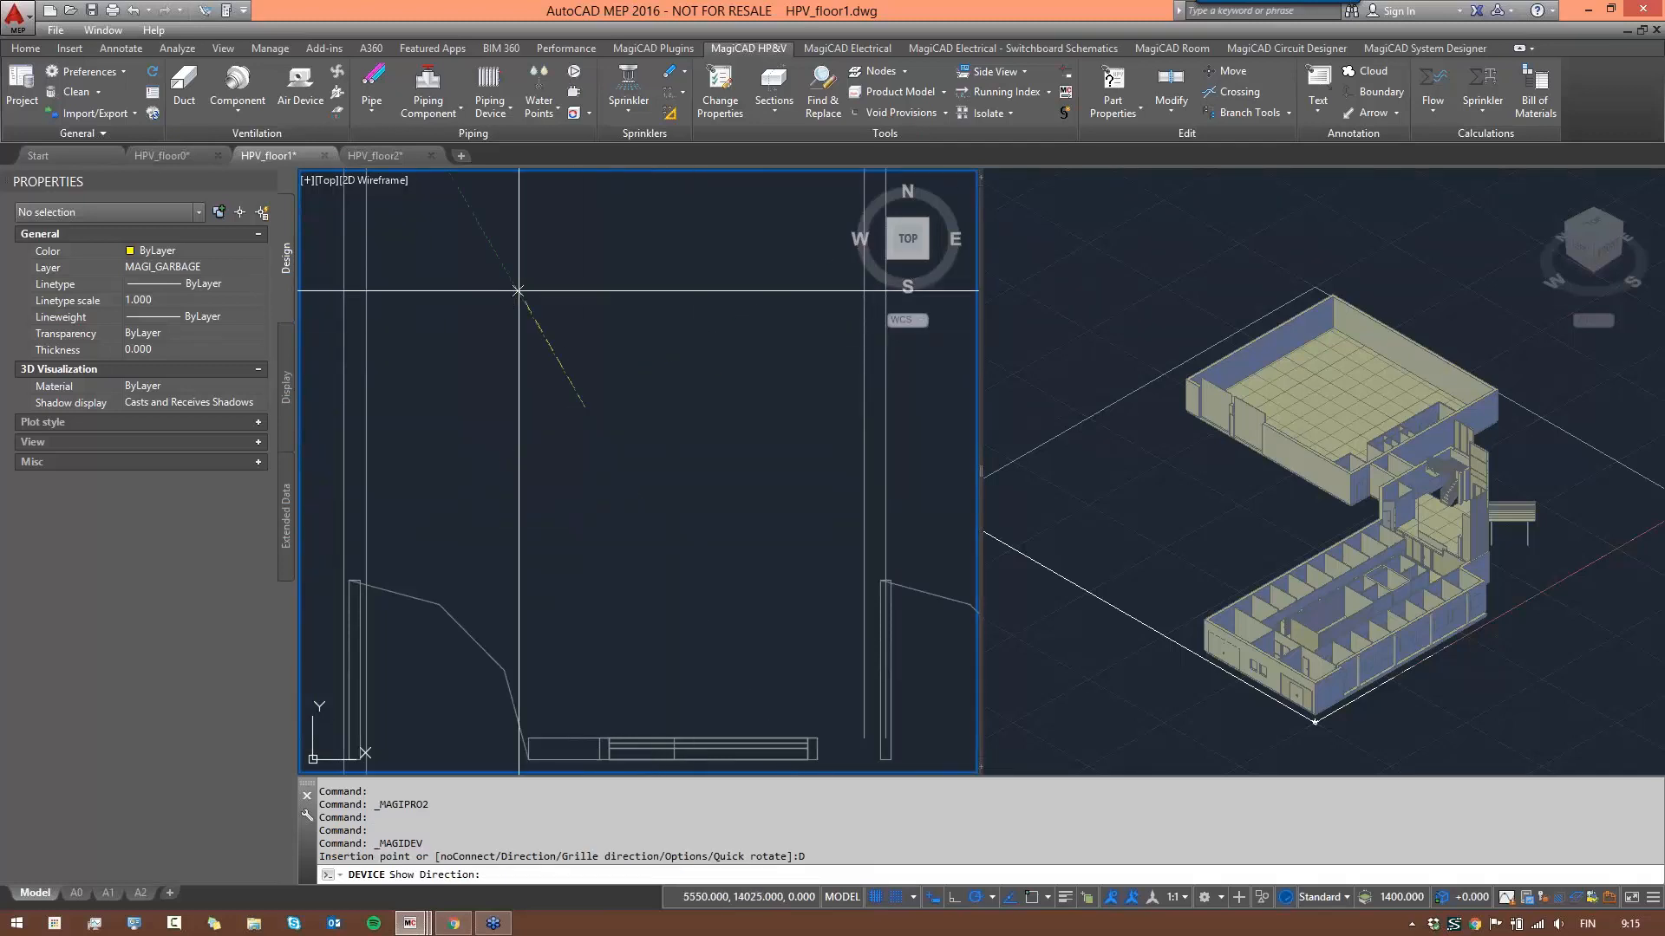
click(751, 406)
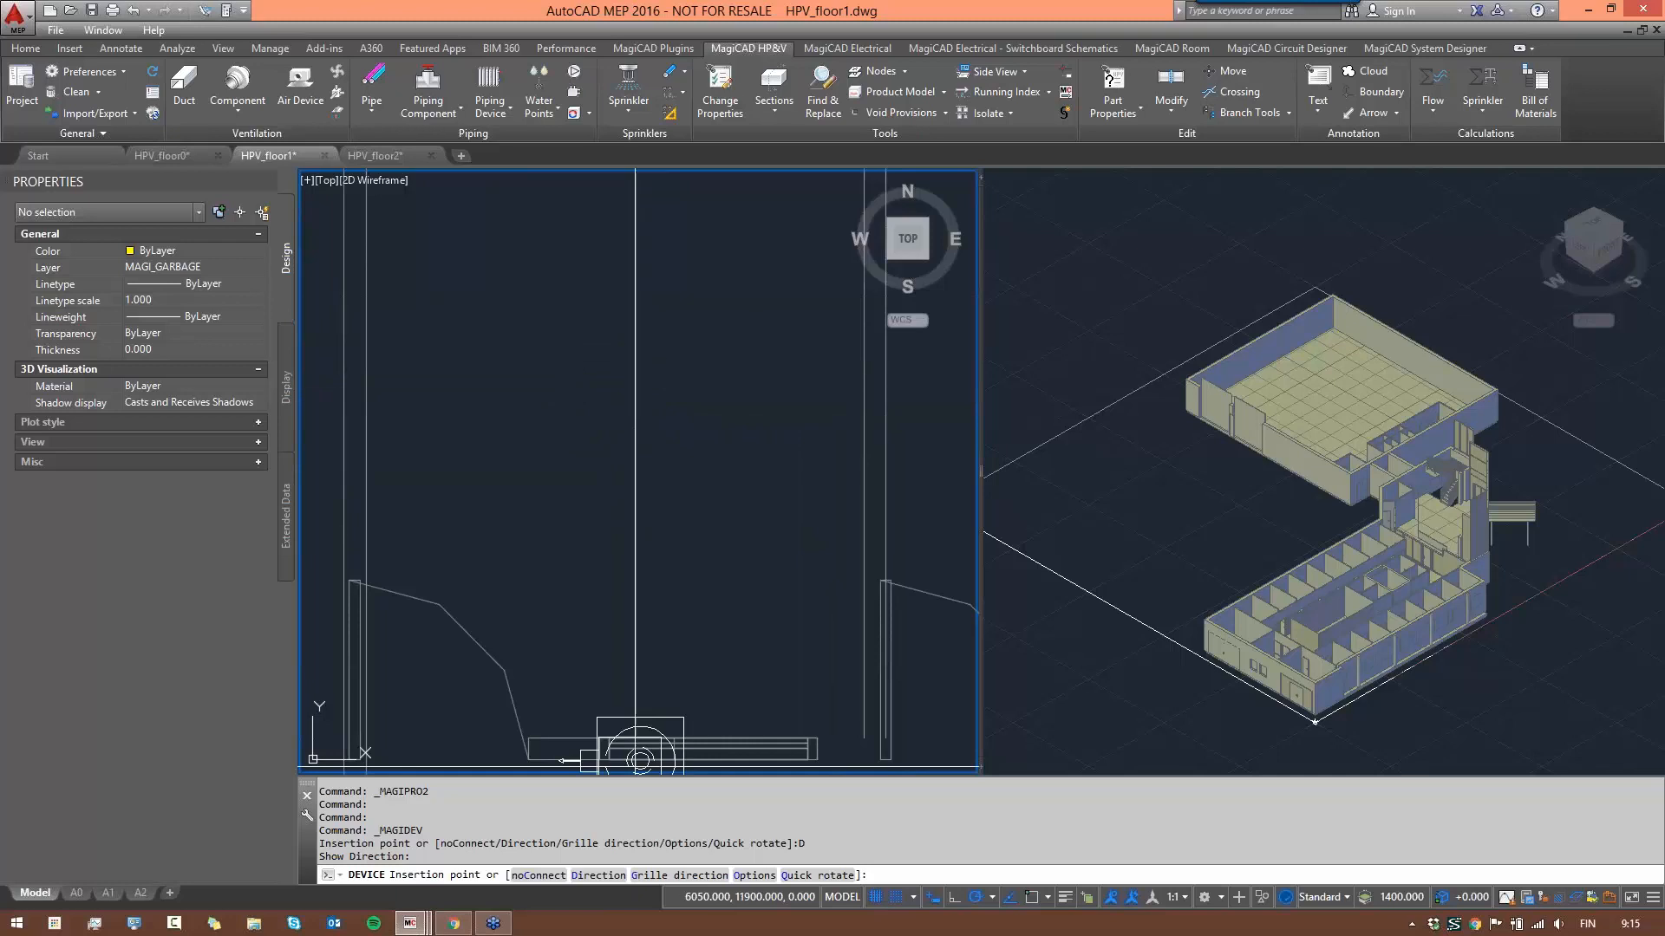
- Redirect the diffuser roughly upward in the plan, and turn it once with Quick rotate
key(ctrl)
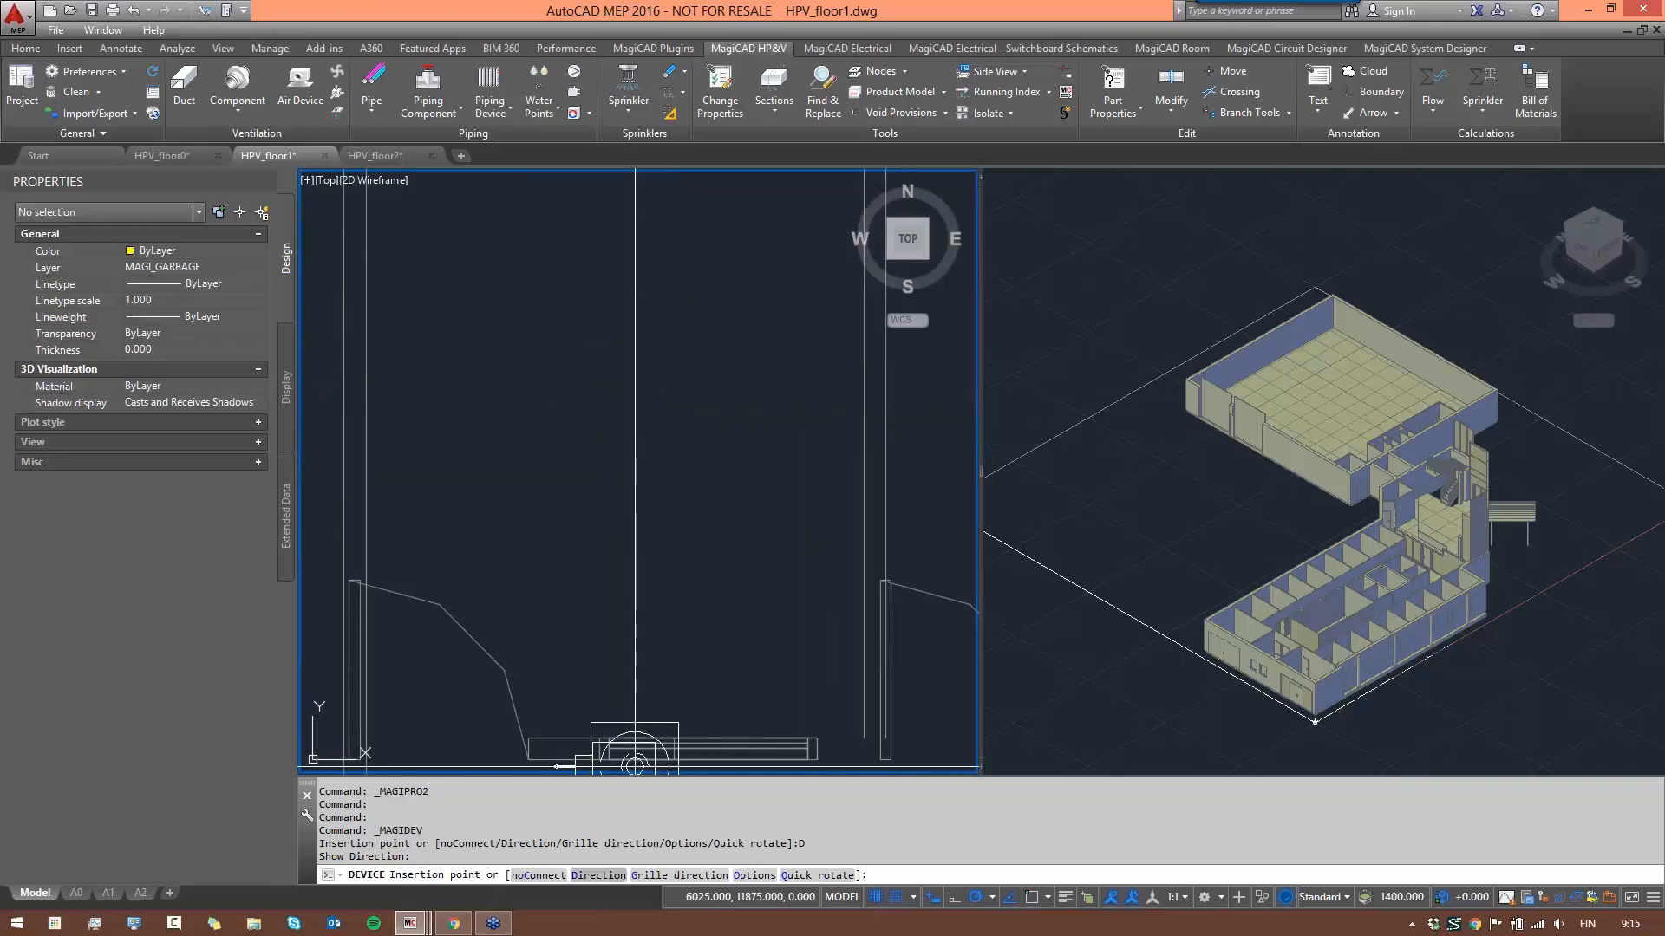
key(ctrl)
click(584, 875)
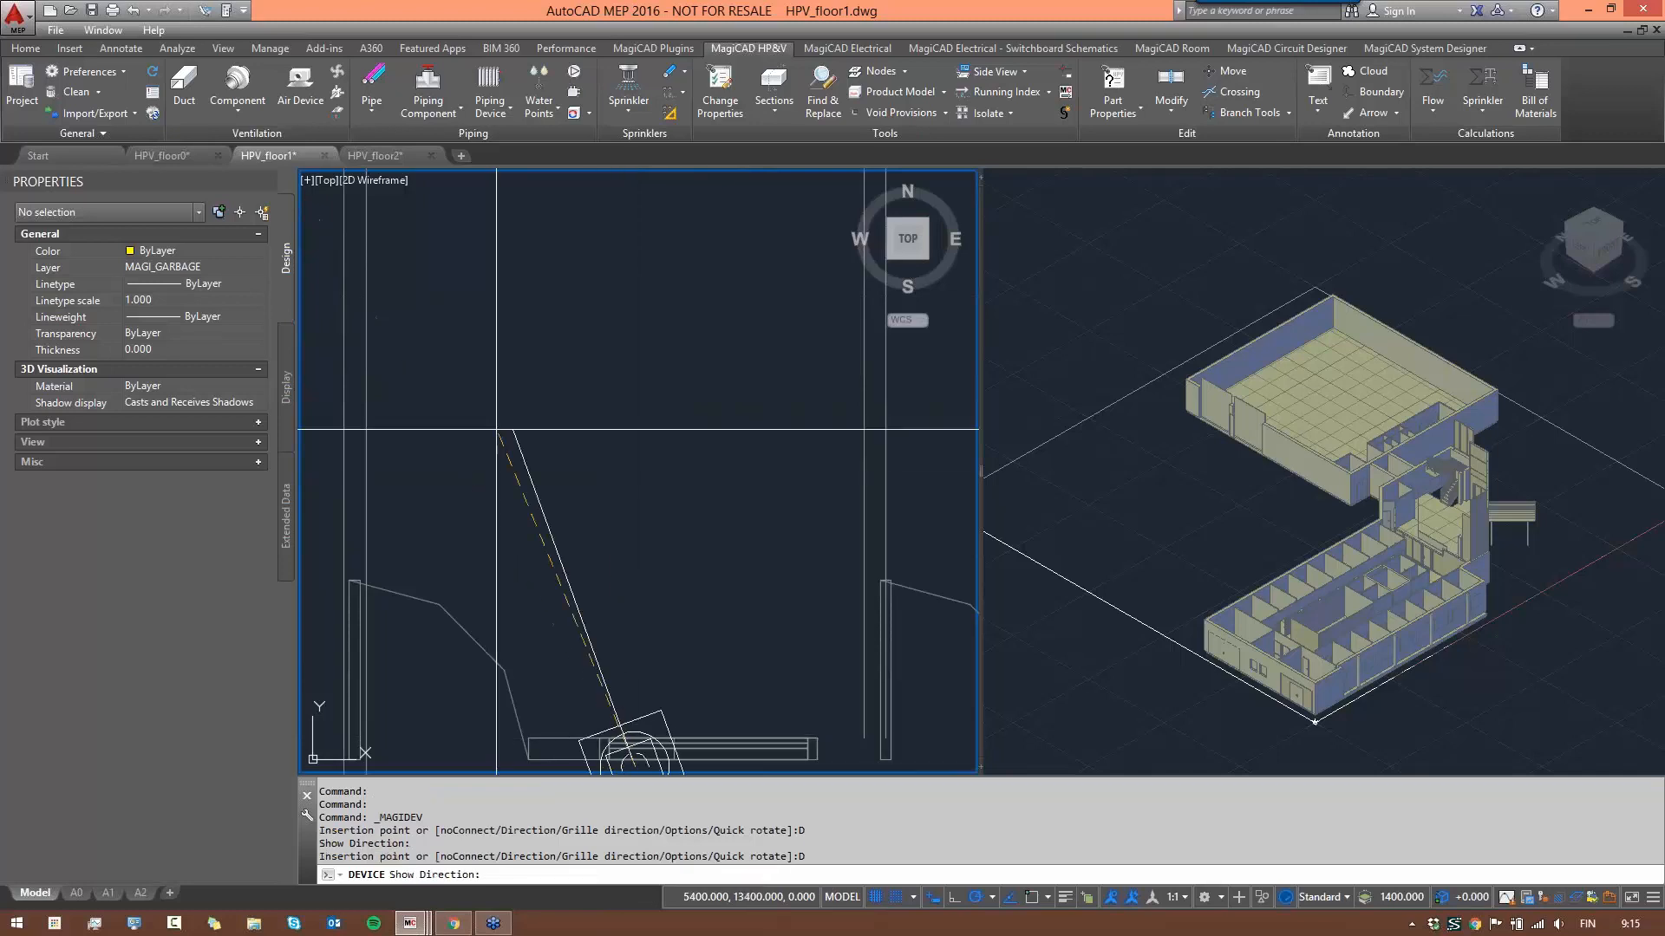
click(617, 468)
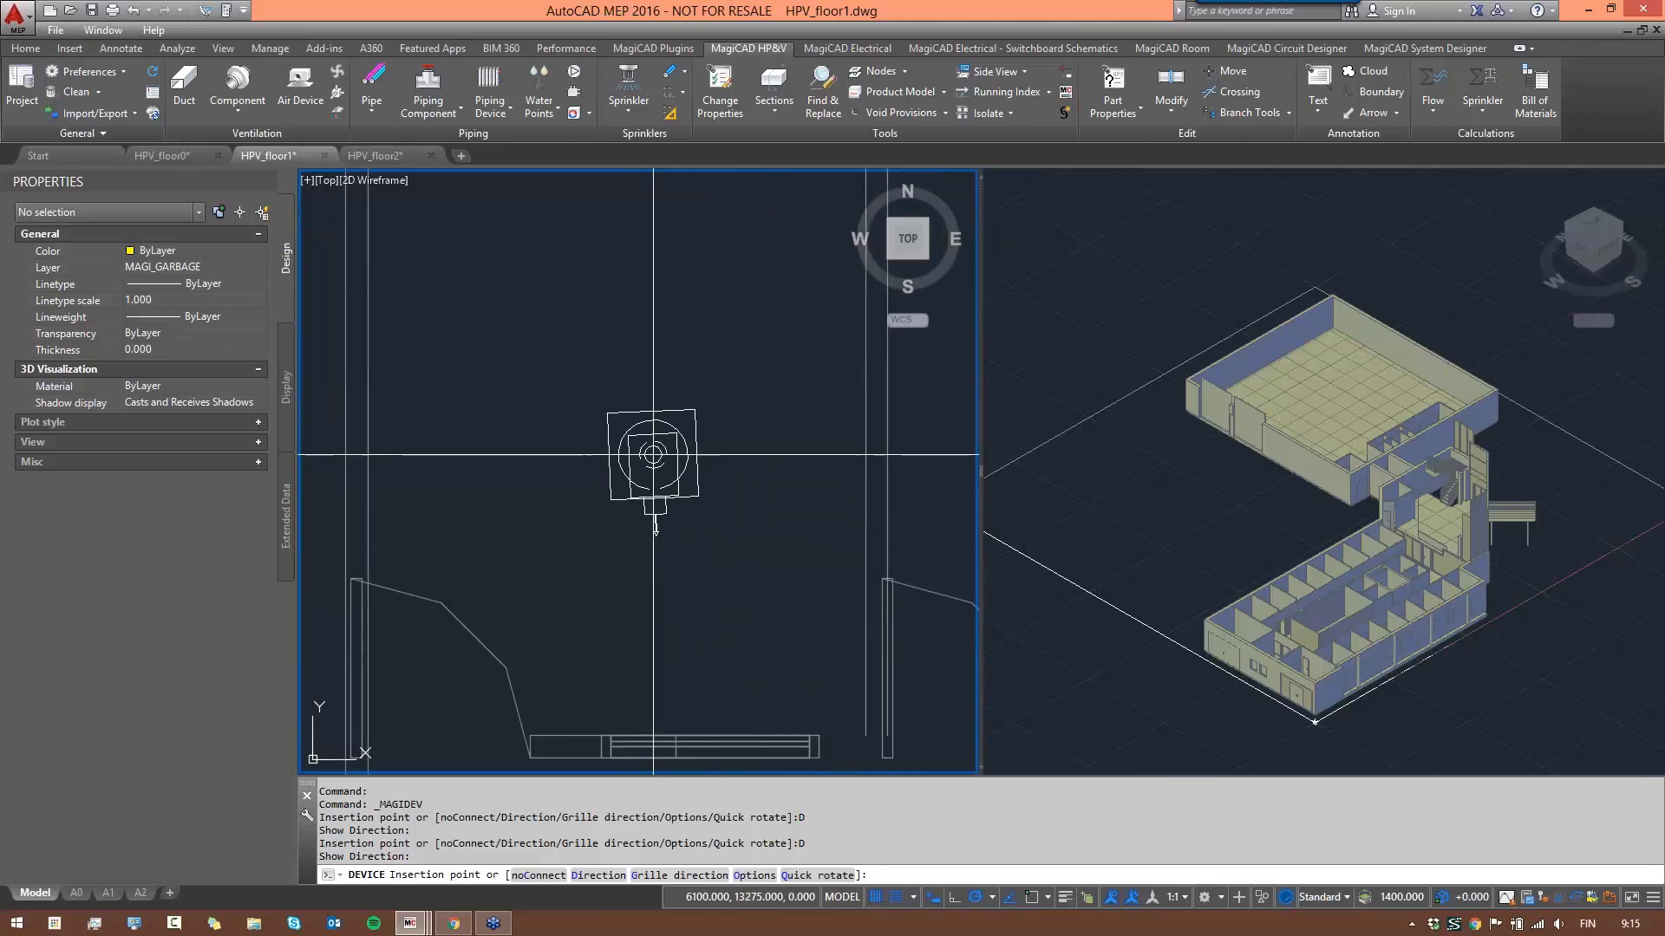
text(q)
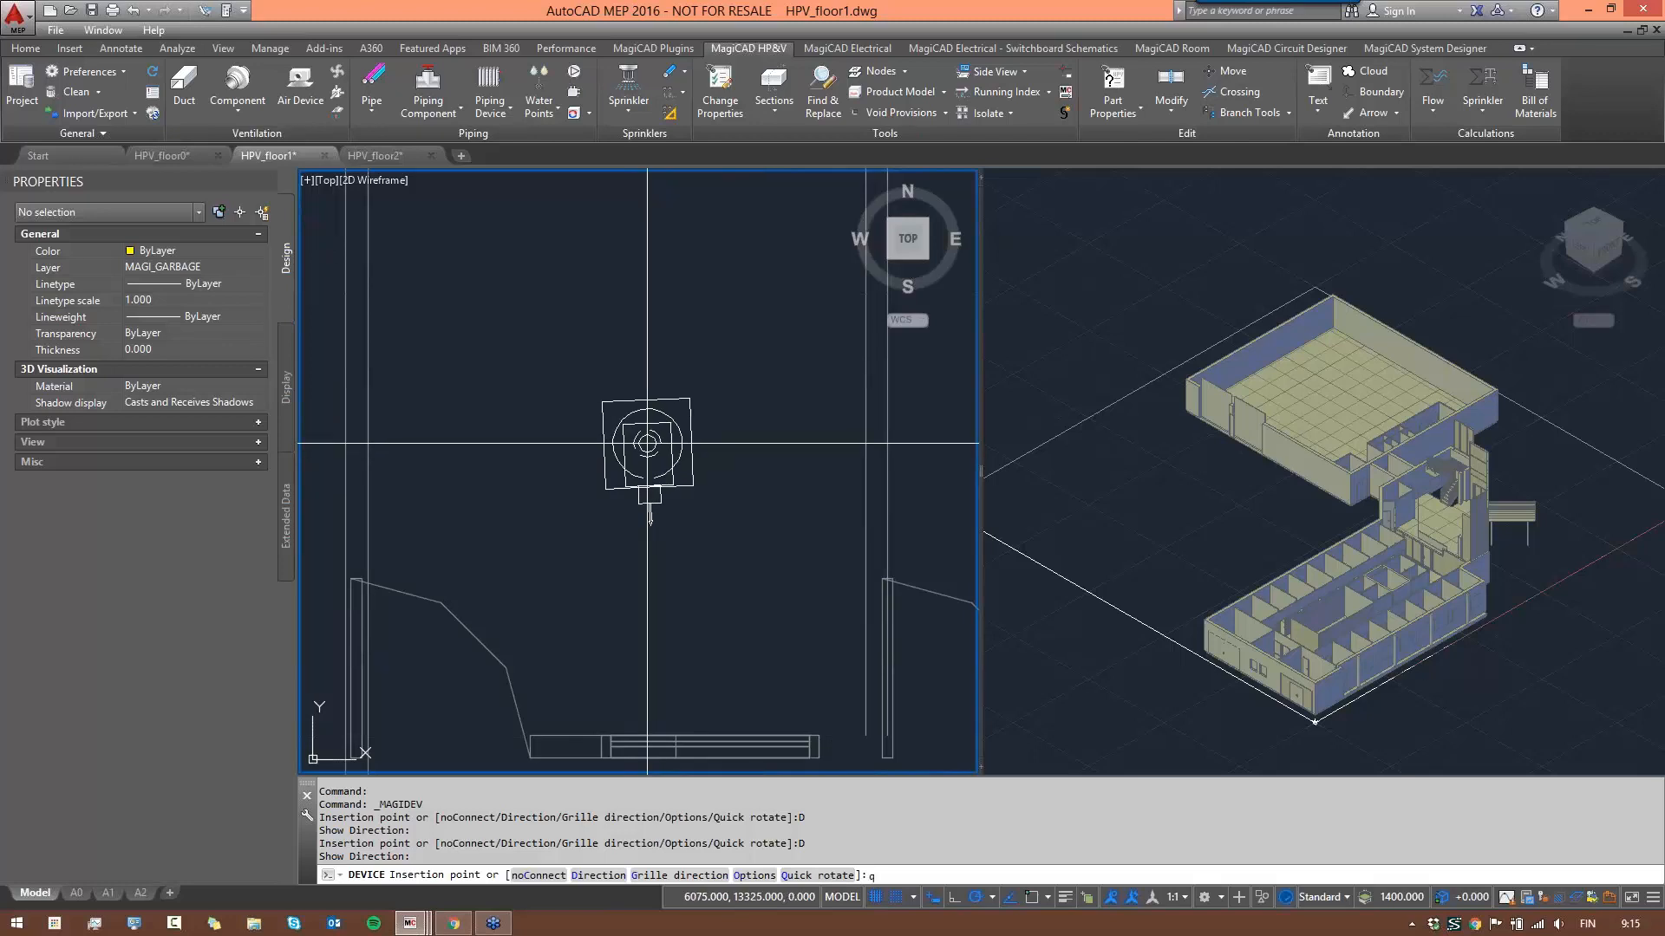
key(Return)
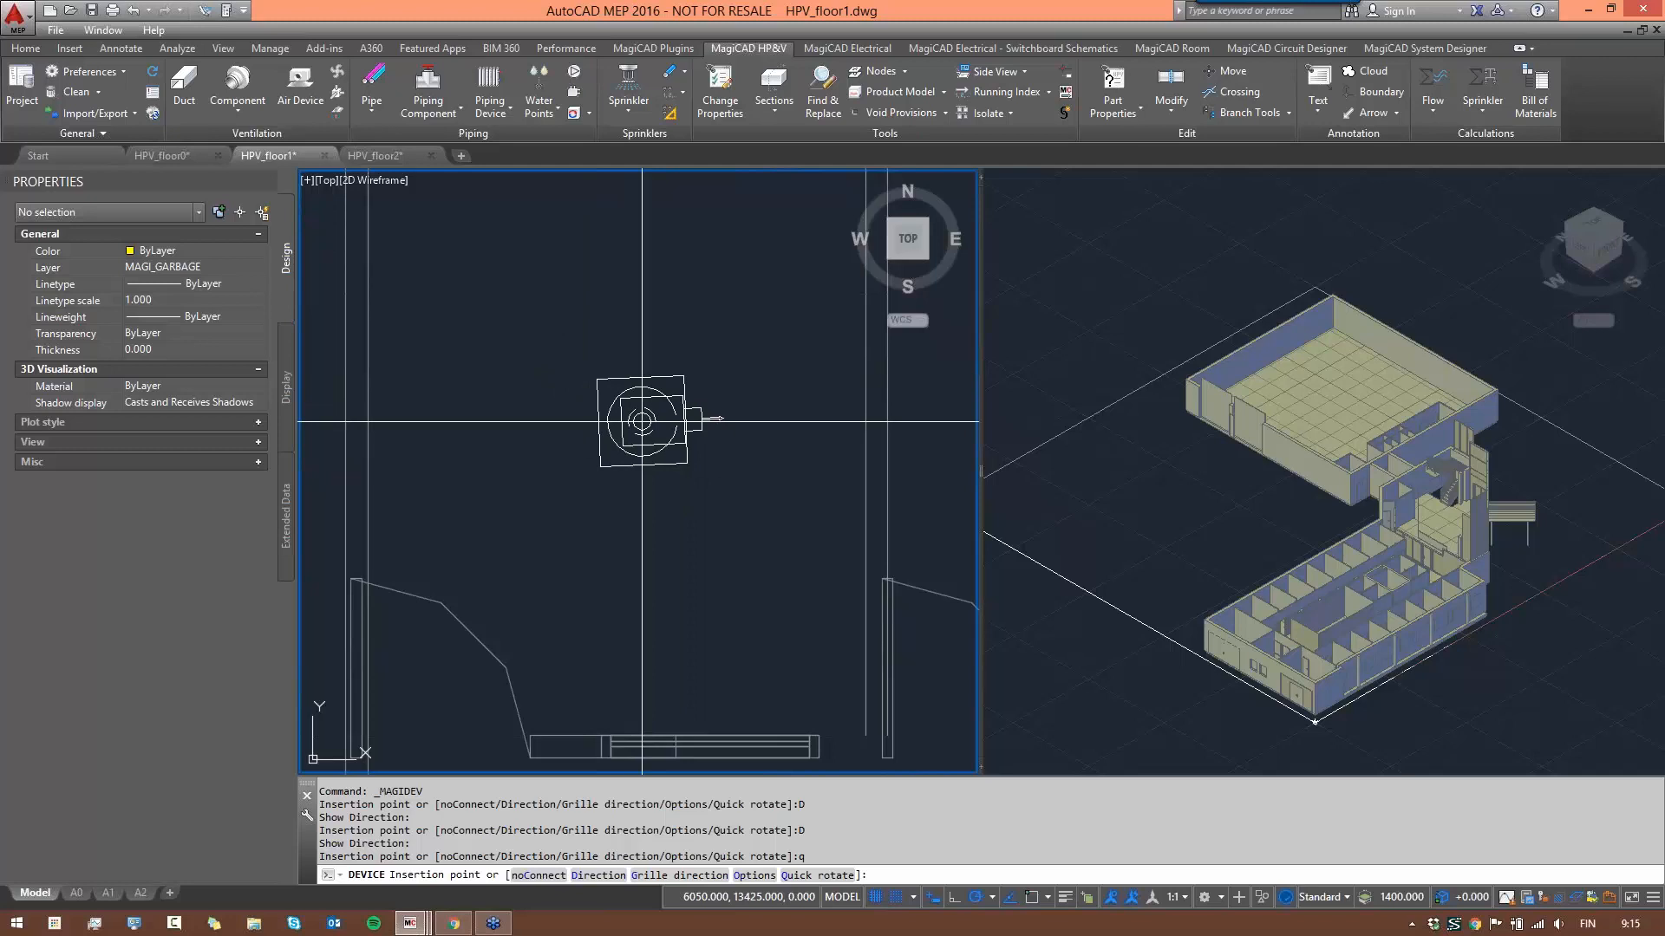
- Set the diffuser's direction straight up in the plan at 90°
text(d)
key(Return)
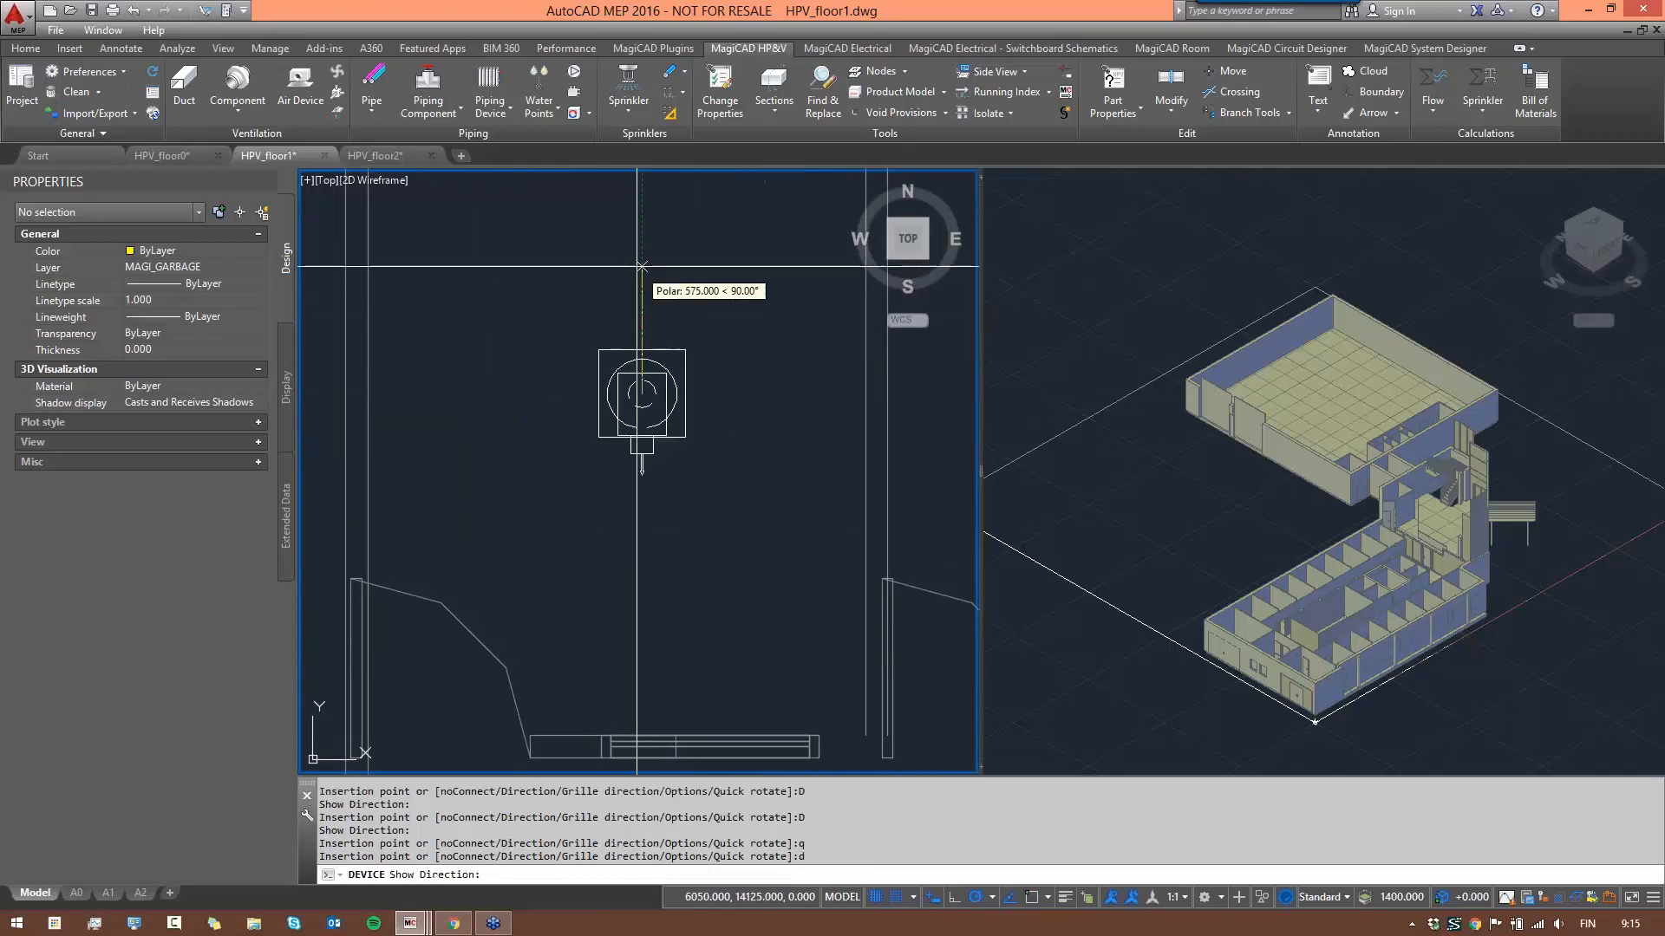
click(641, 266)
- Pick the diffuser's insertion point in the narrow office room along the upper wall and assign it to system S1 Supply 1
scroll(604, 399, down, 2)
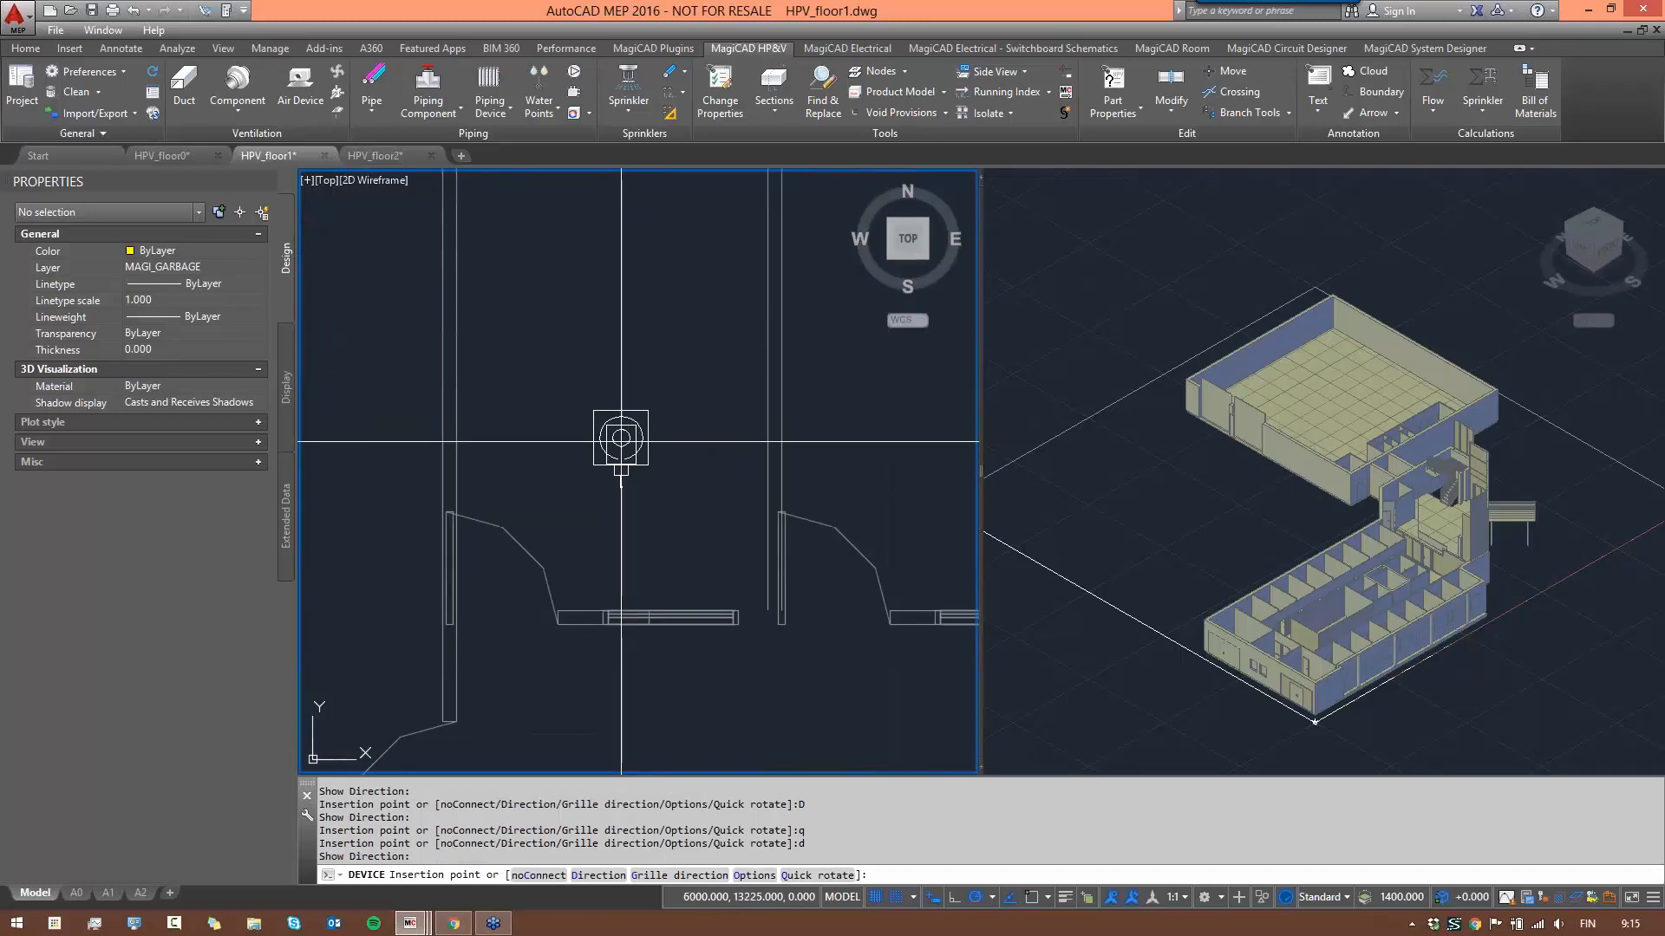
scroll(631, 372, down, 2)
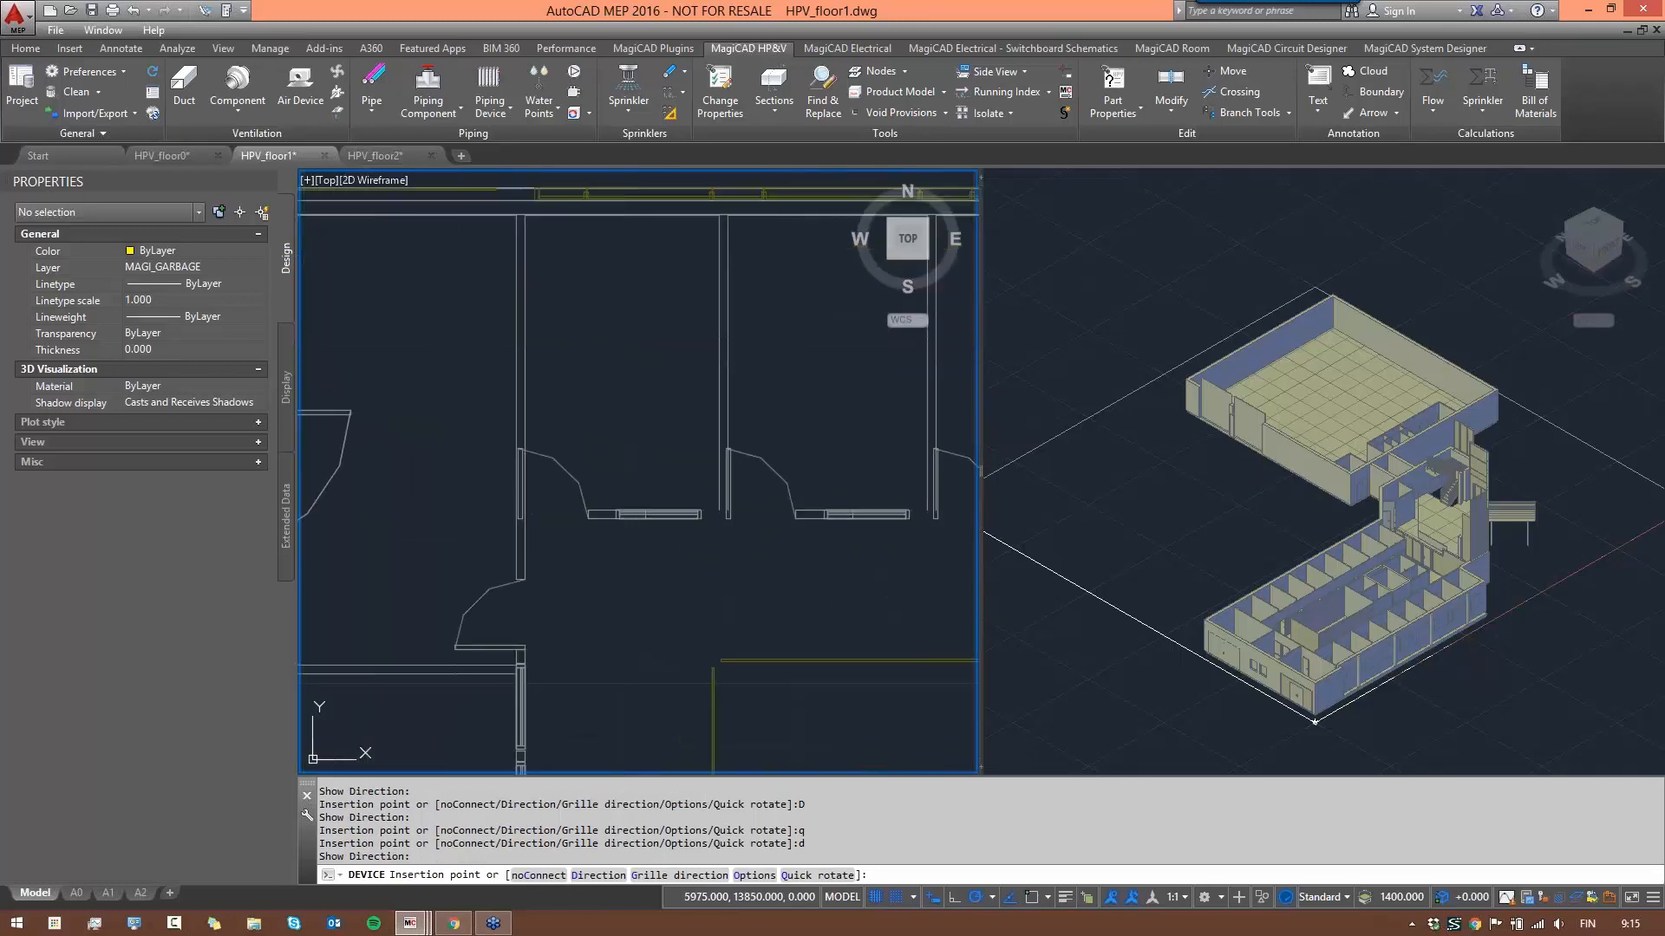
key(Return)
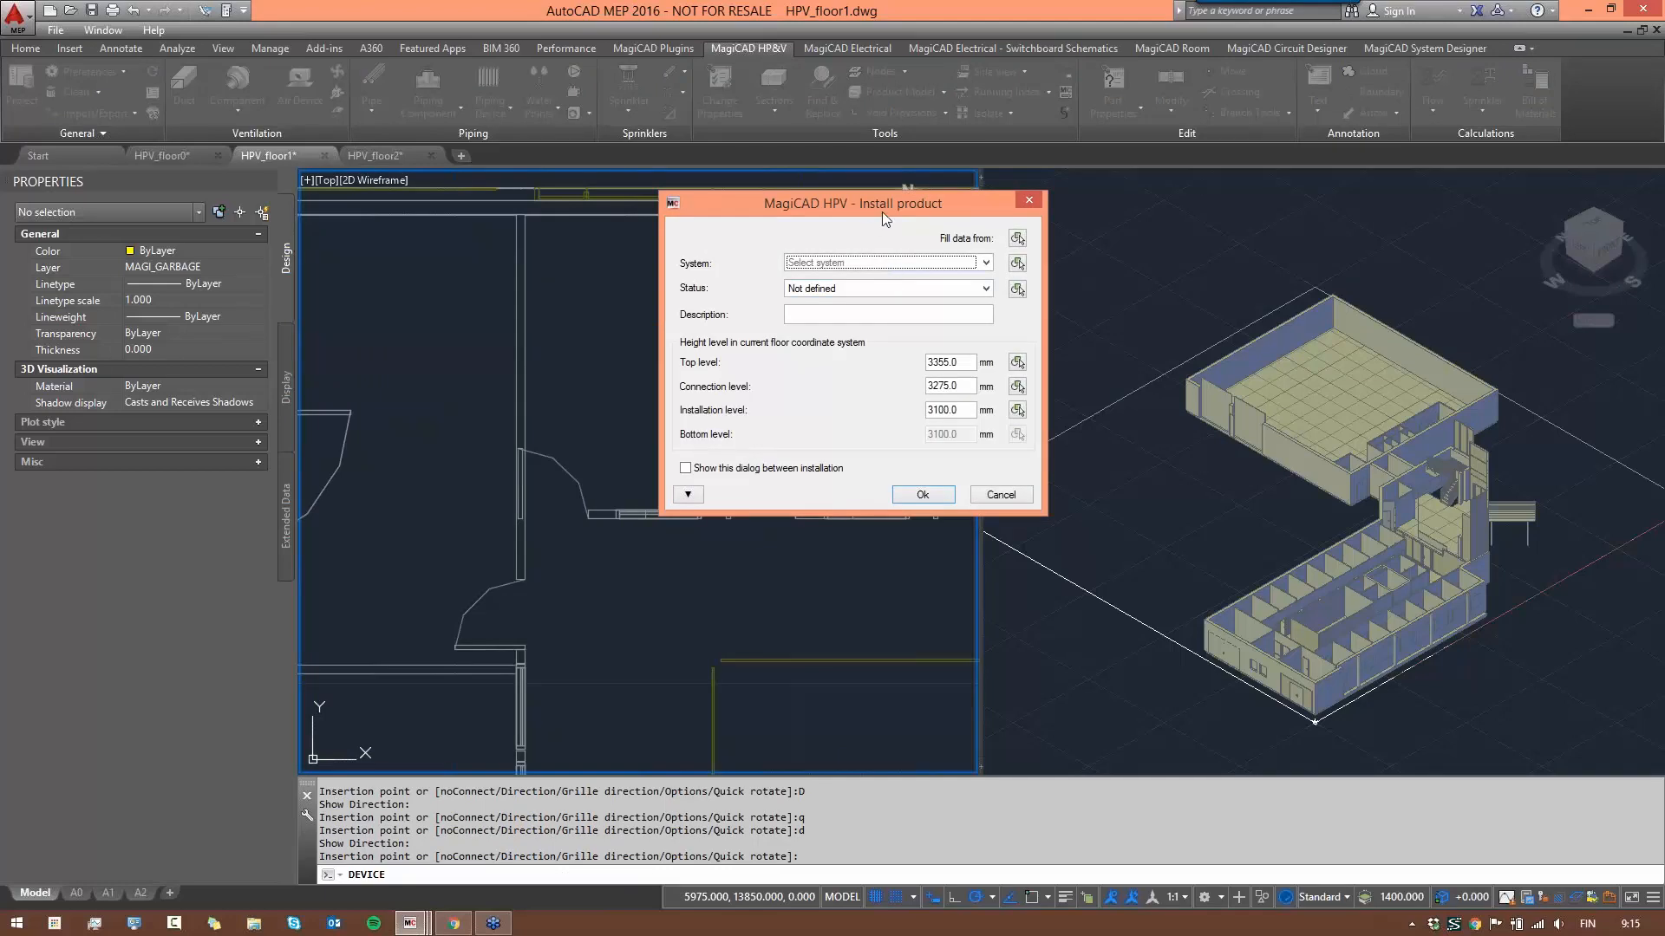
drag(882, 212, 1165, 208)
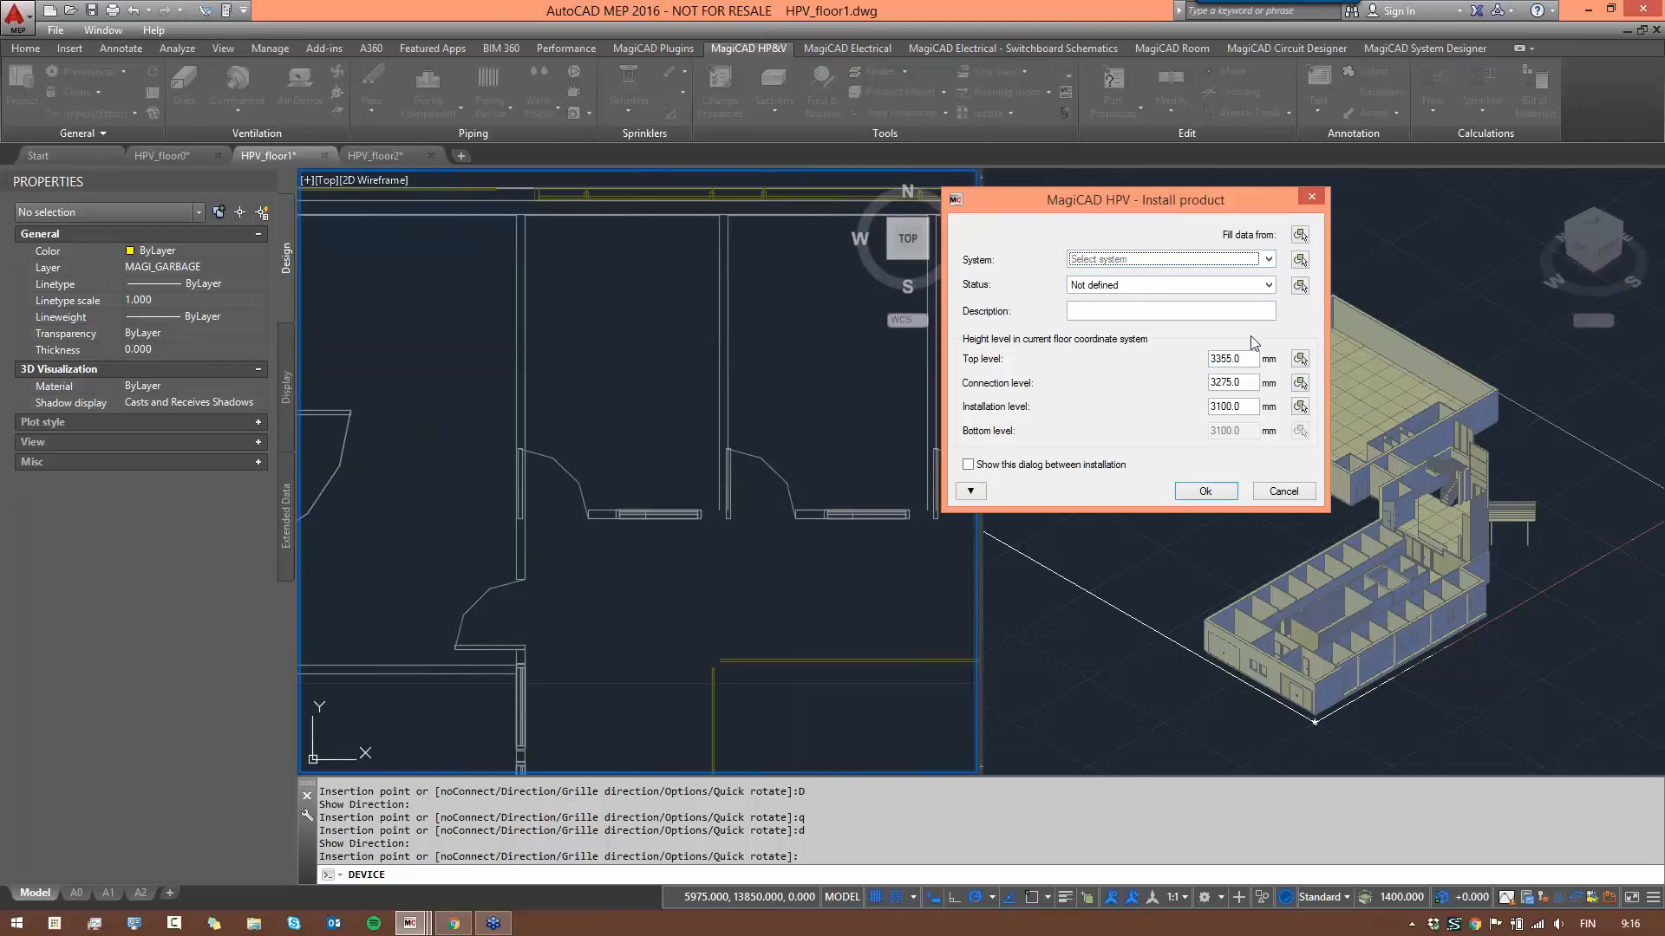
click(1268, 259)
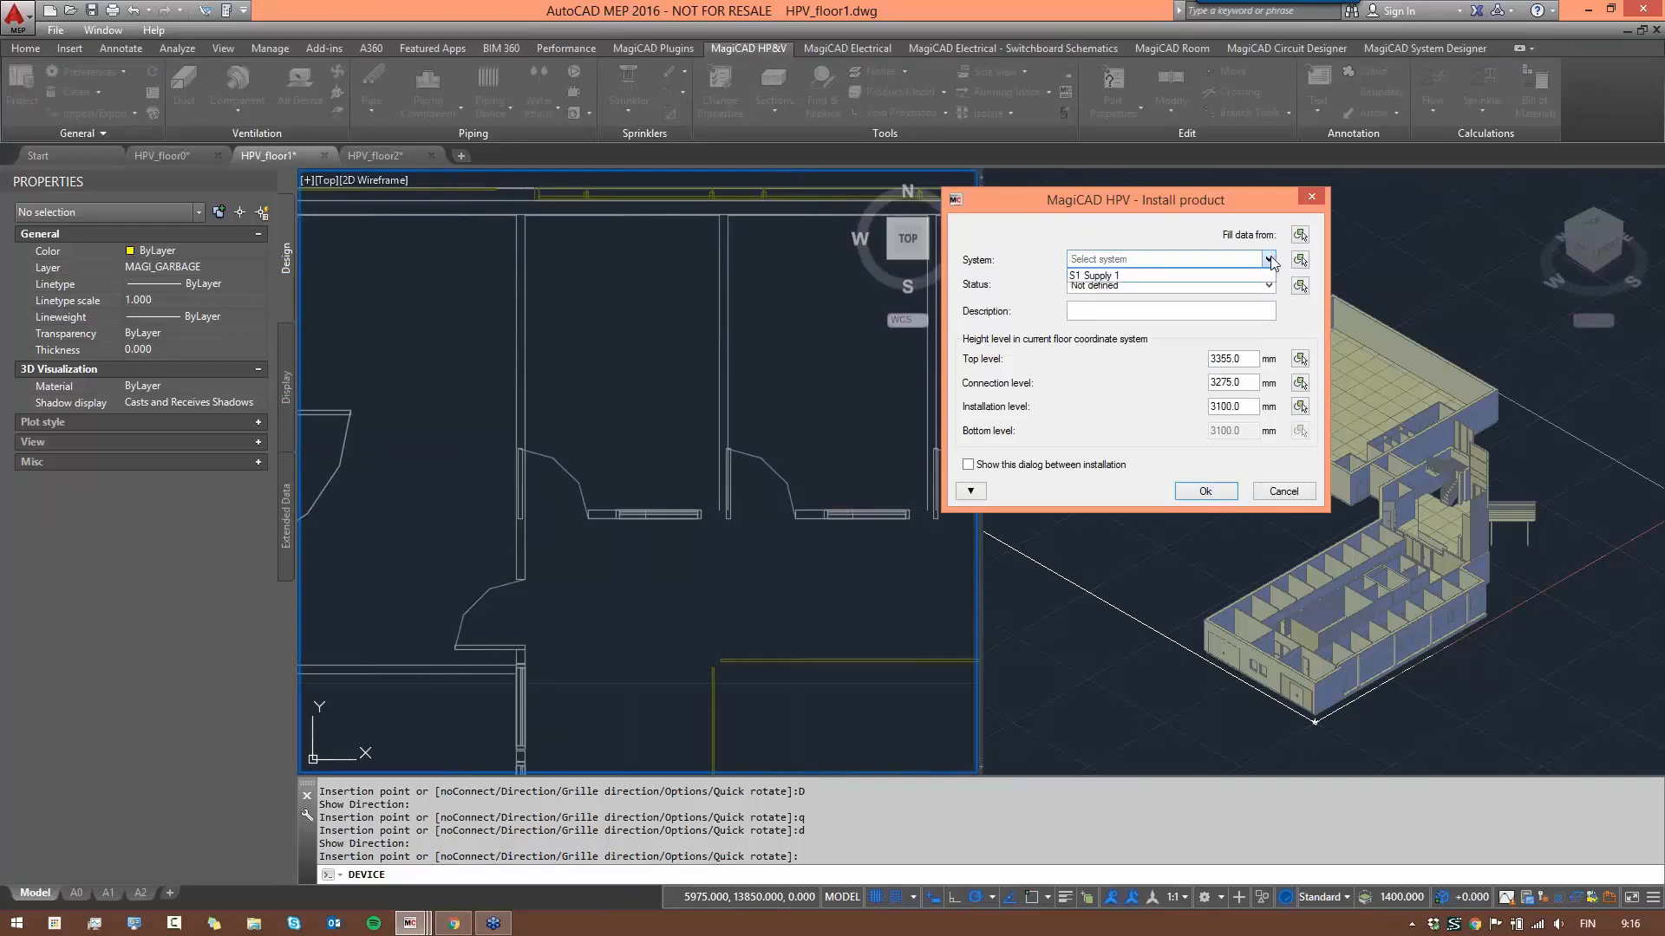
click(1108, 277)
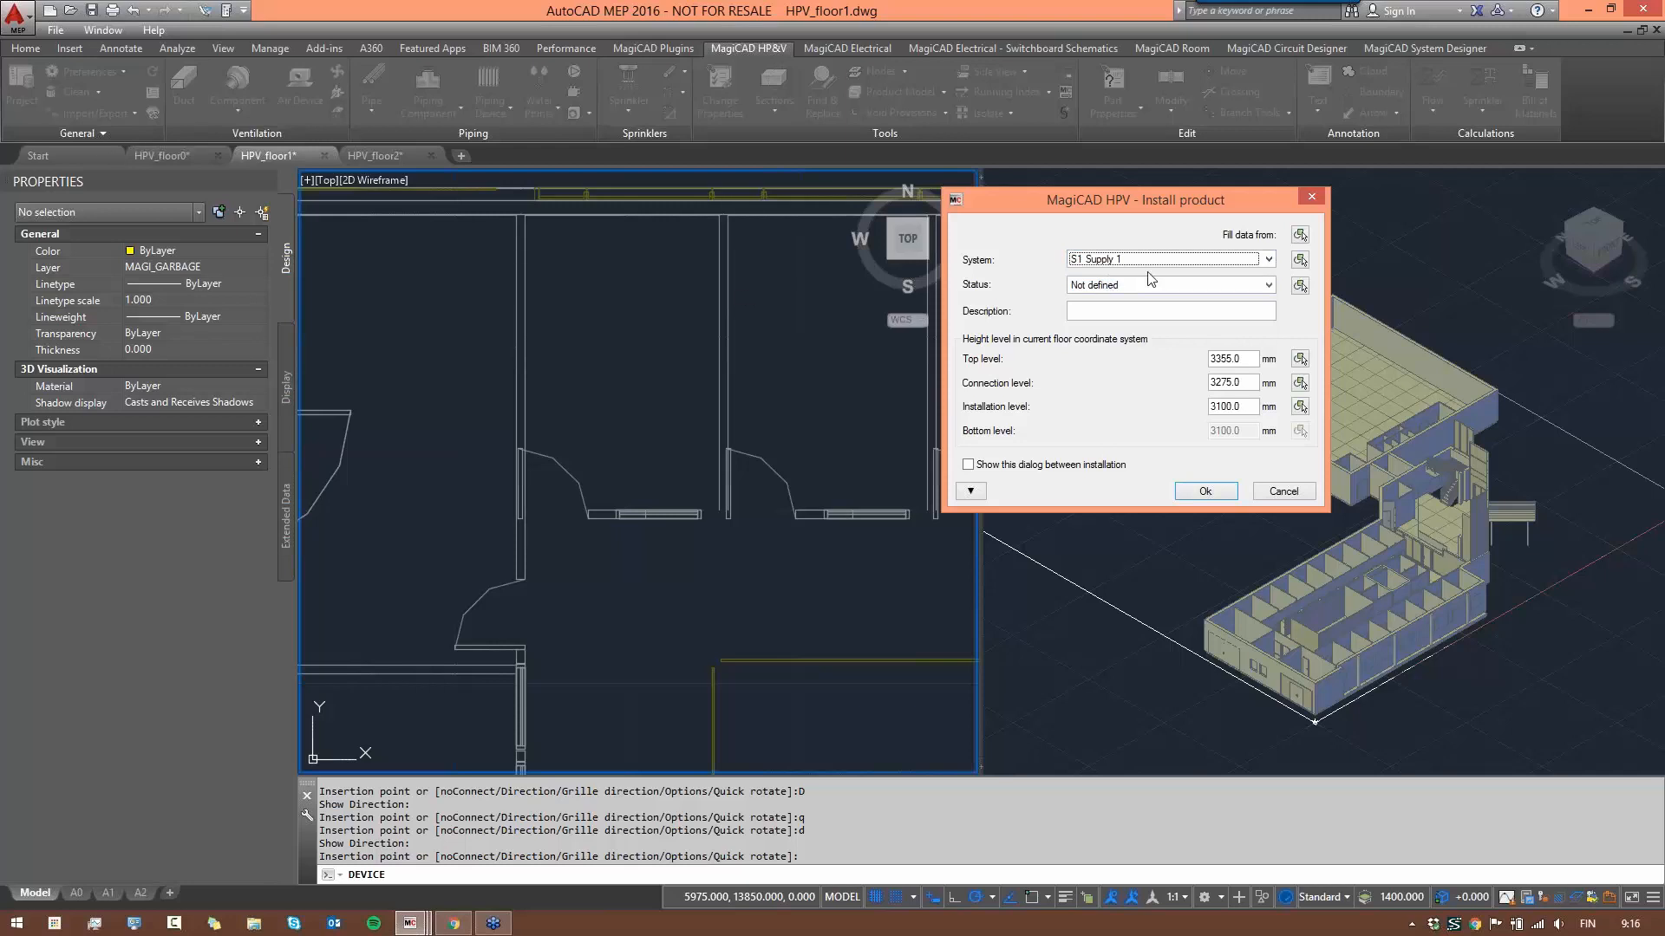
click(1271, 260)
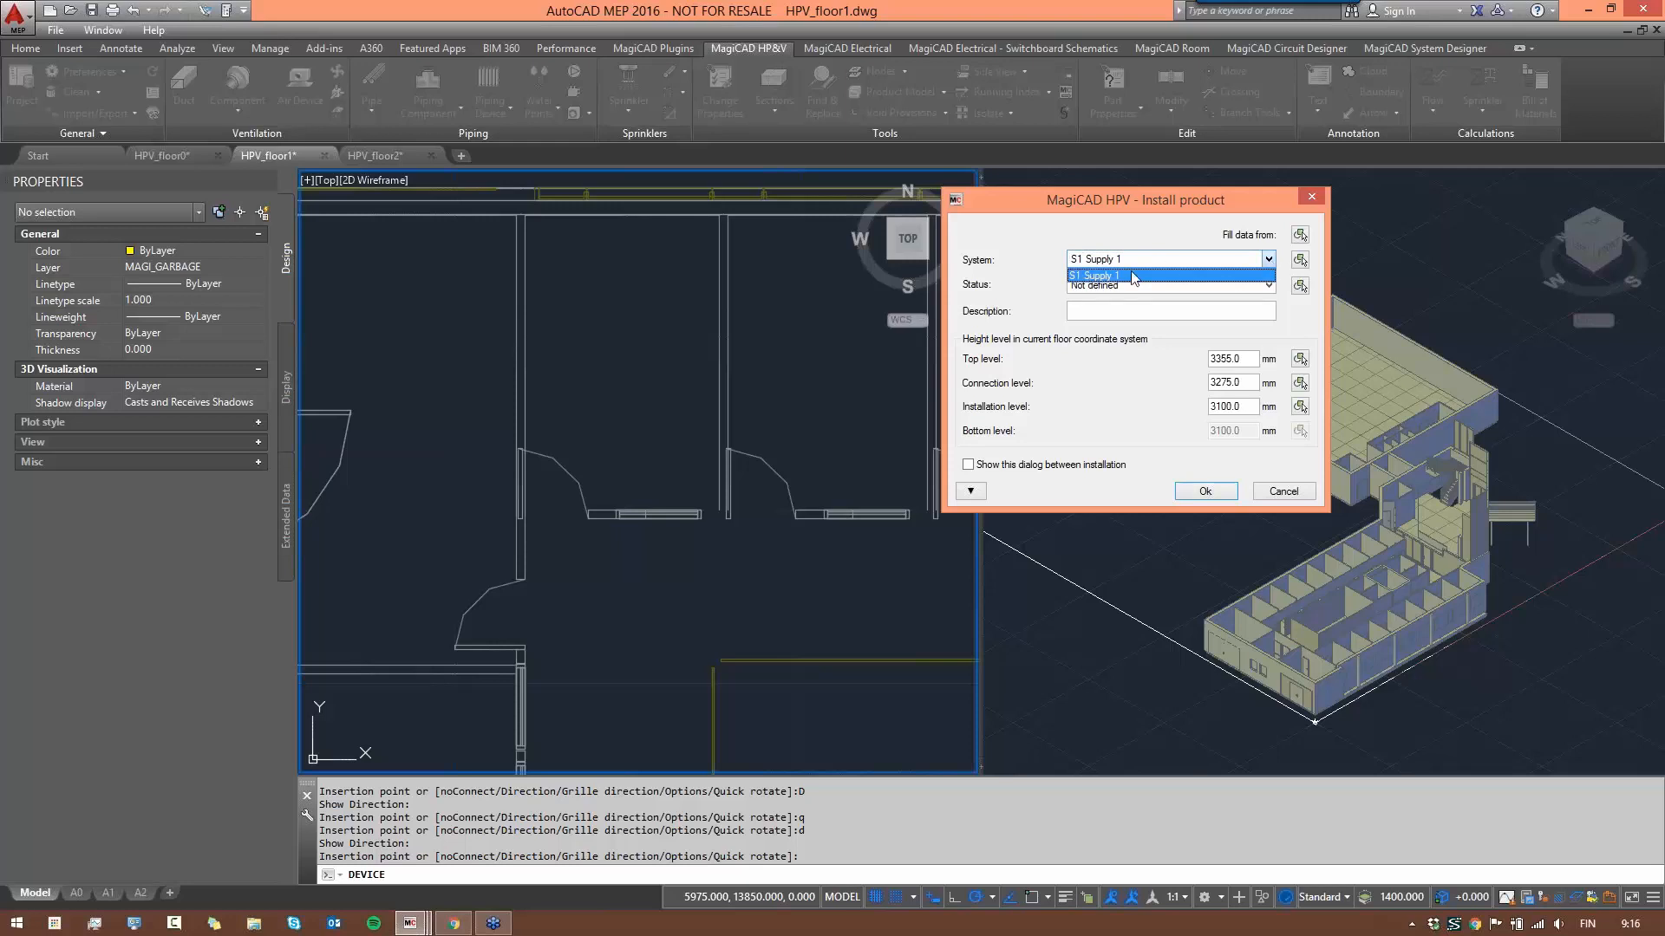
click(1186, 246)
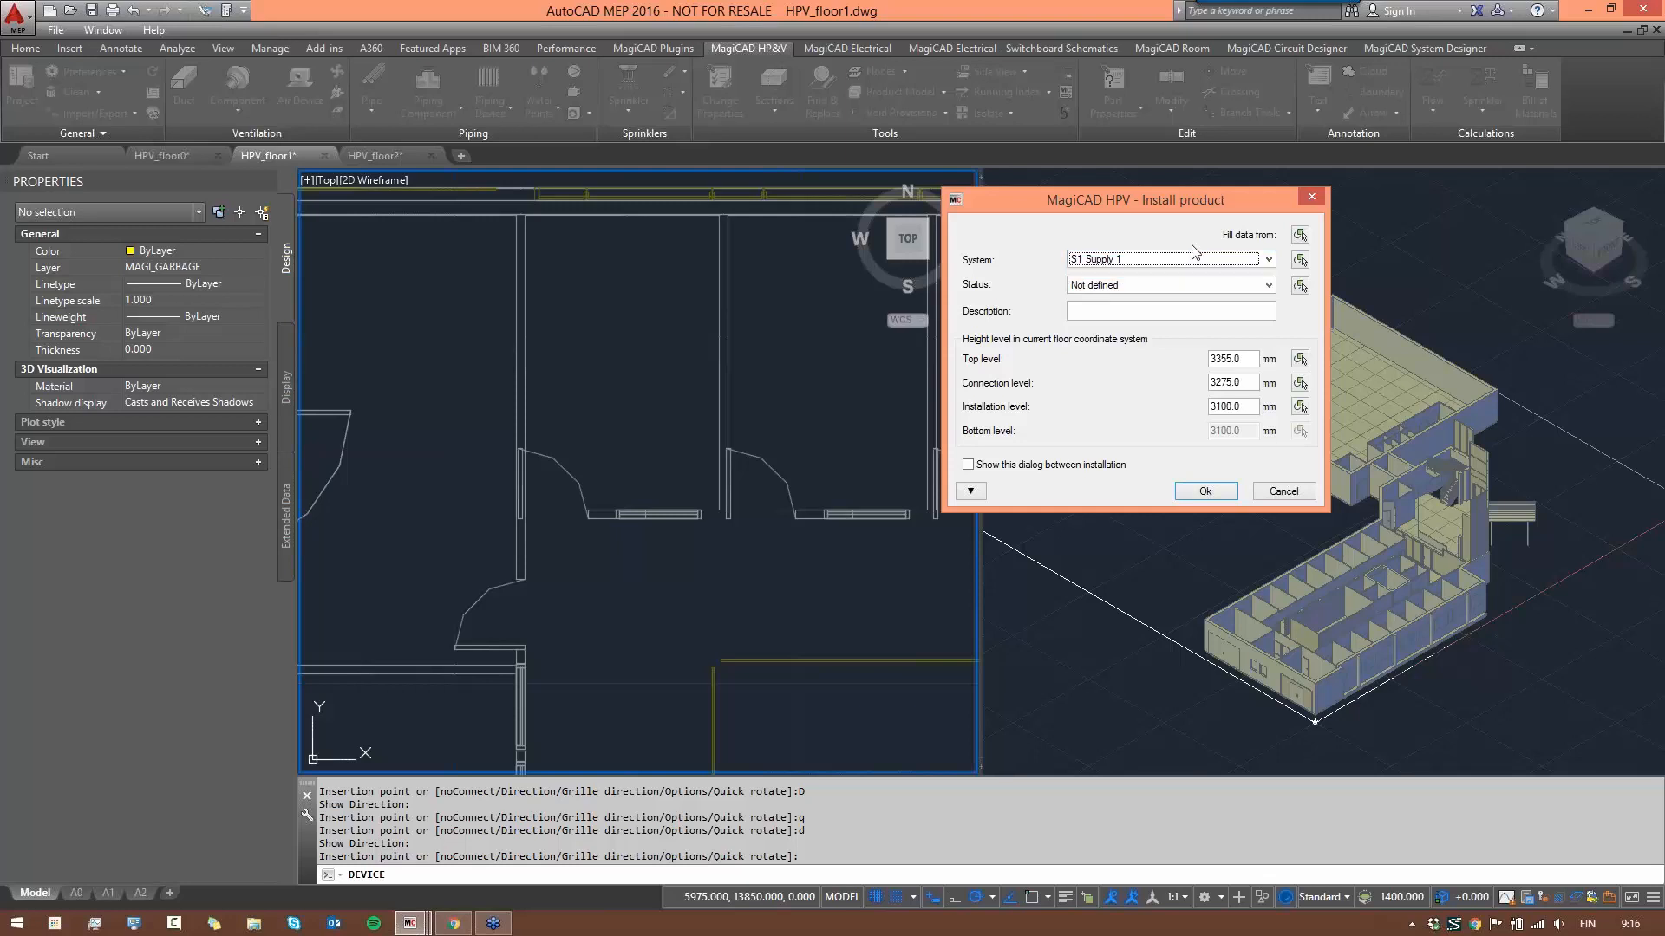
- Look through the Status options keeping Not defined, and try the description "asdfas" before clearing it
click(1266, 285)
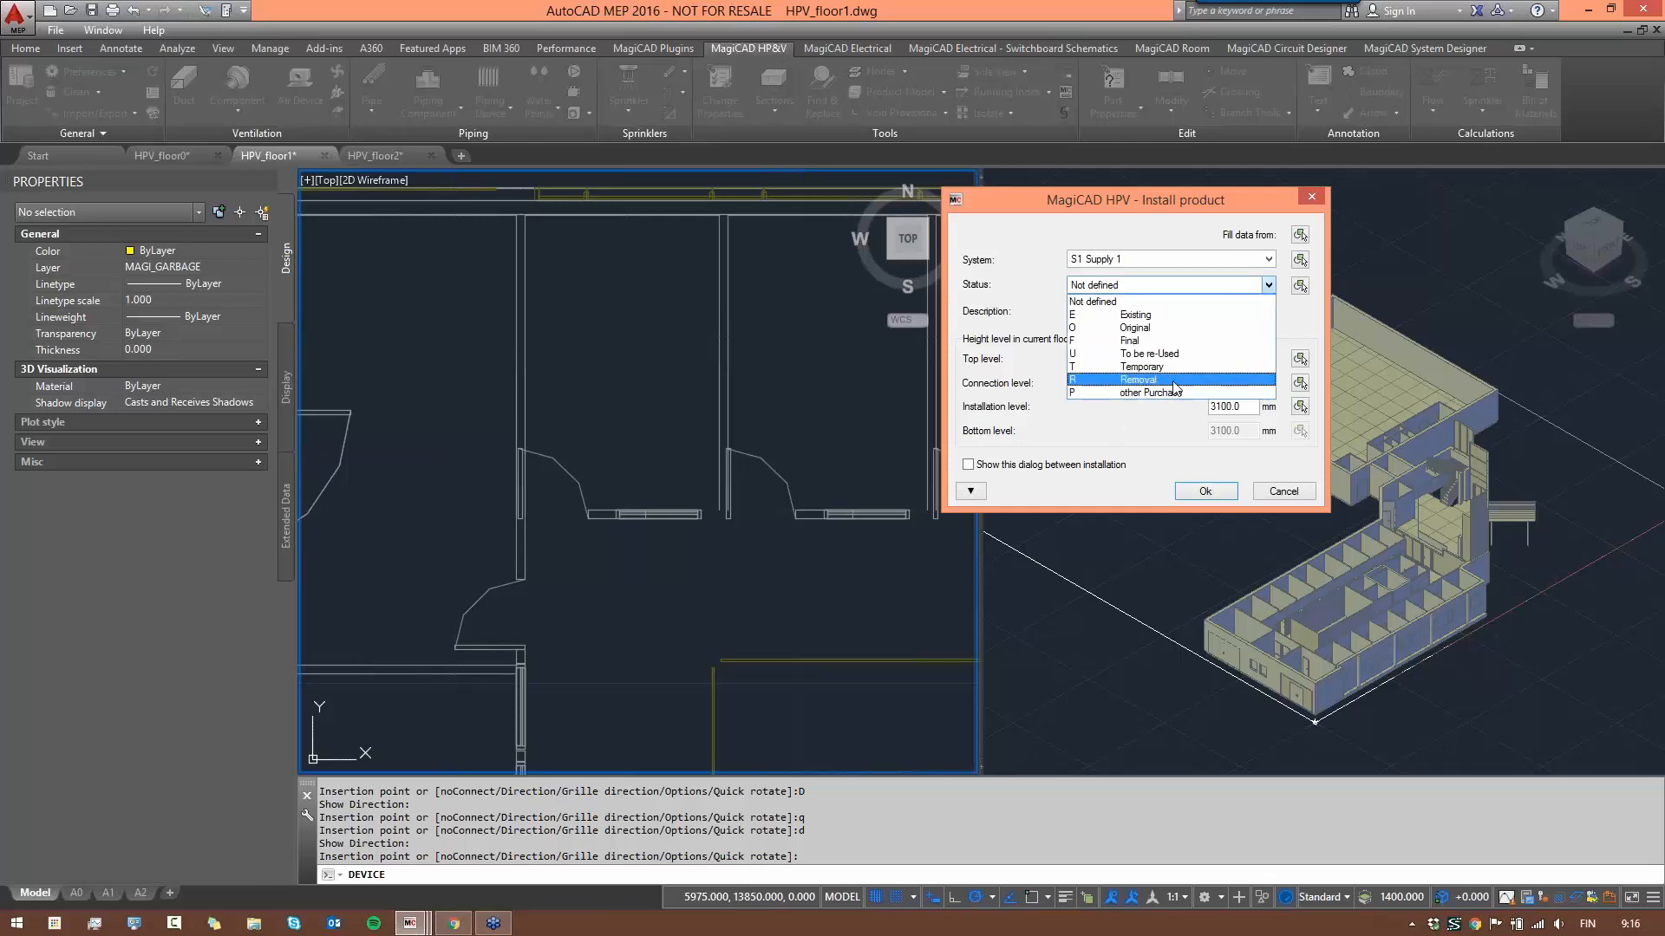
click(1263, 303)
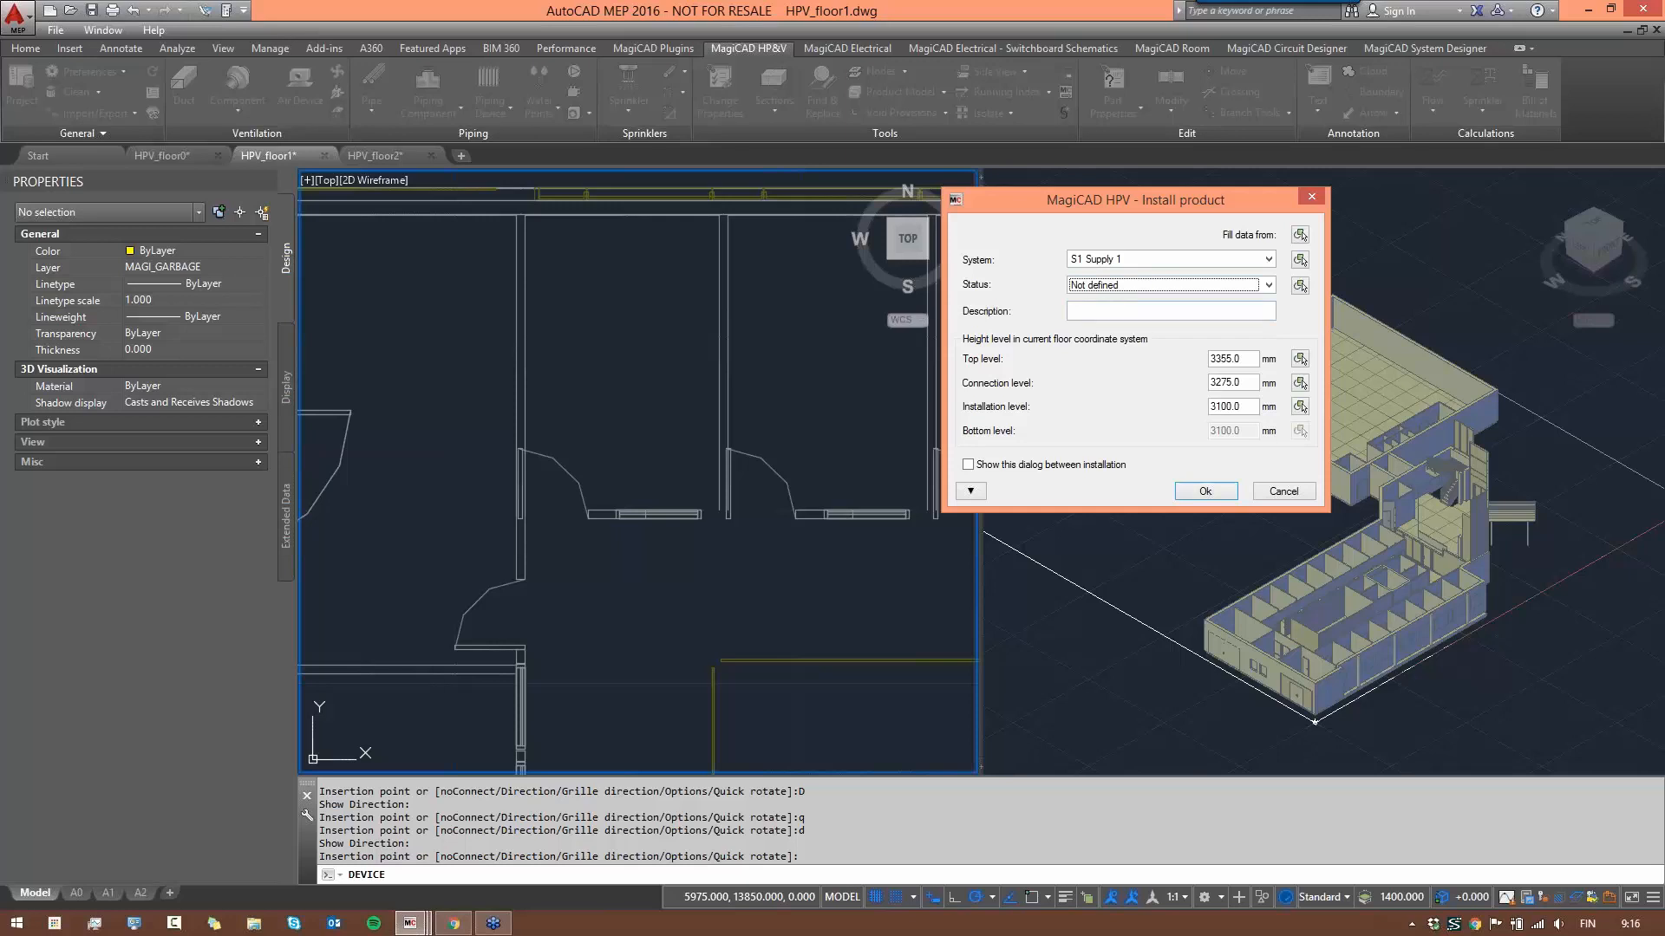
click(1153, 311)
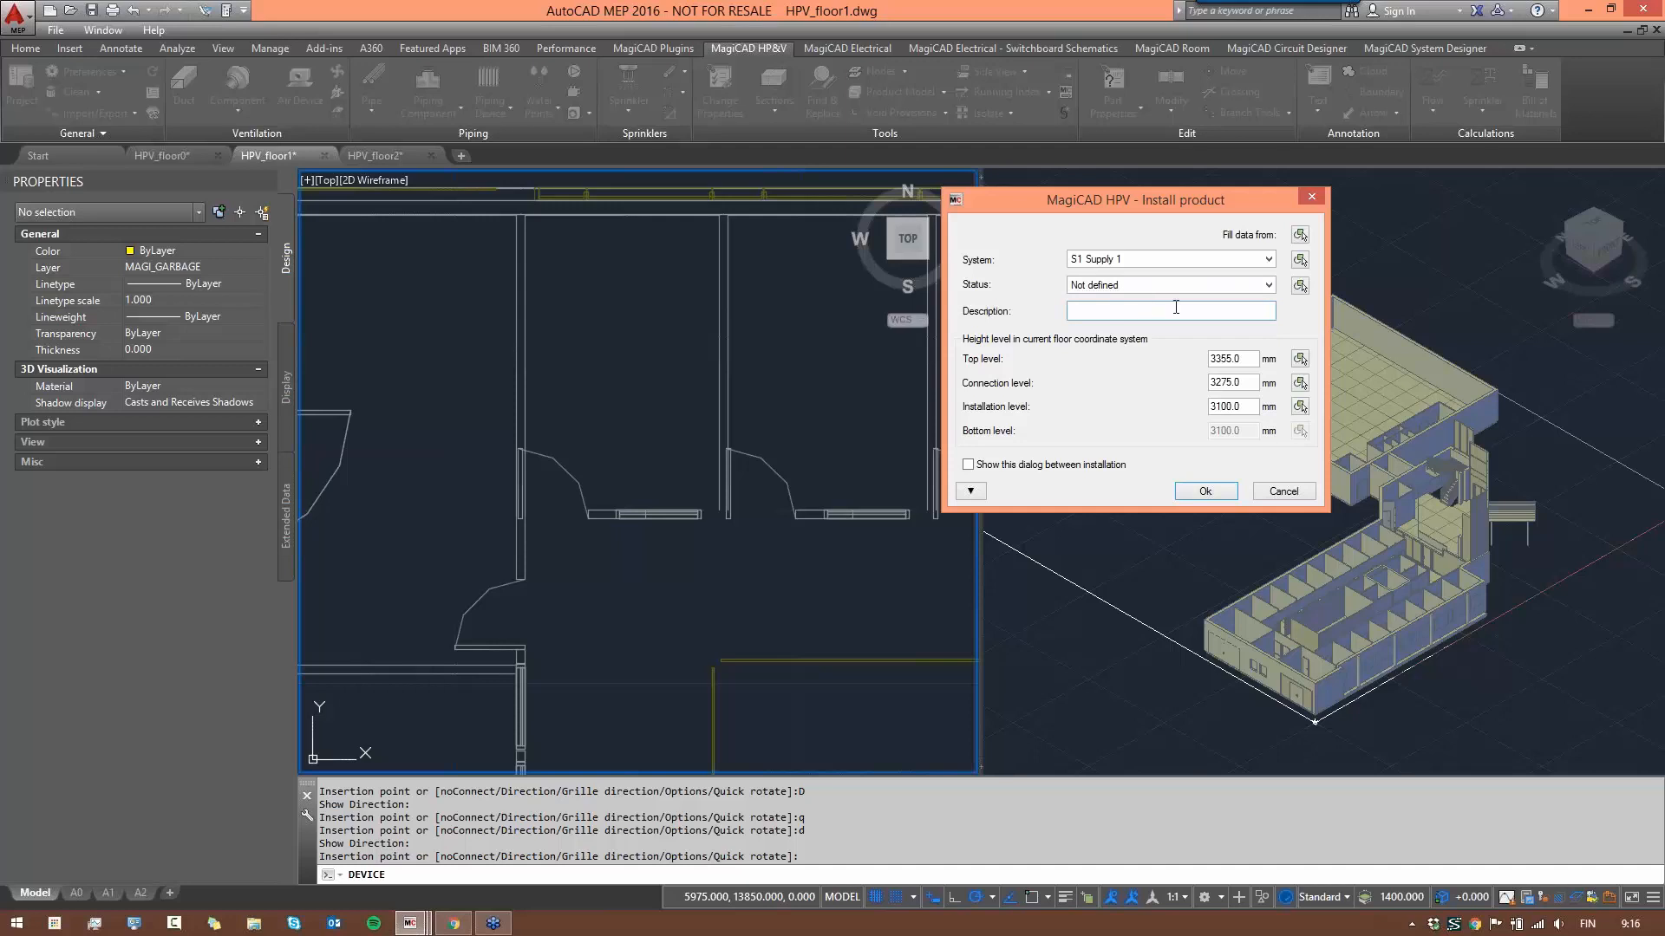
text(asdfas)
key(BackSpace)
key(BackSpace)
key(BackSpace)
key(BackSpace)
key(BackSpace)
key(BackSpace)
- Set the diffuser's installation level to 2400 mm, keep the current floor coordinate system, and install the diffuser
double_click(1250, 408)
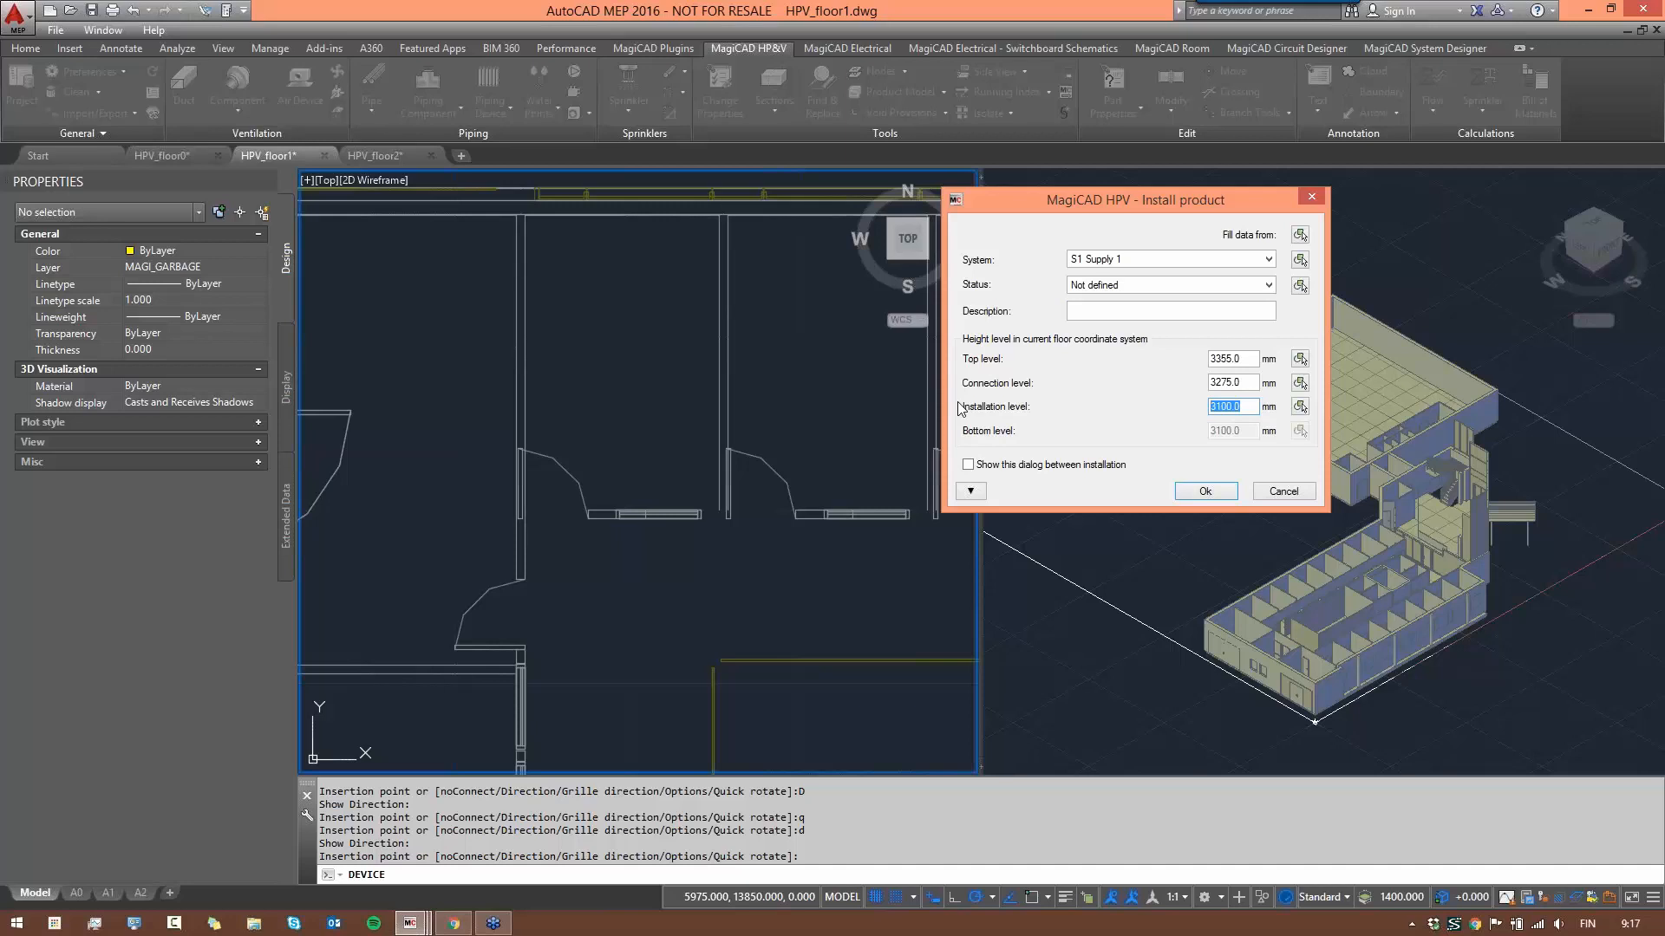
text(2400)
text(02400)
click(980, 491)
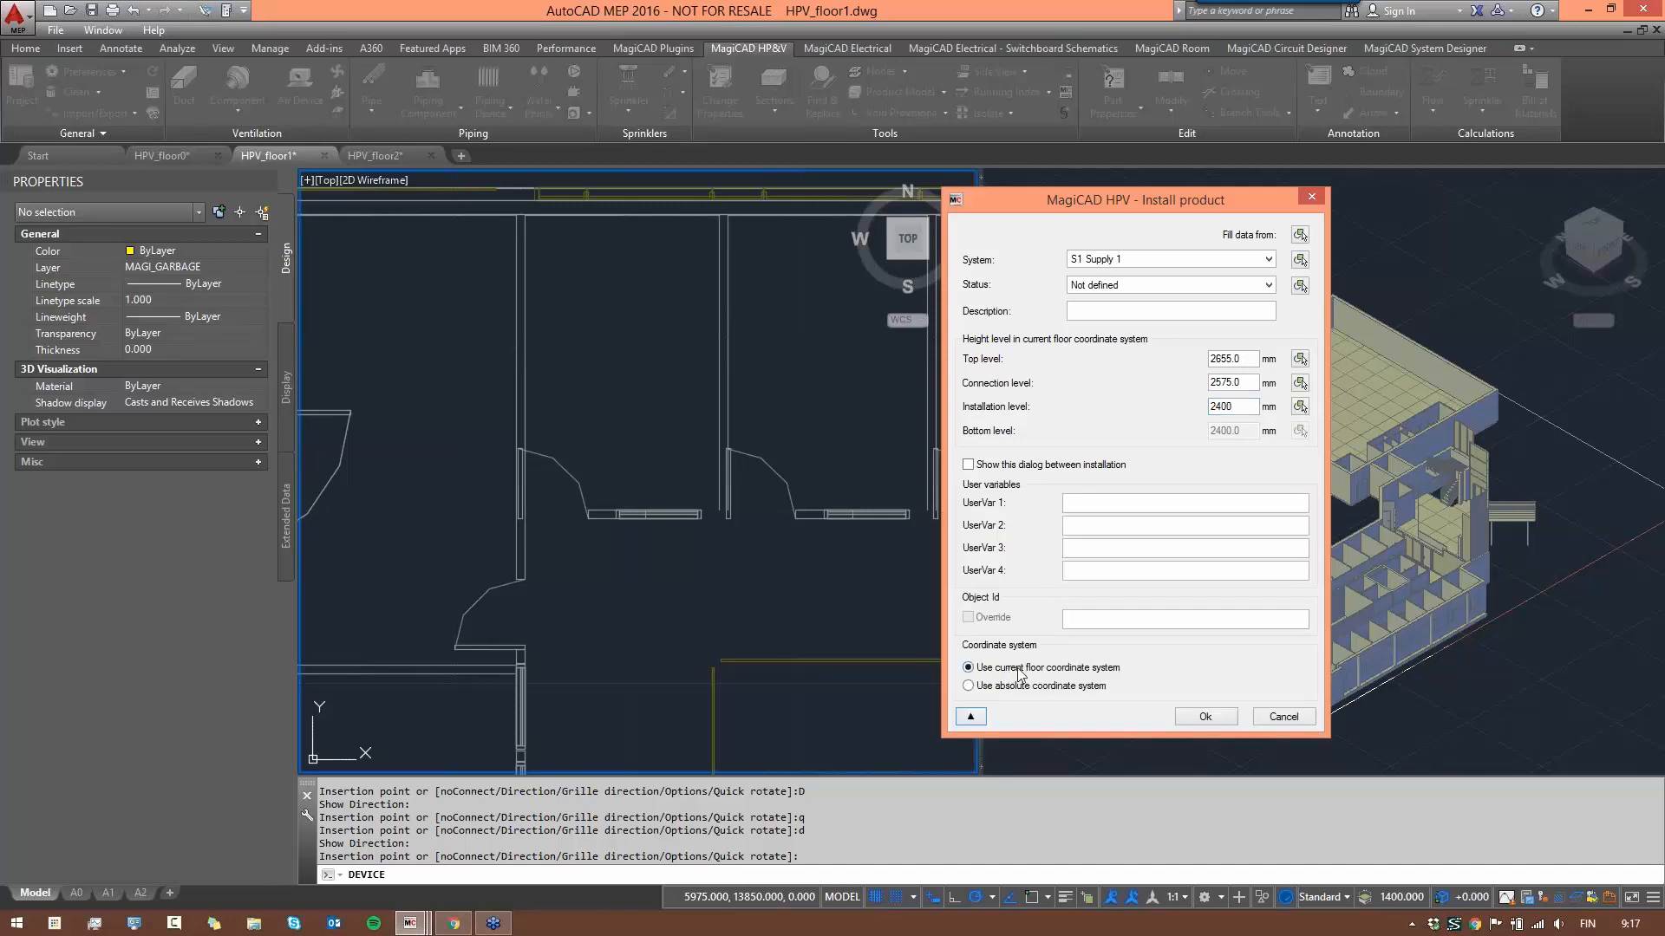
click(970, 717)
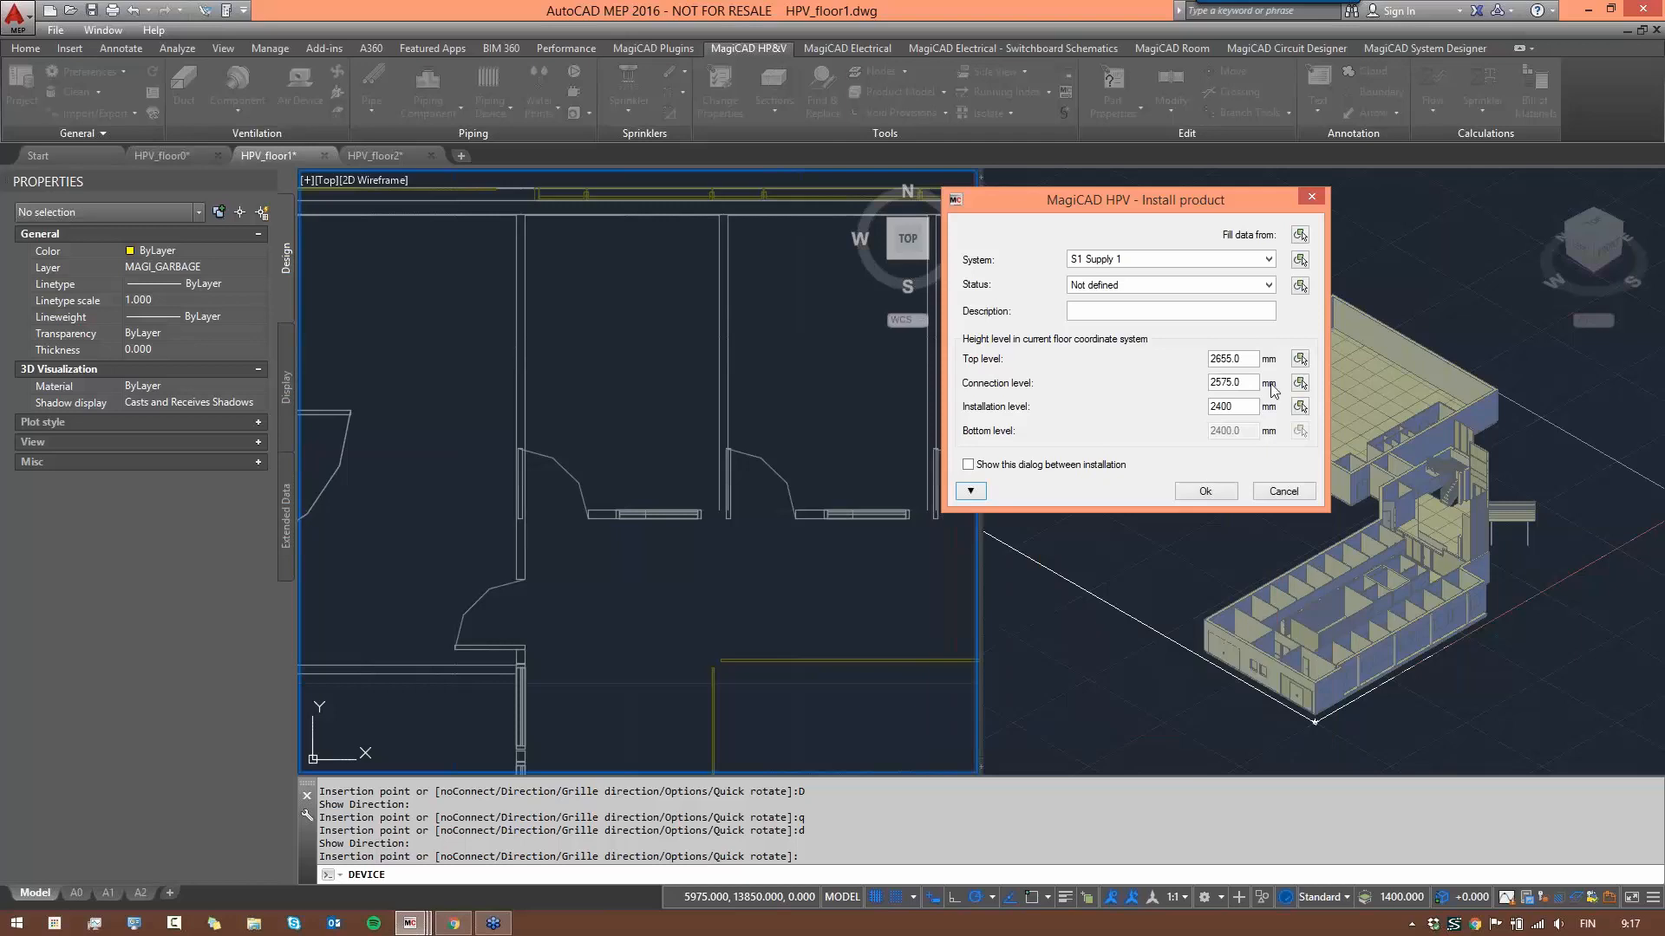
click(1205, 492)
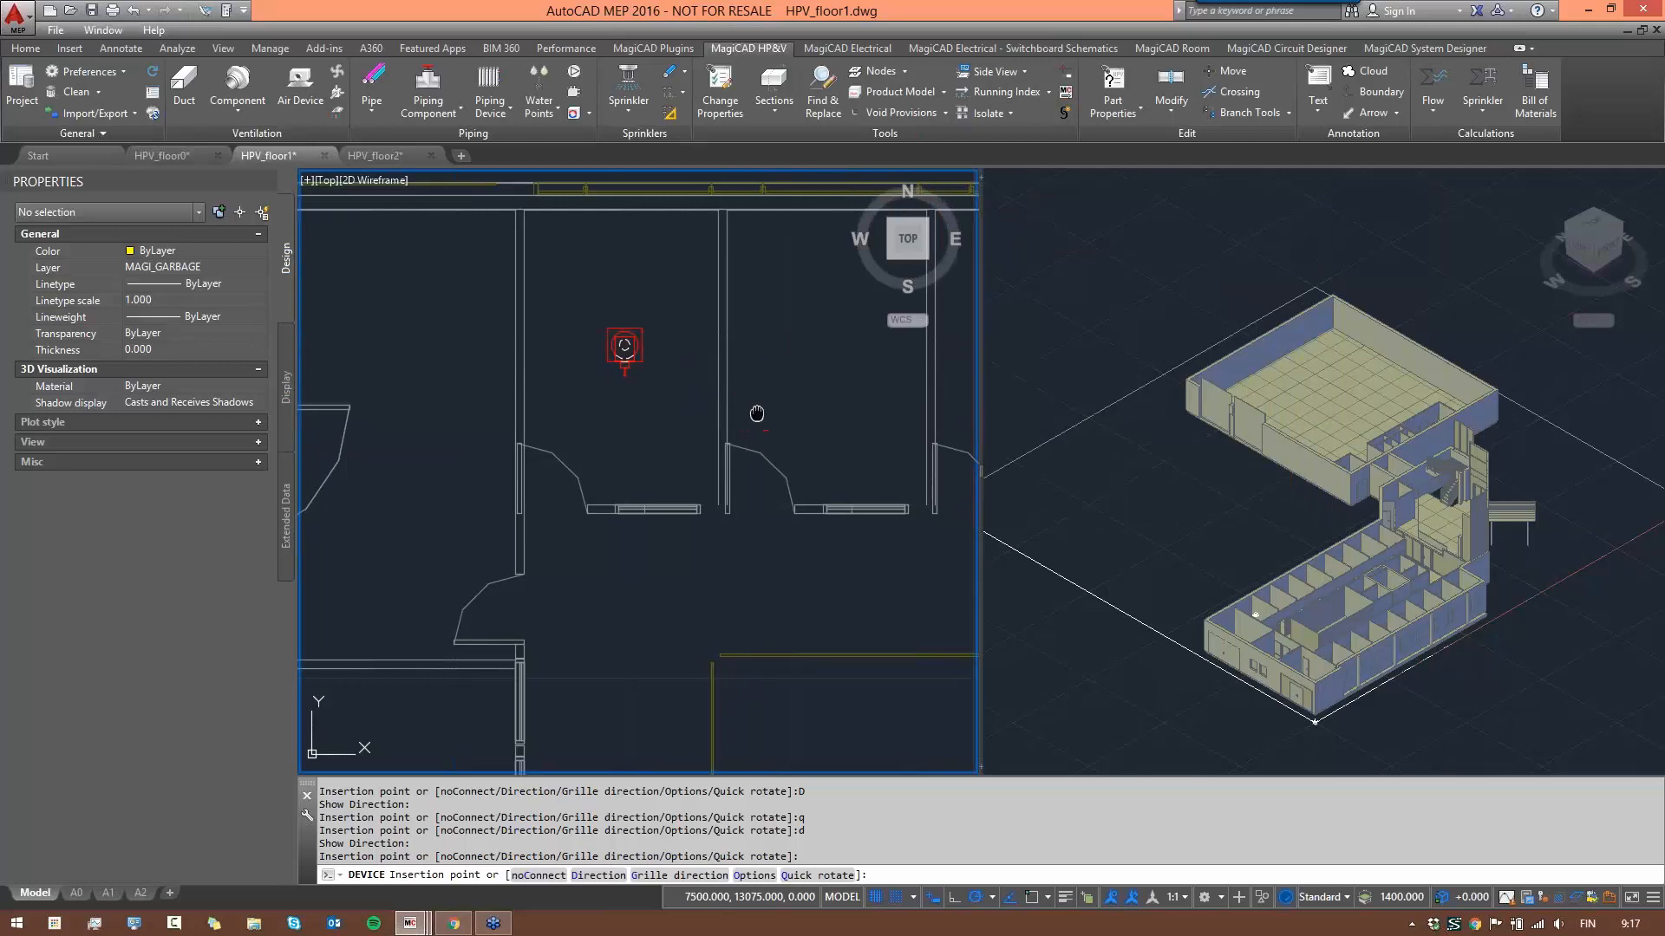
- Check the installed diffuser's position in the floor plan and end the device placement
middle_drag(761, 416, 698, 367)
scroll(726, 367, down, 4)
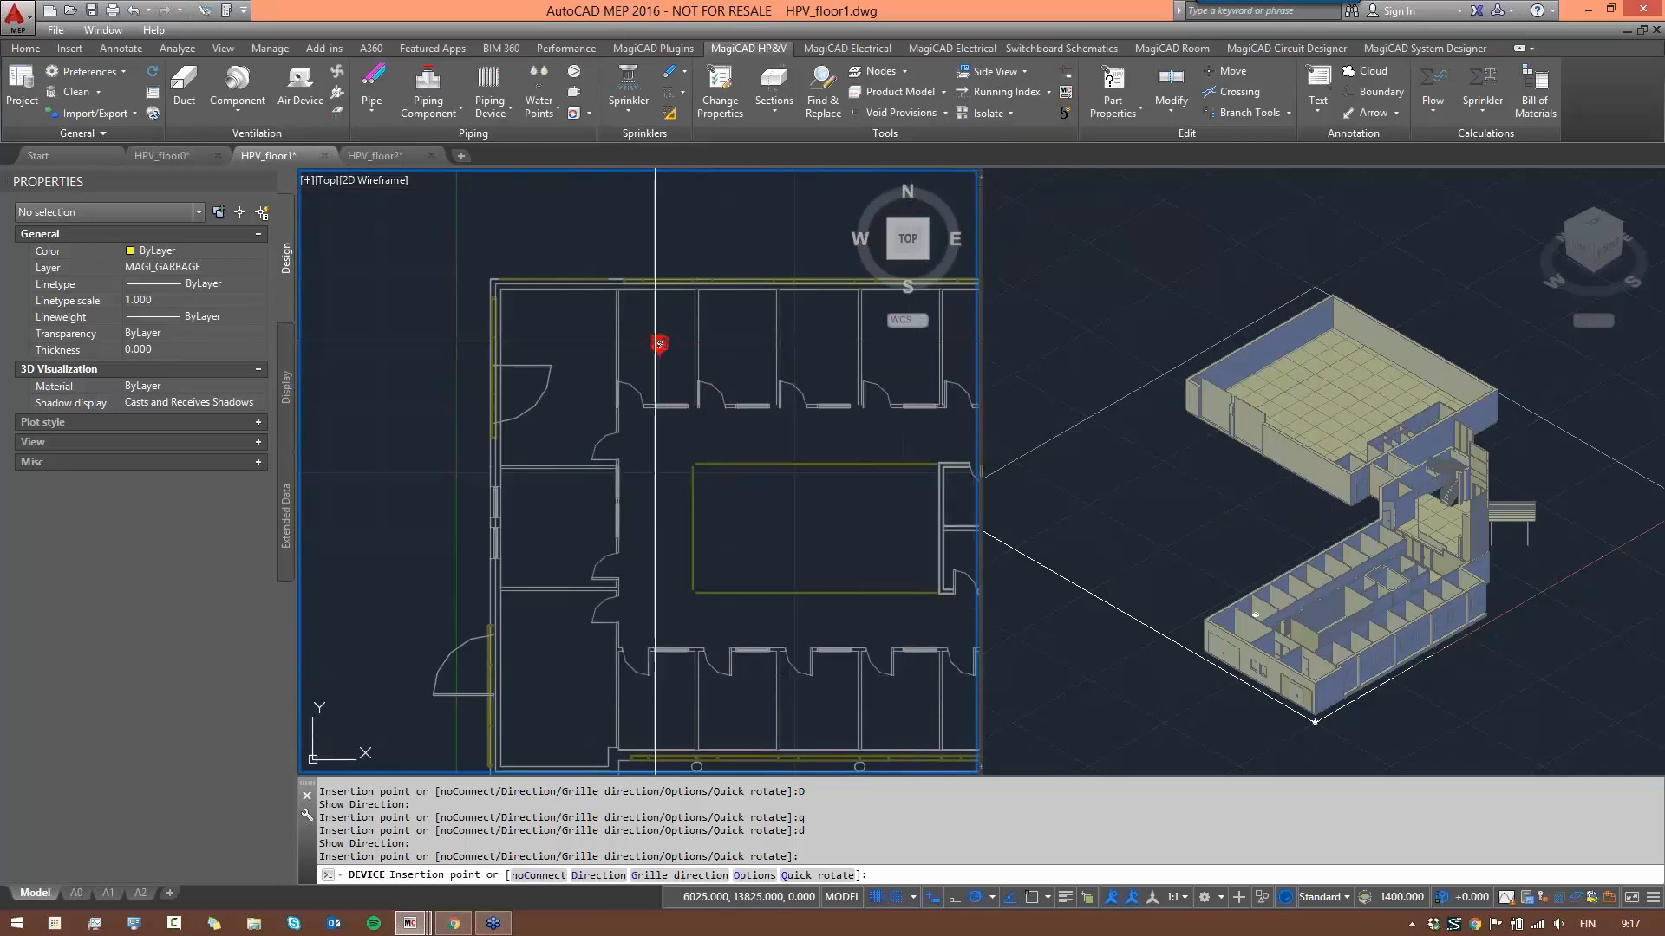
scroll(657, 342, up, 4)
middle_drag(806, 388, 723, 371)
scroll(719, 382, down, 6)
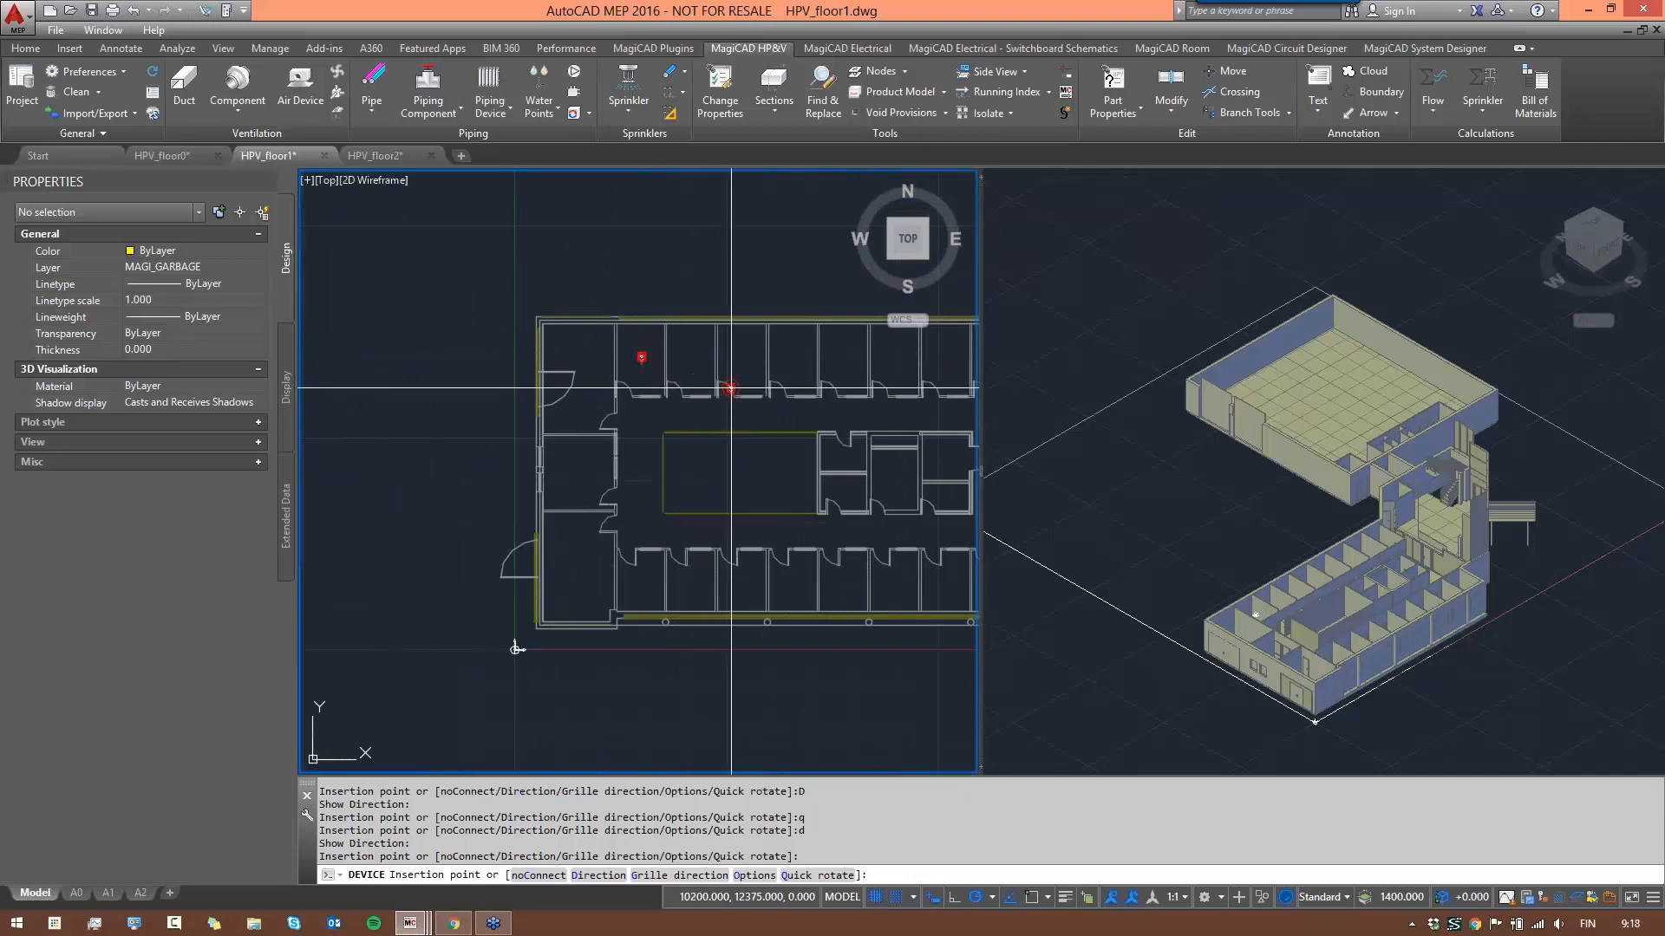
key(Escape)
key(Escape)
key(Escape)
key(Escape)
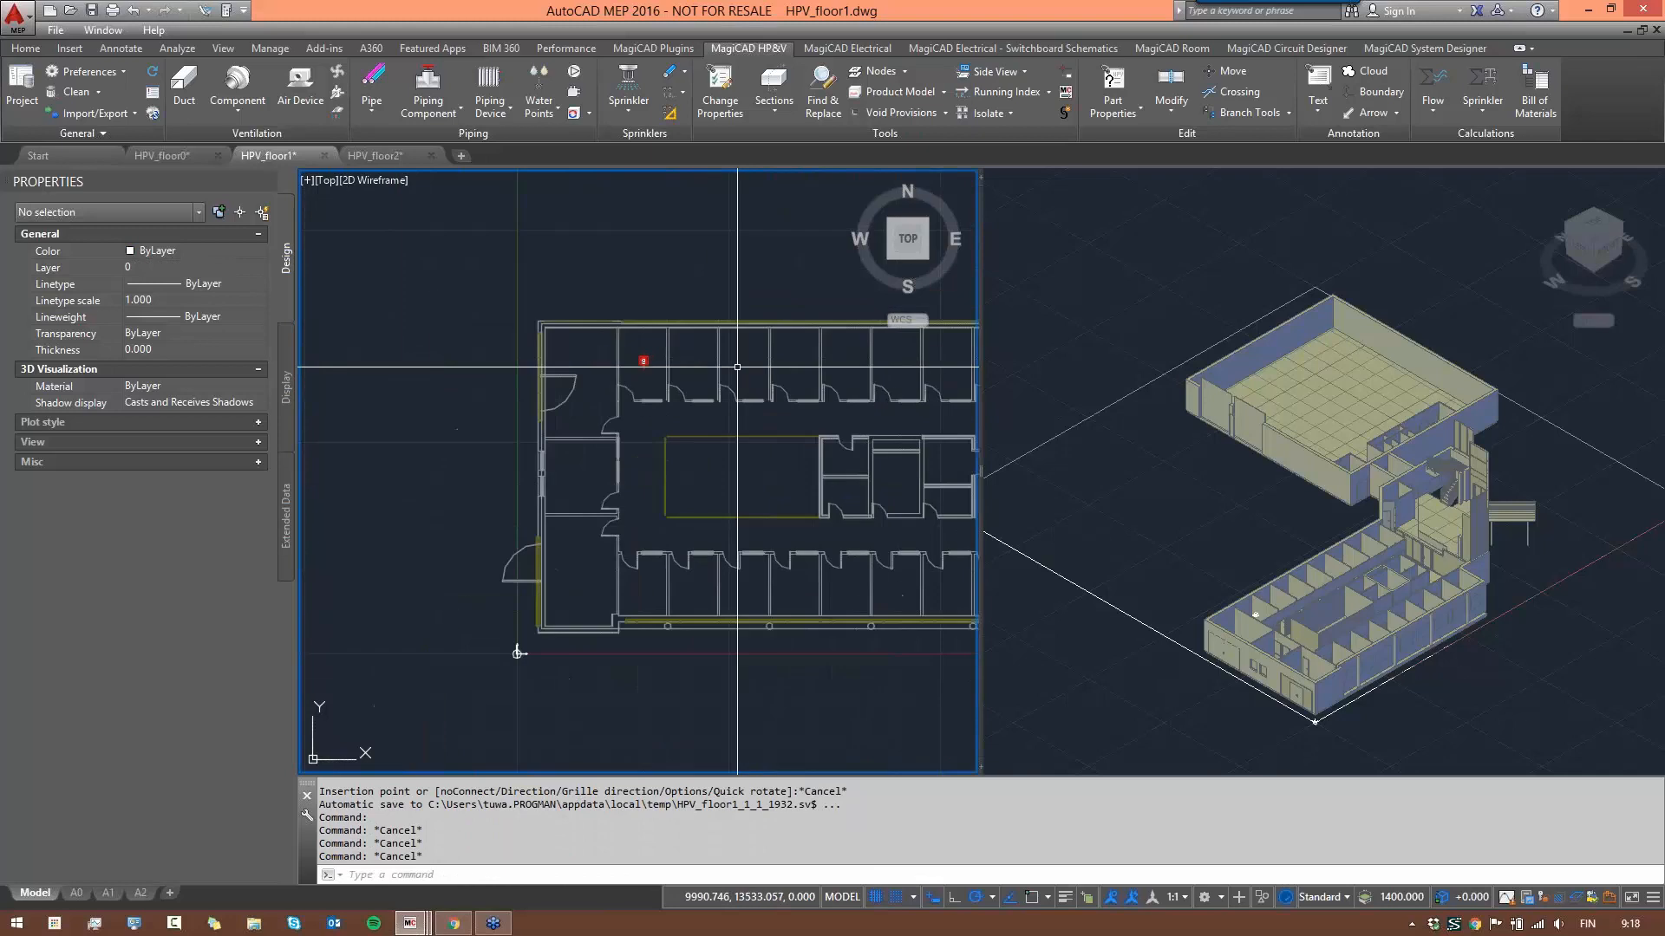
middle_drag(704, 368, 569, 337)
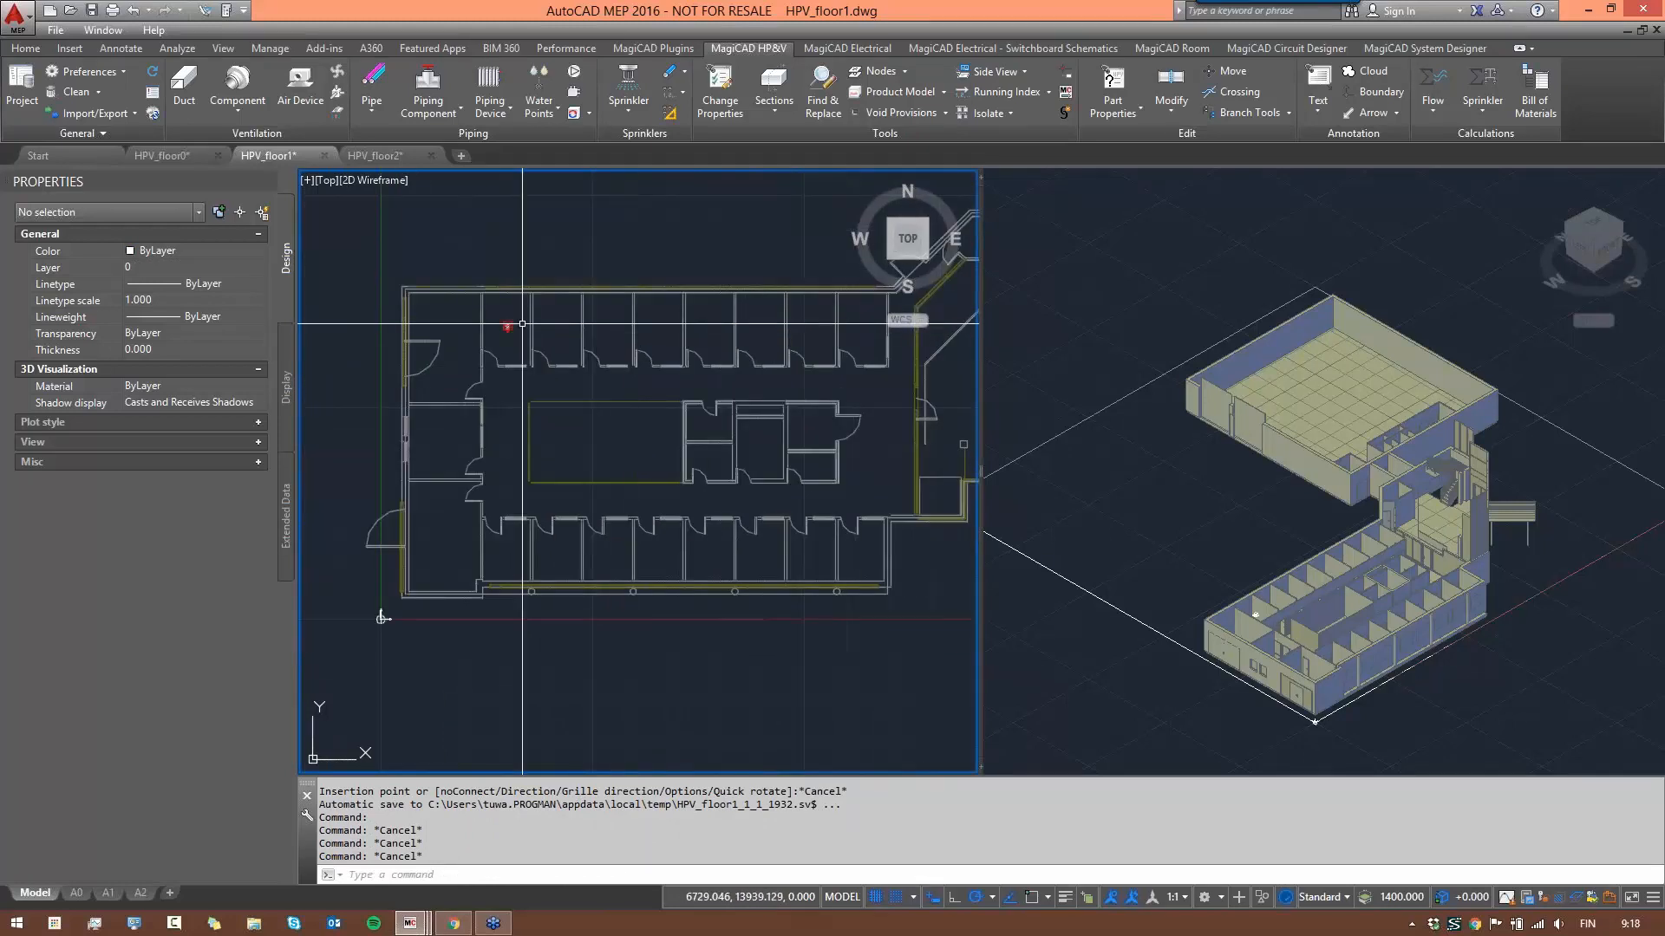
scroll(520, 354, down, 3)
scroll(452, 304, up, 2)
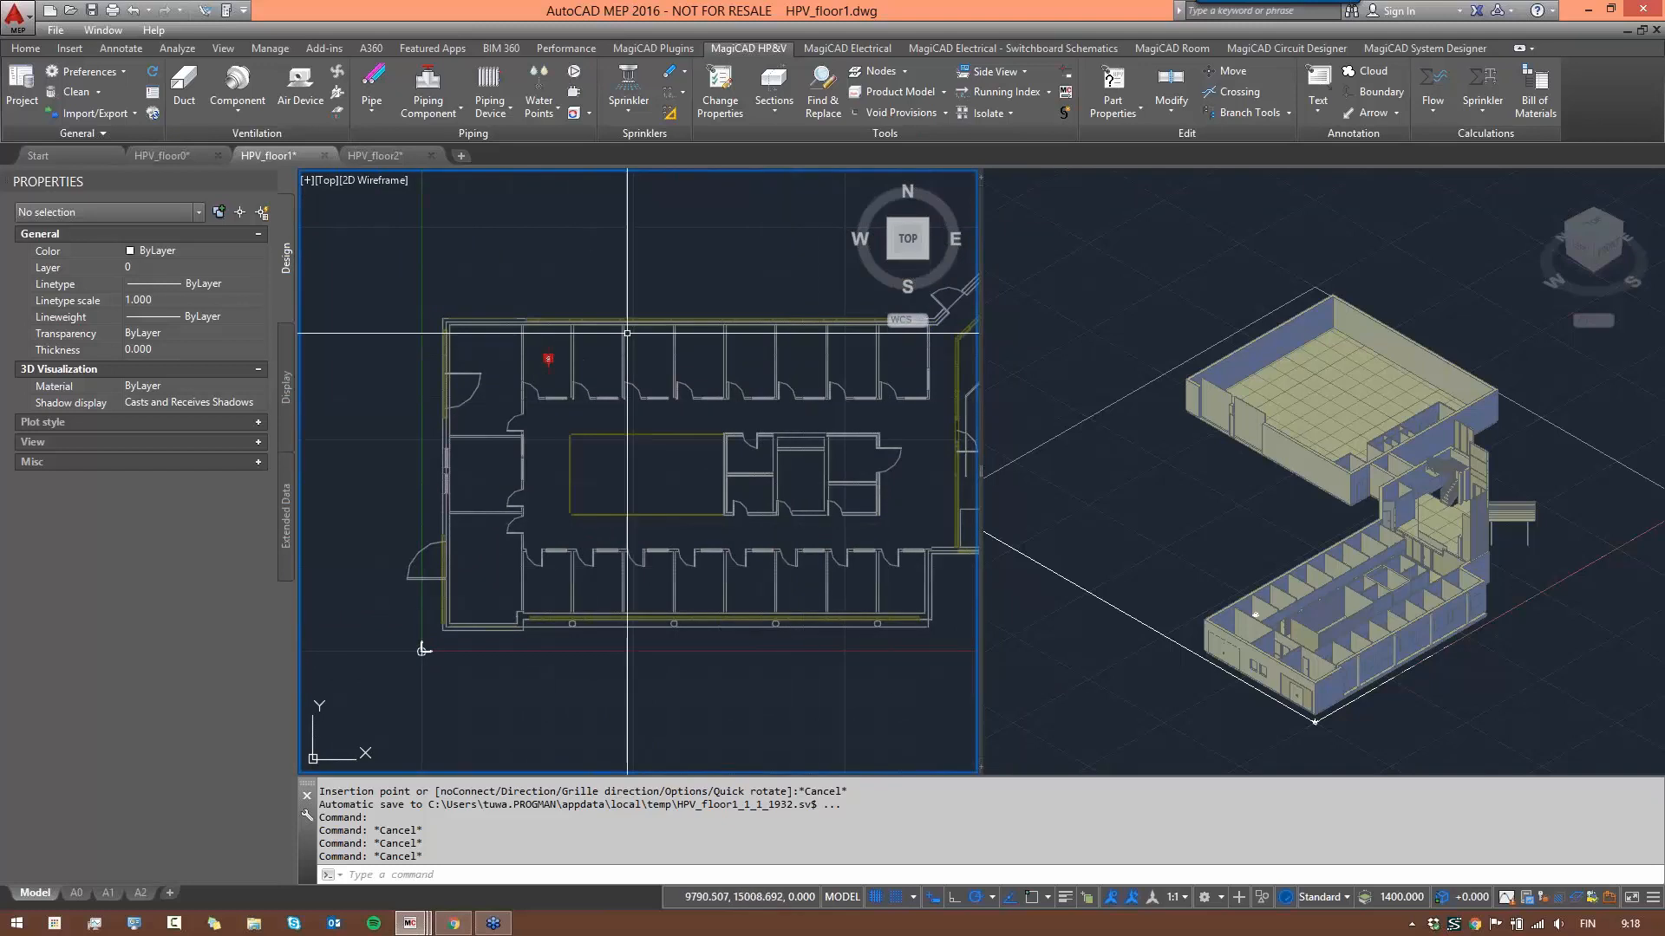
scroll(551, 373, up, 3)
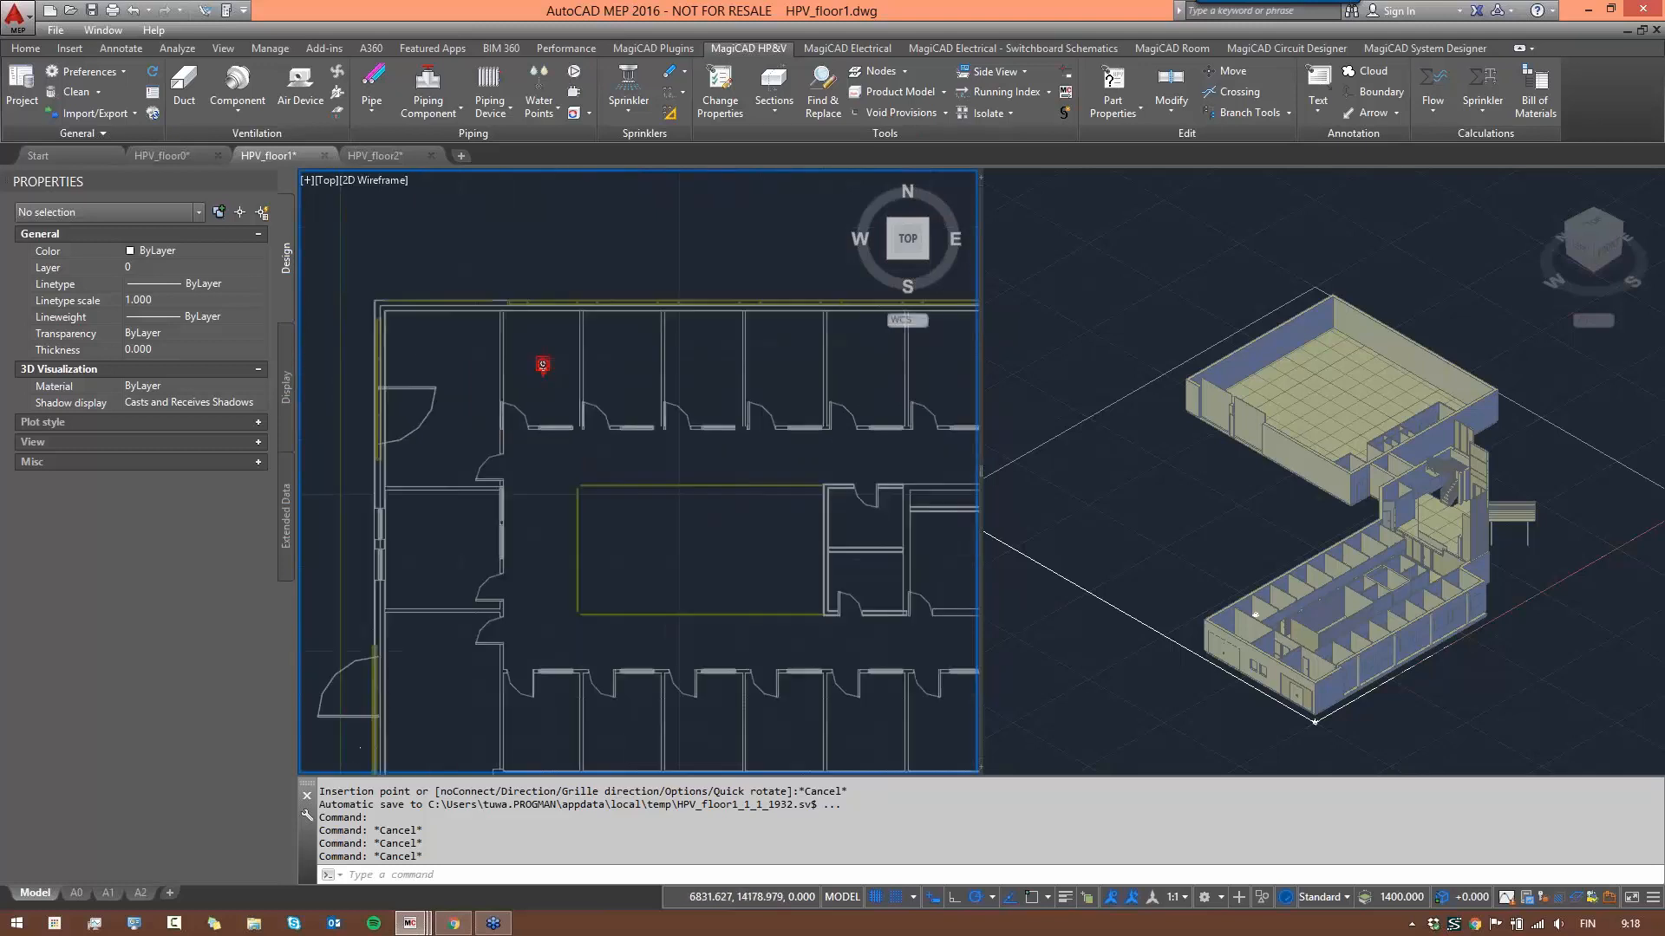
middle_drag(542, 374, 601, 365)
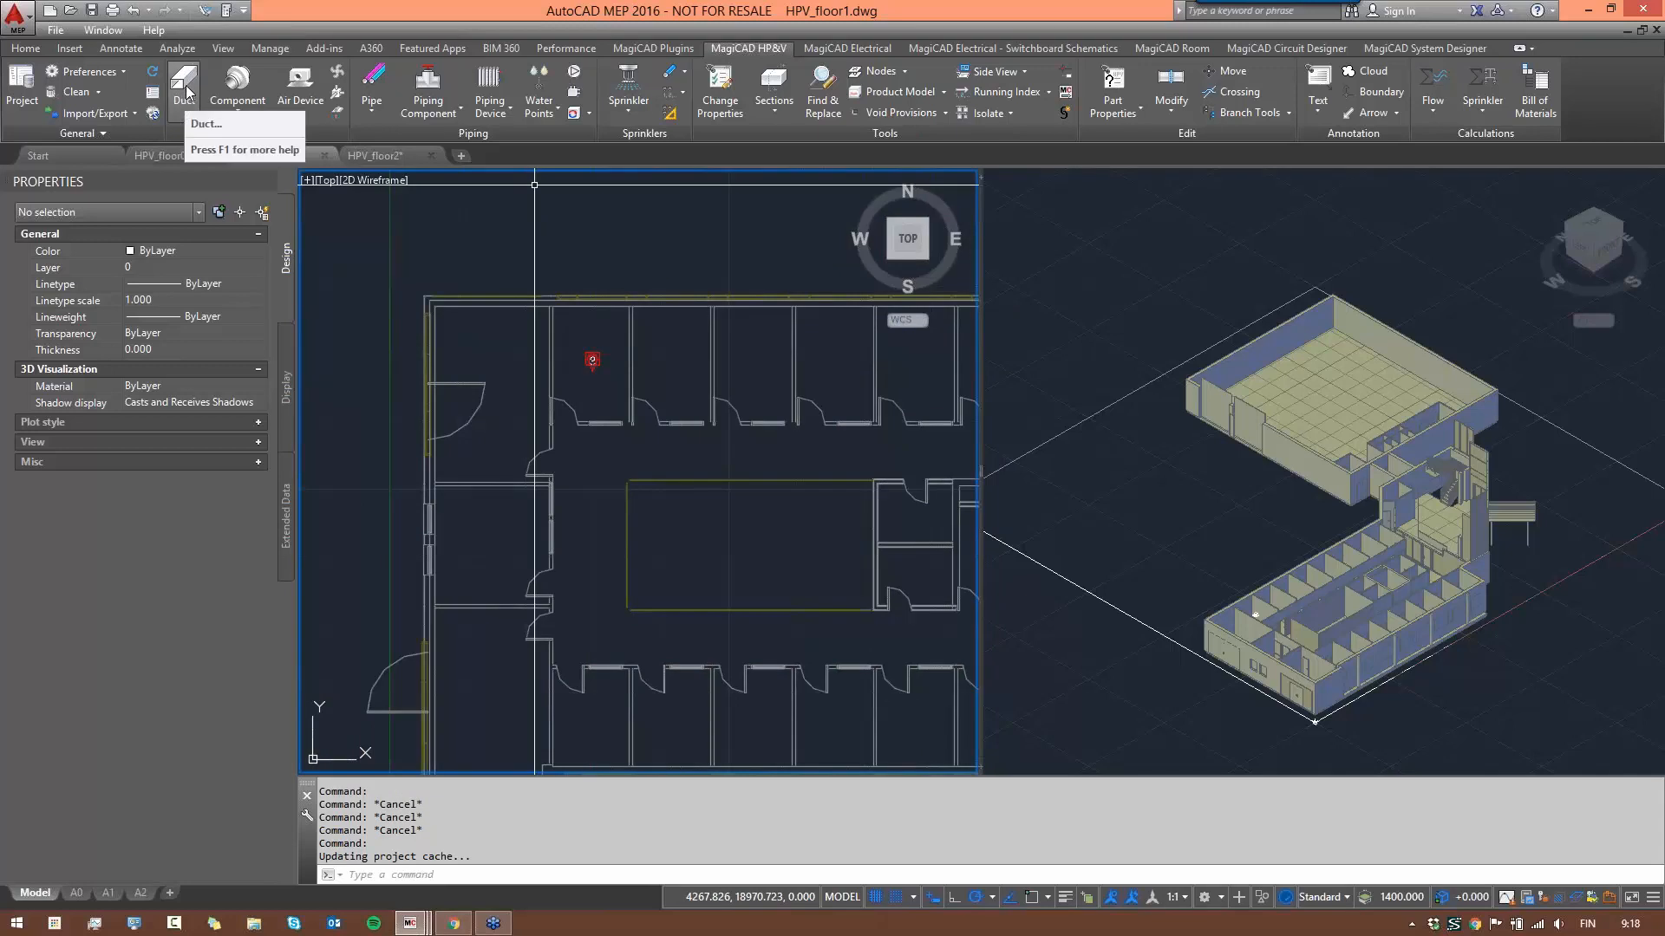
click(185, 87)
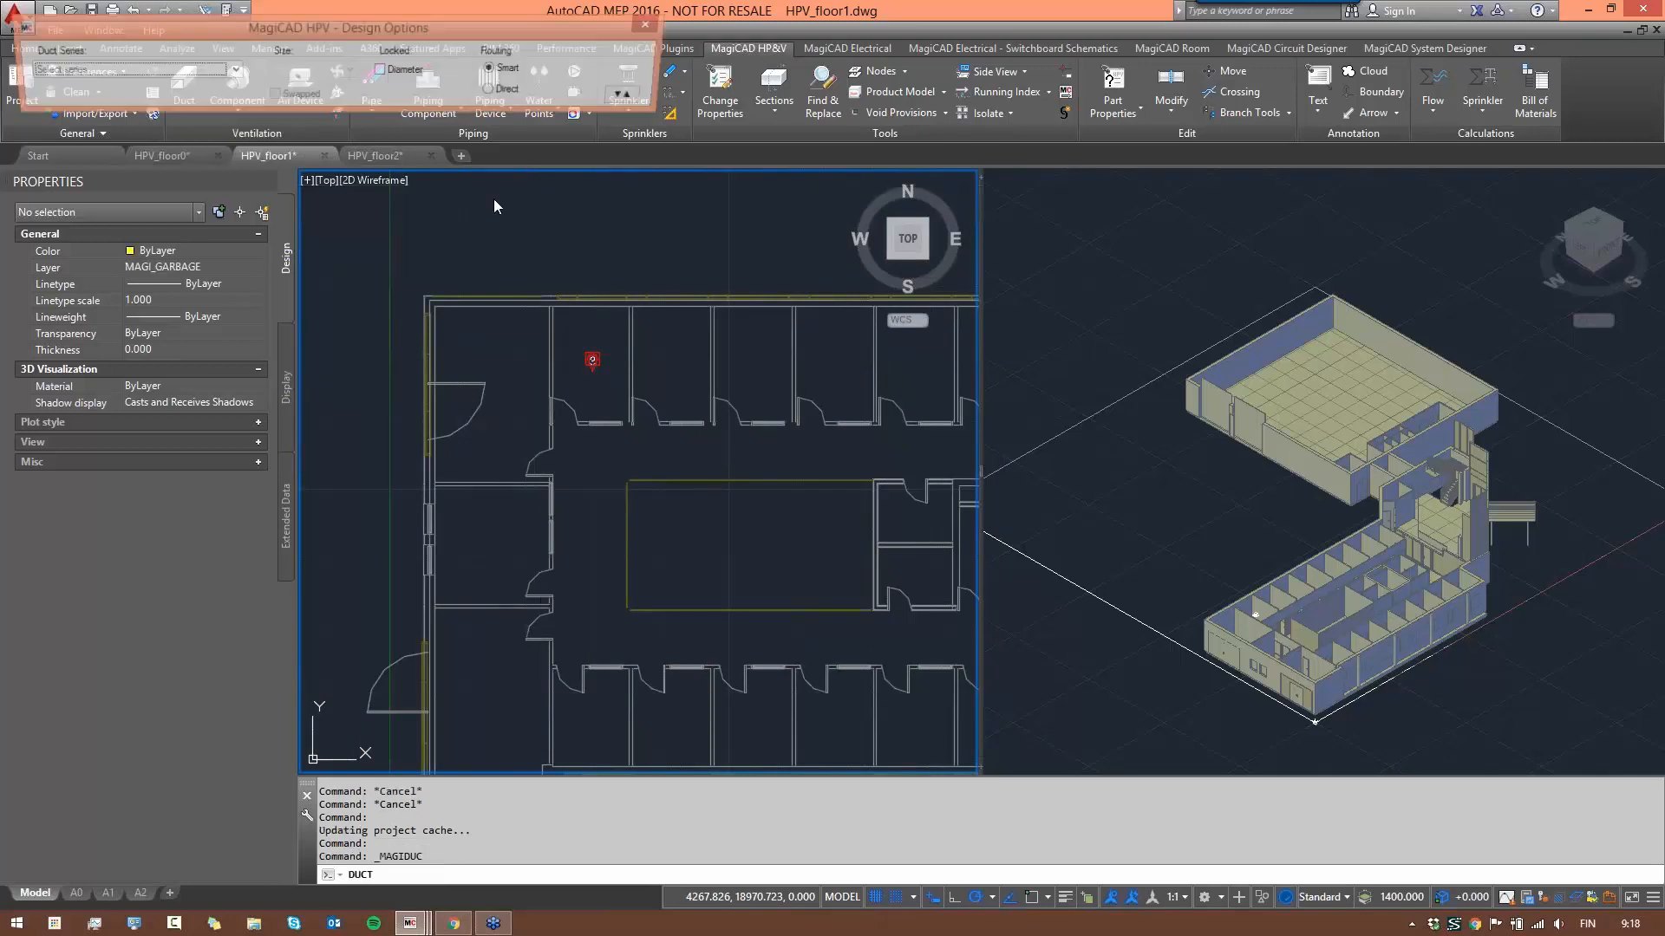
mouse_move(392, 23)
mouse_down()
mouse_move(960, 187)
mouse_move(1091, 184)
mouse_move(1074, 185)
mouse_up()
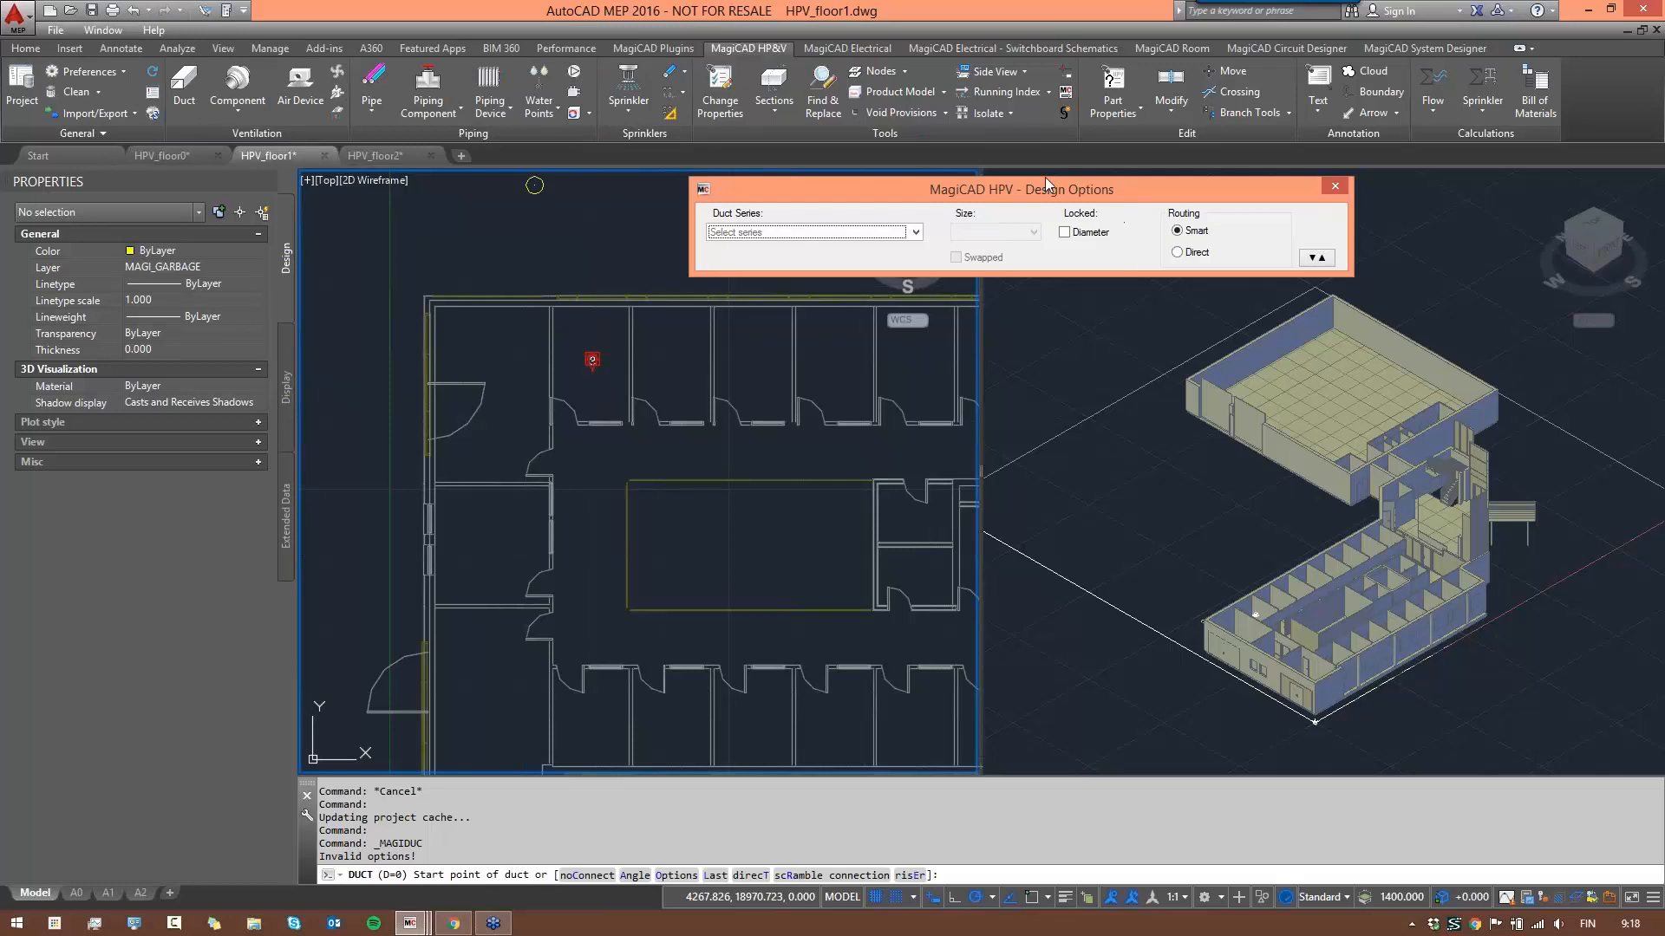
click(1334, 186)
key(Escape)
key(Escape)
key(Escape)
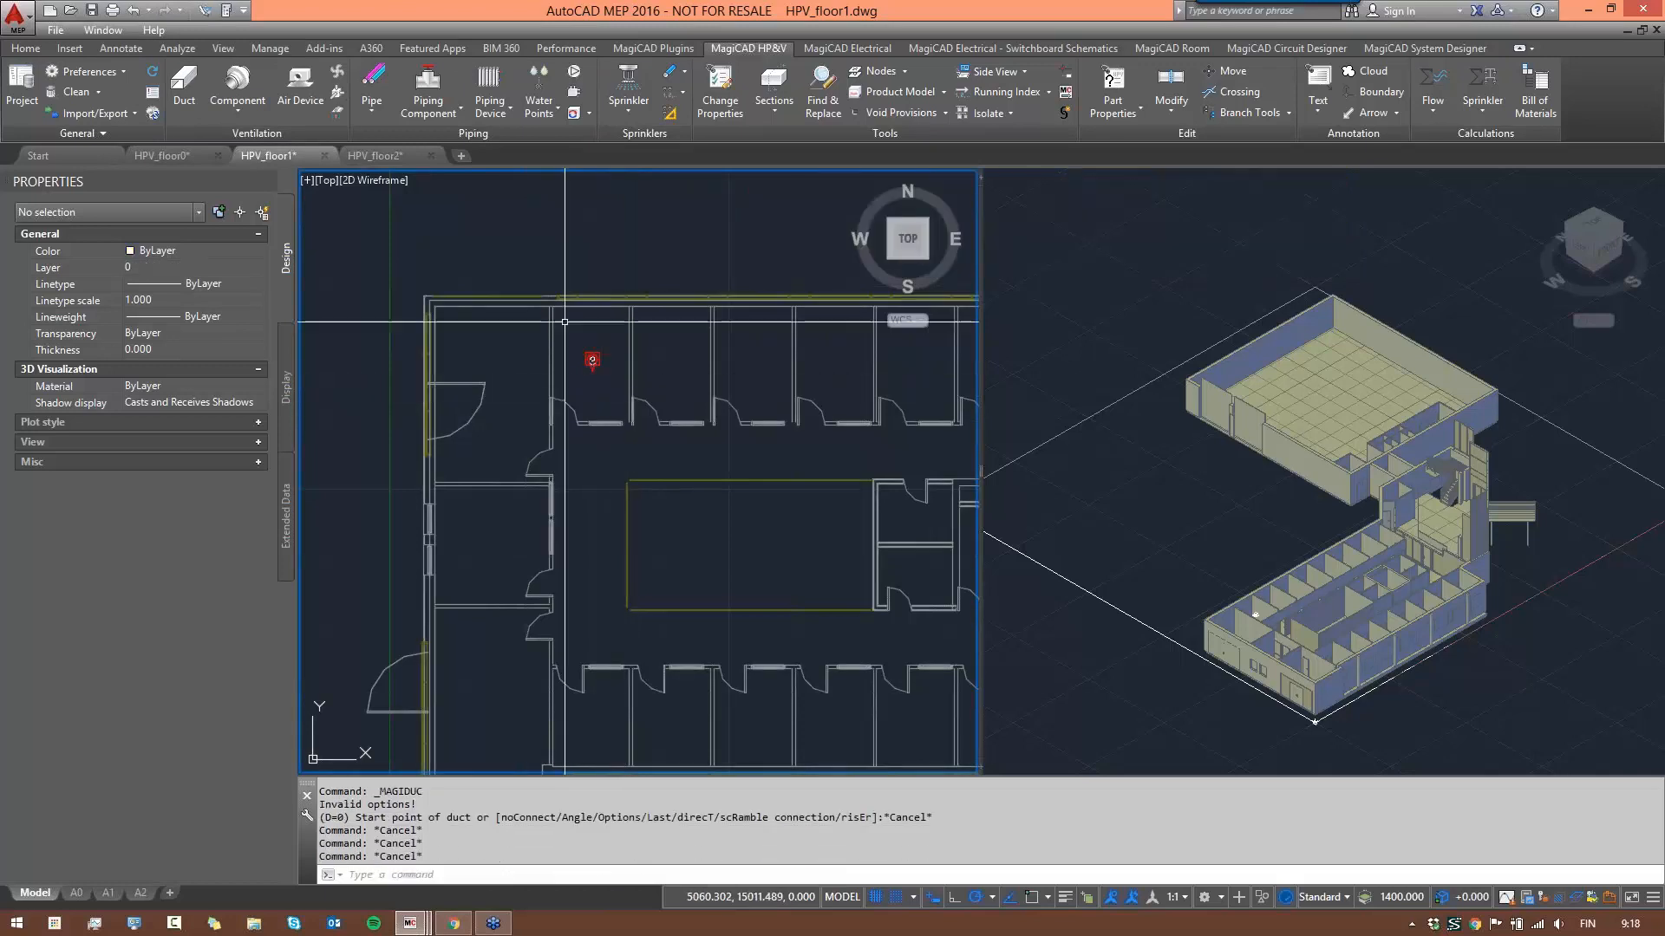
- Start a duct from the installed diffuser's connection point and choose the Circ (Circular duct) series
scroll(564, 322, up, 6)
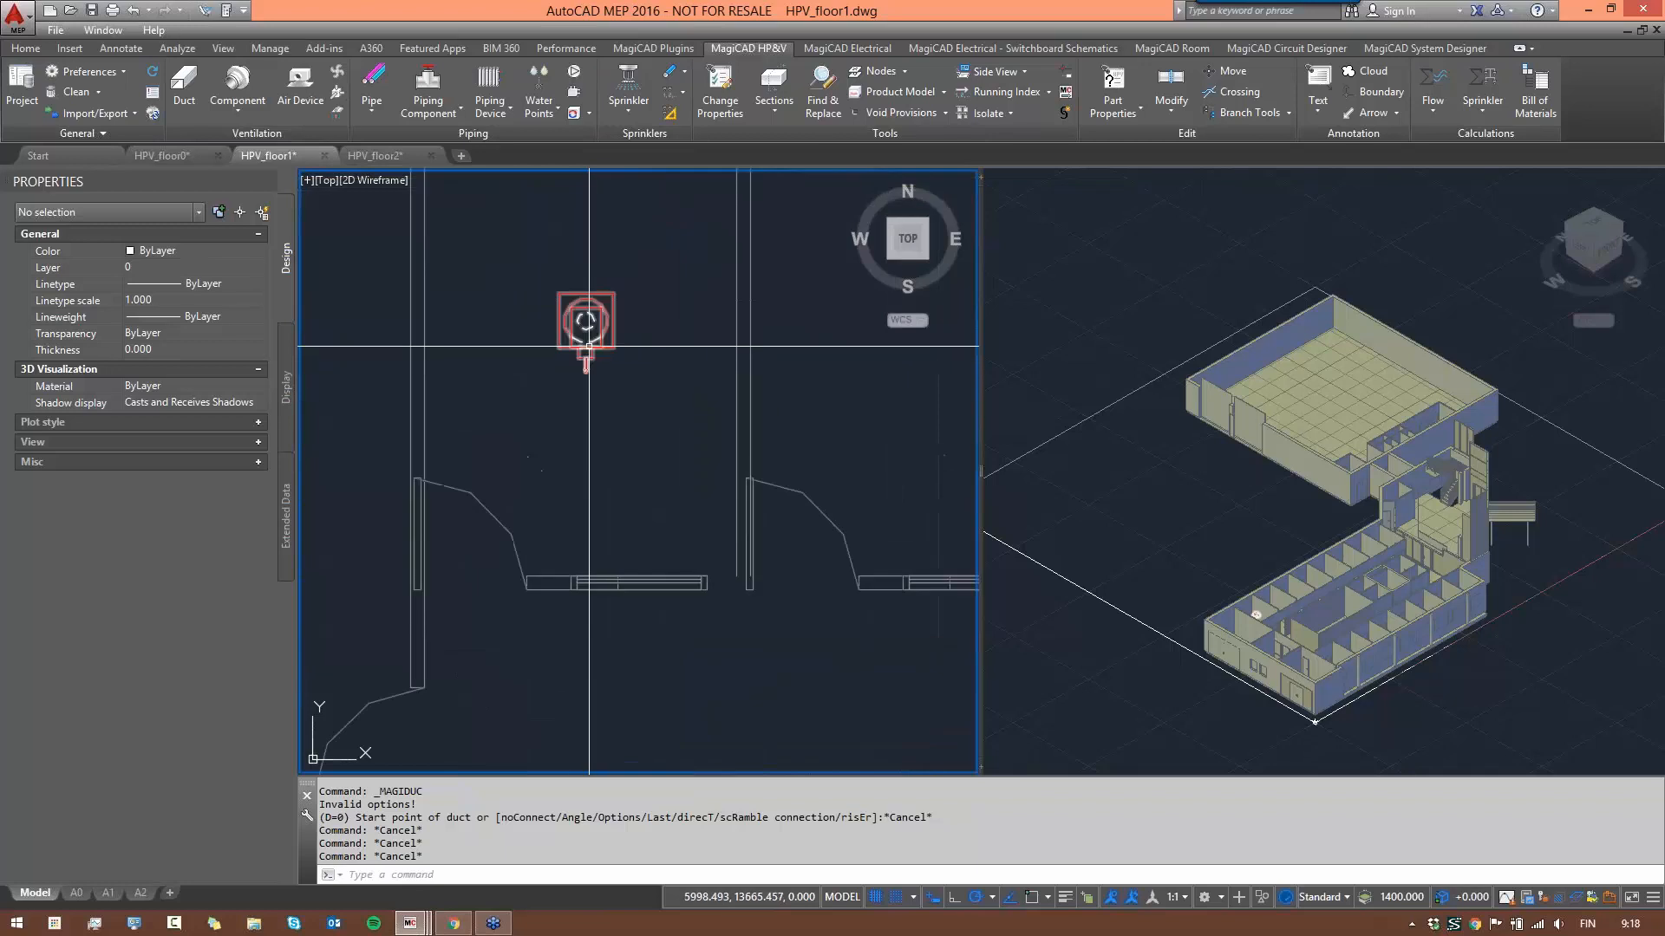
click(589, 346)
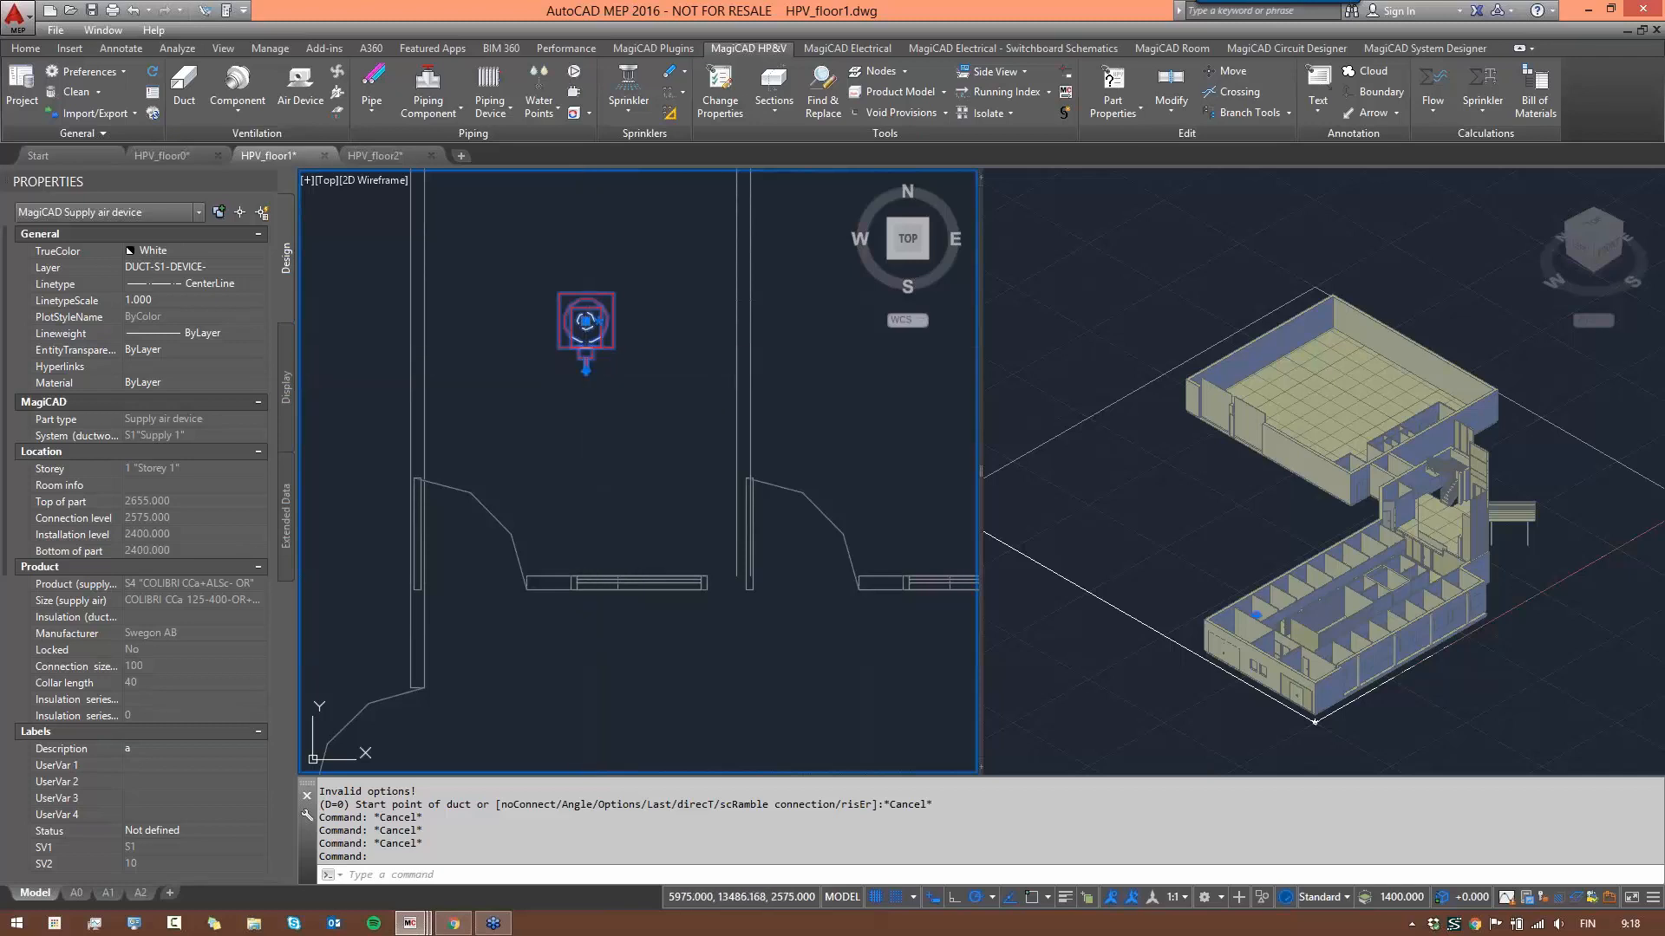
click(586, 367)
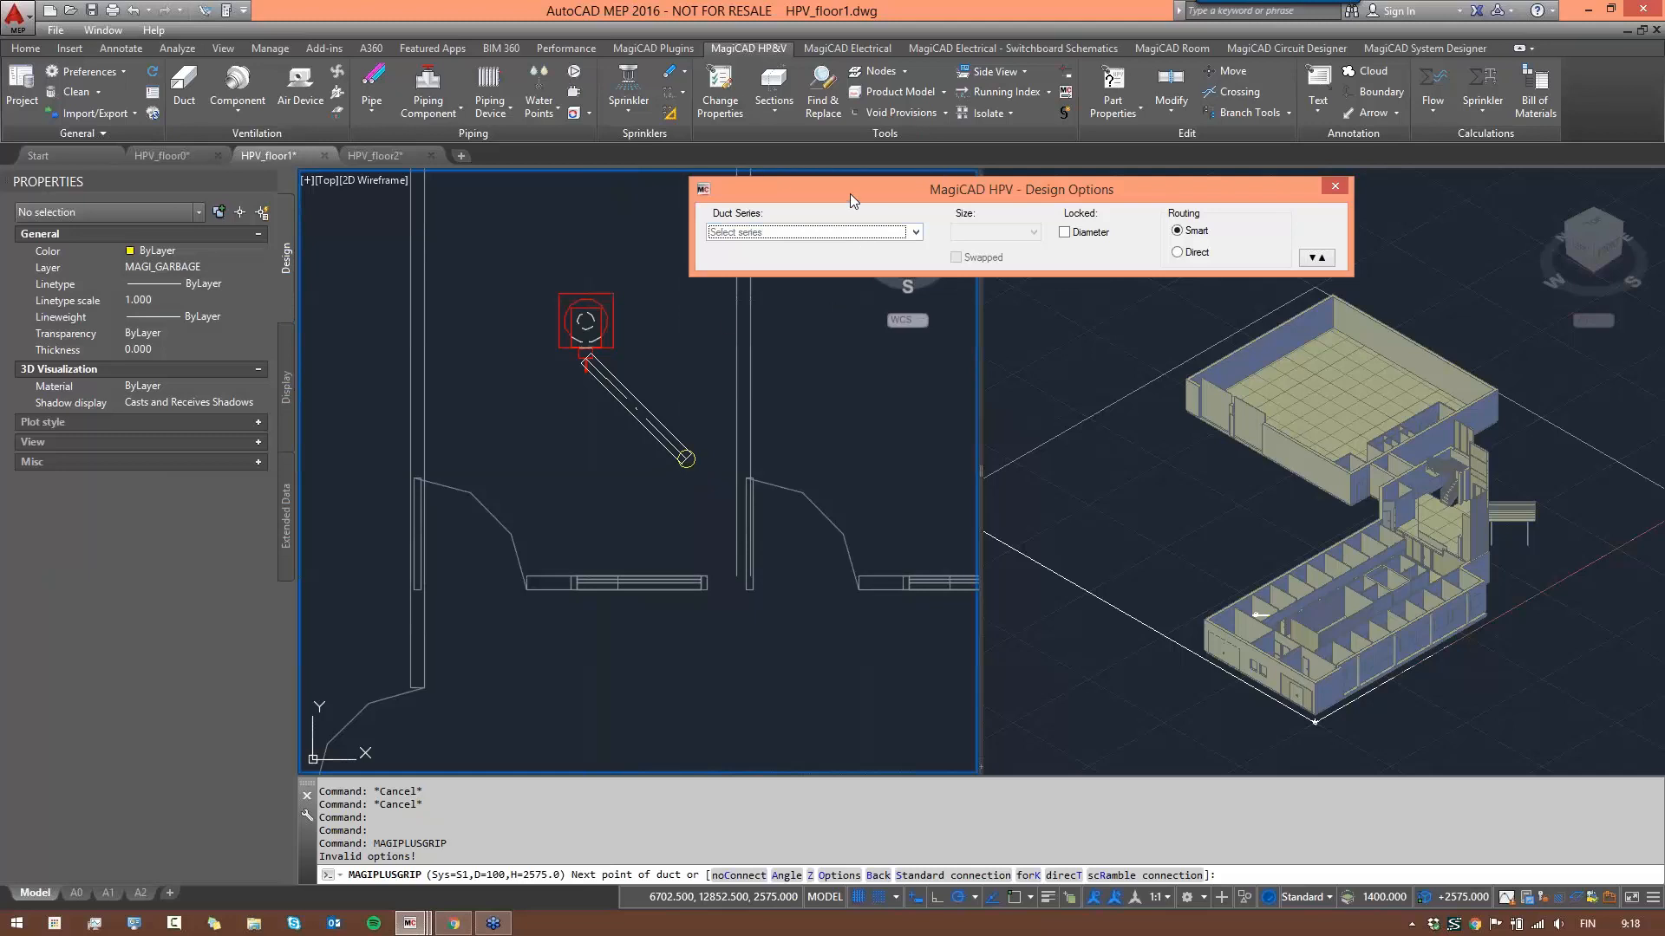
click(916, 232)
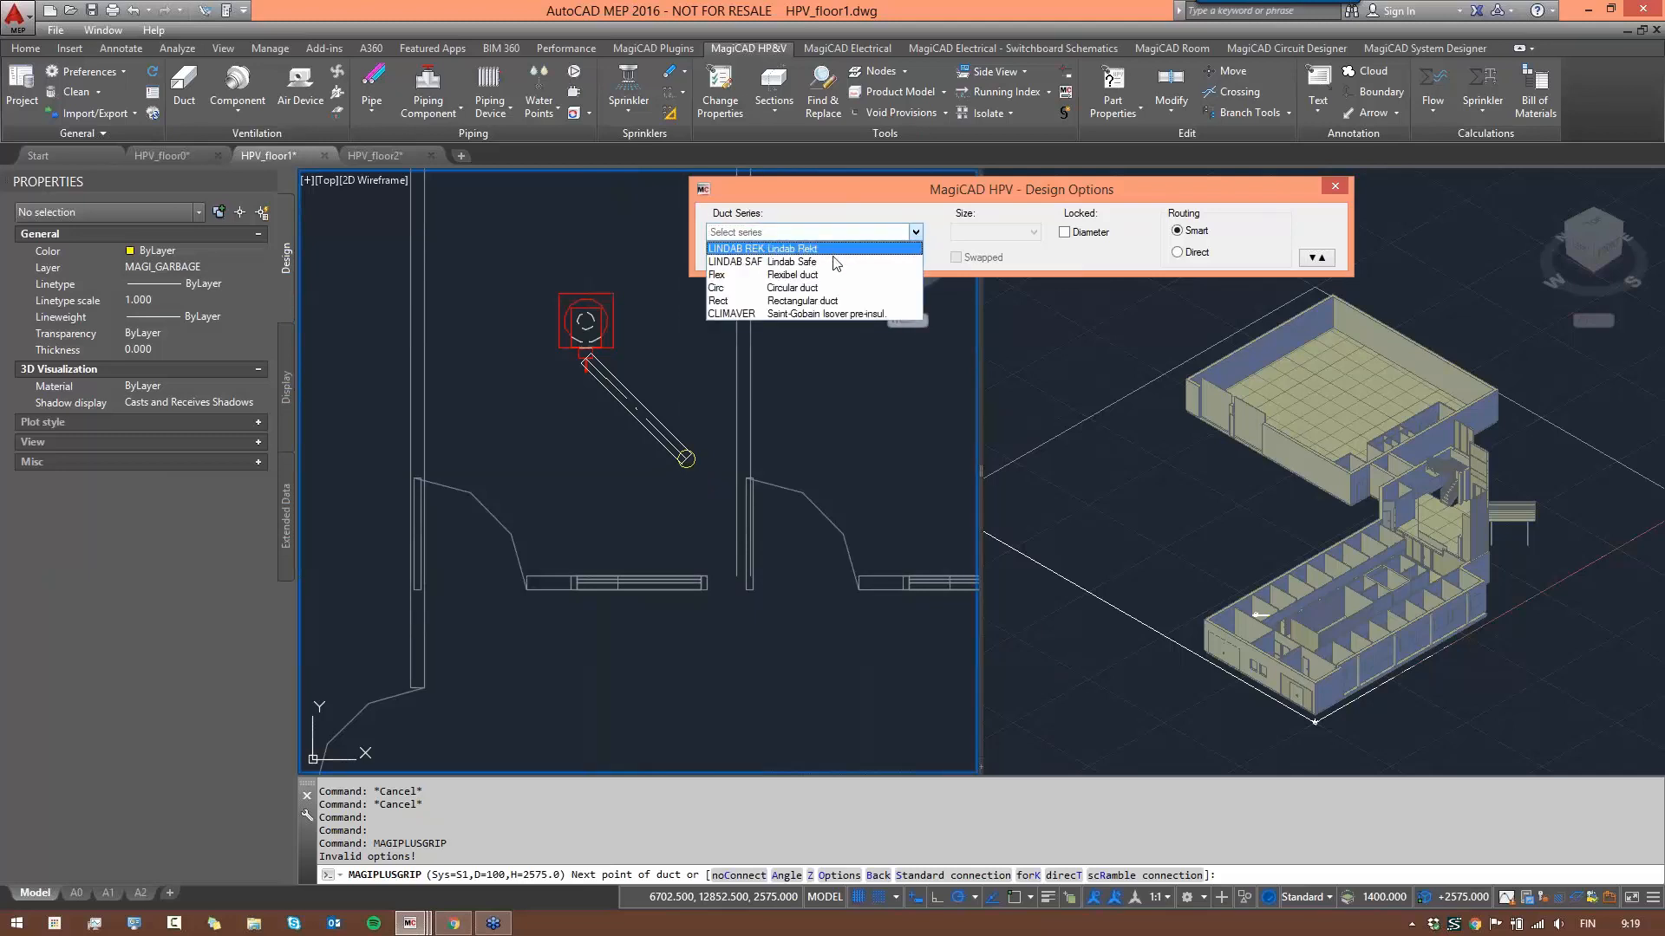
click(796, 289)
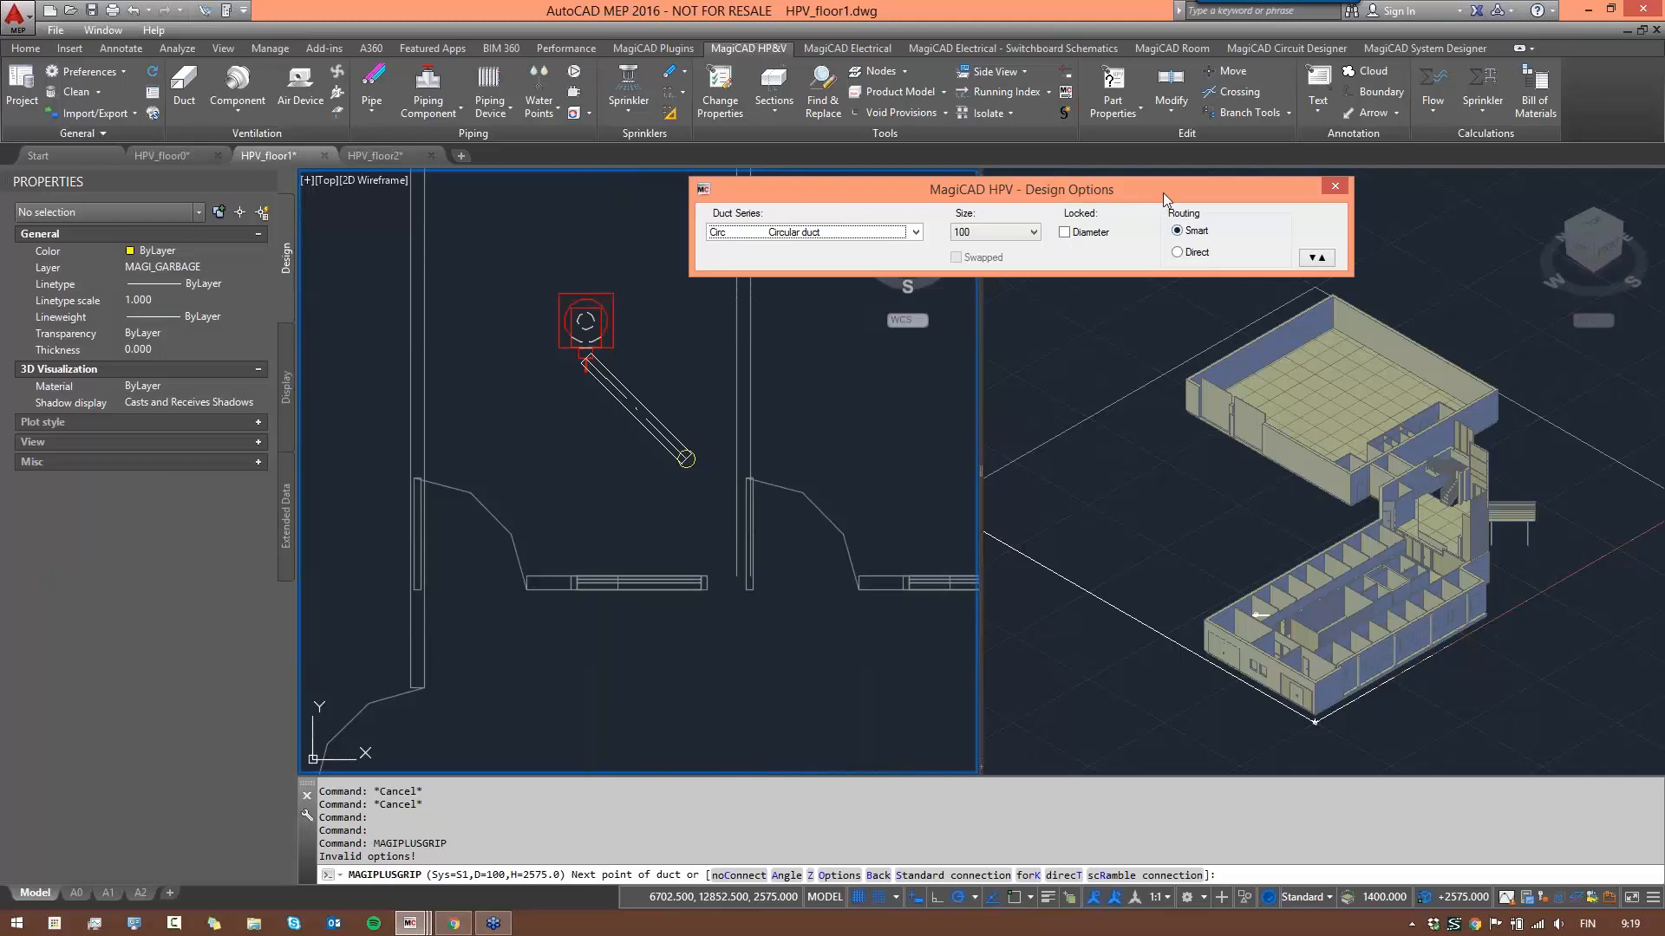
drag(1163, 192, 1180, 181)
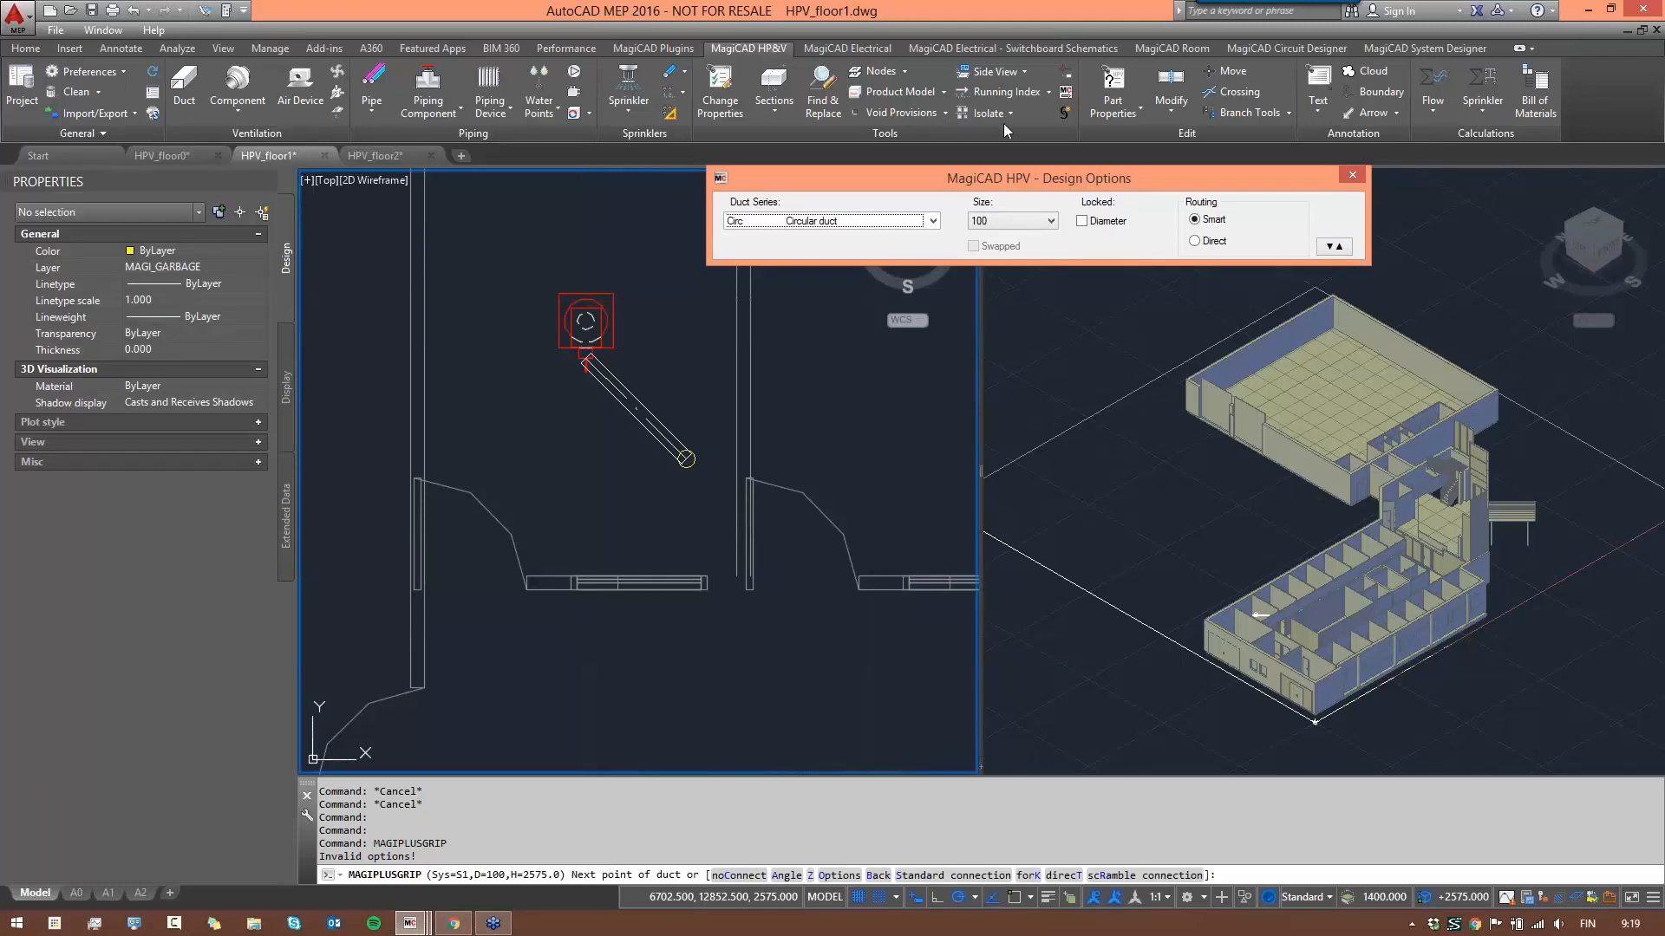
drag(1059, 189, 1060, 154)
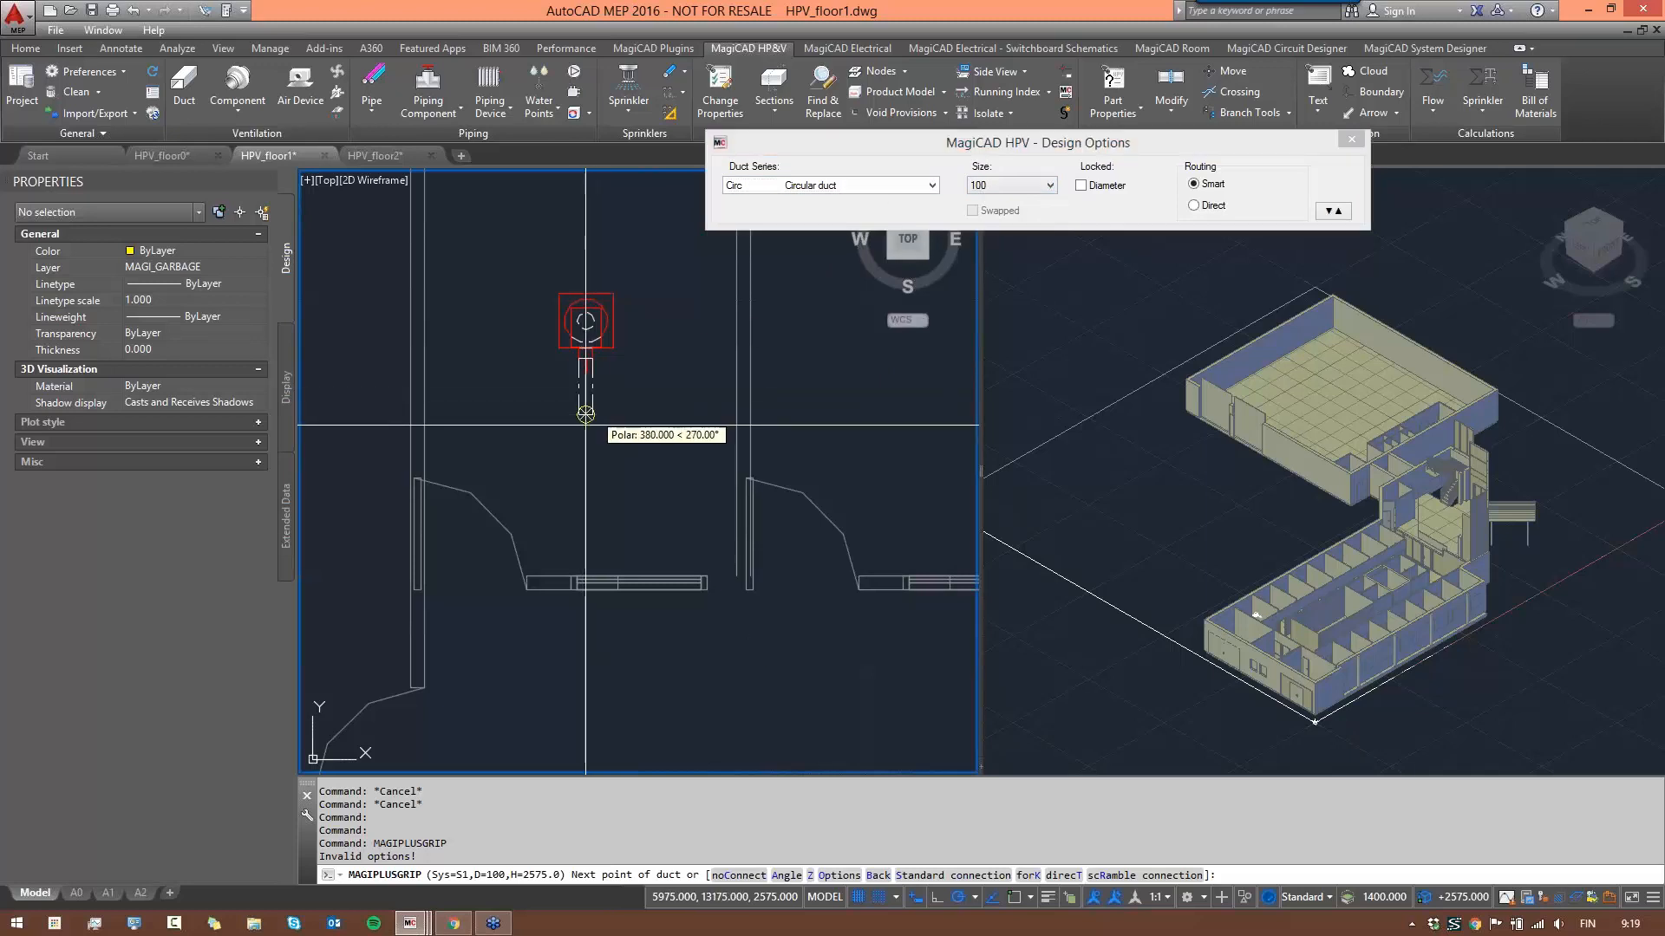
- Route the size 100 duct from the diffuser straight out into the corridor and turn it a short way along the corridor
scroll(586, 520, down, 2)
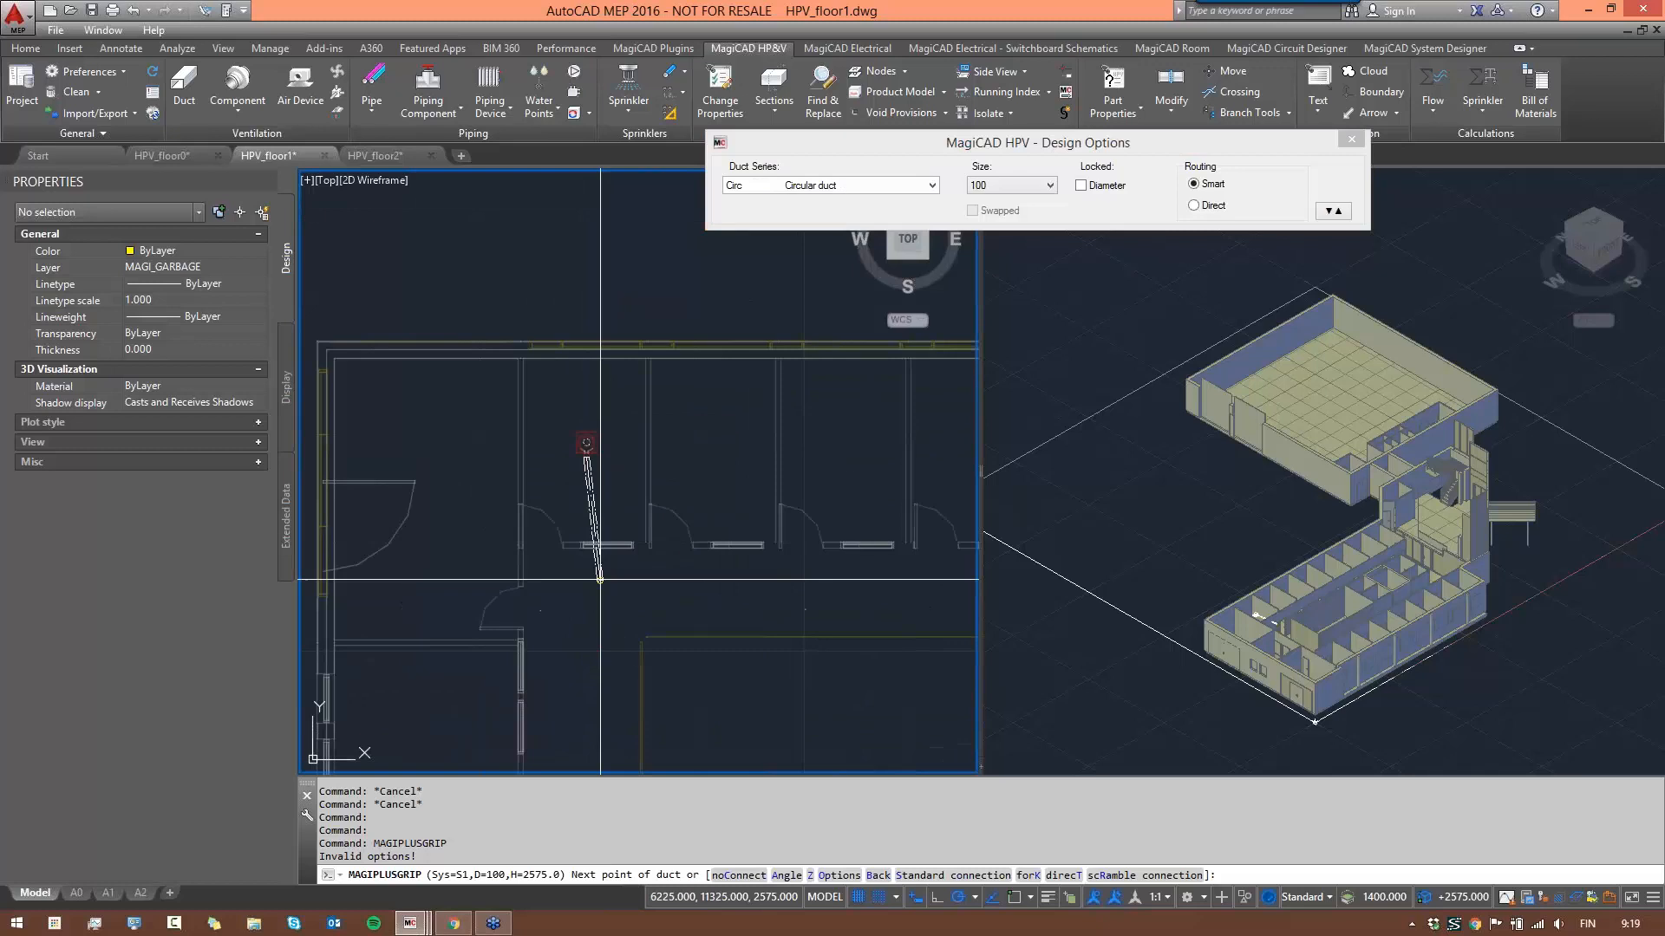
scroll(590, 584, up, 3)
click(591, 594)
scroll(782, 596, down, 3)
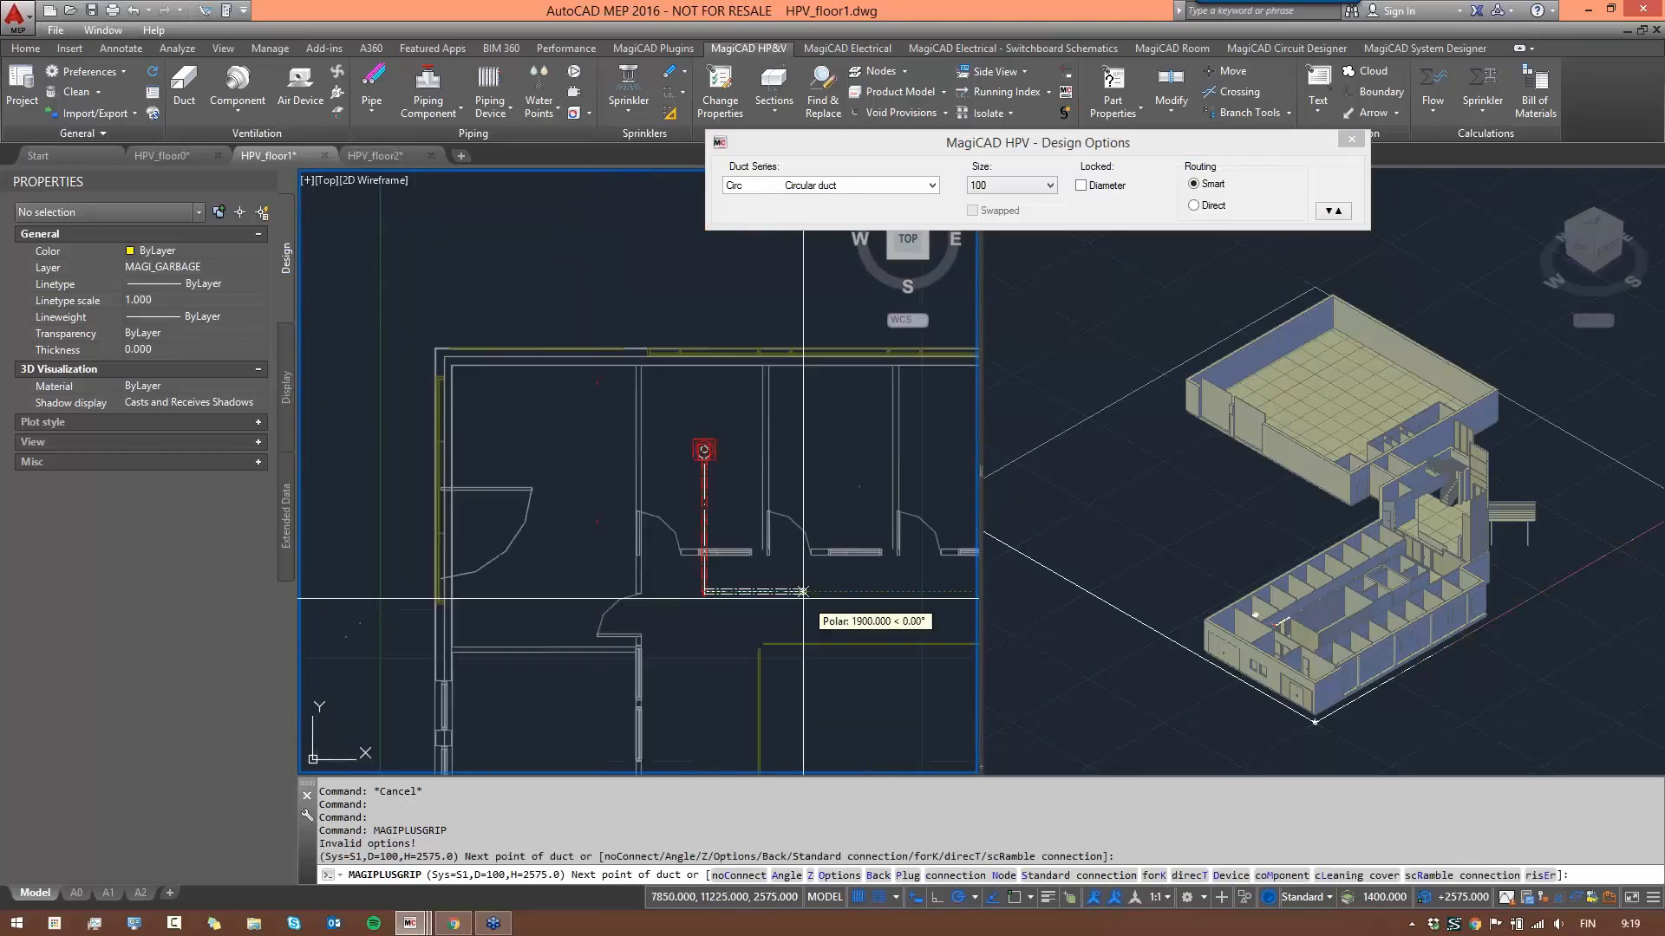
middle_drag(783, 597, 655, 582)
click(624, 580)
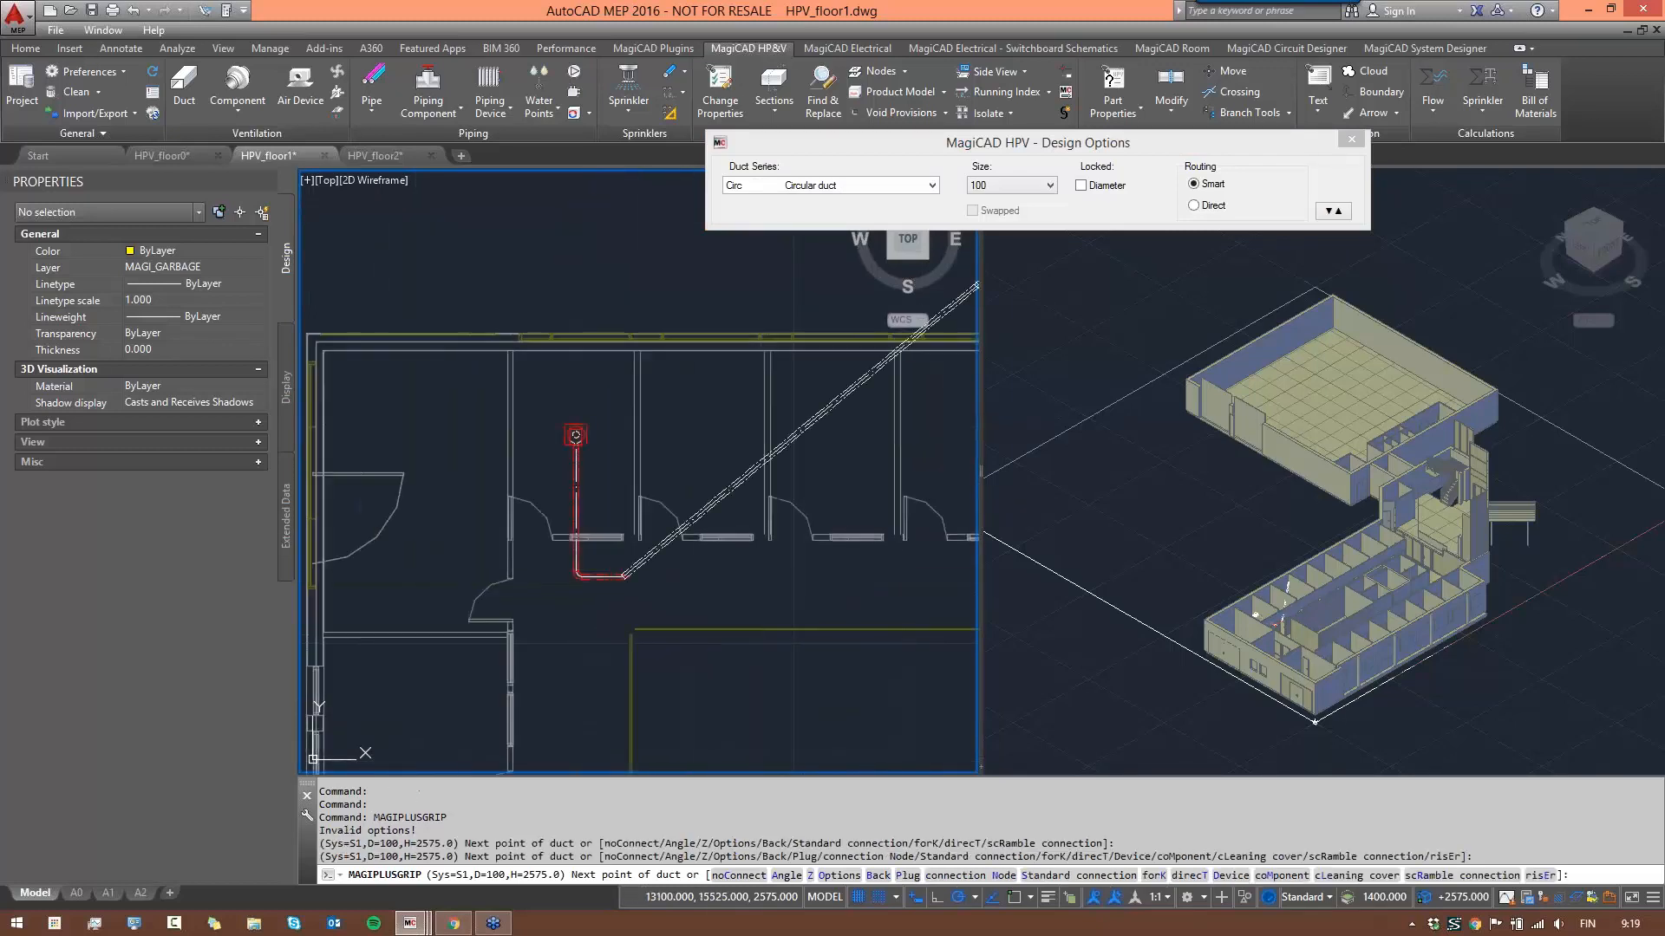
- Set the duct size to 400 and continue the duct along the corridor past the offices
click(1012, 185)
click(989, 278)
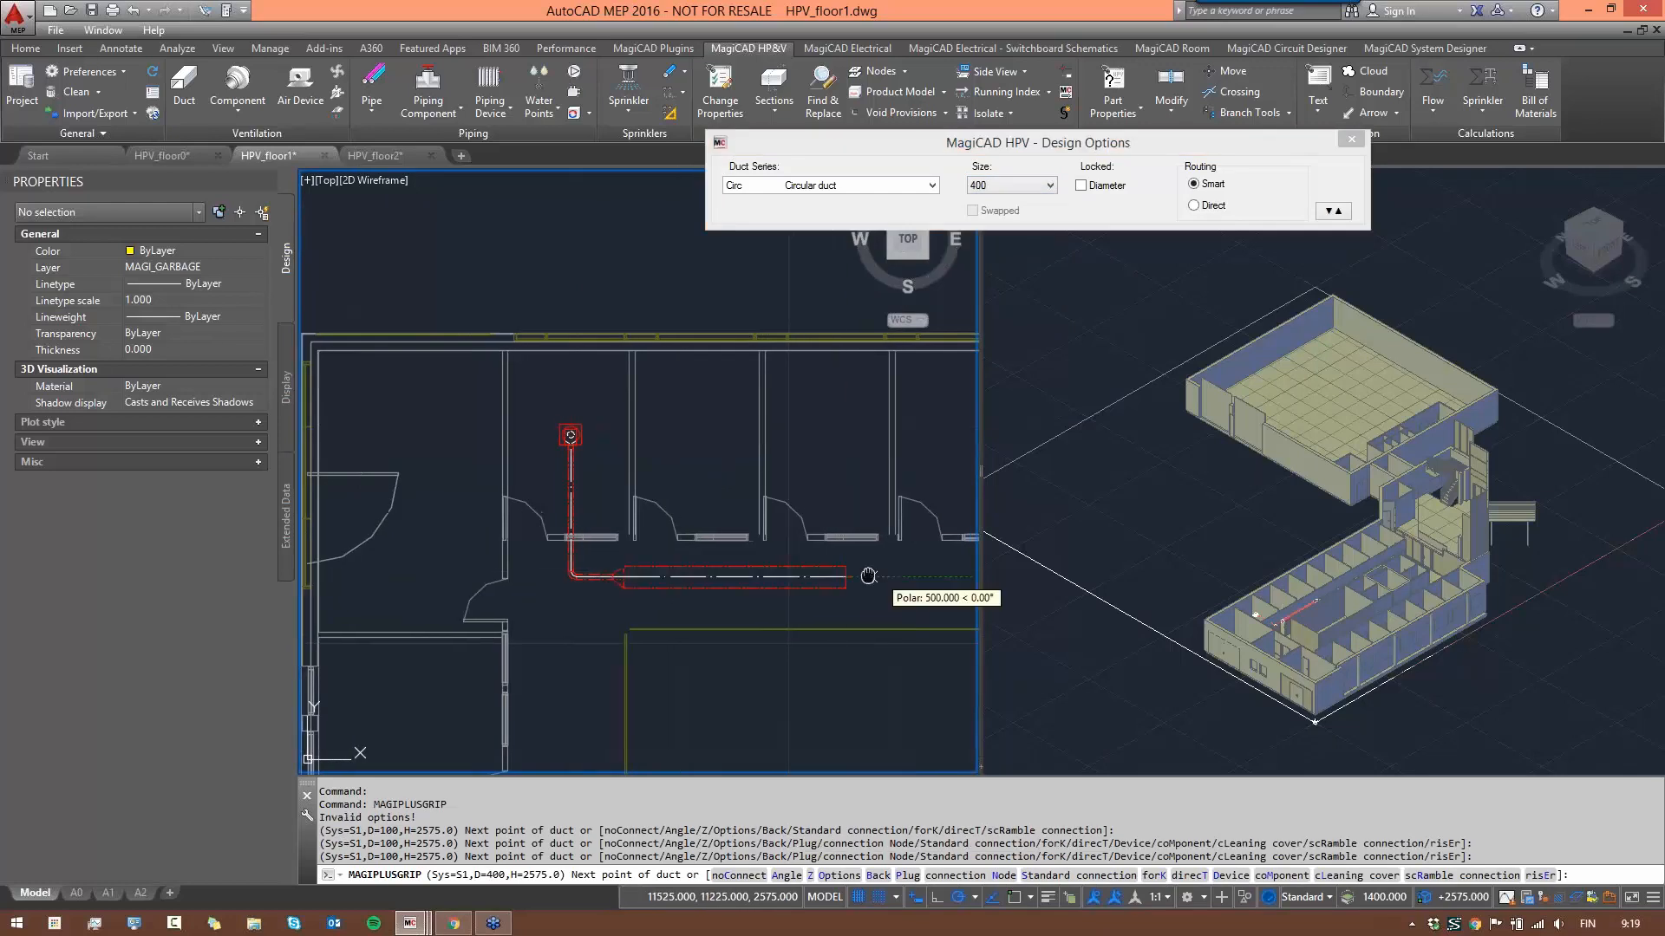
scroll(869, 576, down, 2)
middle_drag(870, 576, 632, 551)
click(788, 551)
- Set the duct size back to 100 and extend the duct about 975 mm along the corridor
click(1010, 182)
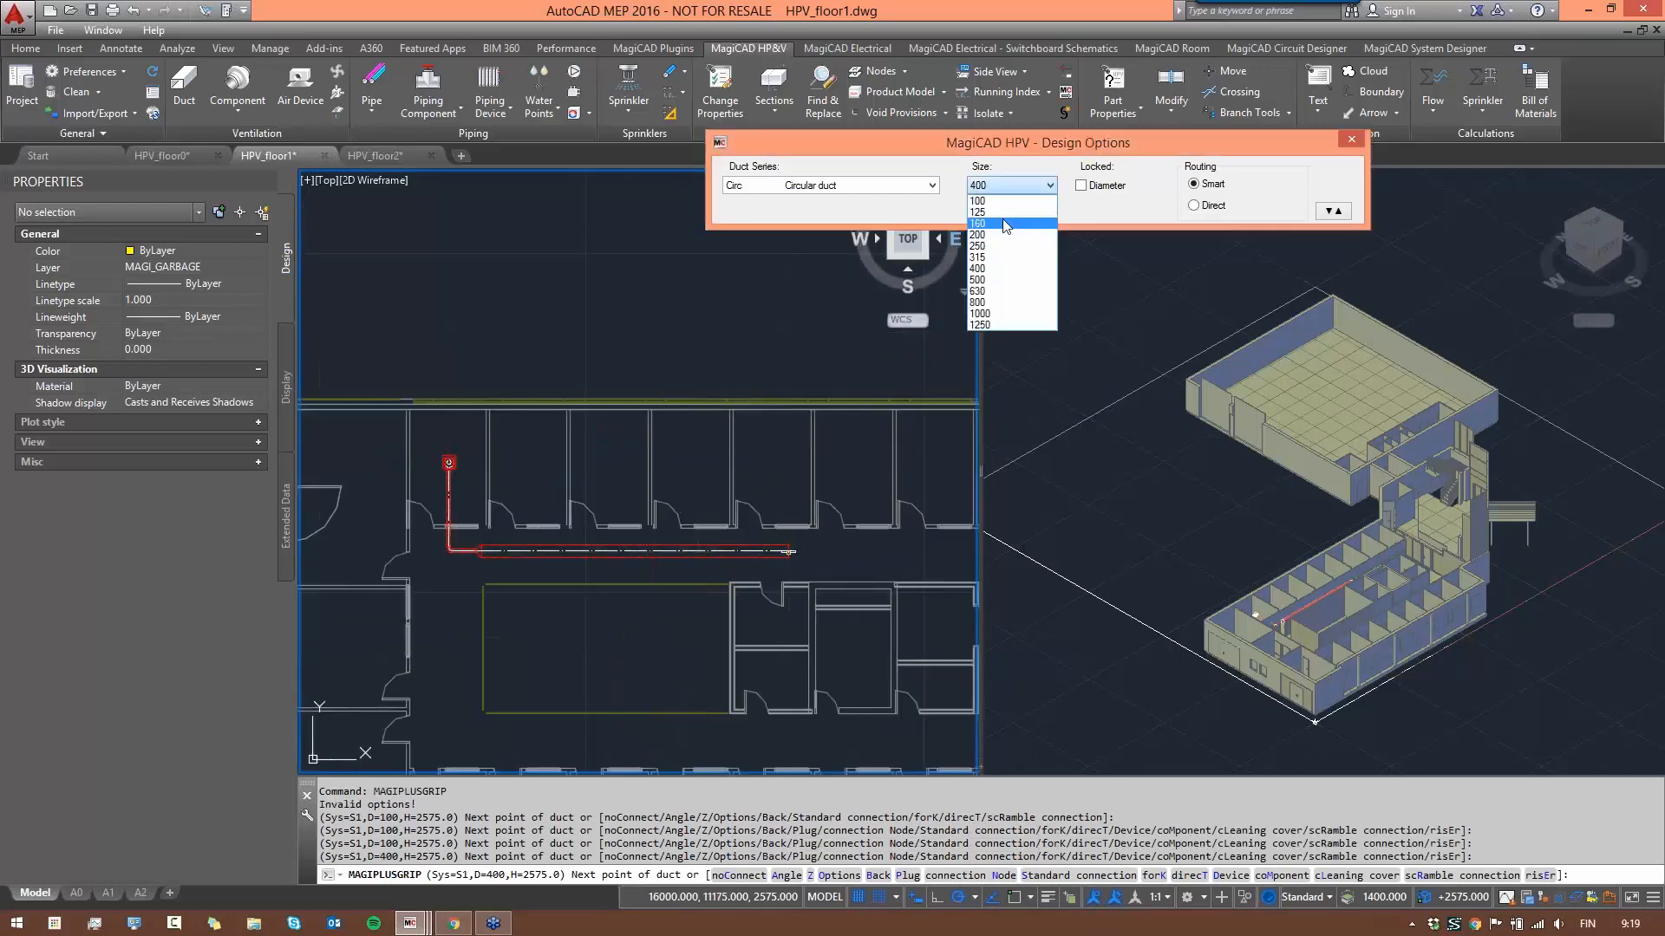
click(989, 201)
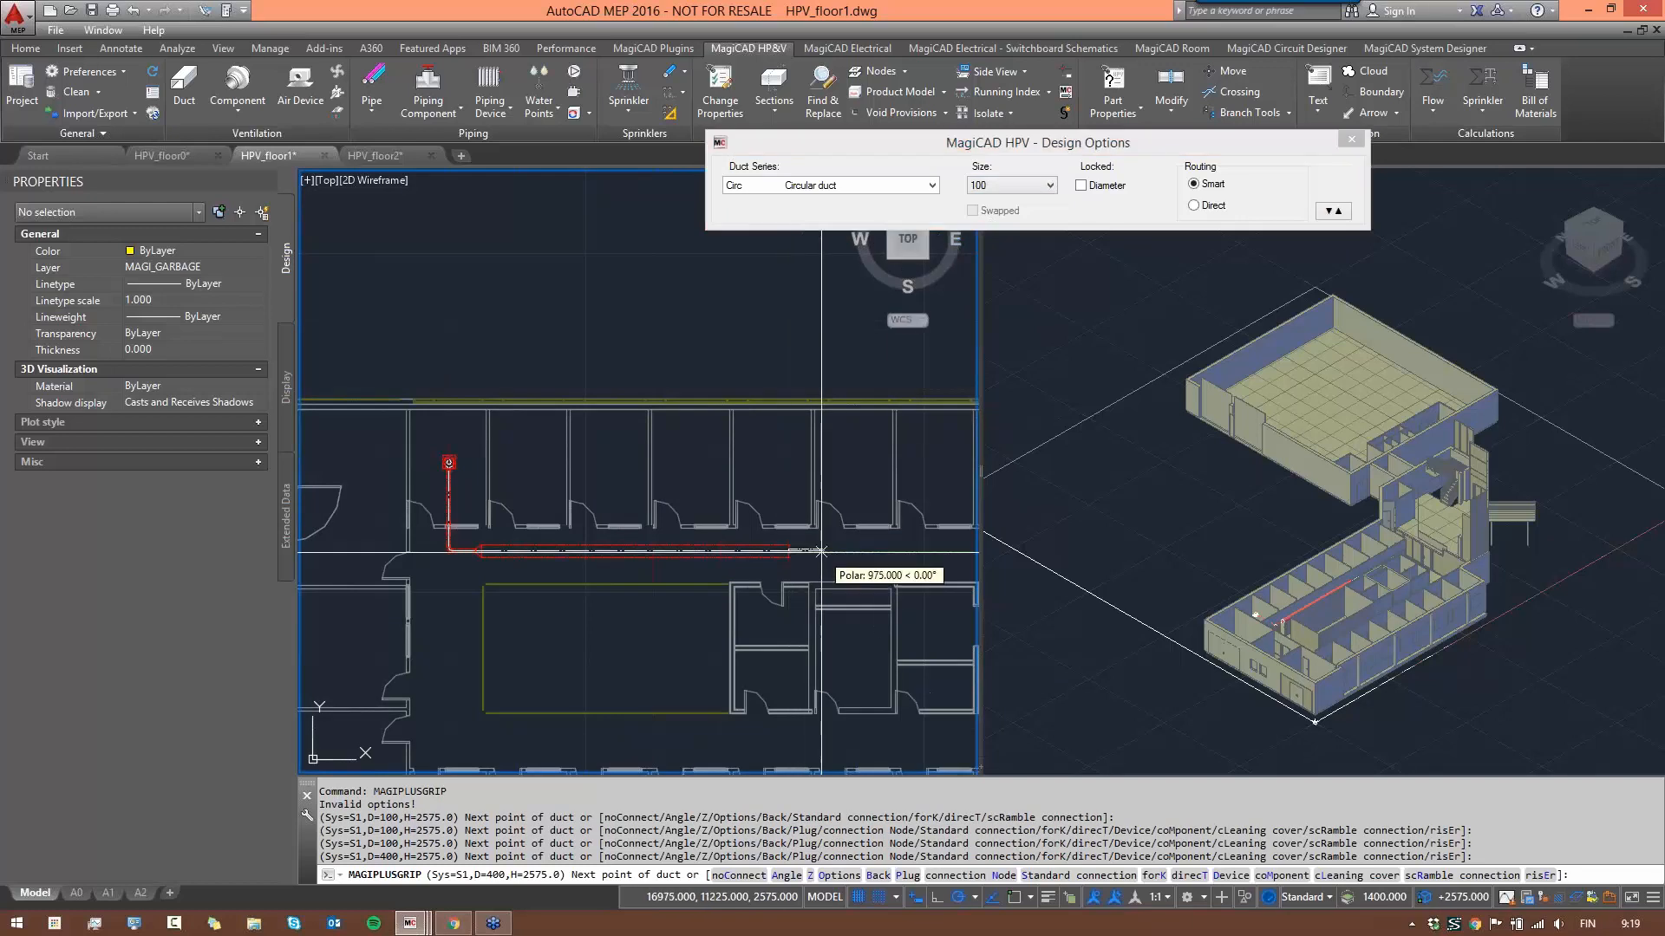
scroll(835, 556, up, 2)
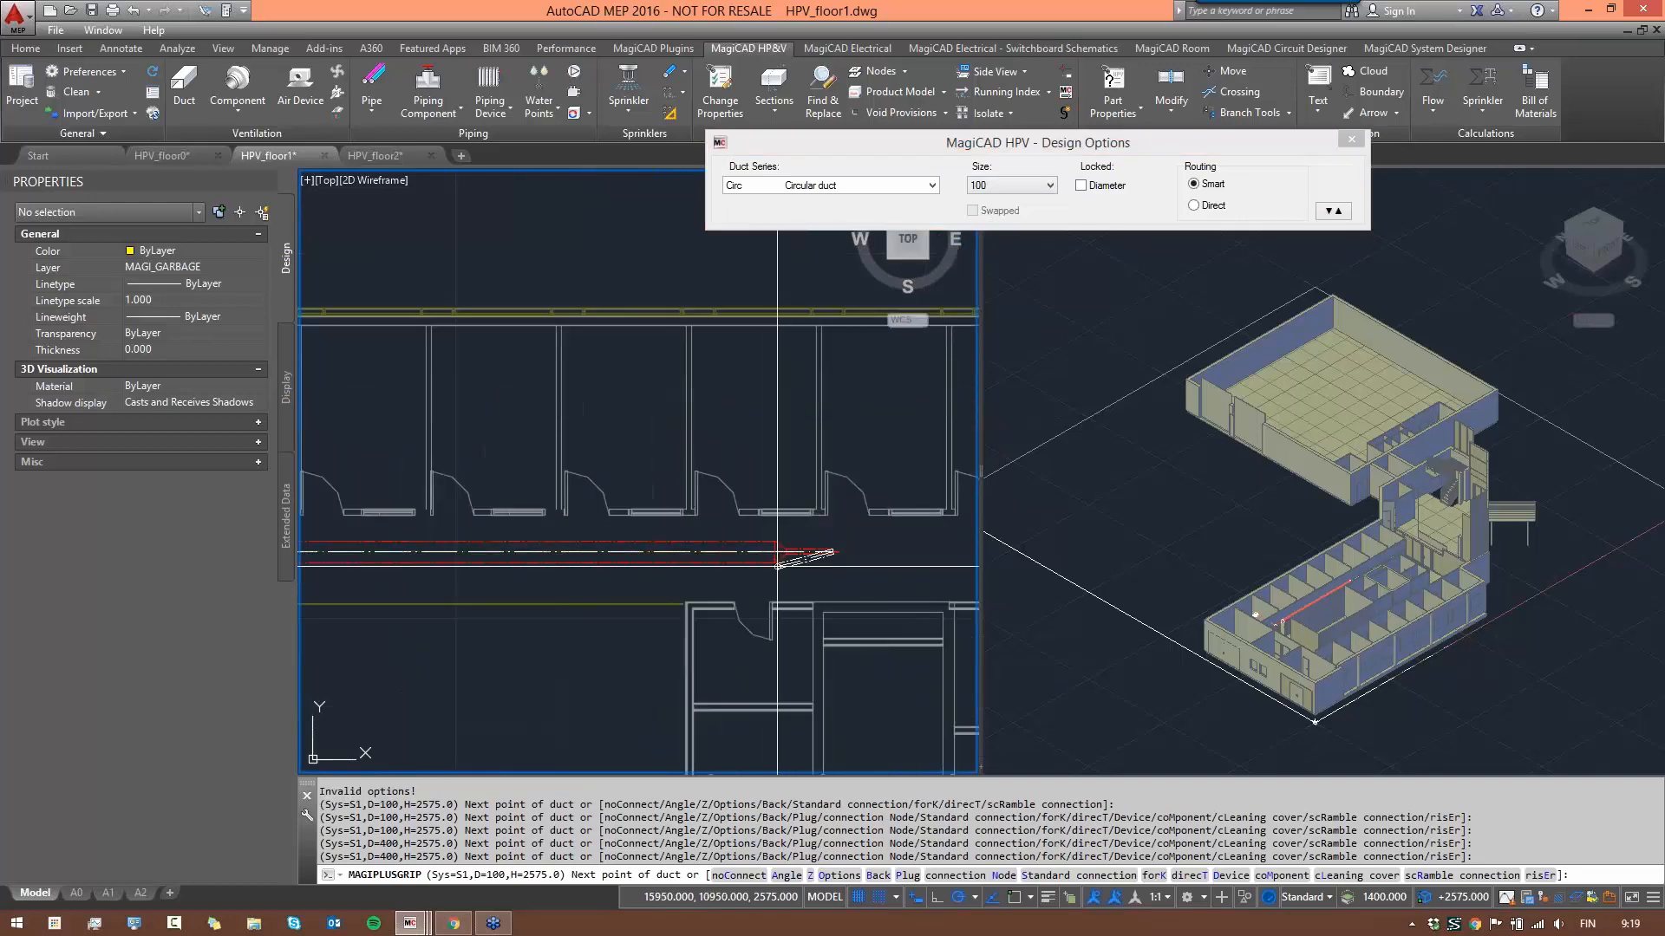
scroll(787, 553, down, 4)
middle_drag(785, 554, 813, 481)
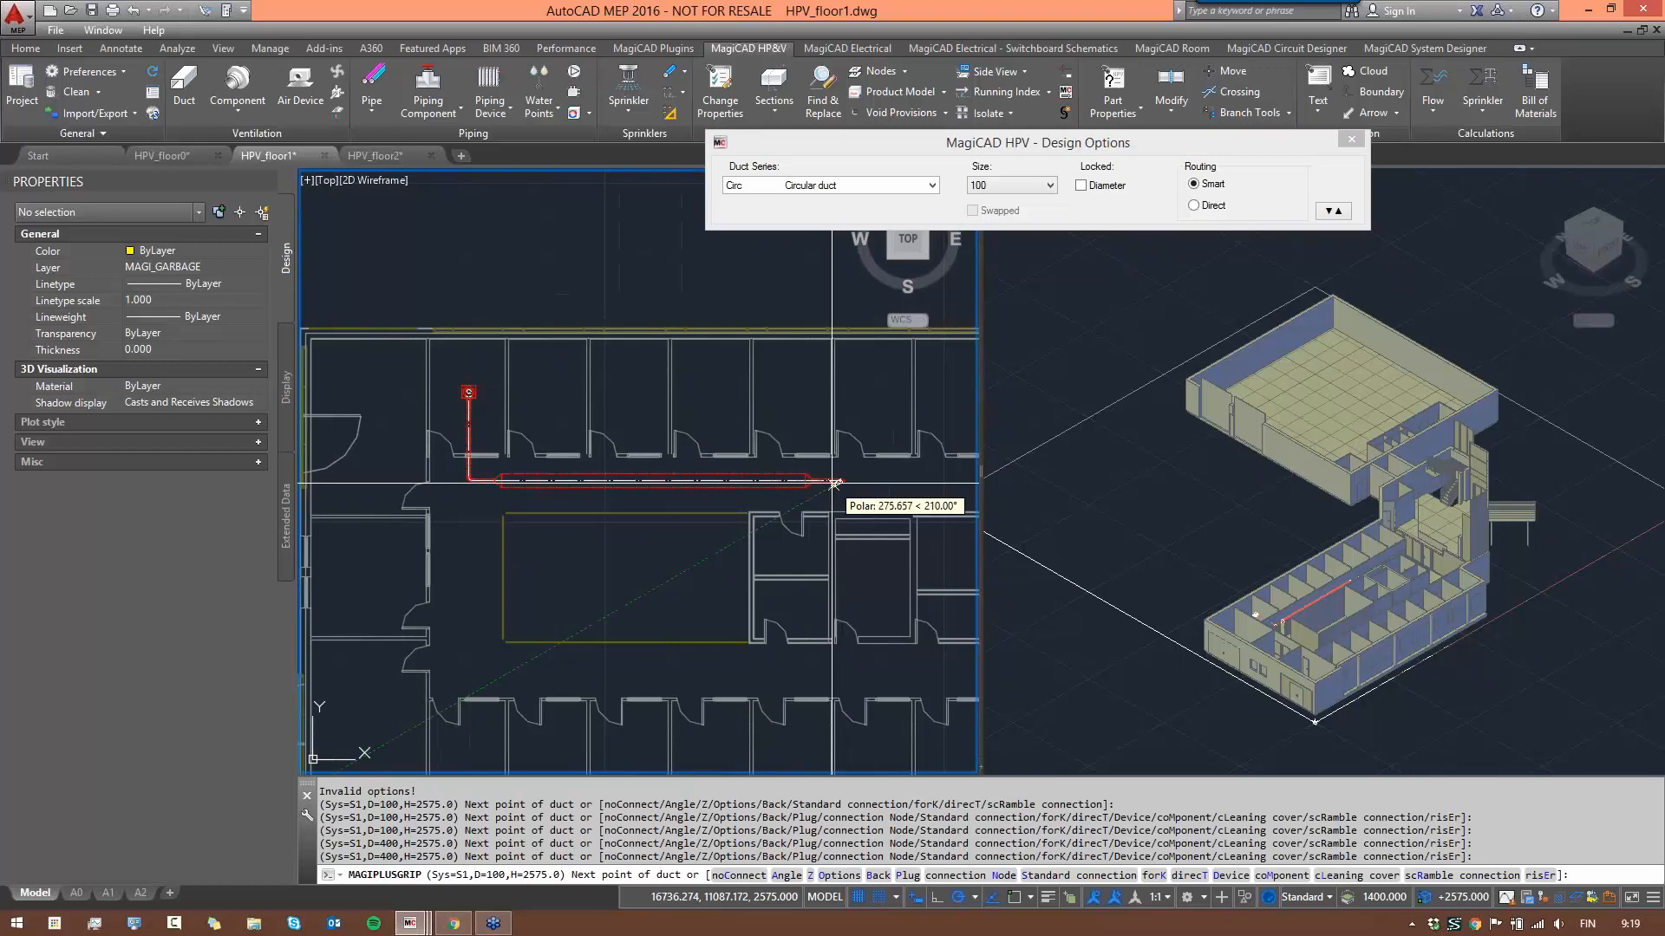
scroll(895, 510, up, 2)
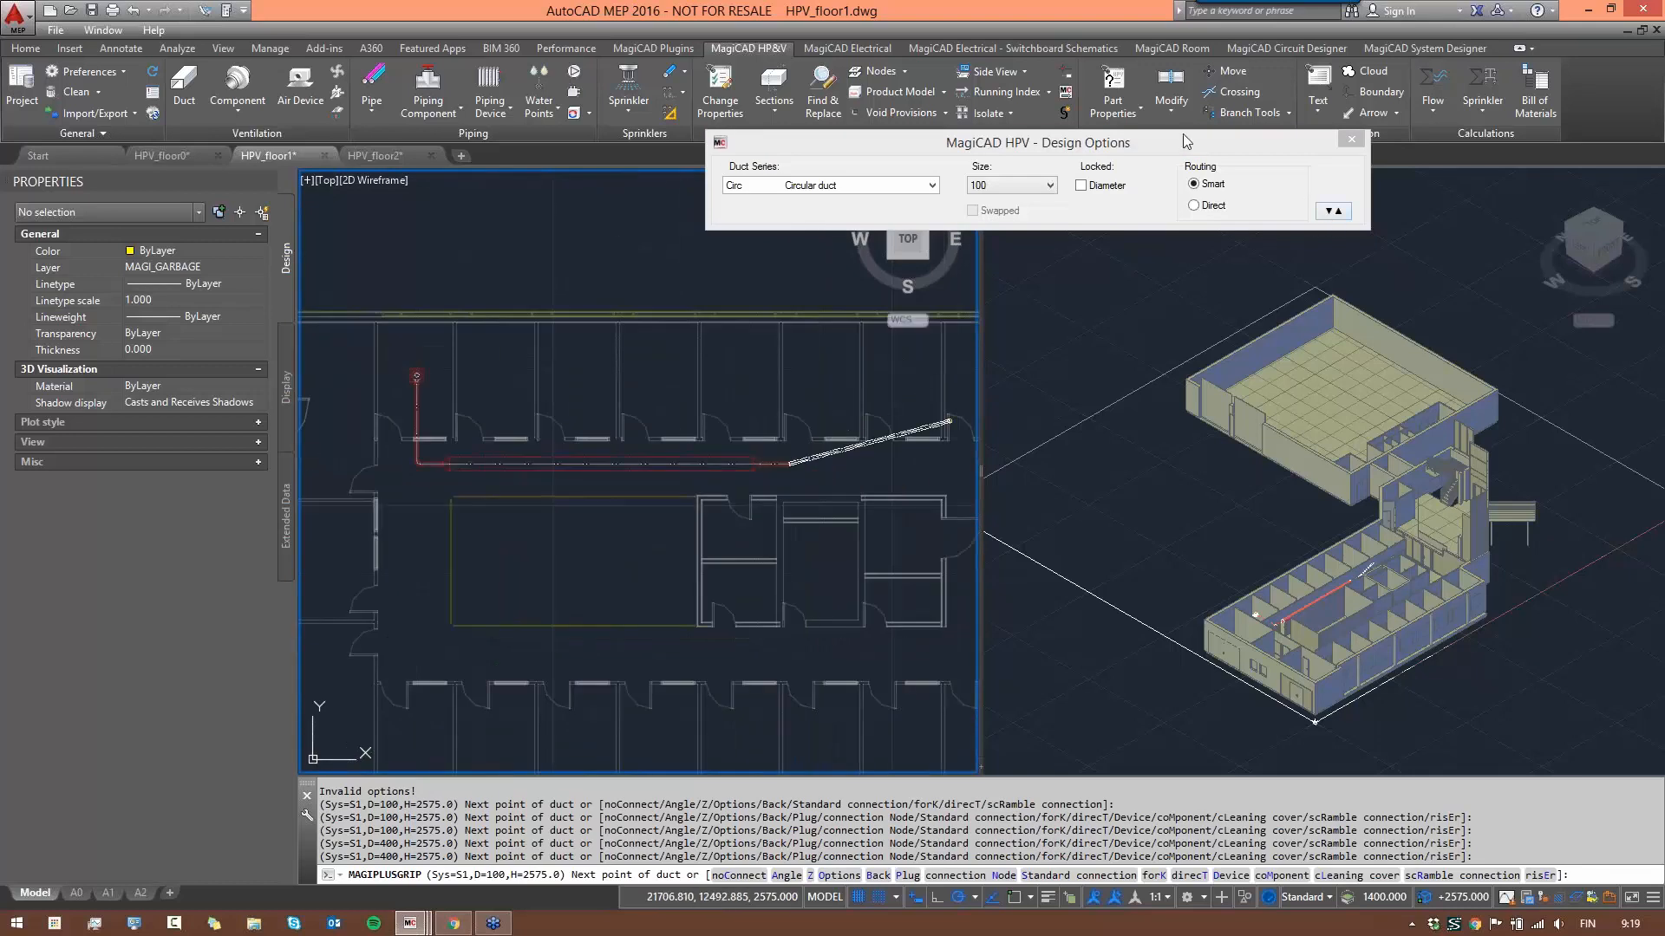
- Expand the design options, choose the EI90 Fire protection EI 90 insulation series, and draw an insulated duct section along the corridor
drag(1186, 141, 1384, 28)
click(1532, 99)
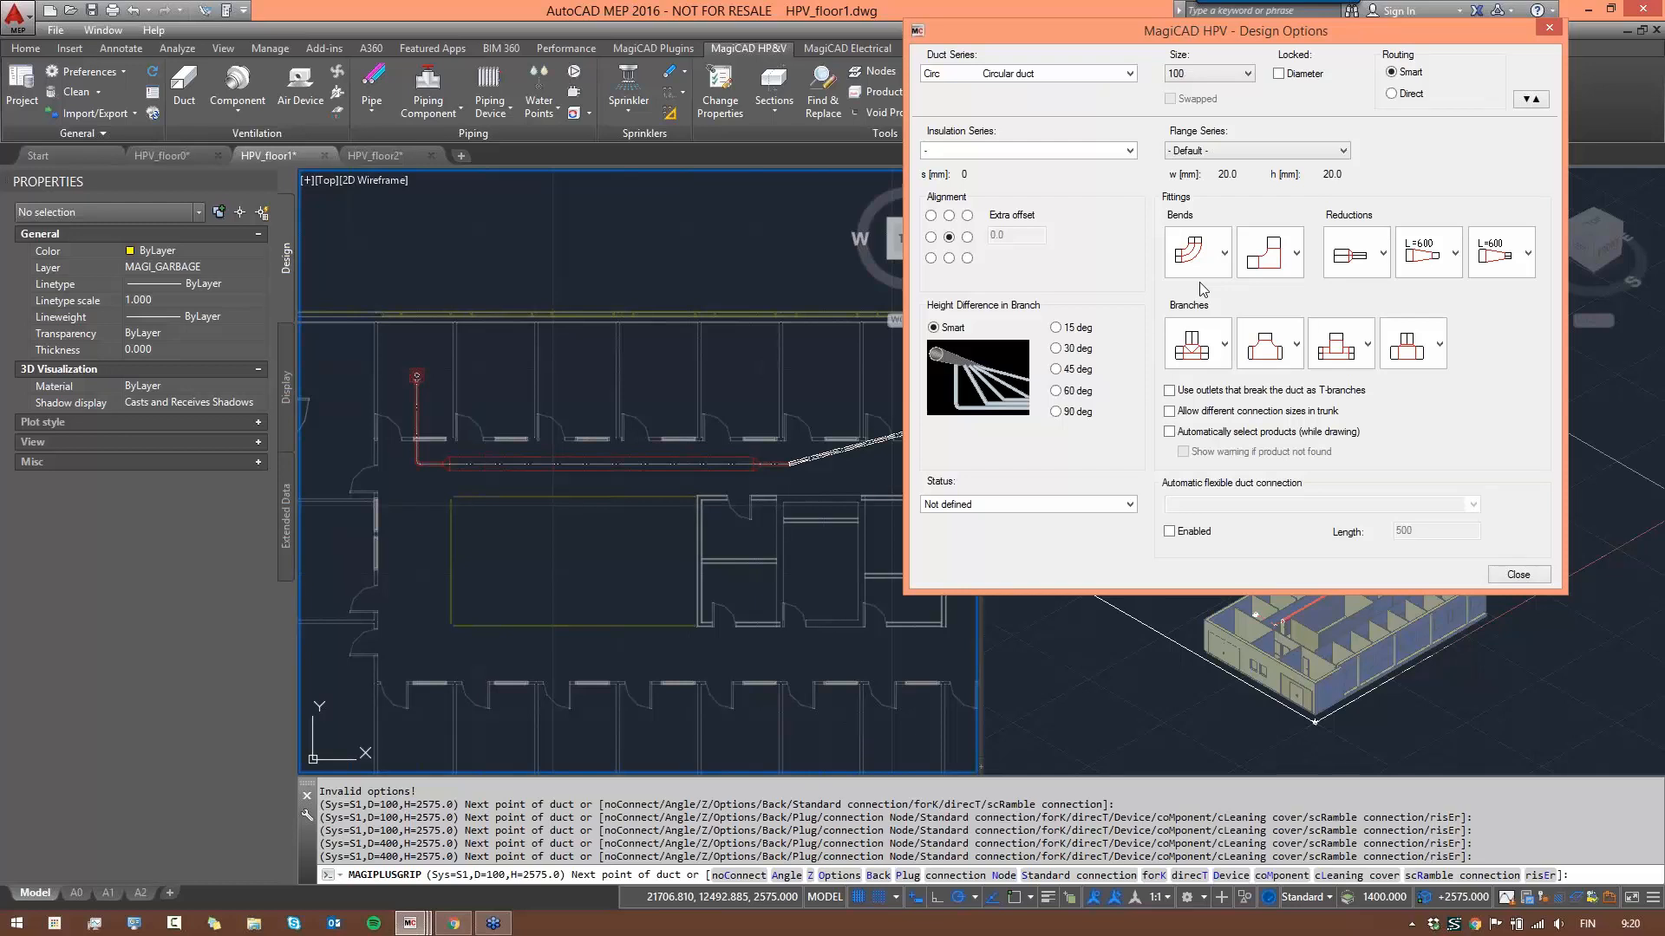
click(1006, 153)
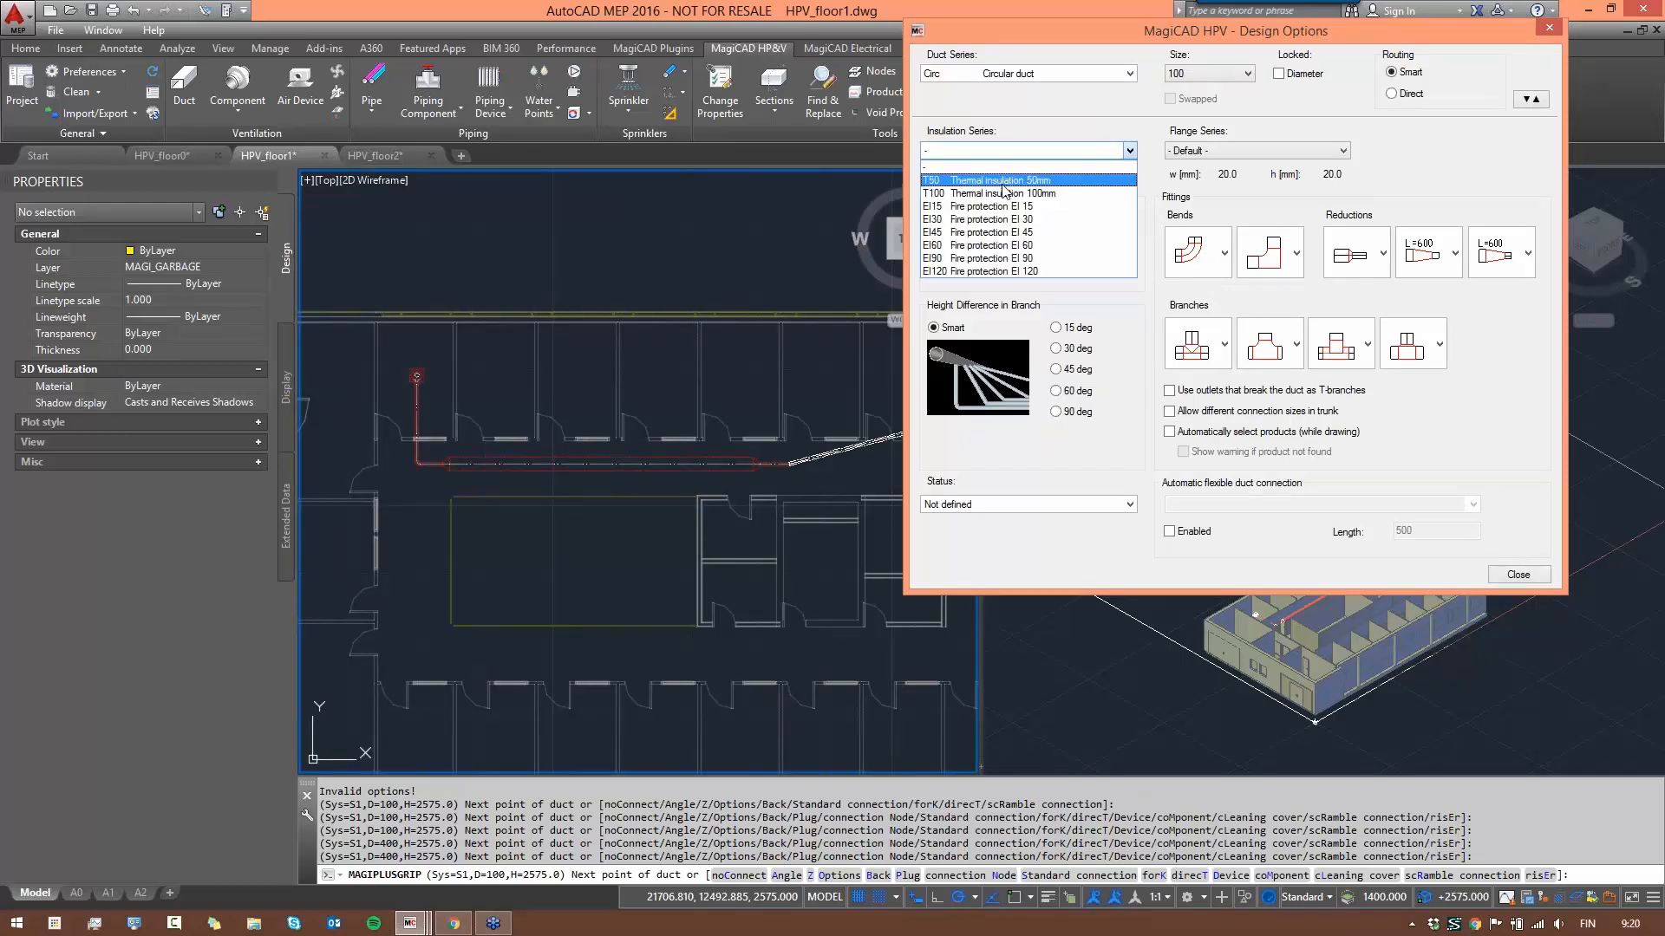
click(980, 257)
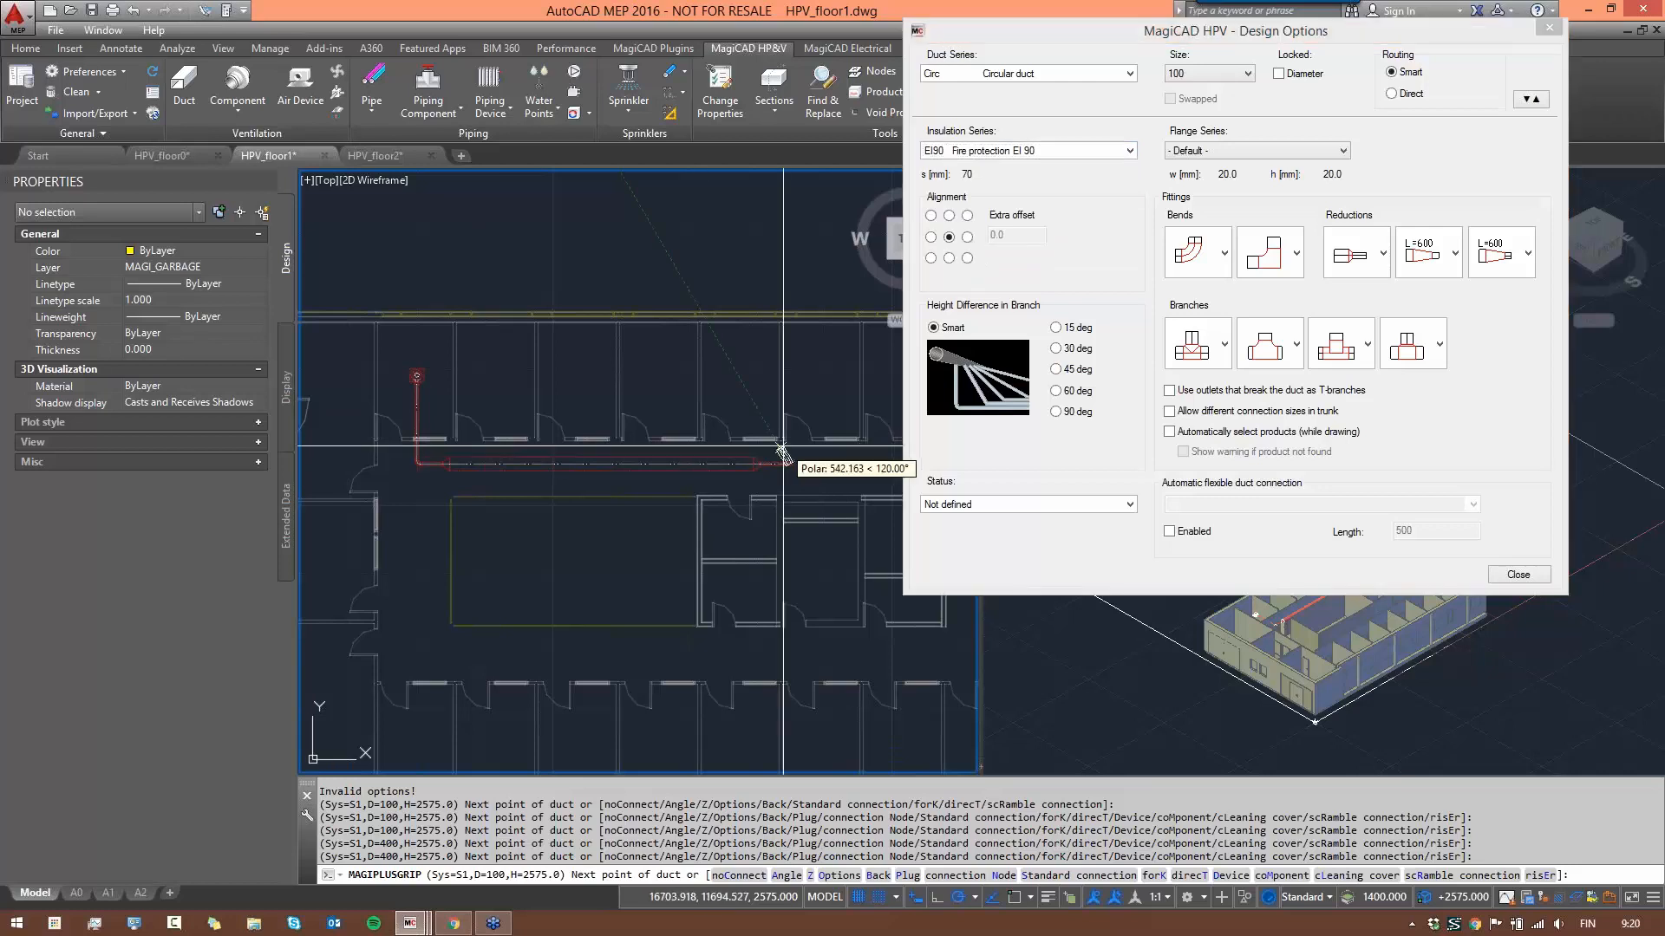
scroll(746, 451, up, 5)
click(750, 434)
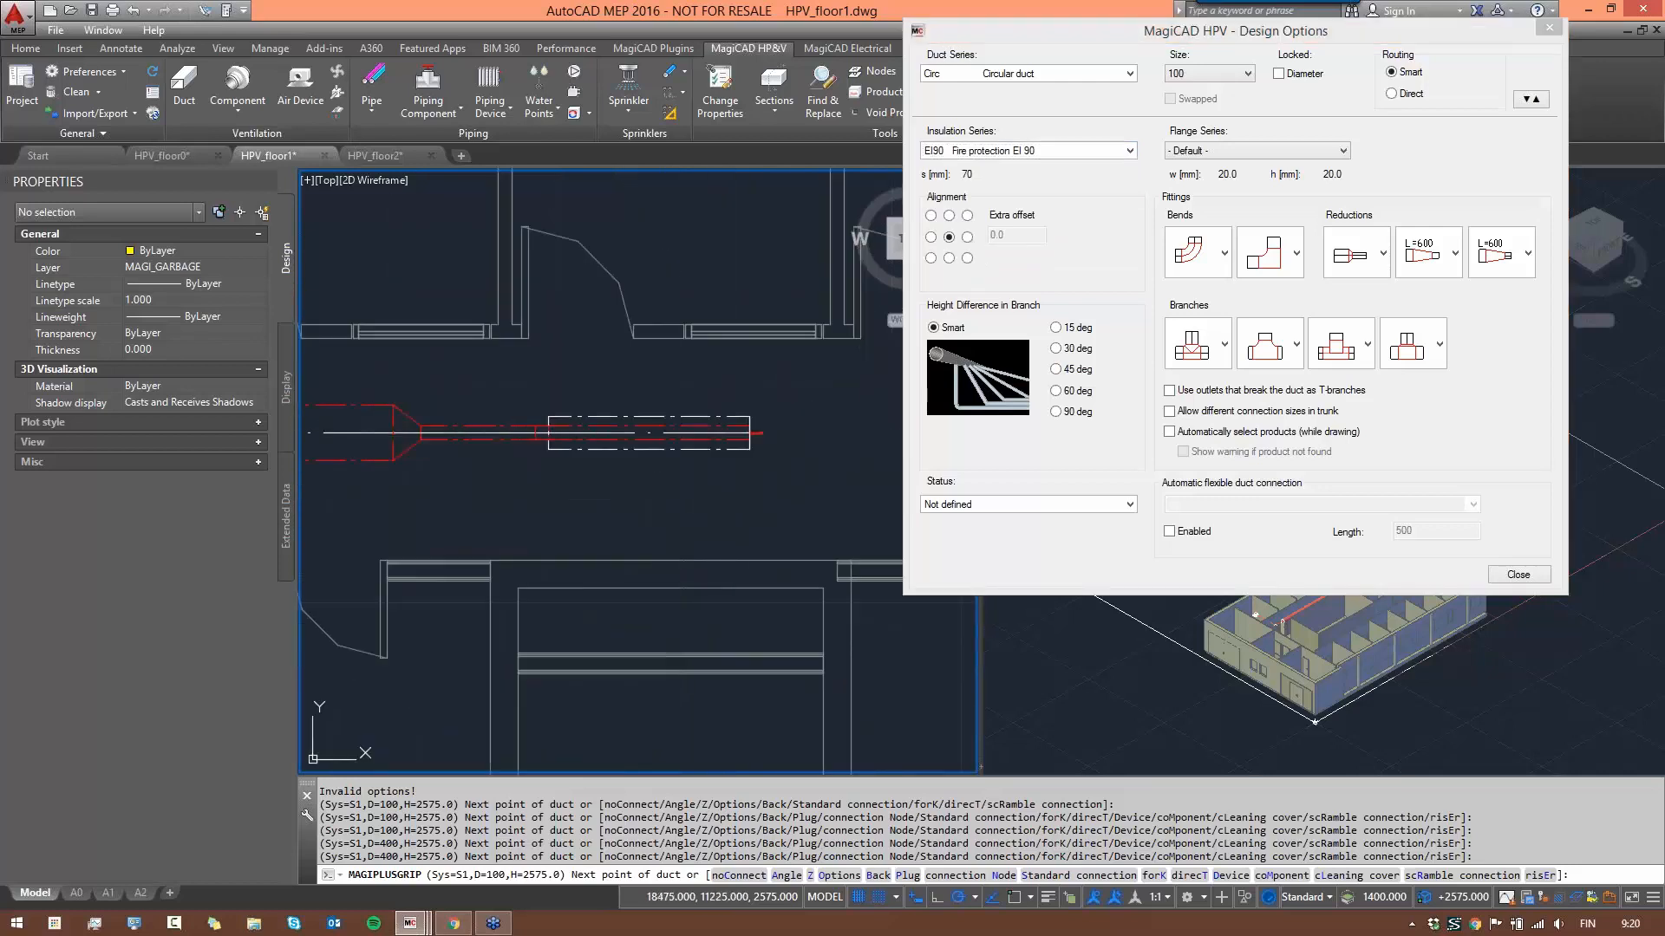
- Clear the insulation series and extend the duct 2025 mm along the corridor without insulation
middle_drag(792, 434, 625, 445)
click(995, 154)
click(987, 167)
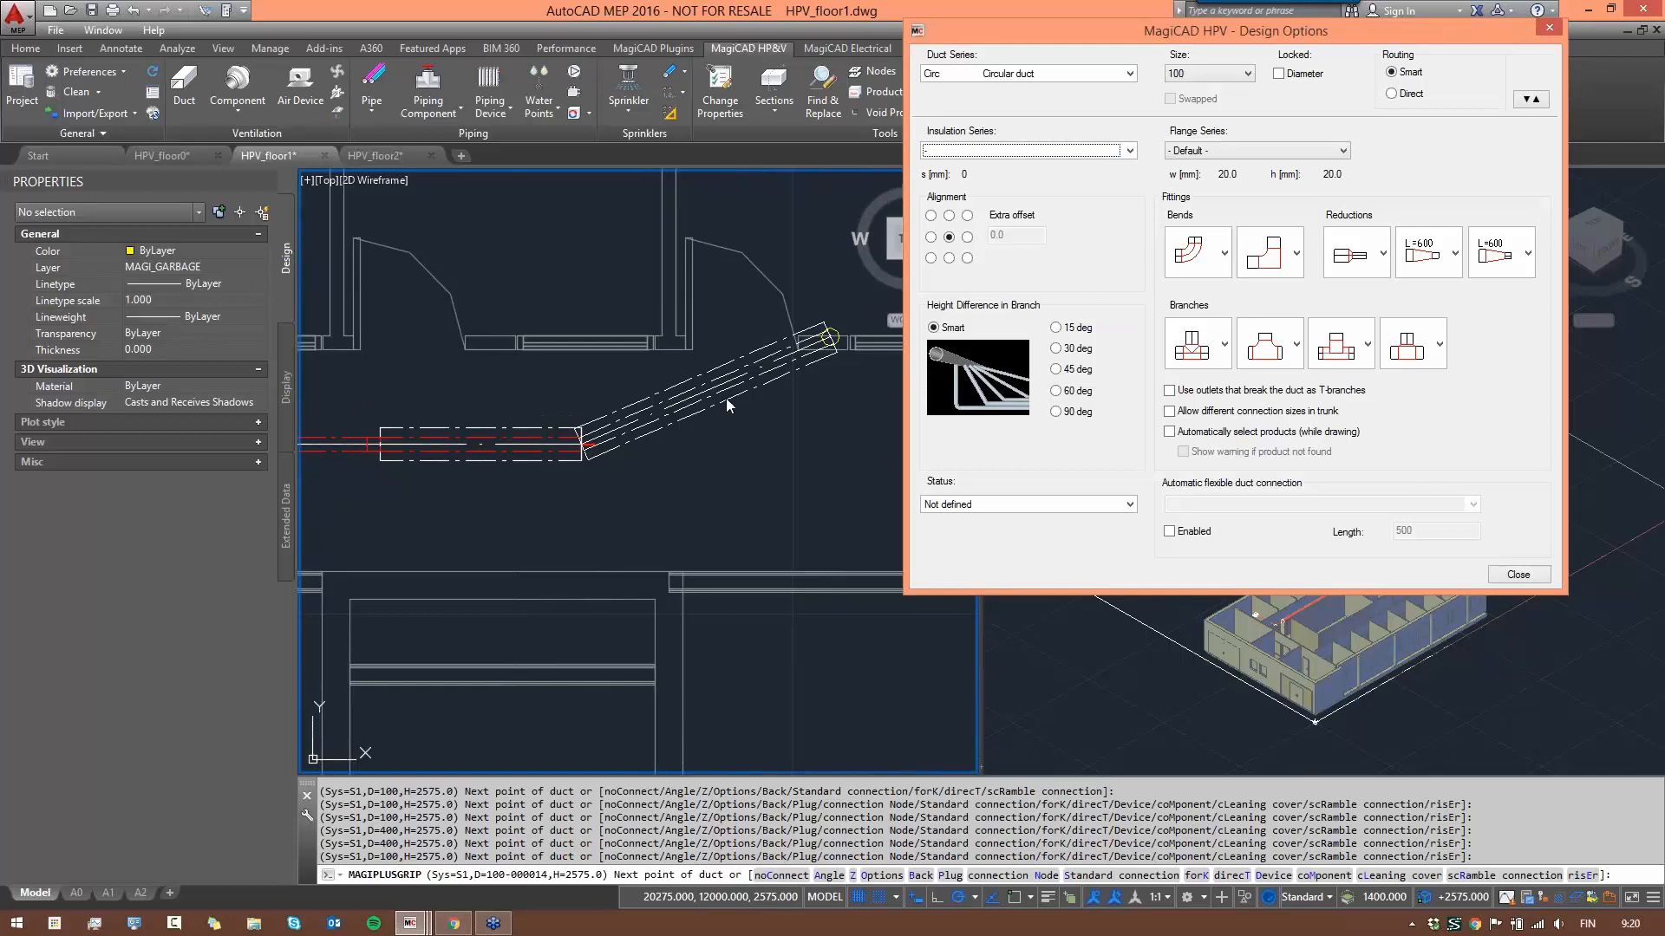
middle_drag(737, 419, 590, 376)
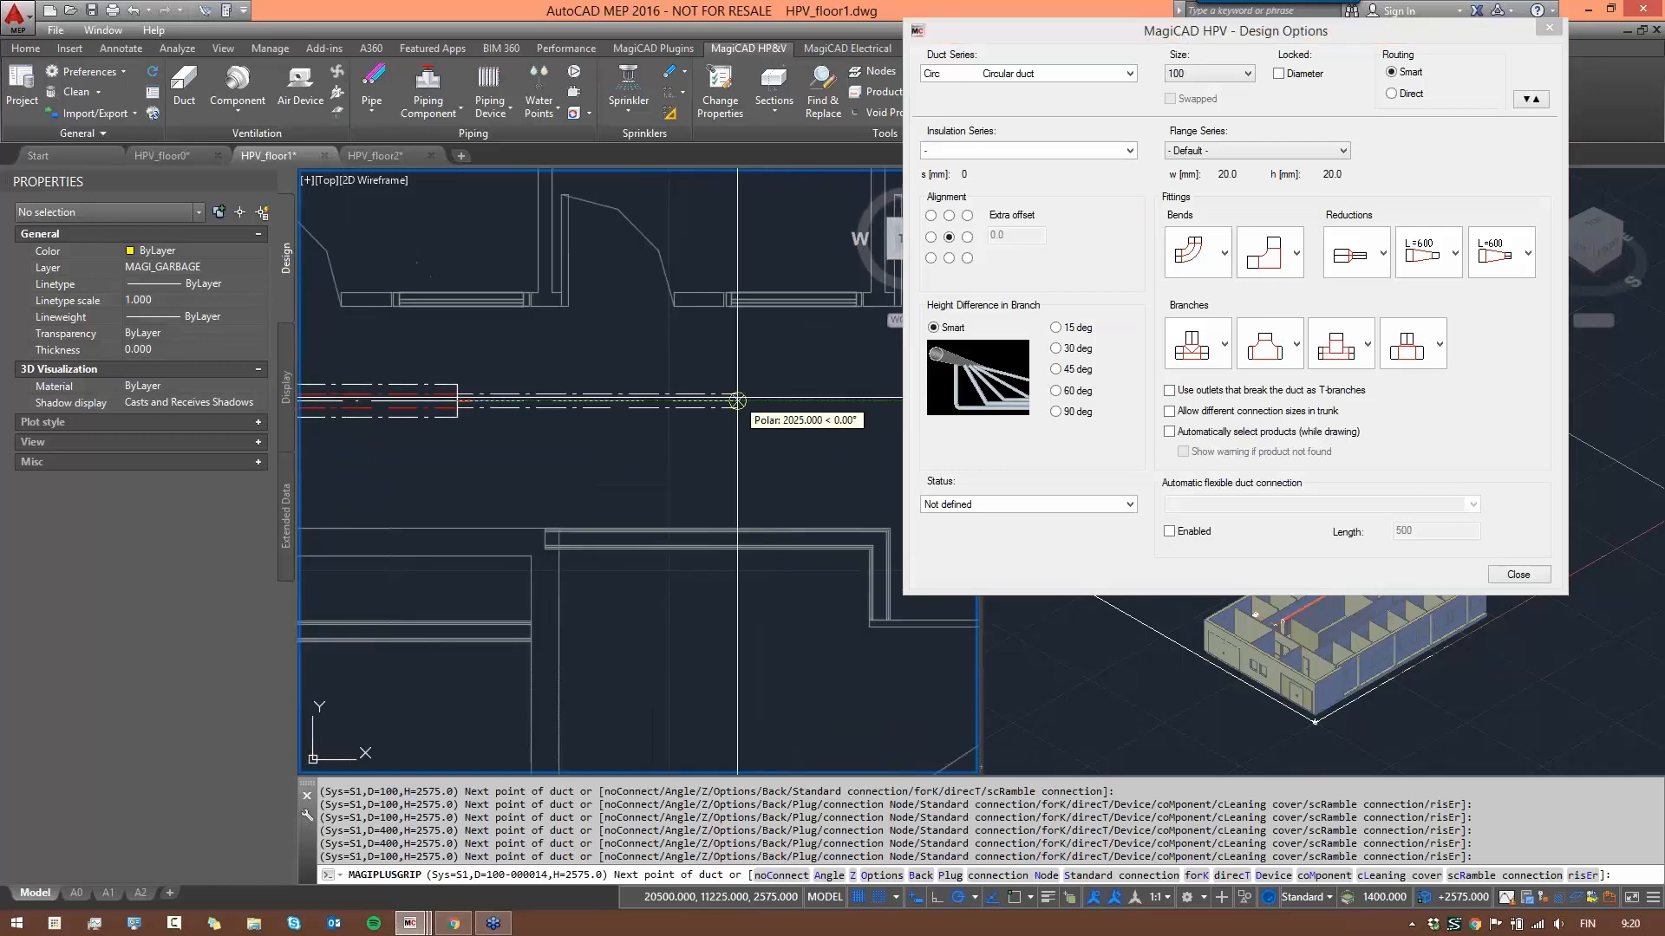
click(738, 400)
scroll(790, 392, down, 2)
middle_drag(787, 395, 750, 388)
scroll(810, 378, down, 2)
scroll(810, 376, up, 1)
scroll(750, 390, up, 2)
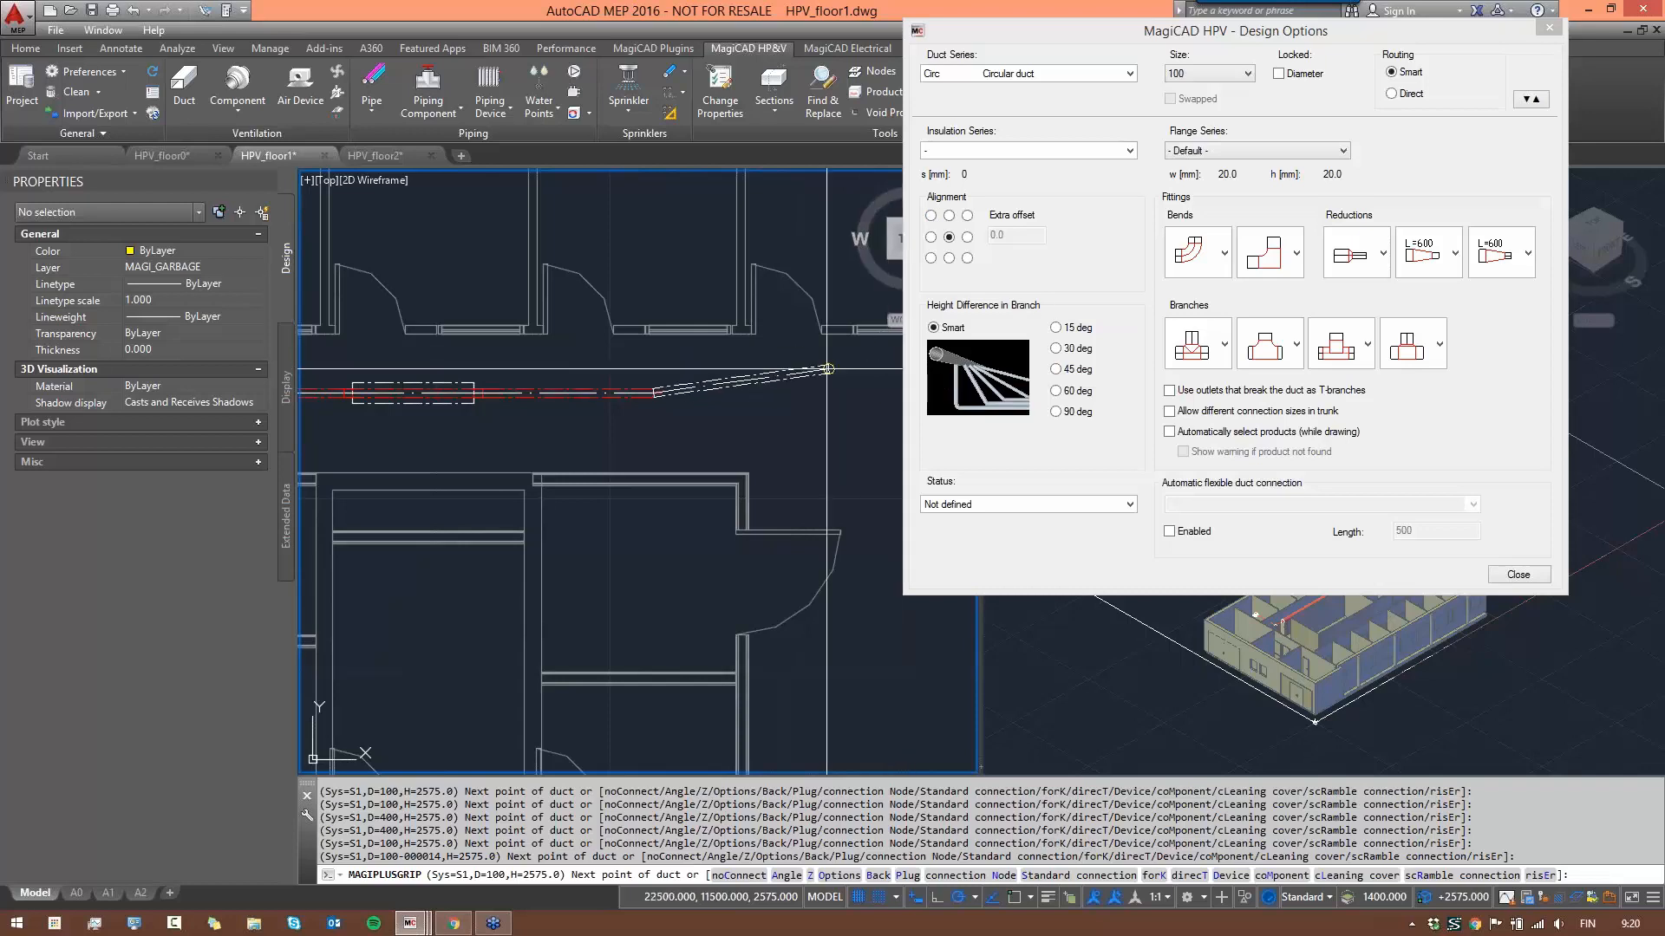
- Set the duct status to Final and draw the next section straight along the corridor
middle_drag(733, 393, 616, 385)
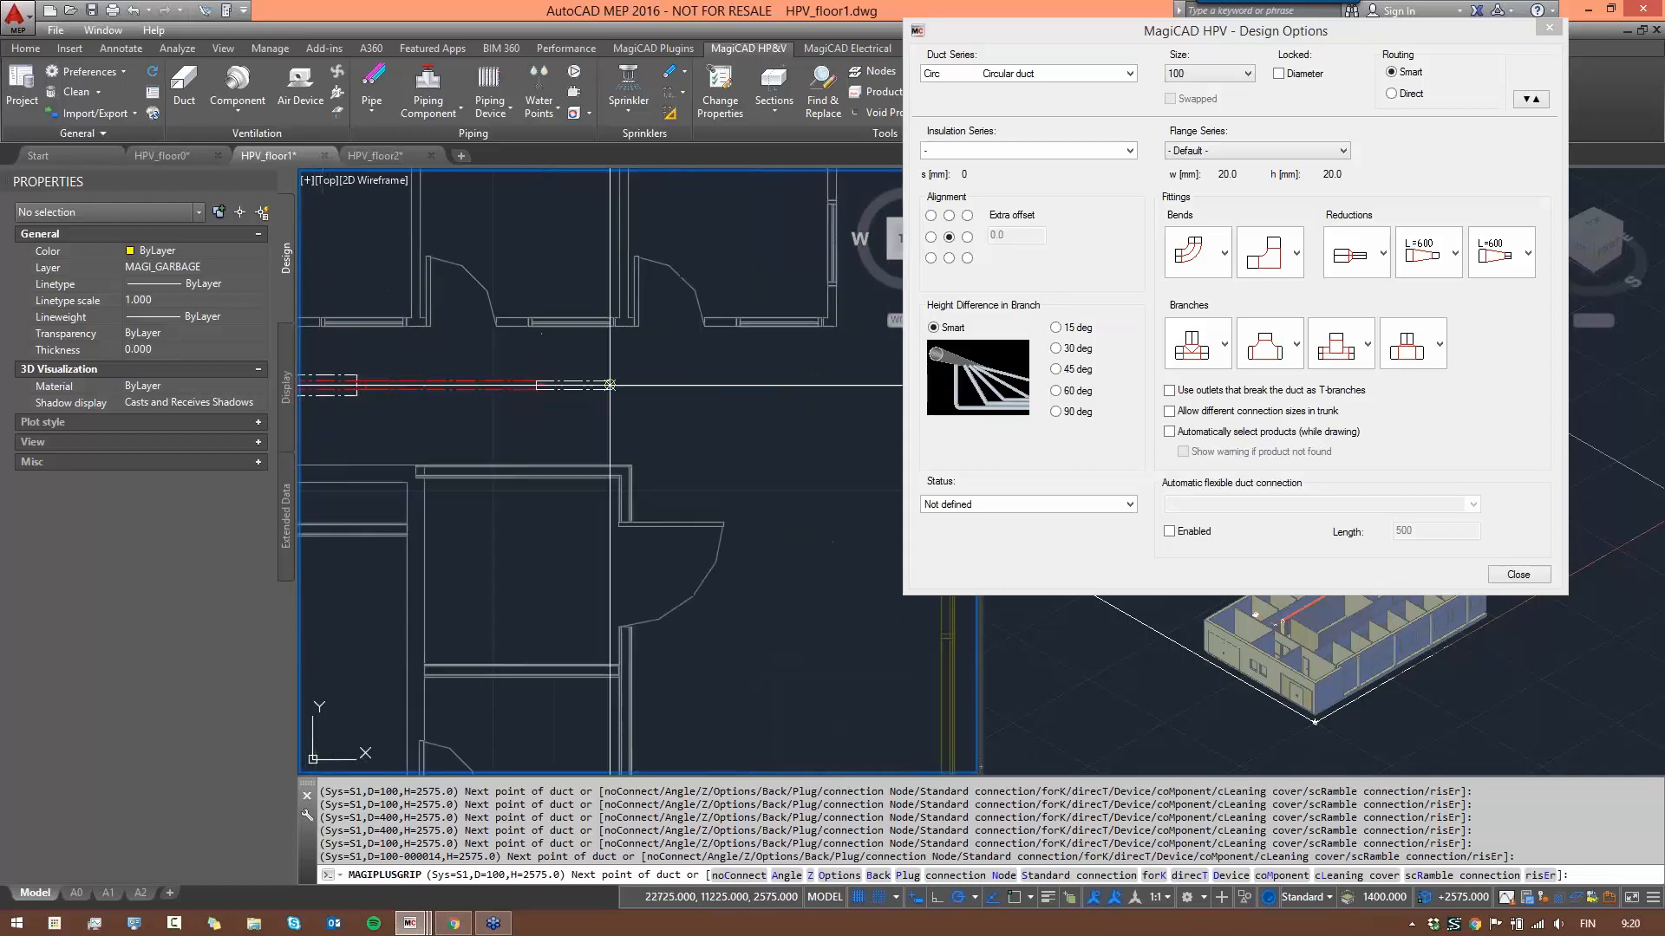
click(983, 505)
click(982, 561)
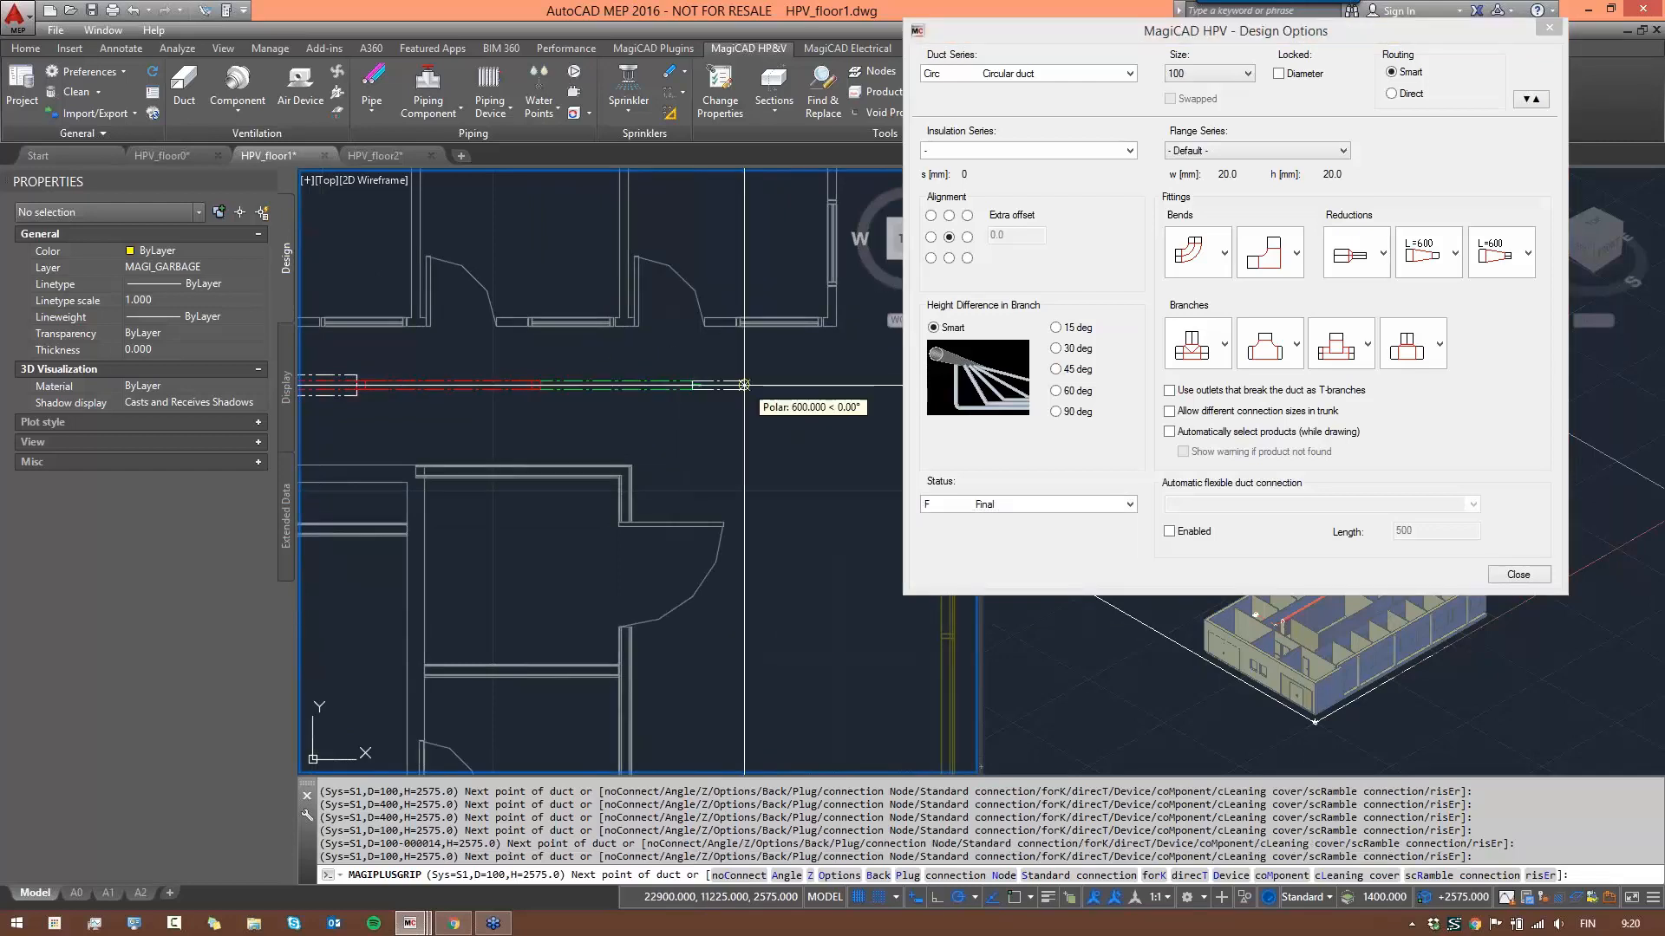
middle_drag(698, 383, 628, 383)
- Return the status to Not defined, draw one more duct section to the corridor's end, and finish the duct routing
click(1028, 504)
click(971, 522)
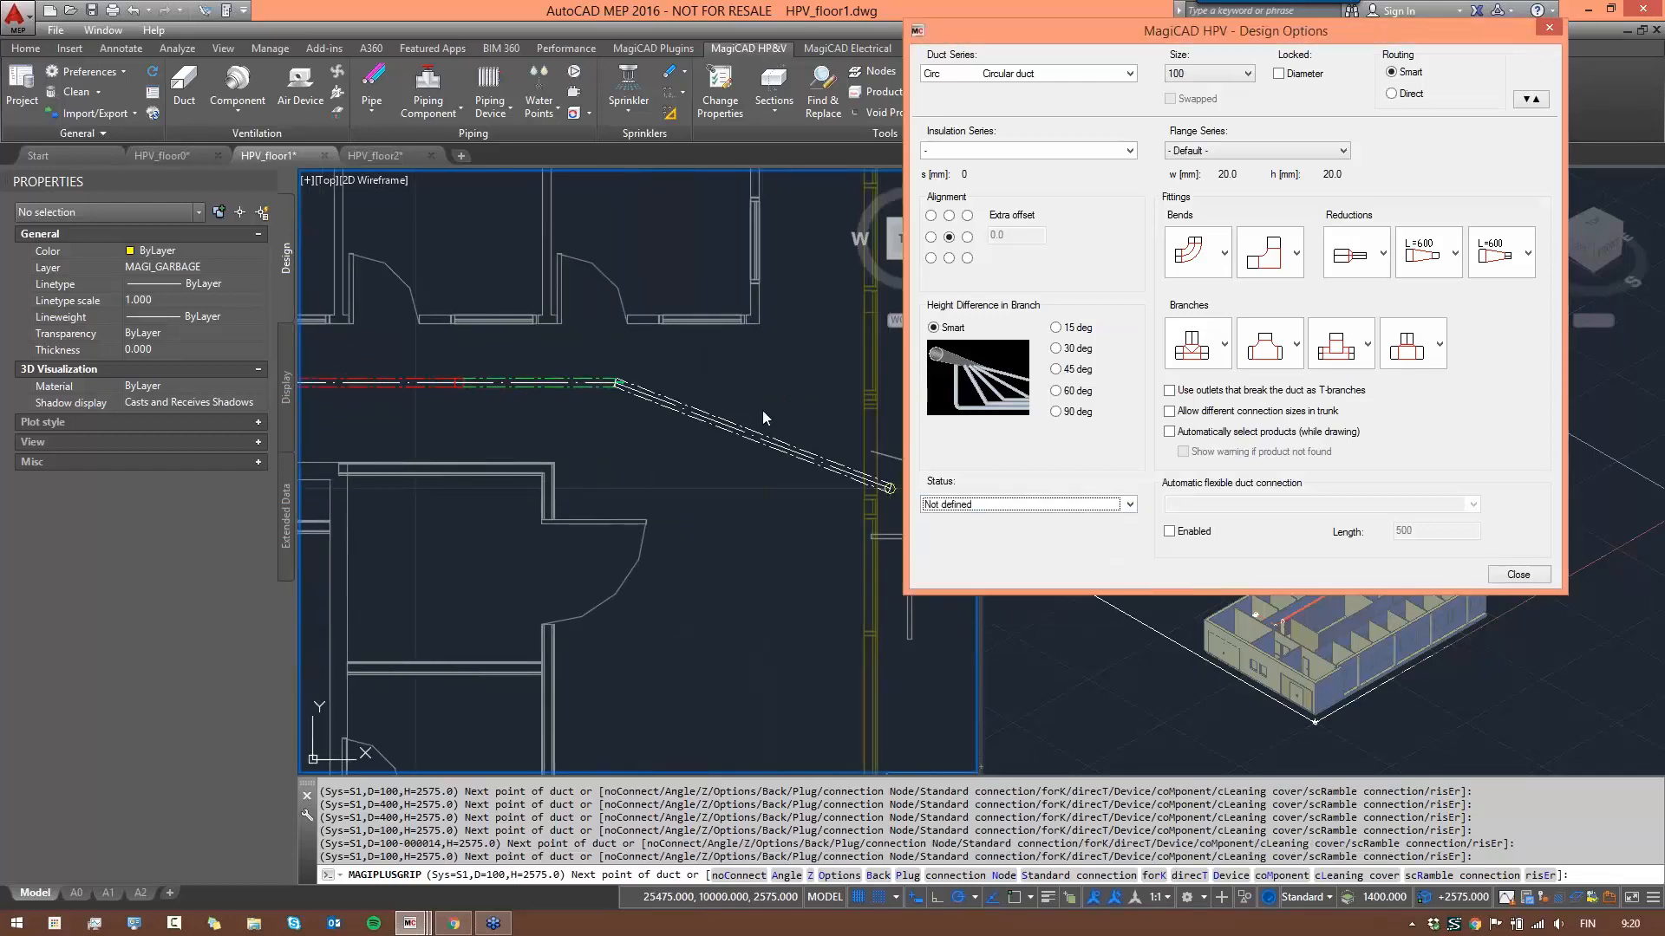
click(750, 382)
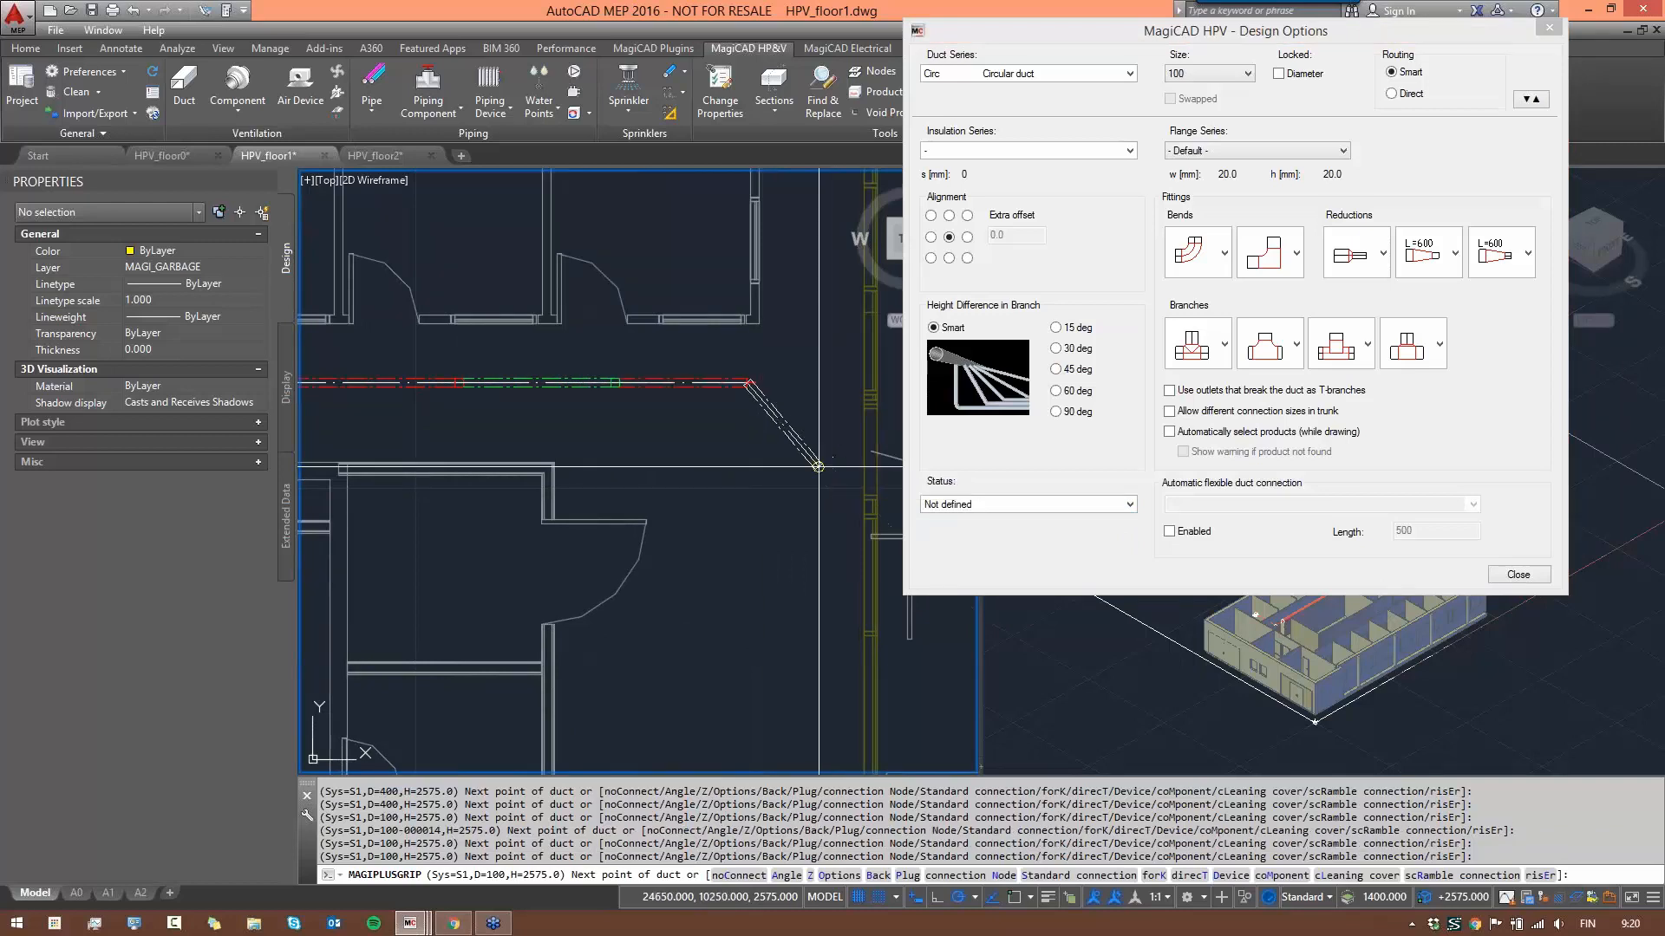
scroll(742, 473, down, 3)
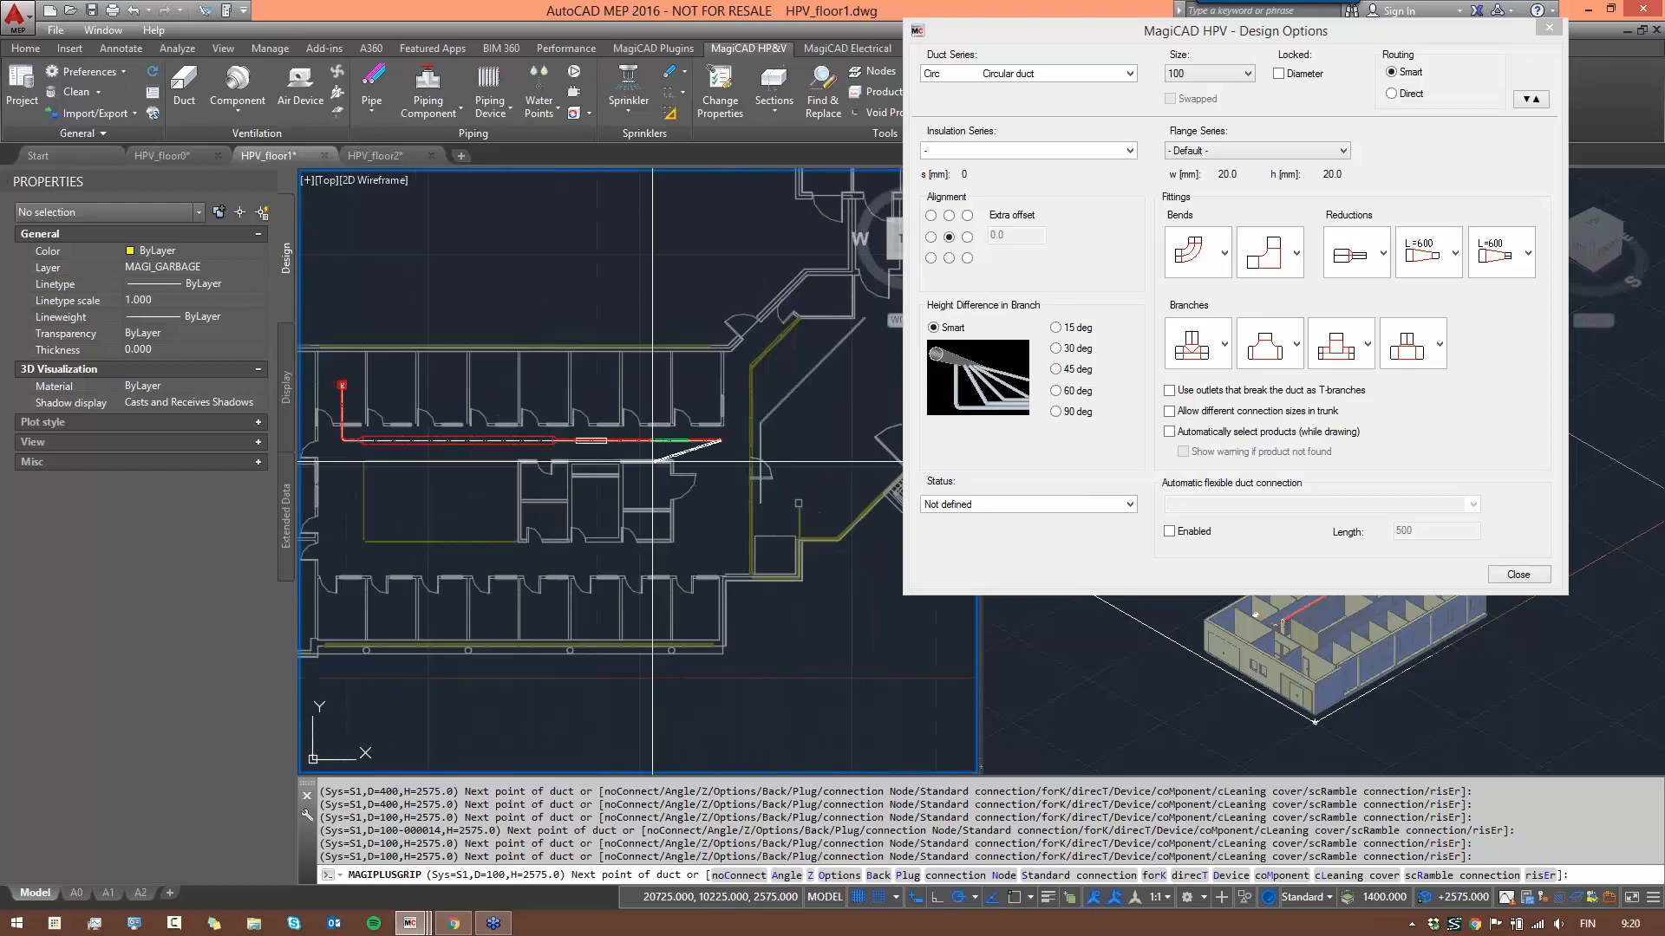
scroll(719, 438, up, 4)
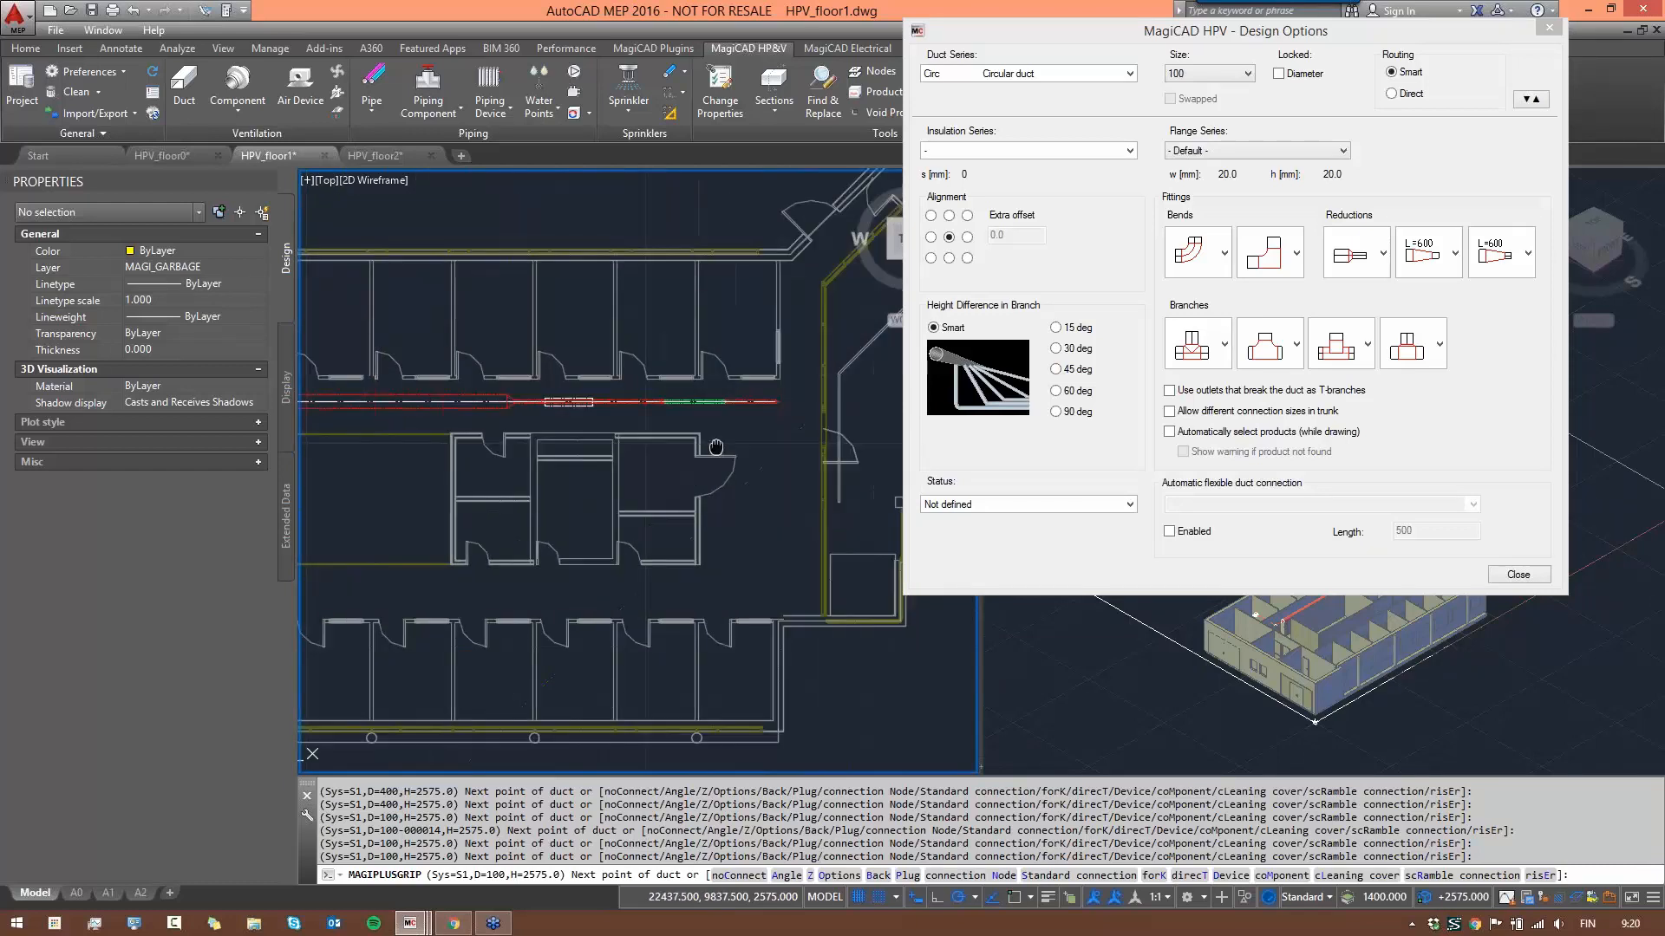
scroll(606, 447, down, 4)
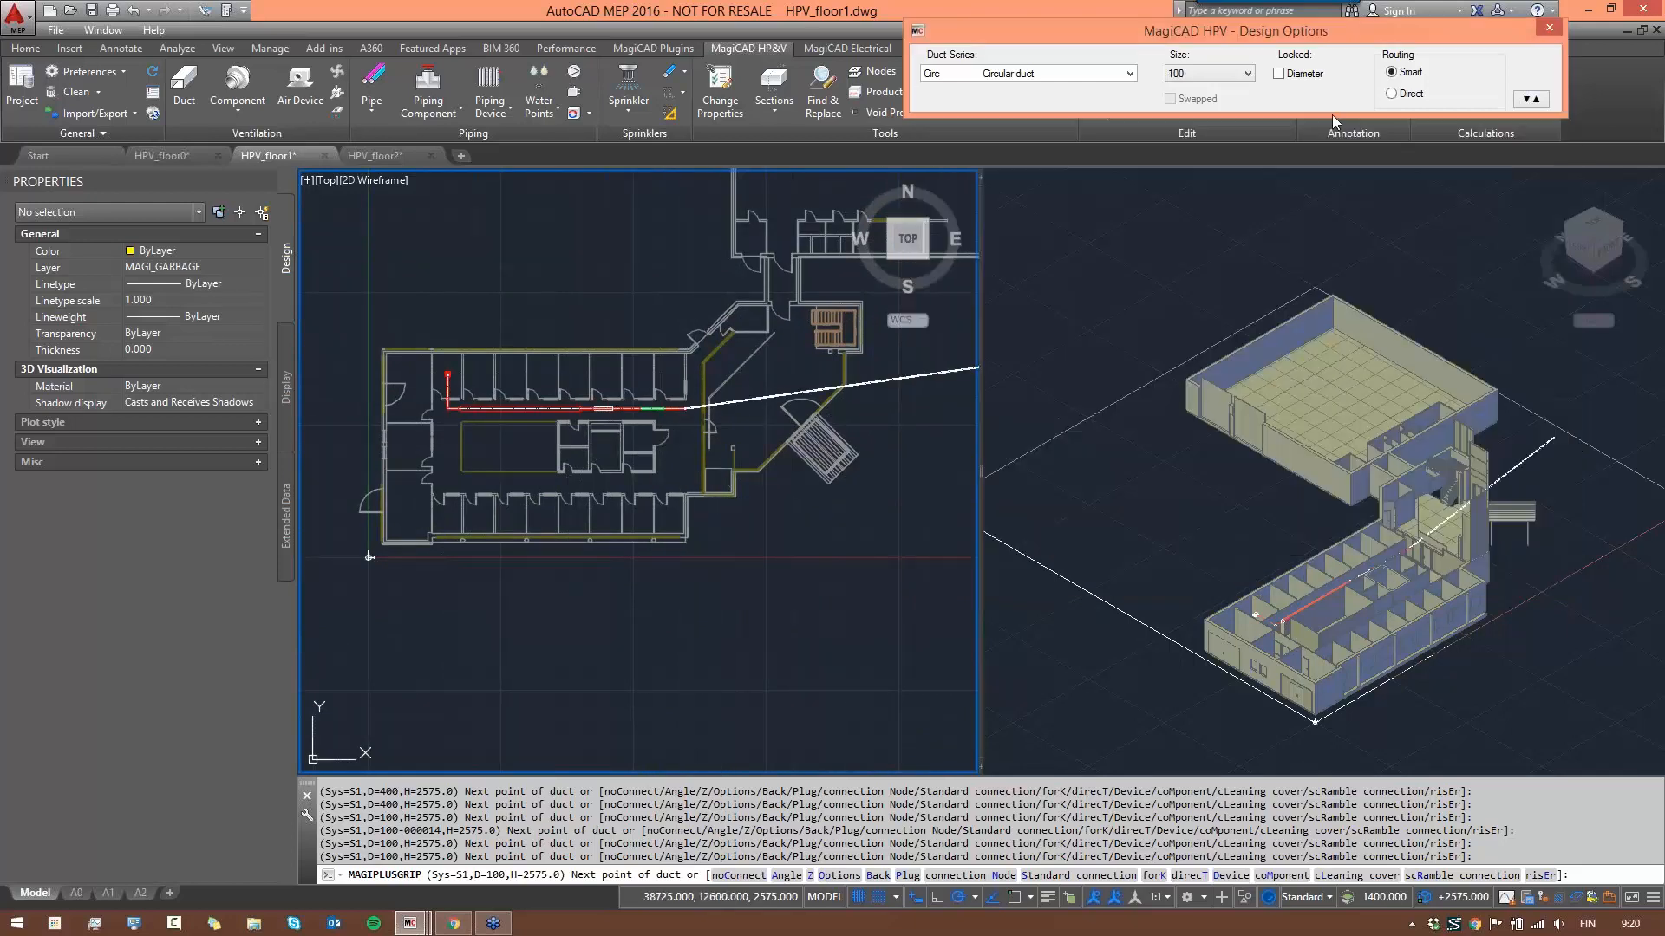
scroll(652, 427, up, 5)
key(Escape)
key(Escape)
key(Escape)
key(Escape)
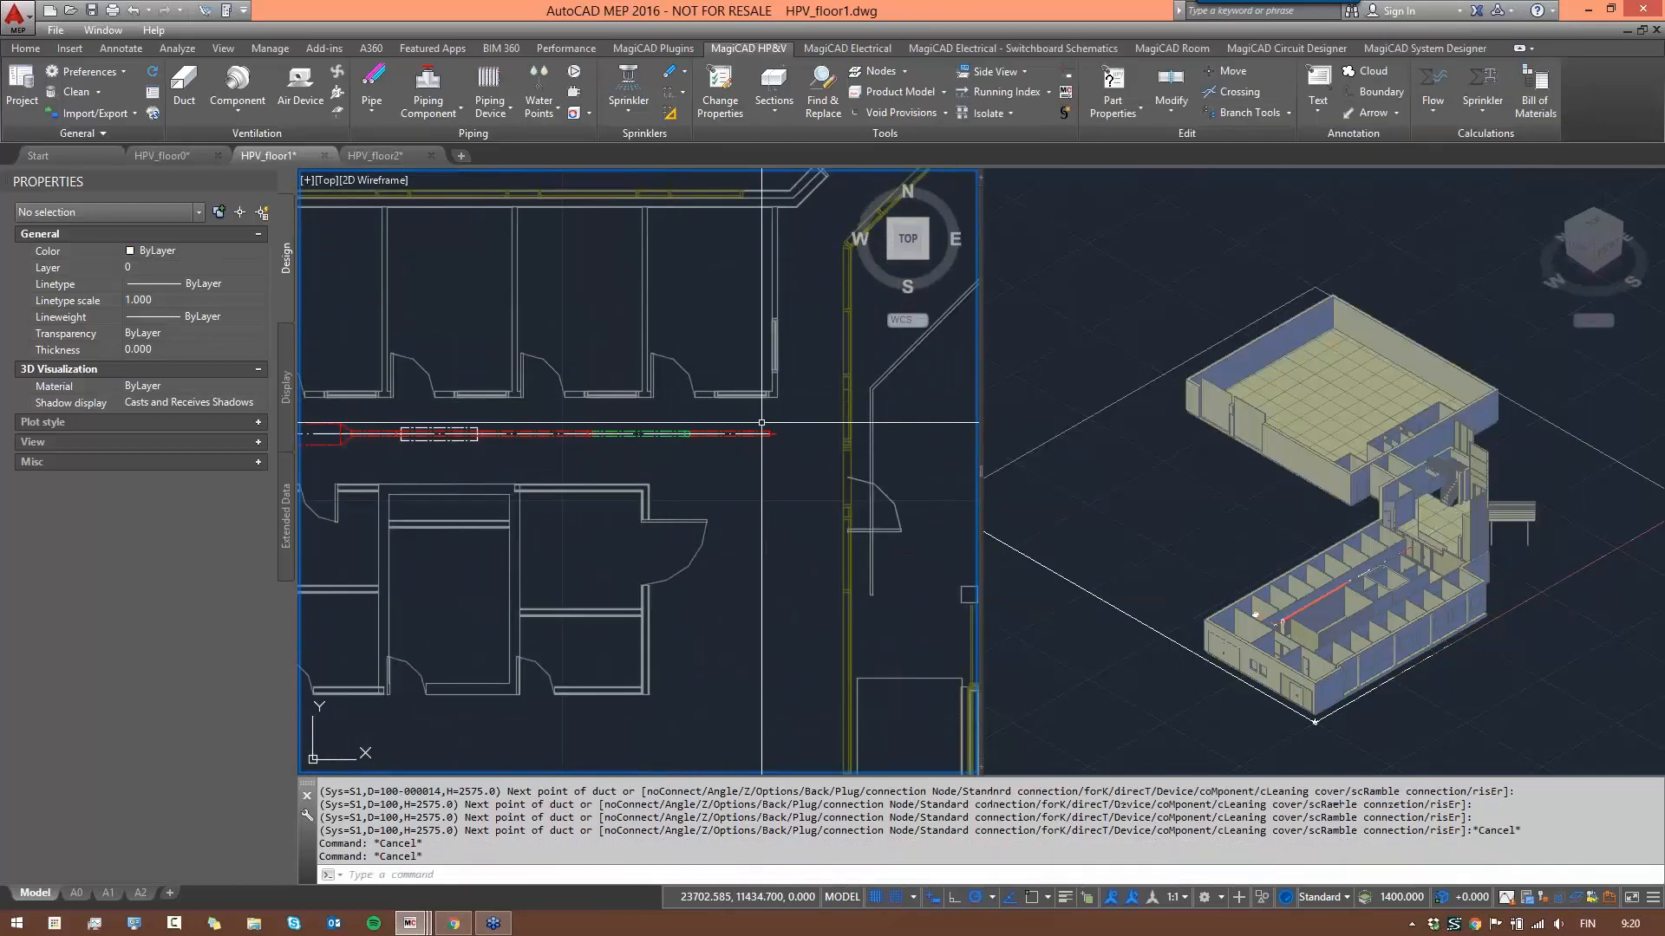
- Start a new circular duct of size 100 at the open end of the corridor duct
scroll(817, 432, down, 5)
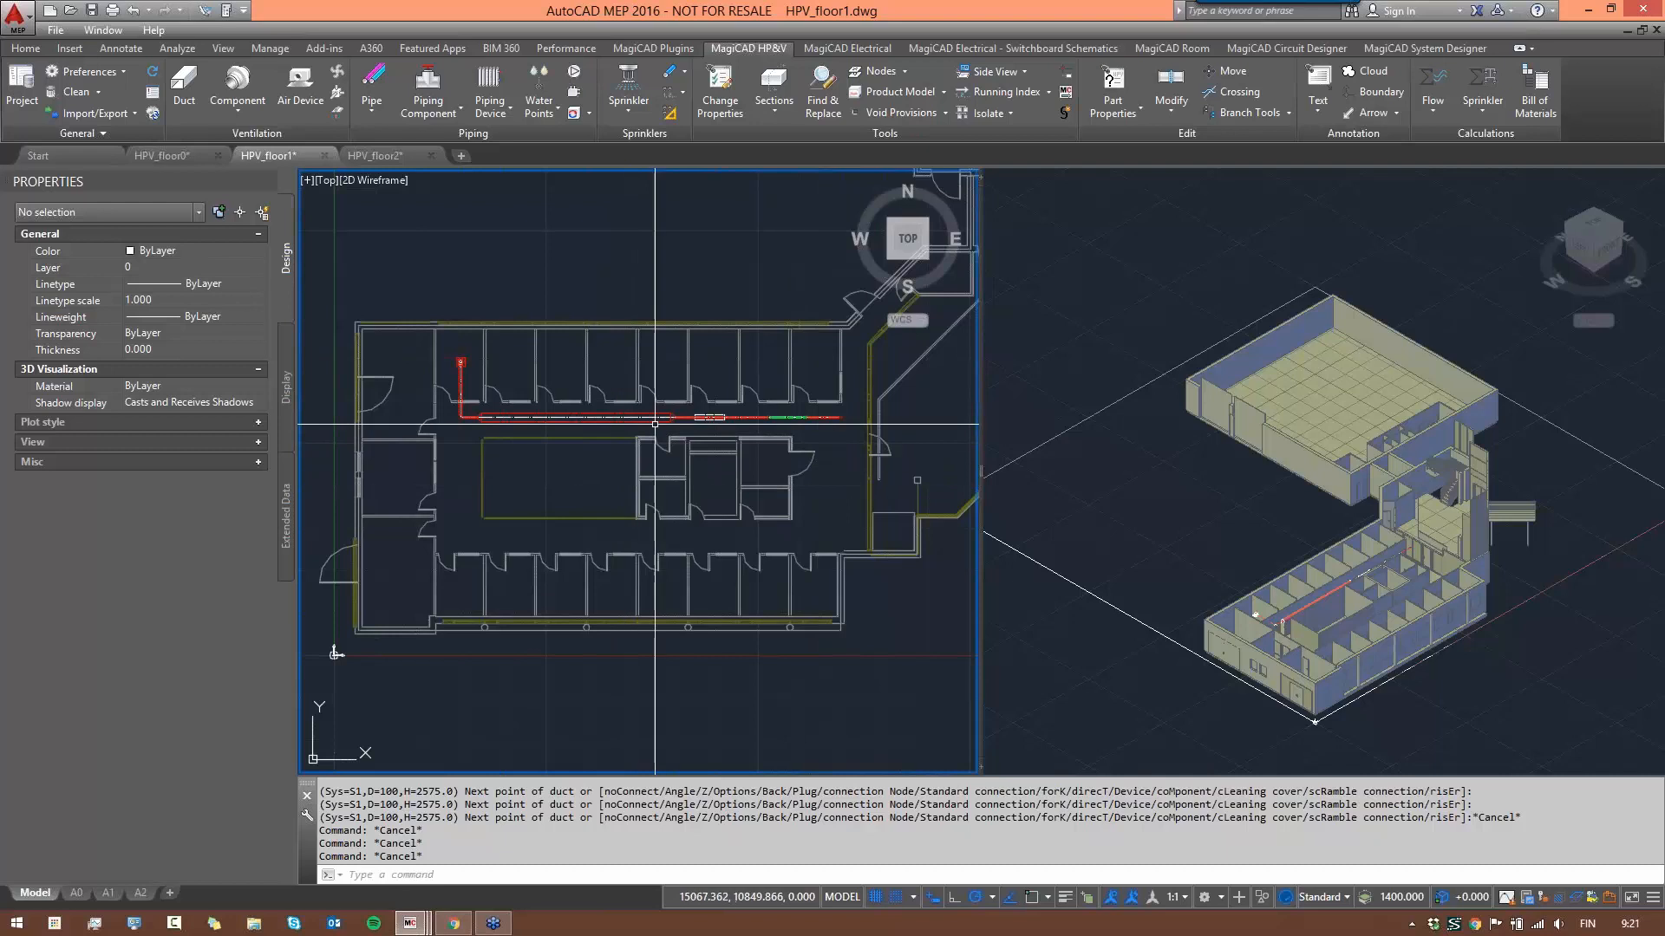
scroll(655, 424, down, 3)
scroll(736, 420, up, 4)
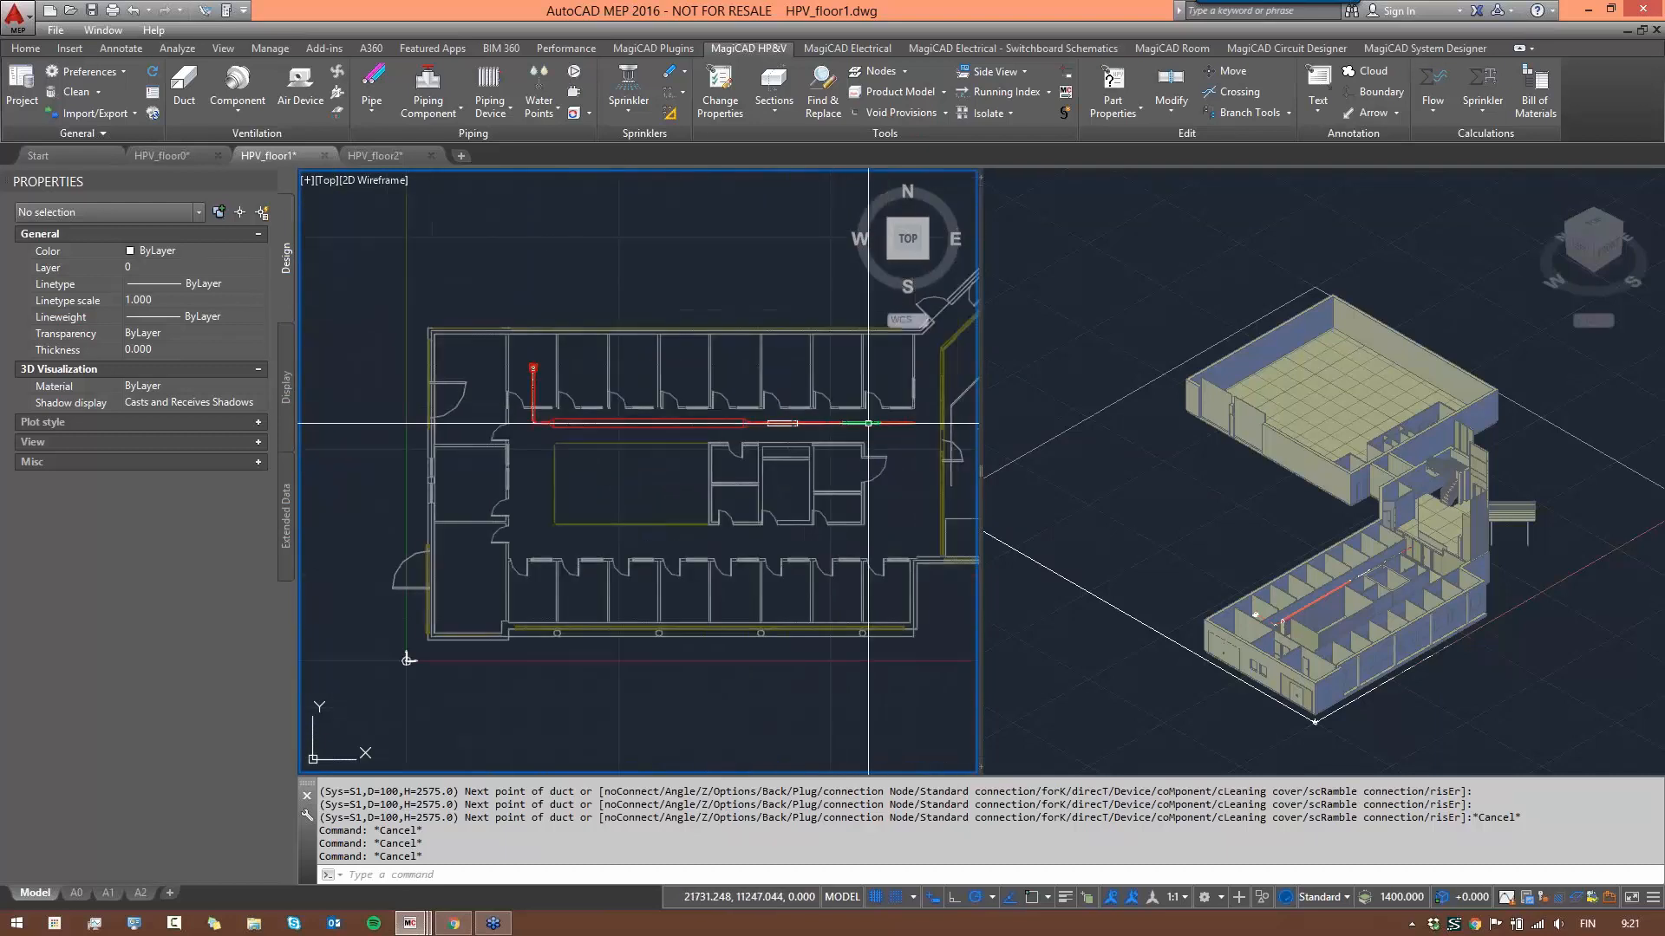
scroll(746, 428, down, 3)
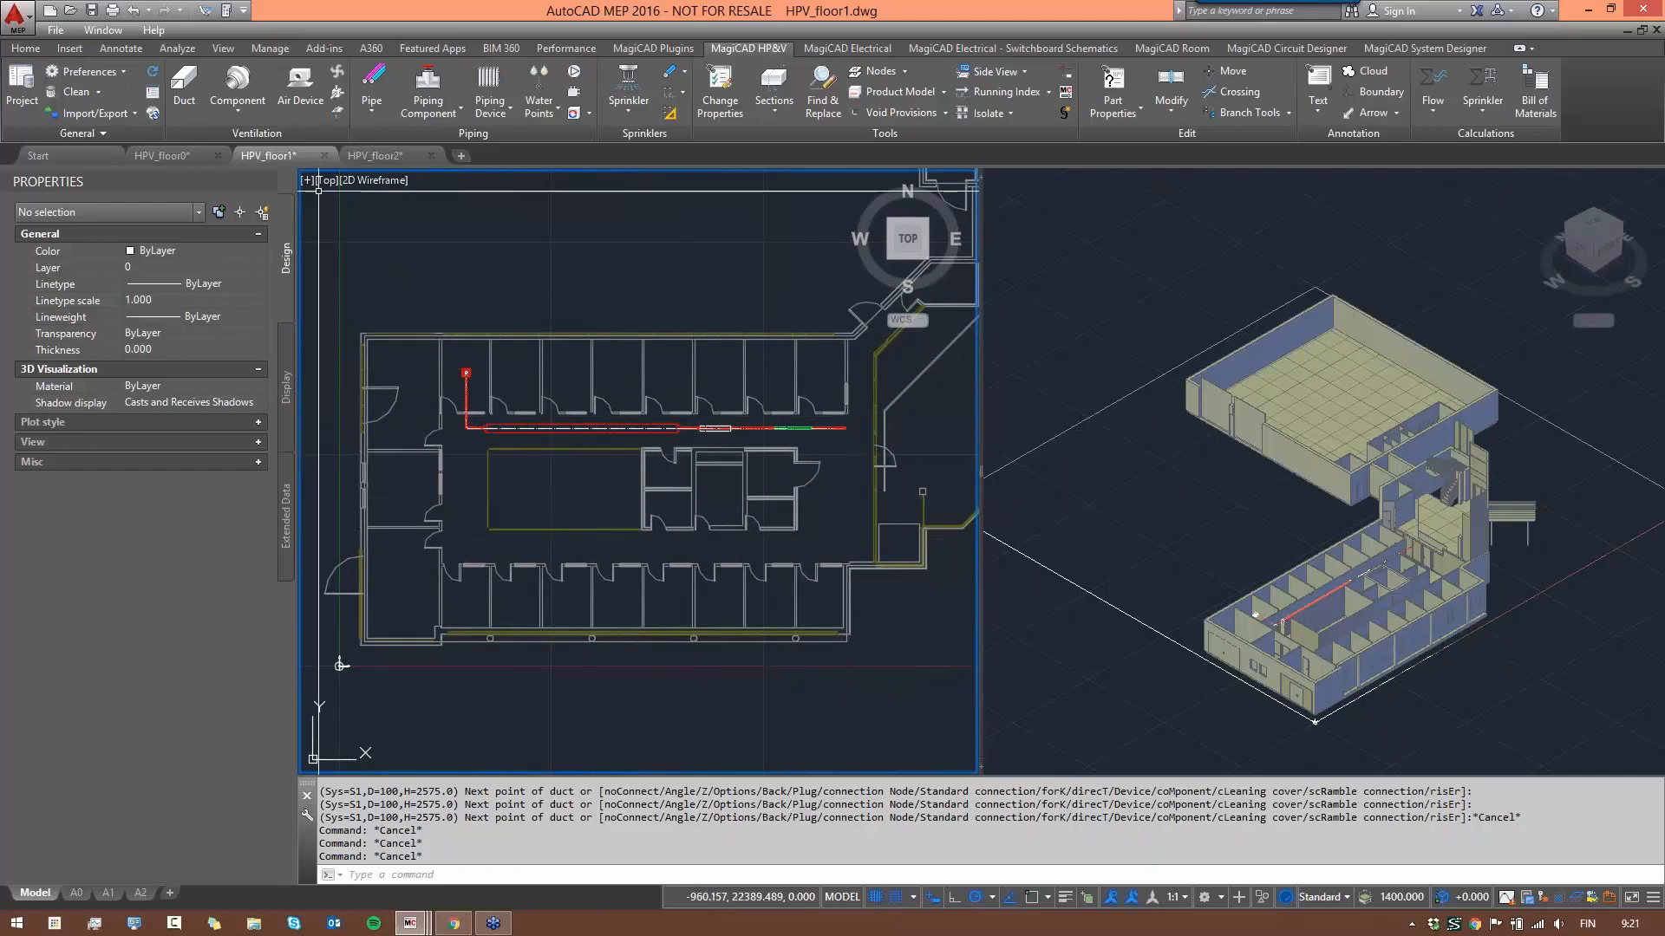
click(185, 83)
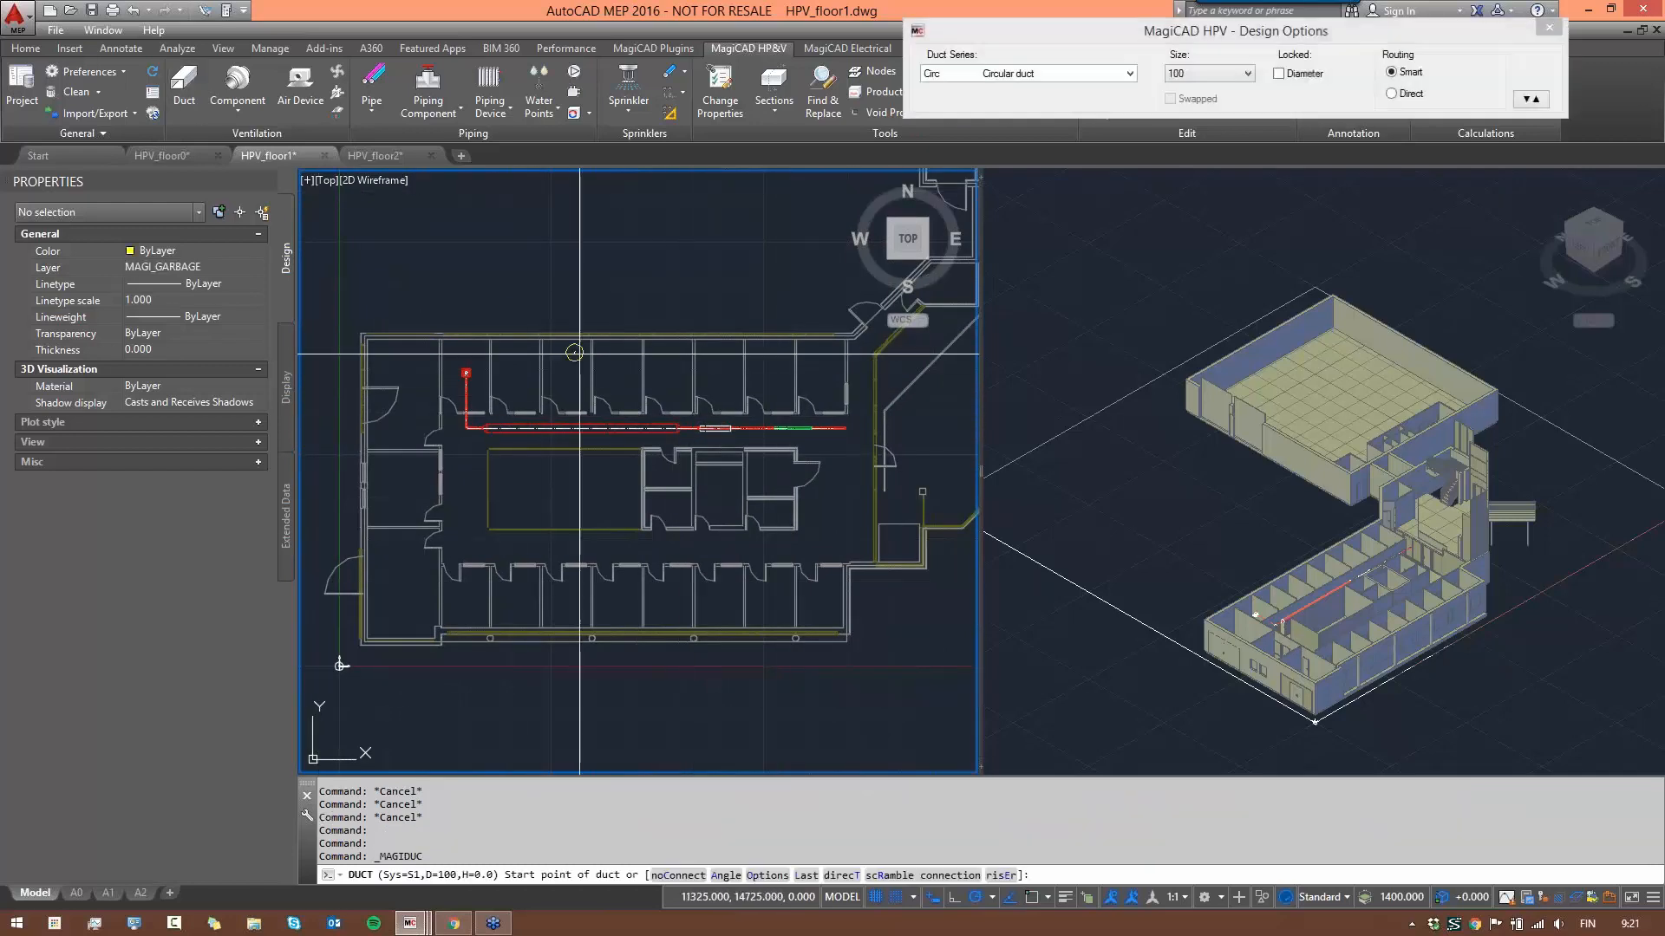
middle_drag(733, 387, 588, 351)
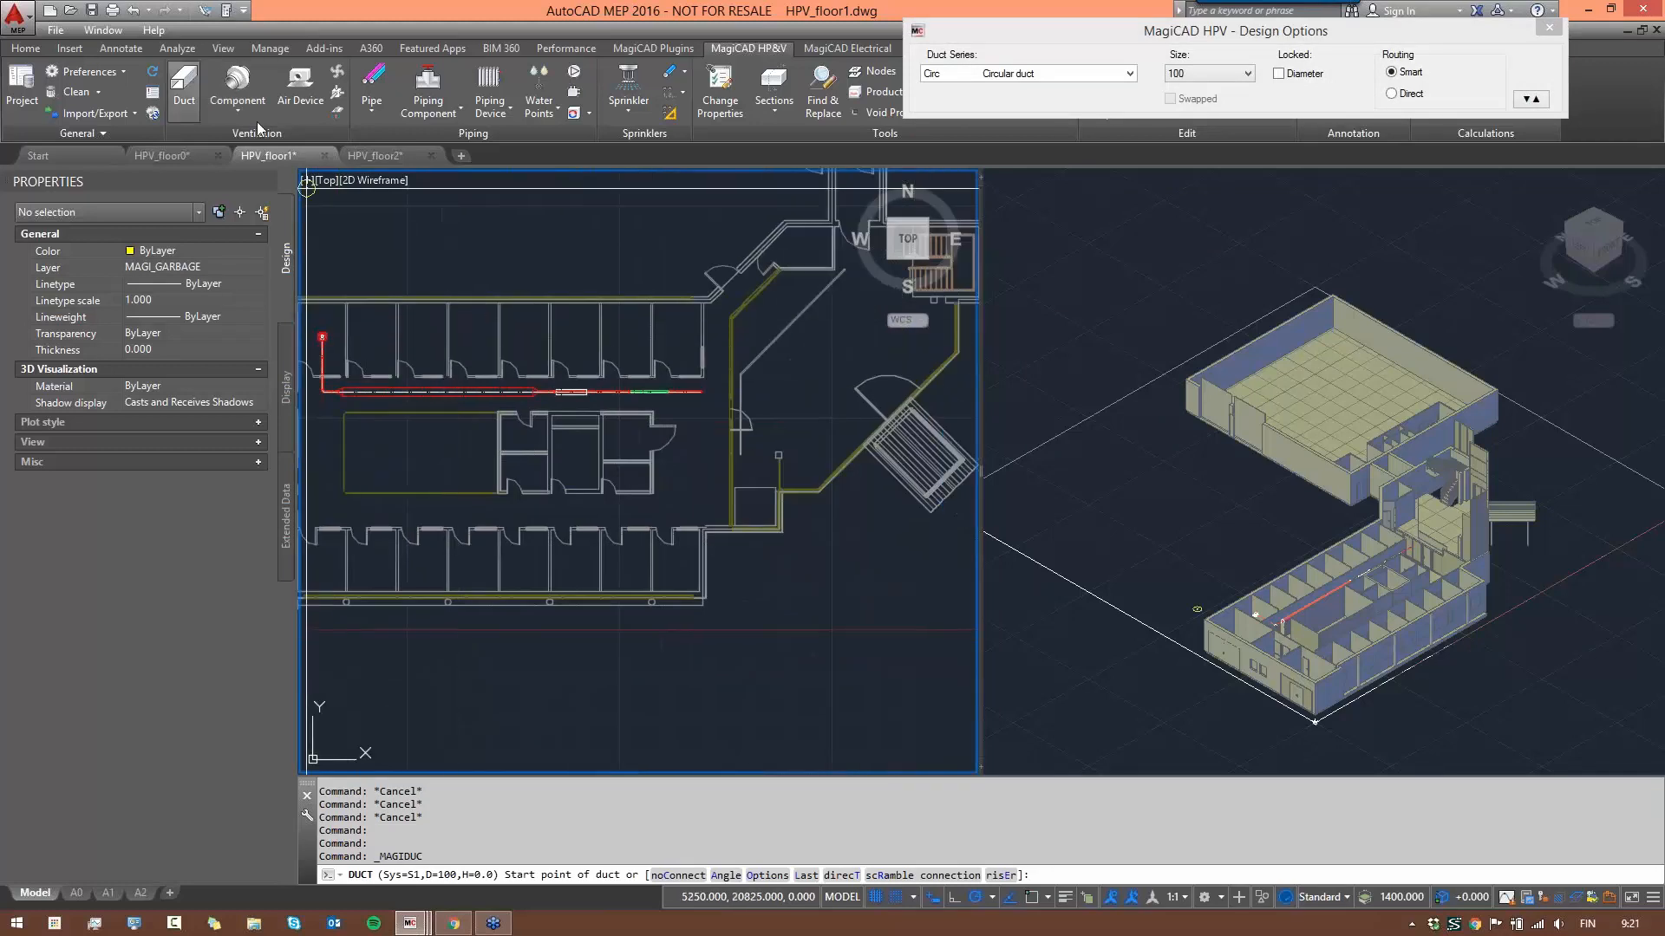
scroll(670, 390, up, 5)
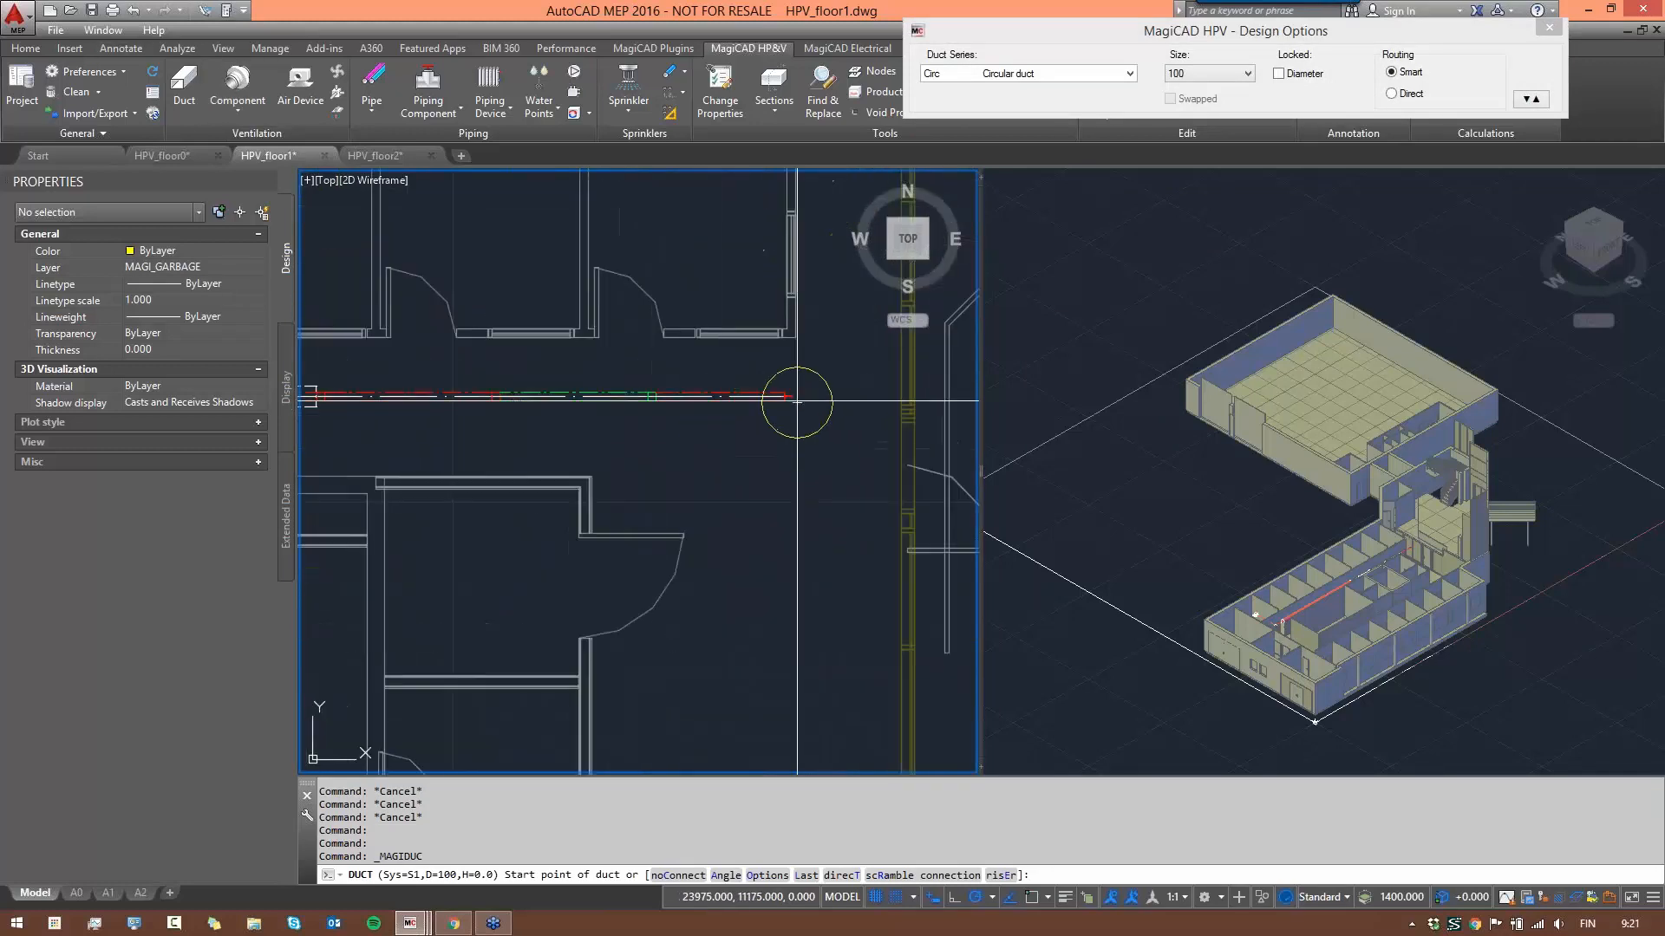
click(784, 397)
- Examine the insulated and Final-status sections of the corridor duct around the new duct's start point
scroll(697, 416, down, 5)
scroll(646, 411, up, 5)
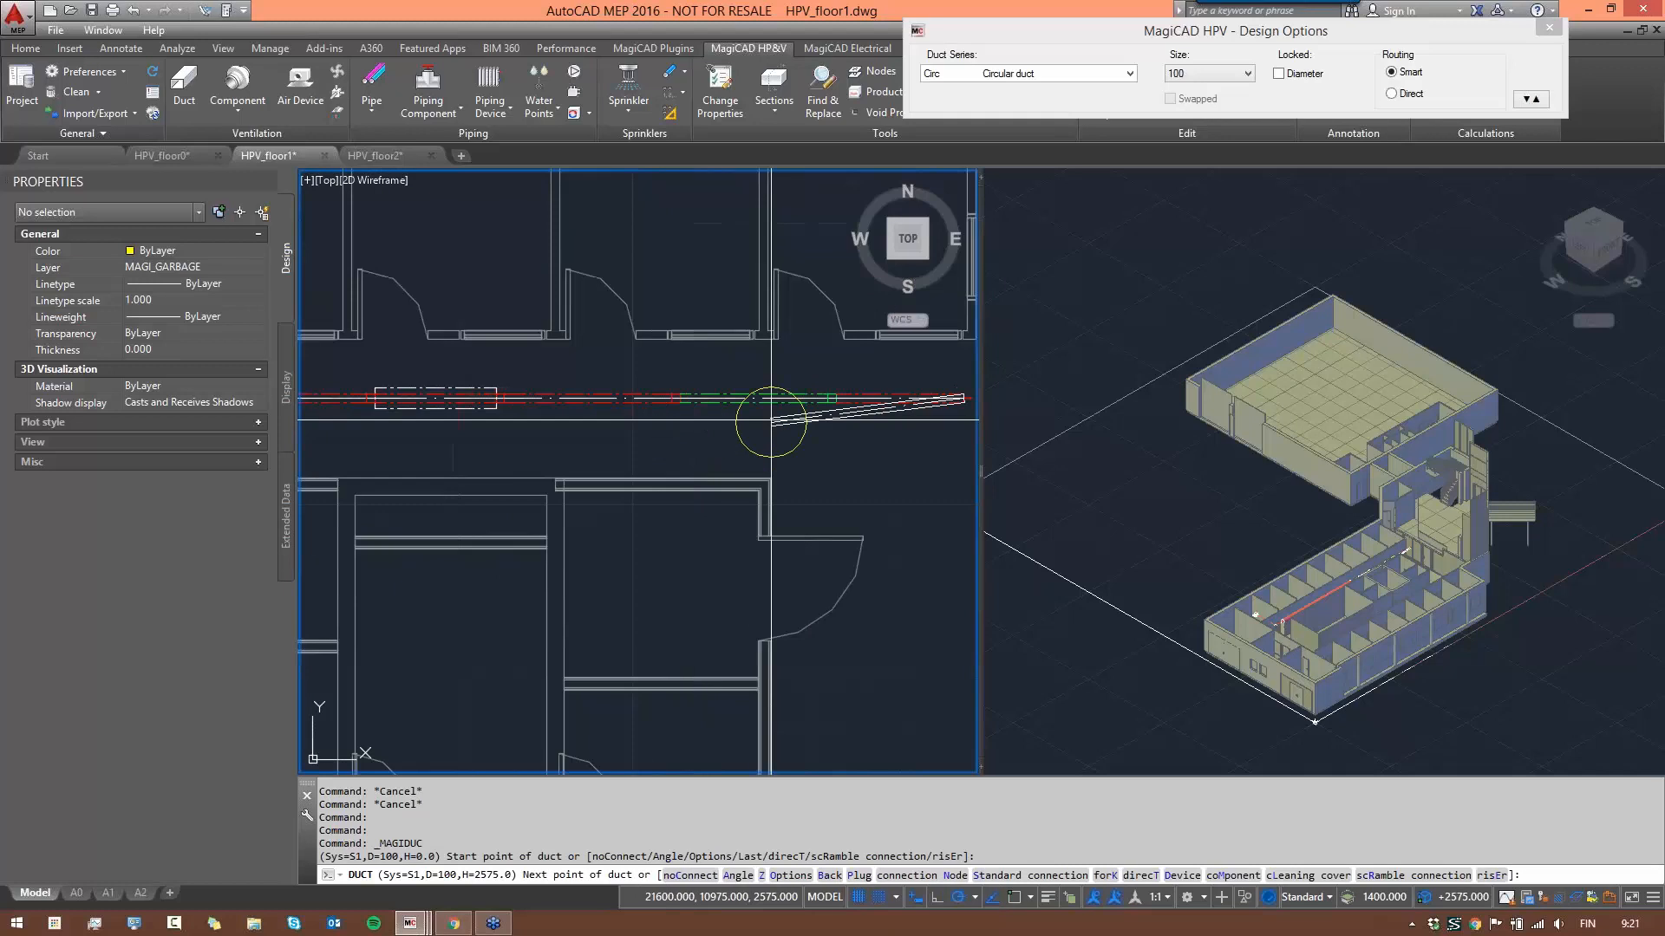
middle_drag(855, 471, 615, 509)
scroll(611, 502, down, 5)
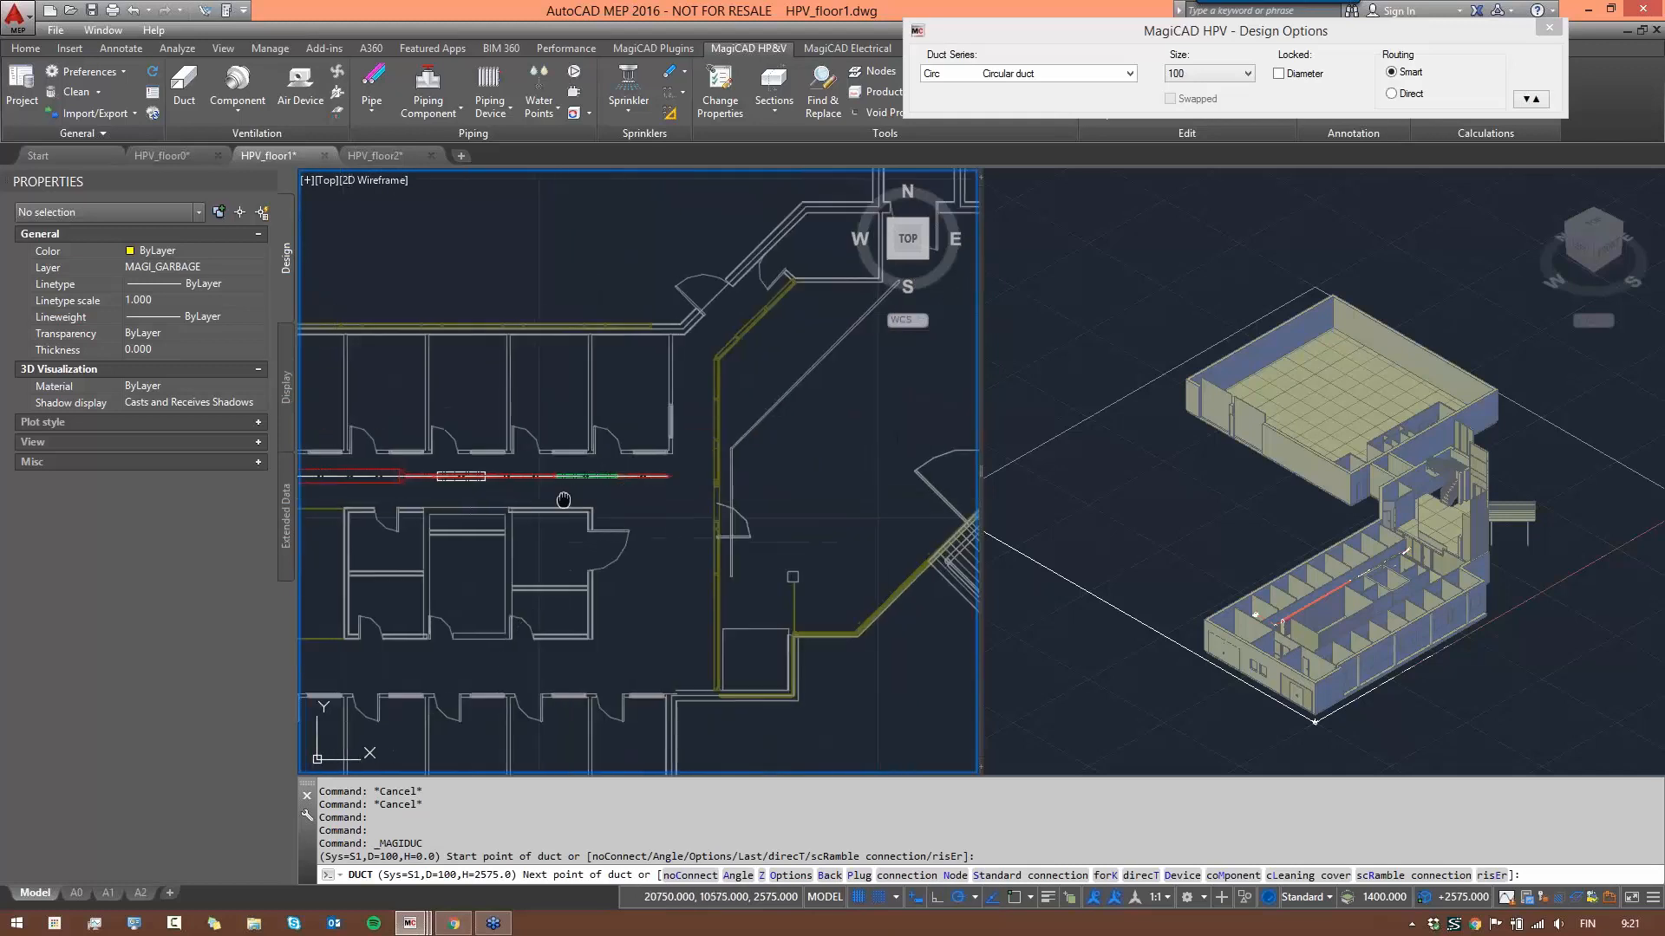
scroll(713, 453, up, 5)
scroll(683, 438, down, 3)
scroll(556, 423, up, 5)
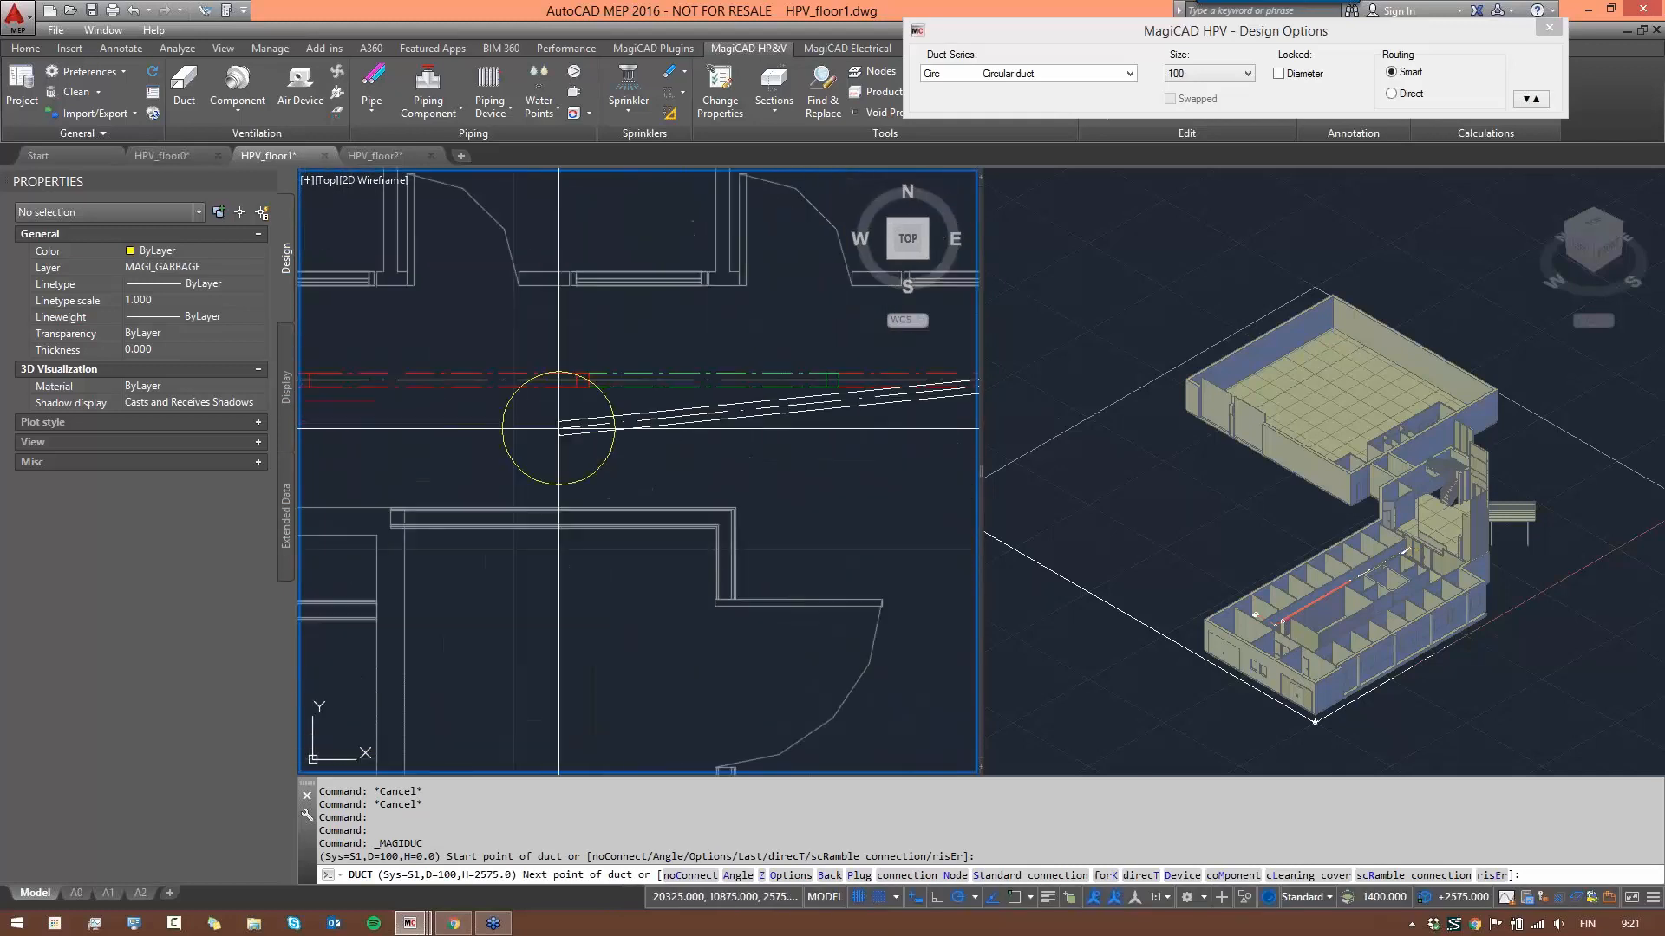
scroll(503, 385, down, 2)
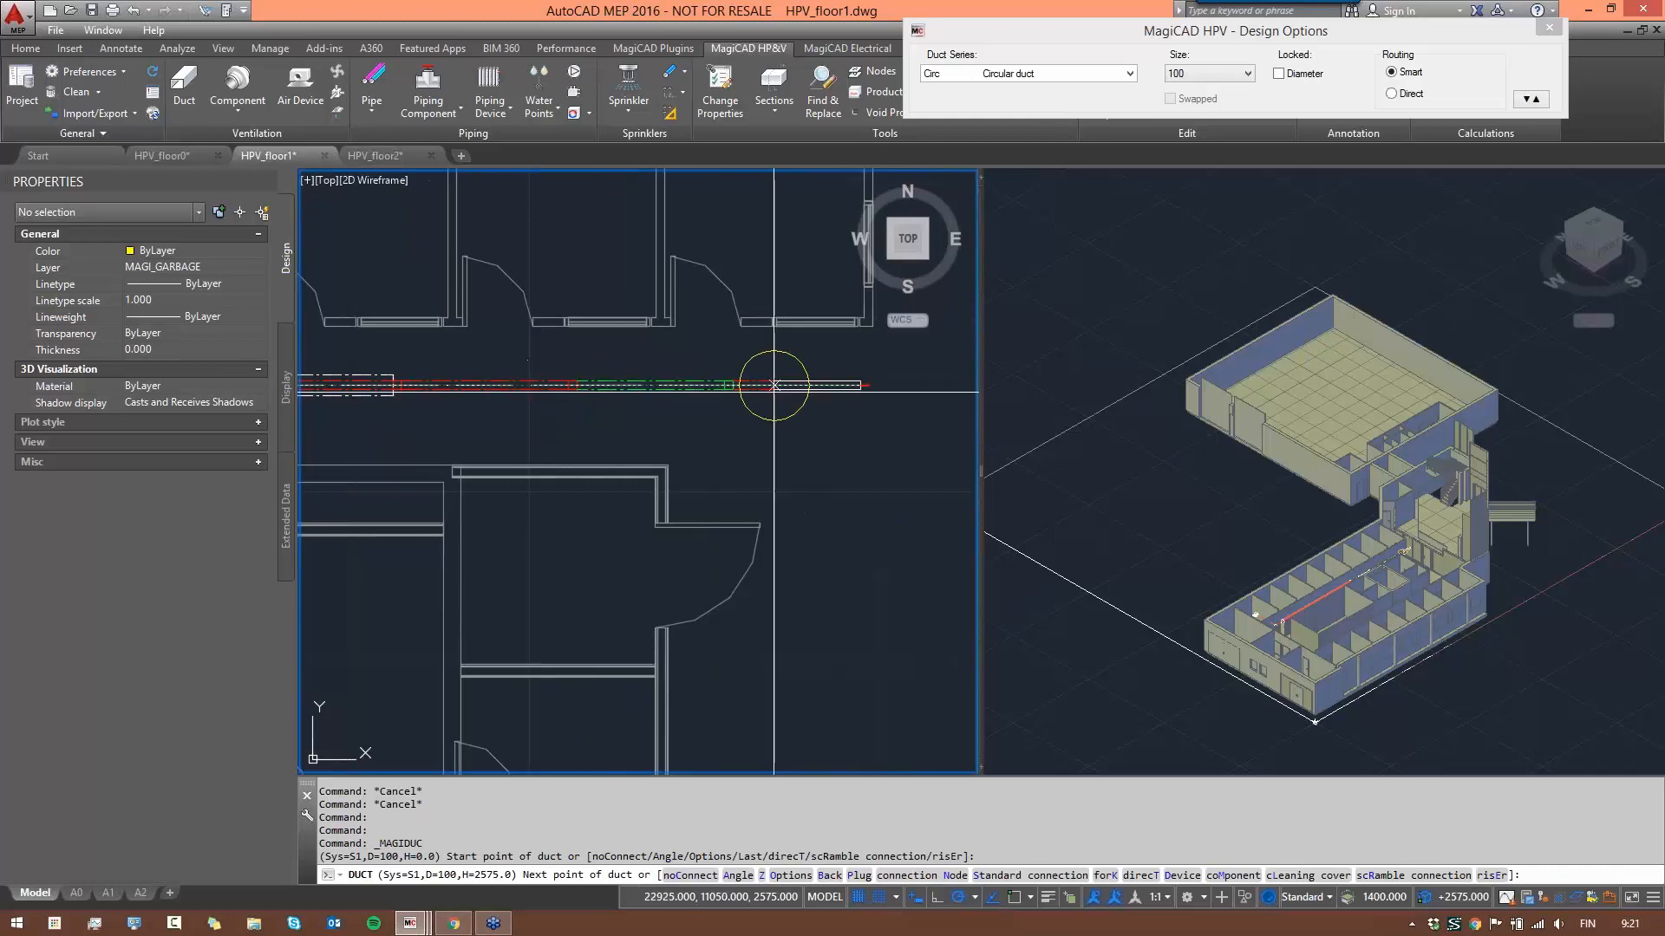
scroll(607, 416, down, 3)
scroll(645, 433, up, 3)
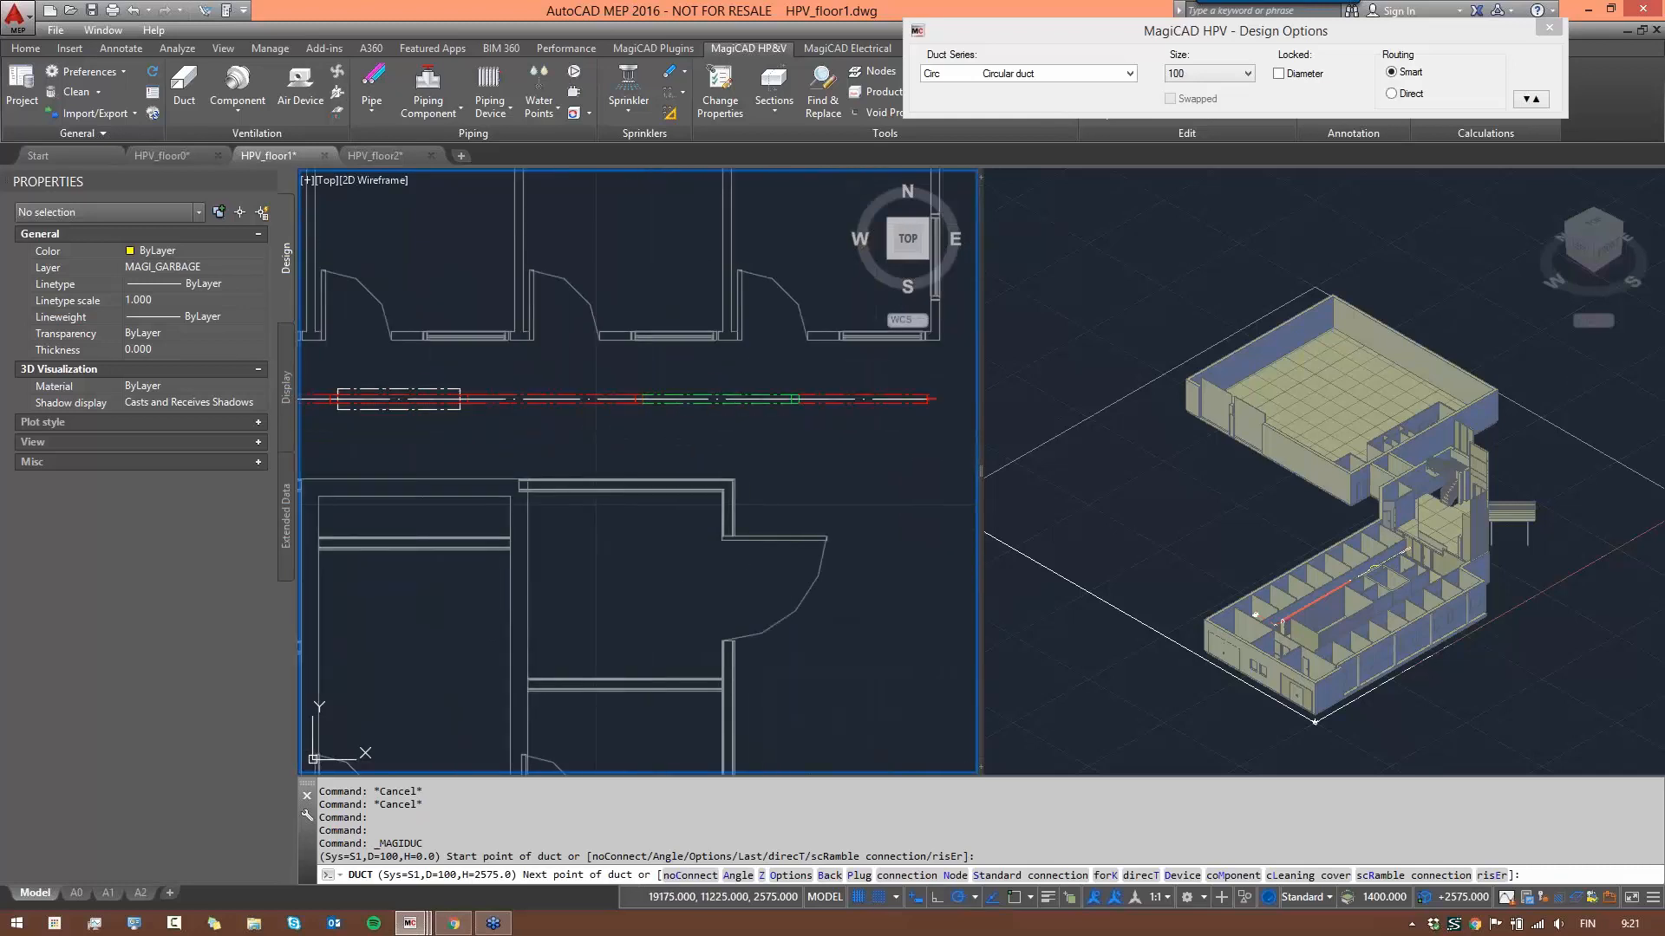
- Extend the duct from the corridor end, switch its routing to noConnect and return it to Connect if found
click(564, 399)
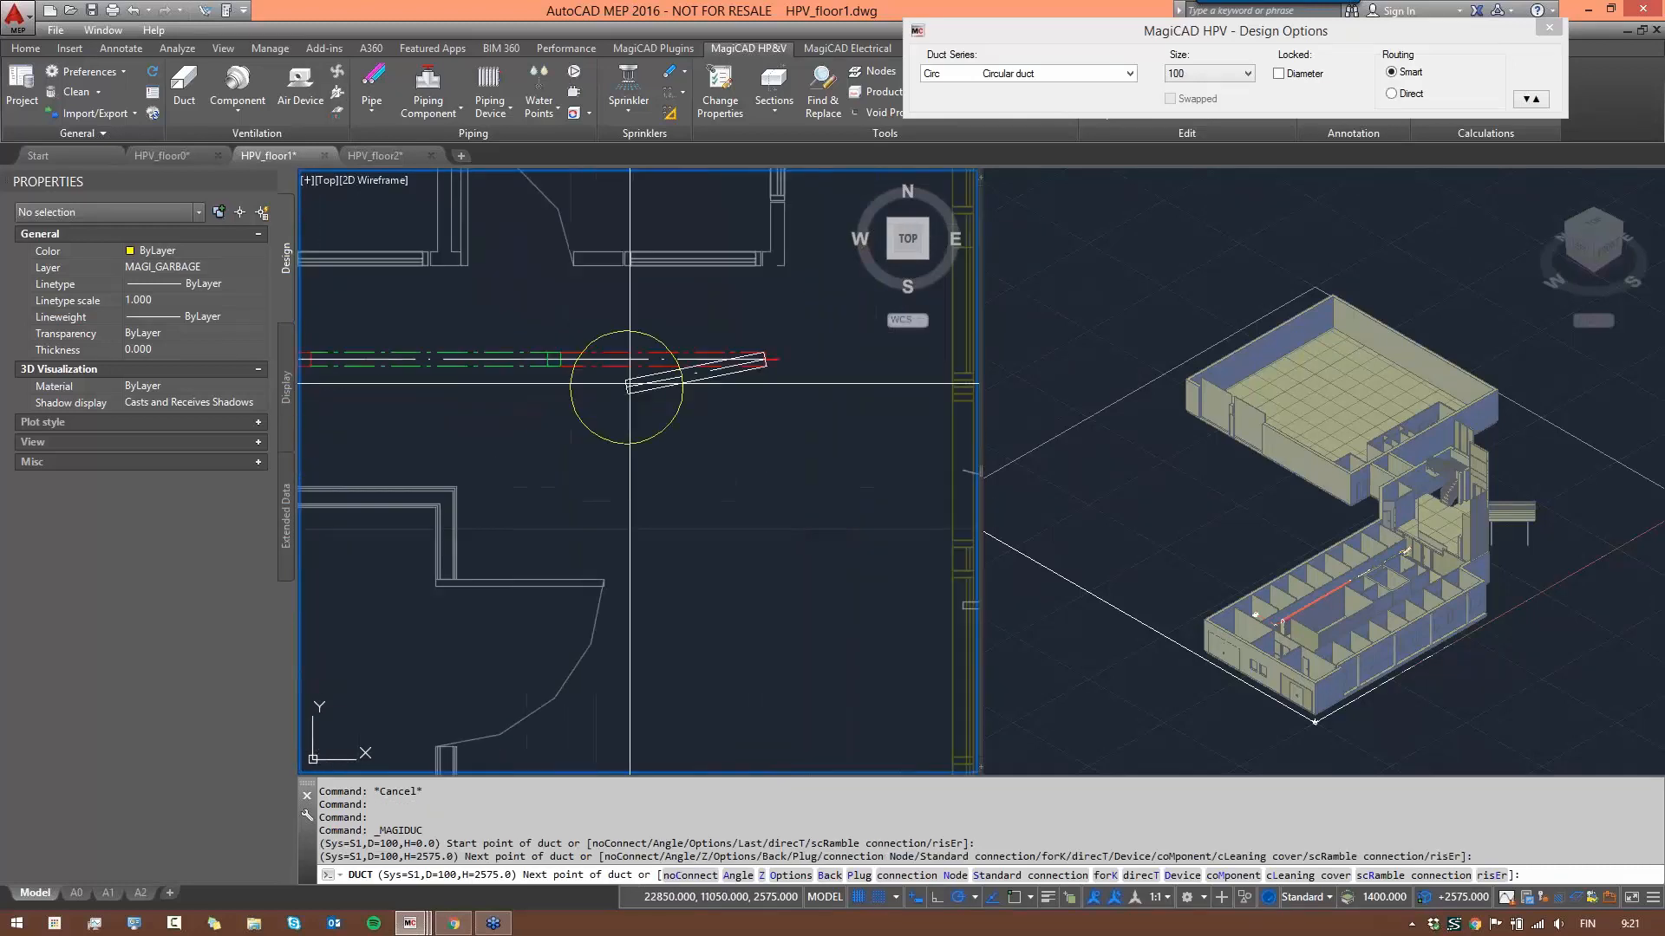
scroll(555, 412, up, 4)
scroll(683, 330, down, 1)
right_click(693, 318)
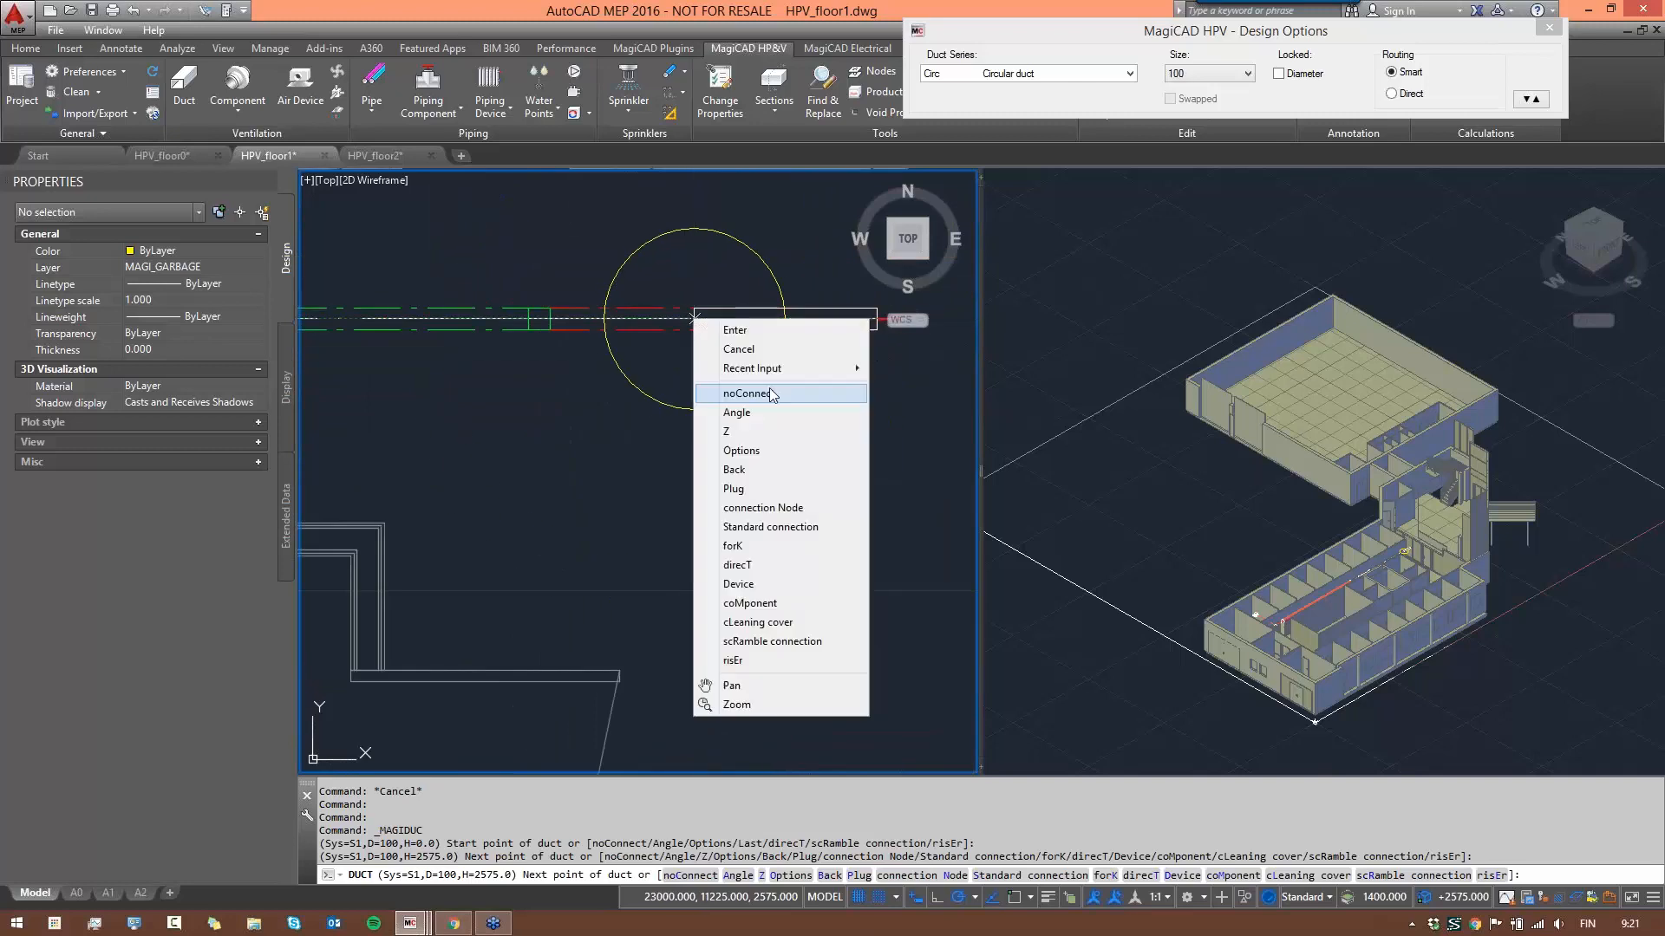
click(779, 393)
right_click(739, 318)
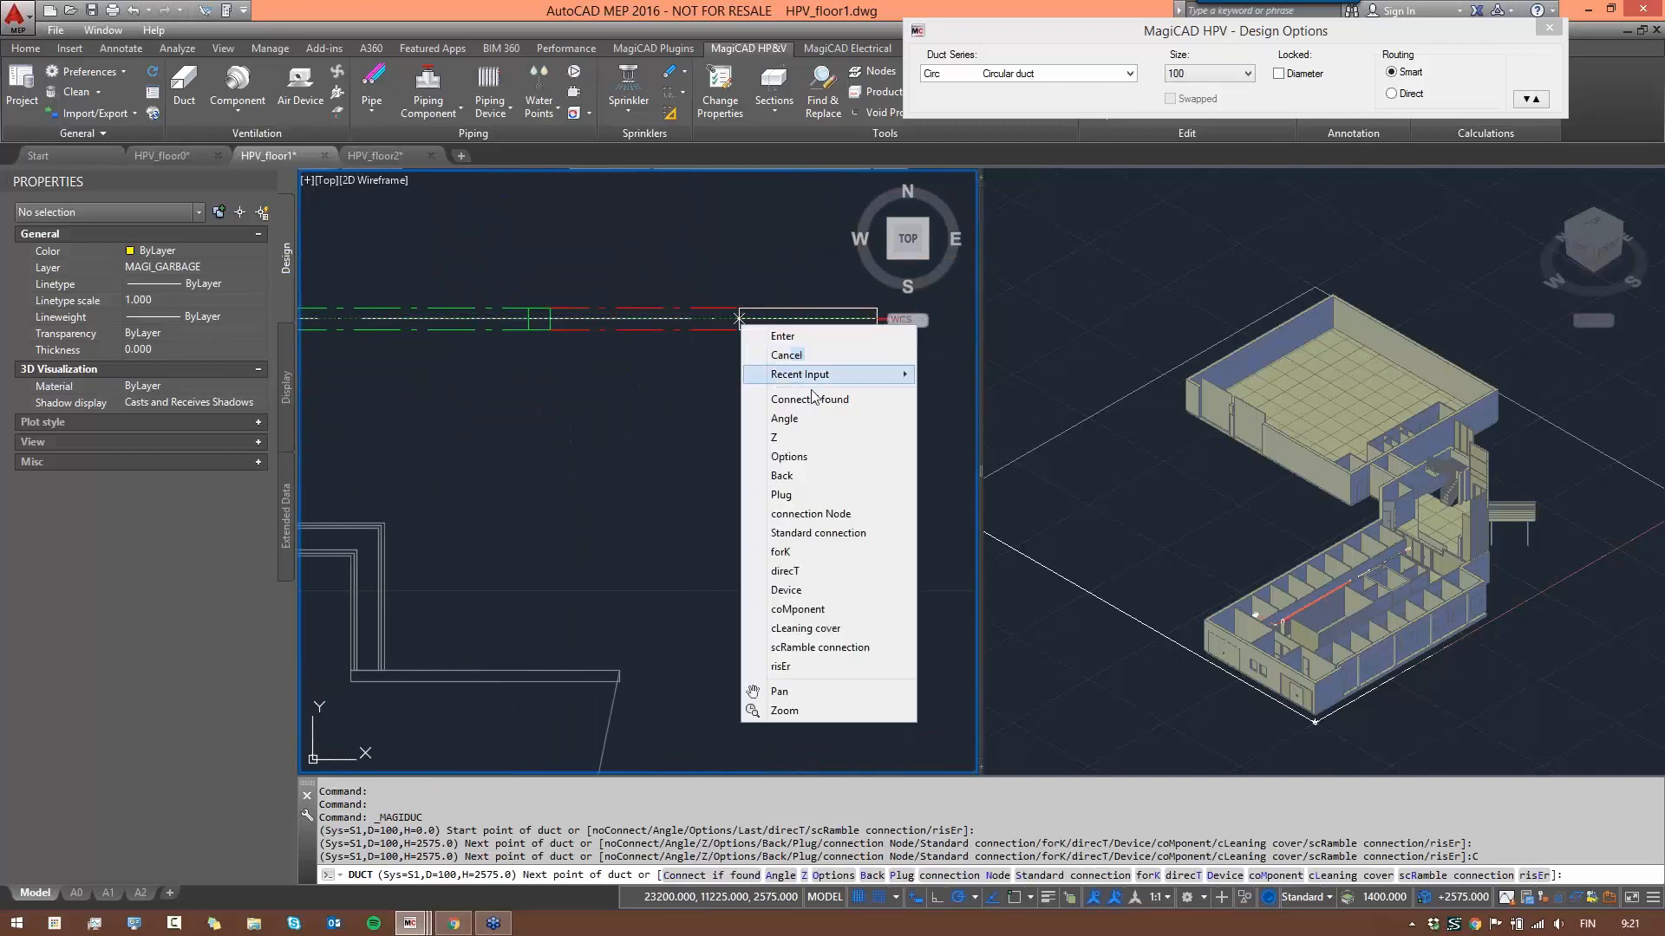
click(810, 399)
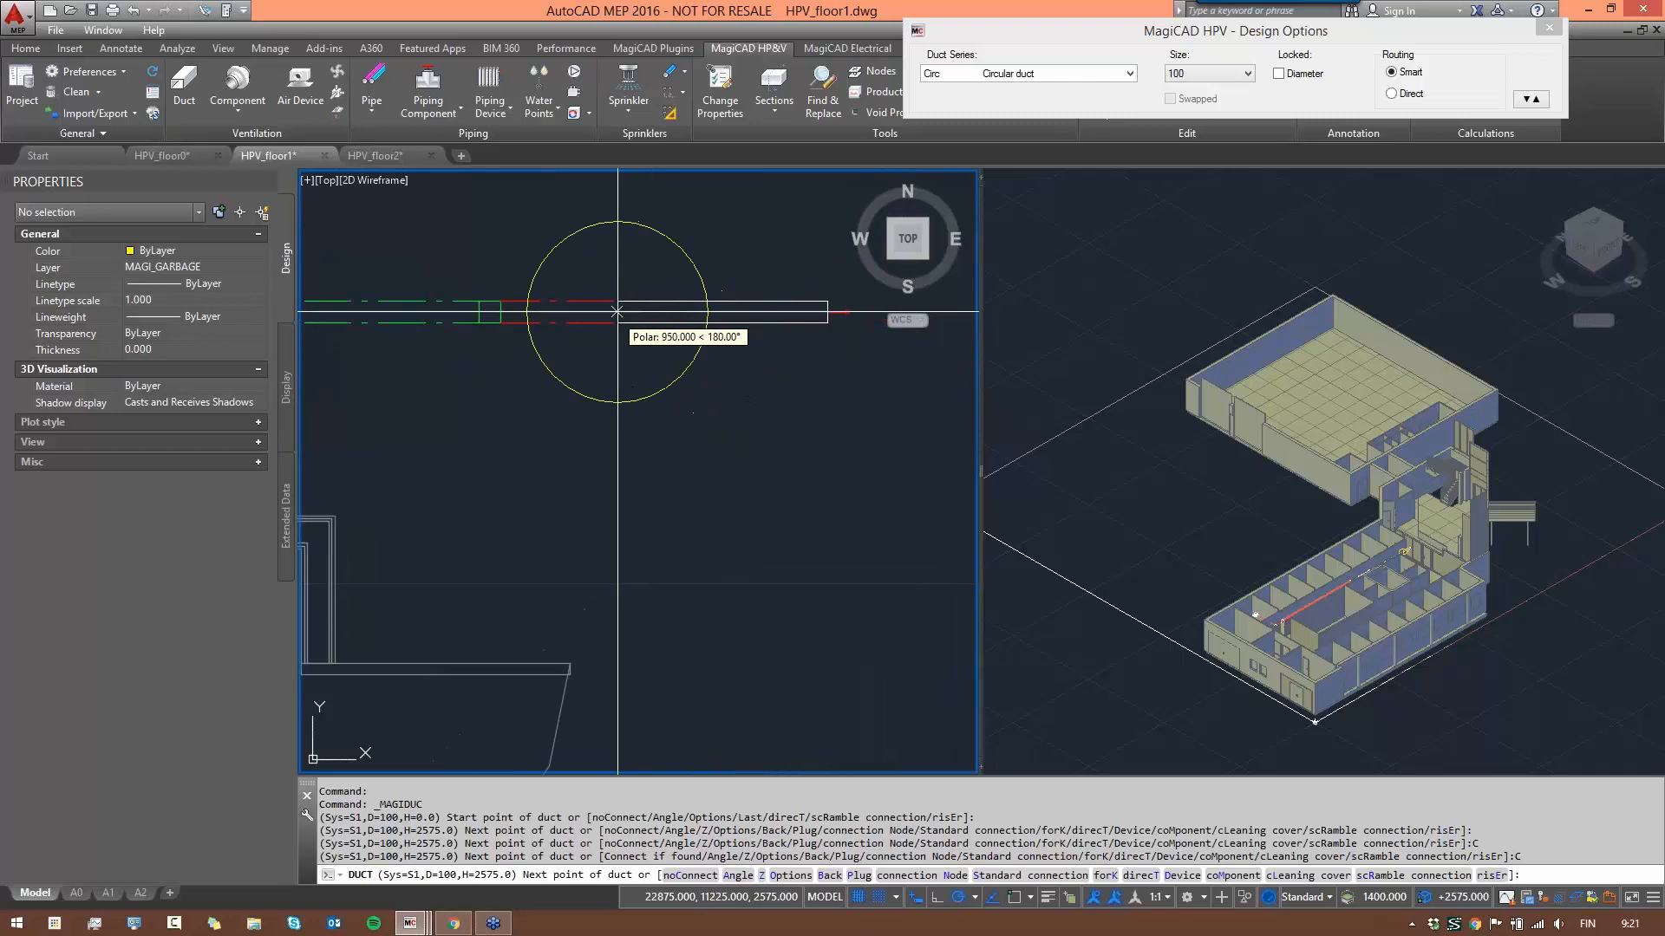
- Examine the routed duct along the corridor, from its open end back to the bend near the supply diffuser
scroll(564, 316, down, 3)
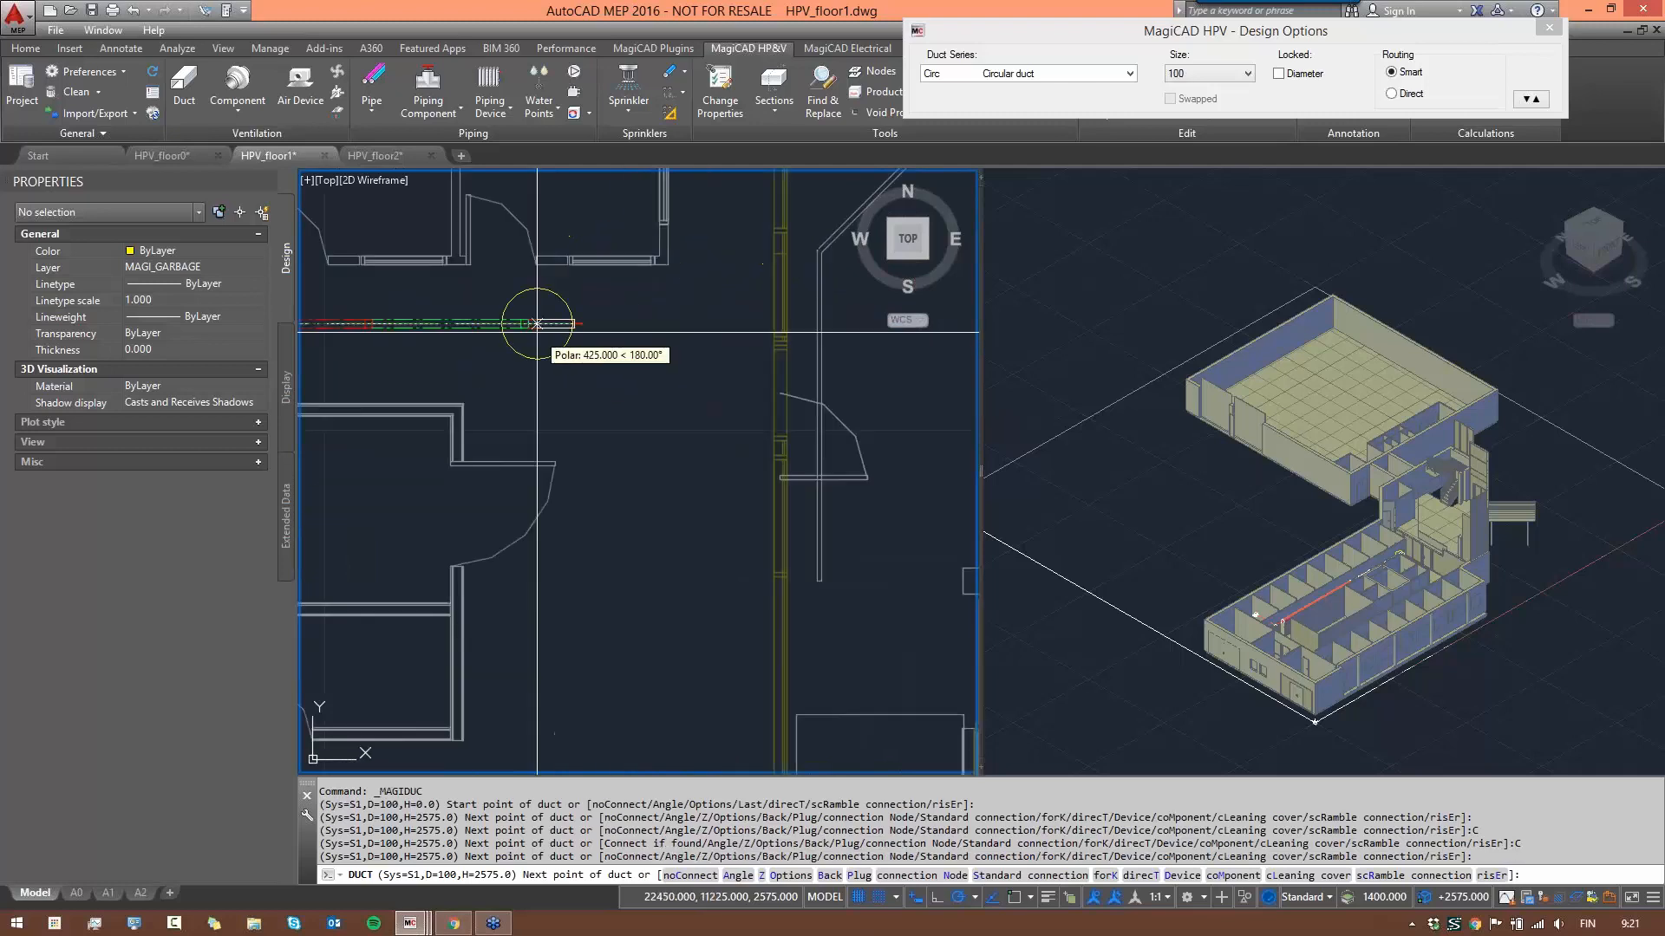
scroll(580, 318, up, 3)
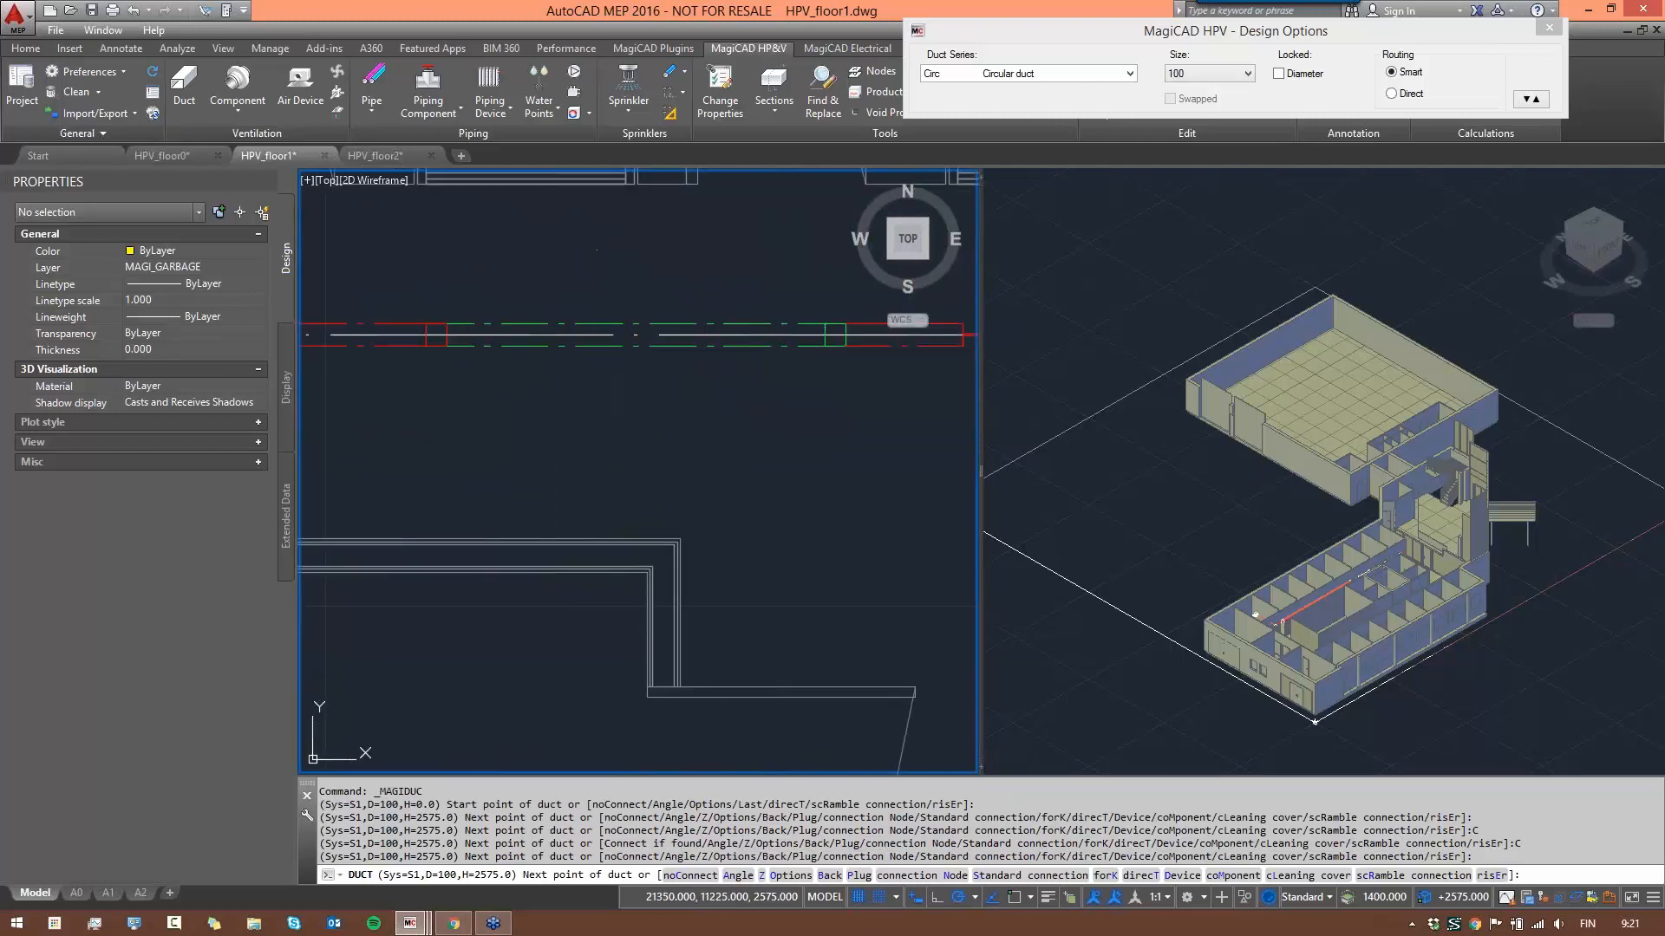
scroll(745, 364, down, 3)
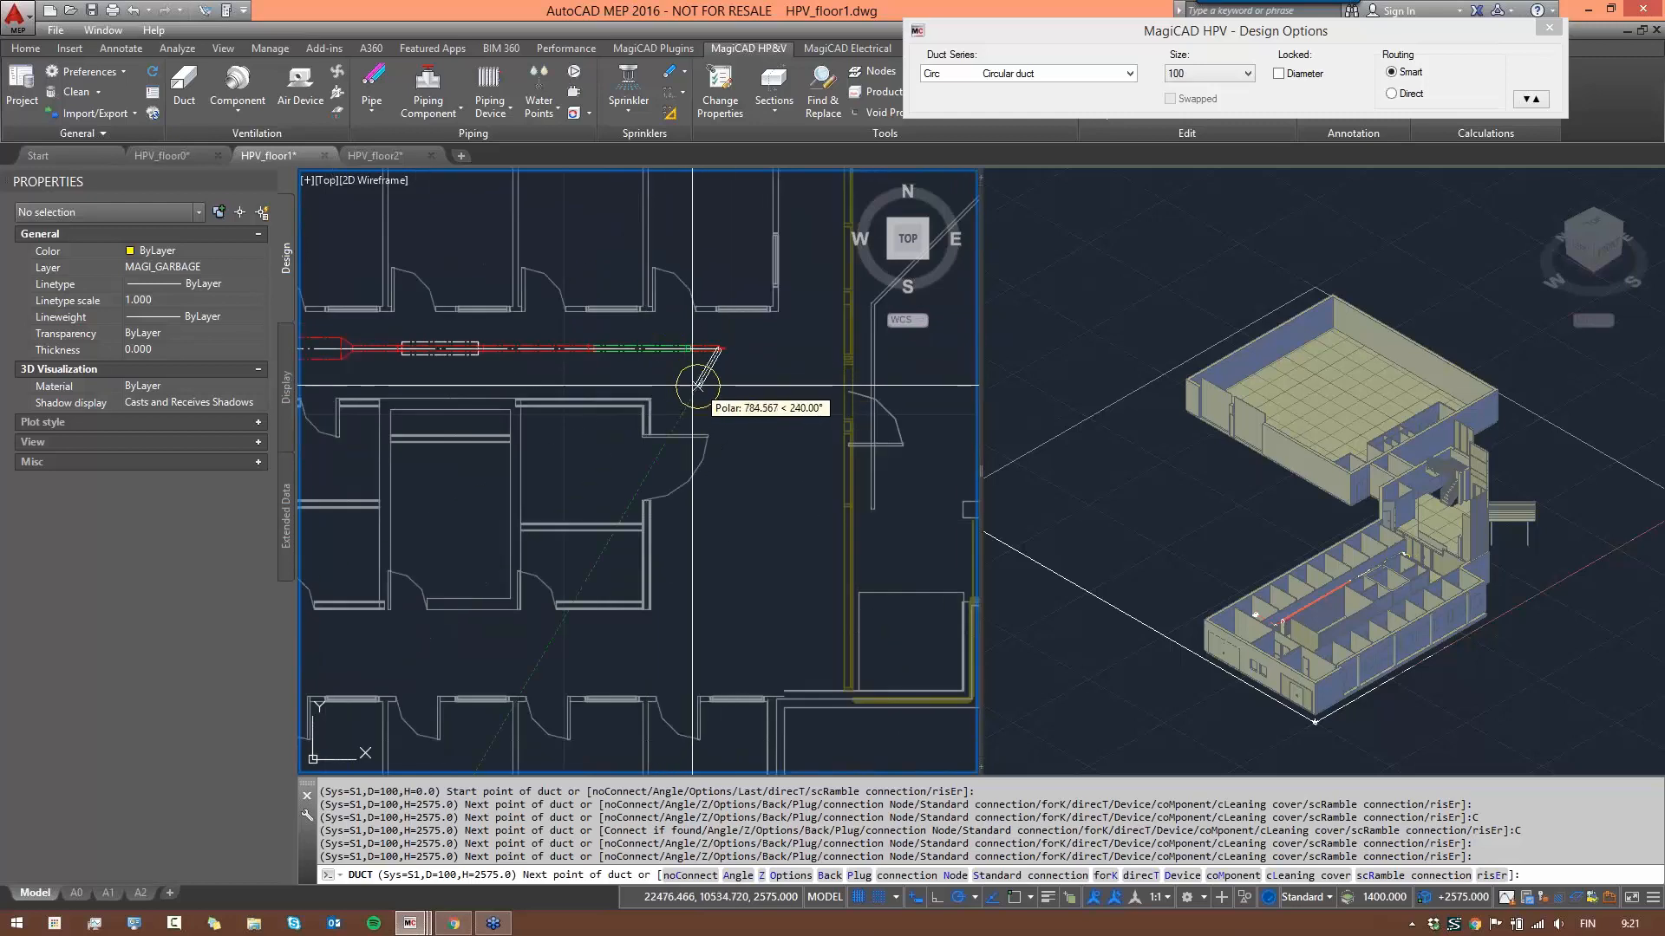
scroll(626, 348, up, 5)
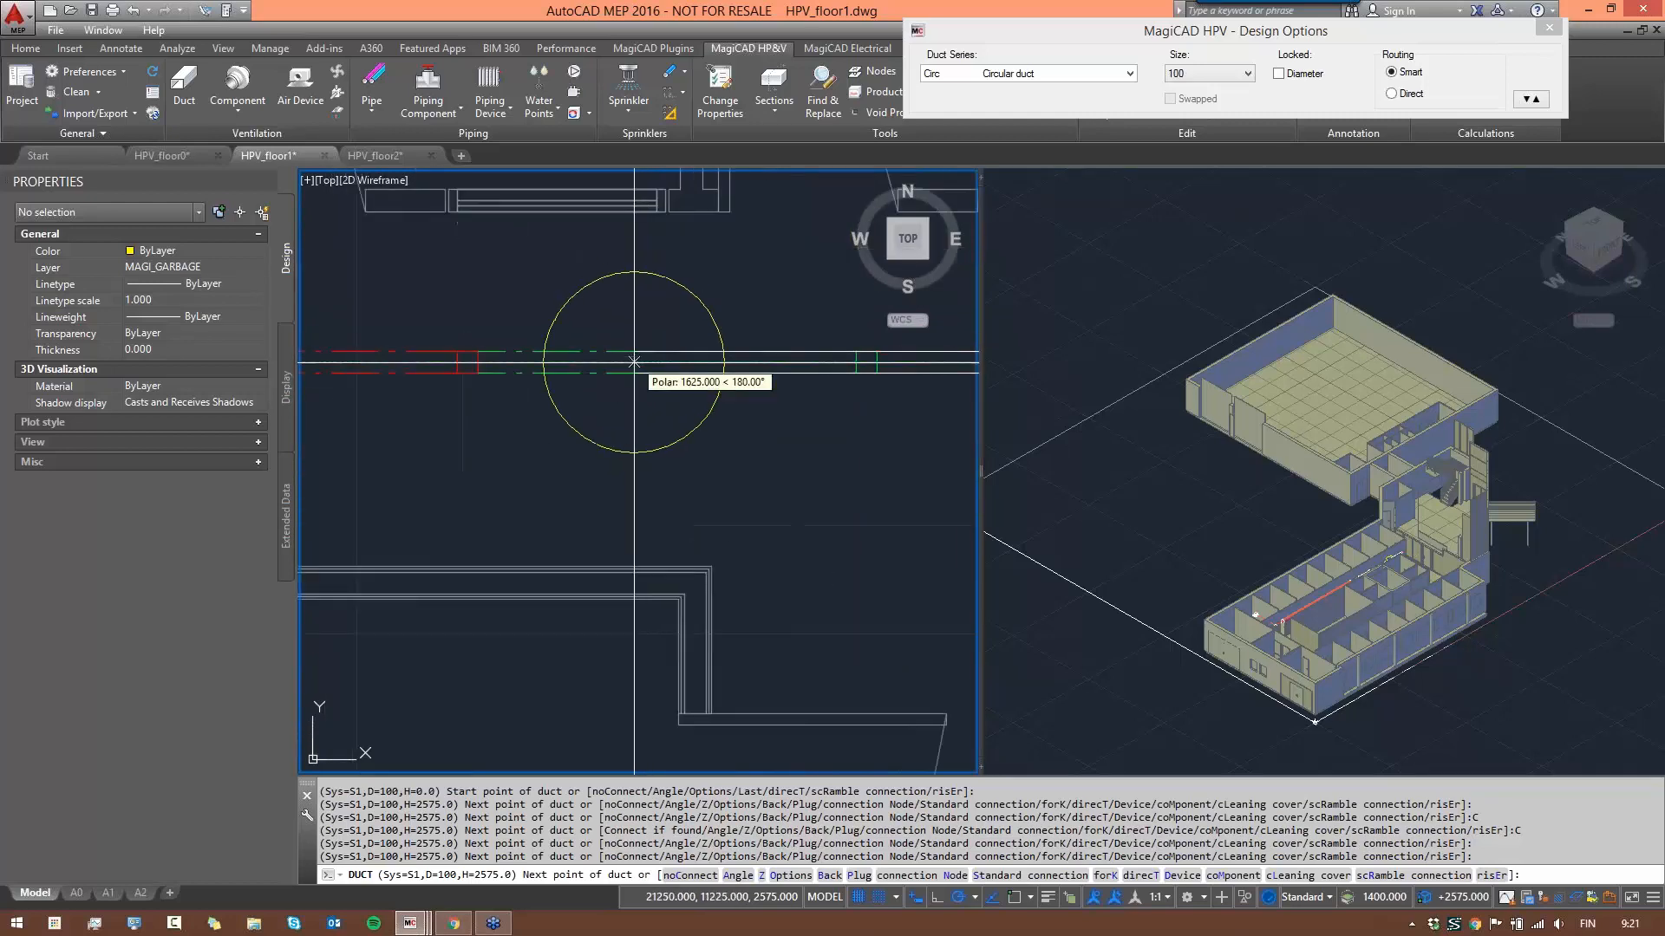
scroll(646, 362, down, 3)
scroll(590, 405, down, 5)
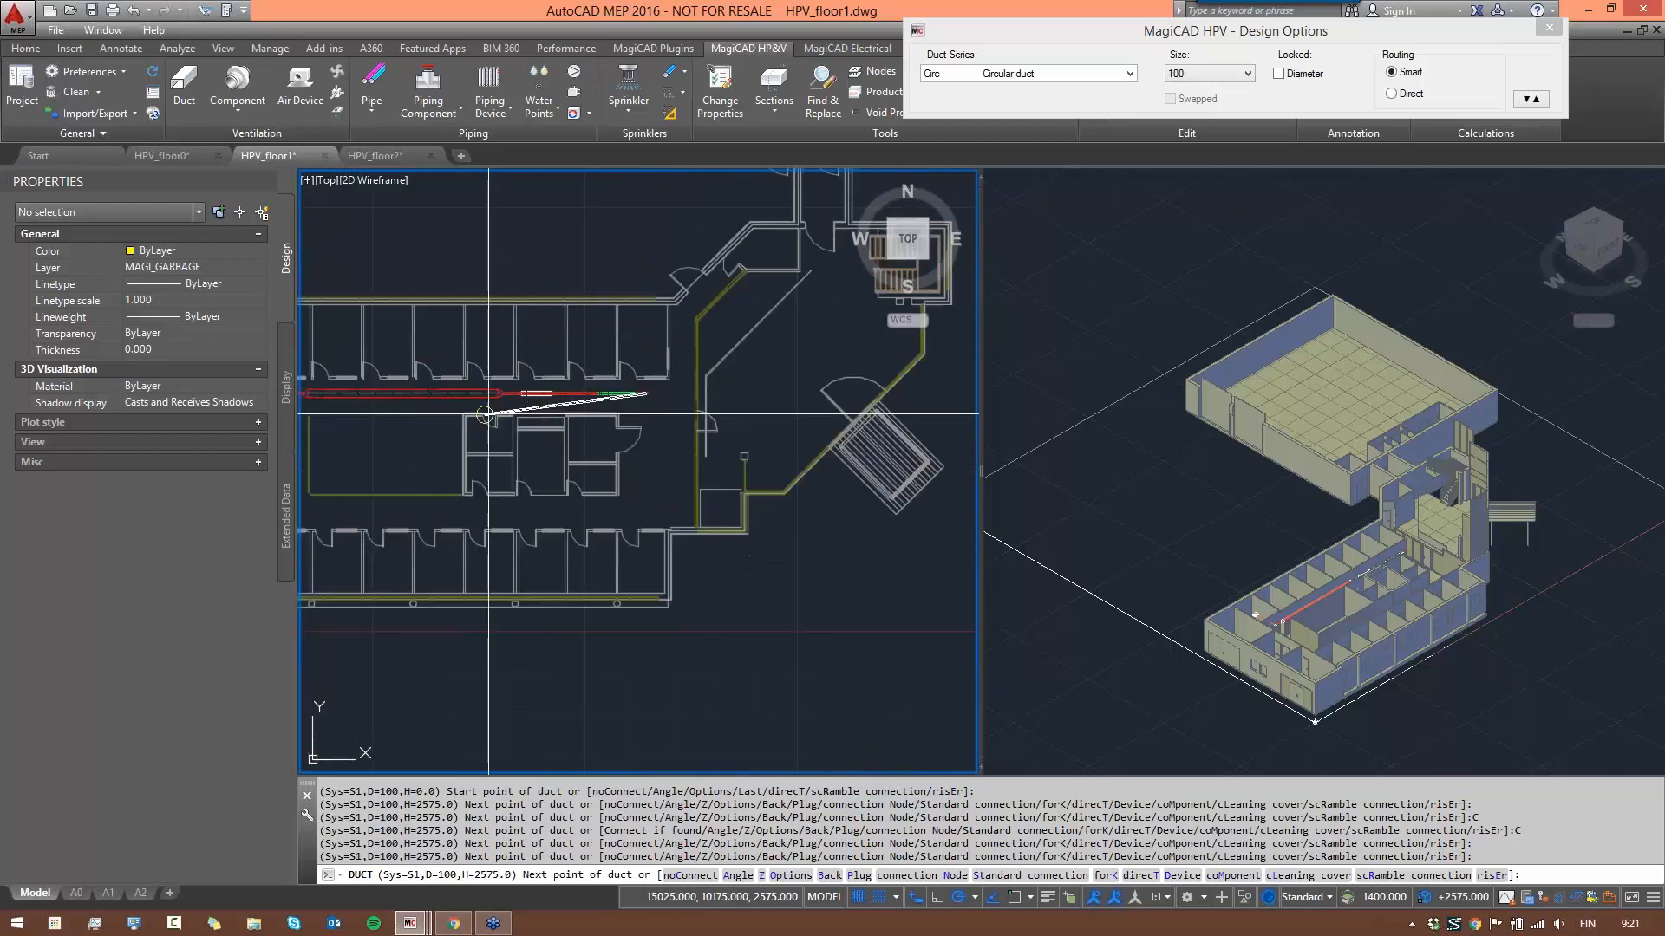
middle_drag(496, 412, 785, 394)
scroll(511, 374, up, 5)
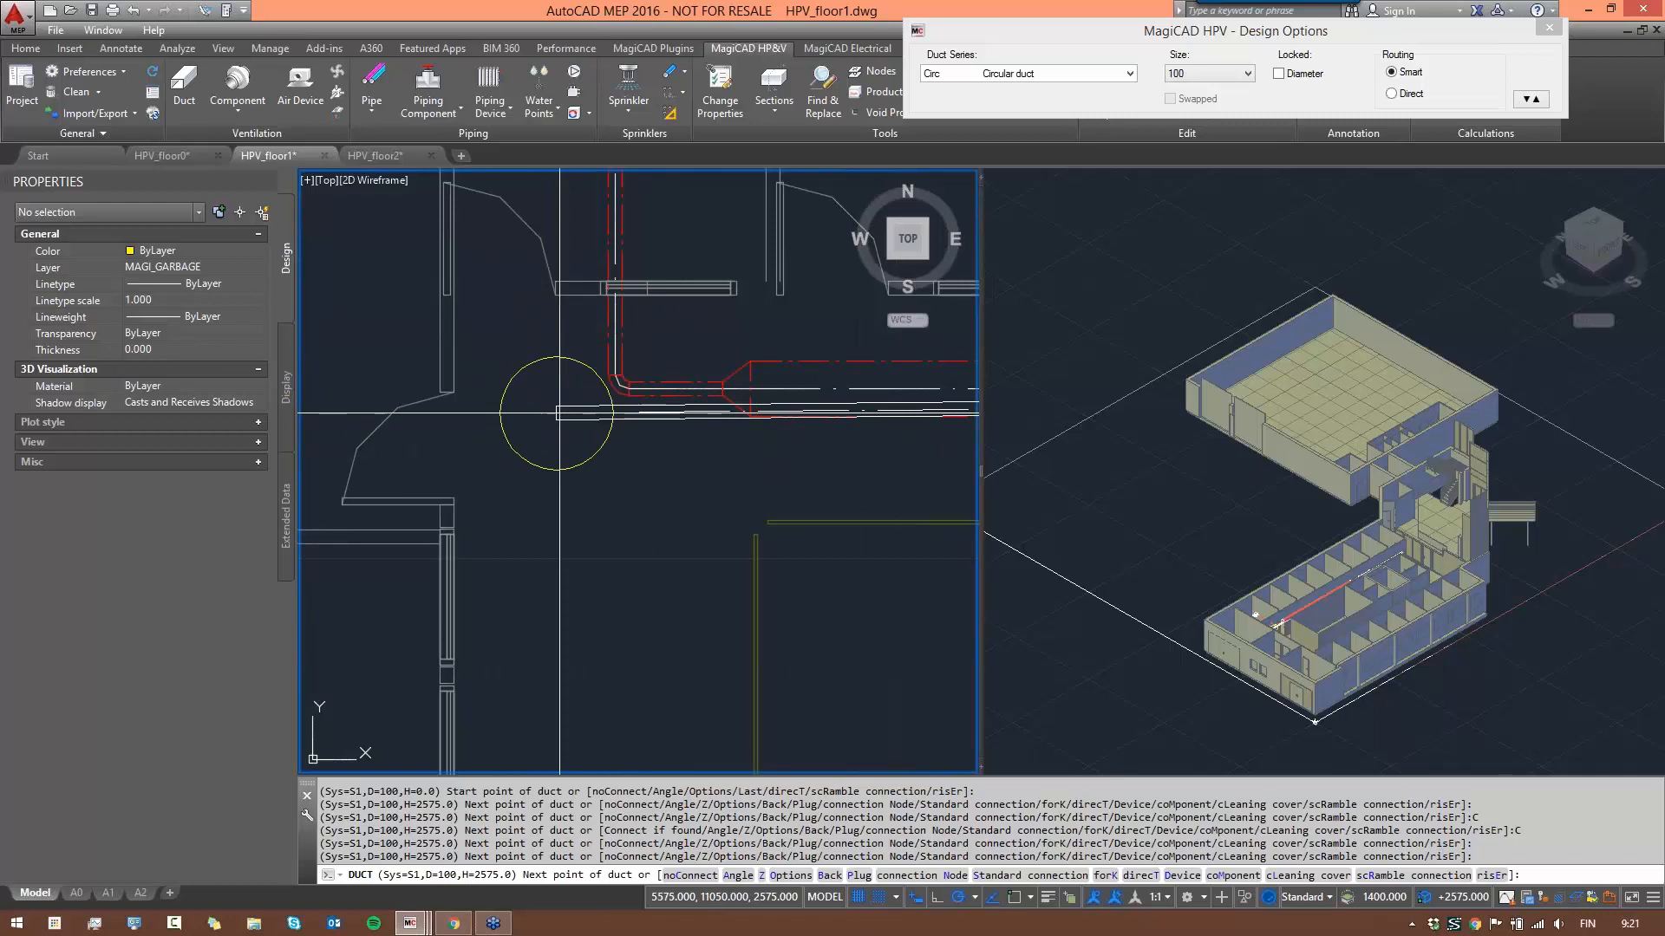
scroll(568, 411, down, 5)
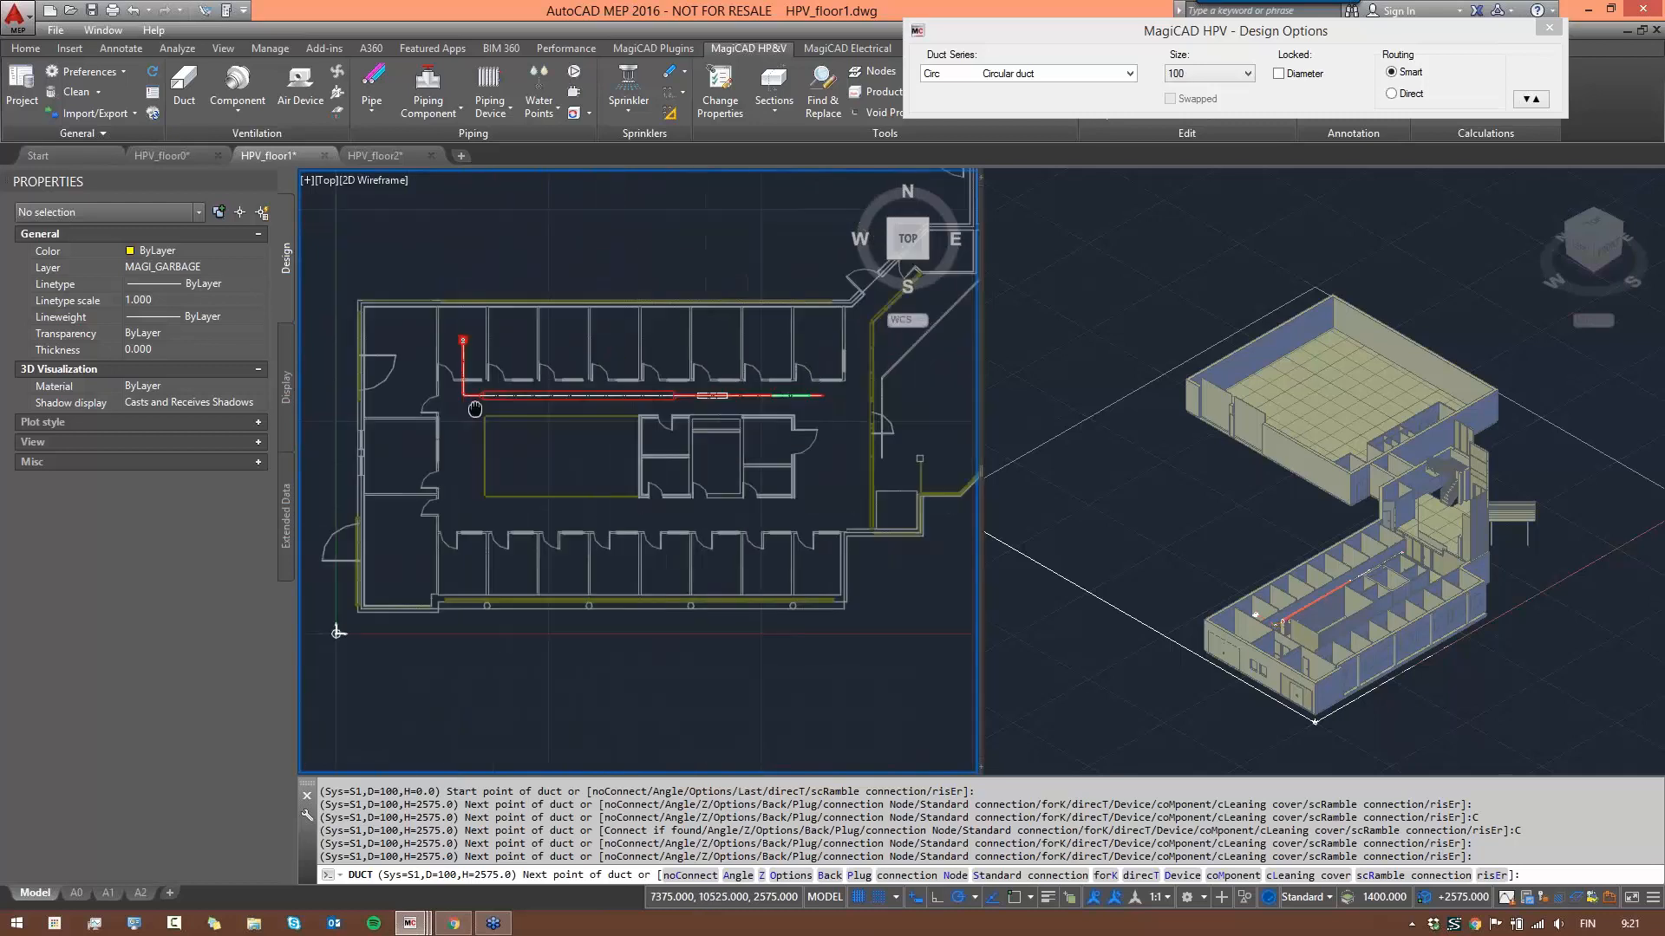
scroll(659, 394, up, 5)
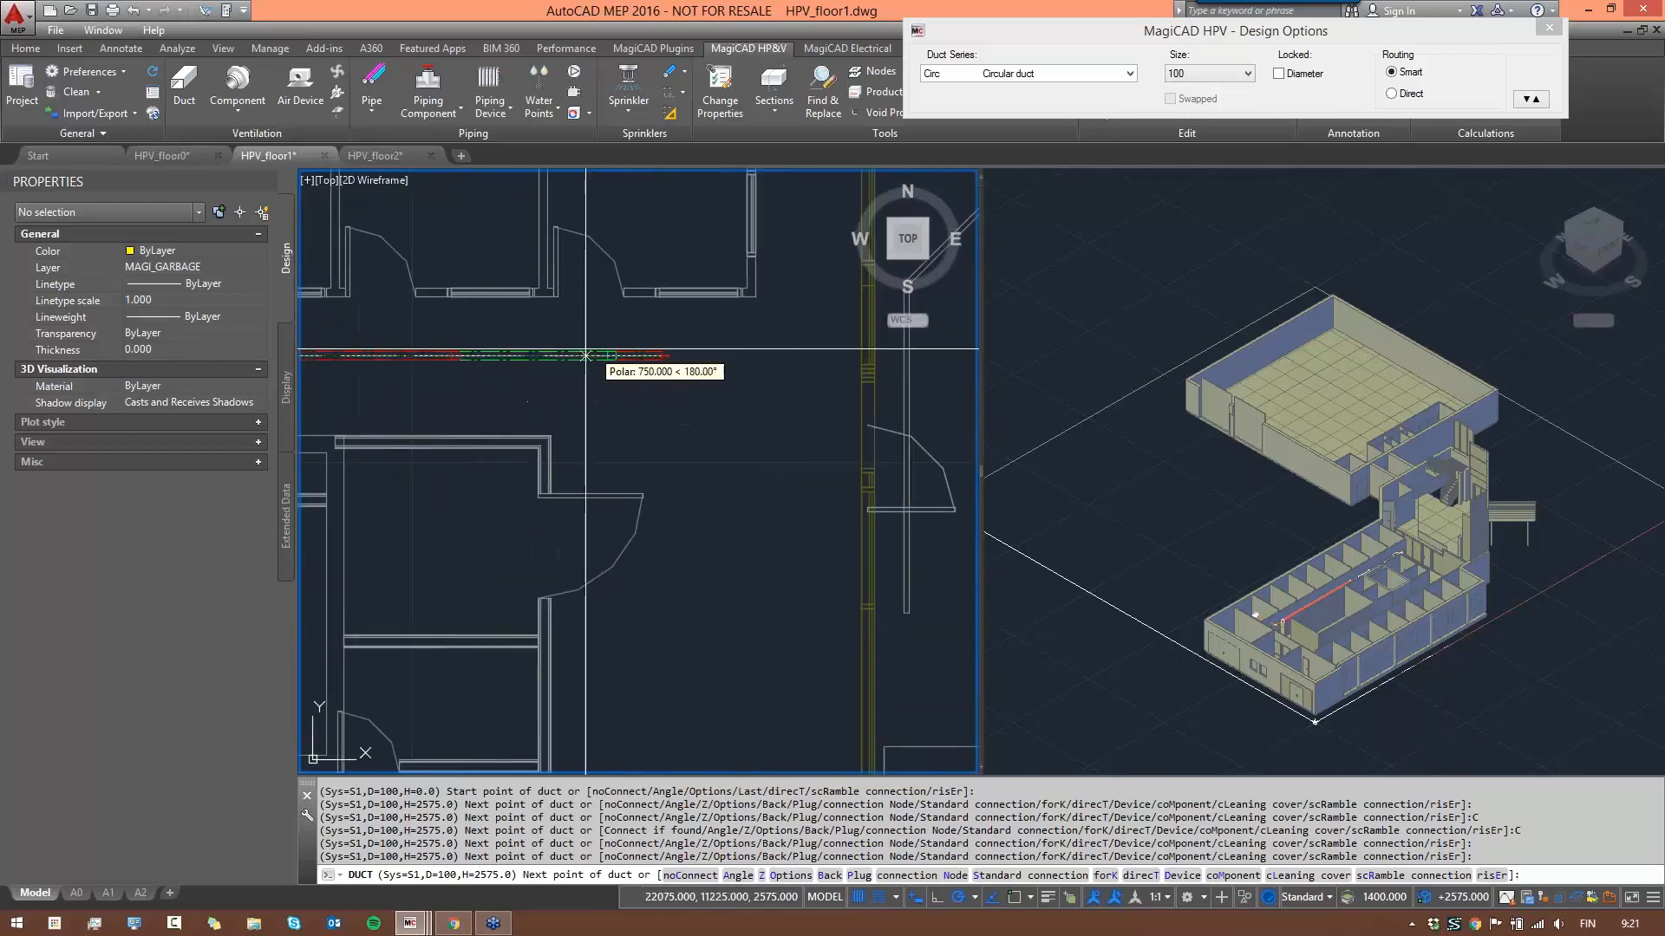
- Use the Back option to remove the section at the corridor's end and the Final-status section before it
right_click(514, 383)
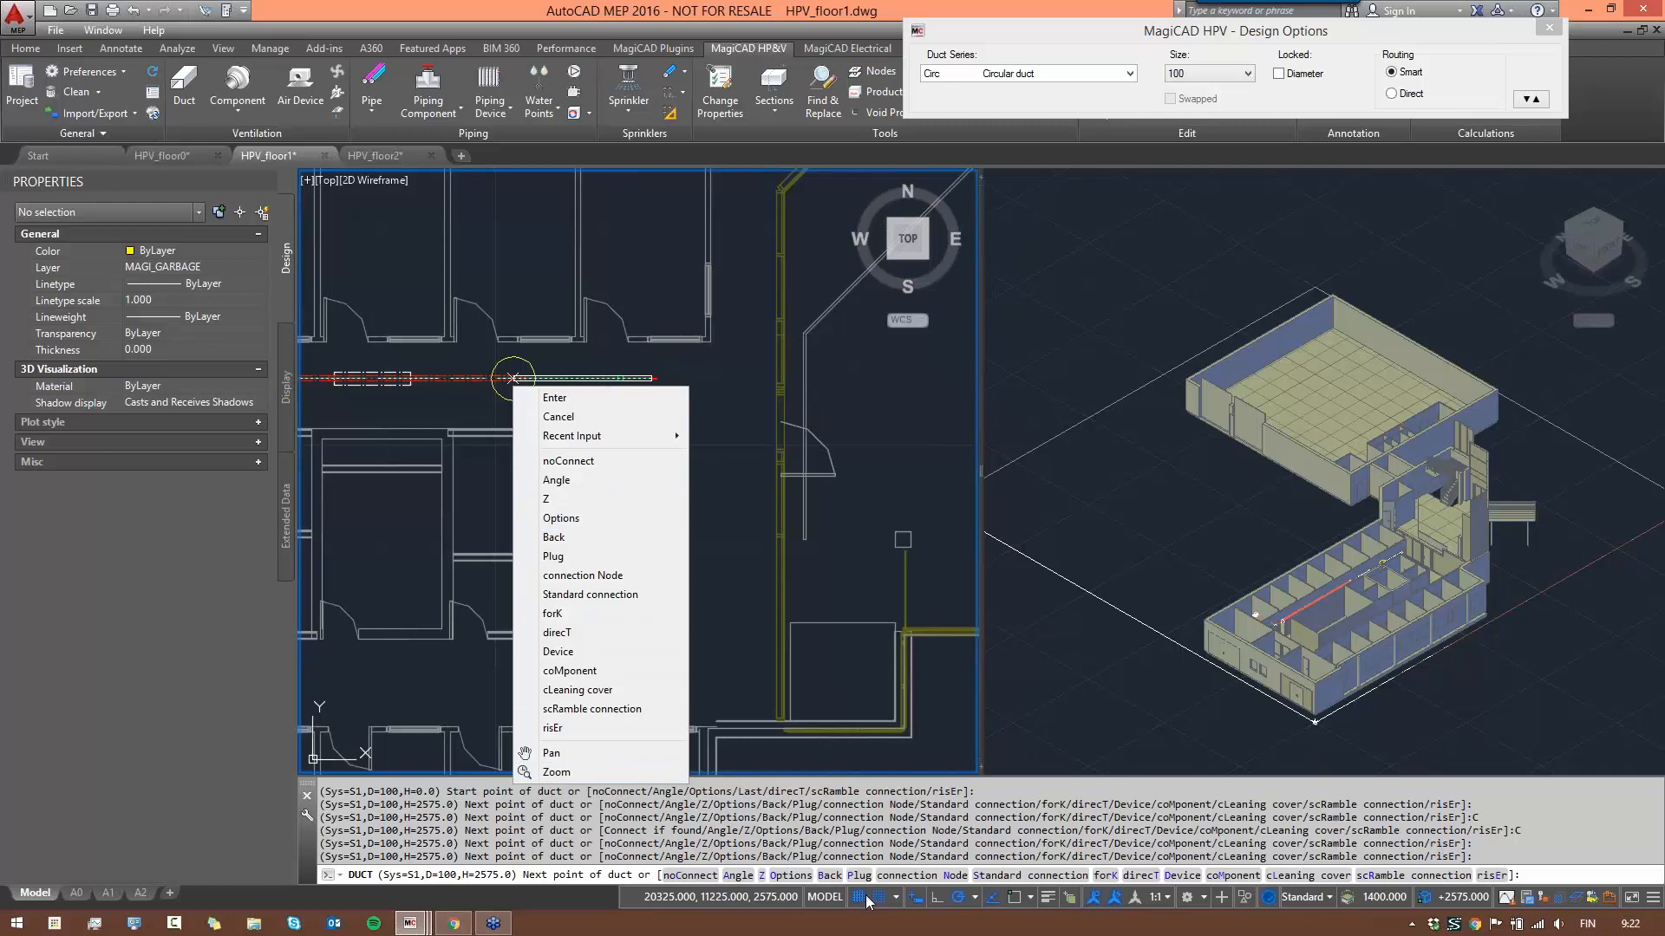
click(556, 537)
scroll(568, 403, up, 2)
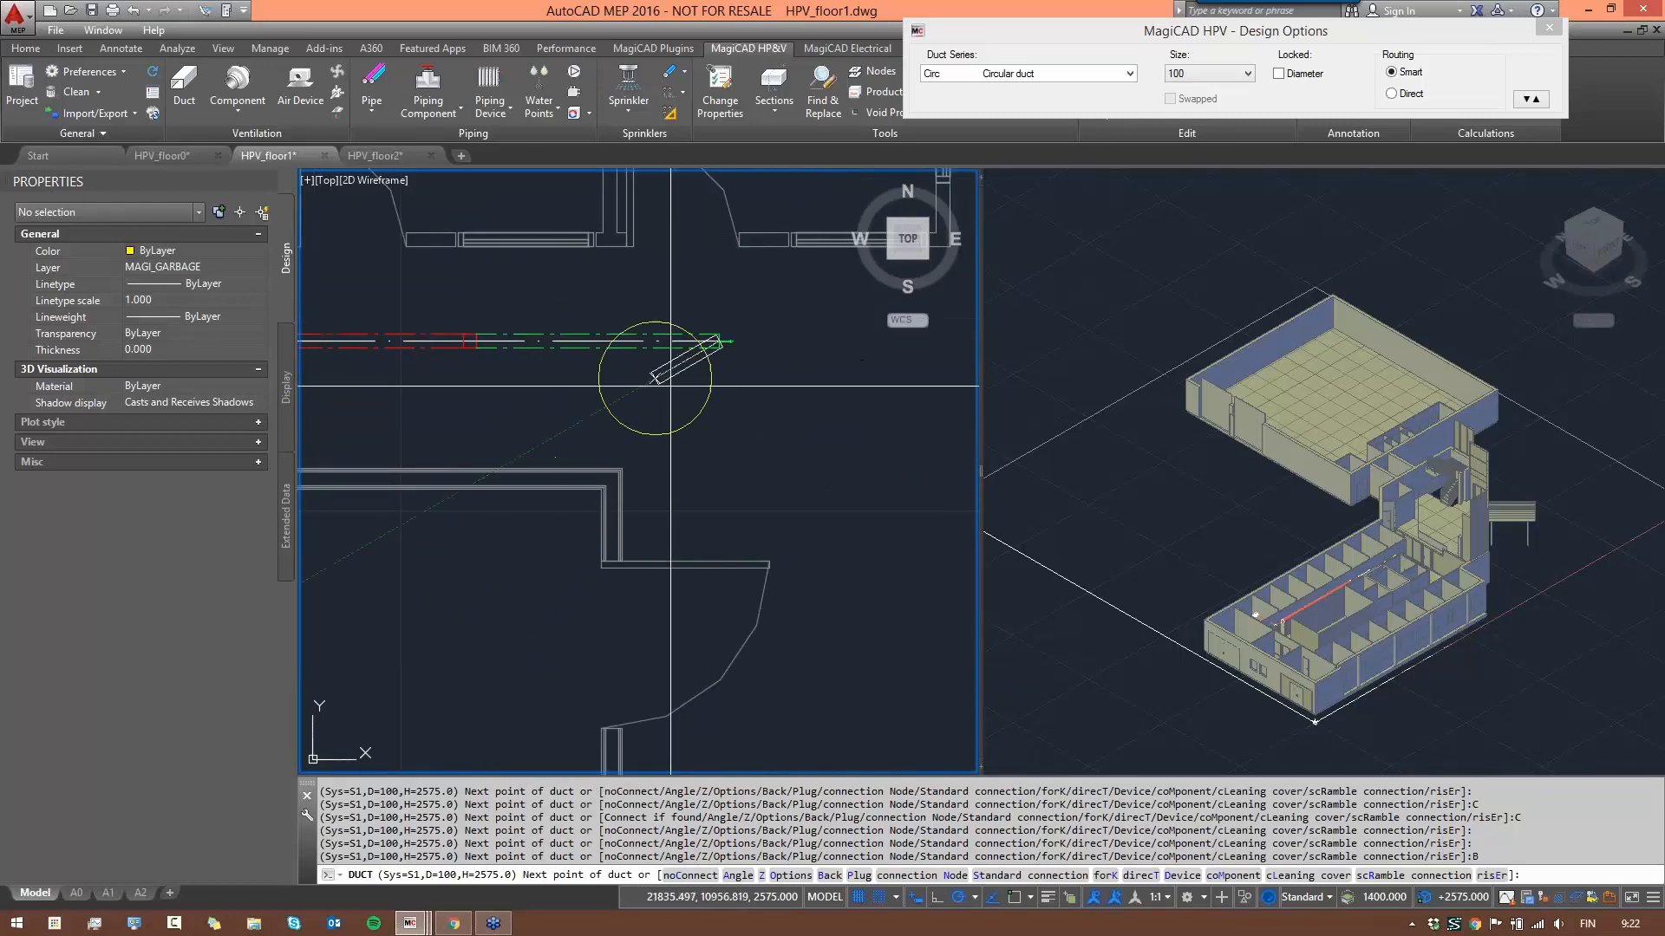
middle_drag(672, 442, 655, 458)
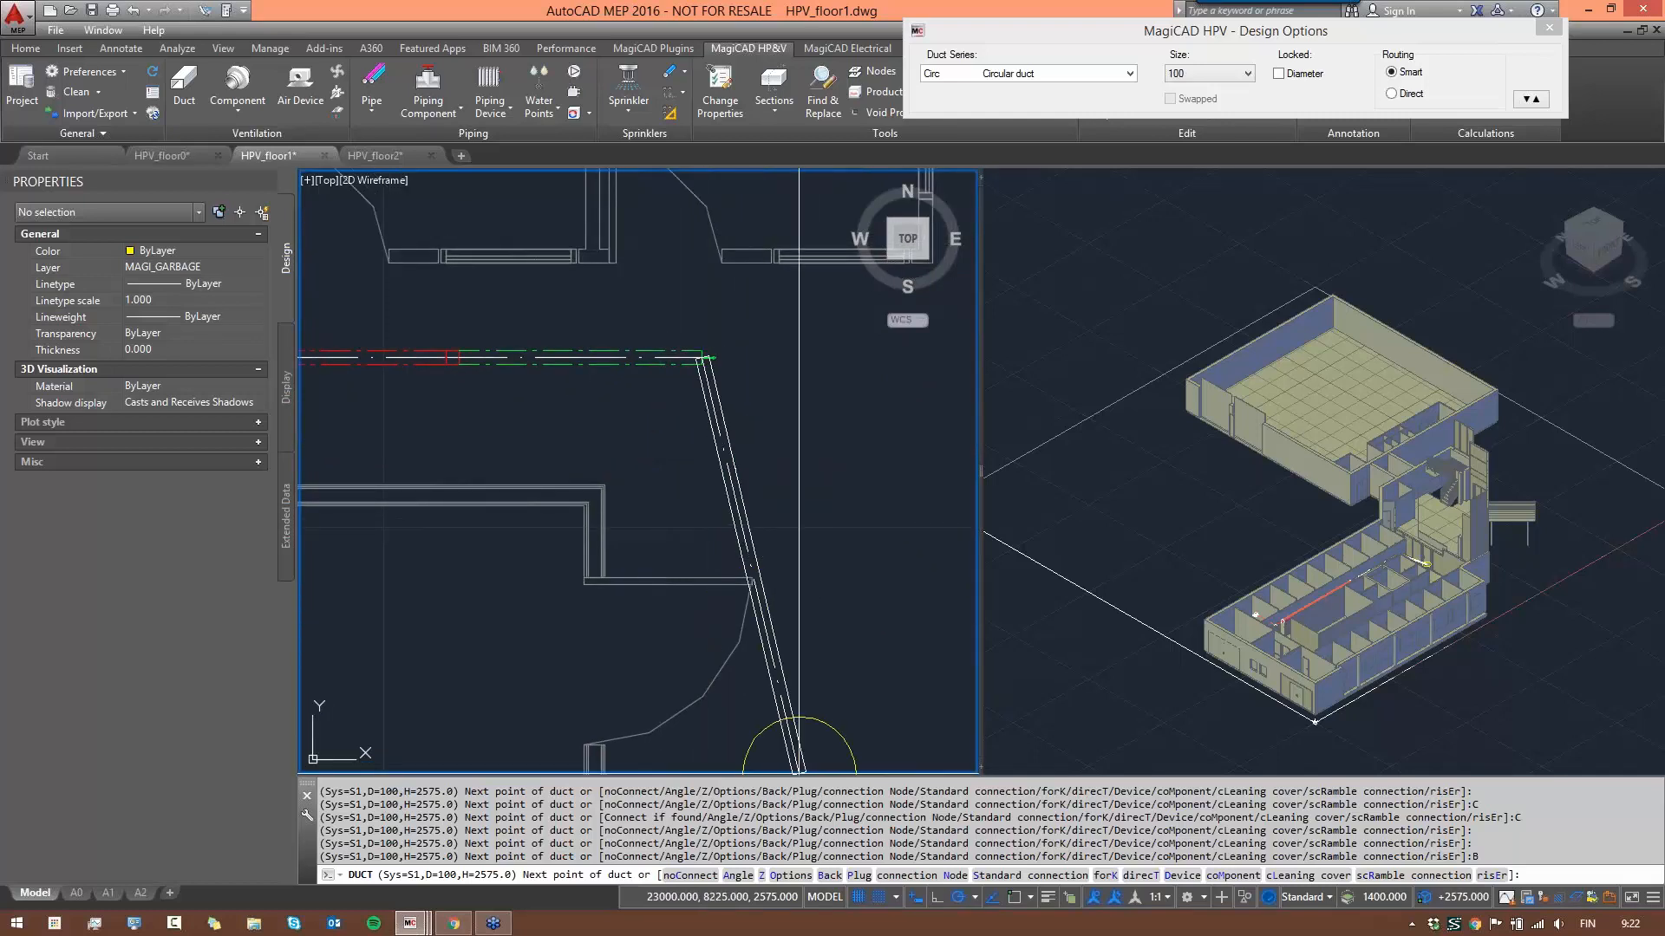
text(b)
key(Return)
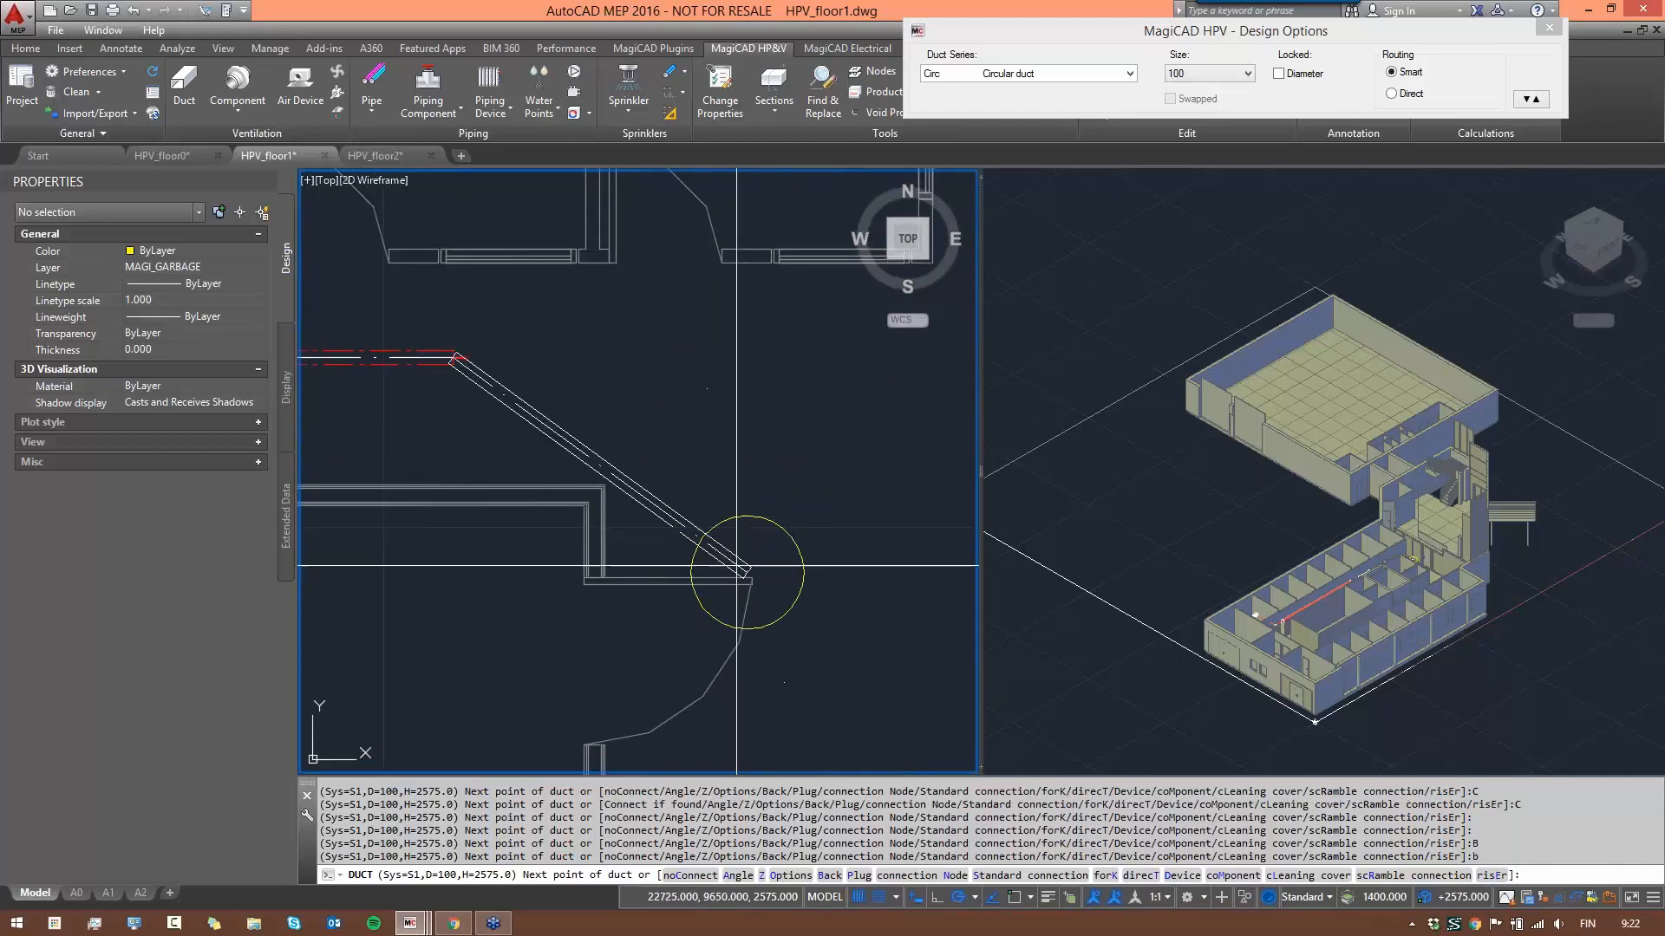
- Keep stepping the routing back section by section until only the duct drop from the supply diffuser to the corridor remains
scroll(512, 459, down, 2)
scroll(512, 460, down, 3)
text(b)
key(Return)
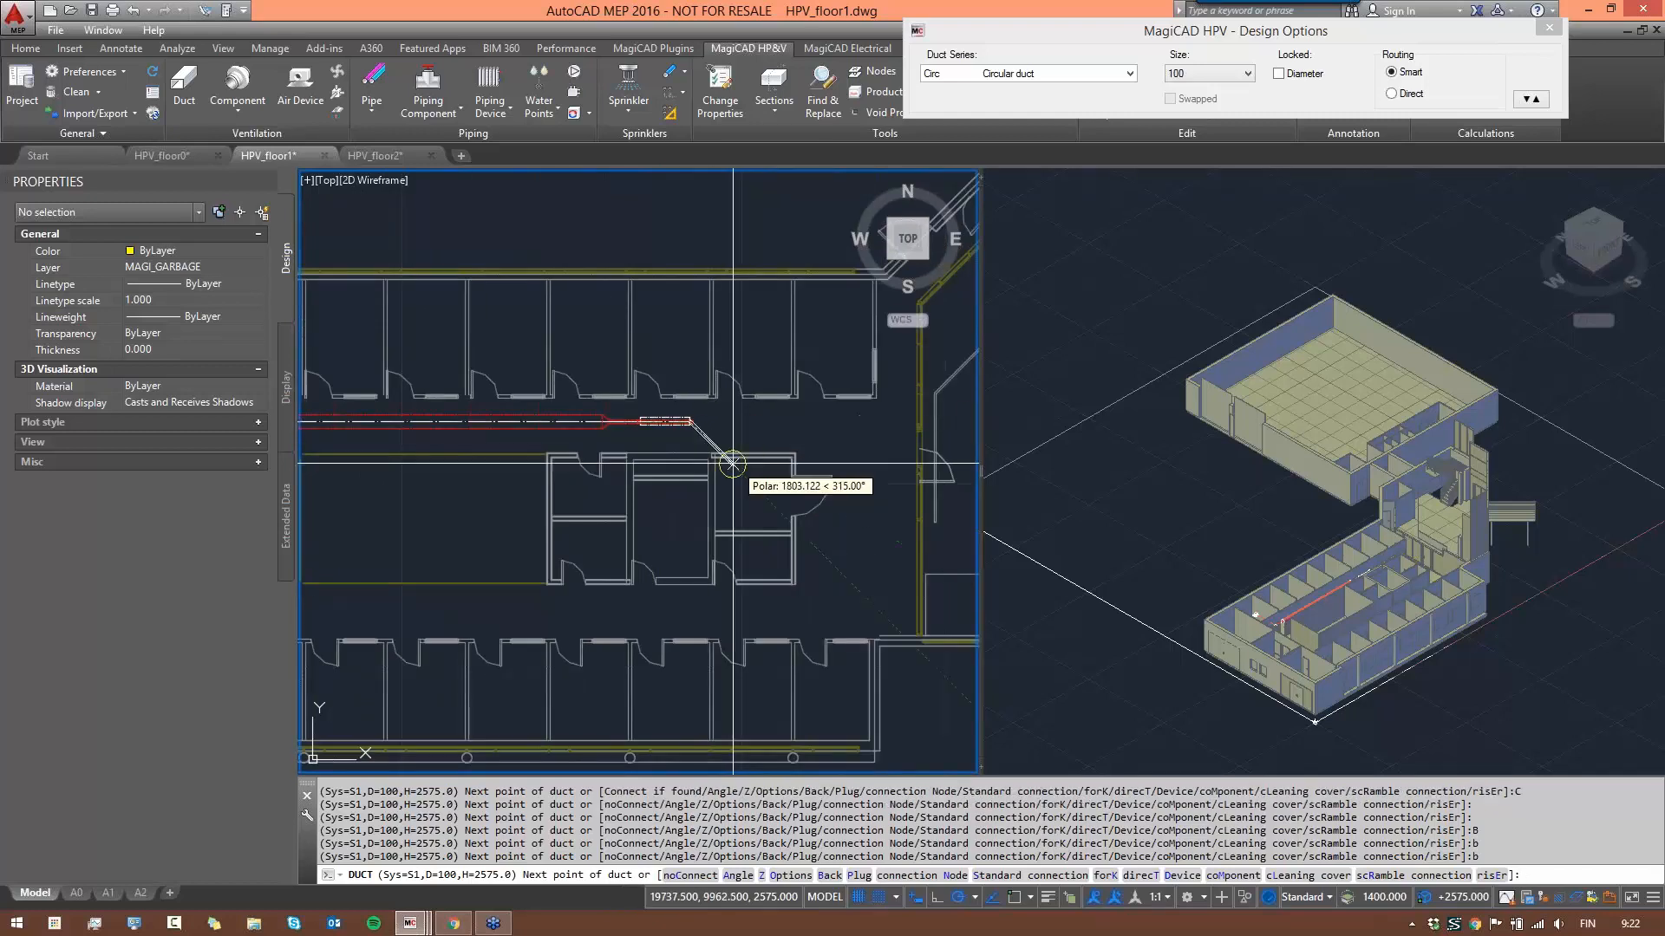
text(b)
key(Return)
text(b)
key(Return)
text(b)
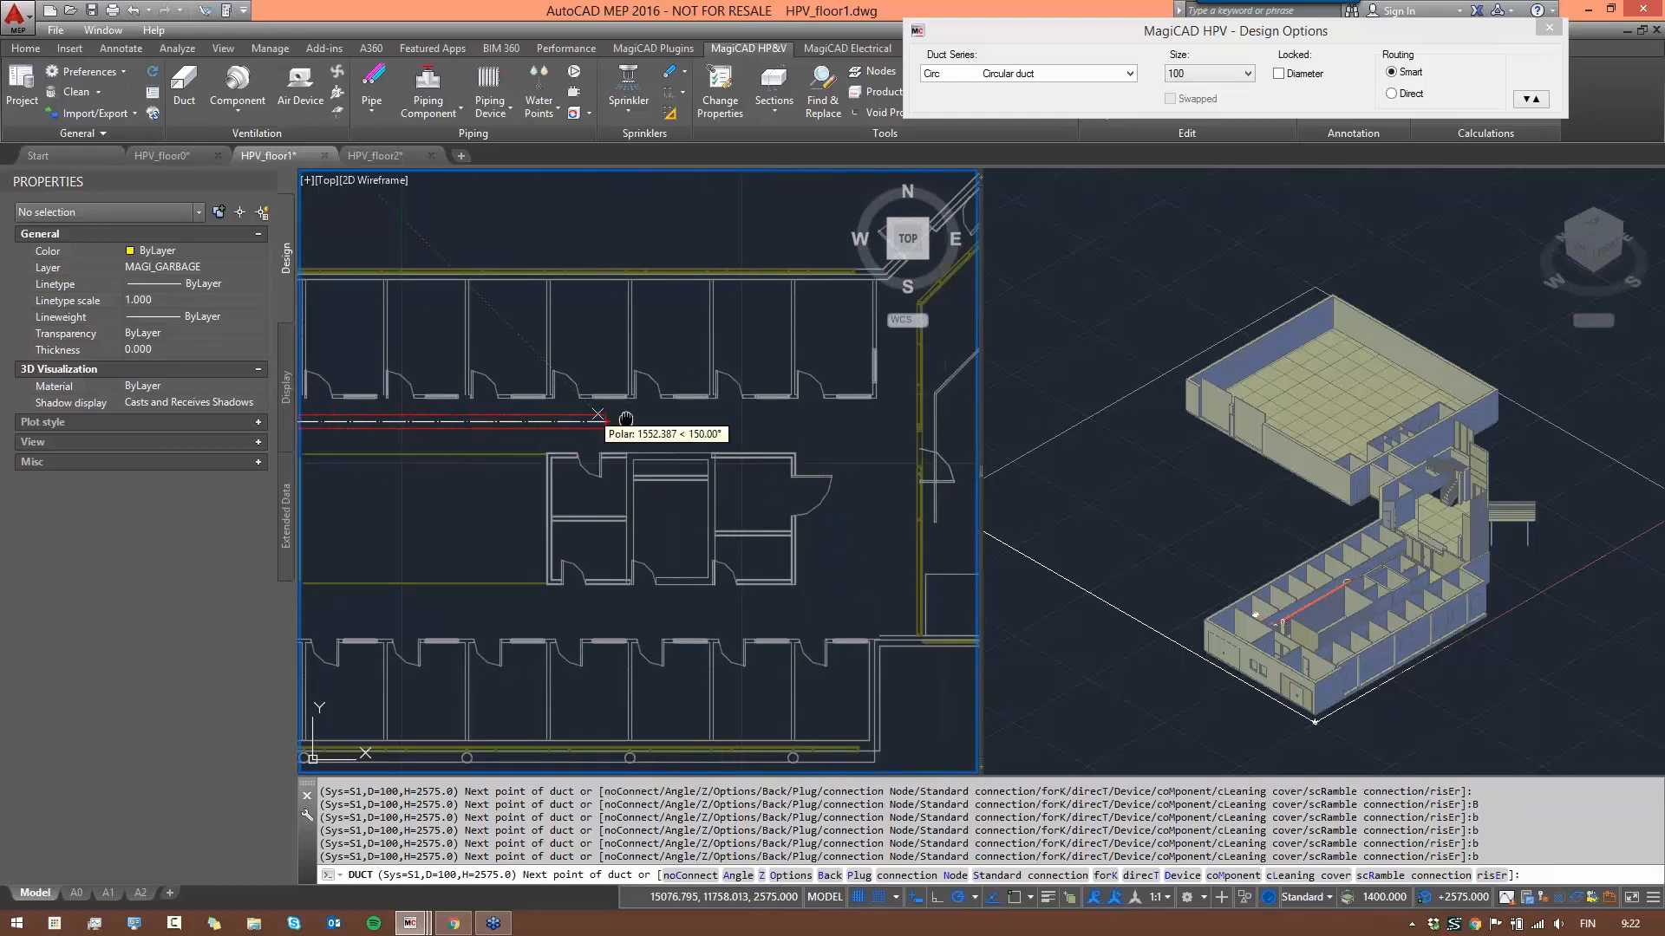
middle_drag(578, 419, 851, 436)
key(Return)
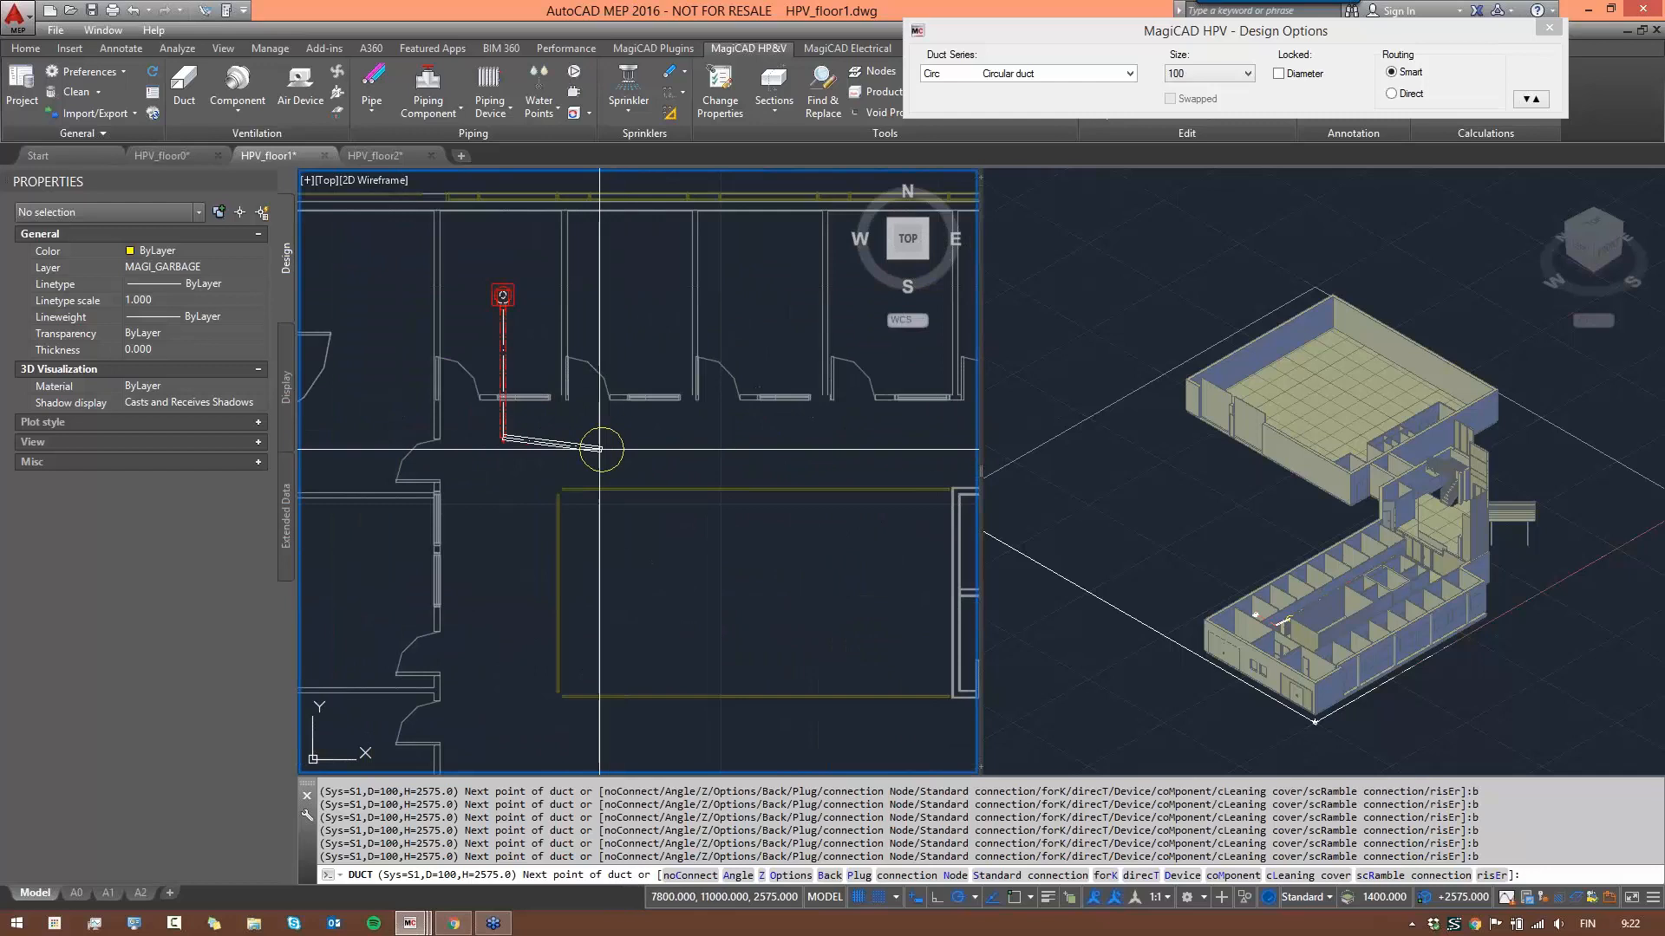
- Draw one straight circular duct of size 100 along the whole corridor to its far east end and finish the routing
middle_drag(582, 448, 405, 428)
scroll(555, 448, up, 5)
scroll(638, 442, down, 5)
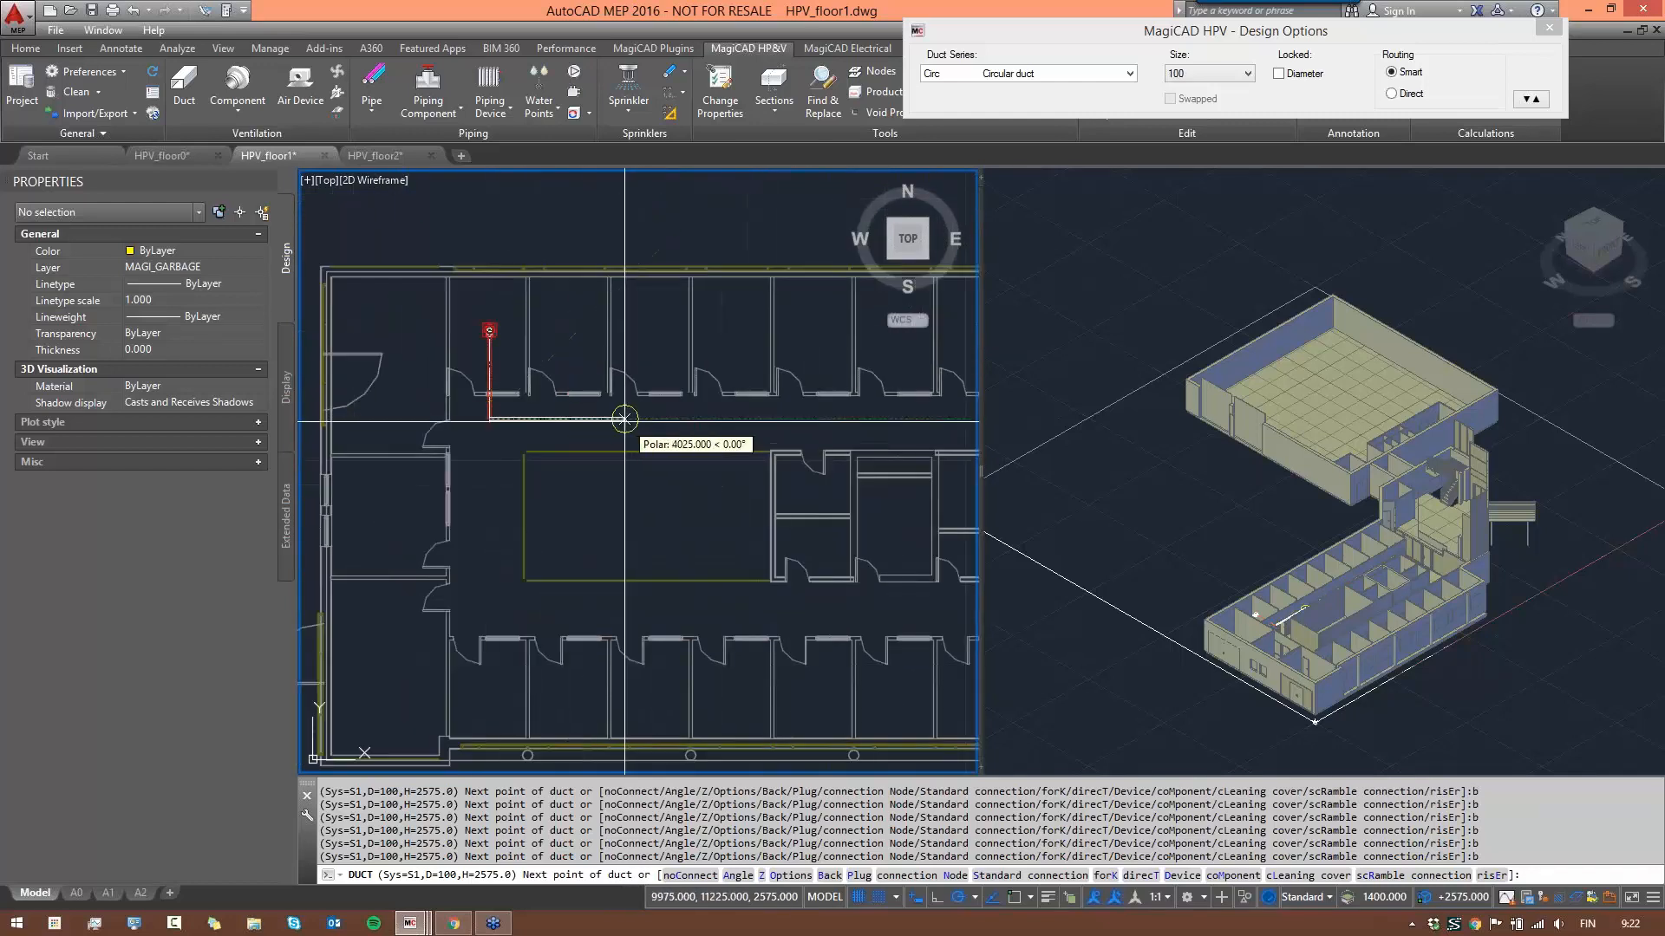
click(1531, 98)
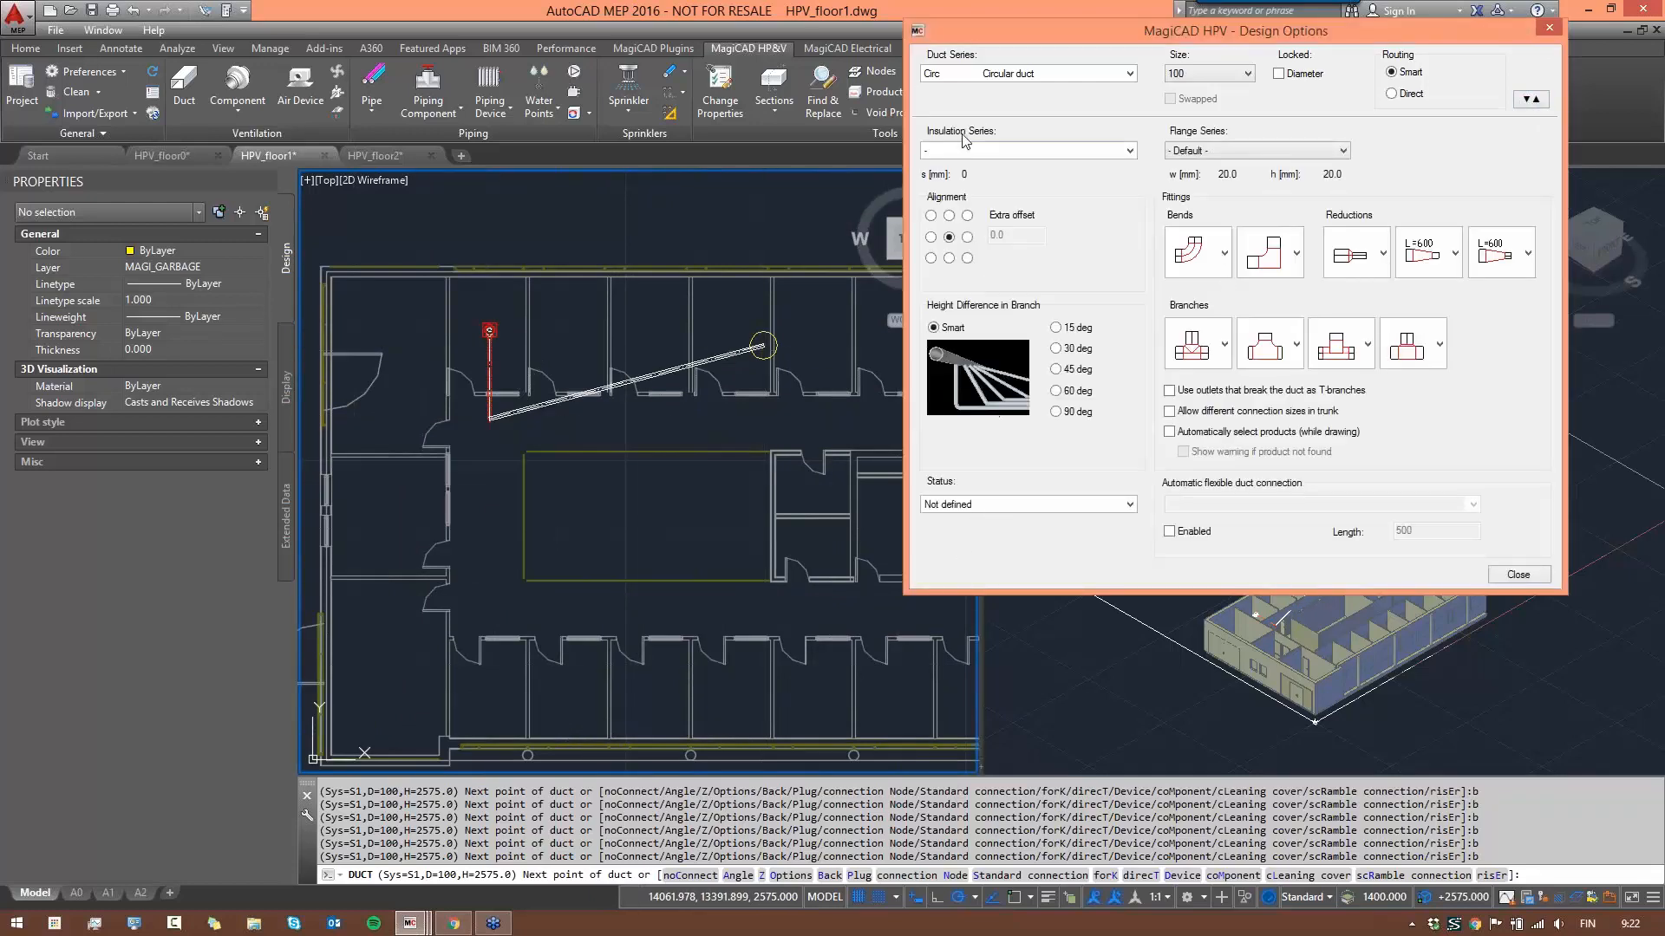
click(1531, 98)
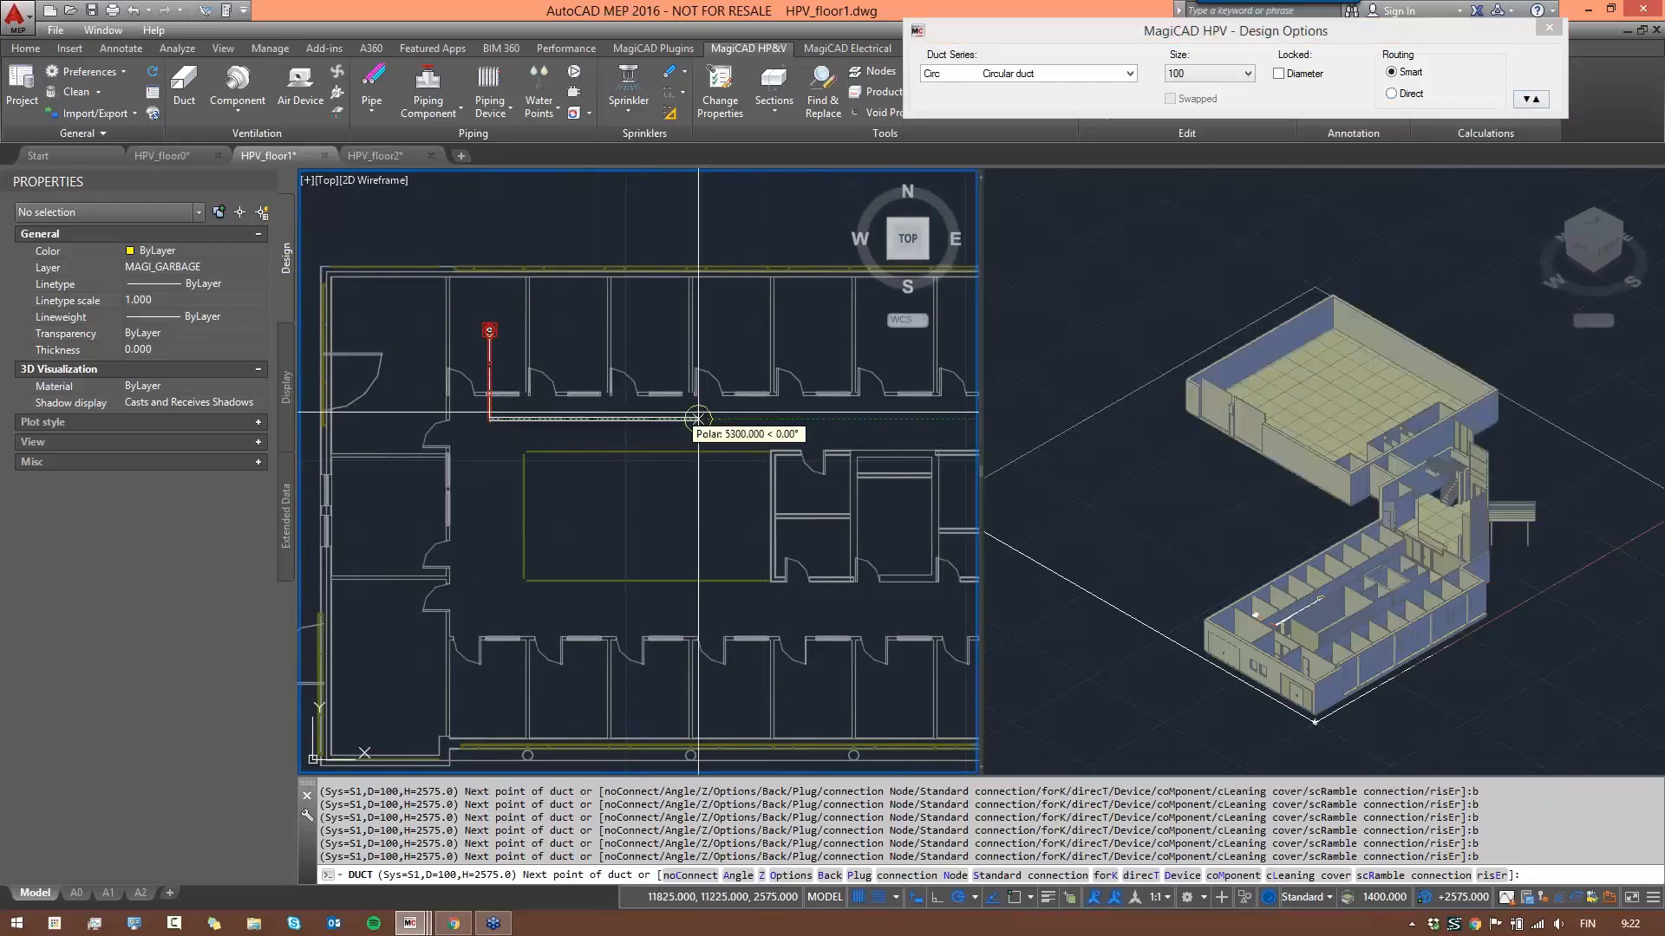
middle_drag(676, 424, 337, 424)
scroll(338, 424, down, 2)
scroll(596, 428, up, 4)
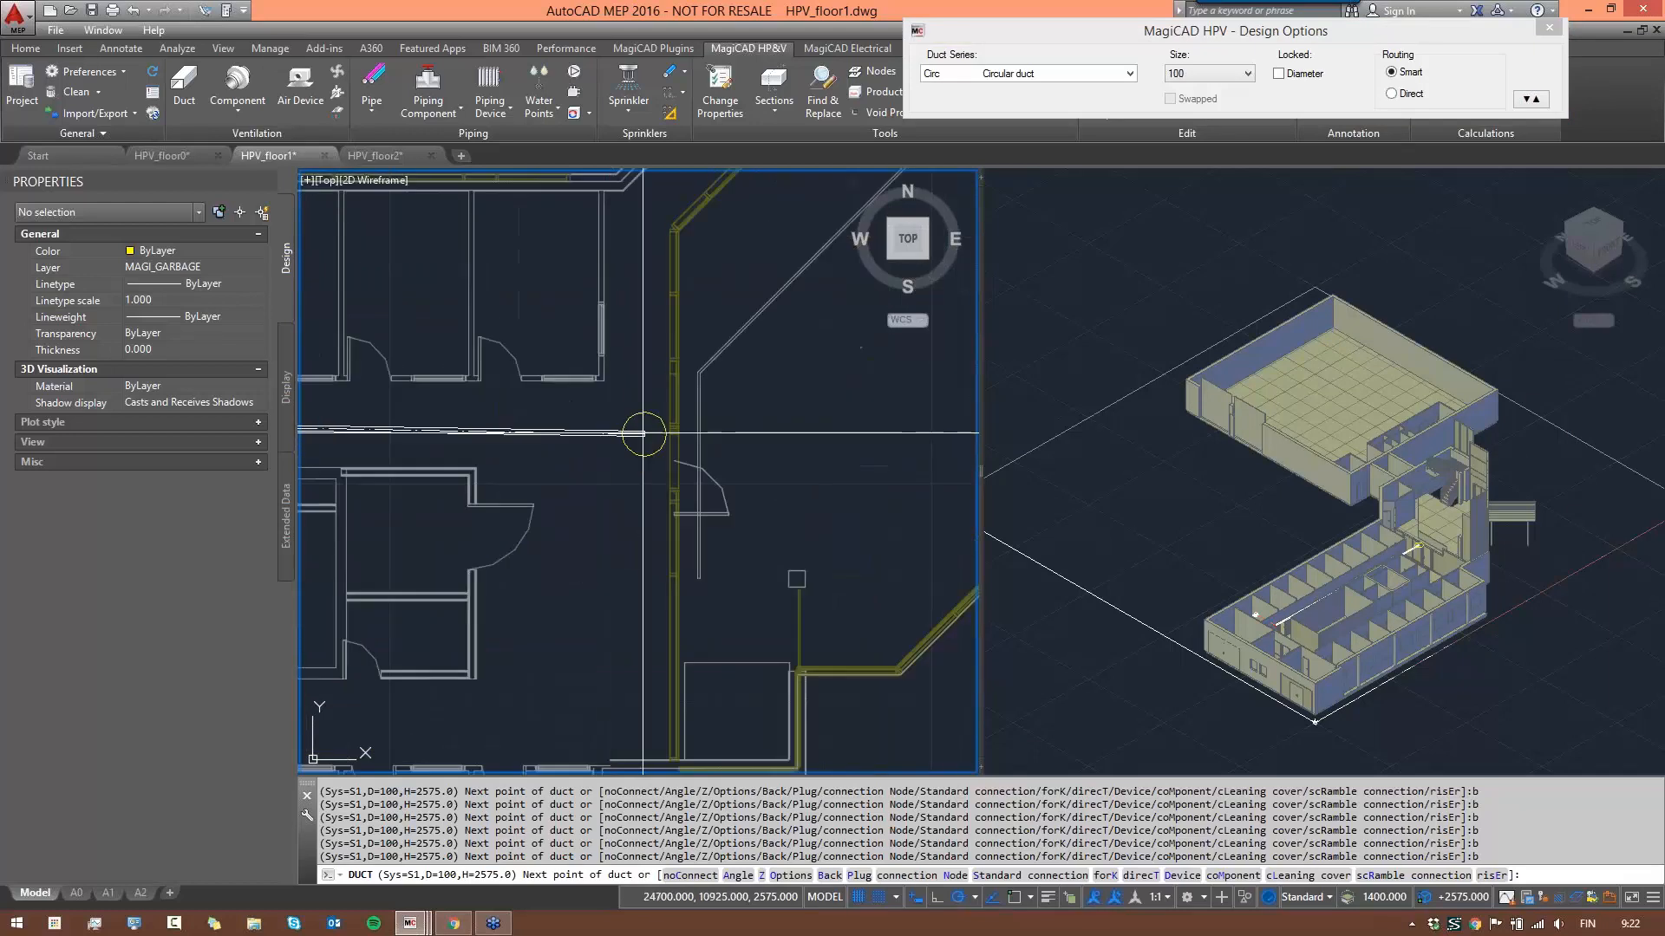
click(632, 423)
scroll(580, 574, down, 6)
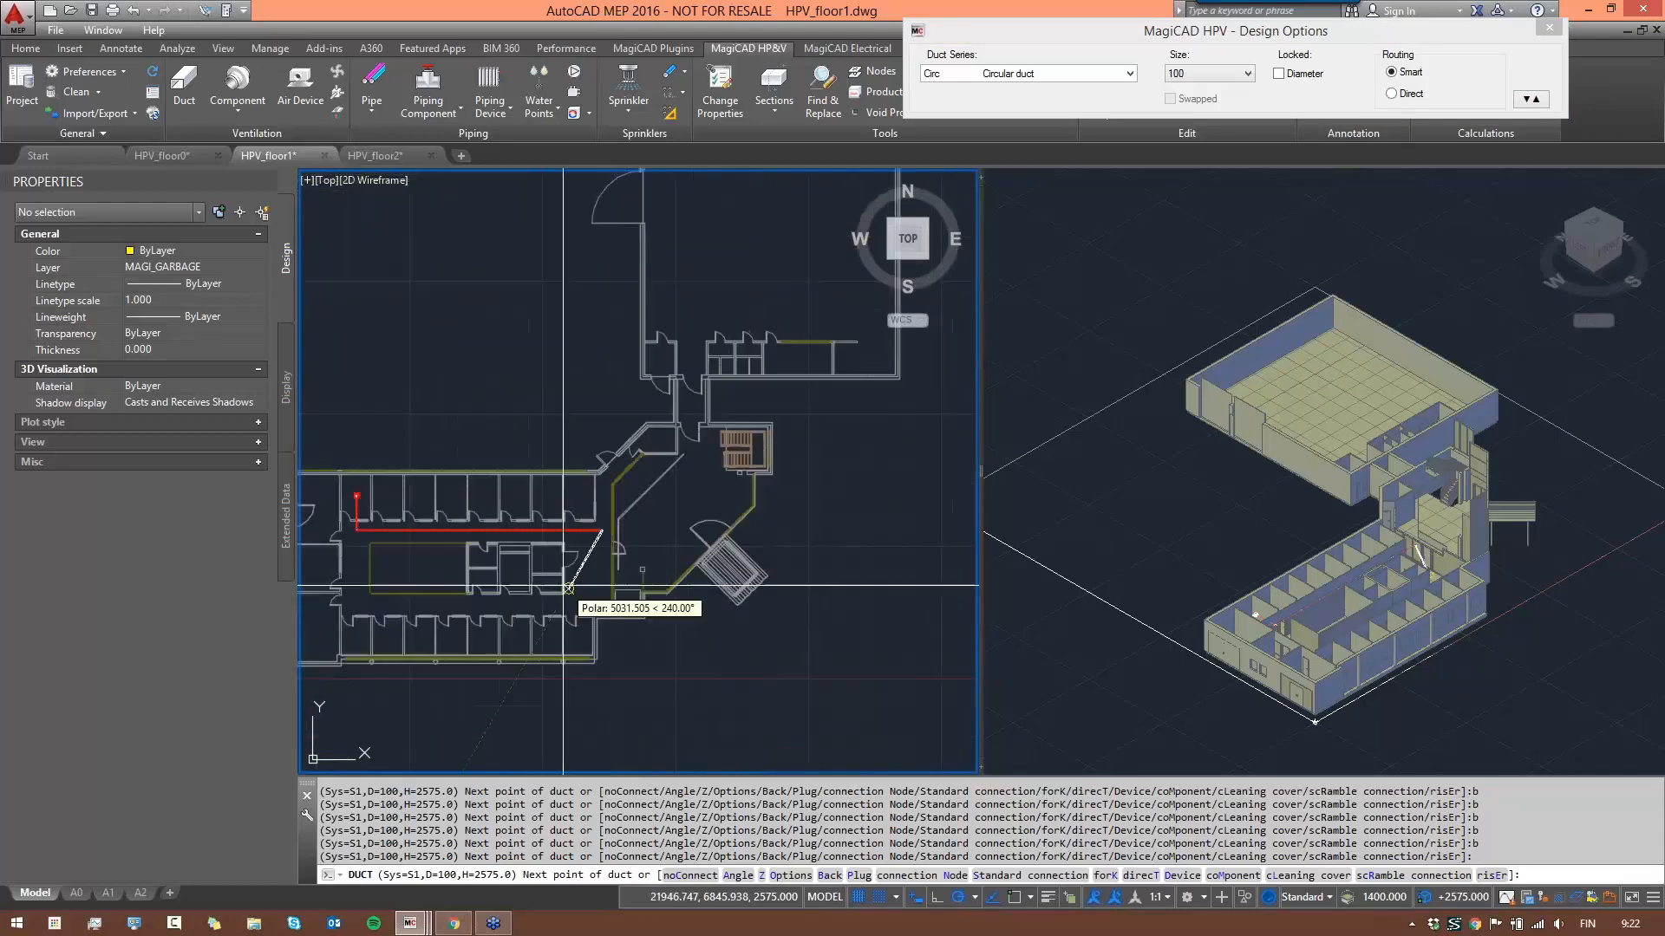
middle_drag(564, 585, 660, 553)
scroll(660, 553, up, 2)
key(Escape)
scroll(713, 506, up, 3)
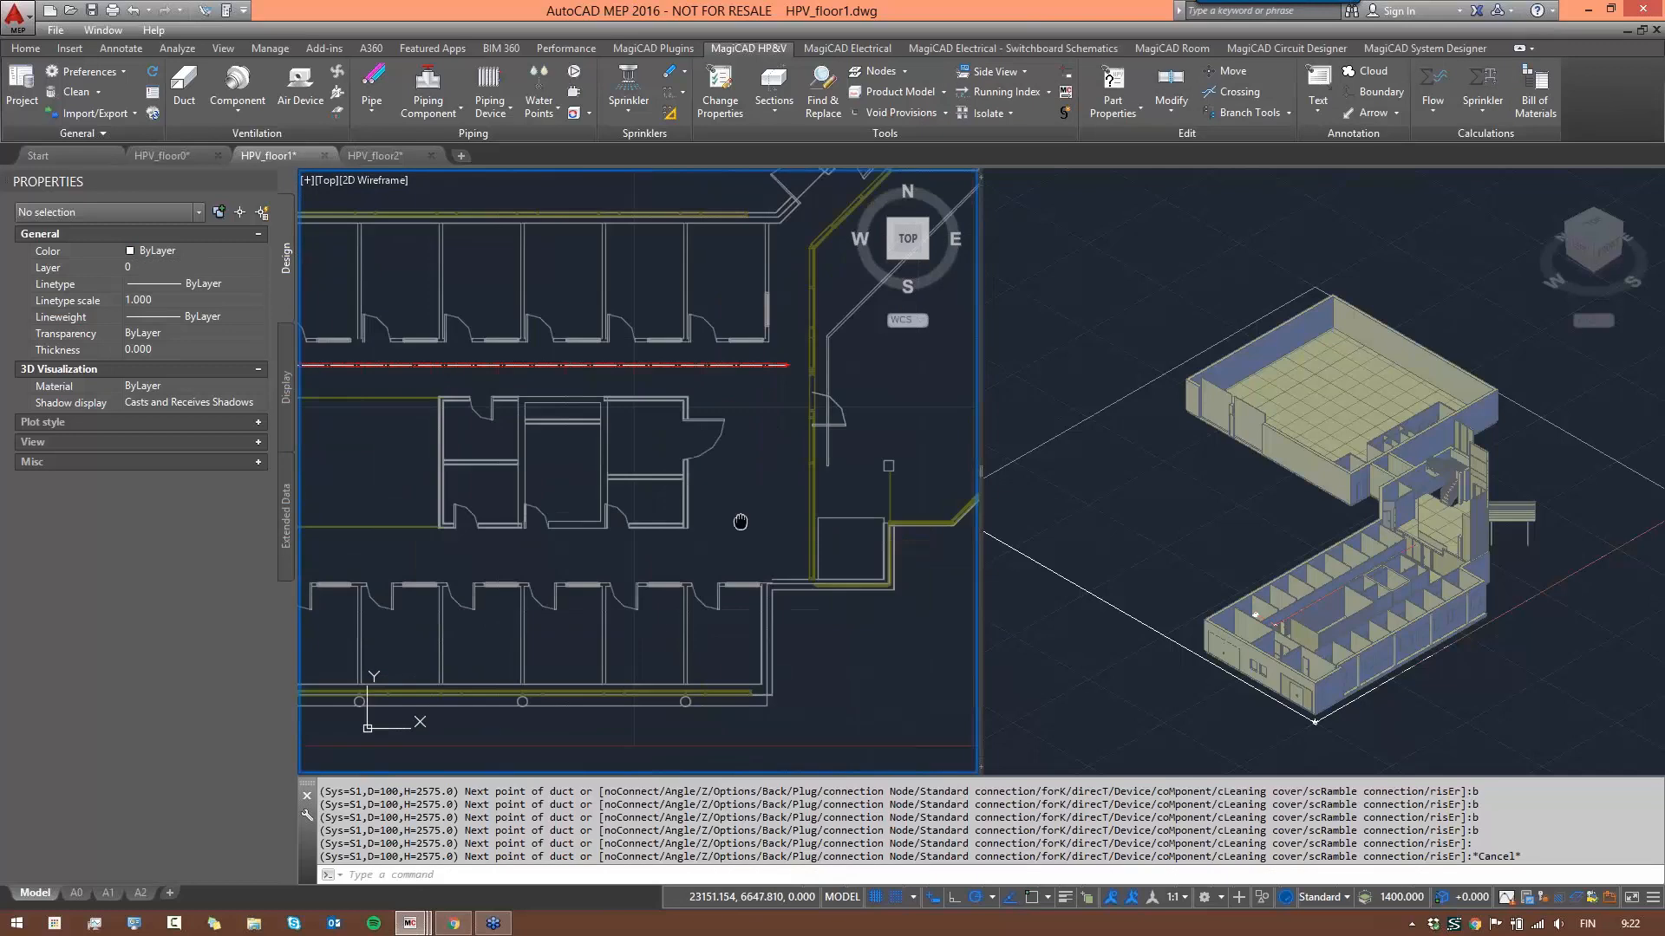
- Start a duct at the bend below the diffuser, draw it west to the corridor's end wall and finish the routing
middle_drag(743, 520, 959, 506)
scroll(488, 334, up, 12)
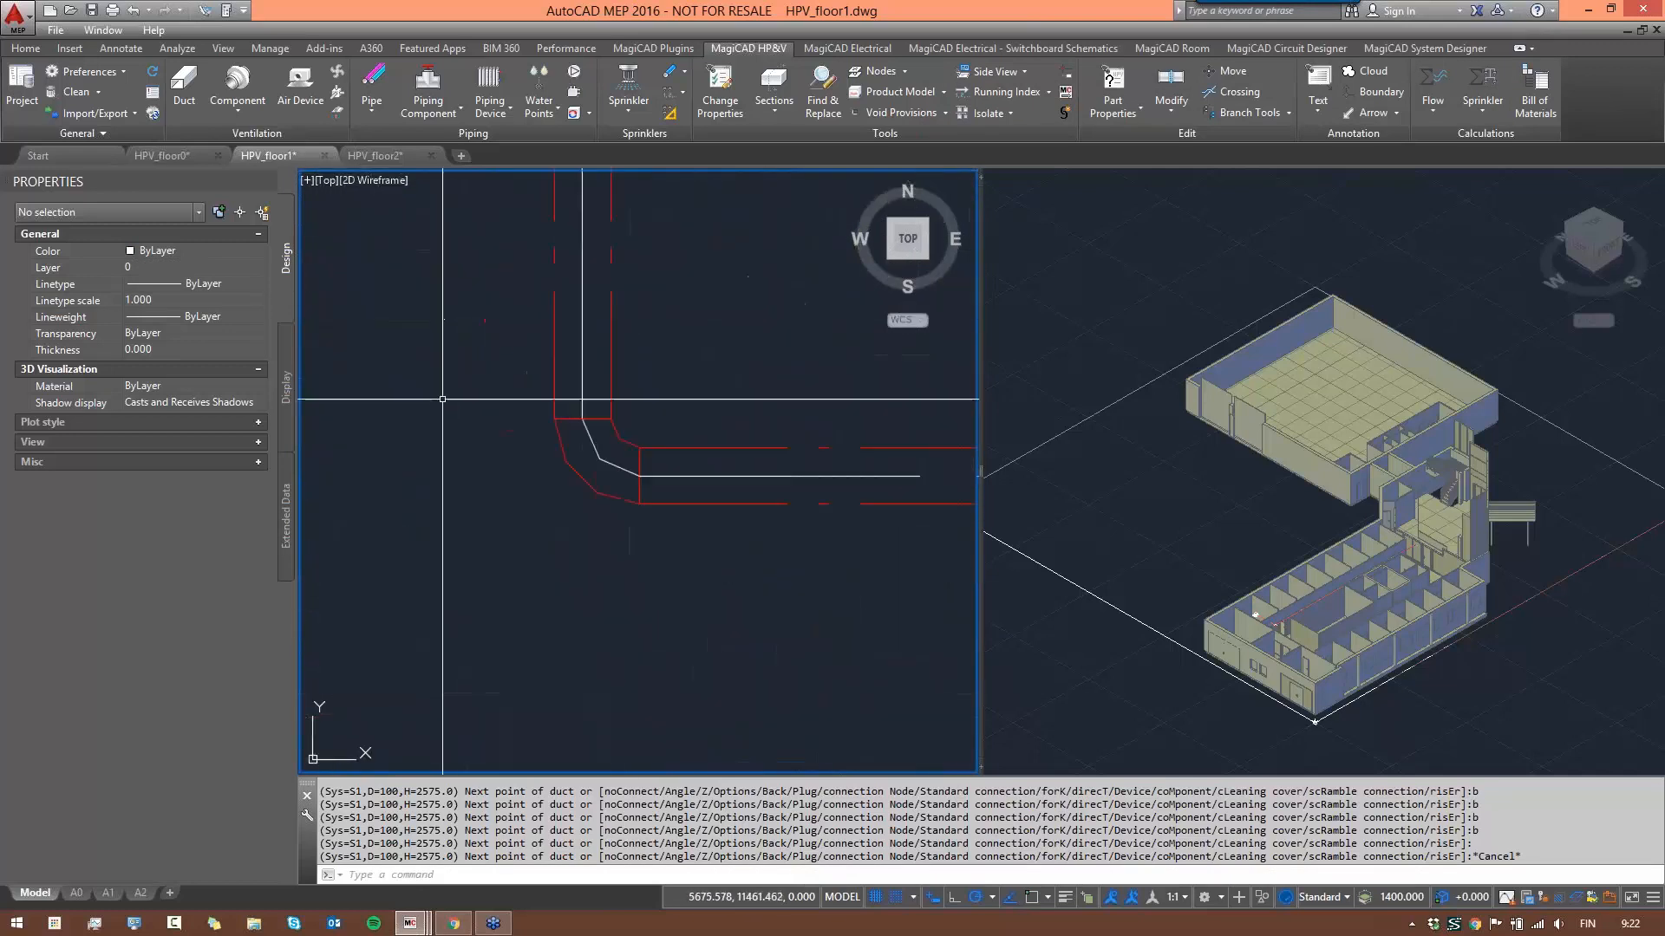
key(Return)
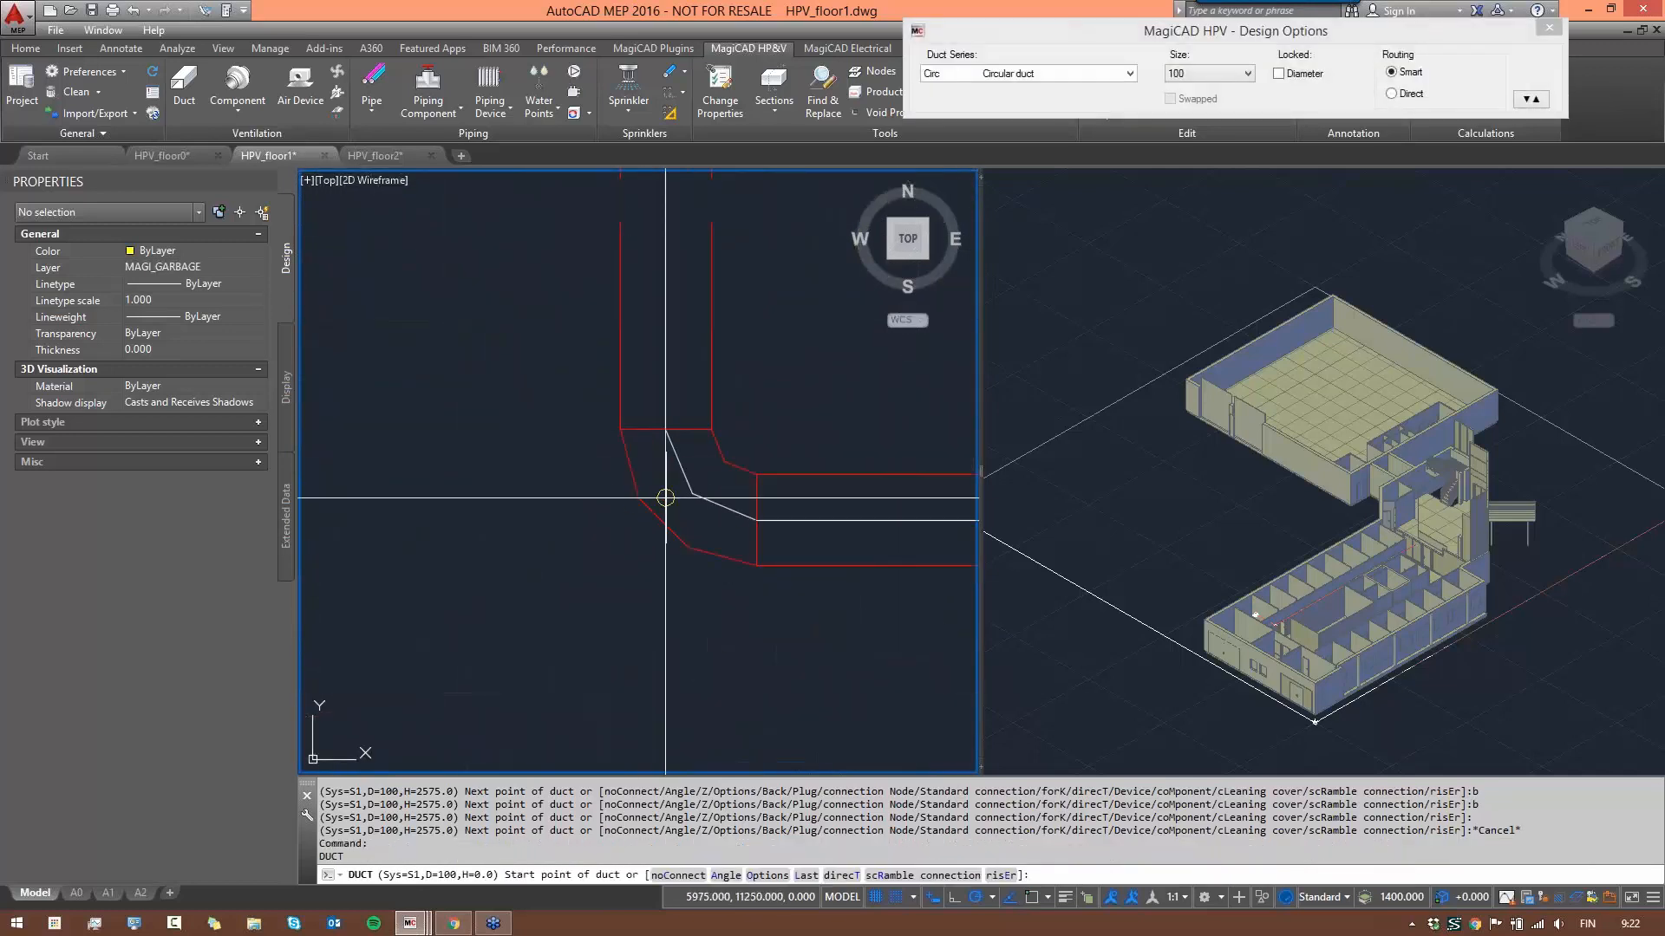
click(665, 520)
scroll(487, 520, down, 4)
middle_drag(464, 522, 680, 509)
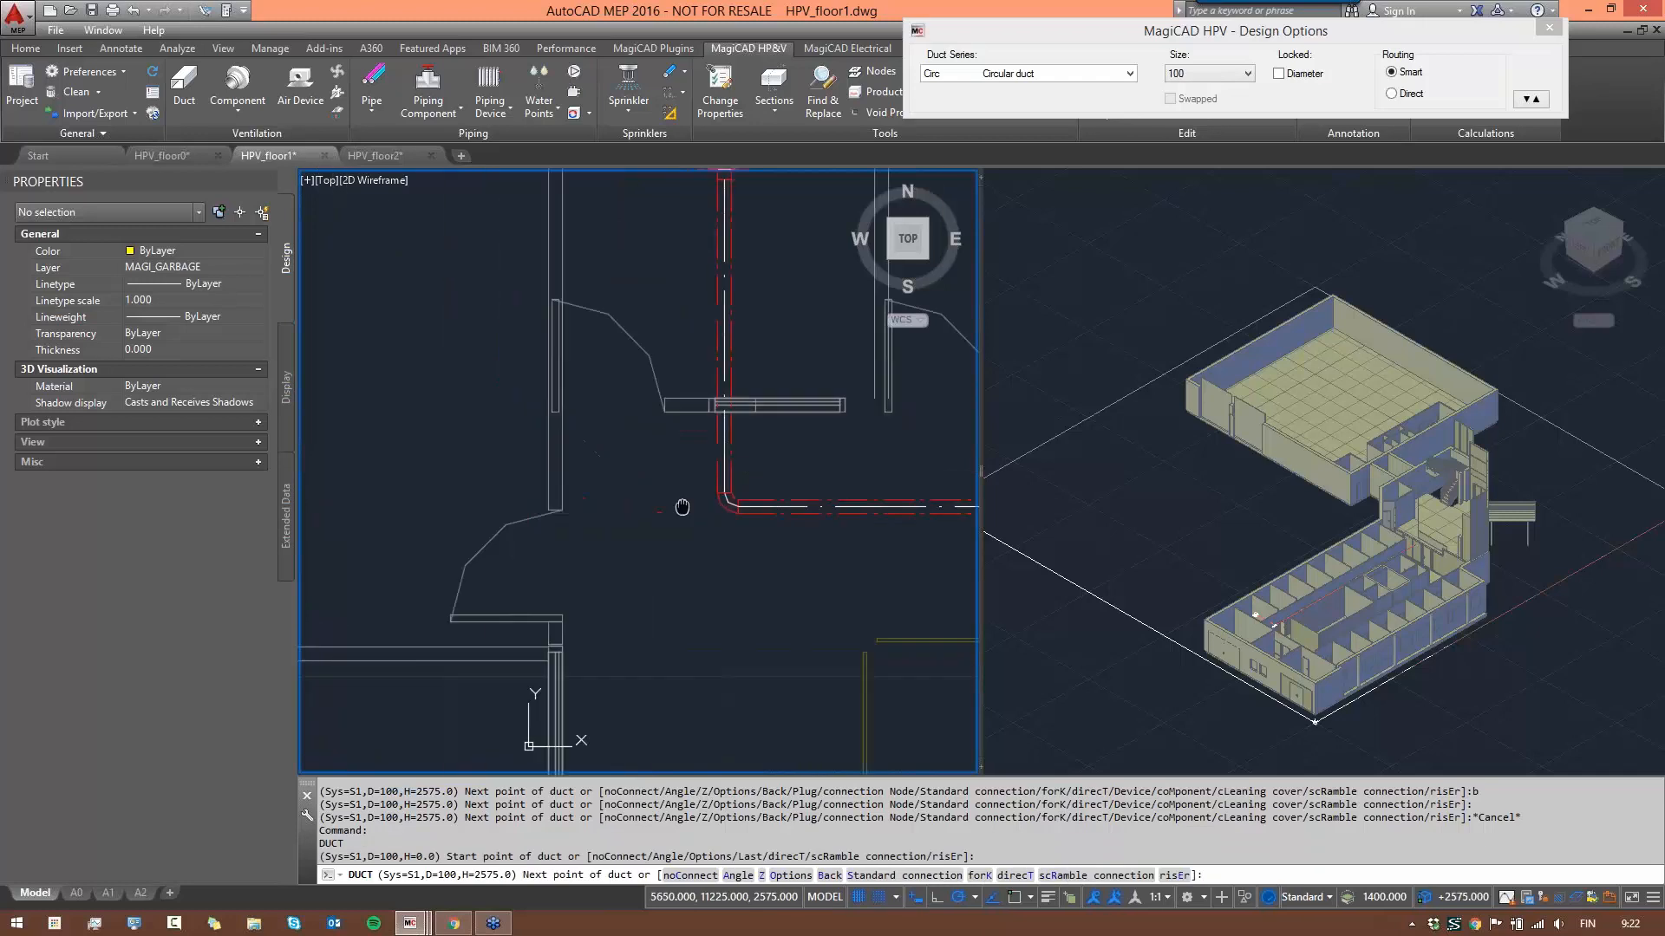
scroll(586, 509, up, 2)
click(565, 509)
key(Escape)
key(Escape)
key(Escape)
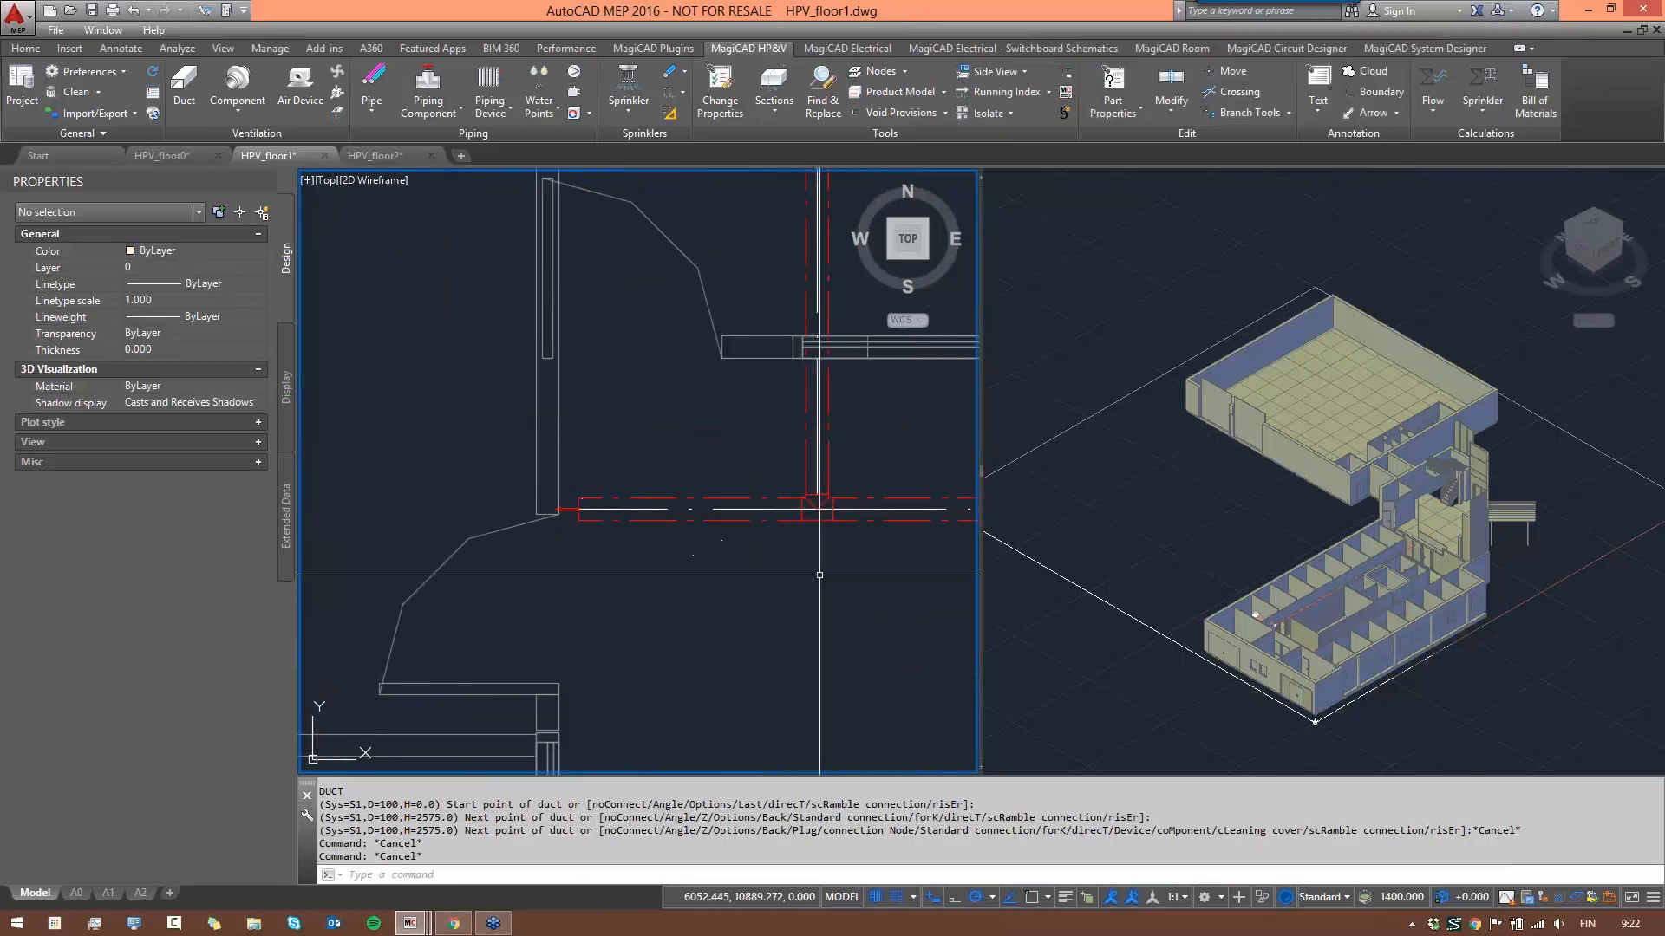
- Start a similar duct from the northern corridor's supply duct, placing its start point at the east end of the southern corridor
scroll(818, 570, down, 7)
middle_drag(819, 569, 612, 501)
scroll(729, 558, down, 4)
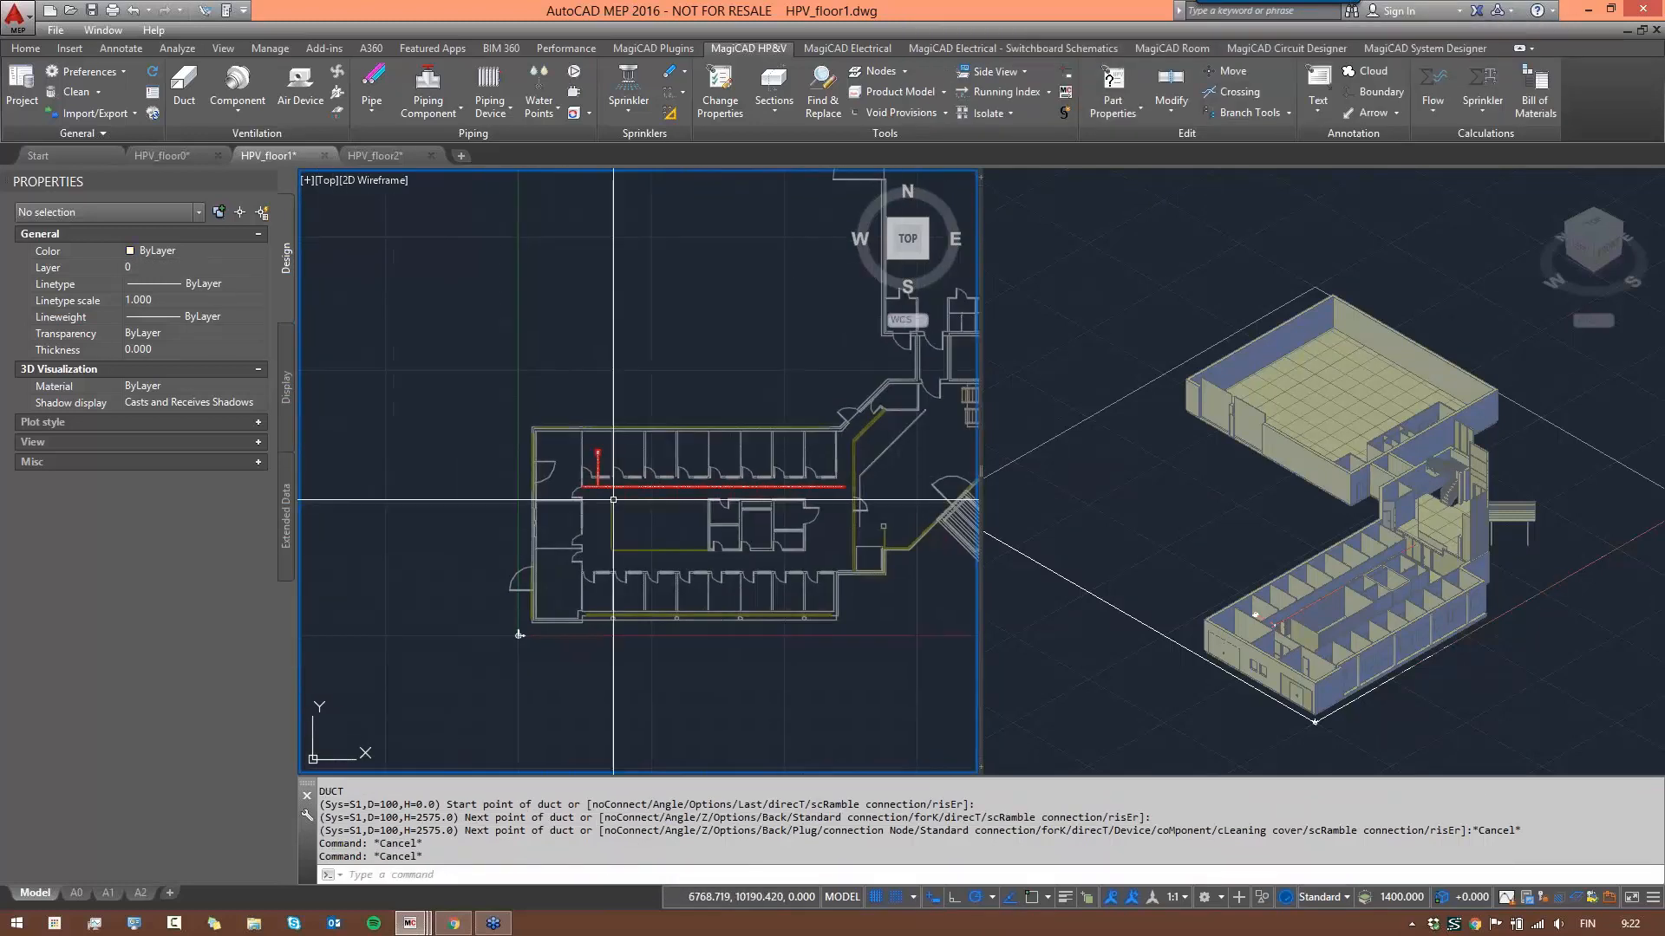
scroll(628, 494, up, 2)
scroll(745, 550, down, 3)
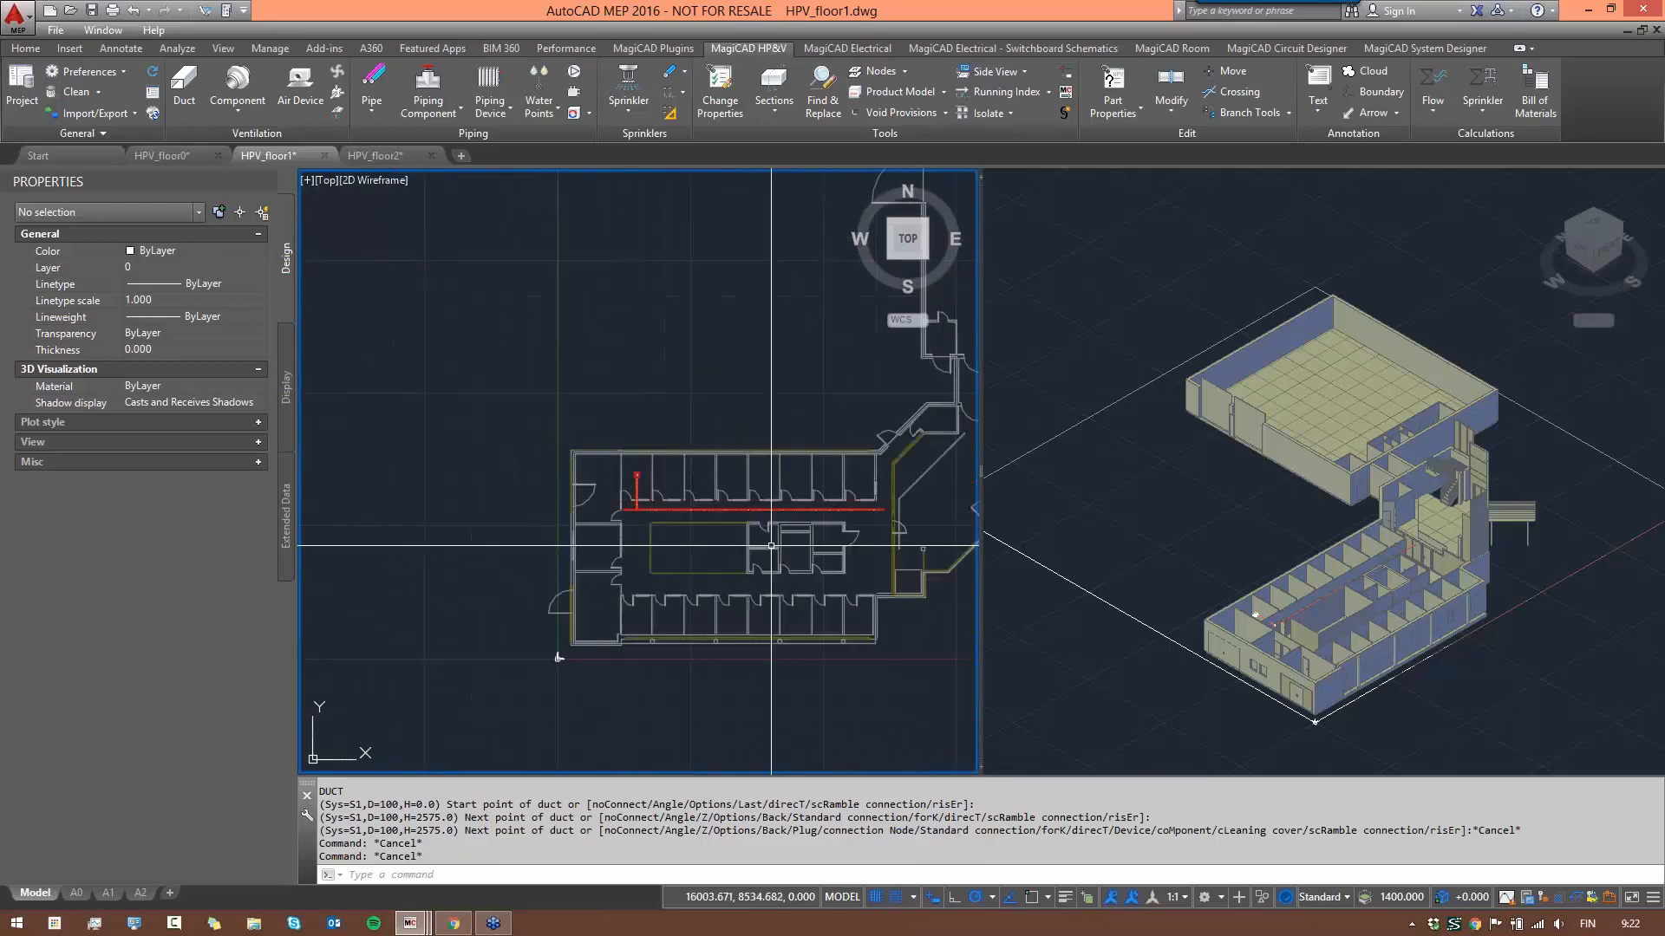
middle_drag(773, 551, 558, 512)
scroll(618, 483, up, 4)
click(666, 471)
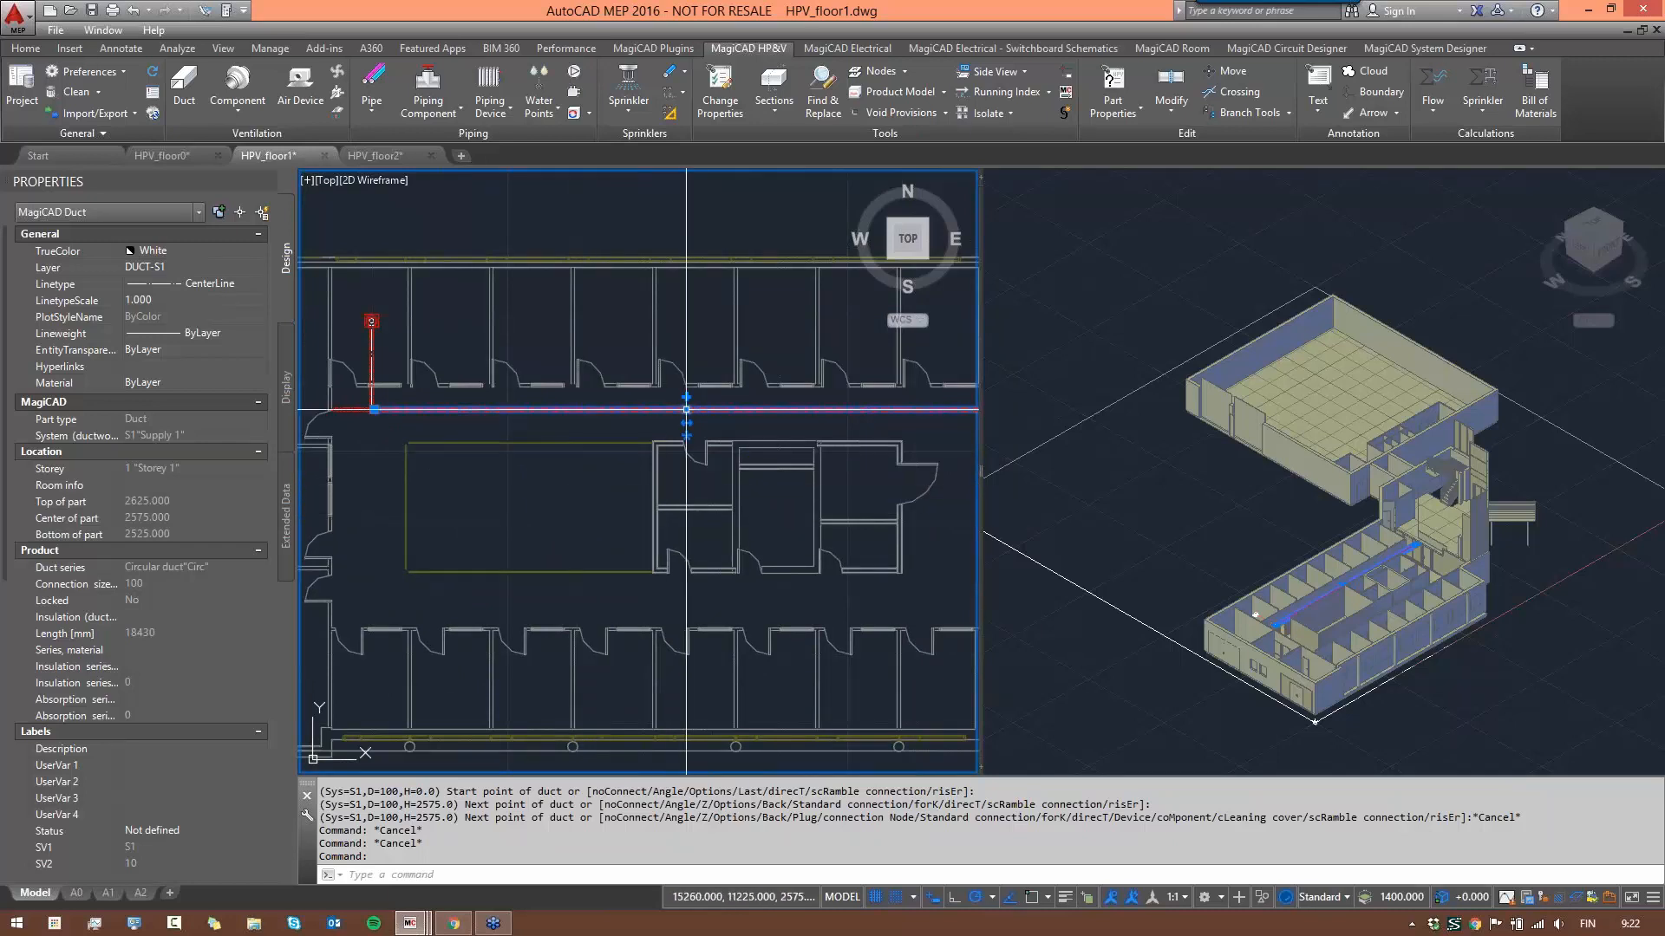
middle_drag(790, 457, 761, 454)
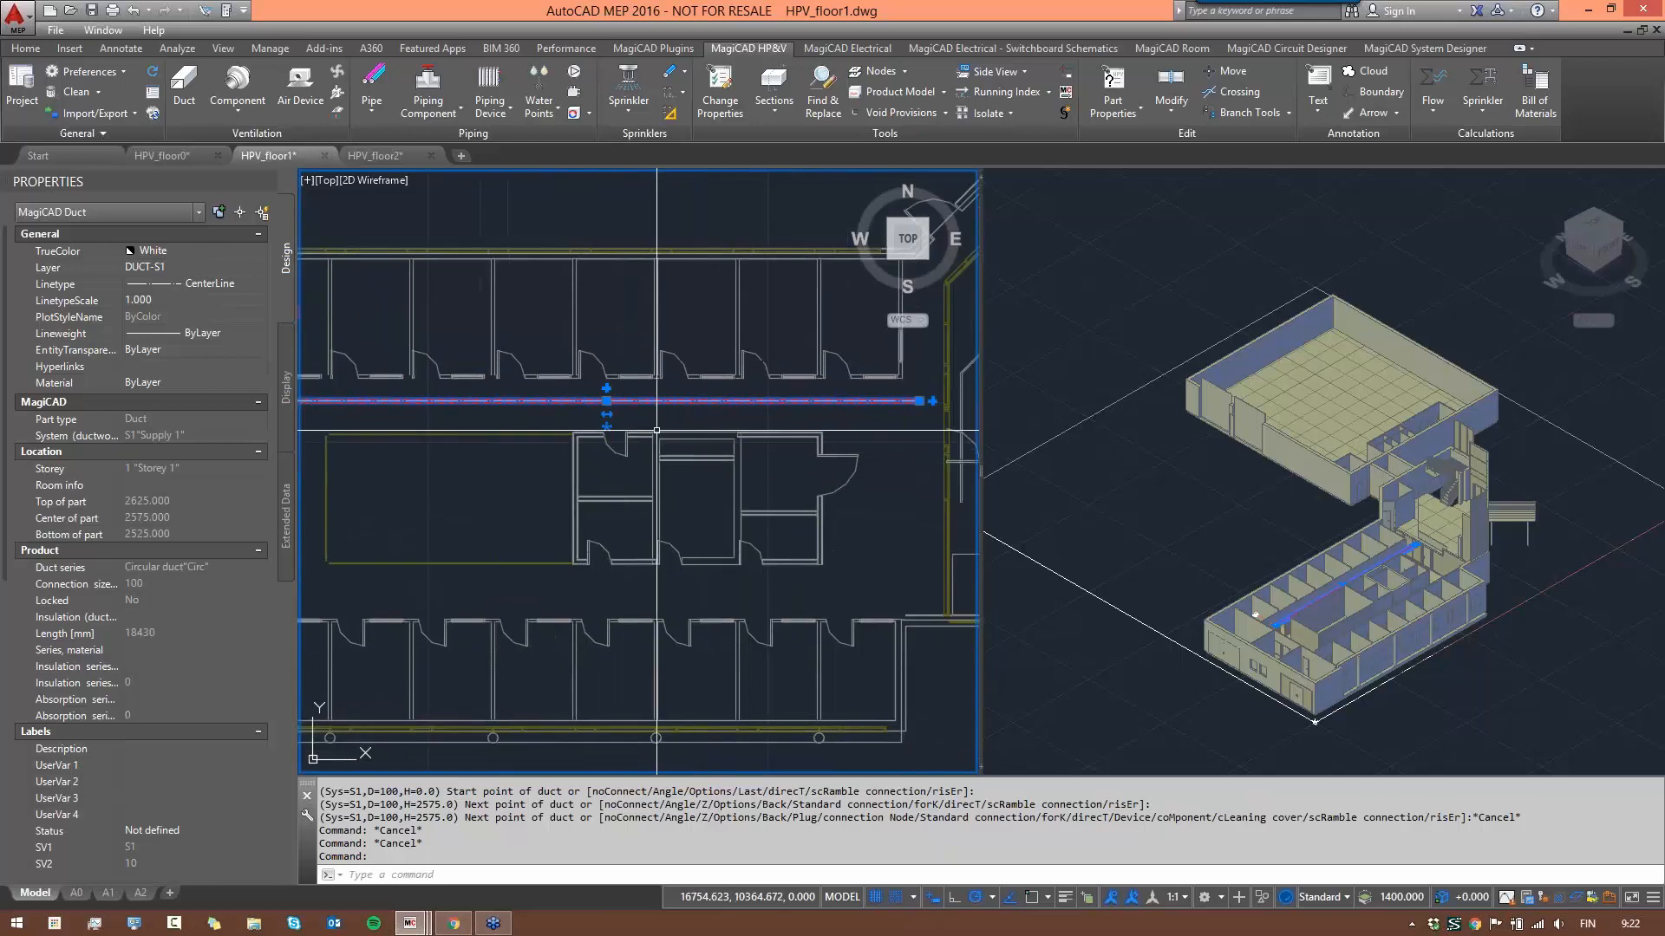
scroll(678, 409, up, 5)
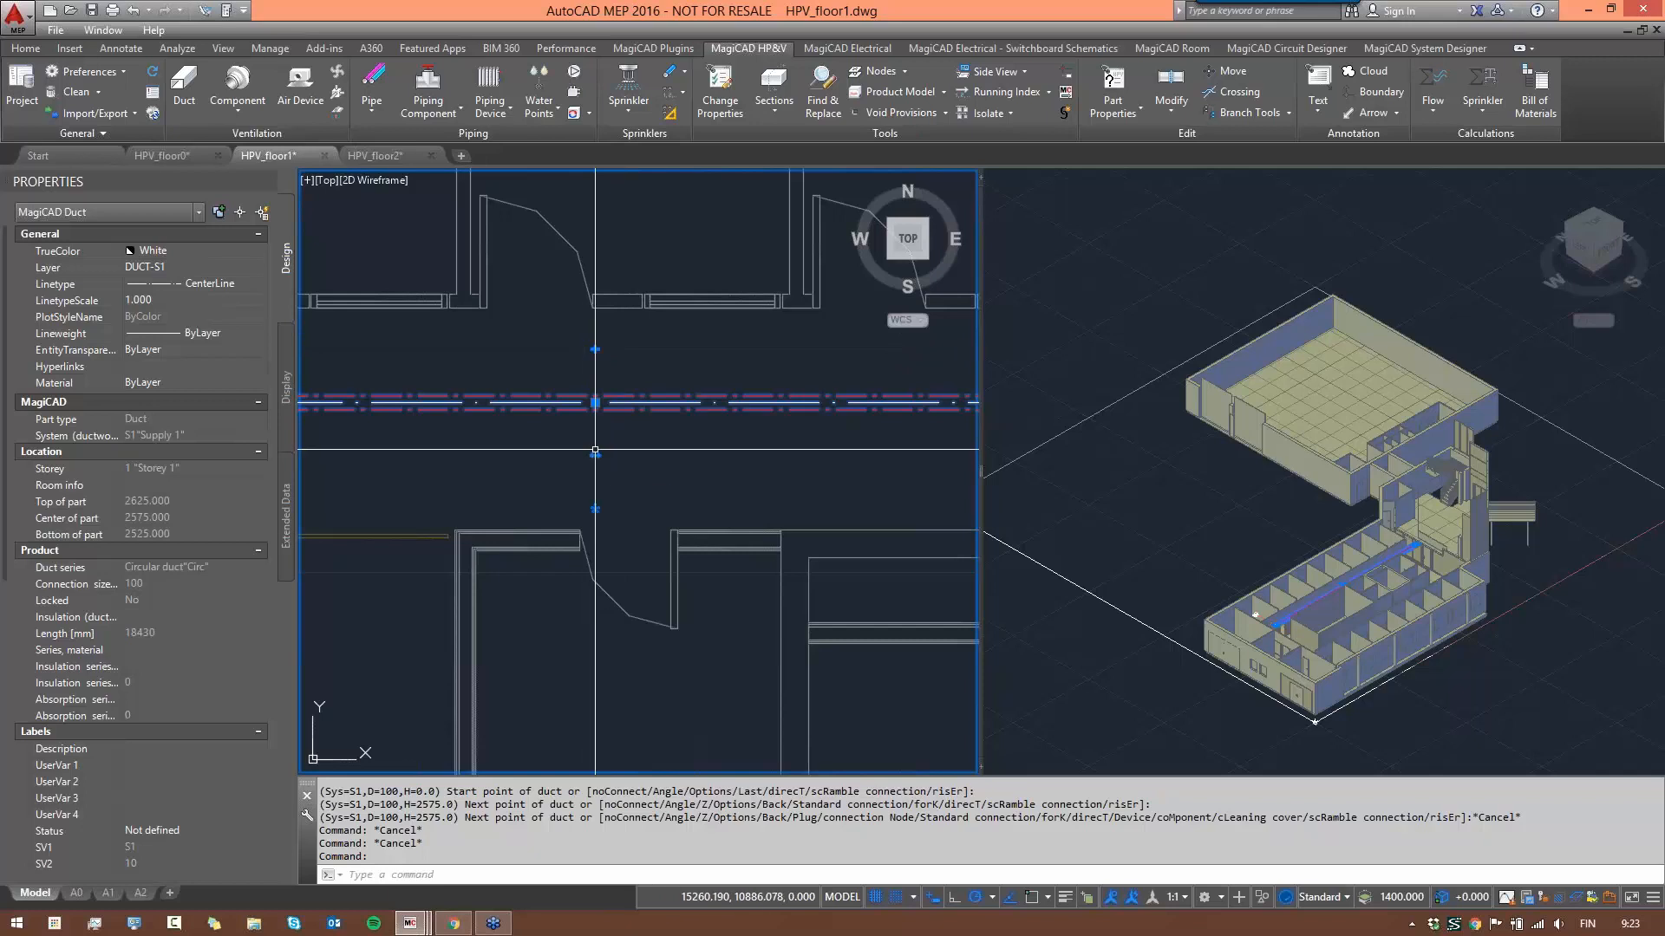
click(595, 509)
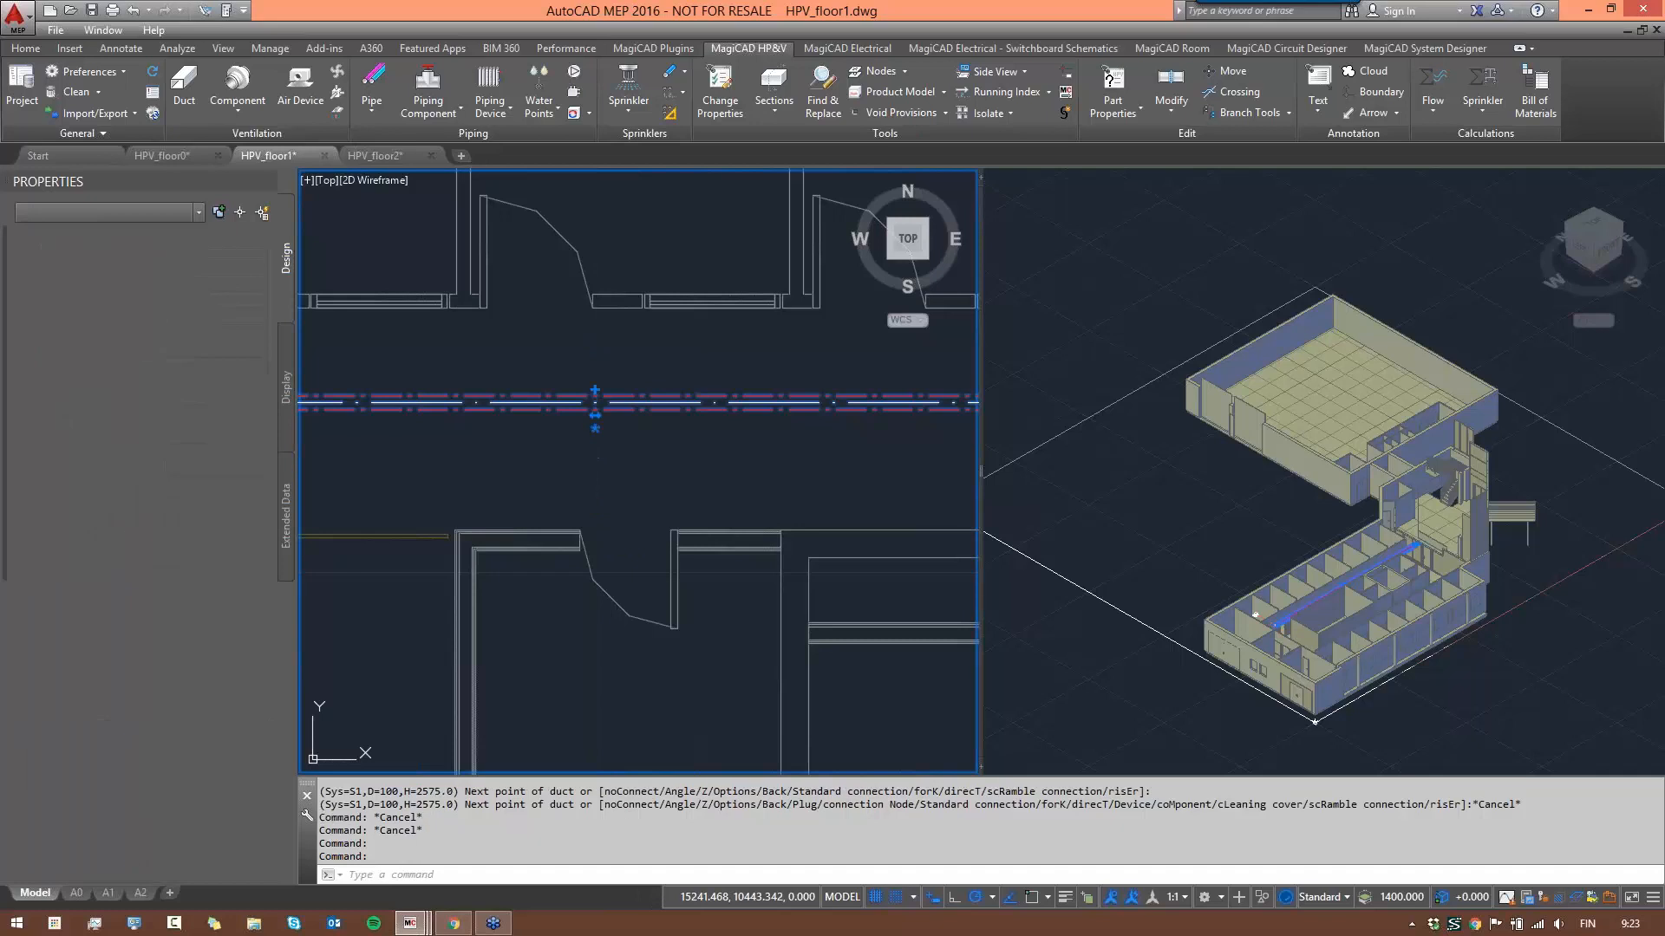
scroll(734, 636, down, 5)
middle_drag(733, 636, 651, 490)
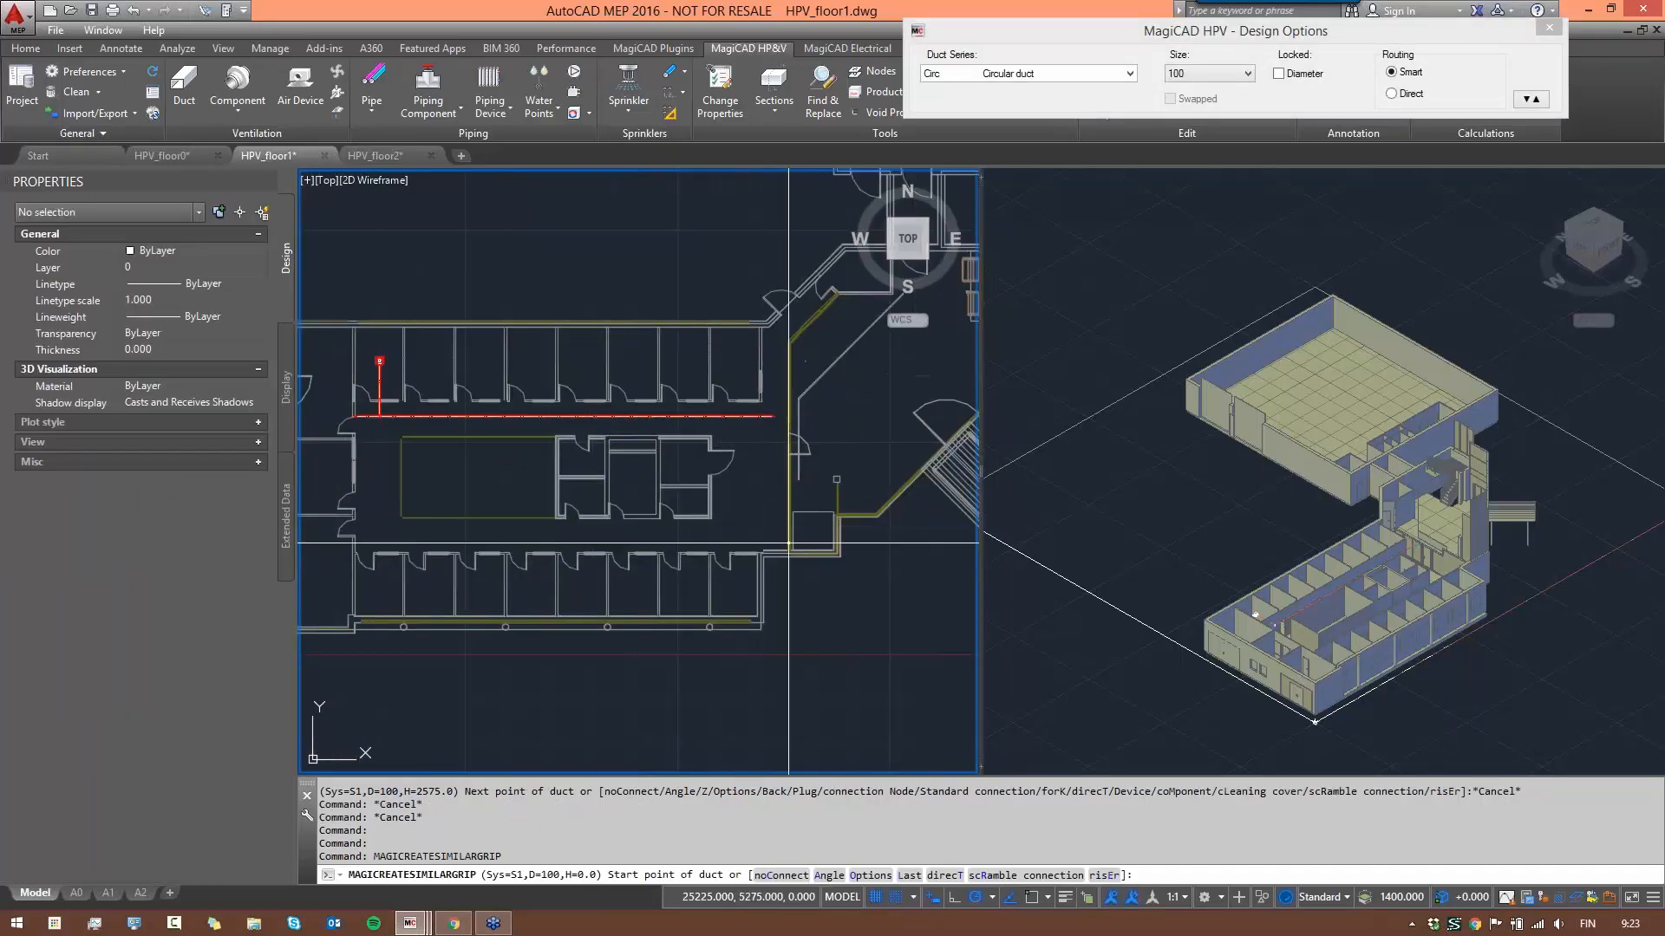
click(776, 533)
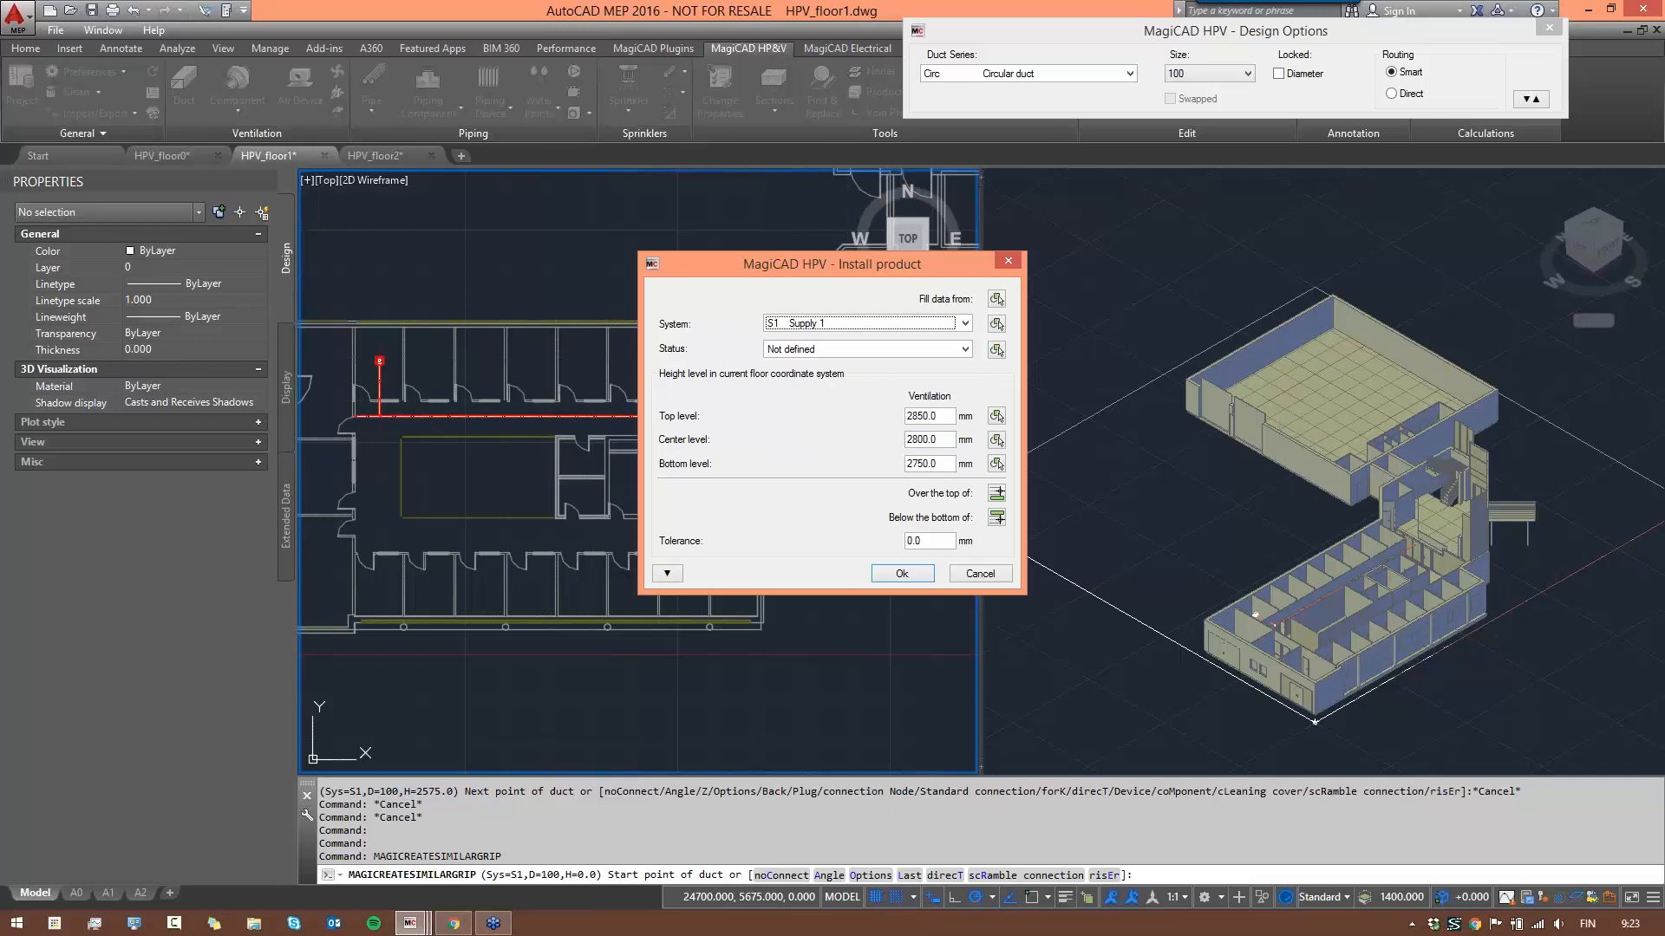
- Take the new duct's center level of 2575 mm from the existing northern corridor duct and accept the installation settings
click(997, 439)
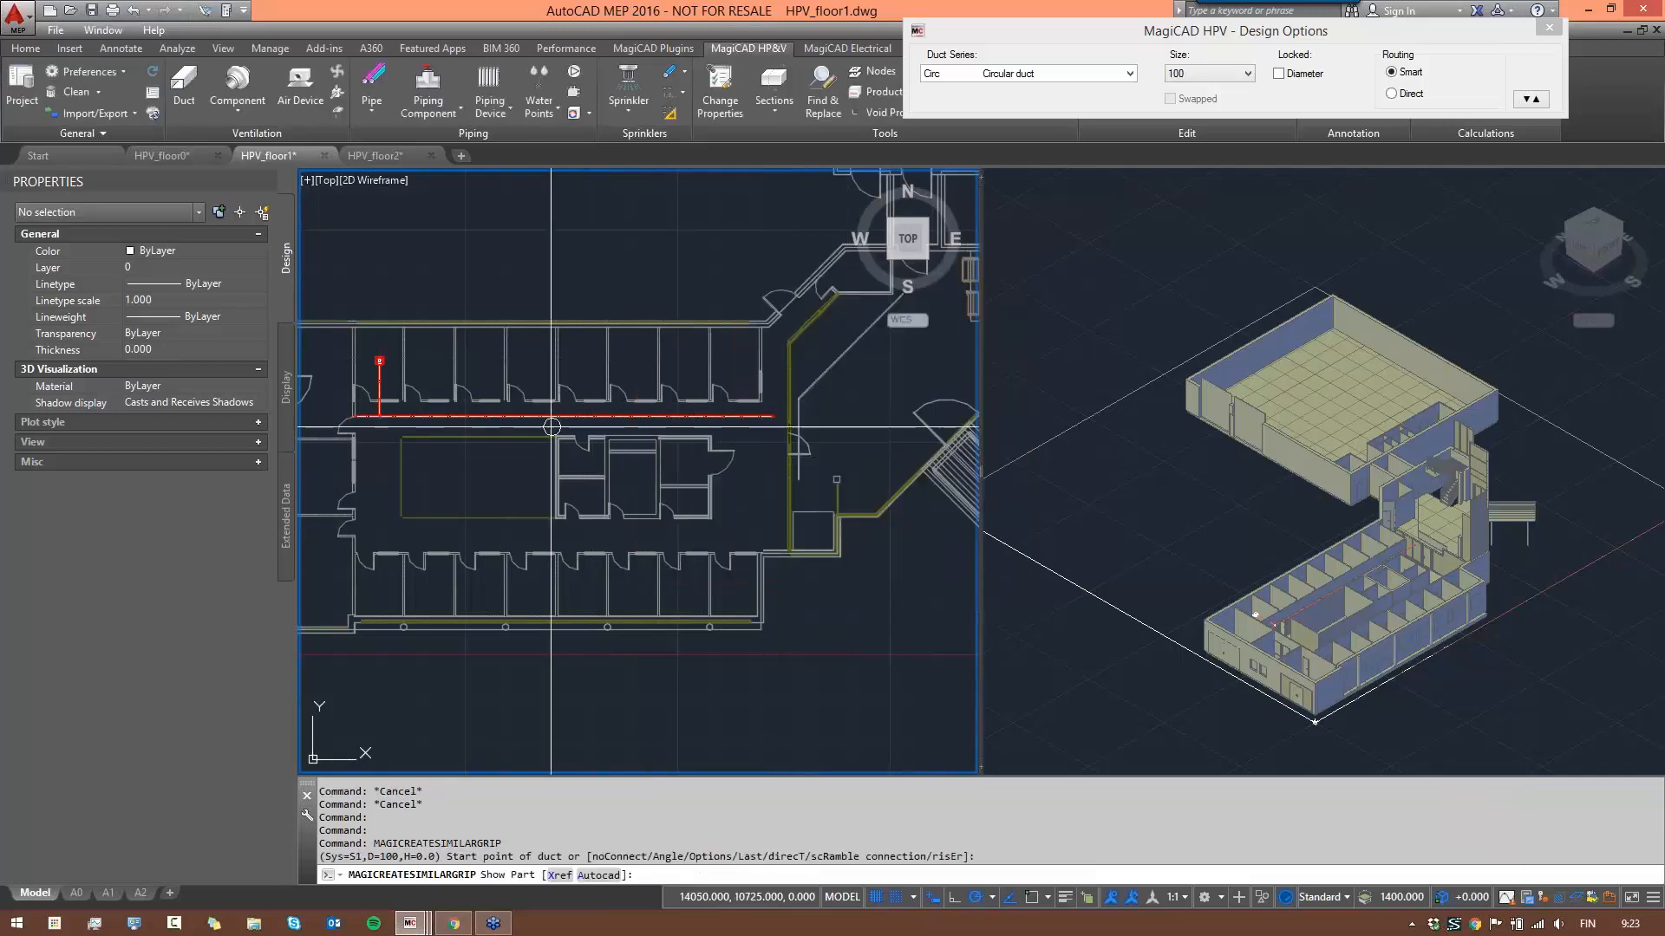
click(838, 475)
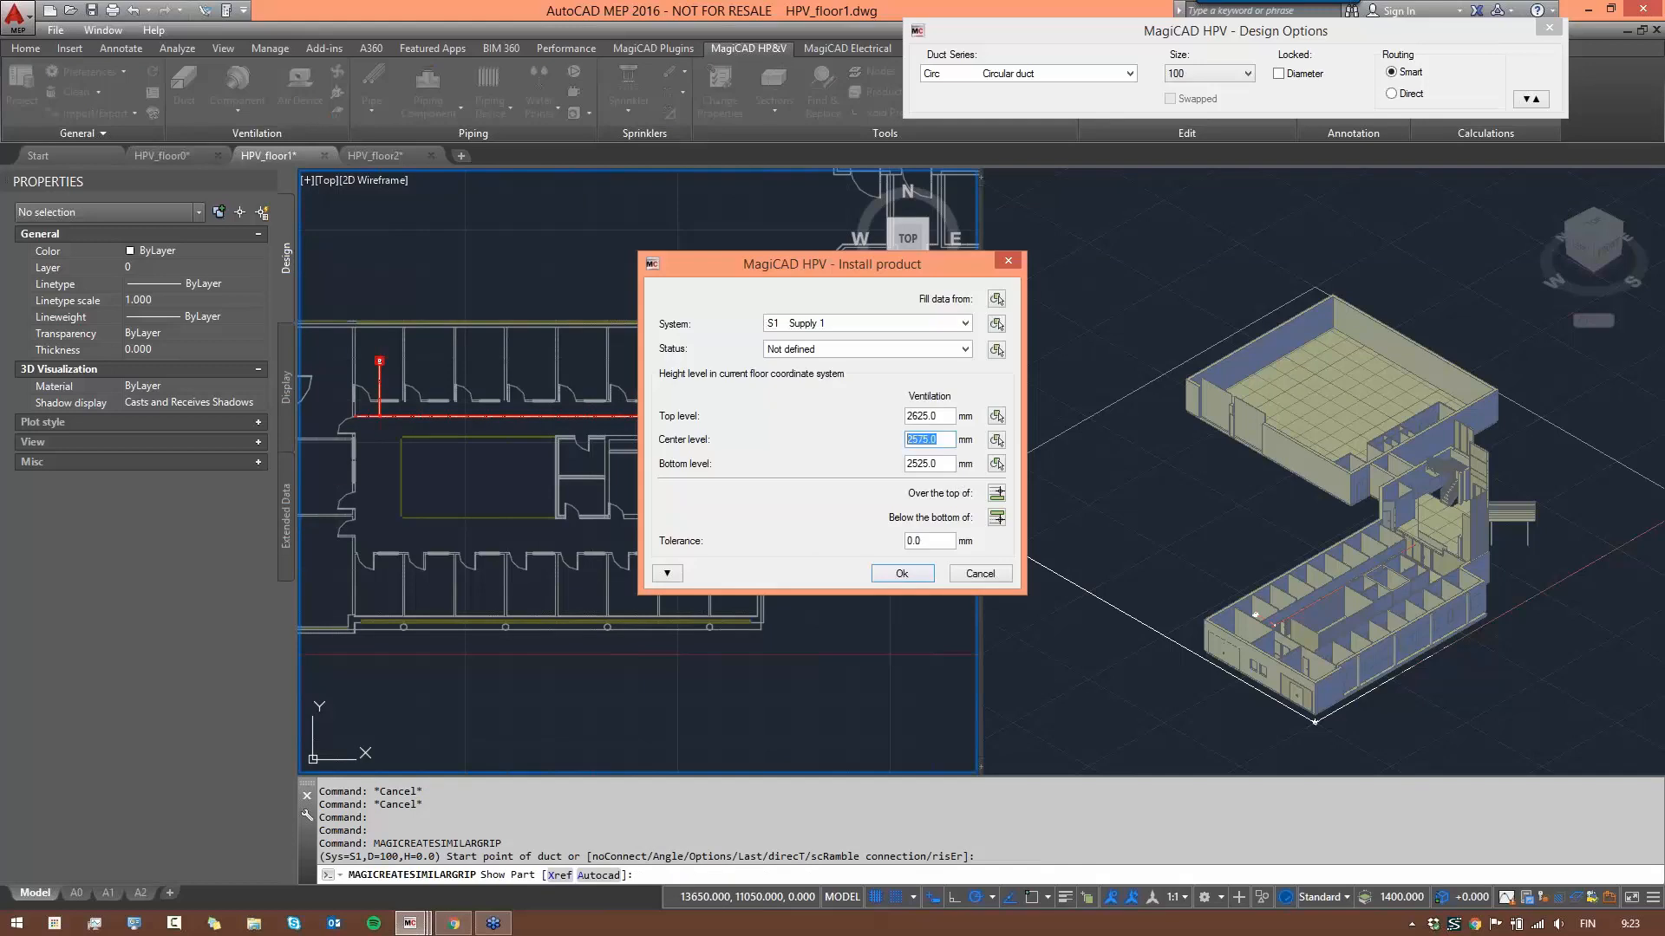
click(902, 574)
- Draw the size 100 circular duct straight west to the end wall of the southern corridor and finish the routing
middle_drag(389, 506, 638, 475)
scroll(614, 480, up, 6)
click(586, 575)
scroll(762, 587, down, 8)
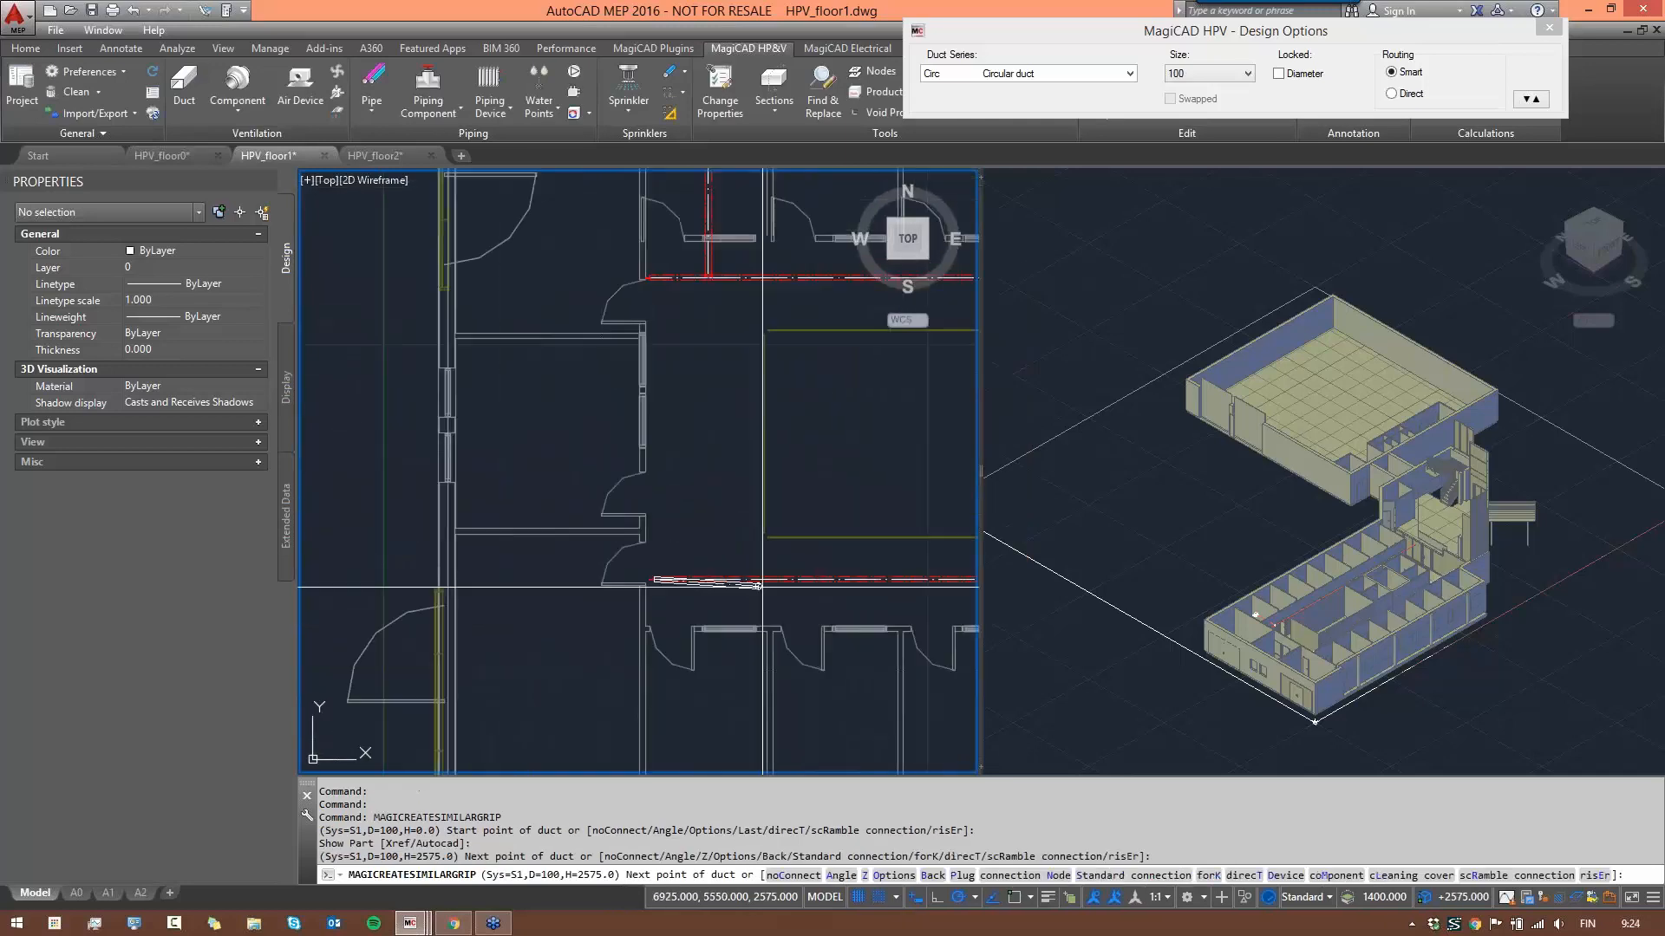
middle_drag(800, 578, 648, 534)
scroll(648, 531, up, 2)
key(Escape)
key(Escape)
key(Escape)
key(Escape)
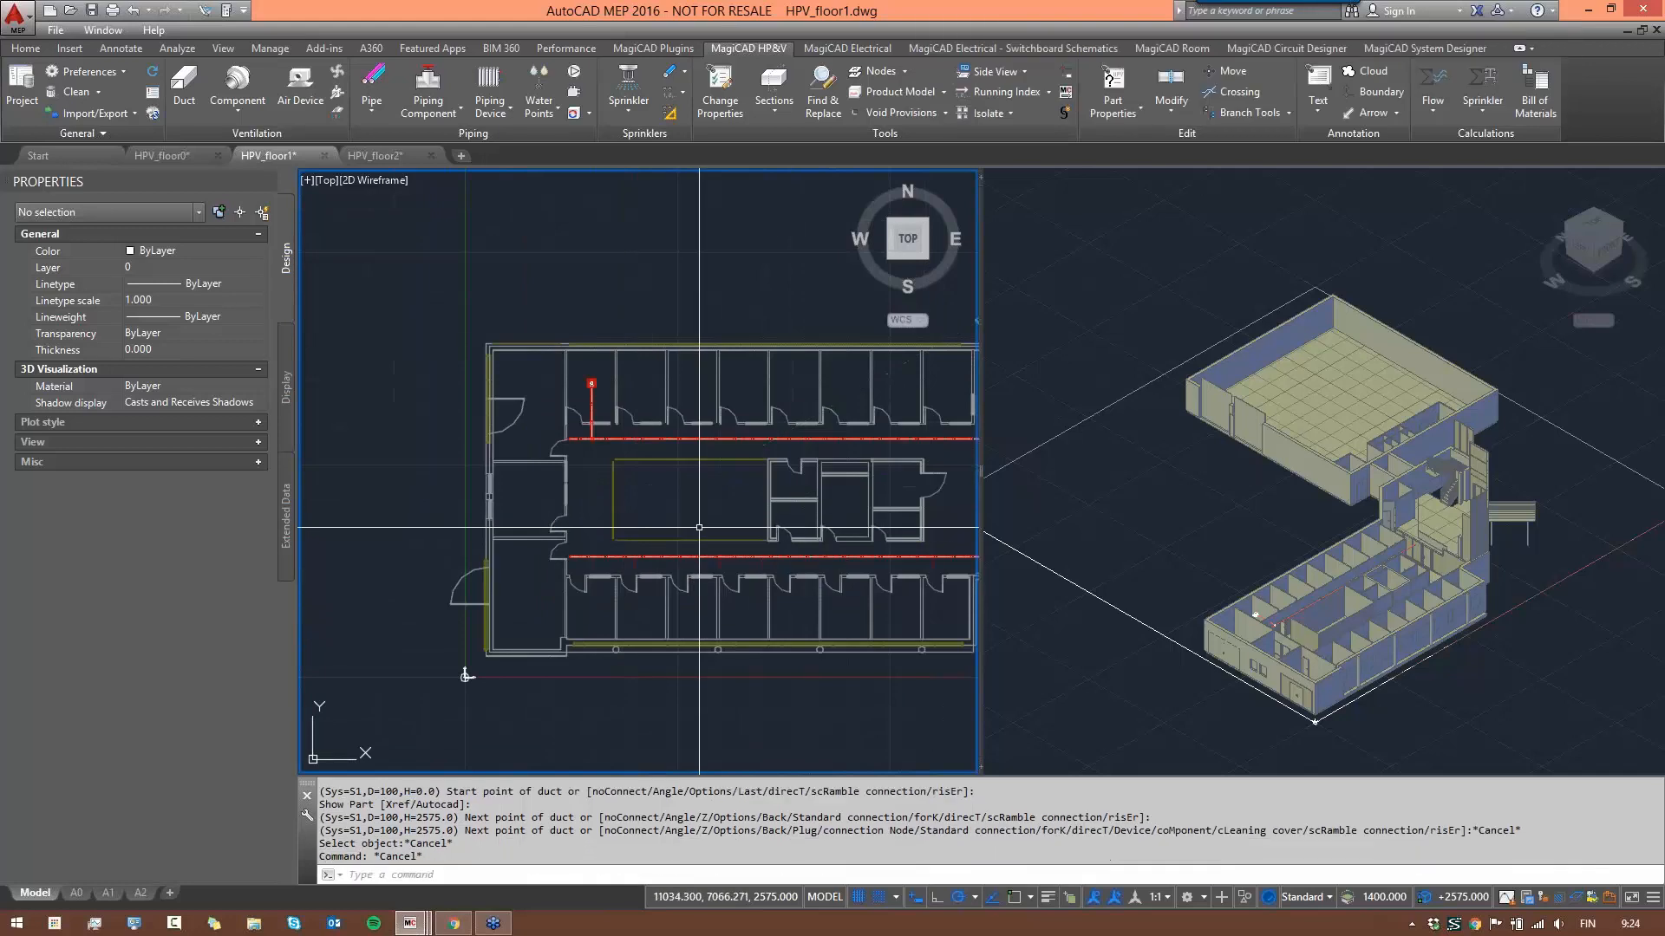
- Examine the two parallel corridor ducts and the diffuser branch in the floor plan
scroll(785, 528, down, 6)
middle_drag(792, 528, 416, 485)
scroll(698, 521, up, 7)
scroll(806, 492, down, 4)
scroll(416, 486, up, 2)
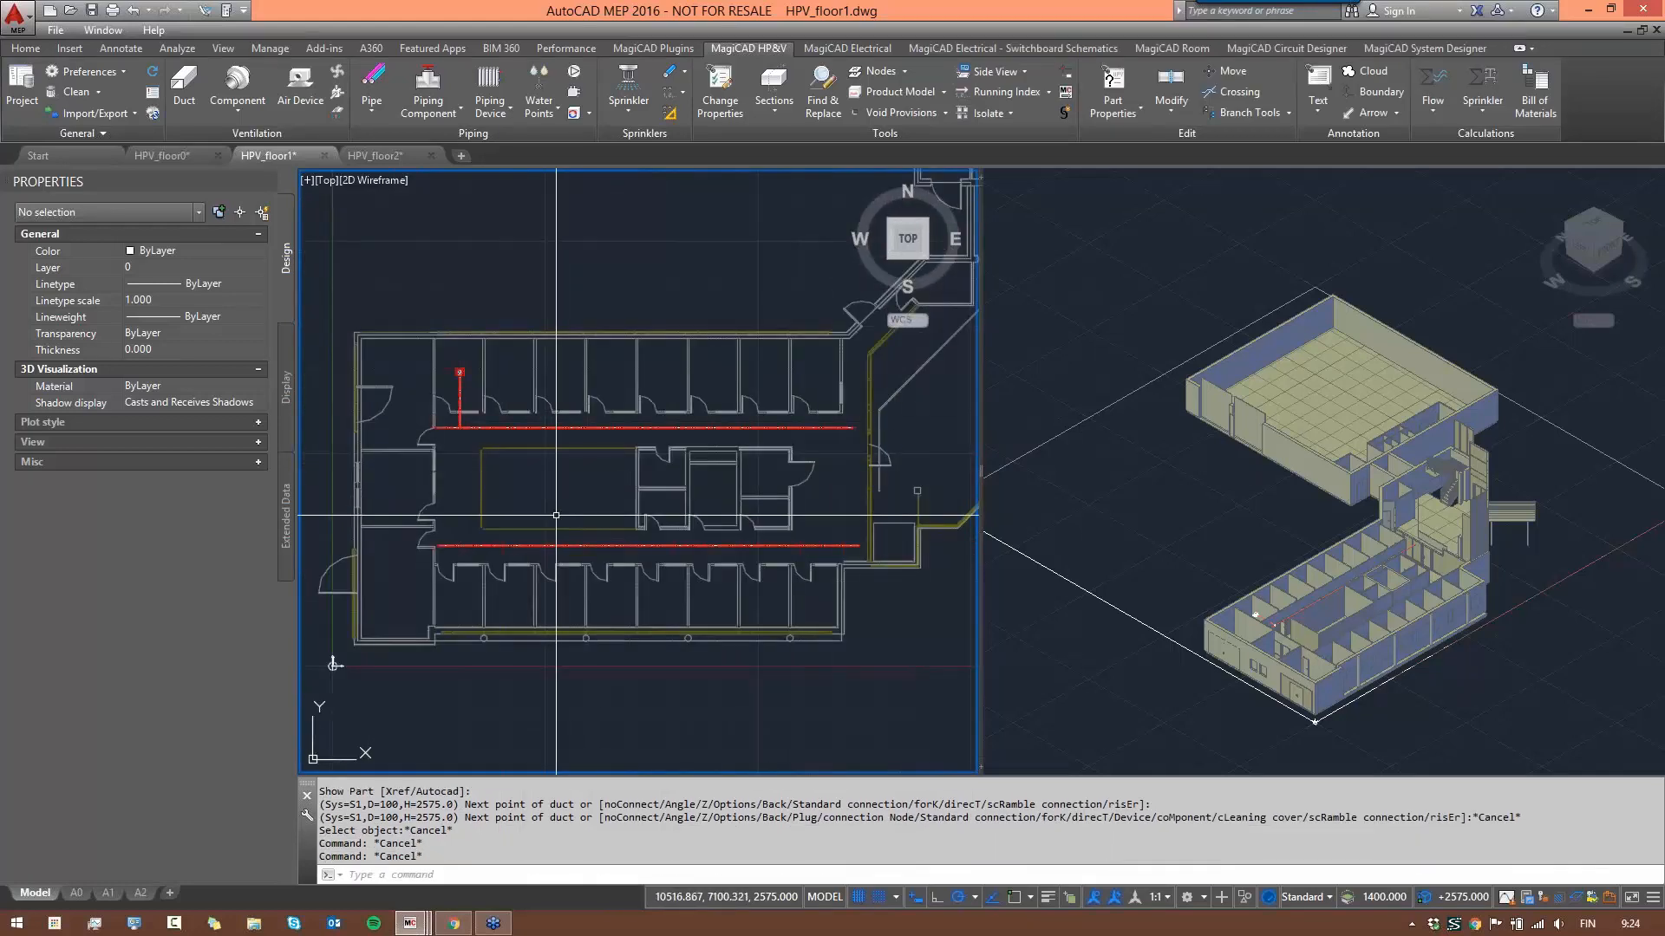
middle_drag(567, 500, 577, 452)
scroll(598, 442, up, 2)
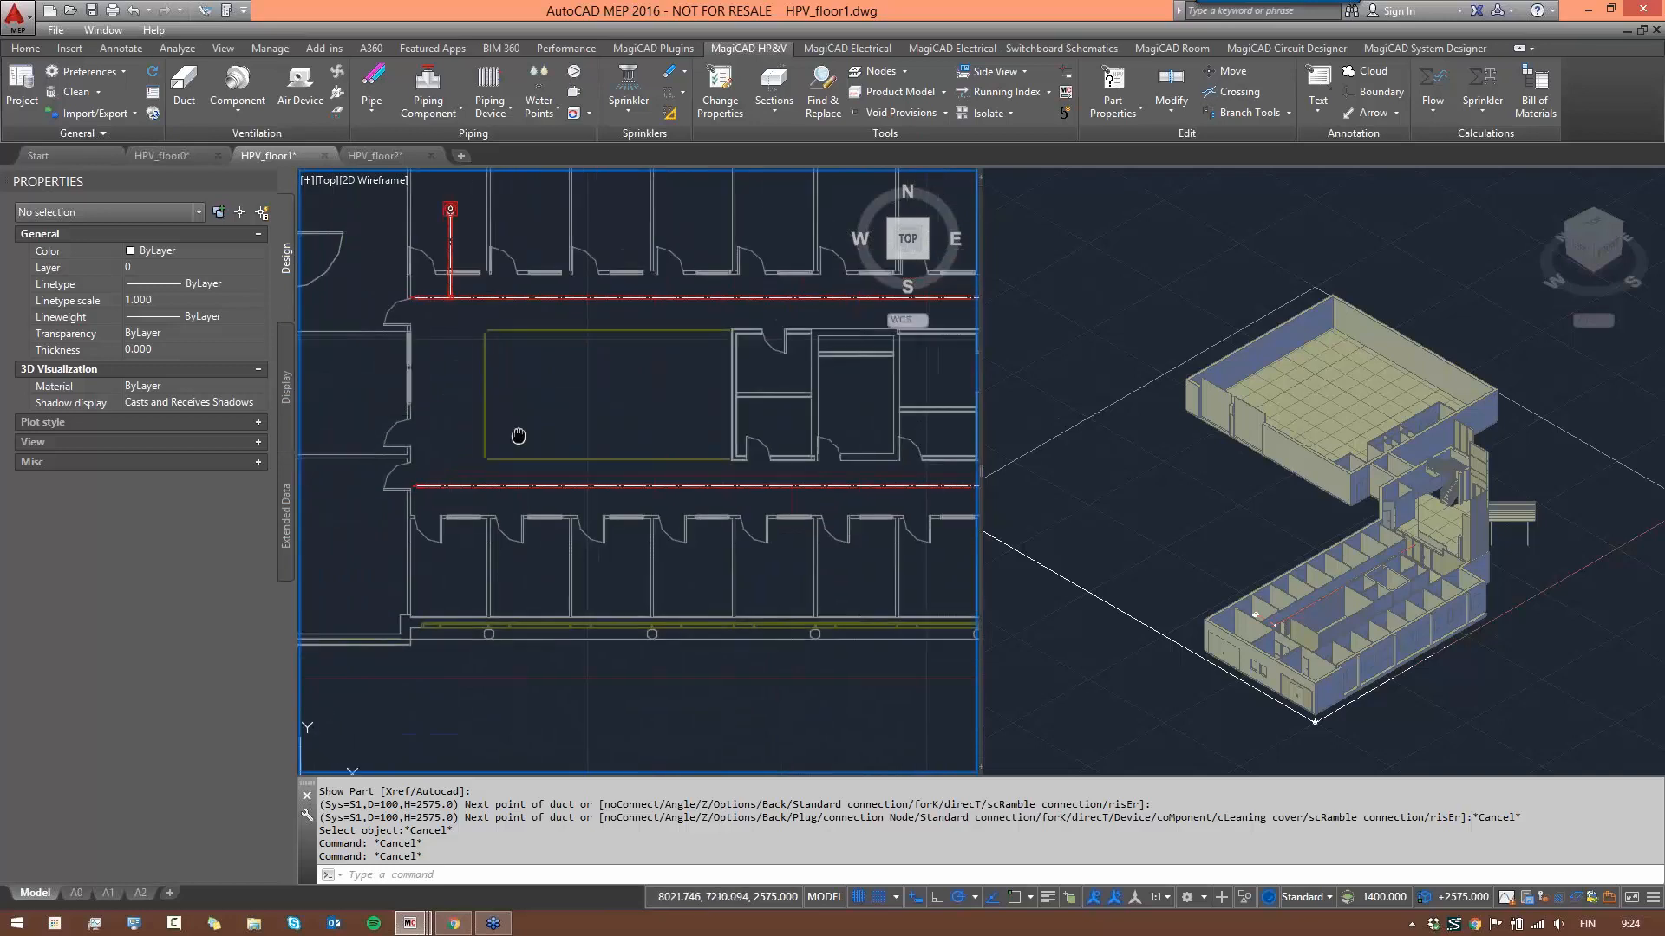
scroll(607, 429, down, 4)
scroll(460, 382, up, 4)
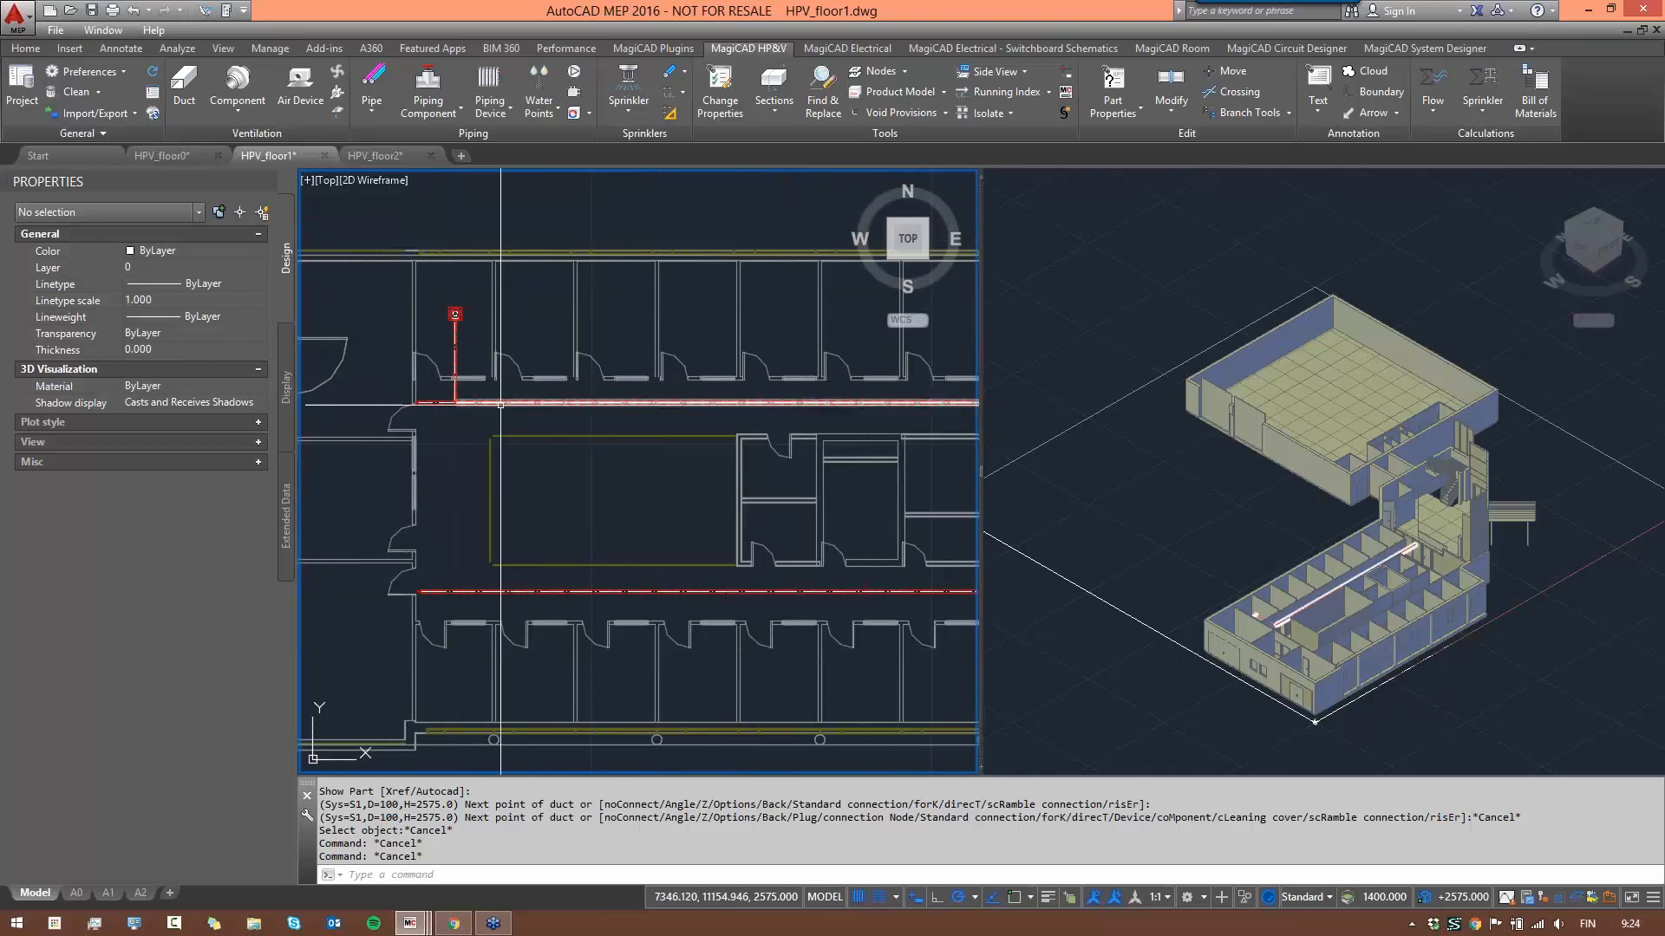
scroll(488, 405, down, 3)
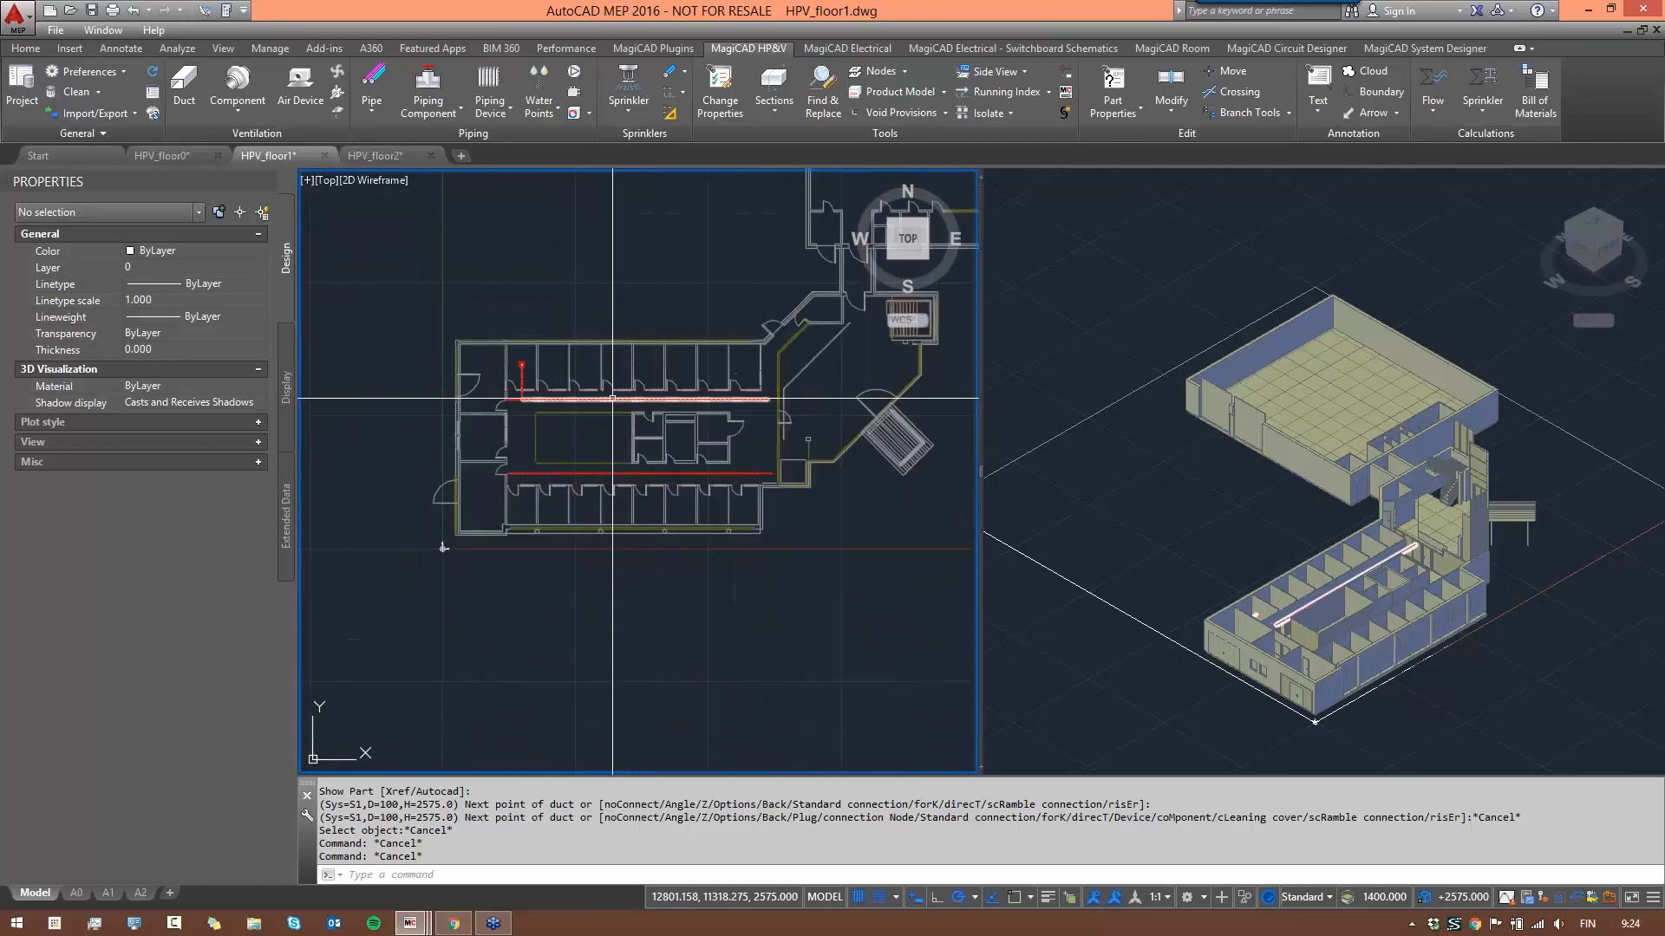
middle_drag(649, 382, 560, 359)
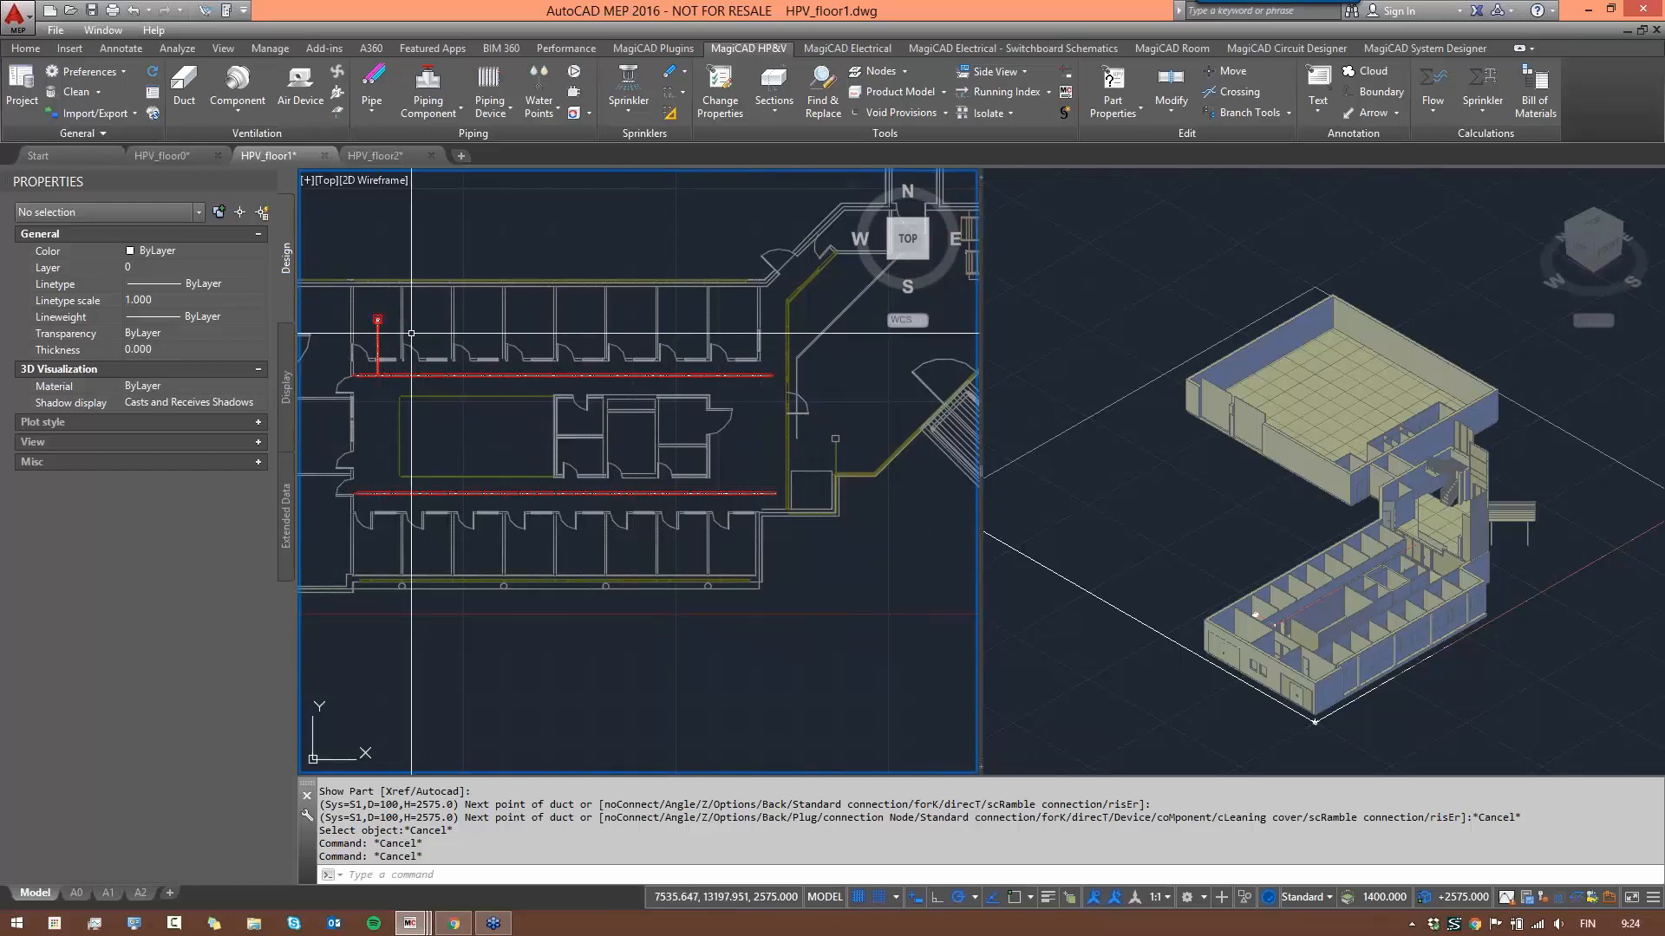
middle_drag(441, 313, 504, 287)
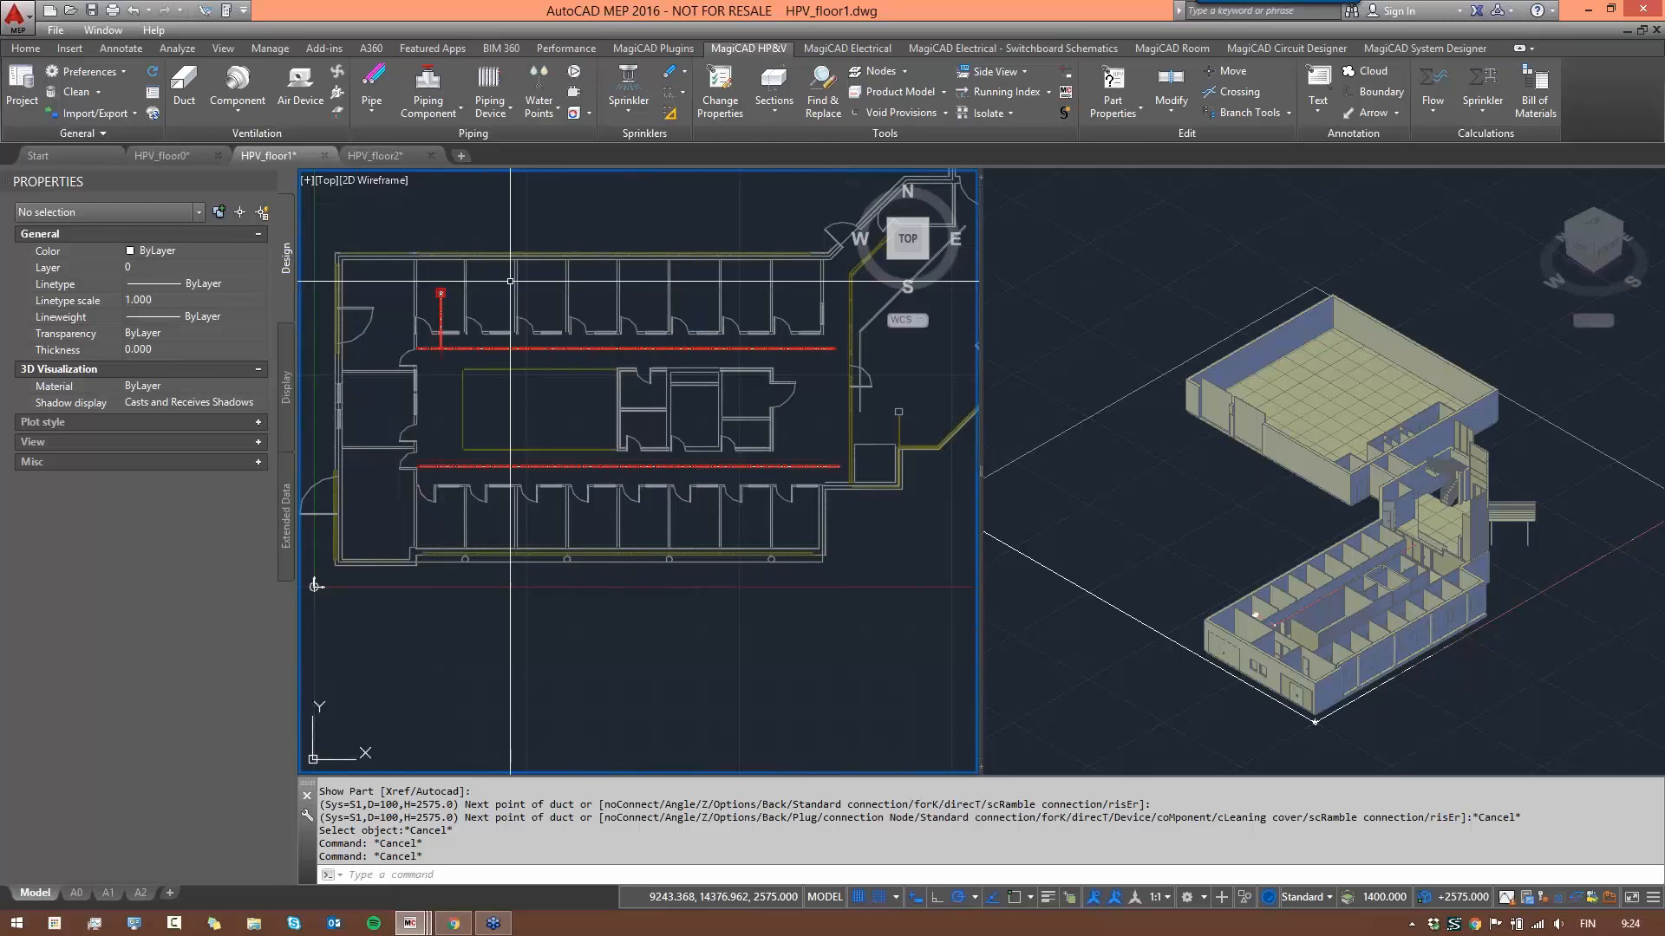
- Start Branch Copy with the junction on the northern corridor duct as root node and the duct to the diffuser as the branch
click(1287, 111)
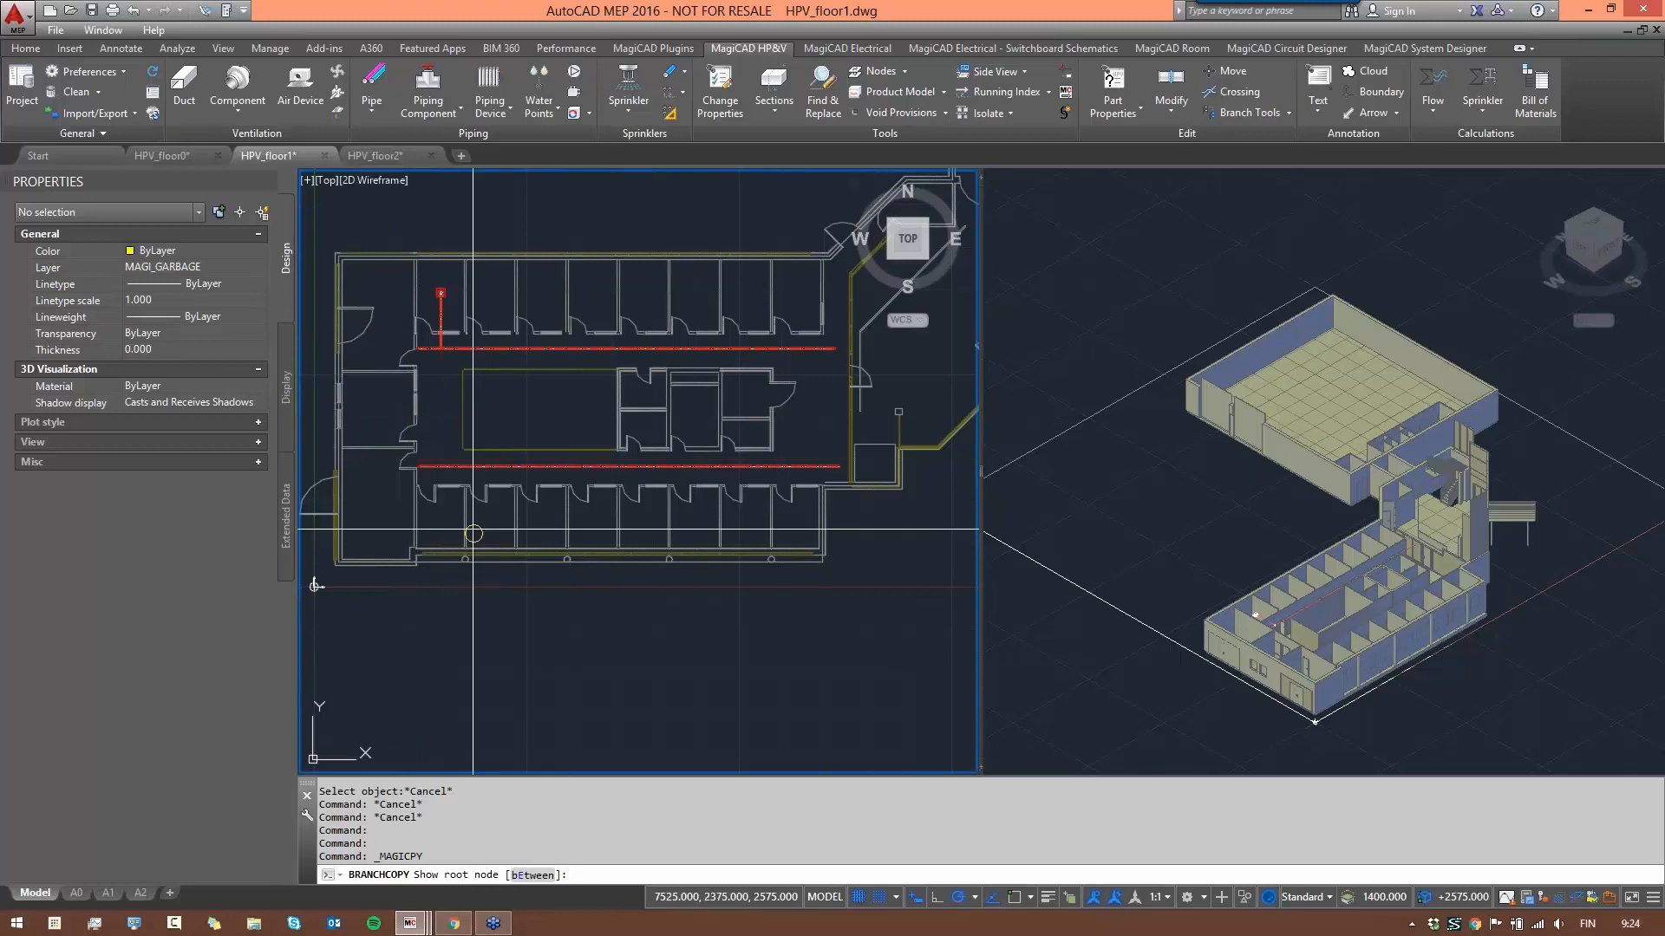
scroll(469, 285, up, 8)
middle_drag(530, 509, 763, 361)
scroll(746, 407, down, 4)
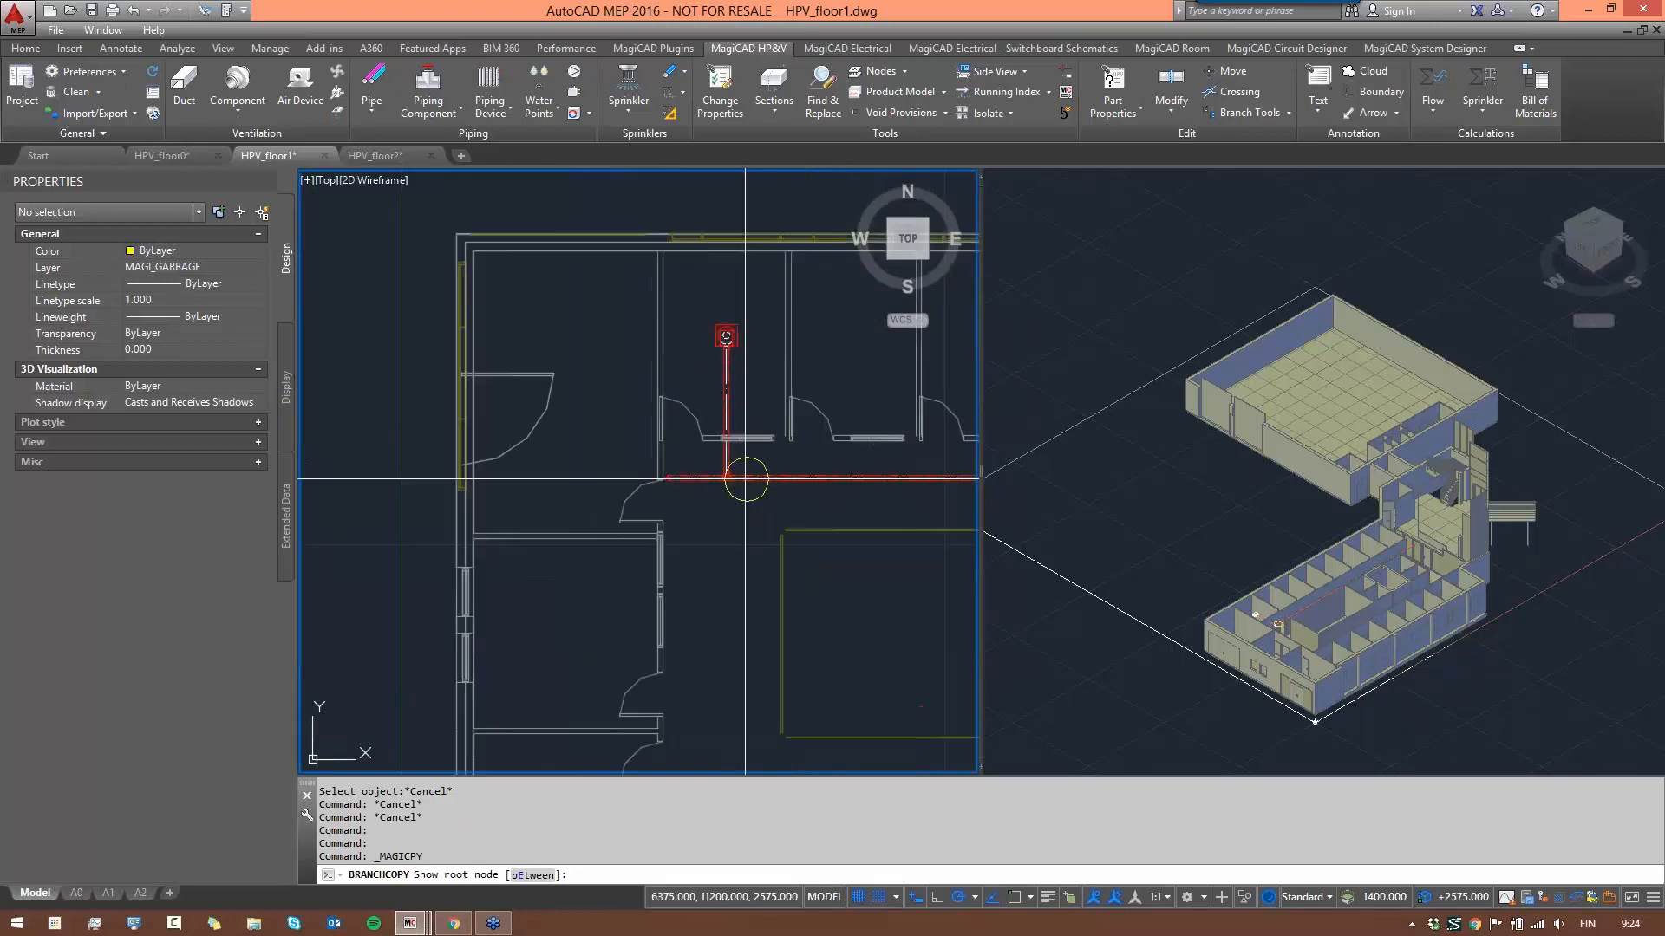
scroll(723, 470, up, 5)
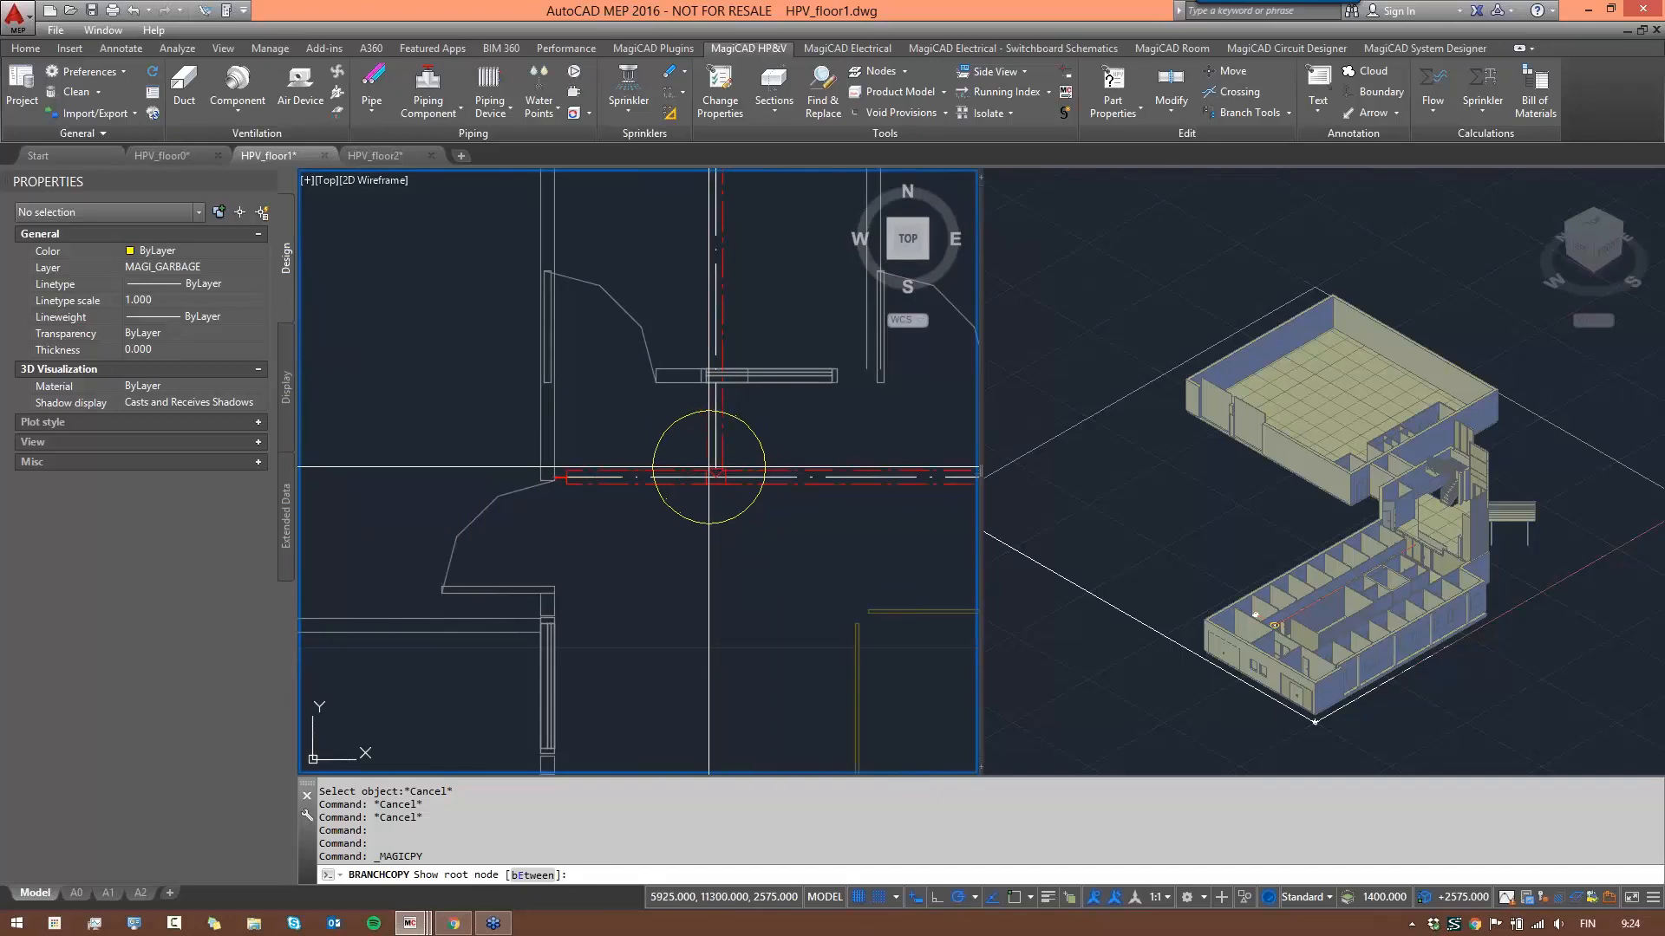
click(715, 471)
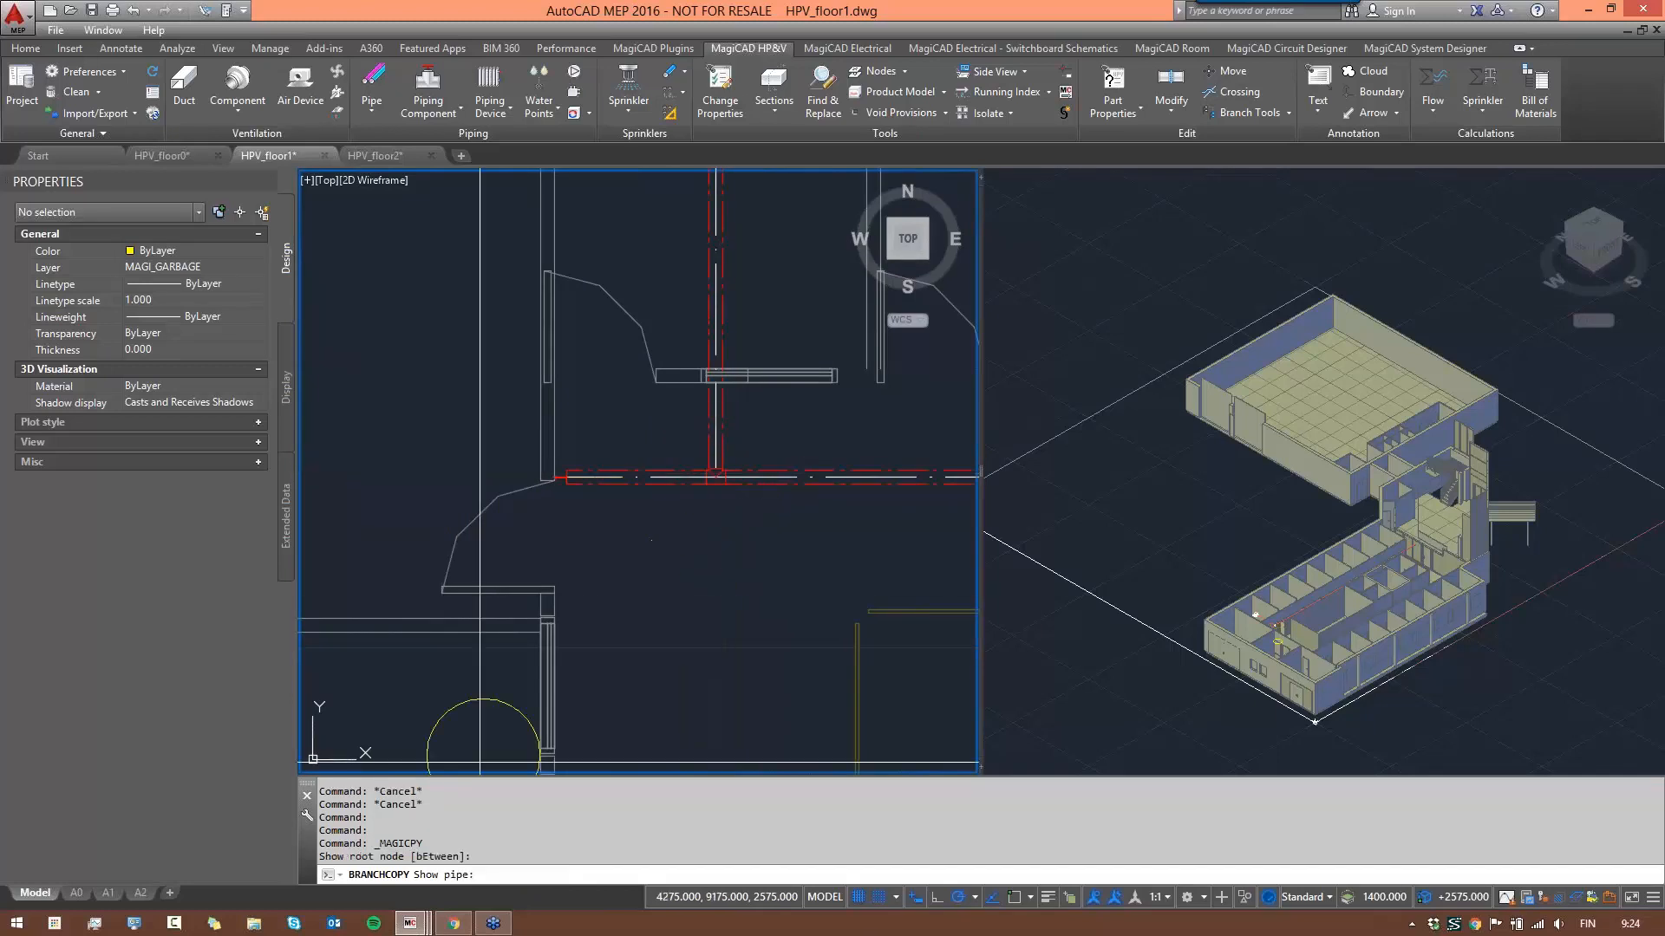
scroll(819, 484, down, 2)
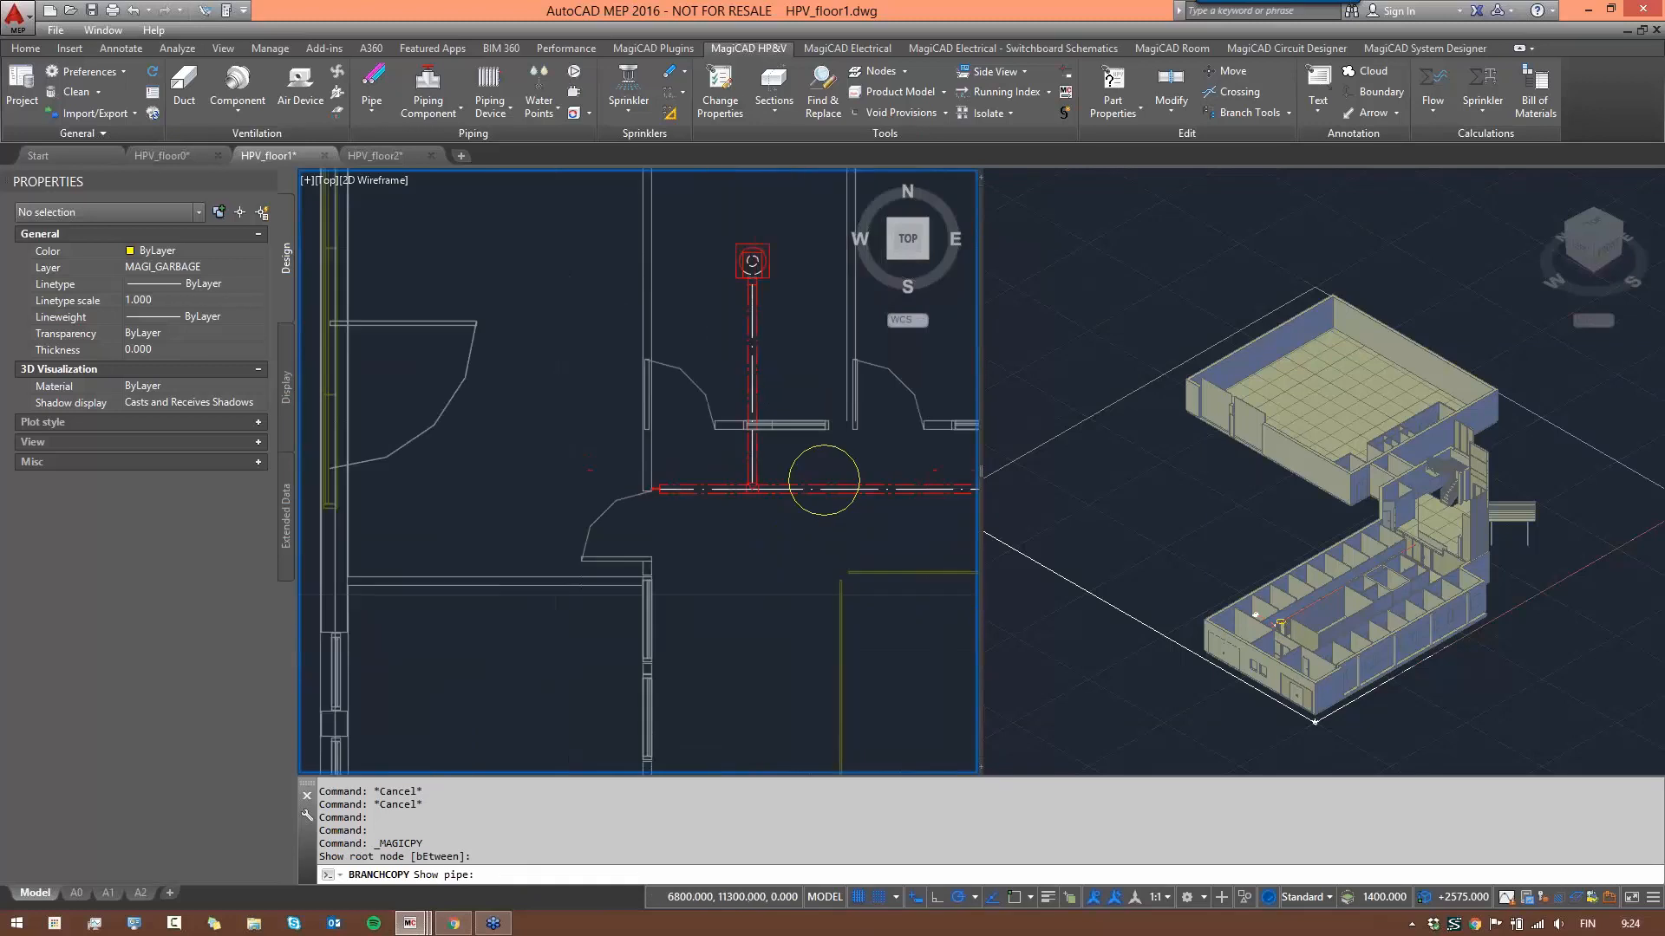
scroll(821, 475, up, 1)
middle_drag(821, 476, 691, 492)
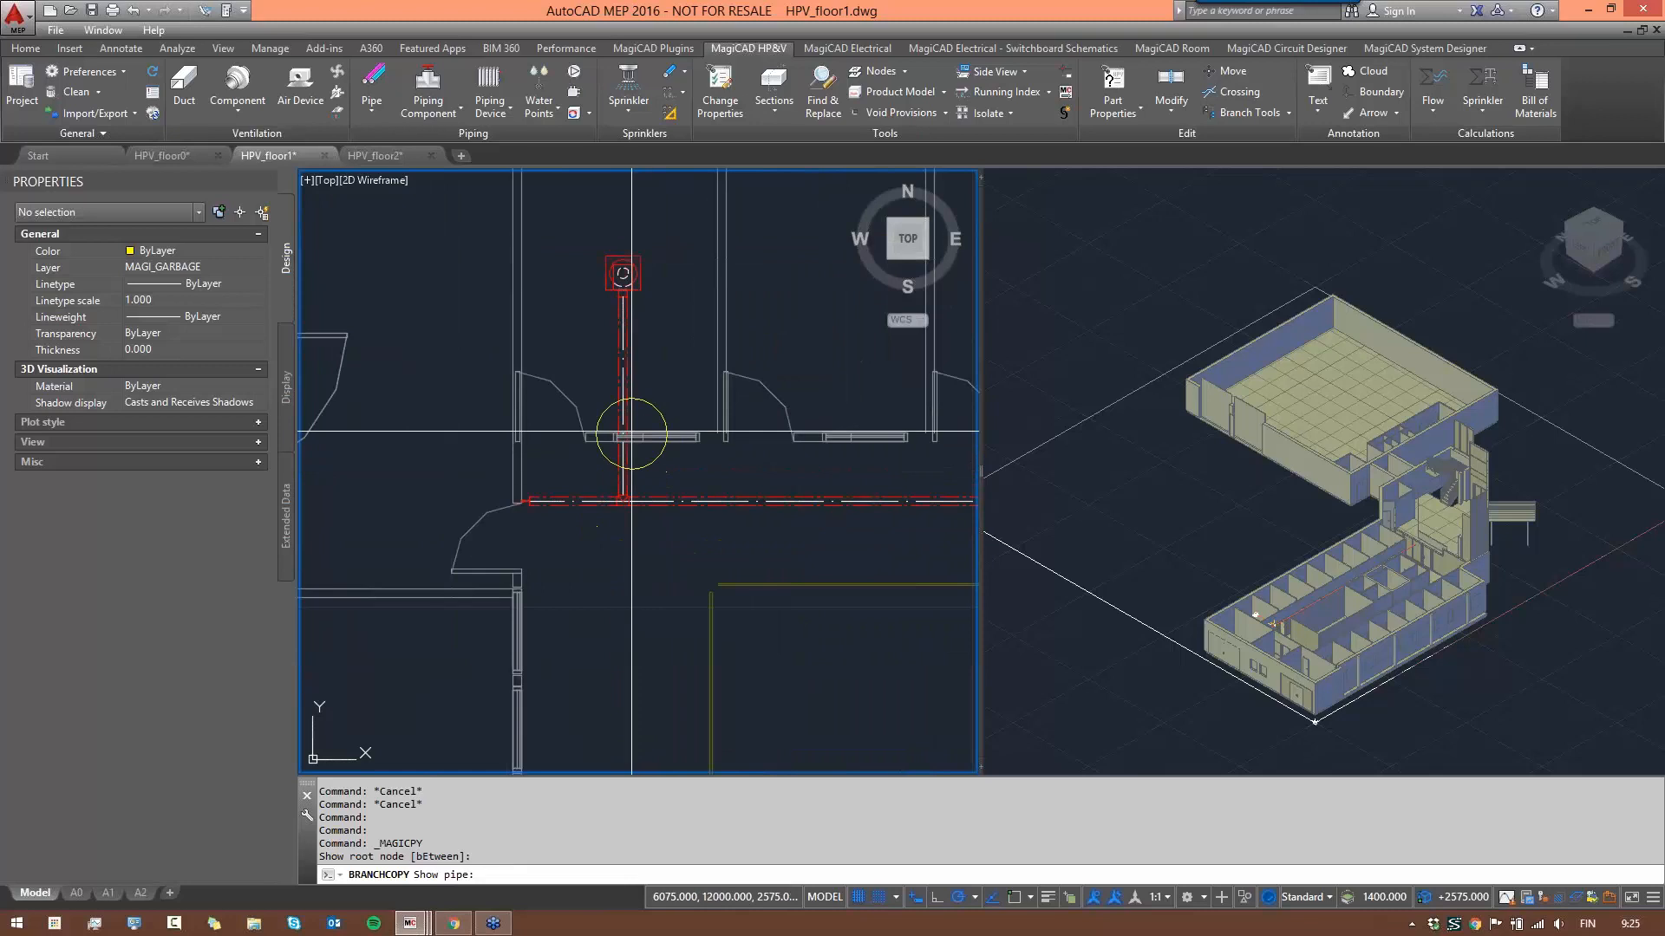
click(624, 386)
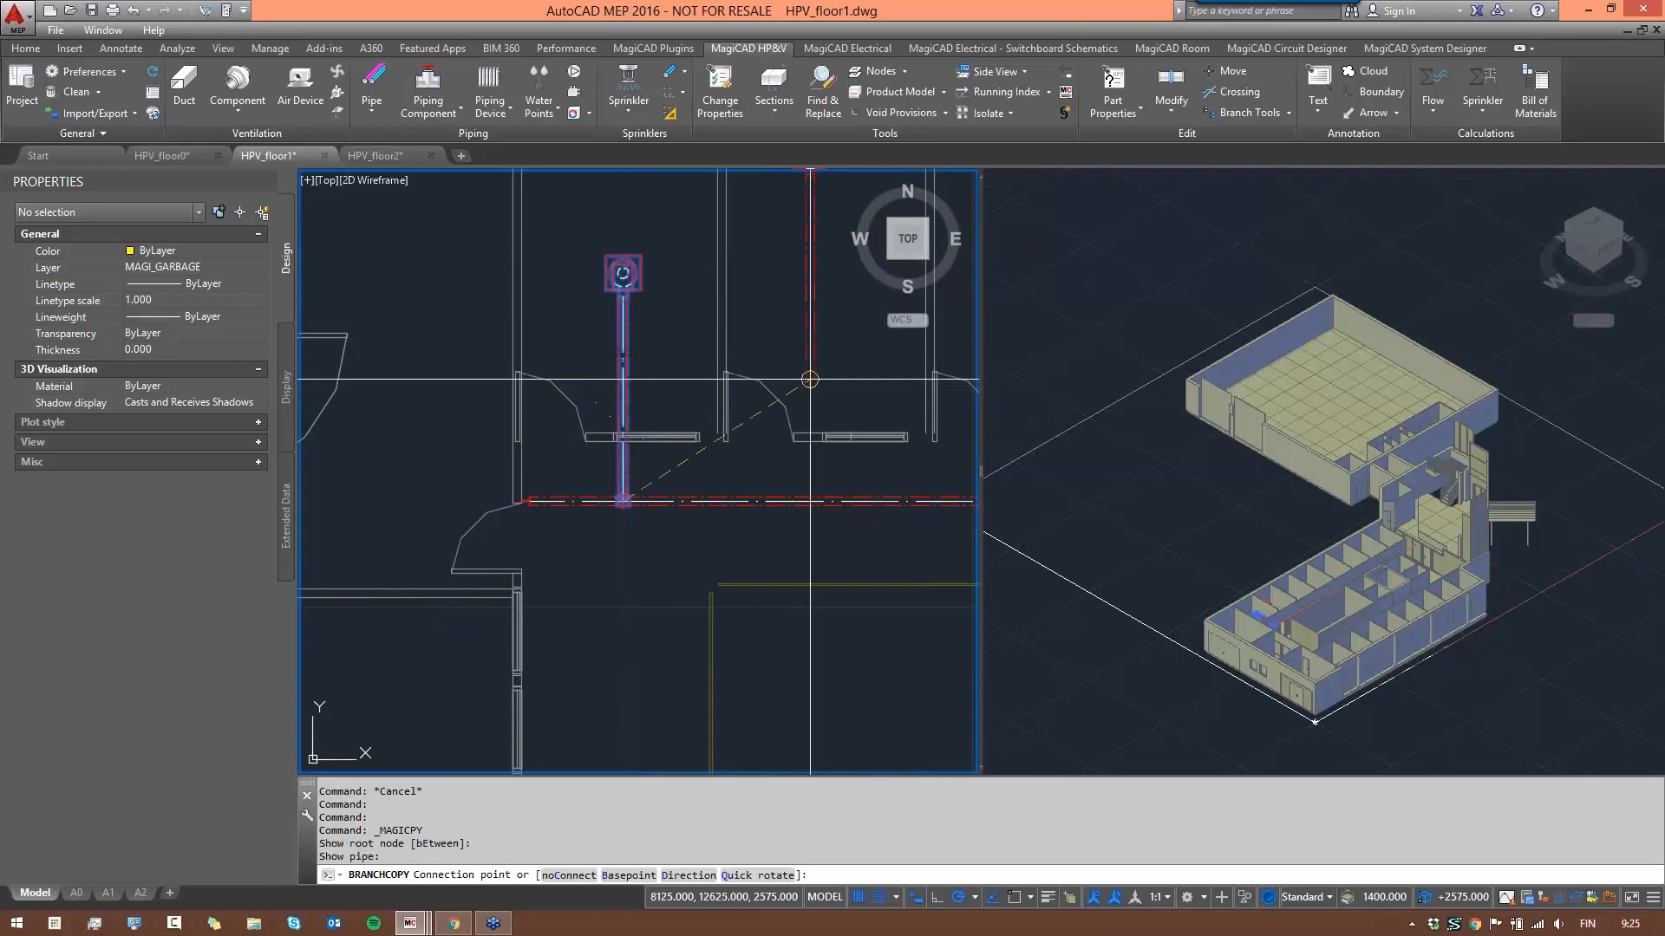
- Copy the diffuser branch to the next four rooms eastward, connecting each copy to the northern corridor duct
scroll(853, 441, down, 4)
middle_drag(847, 444, 684, 477)
scroll(684, 477, up, 2)
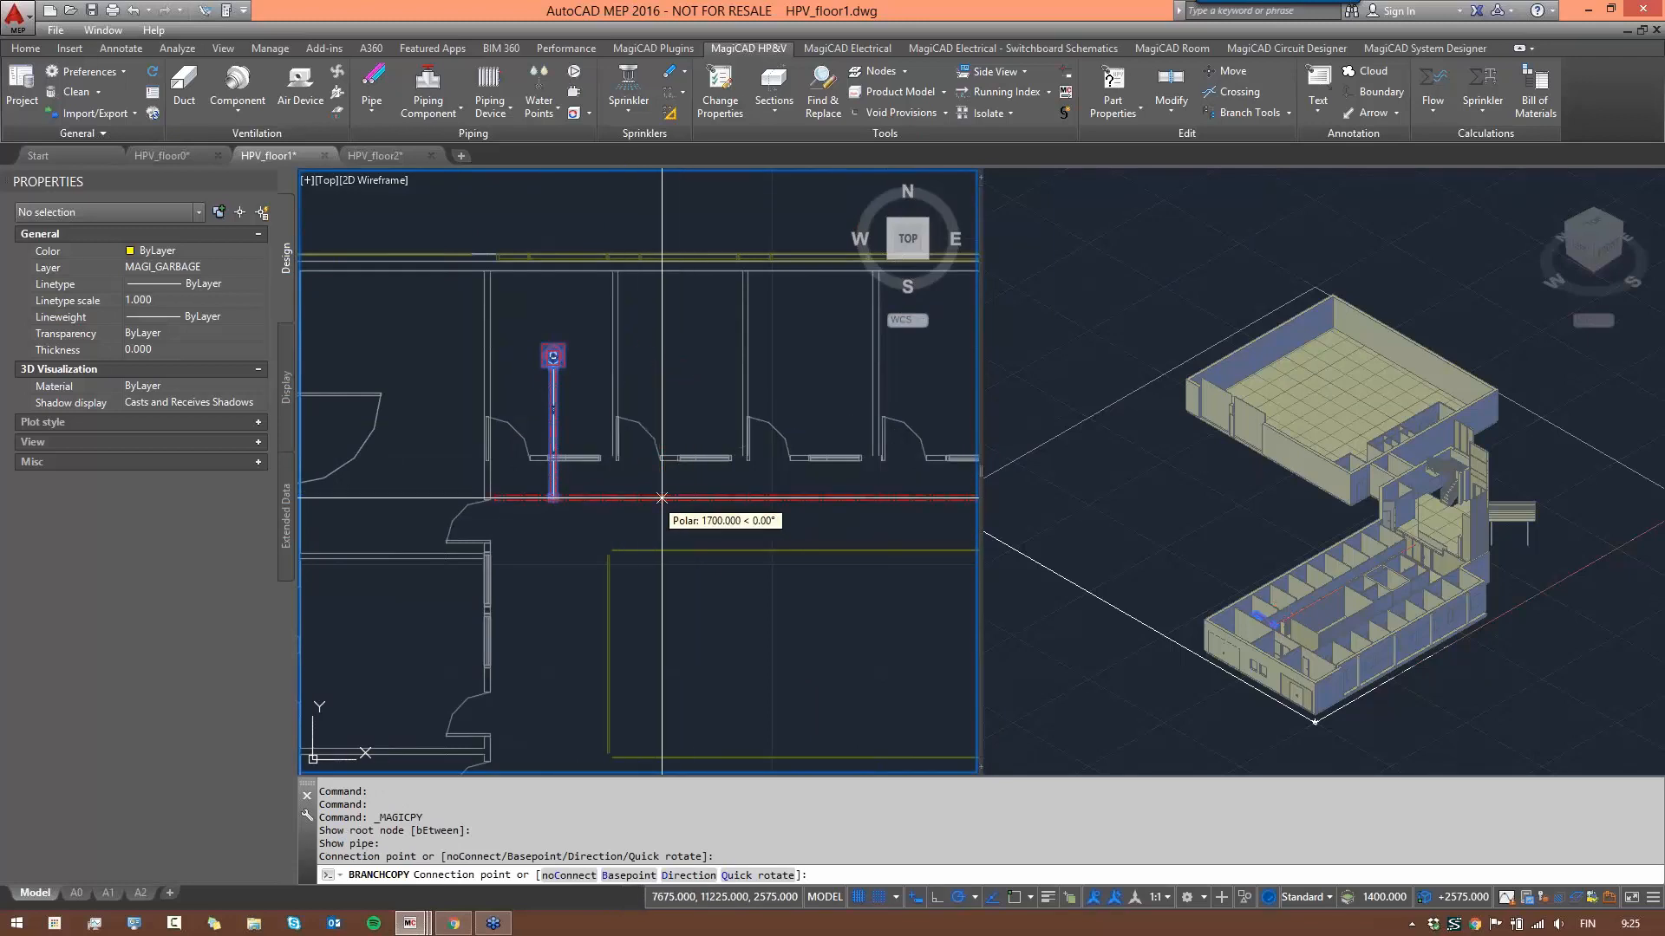
click(678, 498)
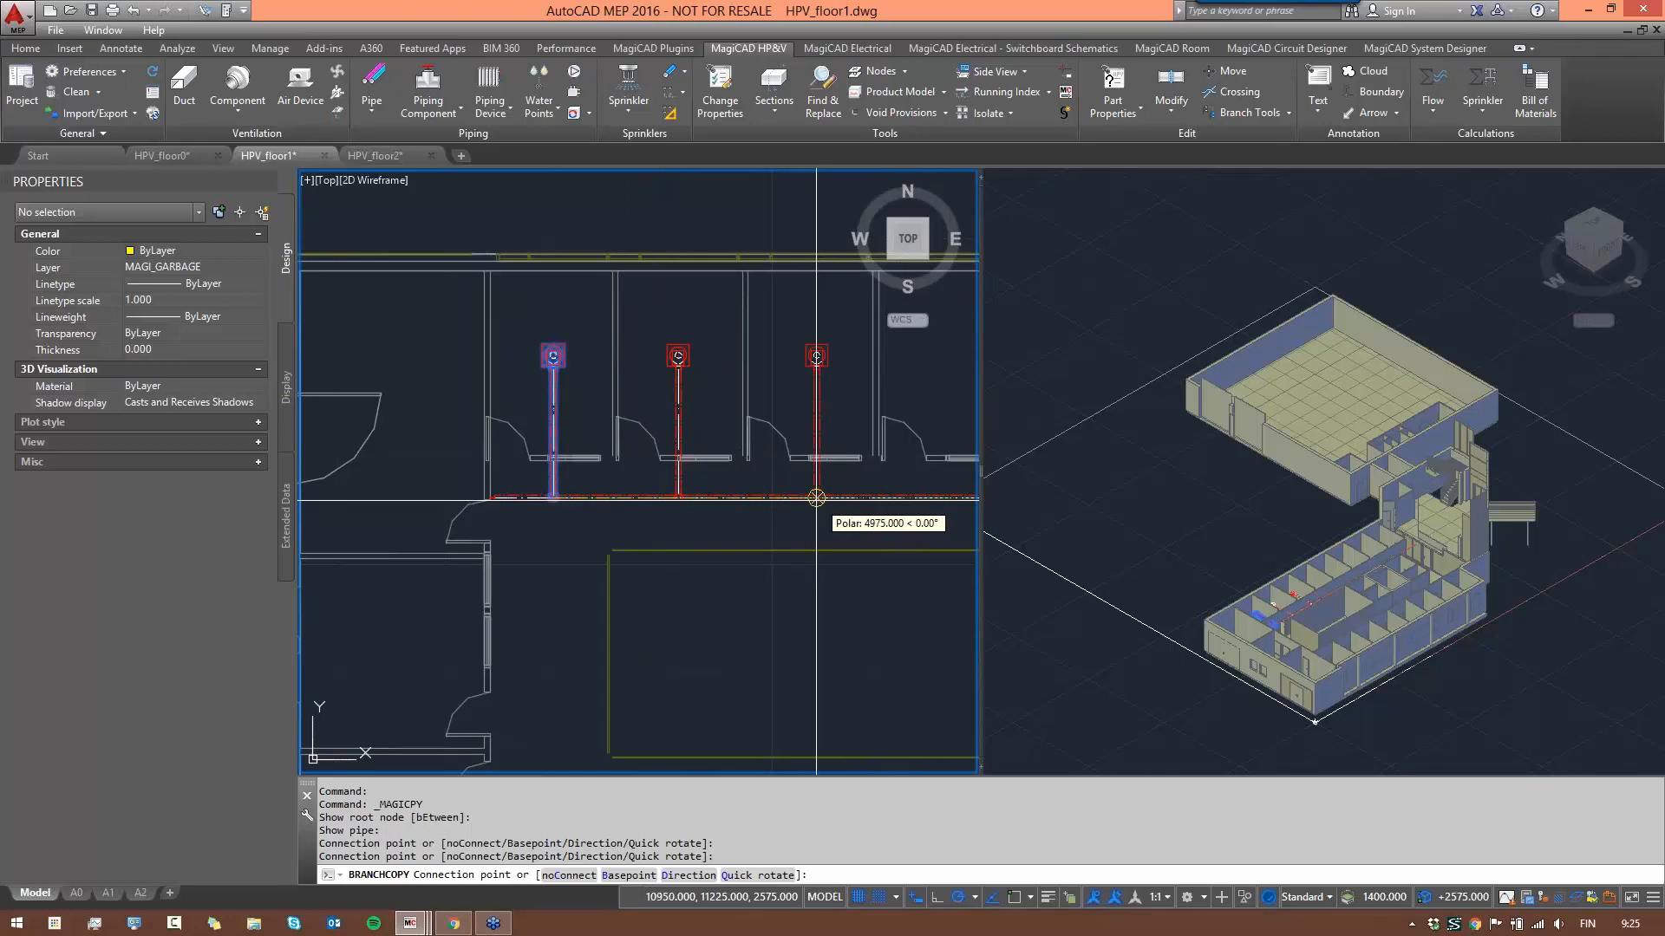
click(823, 498)
middle_drag(823, 499, 600, 492)
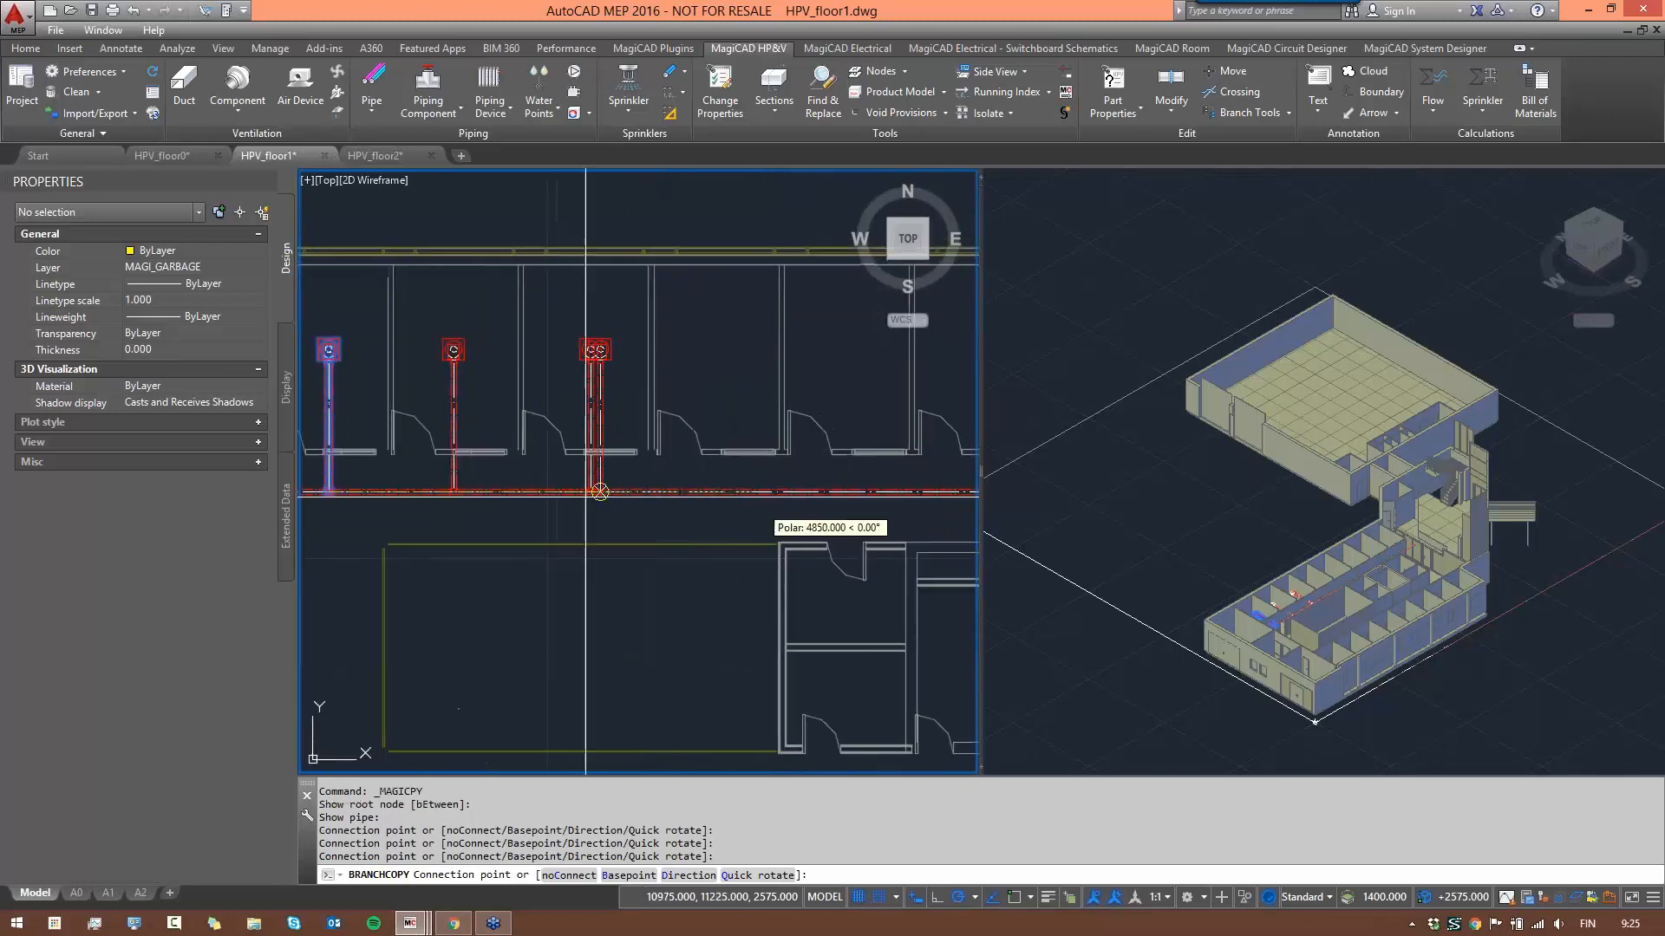
click(709, 491)
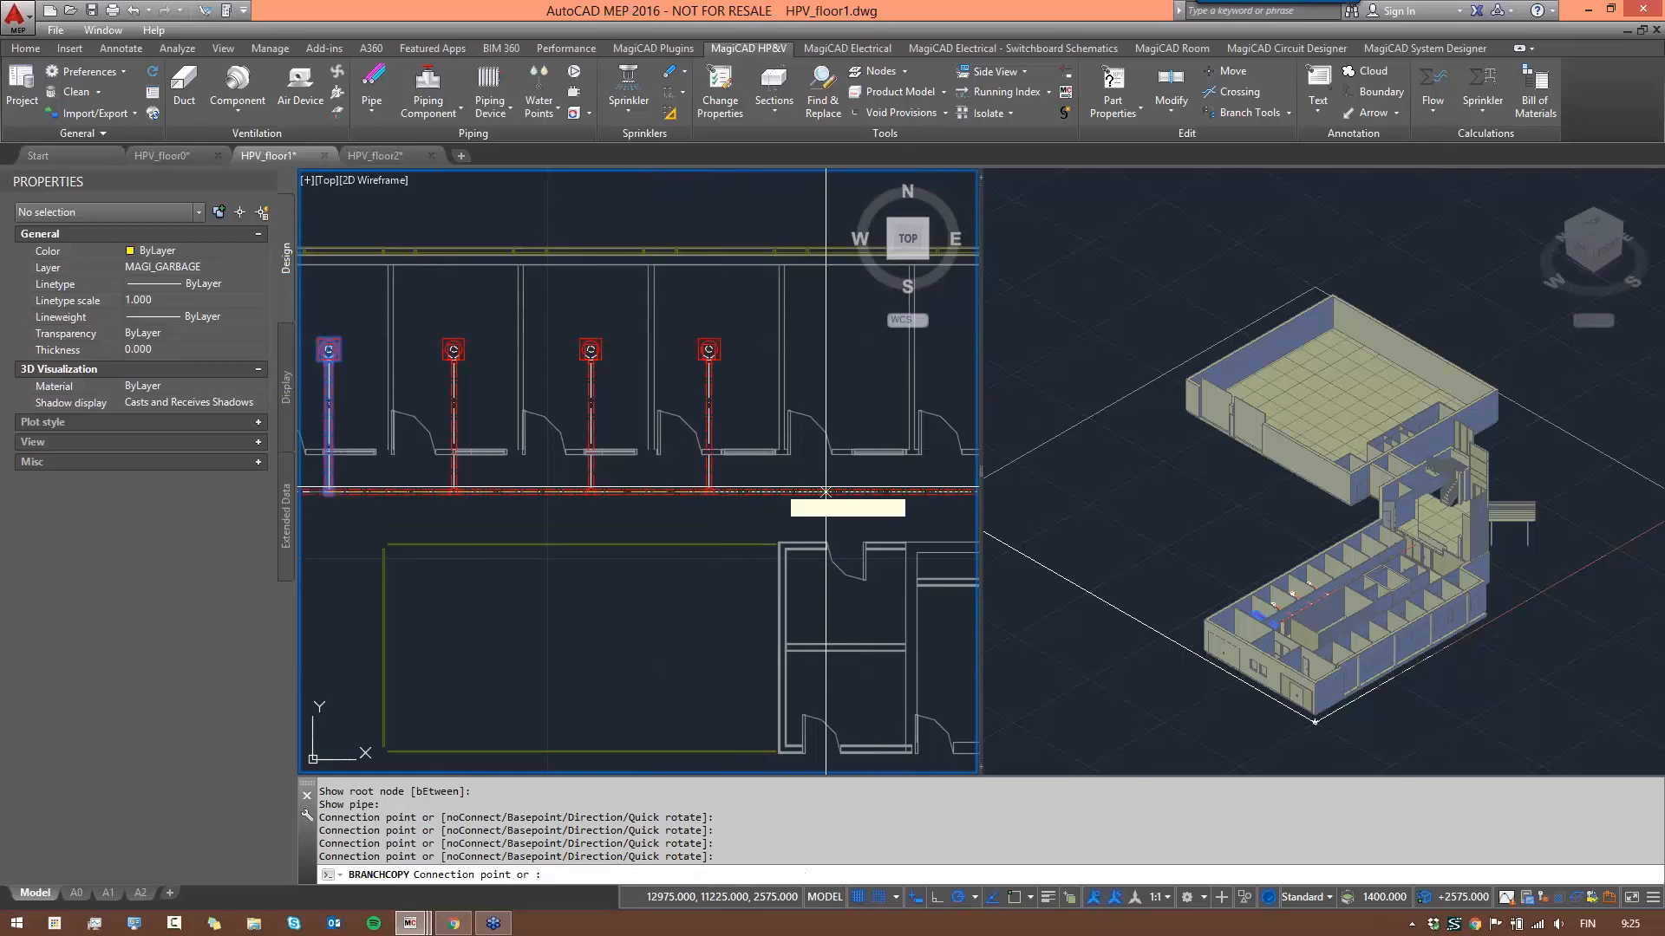
click(853, 492)
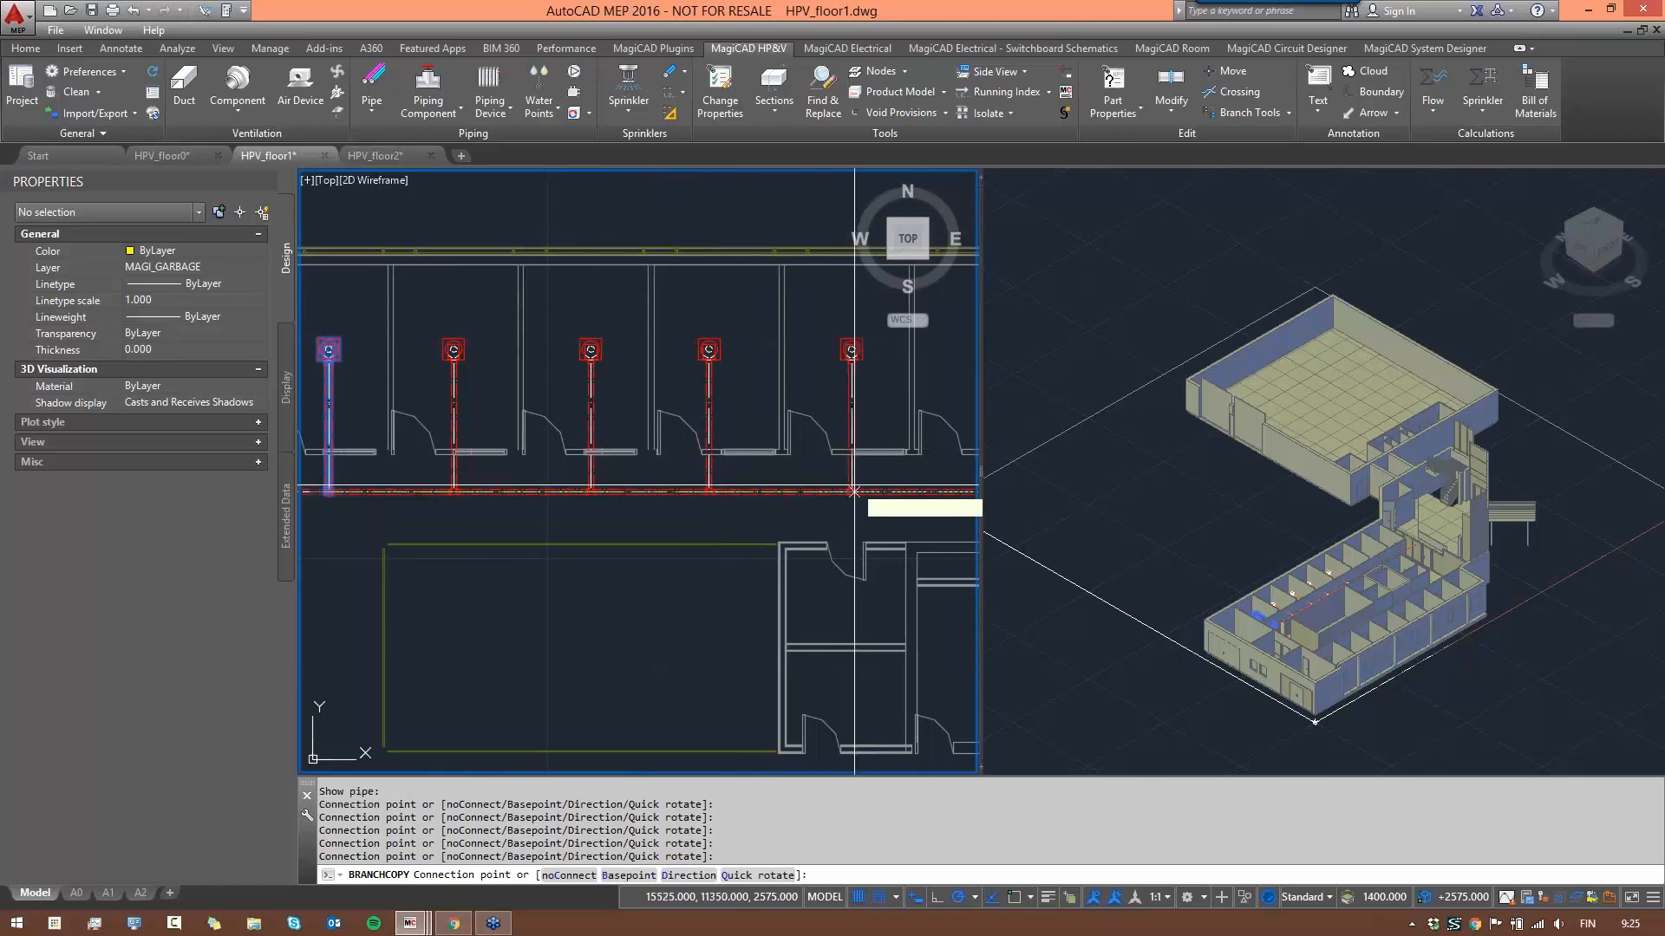
- Copy the diffuser branch to the remaining three rooms at the east end of the northern corridor duct
middle_drag(812, 488, 522, 492)
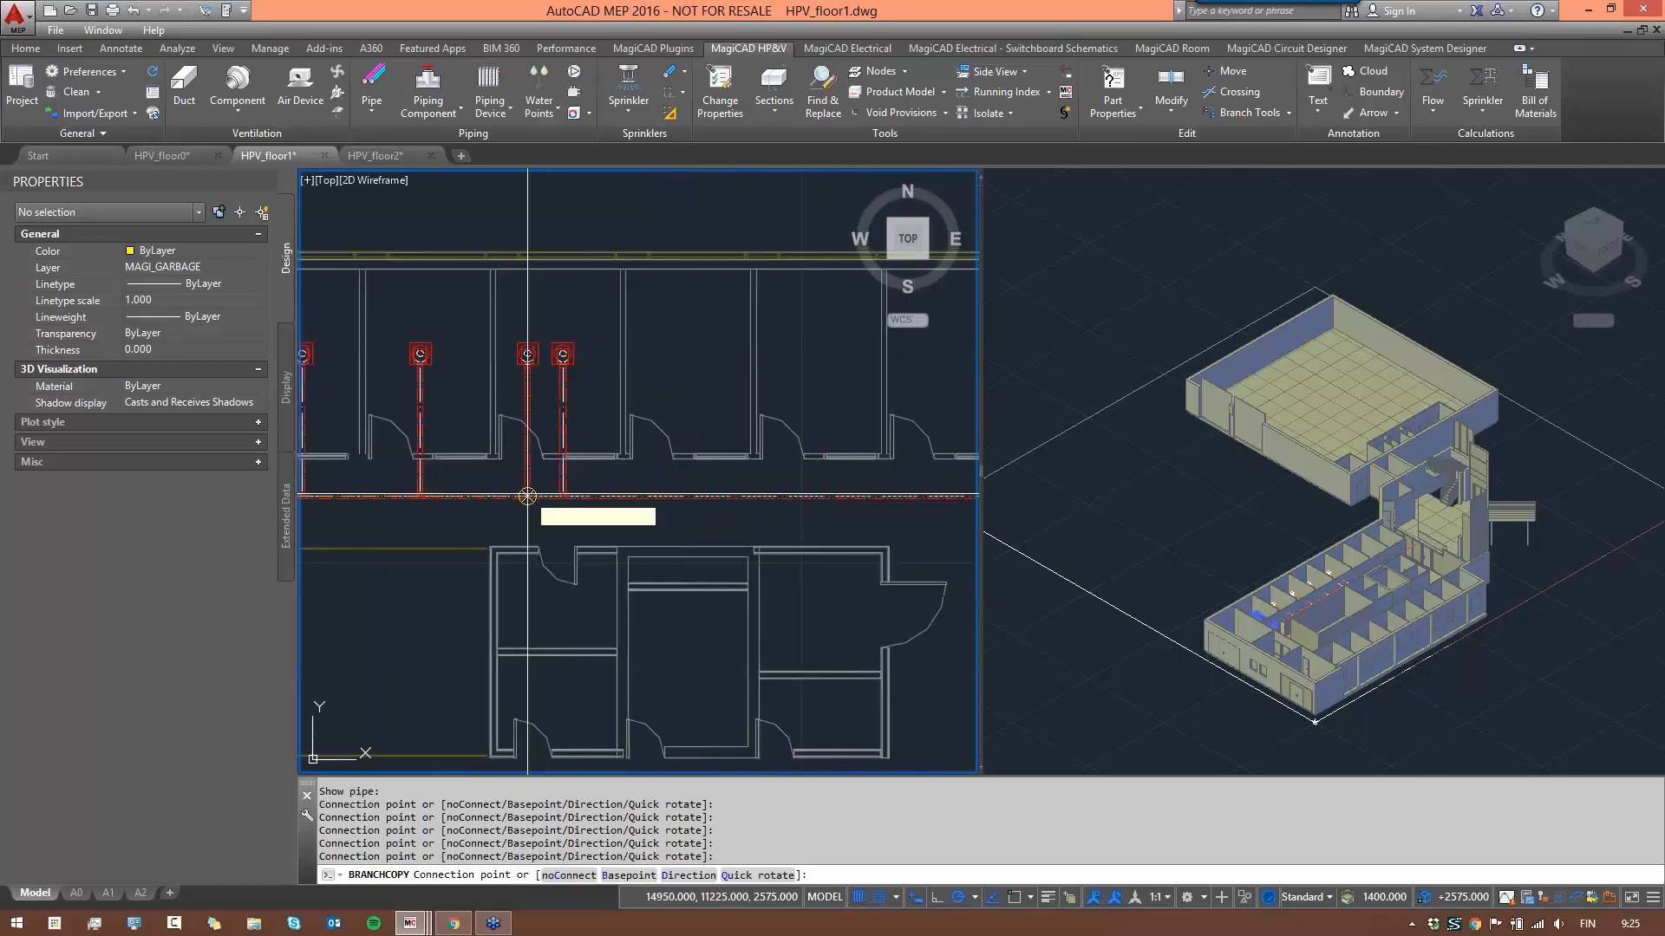
click(684, 495)
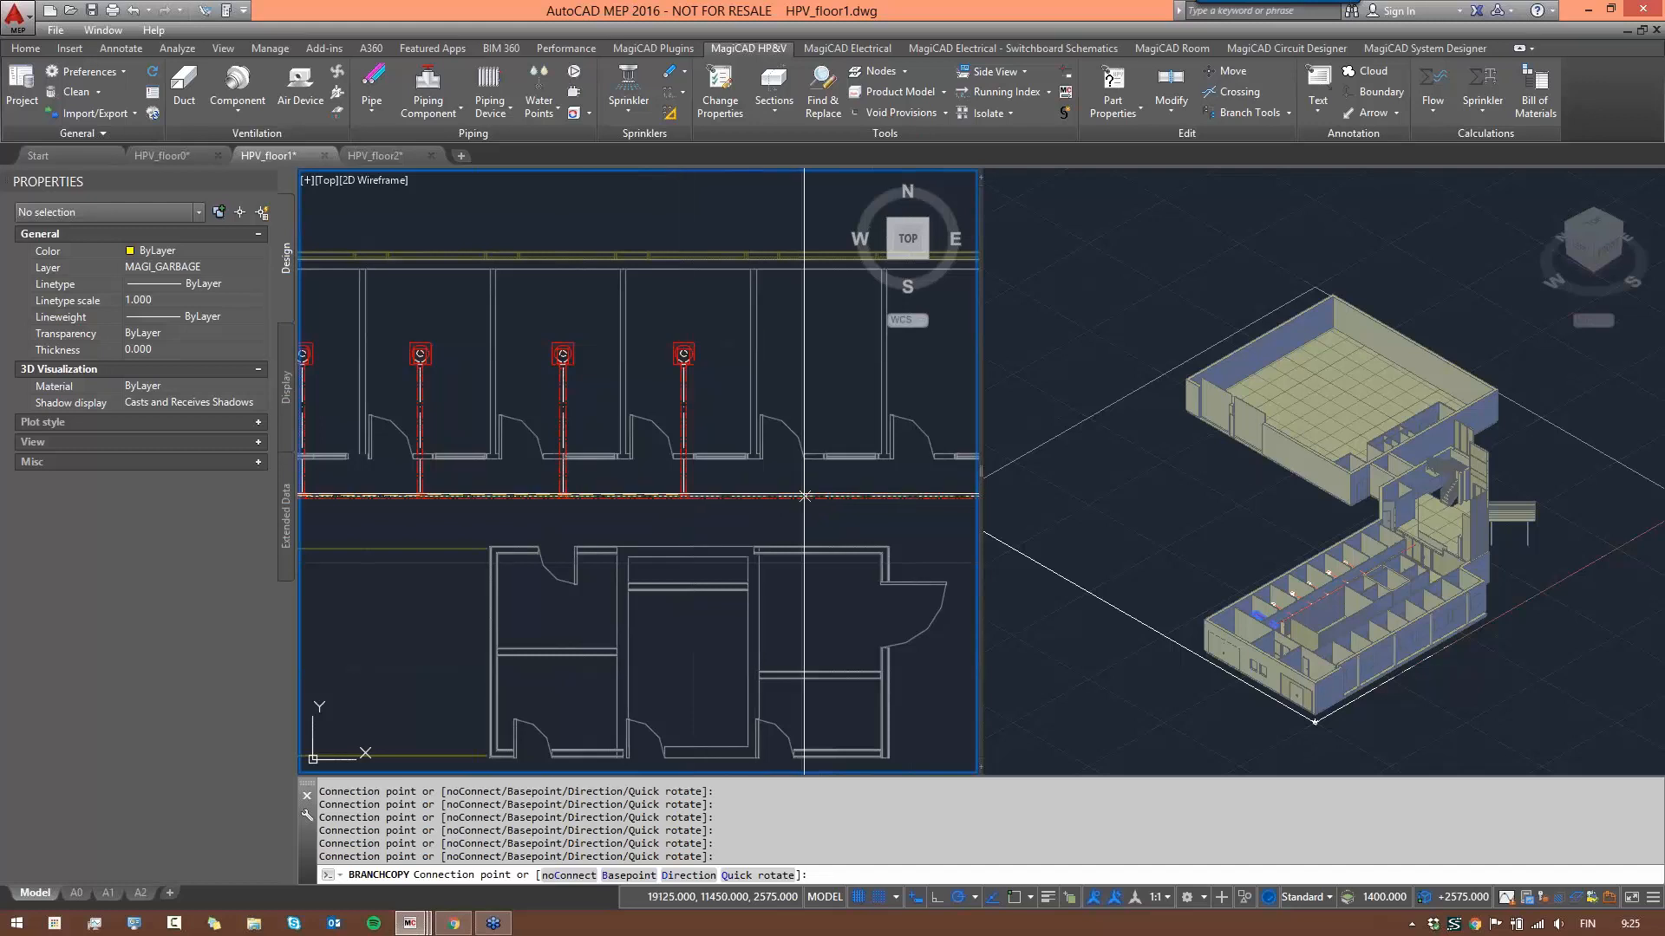
click(806, 496)
middle_drag(813, 494, 674, 490)
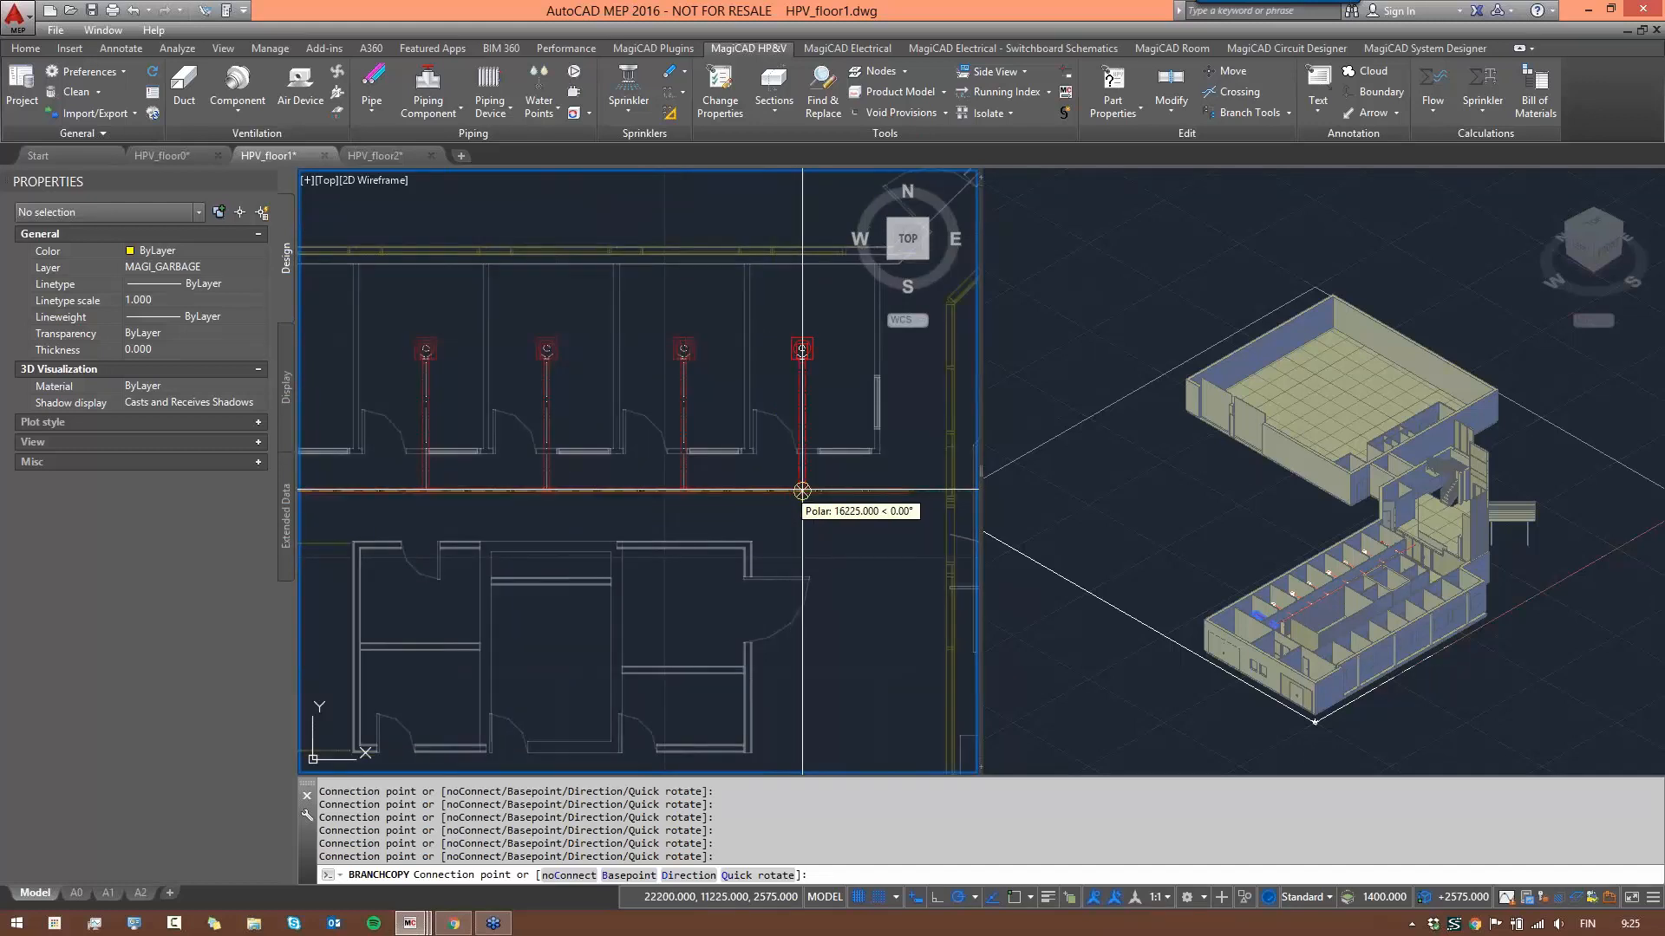
scroll(663, 491, up, 3)
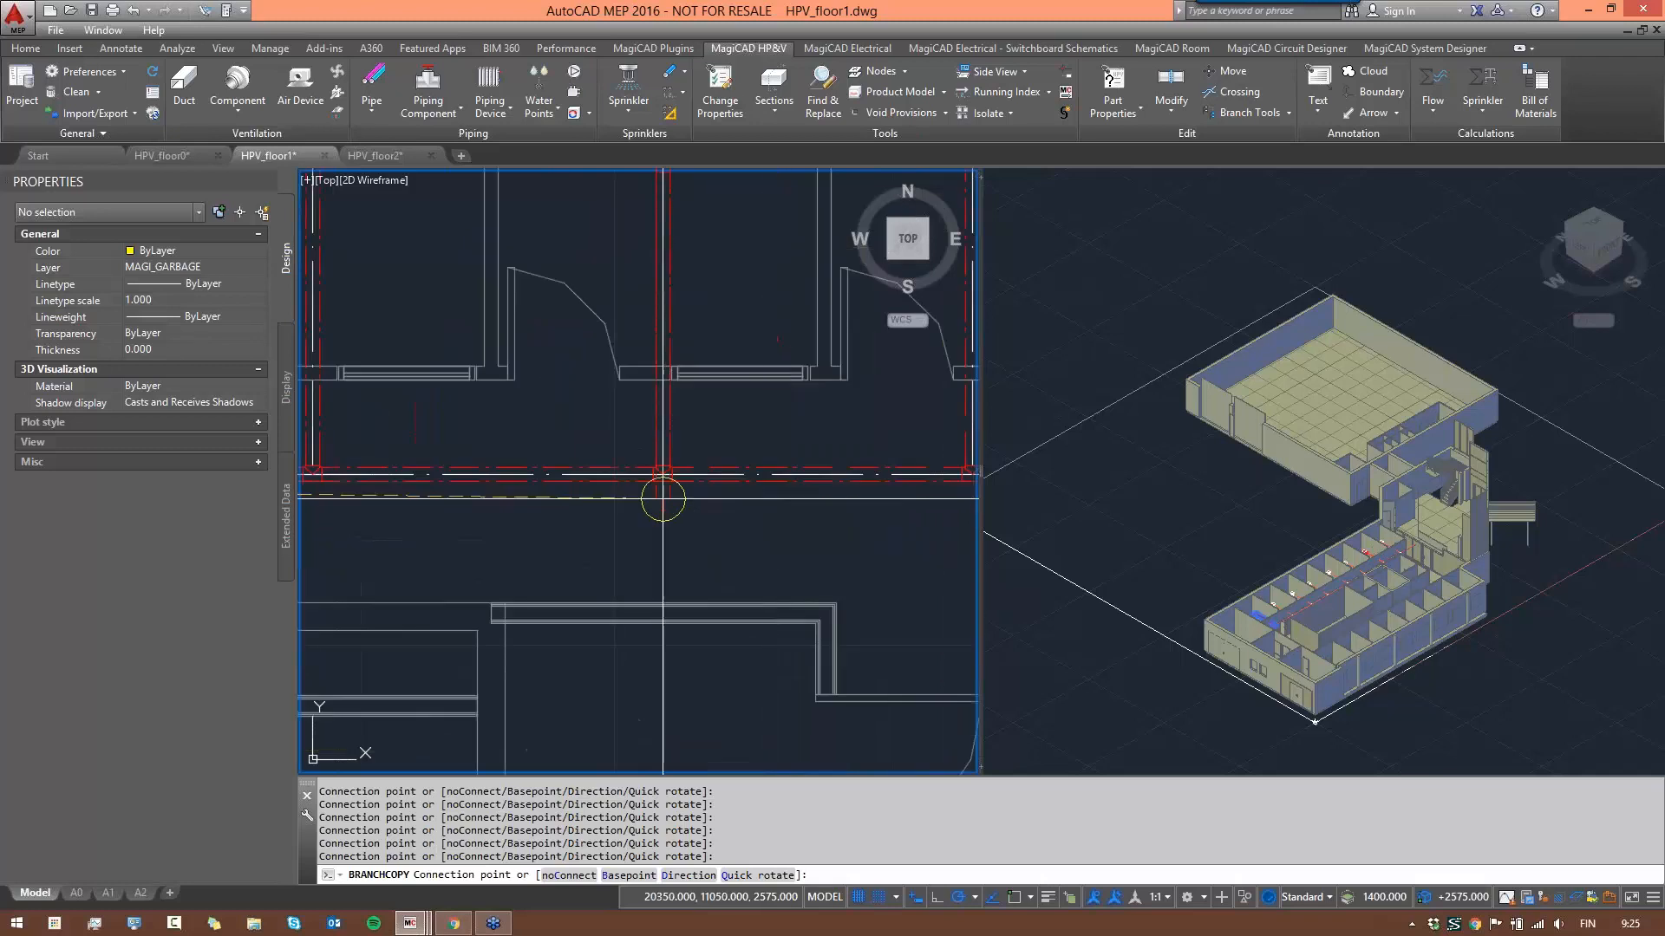
scroll(623, 474, up, 3)
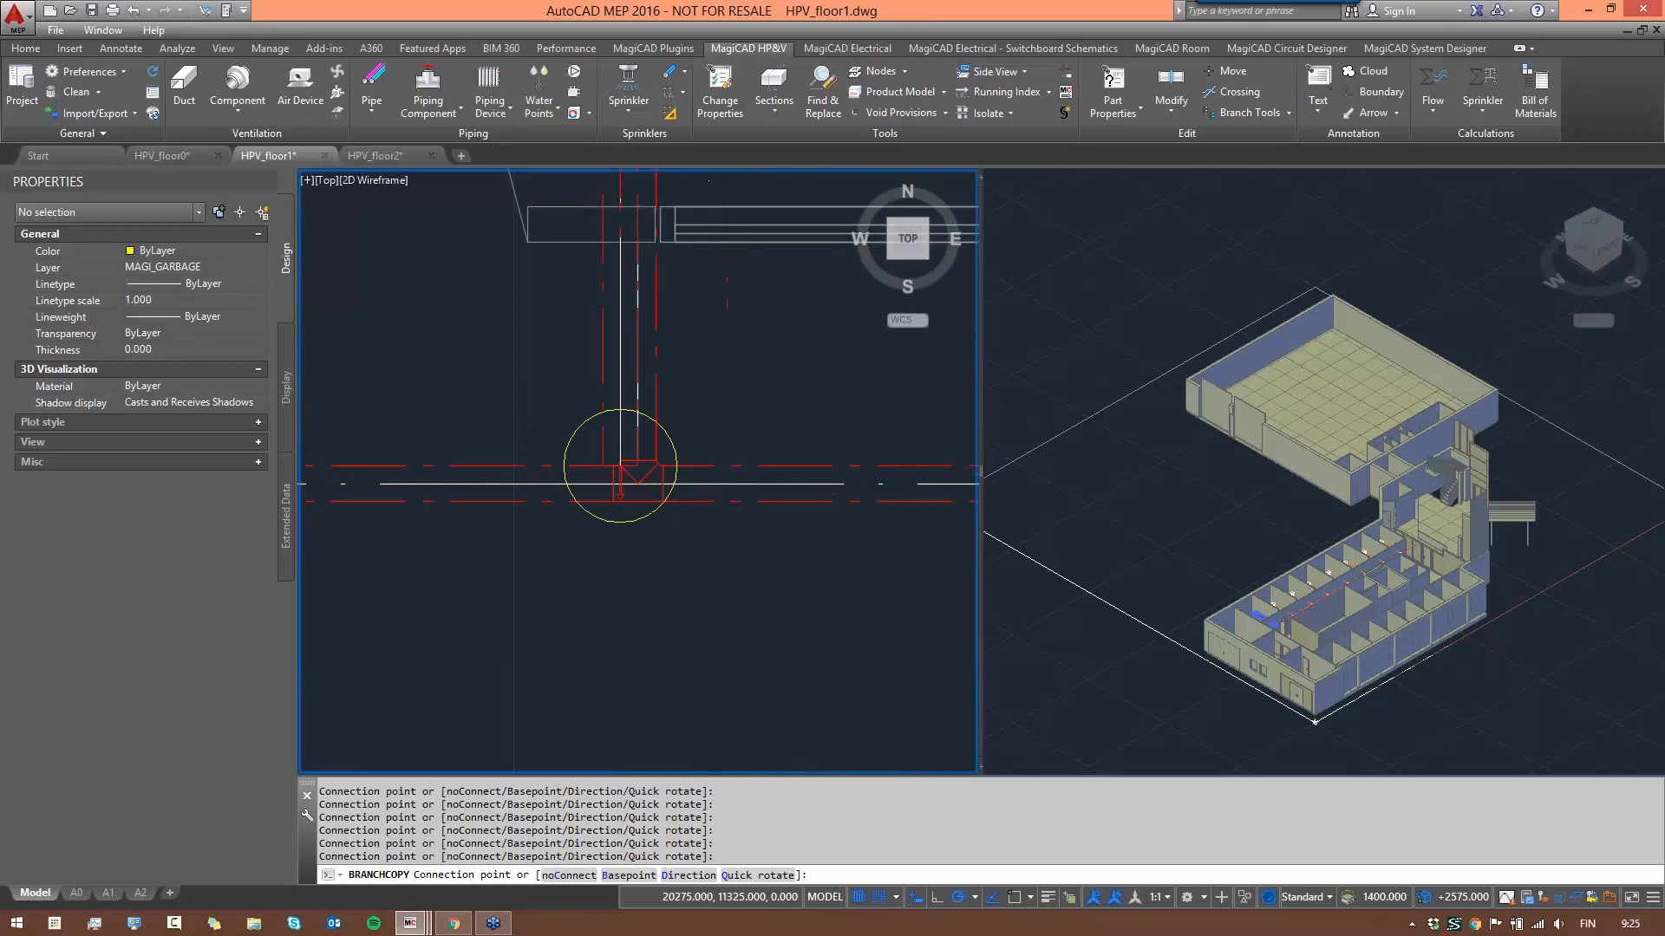
- Quick rotate the diffuser branch copy twice so the diffuser points south, for connection to the southern corridor duct
scroll(617, 471, down, 2)
scroll(617, 471, down, 5)
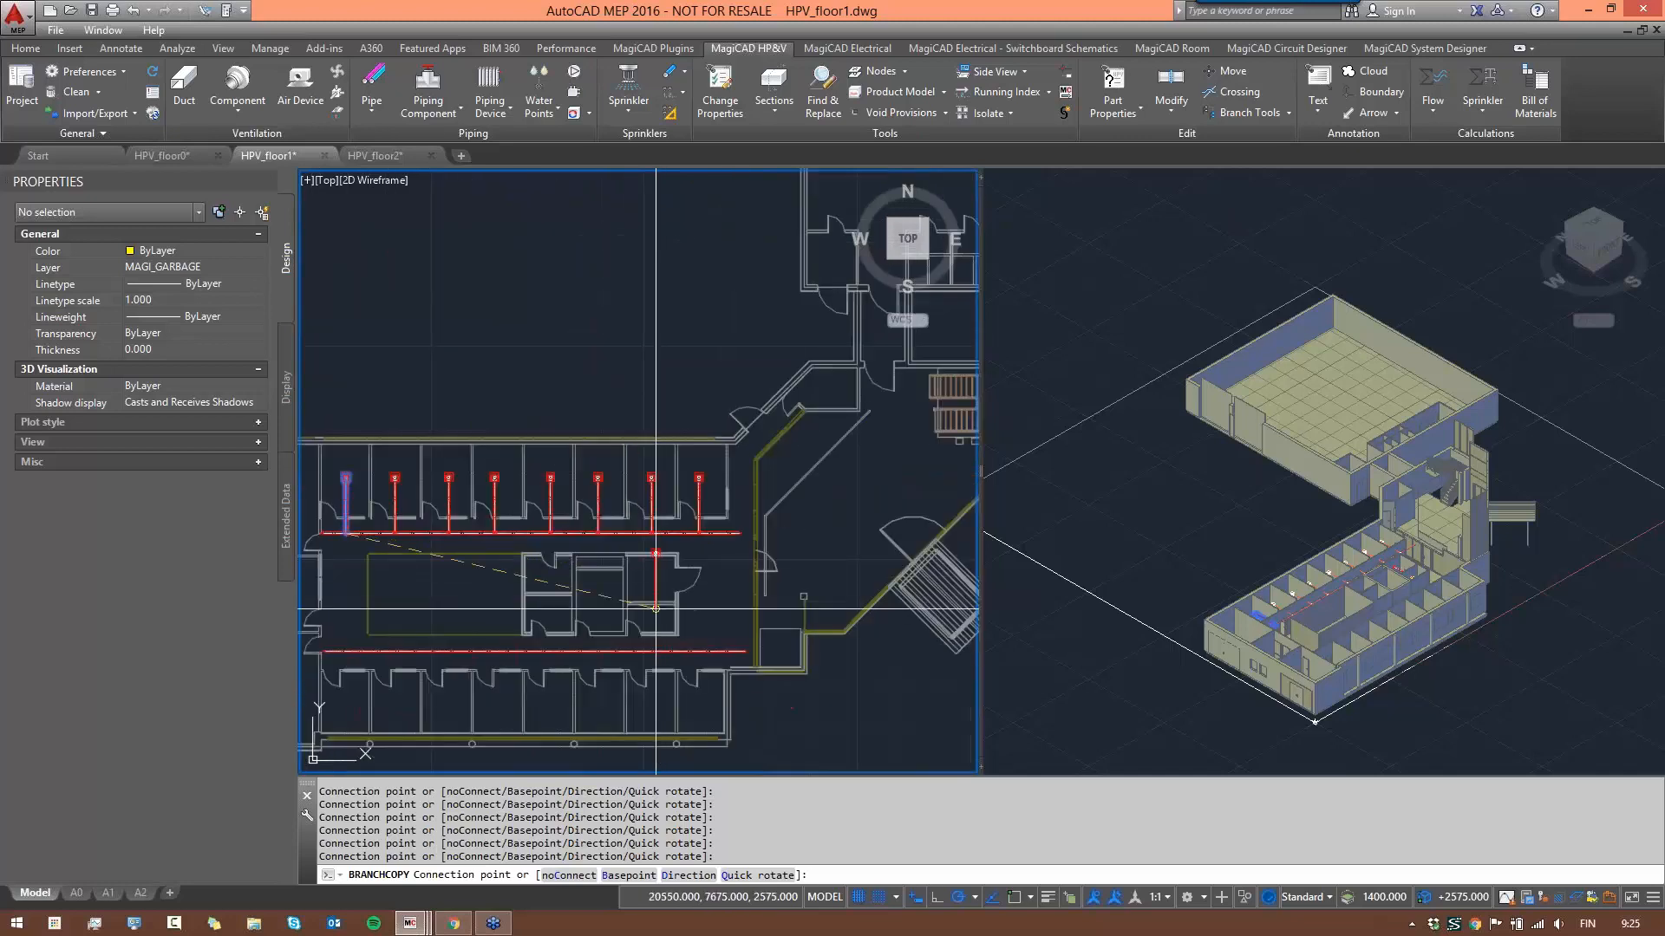
middle_drag(730, 484, 768, 461)
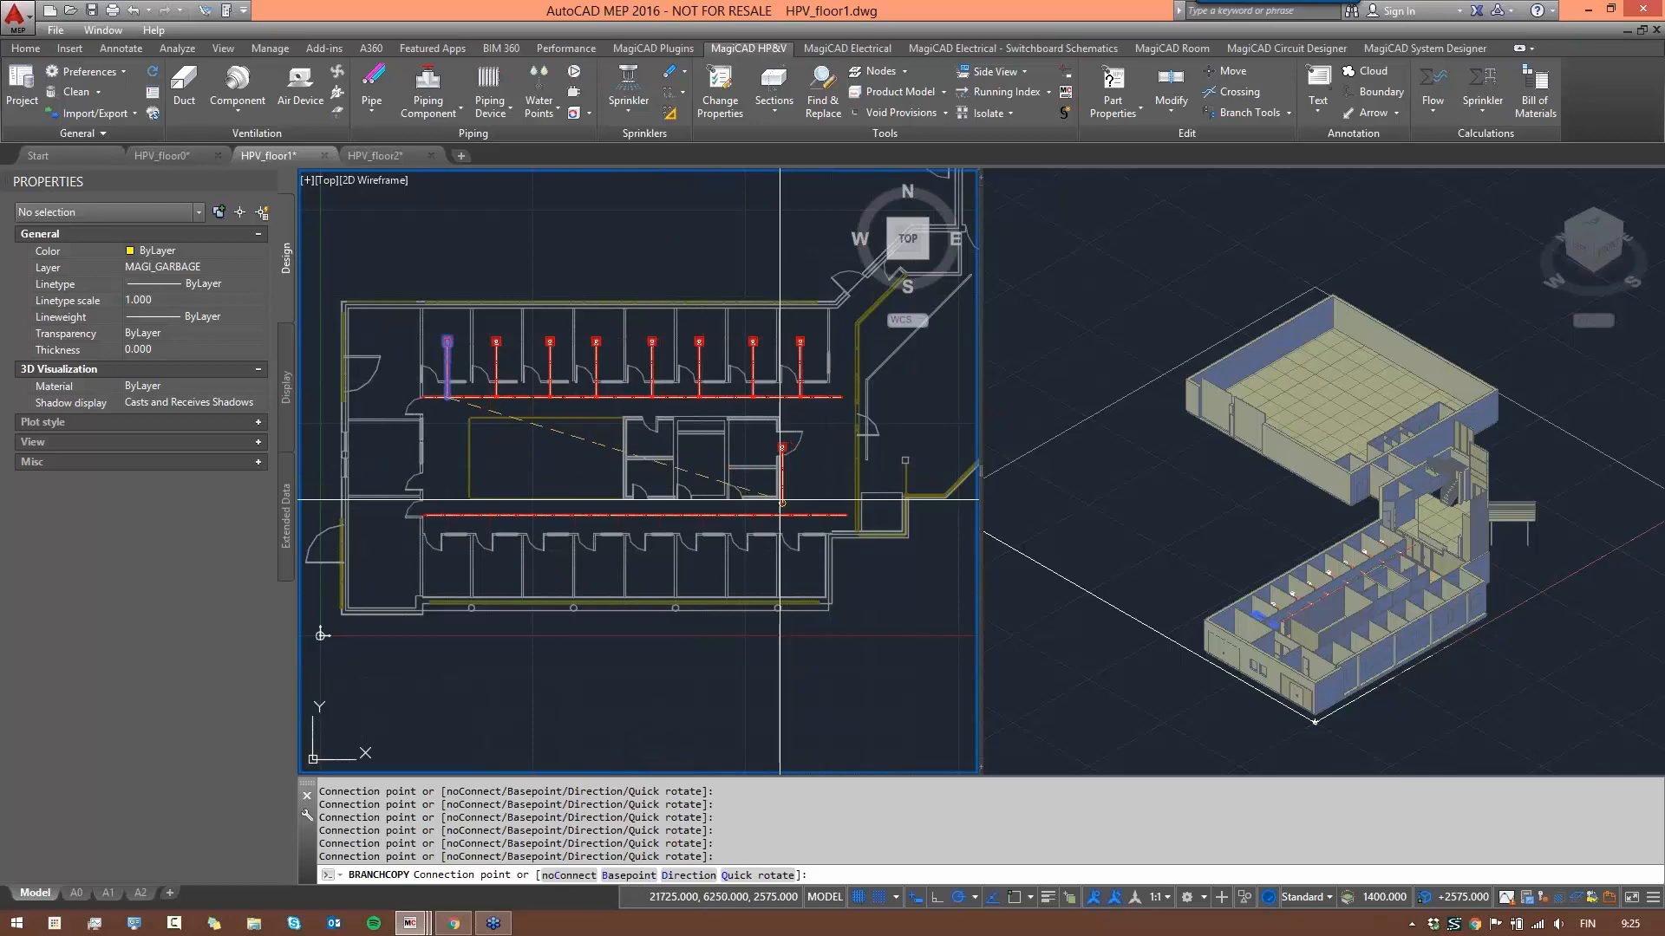
scroll(782, 565, up, 4)
scroll(808, 526, down, 2)
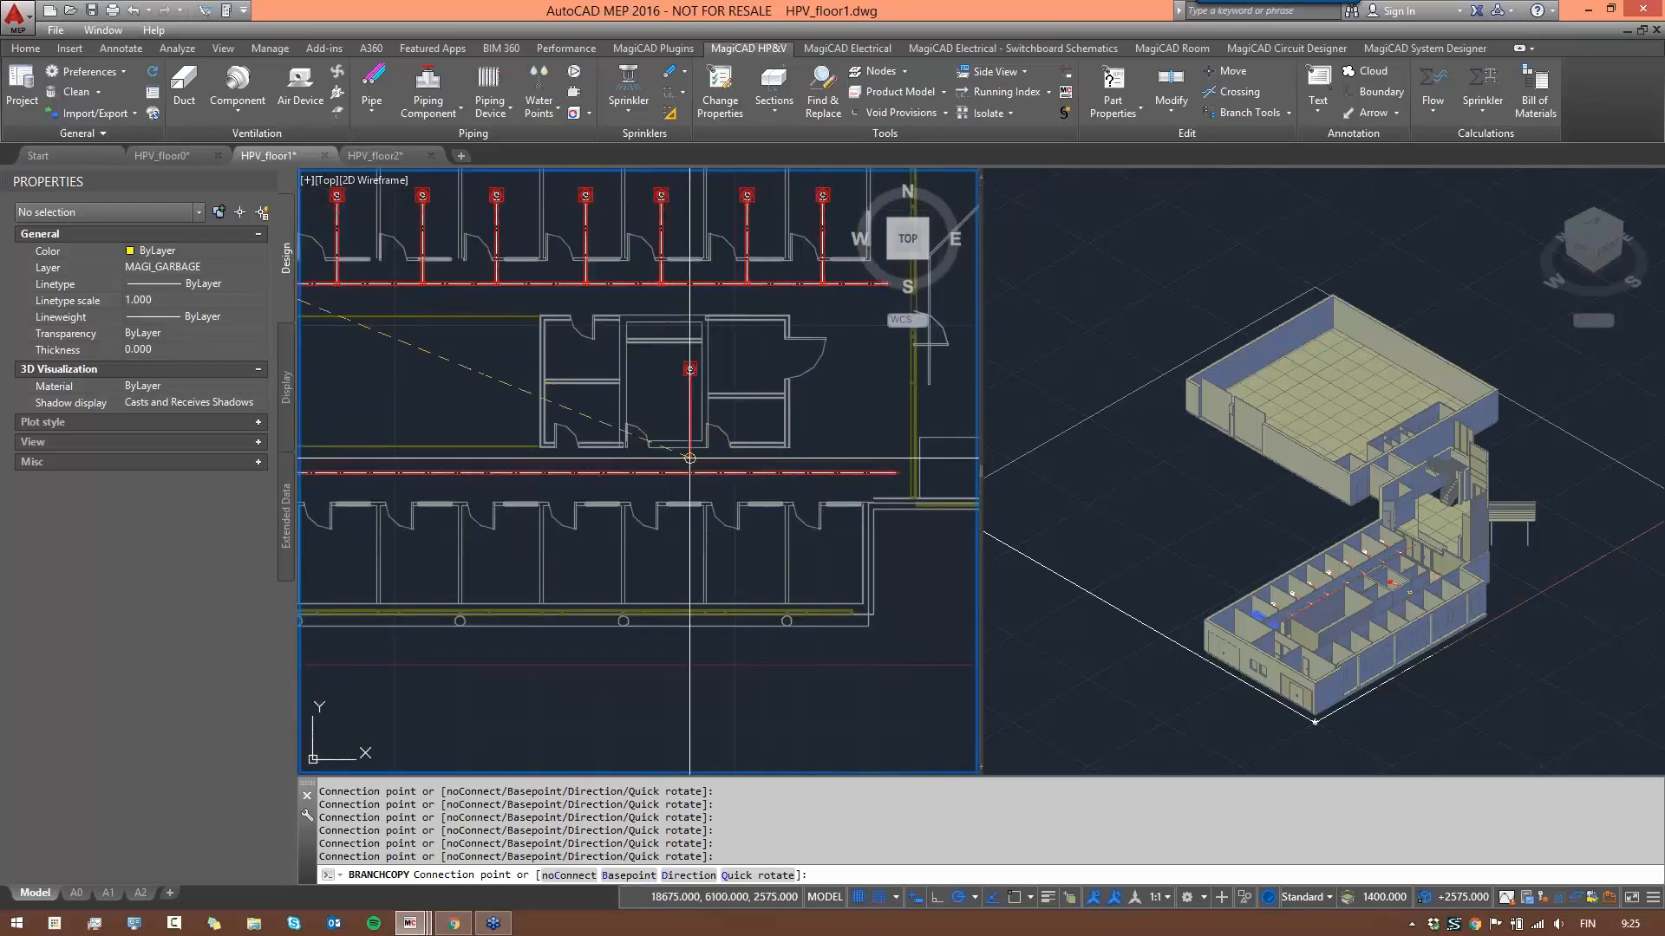
middle_drag(689, 456, 946, 443)
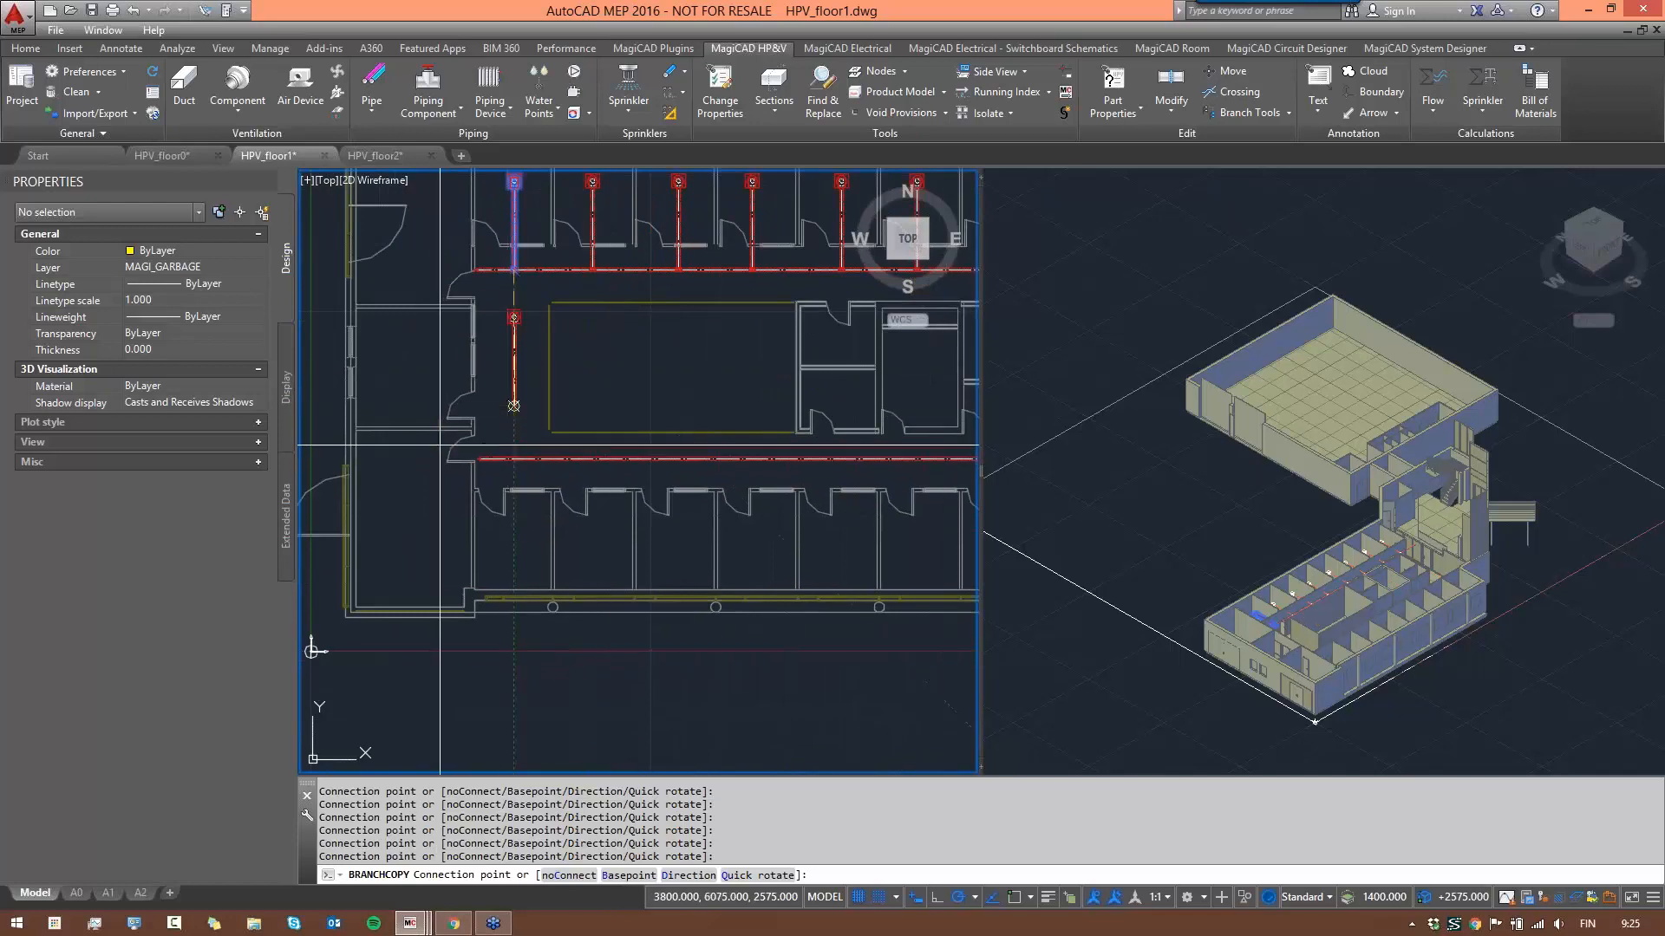
right_click(499, 436)
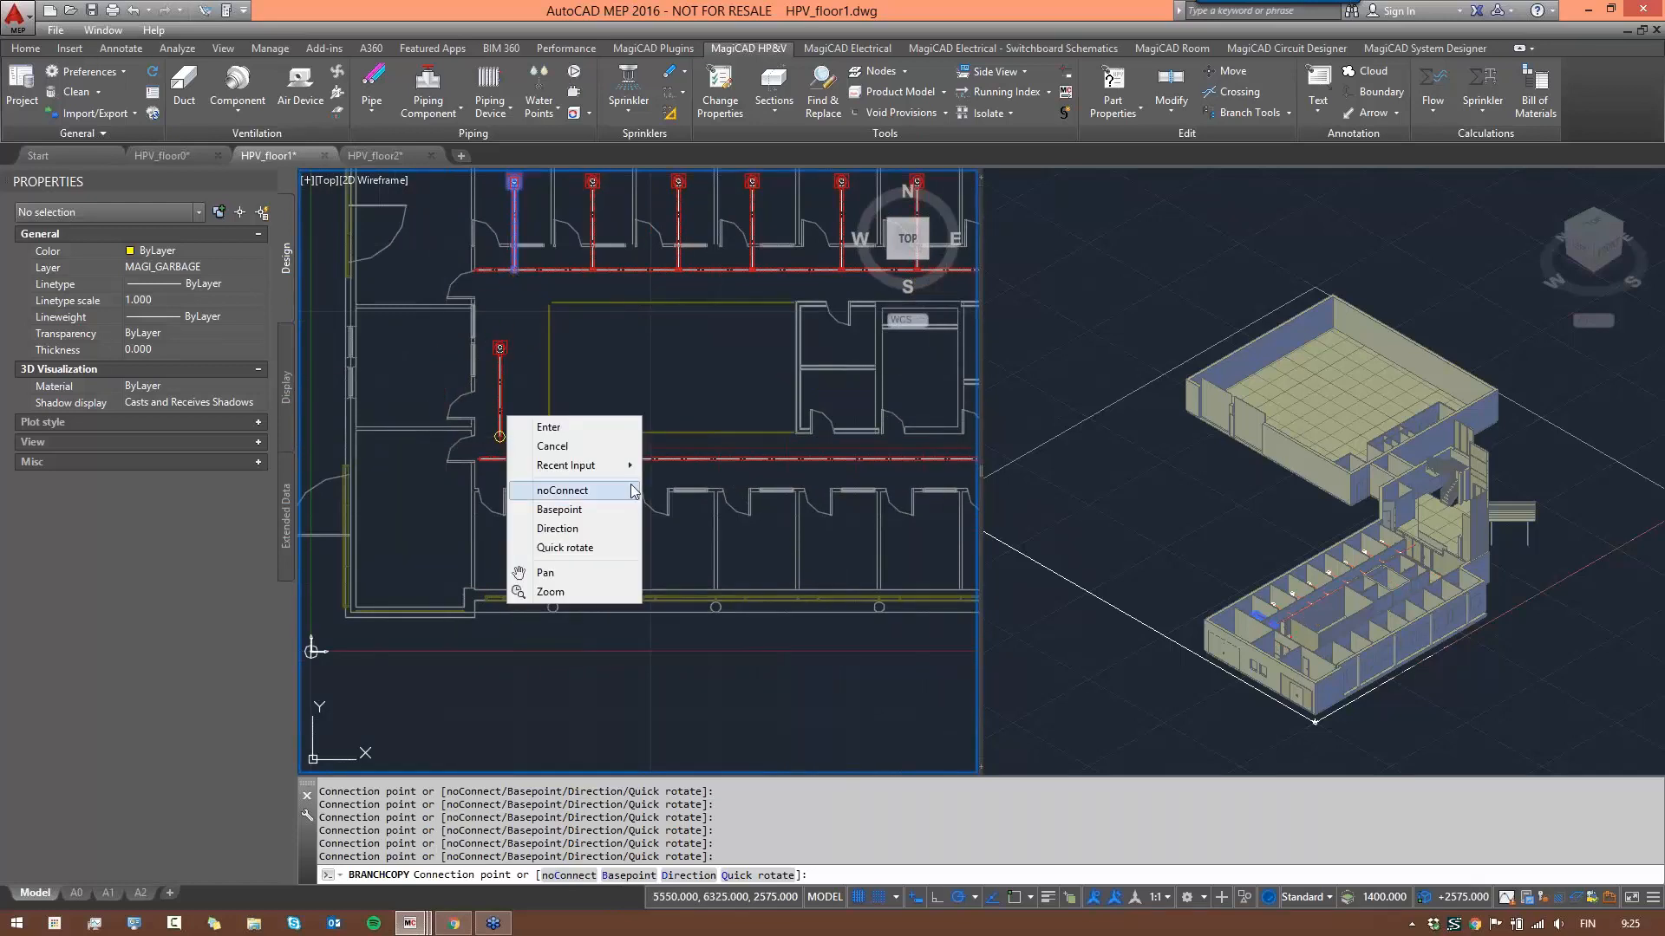
click(580, 547)
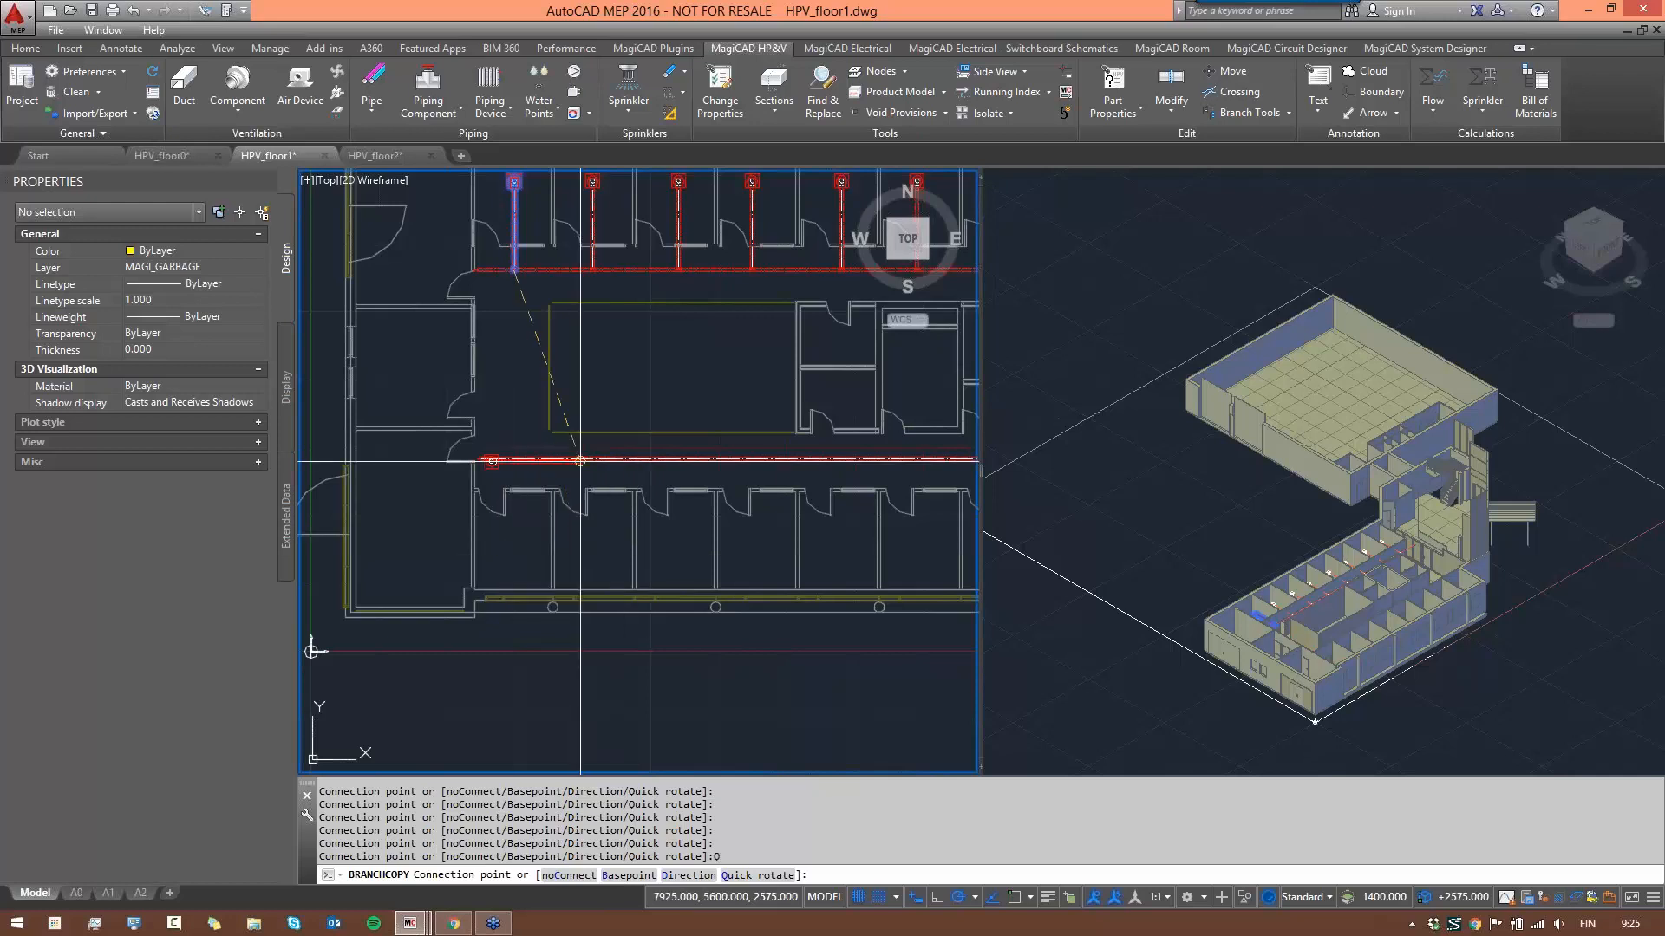
text(q)
key(Return)
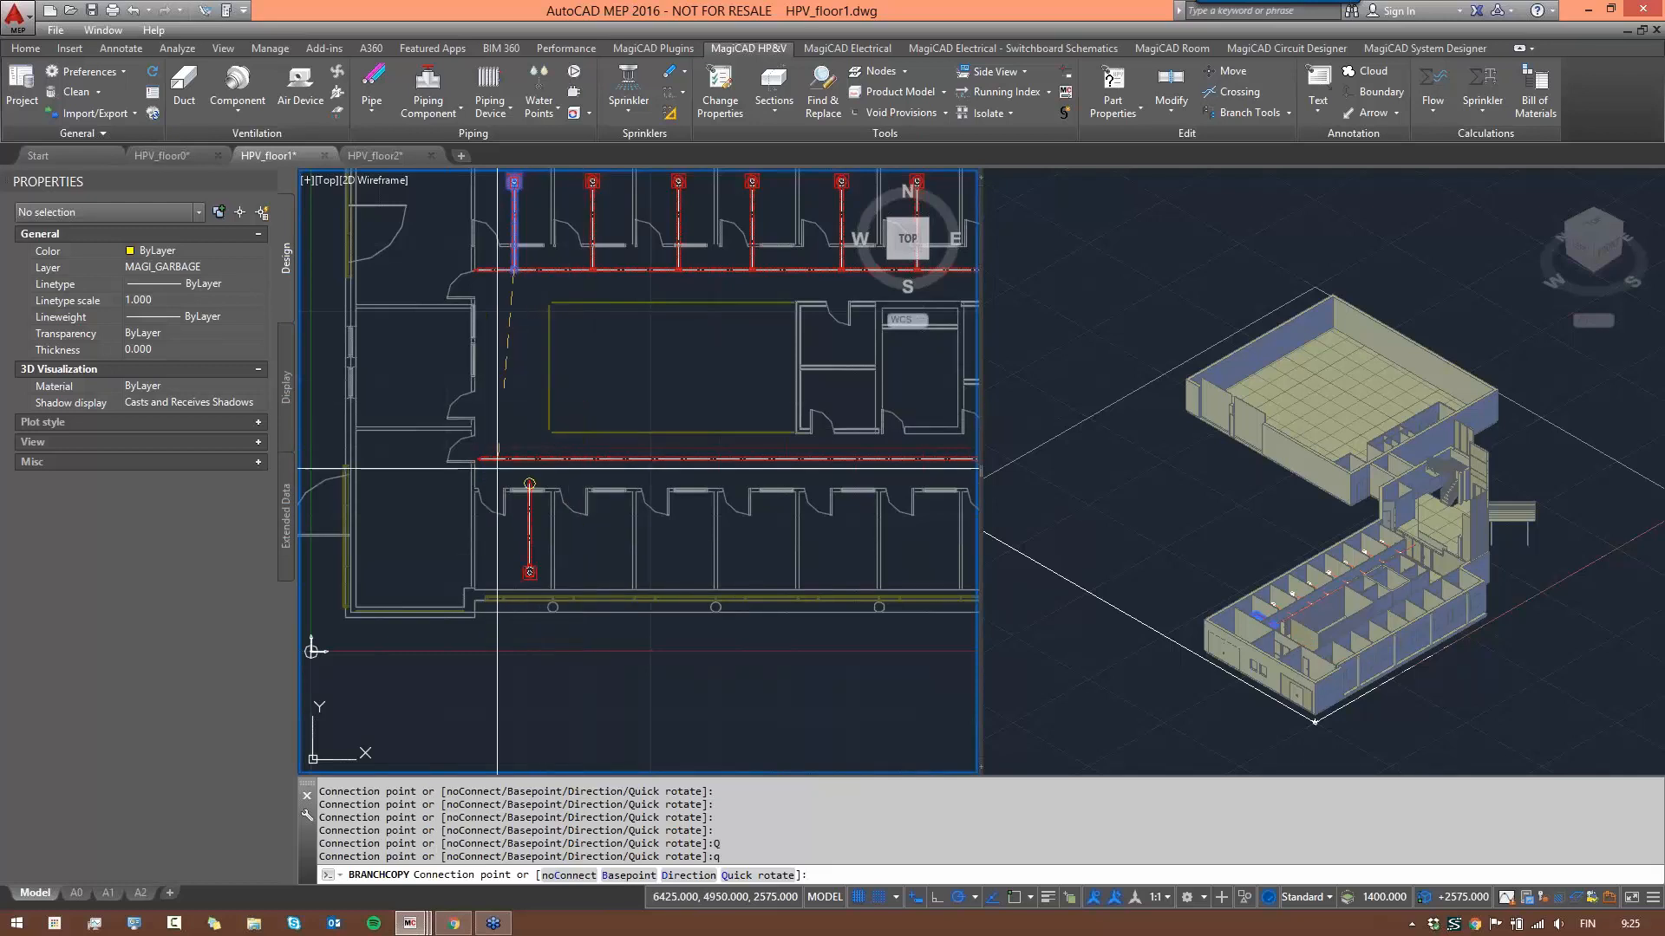
- Copy the rotated diffuser branch to the first four rooms from the west, connecting each copy to the southern corridor duct
scroll(553, 476, up, 4)
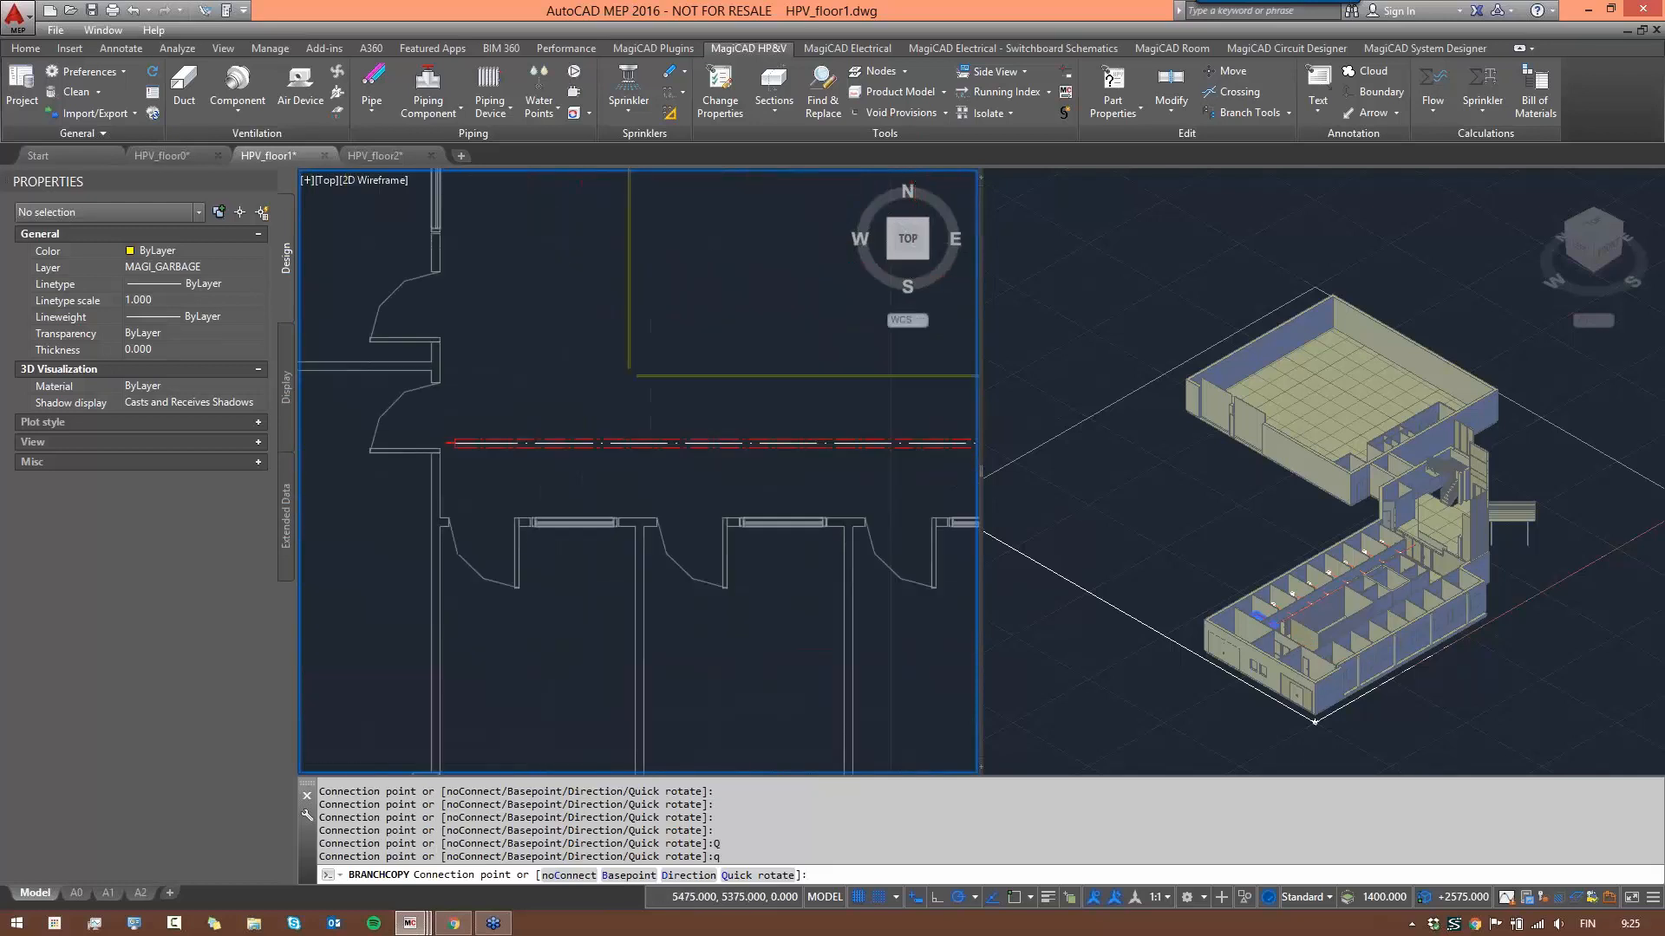
click(541, 446)
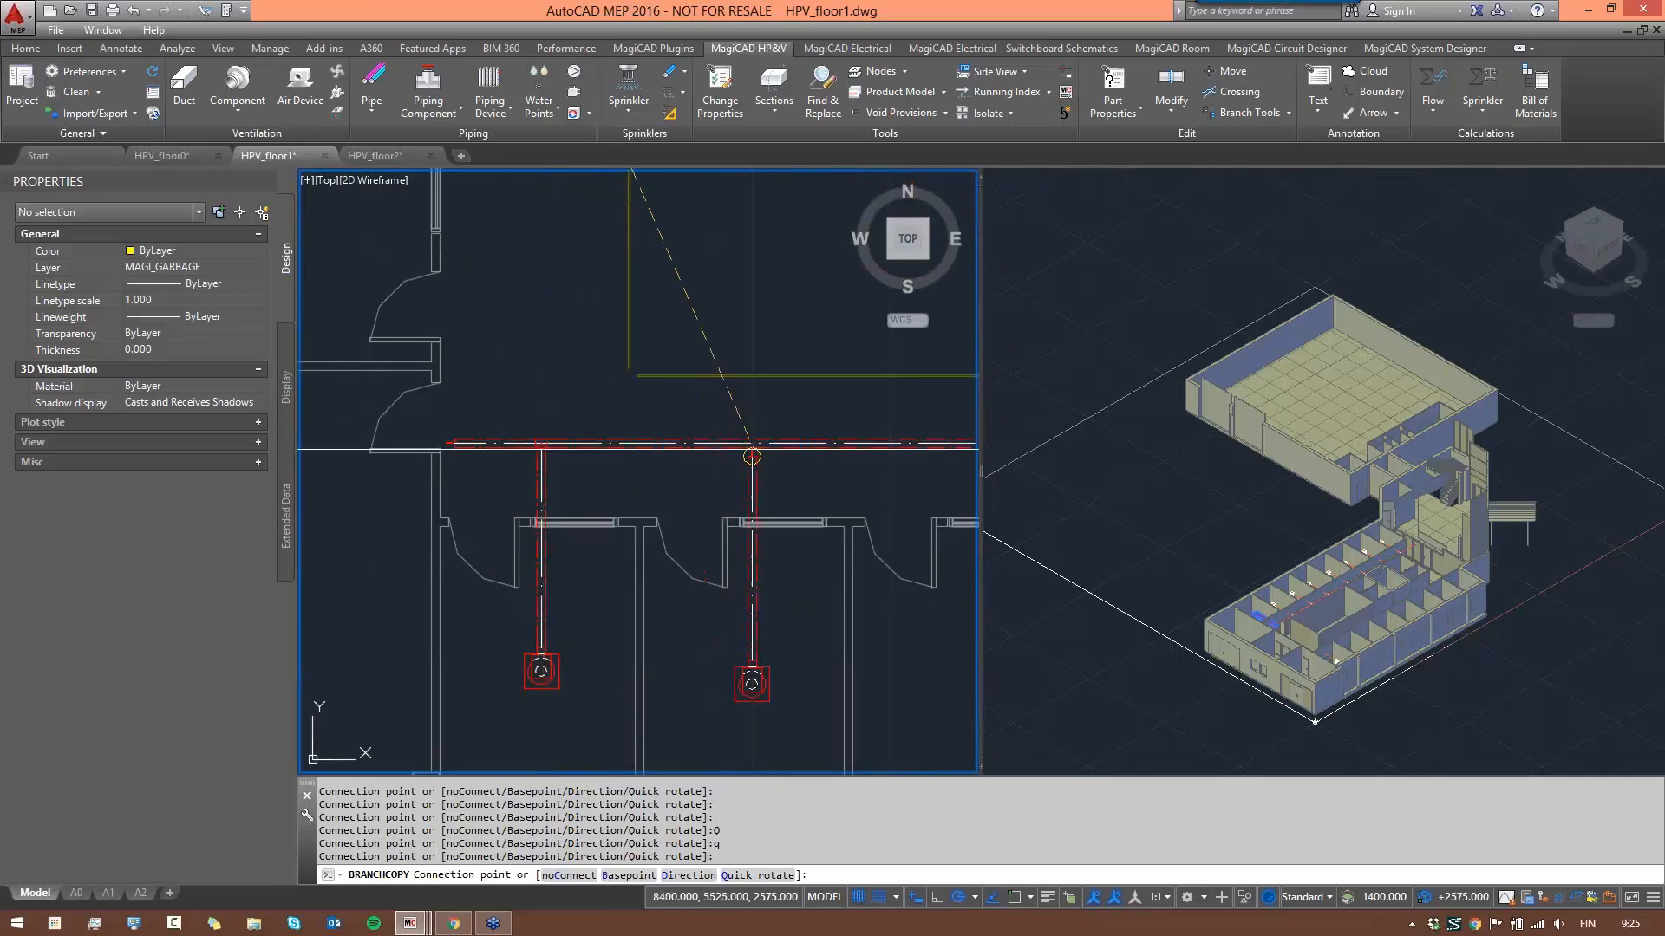
click(753, 449)
middle_drag(814, 469, 571, 463)
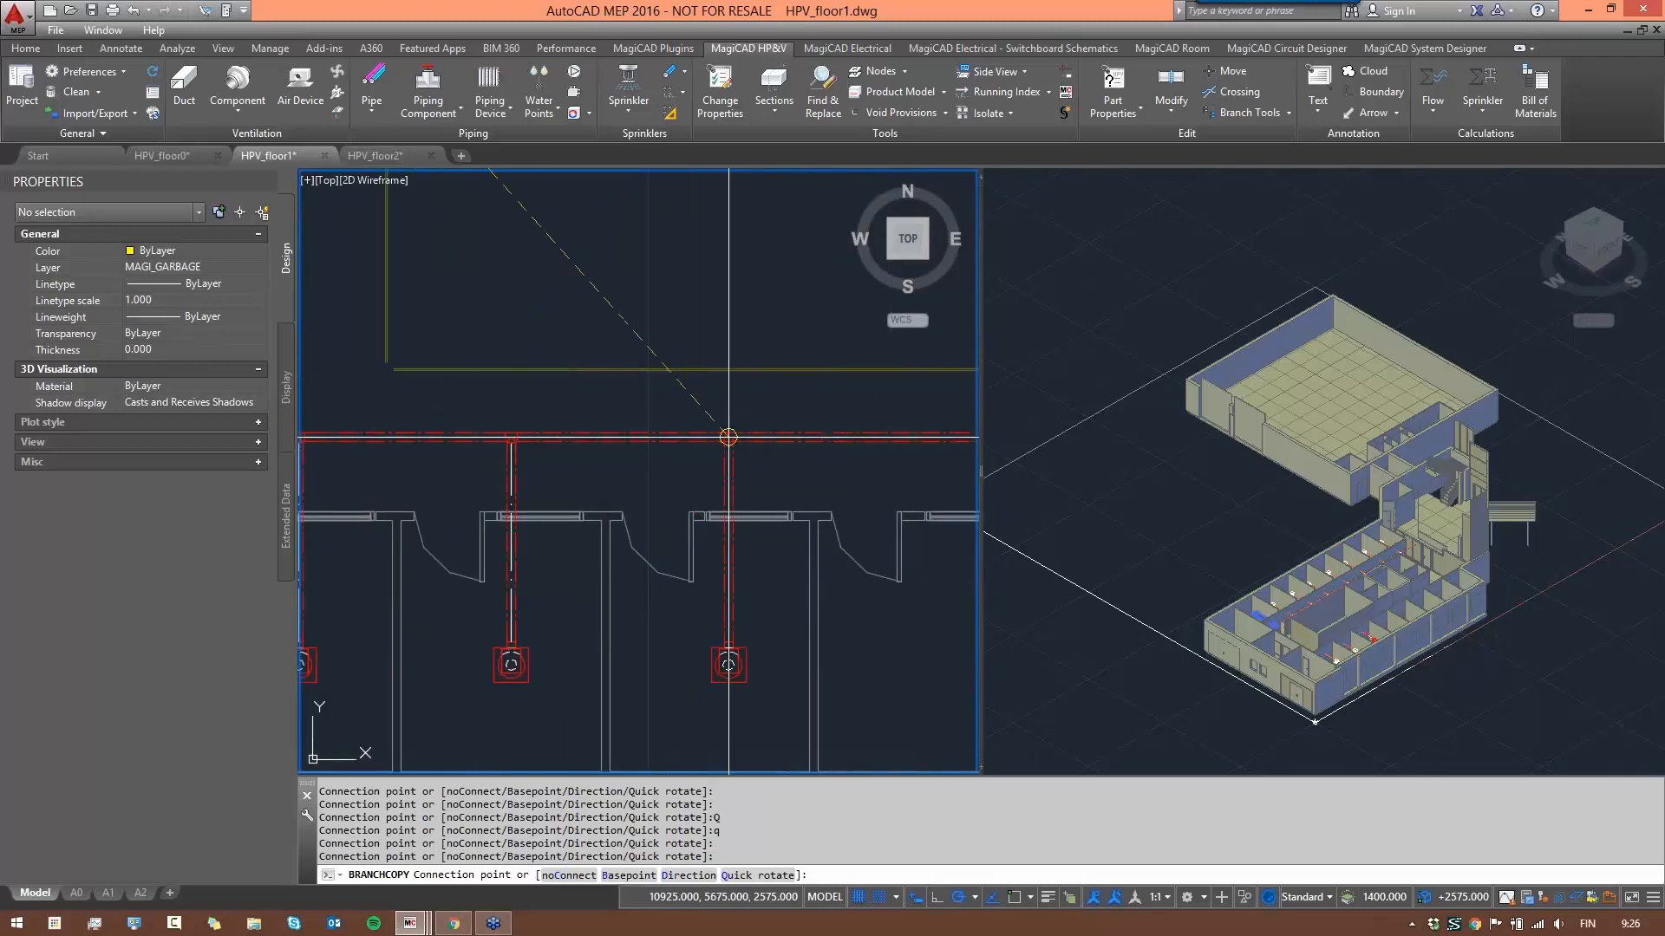
click(724, 437)
middle_drag(796, 442, 600, 438)
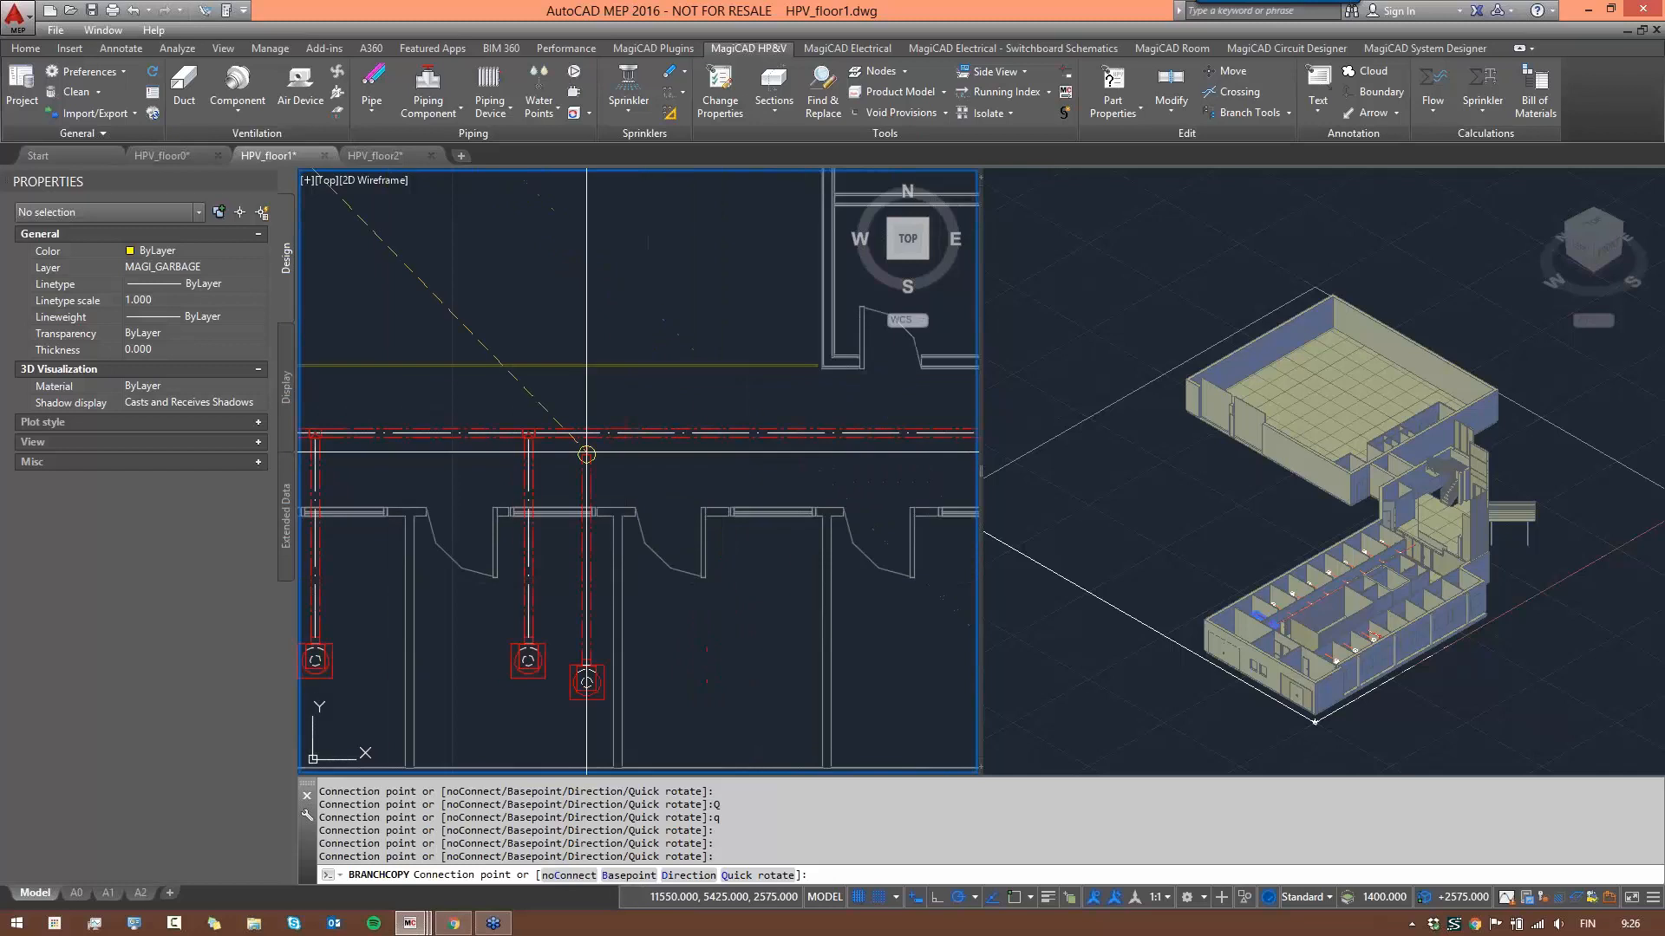
click(727, 438)
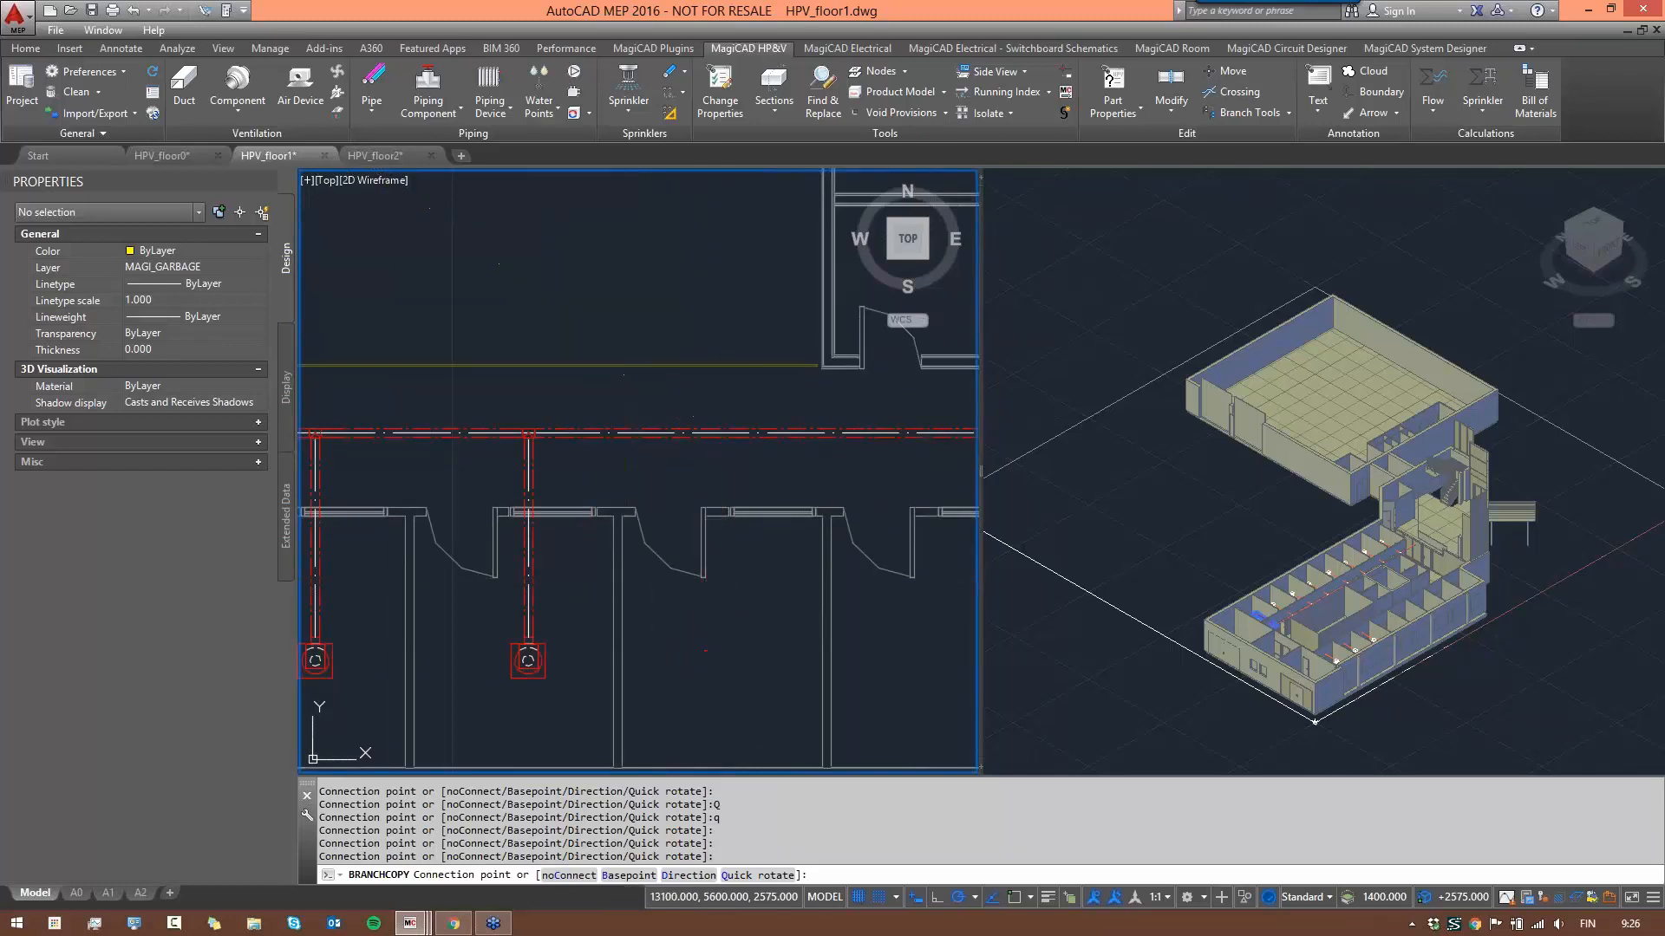
- Copy the rotated diffuser branch to the remaining four rooms eastward along the southern corridor duct and end Branch Copy
middle_drag(803, 440, 569, 434)
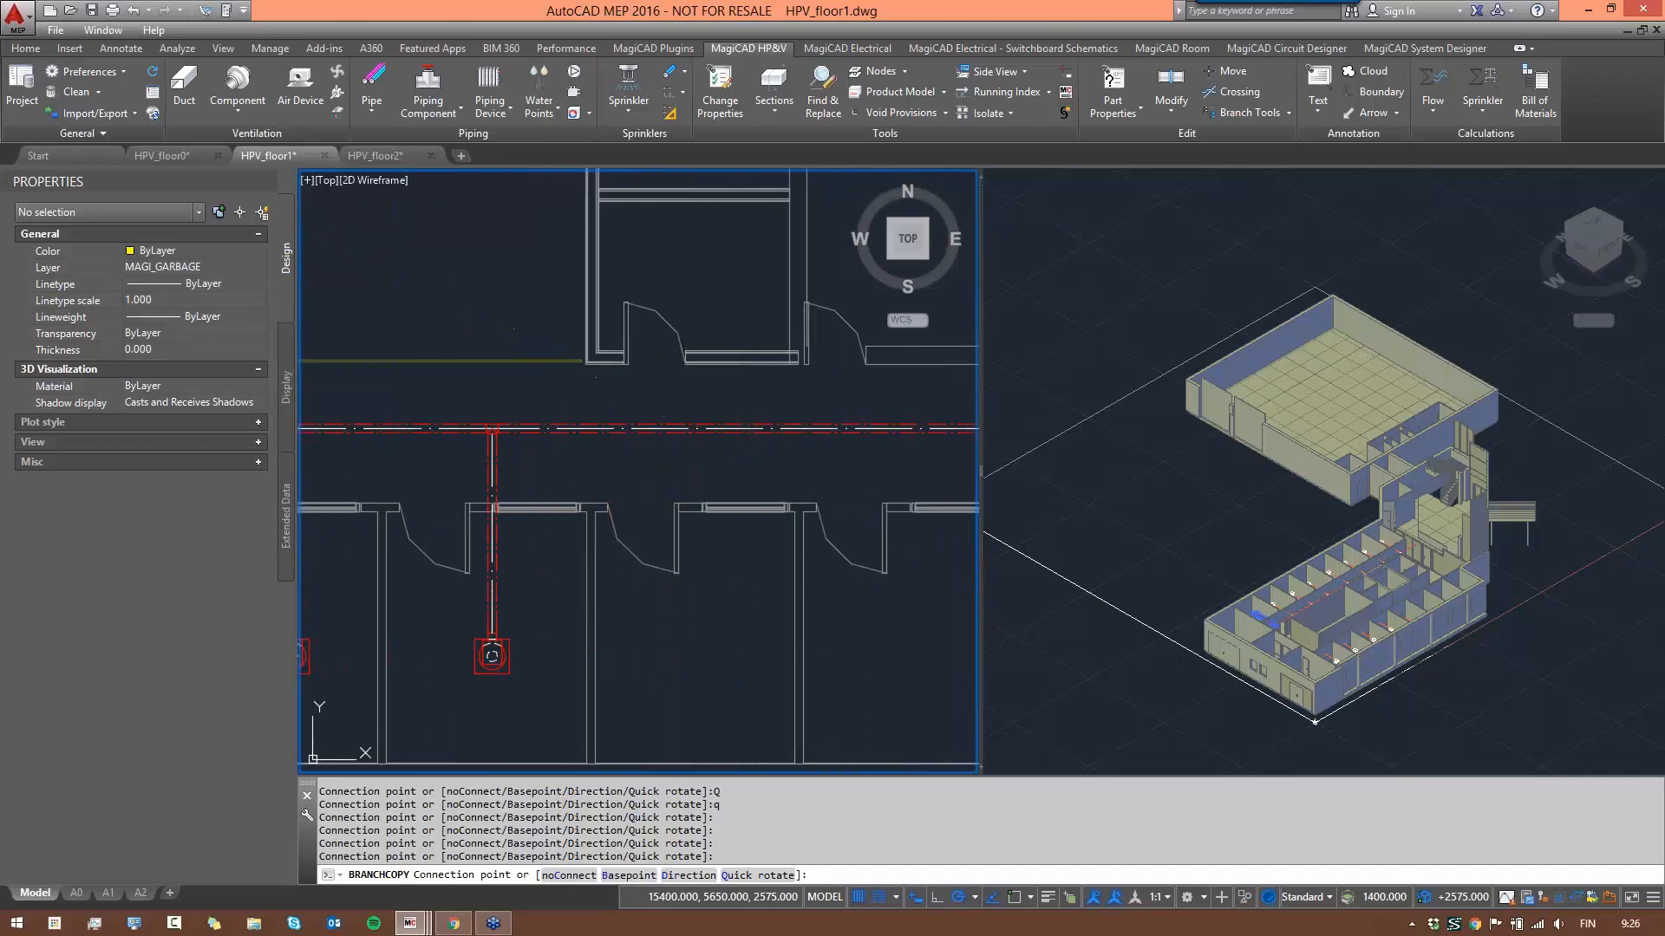
click(693, 429)
middle_drag(848, 476, 625, 456)
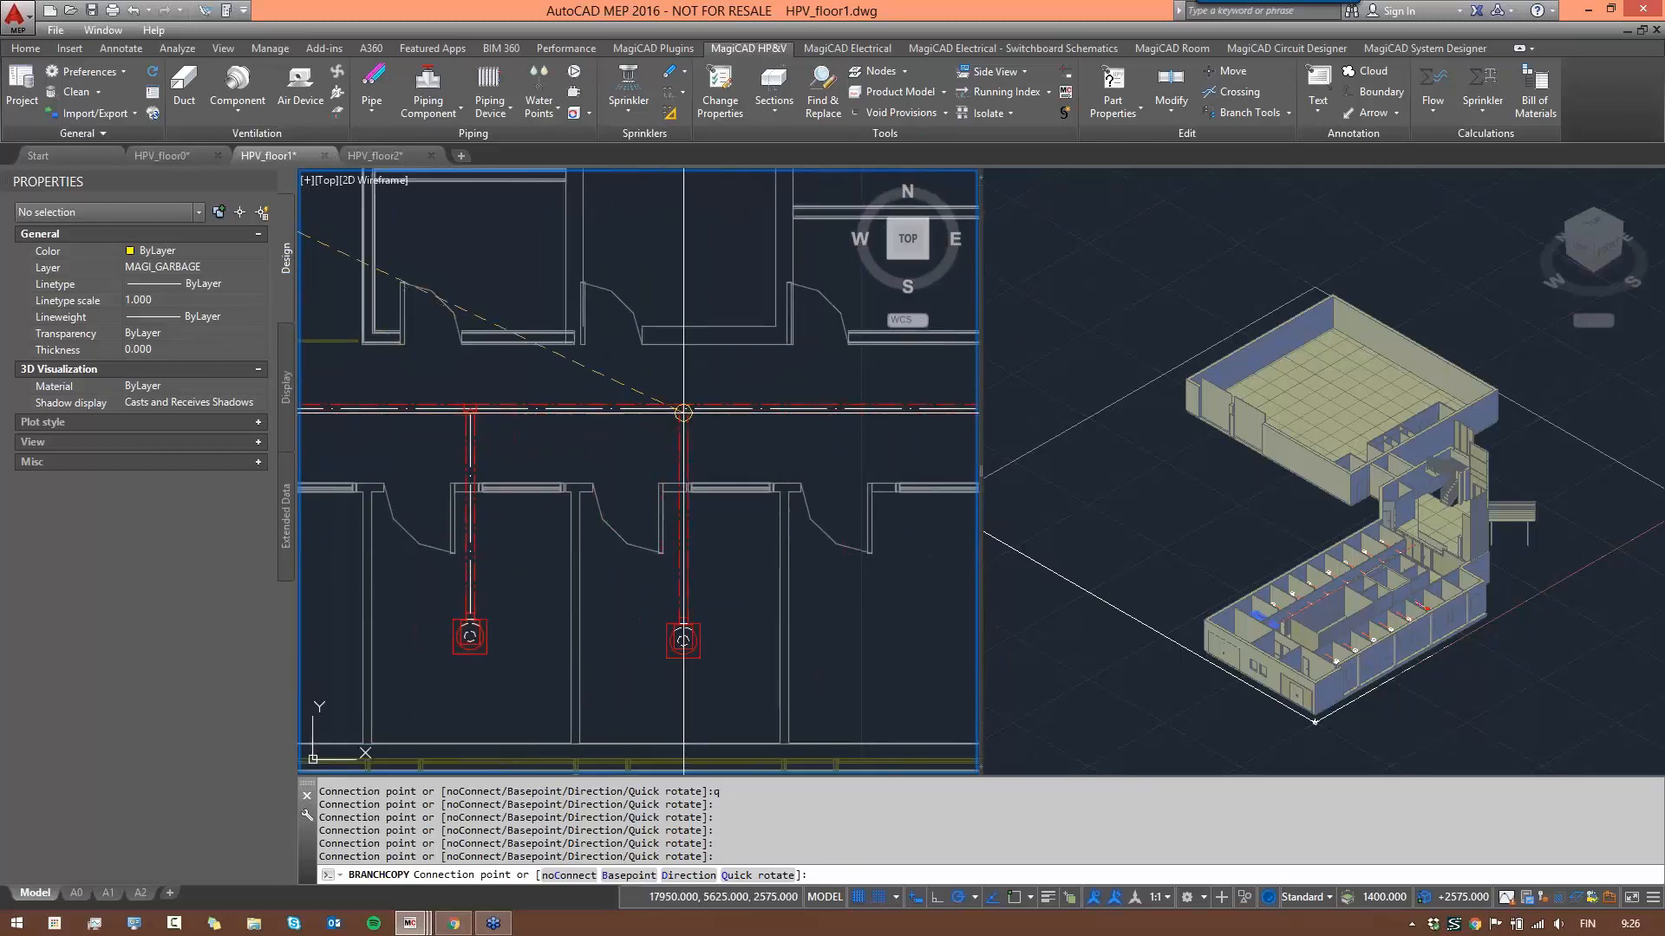
middle_drag(497, 432, 379, 388)
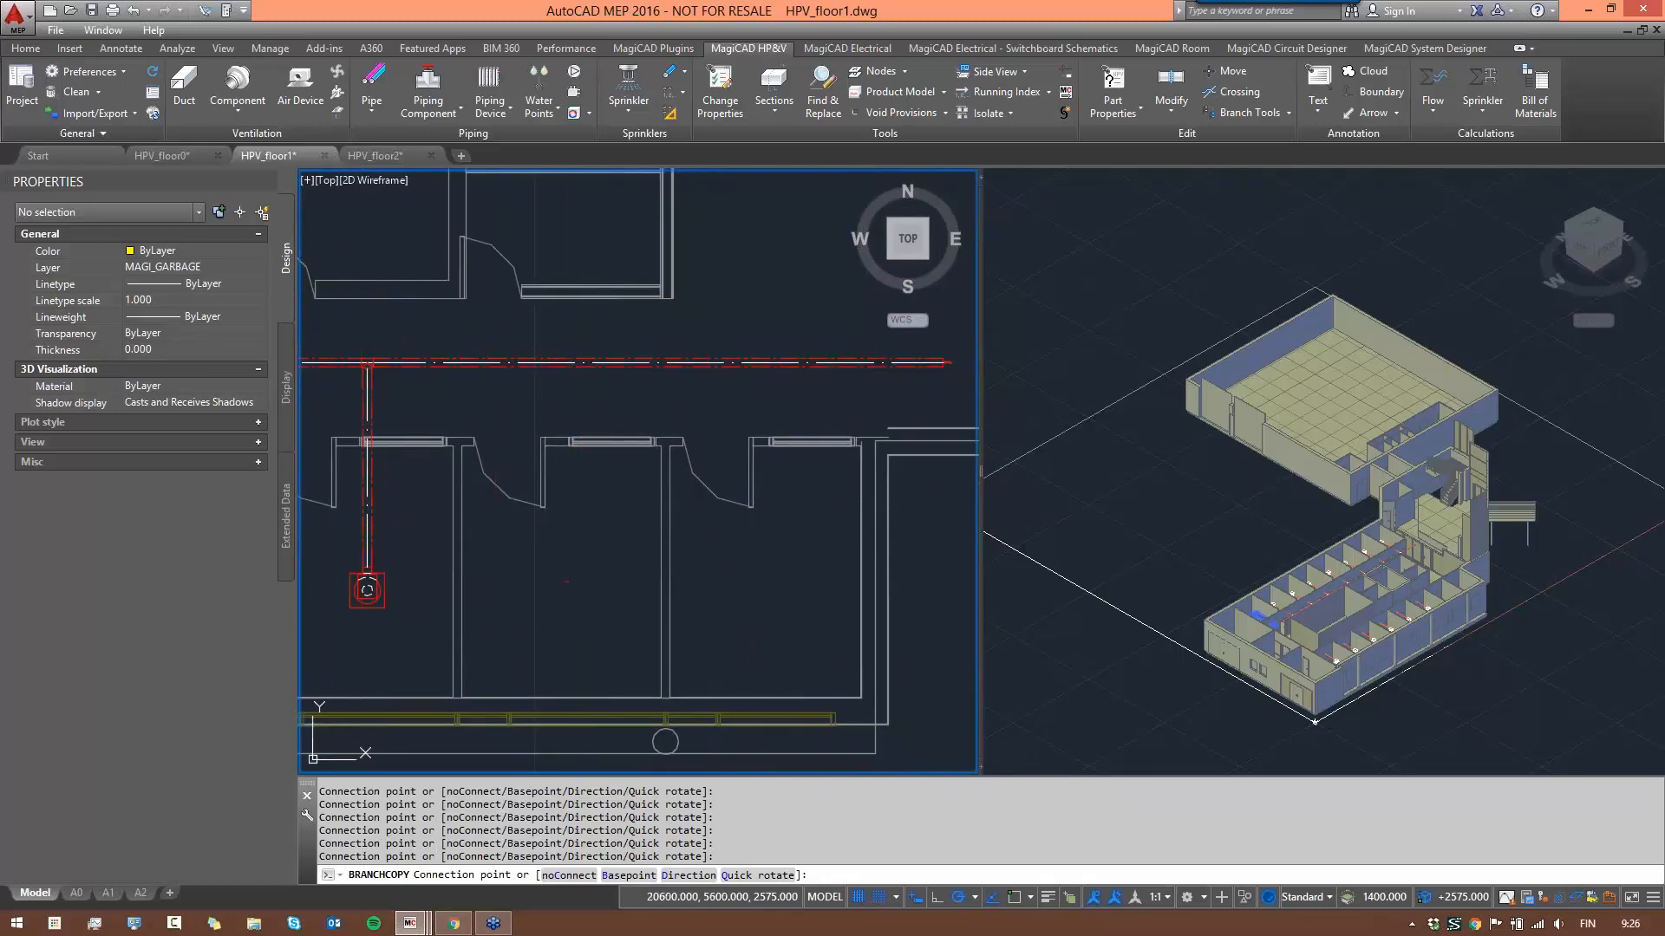
click(587, 368)
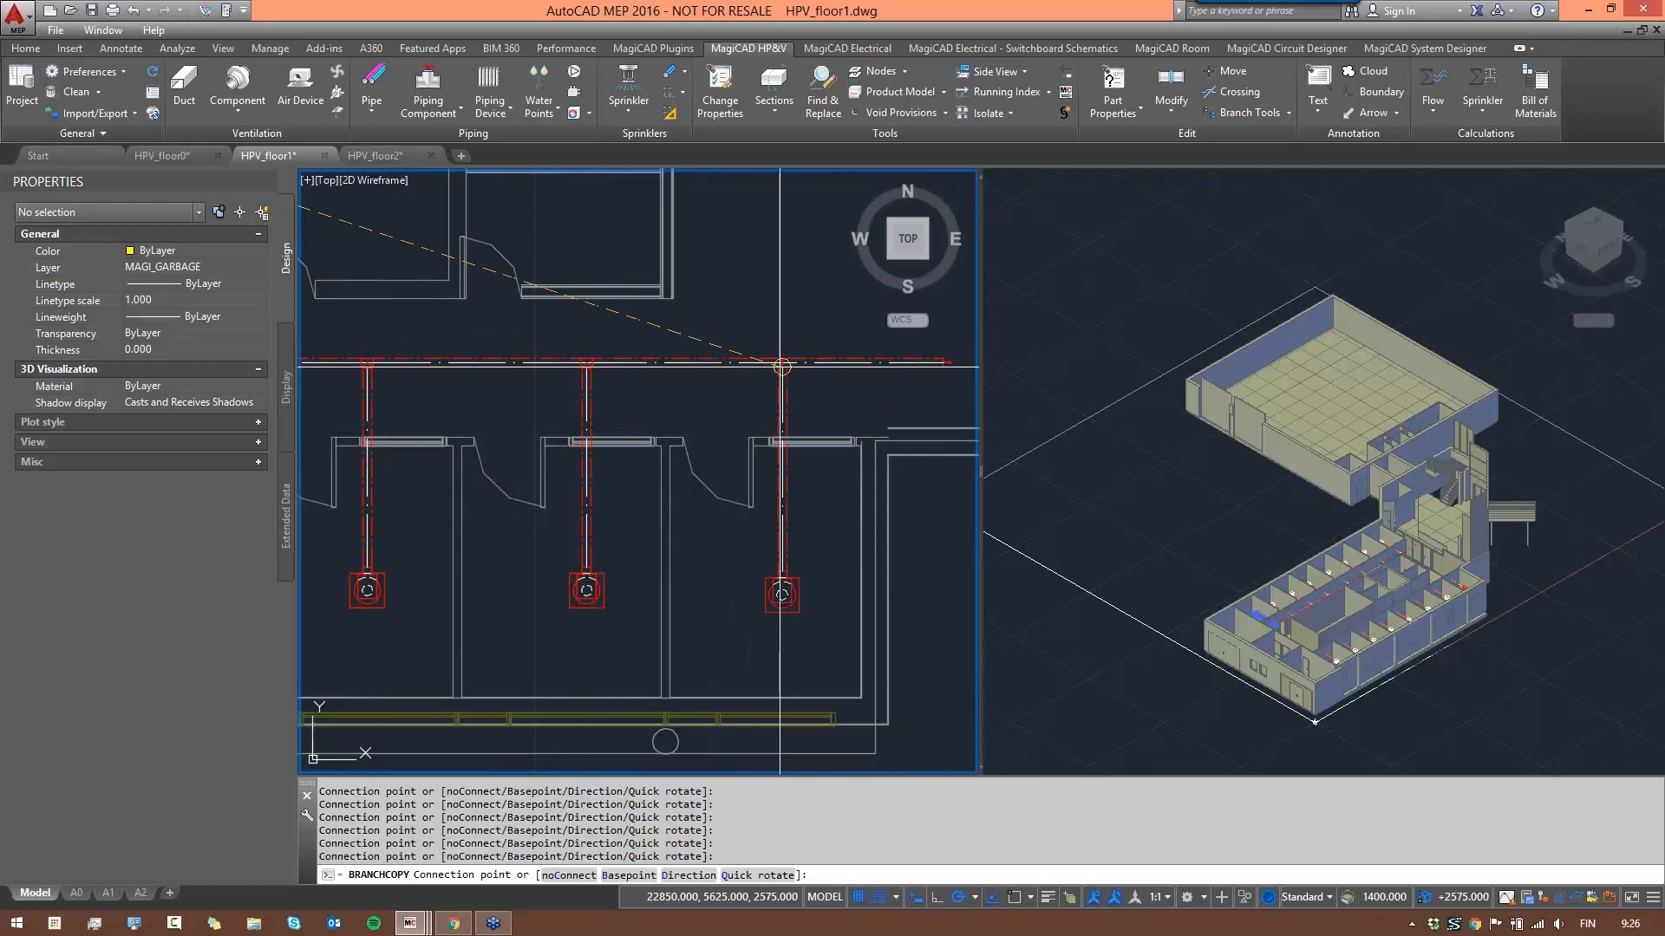
click(784, 366)
scroll(716, 479, down, 4)
scroll(589, 464, down, 3)
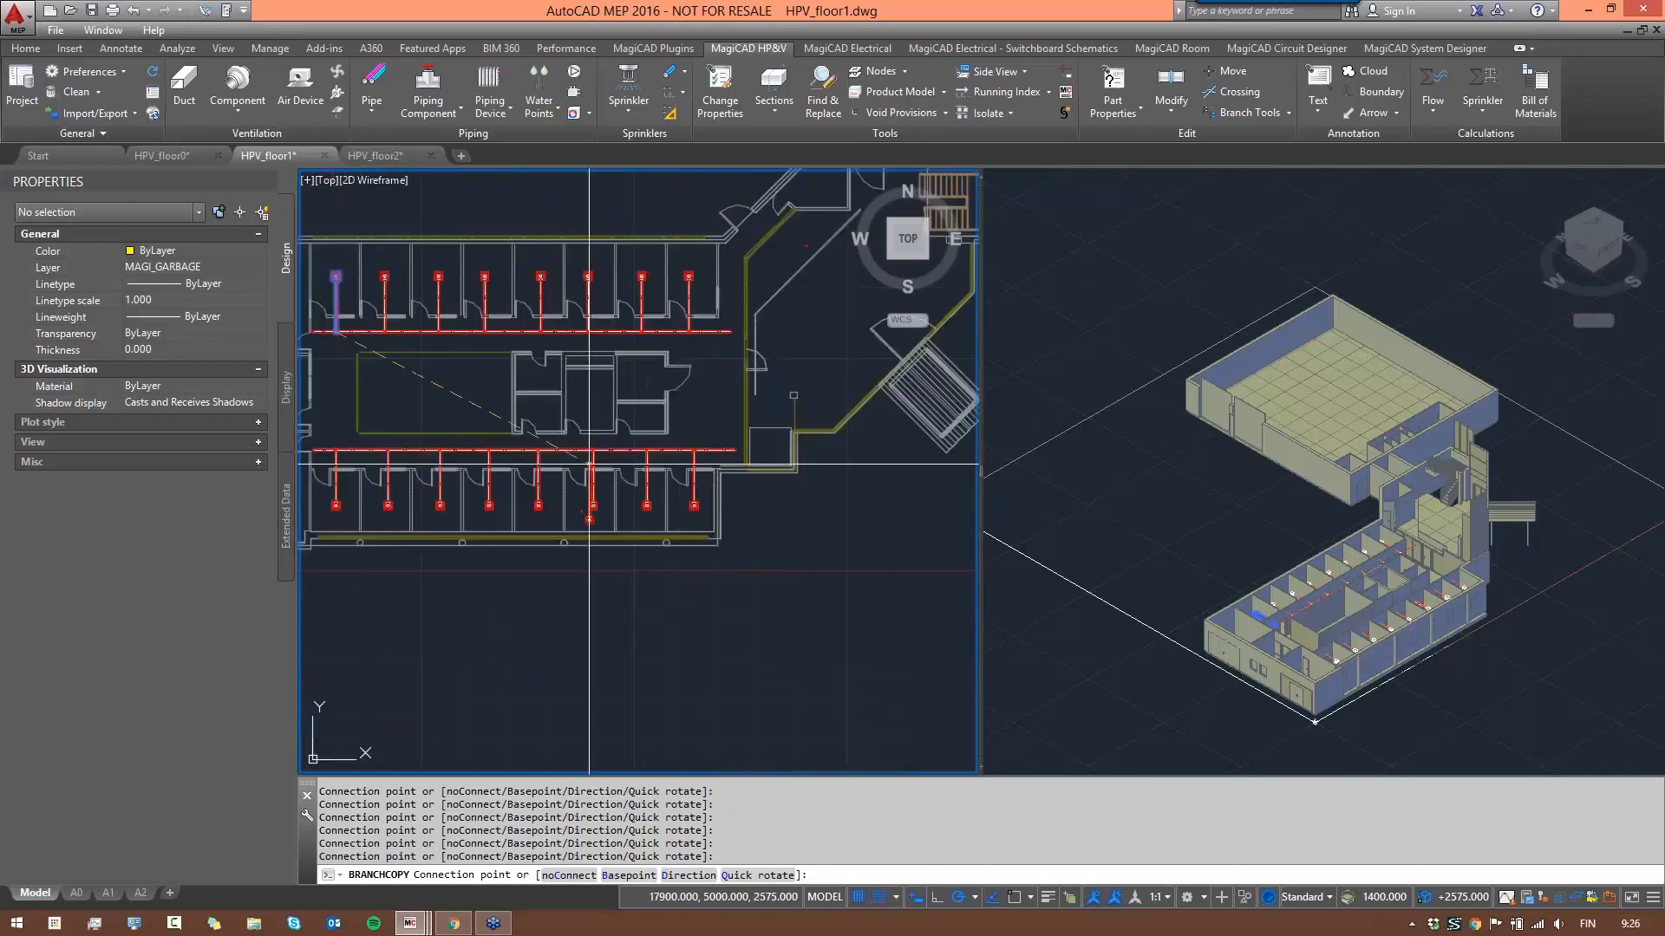
middle_drag(589, 463, 690, 491)
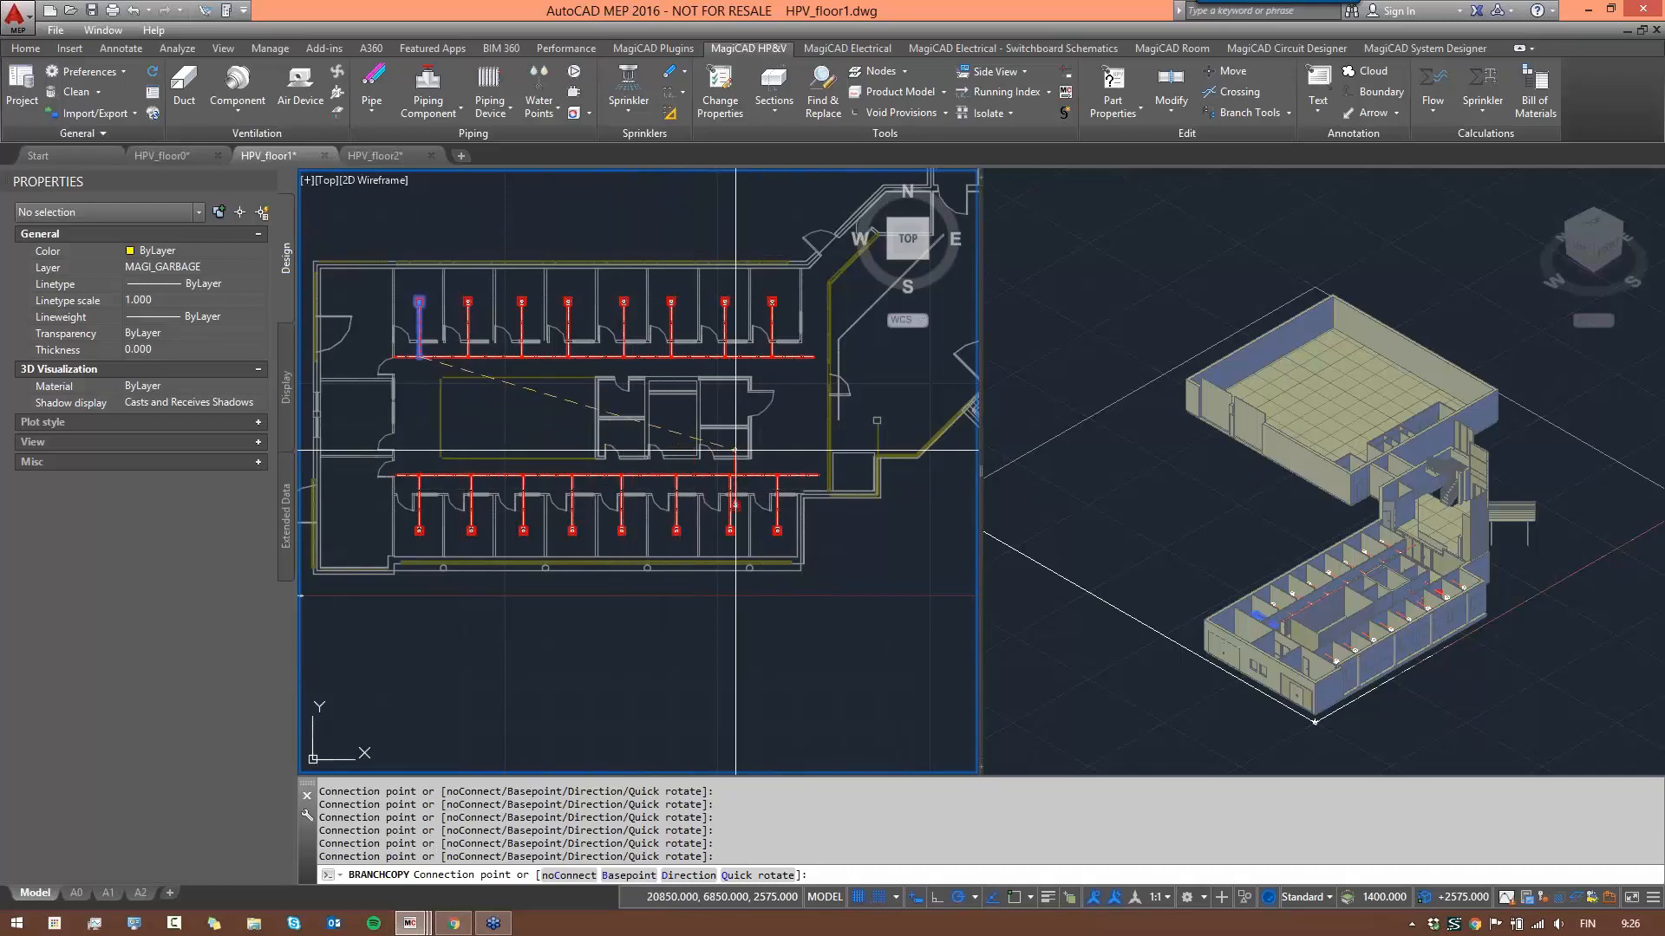
key(Escape)
key(Escape)
key(Escape)
key(Escape)
- Examine the copied diffuser branches along both corridor ducts and the rooms at the west end of the floor plan
scroll(577, 462, down, 5)
scroll(572, 458, up, 6)
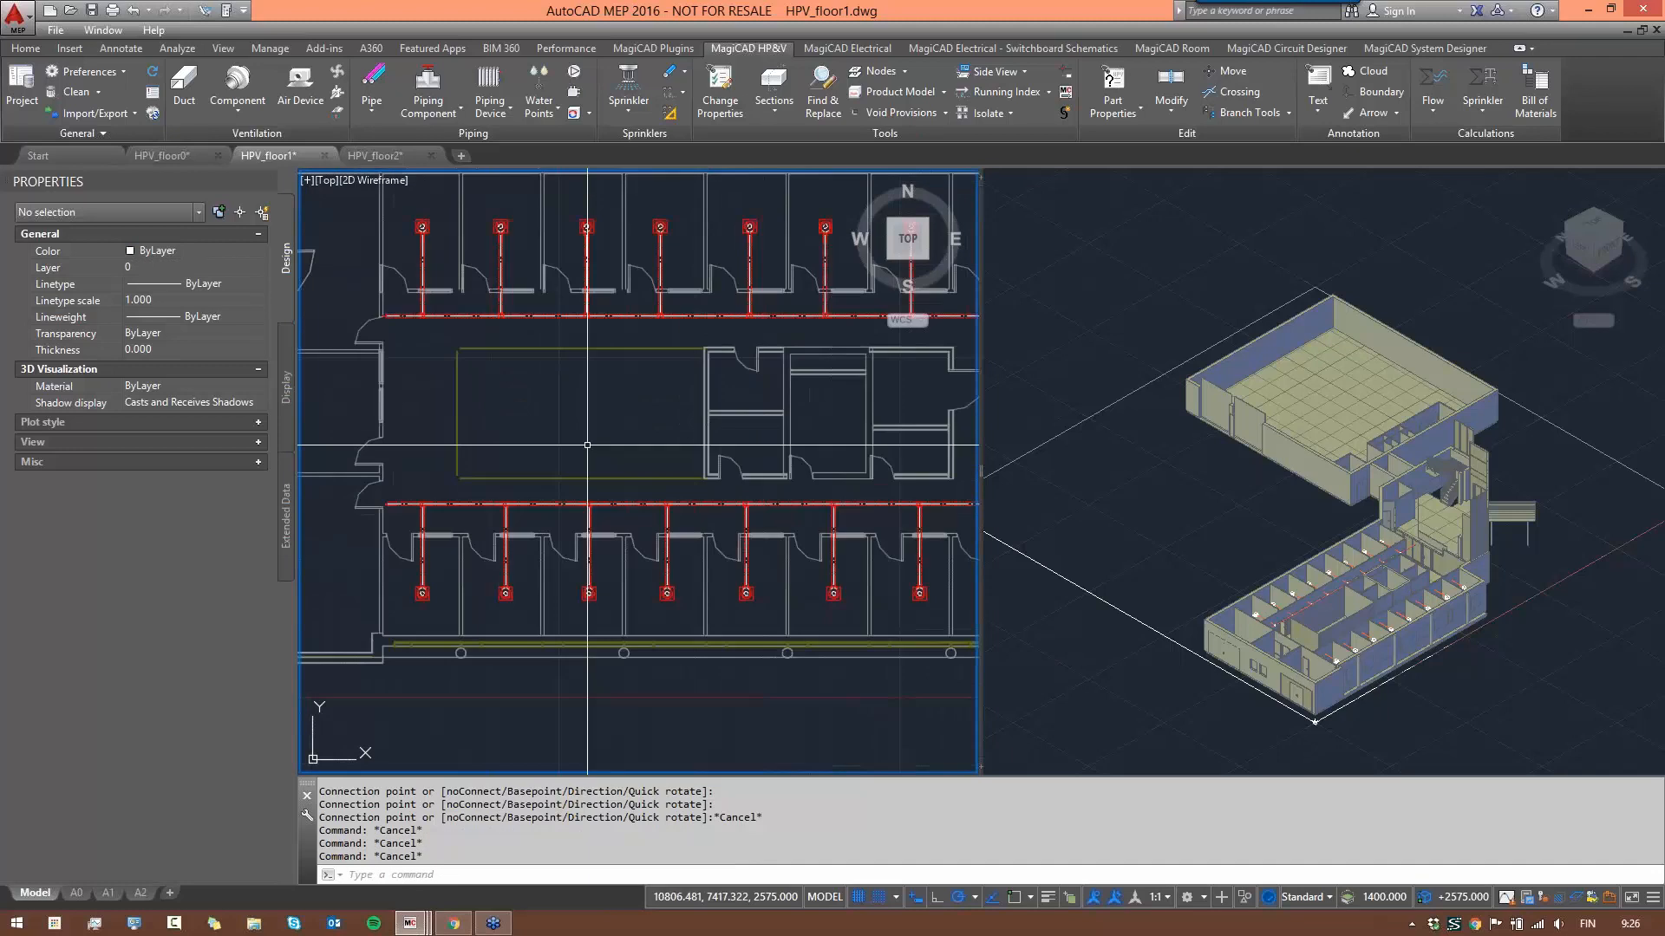
scroll(568, 451, down, 4)
middle_drag(569, 453, 626, 471)
scroll(633, 469, up, 2)
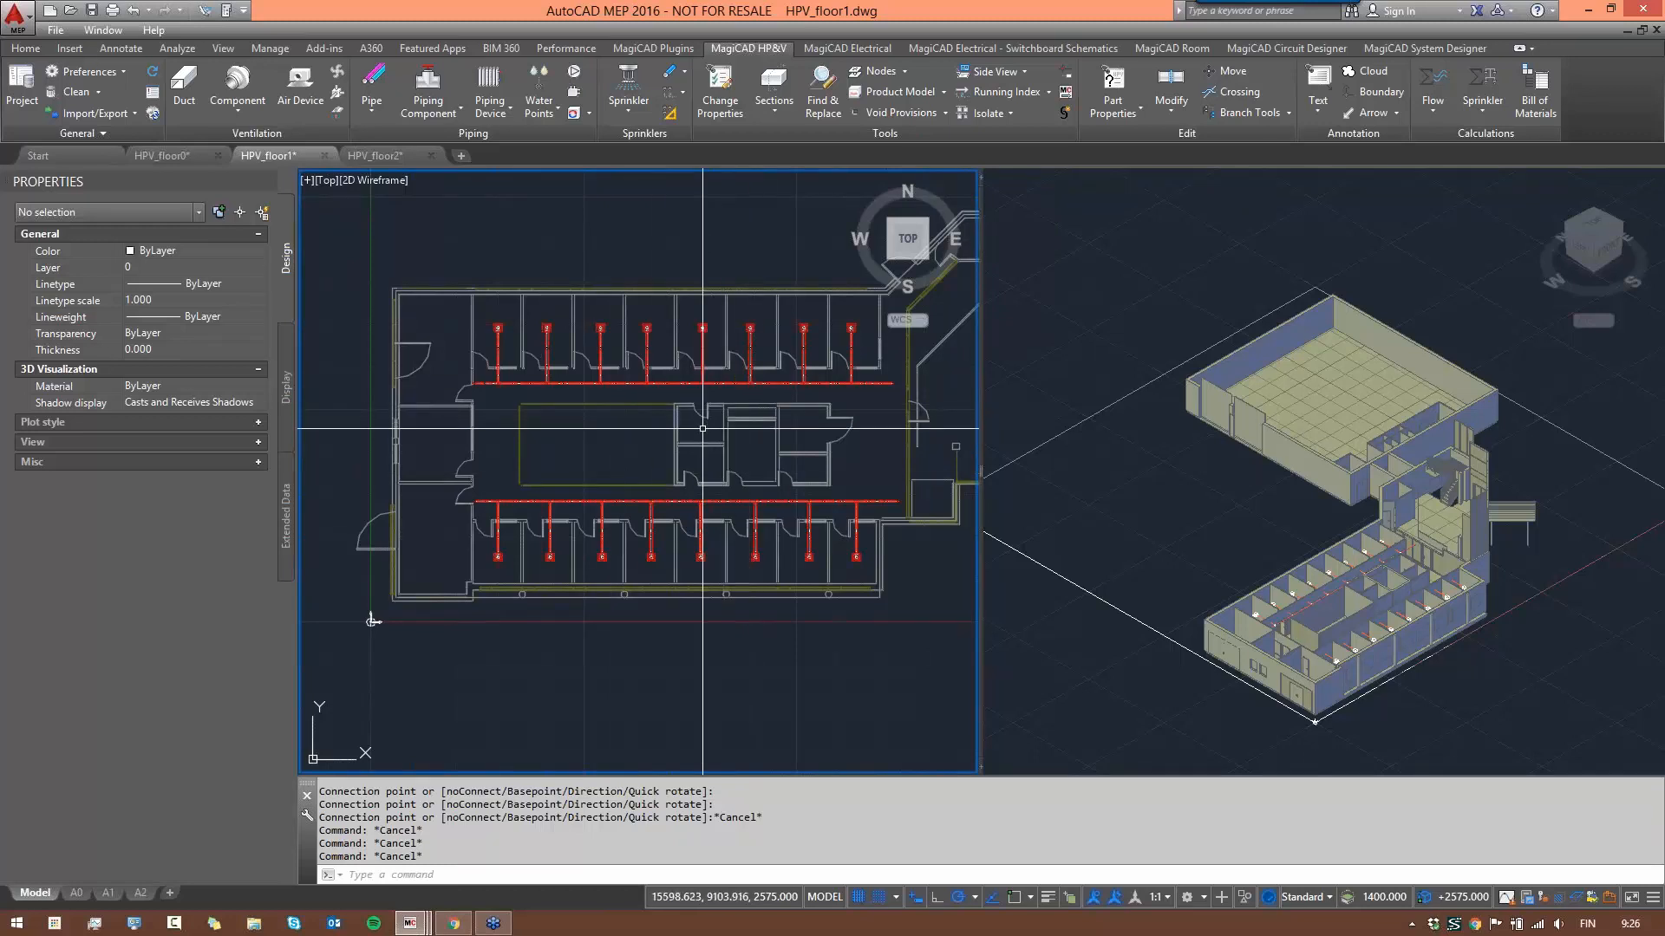
scroll(484, 366, up, 2)
middle_drag(438, 385, 486, 373)
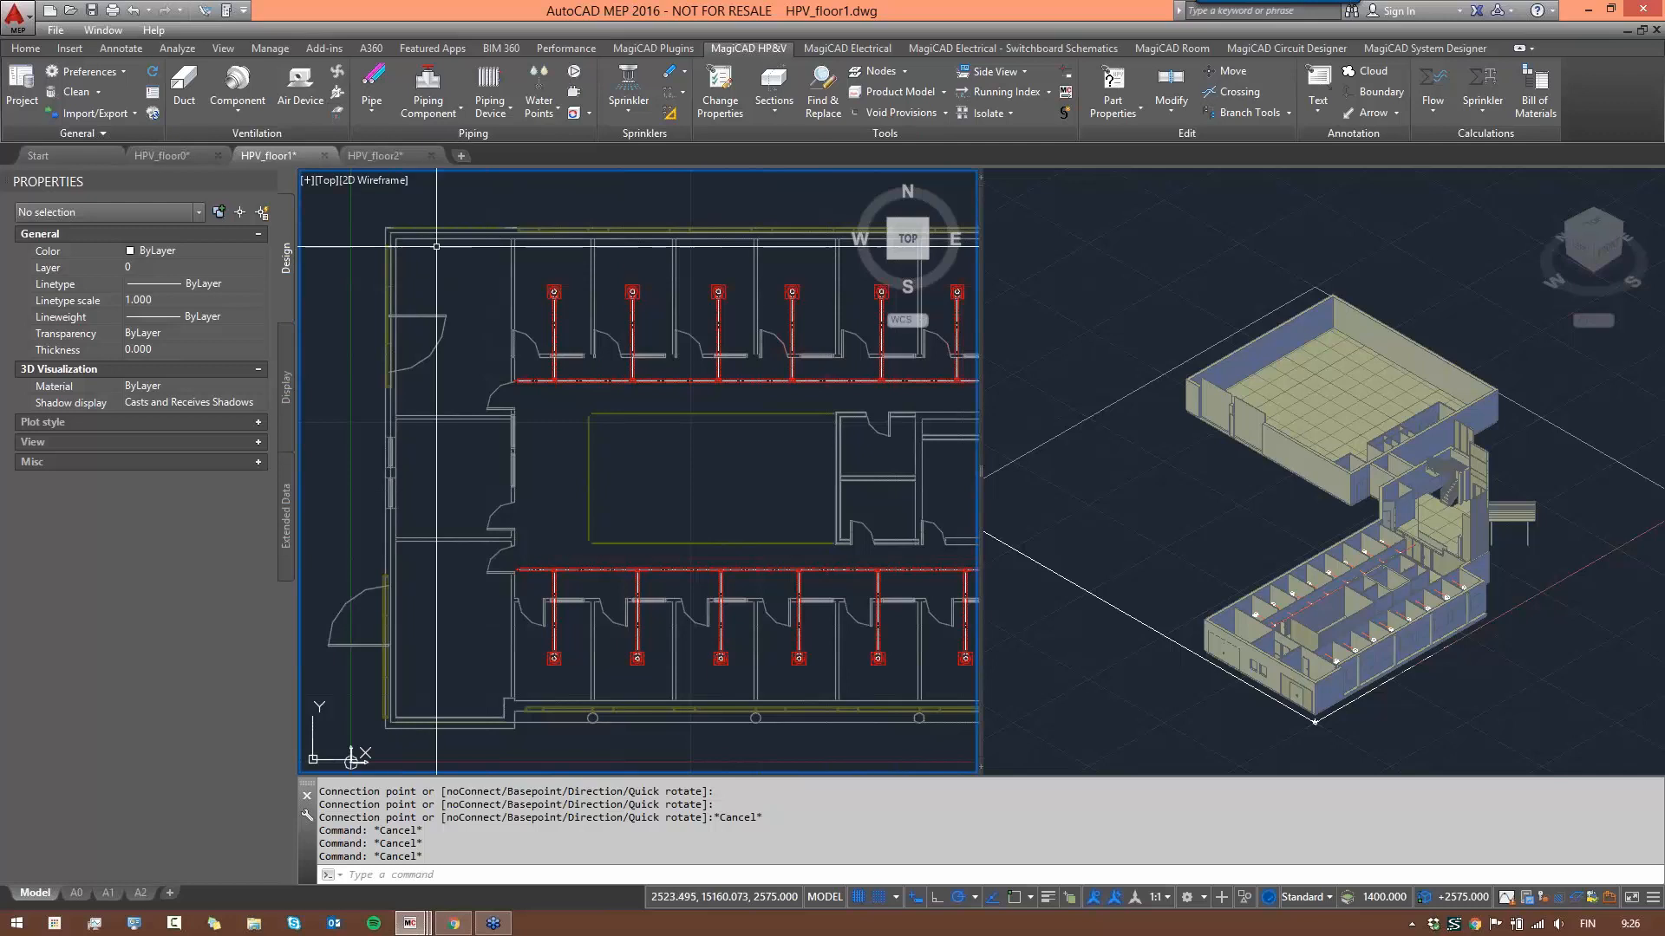
- Start placing a climate control device, preview the chilled beam products and select CB-05, CIRRUS-180-4
click(333, 113)
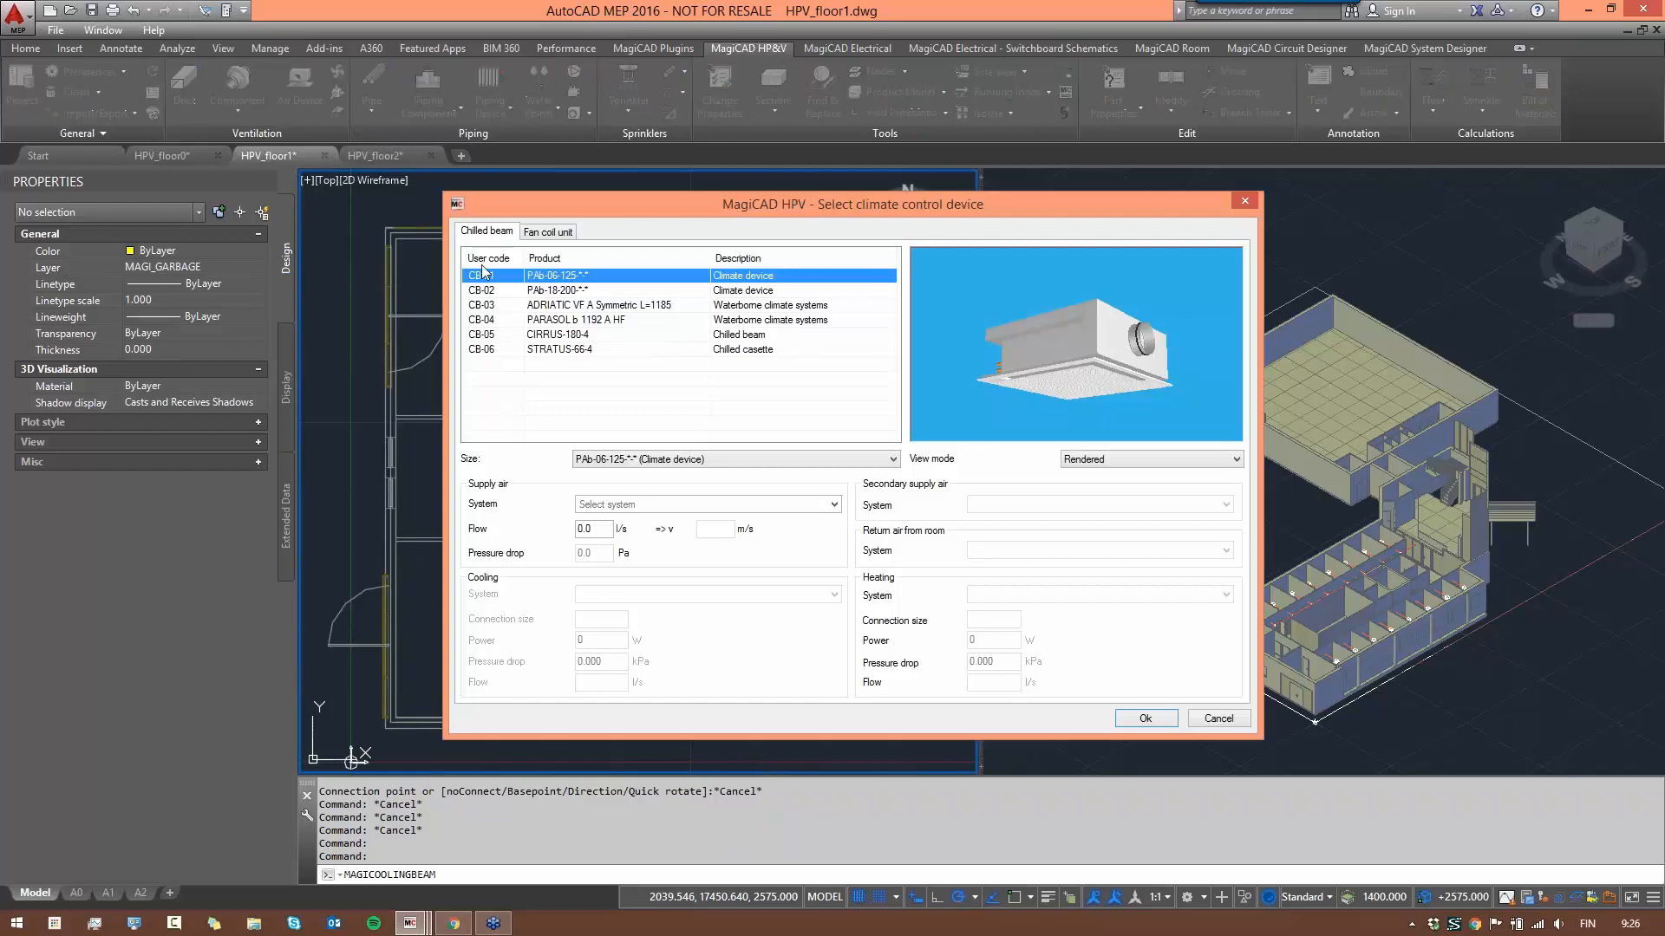
click(737, 290)
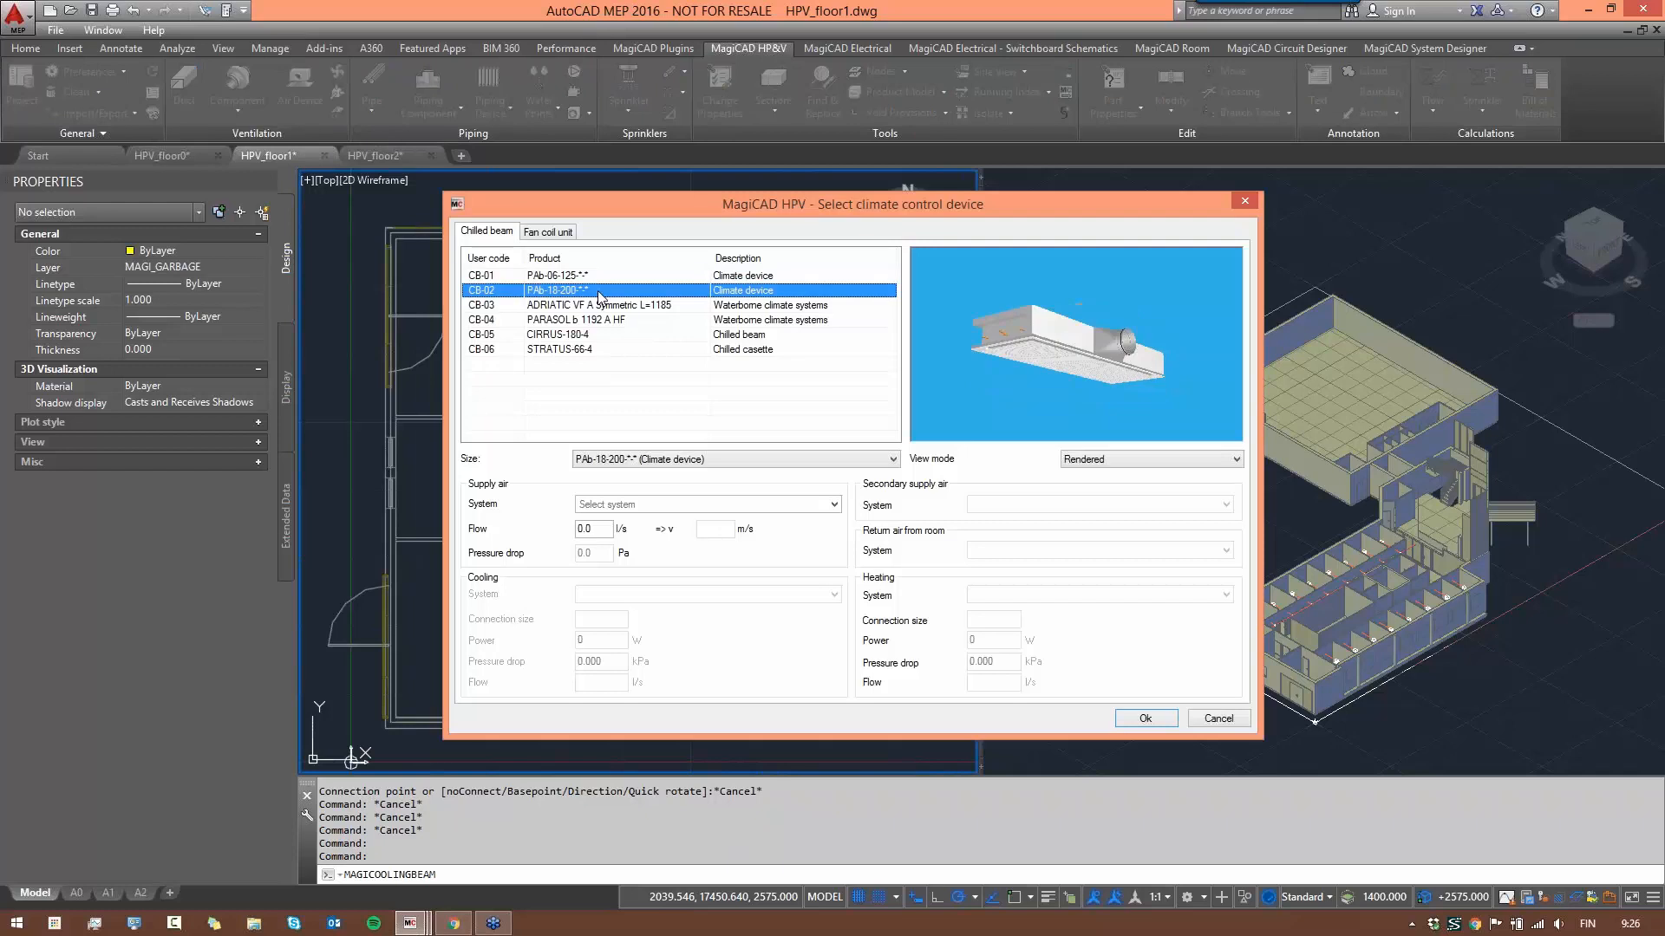
click(598, 305)
click(594, 320)
click(581, 336)
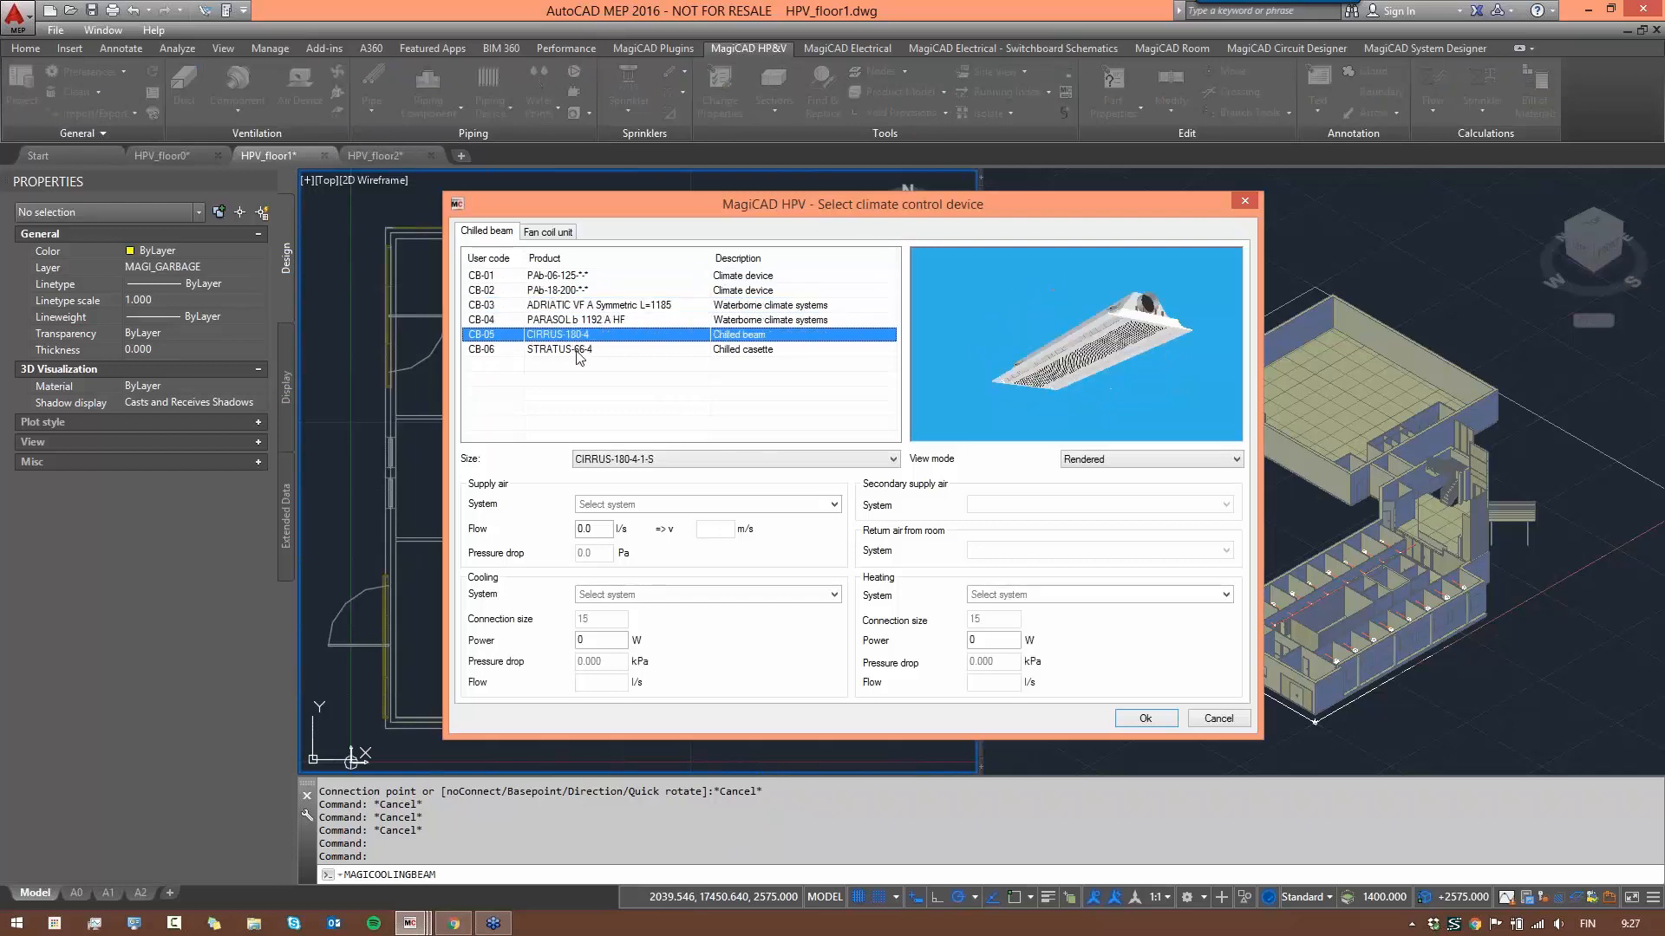
click(580, 351)
click(585, 338)
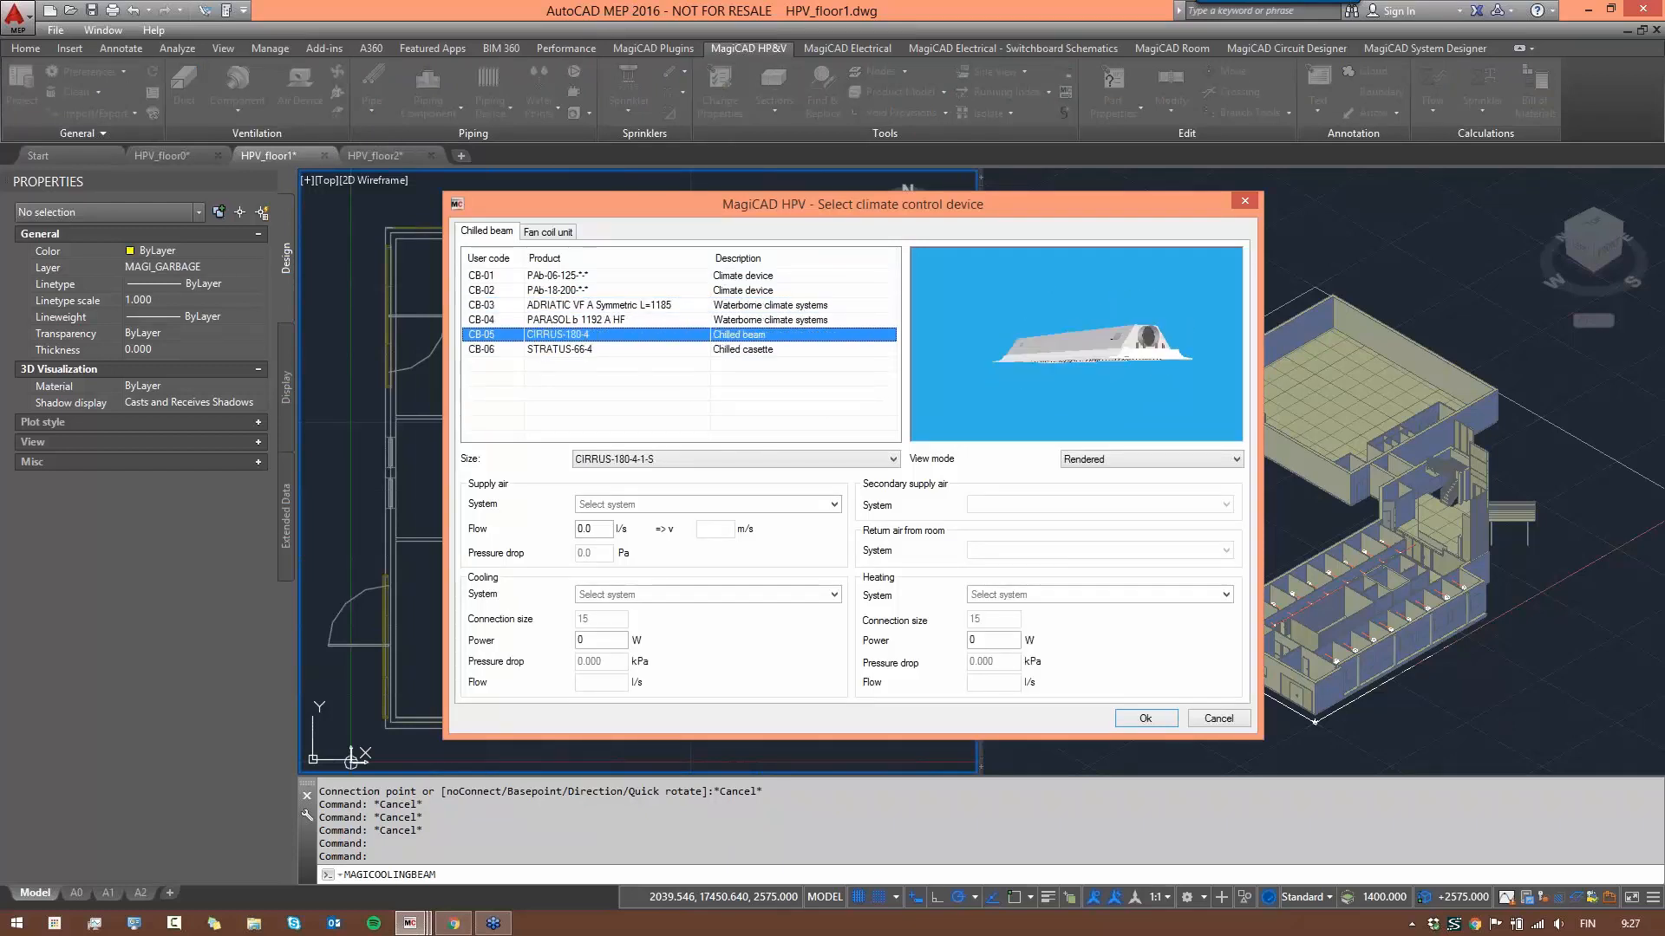
- Open the product properties of CIRRUS-180-4, compare the S and M ventilation charts and select size CIRRUS-180-4-1-S
right_click(750, 341)
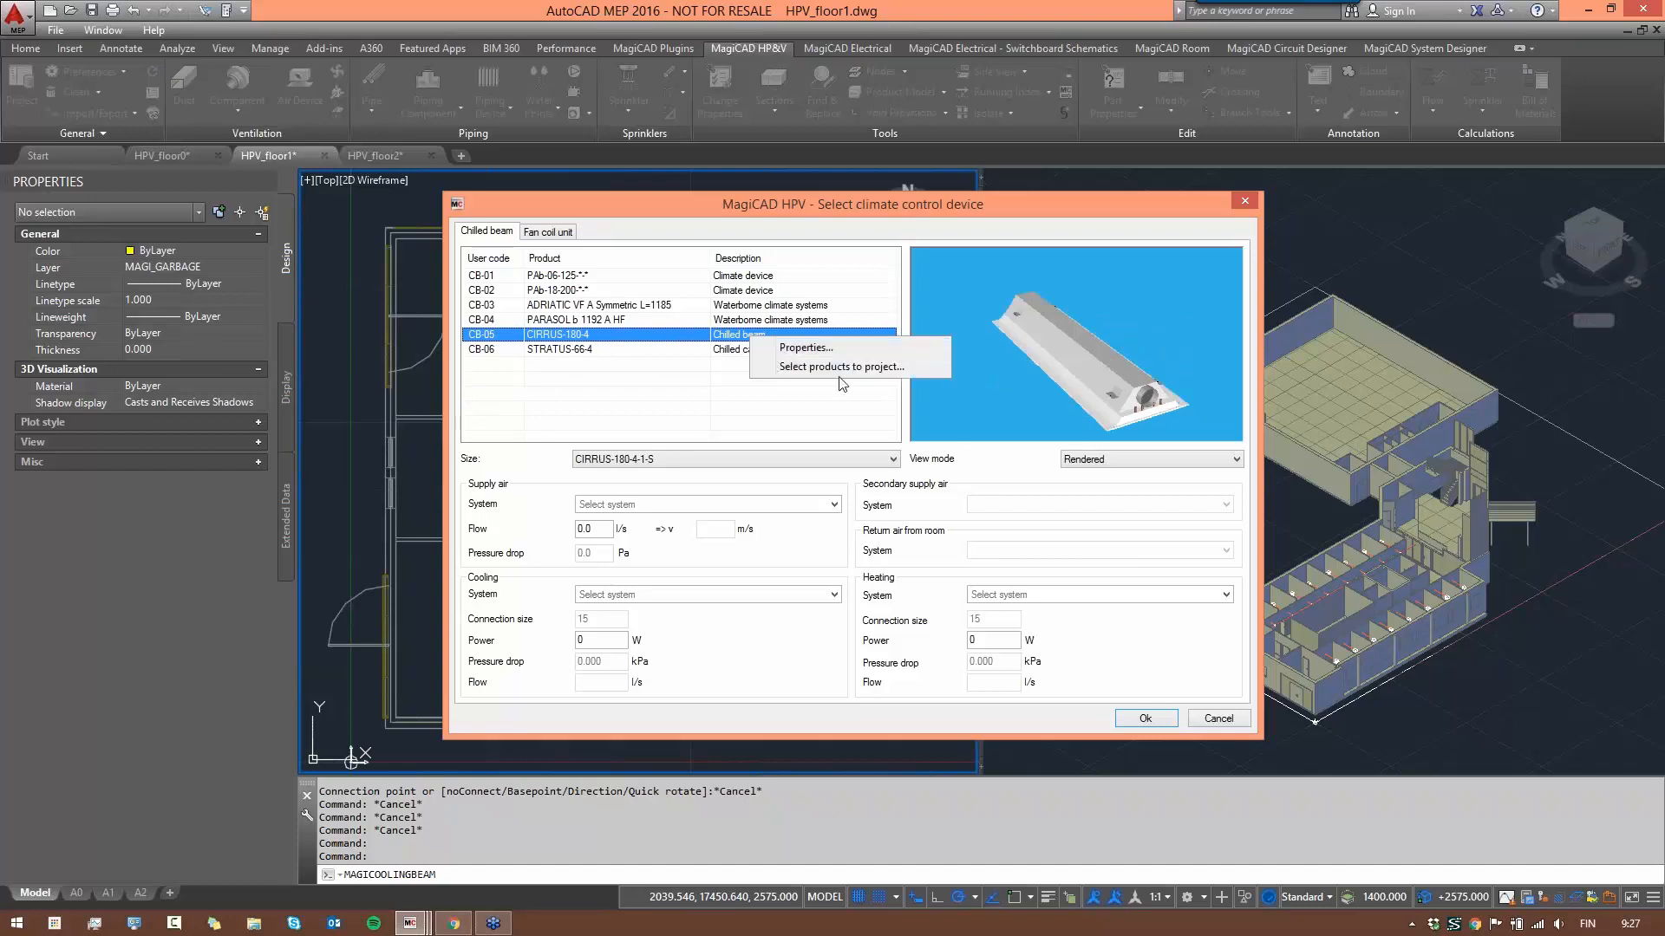
click(808, 348)
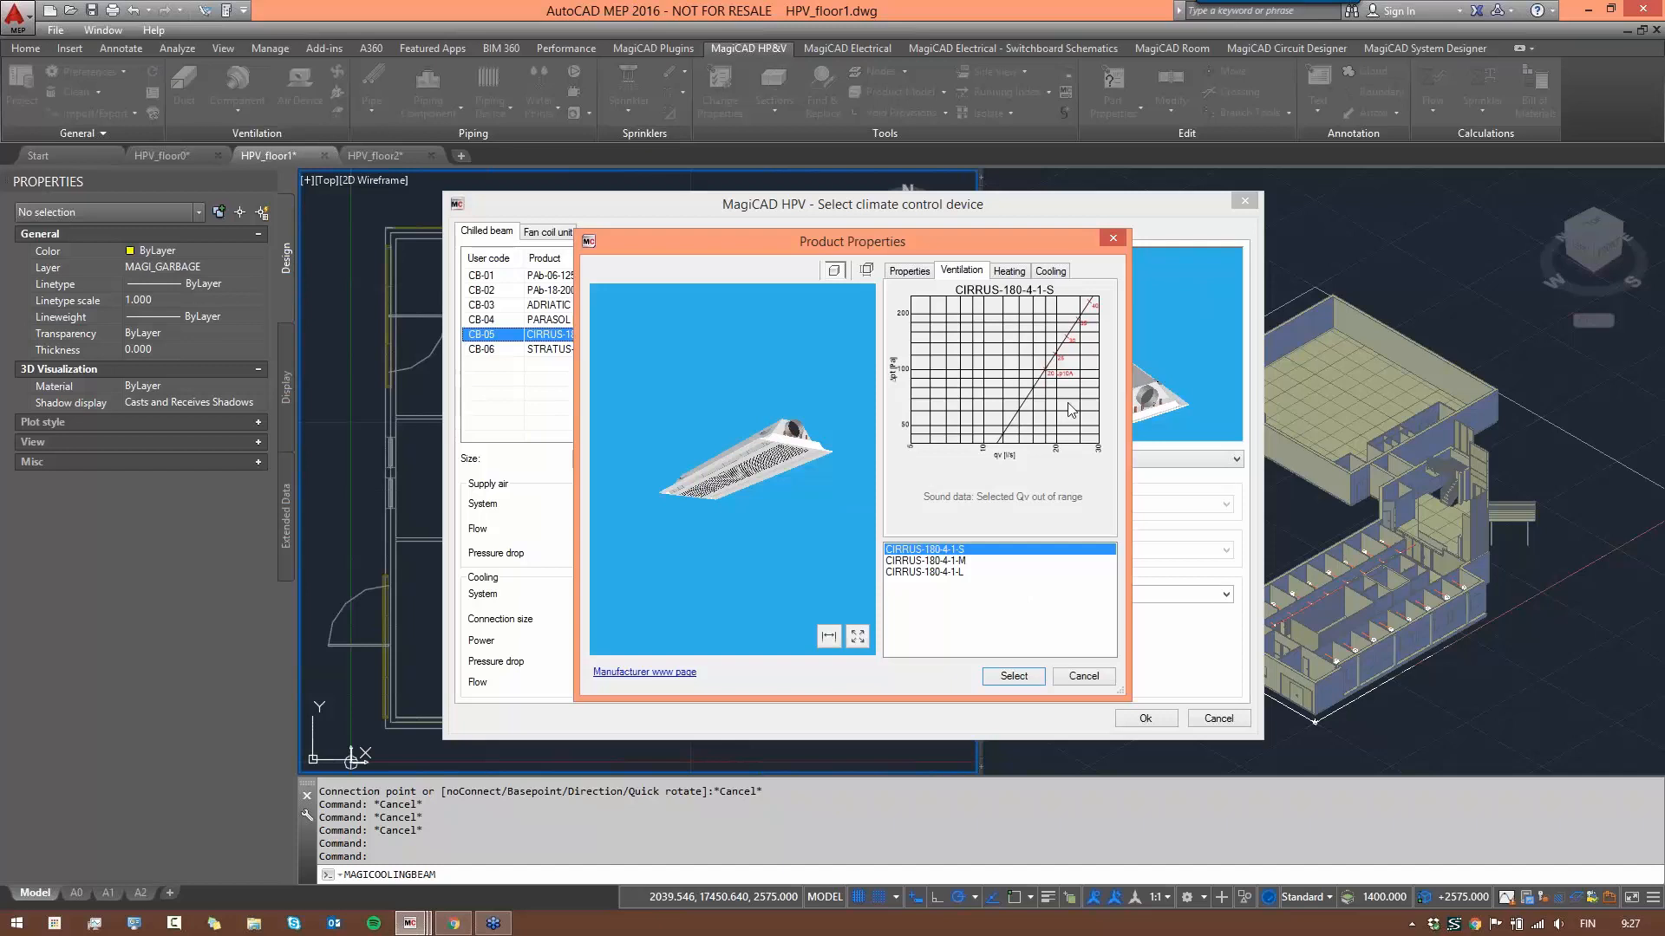
click(957, 561)
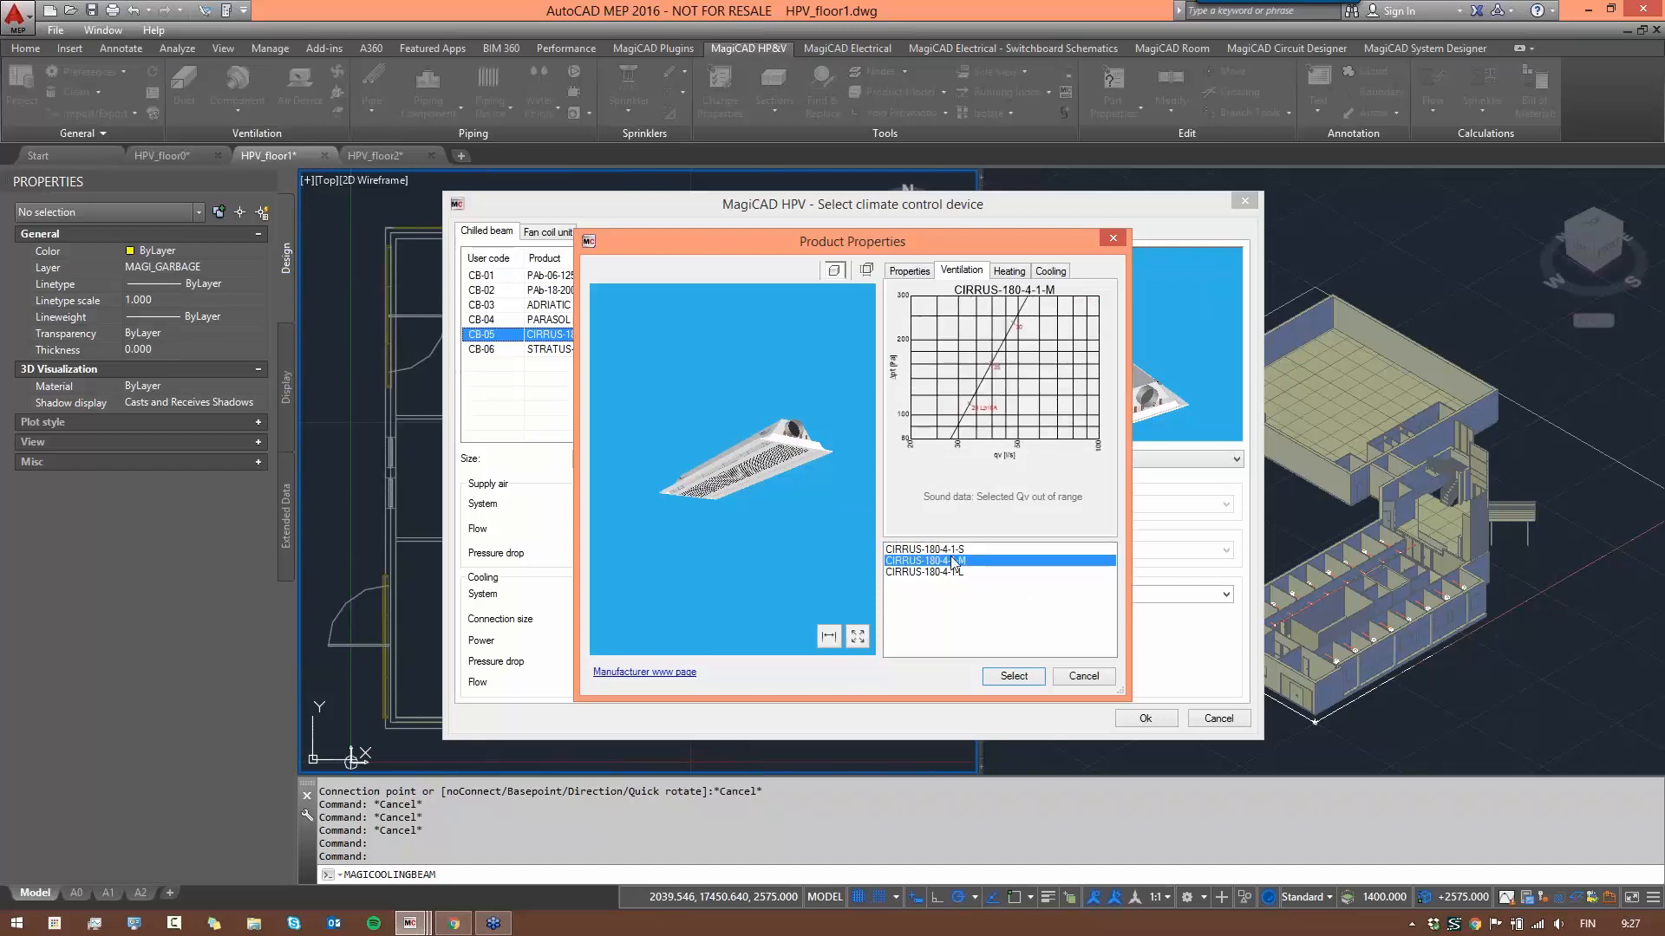
click(957, 550)
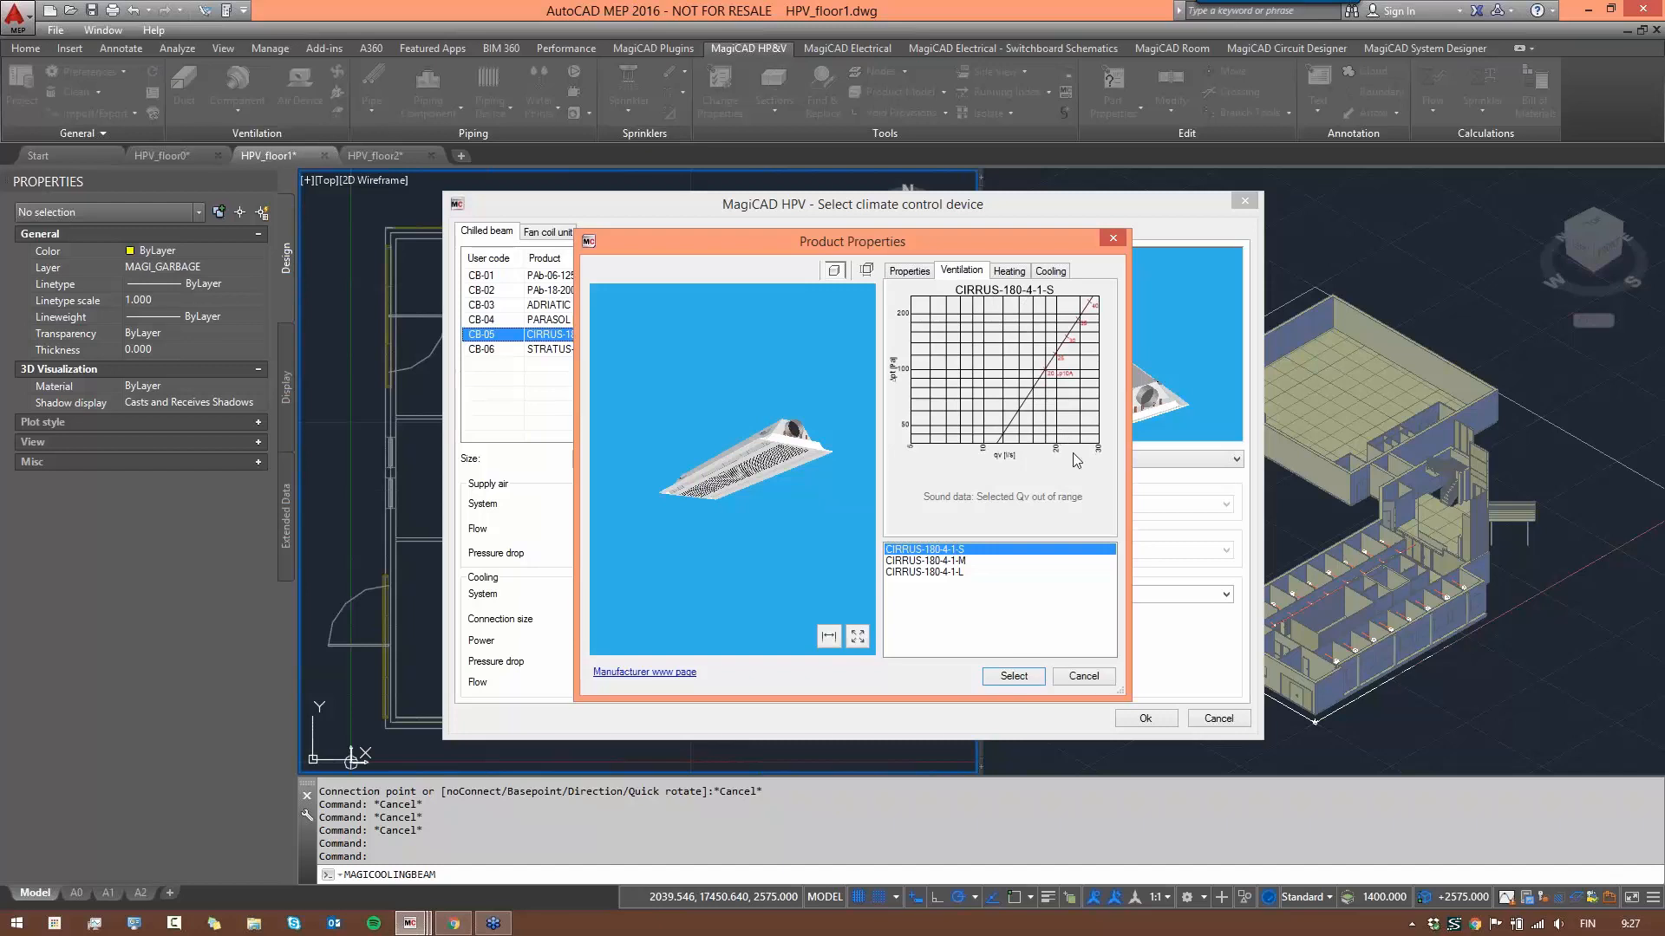
click(1039, 681)
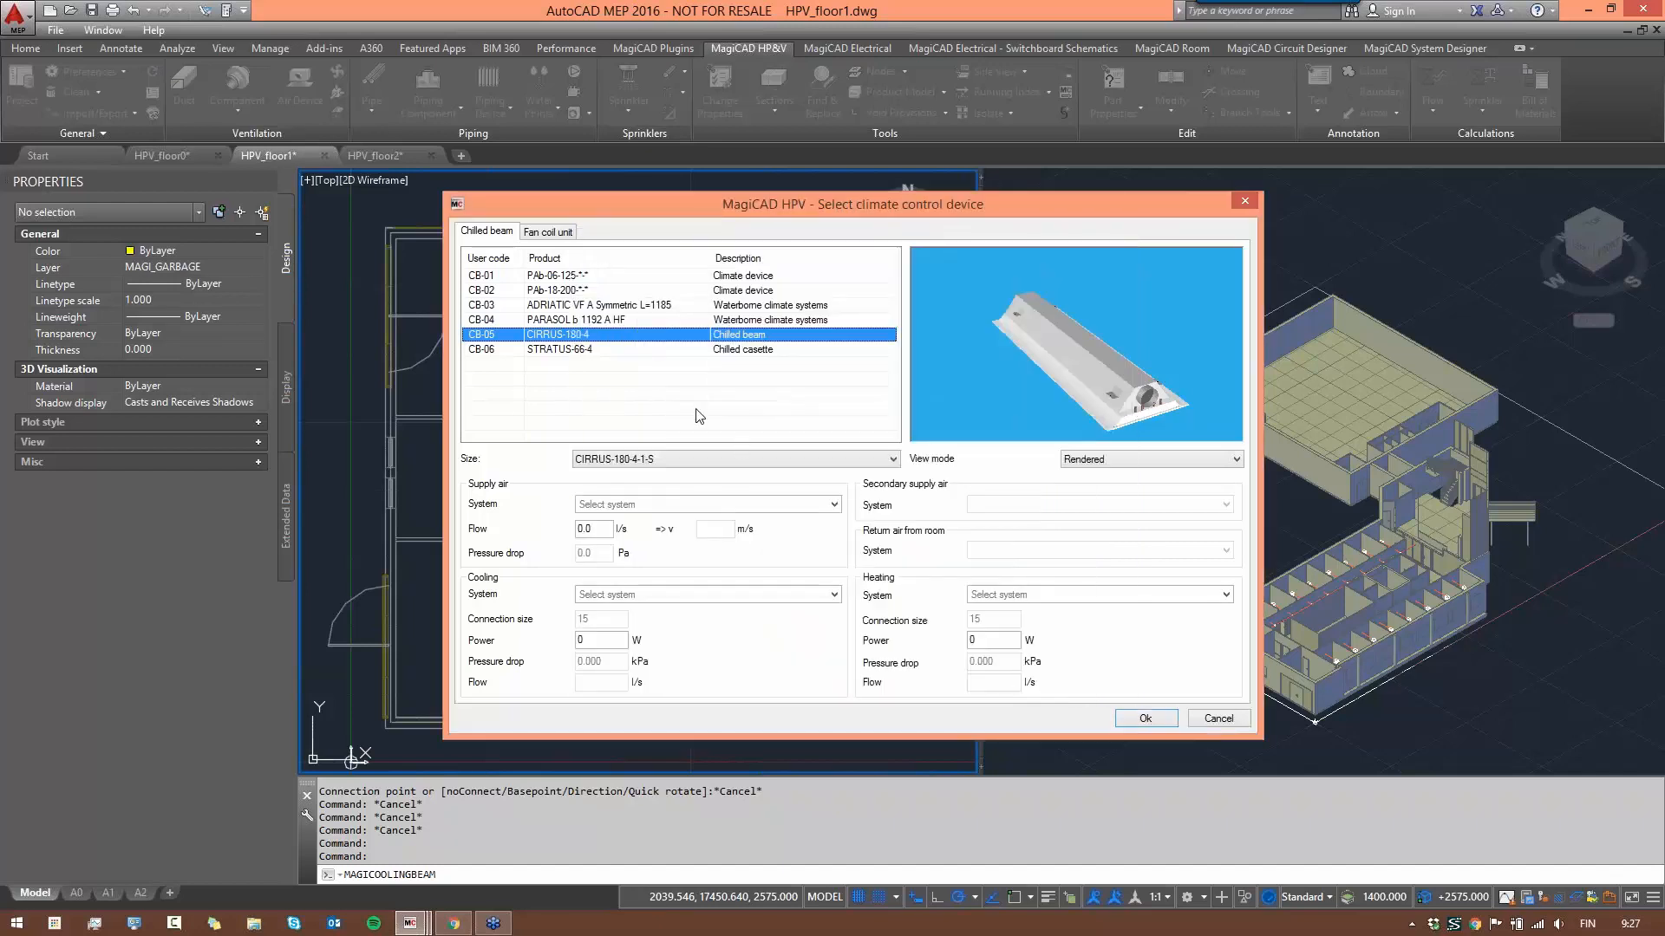
- Assign the beam's supply air to S1 Supply 1 with 20 l/s flow, cooling to C1 Cooling 1 and heating to H1 Heating 1
click(631, 504)
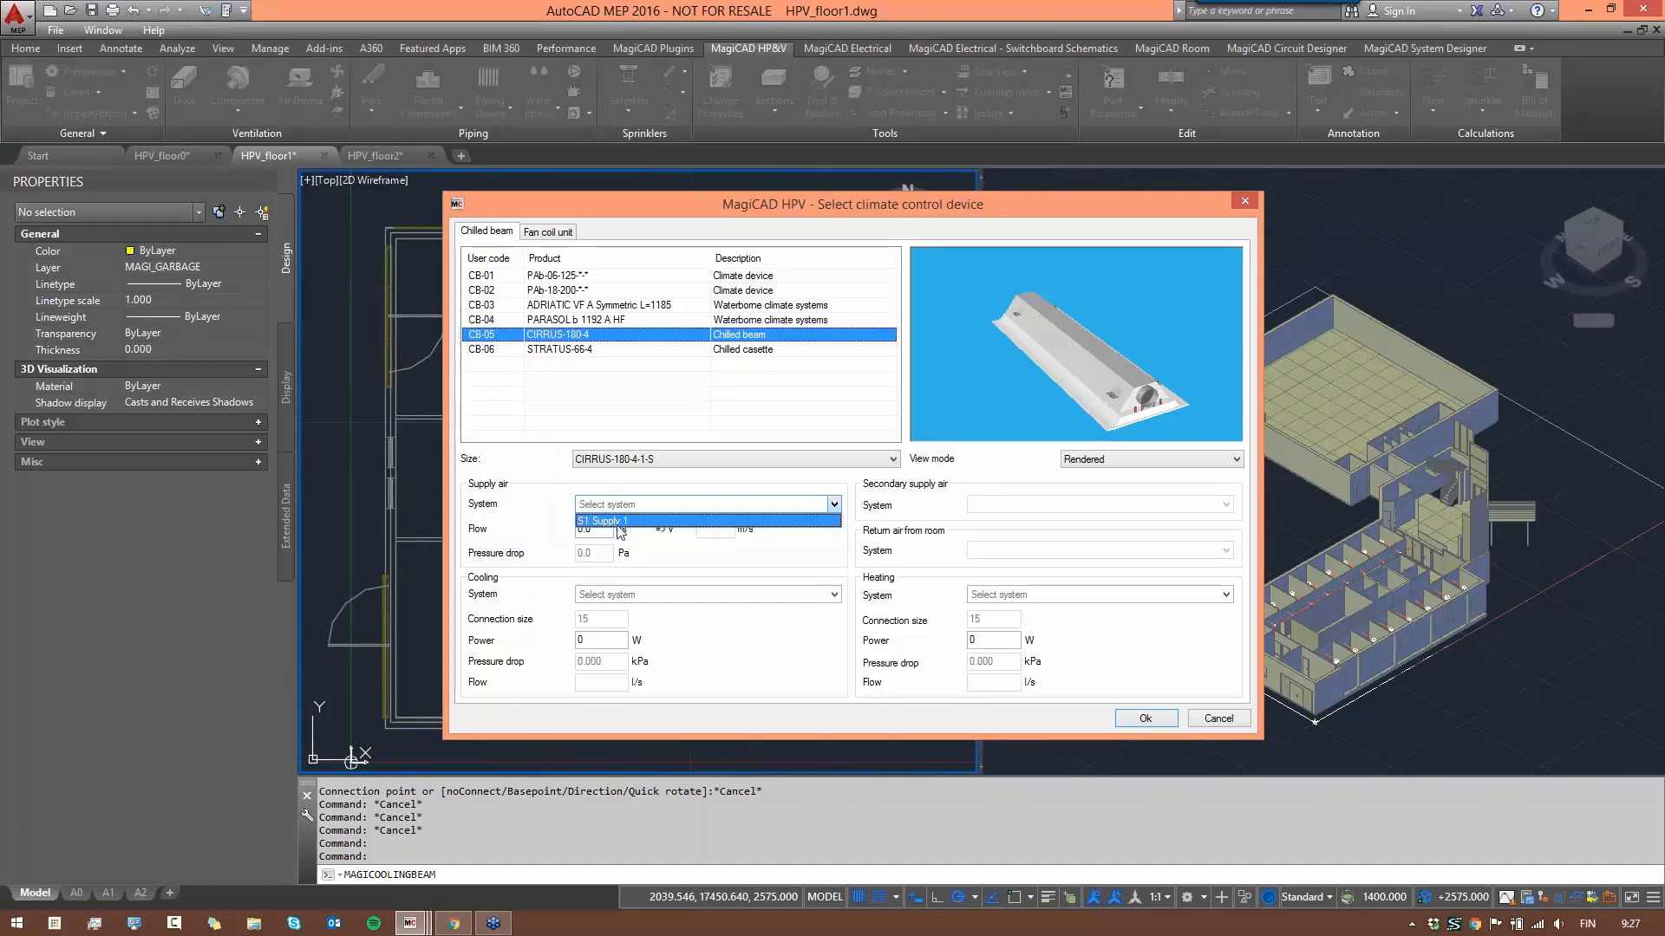
click(620, 521)
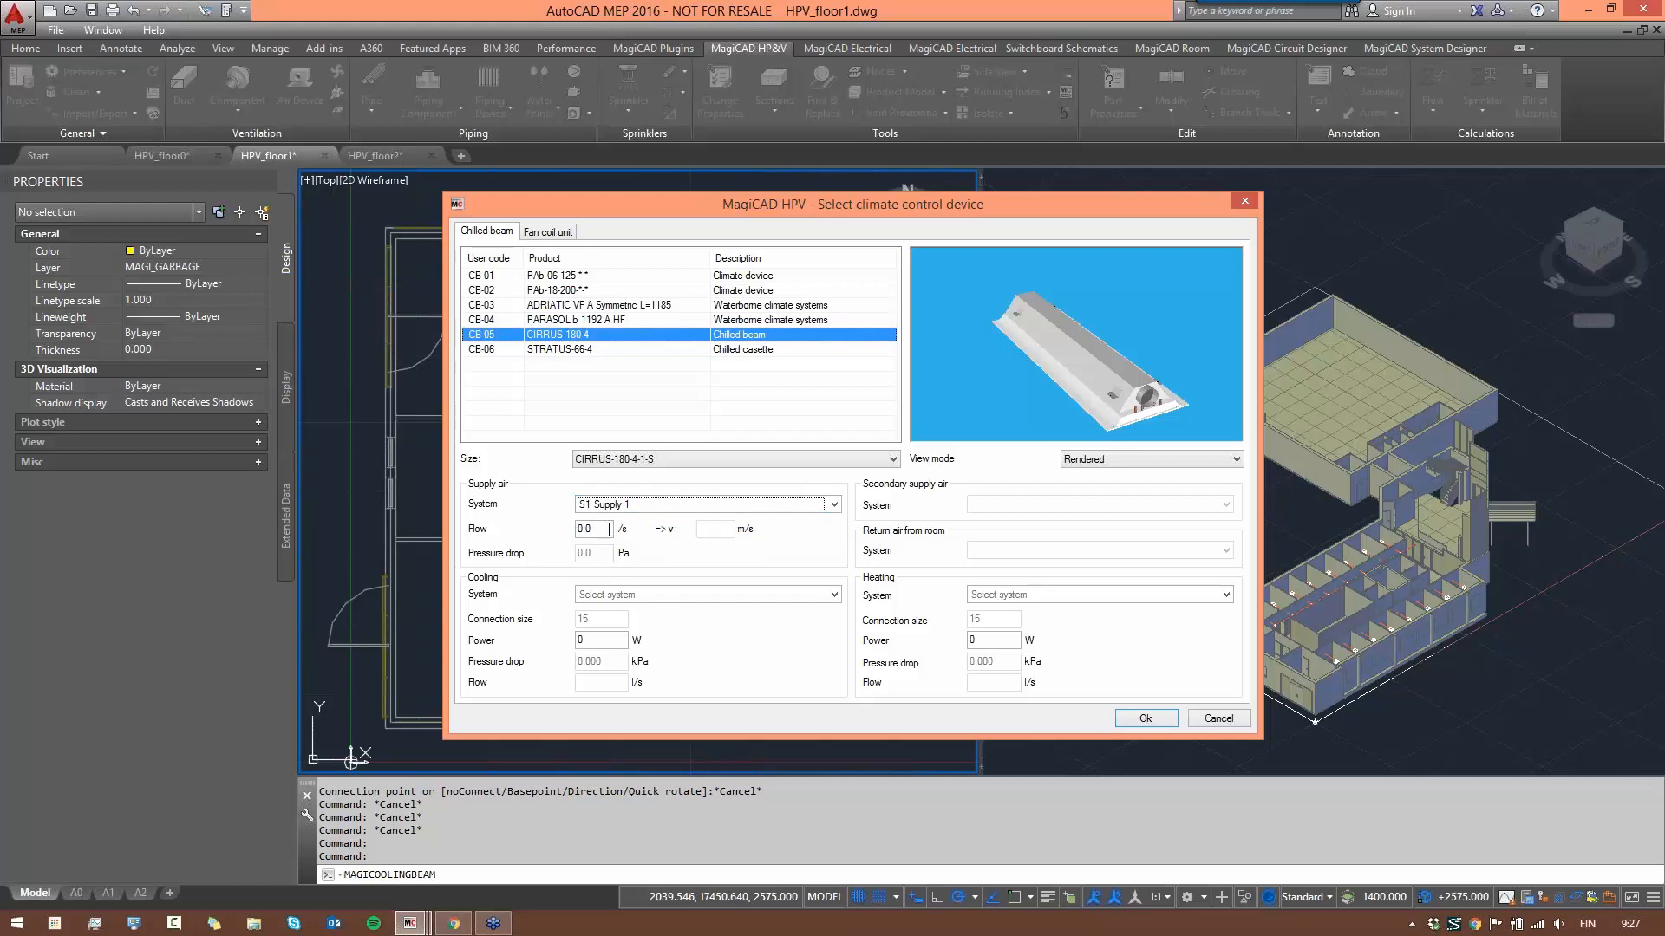
text(20)
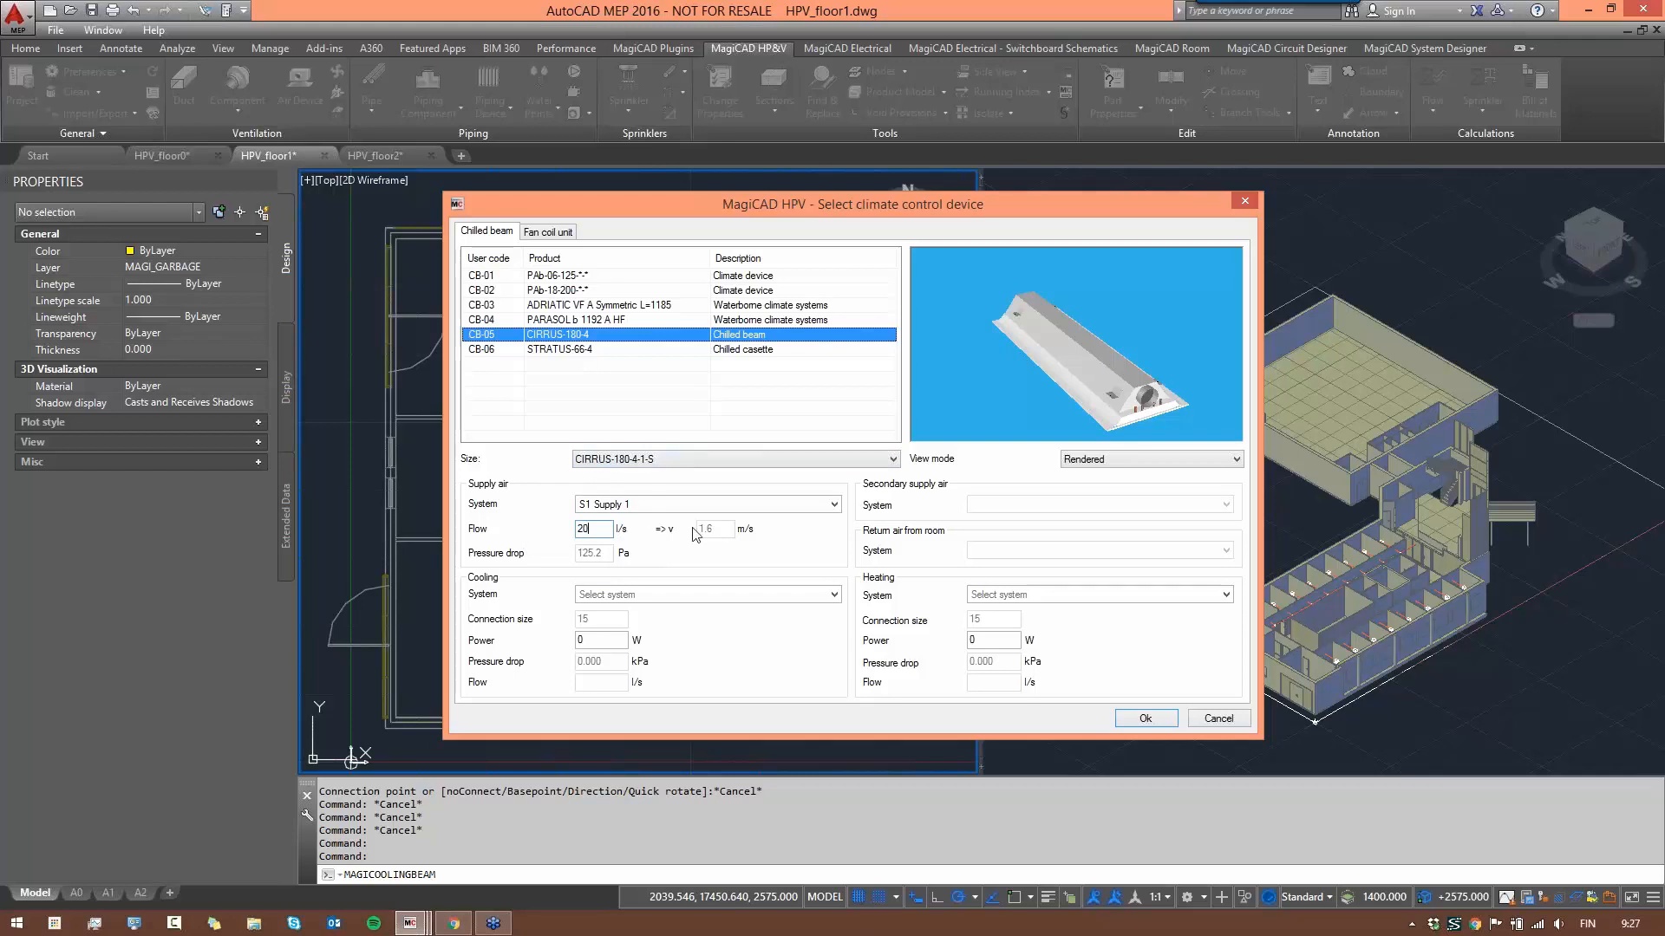
click(645, 597)
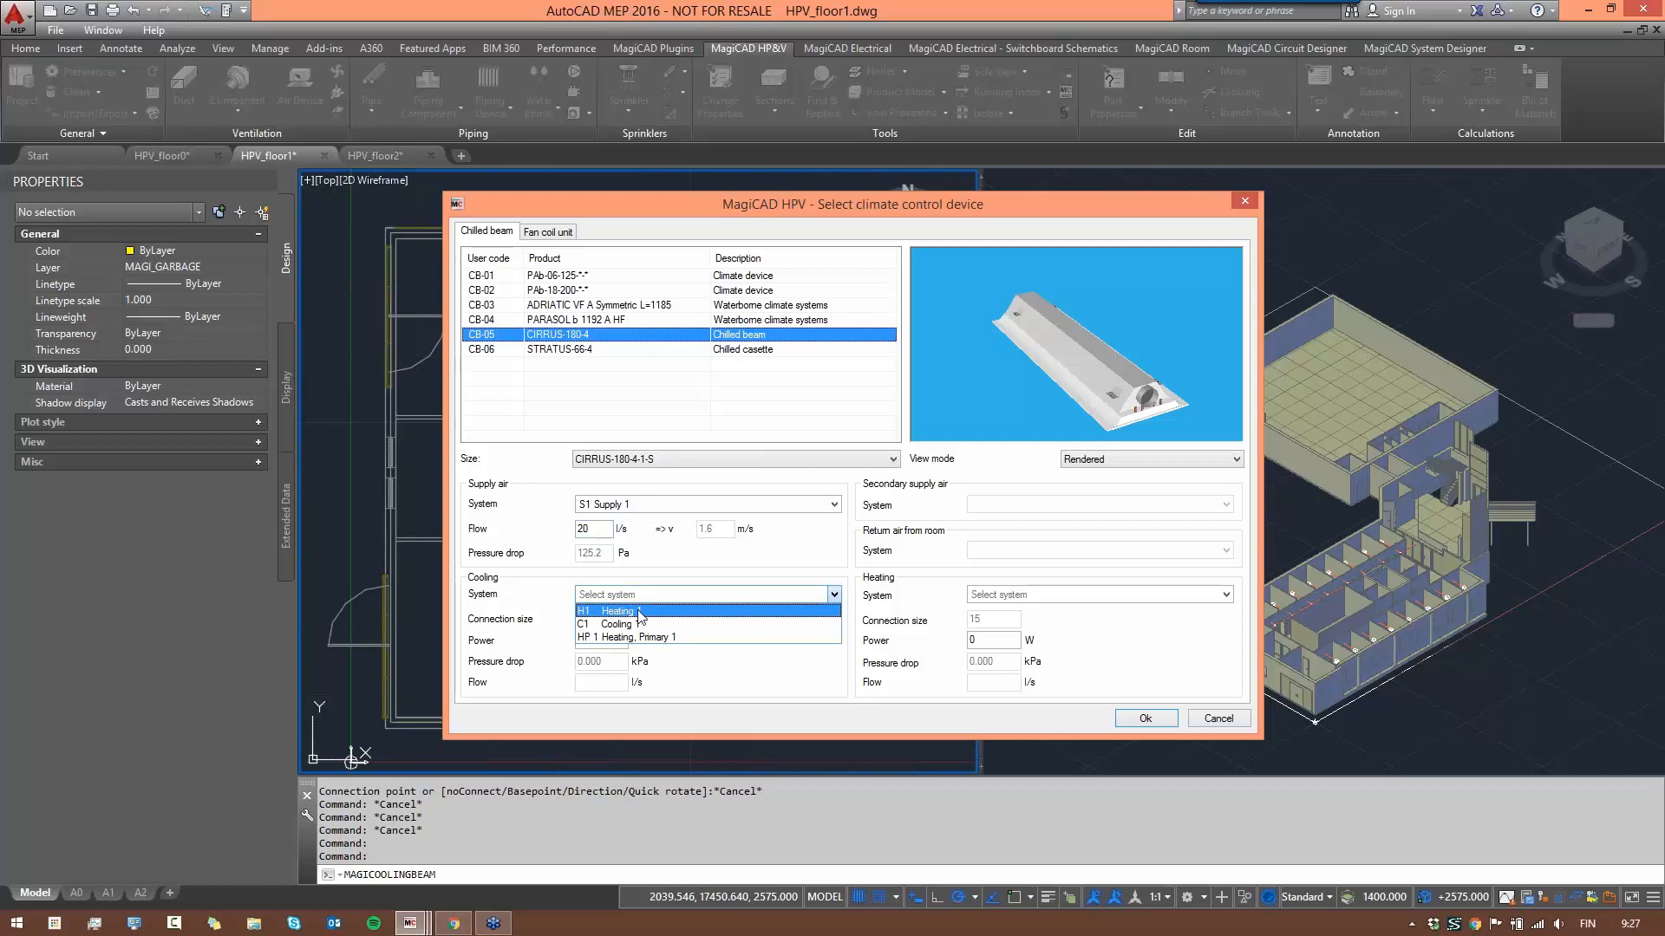
click(638, 624)
click(1123, 596)
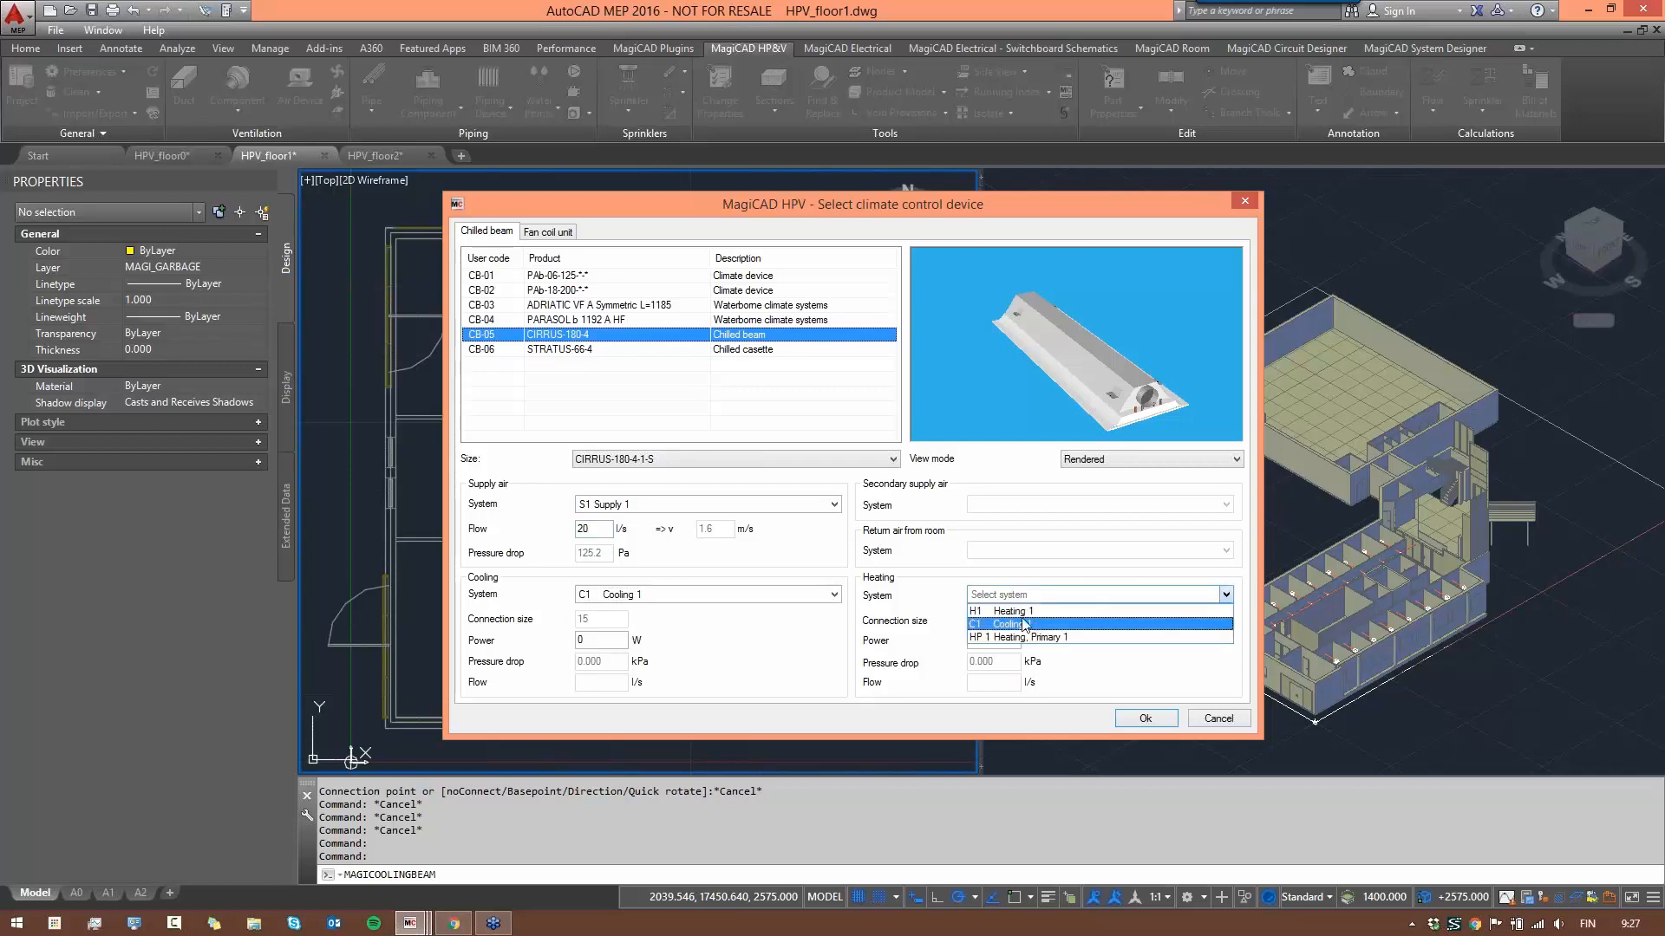
click(1211, 609)
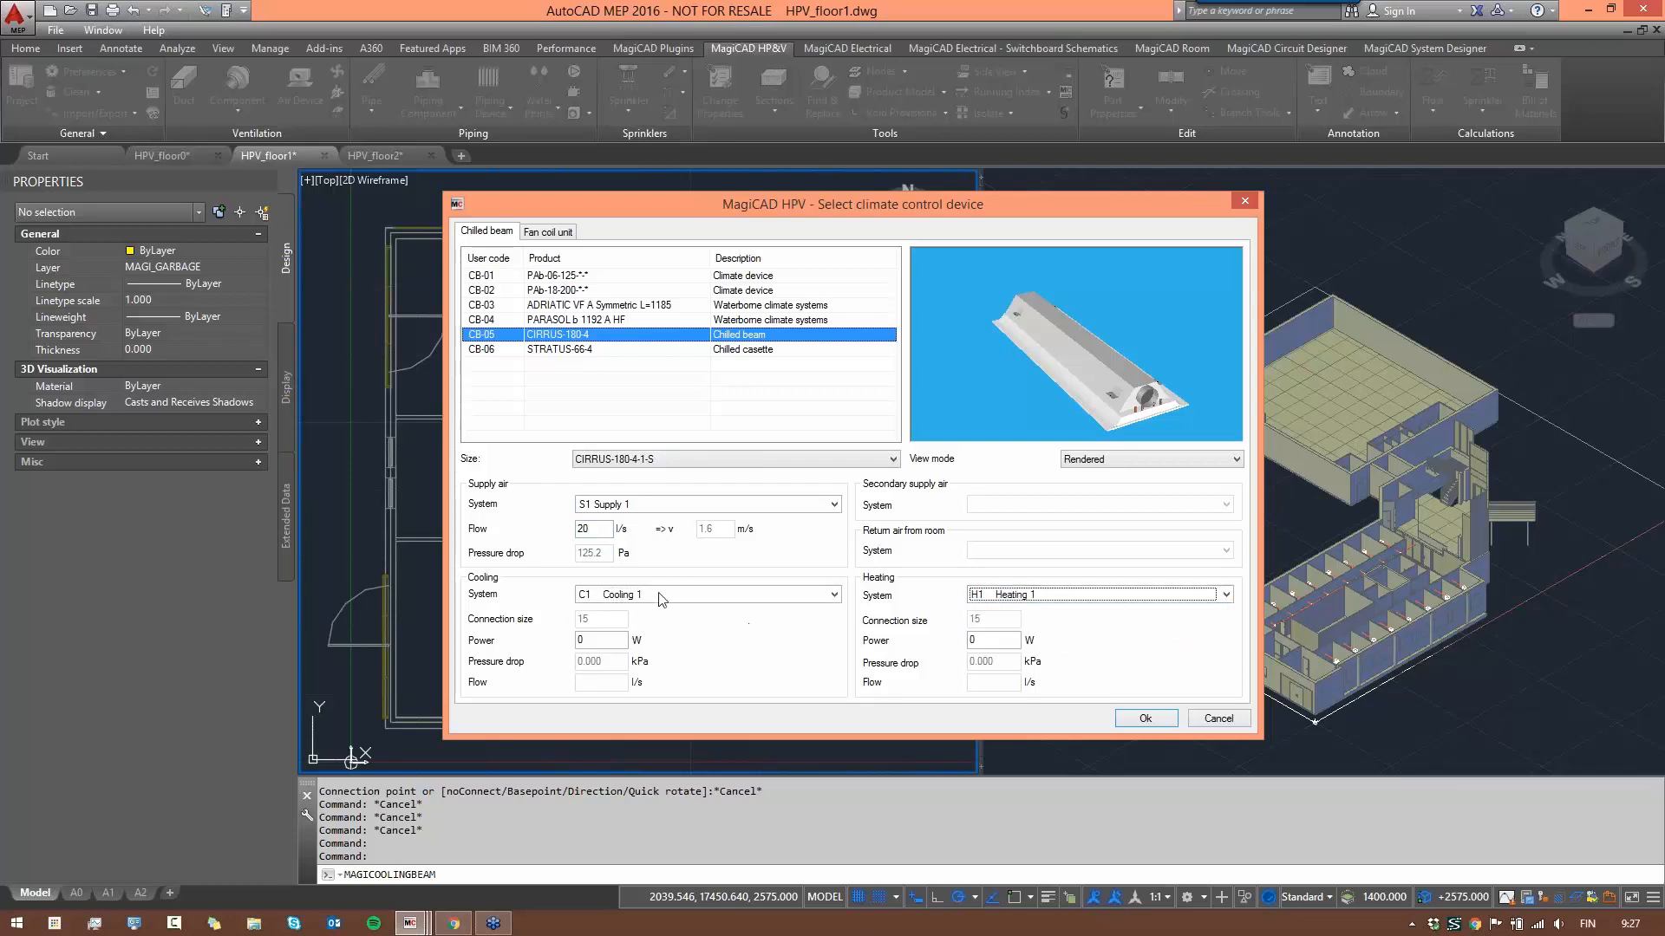
- Review the heating and cooling charts in the product properties of CIRRUS-180-4-1-S, leaving the selection as is
right_click(570, 334)
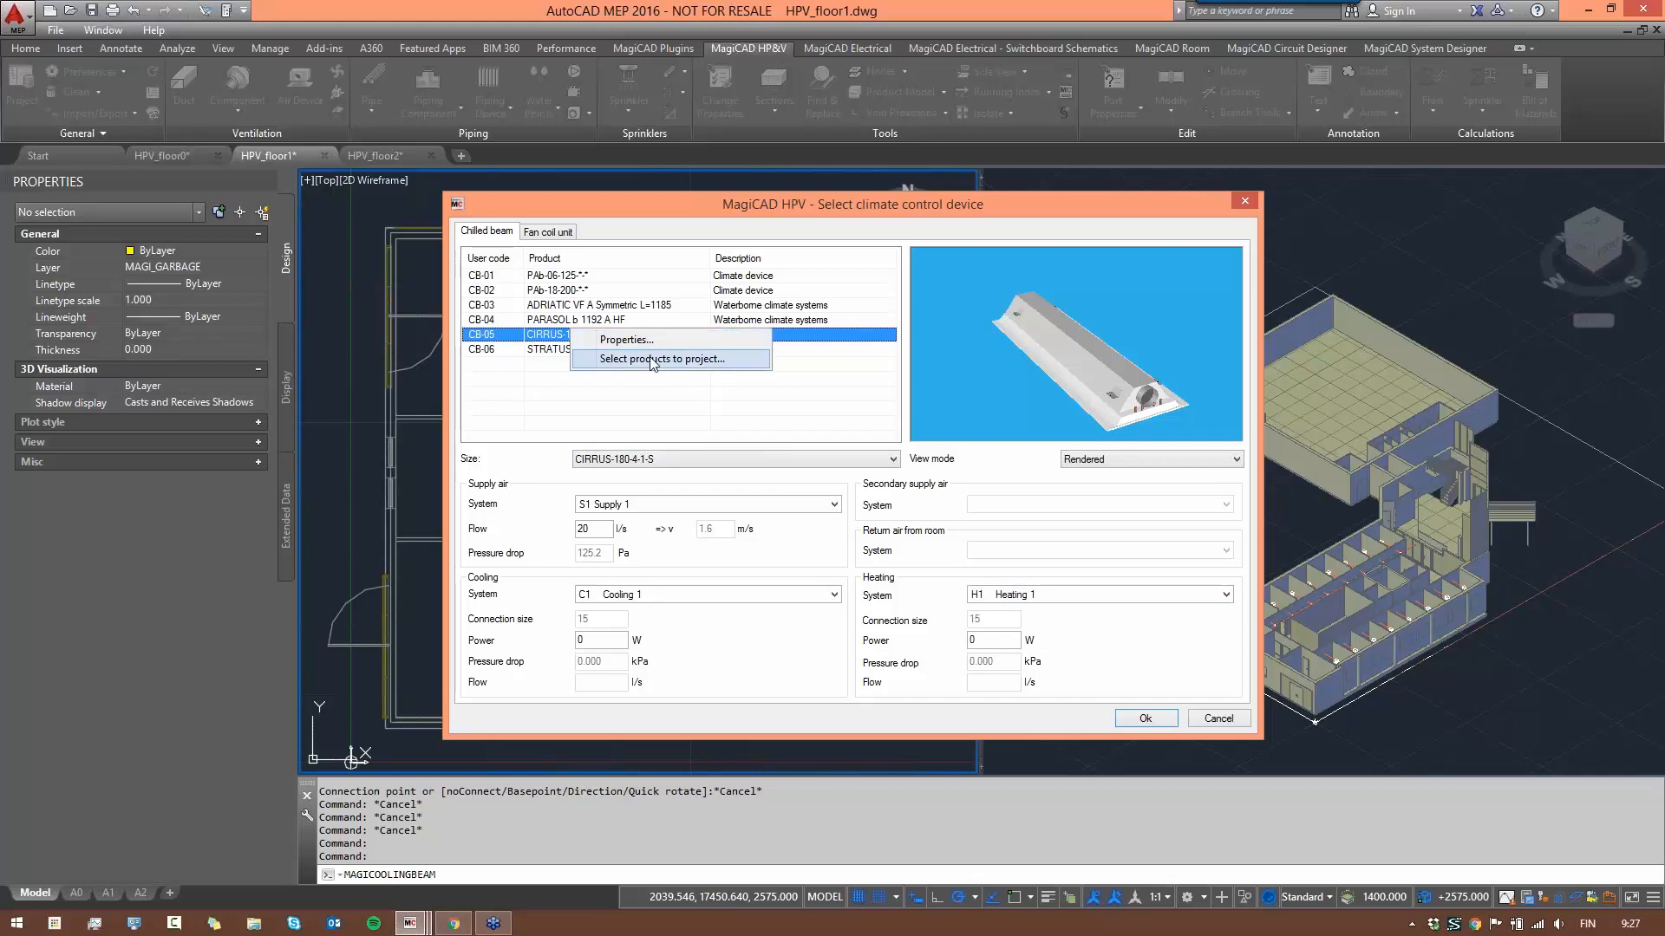
click(626, 339)
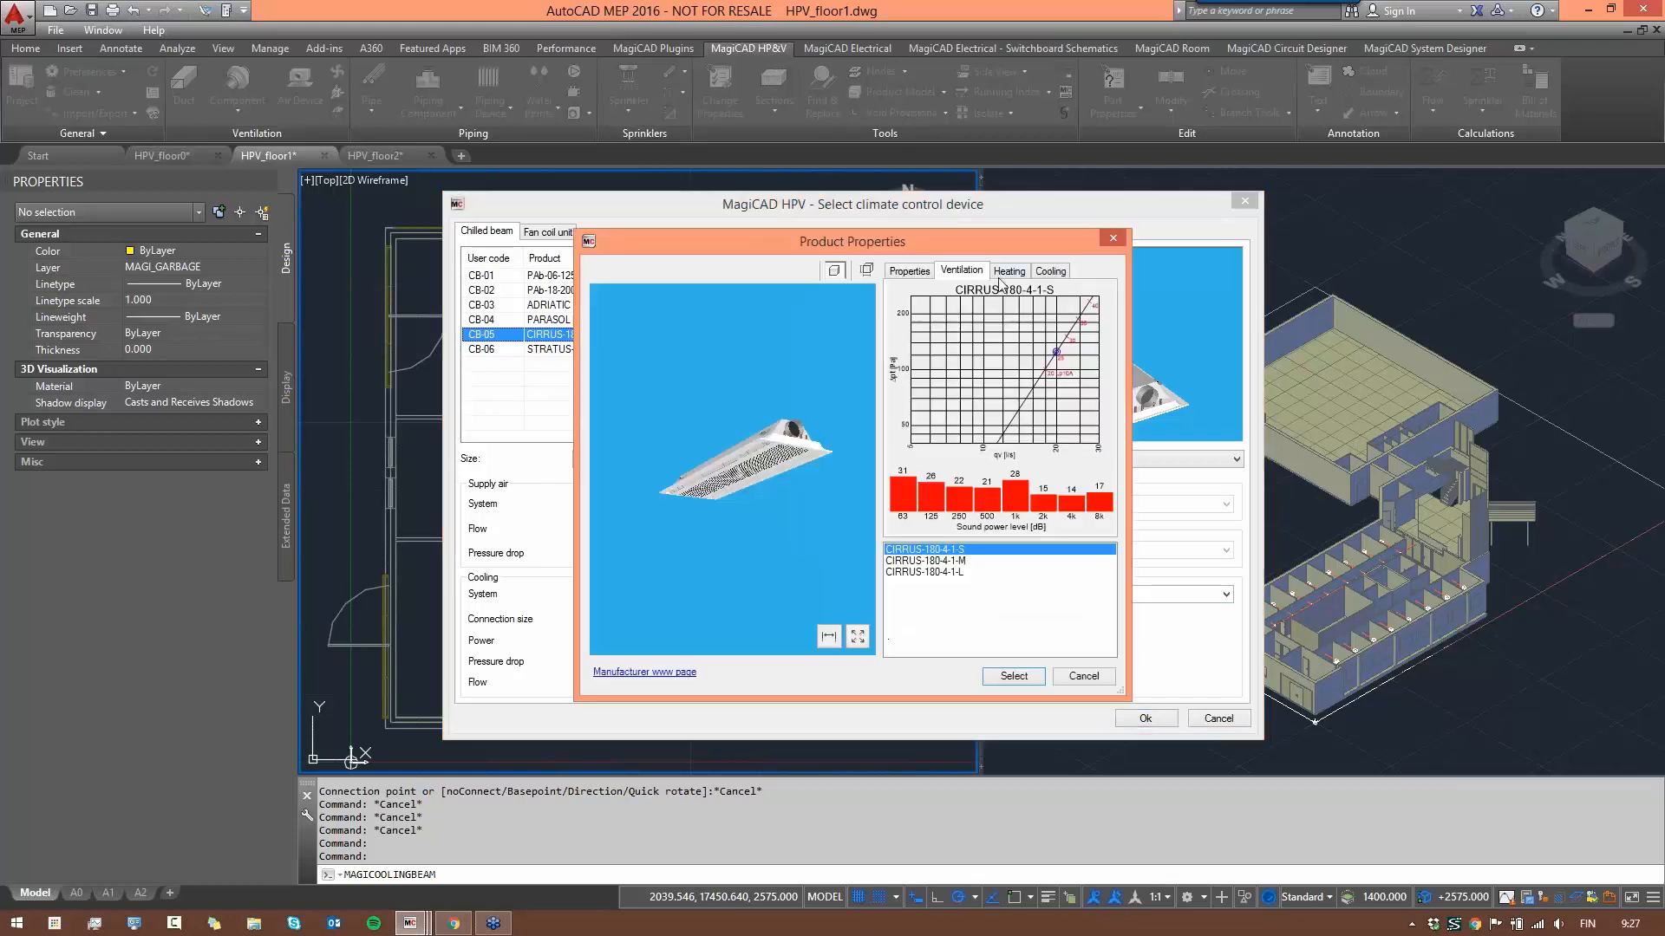
click(1013, 273)
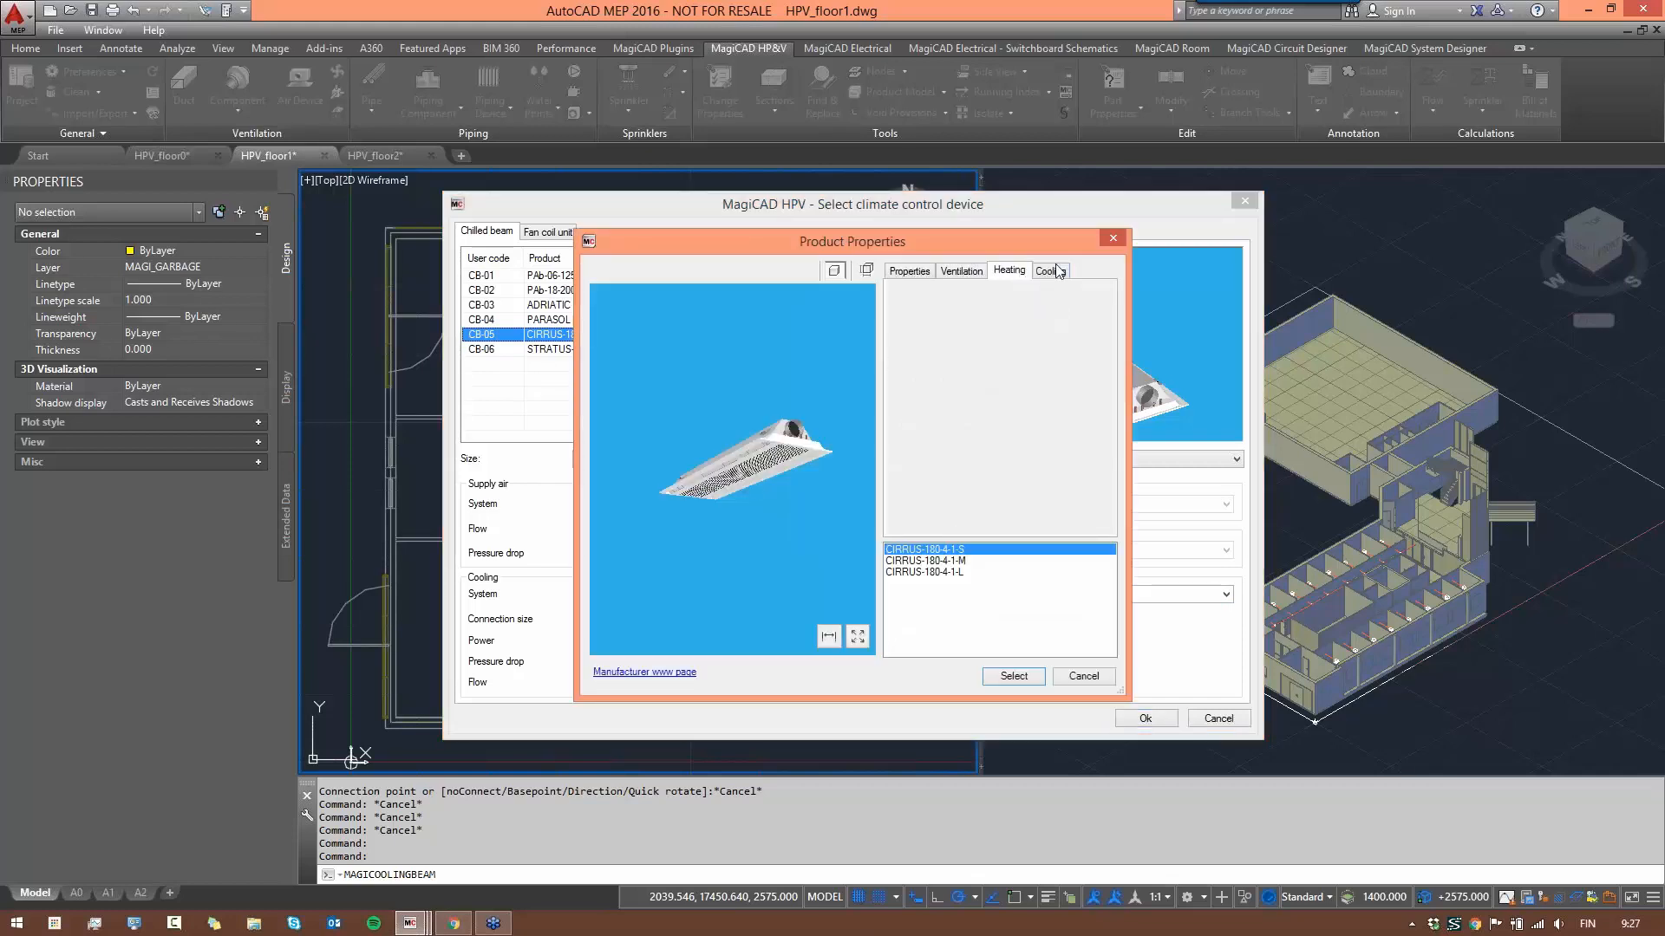
click(1058, 273)
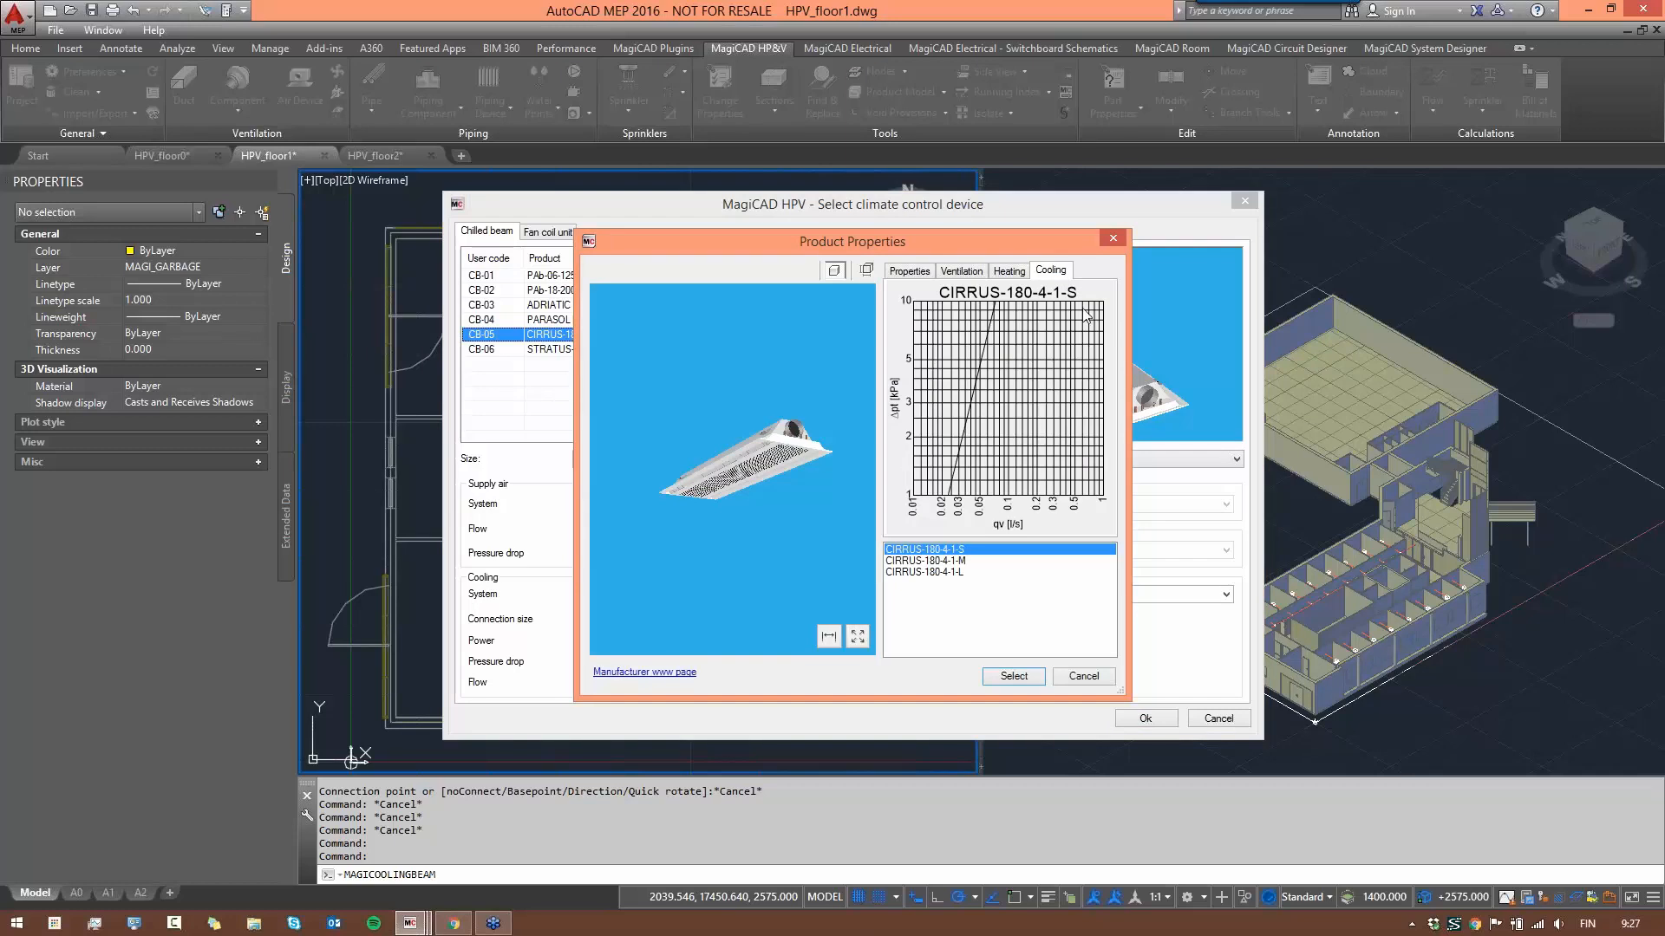
click(1025, 274)
click(1050, 273)
click(1083, 676)
- Set the cooling power to 800 W and the heating power to 2500 W, and accept the chilled beam settings
click(581, 638)
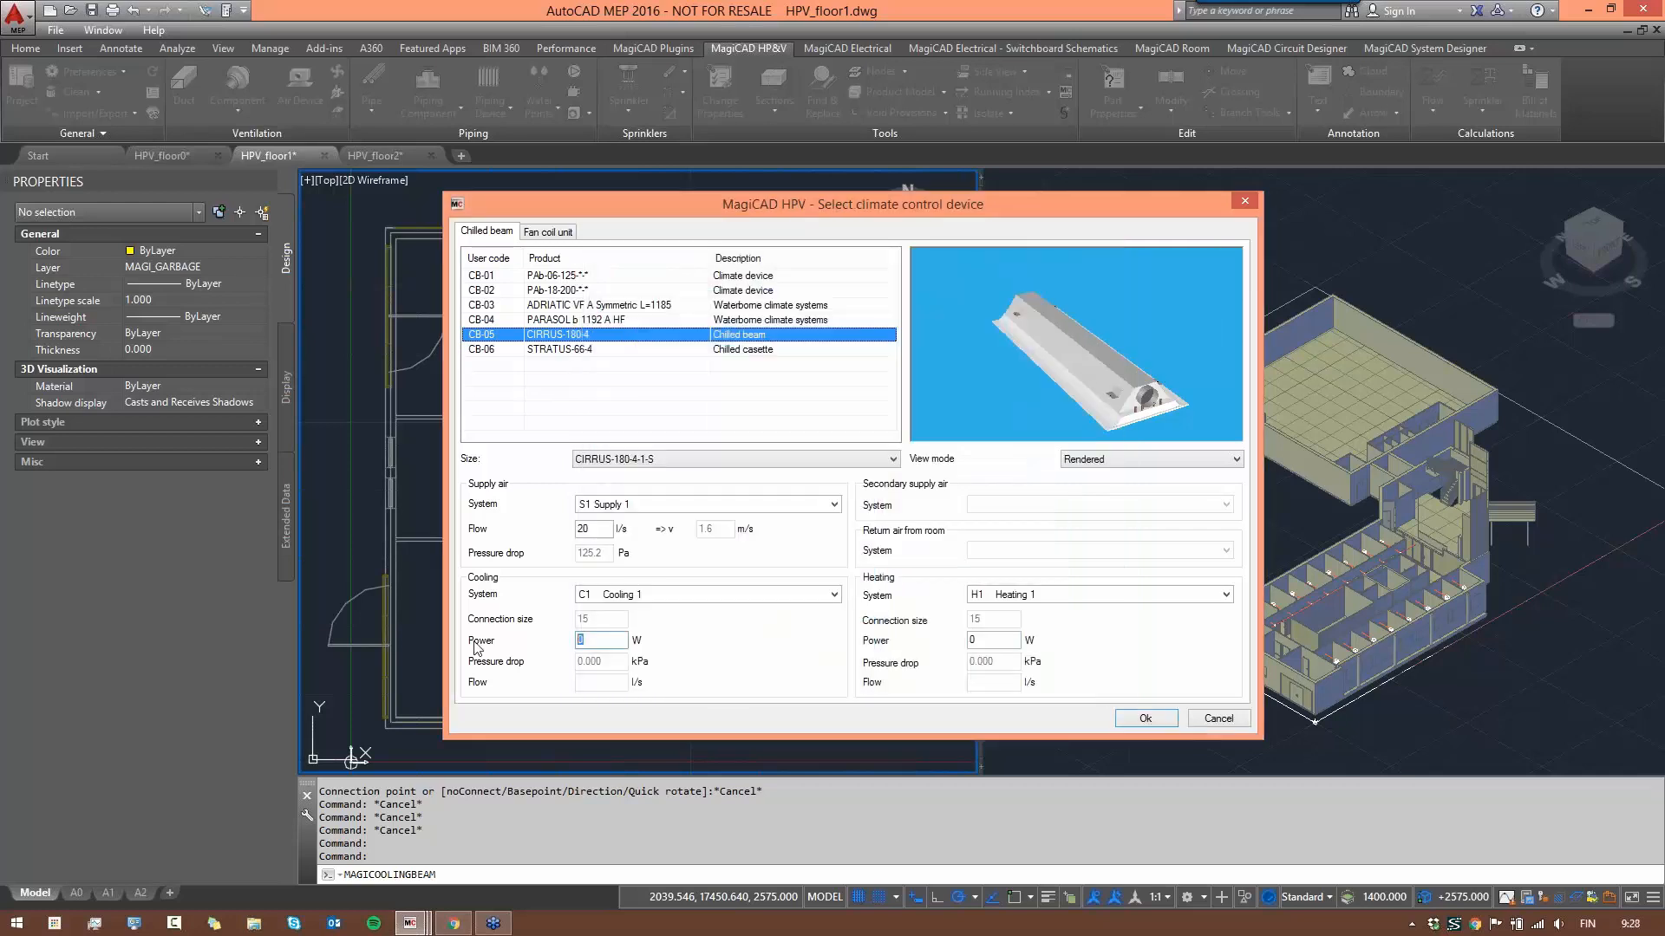
text(10)
drag(607, 641, 574, 641)
text(800)
drag(999, 639, 898, 639)
text(2500)
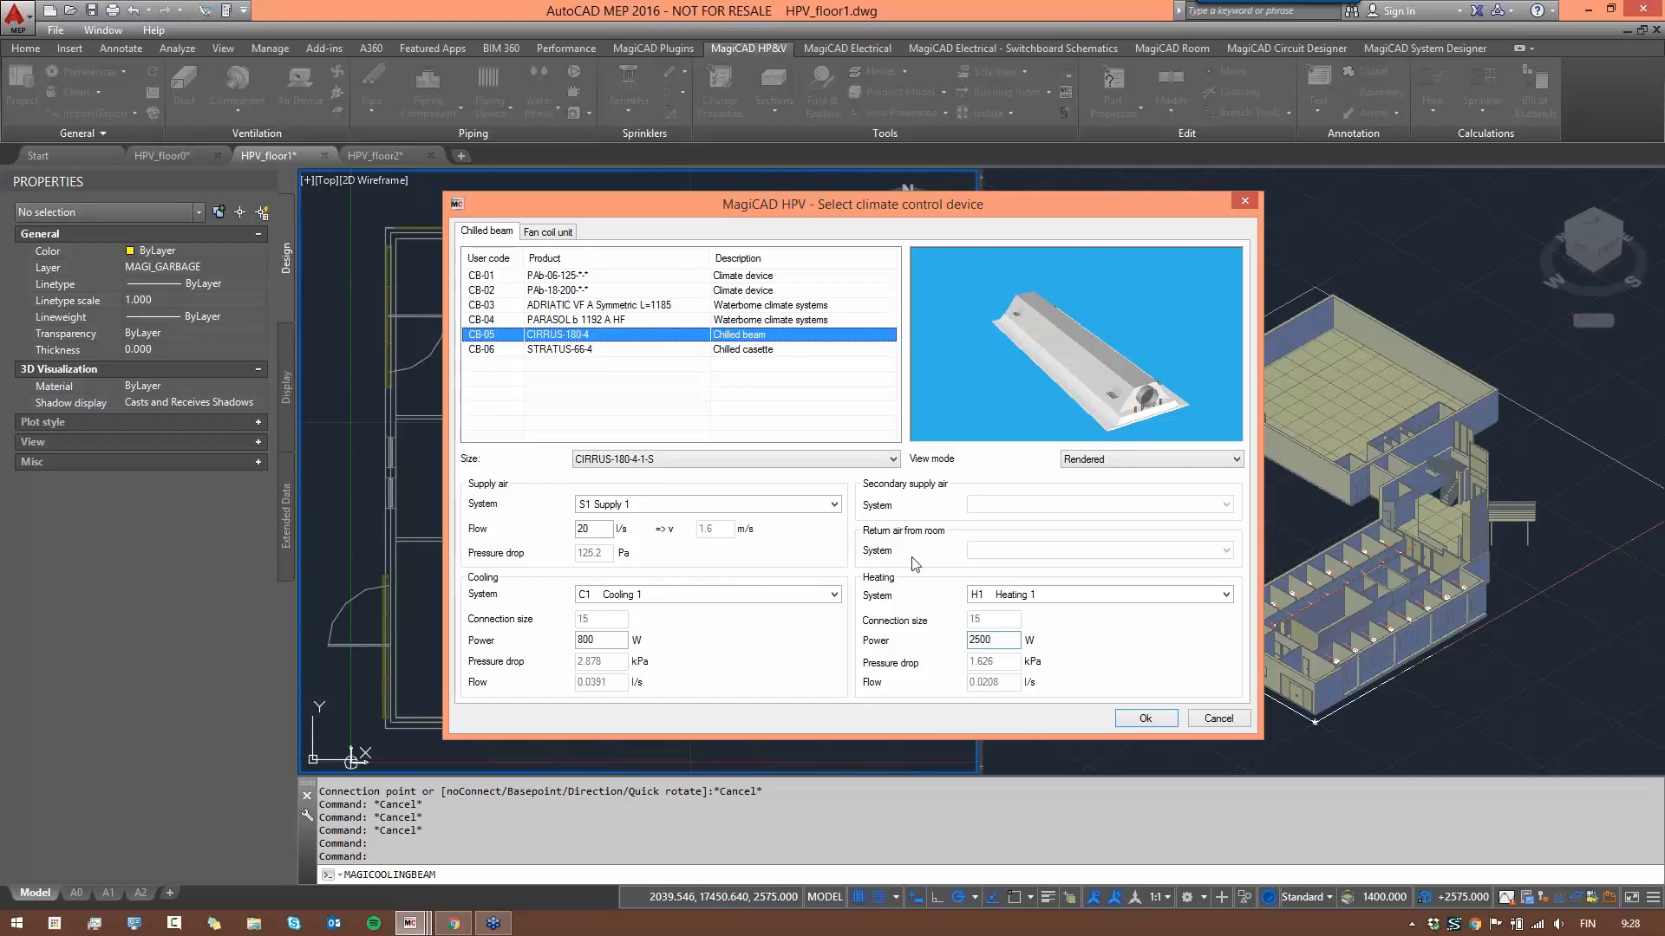
click(1158, 718)
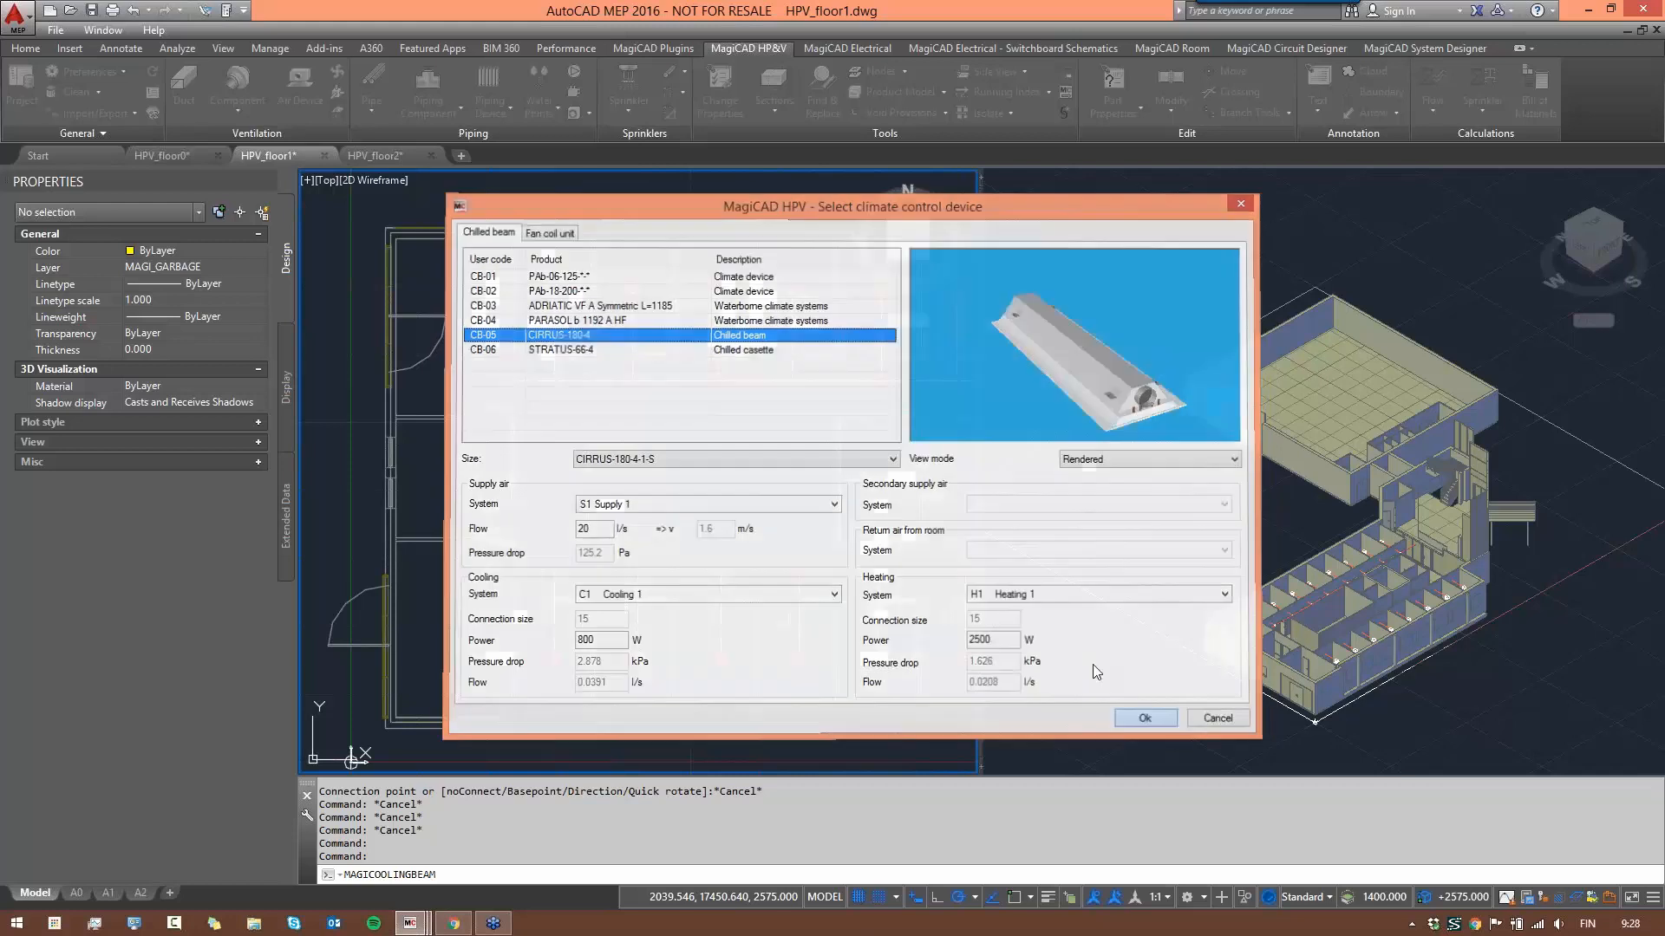
- Quick-rotate the chilled beam twice and place it in the northern part of the northwest room at an installation level of 2400 mm
scroll(462, 297, up, 4)
middle_drag(462, 294, 596, 292)
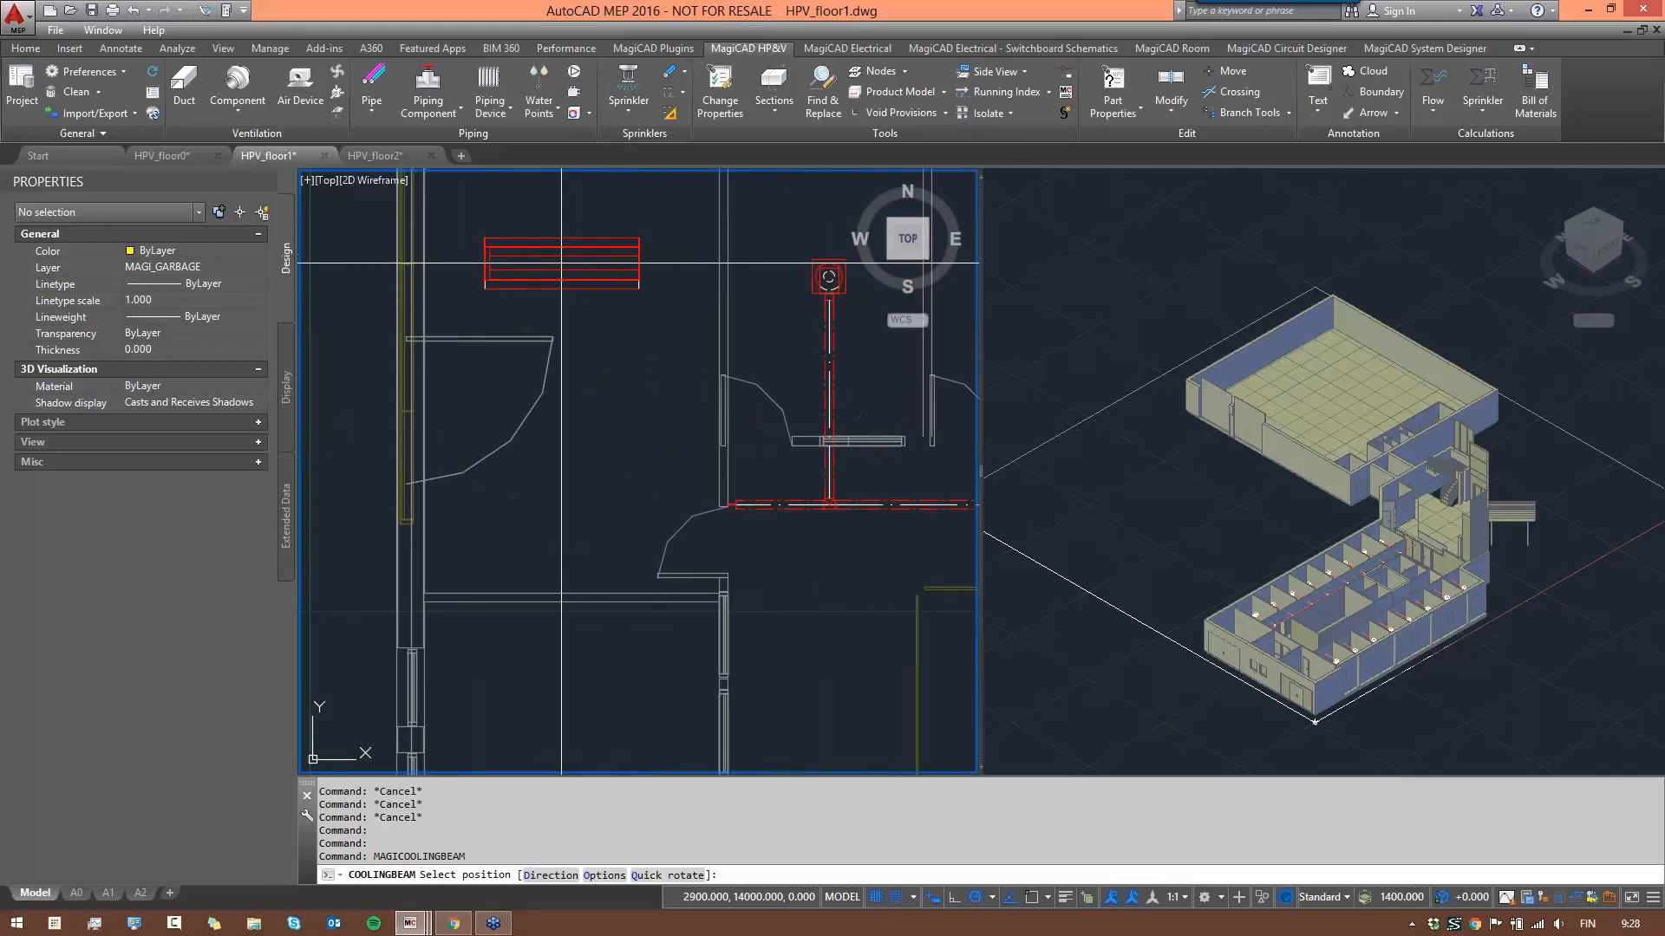
text(q)
key(Return)
text(q)
key(Return)
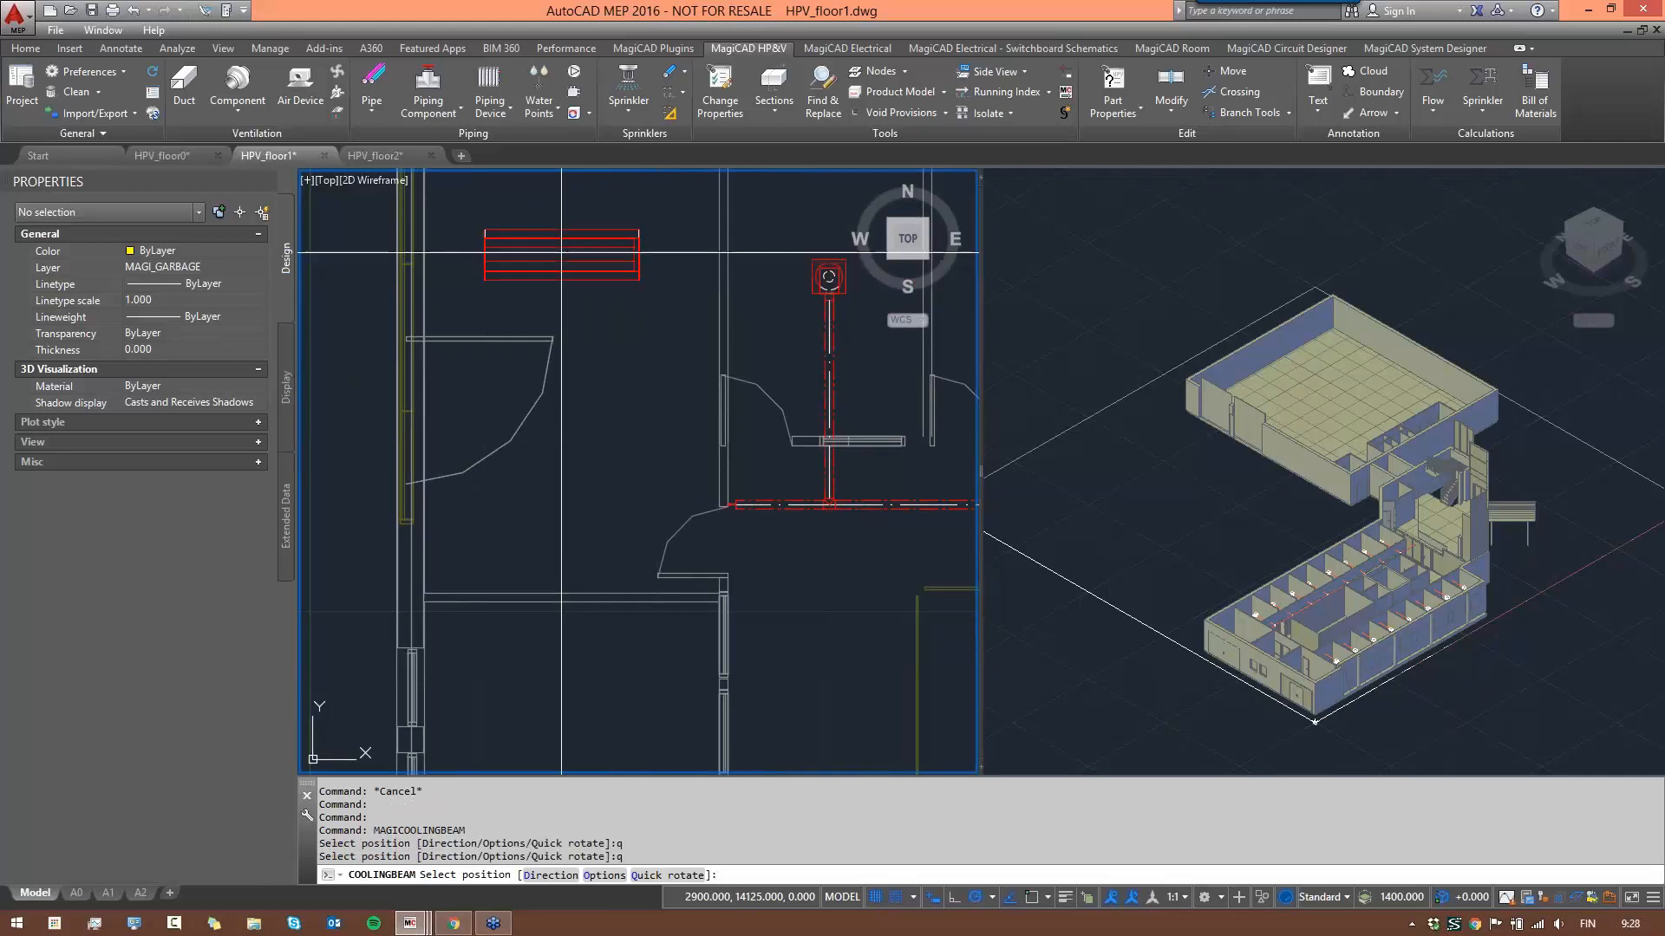
scroll(564, 246, down, 2)
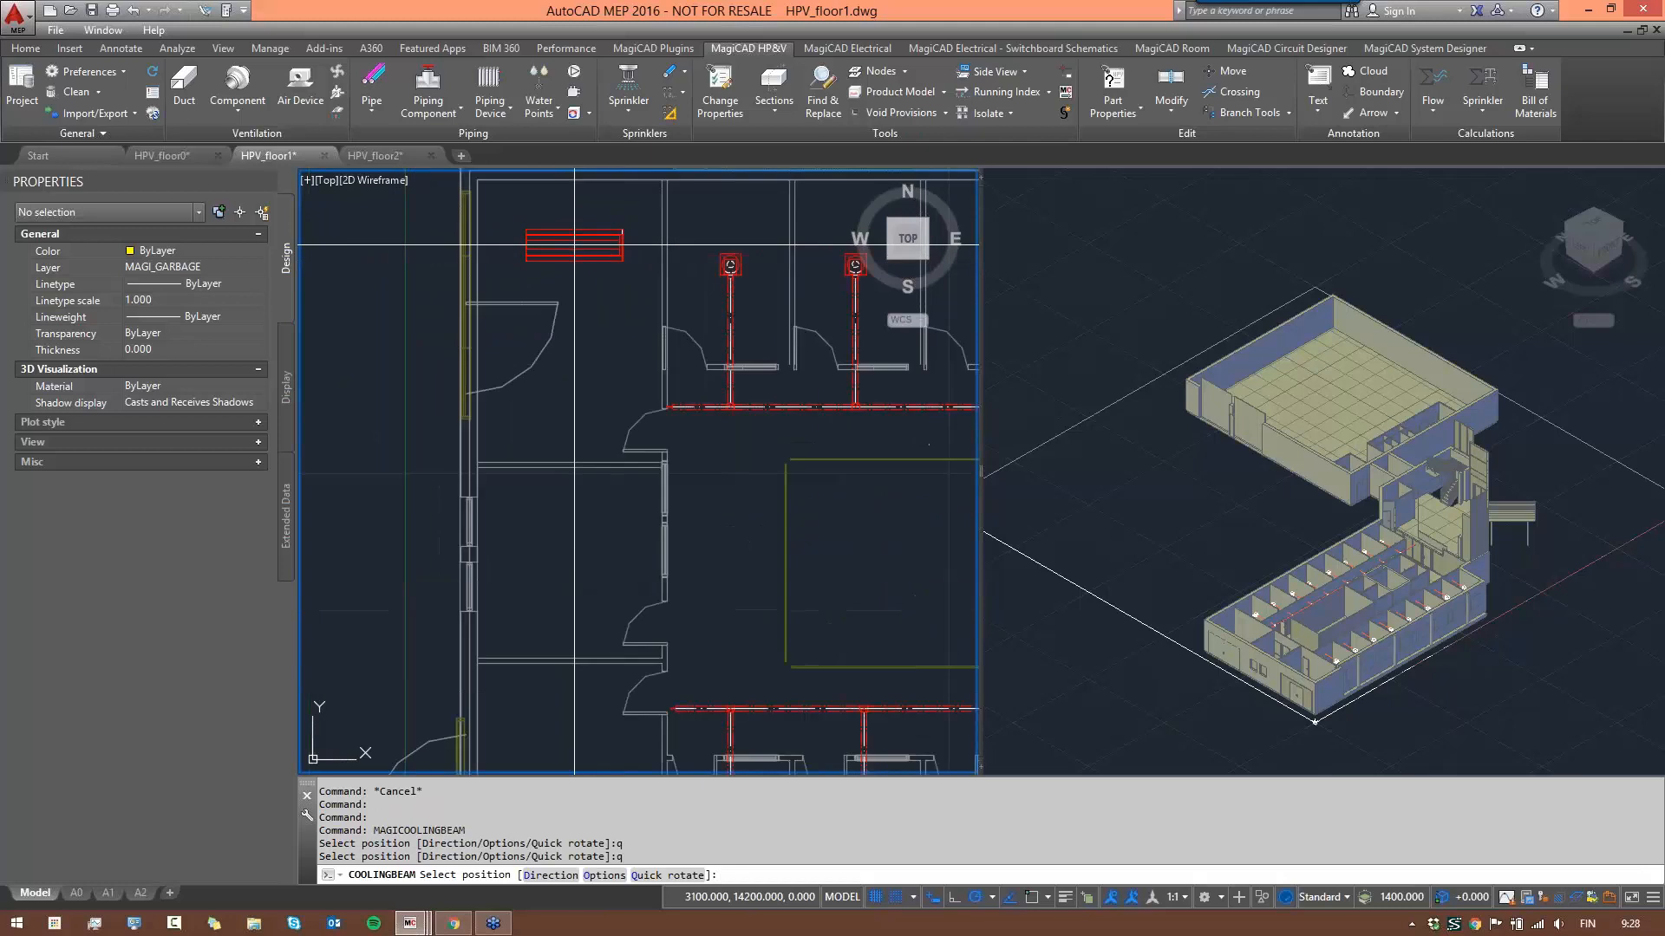
click(570, 247)
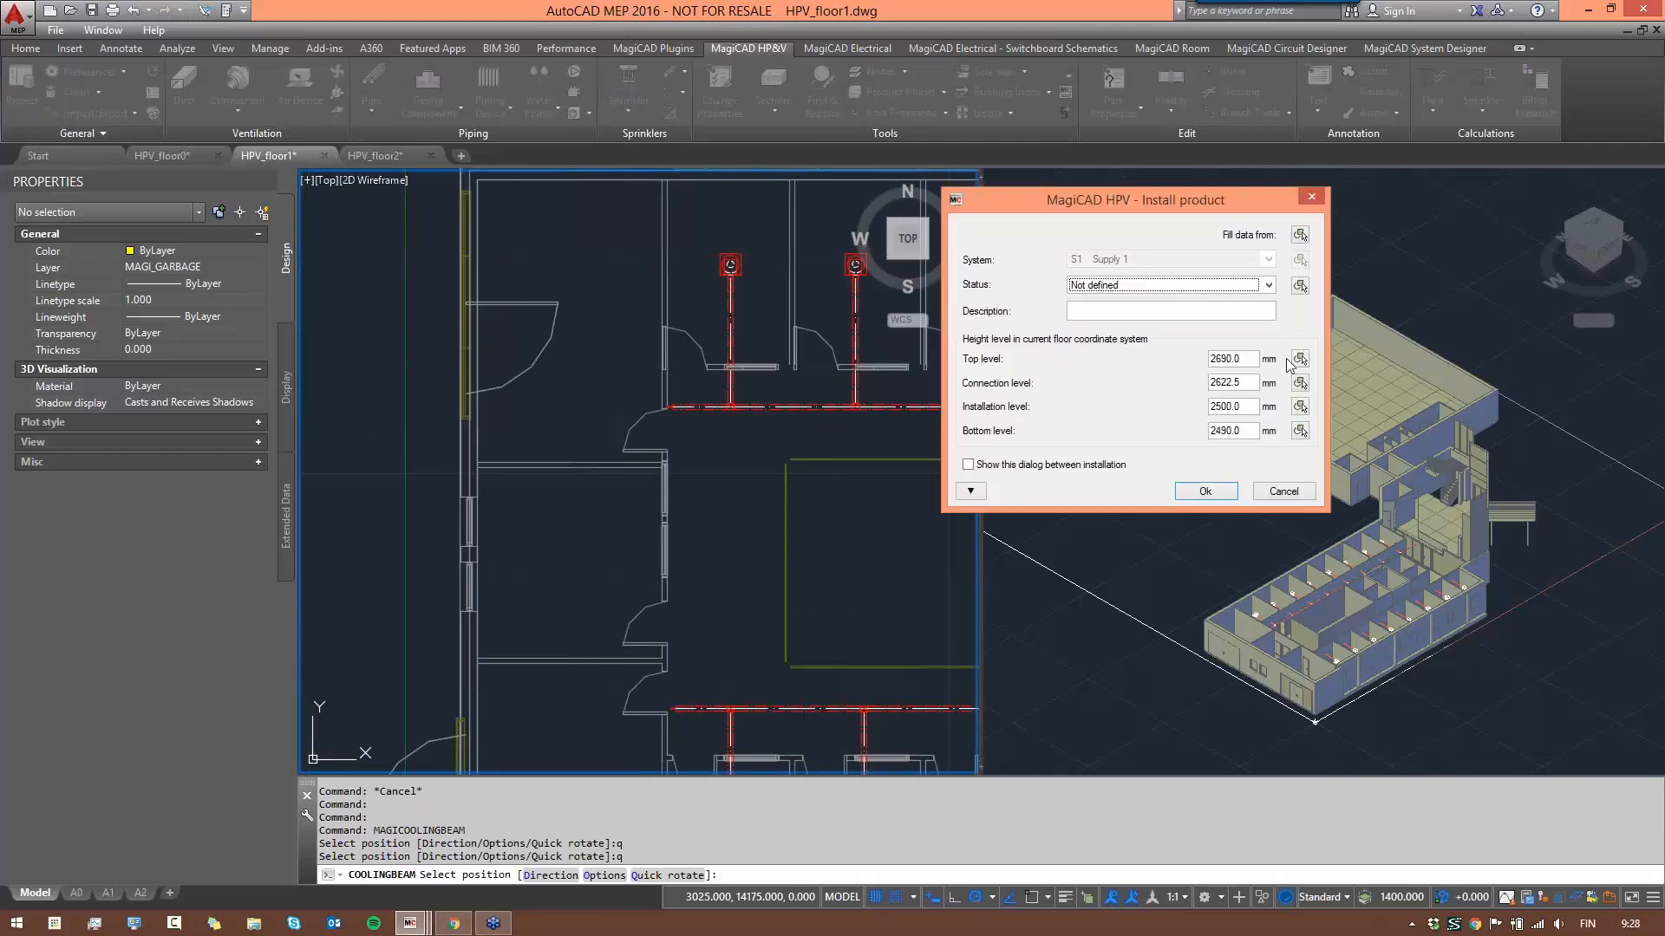
drag(1245, 407, 1063, 398)
text(2400)
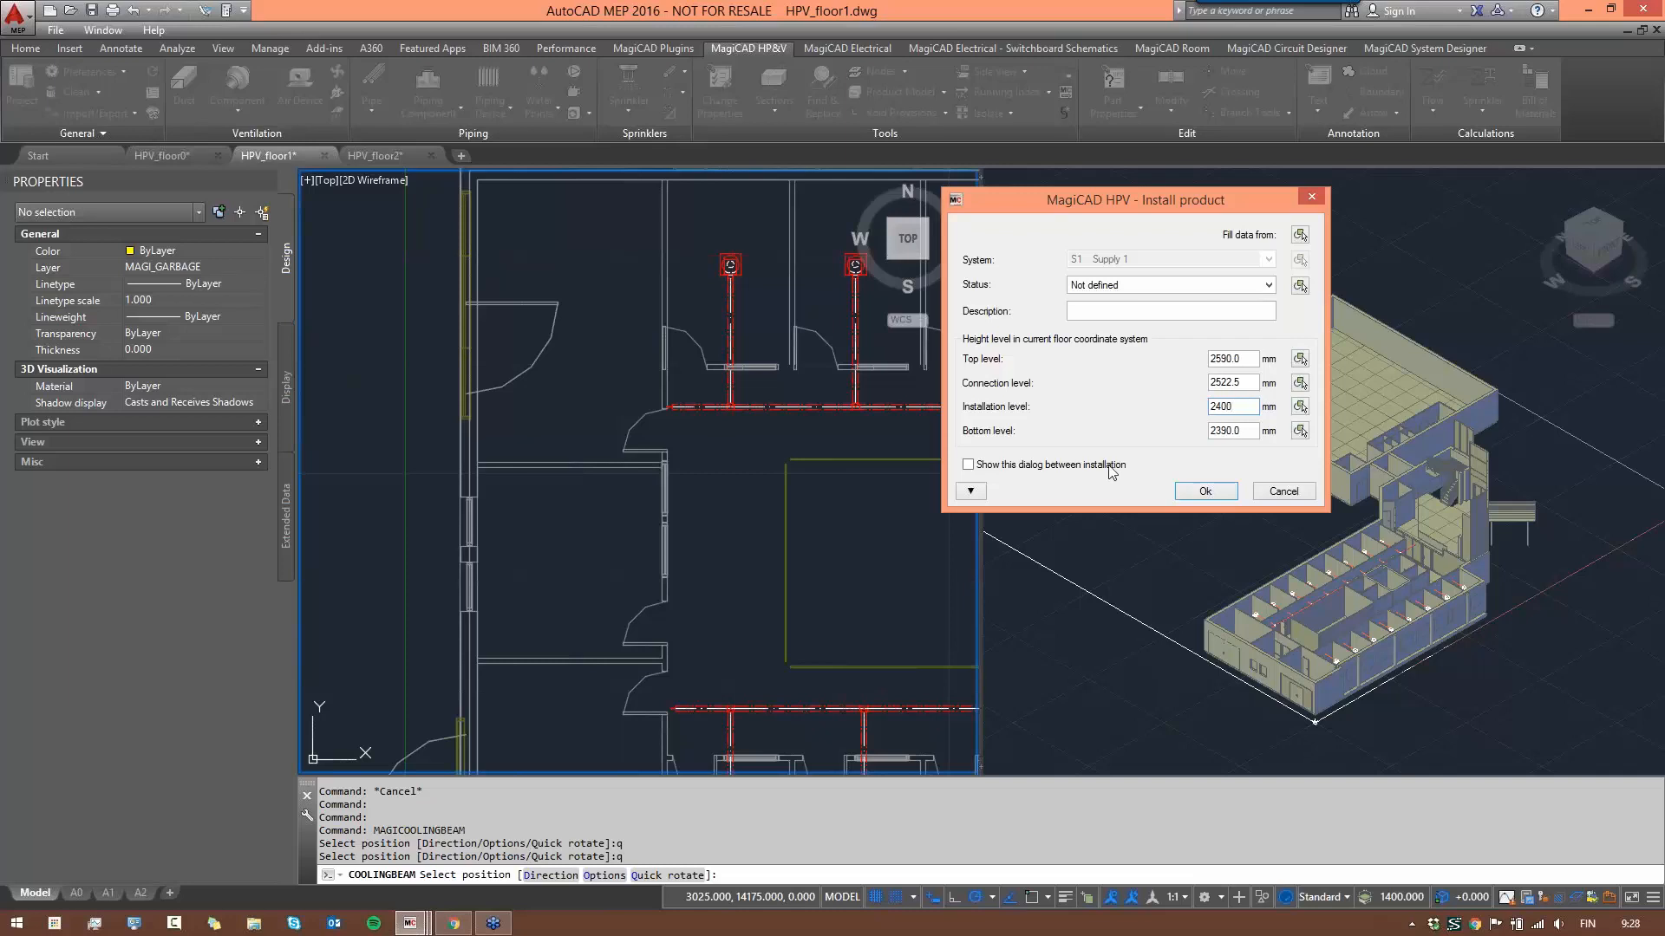
click(1201, 491)
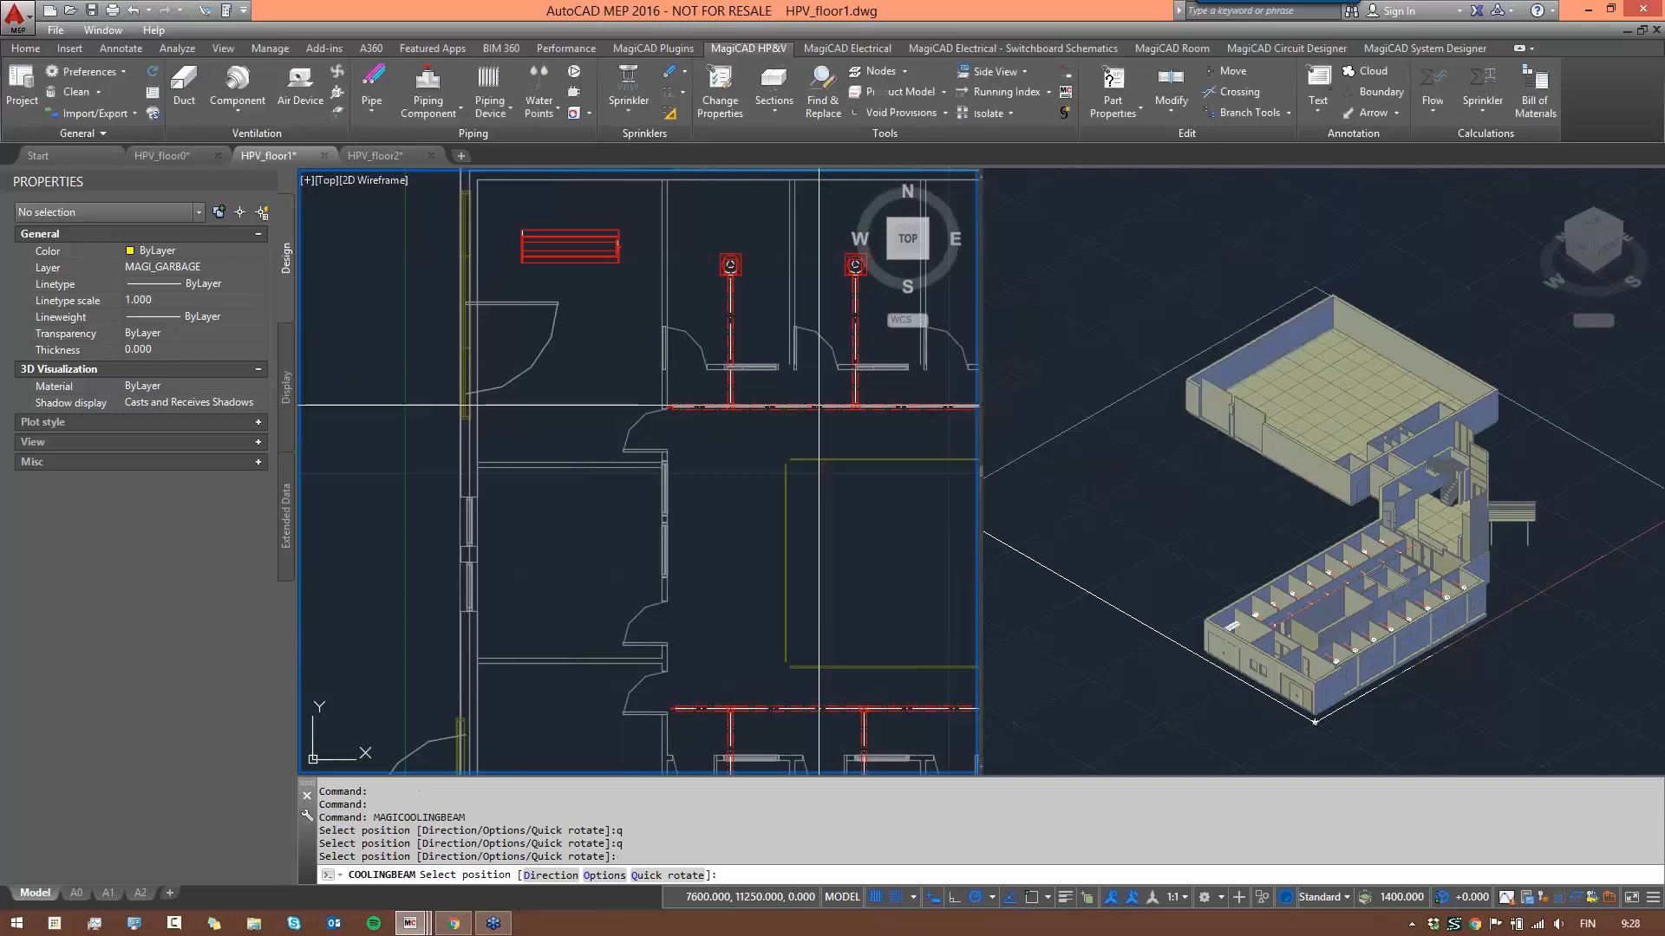
- Place a second chilled beam directly south of the first one in the northwest room, in line with the northern corridor duct
scroll(558, 399, up, 2)
middle_drag(572, 420, 577, 442)
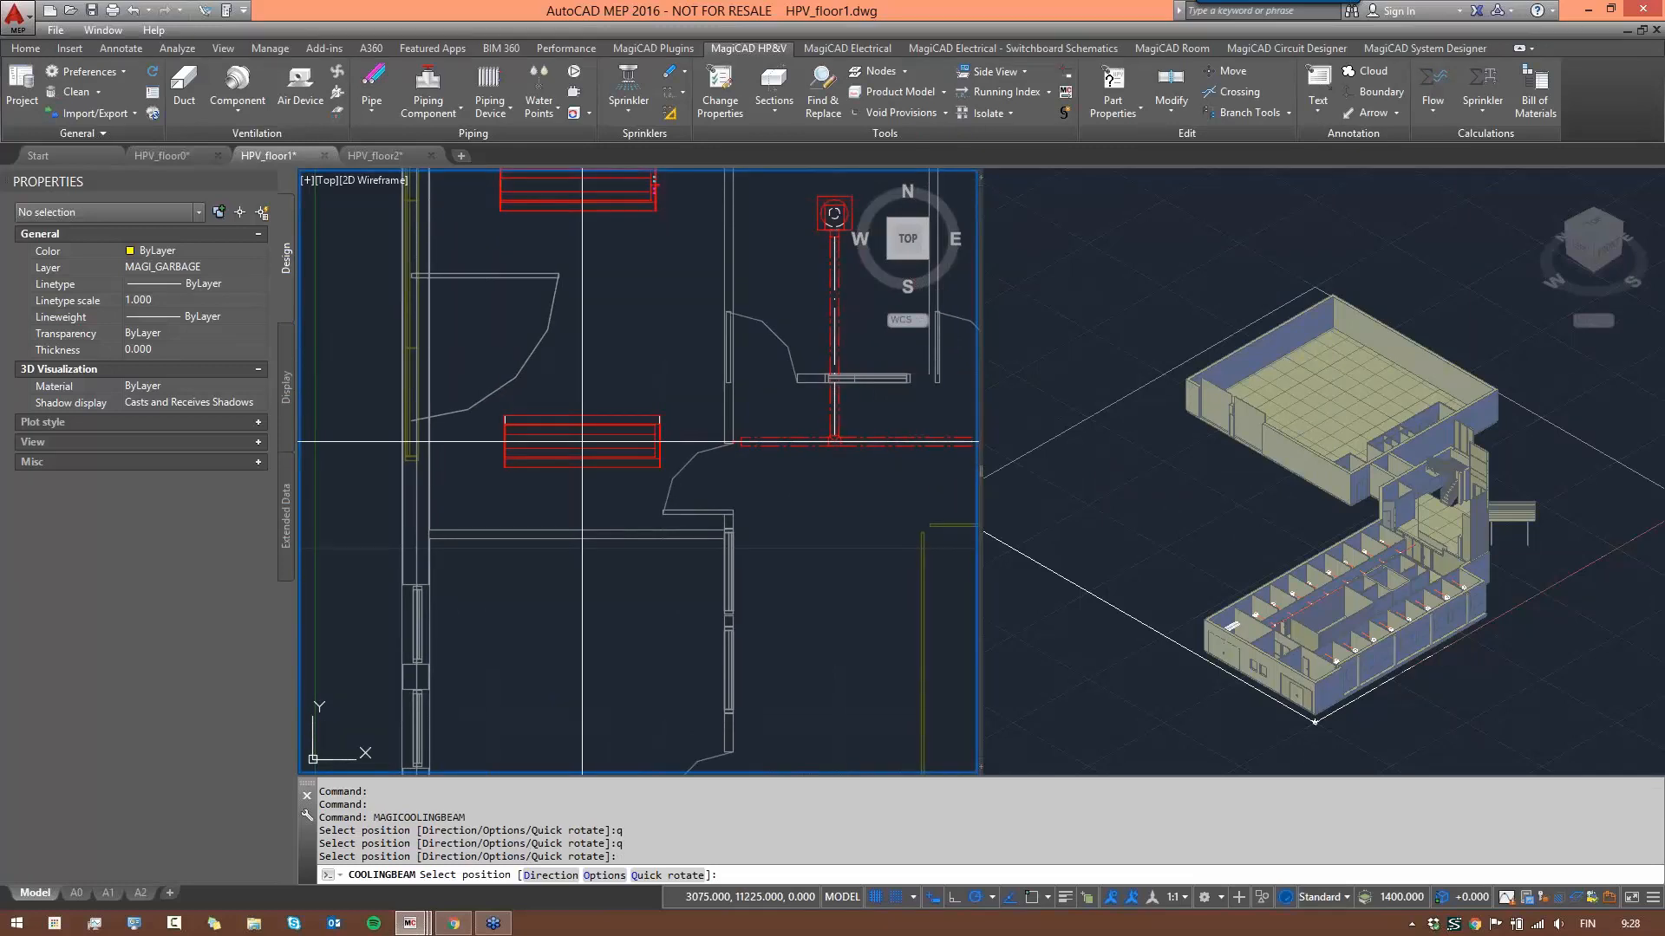
click(578, 439)
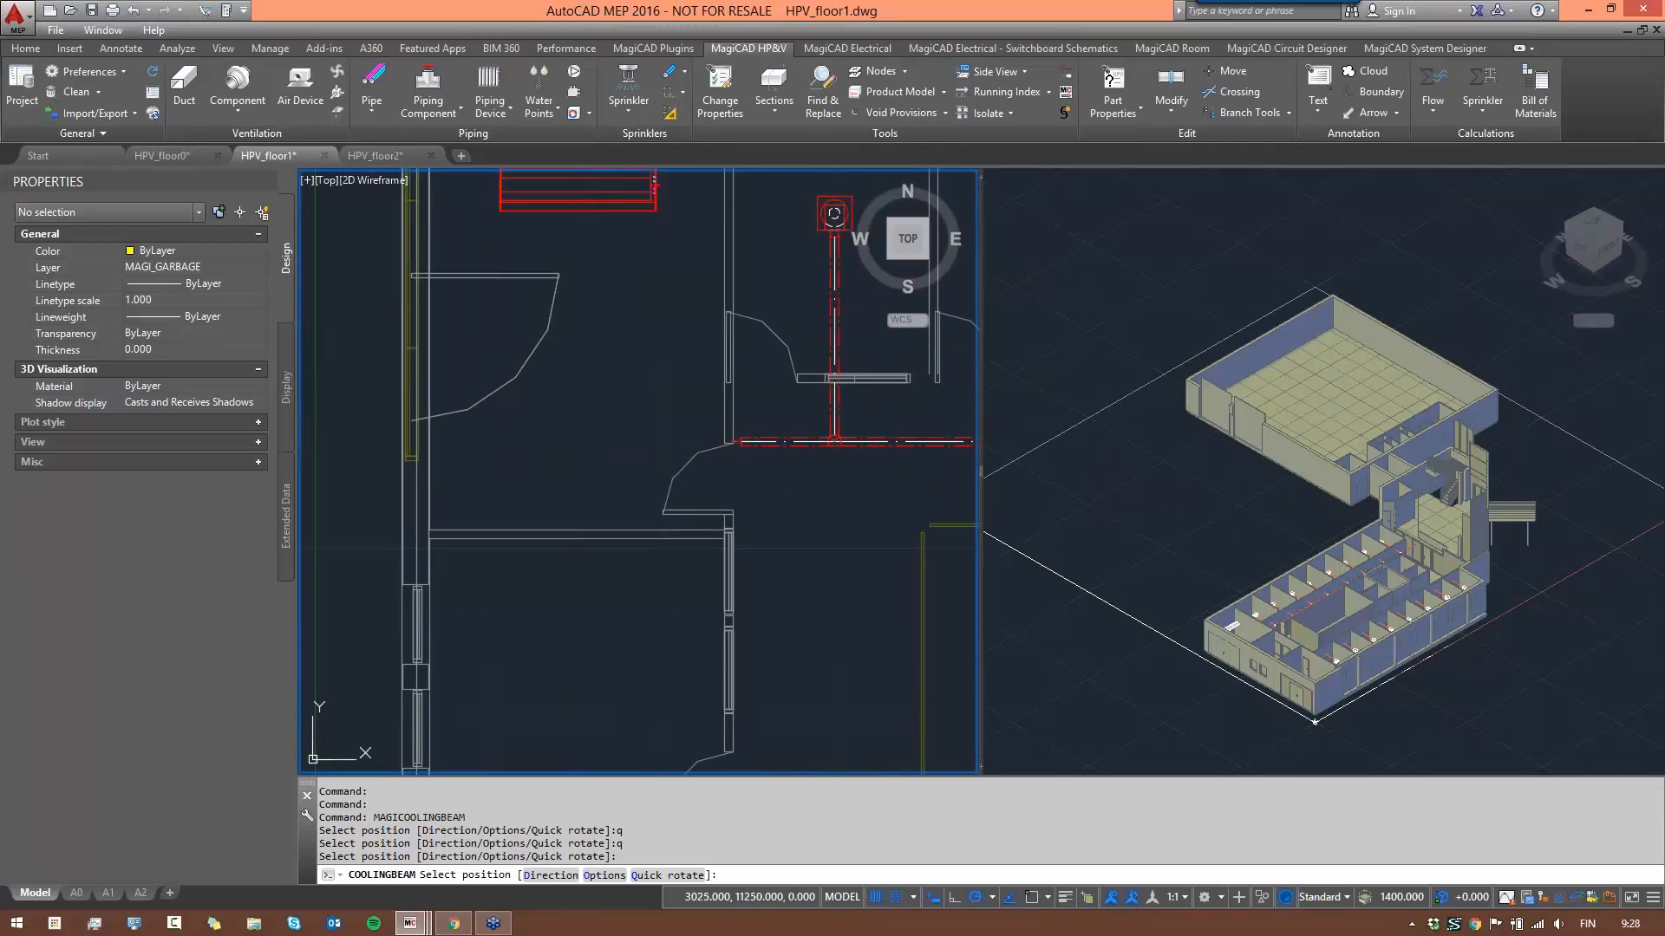
- Place two chilled beams one above the other in the southwest corner room and end beam placement
scroll(570, 599, down, 6)
scroll(555, 661, up, 2)
middle_drag(606, 660, 642, 357)
scroll(642, 357, up, 2)
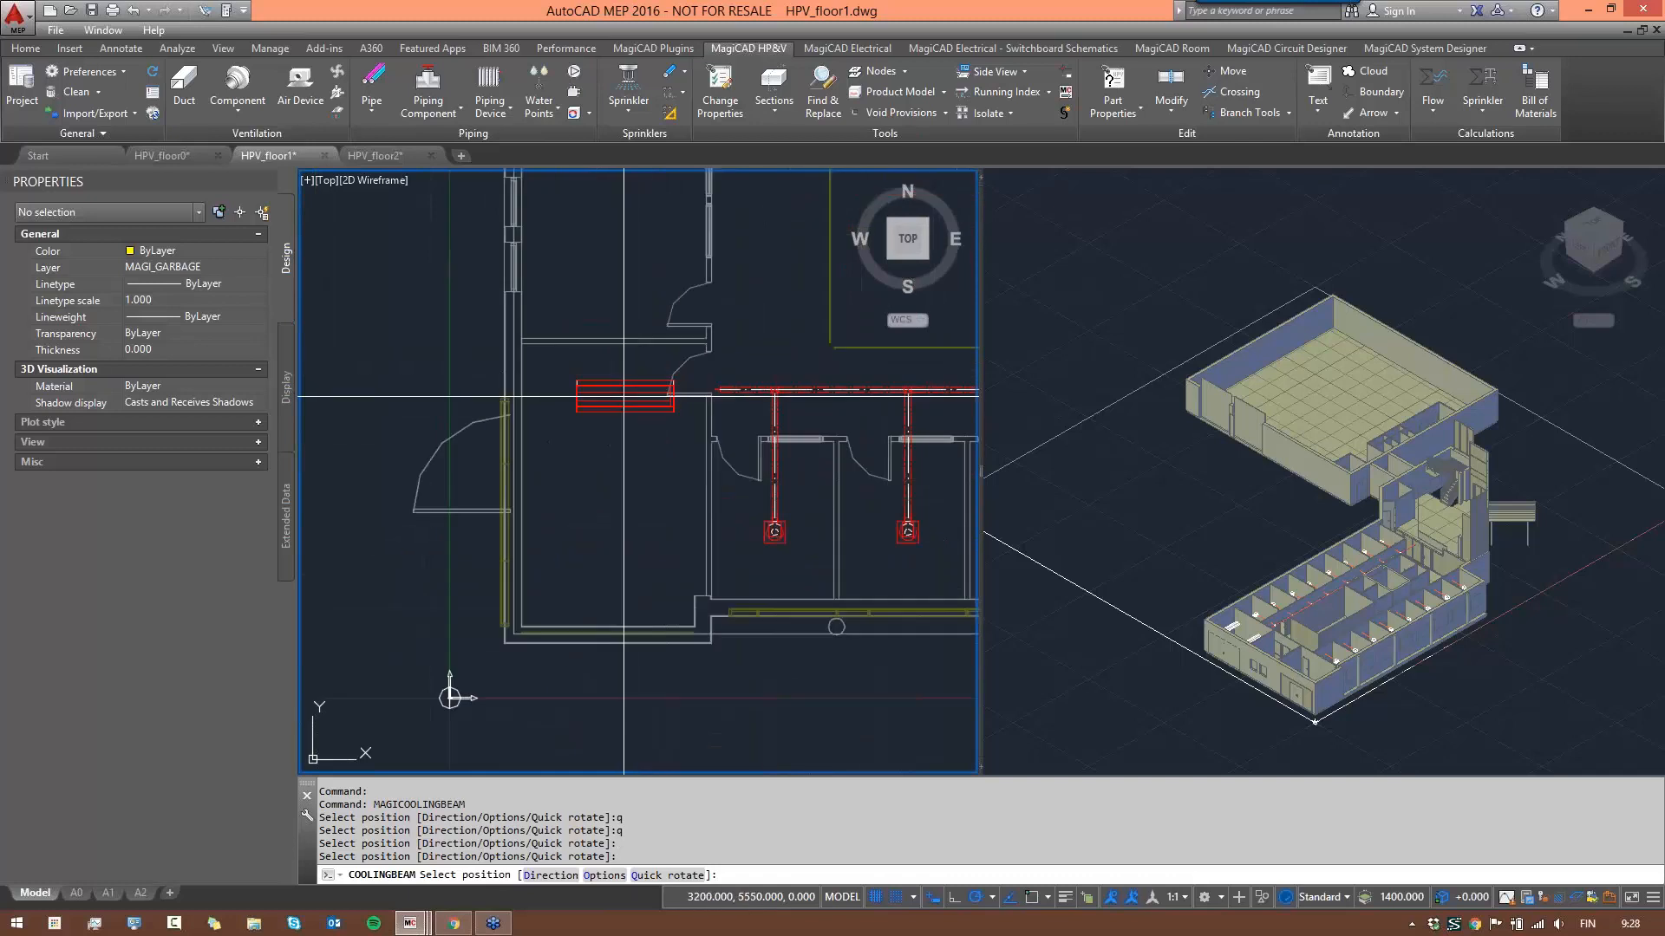
click(615, 423)
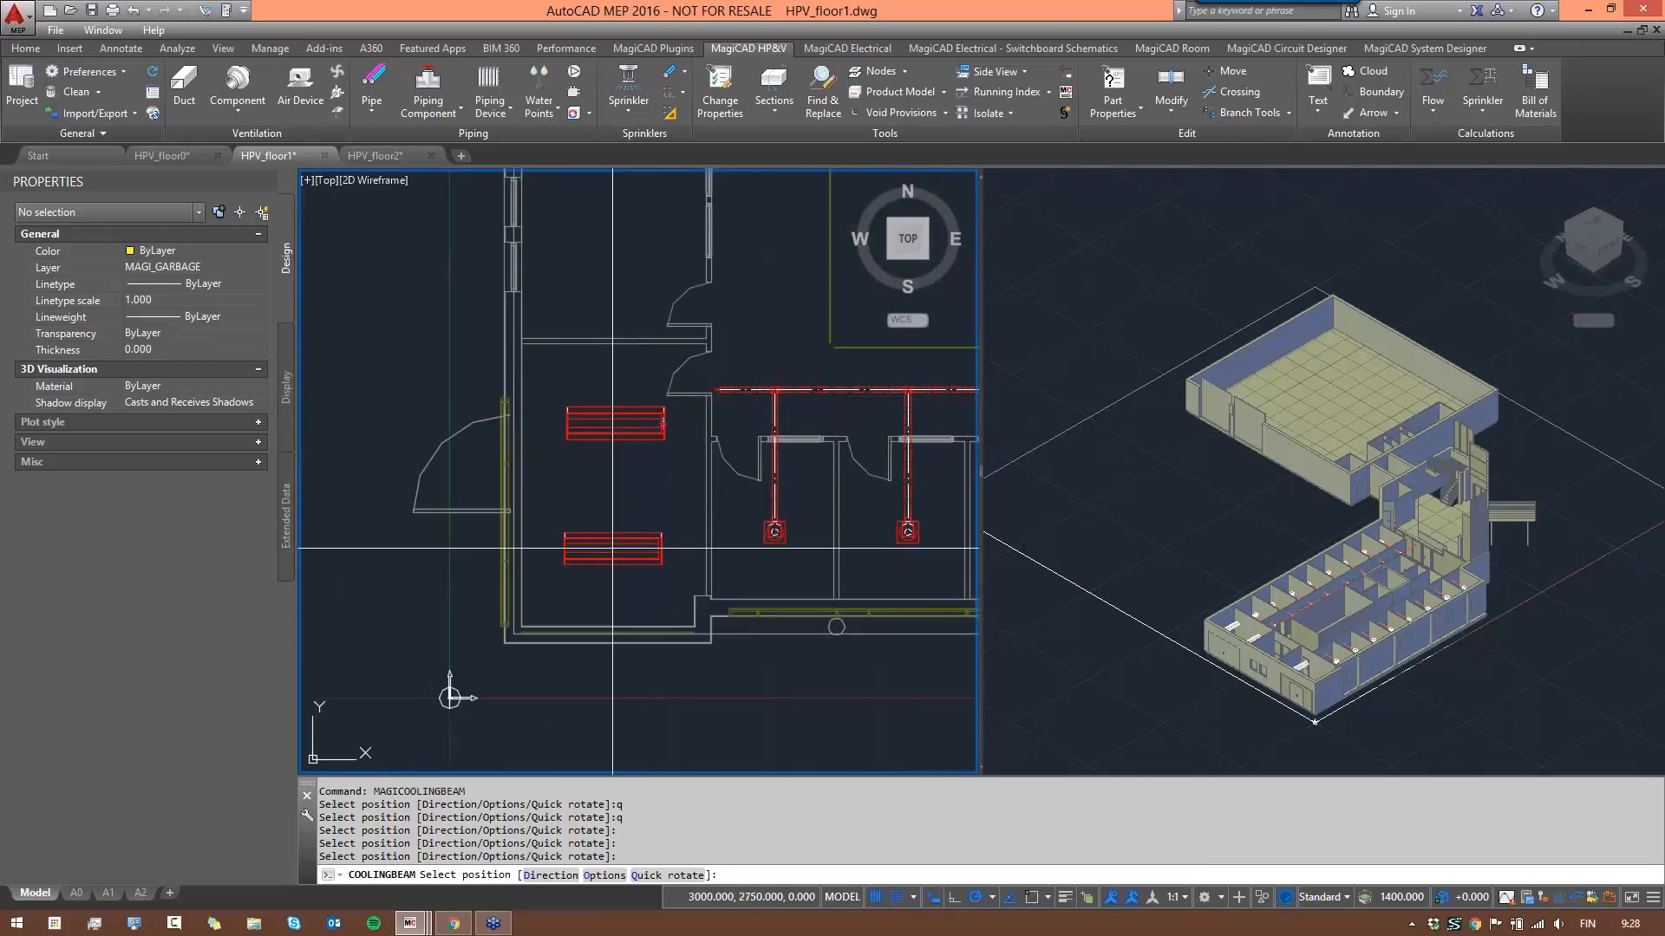
click(613, 548)
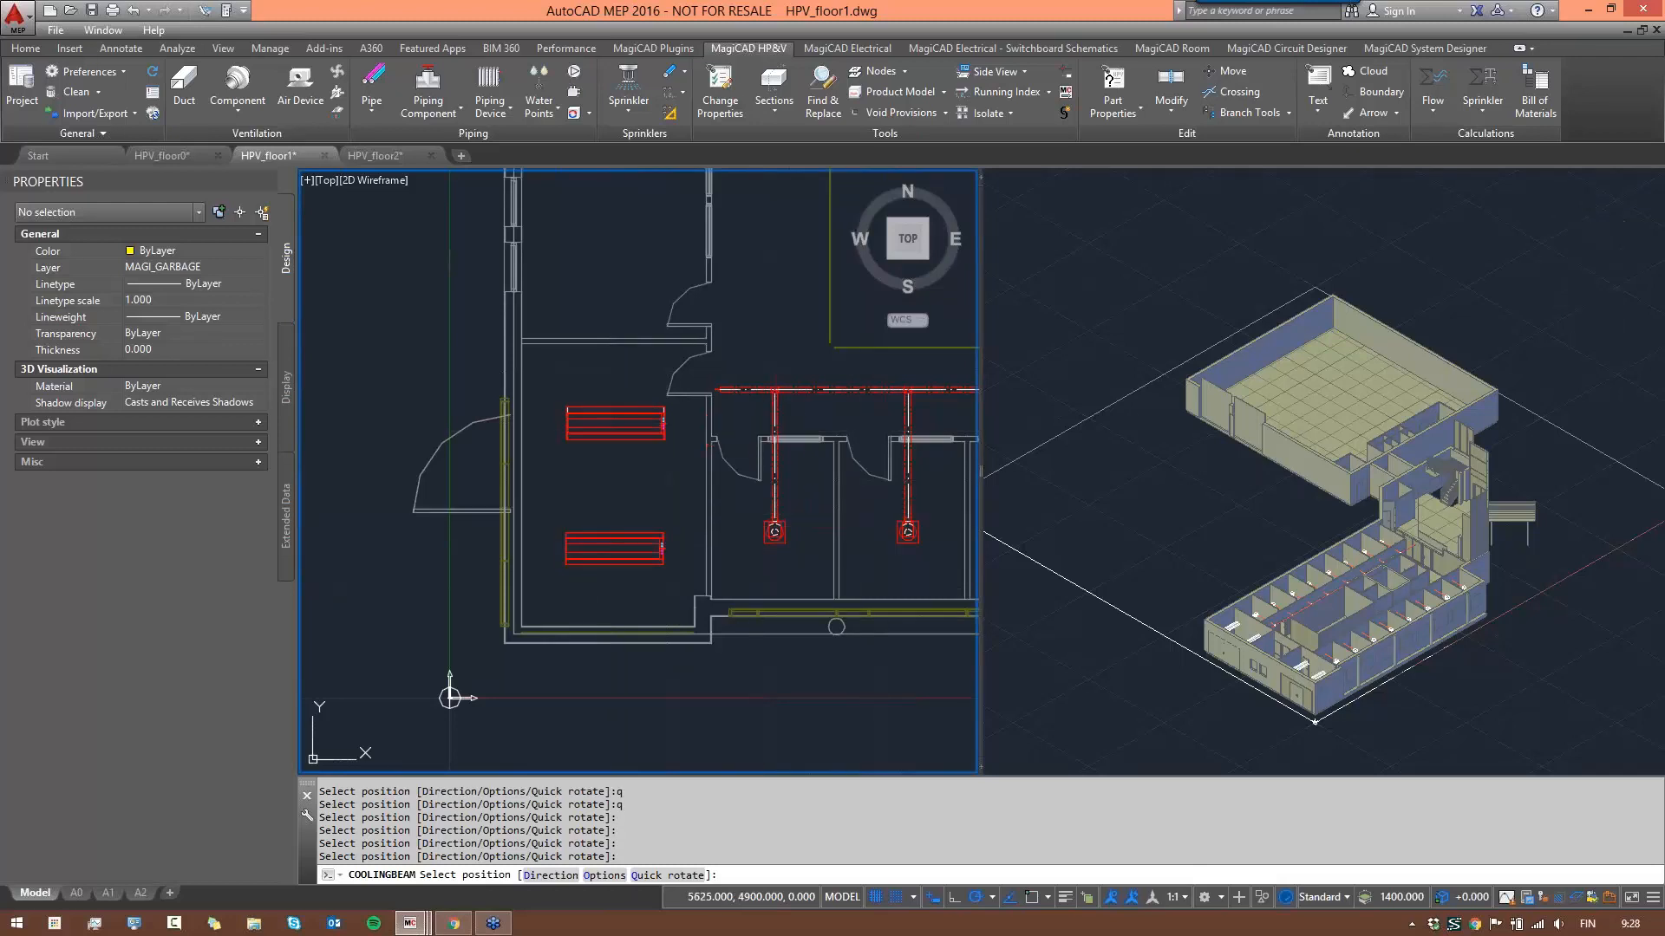
key(Escape)
key(Escape)
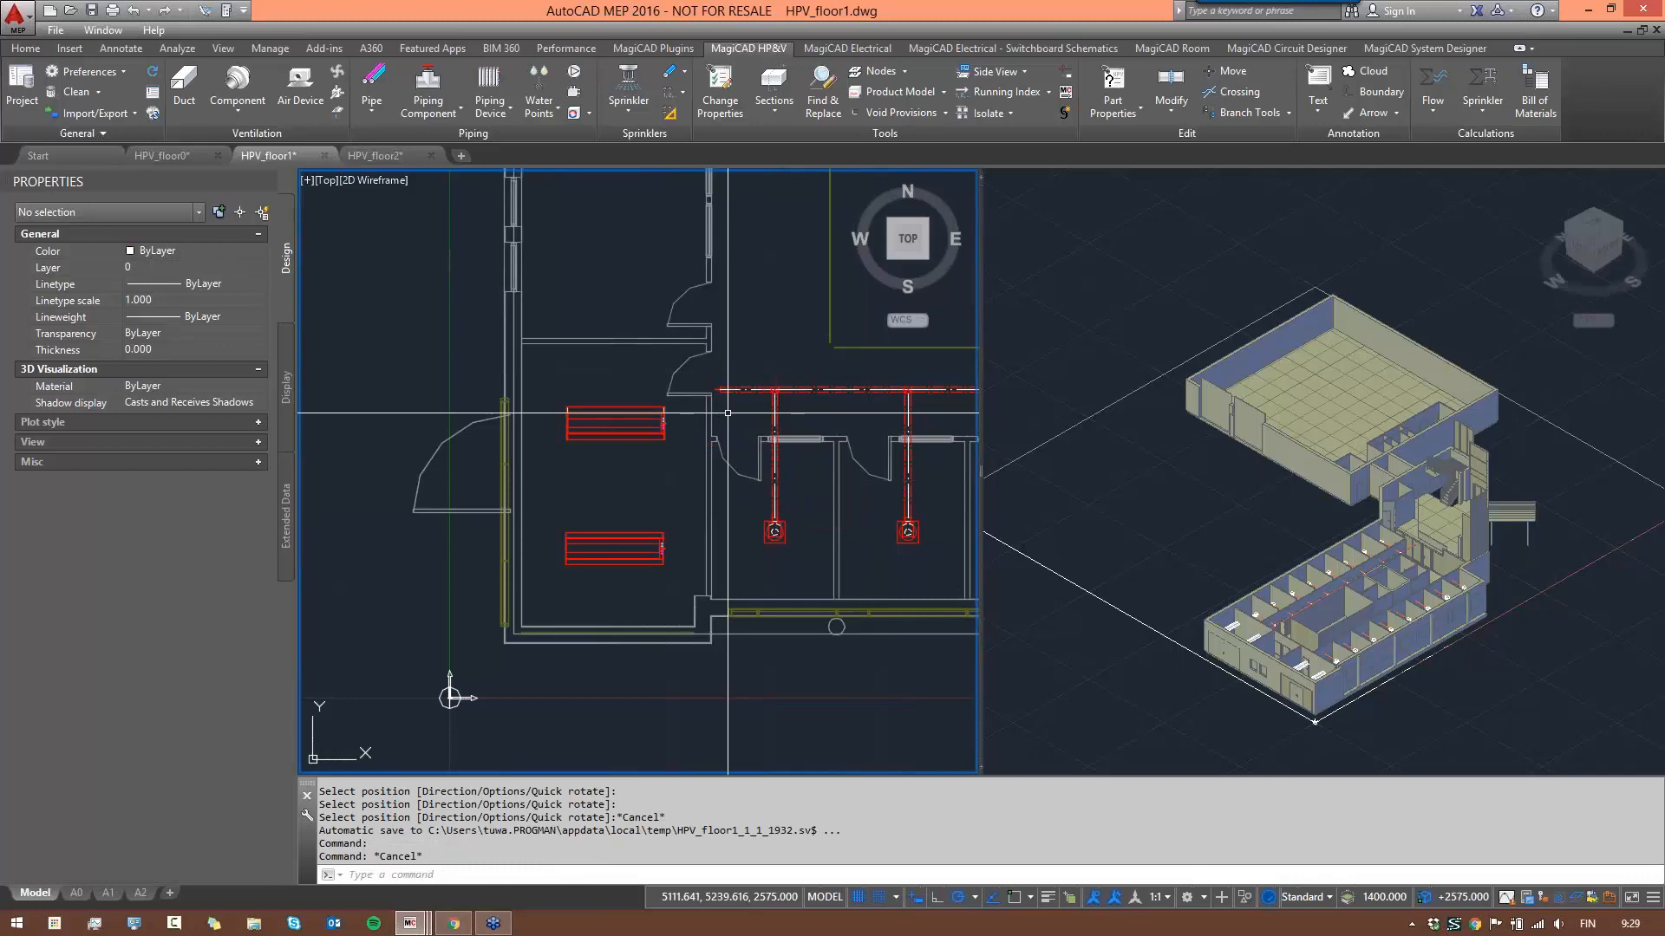
- Examine the four placed chilled beams and the west ends of both corridor ducts on the floor plan
scroll(727, 413, down, 5)
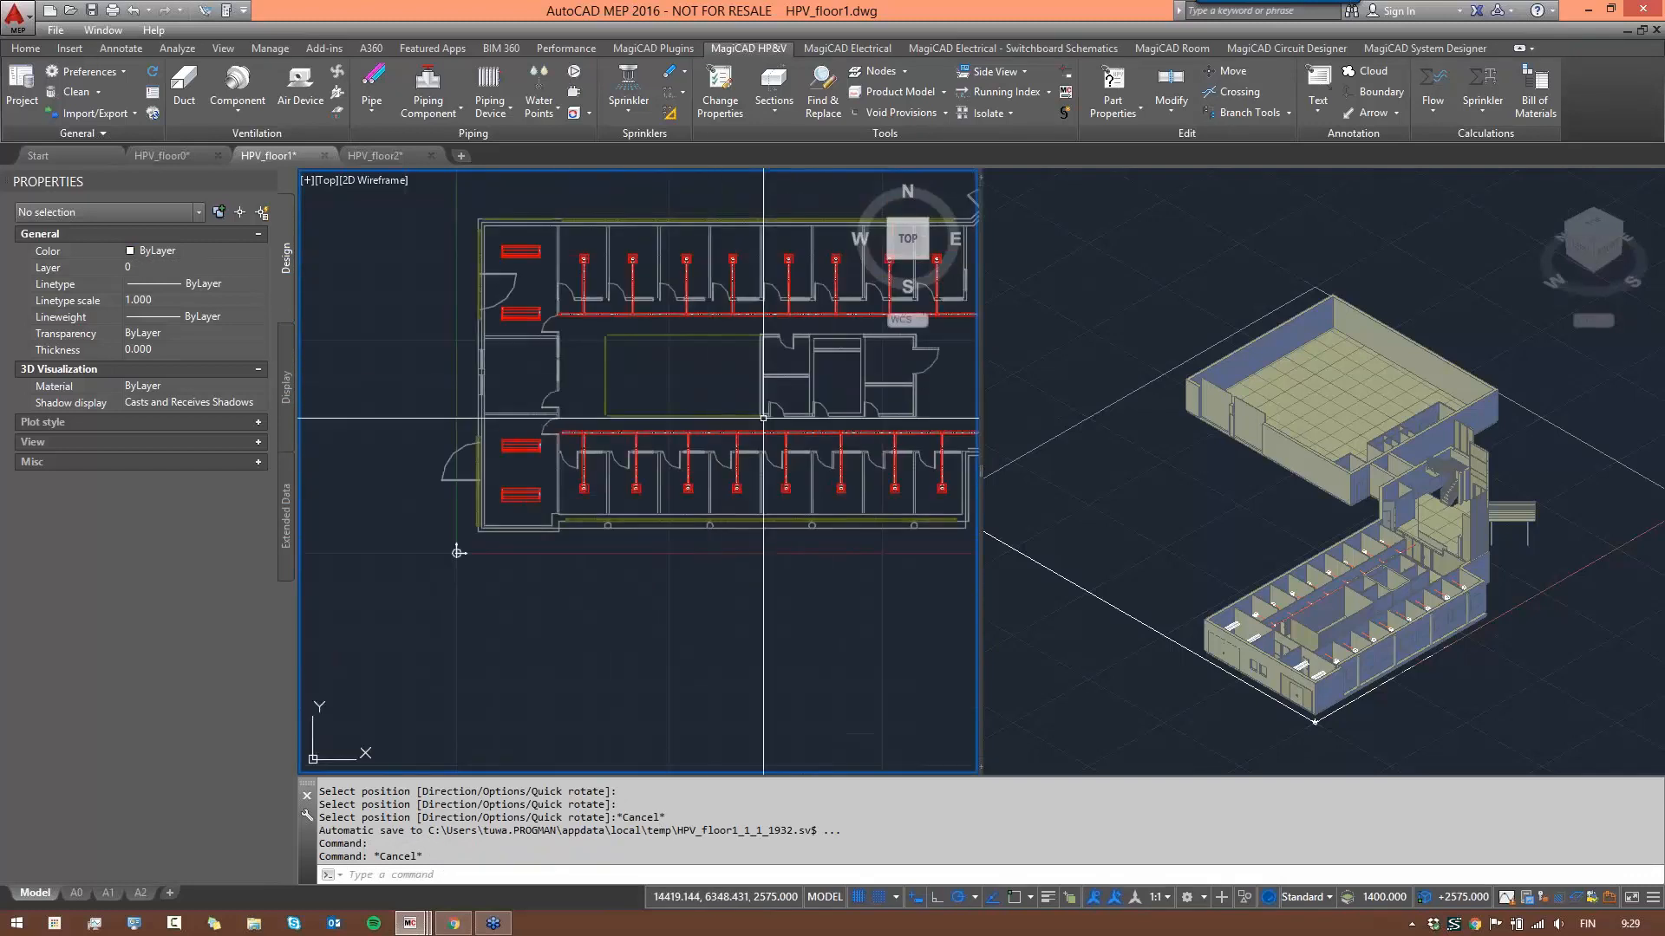
middle_drag(763, 418, 691, 406)
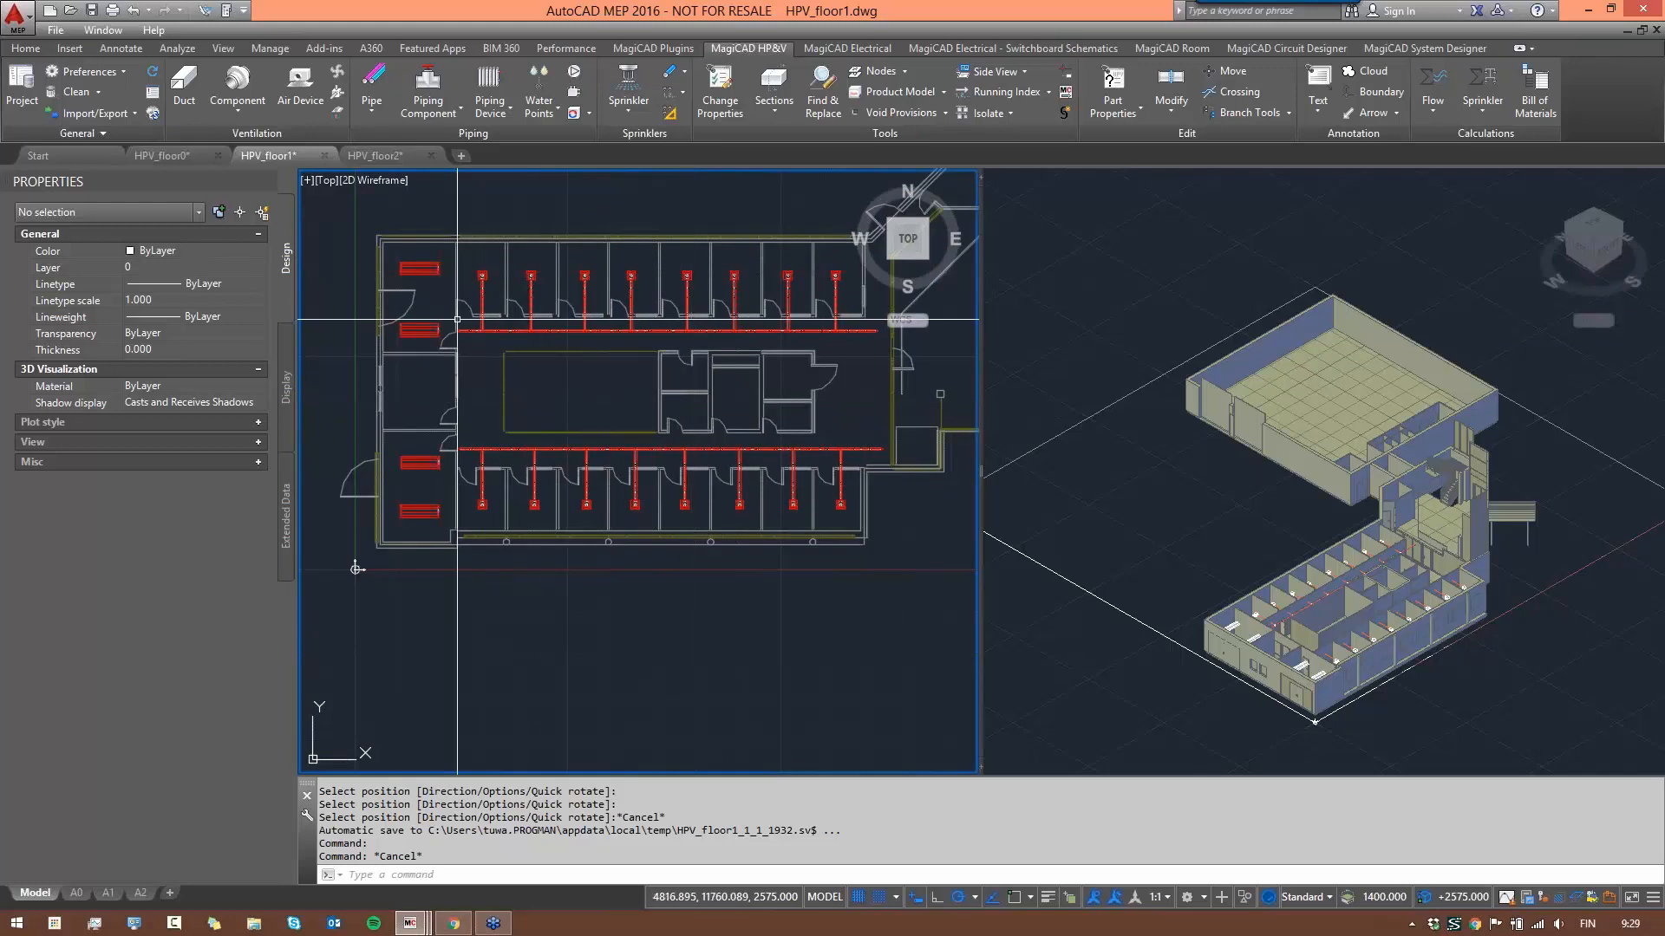
scroll(459, 330, up, 3)
middle_drag(443, 319, 624, 420)
scroll(629, 446, up, 2)
scroll(647, 523, down, 4)
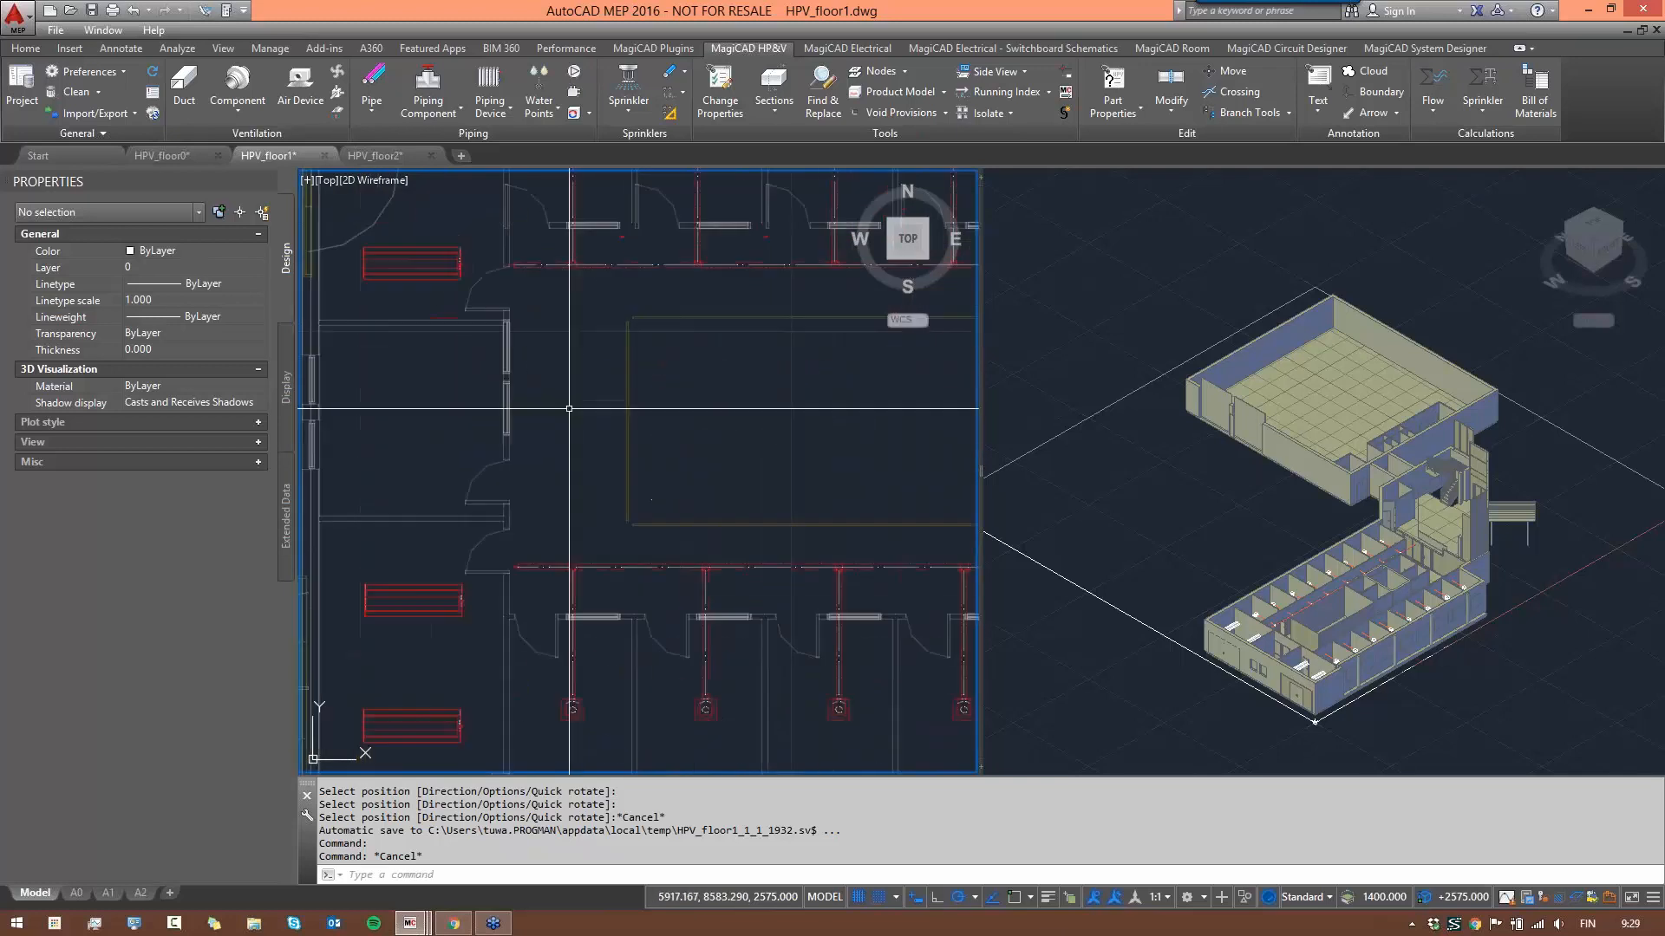
middle_drag(643, 422, 660, 457)
scroll(569, 386, up, 4)
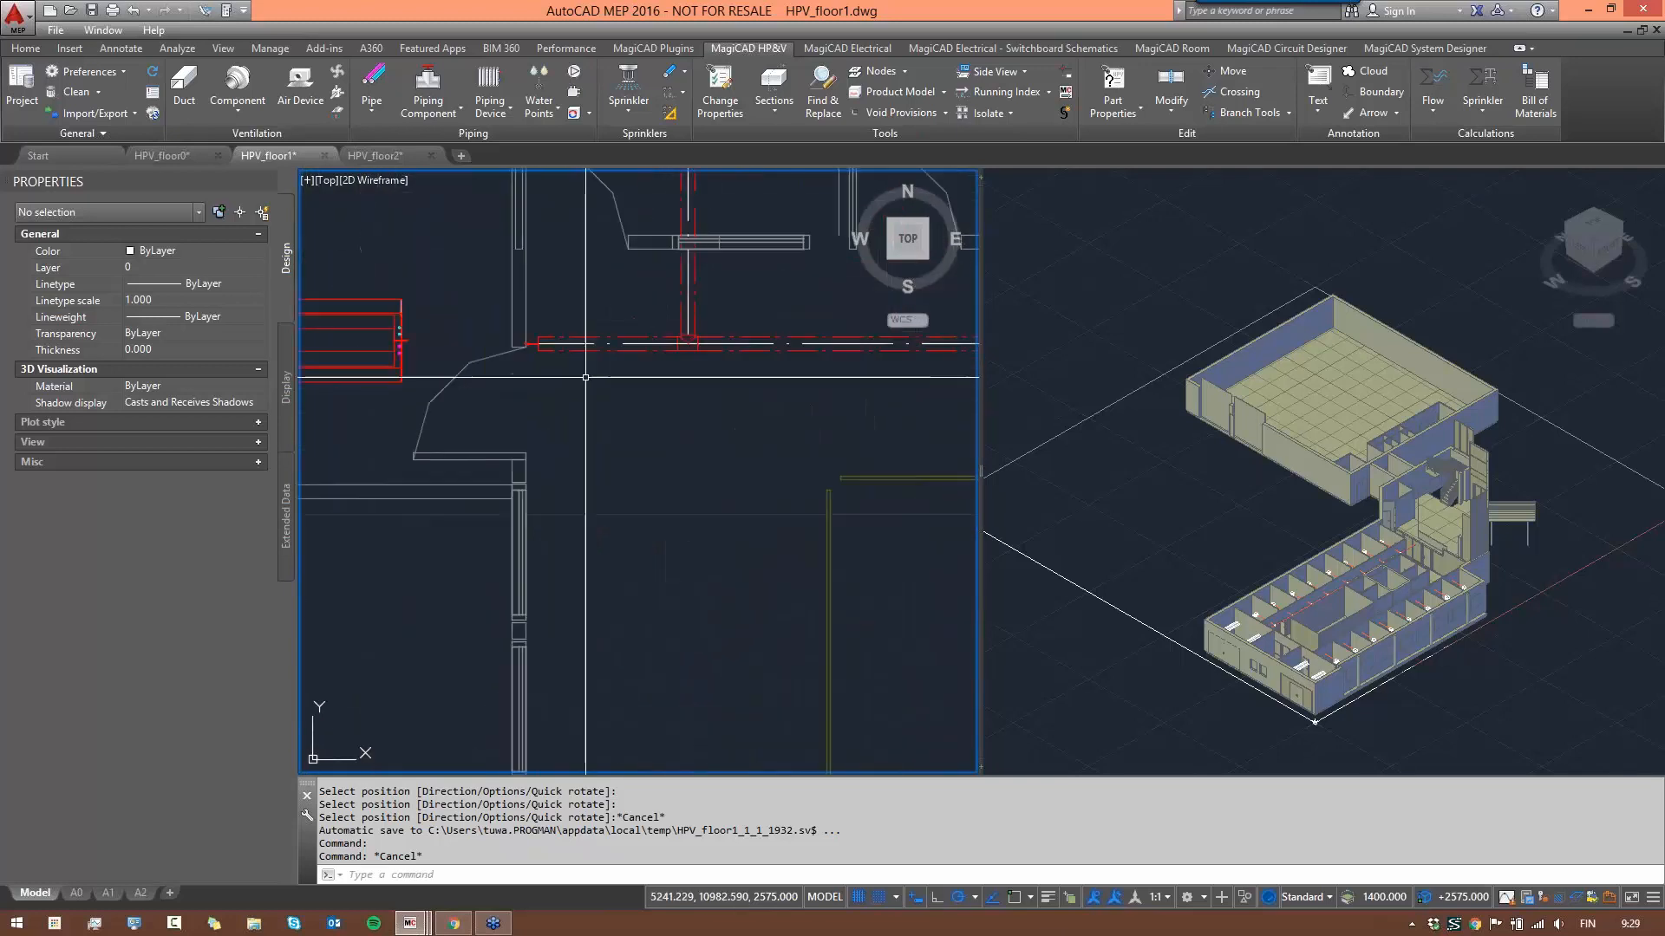
- Move the whole northern corridor duct 825 mm south with its branches connected, using a duct segment's stretch grip
scroll(570, 332, down, 1)
scroll(709, 383, down, 3)
scroll(815, 377, up, 3)
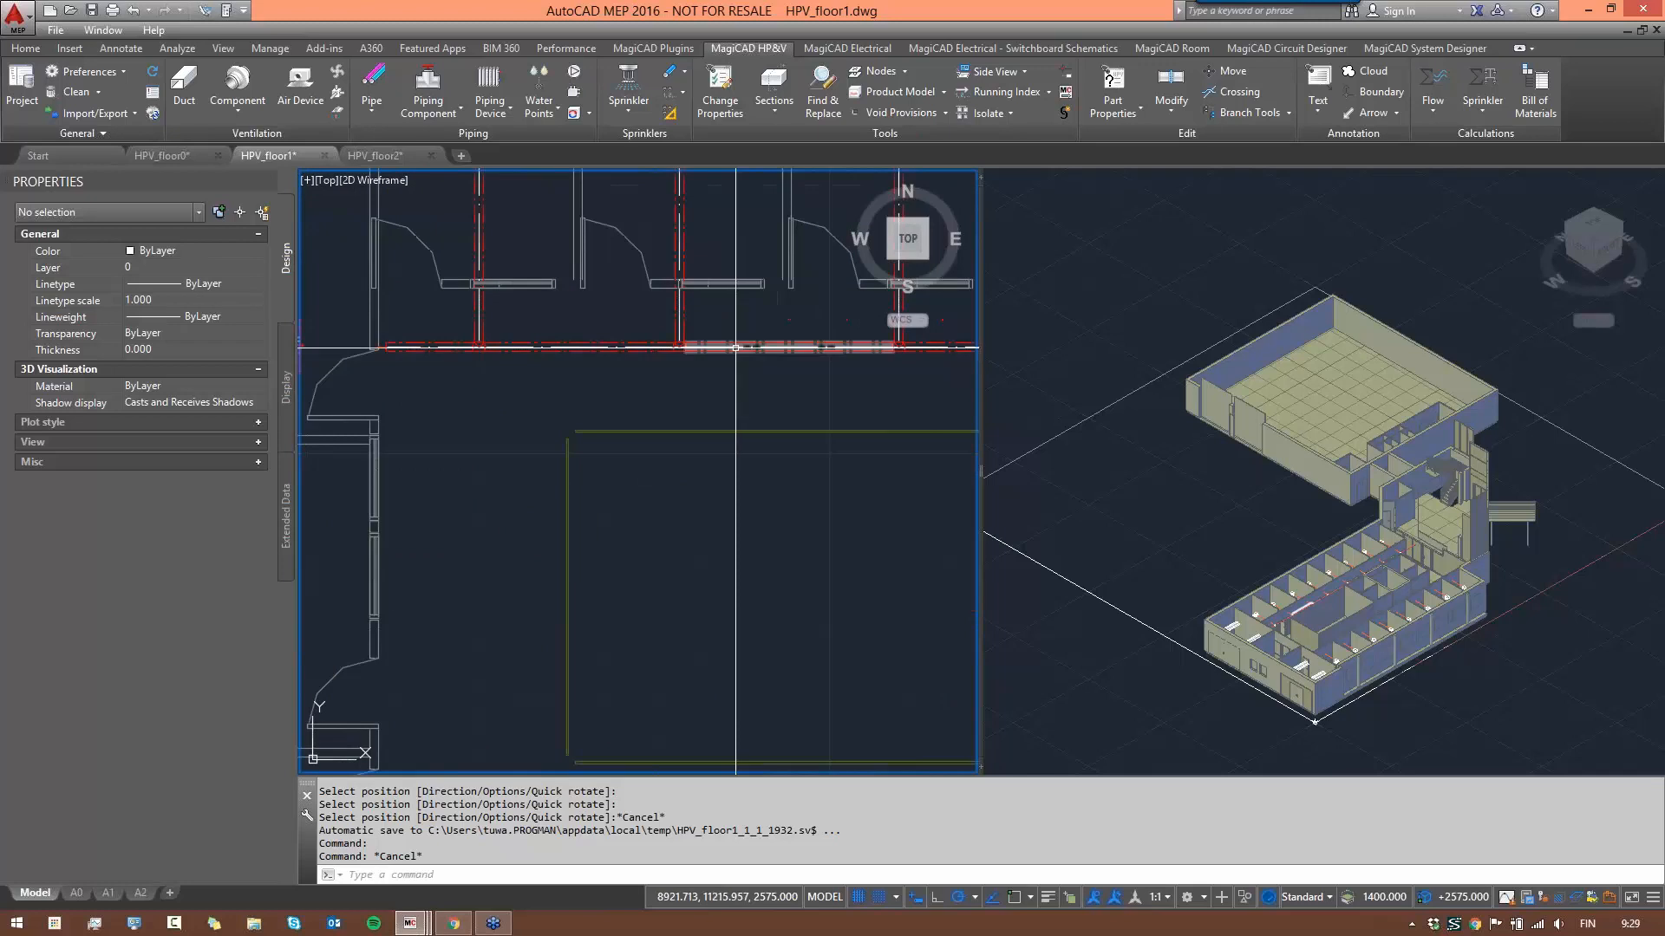
click(789, 354)
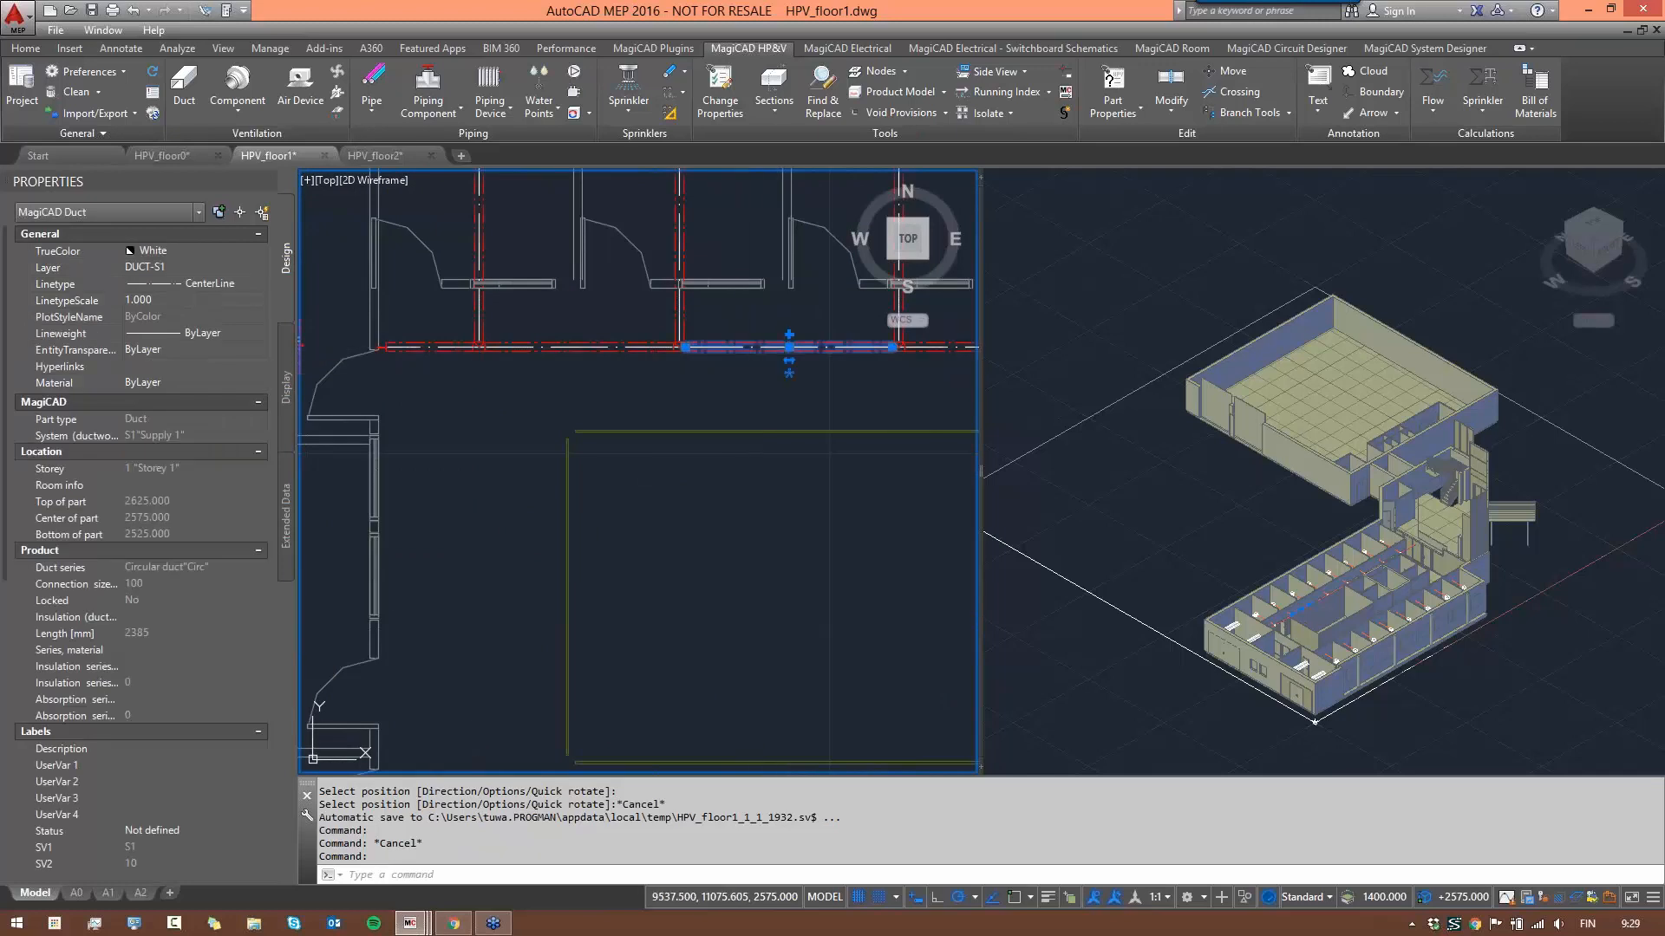
click(789, 347)
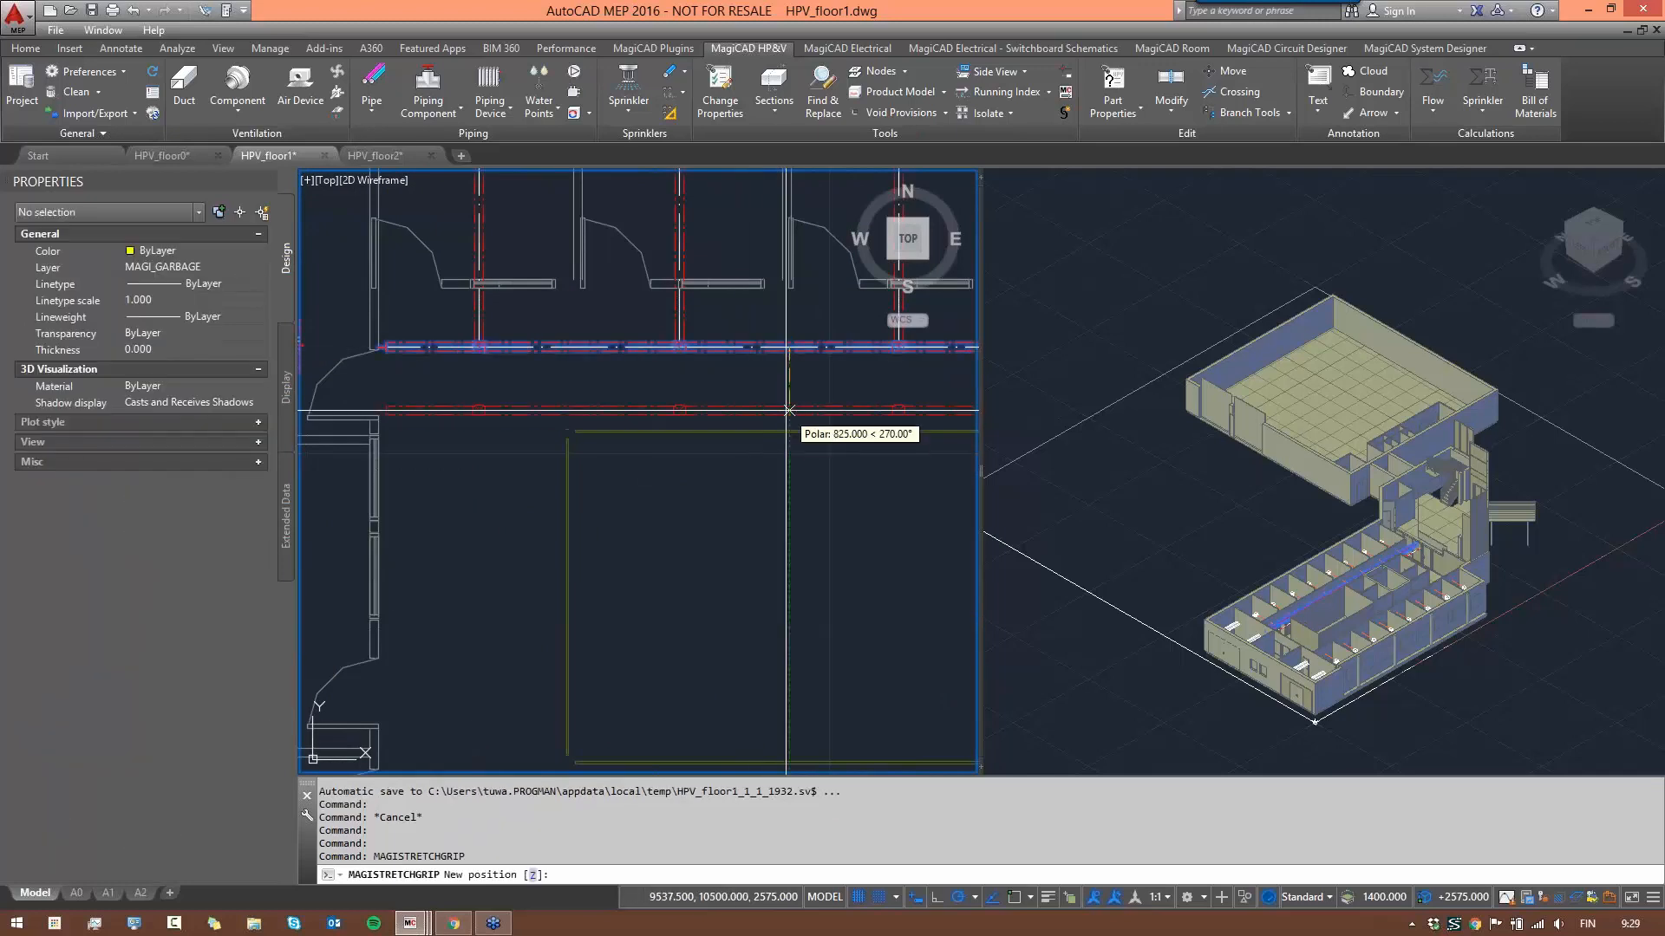
click(788, 410)
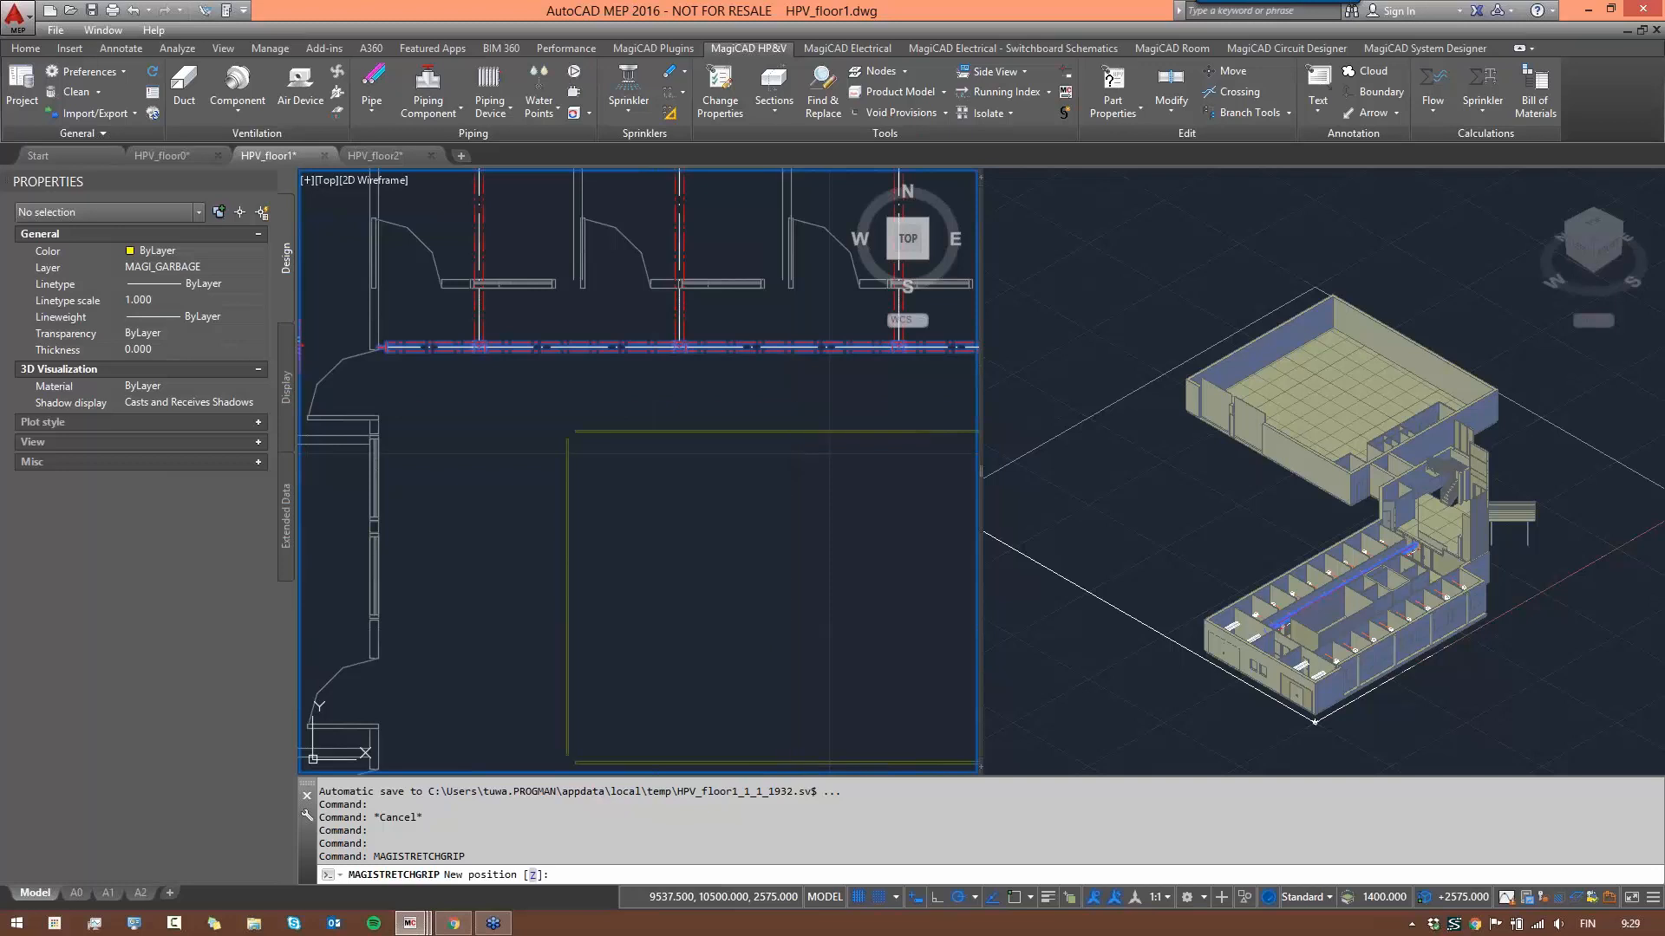
- Move the whole southern corridor duct north, towards the central core, with its diffuser branches connected, using a duct segment's stretch grip
scroll(613, 531, down, 2)
middle_drag(463, 663, 588, 385)
scroll(720, 390, up, 4)
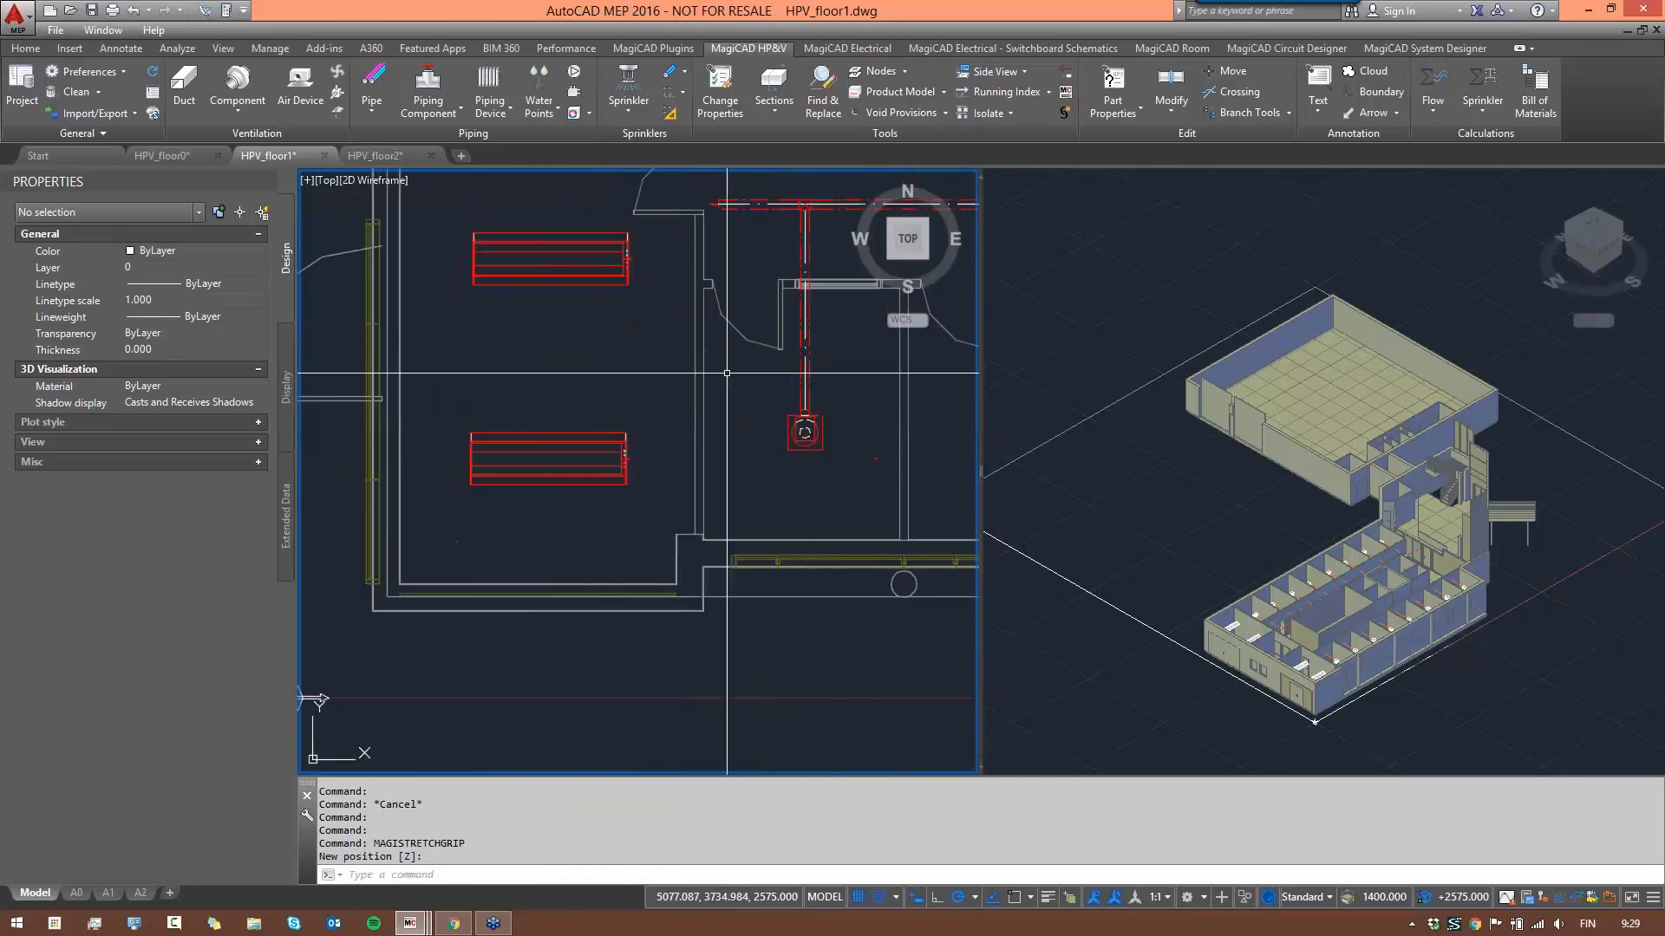
click(707, 334)
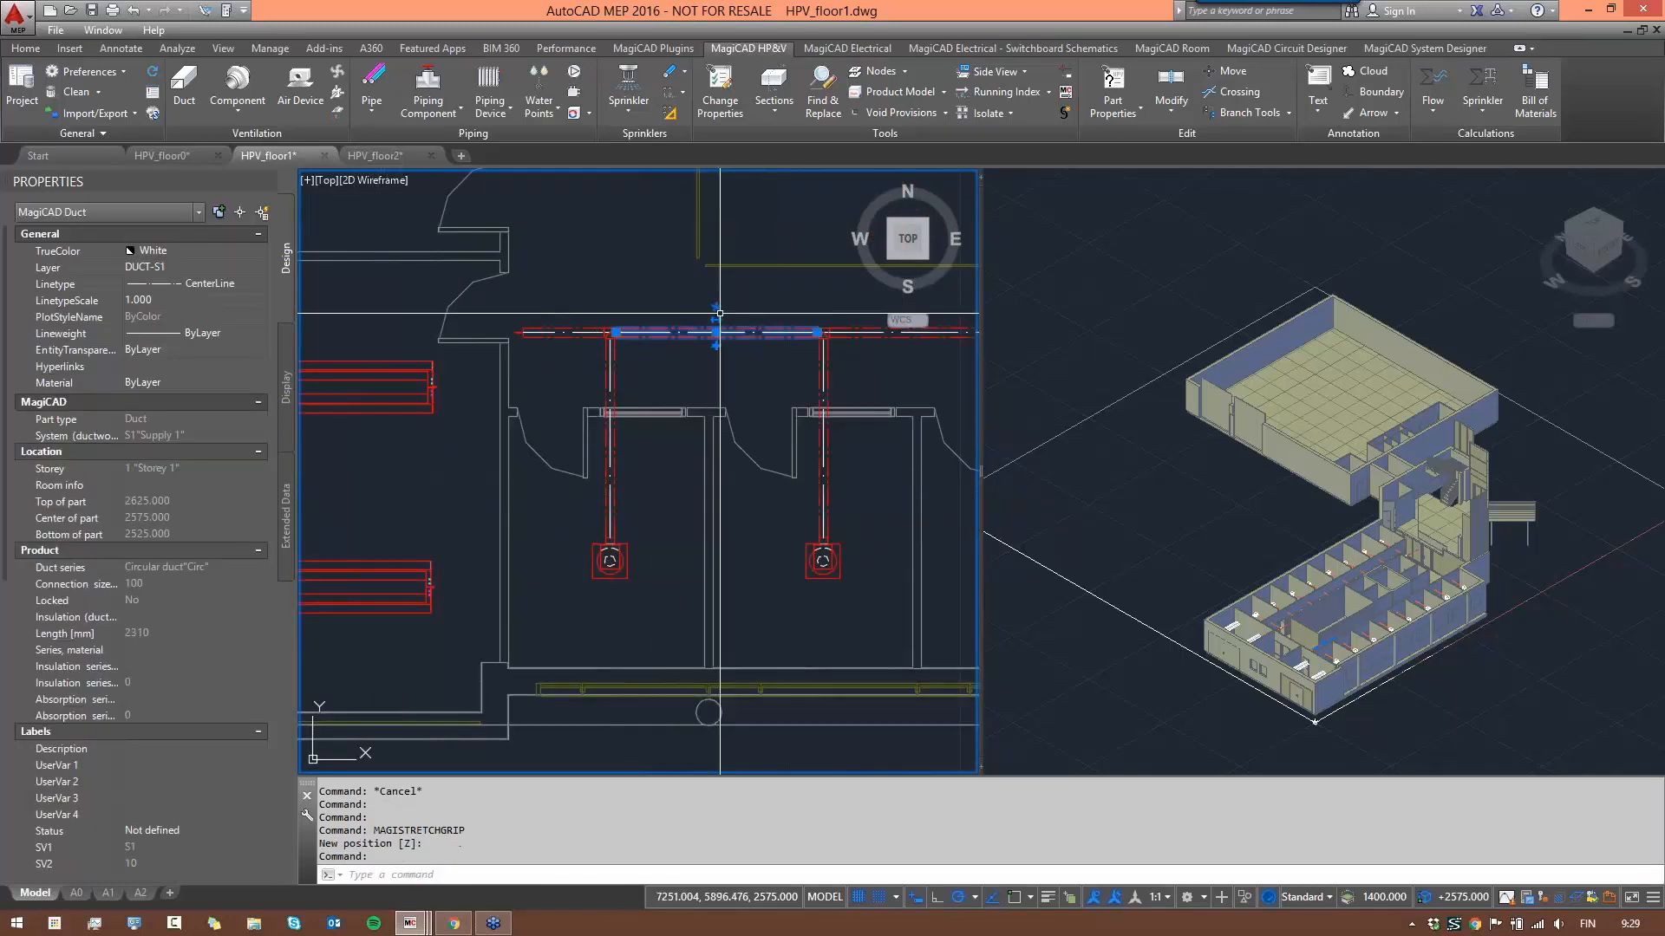
click(716, 319)
click(716, 320)
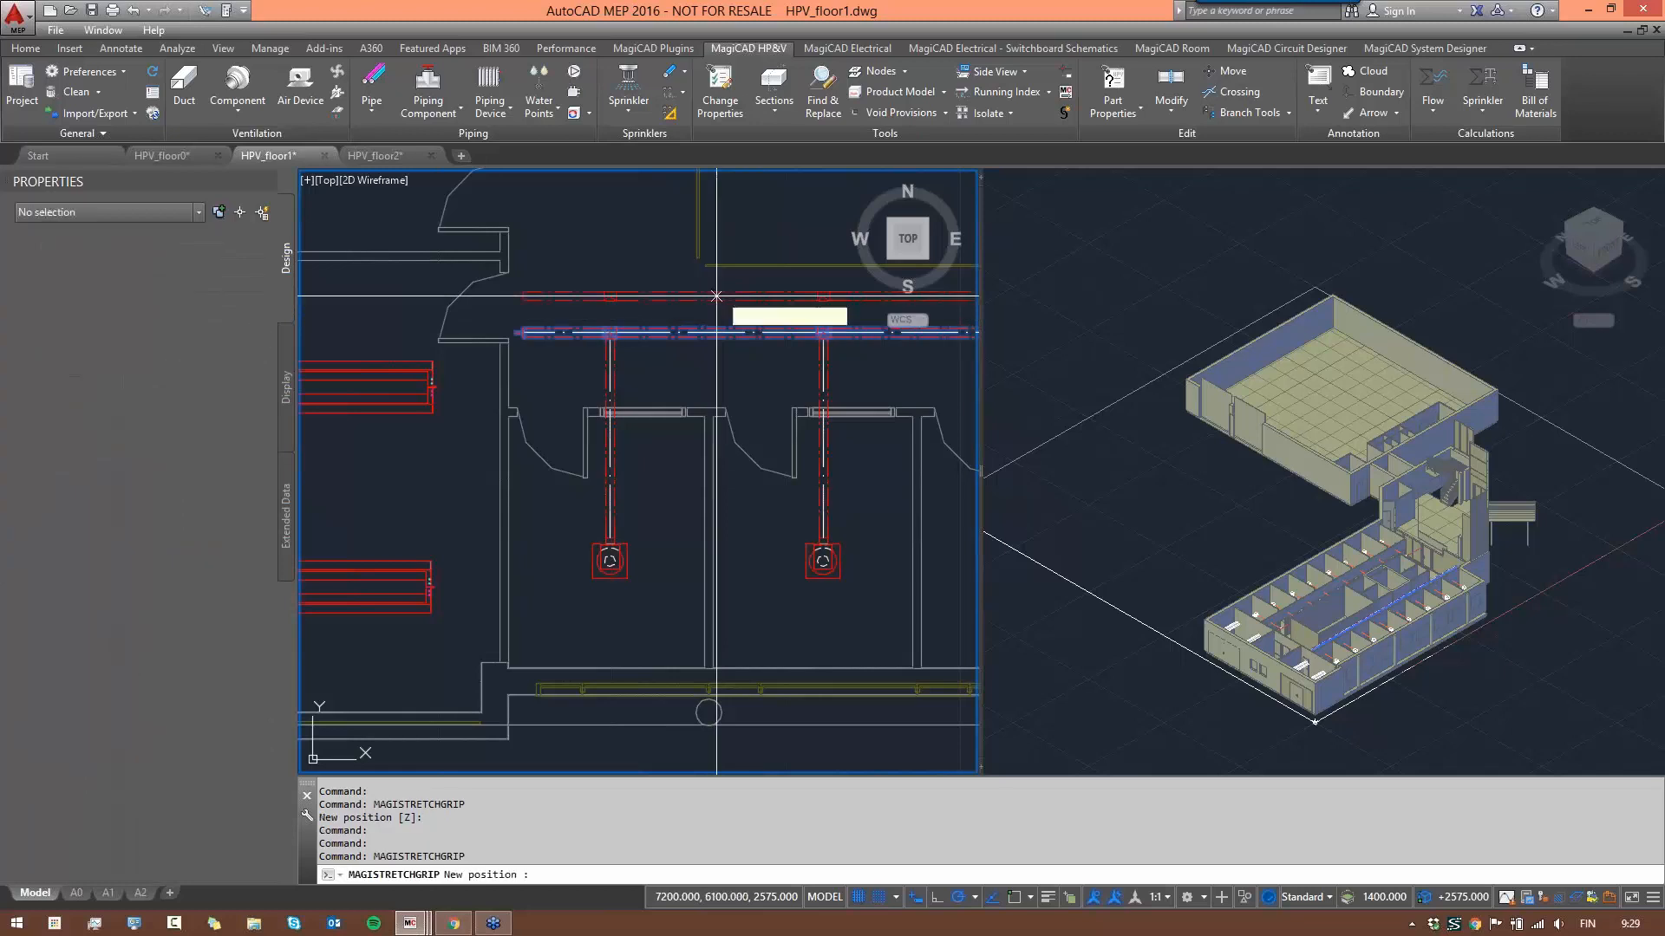
key(Escape)
key(Escape)
key(Escape)
scroll(486, 472, down, 6)
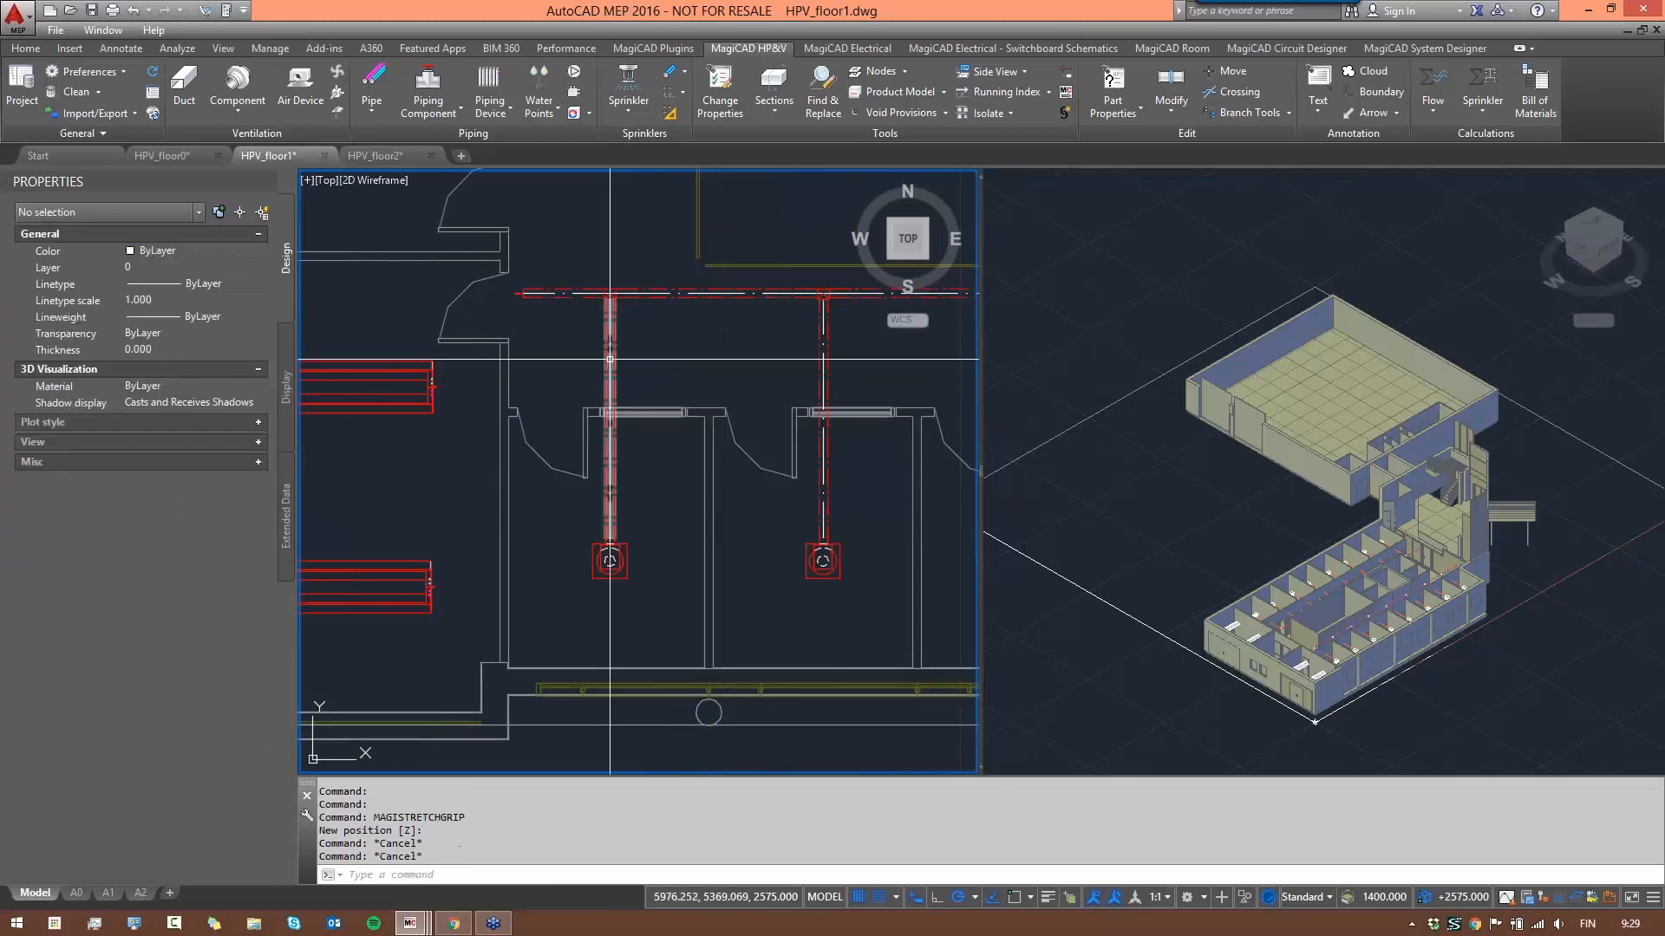
- Continue the 100 mm circular duct from the northern corridor duct's open west end, through the wall towards the northwest room's chilled beams
middle_drag(573, 347, 621, 398)
scroll(622, 398, up, 10)
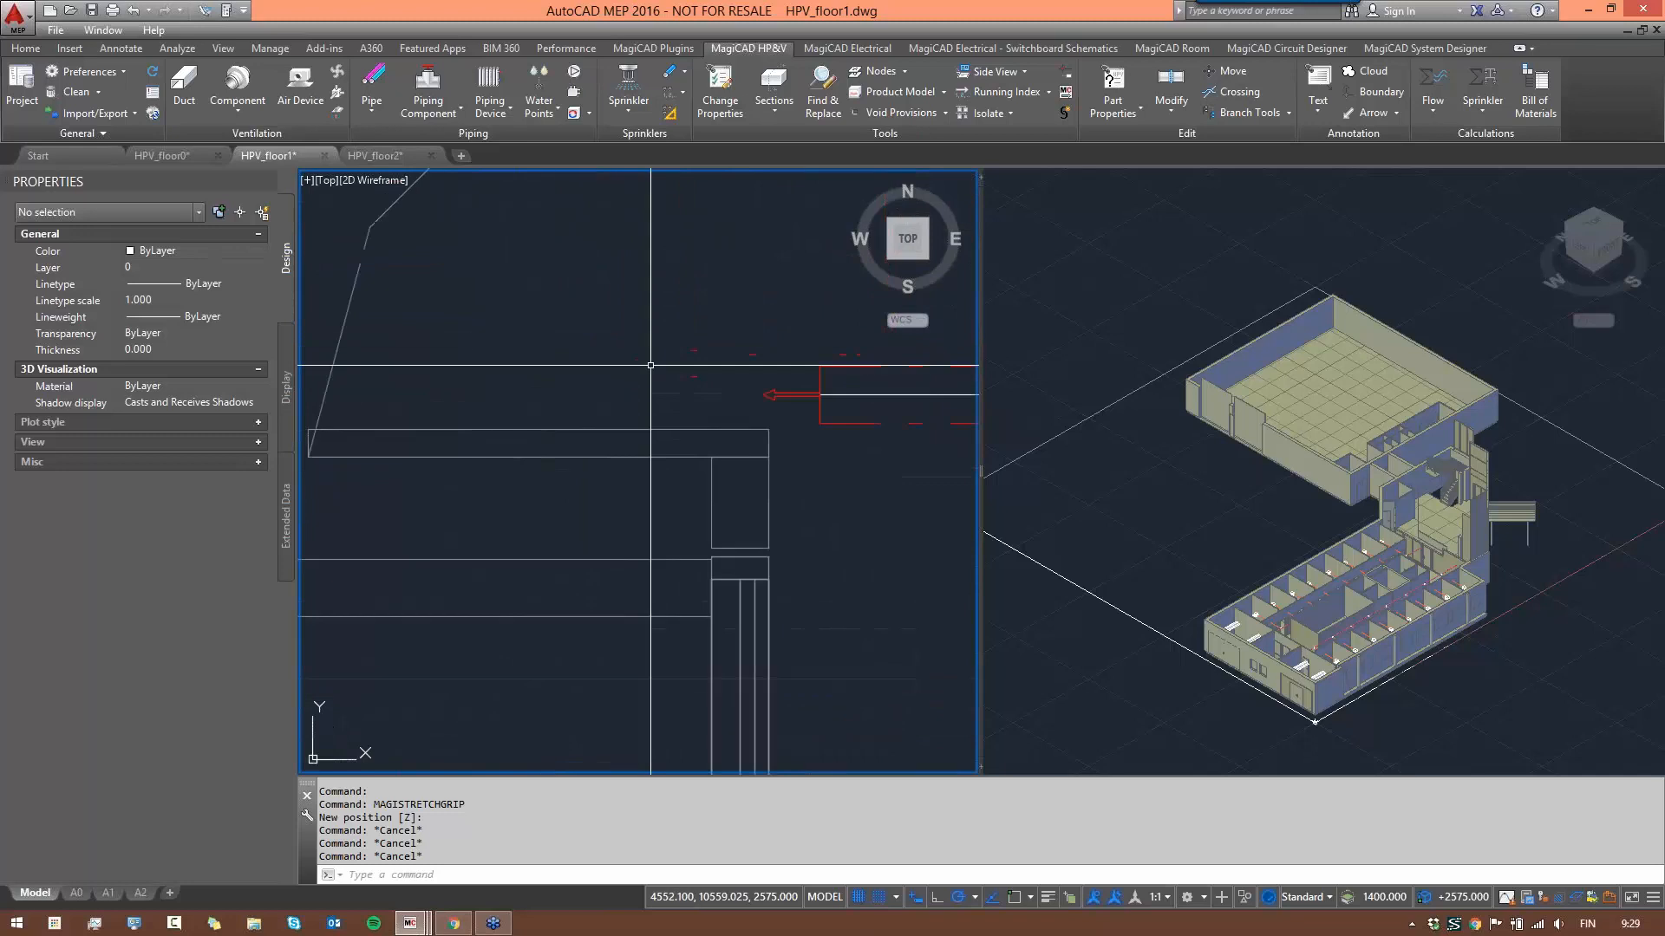
scroll(560, 481, down, 6)
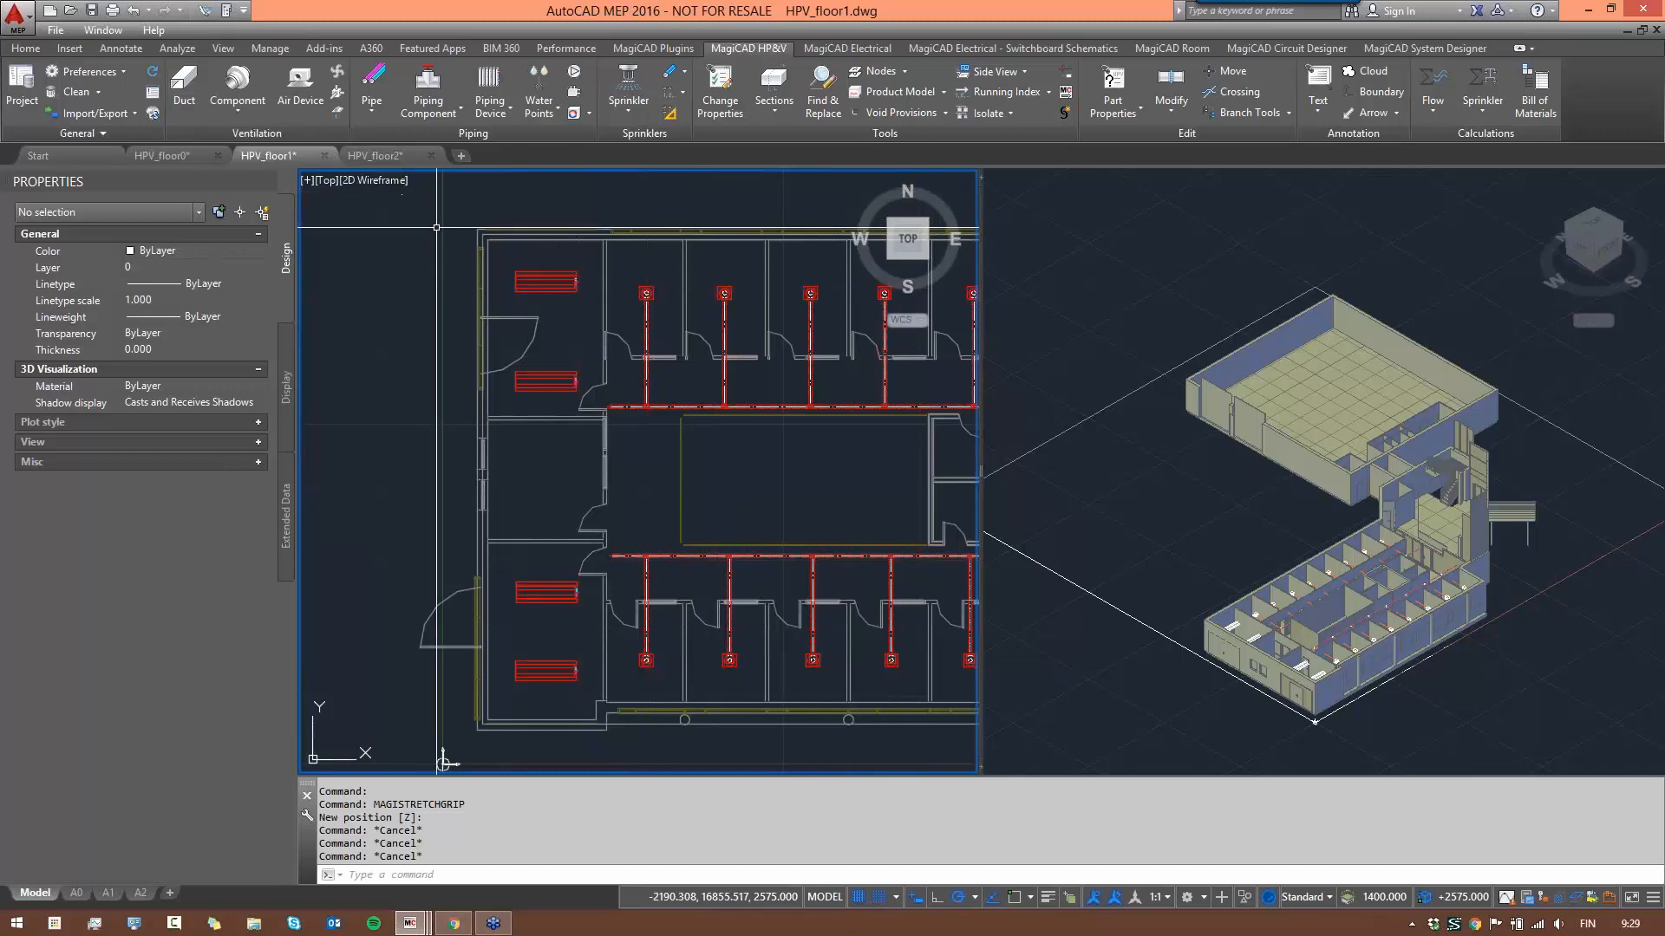
scroll(615, 407, up, 4)
click(613, 407)
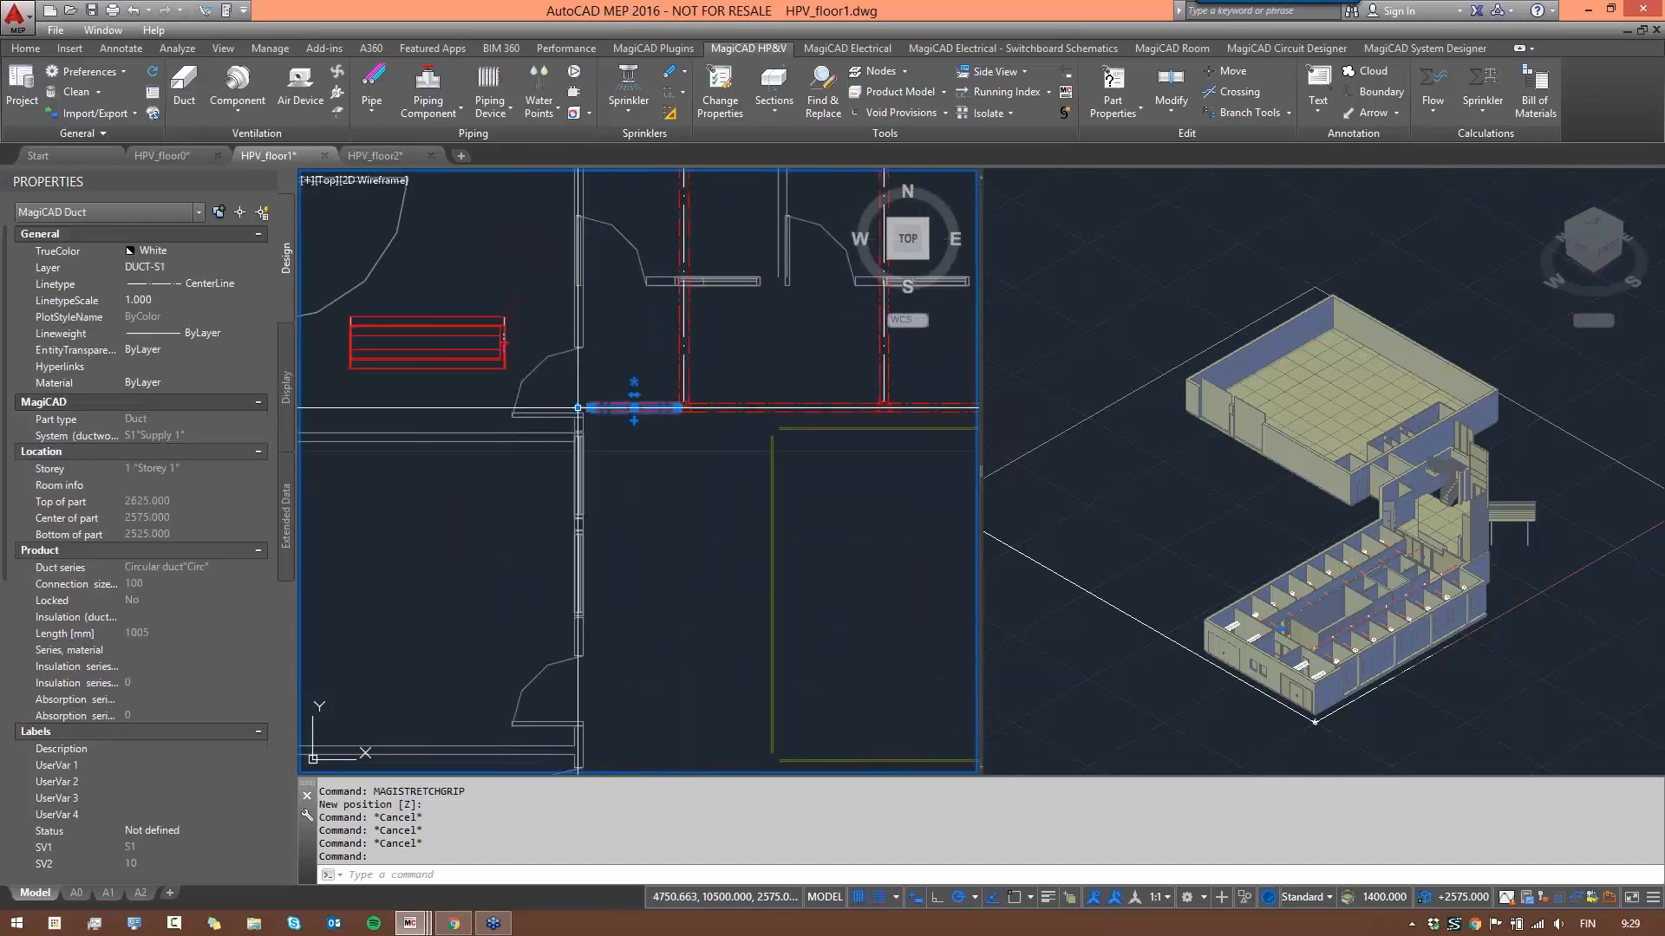
click(578, 408)
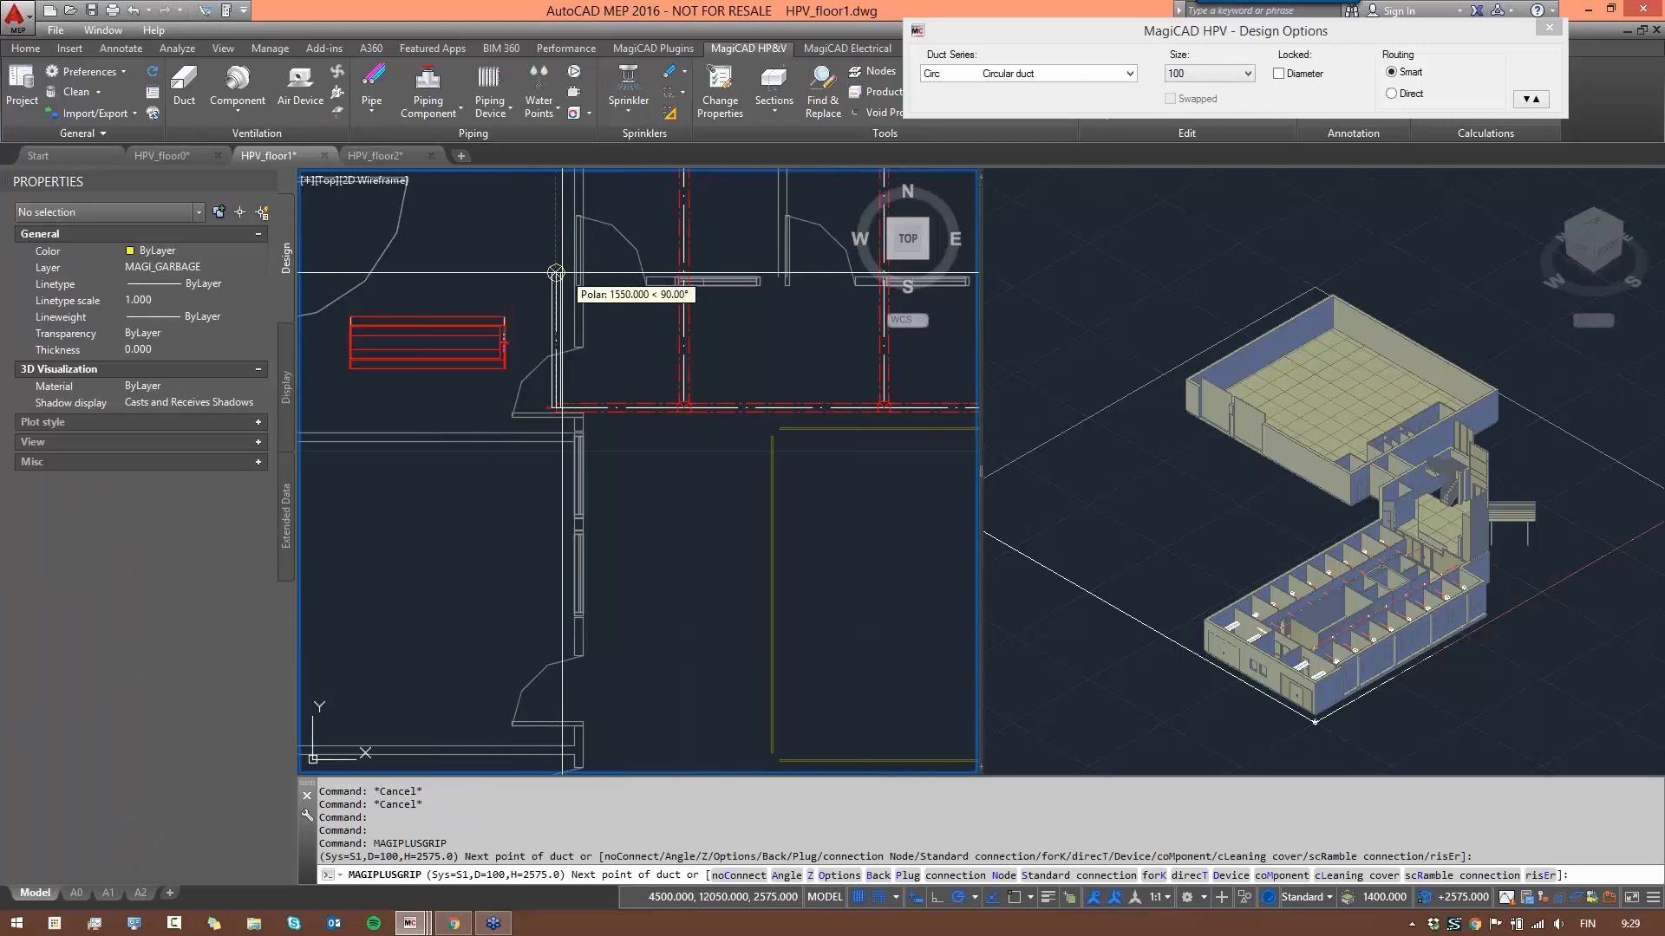
- Extend the northern circular supply duct northward past the two beams and close its end with a plug
middle_drag(547, 330, 521, 522)
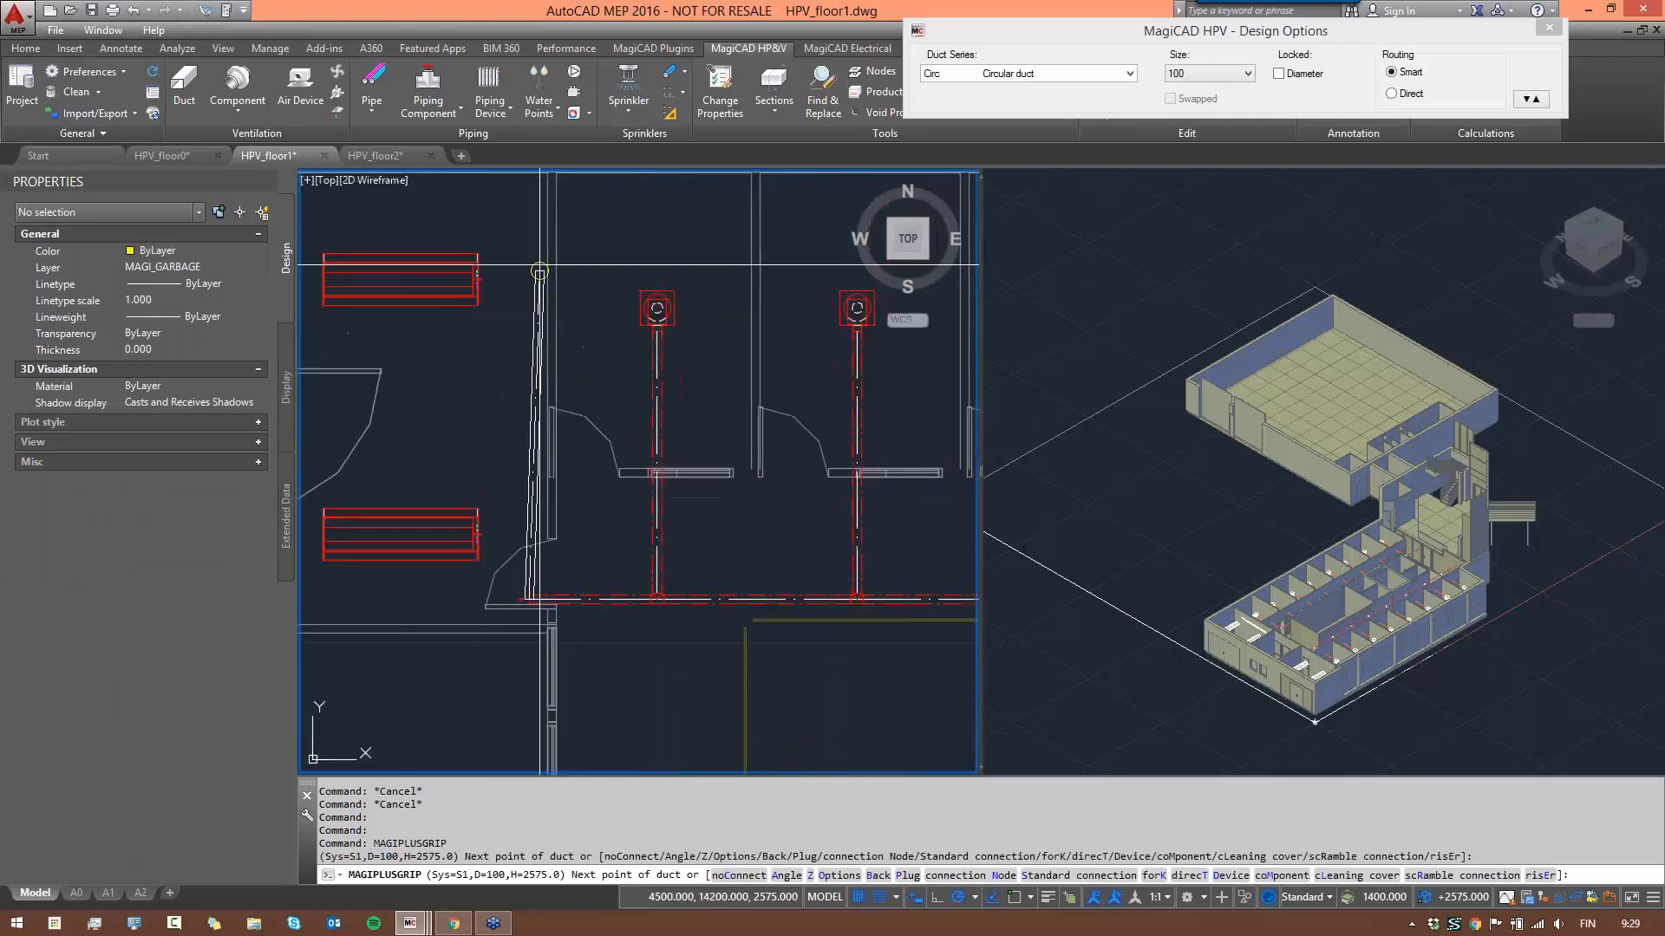
click(529, 206)
middle_drag(588, 389, 614, 452)
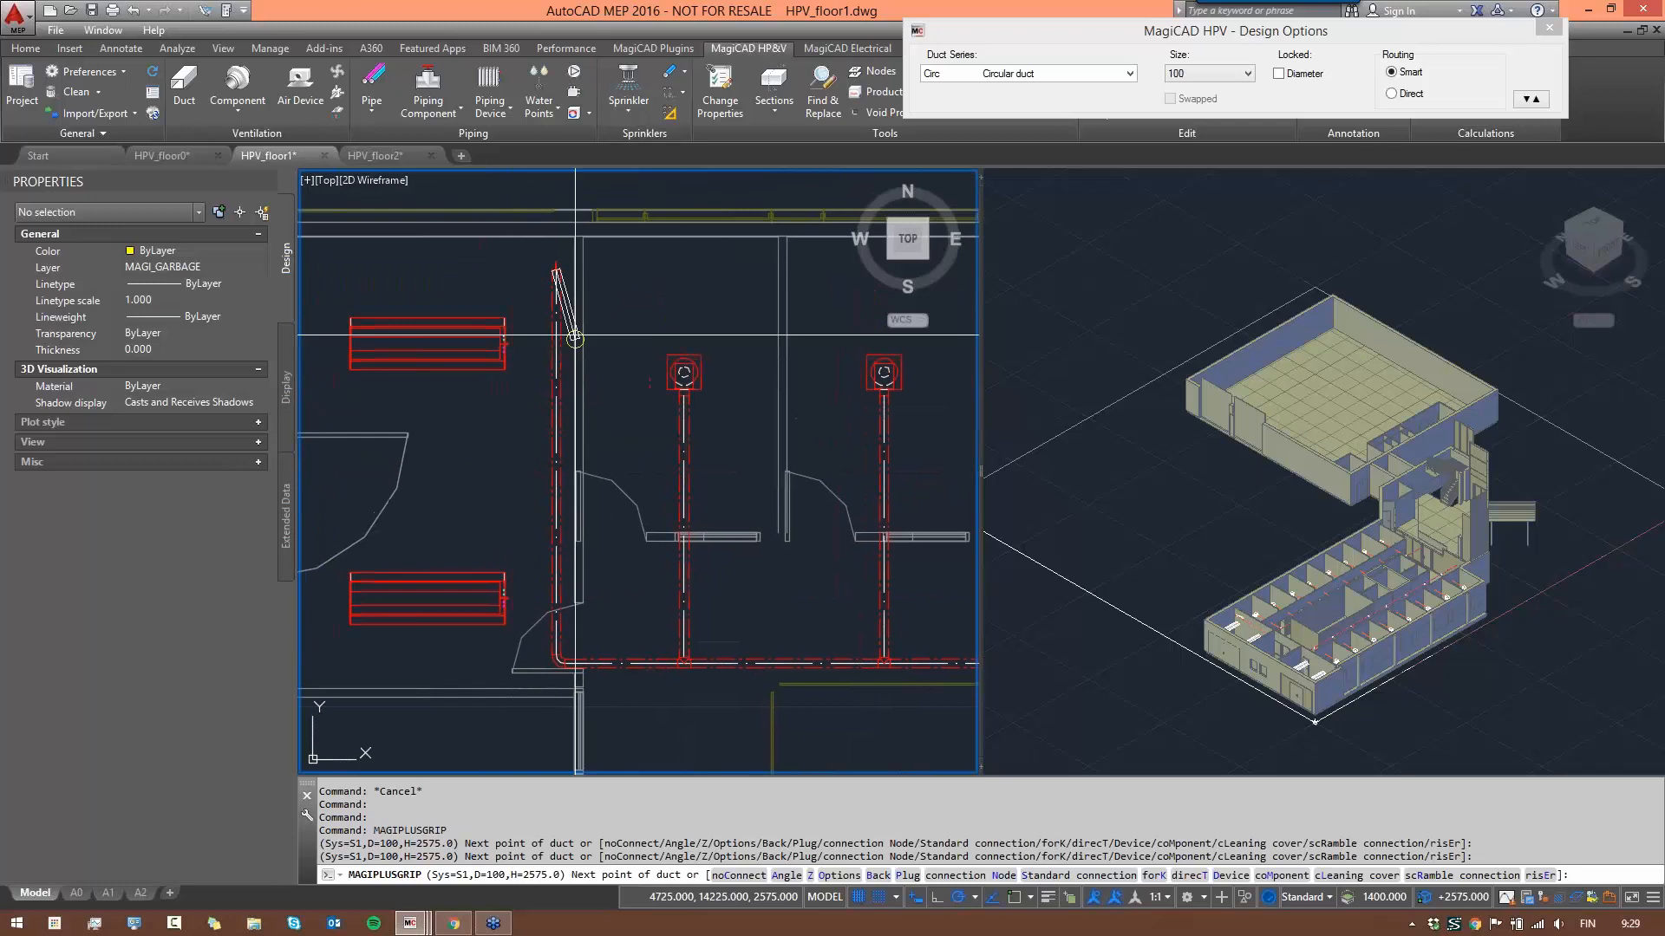
scroll(562, 299, up, 2)
right_click(506, 248)
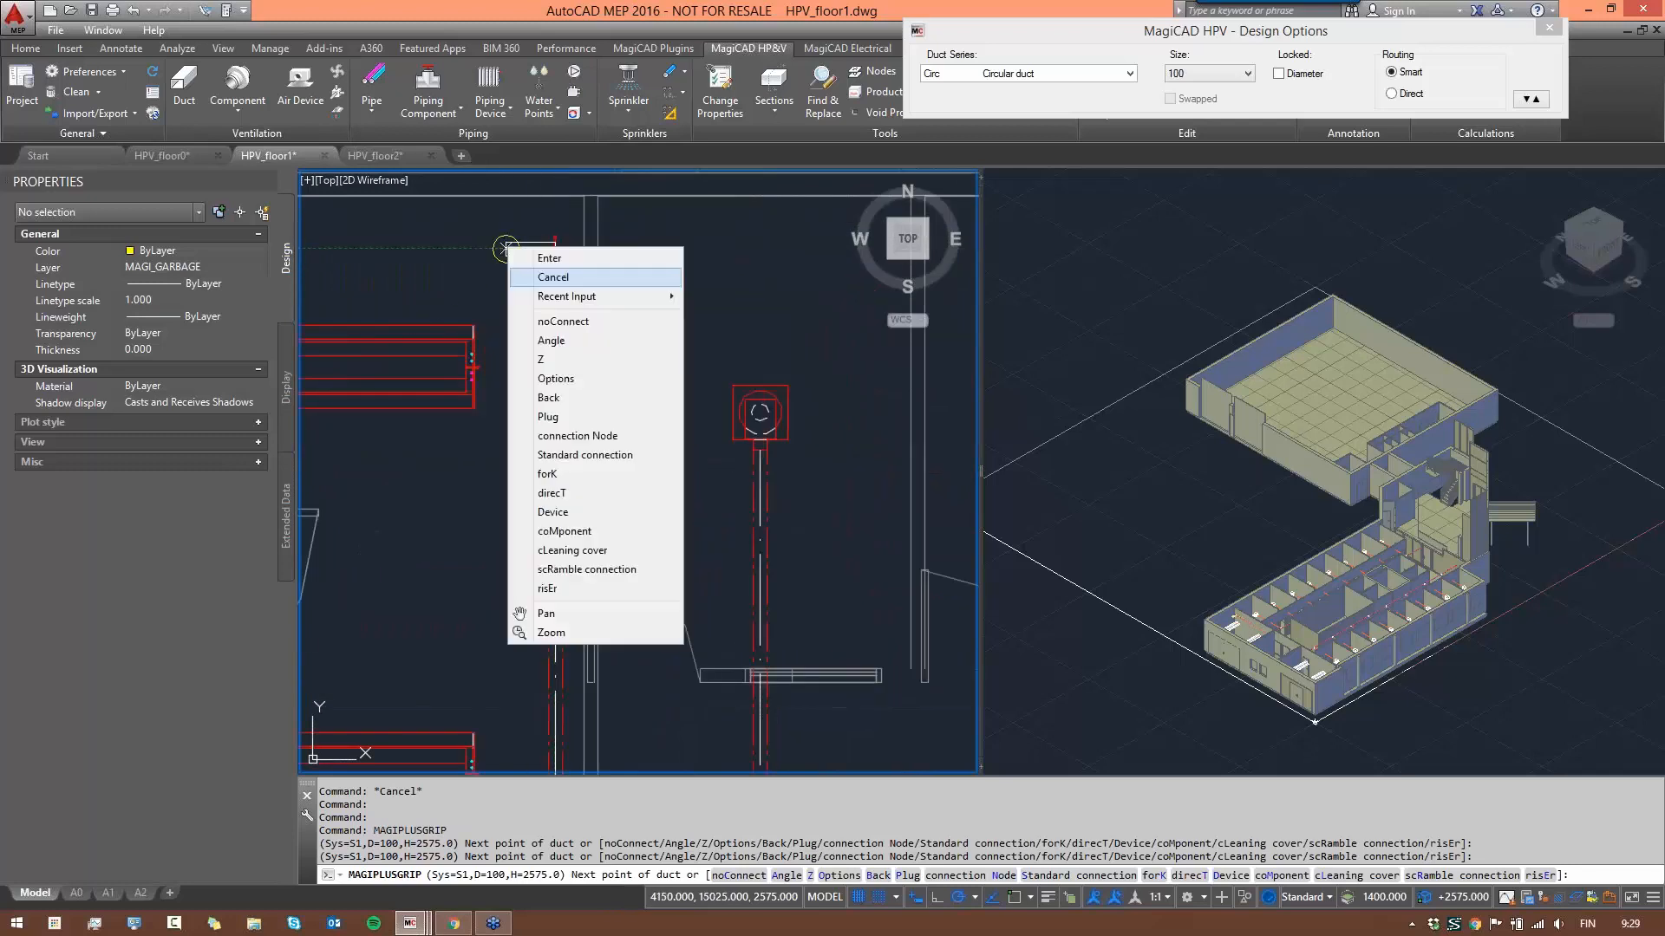
click(559, 417)
scroll(583, 362, down, 4)
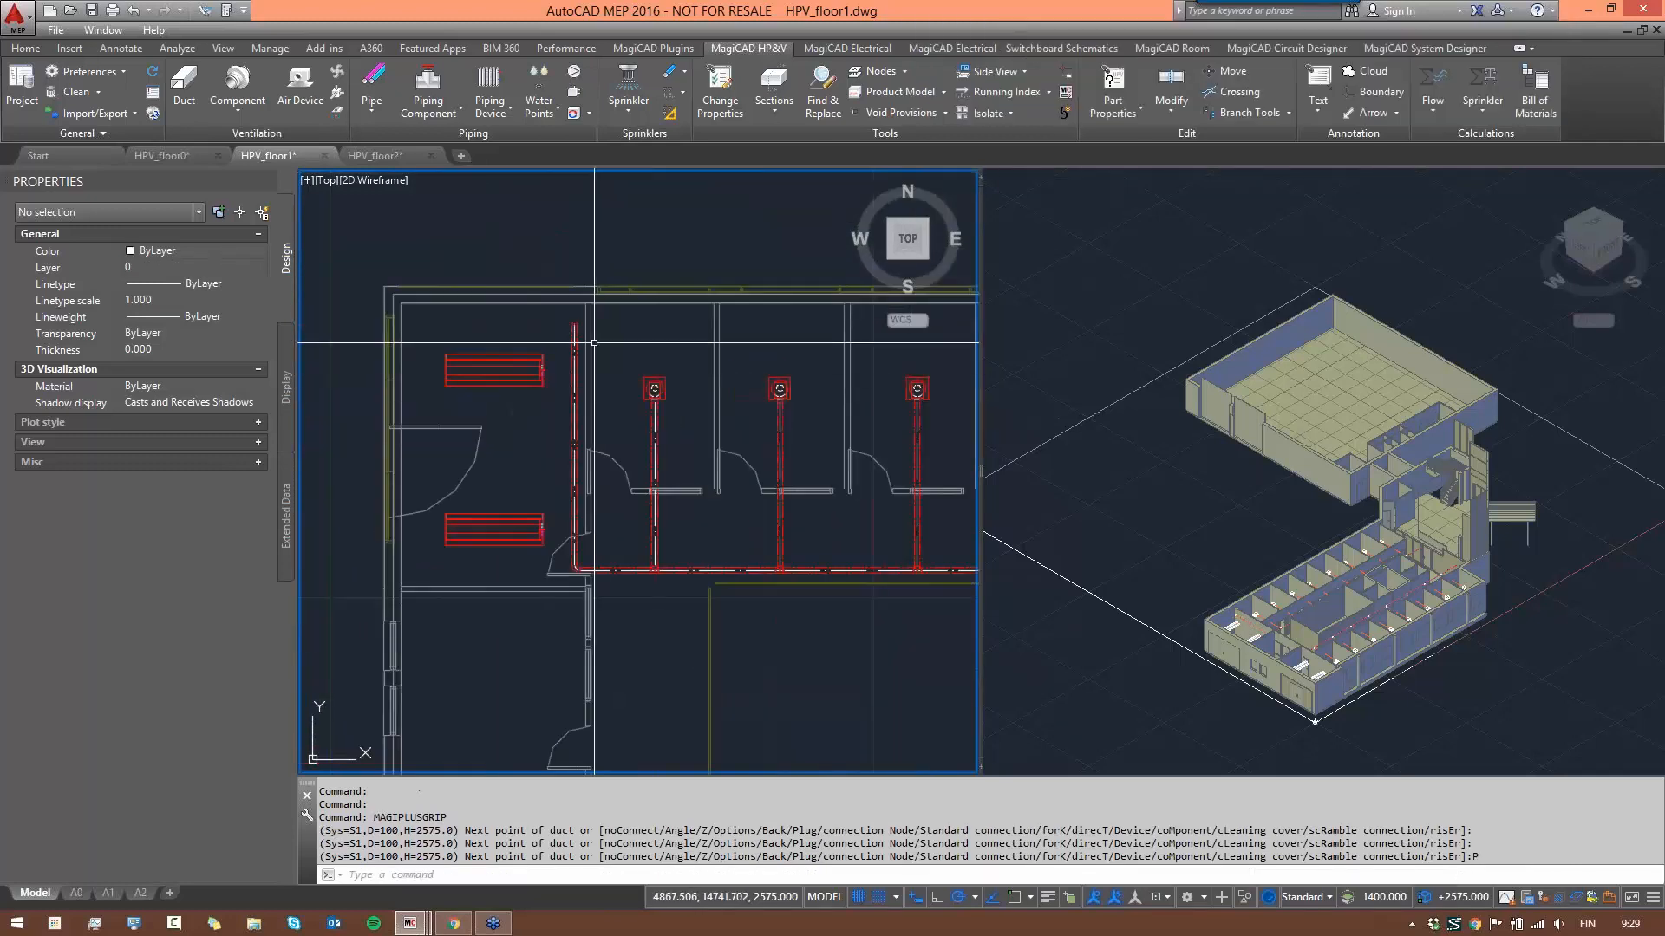
- Extend the west end of the southern supply duct around the corner, southward past both beams, leaving the end open
scroll(549, 555, down, 2)
middle_drag(581, 548, 604, 353)
scroll(605, 486, up, 4)
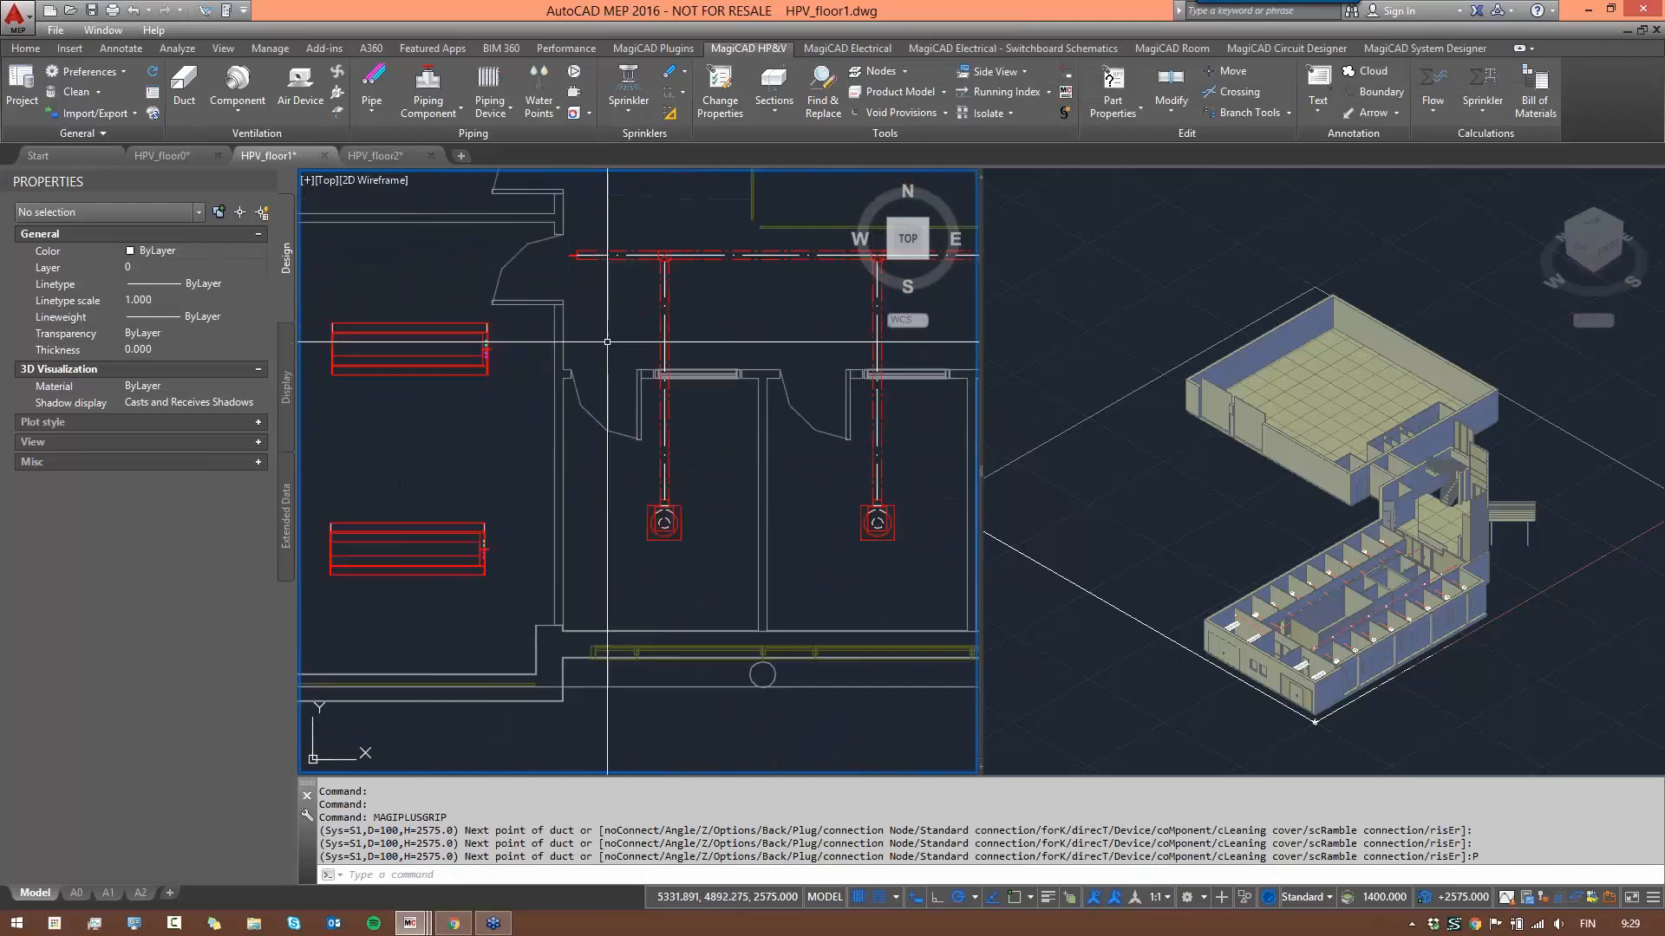
click(618, 255)
click(565, 256)
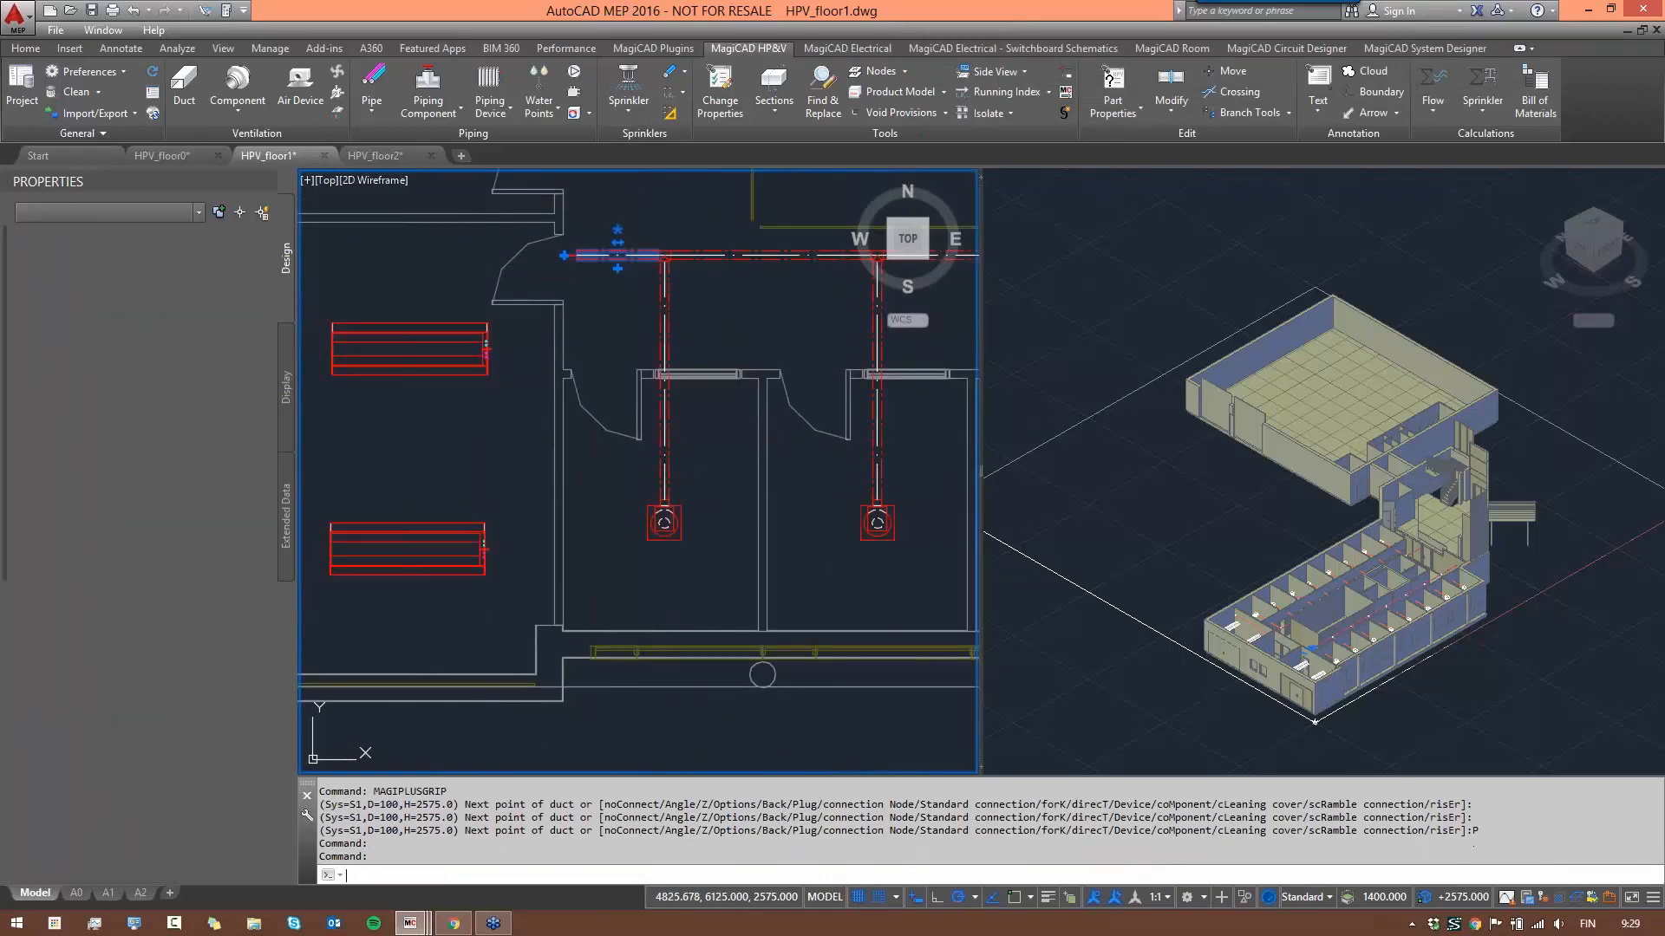
click(565, 256)
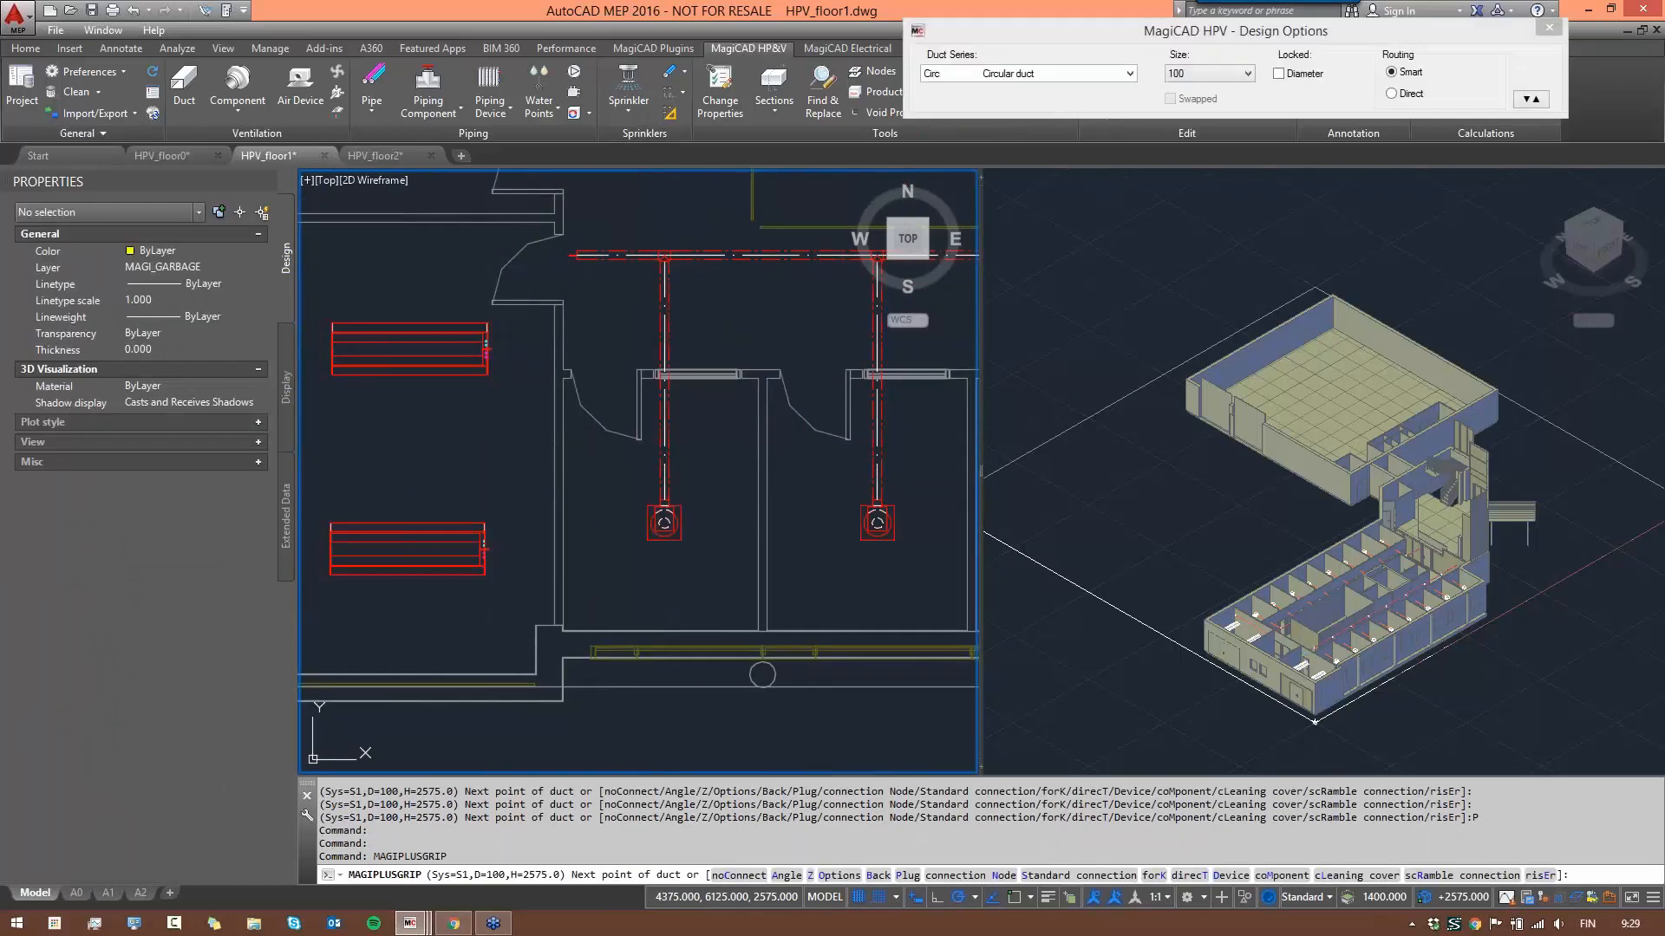
click(525, 611)
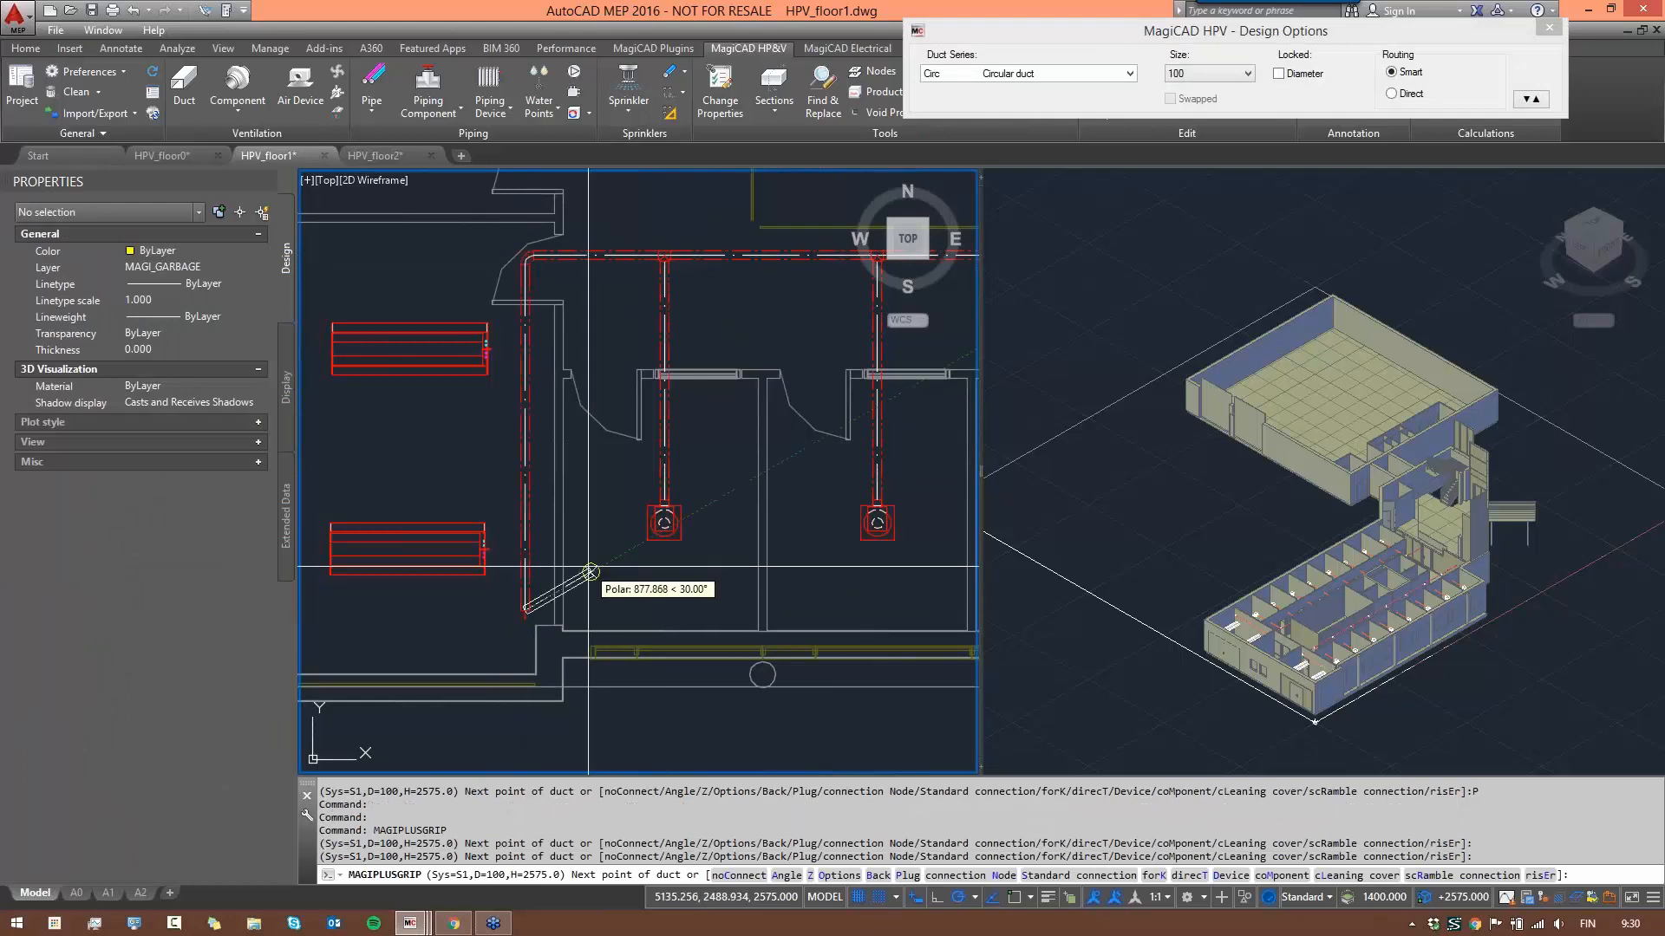
middle_drag(398, 572, 576, 520)
scroll(759, 458, up, 2)
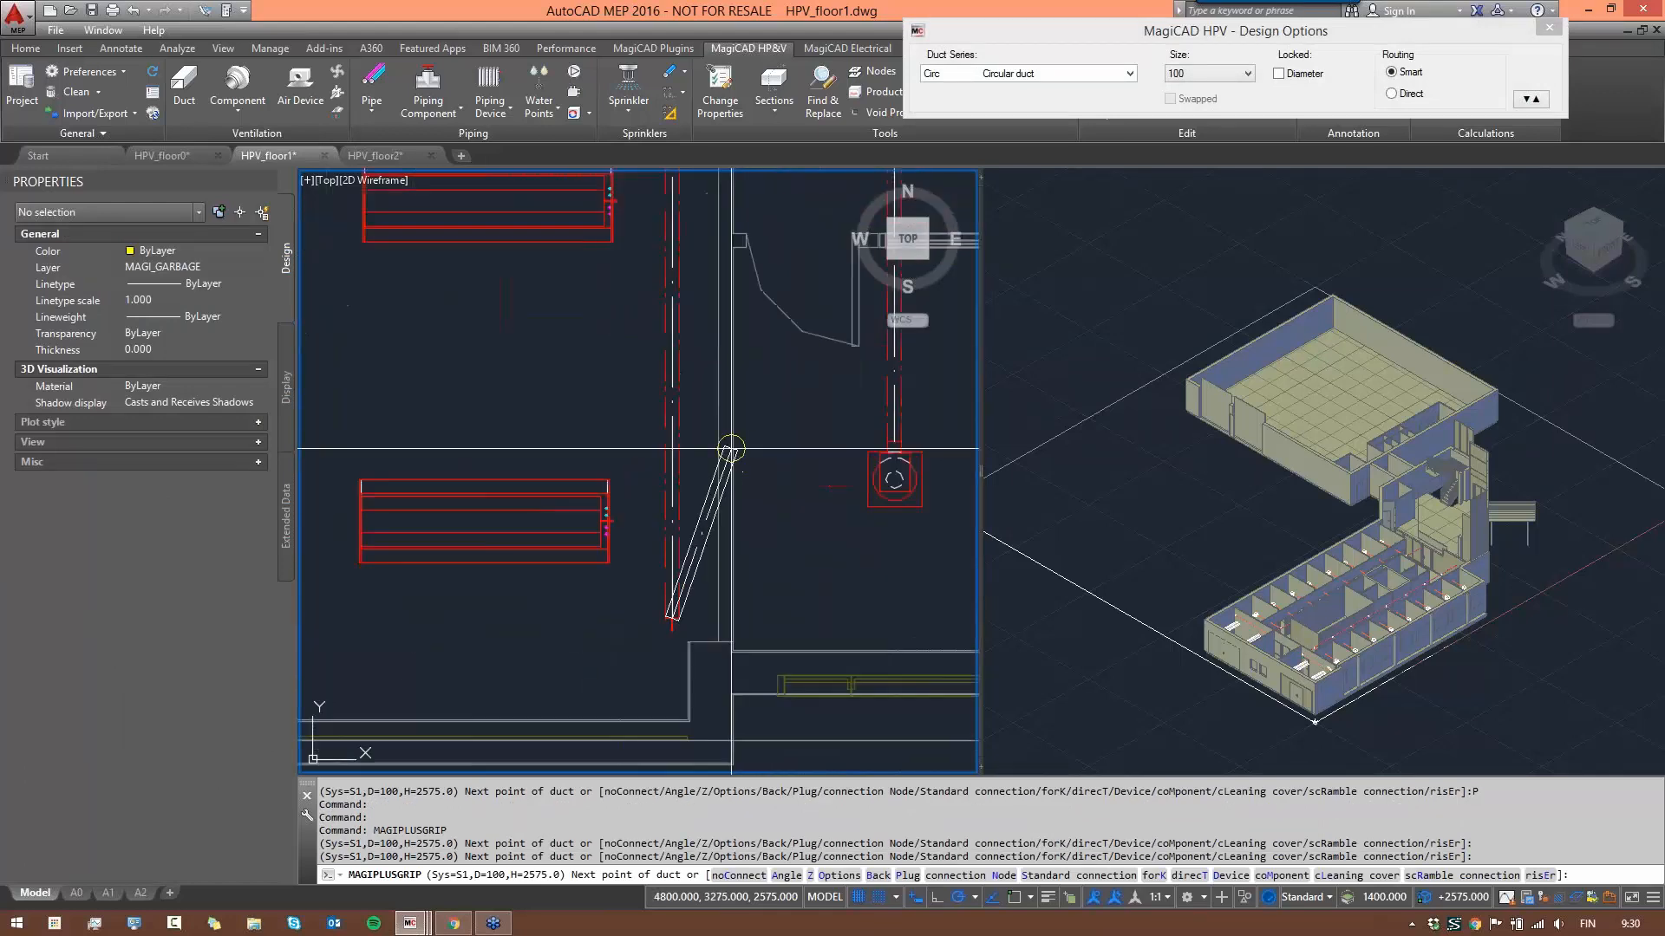
key(Escape)
key(Escape)
key(Escape)
key(Escape)
- Start a circular duct at the southernmost beam's connection, changing the active settings to the selected part's size 125
scroll(718, 463, down, 3)
scroll(704, 489, up, 5)
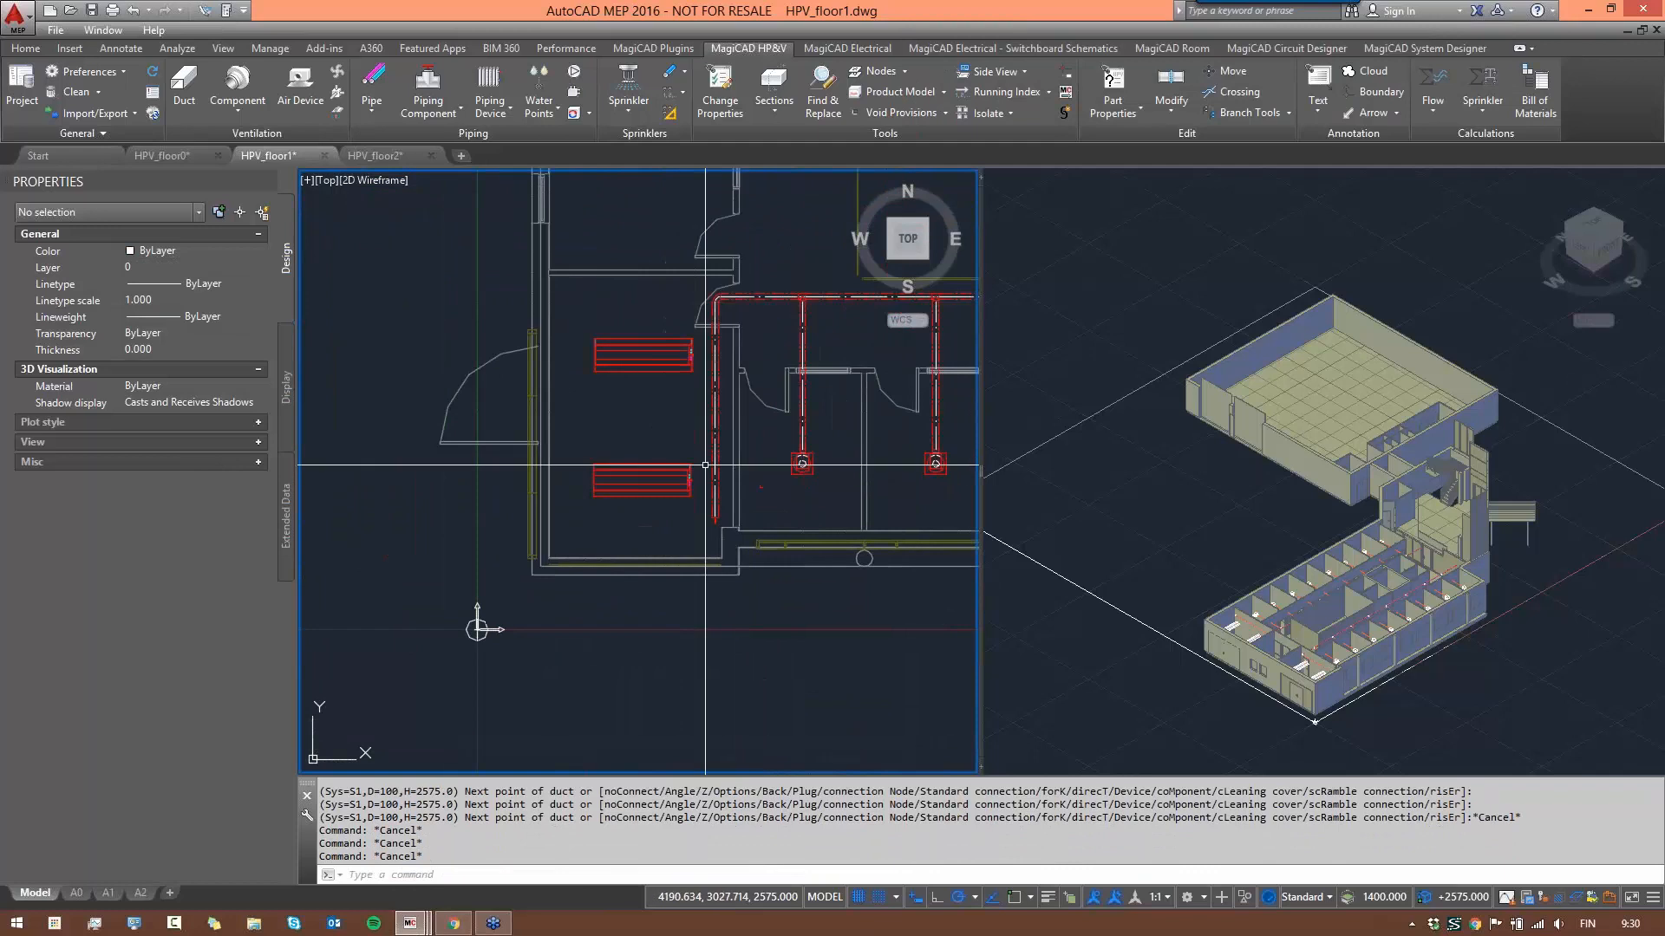
scroll(703, 489, up, 2)
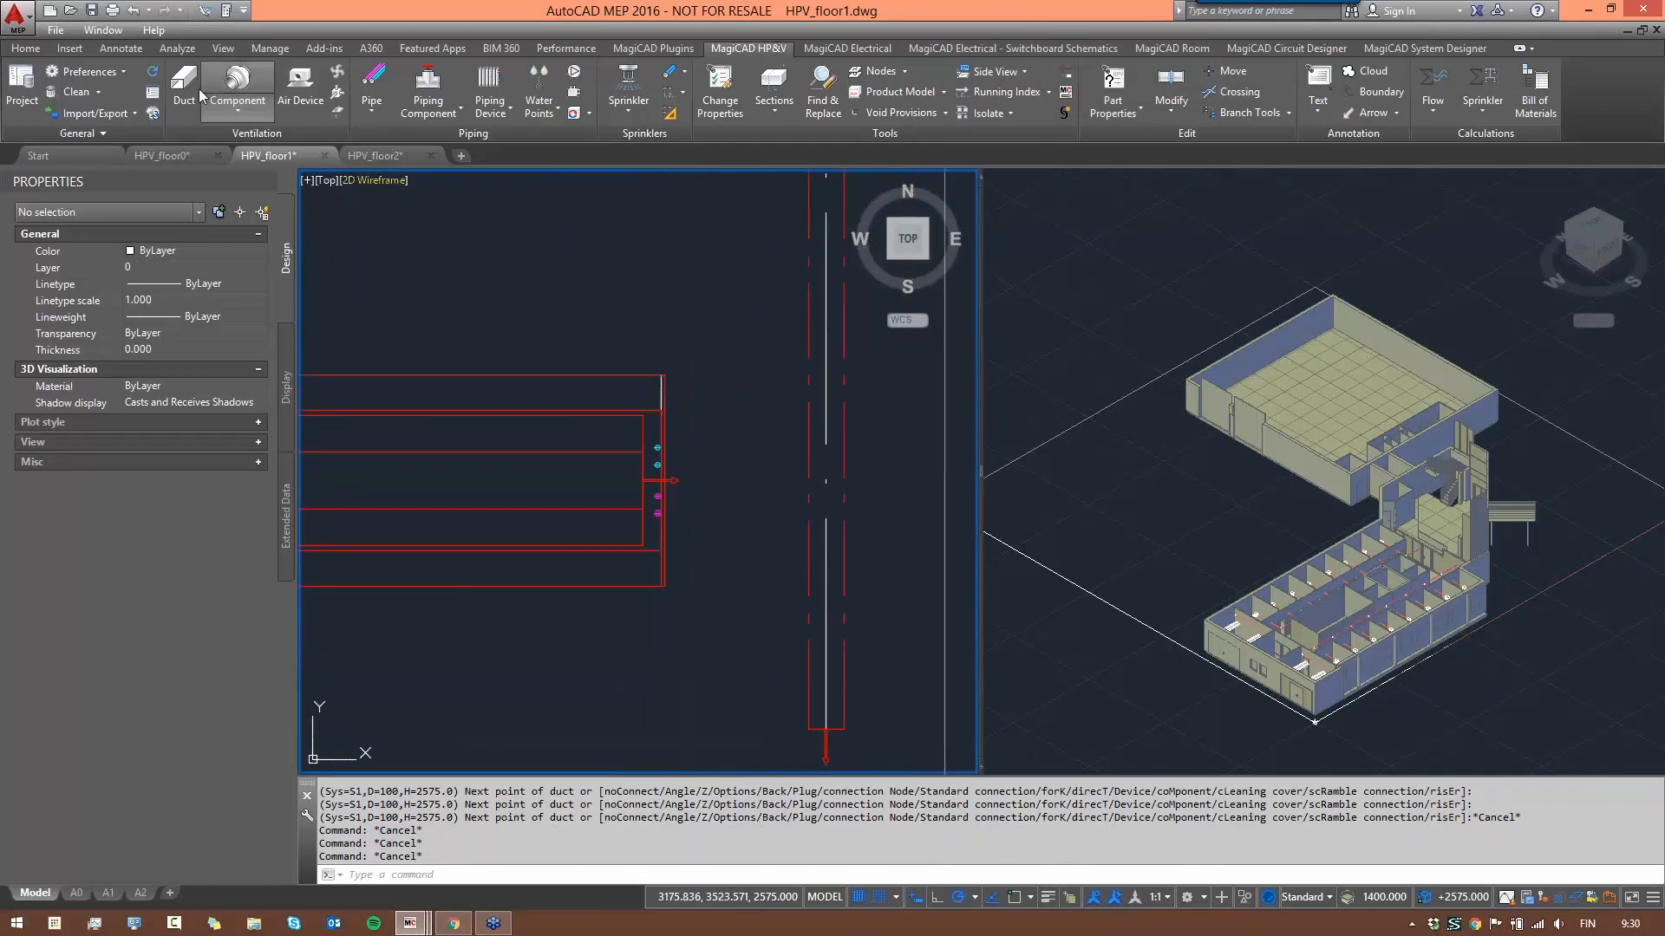
key(Return)
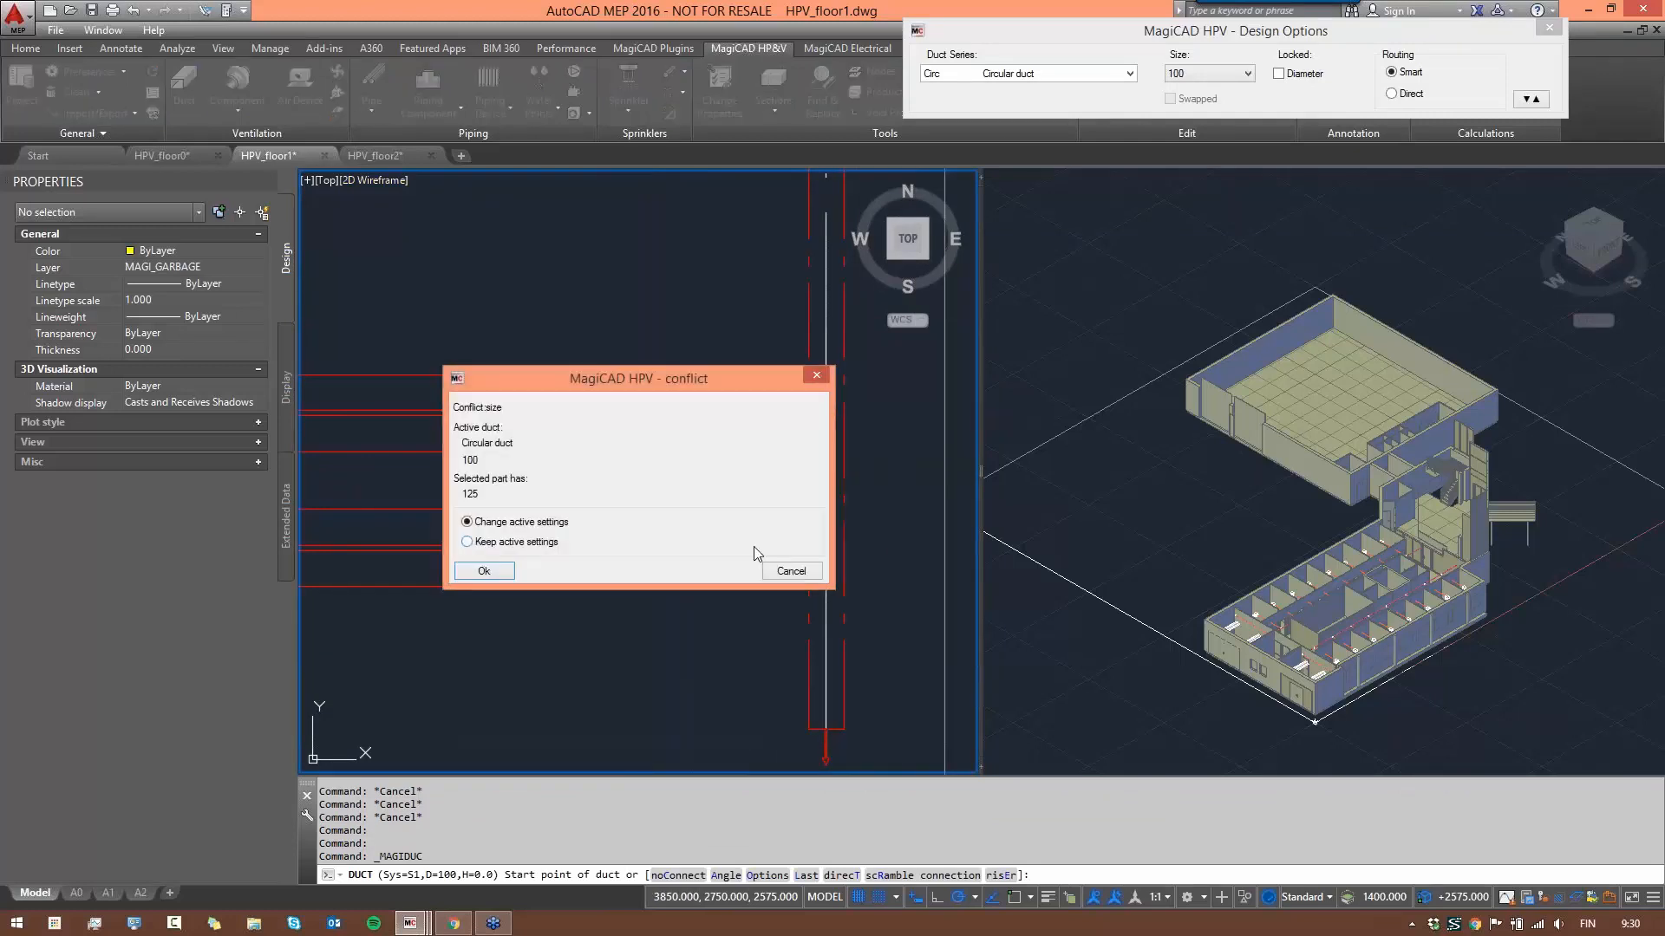
drag(642, 371, 1274, 320)
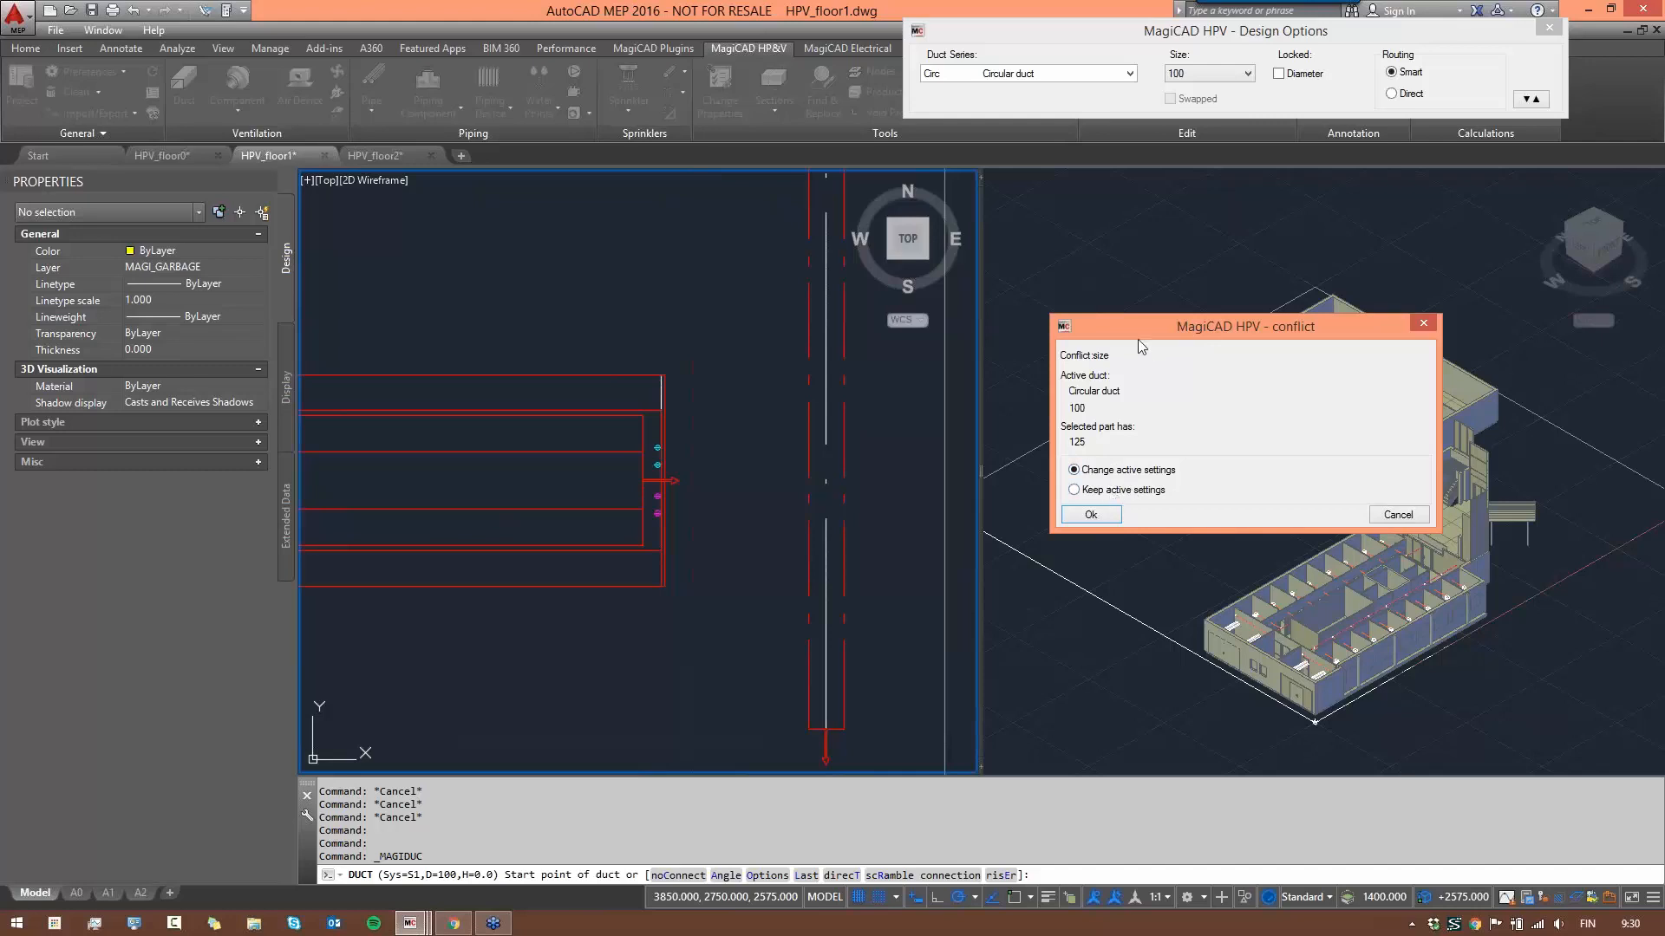
click(1090, 515)
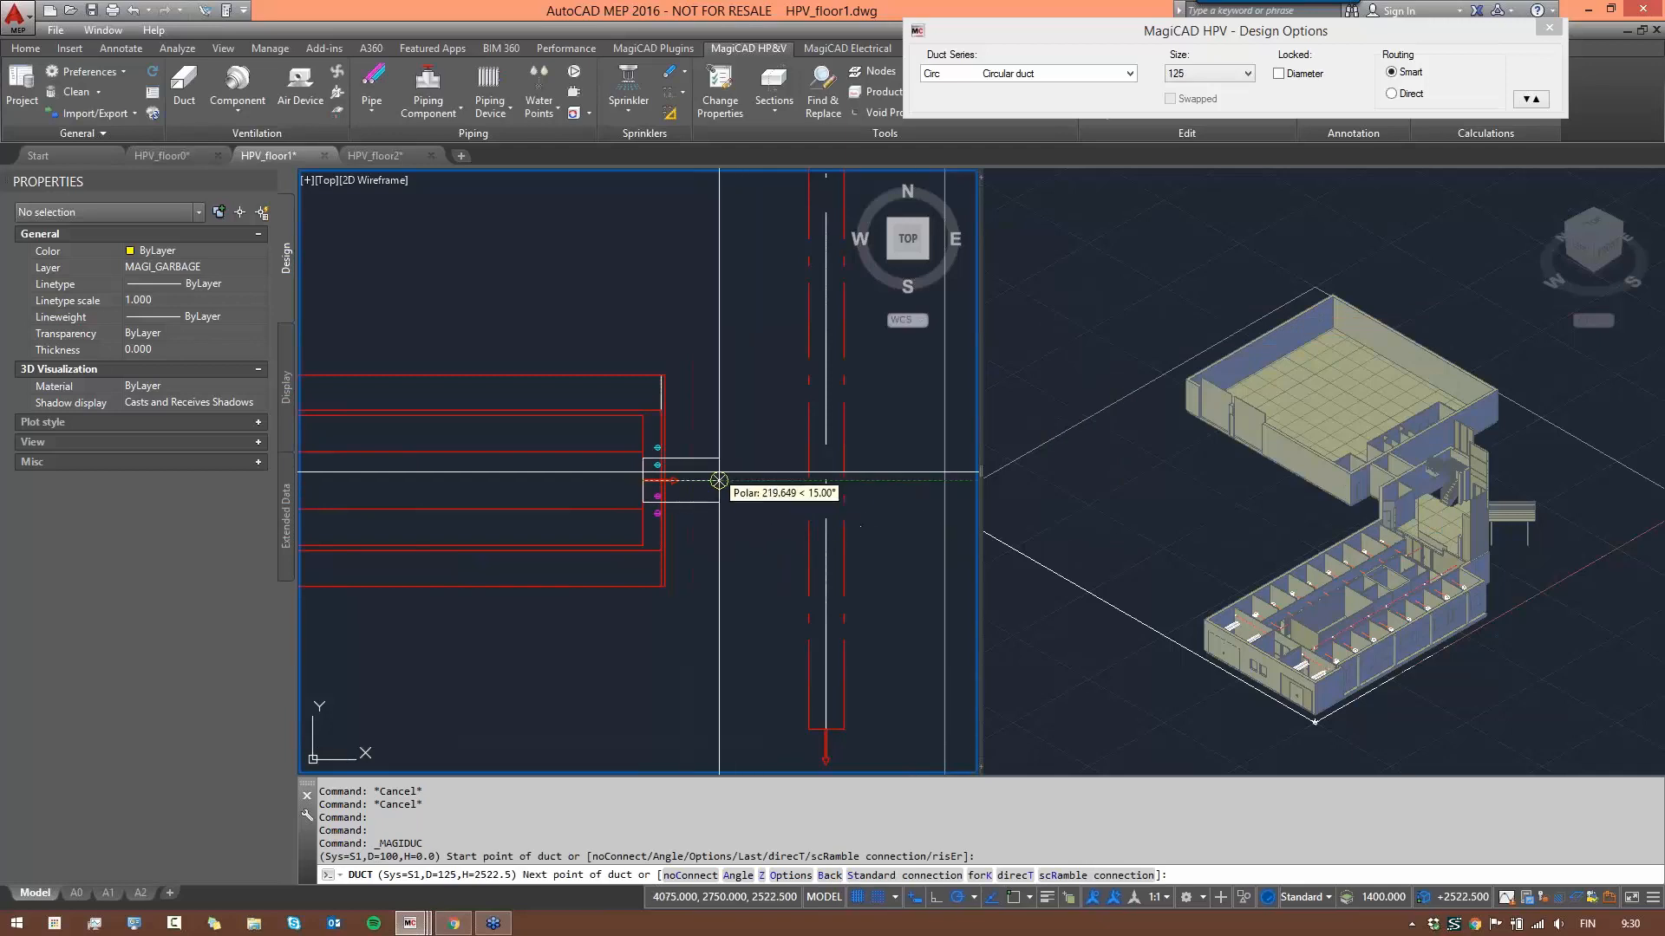
- Review the height-difference options for branches, and connect the southernmost beam's duct to the main supply duct
click(1531, 99)
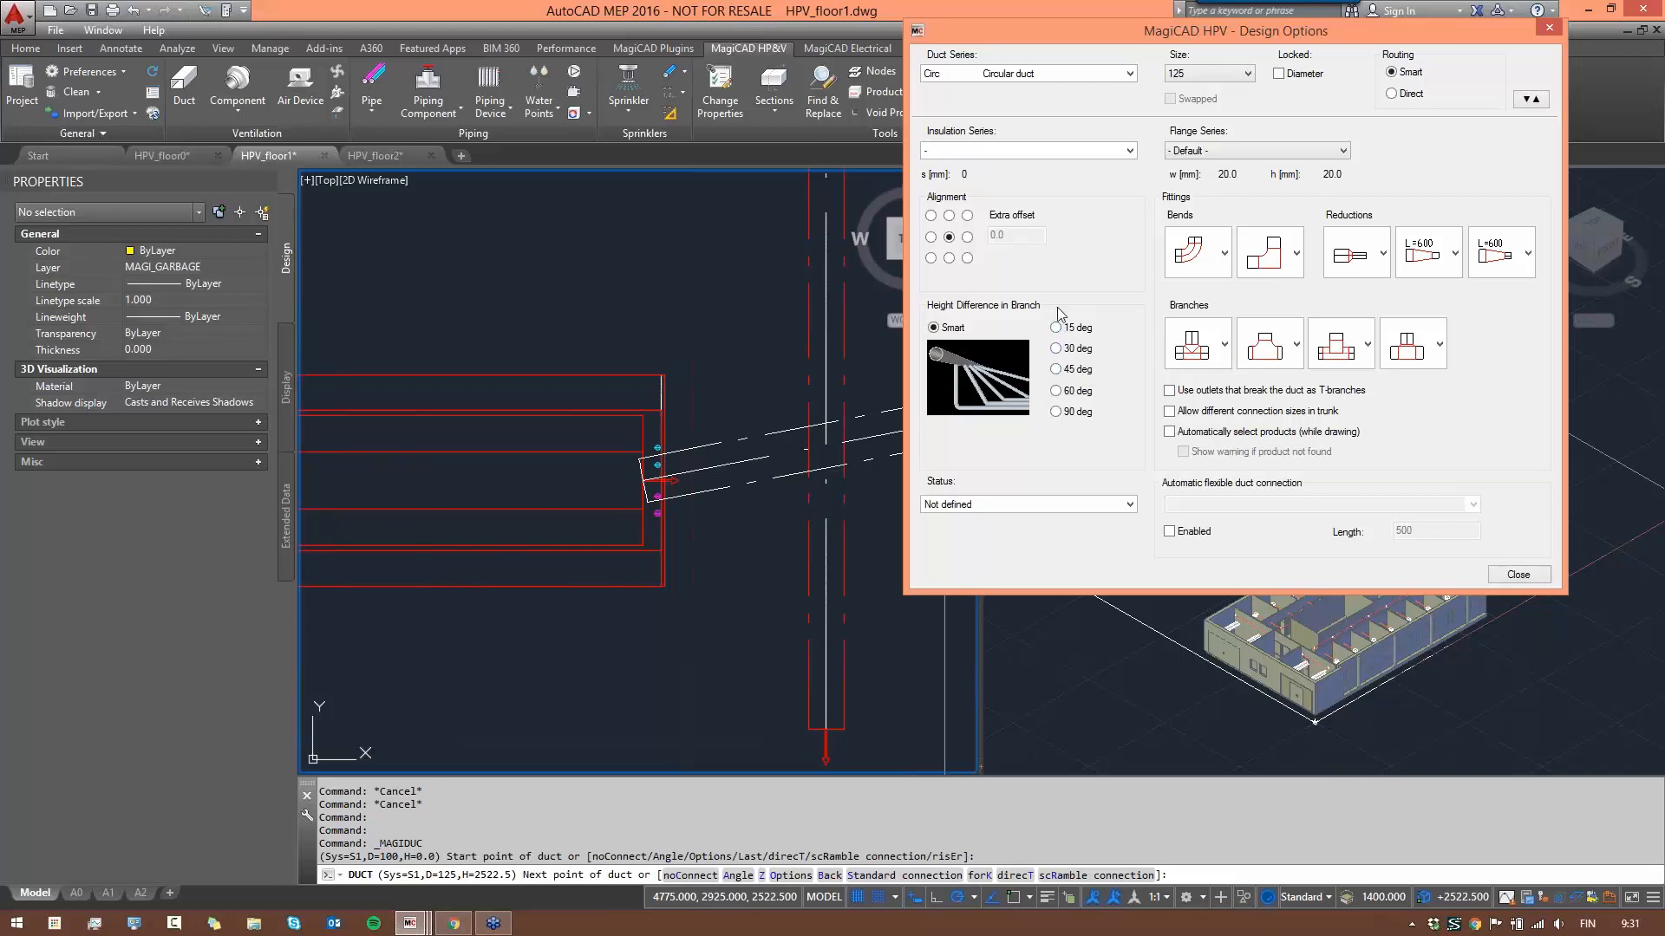
click(1523, 100)
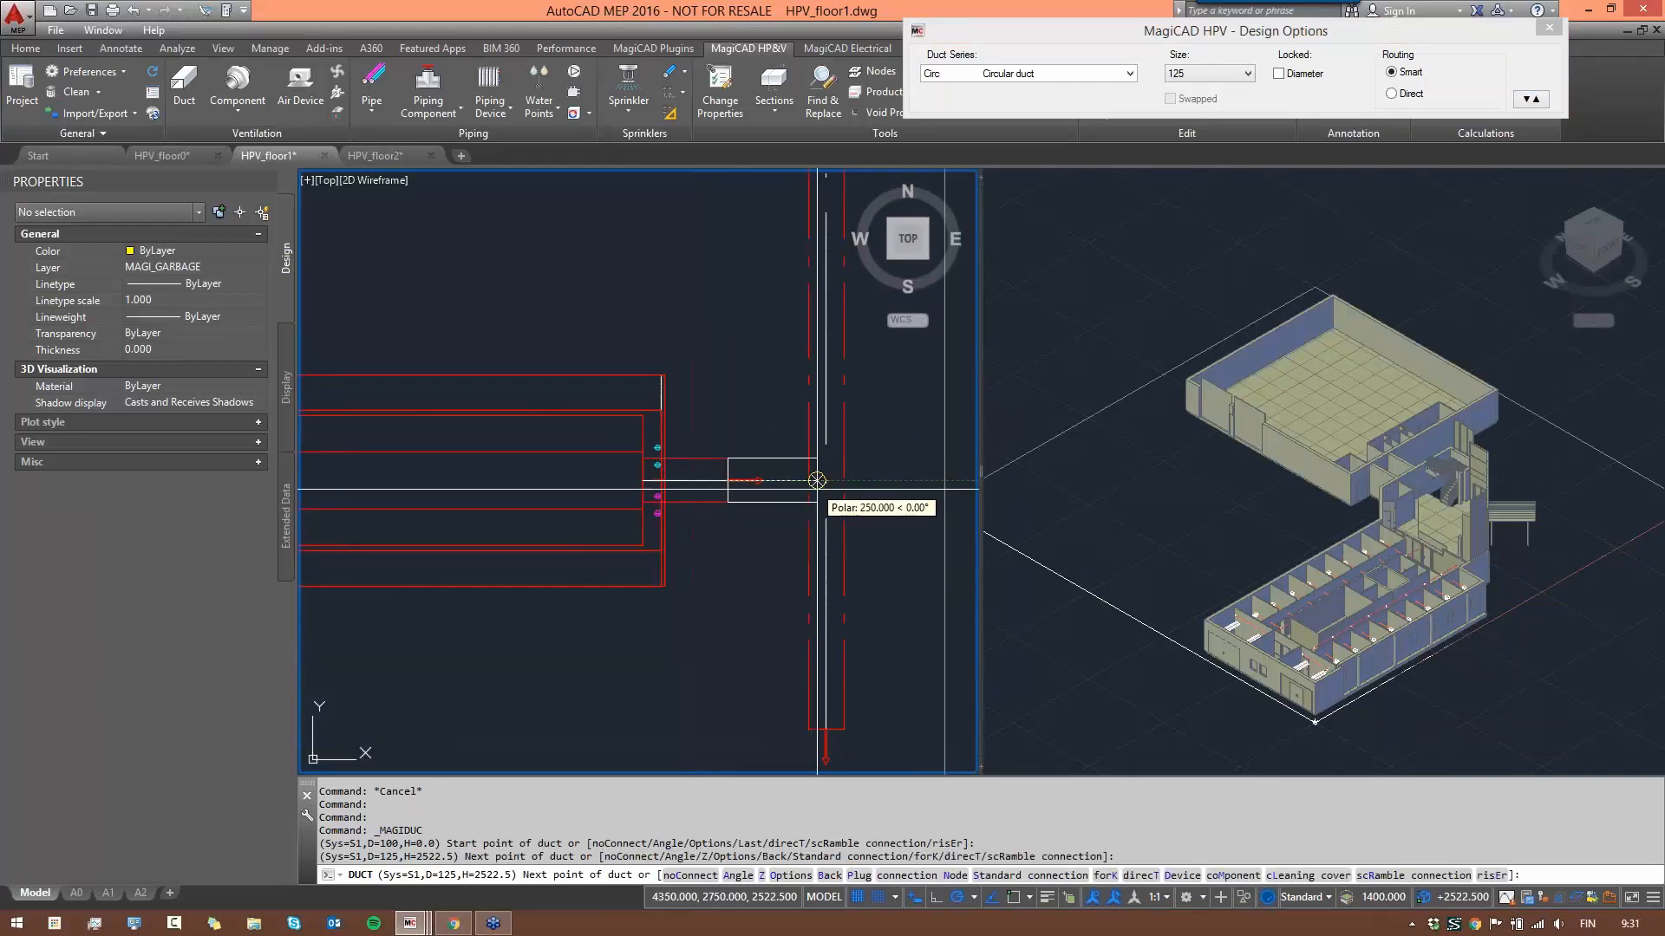
click(826, 481)
key(Return)
- Inspect the properties of the bend in the southernmost beam's branch duct
scroll(790, 525, up, 2)
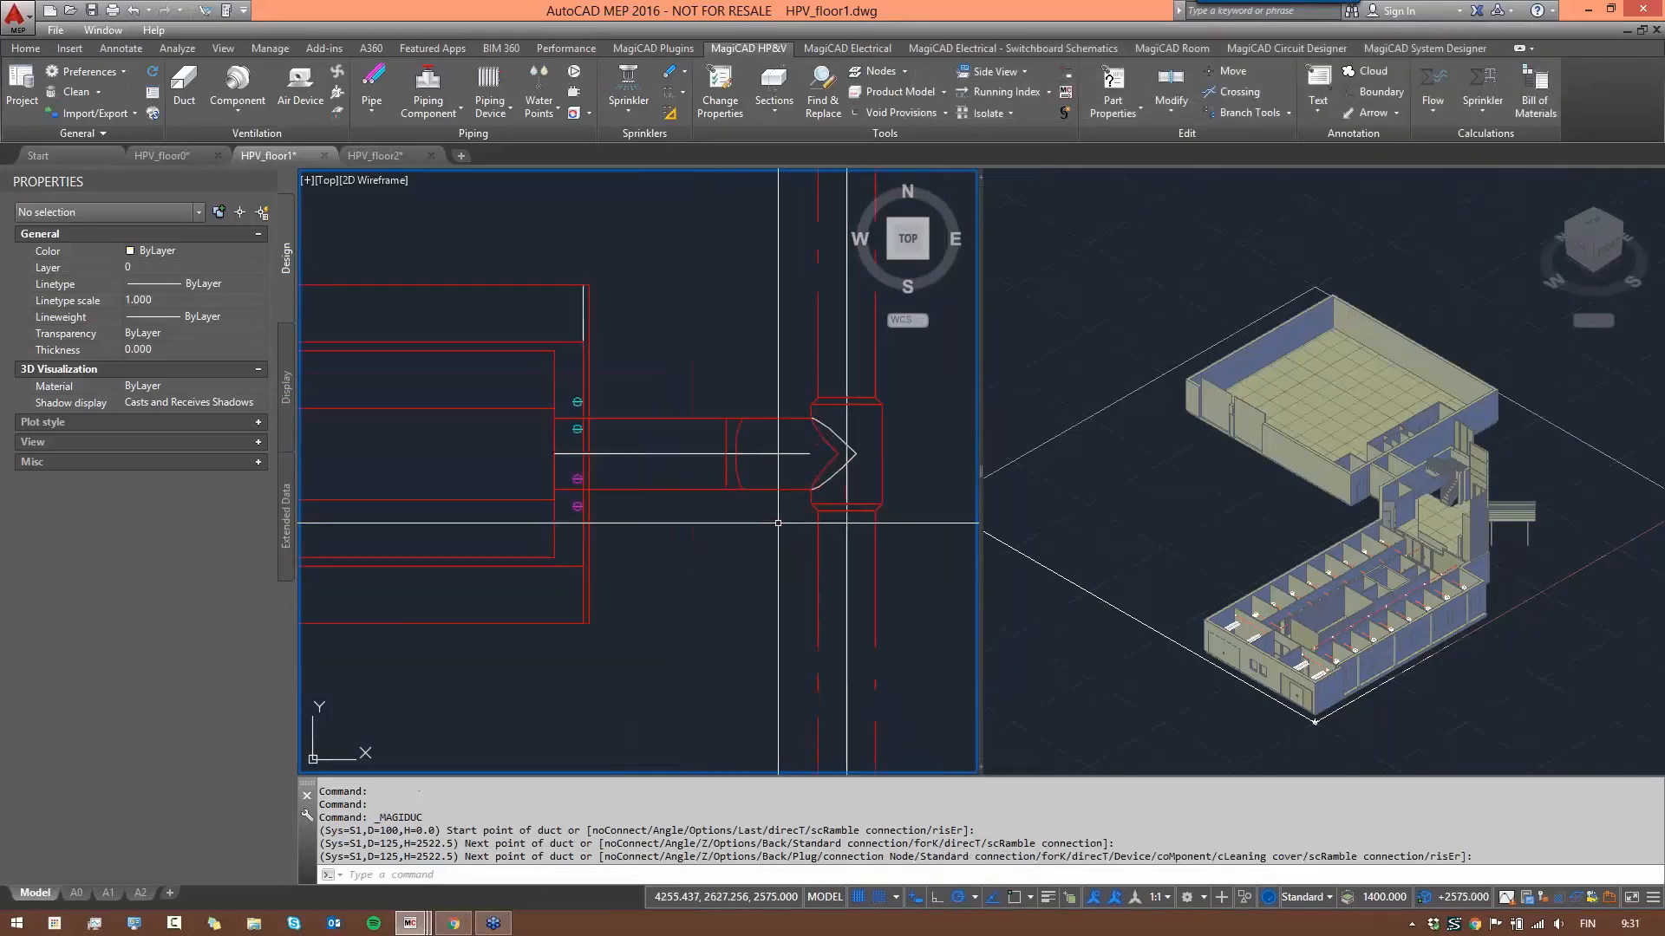
key(Escape)
click(691, 349)
click(768, 512)
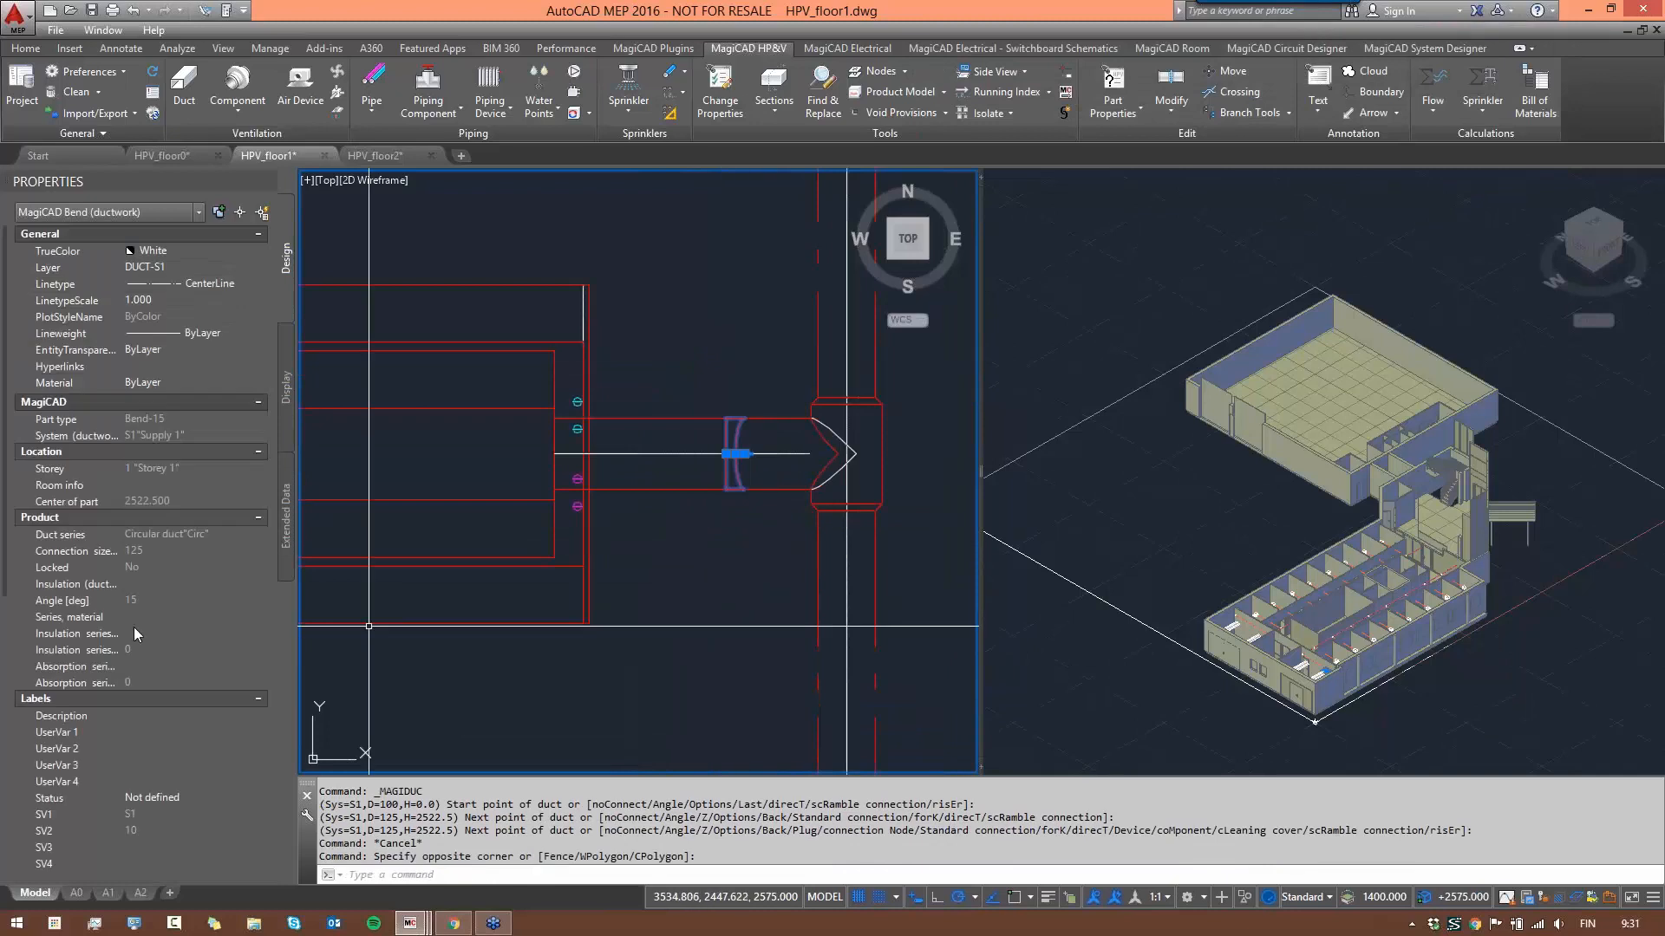
key(ctrl)
- Draw a size 125 duct from the second southern beam to the southern main supply duct
scroll(299, 570, up, 2)
scroll(454, 547, down, 5)
middle_drag(554, 467, 558, 480)
scroll(489, 349, up, 2)
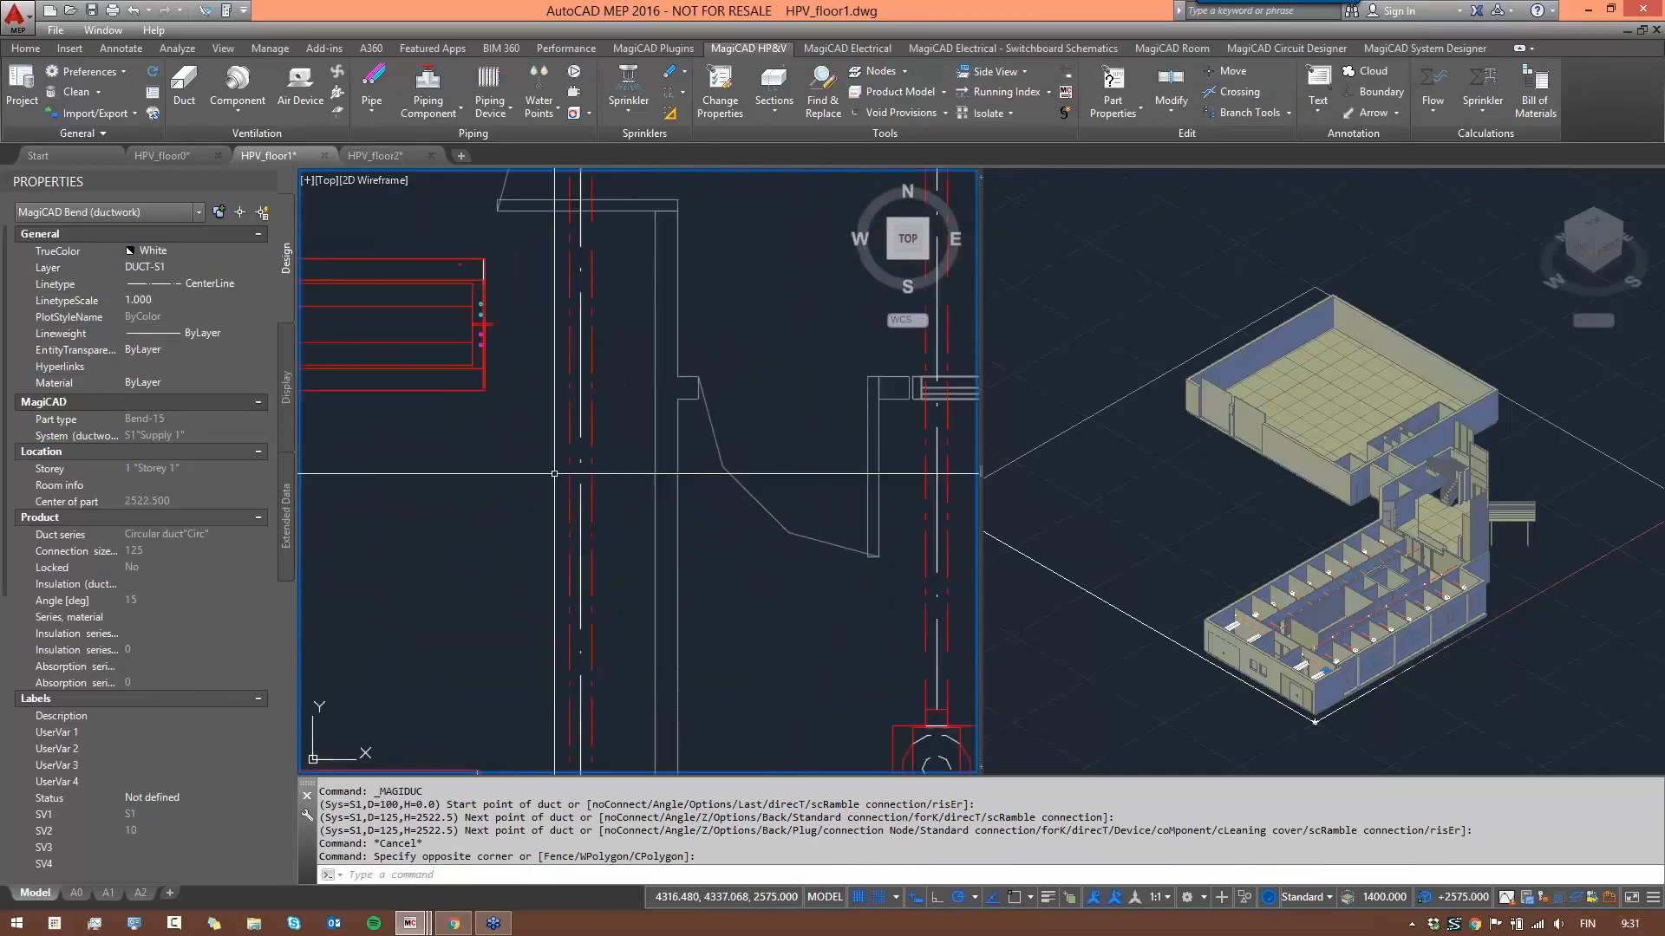
right_click(534, 447)
click(568, 458)
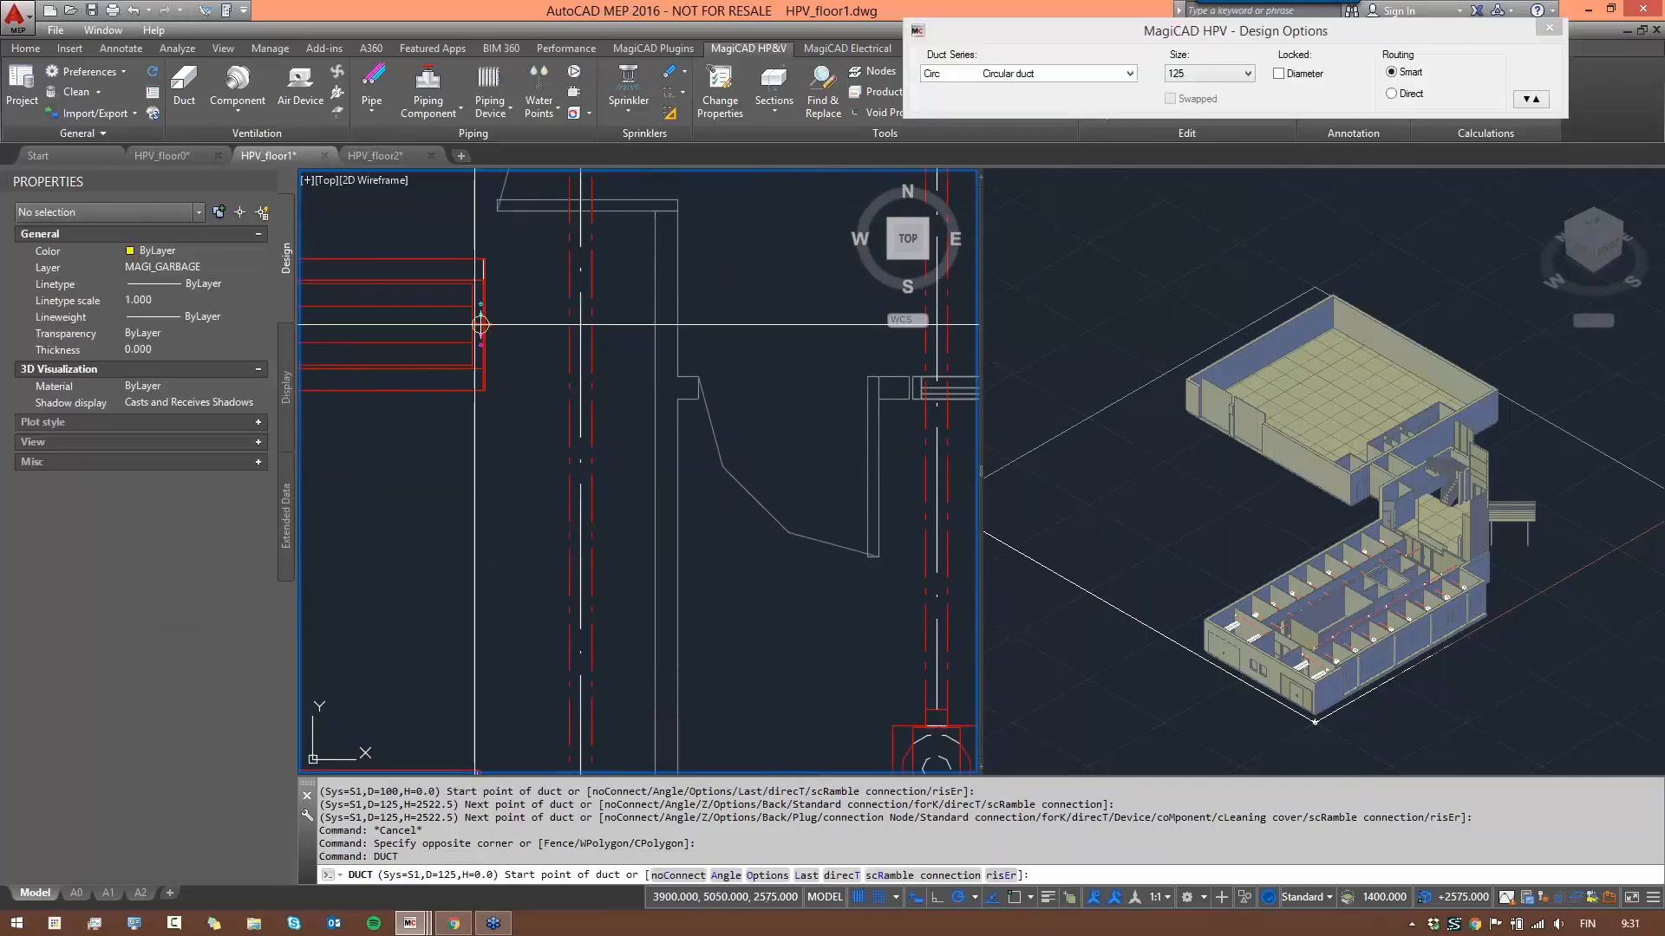
click(482, 324)
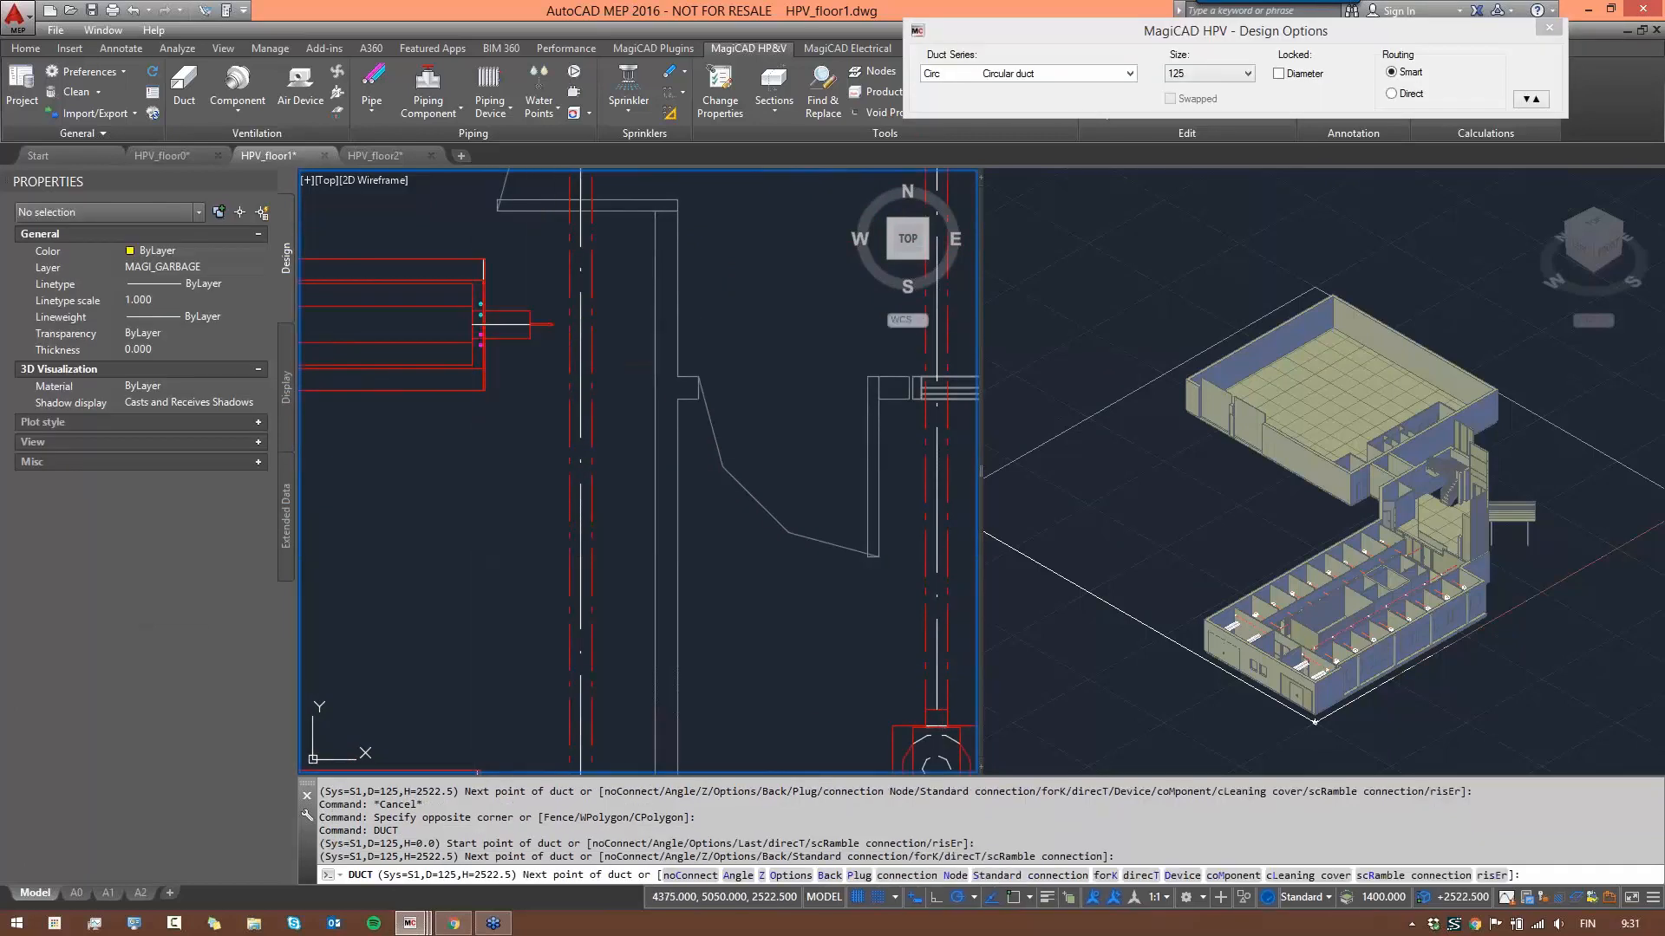
key(Escape)
- Draw a size 125 duct from the southern beam in the northern room to the northern main supply duct
scroll(471, 261, down, 6)
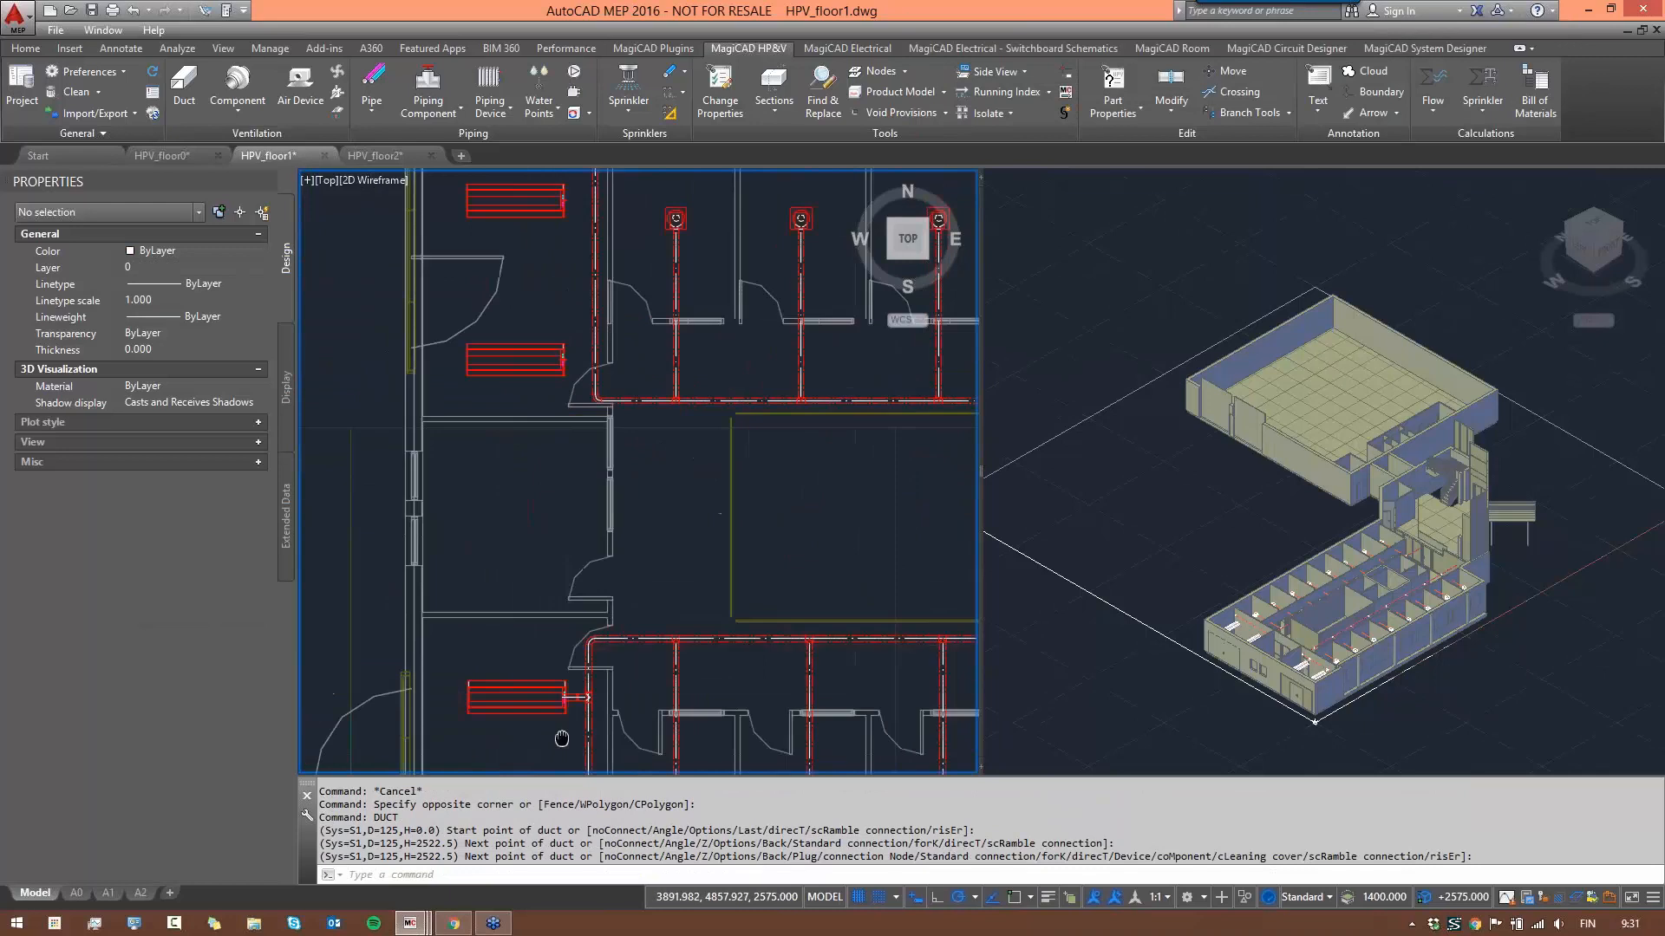
scroll(471, 261, up, 6)
key(Return)
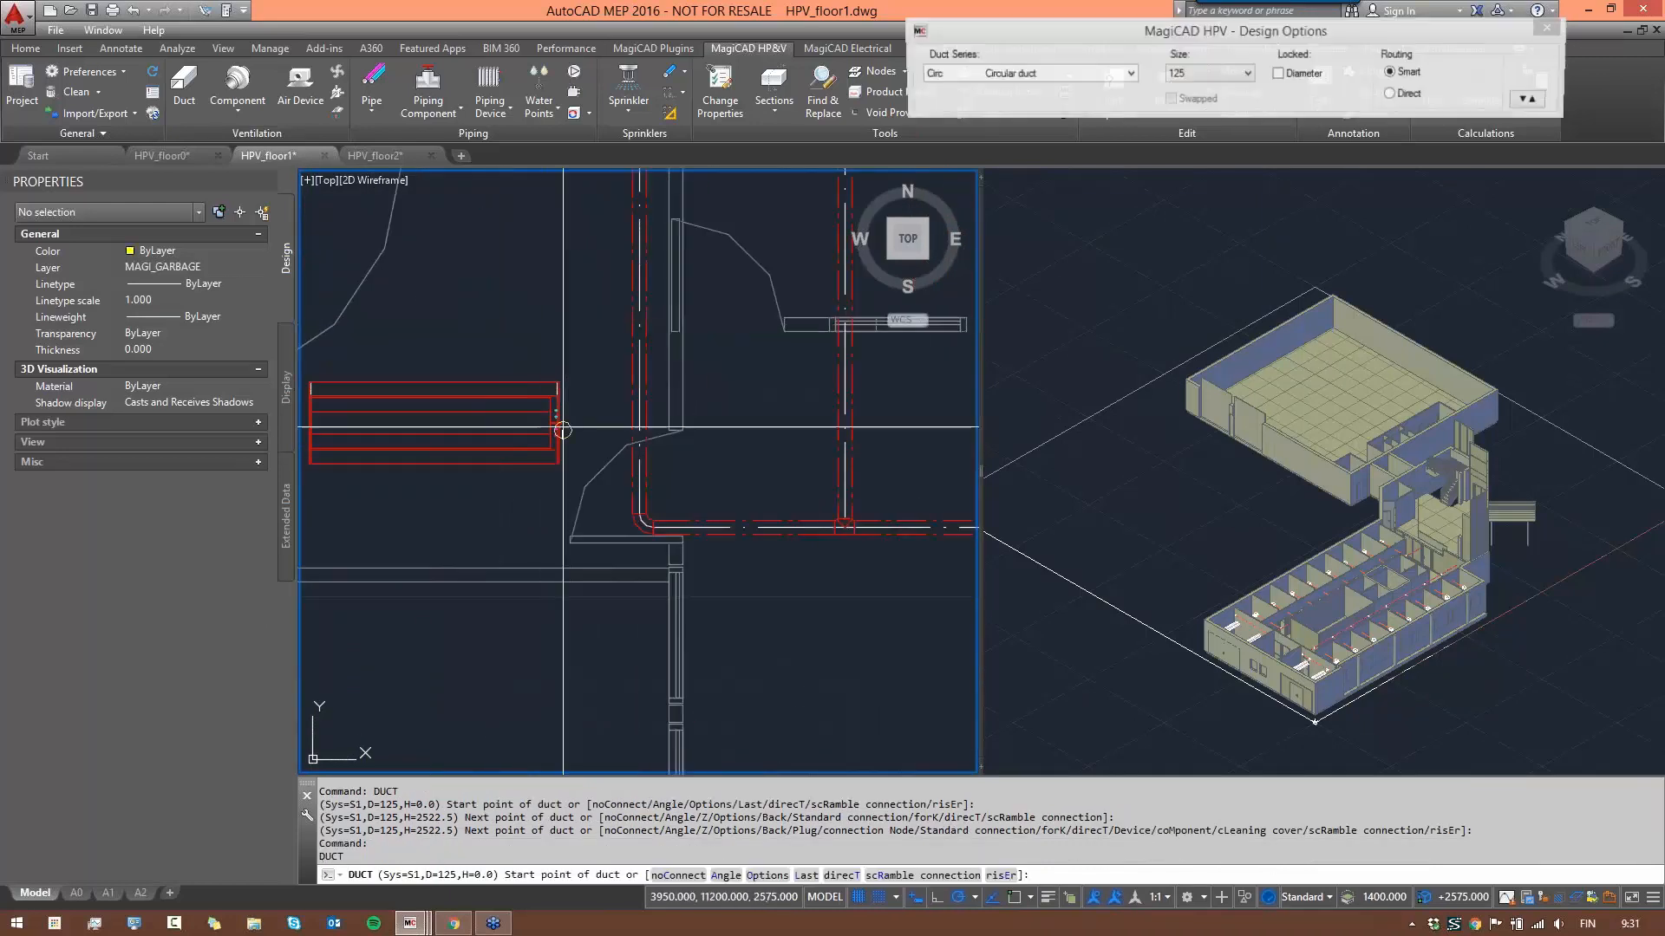
click(556, 422)
click(642, 422)
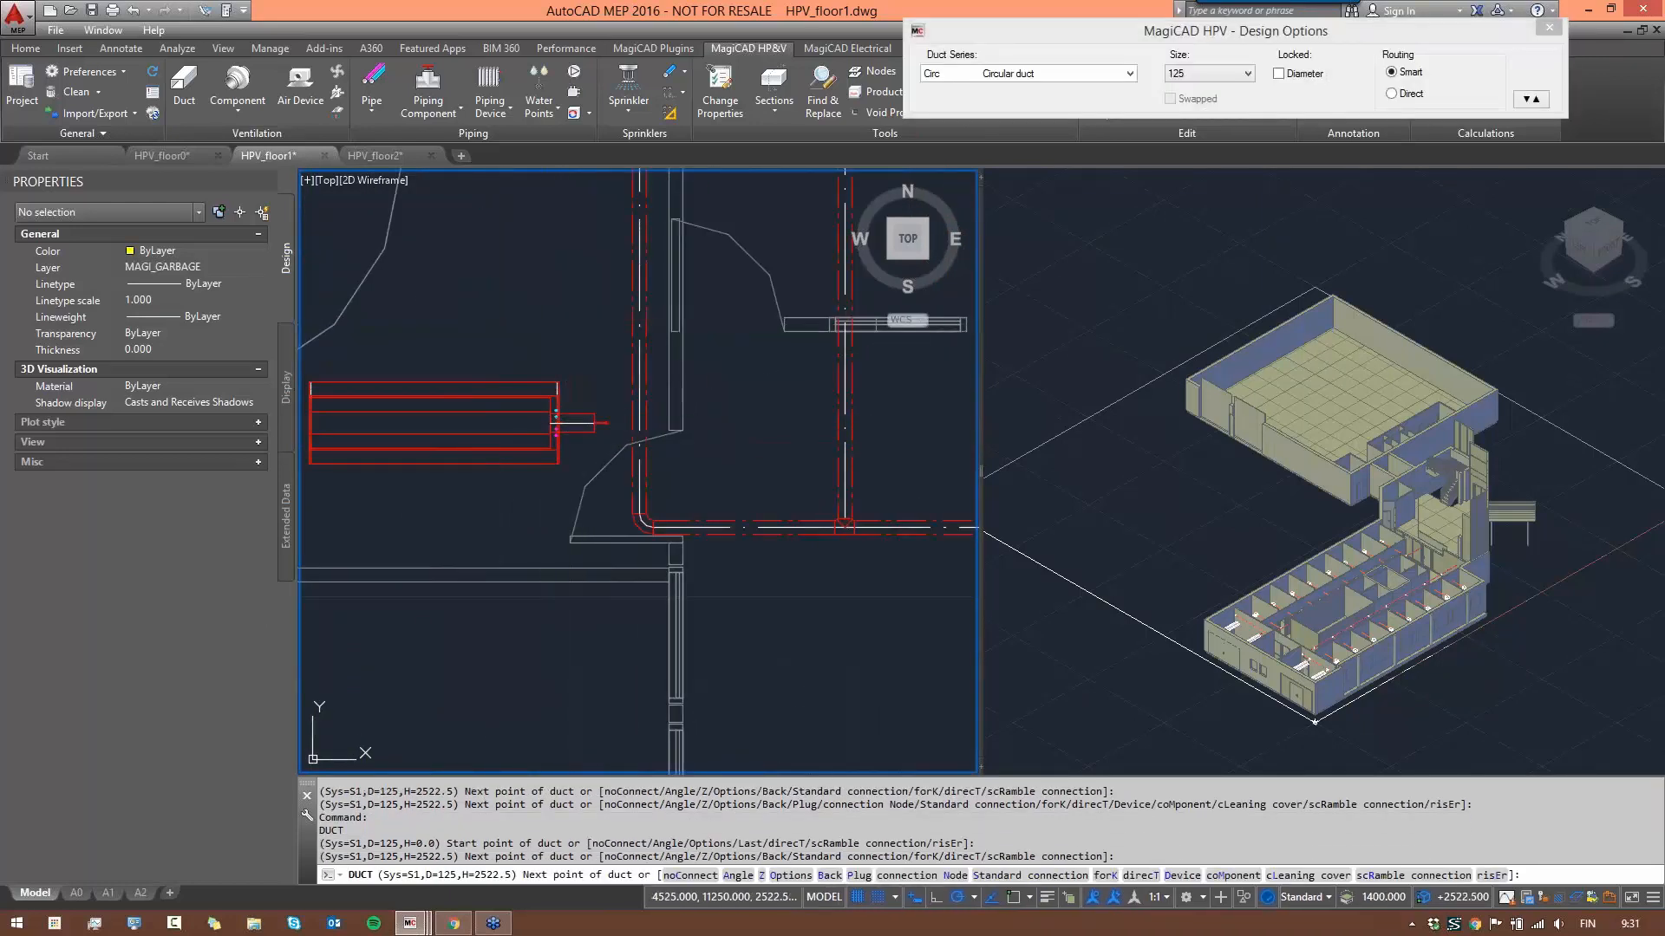
key(Escape)
- Connect the northernmost beam to the northern main supply duct with a size 125 duct
middle_drag(583, 282, 632, 660)
key(Return)
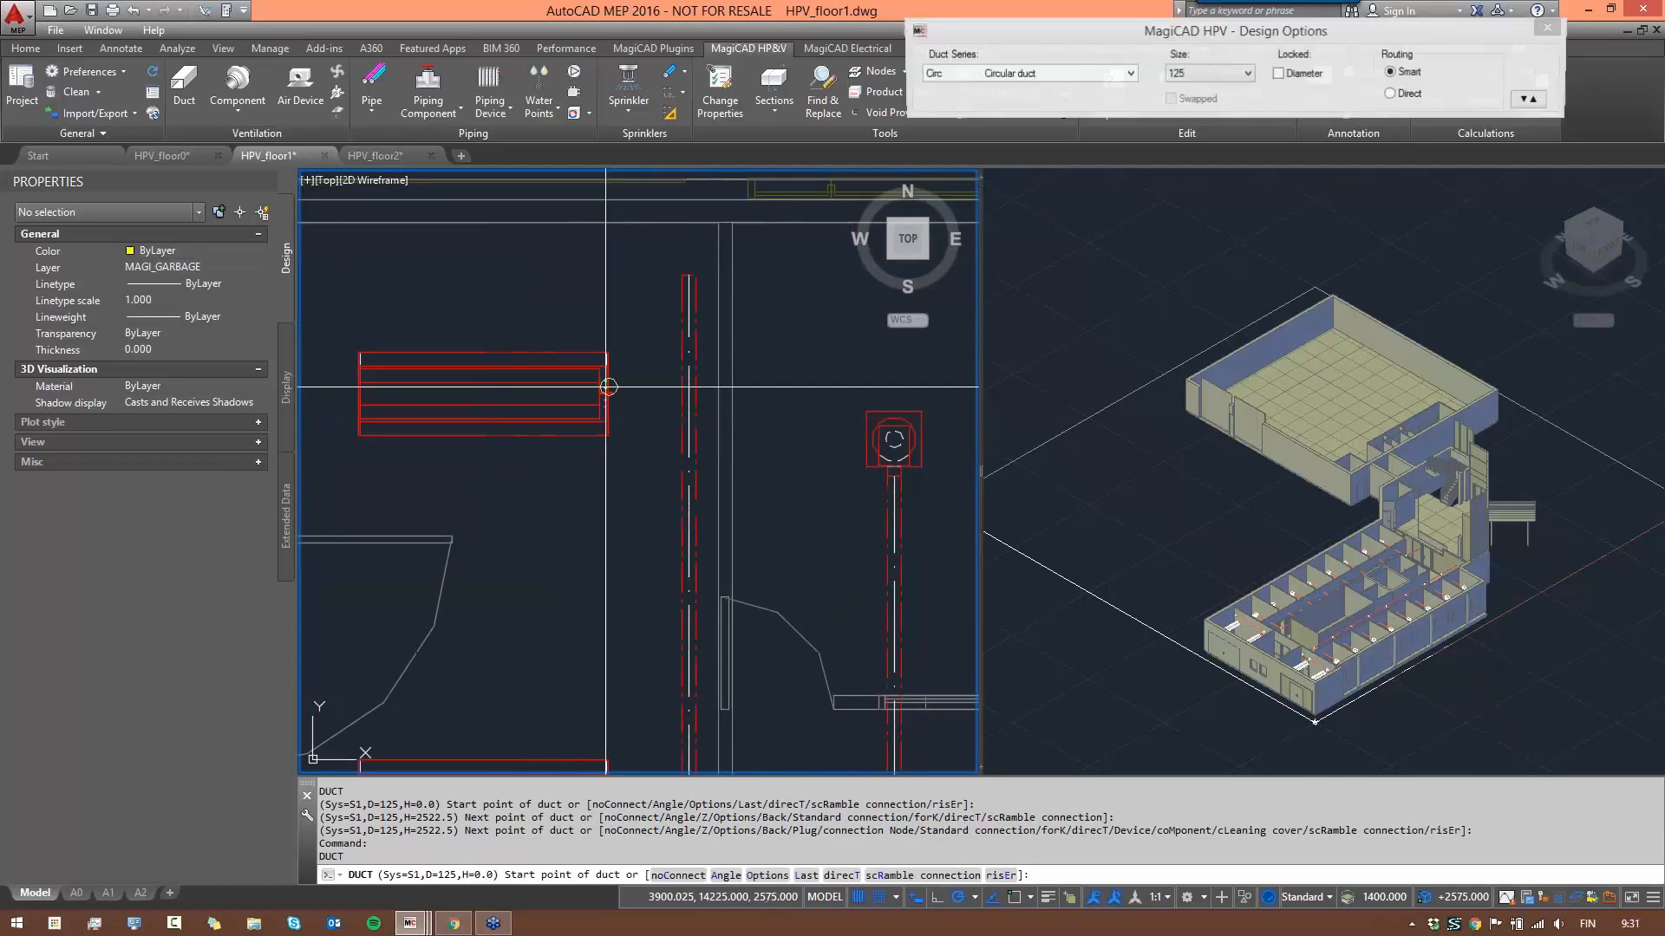
click(605, 395)
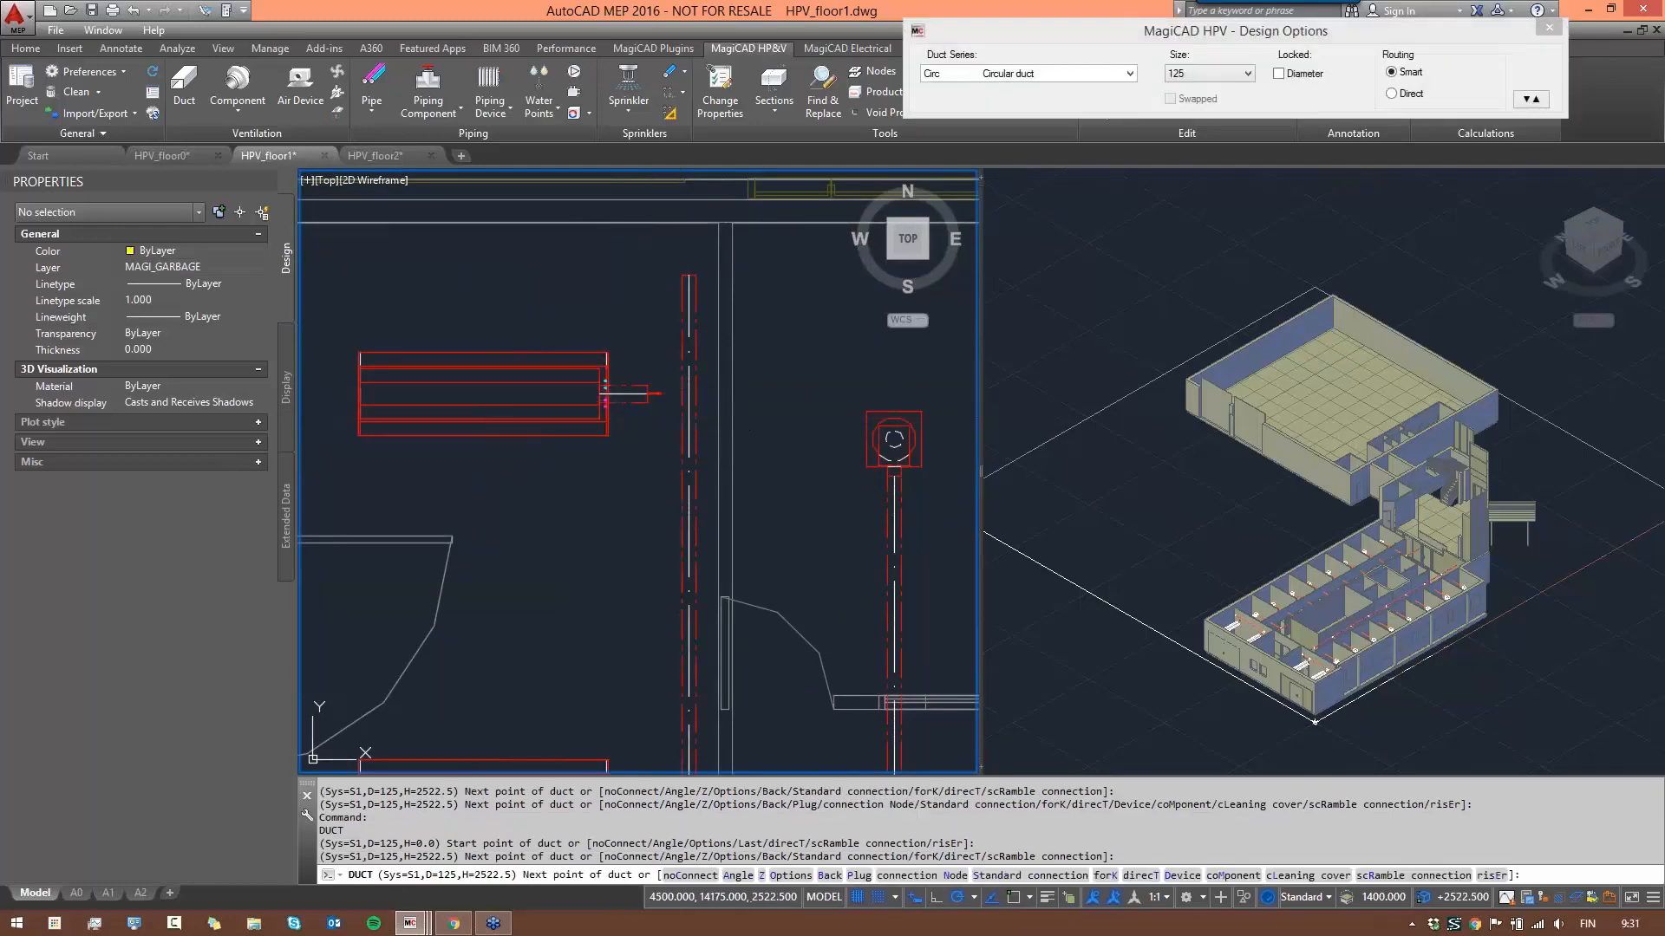
key(Escape)
- Move the vertical main duct beside the two southern beams slightly east, toward the wall, with its branches attached
scroll(703, 560, down, 5)
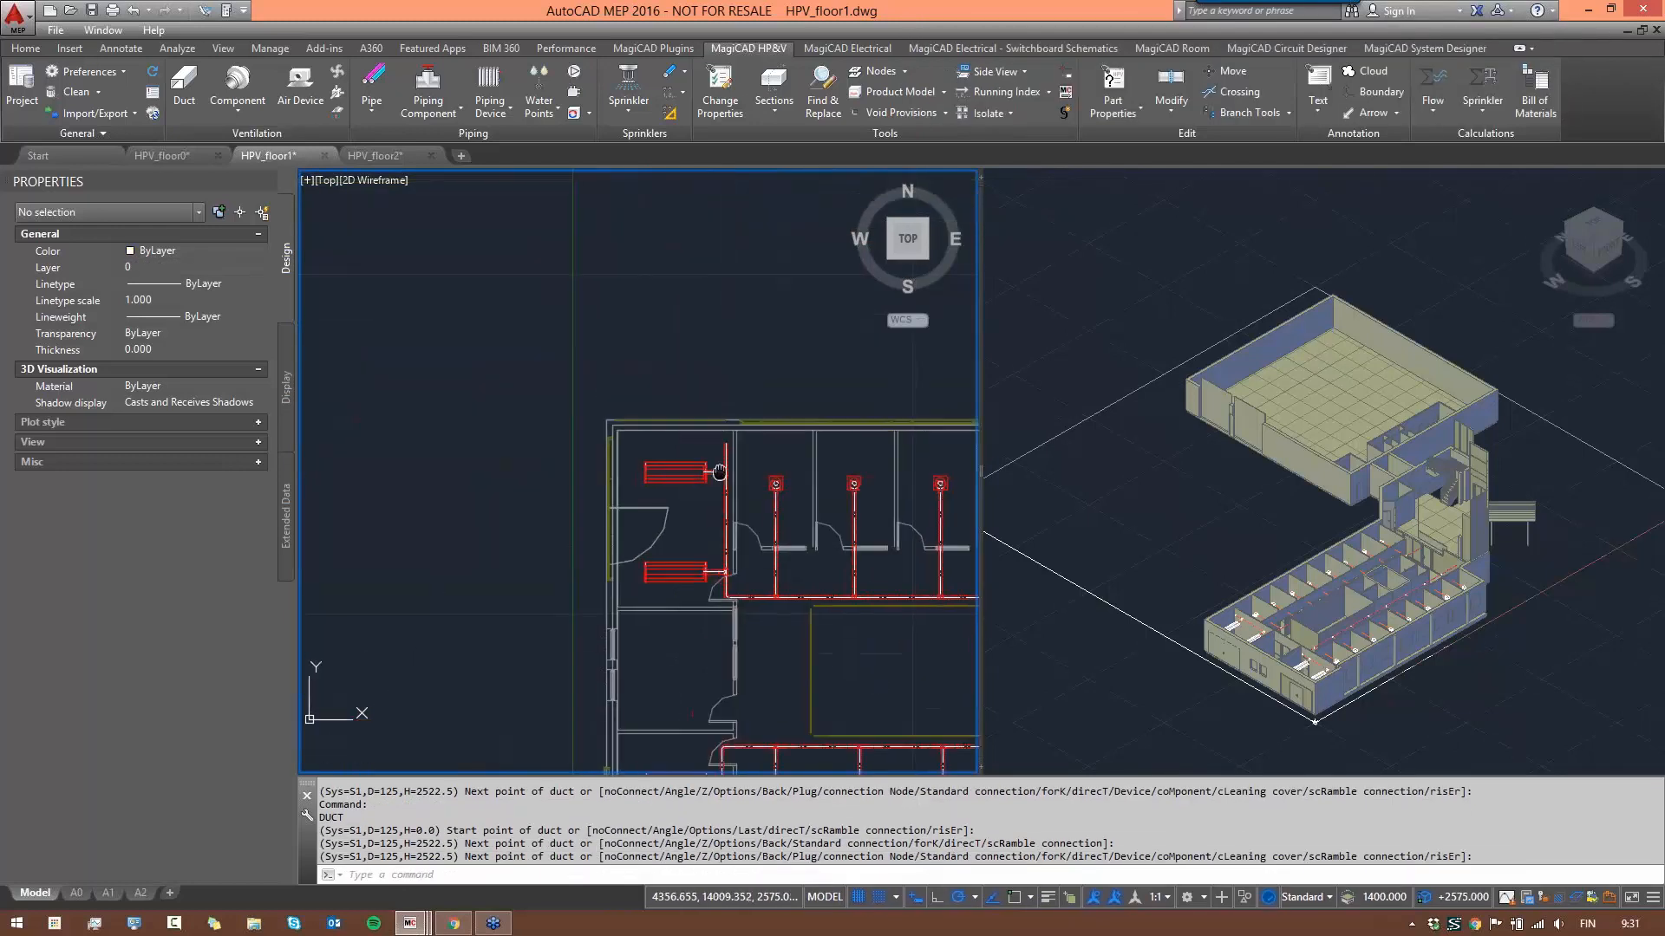
scroll(704, 560, up, 4)
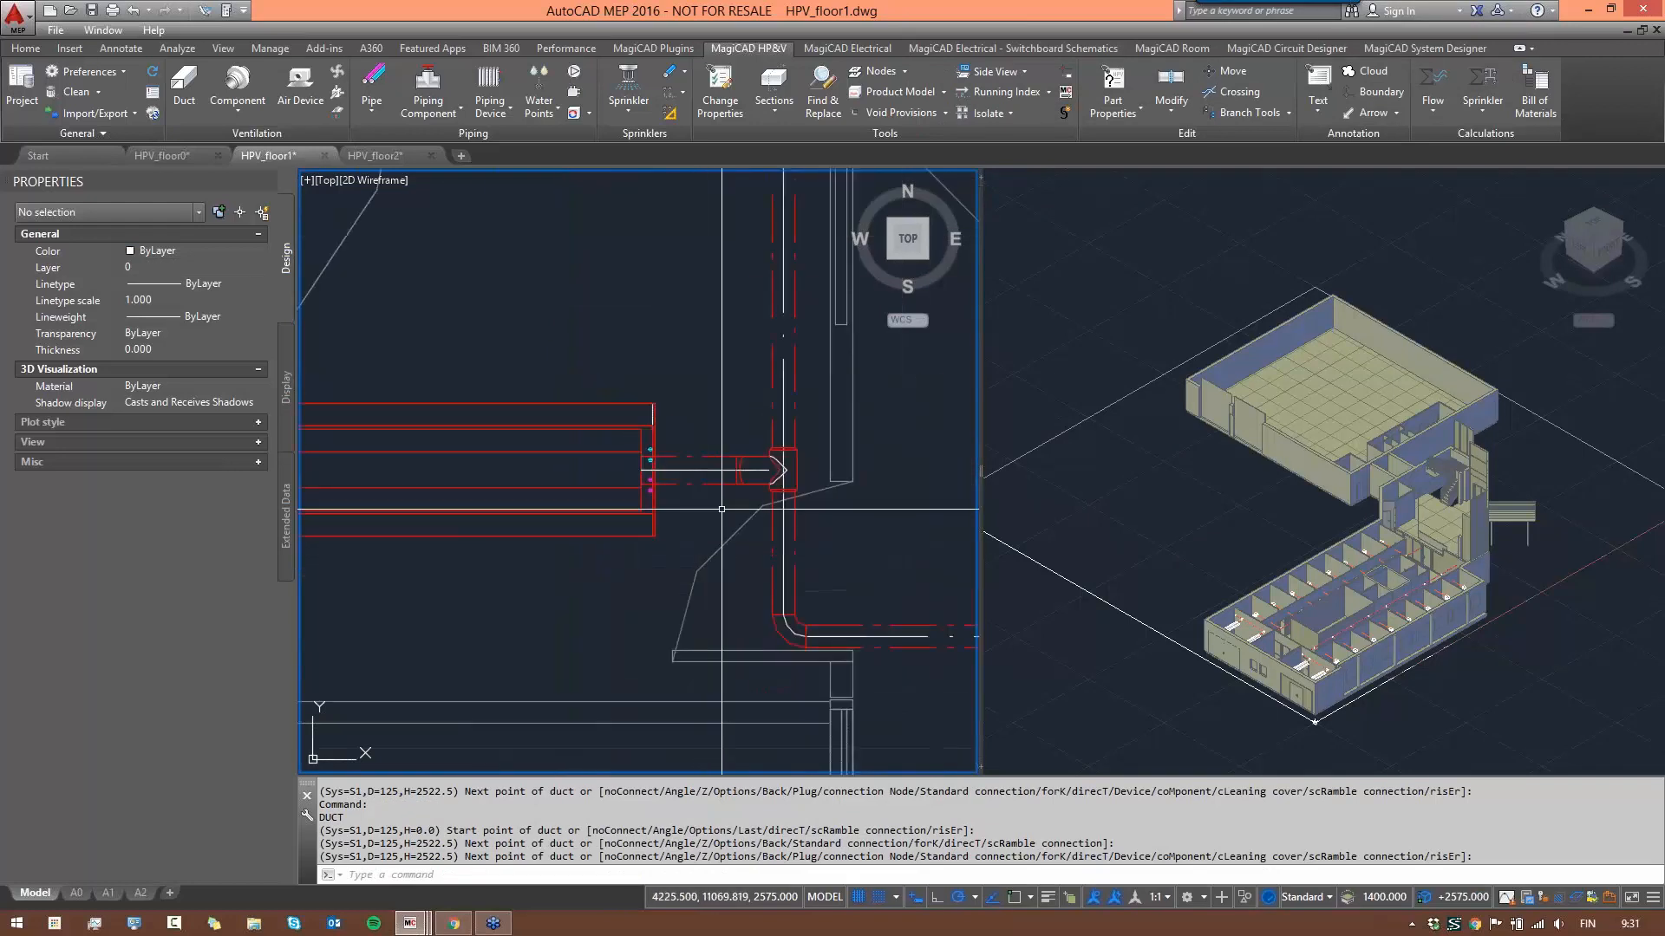
scroll(720, 516, down, 2)
middle_drag(725, 741, 735, 517)
scroll(735, 520, down, 2)
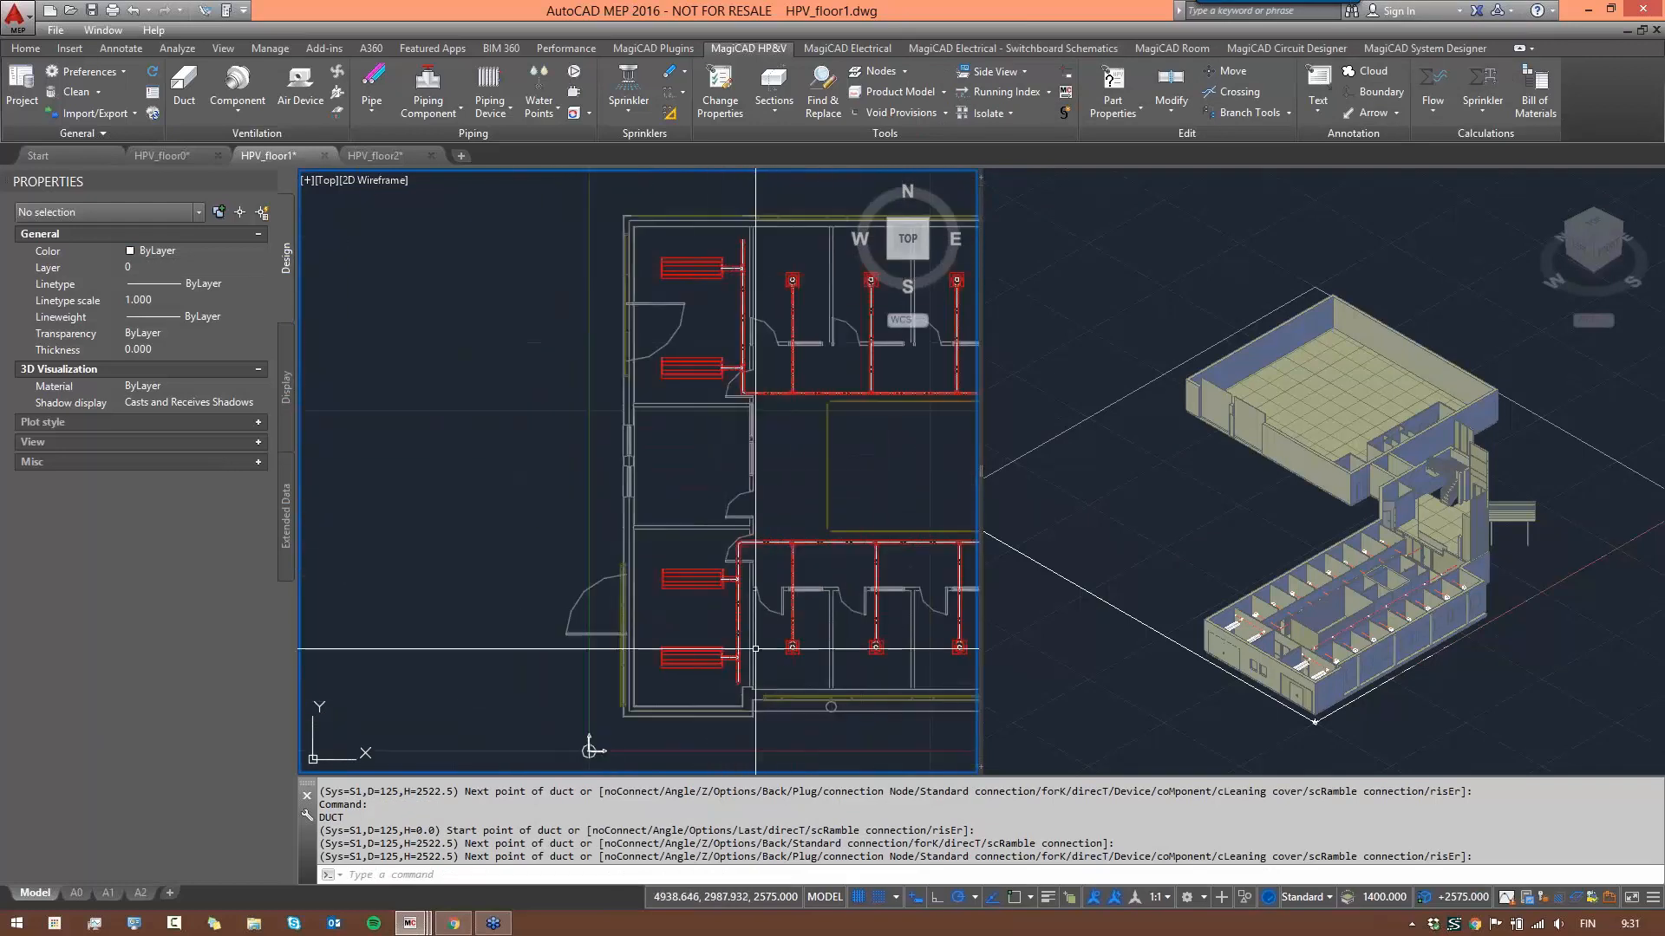
scroll(757, 645, up, 2)
scroll(757, 644, up, 4)
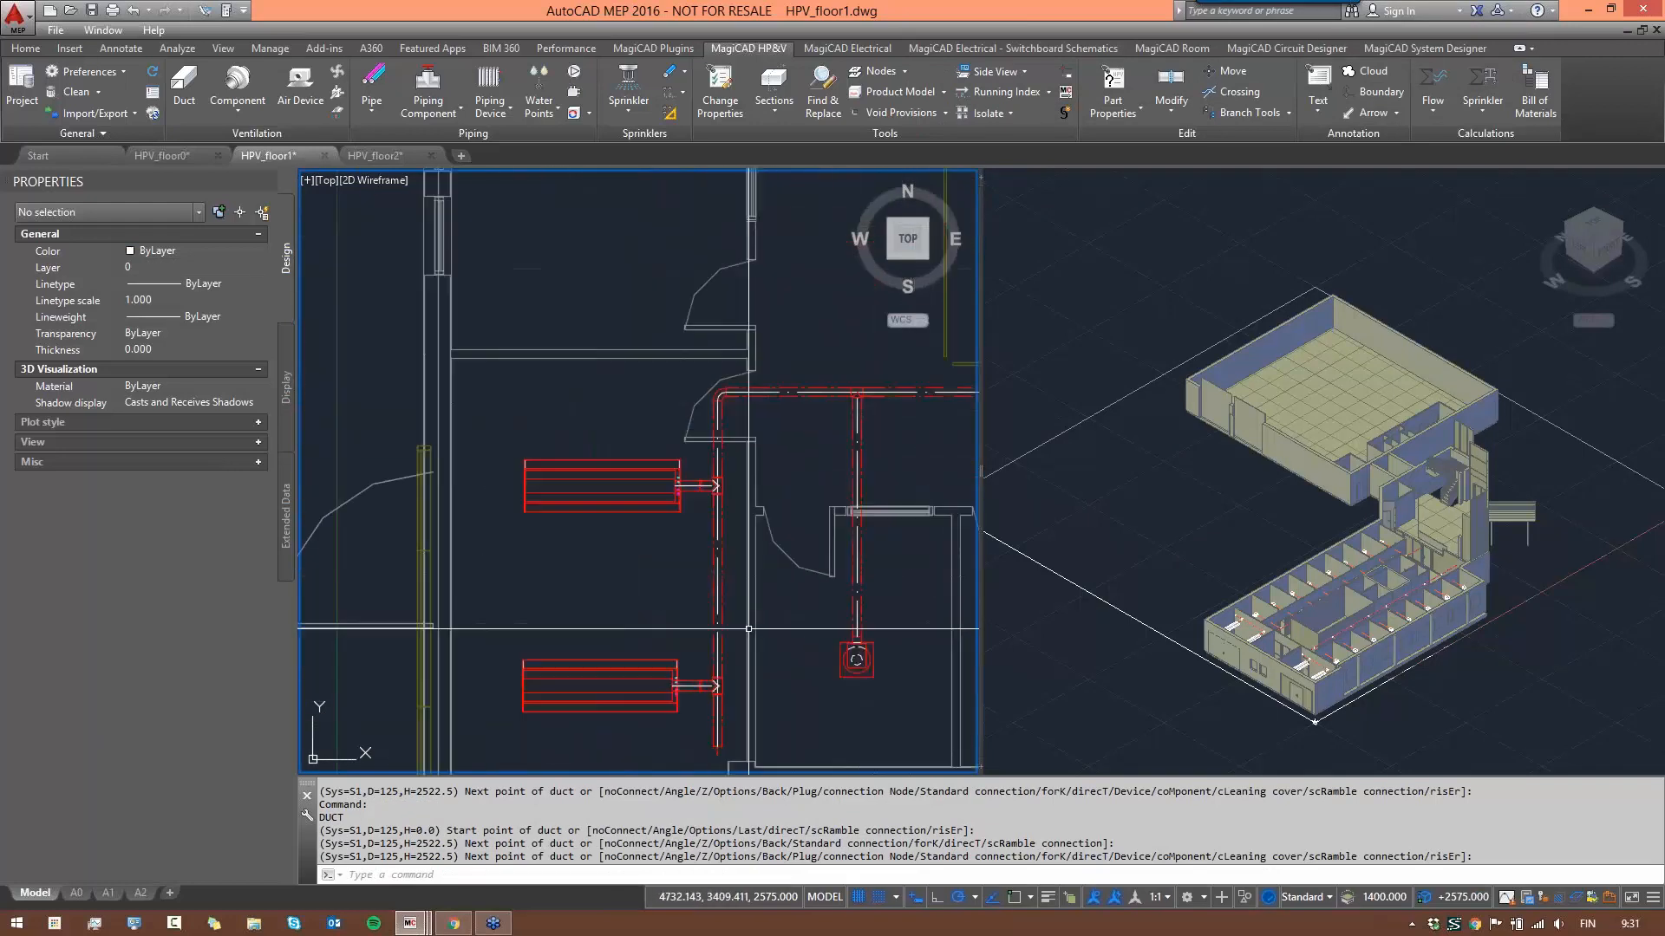
click(706, 437)
click(686, 424)
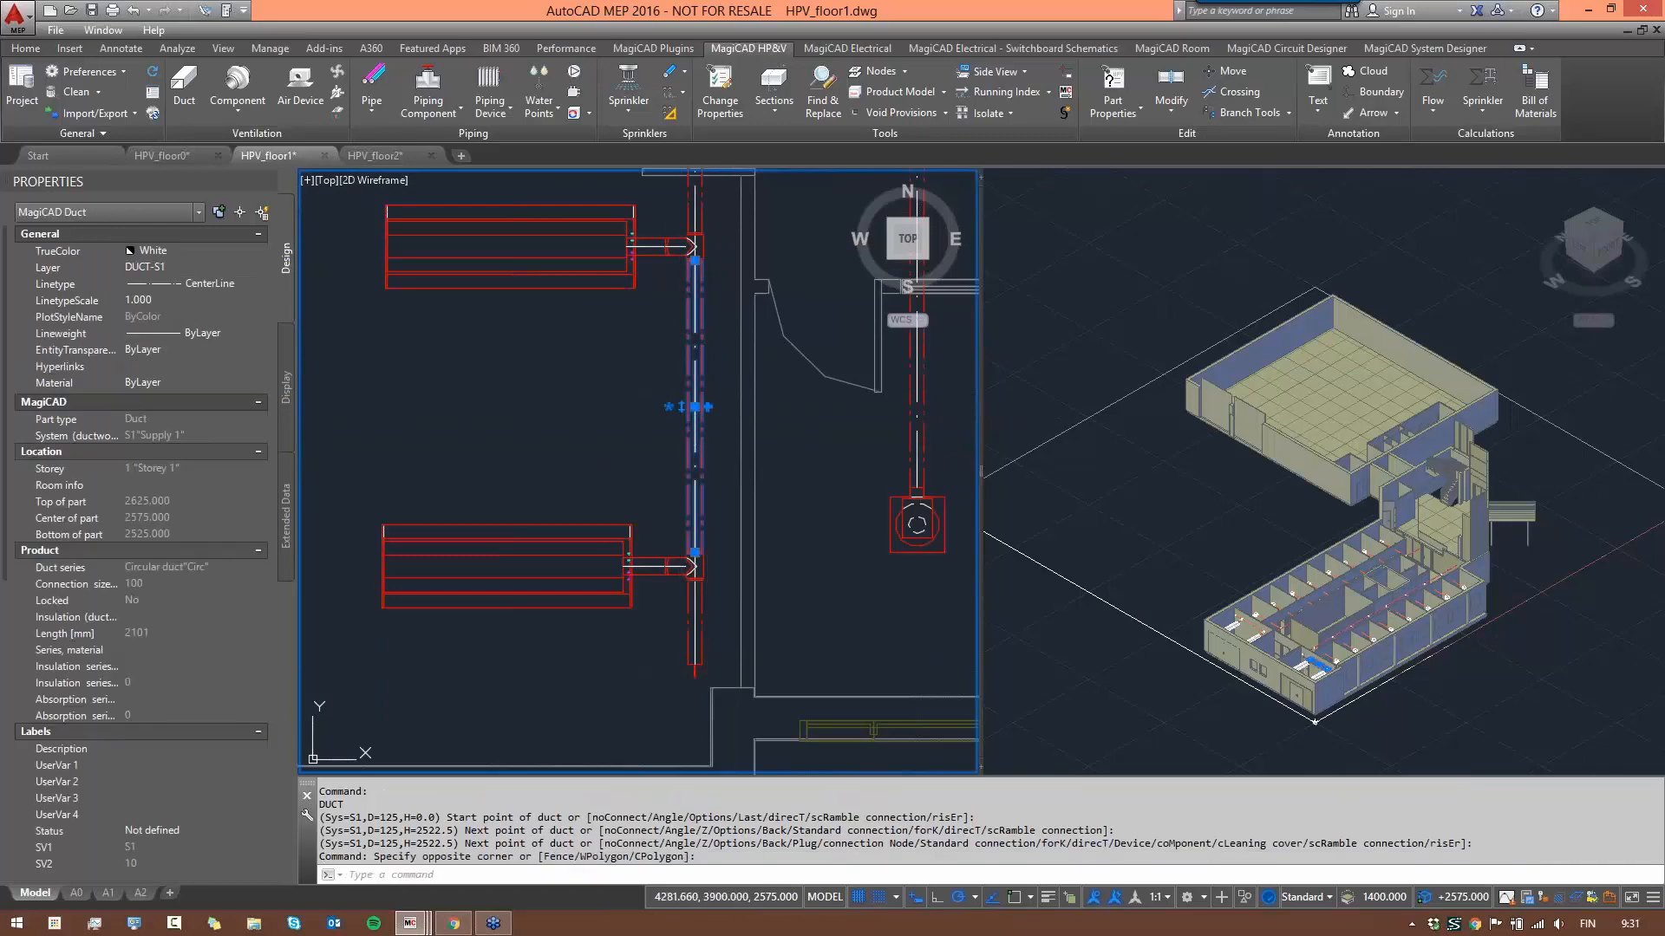
click(695, 406)
click(709, 407)
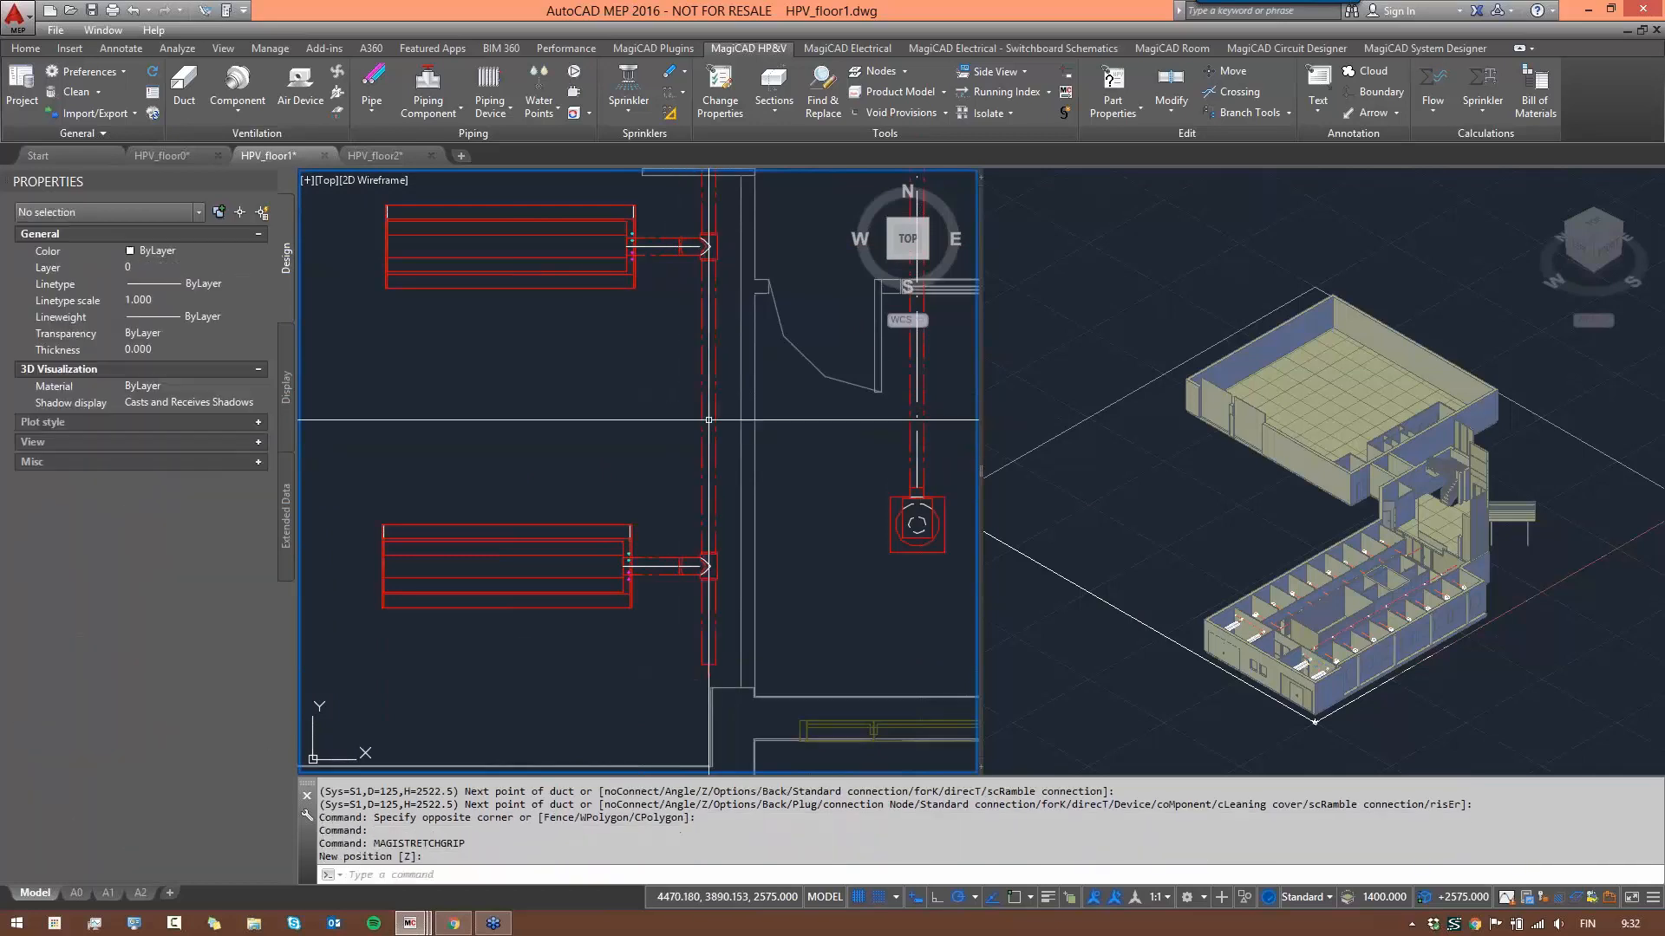
- Examine the open end of the southern main duct and the end of the northern main duct
click(693, 650)
click(715, 680)
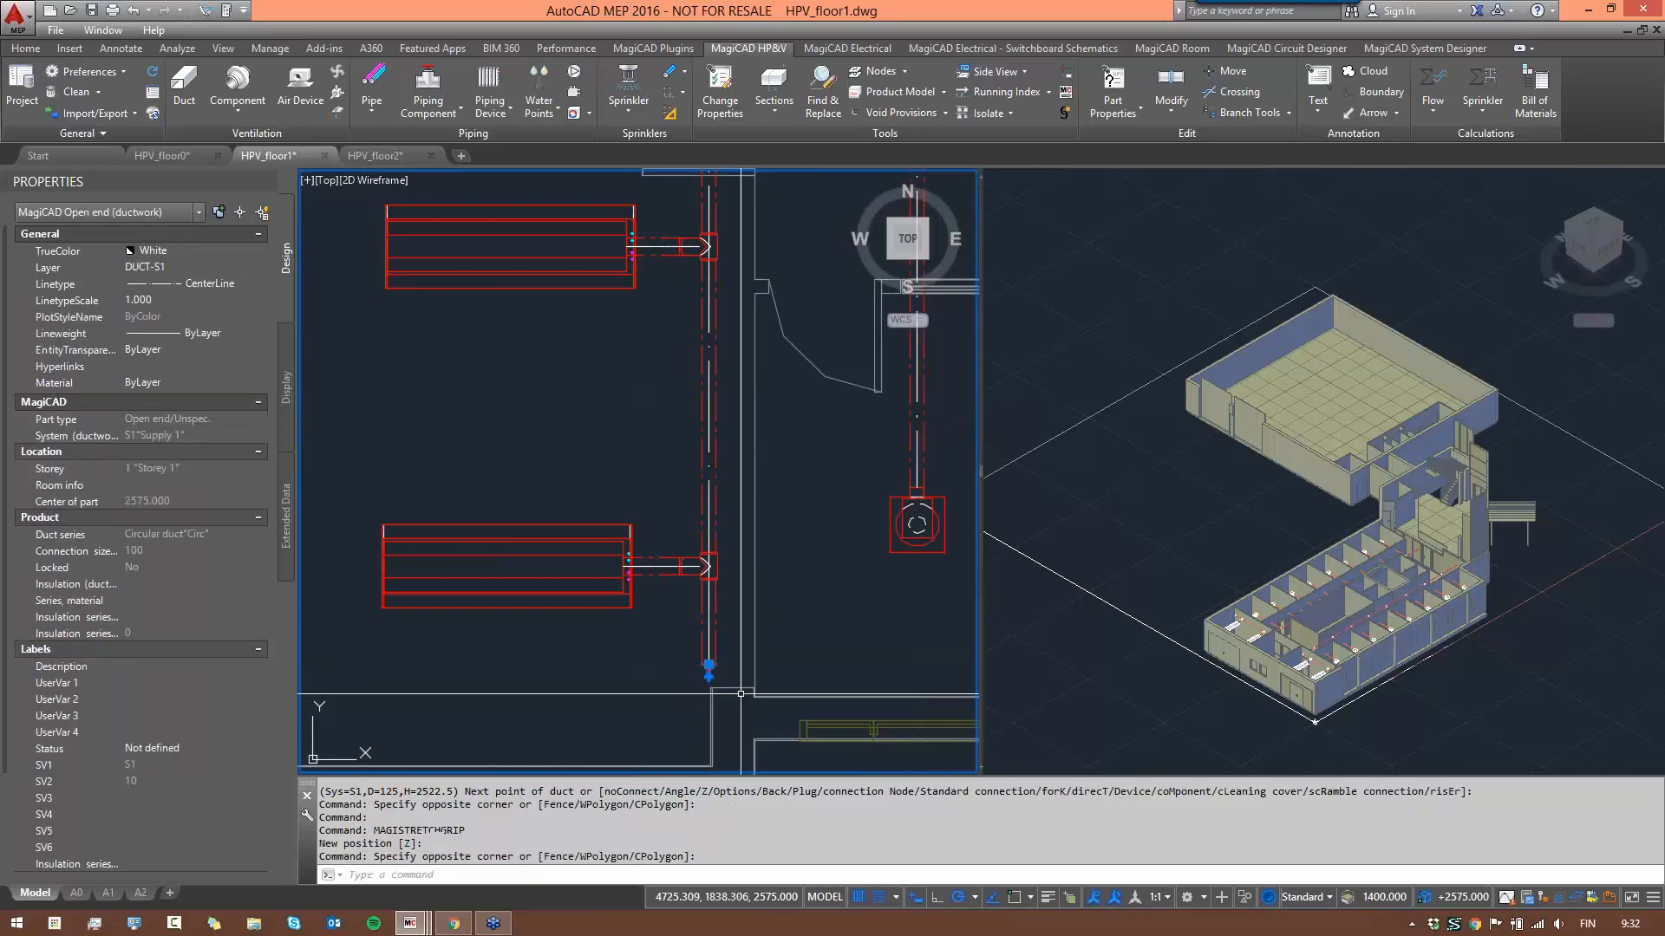
scroll(708, 678, up, 6)
key(Escape)
key(Escape)
scroll(784, 545, down, 15)
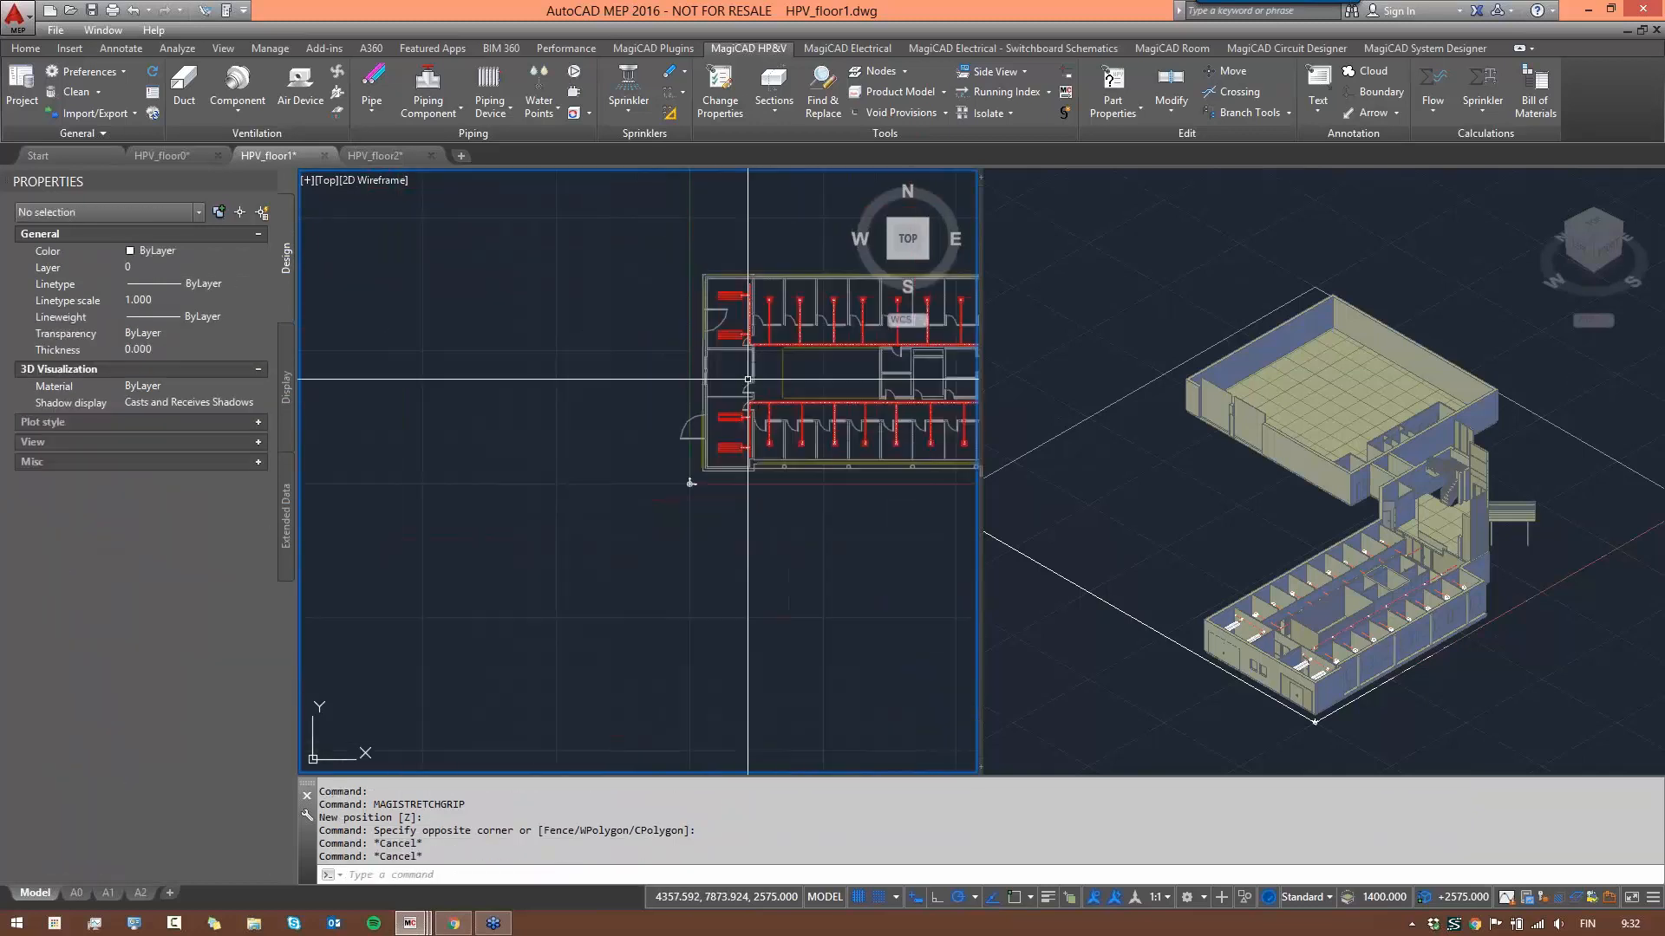
middle_drag(747, 482, 746, 485)
scroll(746, 485, up, 10)
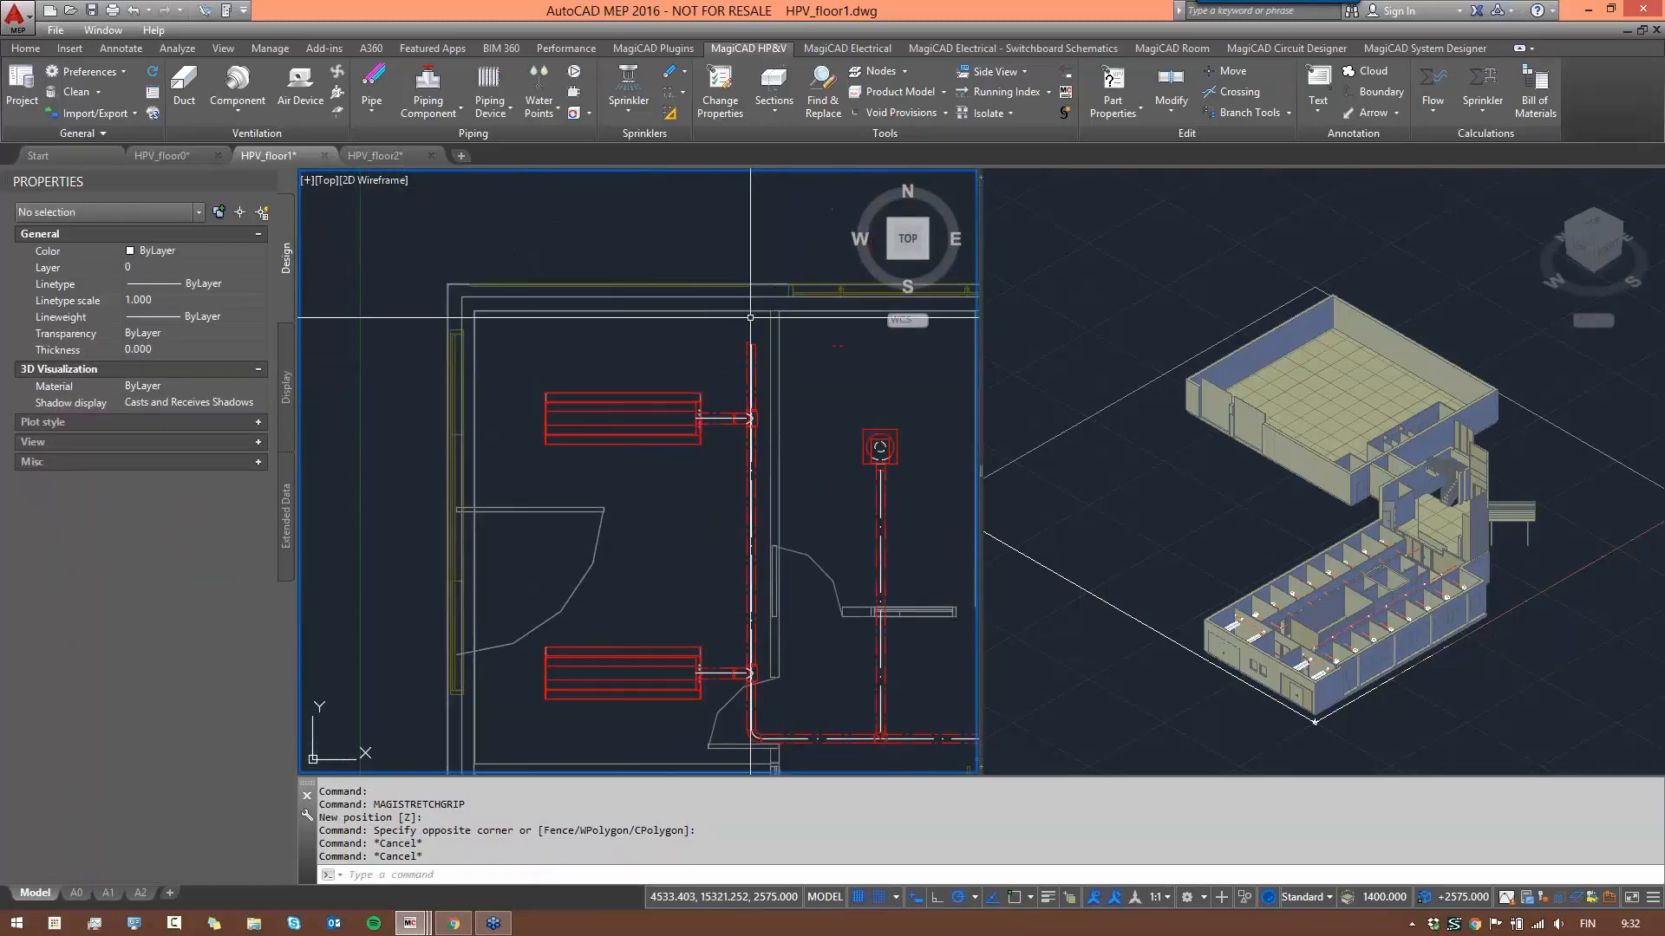
- Check the plug at the end of the northern main duct, then examine the southern main duct's end beyond the last beam
click(711, 349)
click(867, 438)
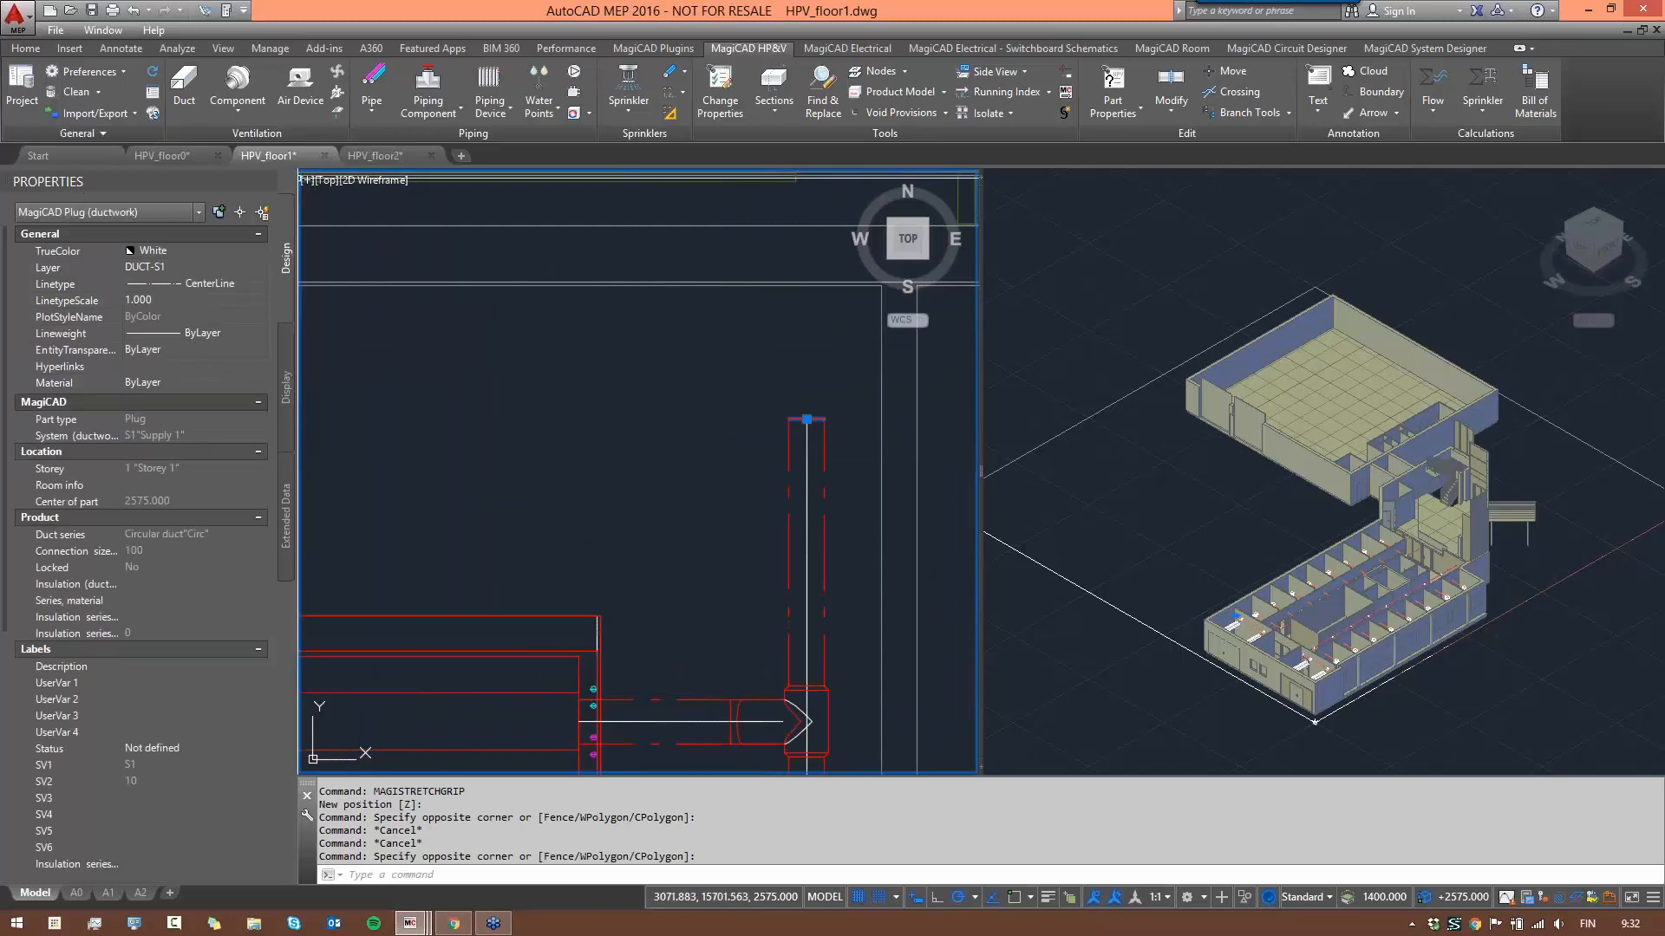
scroll(940, 720, down, 2)
scroll(941, 720, down, 4)
middle_drag(781, 588, 481, 225)
scroll(588, 652, down, 4)
middle_drag(593, 649, 679, 234)
scroll(664, 625, up, 6)
middle_drag(706, 443, 592, 520)
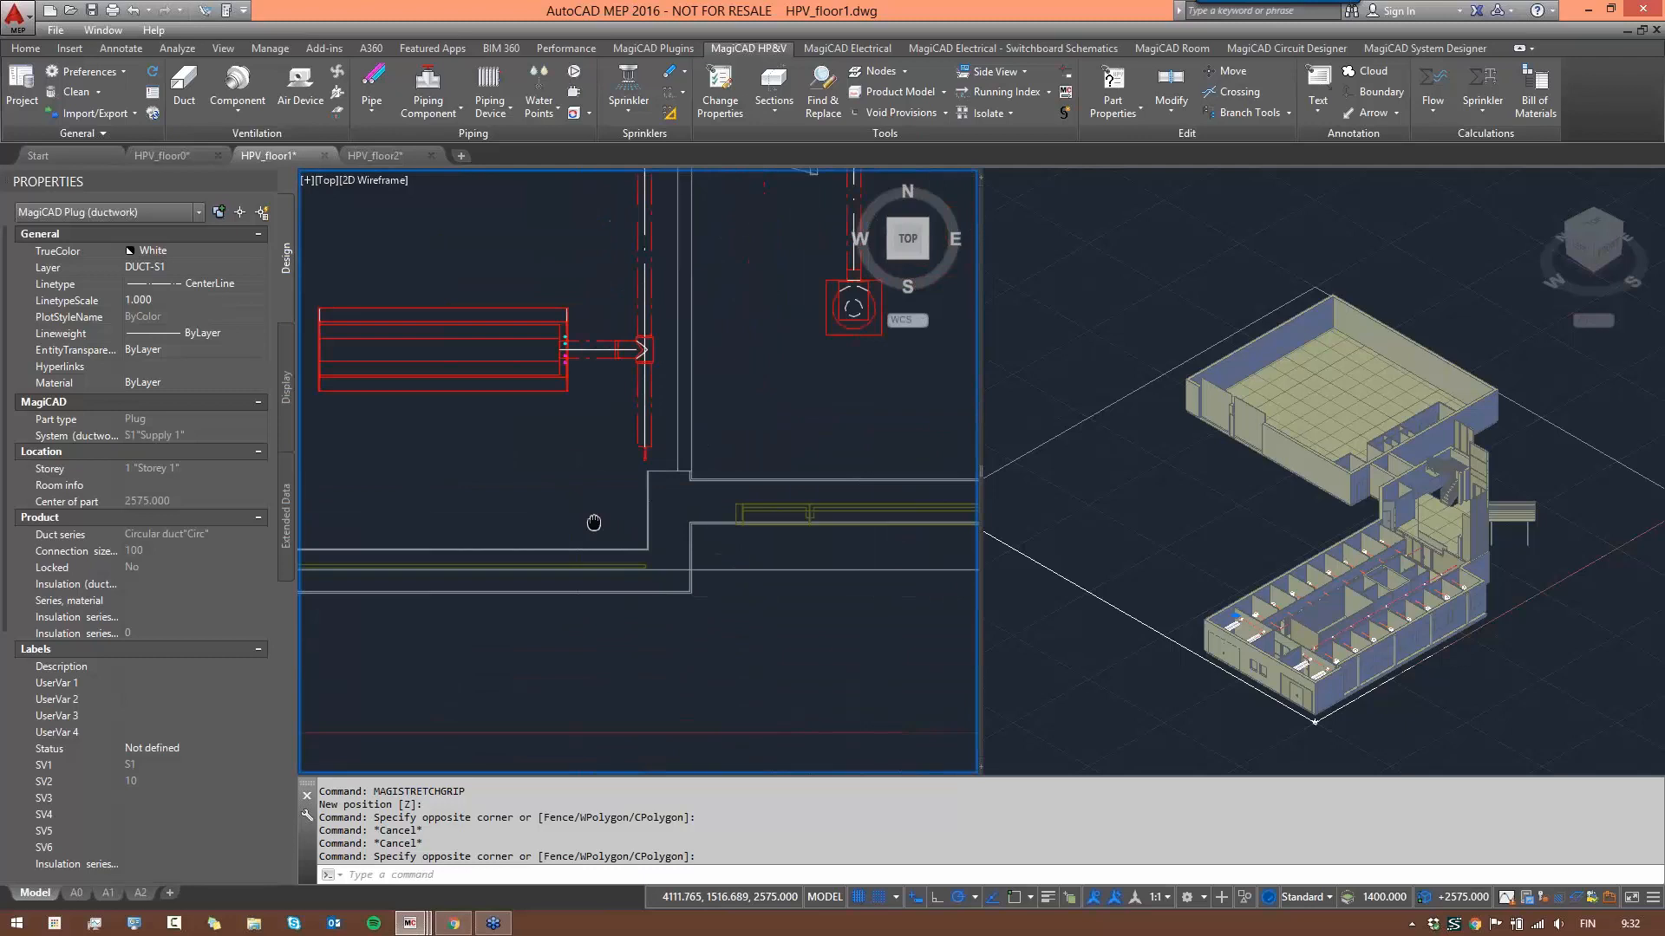
scroll(630, 476, up, 2)
key(Escape)
key(Escape)
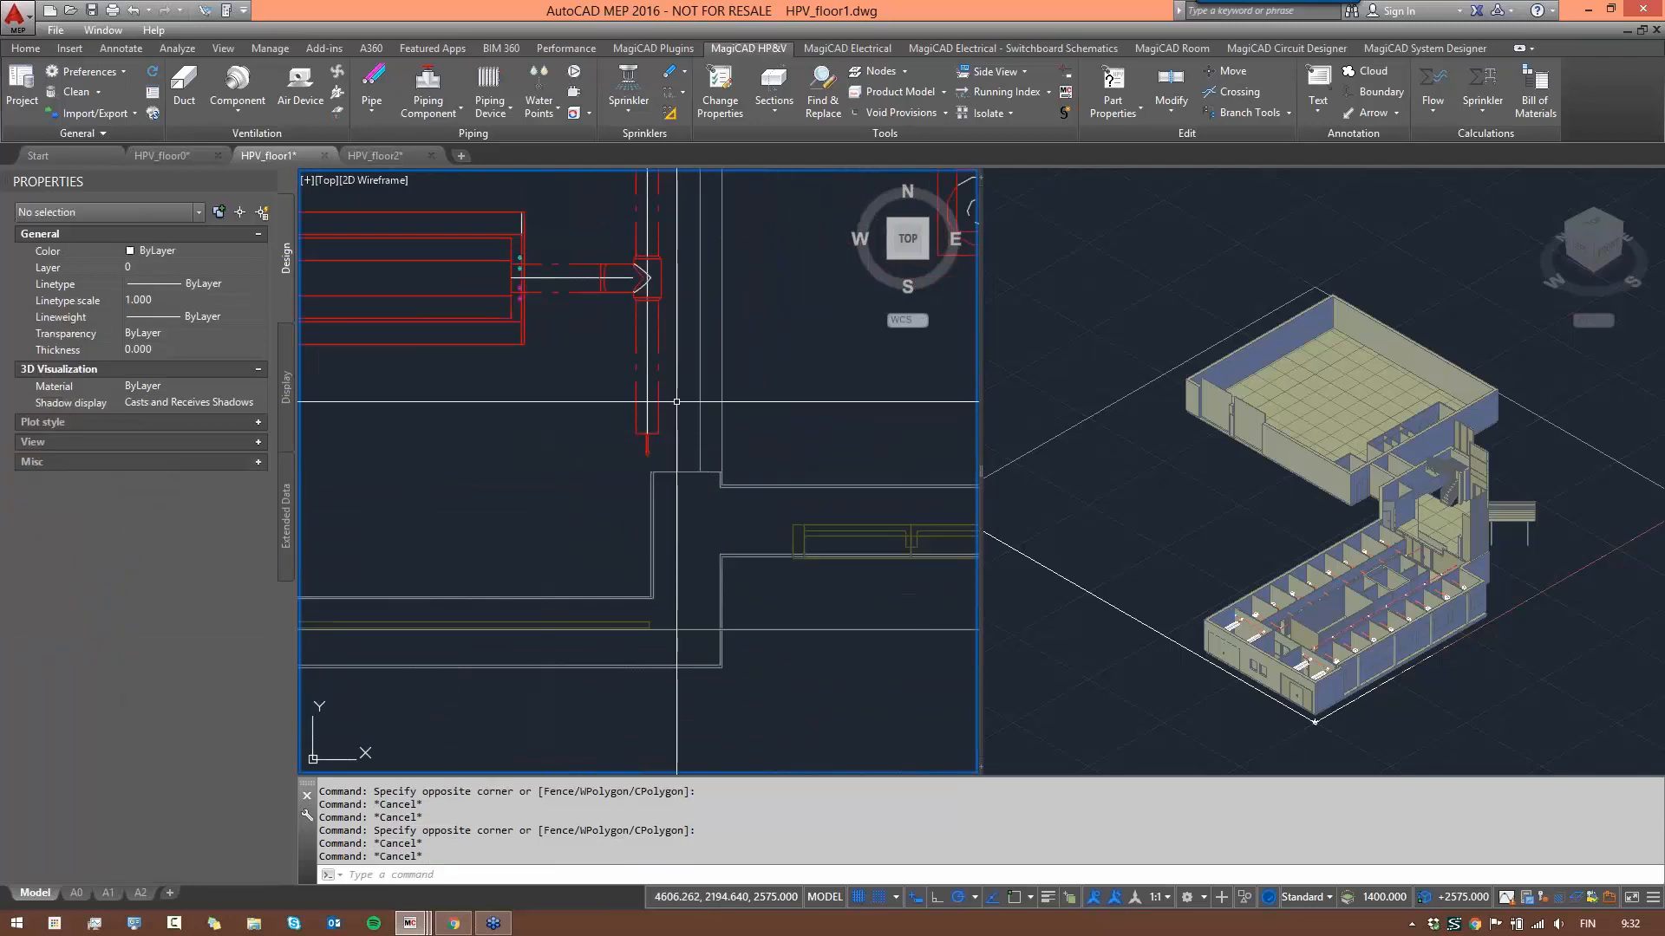
- Delete the leftover duct section extending south past the southernmost beam's branch connection
click(676, 401)
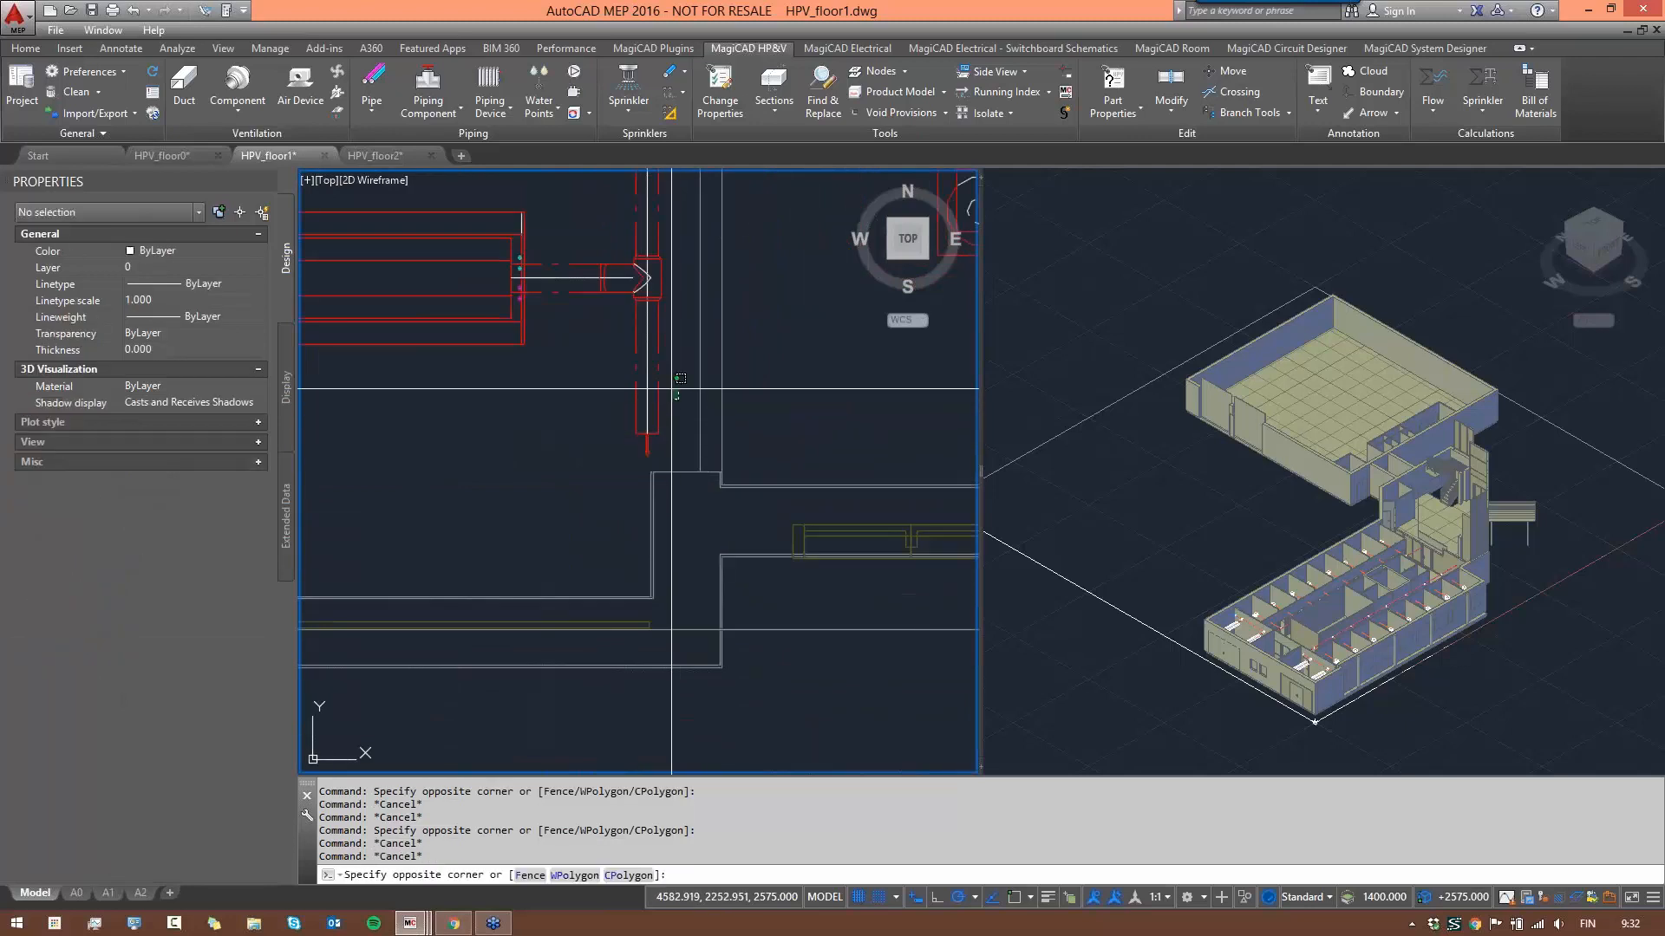
click(608, 325)
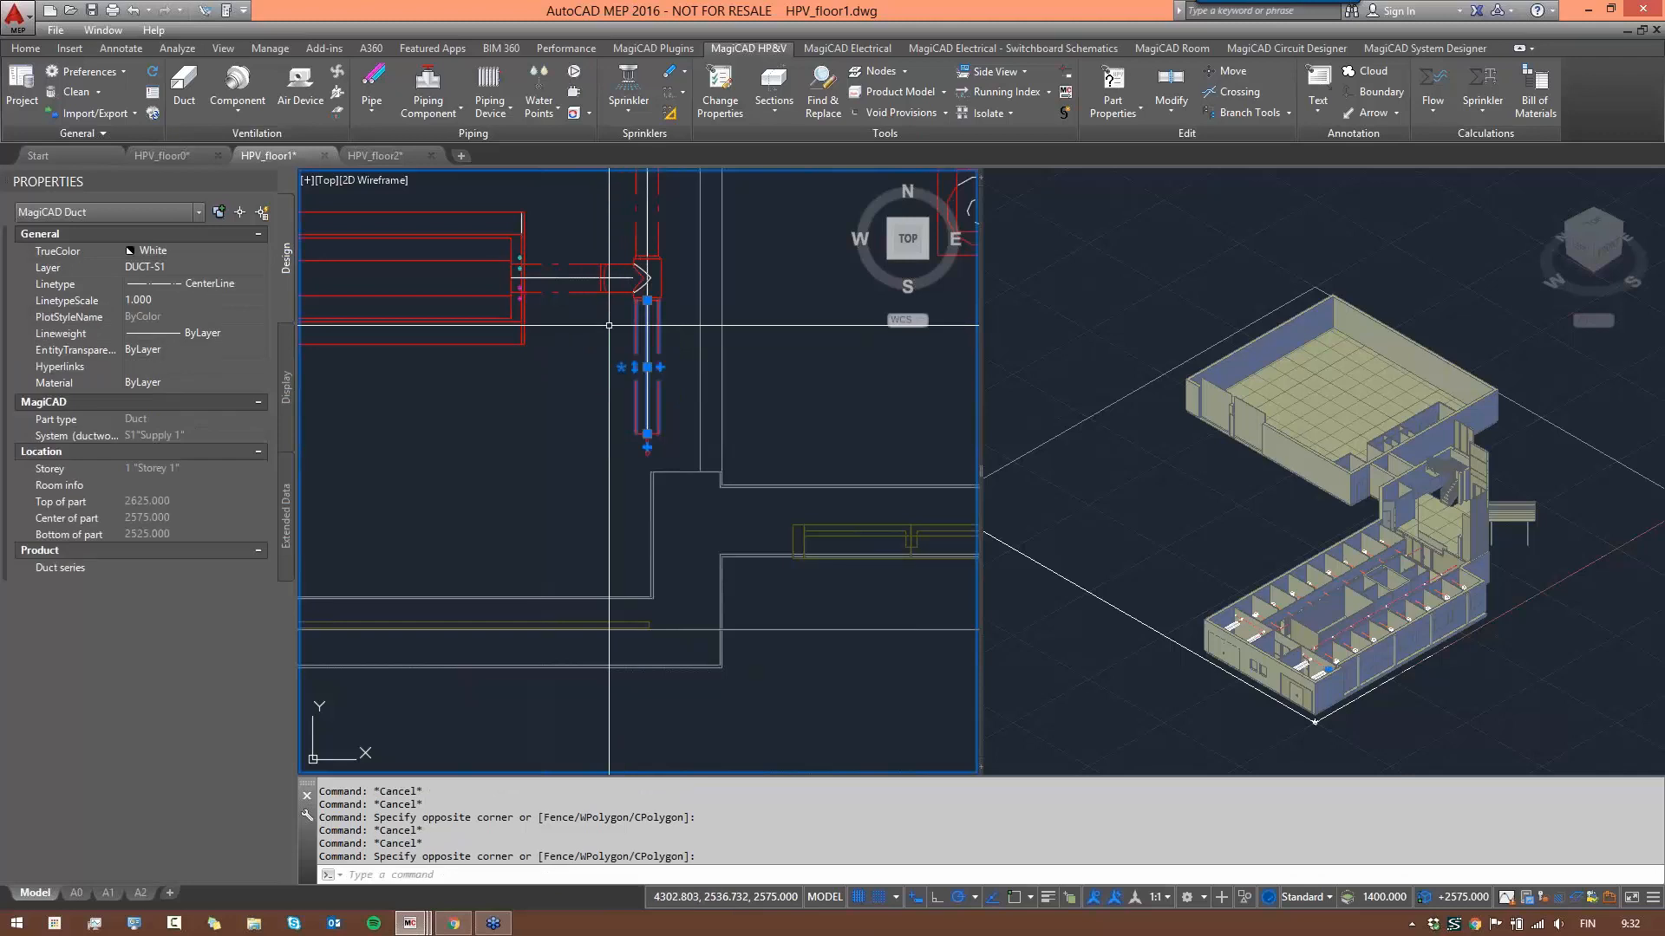
key(Delete)
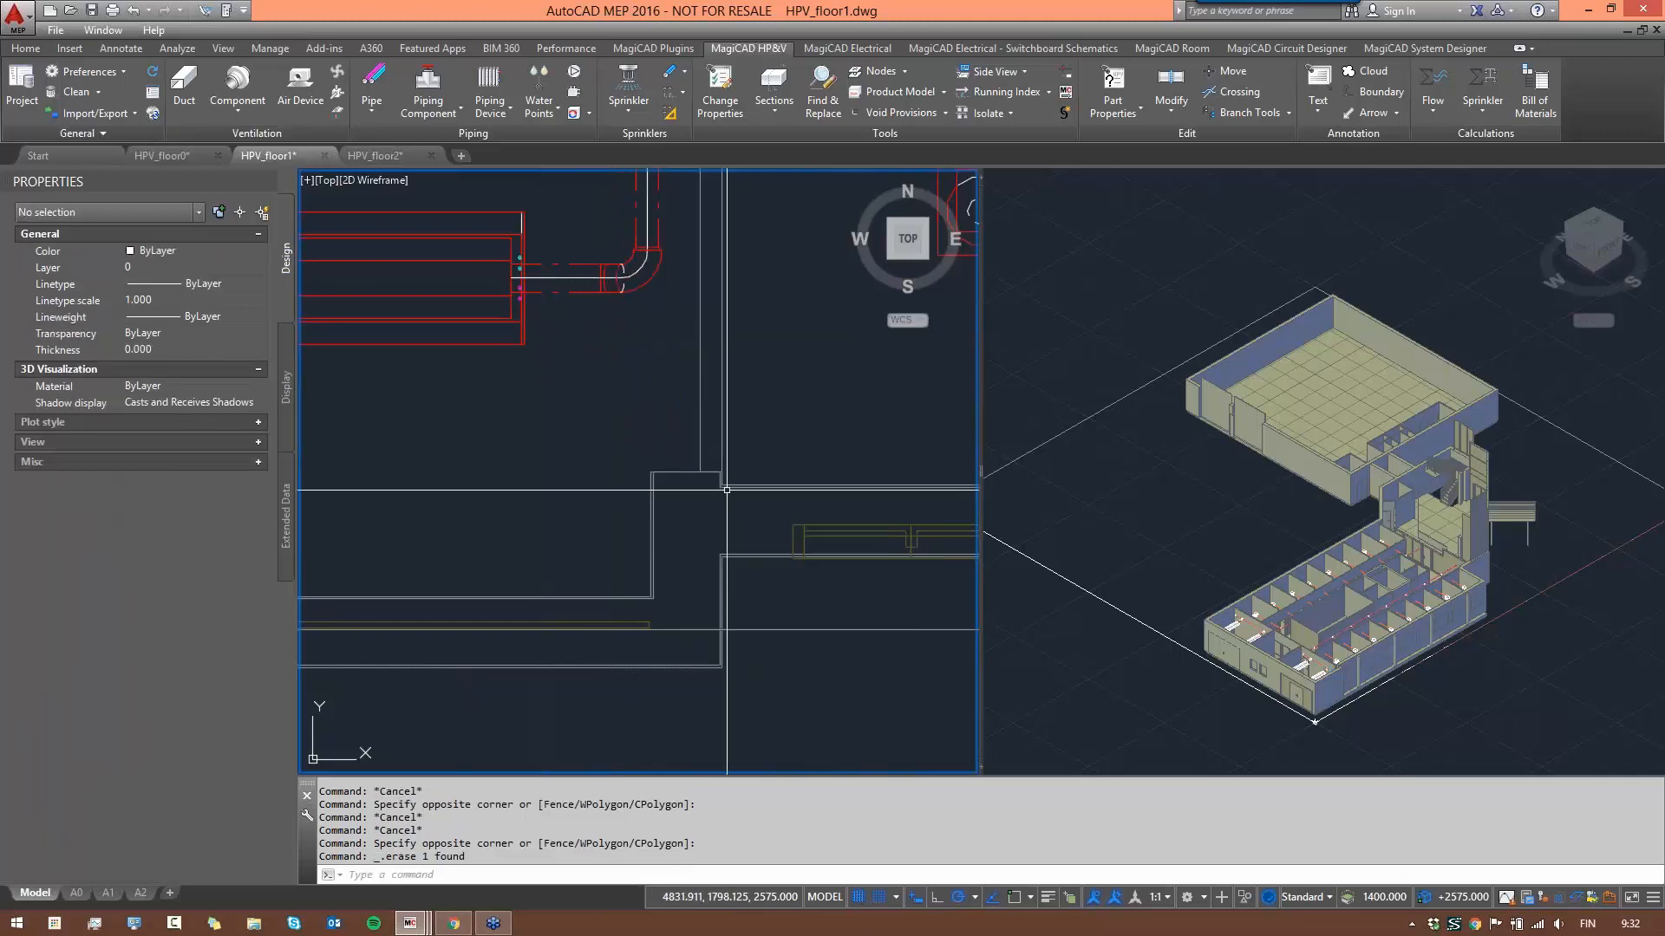
- Examine the bend joining the southernmost beam's branch to the main duct and the overall duct layout around the beams
scroll(667, 401, down, 4)
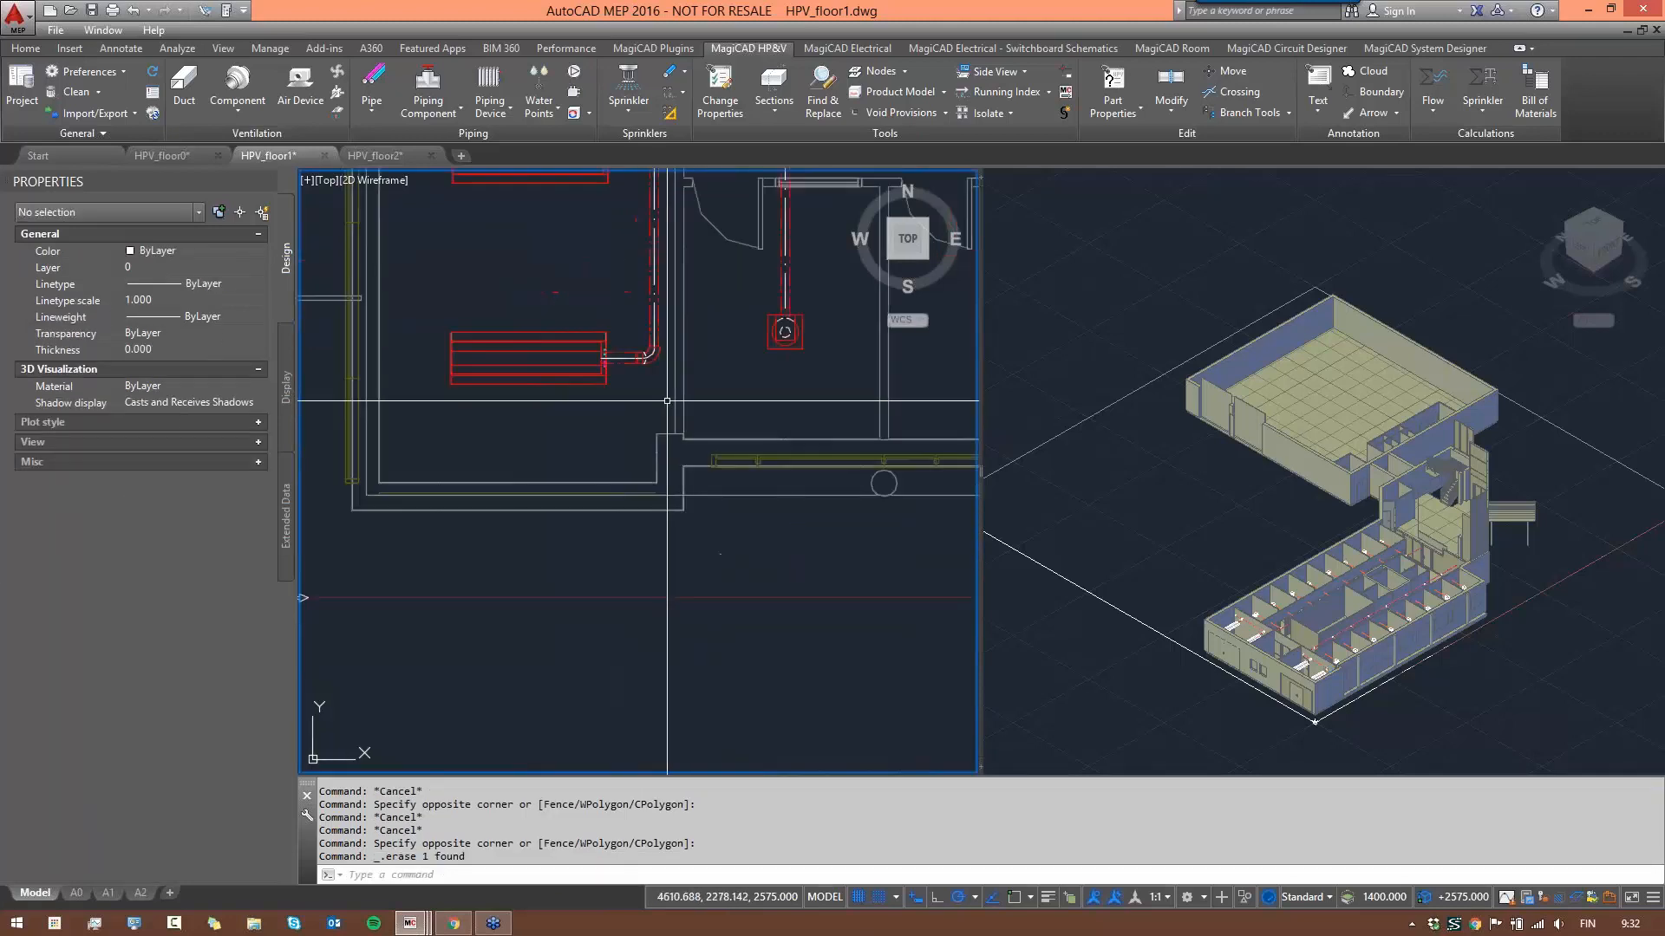
middle_drag(667, 400, 733, 498)
scroll(743, 465, up, 5)
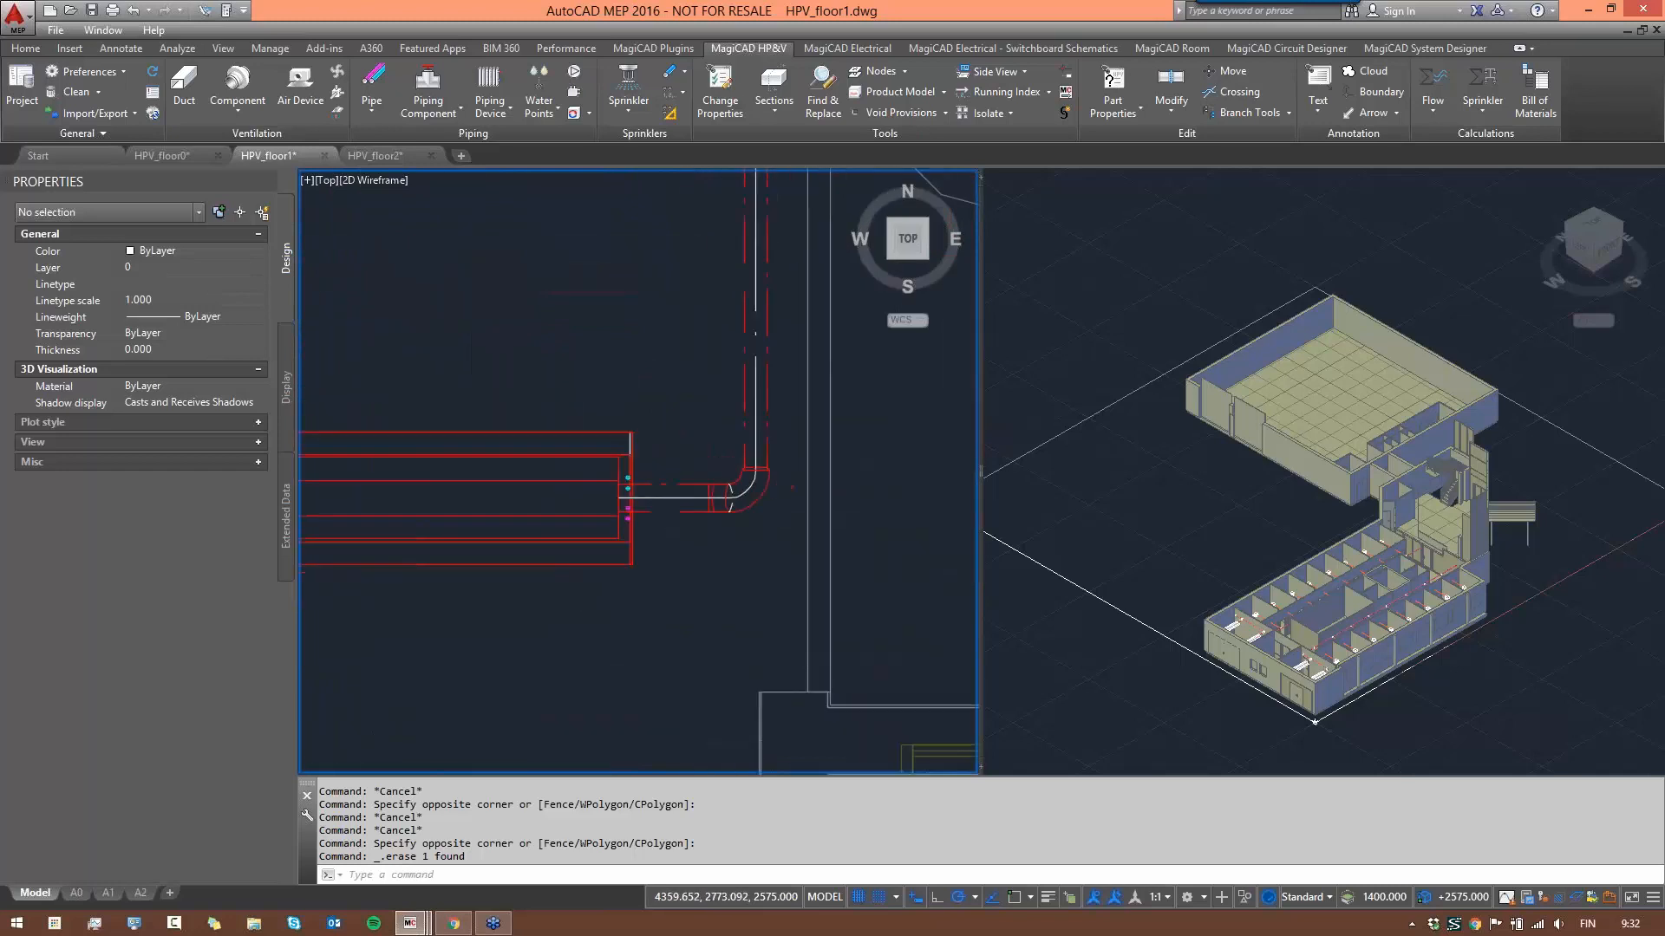
scroll(712, 501, down, 3)
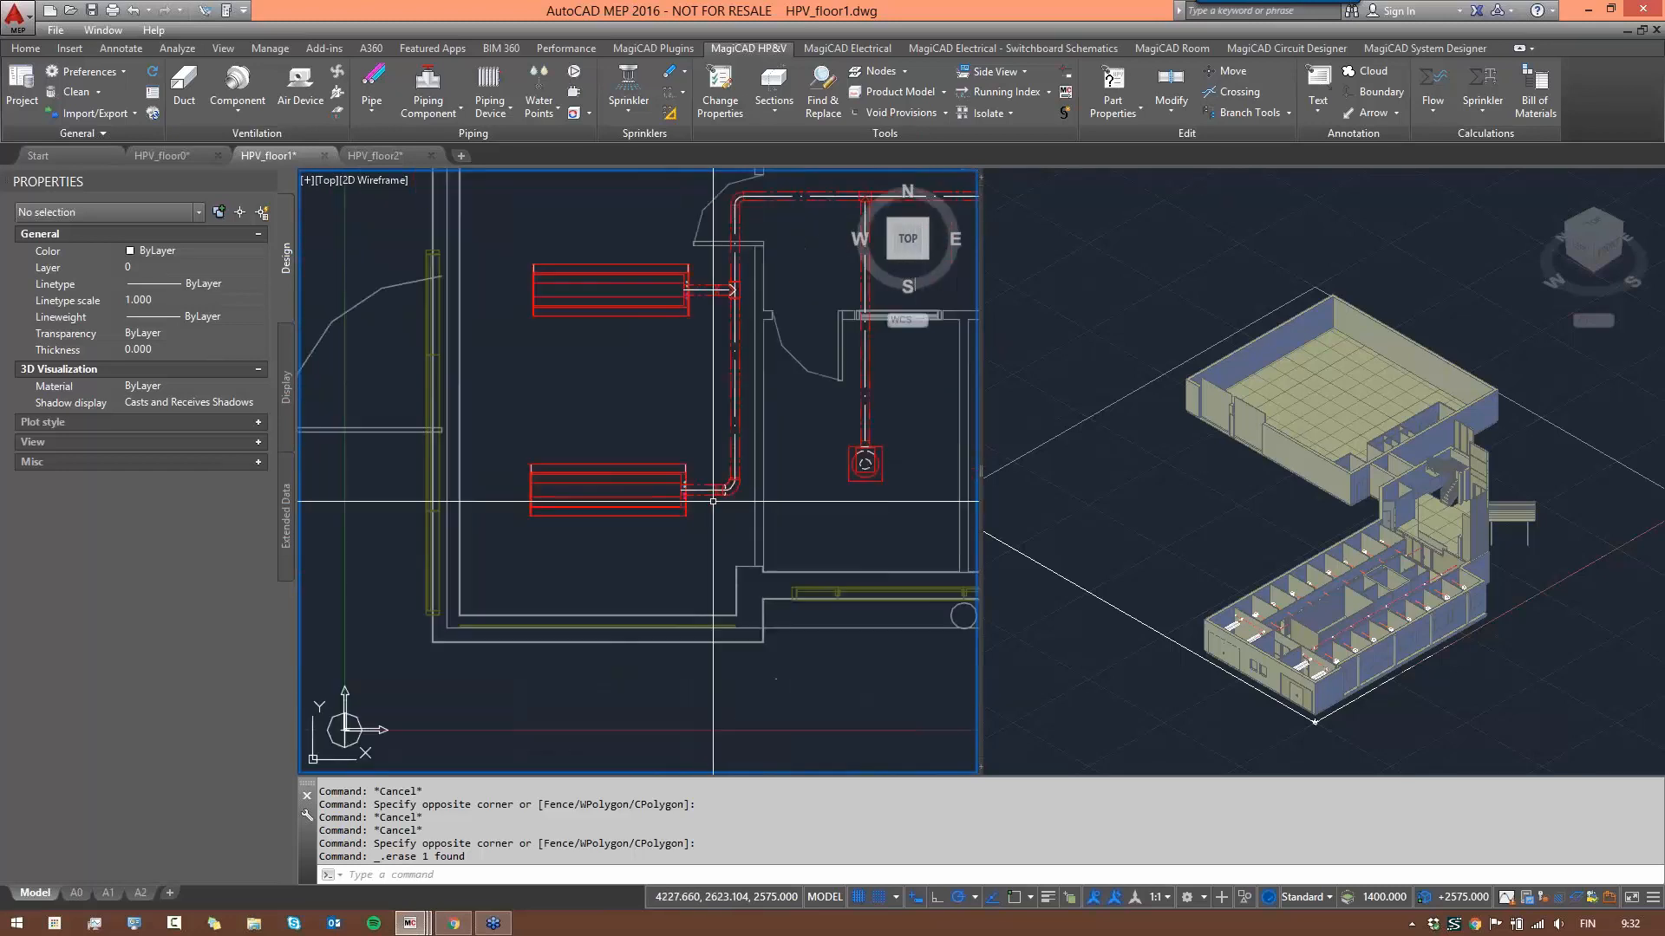
scroll(711, 496, up, 5)
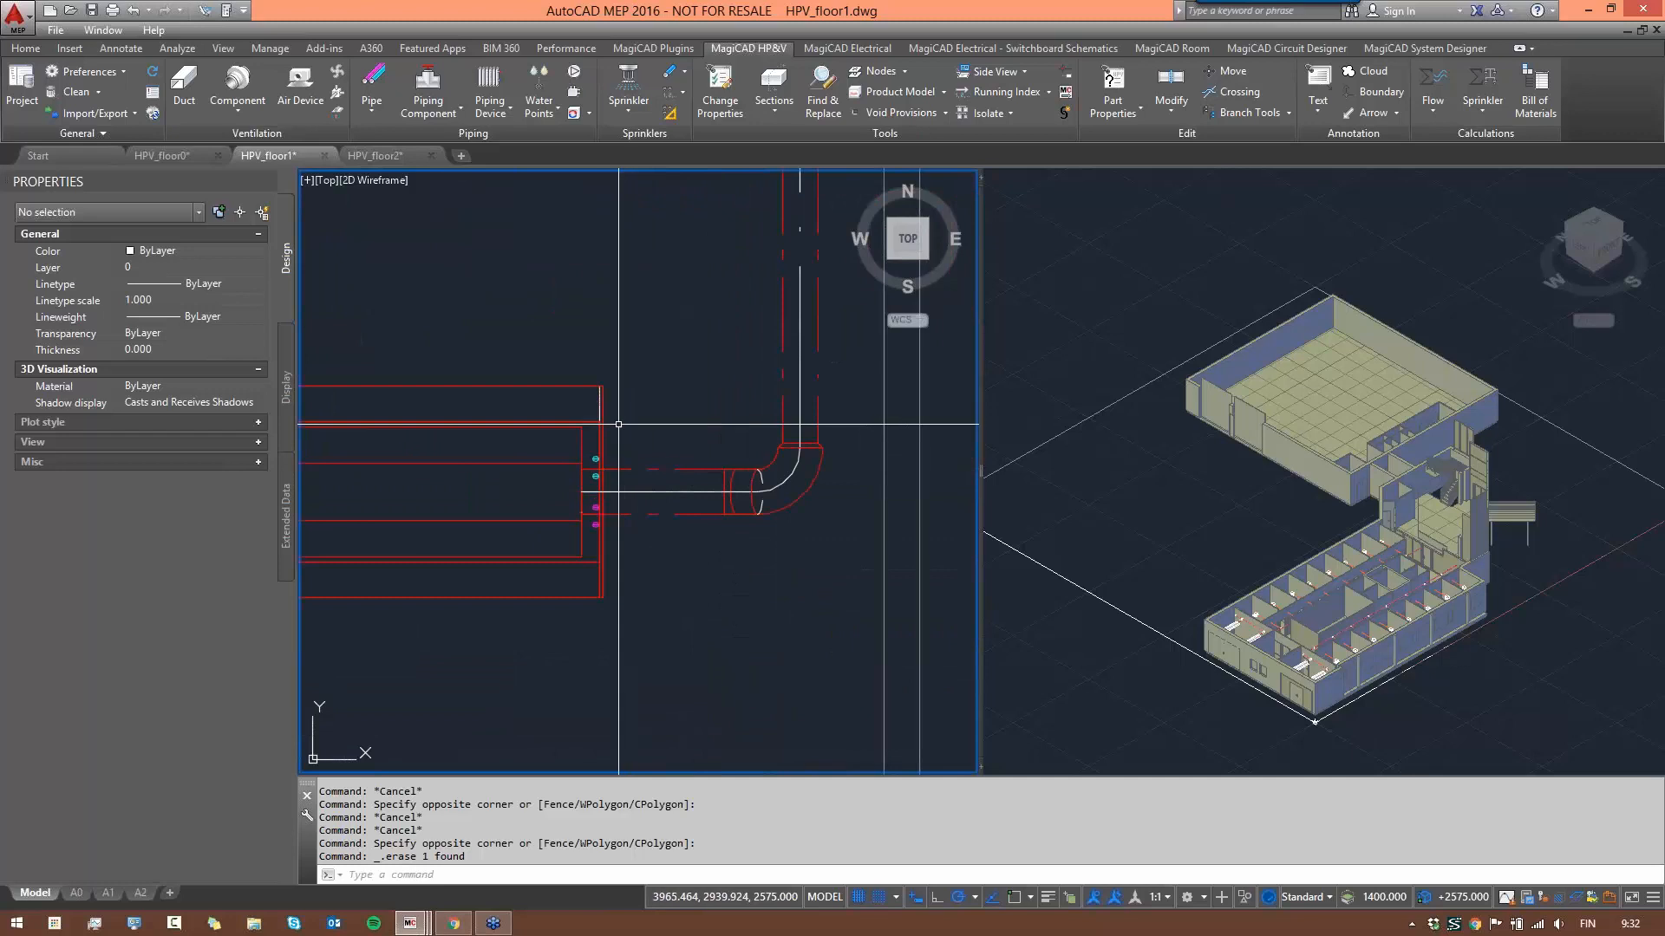
scroll(651, 613, down, 5)
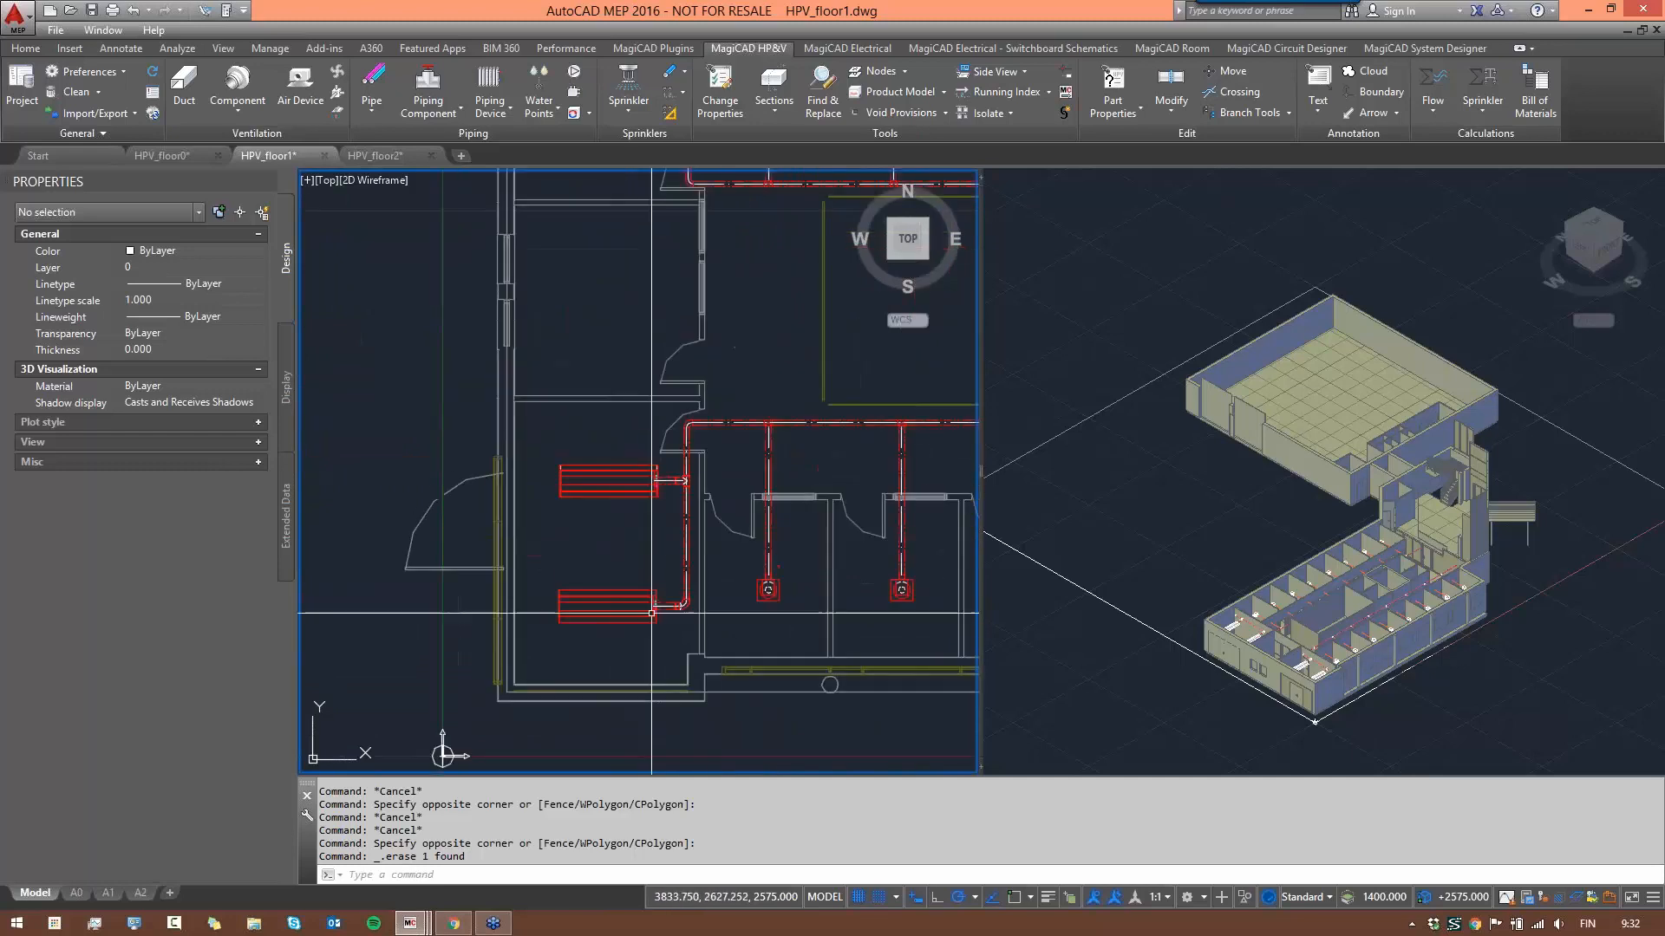
scroll(681, 364, down, 5)
middle_drag(690, 241, 691, 260)
scroll(692, 244, up, 5)
scroll(725, 388, down, 5)
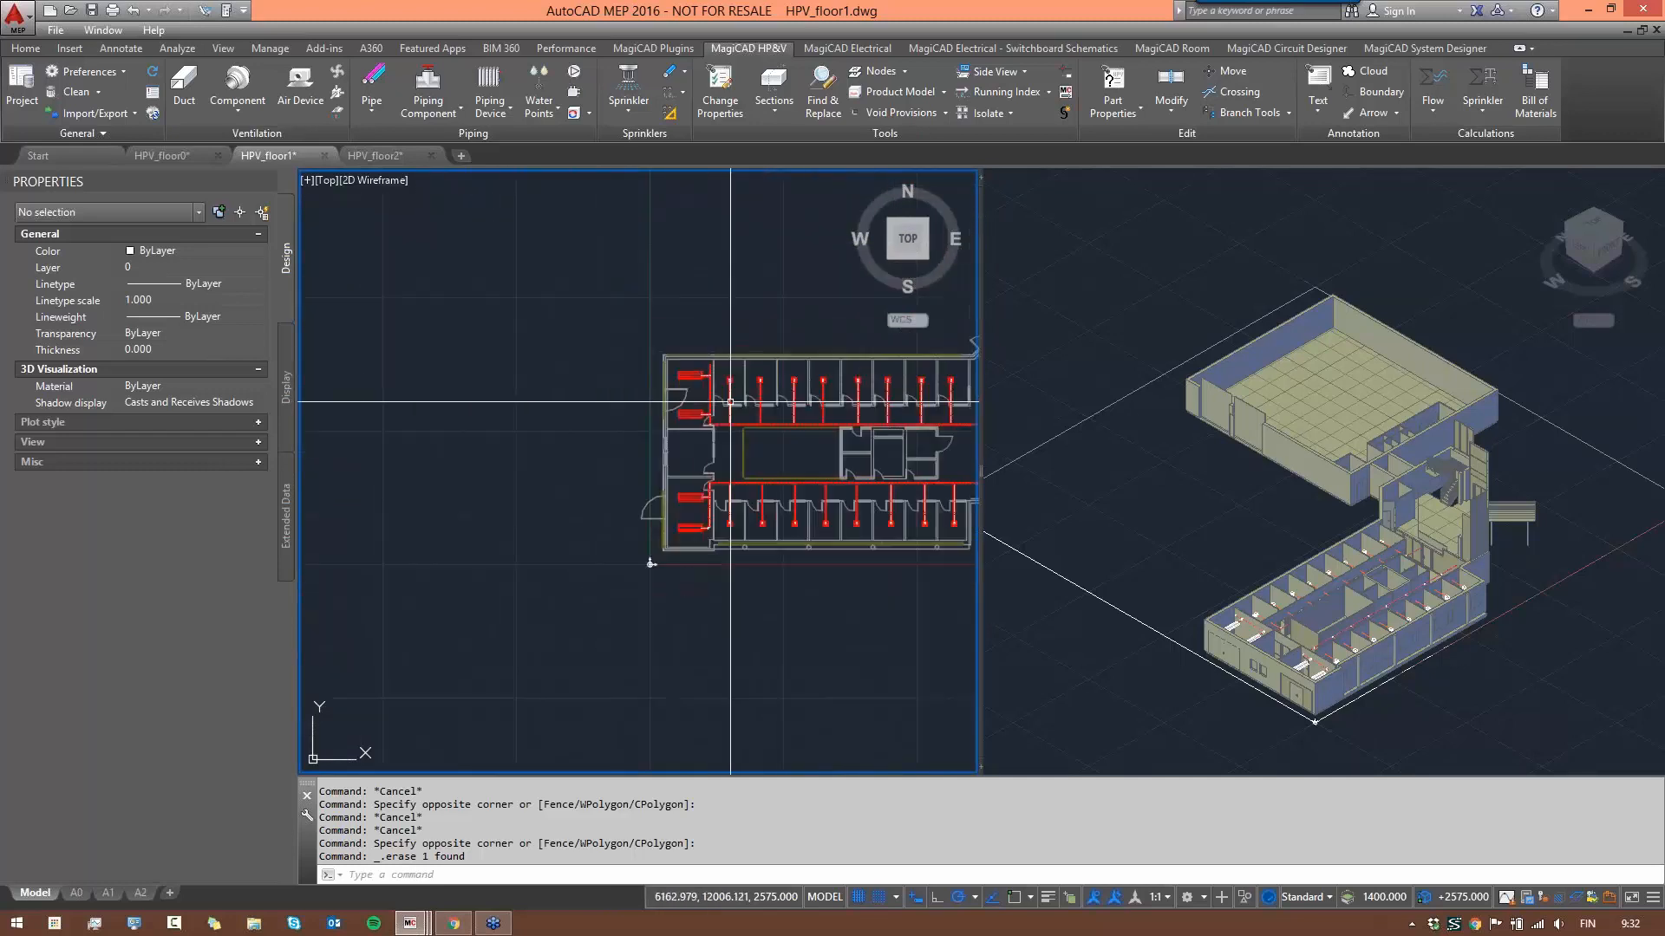
middle_drag(730, 404, 664, 192)
scroll(666, 303, up, 9)
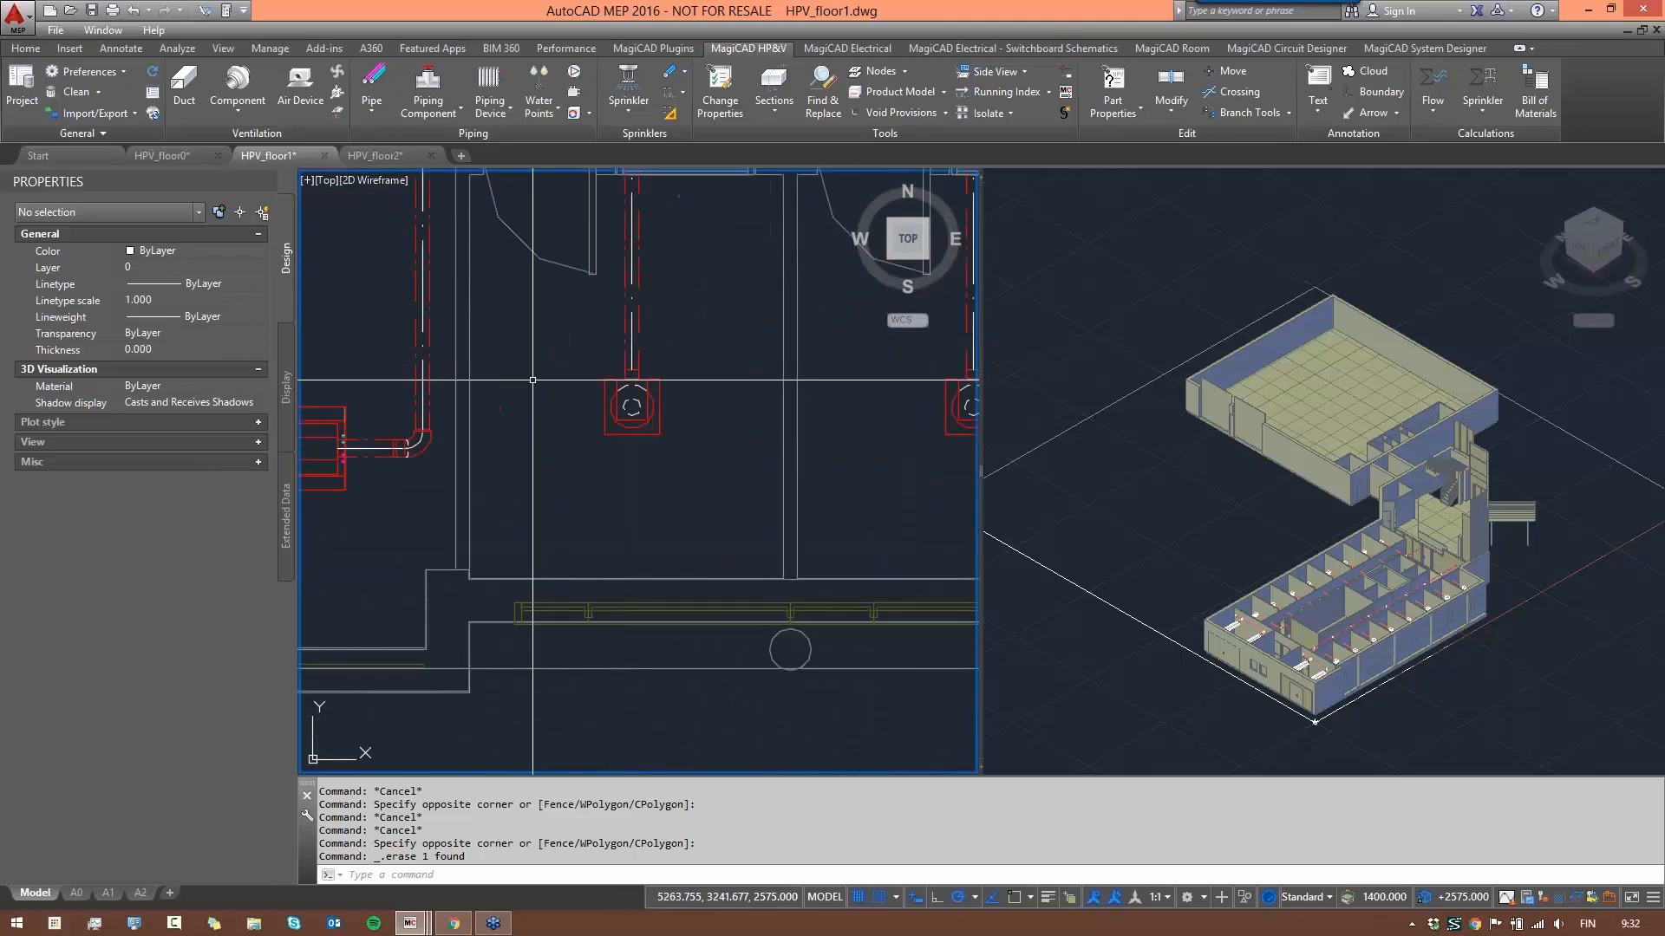
- Check the properties and flow data of the supply air device in the room just east of the southern beams
scroll(669, 381, down, 5)
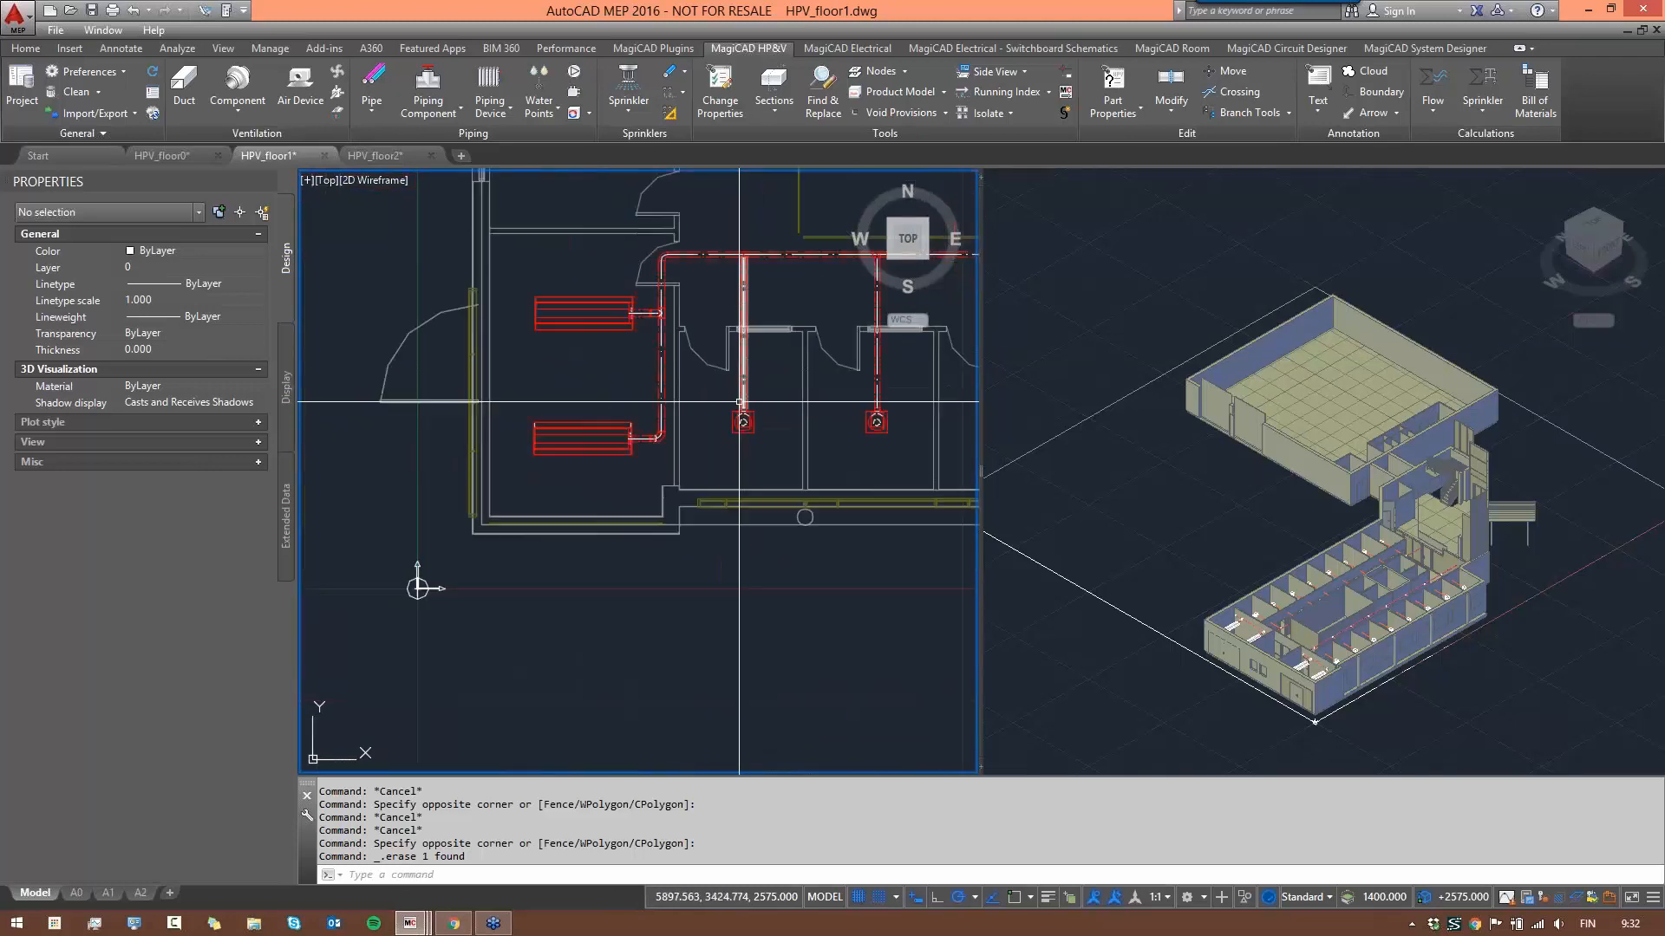
scroll(751, 408, up, 2)
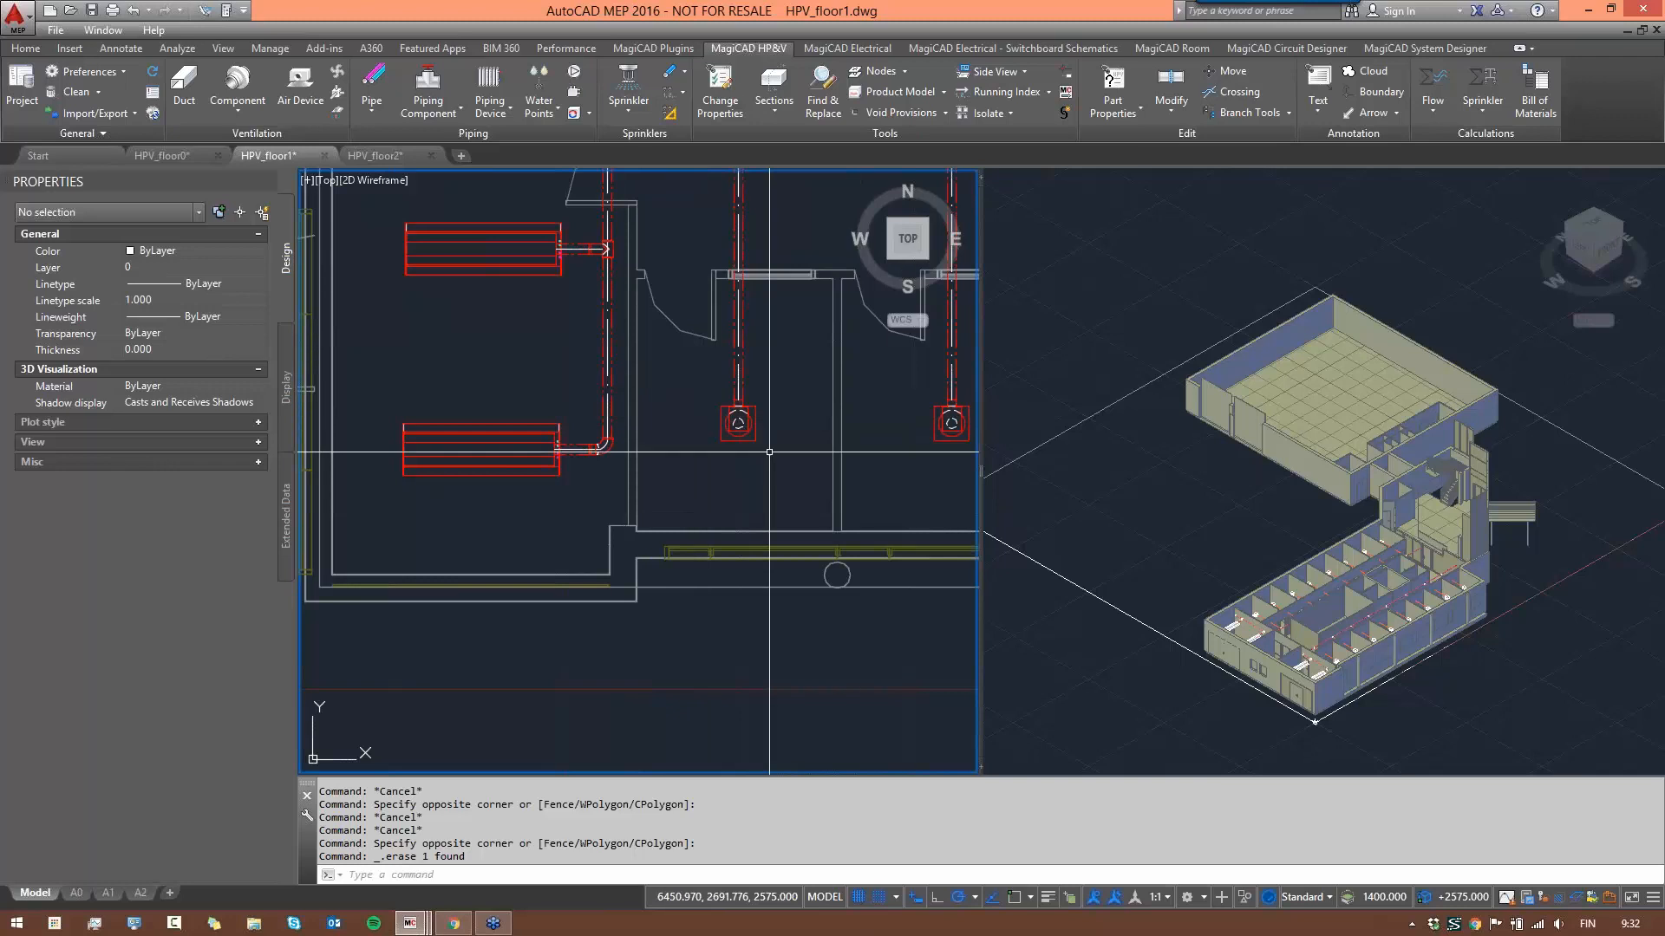
click(692, 364)
click(760, 448)
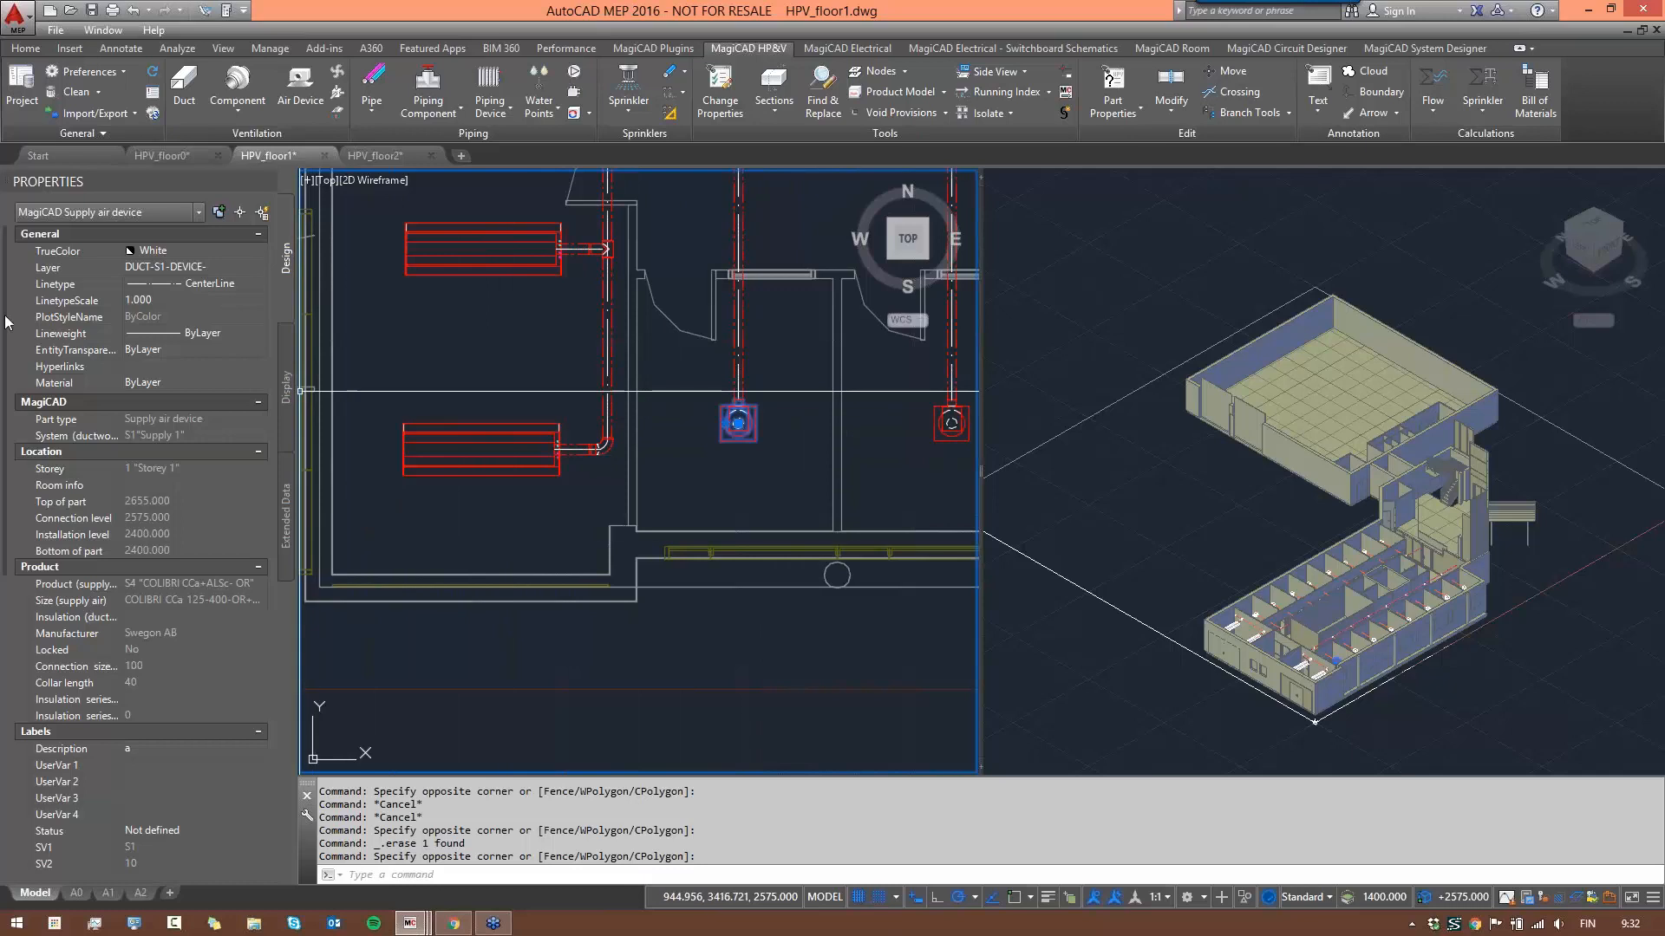
drag(4, 330, 4, 638)
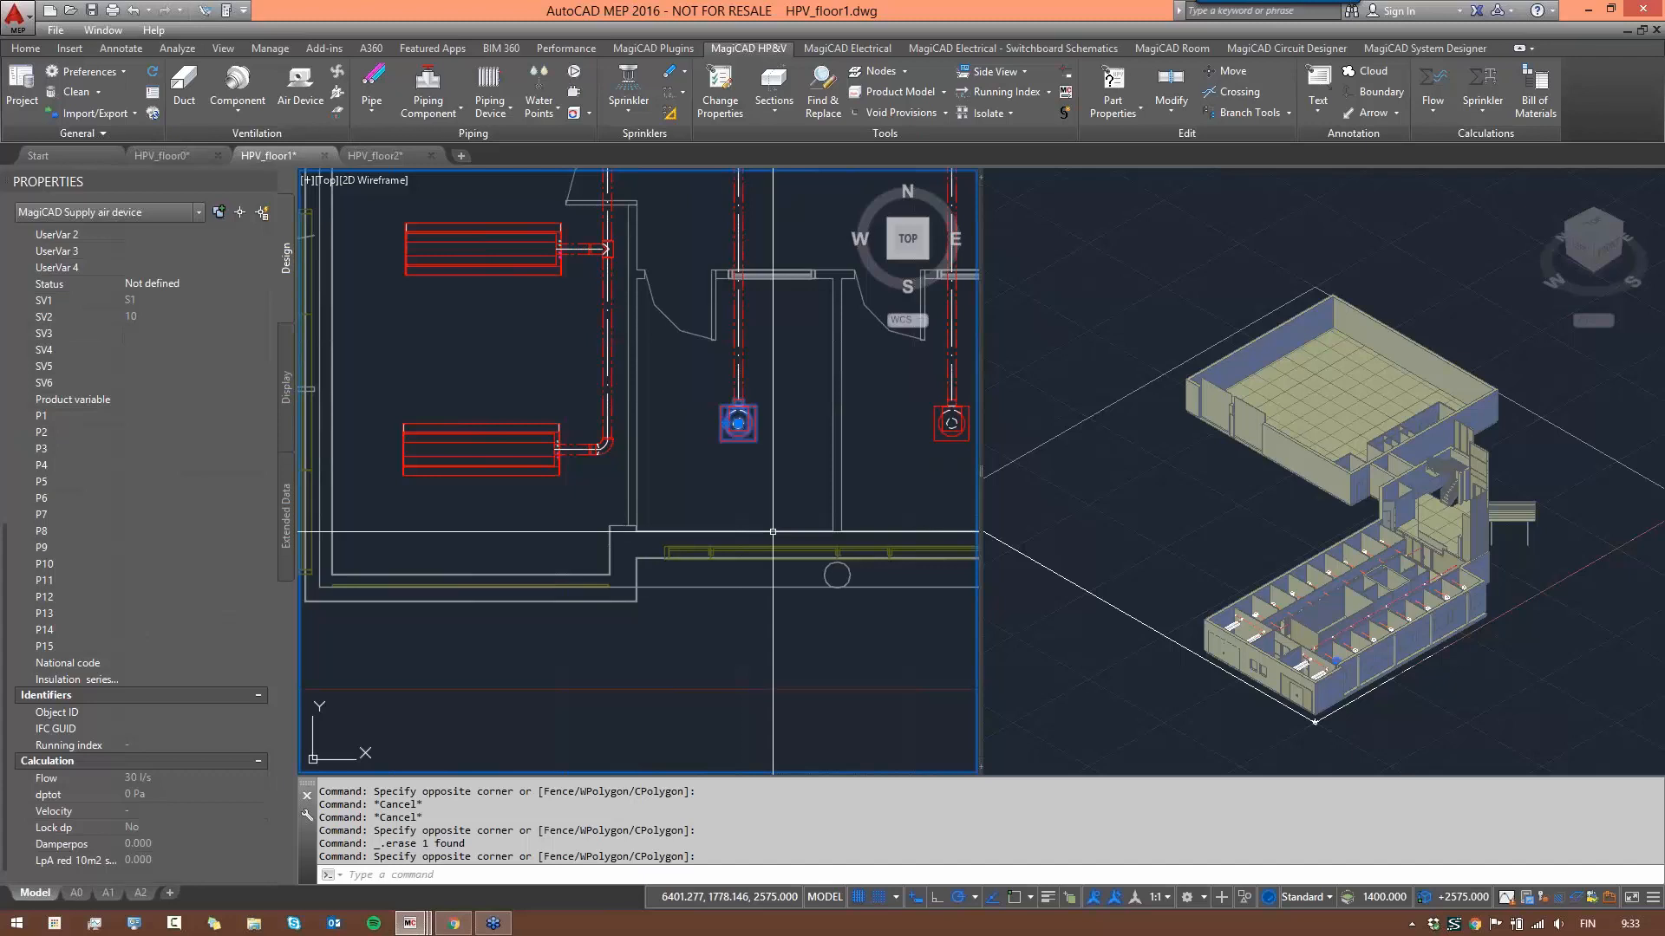
key(Escape)
key(Escape)
- Check the properties of the southernmost chilled beam and examine its branch duct connection
click(462, 434)
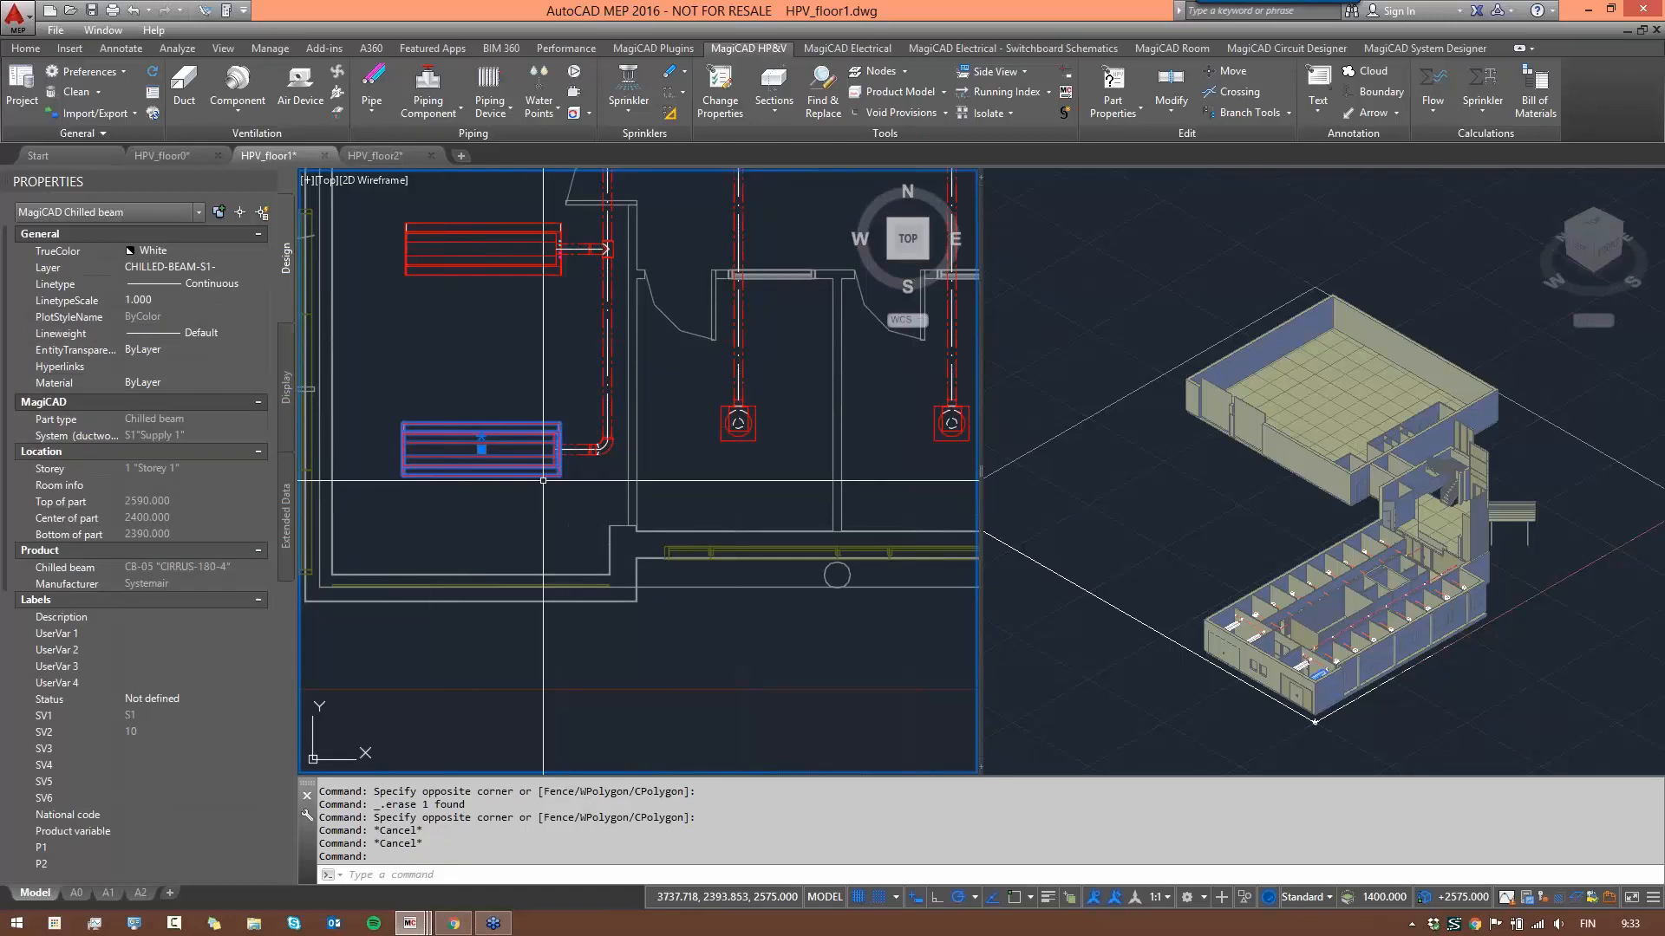
key(Escape)
key(Escape)
scroll(555, 459, up, 4)
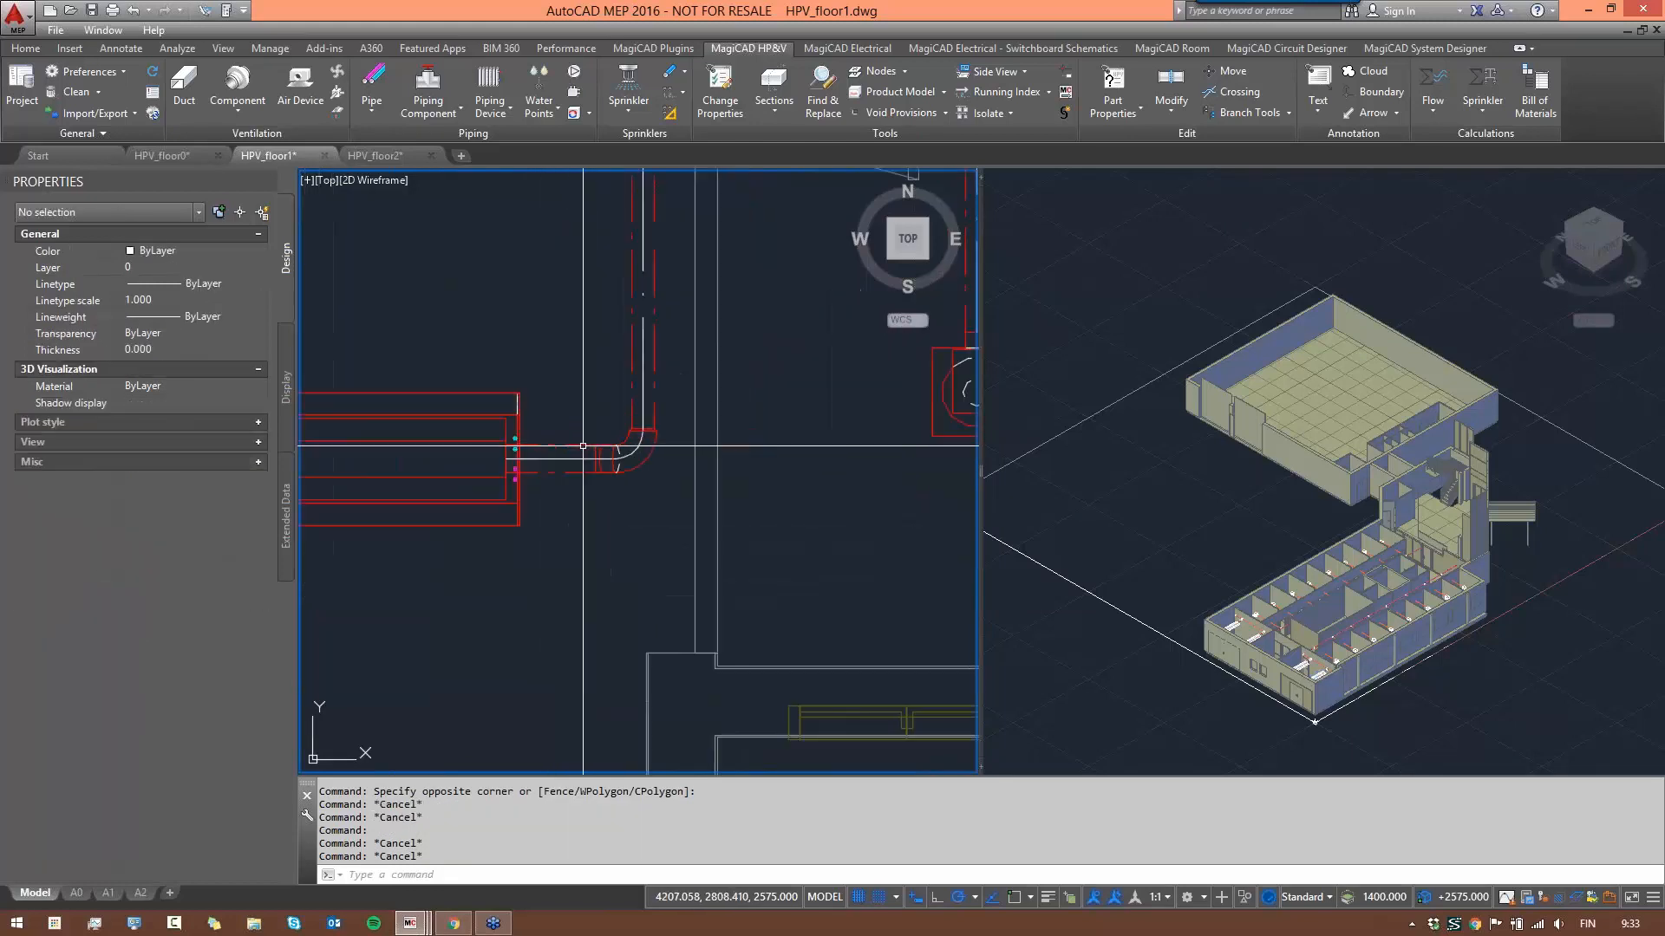
scroll(573, 465, down, 2)
scroll(568, 459, up, 3)
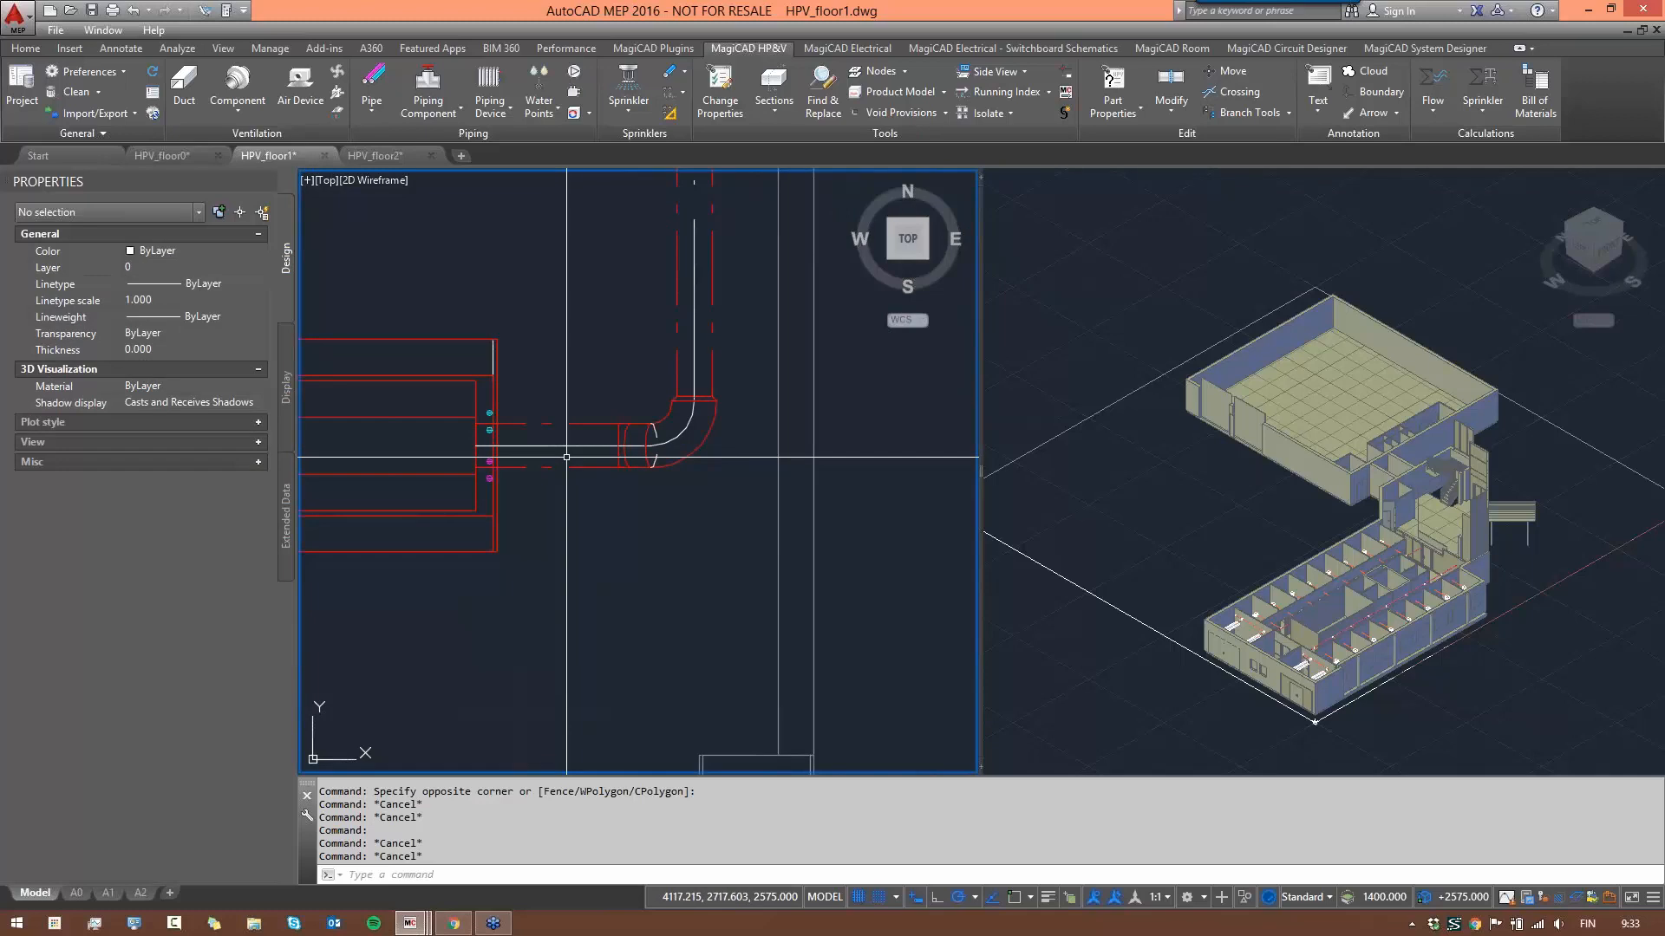
scroll(565, 418, down, 4)
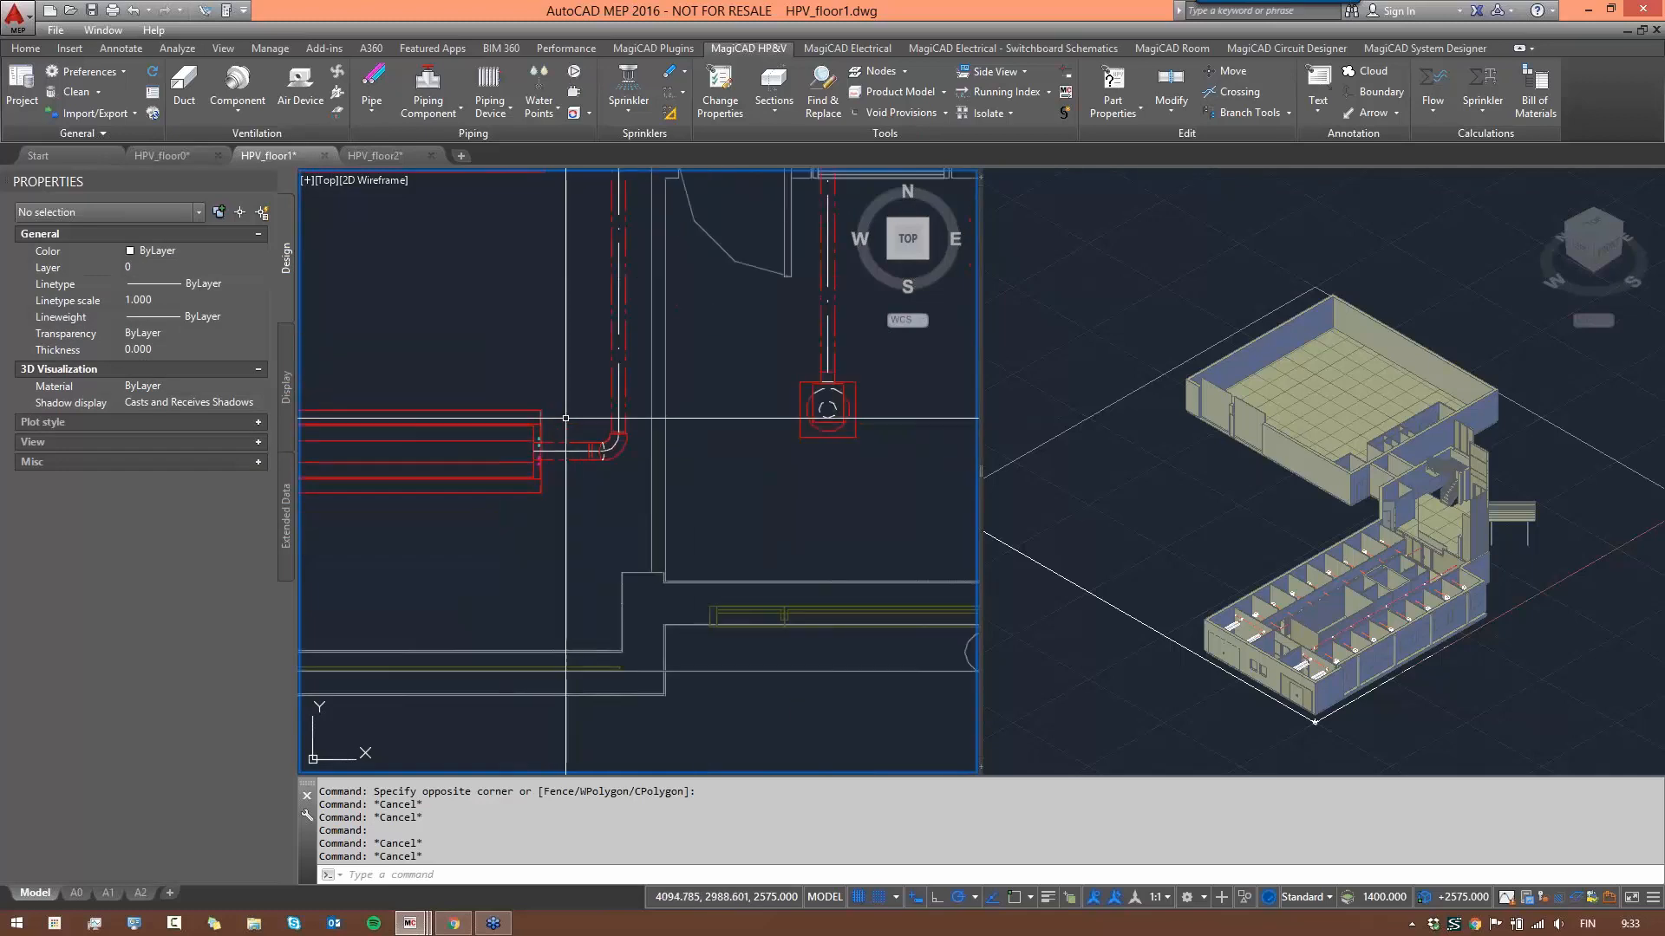
middle_drag(565, 443, 650, 504)
scroll(649, 505, down, 2)
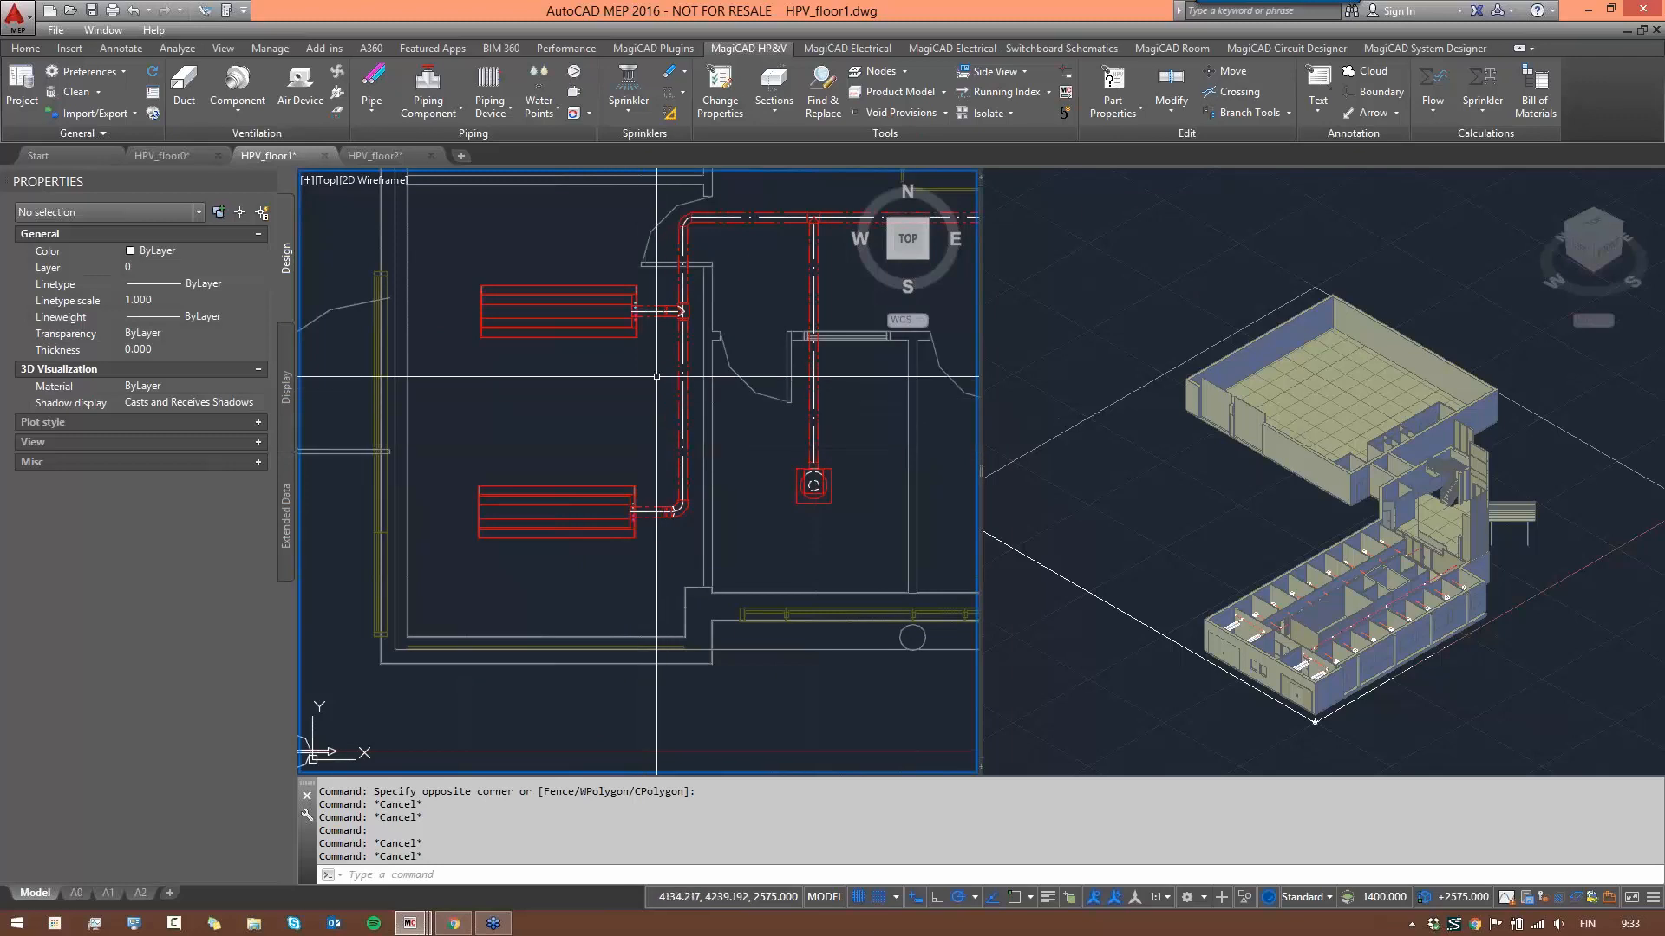
- Review the product properties of the FD1 IRIS balancing damper and choose it, with the first symbol, as the flow damper for placement
click(246, 104)
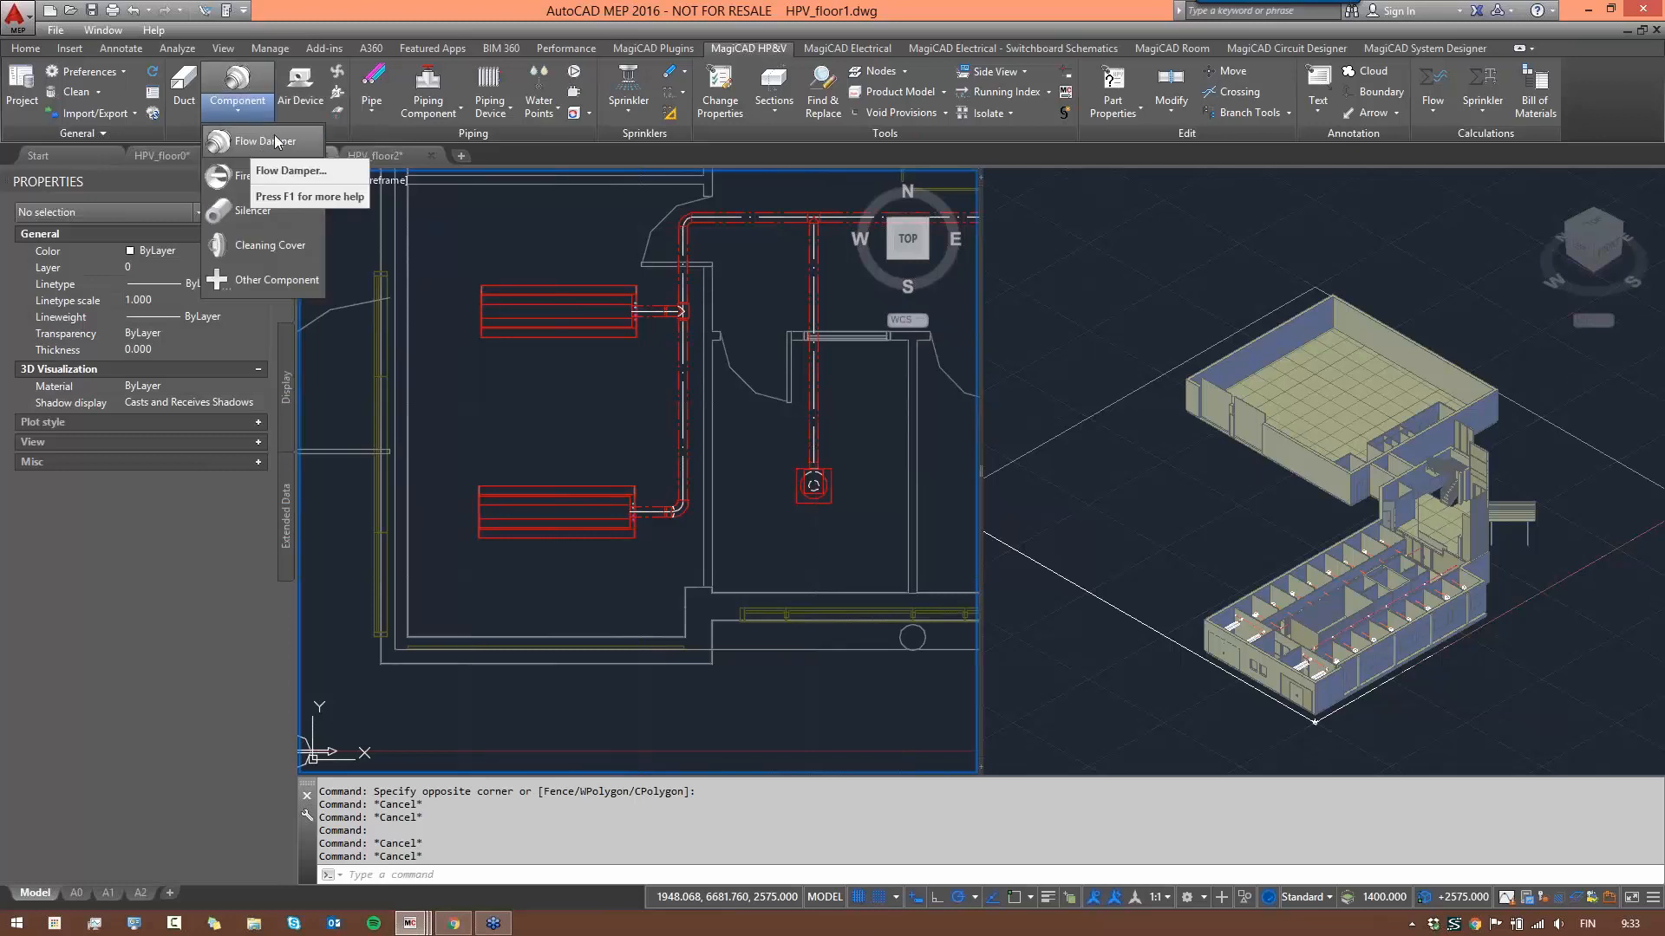
click(270, 141)
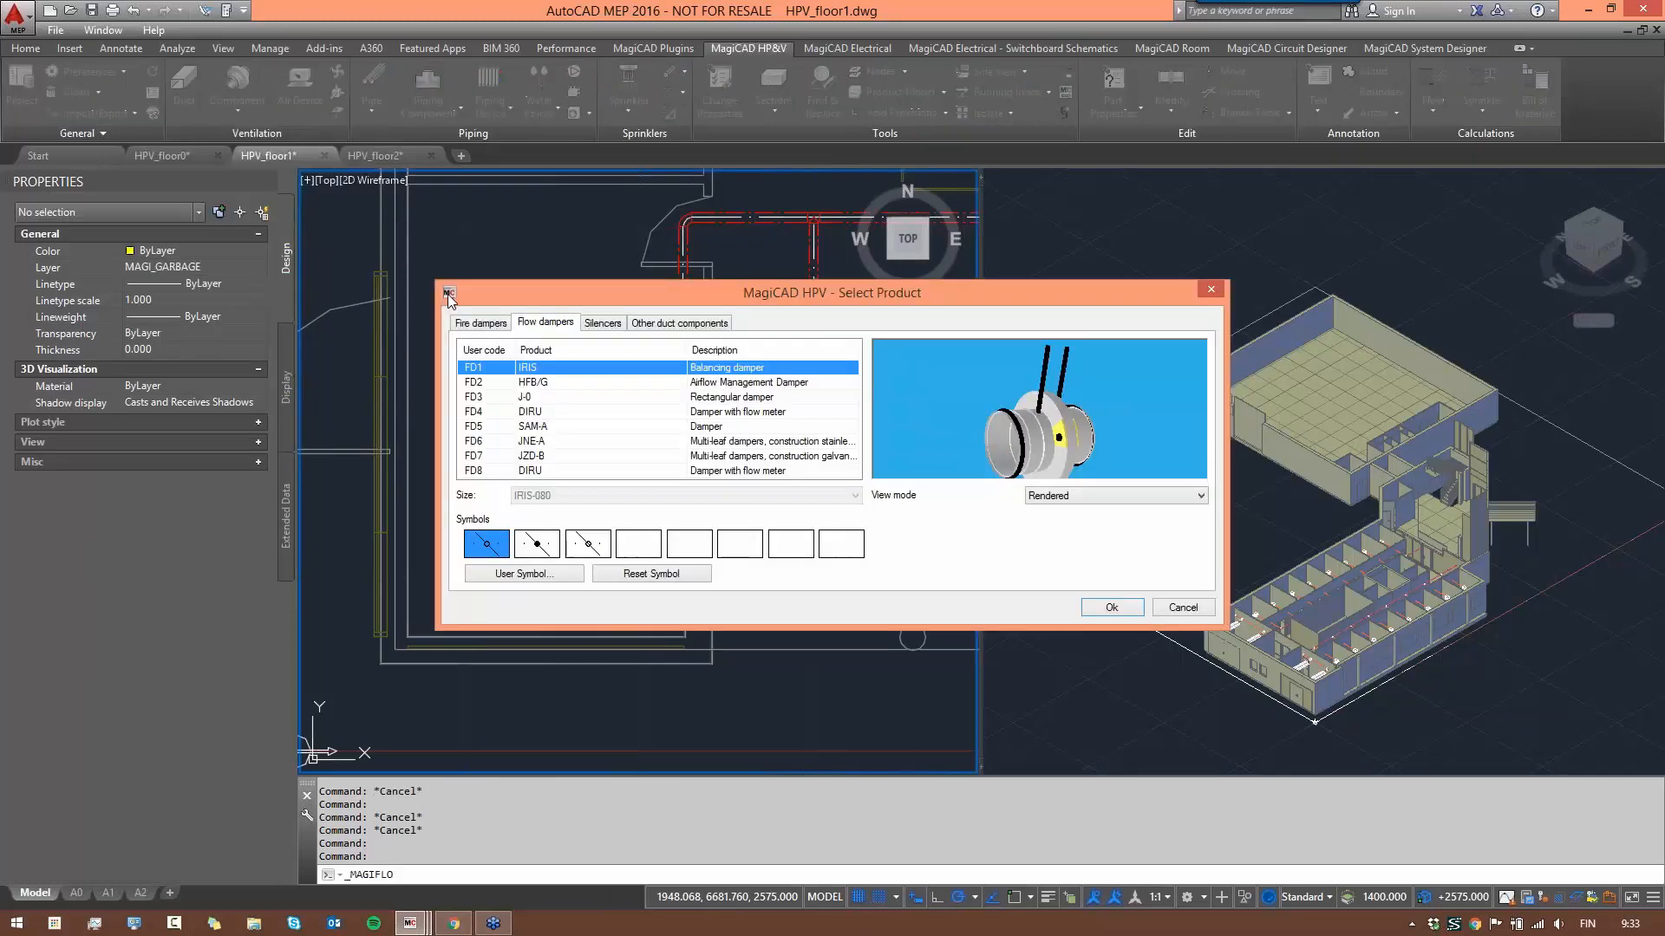
drag(653, 292, 707, 148)
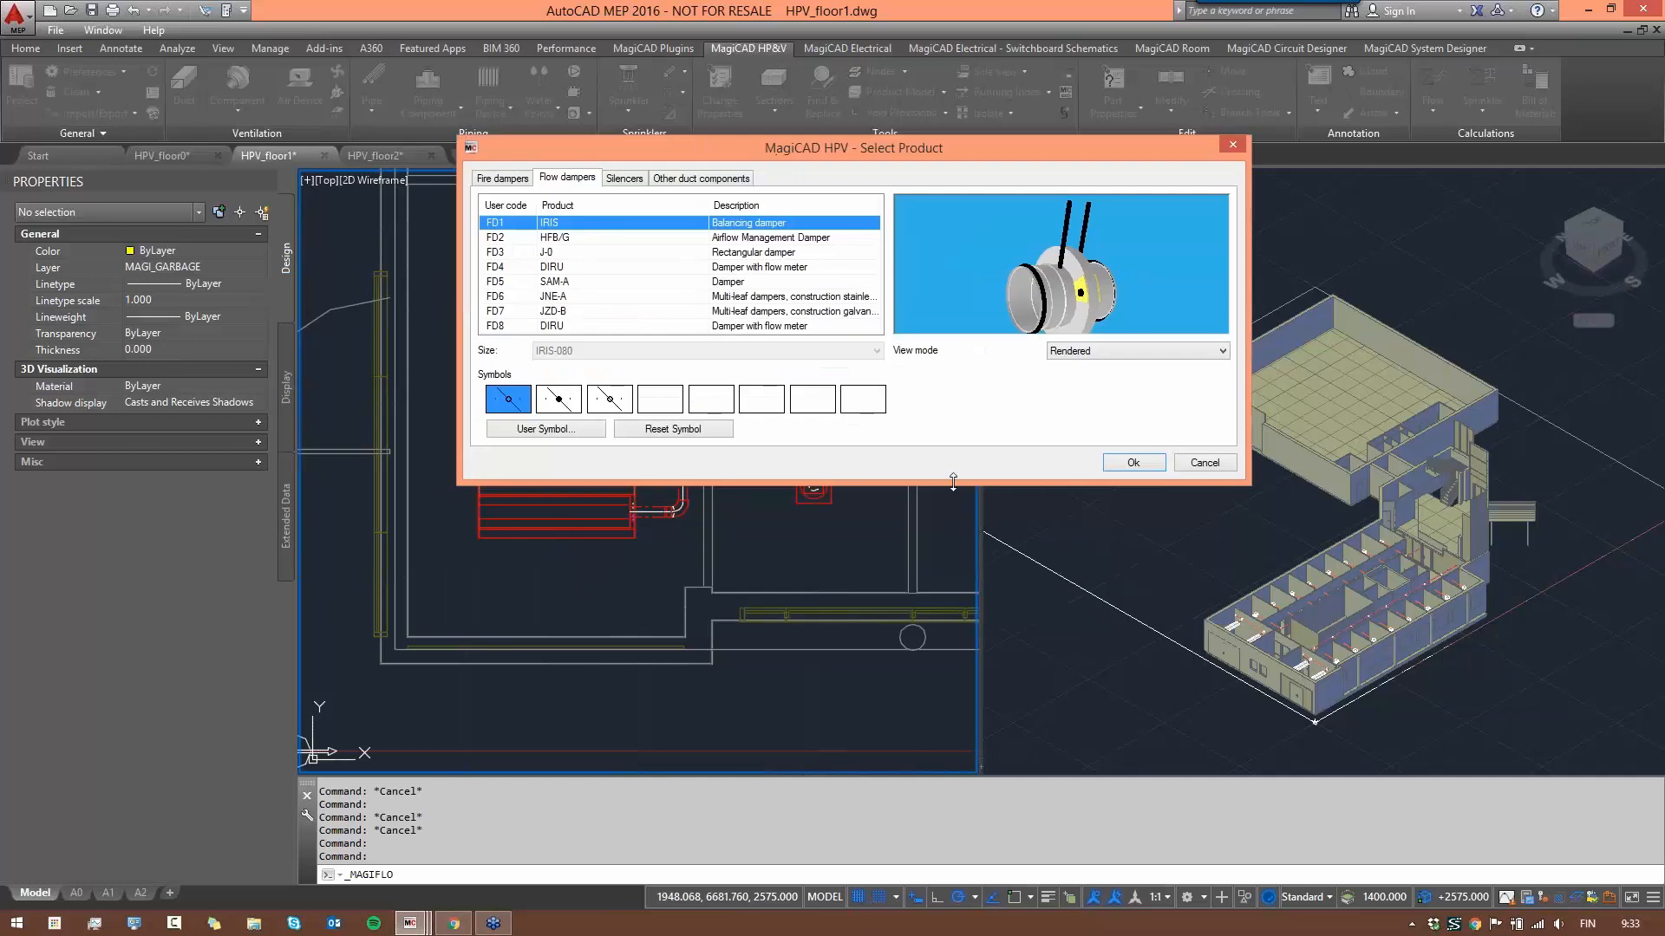
drag(953, 482, 953, 588)
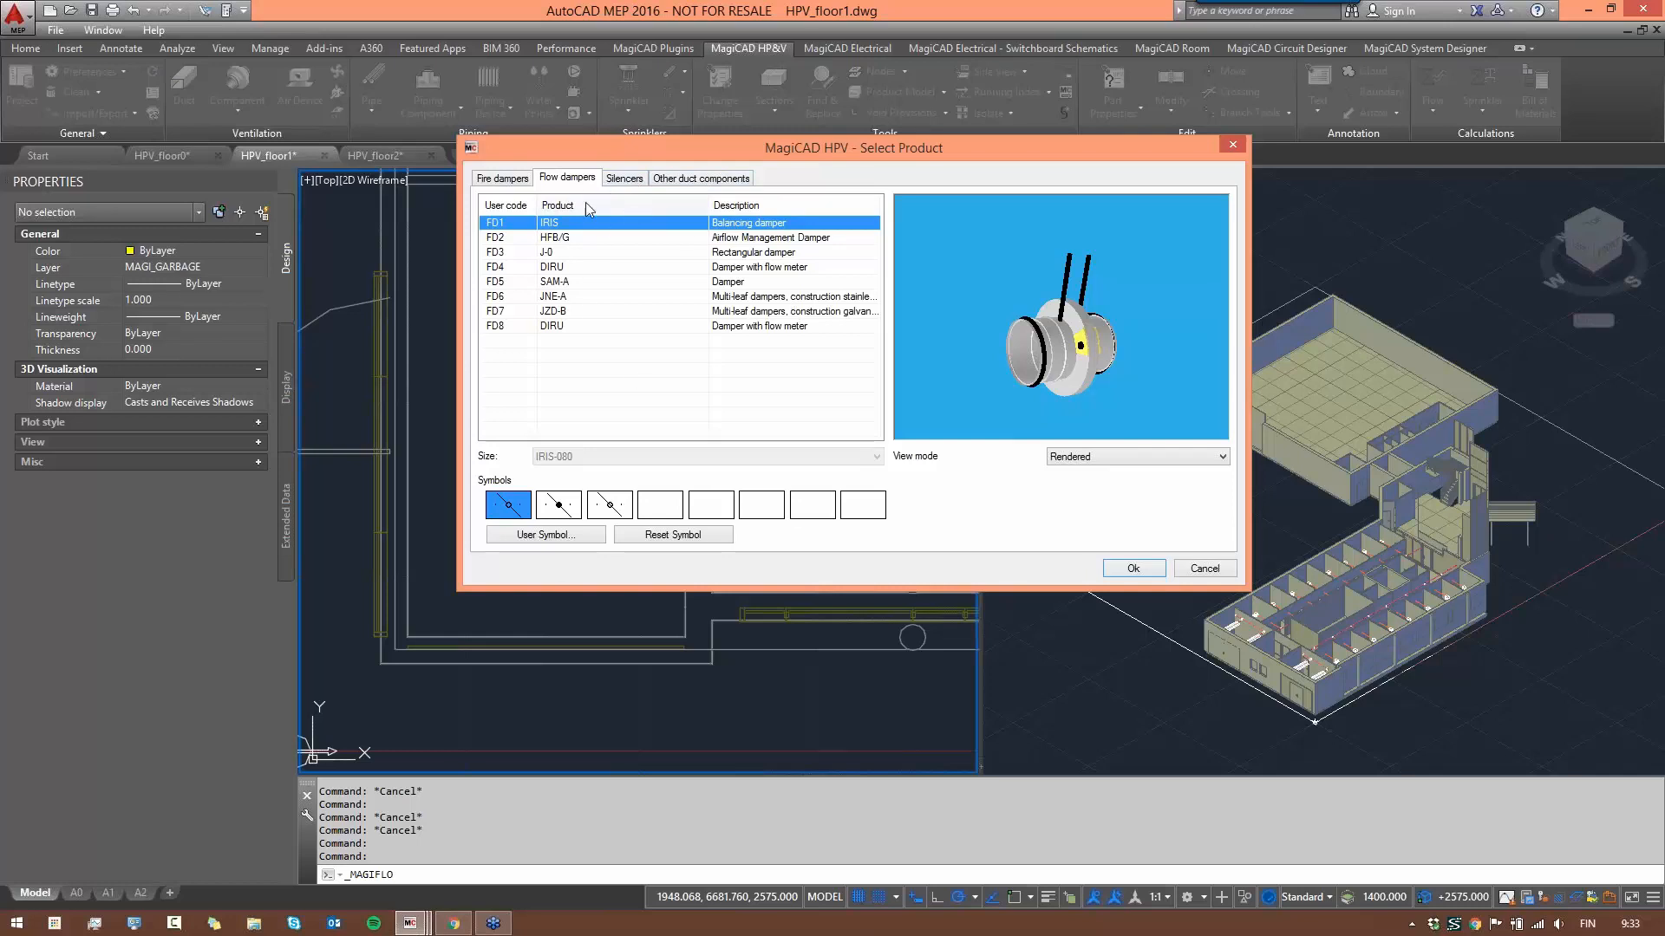
right_click(578, 231)
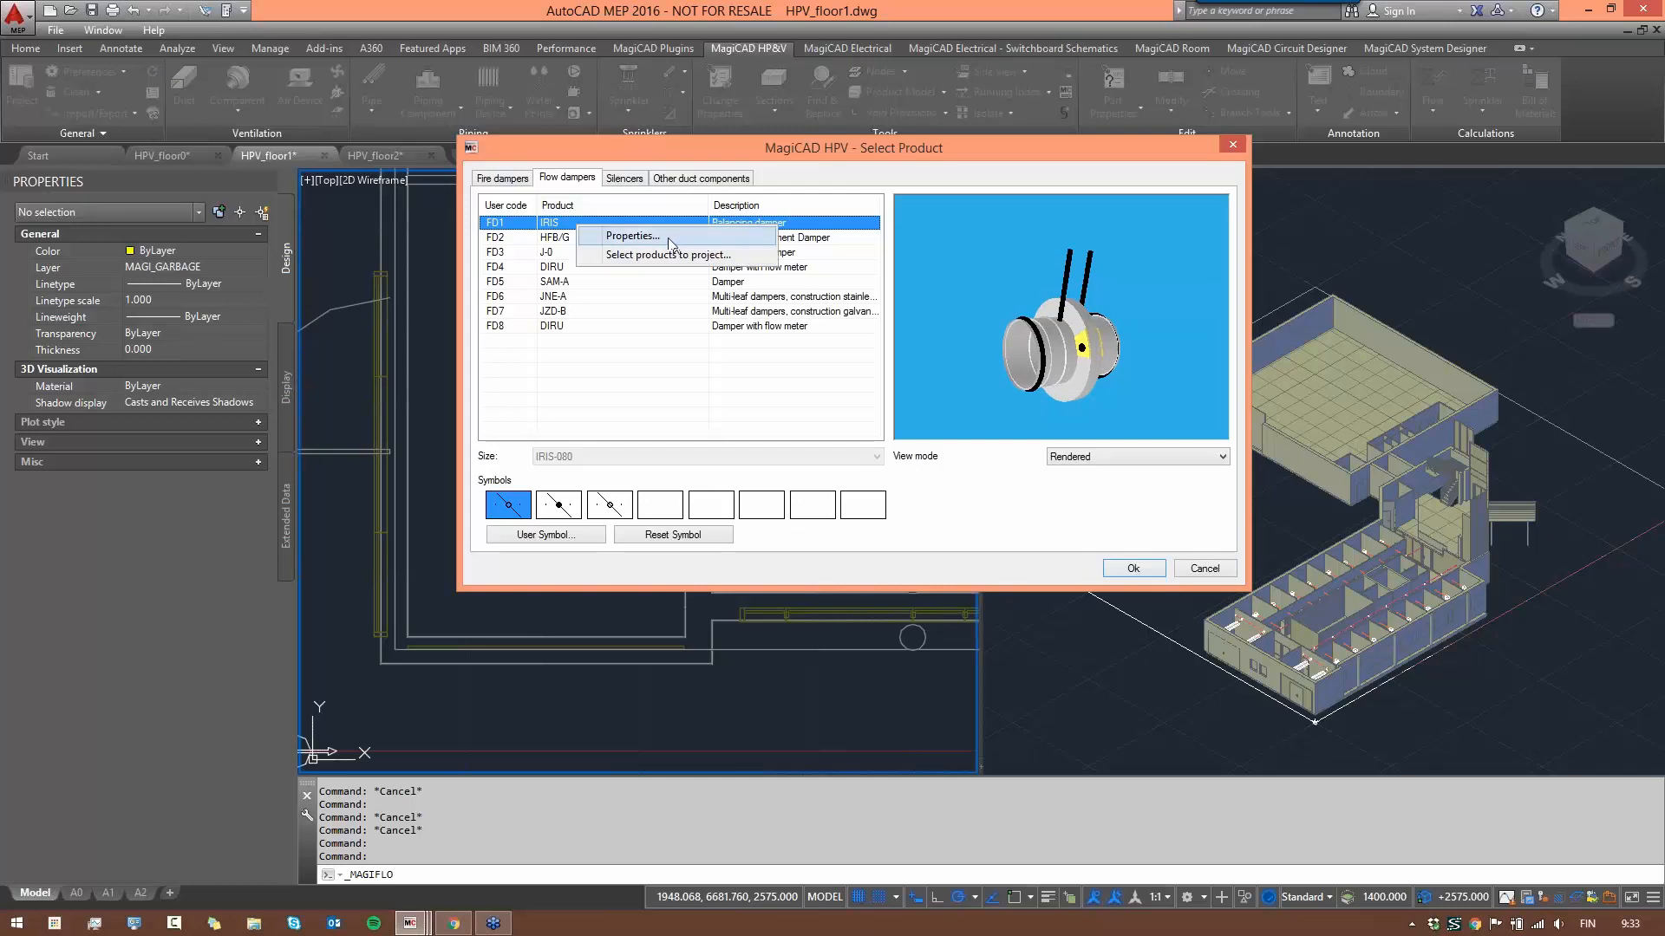
click(693, 227)
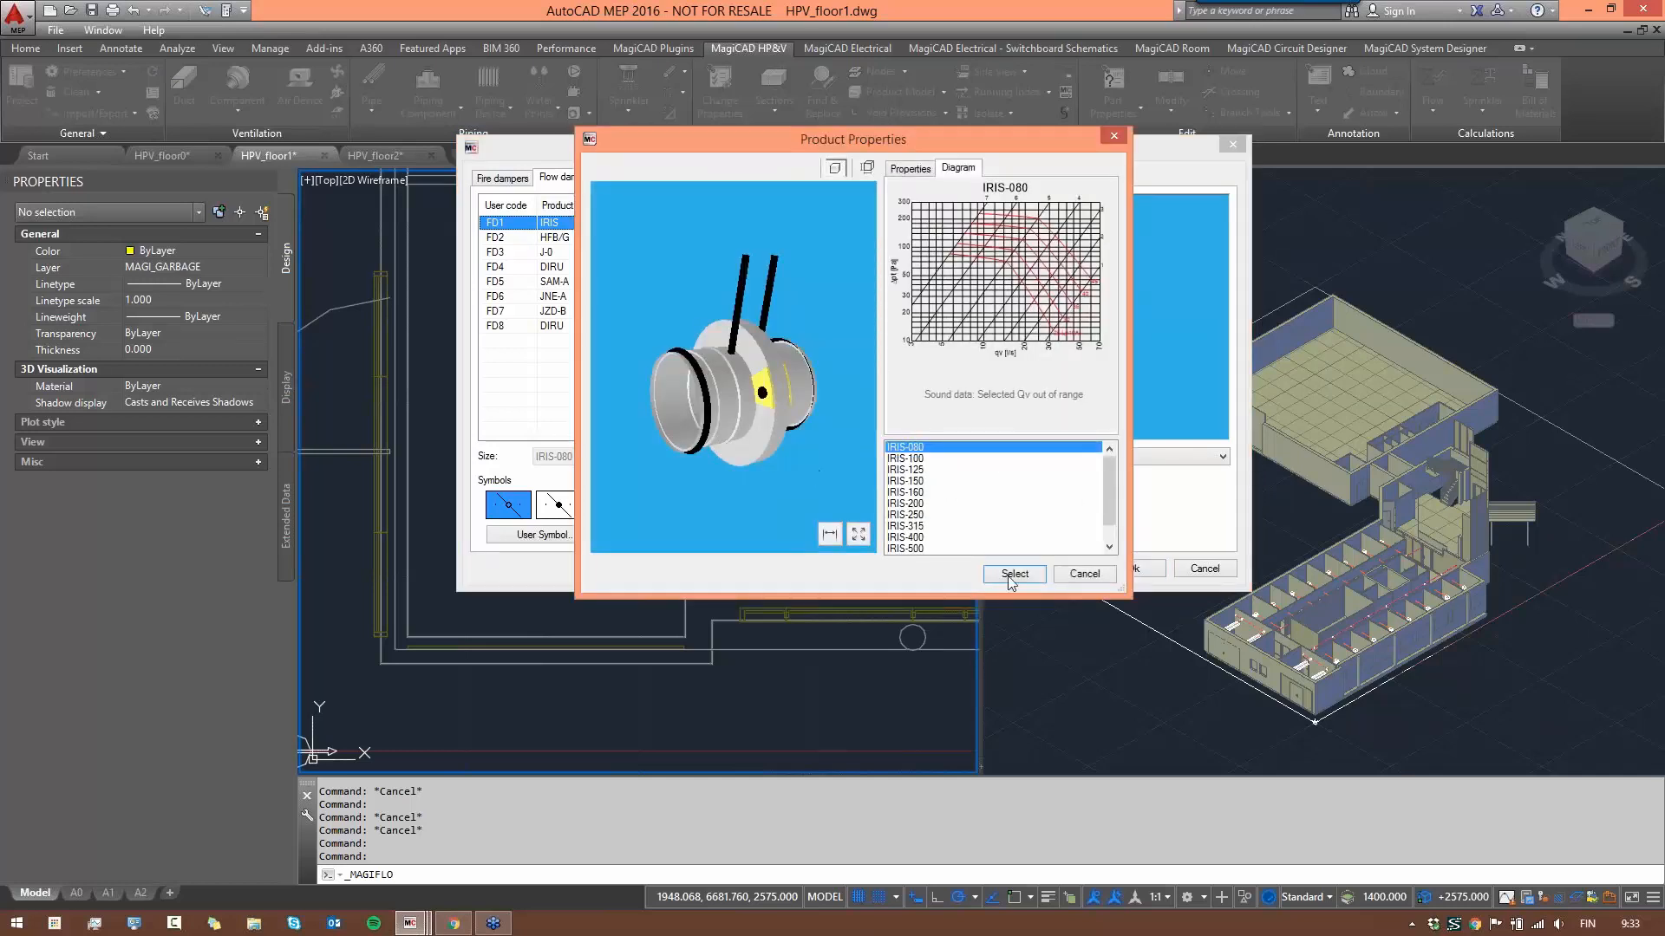
click(1084, 574)
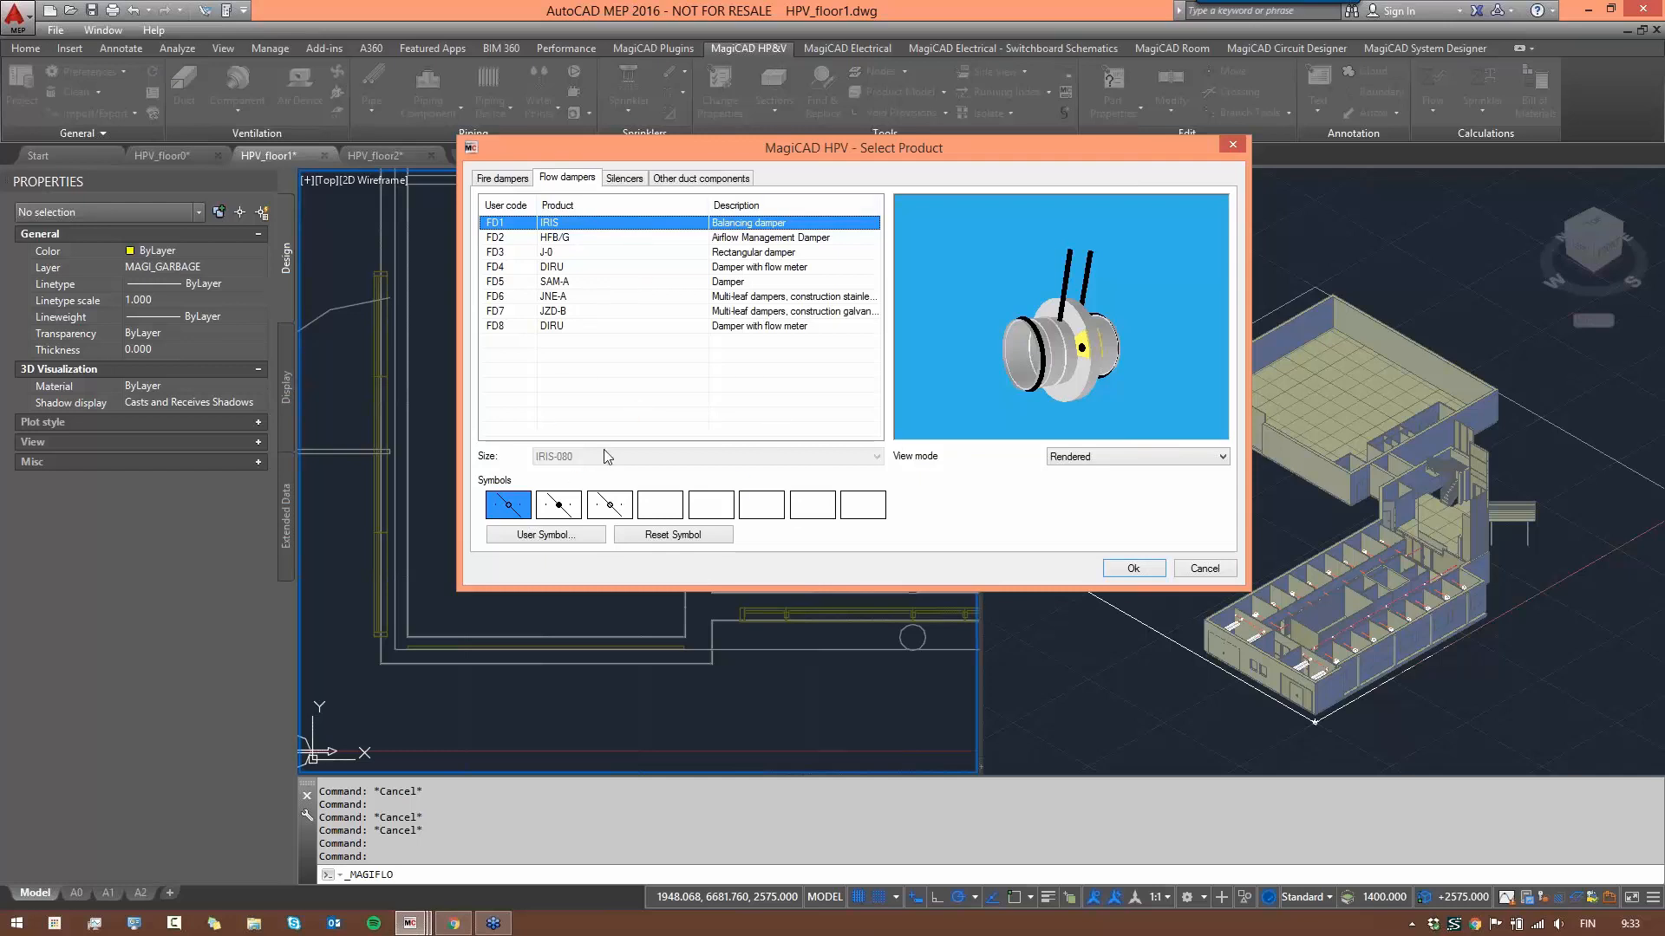
click(506, 515)
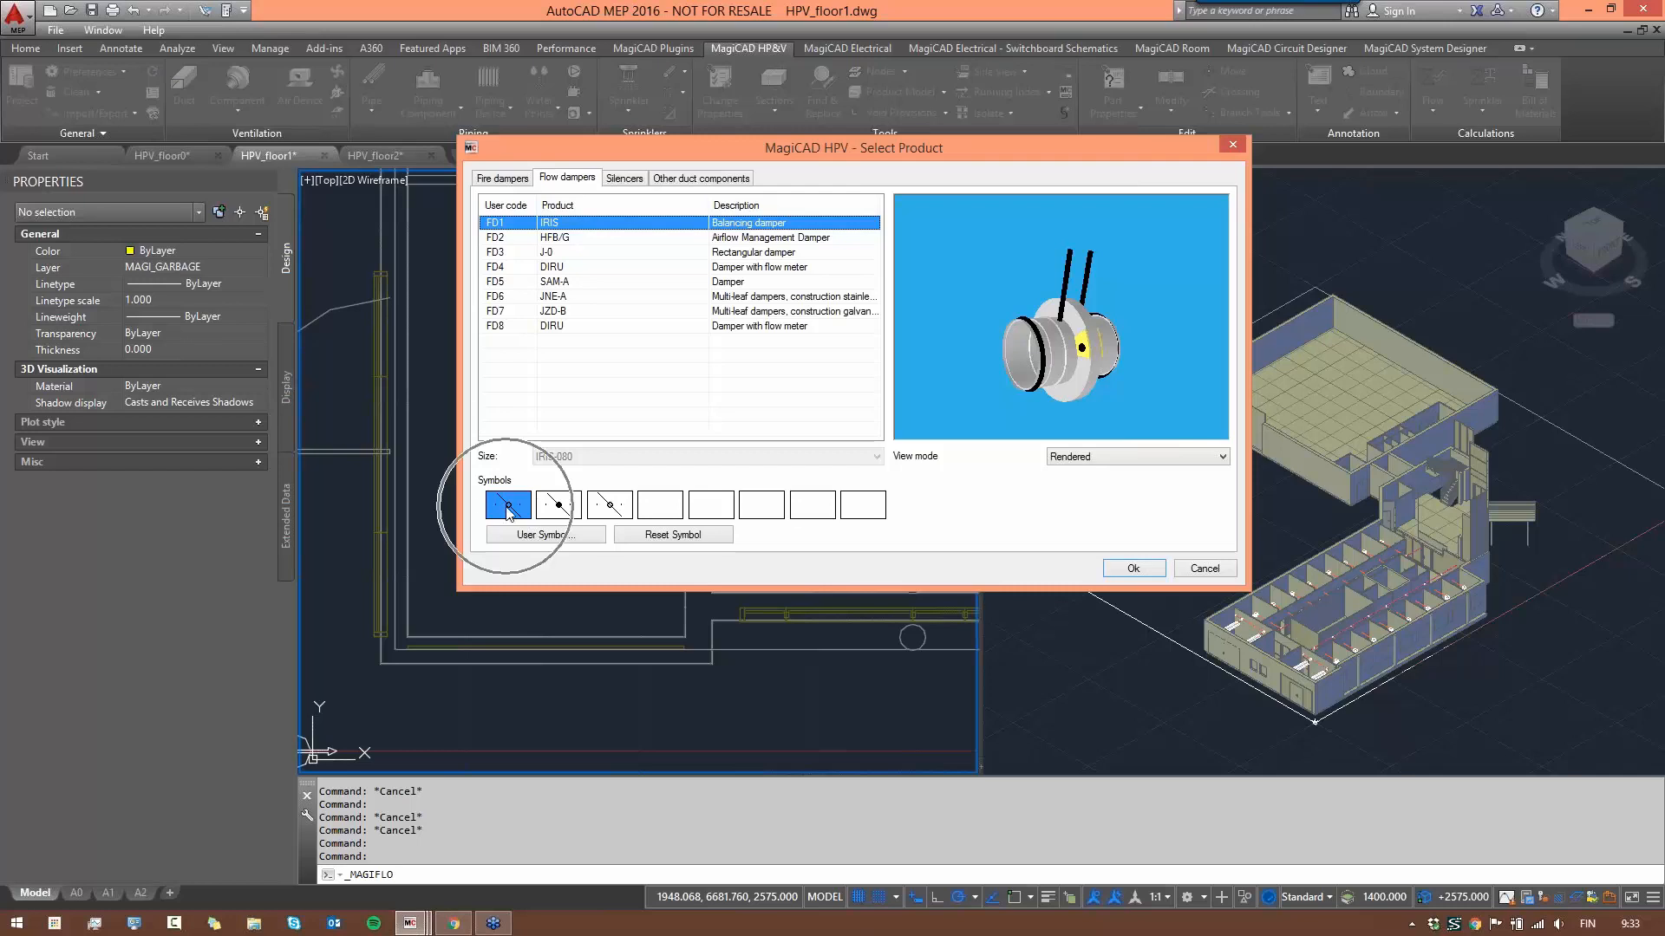
click(1132, 569)
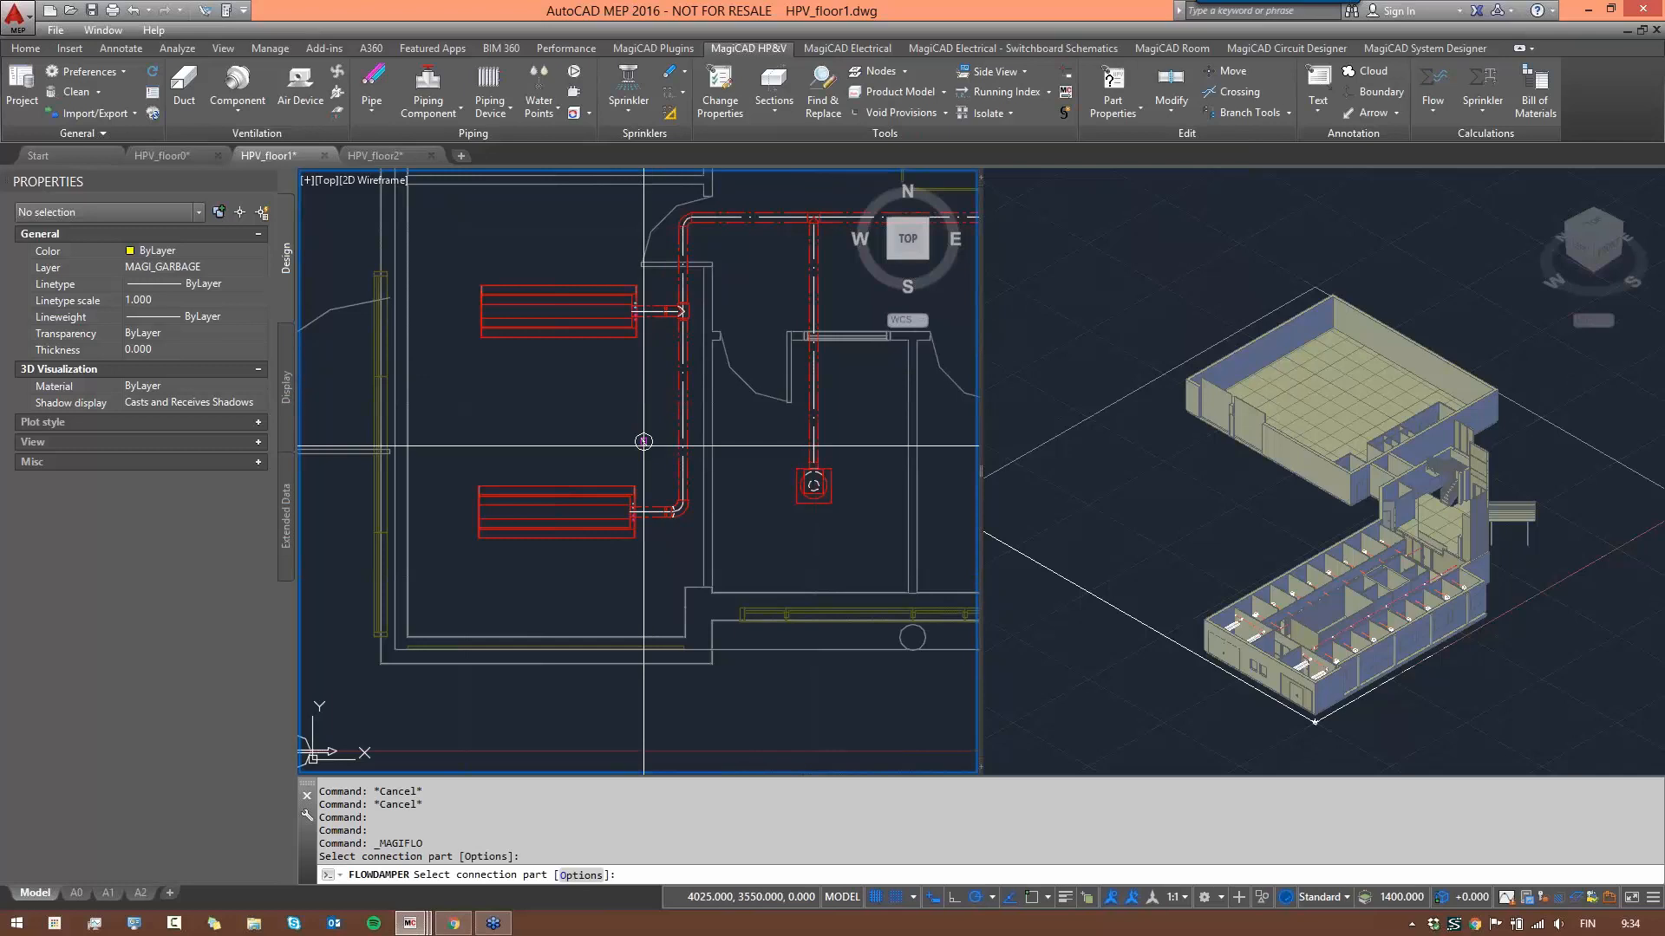
- Place an IRIS flow damper in the branch duct of each of the two southern chilled beams
scroll(633, 508, up, 5)
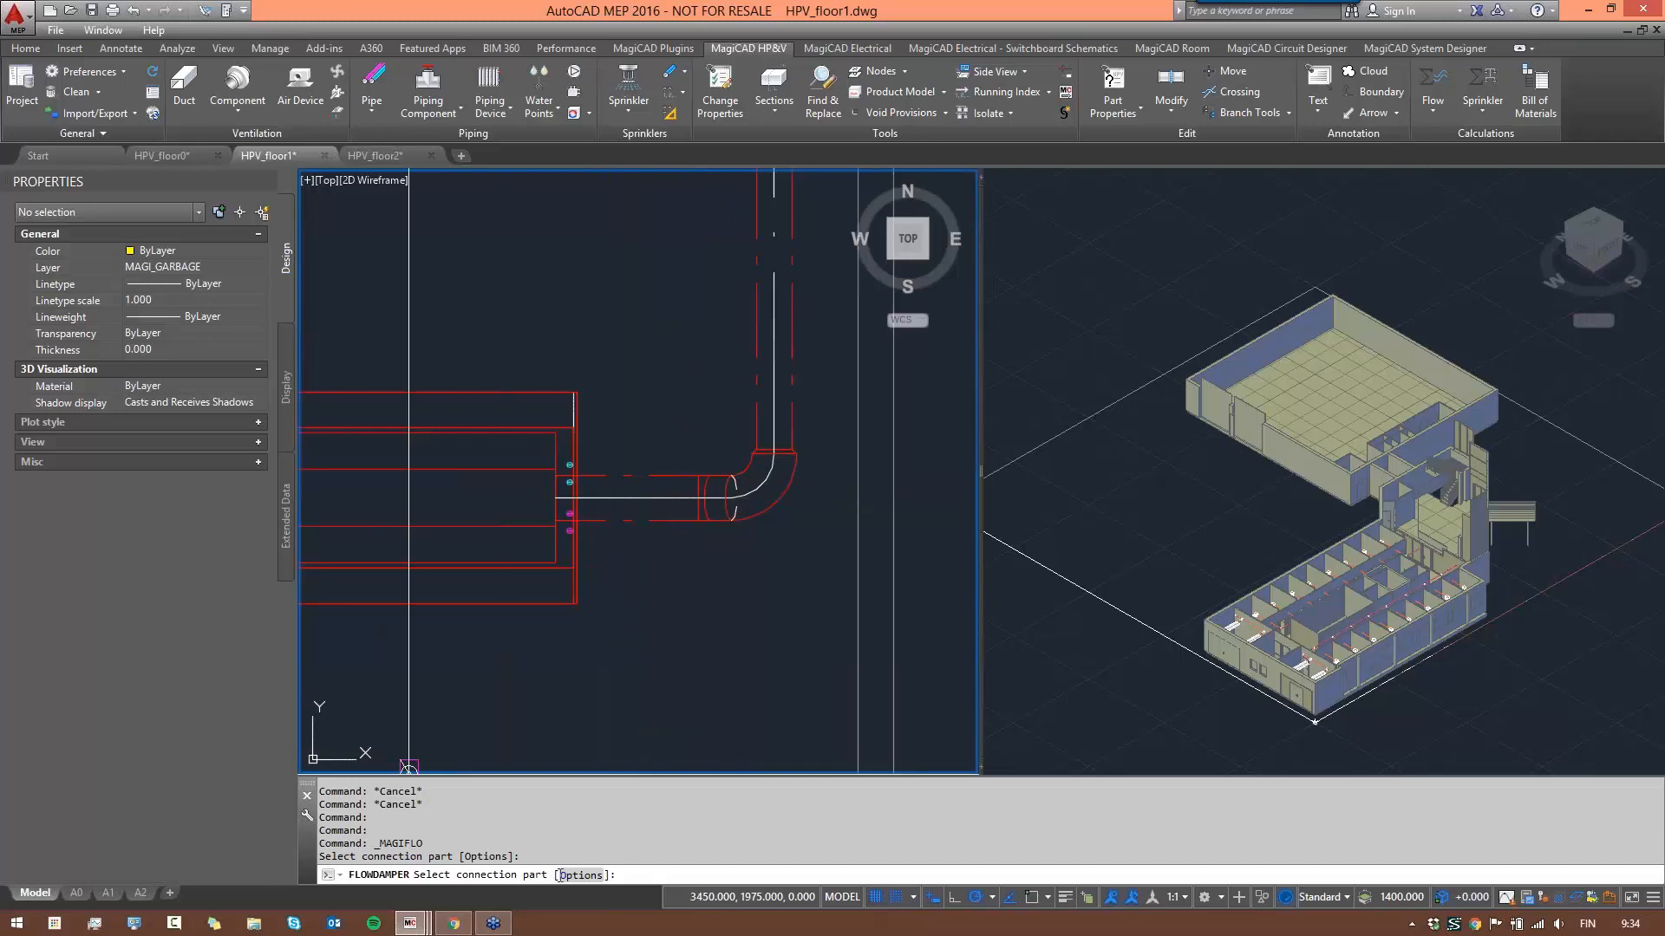
click(631, 497)
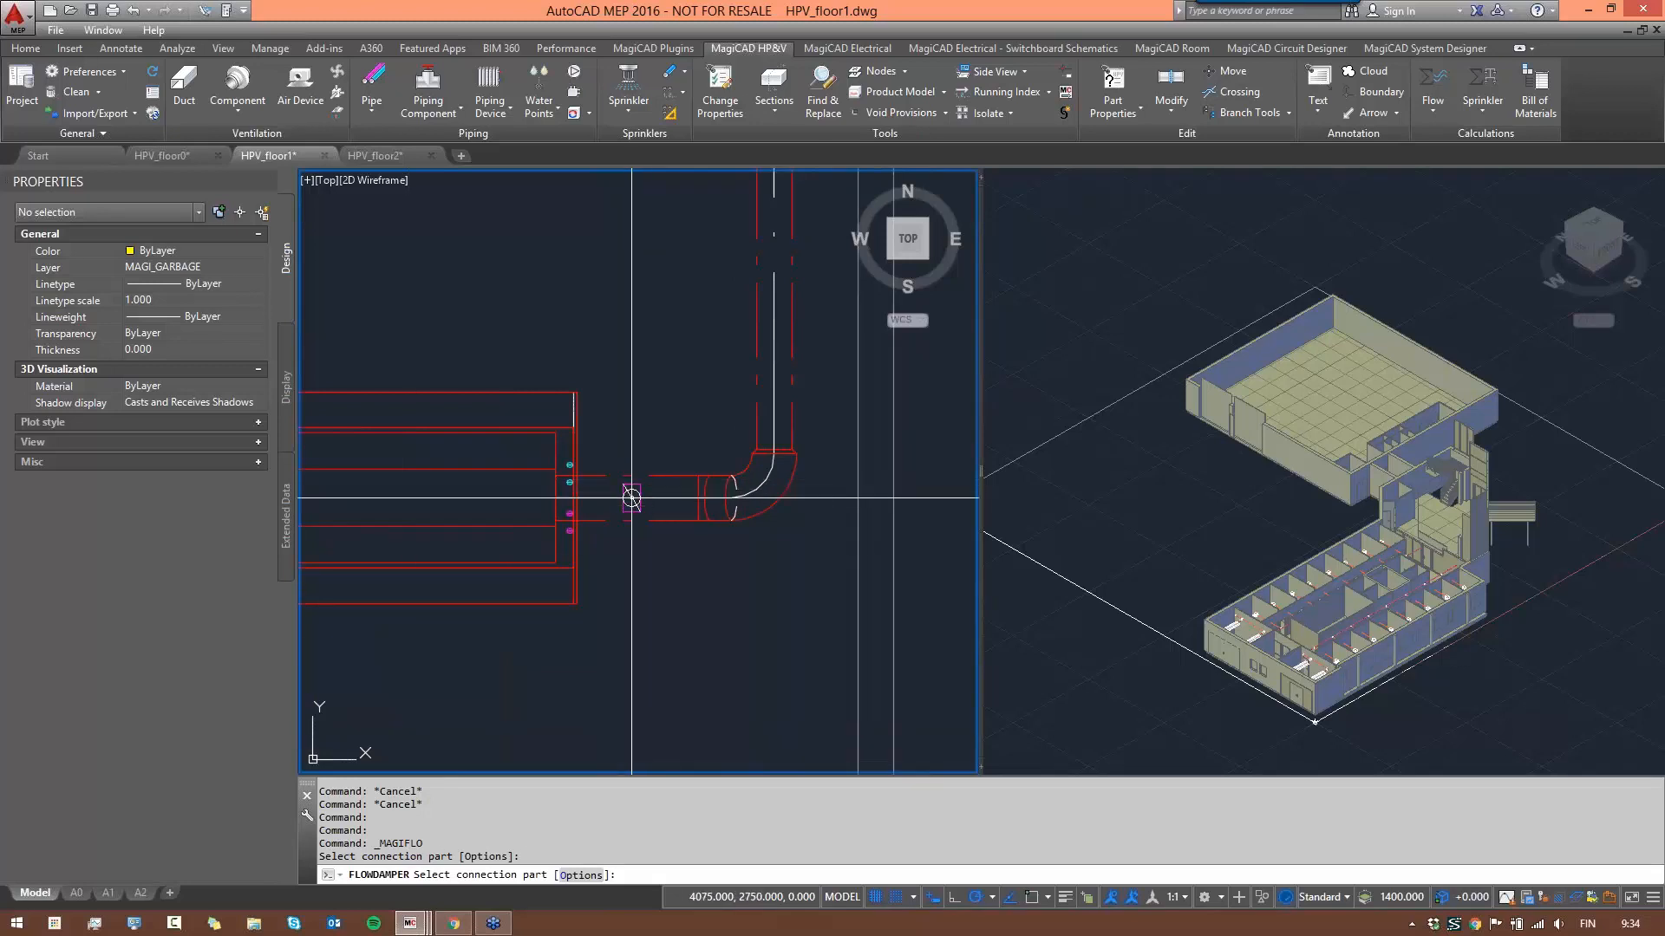
scroll(646, 404, down, 3)
middle_drag(634, 299, 622, 419)
scroll(622, 416, up, 2)
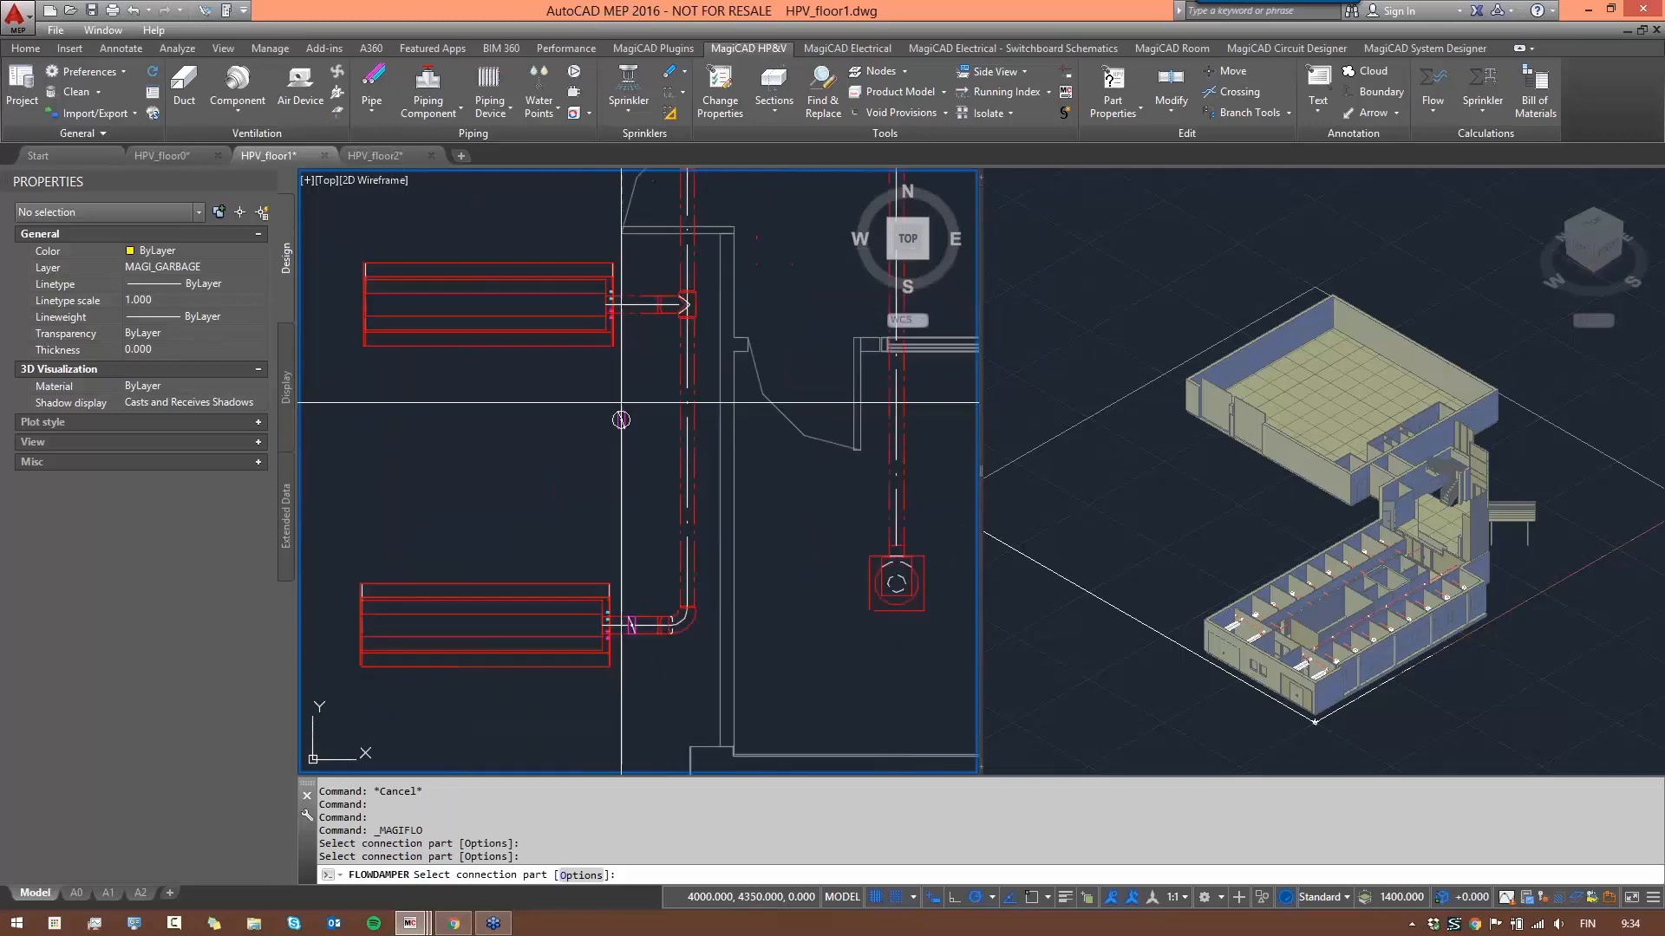
click(640, 250)
scroll(659, 300, down, 4)
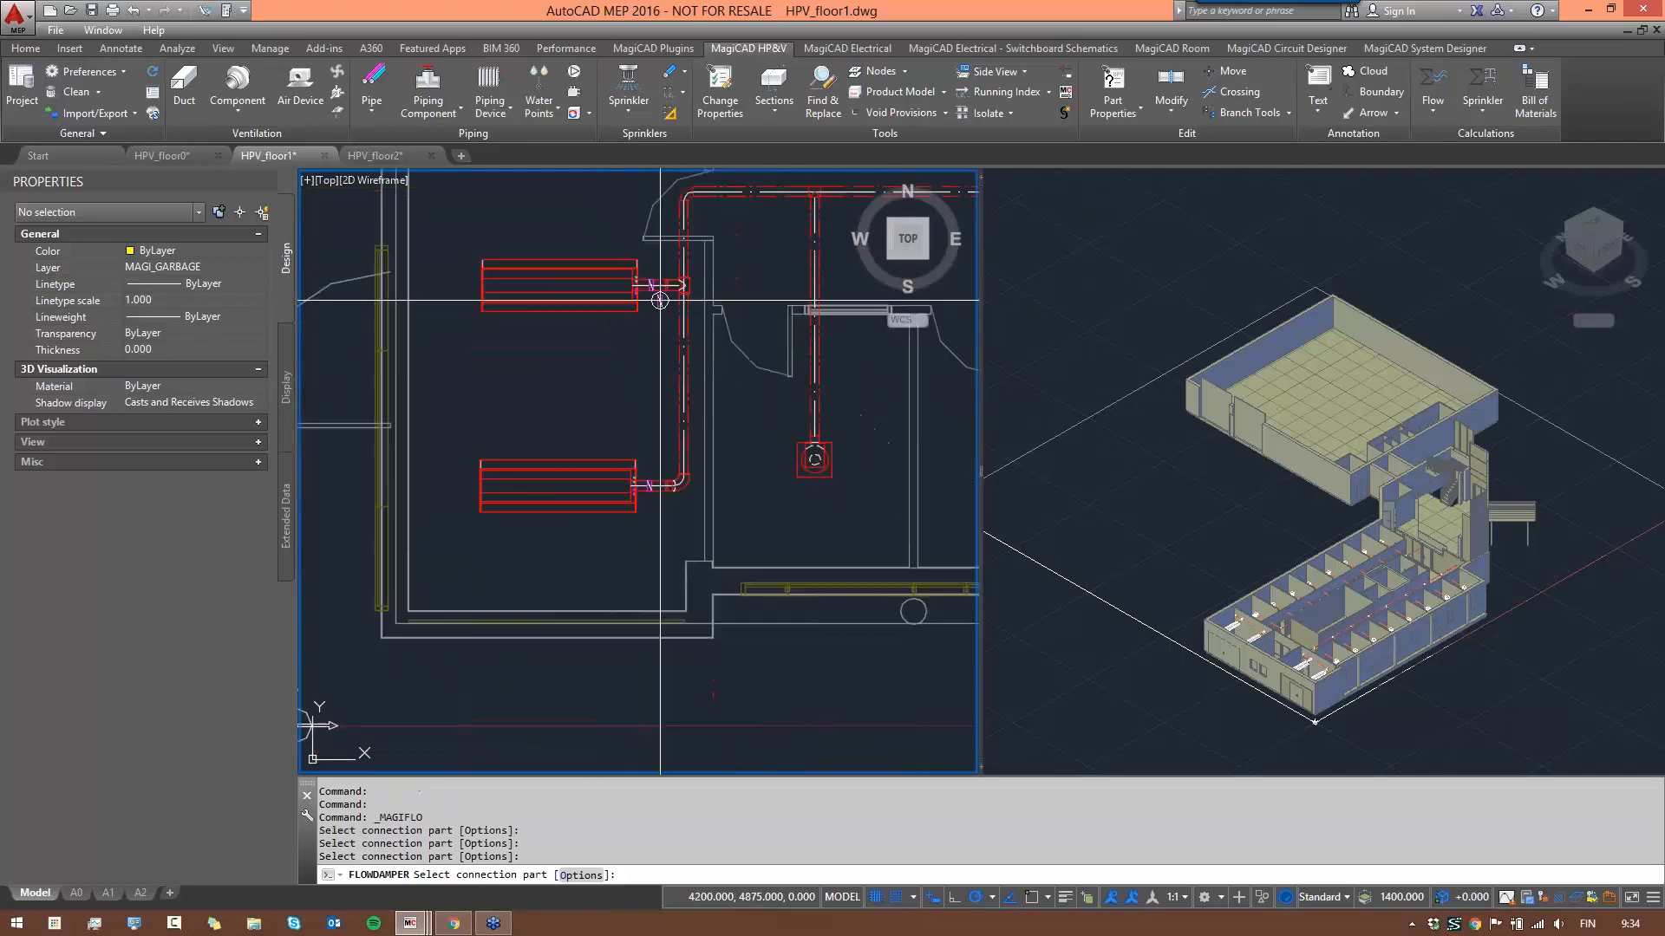
- Place an IRIS flow damper in the branch duct of each of the two northern chilled beams and end the damper command
scroll(662, 335, down, 4)
middle_drag(665, 208, 635, 603)
scroll(635, 604, up, 6)
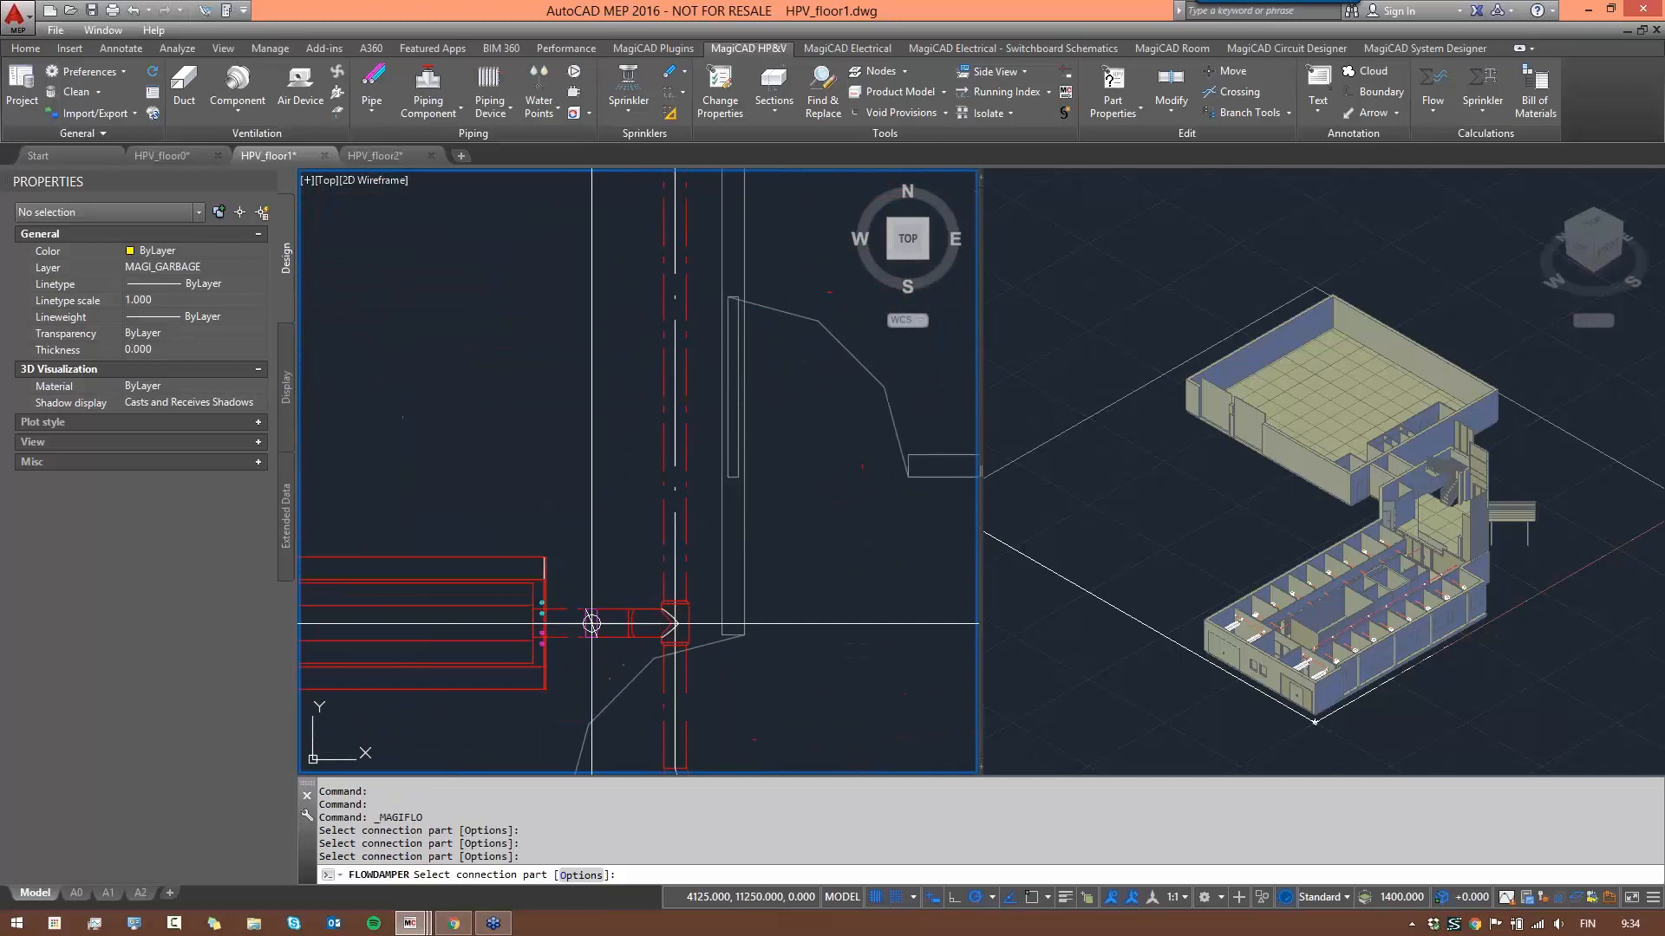
scroll(580, 484, down, 2)
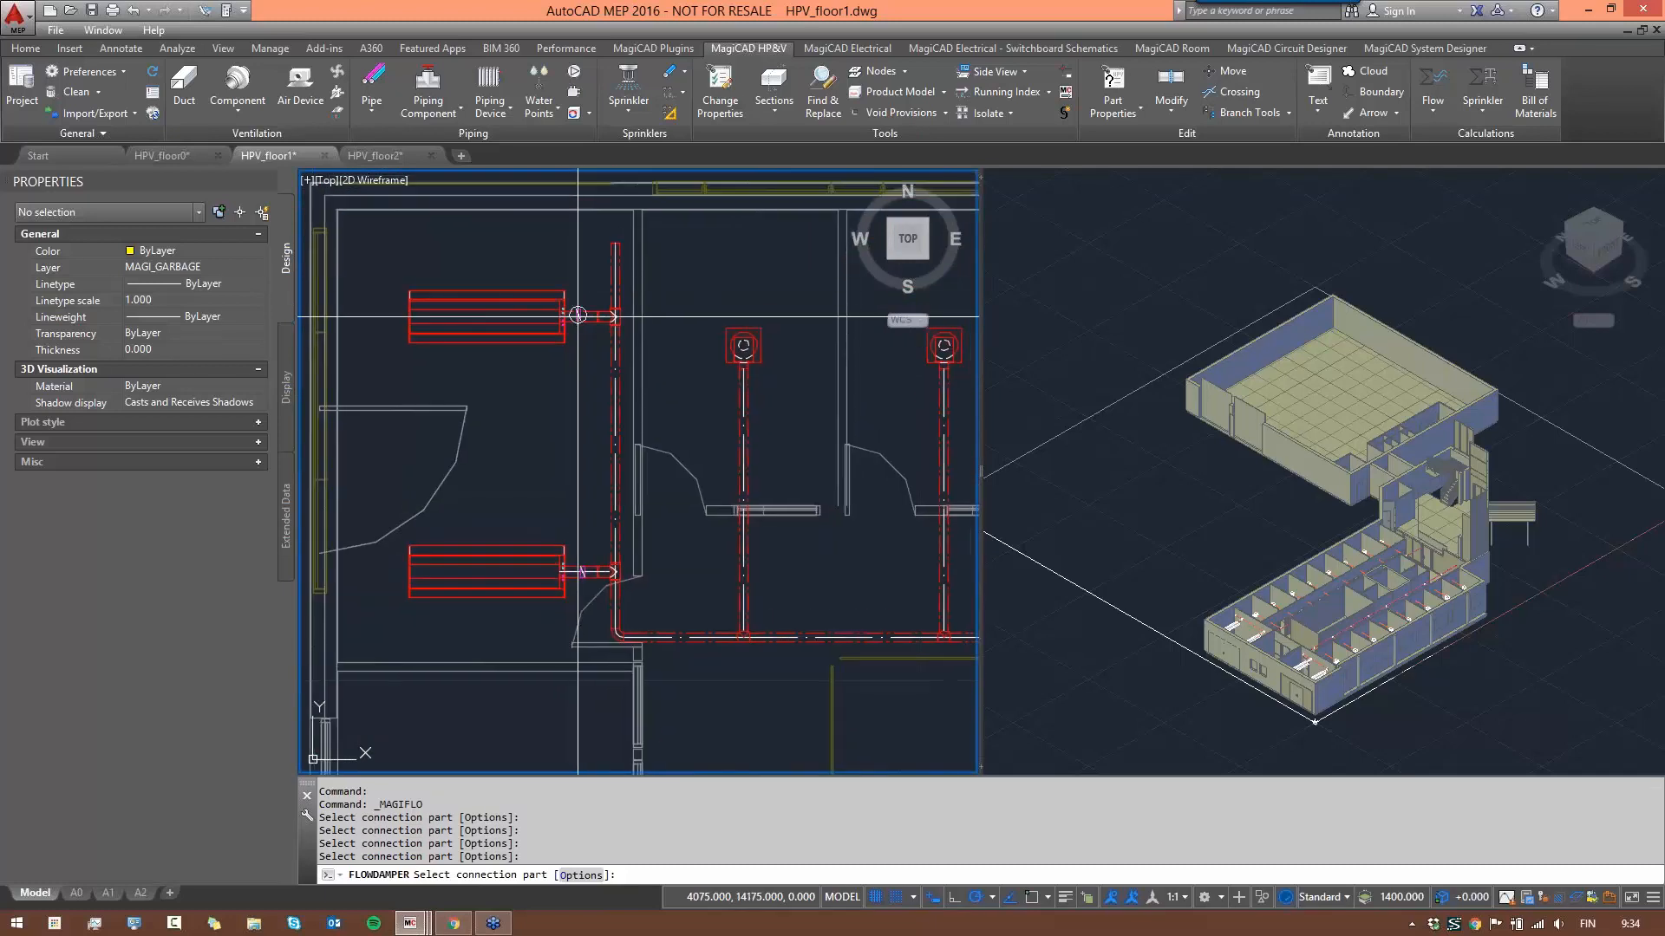
scroll(540, 341, up, 5)
click(540, 340)
scroll(538, 355, down, 5)
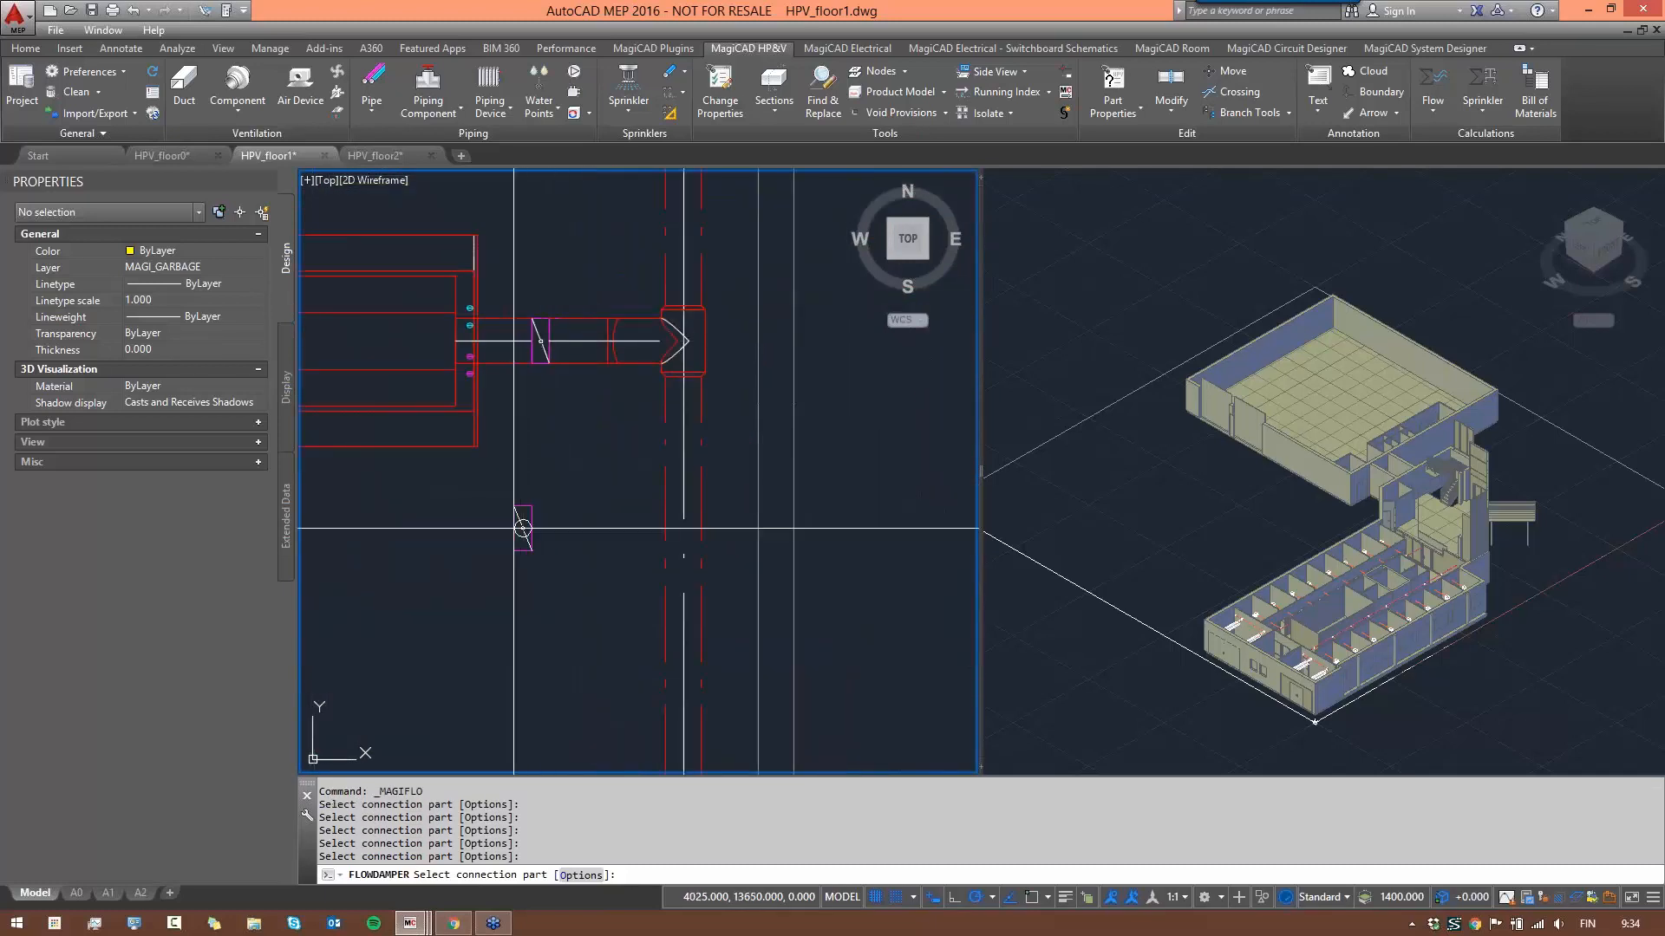
scroll(662, 451, up, 4)
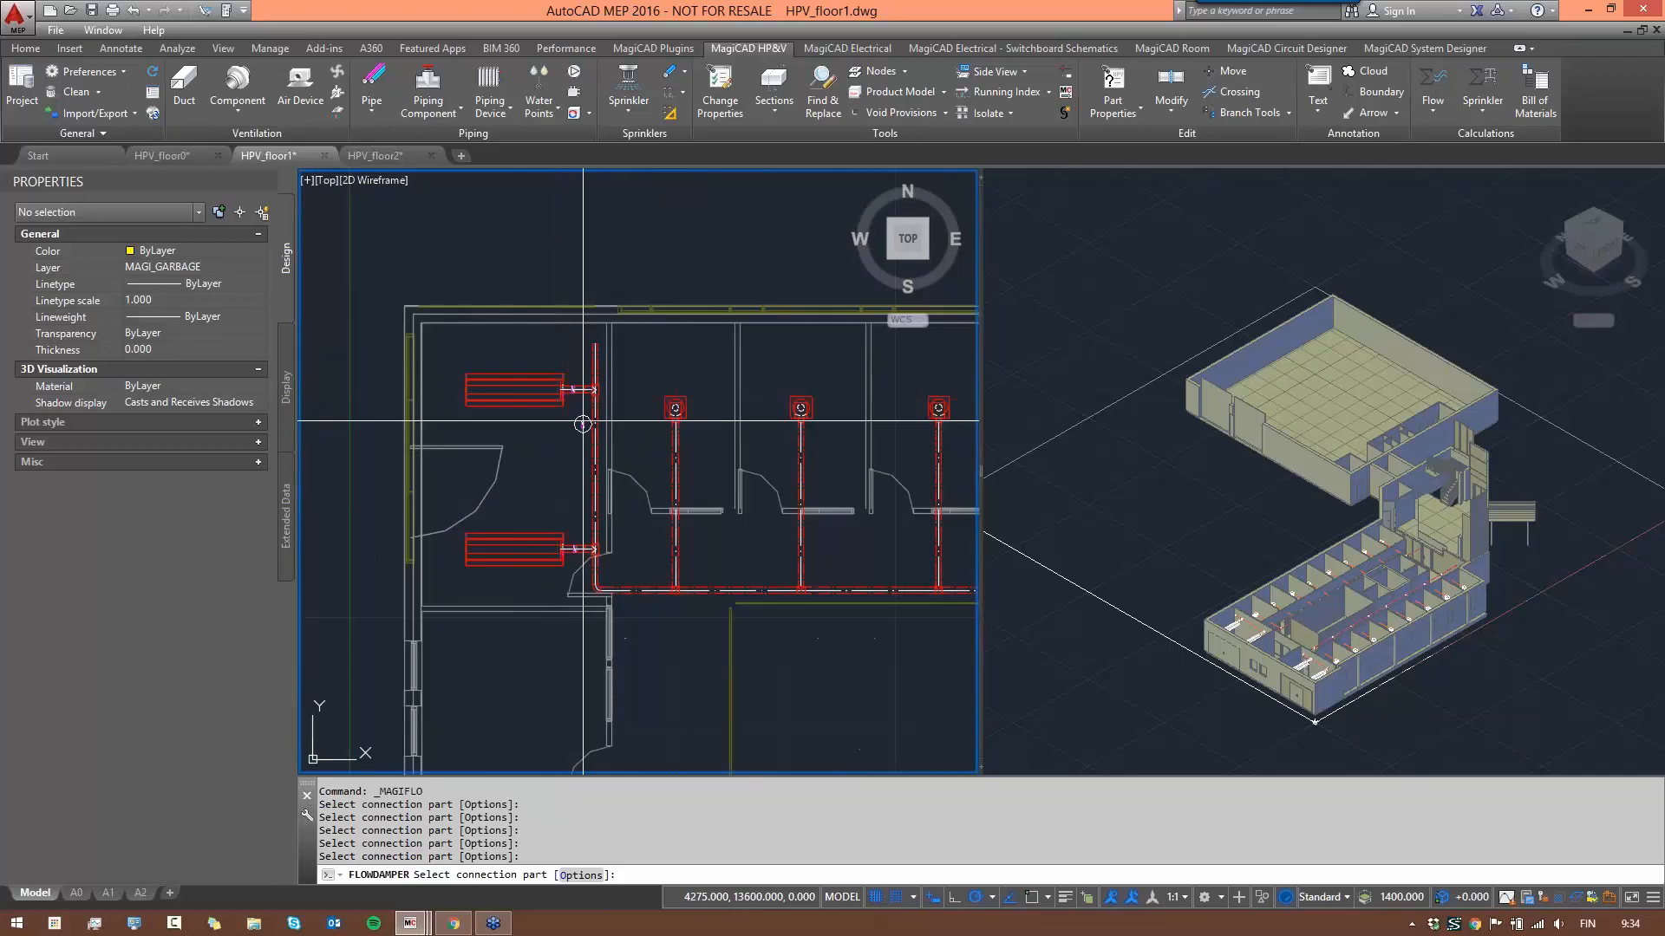
scroll(662, 461, down, 4)
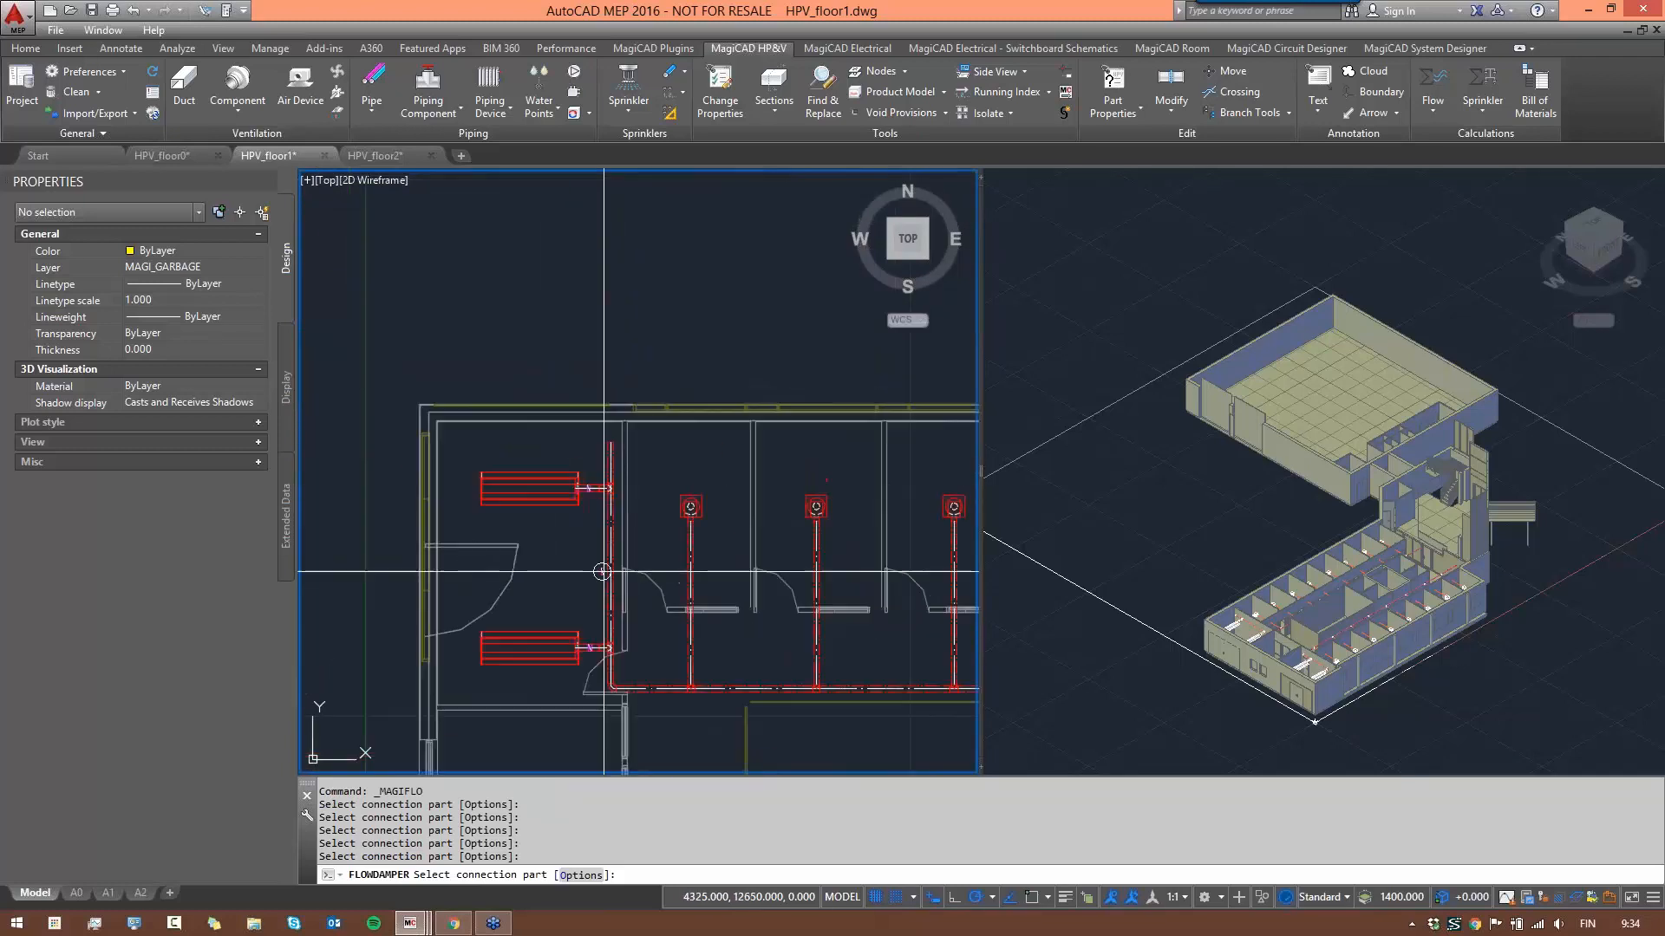
scroll(525, 529, up, 2)
key(Escape)
key(Escape)
key(Escape)
key(Escape)
key(Escape)
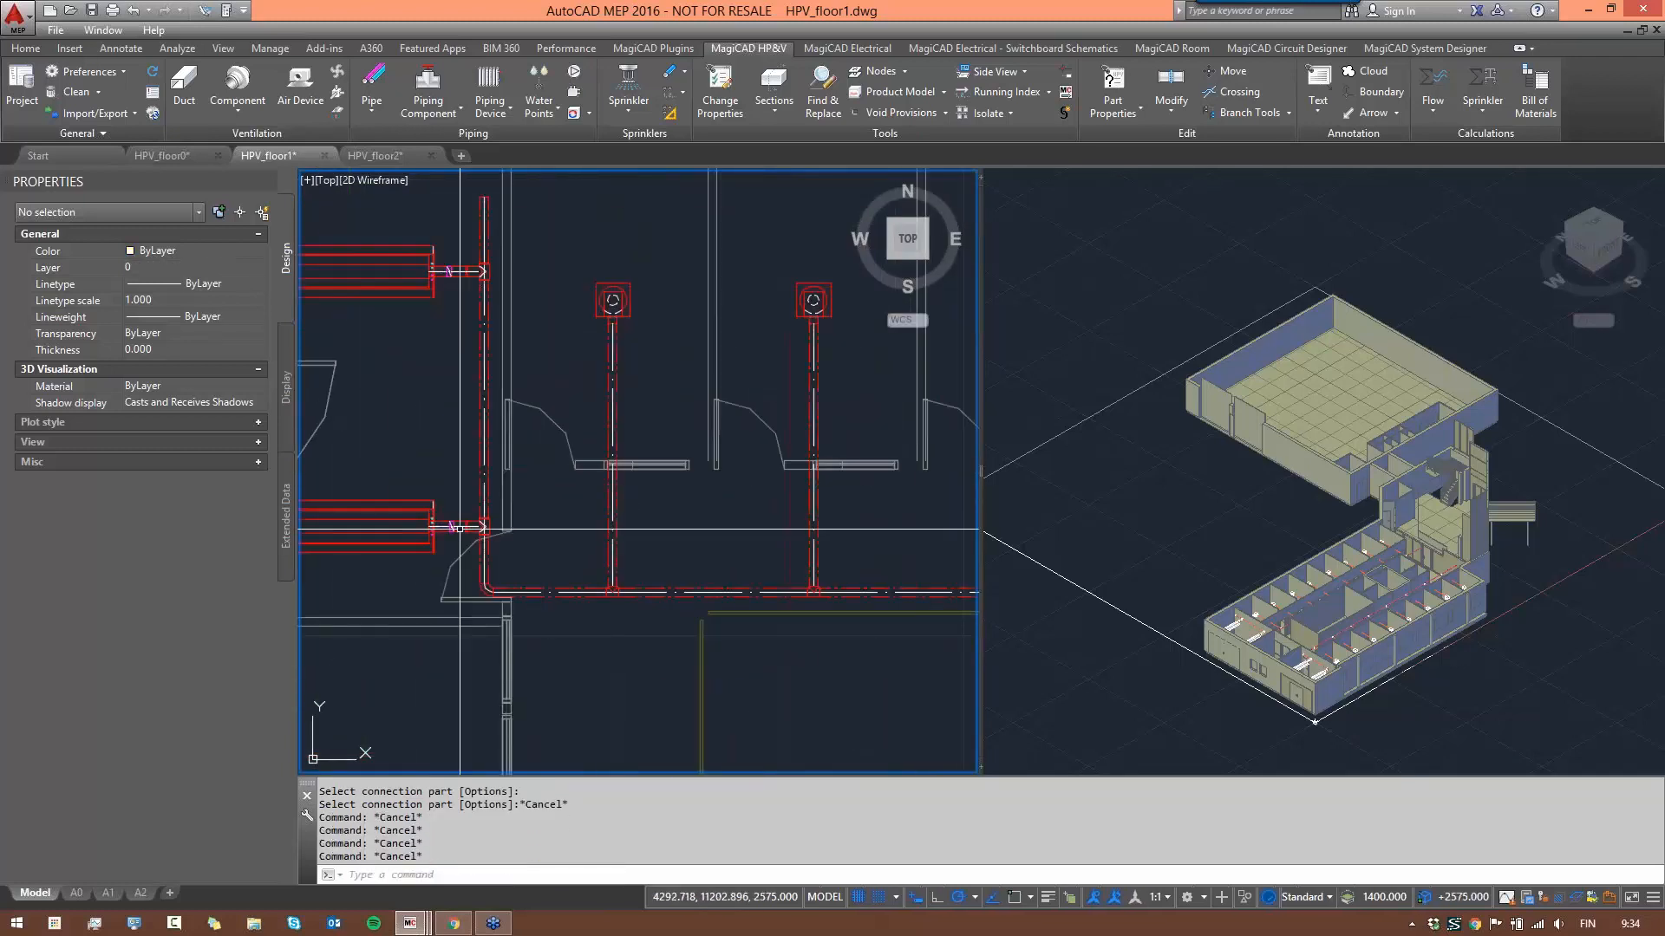
- Check the properties of the short branch duct between the new damper and the main at the more southerly of the two northern beams
scroll(462, 513, up, 5)
scroll(430, 588, down, 5)
scroll(442, 555, up, 2)
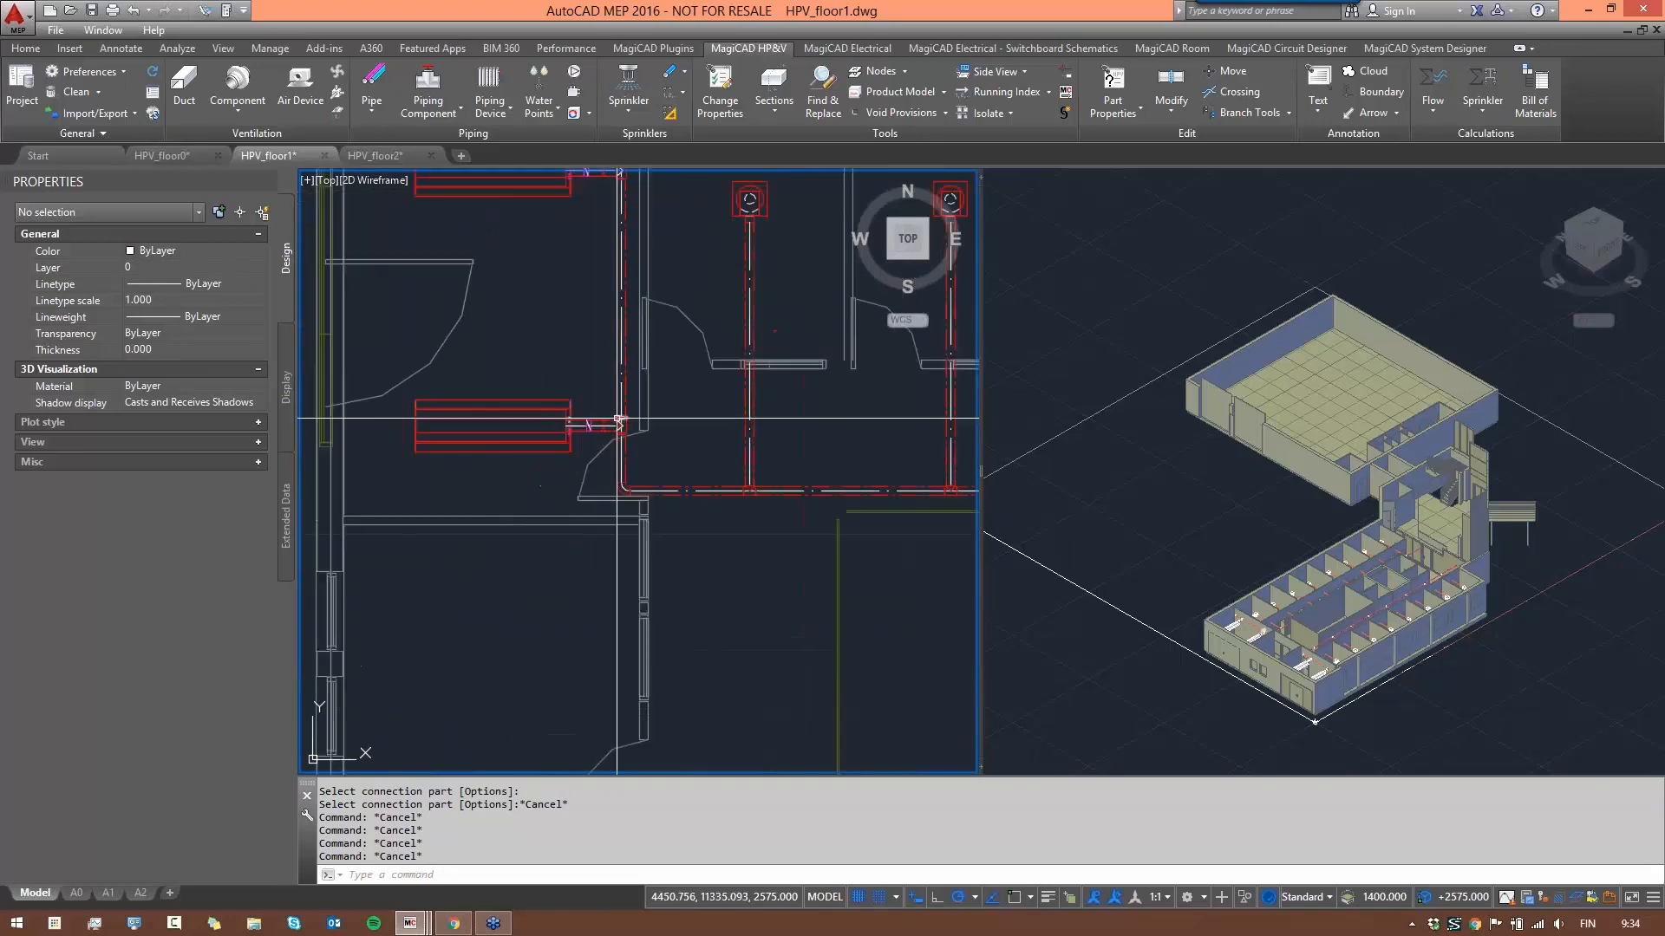
scroll(567, 437, up, 2)
scroll(567, 437, up, 2)
click(593, 401)
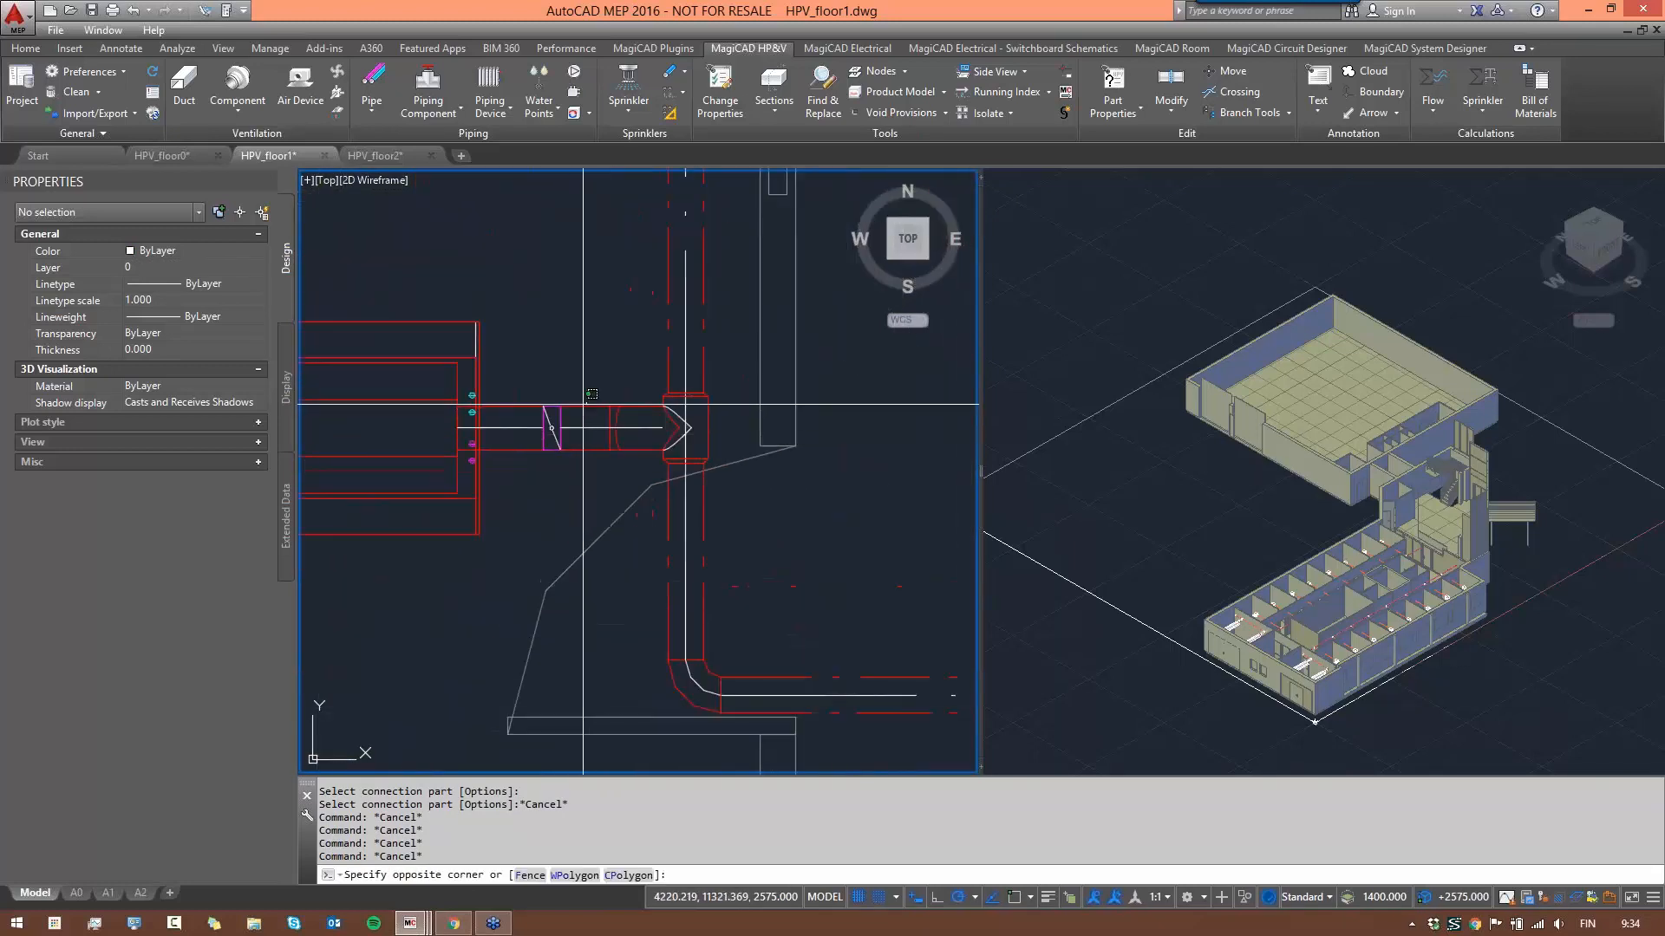
click(576, 413)
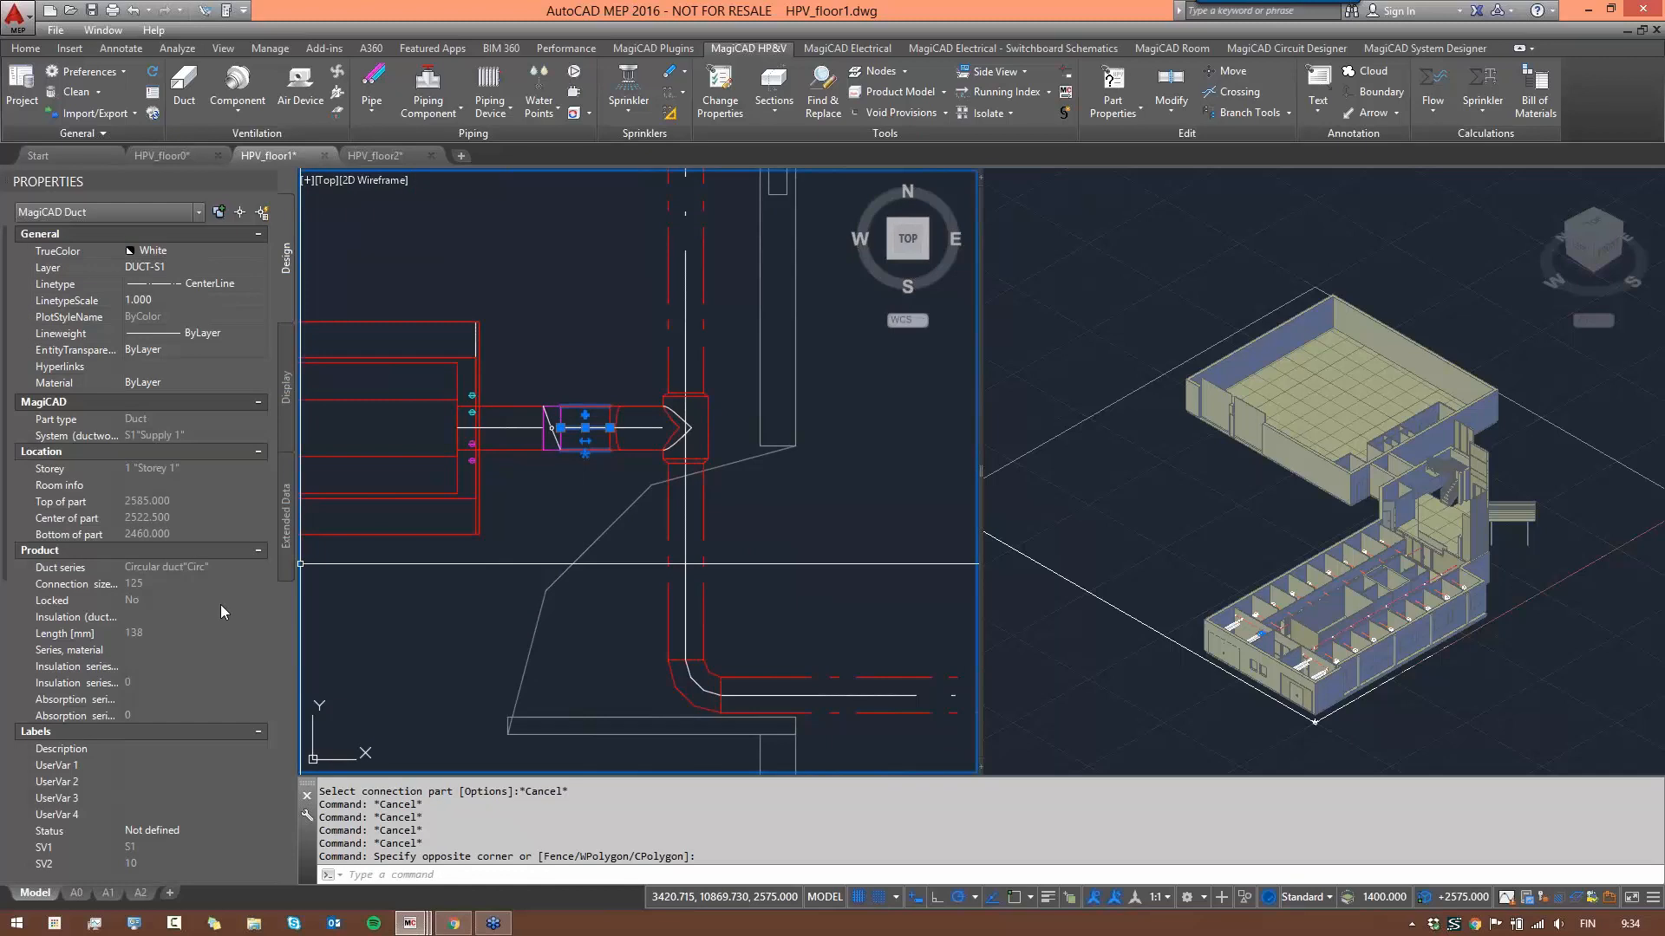
key(Escape)
scroll(686, 548, down, 5)
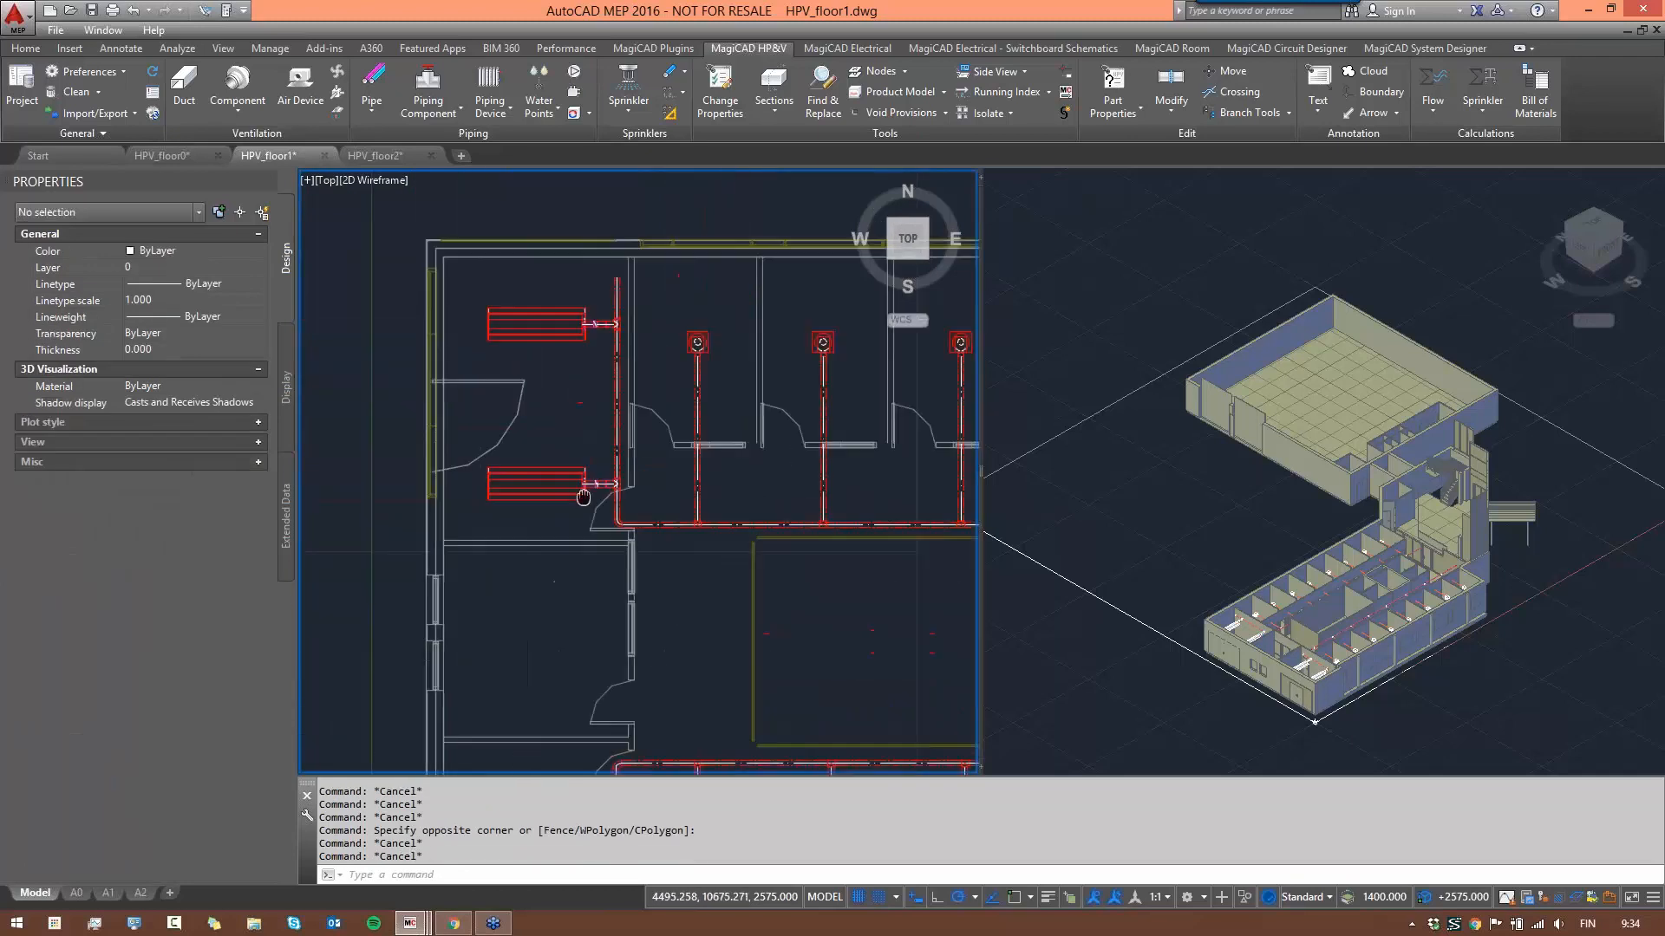
- Examine the supply main ducts along both corridors and the central core between them
middle_drag(670, 521, 720, 388)
scroll(798, 418, up, 4)
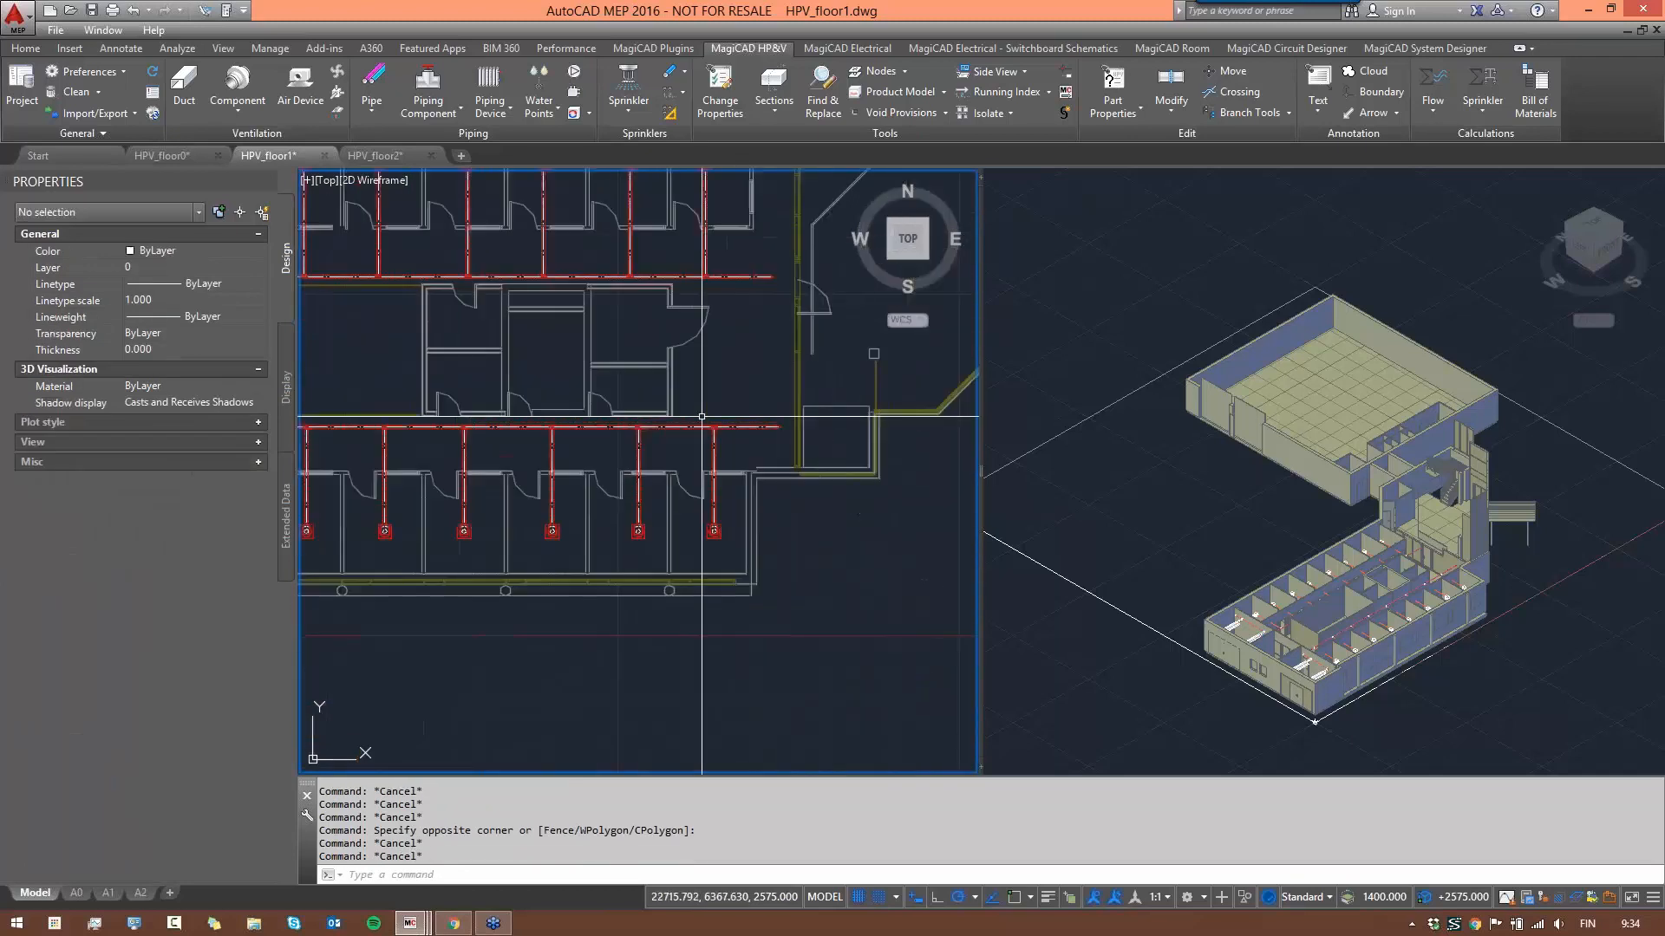
scroll(570, 371, down, 4)
scroll(539, 366, down, 2)
middle_drag(613, 379, 671, 393)
scroll(671, 392, up, 4)
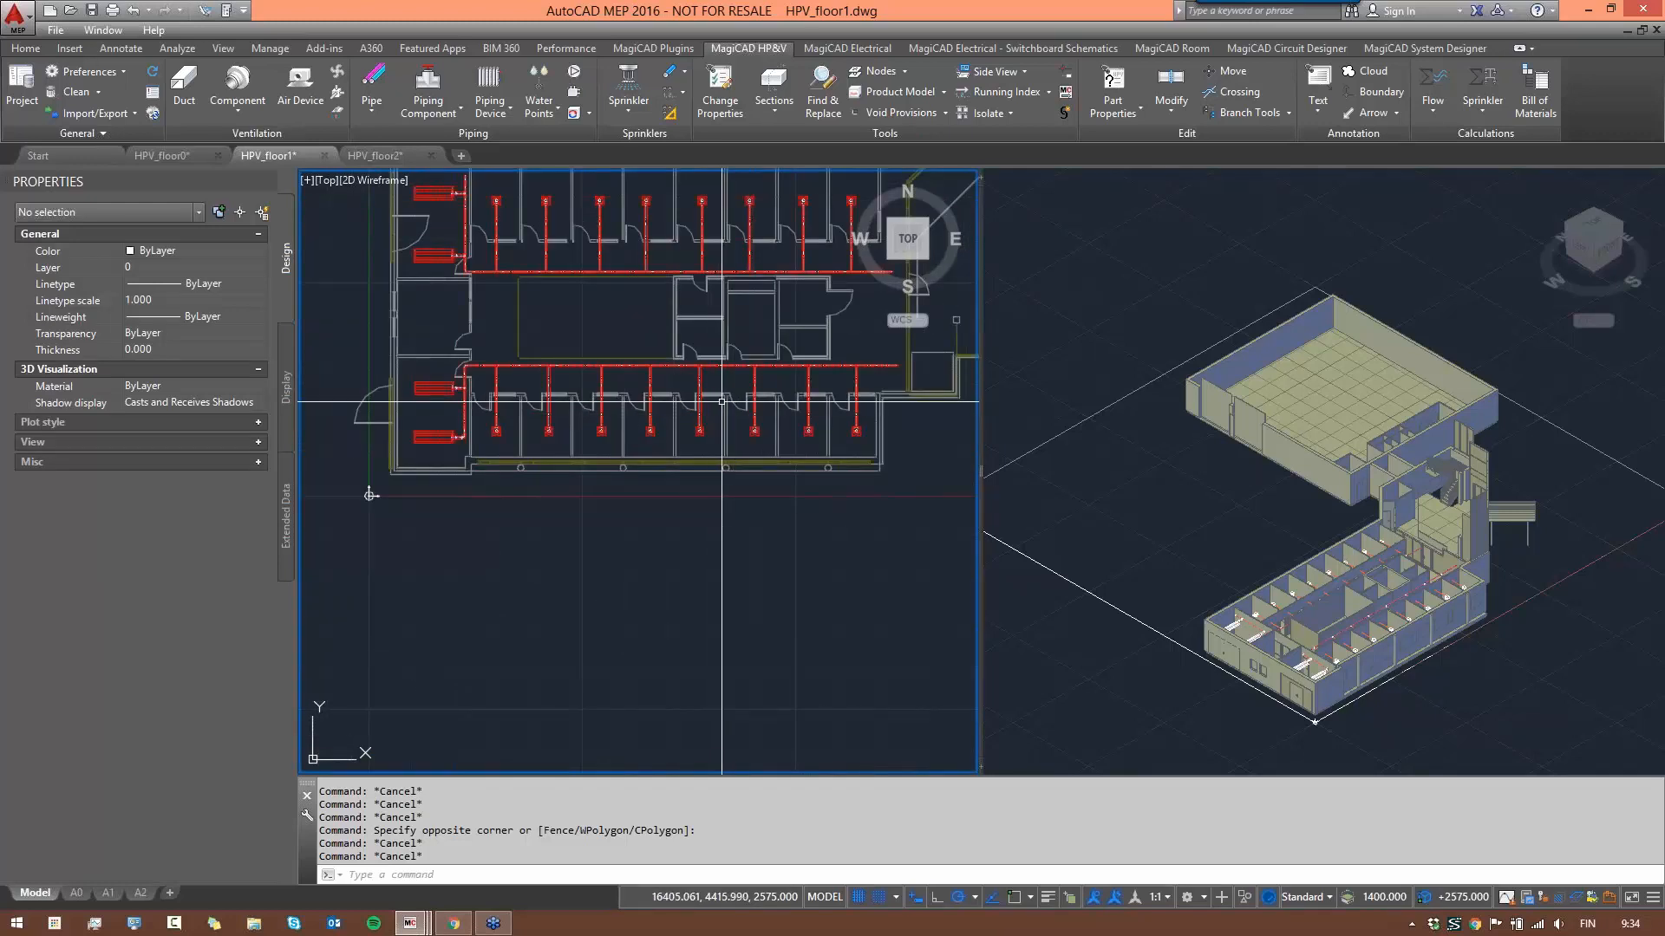
scroll(799, 288, up, 5)
scroll(790, 287, down, 2)
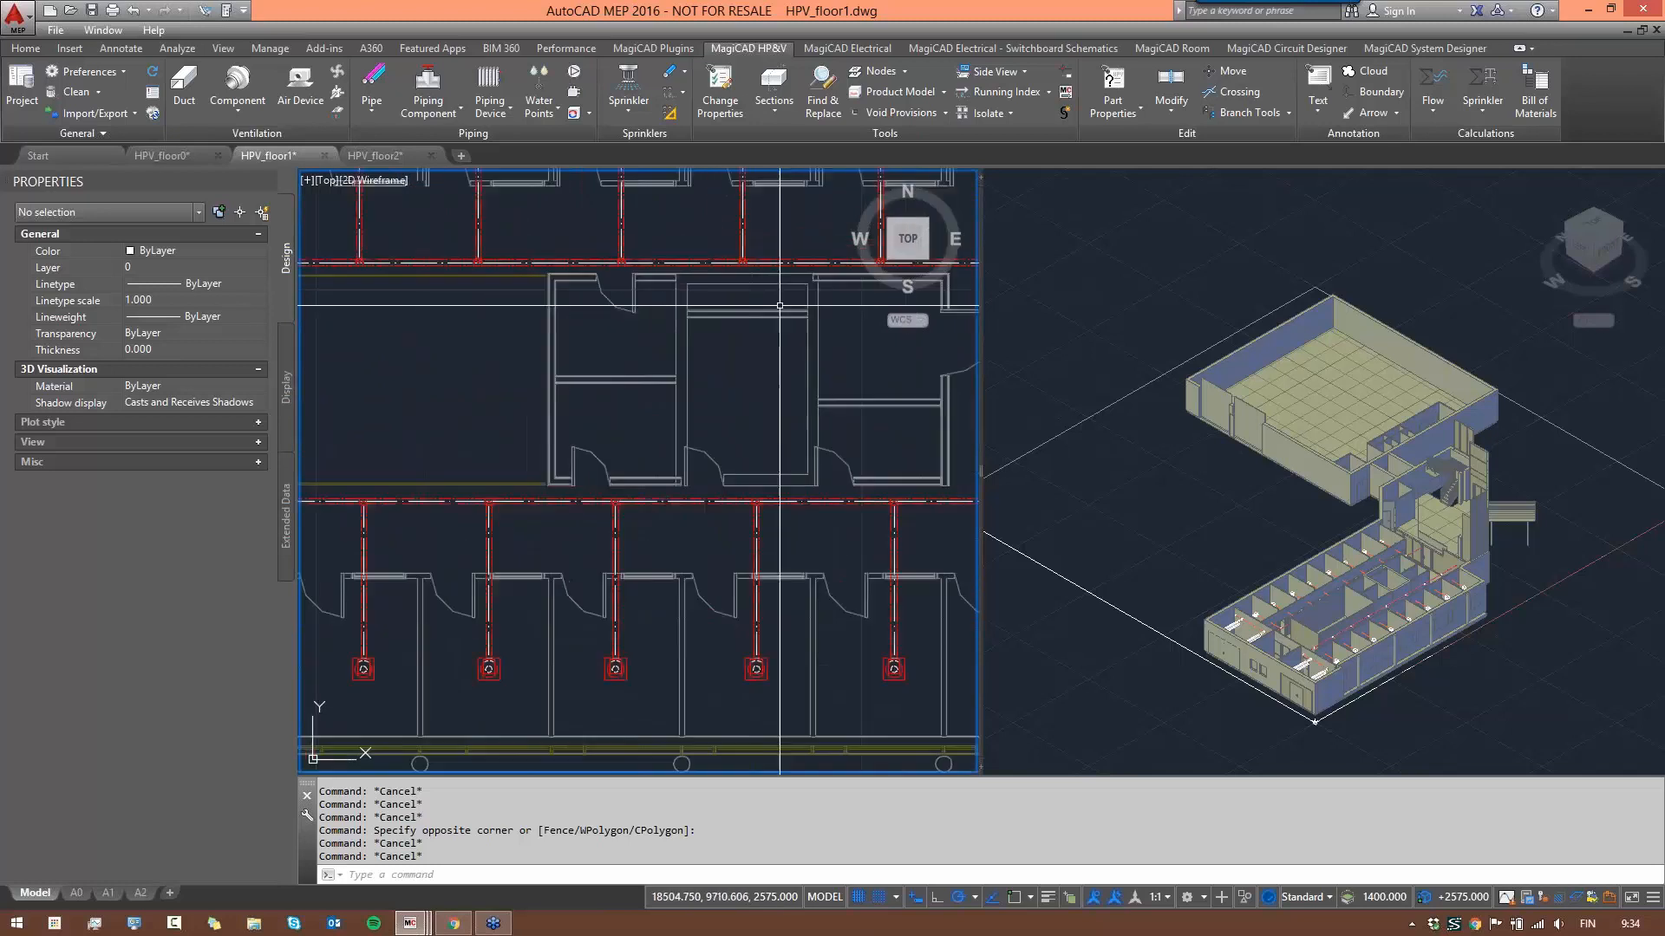
middle_drag(770, 307, 696, 386)
scroll(696, 386, up, 2)
scroll(702, 382, down, 2)
scroll(715, 372, down, 2)
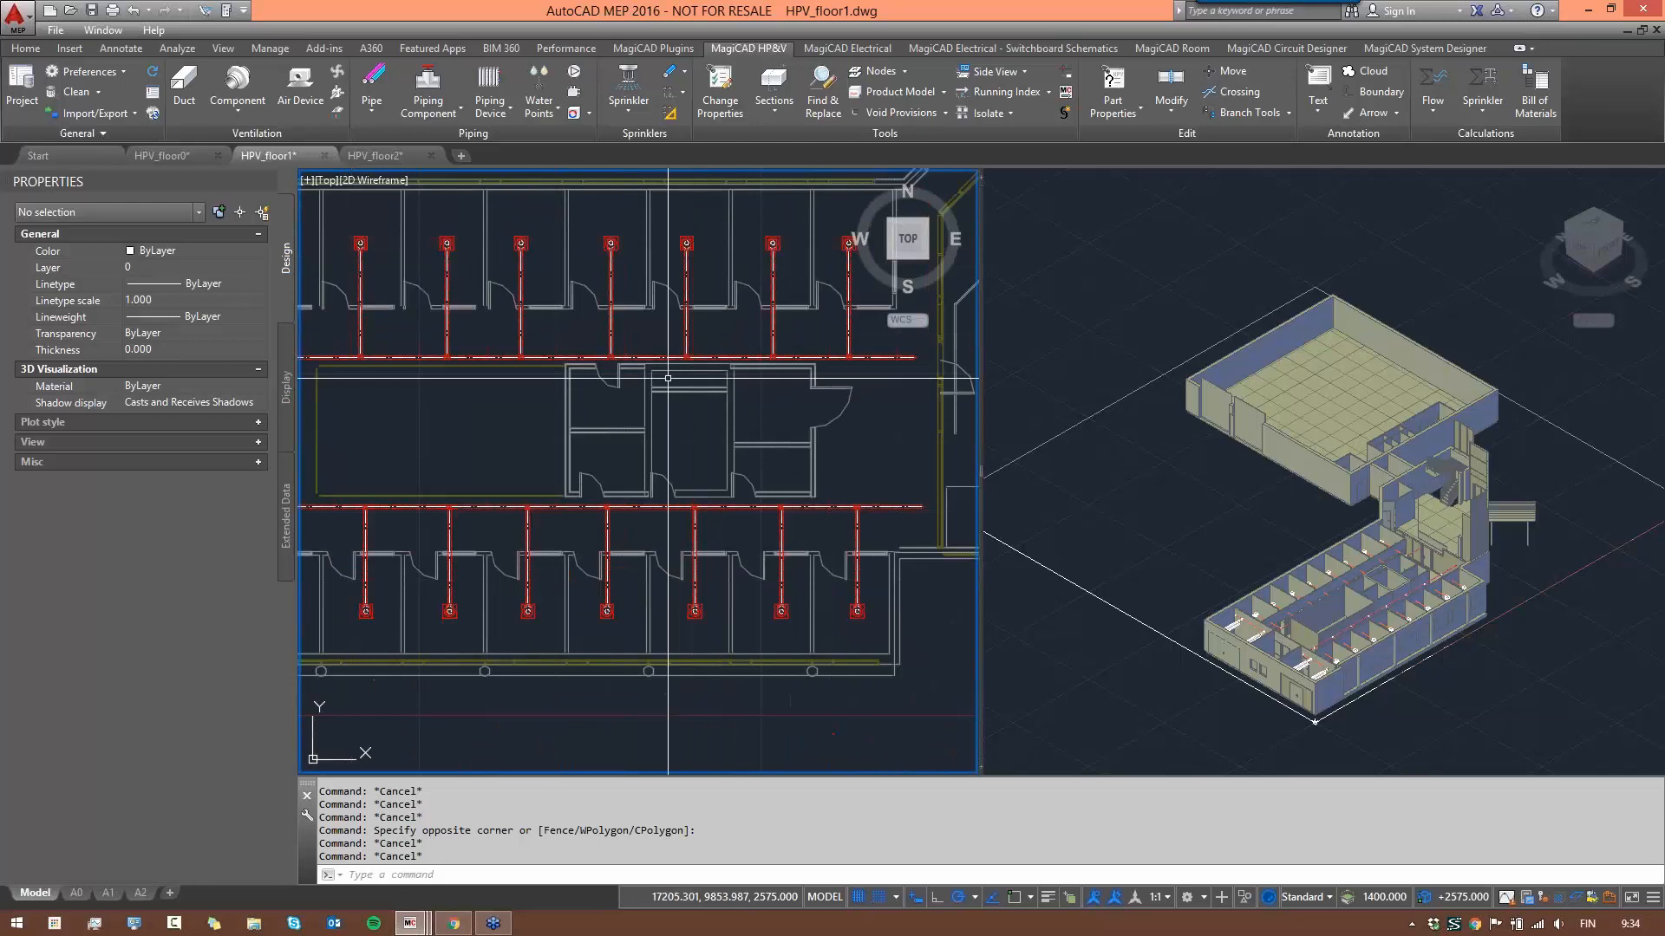
scroll(694, 382, up, 5)
scroll(667, 373, down, 3)
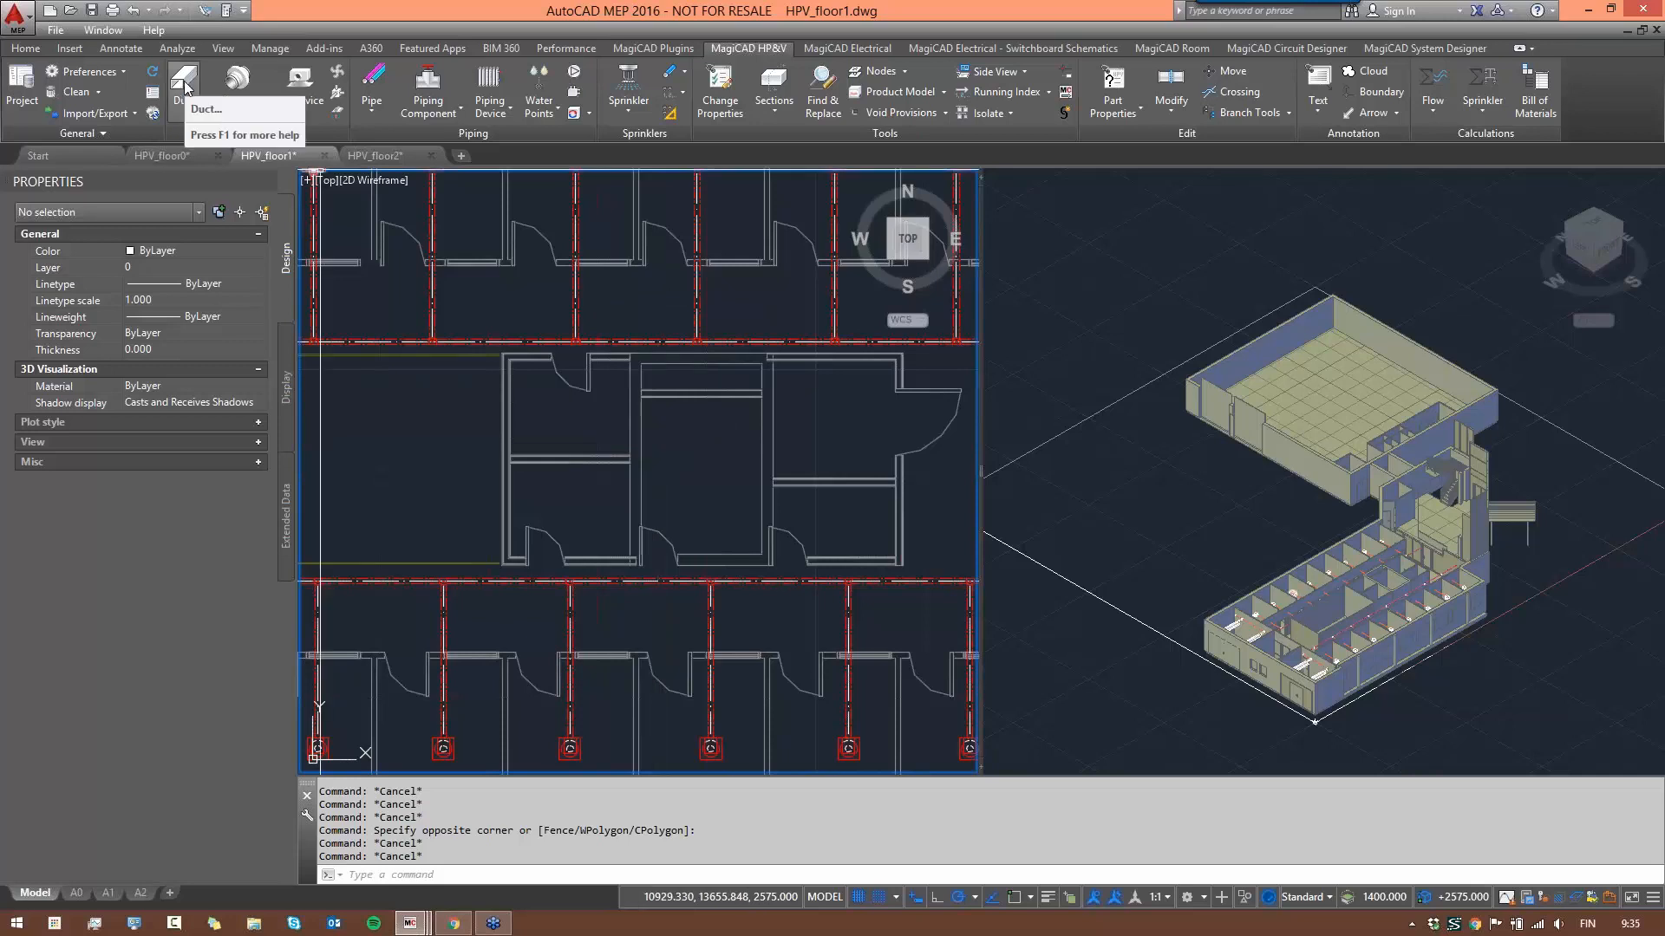
- Start a new duct using the Rectangular duct series in size 600x300
click(184, 84)
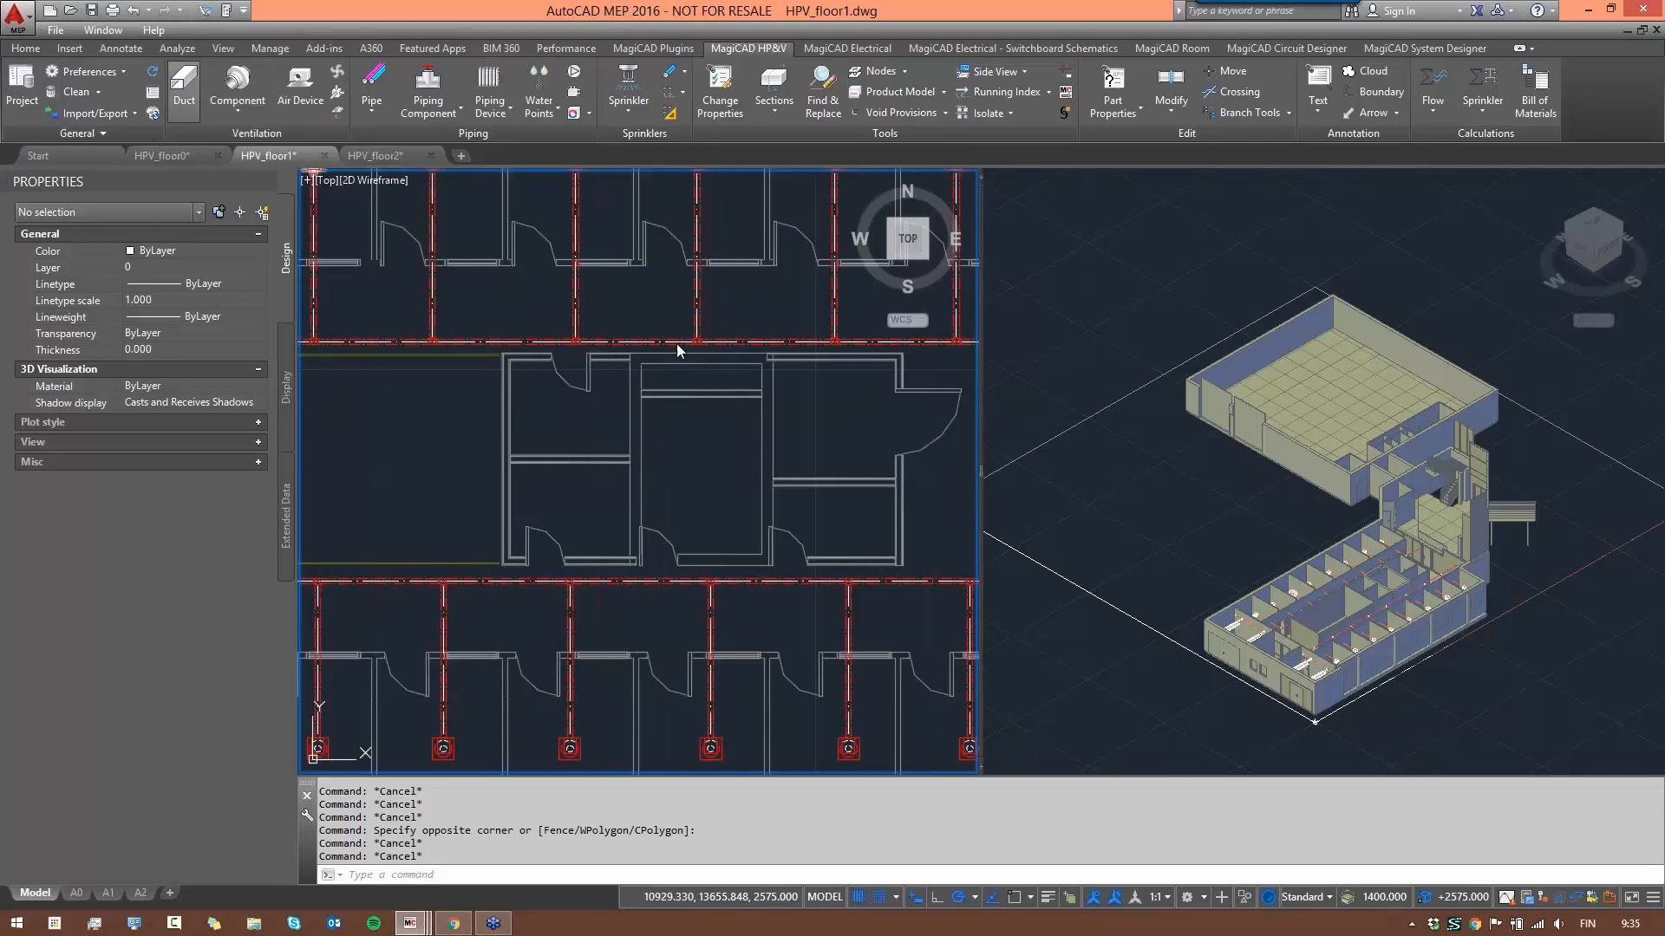
scroll(657, 379, up, 2)
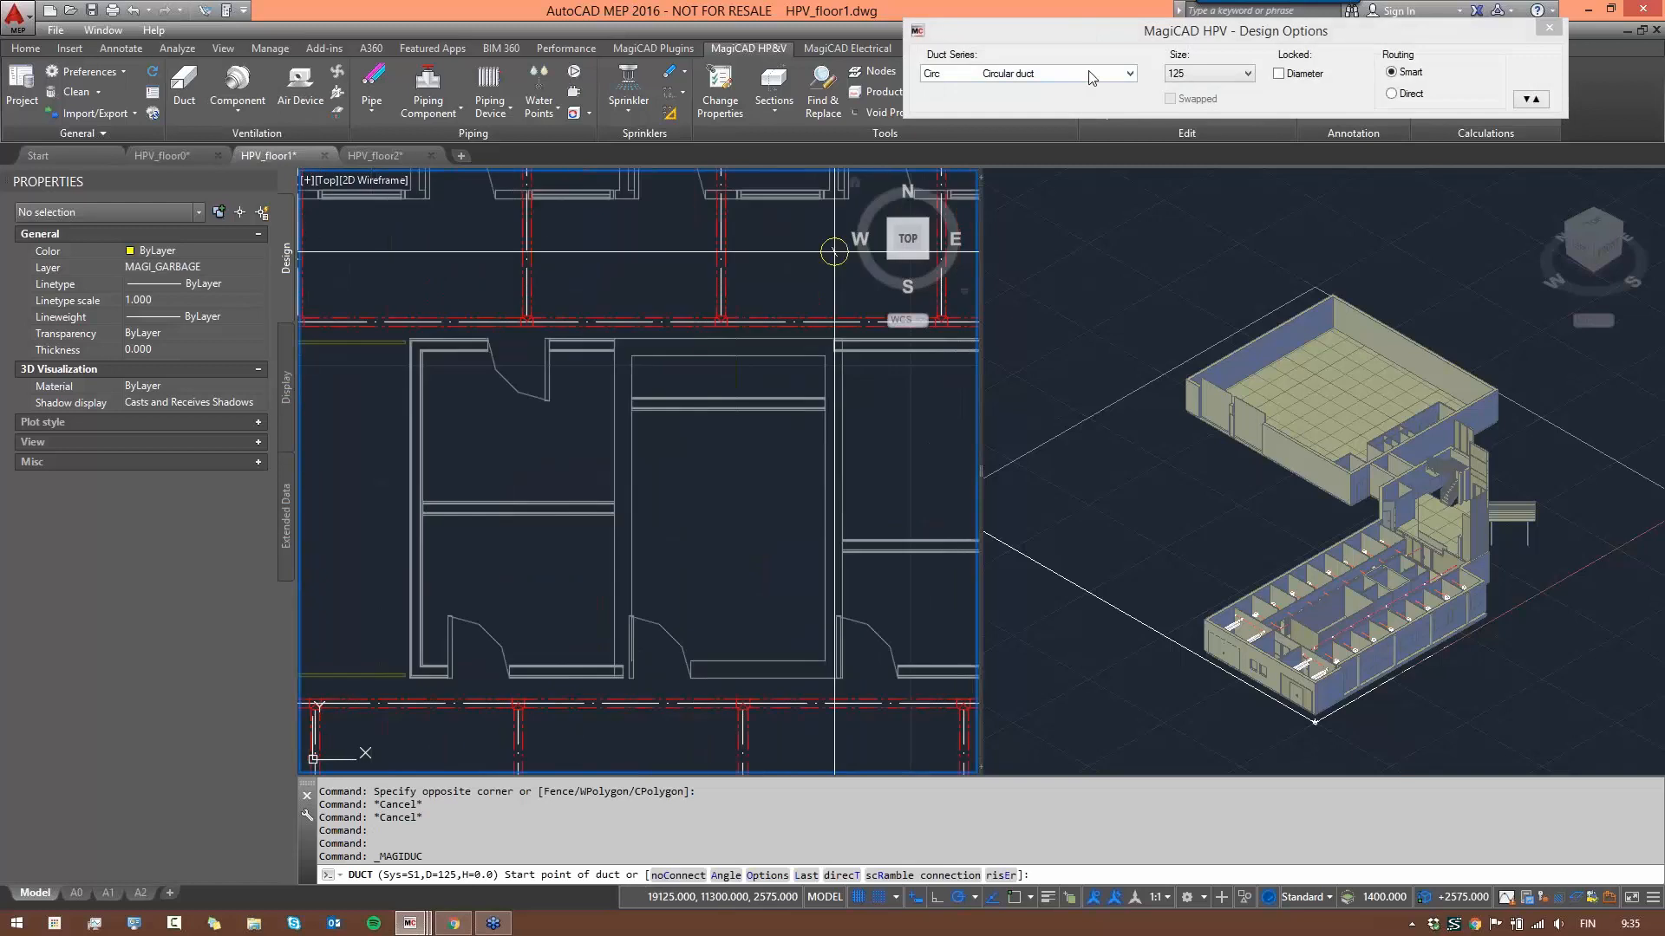
click(1040, 72)
click(1019, 141)
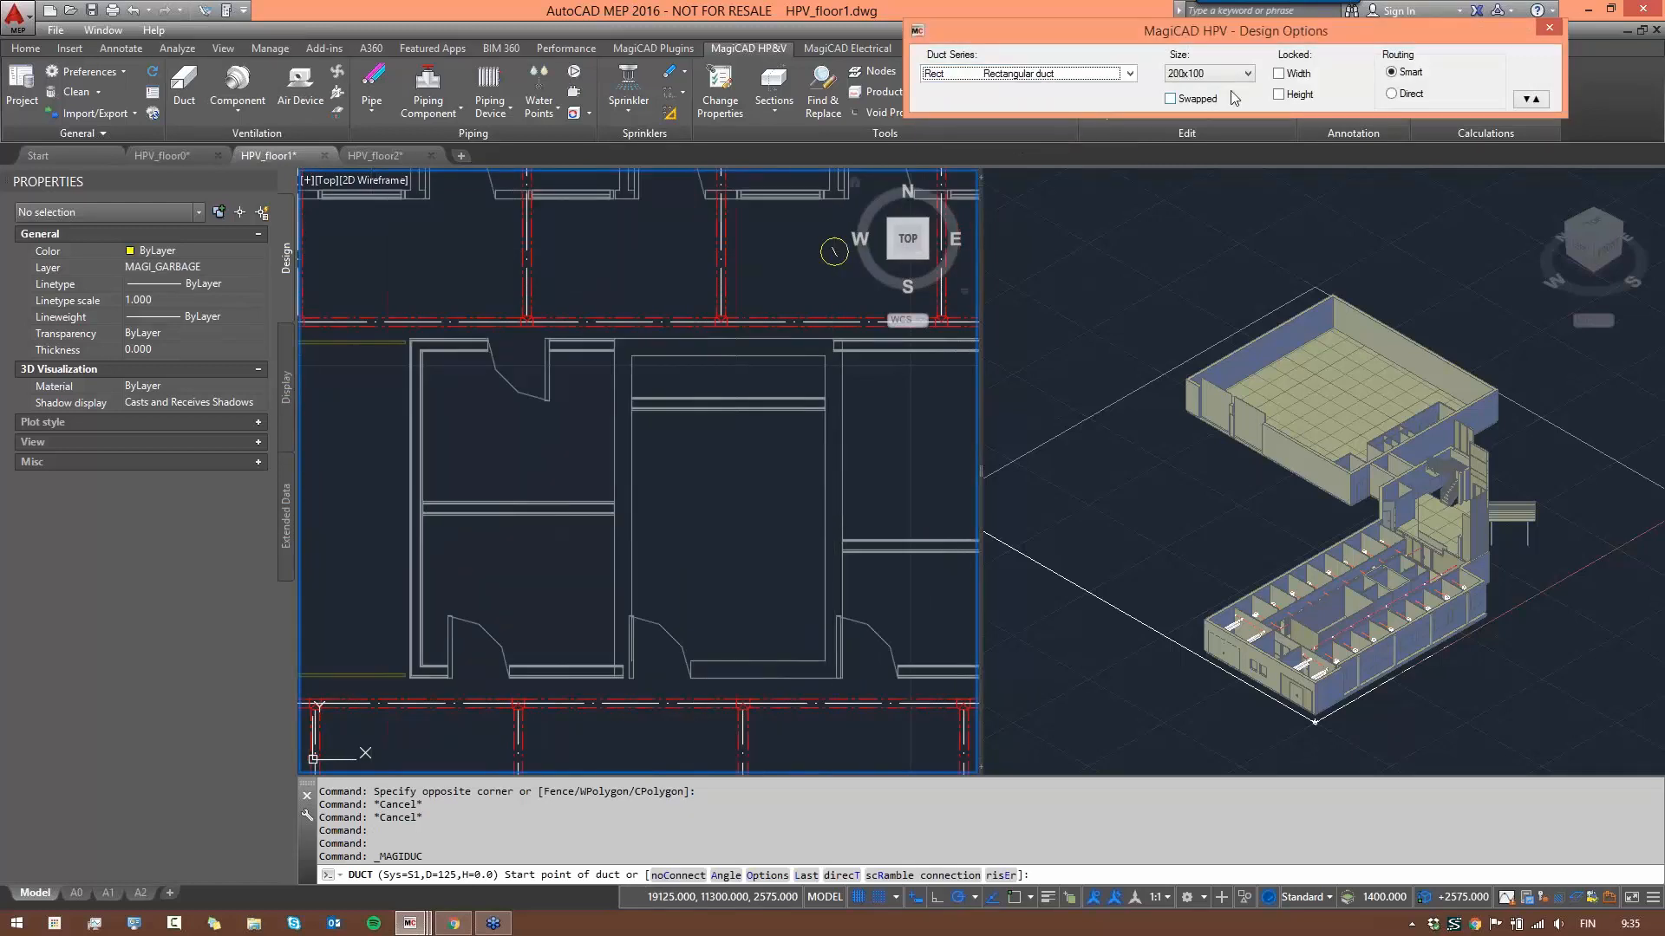
click(1232, 72)
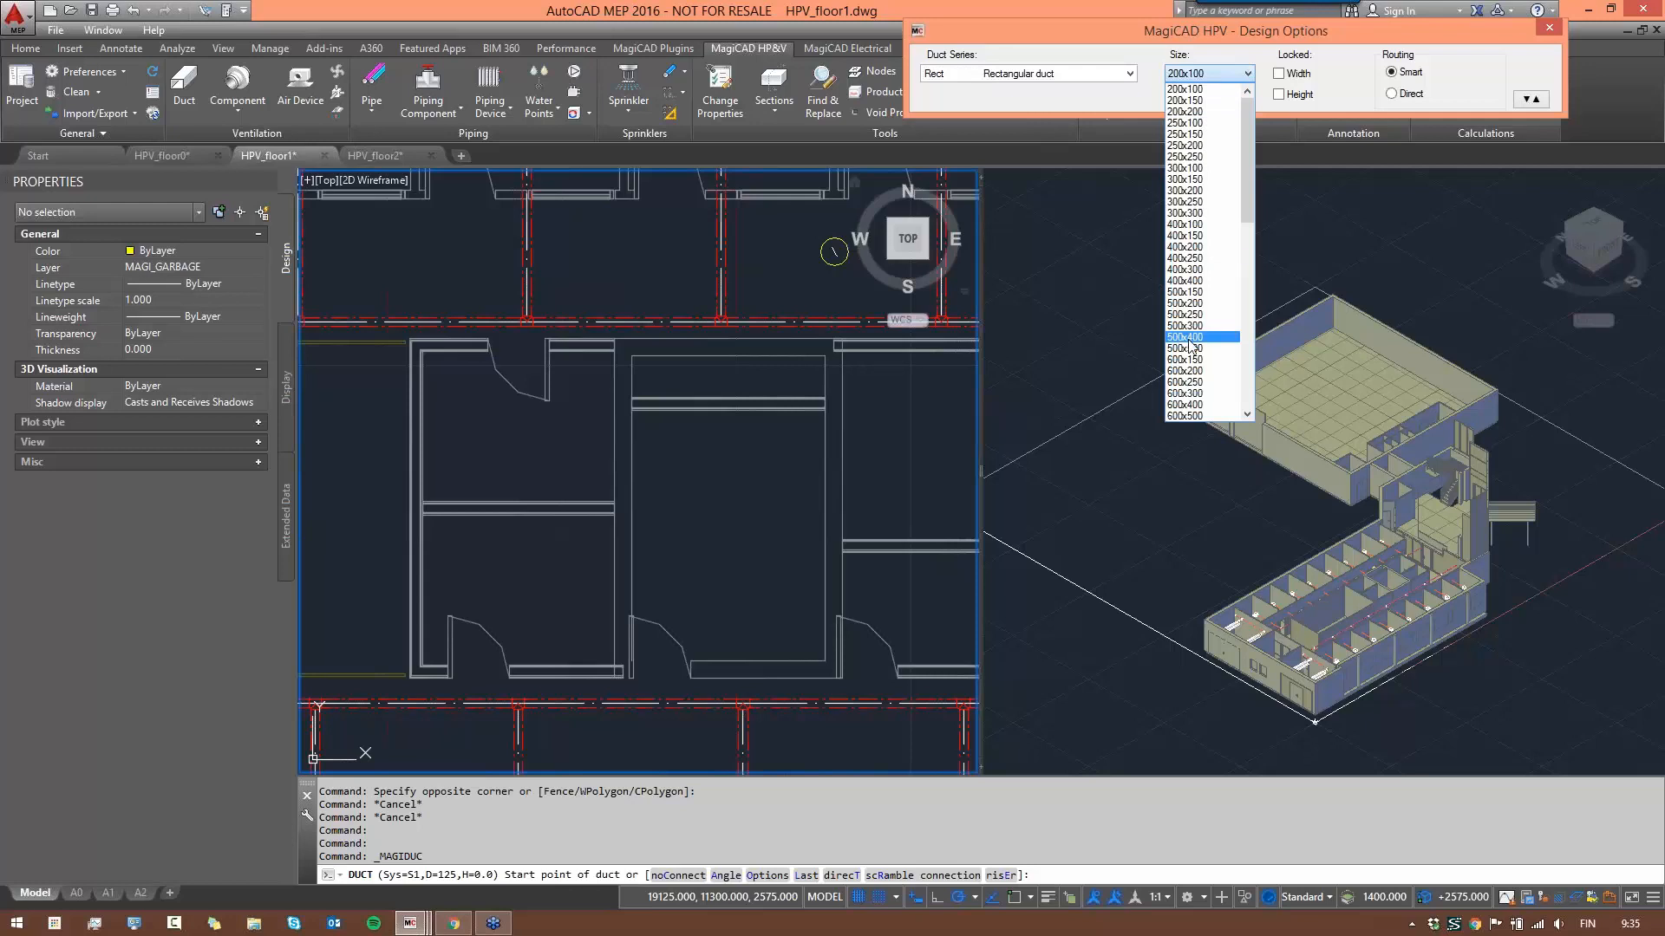
click(1205, 394)
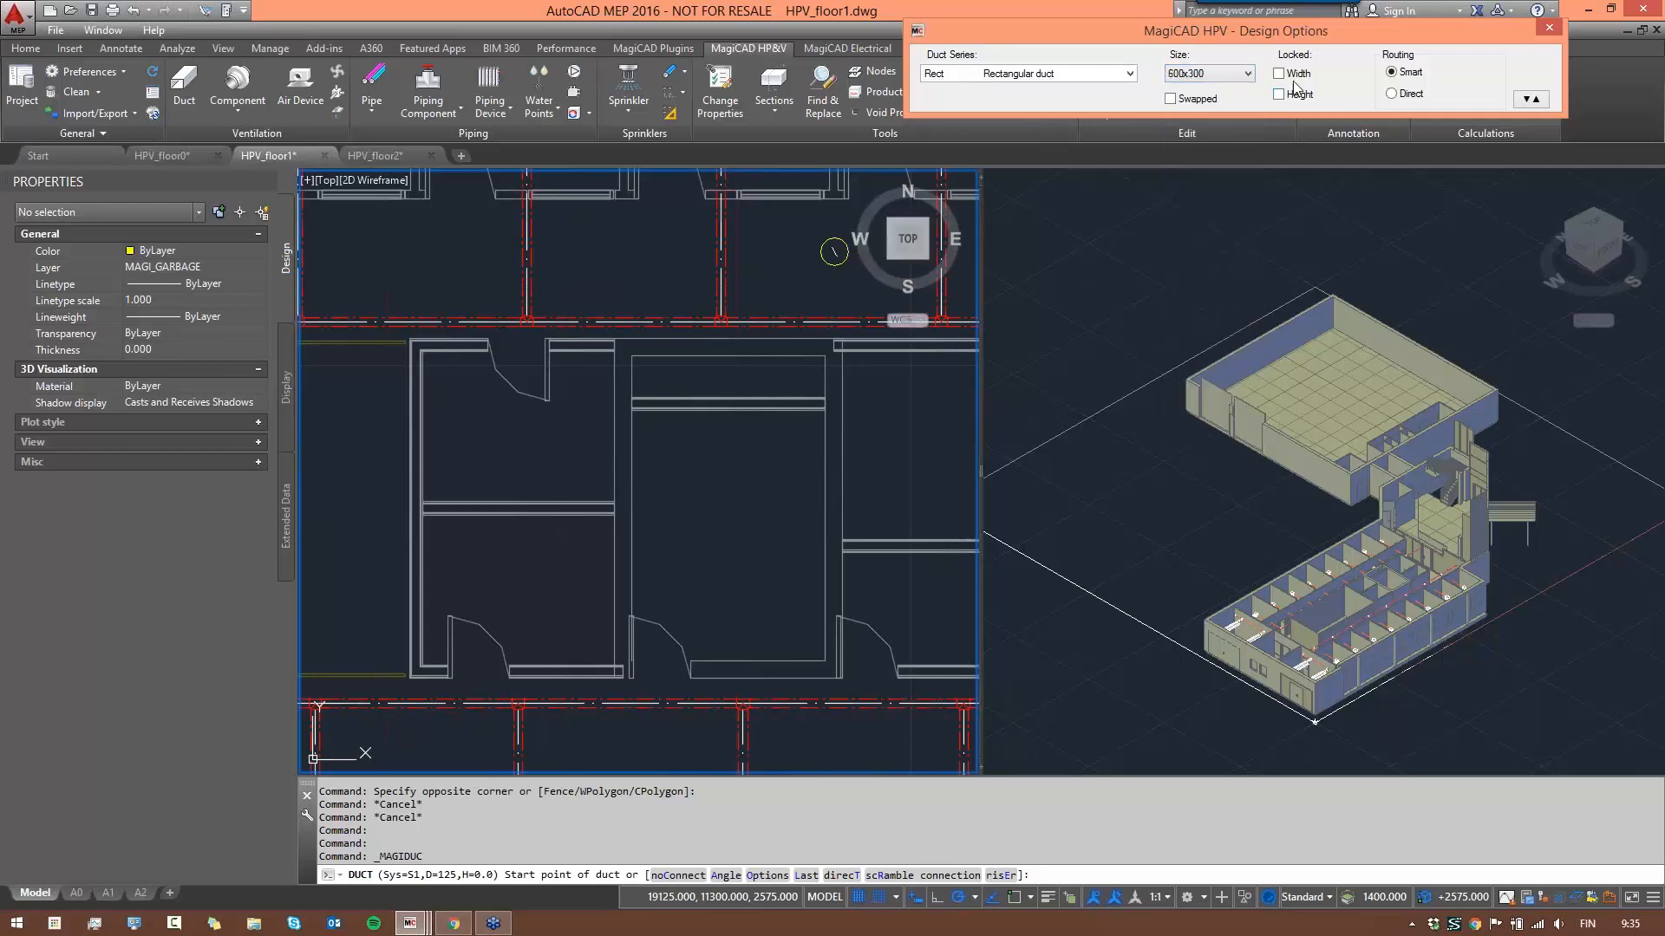
- Start the duct in the core shaft just south of the northern supply main, at a center level of 2000 mm in system S1
click(666, 376)
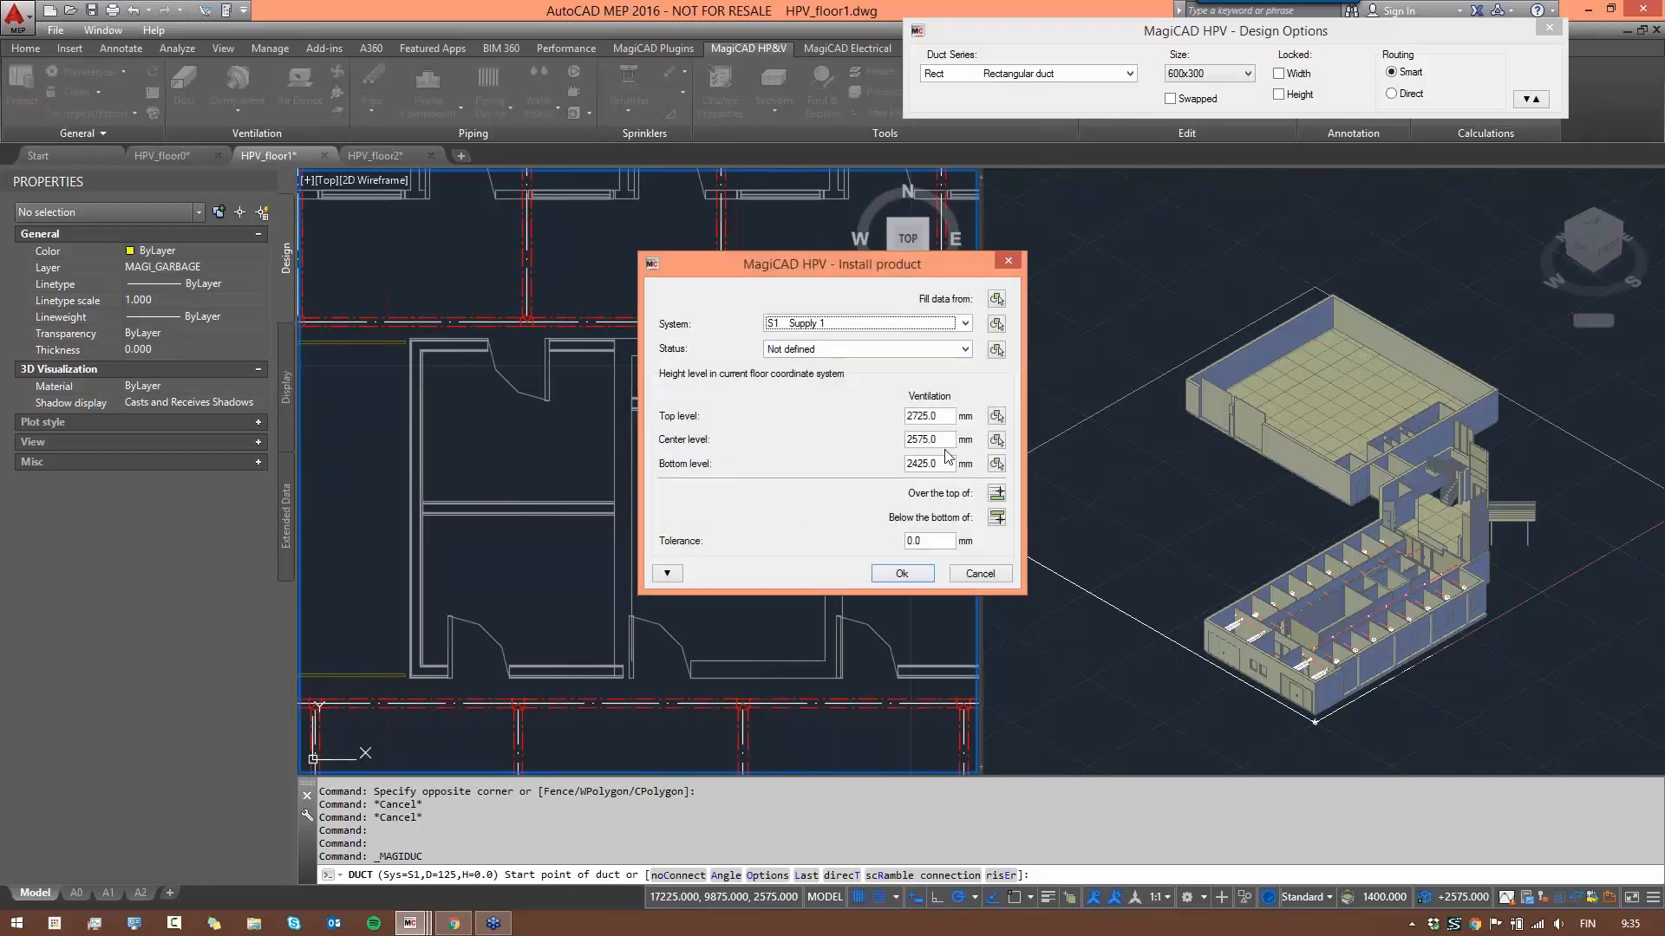
drag(946, 441, 792, 435)
key(BackSpace)
text(200)
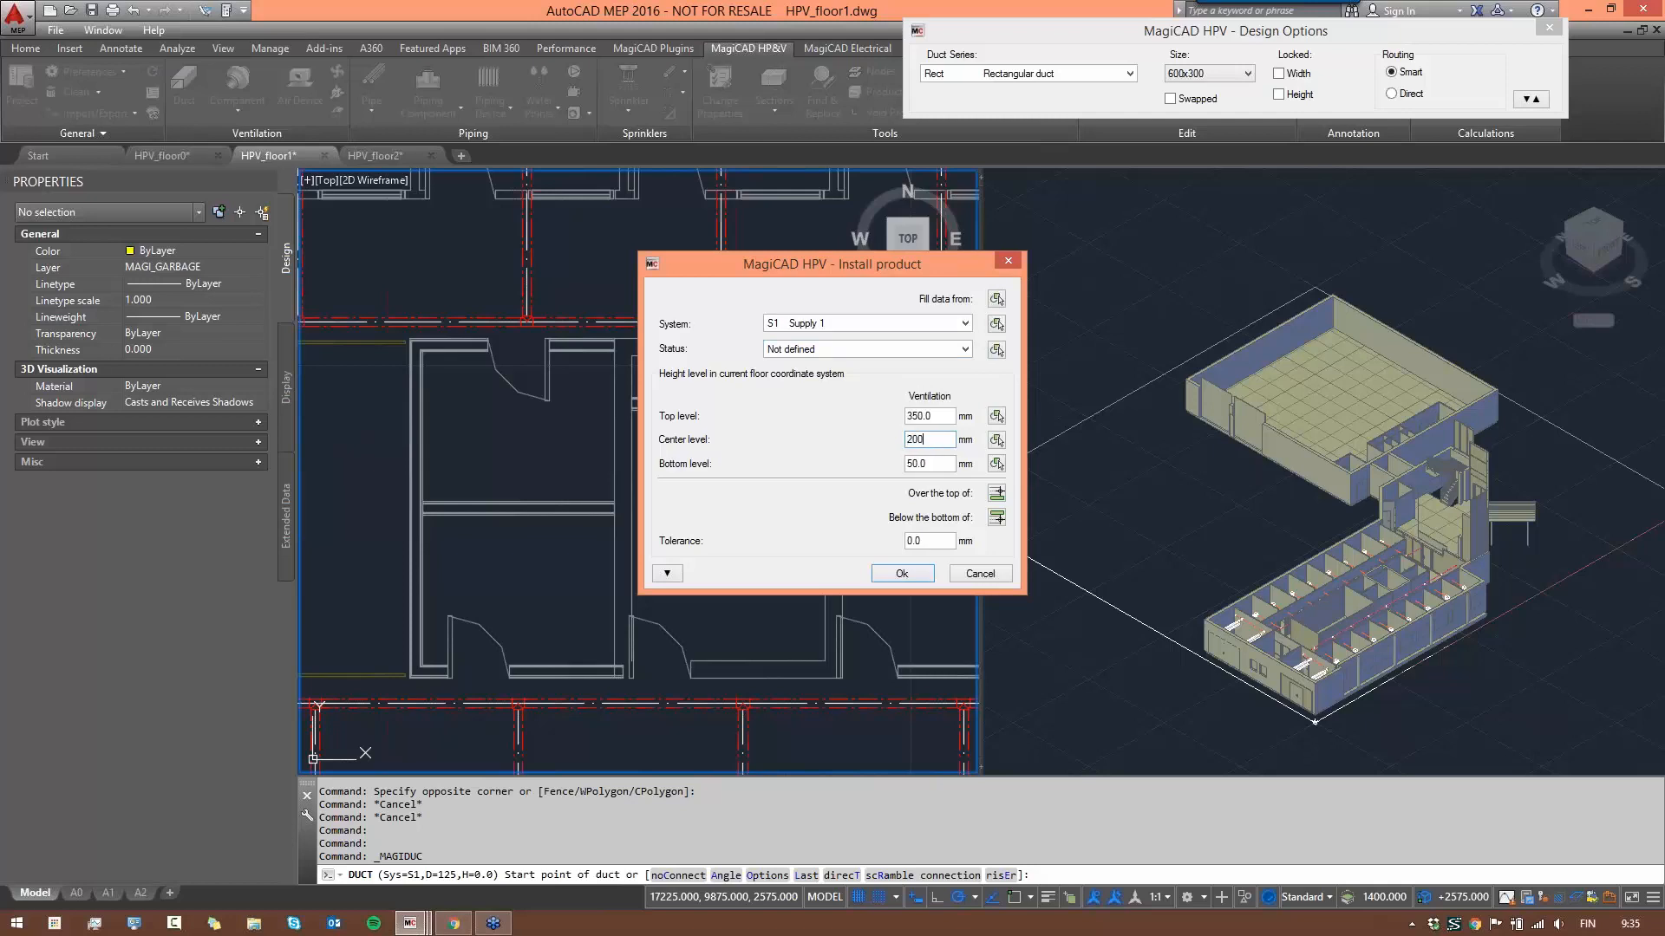
text(0)
click(904, 576)
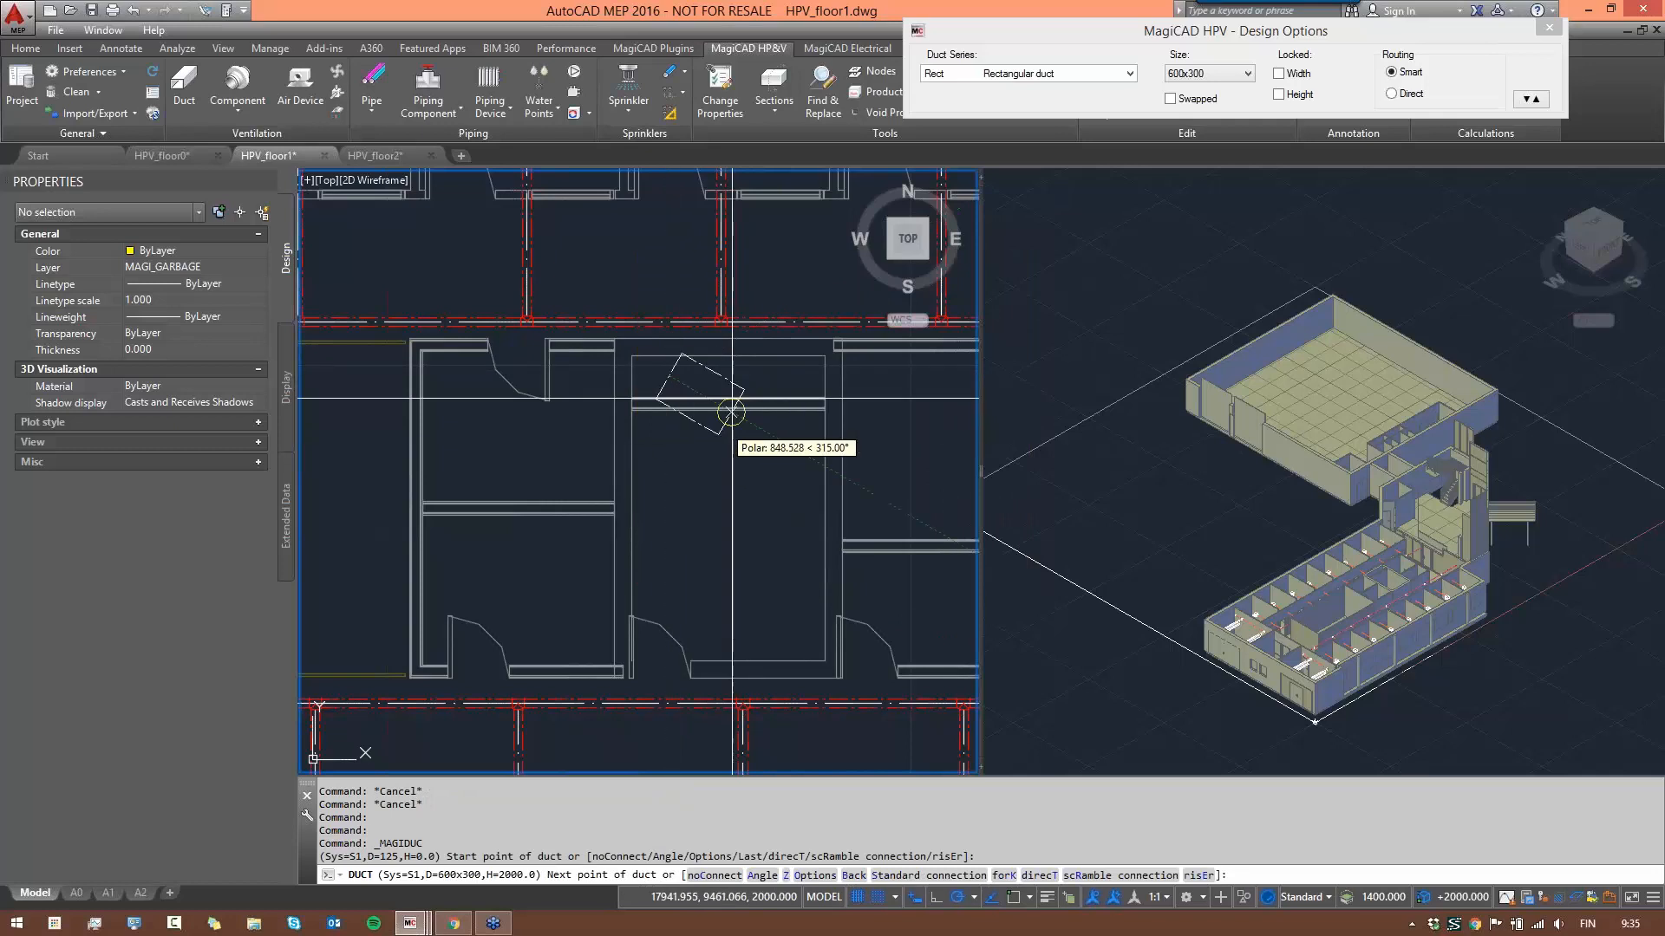
- Raise the duct vertically to a center level of 3500 mm at 90 degrees and set its direction in the shaft
scroll(667, 368, up, 2)
scroll(699, 385, down, 2)
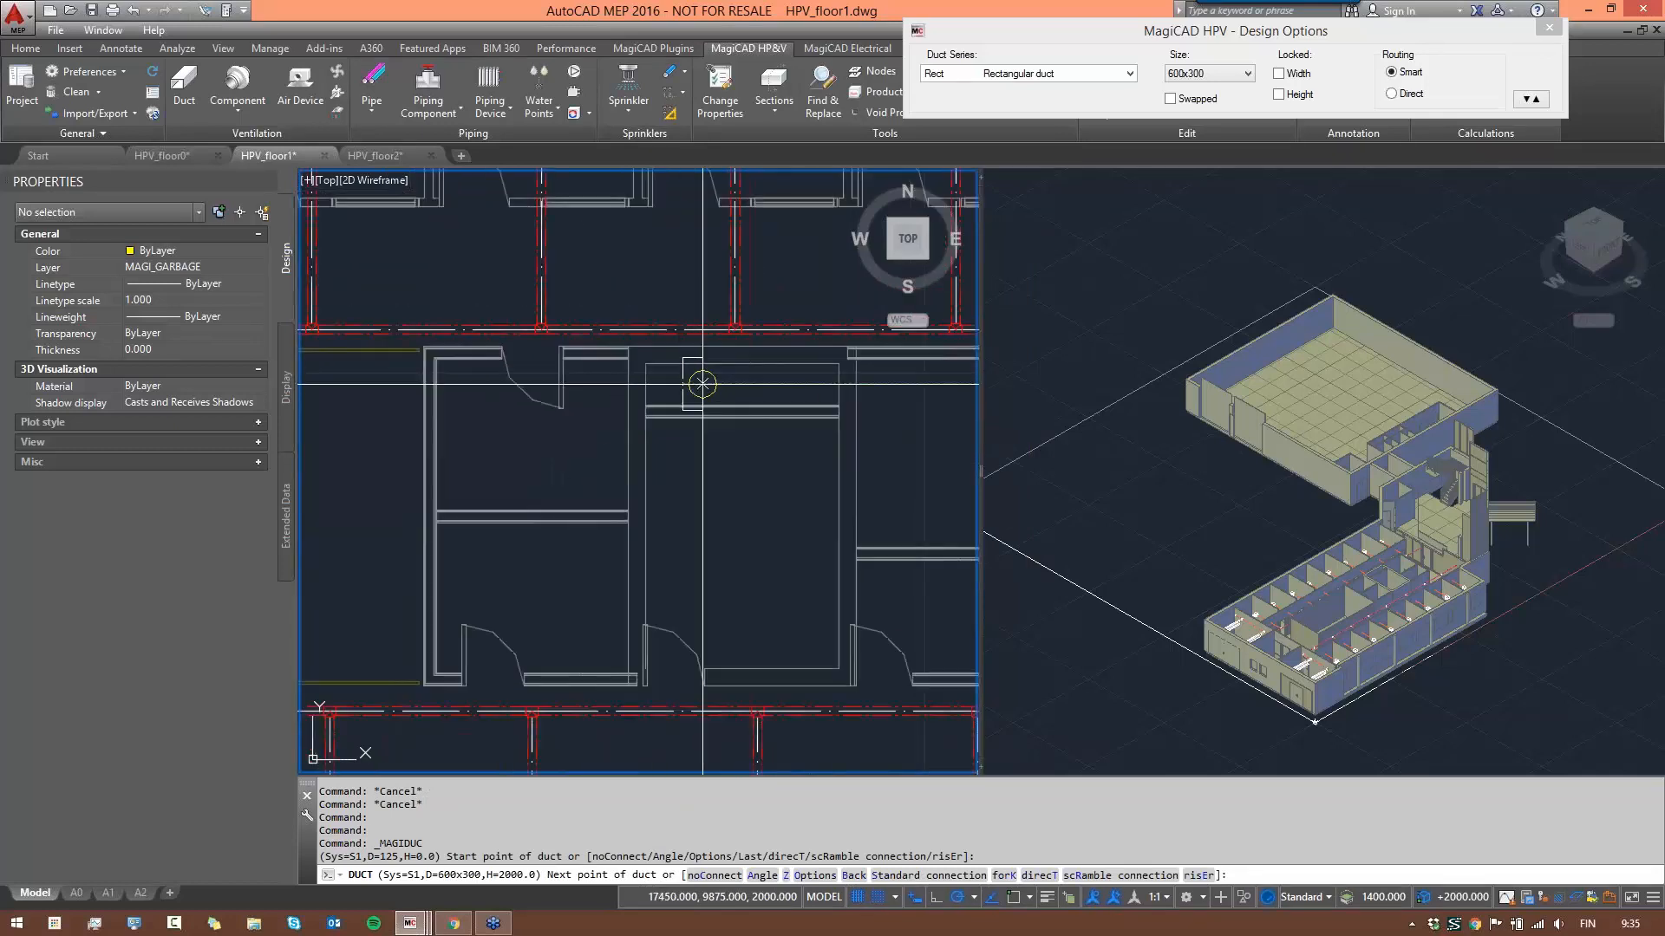
middle_drag(681, 402, 625, 503)
scroll(624, 503, up, 2)
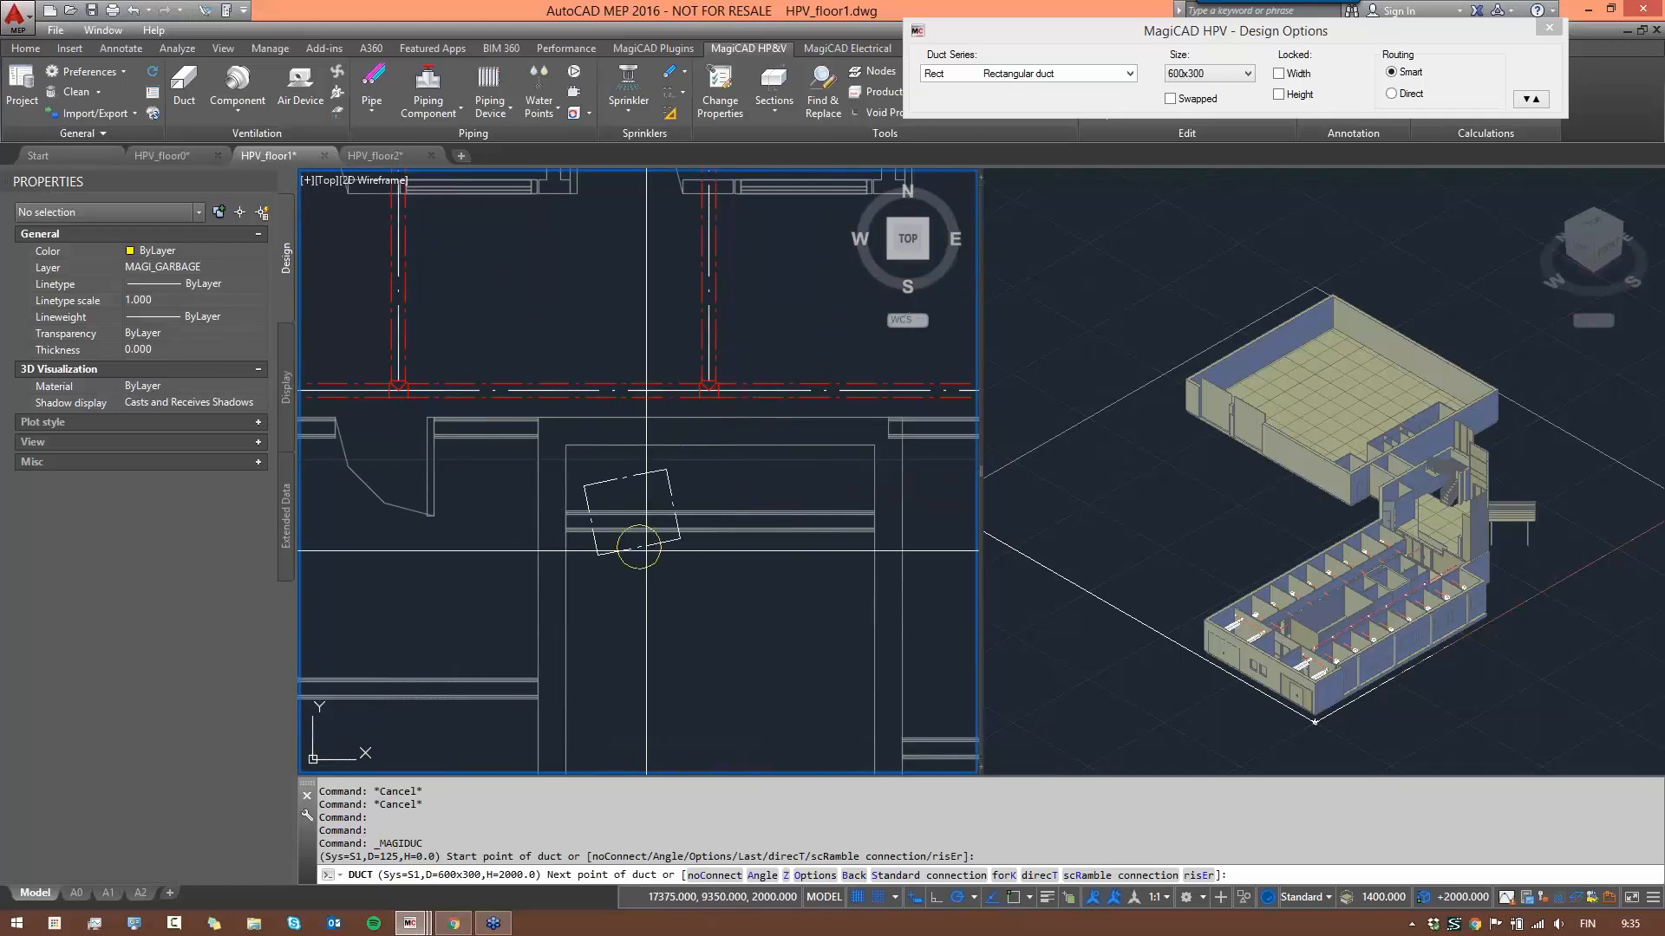
right_click(624, 631)
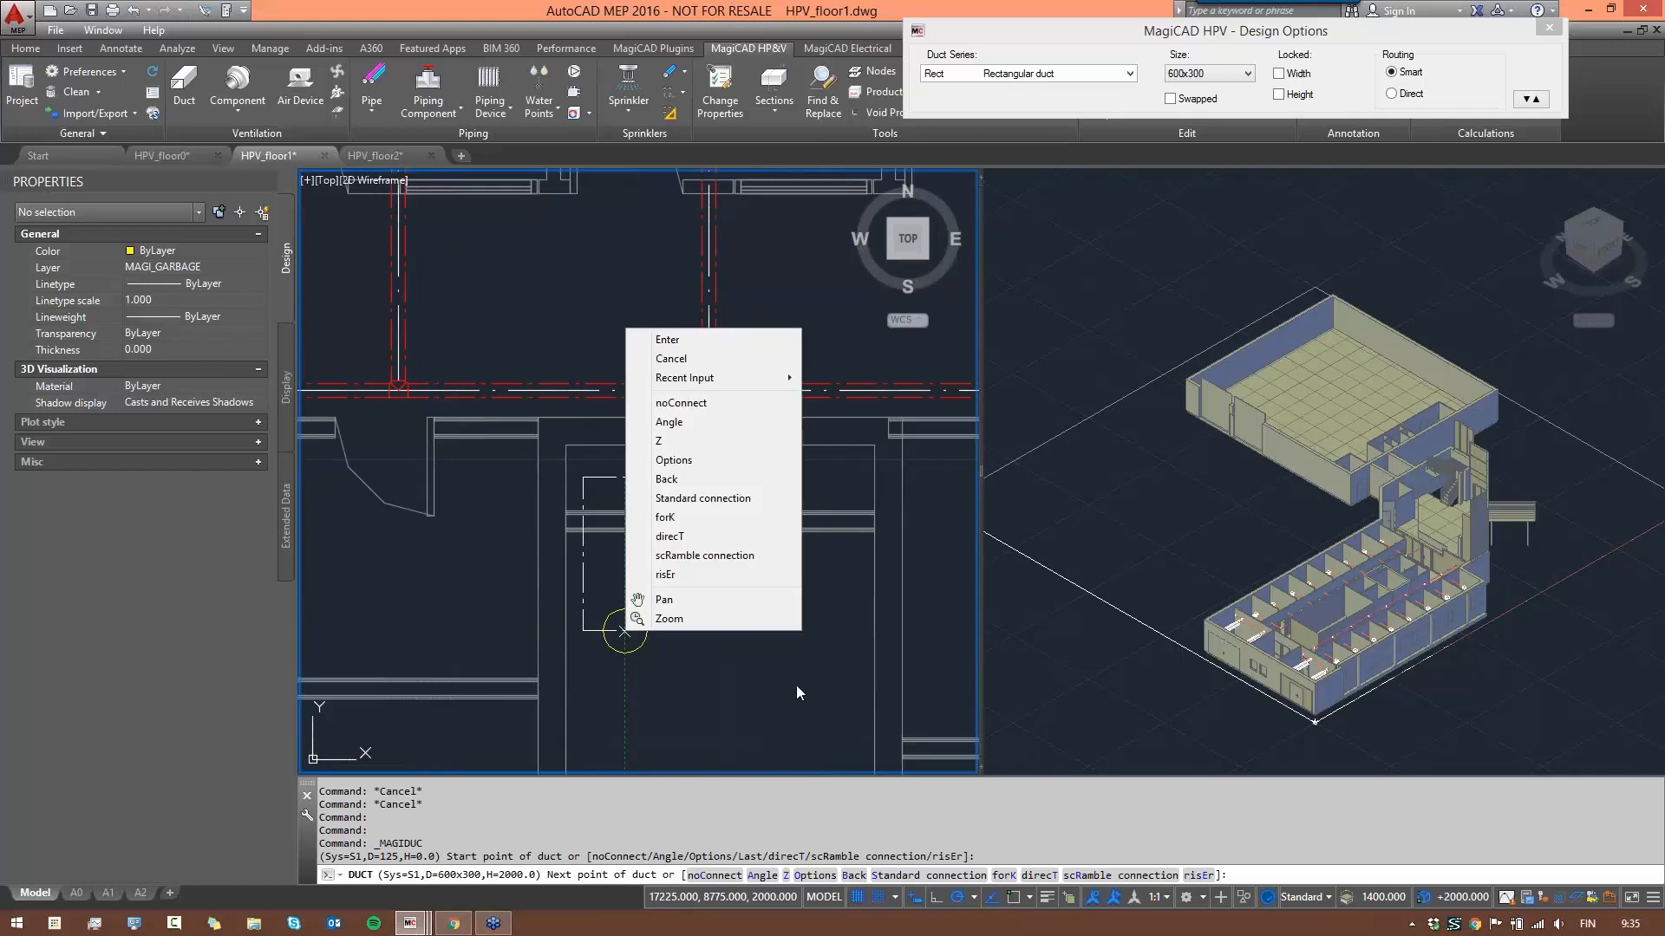
click(672, 447)
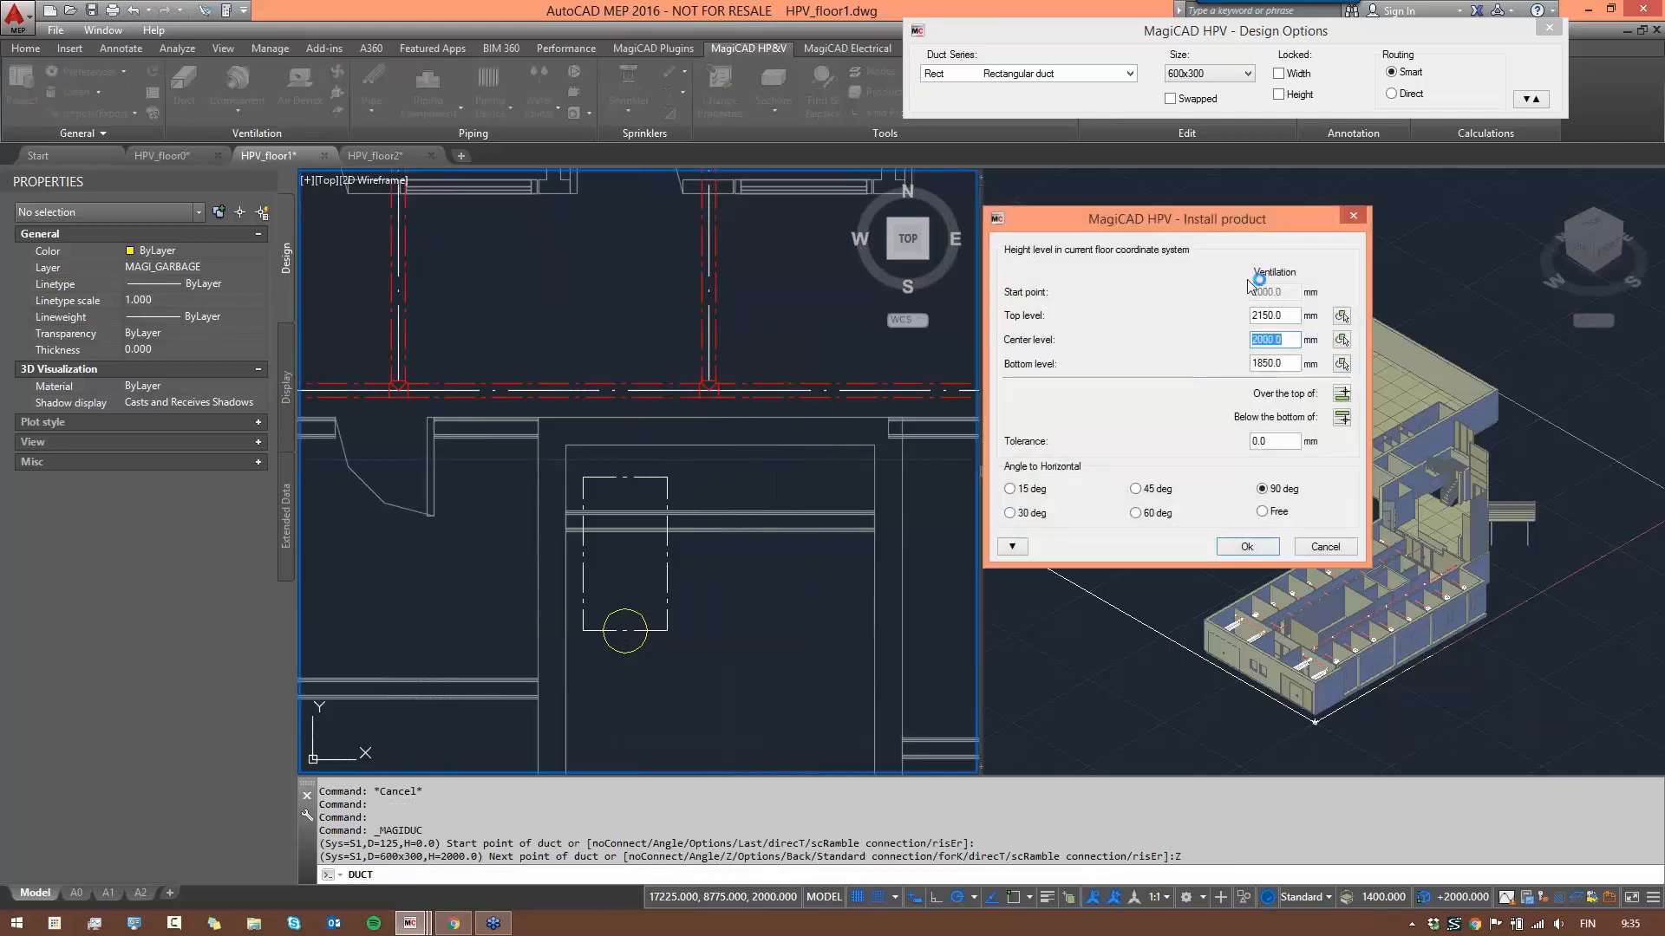
drag(1243, 223, 1267, 183)
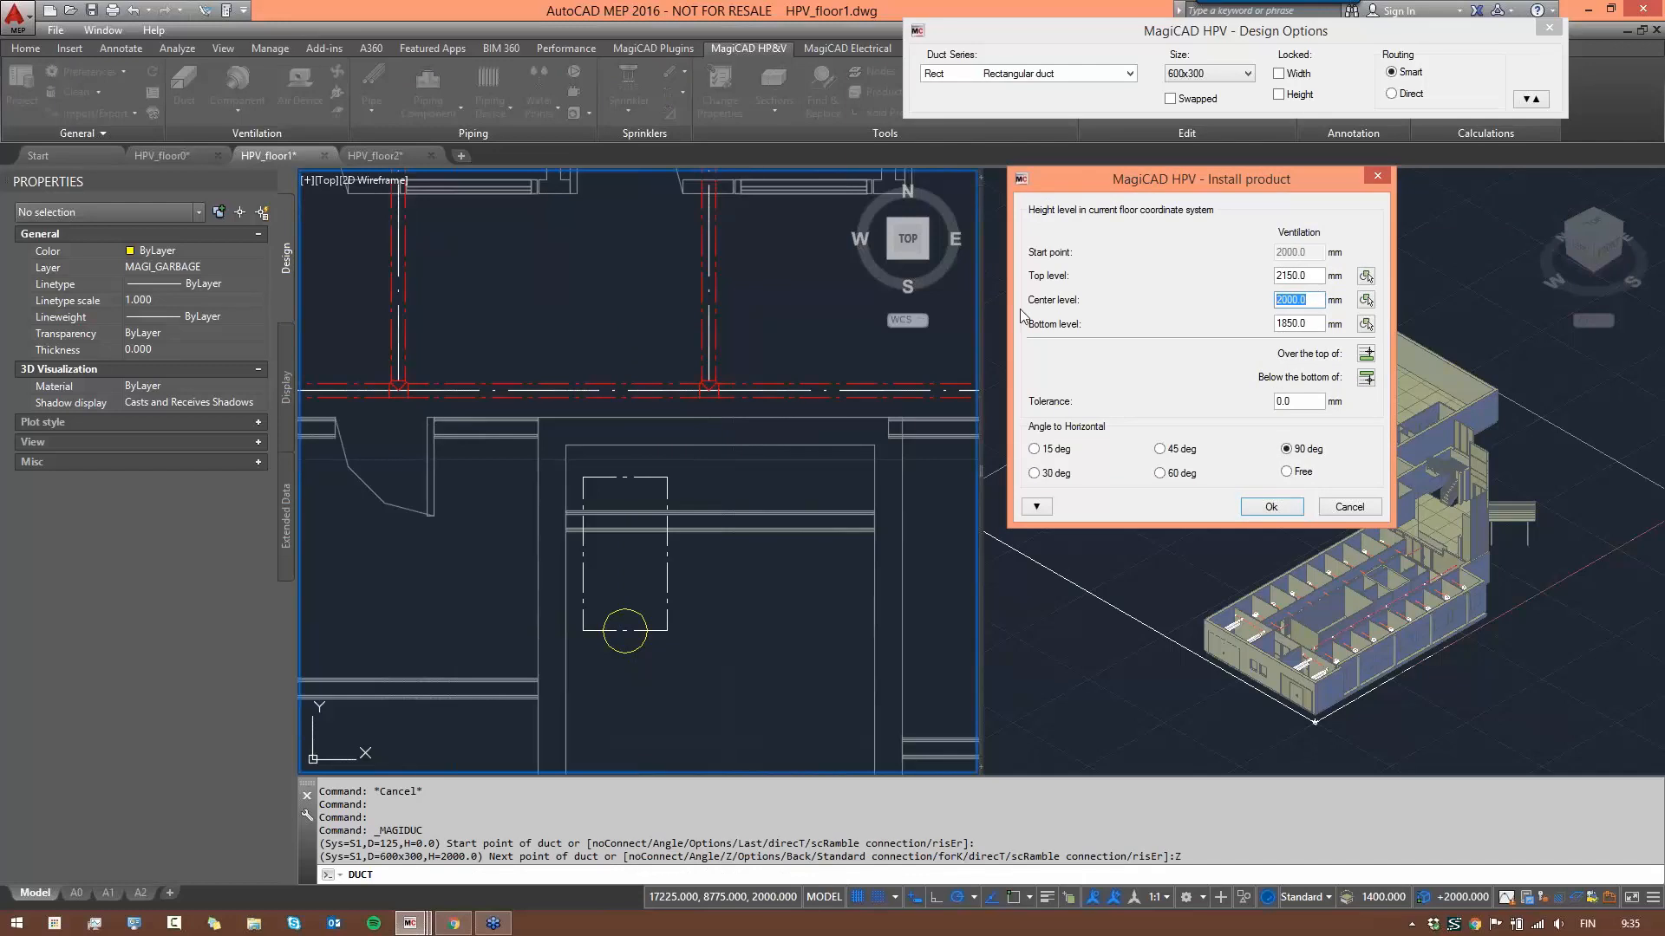
text(3500)
click(1271, 506)
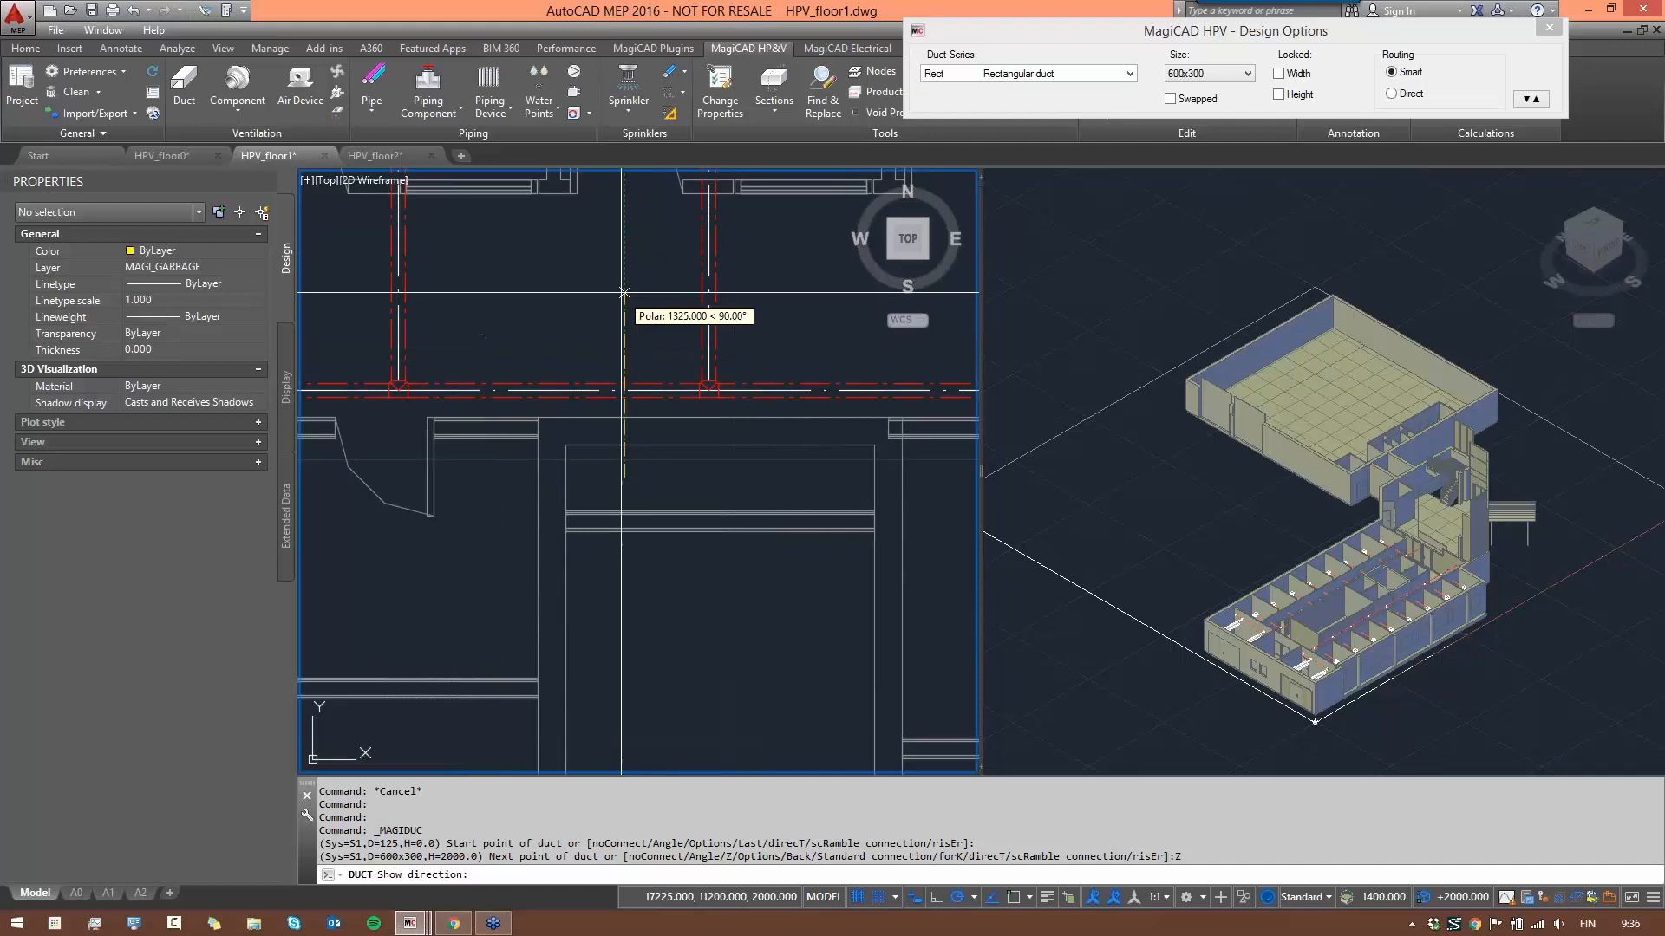
click(693, 477)
middle_drag(722, 477, 655, 475)
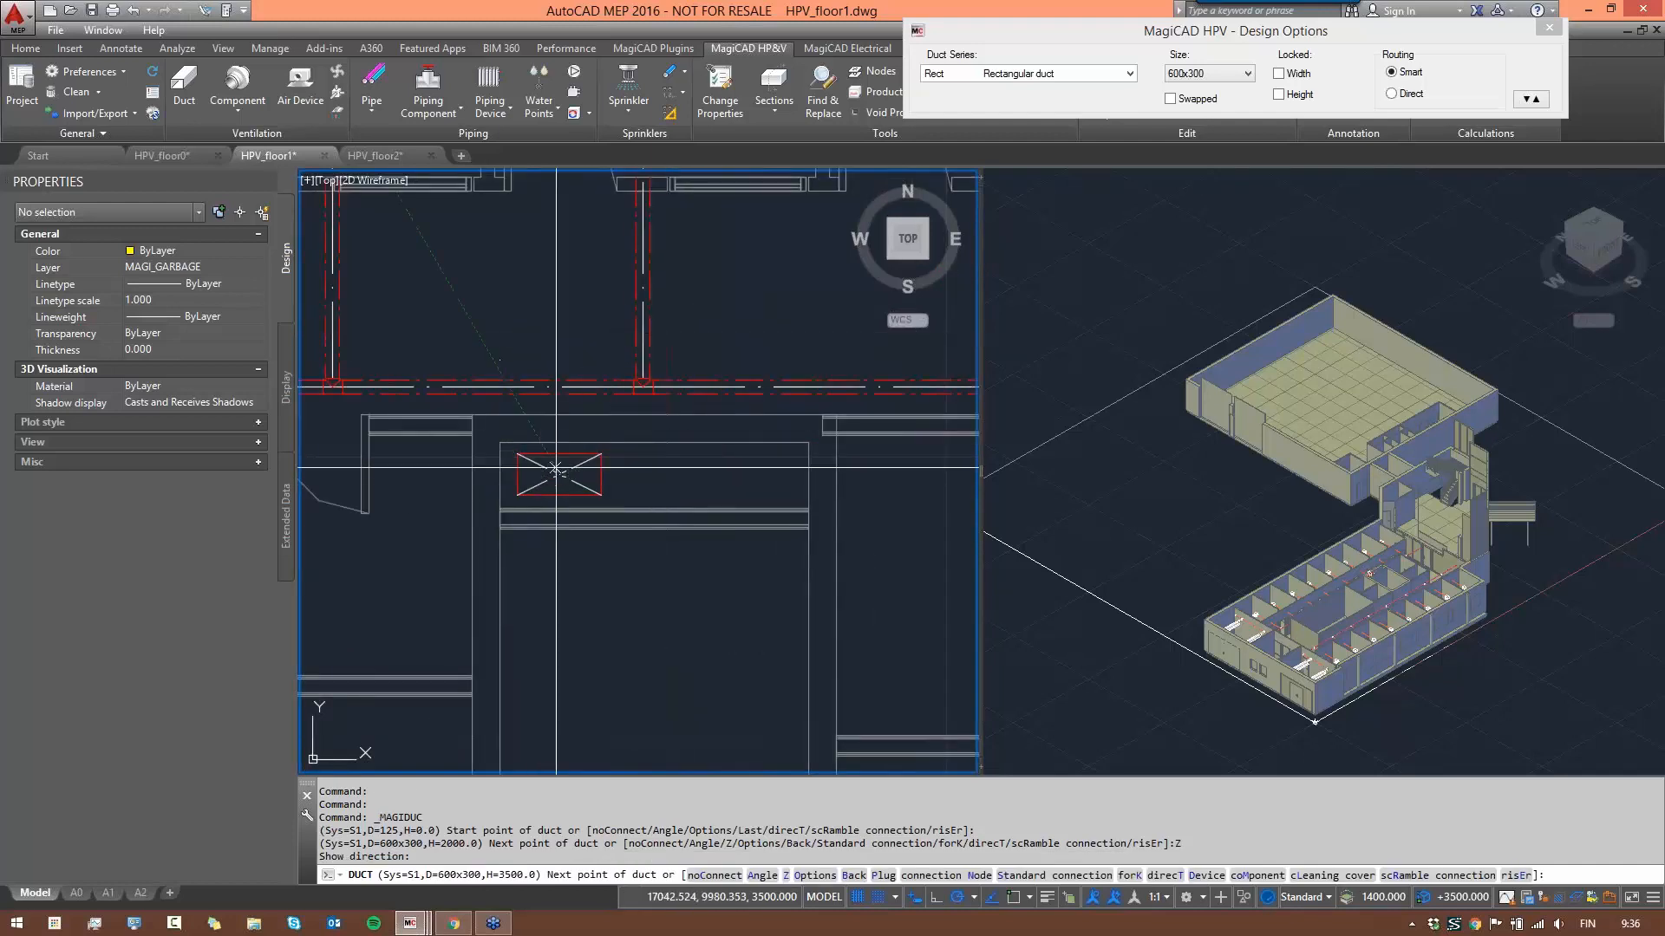
- Add an upward connection node at the riser's upper end with ID number 1 and description "Supply 1 AC shaft"
click(1356, 589)
scroll(1356, 589, up, 4)
scroll(1368, 574, up, 4)
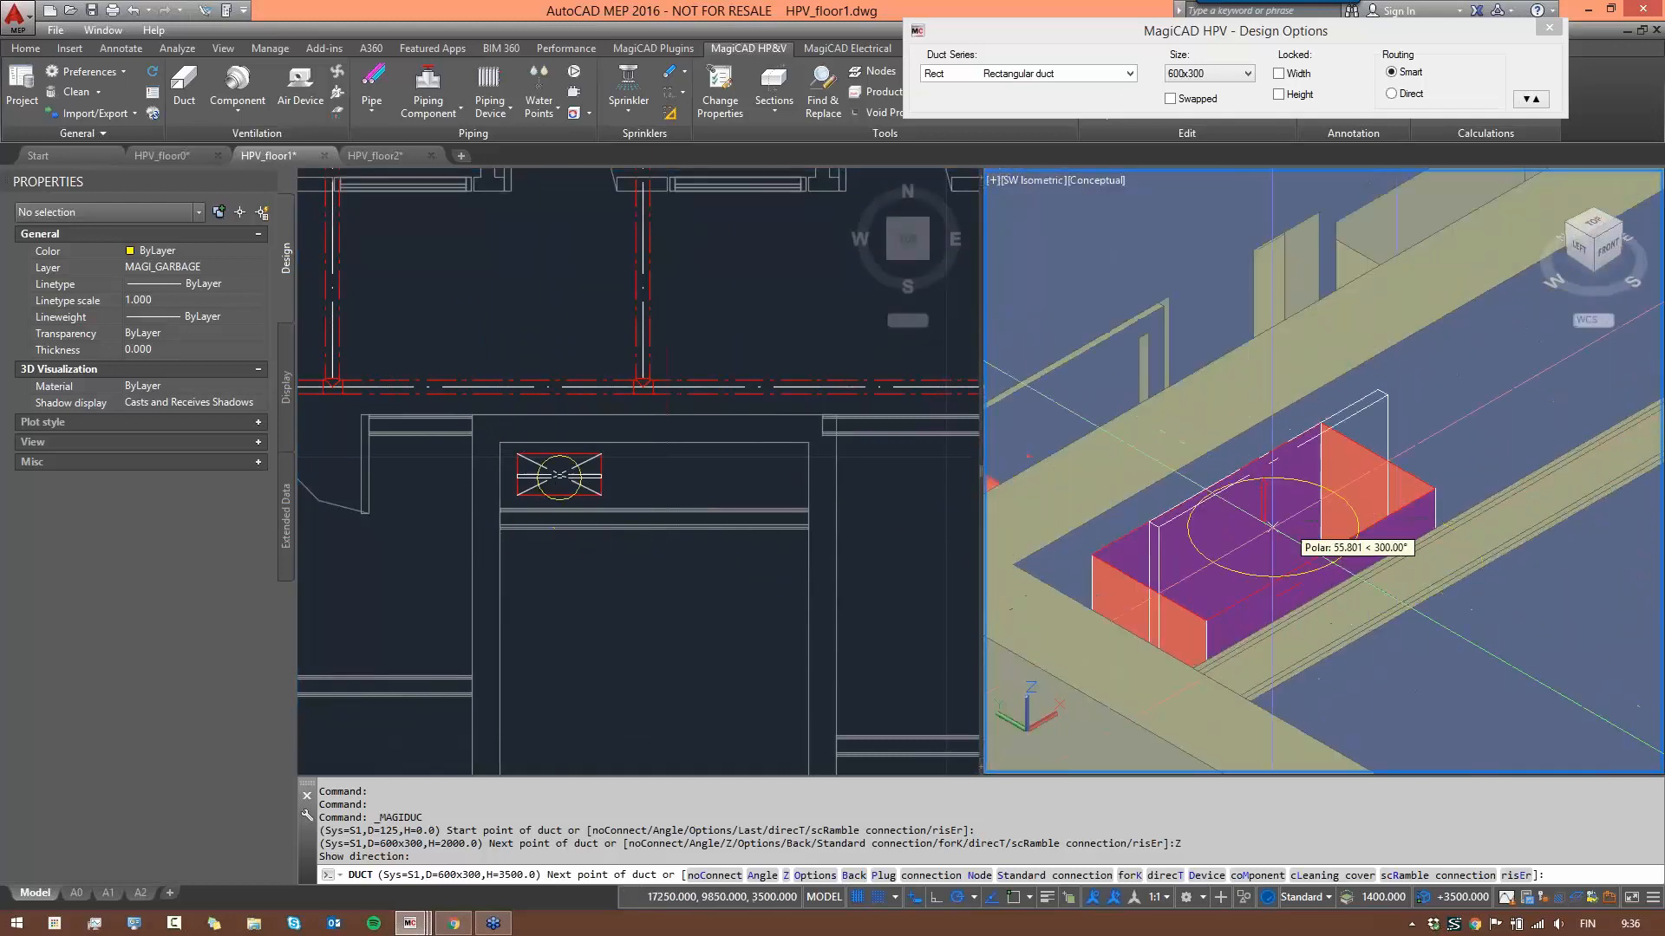
scroll(1387, 564, up, 2)
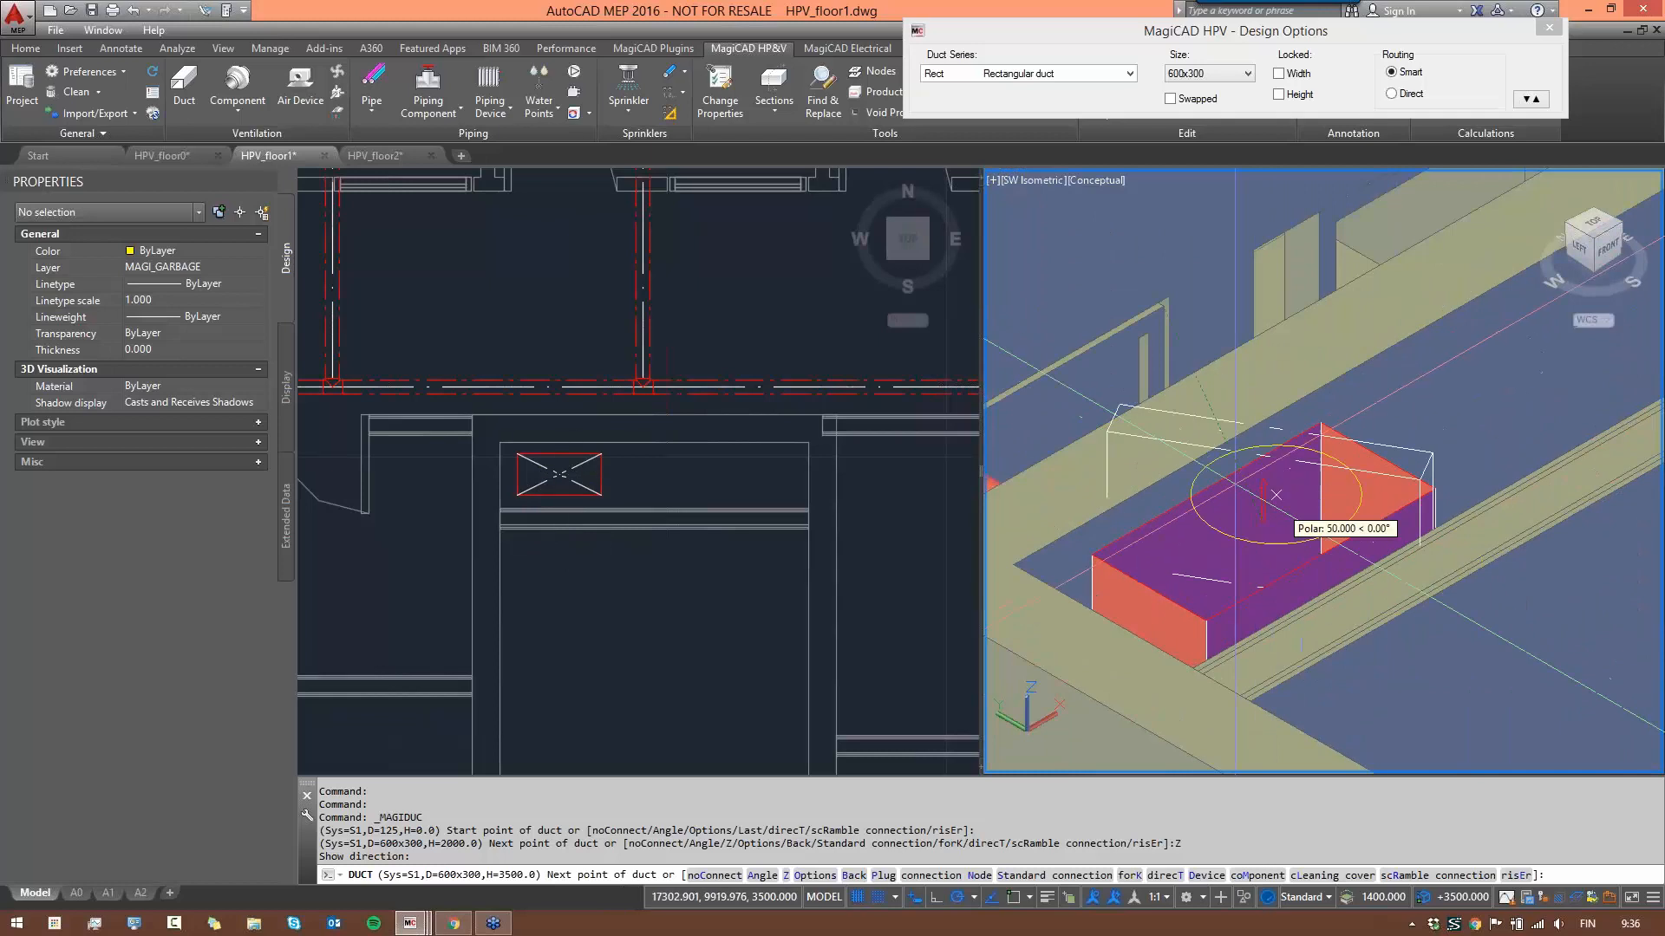
click(549, 369)
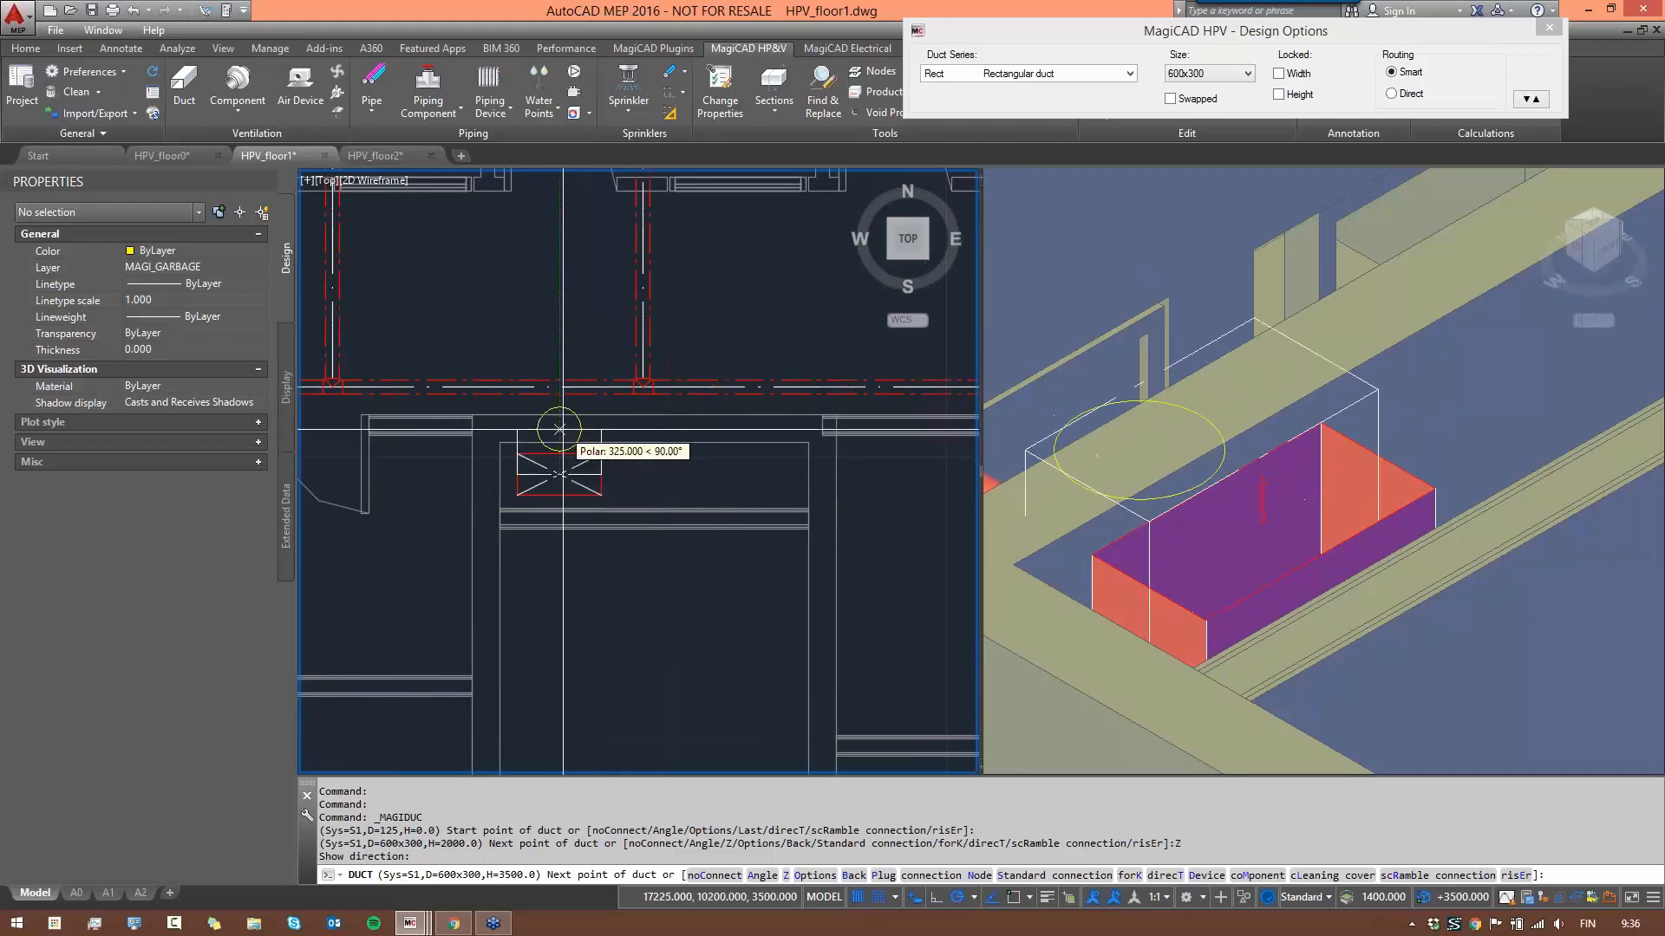
right_click(555, 459)
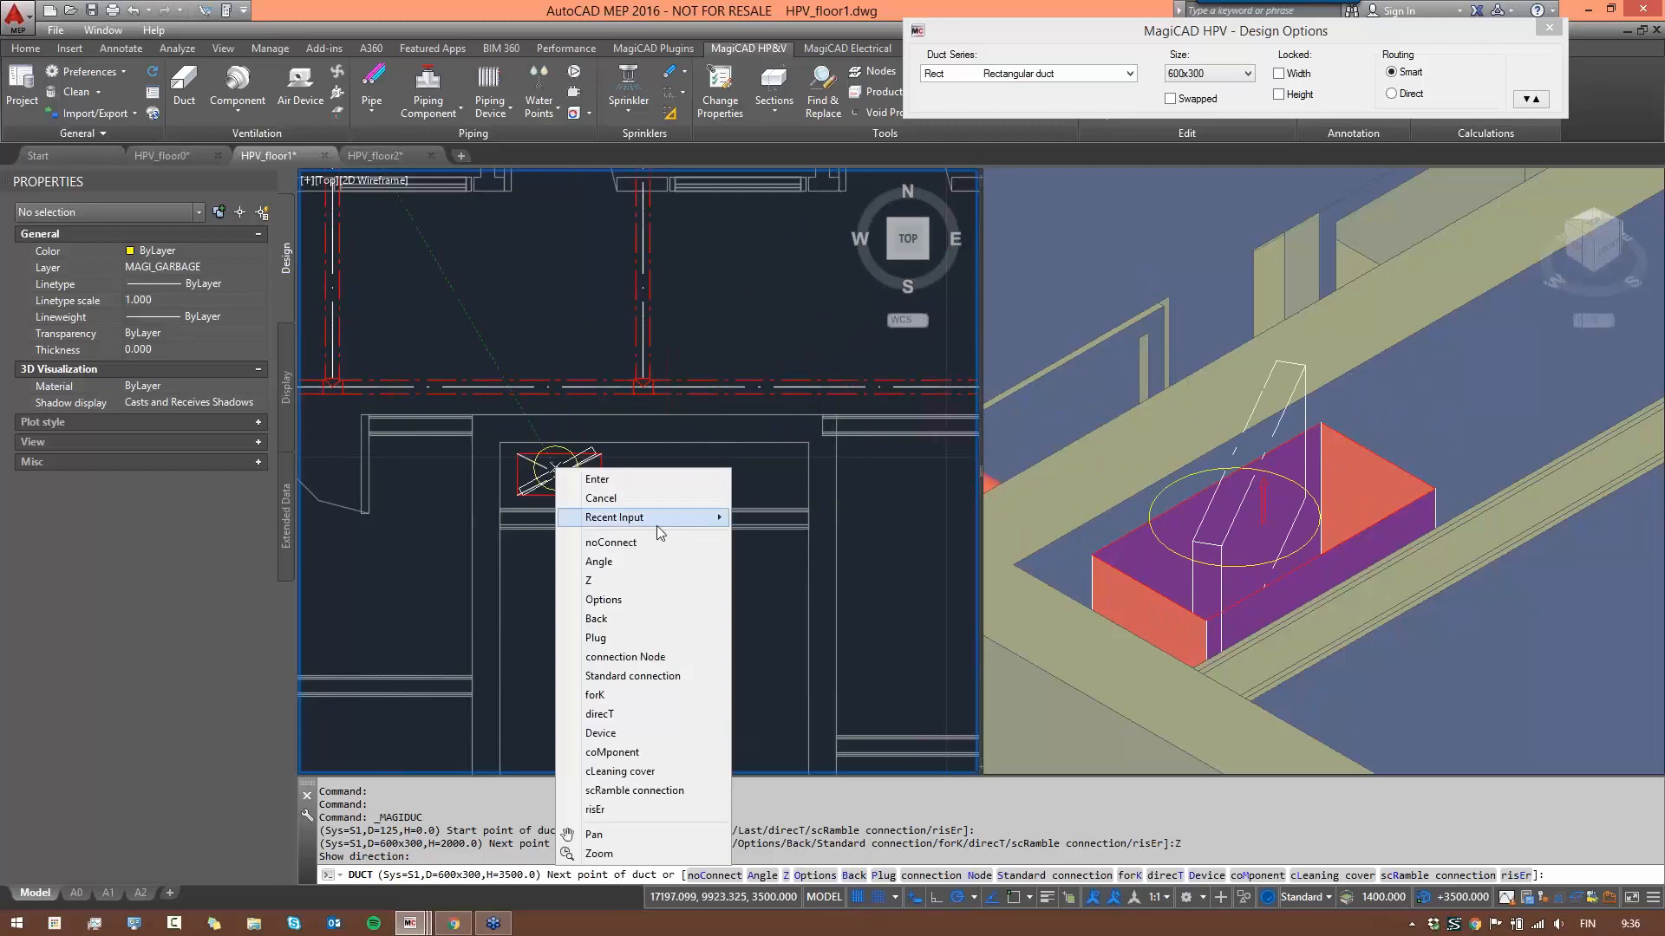
click(643, 656)
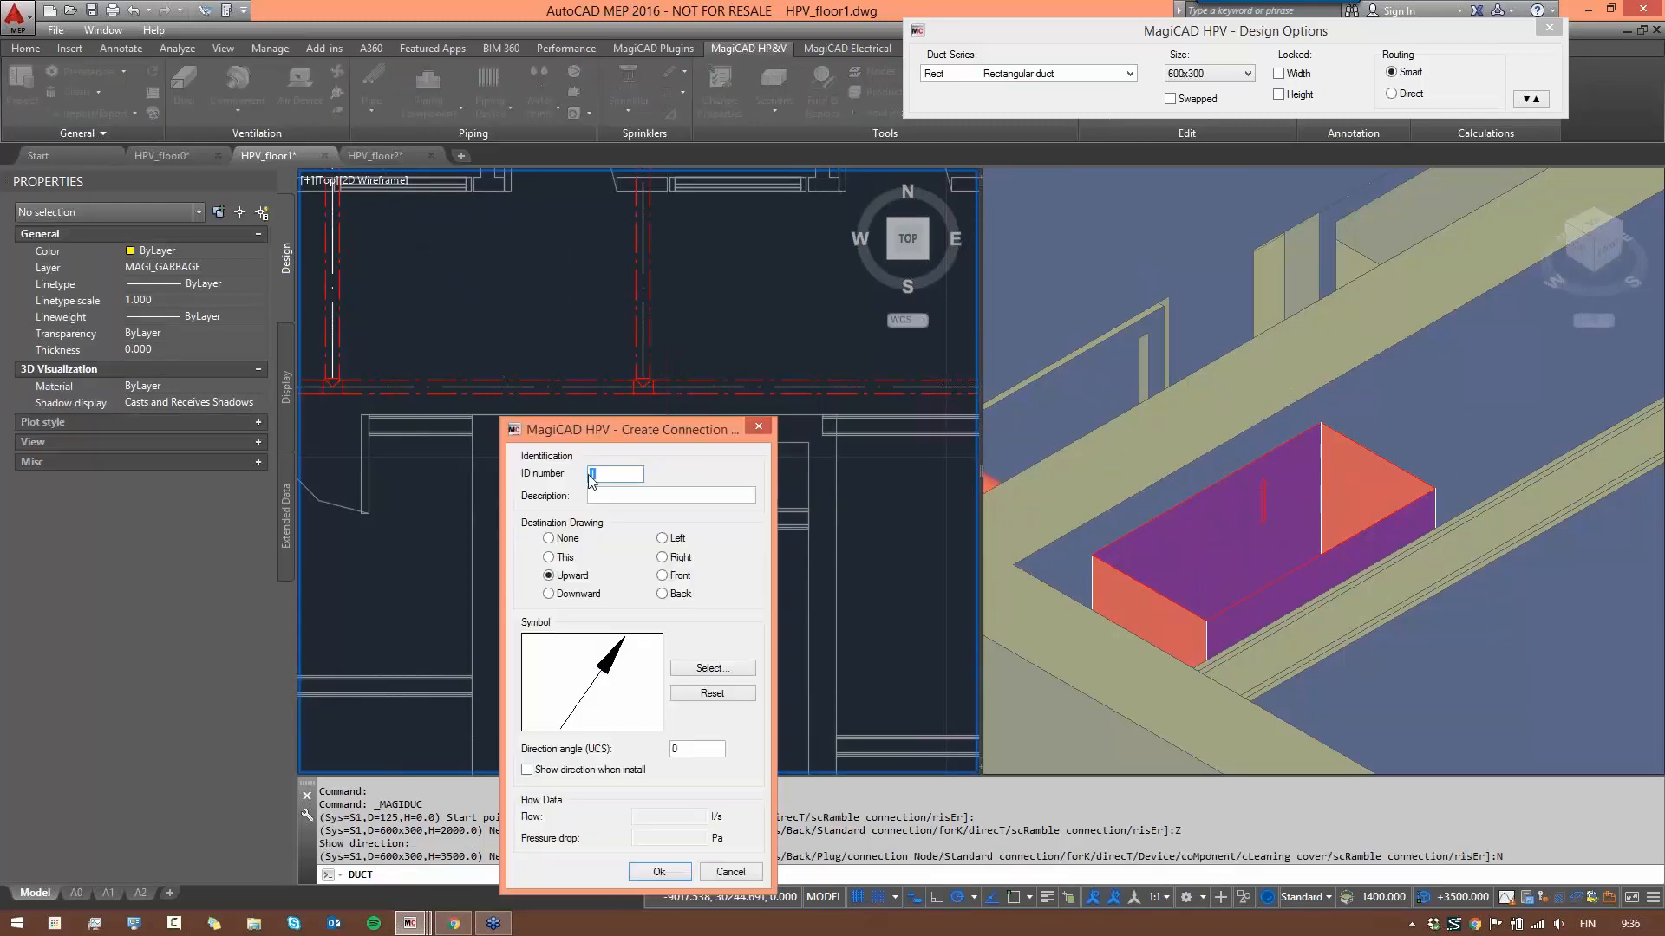
drag(587, 469, 503, 518)
click(633, 495)
drag(702, 428, 1000, 224)
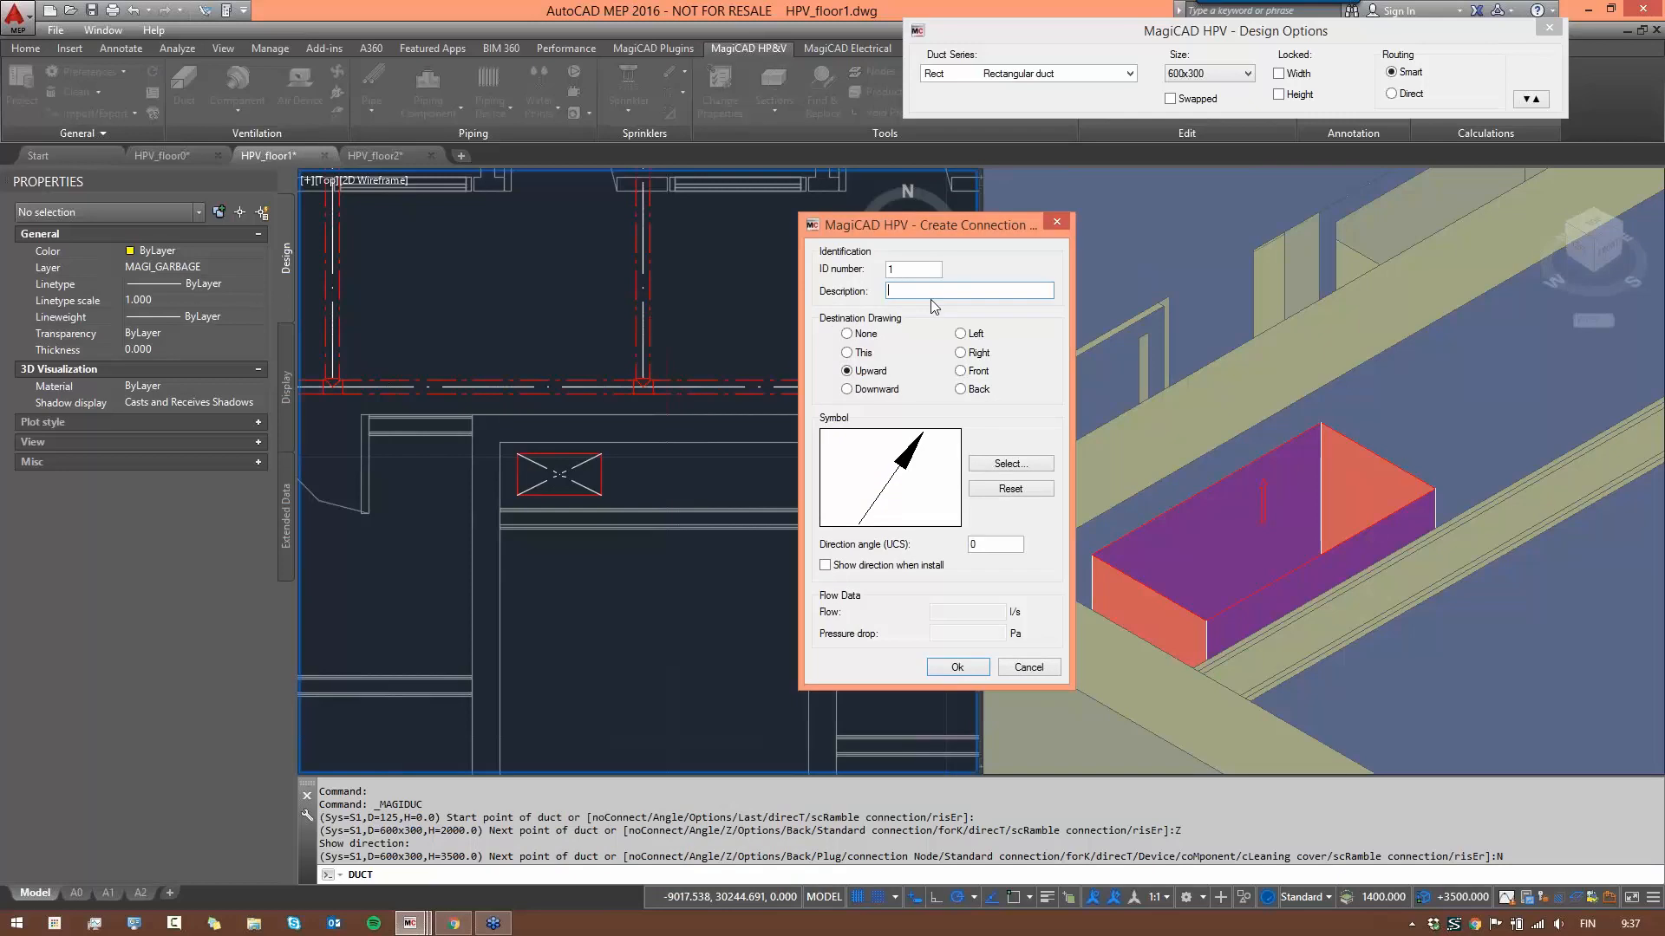
text(Supply 1 AC shaft)
- Accept the node with the default upward arrow symbol and place the symbol at the riser's northeast corner
click(1010, 489)
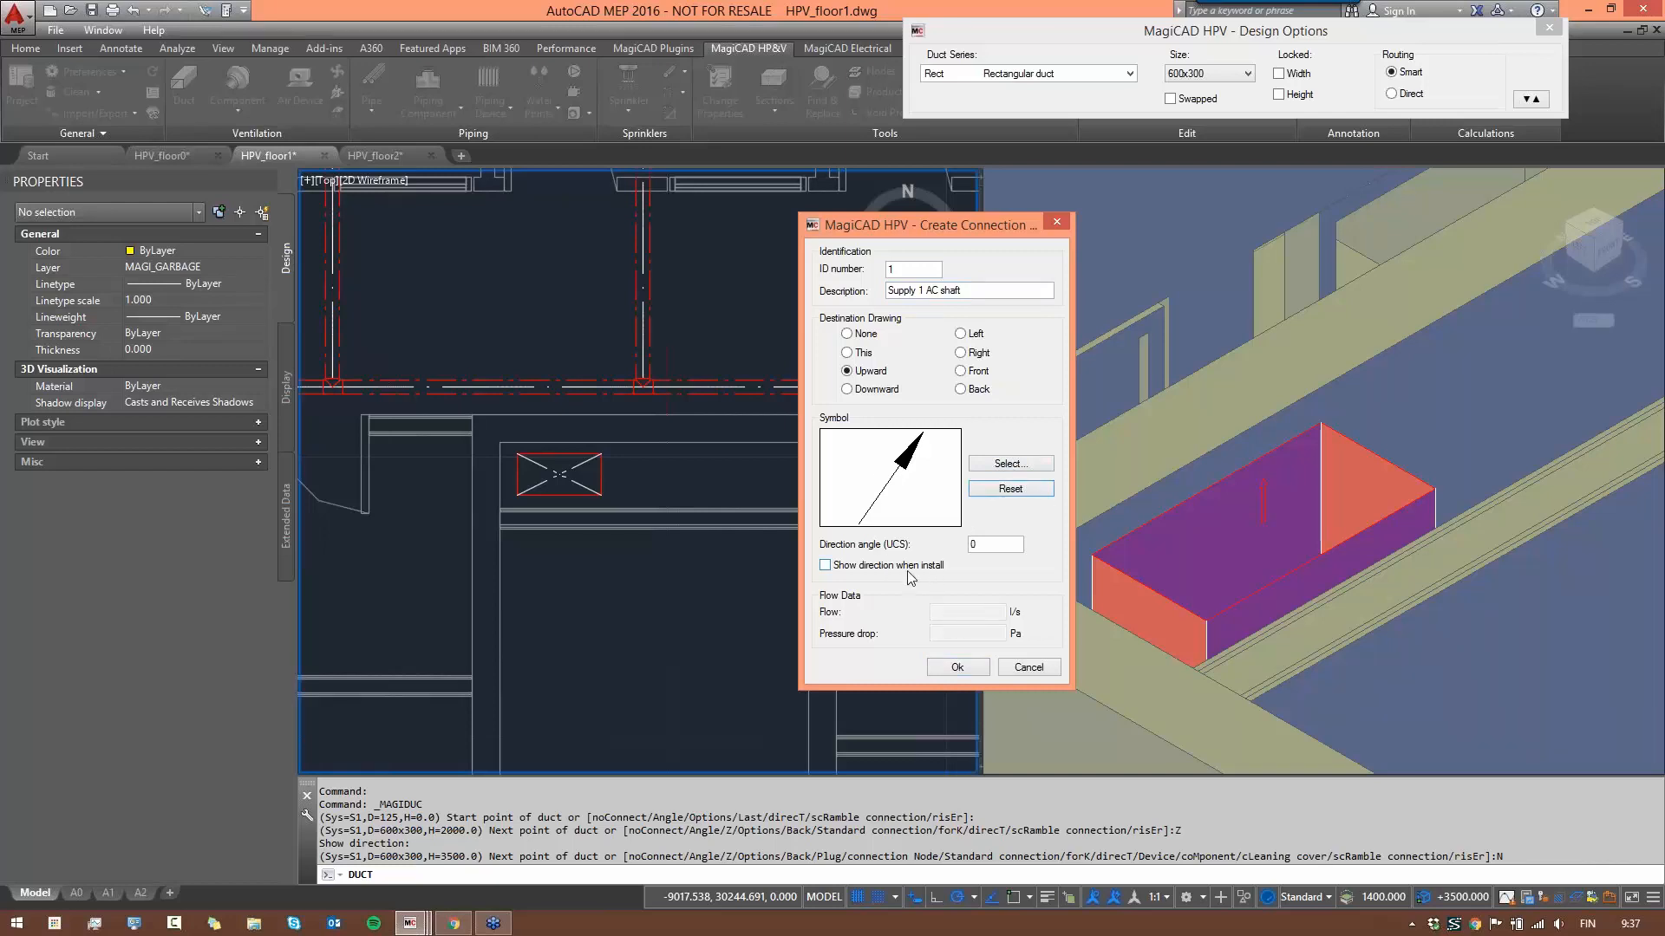
click(1010, 463)
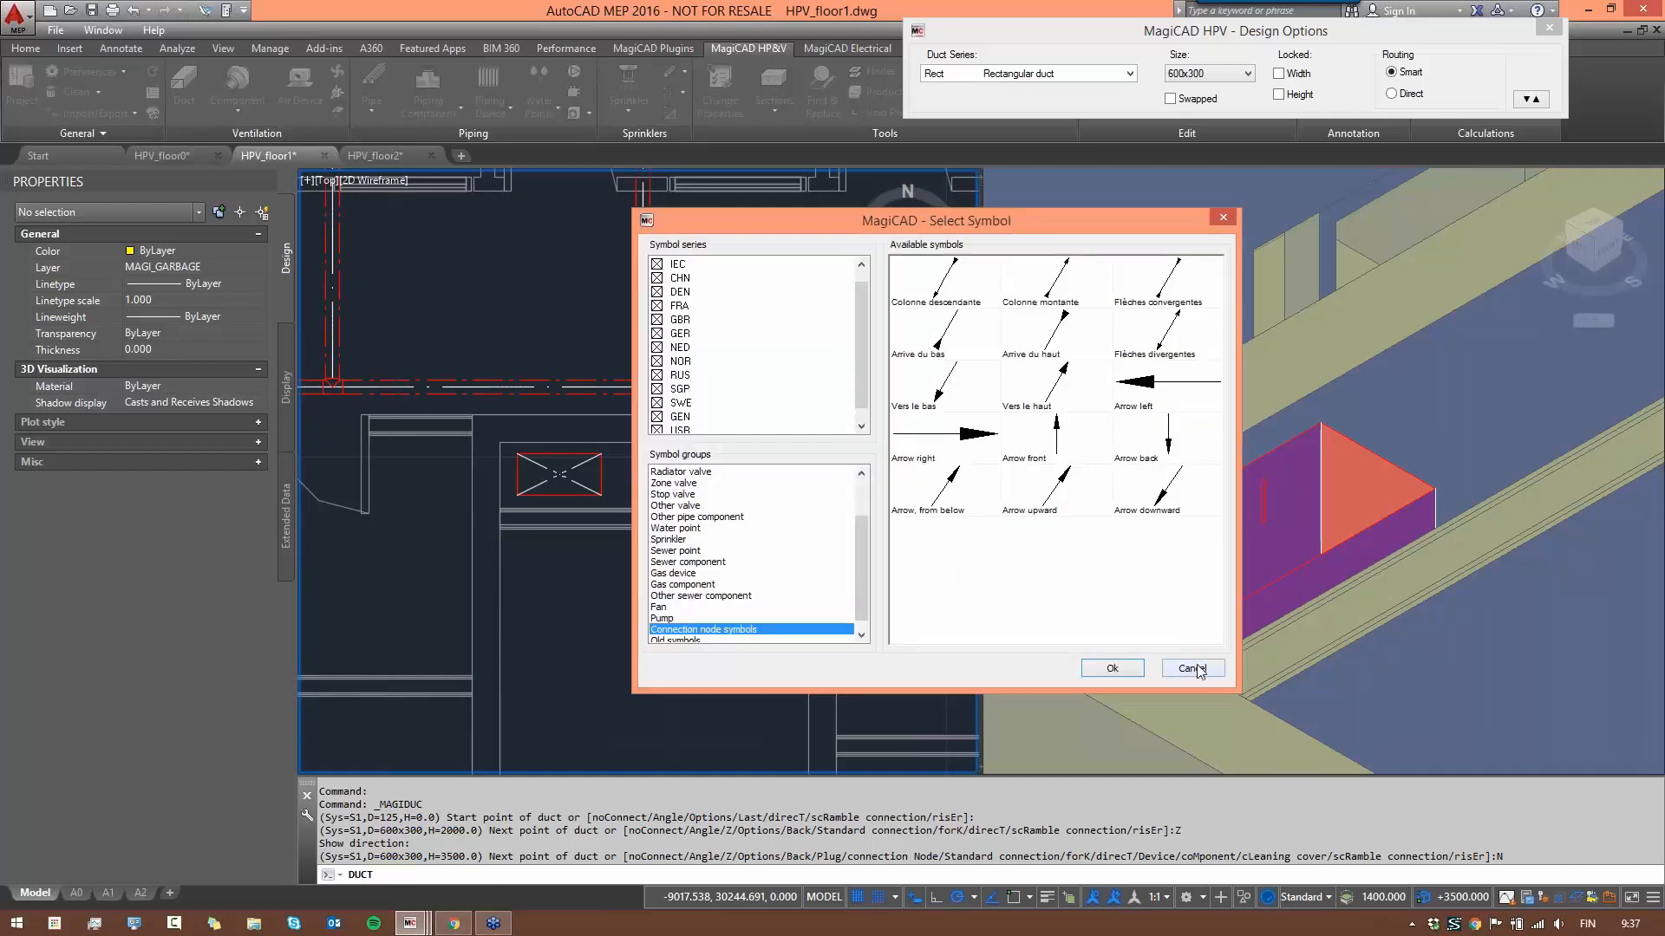
click(1195, 668)
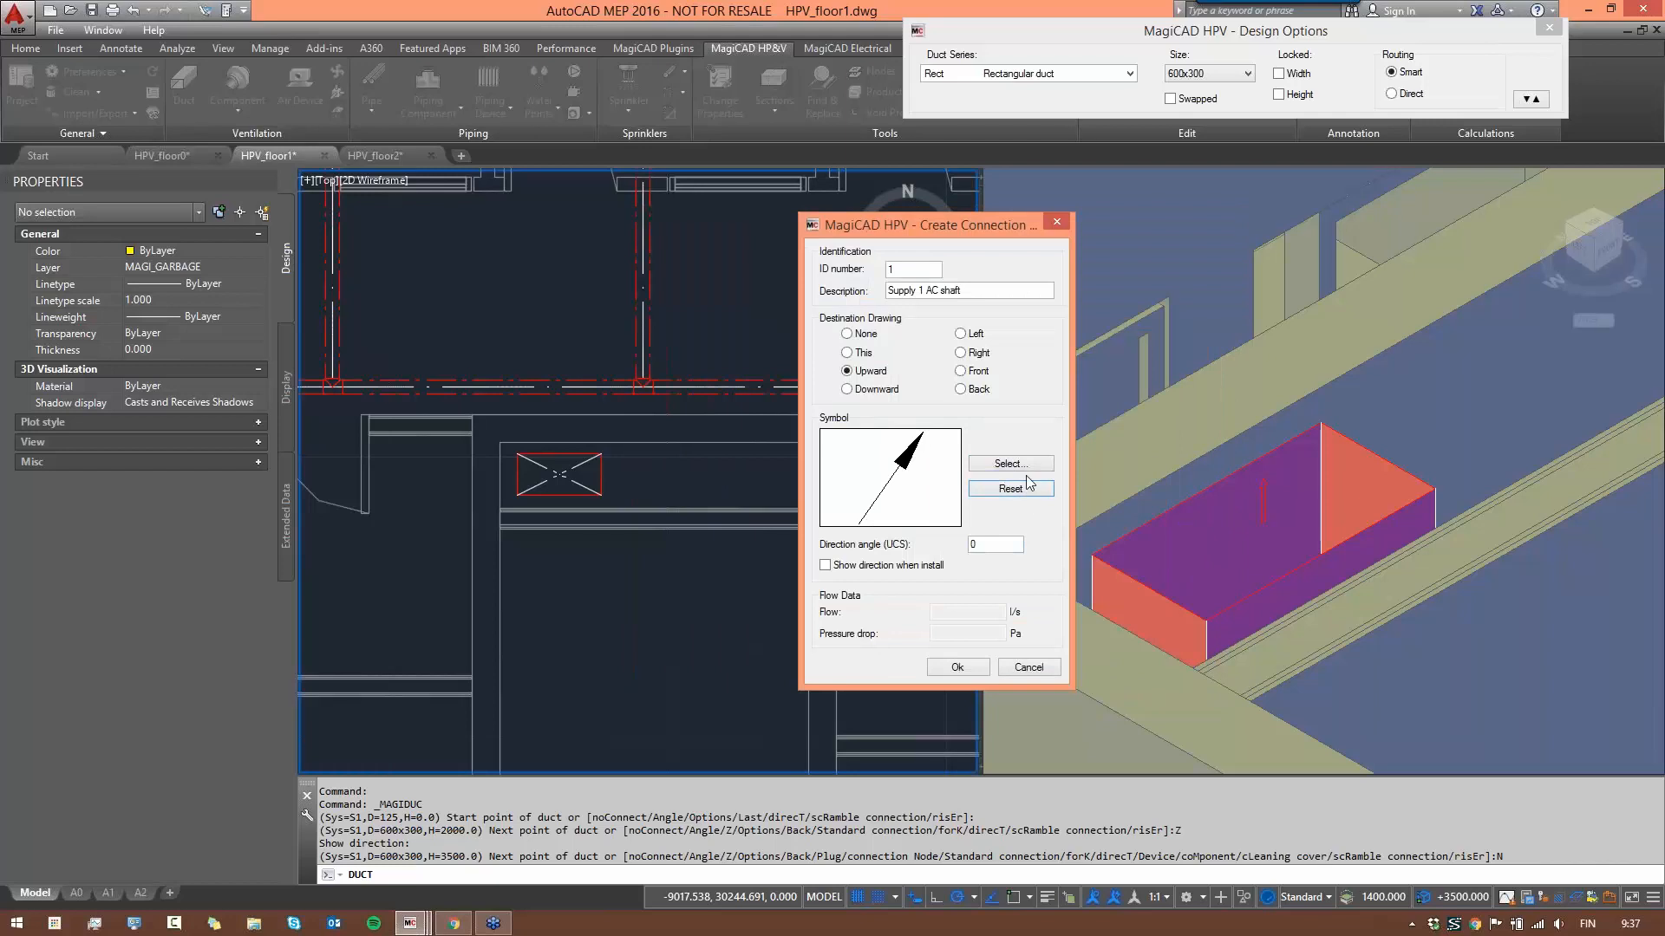
click(959, 668)
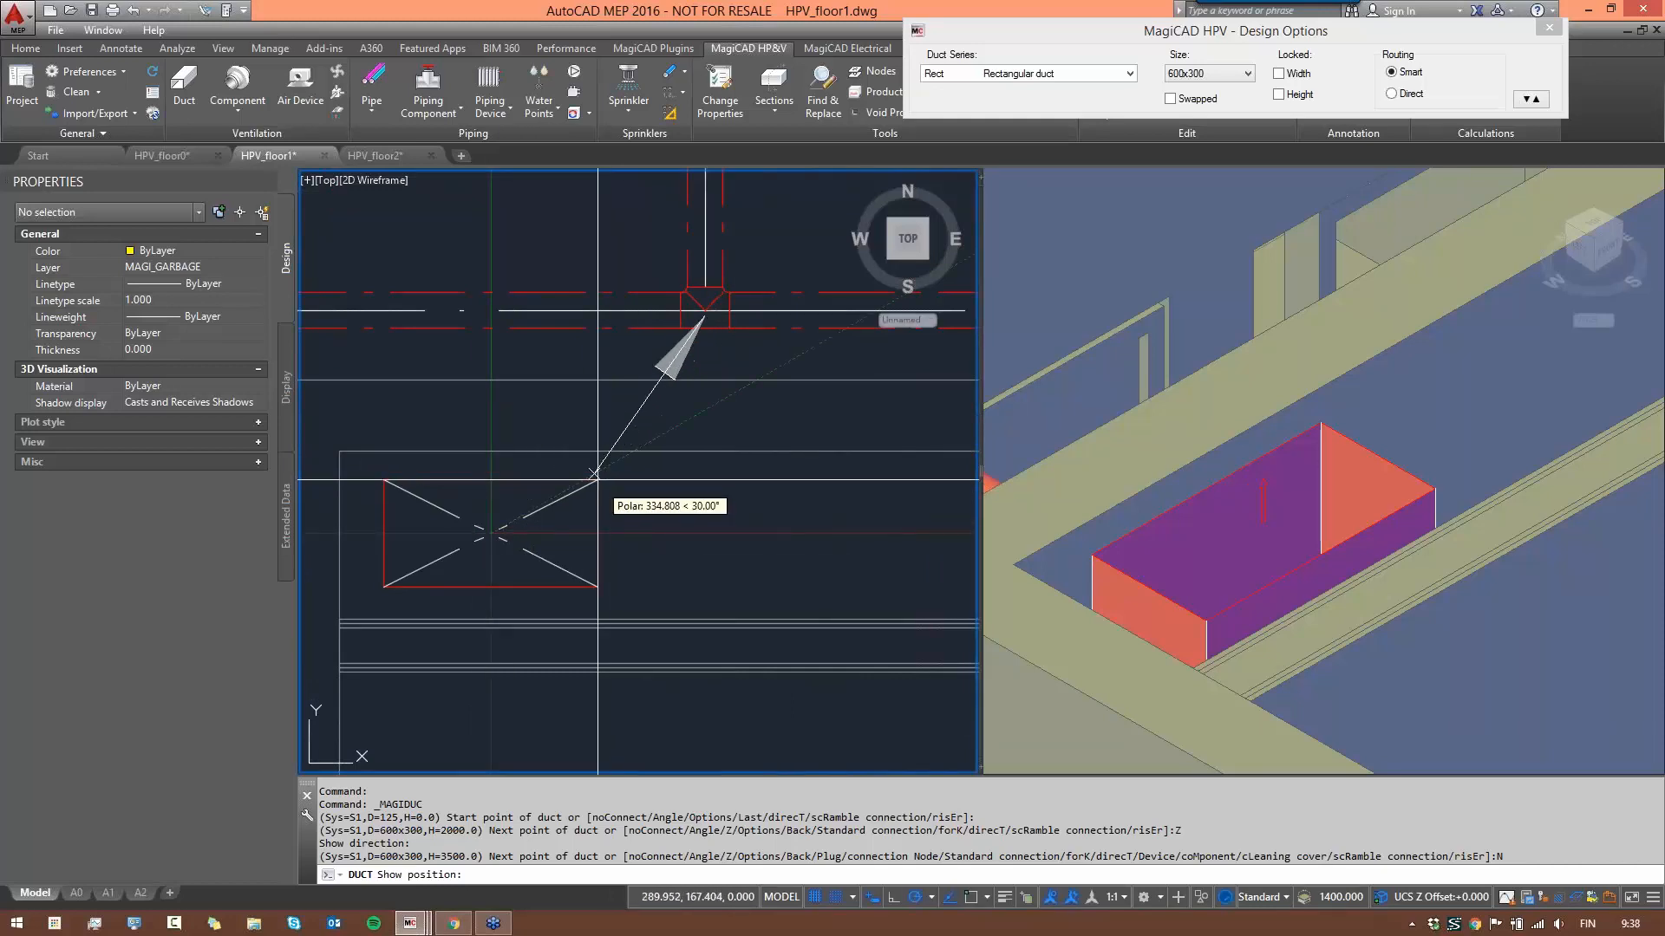
scroll(606, 488, up, 6)
scroll(617, 473, down, 2)
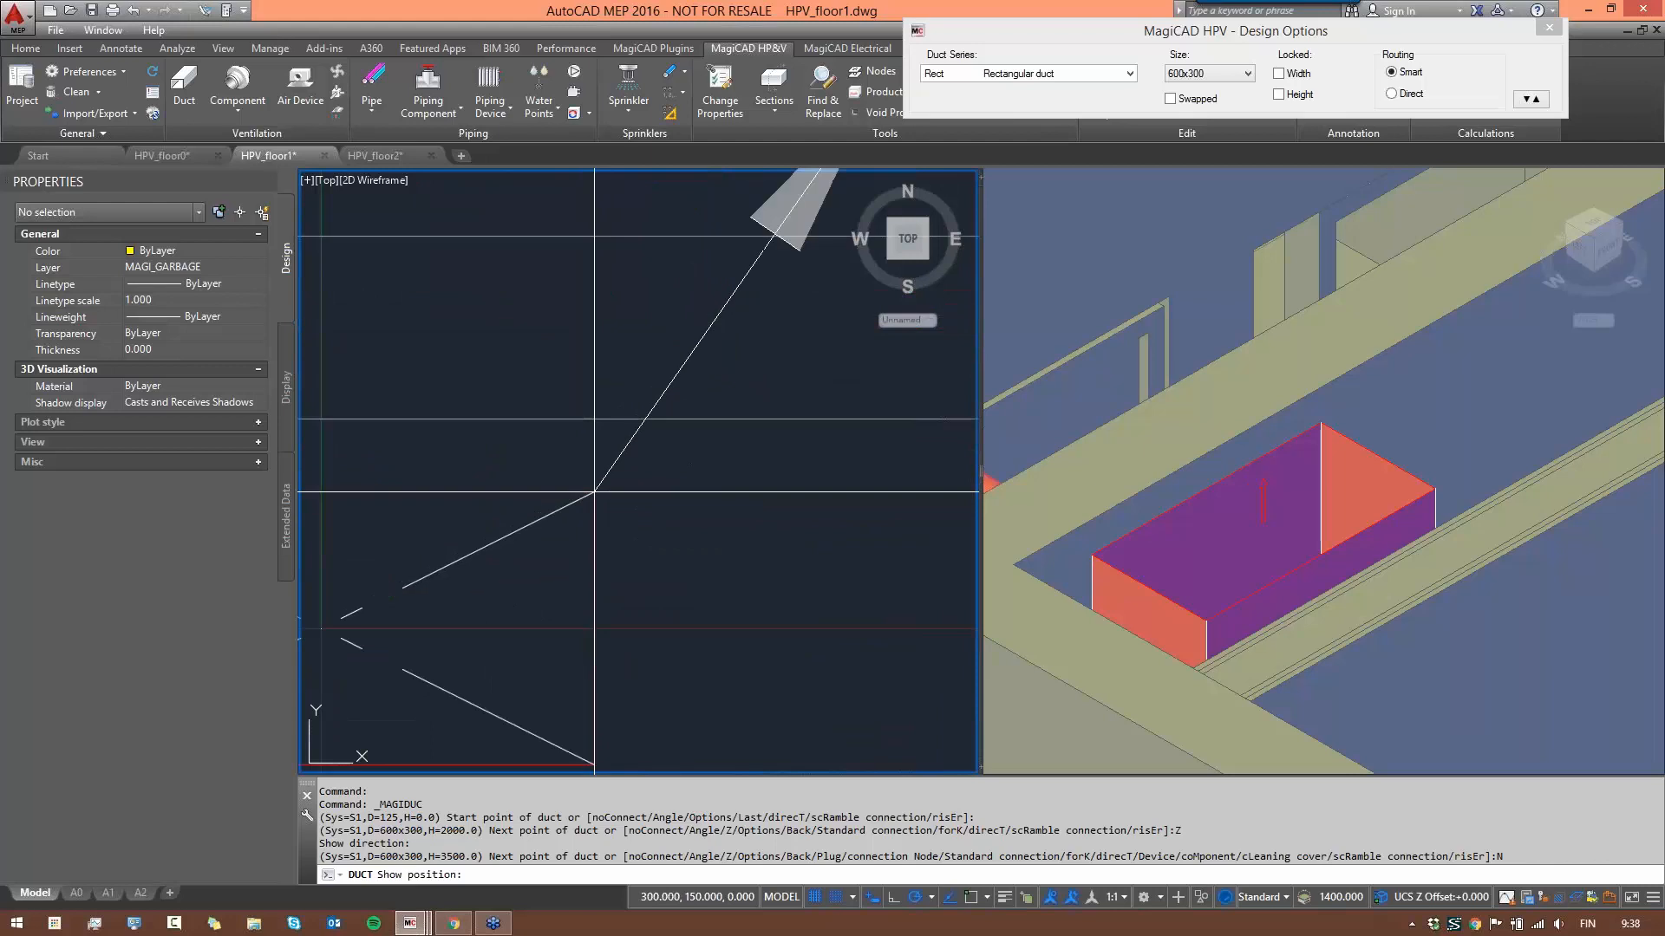
click(595, 492)
scroll(746, 539, down, 8)
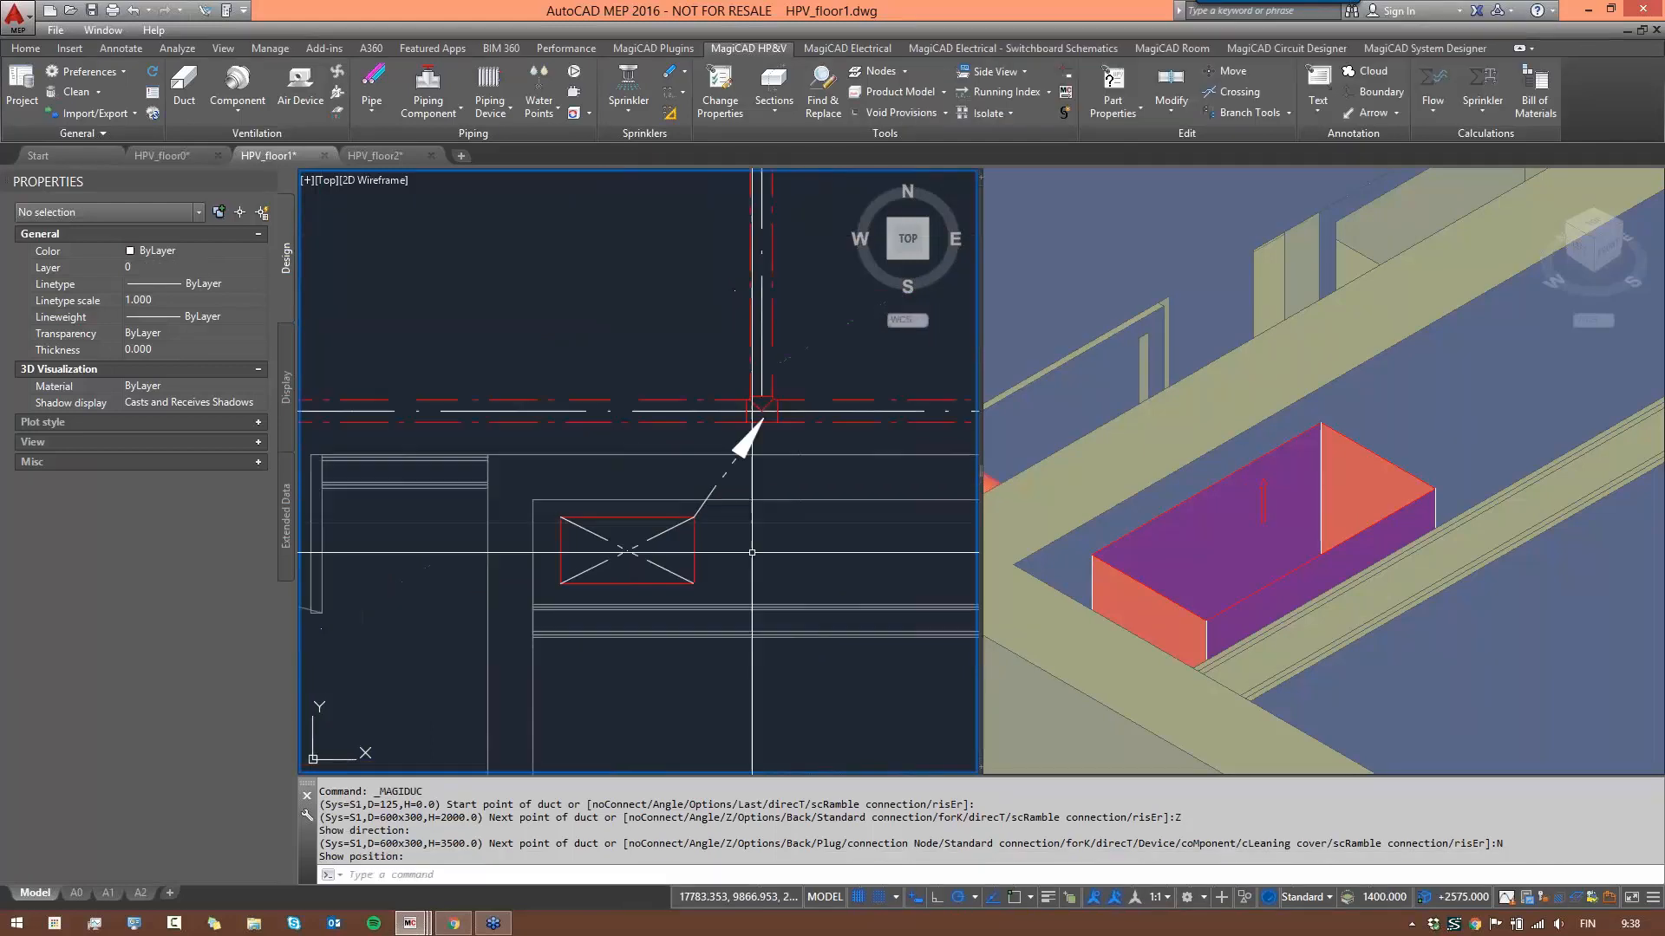
- Continue the duct from the riser's S1 open end at 2000 mm and close that end with a plug
scroll(760, 550, down, 3)
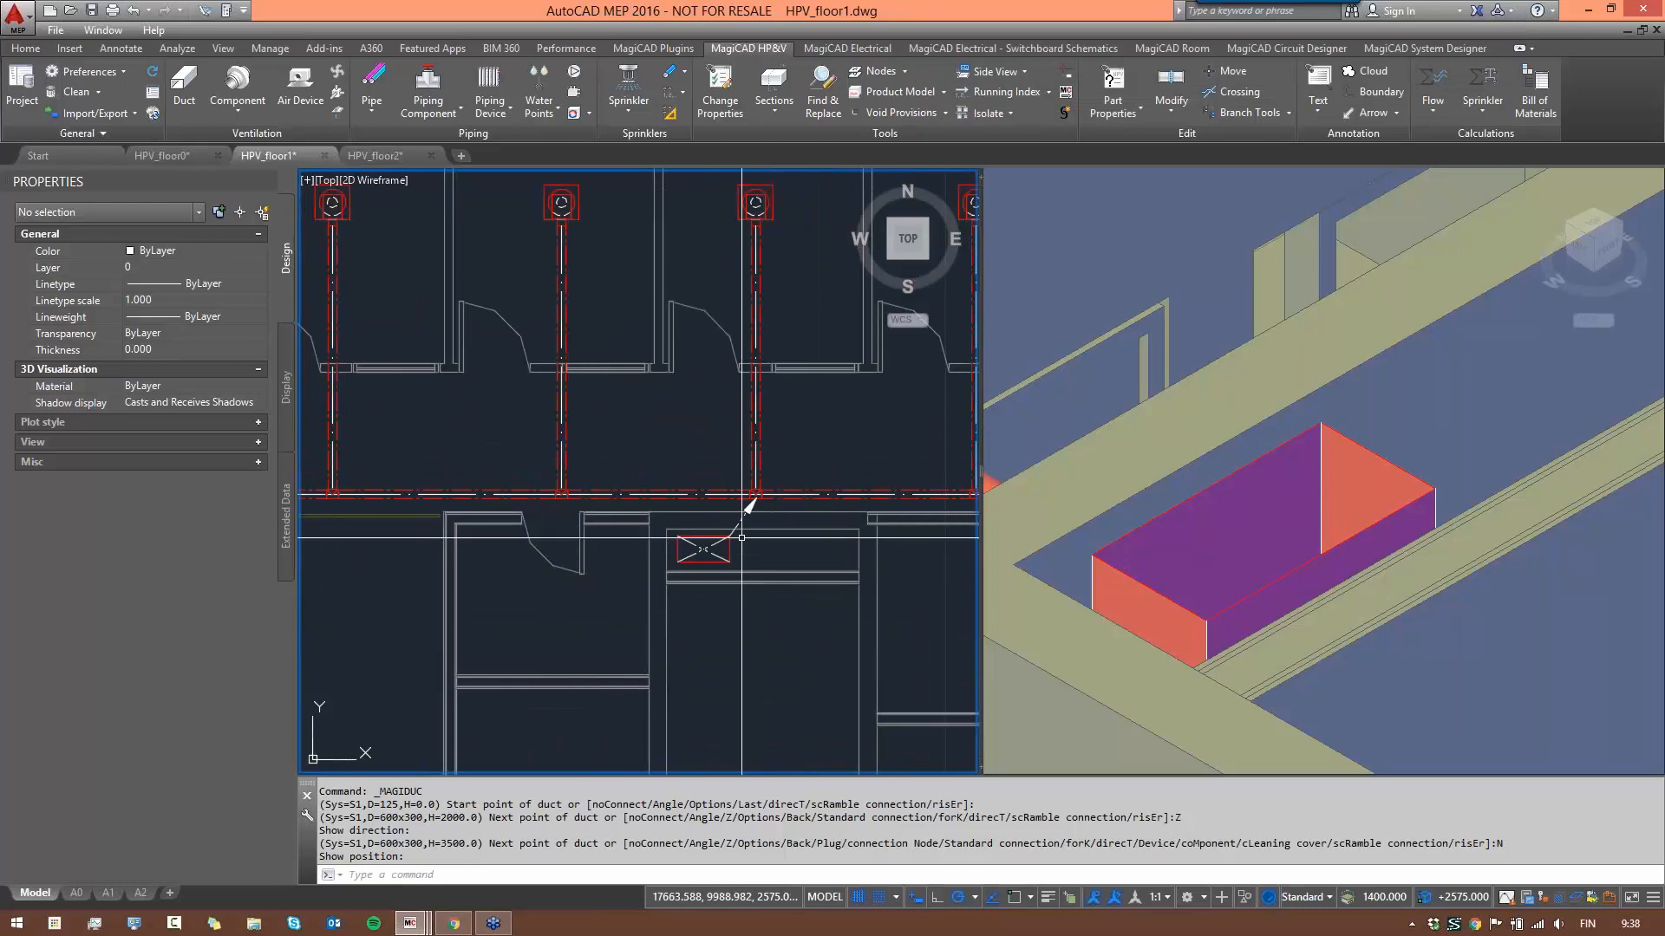
scroll(747, 505, up, 4)
scroll(733, 542, down, 2)
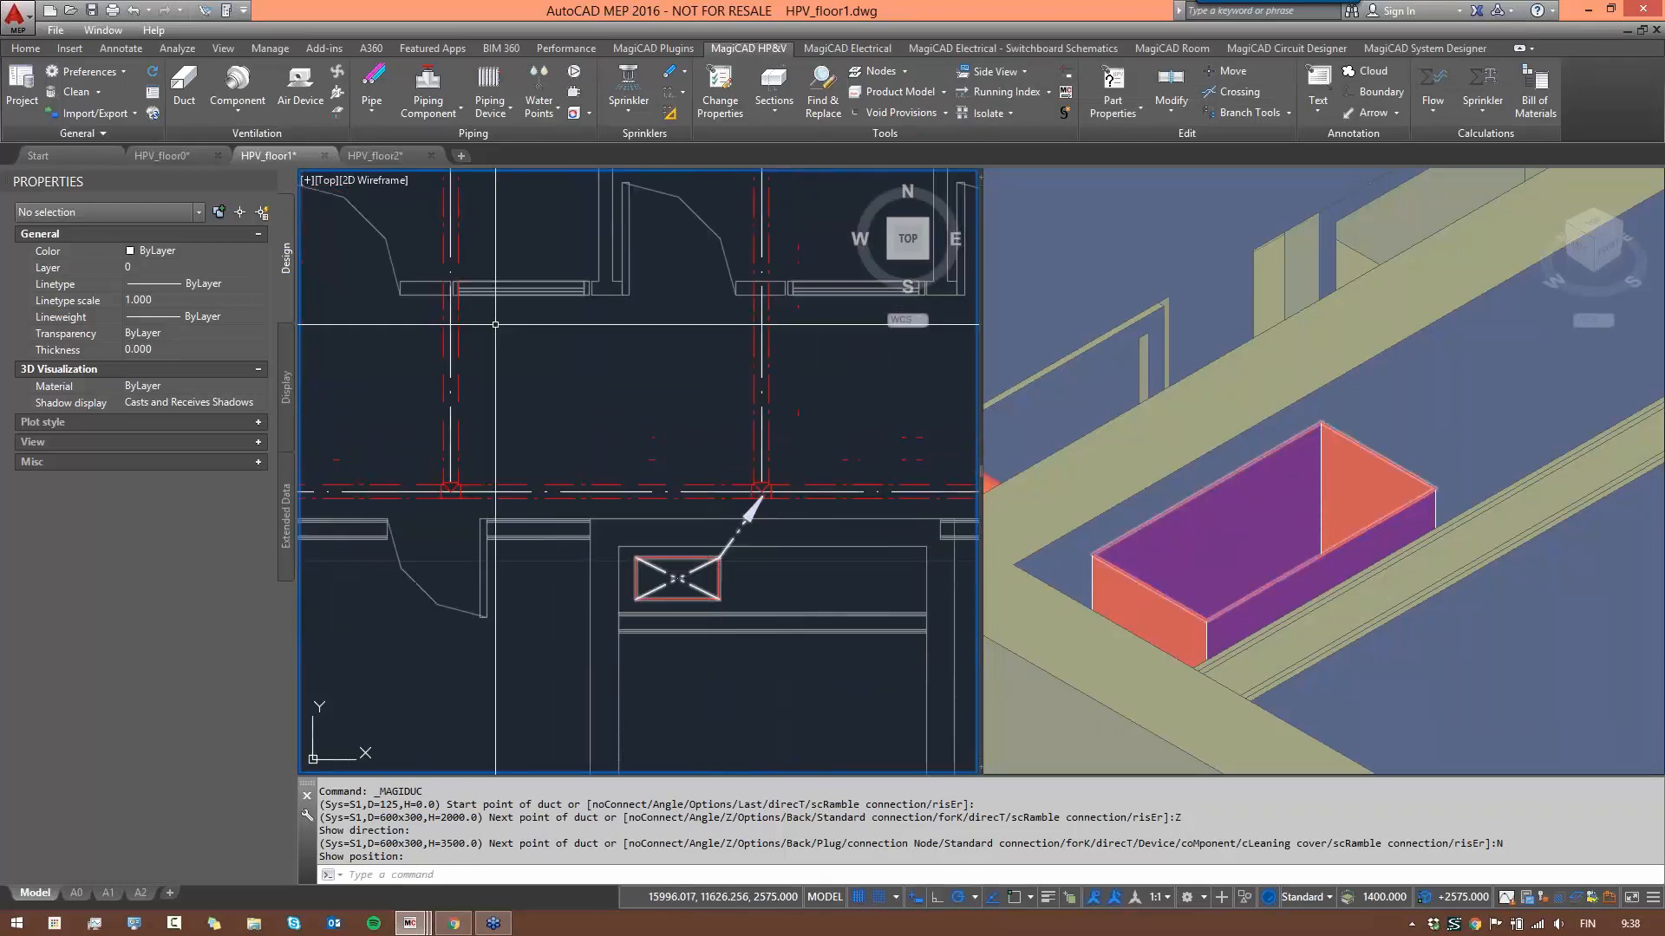
click(195, 92)
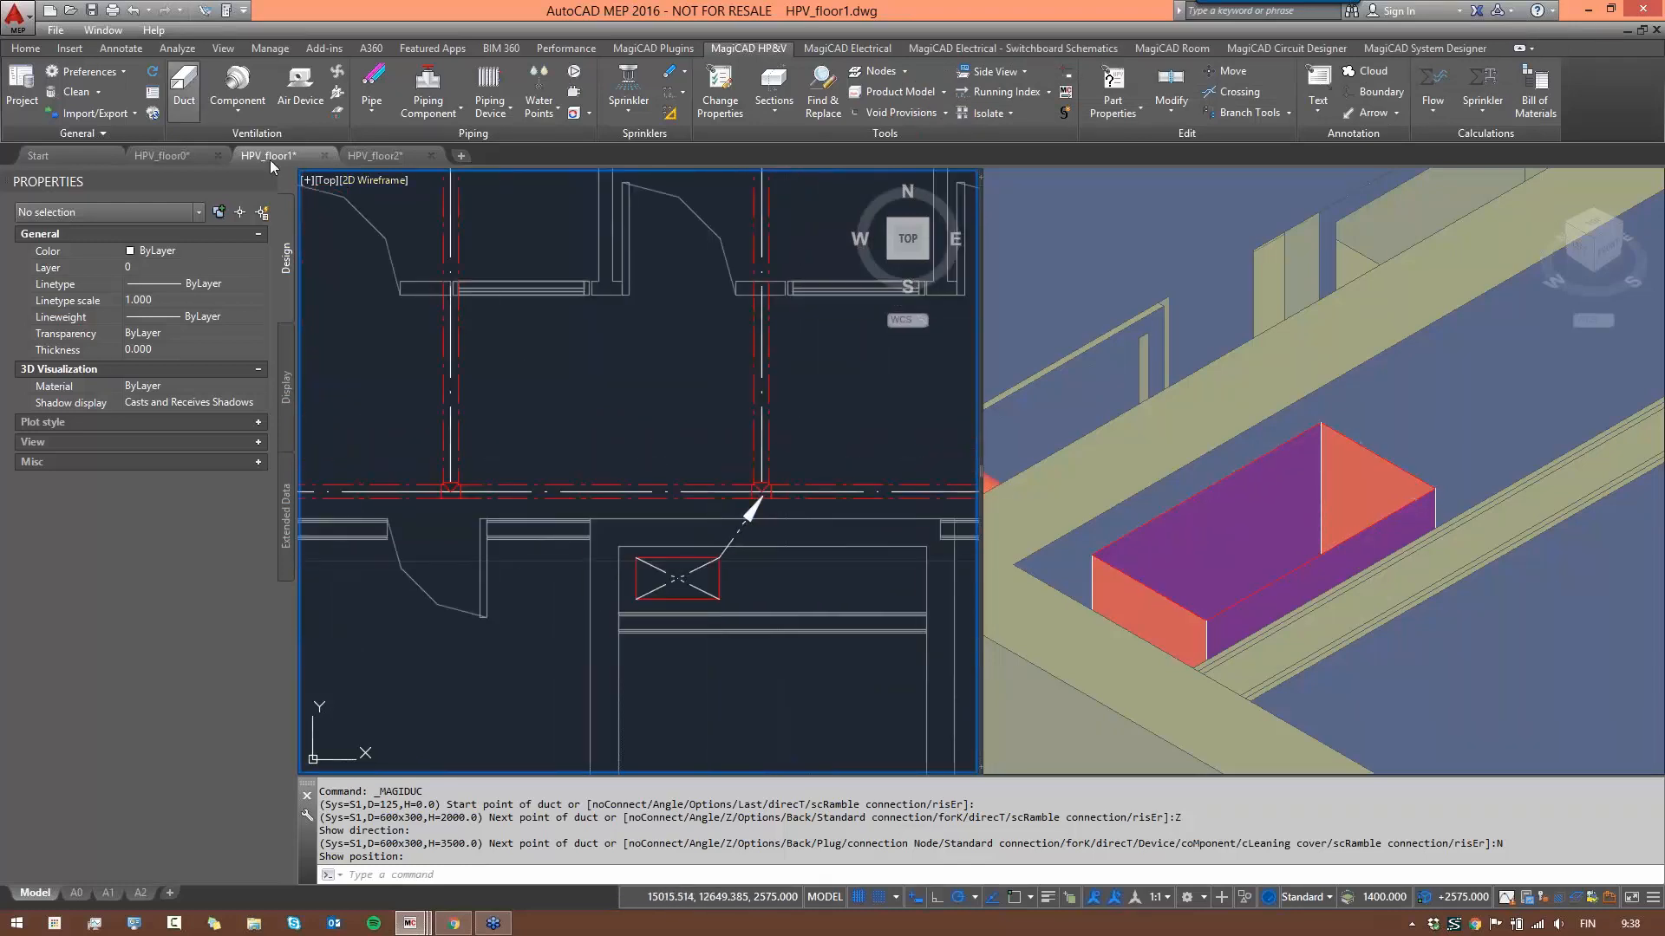
click(679, 581)
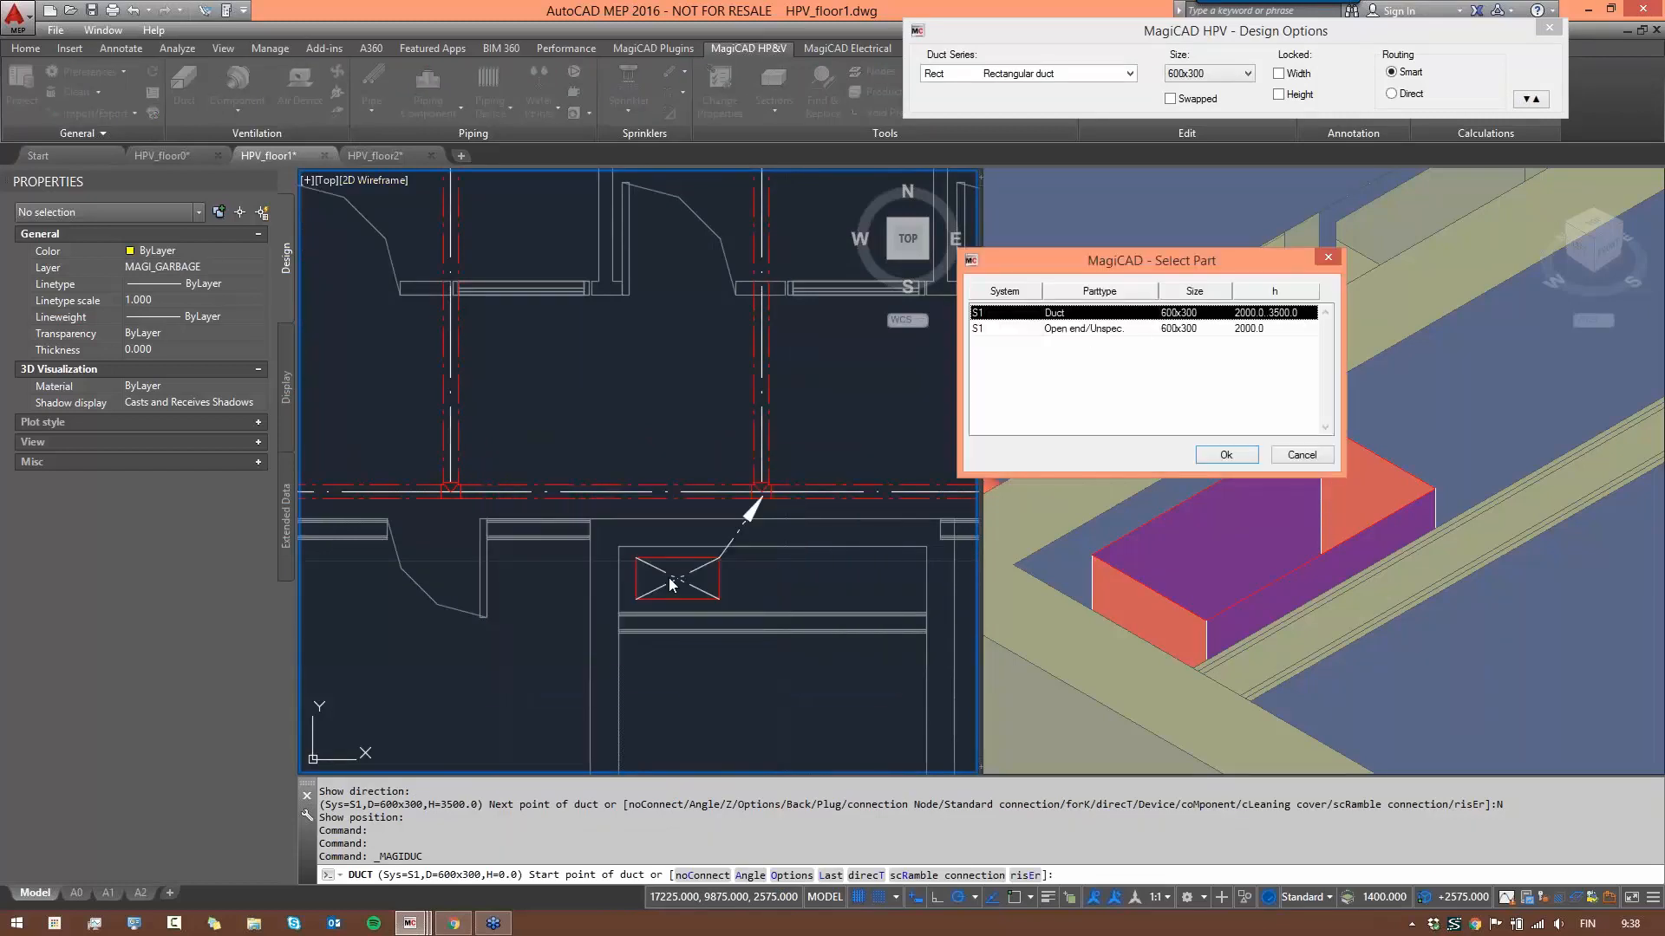
key(ctrl)
key(ctrl)
click(1157, 329)
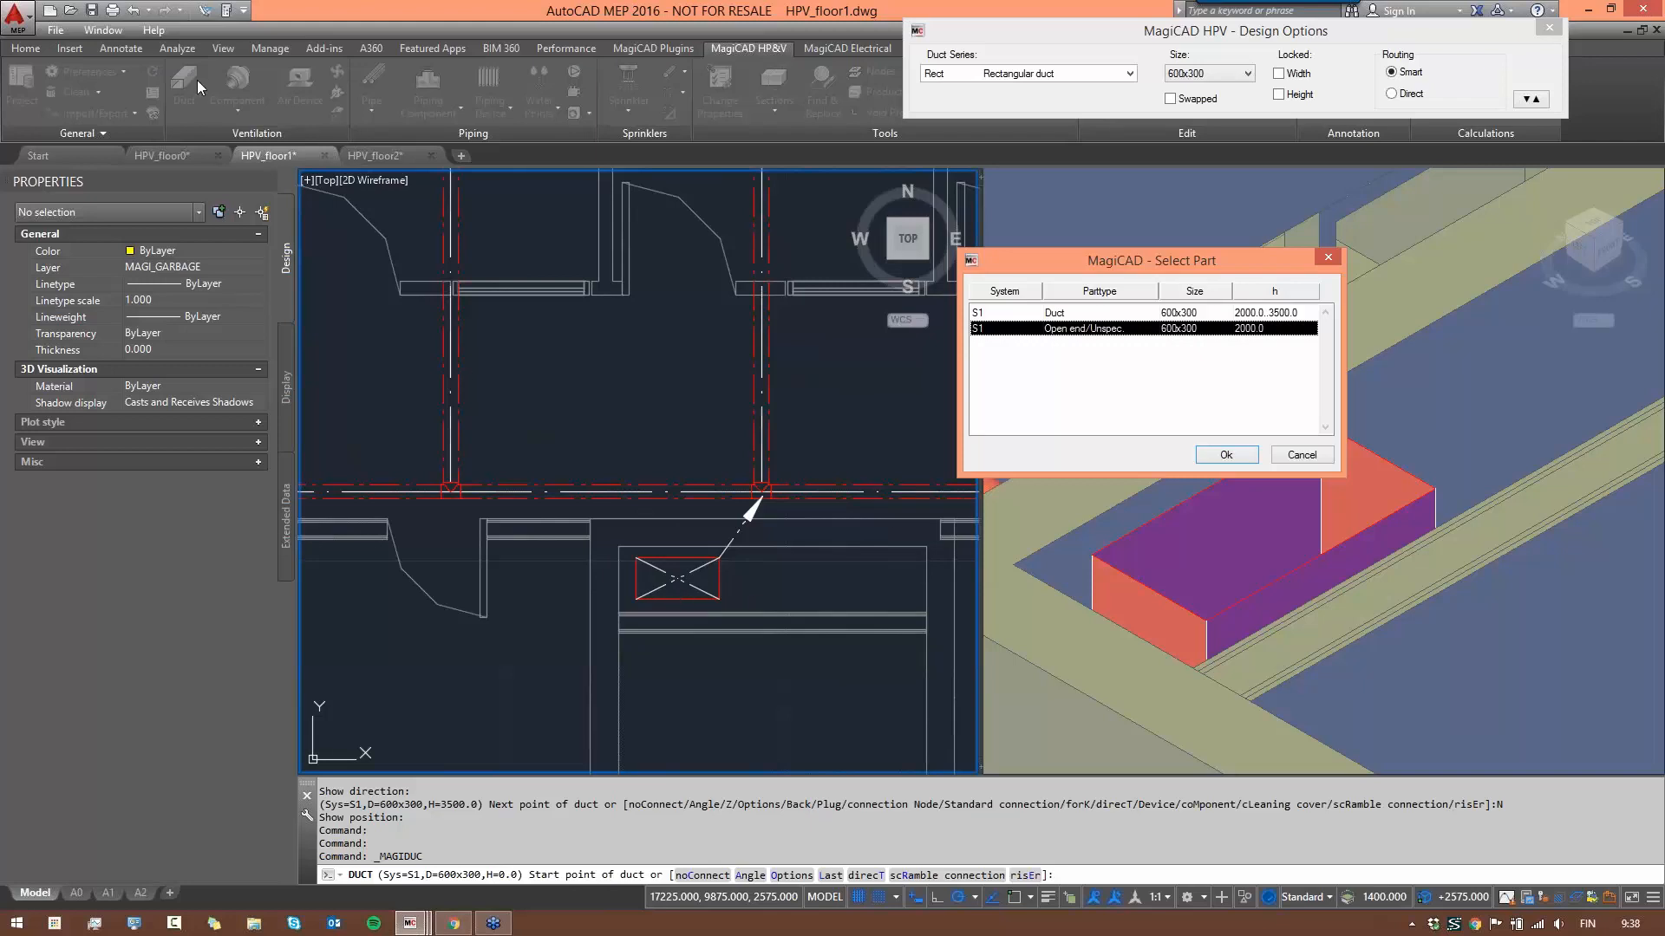
click(1062, 313)
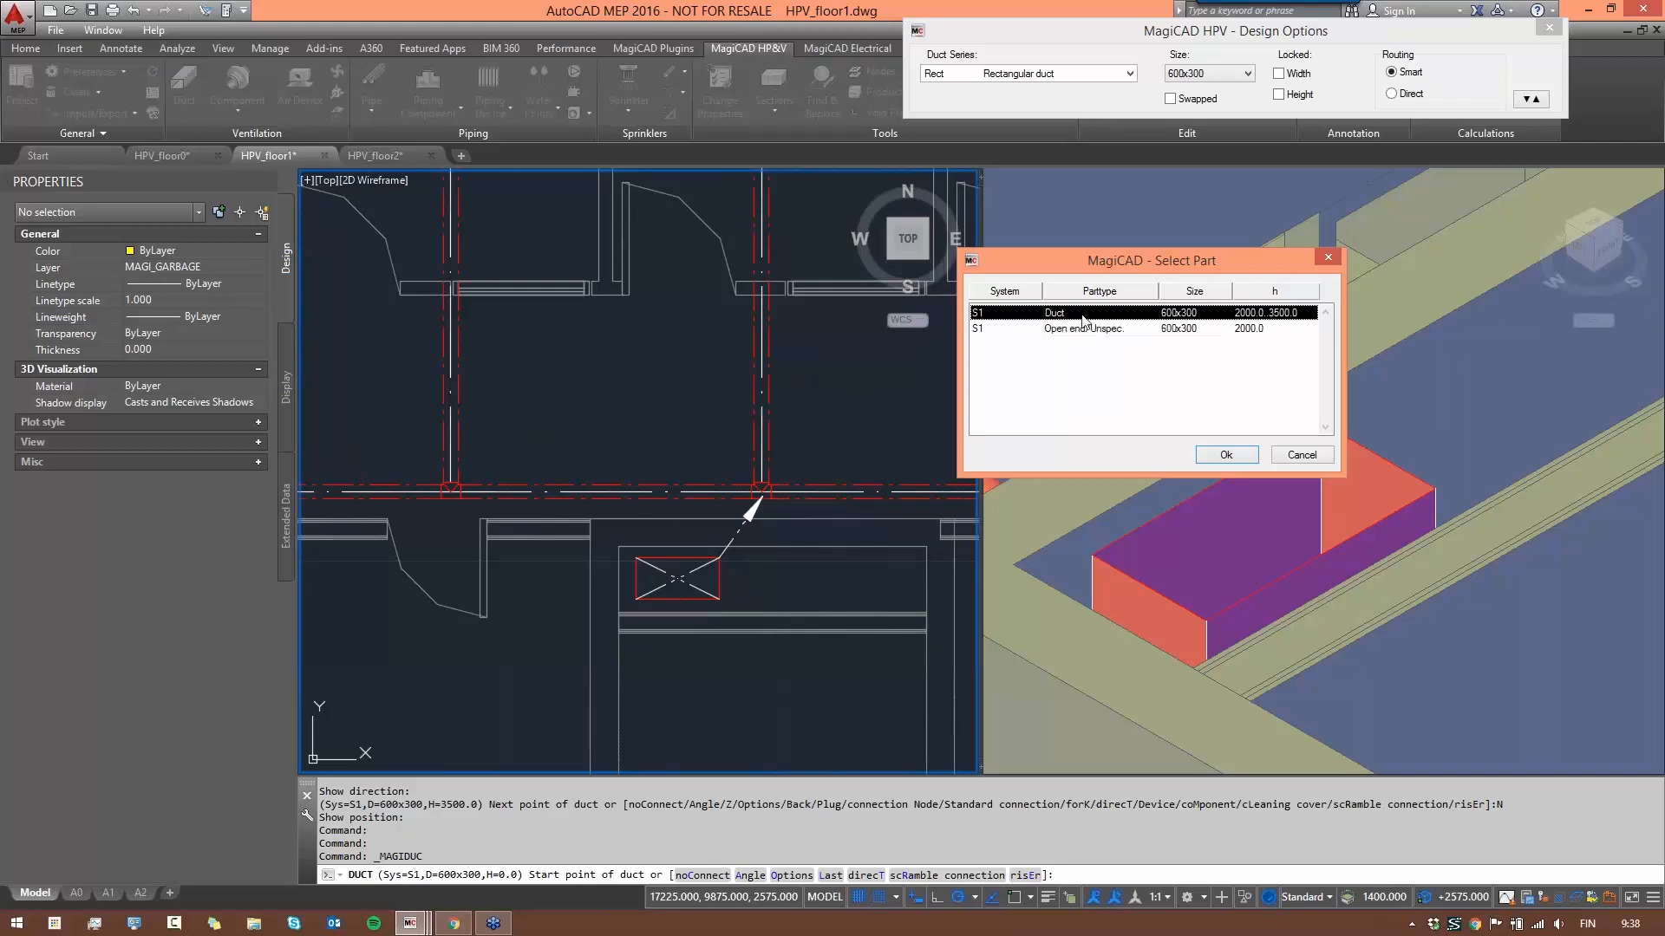
click(1090, 330)
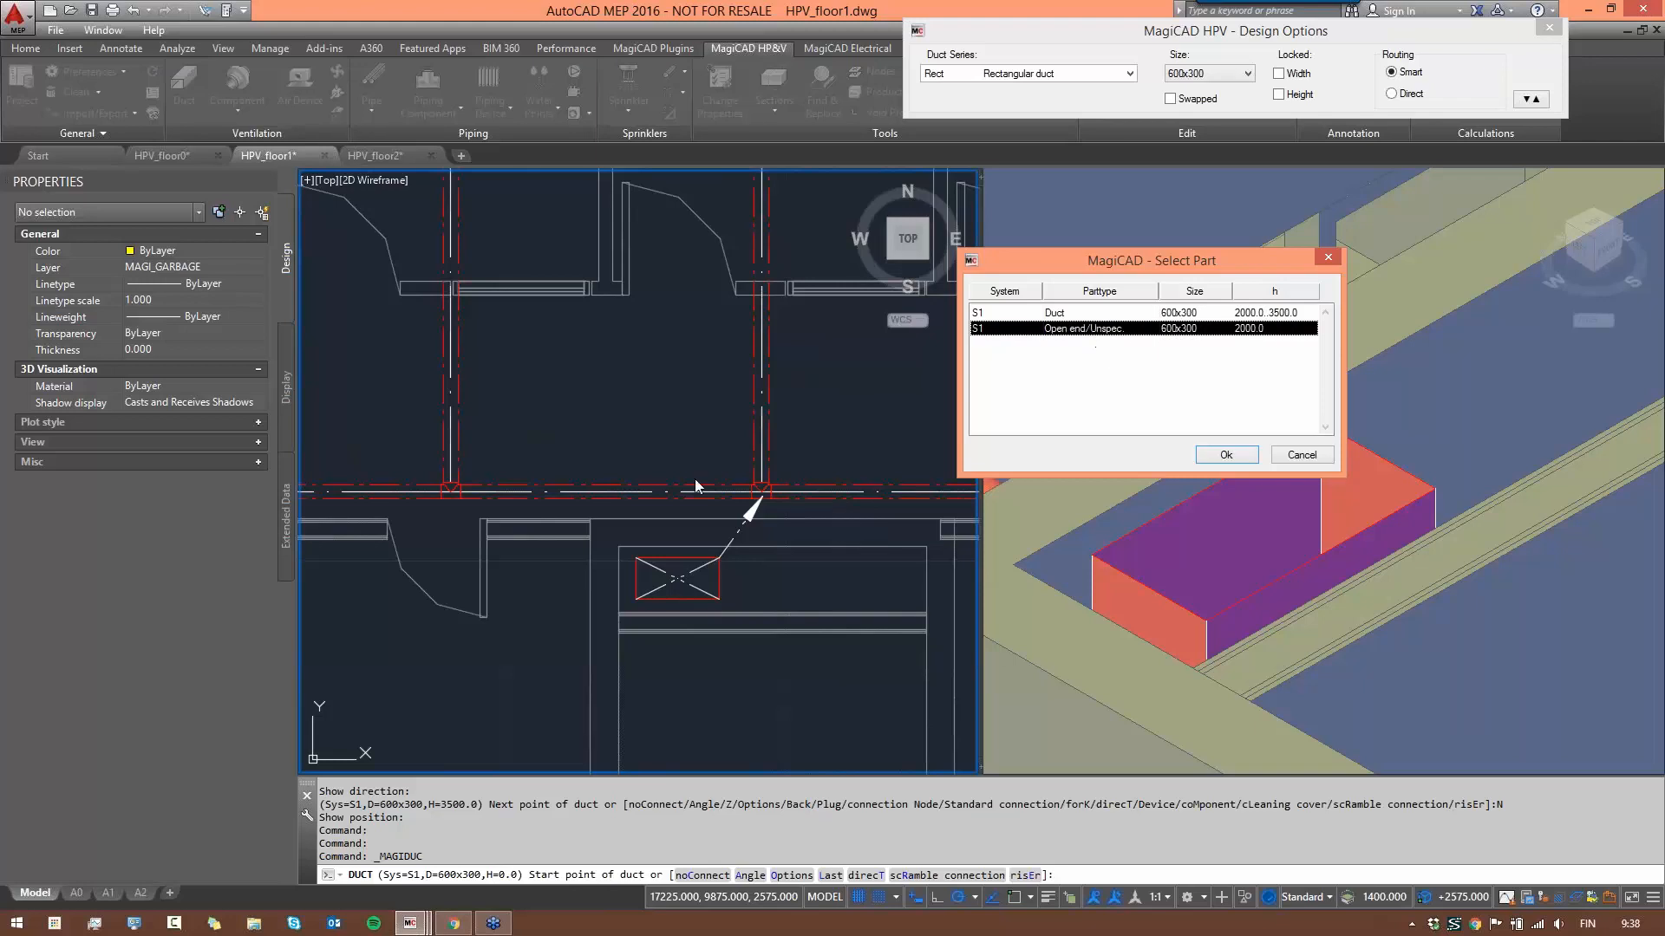
click(1226, 455)
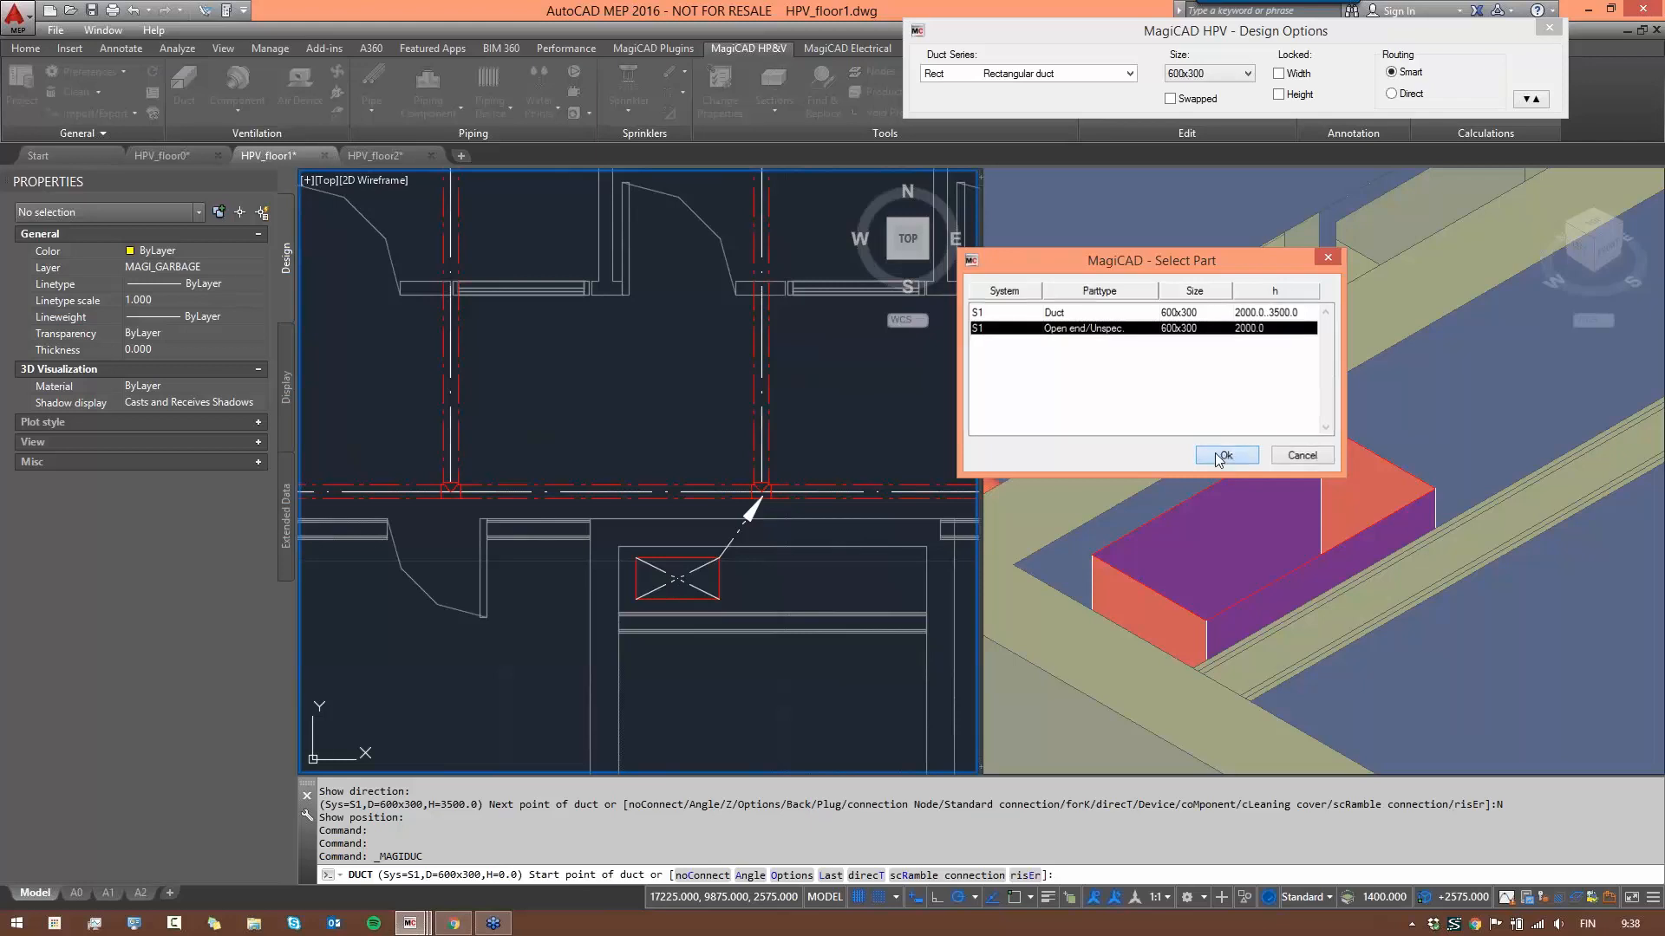
right_click(659, 466)
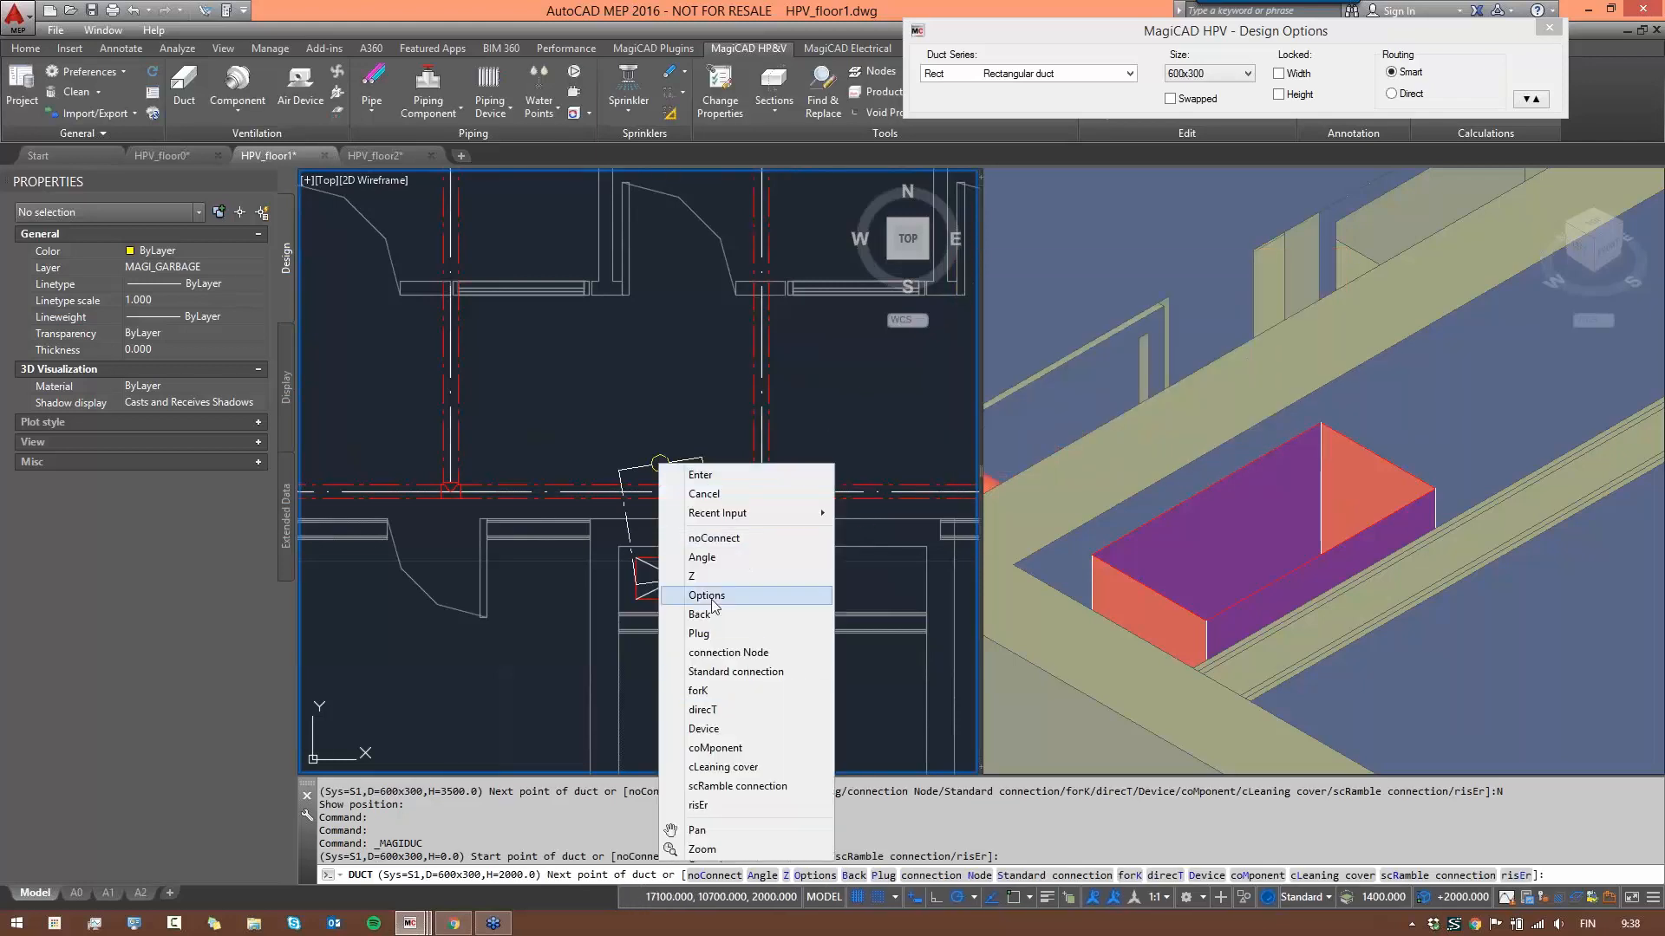
click(699, 633)
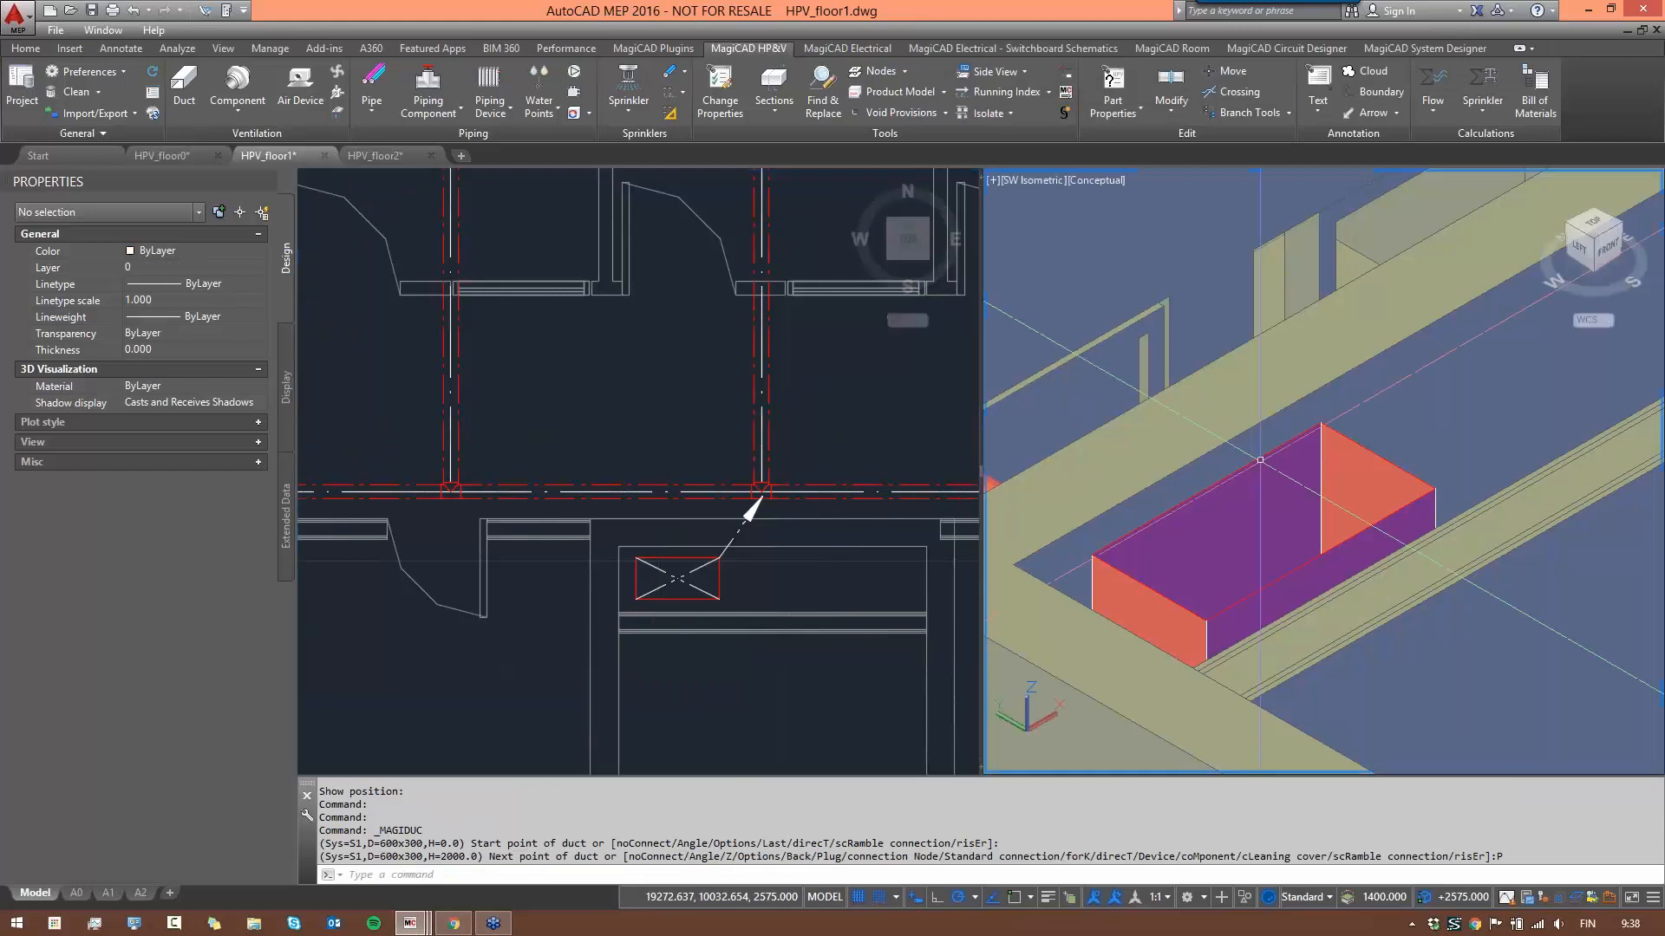
- Examine the riser in 3D and its connection node symbol in plan next to the northern supply main
scroll(1275, 474, down, 6)
shift+middle_drag(1235, 475, 1318, 507)
click(693, 568)
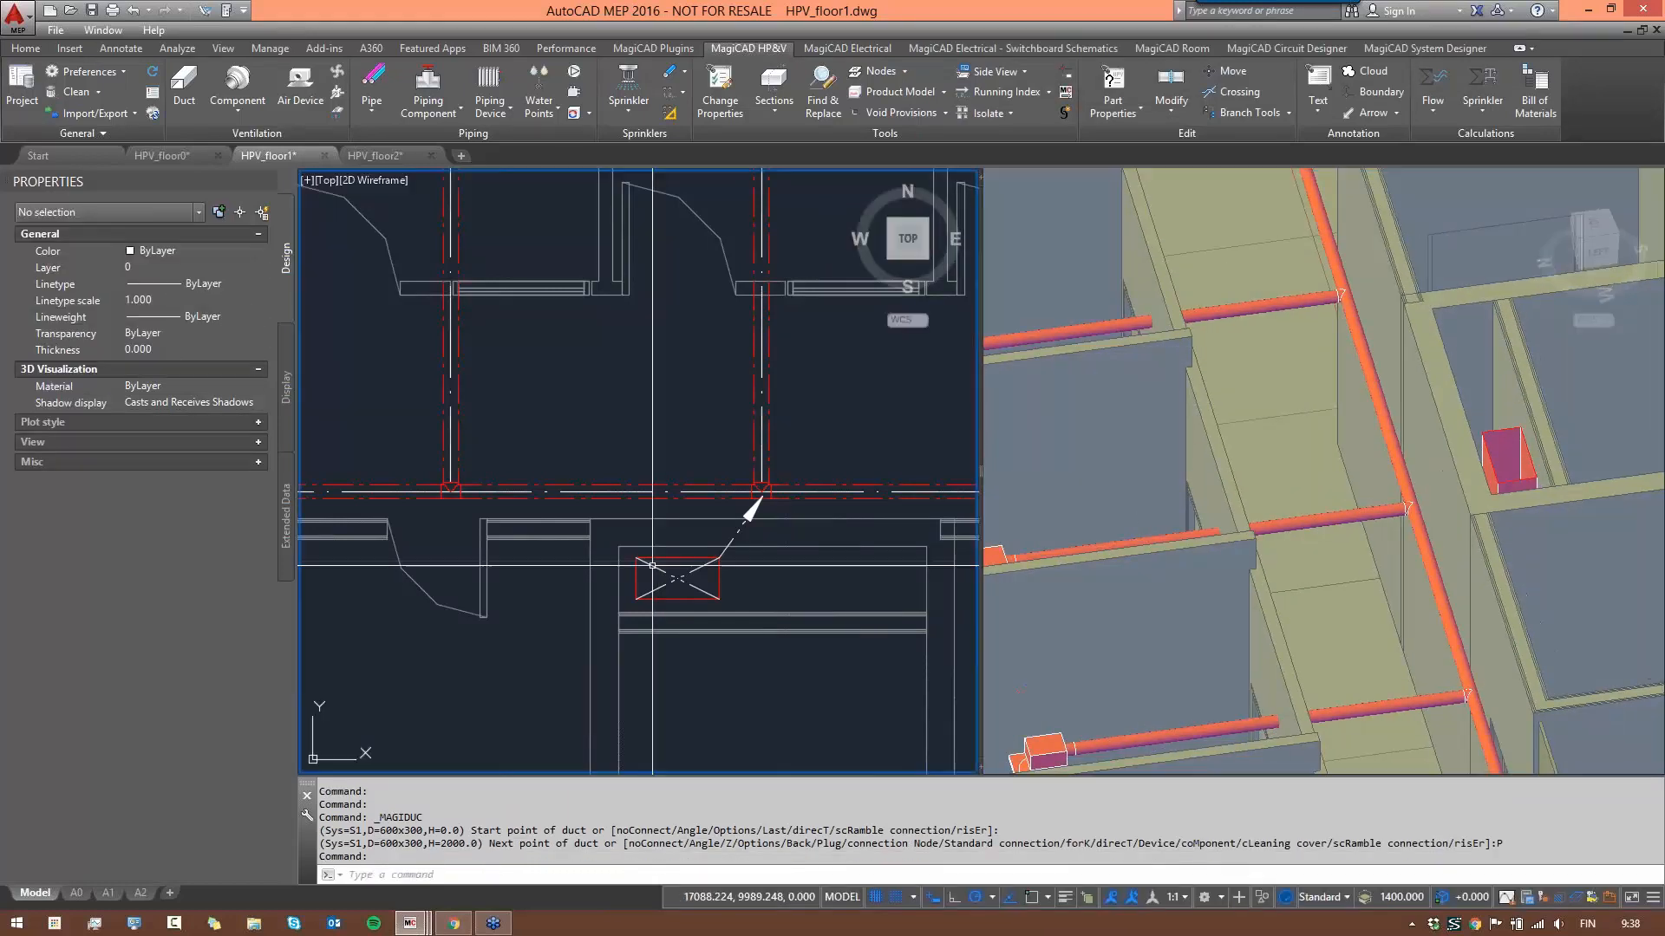
scroll(675, 579, up, 4)
middle_drag(706, 598, 661, 554)
scroll(676, 436, down, 2)
key(Escape)
key(Escape)
key(Escape)
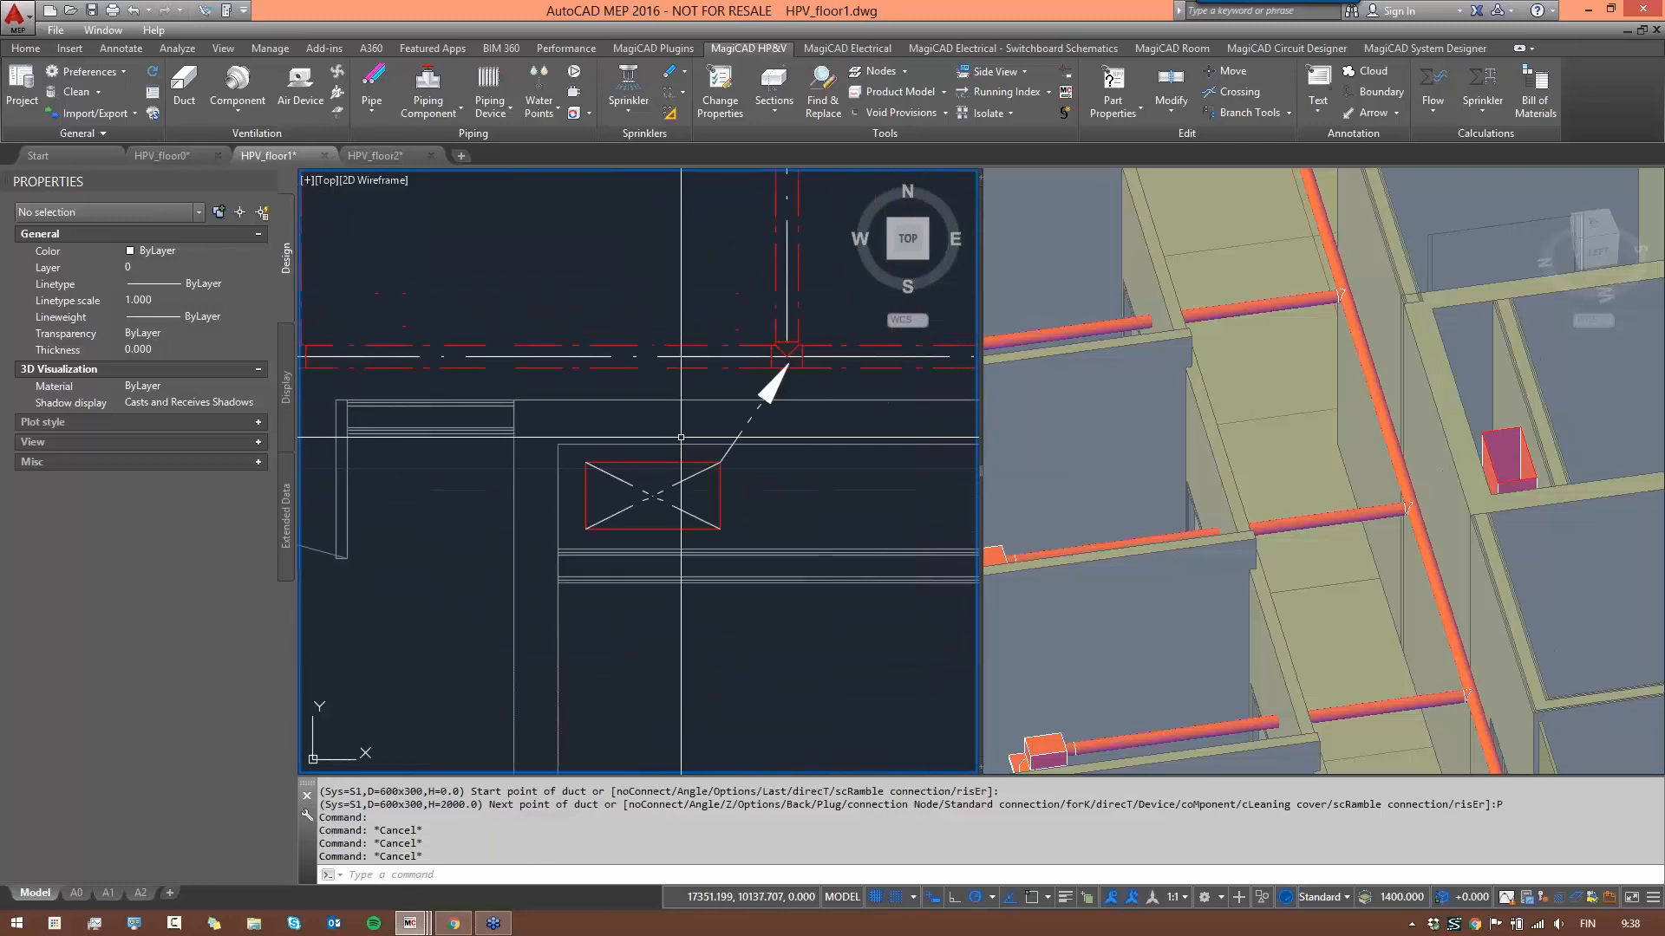
scroll(680, 437, down, 8)
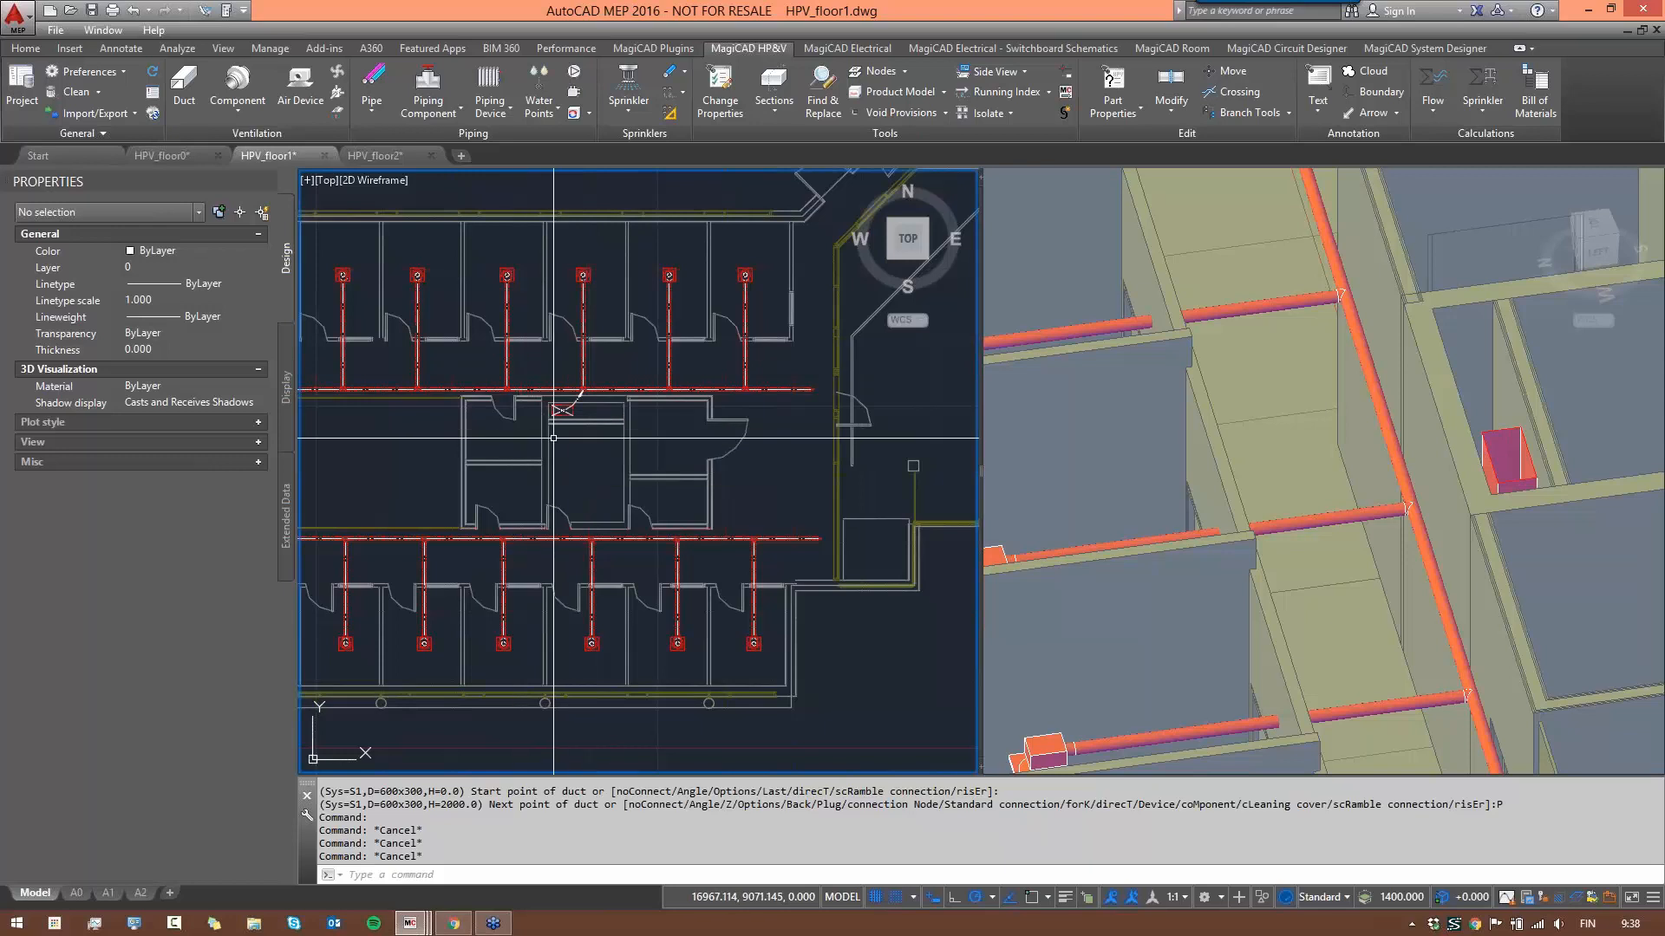
scroll(554, 395, up, 10)
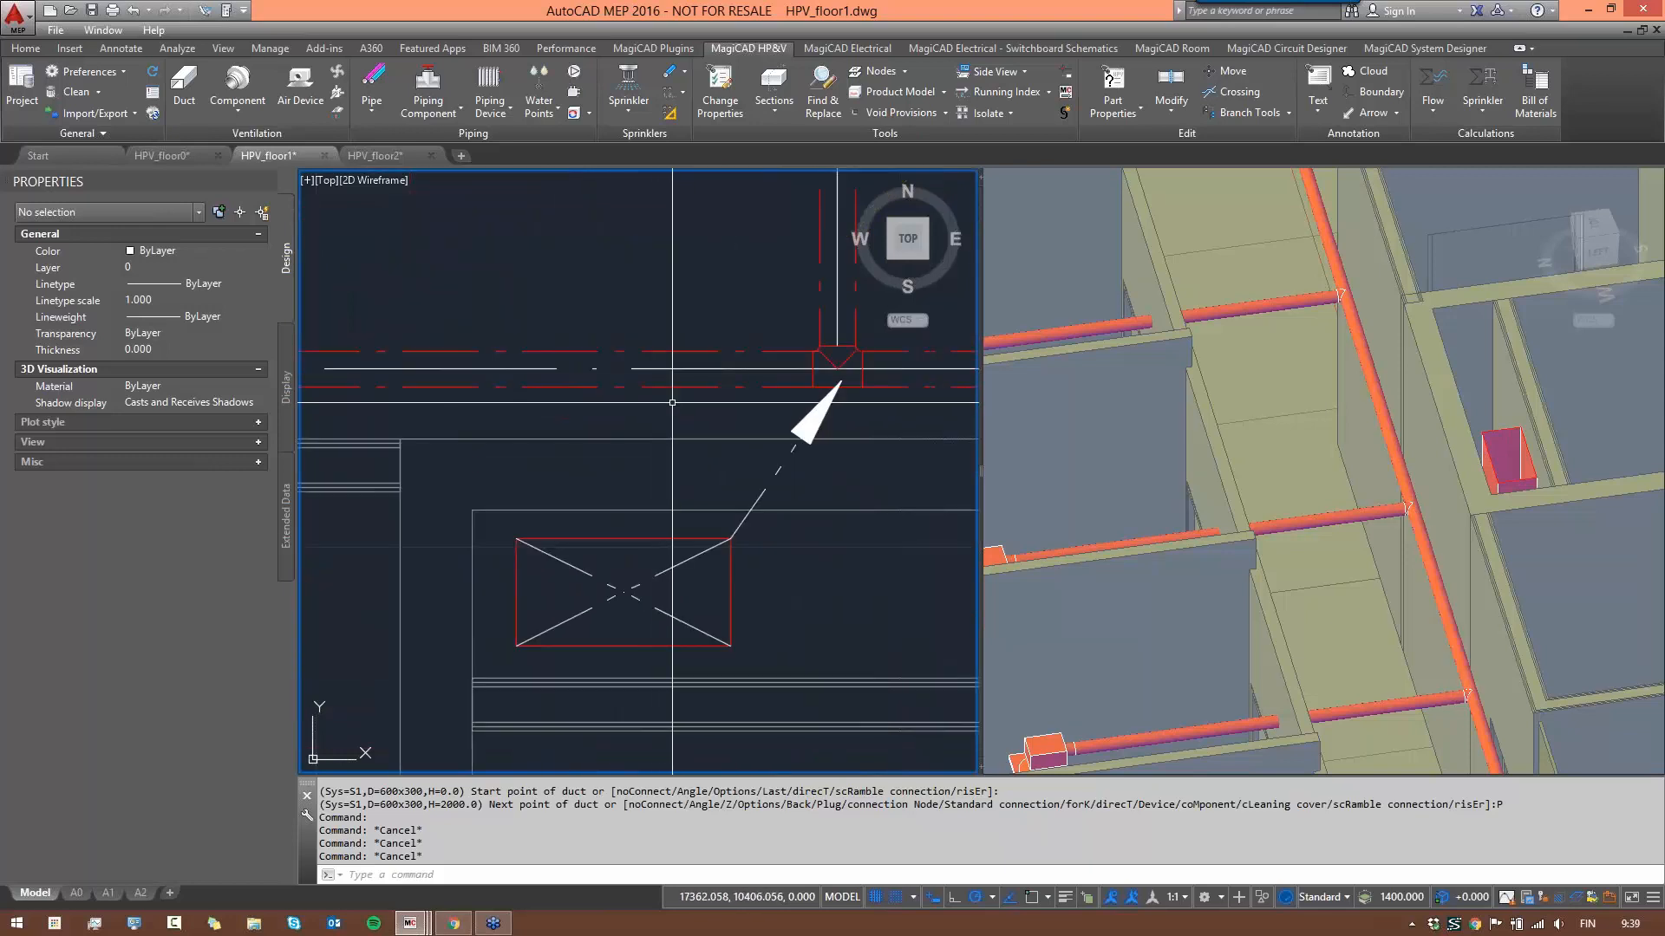
middle_drag(656, 376, 567, 368)
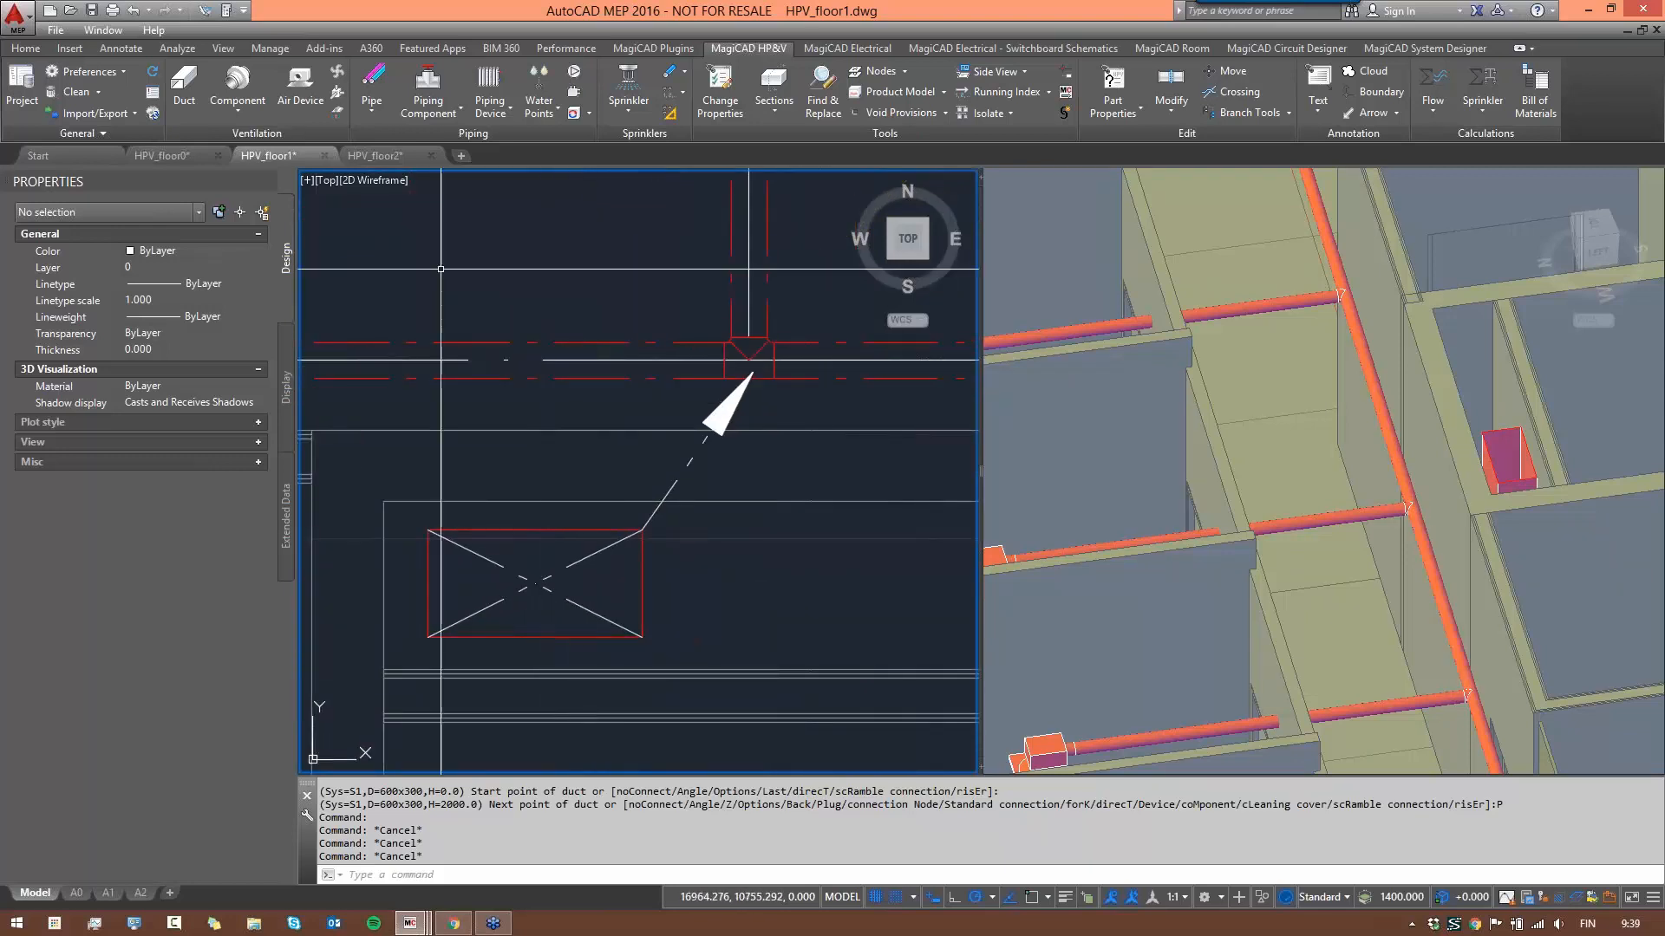
click(188, 79)
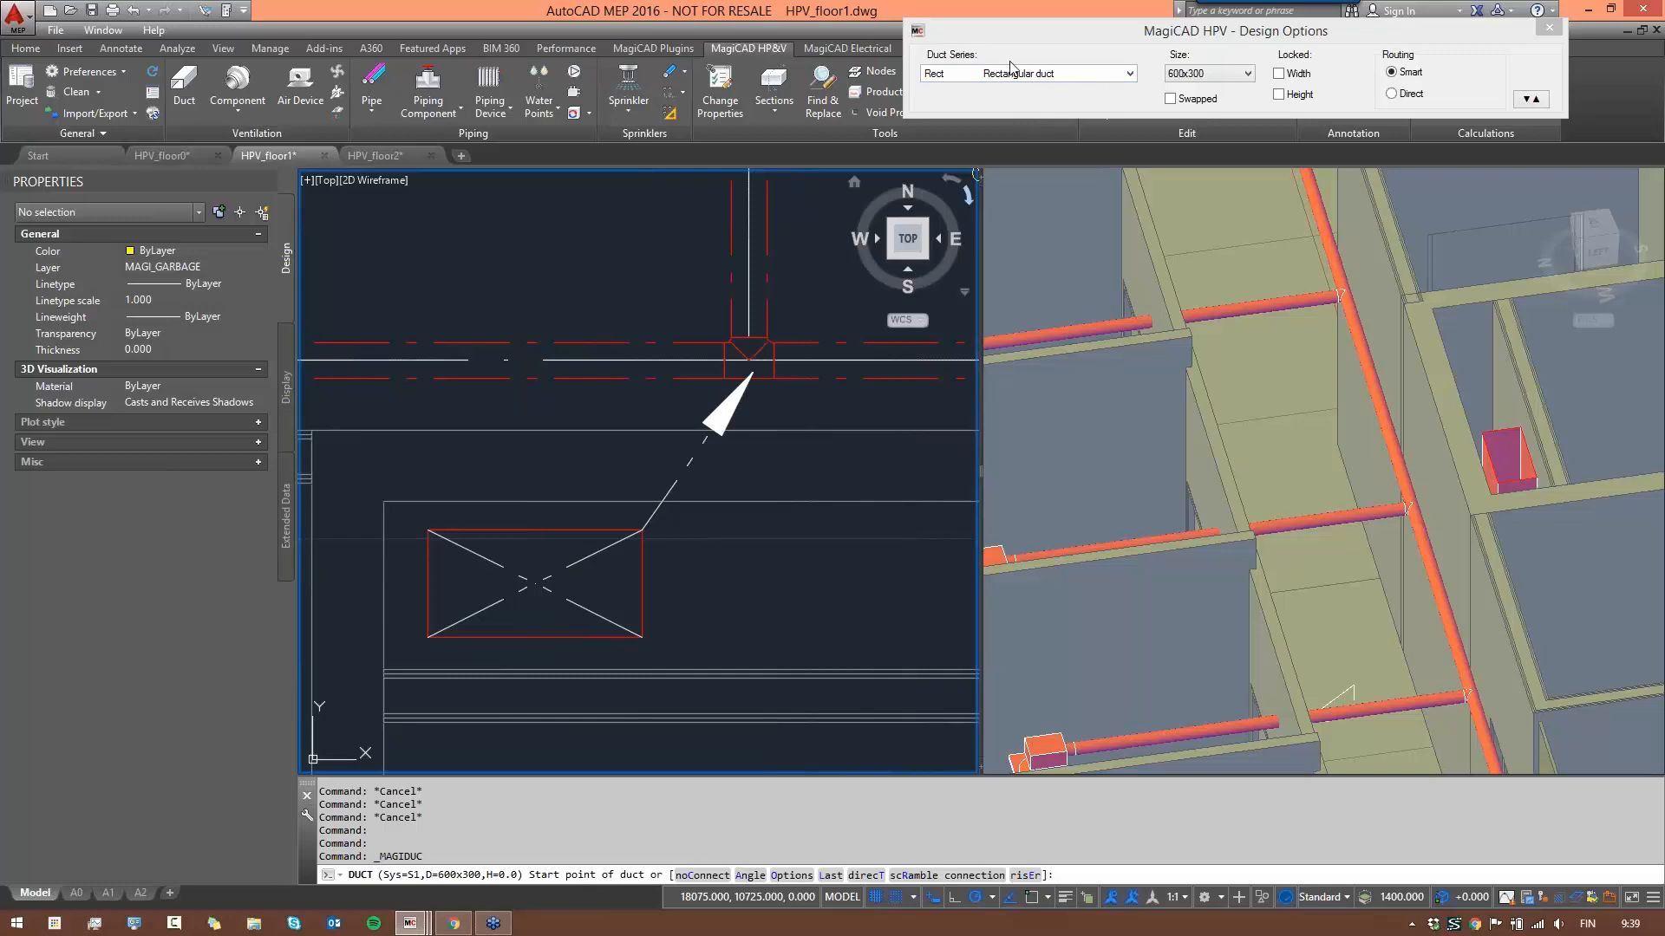
click(534, 360)
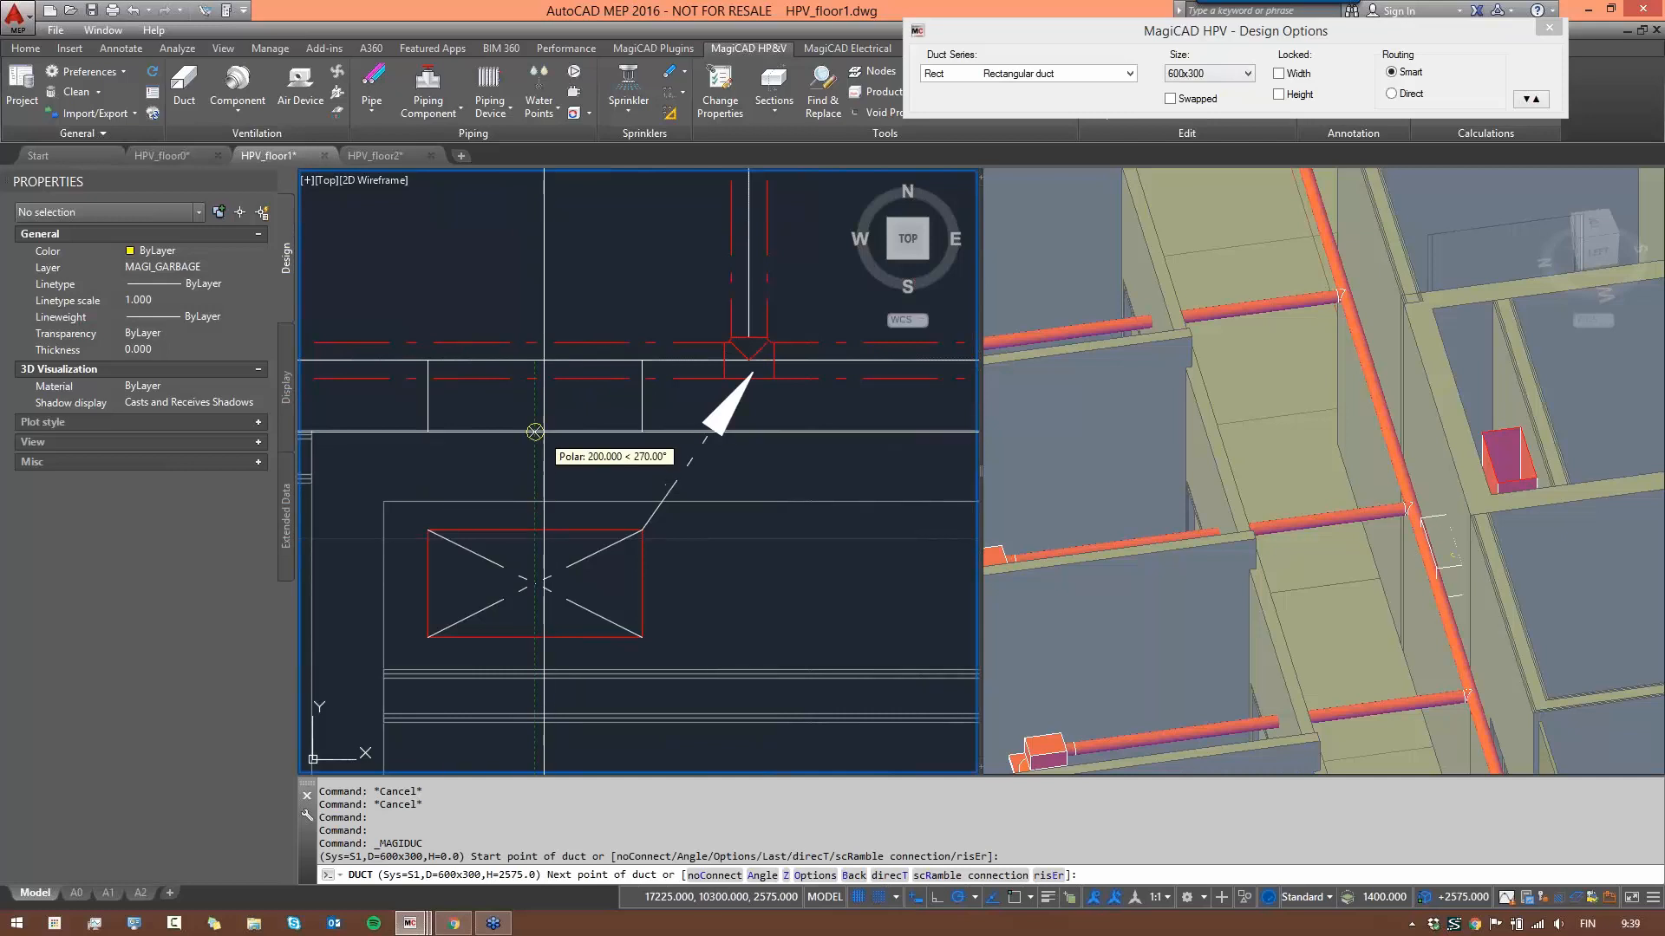
key(Escape)
key(Escape)
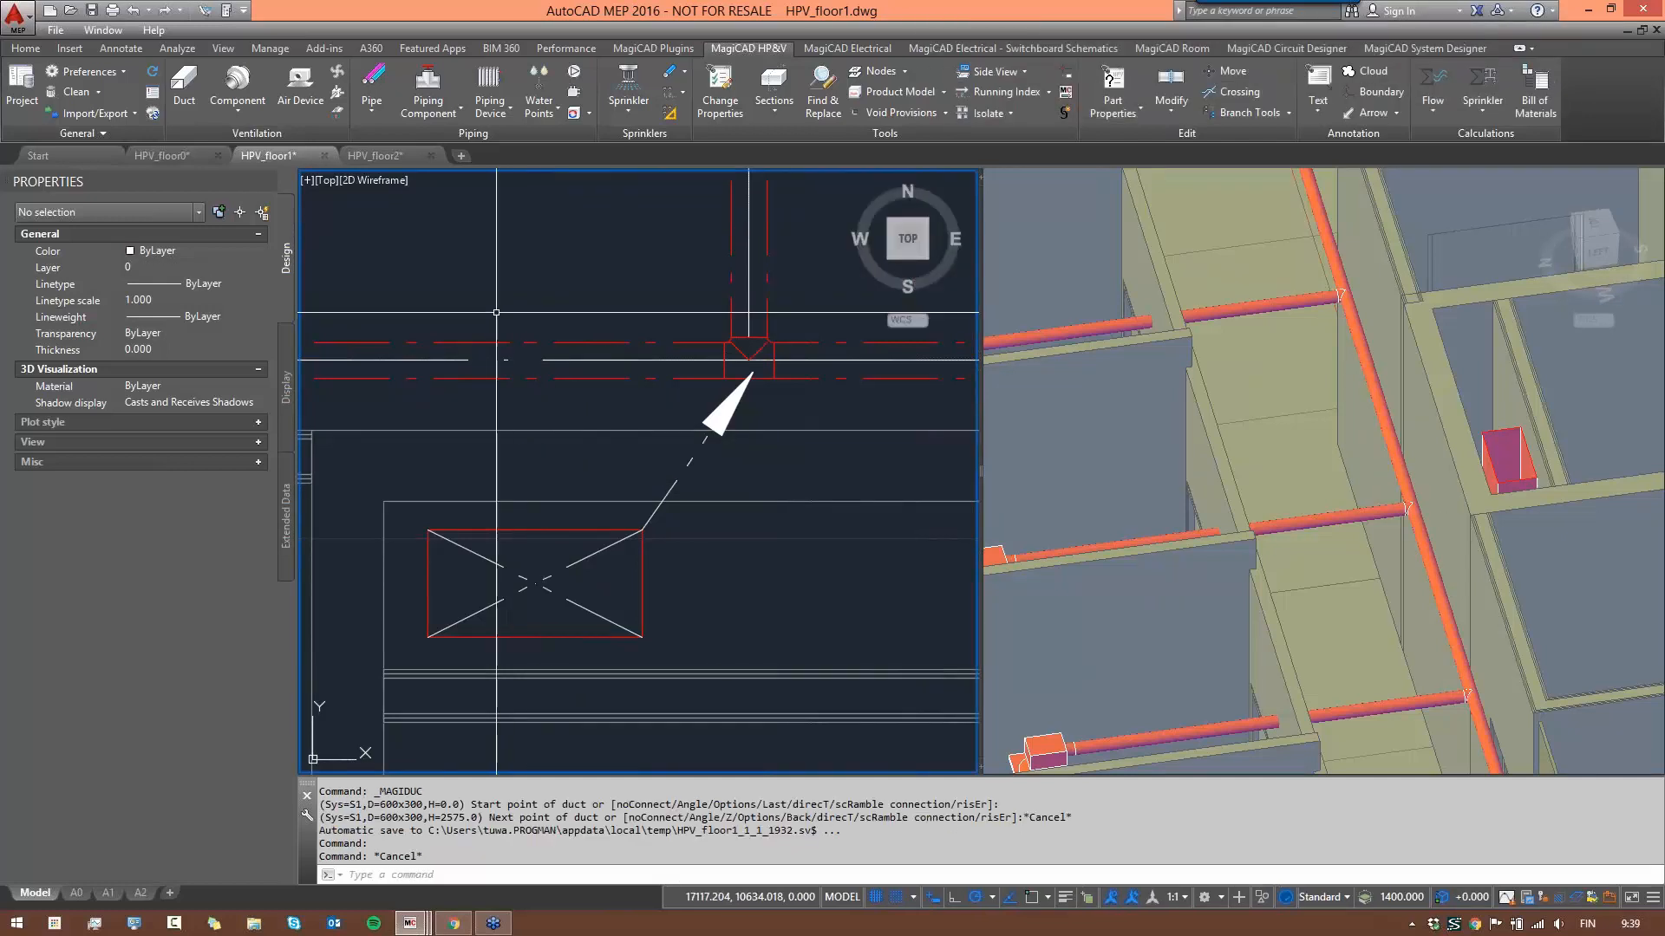
- Restart the duct with the Circular duct series in size 100
key(Return)
click(1126, 73)
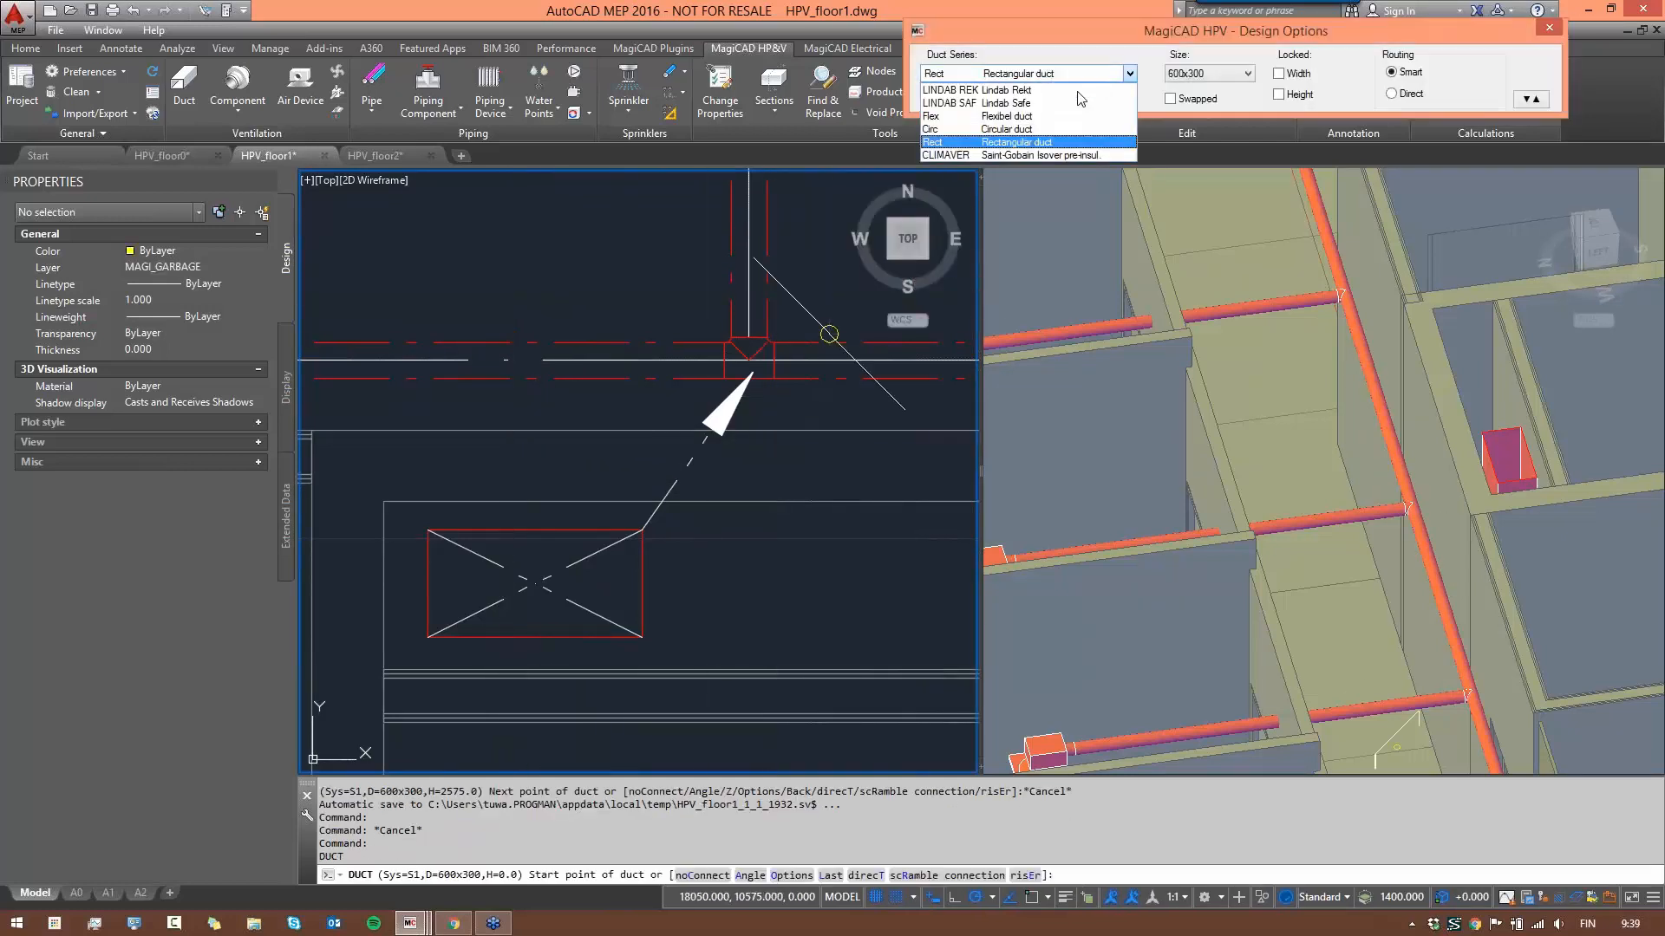
click(1019, 129)
click(1214, 76)
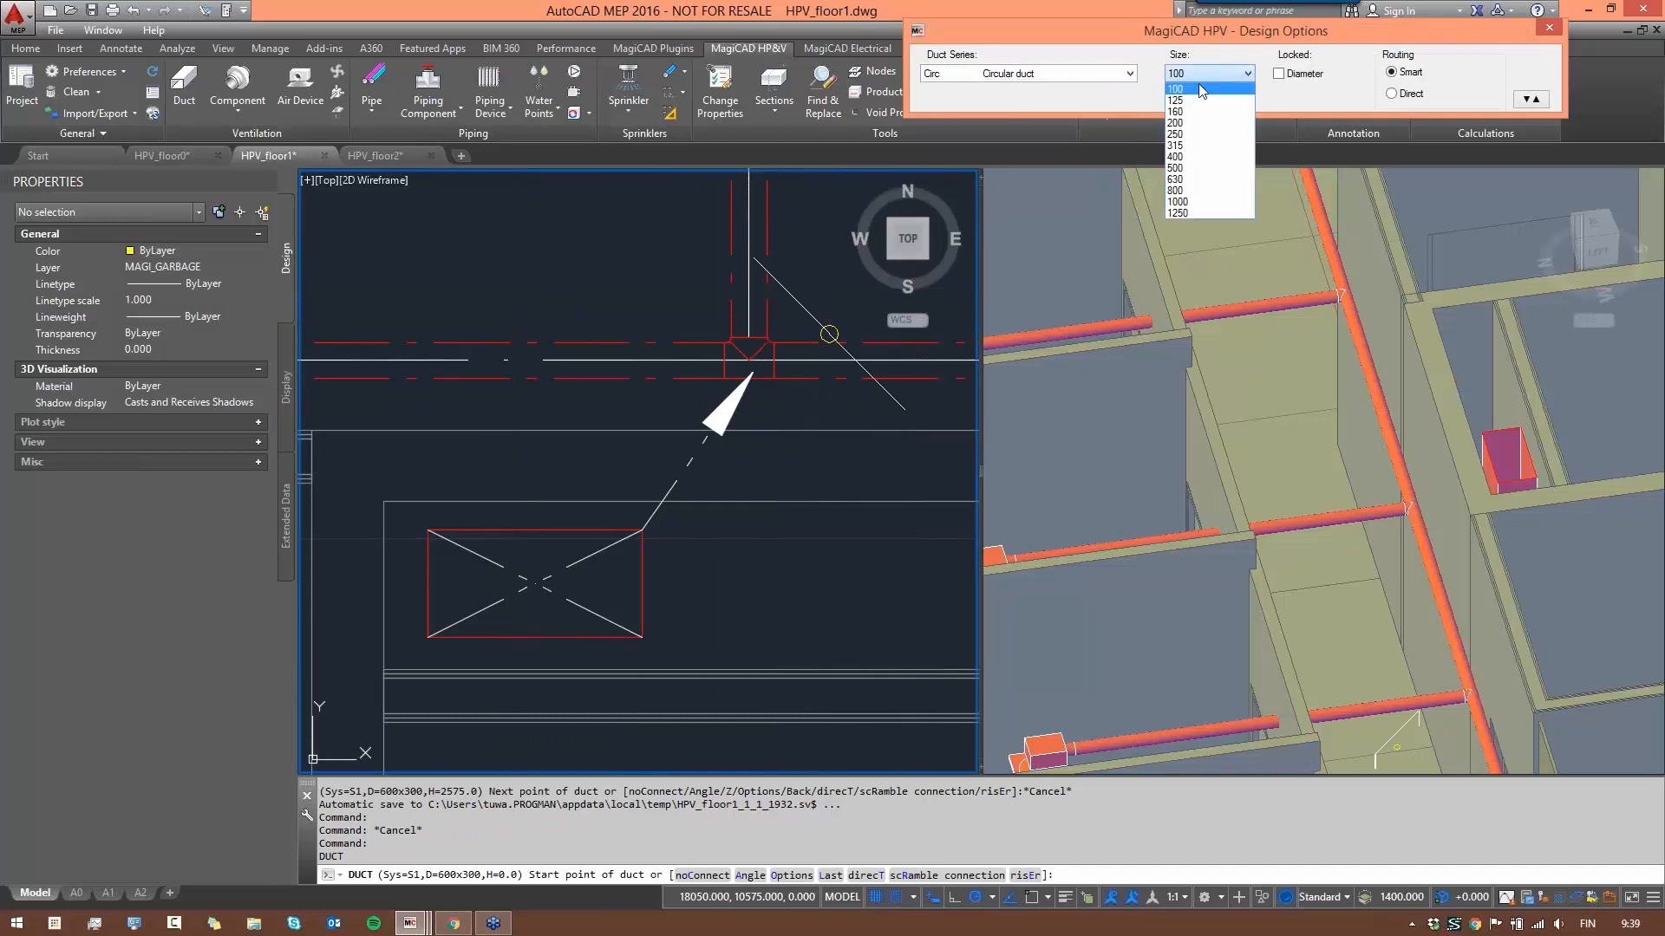
click(1212, 97)
- Expand the duct design options and set the fourth branch fitting to its second variant, the straight collar outlet
click(1532, 100)
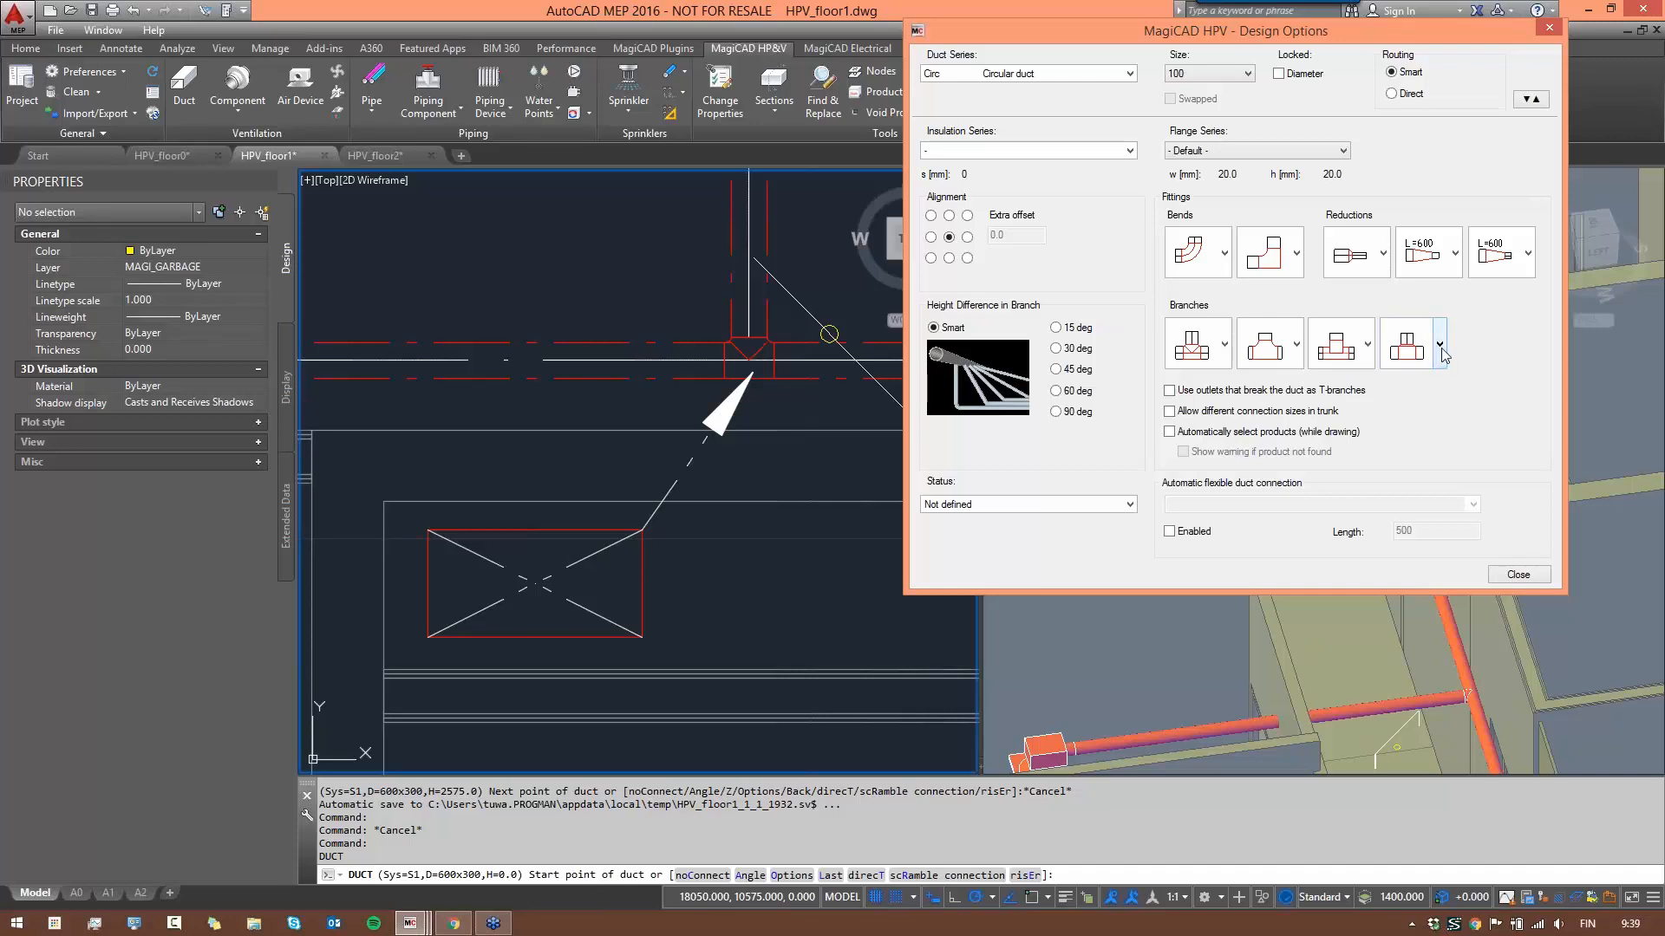
click(1440, 345)
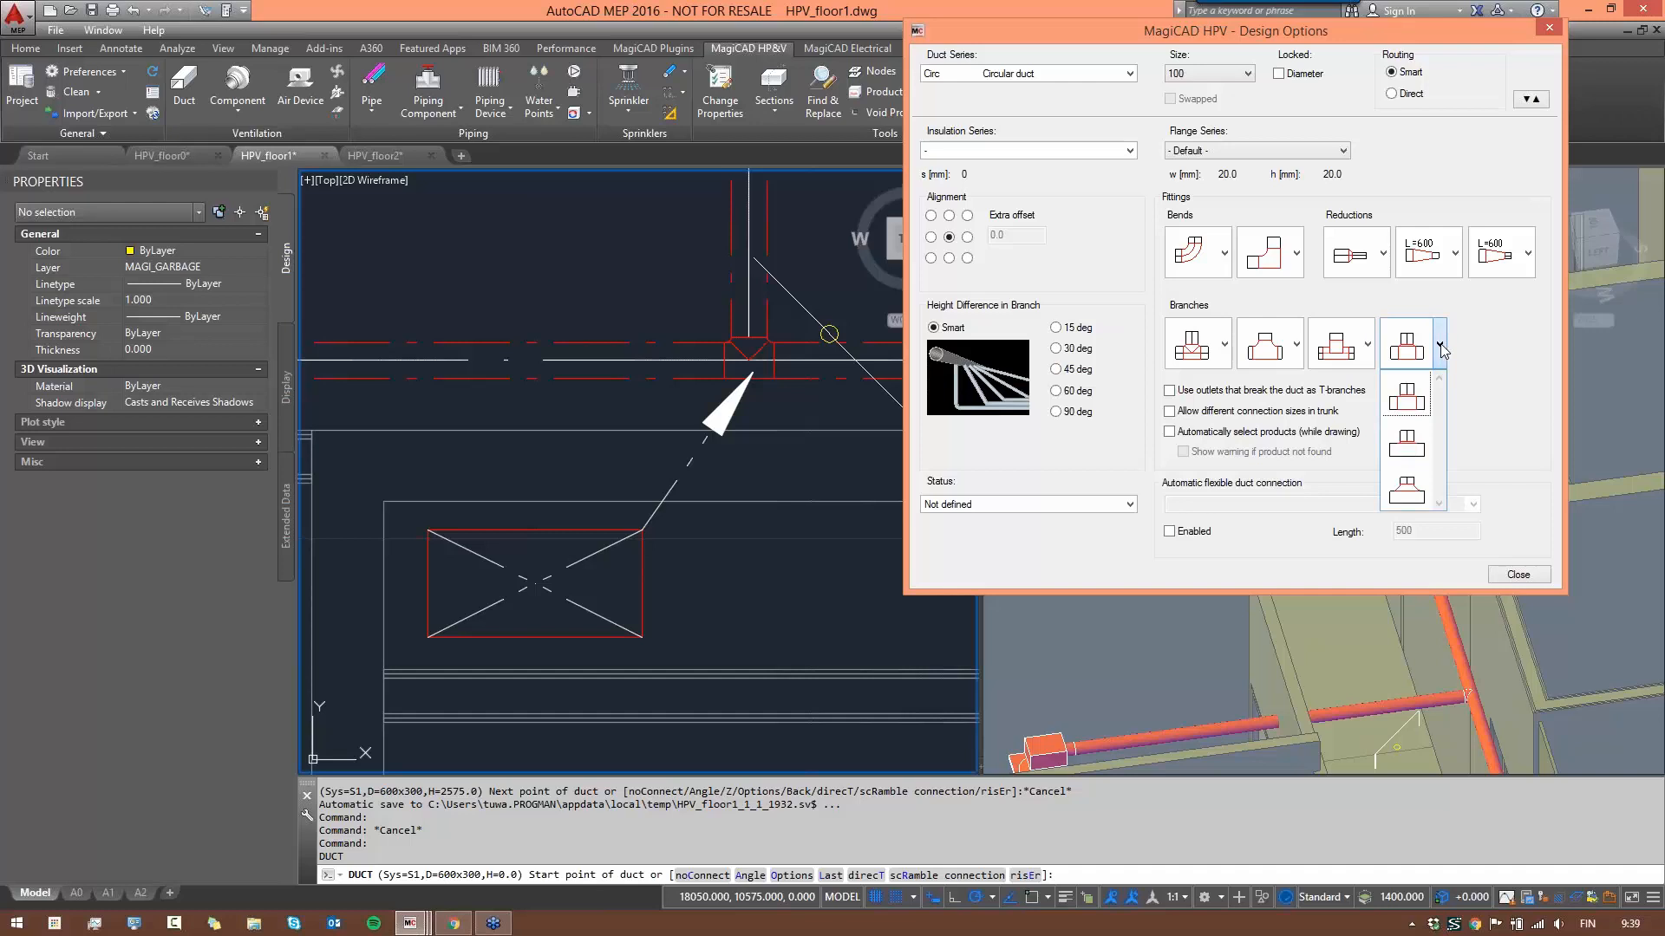
click(1408, 449)
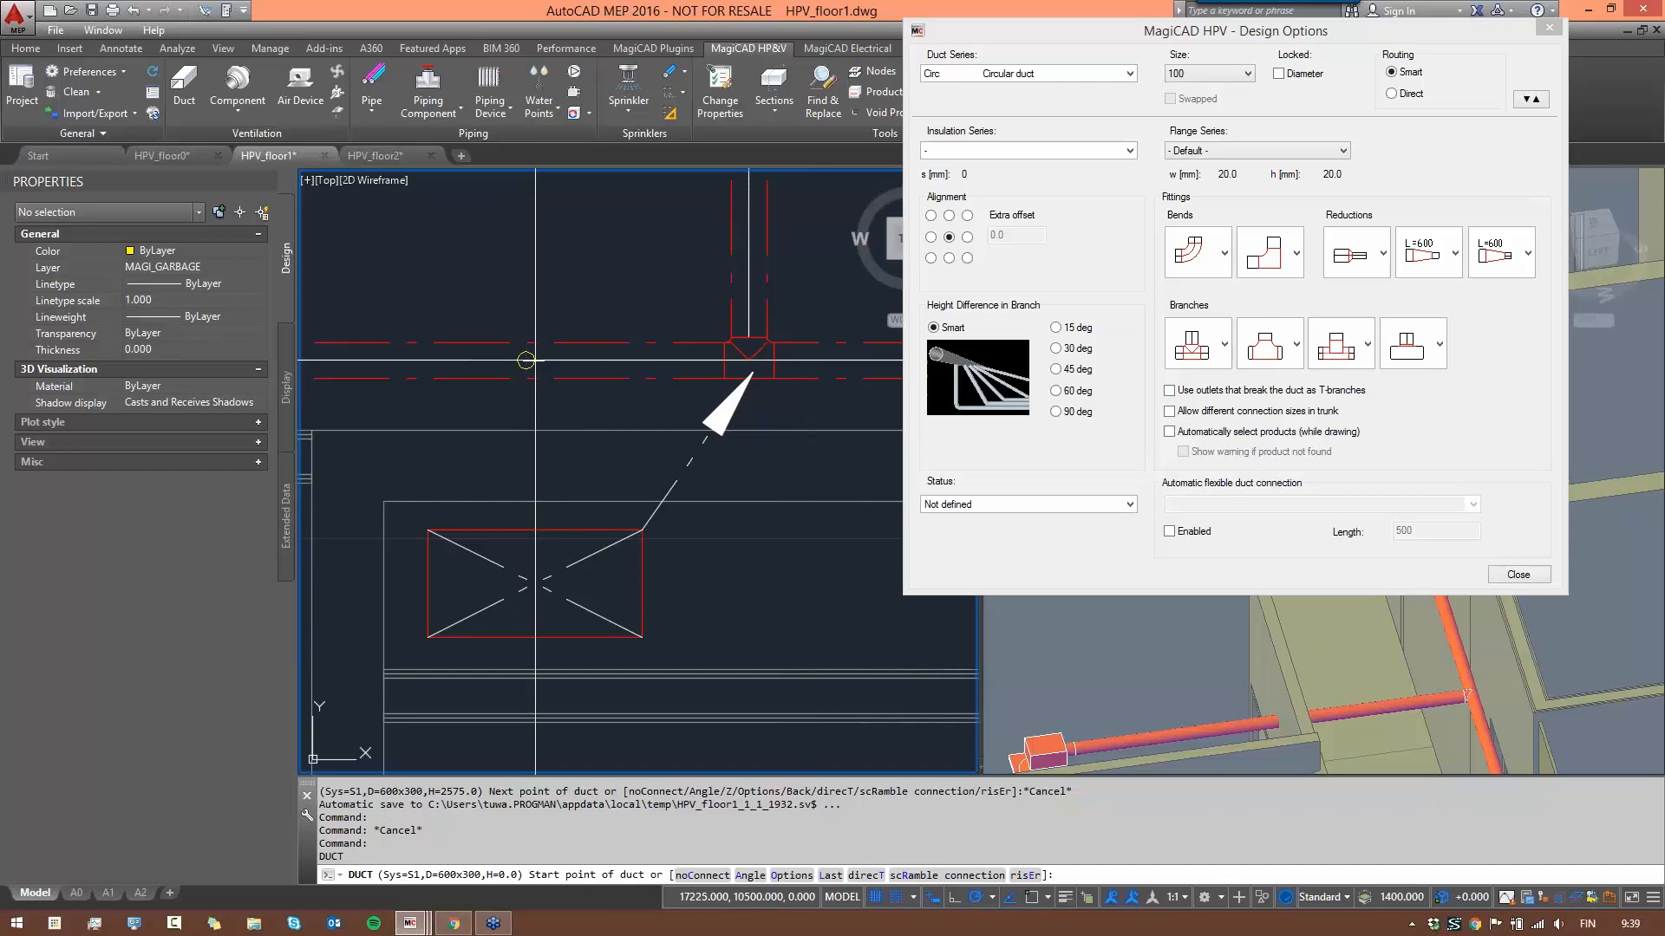
- Draw the size 100 circular duct from the northern supply main to the riser, connecting at a height of 2575 mm
click(535, 360)
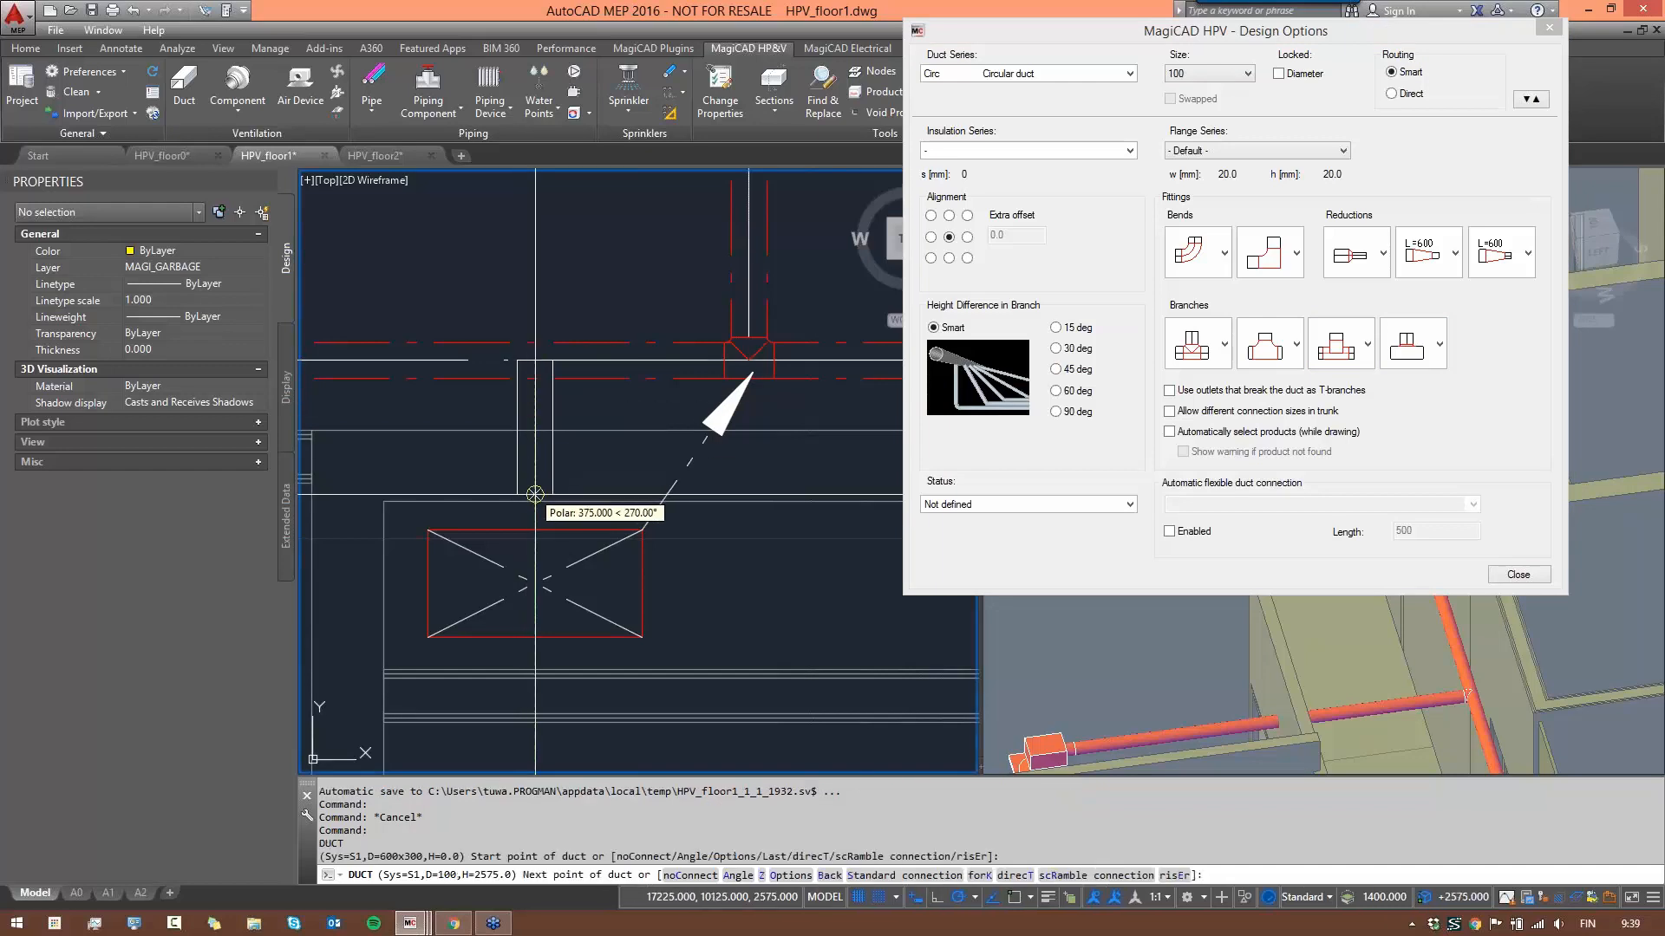
click(535, 530)
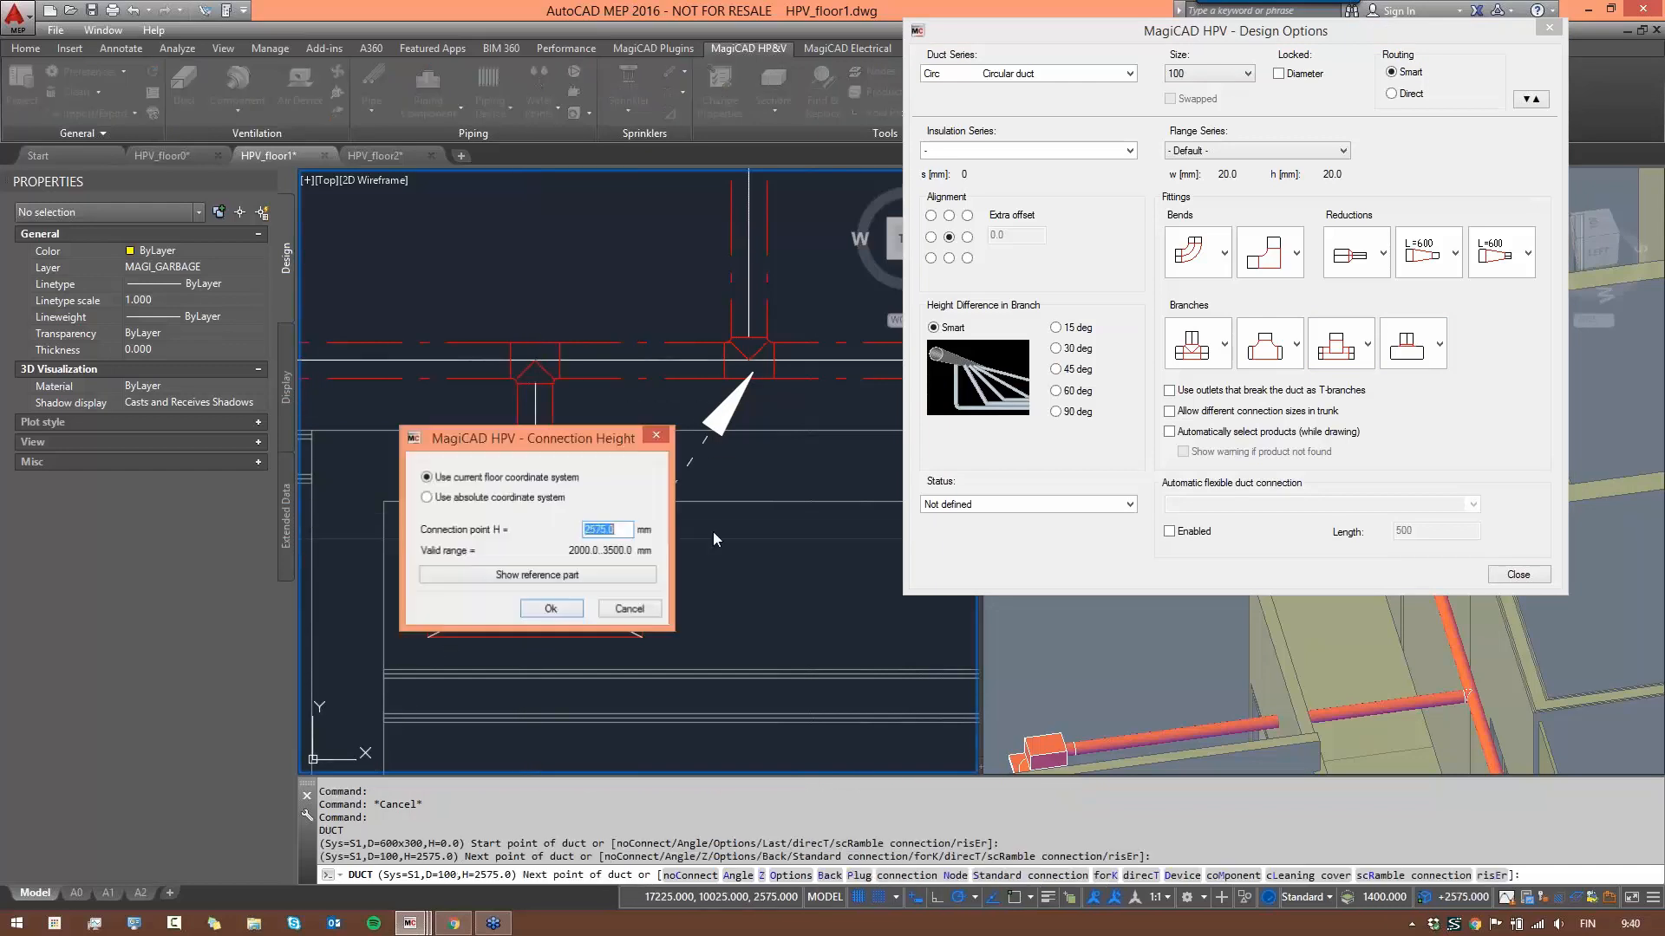
click(550, 609)
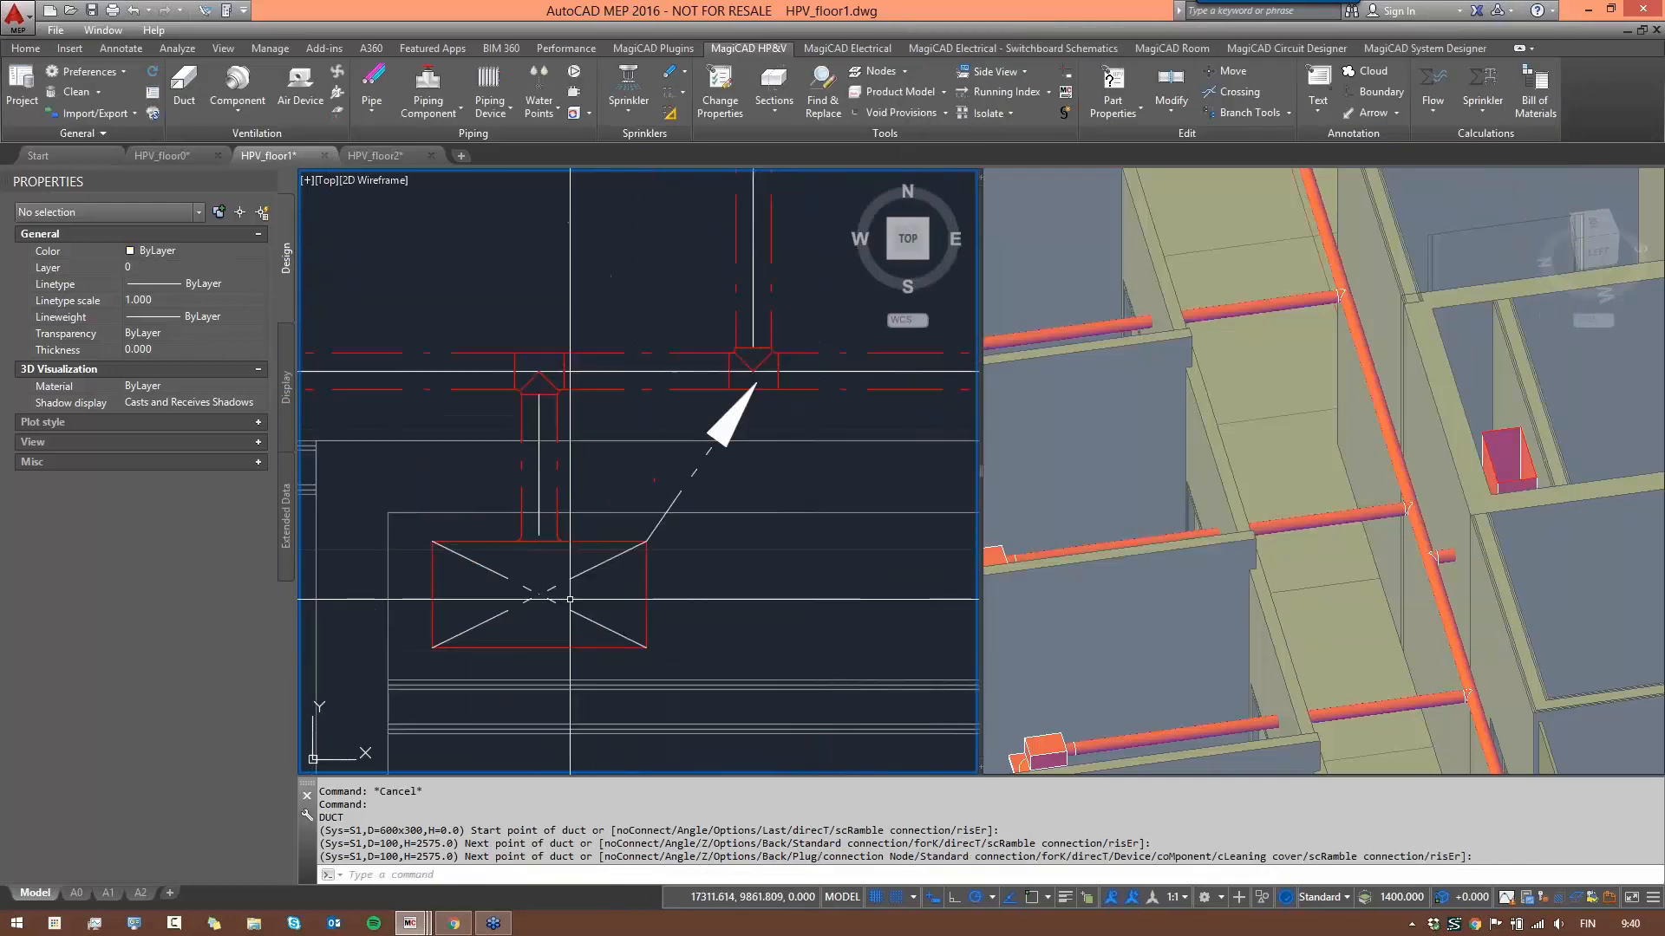
- Draw a matching size 100 circular duct from the southern supply main north to the riser, connecting at a height of 2575 mm
scroll(570, 599, down, 5)
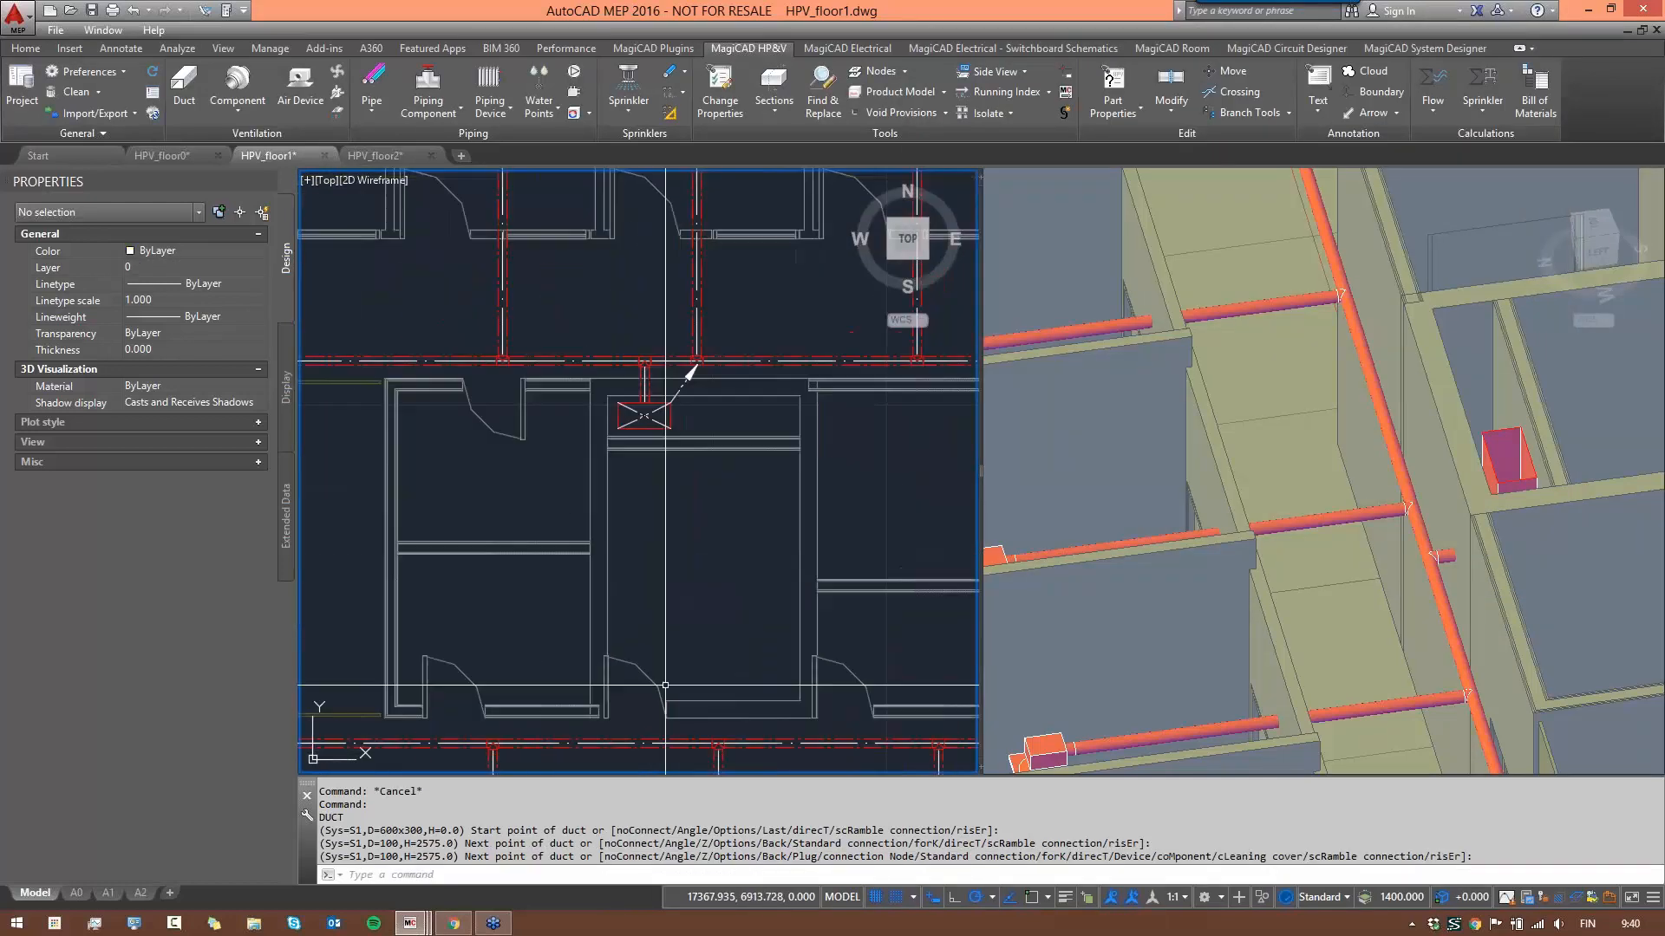
middle_drag(665, 685, 677, 542)
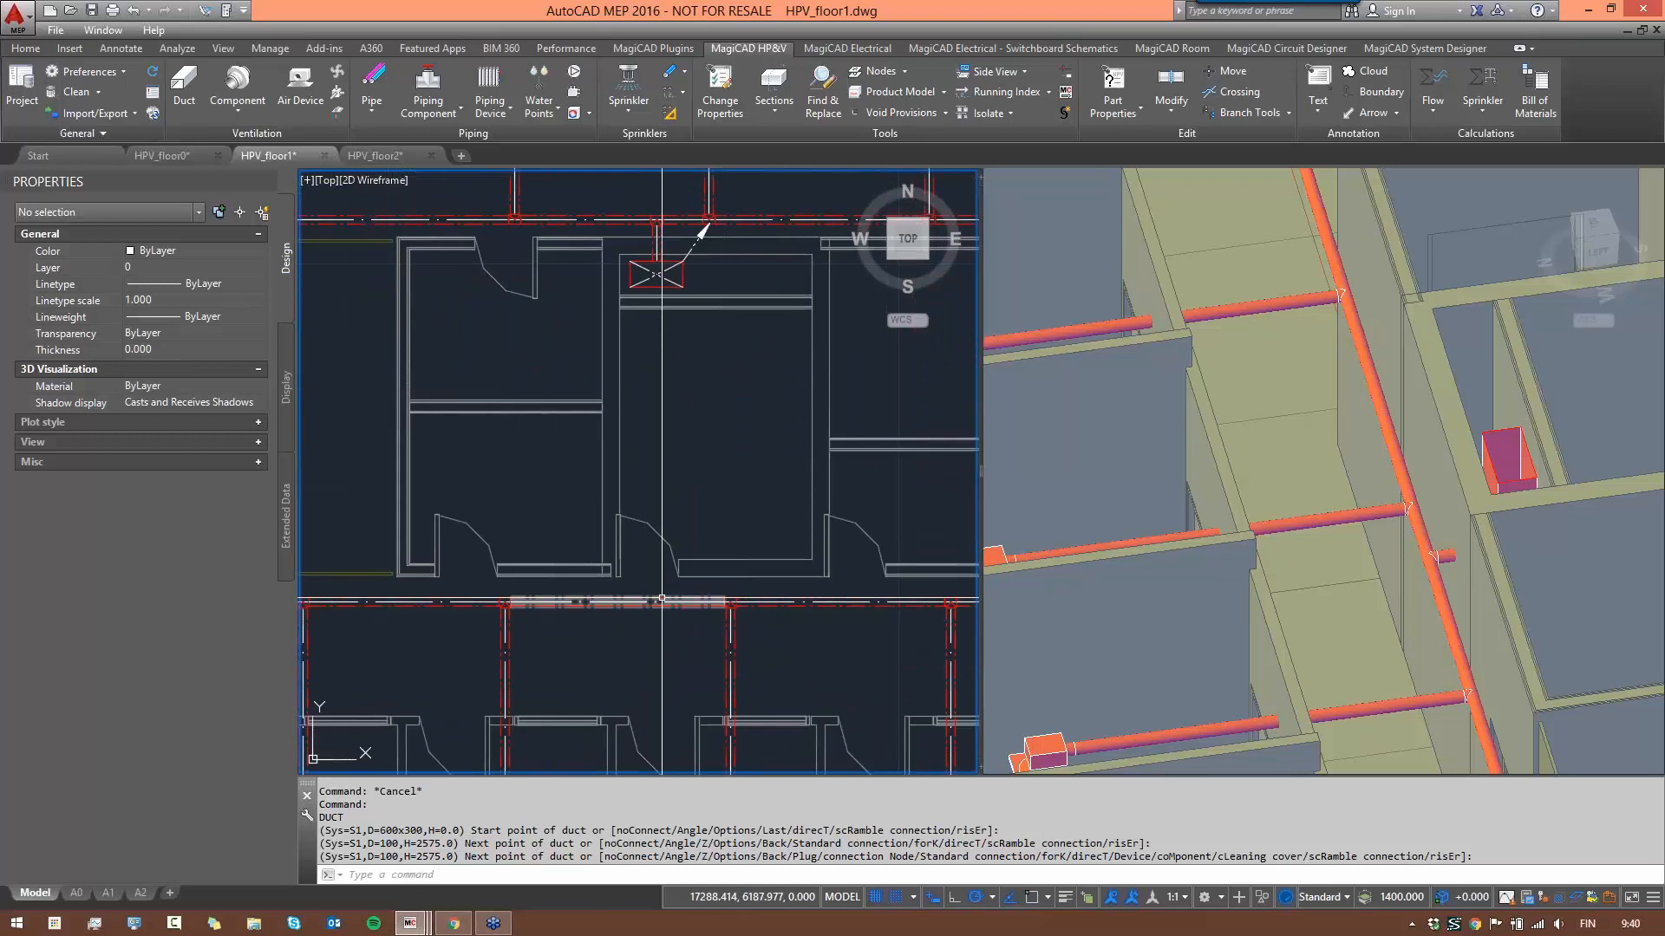
click(642, 600)
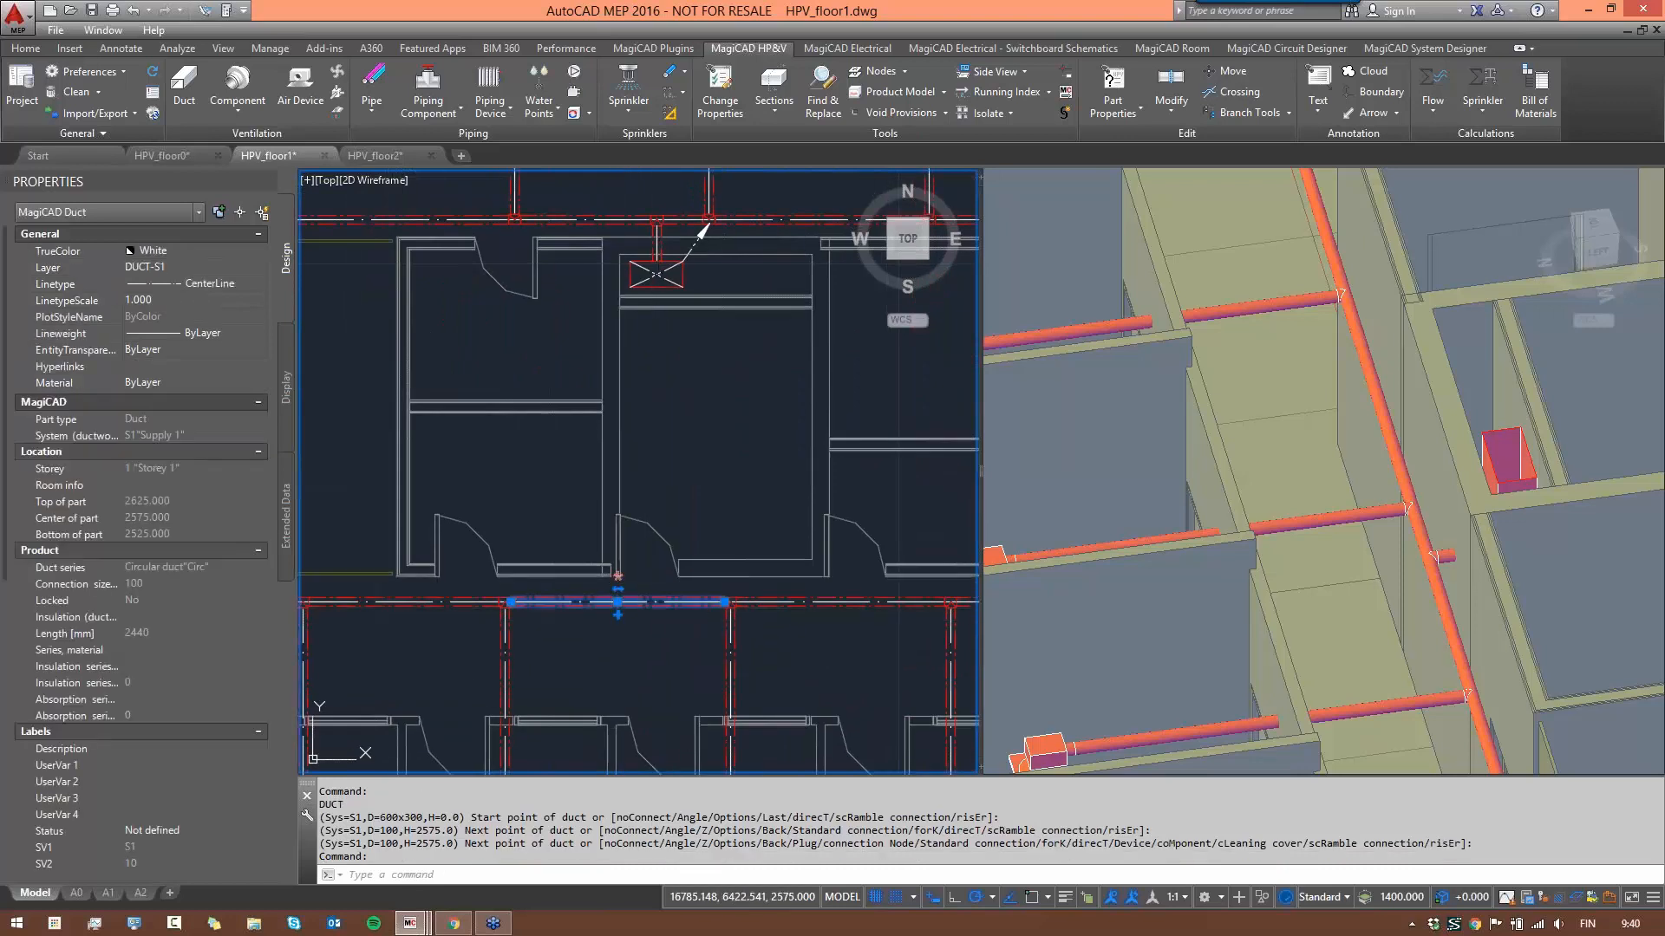
click(617, 615)
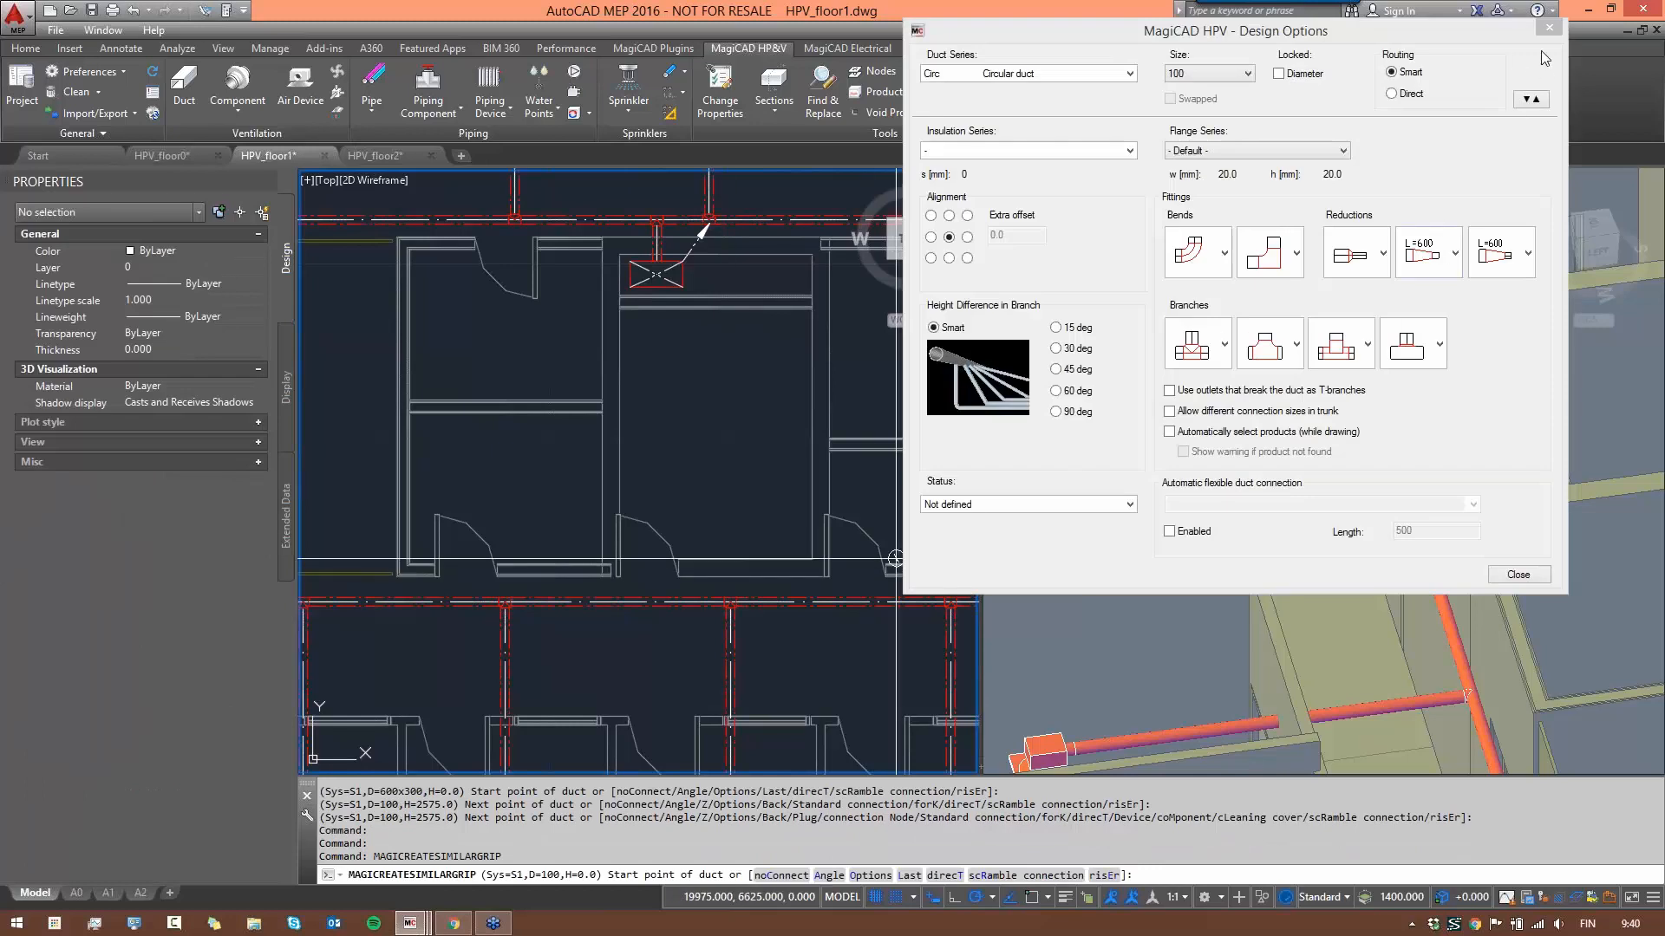
click(1531, 100)
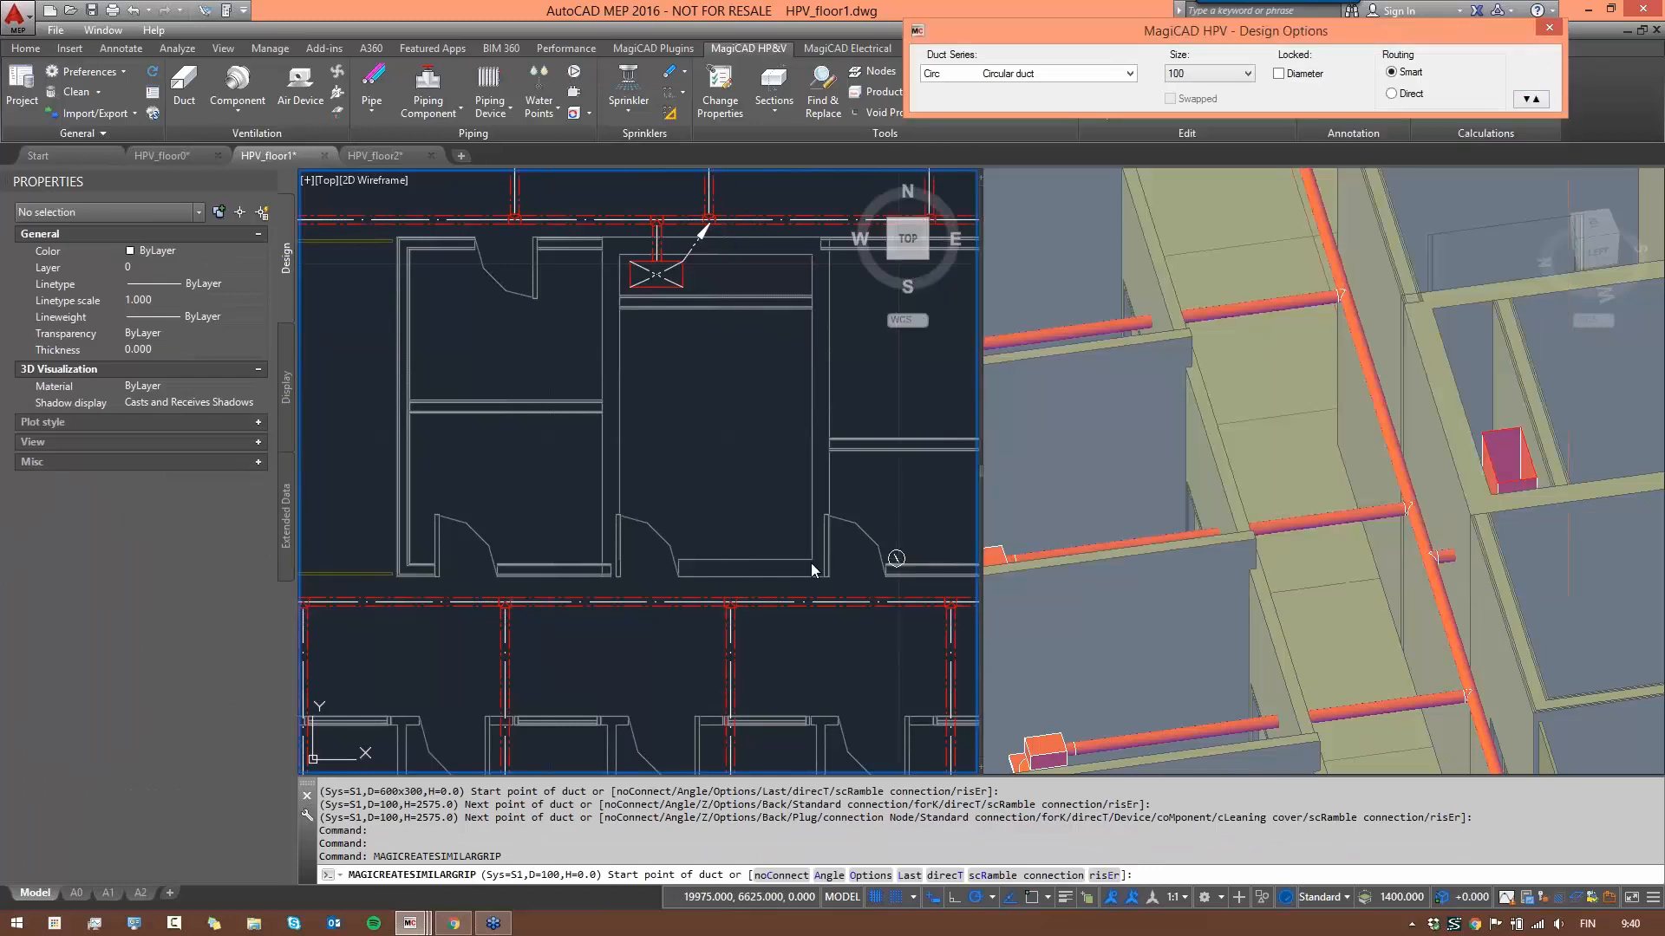
click(656, 596)
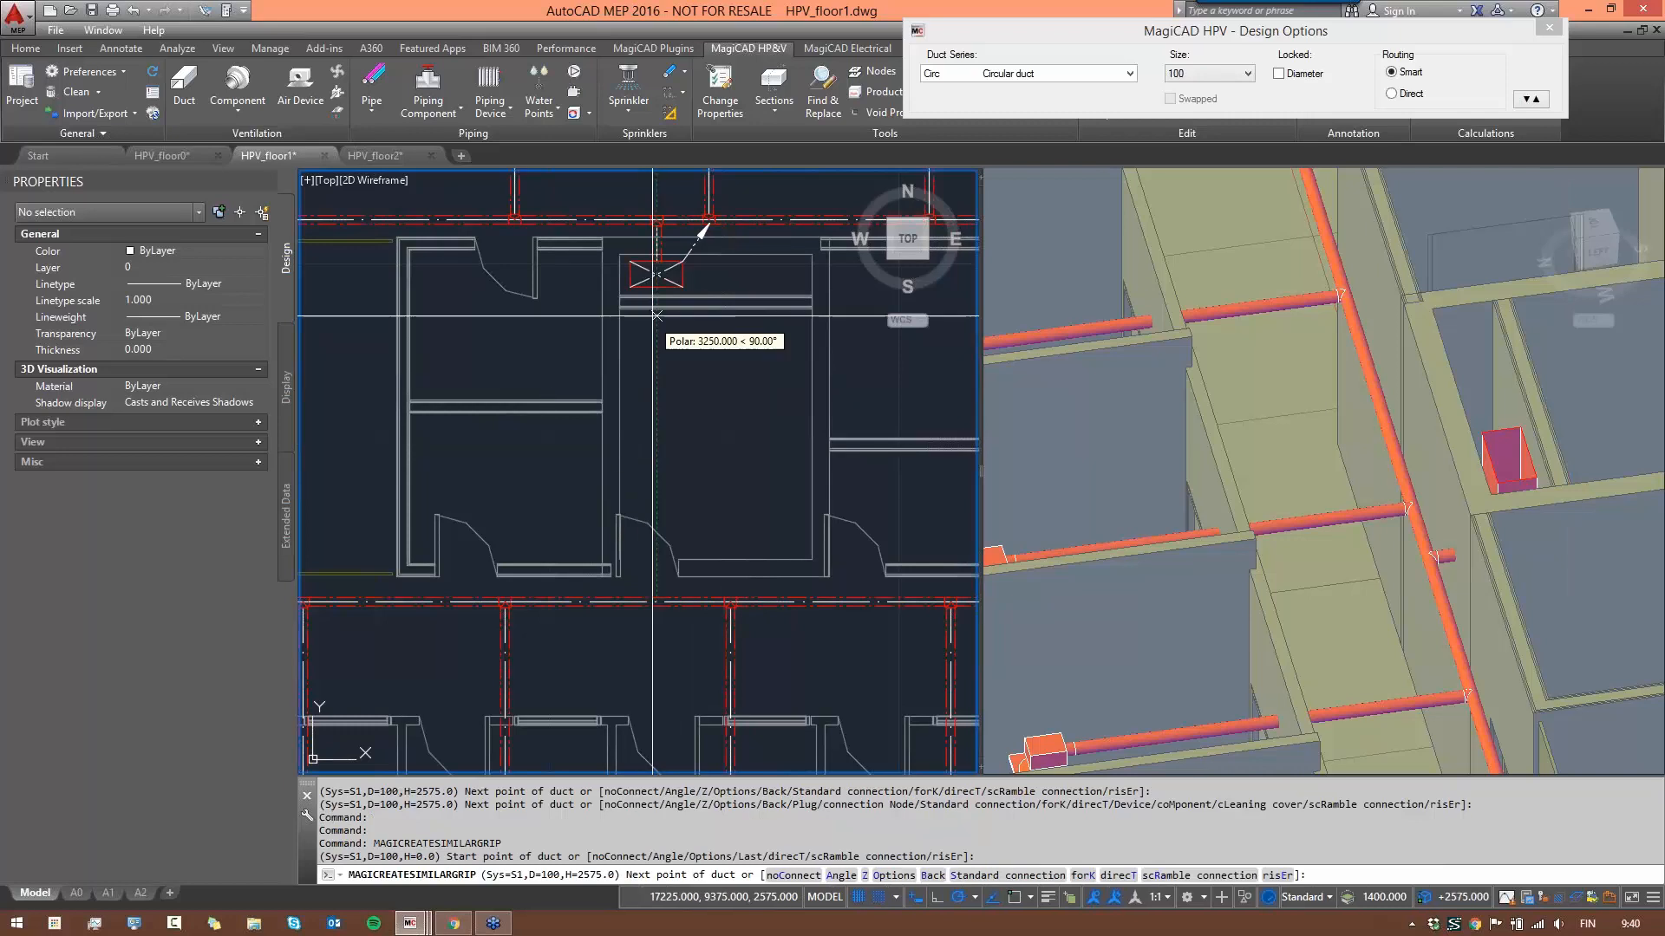
click(657, 308)
scroll(656, 295, up, 7)
scroll(685, 412, down, 3)
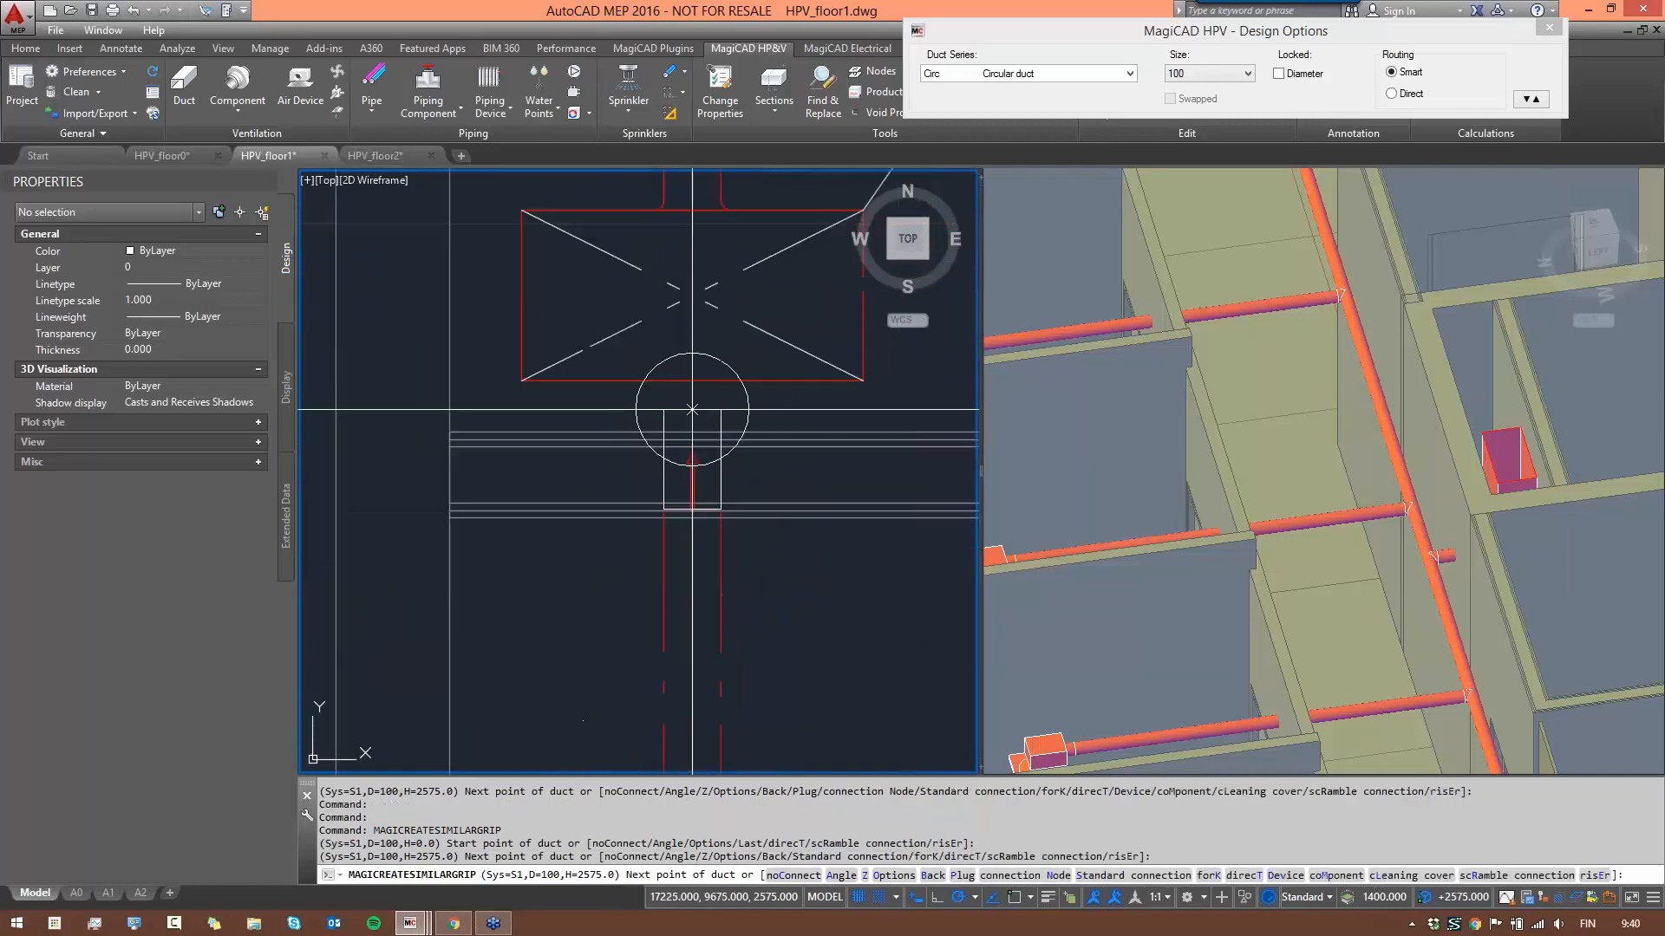
click(692, 367)
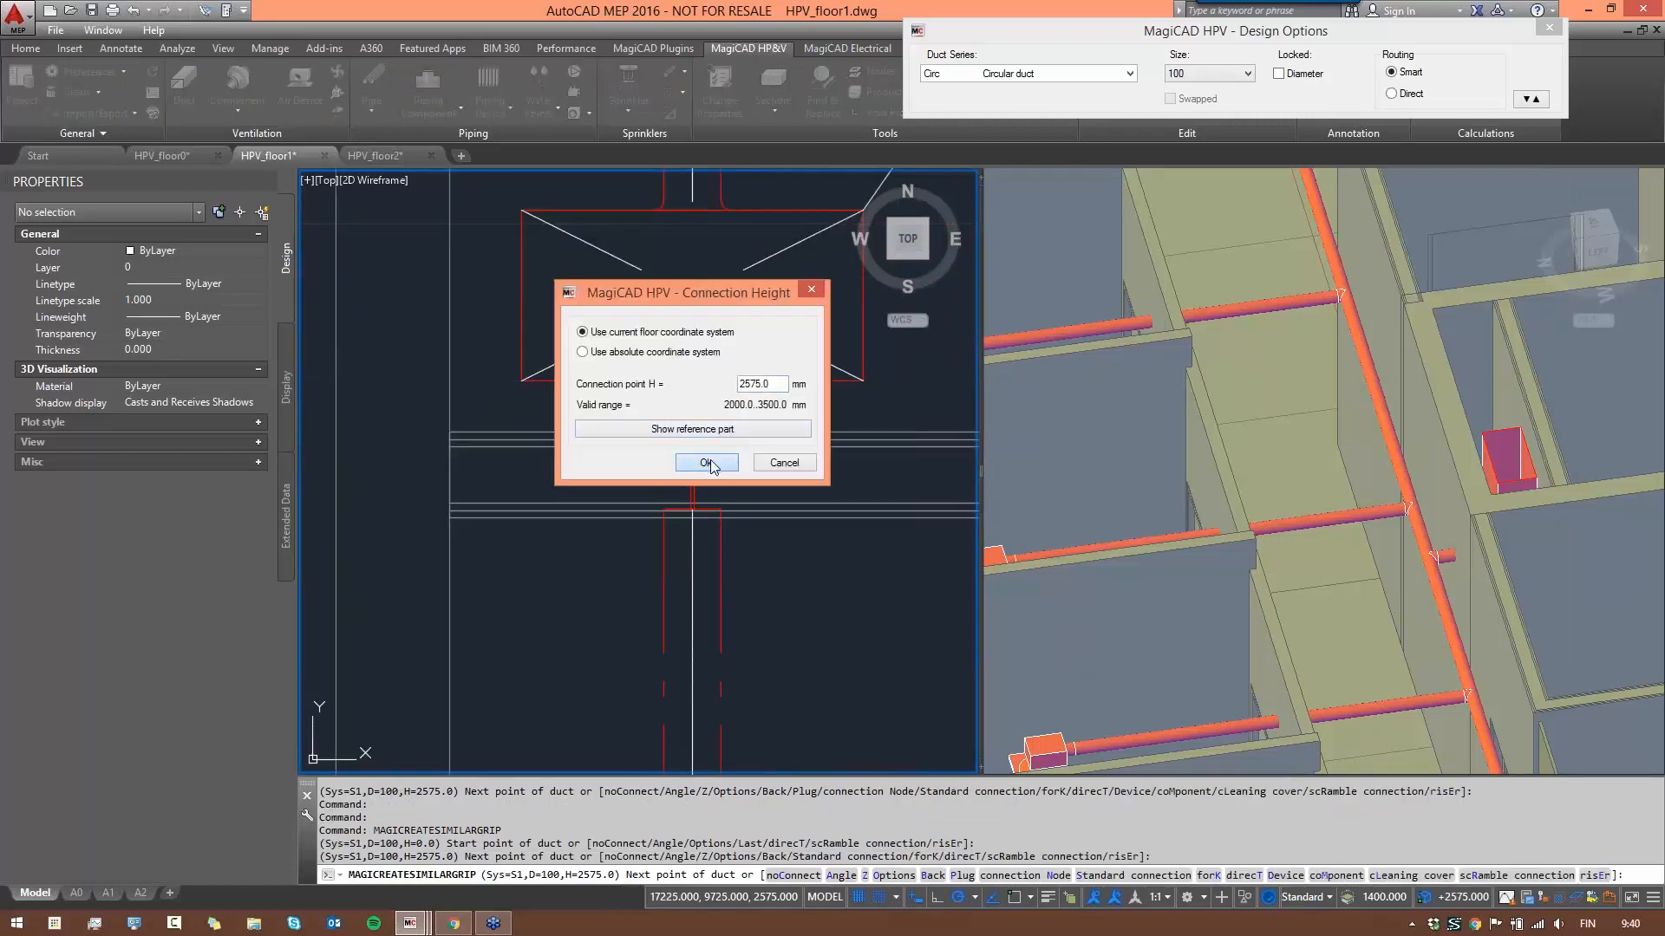
click(720, 467)
scroll(777, 491, down, 6)
middle_drag(777, 431, 755, 432)
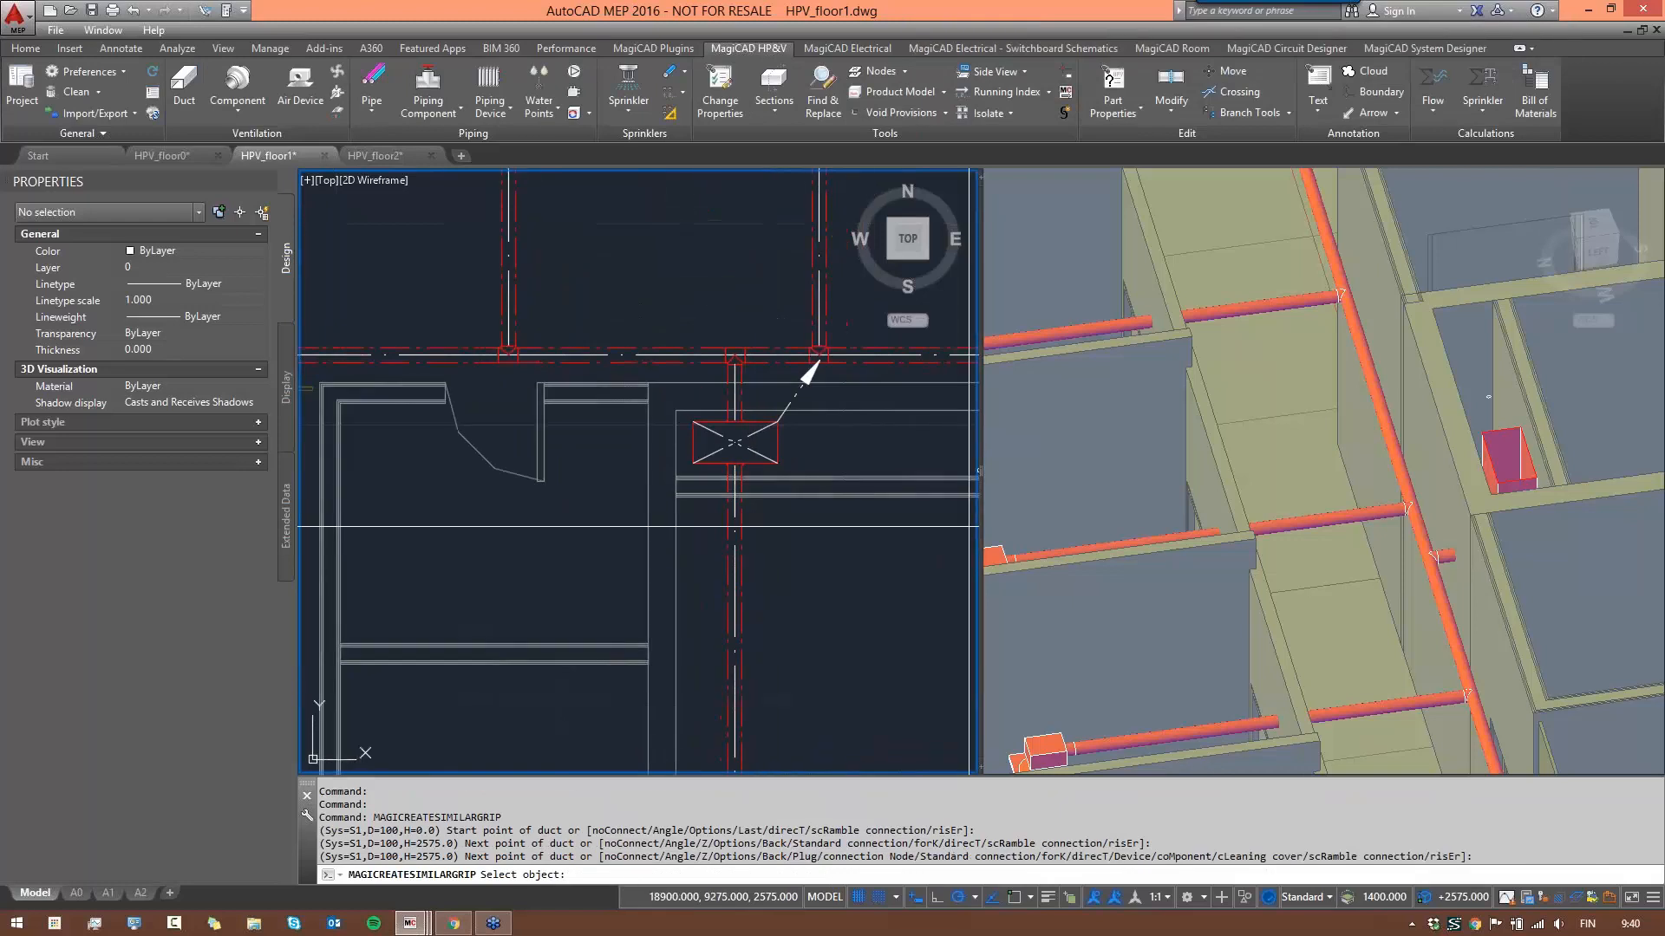
click(1504, 533)
scroll(1505, 533, down, 5)
key(Escape)
key(Escape)
key(Escape)
- Examine in 3D how both supply mains connect to the riser and how the ductwork sits in the building
middle_drag(1480, 534, 1255, 607)
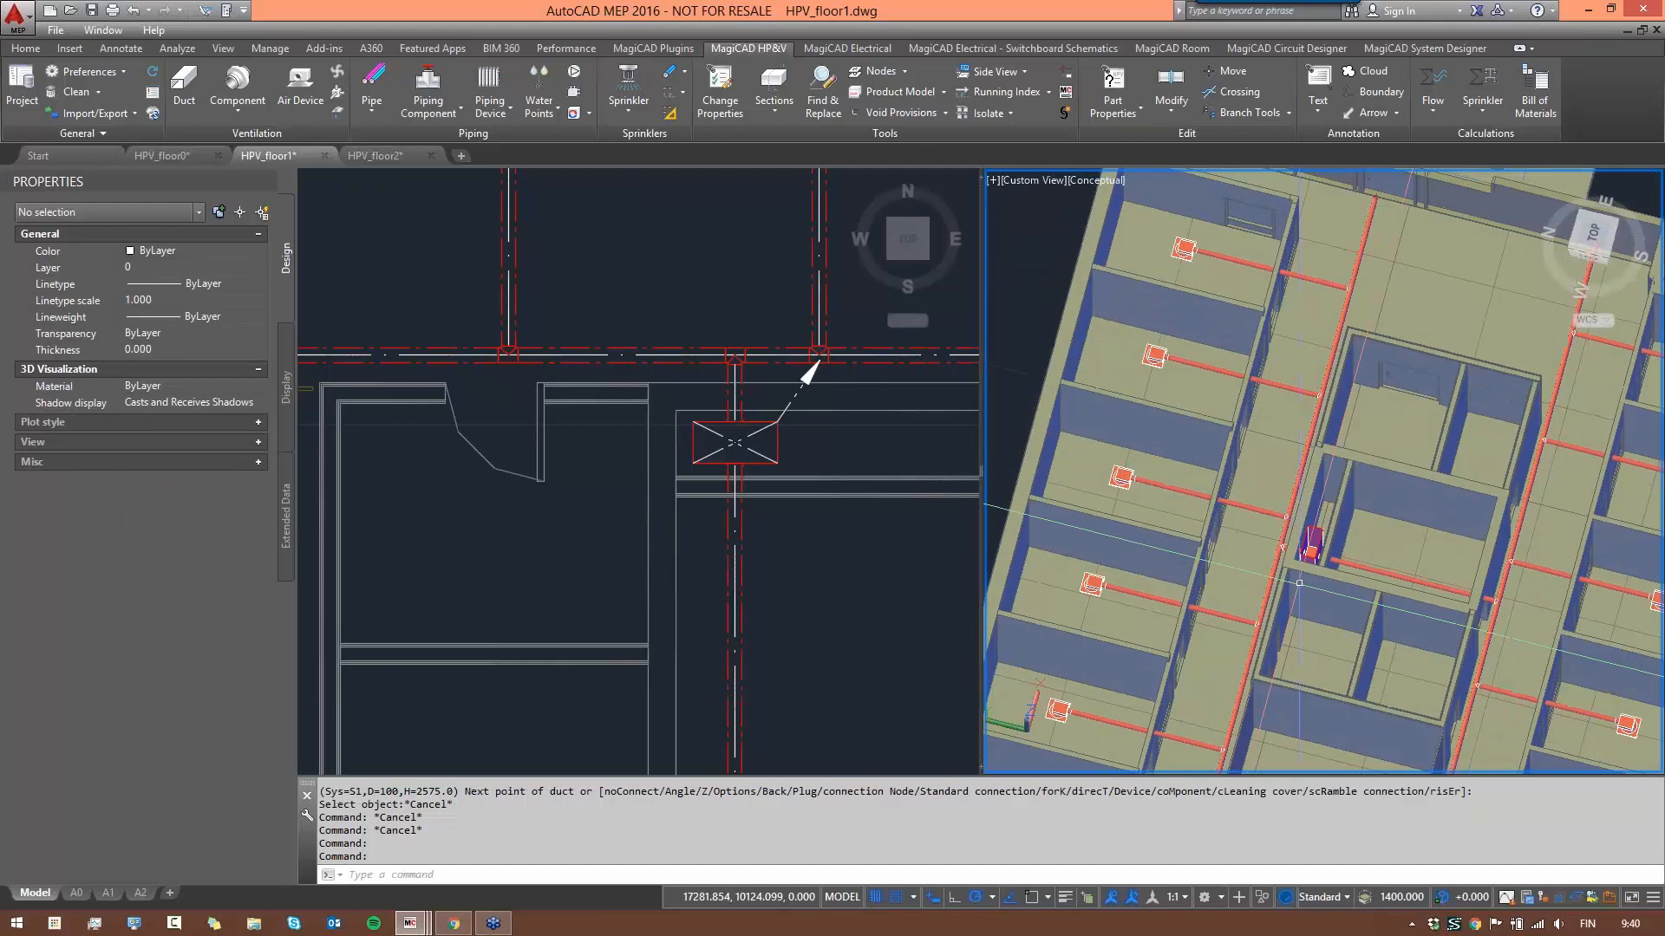
scroll(1299, 578, up, 5)
scroll(1300, 501, up, 4)
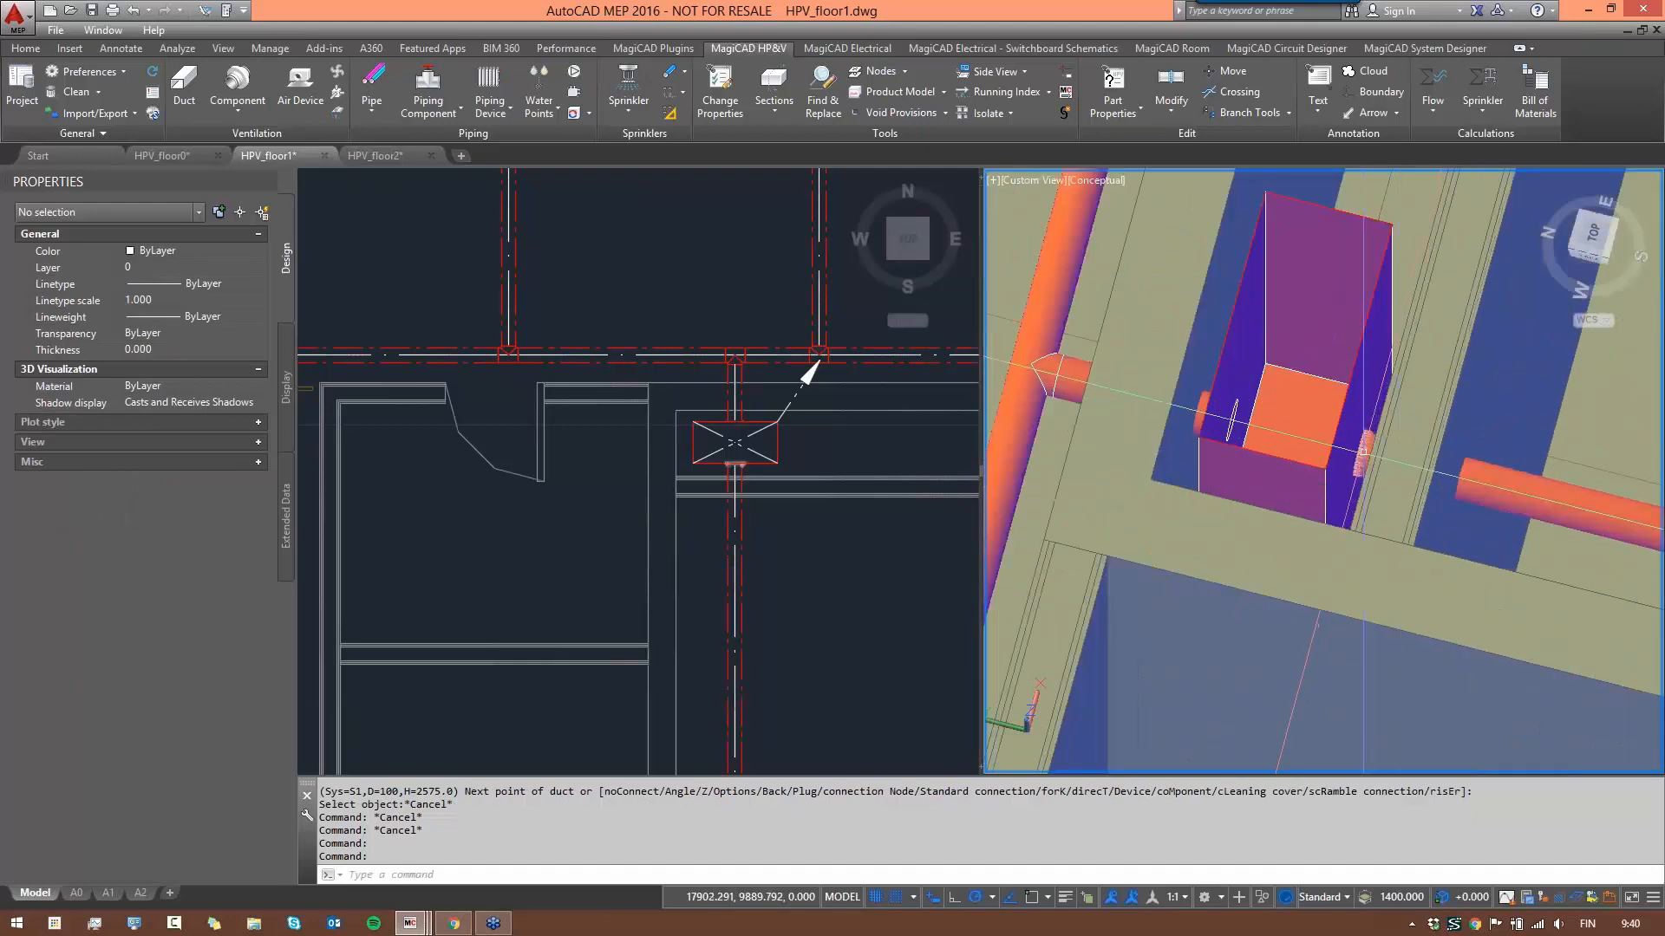
scroll(1240, 443, down, 8)
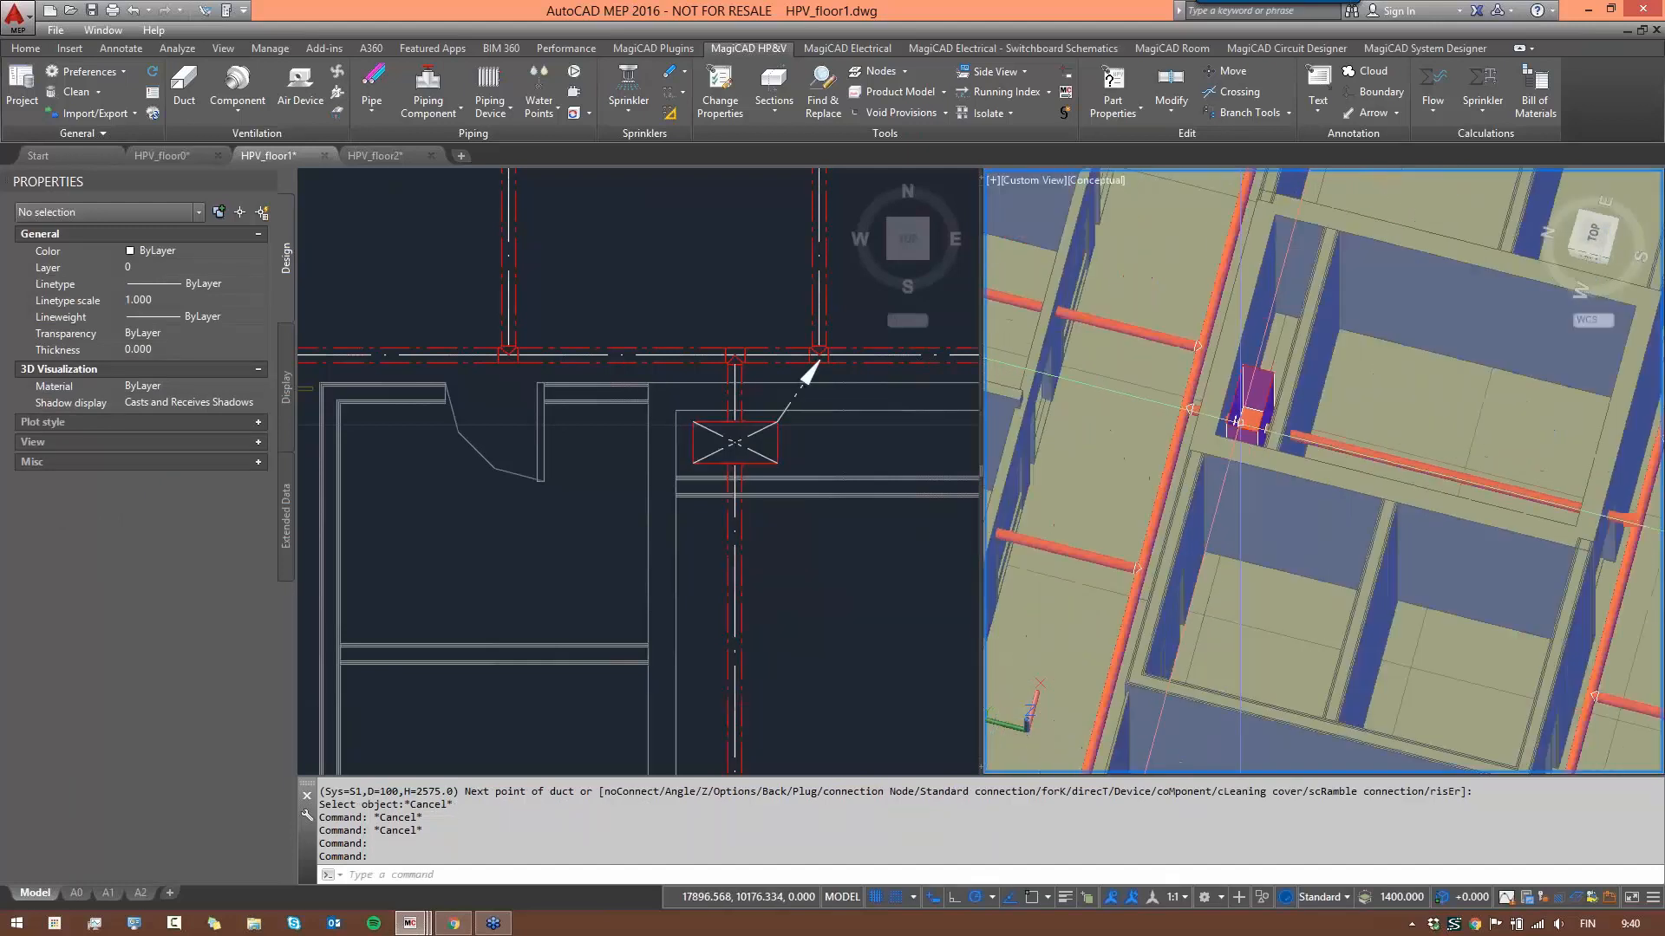
shift+middle_drag(1241, 443, 1379, 386)
scroll(1287, 620, down, 6)
middle_drag(1288, 612, 1429, 533)
scroll(1435, 535, up, 5)
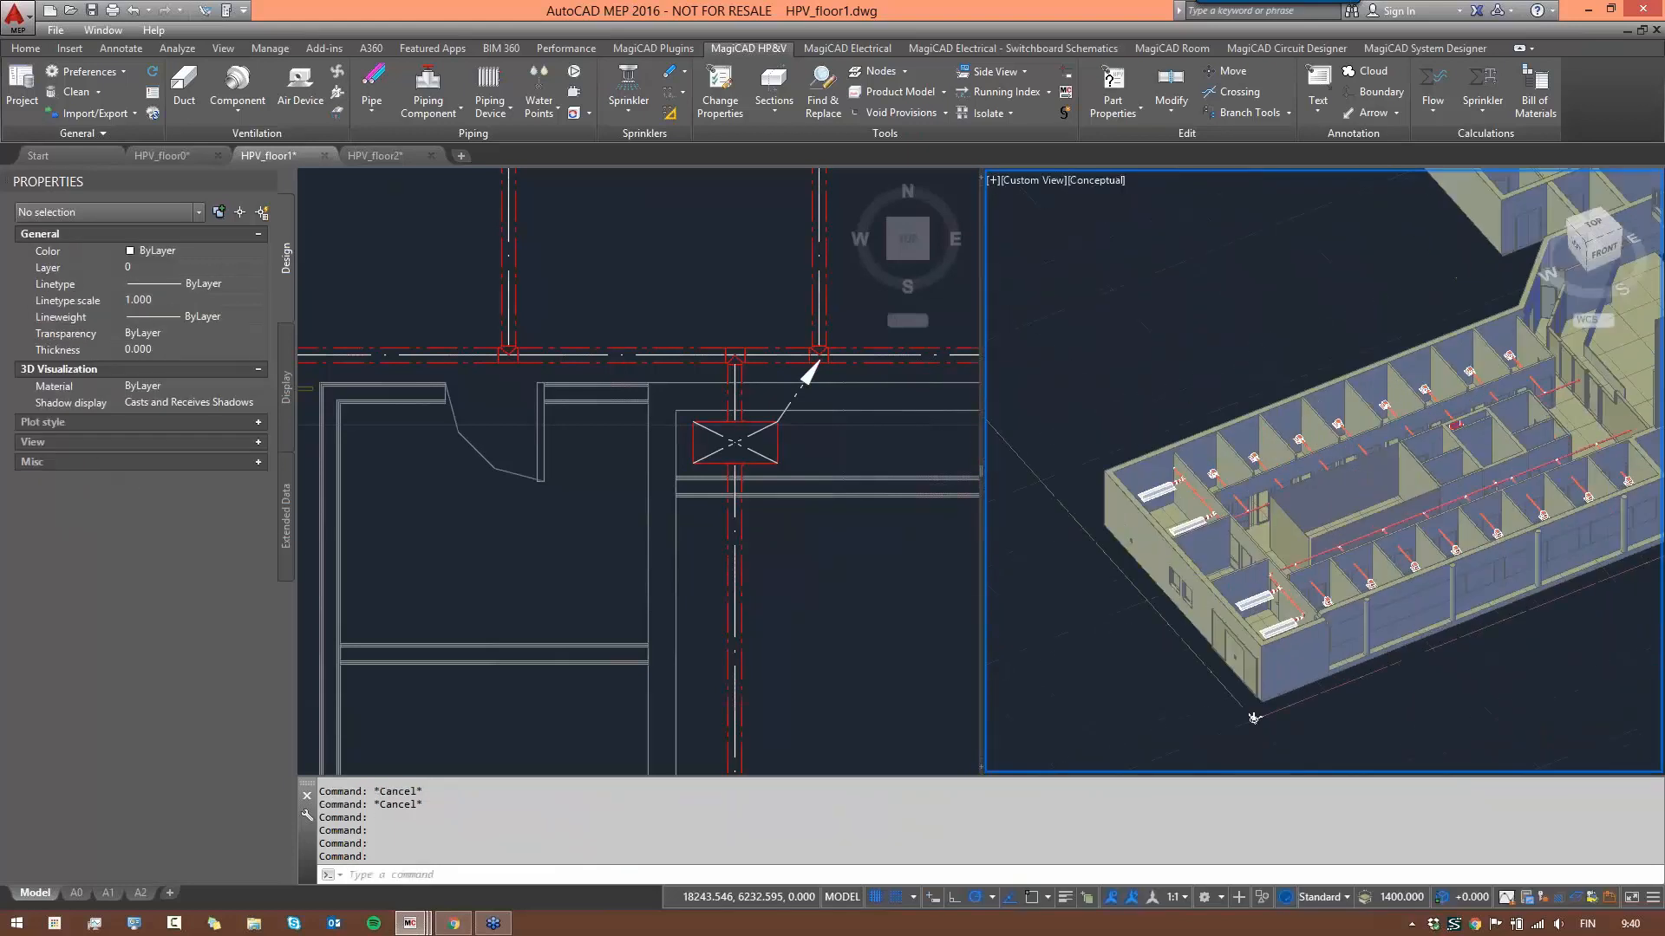
scroll(1468, 435, up, 2)
- Delete the surplus duct end of the northern supply main east of its last branch
click(697, 476)
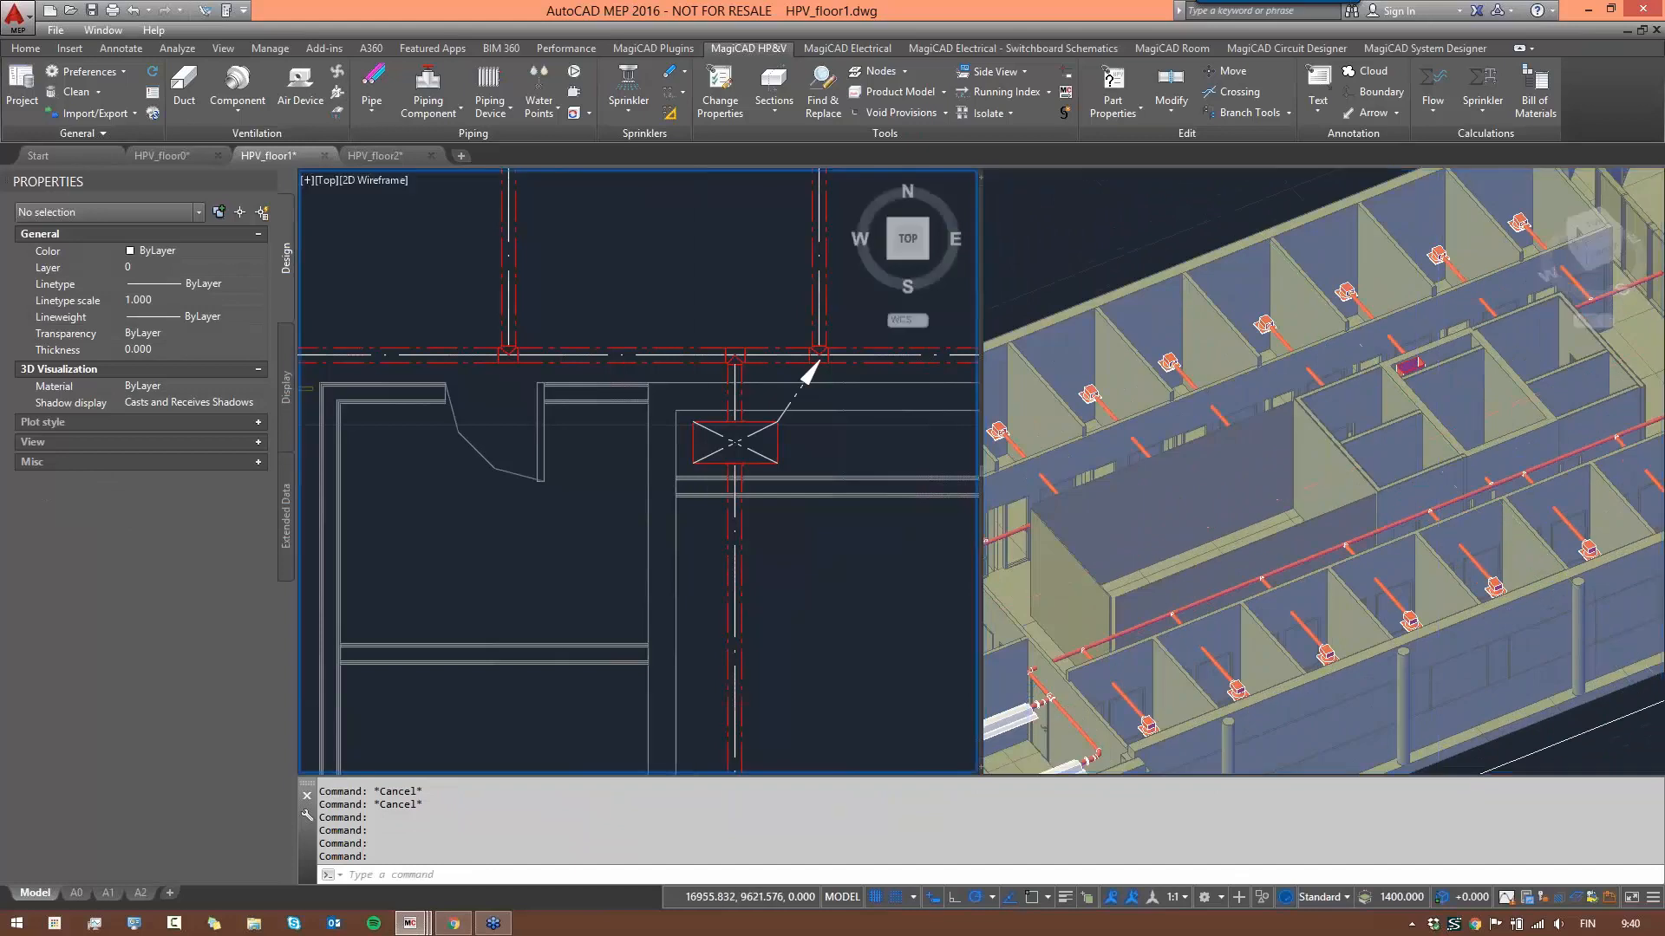
scroll(622, 525, down, 6)
middle_drag(694, 461, 725, 438)
scroll(732, 446, down, 3)
middle_drag(841, 464, 796, 475)
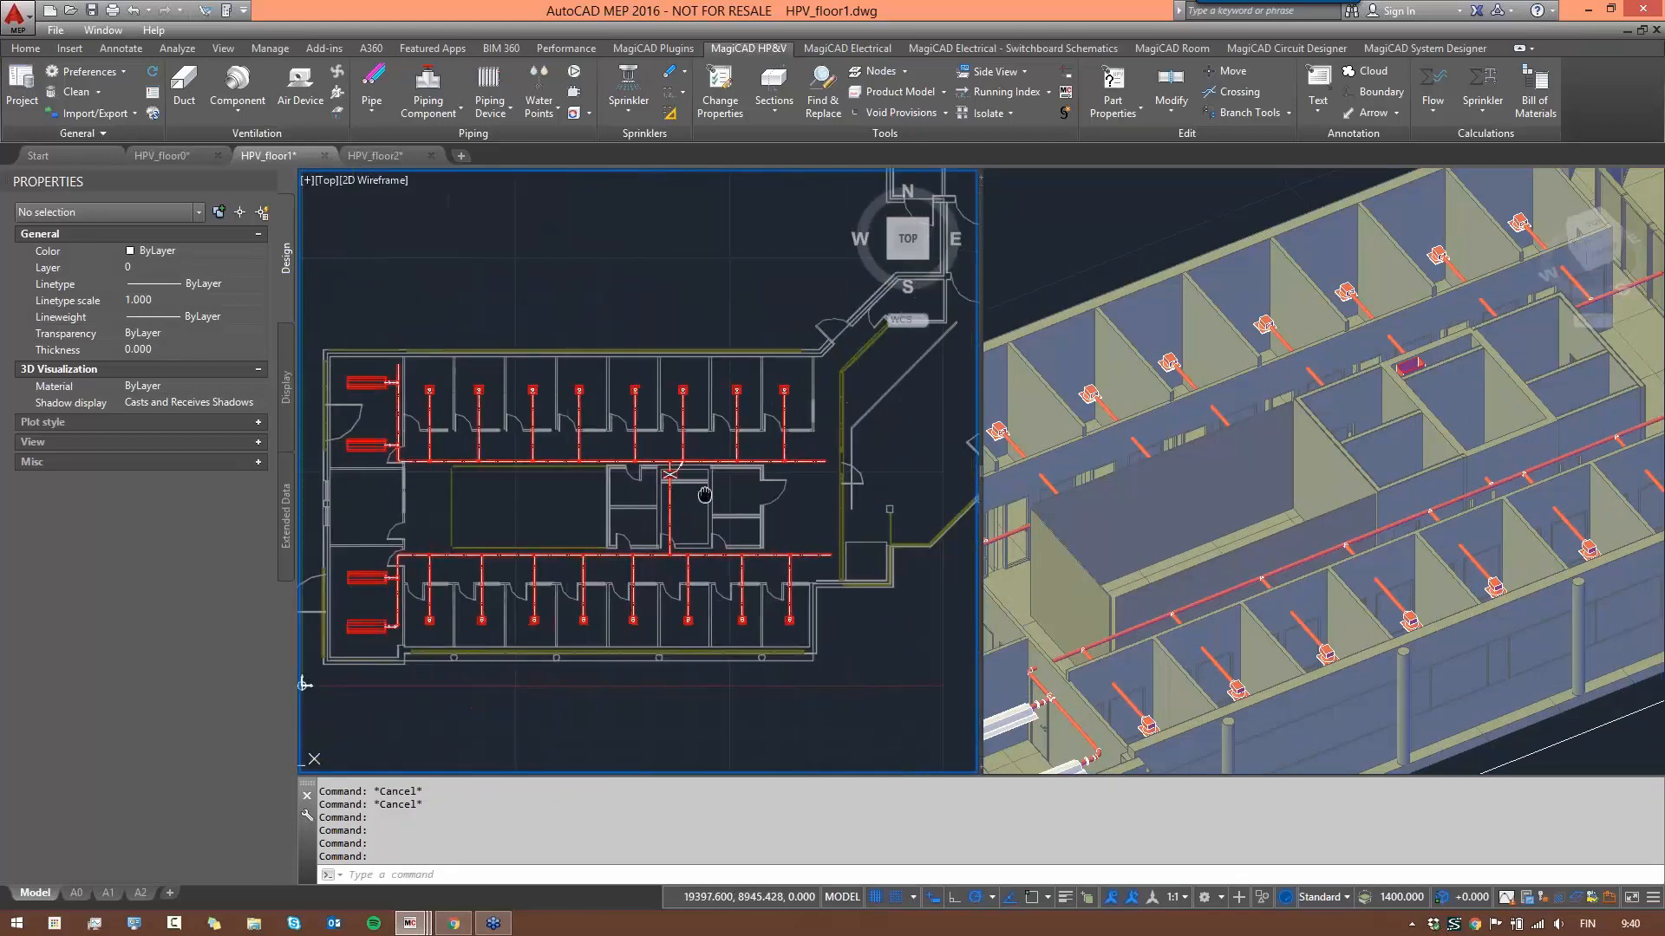
scroll(798, 469, up, 5)
scroll(791, 461, up, 2)
click(809, 483)
click(739, 367)
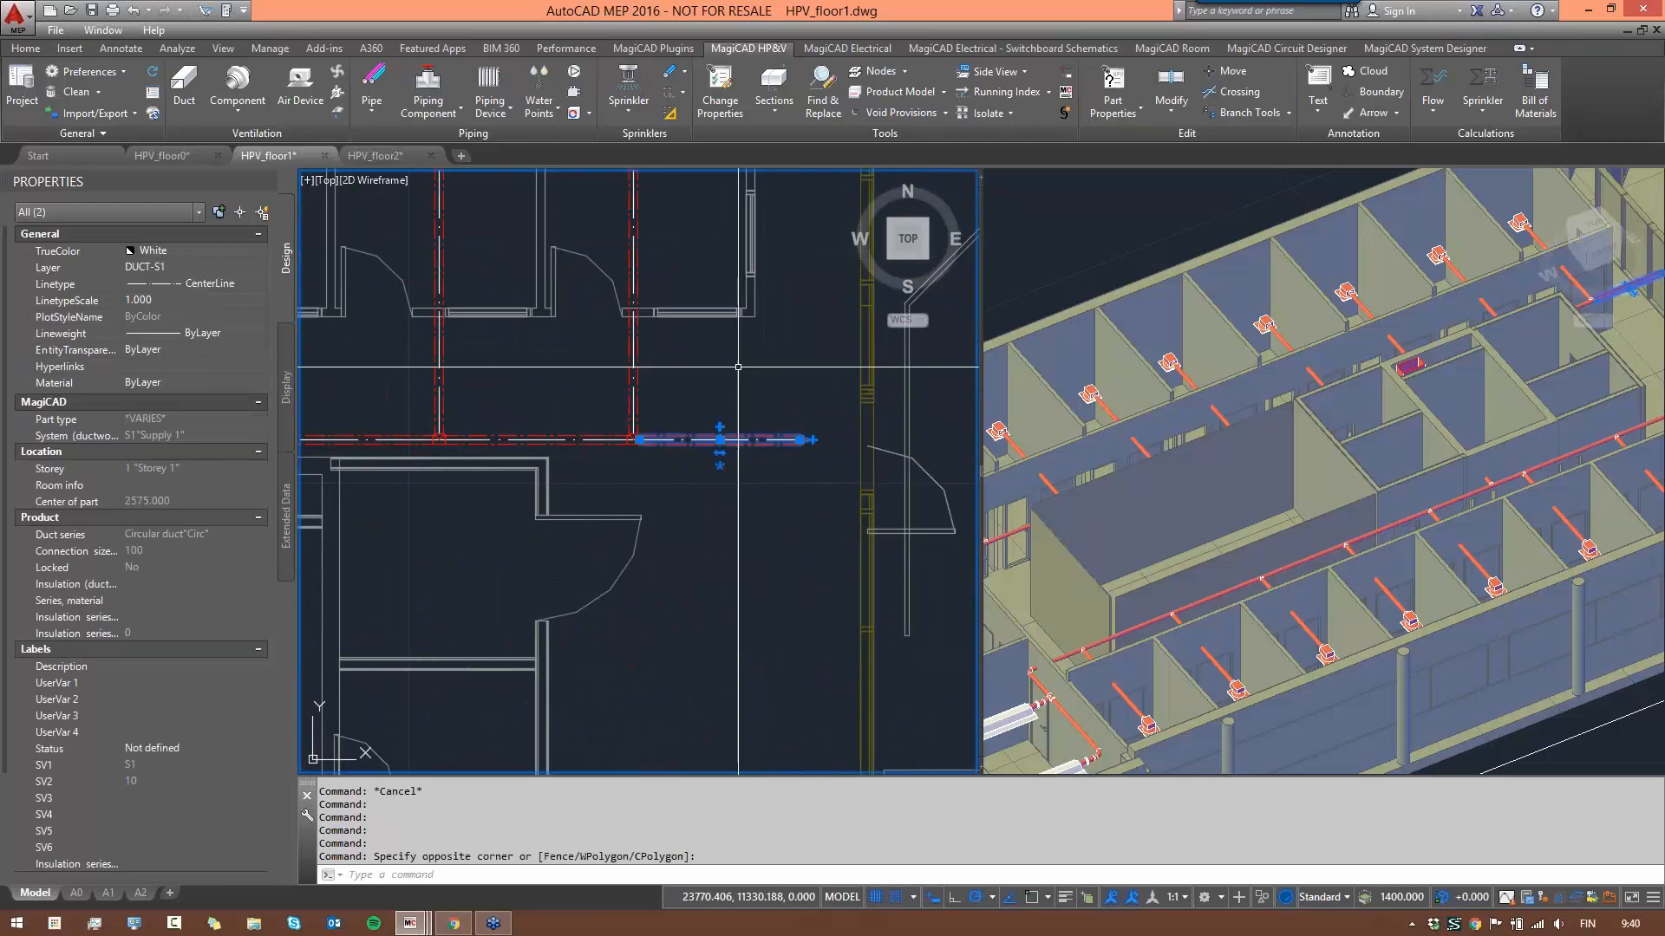
key(Delete)
- Delete the surplus duct end of the southern supply main east of its last branch
scroll(752, 374, down, 4)
scroll(769, 525, up, 6)
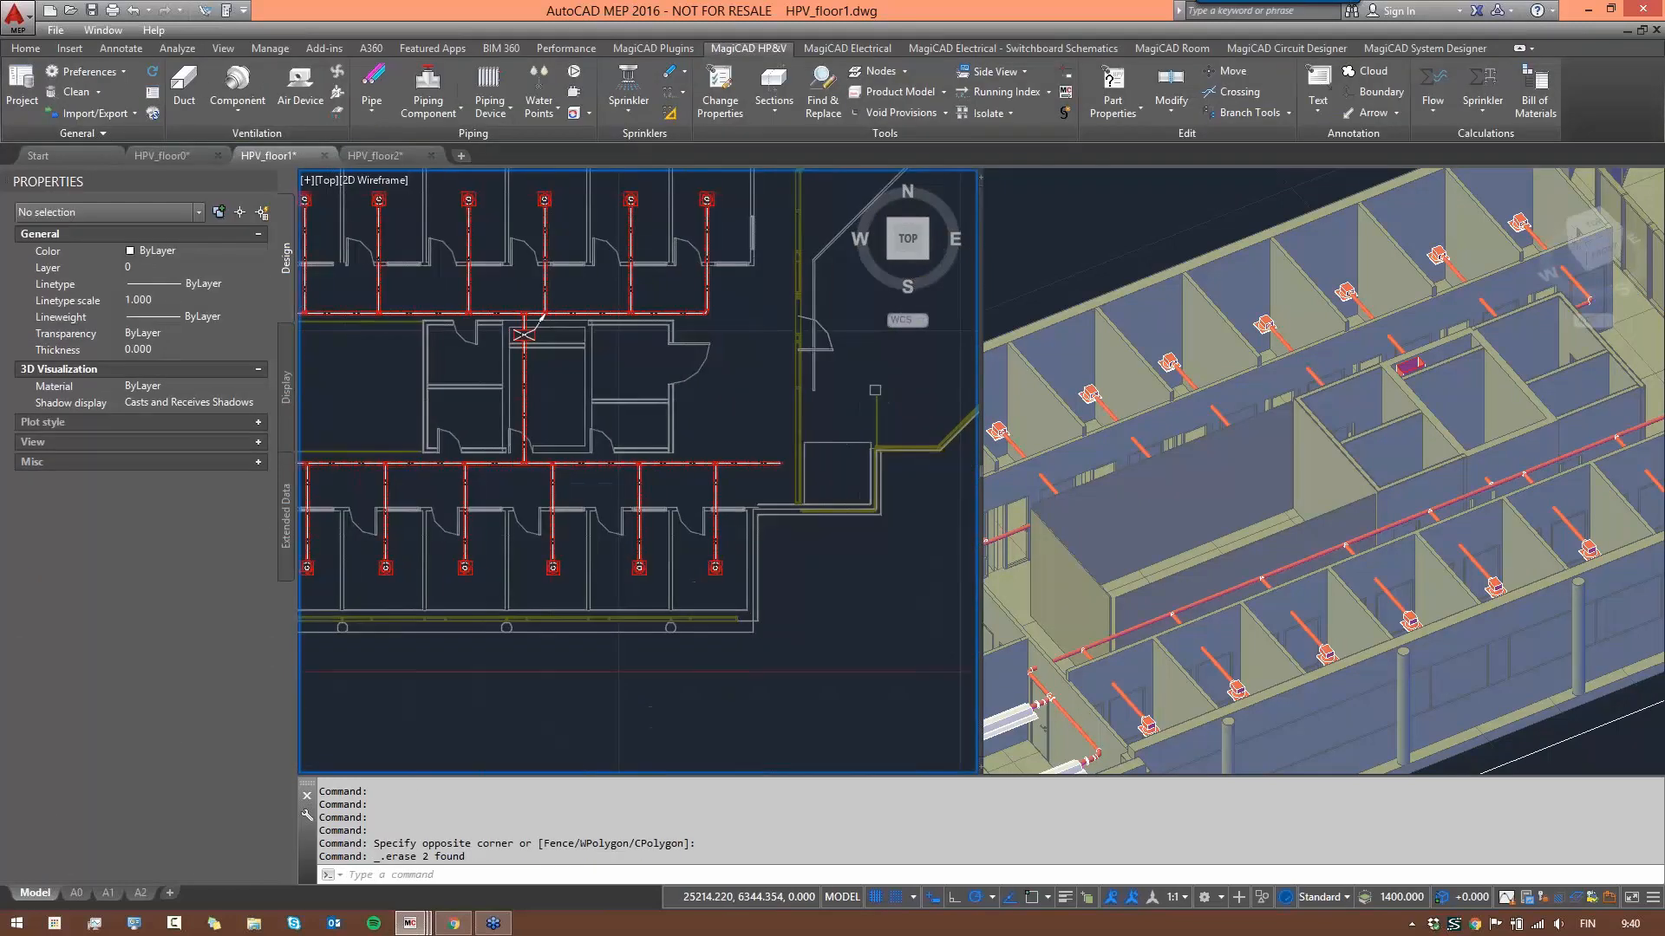
click(769, 524)
click(674, 402)
key(Delete)
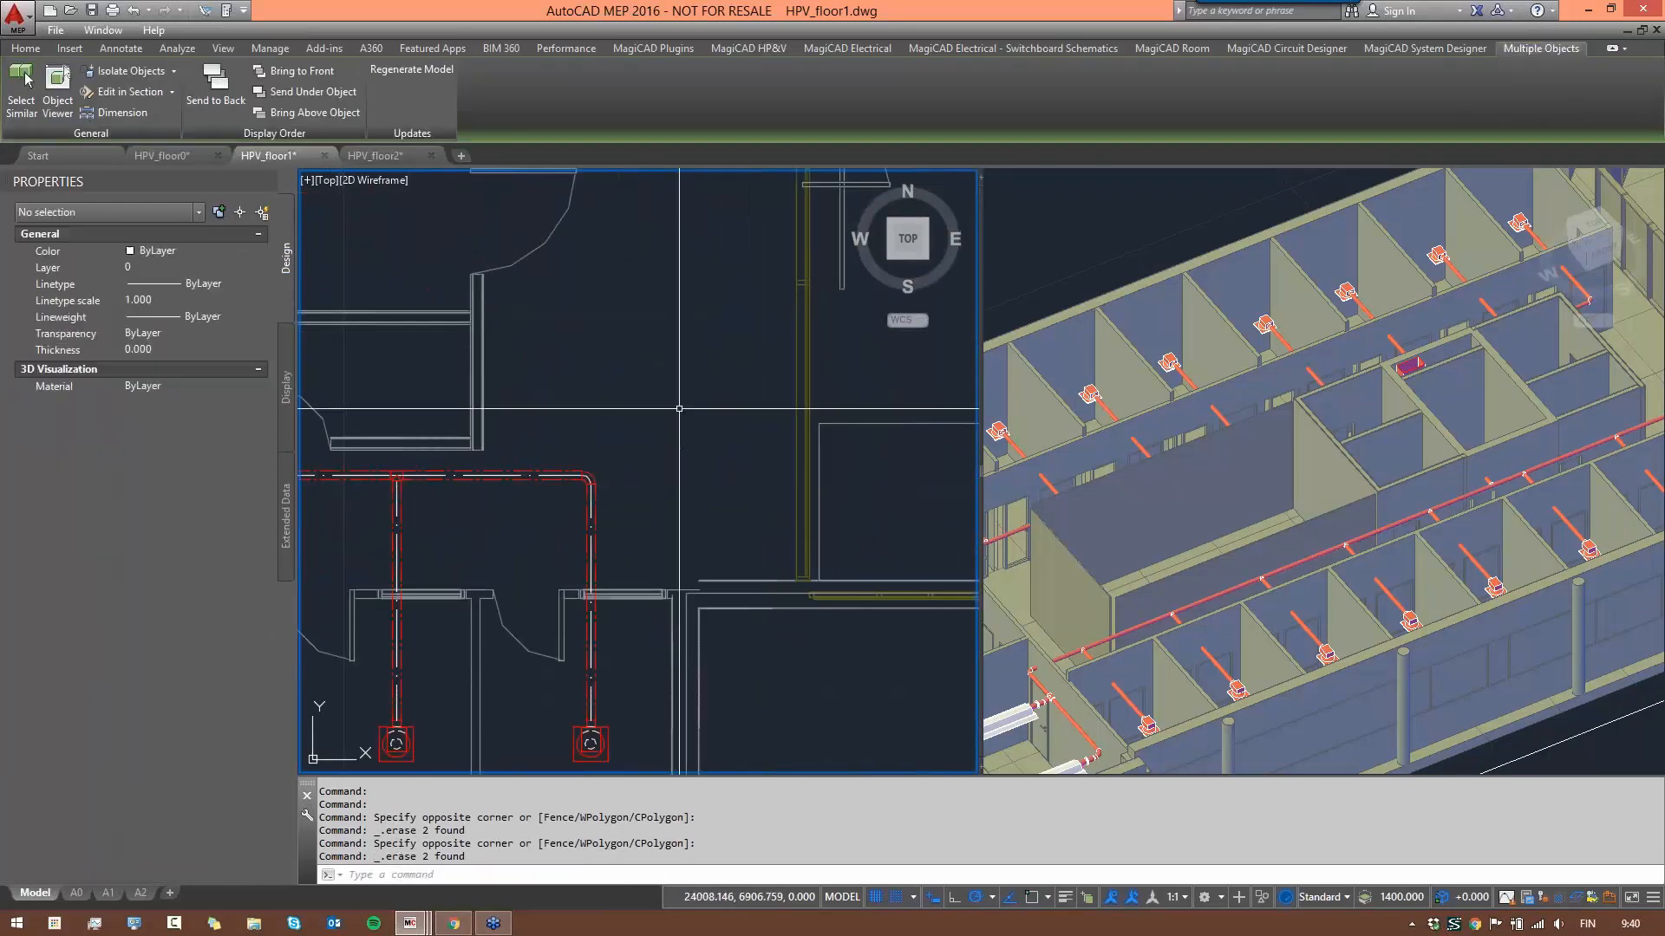
- Review the floor 1 ductwork layout in plan, and open the HPV_floor2 drawing to compare its floor plan
scroll(628, 419, down, 4)
scroll(571, 438, down, 5)
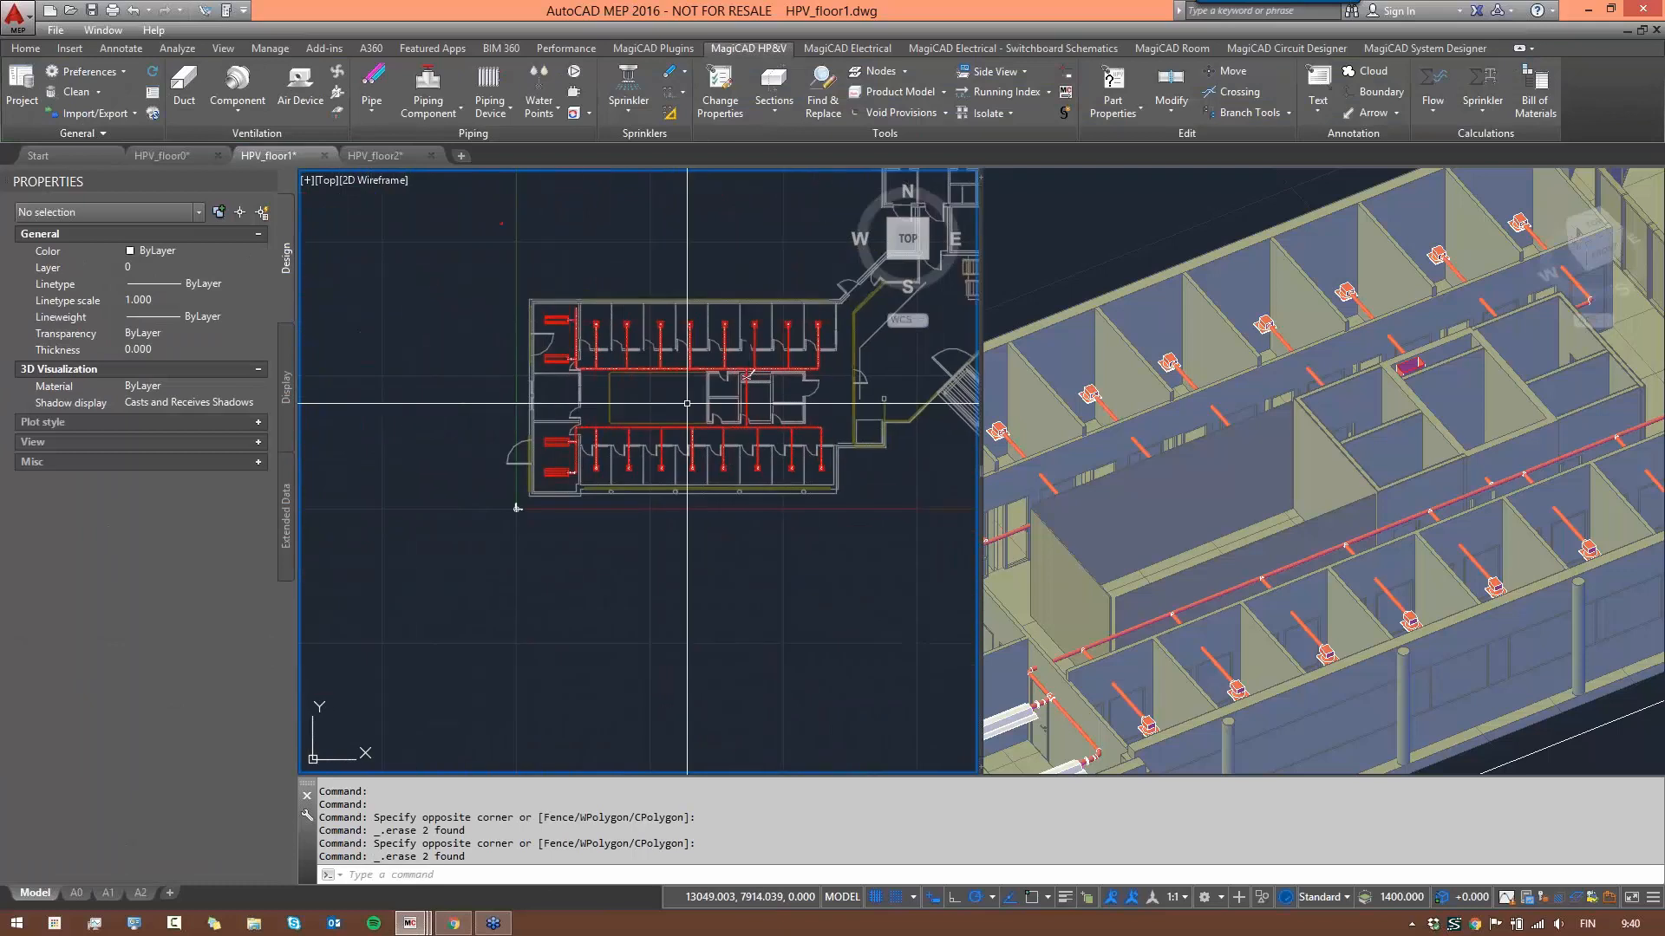
scroll(644, 372, up, 2)
scroll(744, 428, up, 3)
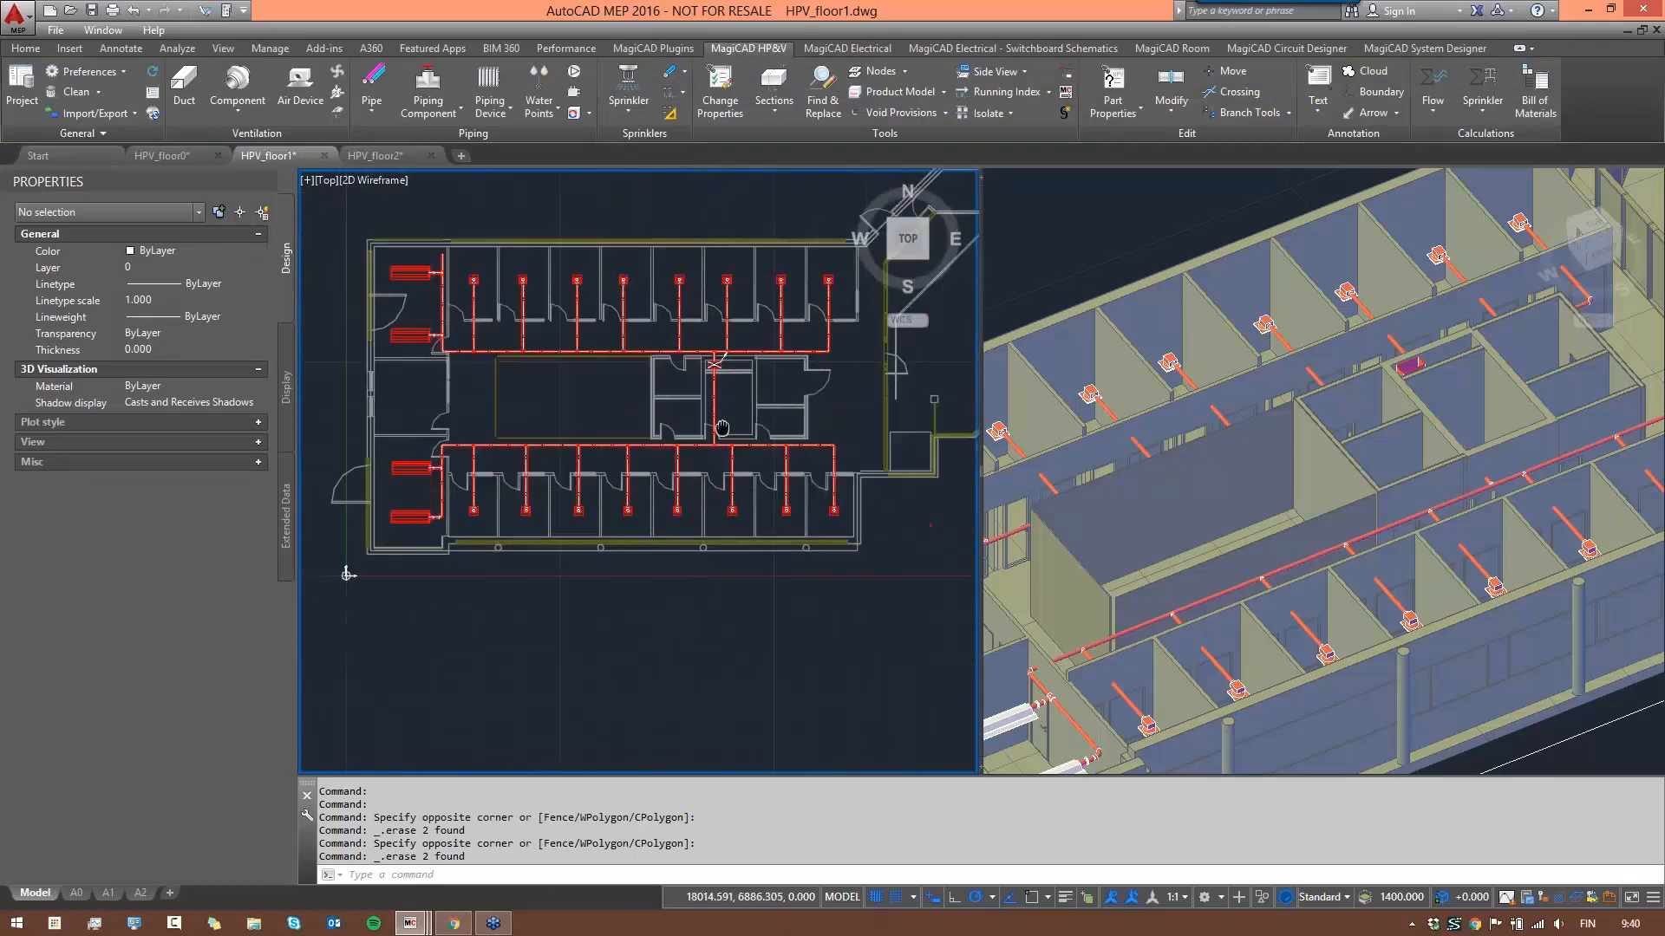
scroll(667, 383, down, 3)
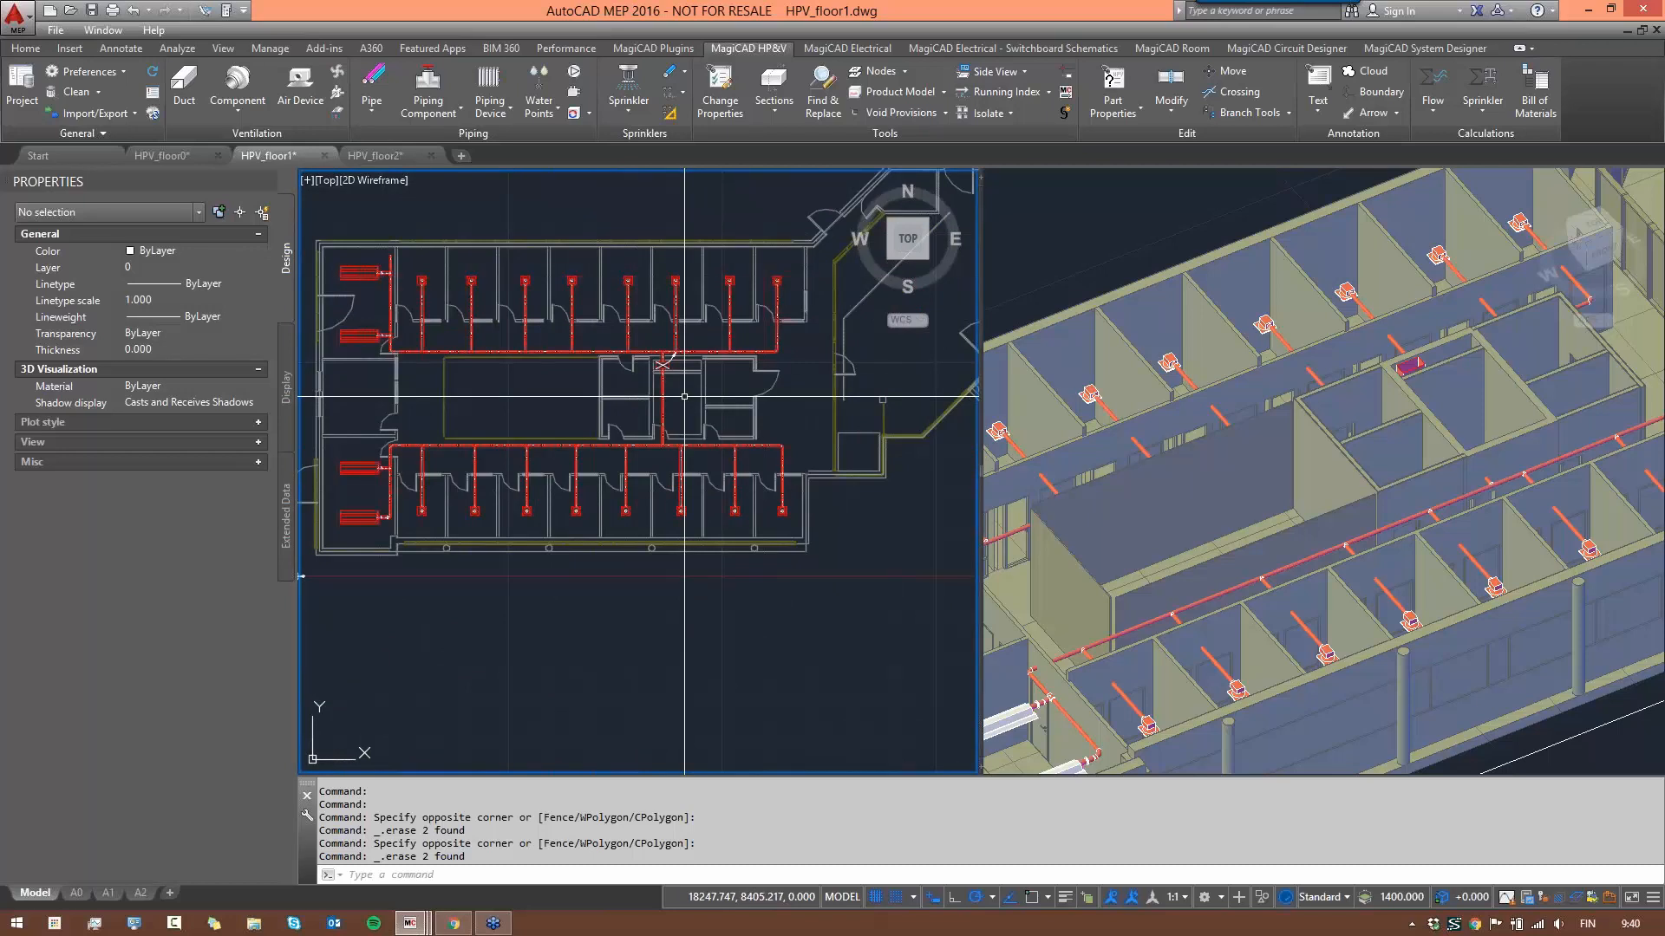
click(382, 157)
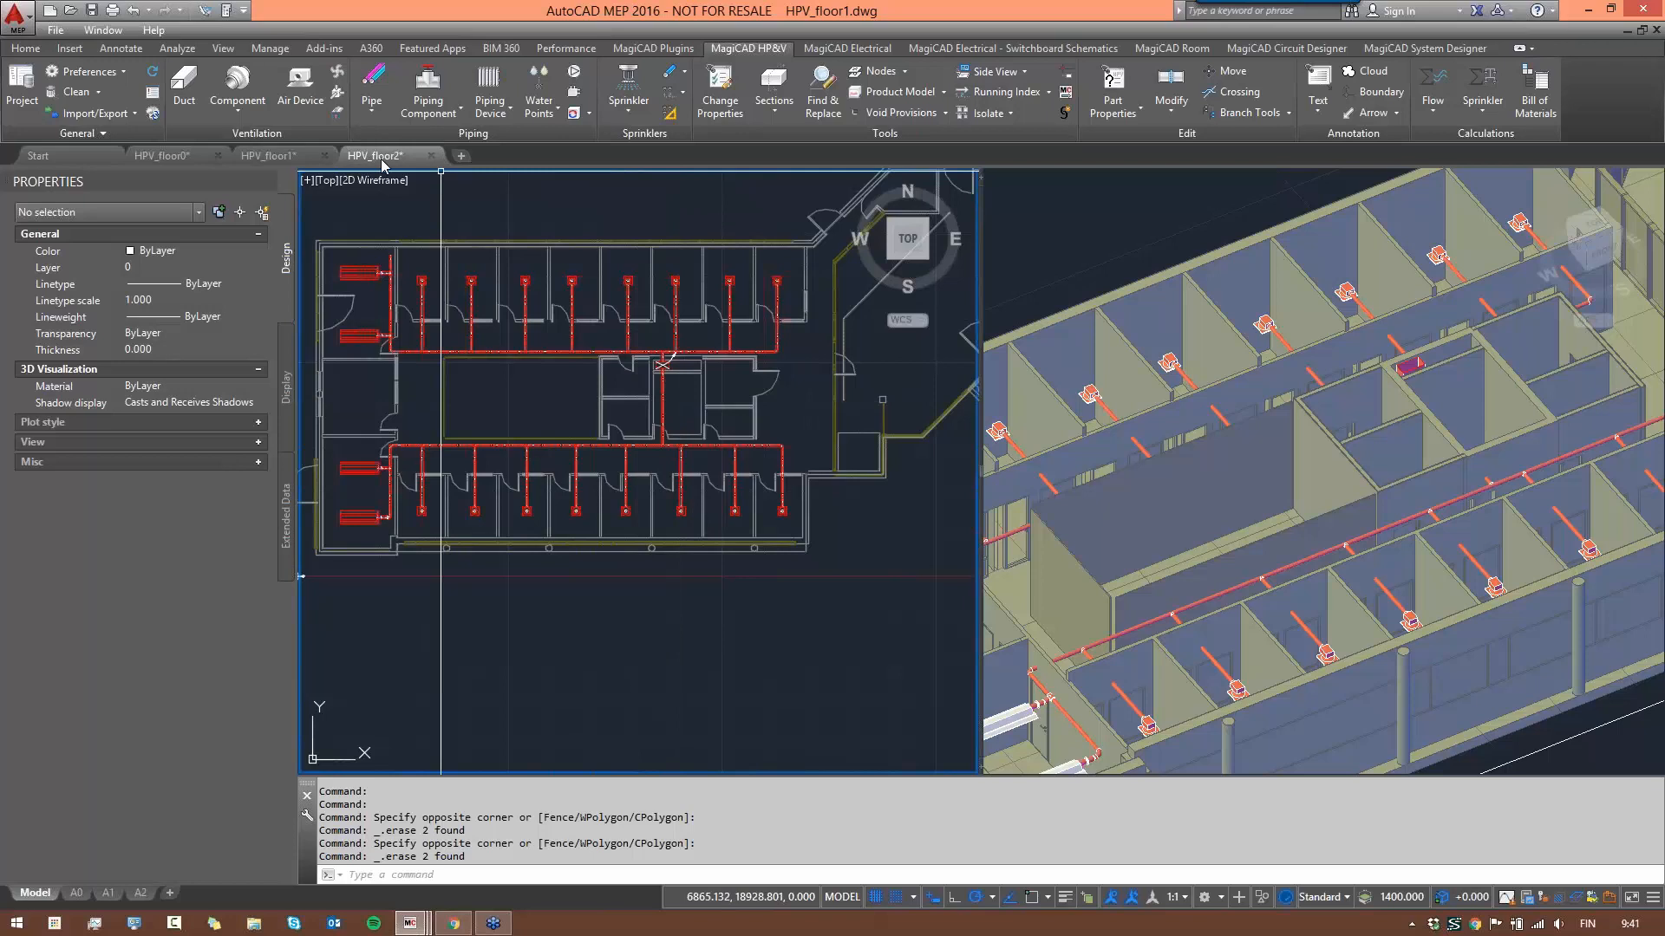
middle_drag(515, 764, 693, 504)
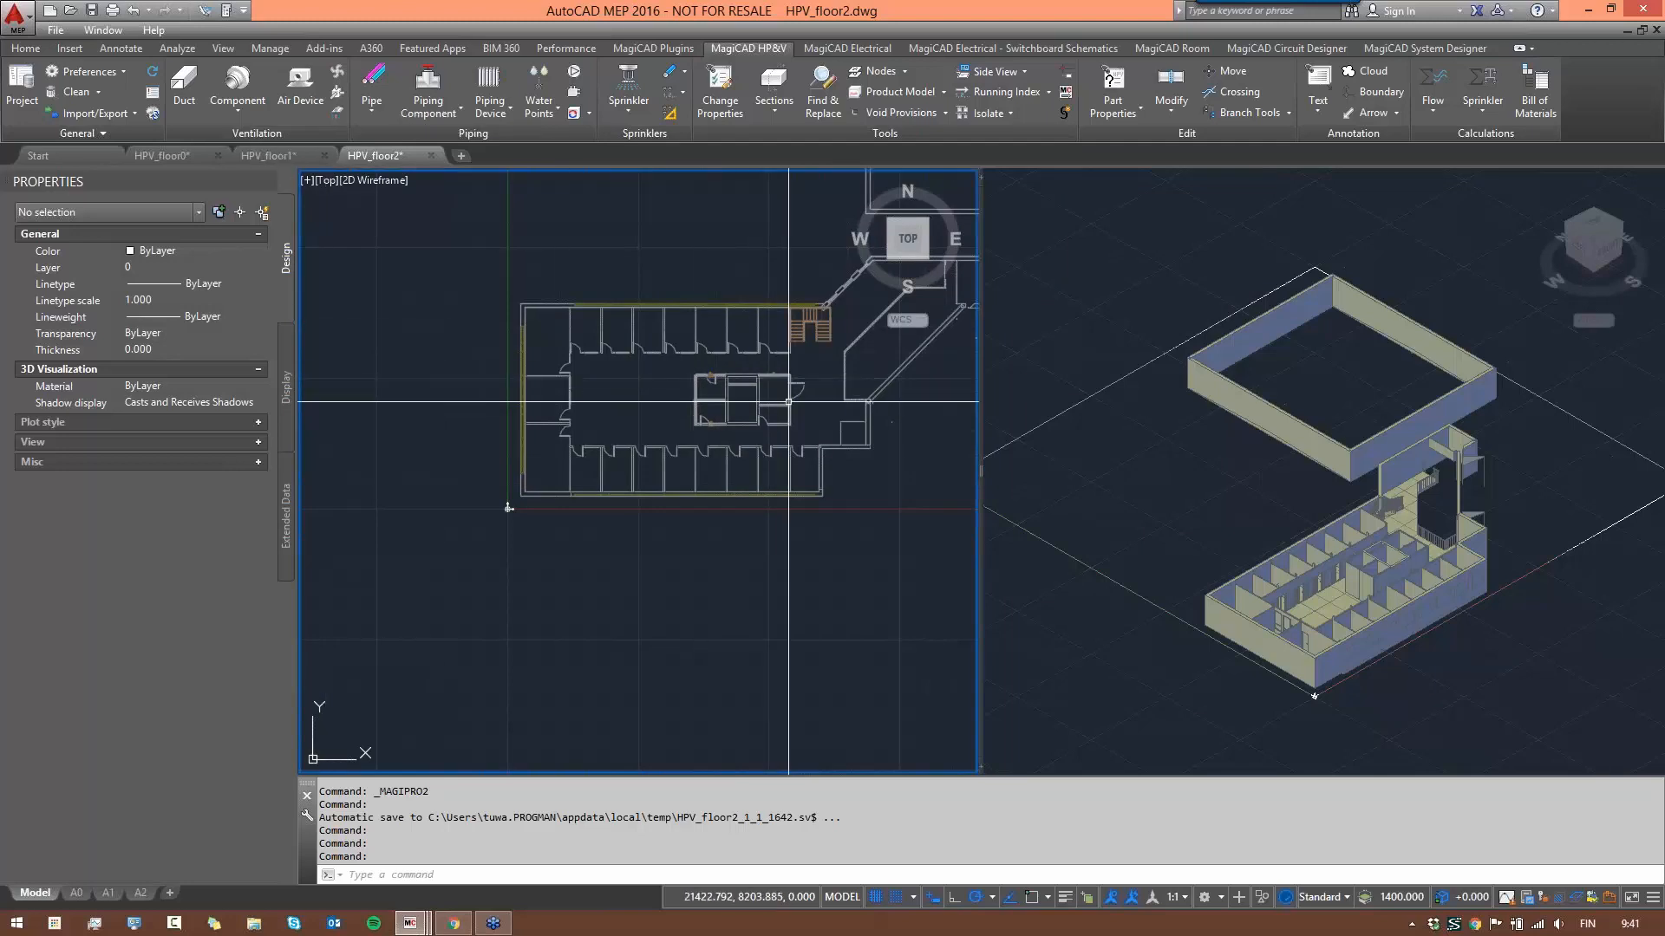
scroll(529, 363, up, 2)
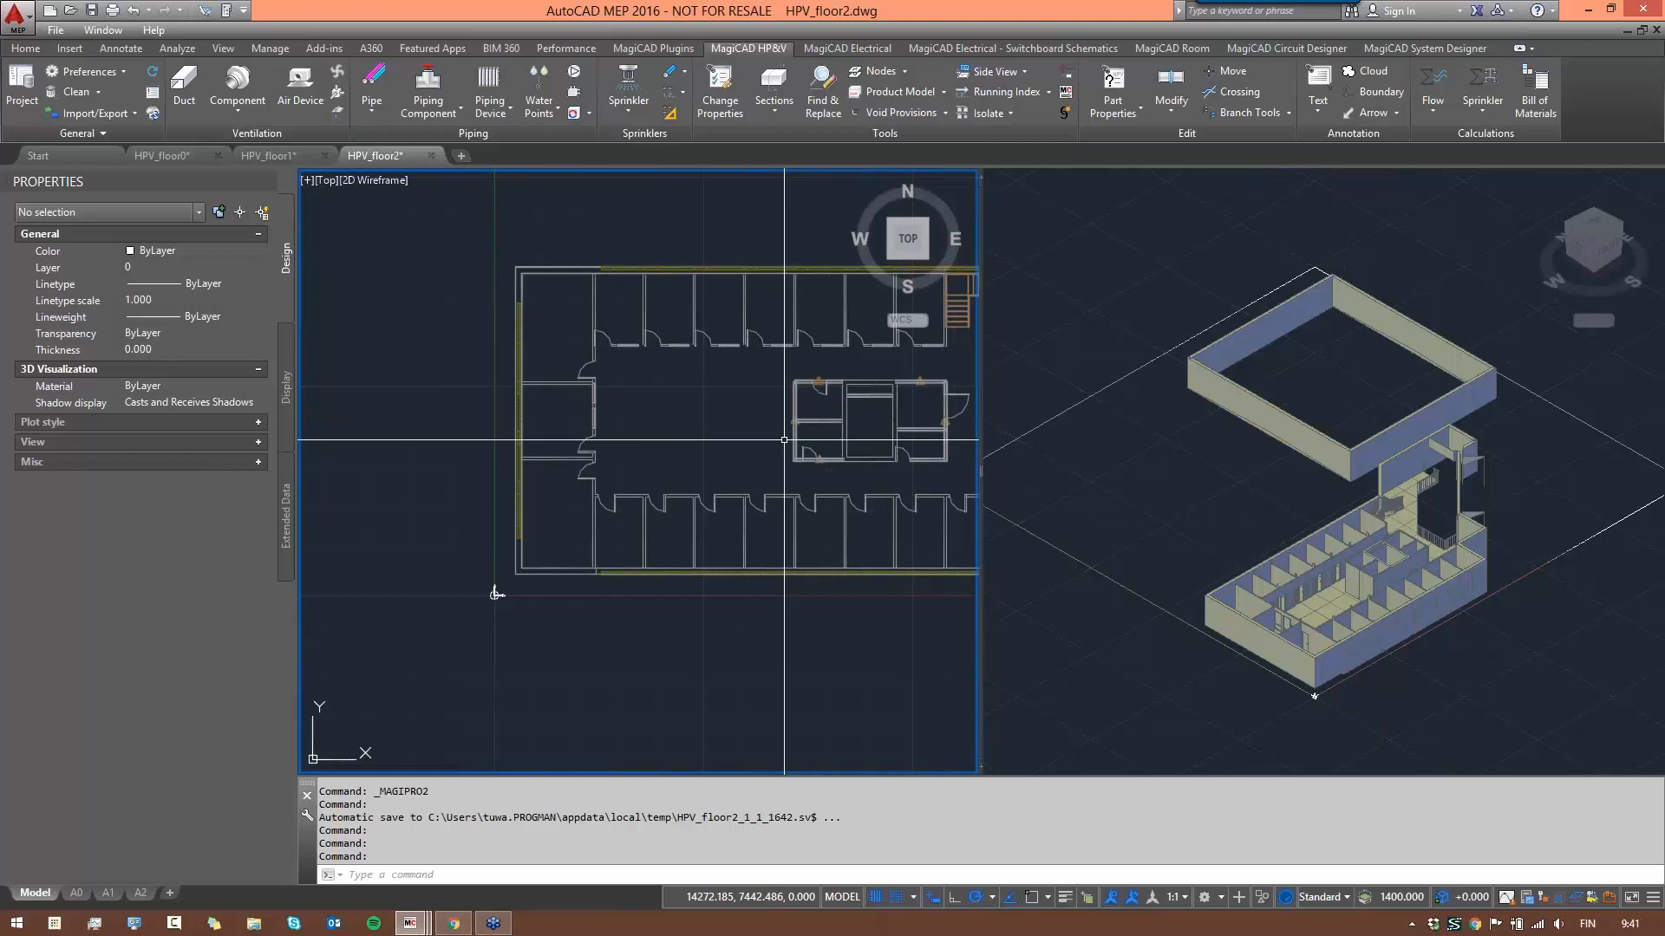
middle_drag(776, 442, 606, 455)
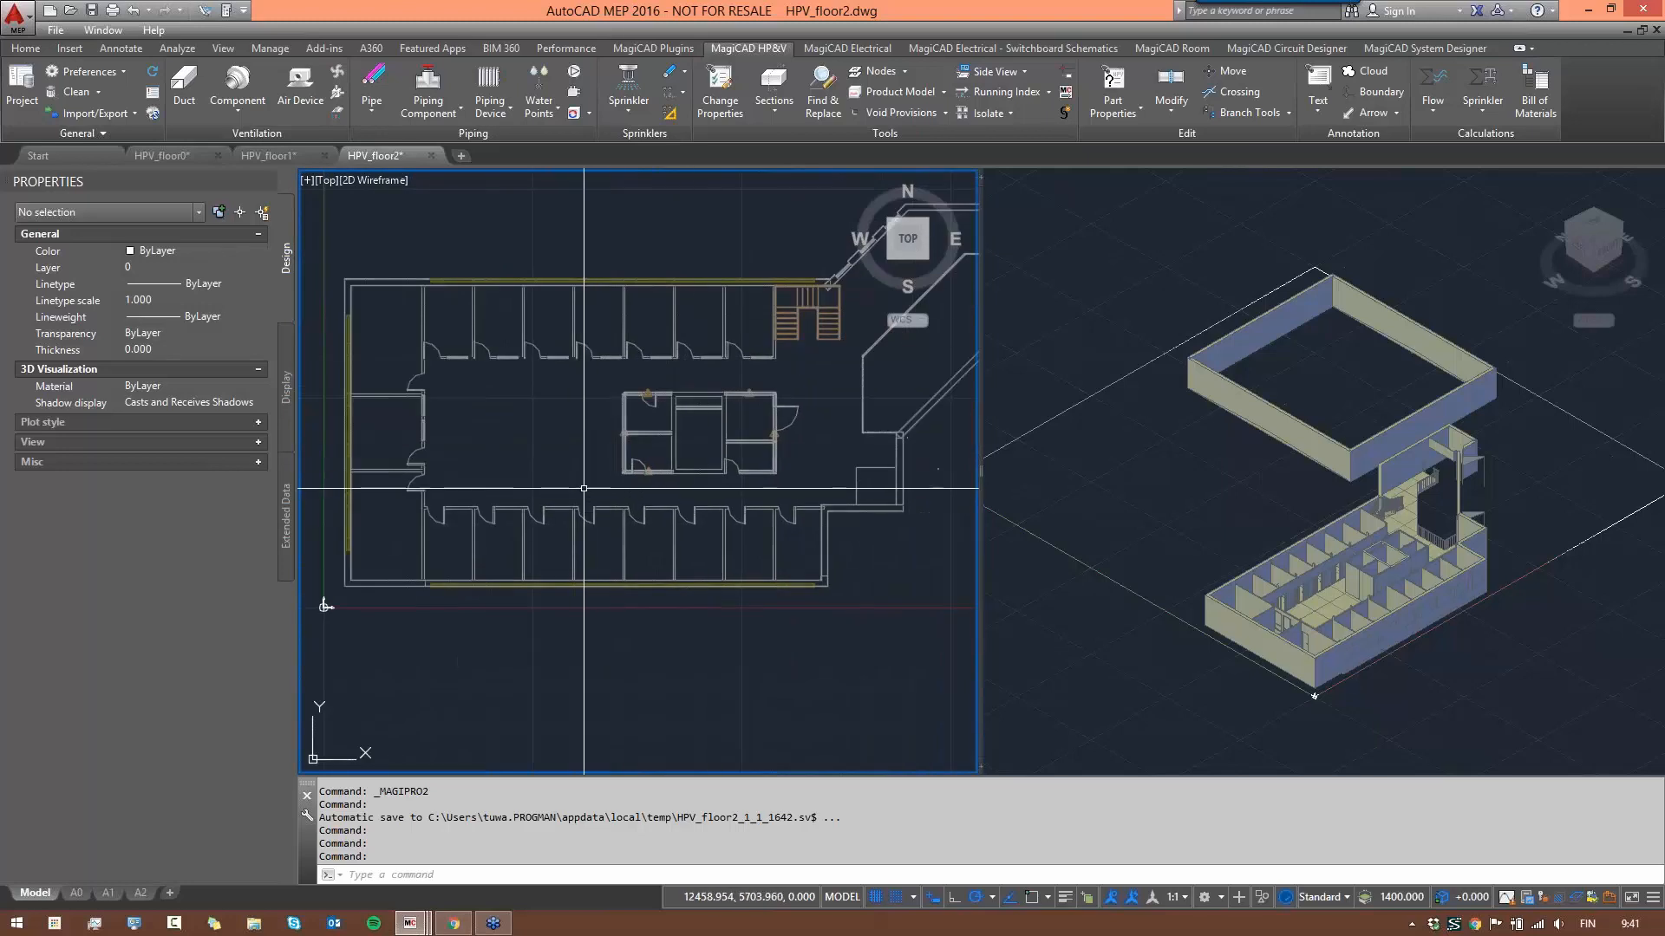
- Return to HPV_floor1 and copy the entire supply ductwork with its air devices to the clipboard using base point 0,0,0
click(268, 155)
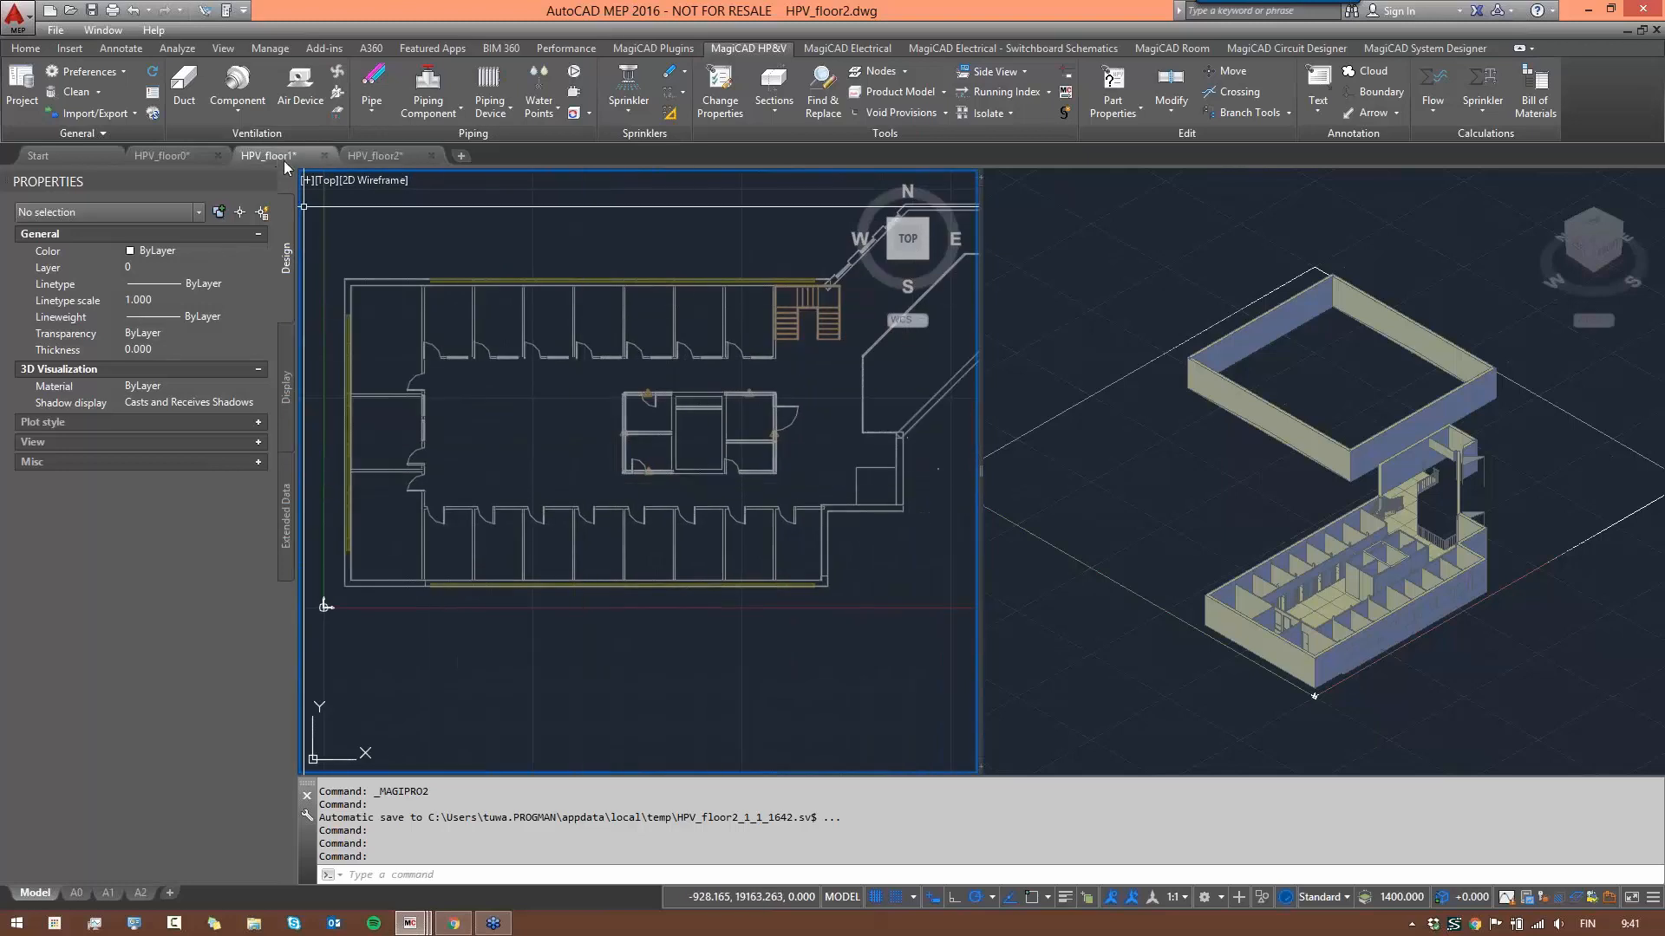
middle_drag(531, 366, 541, 381)
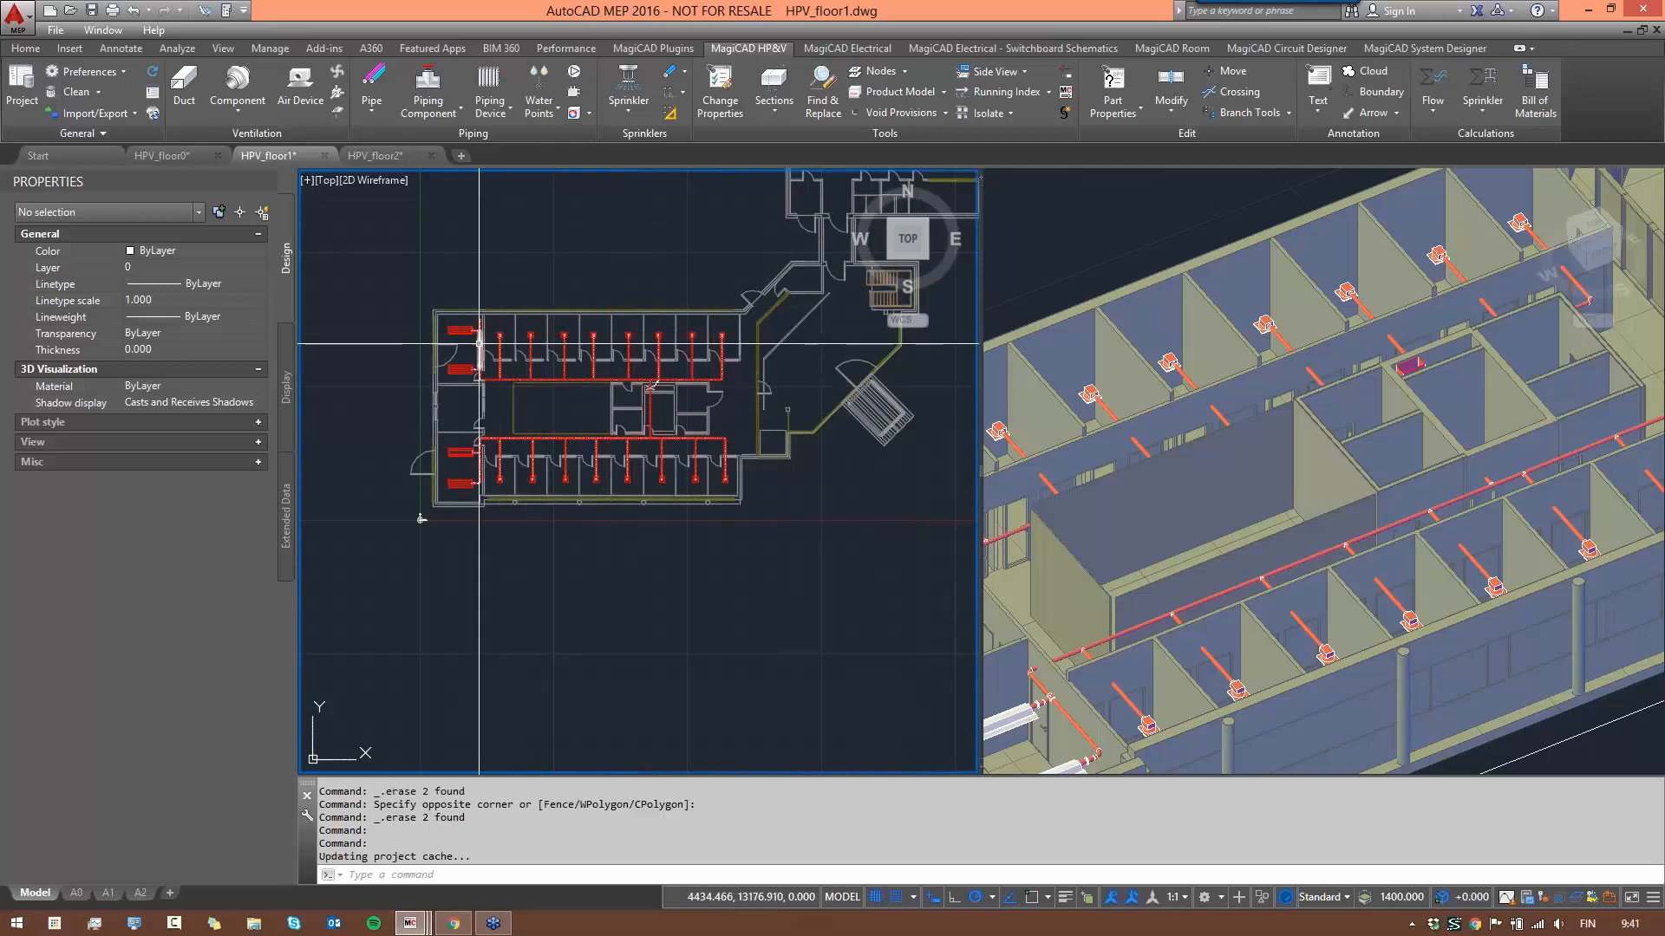
middle_drag(467, 461, 437, 484)
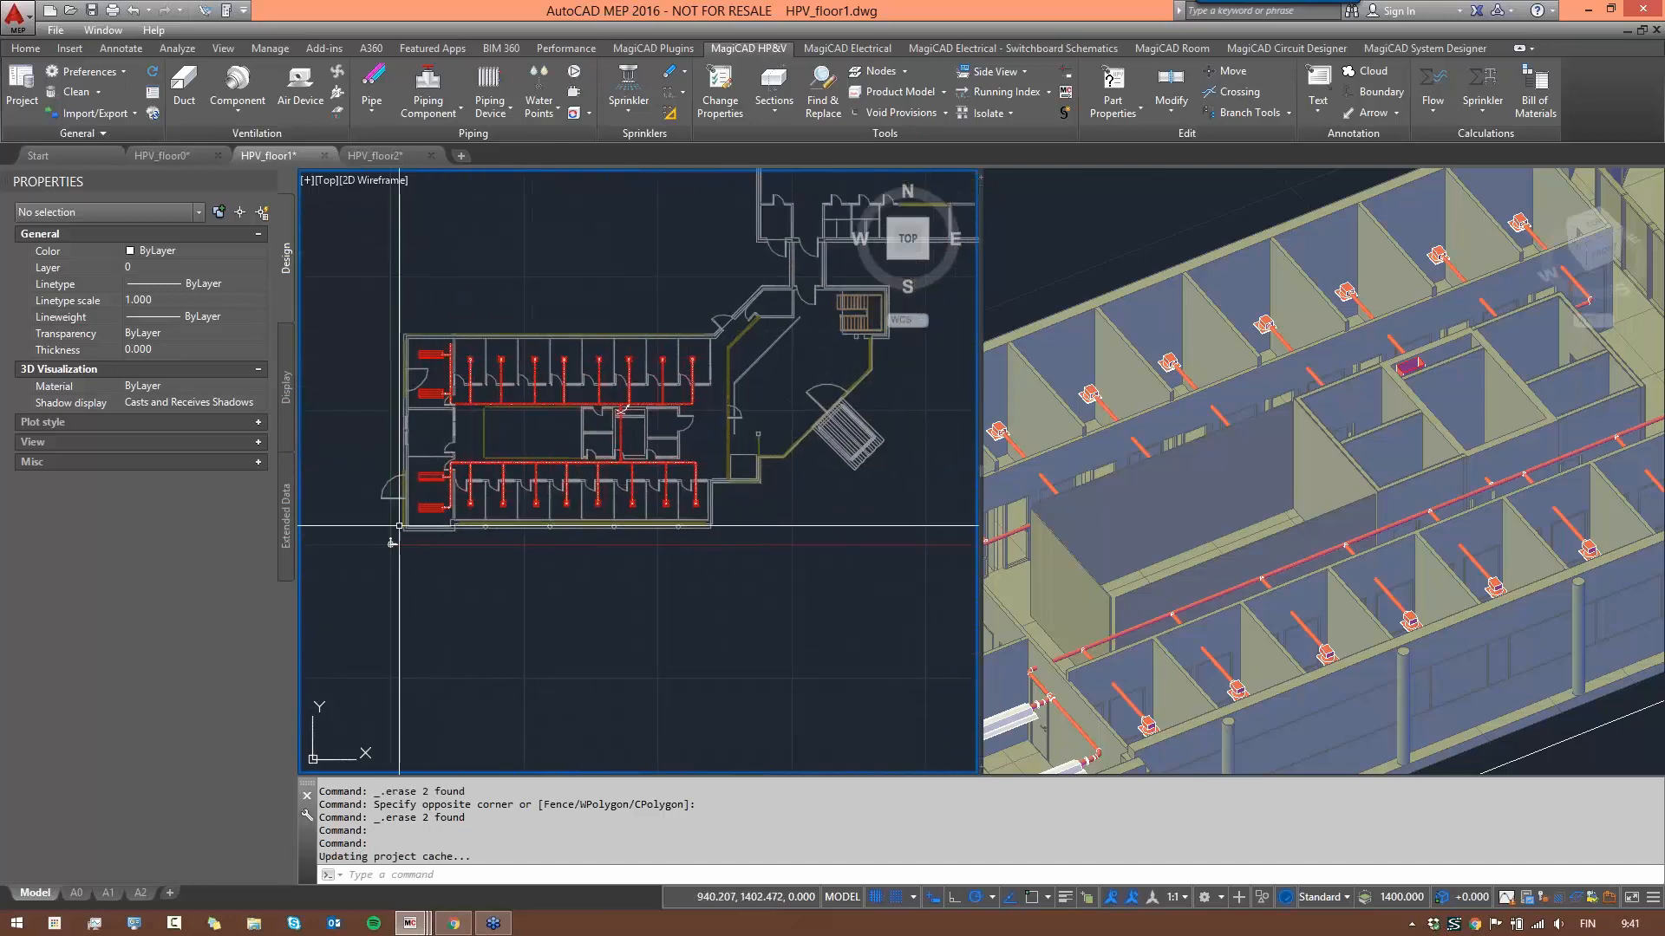
click(398, 535)
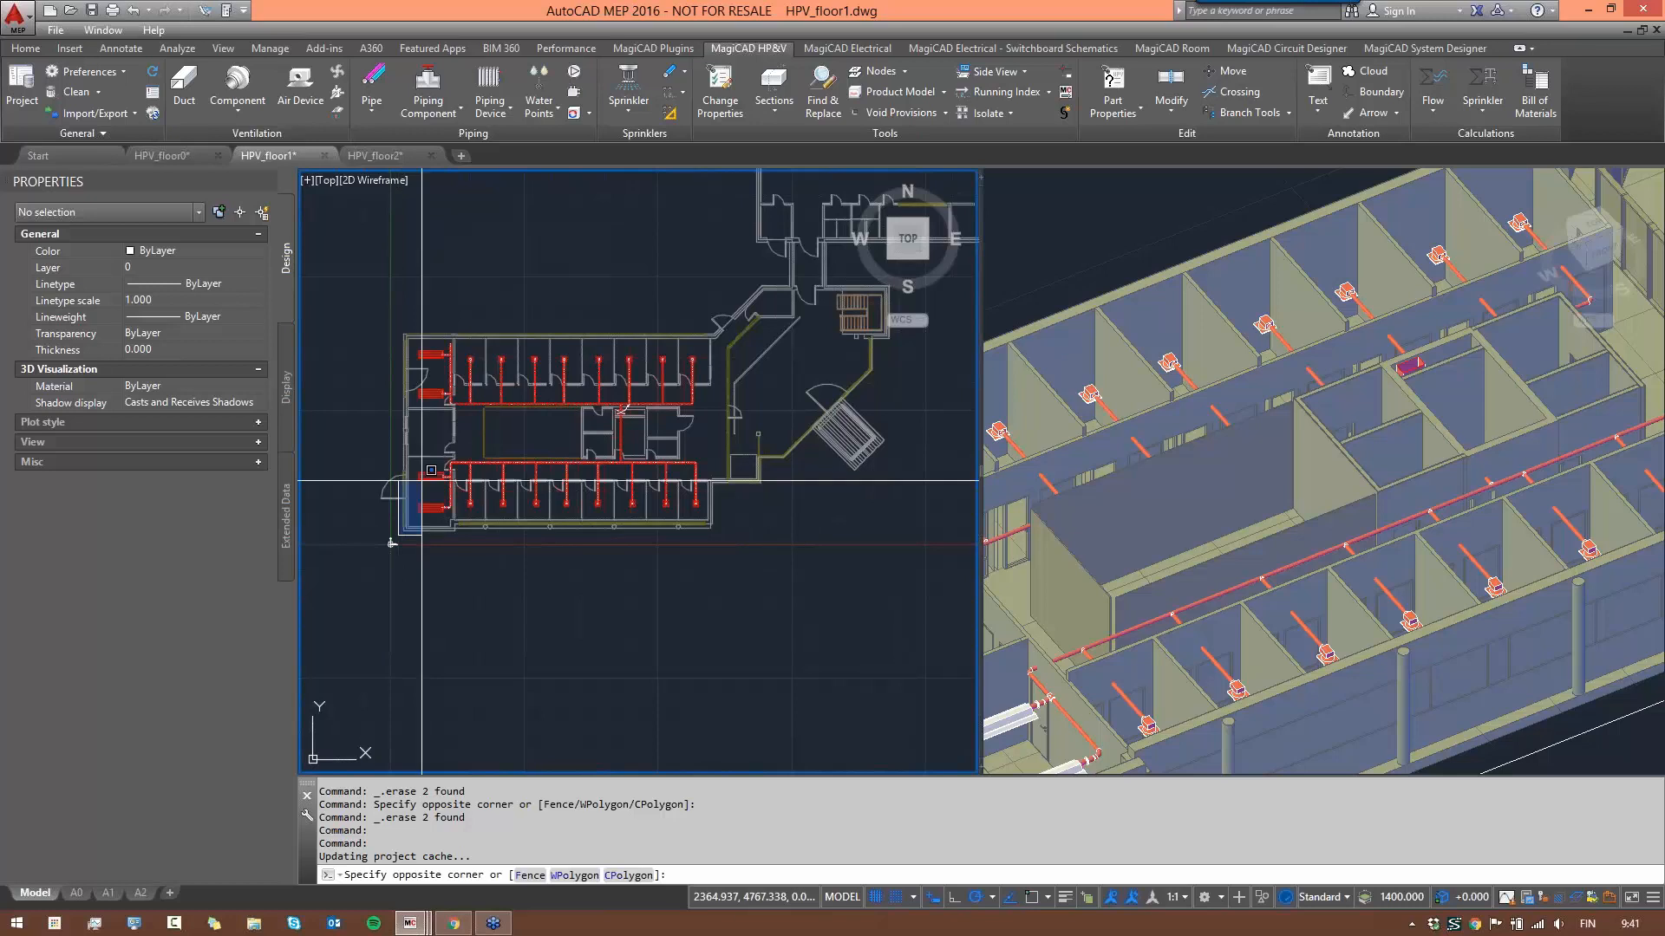
click(713, 299)
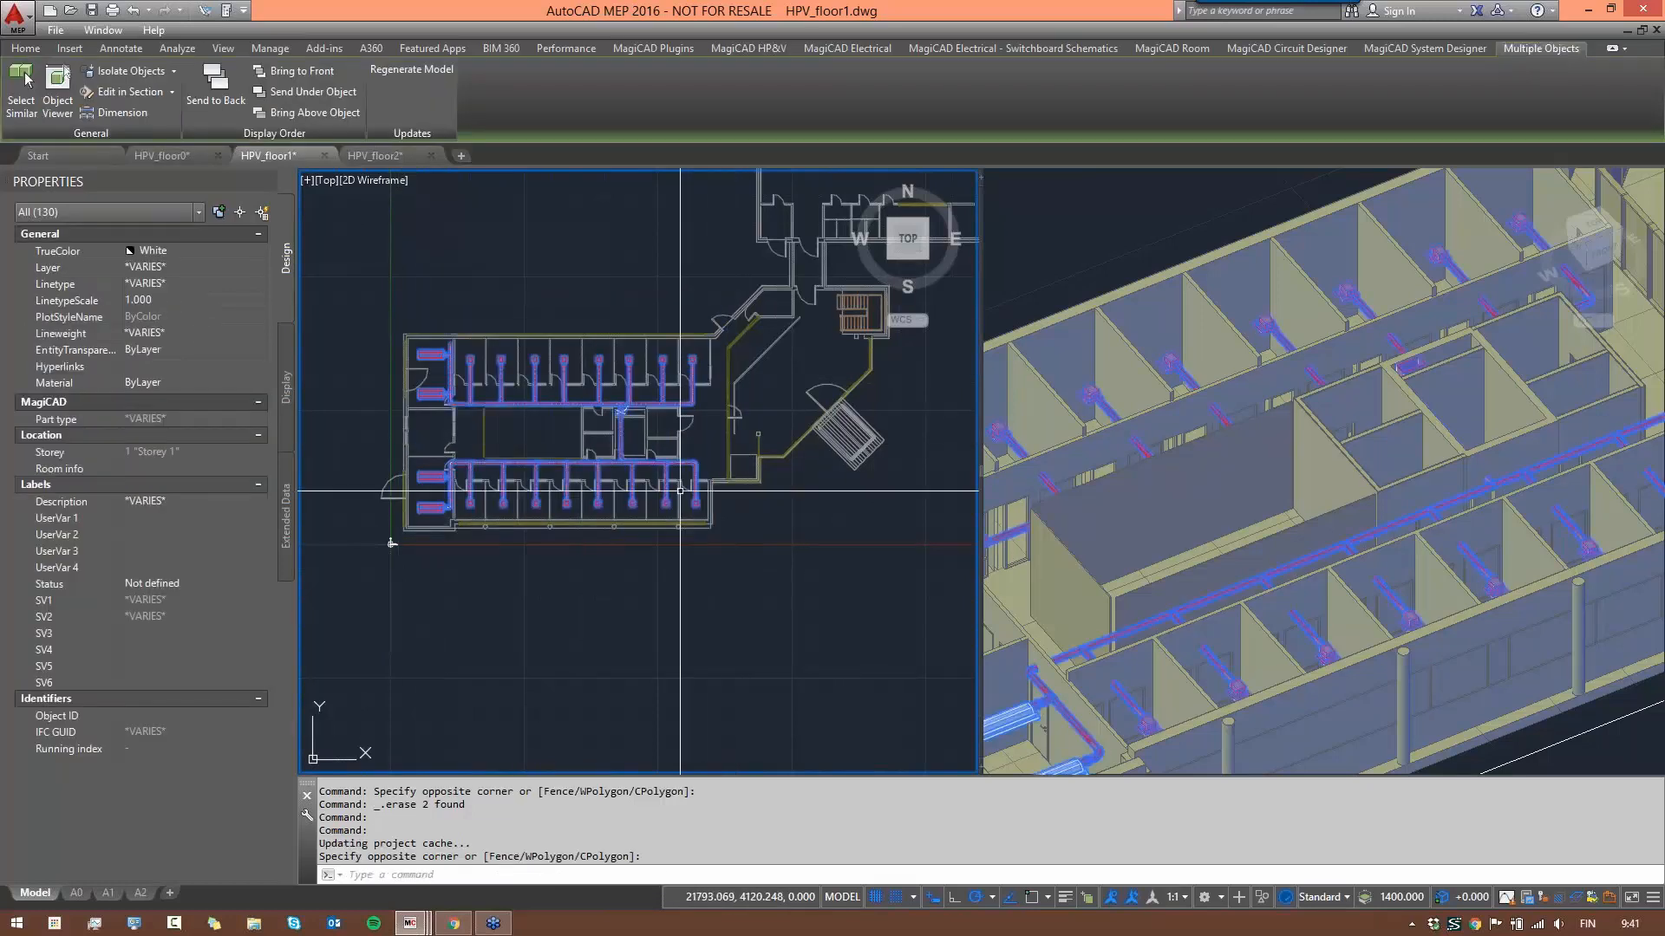
key(ctrl+shift+c)
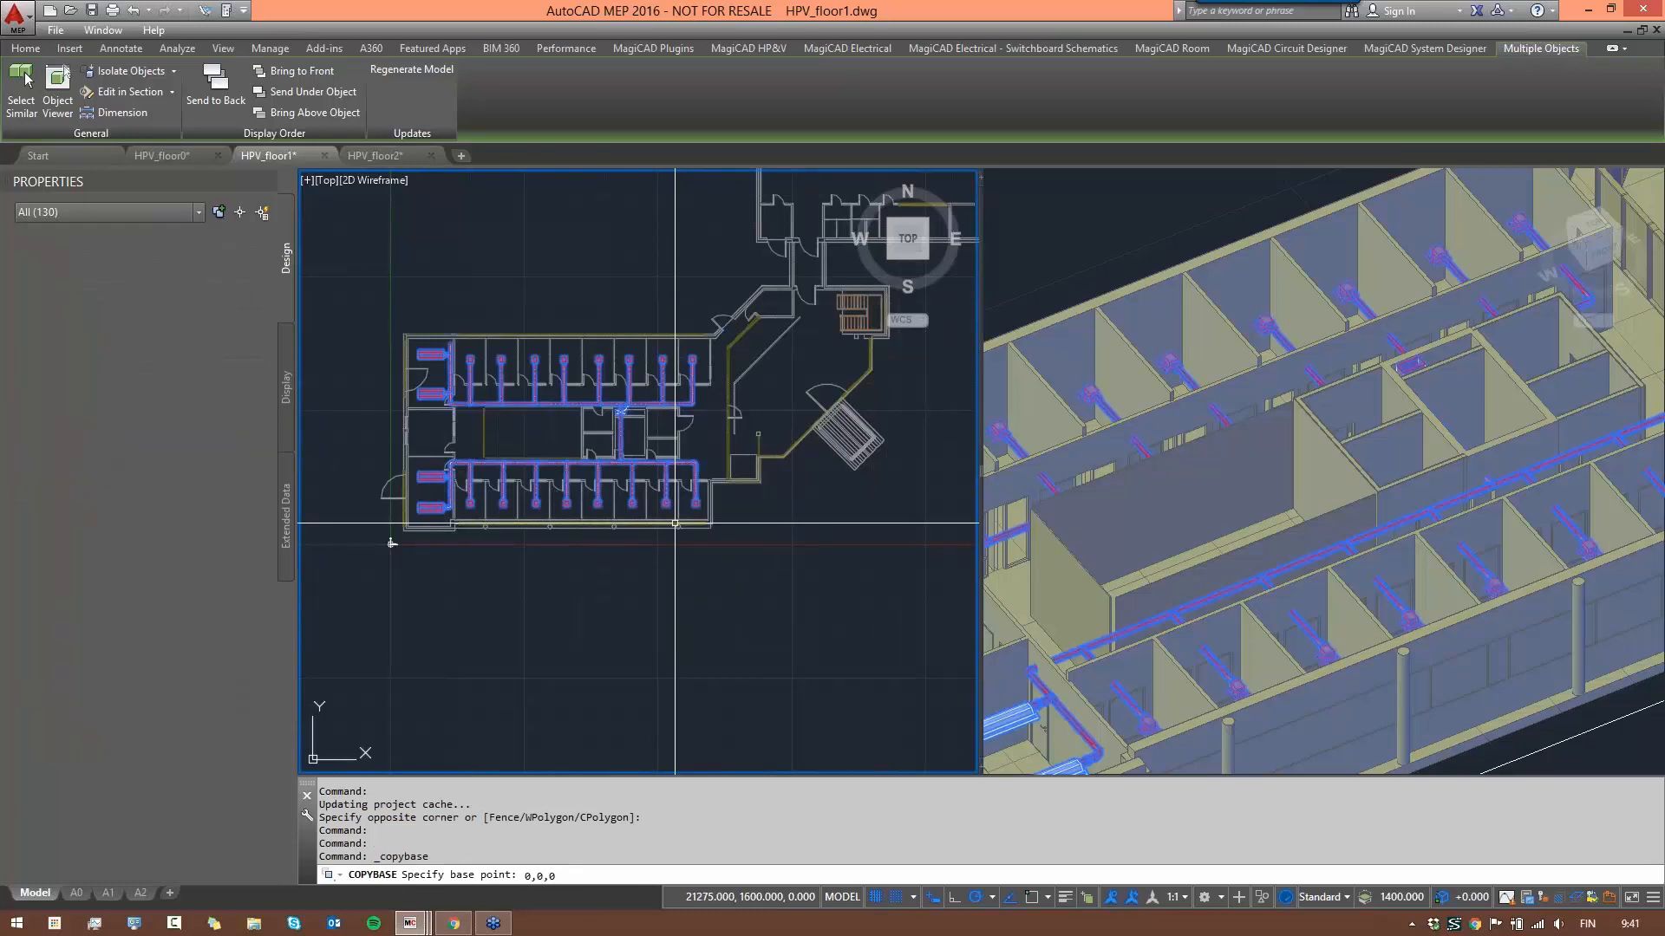
key(Return)
key(Escape)
key(Escape)
key(Escape)
key(Escape)
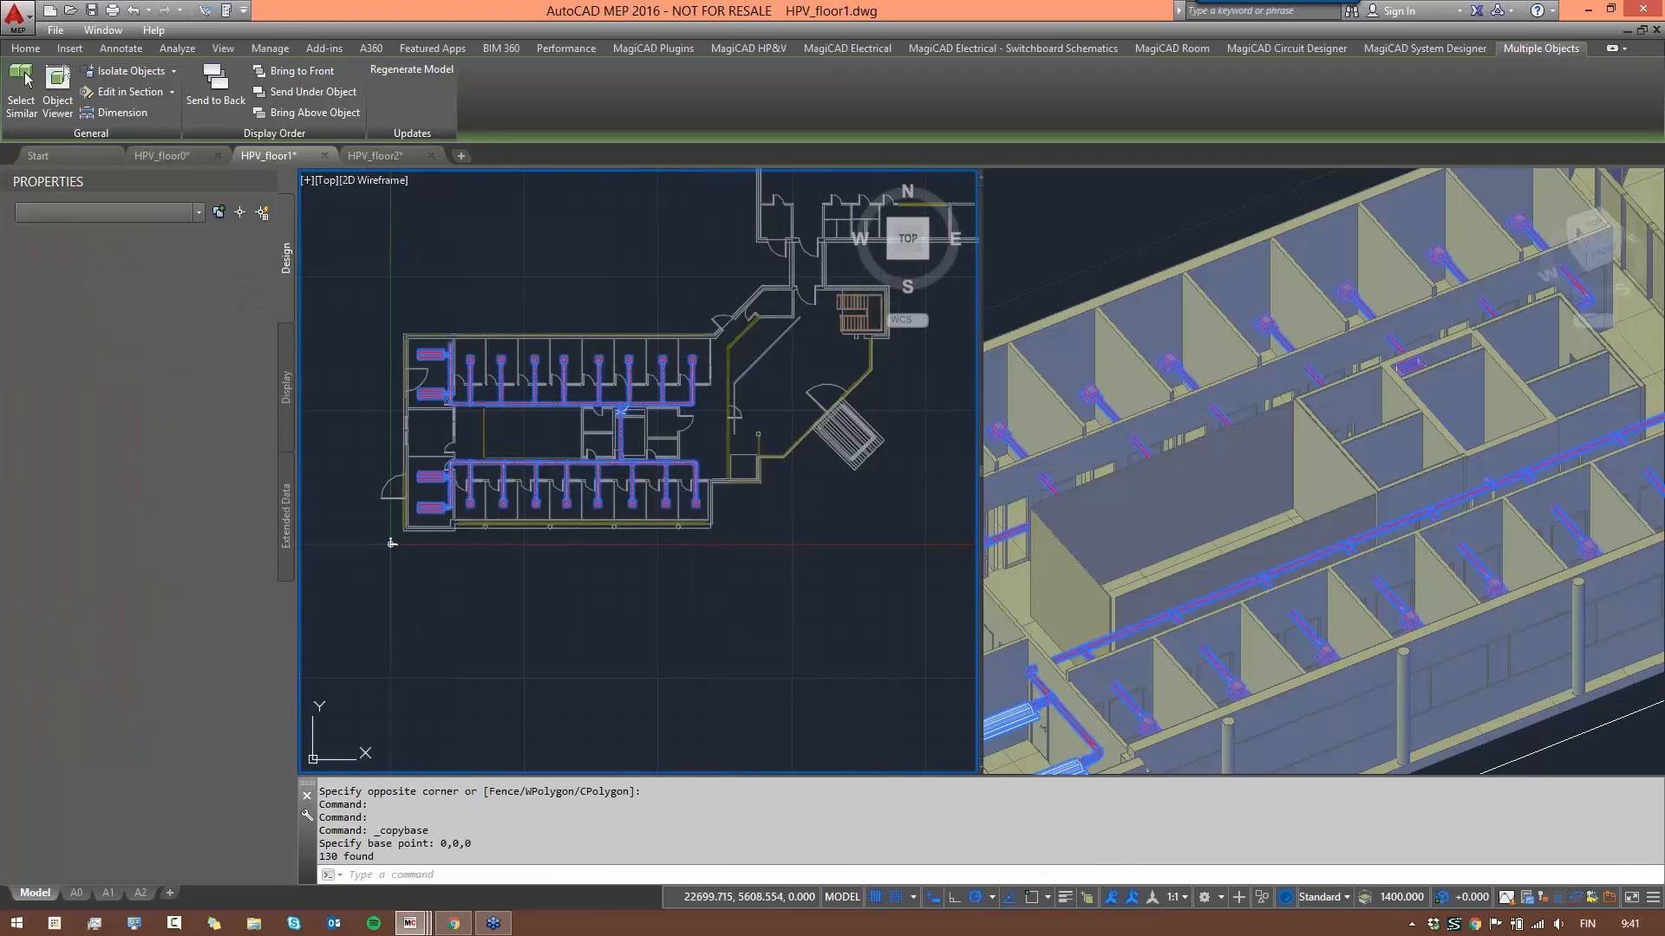
- Switch to the HPV_floor2 drawing and paste the copied supply ductwork at insertion point 0,0,0
click(374, 155)
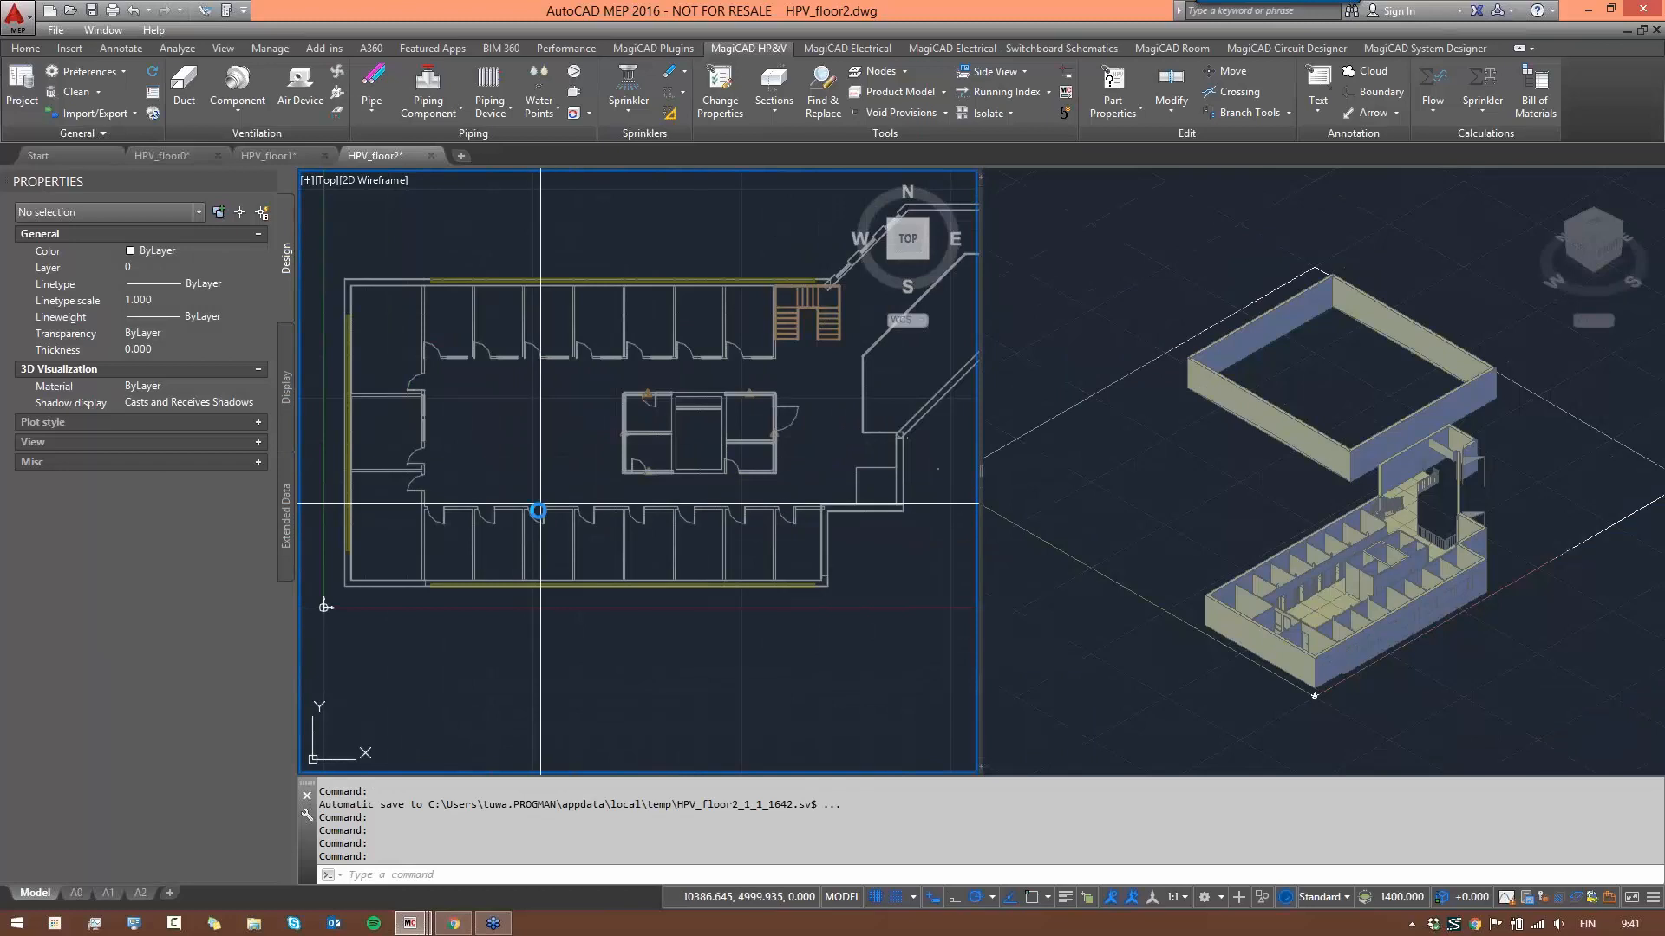
key(ctrl+v)
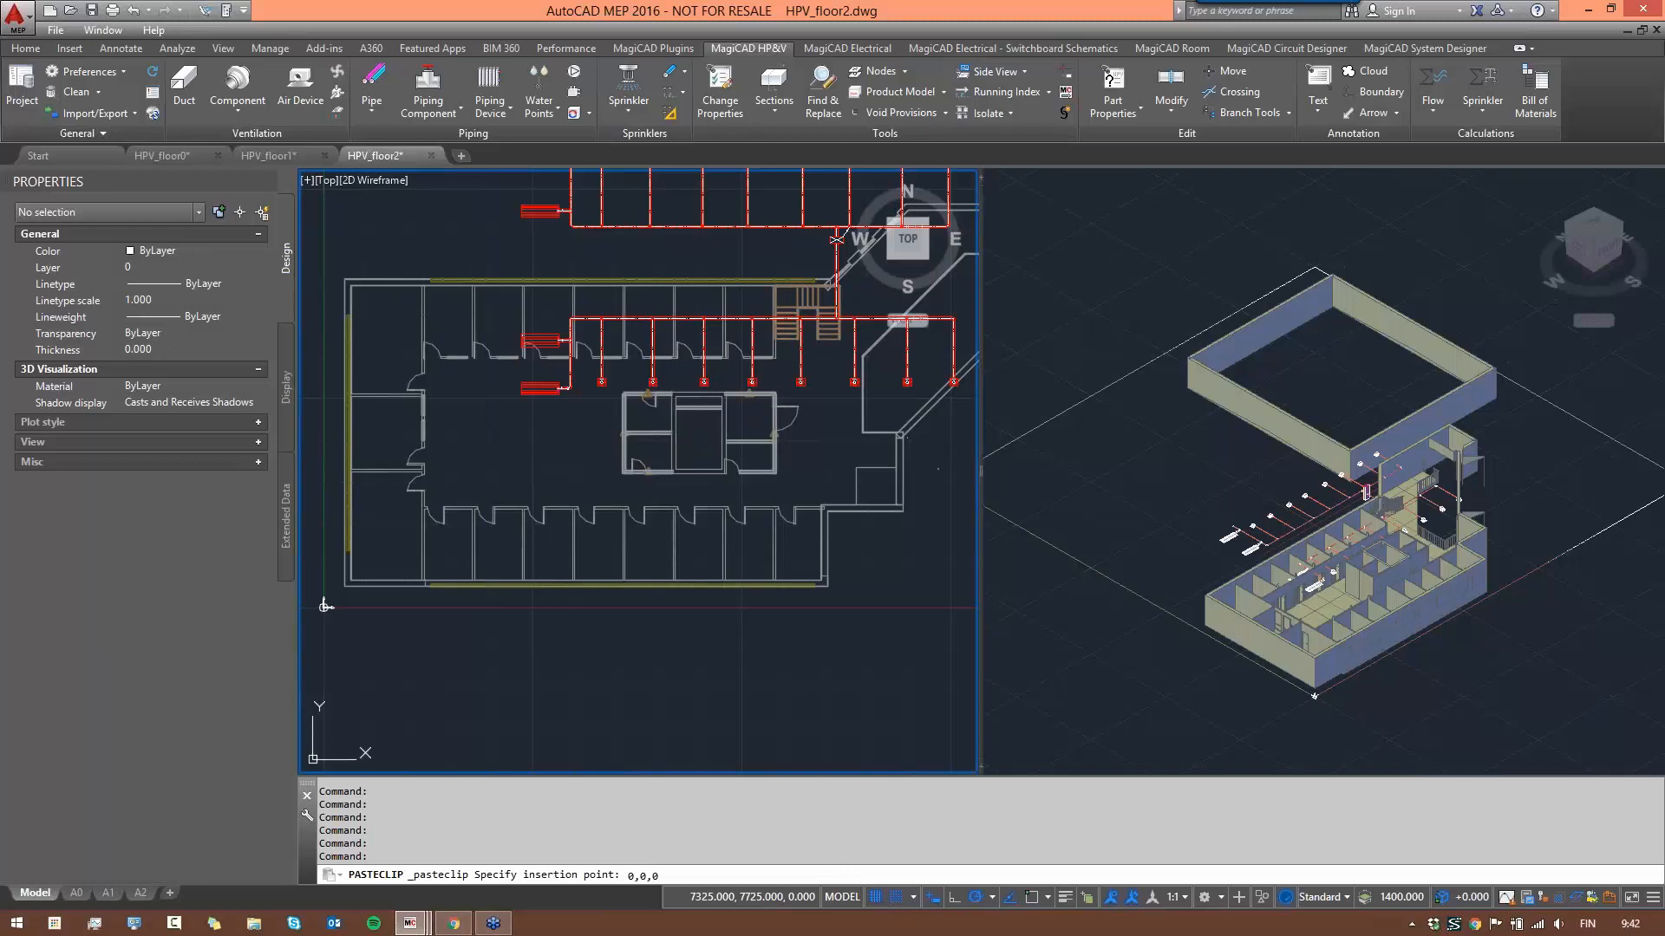
key(Return)
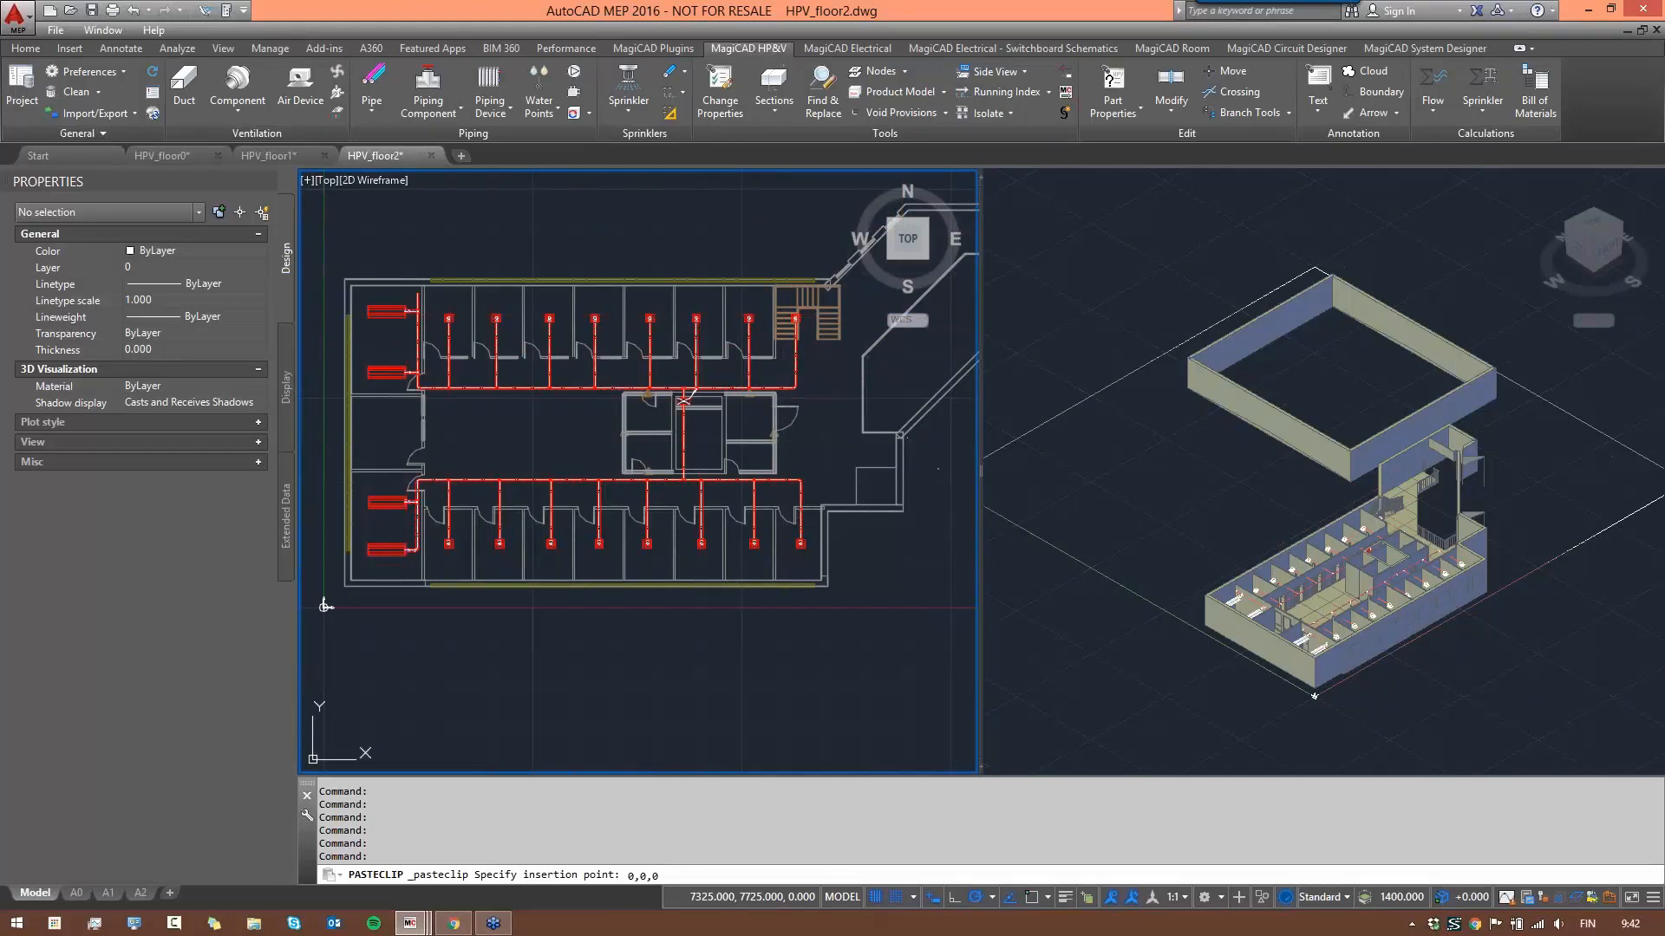
key(Return)
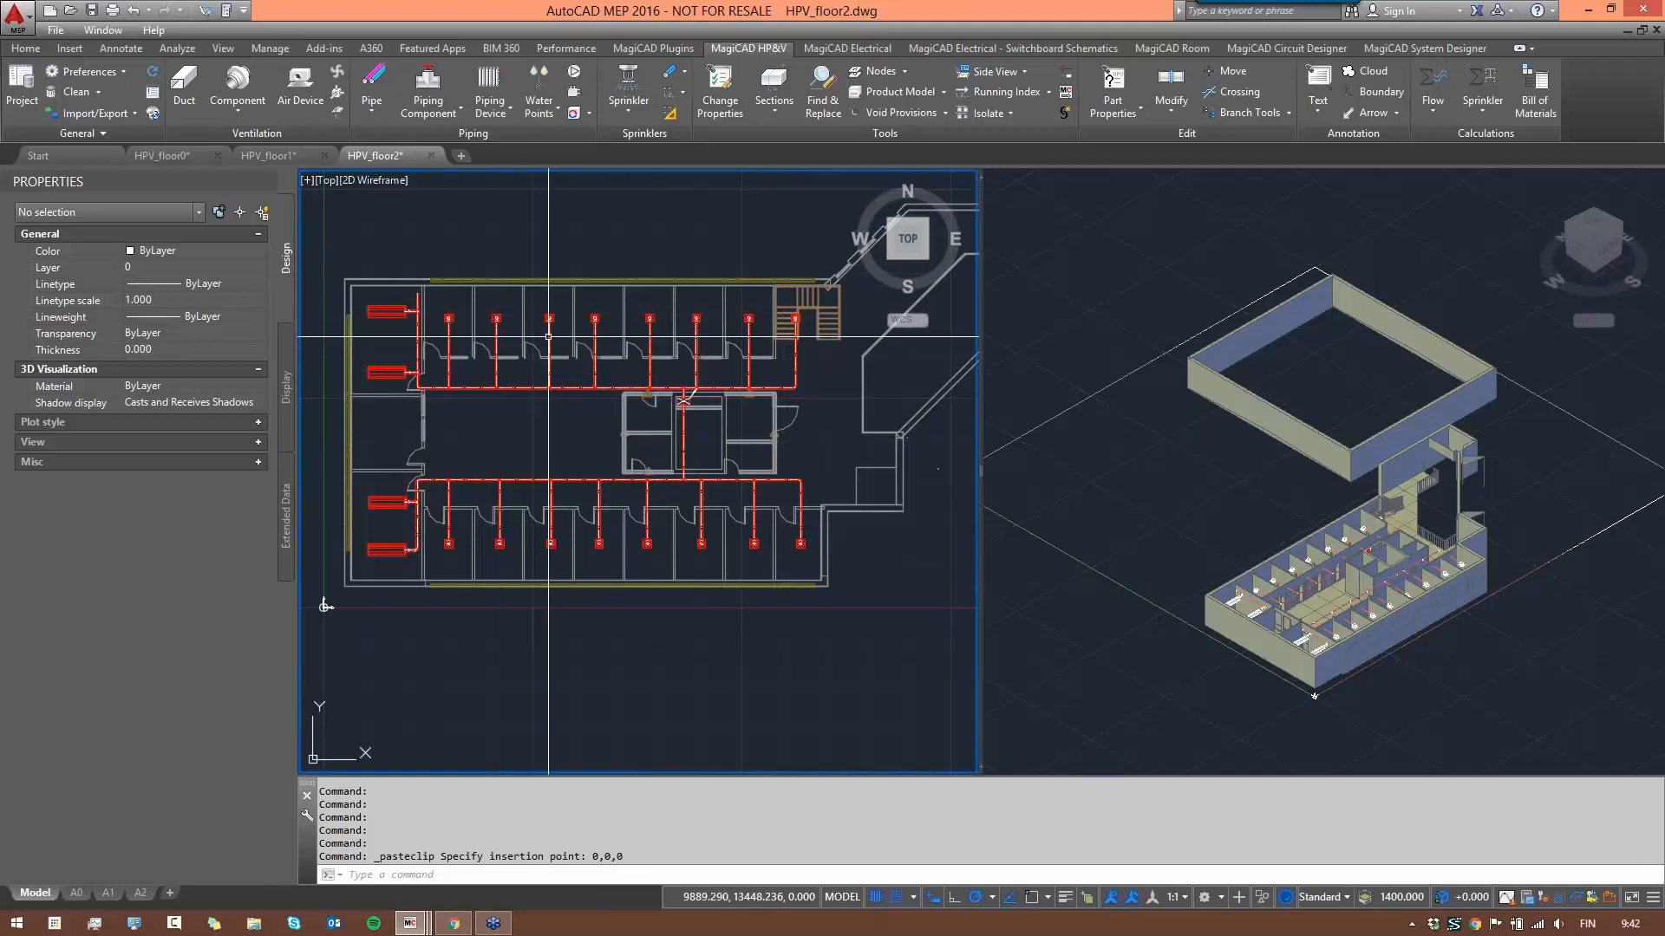
- Delete the copied riser with its connection node and duct connections in the floor 2 shaft
scroll(548, 336, up, 6)
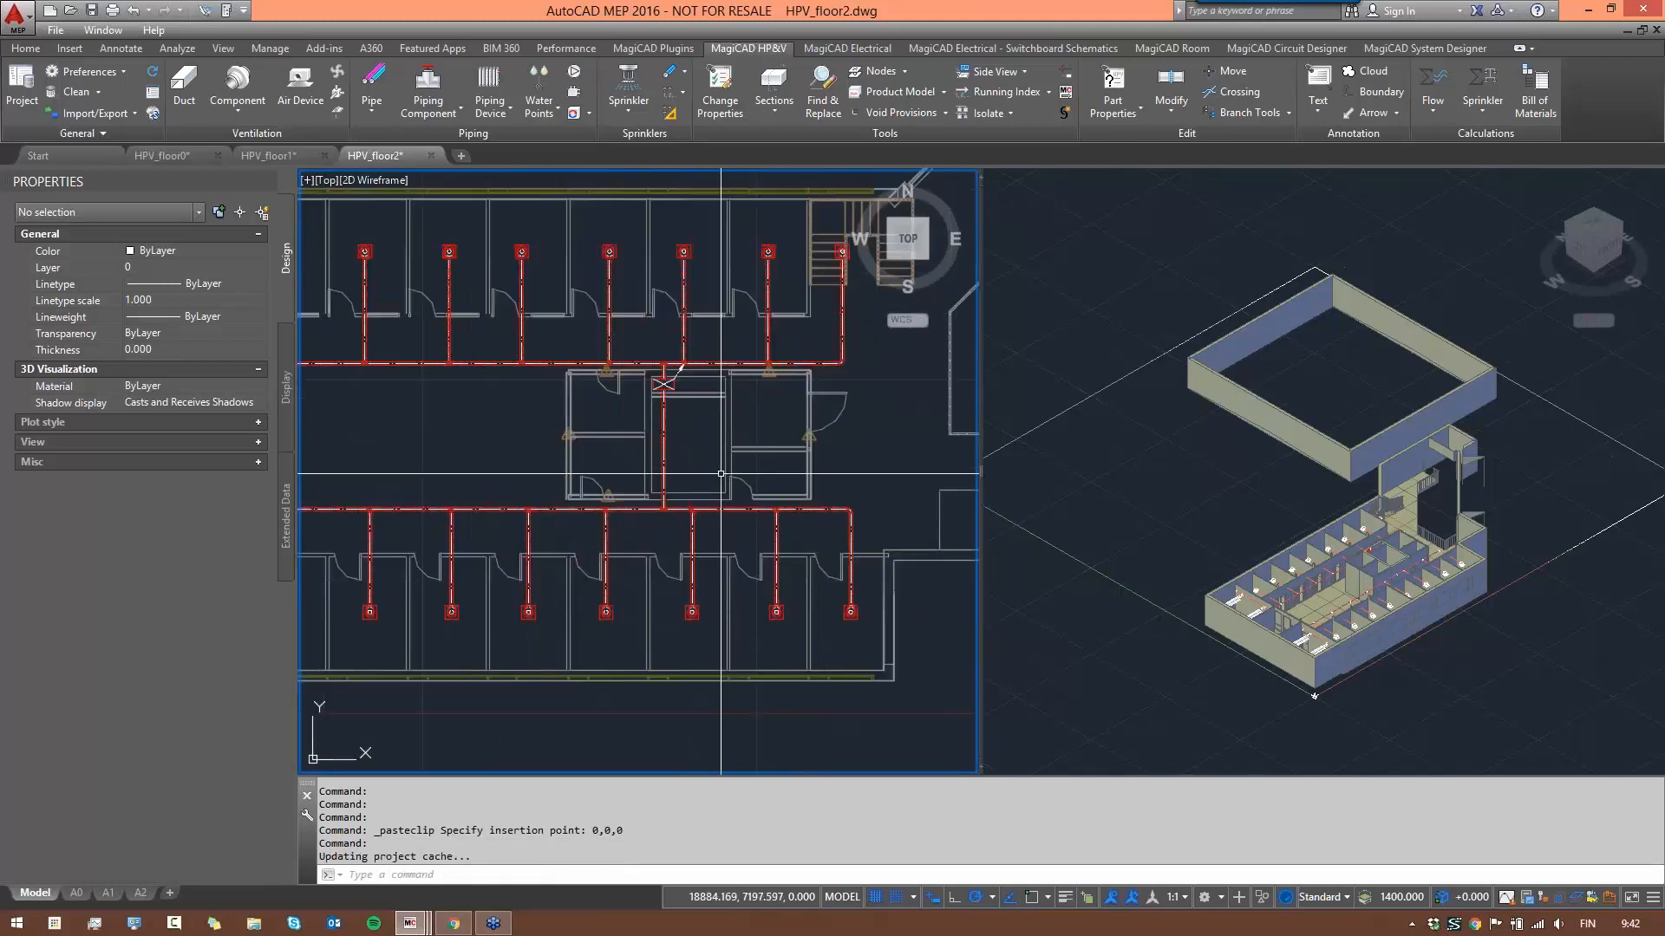
scroll(596, 323, up, 2)
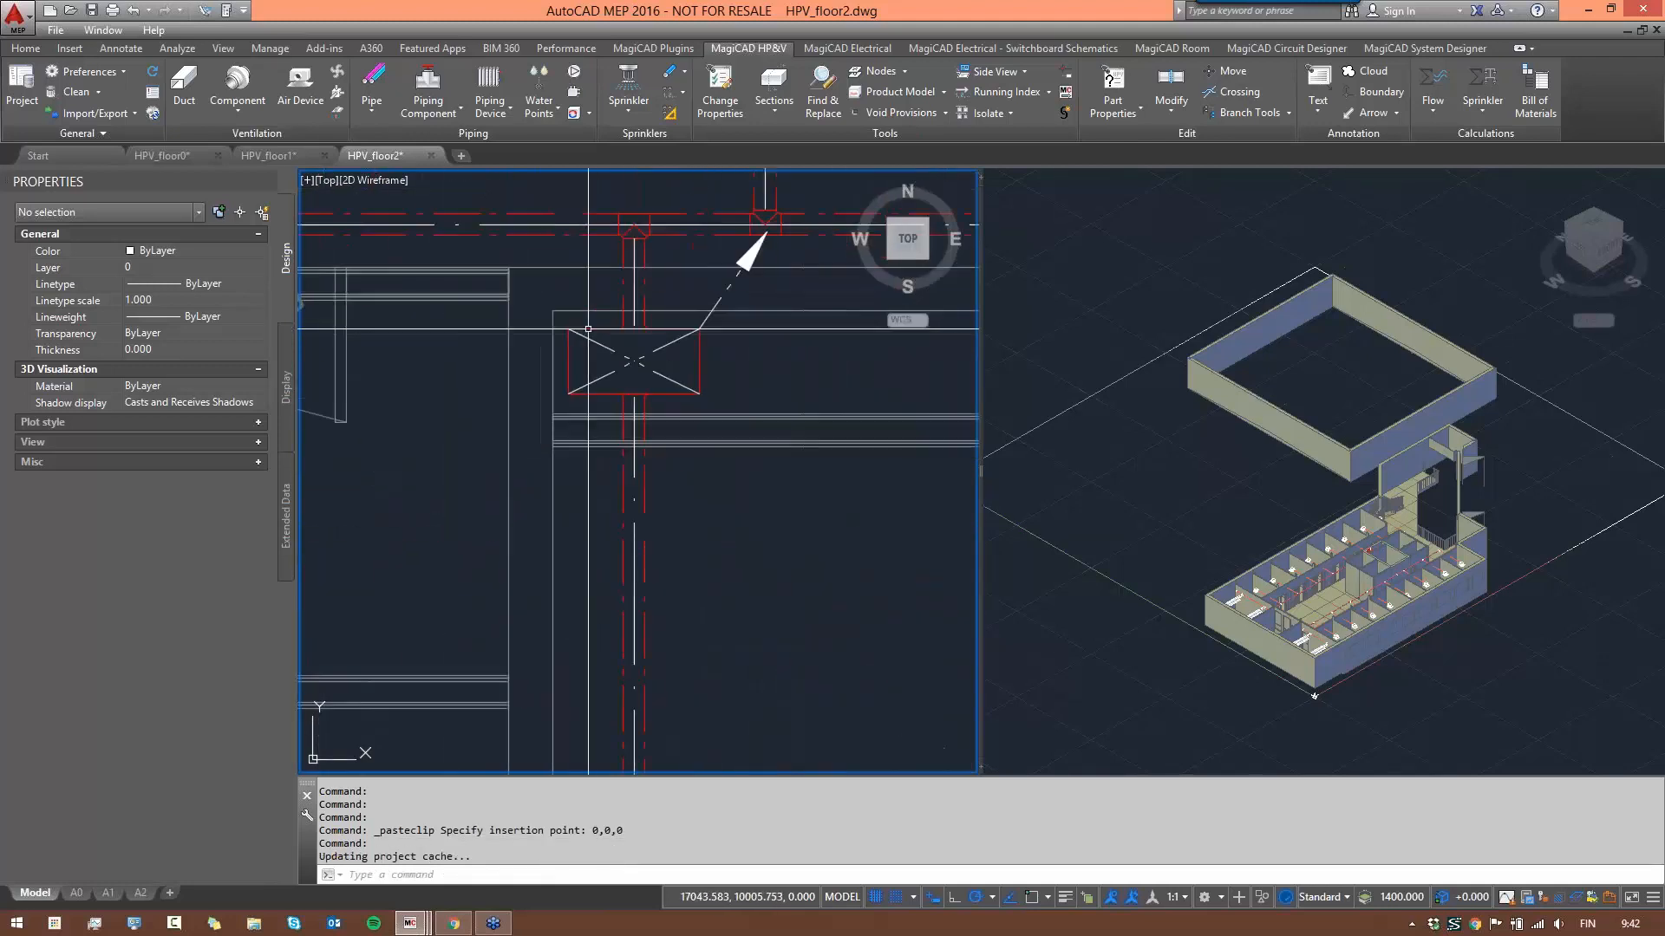
click(523, 282)
click(824, 442)
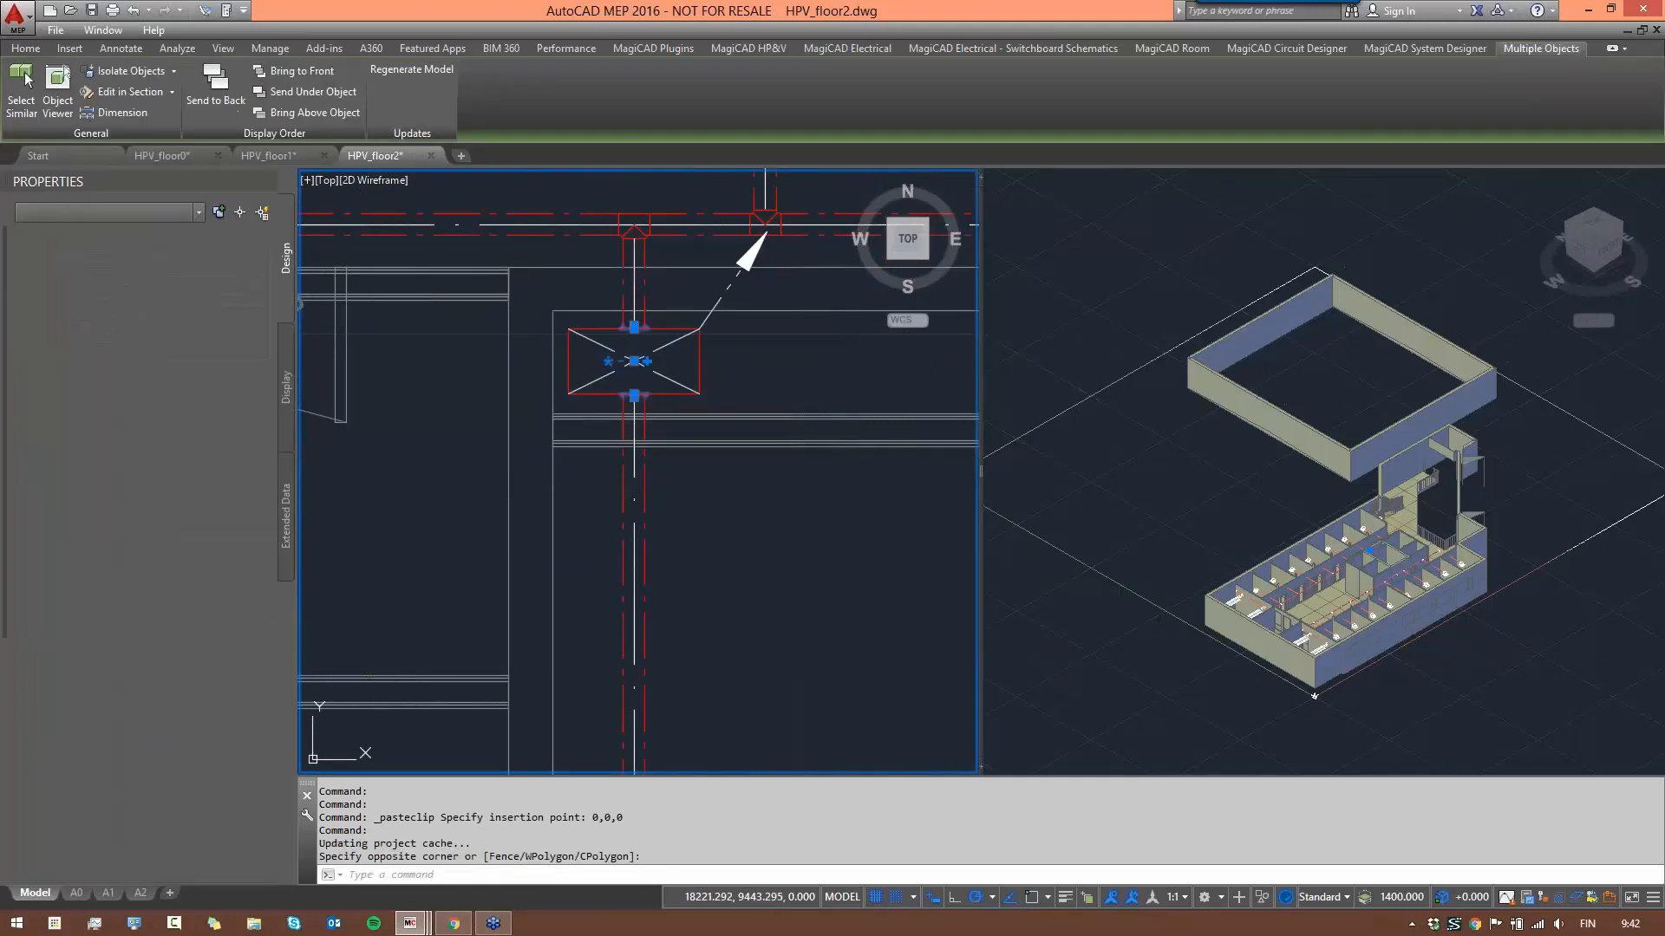
key(Delete)
scroll(735, 361, down, 2)
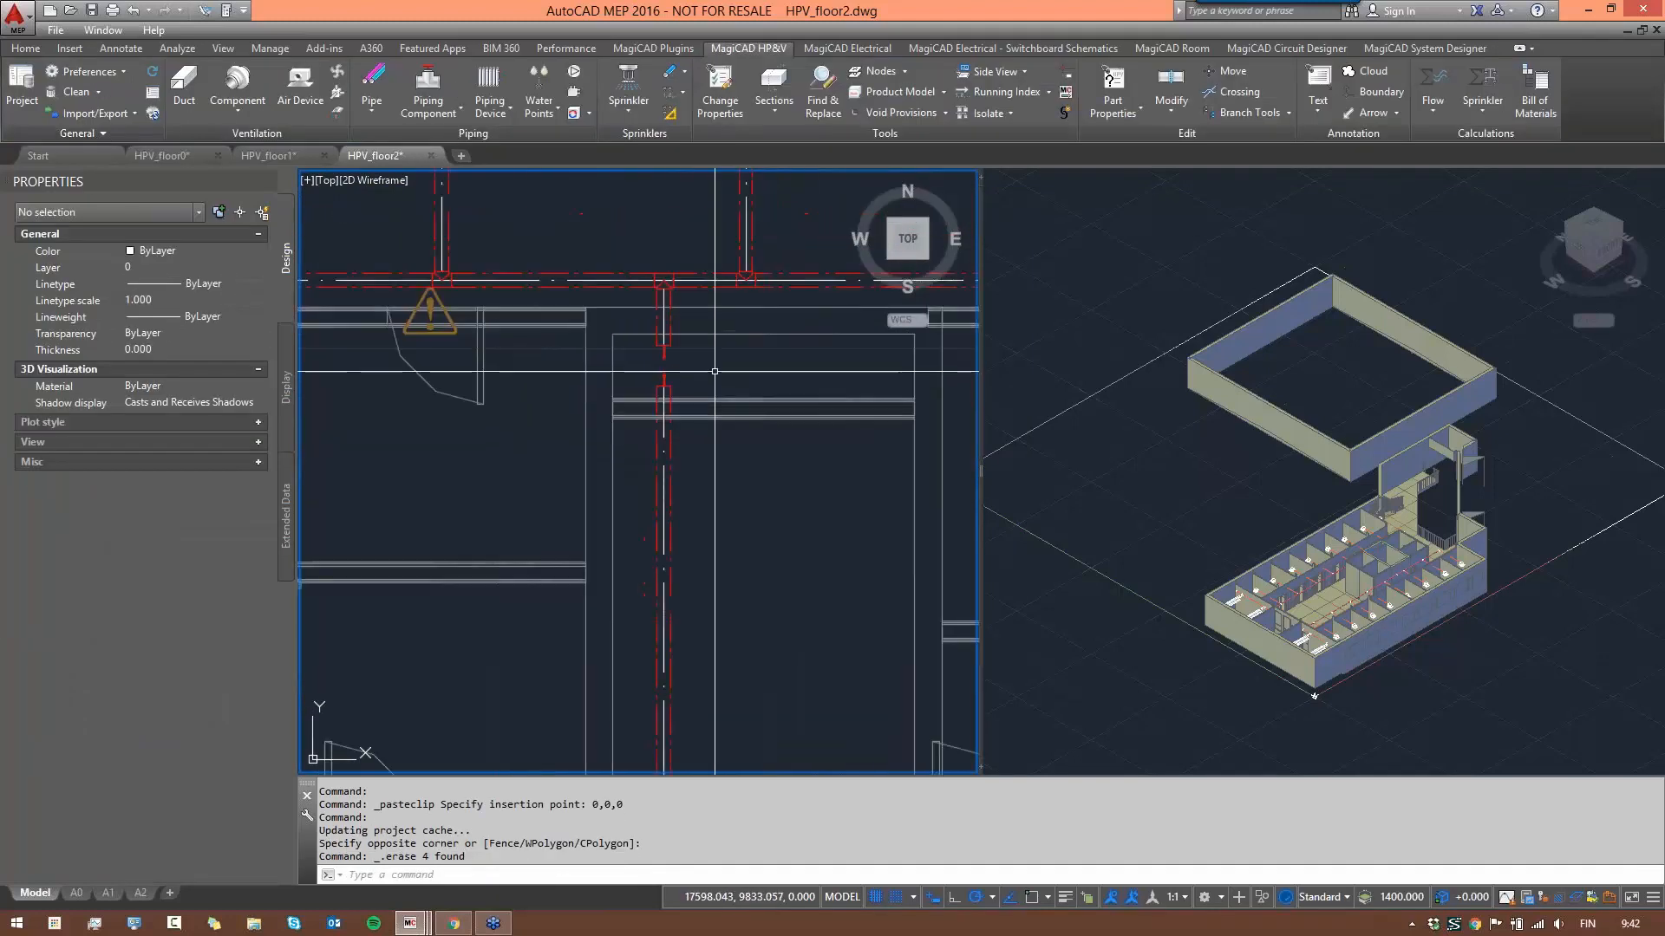
scroll(689, 381, down, 2)
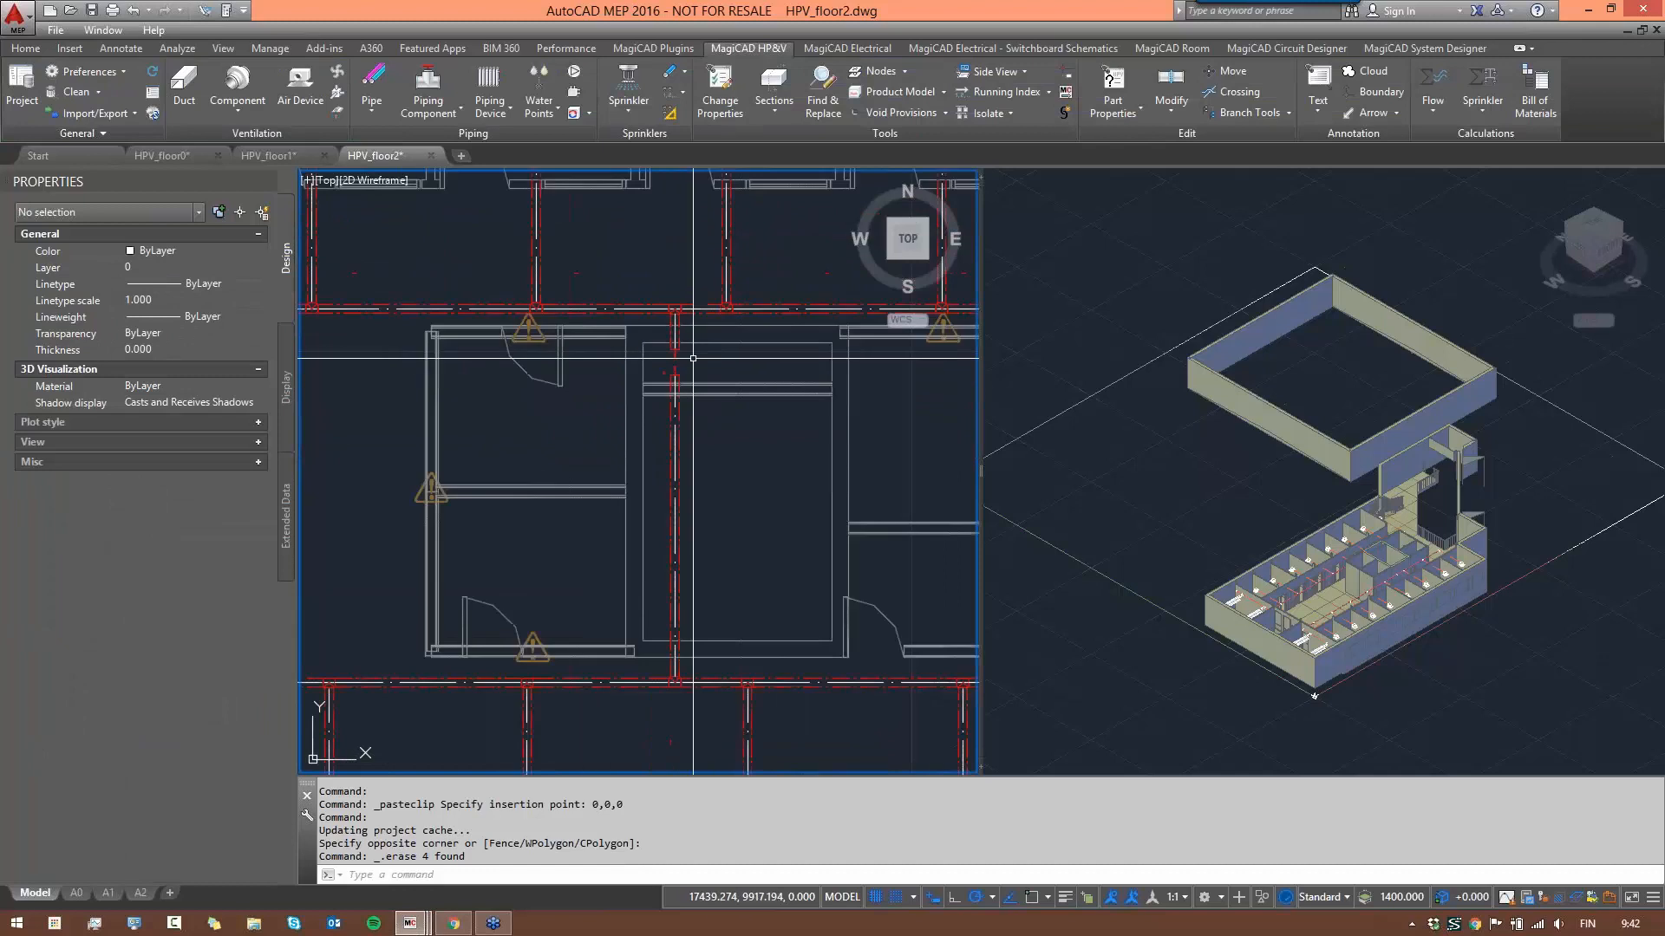
- Shorten the open duct stub of the northern supply main so it ends just short of the shaft
scroll(675, 365, up, 2)
scroll(675, 365, up, 2)
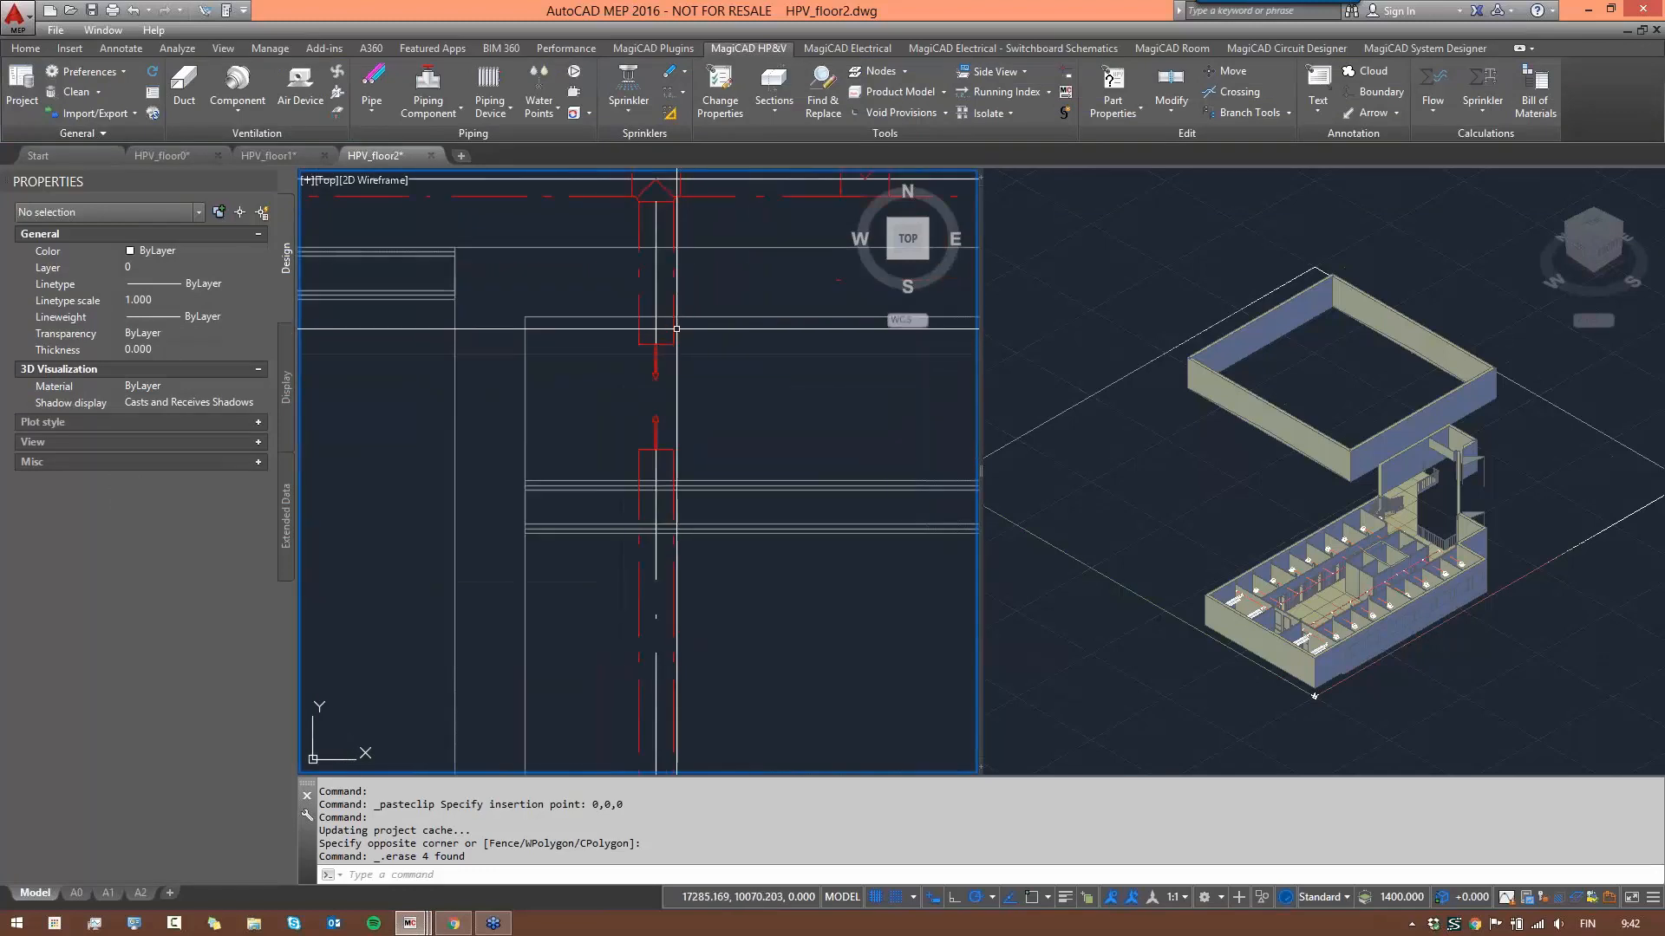
click(656, 344)
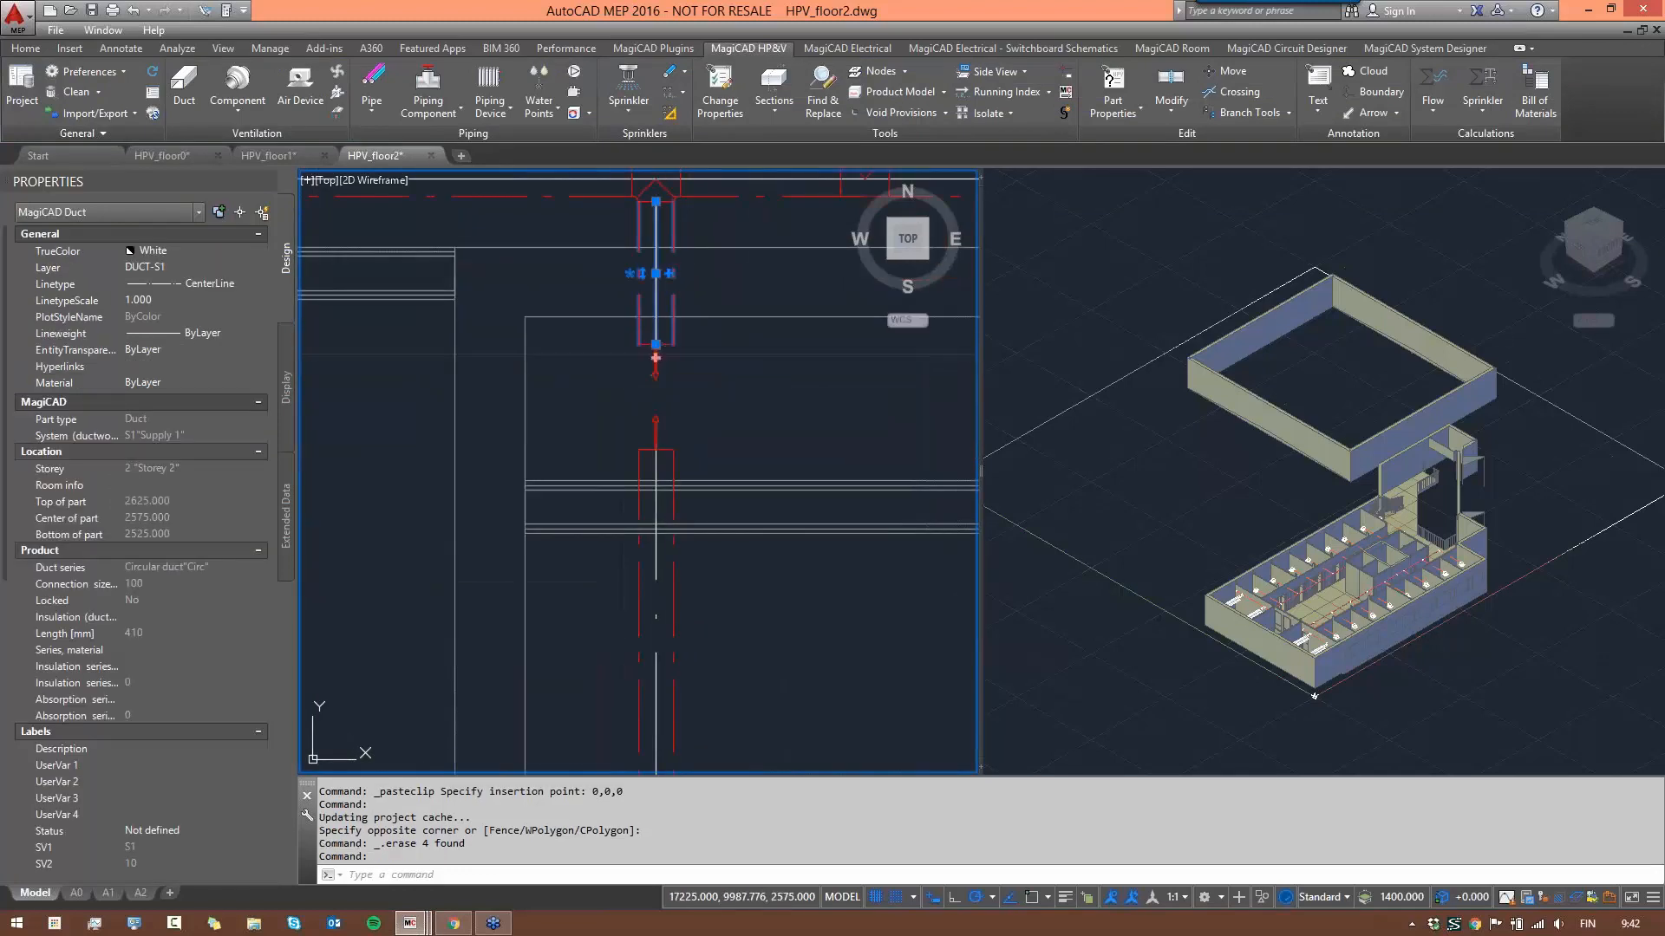
key(Escape)
click(655, 357)
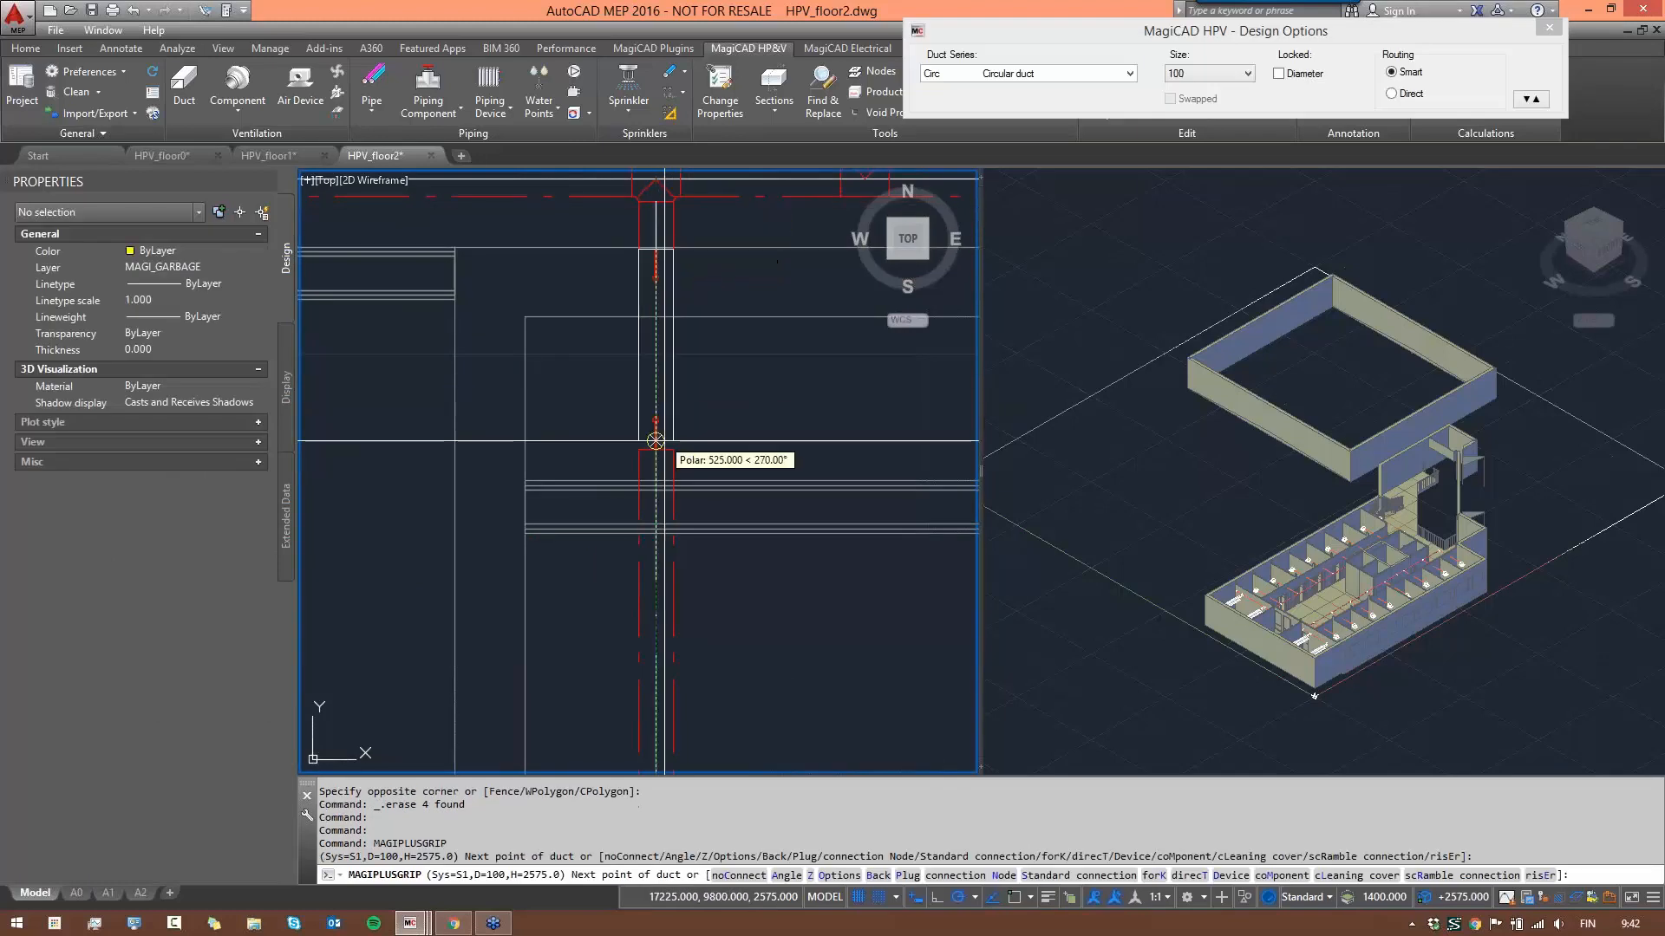
key(Escape)
- Pull the open end of the southern connection duct back south of the riser location in the shaft
click(614, 396)
click(656, 449)
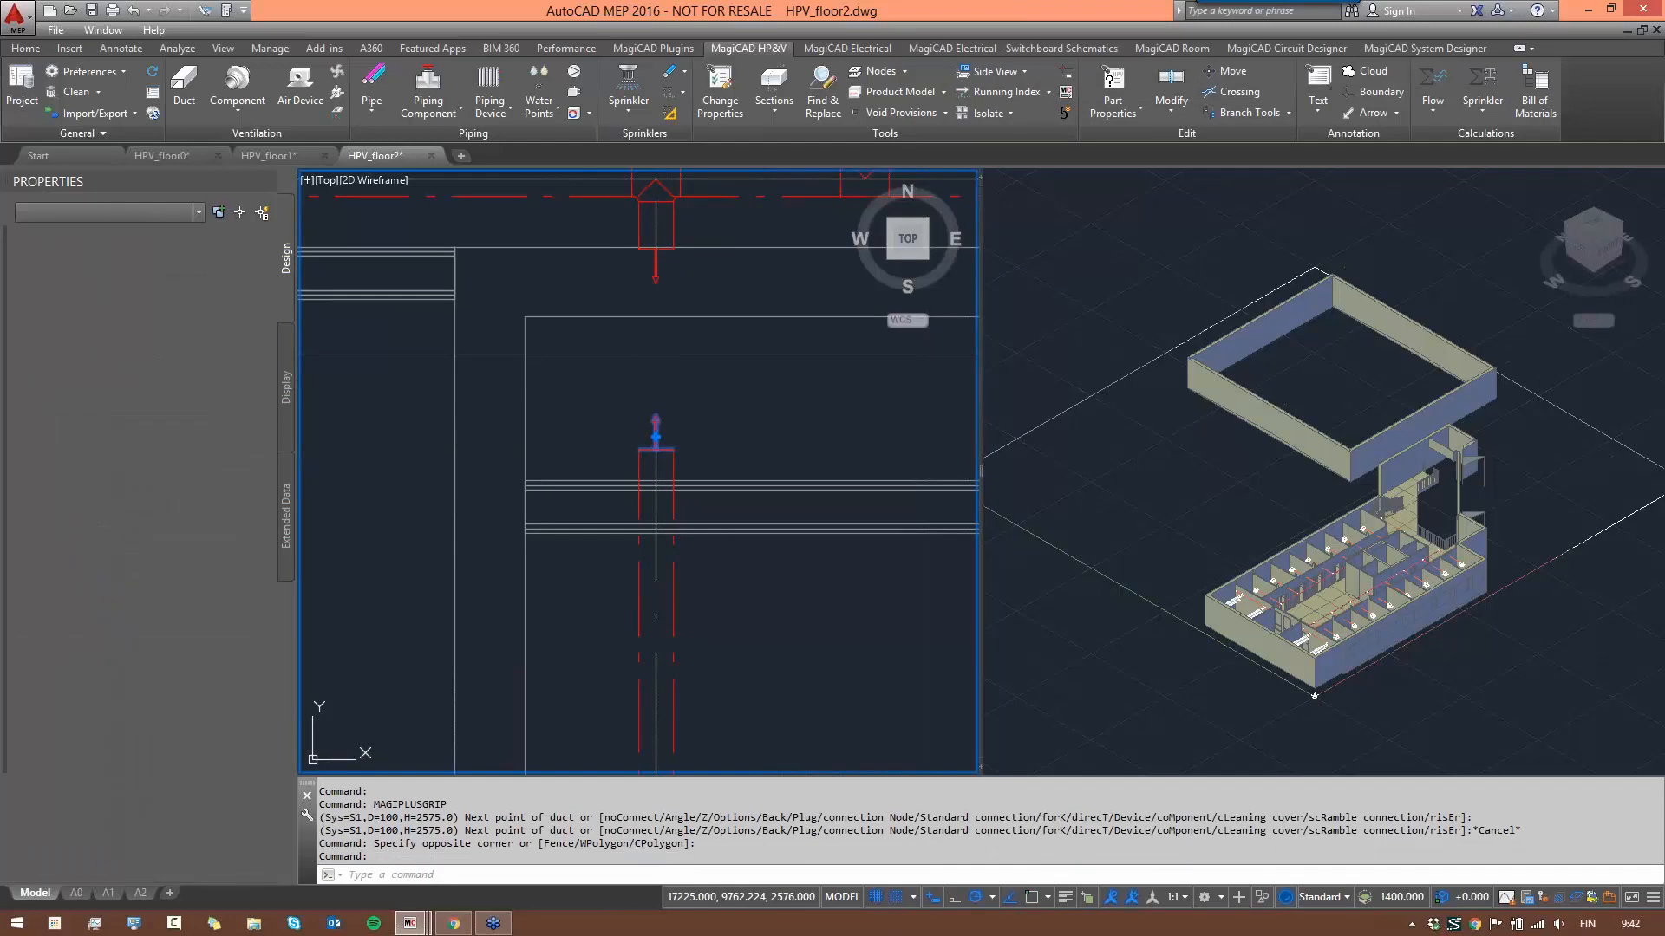
click(655, 431)
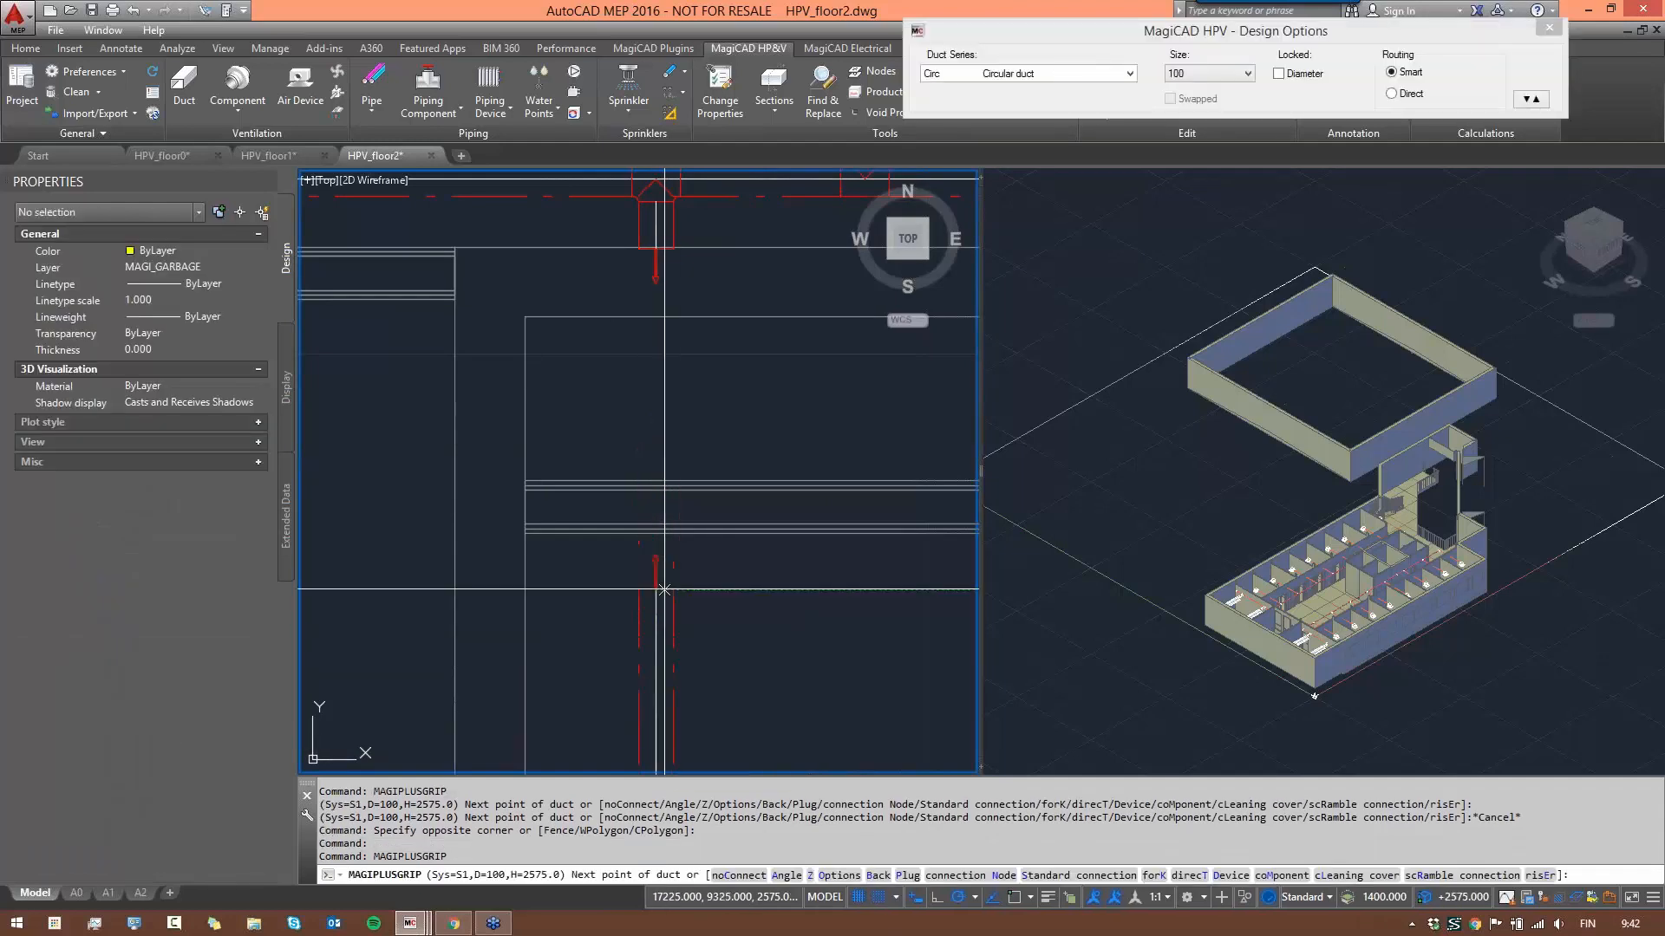
key(Escape)
key(Escape)
scroll(616, 535, down, 6)
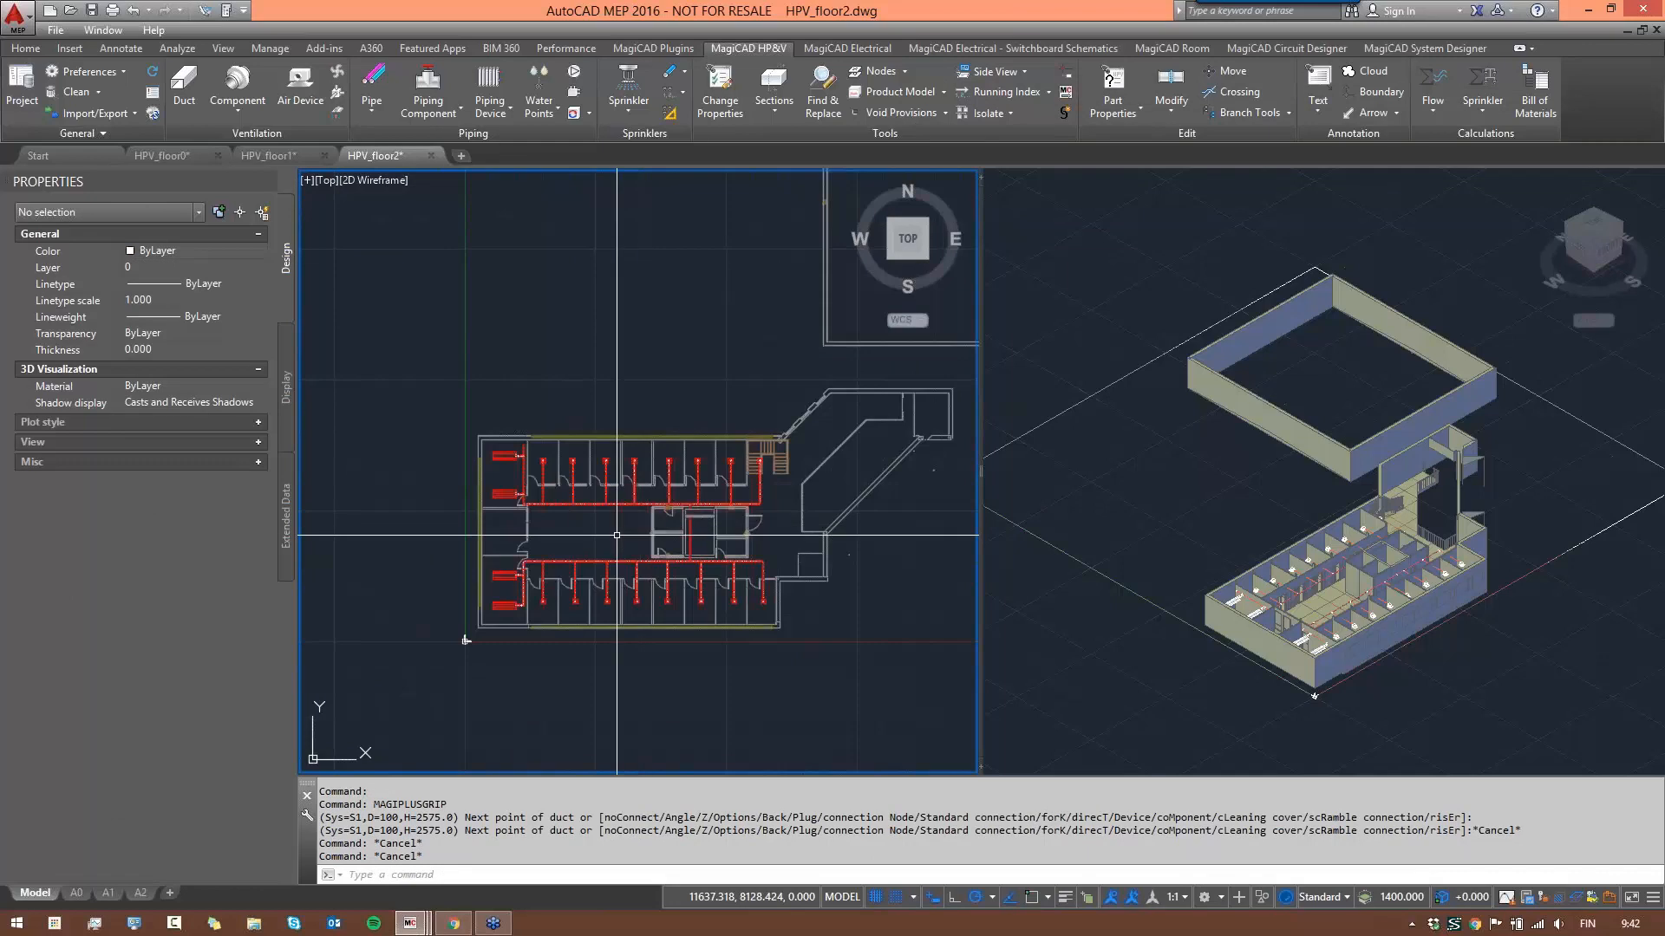
middle_drag(628, 517, 682, 471)
- Switch to the model space of HPV_floor1 and examine the supply riser's connection node in the shaft
mouse_move(282, 162)
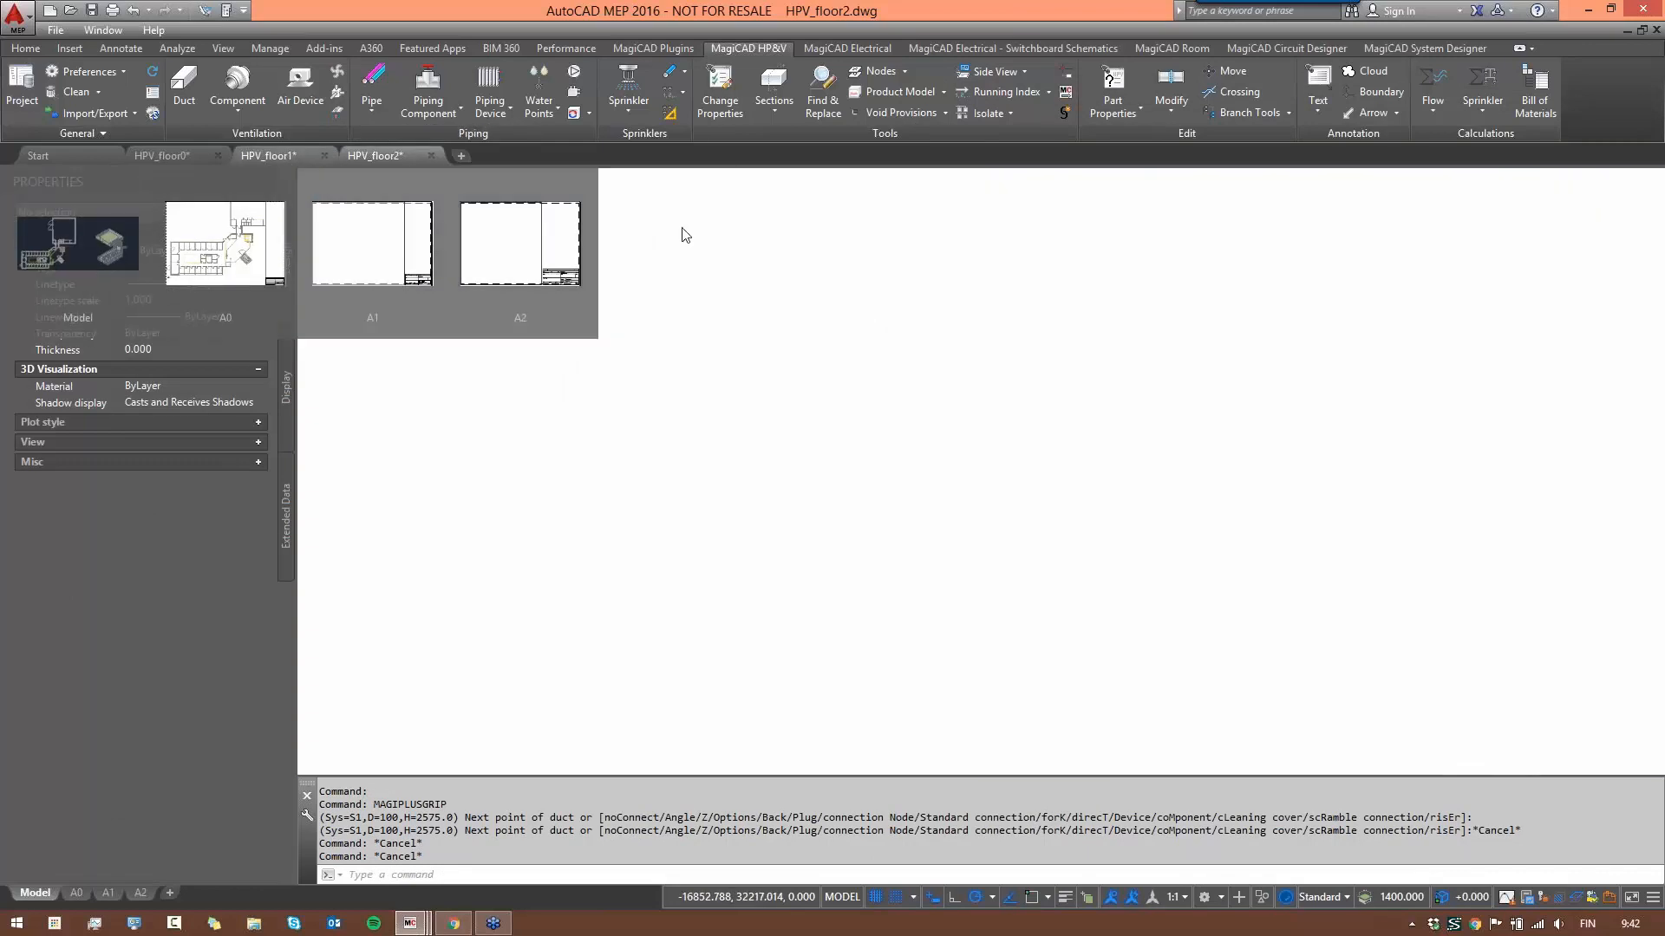
click(372, 208)
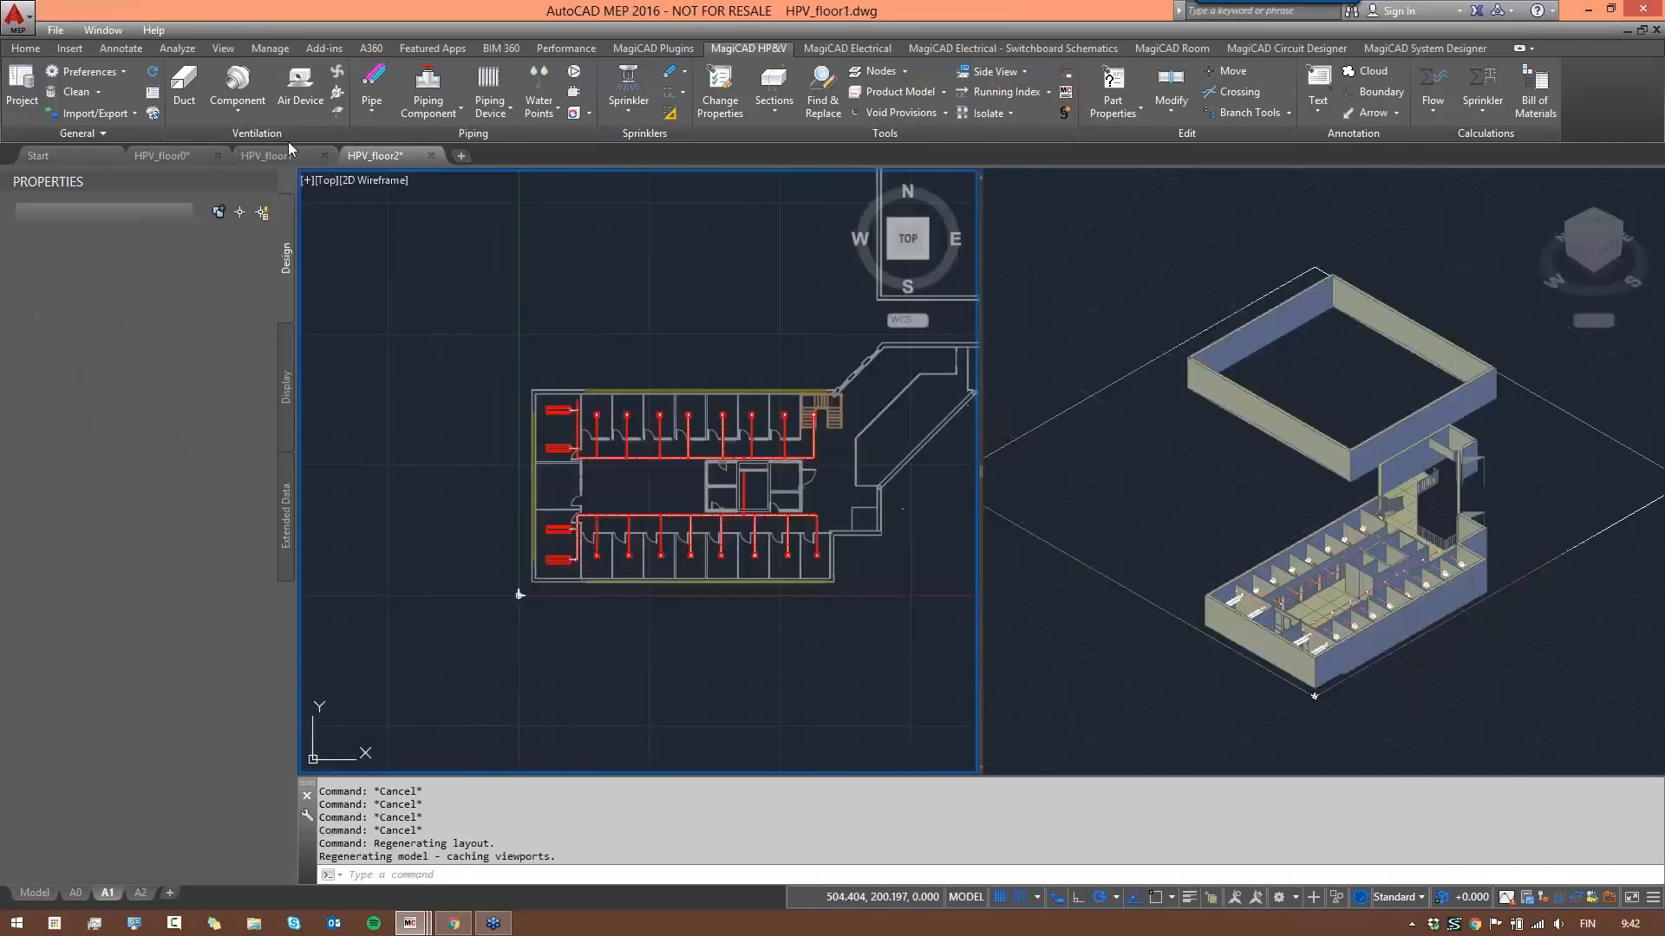
mouse_move(278, 157)
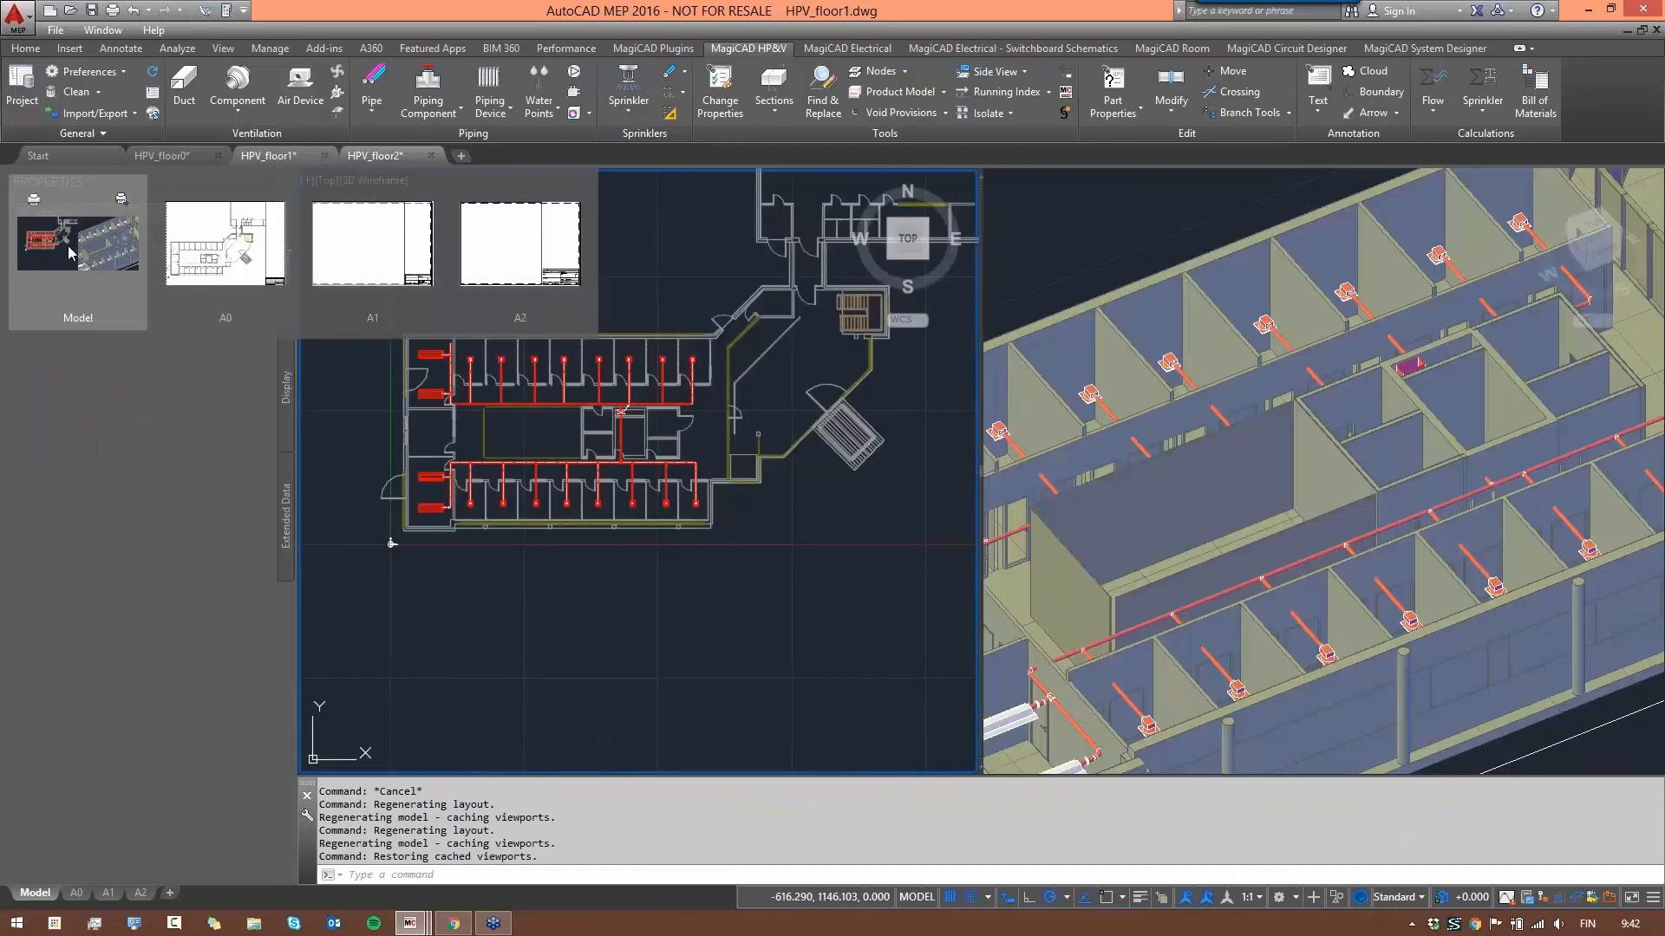
click(67, 246)
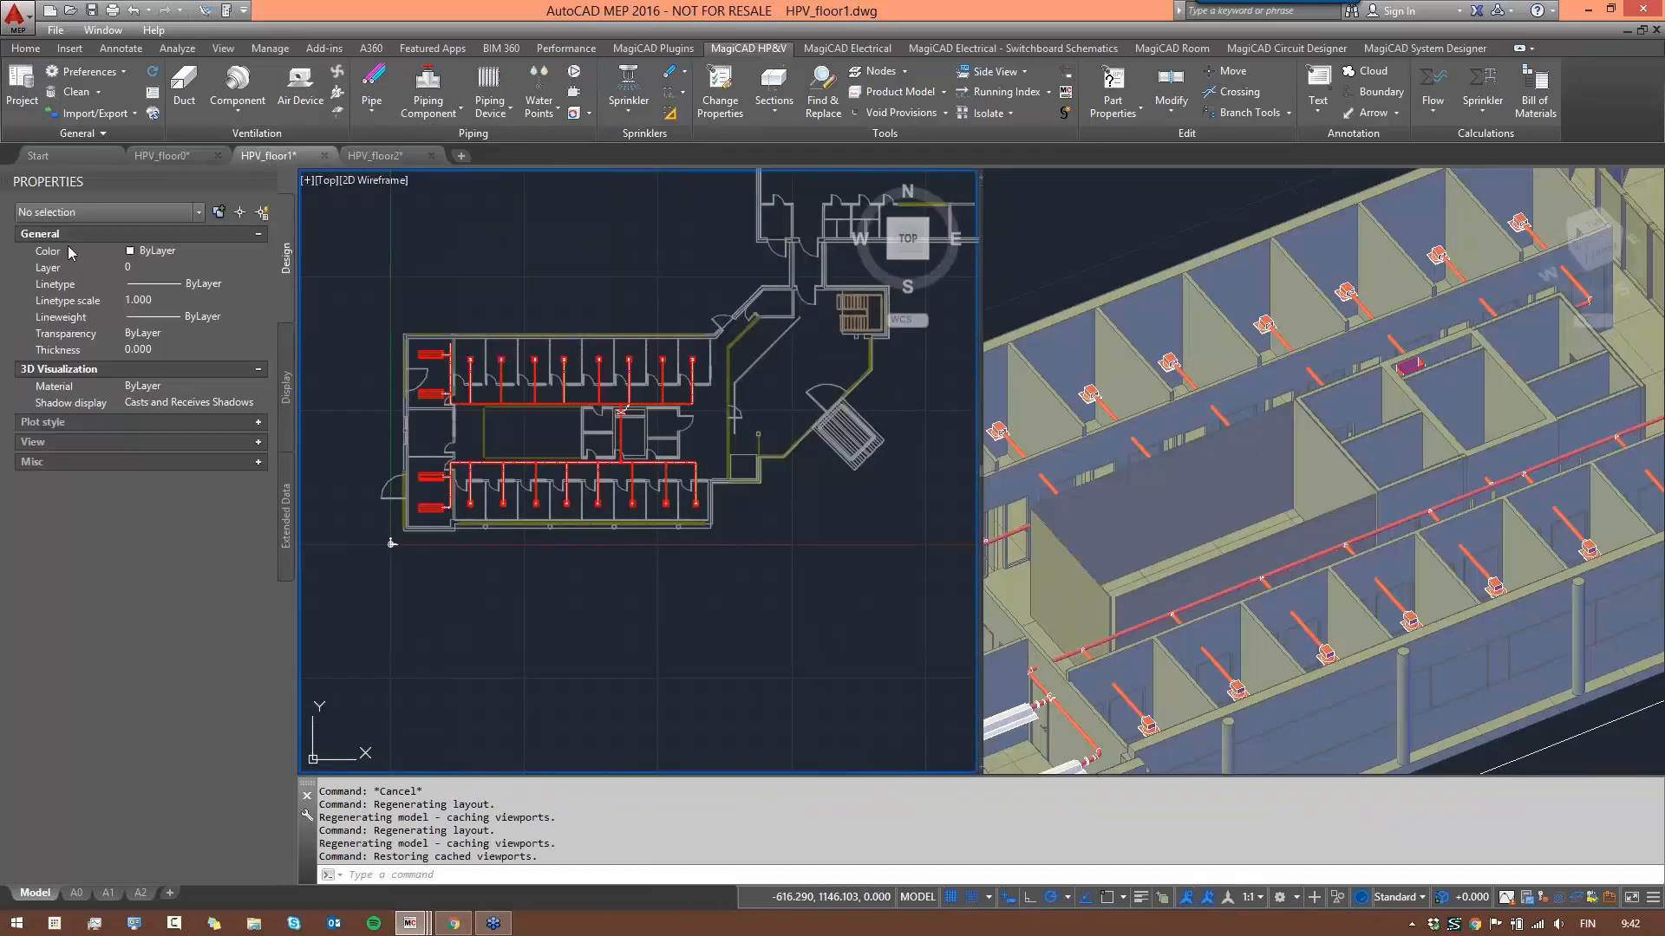
scroll(624, 419, up, 6)
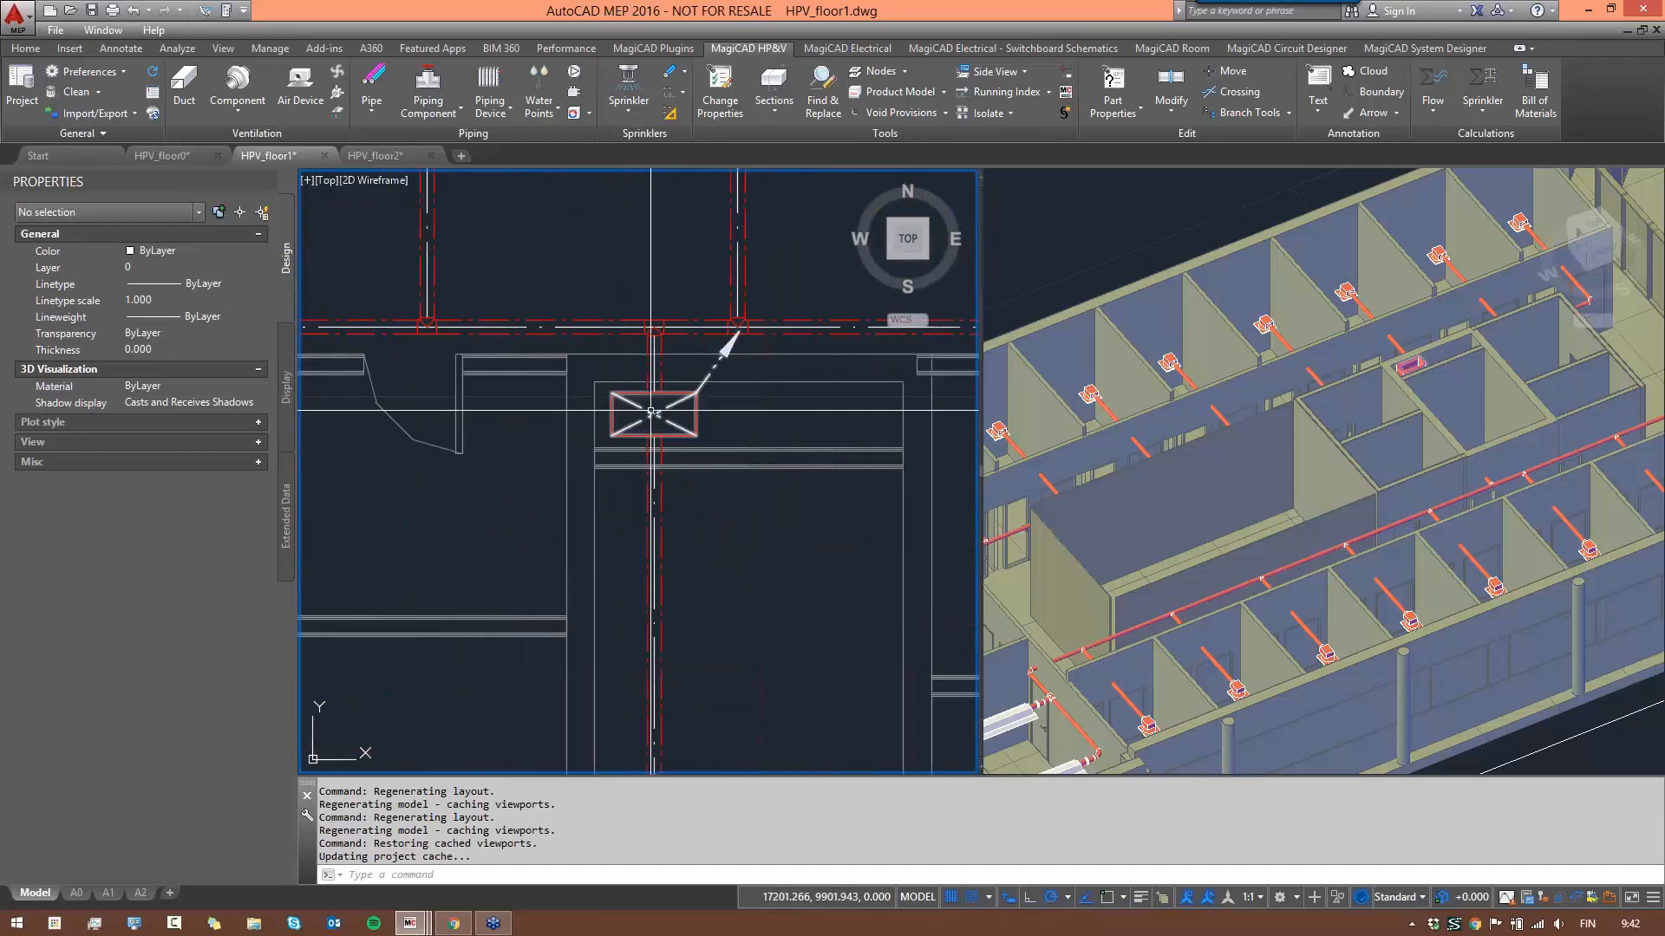
- Back in HPV_floor2, import connection nodes for all systems from HPV_floor1.dwg with Connect Node, limited to a selected area around the northern end of the shaft
click(381, 156)
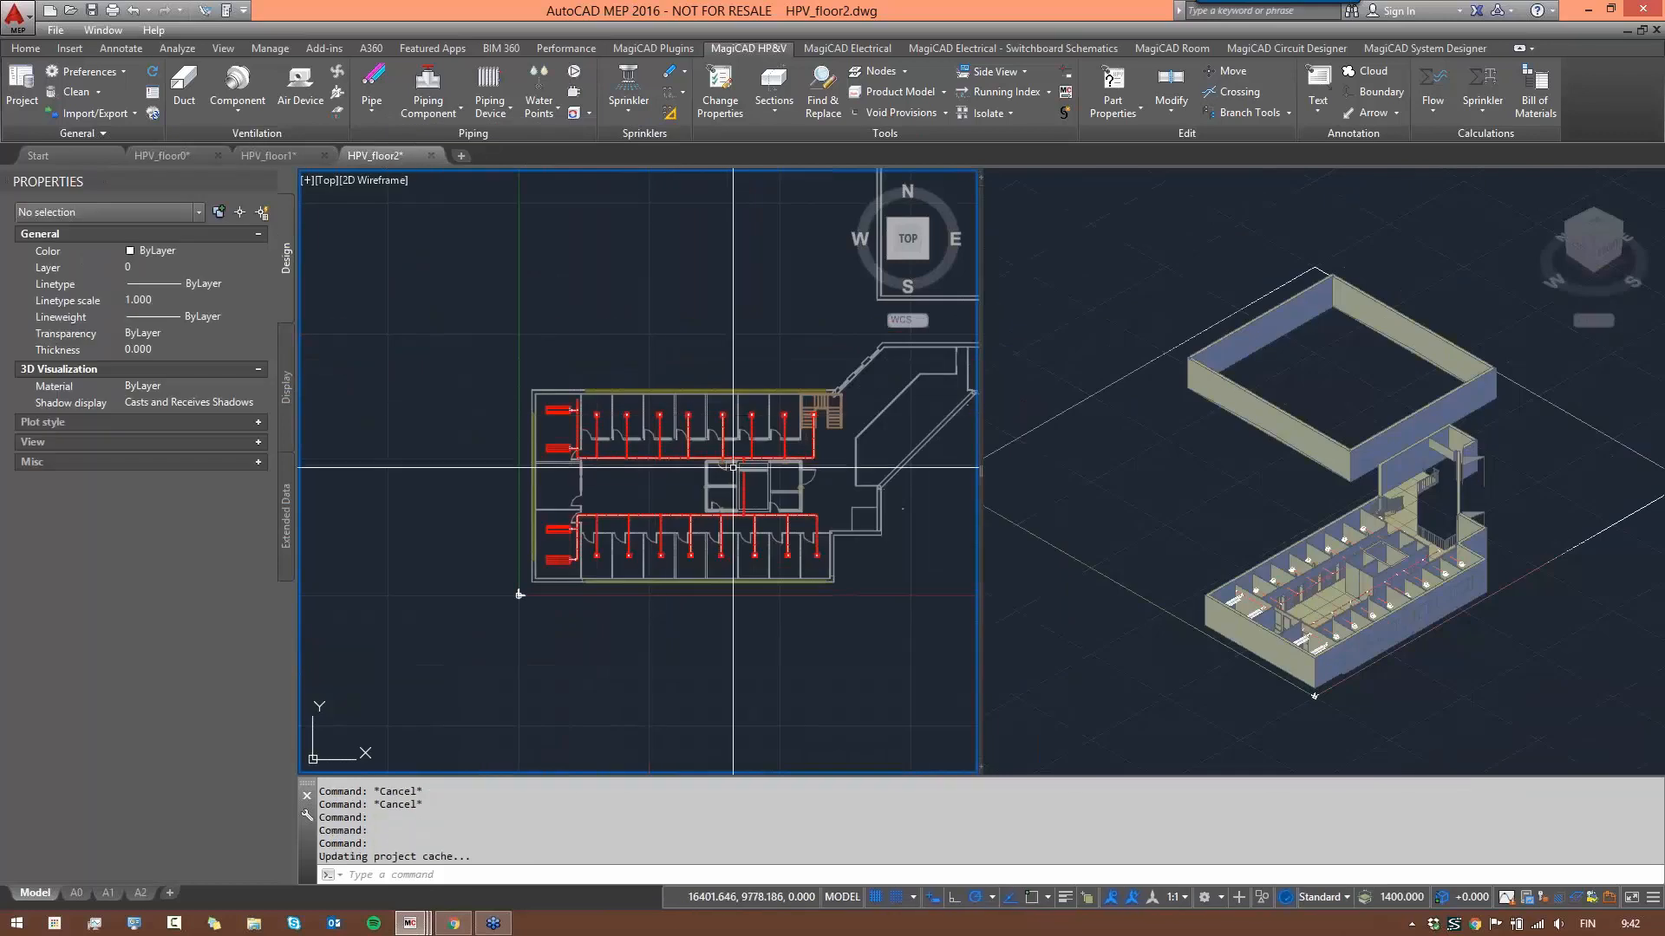
scroll(732, 446, up, 10)
middle_drag(632, 311, 750, 505)
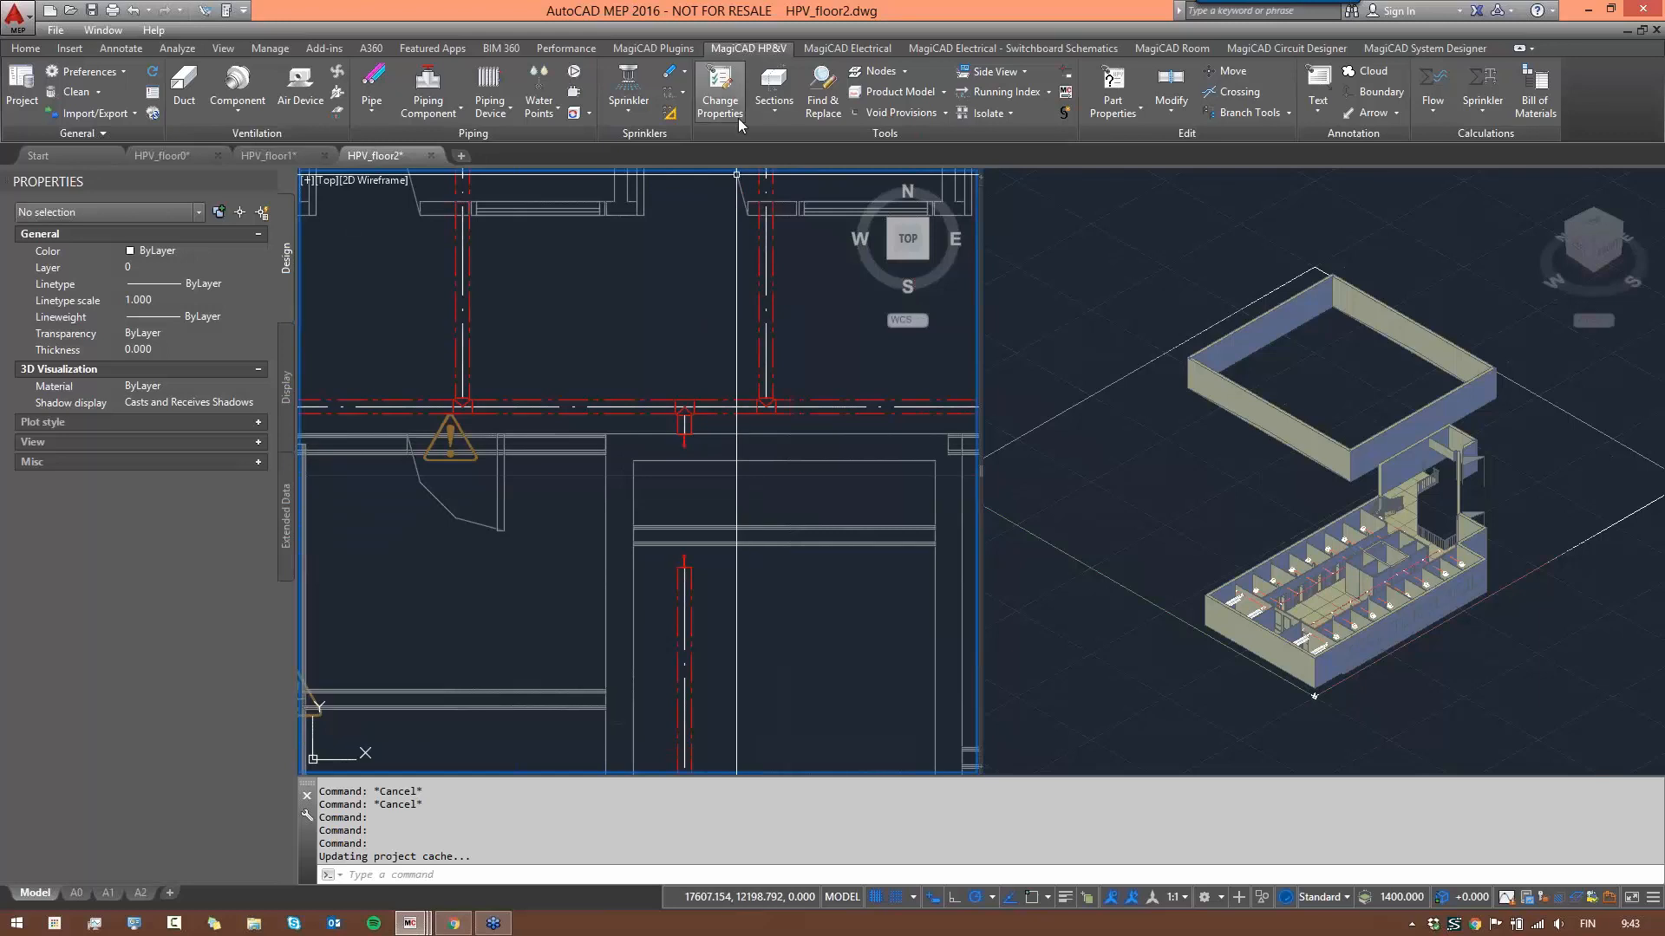
click(905, 72)
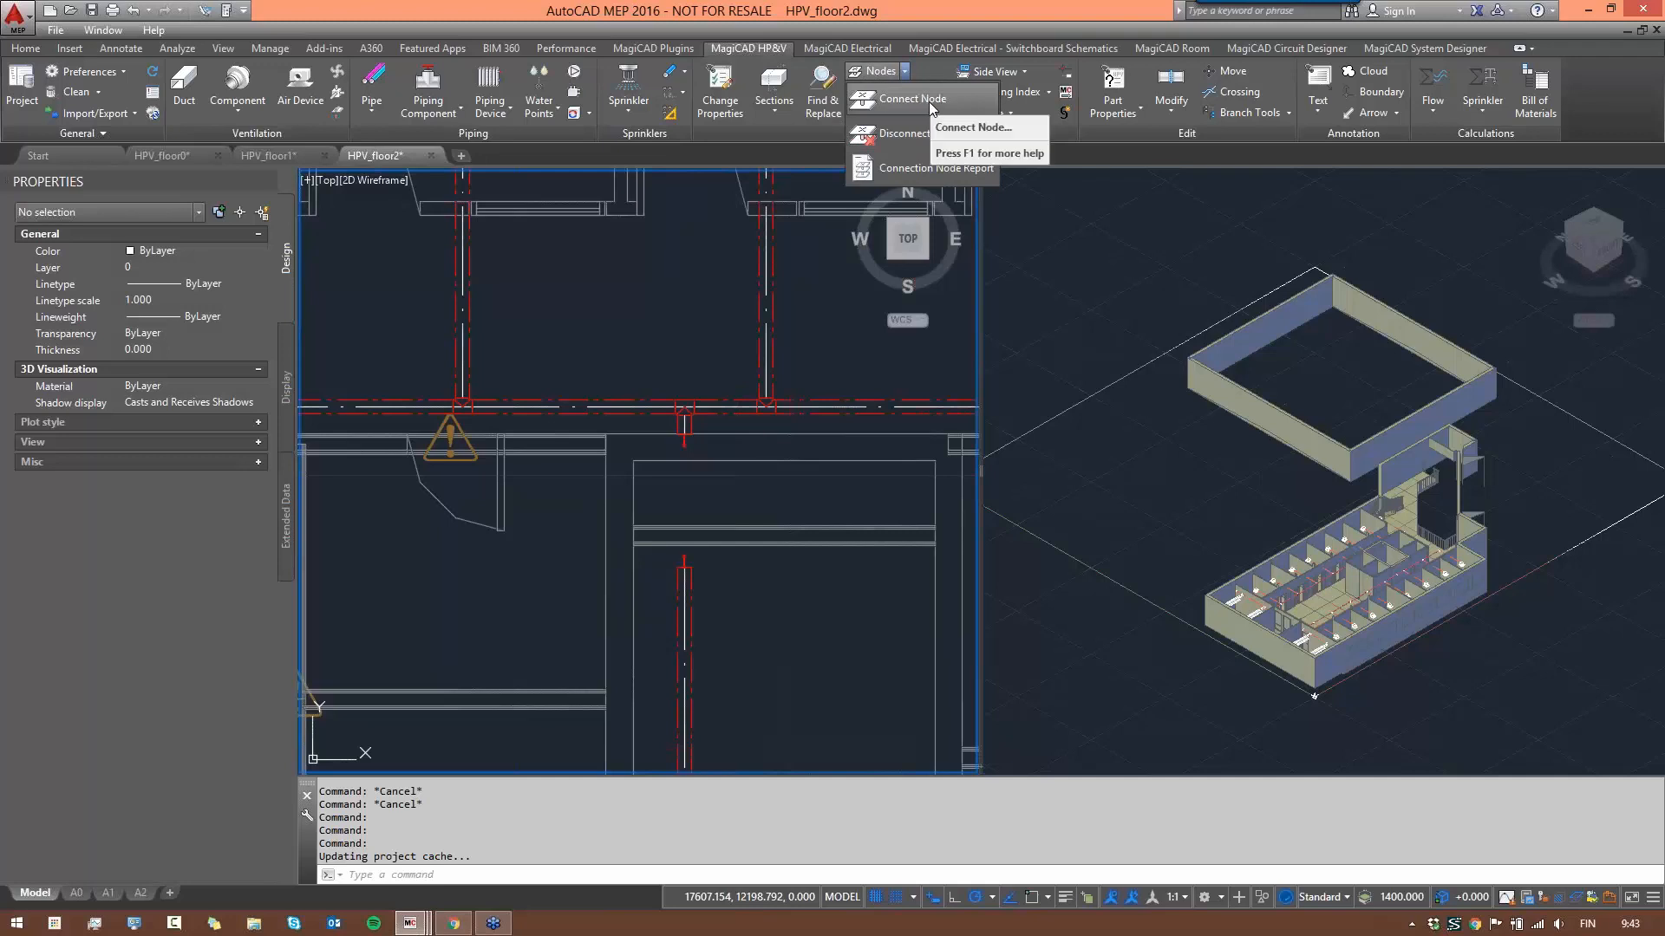
click(920, 106)
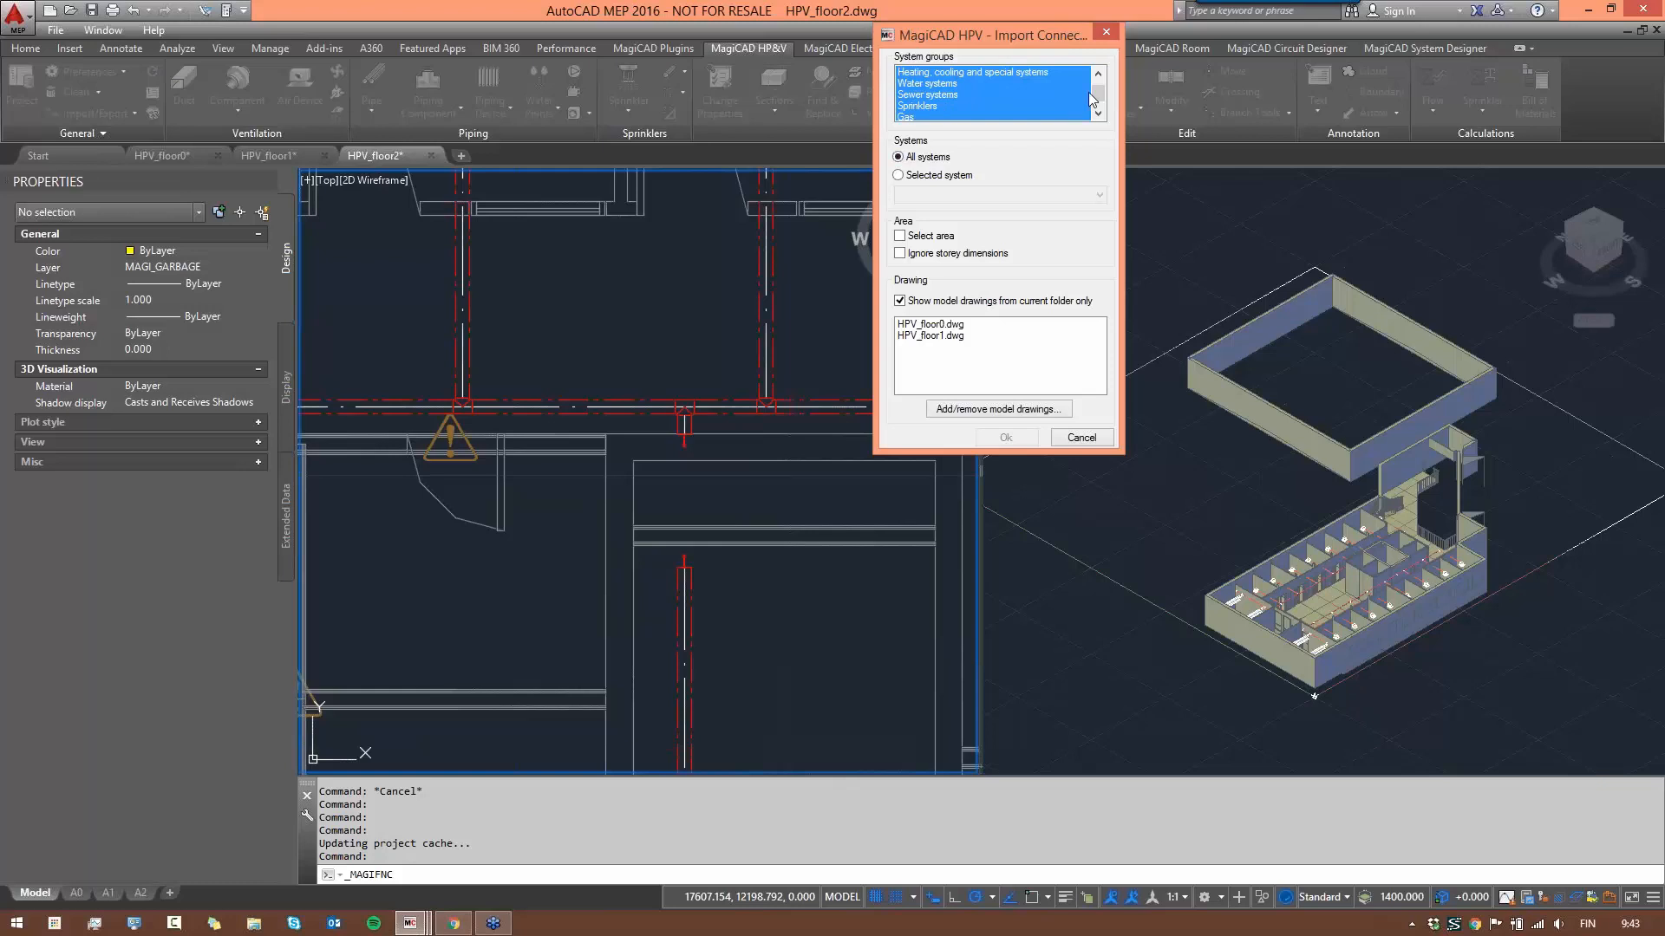
drag(1089, 92, 952, 75)
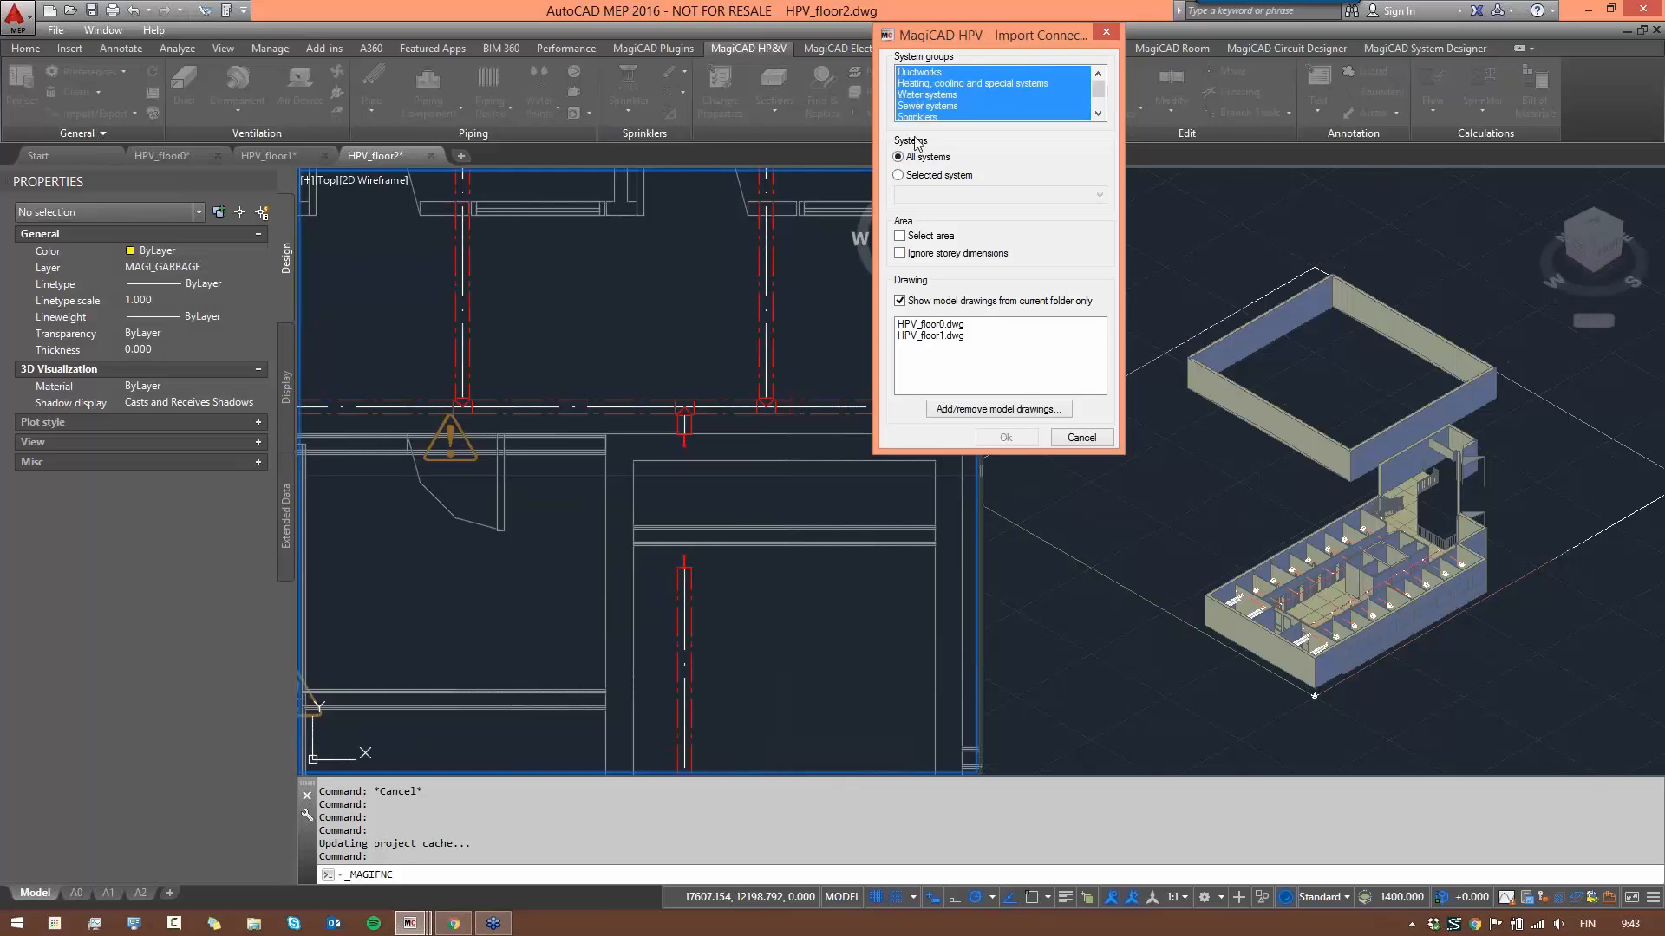
click(900, 236)
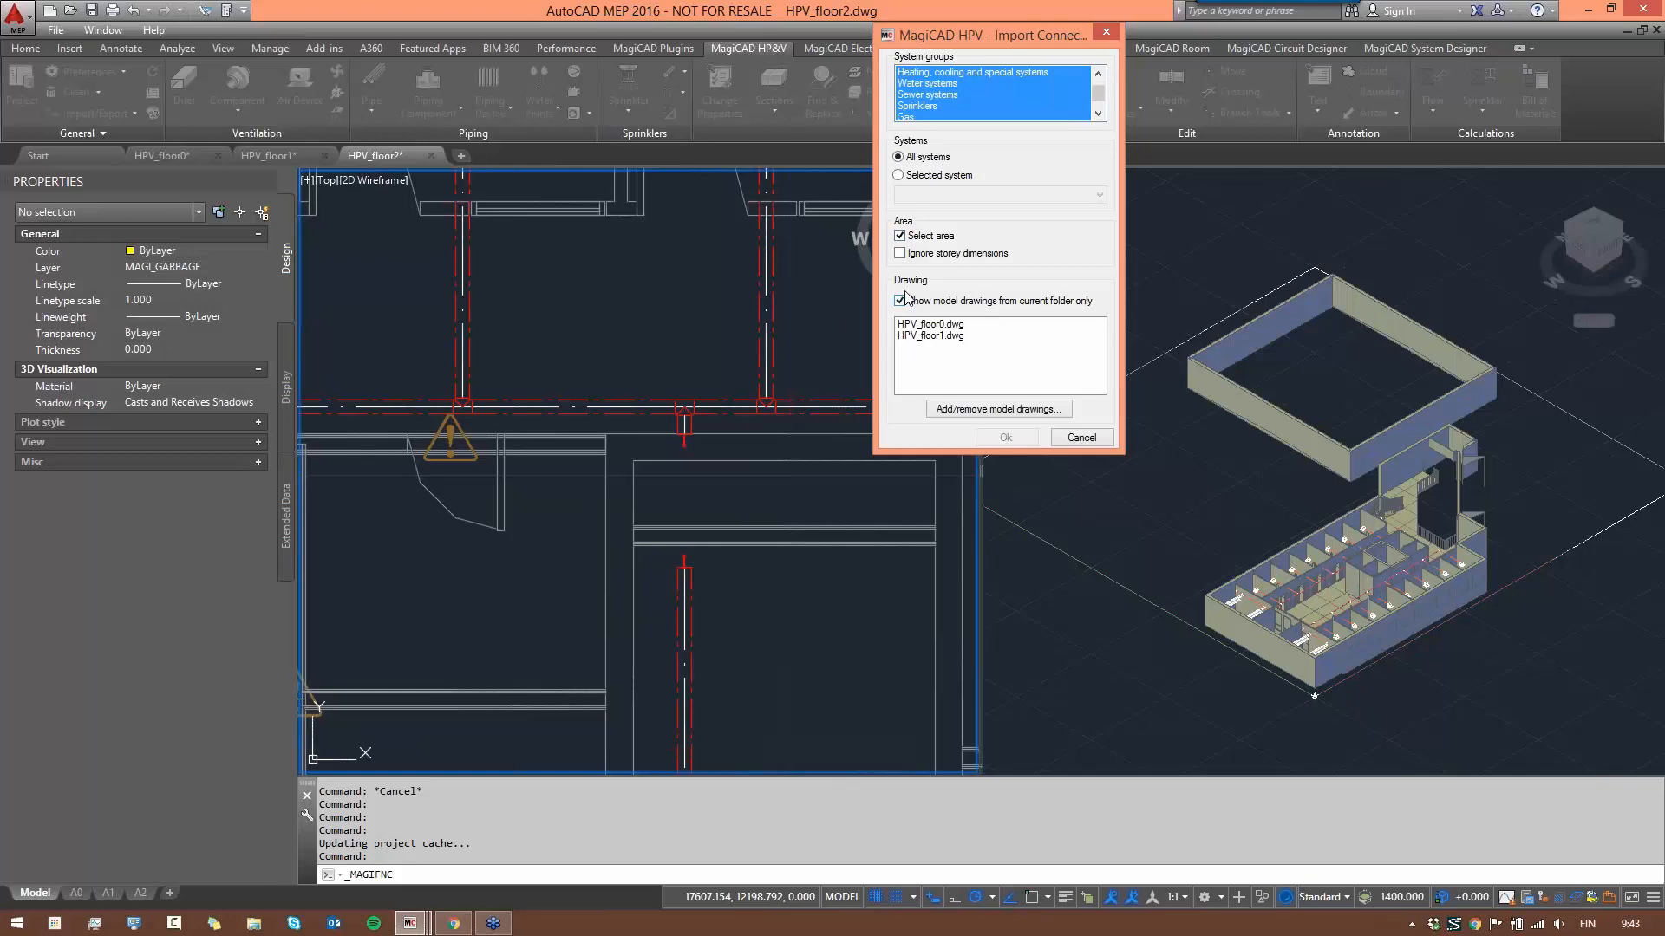
click(933, 339)
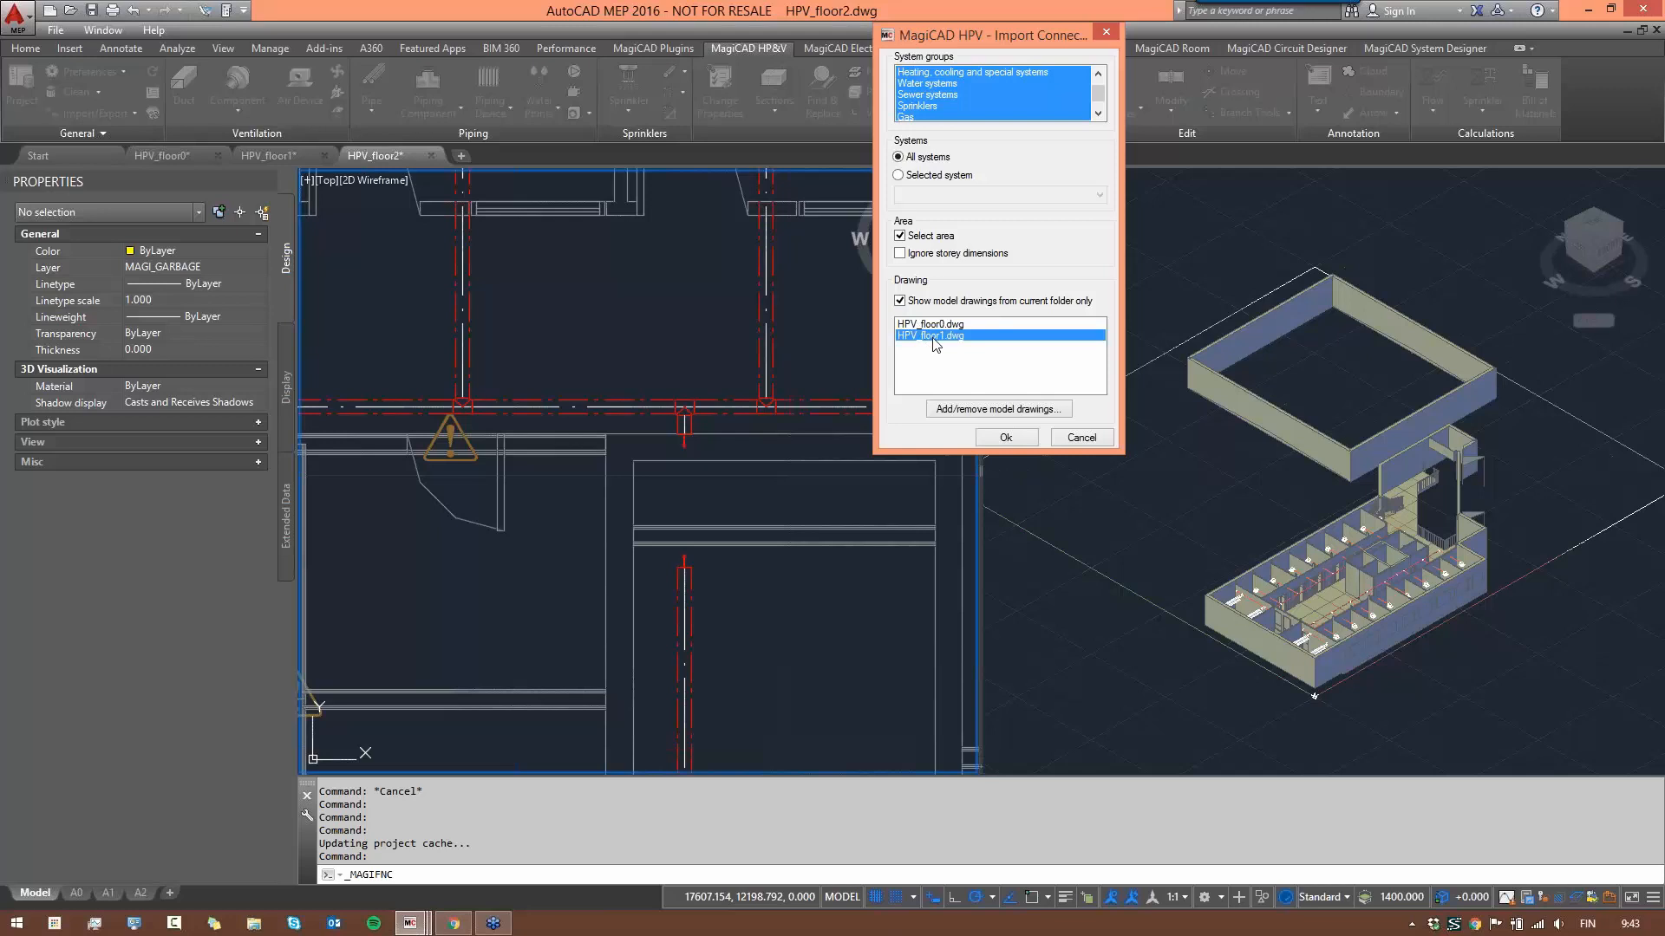
click(1006, 438)
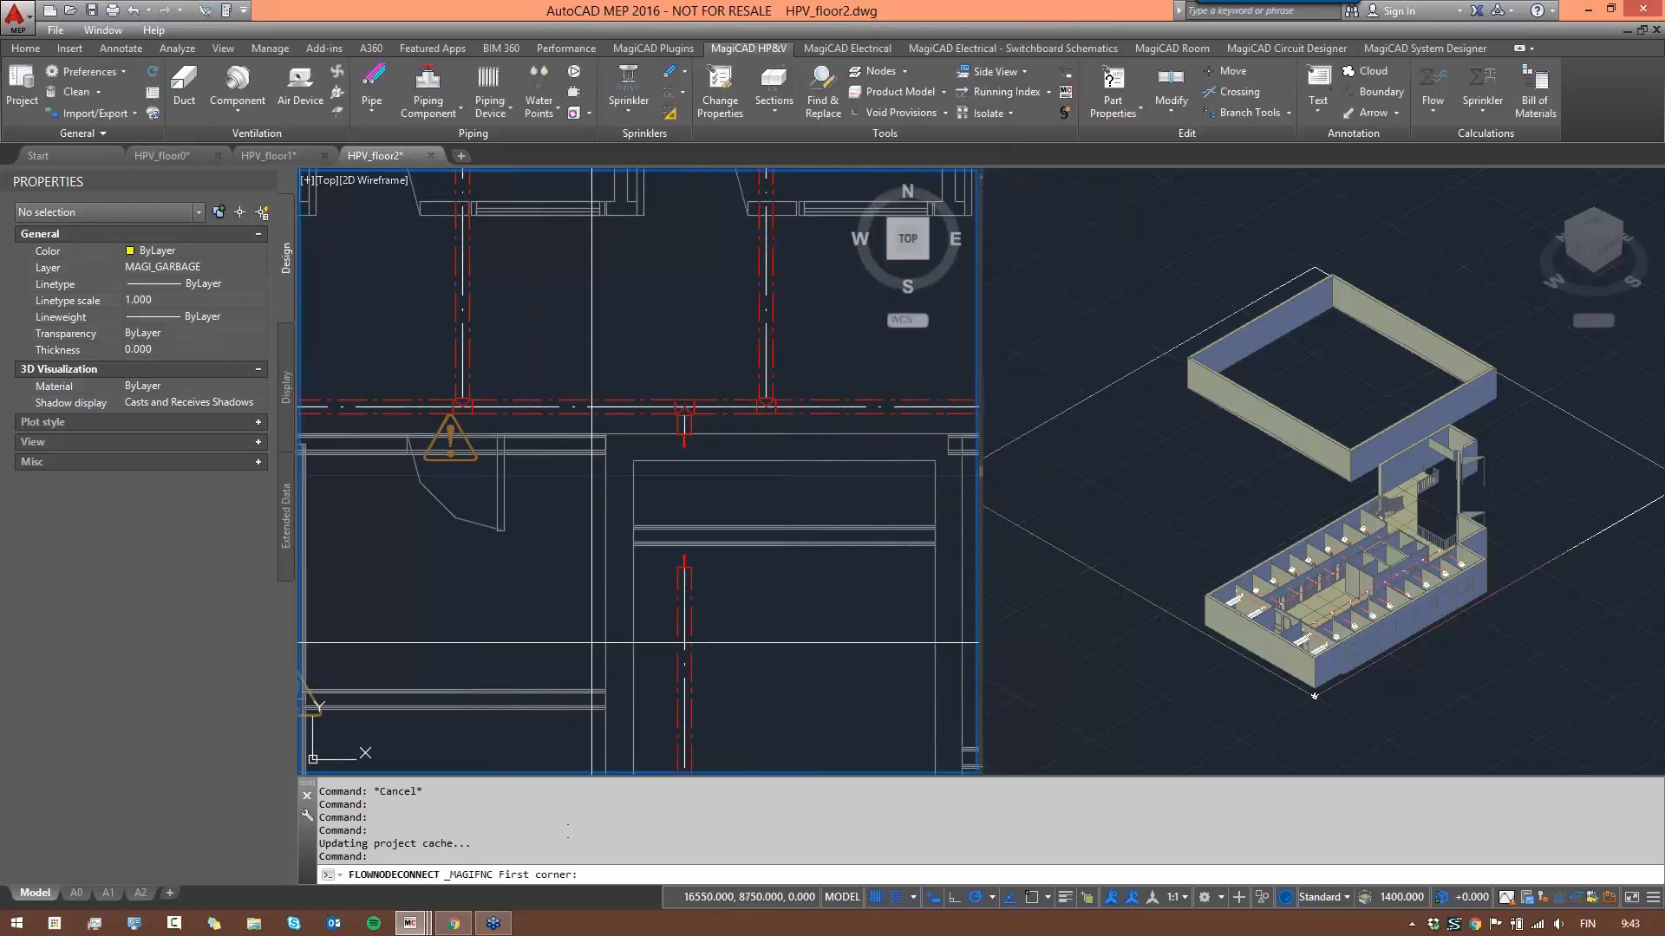
click(616, 447)
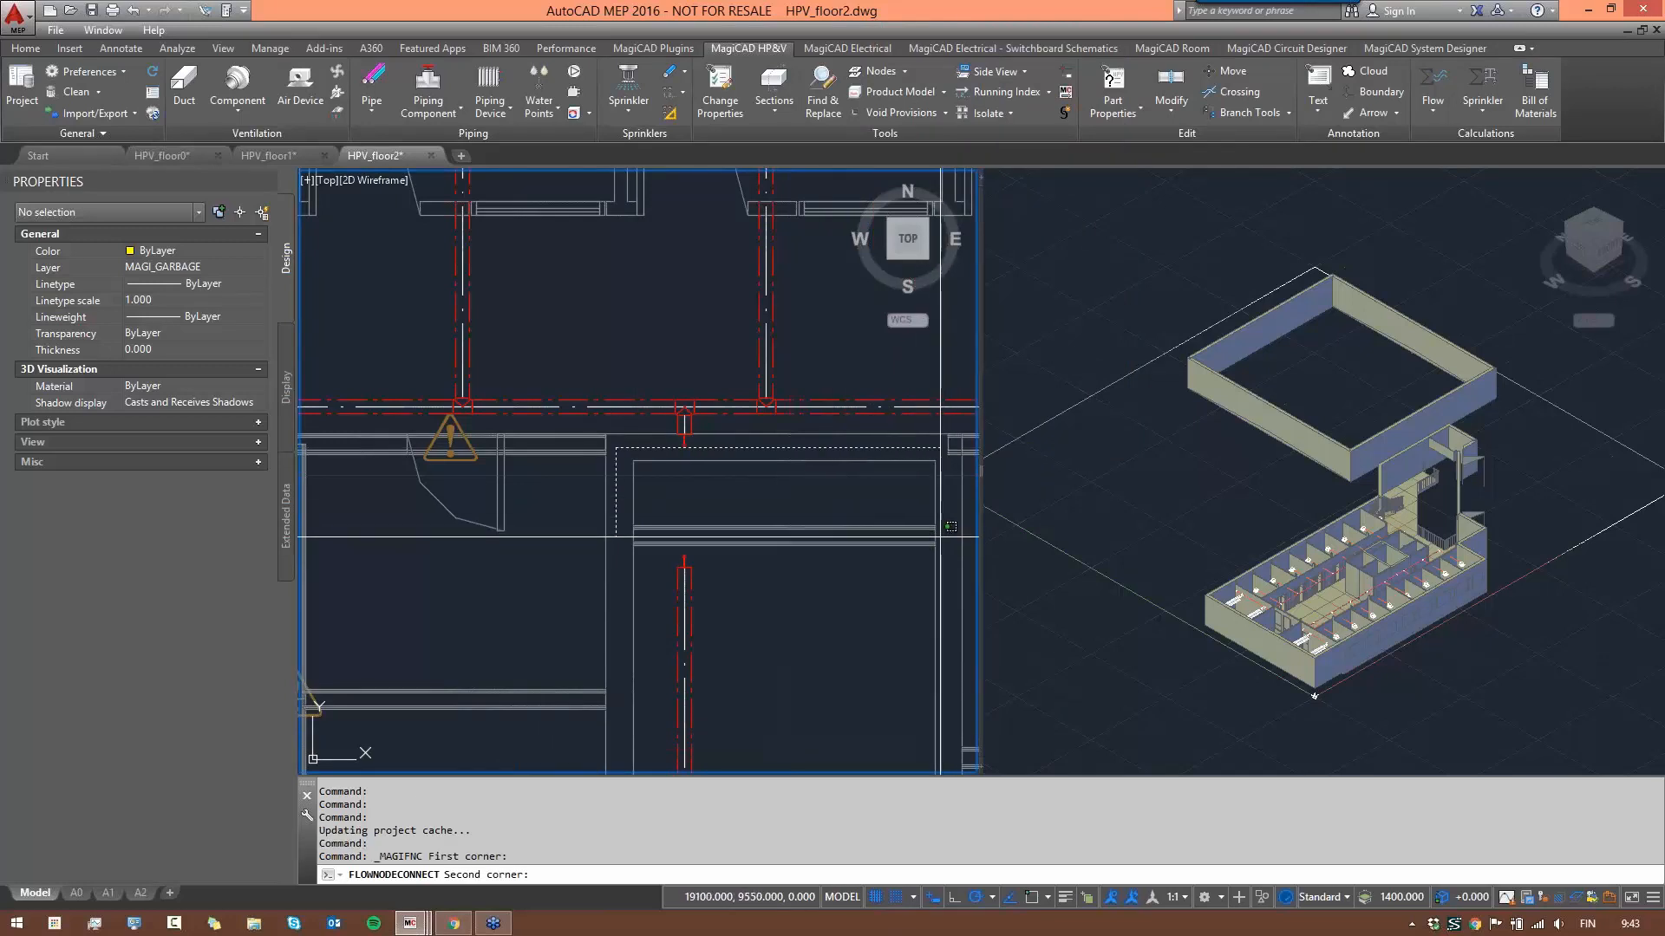
click(957, 578)
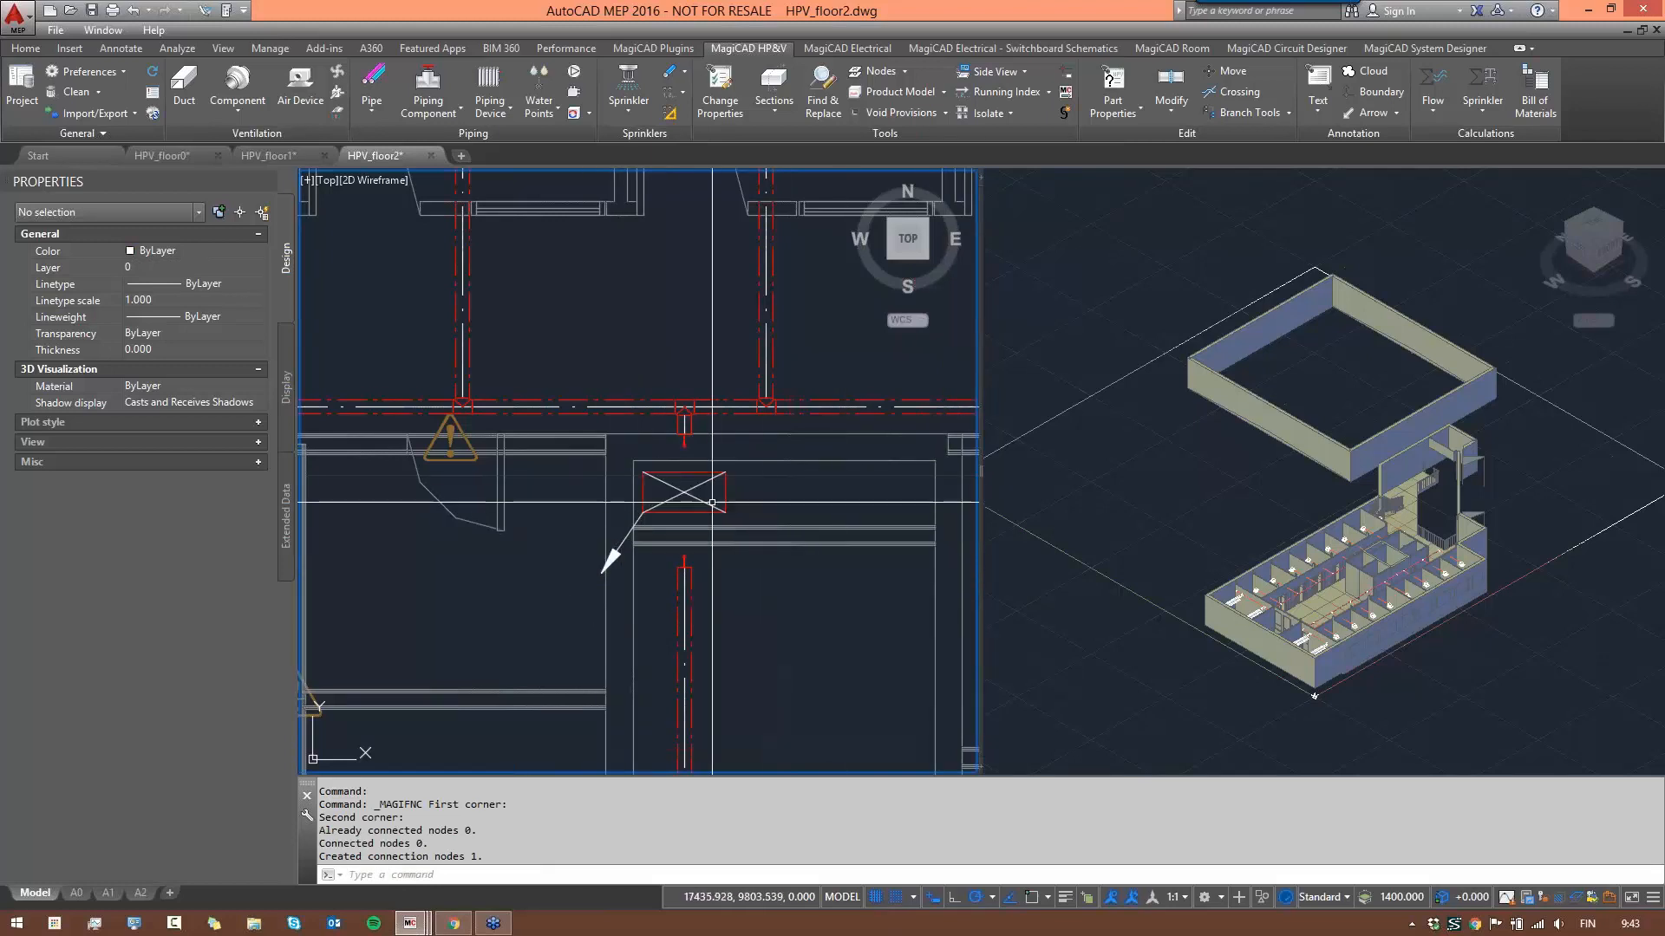
- Inspect the imported supply connection node in the 3D view and check its centre elevation in the properties
click(1402, 536)
scroll(1375, 578, up, 8)
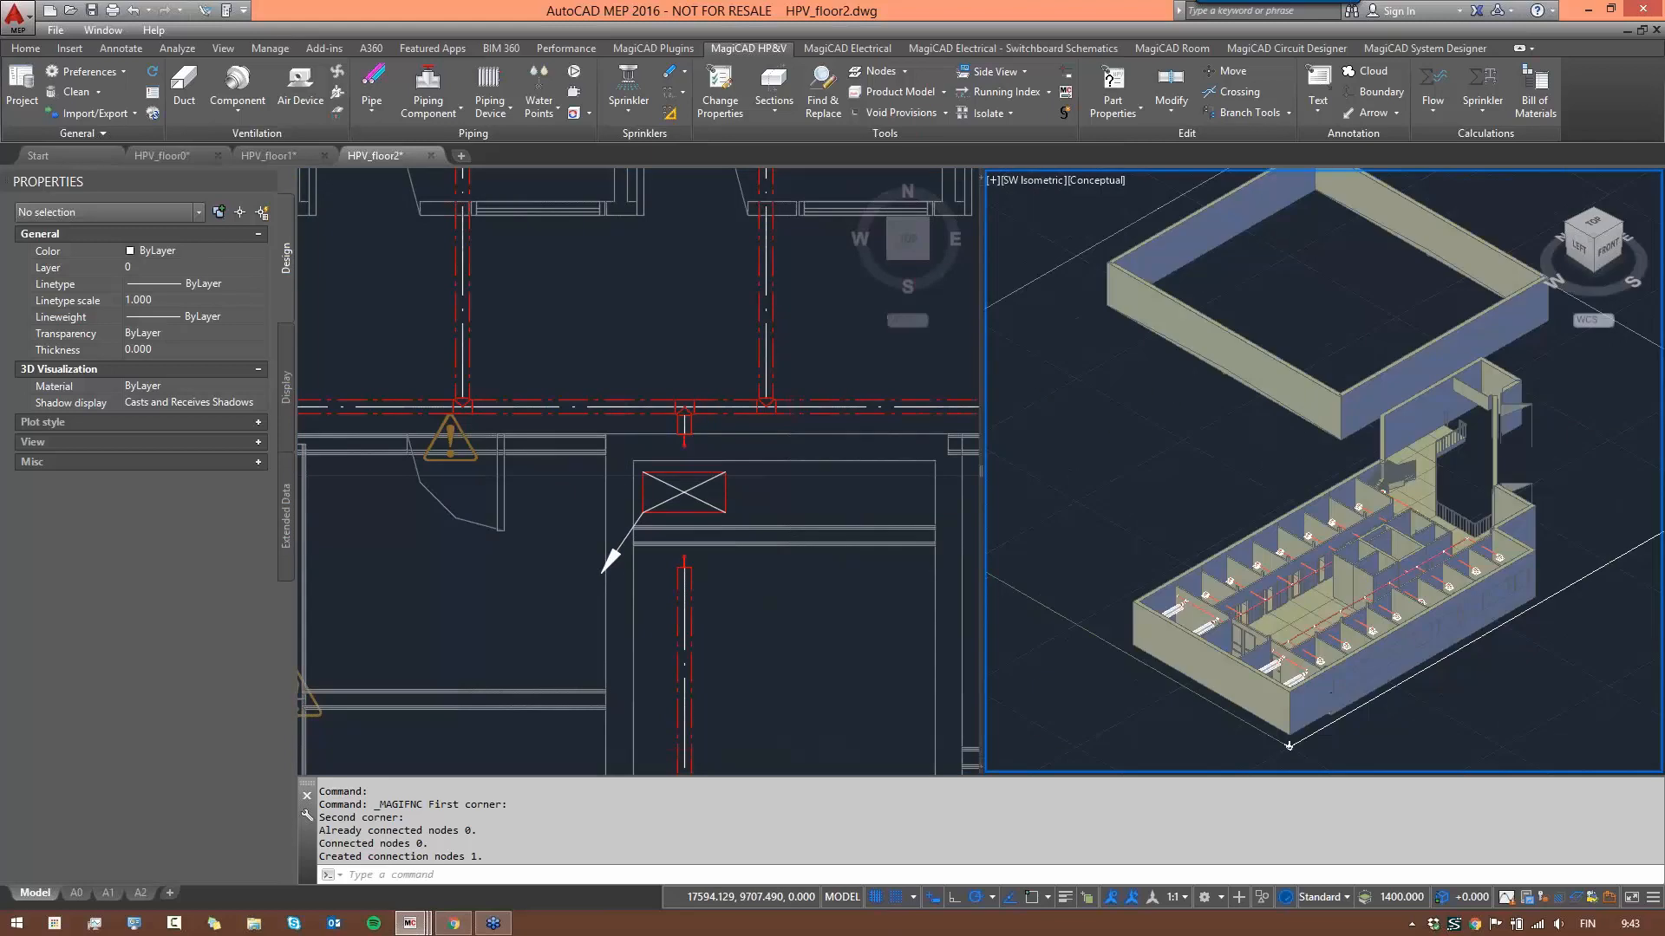
shift+middle_drag(1375, 578, 1299, 723)
scroll(1360, 464, up, 8)
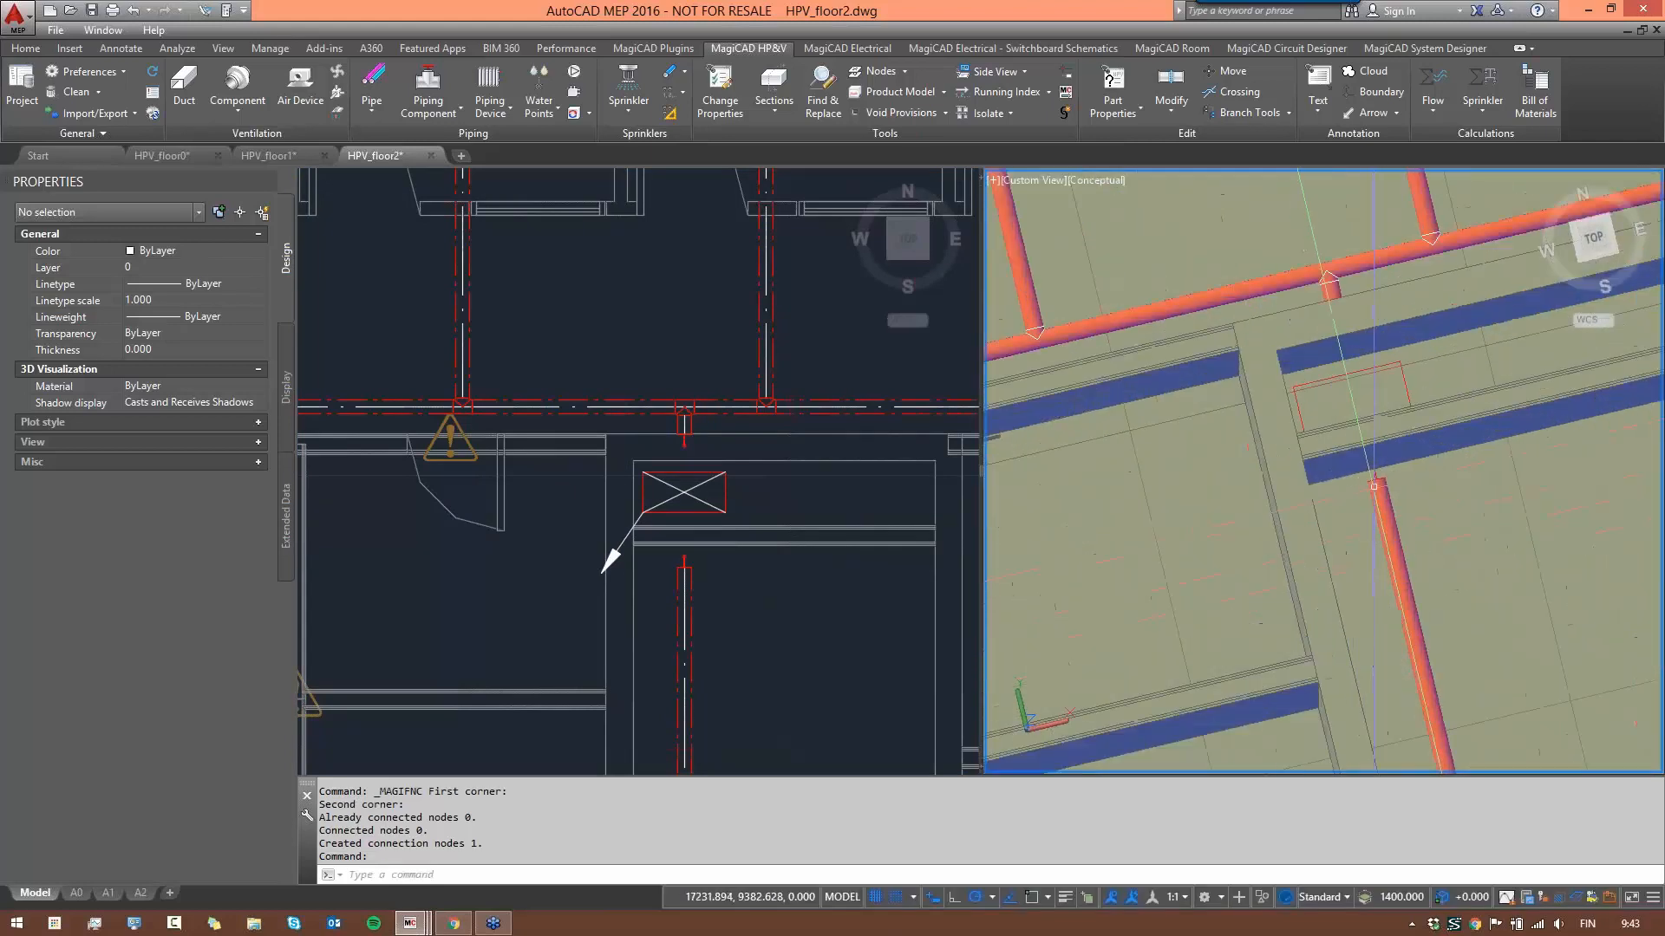
shift+middle_drag(1359, 464, 1465, 468)
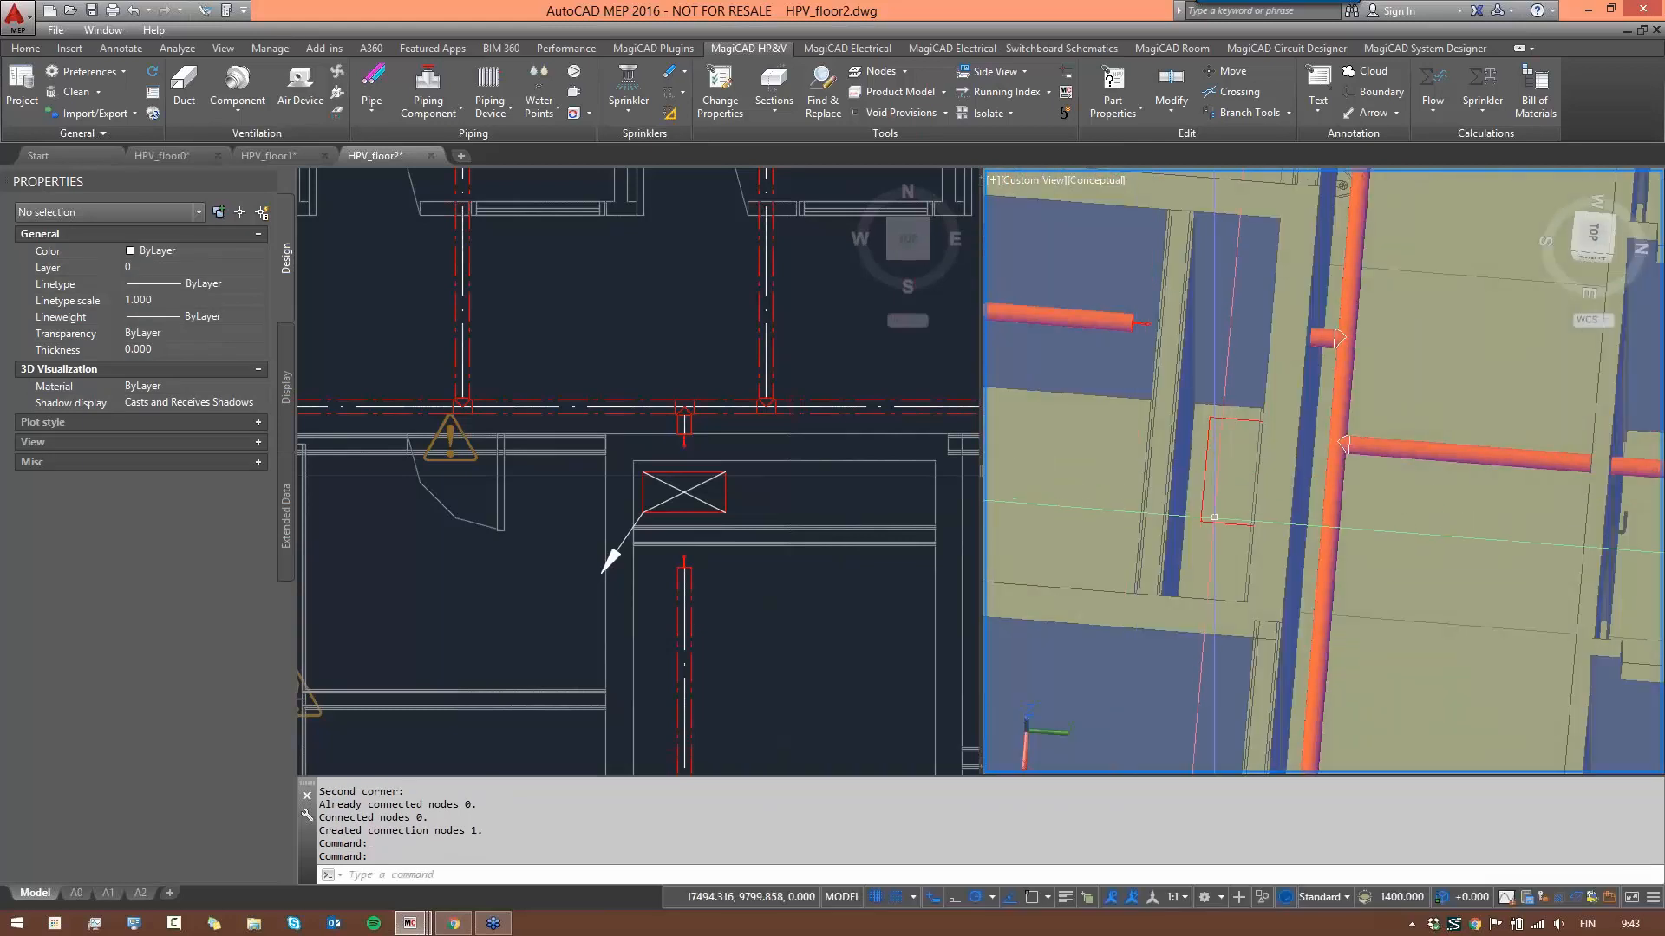
click(1217, 521)
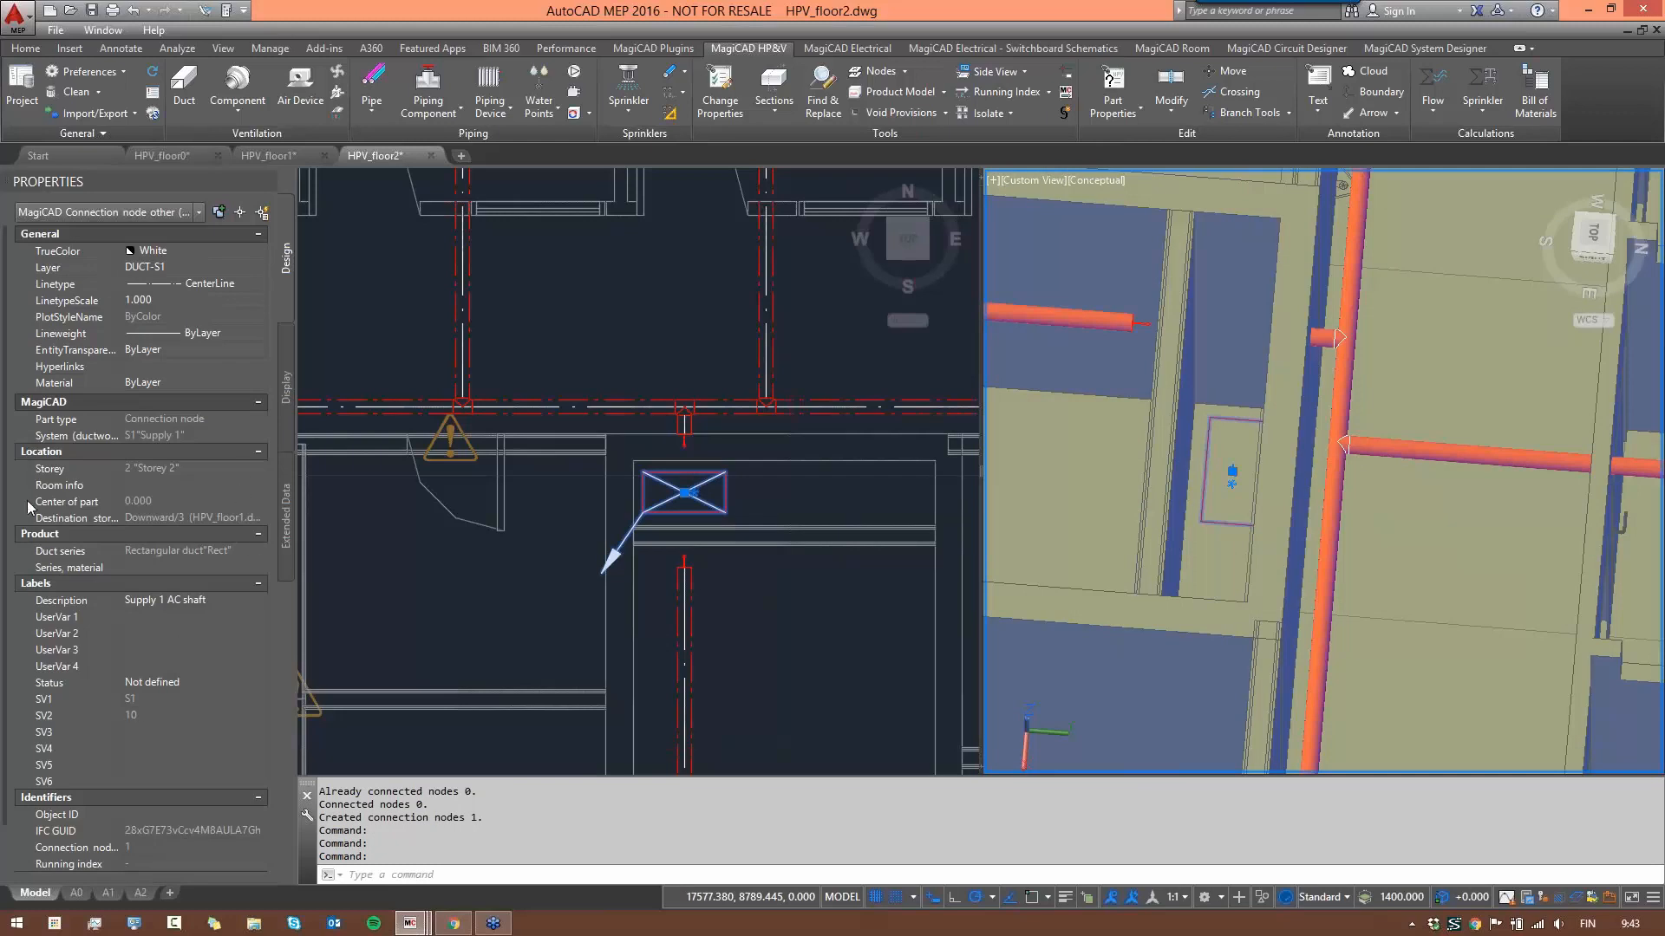
click(129, 508)
key(Escape)
key(Escape)
key(Escape)
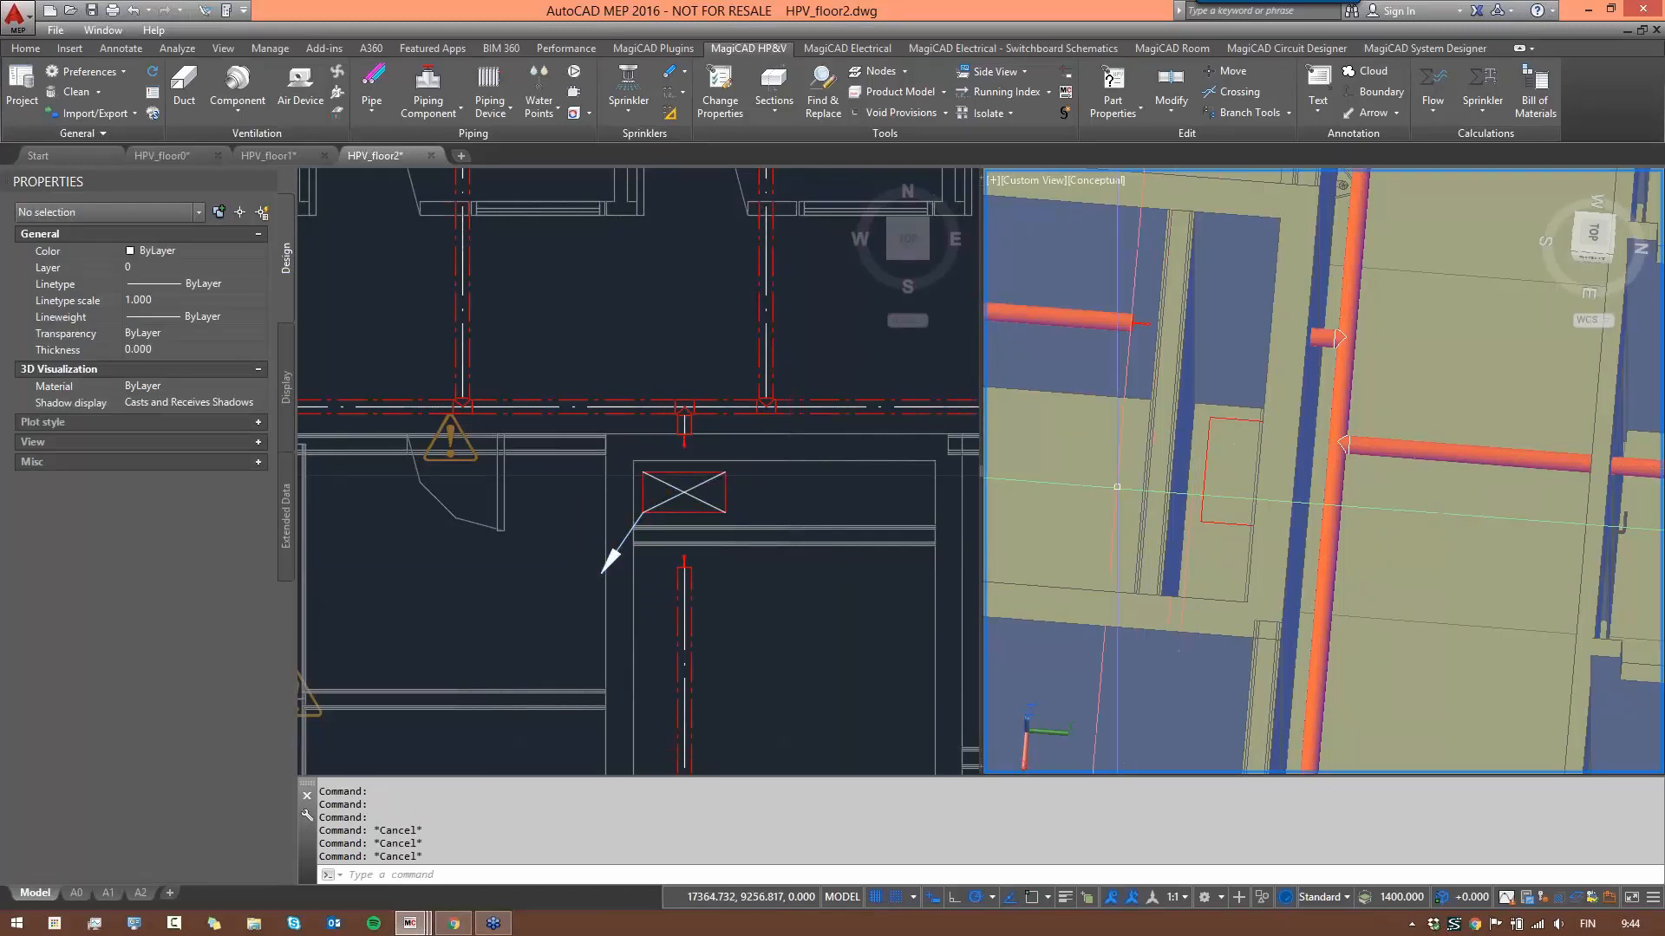
- Continue a duct from the imported supply connection node in the shaft, adopting the node's rectangular 600x300 duct settings
shift+middle_drag(1180, 554, 1502, 507)
click(741, 526)
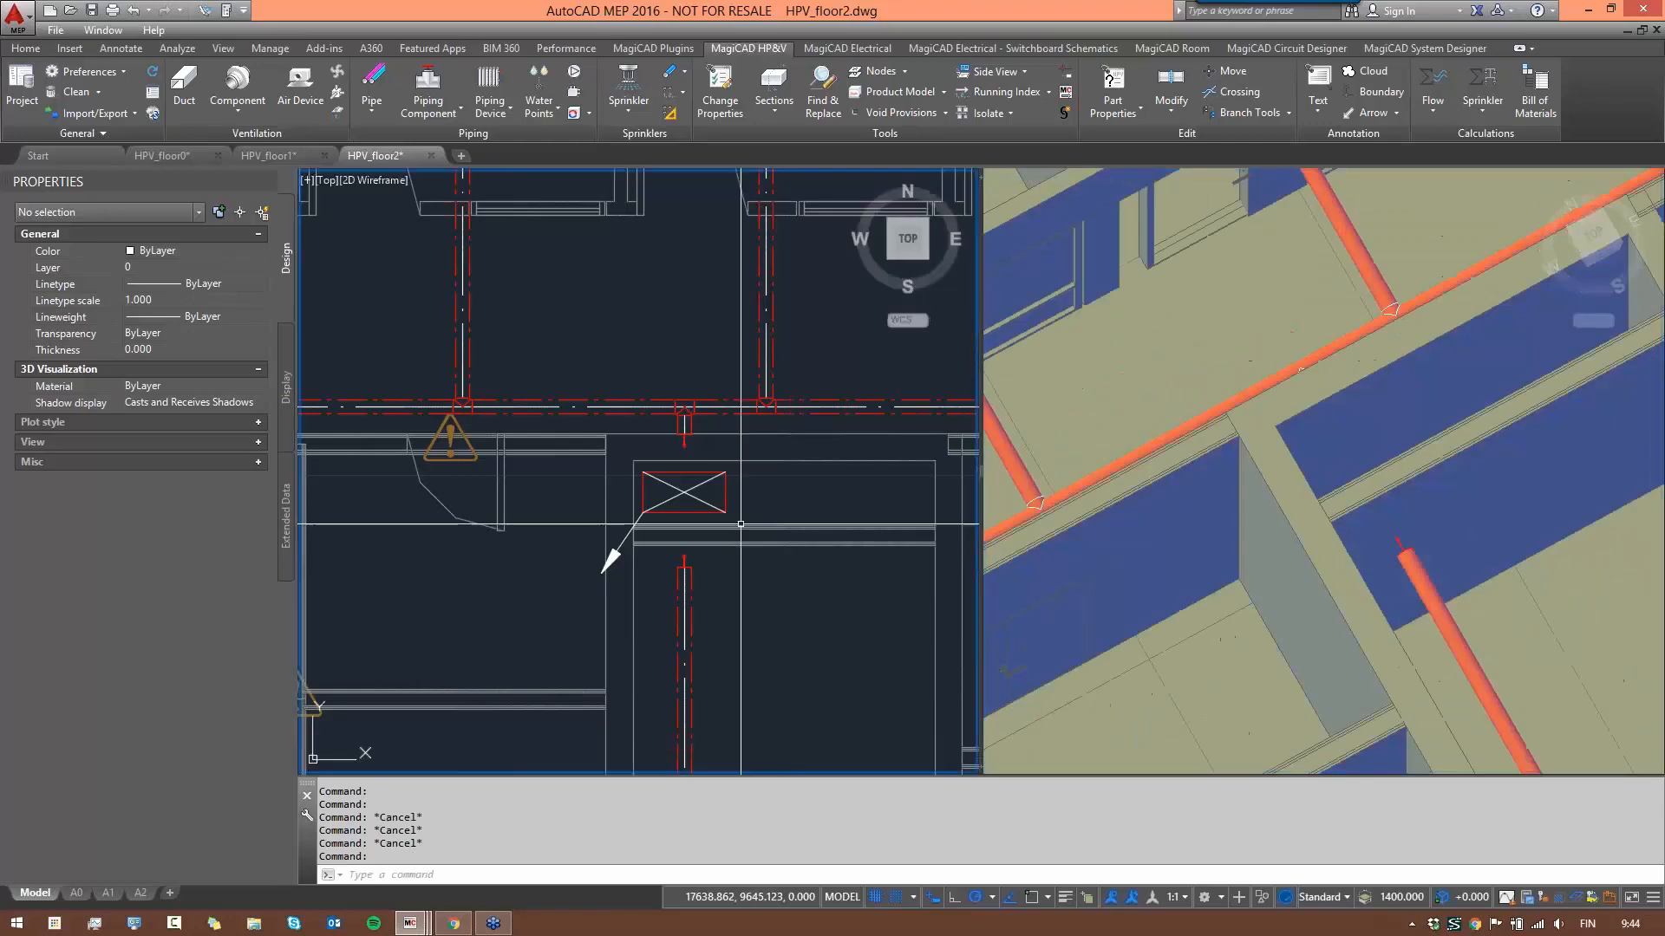
scroll(773, 526, down, 4)
scroll(773, 526, up, 4)
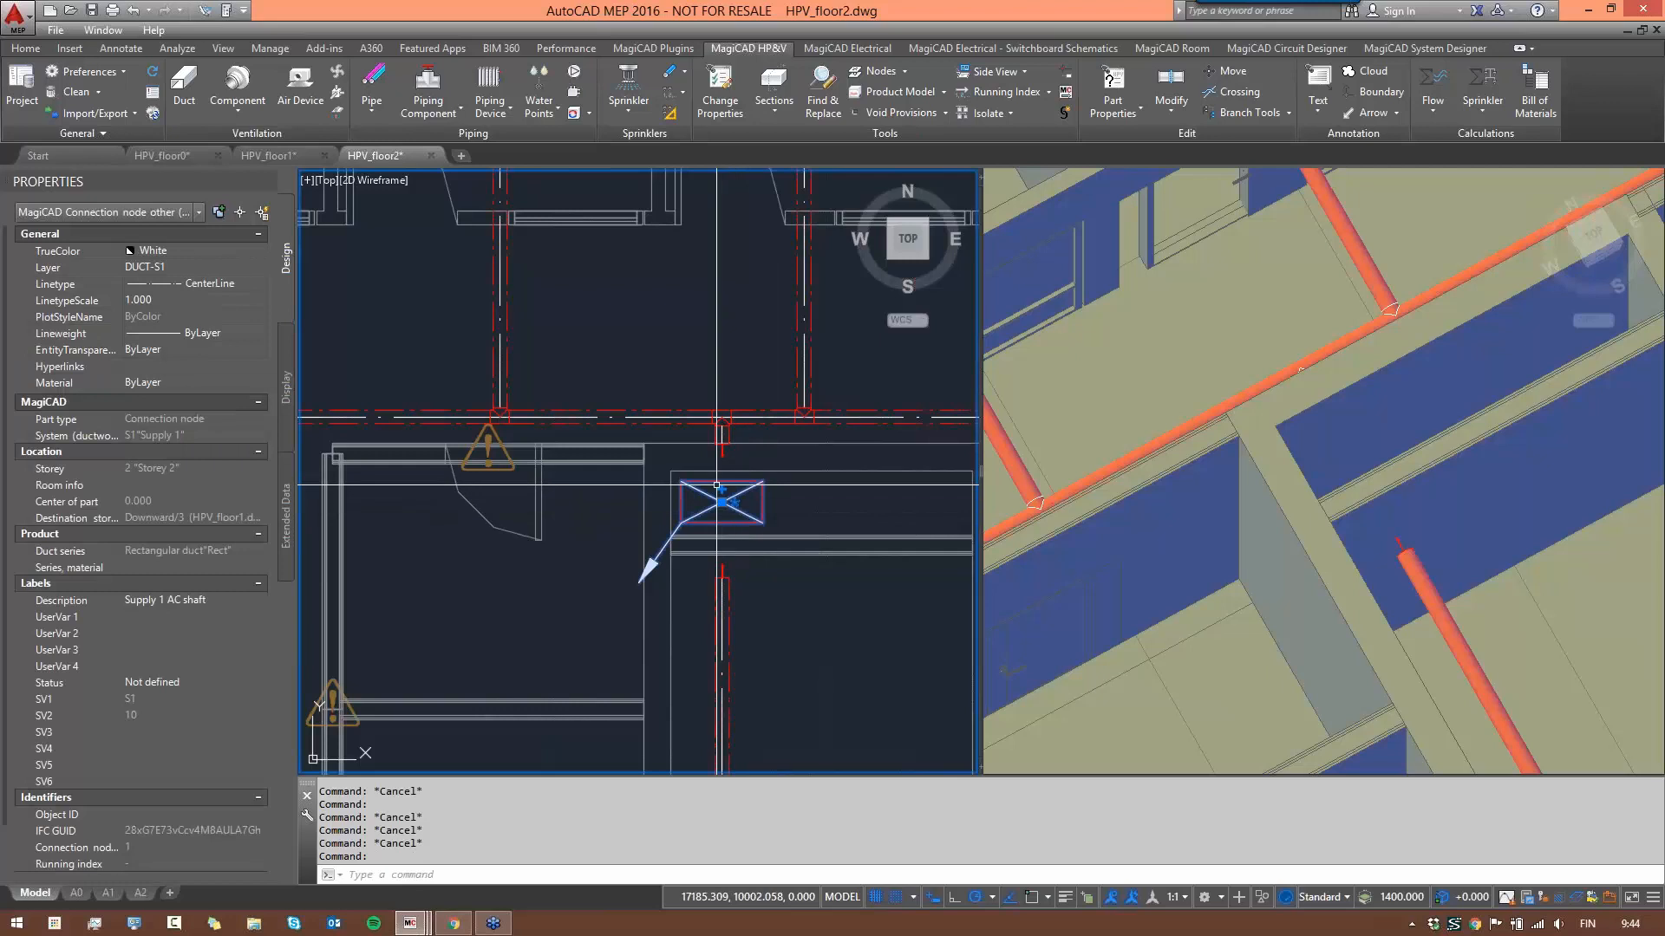
key(Escape)
click(721, 491)
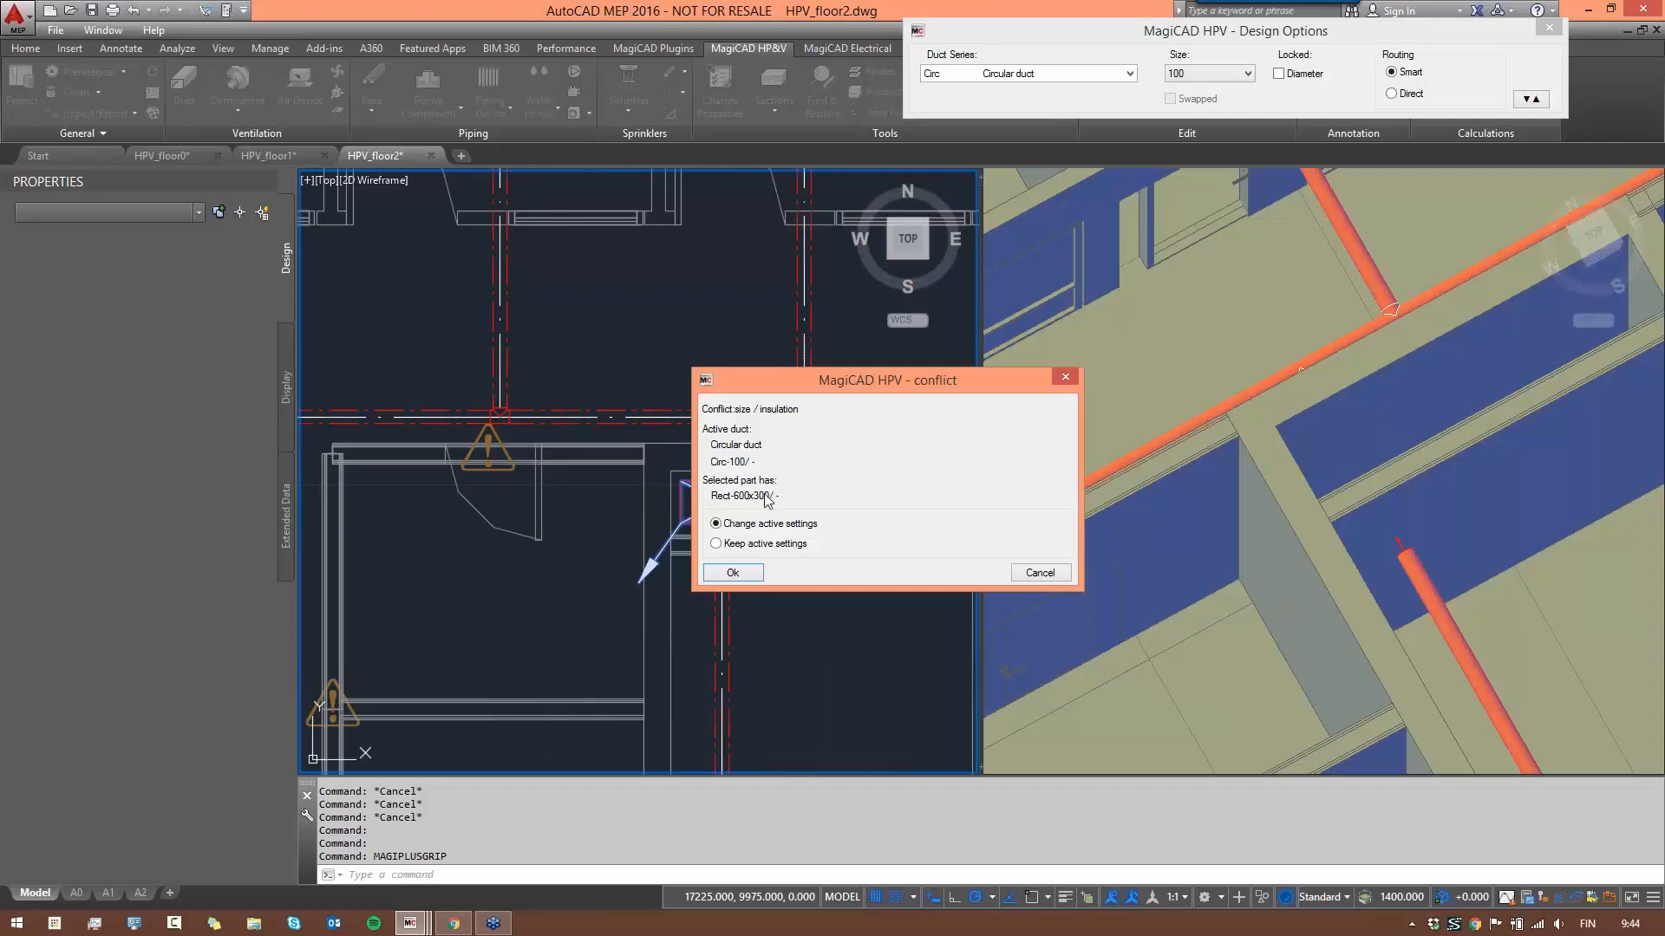
click(733, 574)
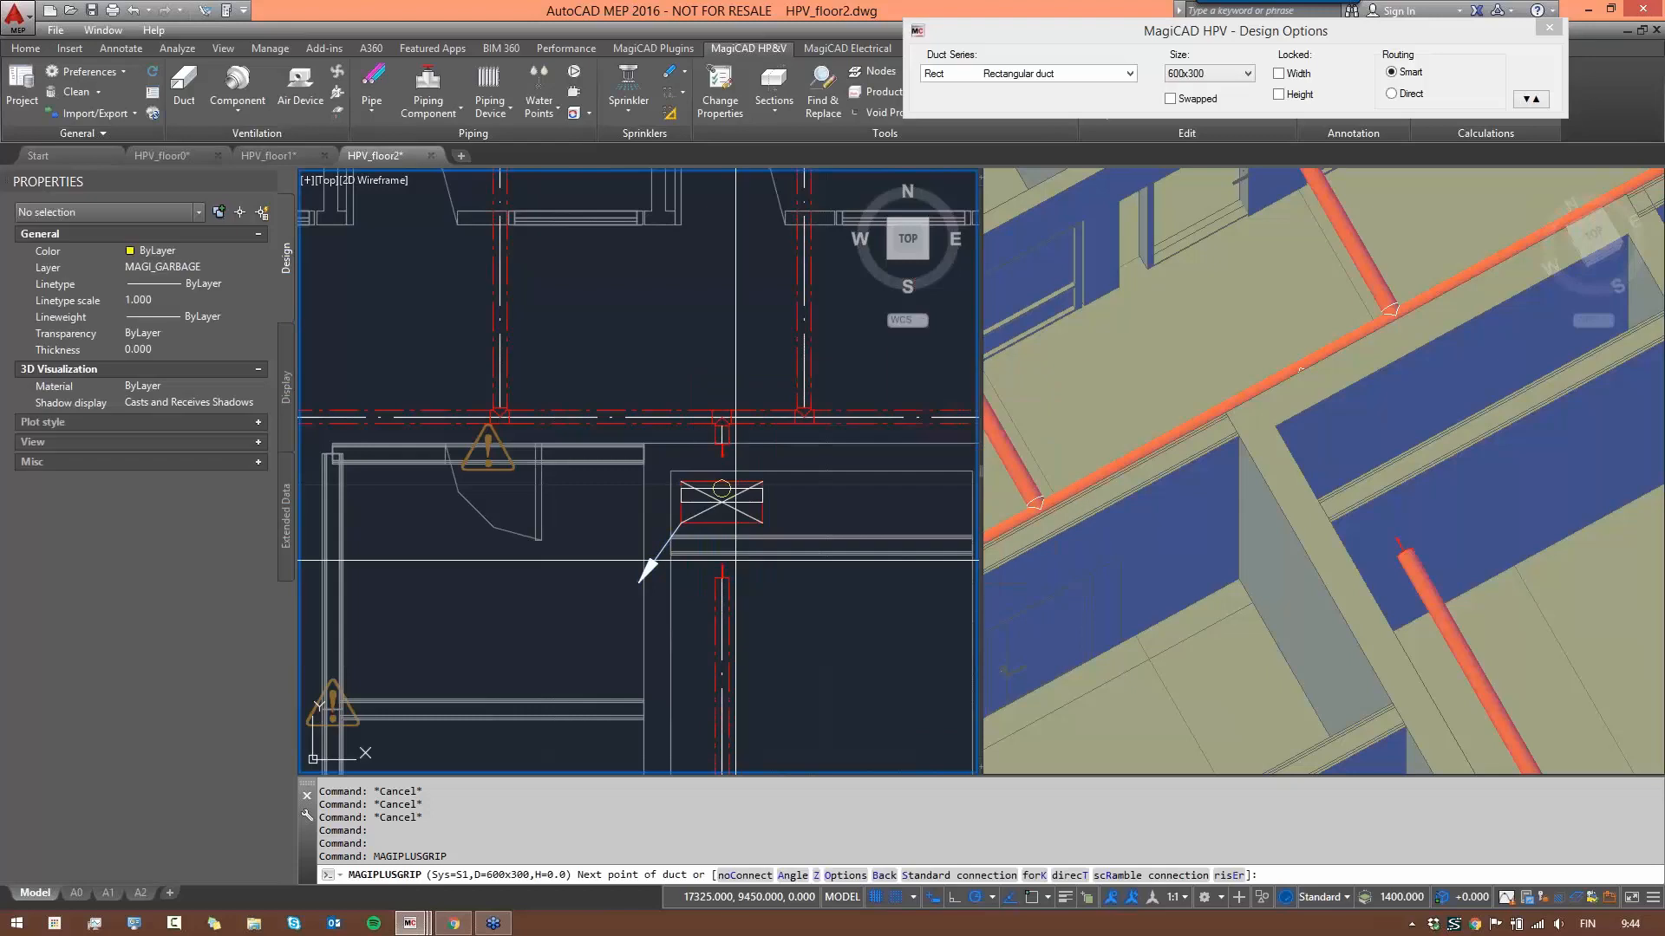
- Run the rectangular duct vertically up from the node to a center level of 3500 mm and end the routing
right_click(723, 492)
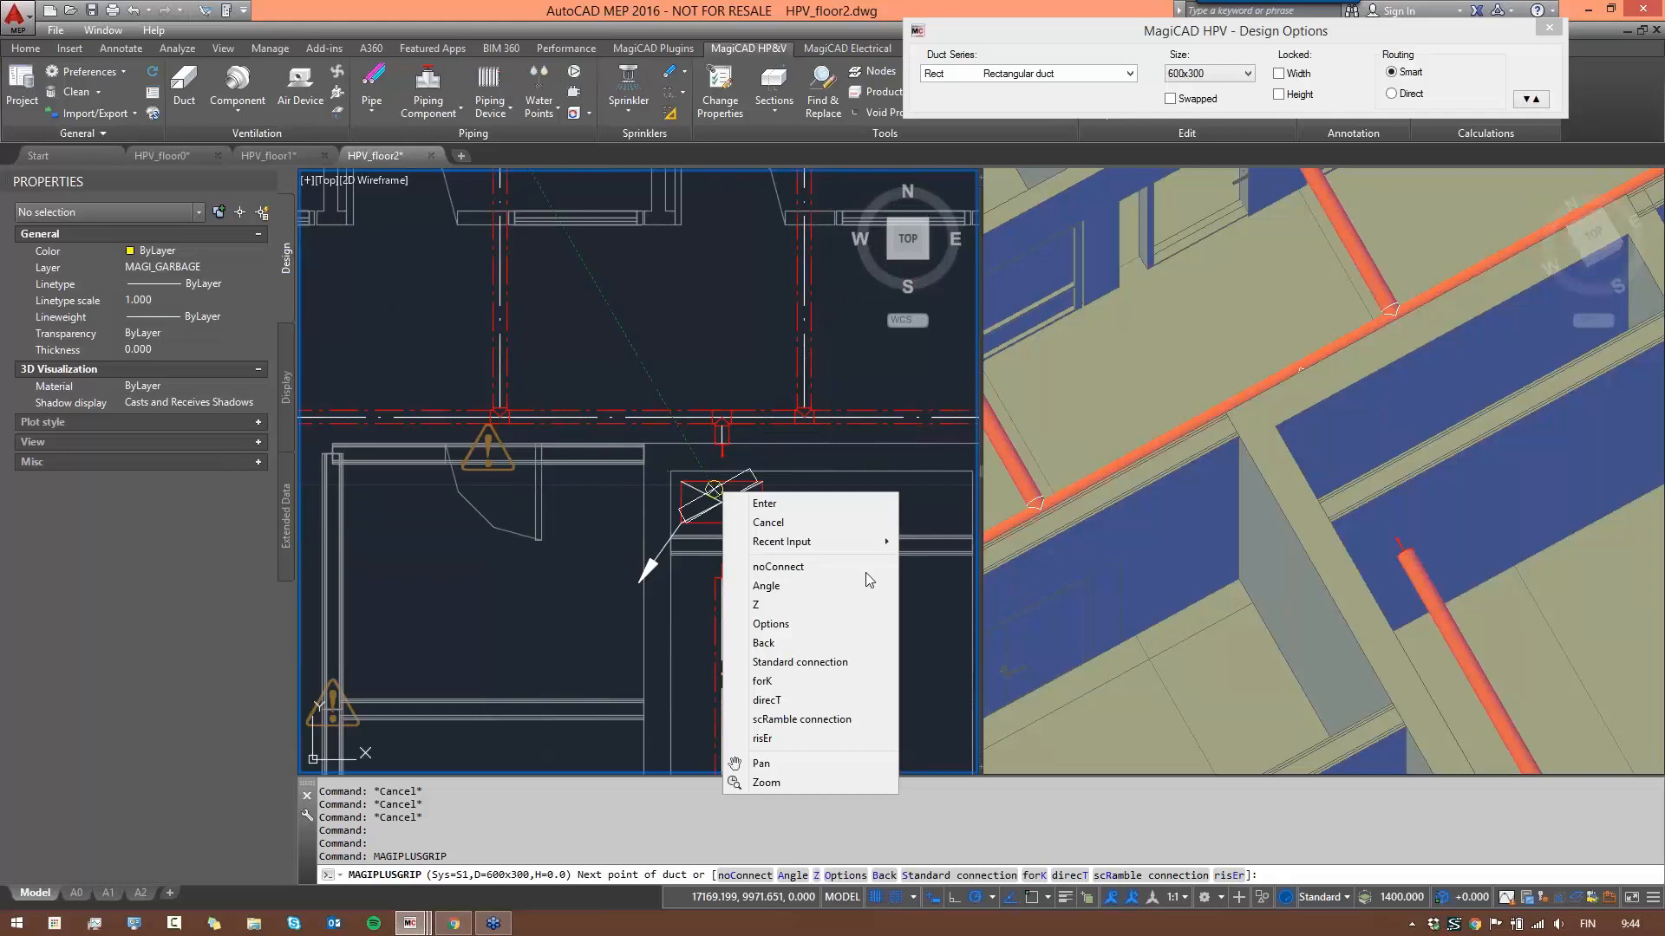
click(834, 604)
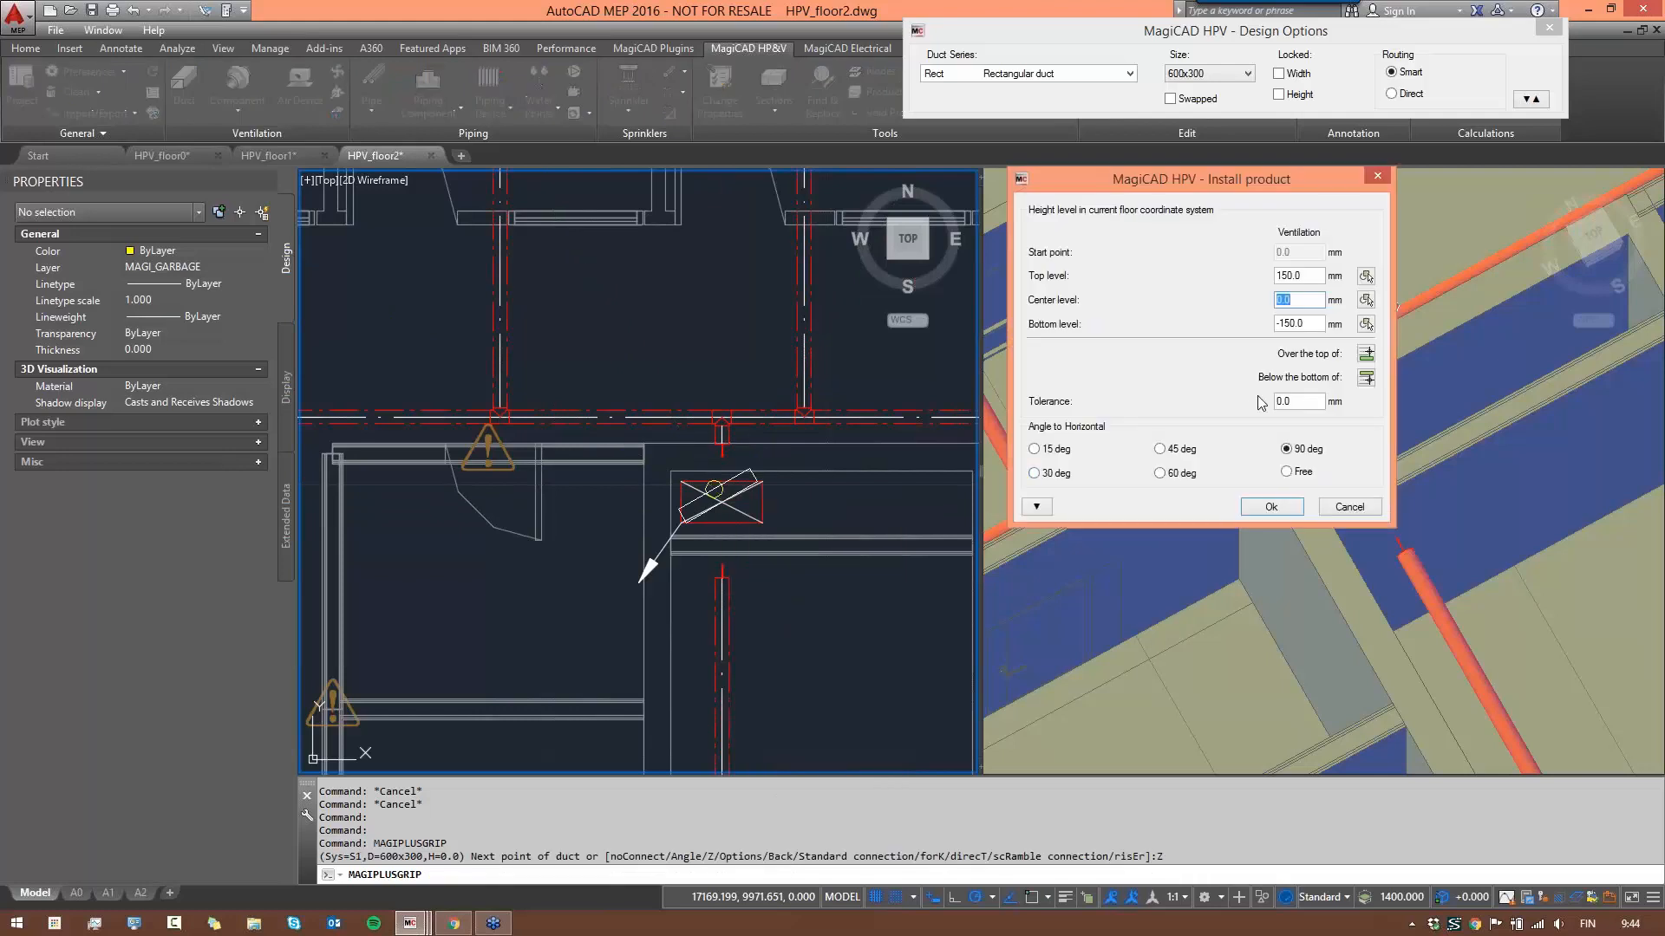
text(3500)
click(1271, 507)
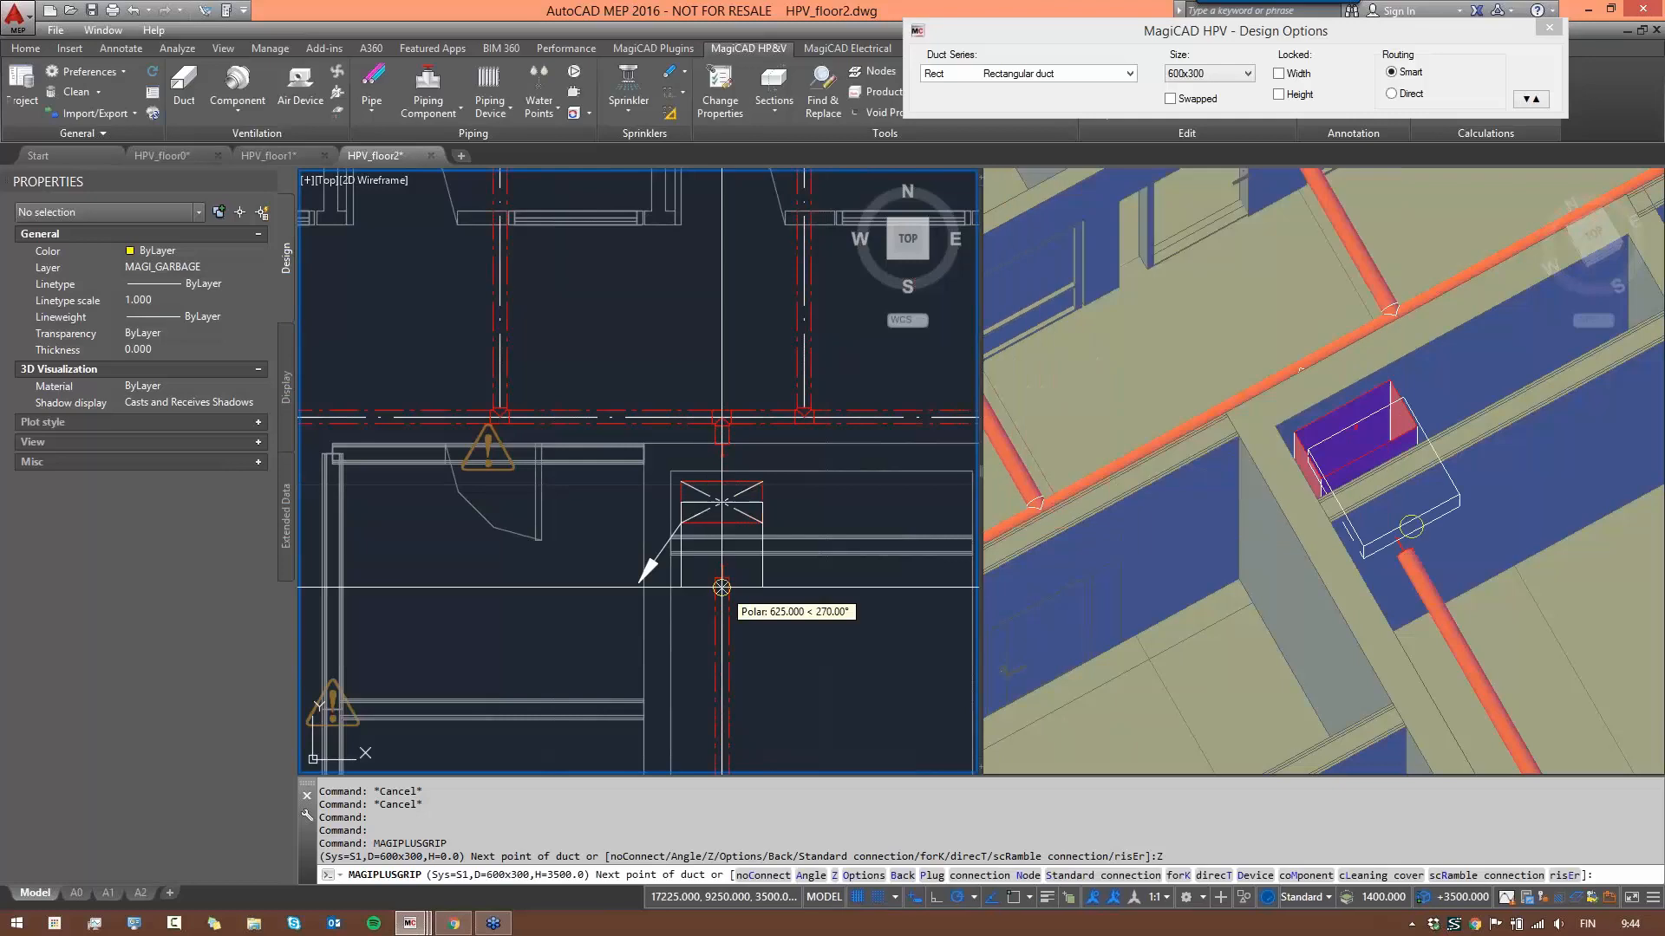
key(Escape)
key(Escape)
key(Escape)
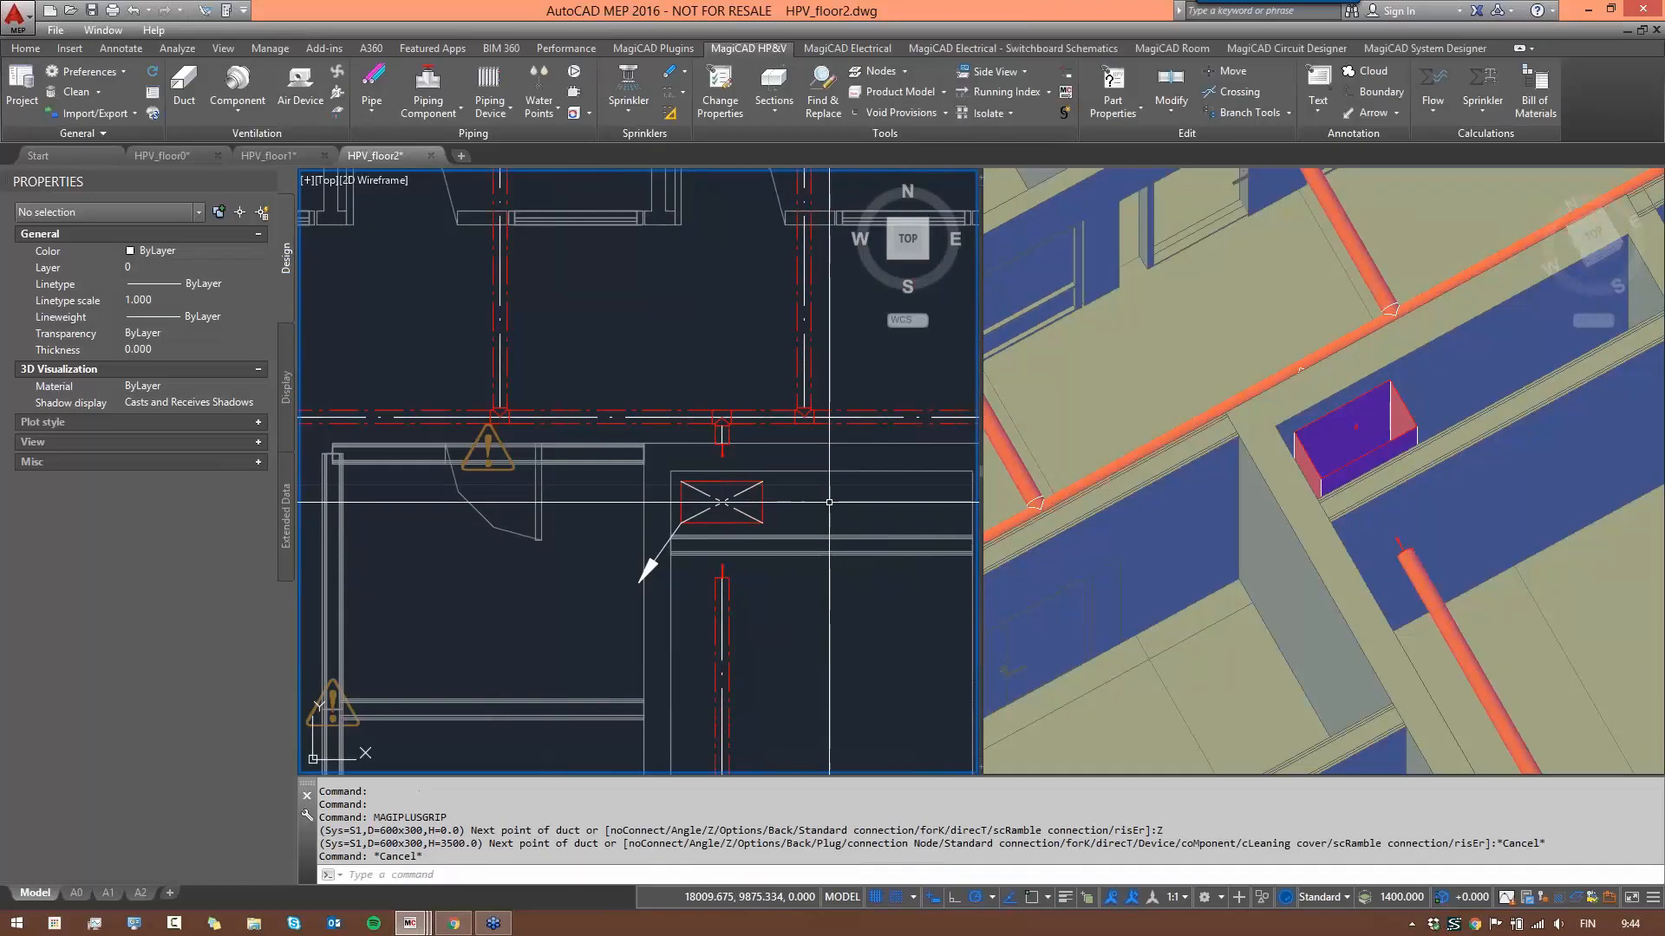
- Continue a duct from the open end of the northern connection duct, switching the active settings to circular 100
scroll(734, 441, up, 6)
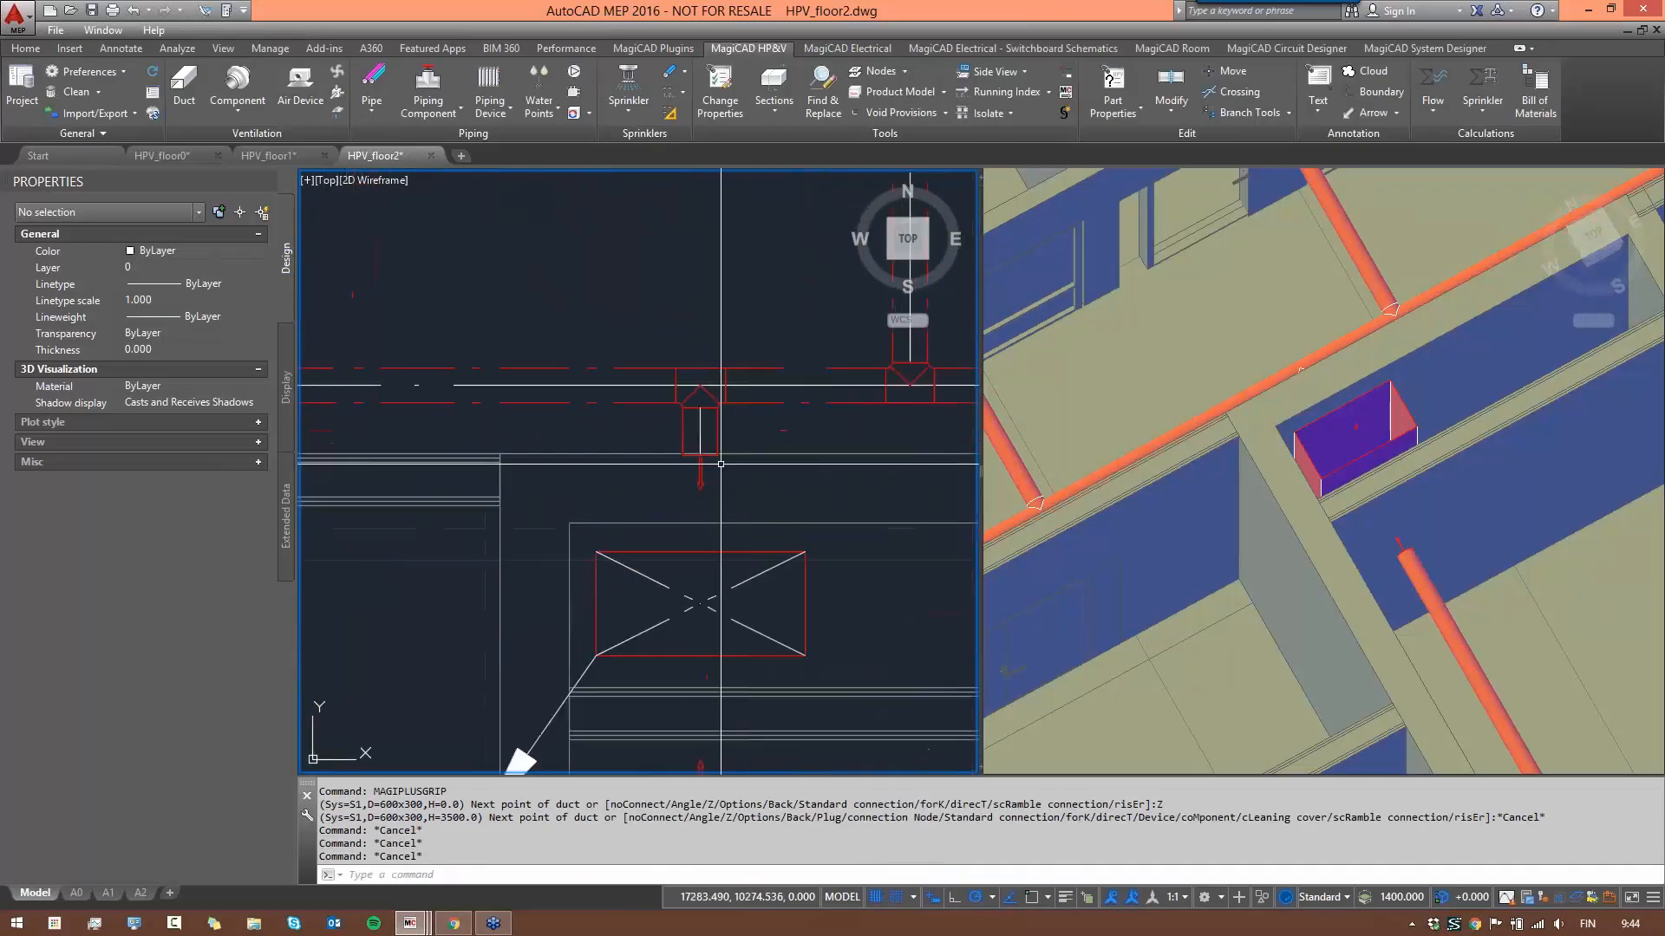
click(603, 414)
click(753, 490)
click(605, 415)
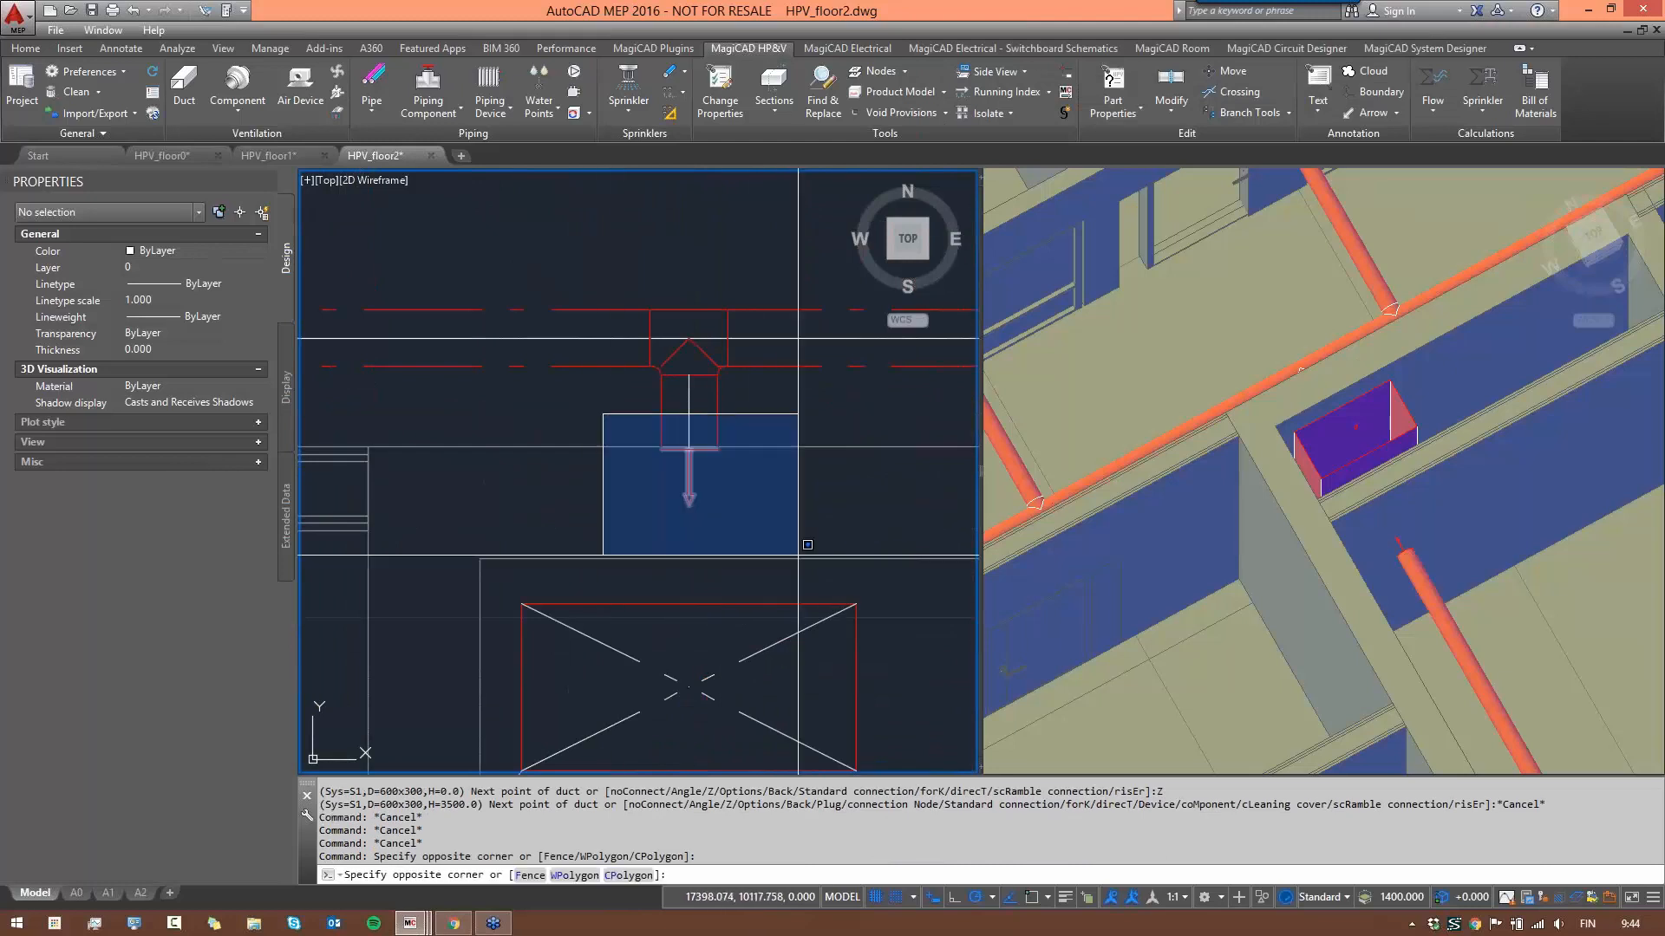
click(800, 556)
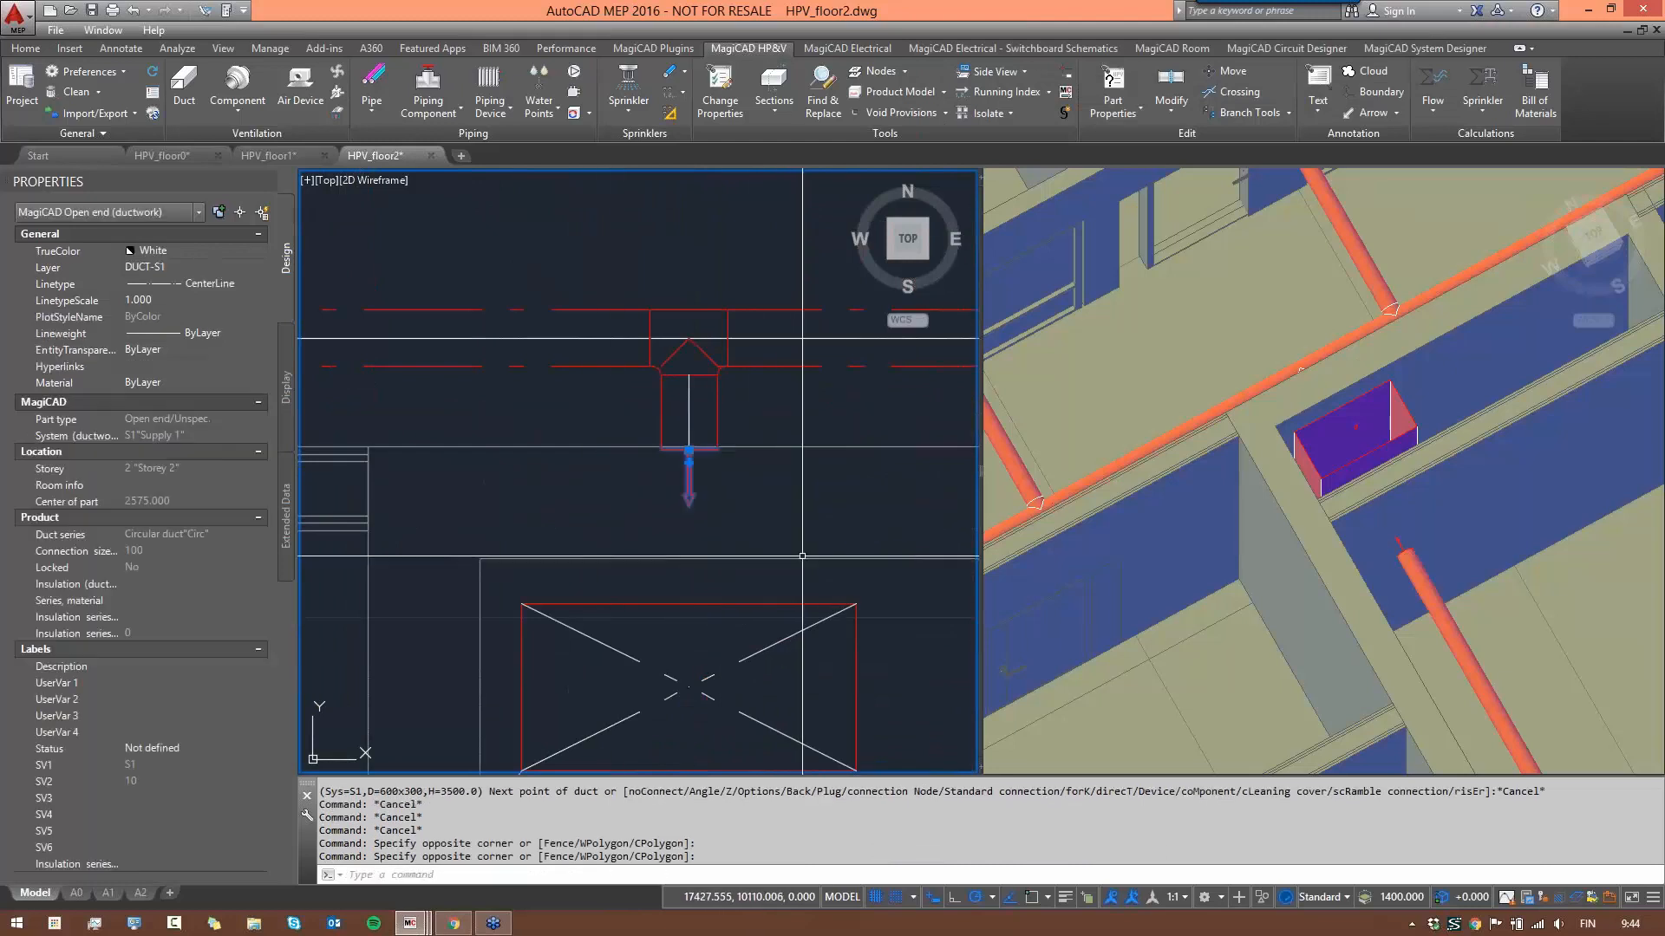
click(688, 461)
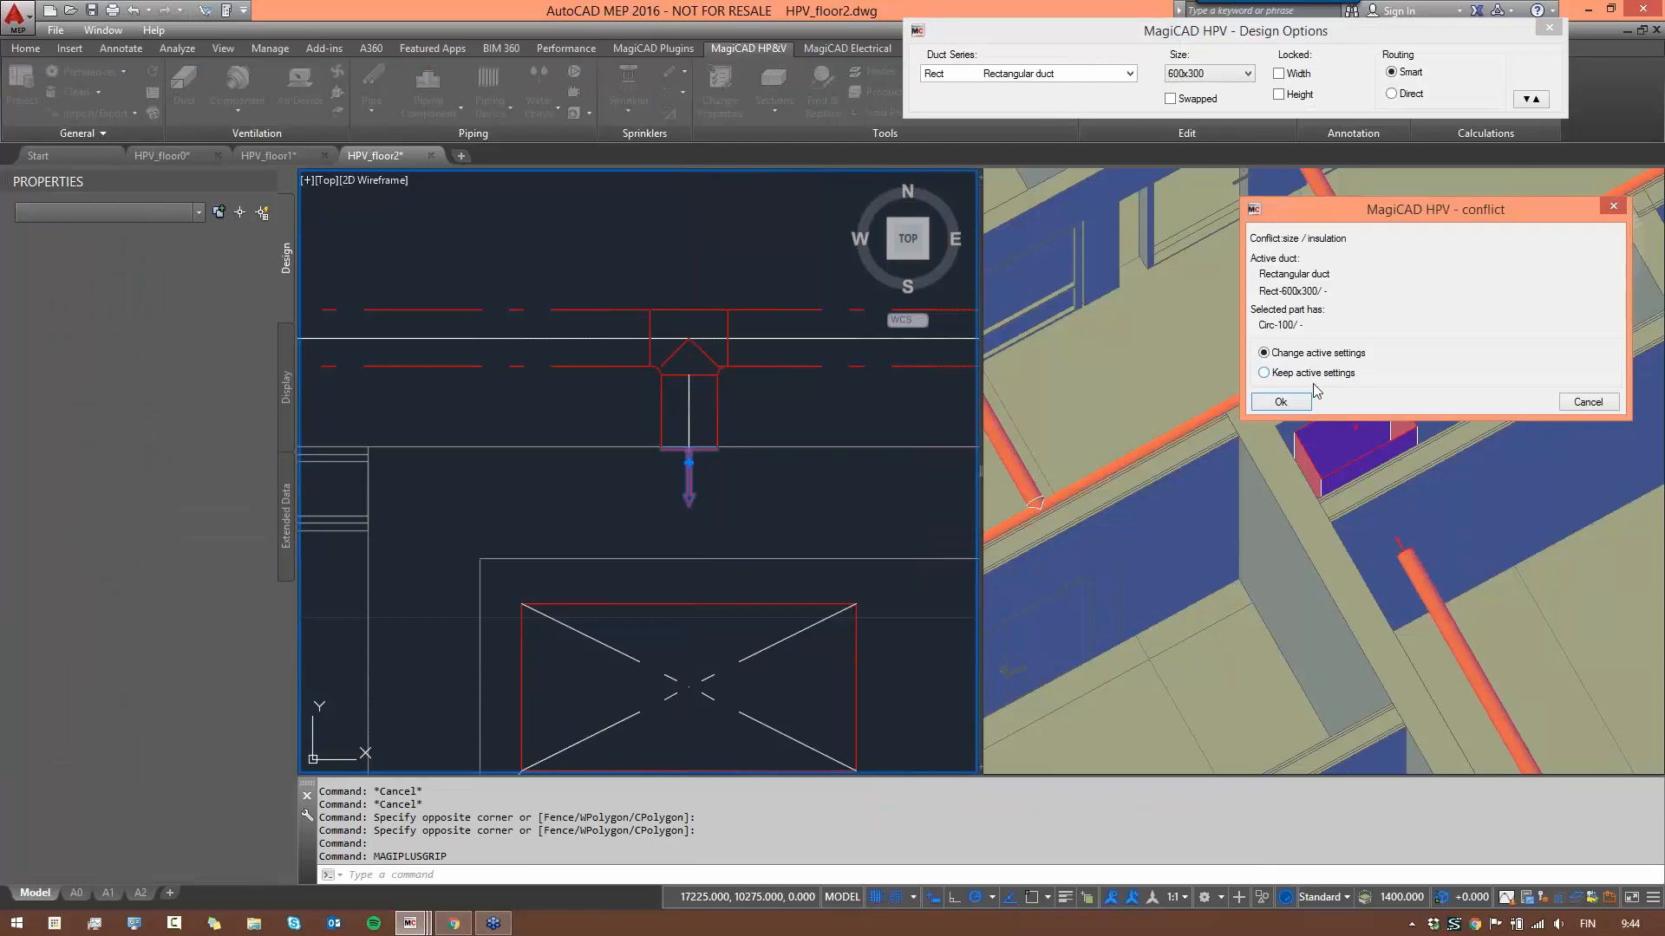
click(1282, 401)
- Choose a branch fitting in the design options and connect the northern duct to the supply riser at height 2575 mm
click(1530, 100)
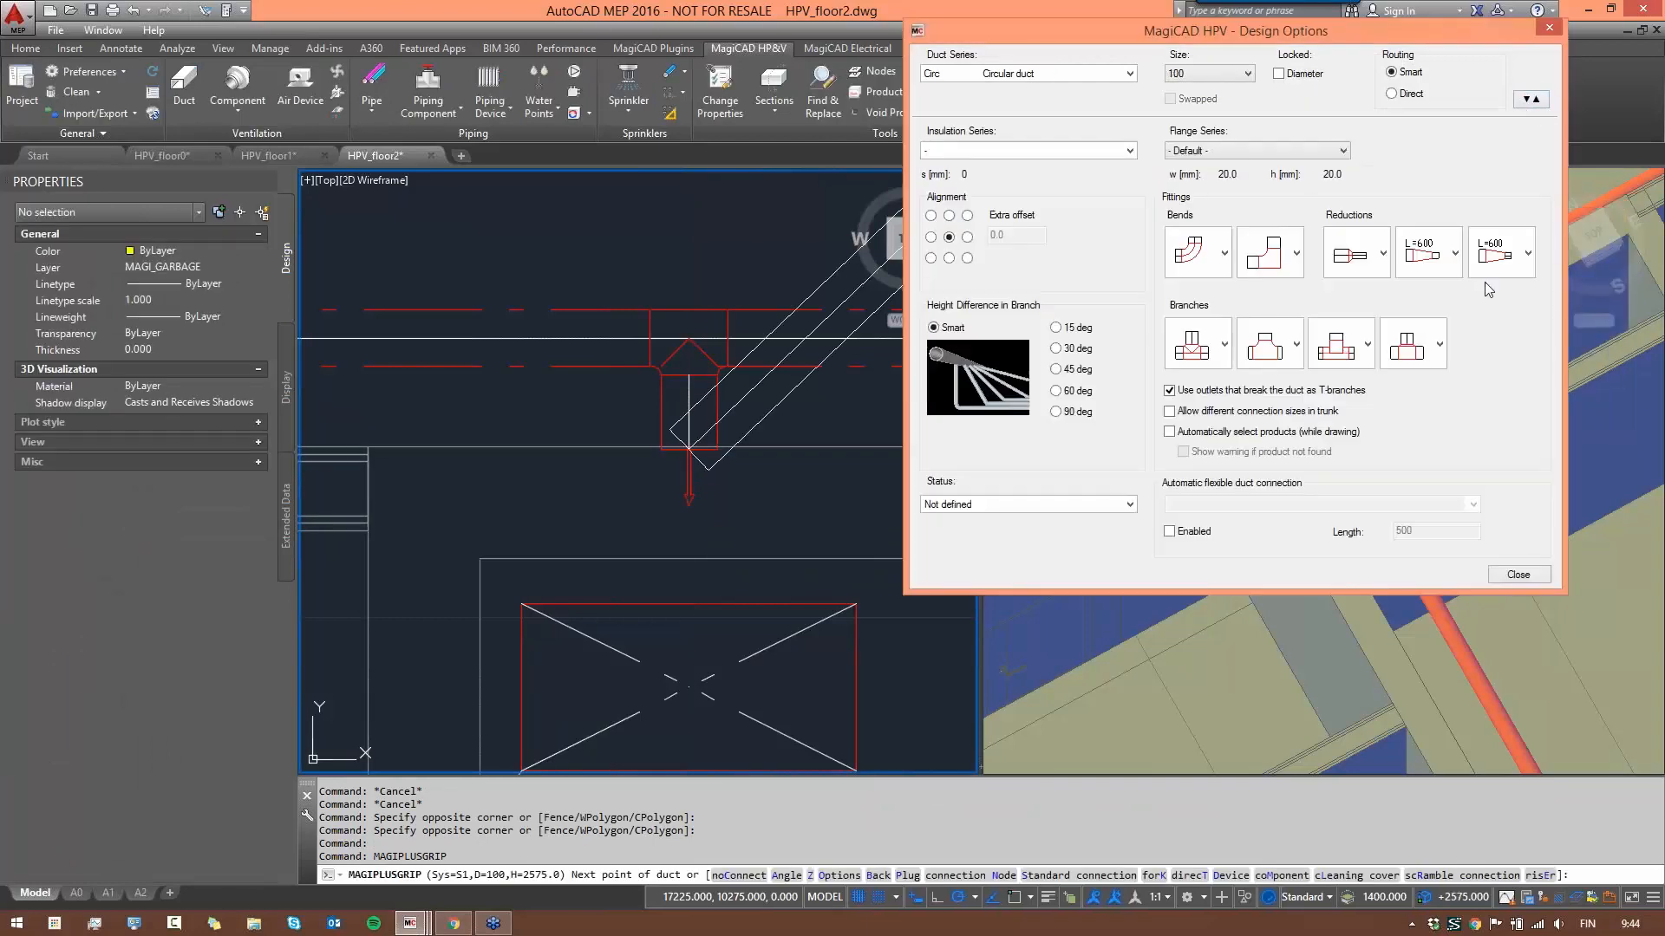
click(1434, 356)
click(1419, 432)
click(1532, 98)
click(731, 601)
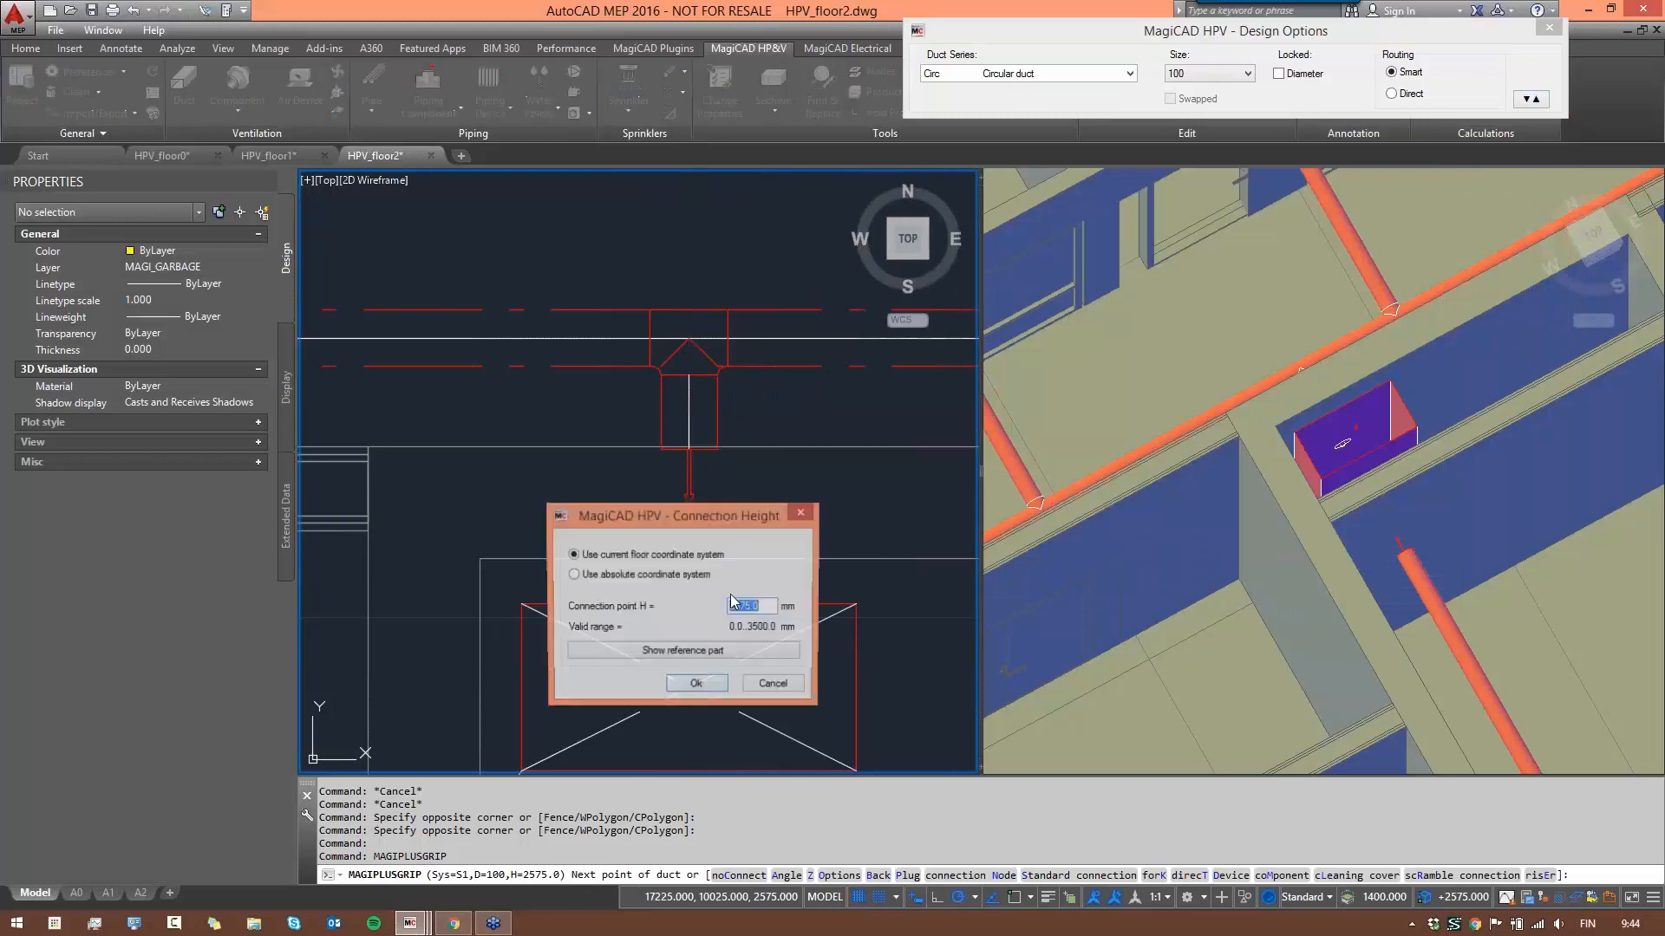
click(698, 684)
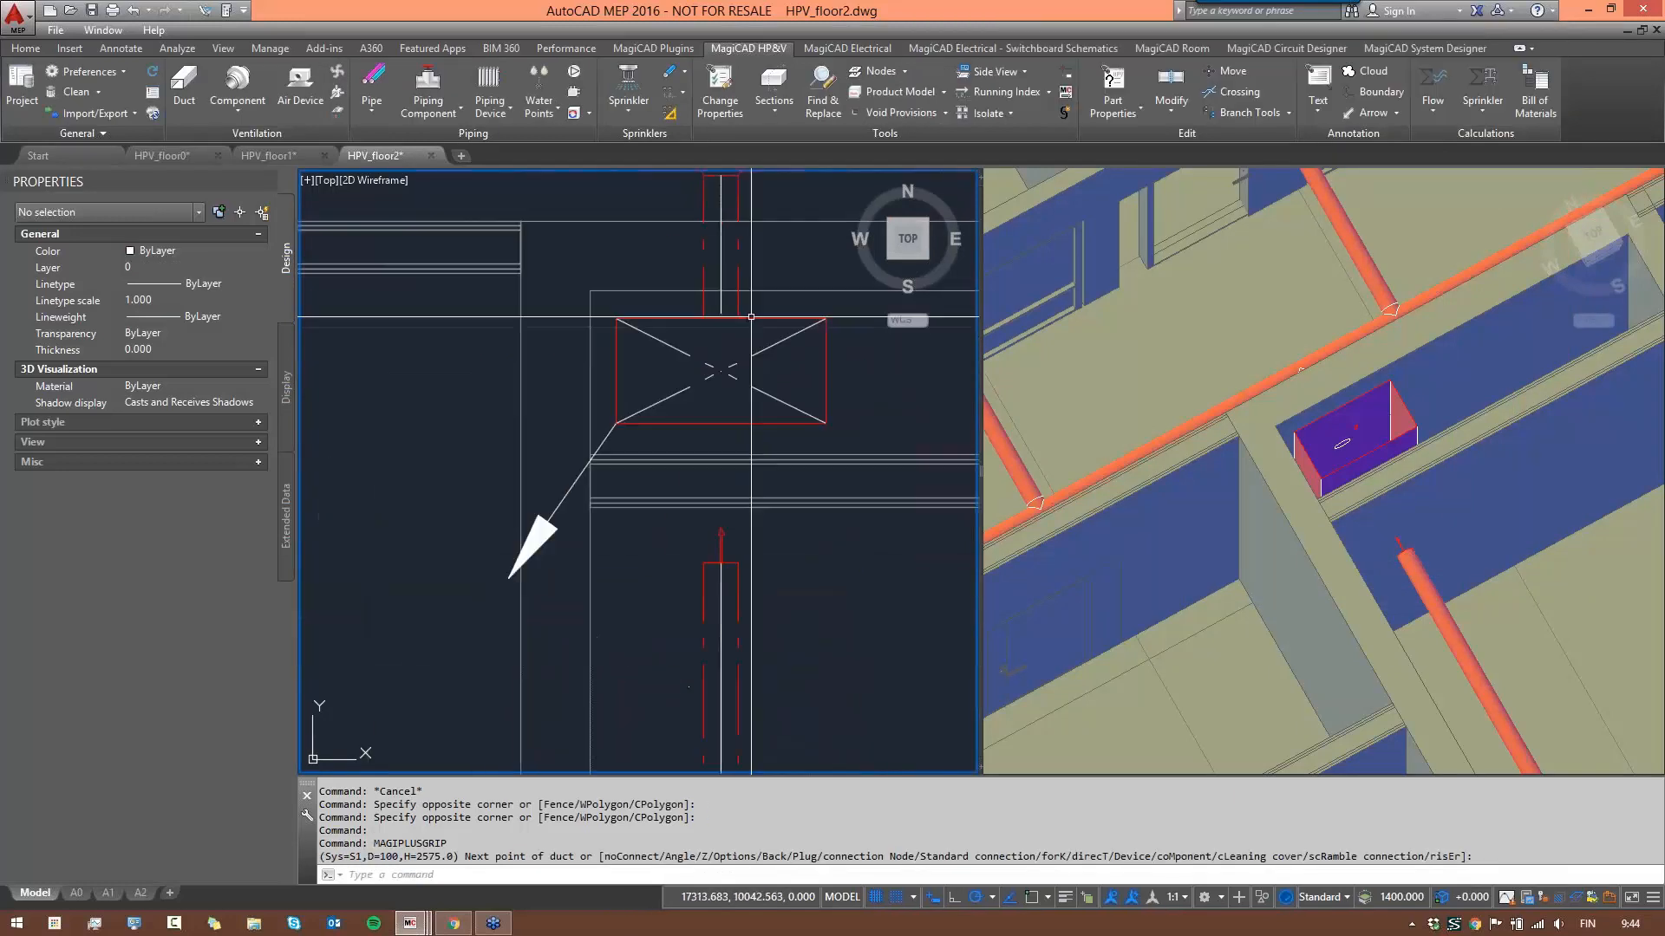
- Try to connect the open end of the southern connection duct to the supply riser in the shaft
click(673, 519)
click(791, 595)
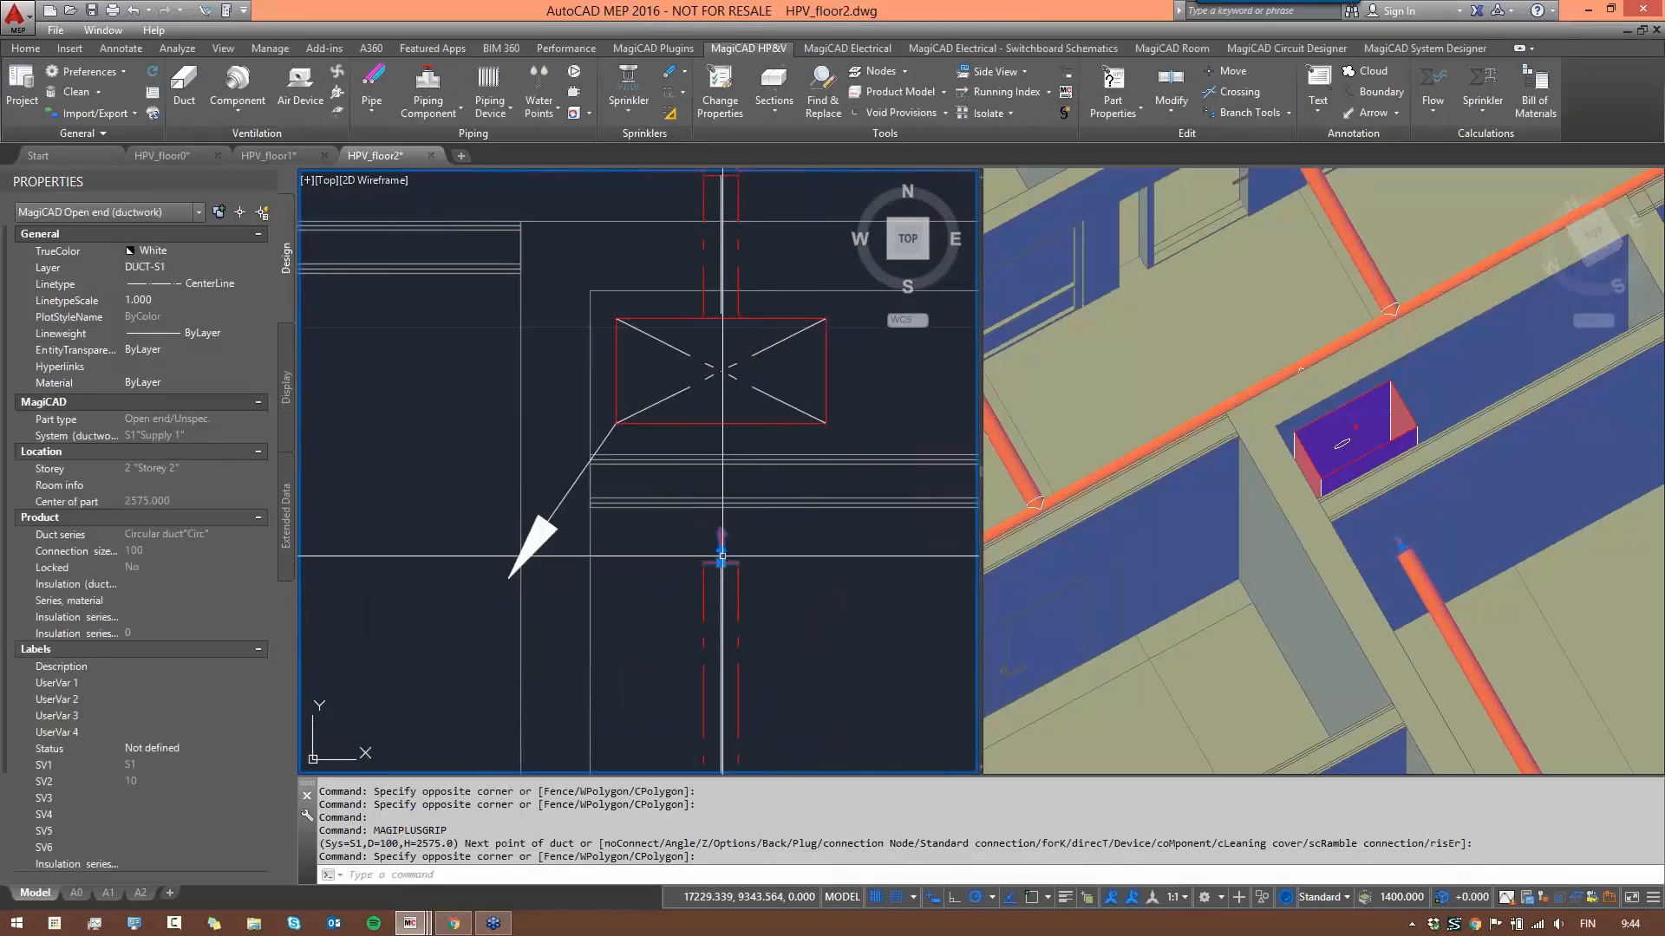
click(720, 562)
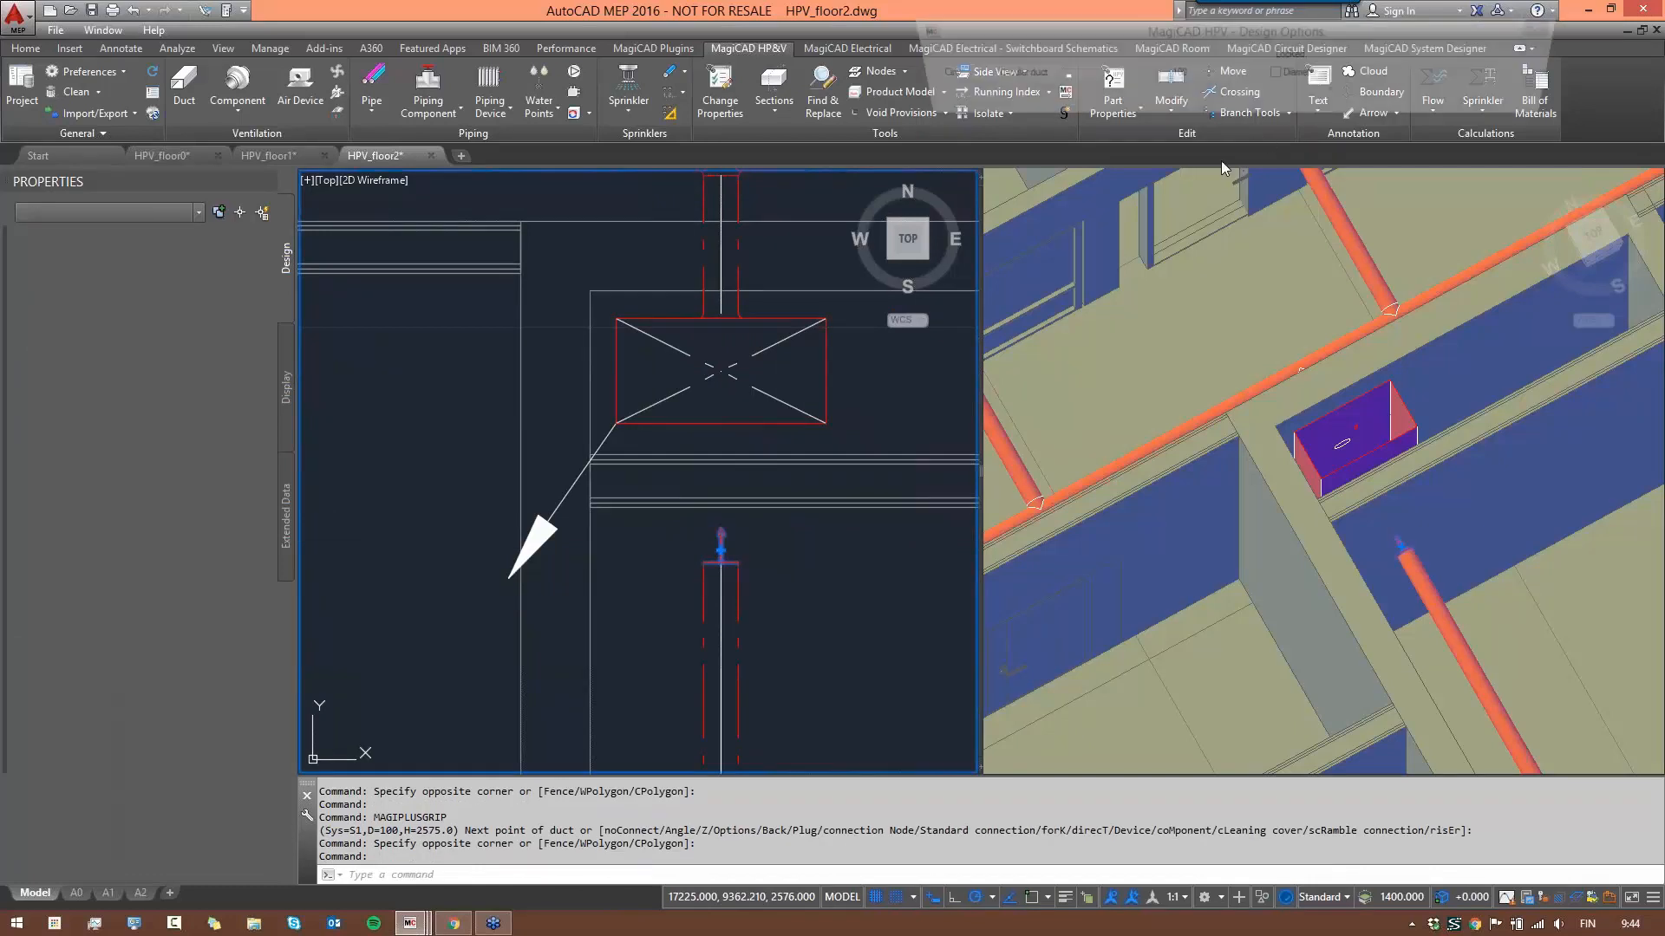
click(1531, 100)
click(1531, 100)
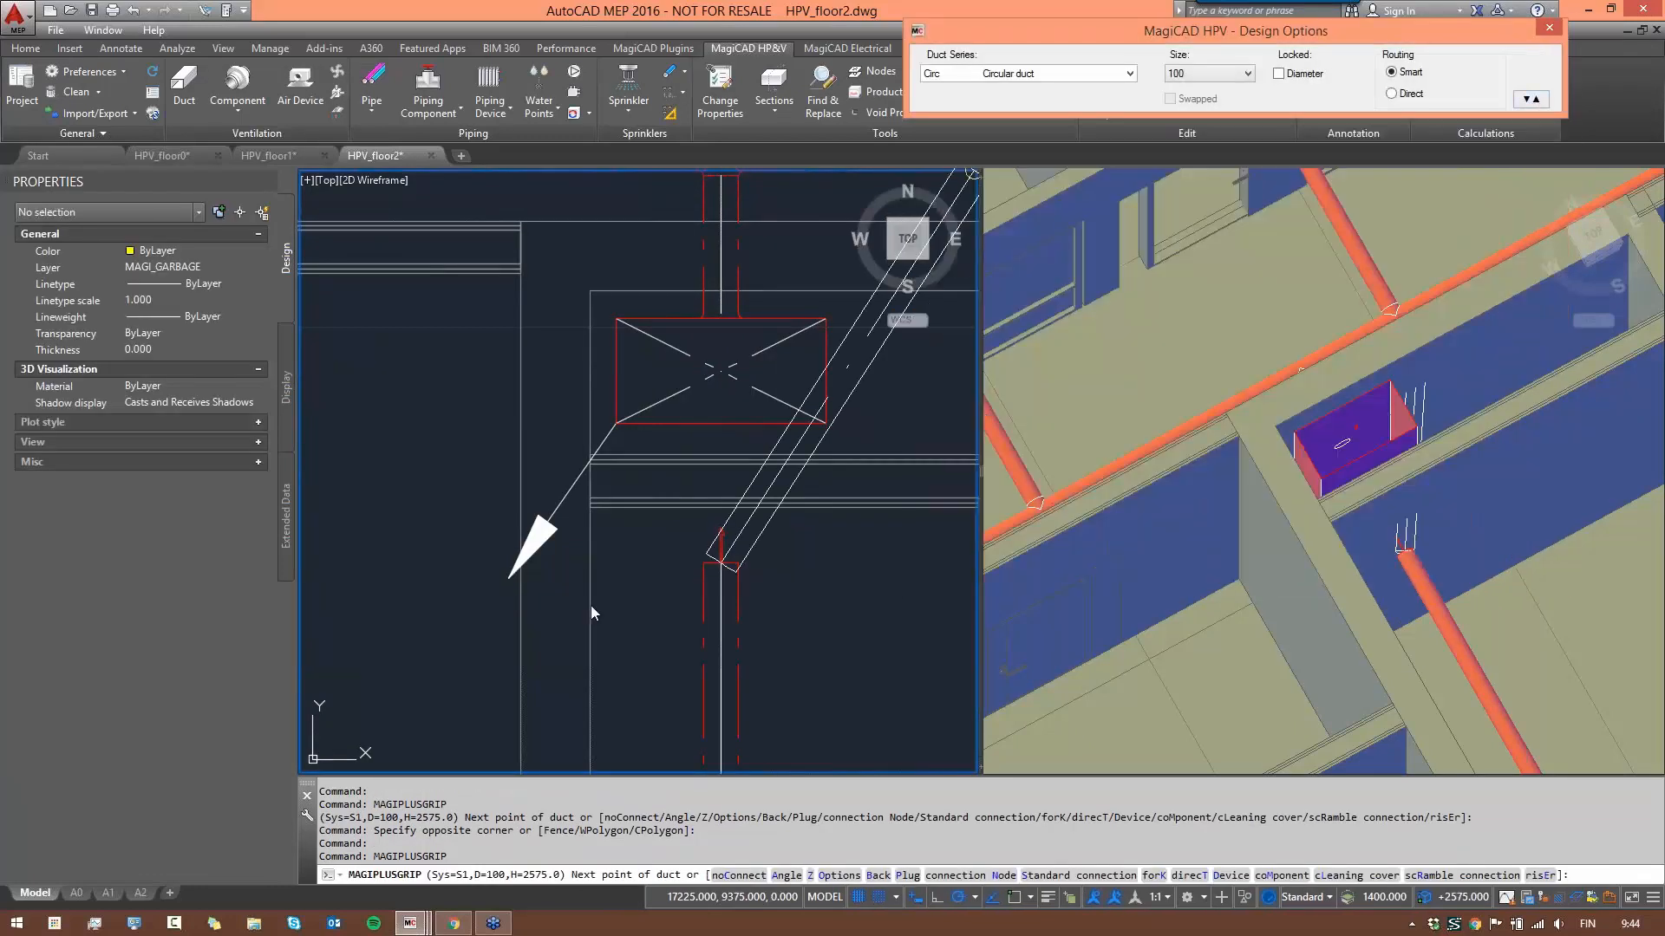
click(720, 371)
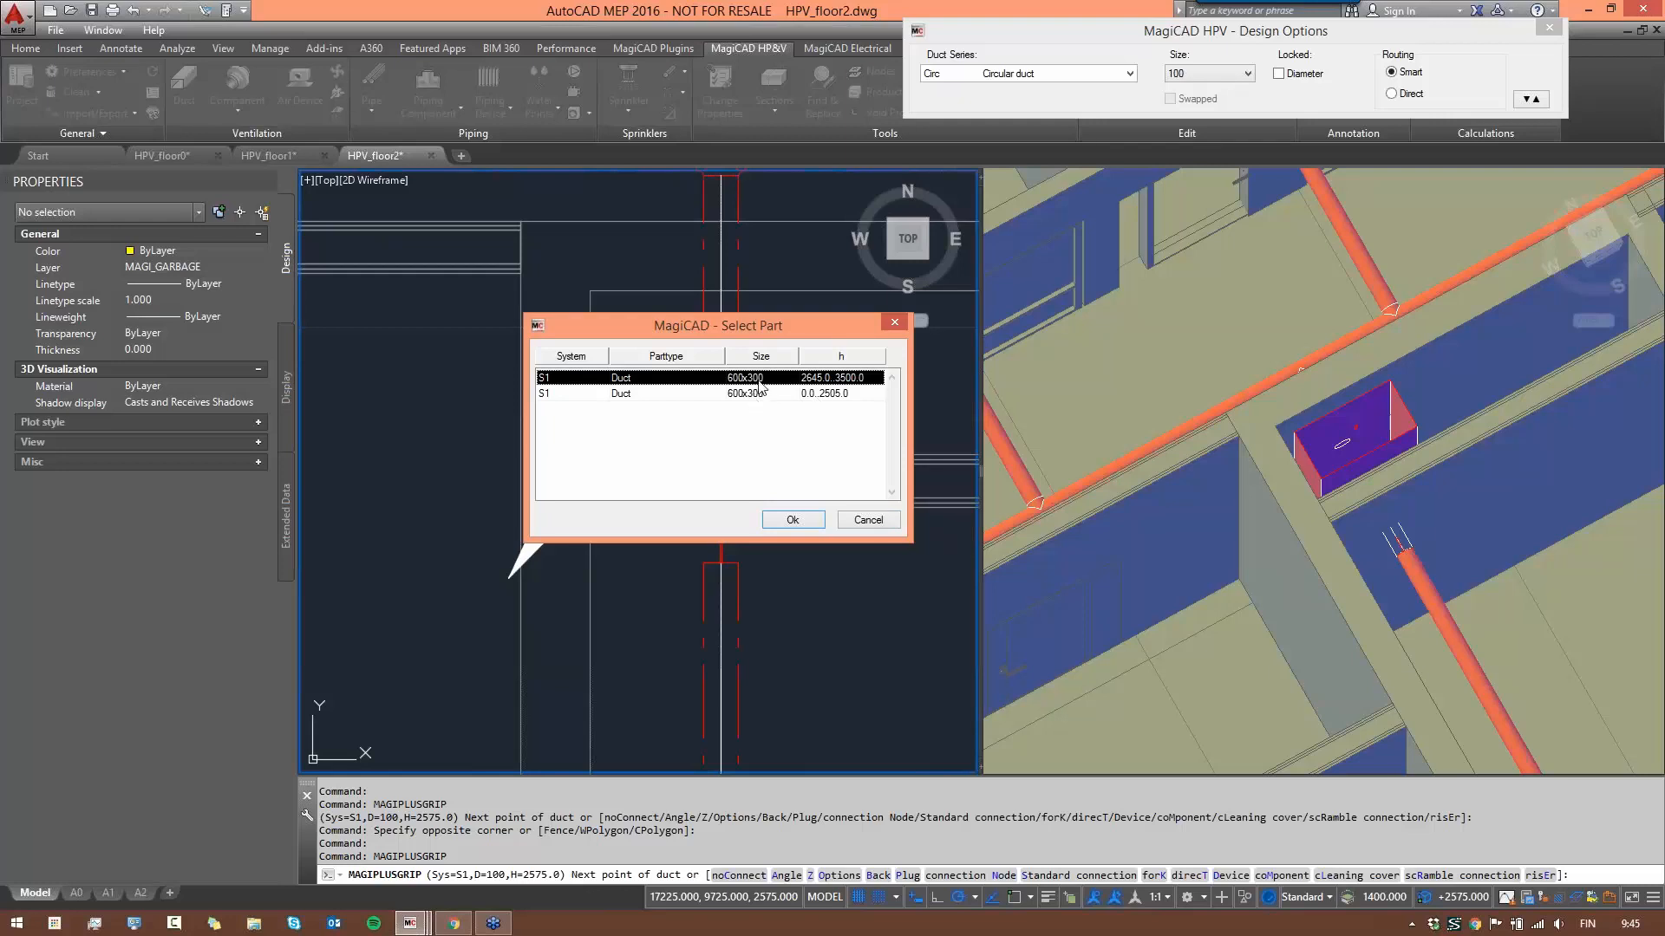
click(868, 520)
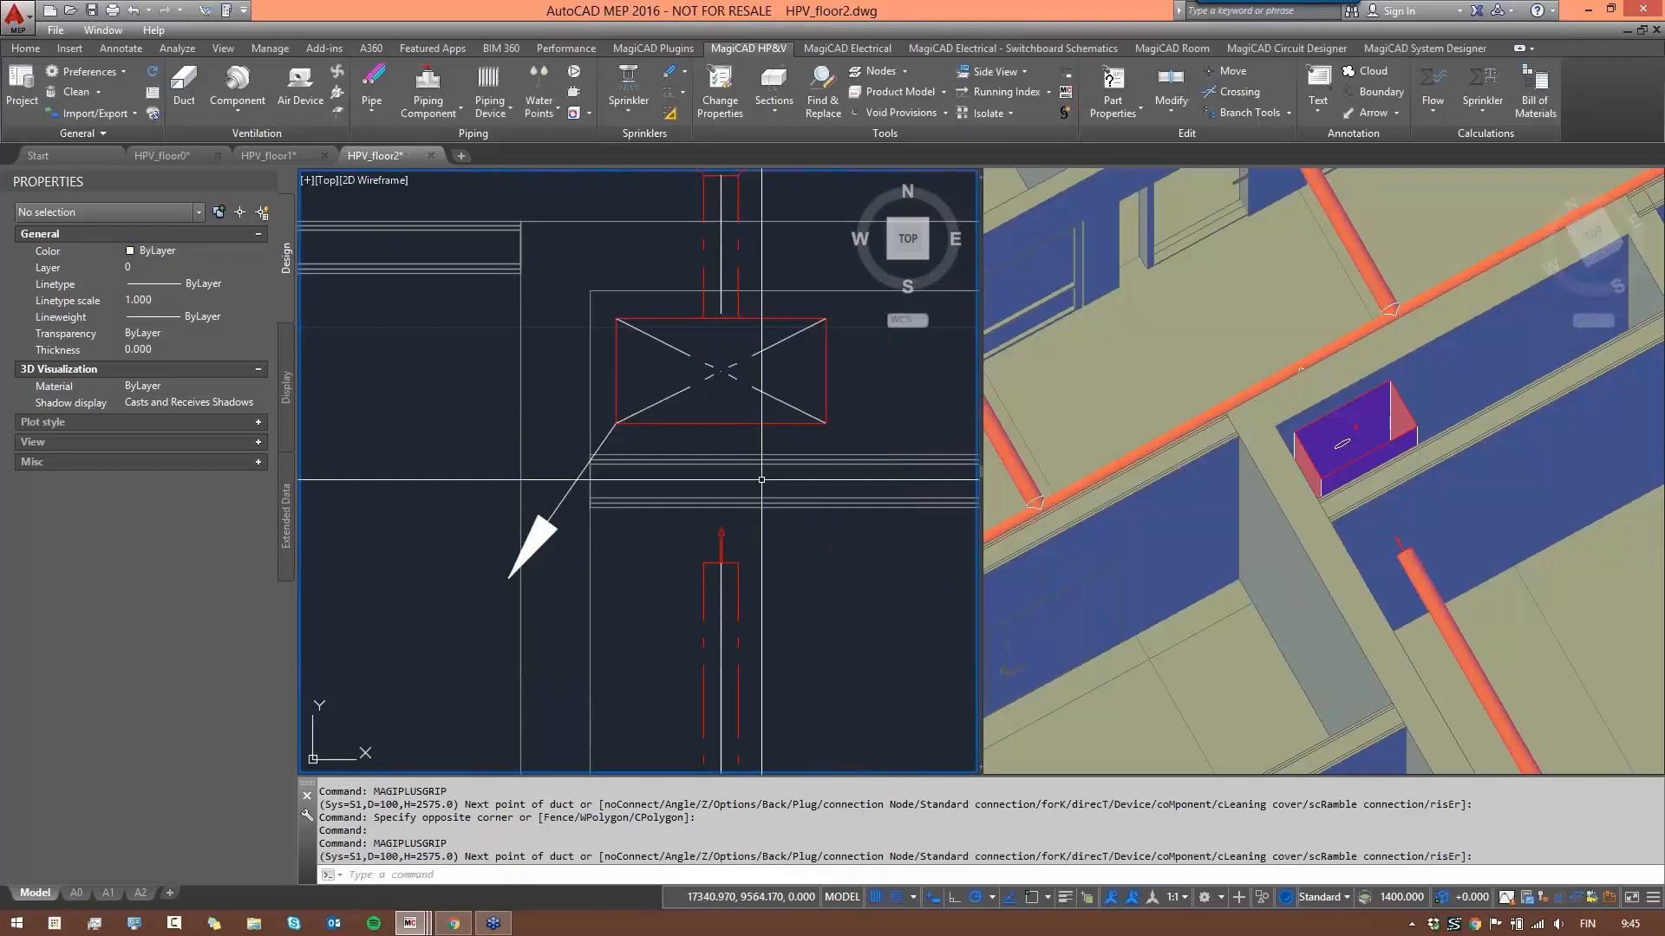
- Turn off the duct design option for using outlets that break the duct as T-branches
scroll(782, 436, up, 2)
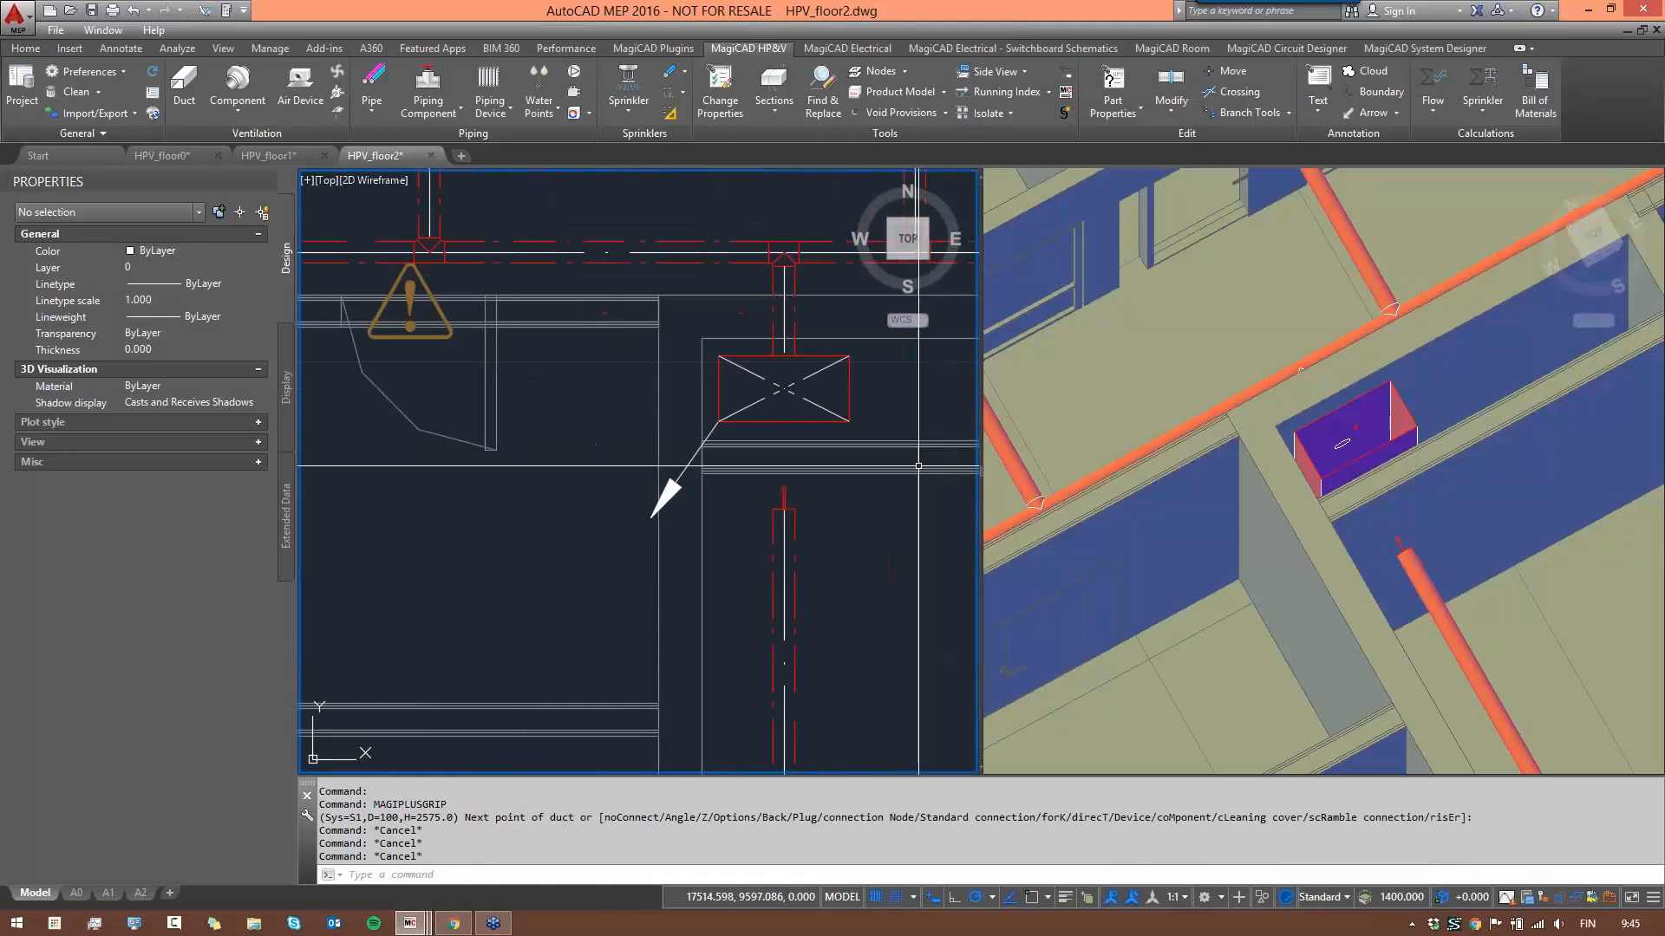
click(836, 405)
key(Escape)
key(Escape)
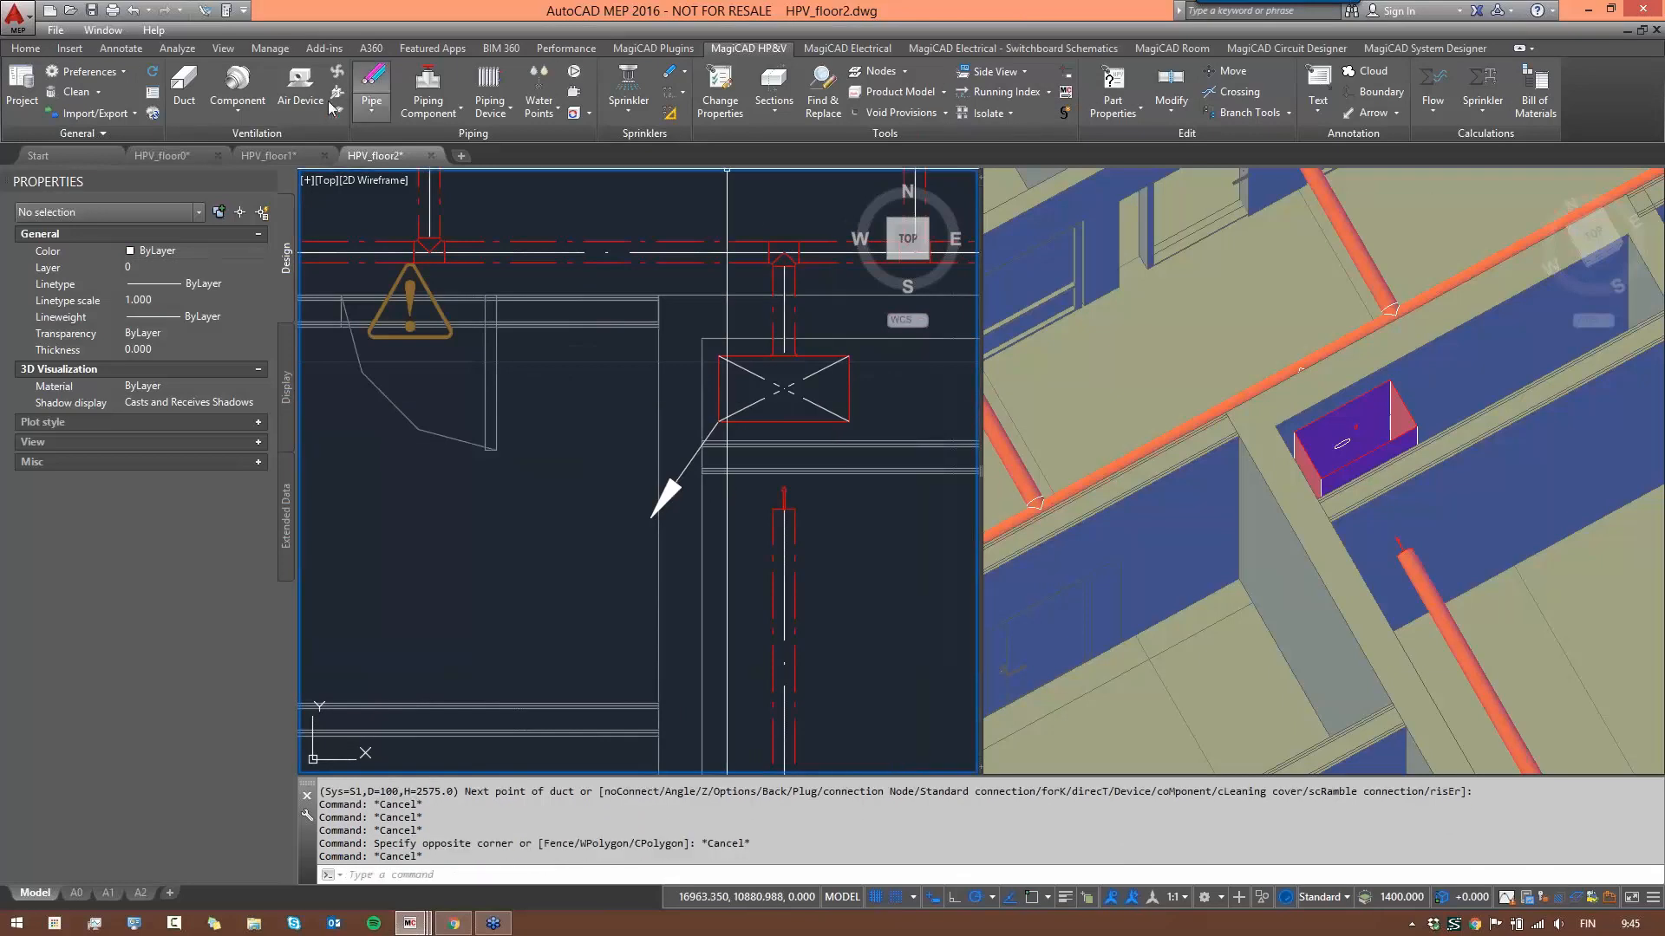
key(Return)
click(1543, 102)
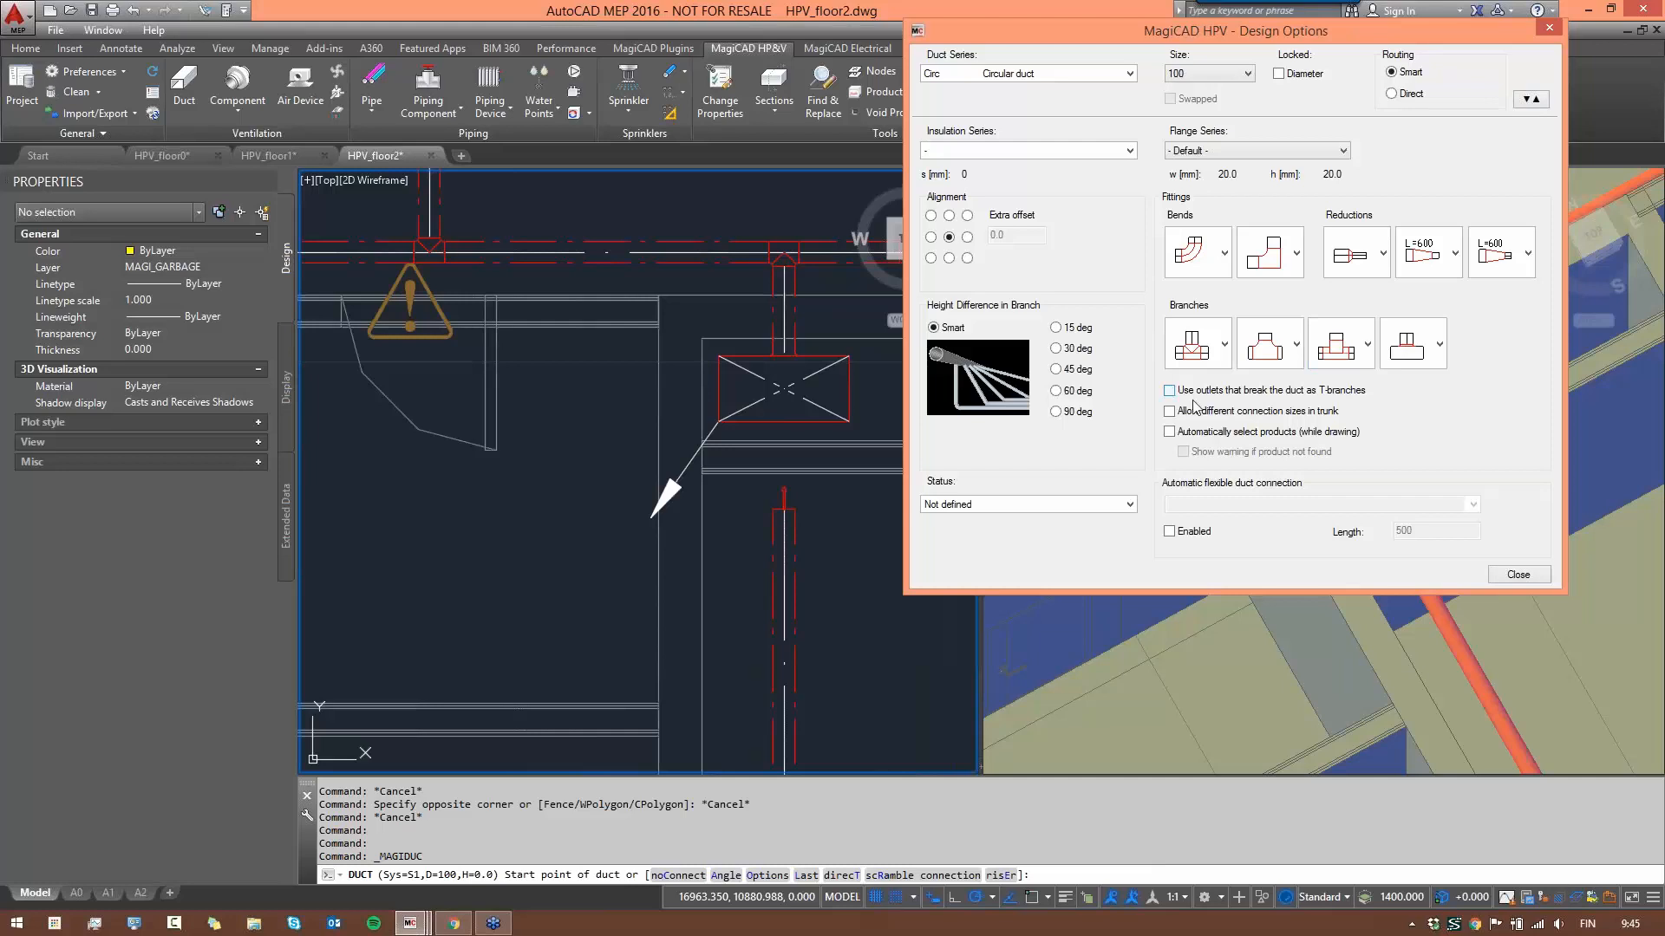
click(1531, 97)
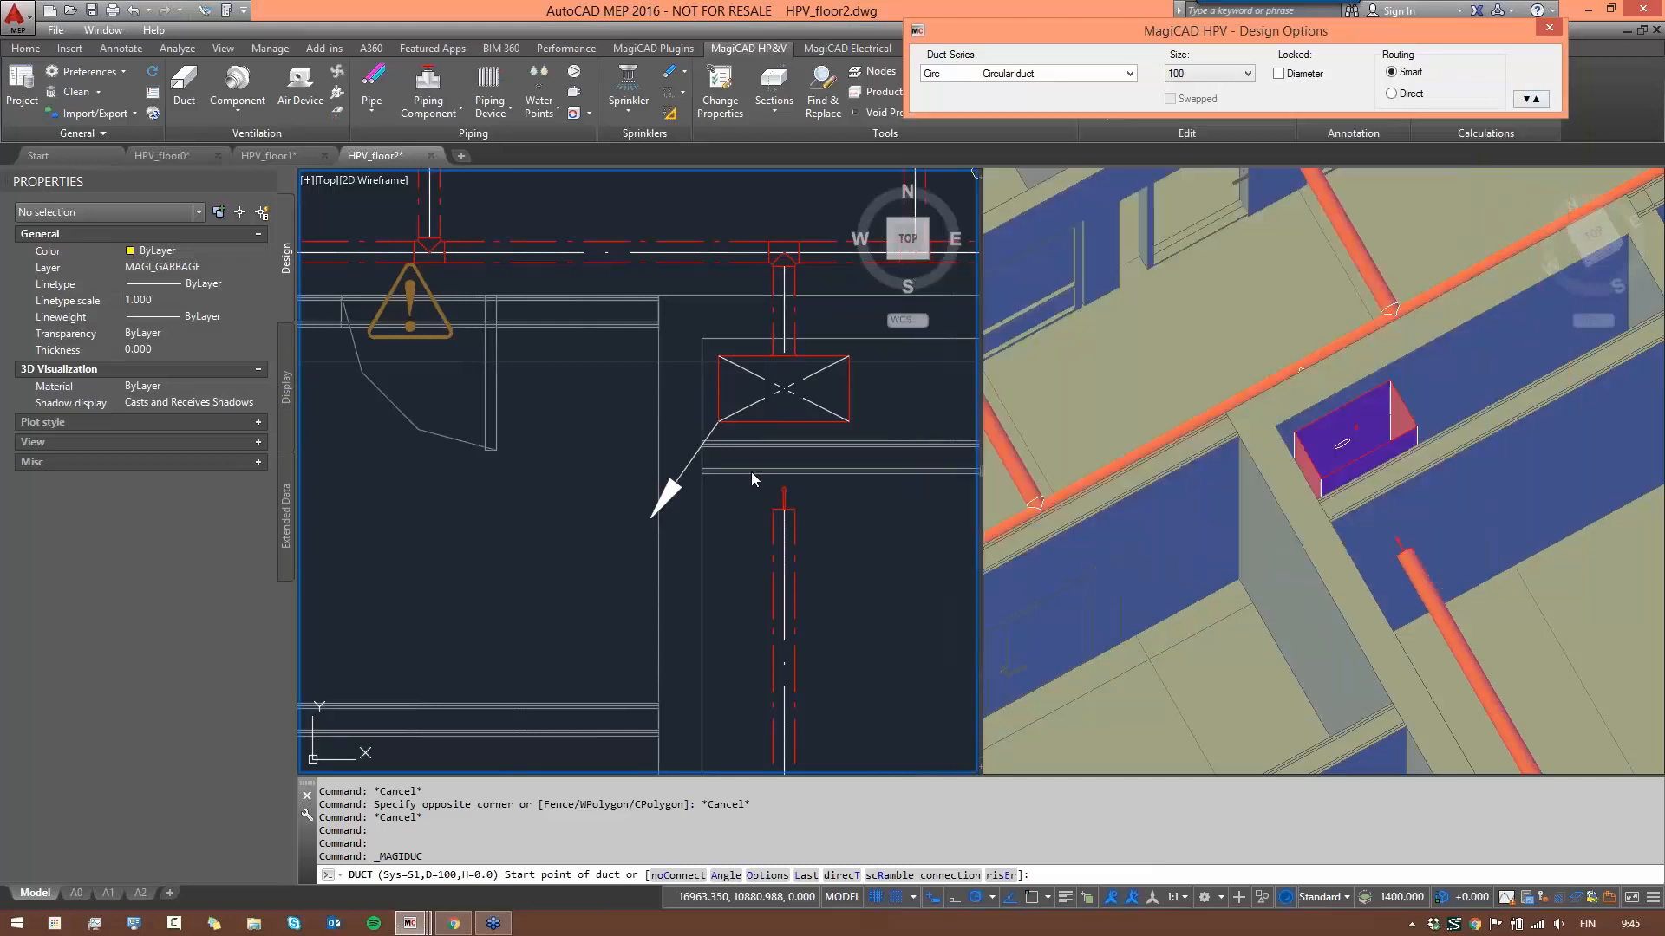
scroll(750, 472, up, 2)
middle_drag(805, 378, 686, 391)
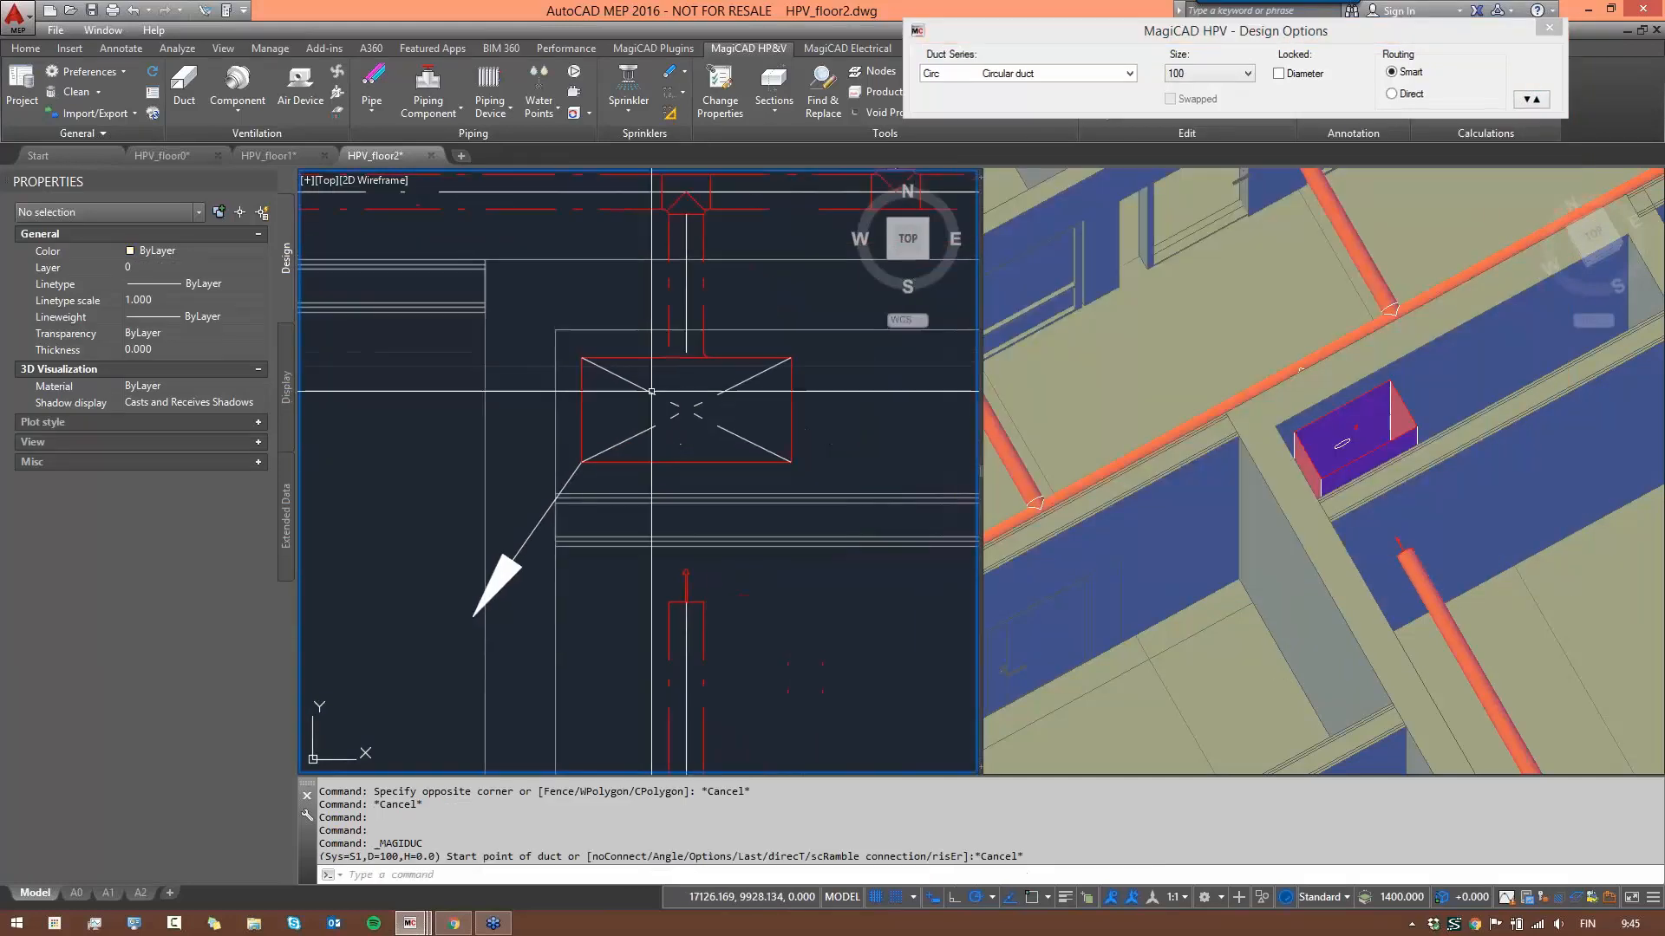
key(Escape)
key(Escape)
- In the 3D view, delete the riser section above the northern duct's connection
click(1348, 466)
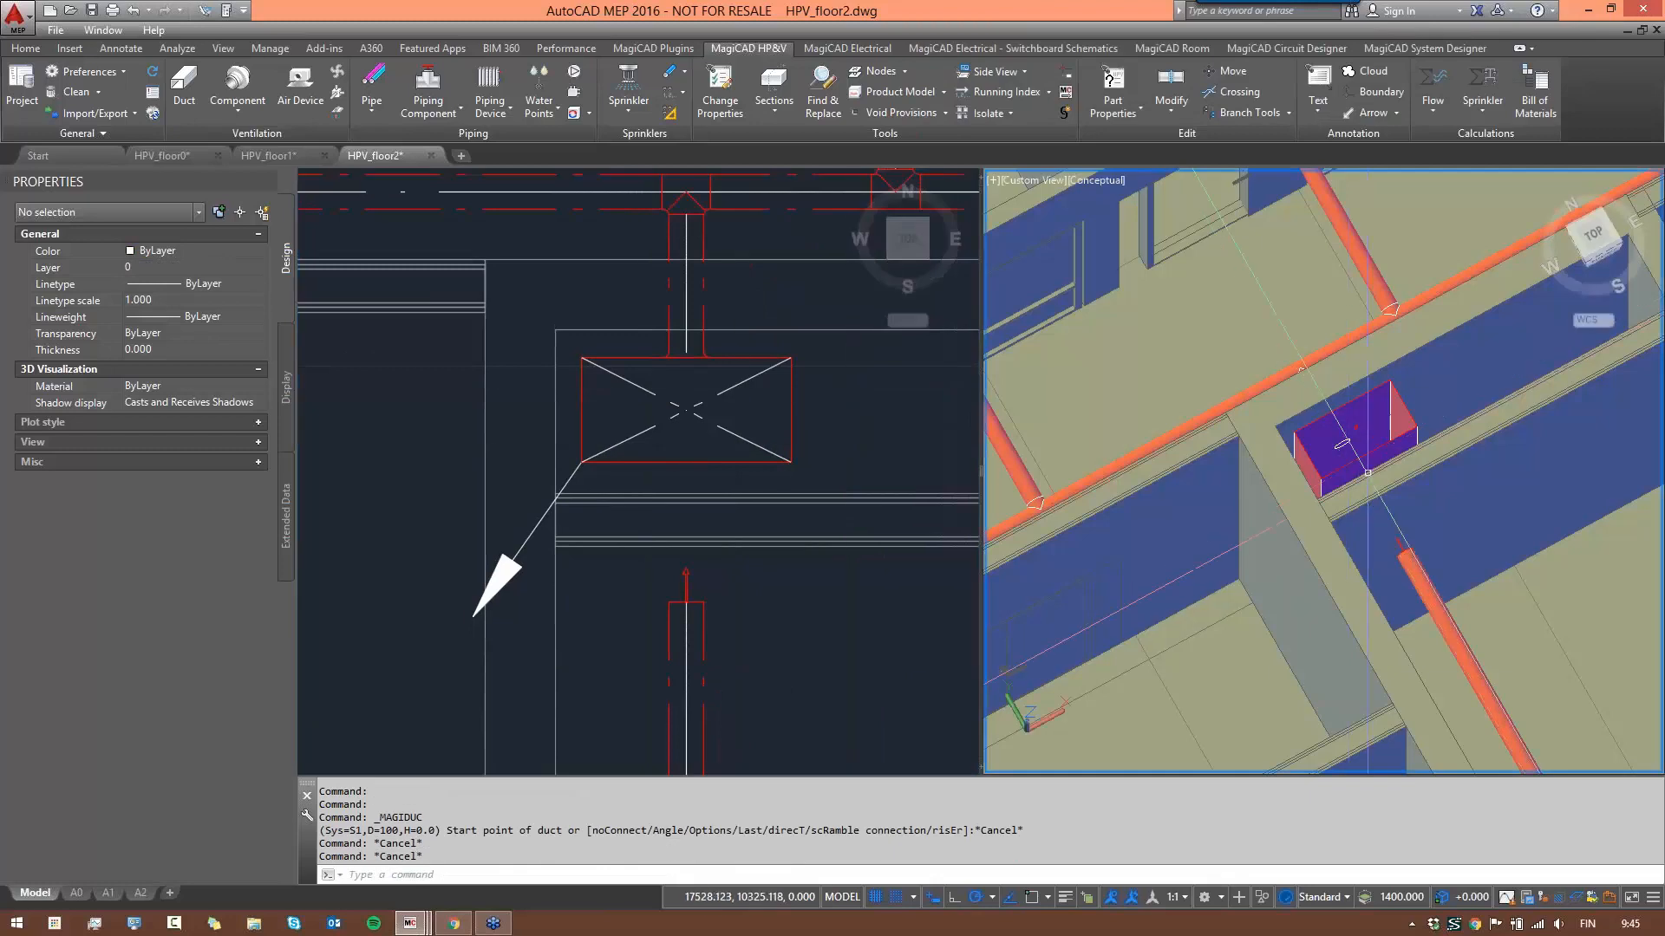
shift+middle_drag(1348, 465, 1098, 417)
click(1275, 338)
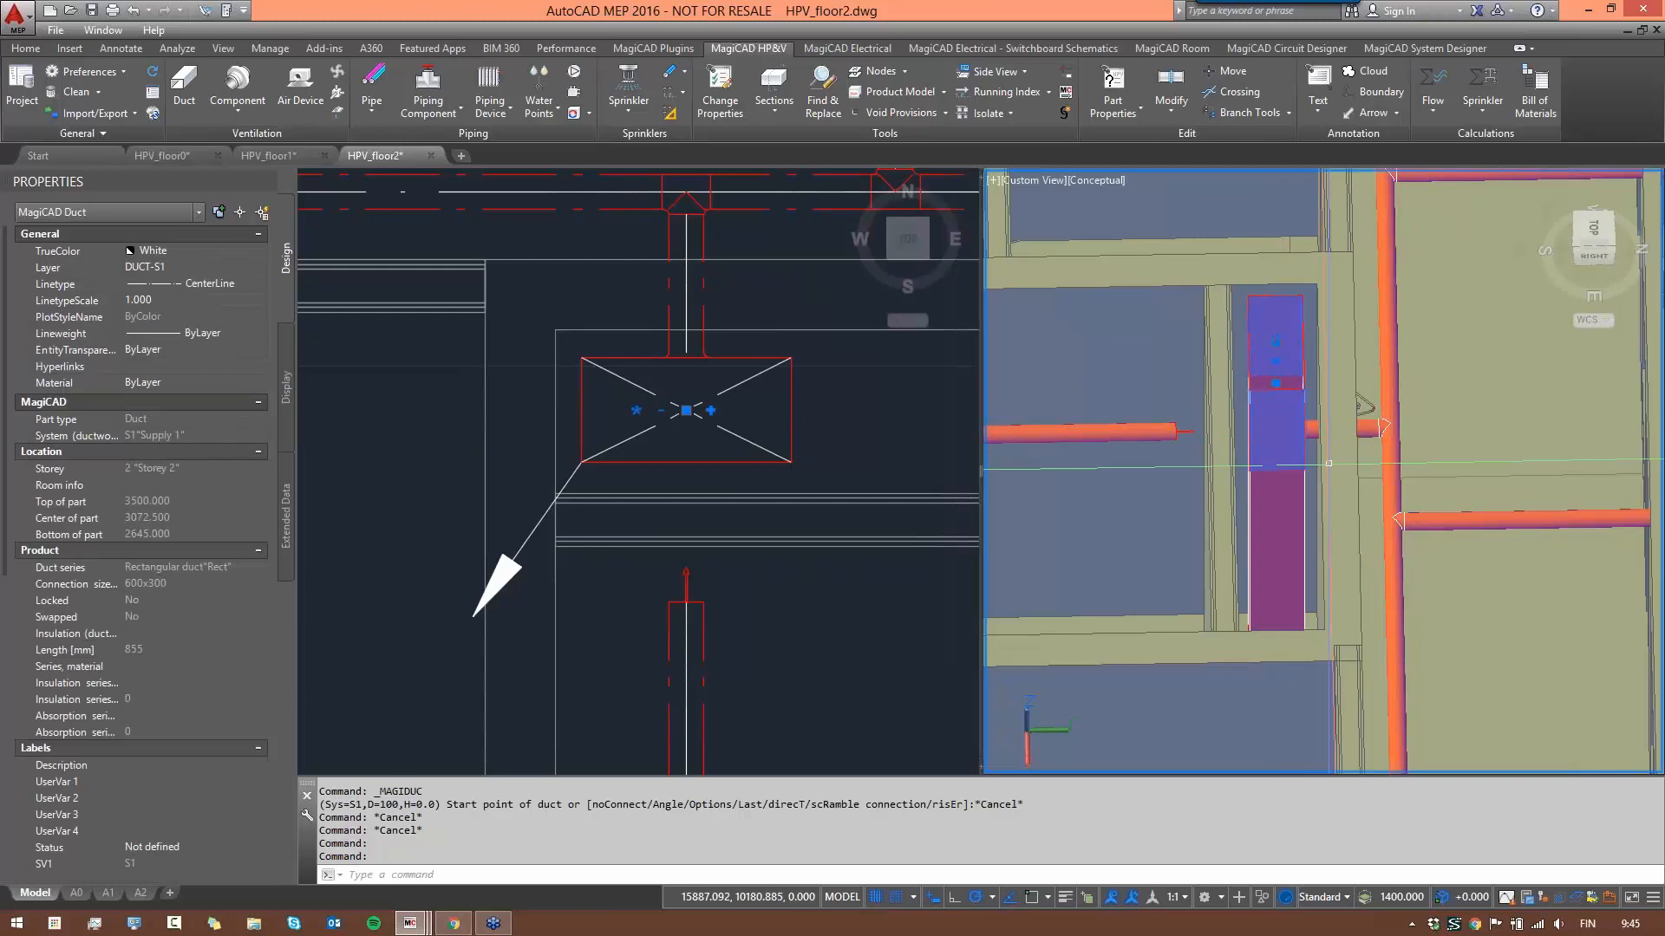
key(Delete)
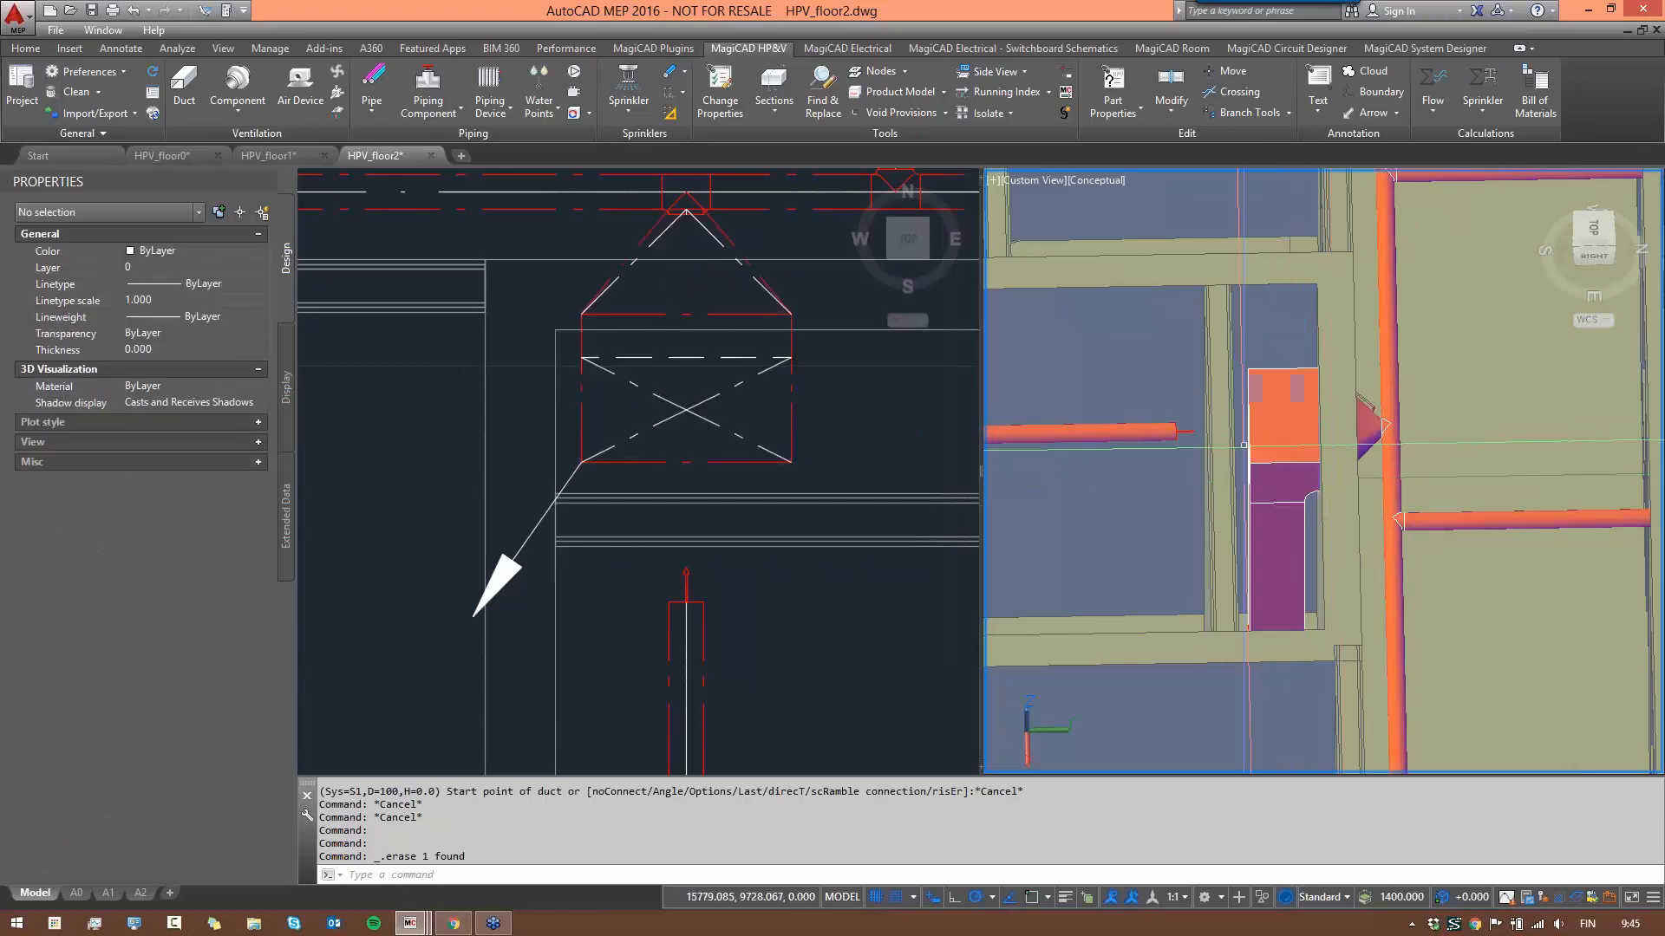
- Undo the riser section deletion and the northern duct's connection to the riser
click(132, 10)
click(133, 10)
click(132, 10)
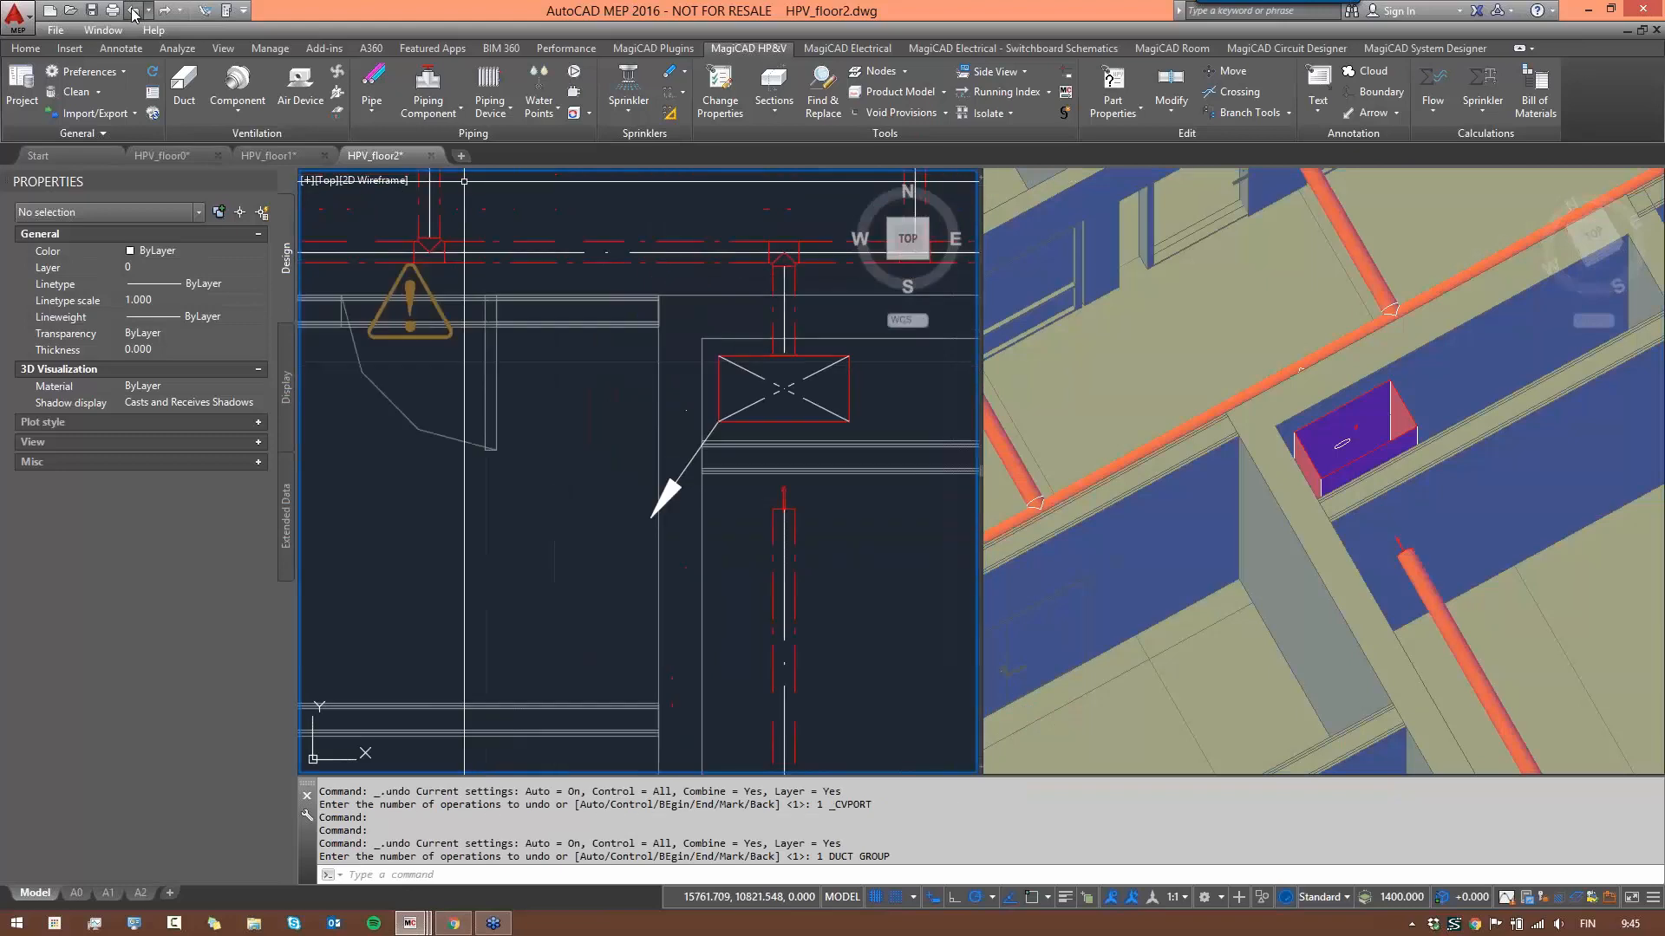
click(132, 10)
click(132, 11)
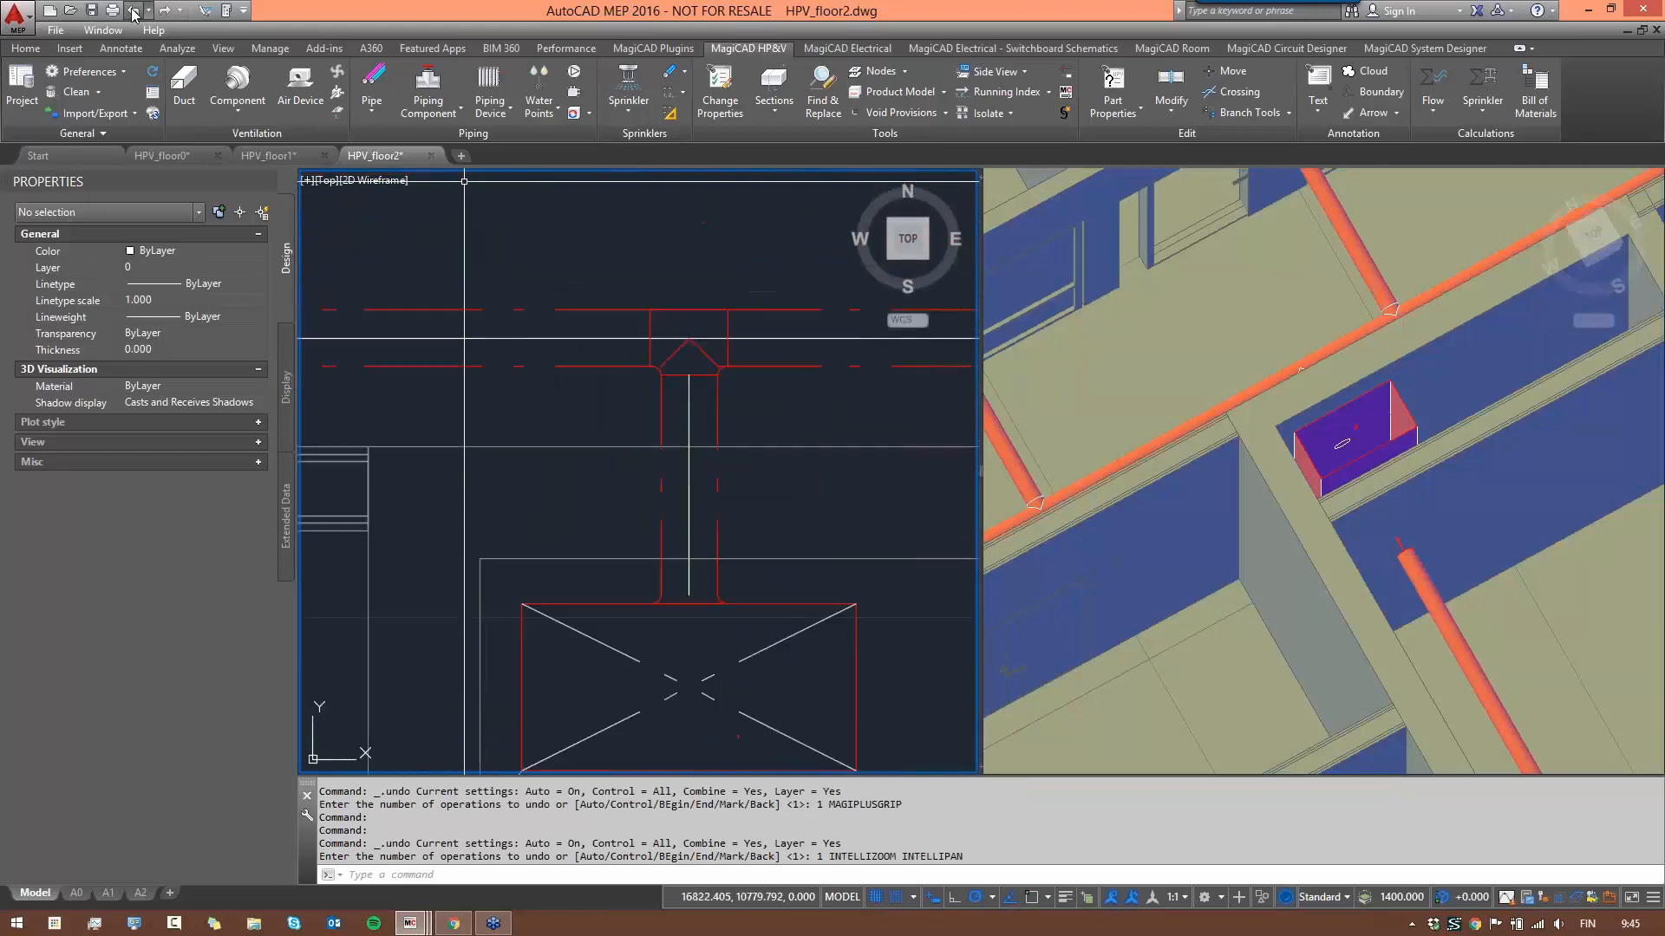
click(132, 10)
key(Escape)
key(Escape)
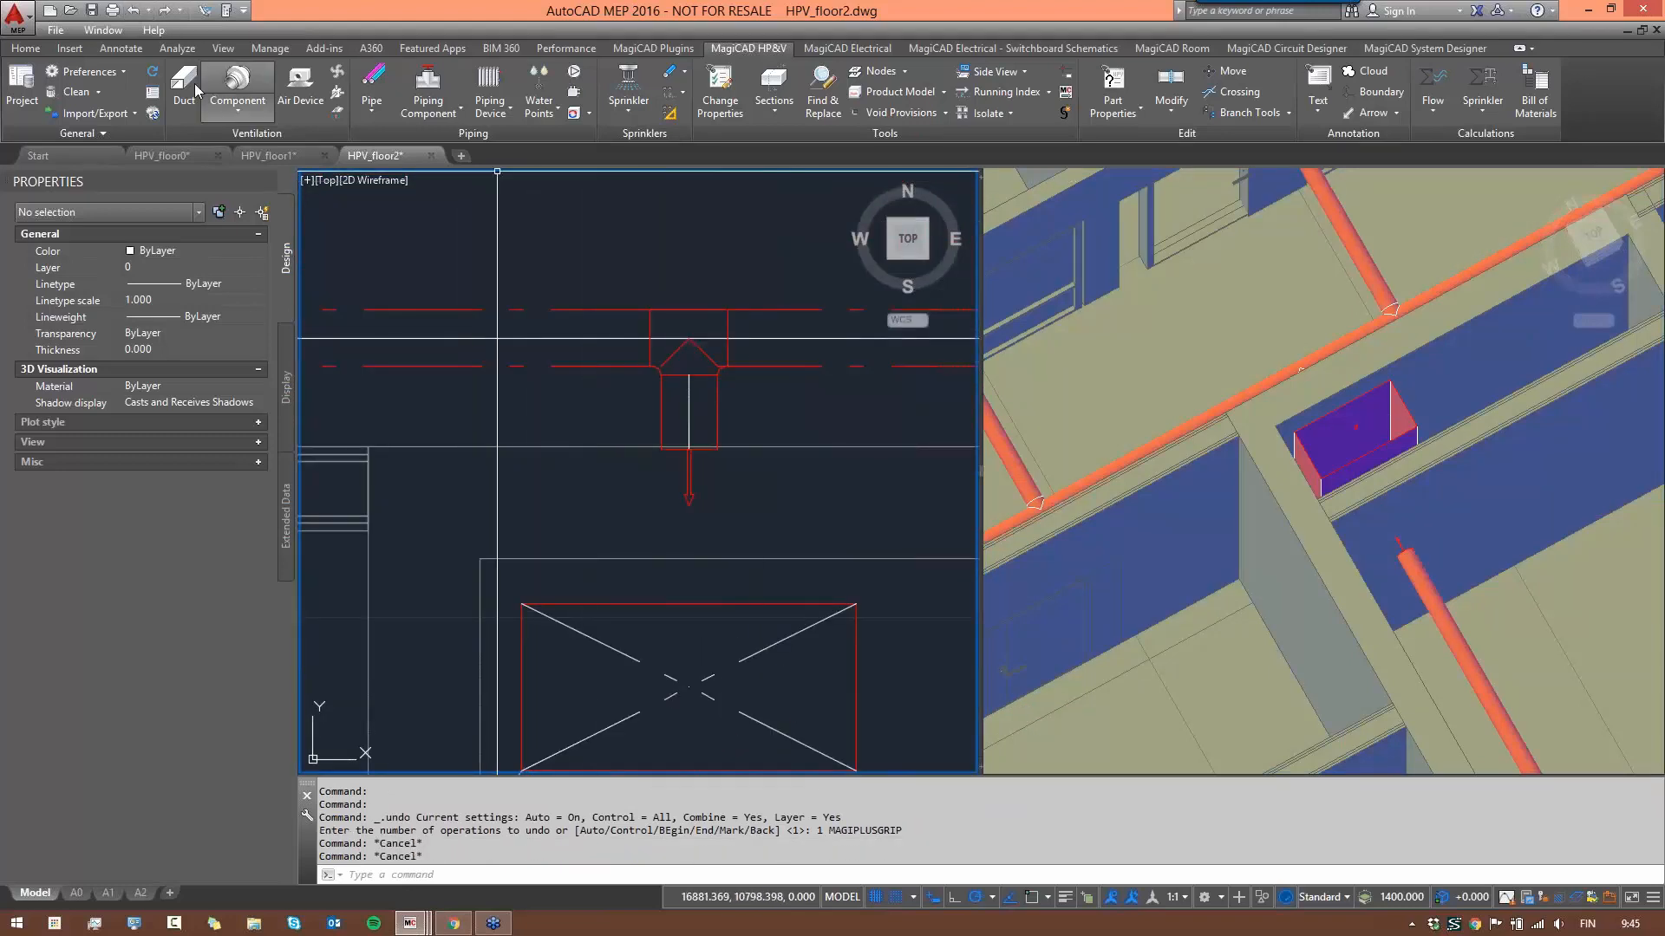
- Draw a circular size 100 duct from the northern duct's open end to the supply riser, connecting at height 2575 mm
click(191, 87)
click(1537, 99)
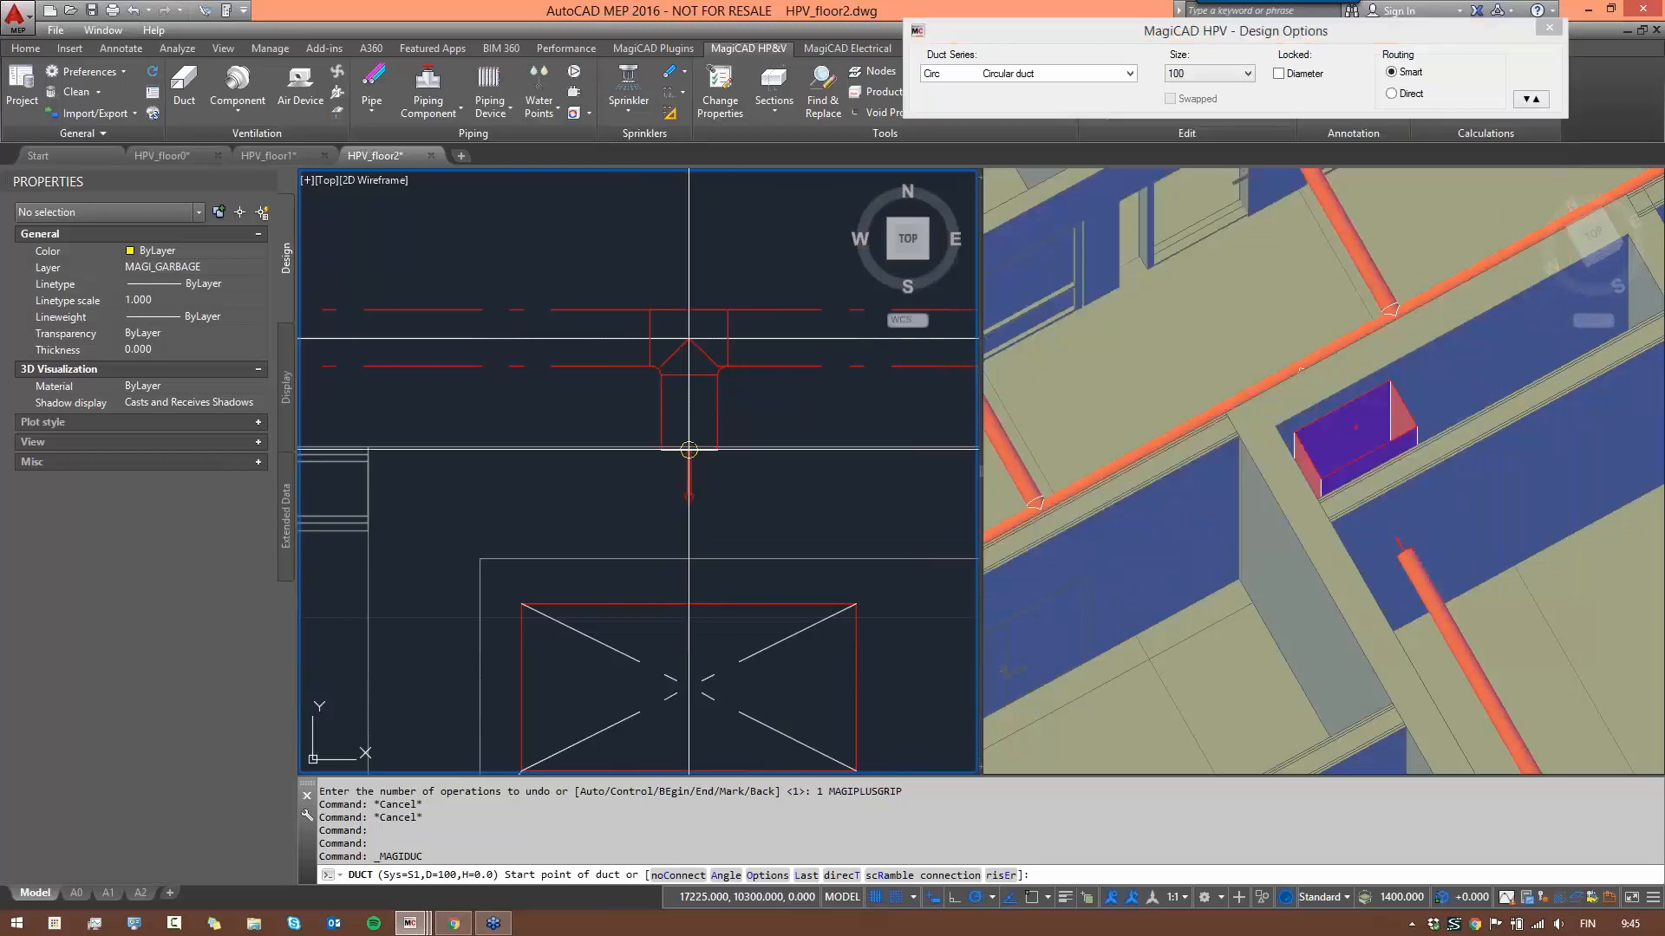
click(693, 685)
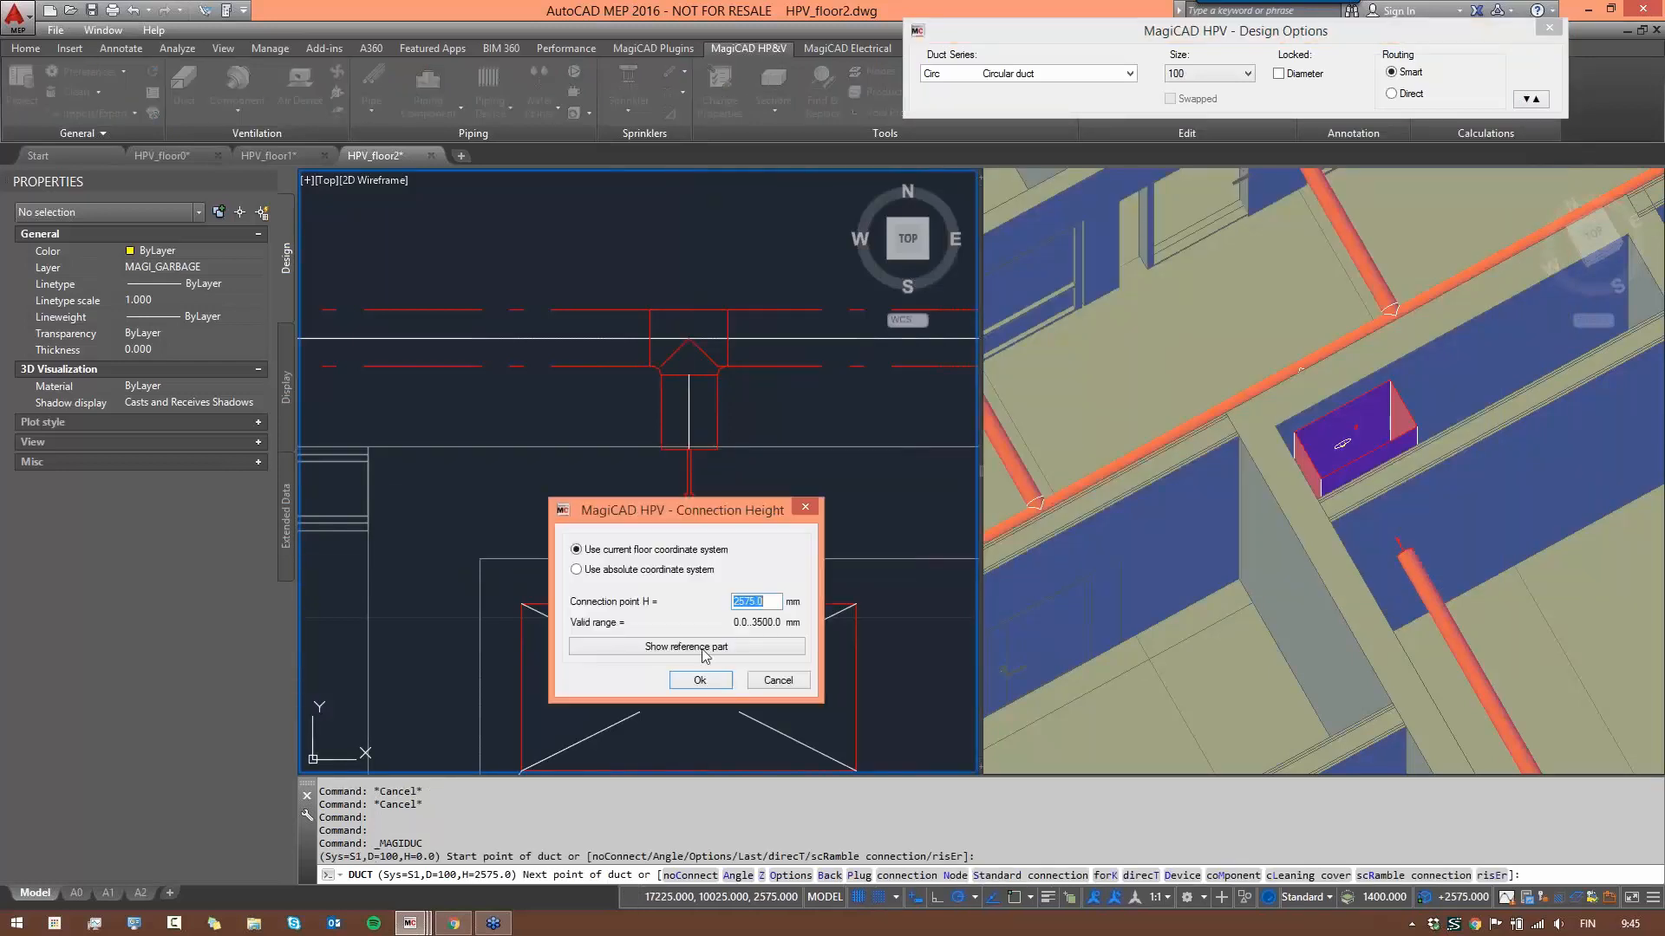
click(700, 680)
- Draw a circular size 100 duct from the southern duct's open end to the supply riser, connecting at height 2575 mm
scroll(738, 367, down, 4)
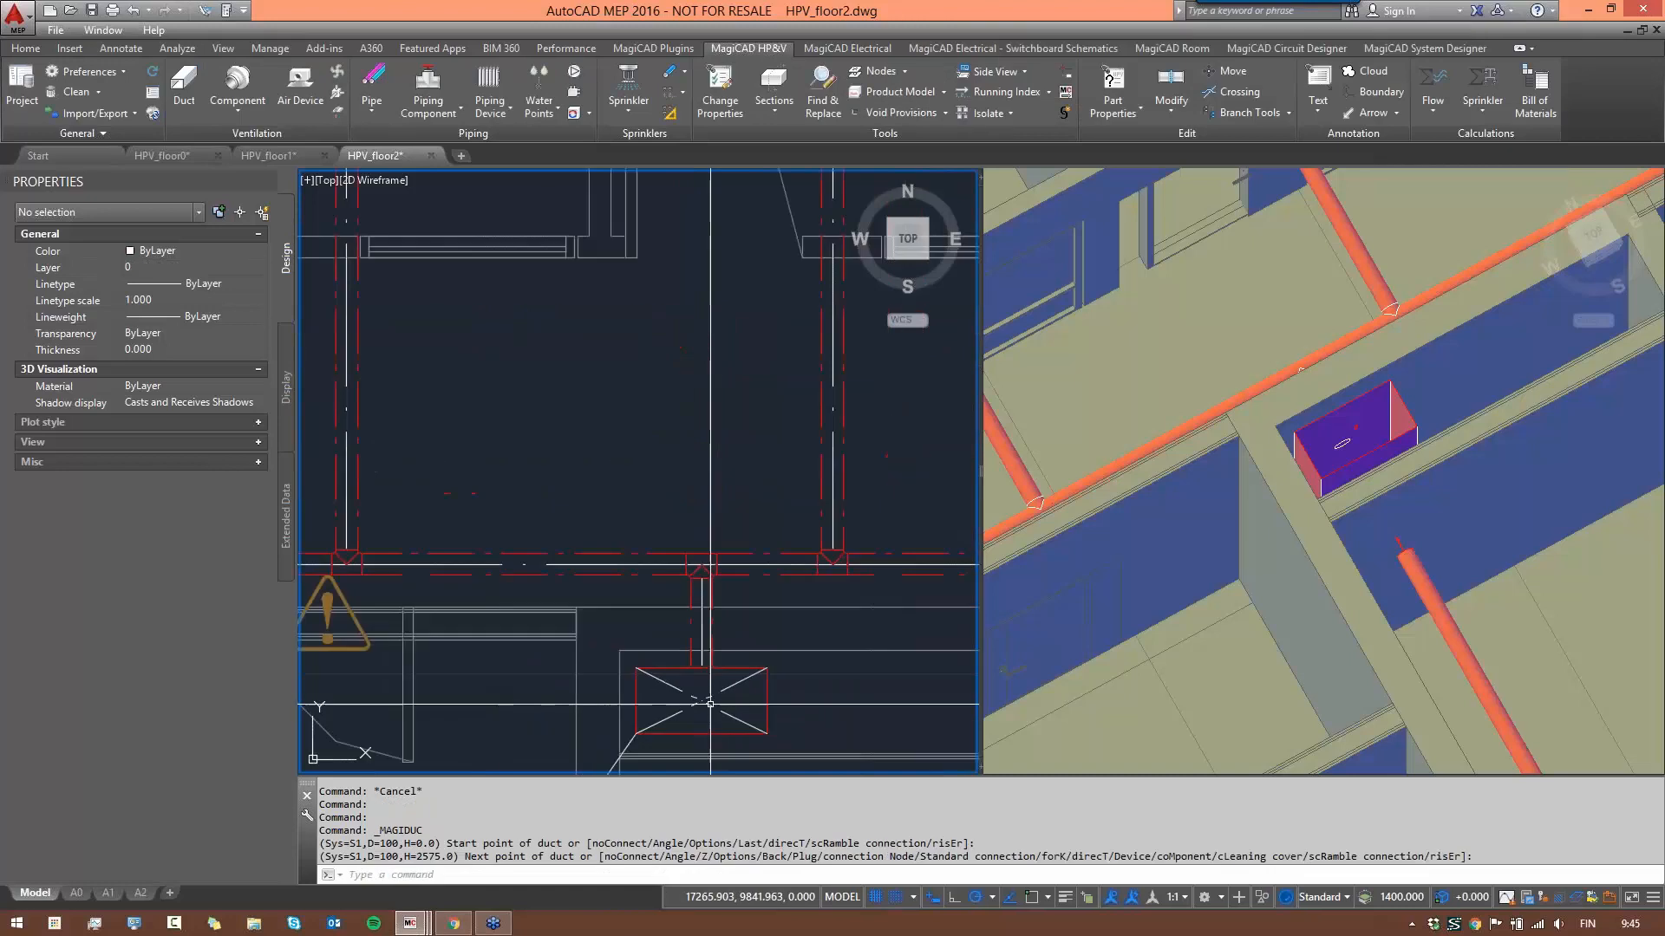
scroll(729, 490, up, 2)
key(Return)
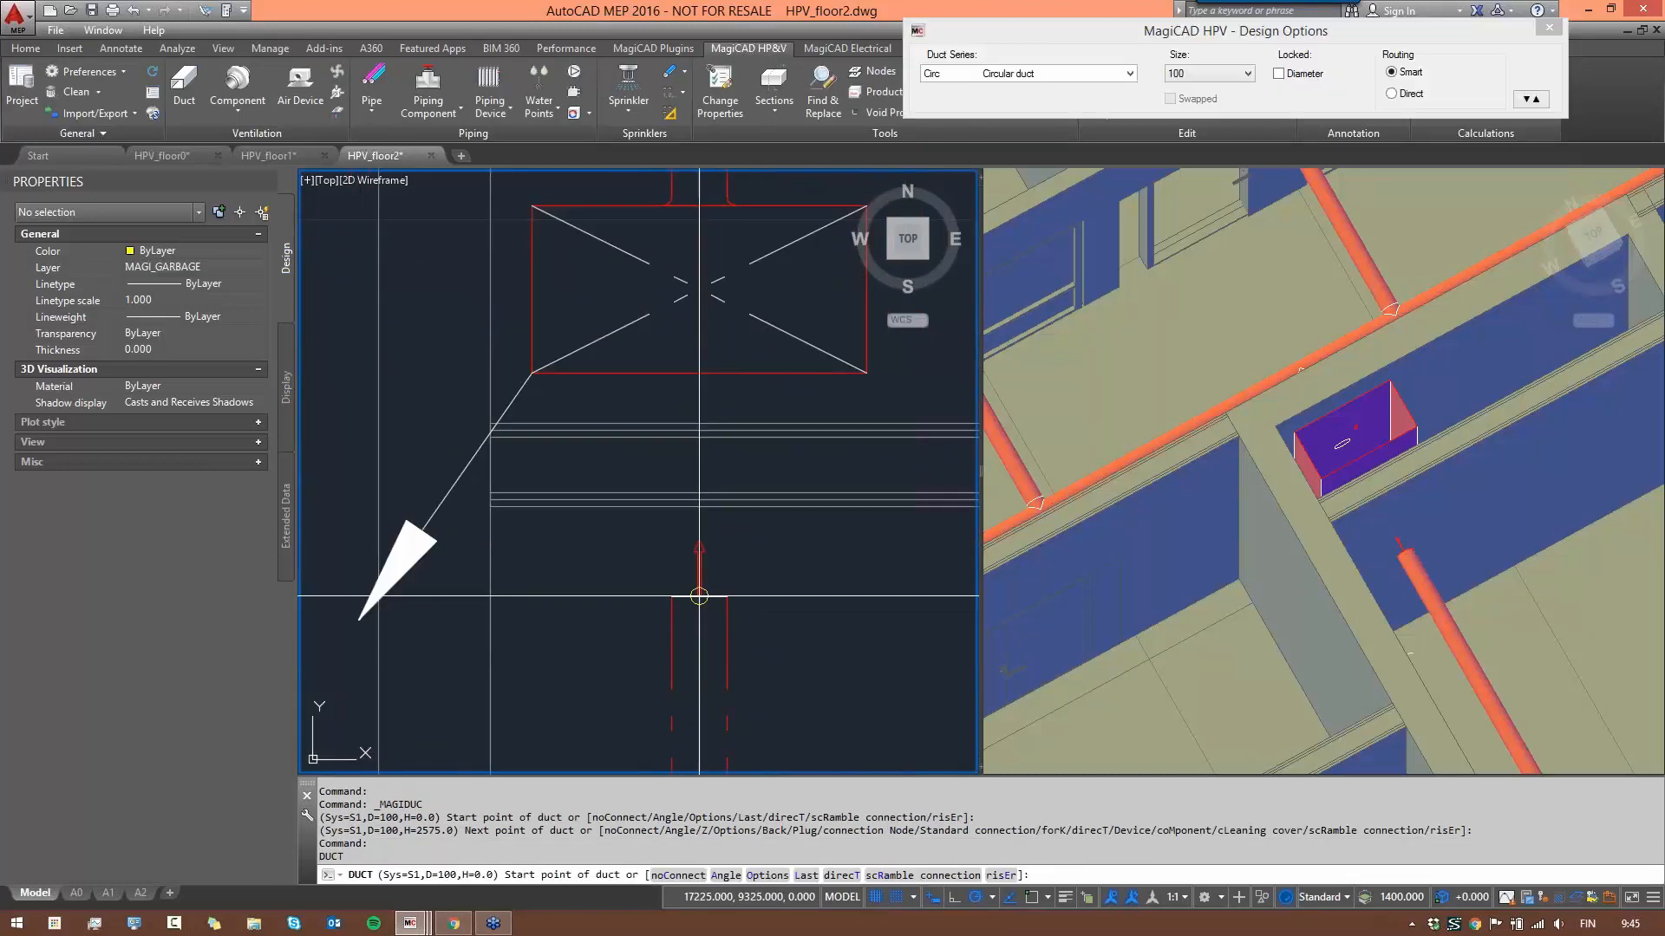
click(699, 596)
click(1528, 101)
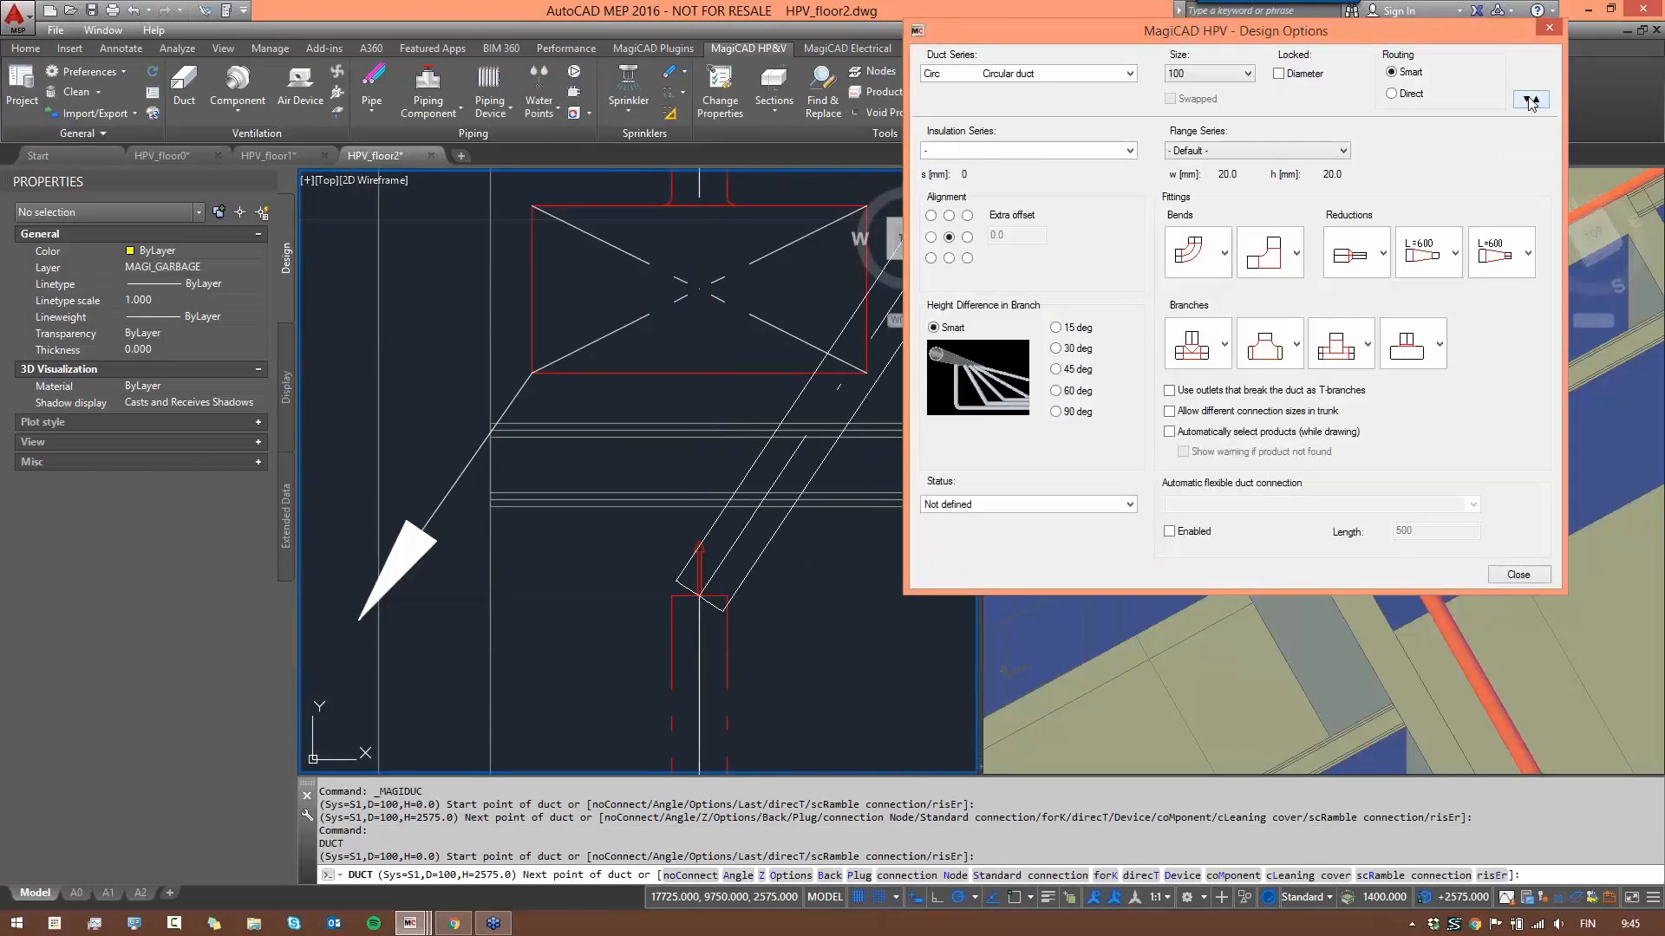
click(1527, 101)
click(699, 373)
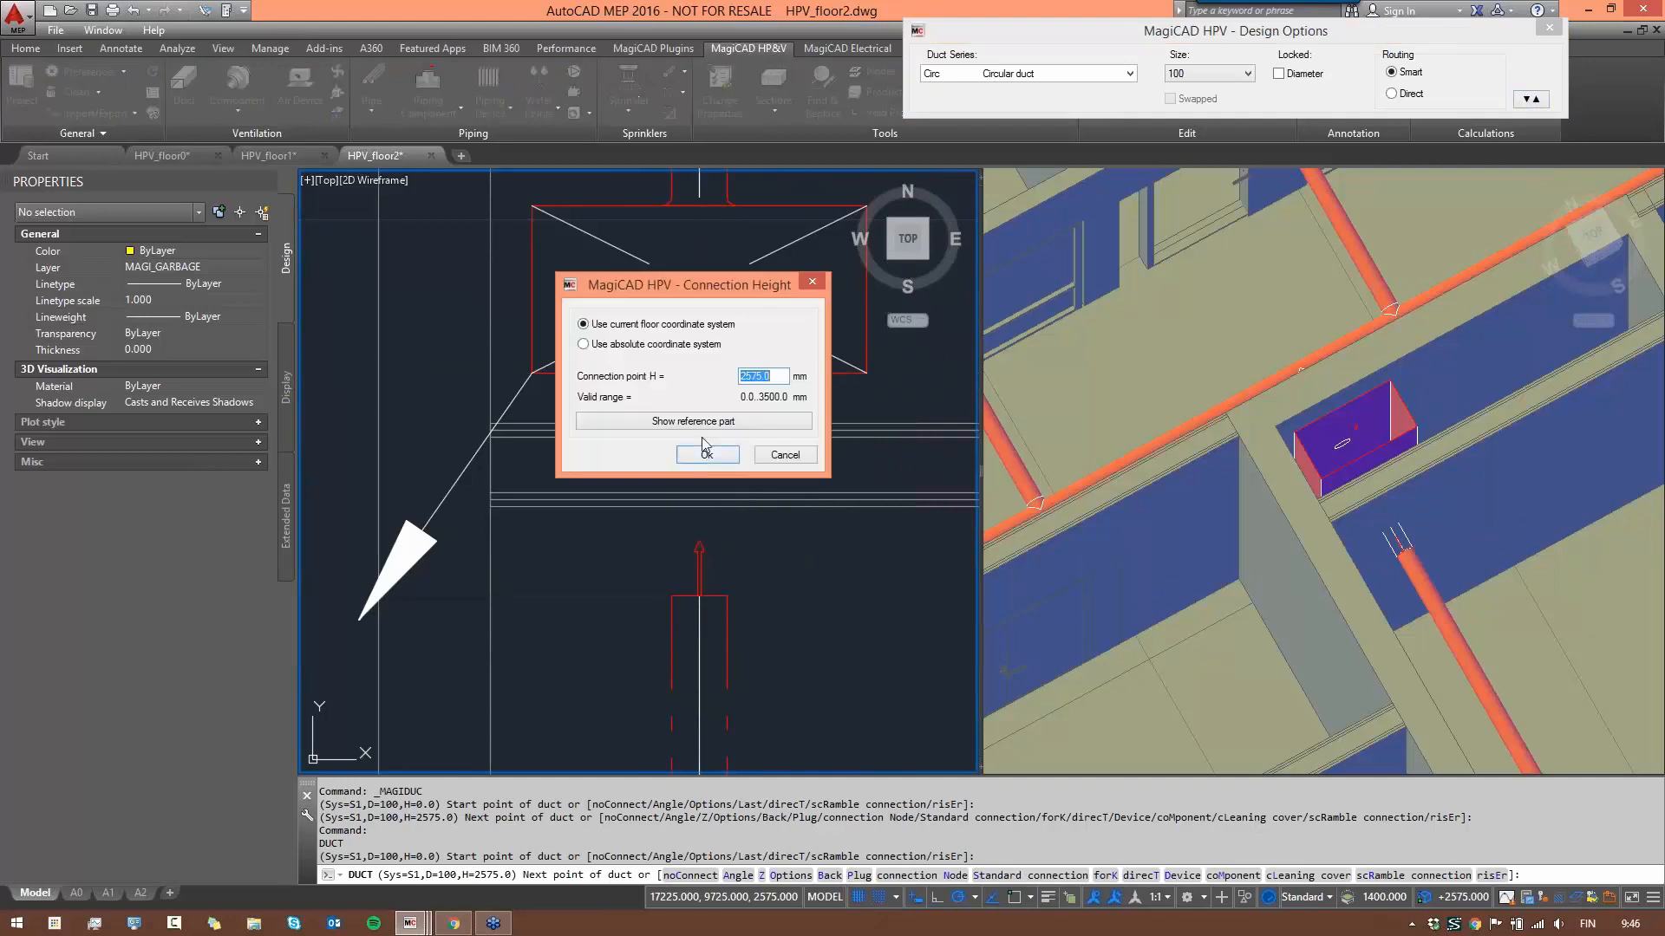
click(707, 455)
scroll(767, 466, down, 6)
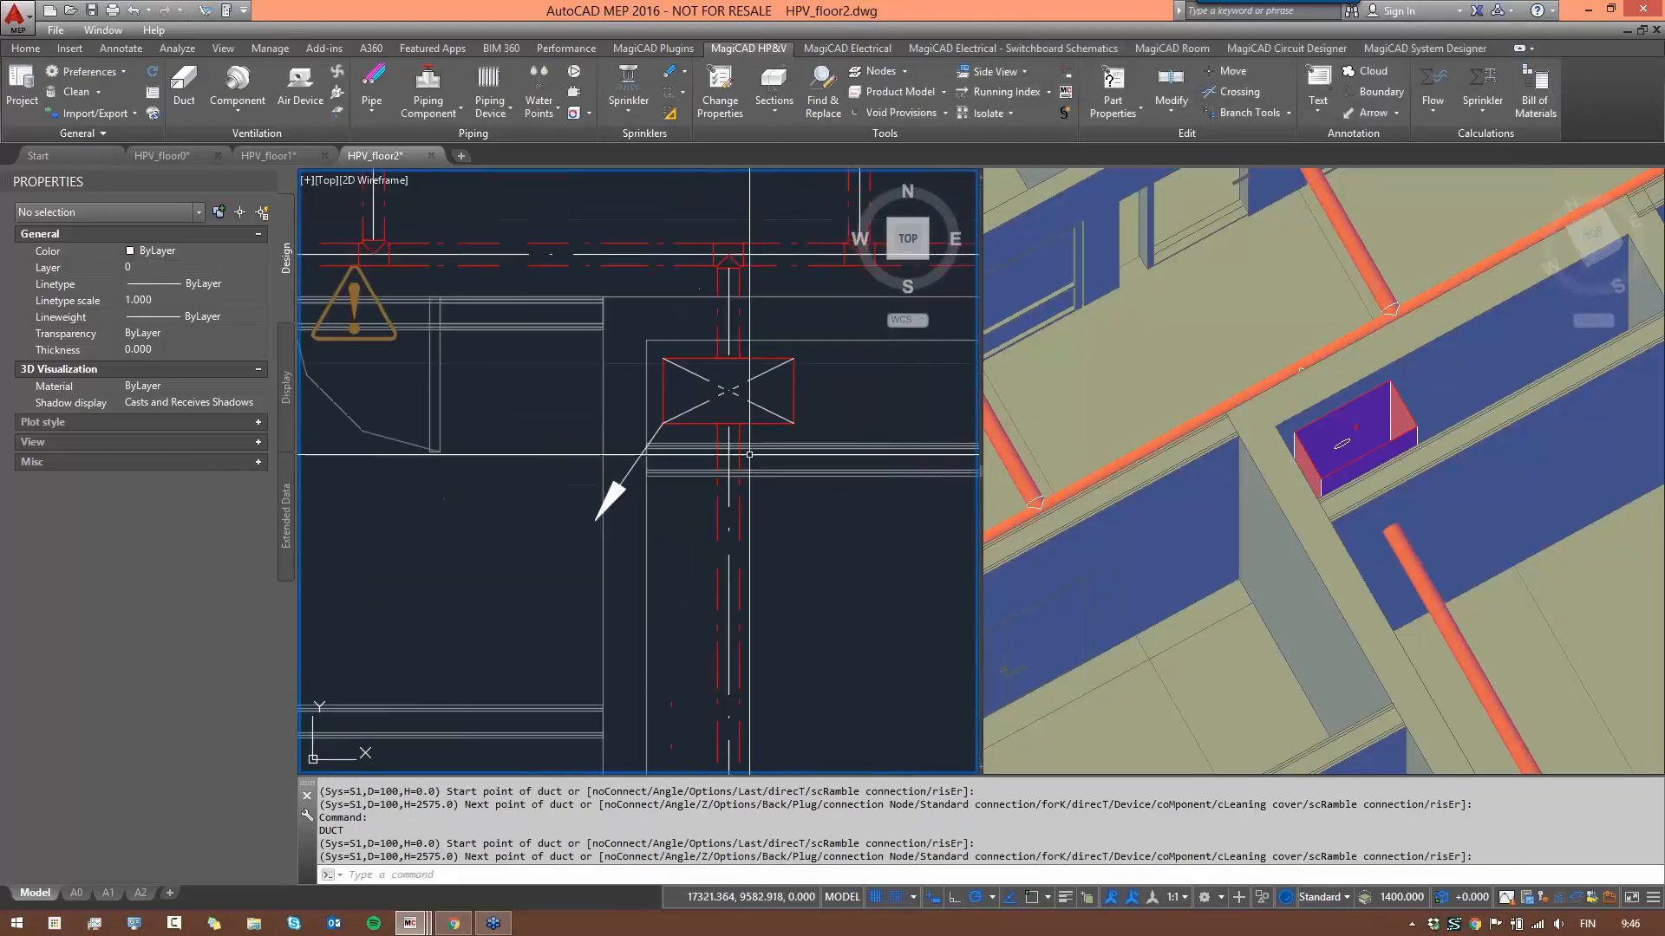
- Delete the easternmost branch of the northern supply duct, including its bend, and the supply air device in the stairwell
scroll(769, 468, down, 5)
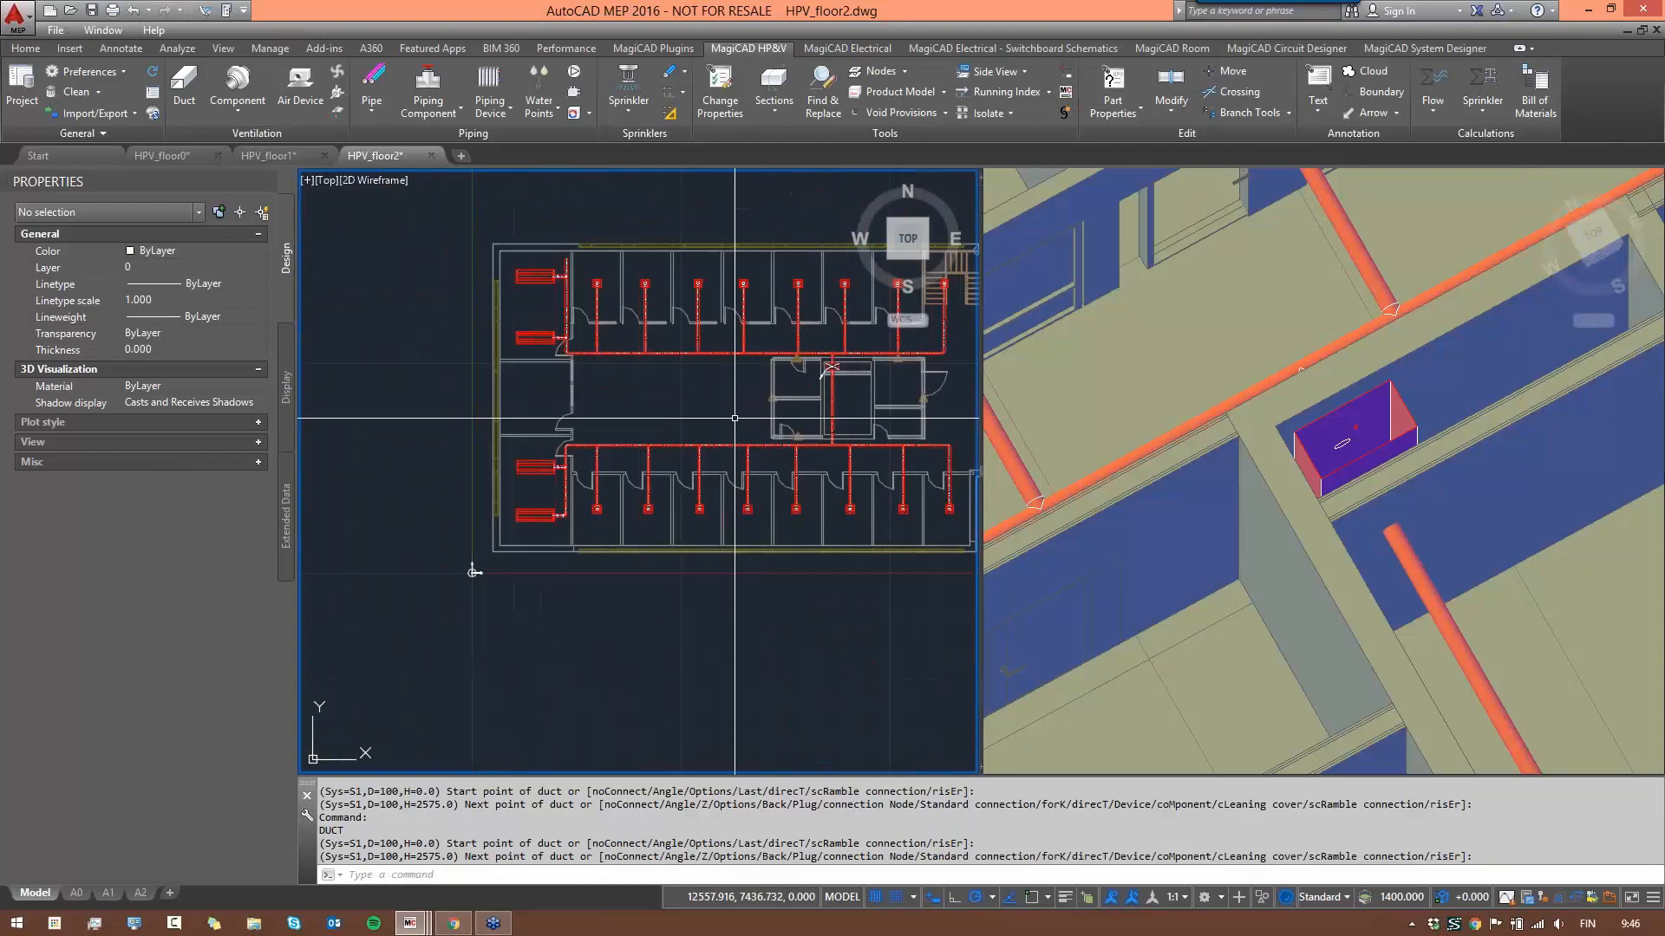
scroll(861, 455, up, 3)
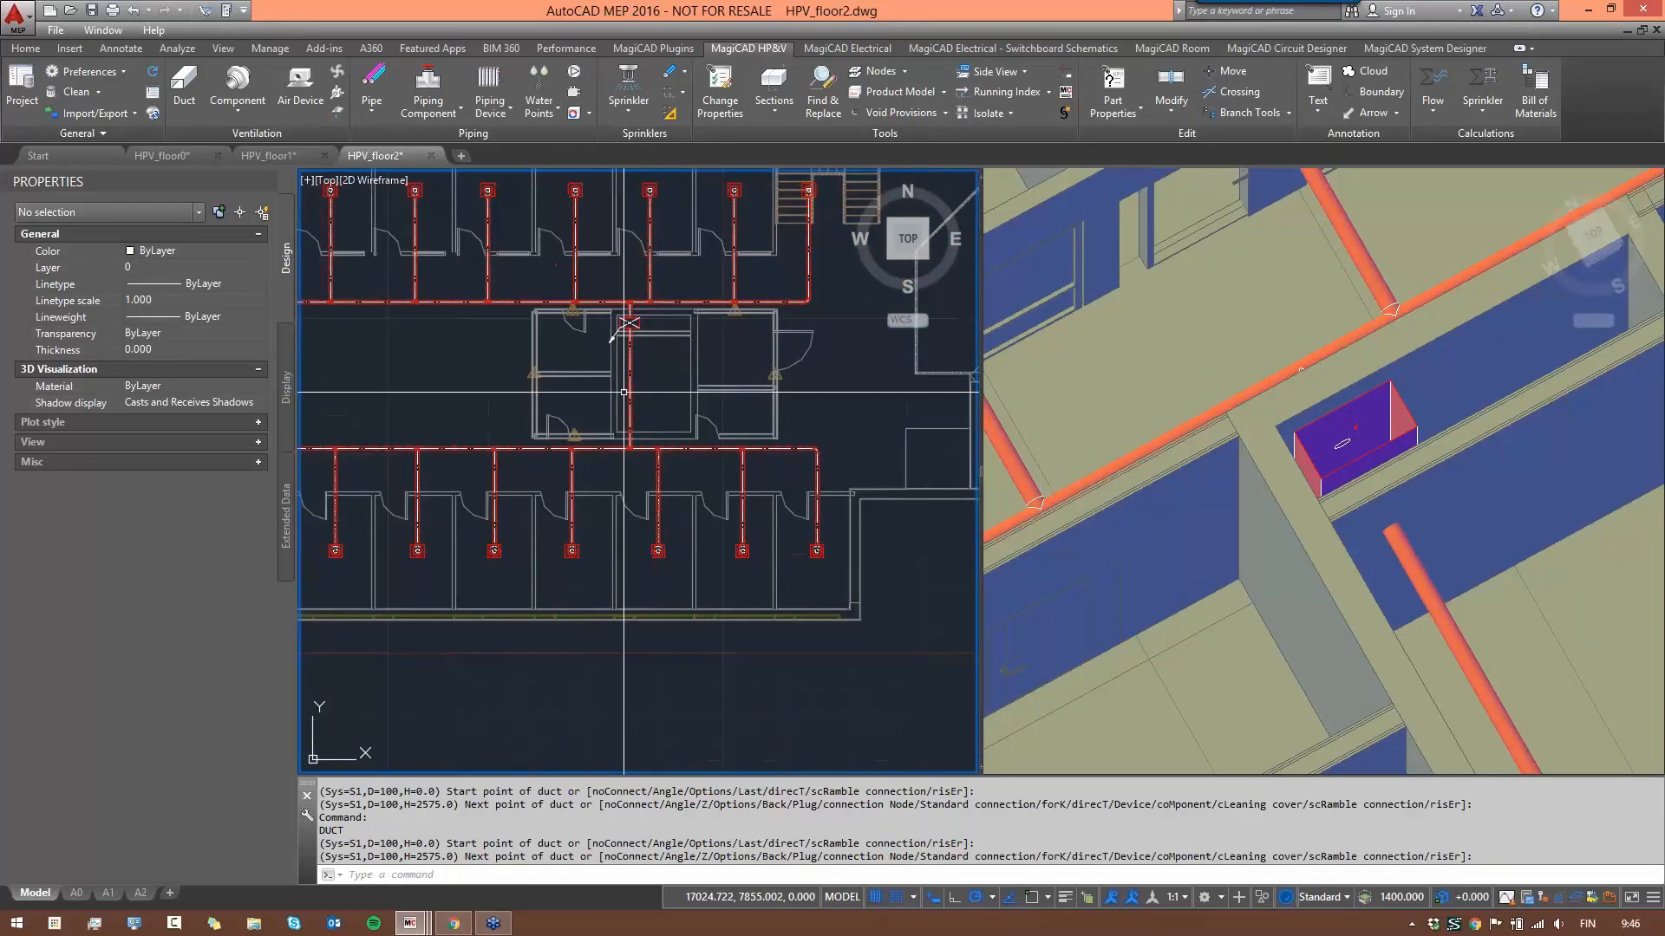
scroll(802, 399, down, 4)
key(Escape)
key(Escape)
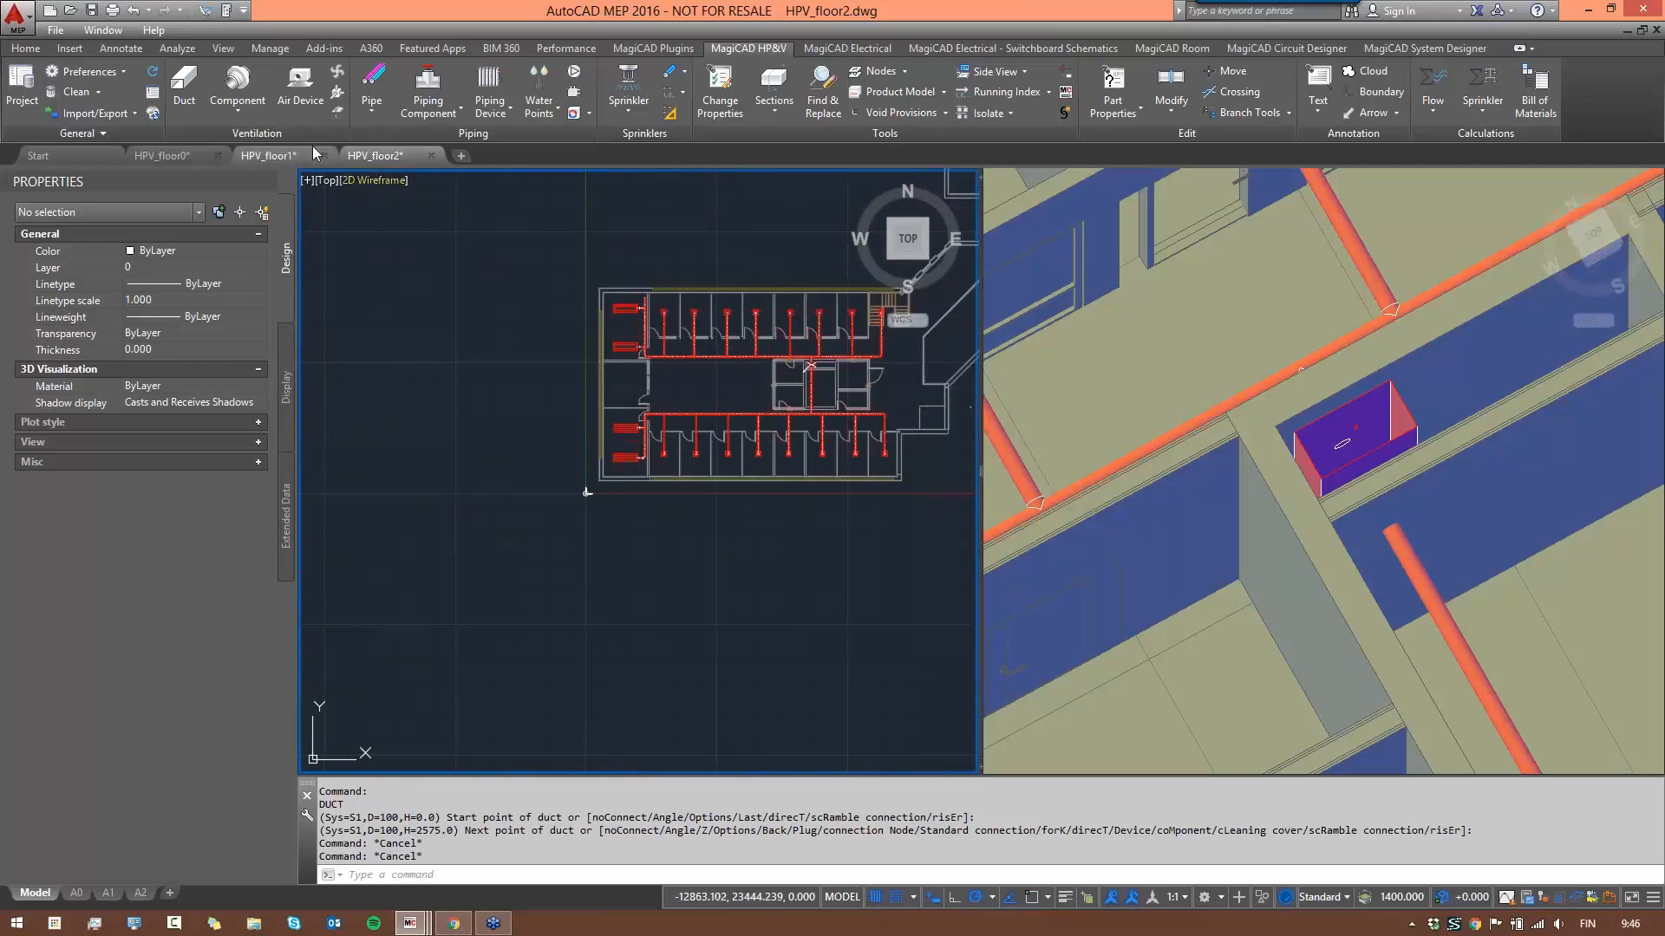
scroll(834, 336, up, 4)
middle_drag(834, 336, 664, 362)
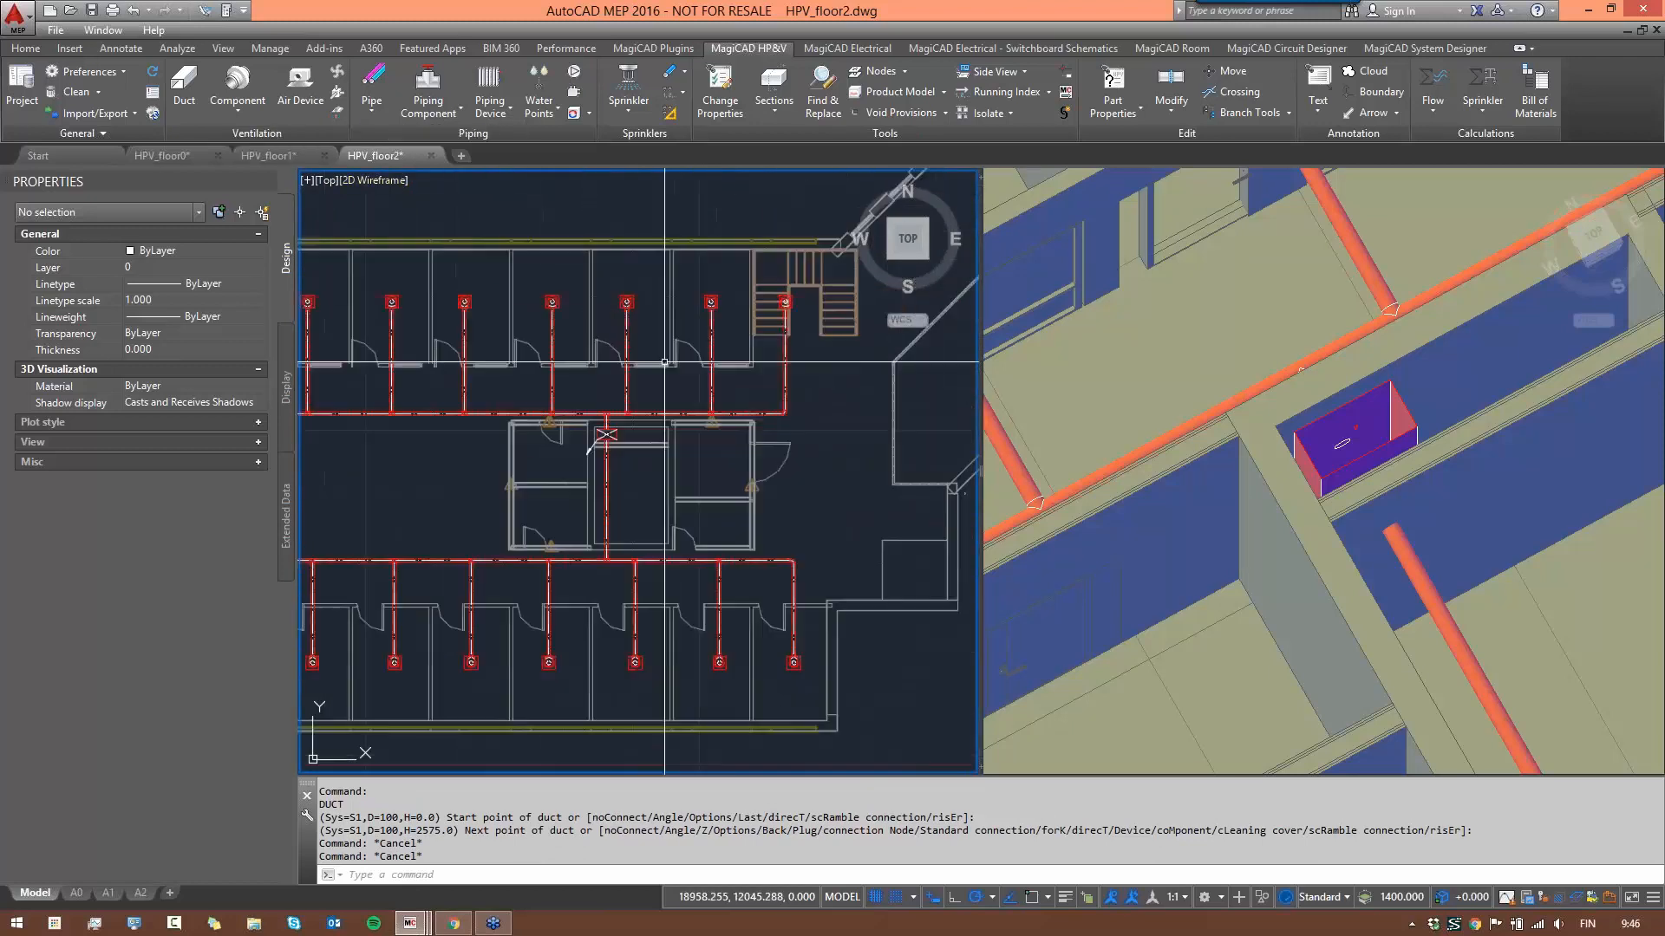
scroll(664, 361, up, 2)
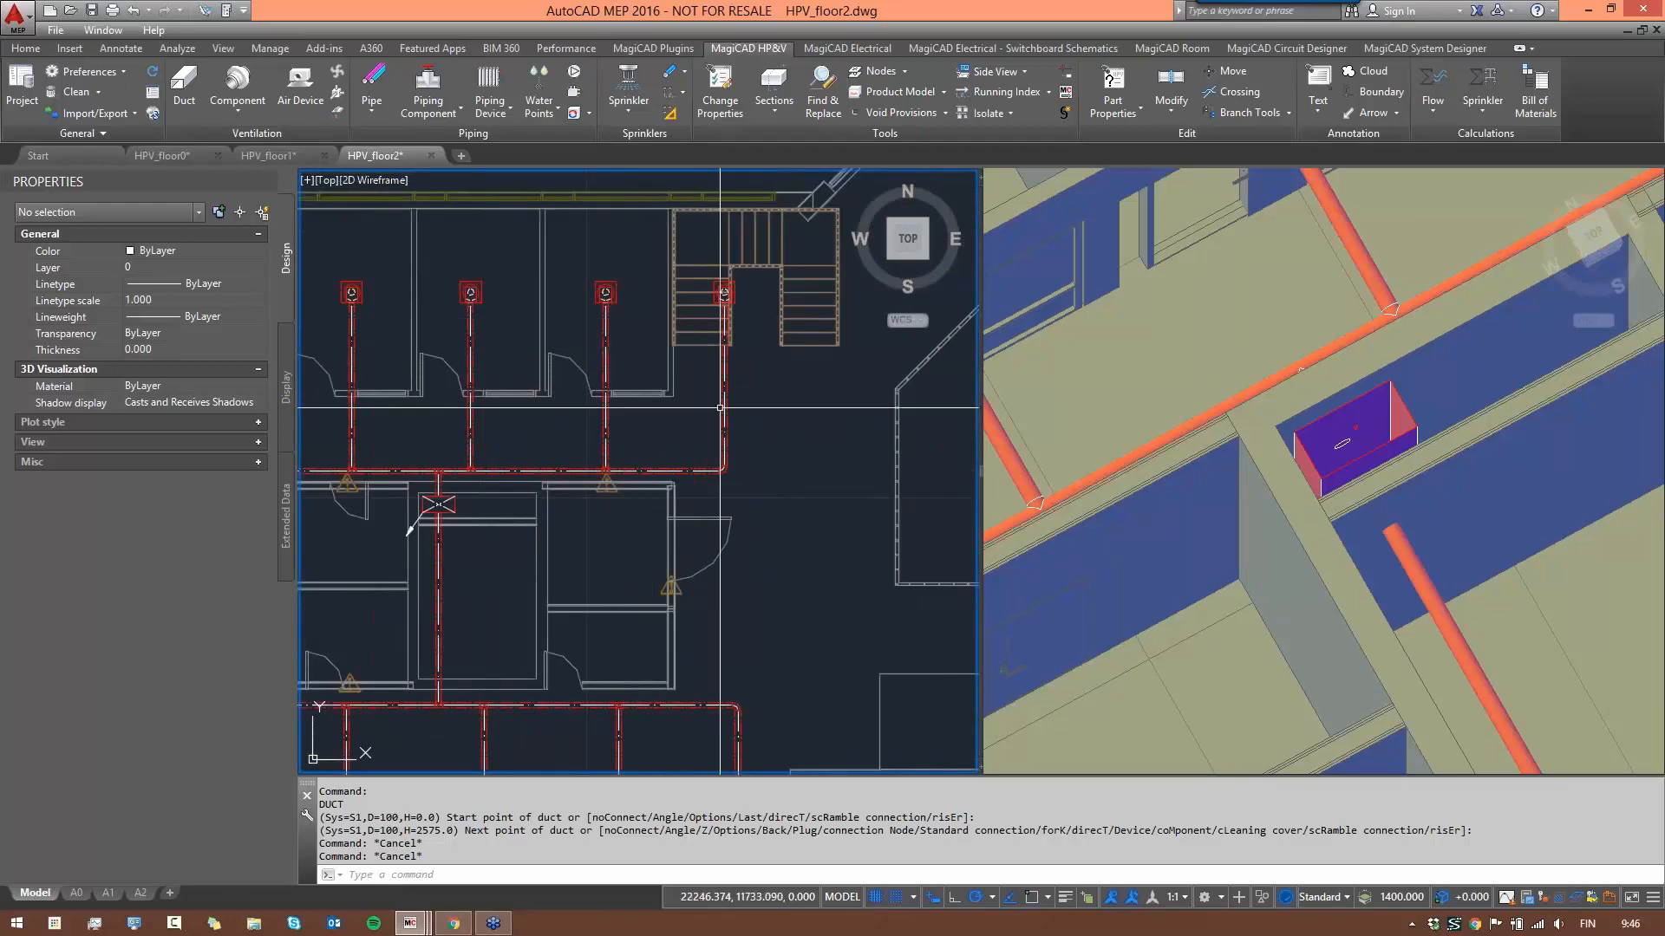
scroll(747, 344, up, 2)
middle_drag(746, 345, 672, 392)
scroll(694, 316, down, 2)
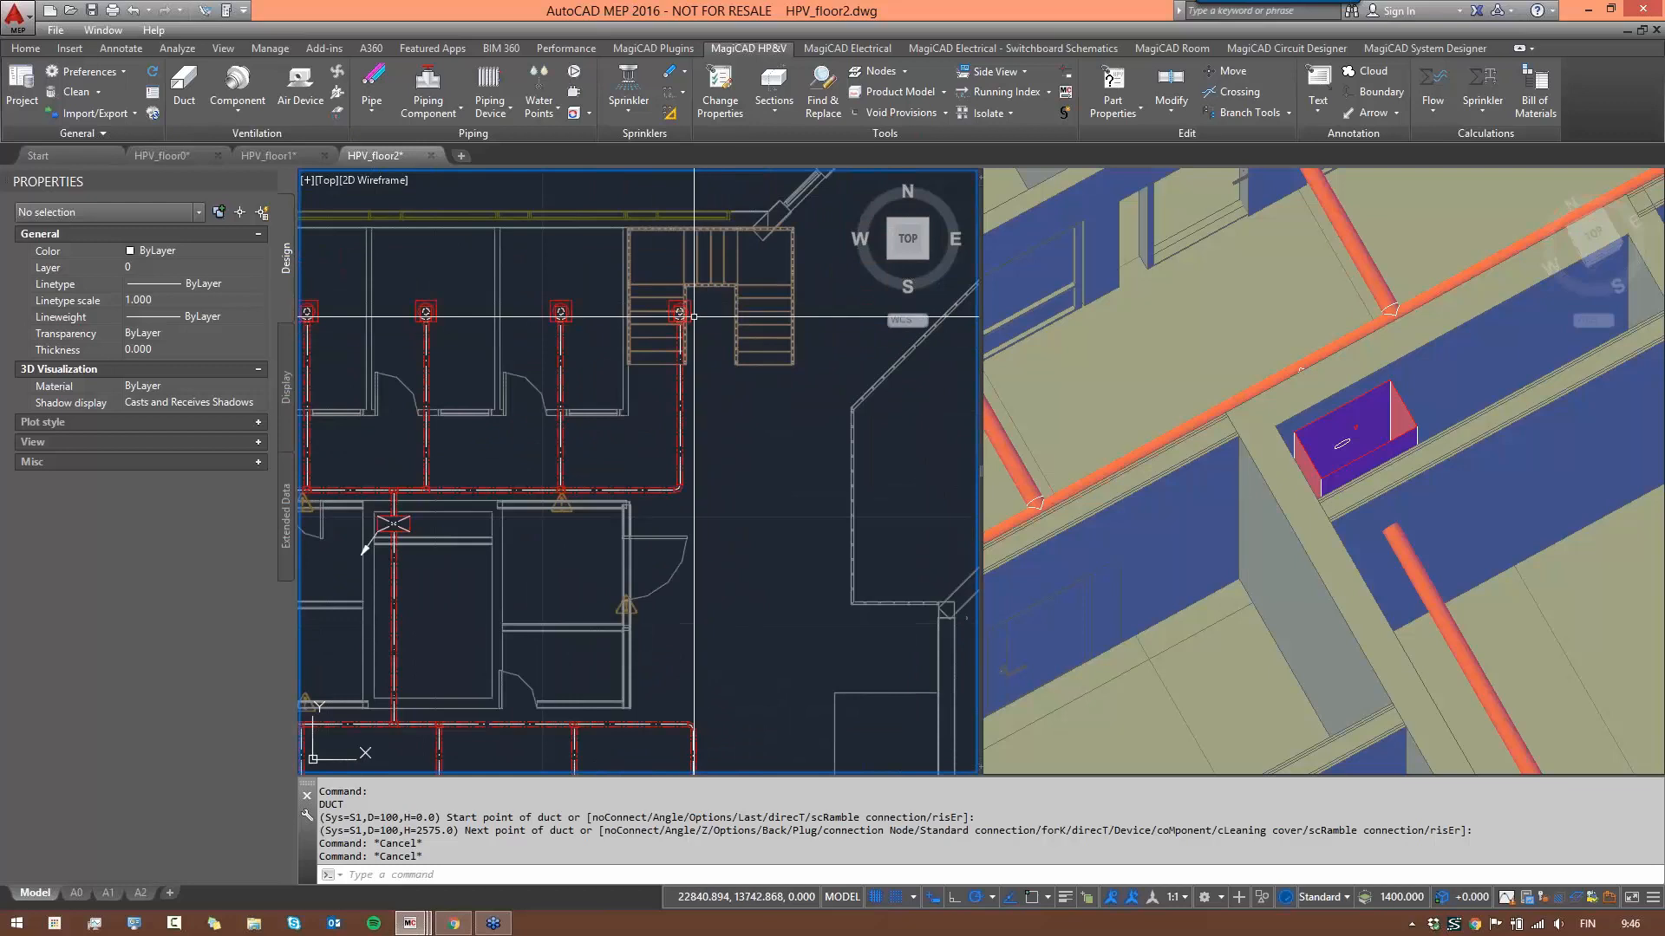
scroll(694, 316, up, 2)
scroll(698, 347, down, 2)
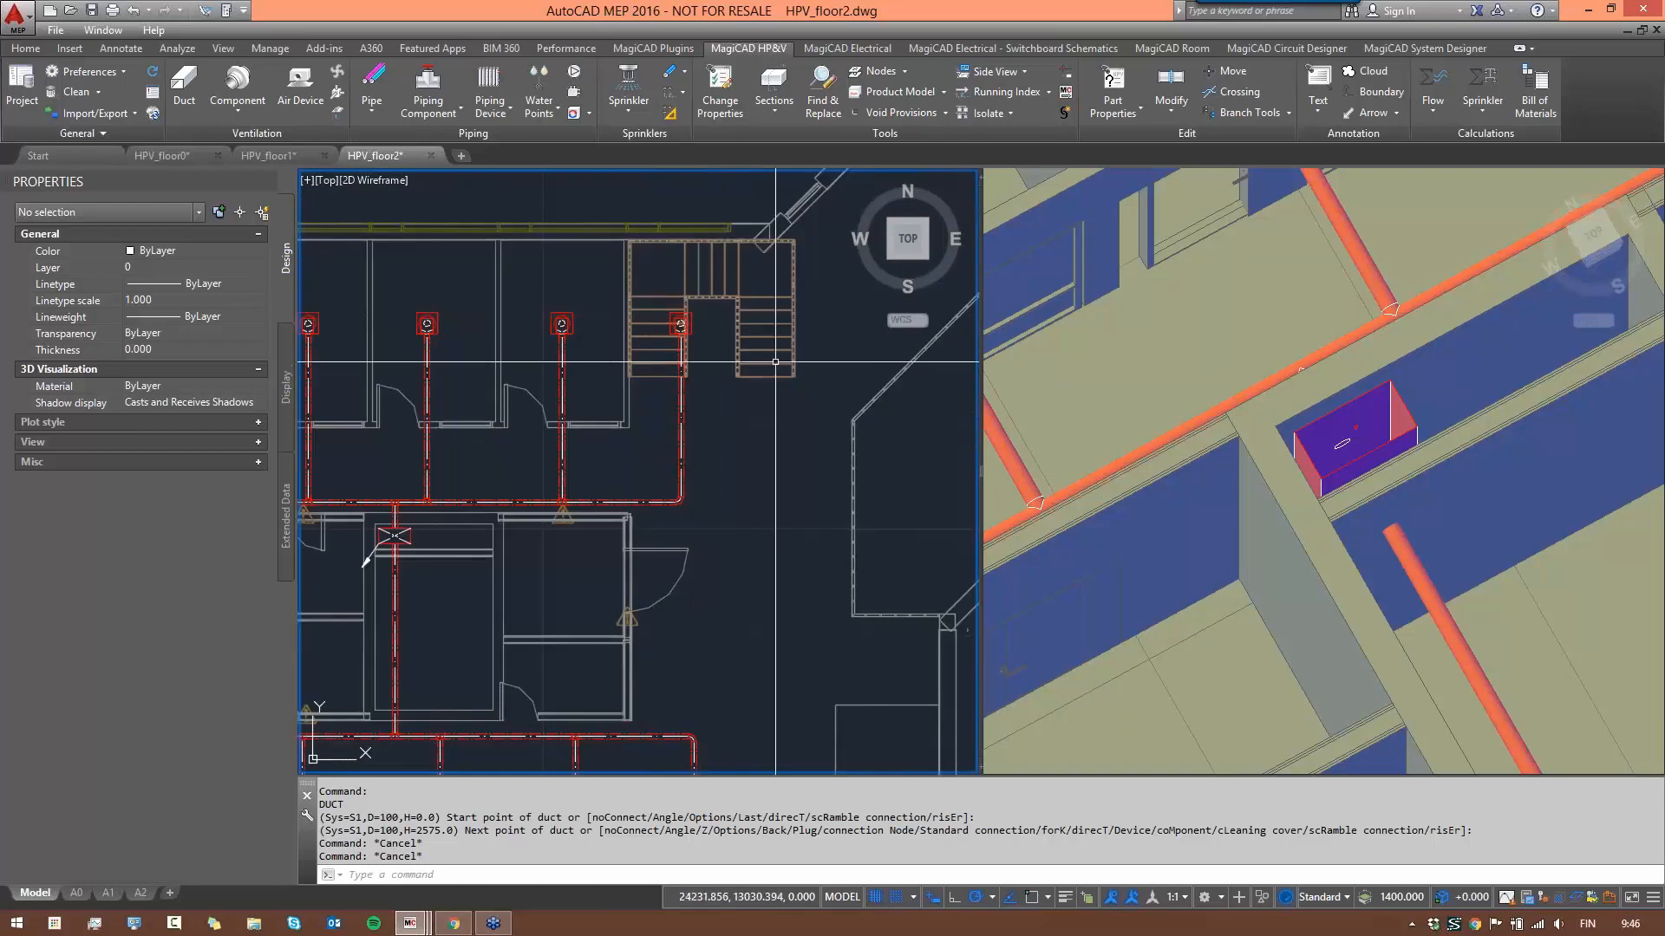
scroll(713, 503, up, 2)
click(707, 521)
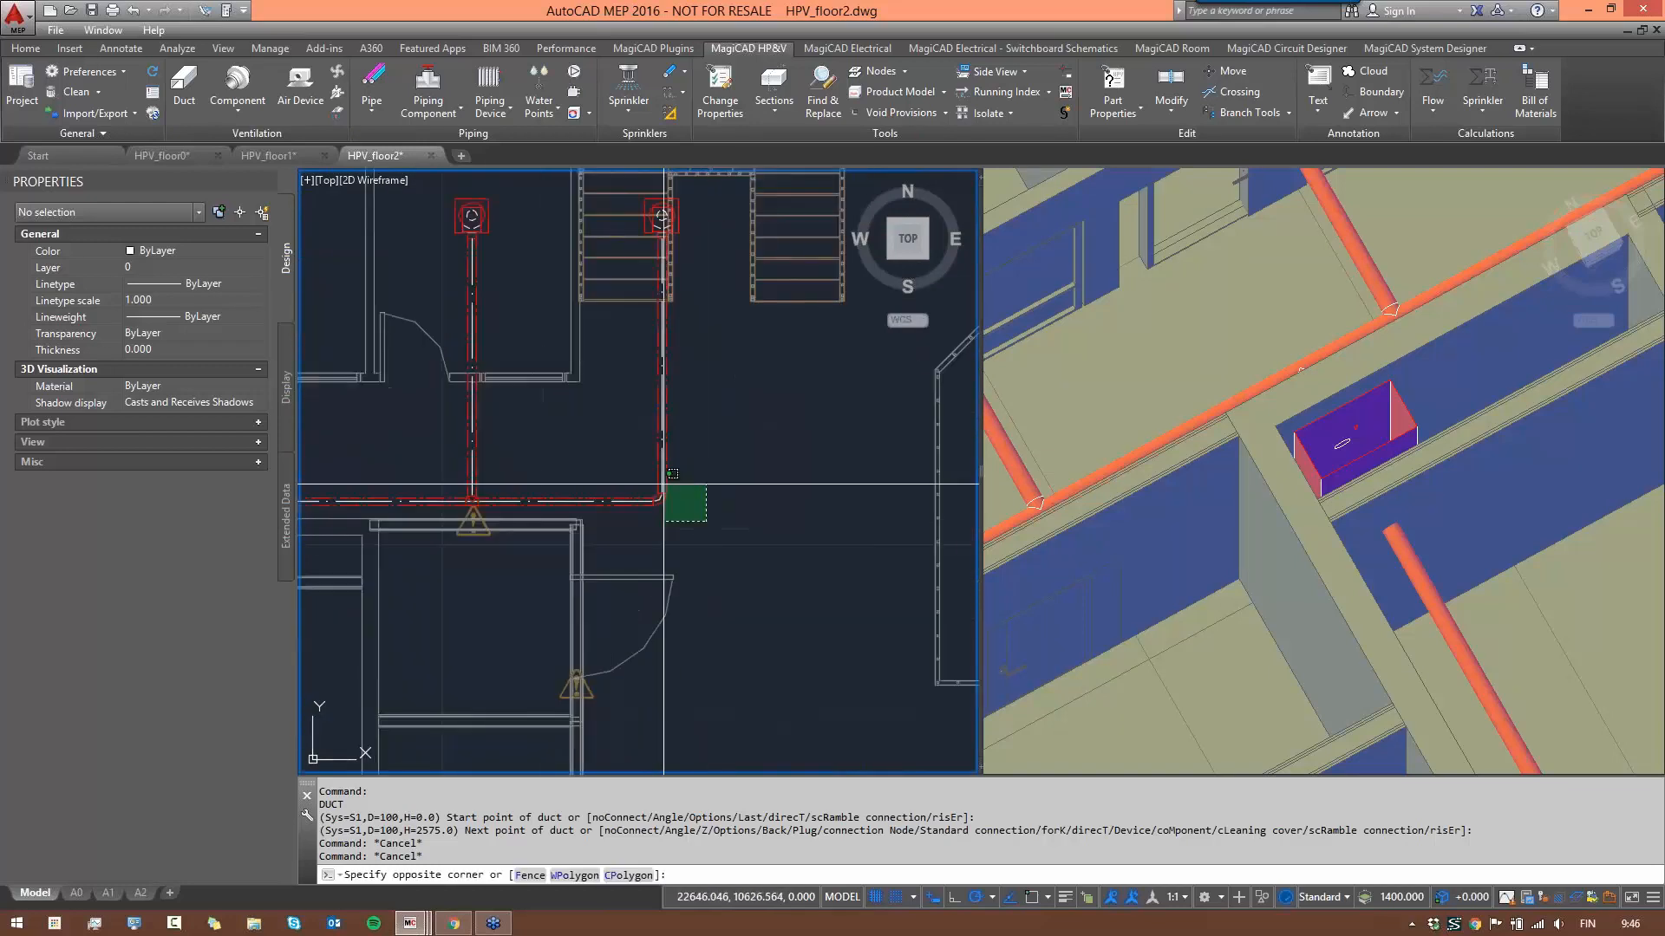
click(649, 482)
key(Delete)
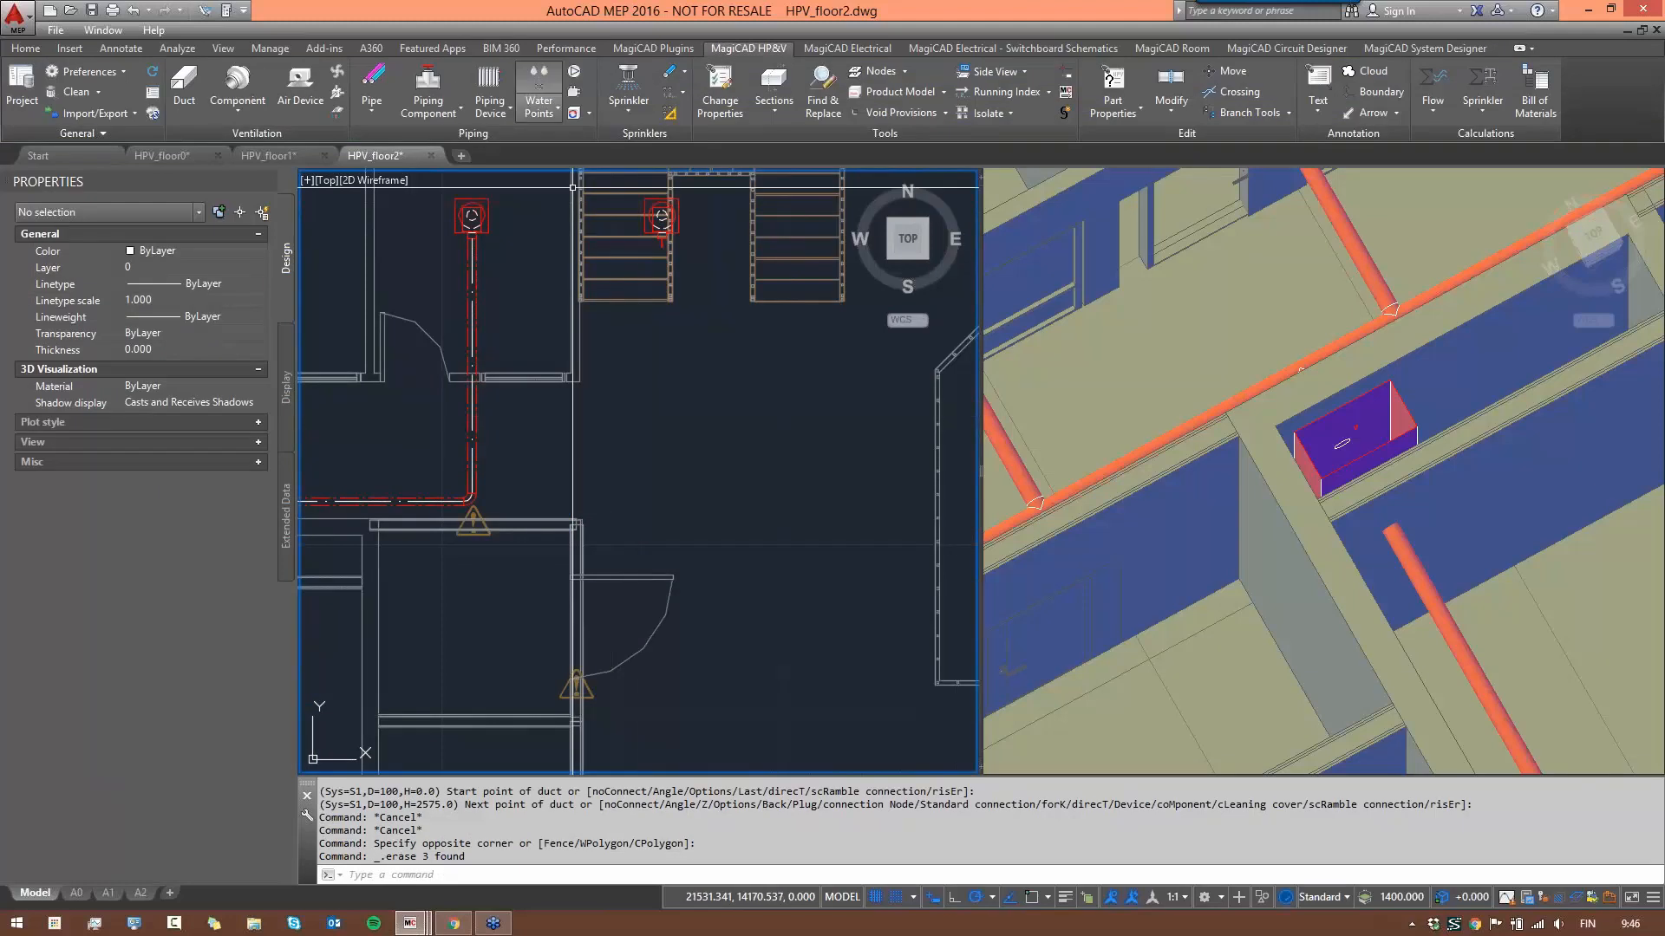
click(663, 218)
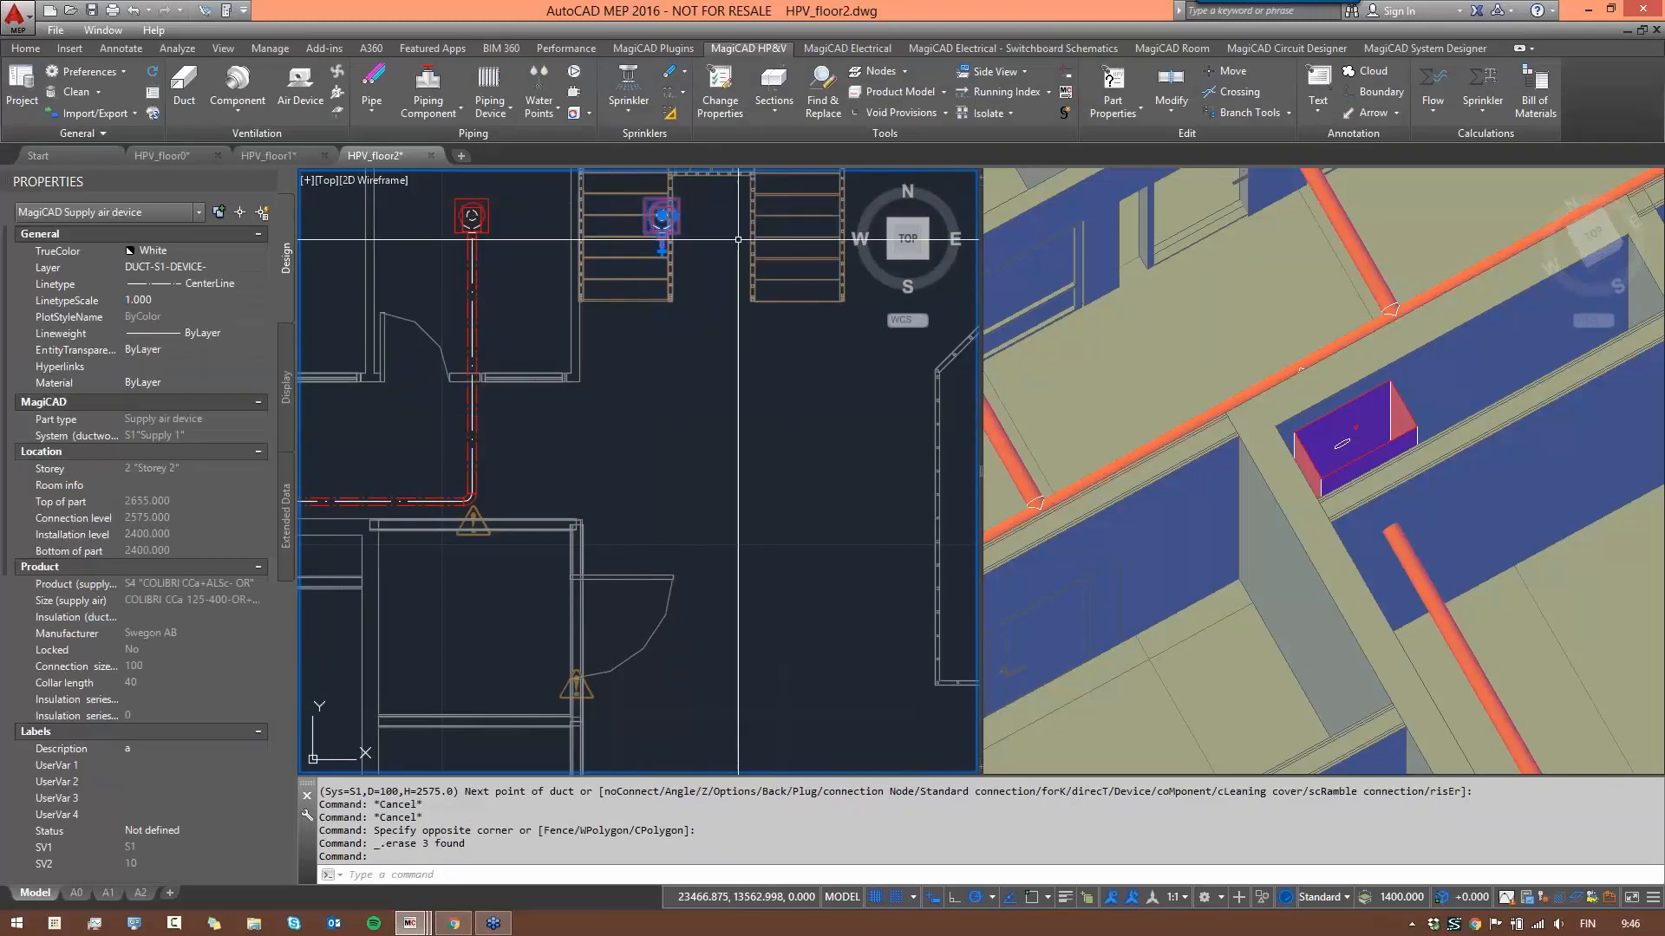
key(Delete)
scroll(764, 460, down, 6)
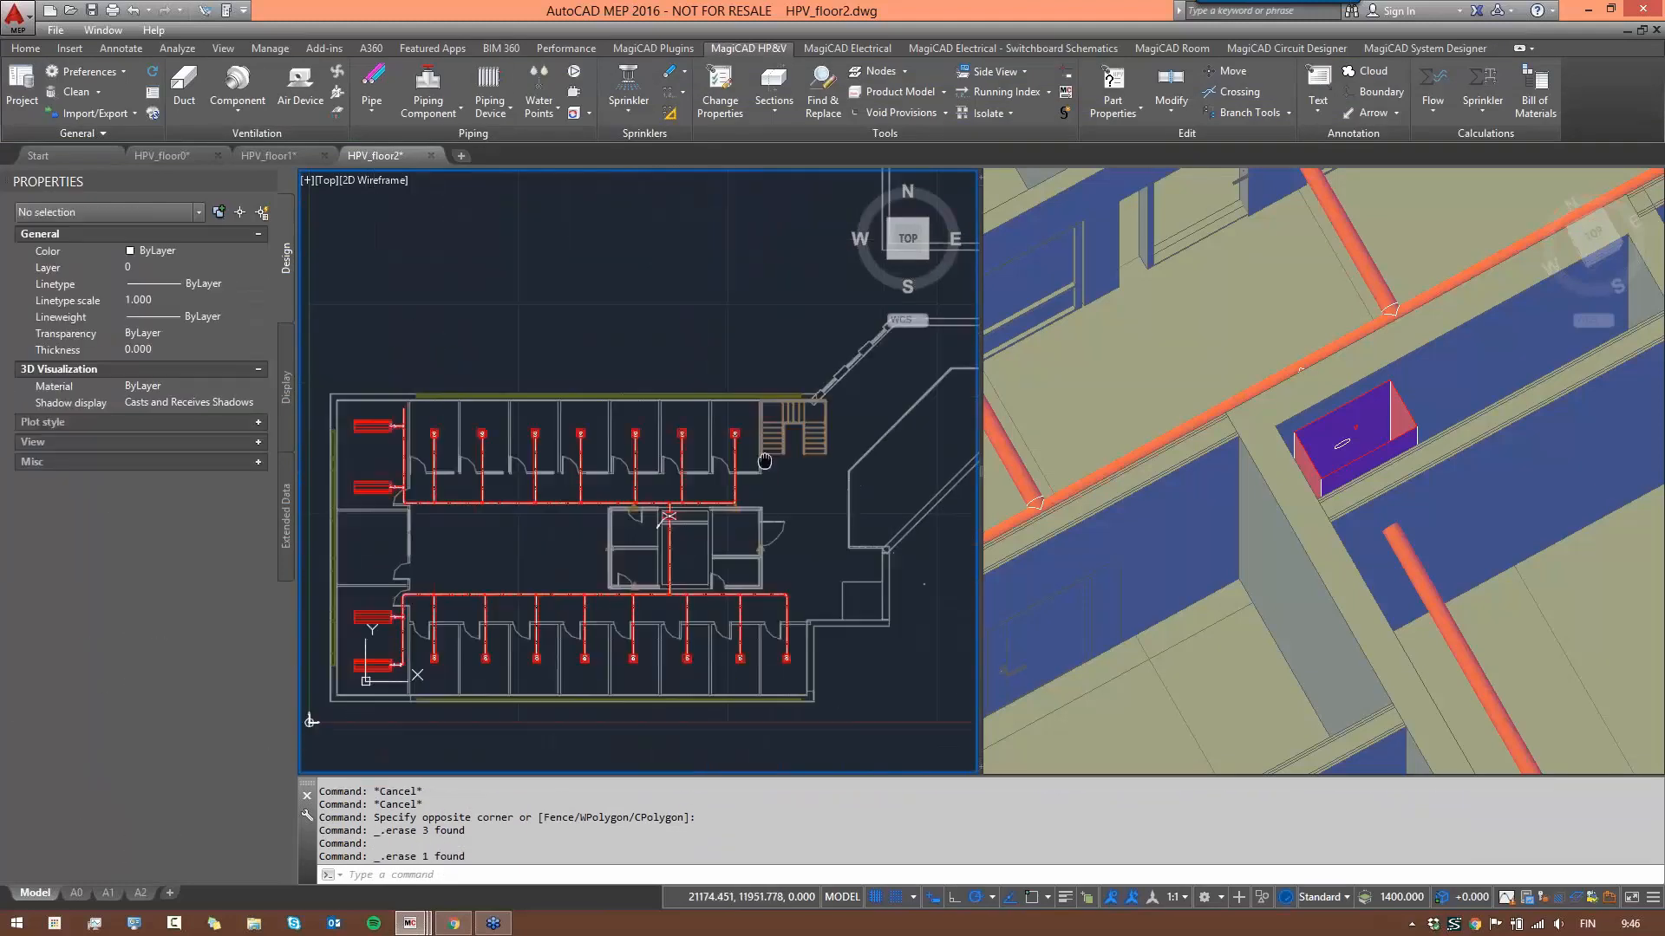
middle_drag(764, 460, 844, 393)
middle_drag(756, 456, 679, 428)
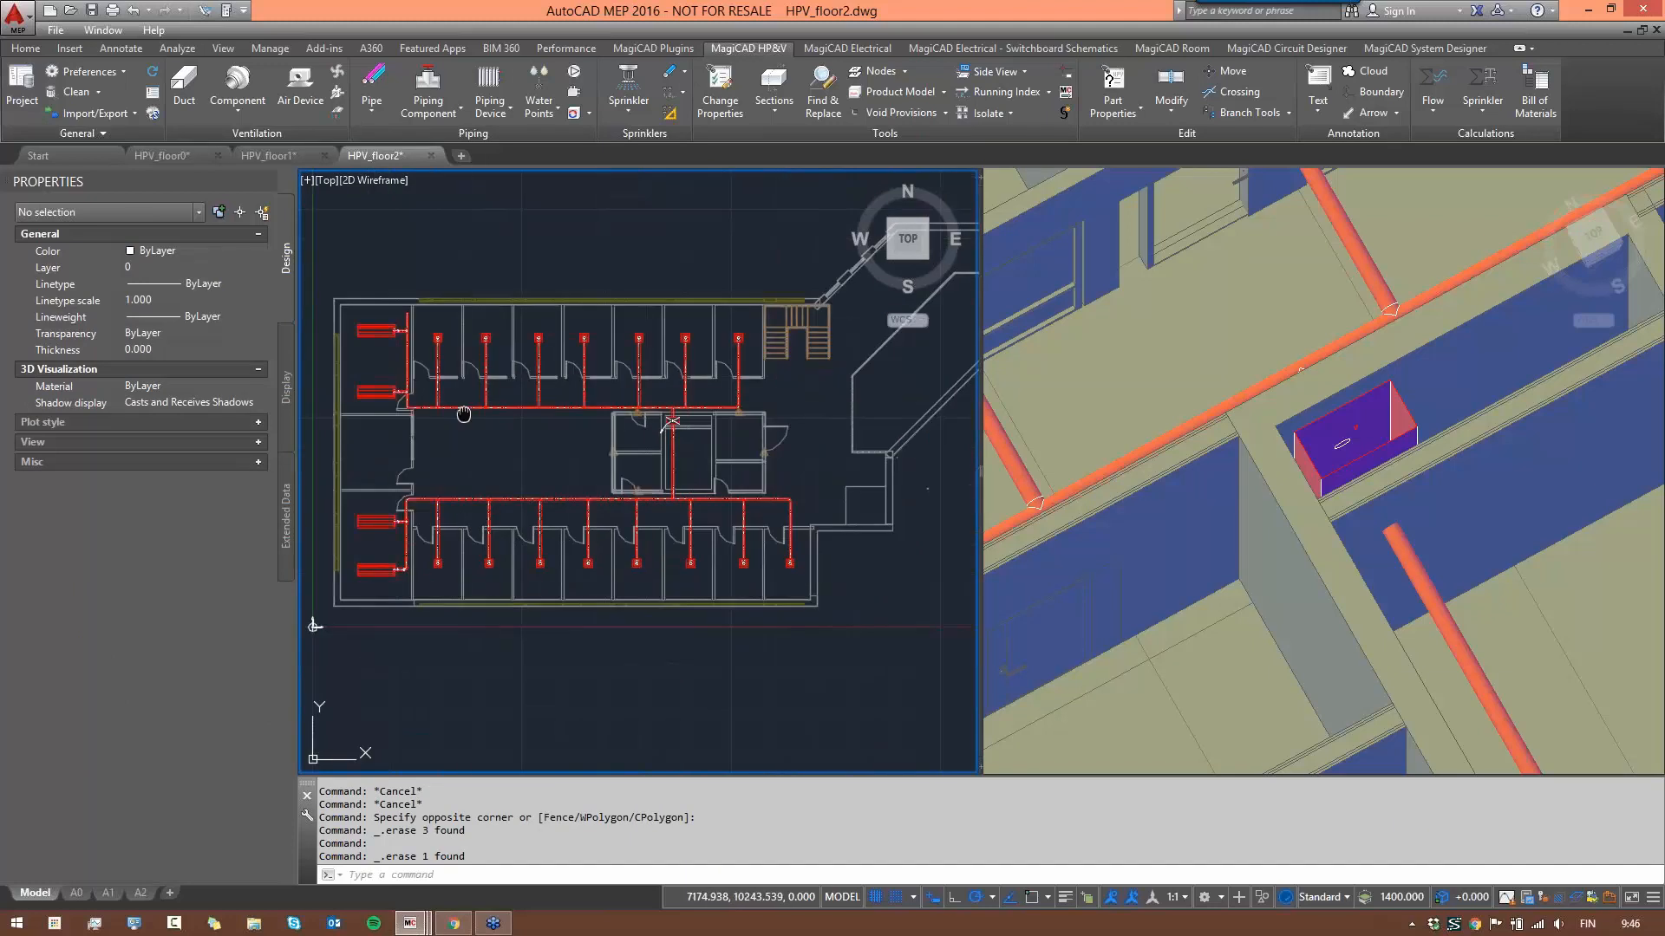
middle_drag(463, 415, 566, 413)
scroll(807, 445, up, 5)
scroll(661, 455, down, 5)
middle_drag(641, 477, 650, 396)
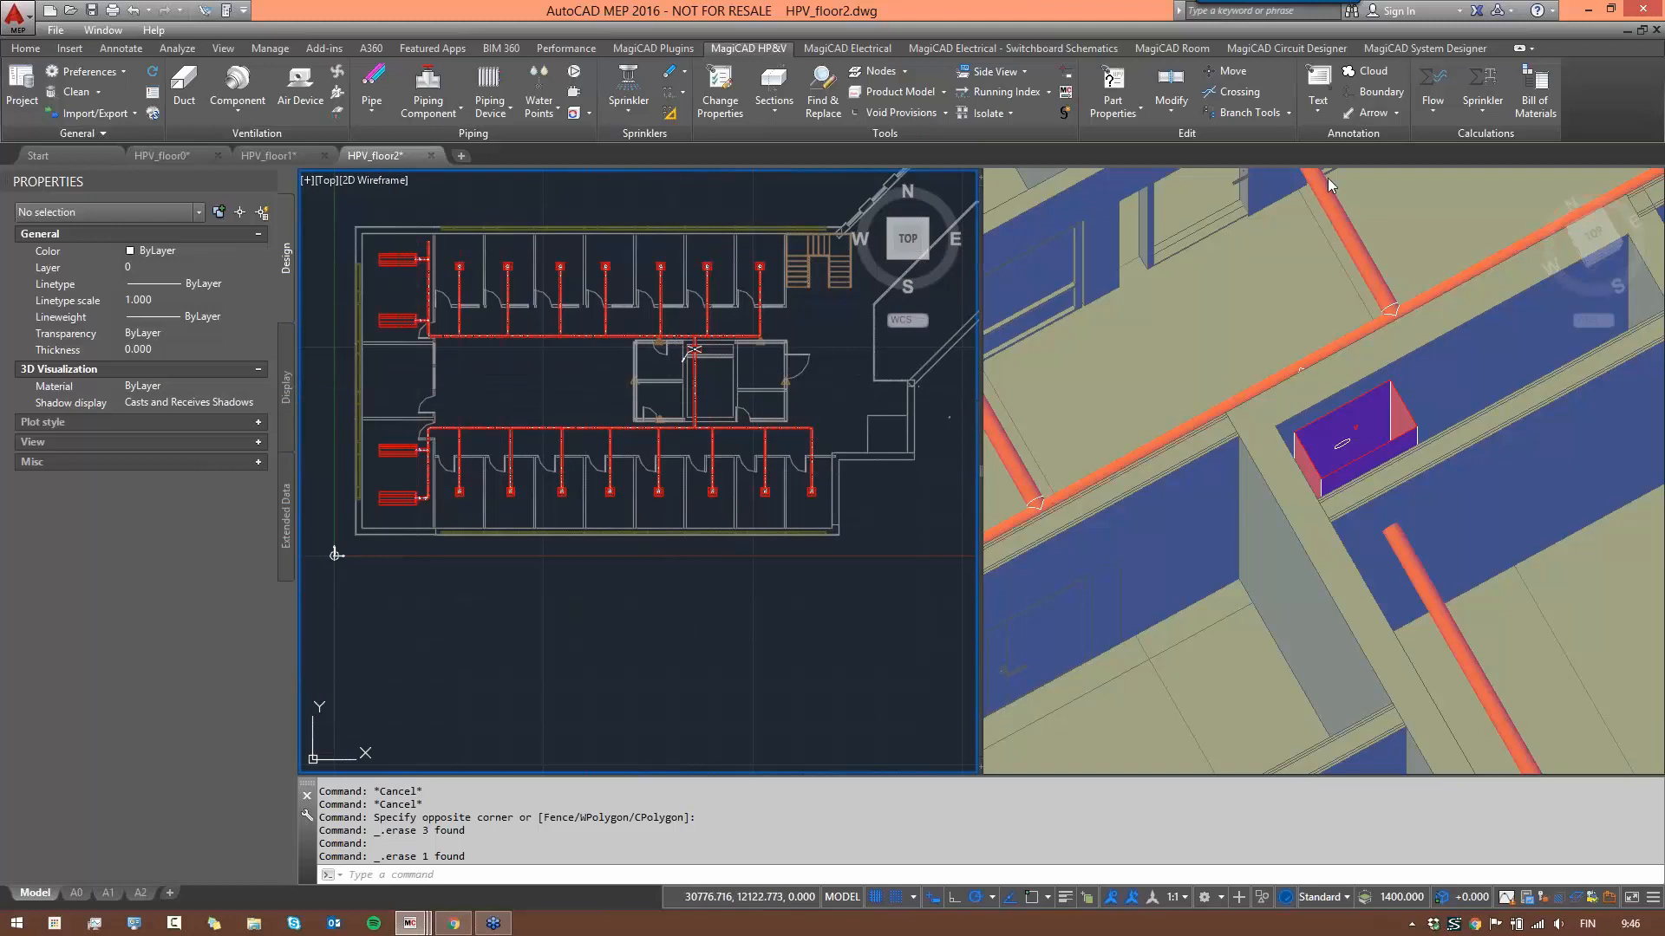
click(1441, 110)
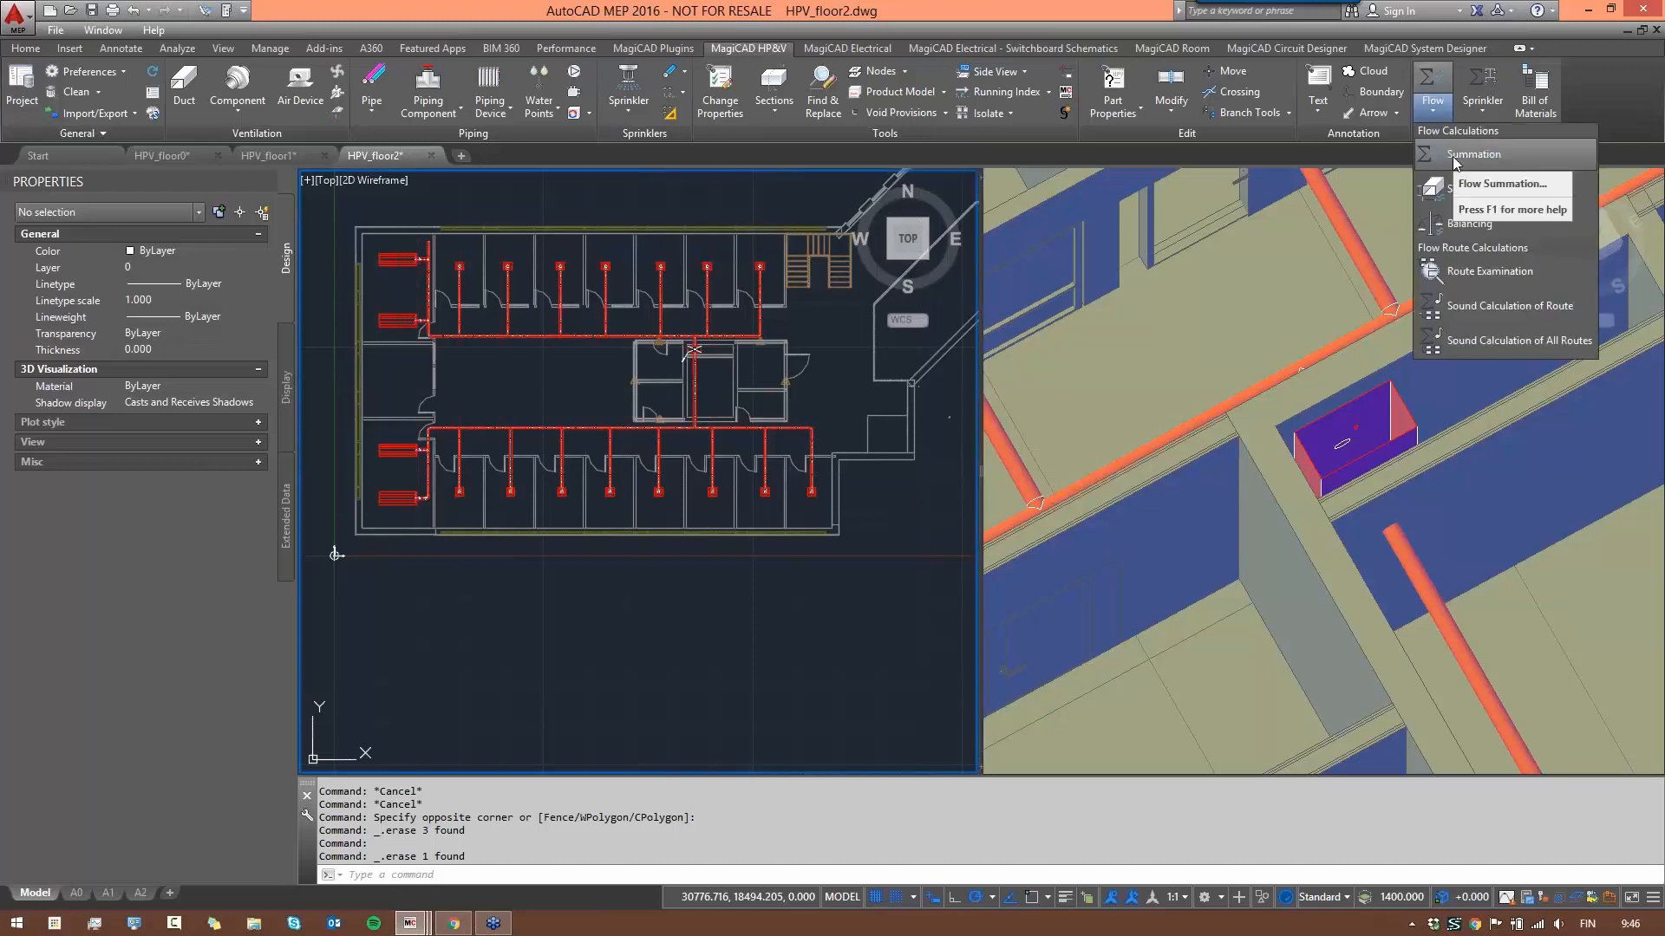
key(Escape)
key(Escape)
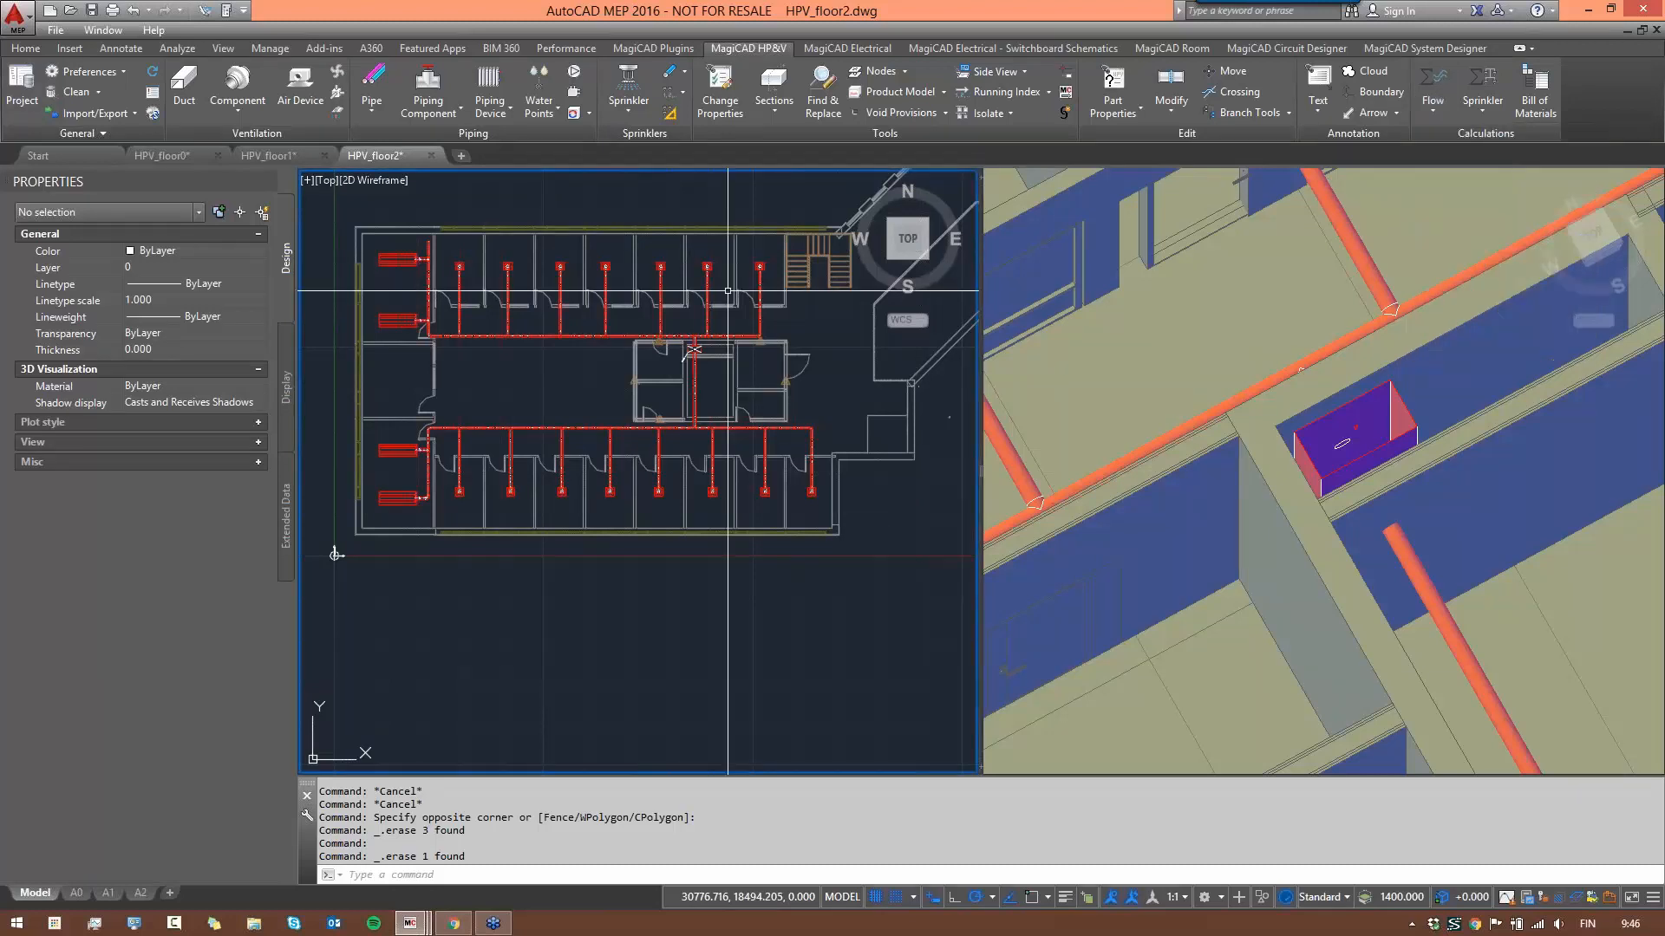
- Examine the calculation properties, such as flow, pressure and velocity, of a section of the northern main supply duct
scroll(541, 353, up, 6)
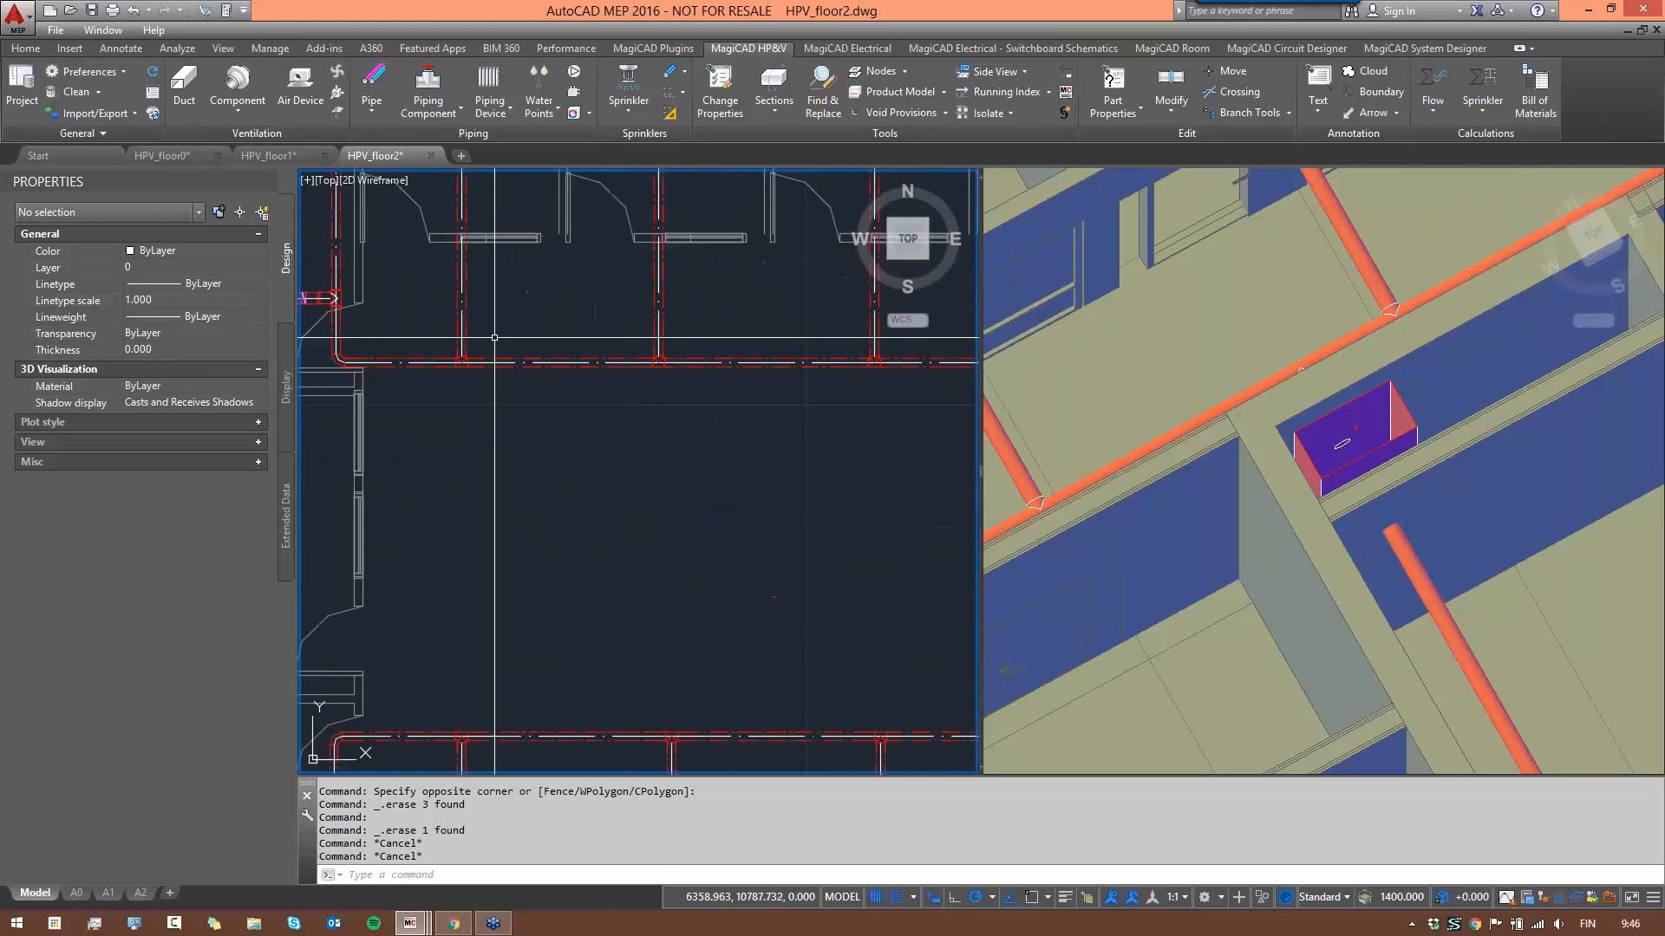
scroll(541, 352, down, 6)
scroll(799, 401, up, 5)
click(799, 400)
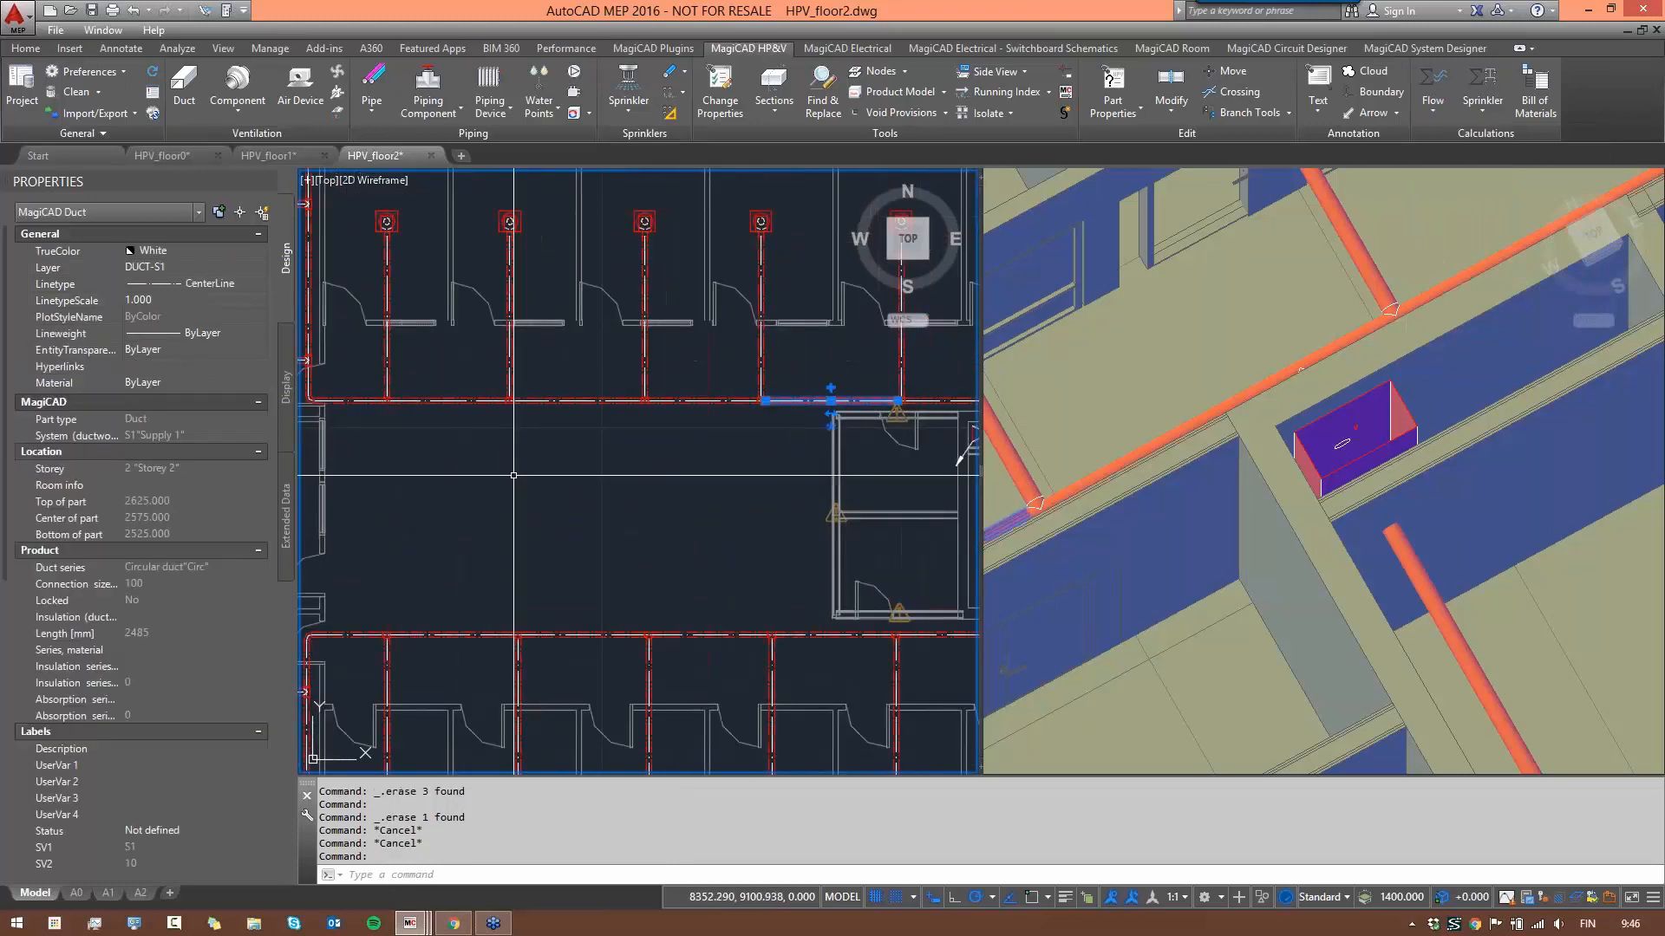
scroll(87, 607, down, 10)
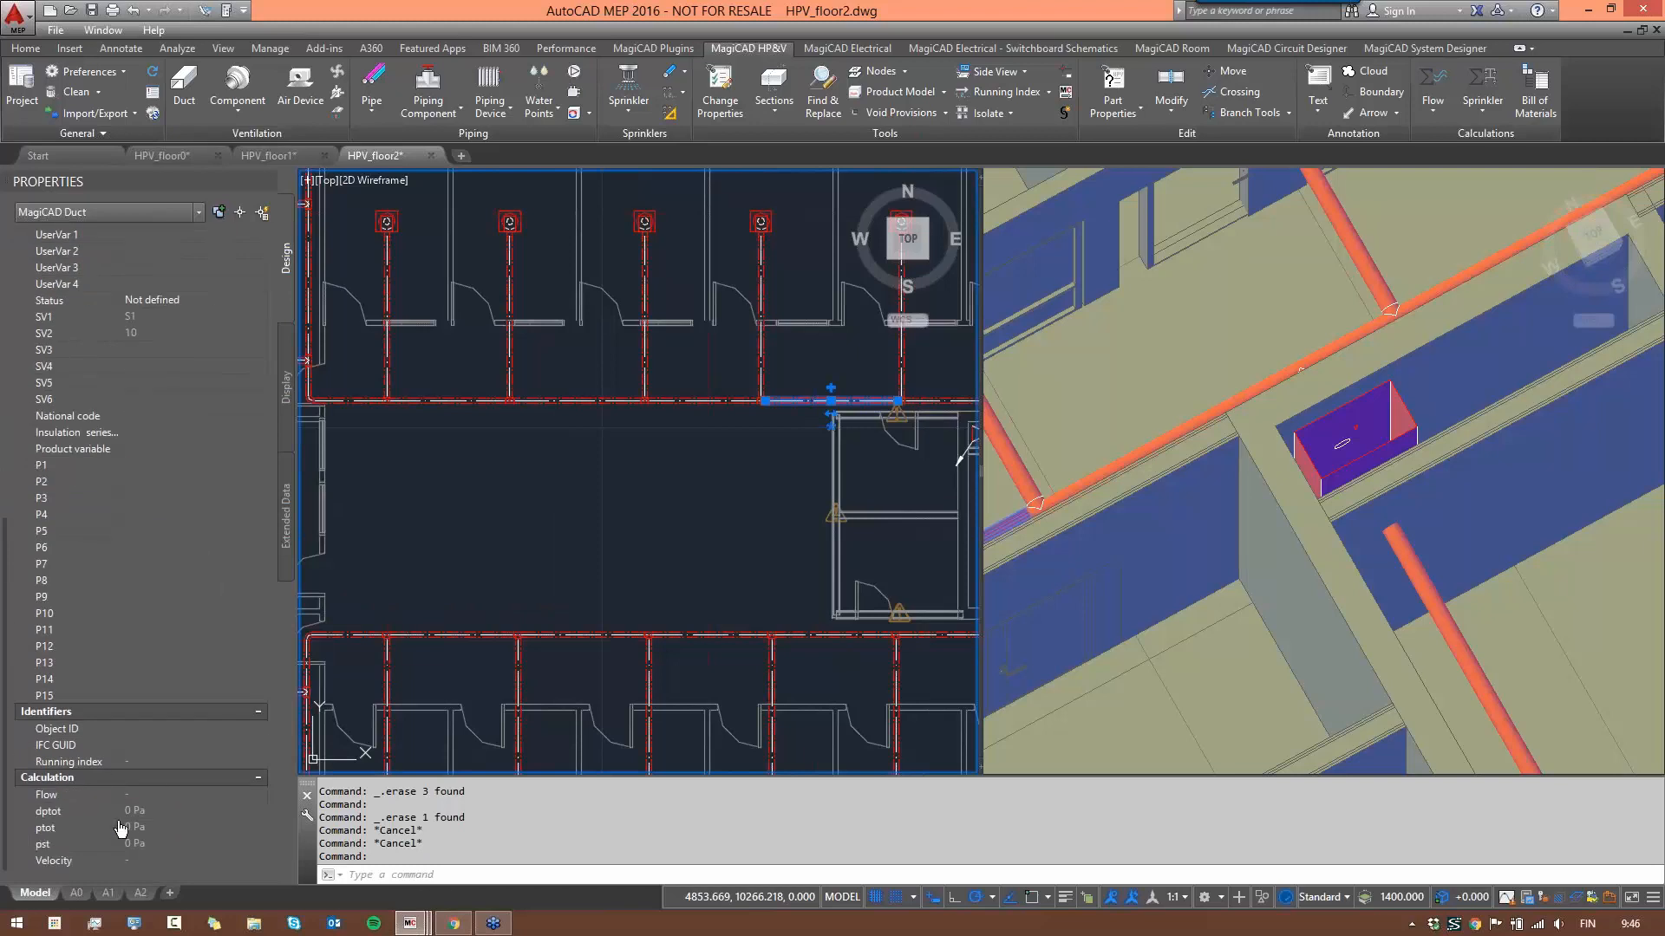
key(Escape)
key(Escape)
- Run a flow summation with report for Supply 1 in the current drawing, saving calculated data in drawings linked through connection nodes
scroll(681, 528, down, 2)
scroll(682, 527, down, 4)
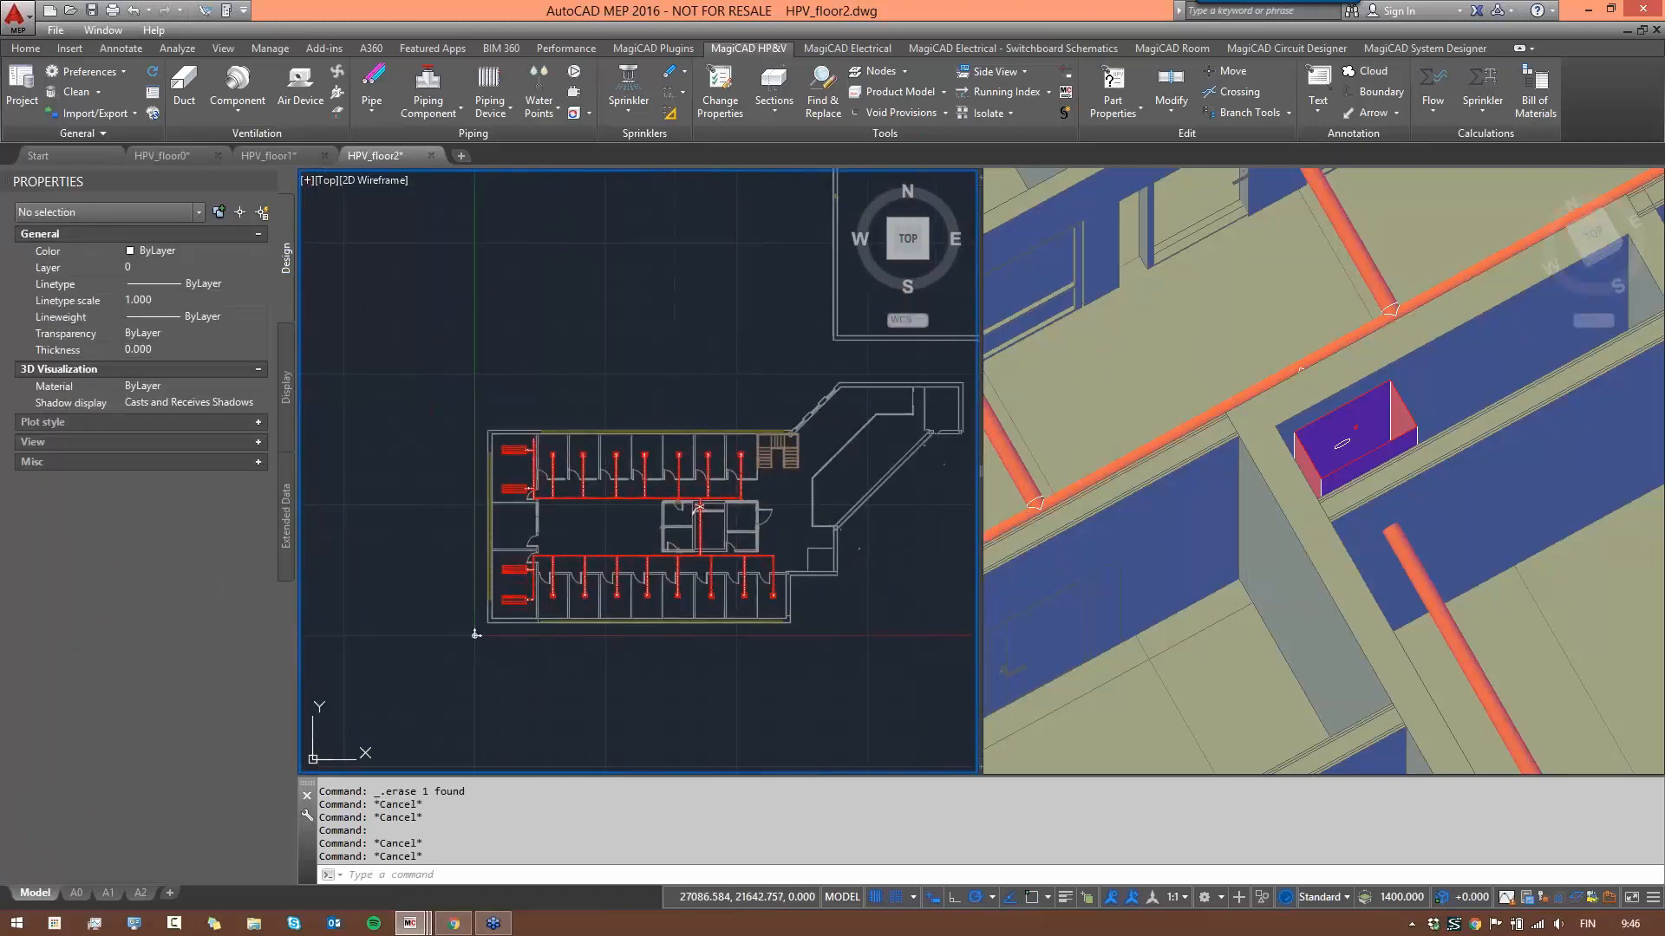
click(1424, 113)
click(1480, 158)
click(1254, 113)
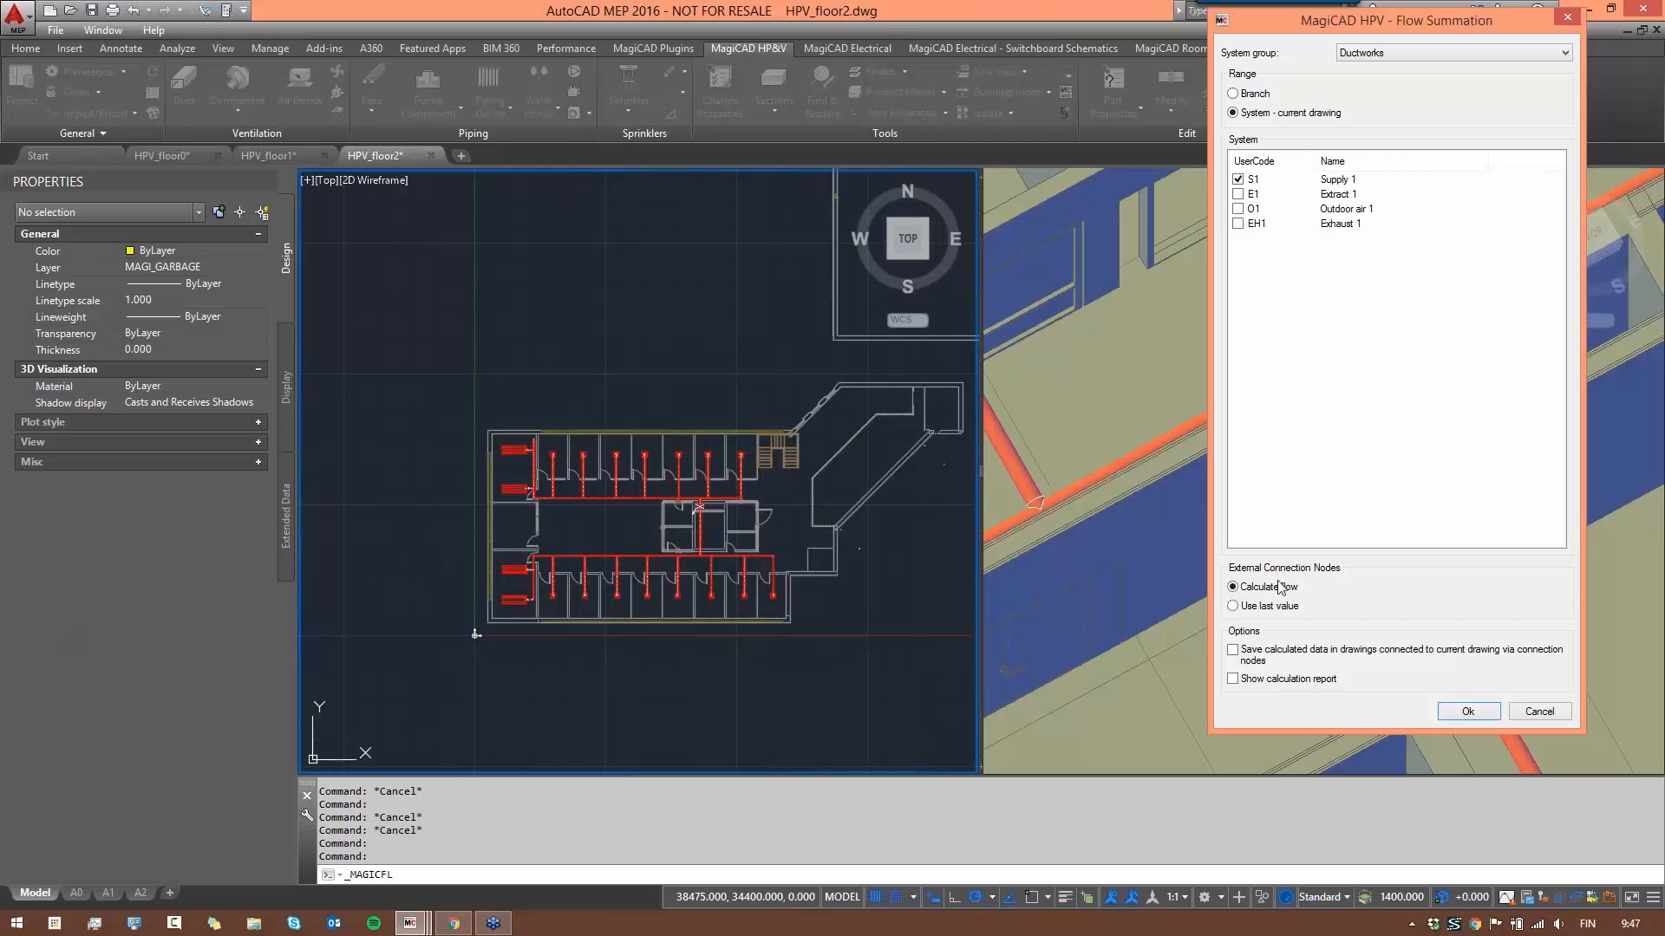
click(1233, 652)
click(1468, 712)
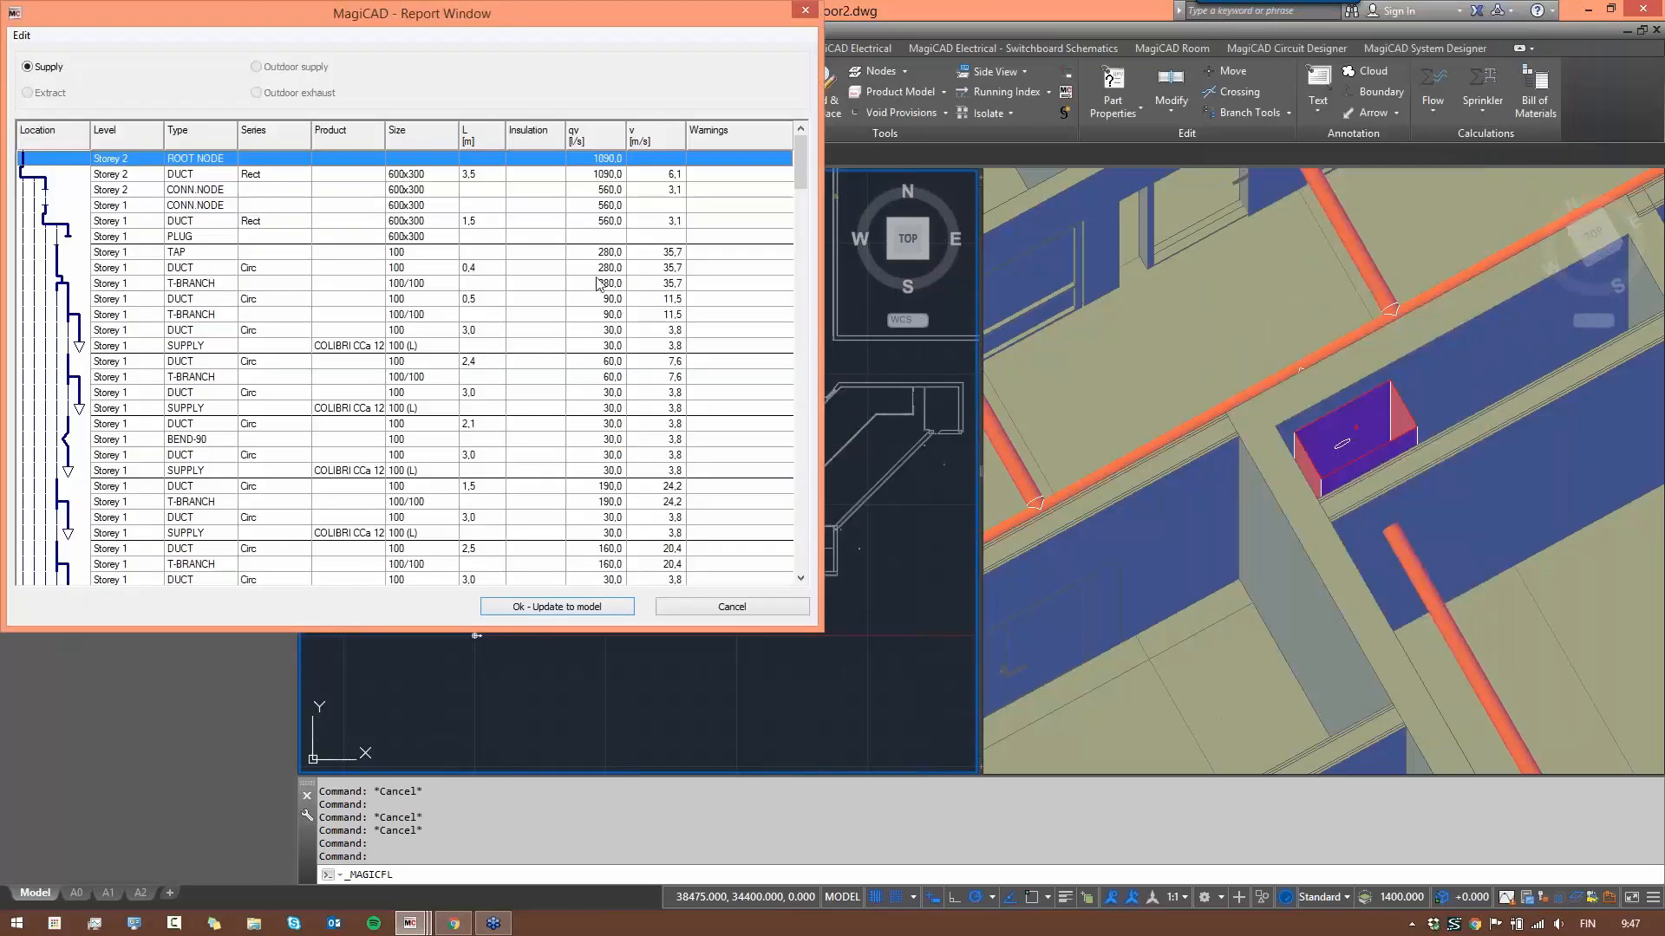
- Copy the flow summation report to the clipboard
drag(425, 15, 518, 41)
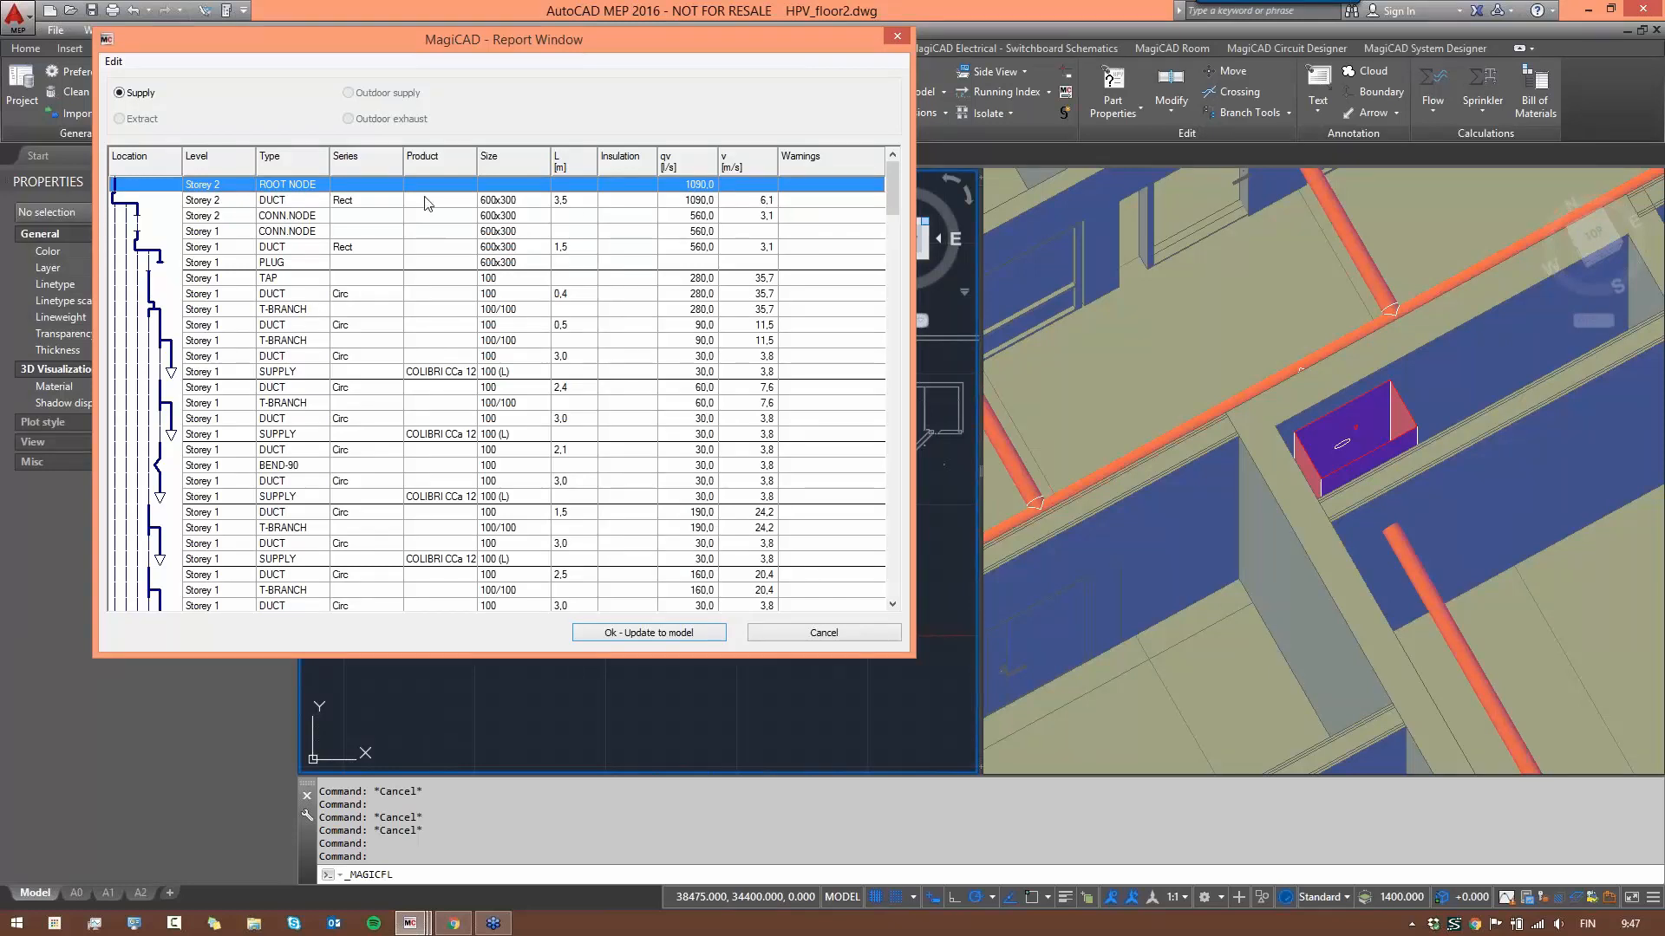
mouse_move(892, 187)
mouse_down()
mouse_move(892, 393)
mouse_move(933, 558)
mouse_move(892, 169)
mouse_up()
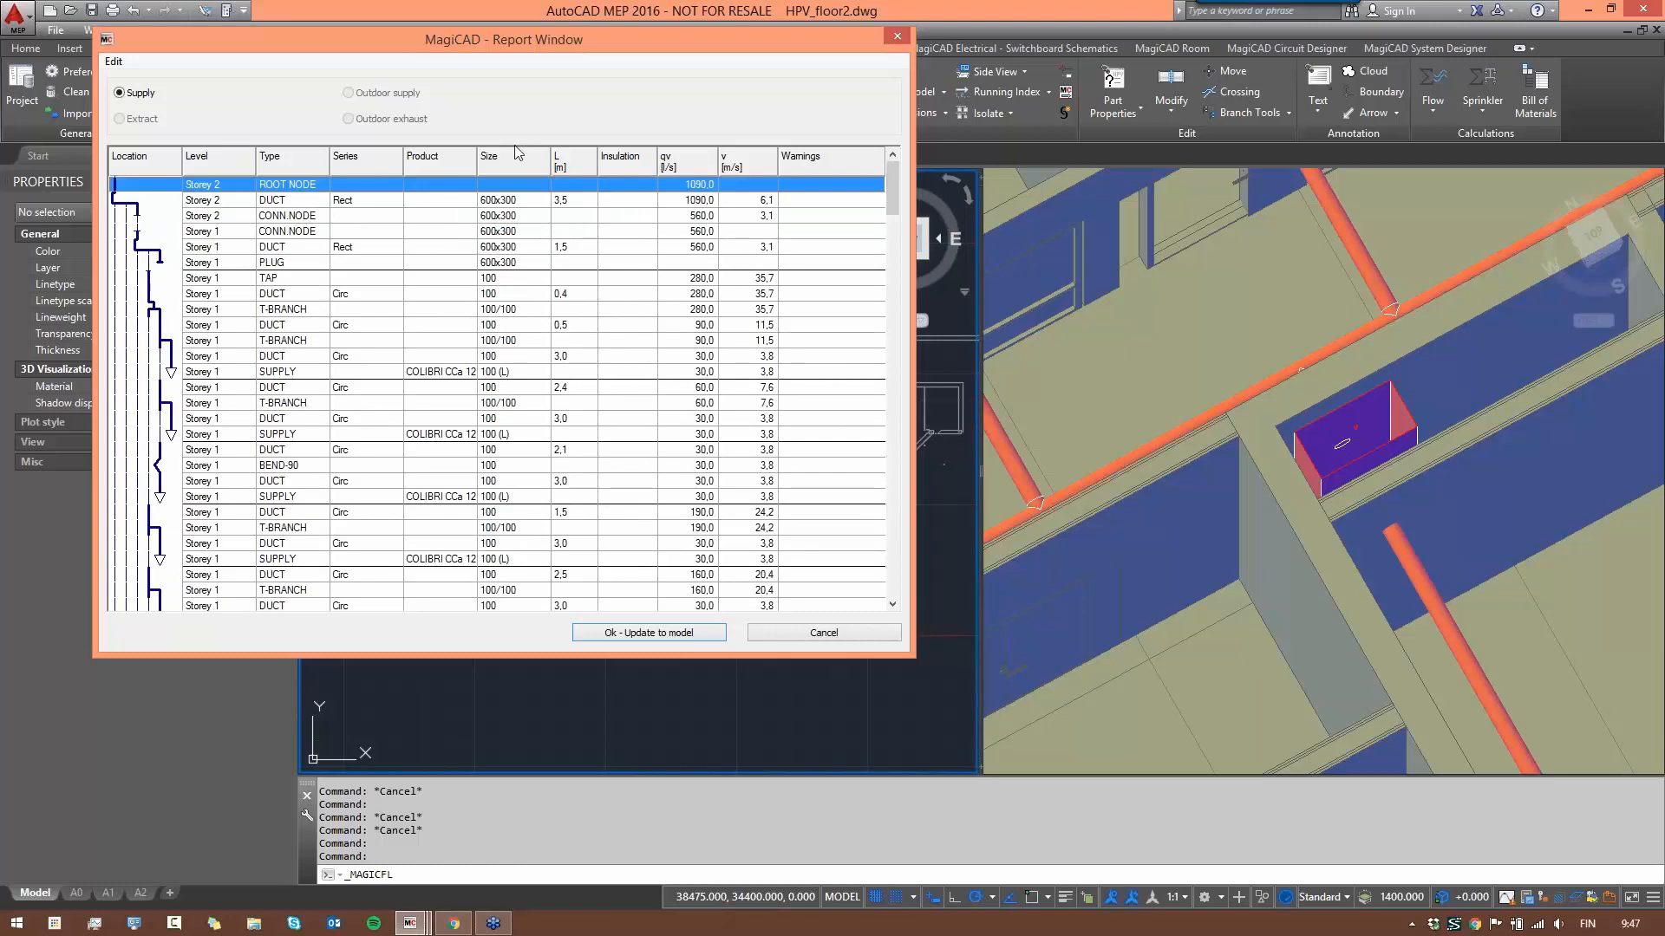
click(114, 60)
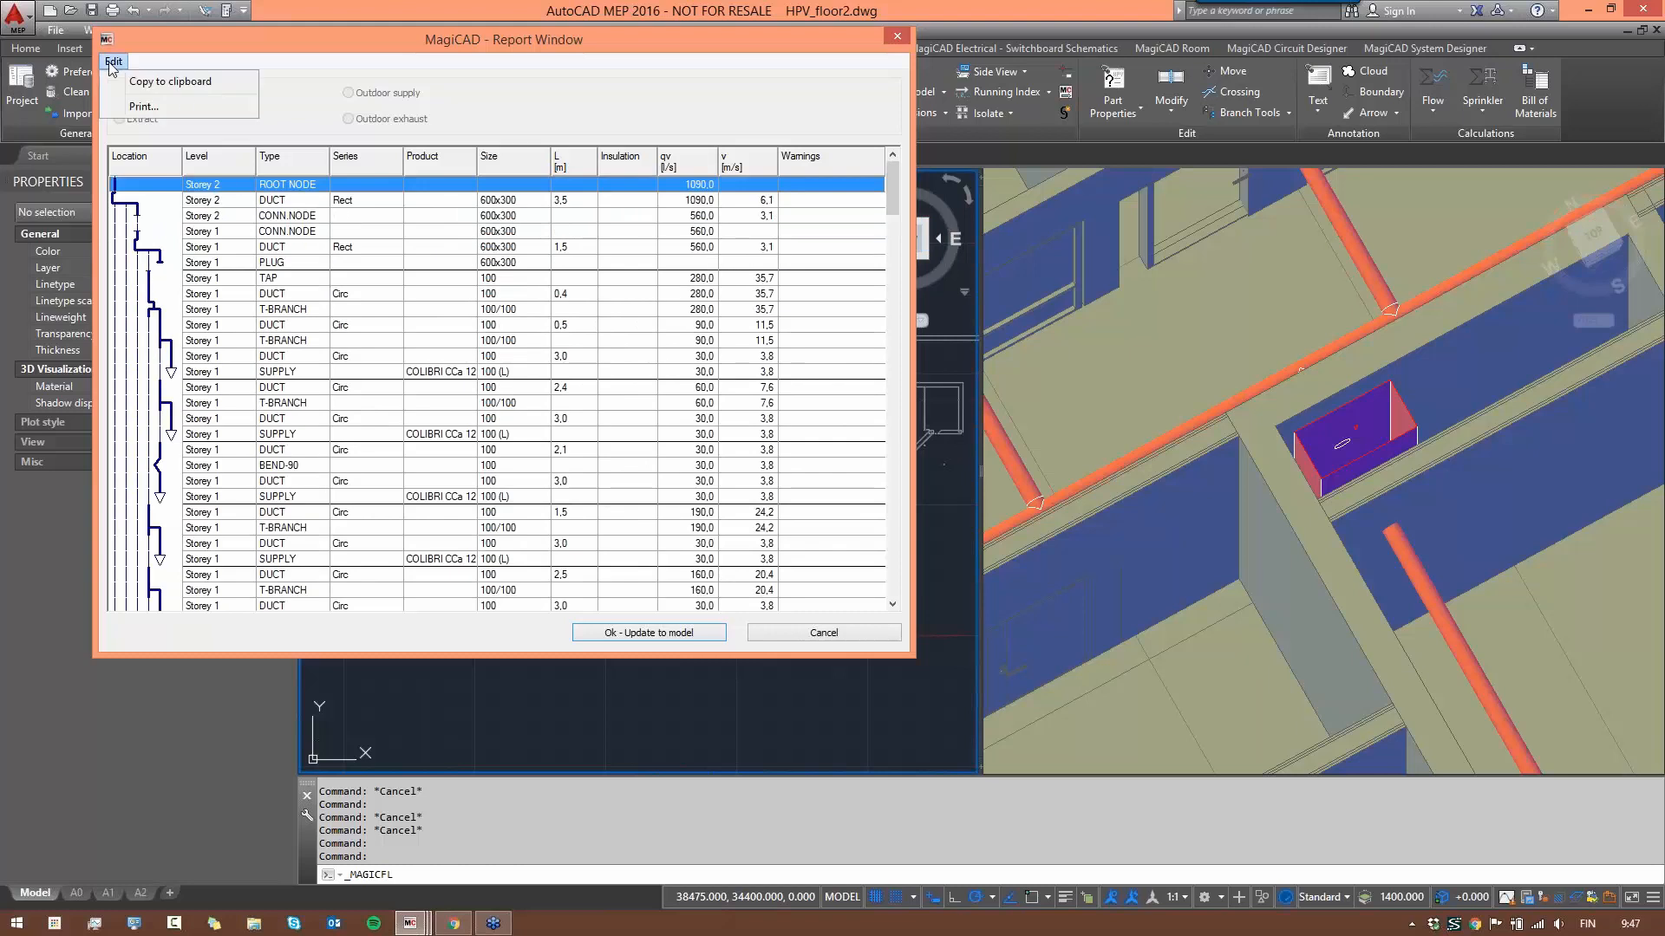
click(192, 82)
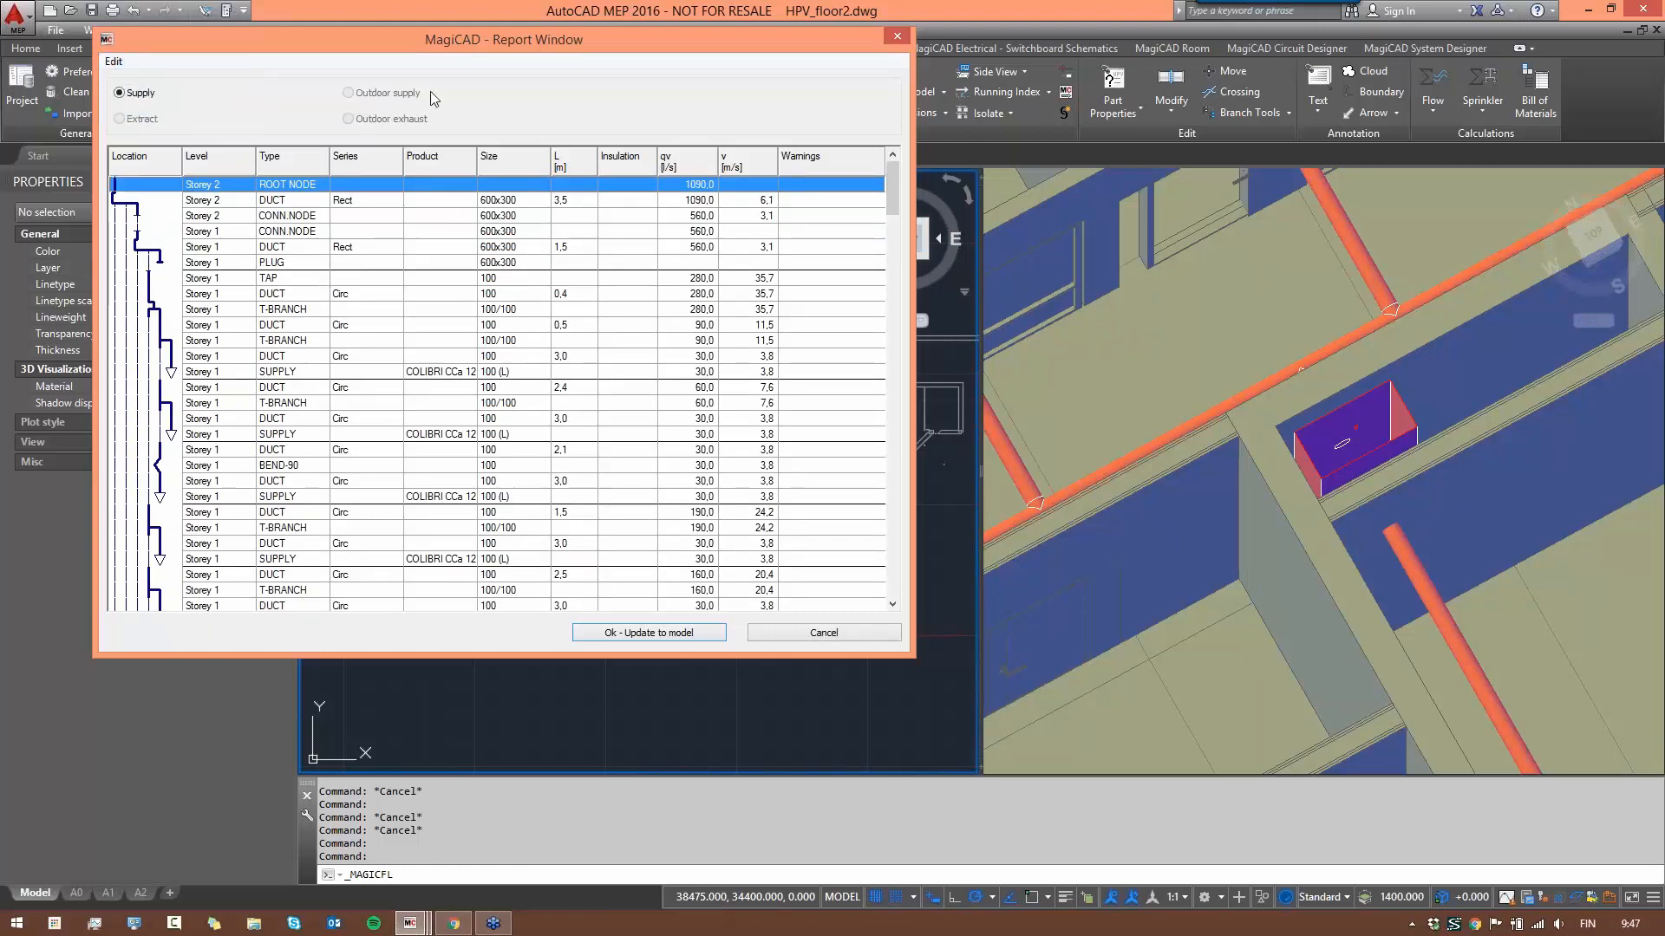
- View the product properties of the first storey 1 COLIBRI supply device listed in the report
click(329, 263)
right_click(370, 375)
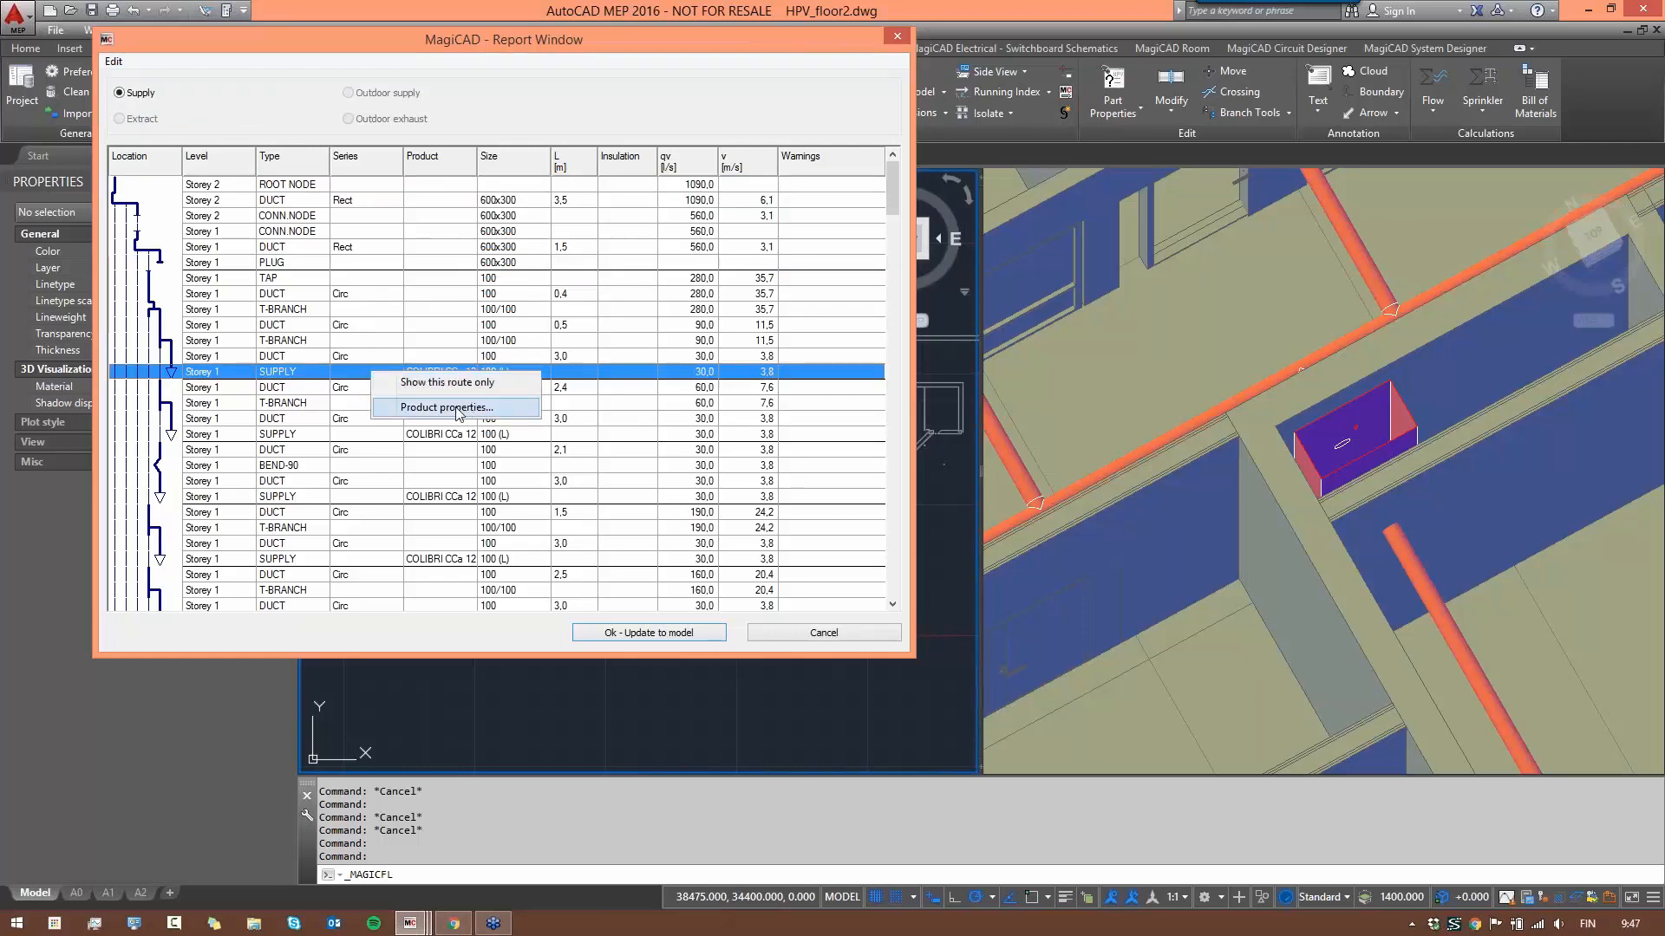
click(466, 408)
click(736, 553)
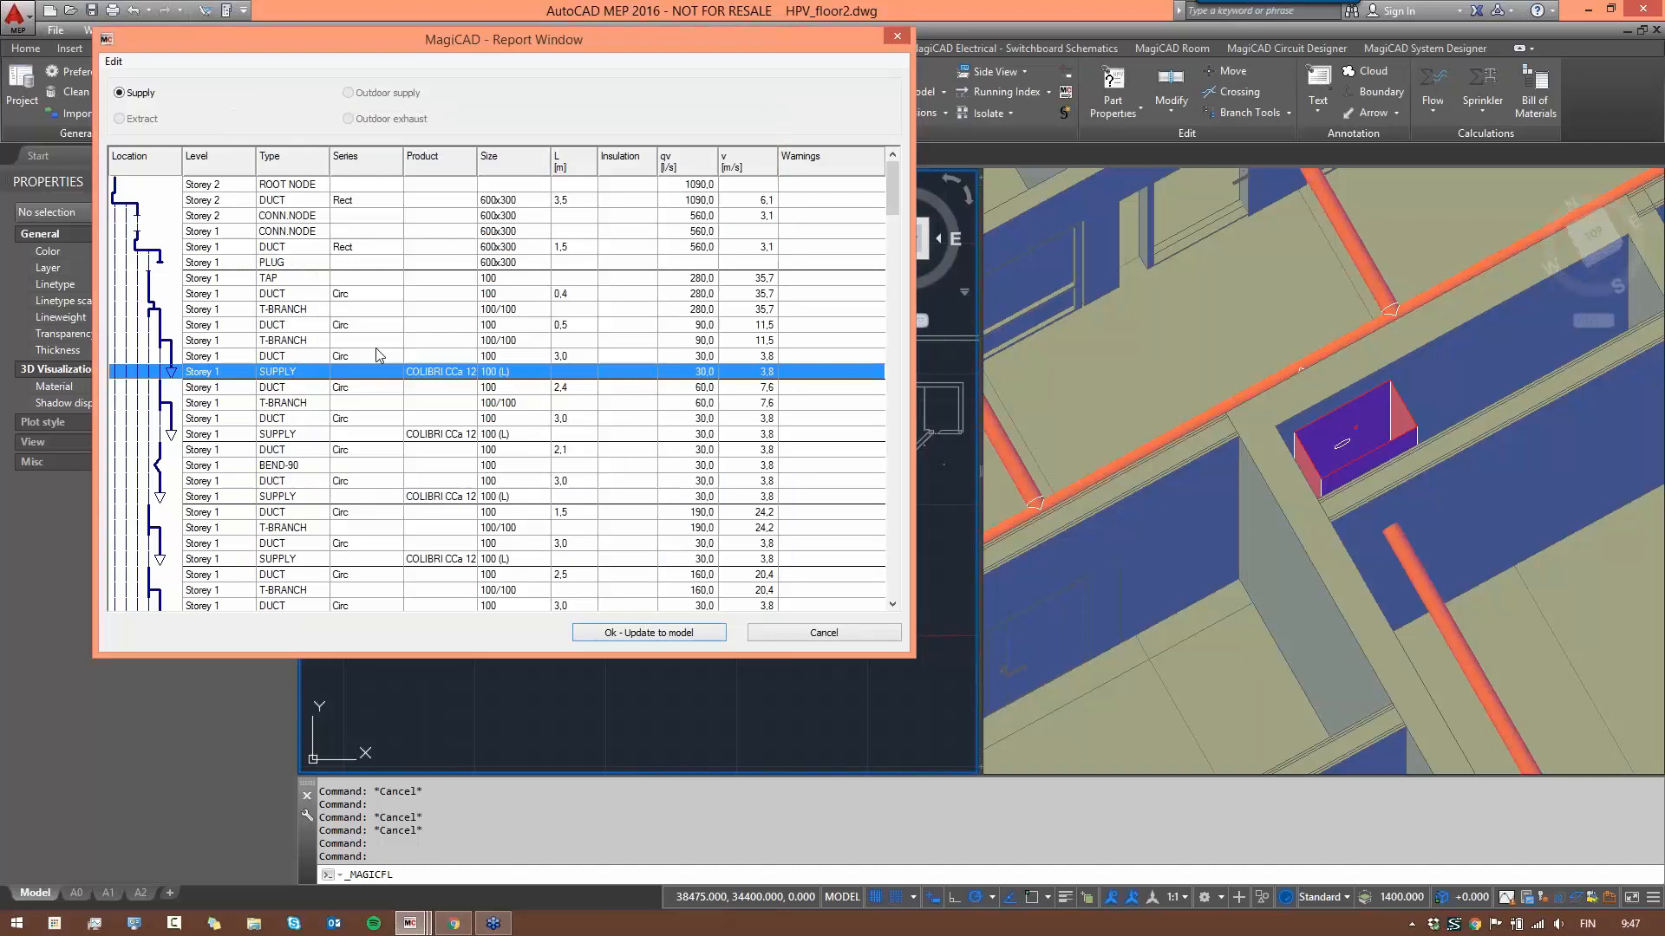
- Limit the report to the route of the first storey 1 supply device, and restore the display of all routes
right_click(345, 372)
click(437, 386)
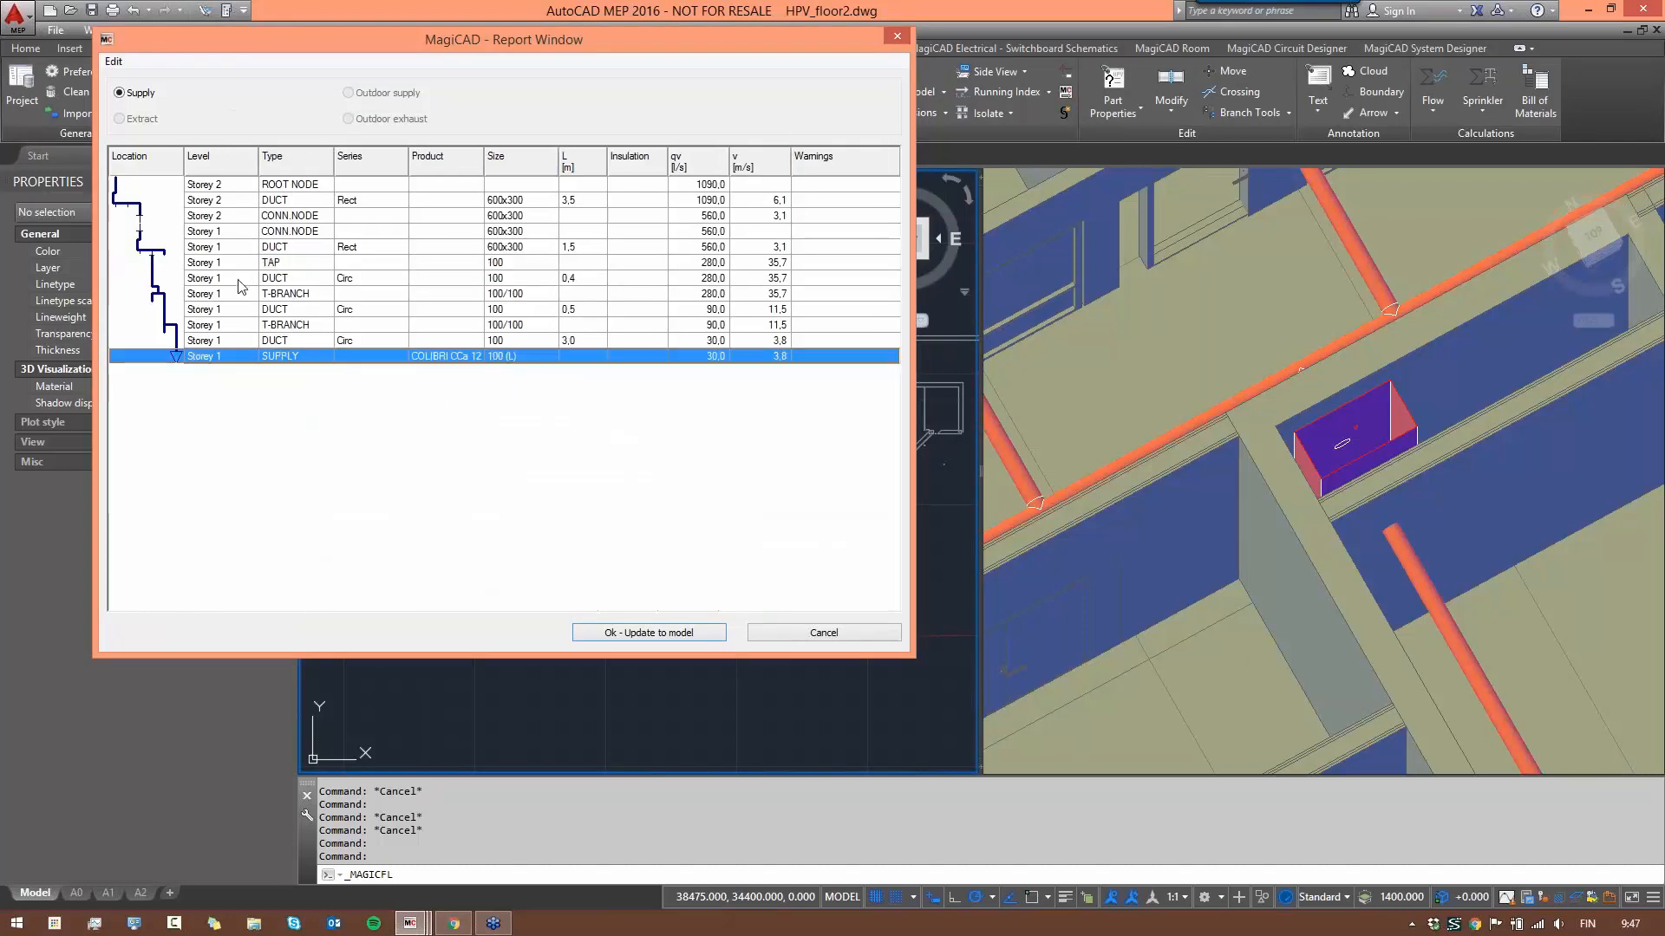
right_click(369, 356)
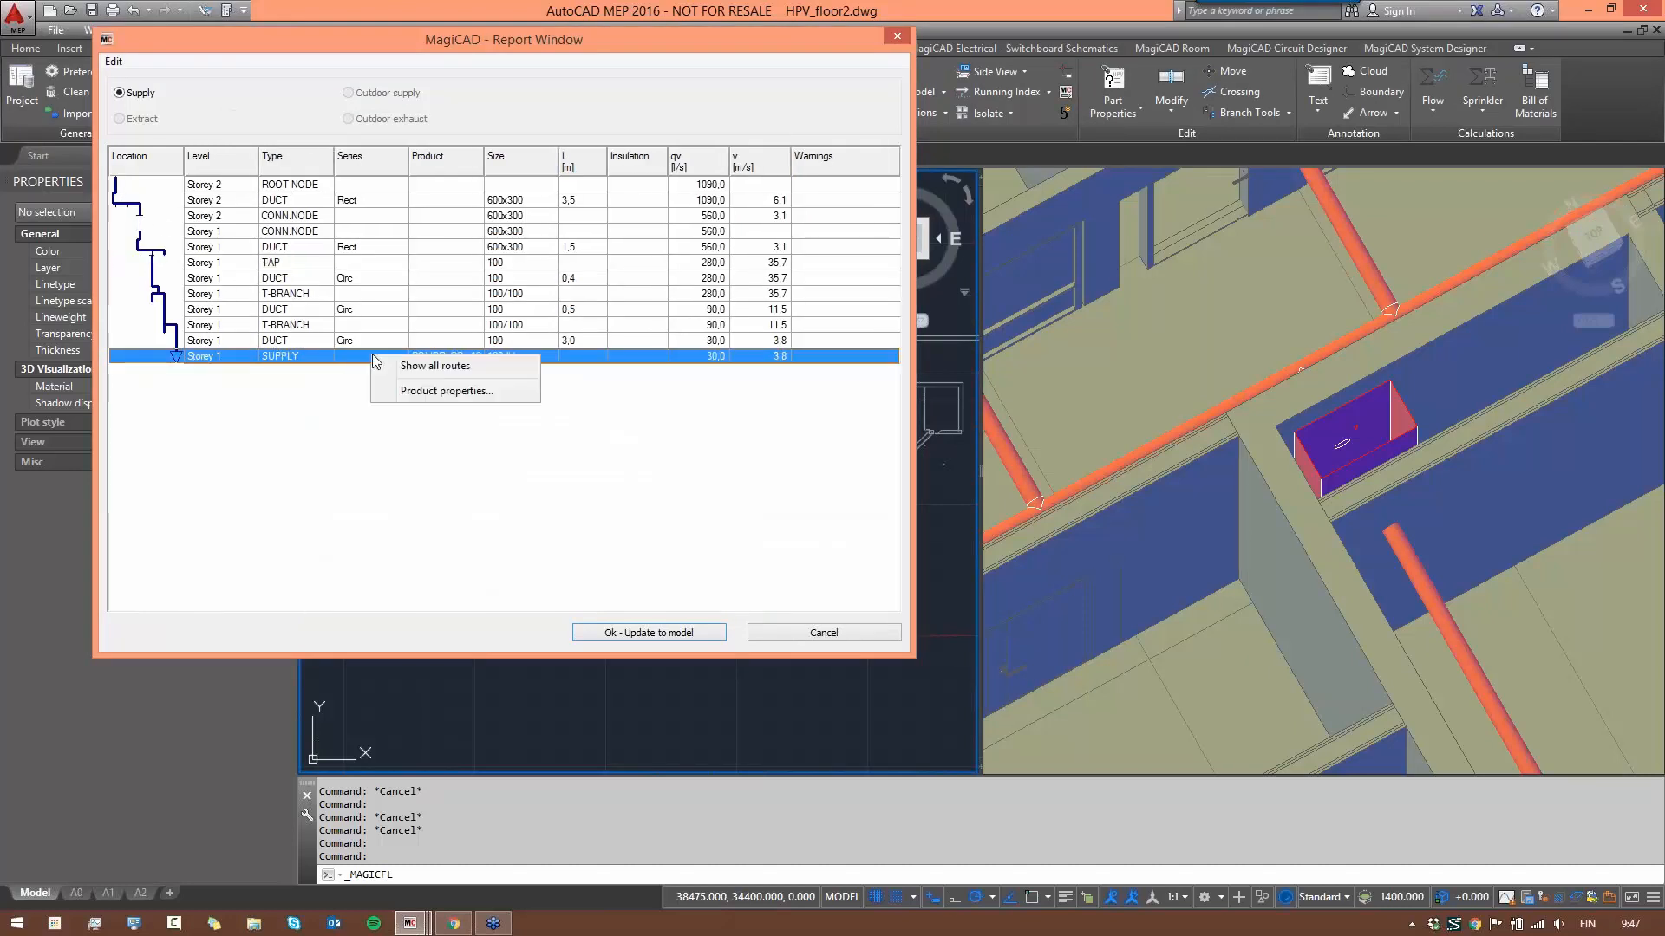
click(408, 365)
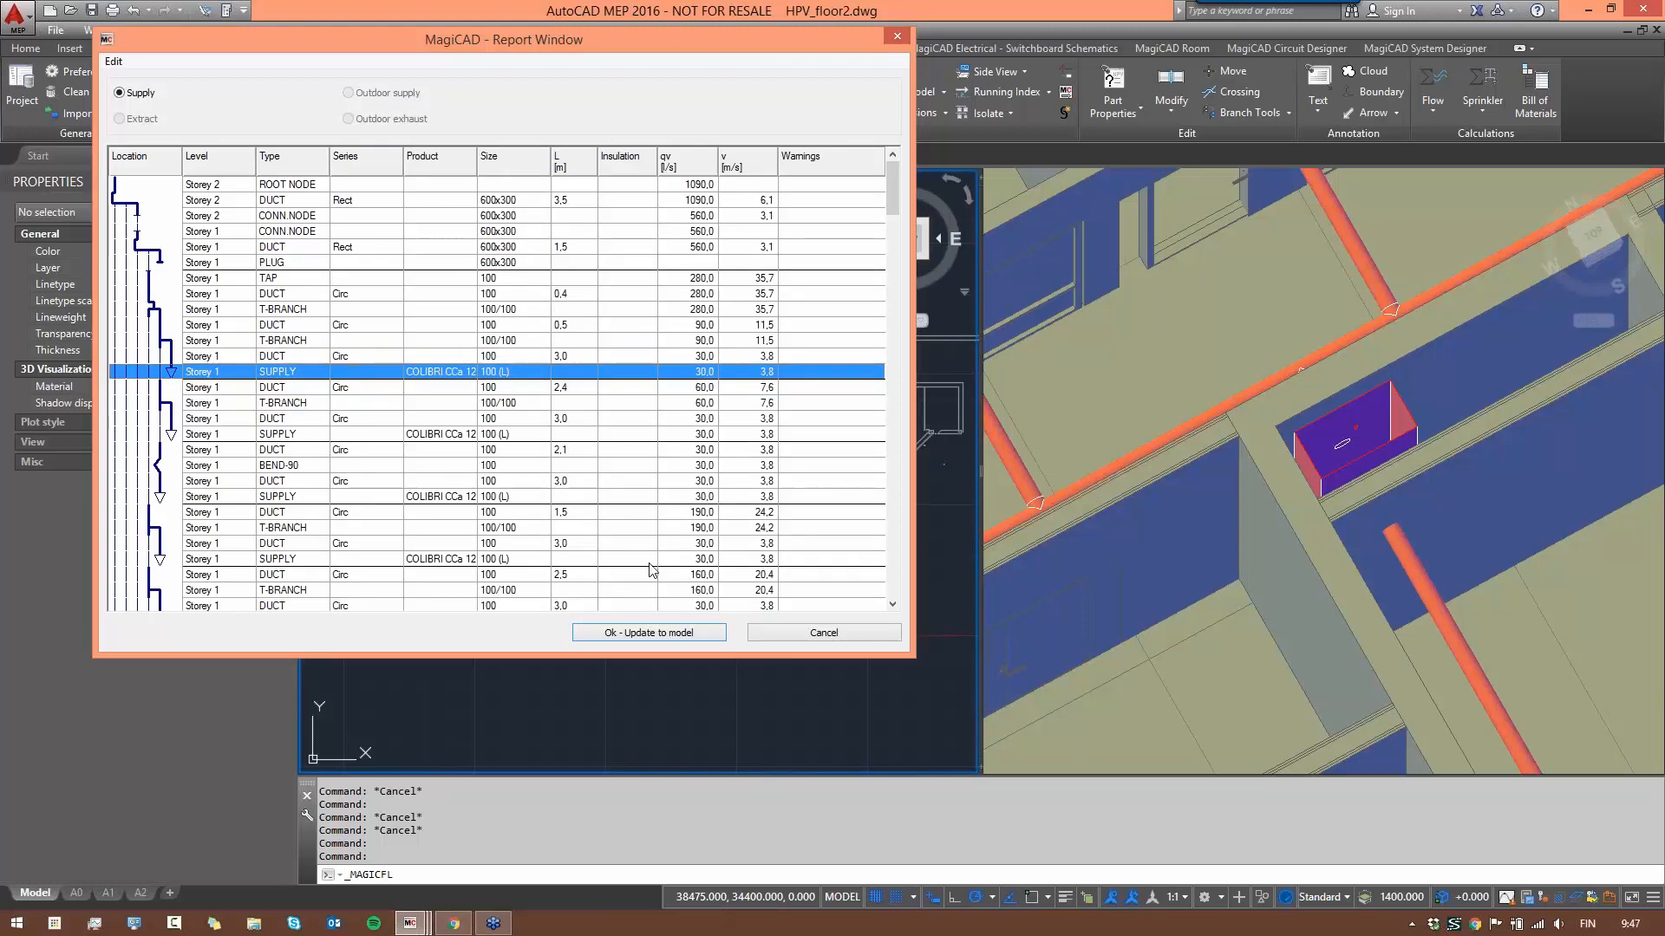
- Update the model with the flow summation results and check the calculated flow and velocity of a corridor supply duct on floor 2
click(669, 633)
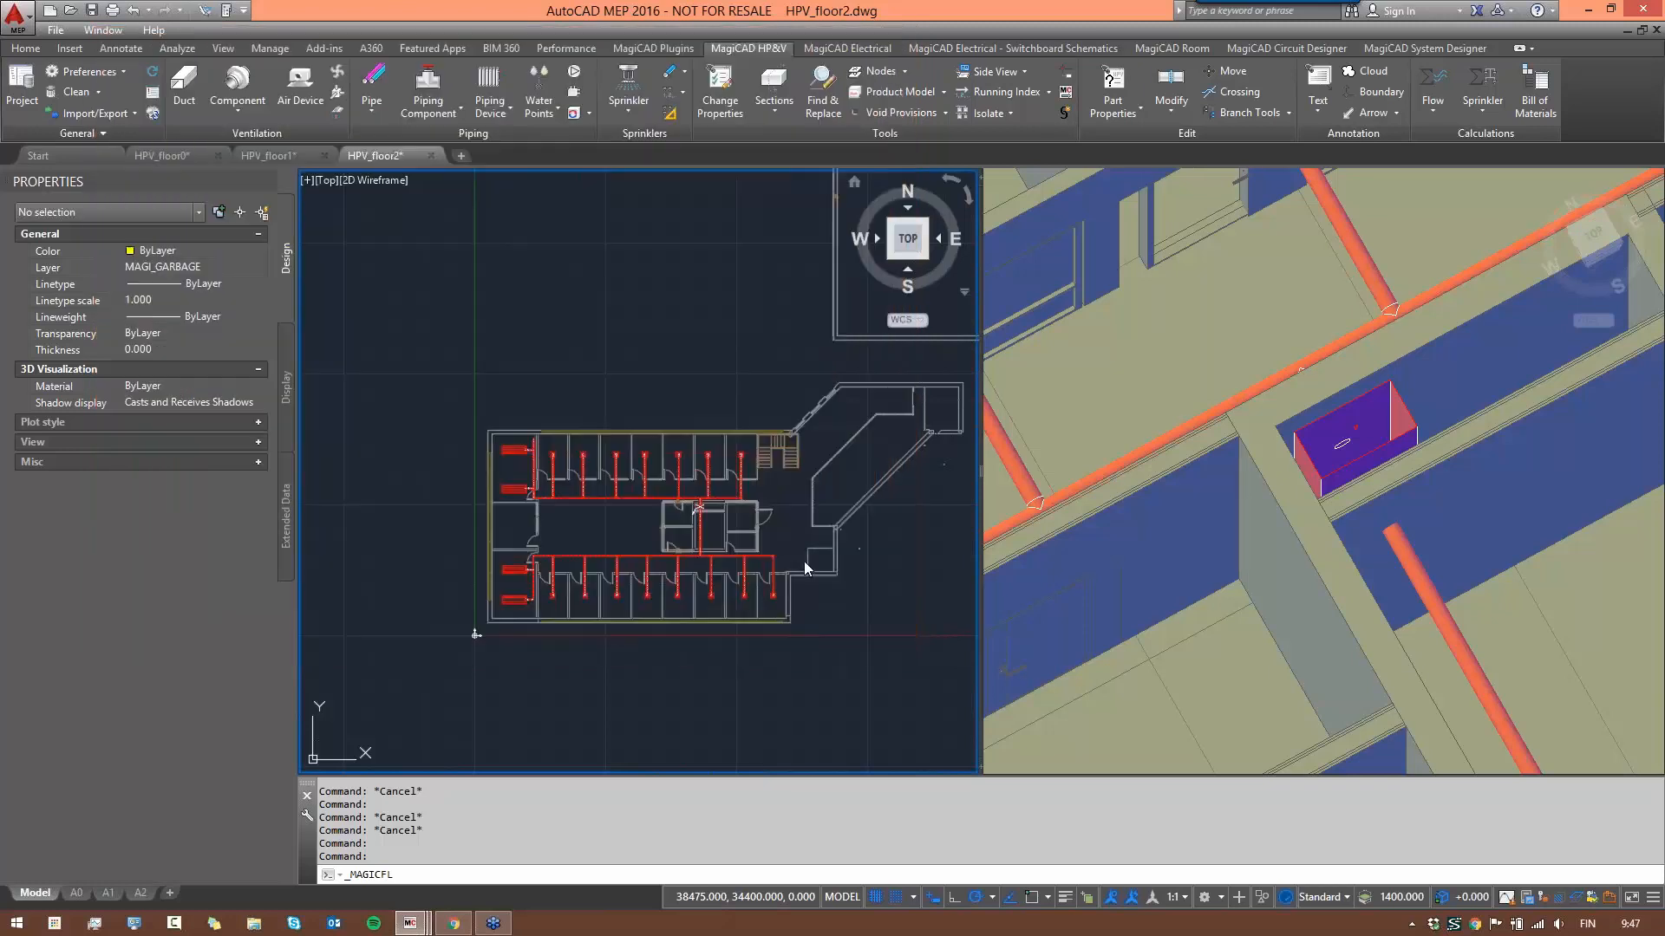
scroll(676, 499, up, 6)
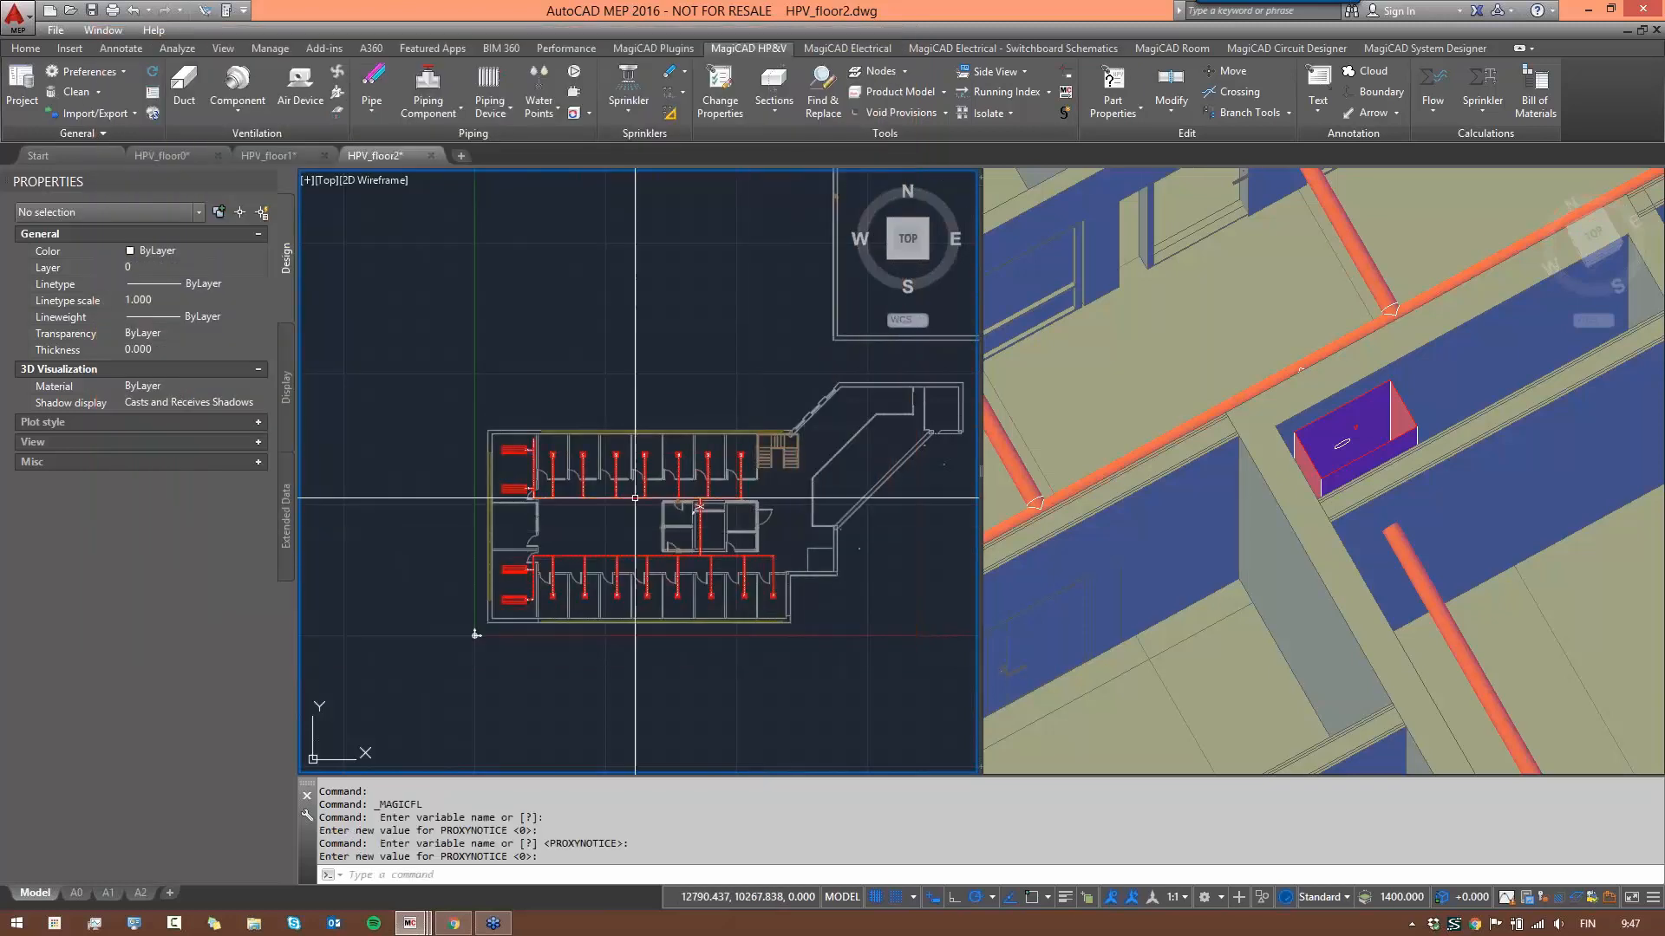
click(708, 406)
click(672, 433)
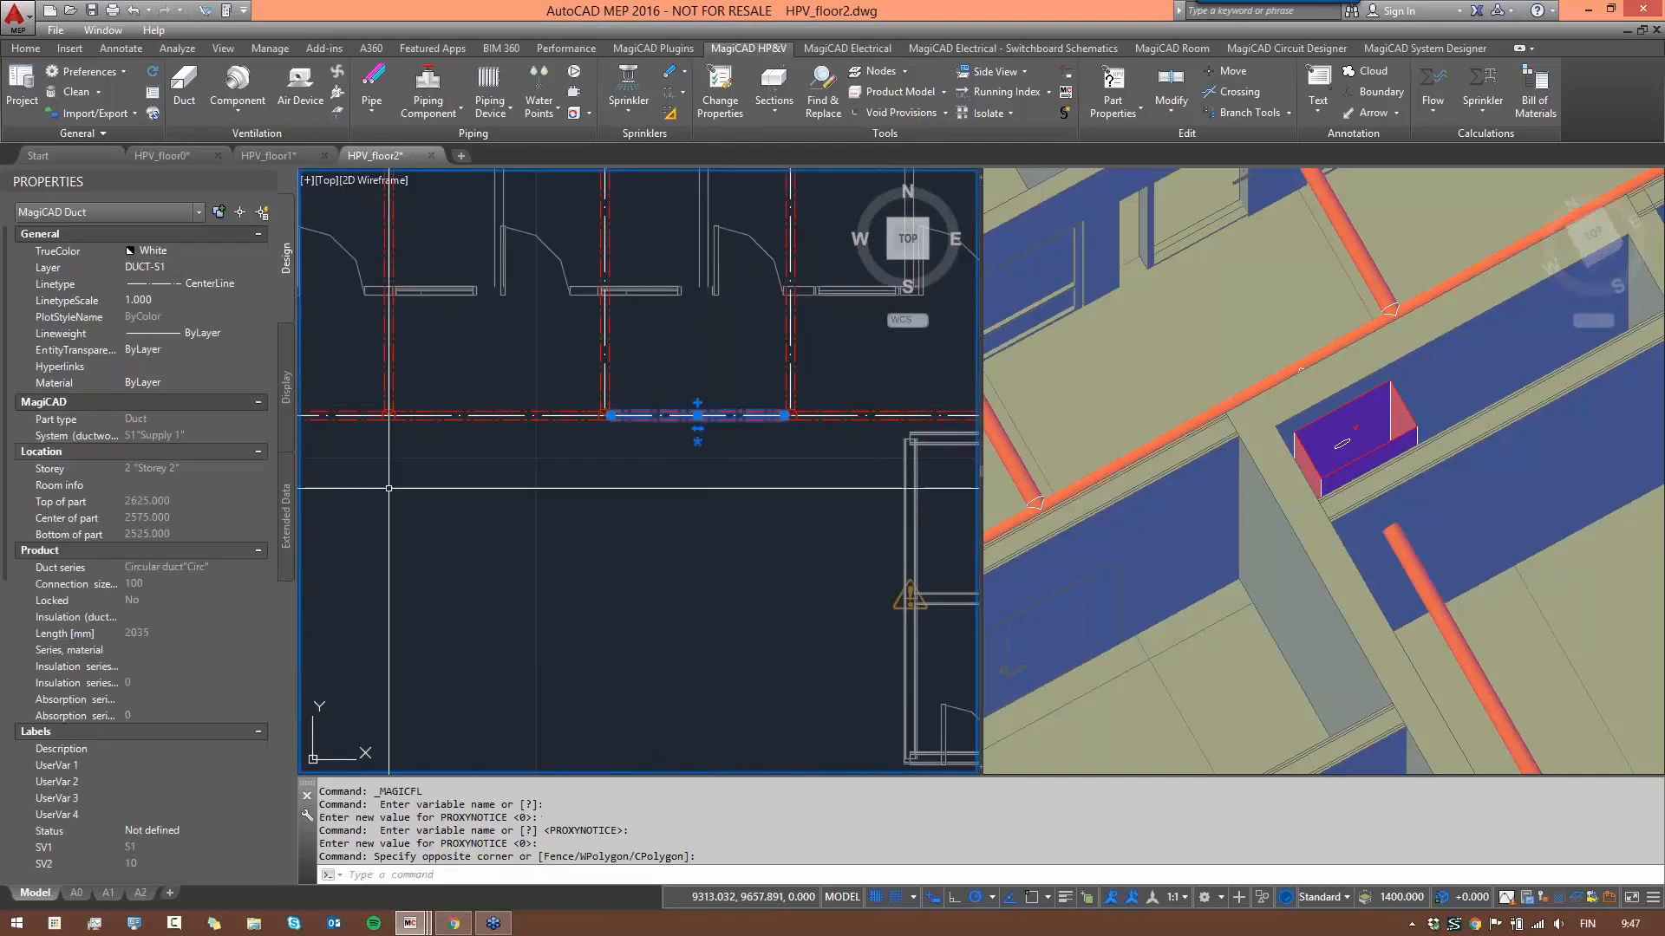
drag(4, 542, 3, 849)
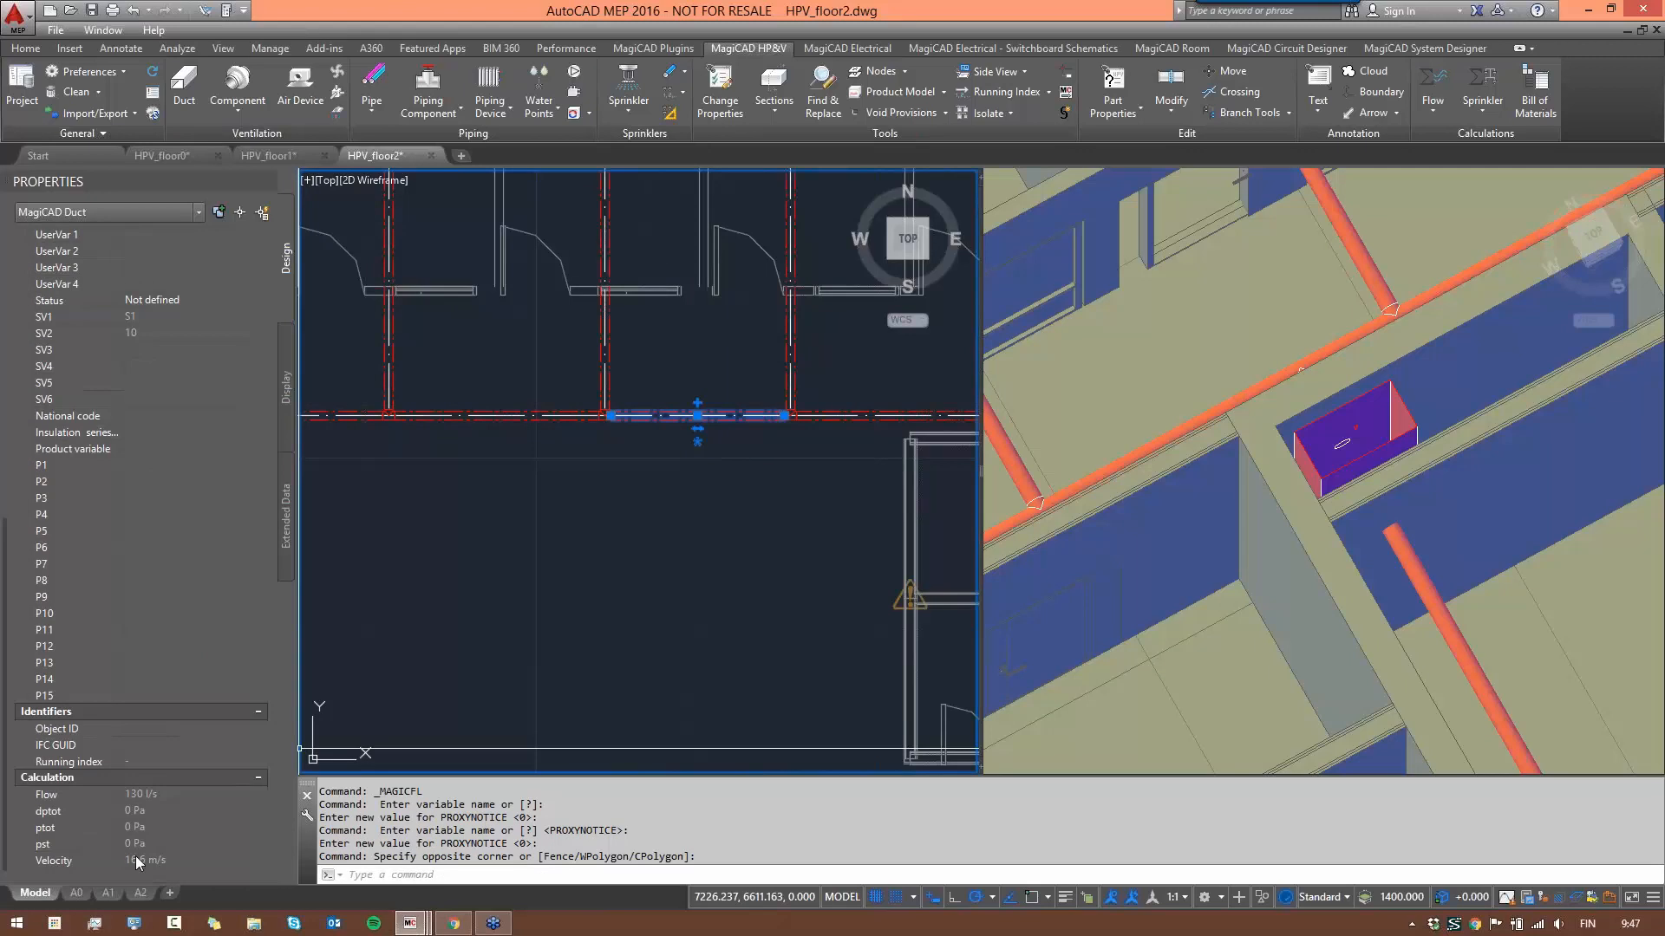
scroll(693, 490, down, 6)
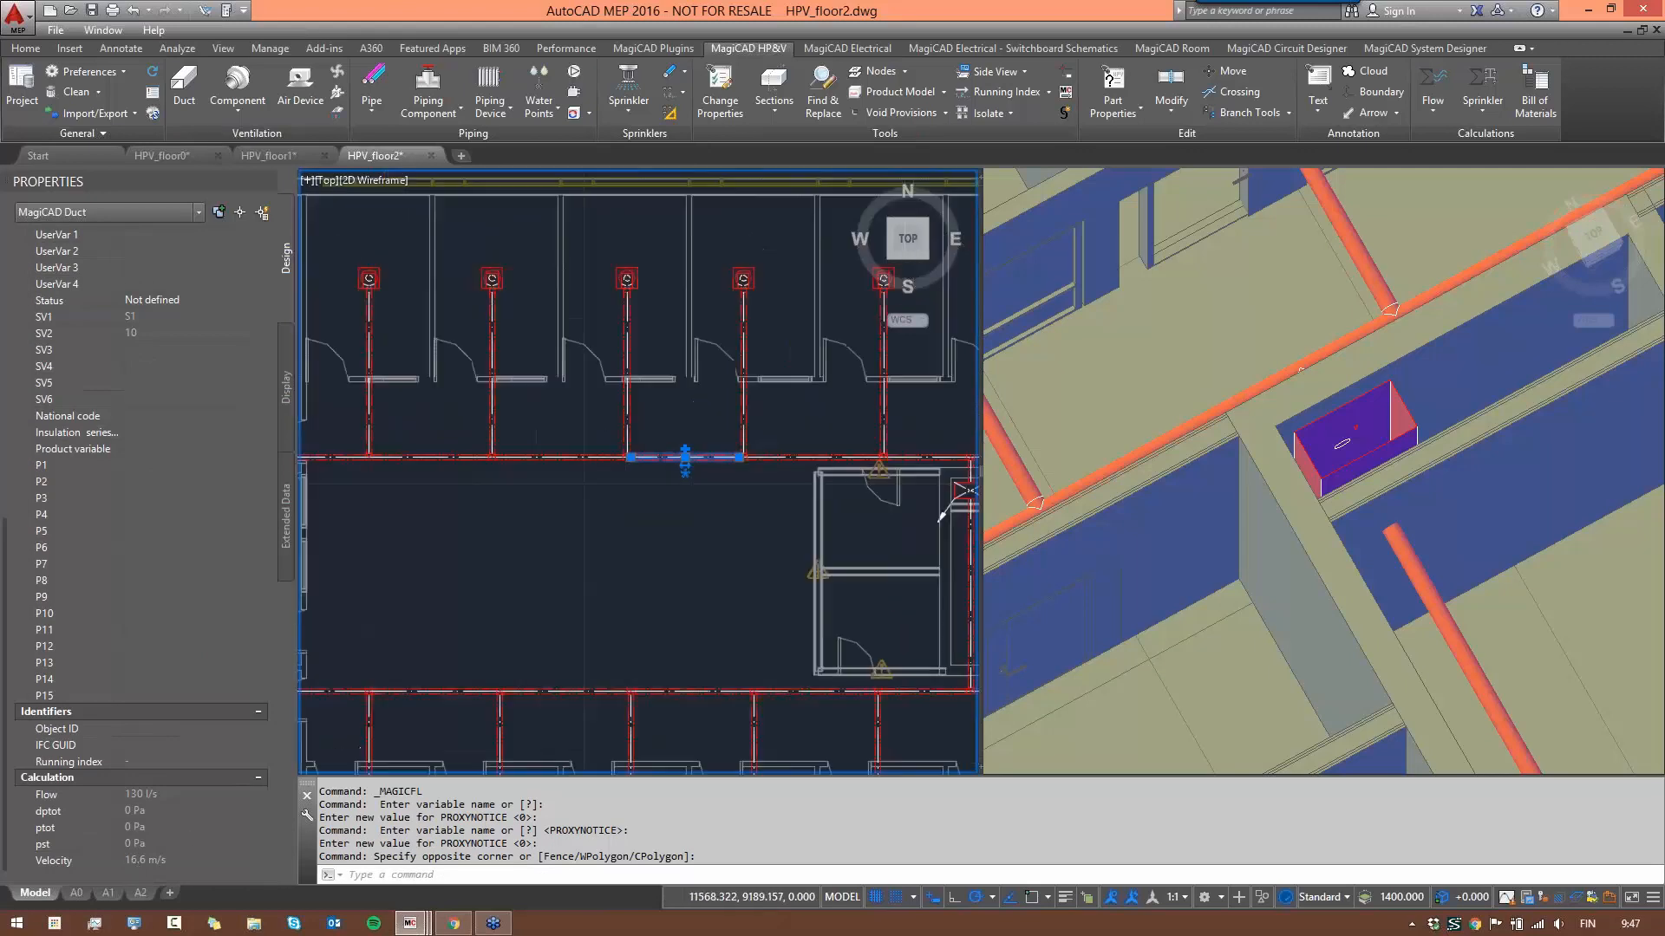
middle_drag(701, 518, 610, 495)
key(Escape)
key(Escape)
key(Escape)
key(Escape)
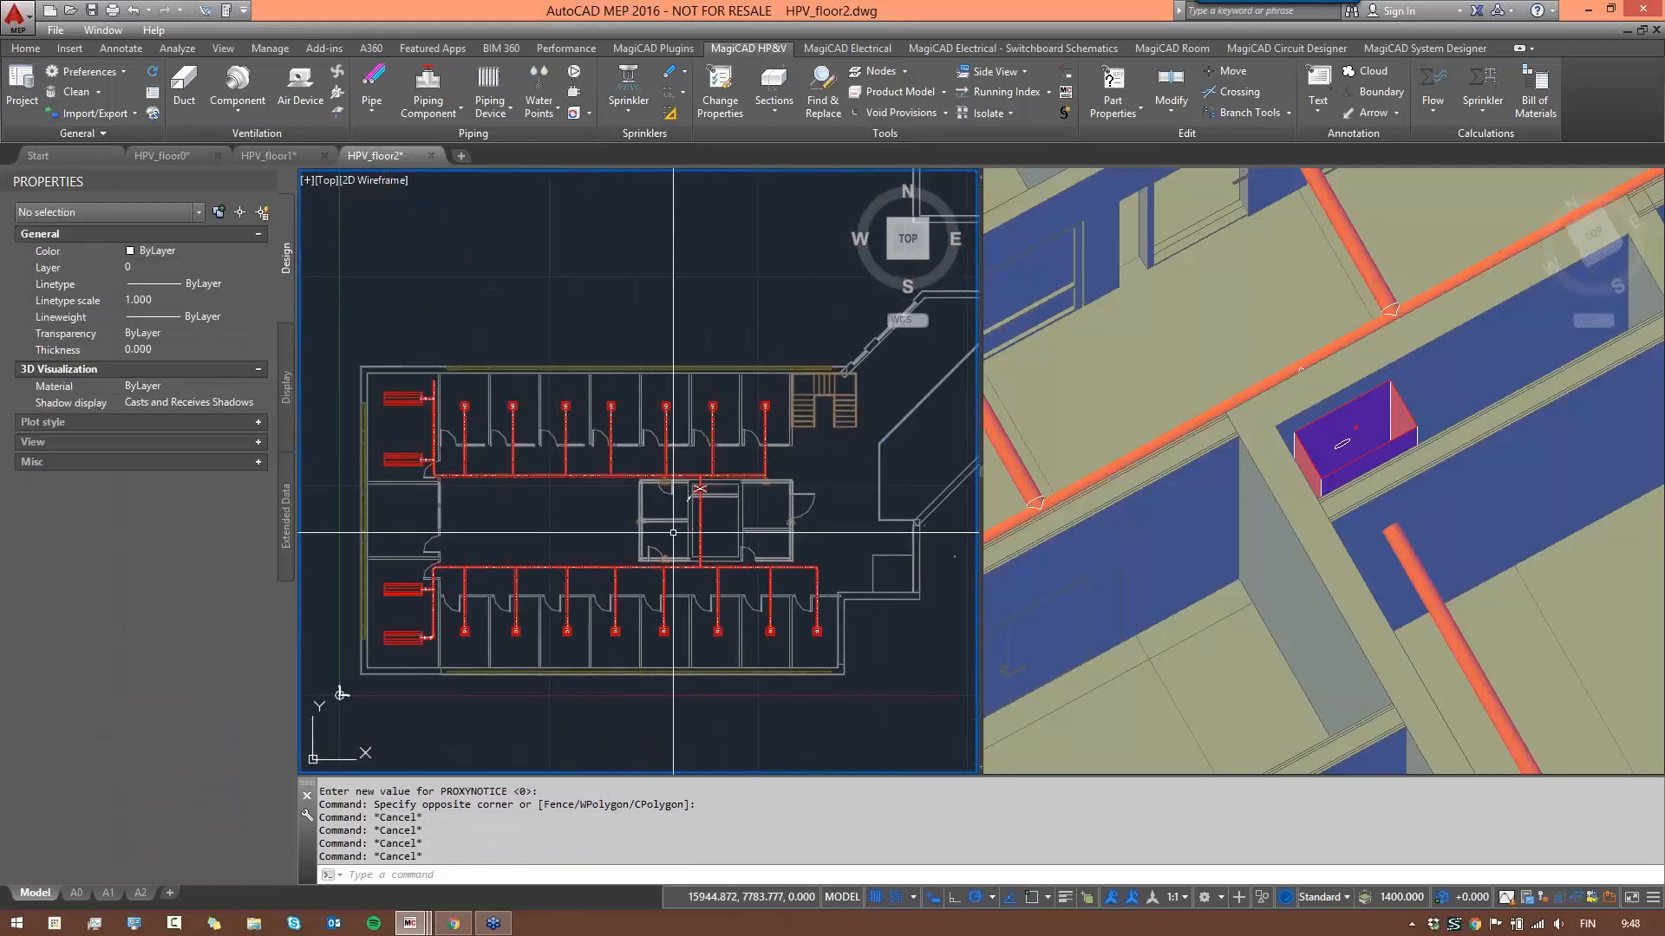
- Run sizing with report for Supply 1 in the current drawing, using the By system method and saving results in connected drawings
click(1432, 102)
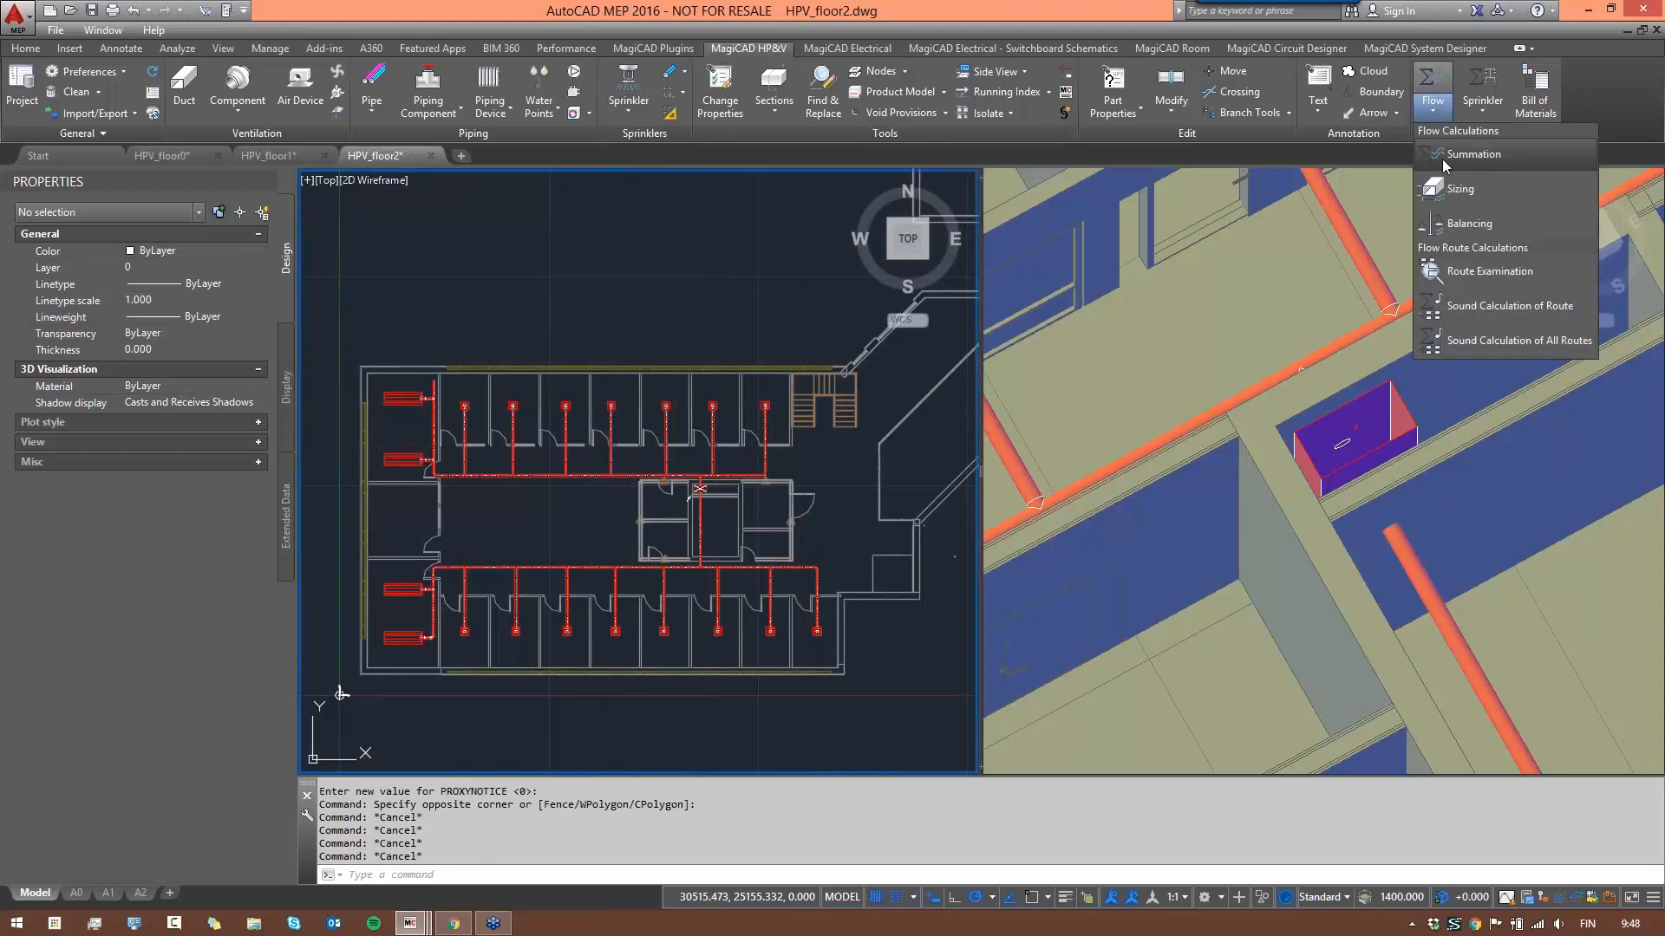
click(1453, 186)
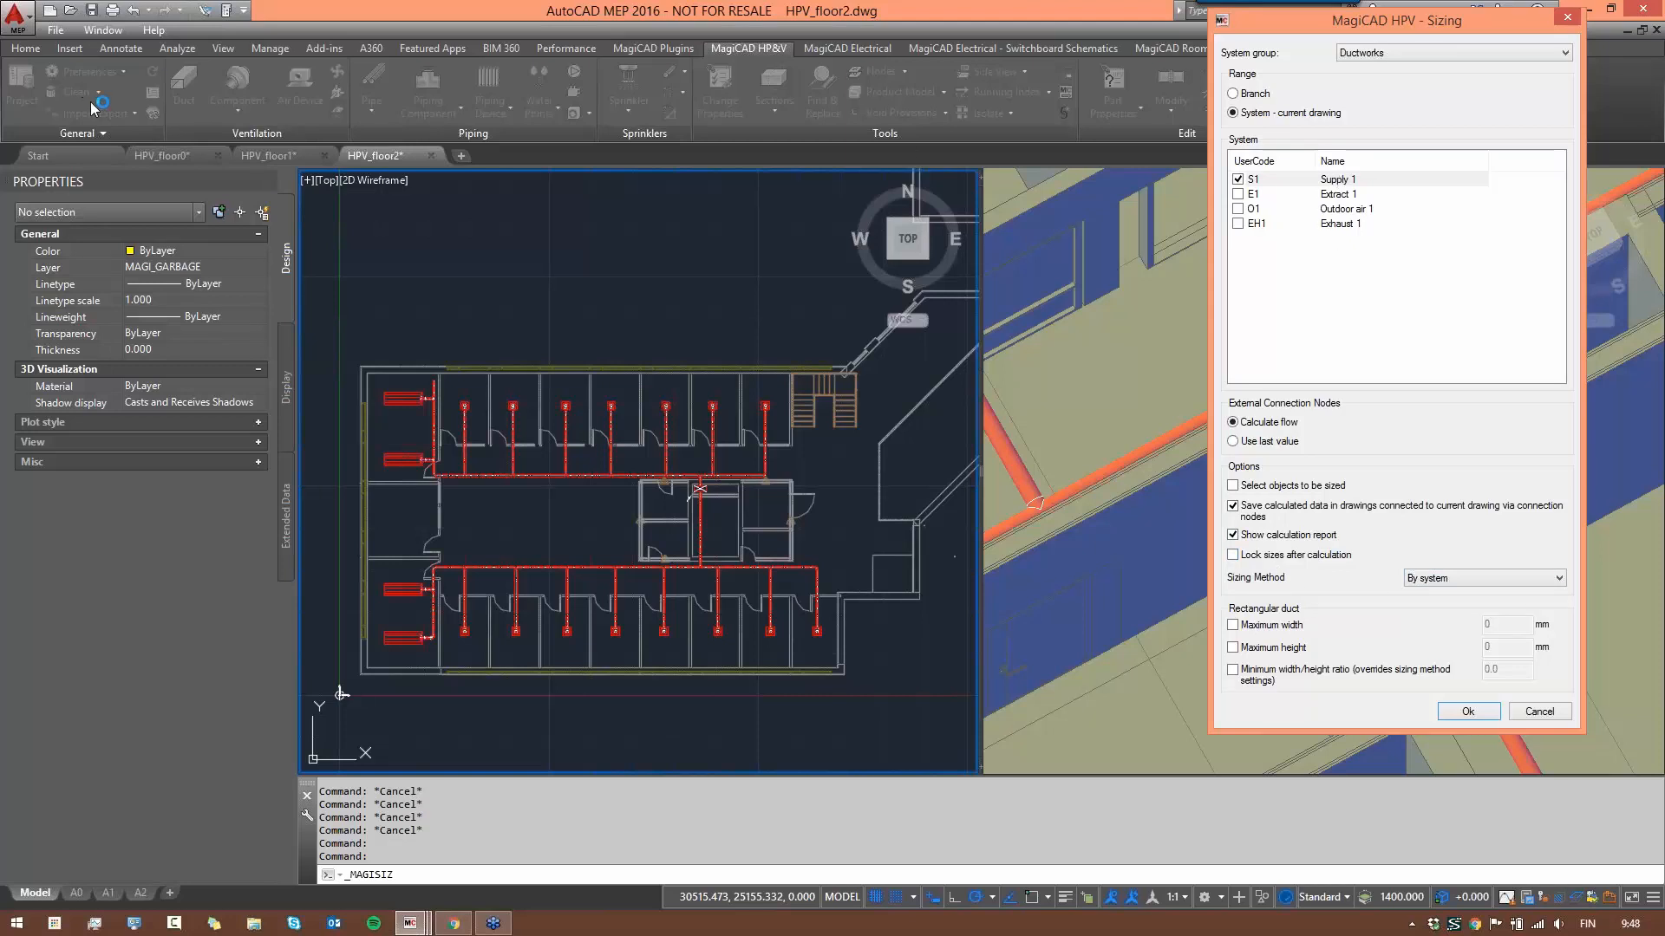
click(1461, 581)
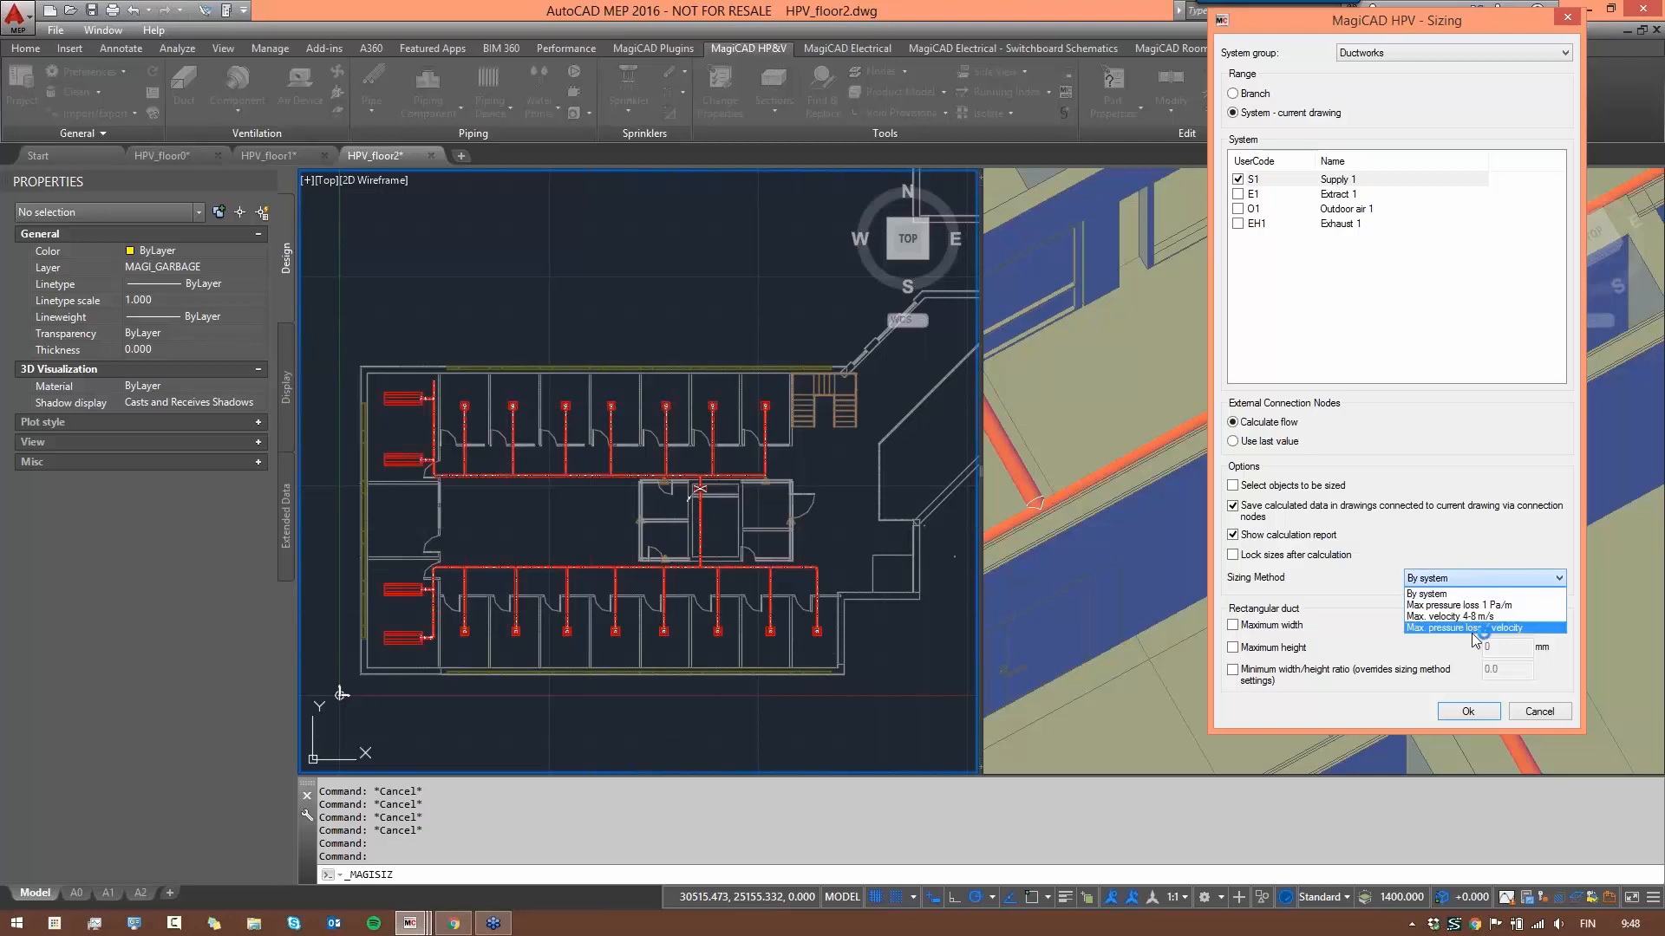
click(1480, 580)
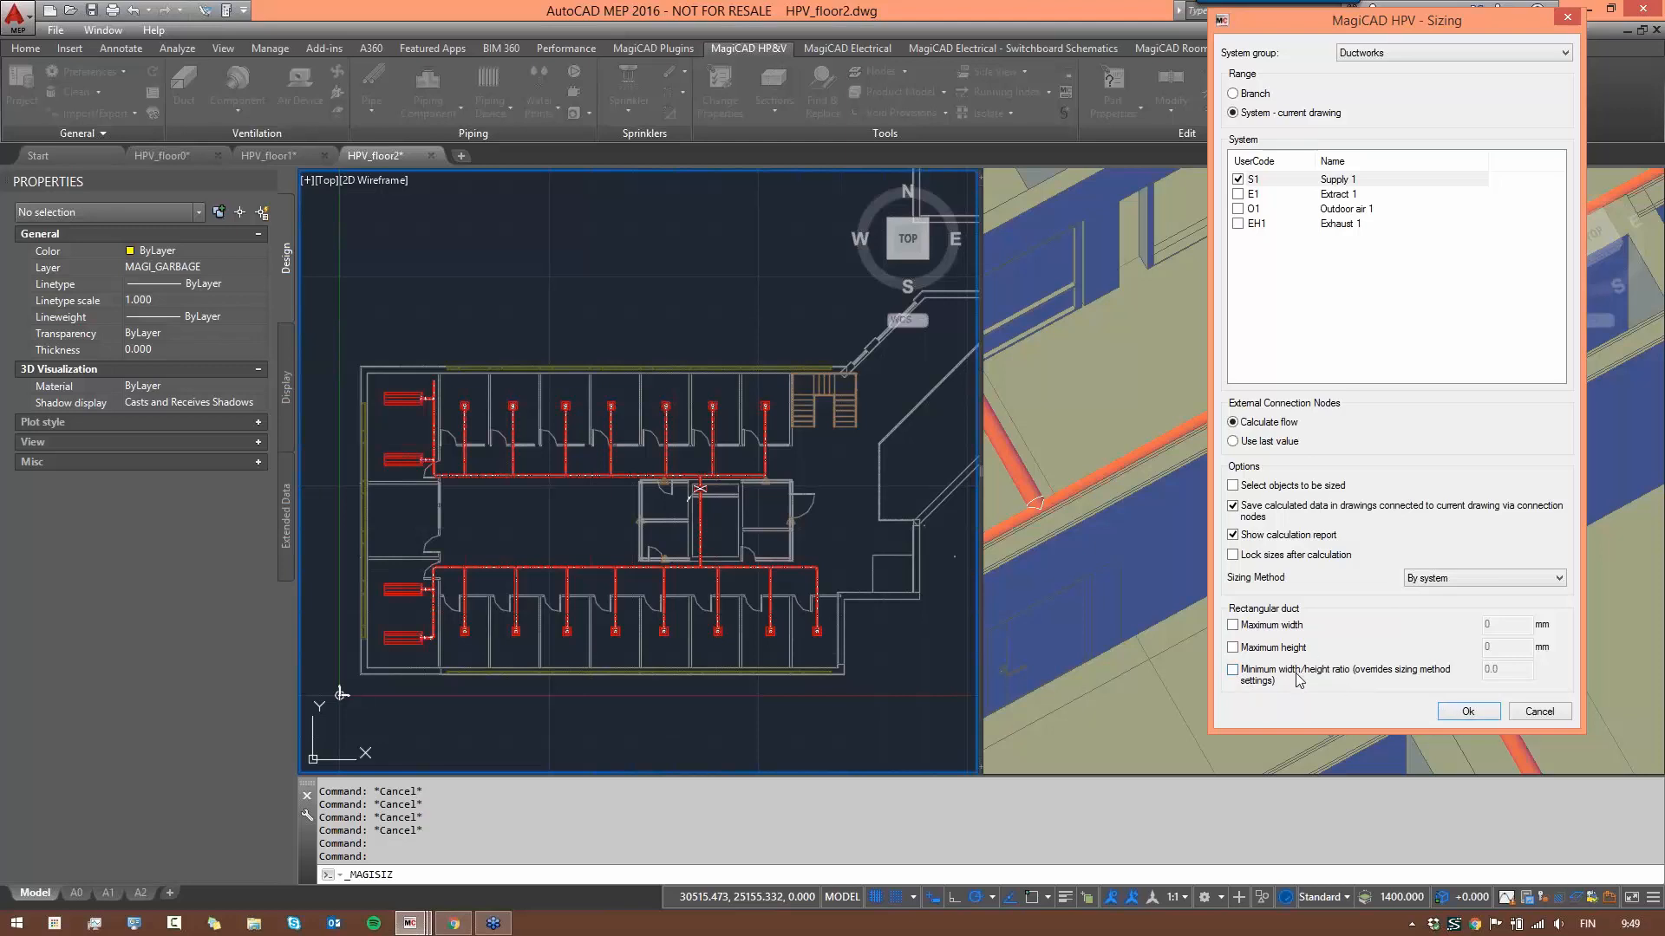
click(1465, 713)
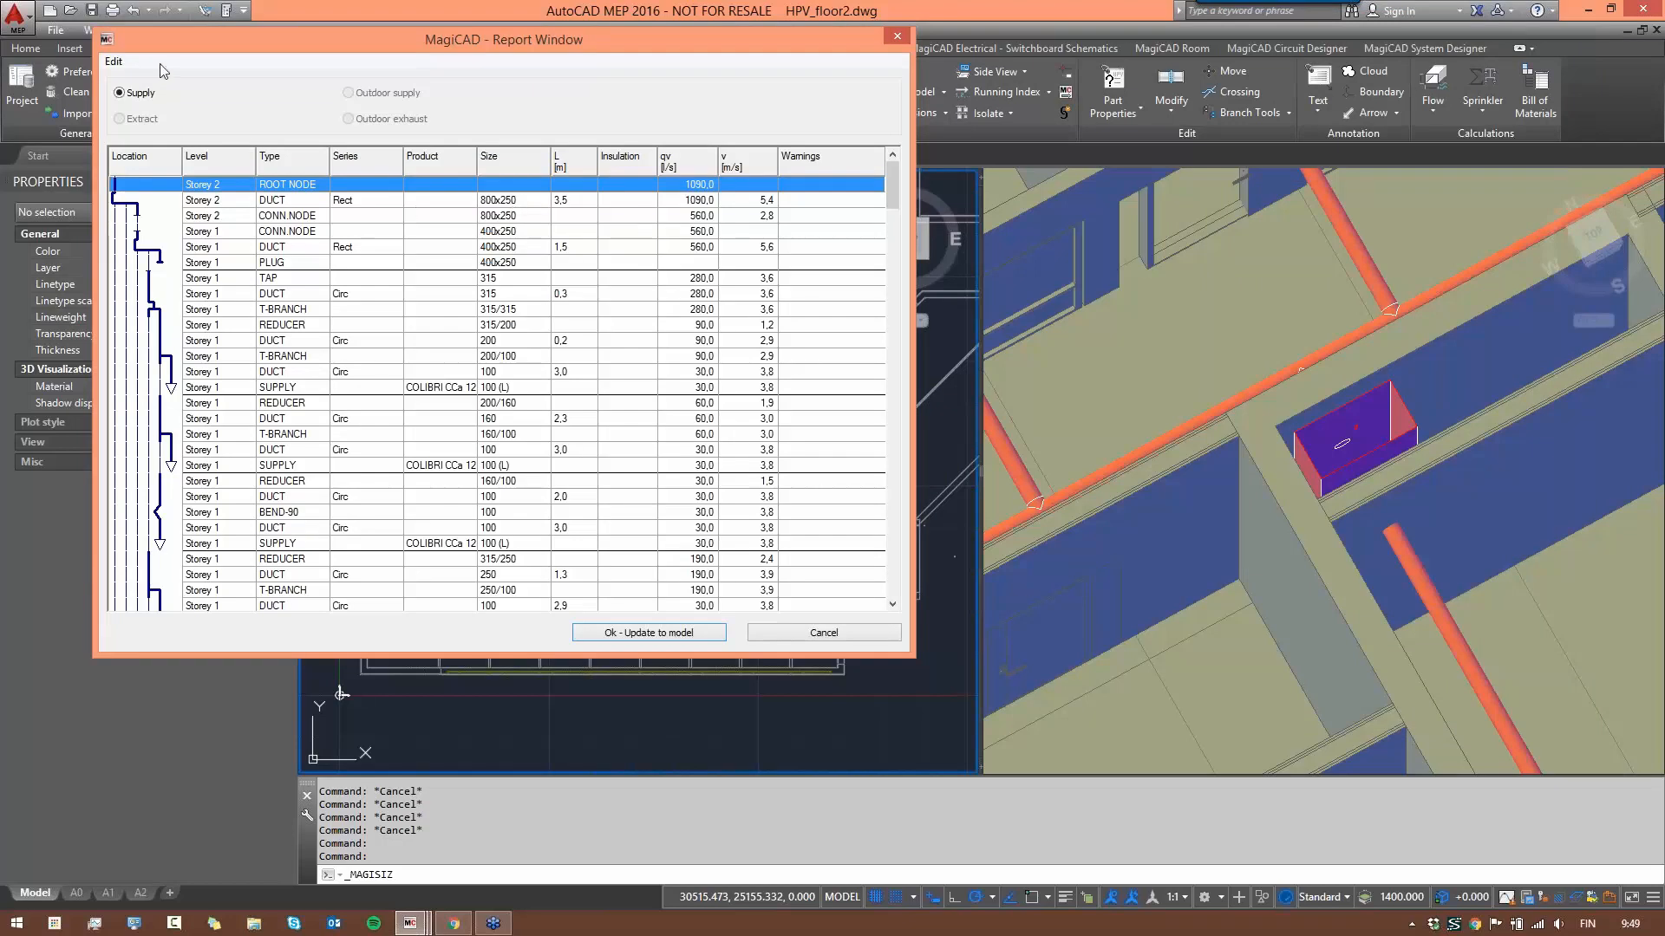
- Review the storey 2 rectangular duct and the storey 1 duct warning in the sizing report, and update the model with the sizes
click(527, 202)
click(498, 205)
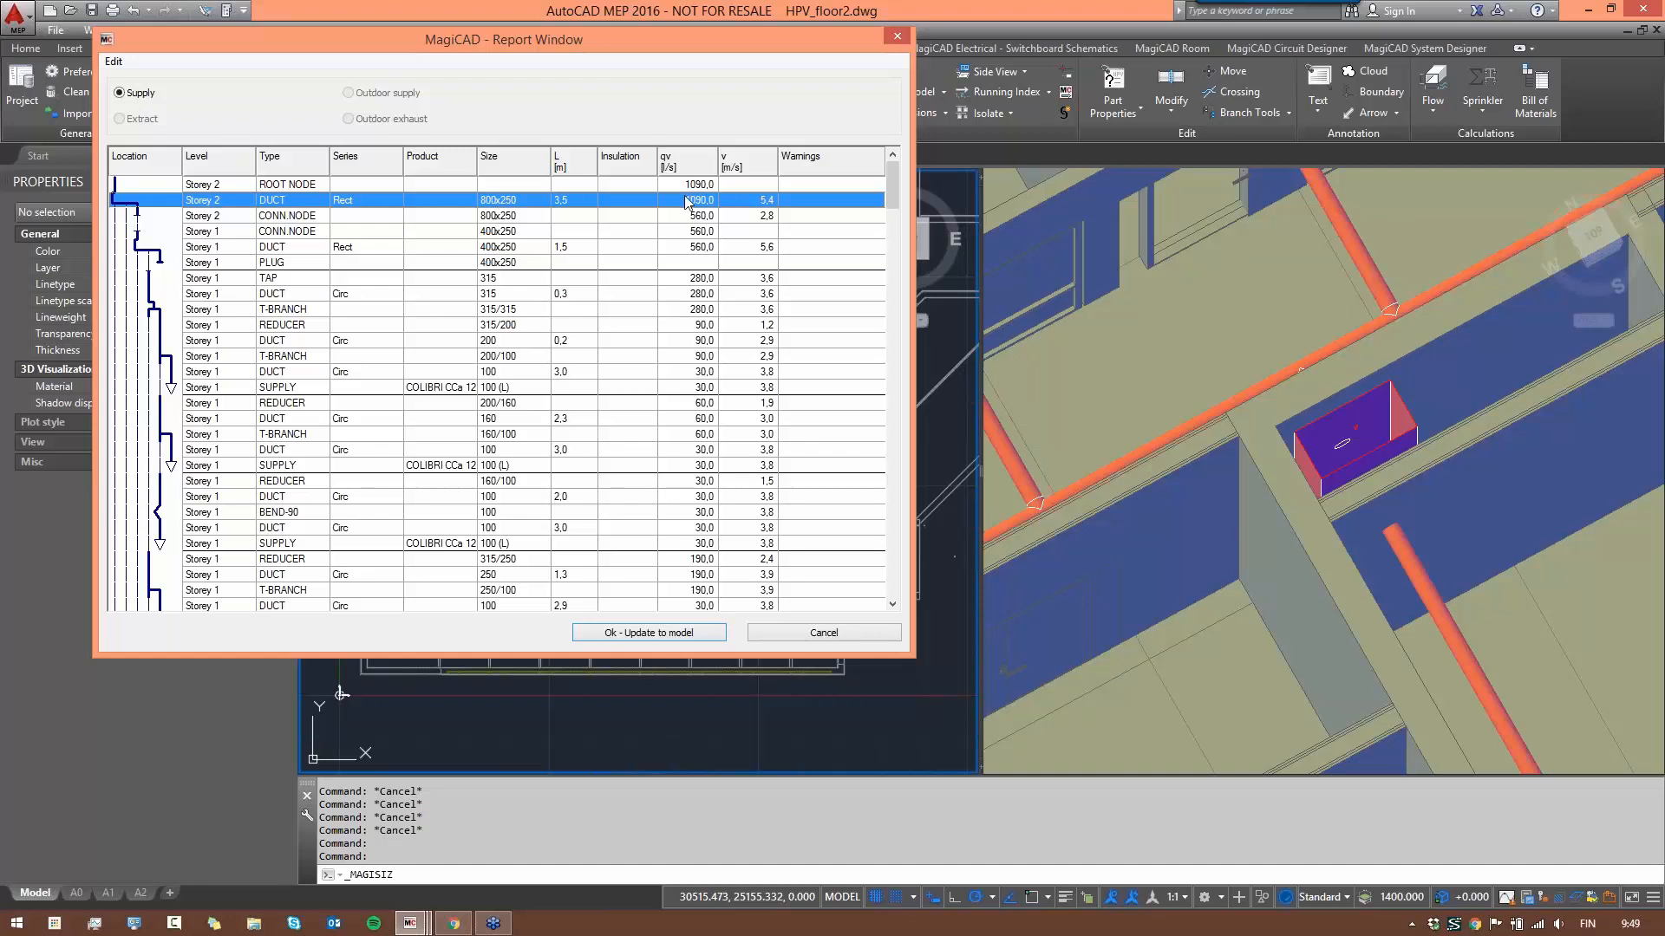
key(ctrl)
drag(890, 186, 919, 343)
click(828, 434)
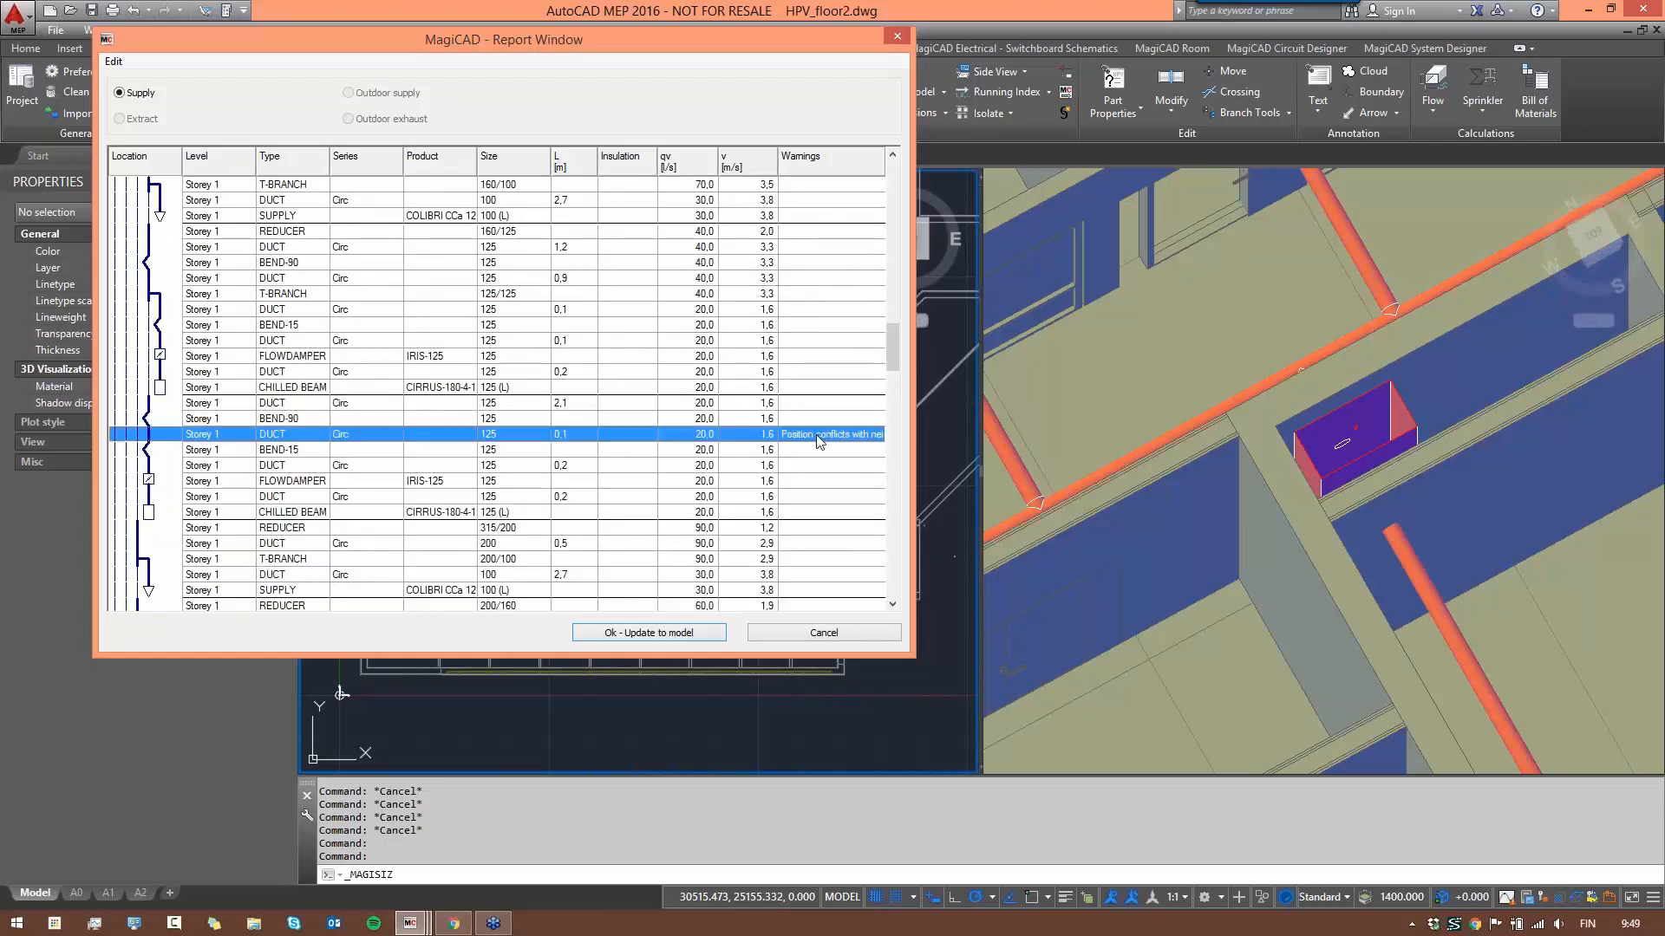
key(ctrl)
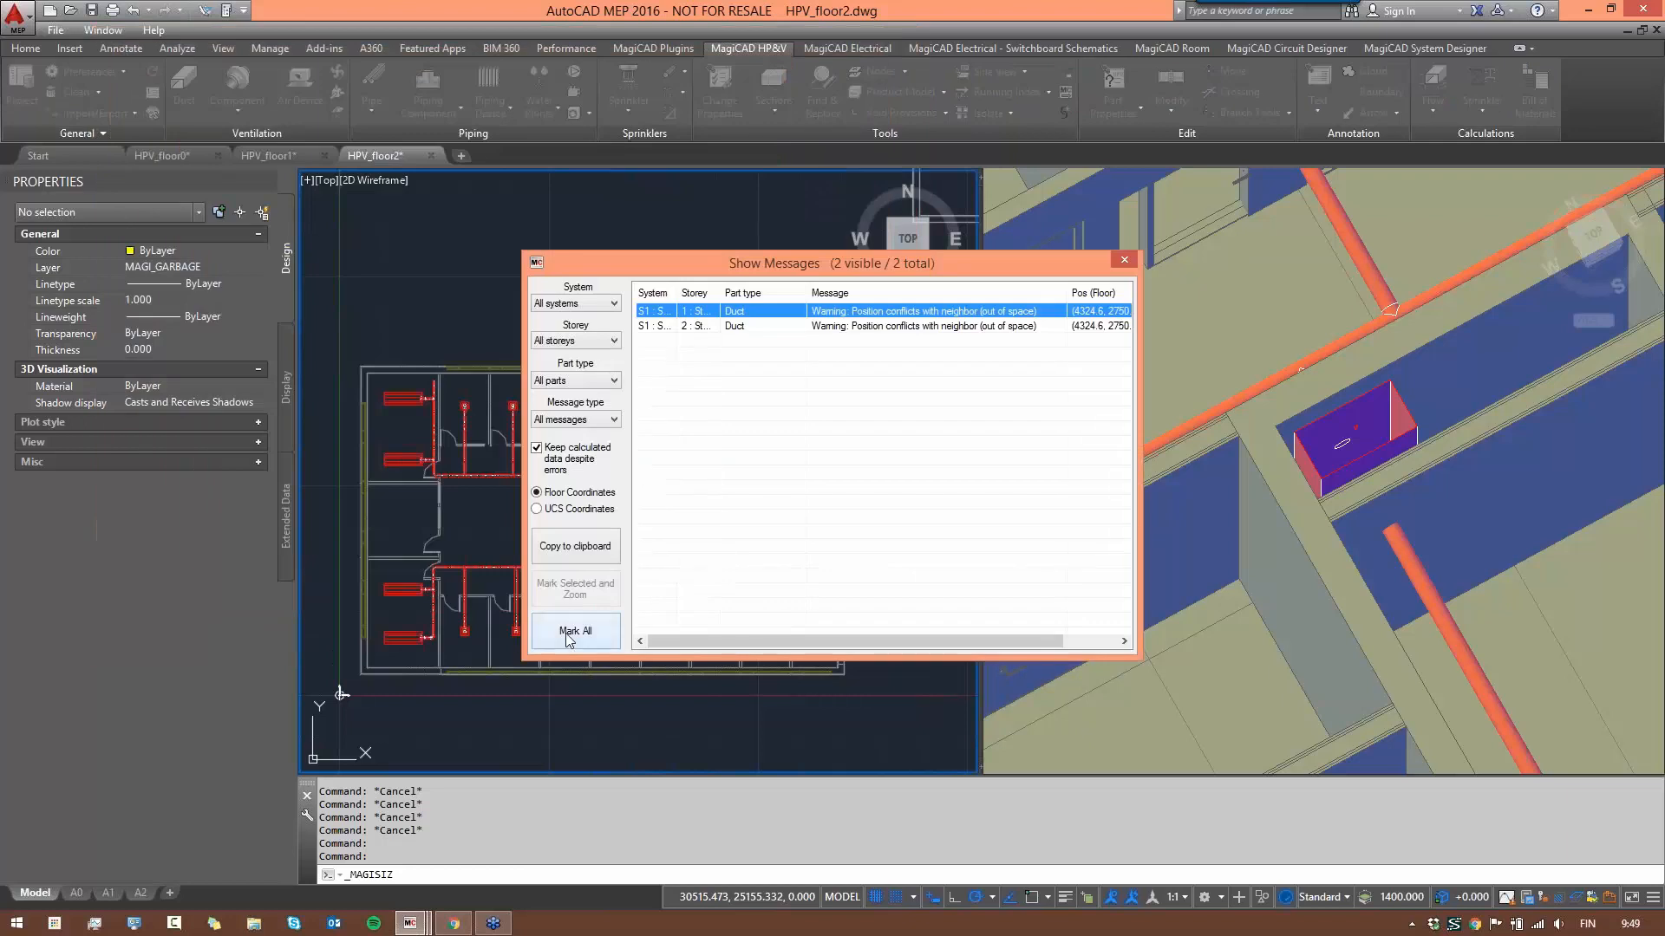
- Mark all sizing warnings in the model and inspect the marked bend beside the lower chilled beam on floor 2
click(575, 631)
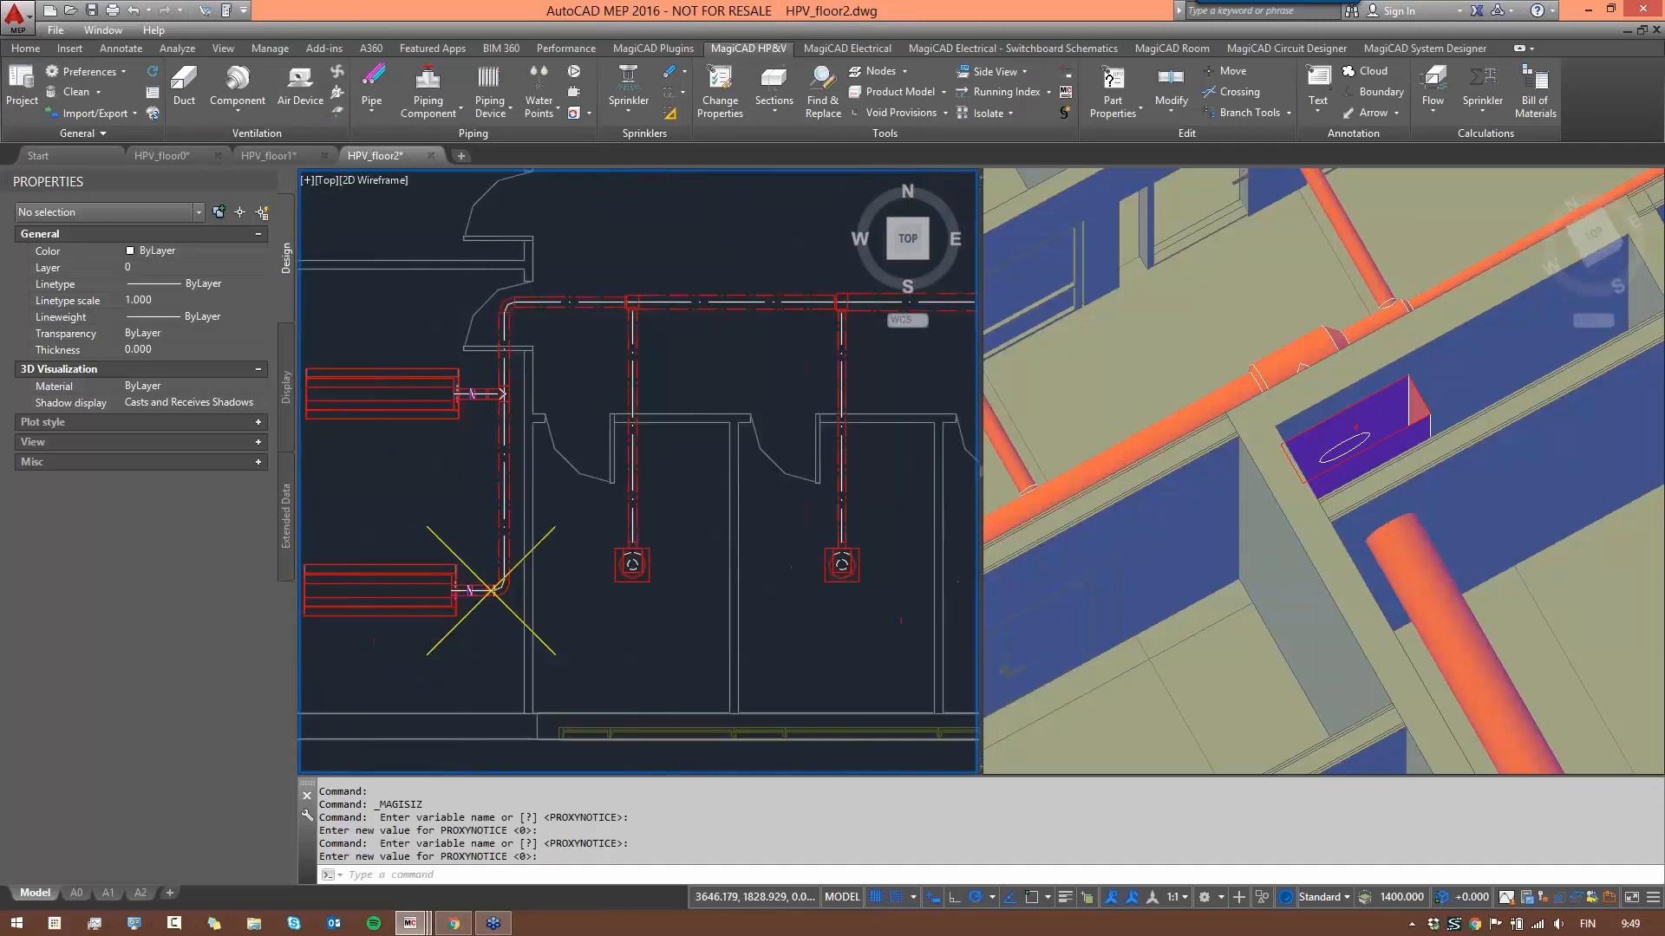
scroll(564, 508, up, 4)
scroll(599, 485, down, 10)
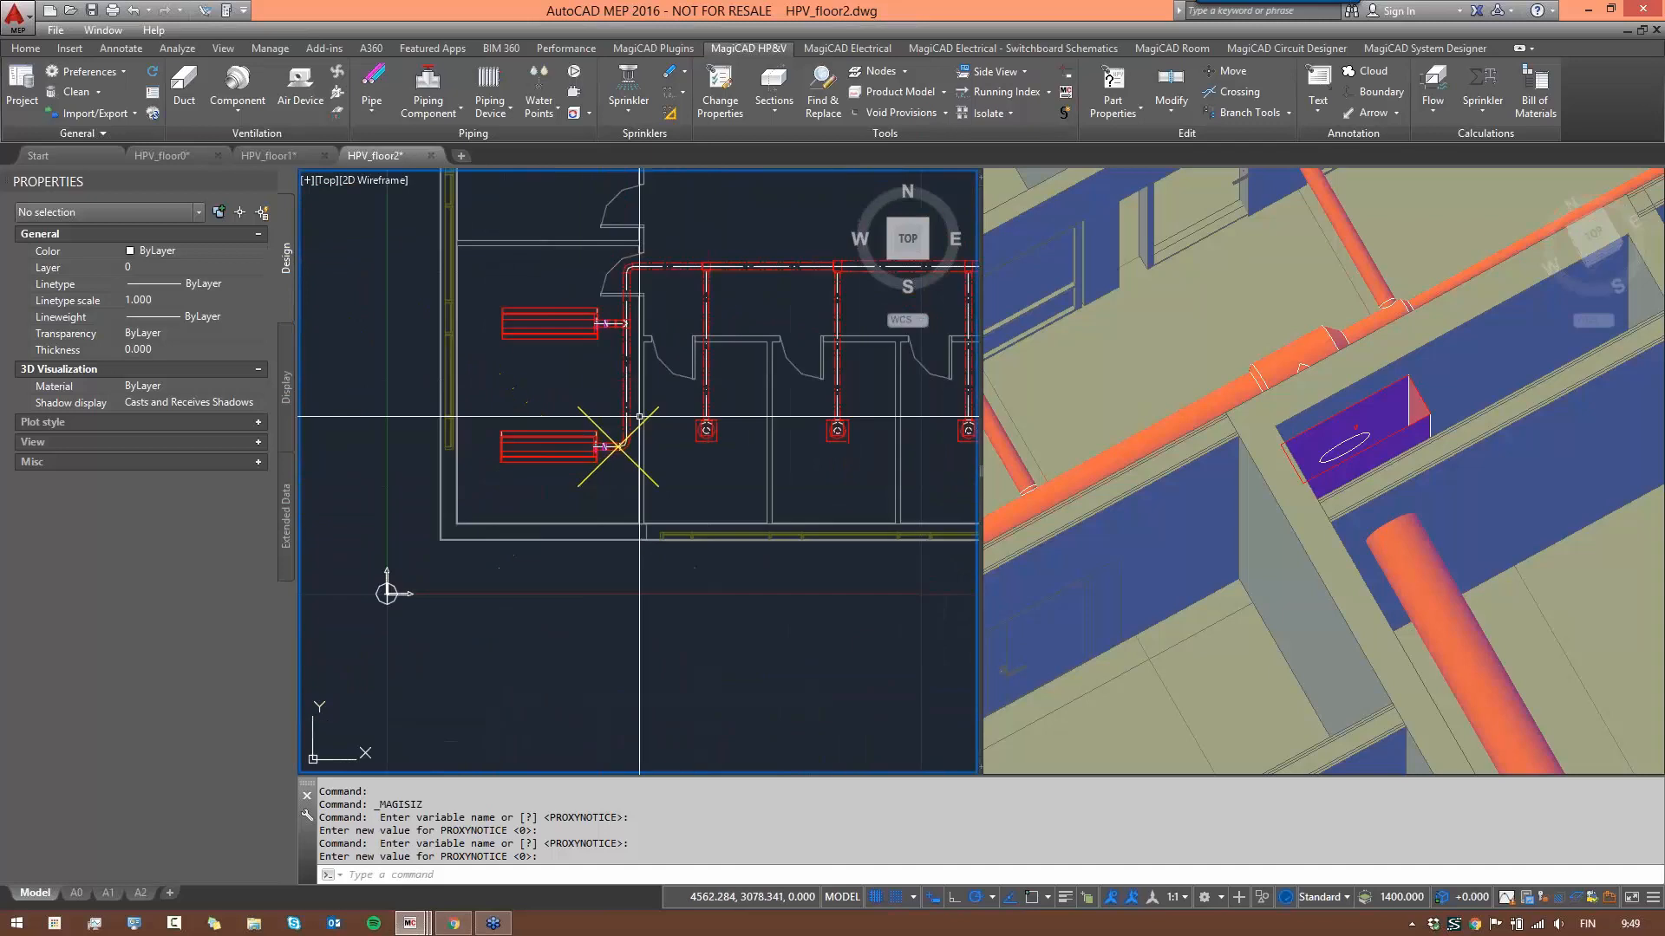
scroll(648, 383, up, 2)
scroll(650, 382, down, 5)
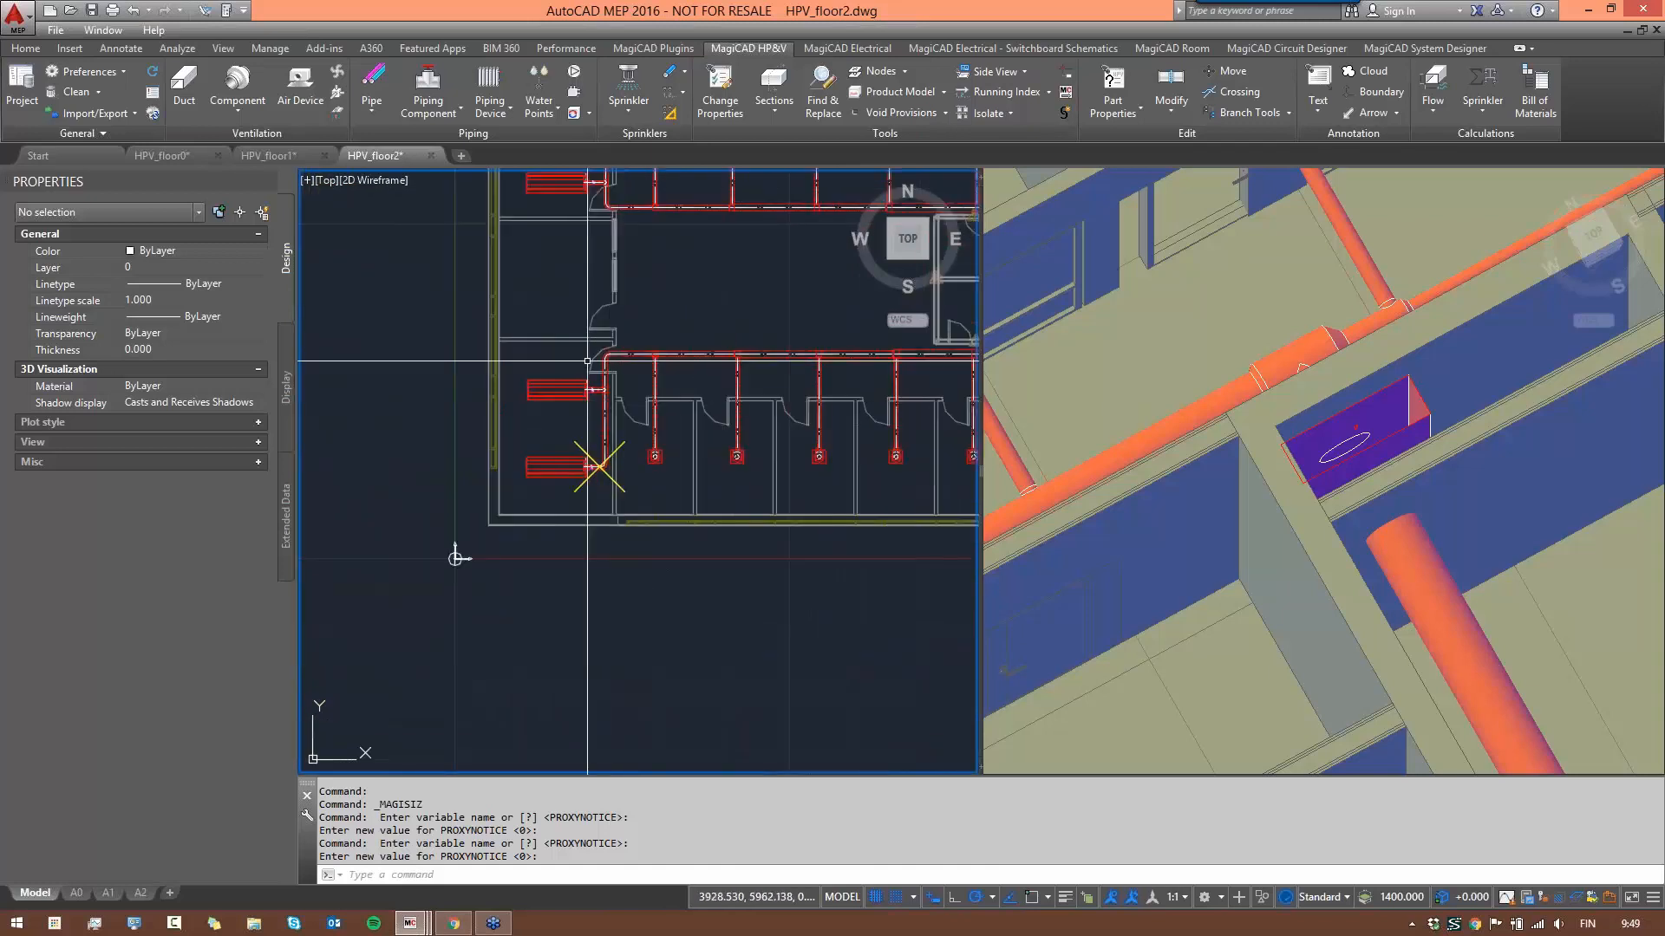
- In HPV_floor1, extend the supply duct straight about 0.4 m past the marked bend at the chilled beam and end it with a plug
click(269, 155)
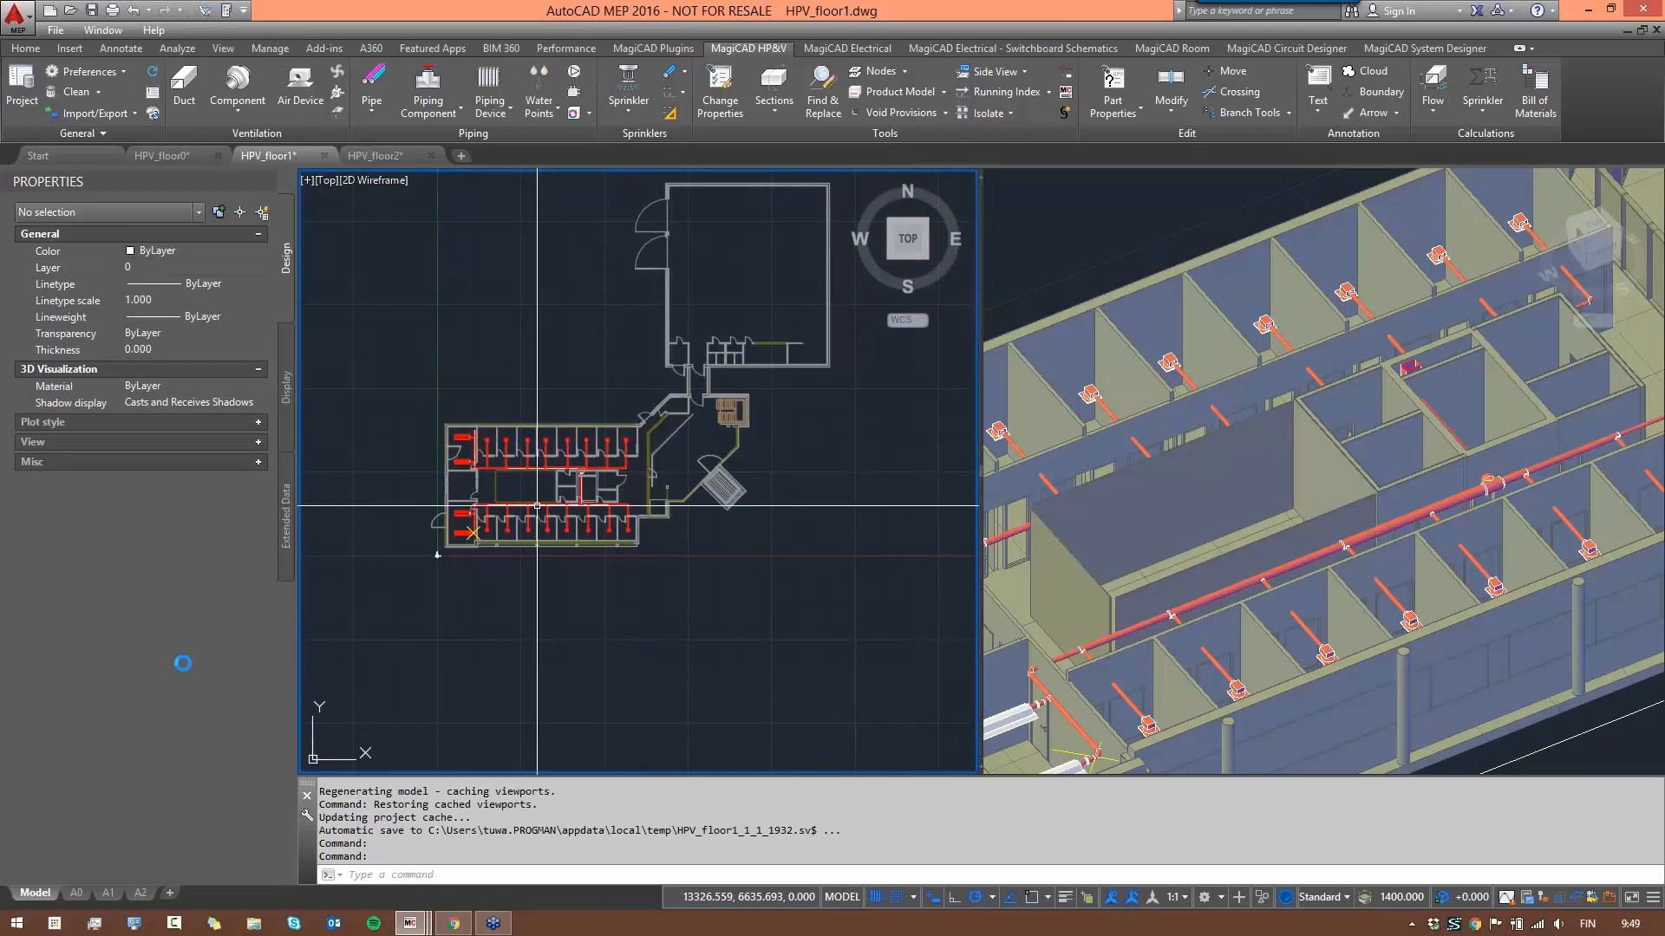
scroll(537, 505, up, 6)
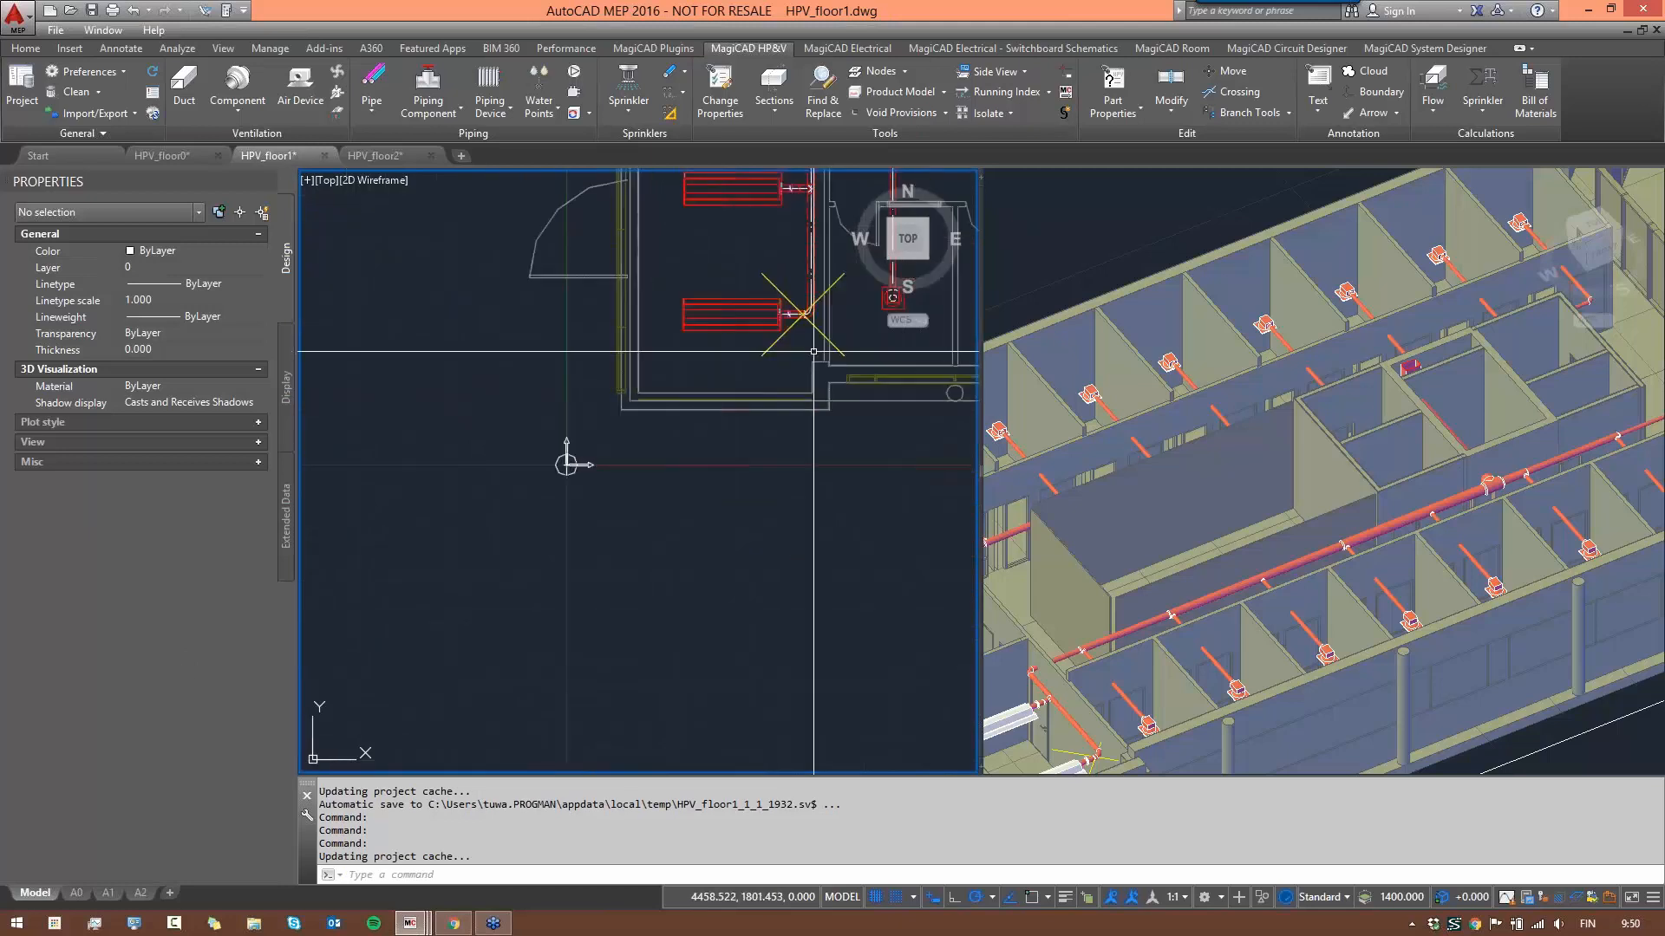
scroll(813, 351, up, 3)
click(829, 355)
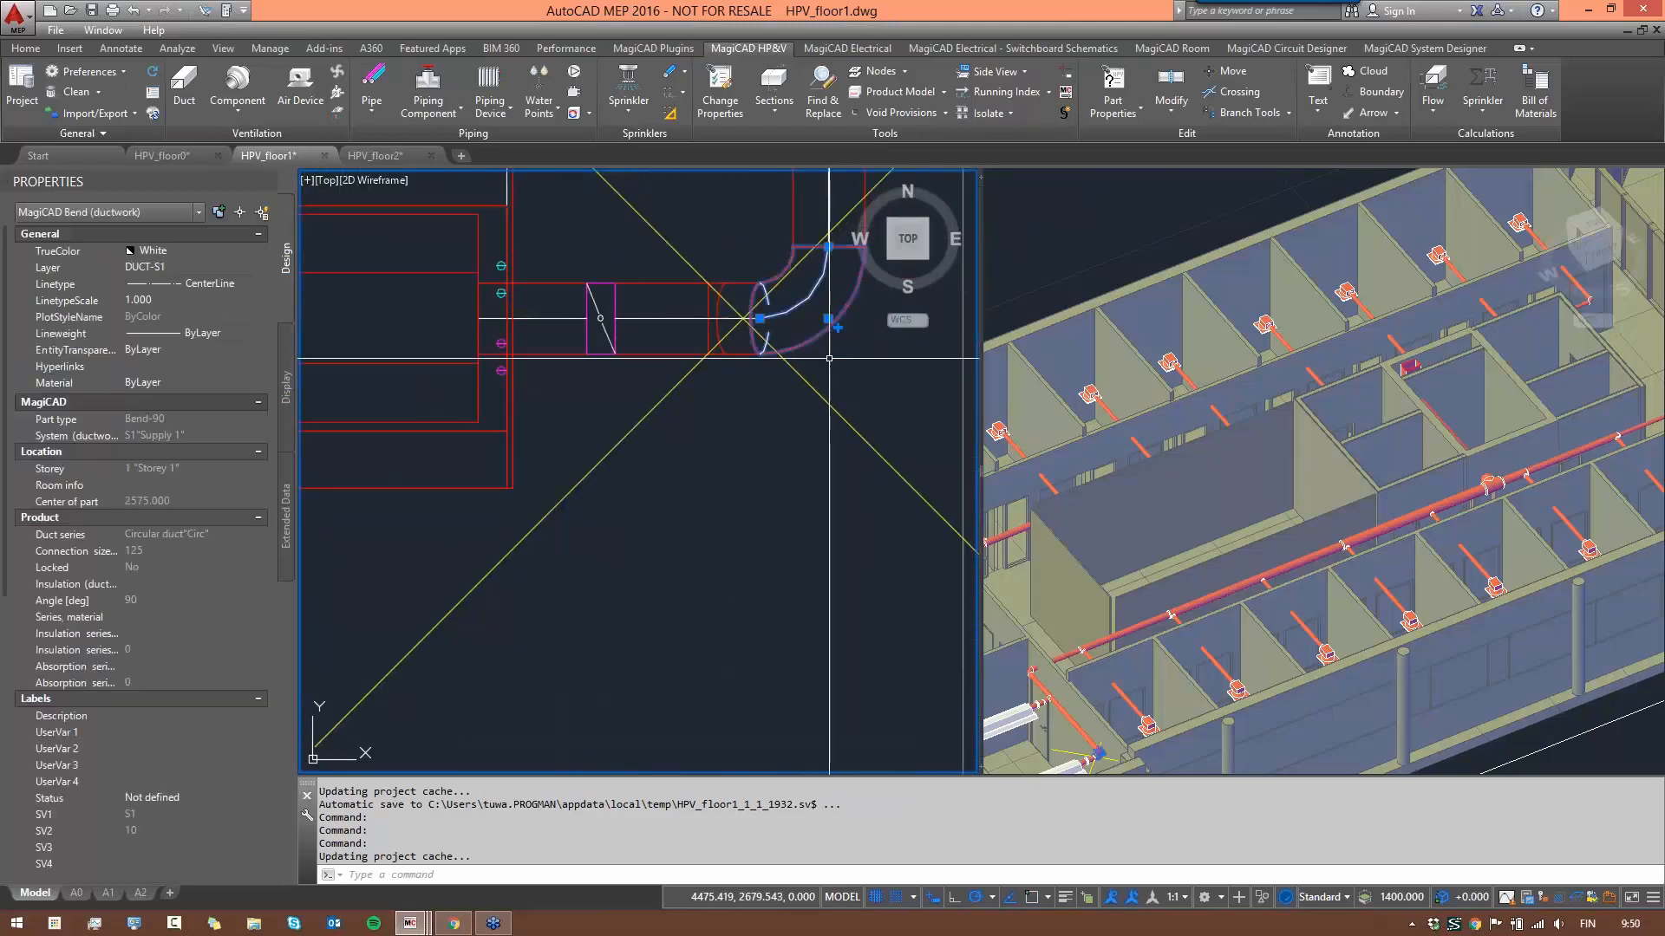
click(837, 328)
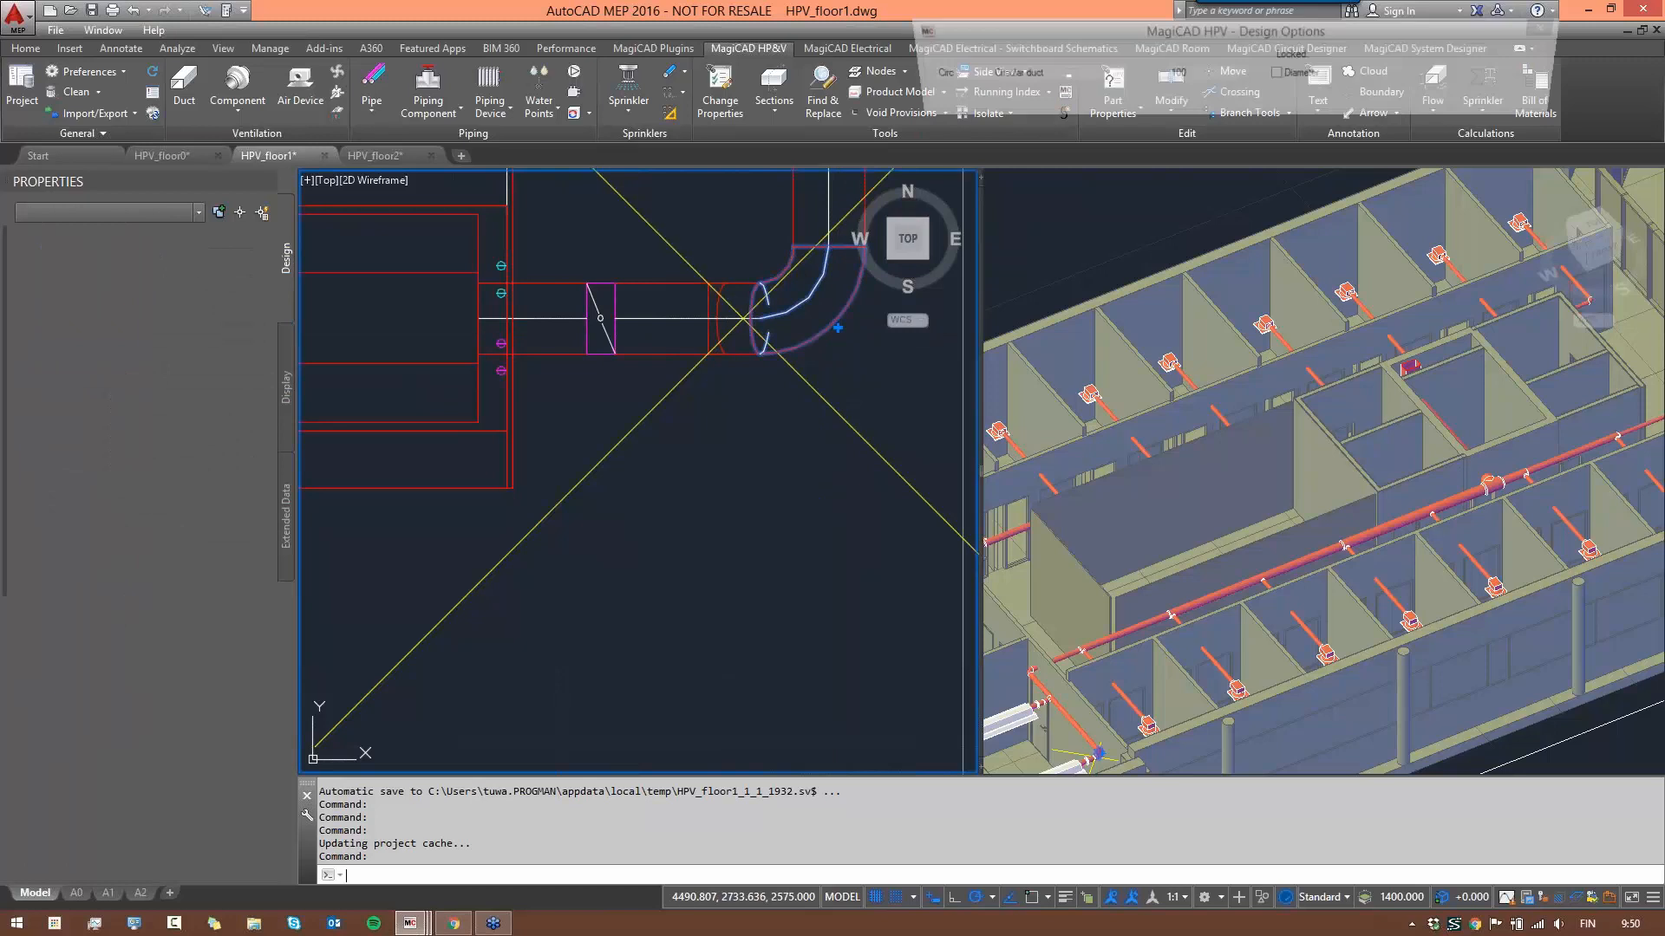
click(664, 718)
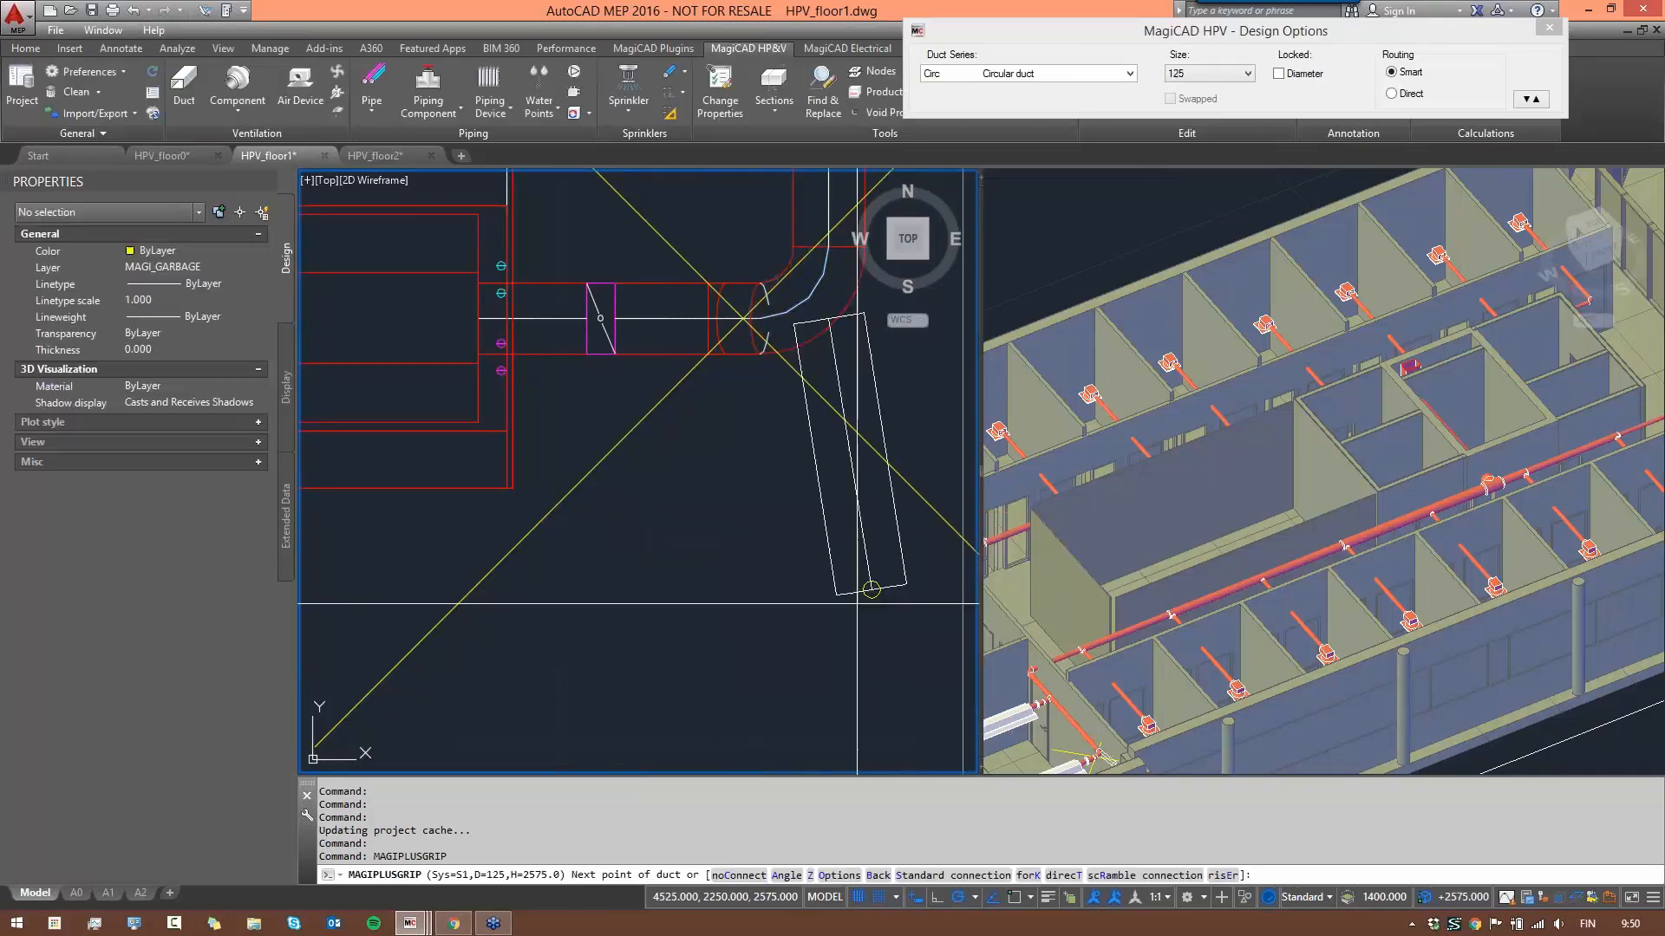
click(828, 560)
right_click(829, 563)
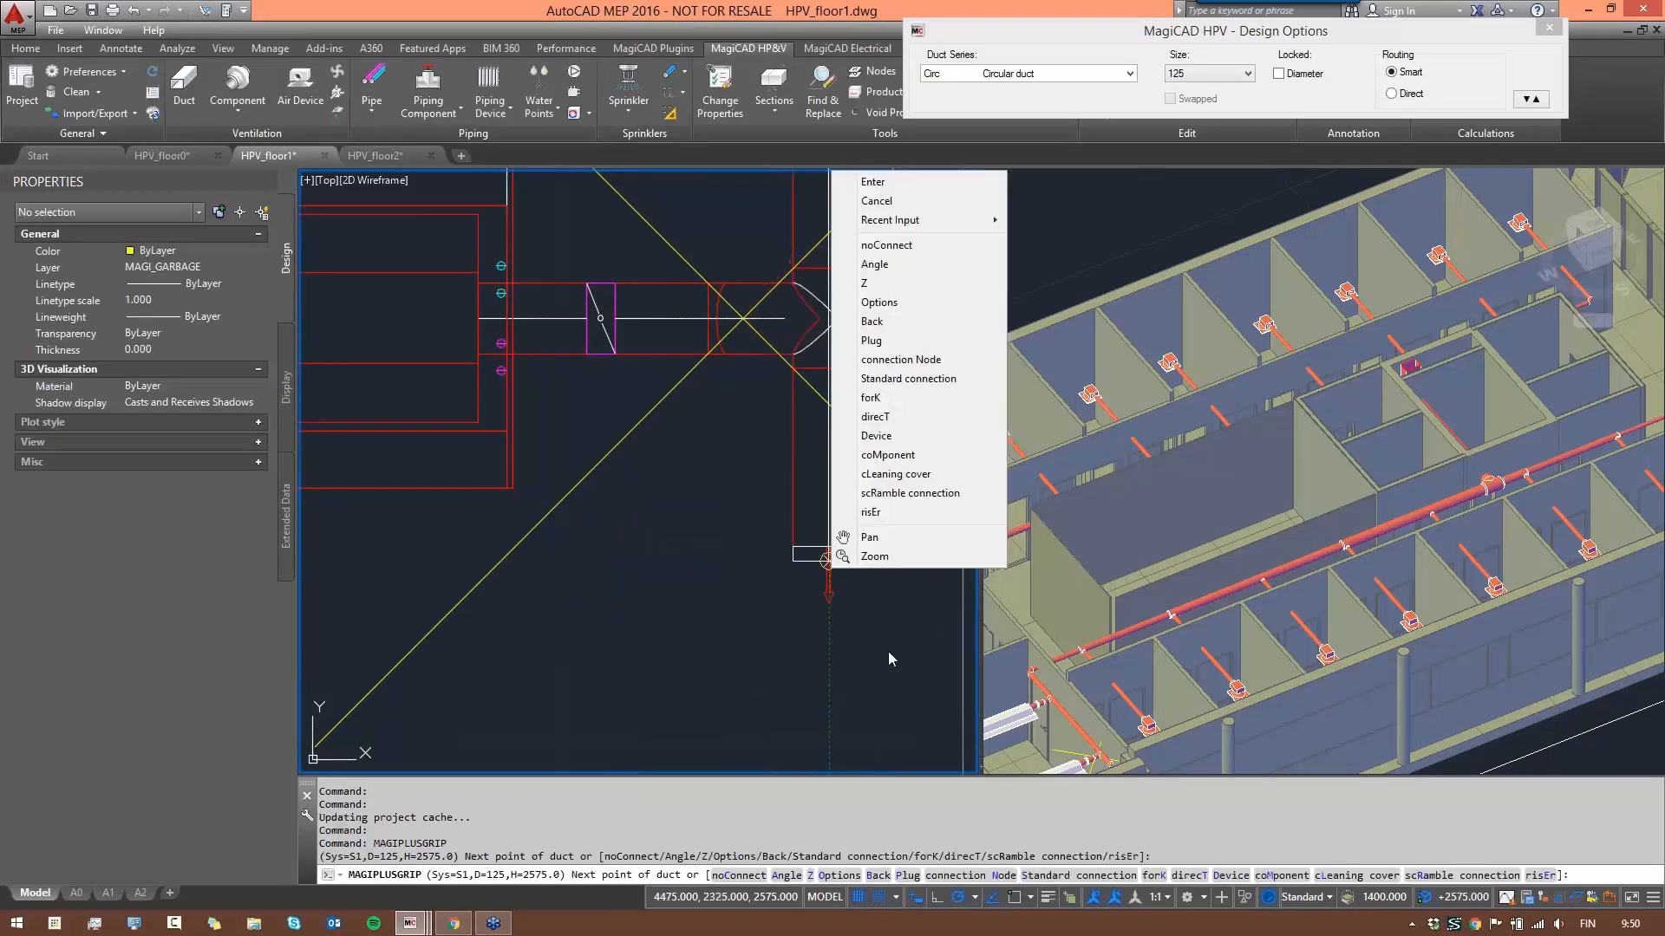
click(871, 340)
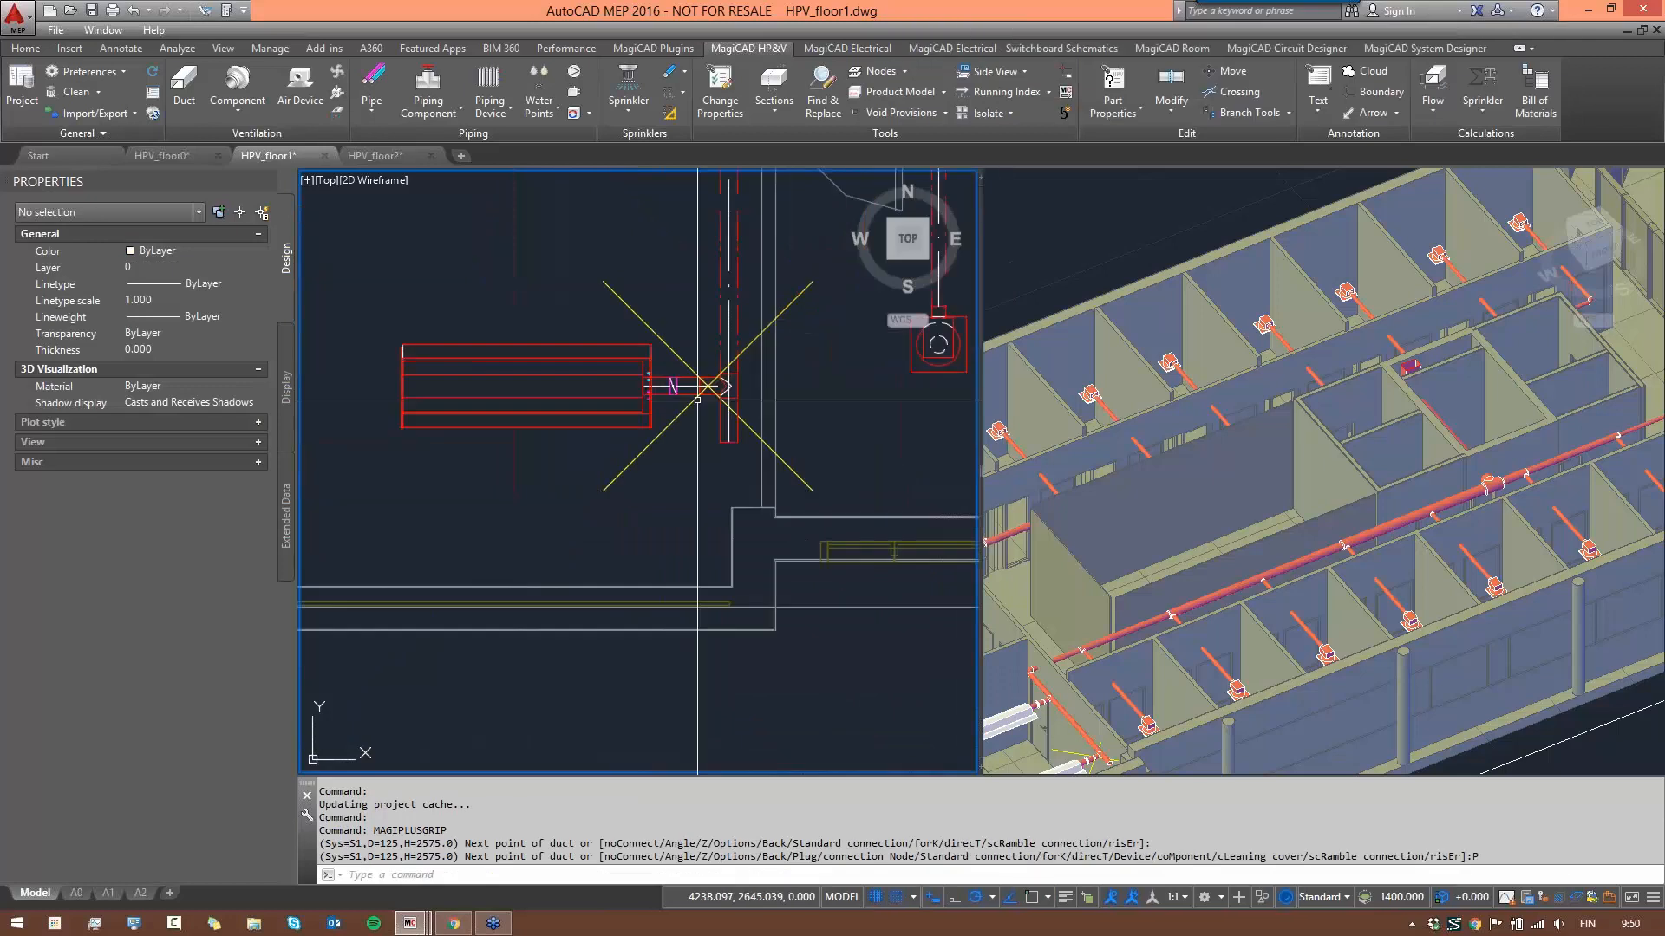
- In HPV_floor2, extend the 125 duct straight about 0.3 m past the marked bend using the selected part's settings, and plug its end
click(374, 155)
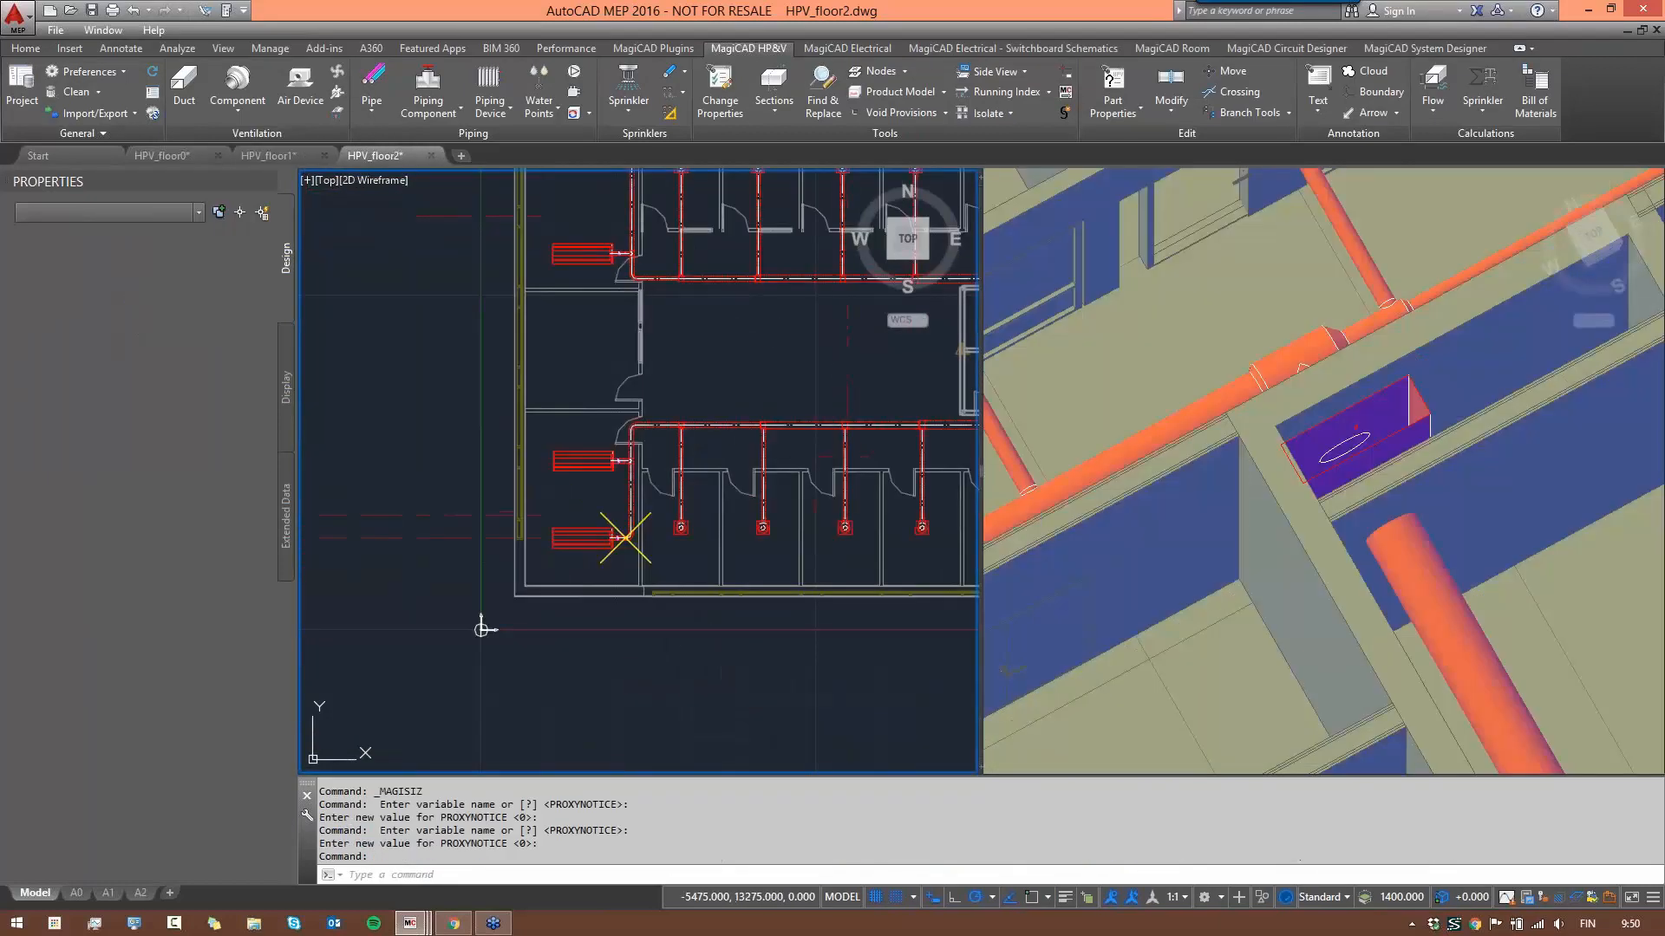
scroll(618, 536, up, 5)
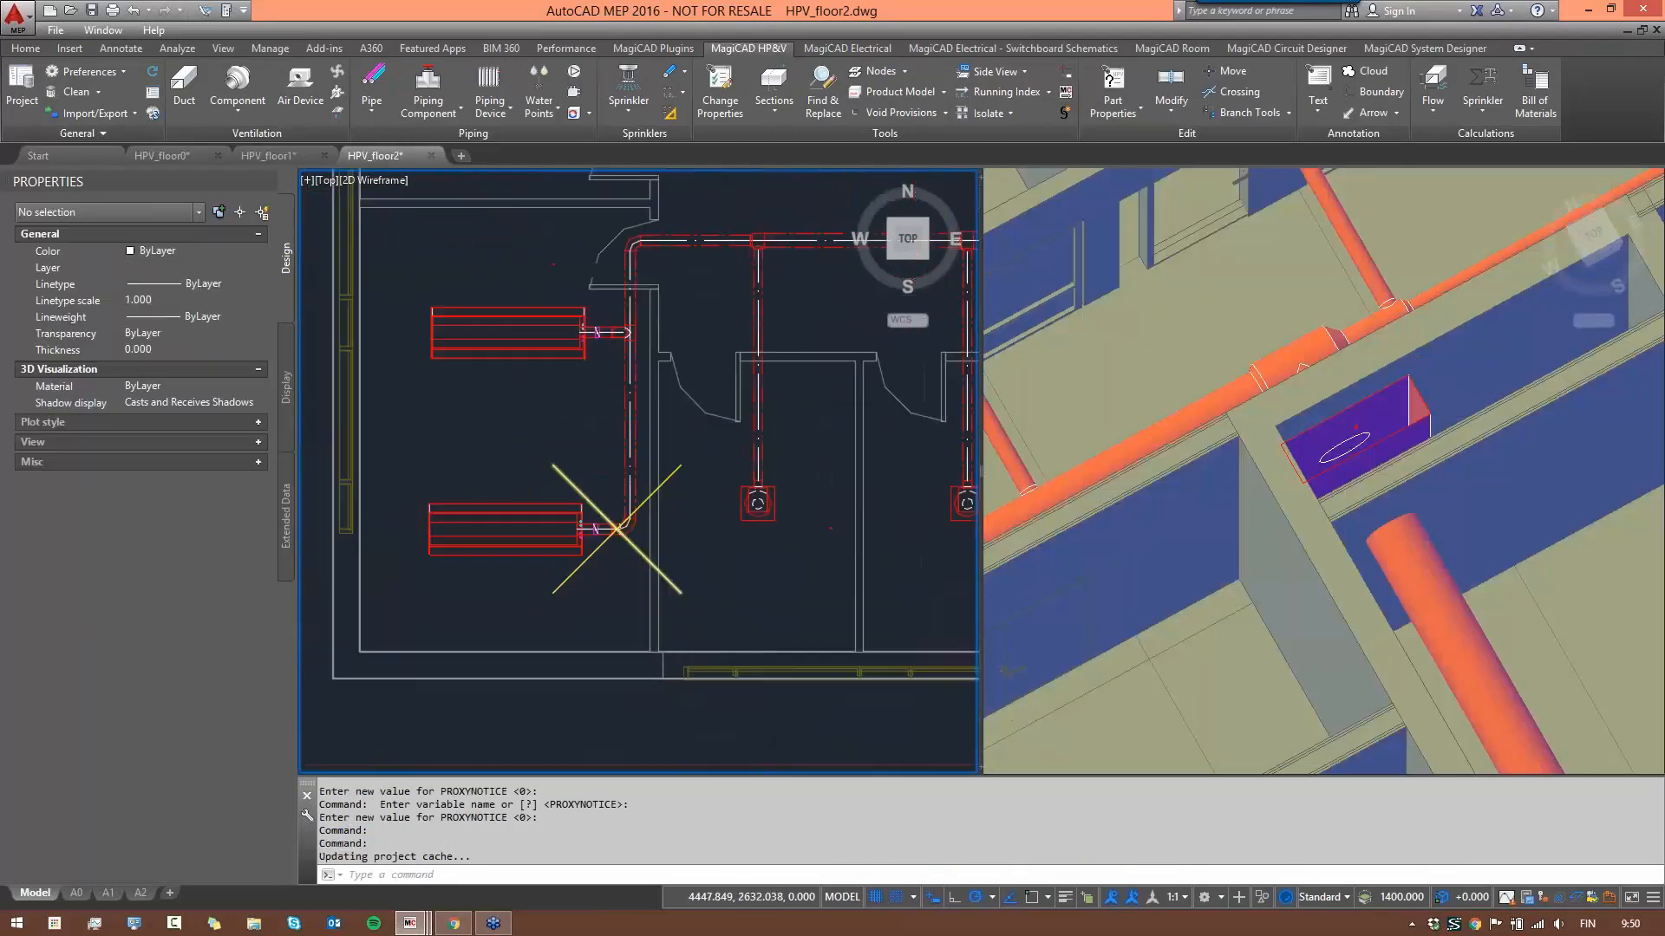
click(637, 521)
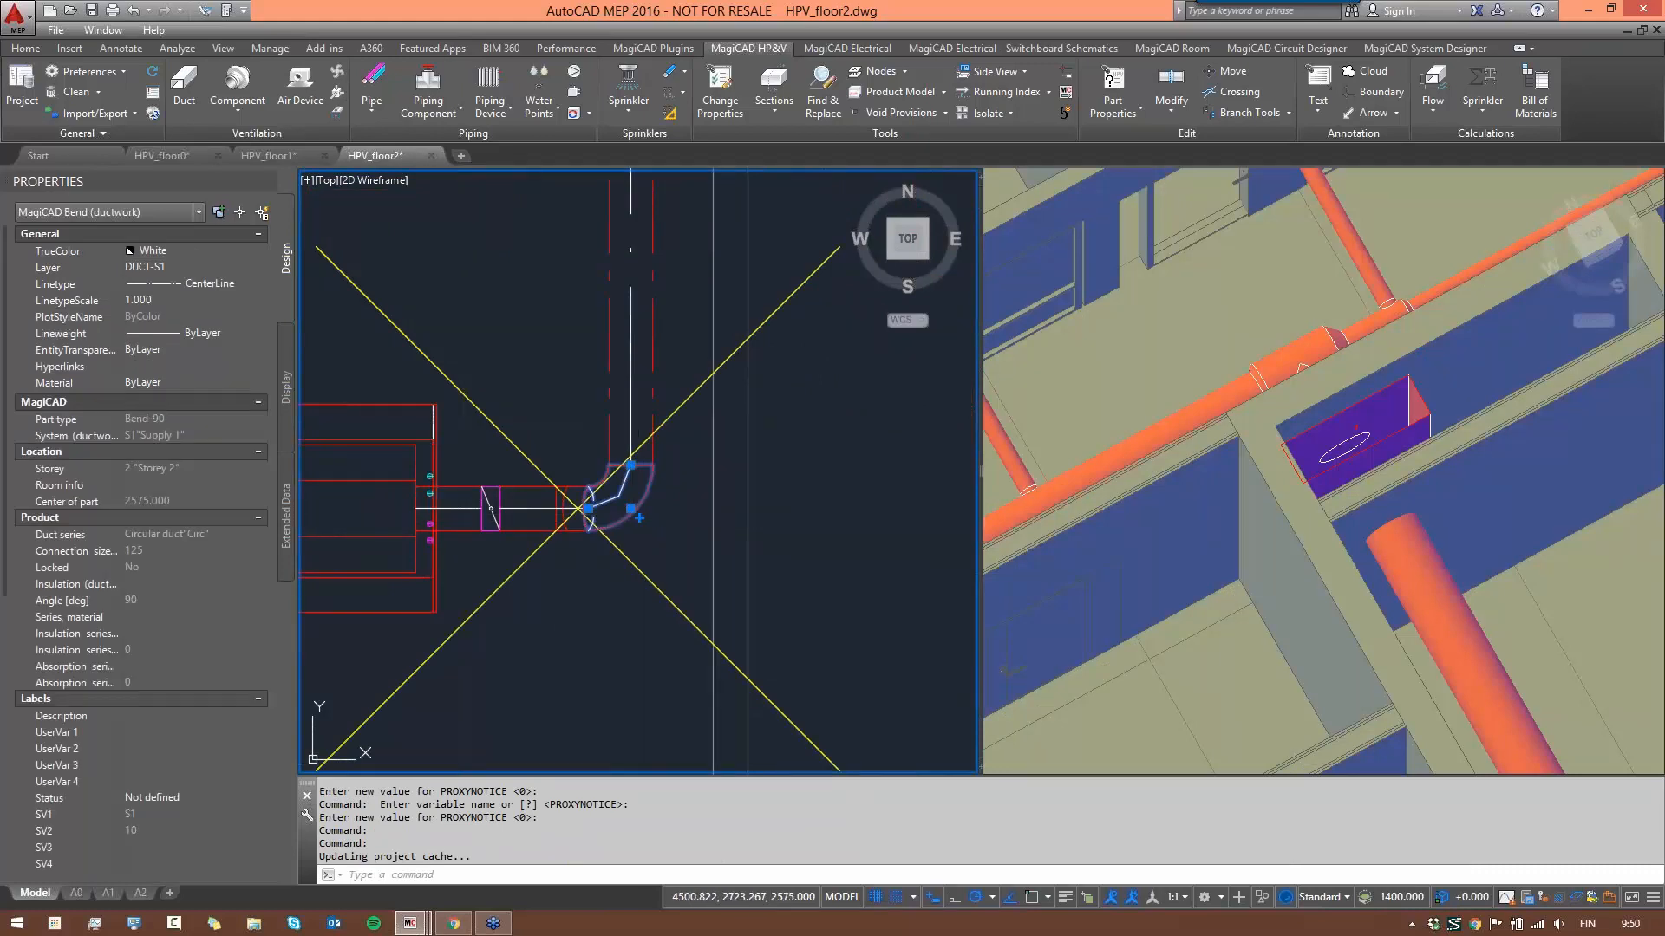
click(639, 518)
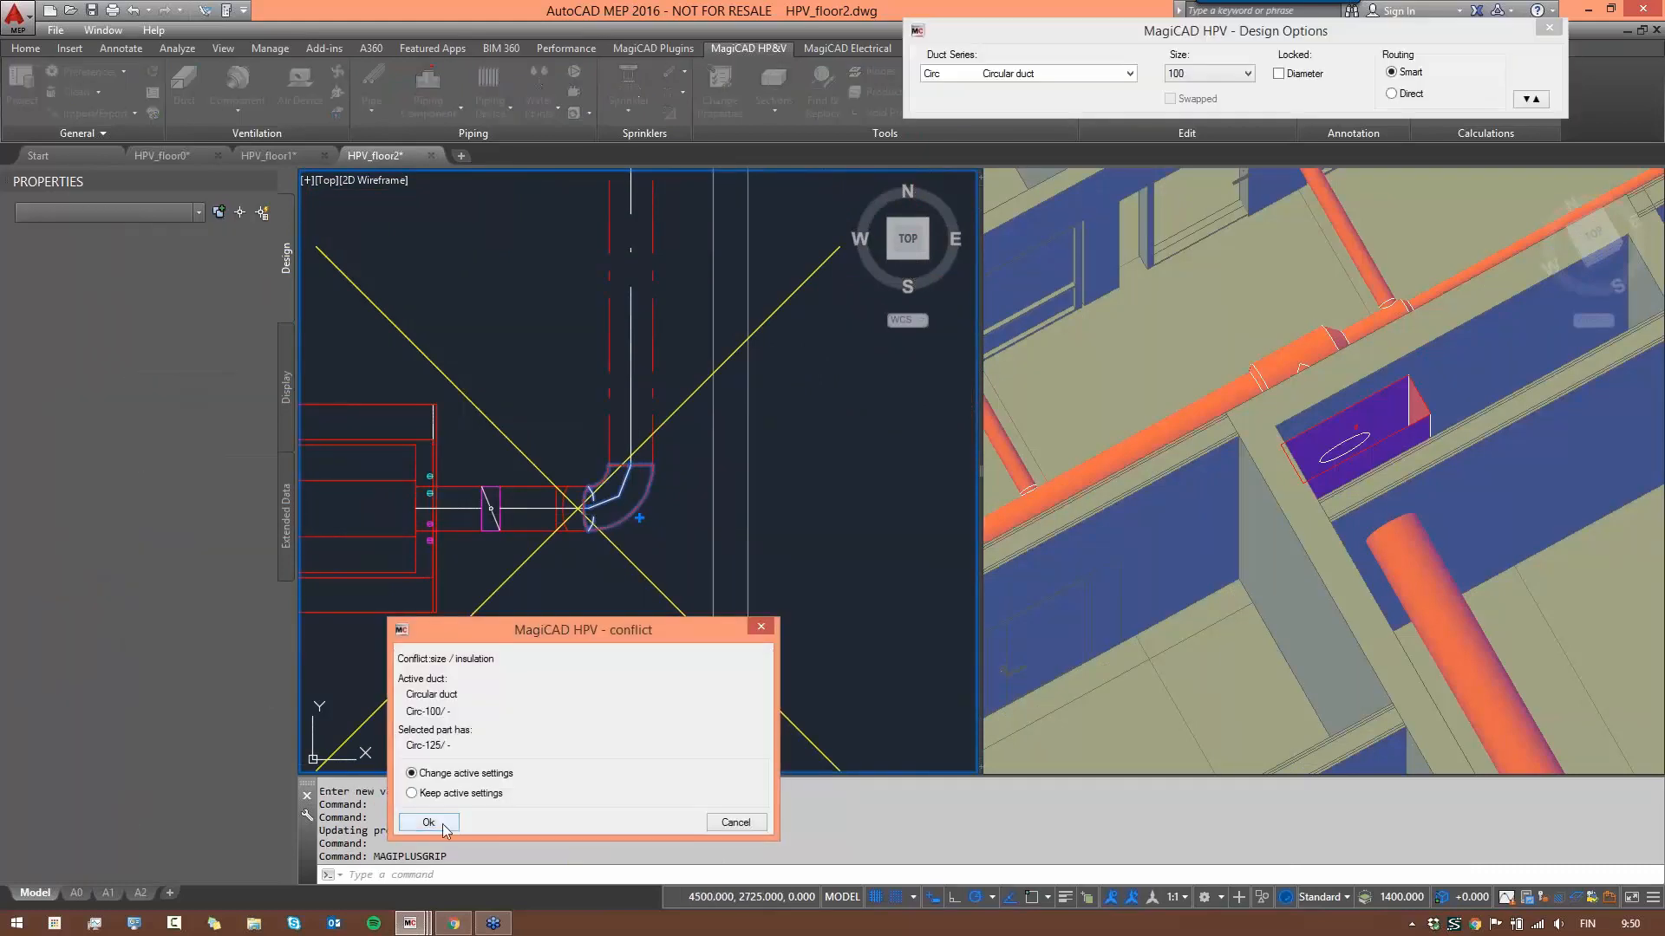
key(Return)
right_click(621, 642)
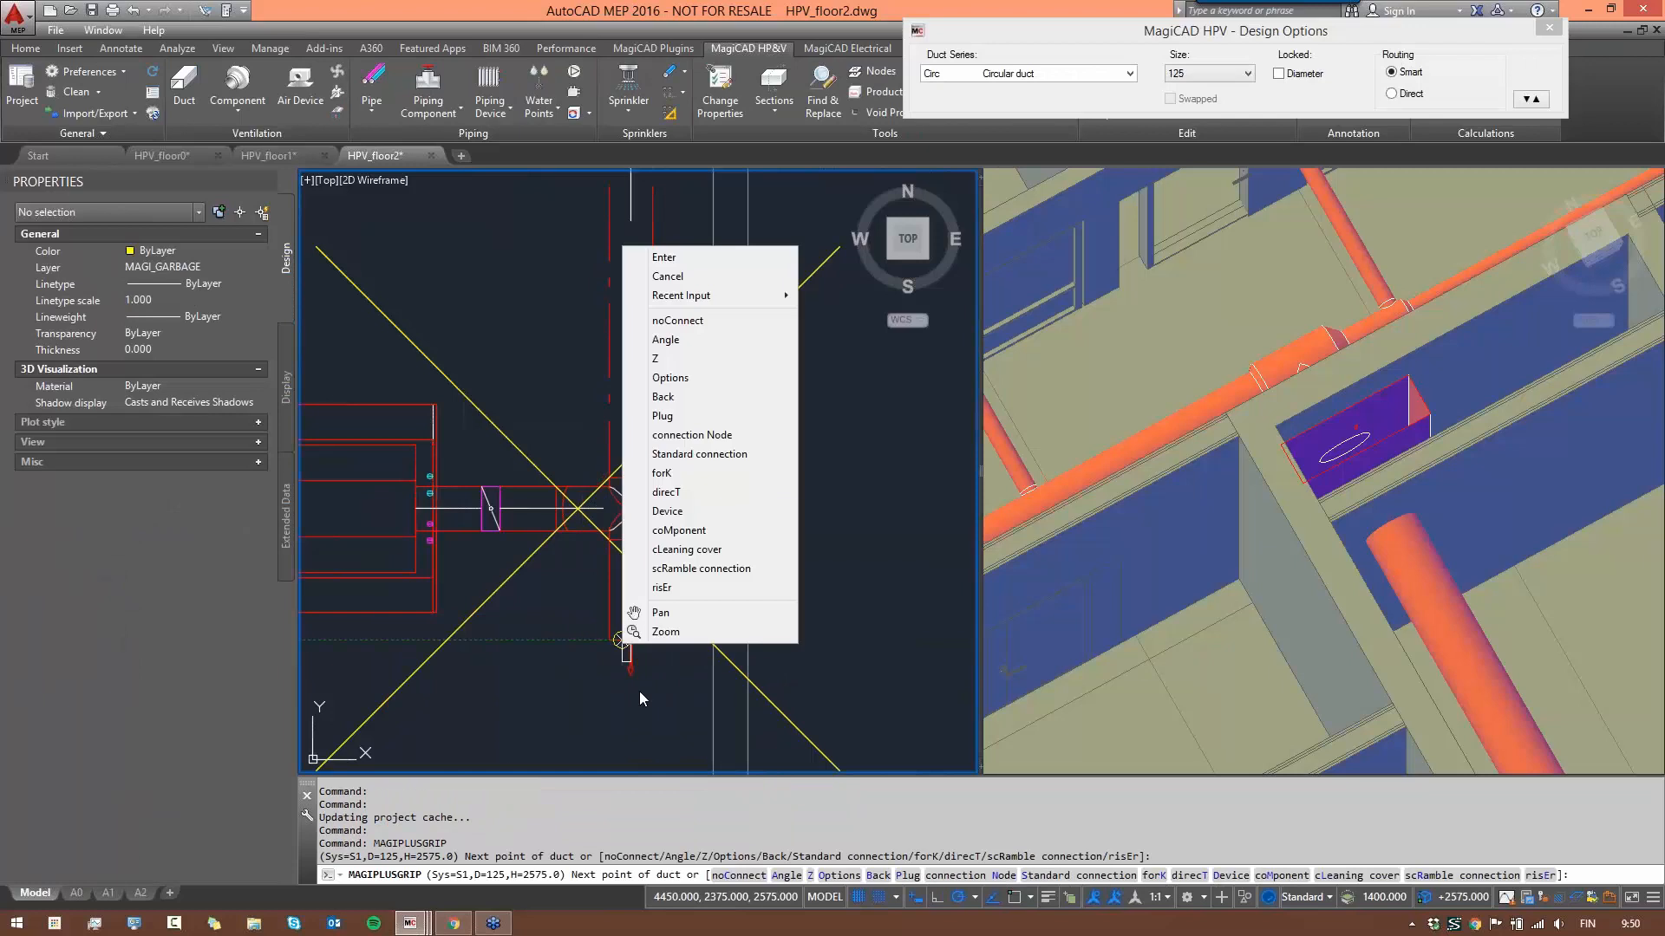
click(668, 415)
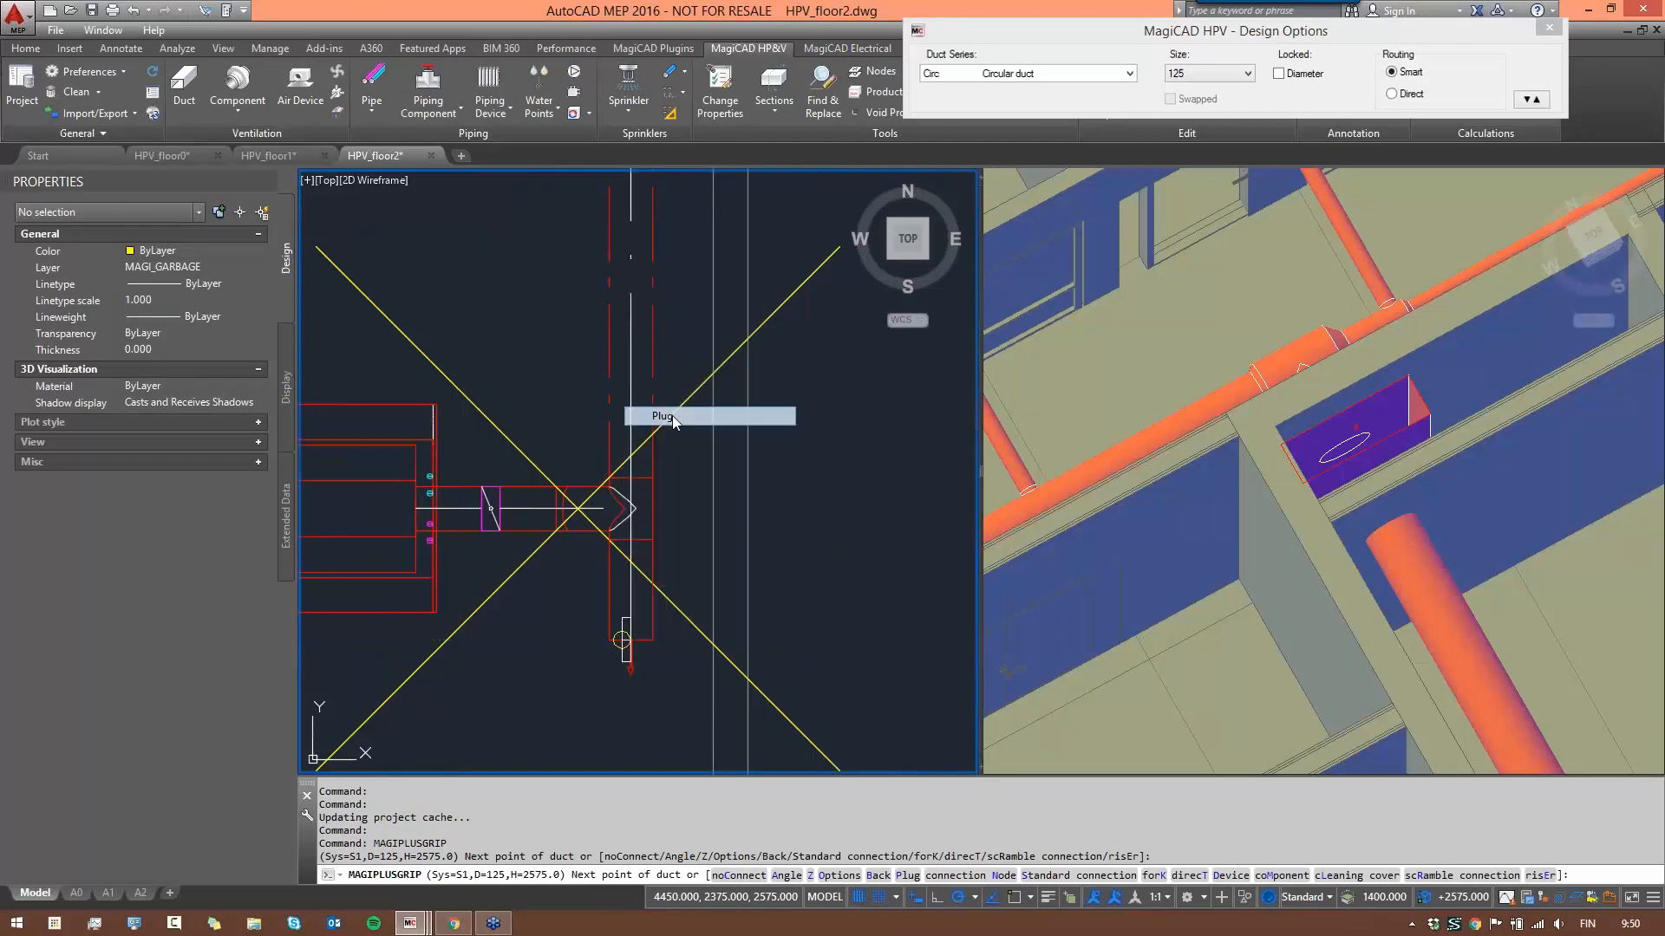
scroll(739, 301, down, 8)
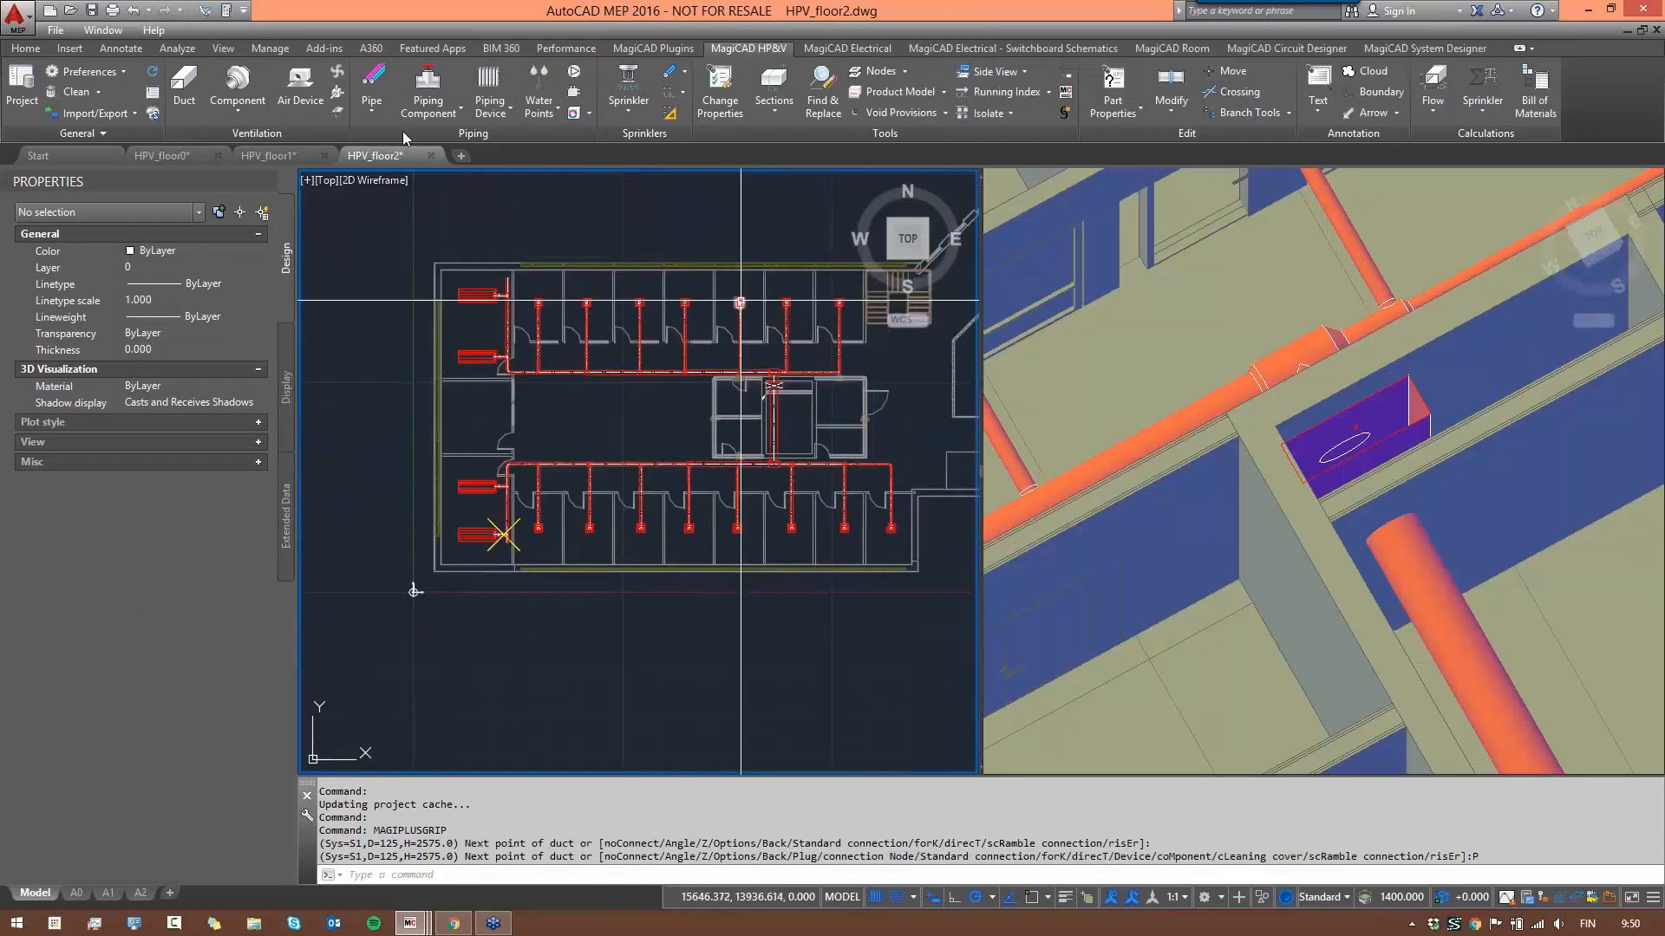
- Rerun sizing for Supply 1, check the report through its last rows for warnings, and update the model with the new sizes
click(1433, 87)
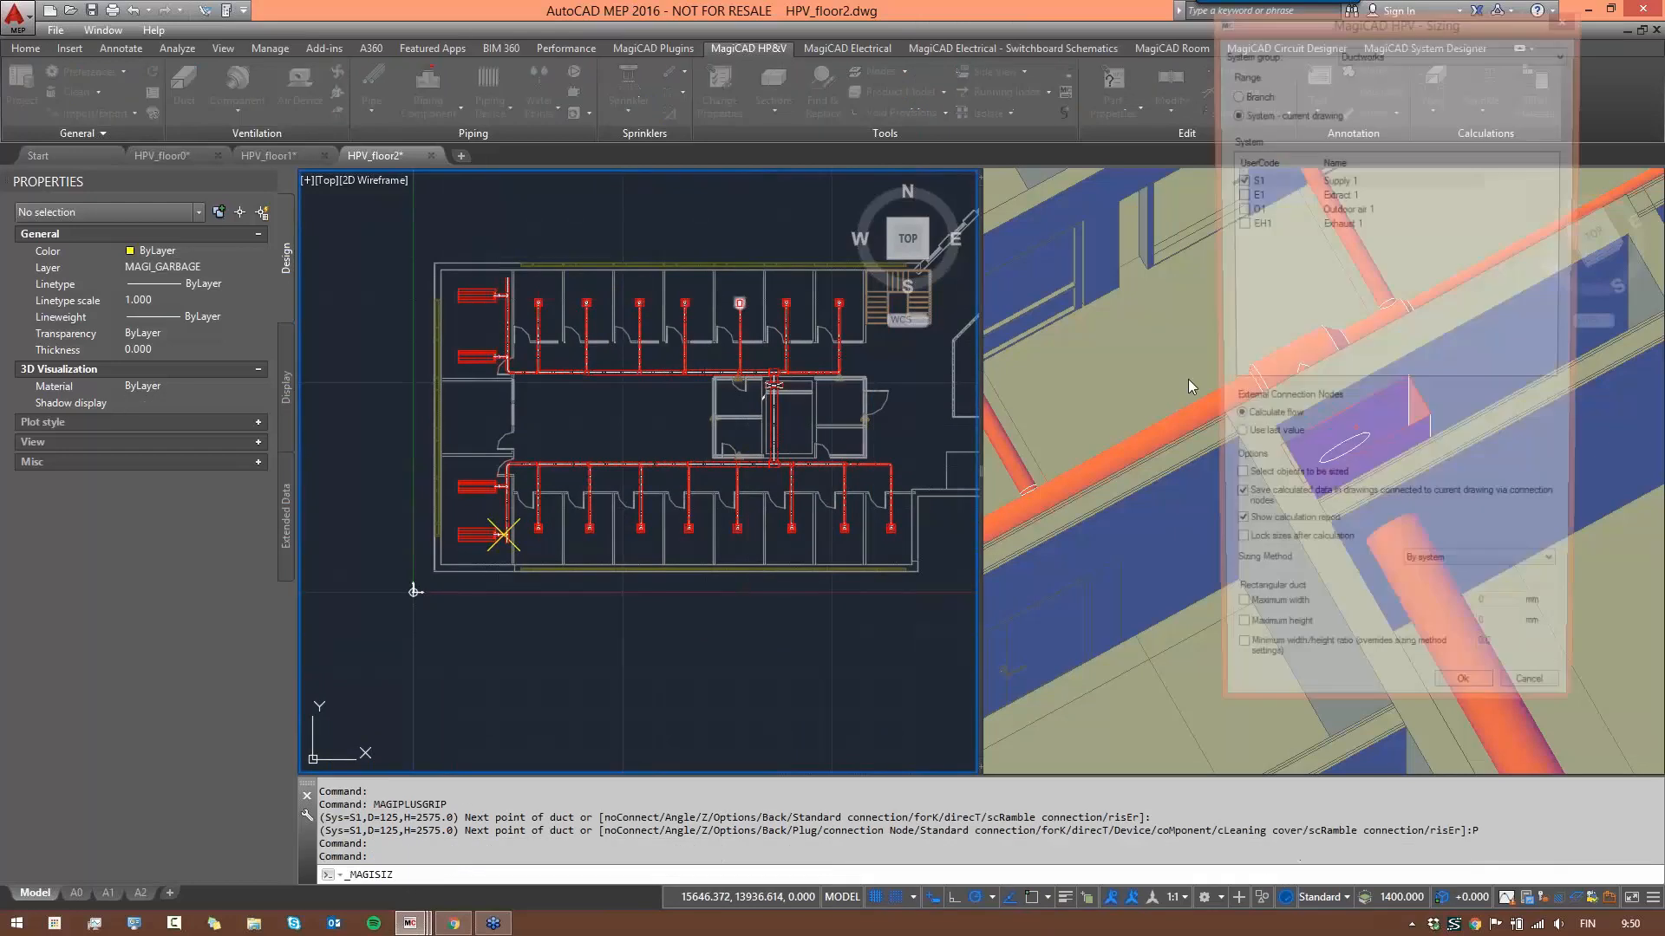
click(1485, 712)
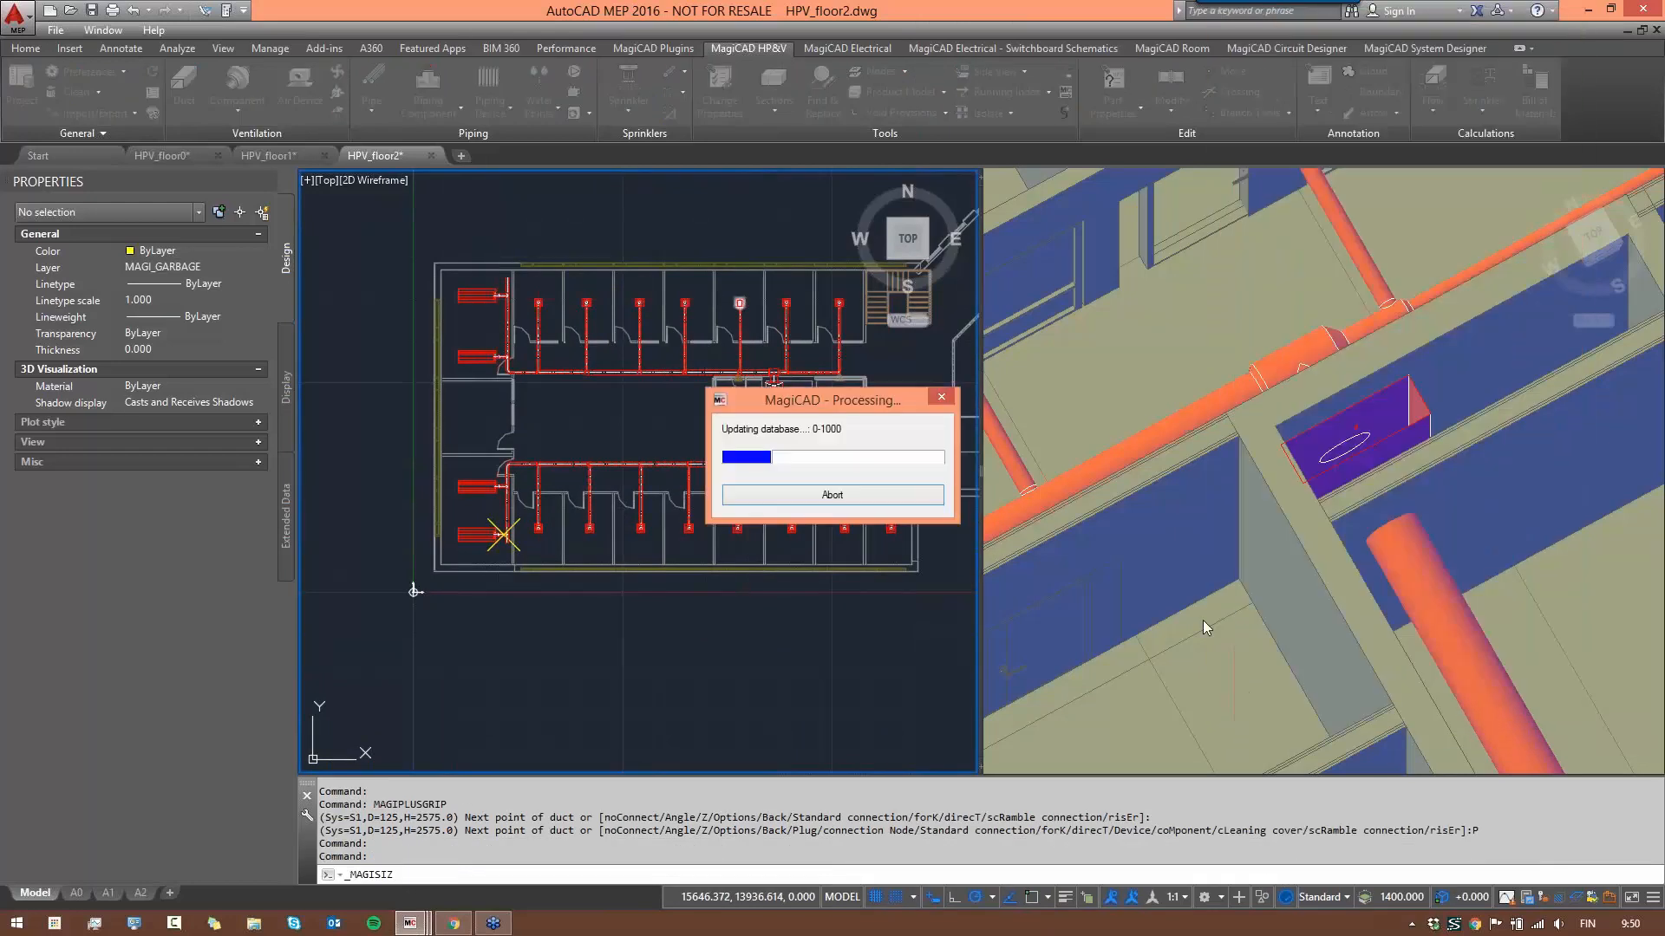
drag(893, 183, 891, 587)
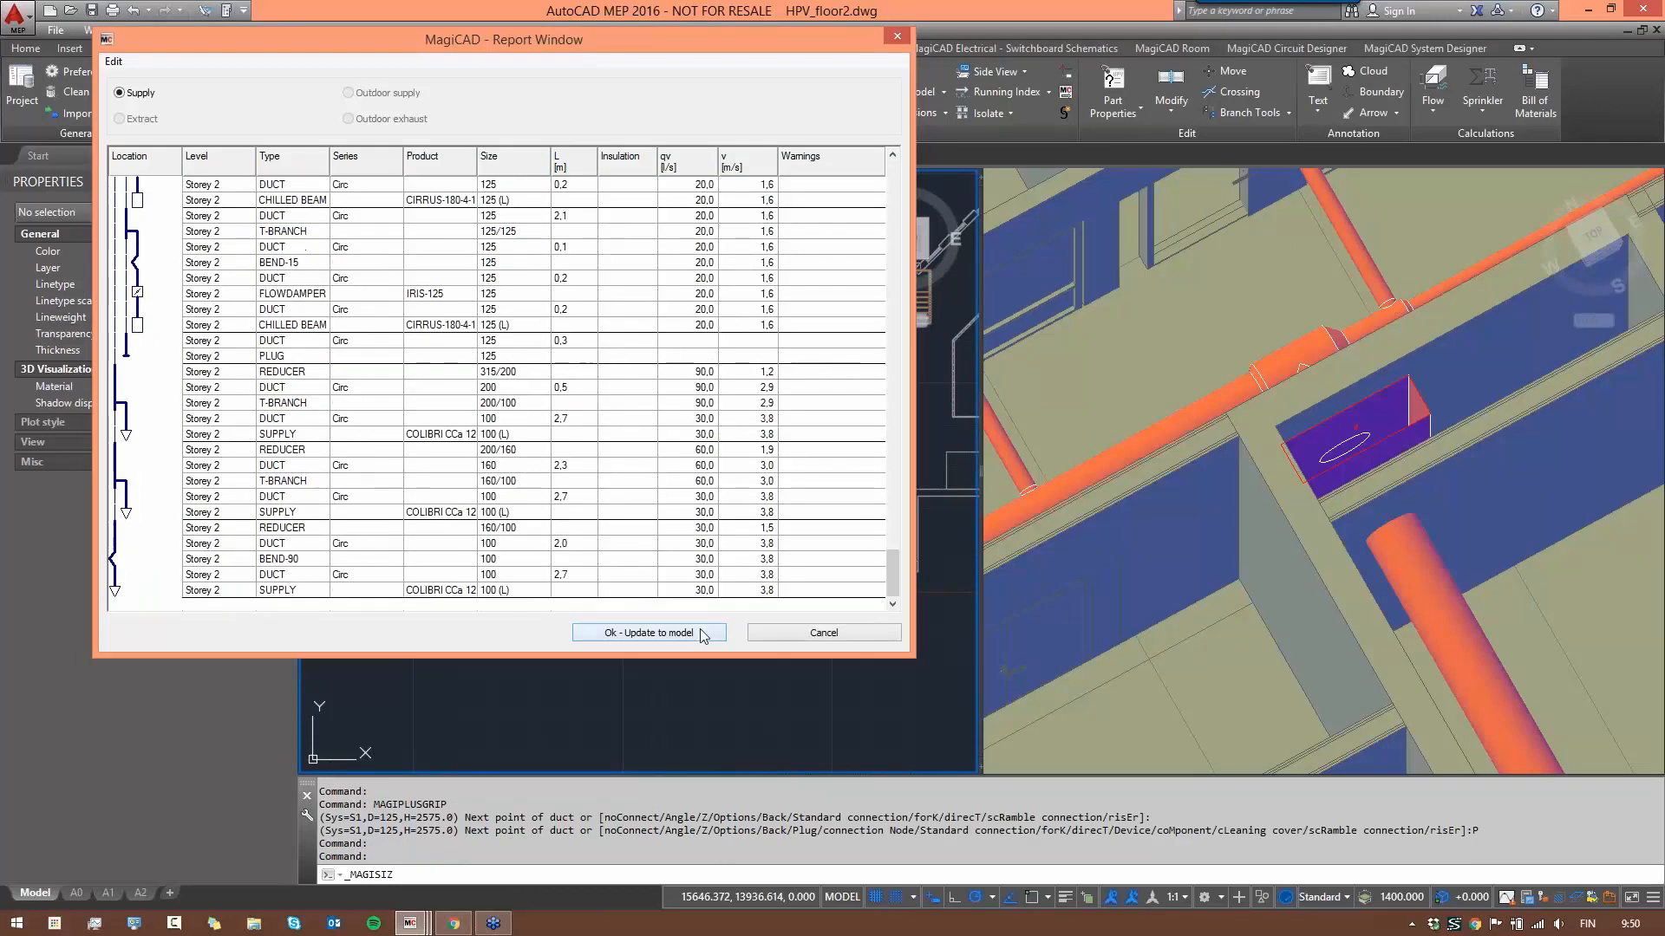
click(675, 633)
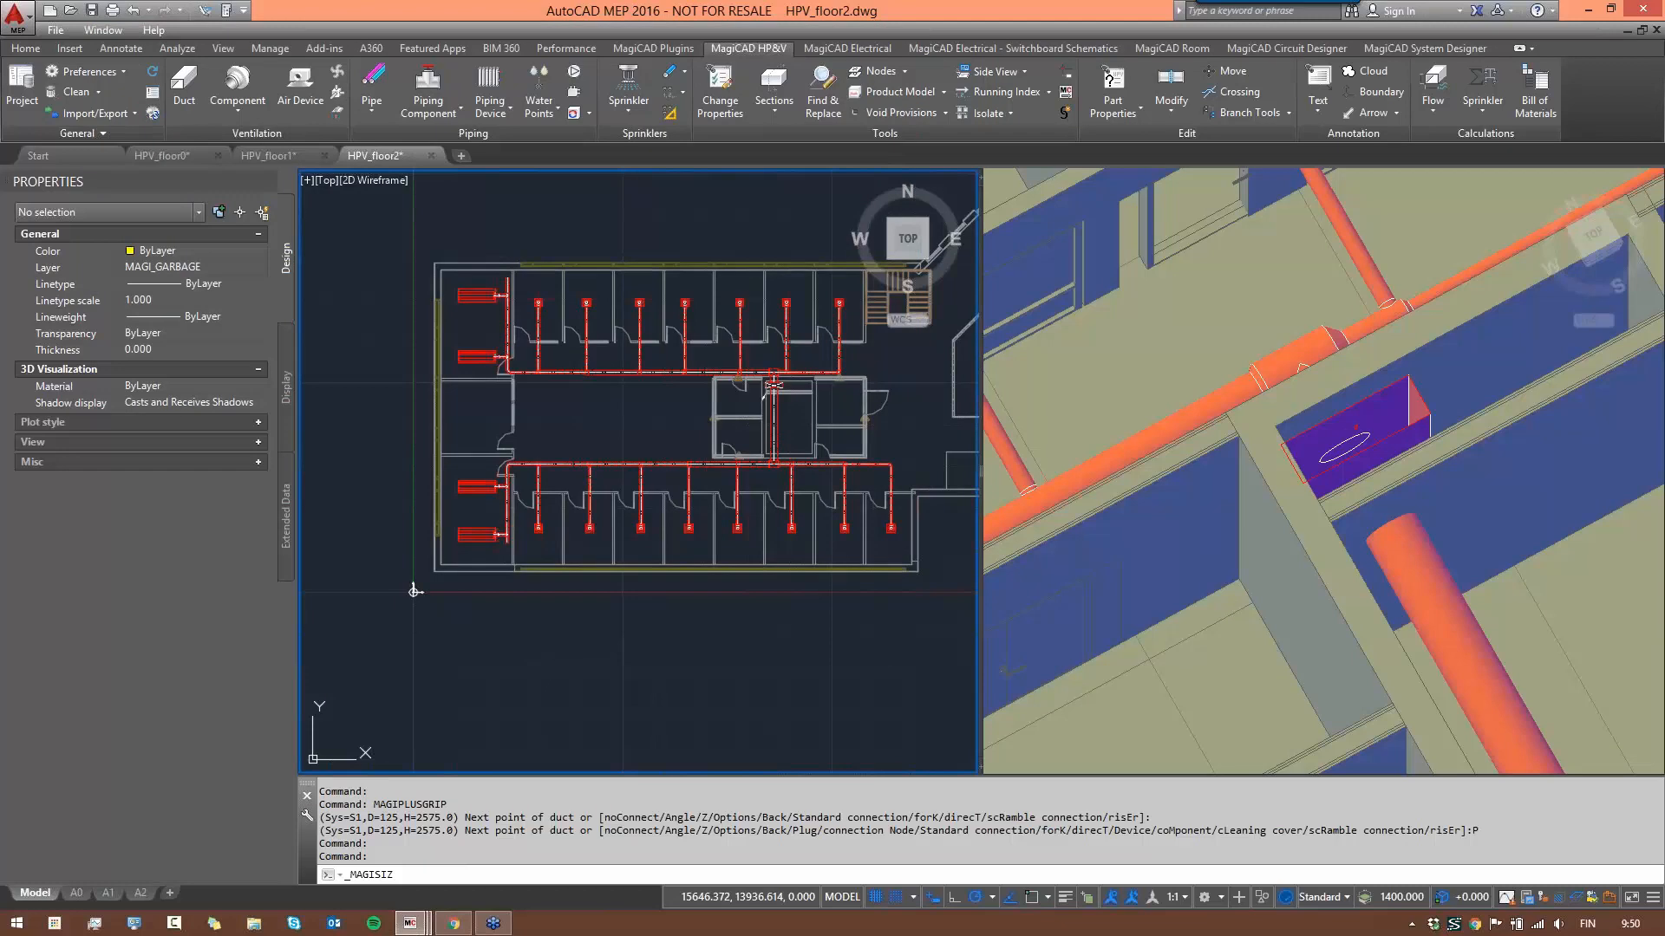
- Check the size properties of the short Supply 1 duct between the vertical shaft duct and the northern corridor main on floor 2
scroll(790, 375, up, 6)
scroll(688, 353, up, 4)
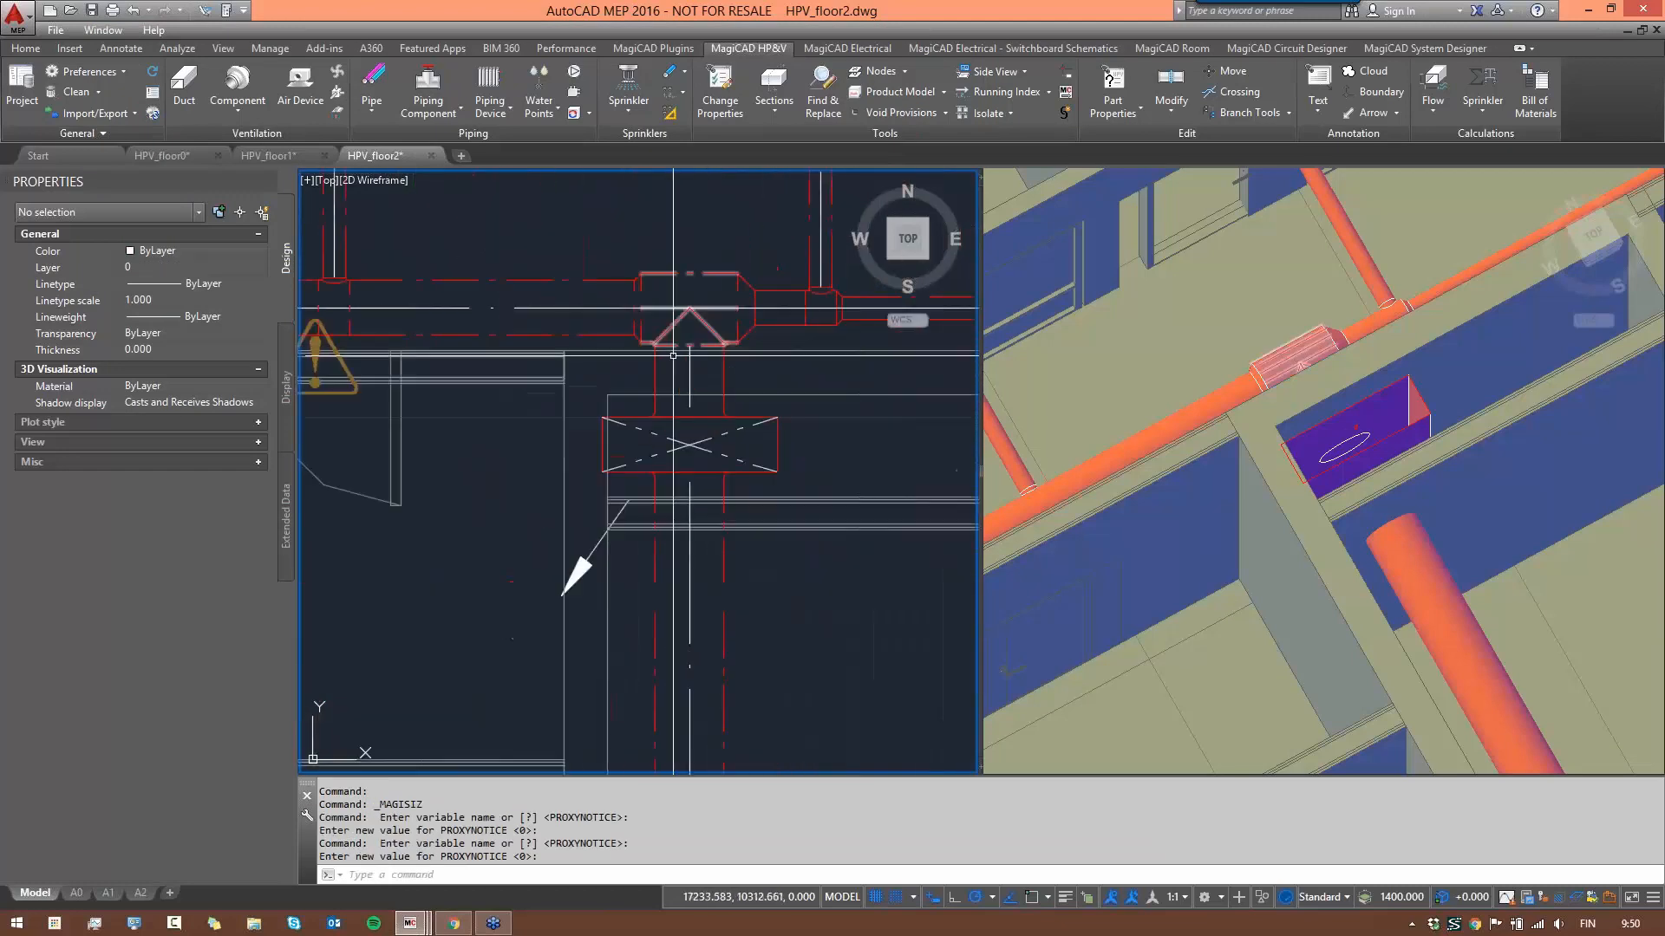
scroll(713, 390, down, 4)
scroll(712, 392, up, 6)
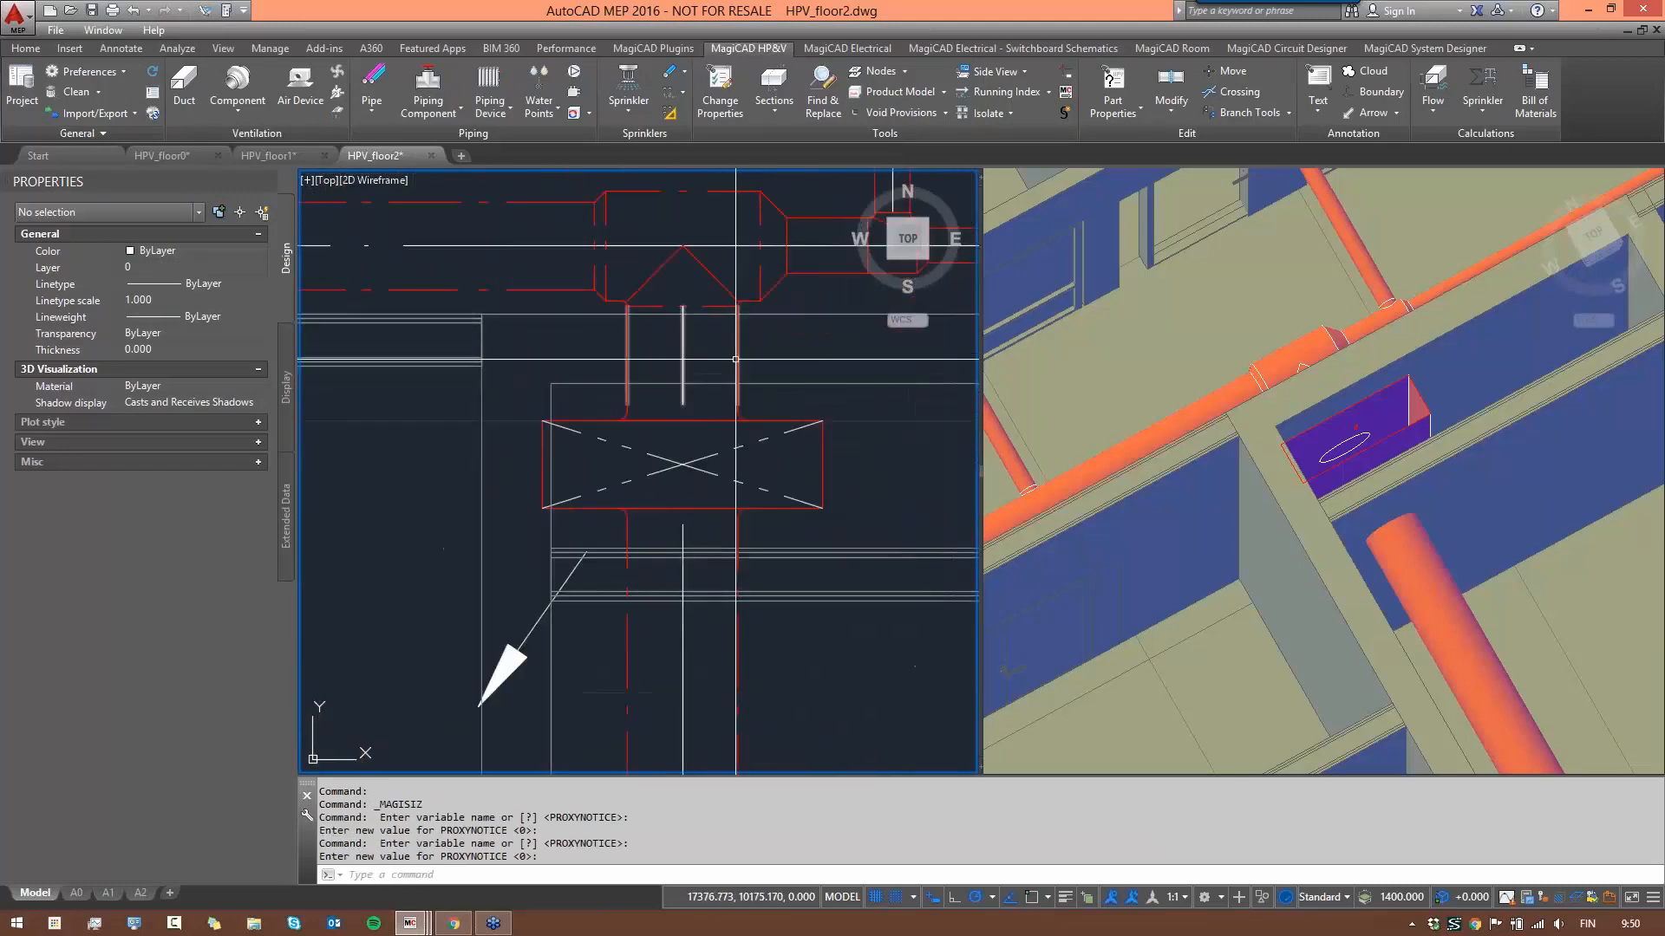
click(683, 381)
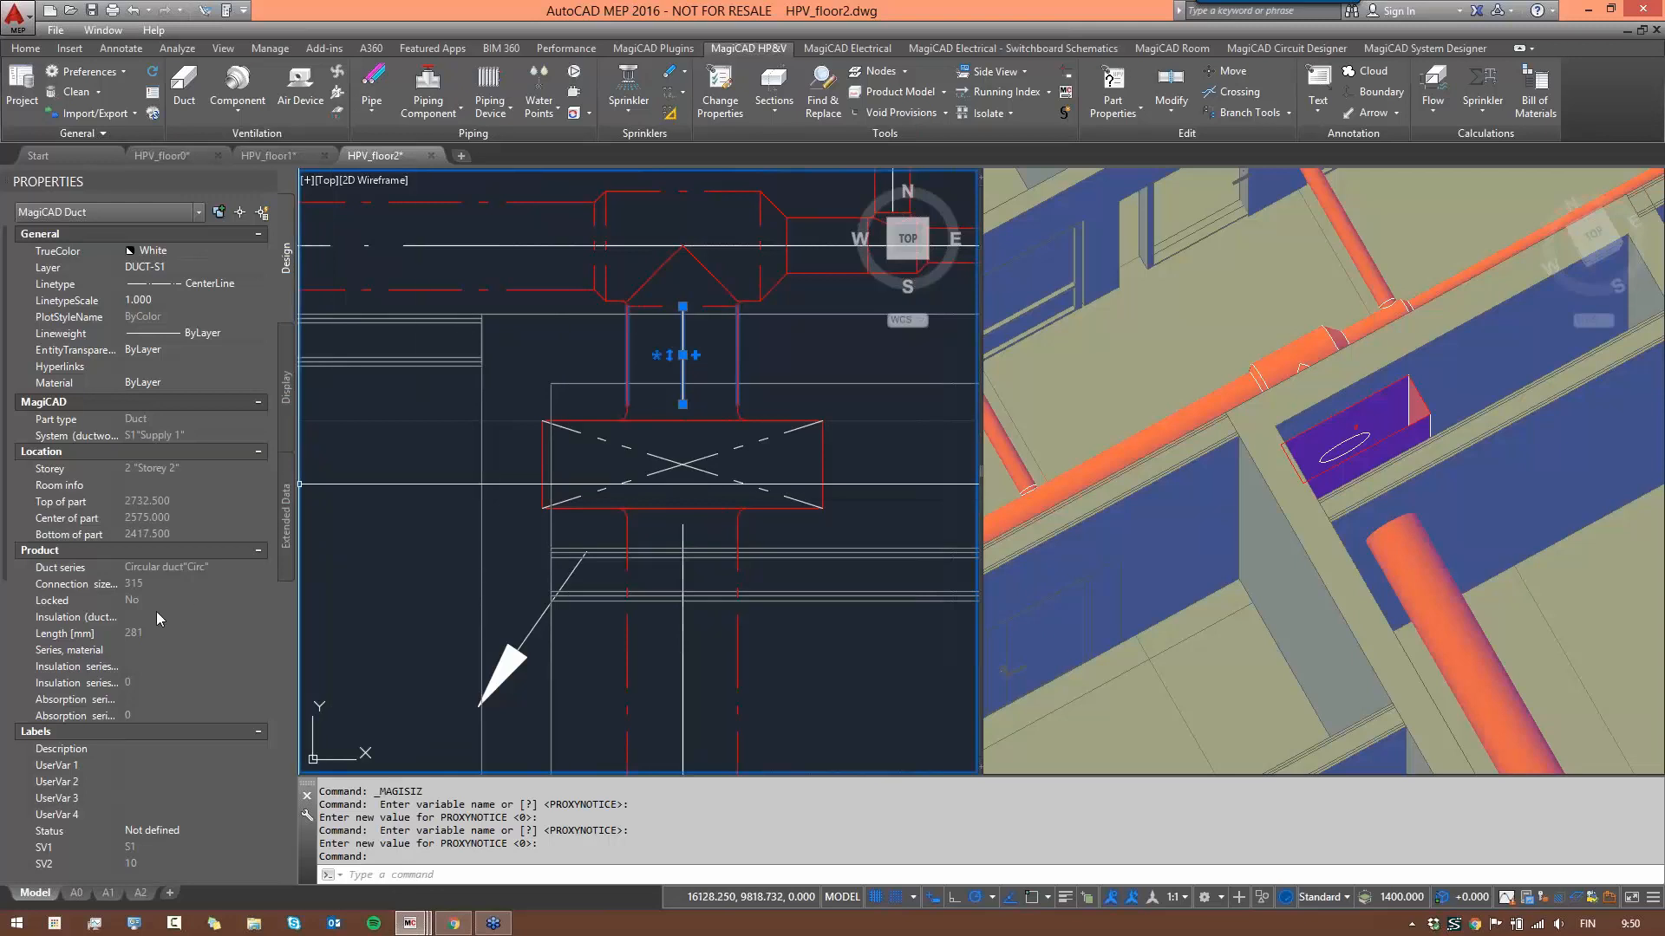
scroll(650, 537, down, 5)
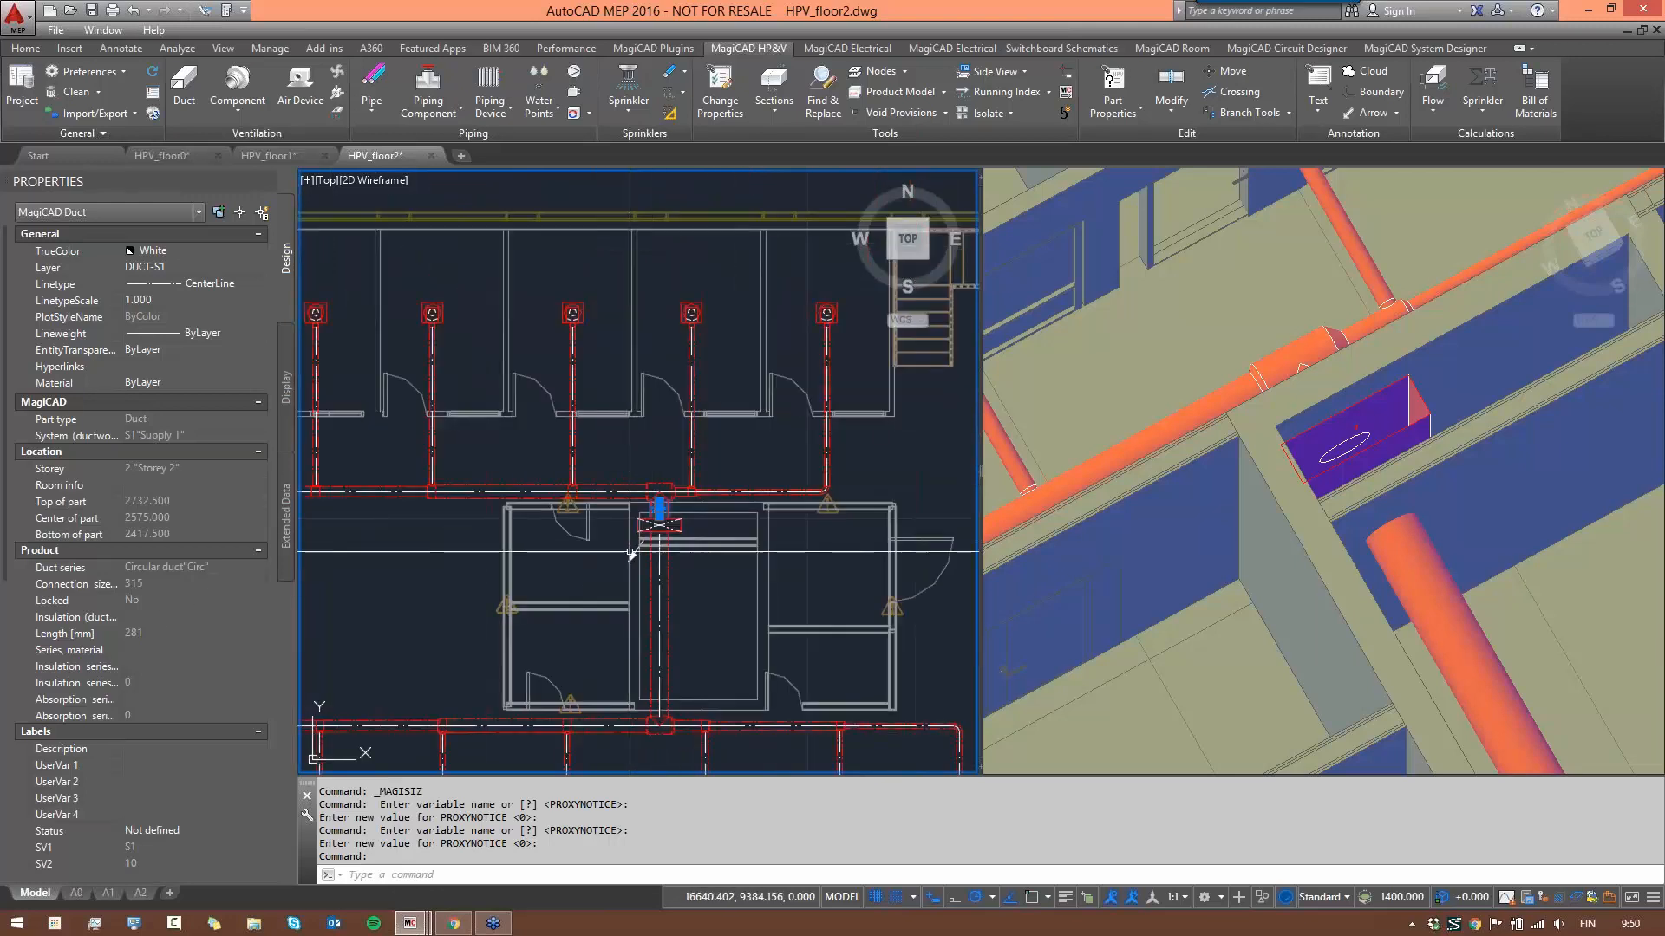
- Examine the sized ductwork around the shaft and along both corridor mains across floor 2
scroll(648, 535, up, 3)
scroll(778, 522, up, 2)
scroll(779, 522, down, 2)
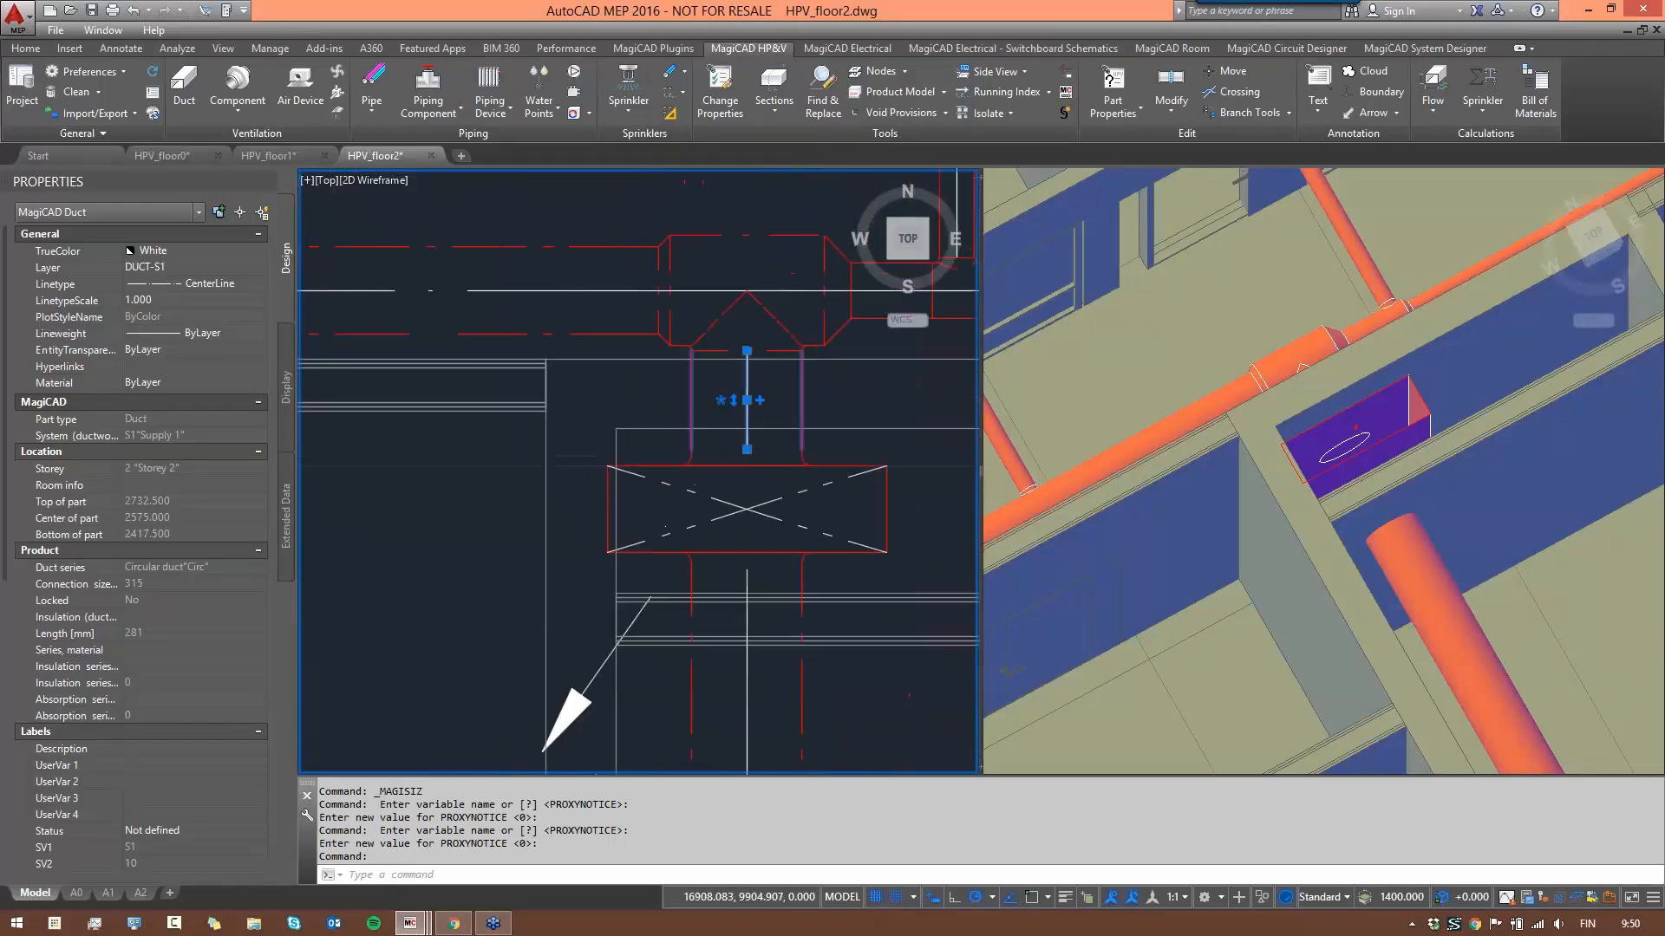
scroll(779, 522, down, 5)
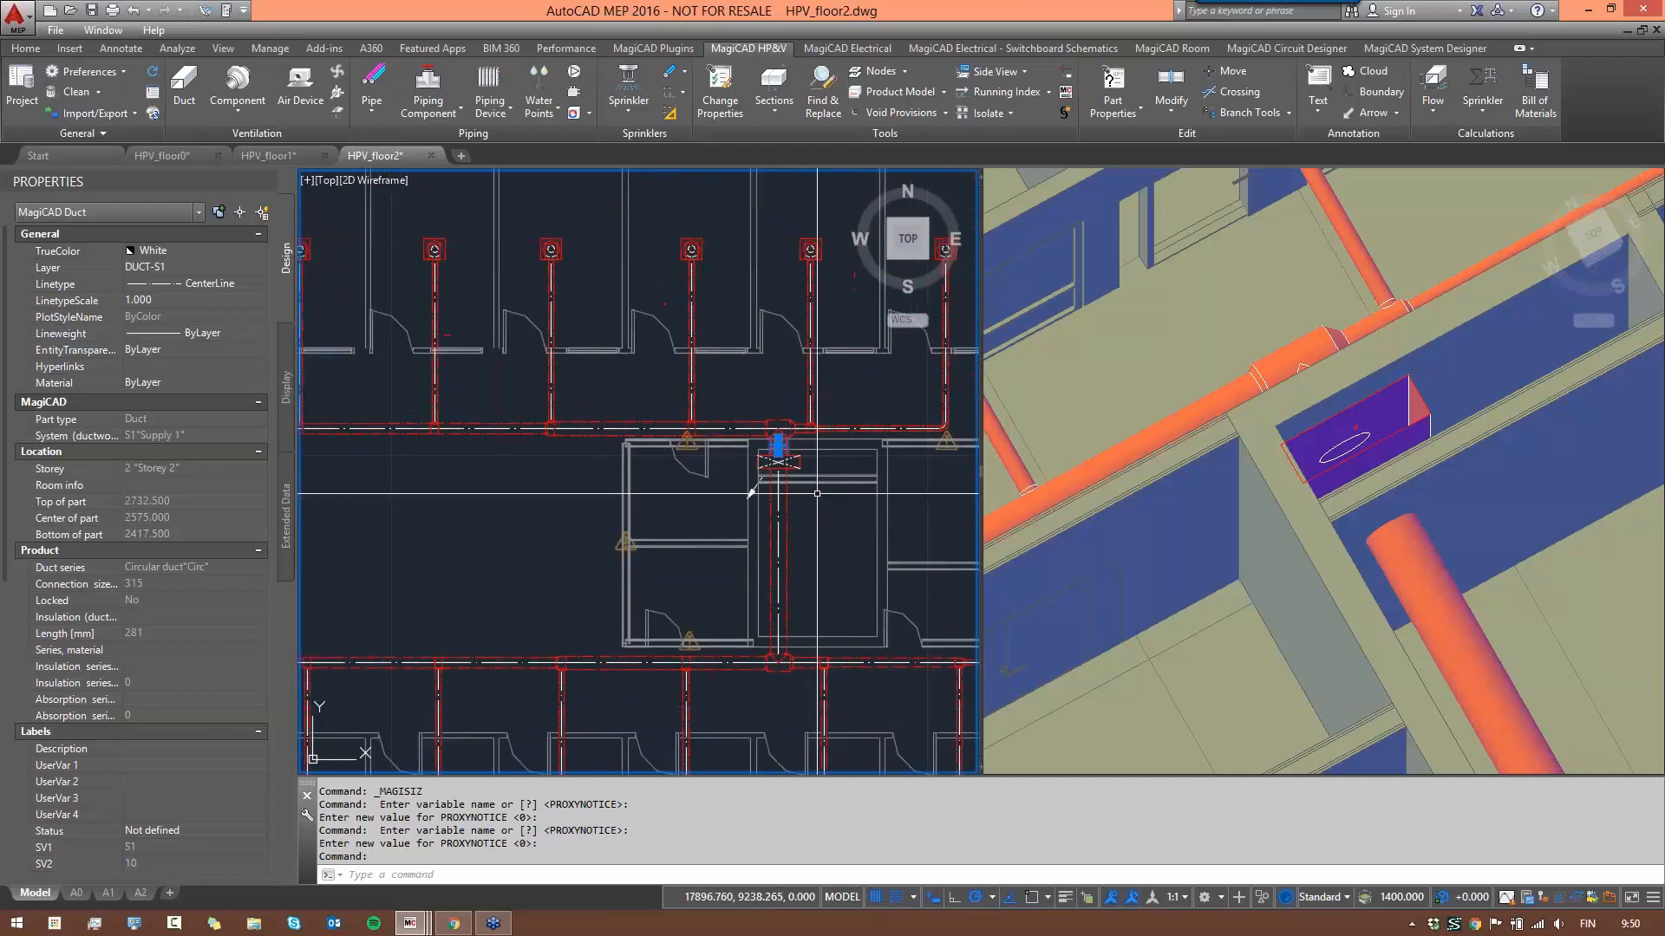
scroll(737, 460, down, 5)
scroll(607, 577, up, 5)
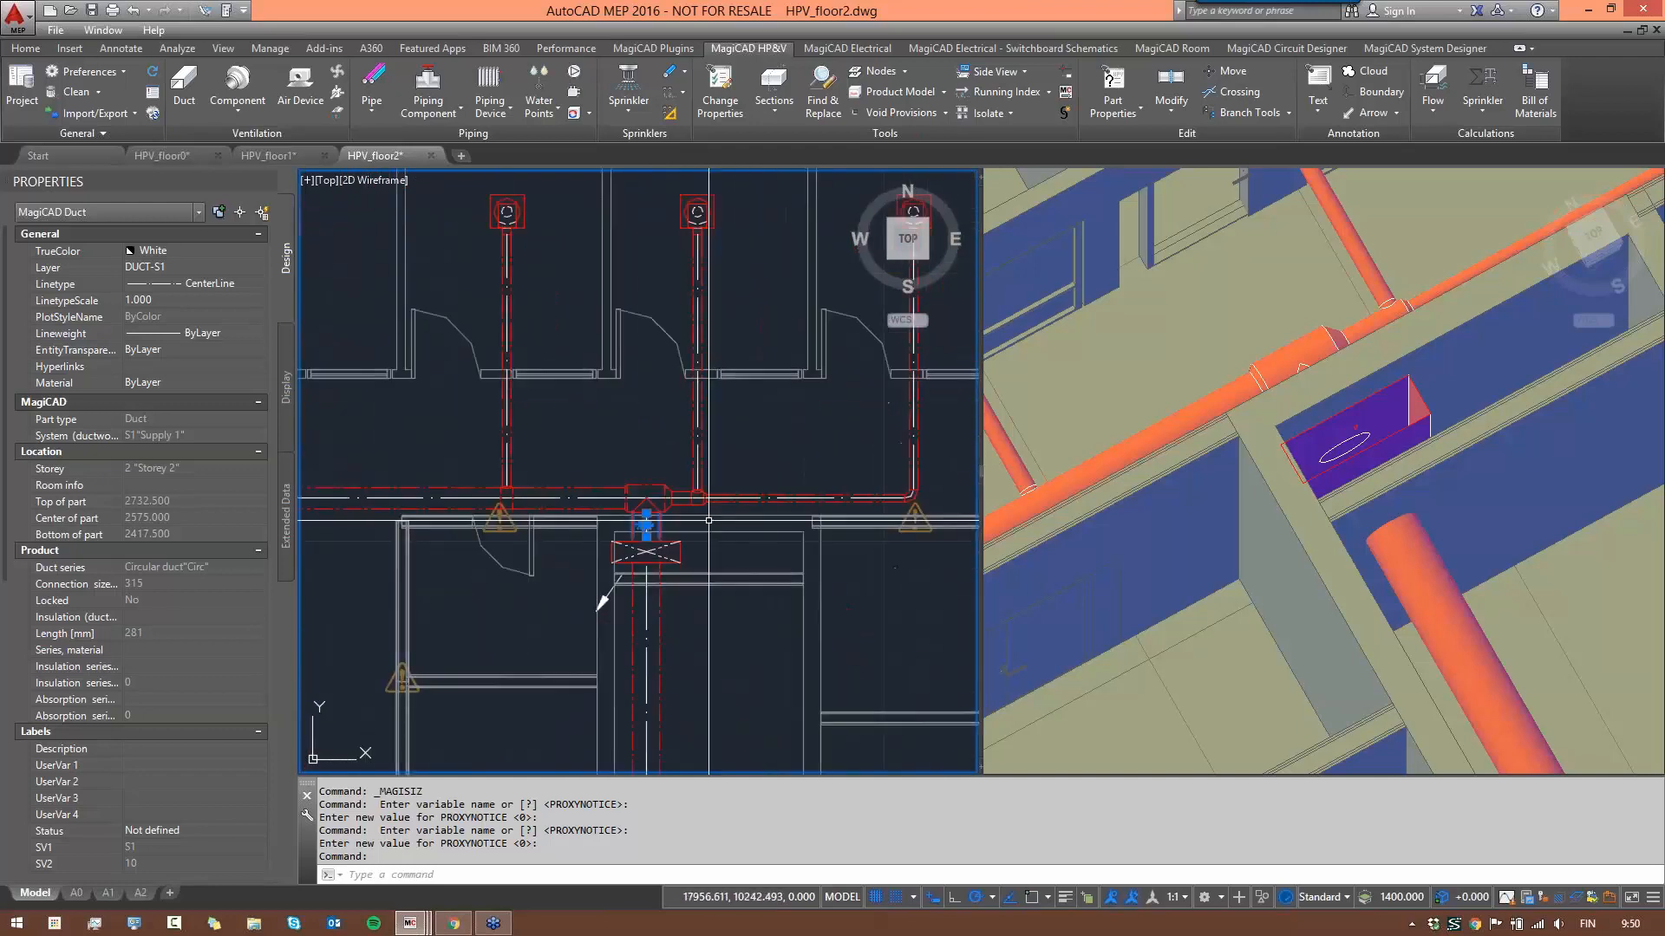
scroll(614, 572, down, 4)
middle_drag(613, 572, 695, 363)
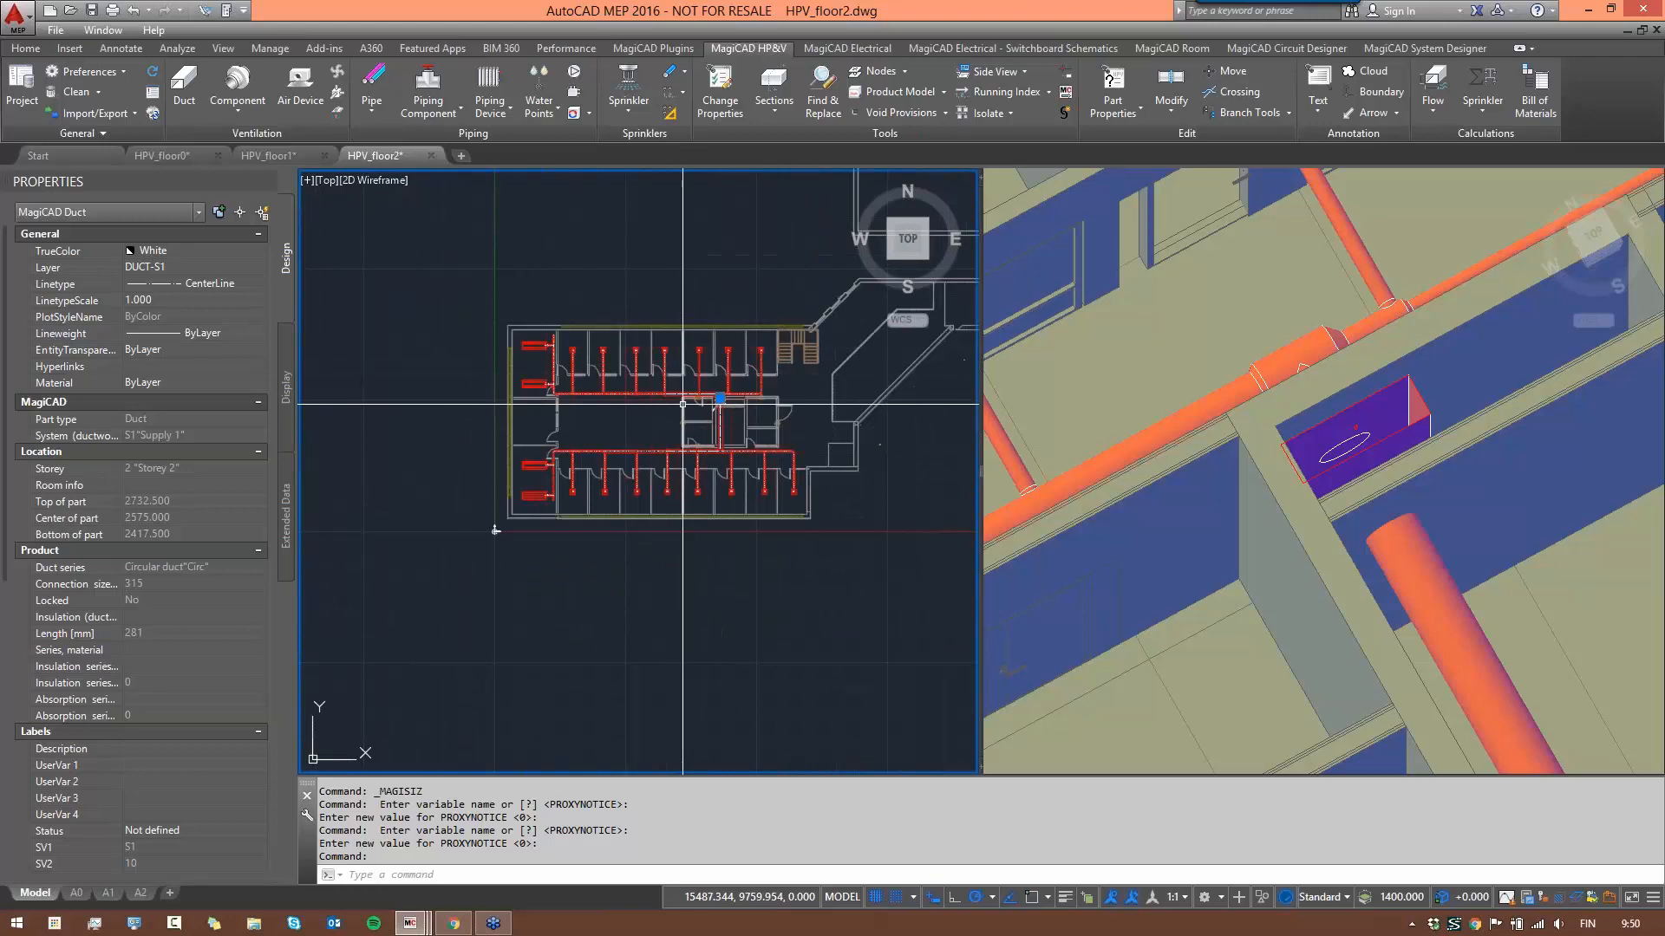
scroll(513, 348, up, 3)
scroll(651, 376, down, 2)
middle_drag(511, 348, 452, 352)
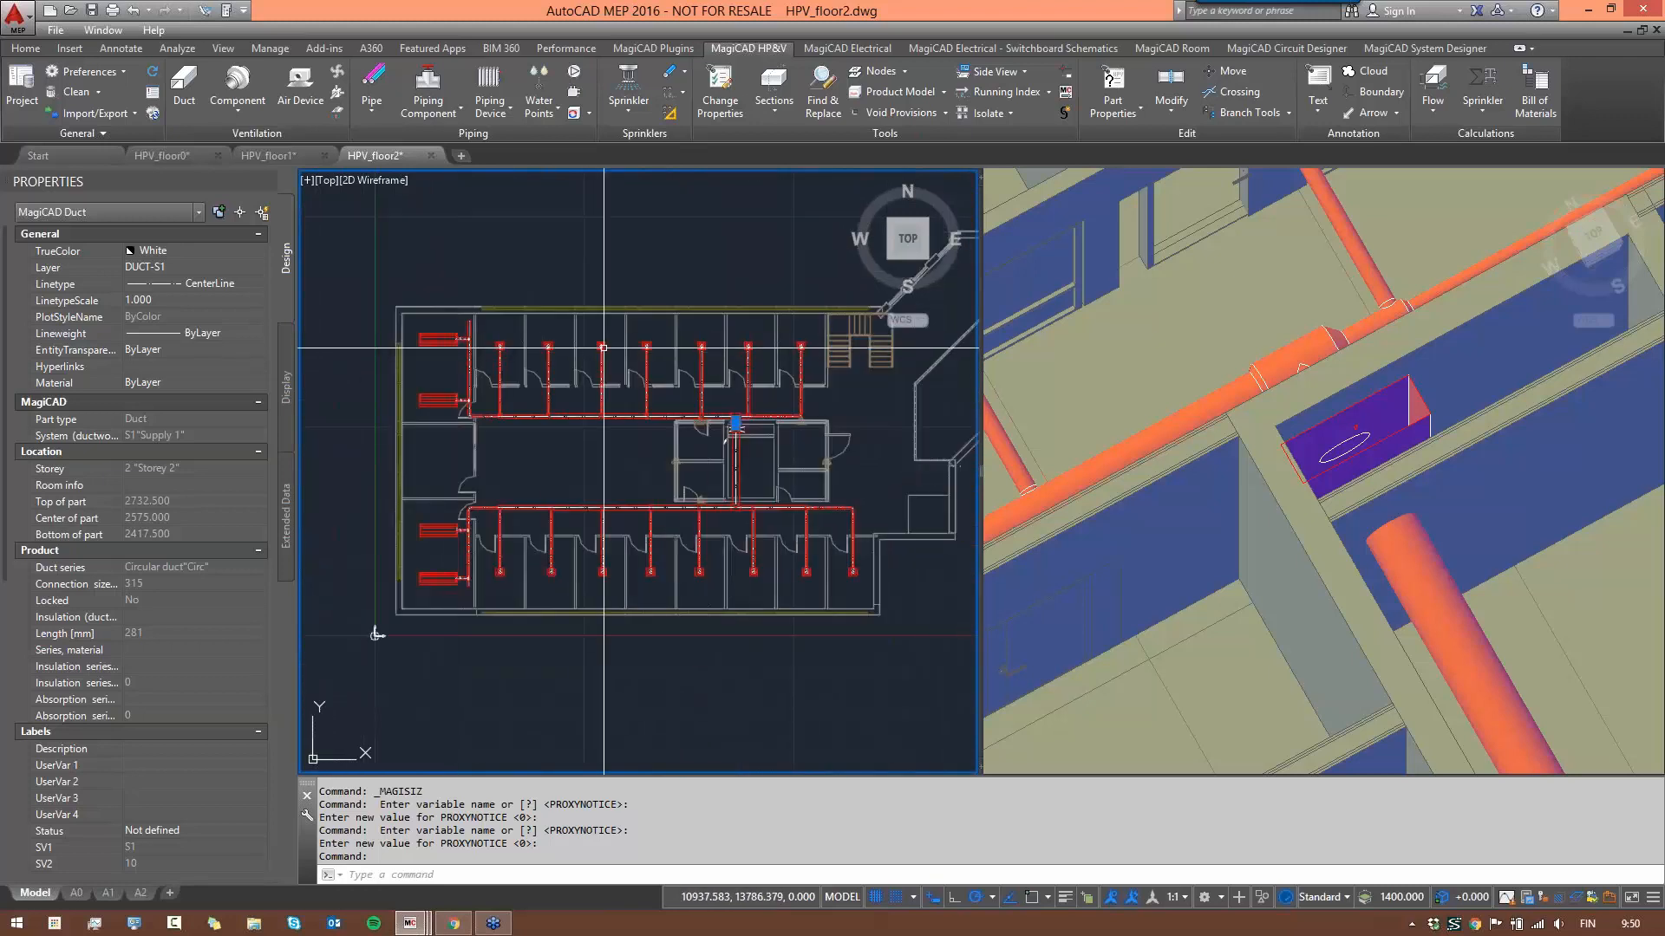
key(Escape)
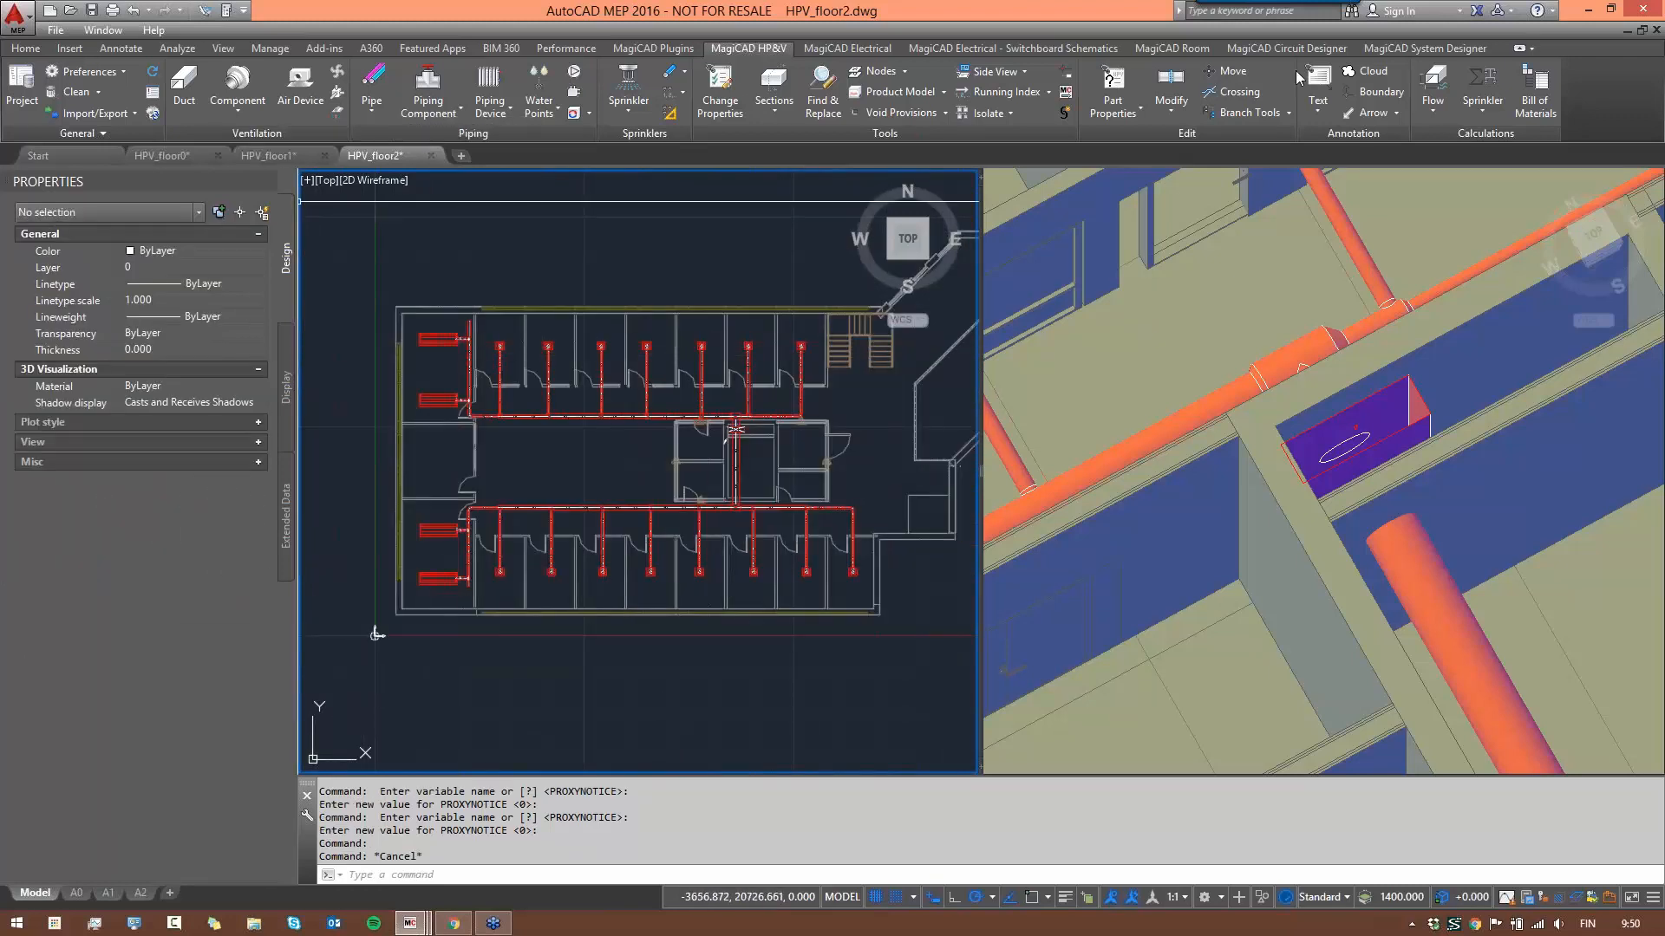
- Inspect the calculation properties, such as flow and pressure drop, of a supply air device in the northern rooms of floor 2
scroll(587, 361, up, 8)
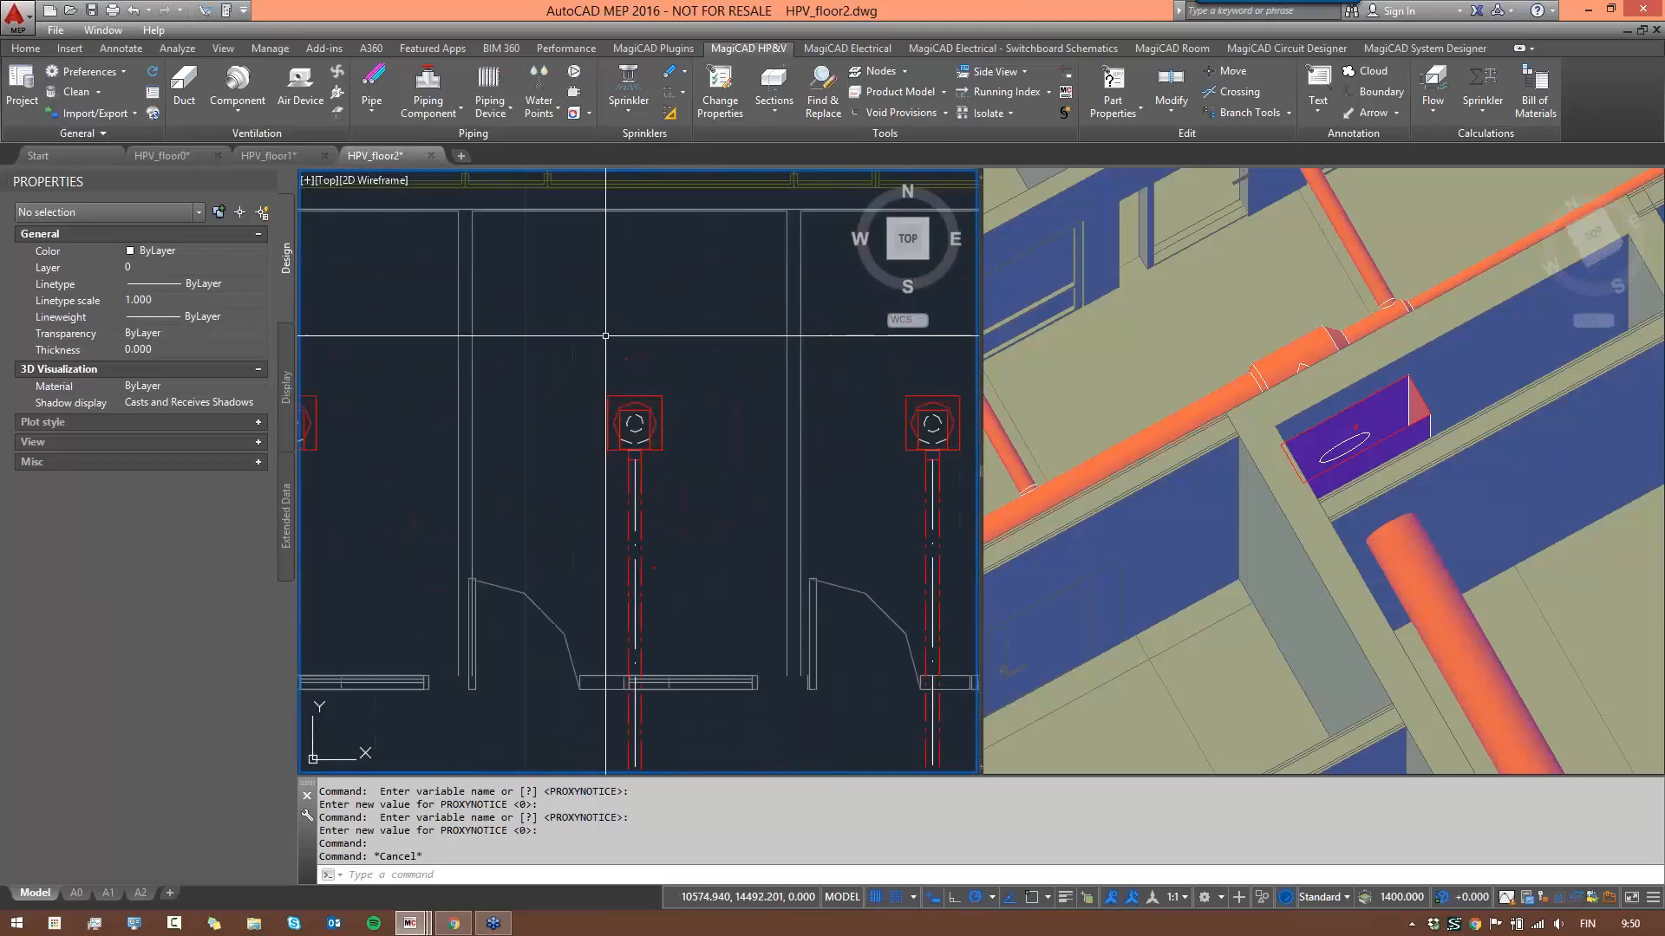
click(538, 353)
click(666, 459)
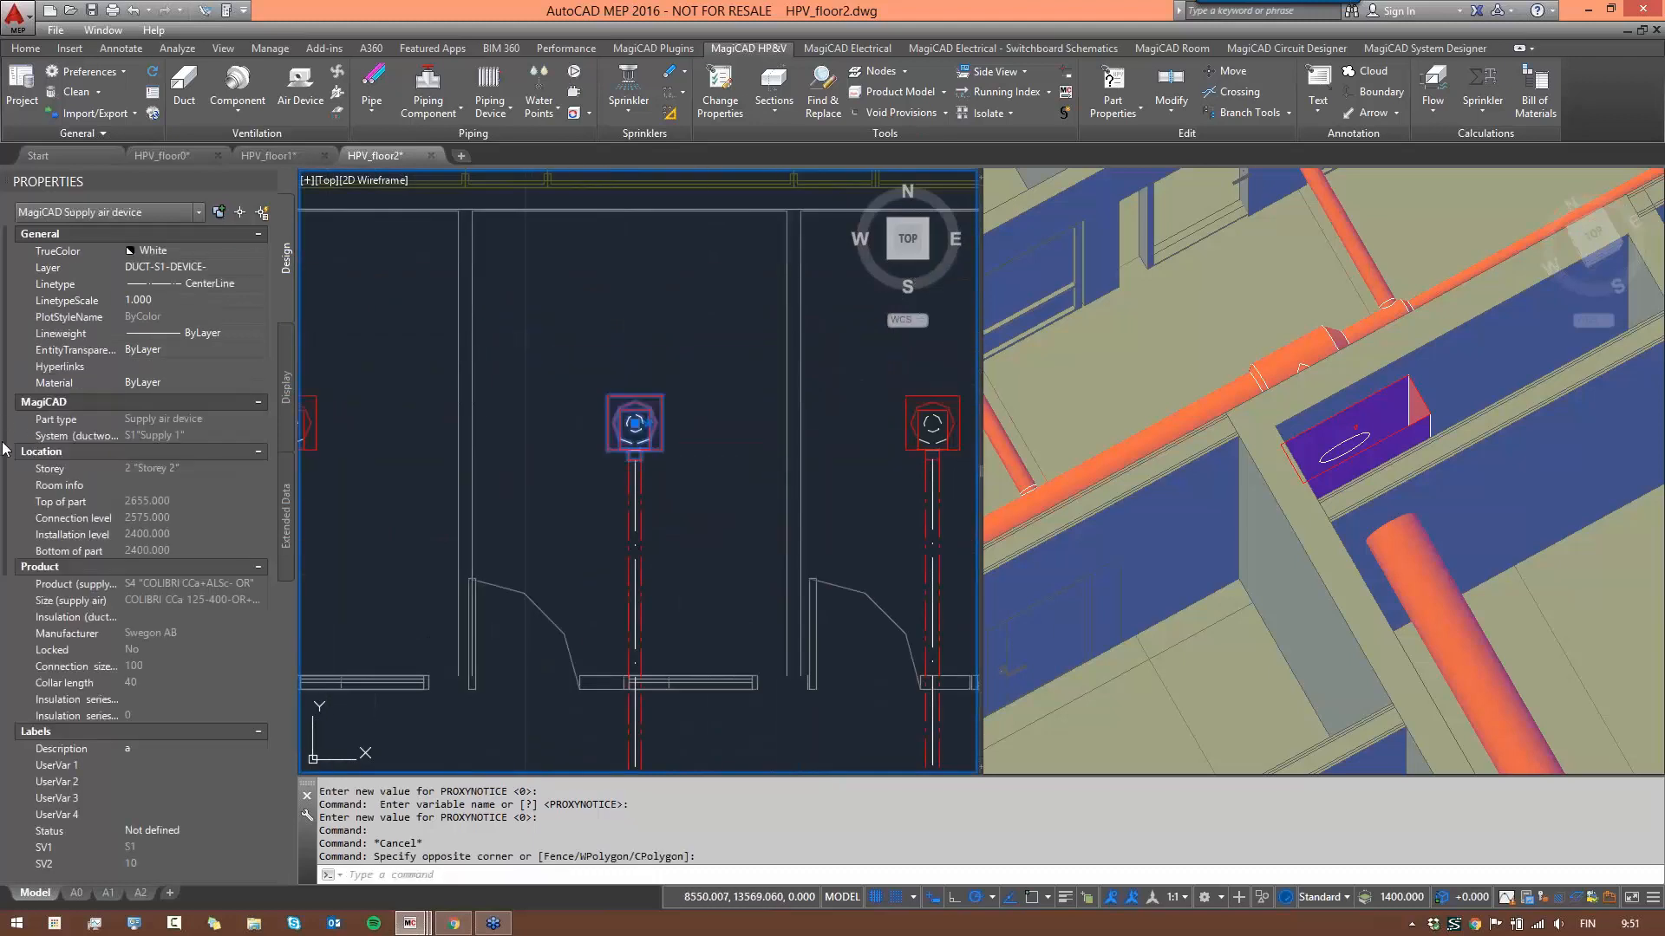
scroll(5, 449, down, 10)
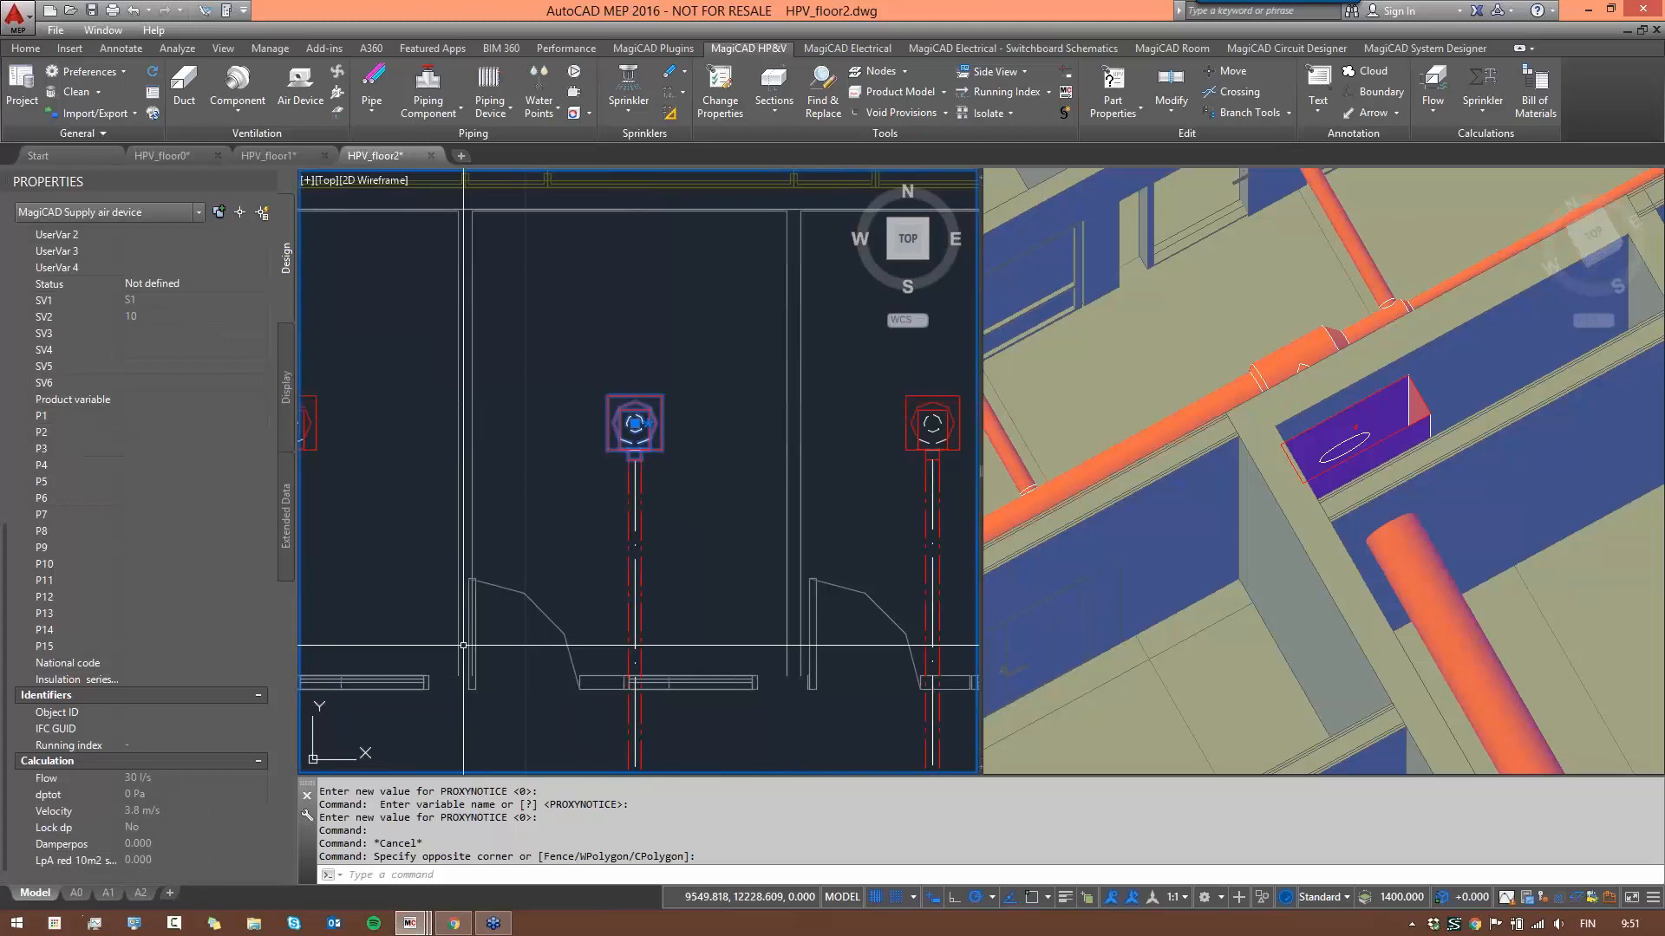
key(Escape)
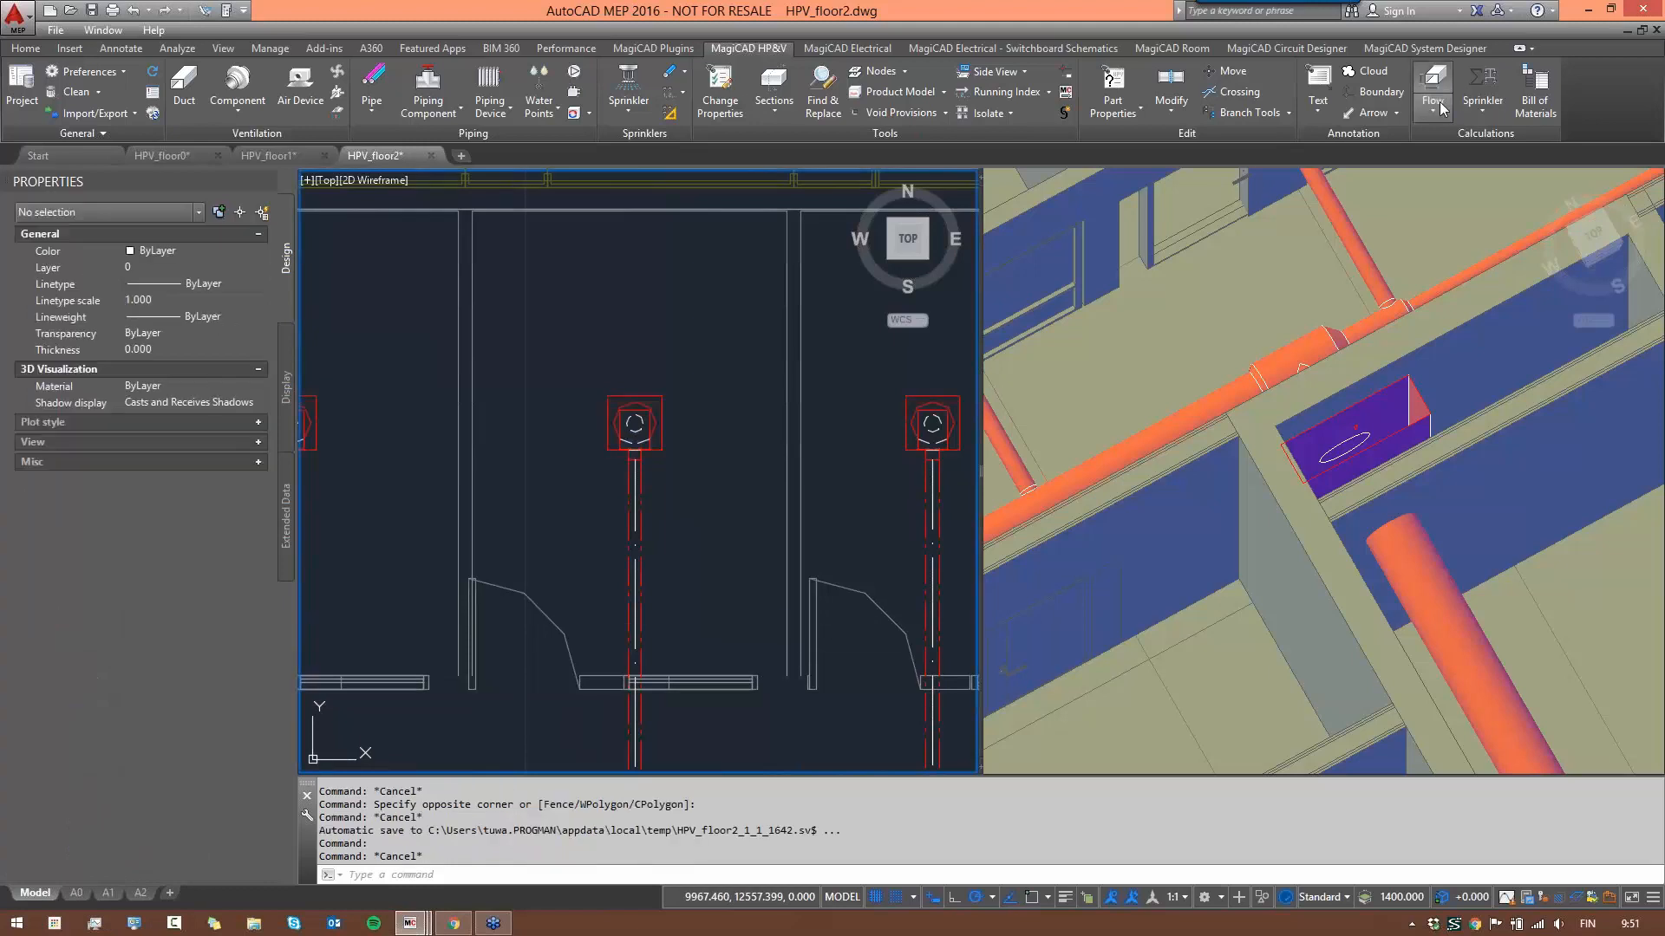
- Balance Supply 1 across all drawings with the index run shown, review the report's adjustment values, and update the model
click(1433, 86)
click(1468, 223)
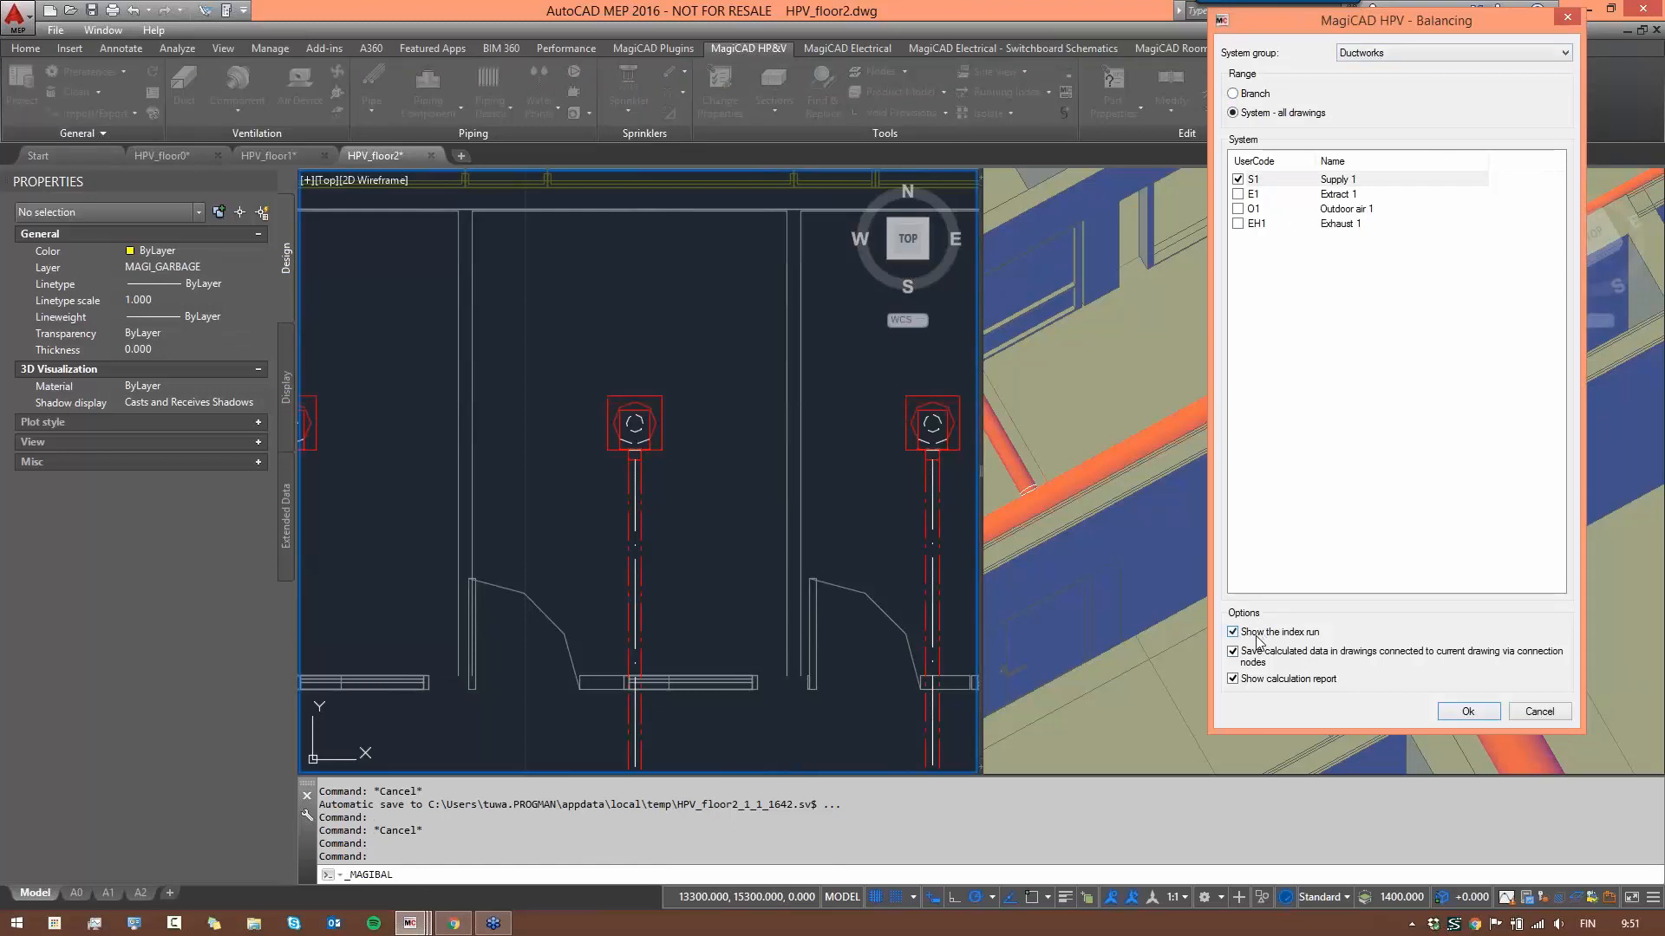
click(1470, 713)
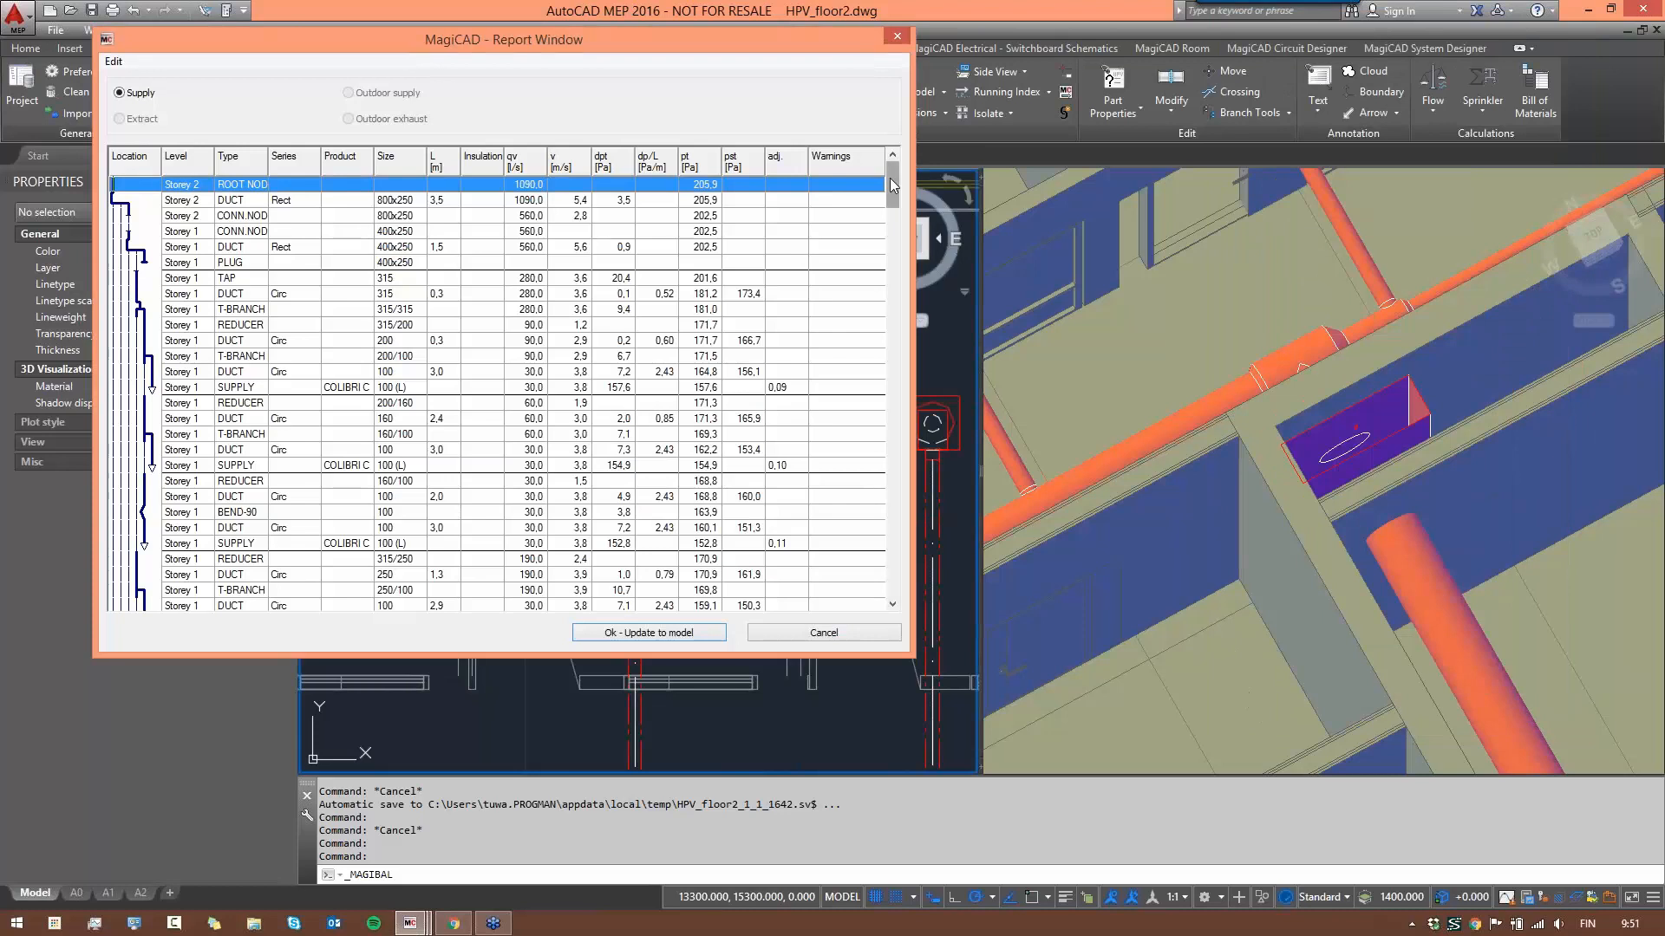
click(783, 390)
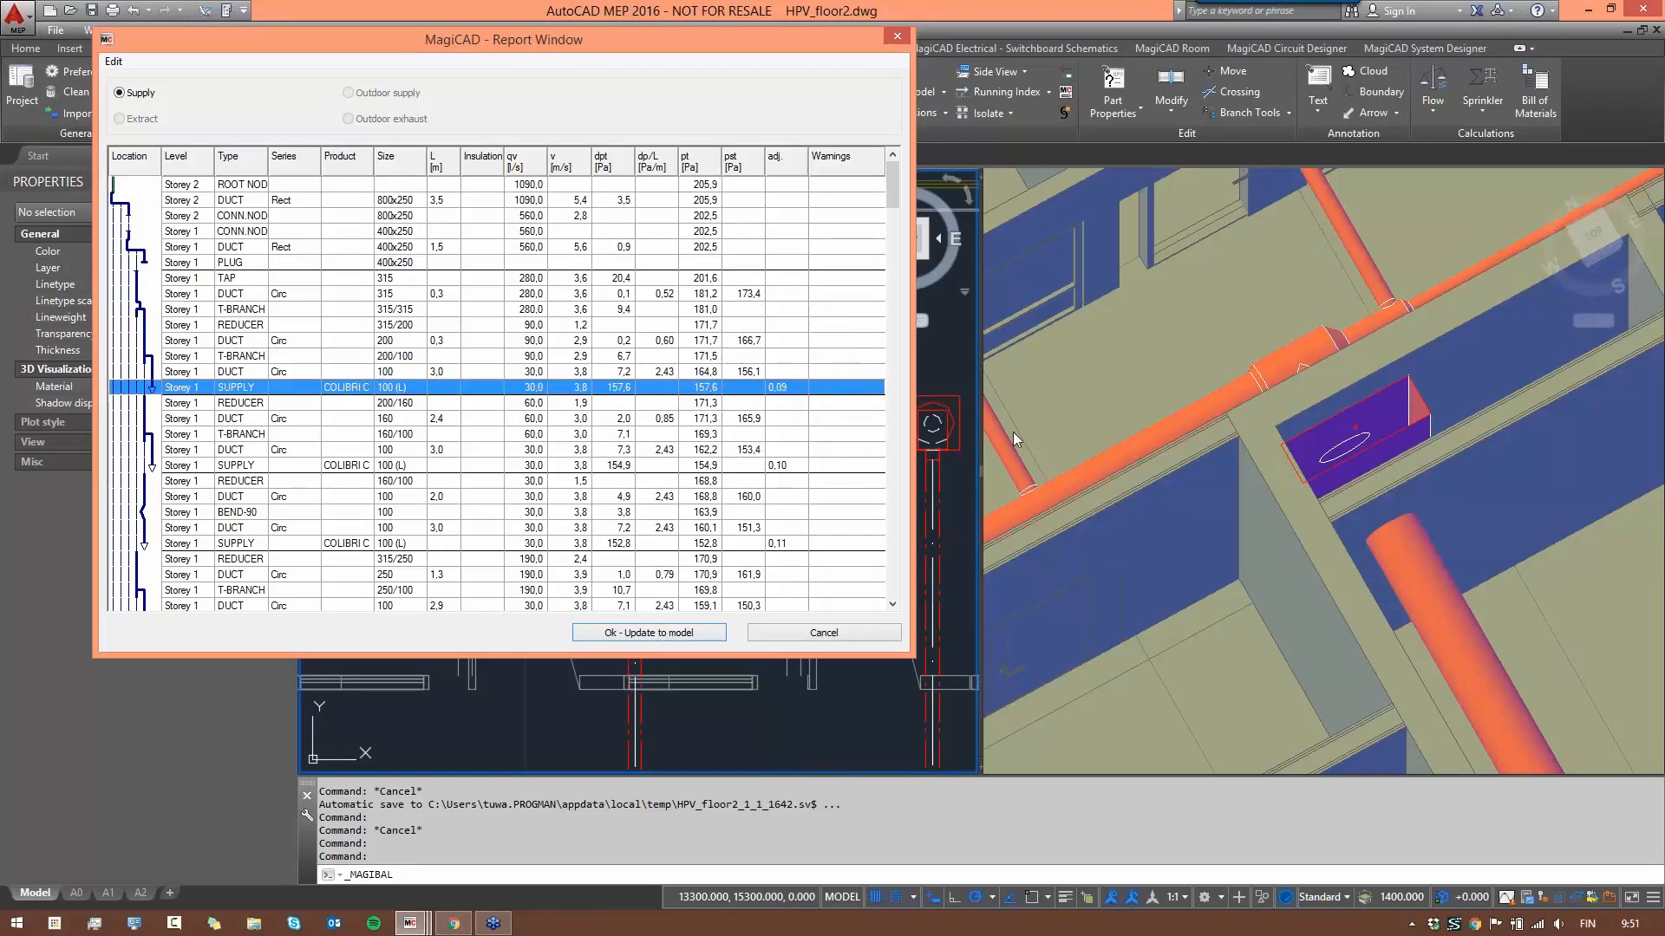
drag(899, 205, 900, 598)
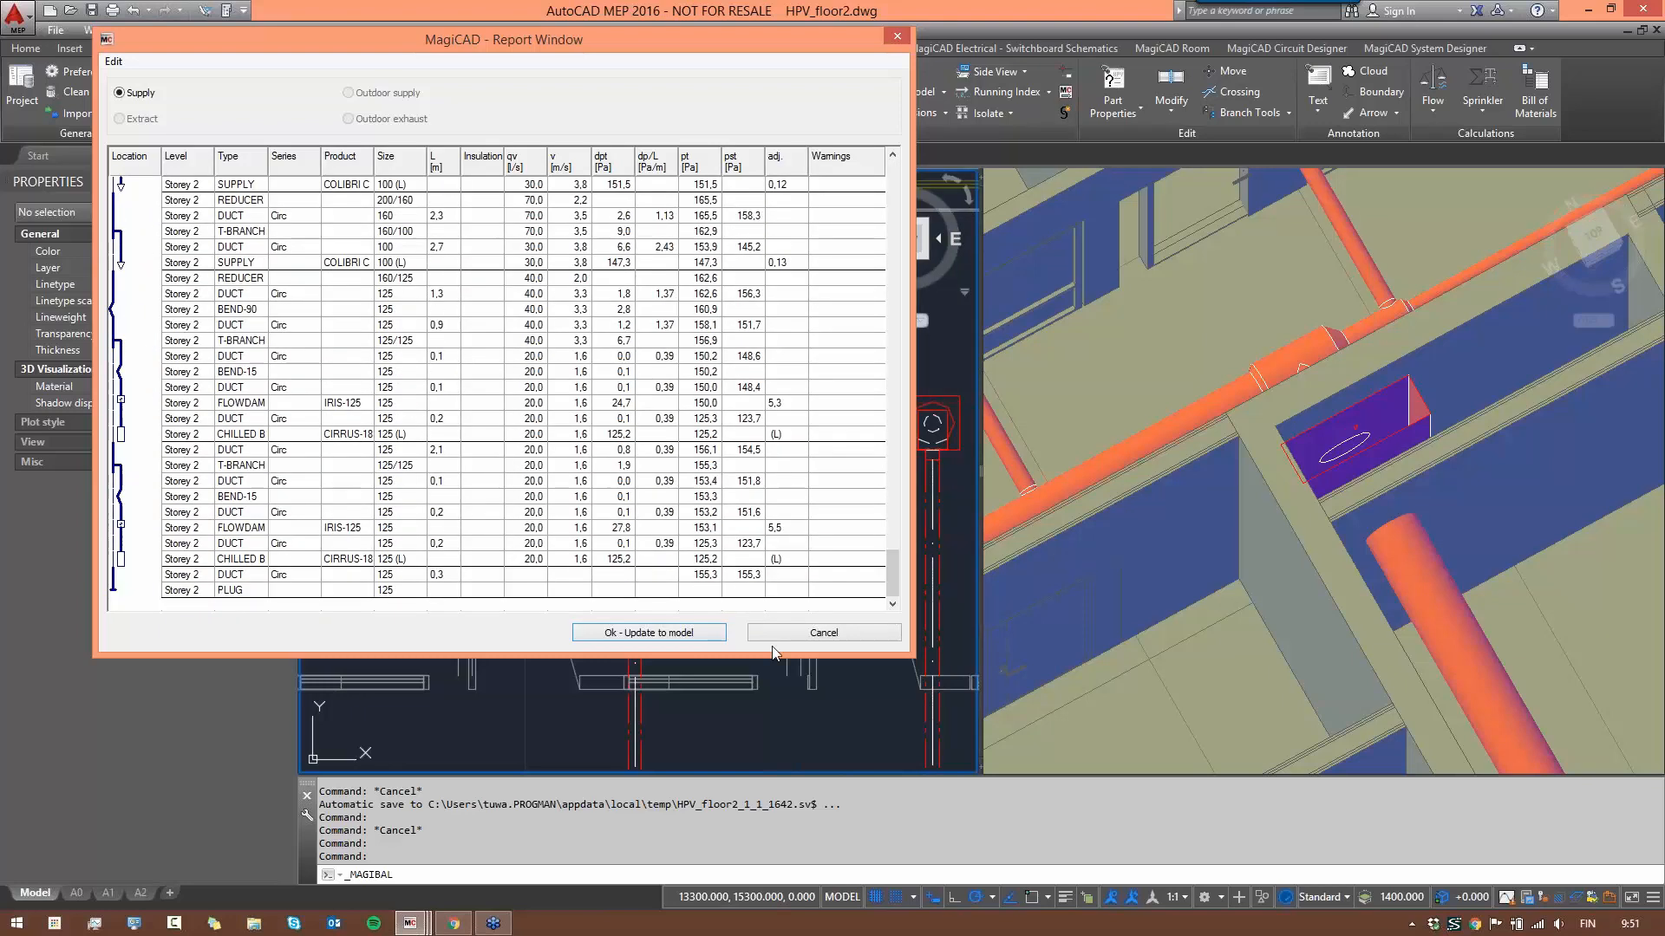
click(642, 634)
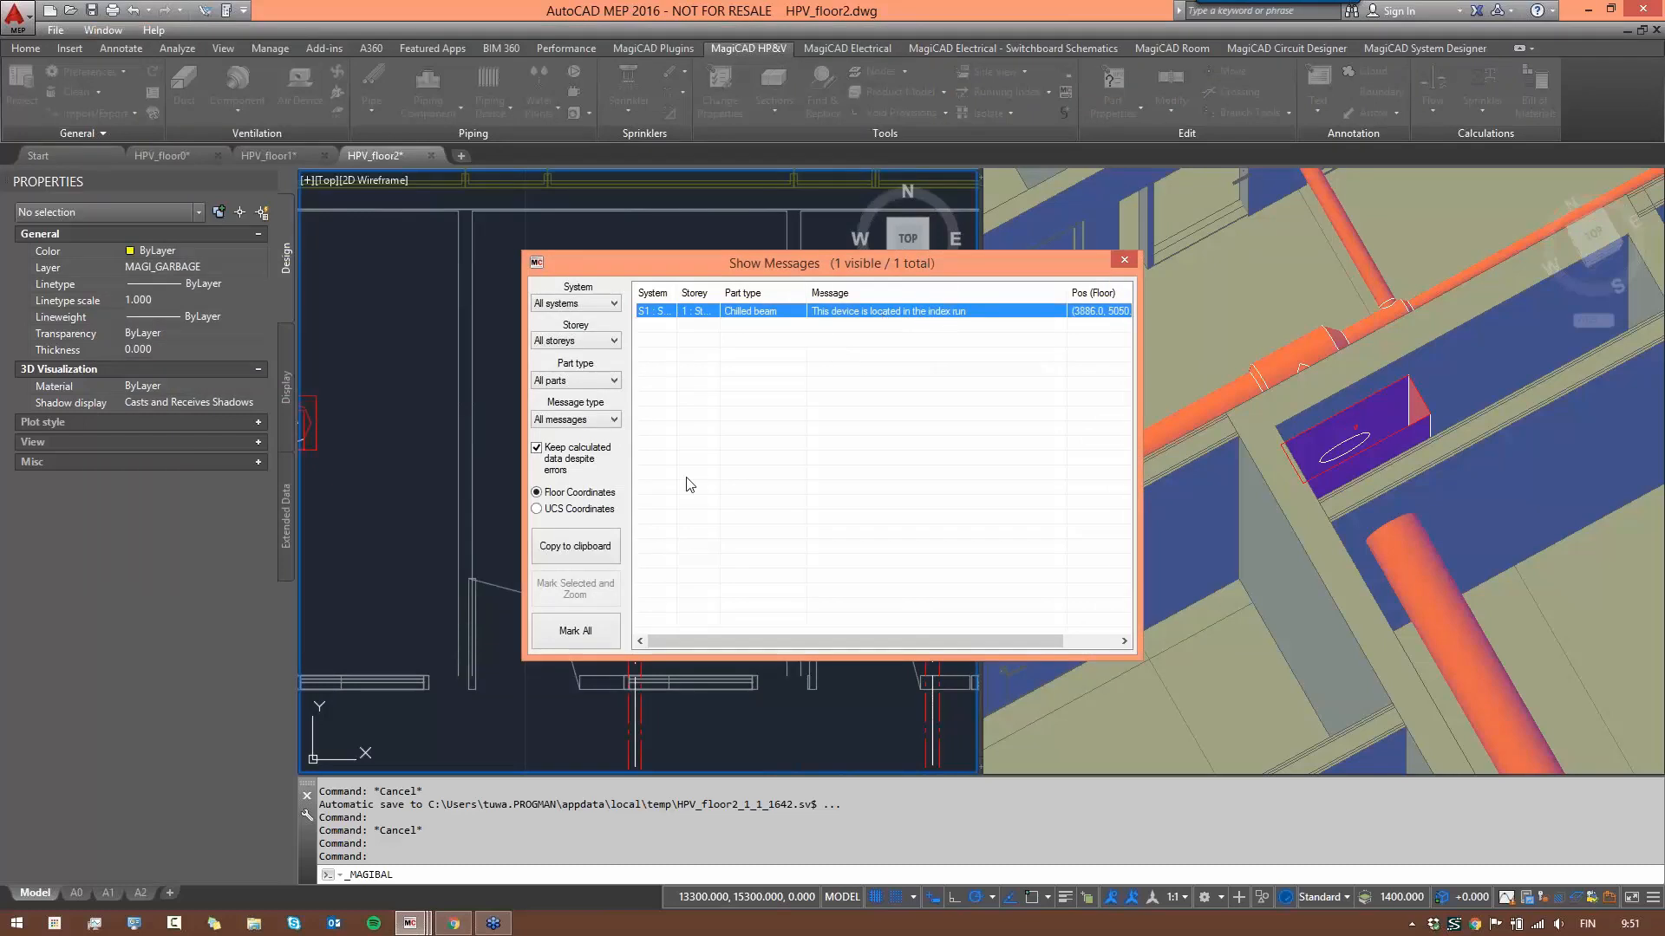
- Mark the reported index-run chilled beam, trace the index run through HPV_floor1 to the shaft, and clear the temporary markings
click(580, 632)
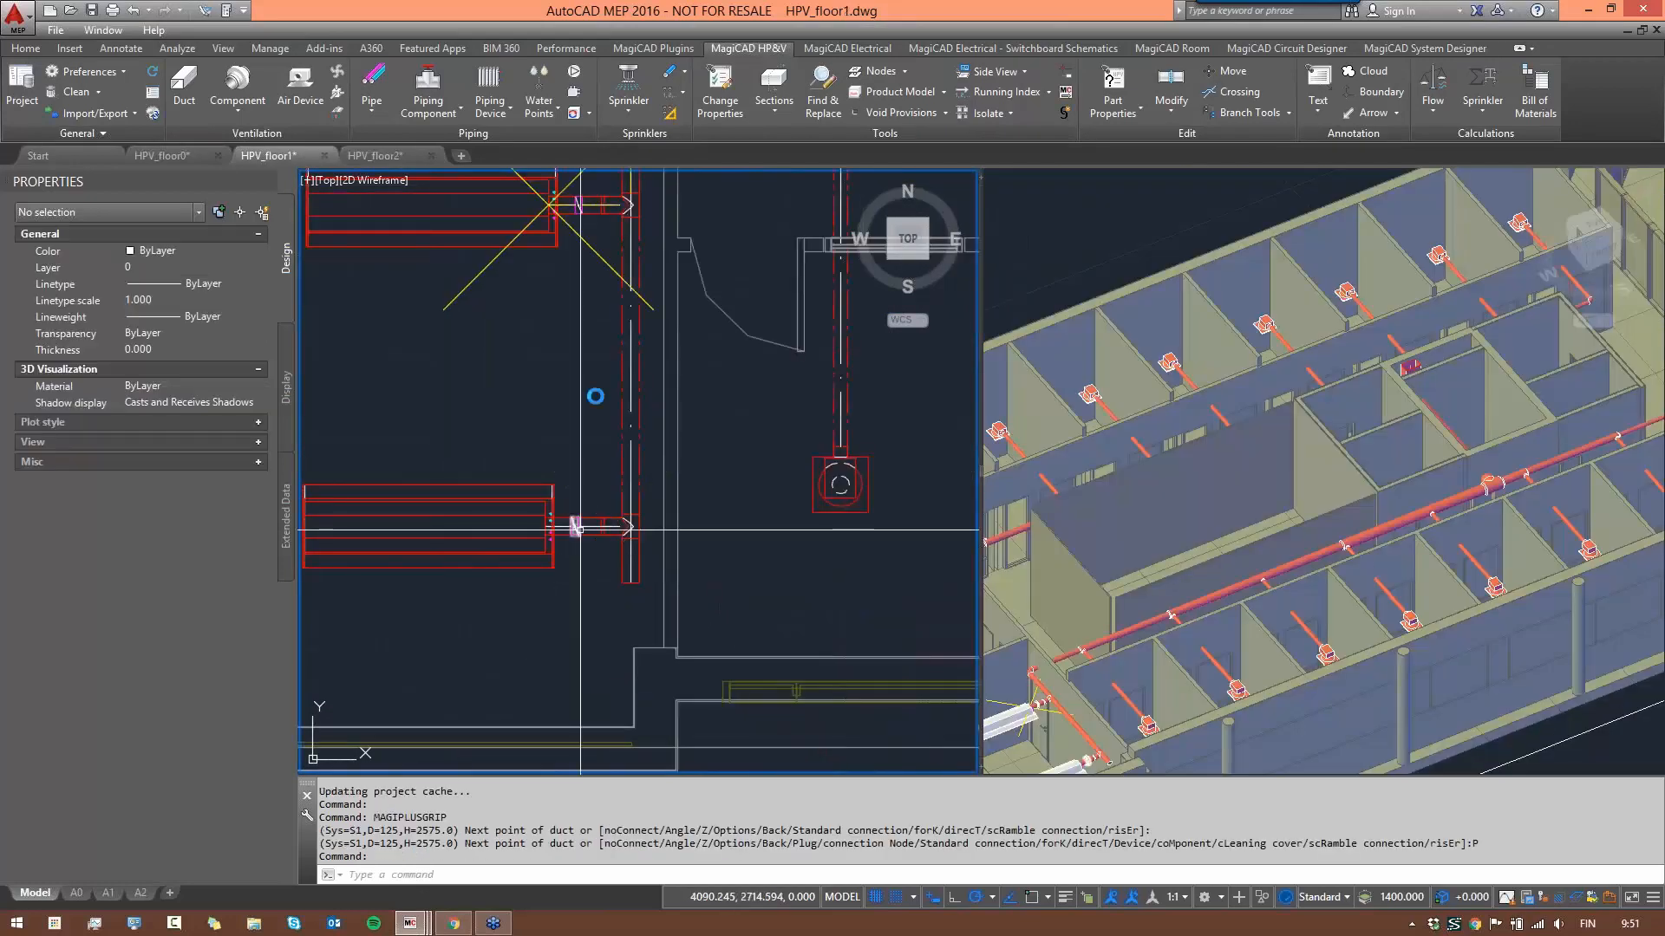
scroll(596, 396, down, 3)
scroll(580, 334, up, 2)
key(ctrl)
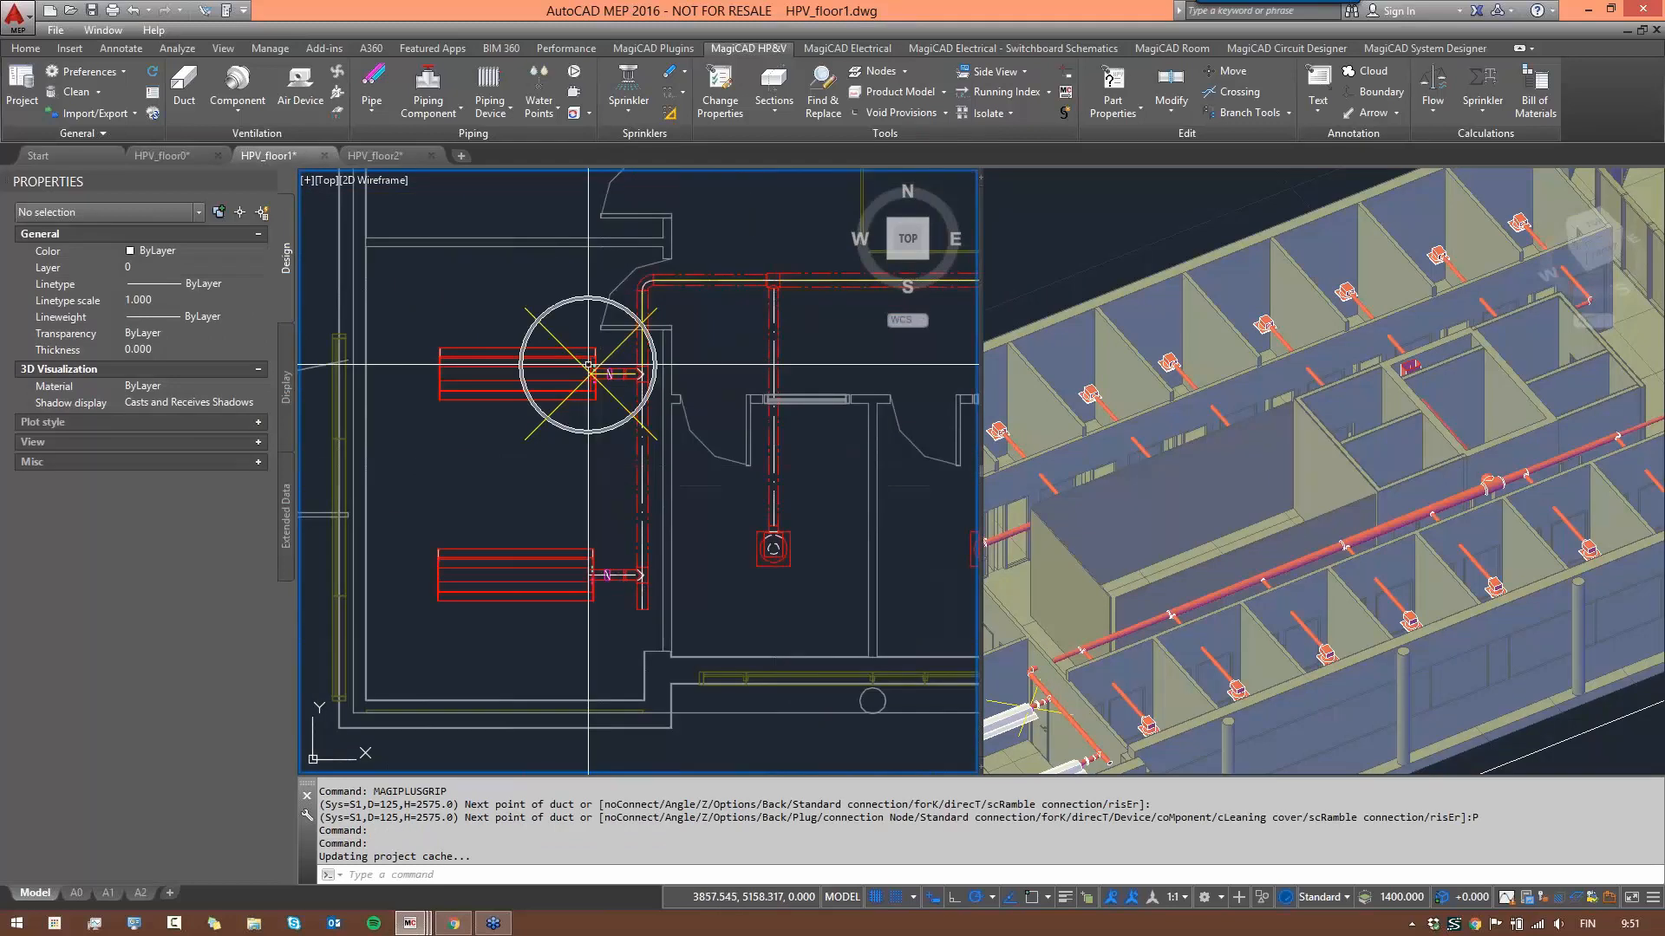
scroll(577, 408, down, 5)
scroll(625, 407, up, 4)
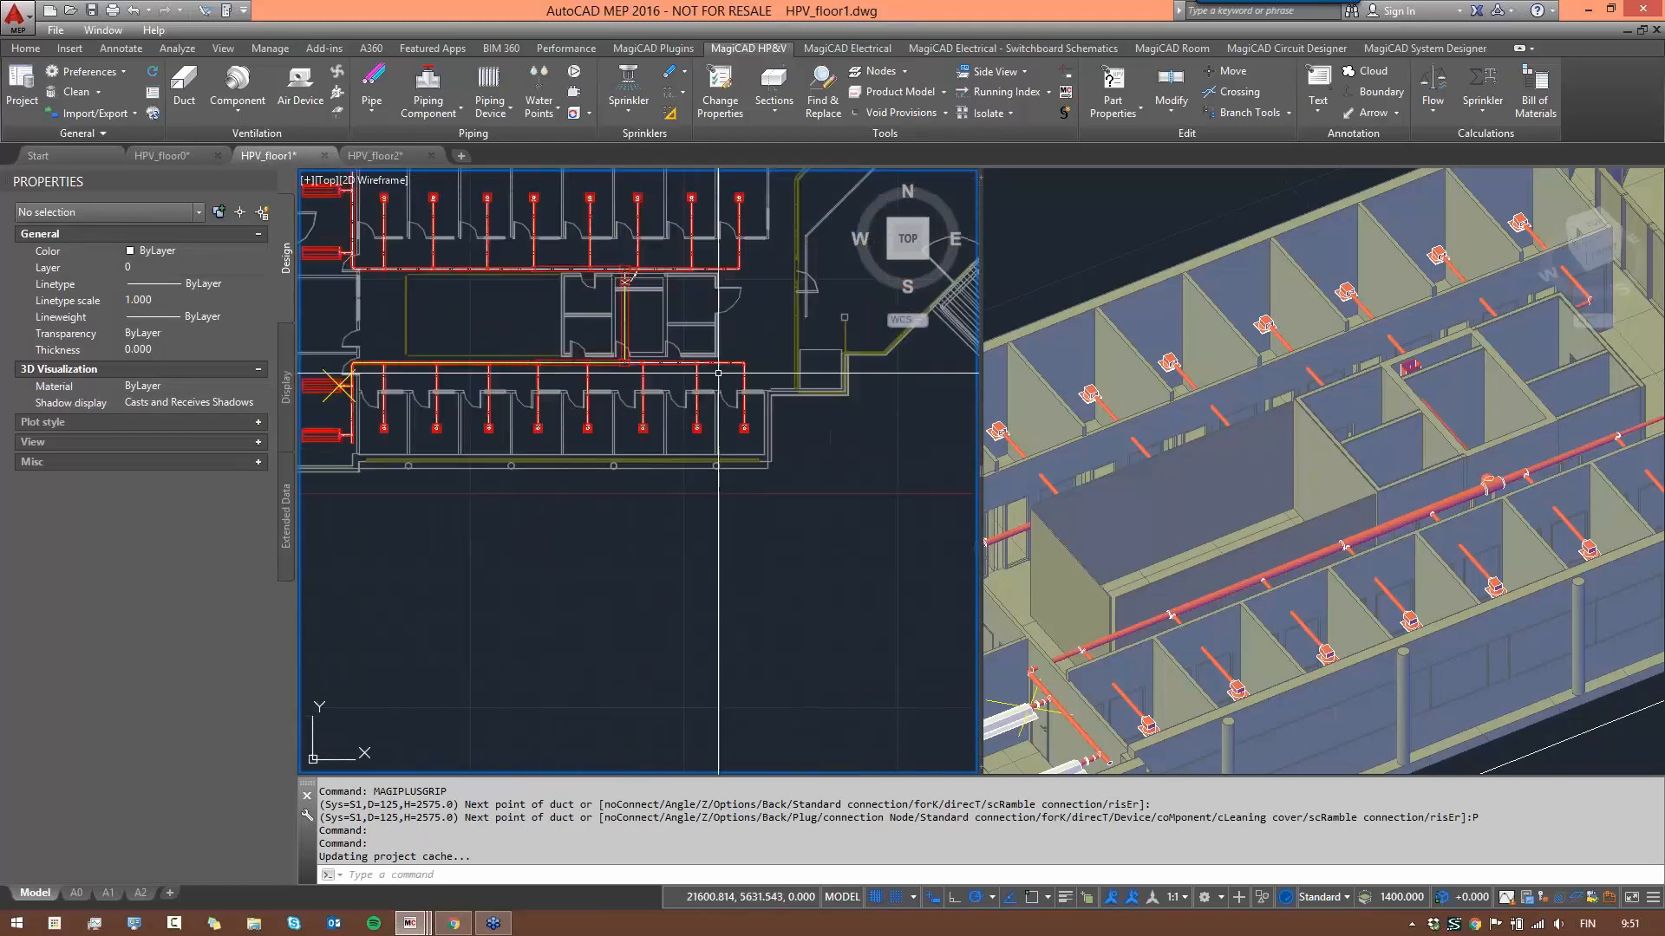
mouse_move(718, 373)
middle_down()
mouse_move(608, 373)
mouse_move(730, 365)
mouse_move(722, 347)
mouse_move(736, 347)
middle_up()
scroll(685, 321, up, 4)
scroll(704, 325, down, 4)
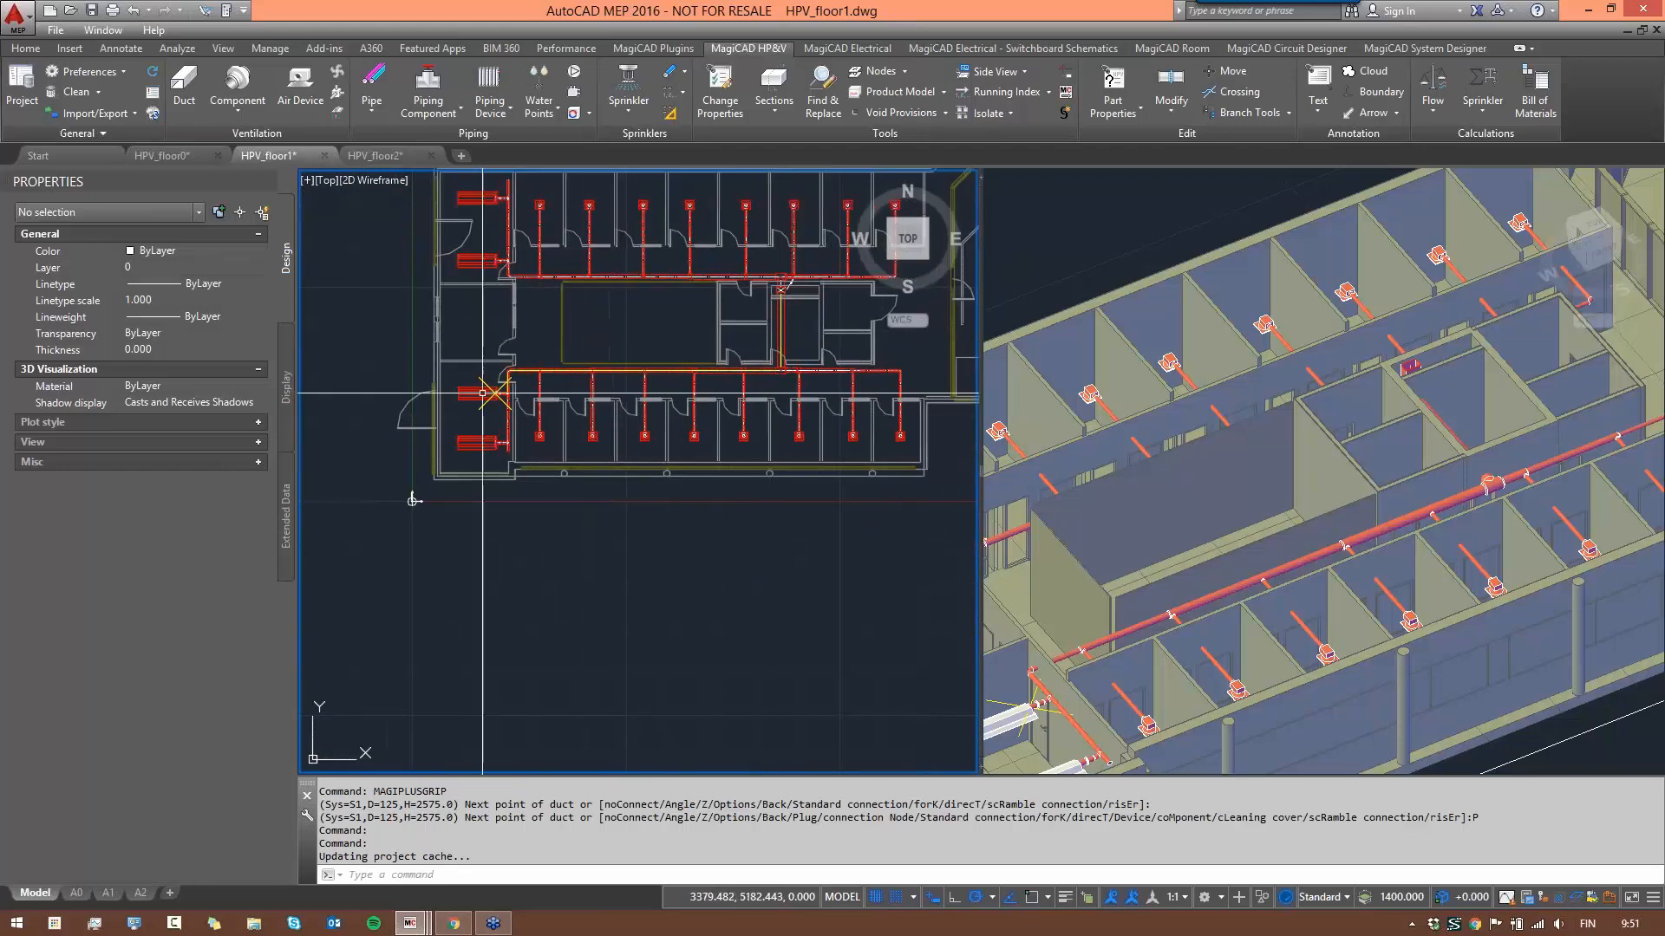
click(85, 93)
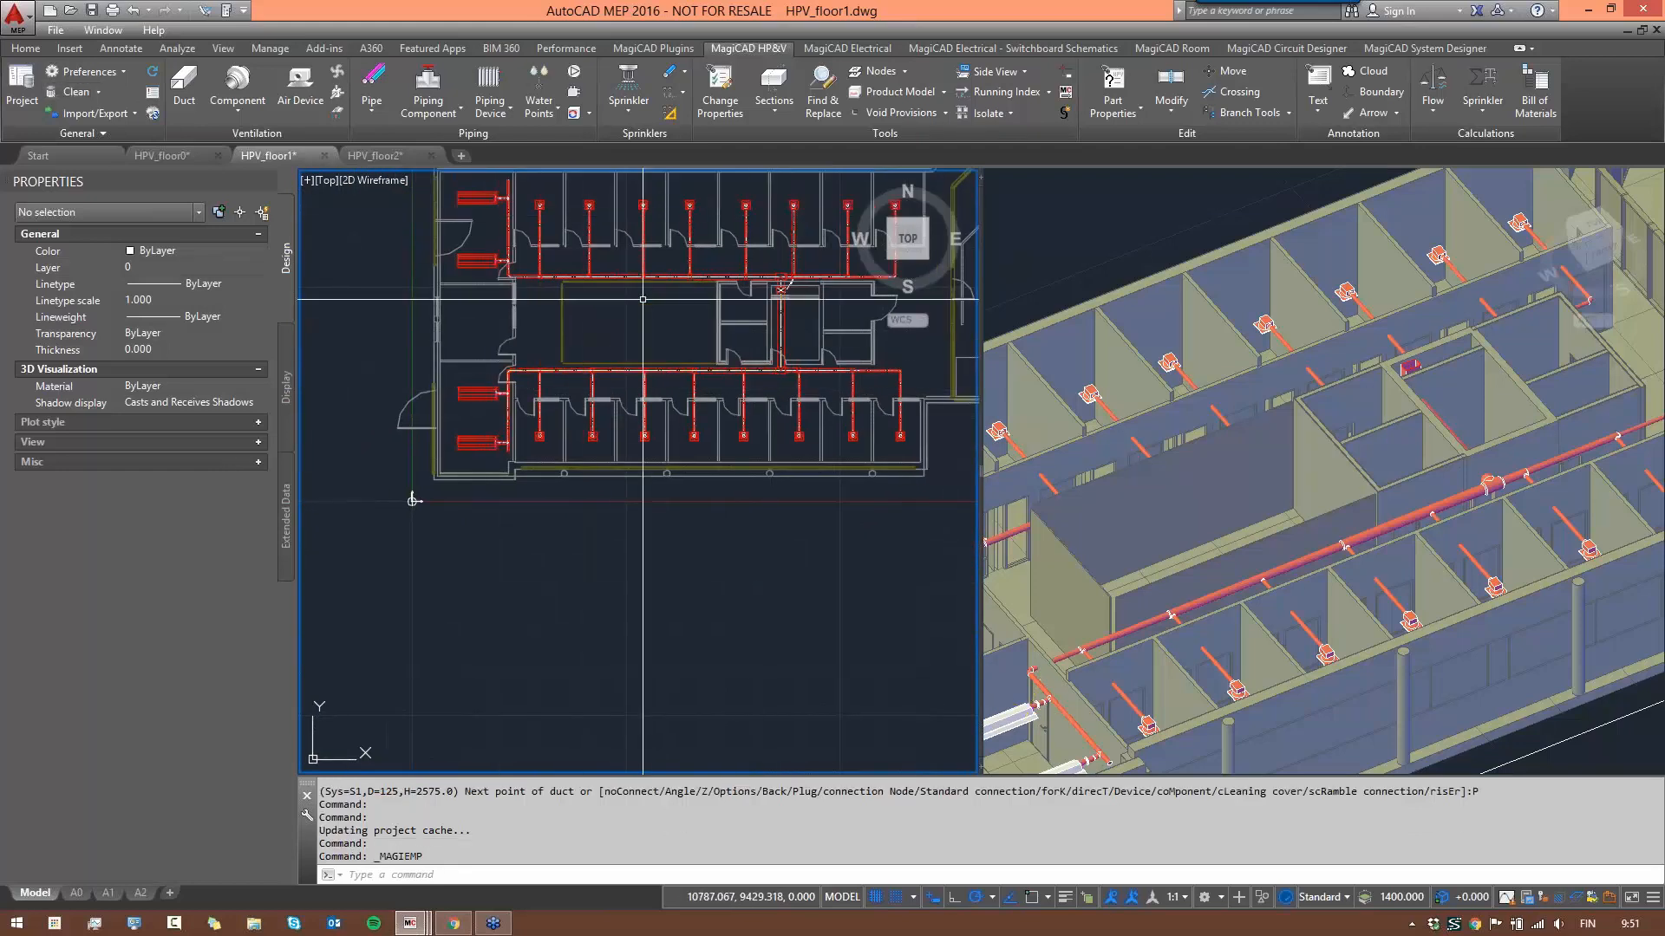
scroll(625, 364, up, 2)
middle_drag(573, 368, 541, 476)
scroll(685, 387, down, 1)
scroll(637, 400, up, 1)
scroll(824, 402, up, 3)
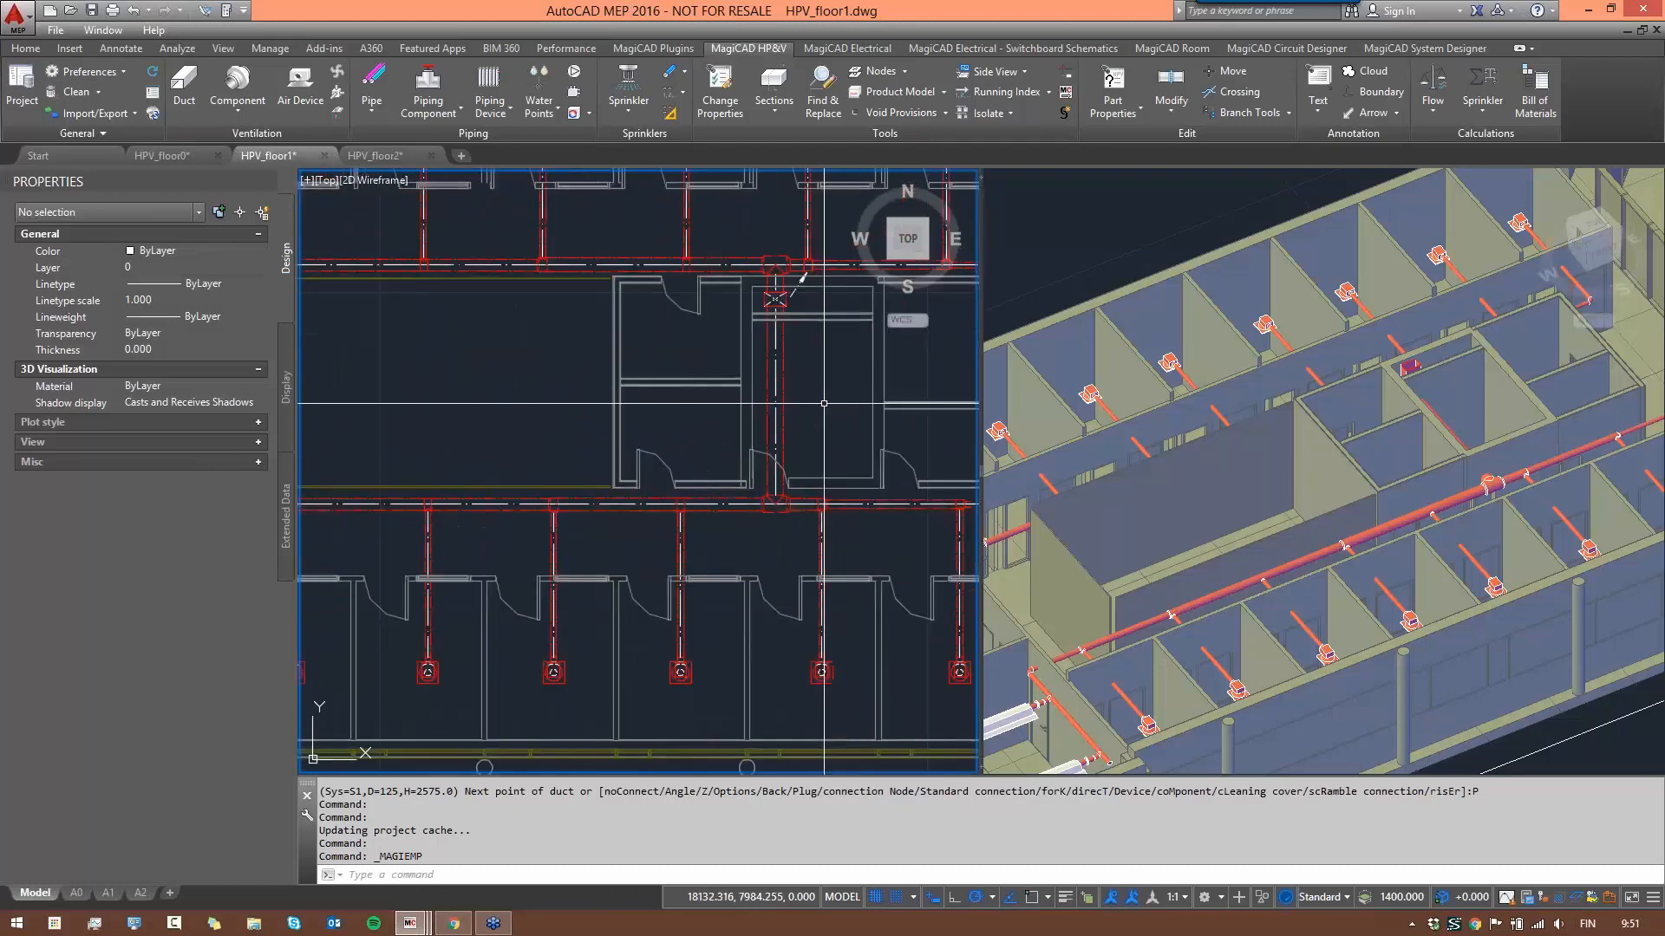
scroll(807, 403, down, 2)
scroll(662, 313, down, 2)
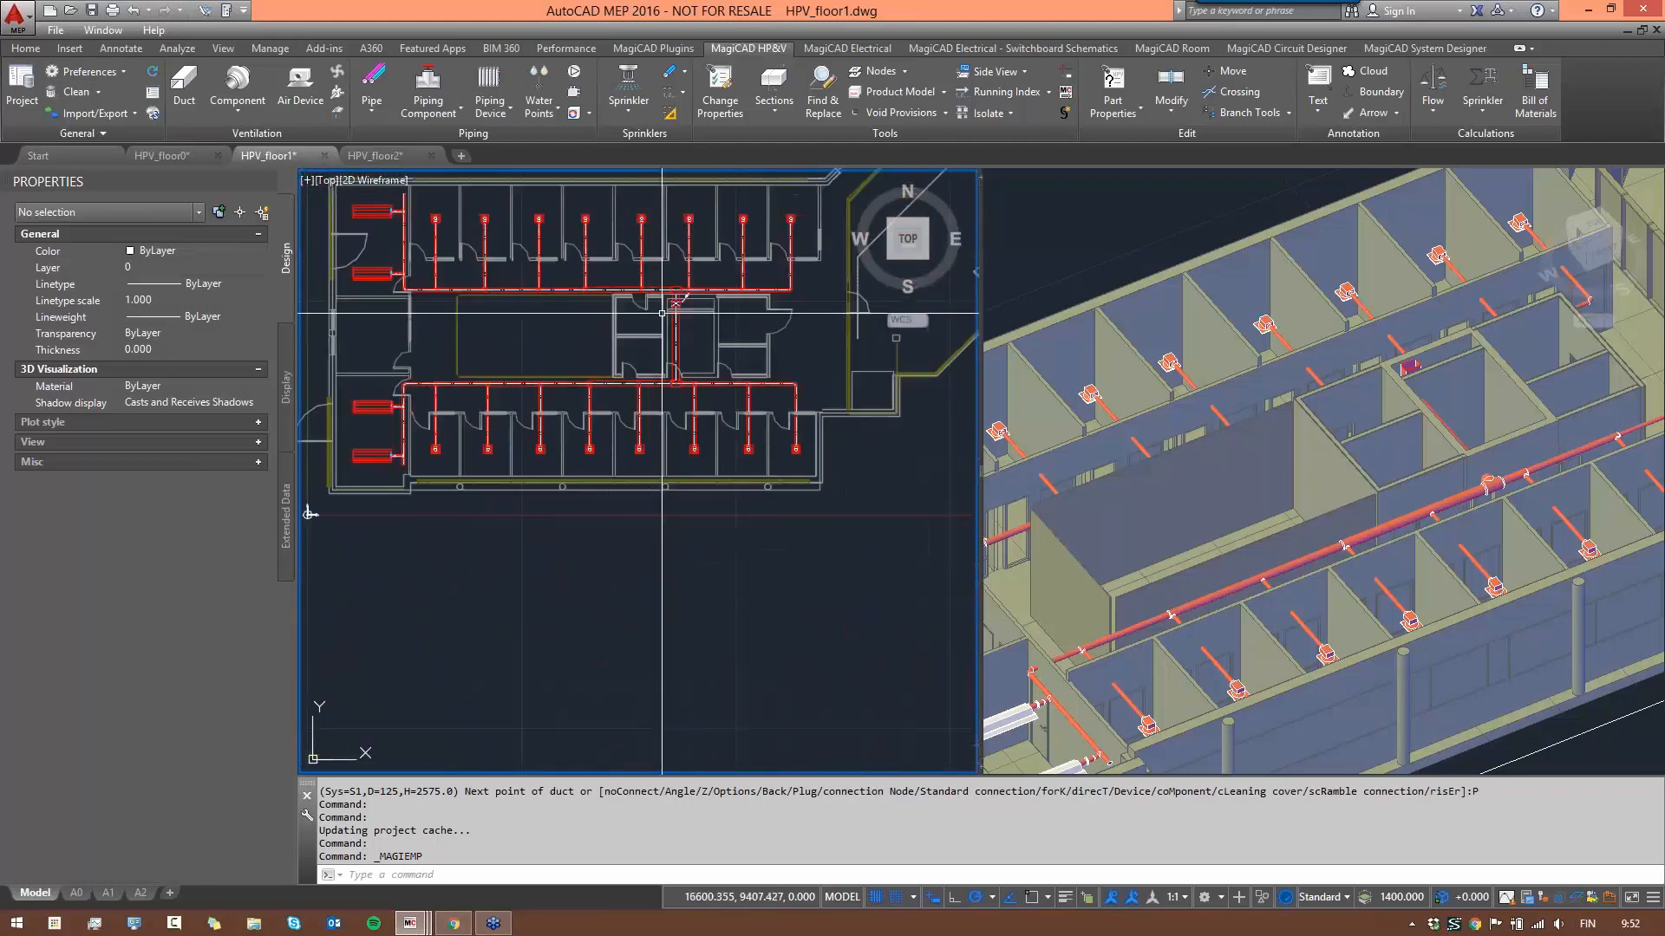
- Switch to the HPV_floor2 drawing and examine the calculation properties of a supply air device in the upper row of rooms
click(374, 155)
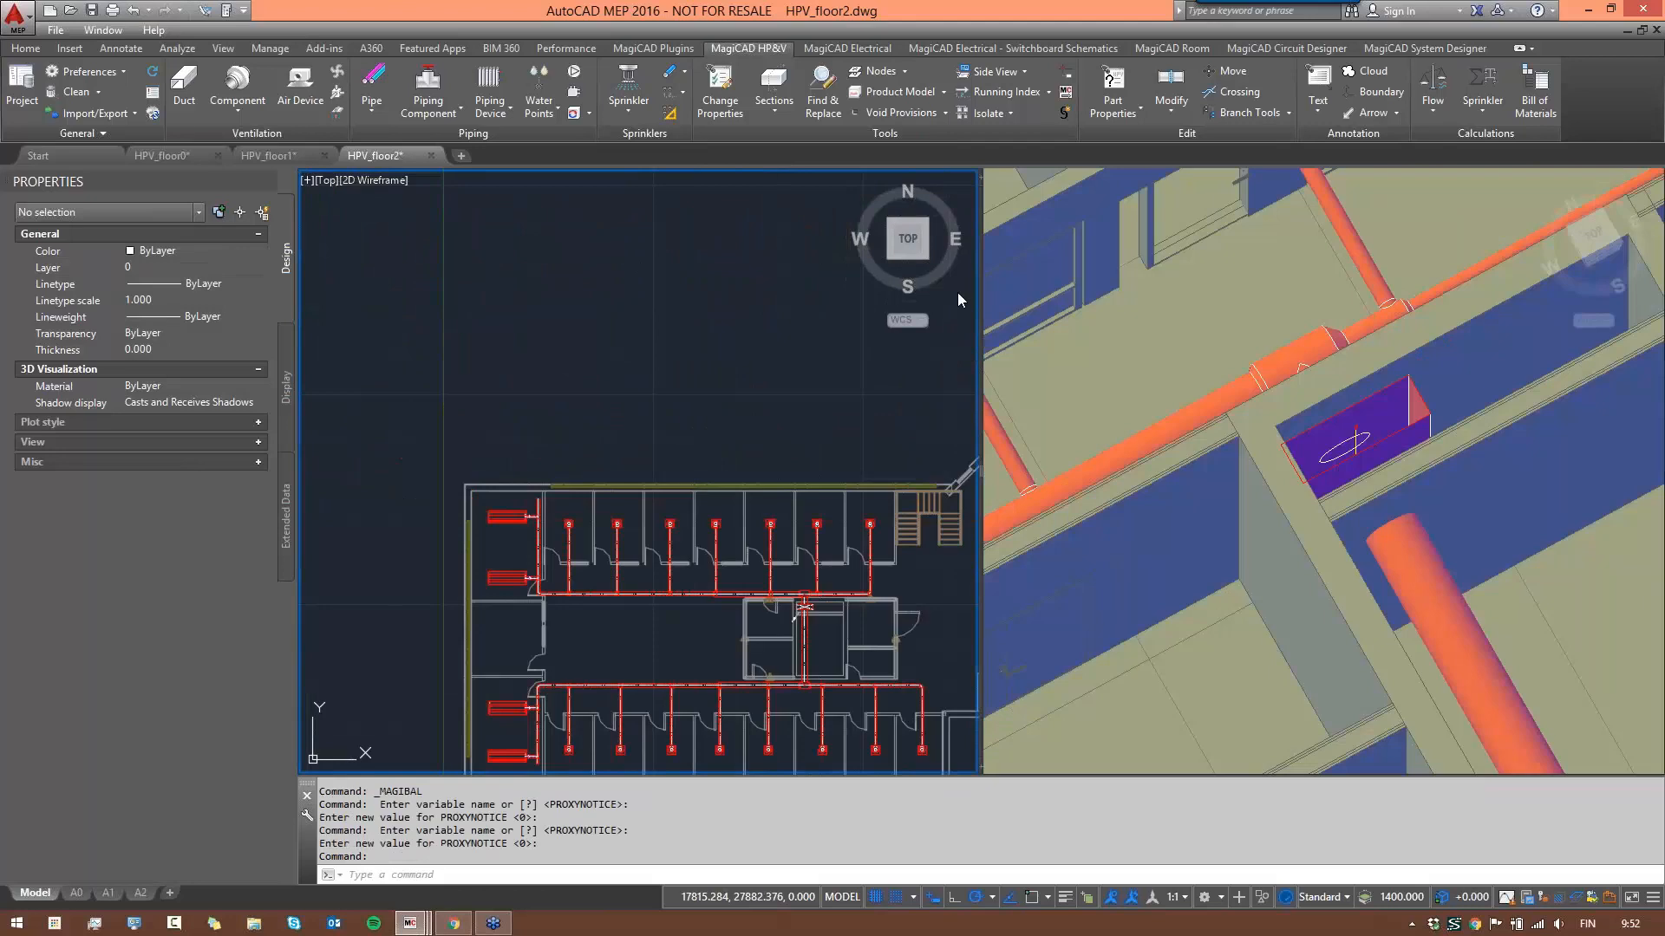
scroll(614, 520, up, 6)
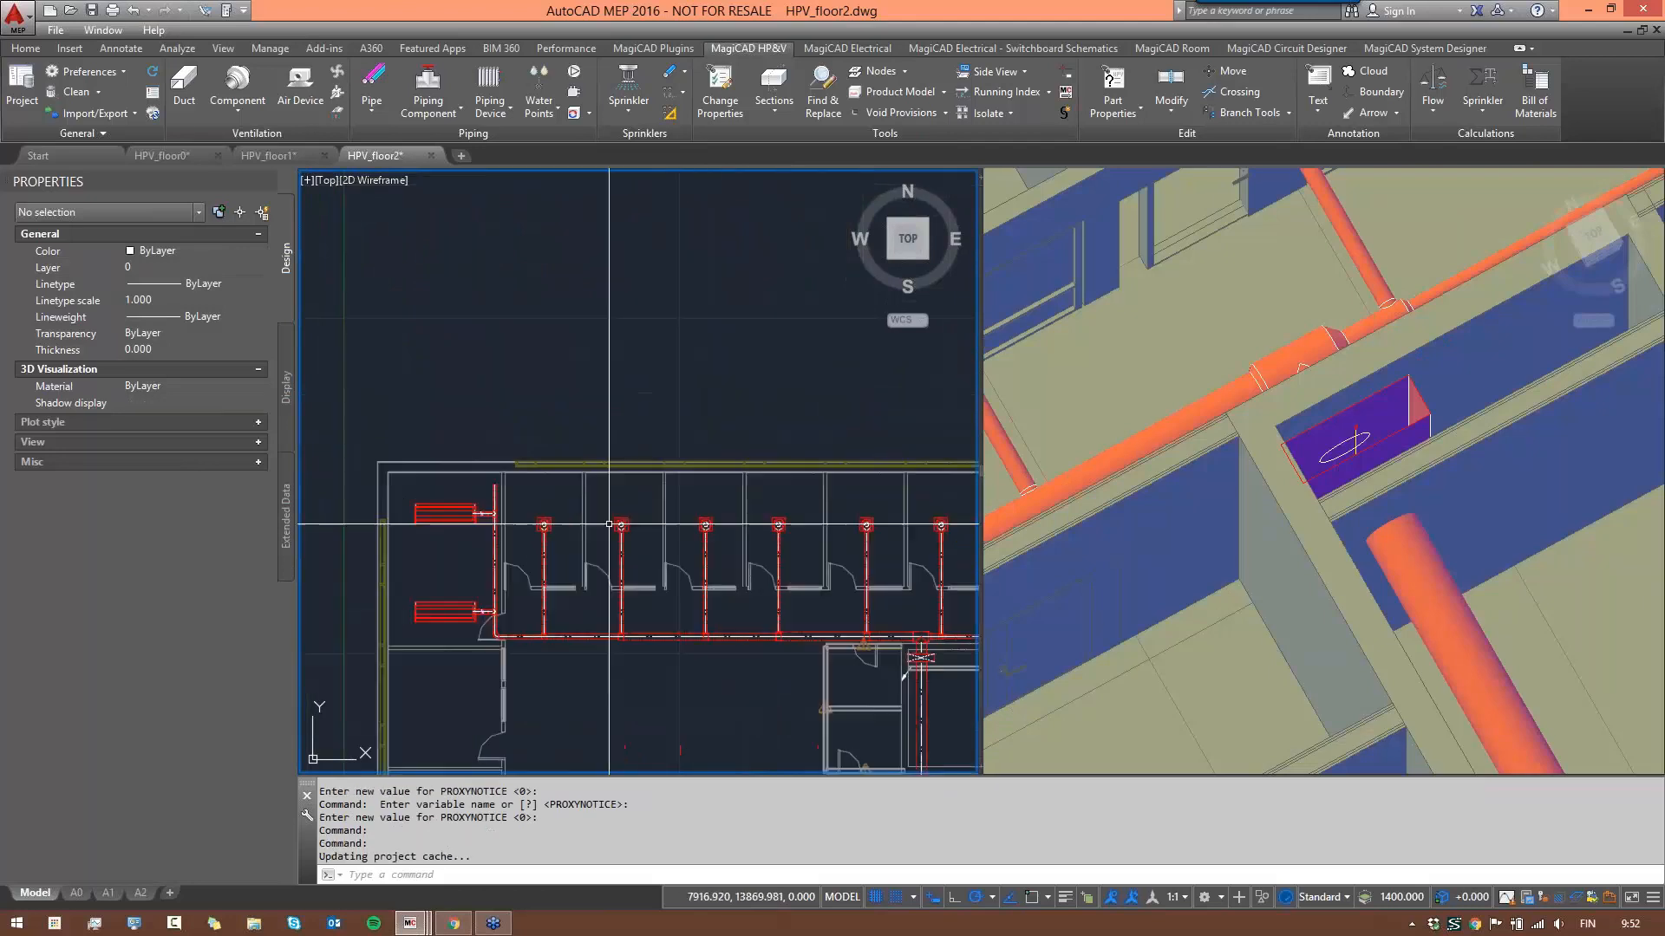
click(580, 491)
click(671, 581)
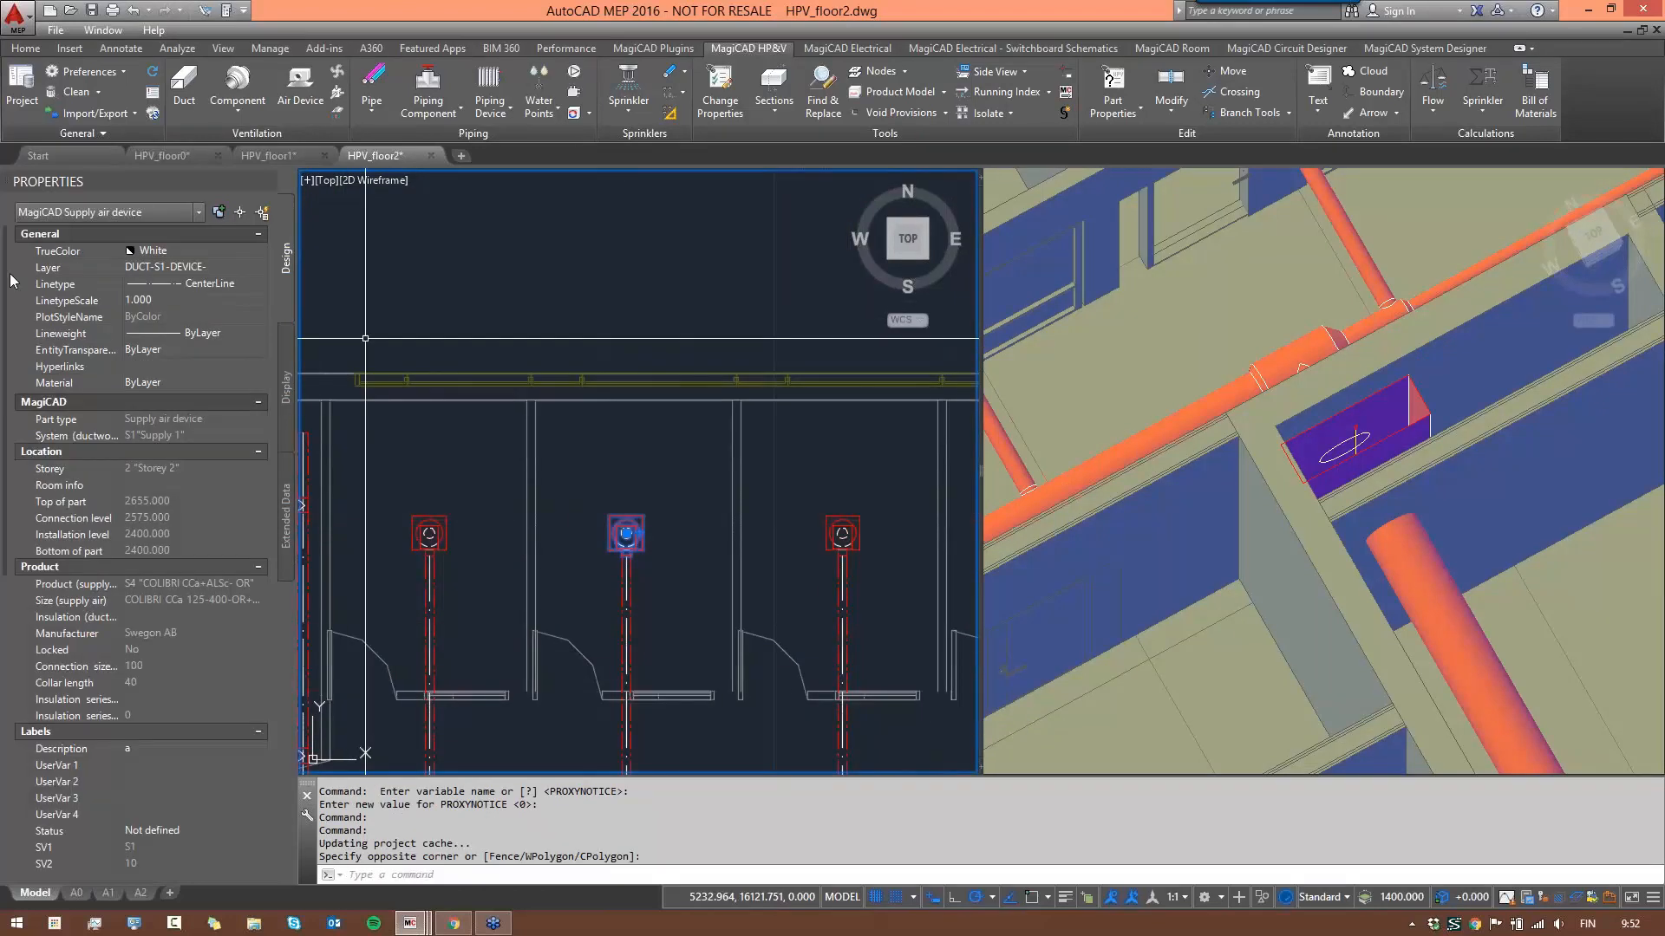
scroll(70, 521, down, 10)
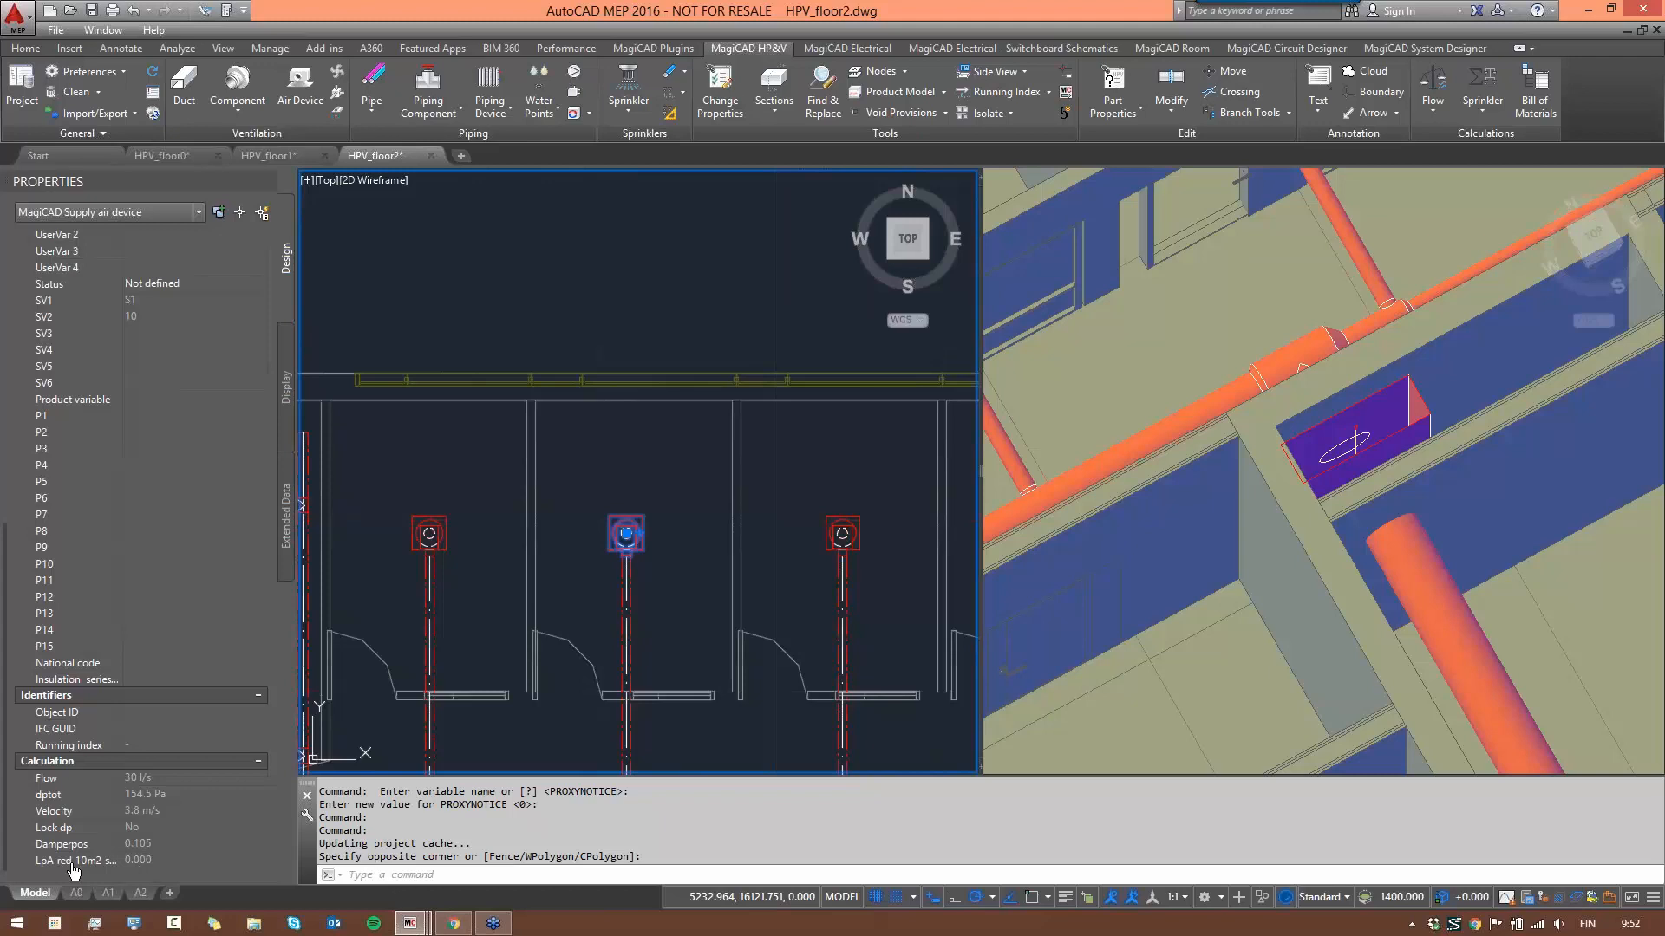
key(Escape)
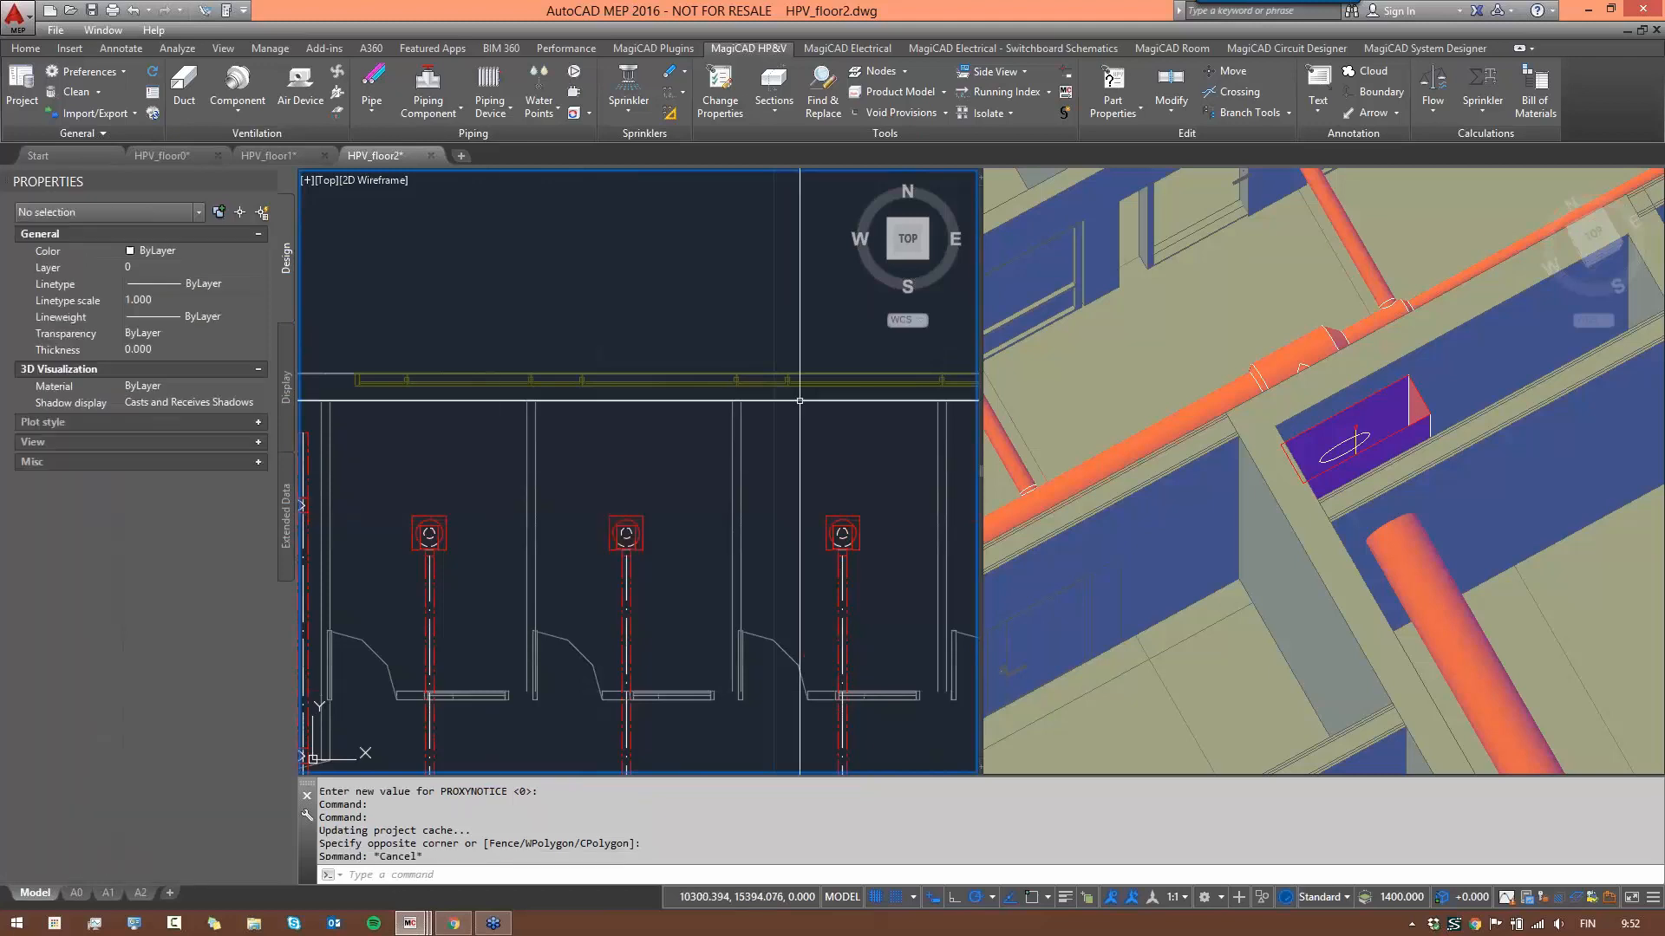
- Try to run the sound calculation of all routes and dismiss the message list
scroll(769, 509, down, 6)
middle_drag(768, 515, 421, 385)
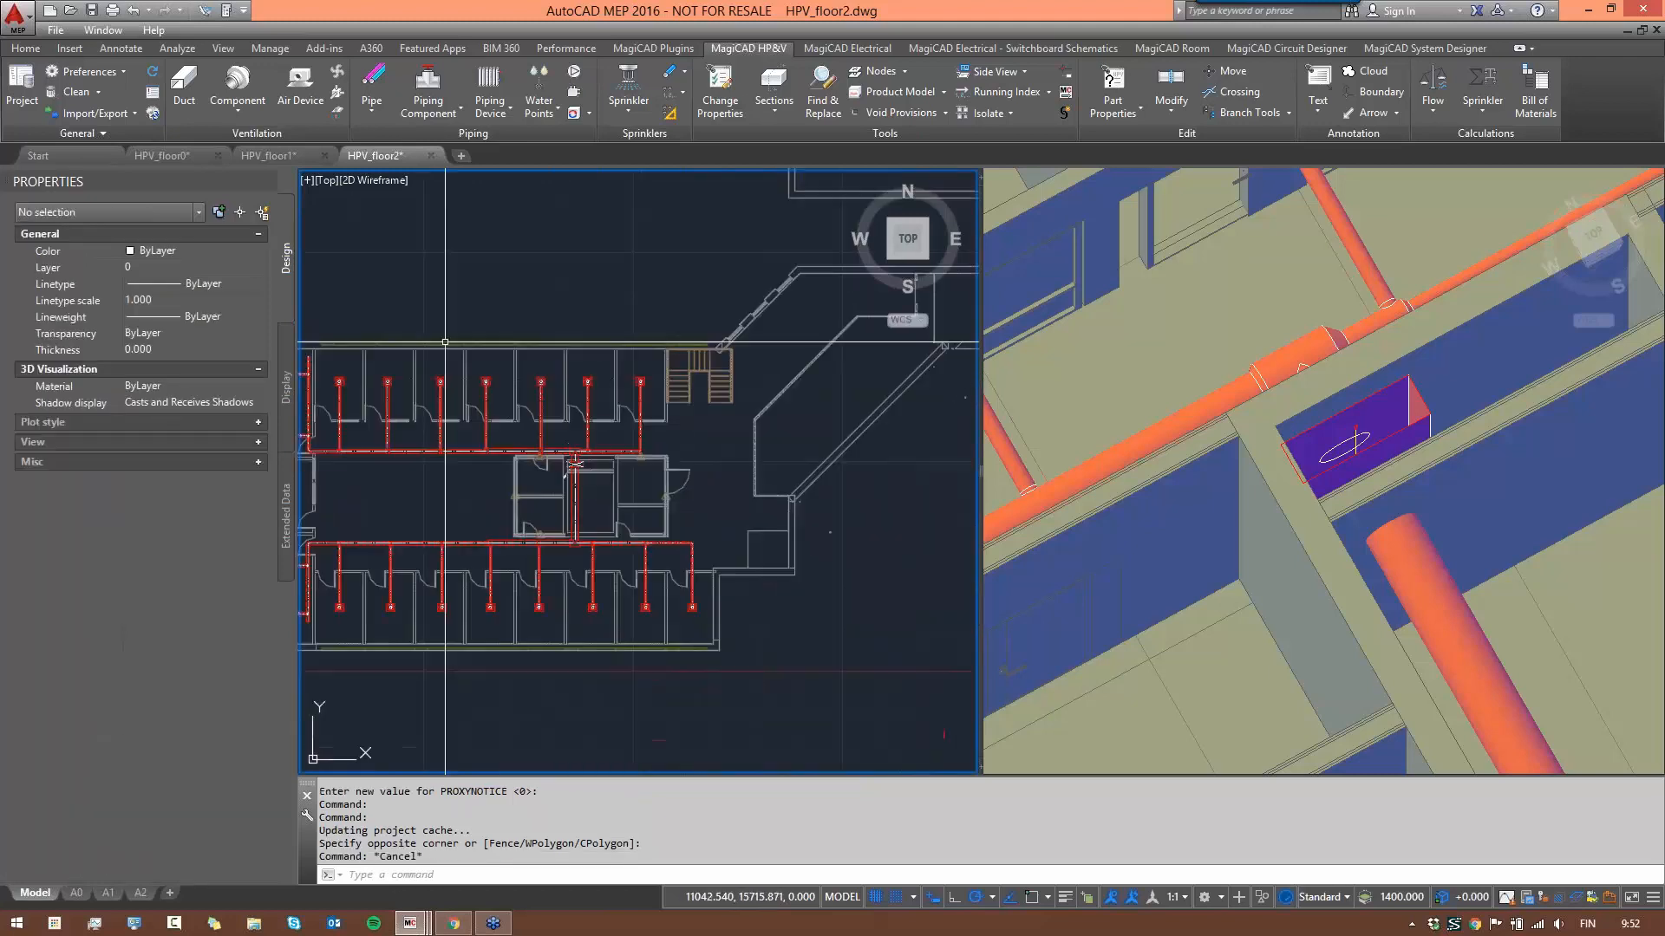
click(1430, 103)
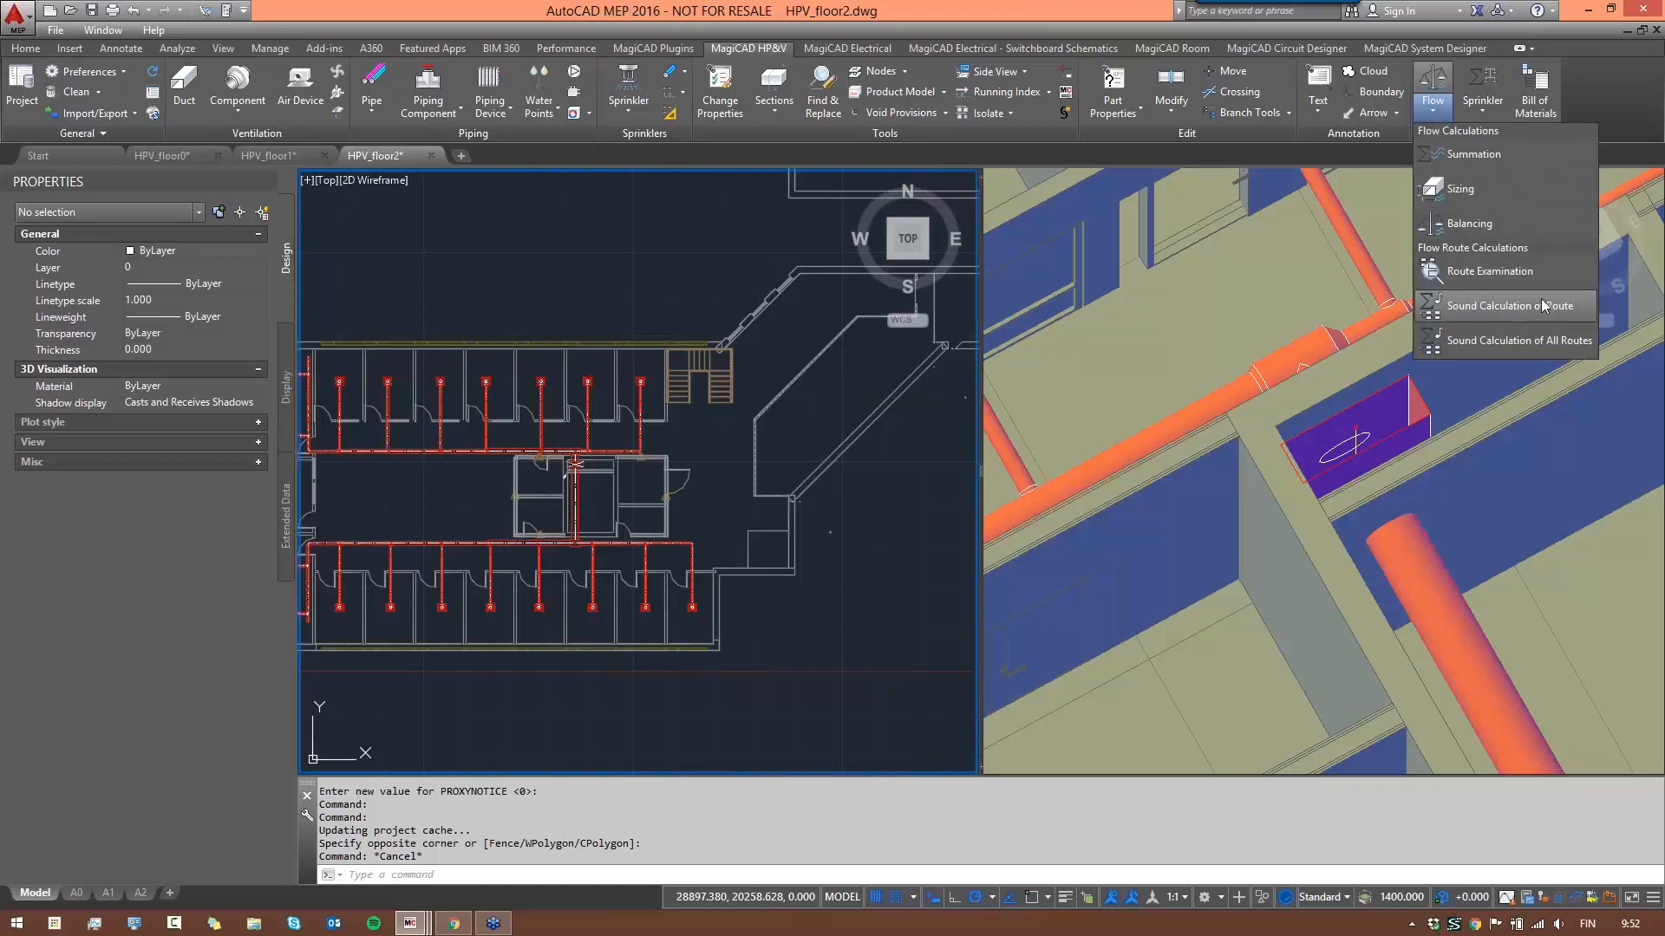
click(1512, 340)
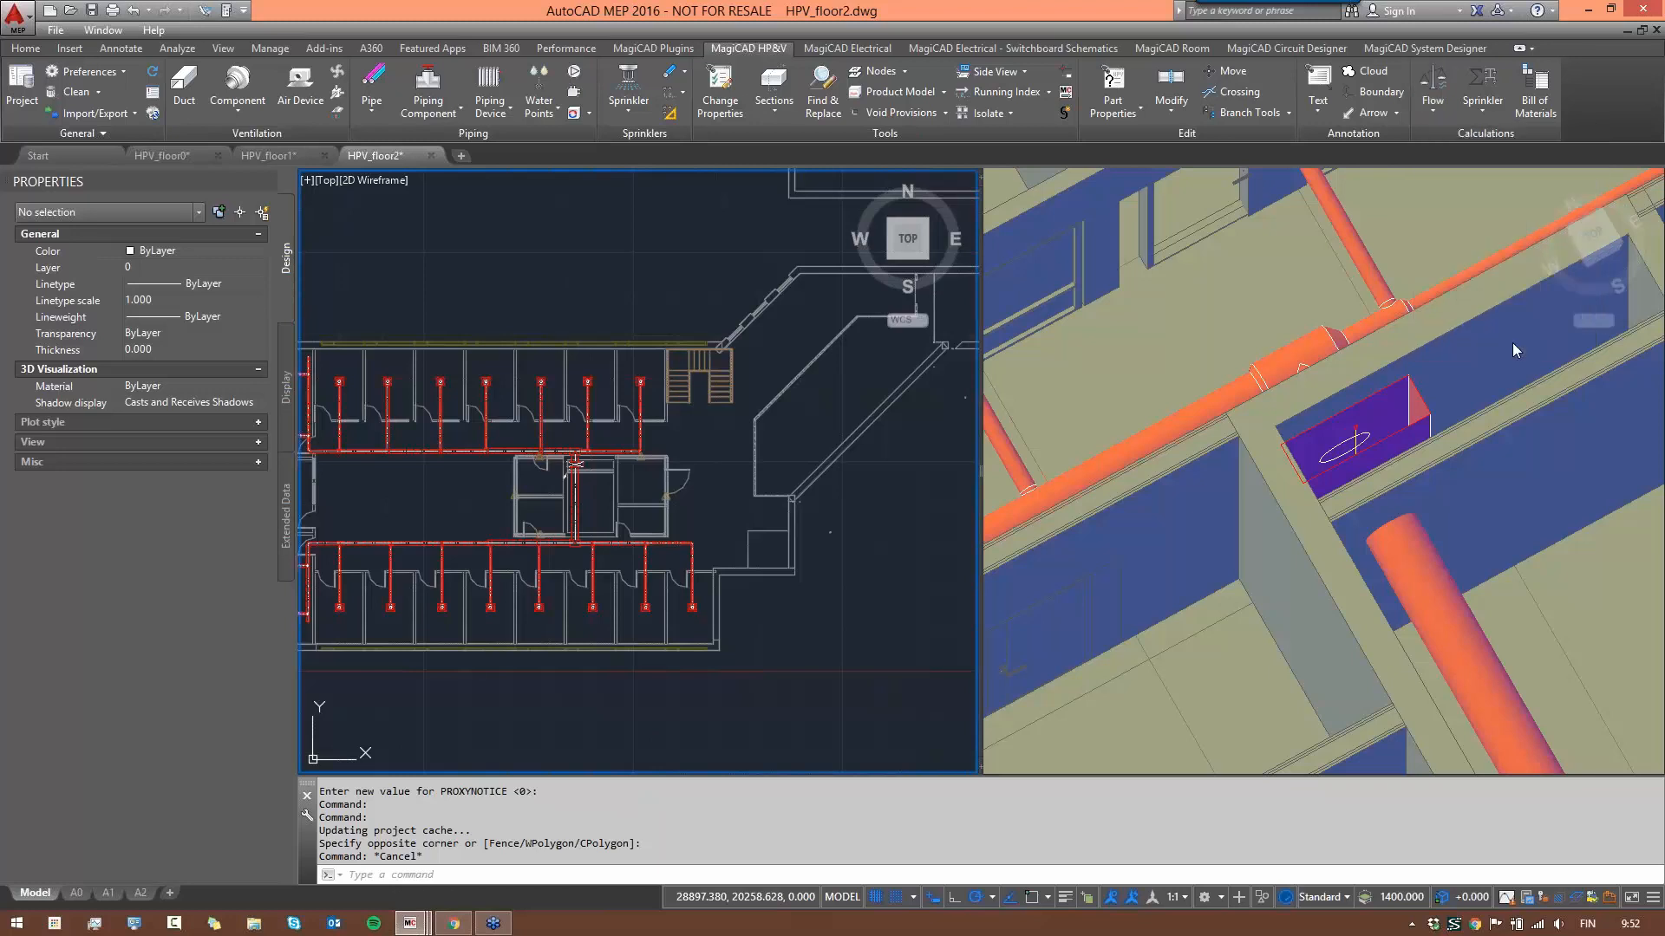
click(902, 502)
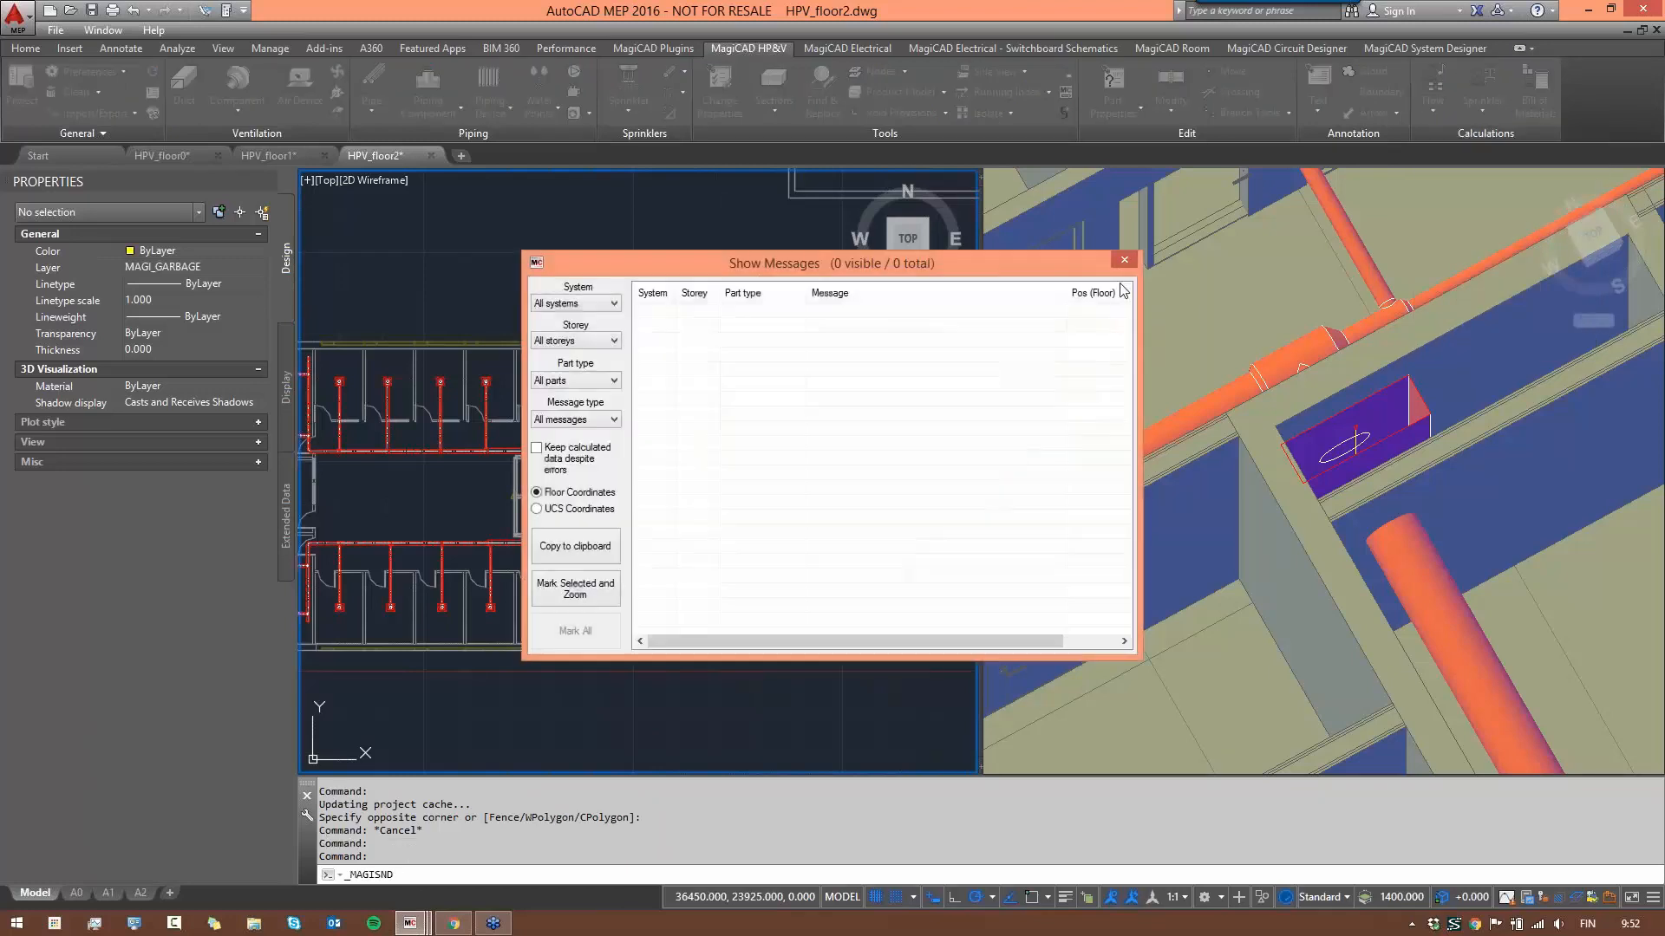
click(1132, 257)
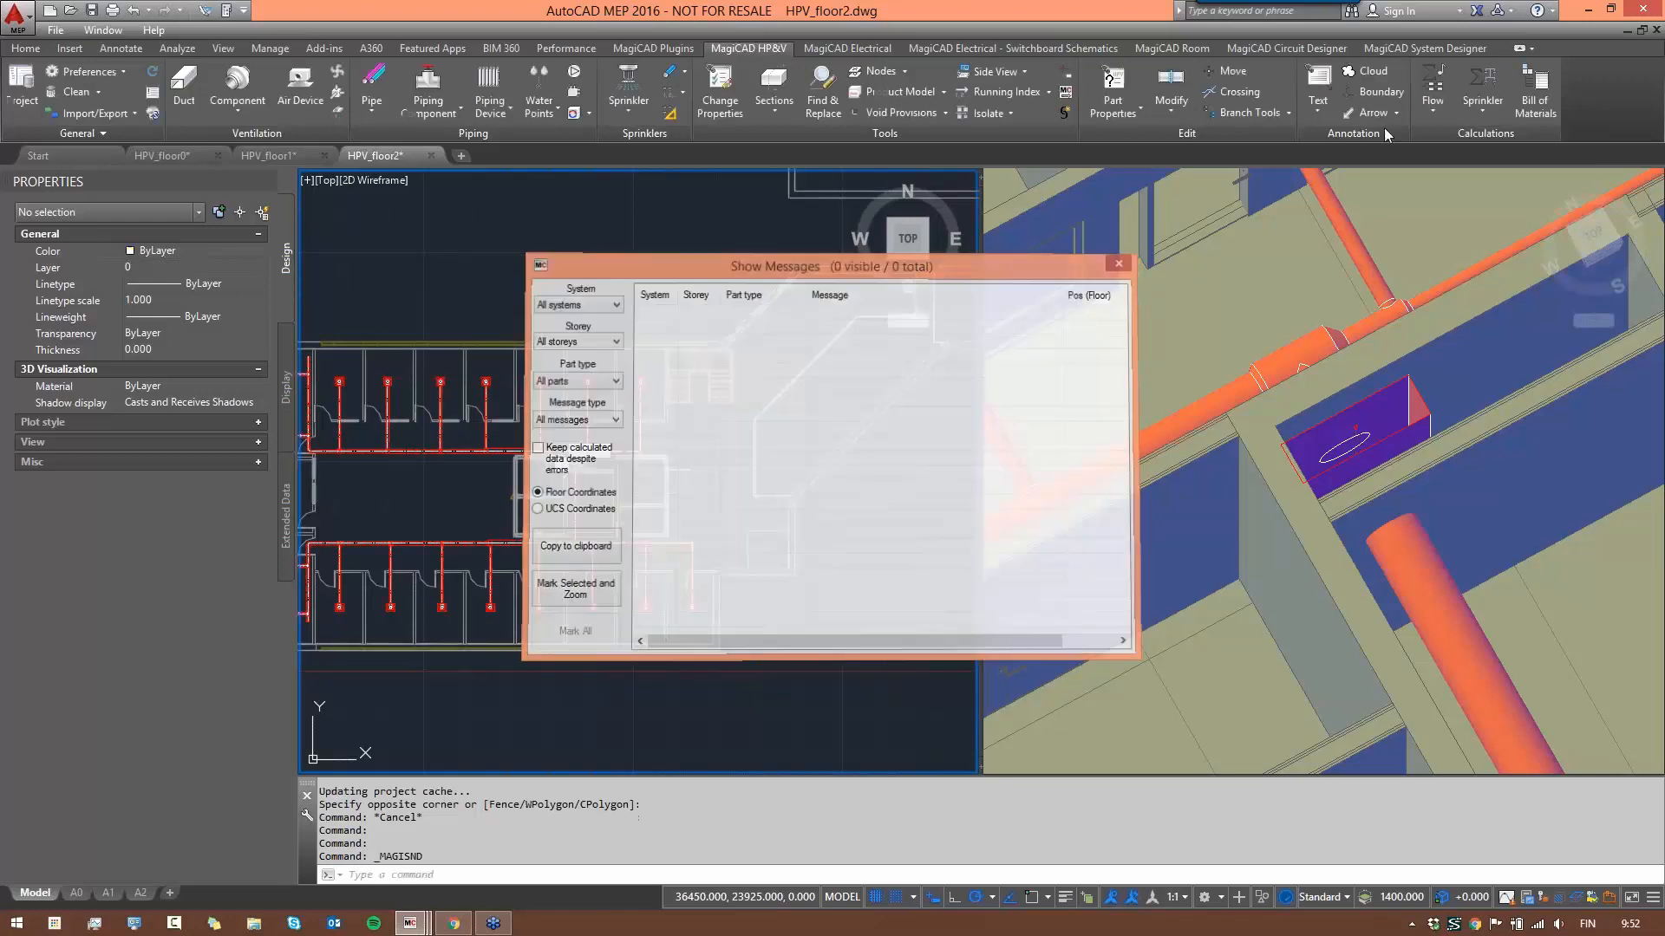
- Try to run a route examination on the supply ductwork
click(1432, 91)
click(1506, 270)
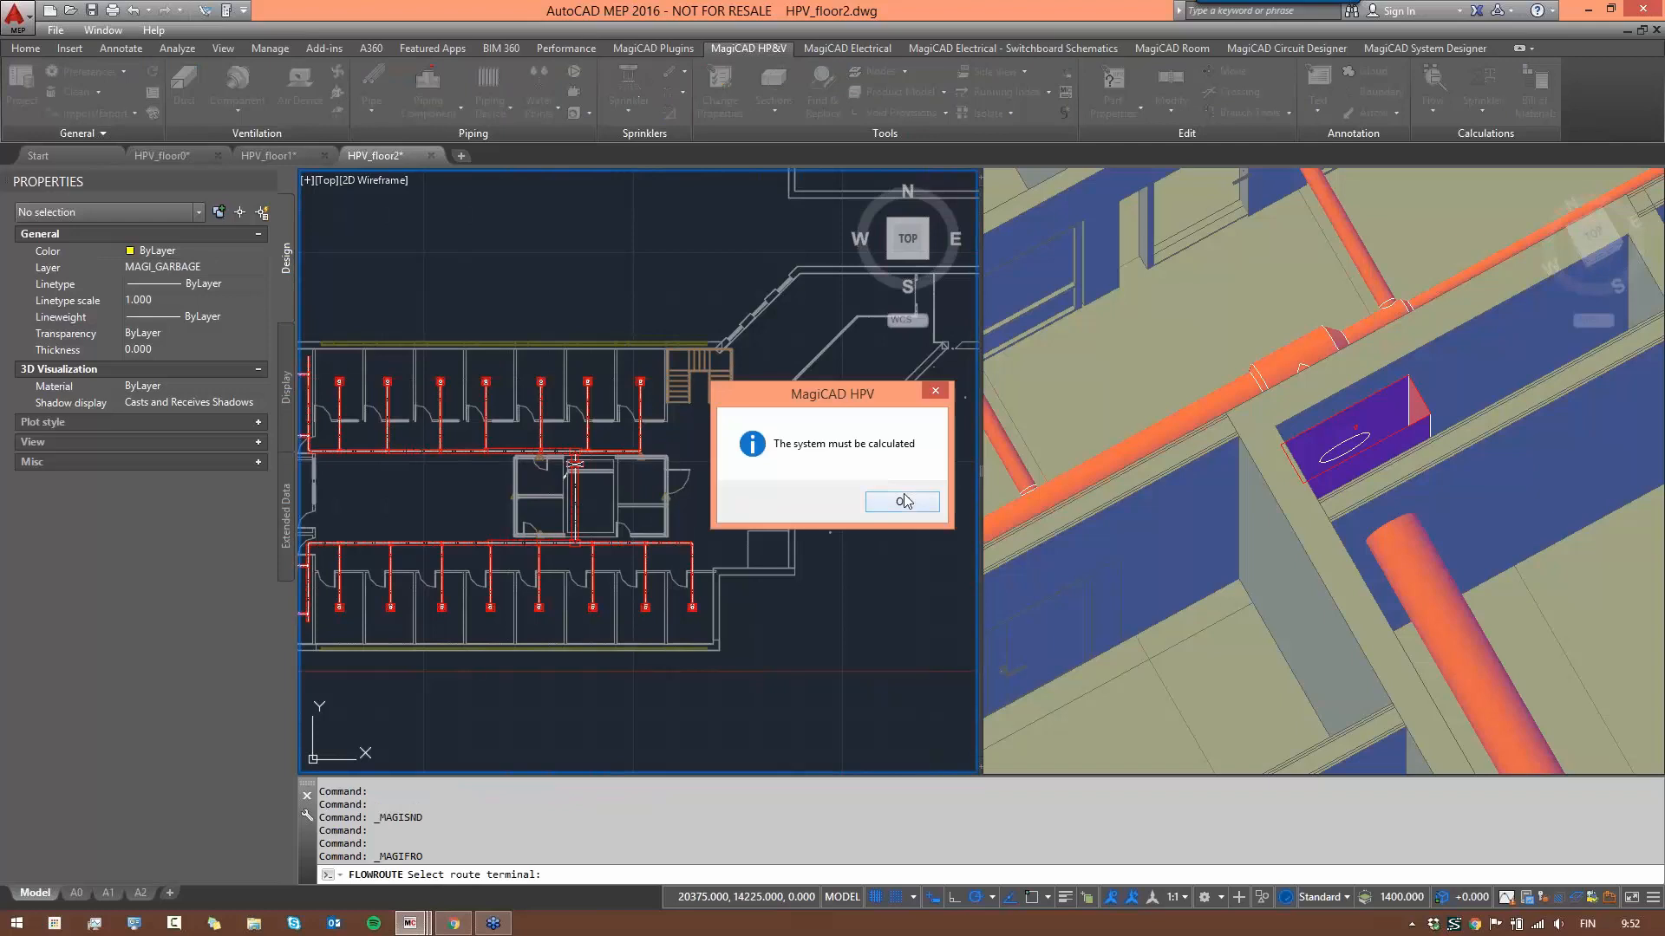
click(906, 499)
- Balance the ductwork system S1 Supply 1 across all drawings, keeping the connected-drawing data saving and calculation report options on
click(1434, 112)
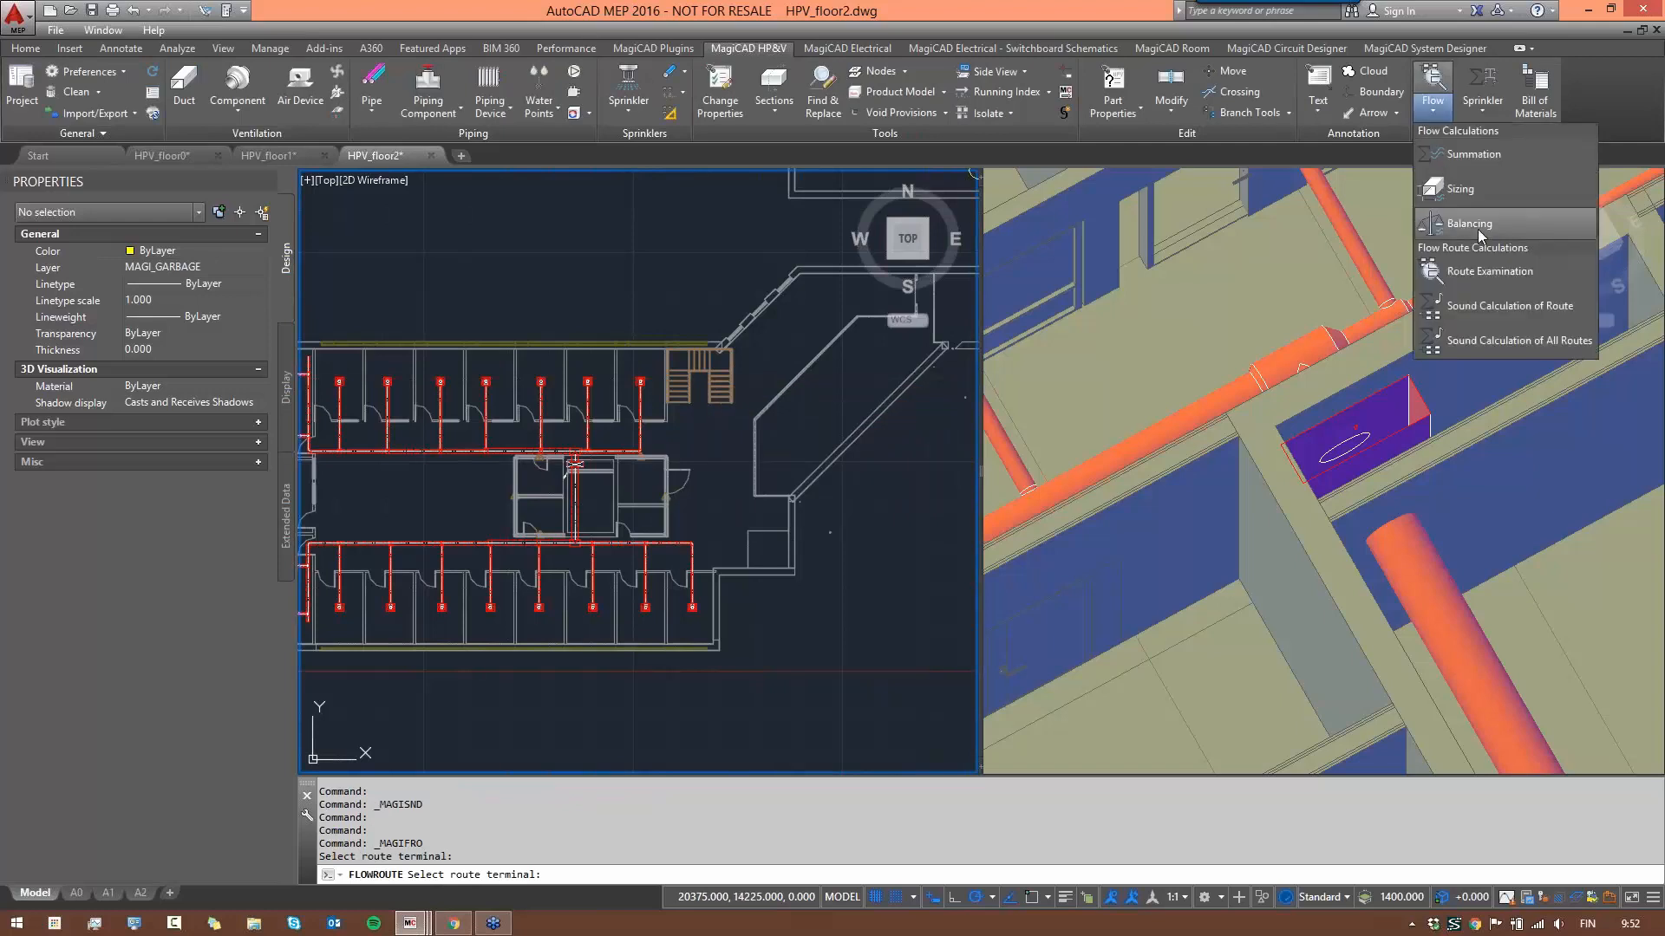
click(1477, 225)
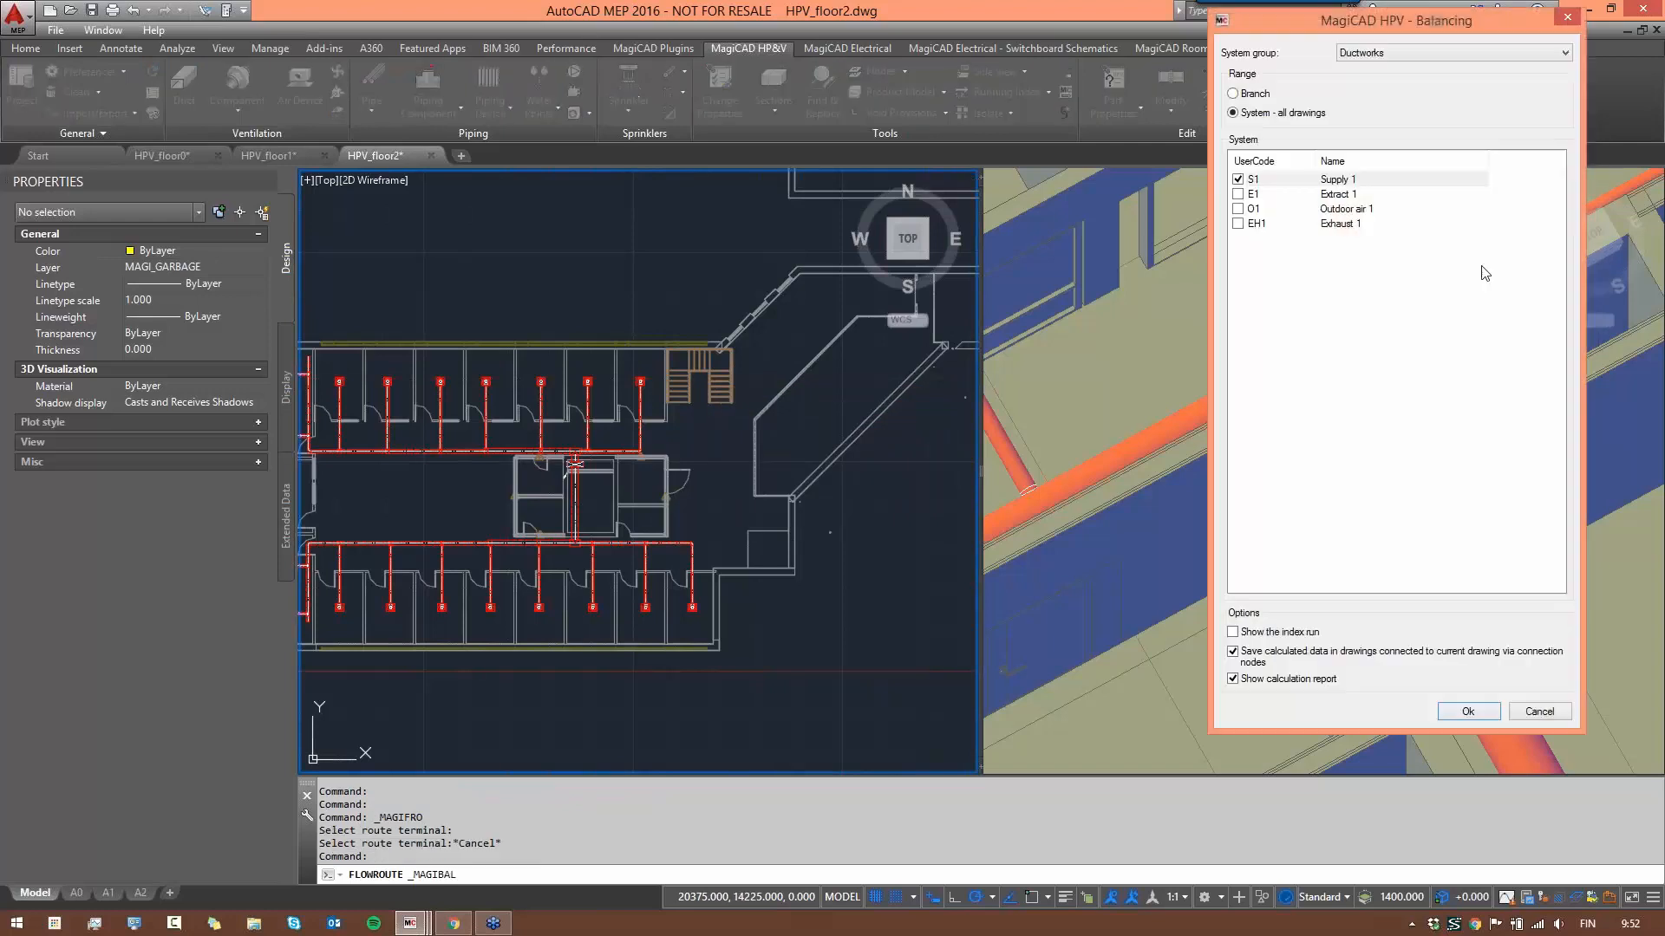
click(1464, 712)
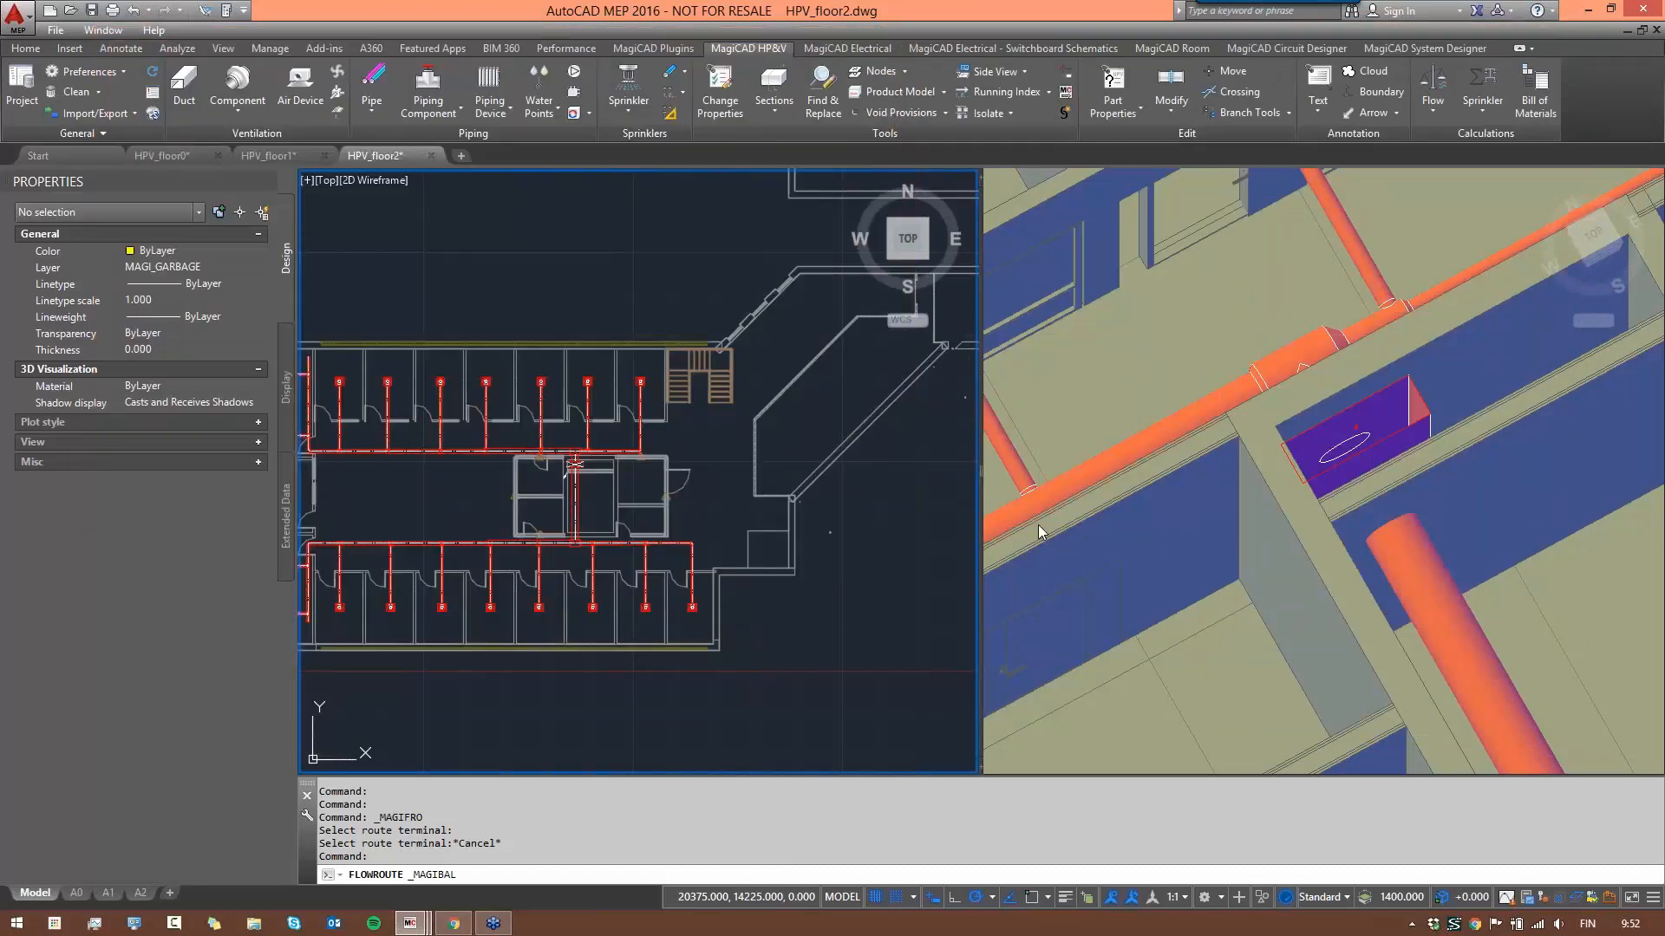
- Run the sound calculation of all routes and, after reviewing the supply devices' LpA values in the report, update the results to the model
click(1432, 102)
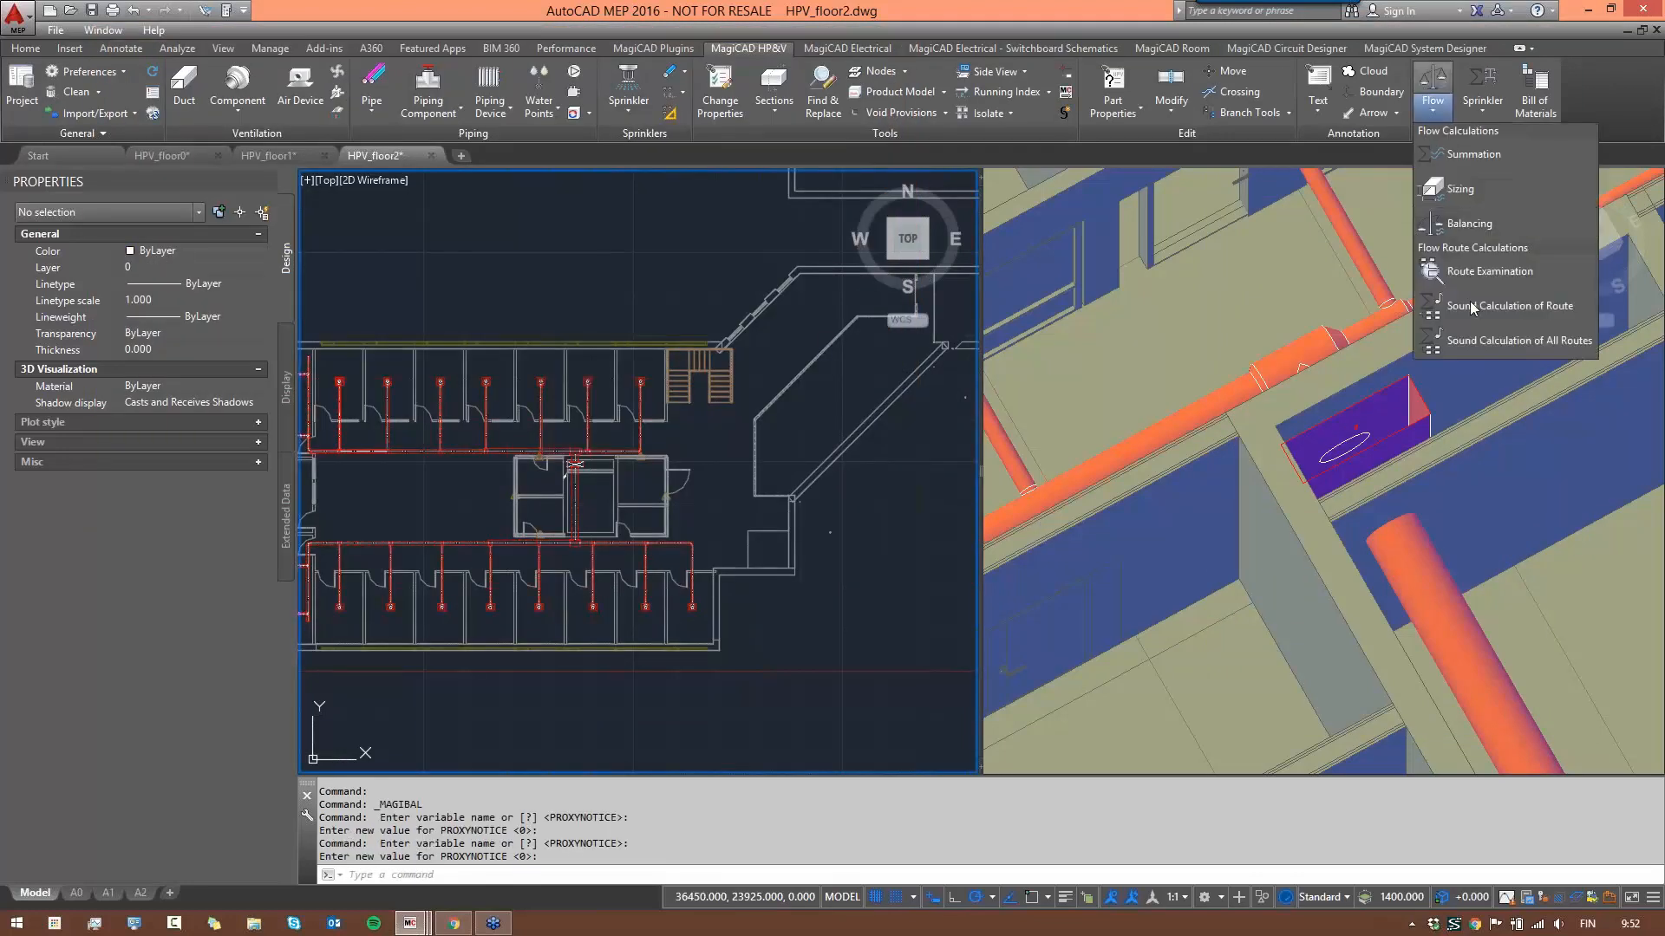
click(1490, 341)
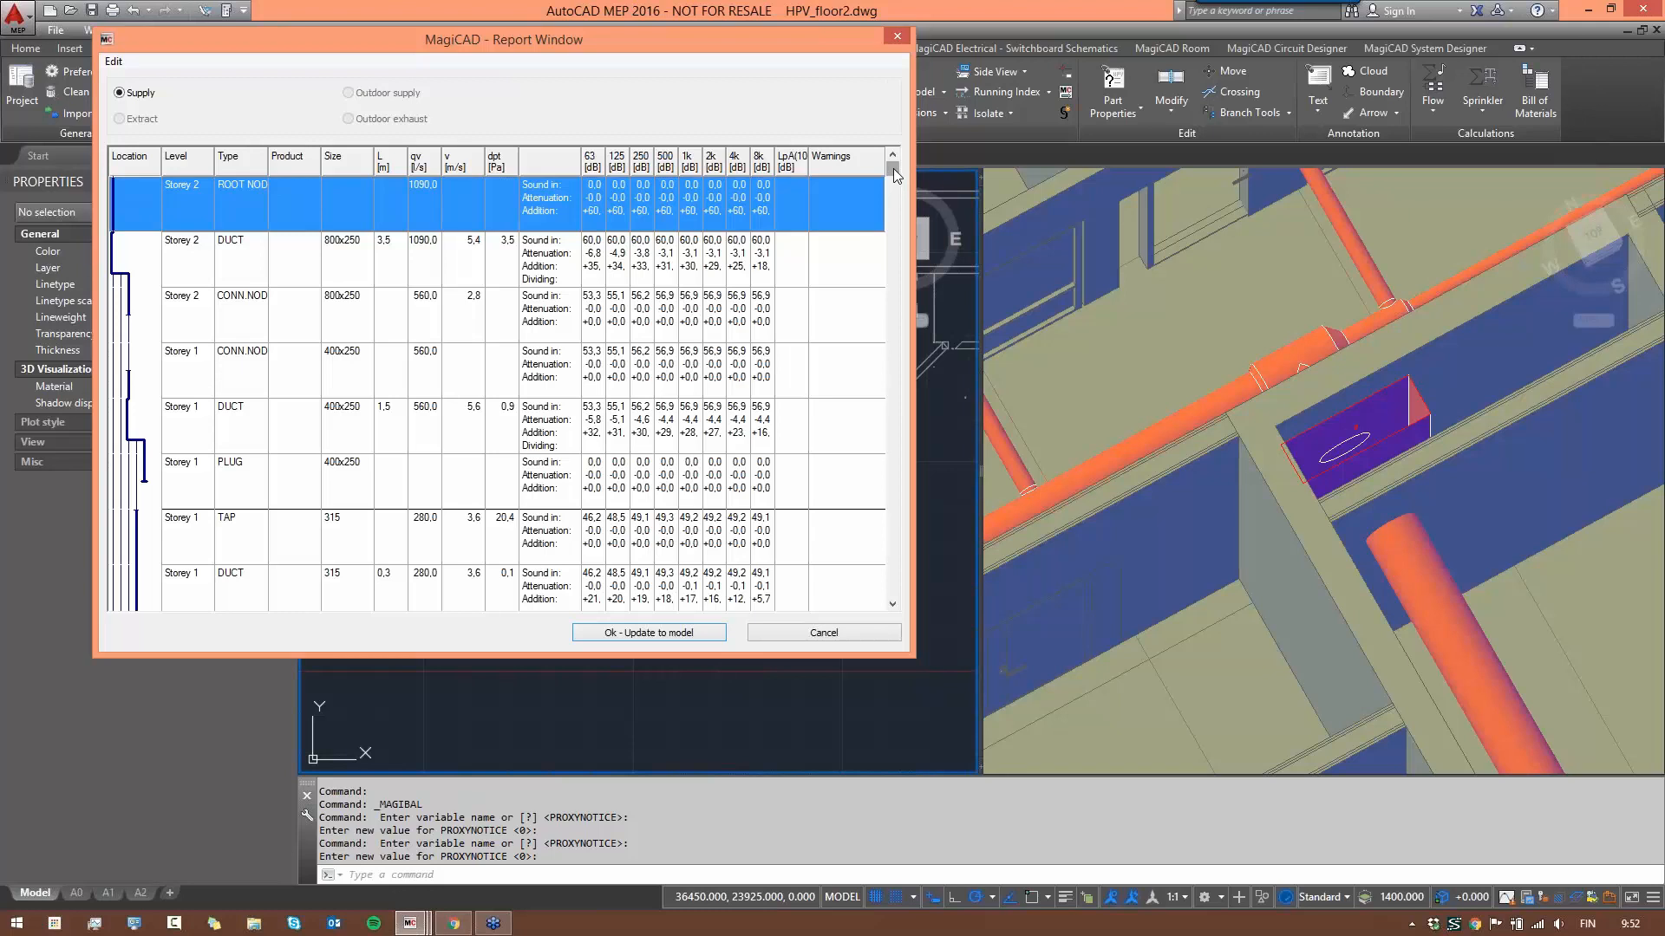
drag(894, 170, 894, 162)
drag(892, 171, 892, 193)
click(790, 191)
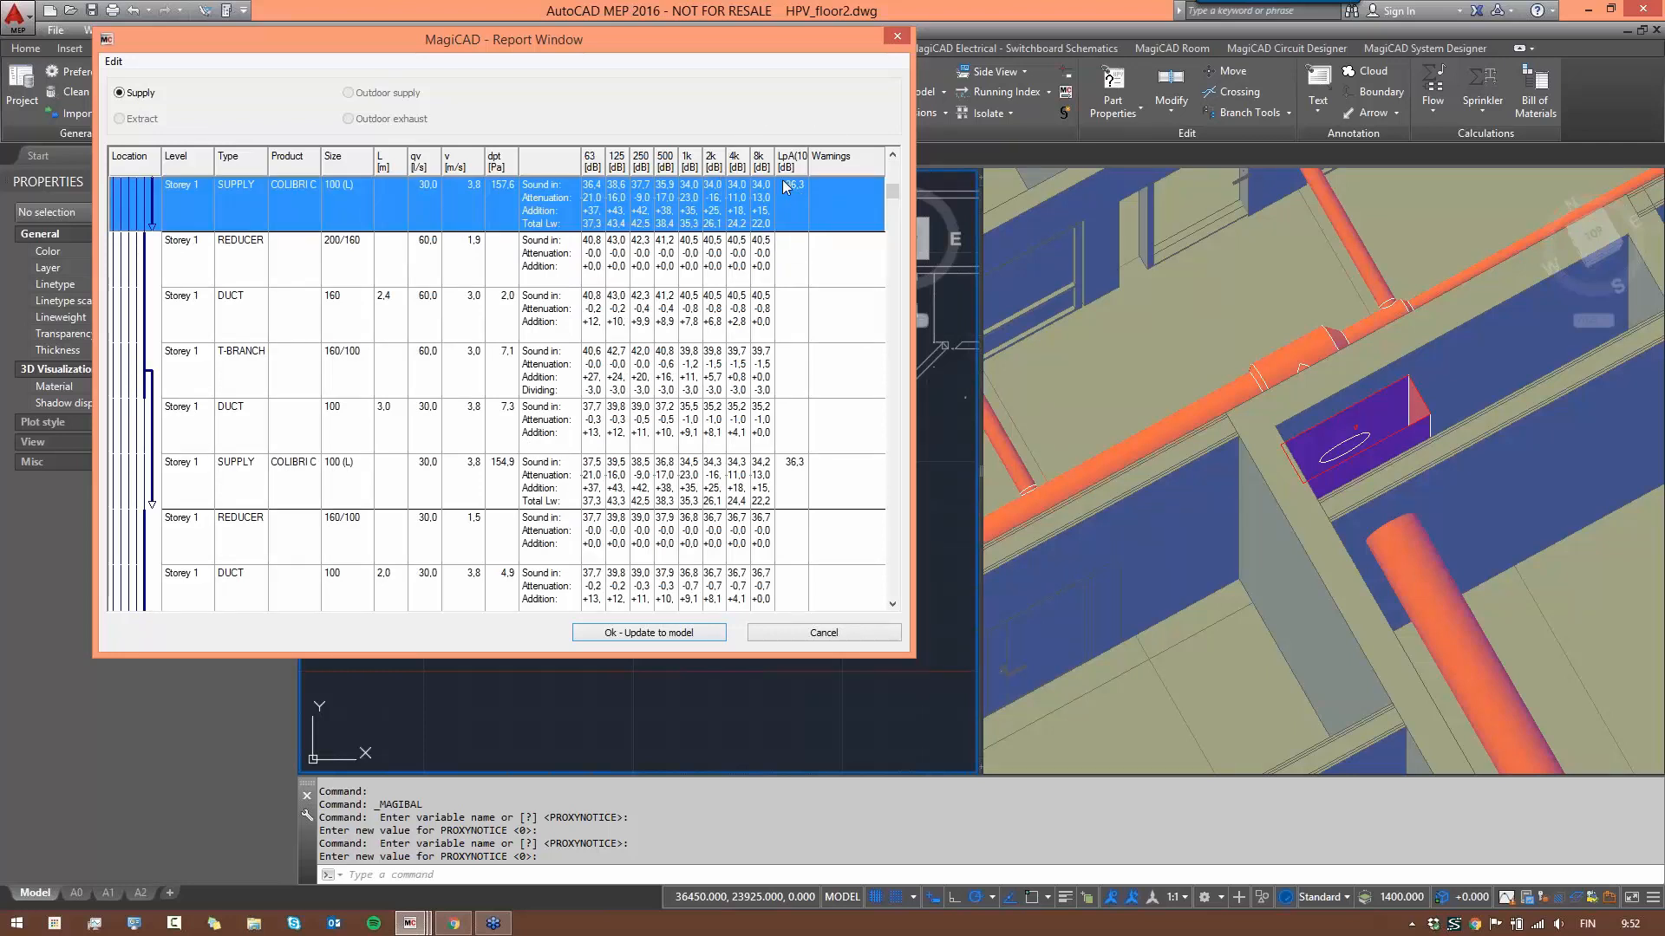
drag(892, 192, 892, 230)
click(791, 308)
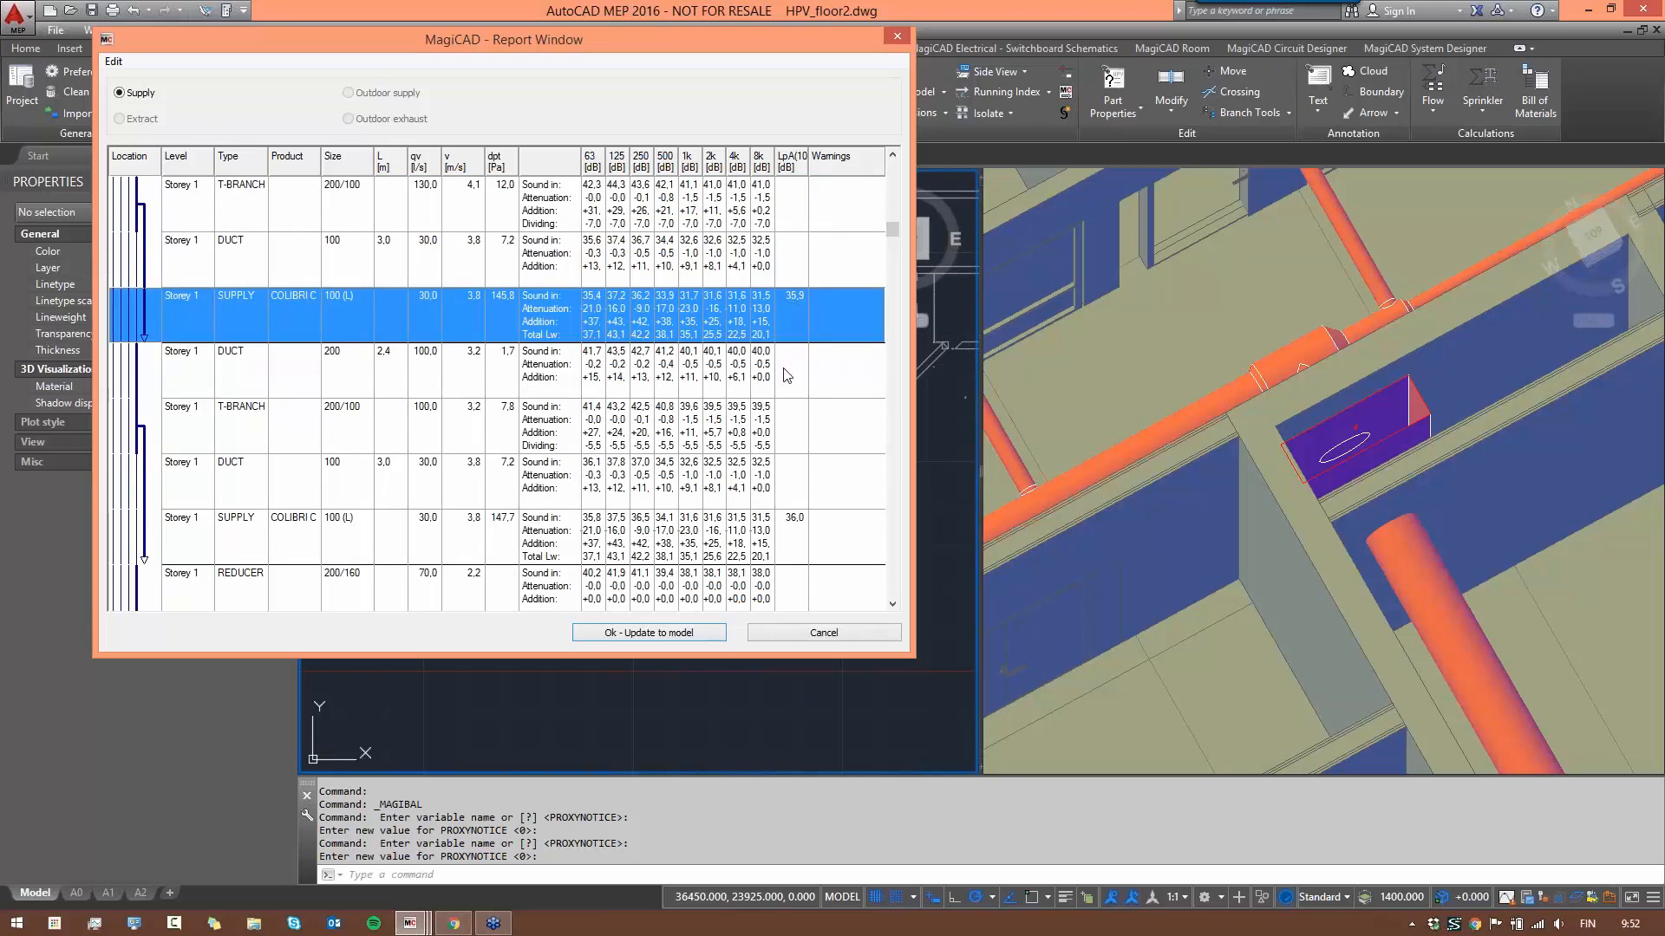
click(637, 642)
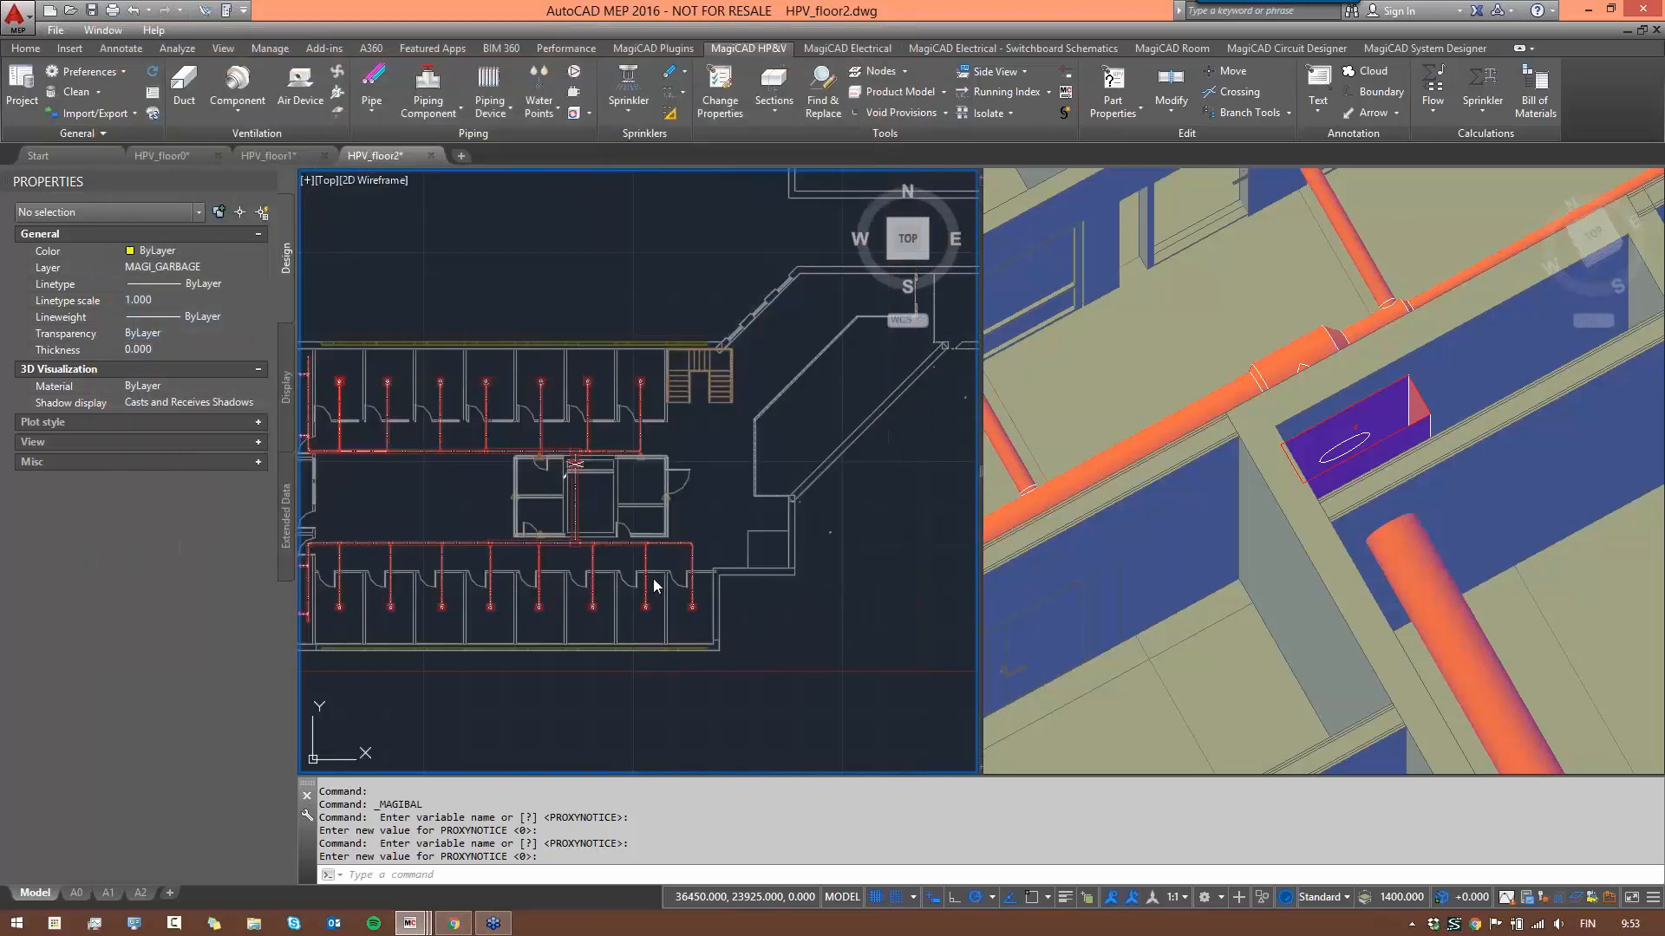
- Examine the sound level labels beside the supply air devices and units across the floor plan
scroll(594, 371, up, 8)
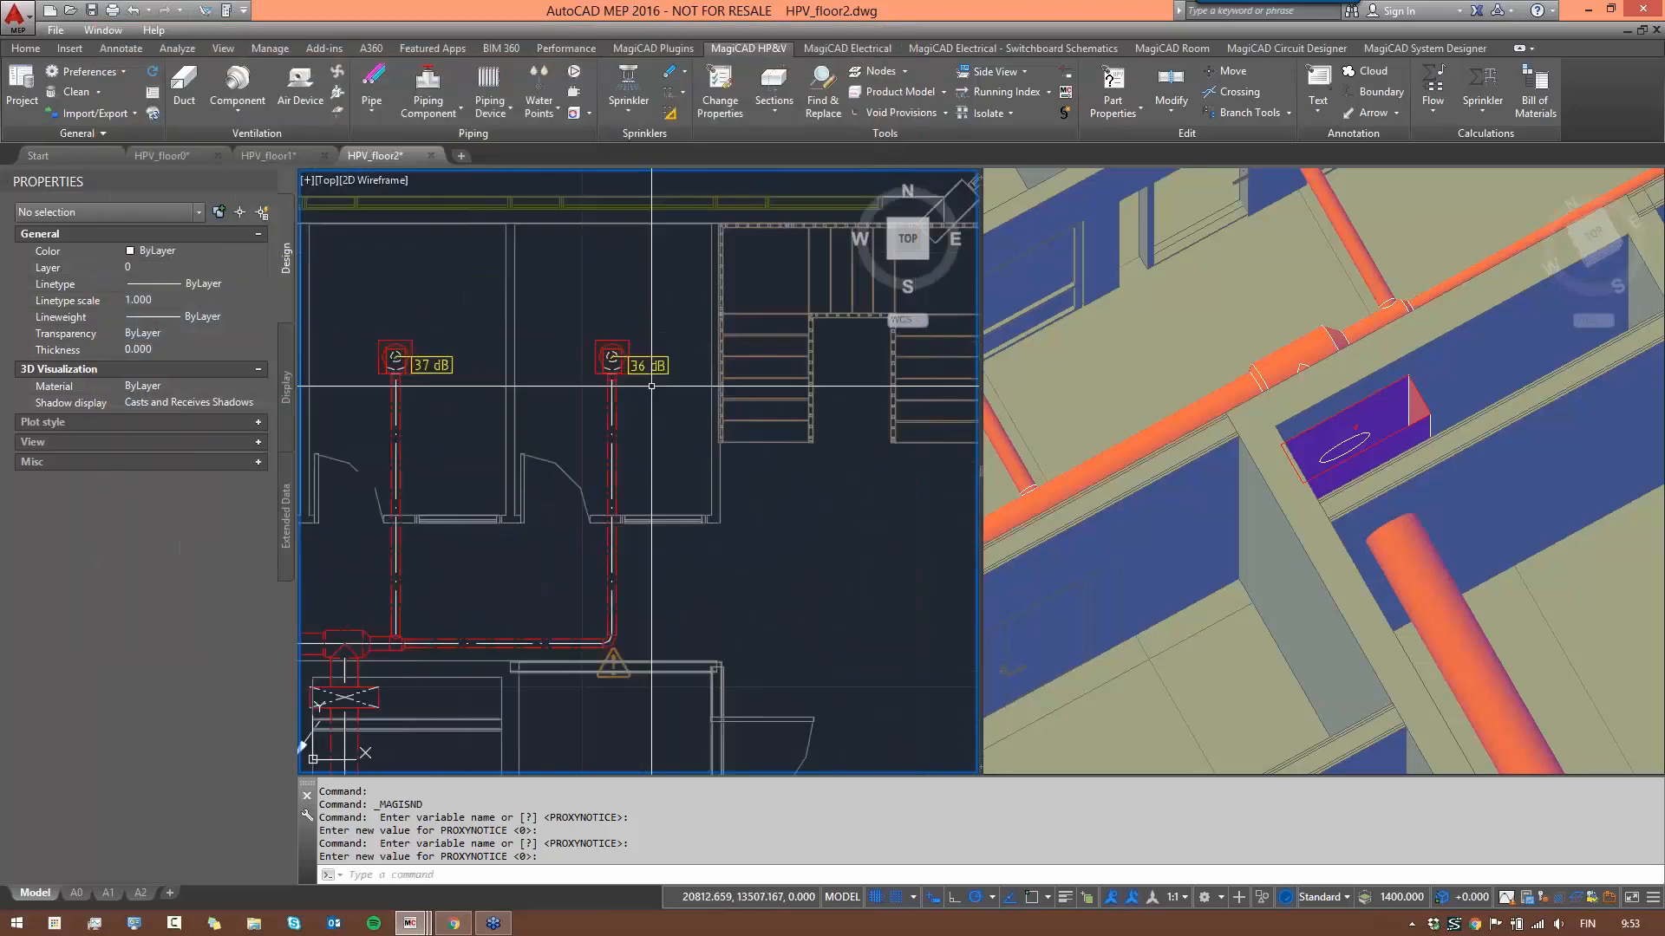
scroll(566, 336, down, 6)
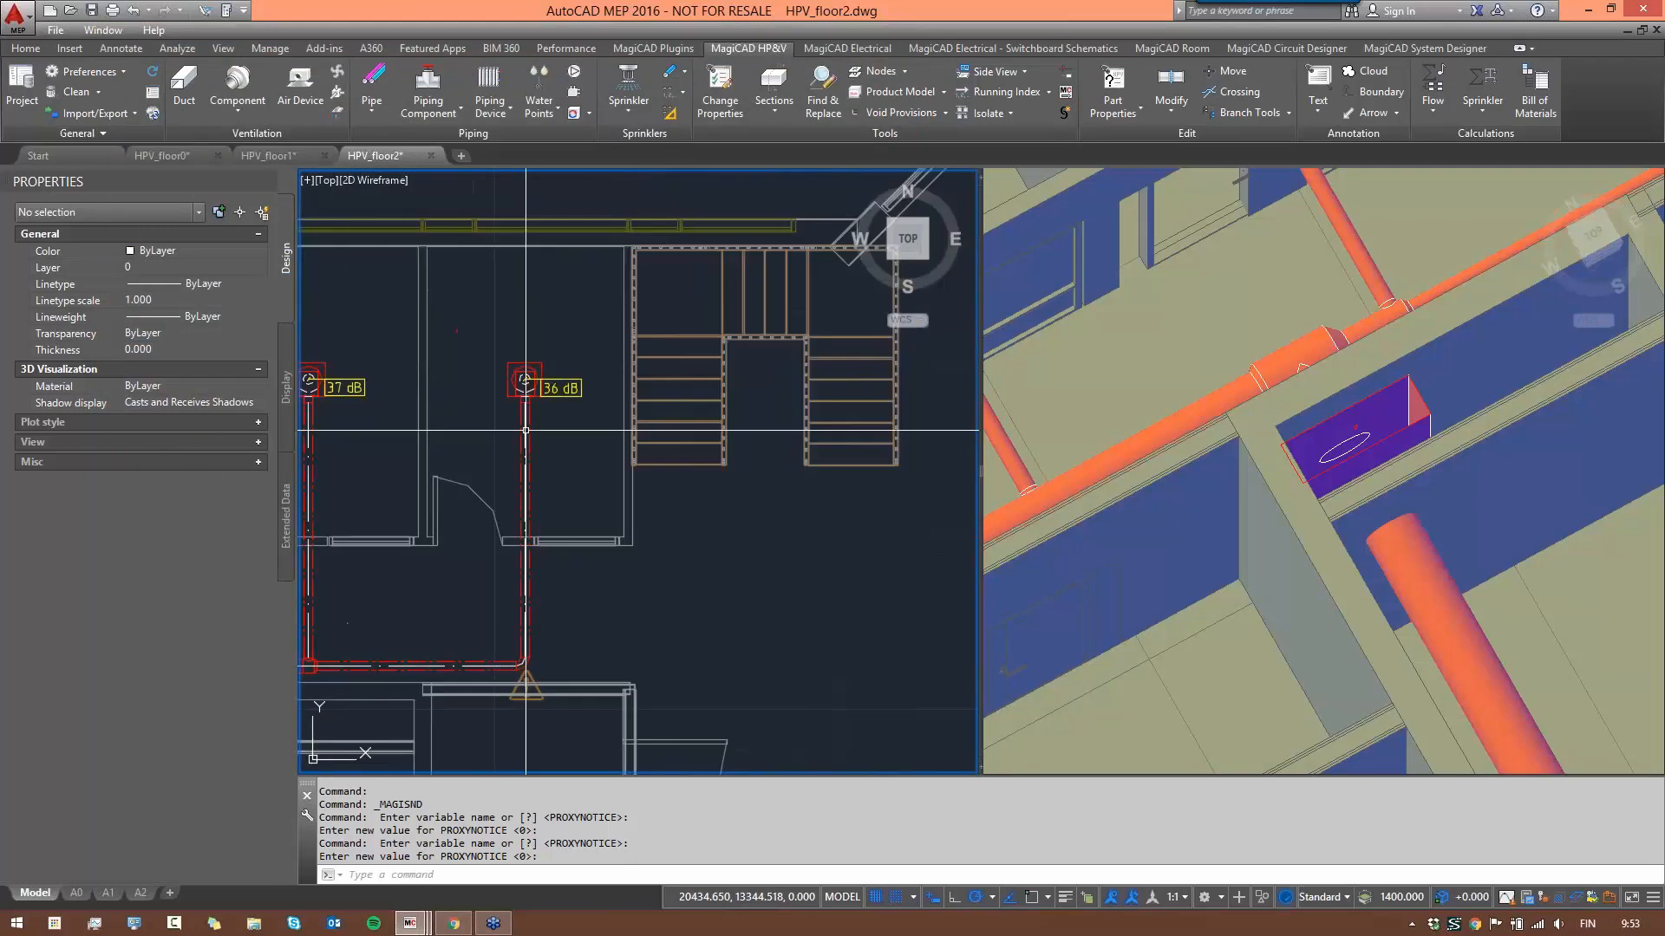
scroll(614, 341, up, 5)
scroll(650, 345, down, 5)
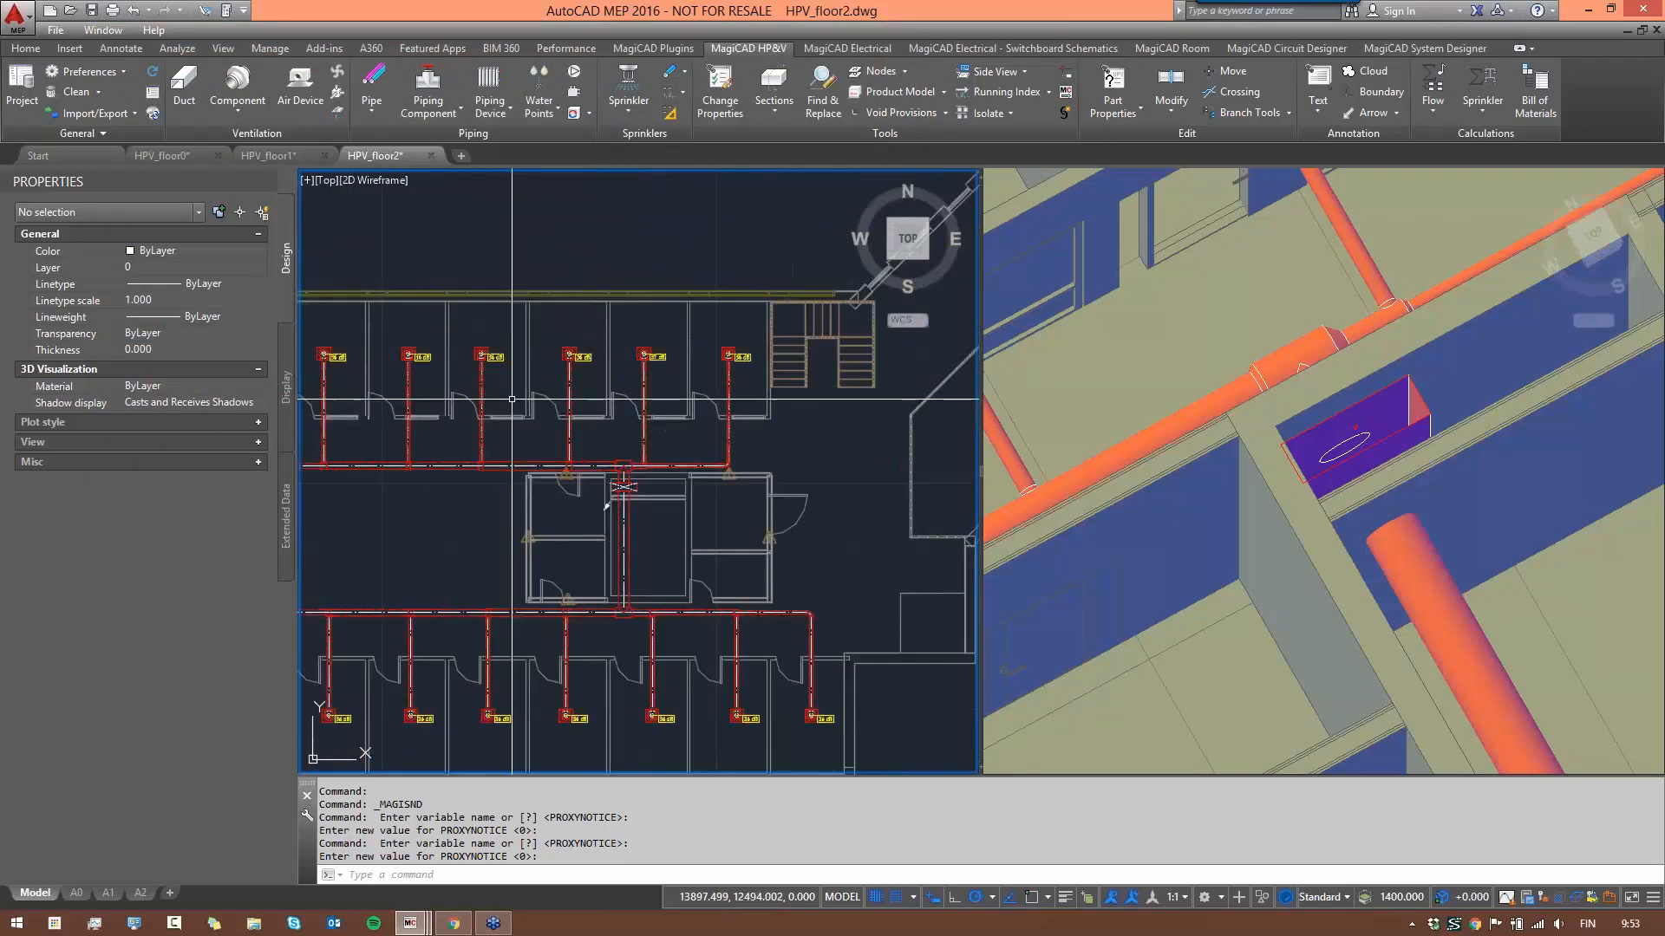
scroll(555, 343, up, 6)
scroll(538, 342, down, 5)
scroll(541, 346, up, 3)
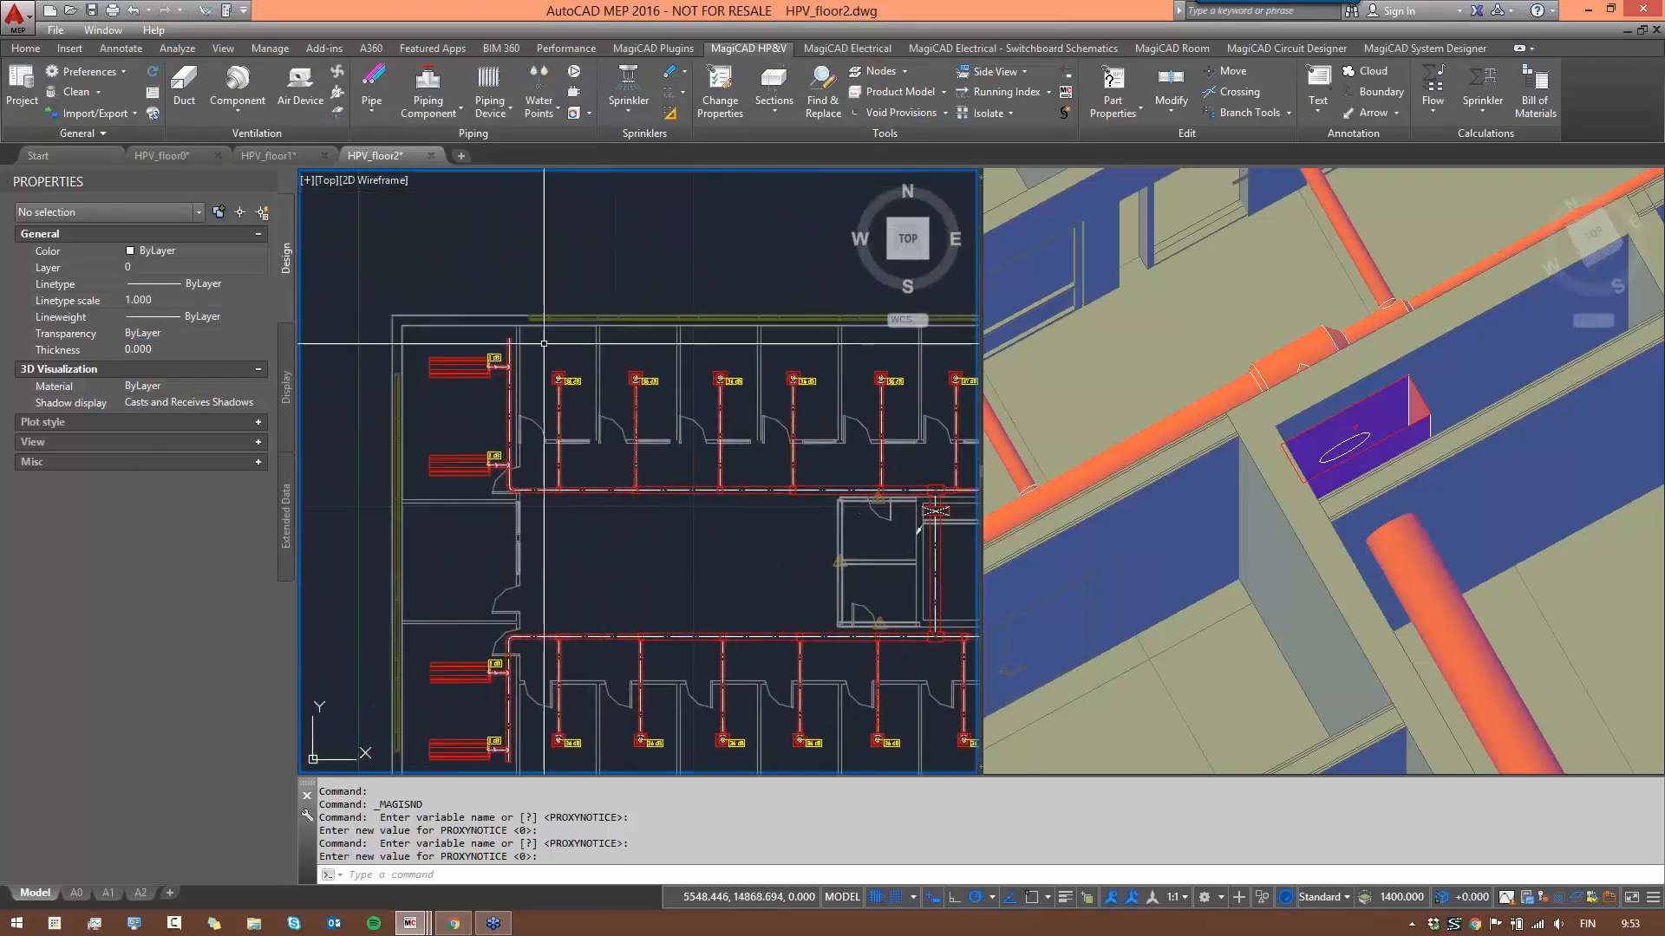
scroll(490, 384, up, 3)
scroll(521, 386, down, 4)
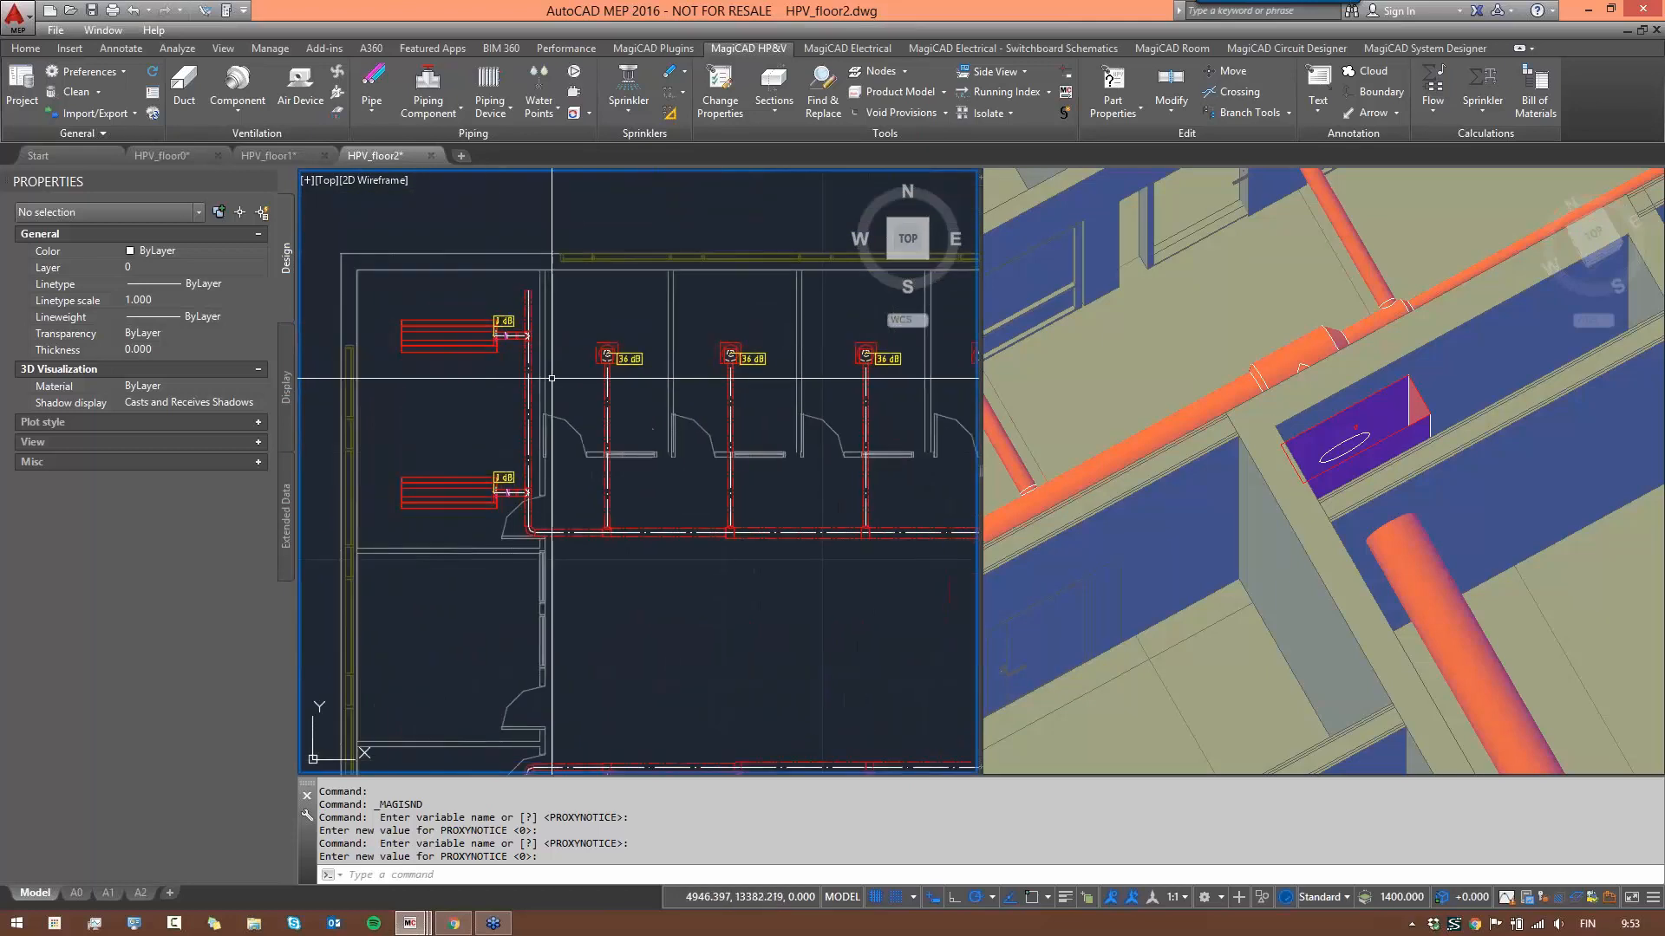
middle_drag(702, 416, 376, 420)
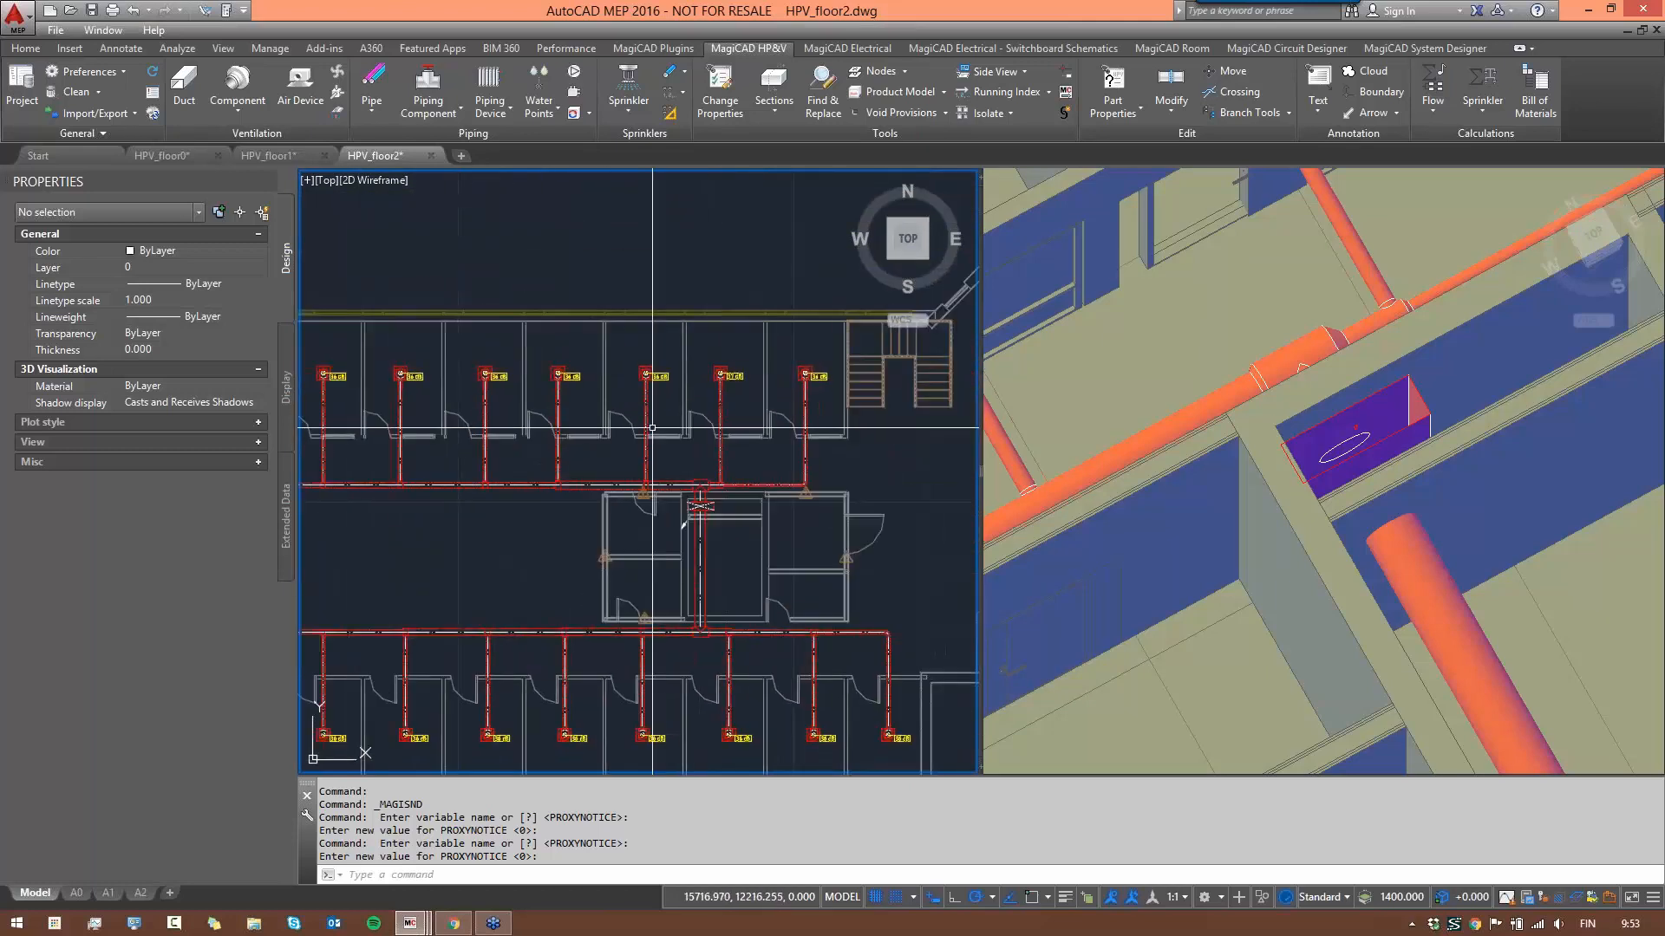
- Clean the sound level labels from the floor plan
key(Escape)
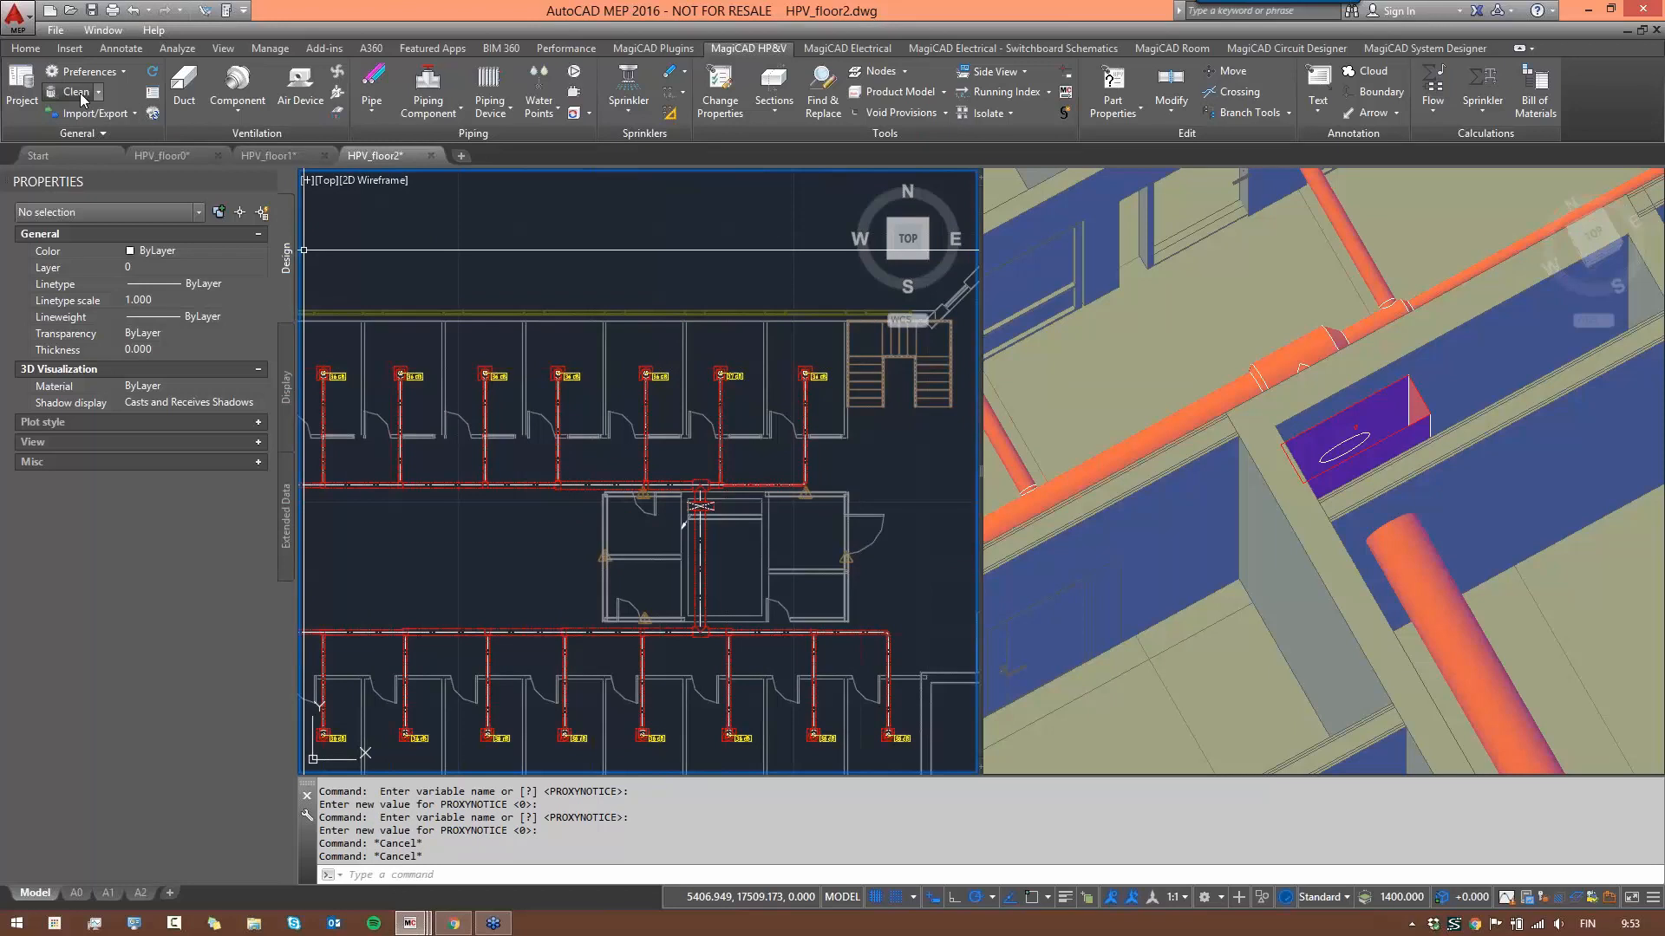
click(74, 93)
scroll(762, 520, down, 2)
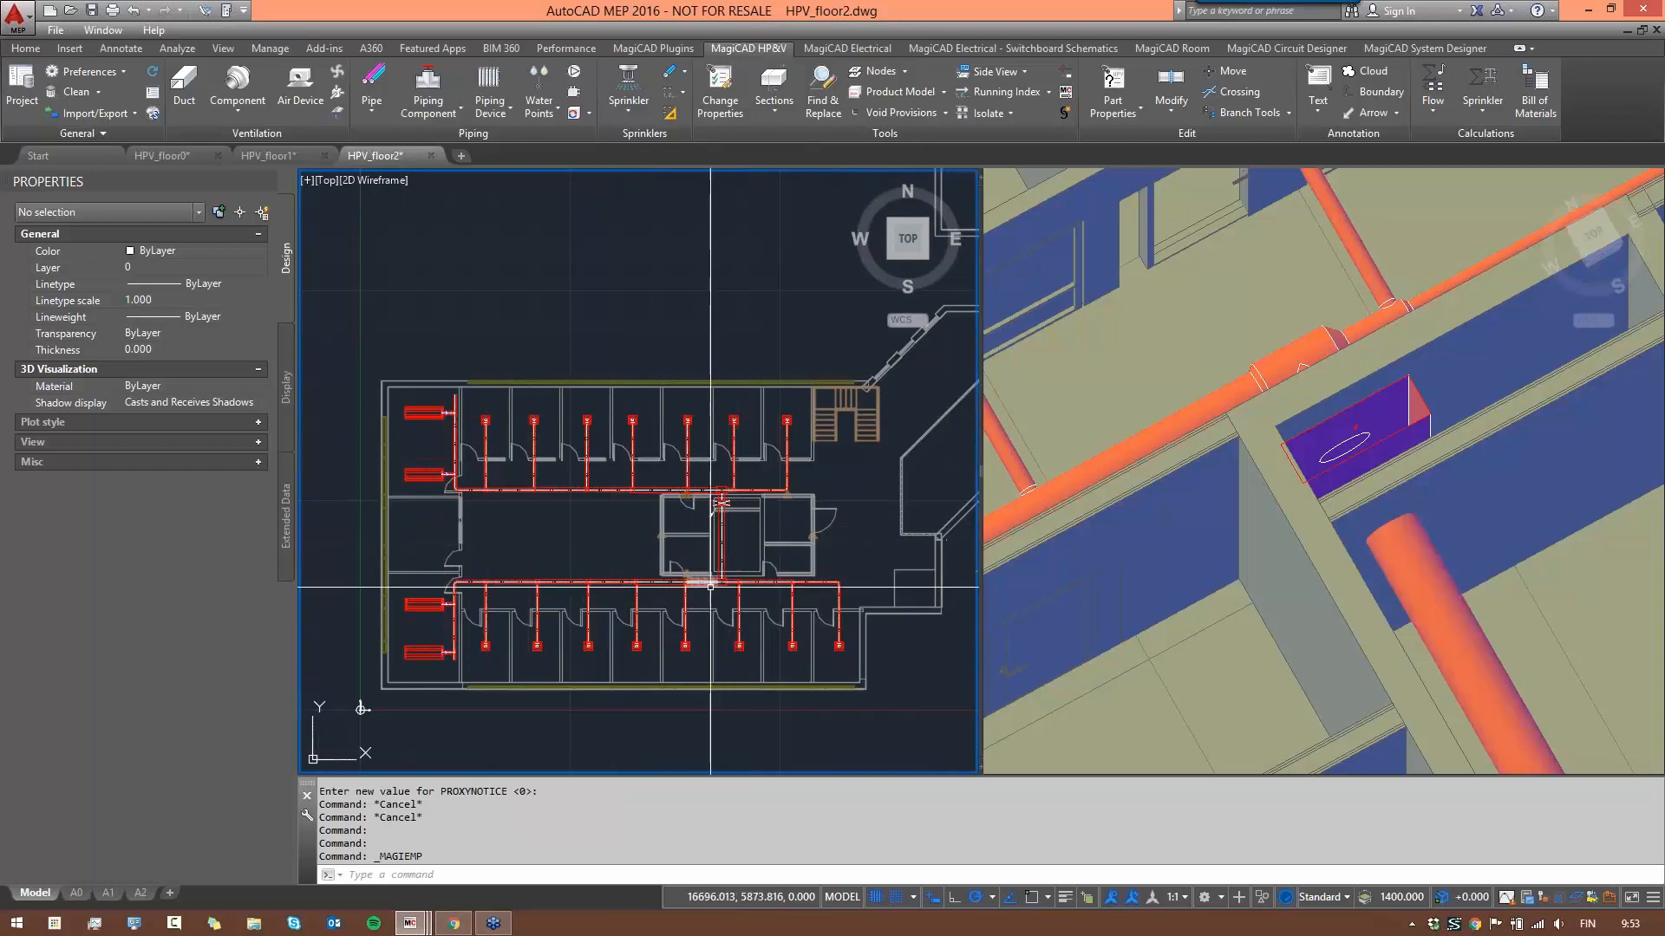
scroll(719, 563, down, 2)
scroll(726, 538, up, 2)
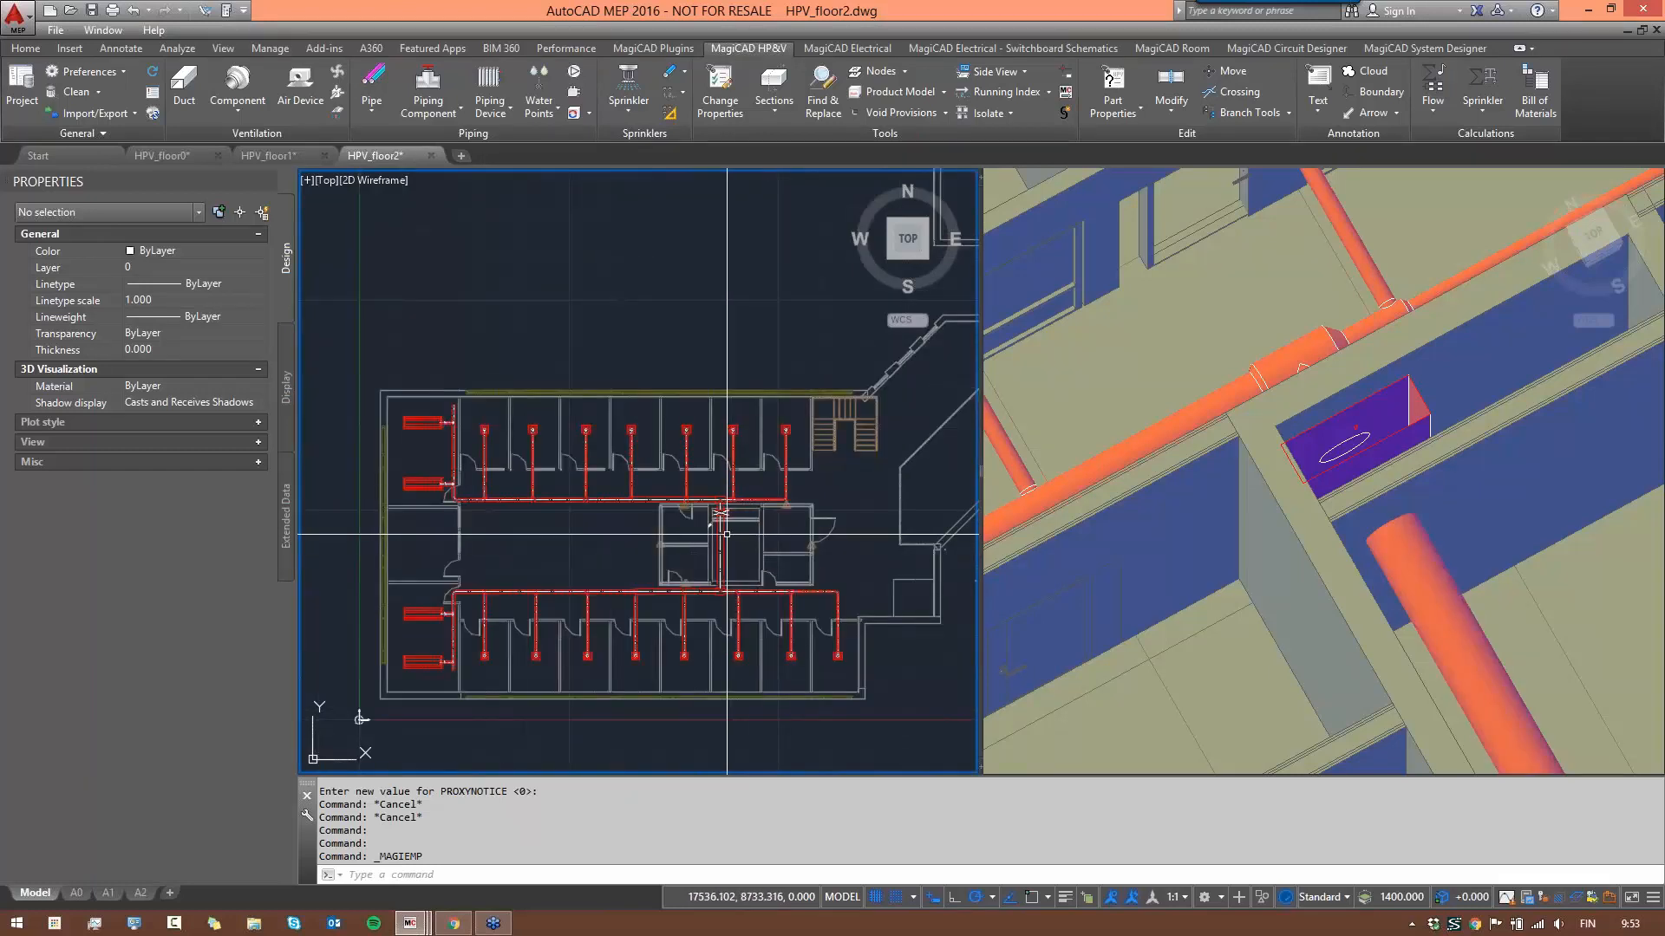
scroll(727, 534, up, 3)
scroll(714, 445, up, 2)
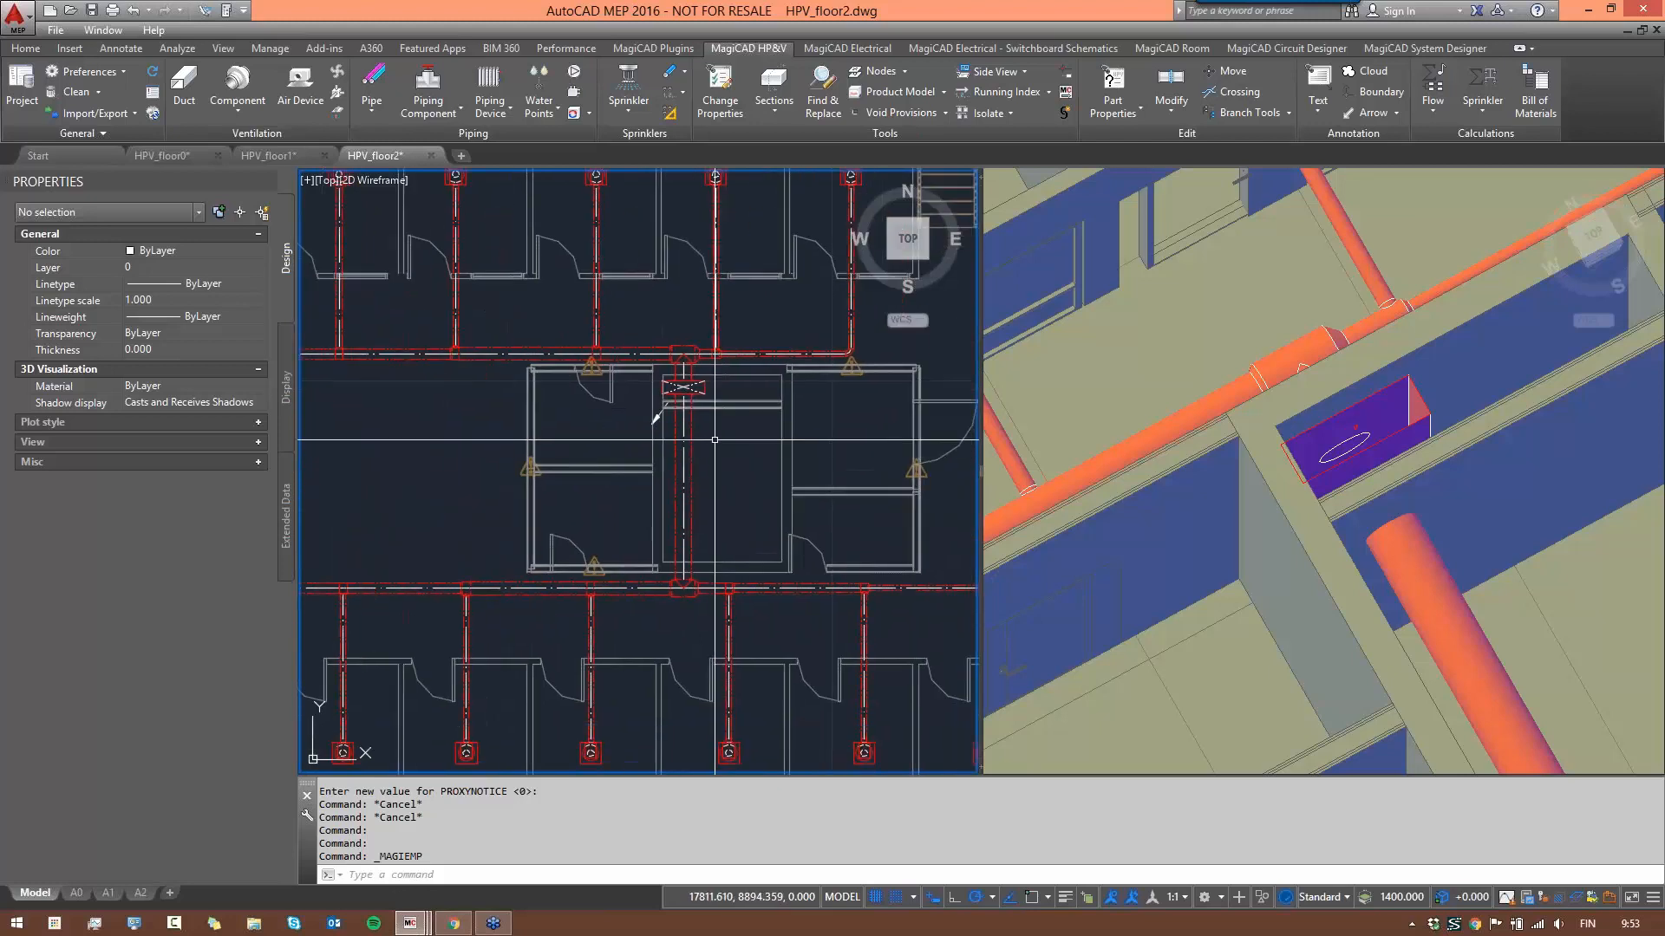
scroll(714, 440, down, 2)
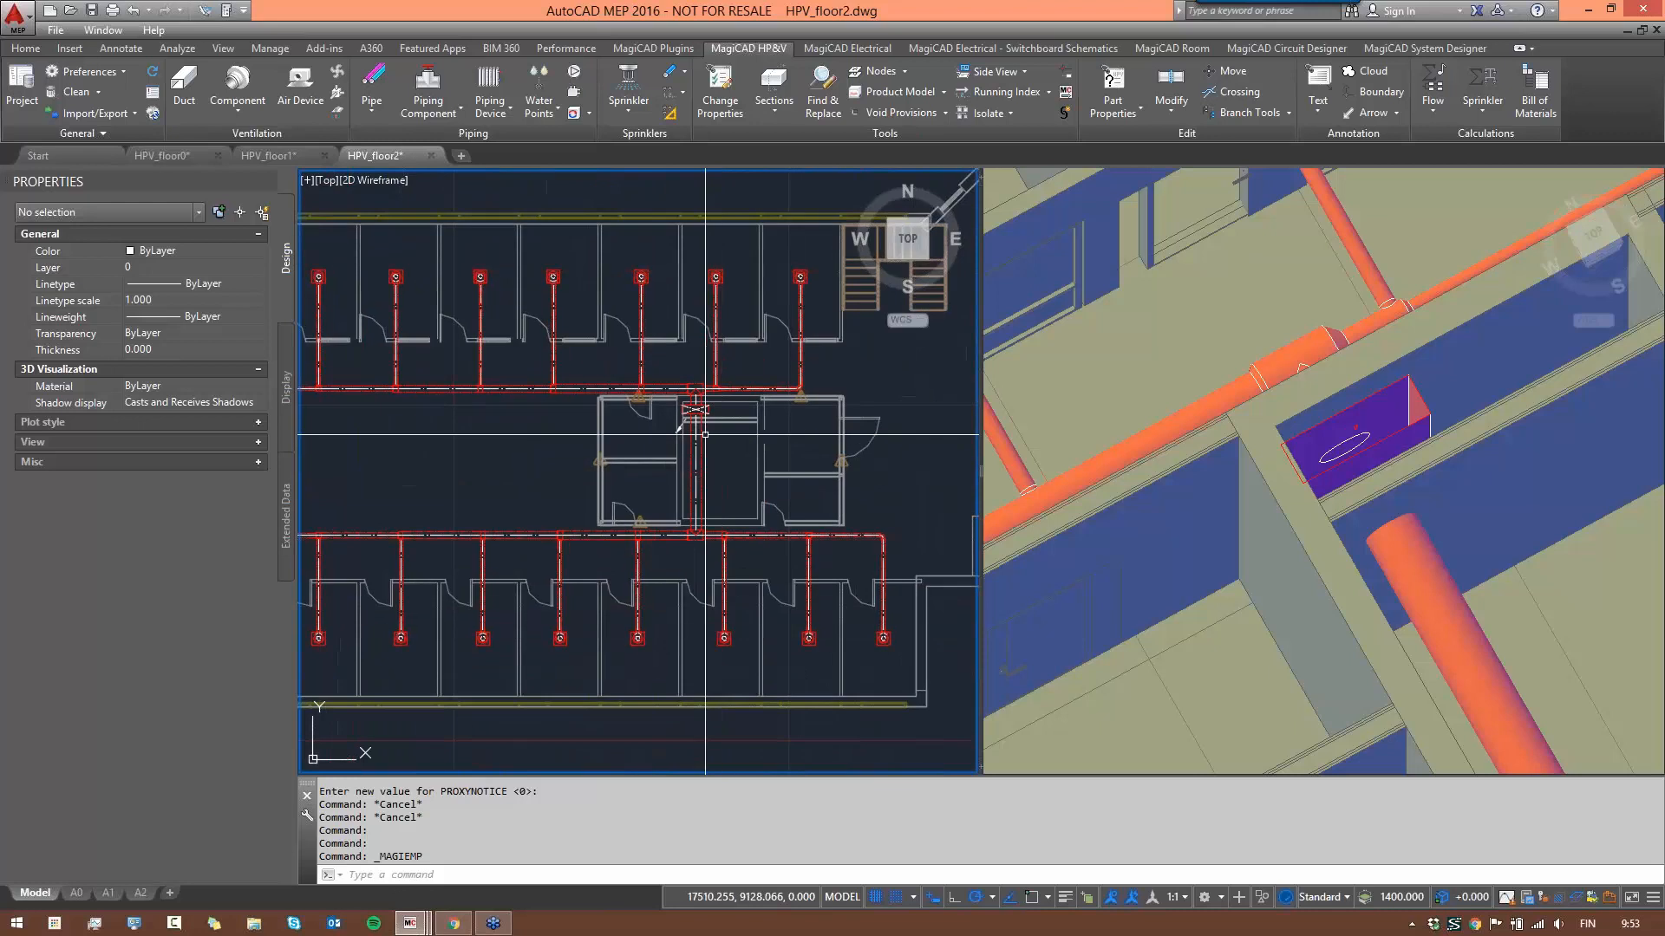
key(Escape)
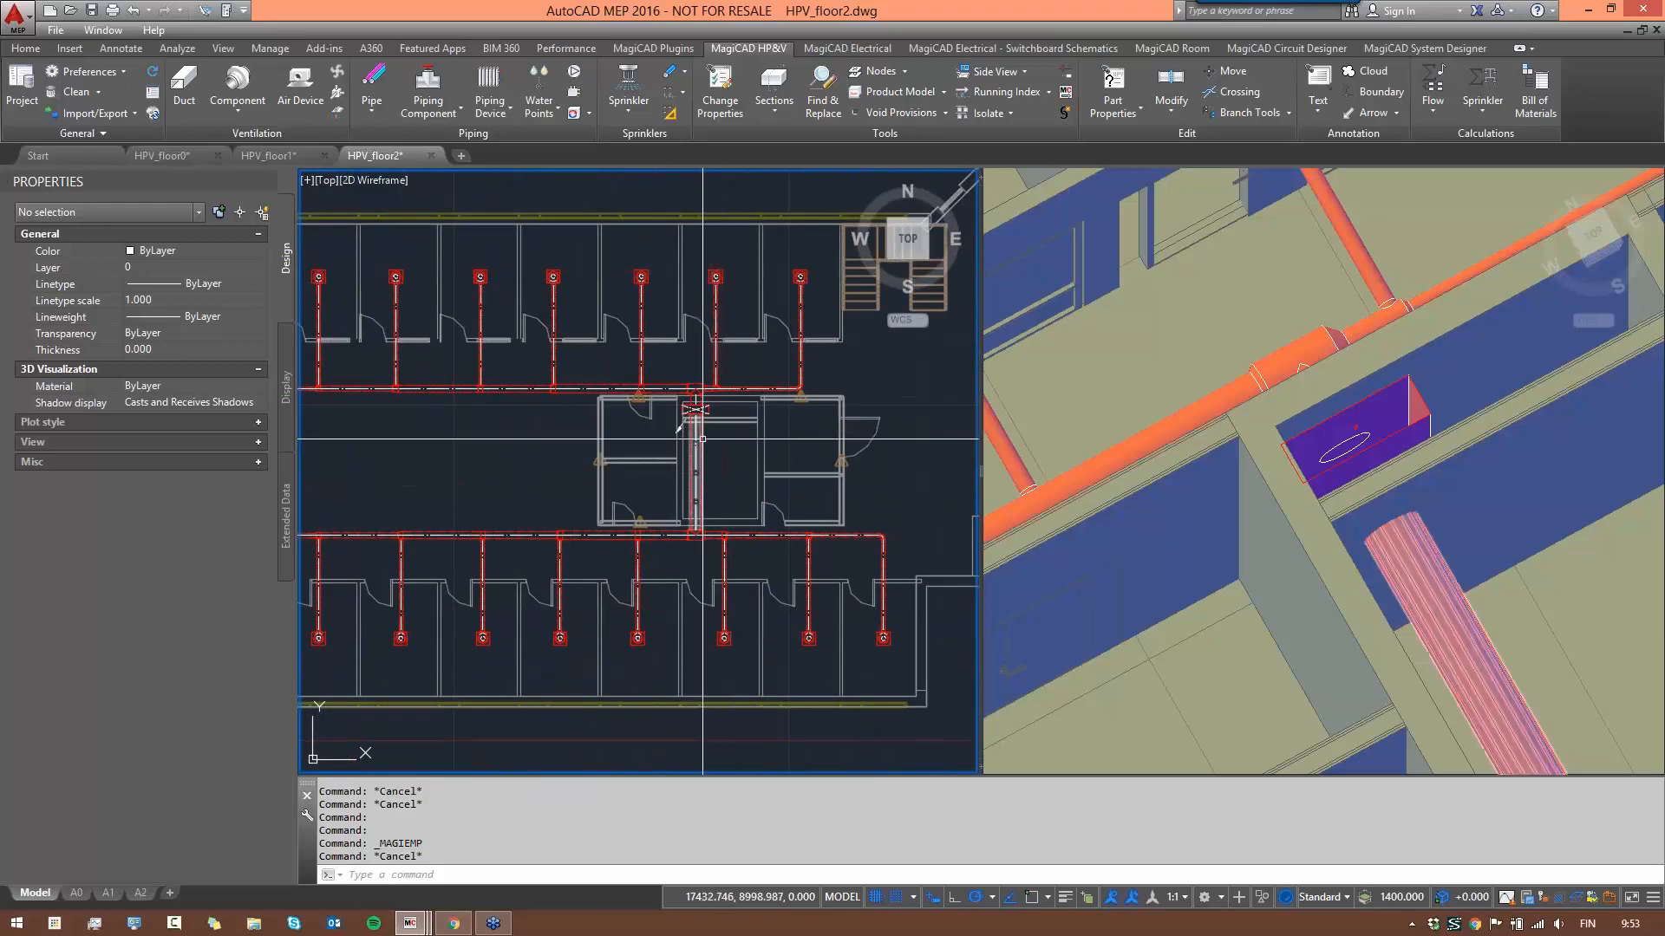
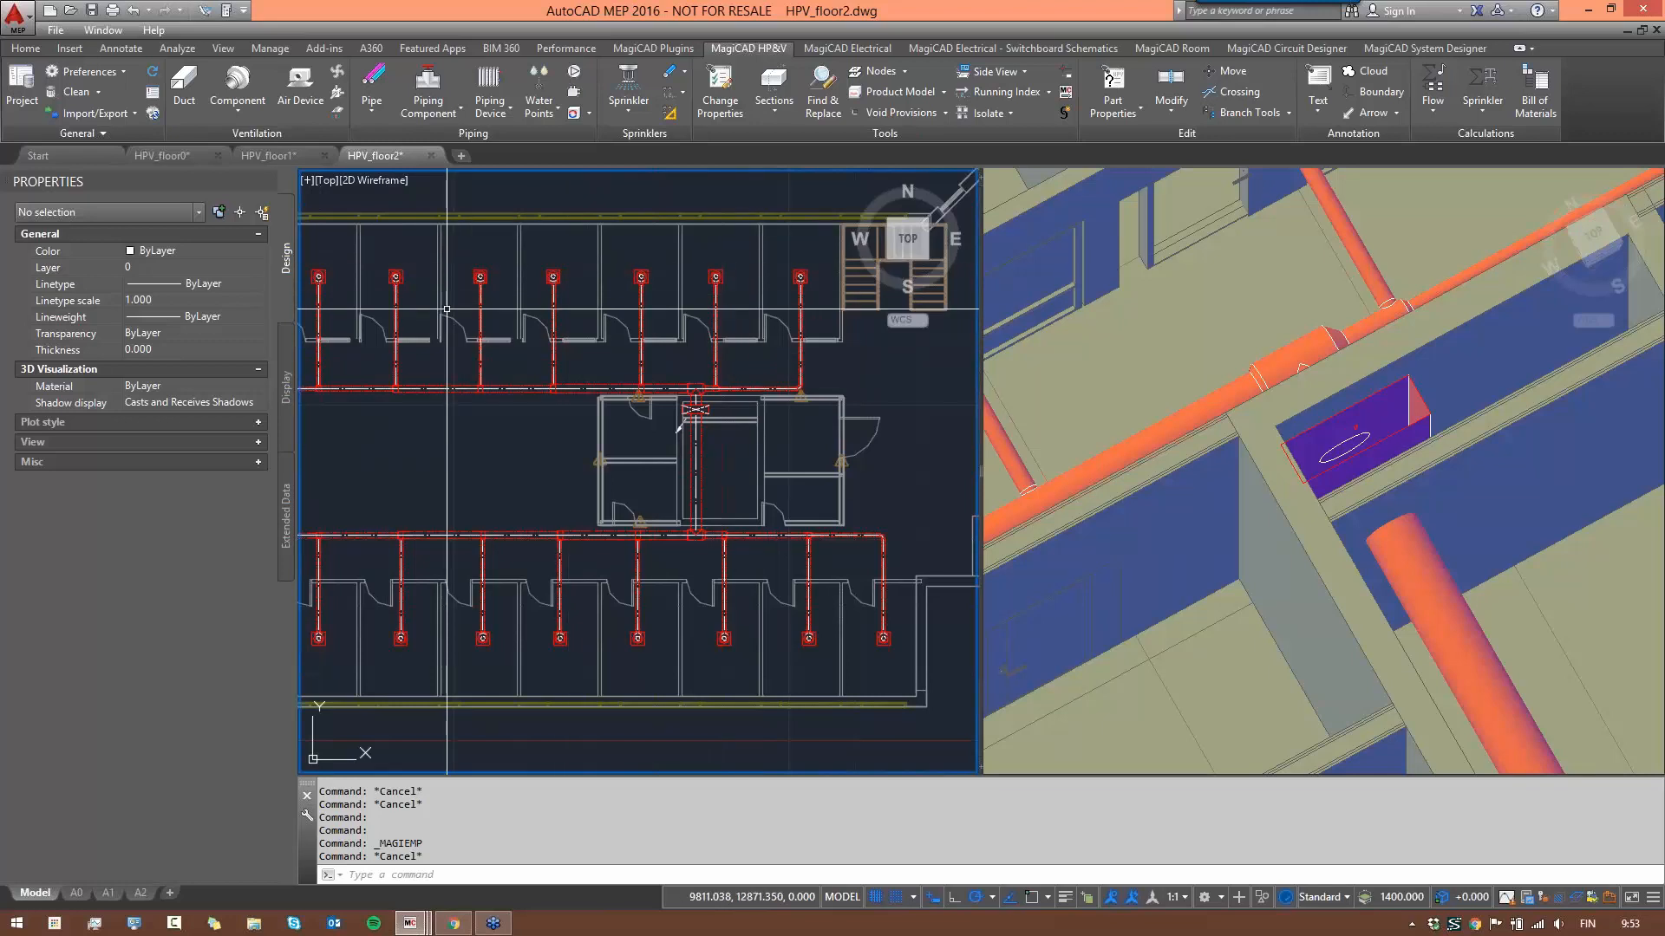
scroll(591, 293, down, 3)
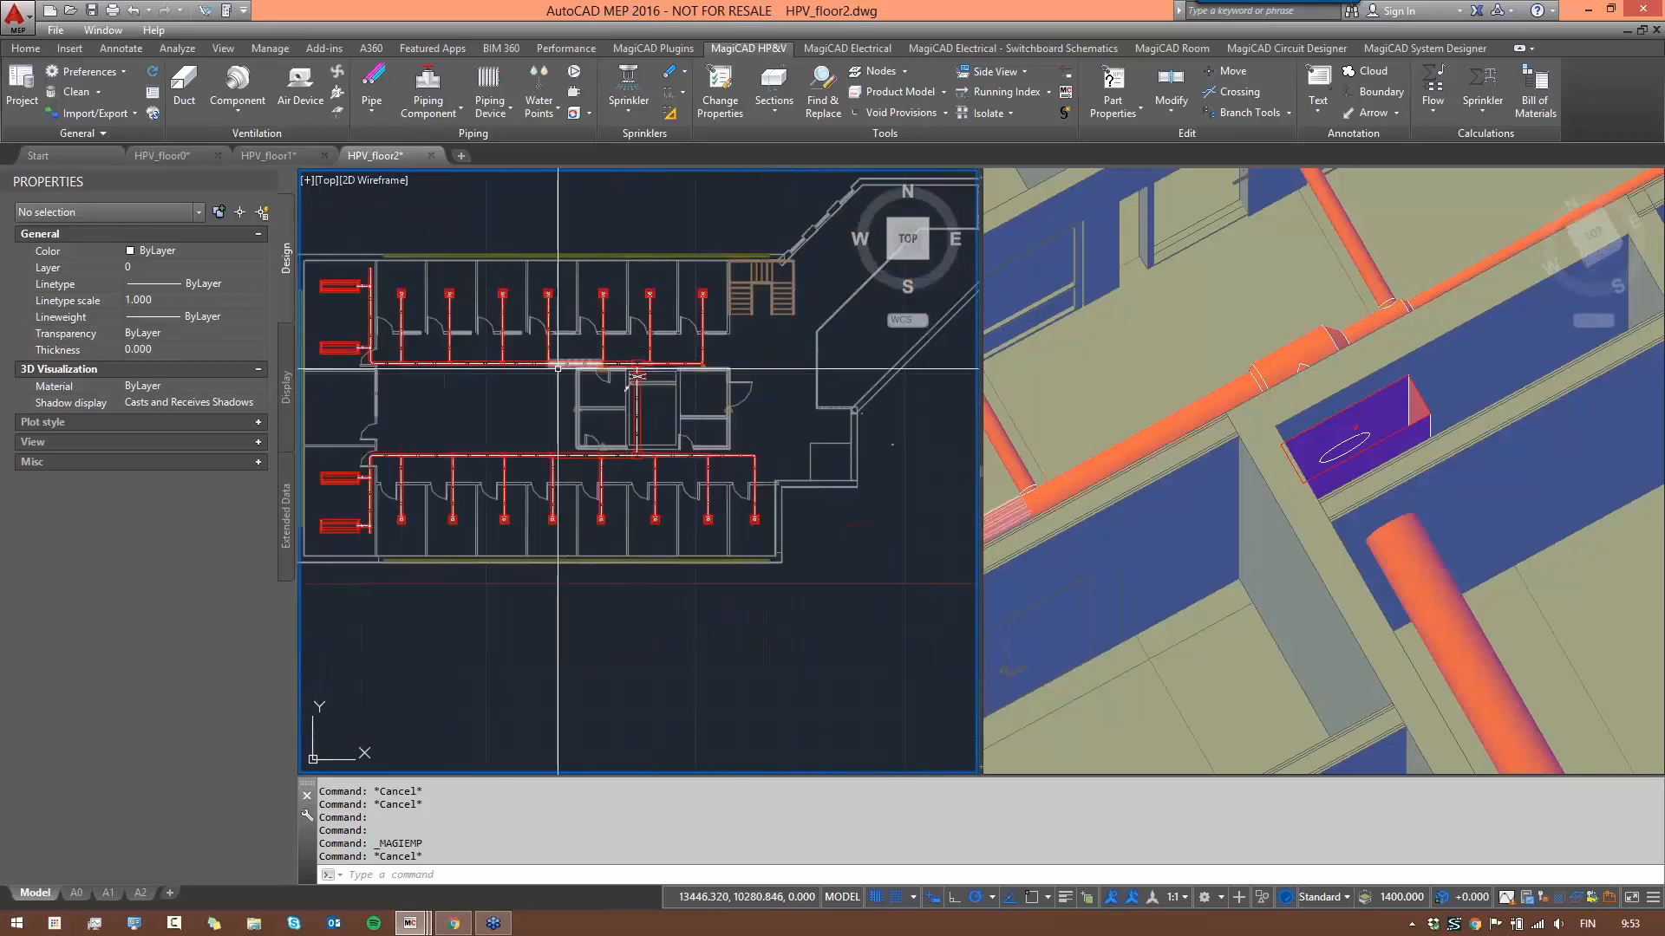
- Switch to the HPV_floor1 drawing and clean the sound level labels from its floor plan
middle_drag(591, 293, 844, 356)
middle_drag(729, 347, 611, 356)
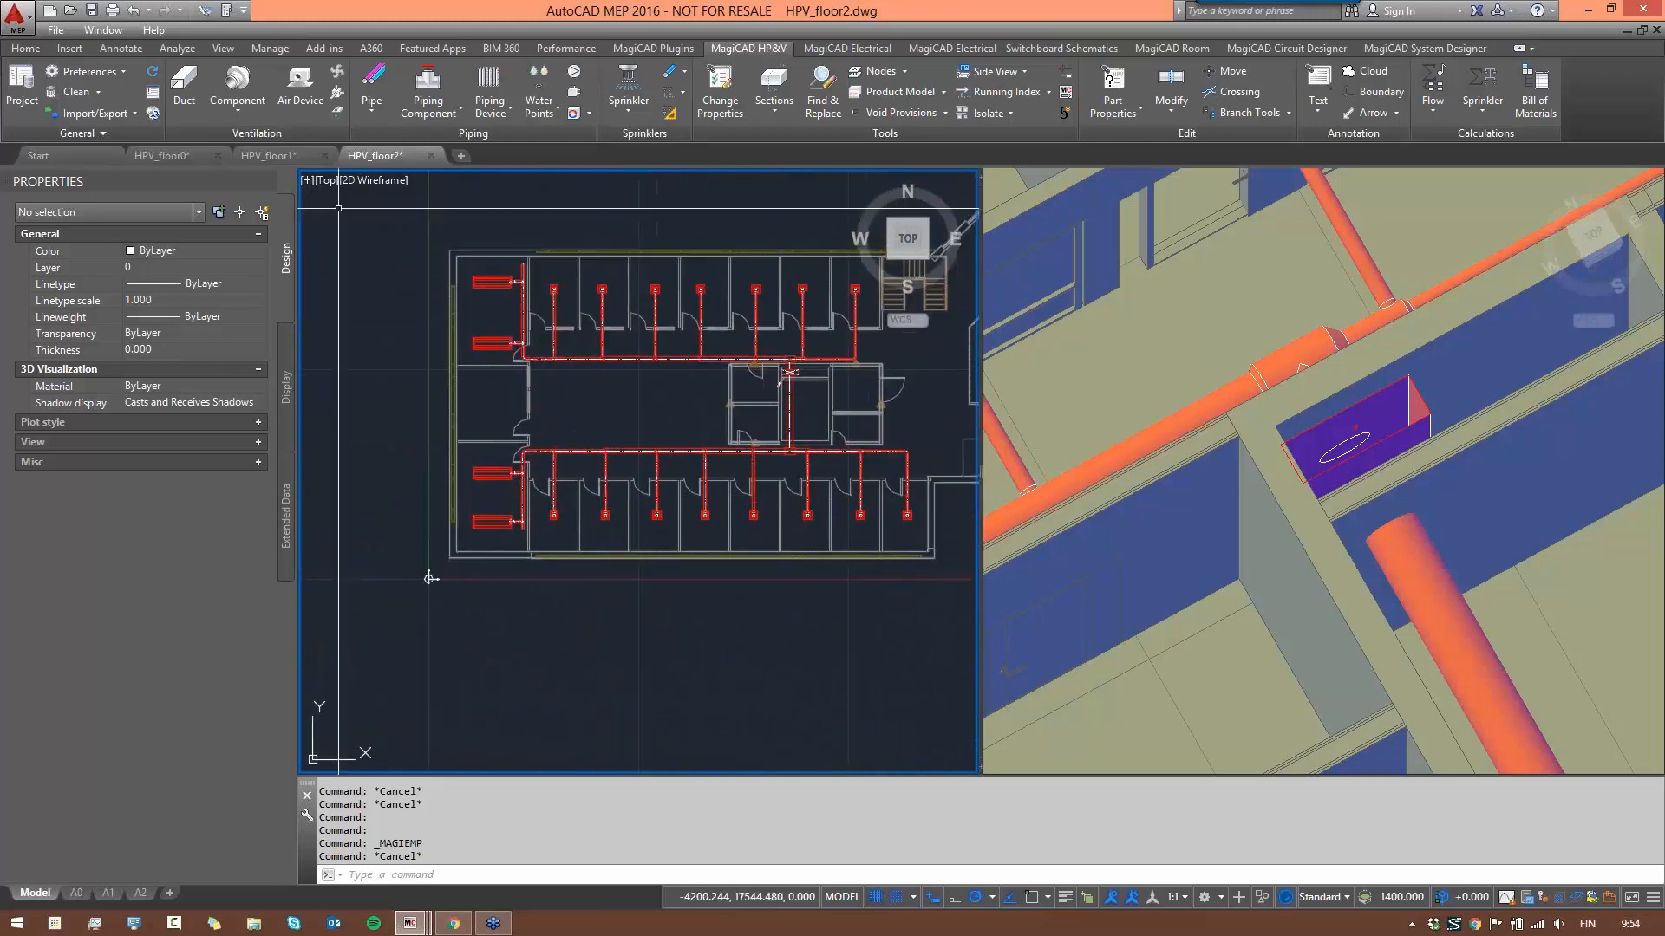
click(287, 152)
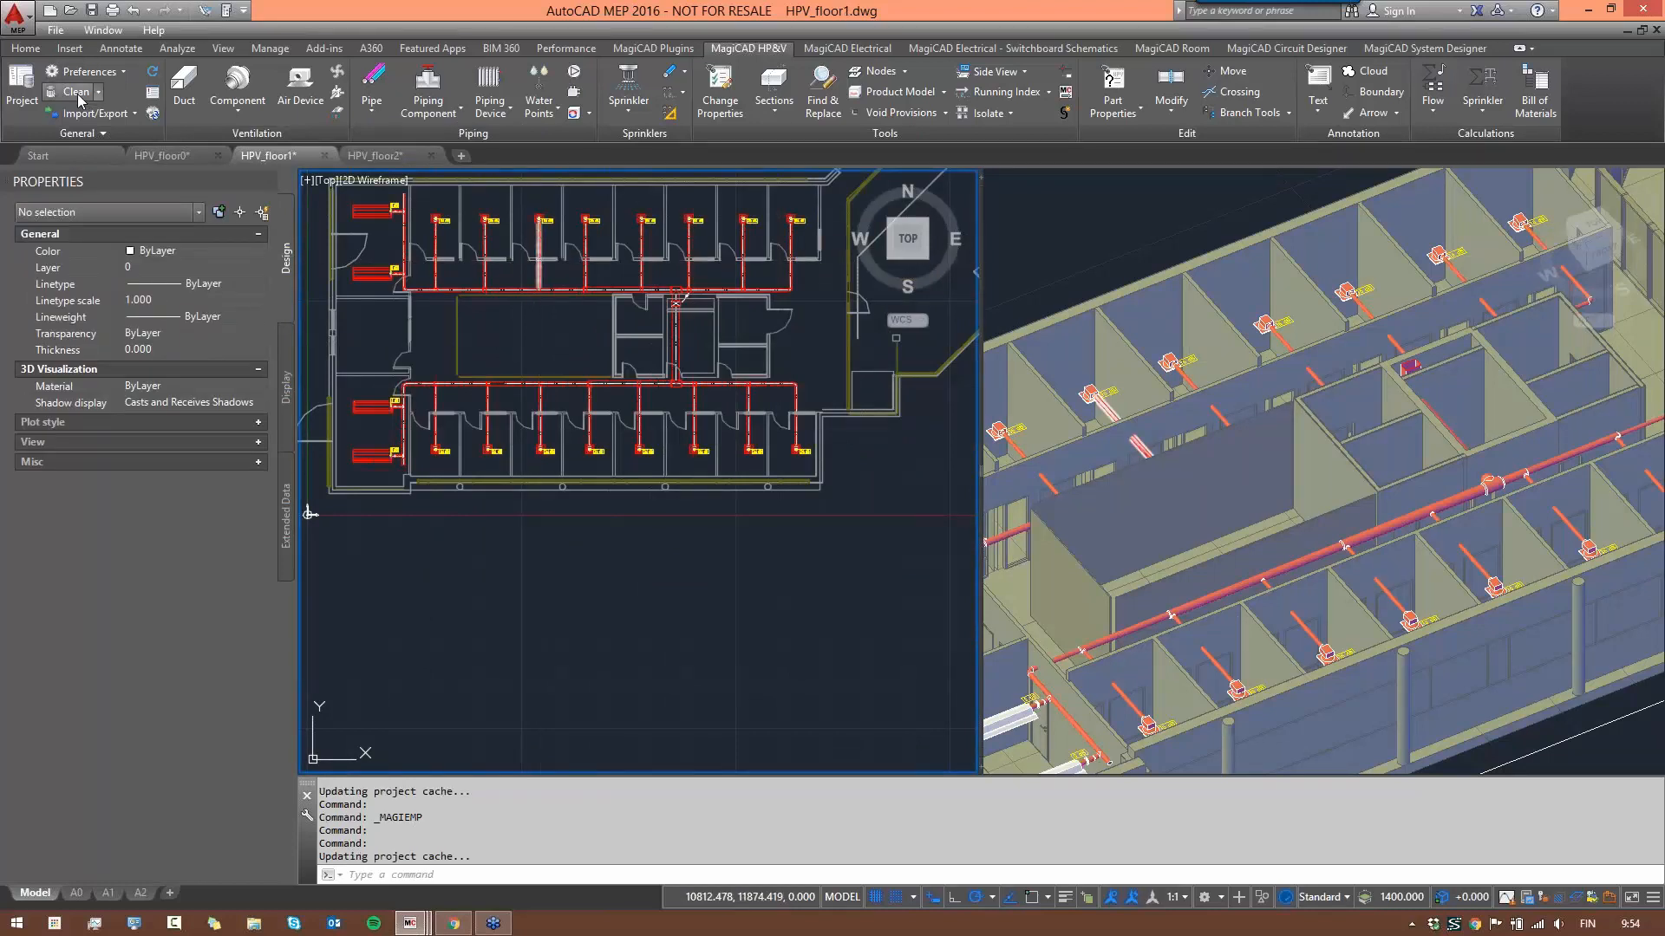
middle_drag(539, 259, 623, 358)
scroll(584, 311, up, 2)
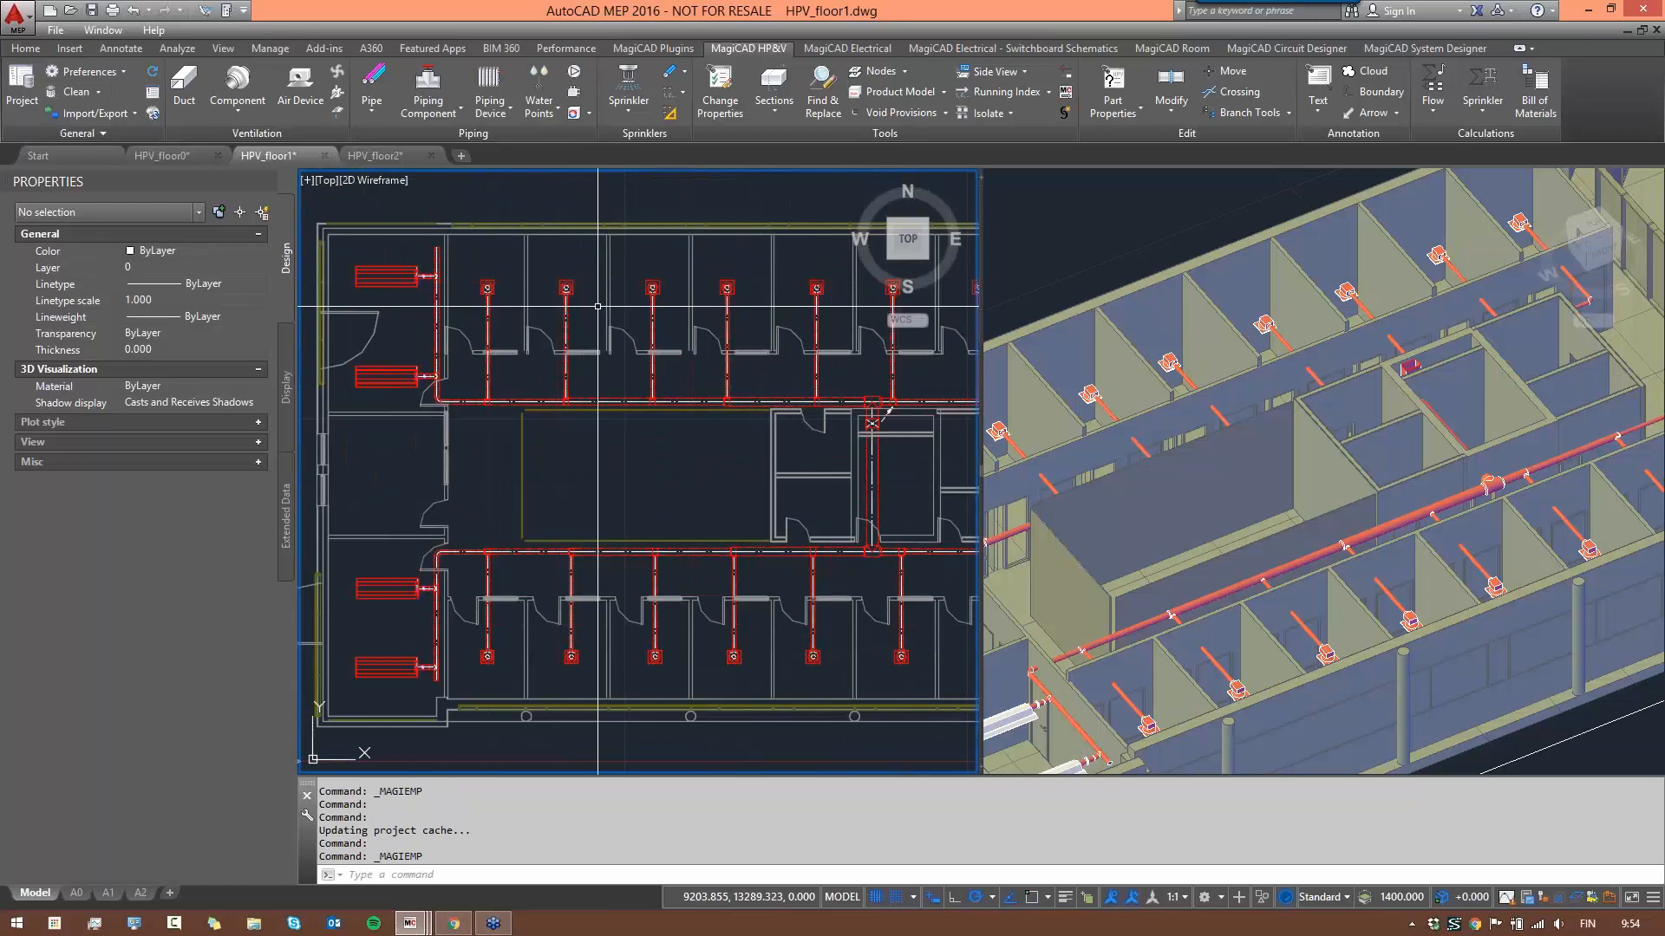
scroll(492, 225, down, 3)
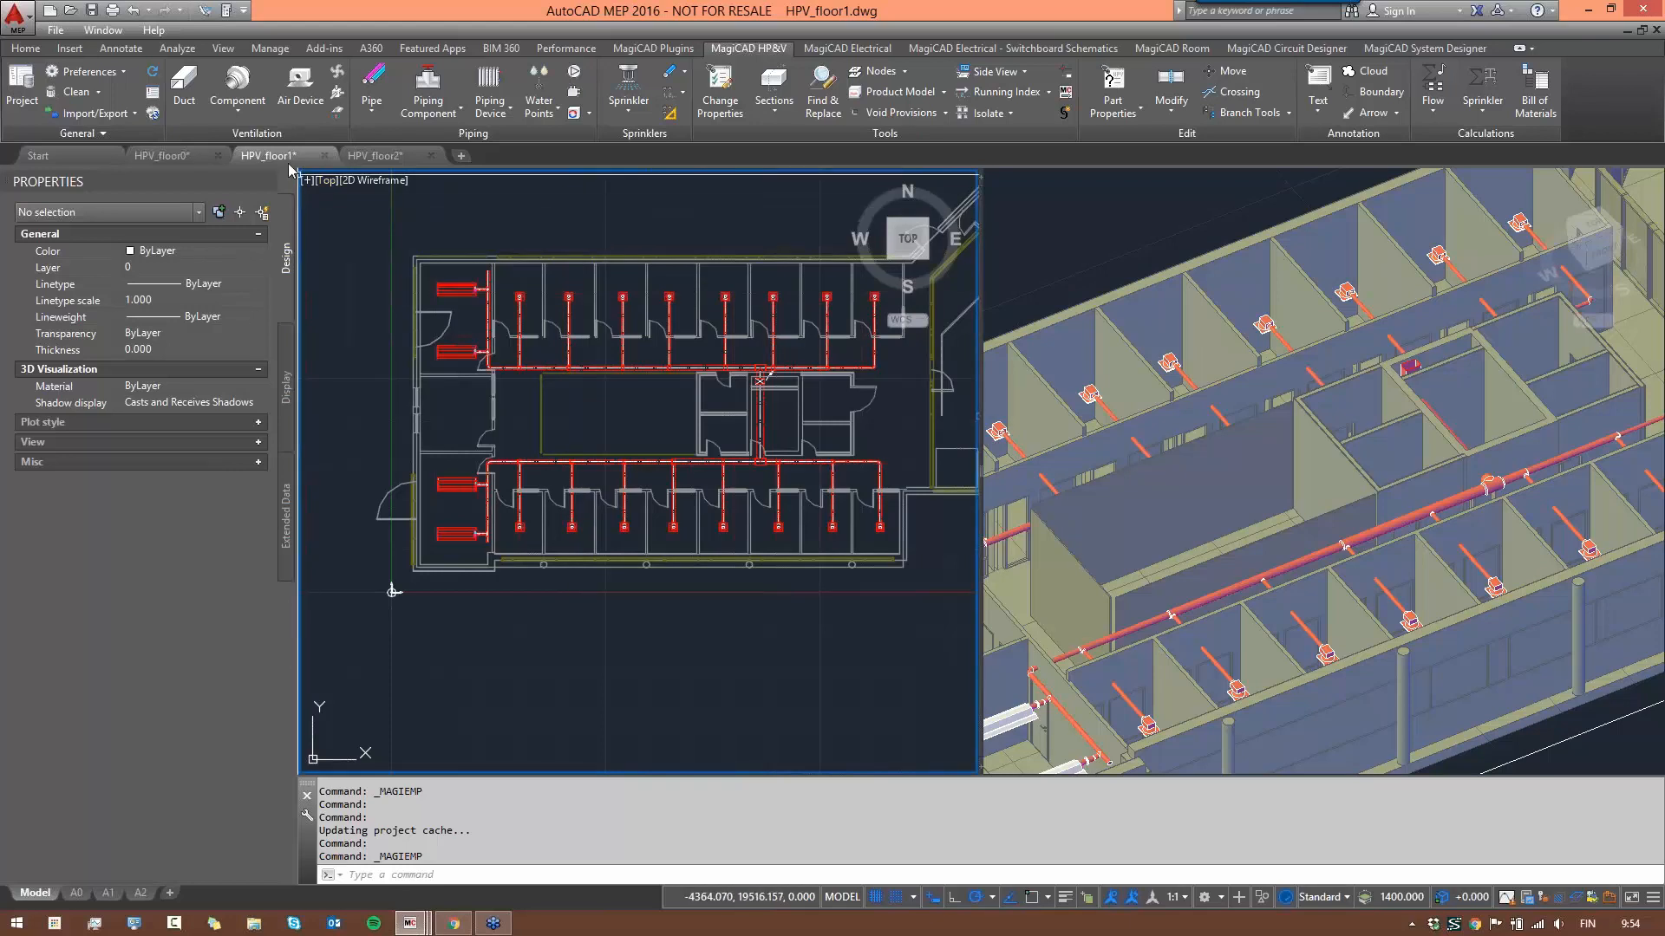
mouse_move(288, 165)
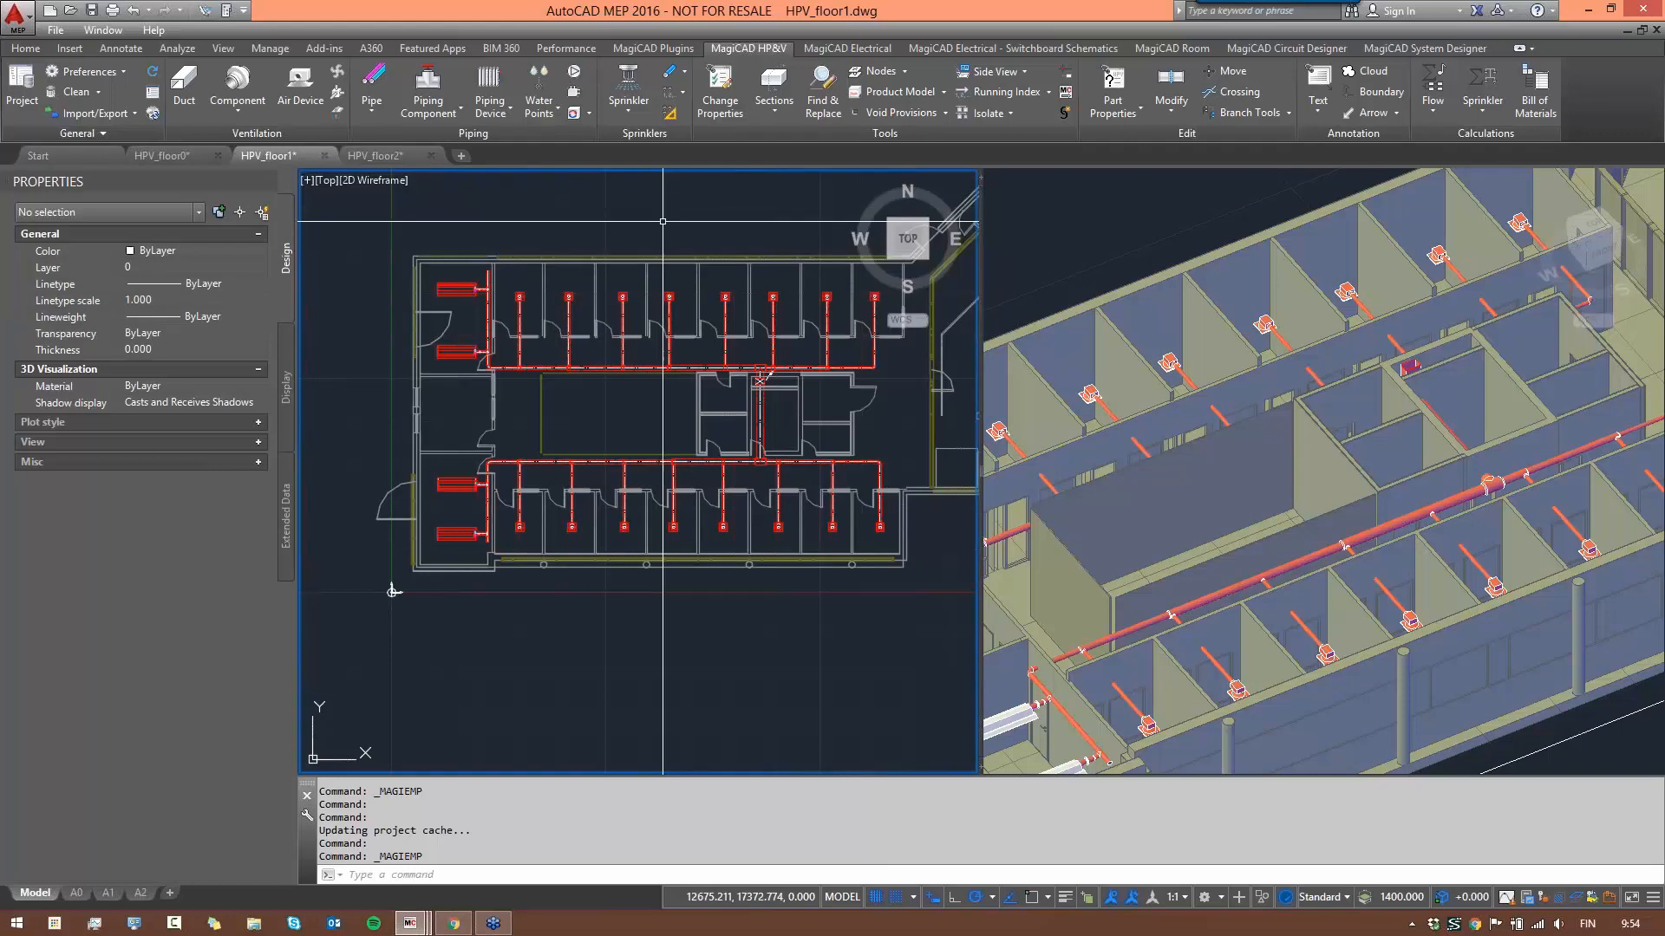
middle_drag(599, 274, 583, 275)
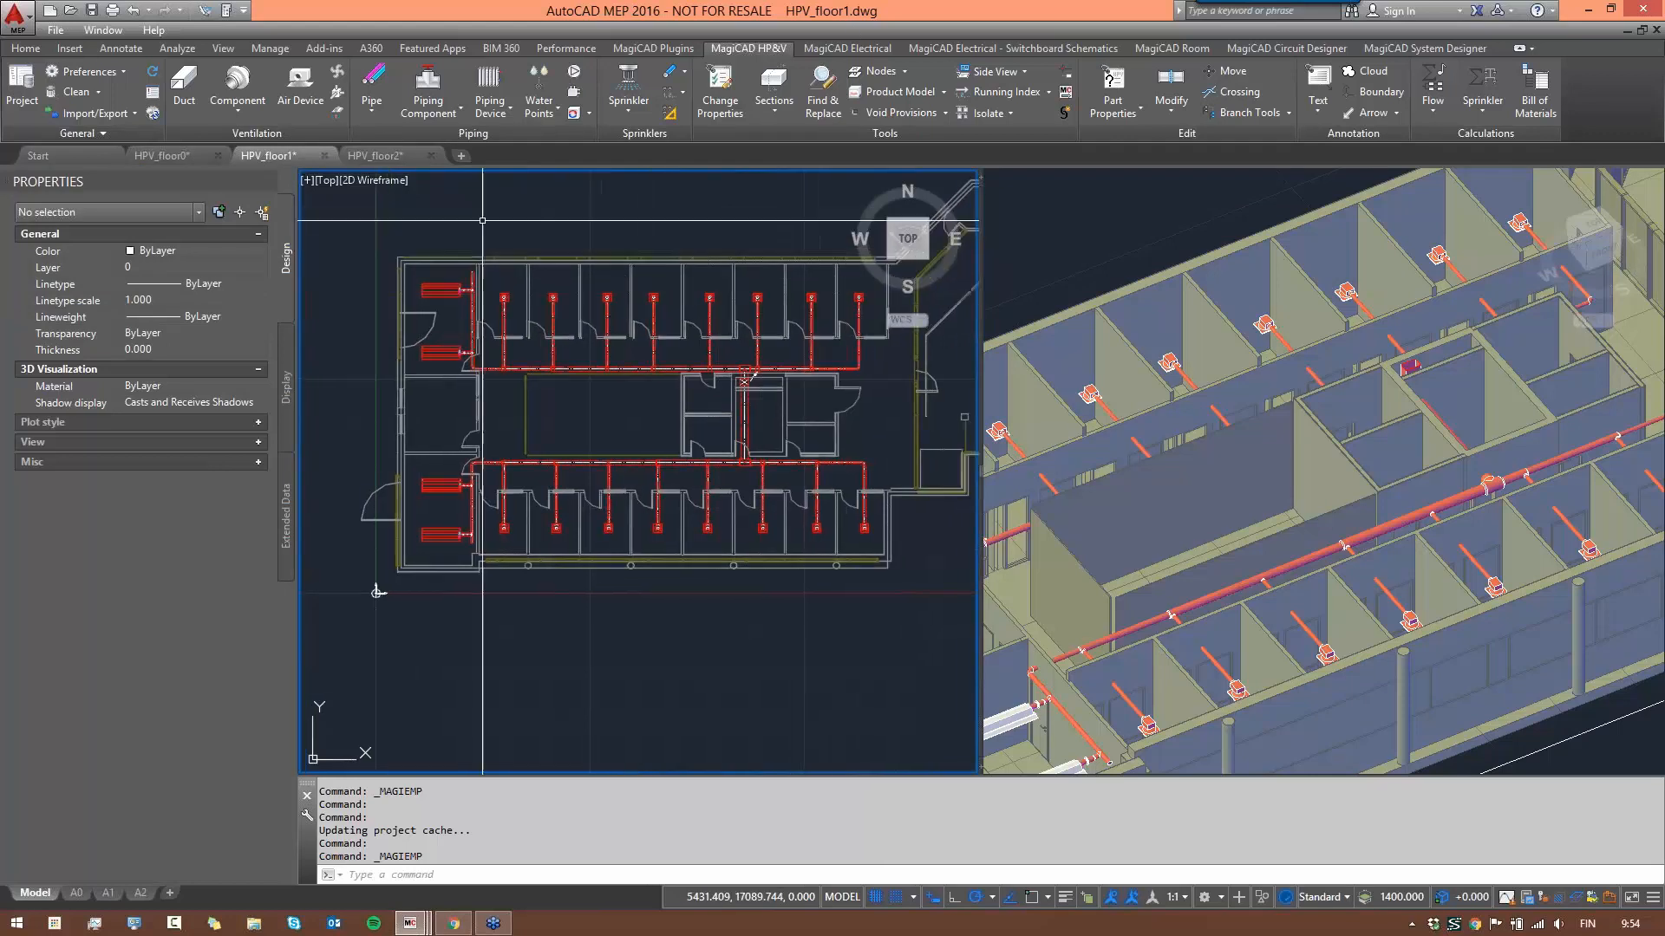
- Start the Radiator command and select the C22 double-panel product among the heating radiators
click(498, 110)
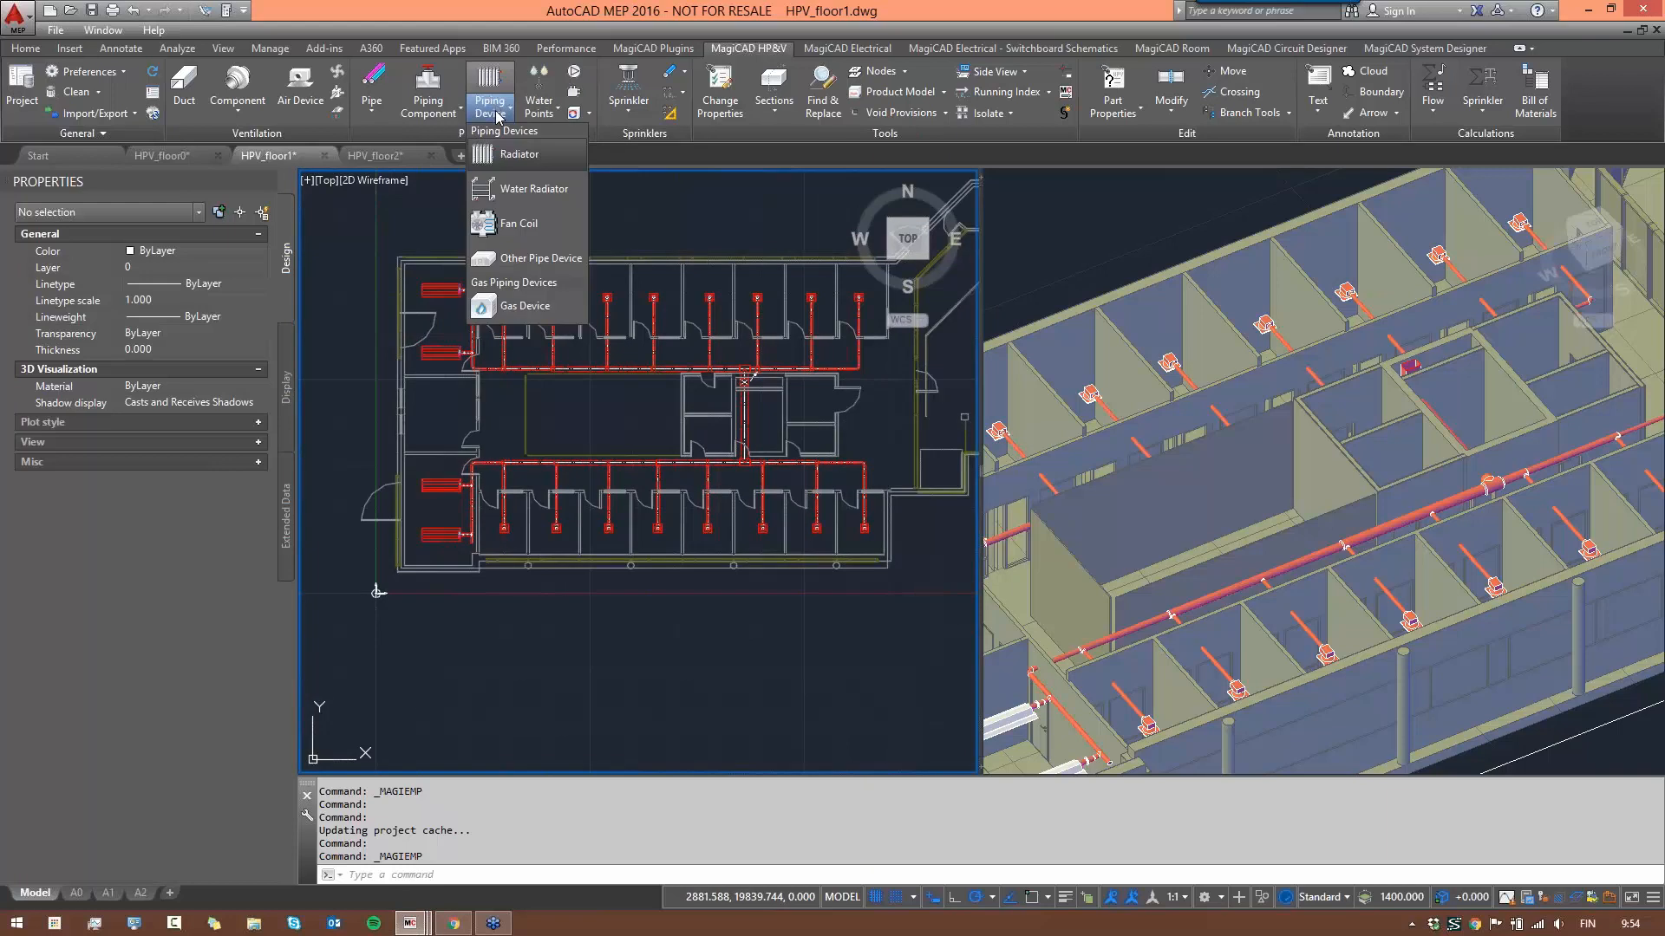
click(507, 161)
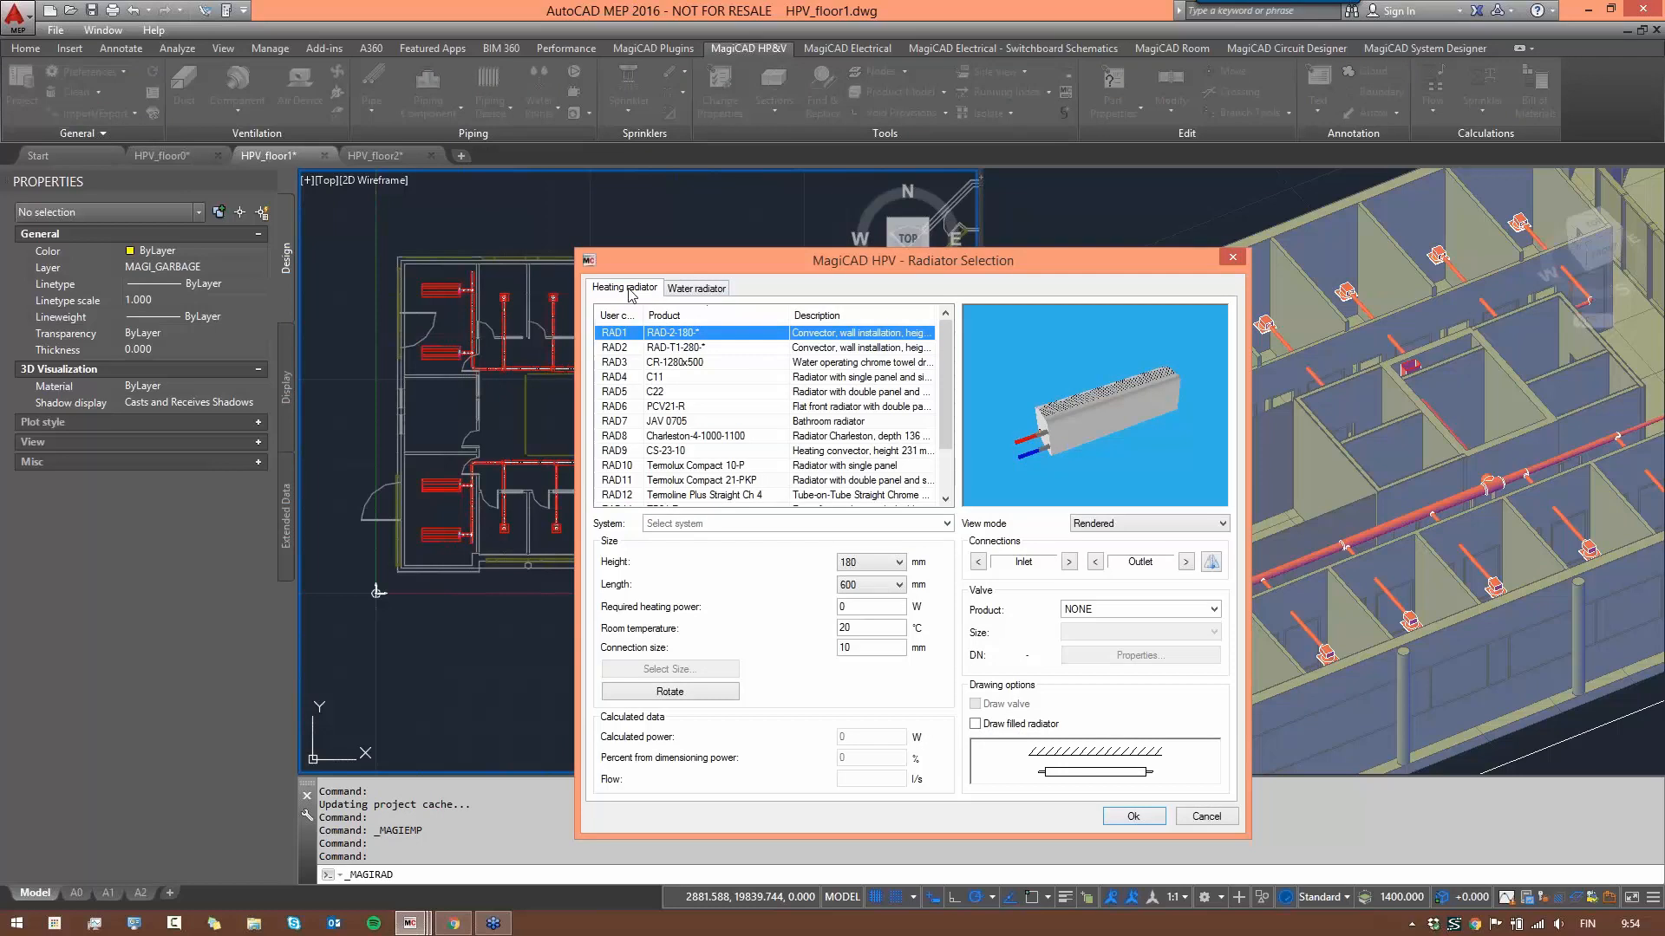
click(695, 290)
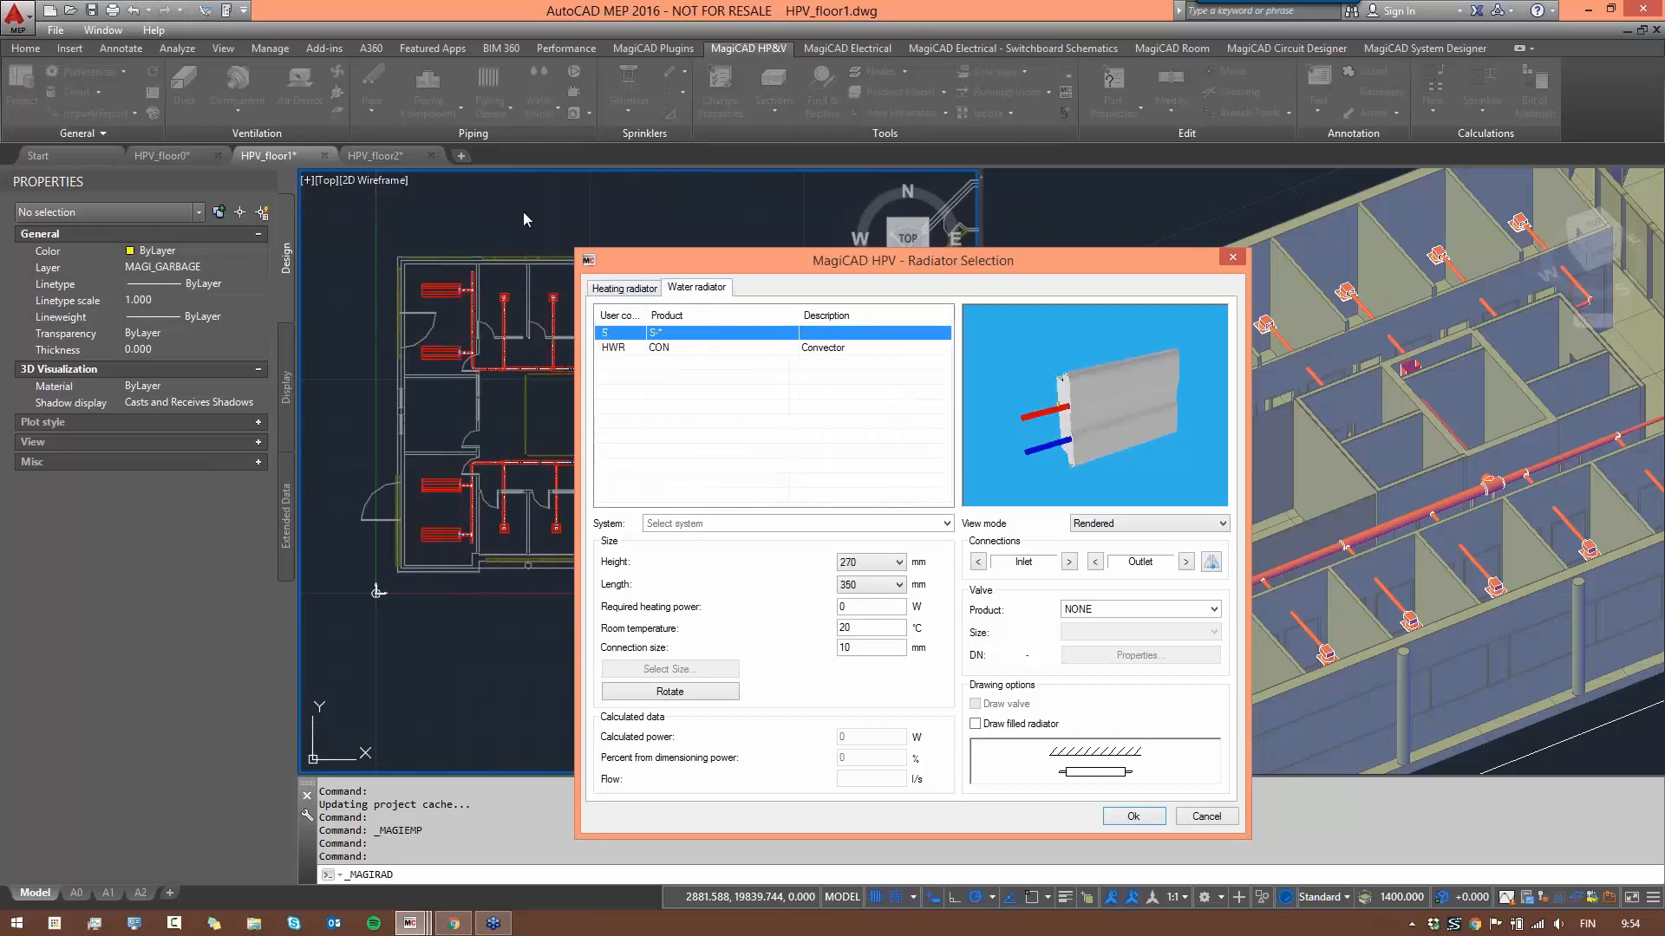
click(631, 287)
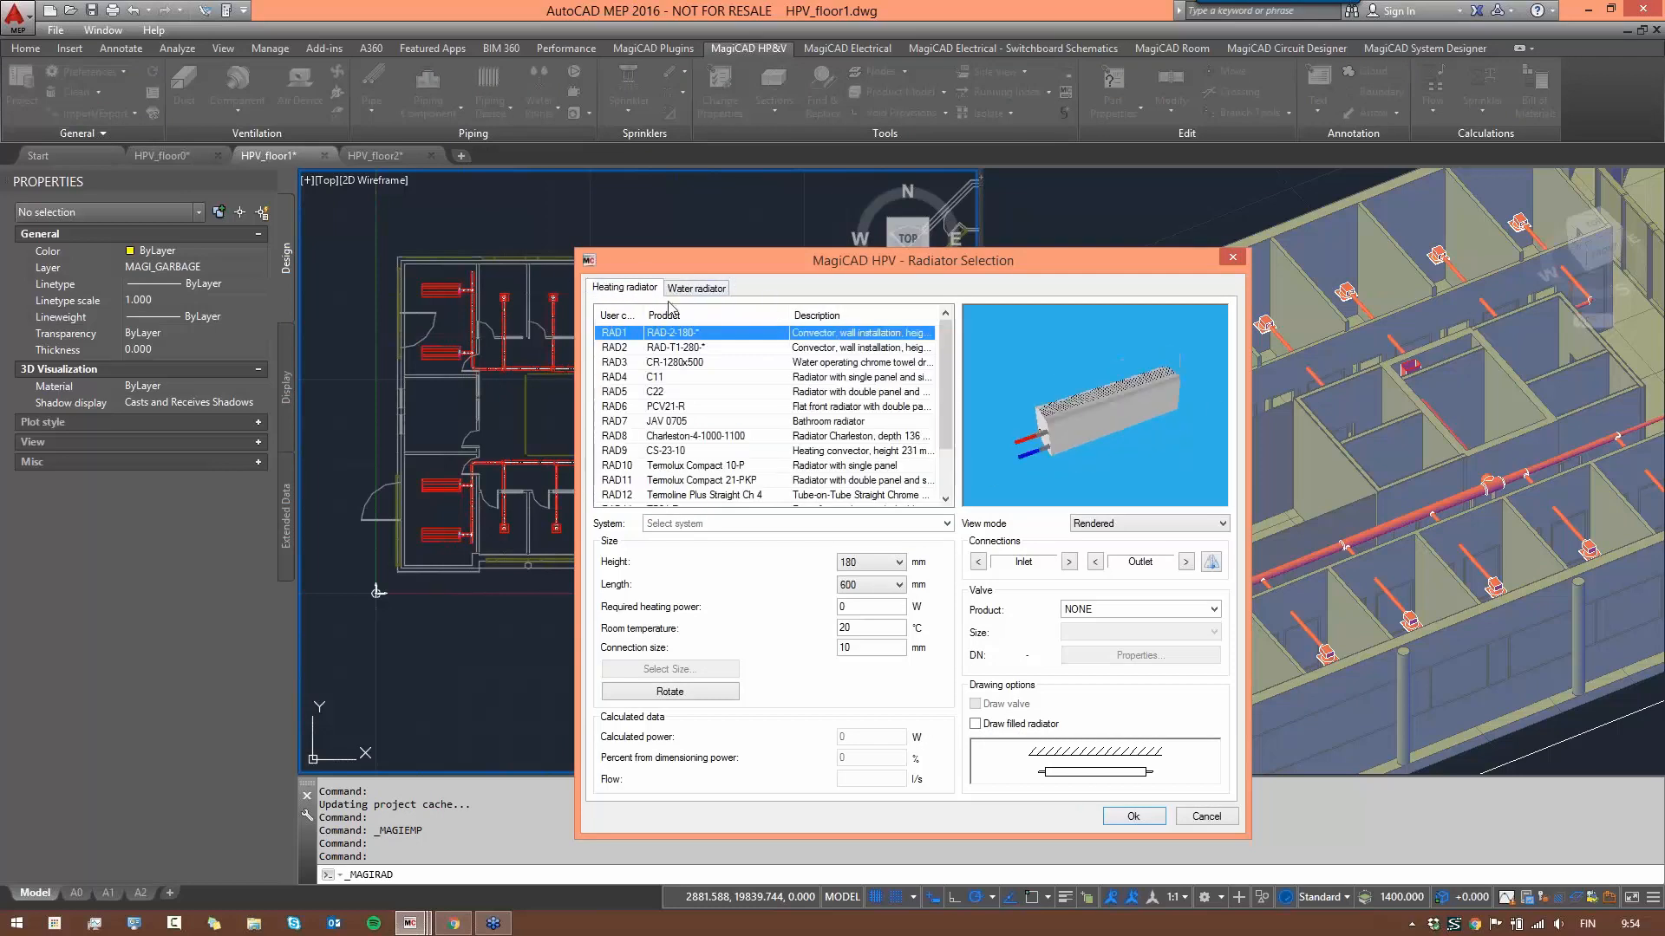
click(705, 351)
click(755, 373)
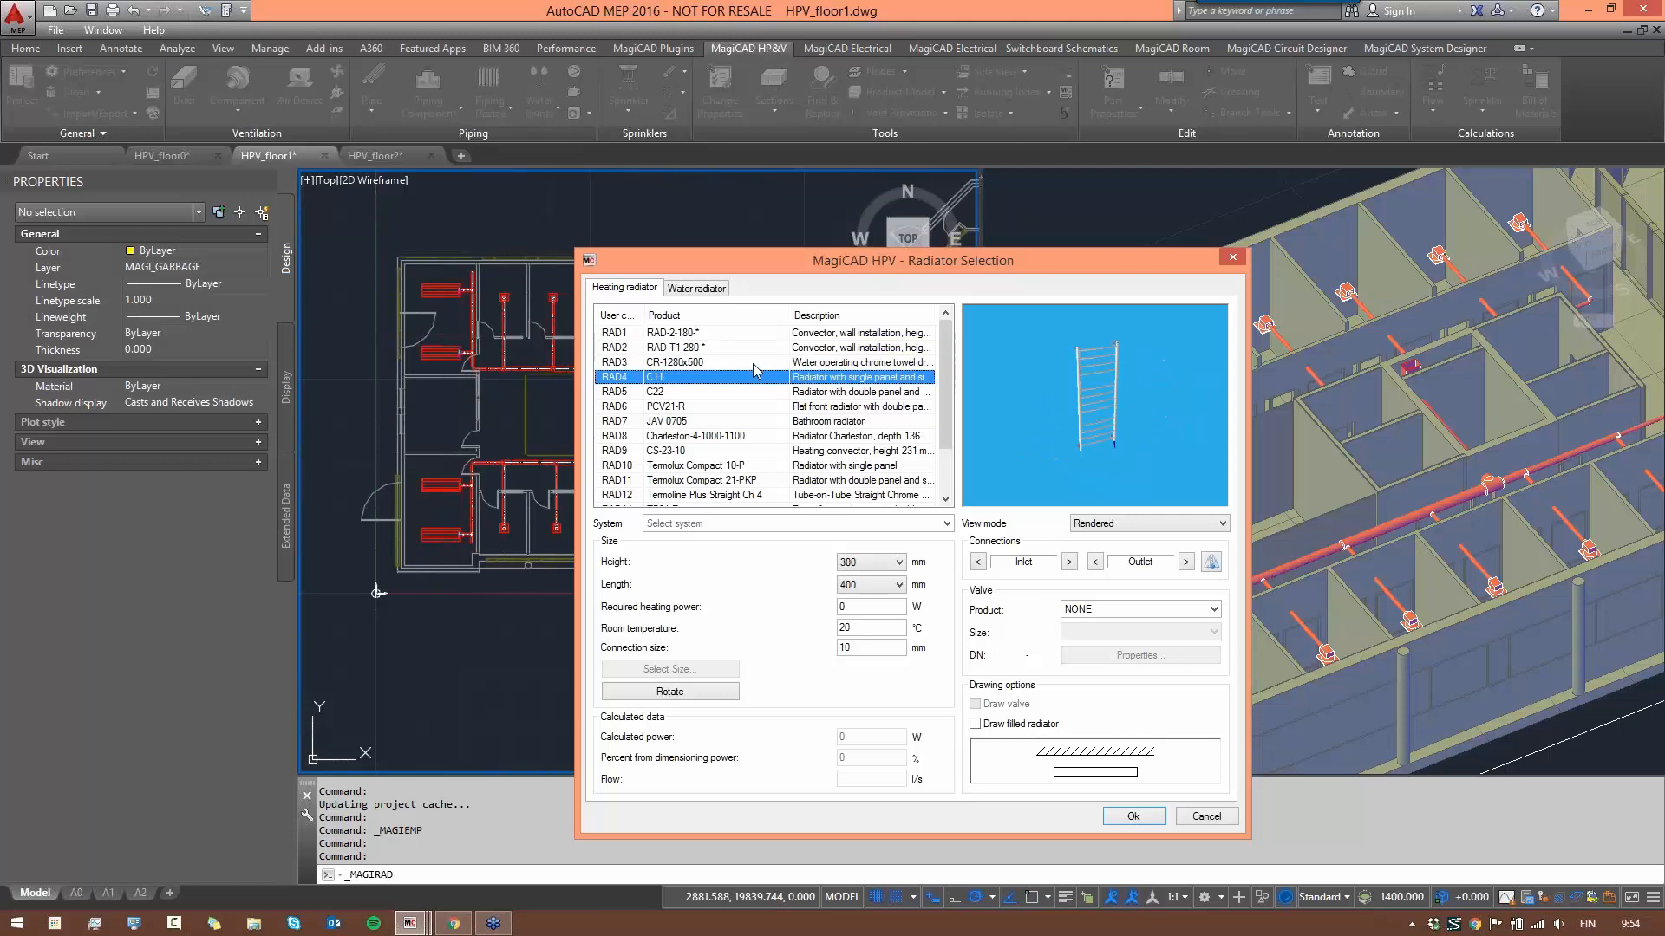
key(Down)
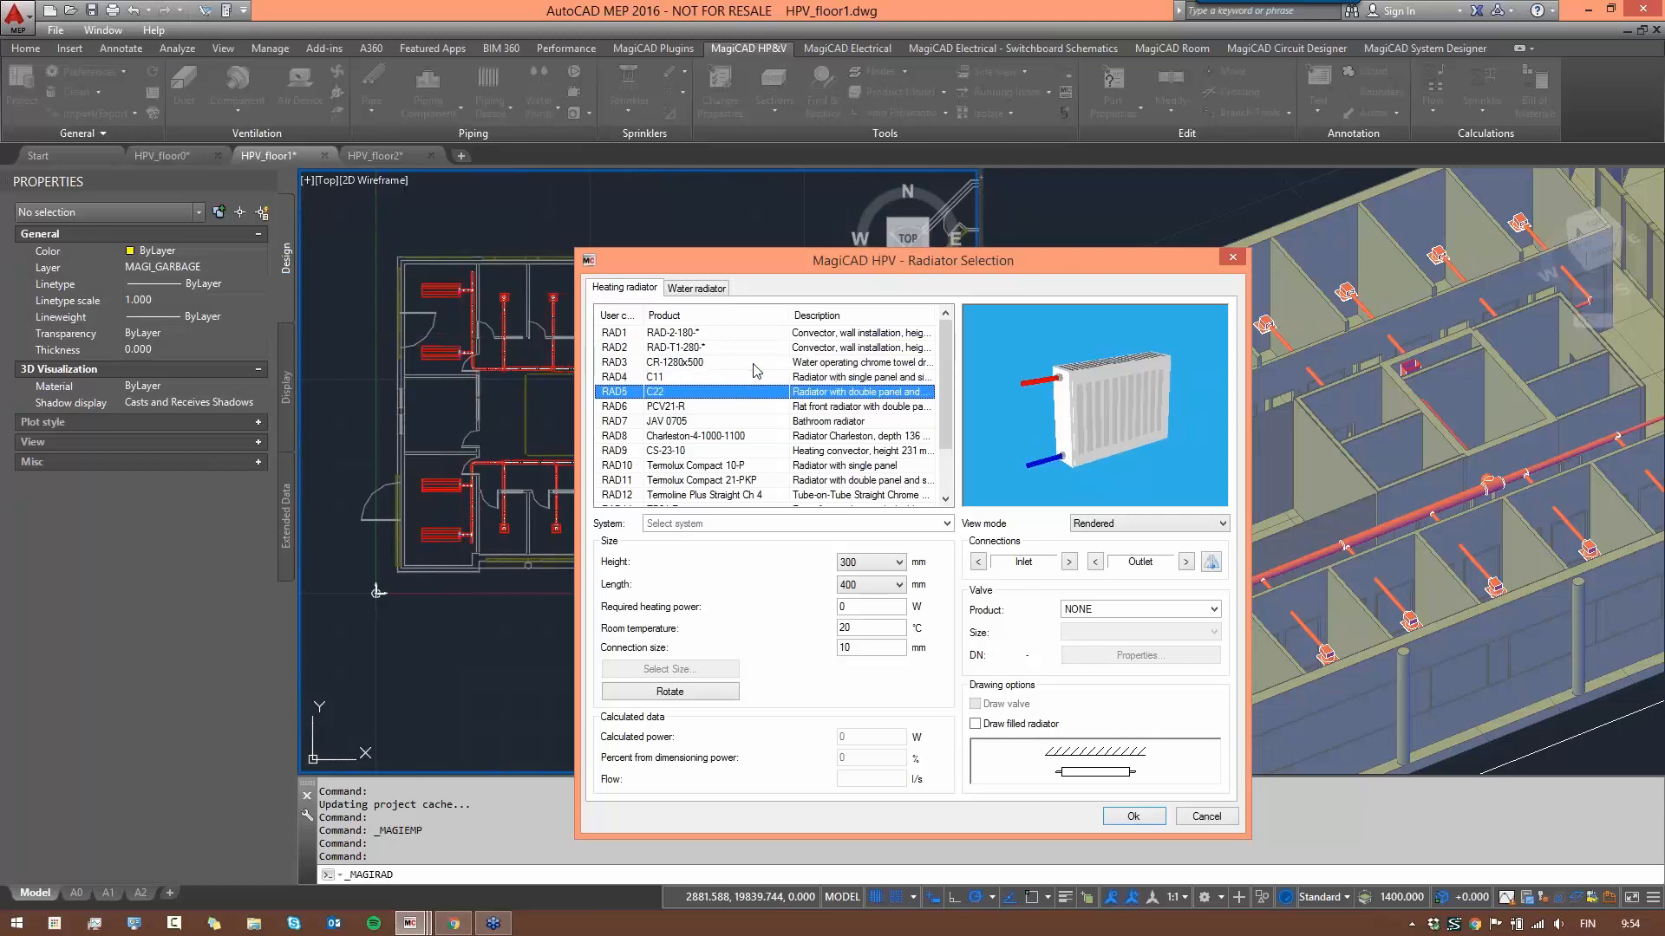
key(Up)
key(Down)
- Compare the available lengths of the C11 and C22 radiators, keeping C22 selected
click(874, 587)
click(872, 586)
click(724, 378)
click(867, 587)
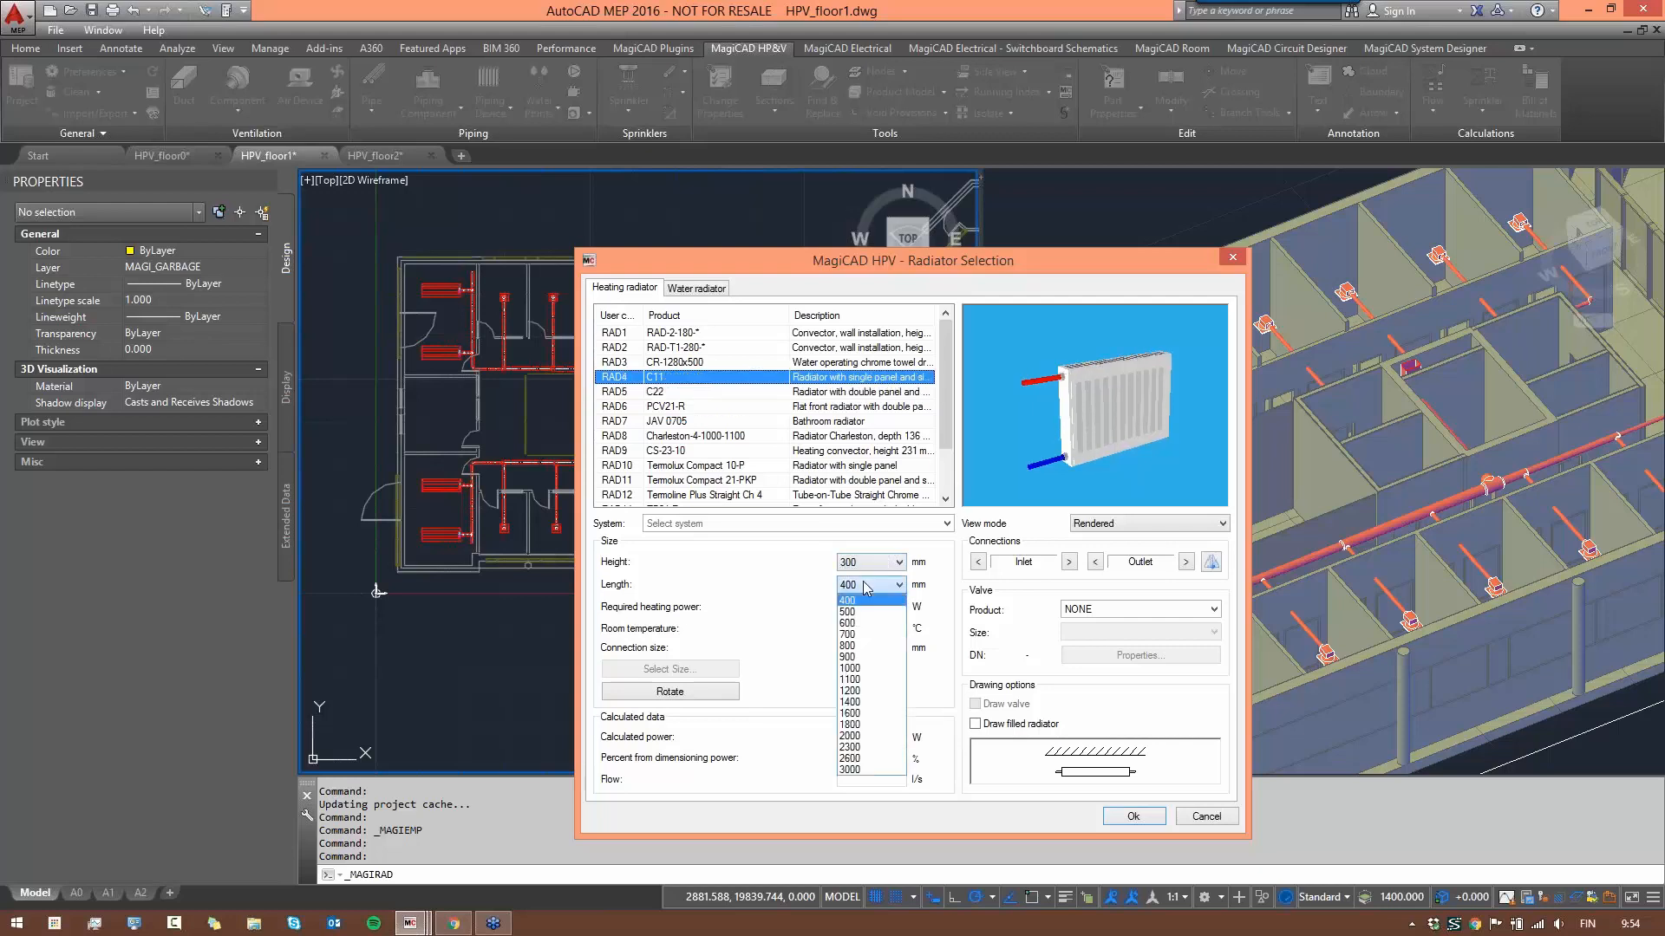
click(867, 587)
click(683, 397)
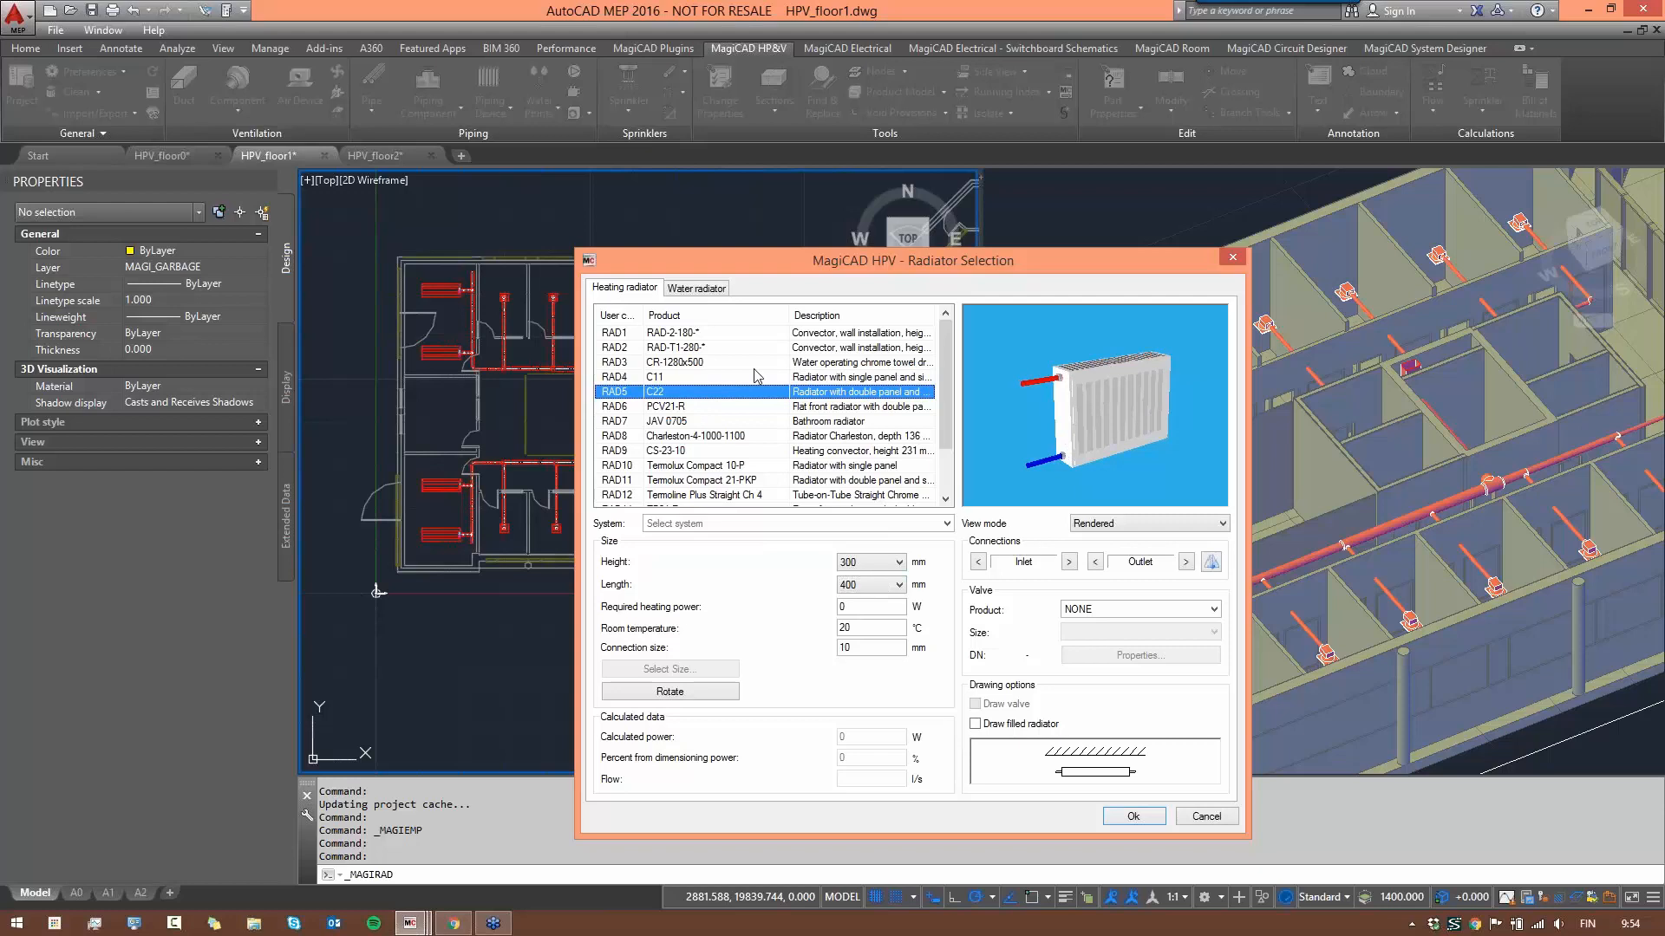
- Review the C22 radiator's product properties and heating power diagram
click(672, 401)
right_click(672, 401)
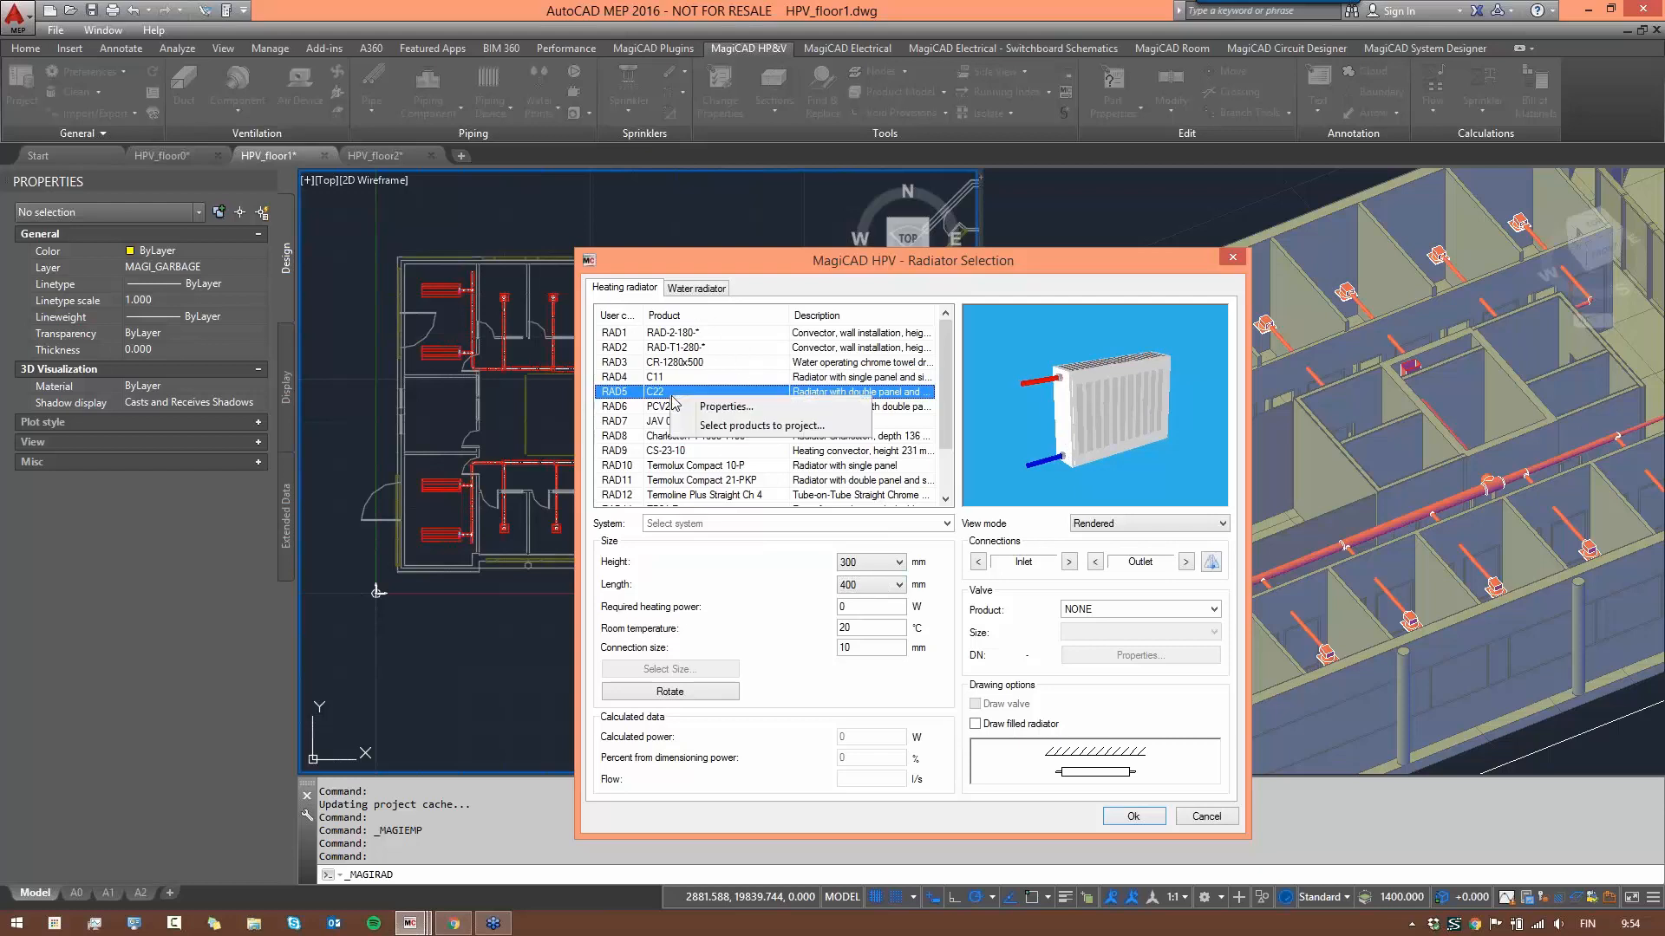
click(694, 408)
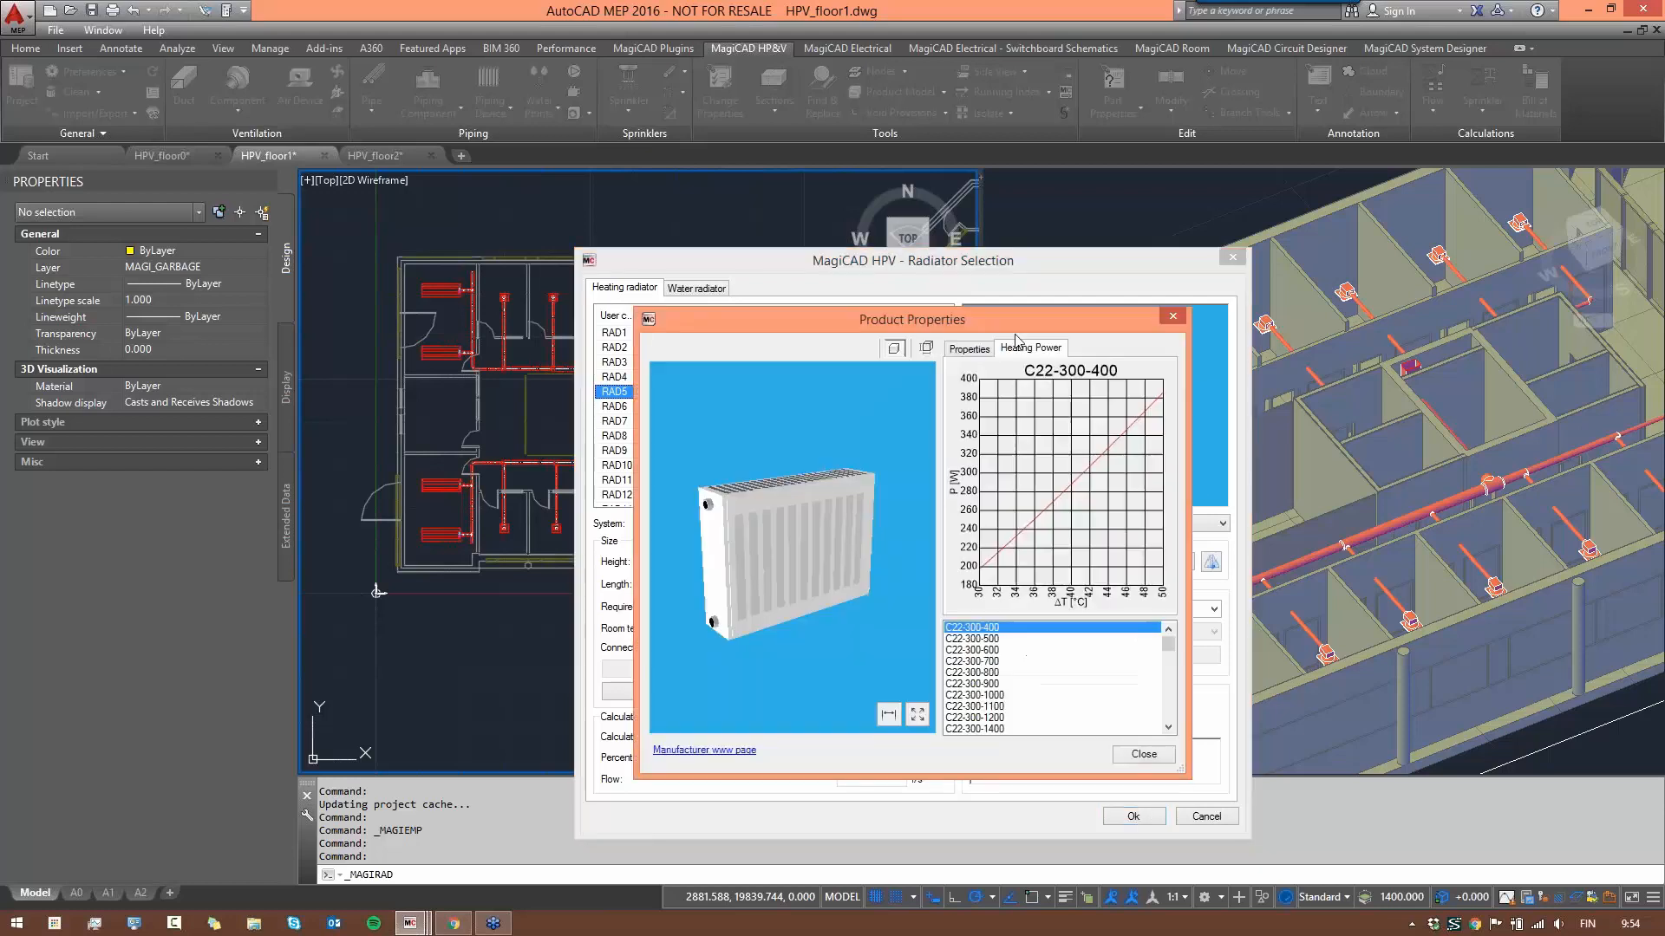
click(968, 347)
click(1083, 401)
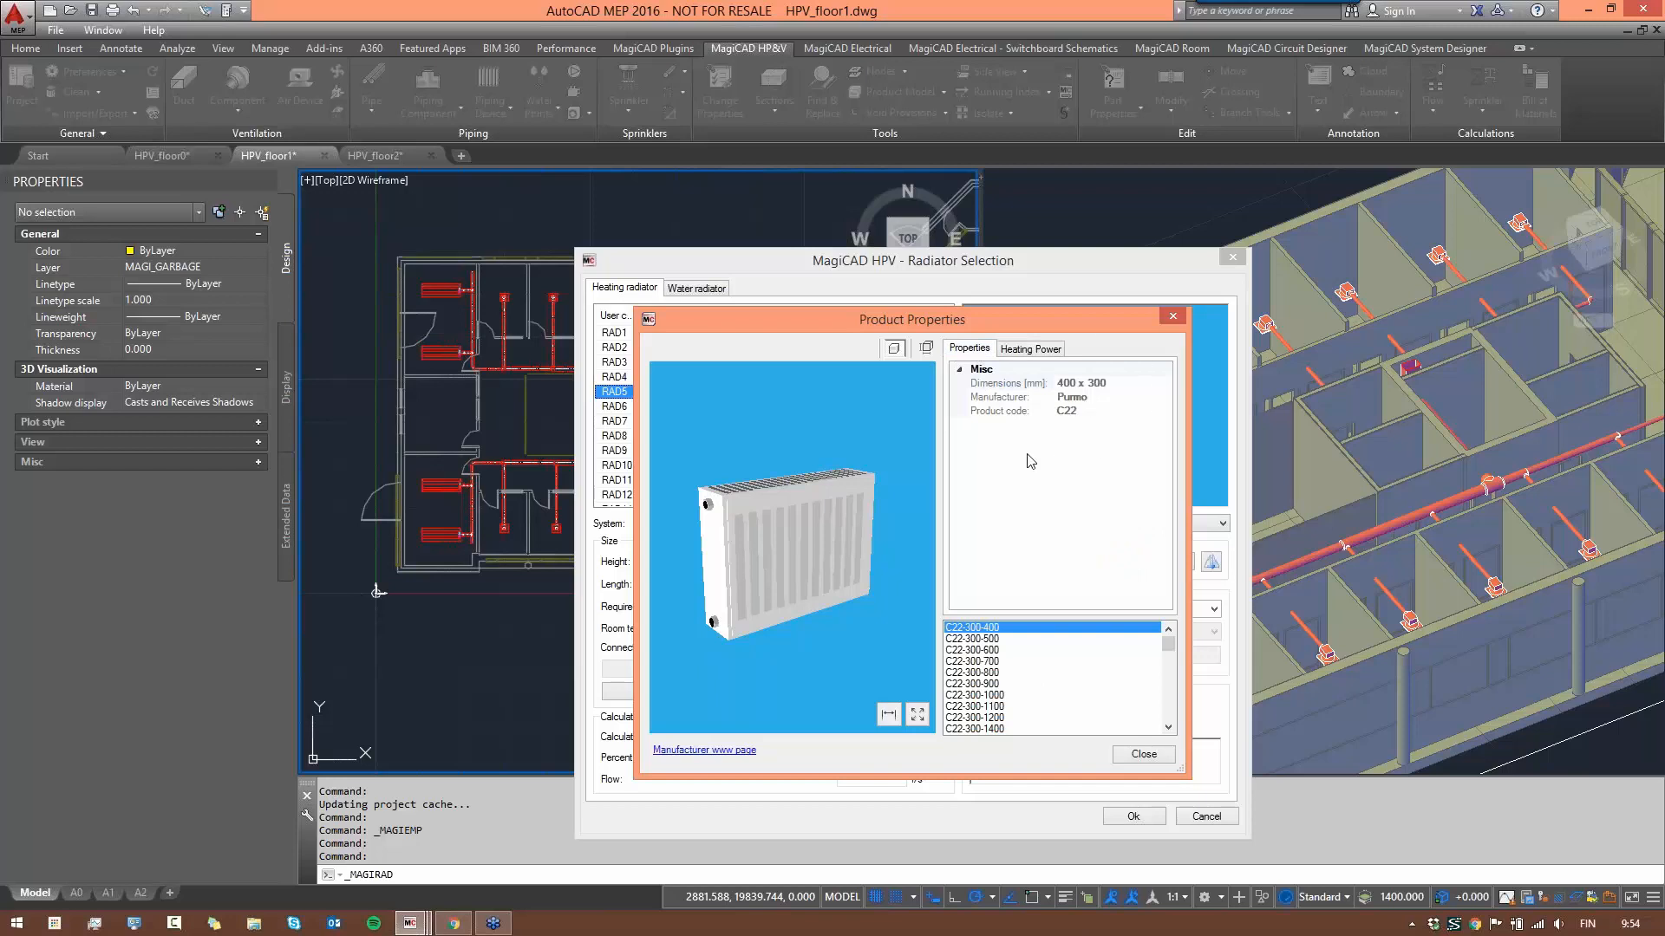
click(1144, 754)
- Assign the radiator to the H1 Heating 1 system and set its required heating power to 750 W
drag(897, 257, 717, 75)
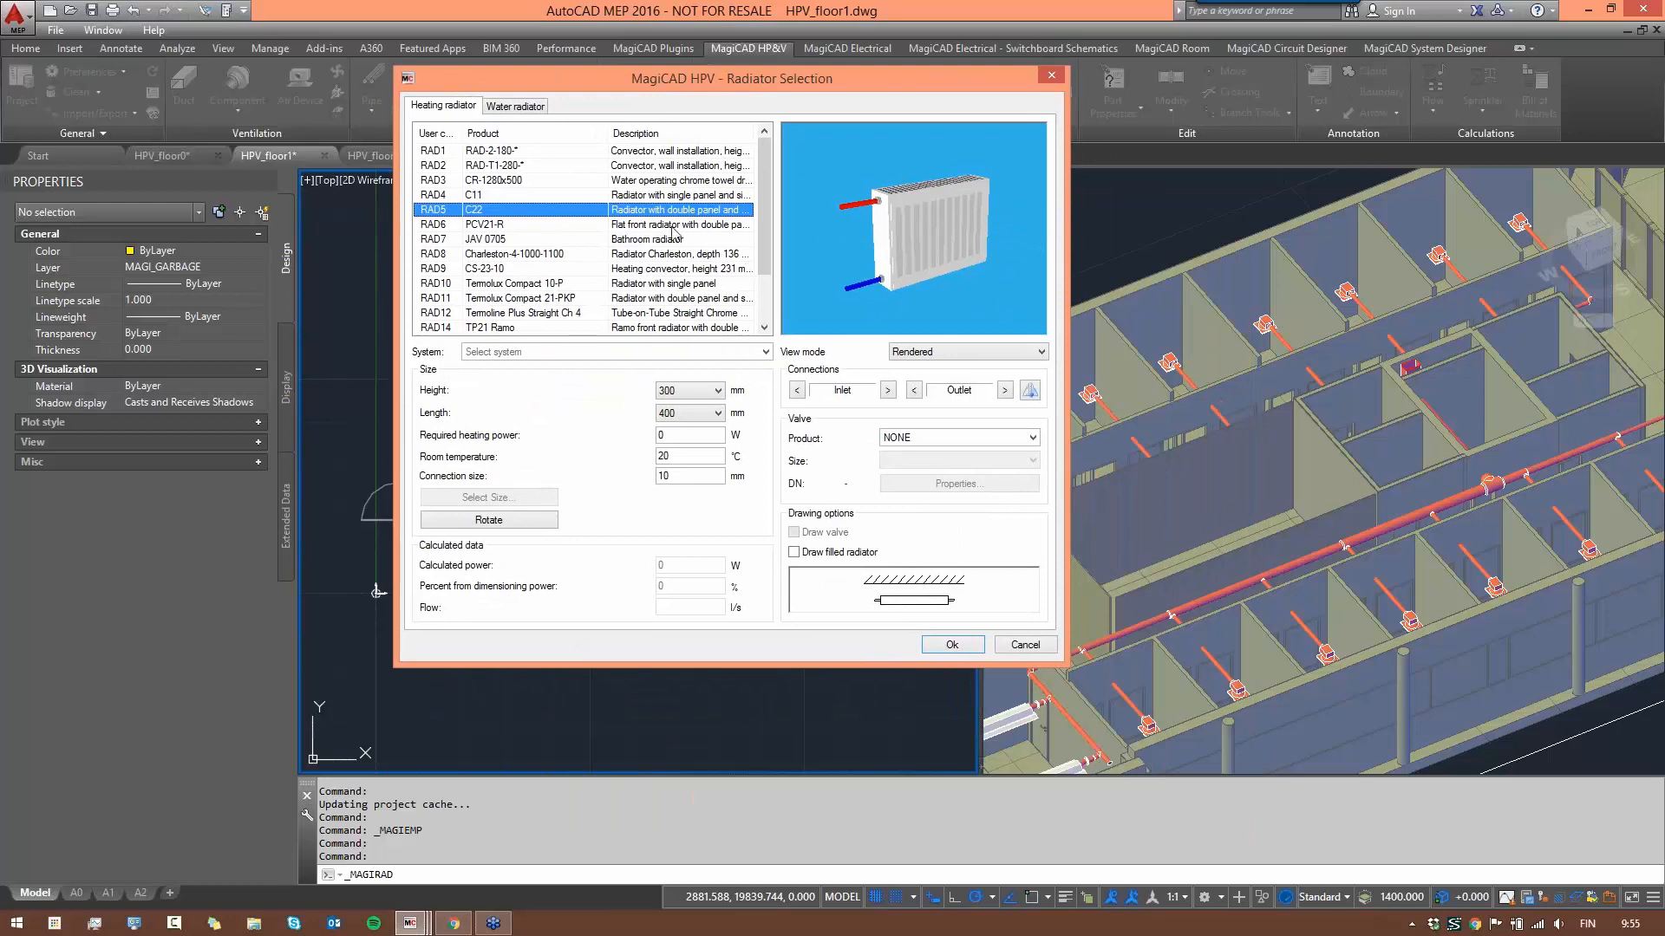
click(528, 352)
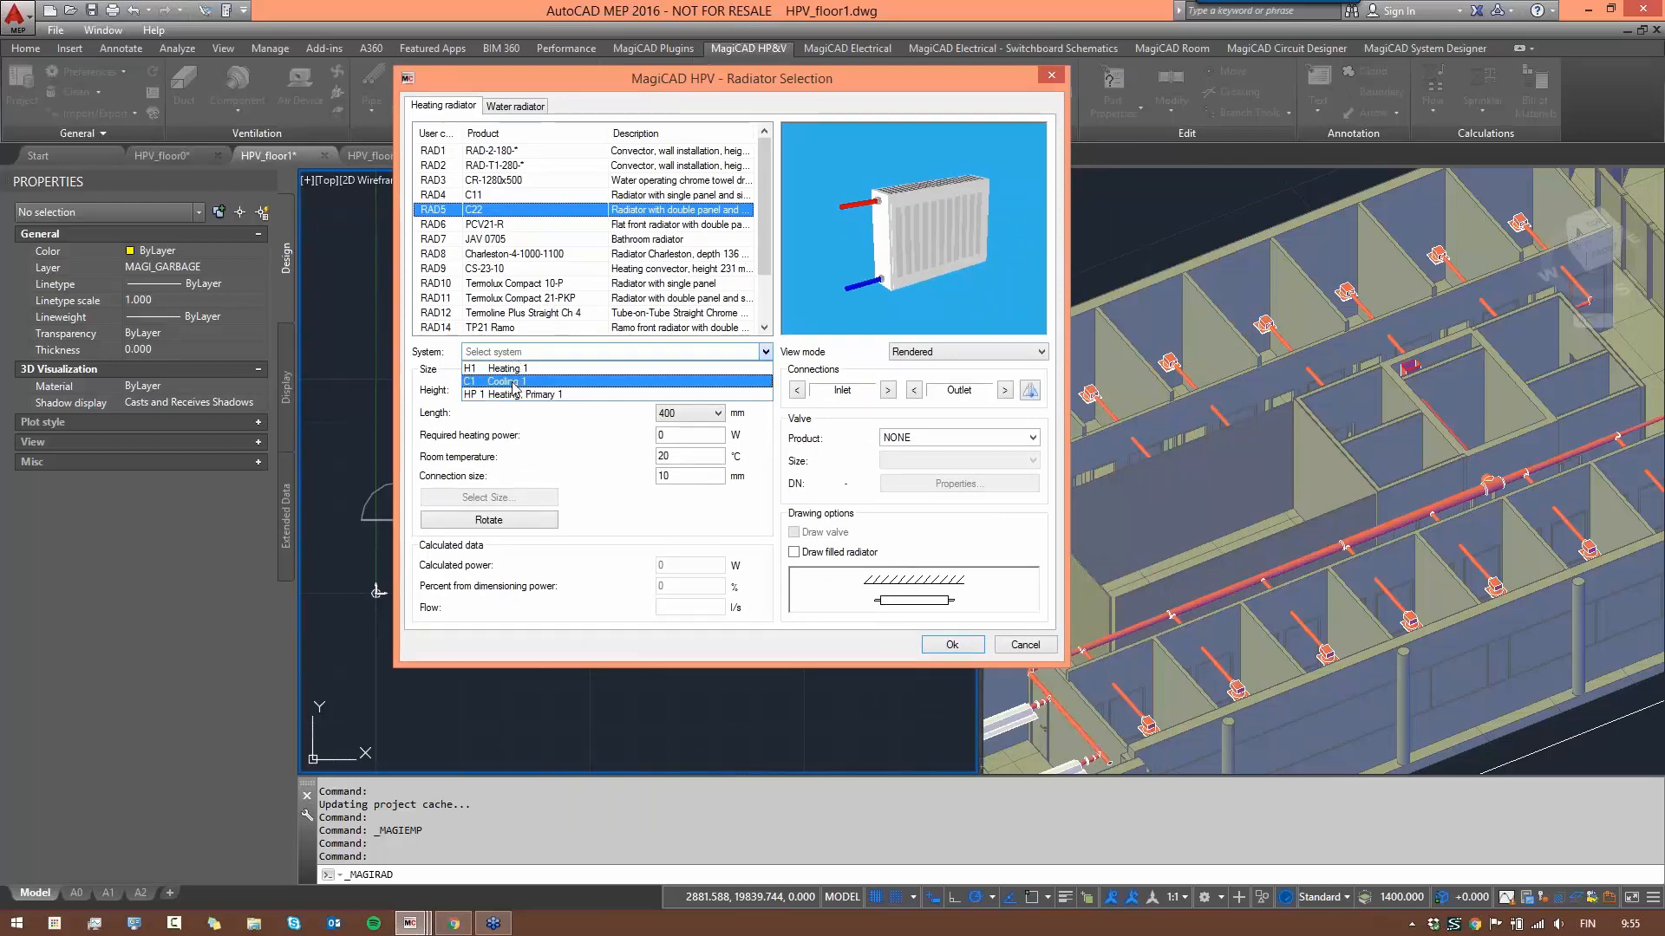
click(526, 370)
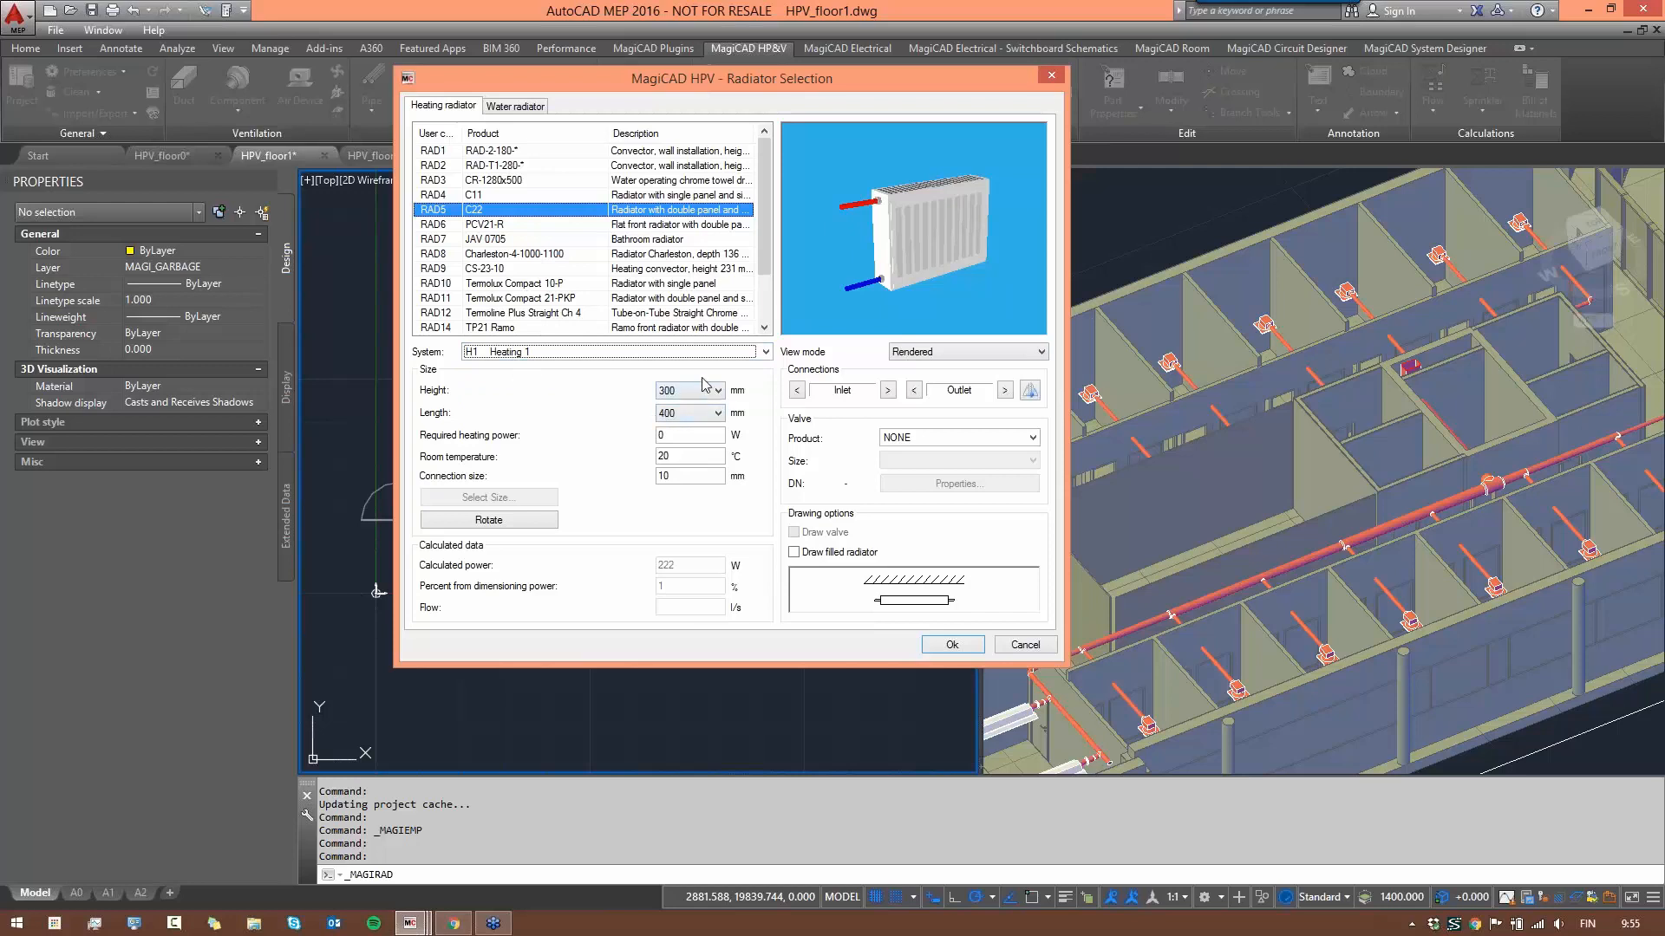
click(686, 432)
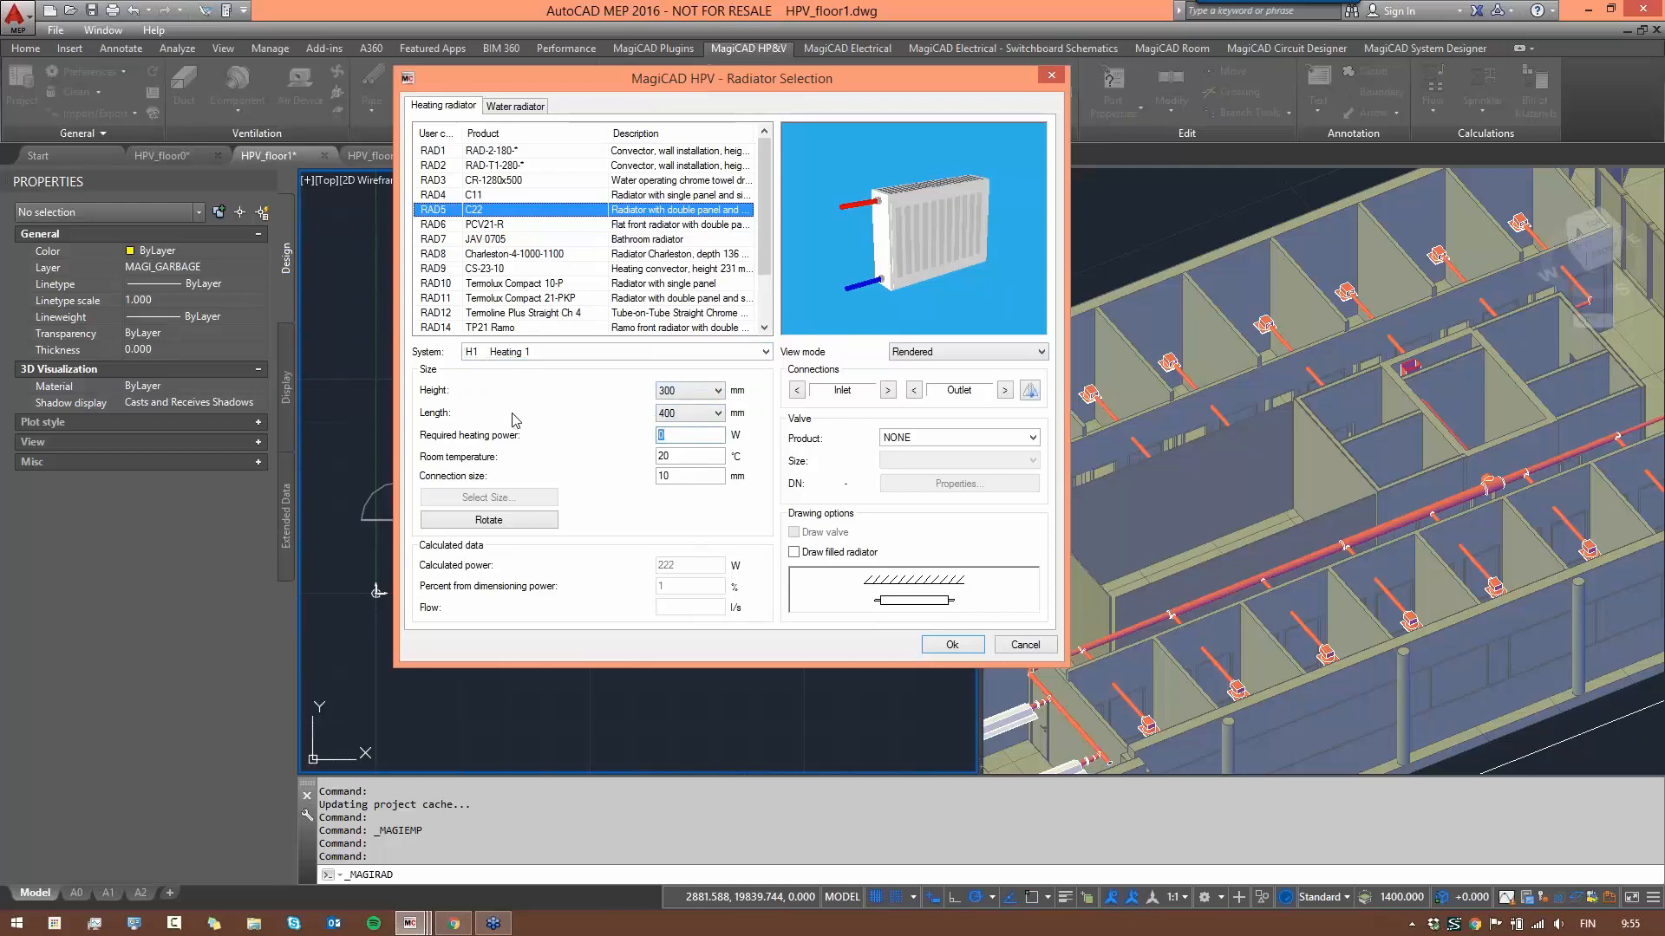
text(75)
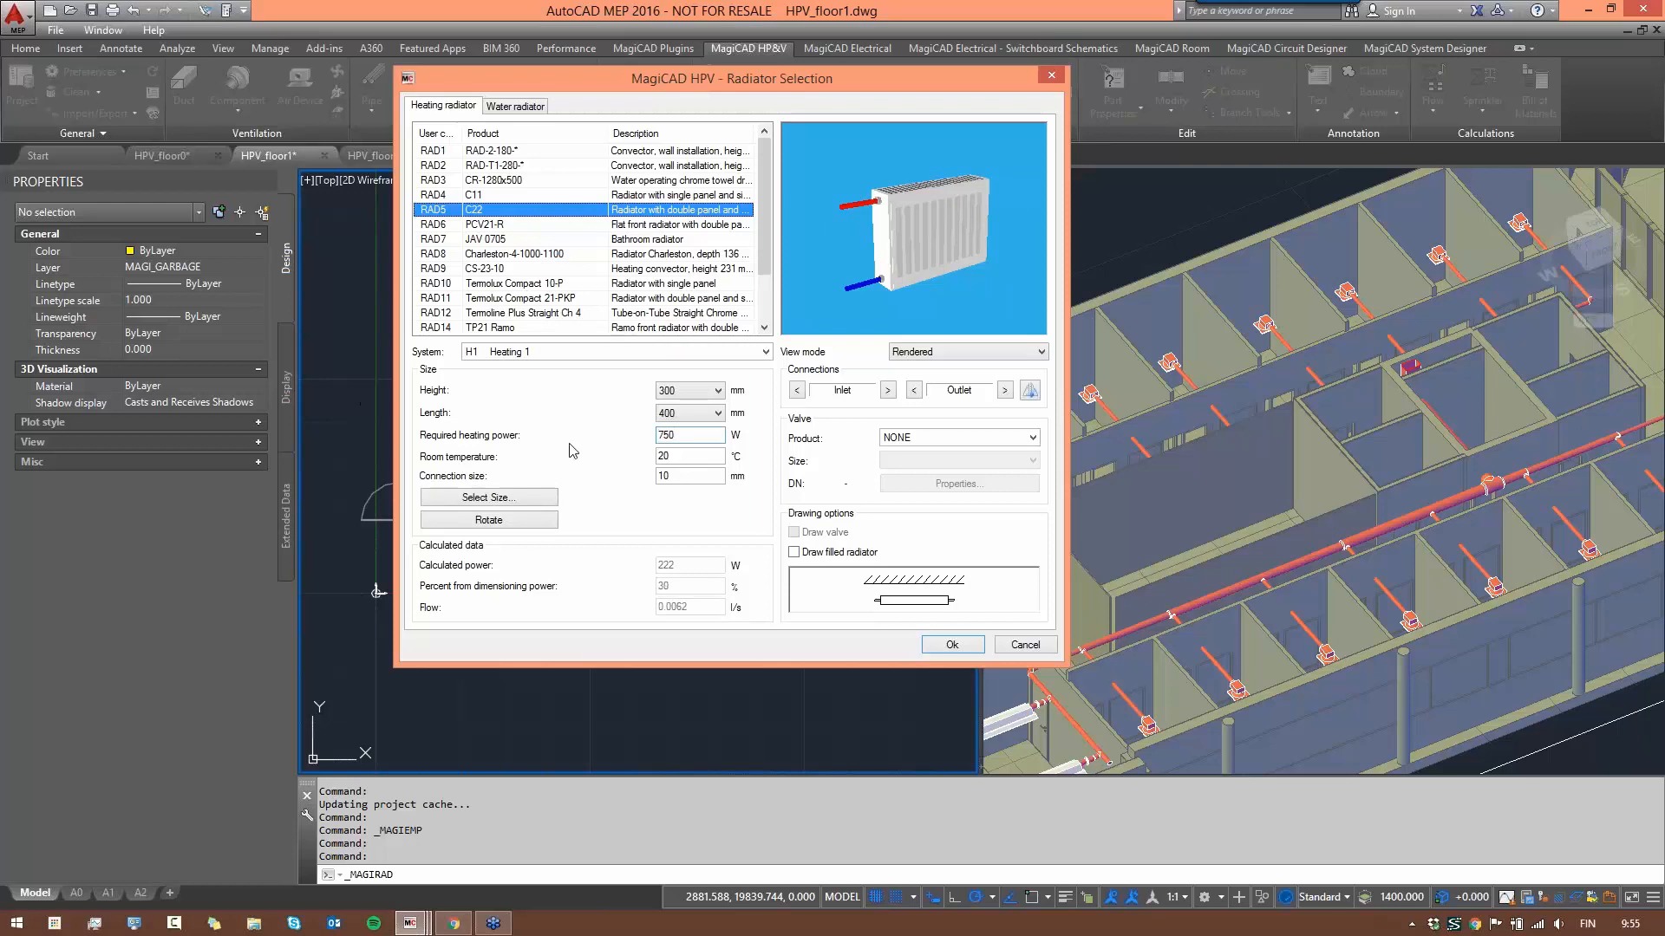
key(Tab)
- Set the radiator's length to 800 mm
click(692, 434)
click(692, 414)
click(689, 479)
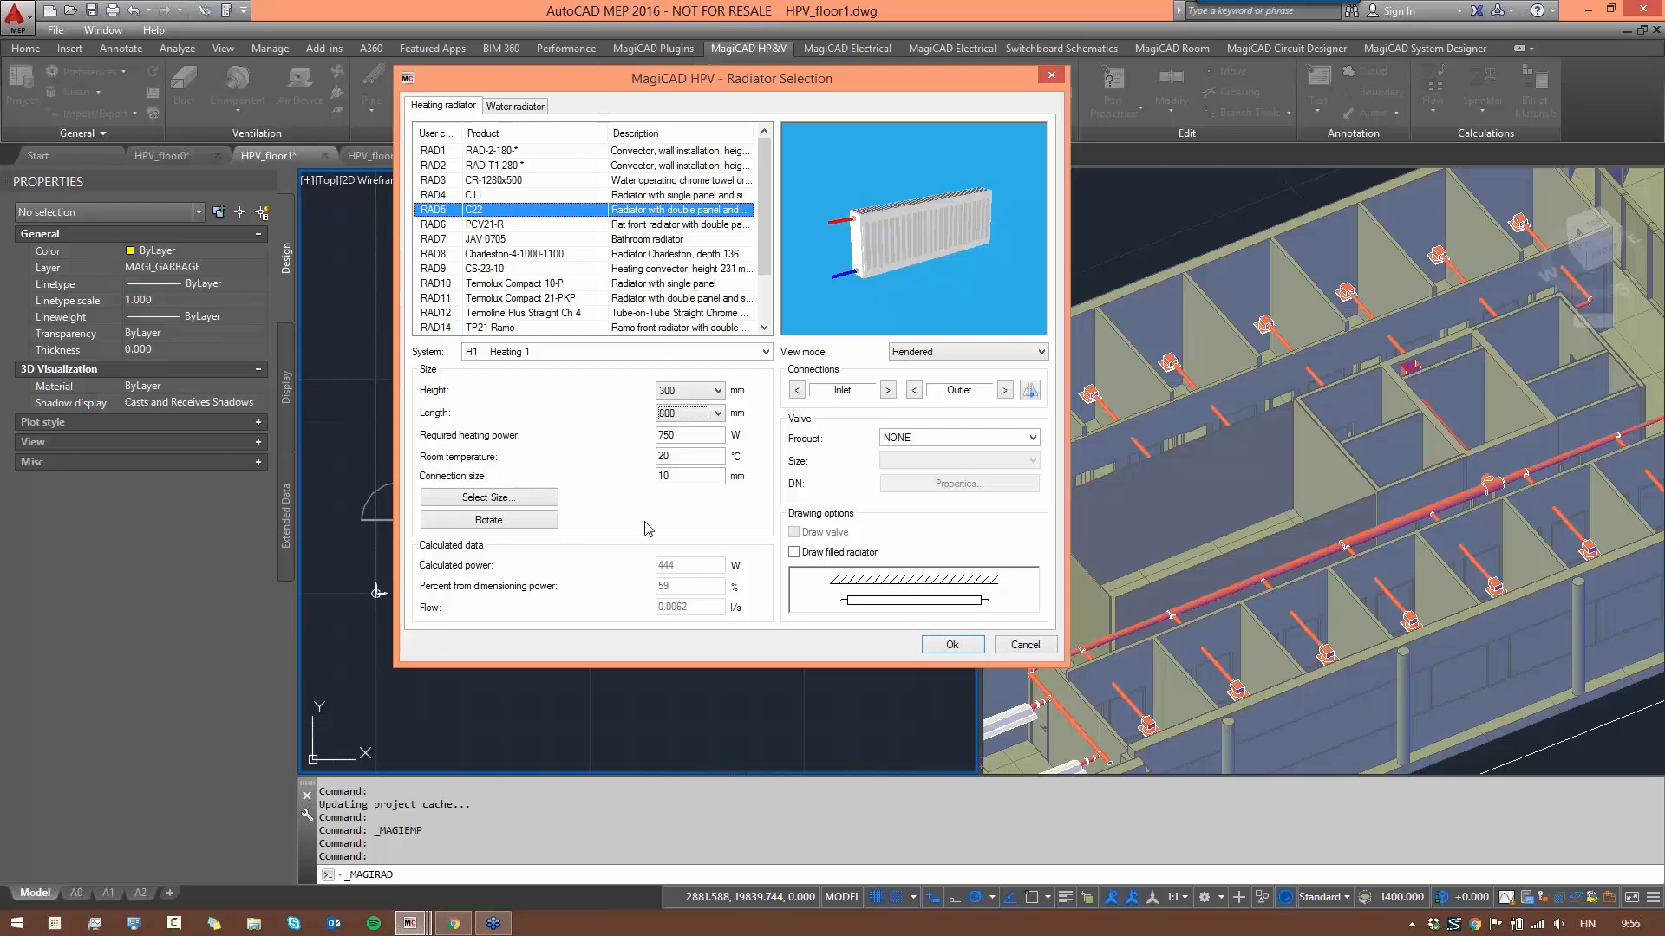
- Calculate suitable C22 radiator sizes with a maximum height of 900 and a maximum length of 1200
click(476, 499)
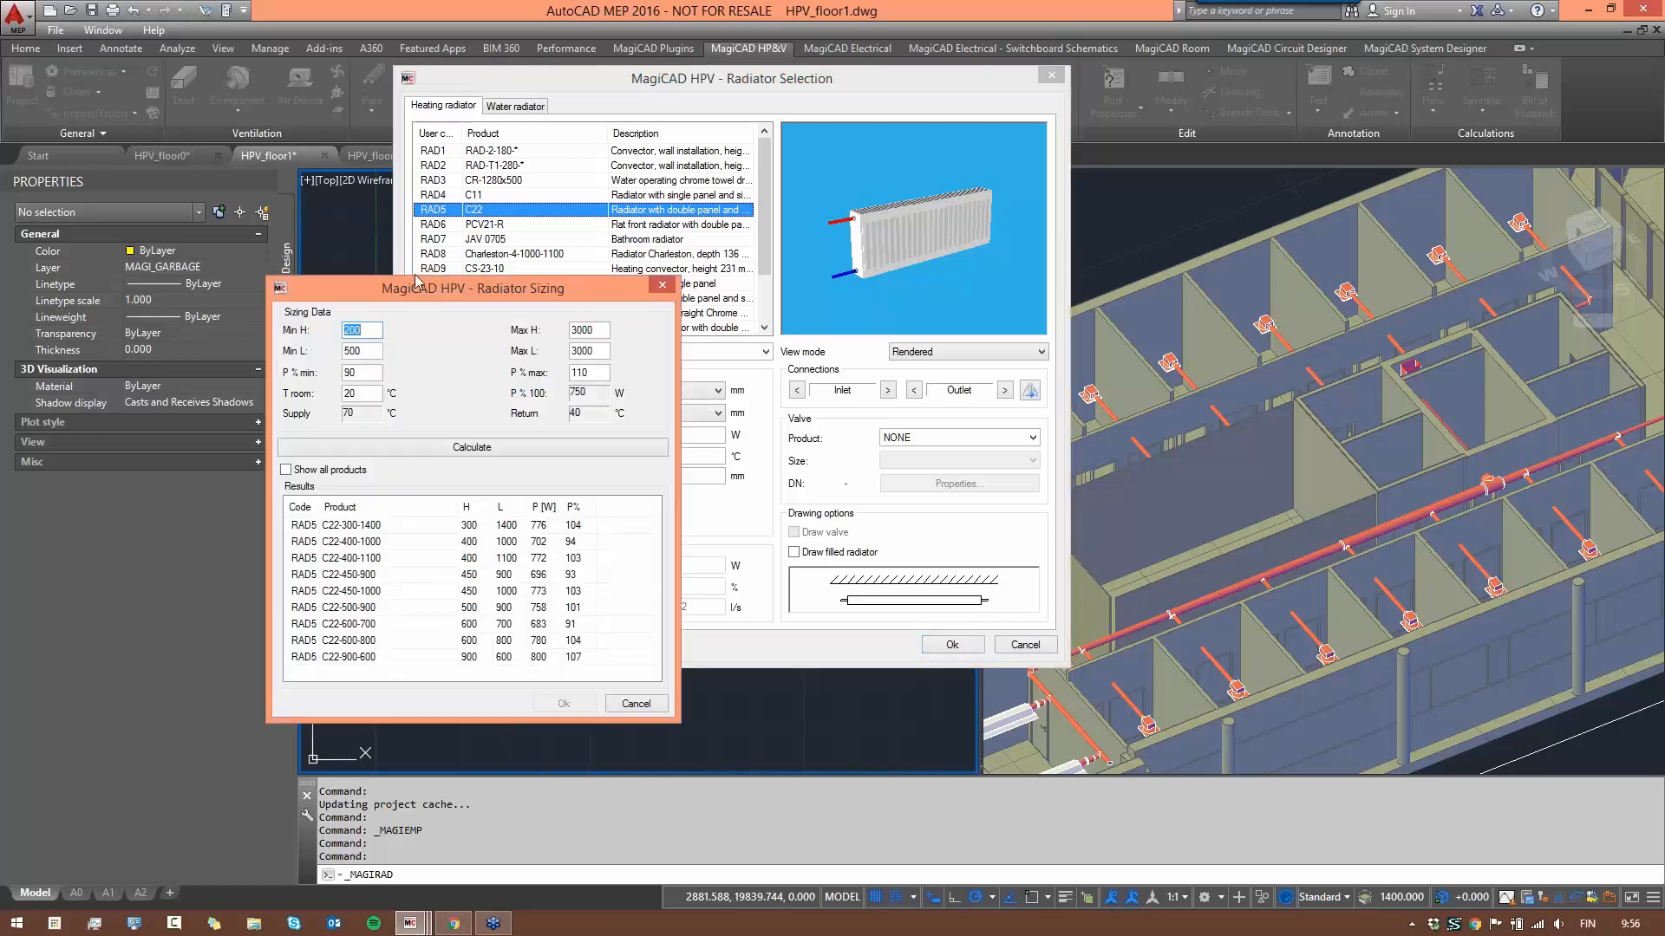
drag(440, 295, 414, 176)
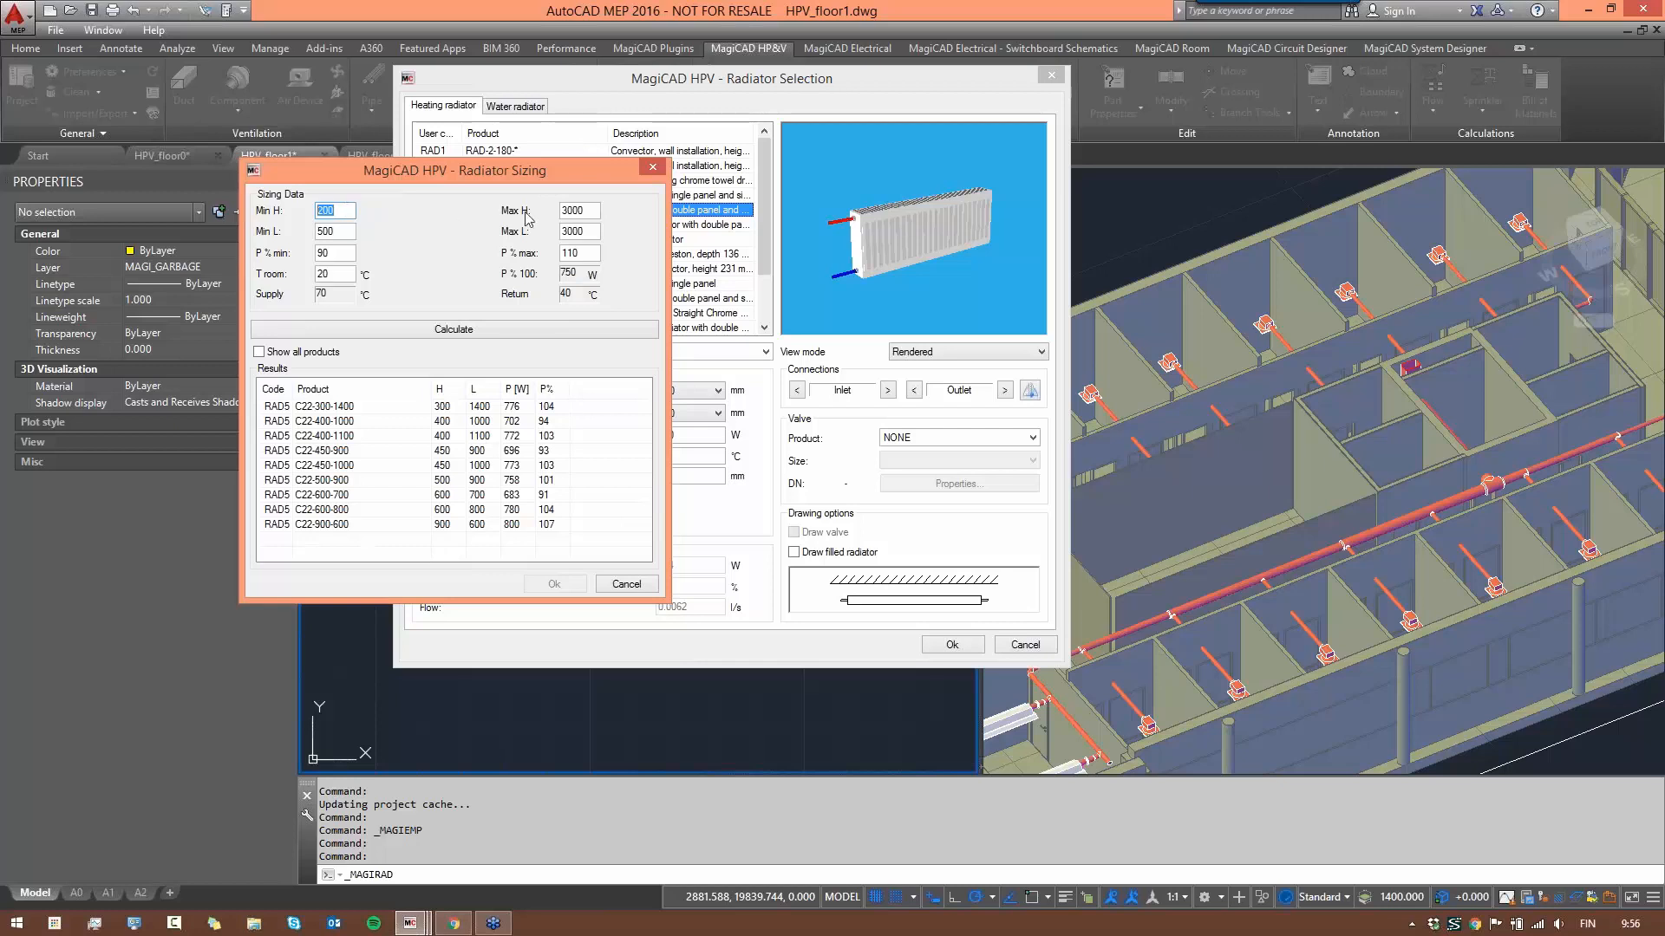
key(Tab)
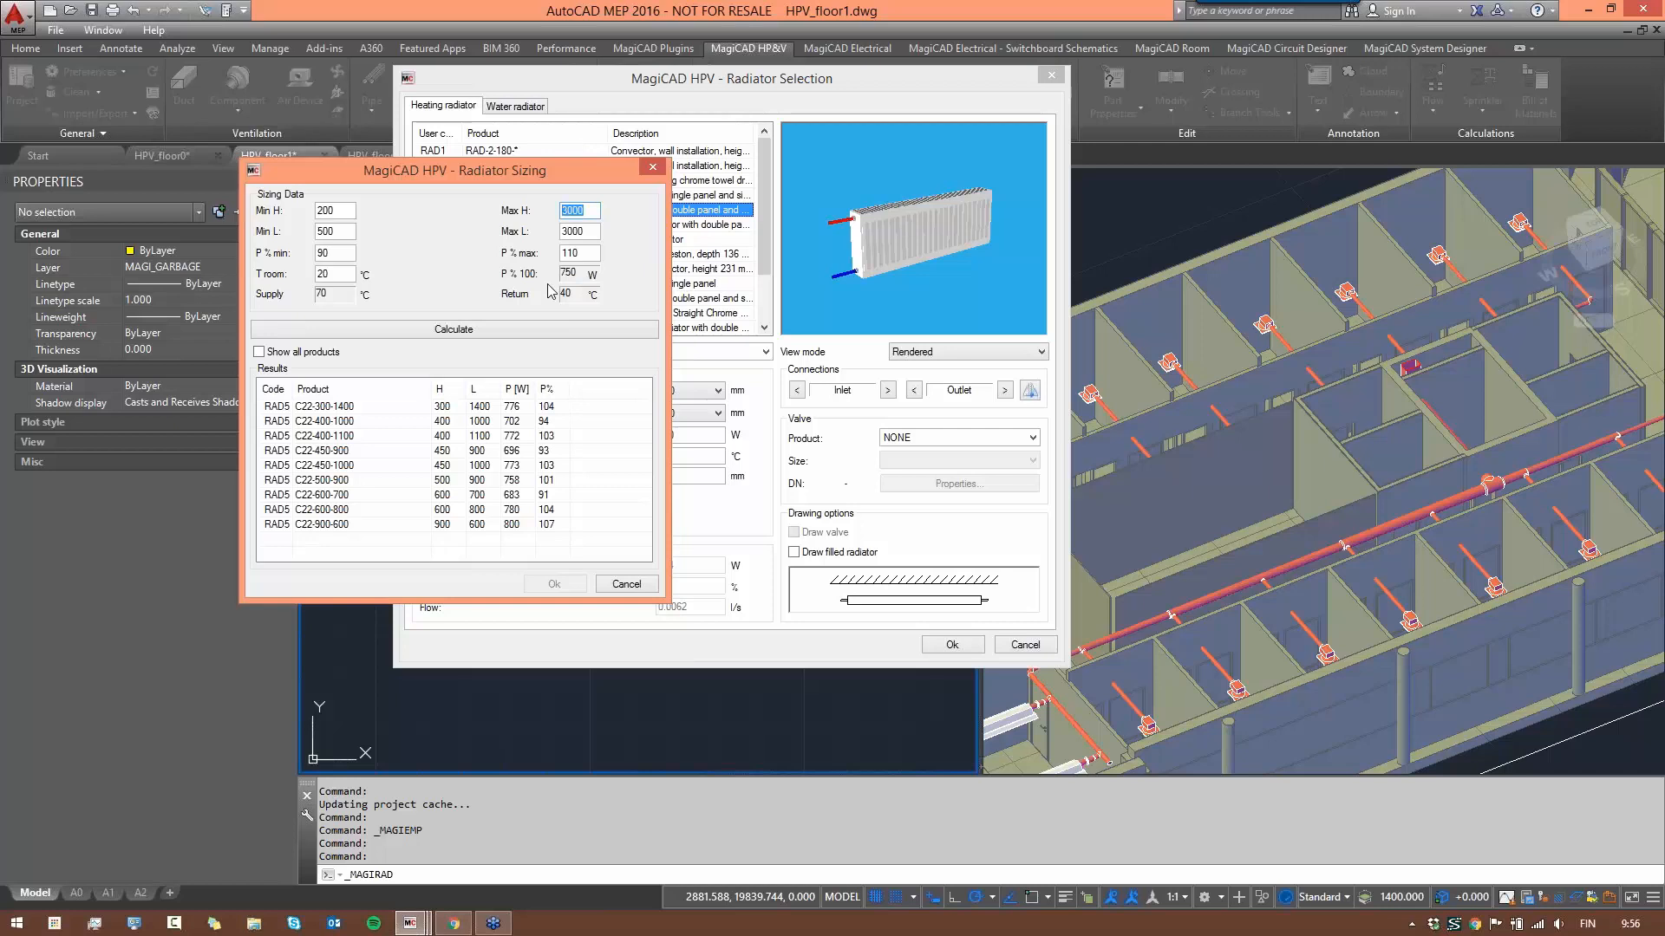
text(900)
double_click(344, 230)
double_click(570, 231)
text(1200)
double_click(344, 253)
double_click(569, 253)
click(456, 333)
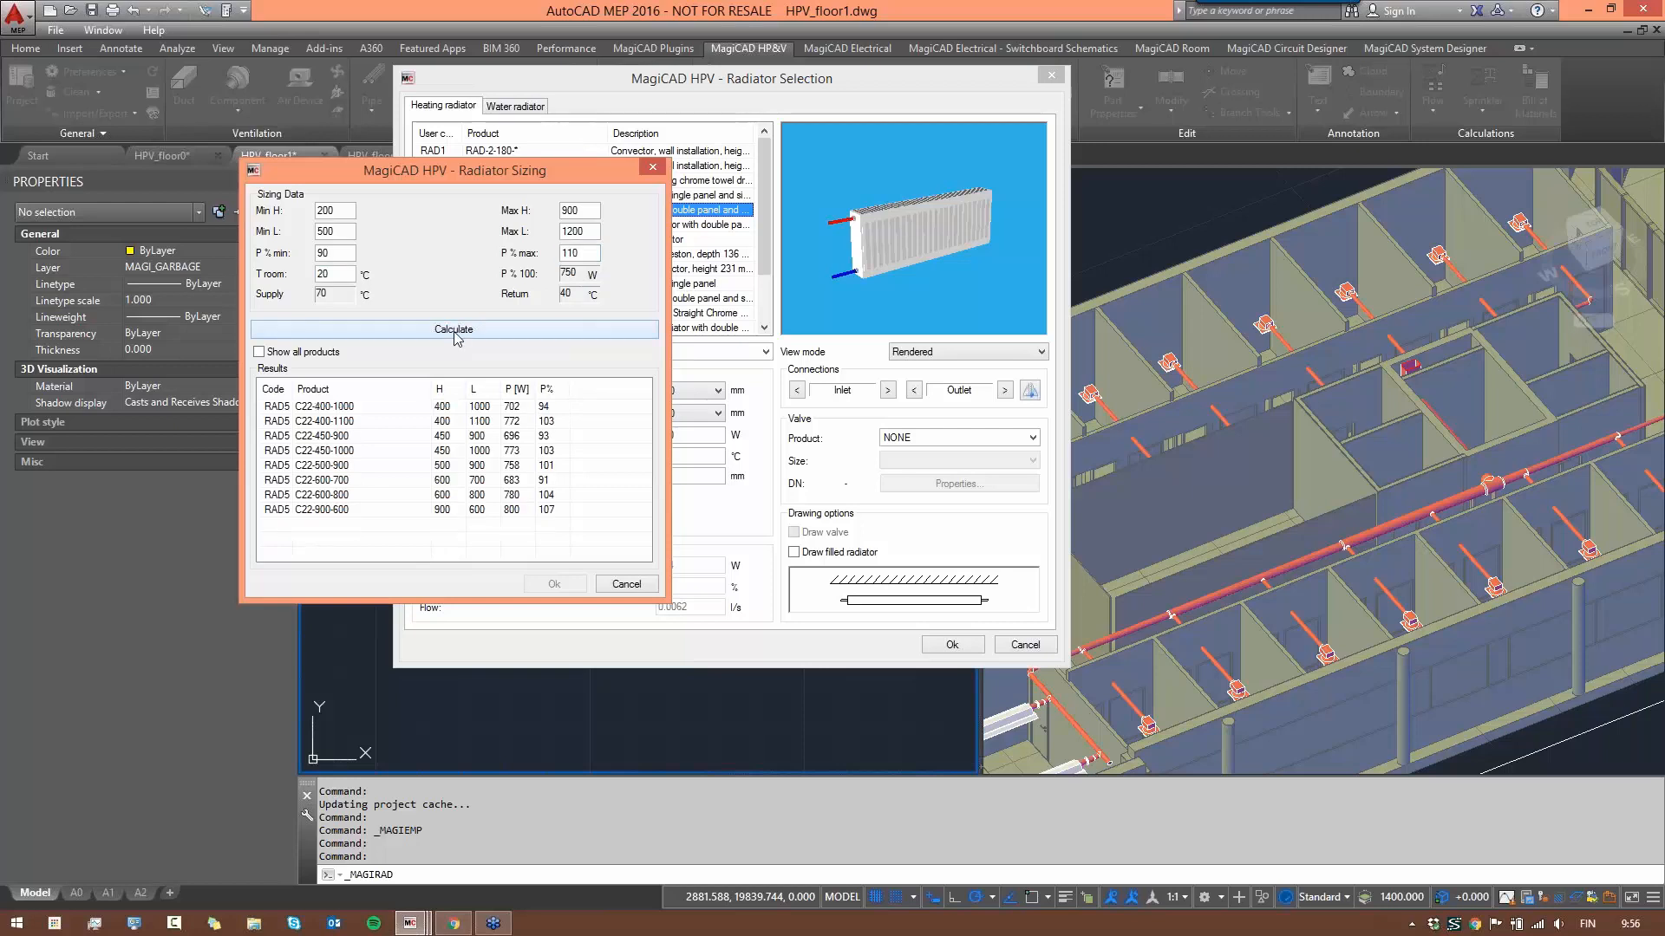
- Recalculate the sizes with a power range of 95 to 105 % and apply the C22-500-900 radiator
double_click(324, 253)
text(95)
double_click(572, 252)
text(11)
text(5)
click(404, 327)
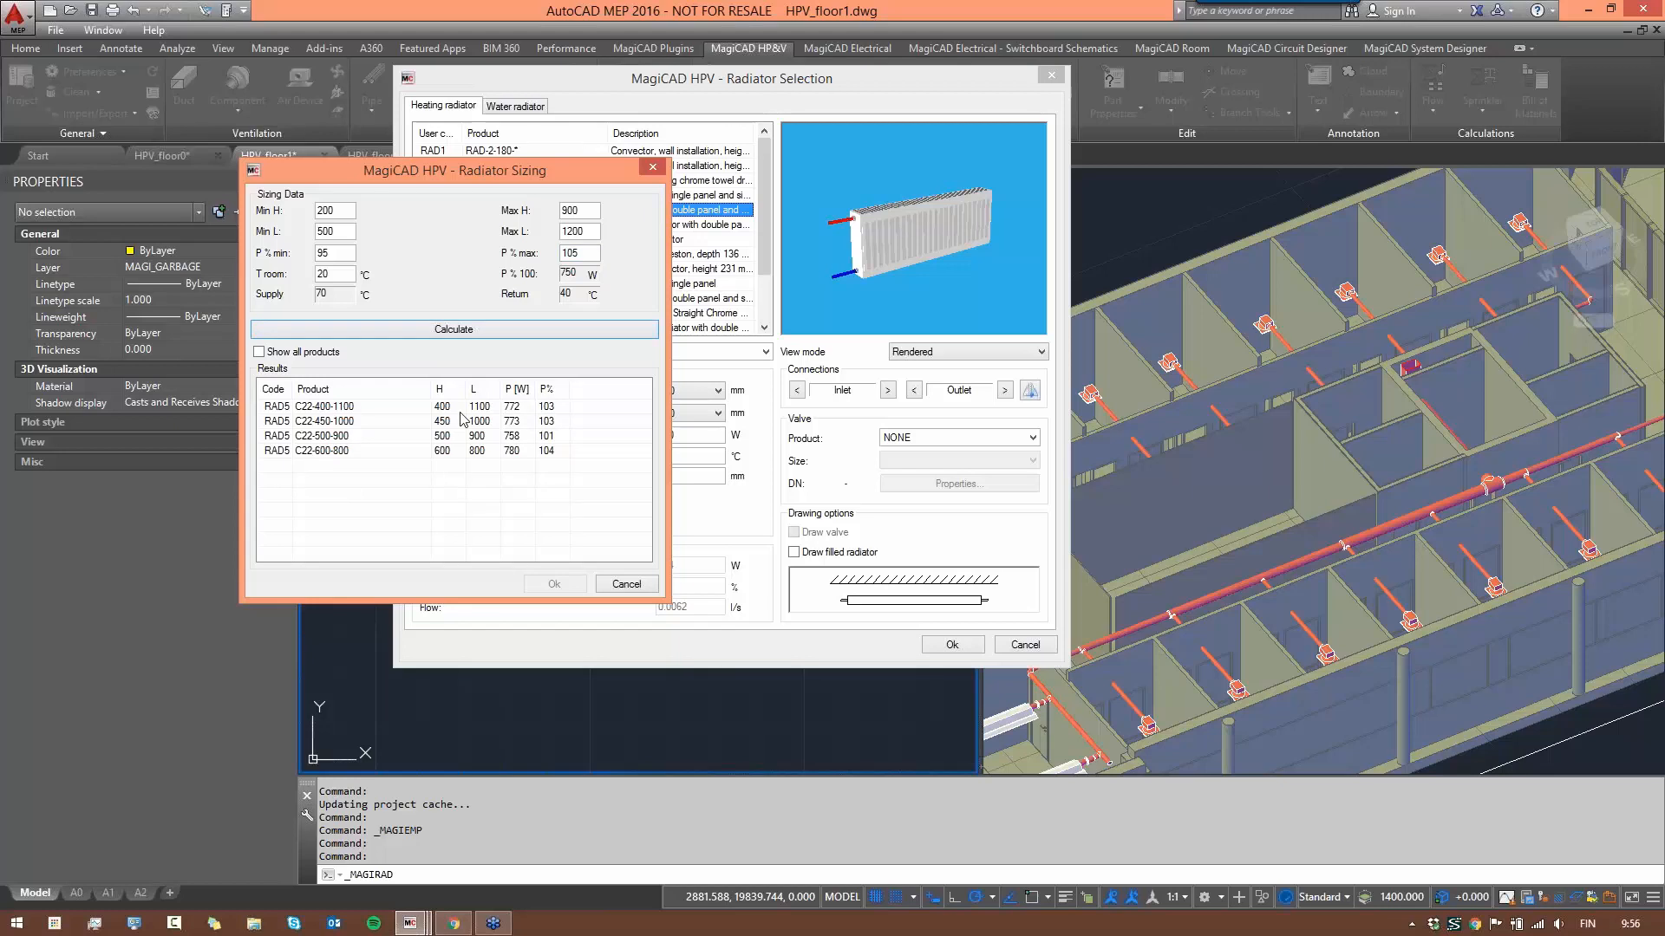
click(416, 437)
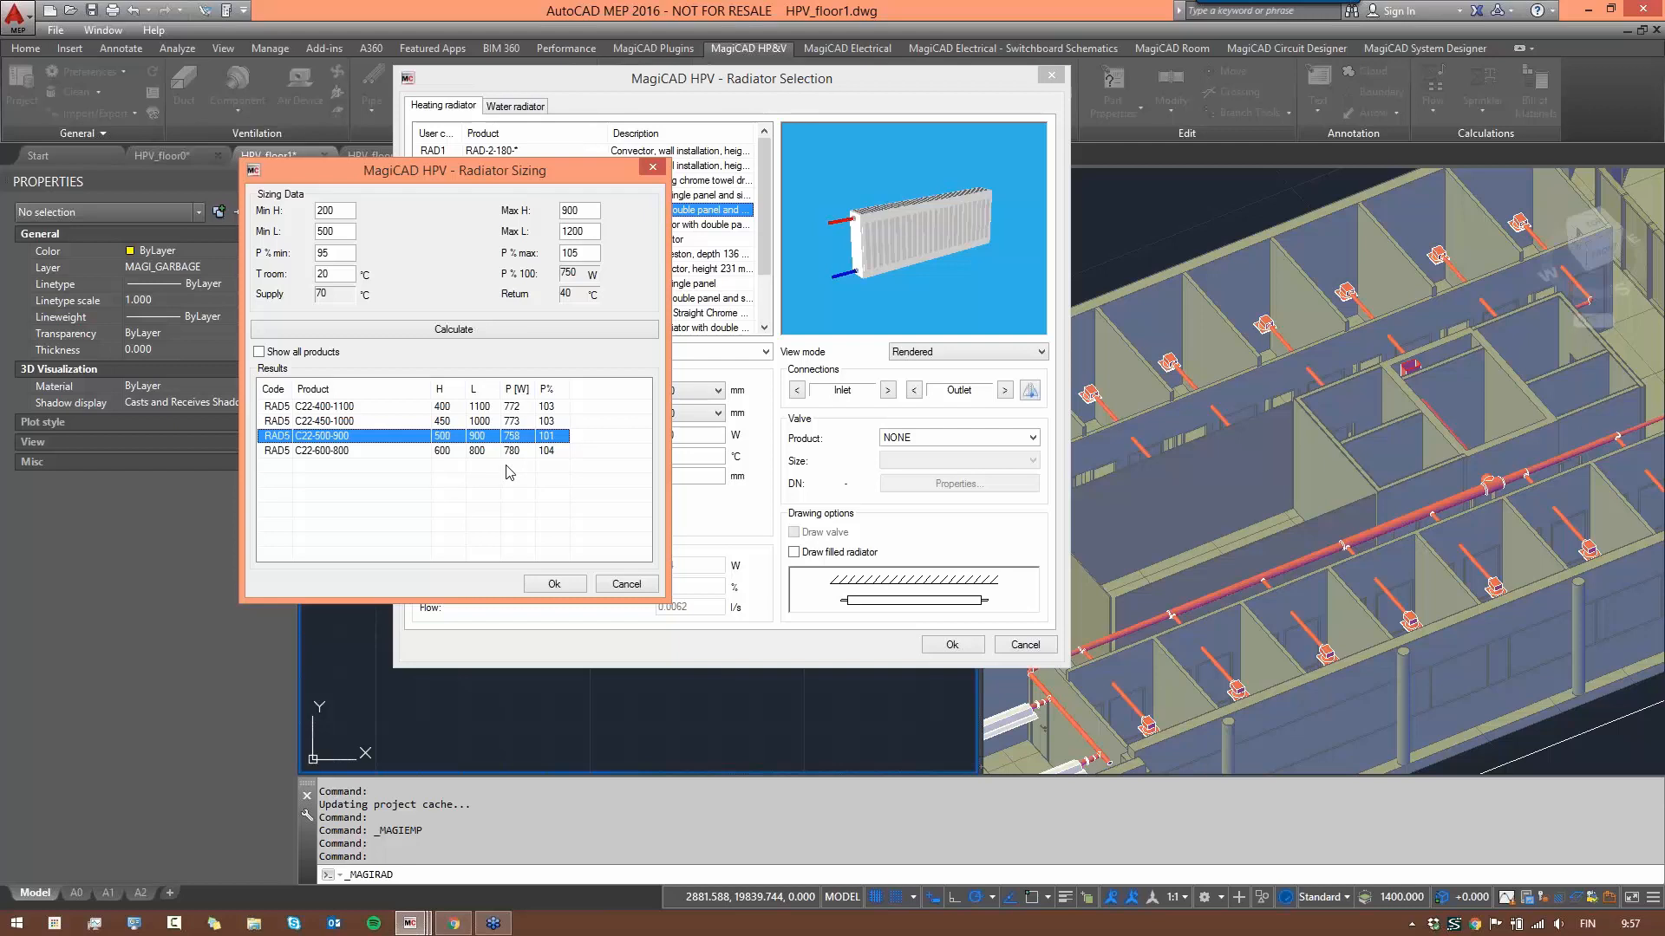
click(554, 585)
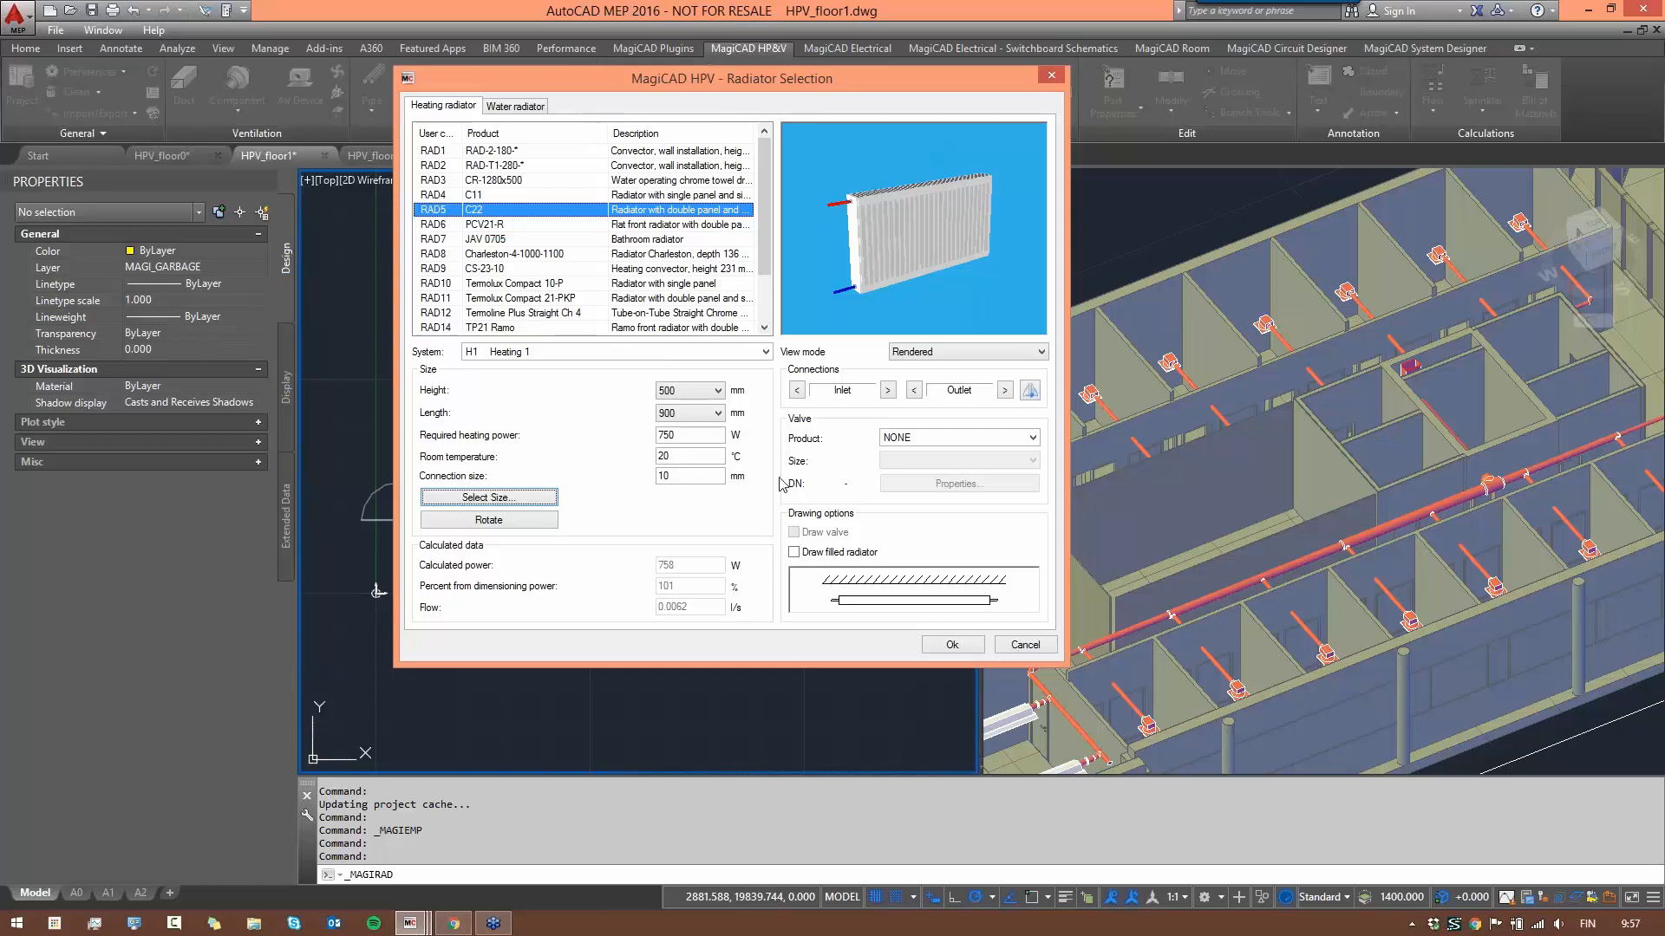
- Try other inlet connection points and flip the radiator's inlet and outlet connections to the opposite end and back
click(888, 390)
click(888, 390)
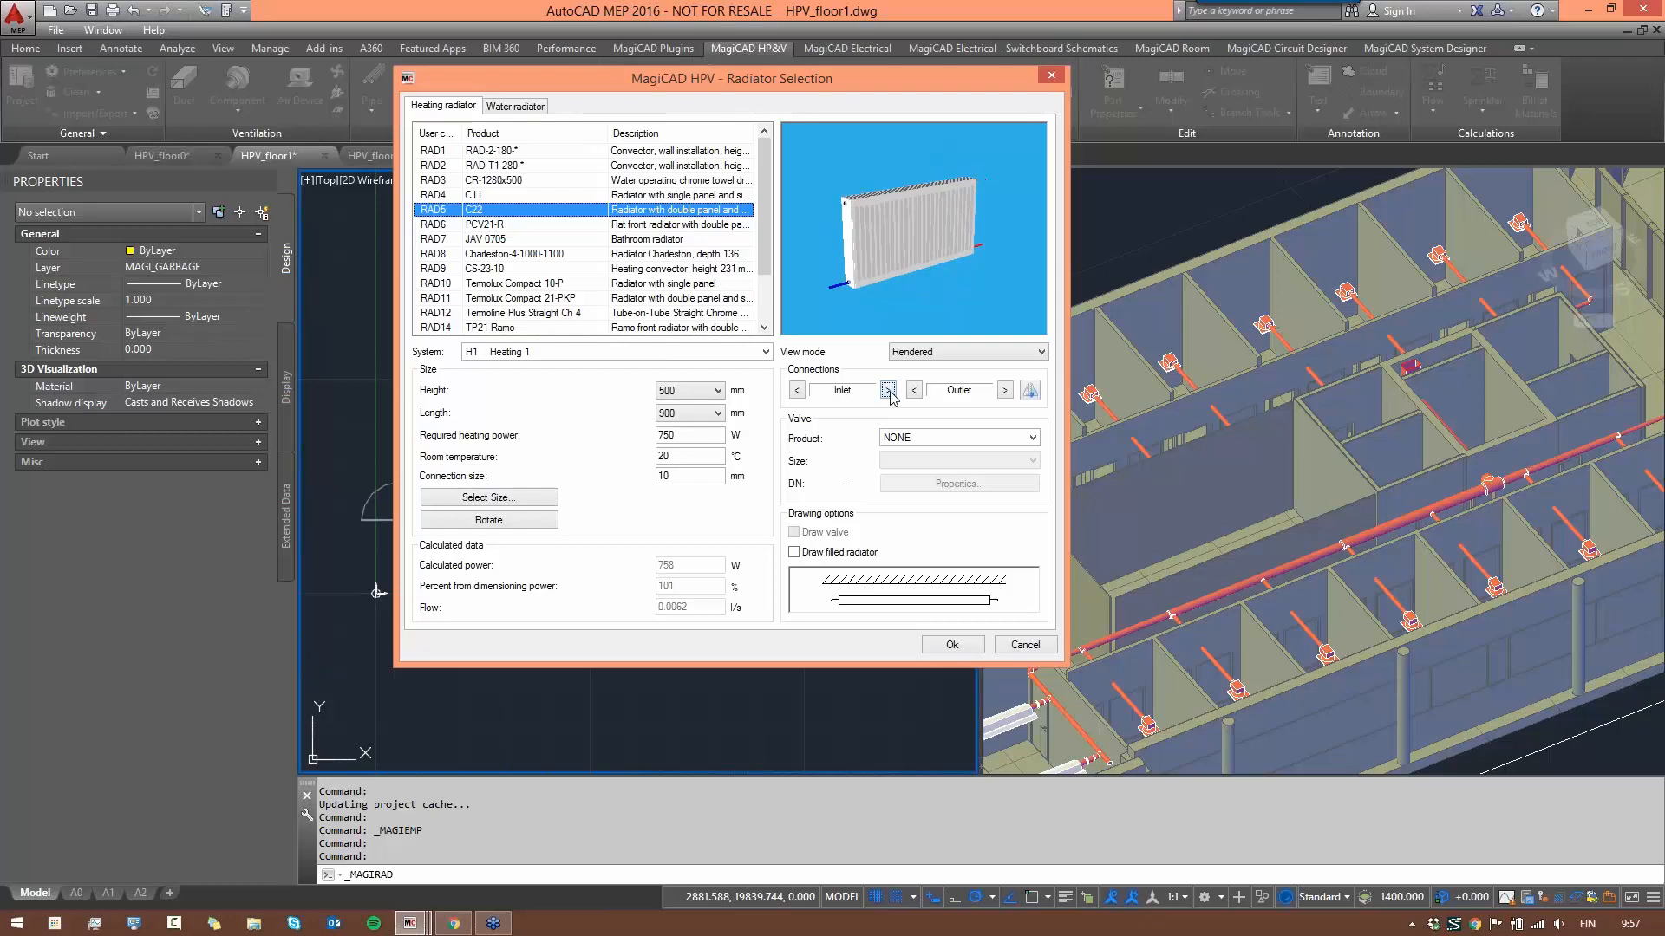
click(888, 390)
click(1030, 391)
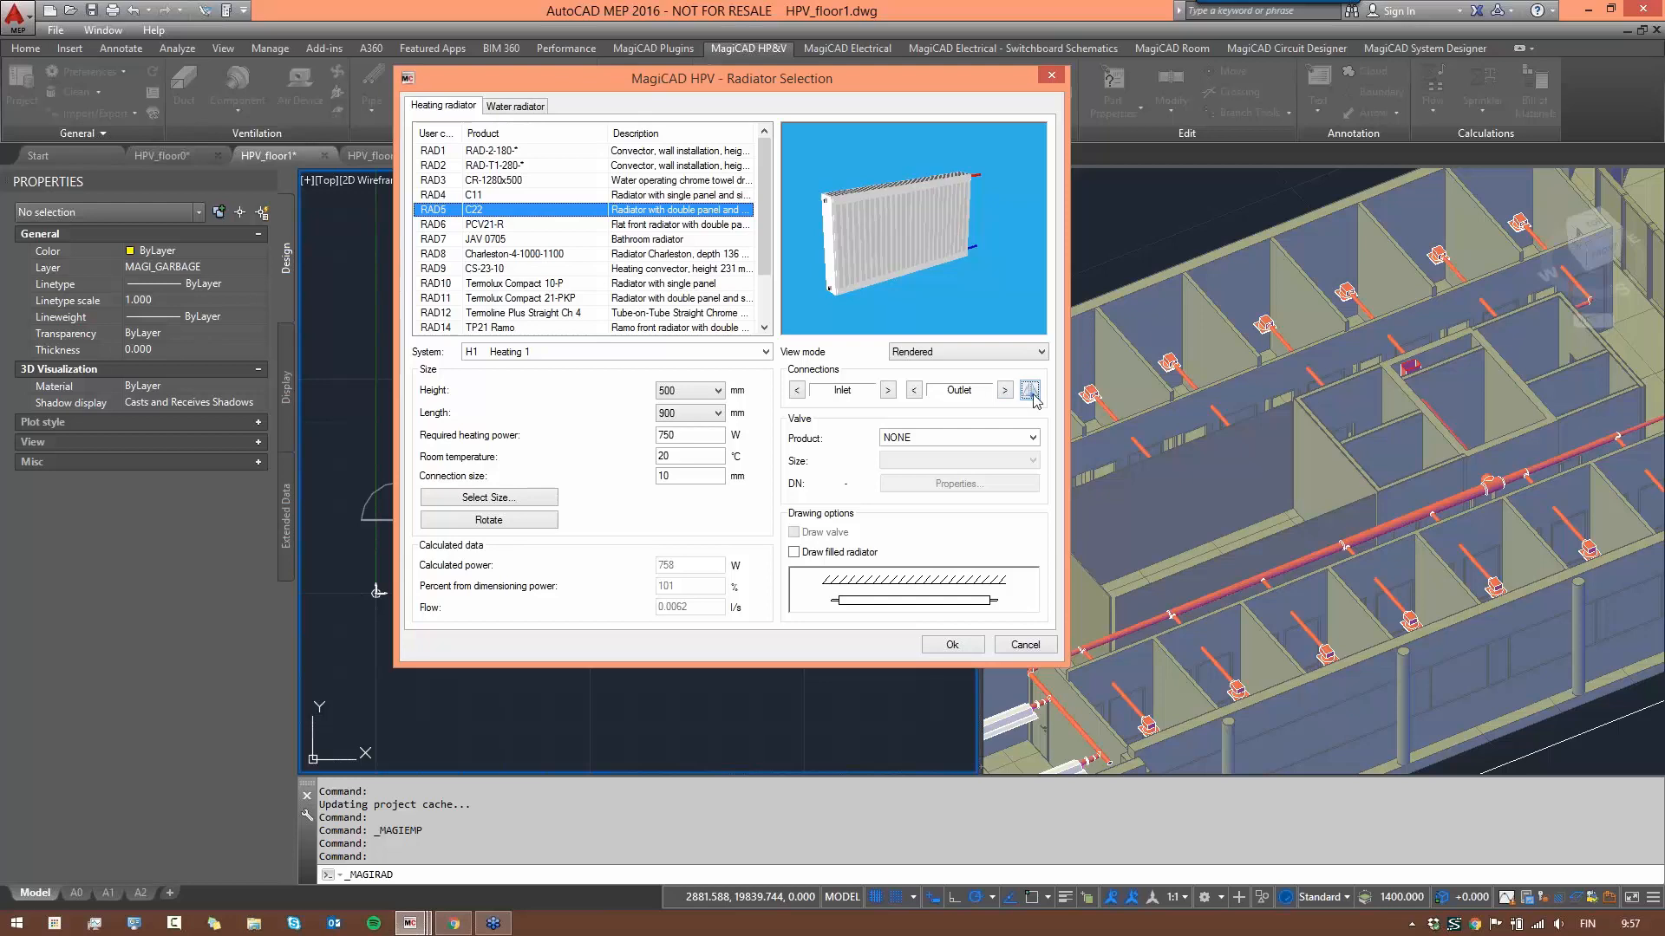
click(1030, 391)
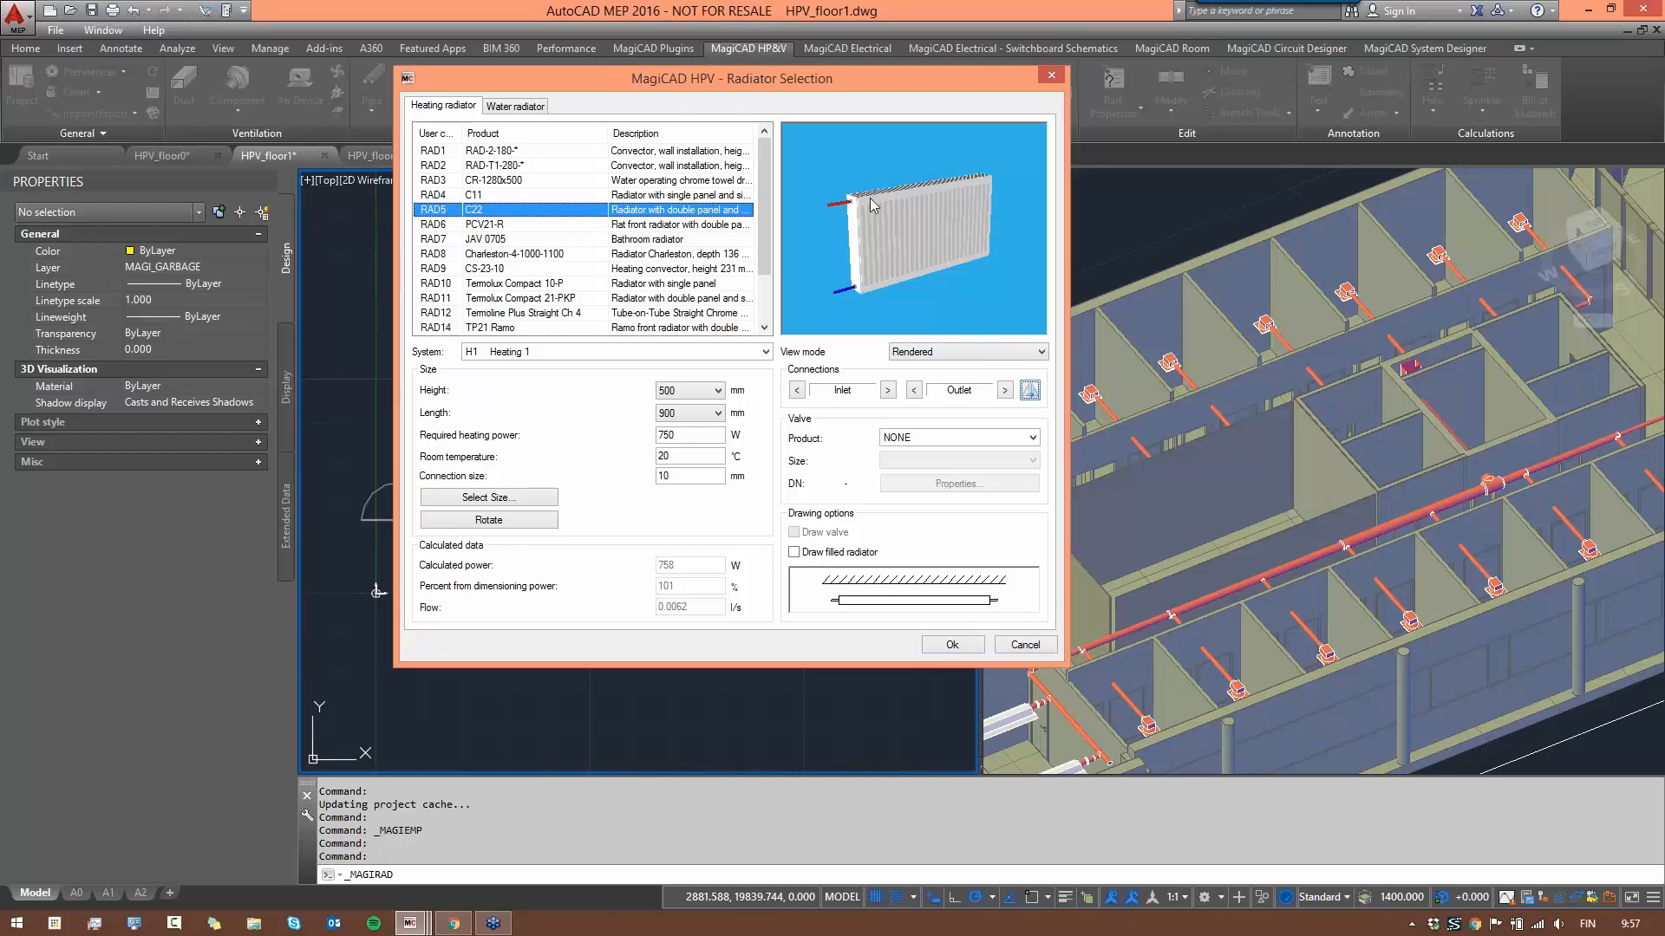
- Try the RV1 ANR-MTW-0-22 valve on the radiator and inspect its product diagram
click(911, 439)
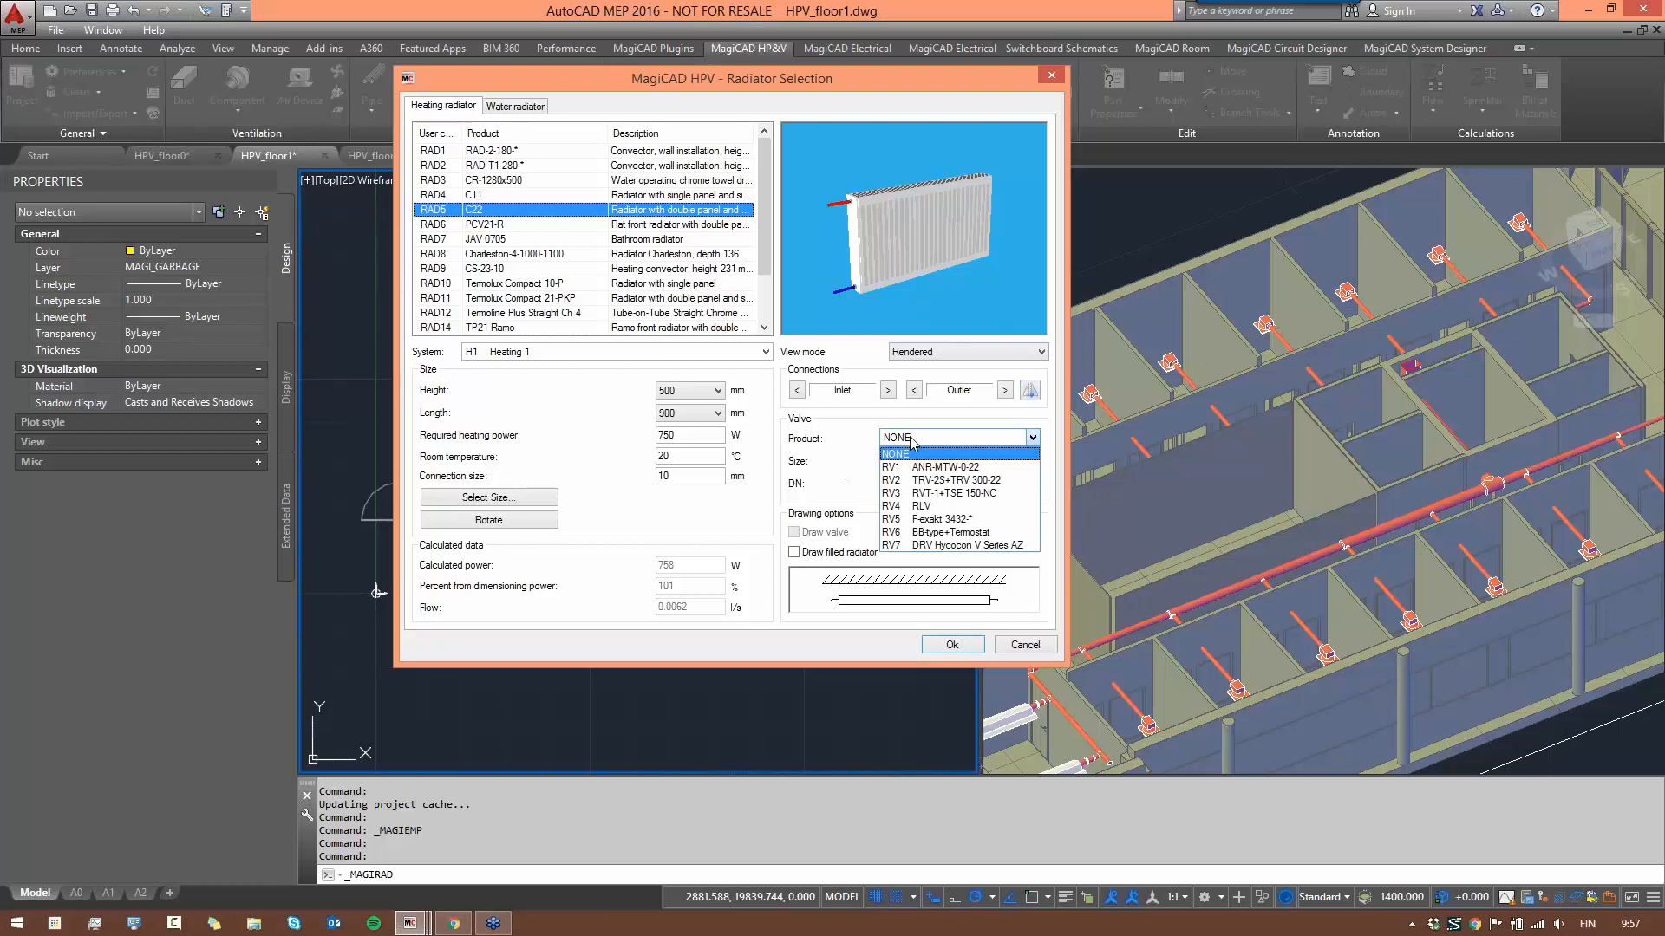
click(954, 468)
click(943, 492)
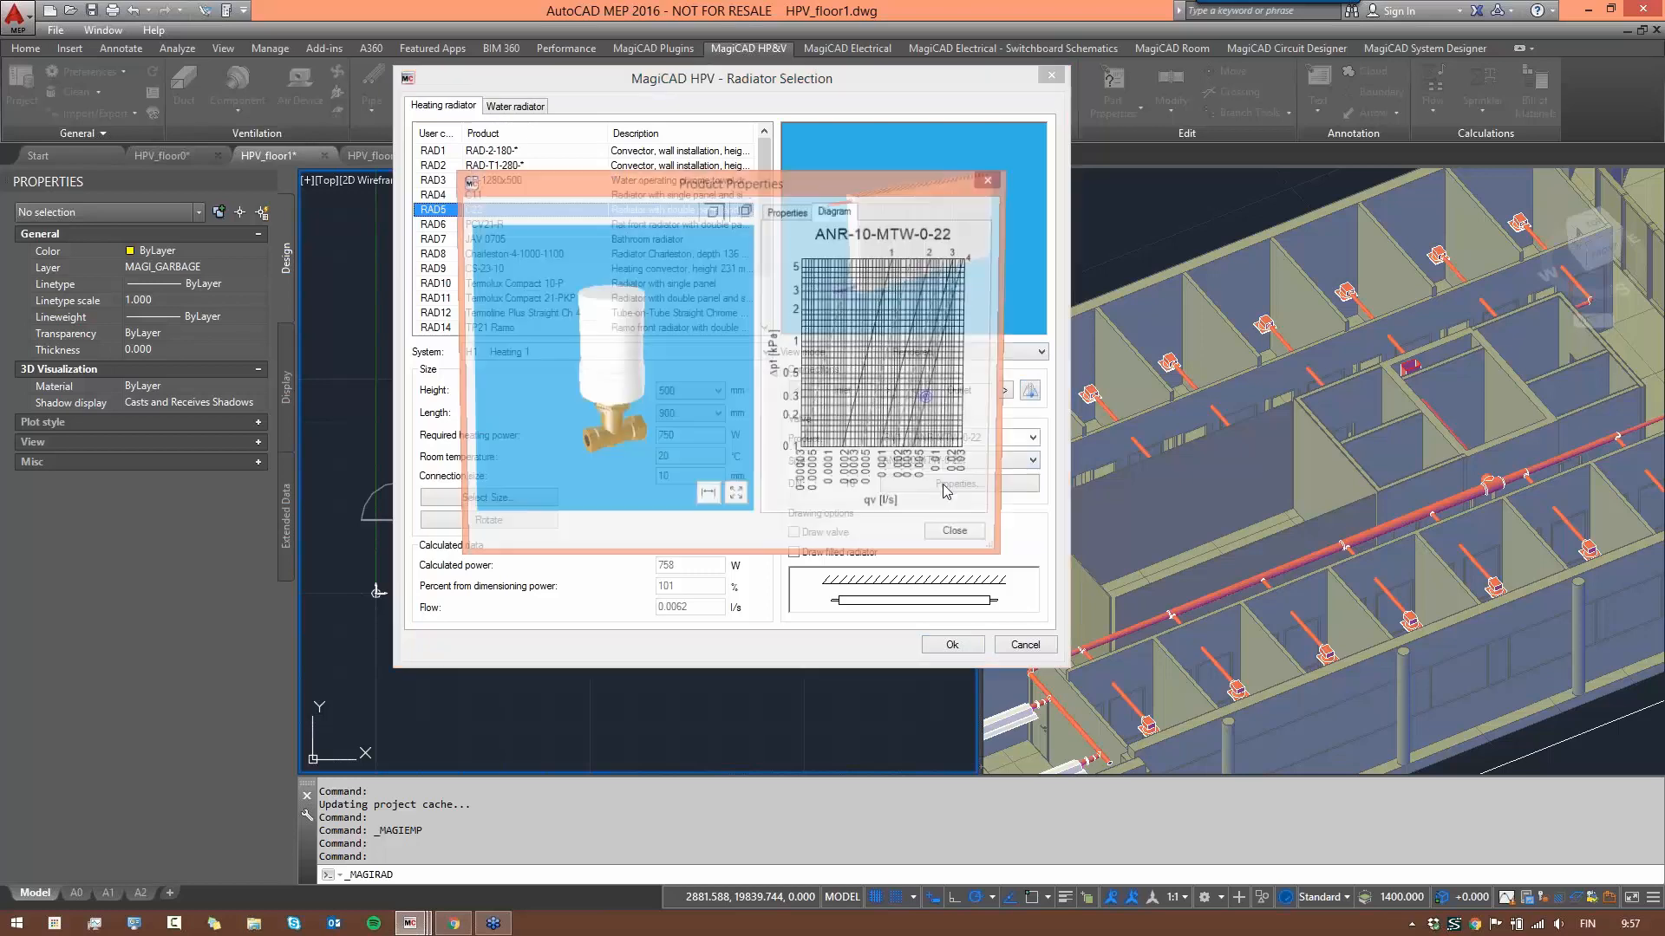
click(962, 538)
- Equip the radiator with the drawn RV2 TRV-2S+TRV 300-22 valve, inspect its diagram, and accept the radiator selection
click(958, 438)
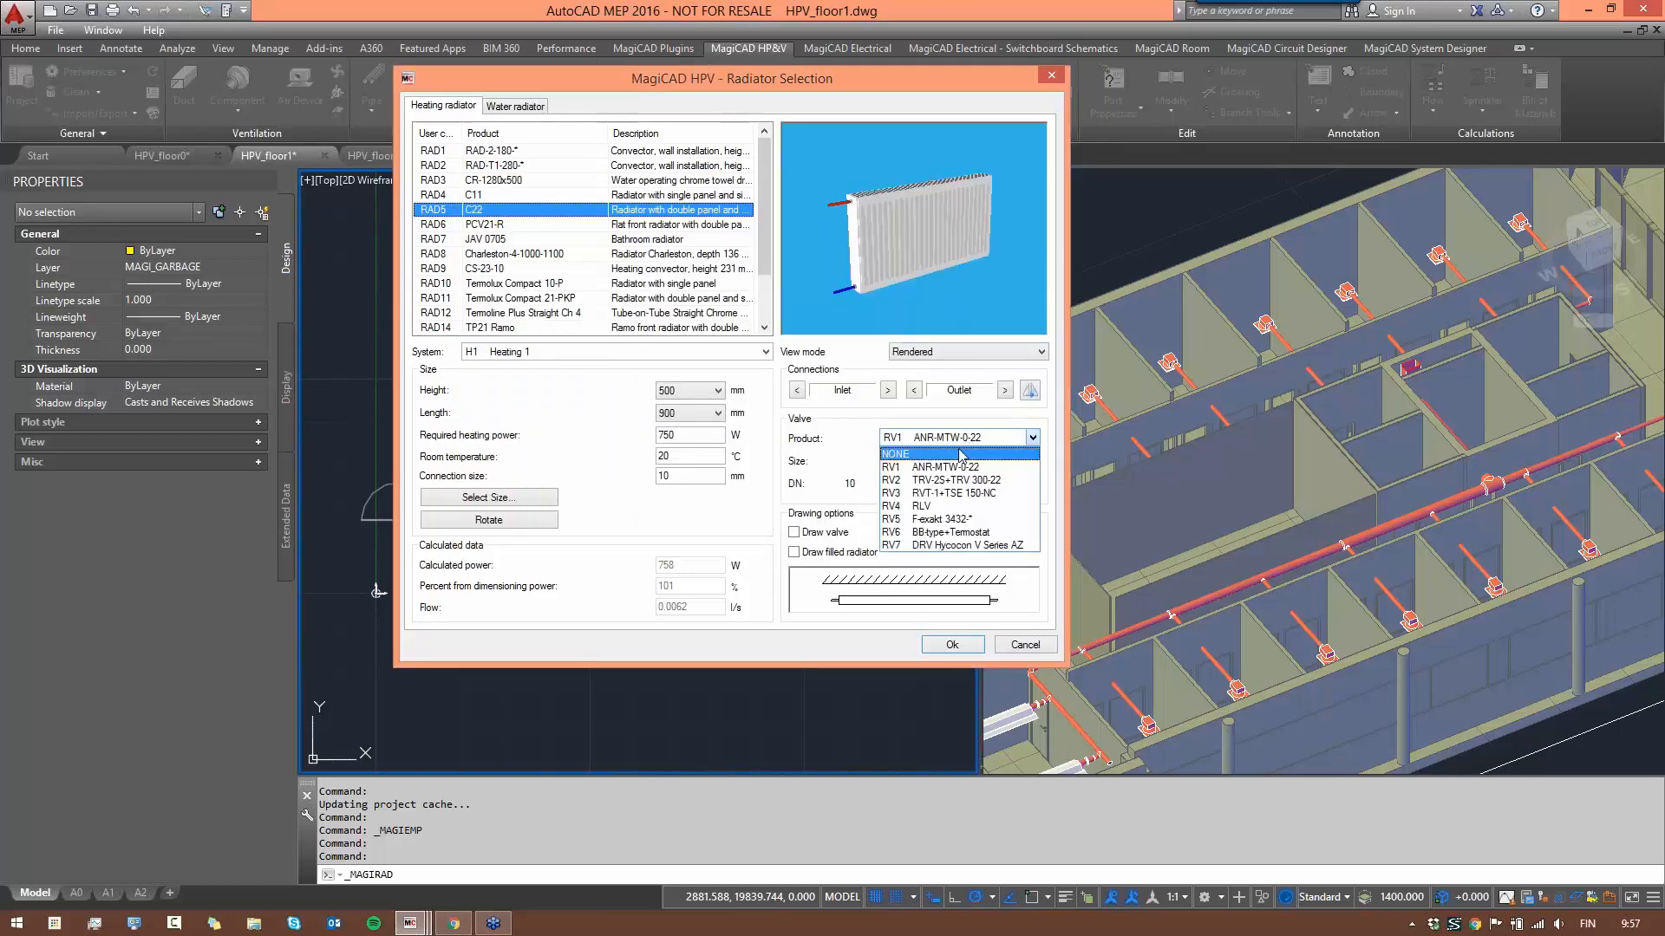
click(951, 480)
click(958, 486)
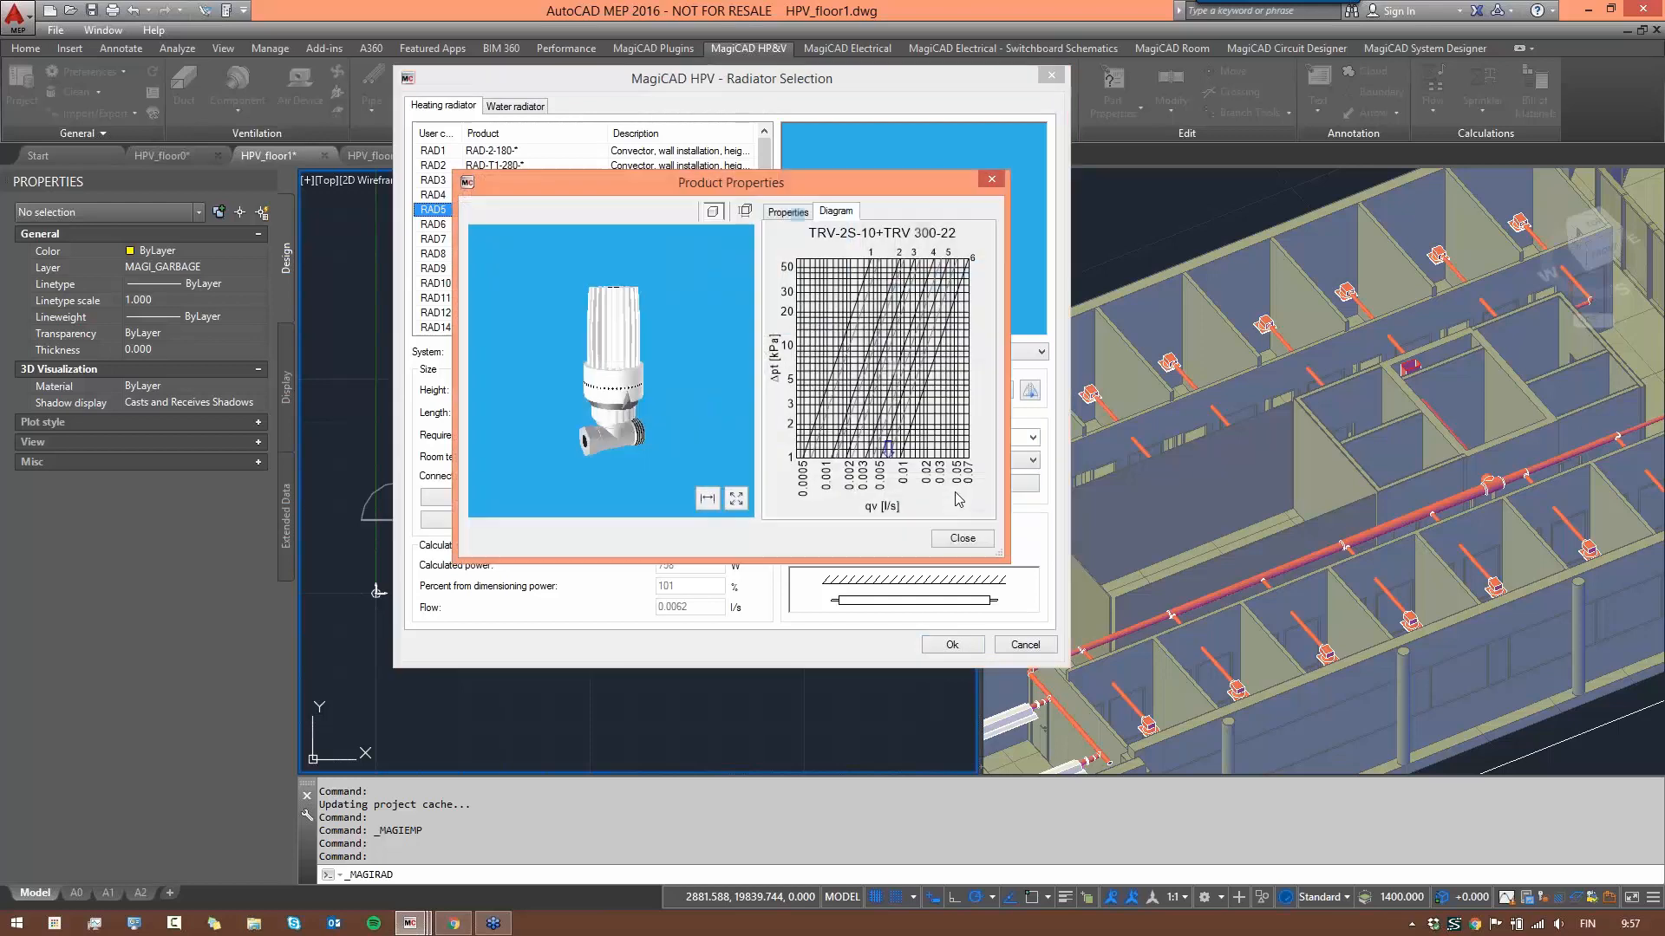
click(960, 538)
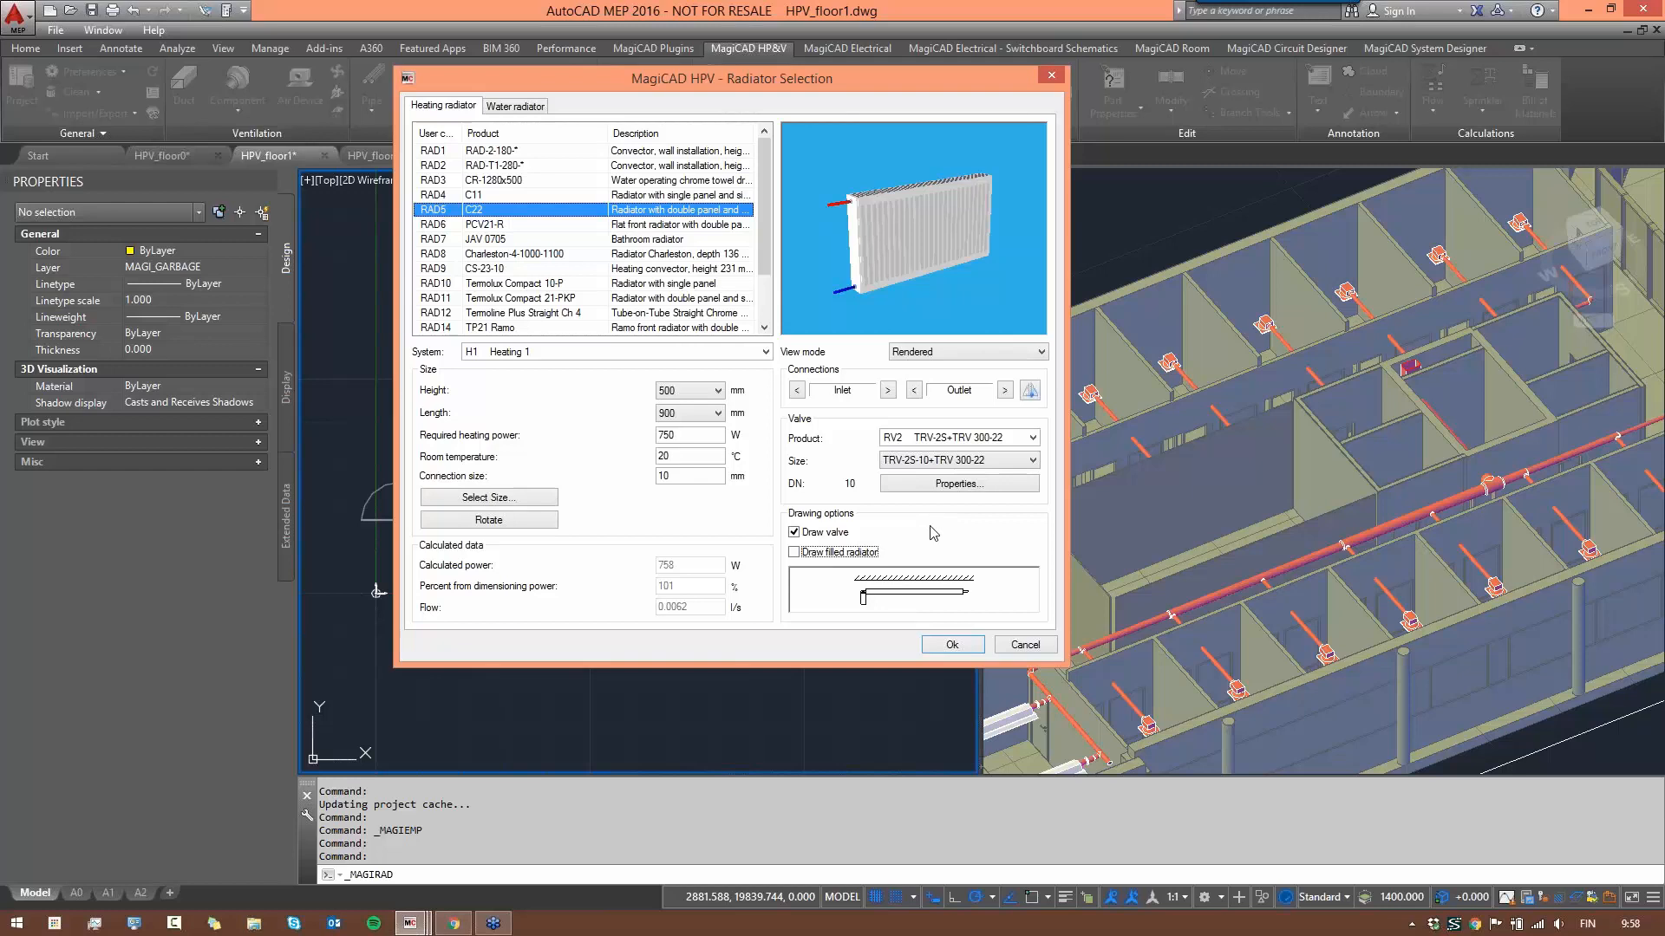
click(954, 645)
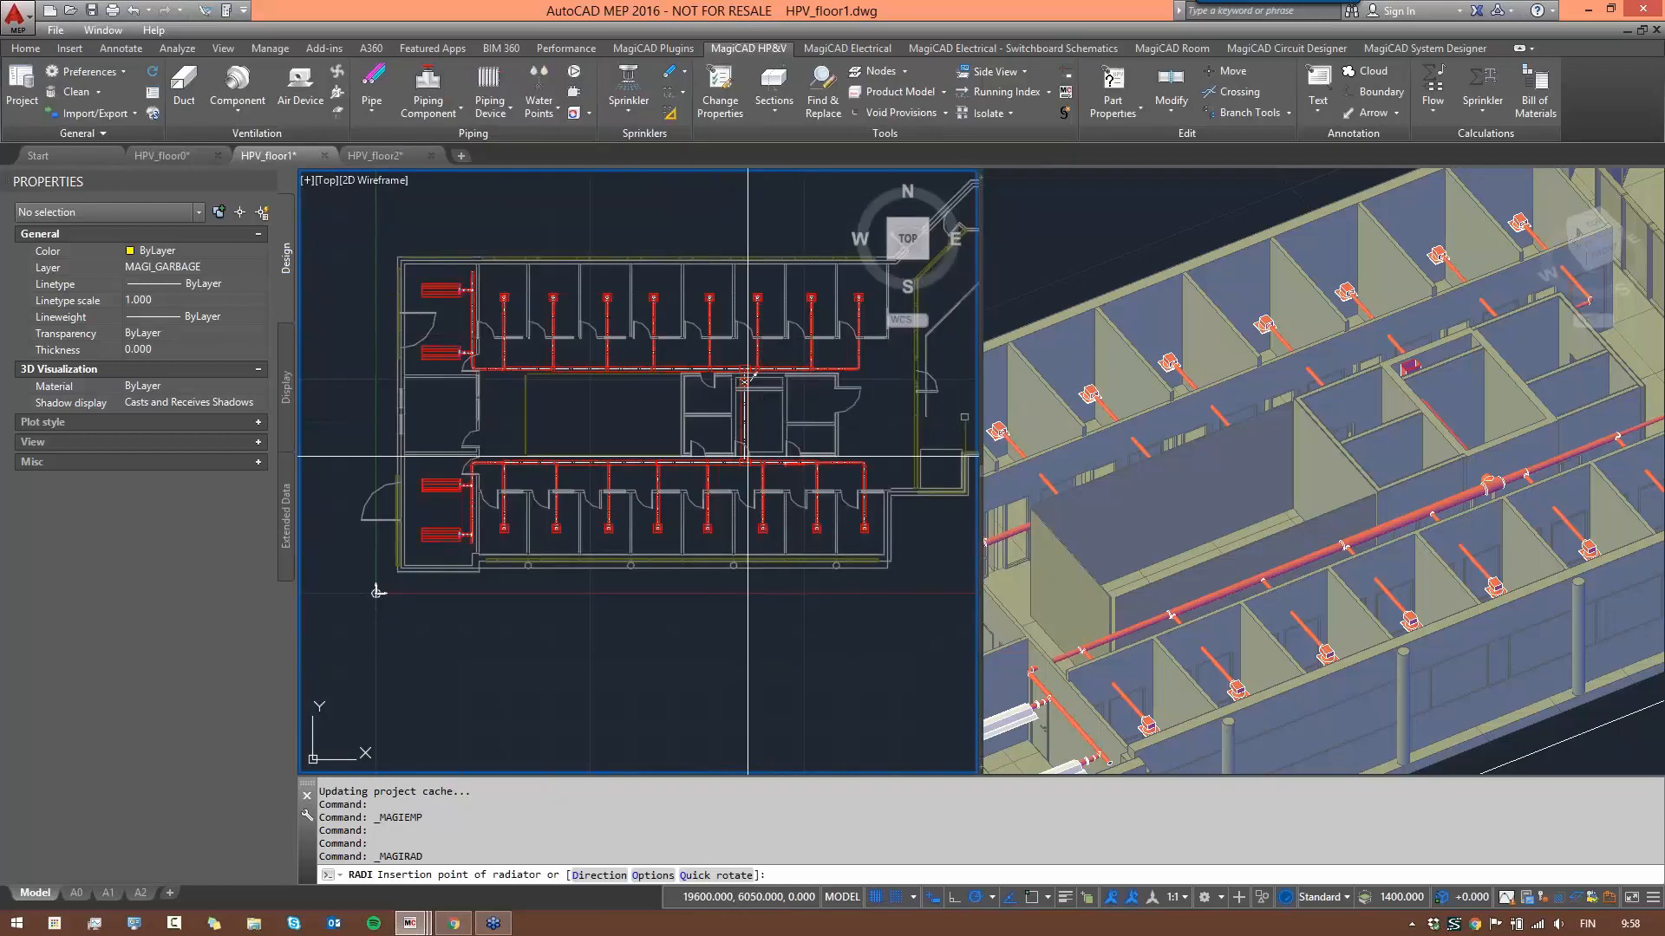
- Install the first radiator against the north outer wall of the westernmost small room, at installation level 400 mm
scroll(528, 299, up, 5)
scroll(528, 299, up, 3)
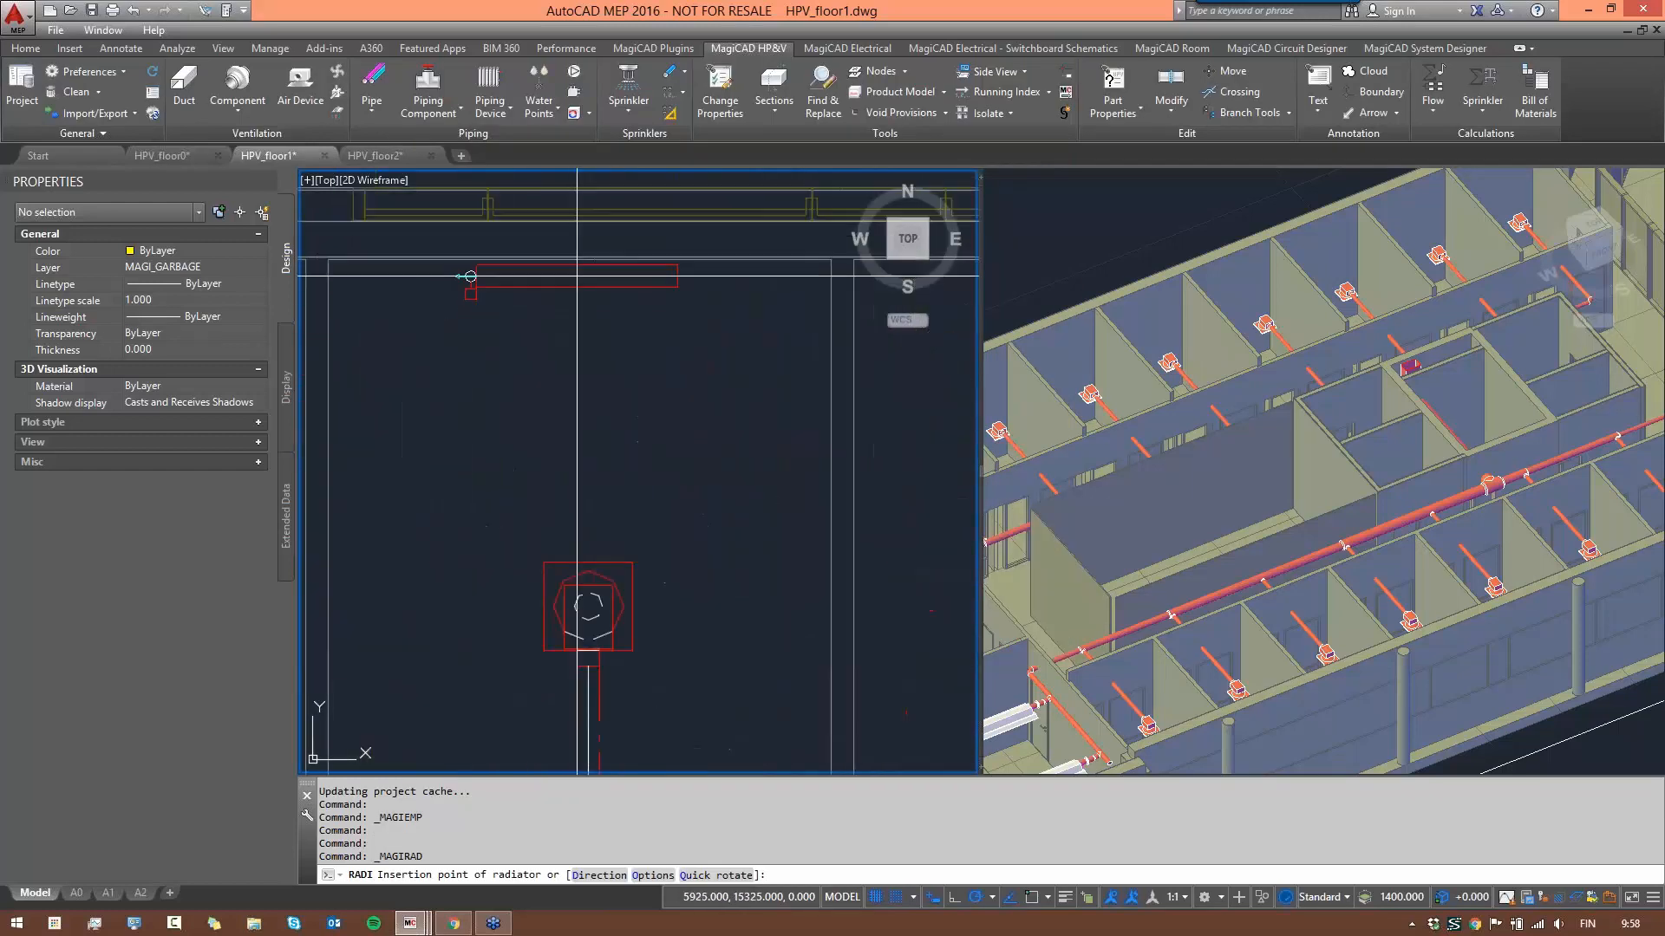
click(470, 276)
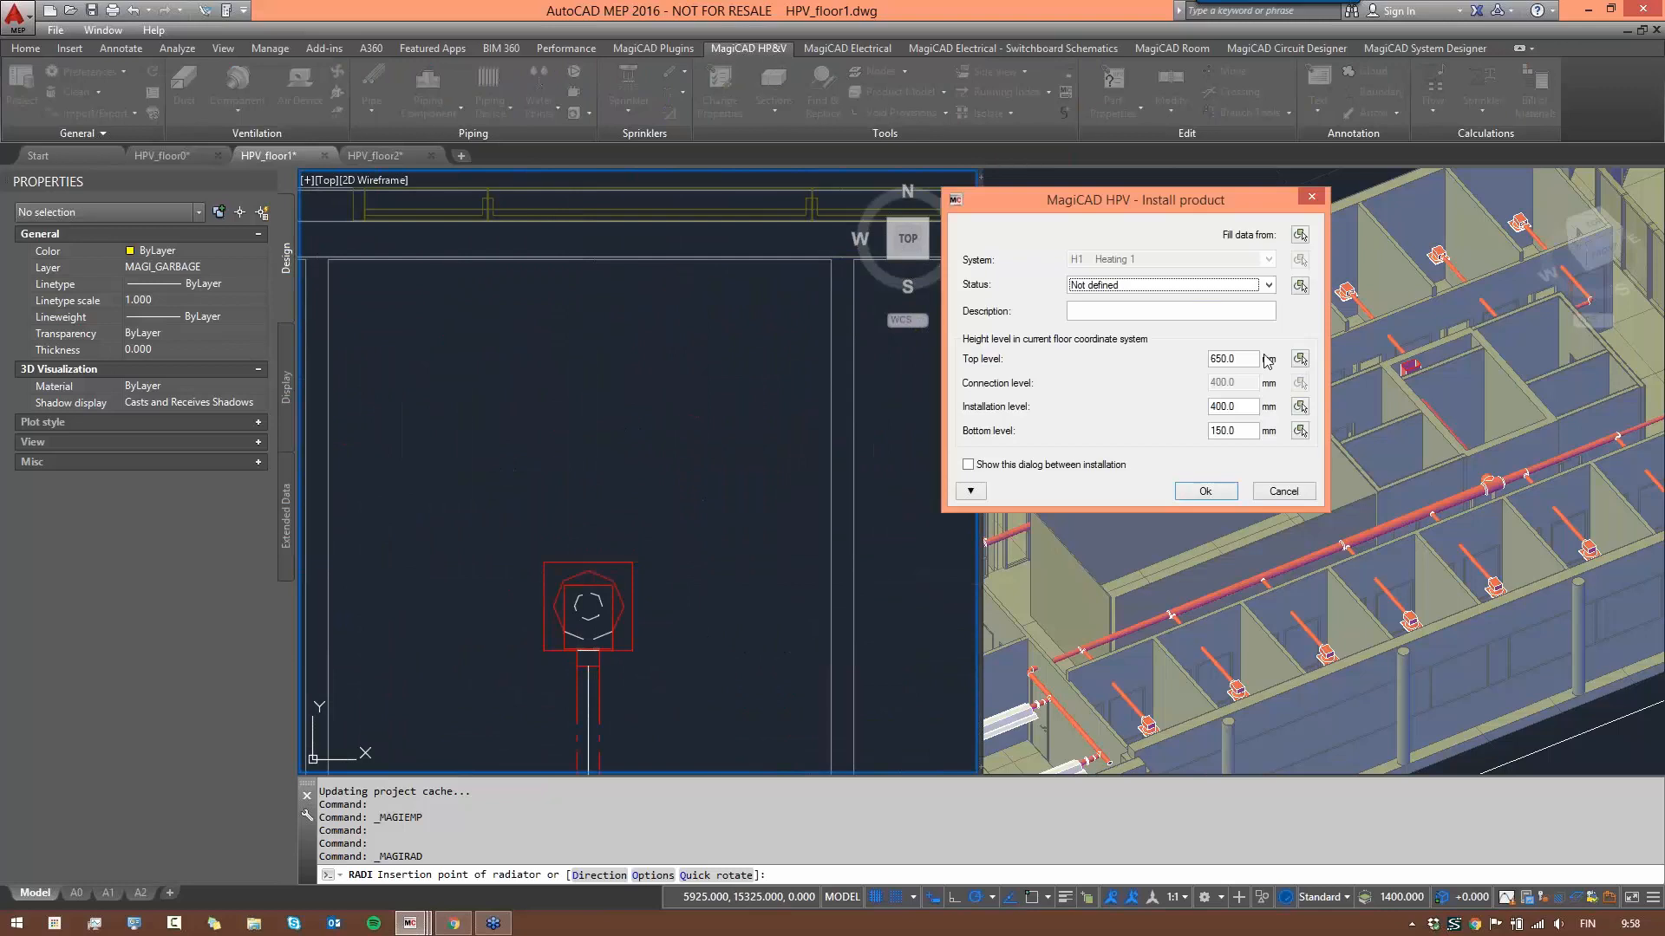
click(1205, 493)
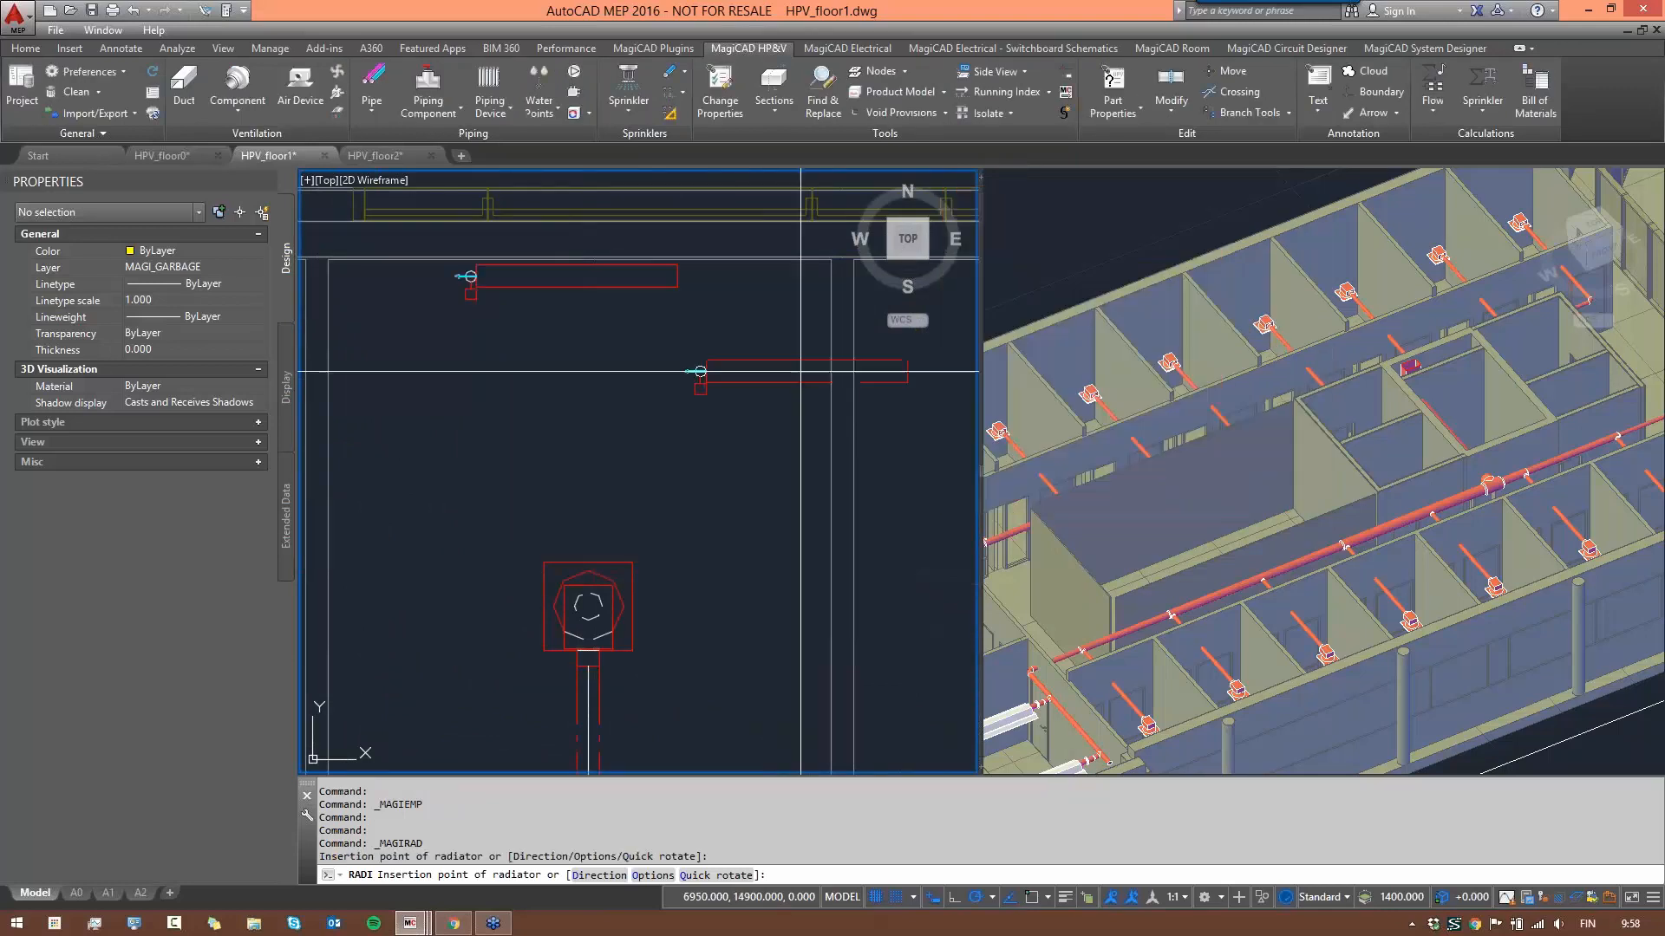
- Place one radiator each in the second, third and fourth rooms along the north outer wall
middle_drag(577, 298, 718, 362)
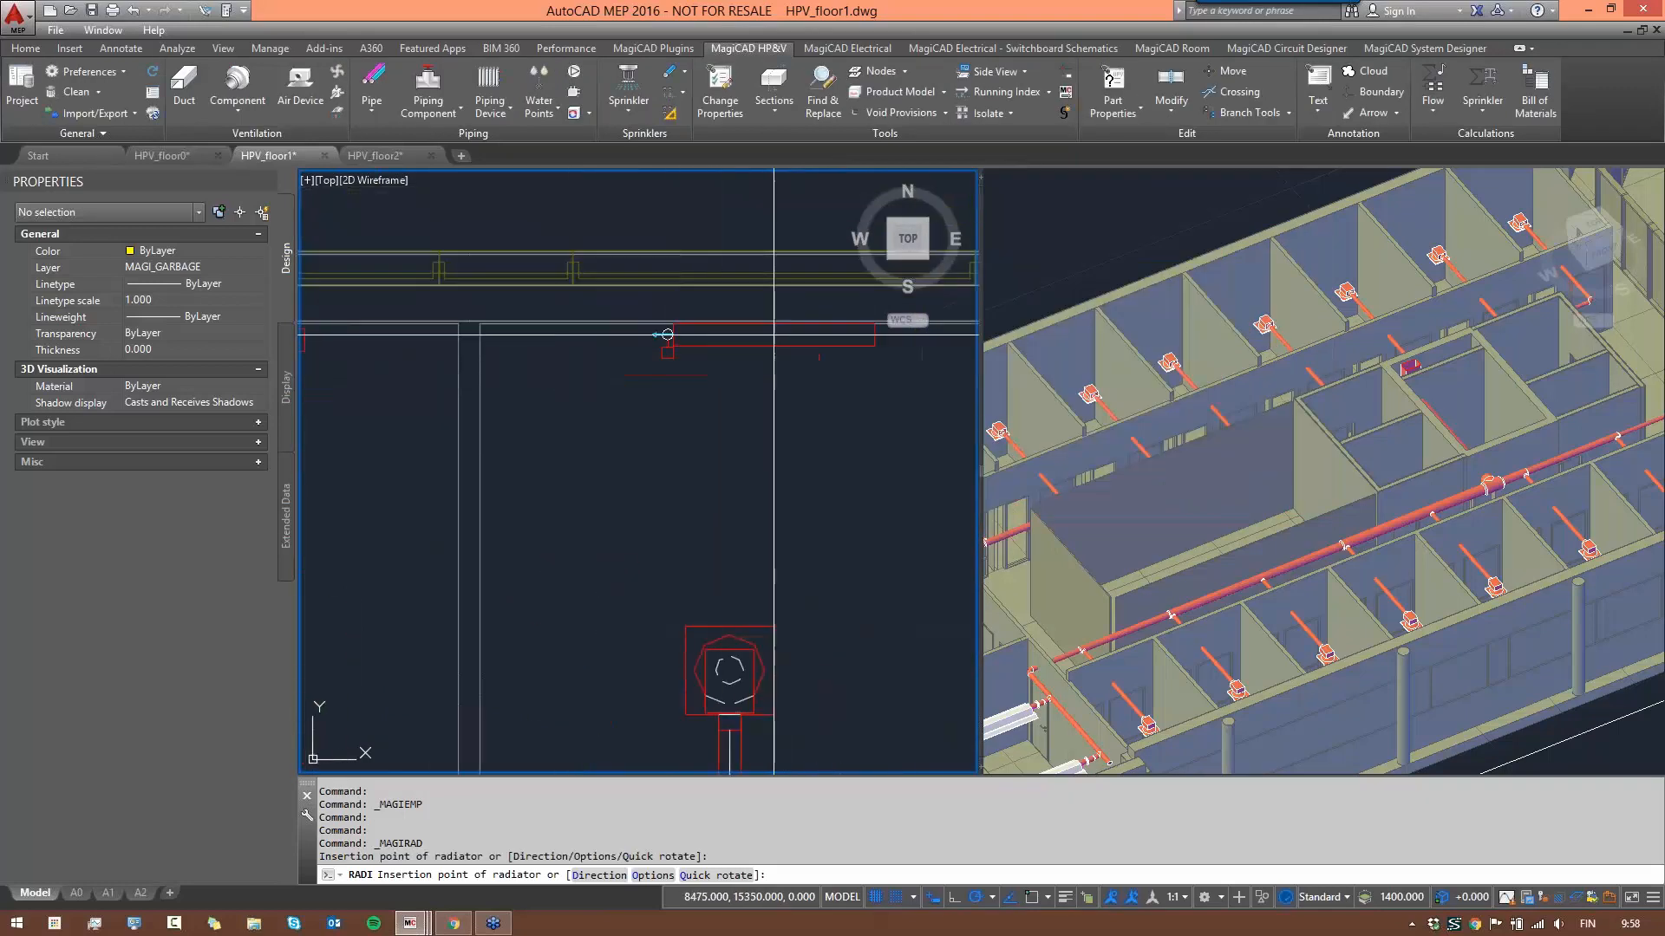
scroll(787, 342, down, 2)
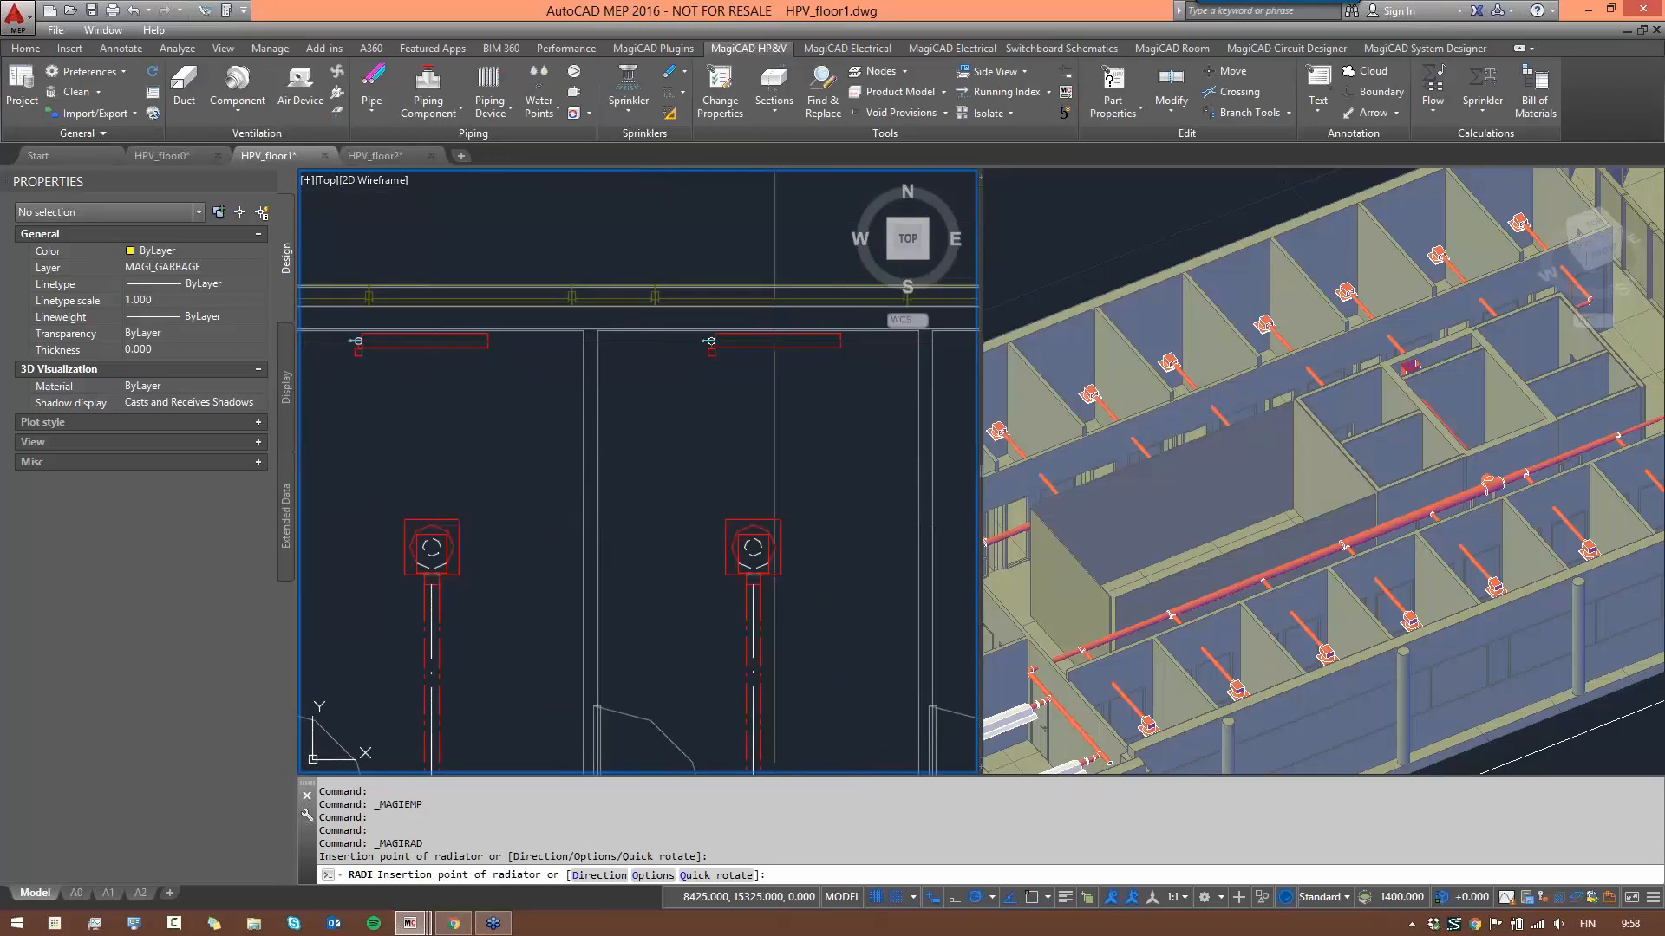
middle_drag(784, 340, 342, 345)
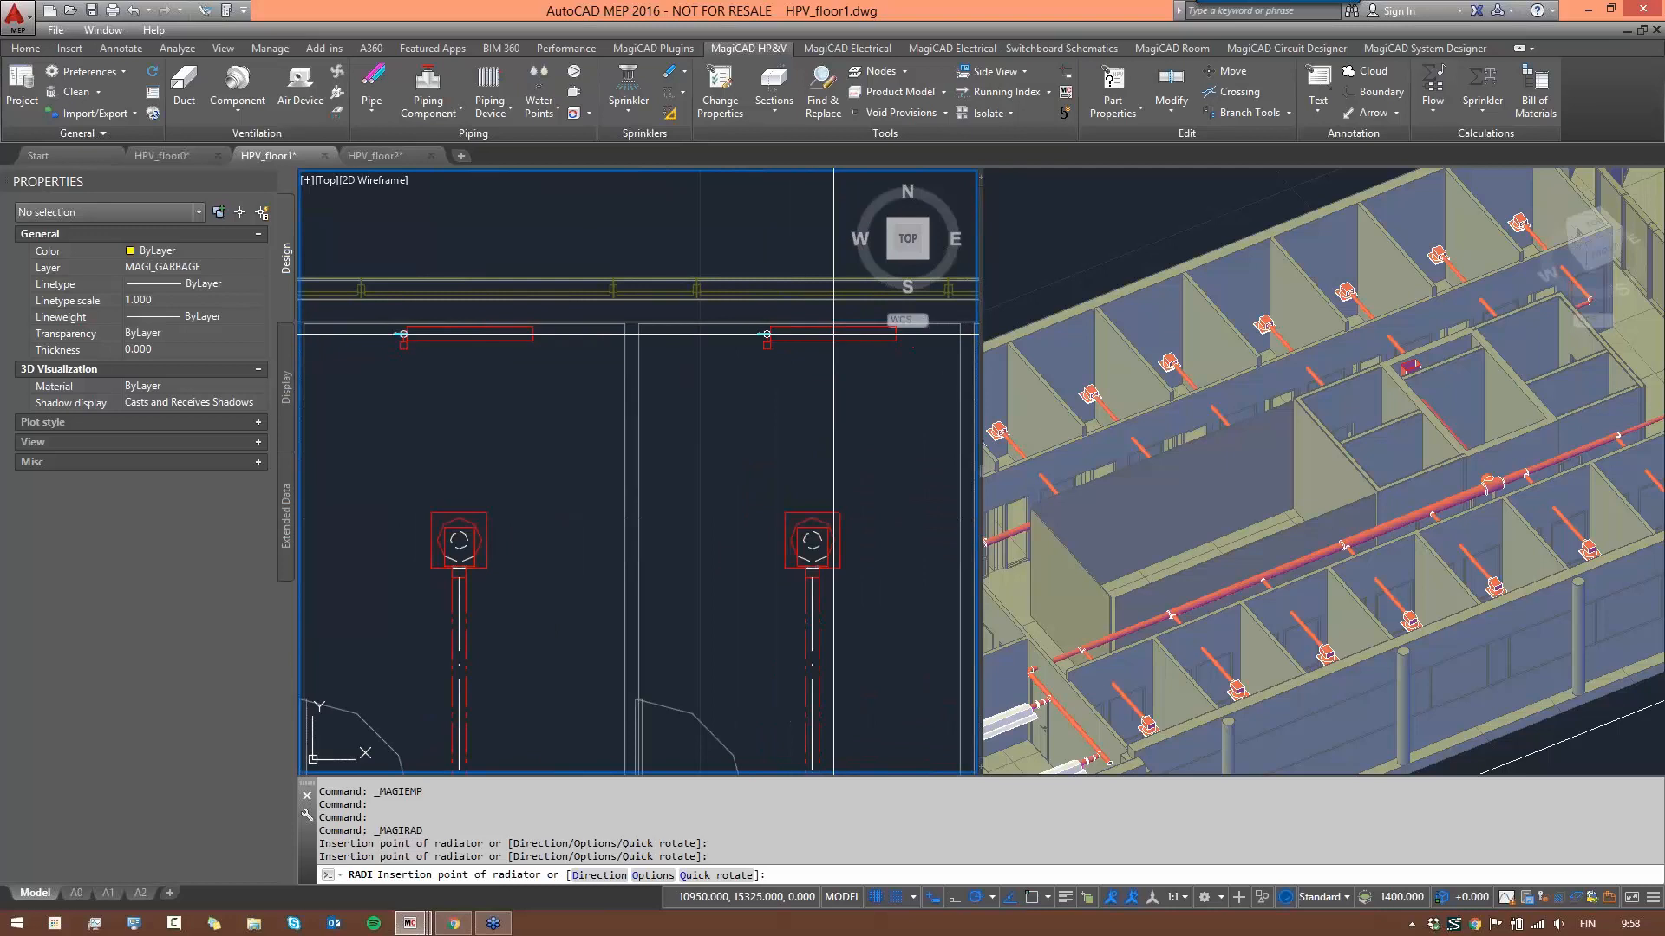
middle_drag(699, 377, 212, 367)
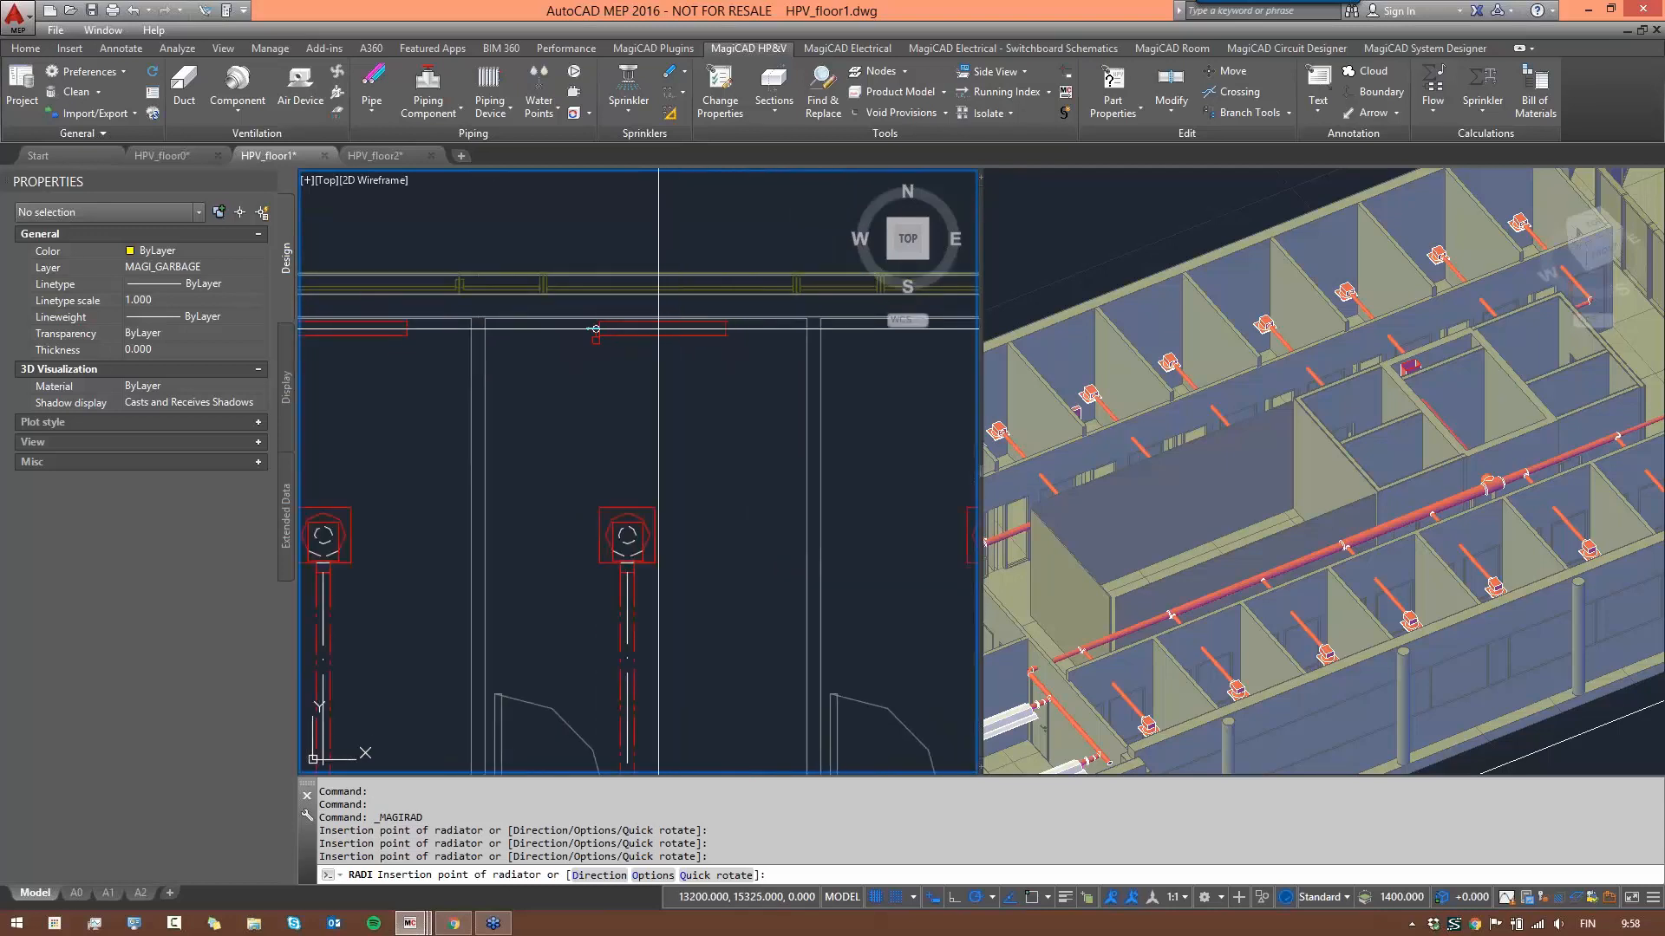
click(659, 328)
- Place one radiator each in the fifth to eighth rooms along the north outer wall
middle_drag(659, 330, 396, 371)
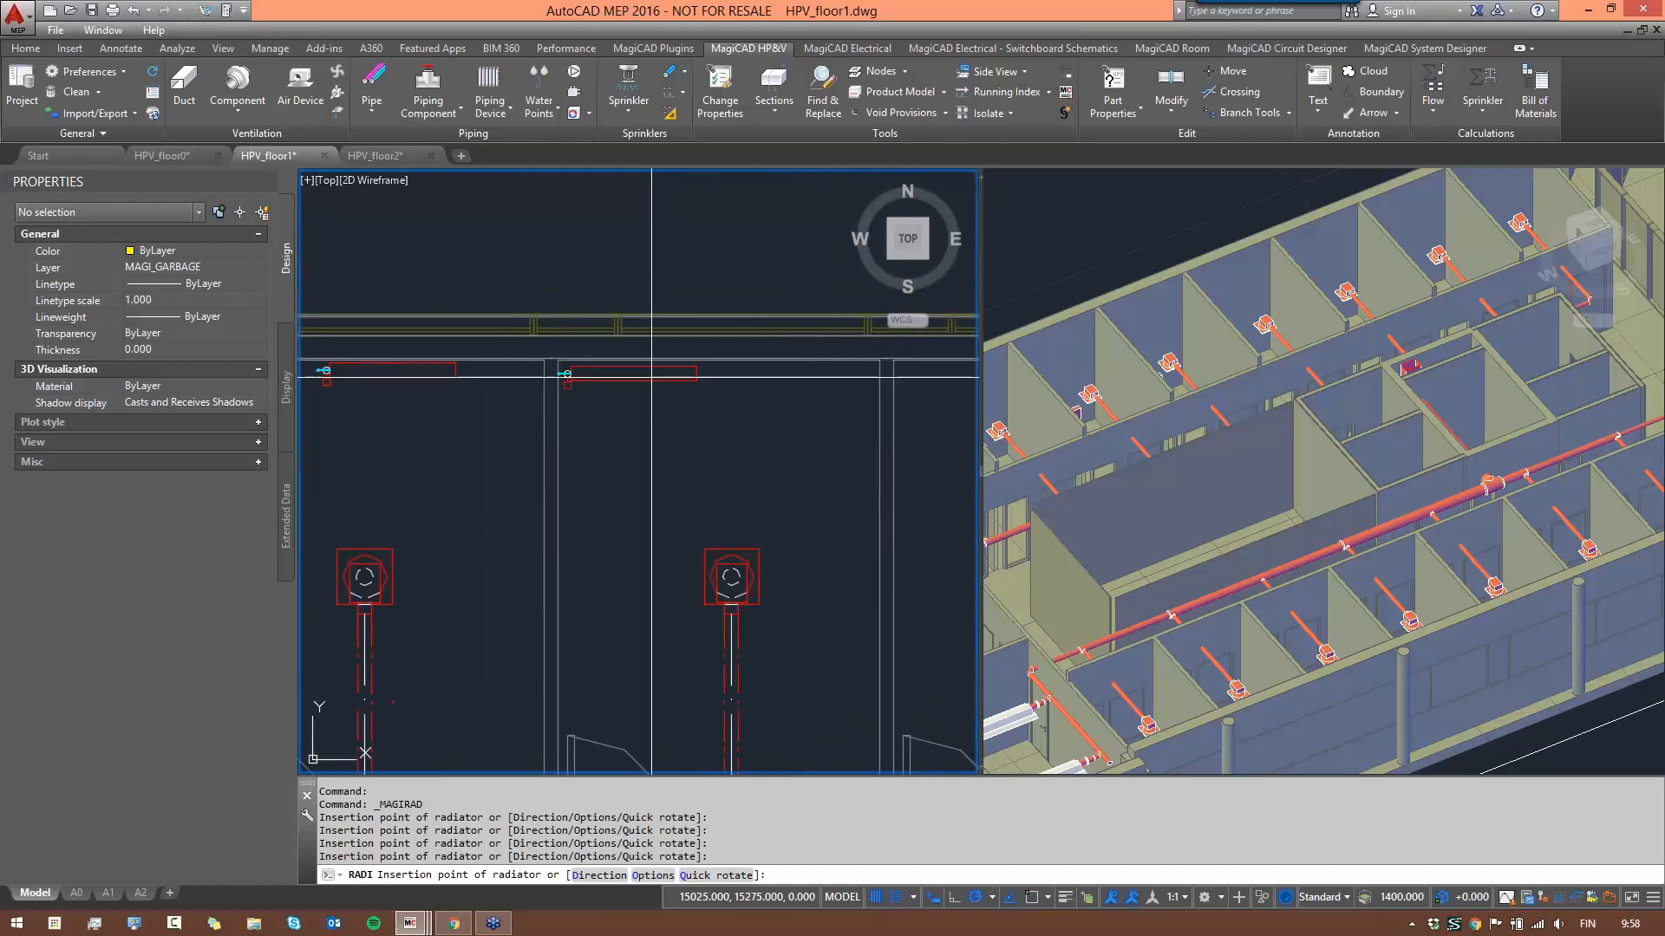
click(737, 370)
mouse_move(737, 396)
middle_down()
mouse_move(700, 401)
mouse_move(741, 398)
middle_up()
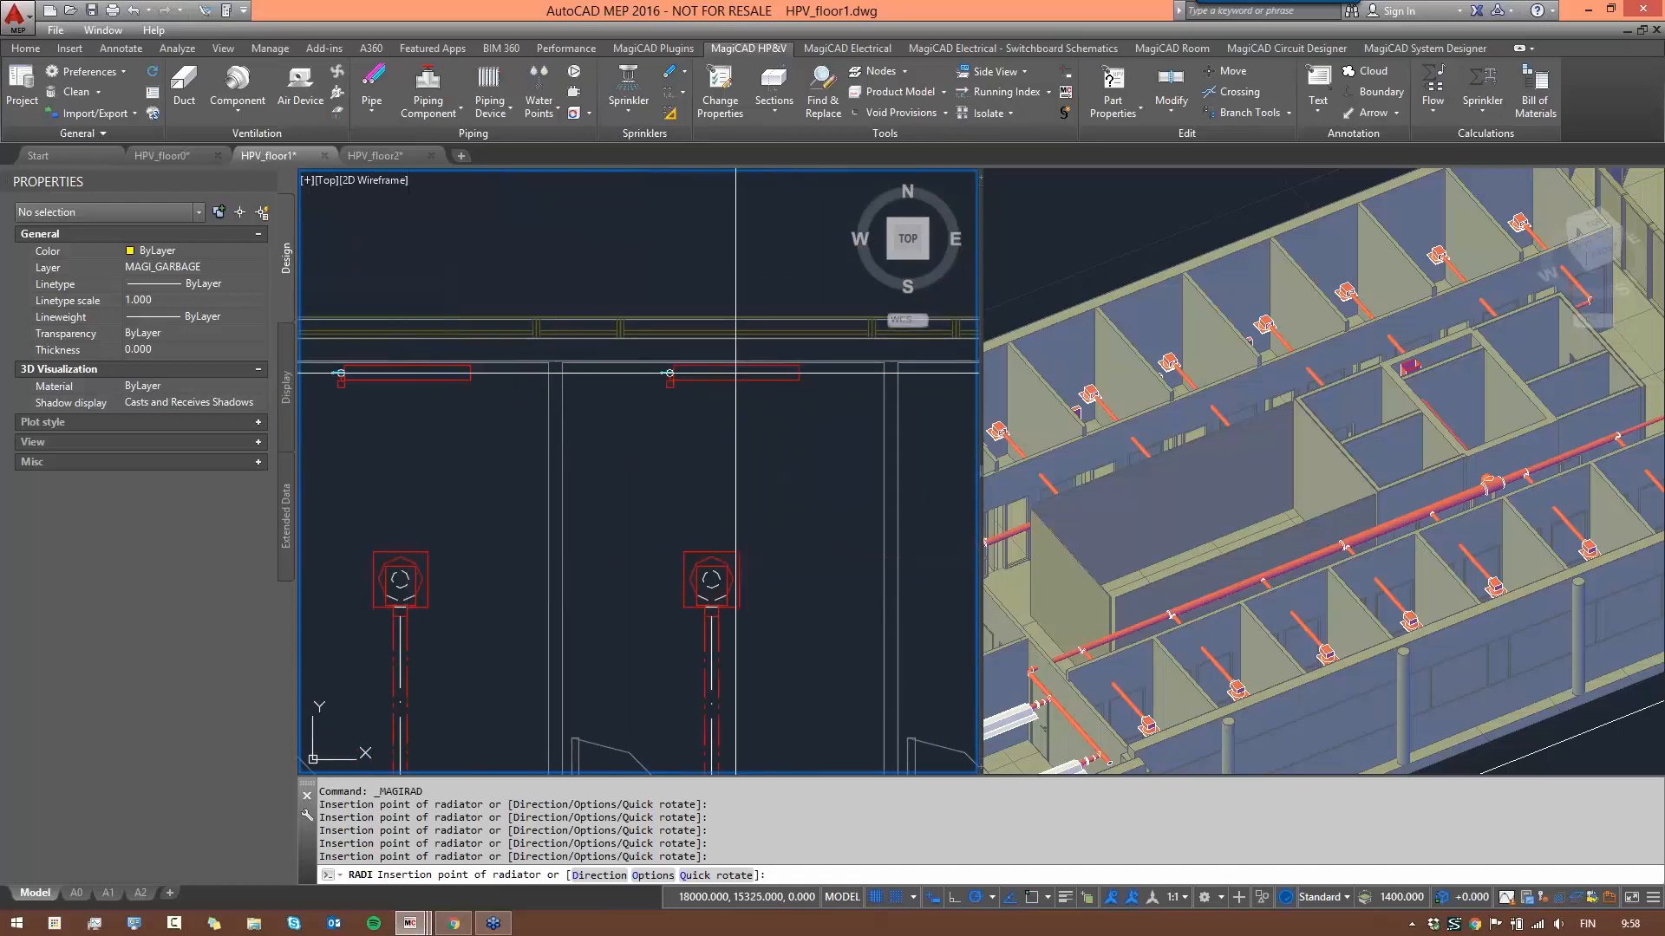
middle_drag(735, 373, 784, 368)
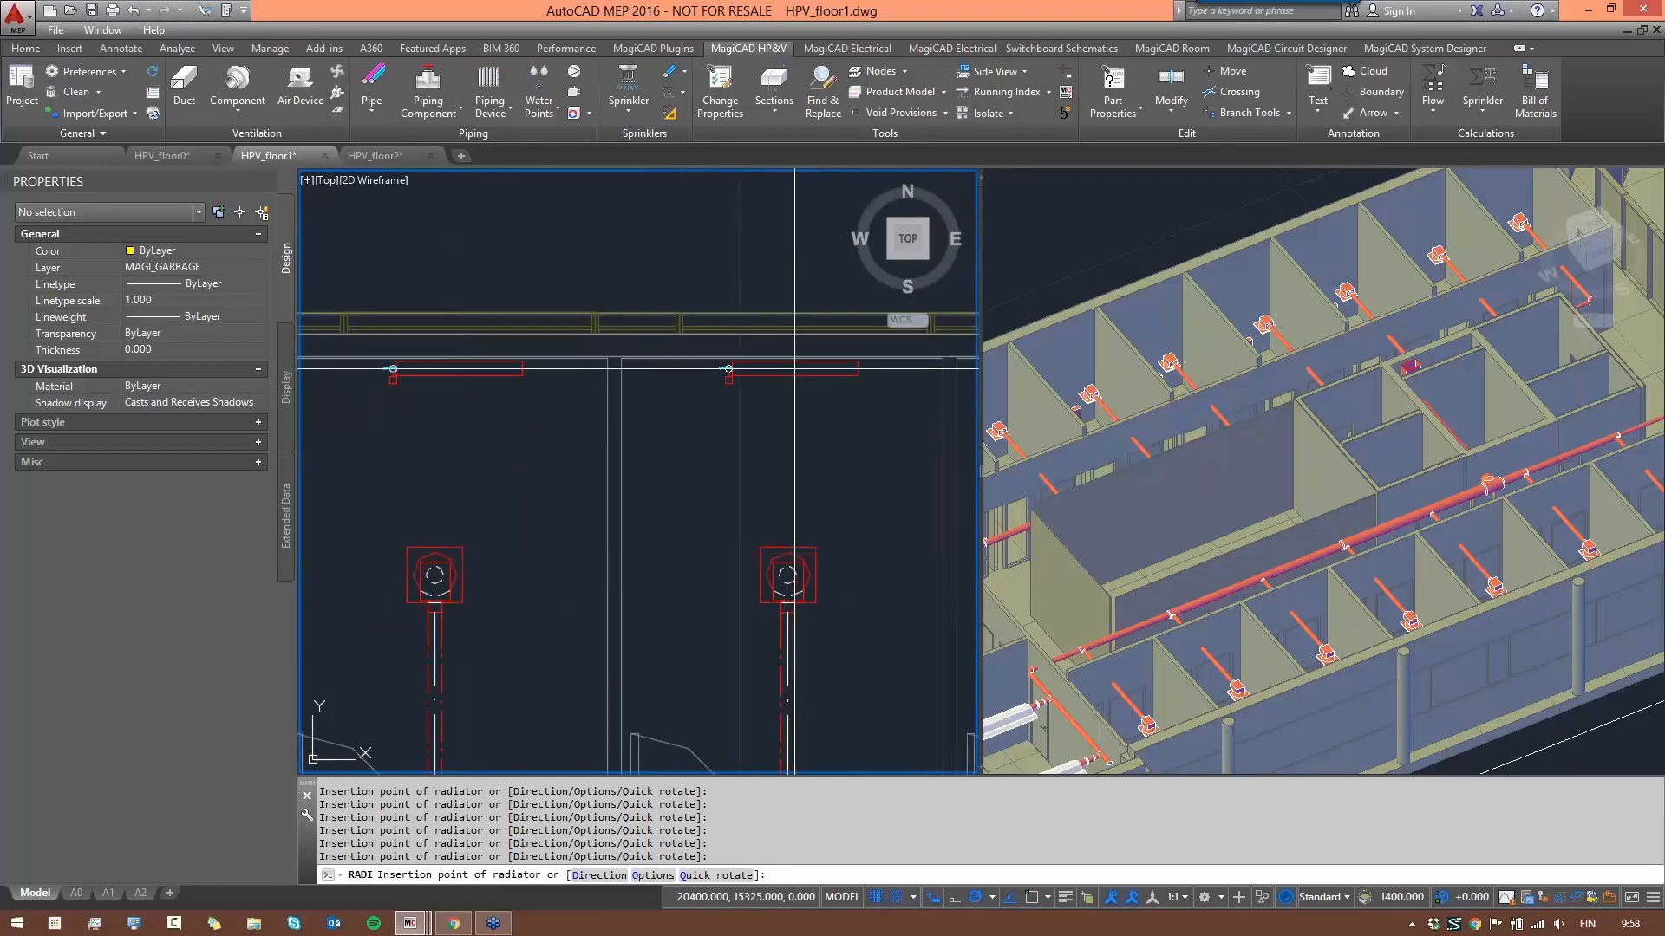
middle_drag(794, 368, 748, 382)
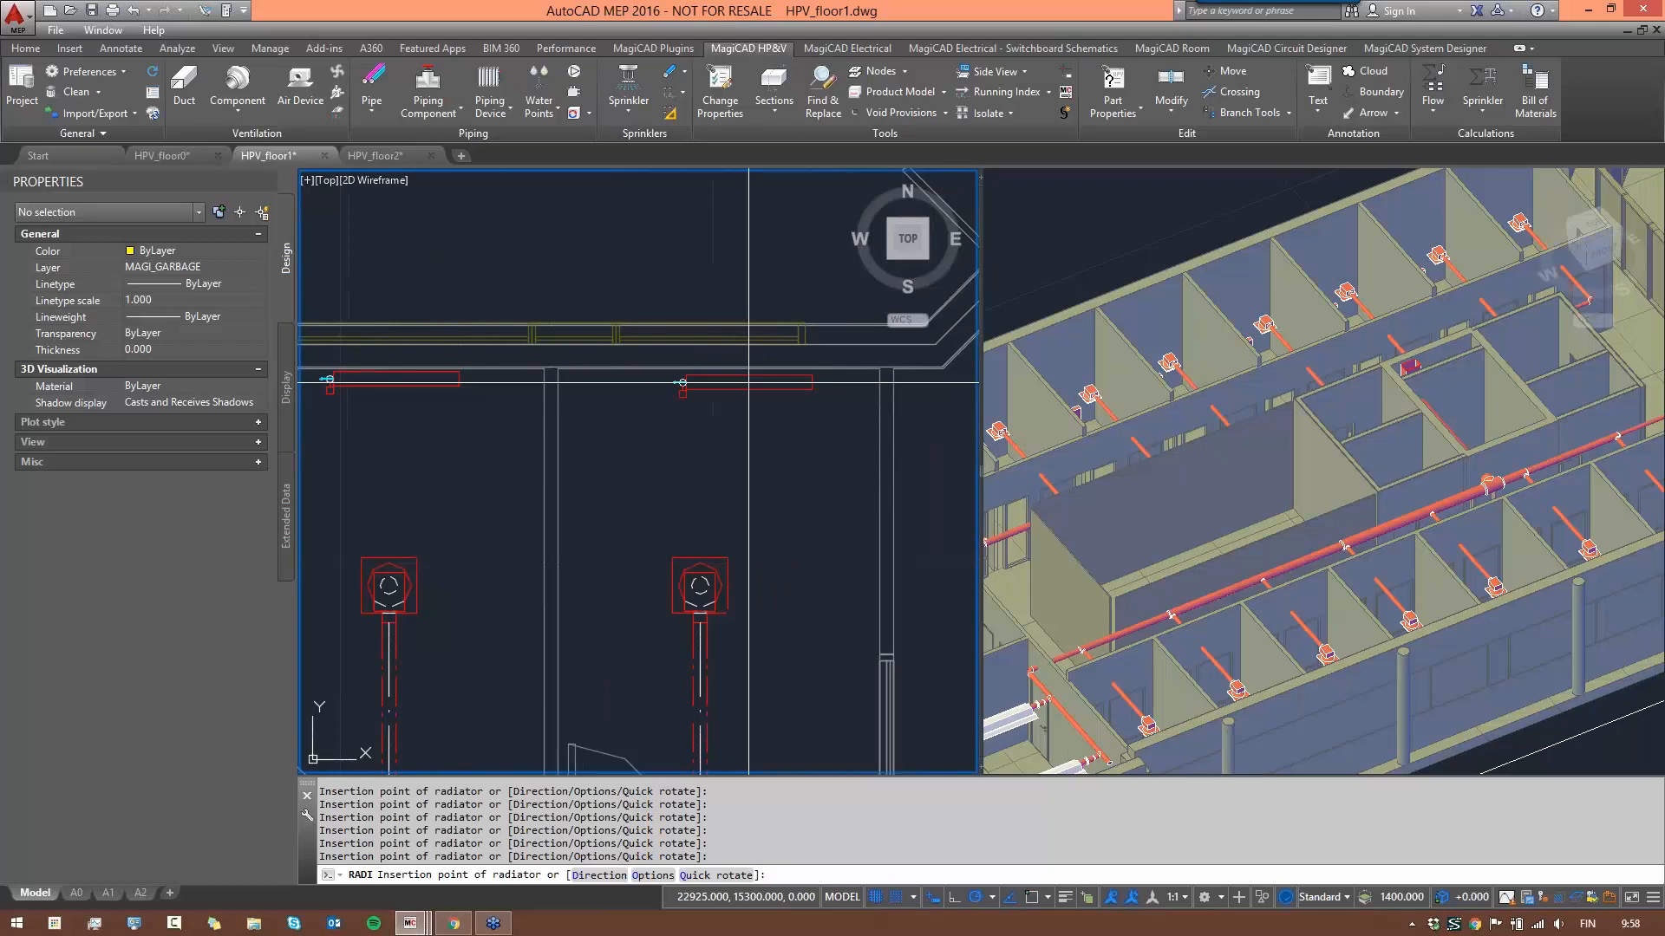
scroll(737, 379, down, 5)
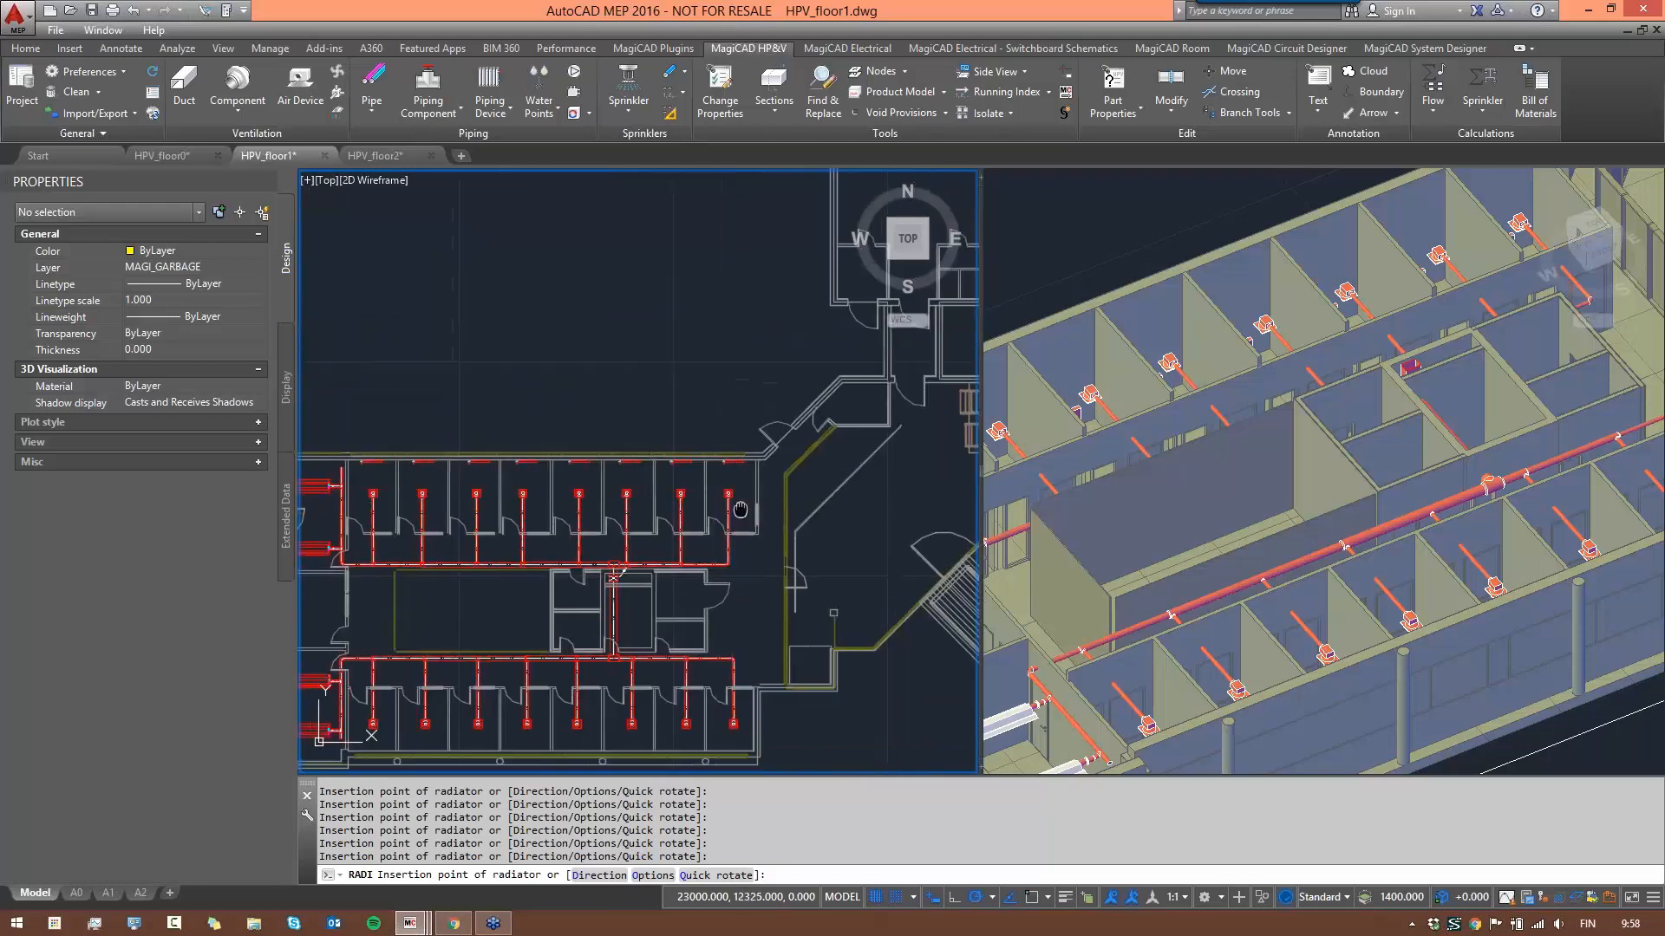
- Reopen the radiator options and flip the C22 radiator's connections and valve to the opposite end
right_click(627, 305)
click(693, 399)
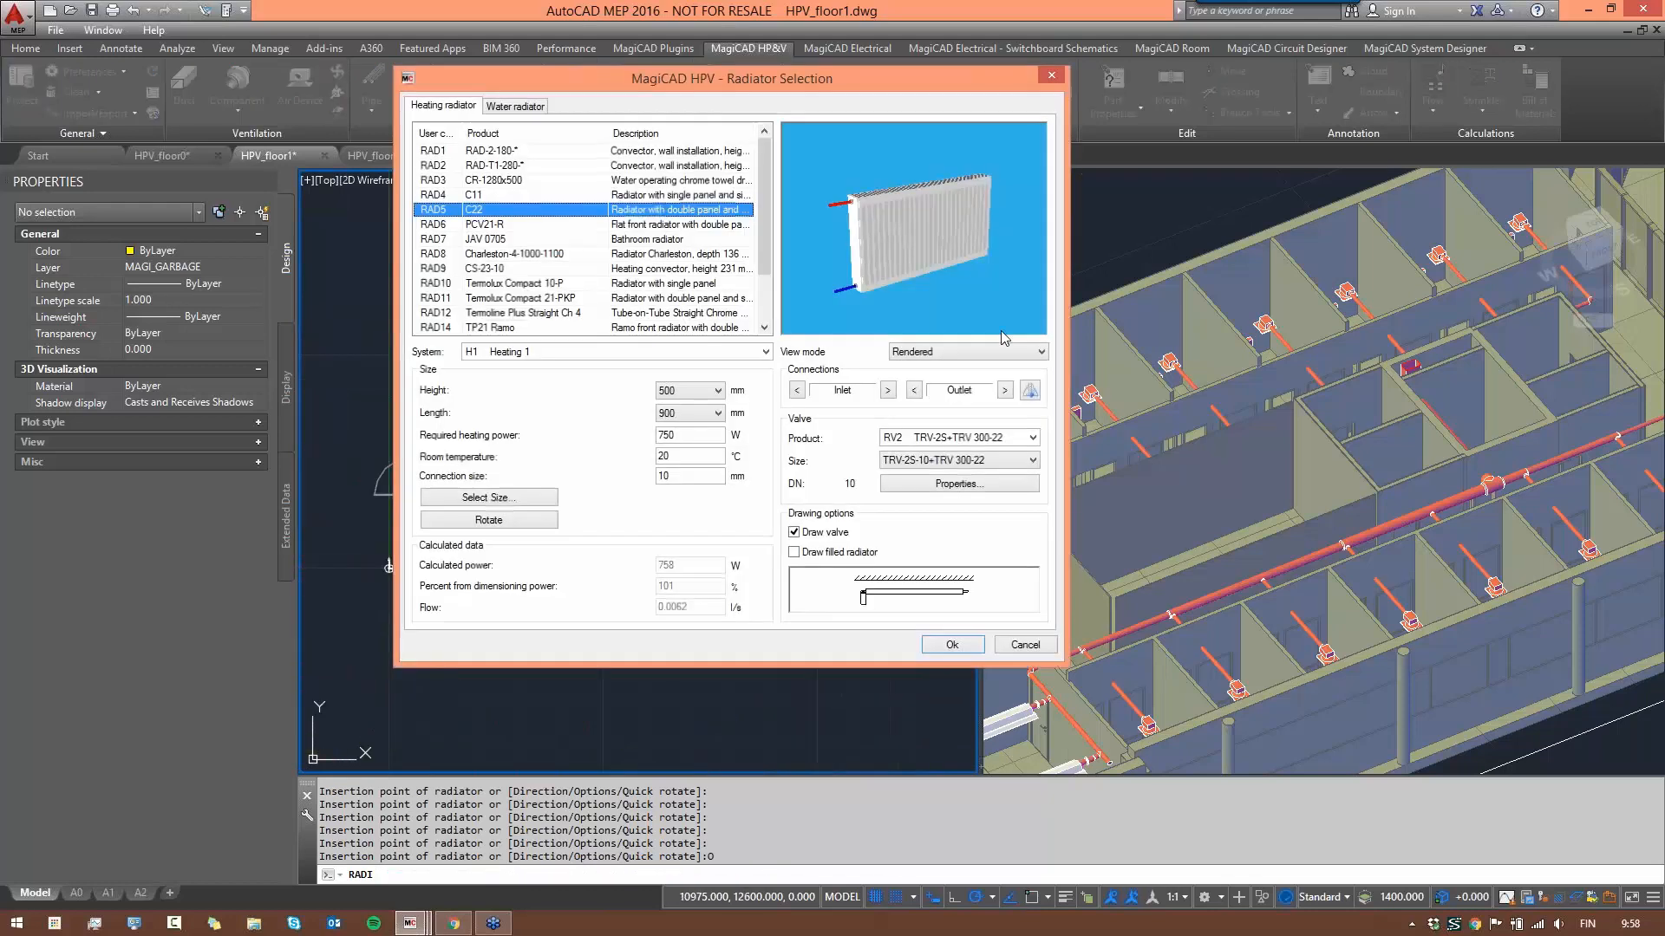
click(1030, 391)
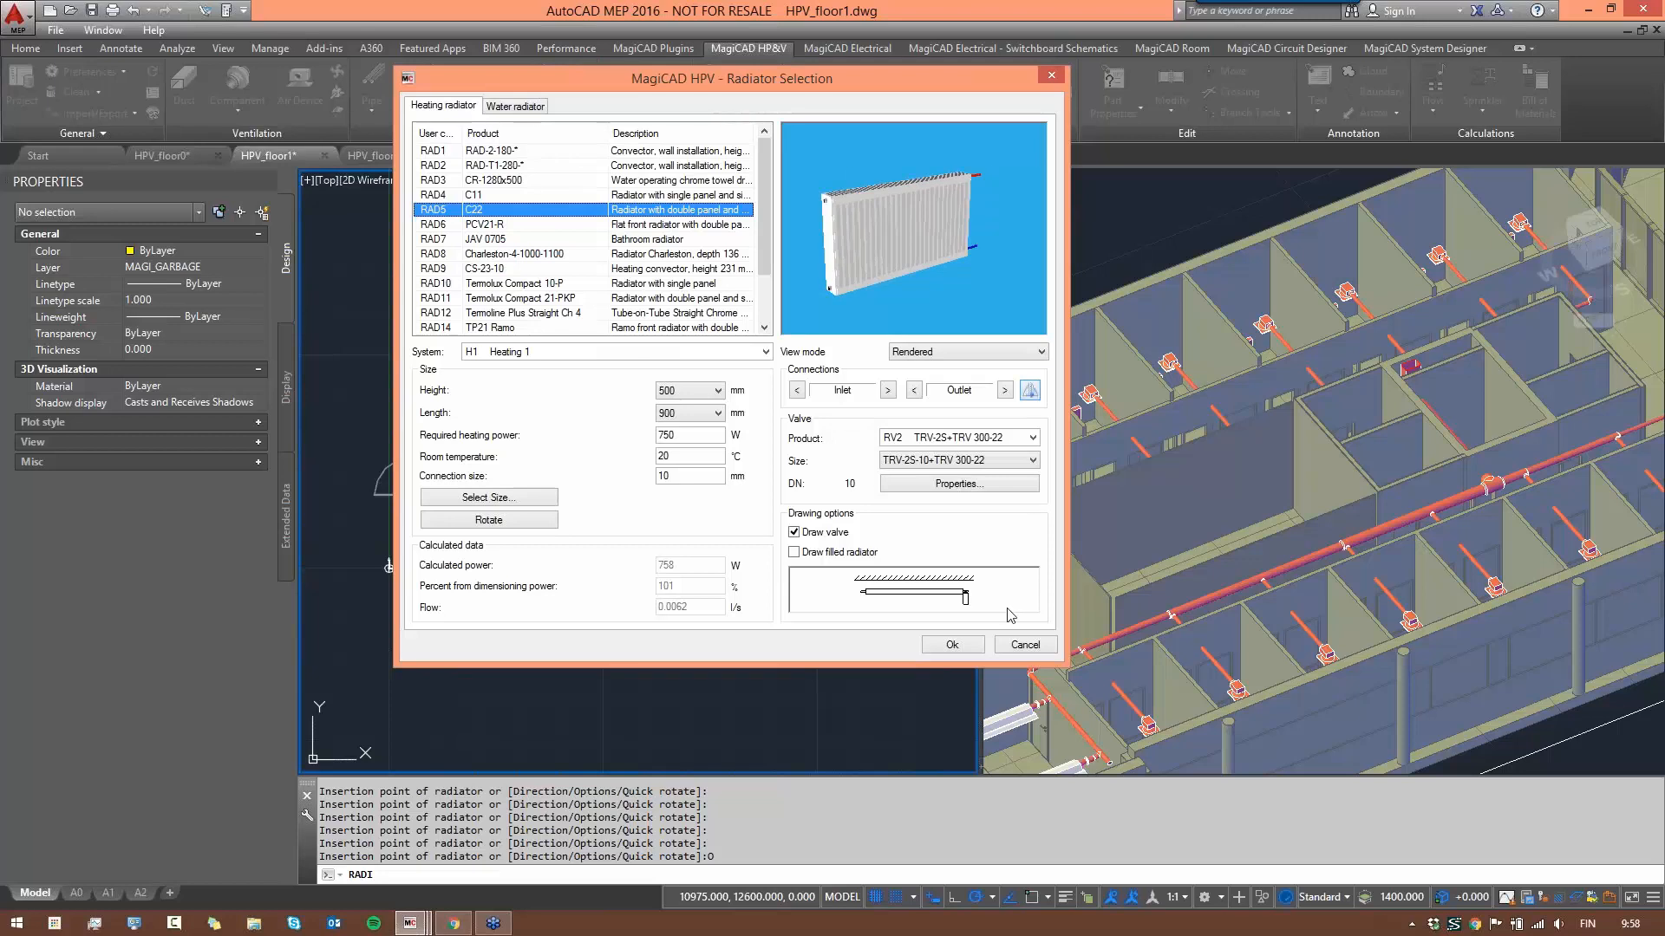
click(953, 645)
- Quick-rotate the radiator twice and install it against the south outer wall of the westernmost room at installation level 400 mm
scroll(476, 491, up, 6)
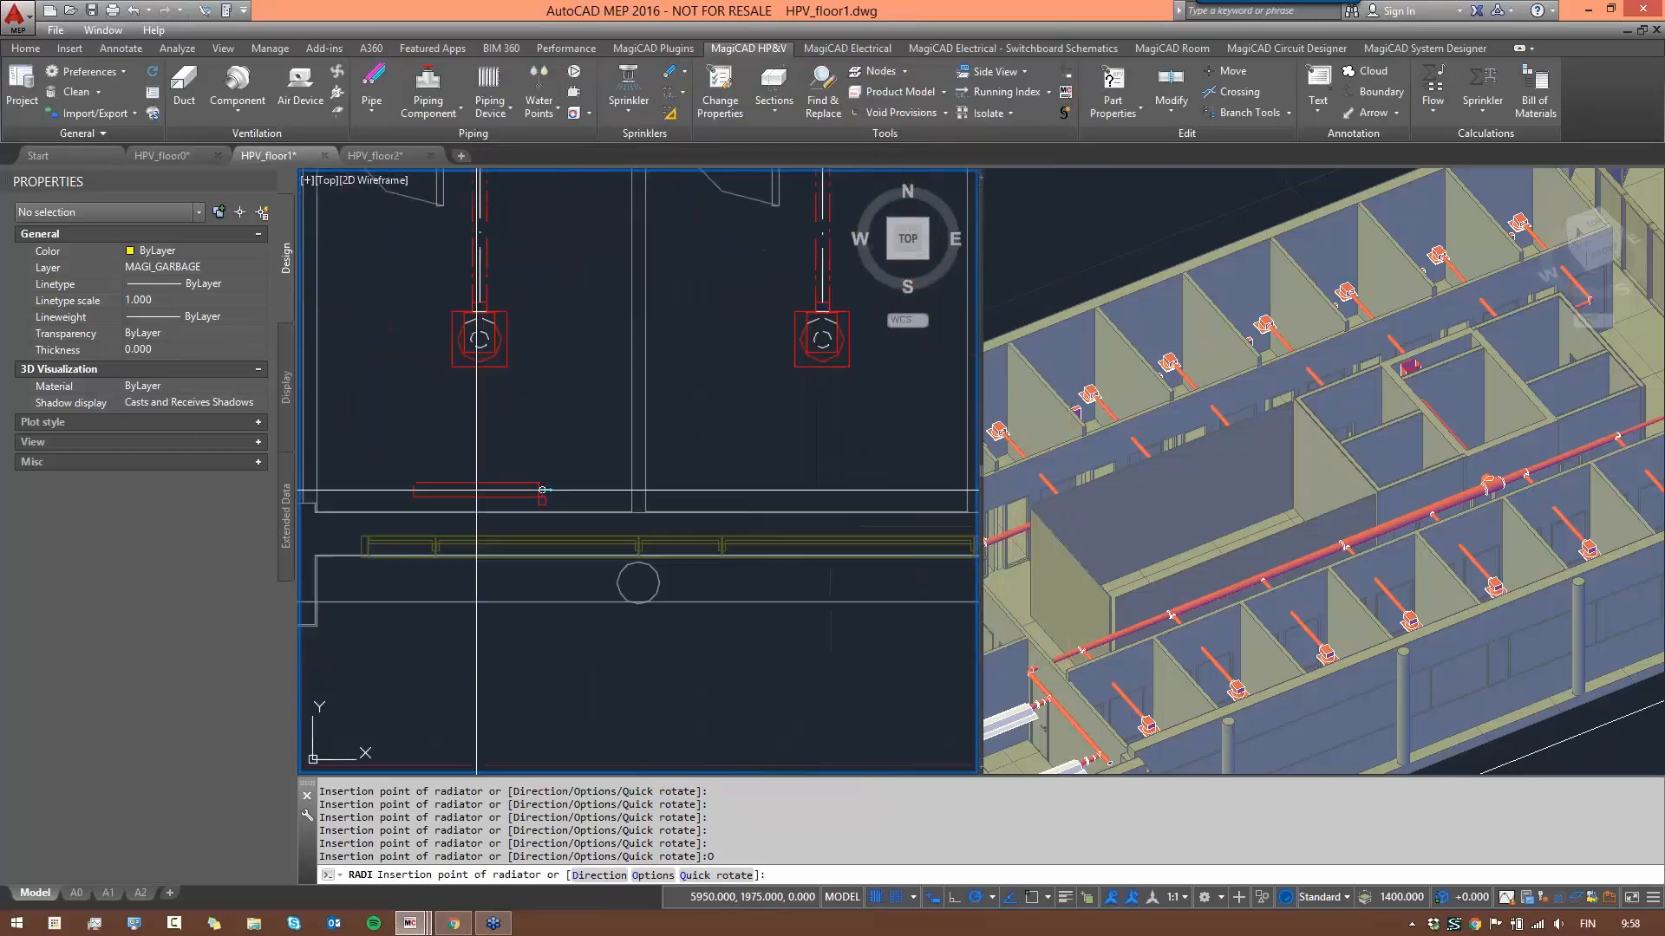
middle_drag(476, 491, 535, 473)
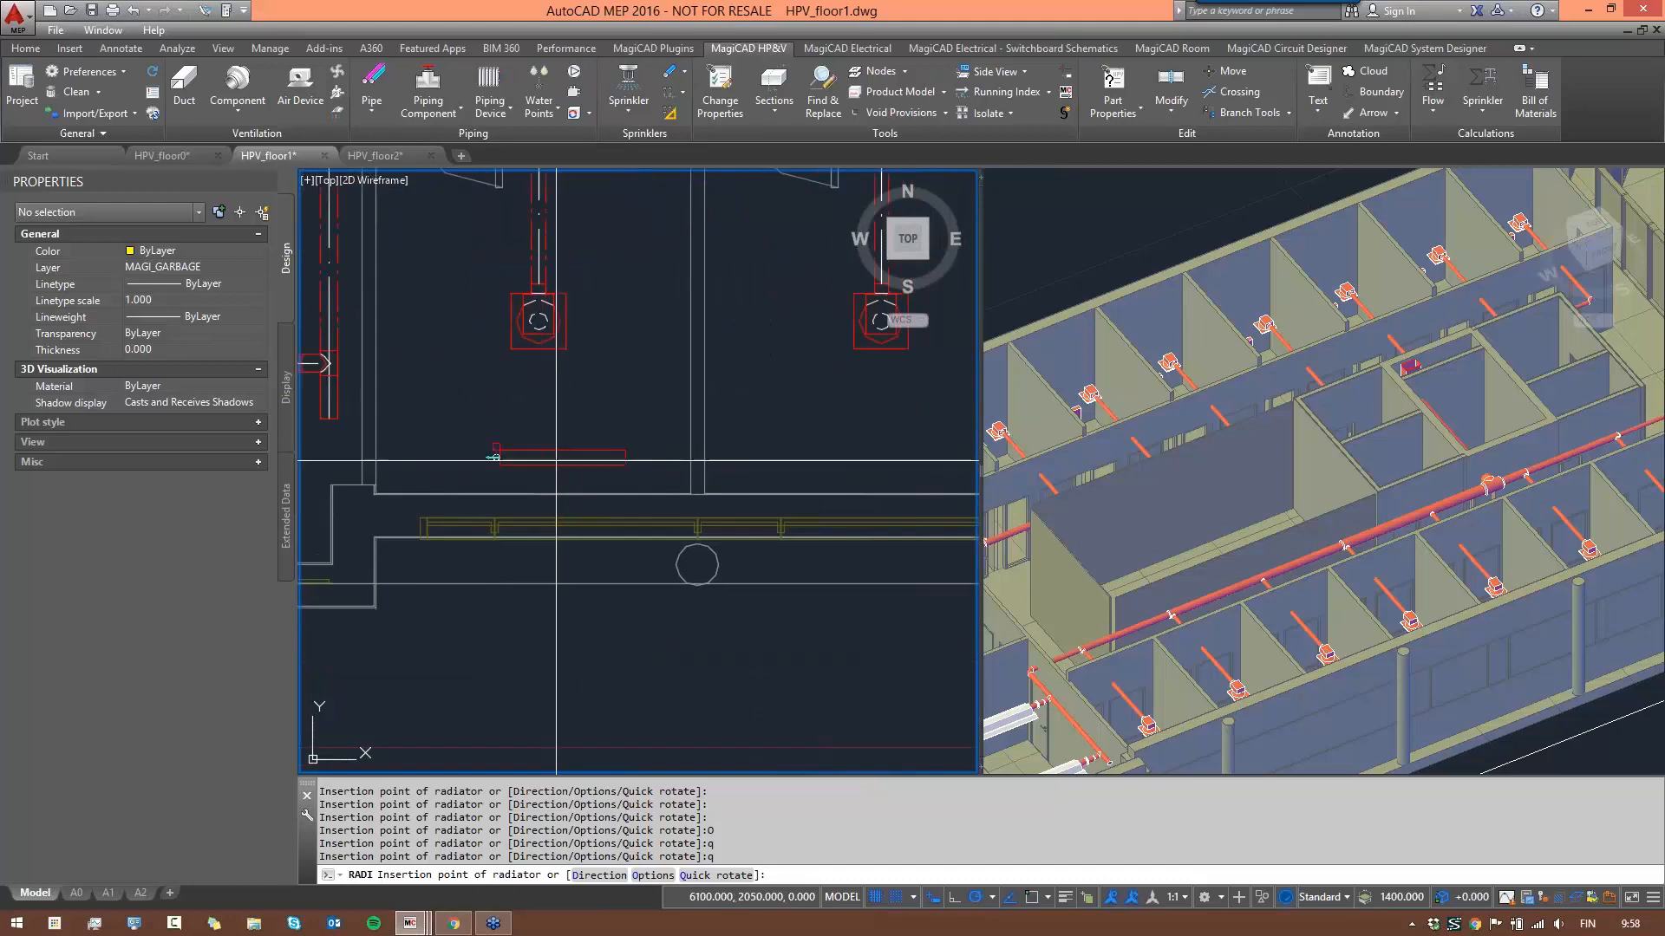
text(q)
key(Return)
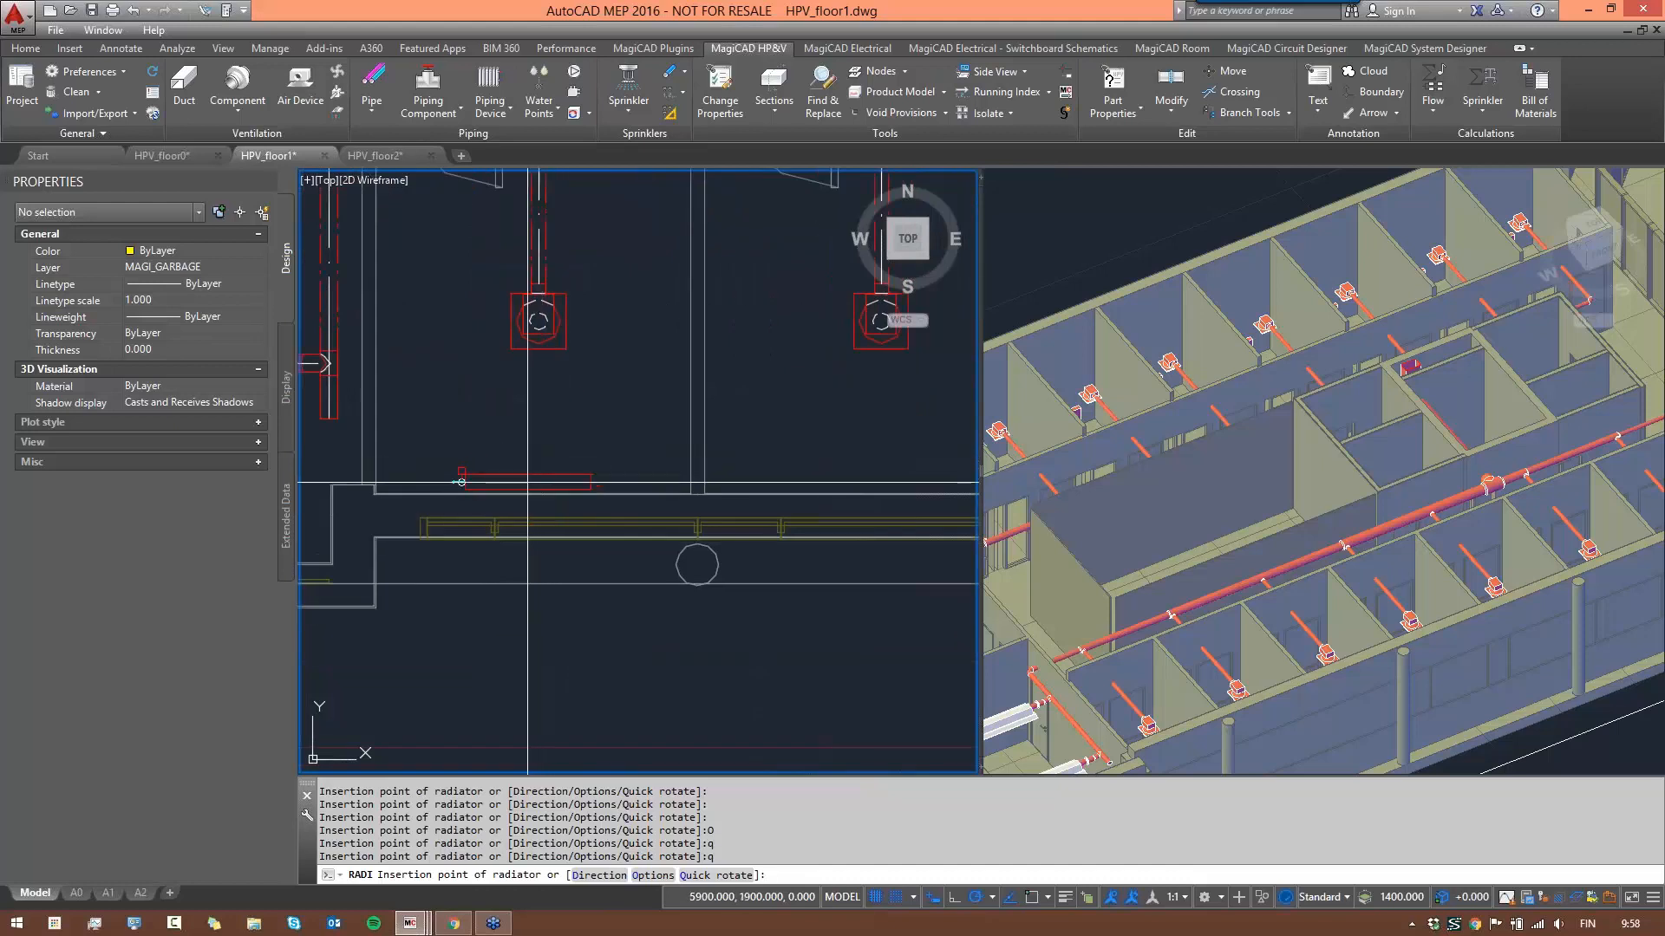
click(461, 482)
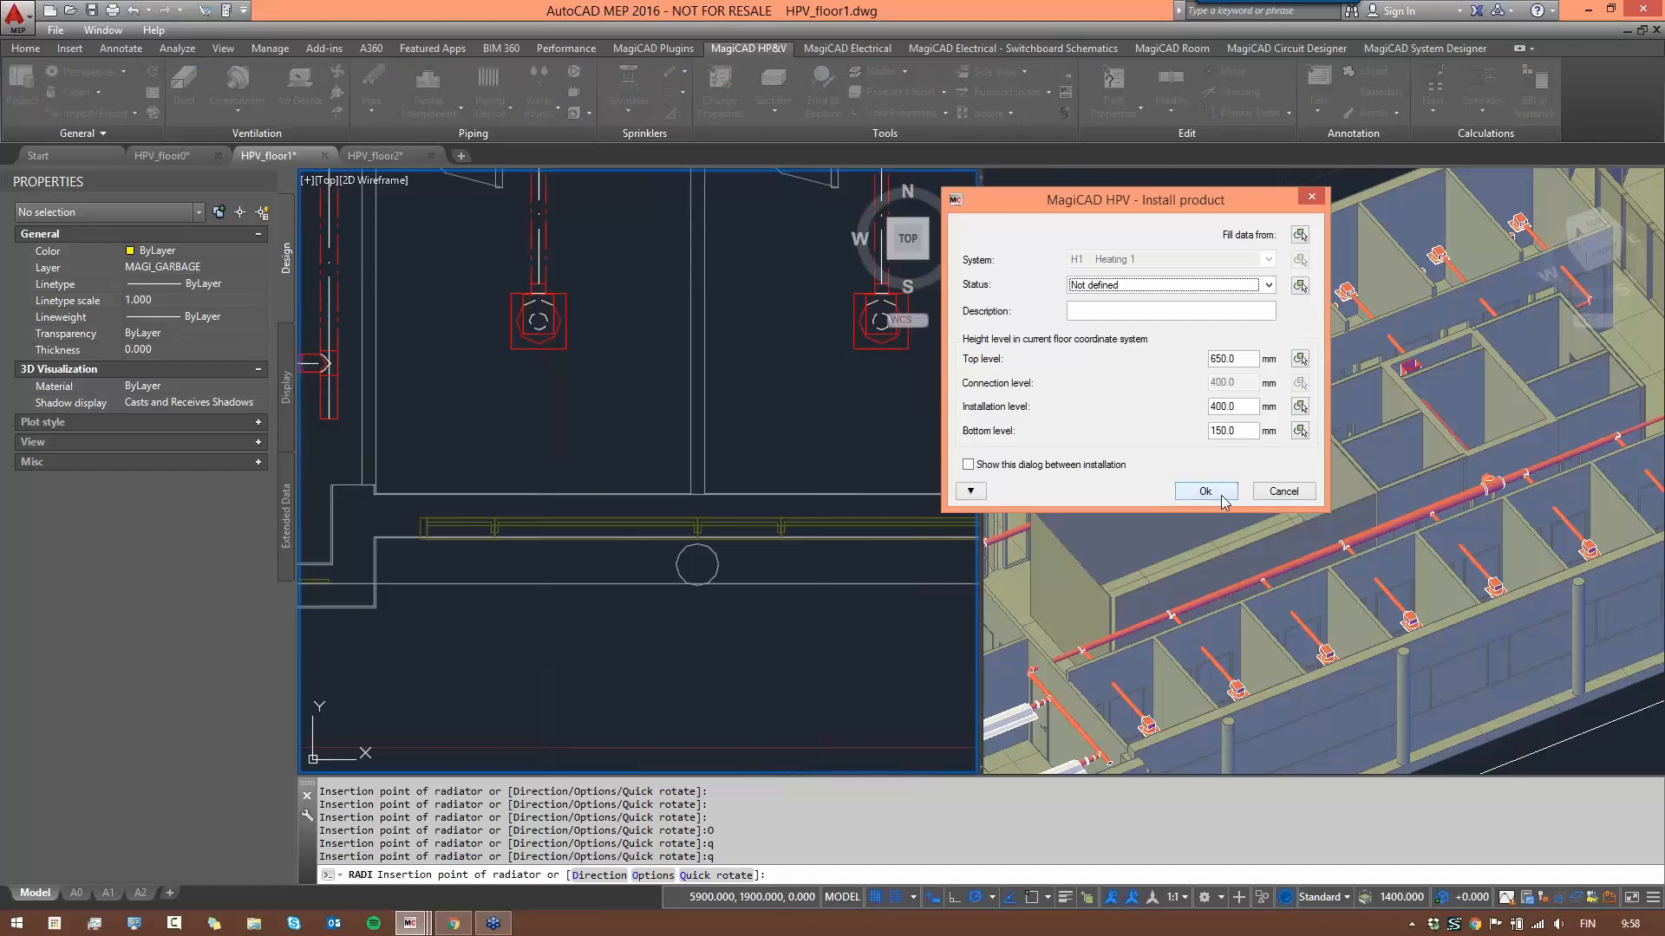
click(1204, 491)
- Place one radiator each in the second, third and fourth rooms along the south outer wall
middle_drag(837, 465, 684, 472)
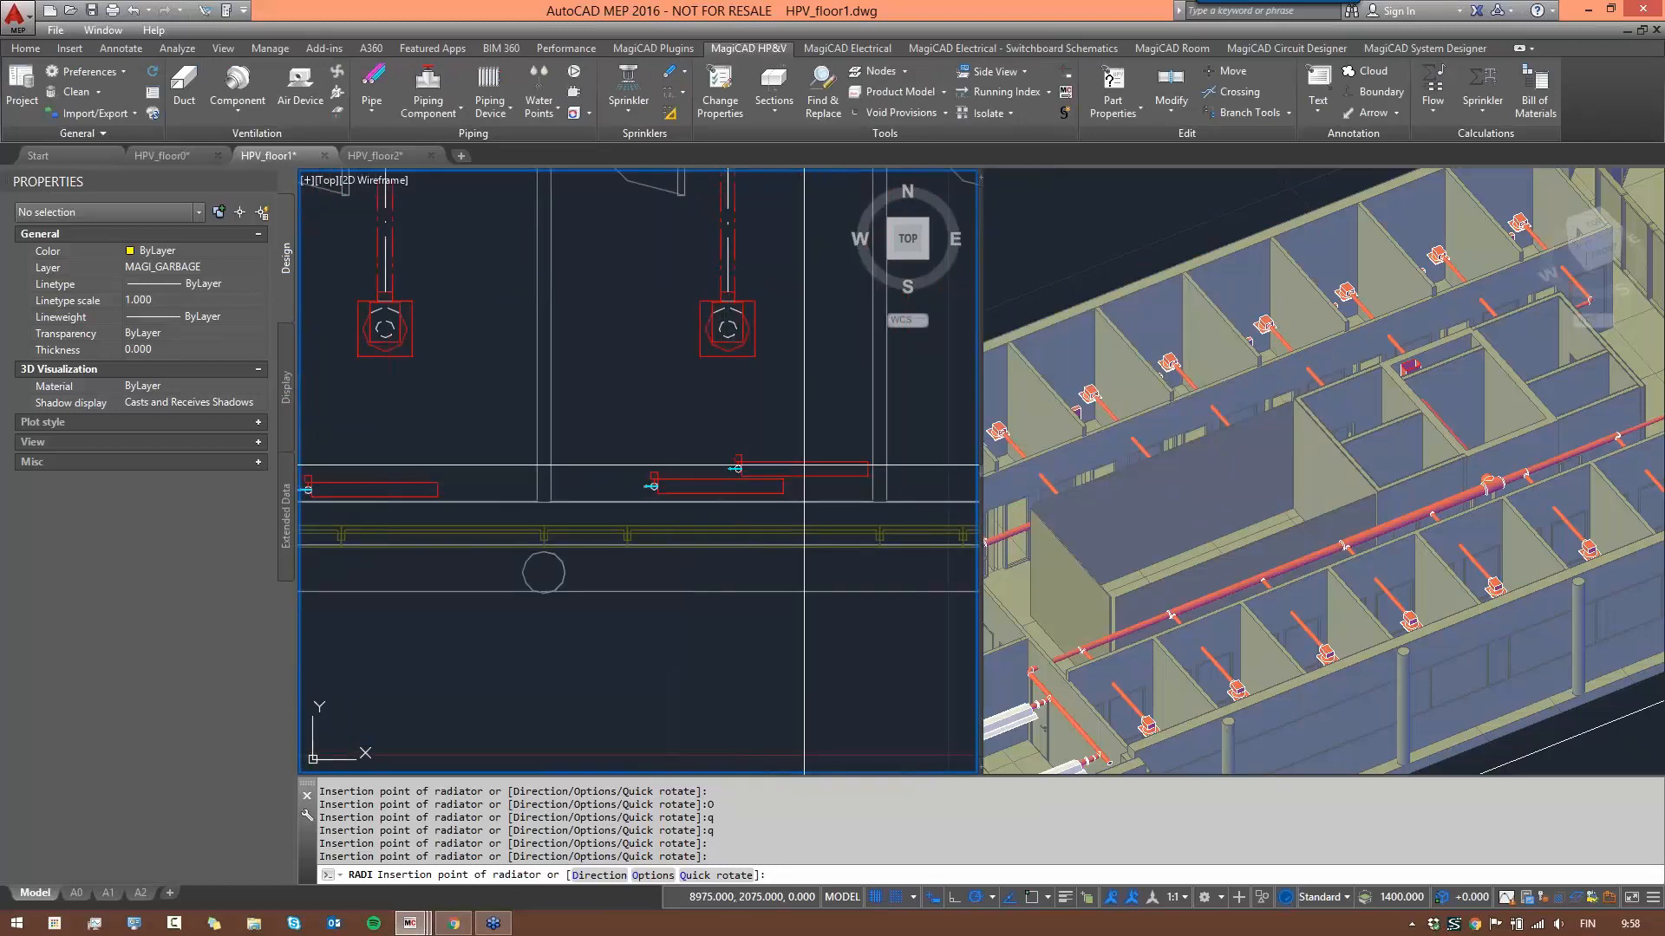
middle_drag(836, 493, 763, 485)
scroll(763, 485, down, 2)
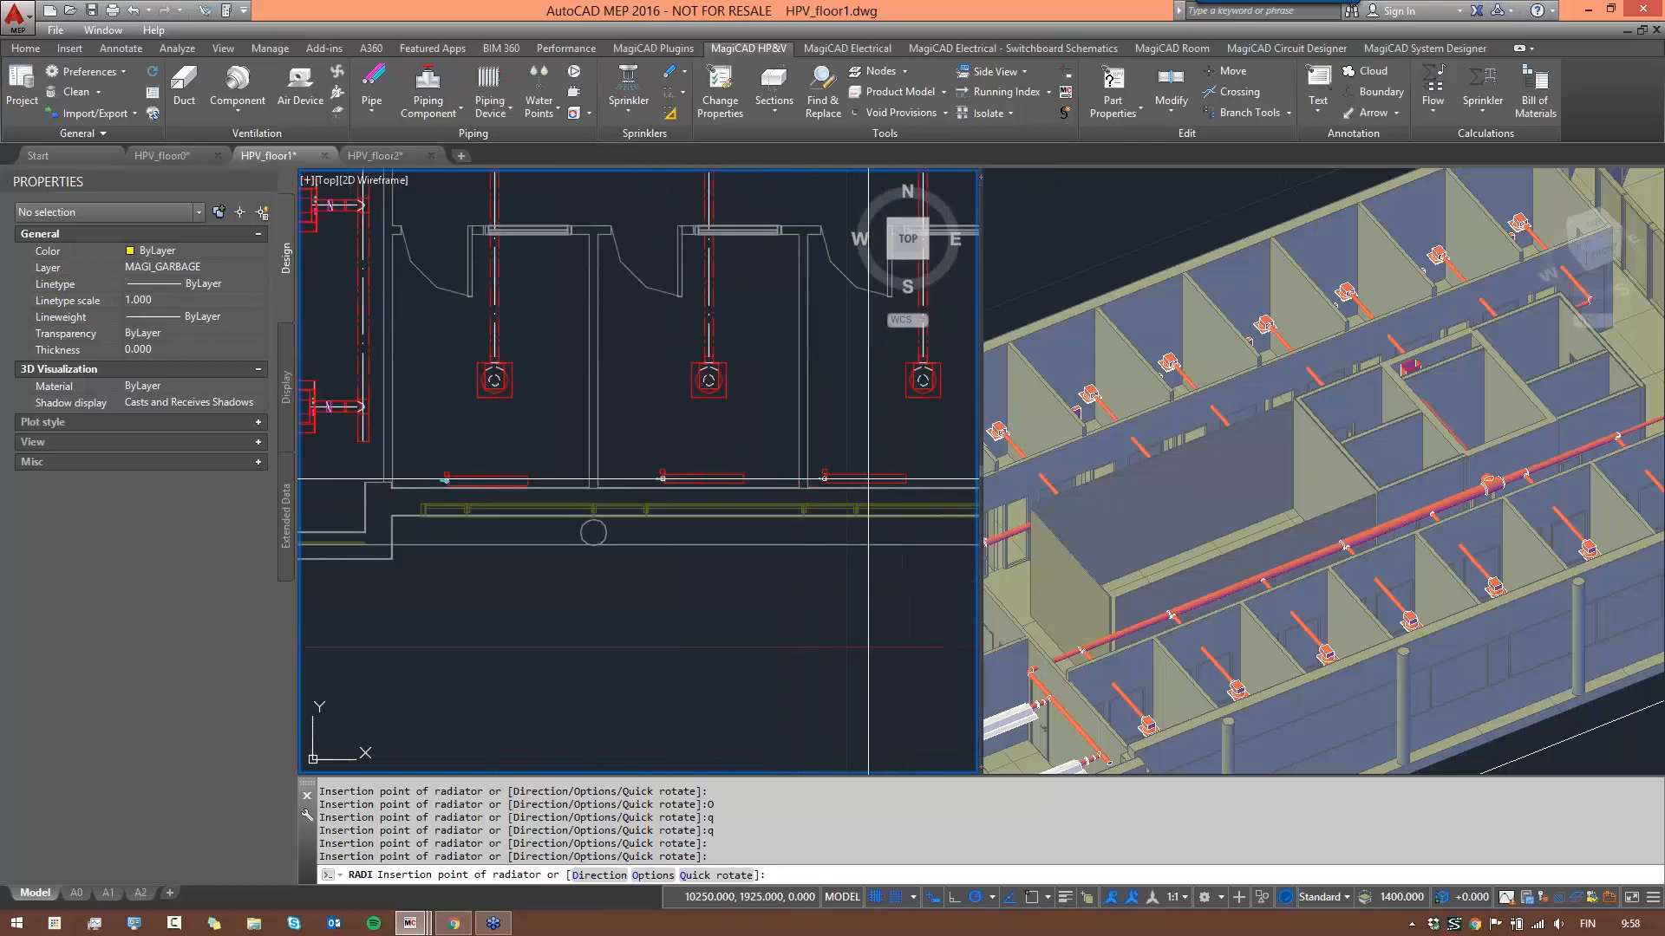
scroll(893, 479, up, 2)
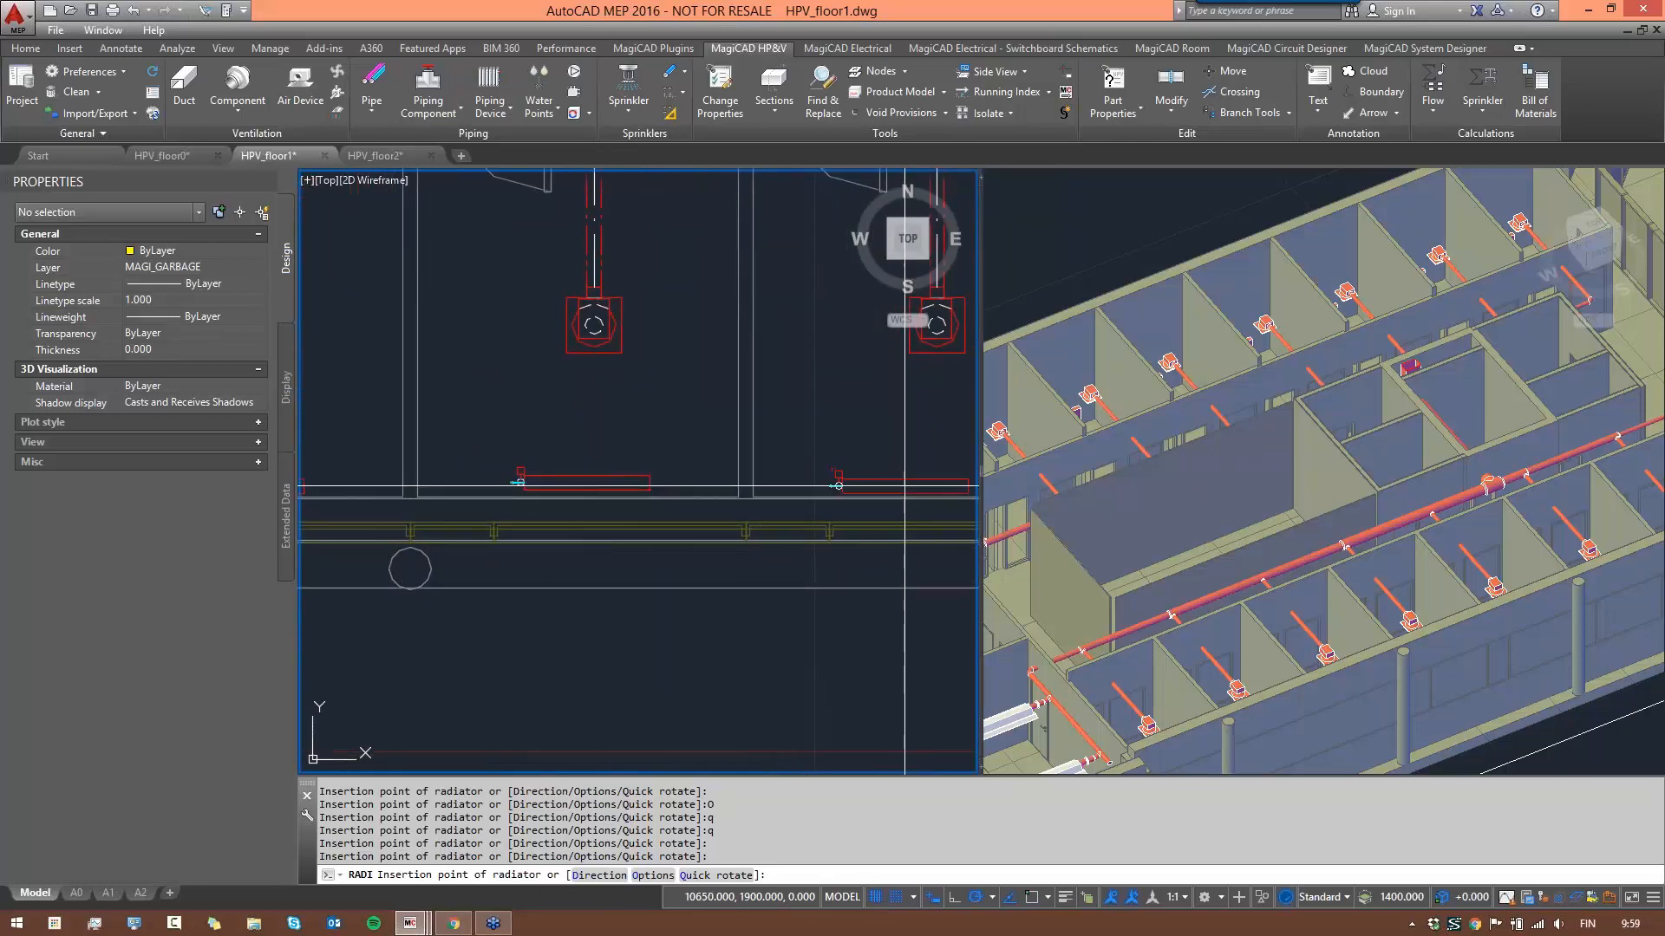
middle_drag(729, 492, 544, 453)
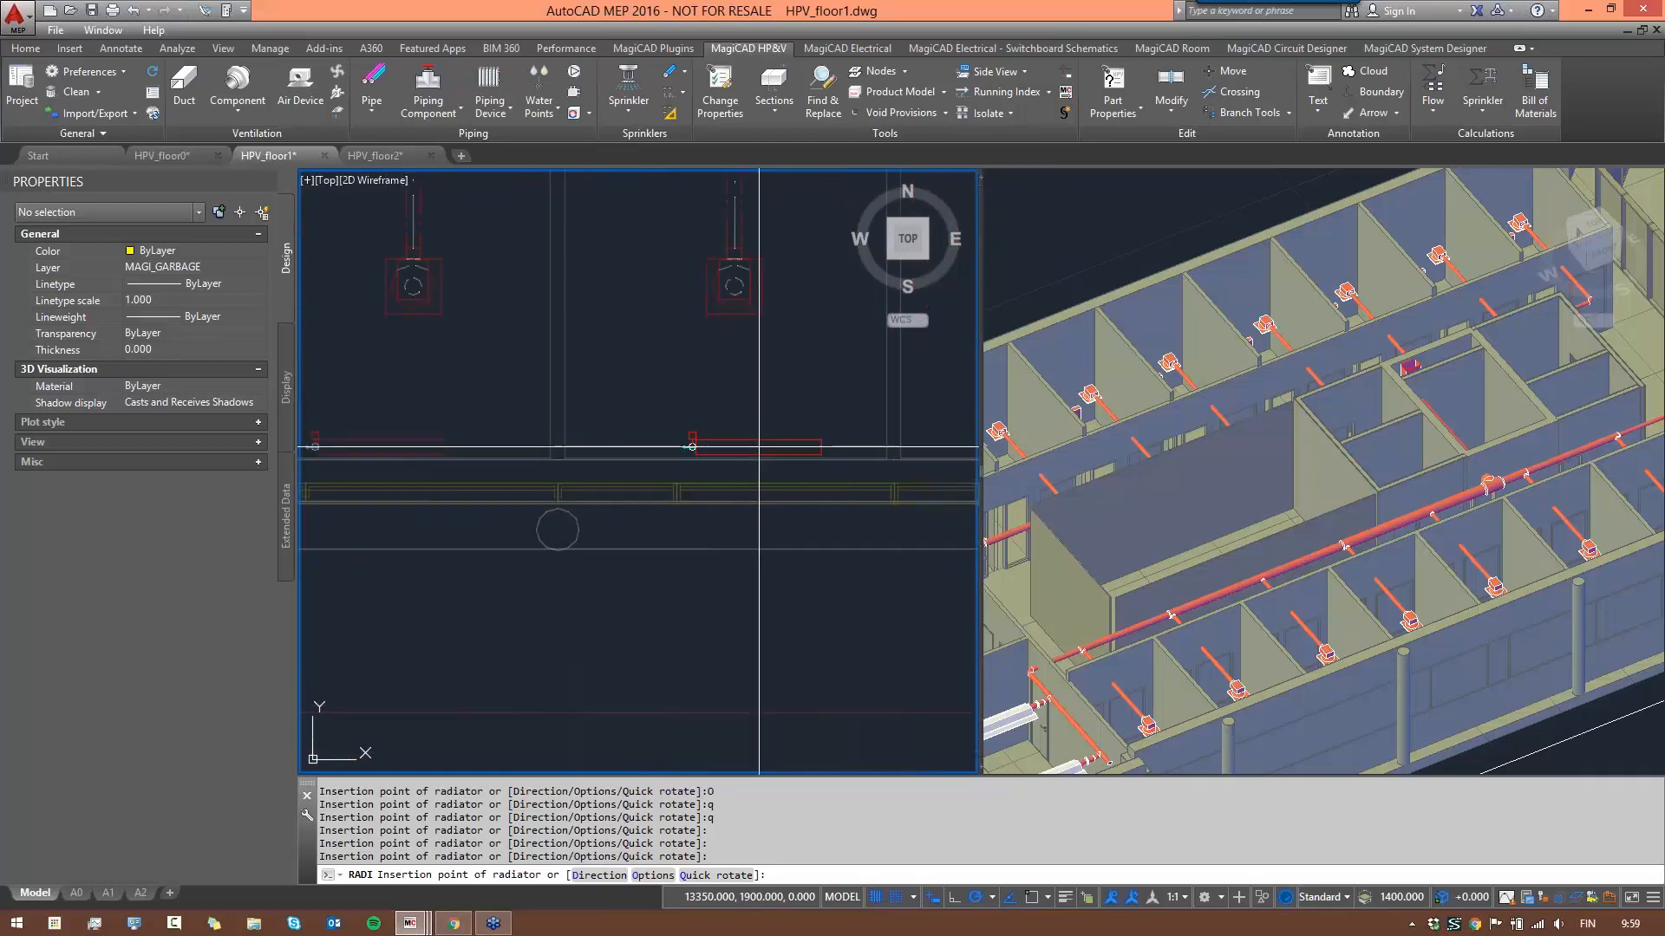
click(756, 448)
- Place one radiator each in the fifth to eighth rooms along the south outer wall and end radiator placement
middle_drag(737, 441, 484, 446)
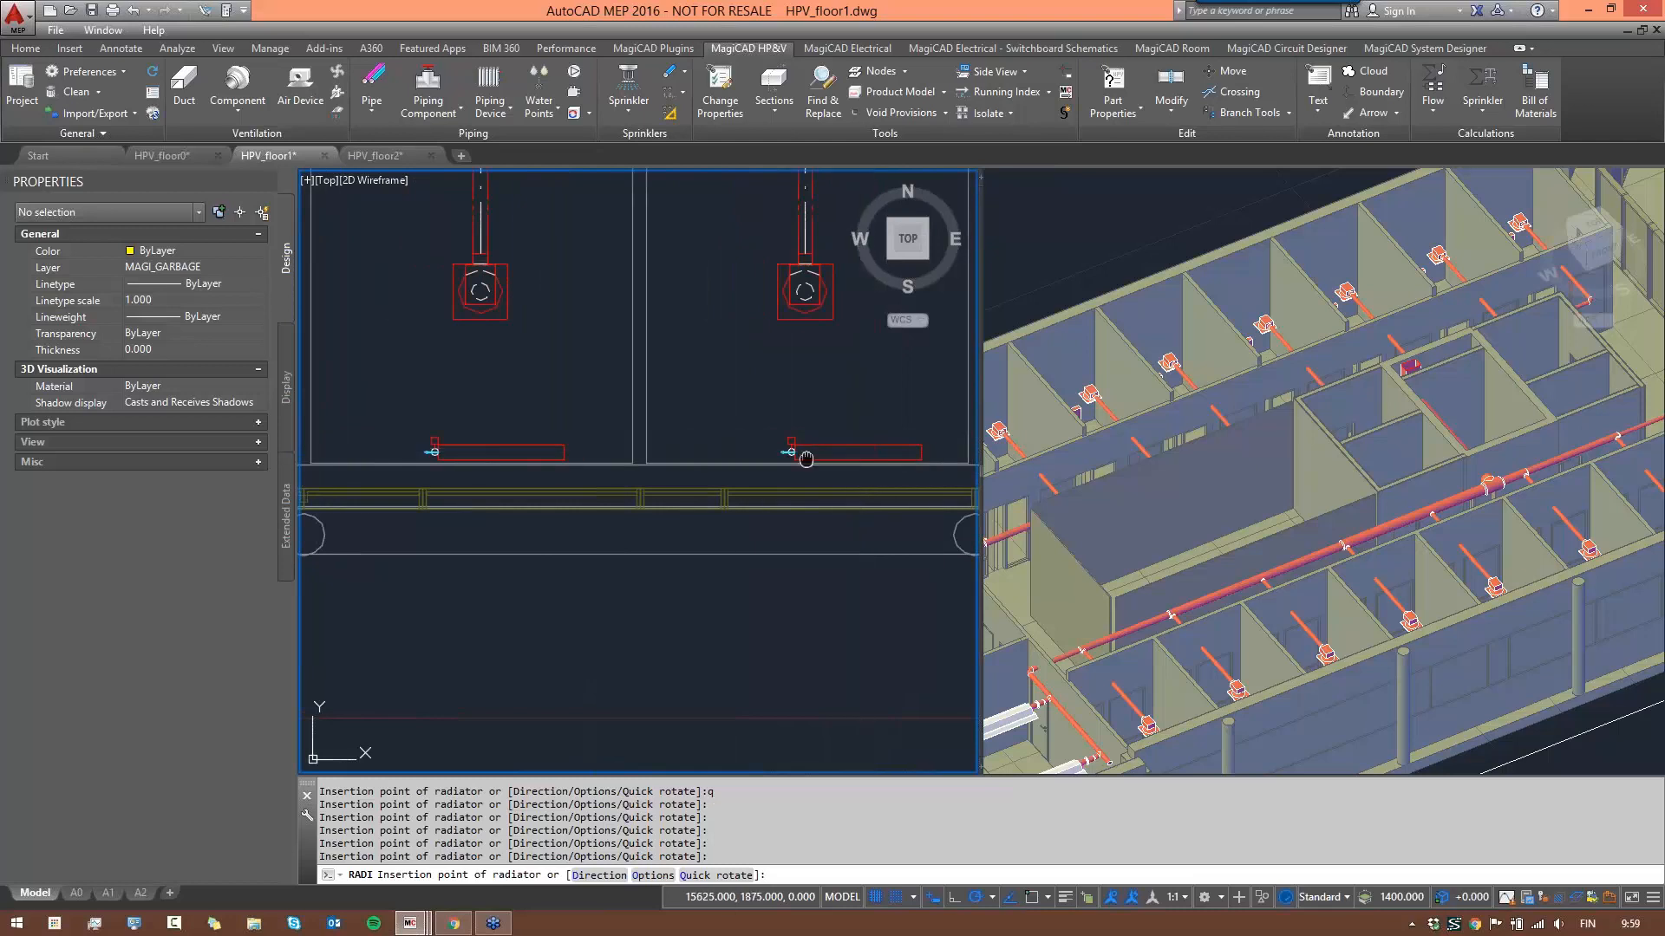
middle_drag(807, 459, 388, 433)
click(755, 425)
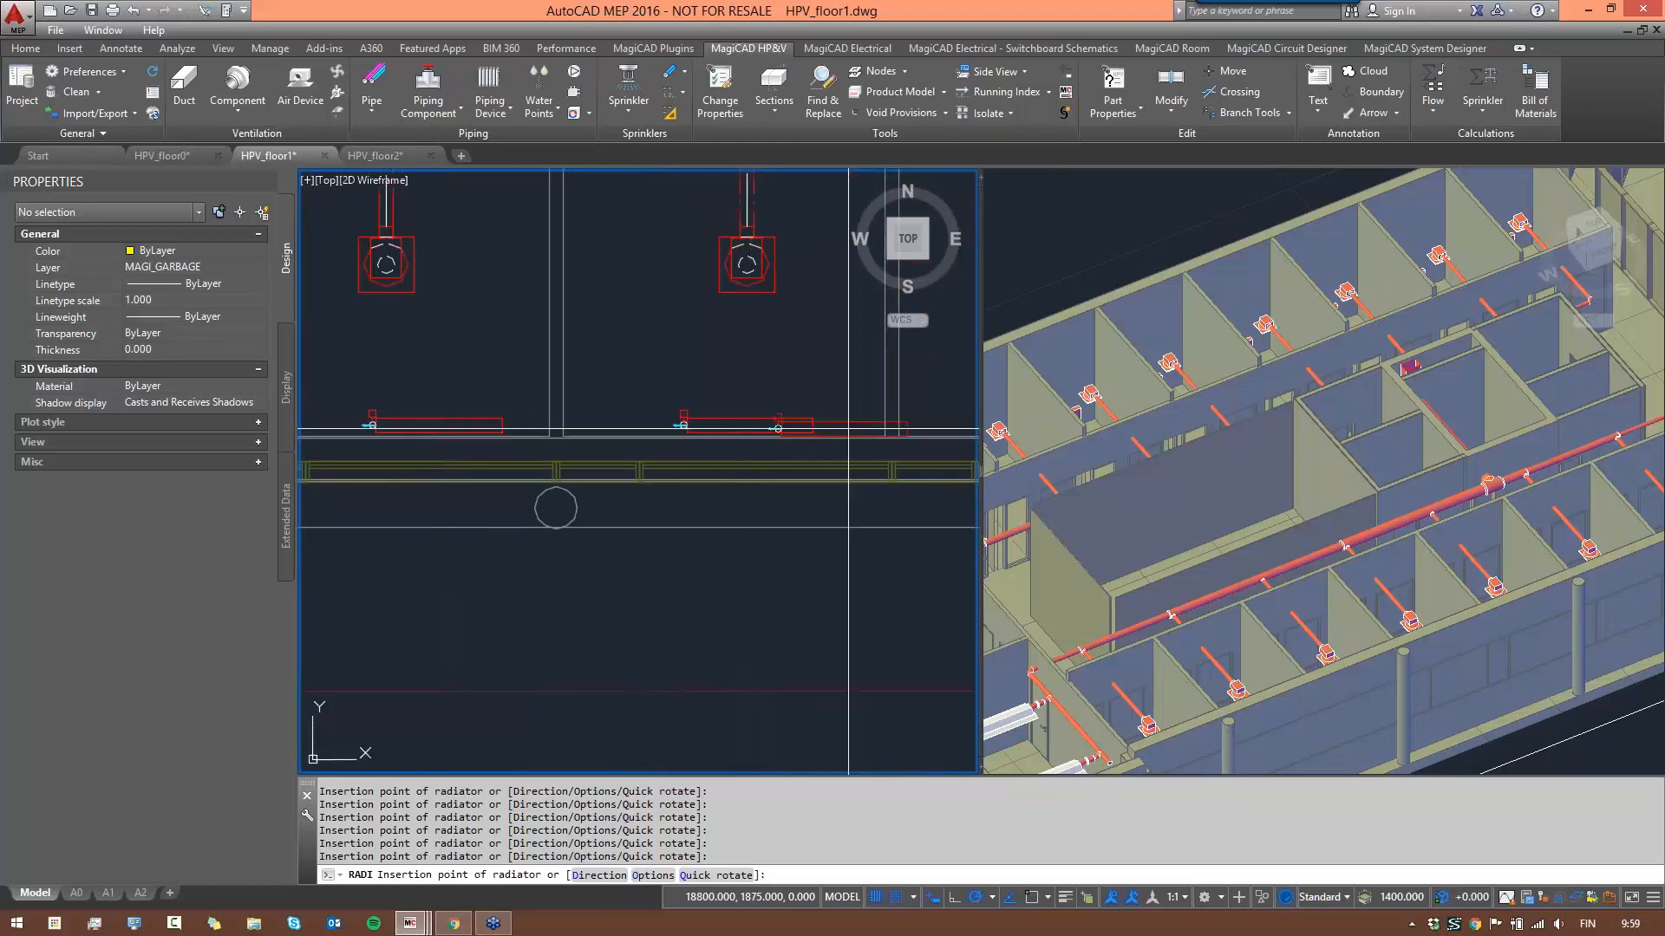
middle_drag(848, 428, 520, 419)
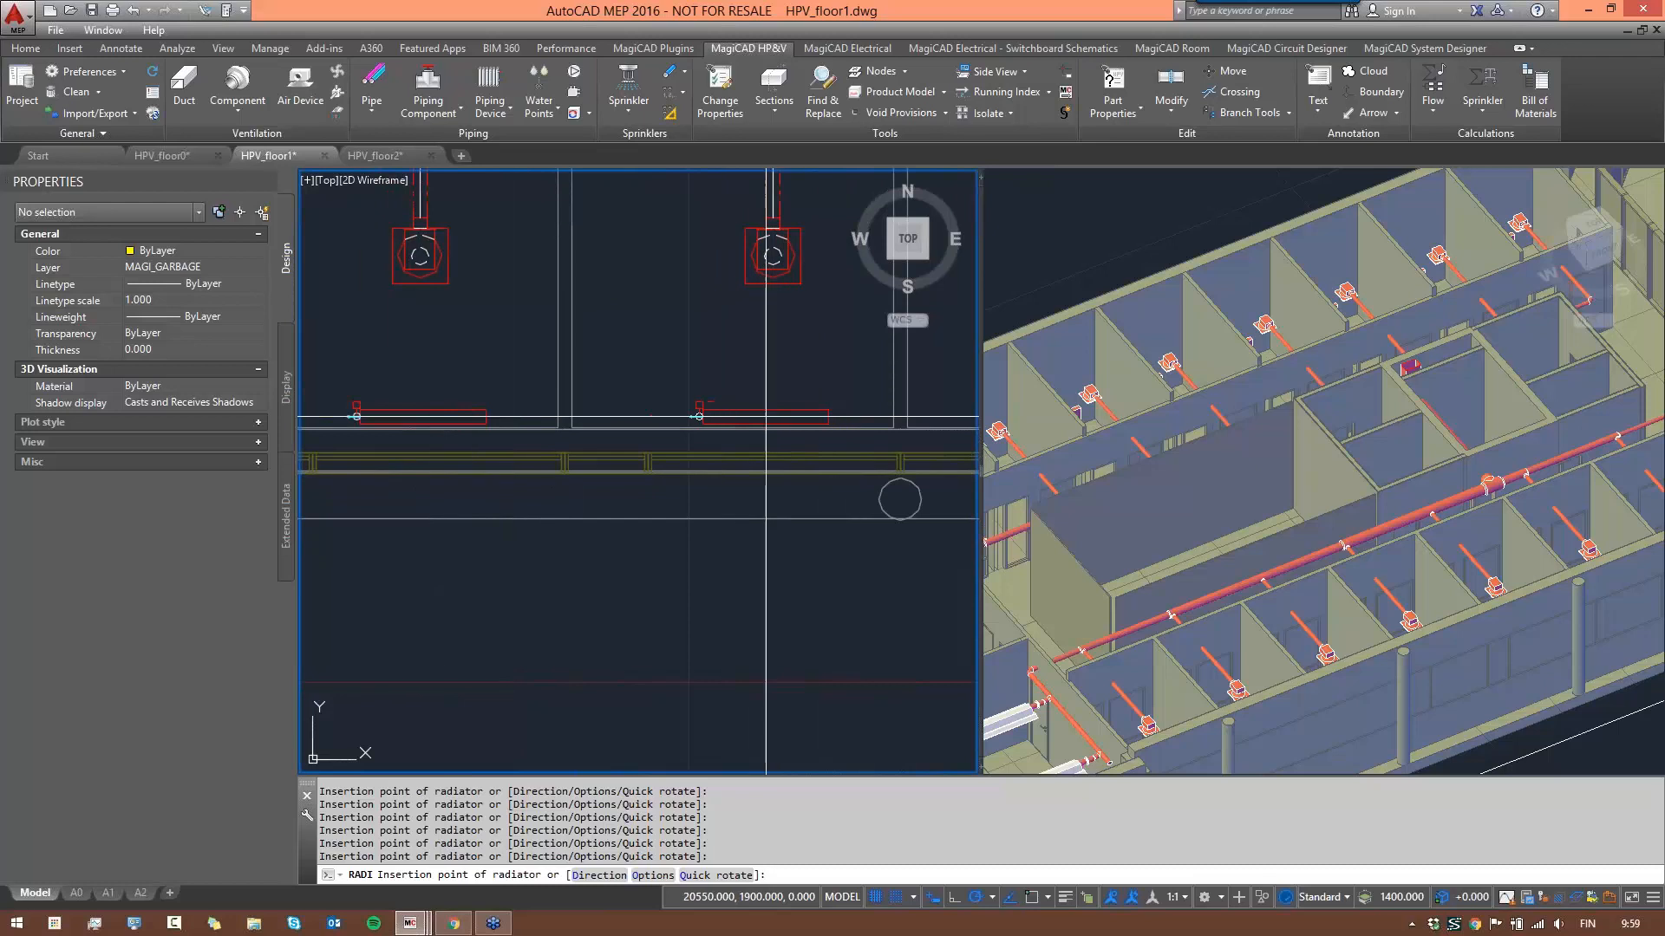
click(765, 417)
middle_drag(732, 430, 444, 427)
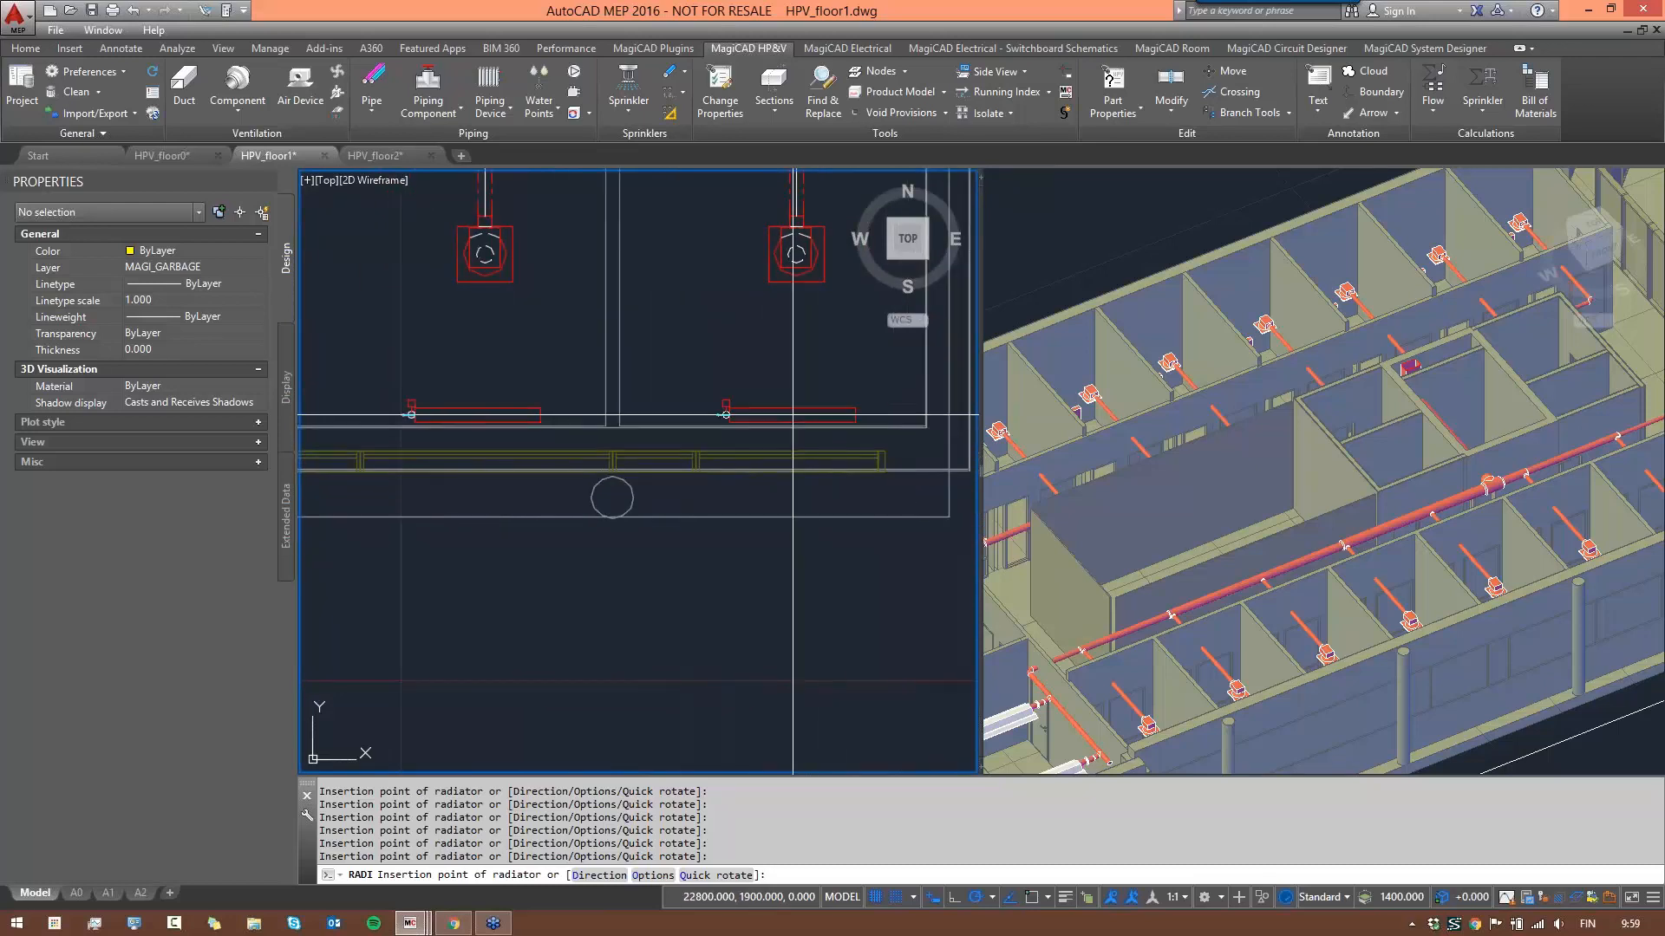
scroll(793, 415, down, 5)
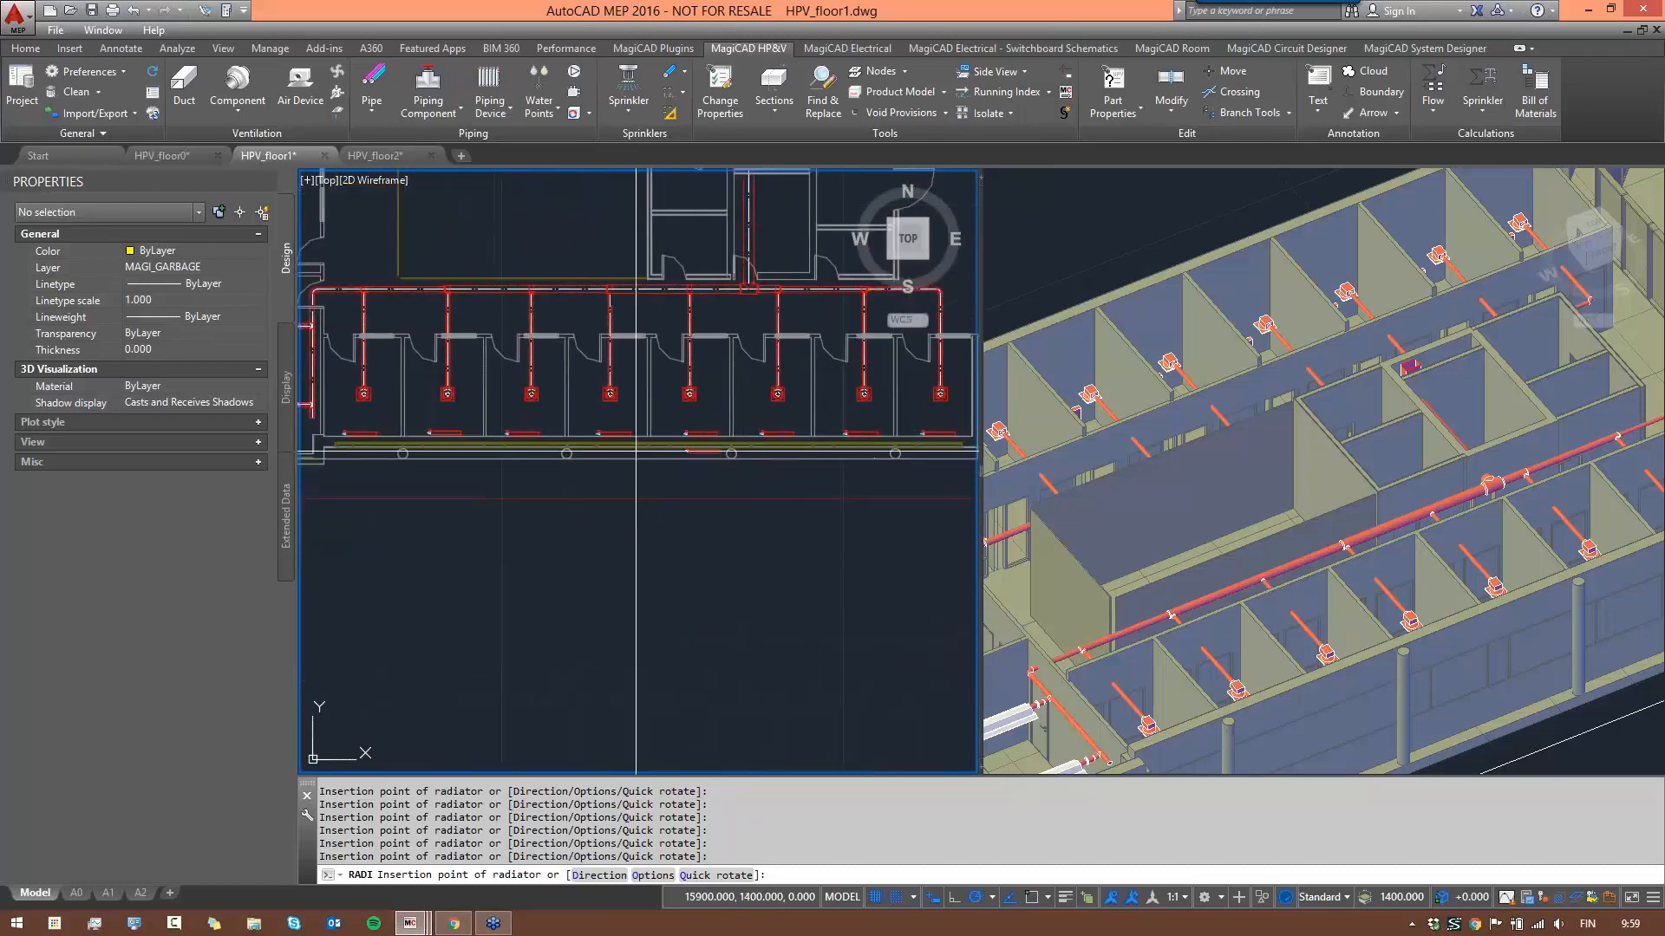
scroll(461, 401, up, 4)
middle_drag(499, 395, 557, 383)
scroll(533, 395, up, 3)
key(Escape)
key(Escape)
key(Escape)
- Move the radiator in the second room from the west along the south outer wall 25 mm toward the wall
scroll(491, 380, down, 3)
scroll(557, 382, up, 4)
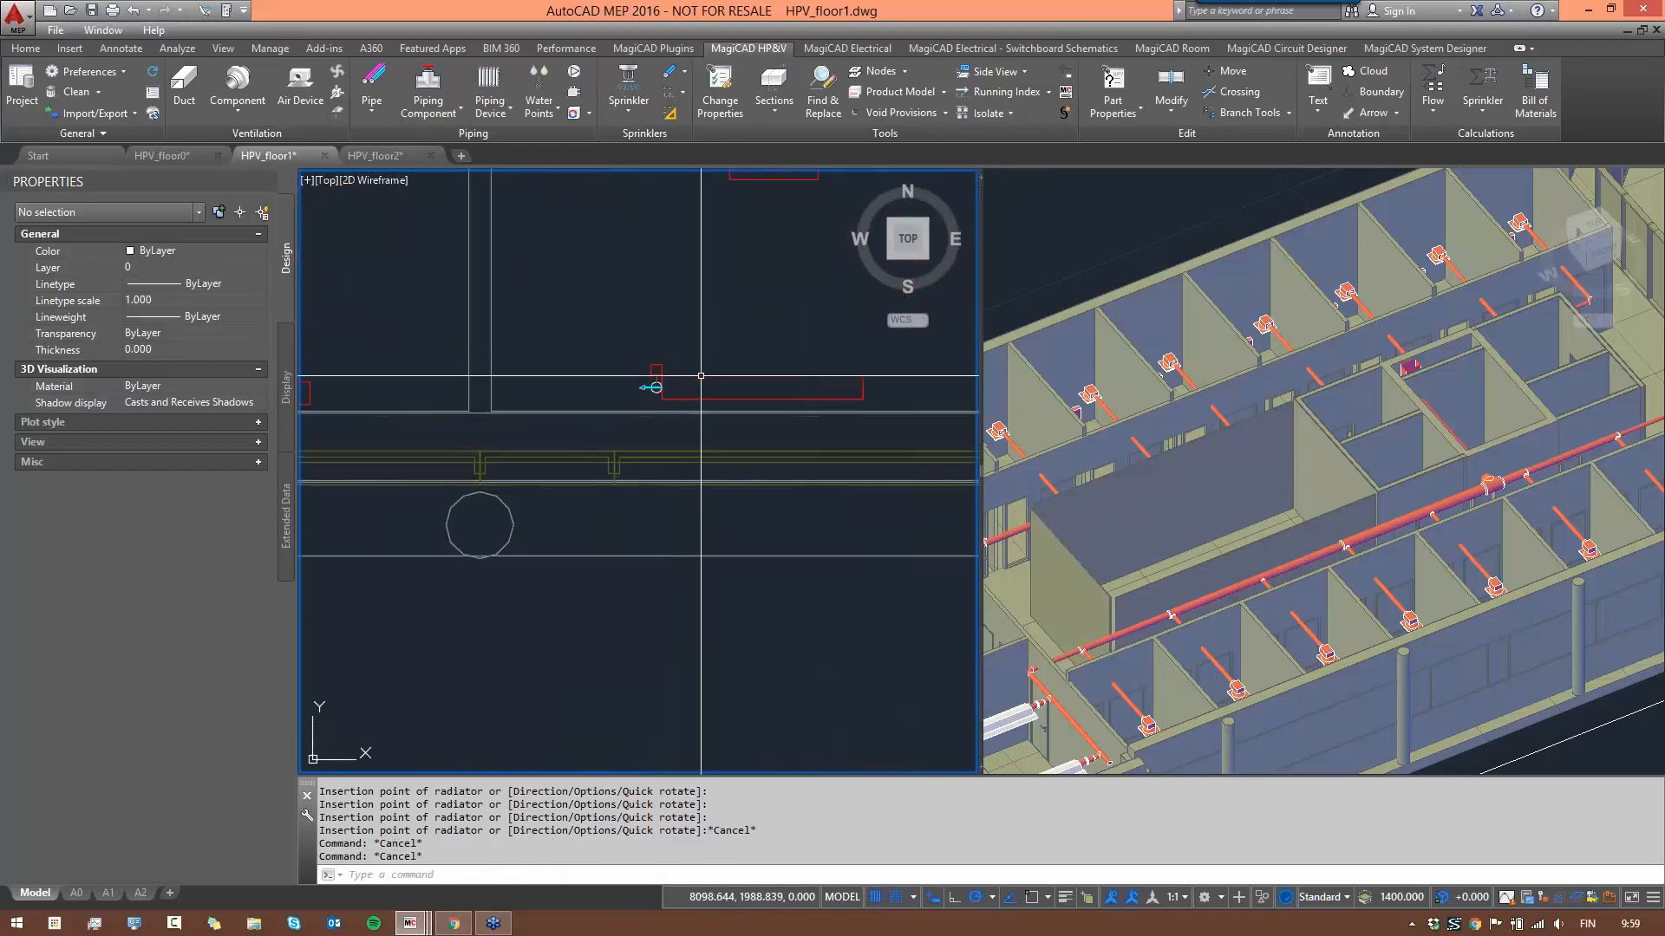
click(652, 385)
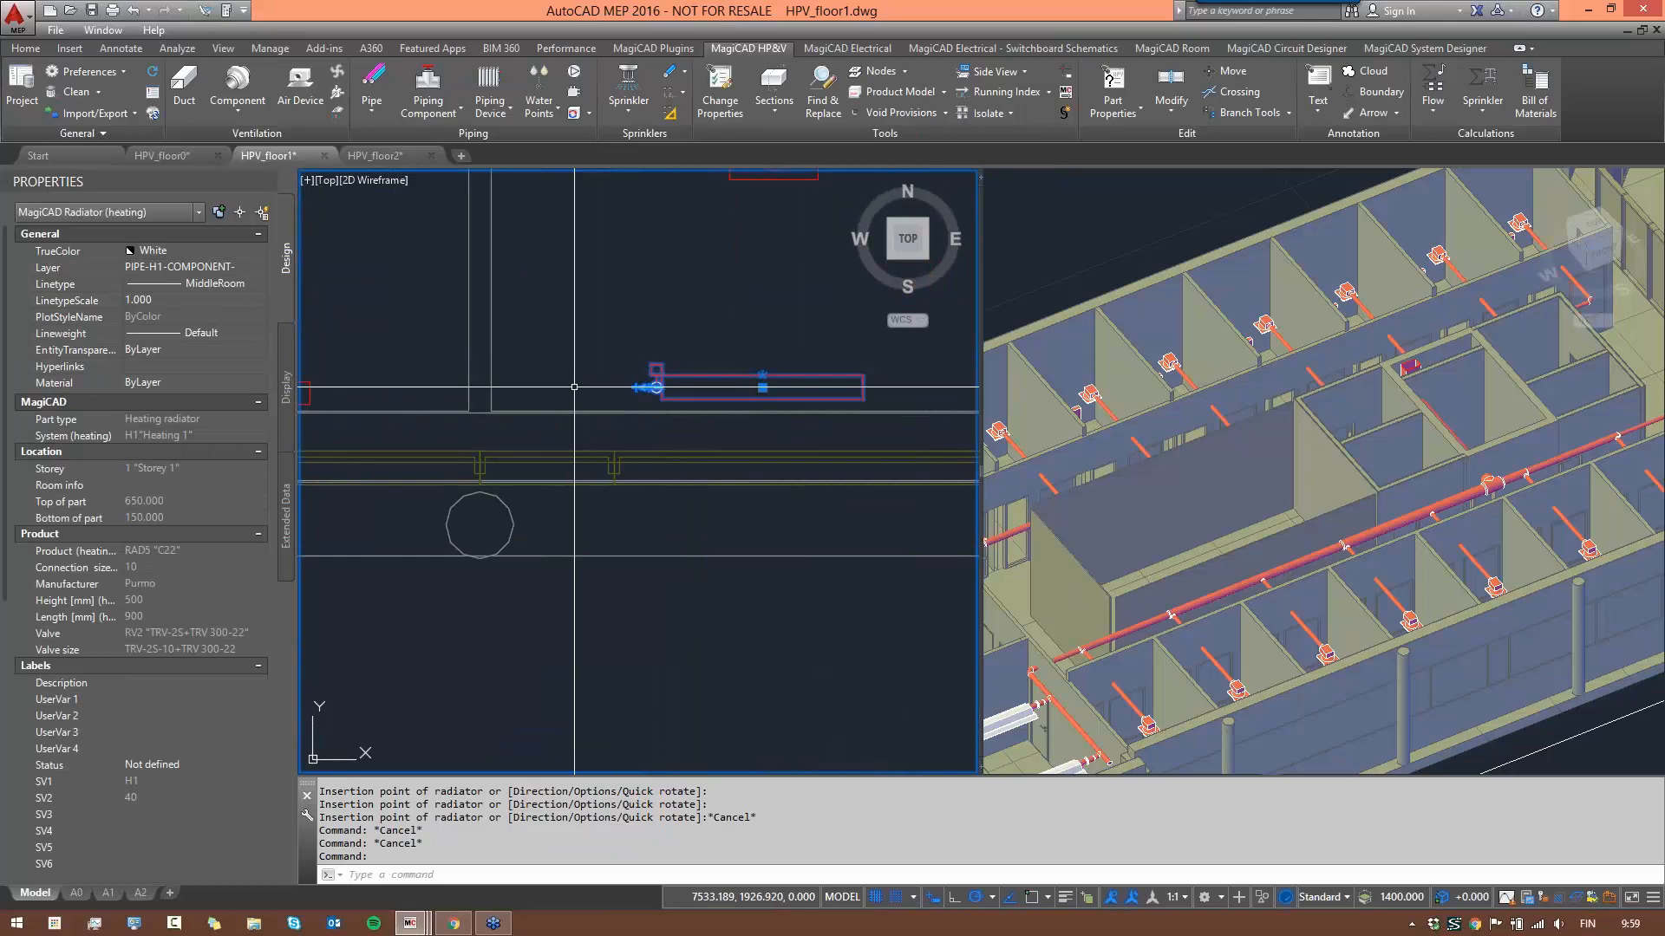
text(m)
key(Return)
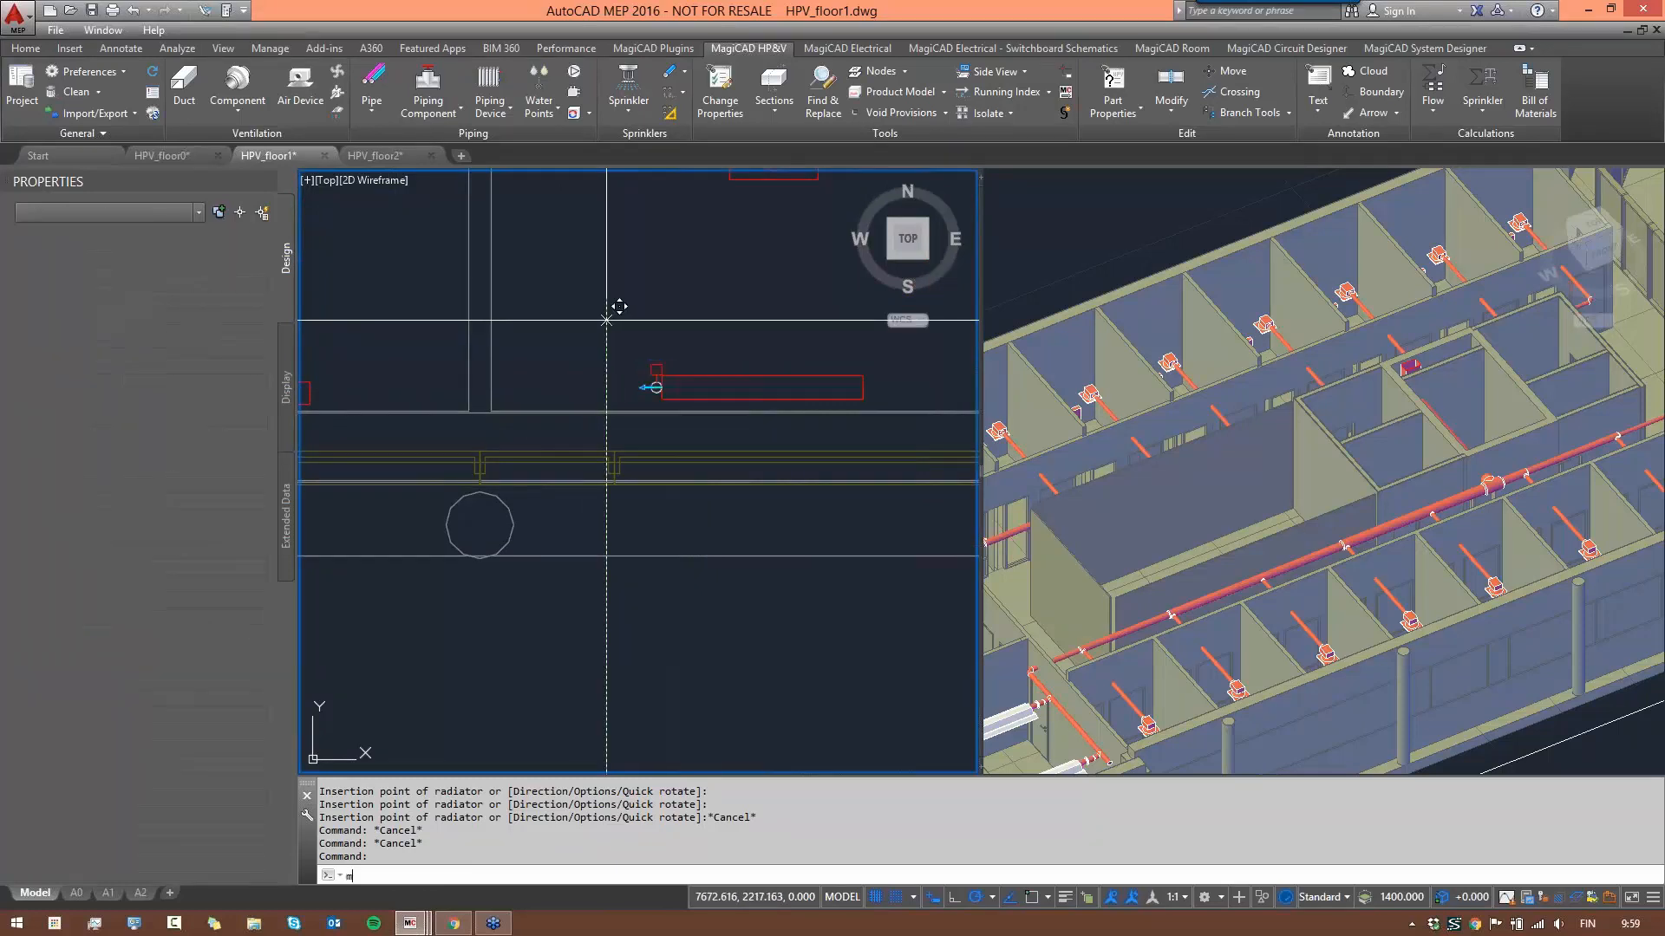
click(606, 297)
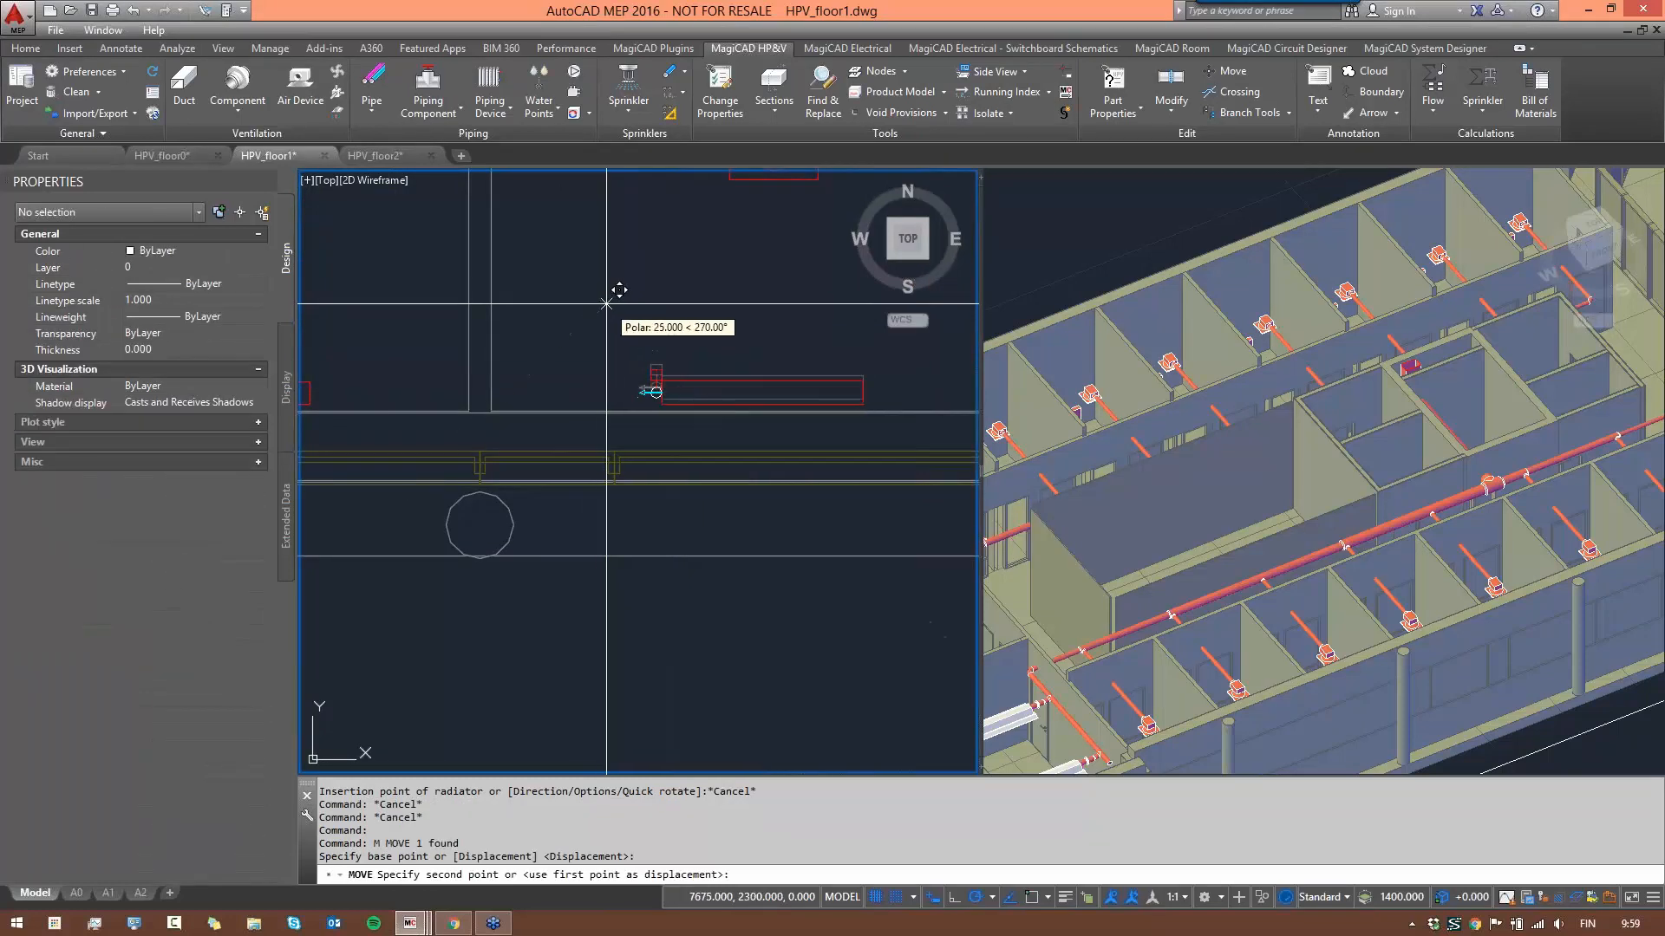
click(606, 304)
scroll(626, 387, down, 4)
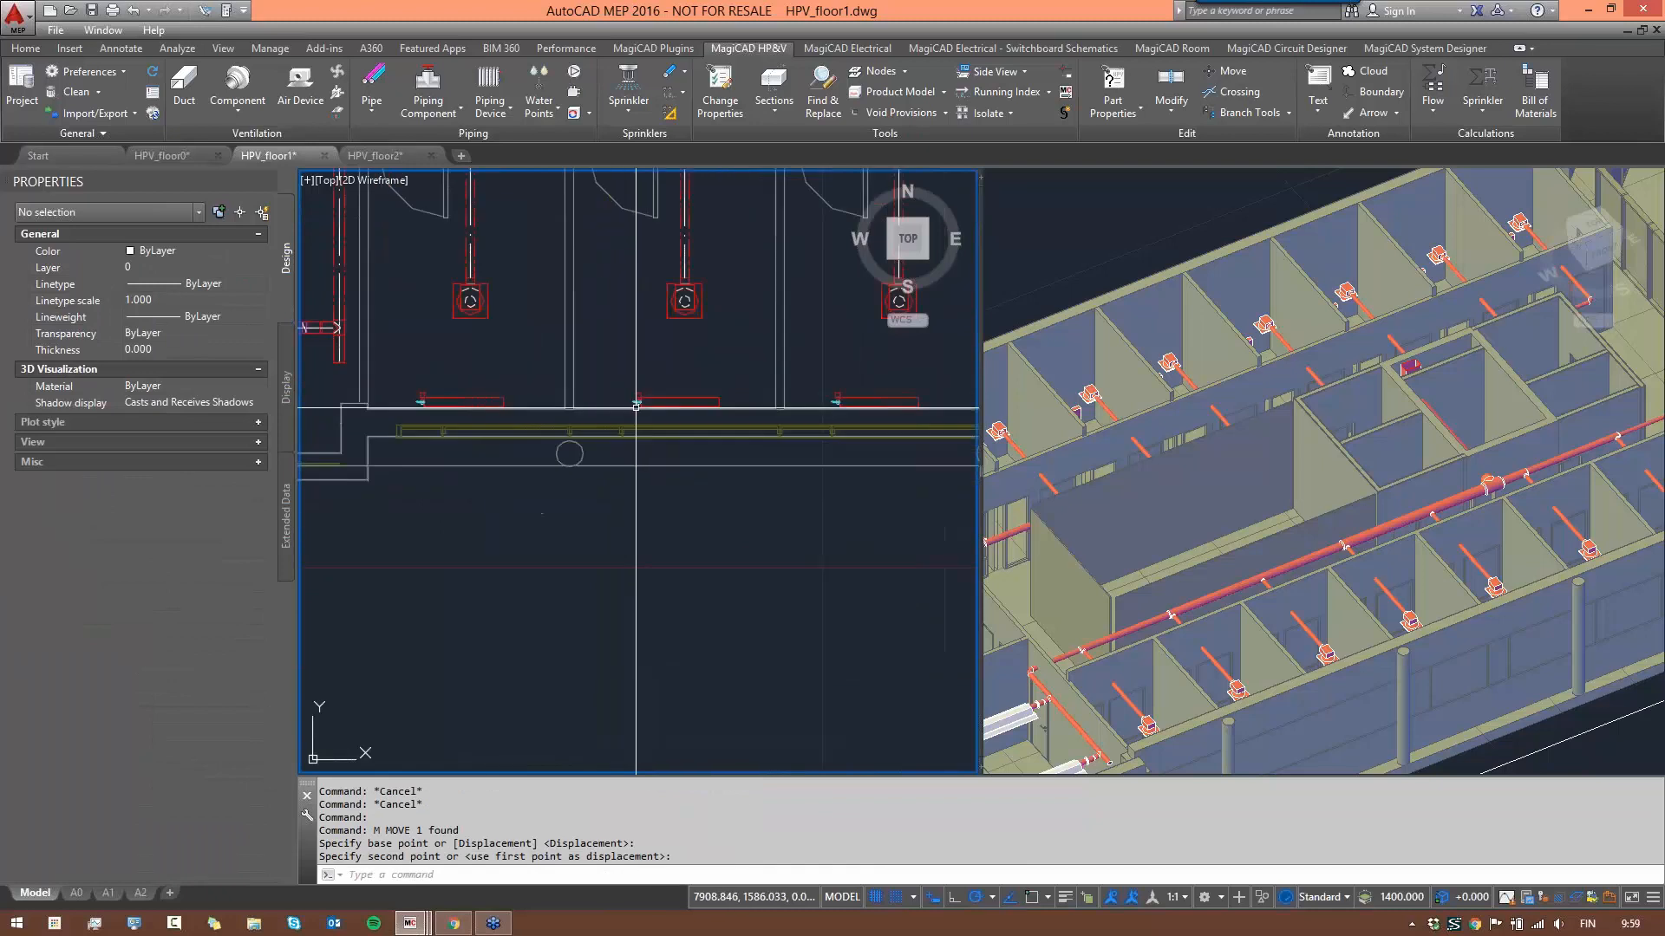
- Check the radiator placement along the south outer wall and across the whole floor 1 plan
scroll(623, 395, up, 2)
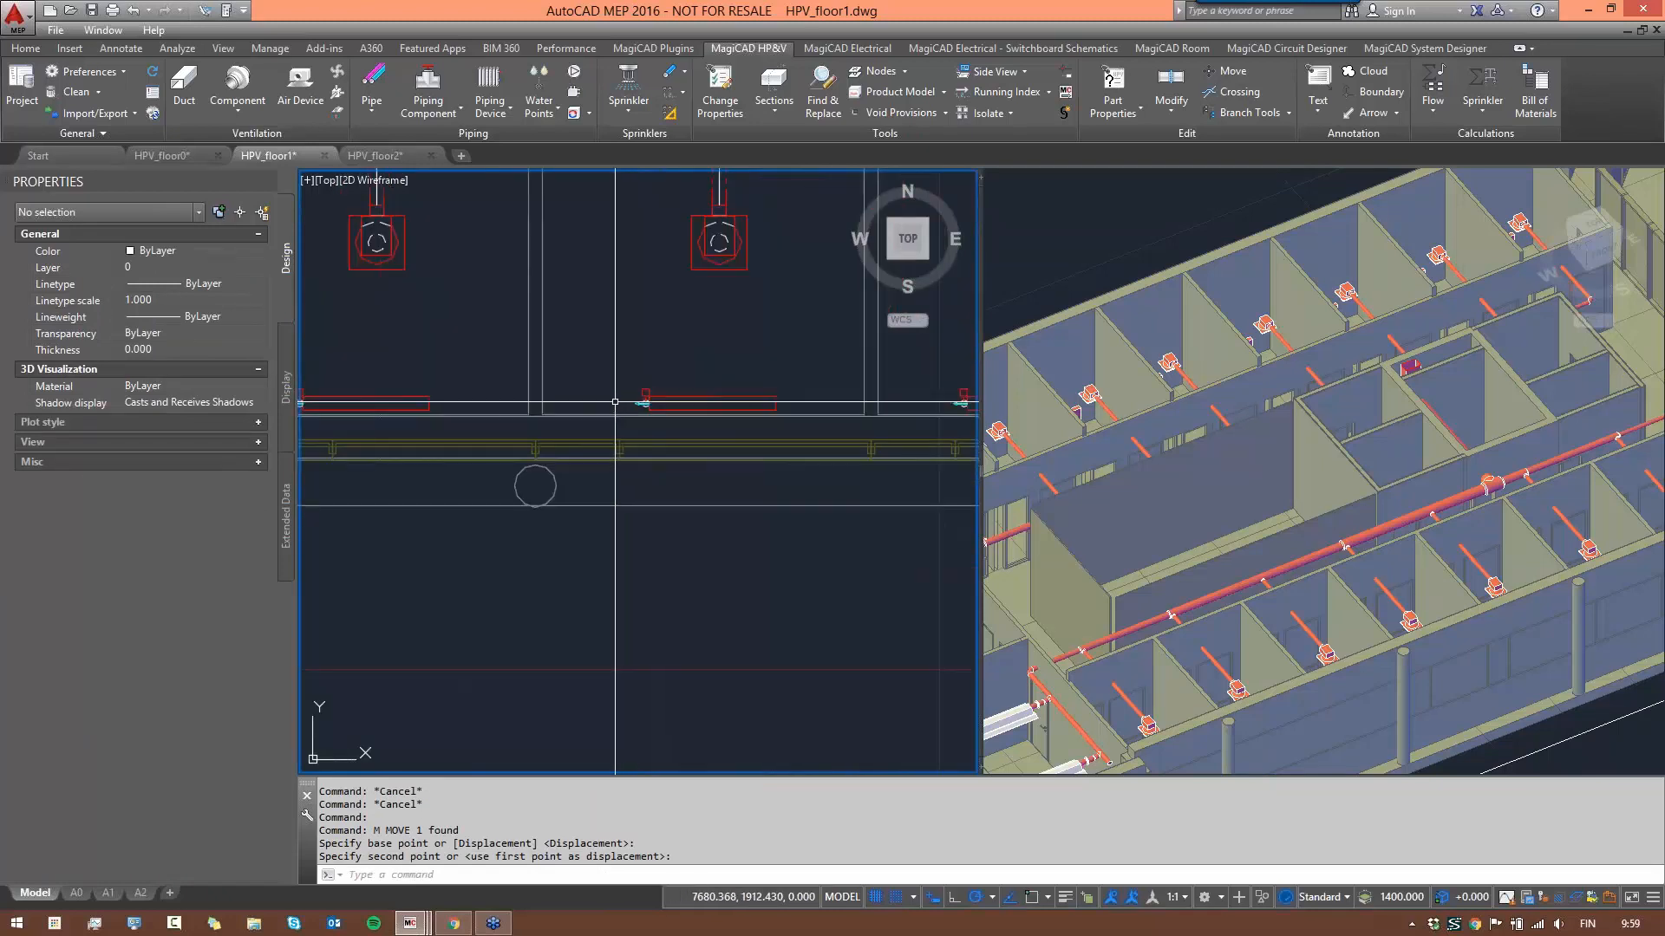
scroll(623, 403, down, 6)
middle_drag(701, 410, 604, 400)
scroll(707, 412, down, 6)
scroll(747, 404, up, 6)
scroll(683, 351, down, 6)
scroll(600, 319, up, 2)
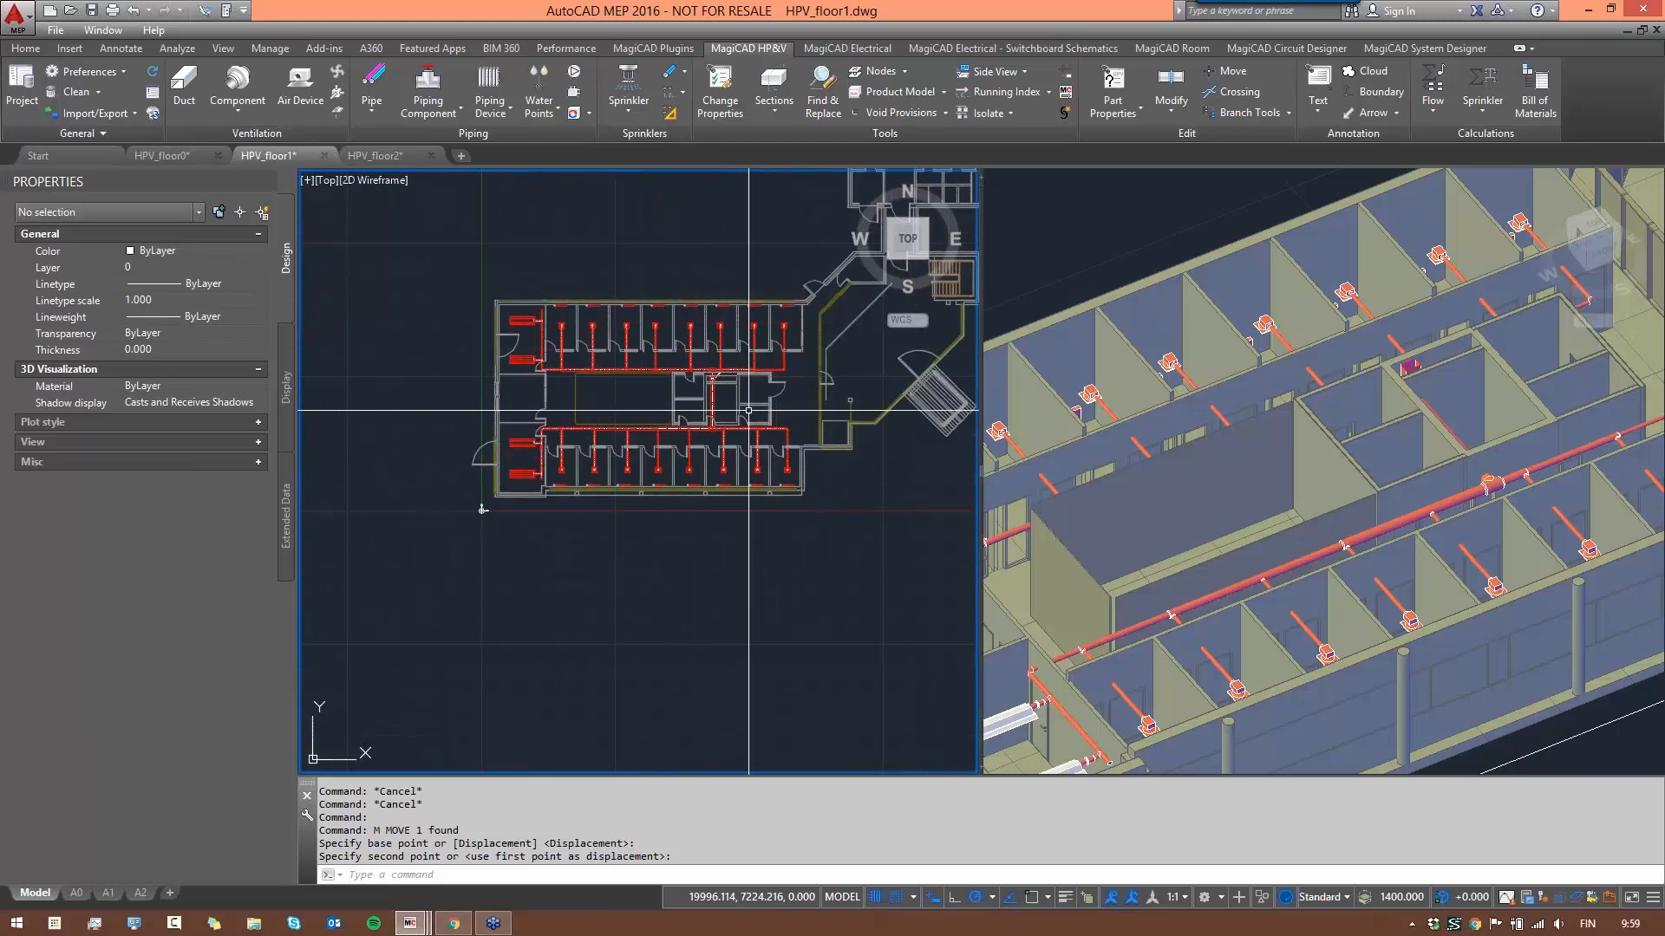
scroll(607, 289, up, 4)
scroll(656, 323, down, 4)
scroll(674, 277, up, 2)
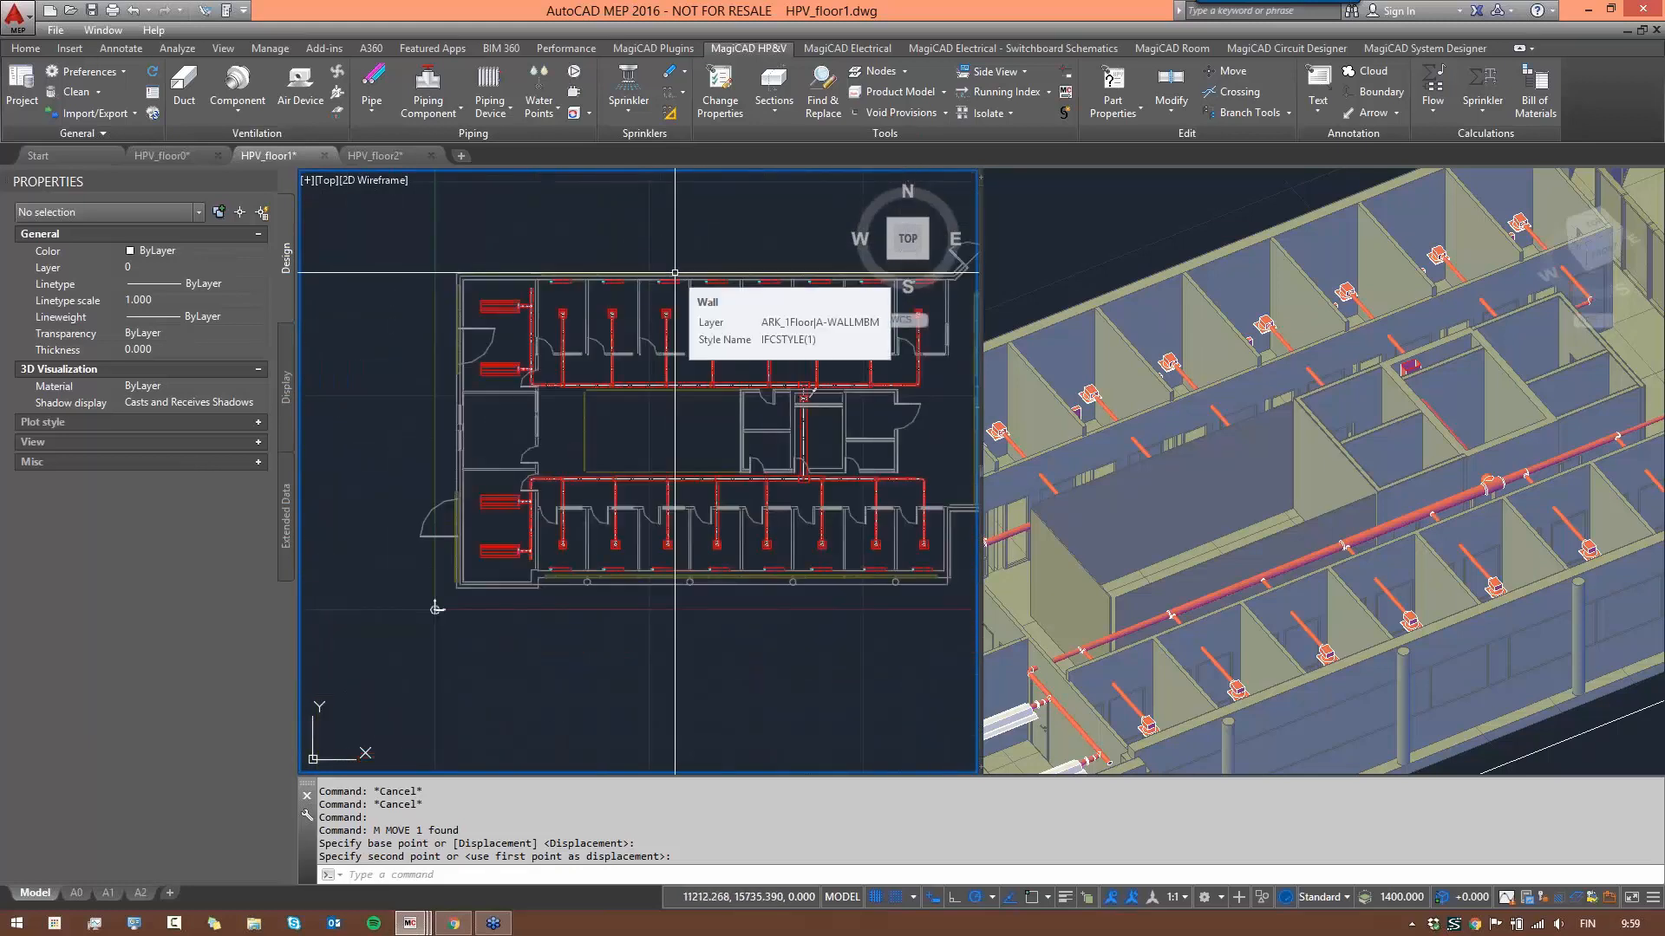
- Copy all radiators along both outer walls of floor 1 to the clipboard with base point 0,0,0
scroll(539, 272, down, 2)
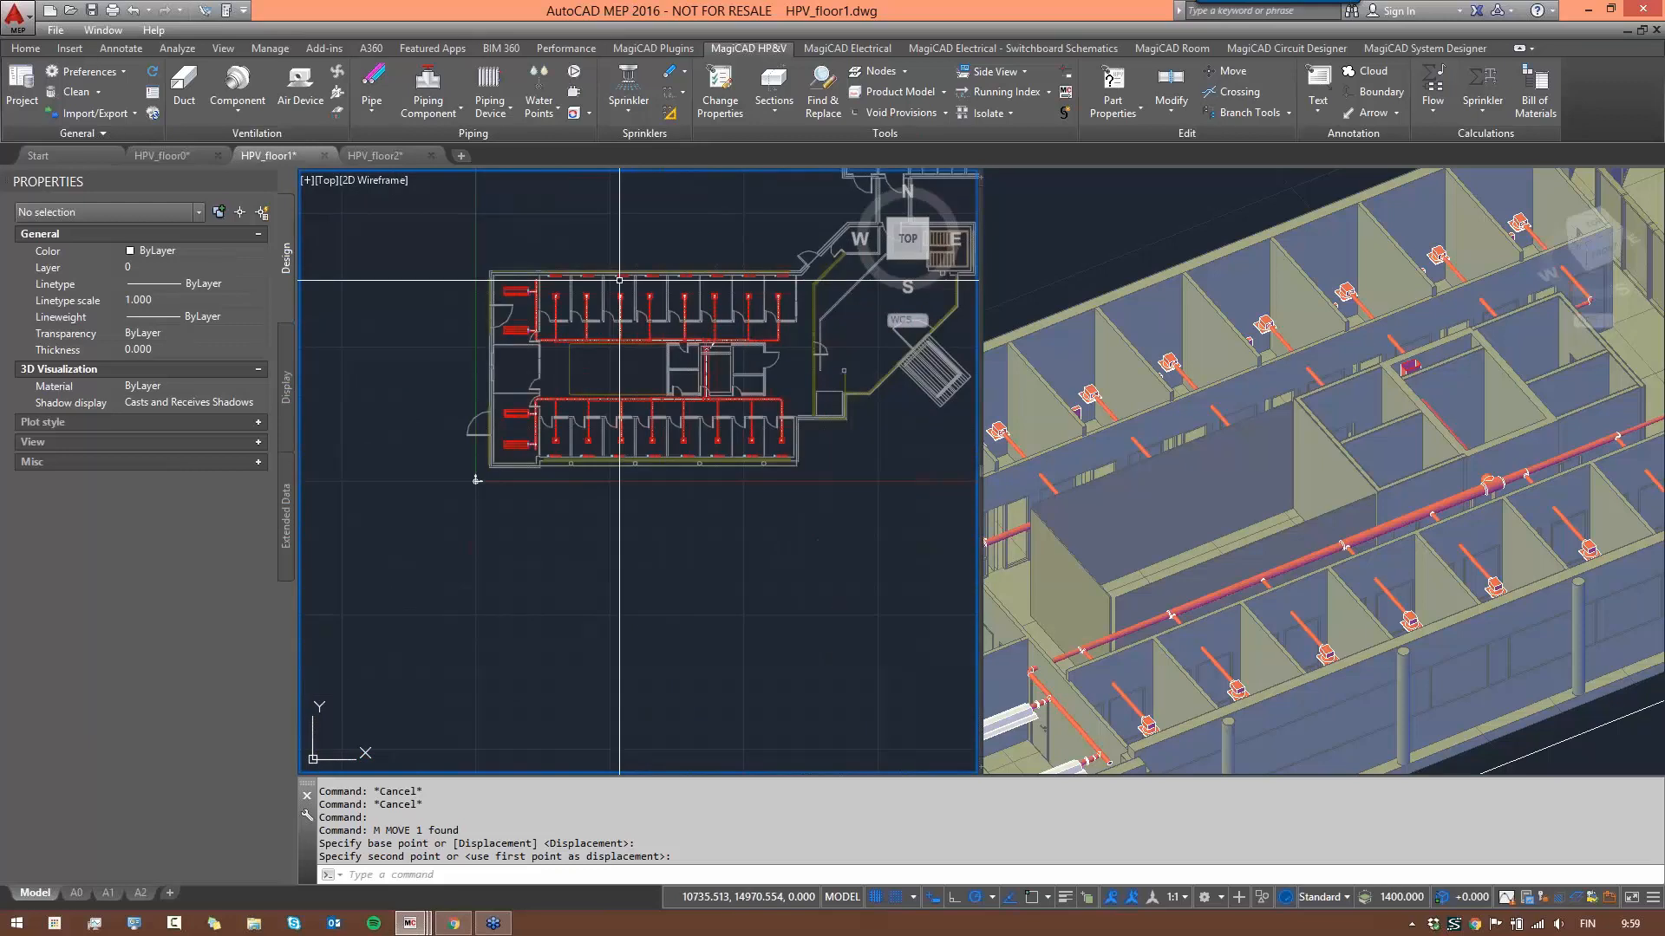
click(433, 260)
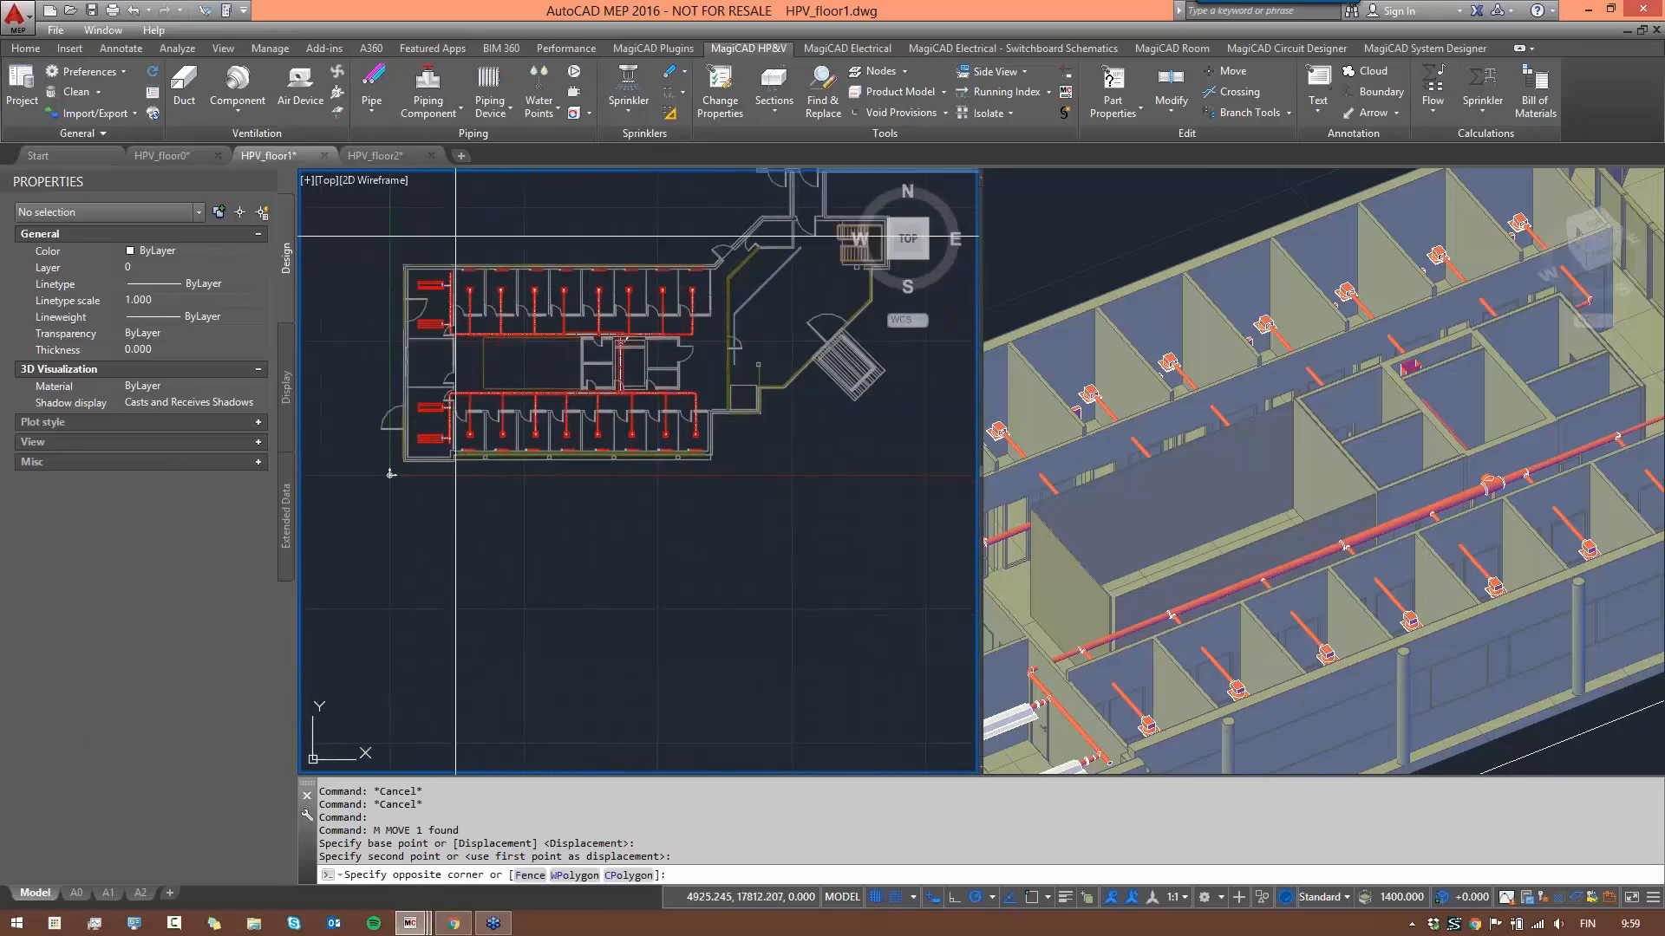
click(729, 278)
scroll(458, 477, up, 2)
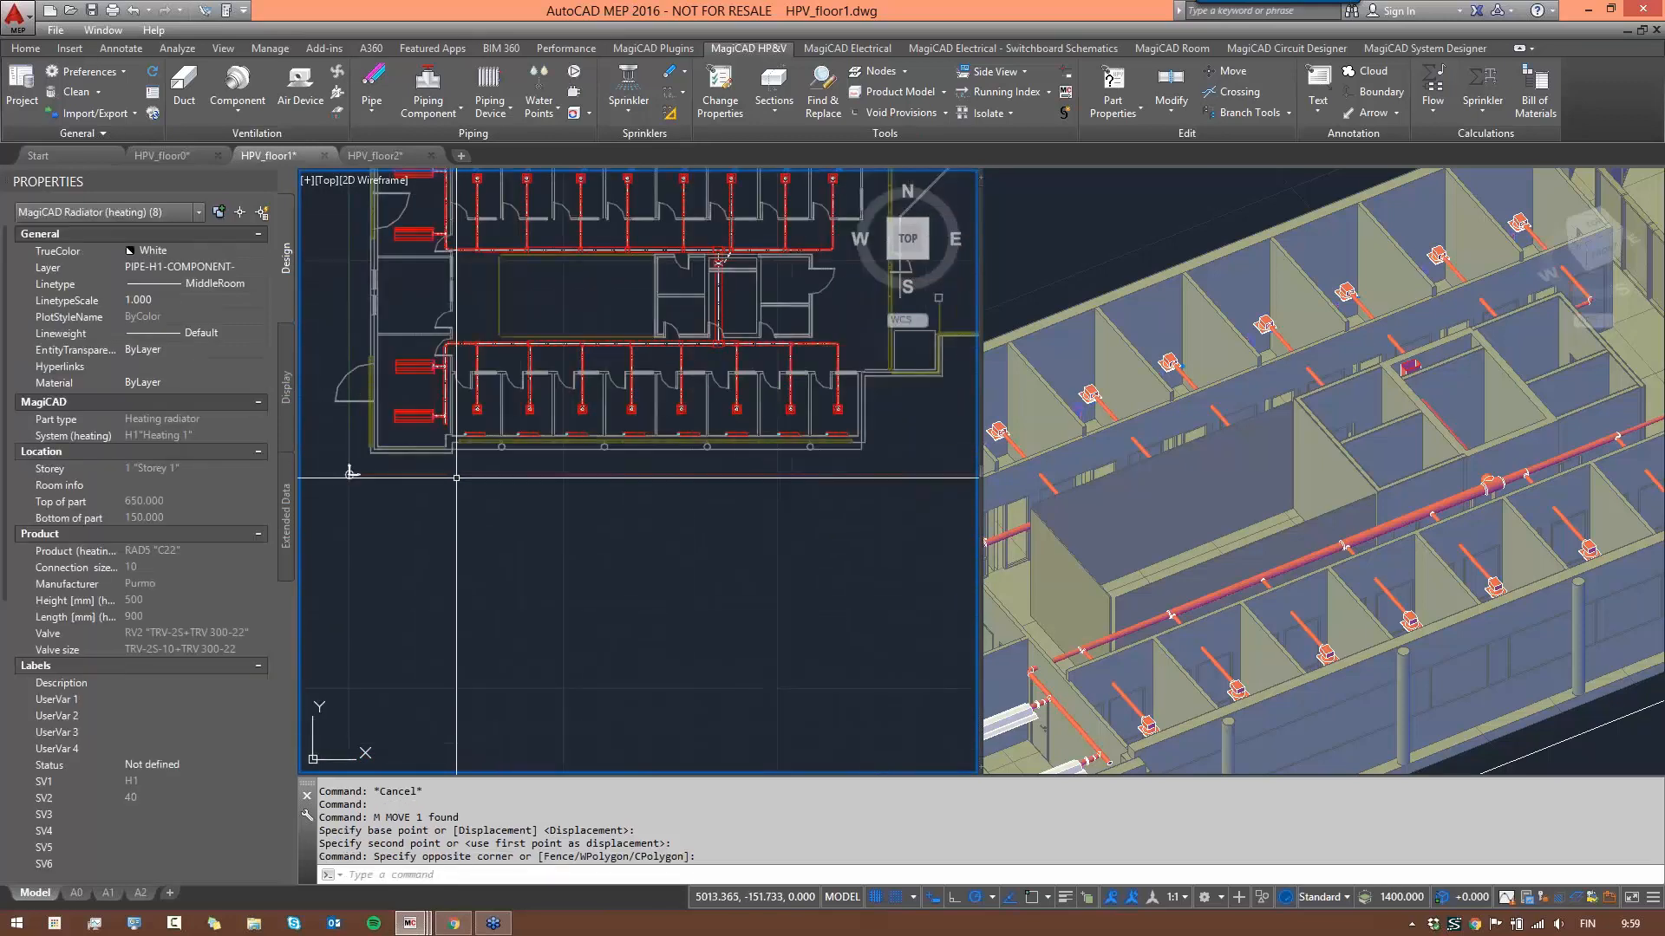
click(457, 491)
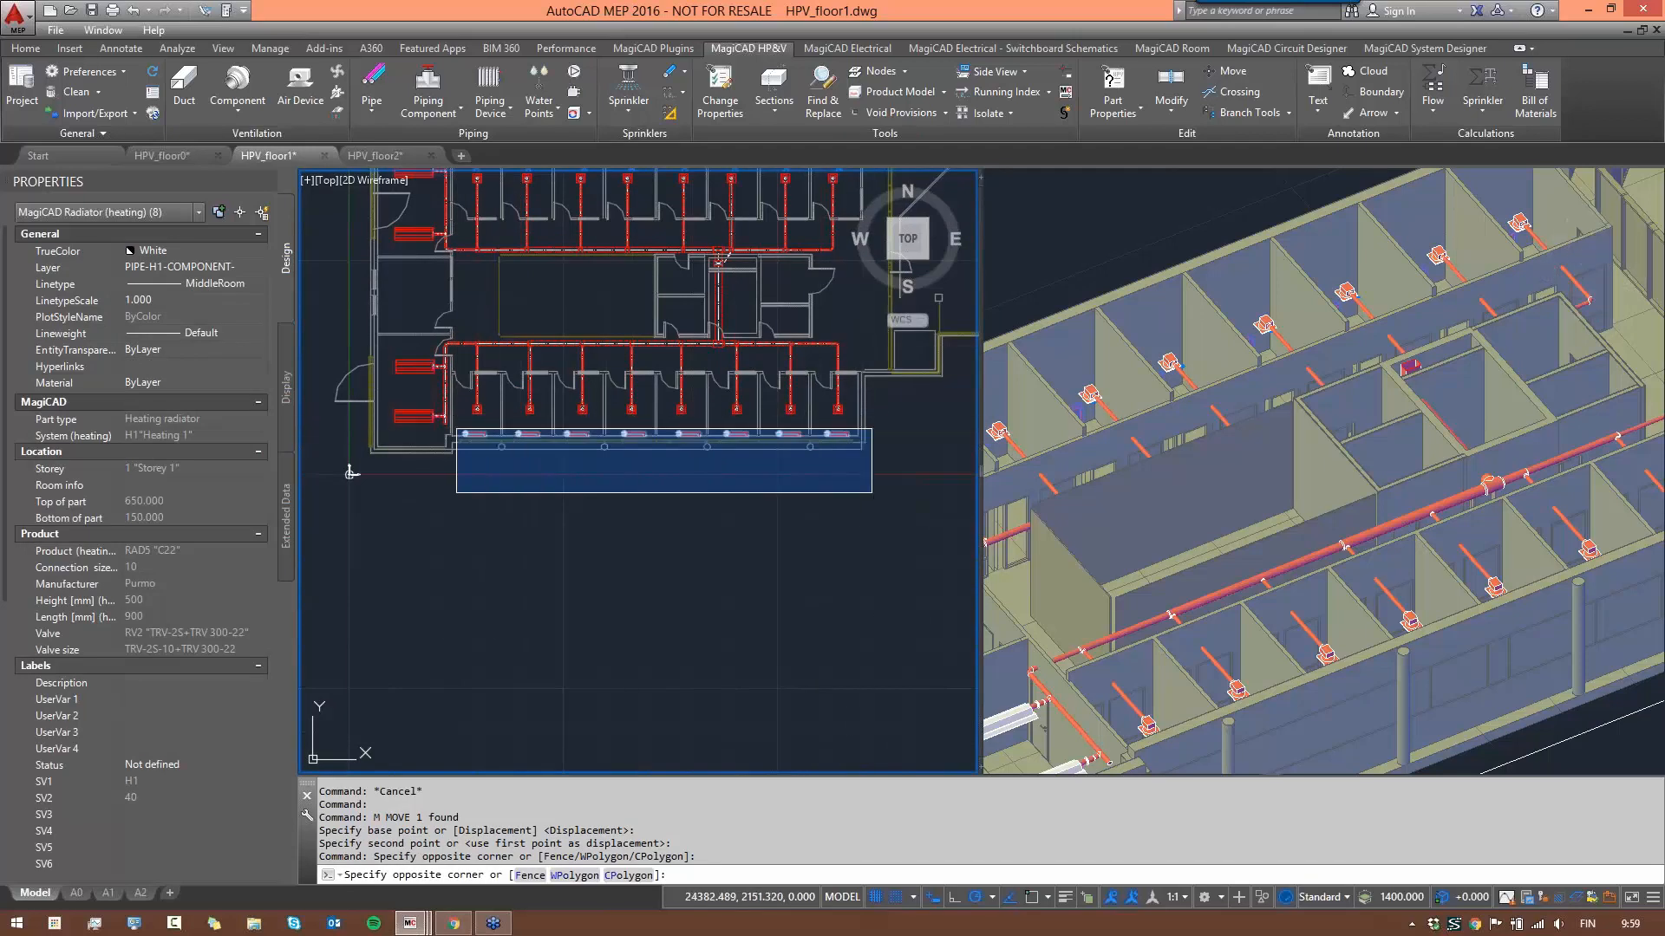
click(872, 429)
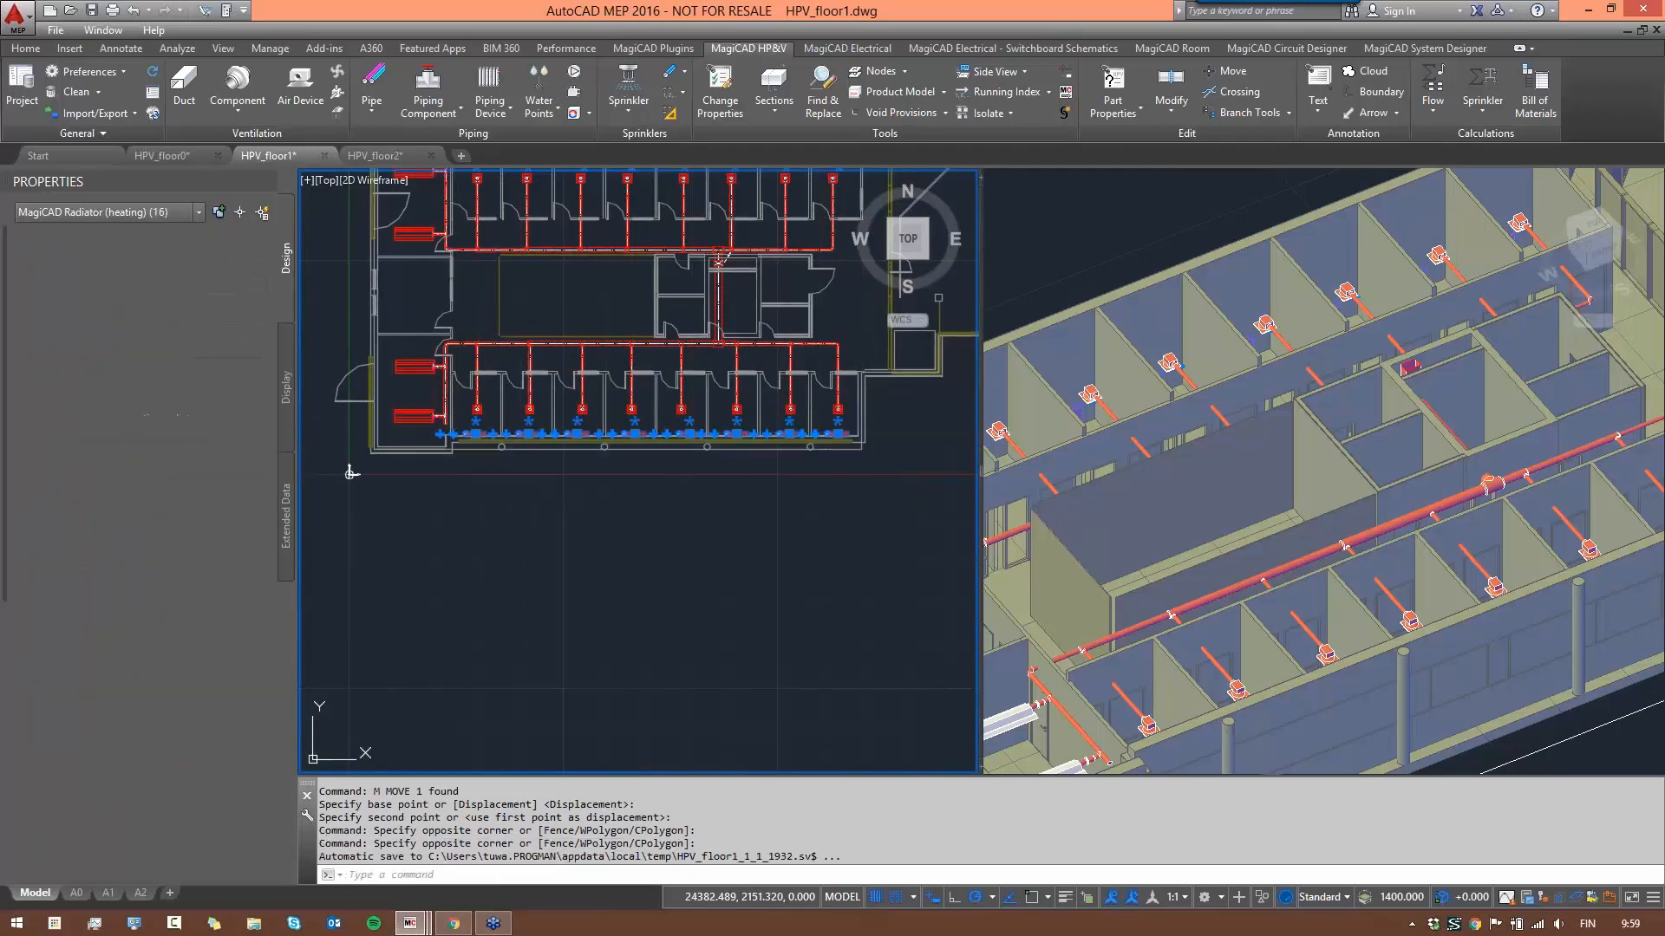
scroll(364, 406, down, 2)
key(ctrl+shift+c)
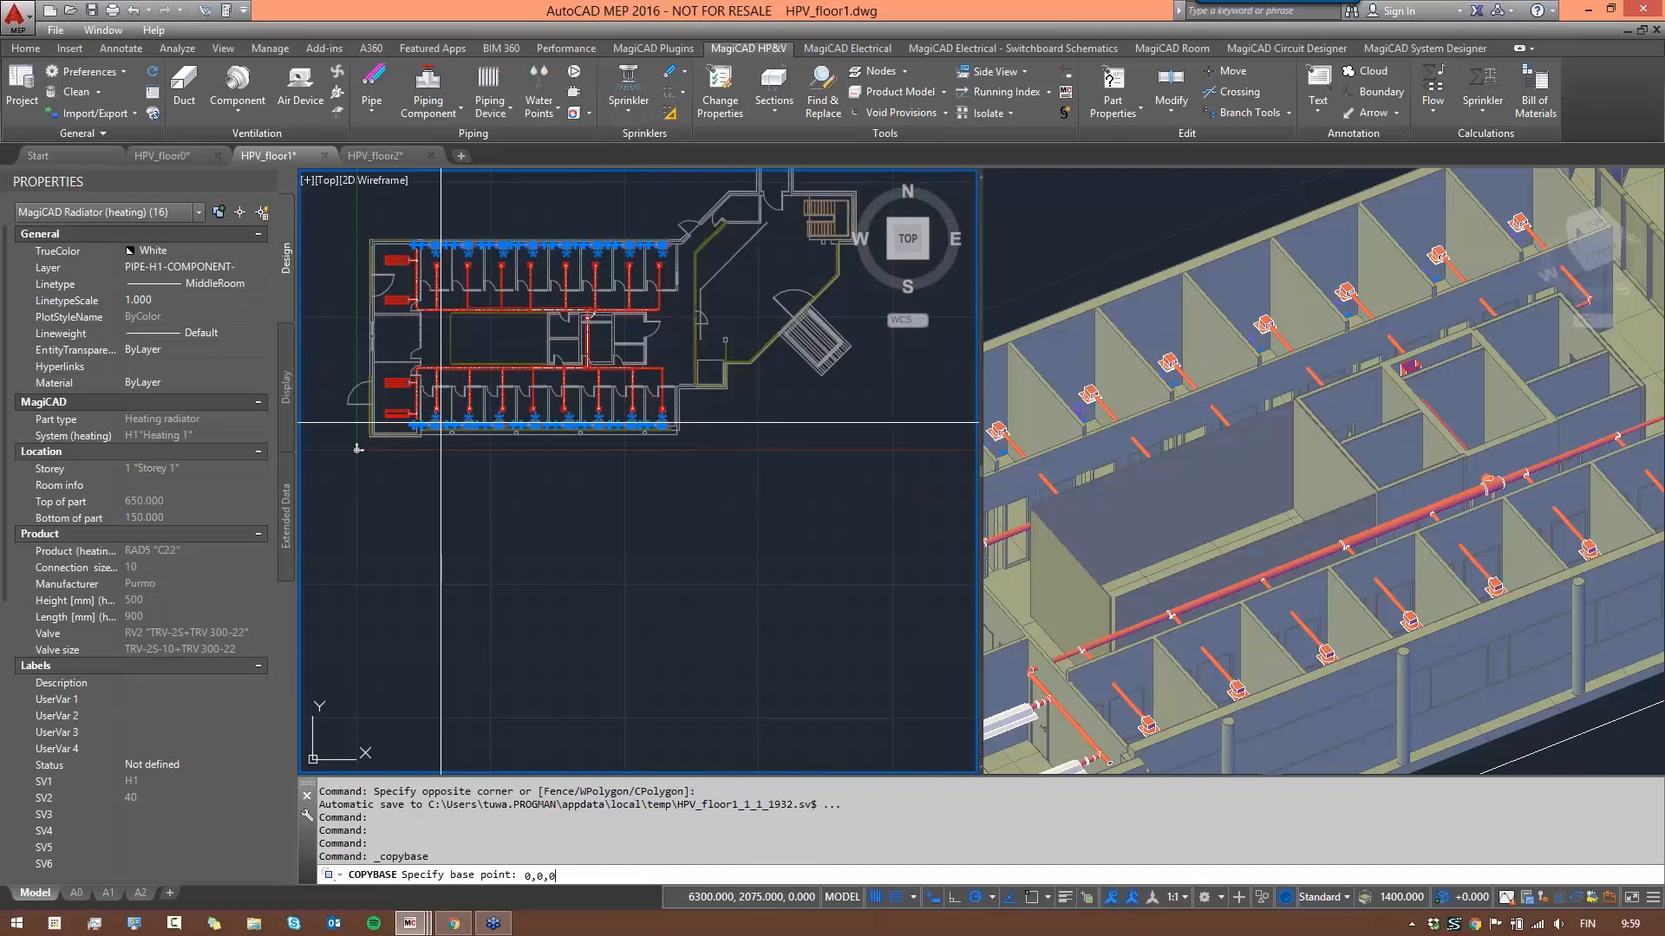
key(Return)
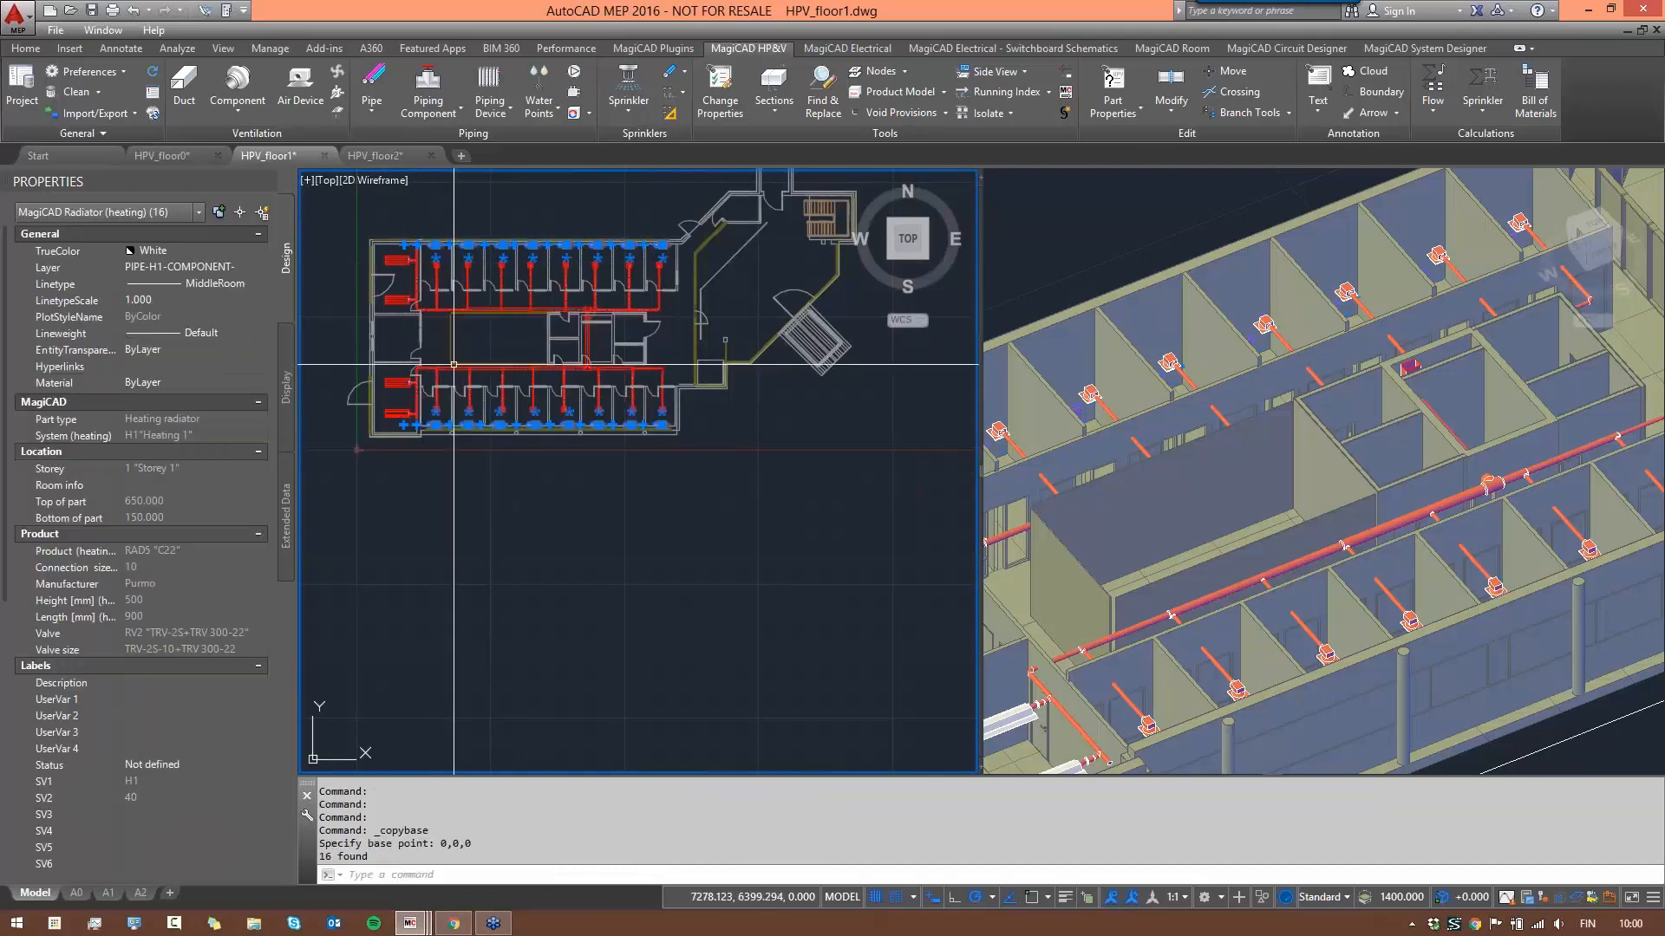
- Switch to the HPV_floor2 drawing and paste the copied radiators at insertion point 0,0,0
scroll(431, 578, up, 2)
key(ctrl+Tab)
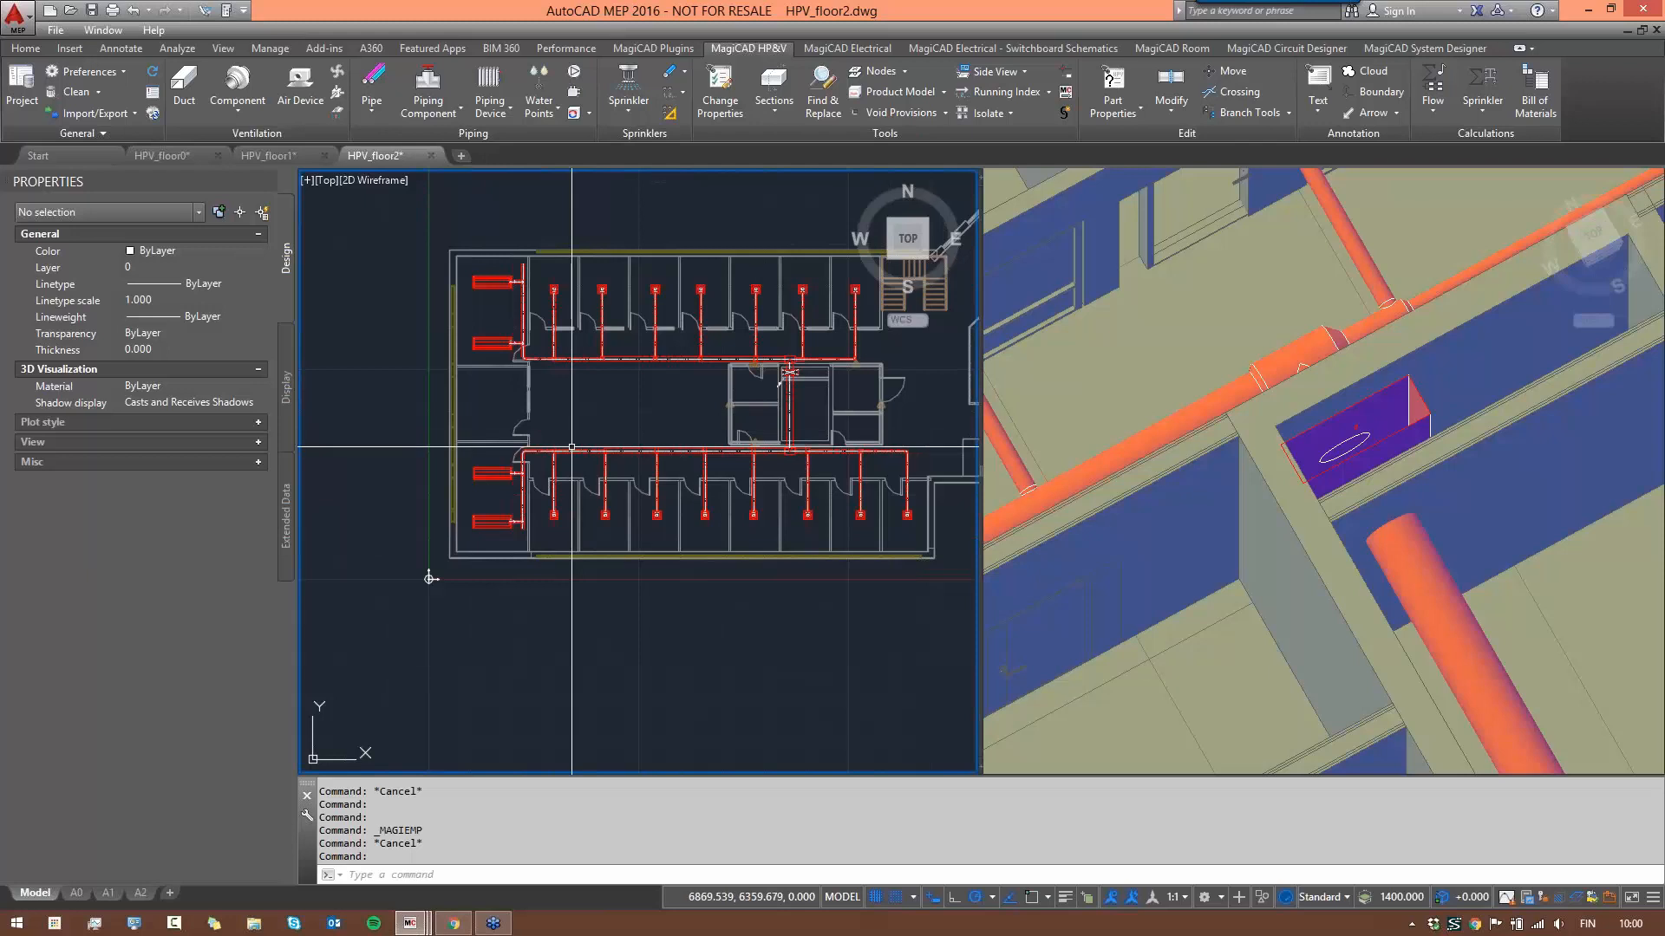
key(ctrl+v)
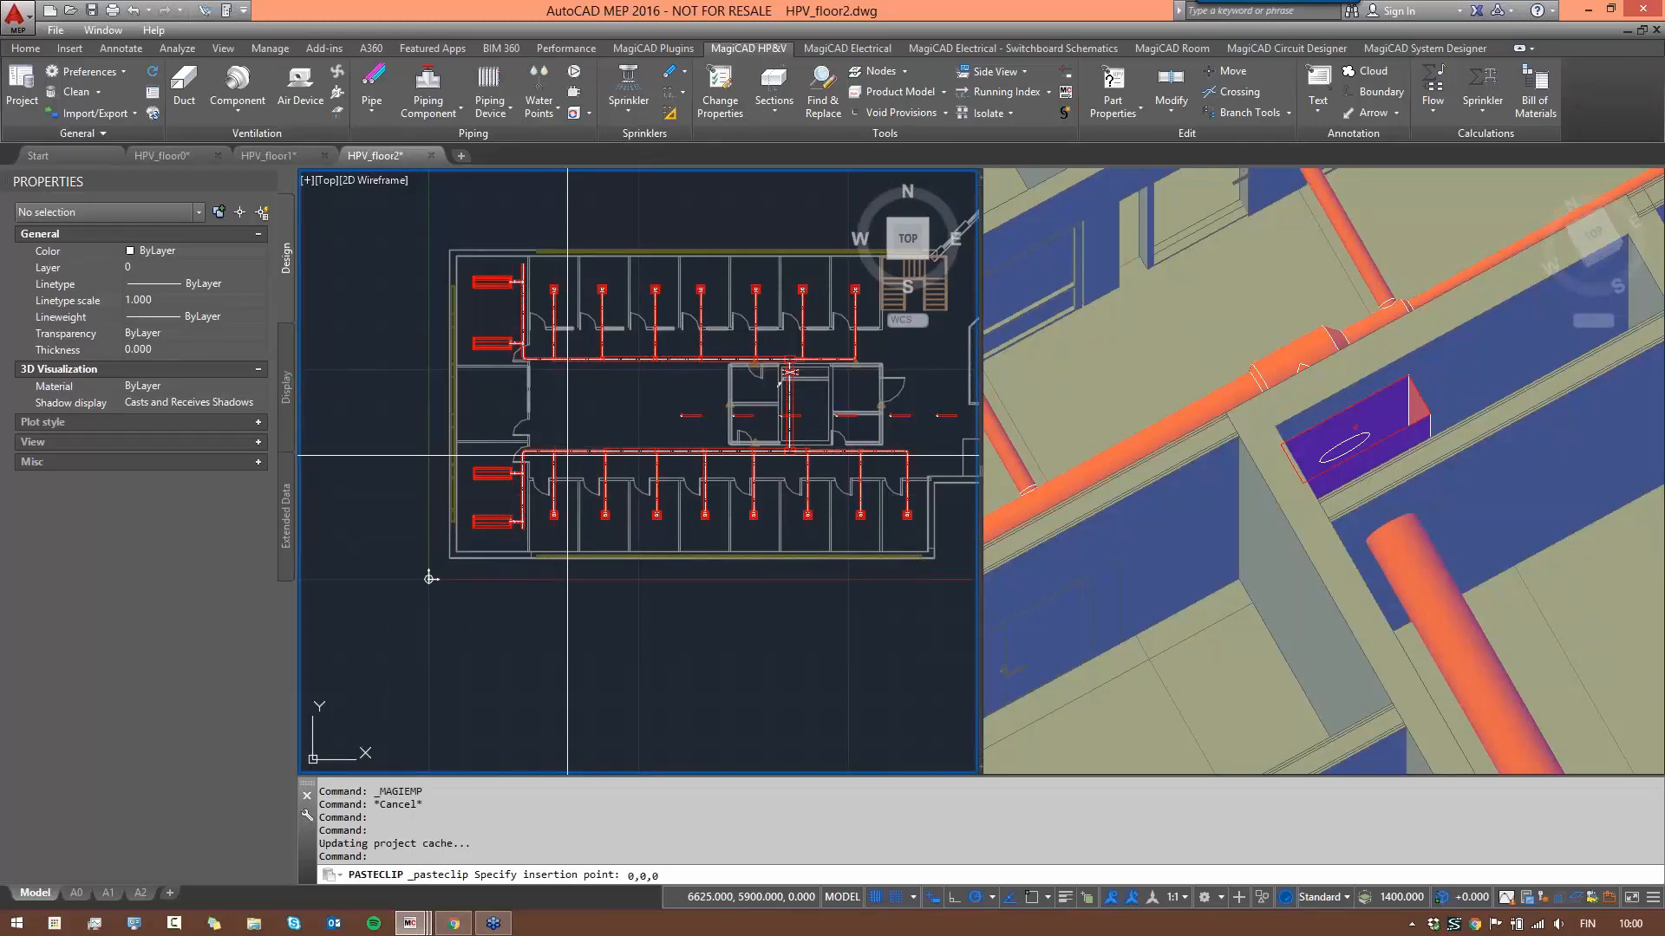
key(Return)
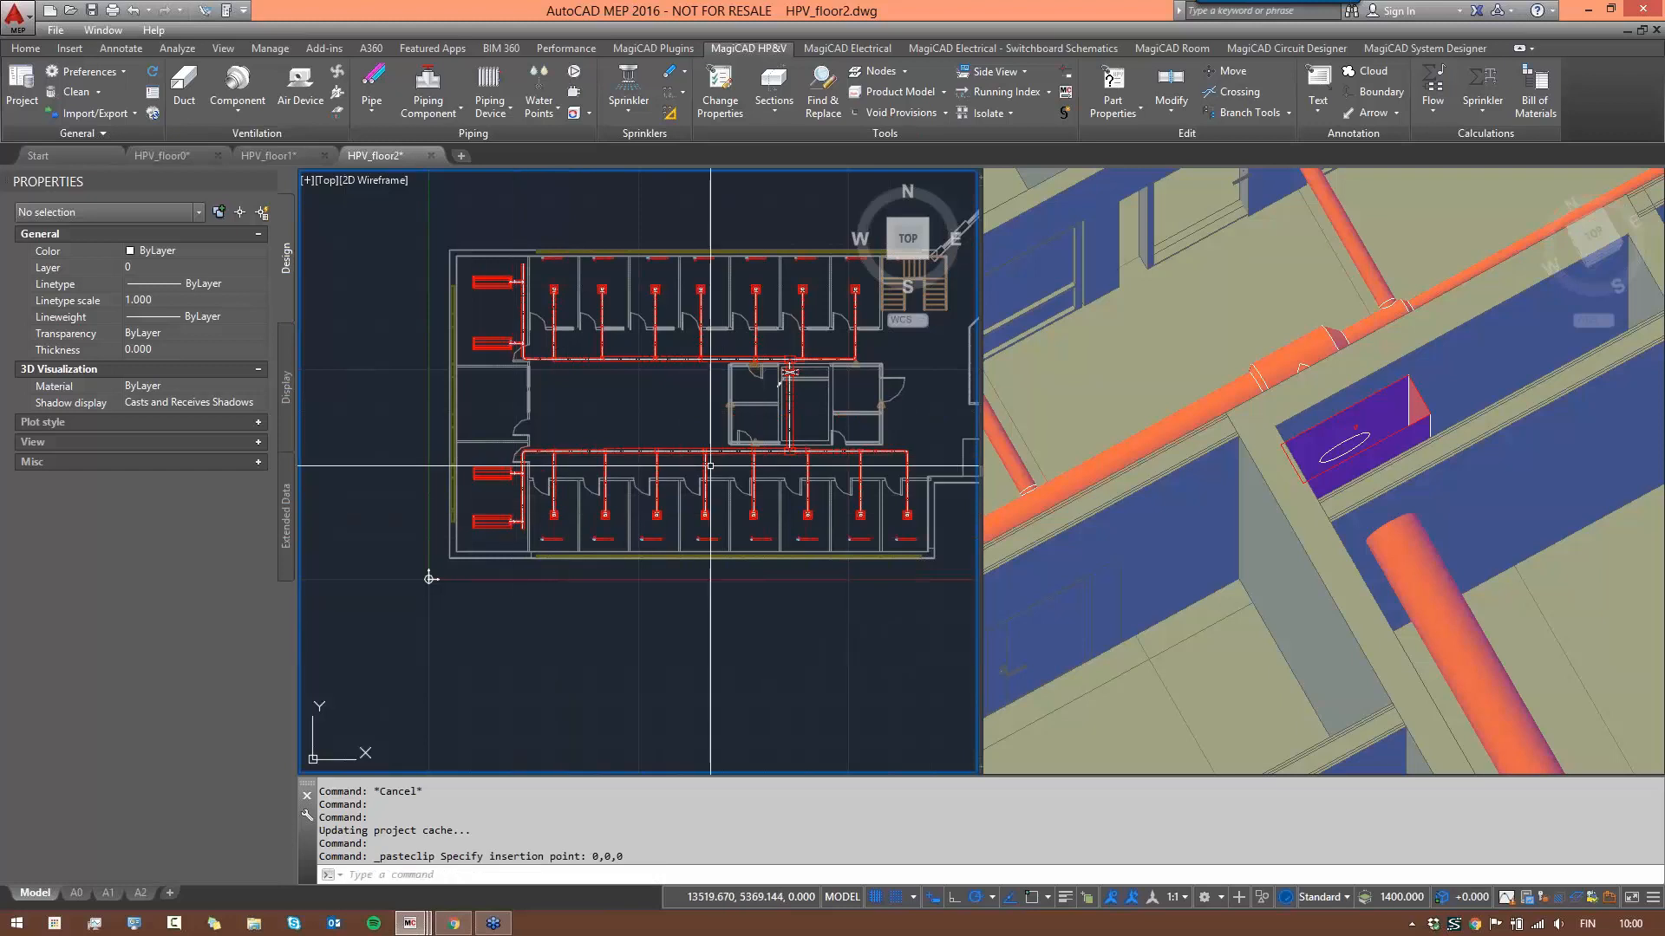
- Delete the pasted radiator that falls in the stairwell at the east end of floor 2's north wall
scroll(613, 550, up, 4)
scroll(752, 563, down, 4)
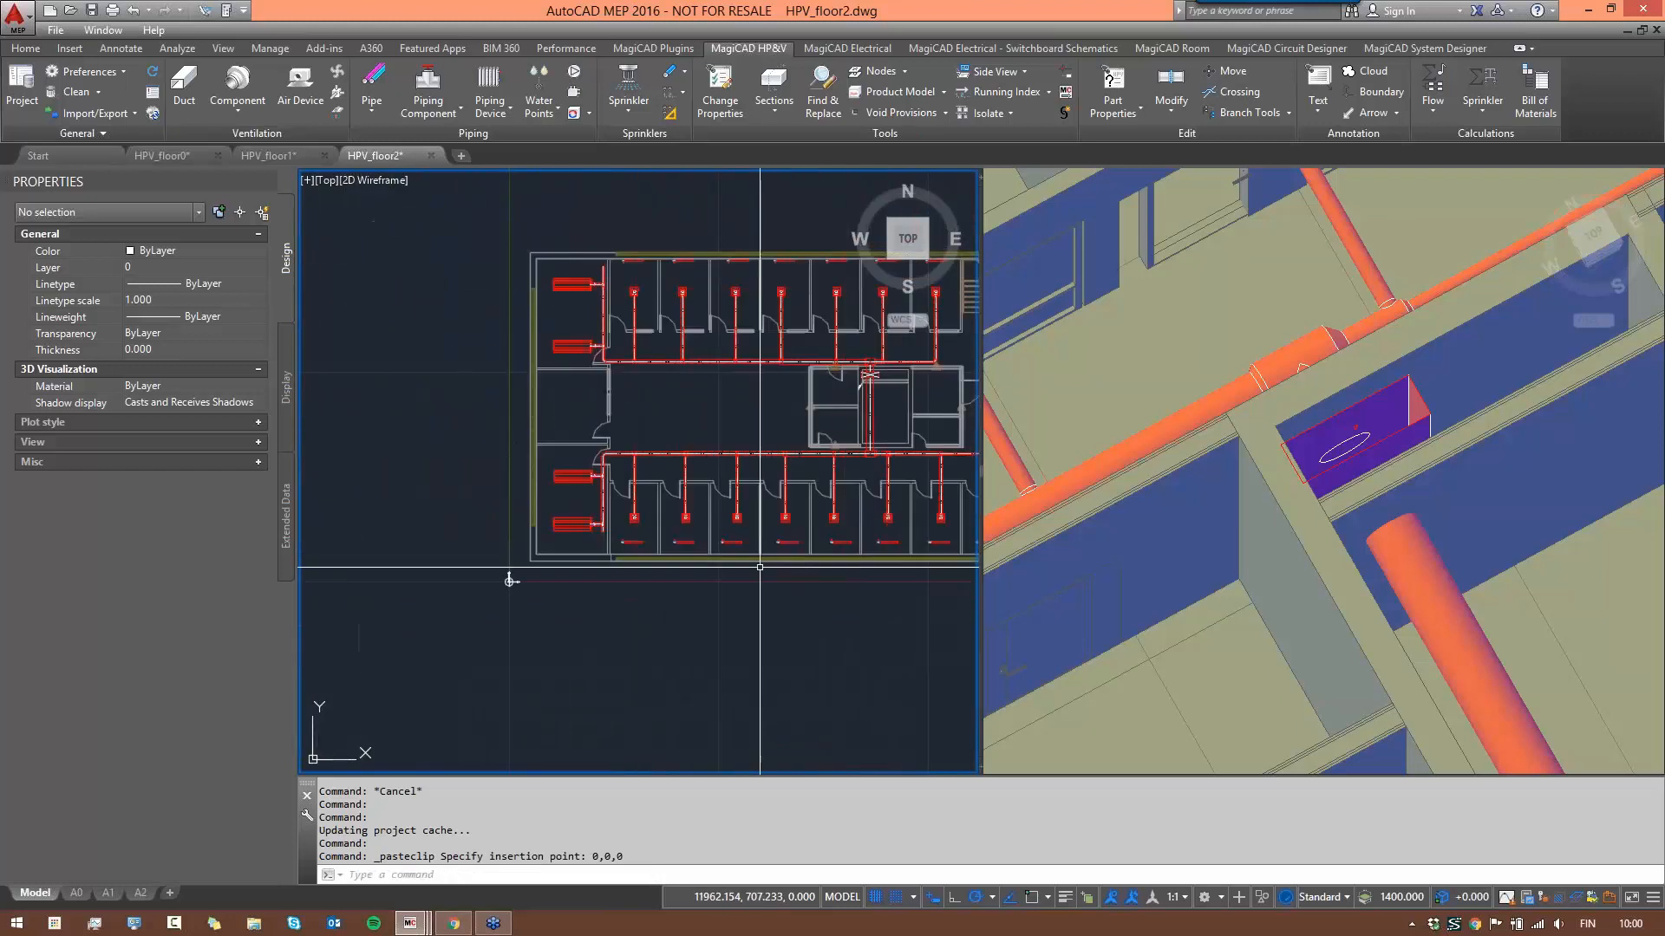
middle_drag(756, 566, 546, 543)
scroll(505, 545, up, 4)
scroll(626, 512, down, 7)
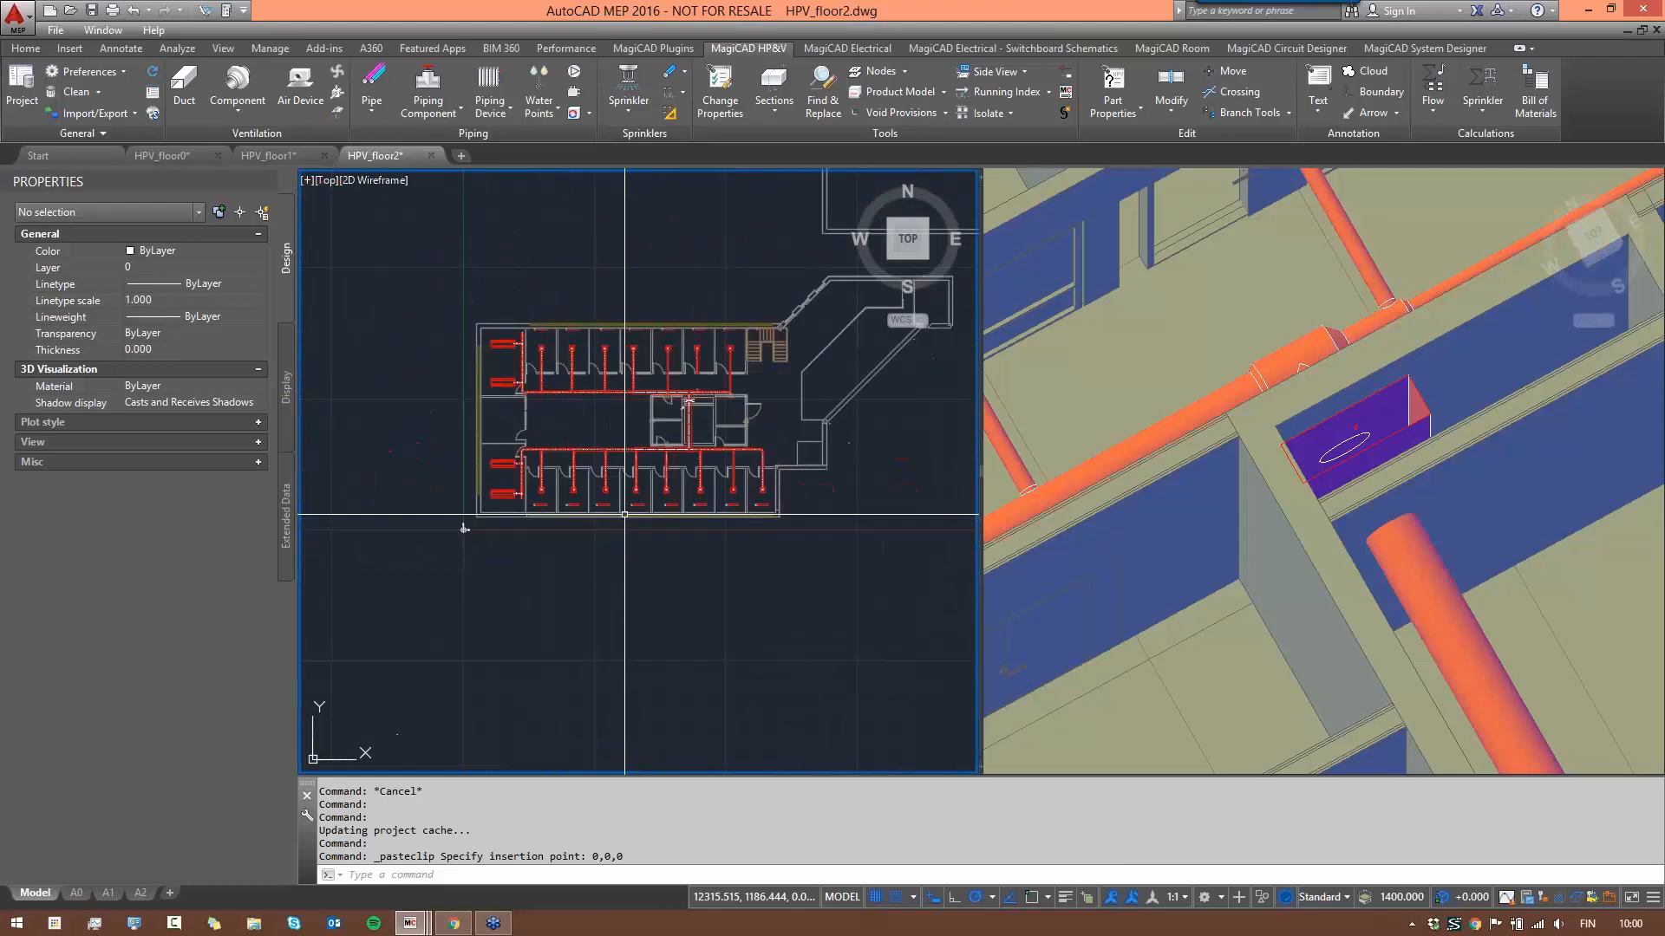
scroll(776, 255, up, 6)
scroll(744, 427, up, 4)
click(736, 324)
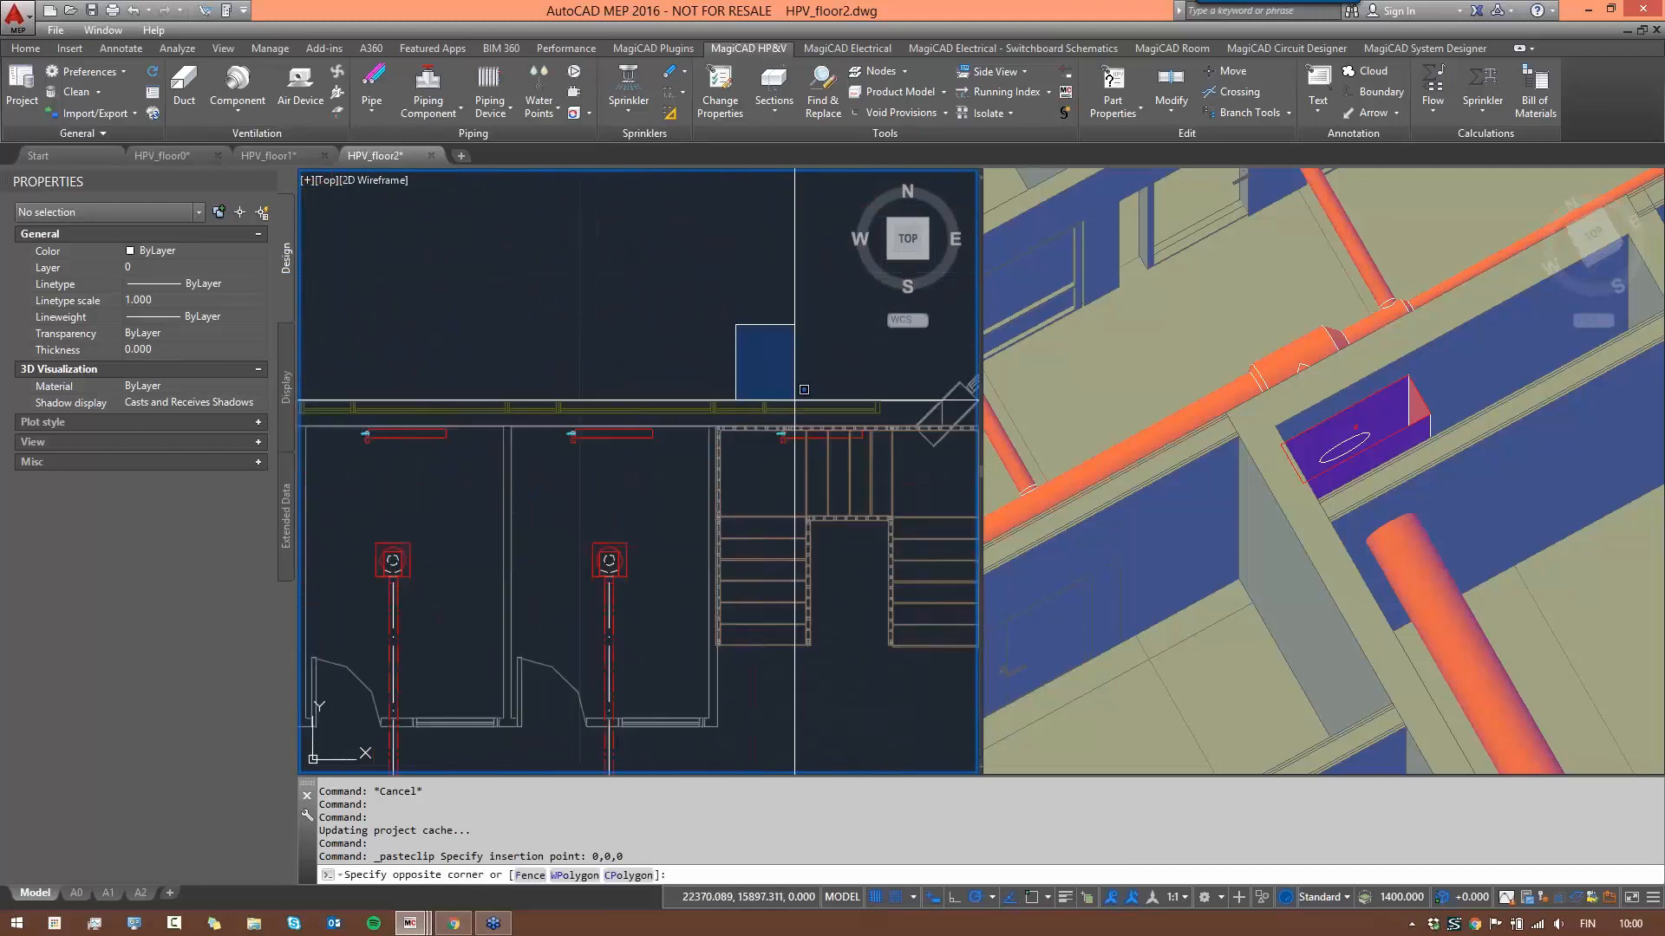
click(903, 502)
key(Delete)
- Move the eight radiators in floor 2's southern rooms straight south so they sit against the outer wall
scroll(785, 598, down, 6)
middle_drag(784, 589, 848, 247)
scroll(597, 492, up, 2)
scroll(456, 470, down, 2)
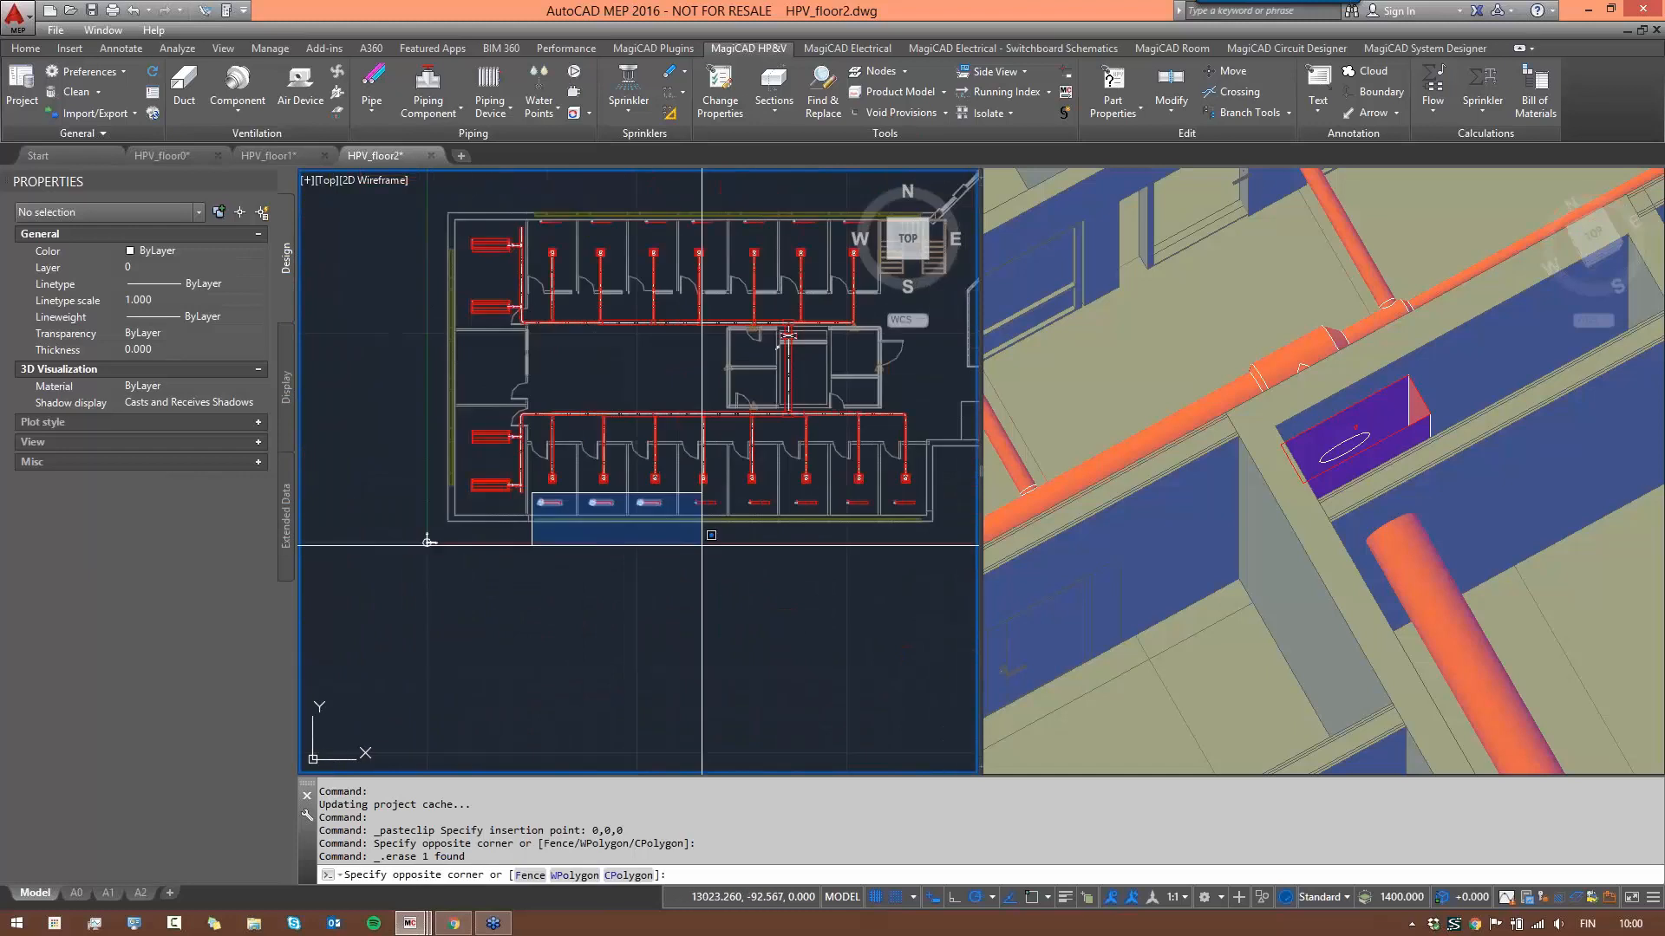
click(880, 524)
click(370, 534)
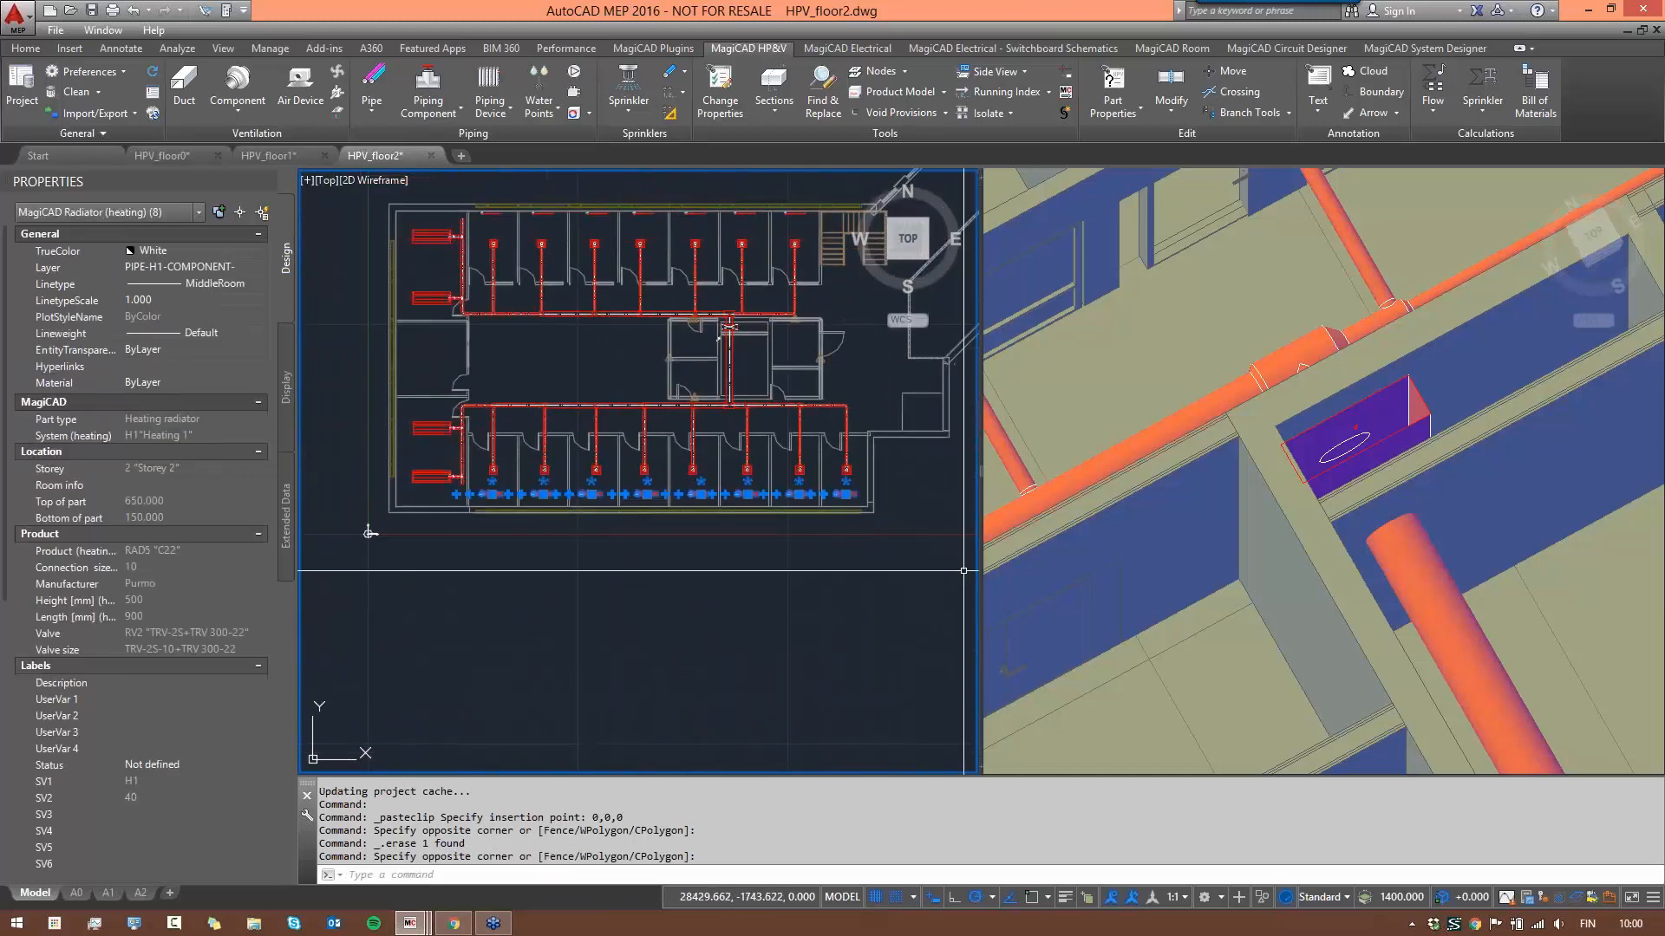
text(m)
key(Return)
scroll(890, 498, up, 6)
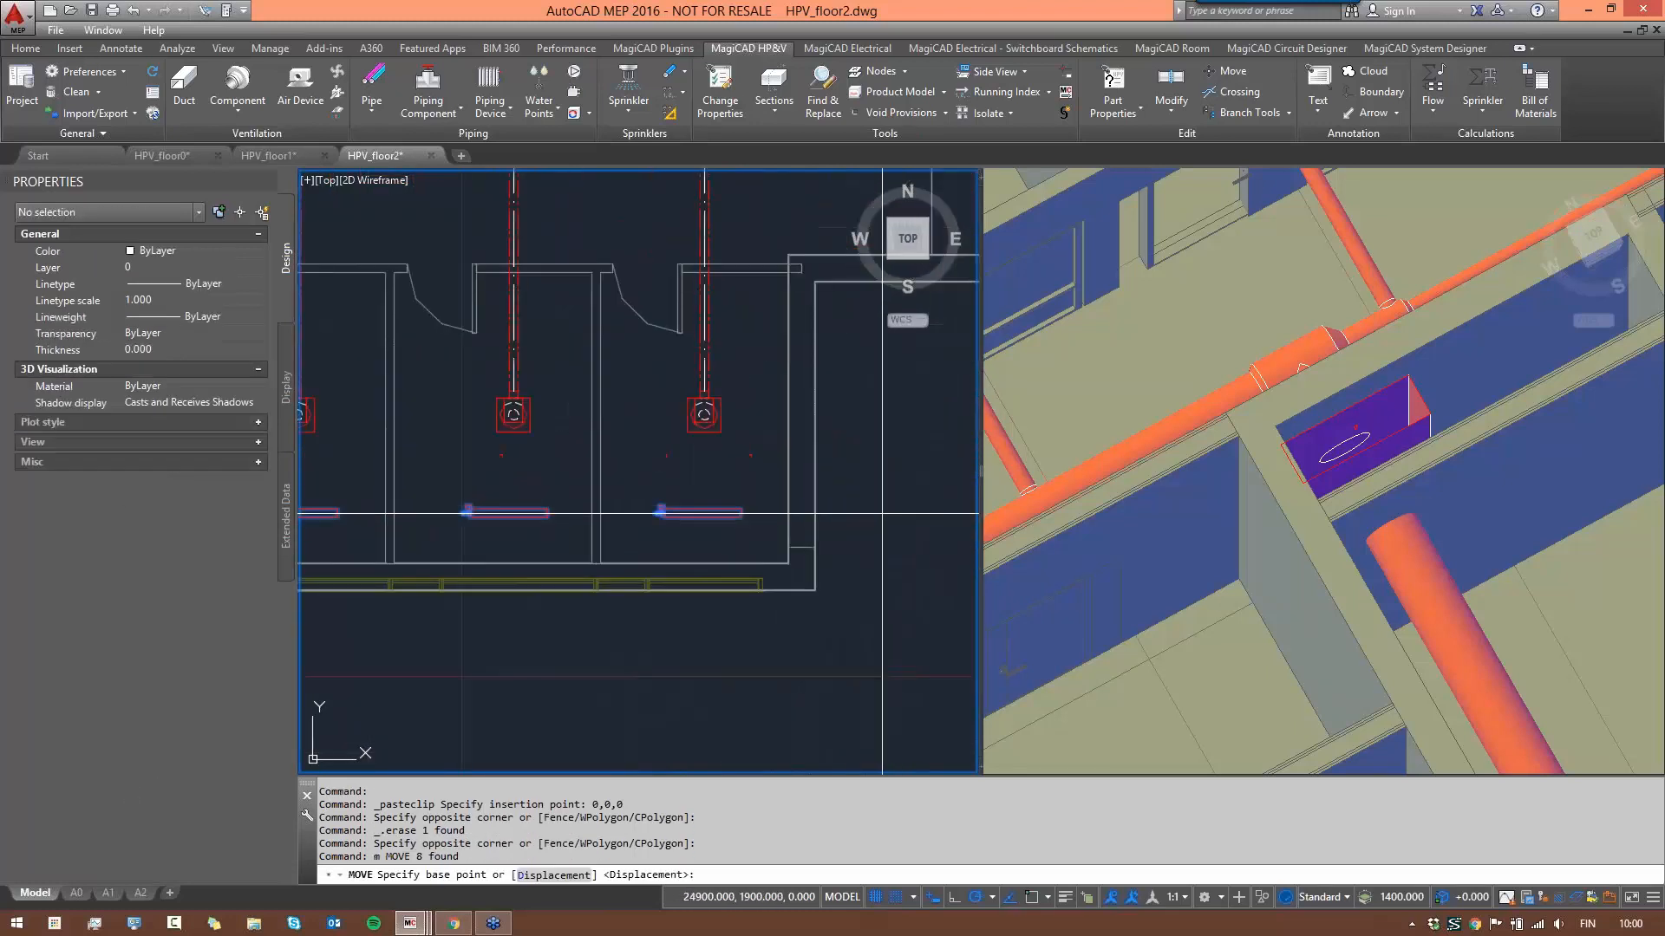
click(885, 512)
click(882, 553)
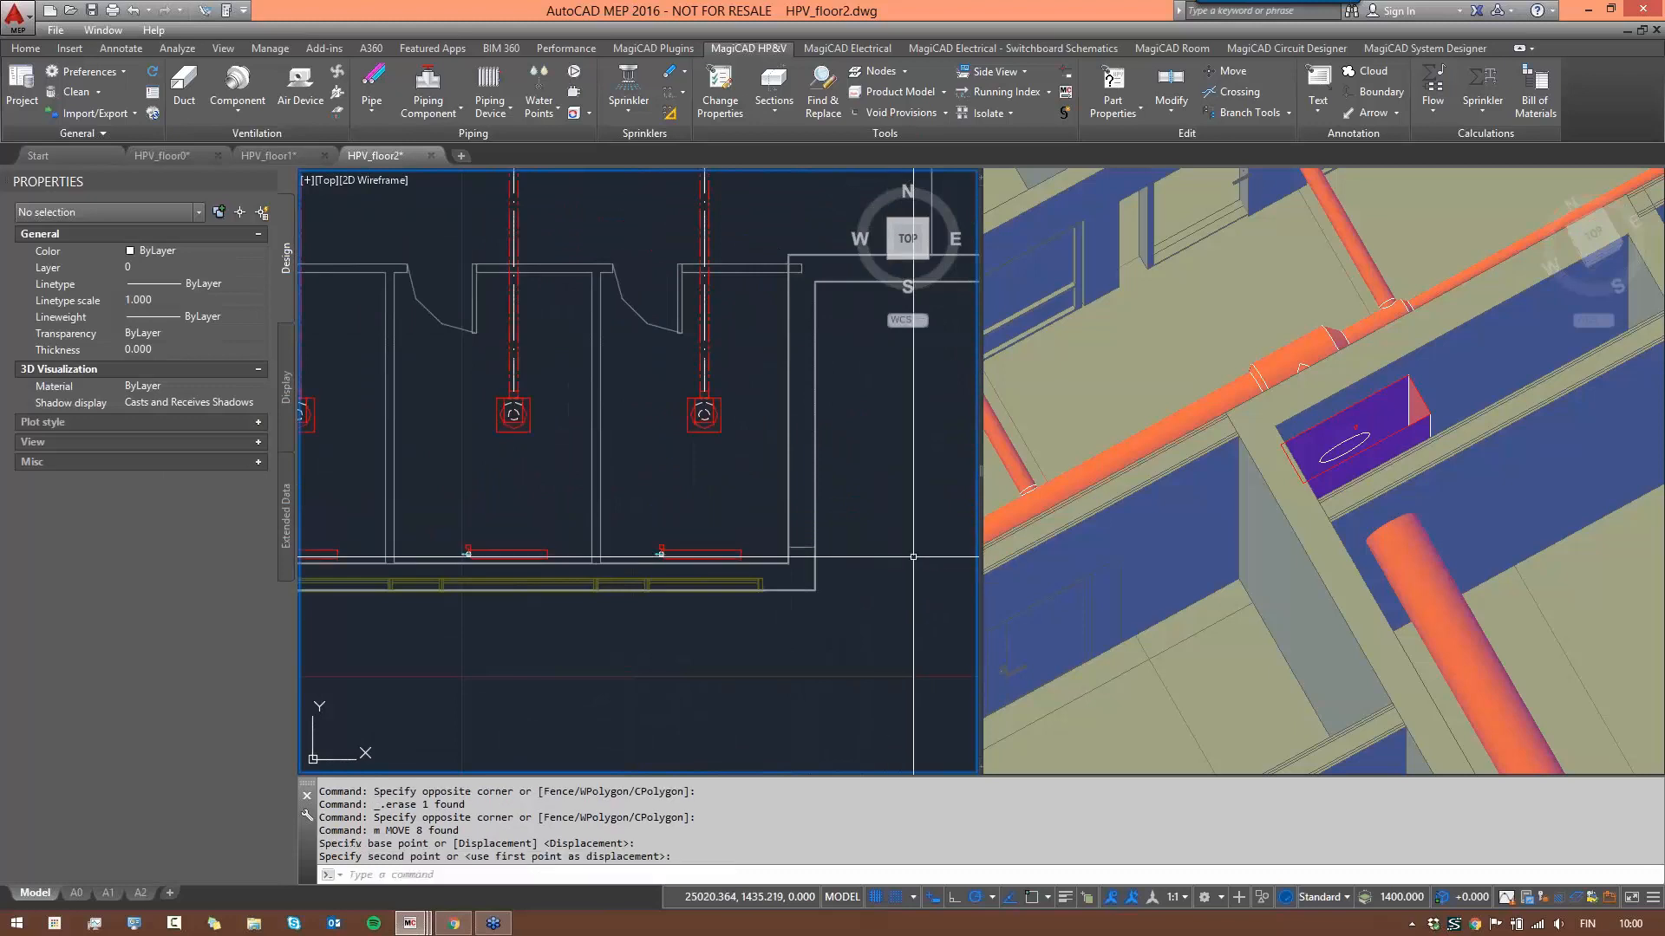
scroll(744, 484, down, 7)
scroll(743, 484, up, 3)
scroll(744, 484, down, 2)
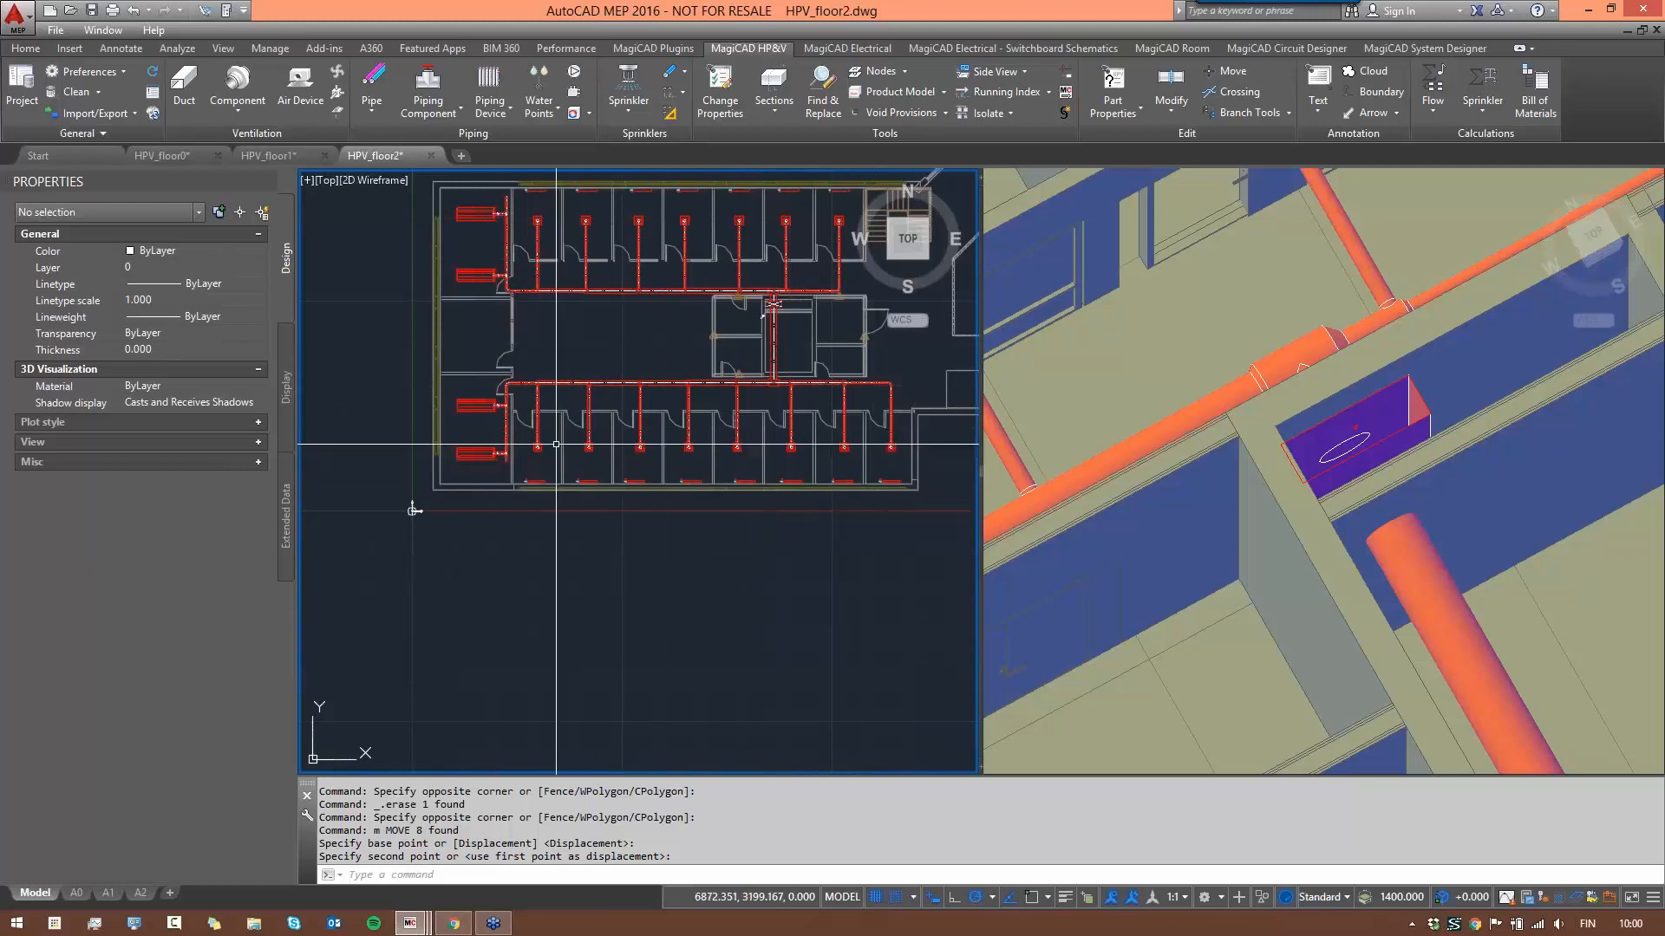
scroll(532, 440, down, 2)
scroll(533, 441, up, 2)
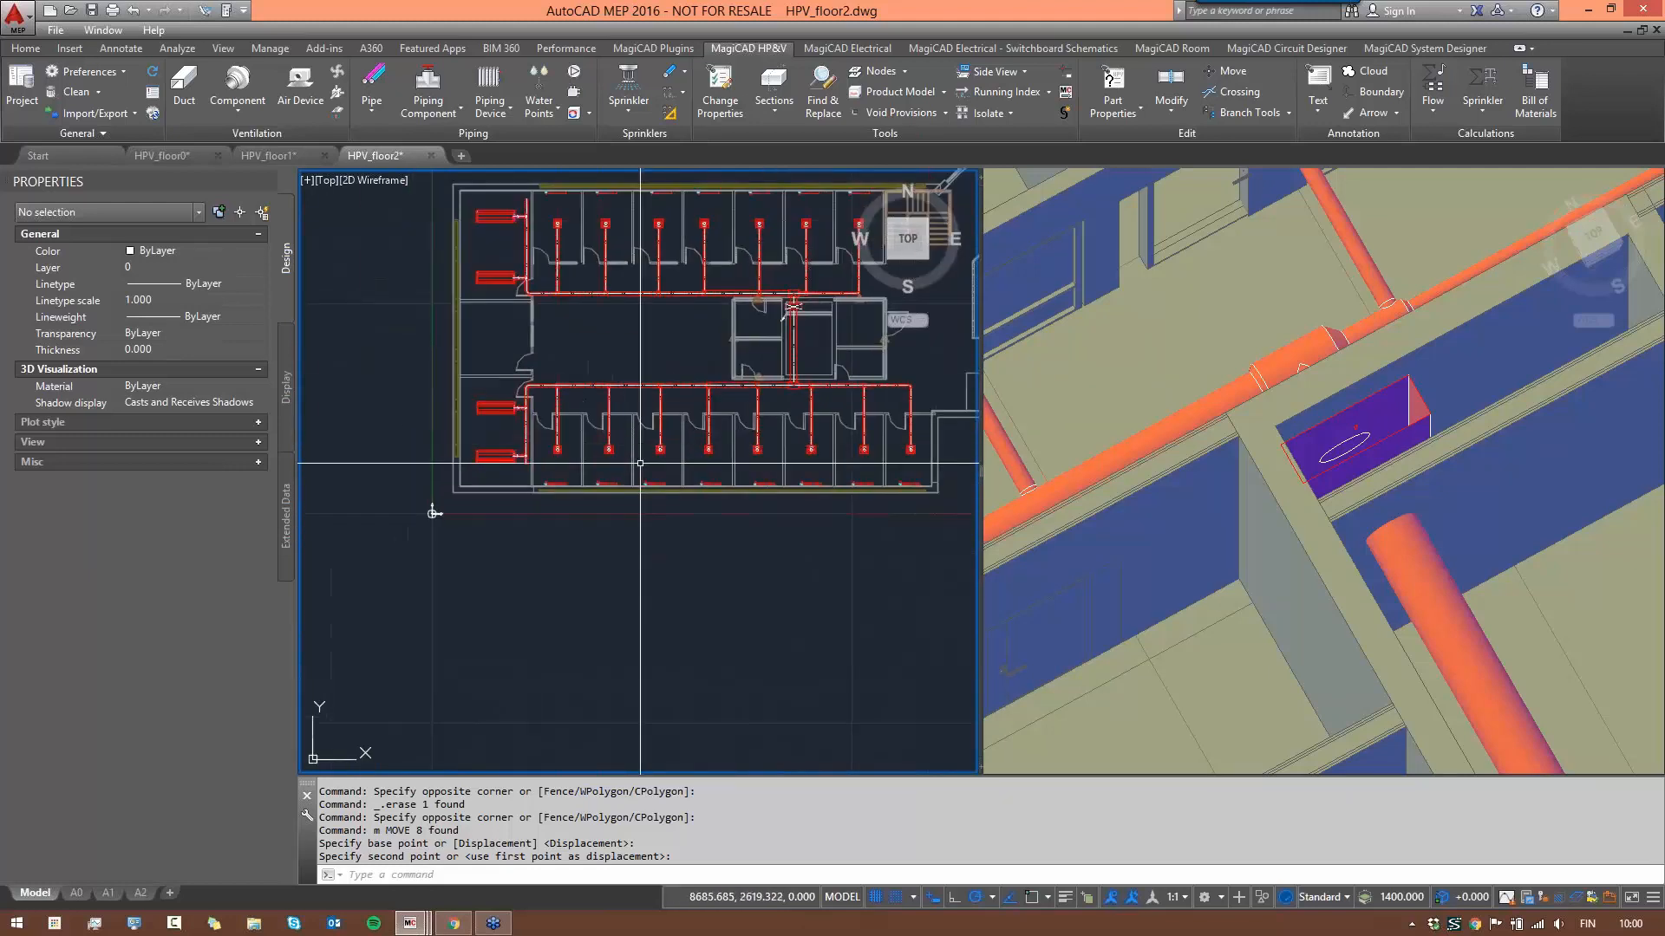
scroll(693, 496, down, 2)
- Switch back to the HPV_floor1 drawing and show the full floor plan
click(280, 158)
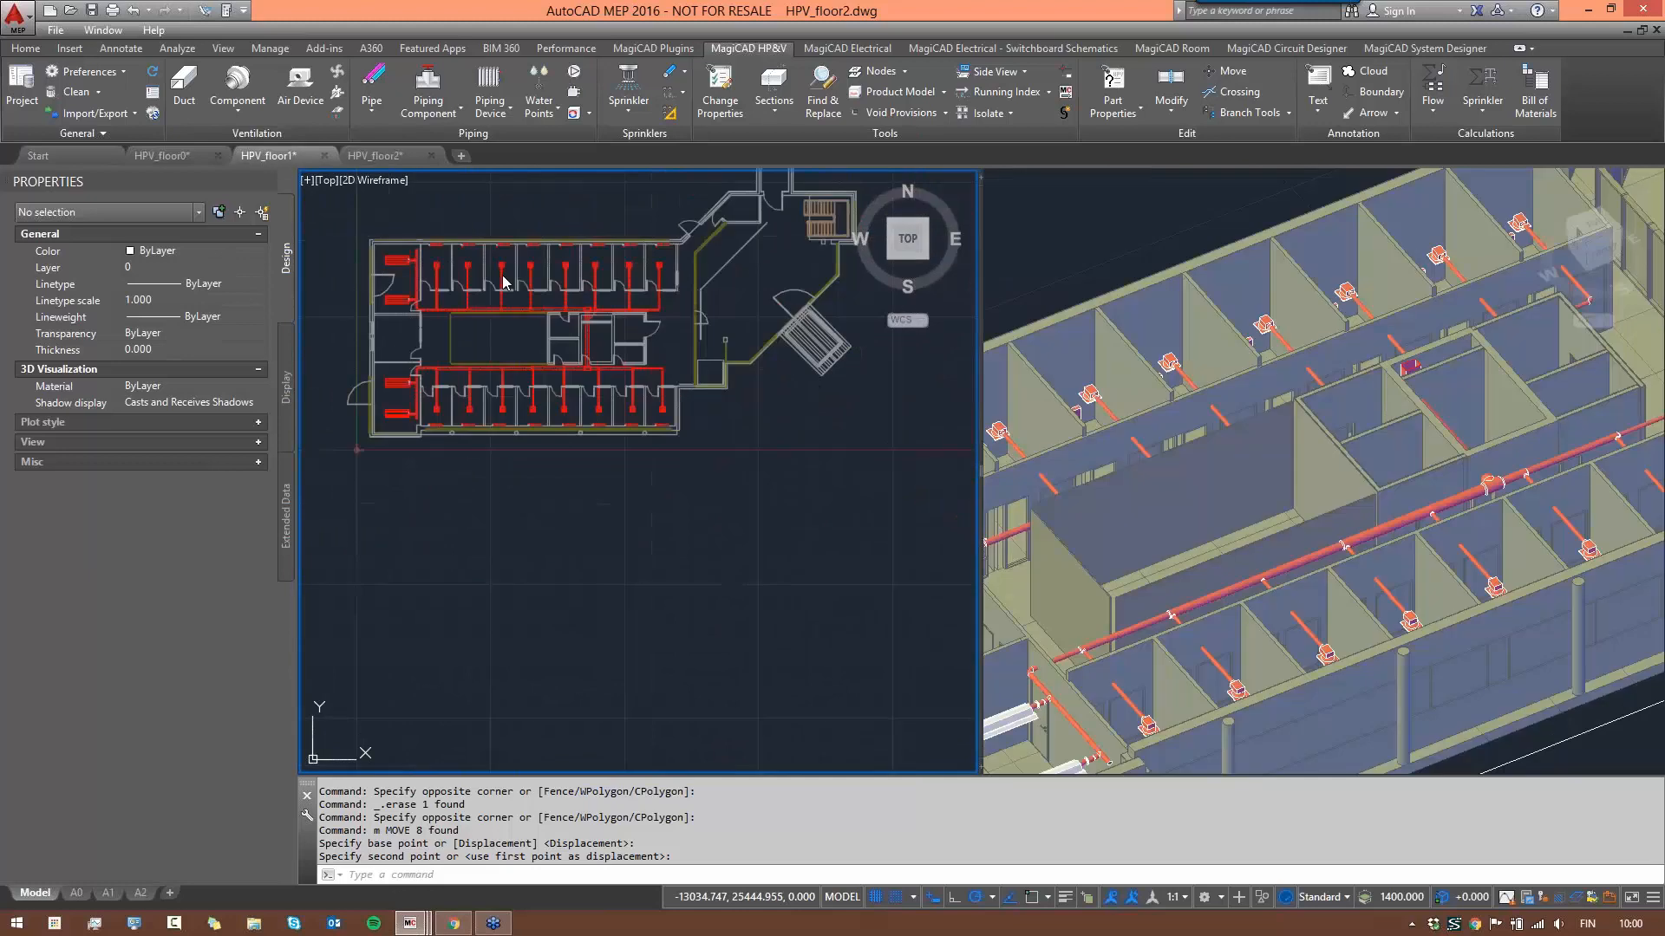
scroll(459, 248, up, 5)
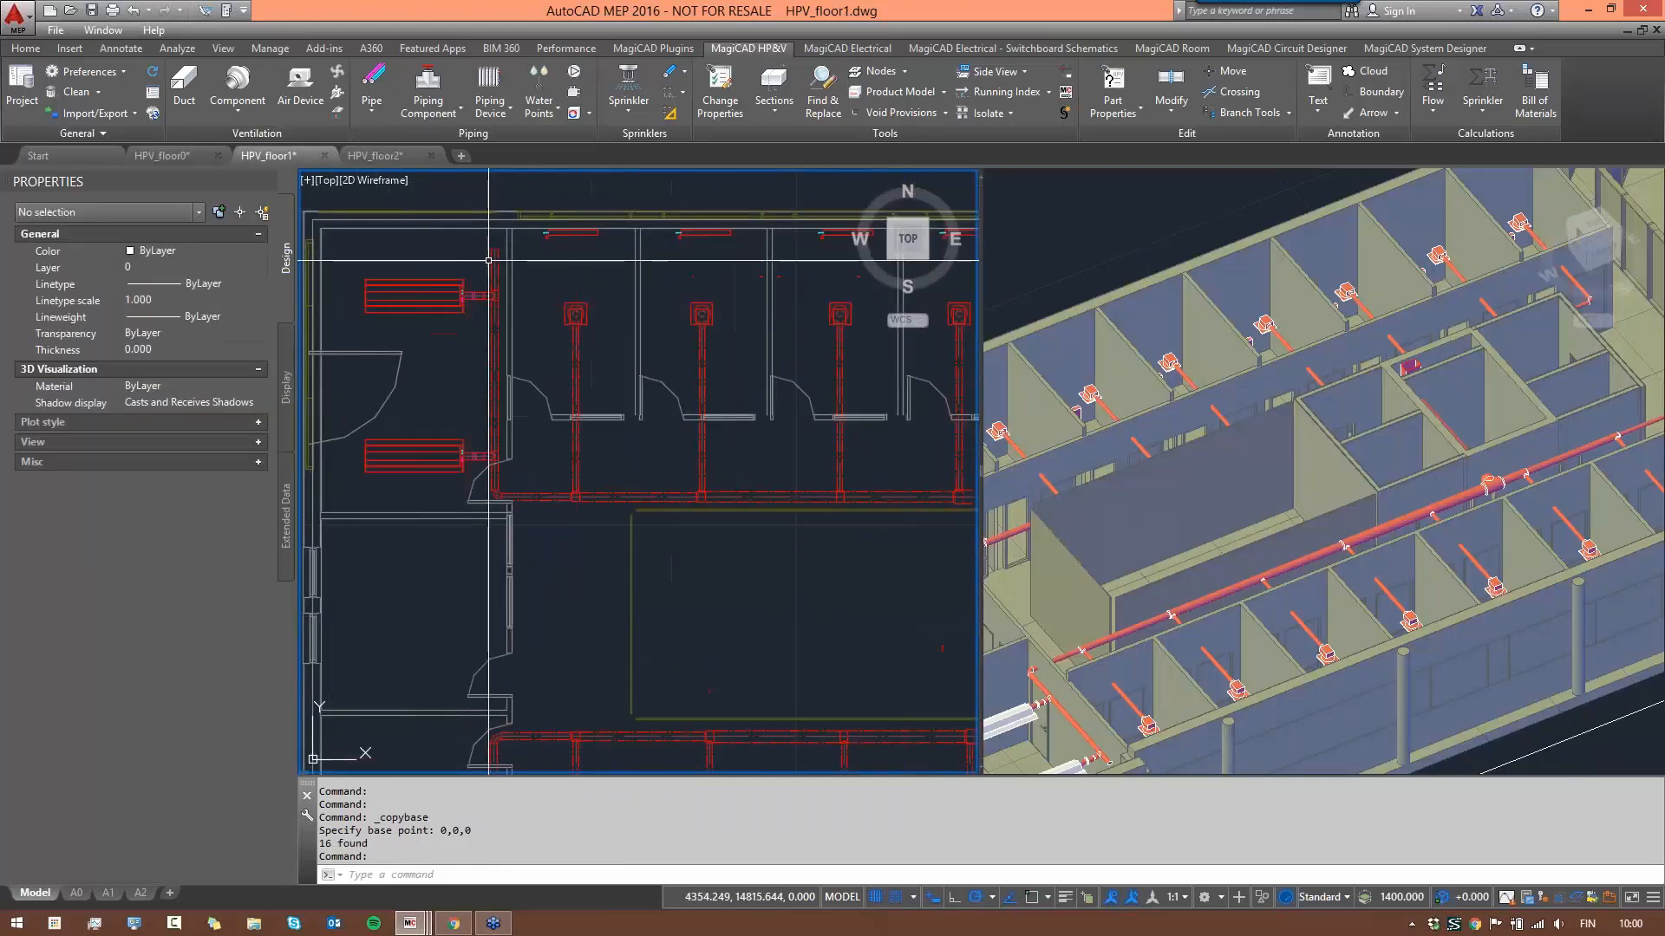
middle_drag(488, 260, 550, 273)
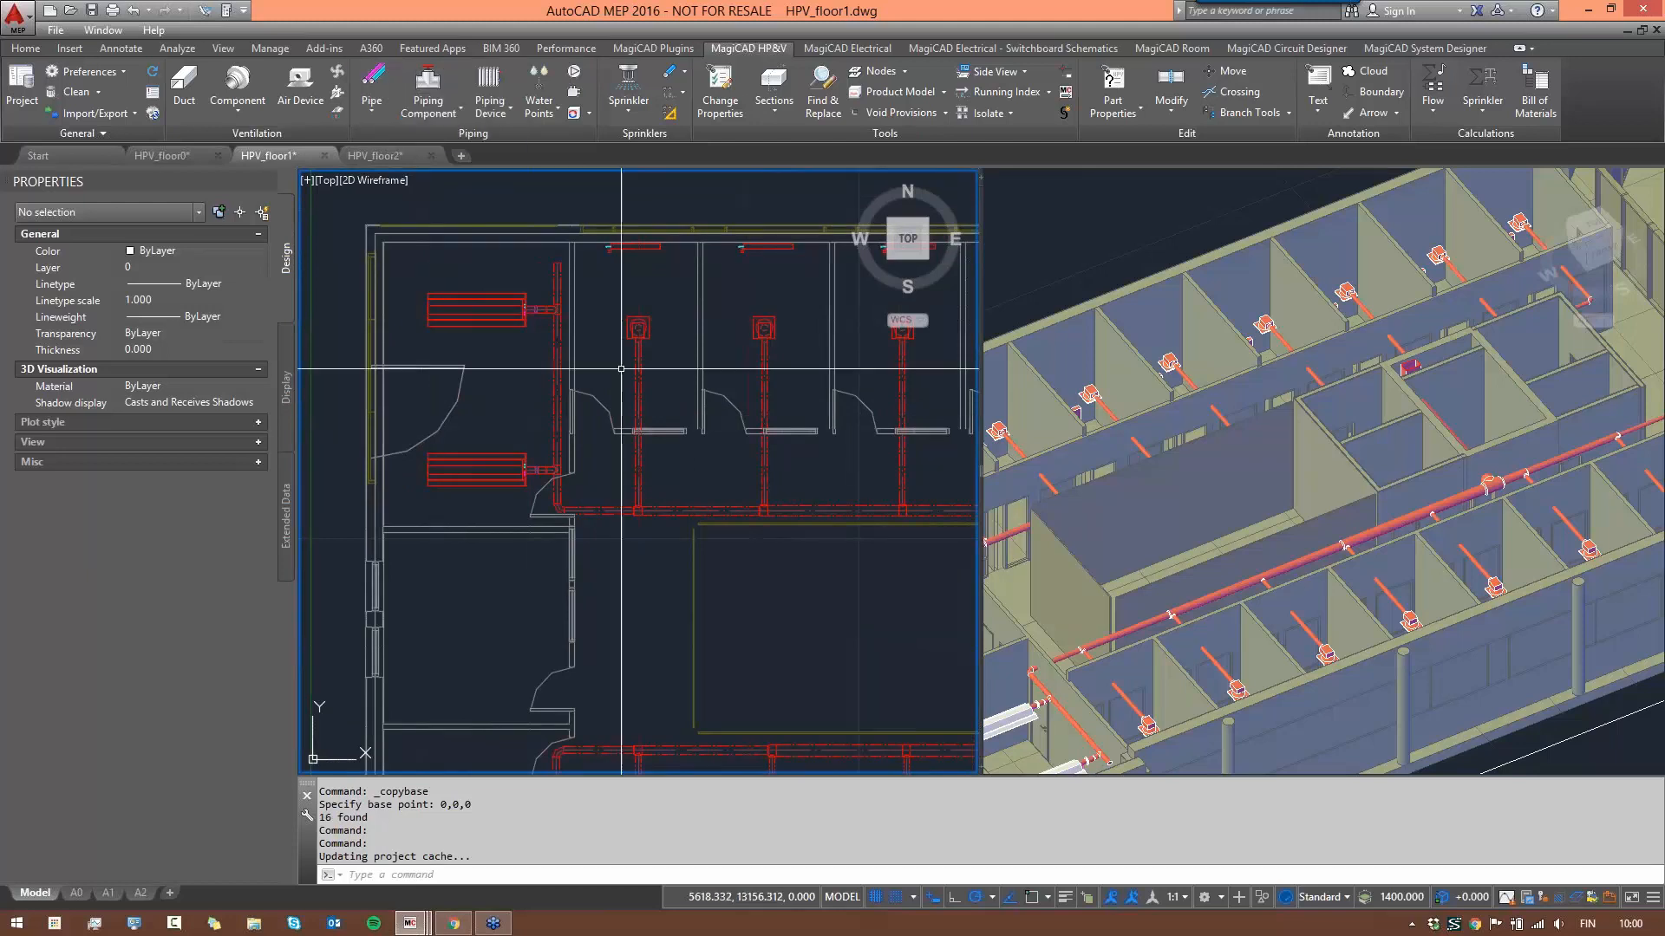
scroll(685, 319, down, 5)
middle_drag(750, 328, 559, 297)
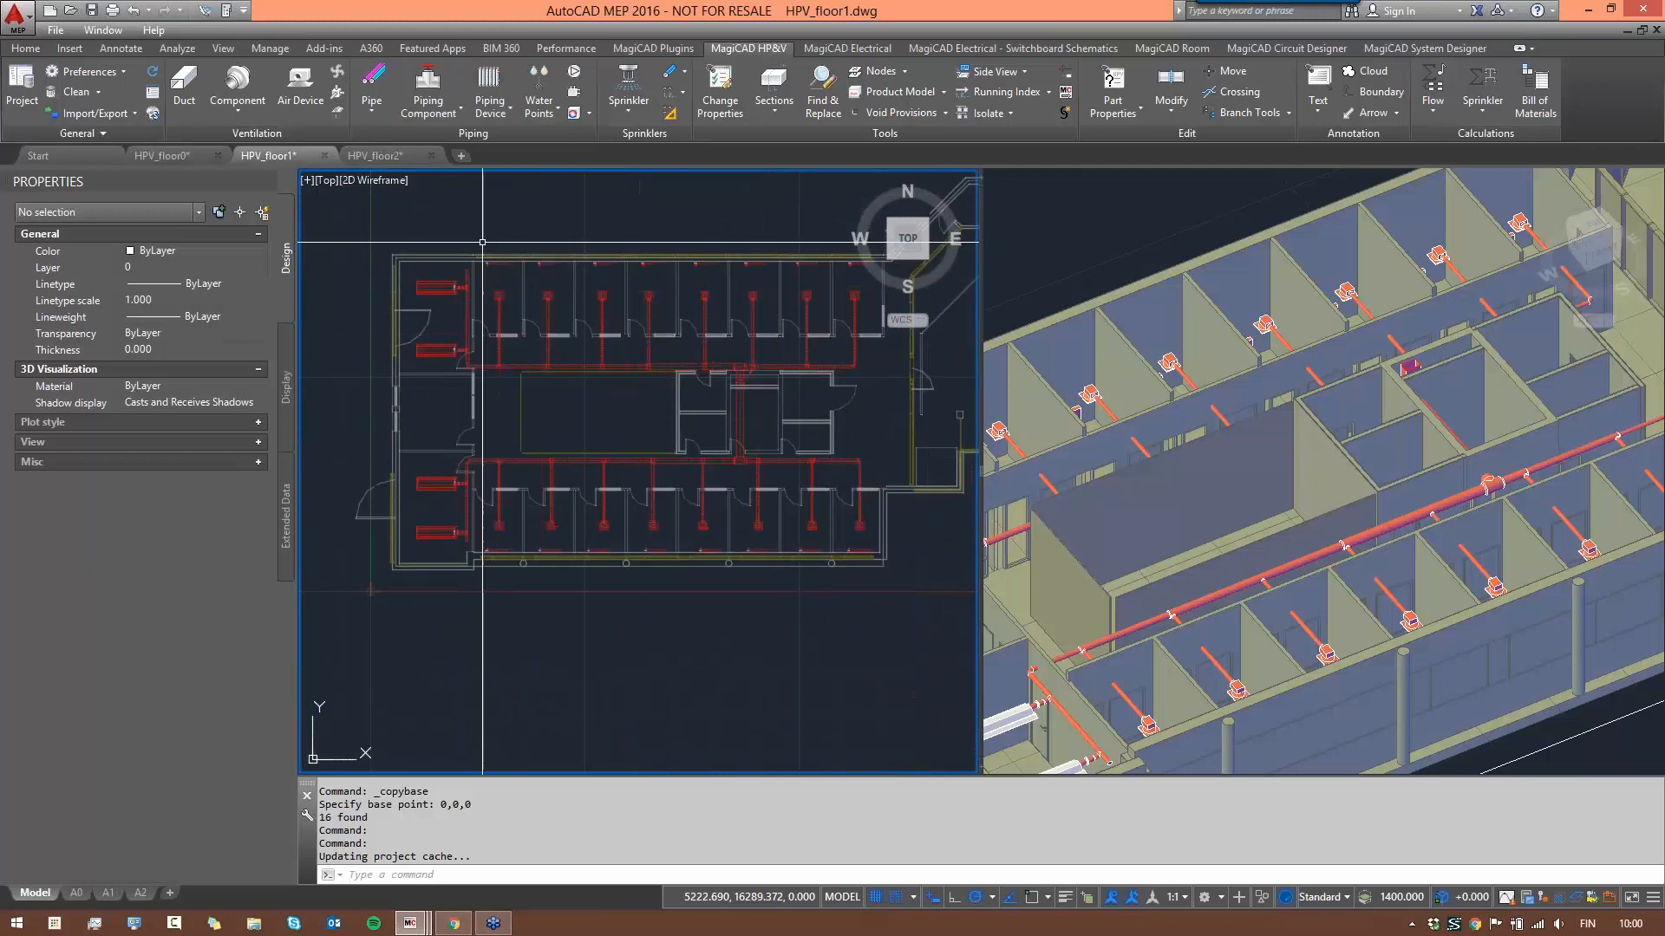
- Set up supply and return heating pipes with series Fe-35 steel pipe for both and a height difference in branch of -100 mm
click(371, 82)
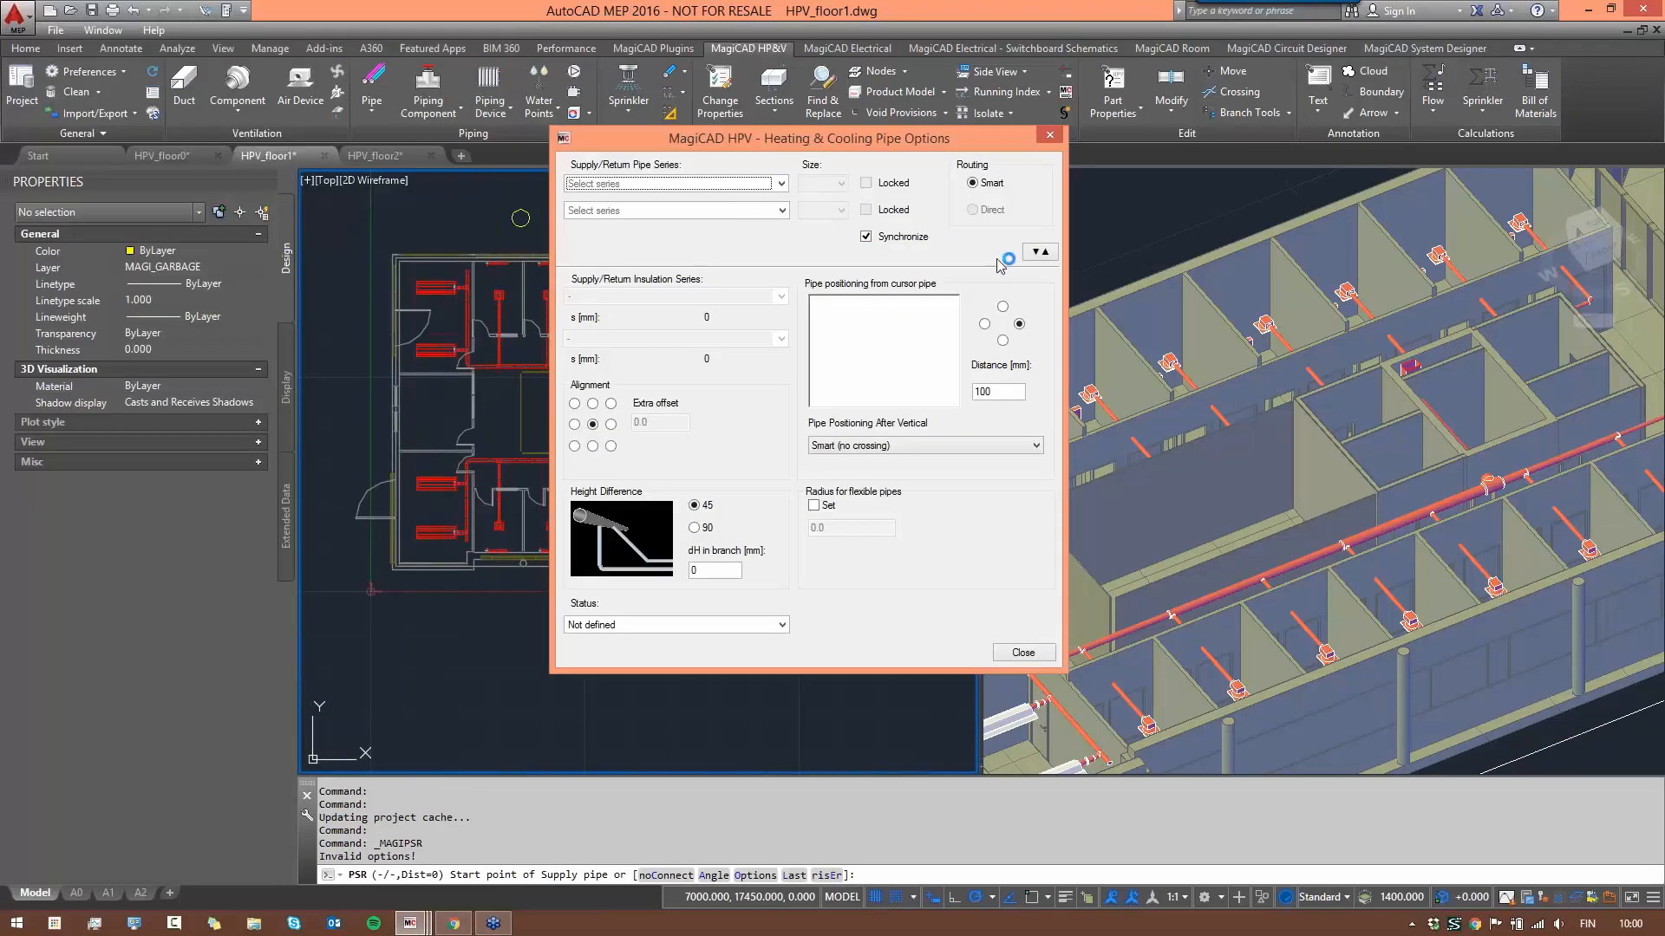
click(1038, 252)
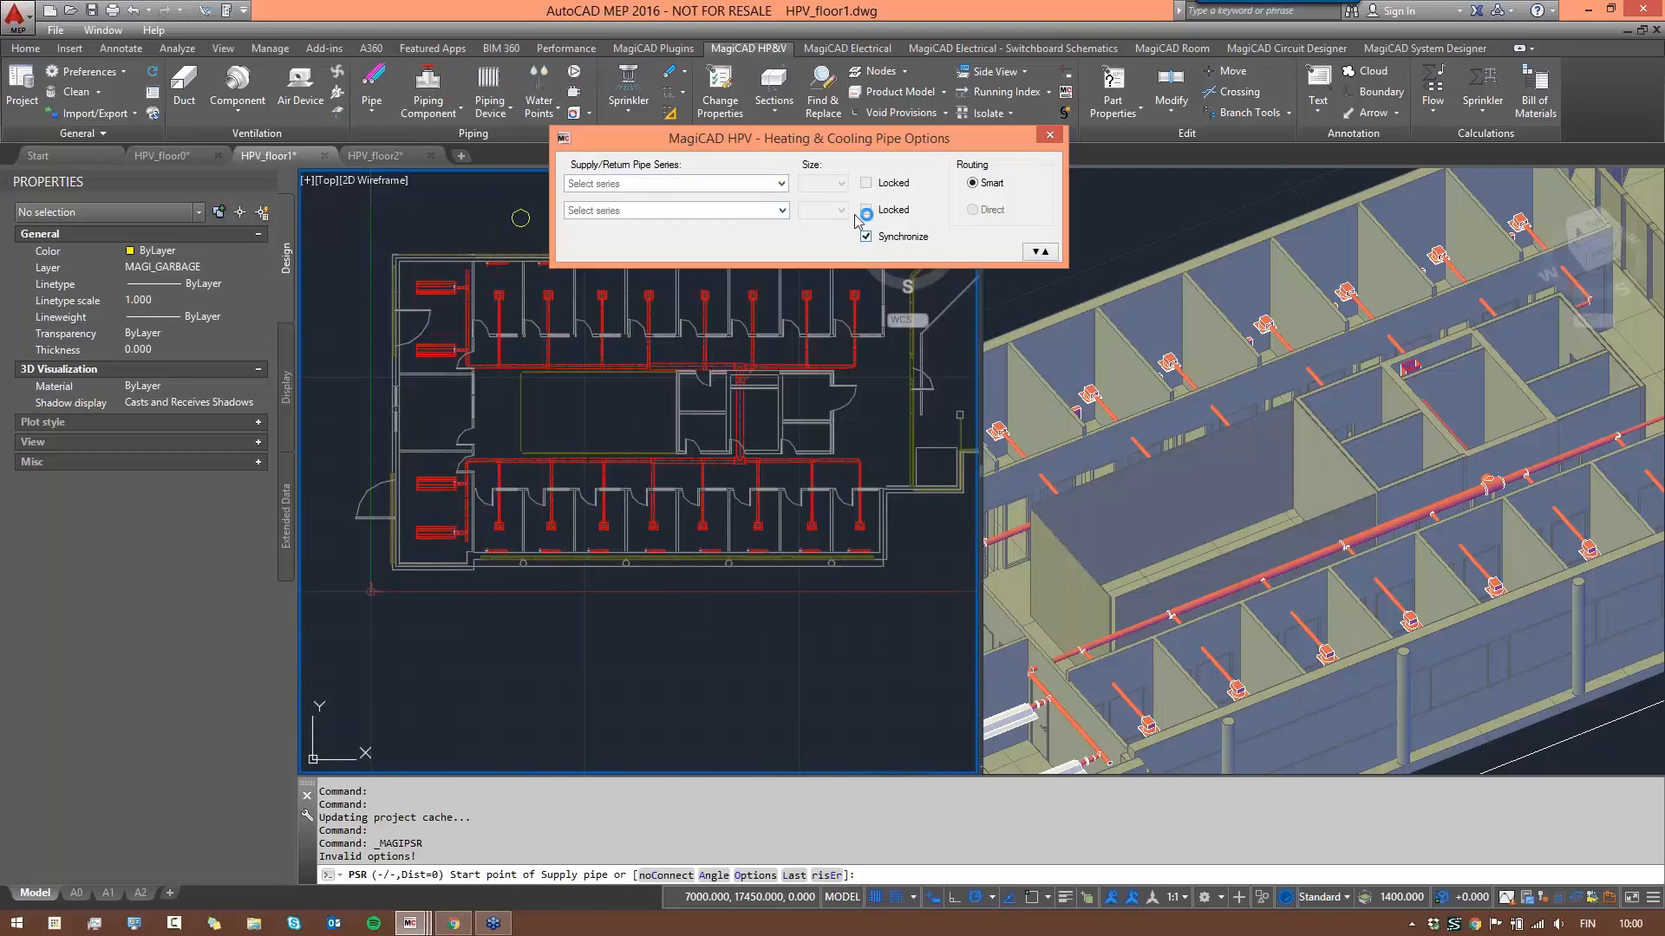
click(781, 185)
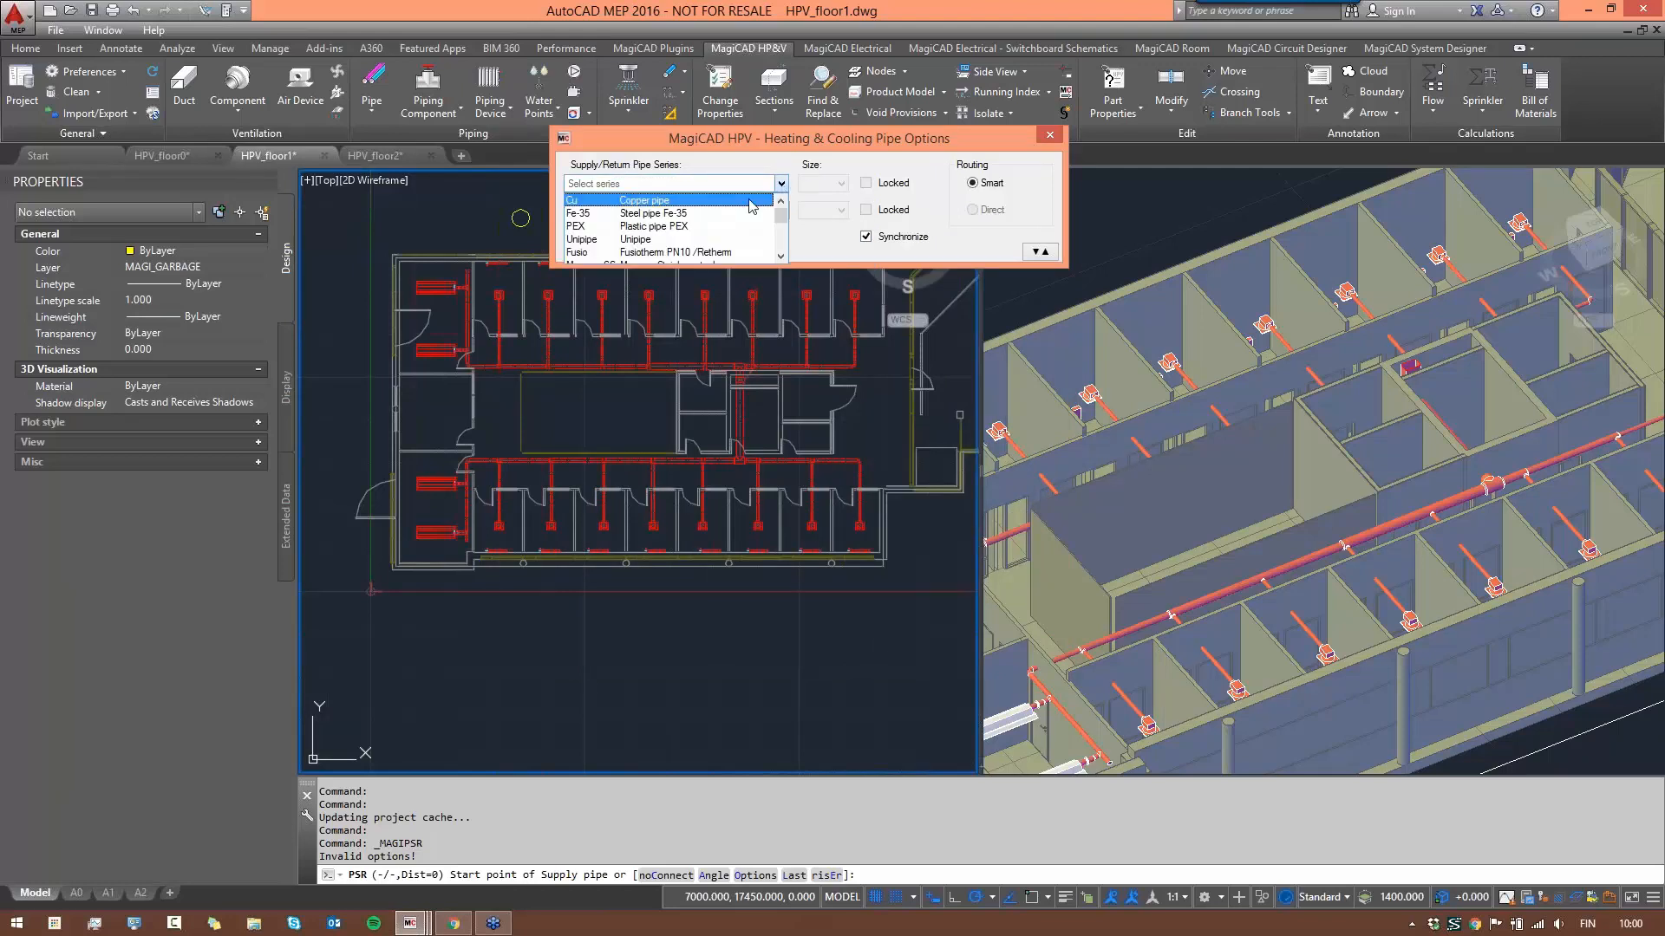
click(667, 214)
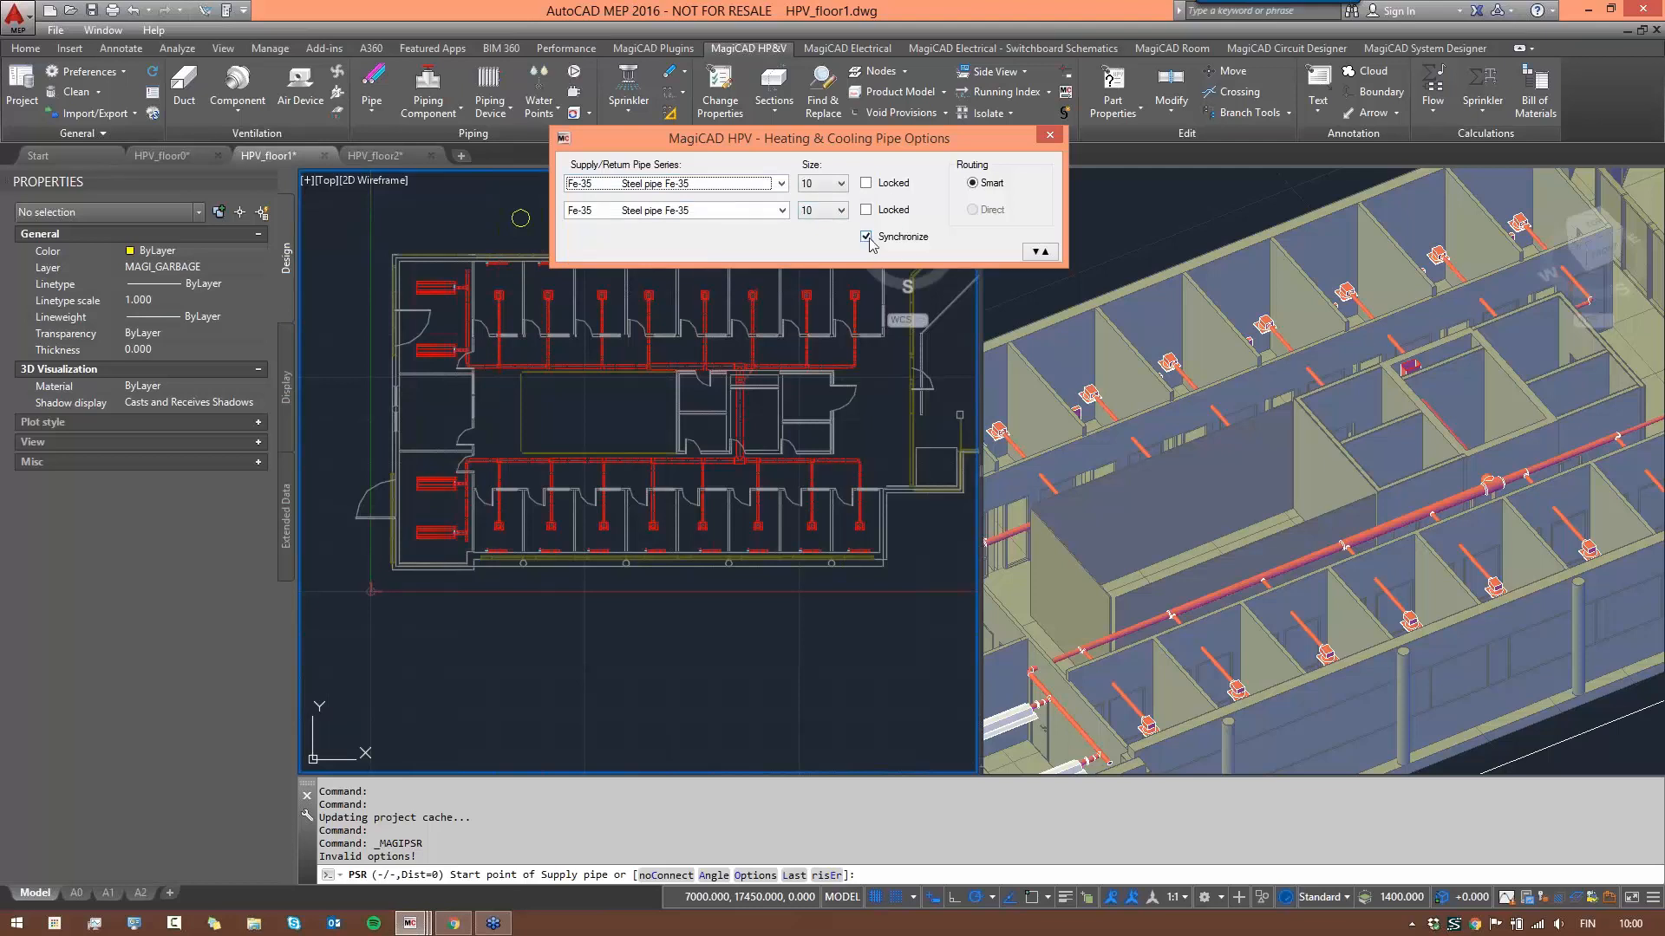
click(781, 210)
click(669, 272)
click(1037, 252)
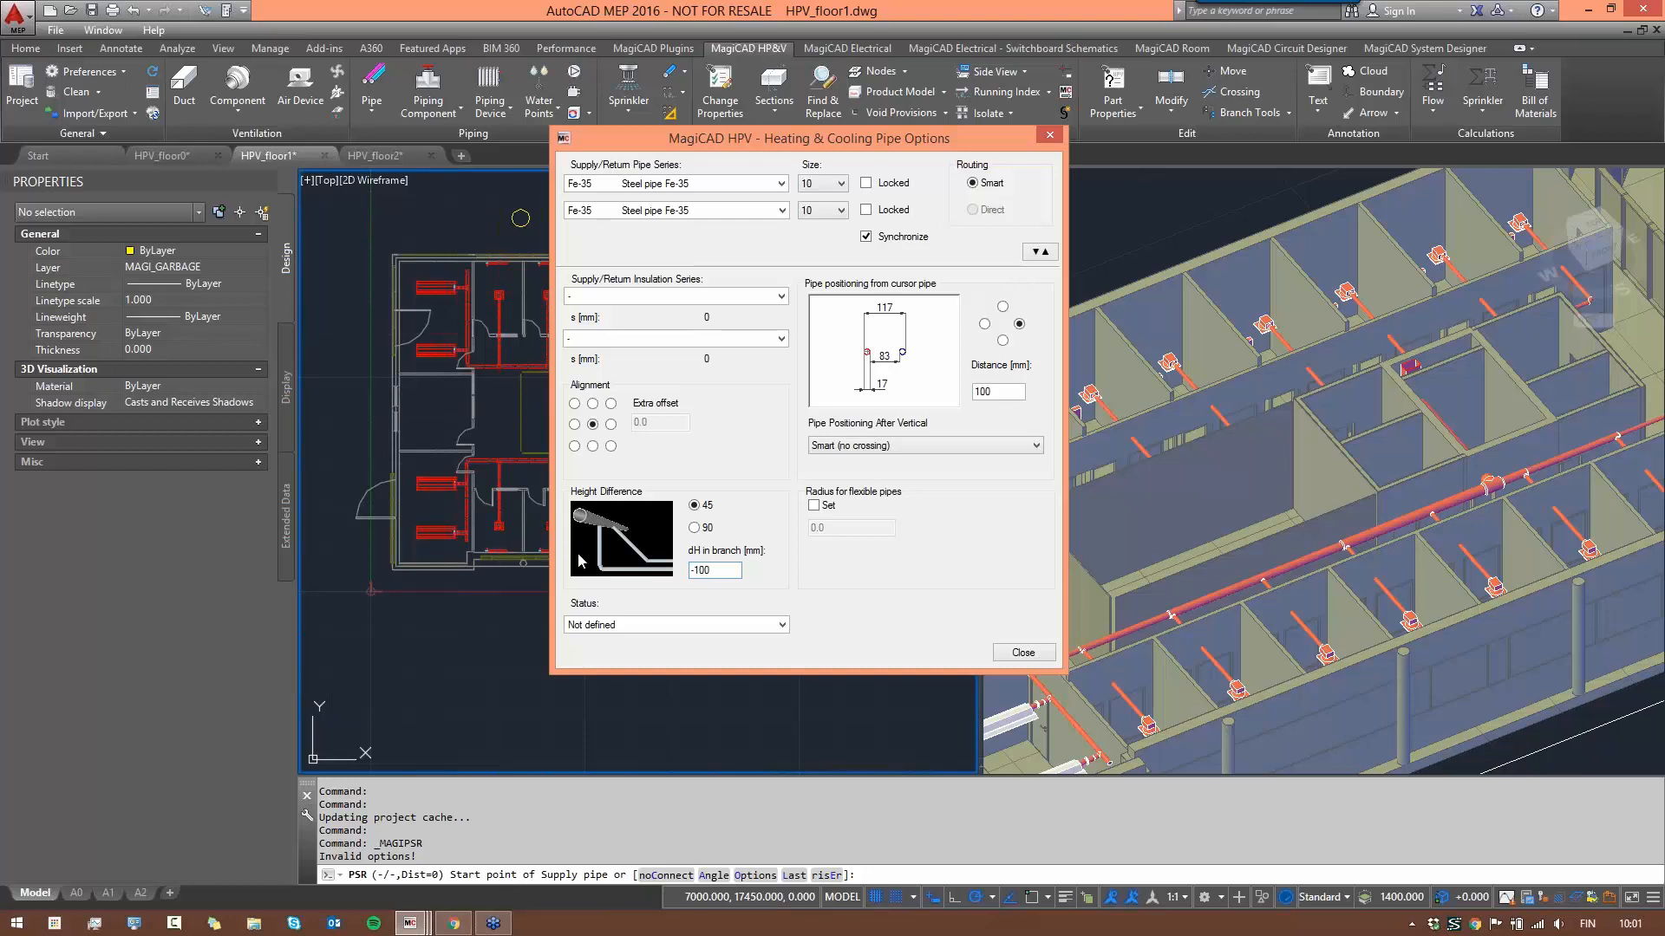
click(1040, 252)
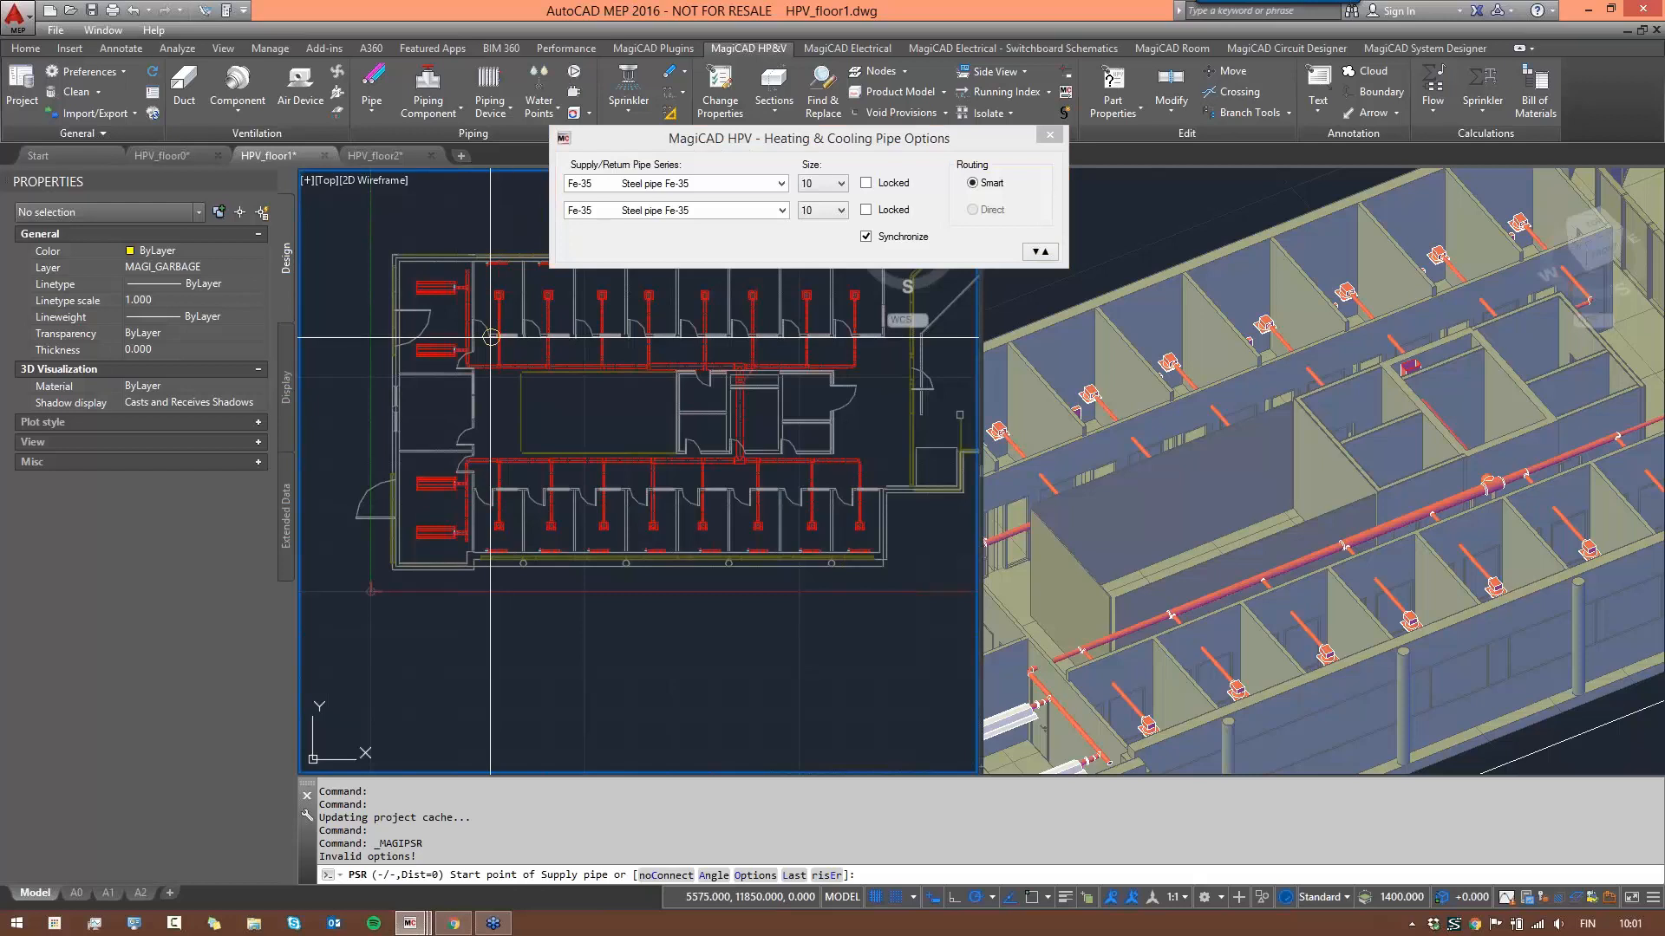
- Start the supply/return pipe pair at the west end of the north corridor, in system H1 Heating 1 with center level 2700 mm
scroll(469, 354, up, 5)
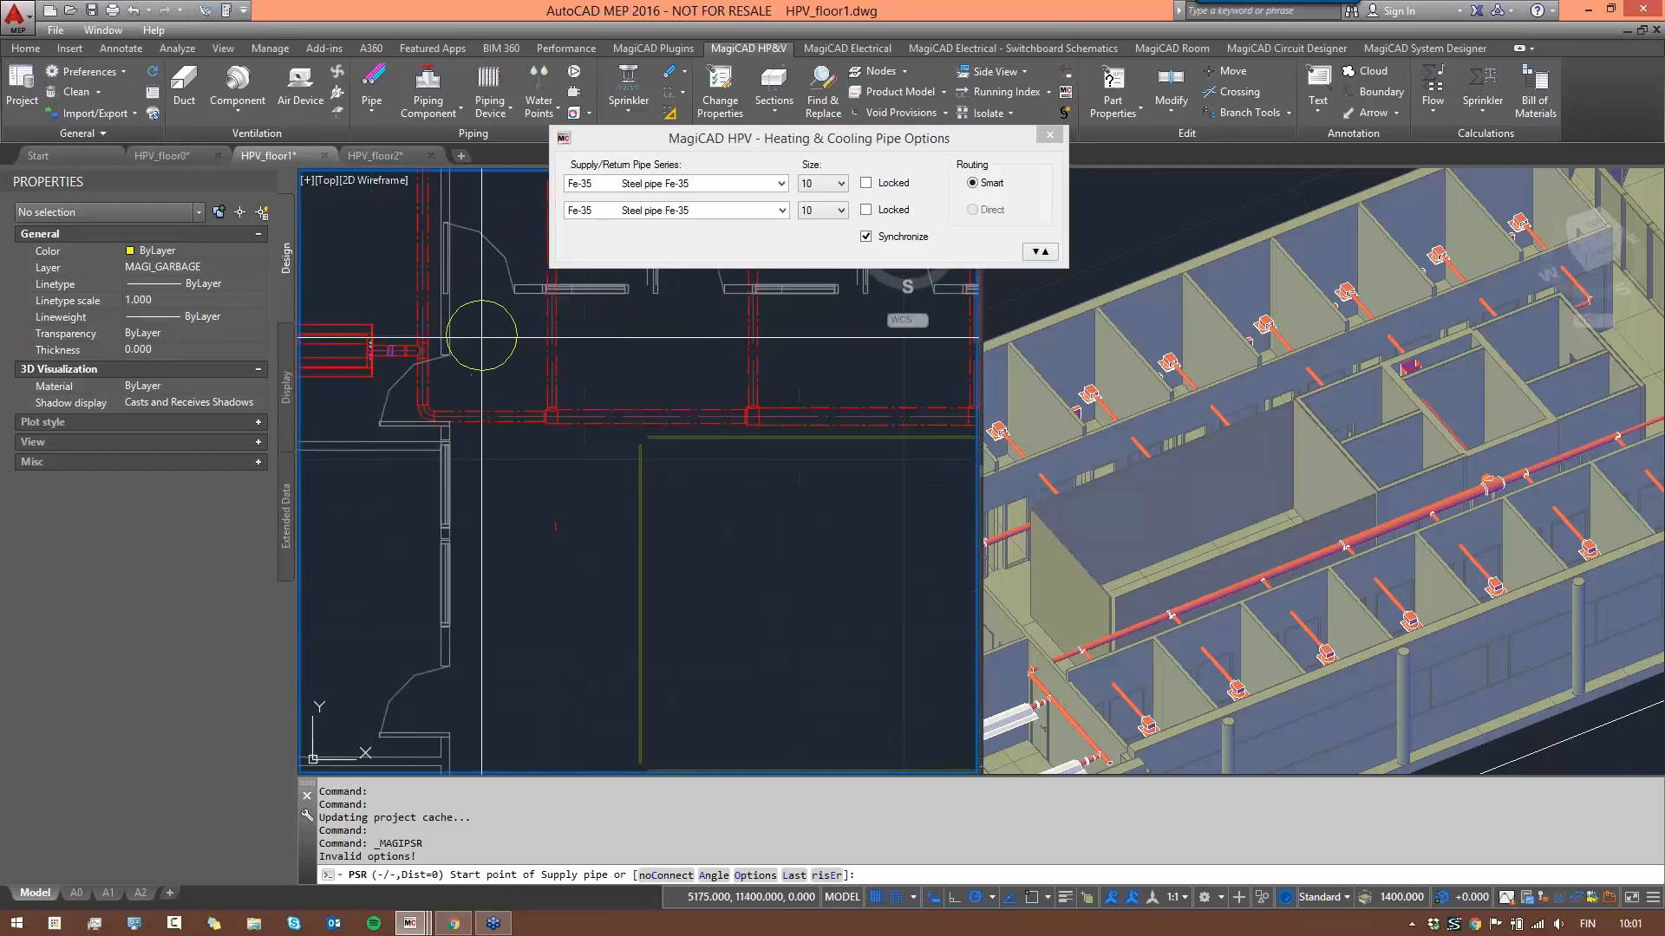
scroll(541, 515, up, 5)
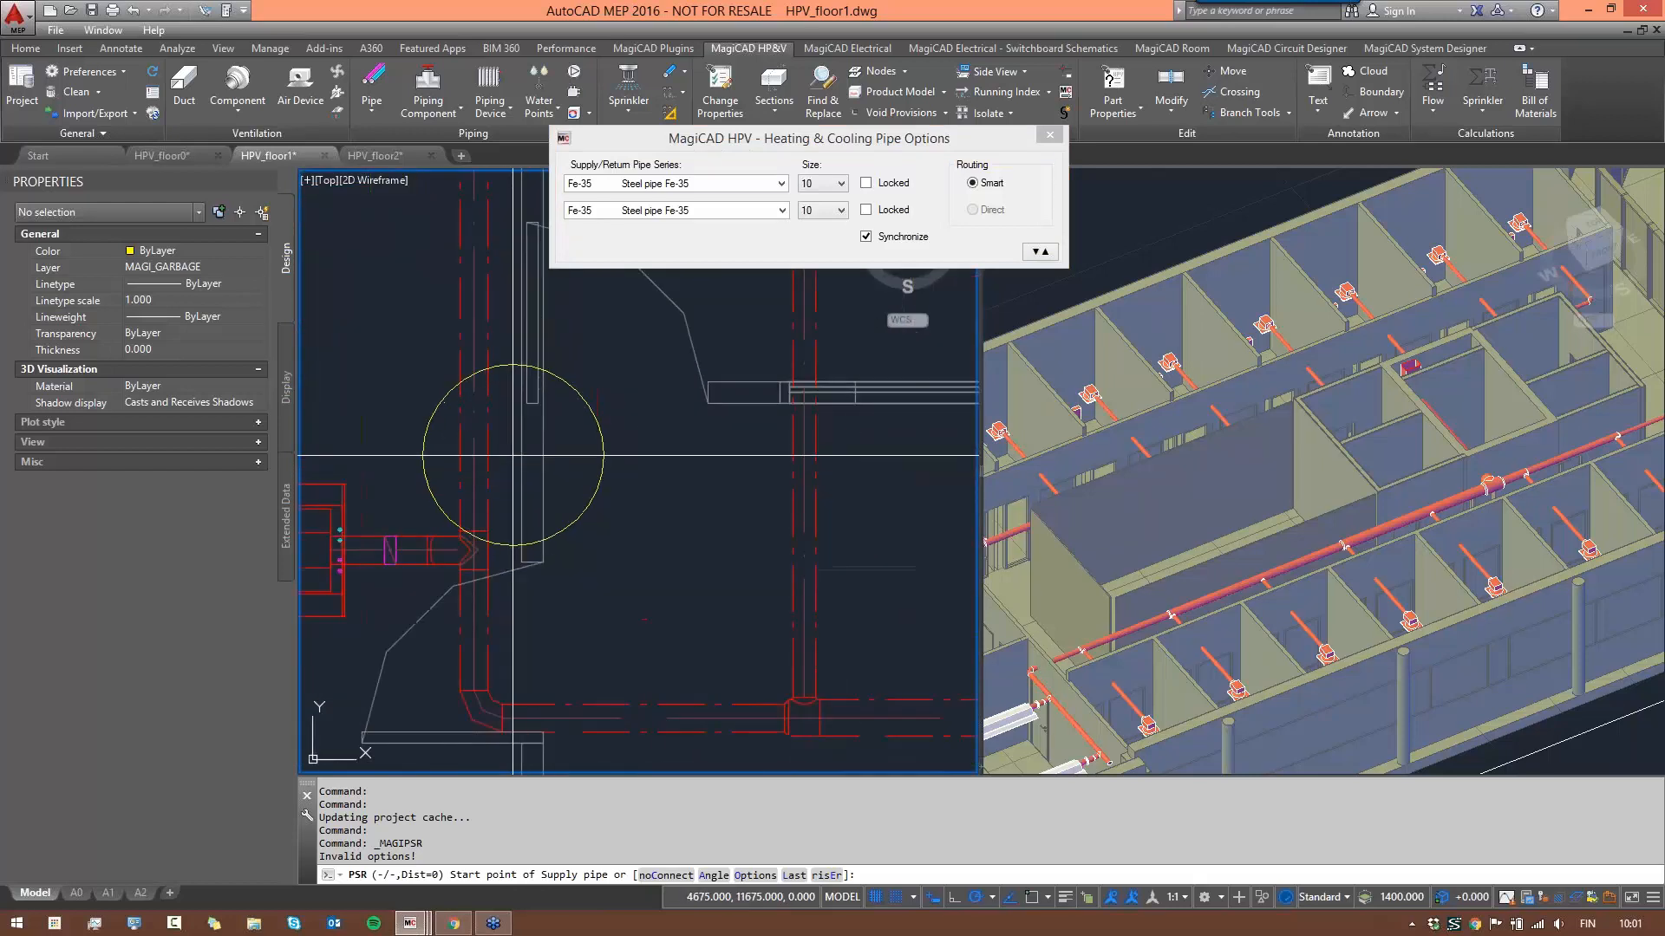
scroll(502, 444, down, 2)
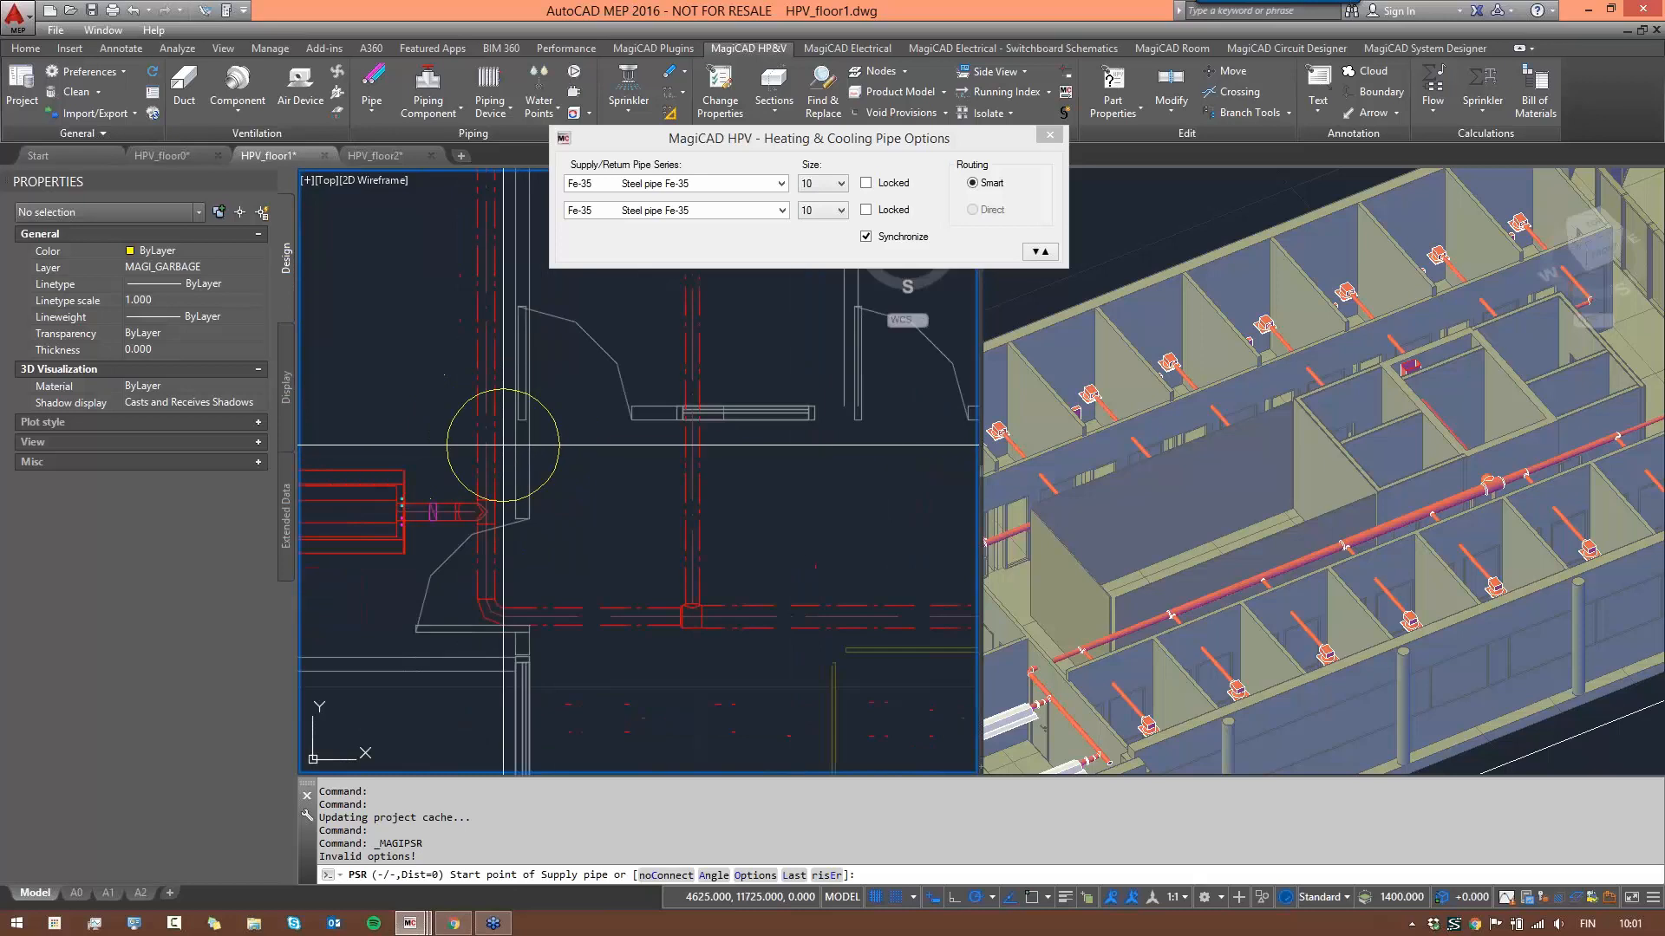
scroll(502, 446, up, 2)
click(501, 434)
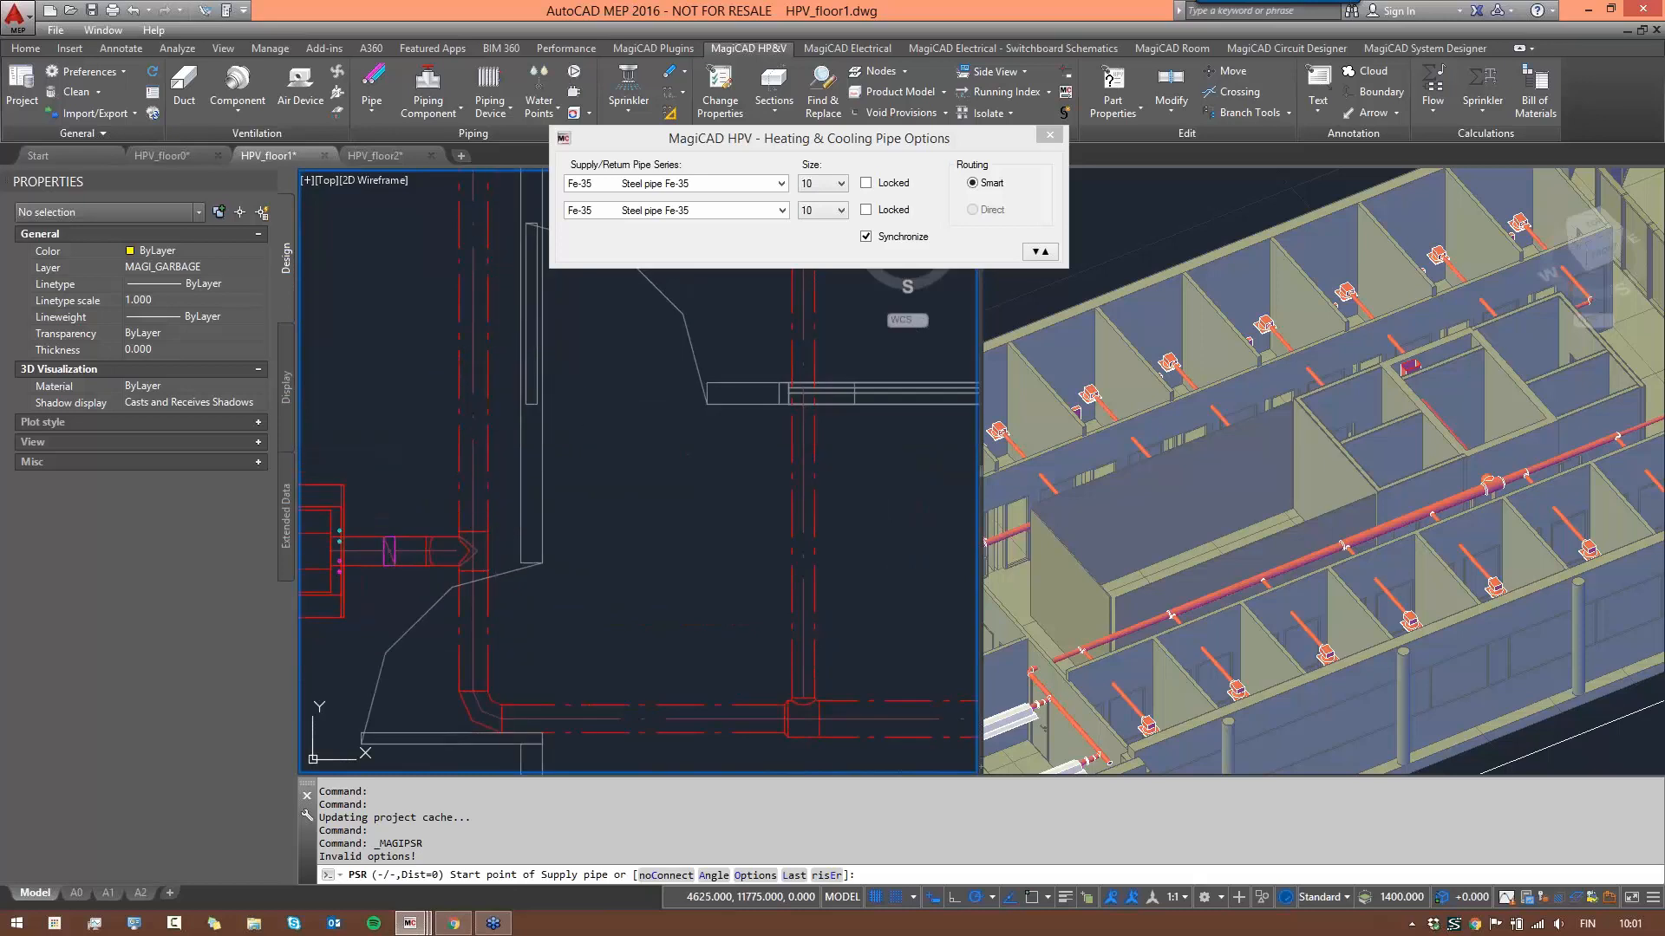
click(855, 324)
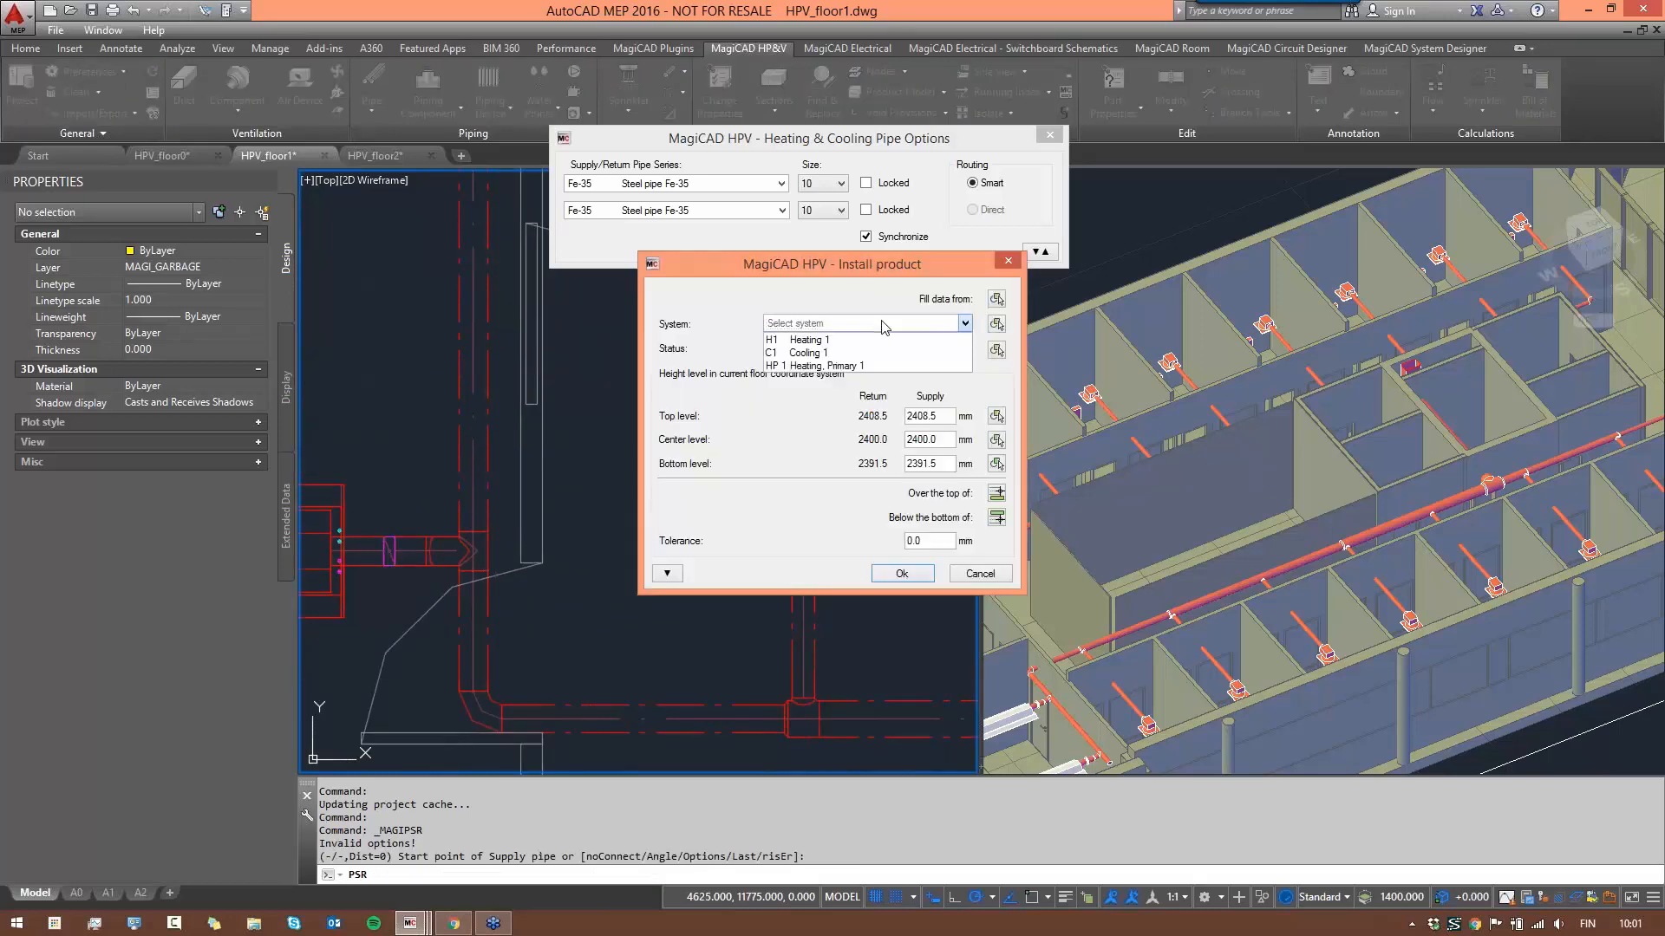
click(824, 343)
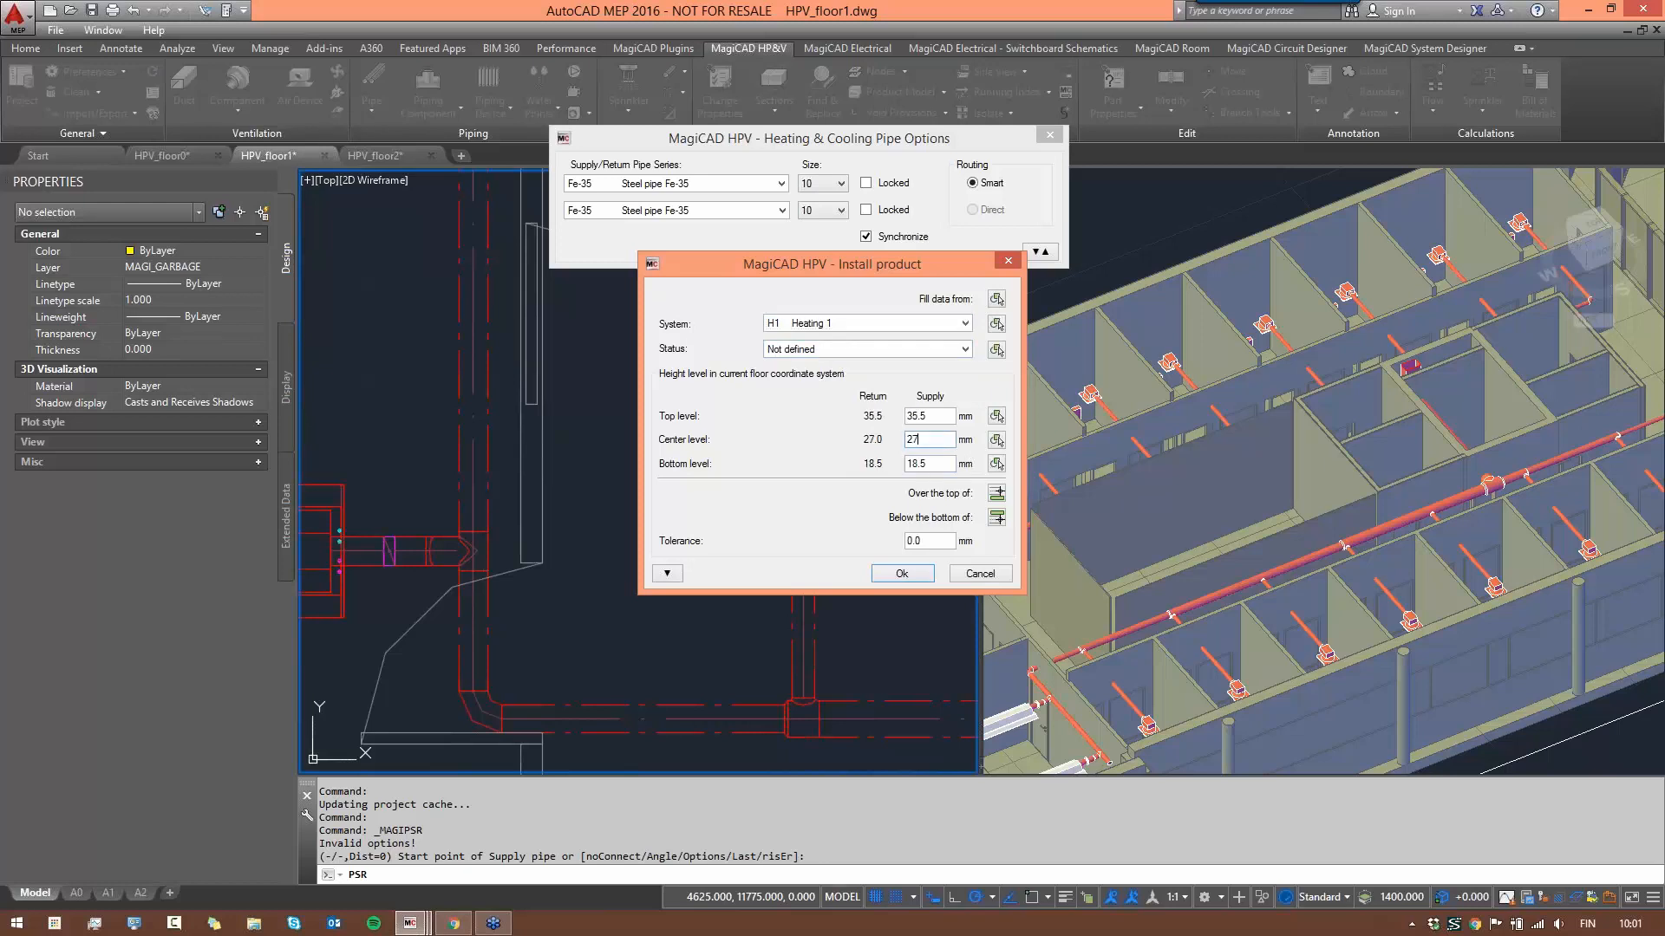
click(913, 575)
- Run the pipe pair straight east along the north corridor, end it just past the last northern room and finish the routing
scroll(644, 443, down, 4)
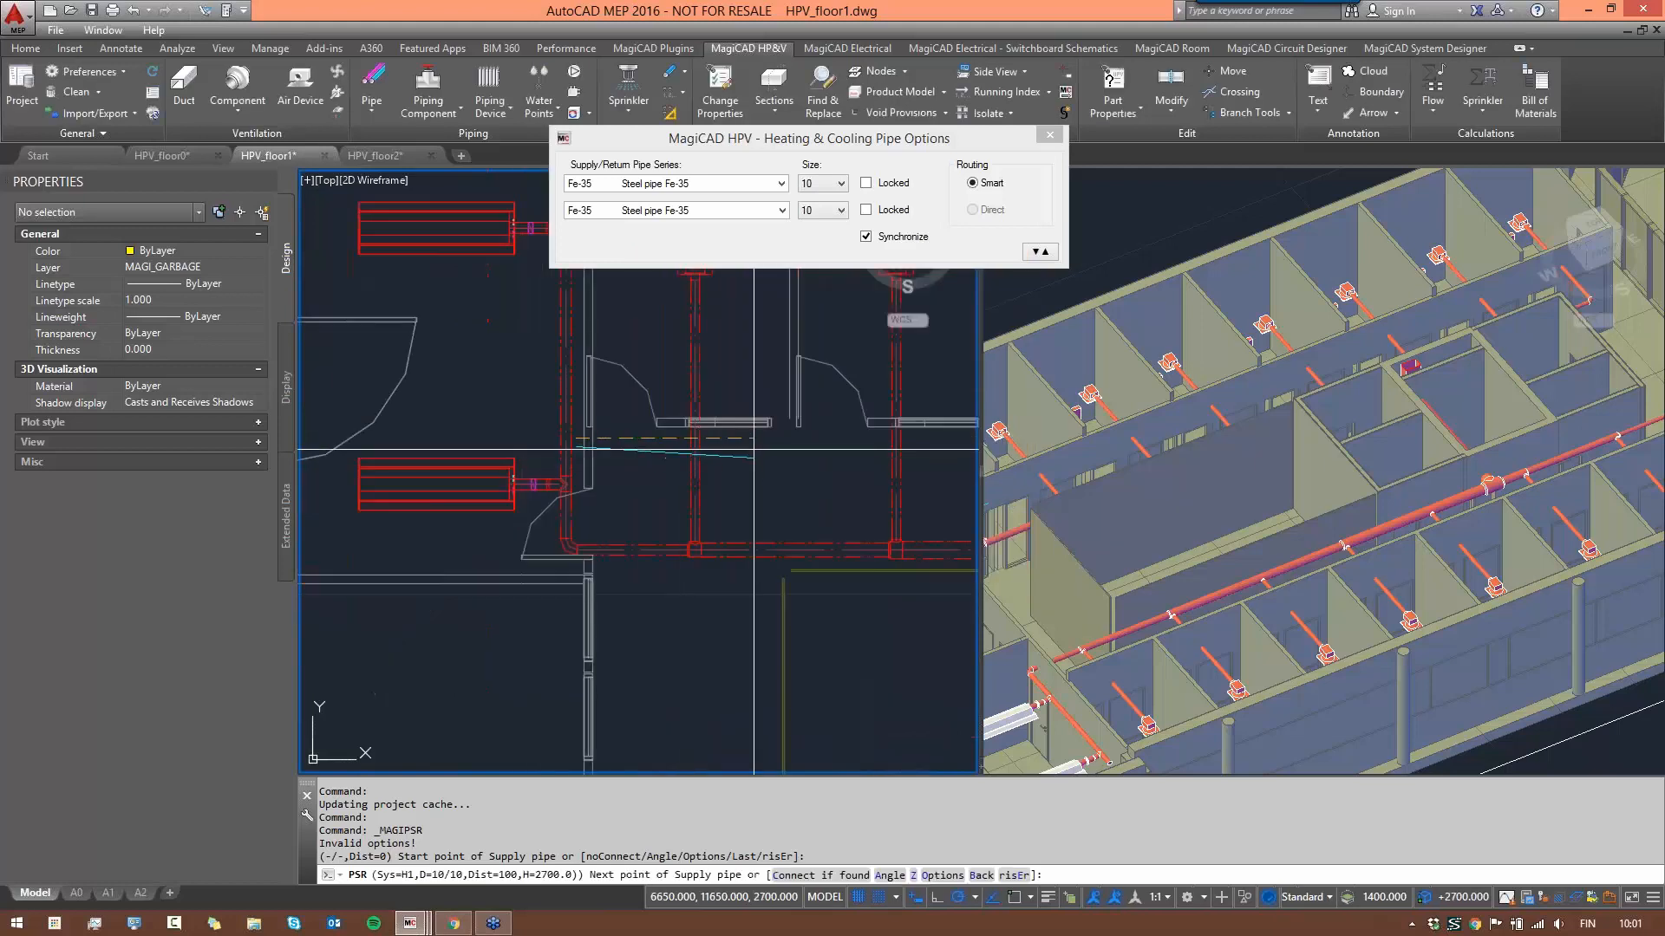
middle_drag(653, 440, 442, 395)
scroll(442, 396, down, 6)
scroll(816, 396, up, 4)
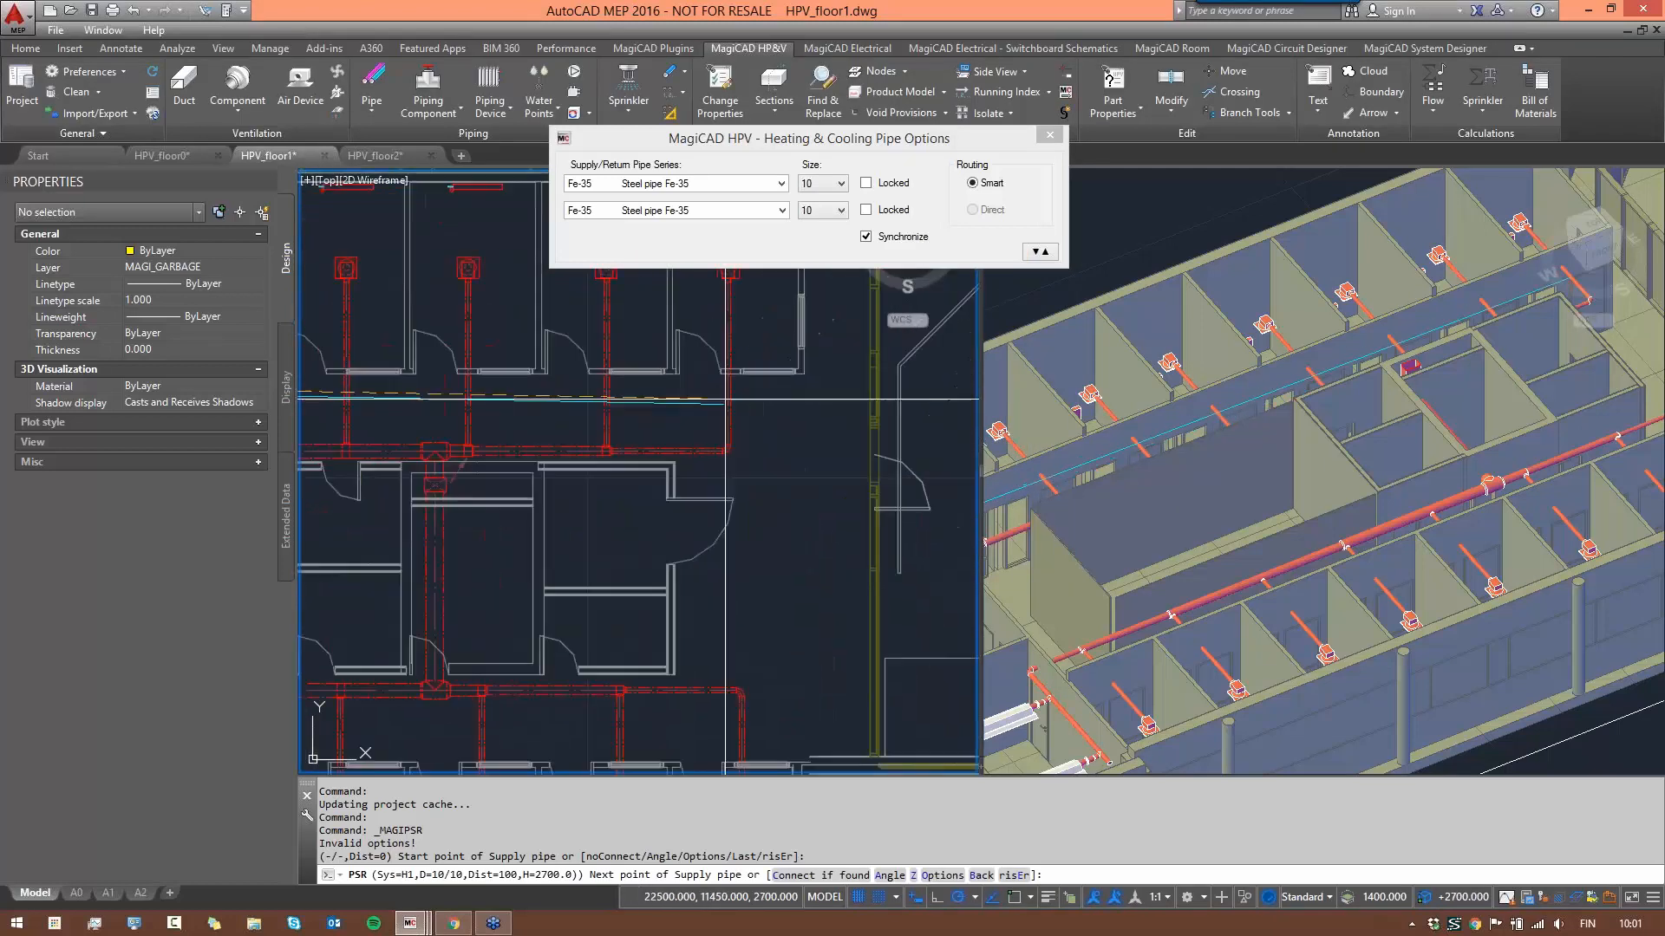
click(834, 381)
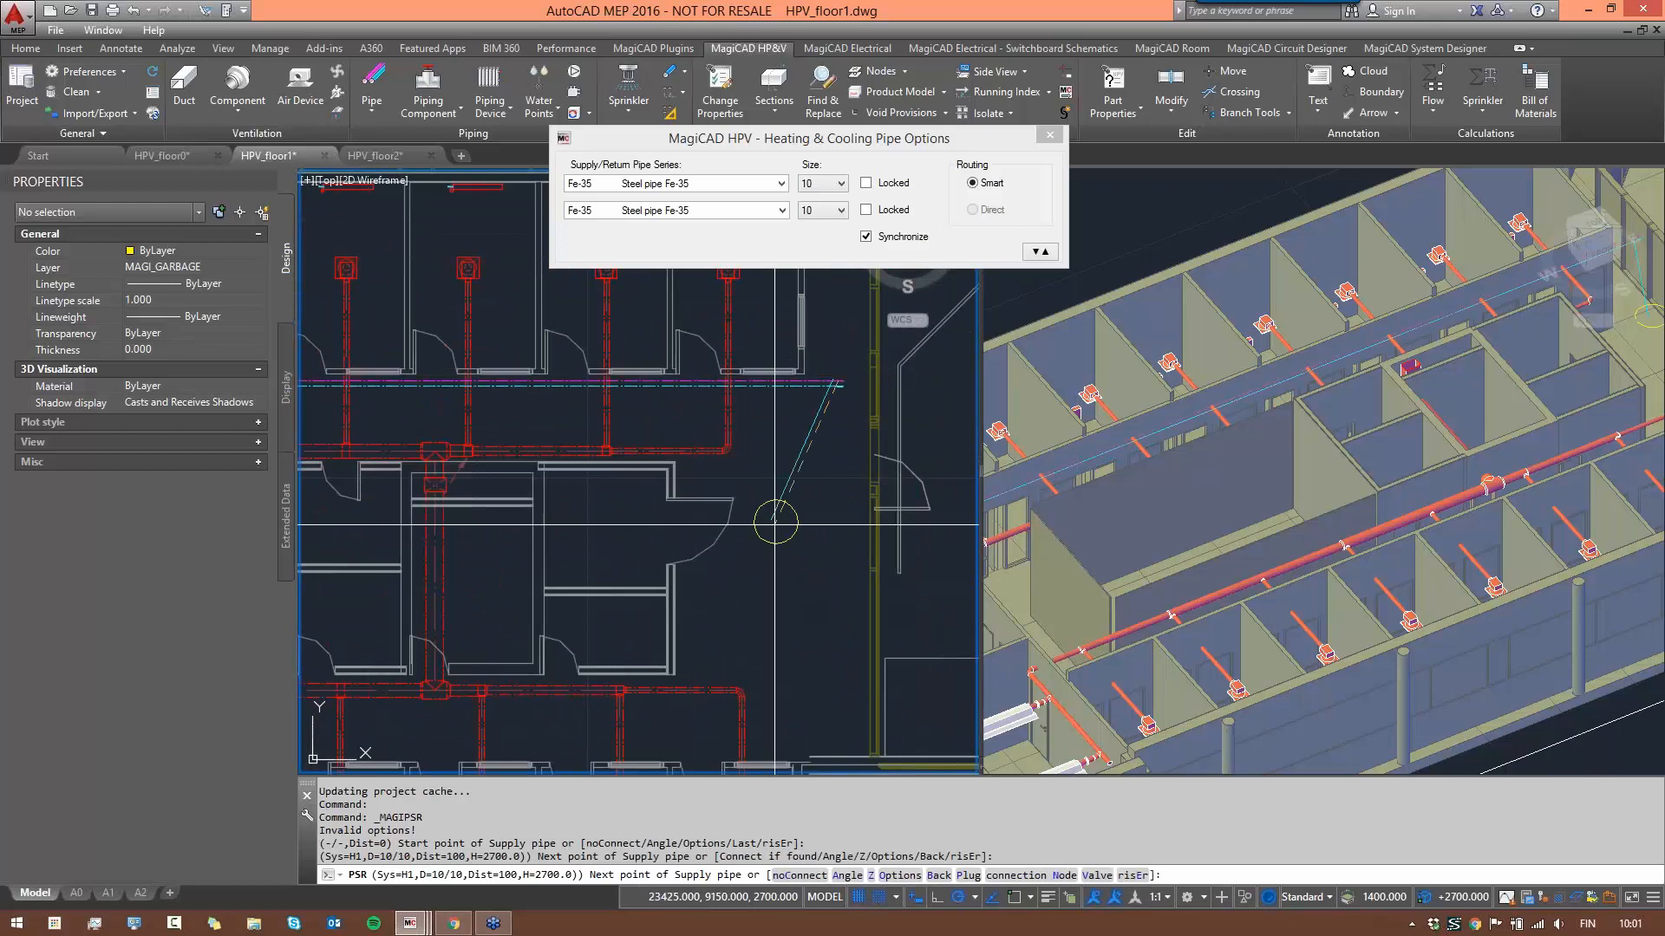
scroll(699, 573, down, 5)
scroll(699, 573, up, 2)
key(Escape)
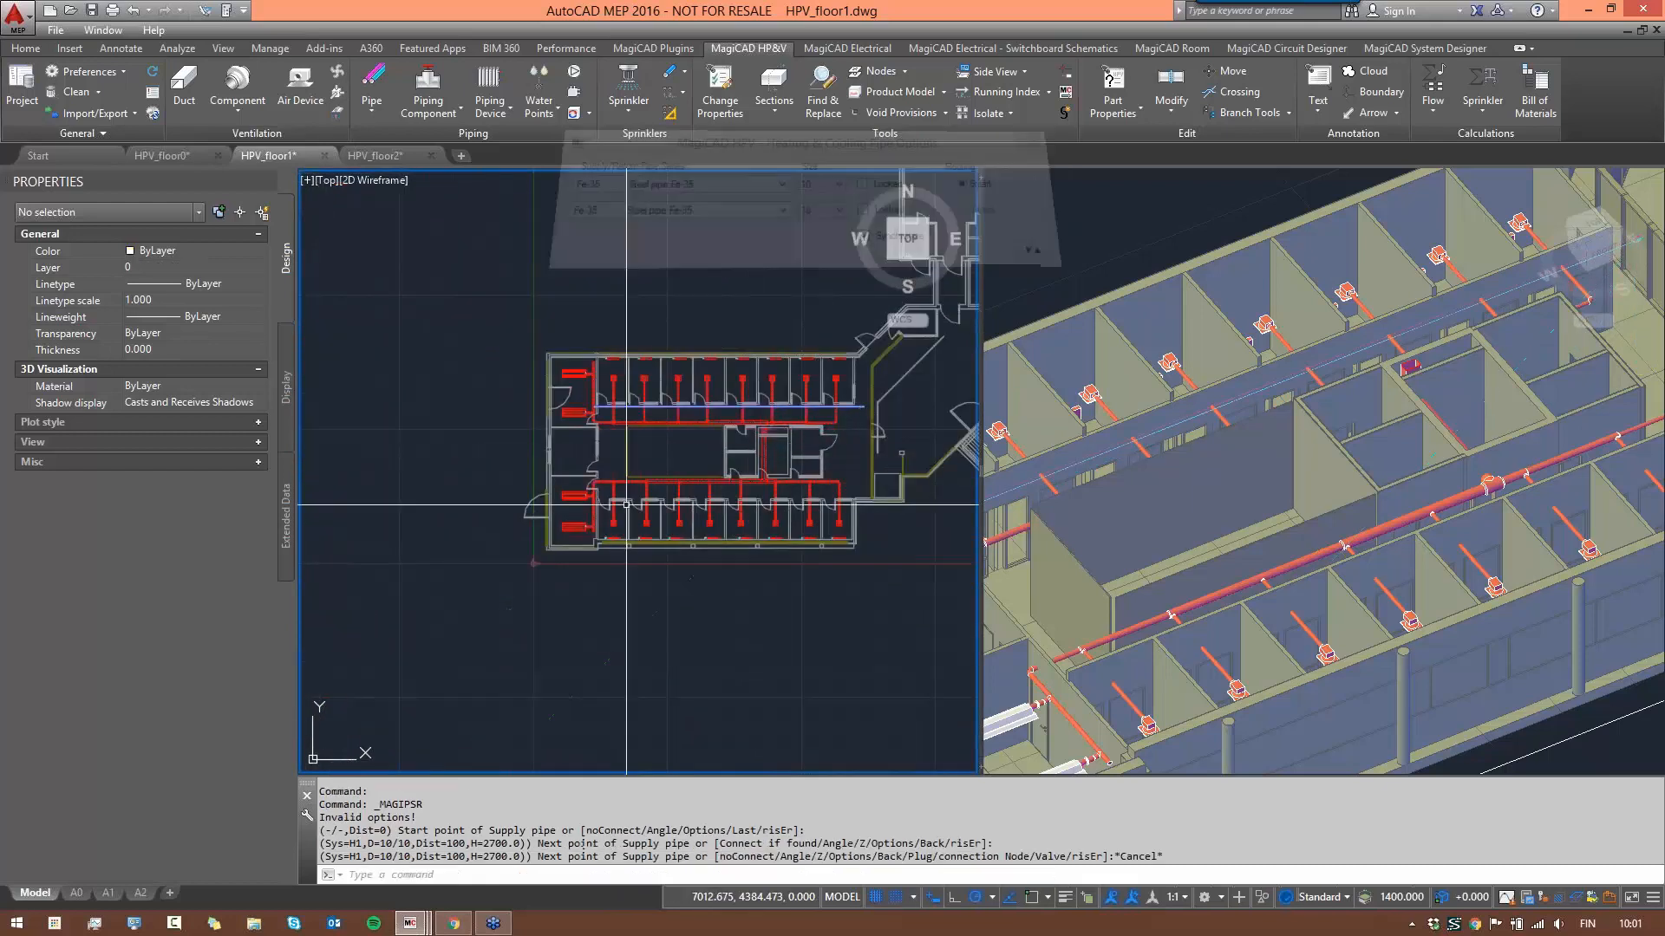
- Draw a second supply/return pipe pair along the south corridor from its west end past the last southern room, system H1, center level 2700 mm
scroll(588, 500, up, 3)
scroll(588, 500, up, 8)
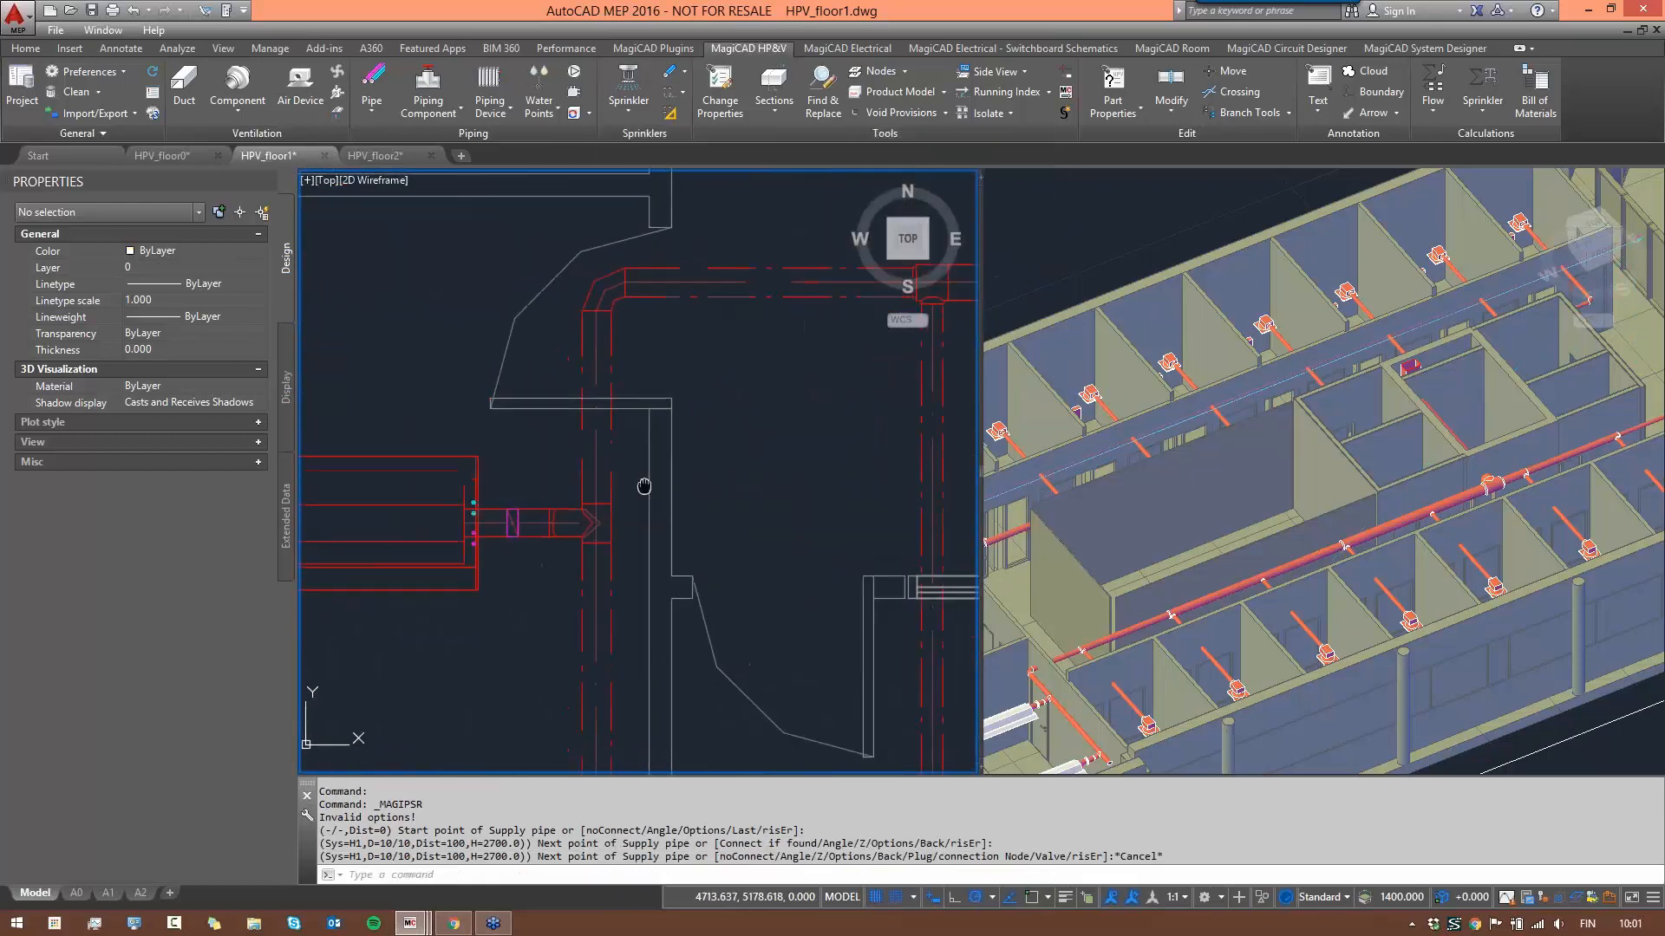
text(PSR)
key(Return)
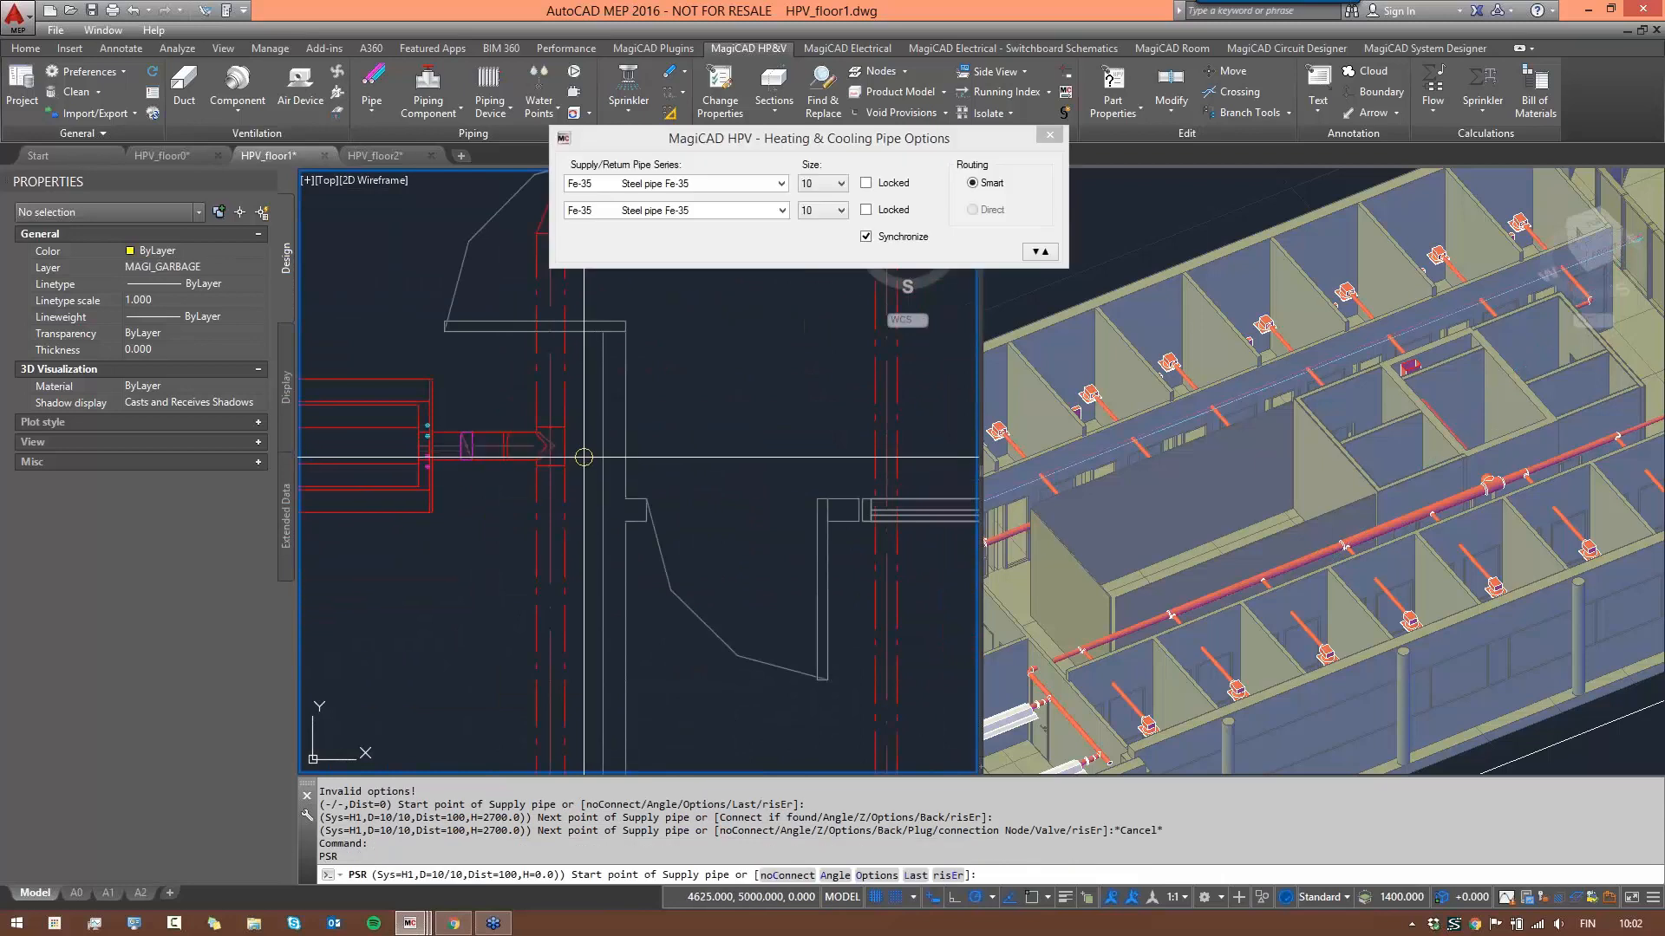
click(583, 452)
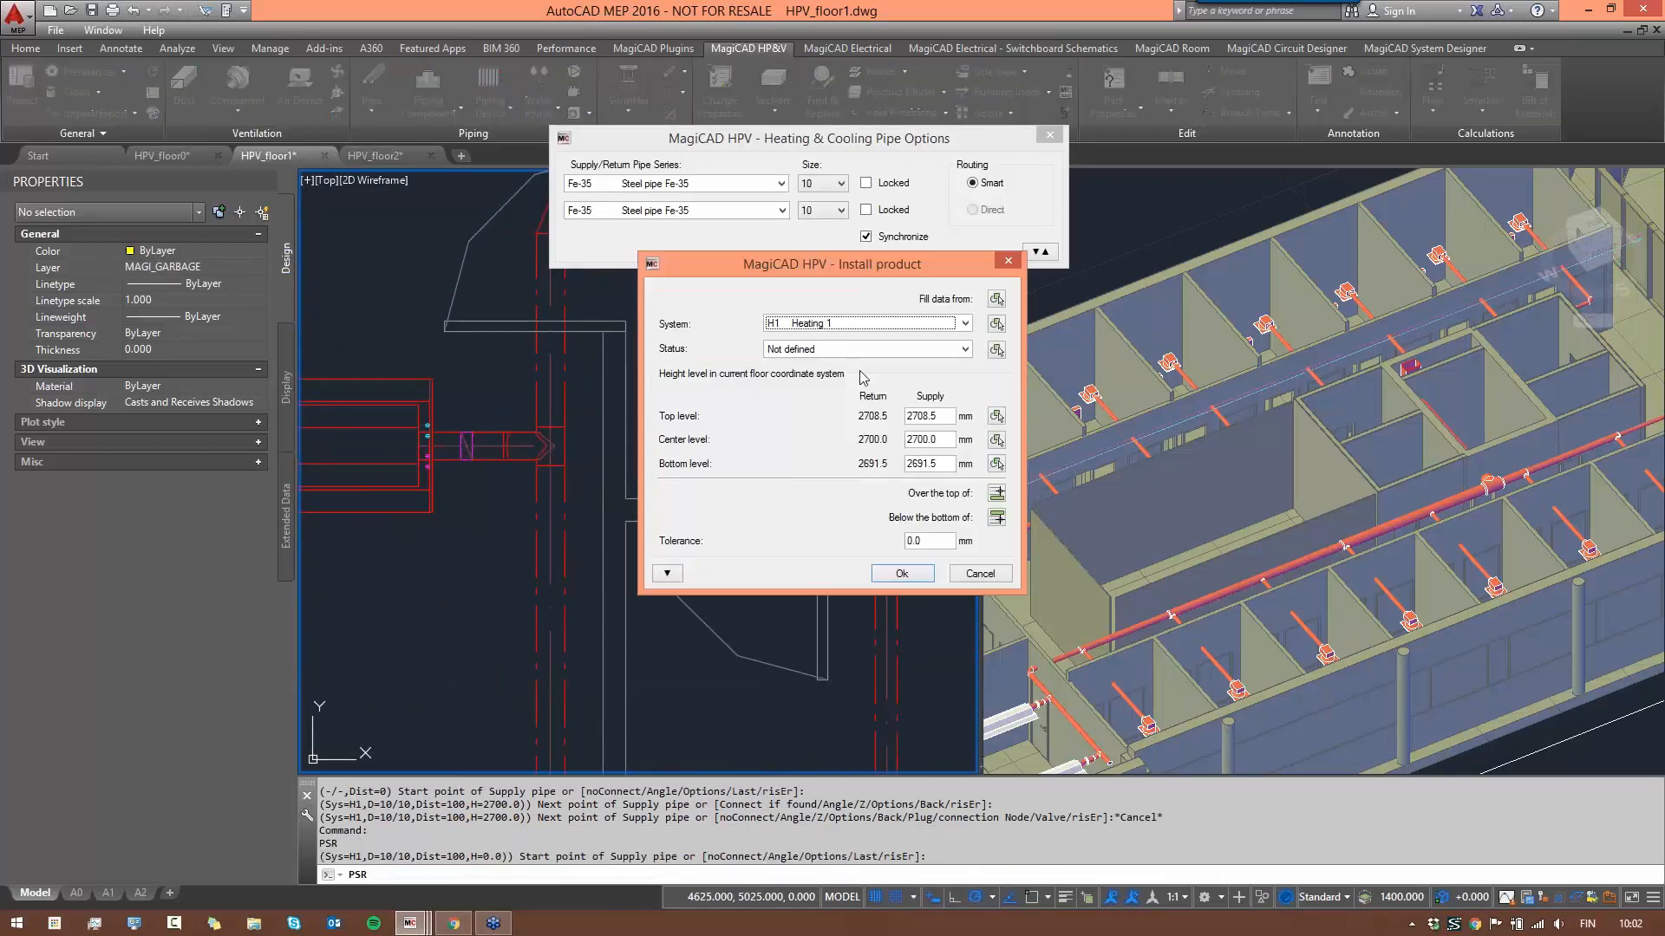
click(902, 573)
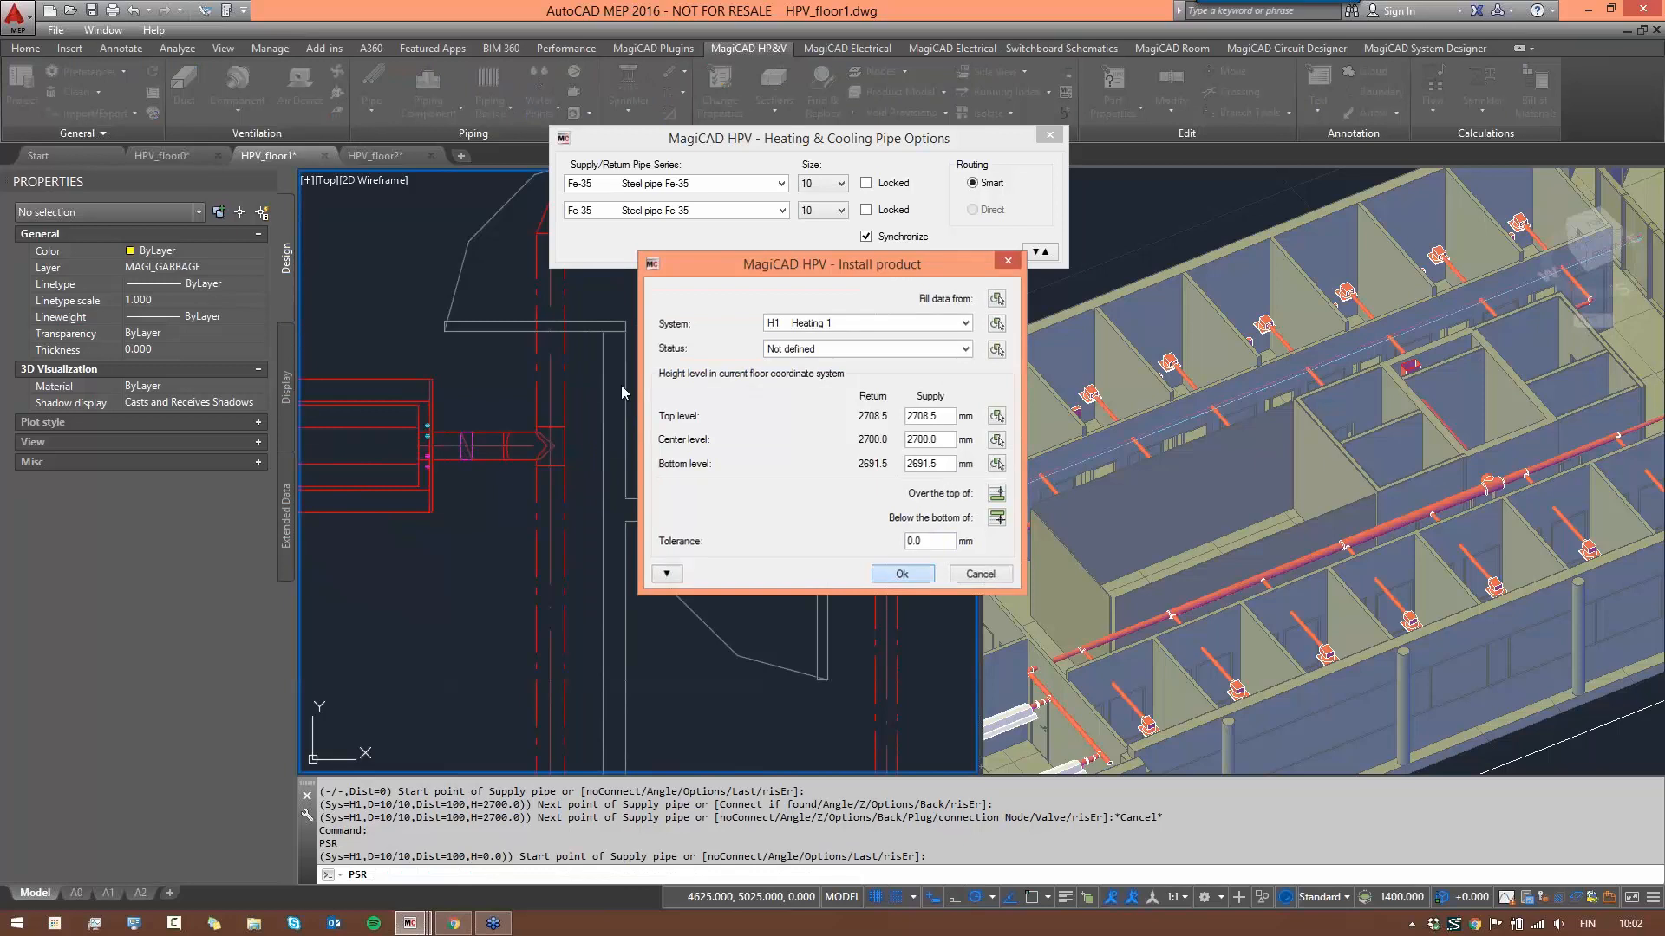
scroll(330, 367, down, 8)
scroll(330, 367, up, 8)
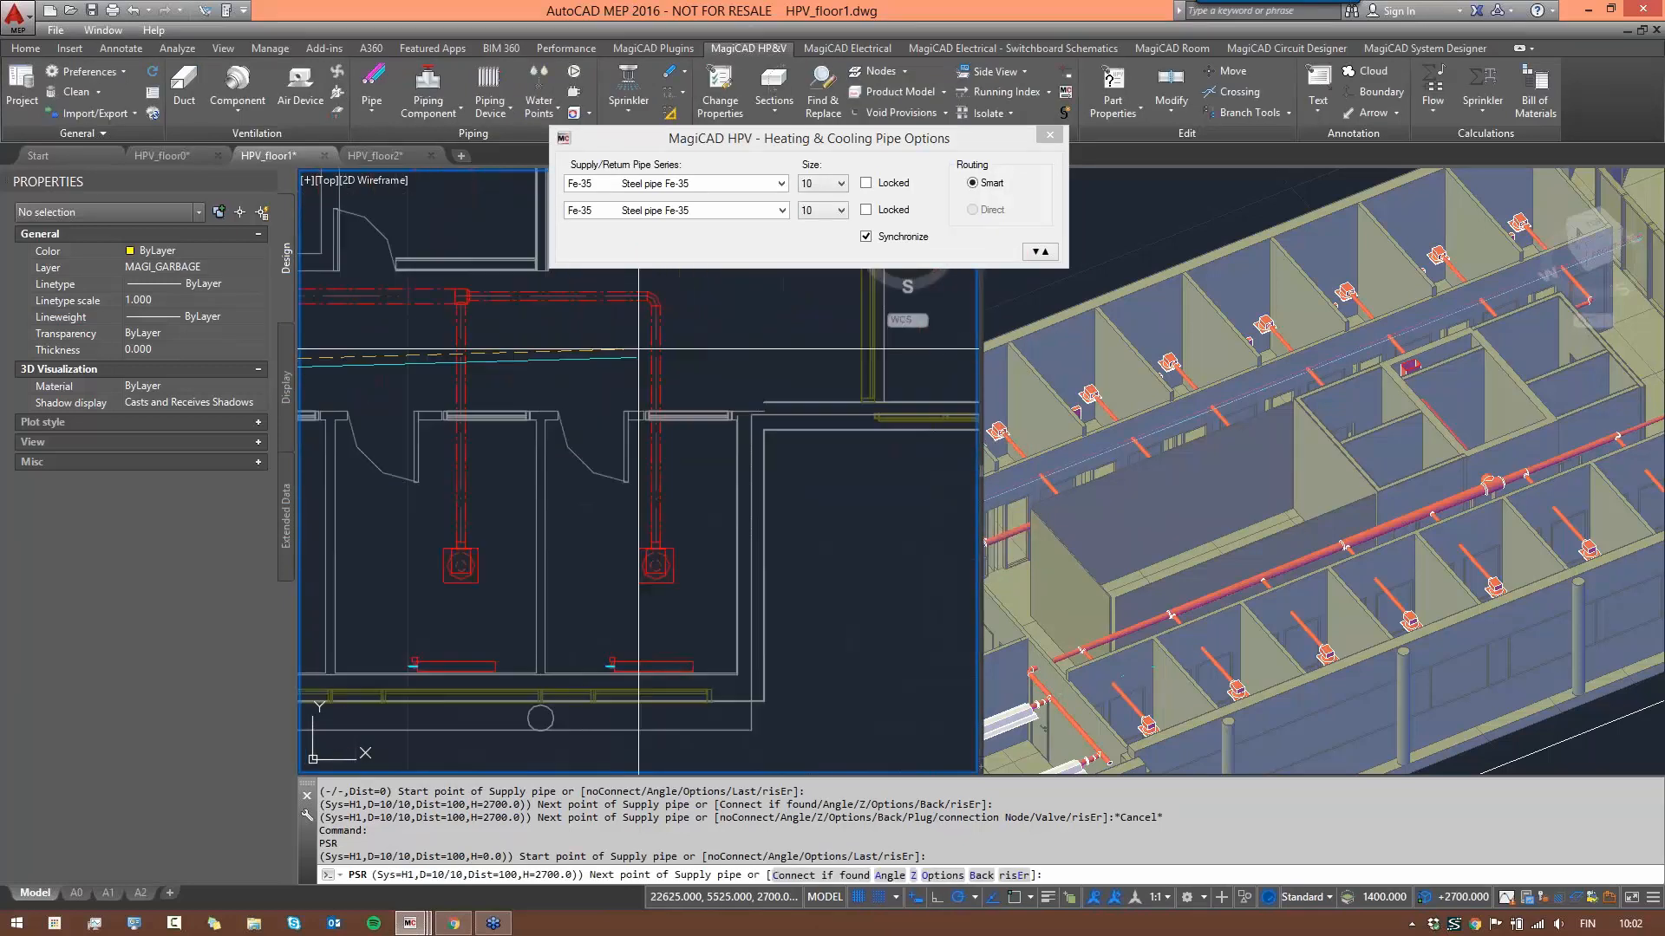
key(Escape)
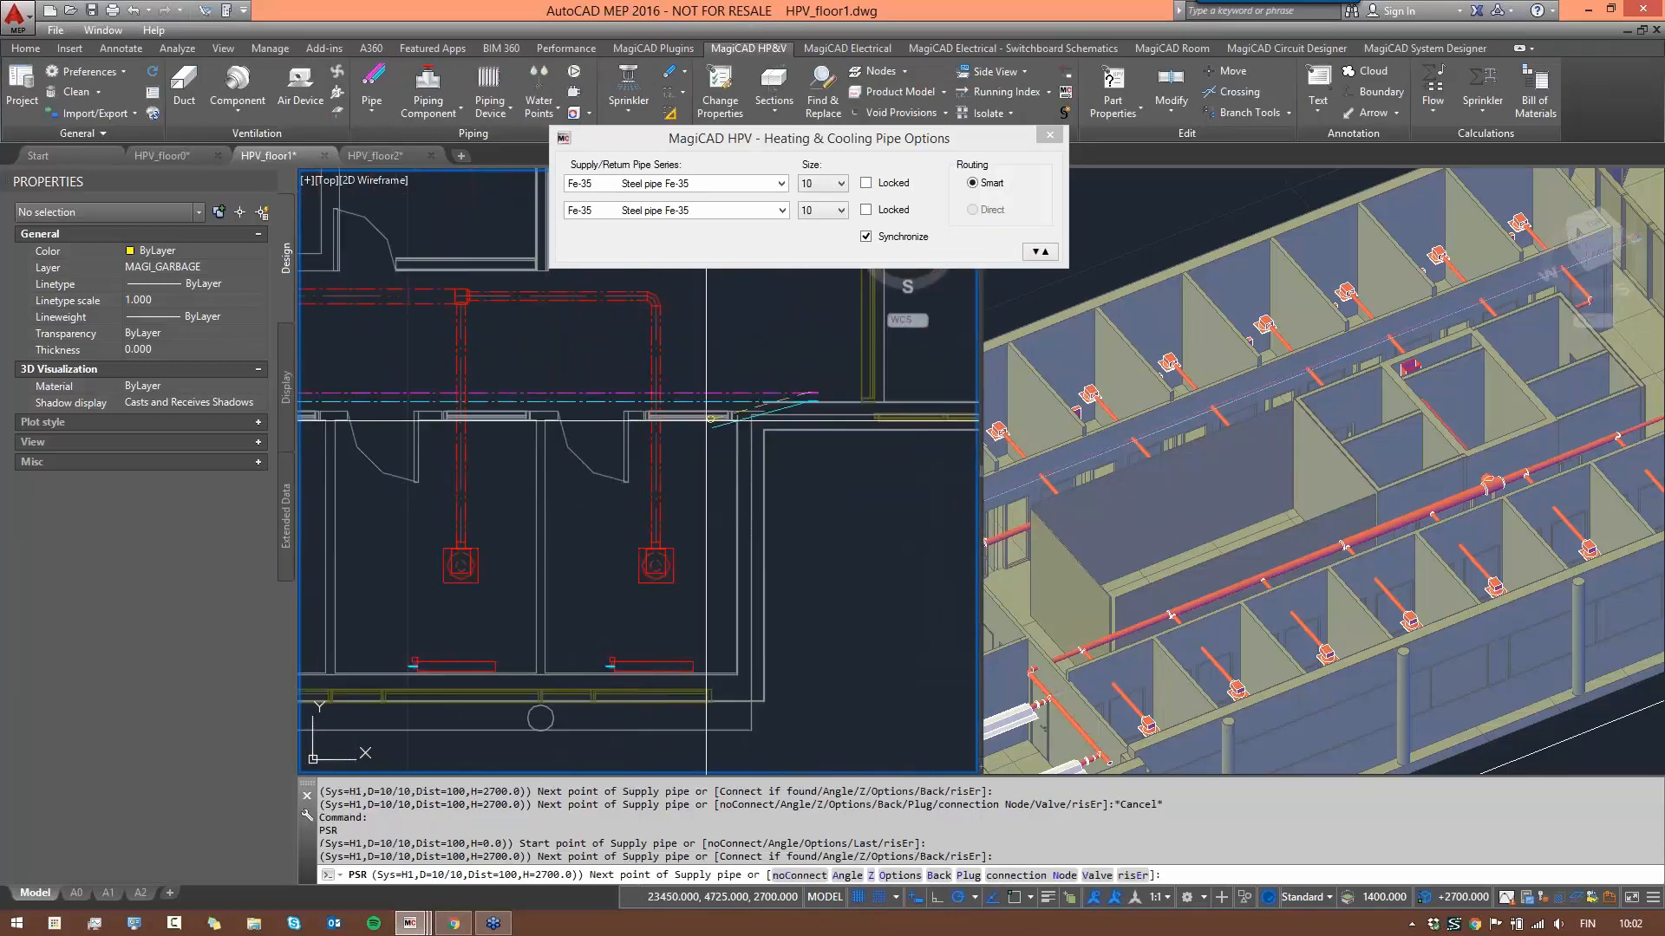
key(Escape)
- Examine the new pipe runs along both corridors in the floor plan and the 3D view
scroll(541, 460, down, 8)
scroll(541, 460, up, 6)
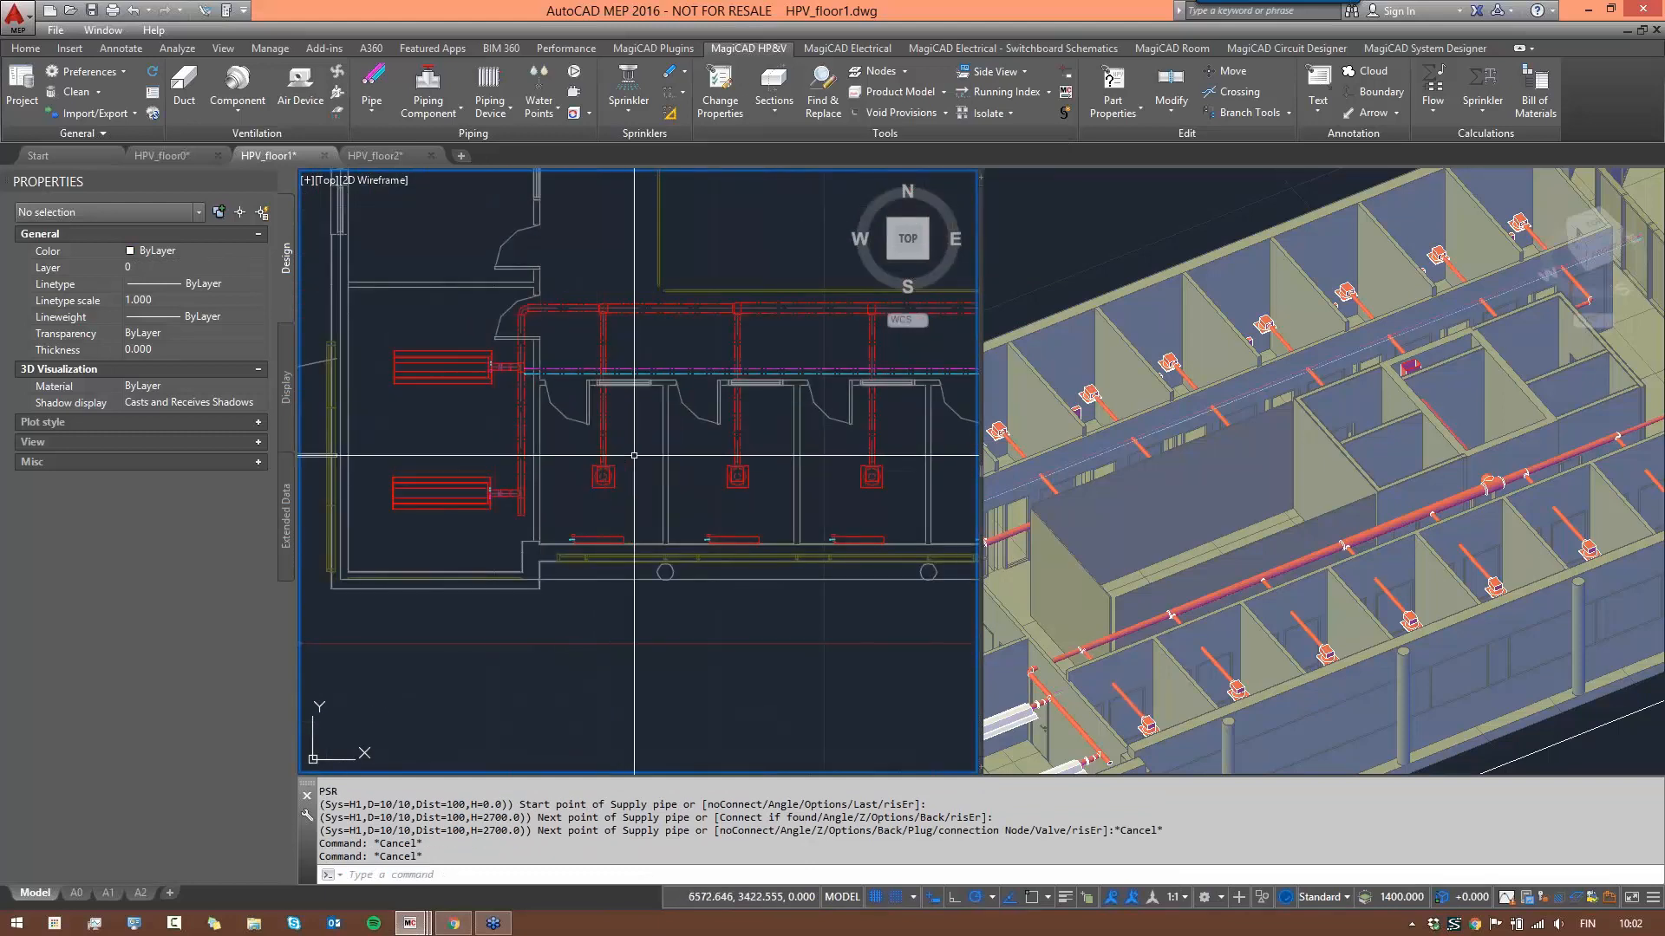
scroll(418, 528, down, 3)
click(1095, 490)
scroll(1094, 490, down, 2)
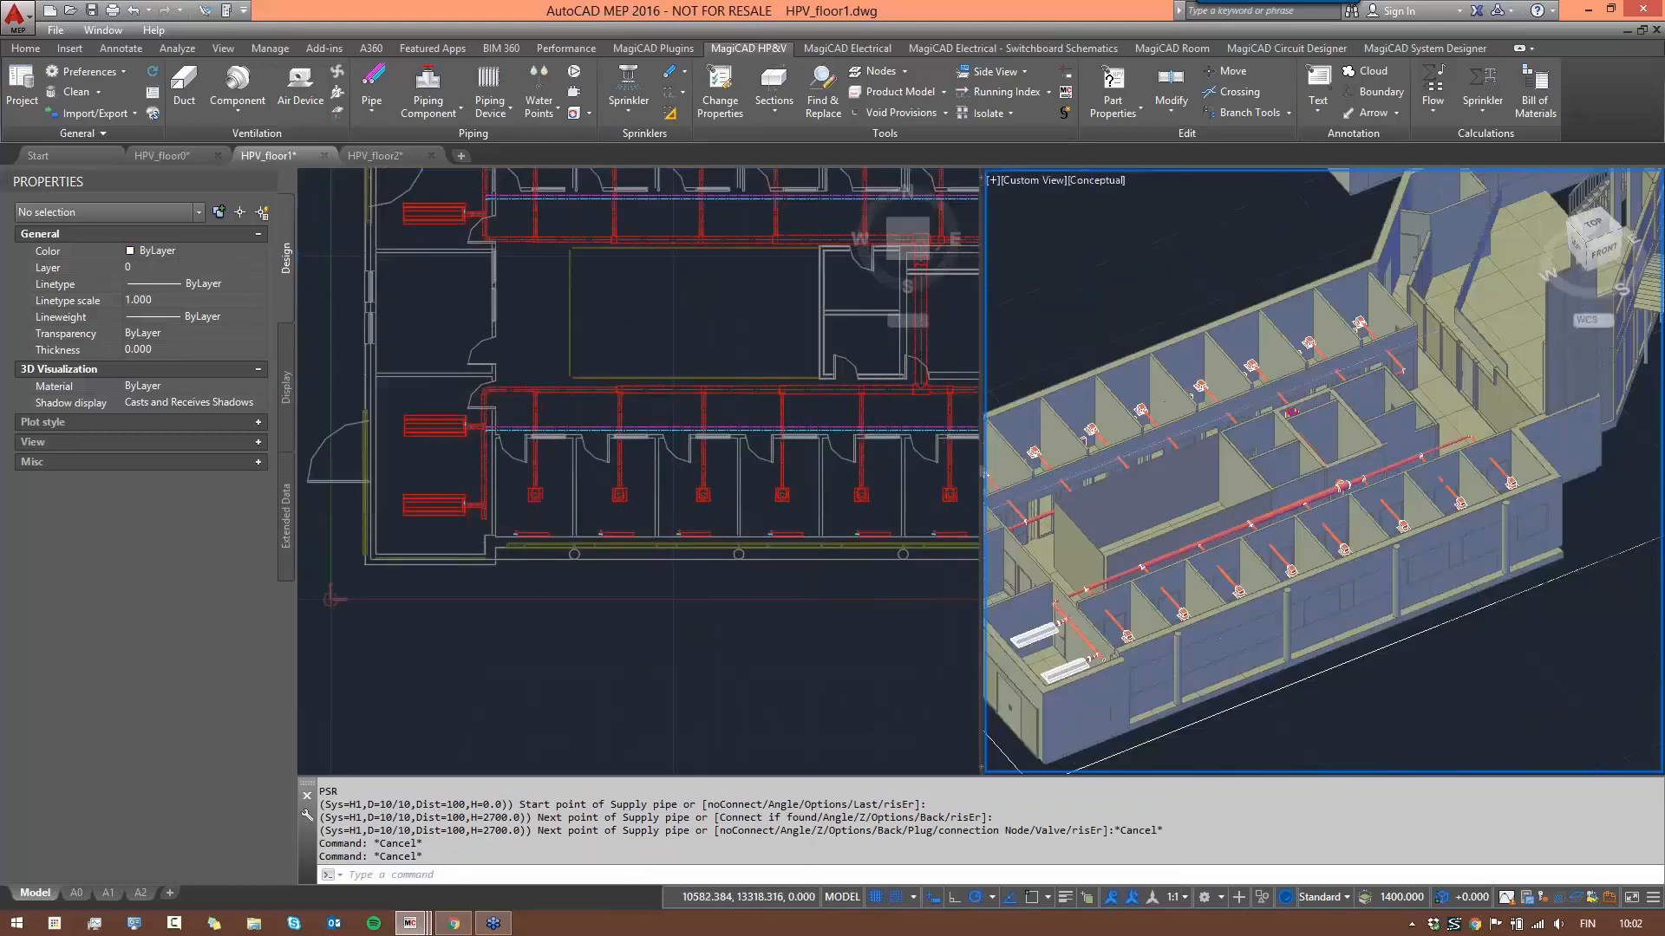
scroll(1157, 563, down, 2)
middle_drag(1158, 563, 1350, 482)
scroll(1334, 478, up, 3)
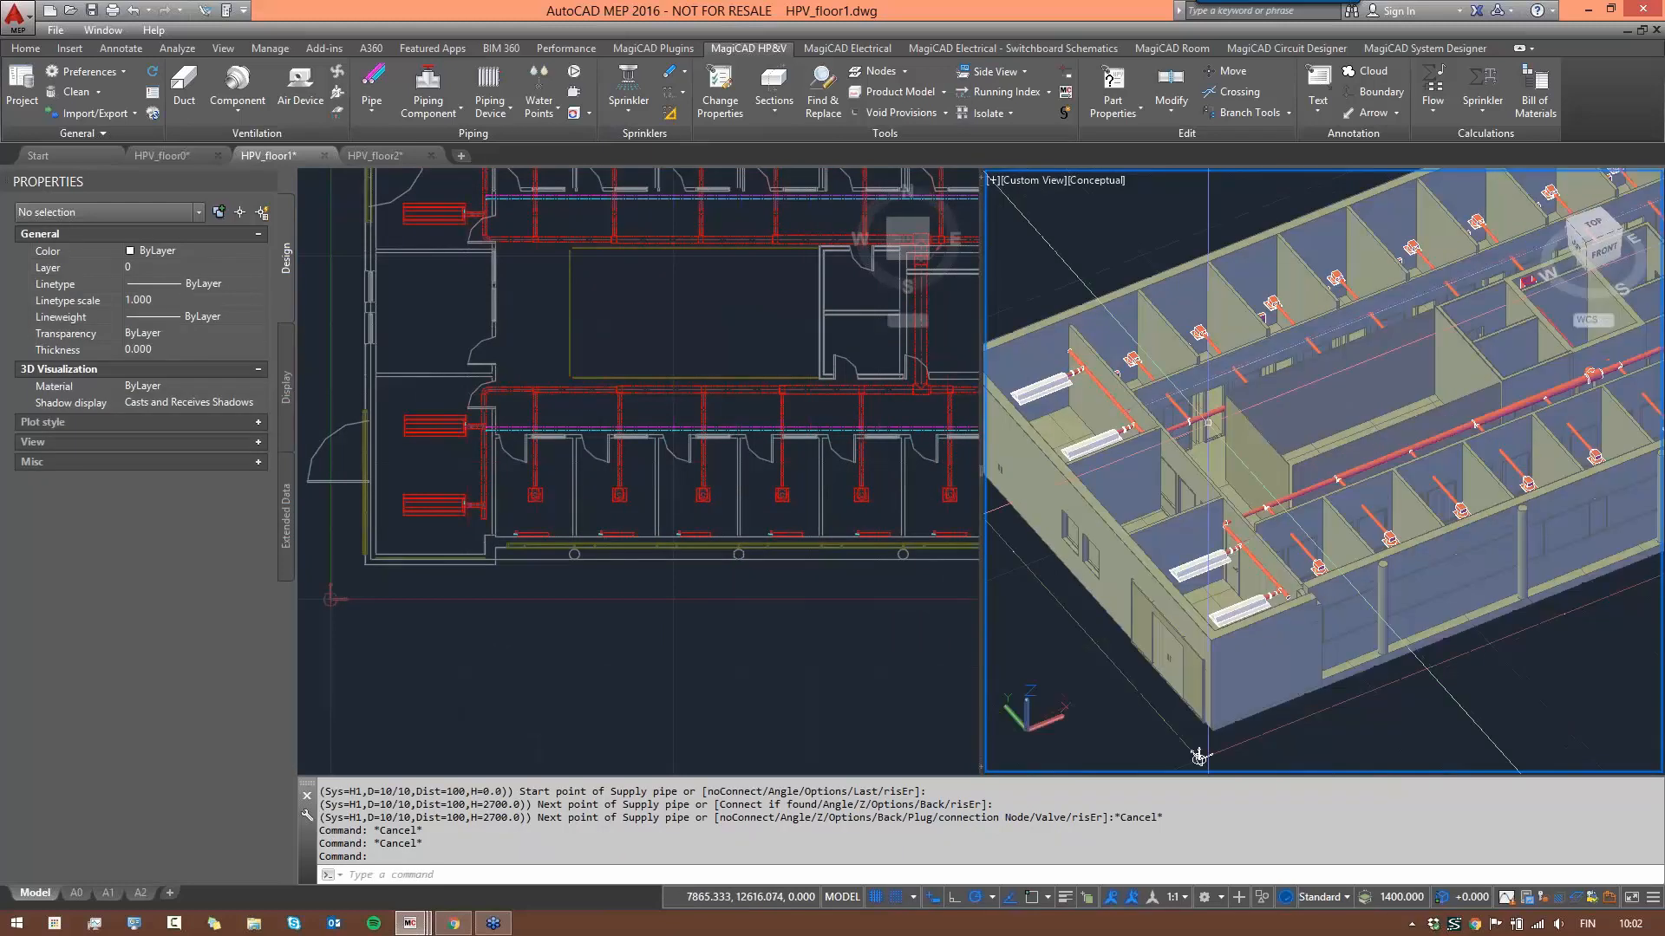
- Unload the ARK_1Floor architectural reference from the floor 1 drawing and bring the western radiators and corridor pipes into close 3D view
text(xr)
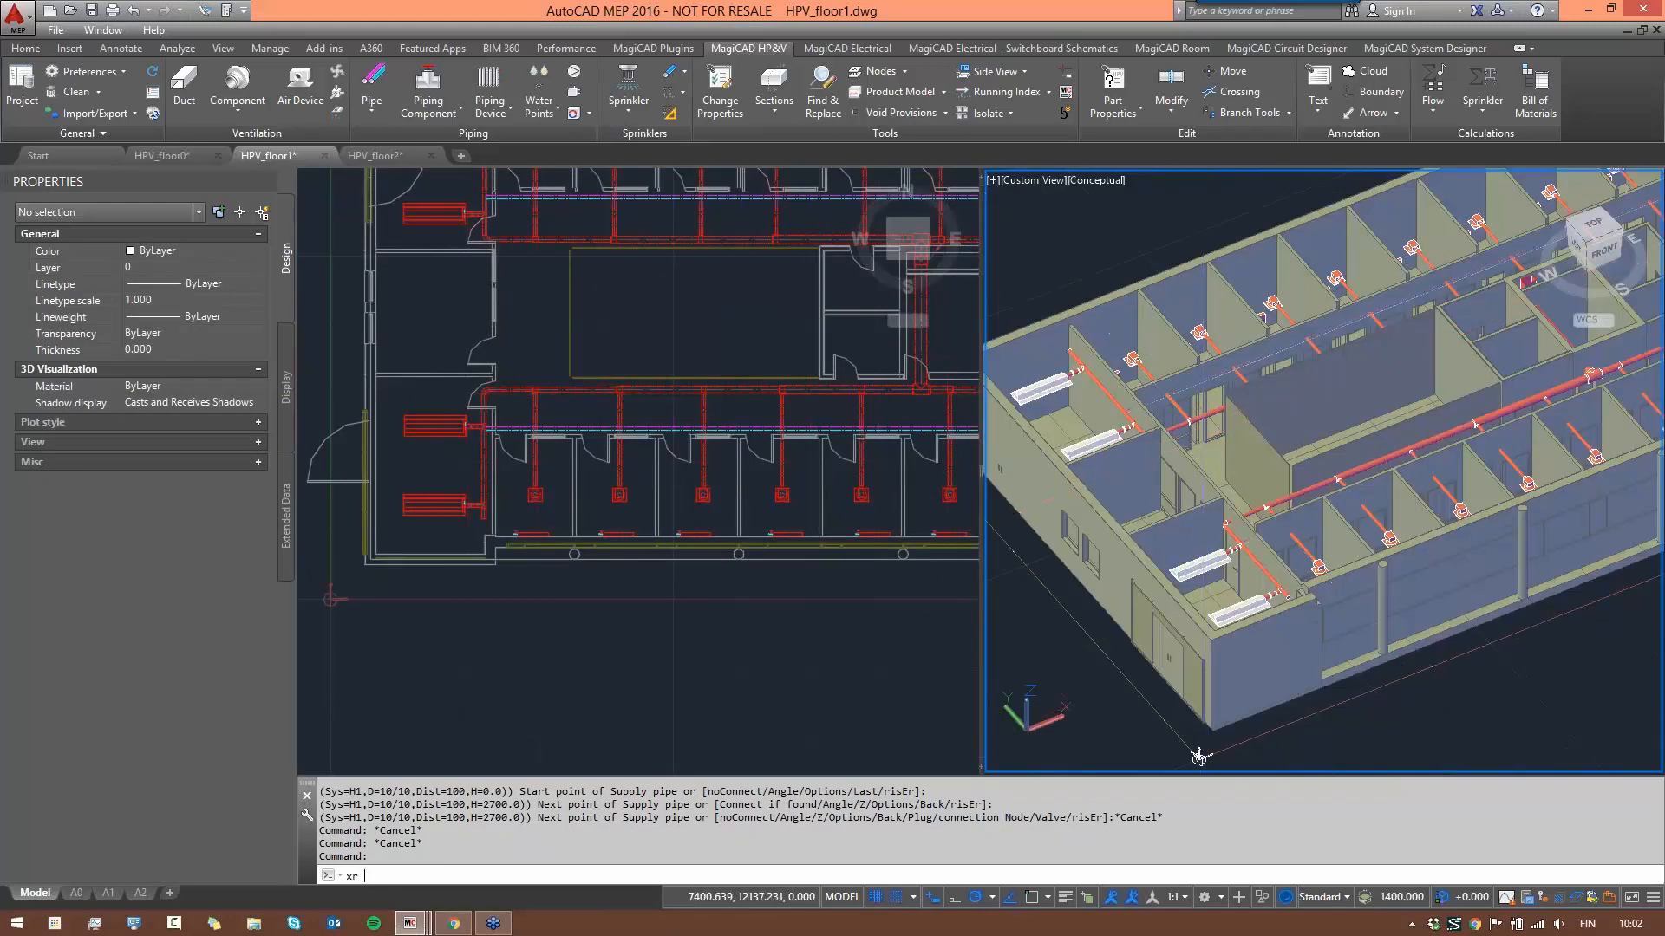
key(Return)
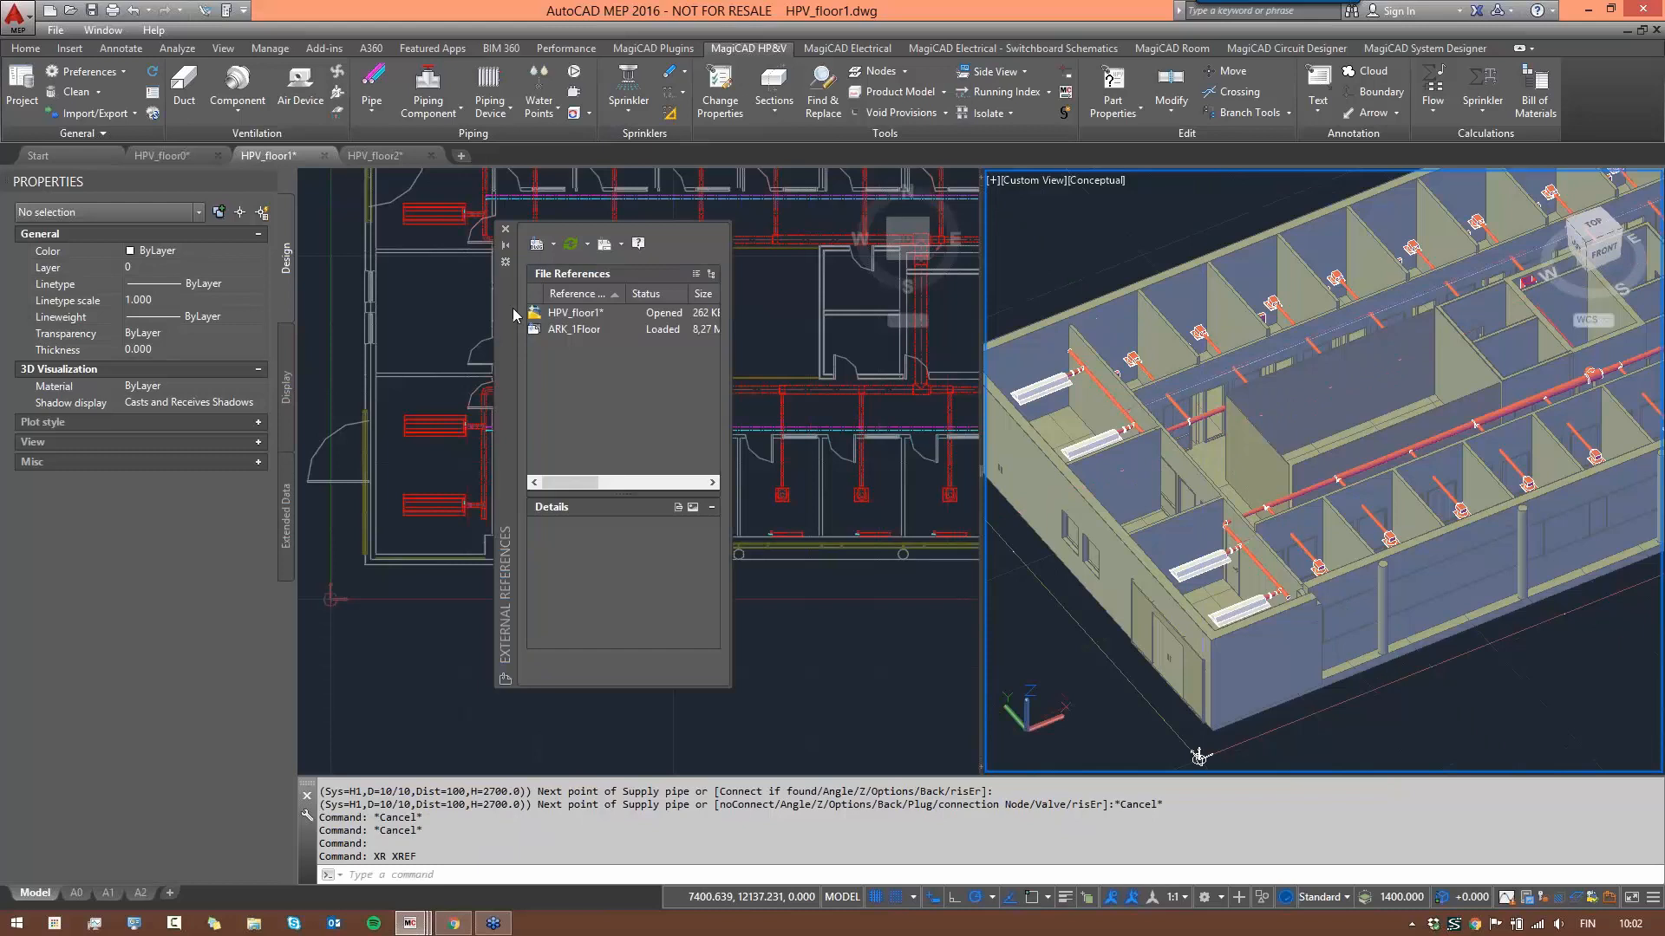
click(576, 317)
click(569, 334)
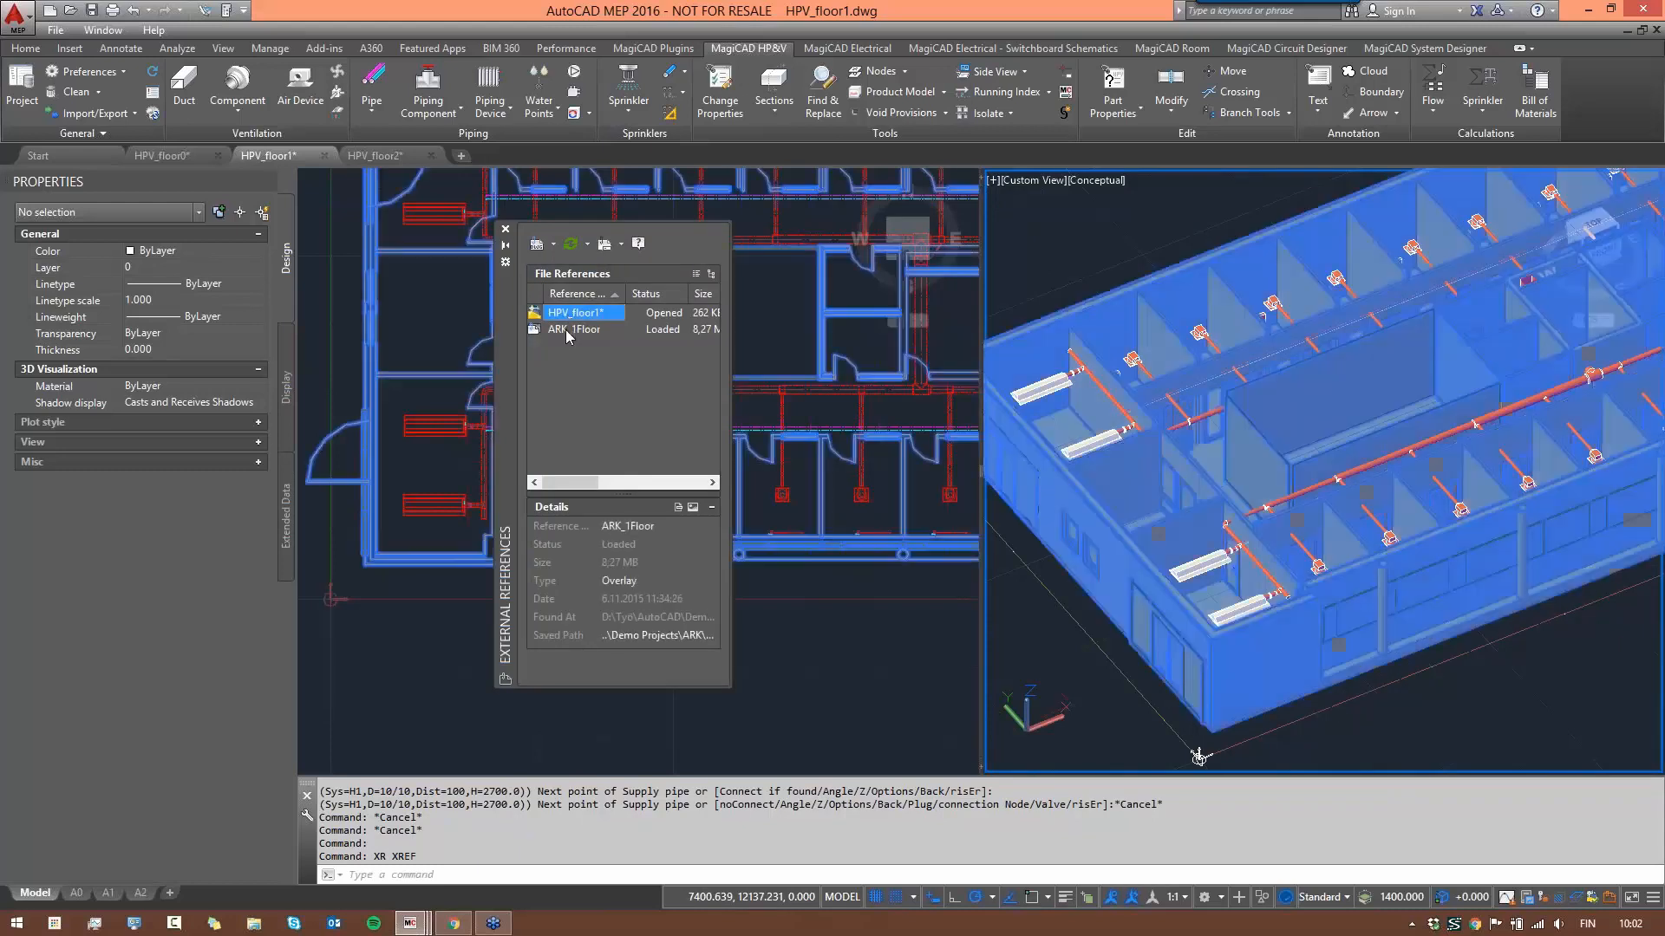
right_click(568, 333)
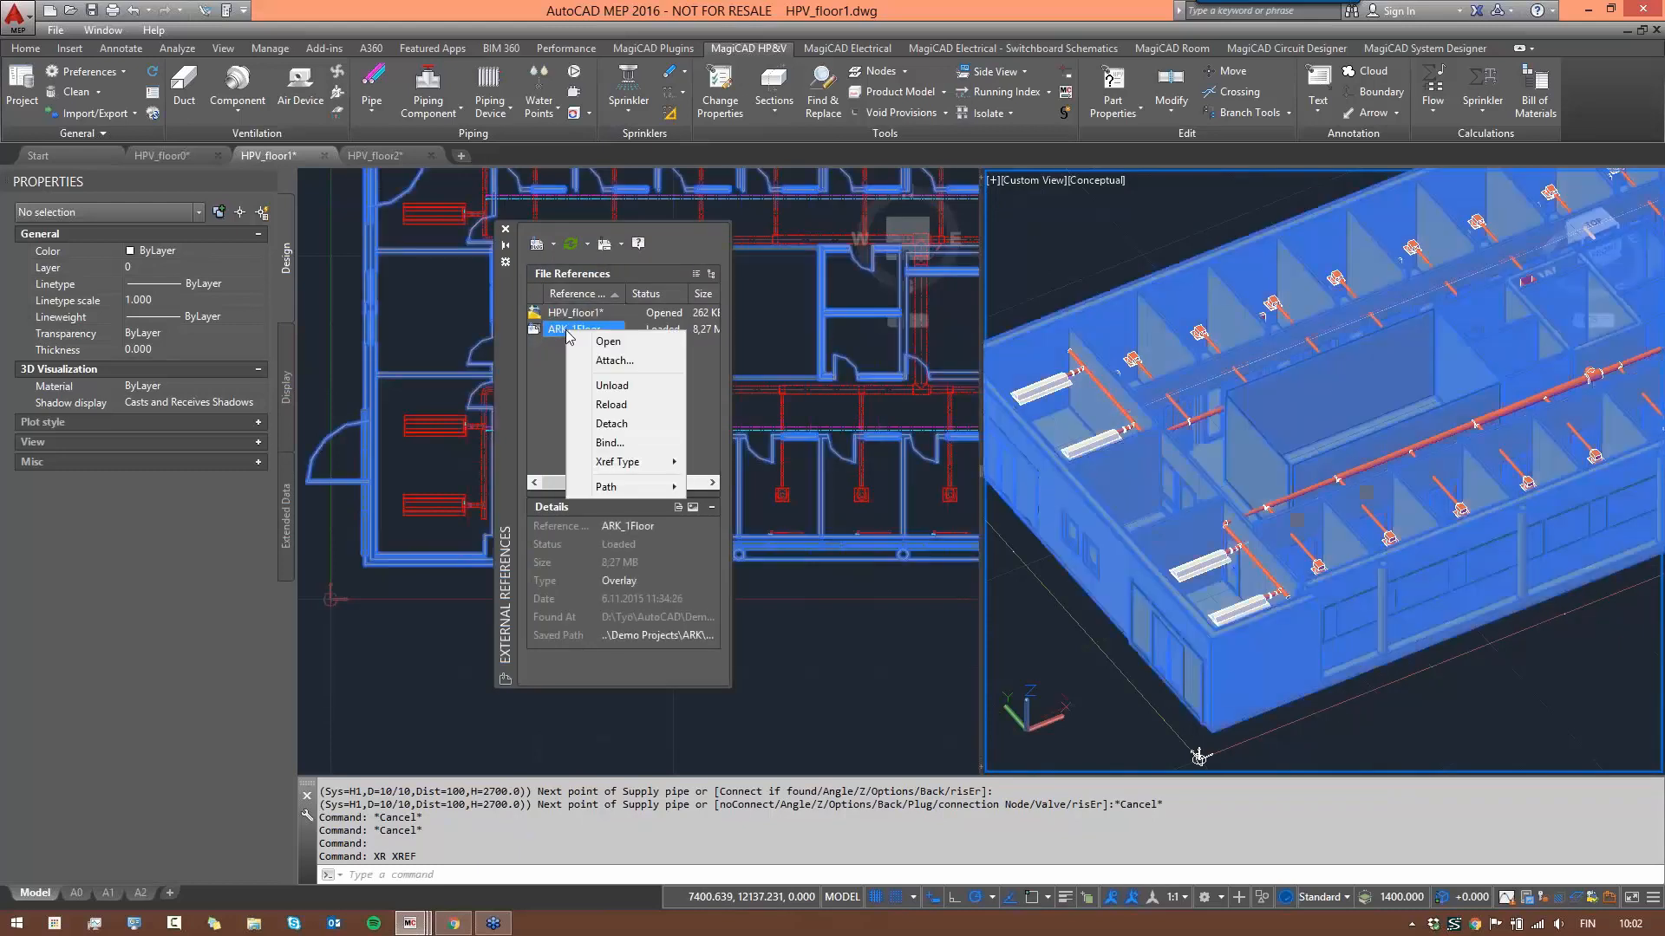
click(634, 387)
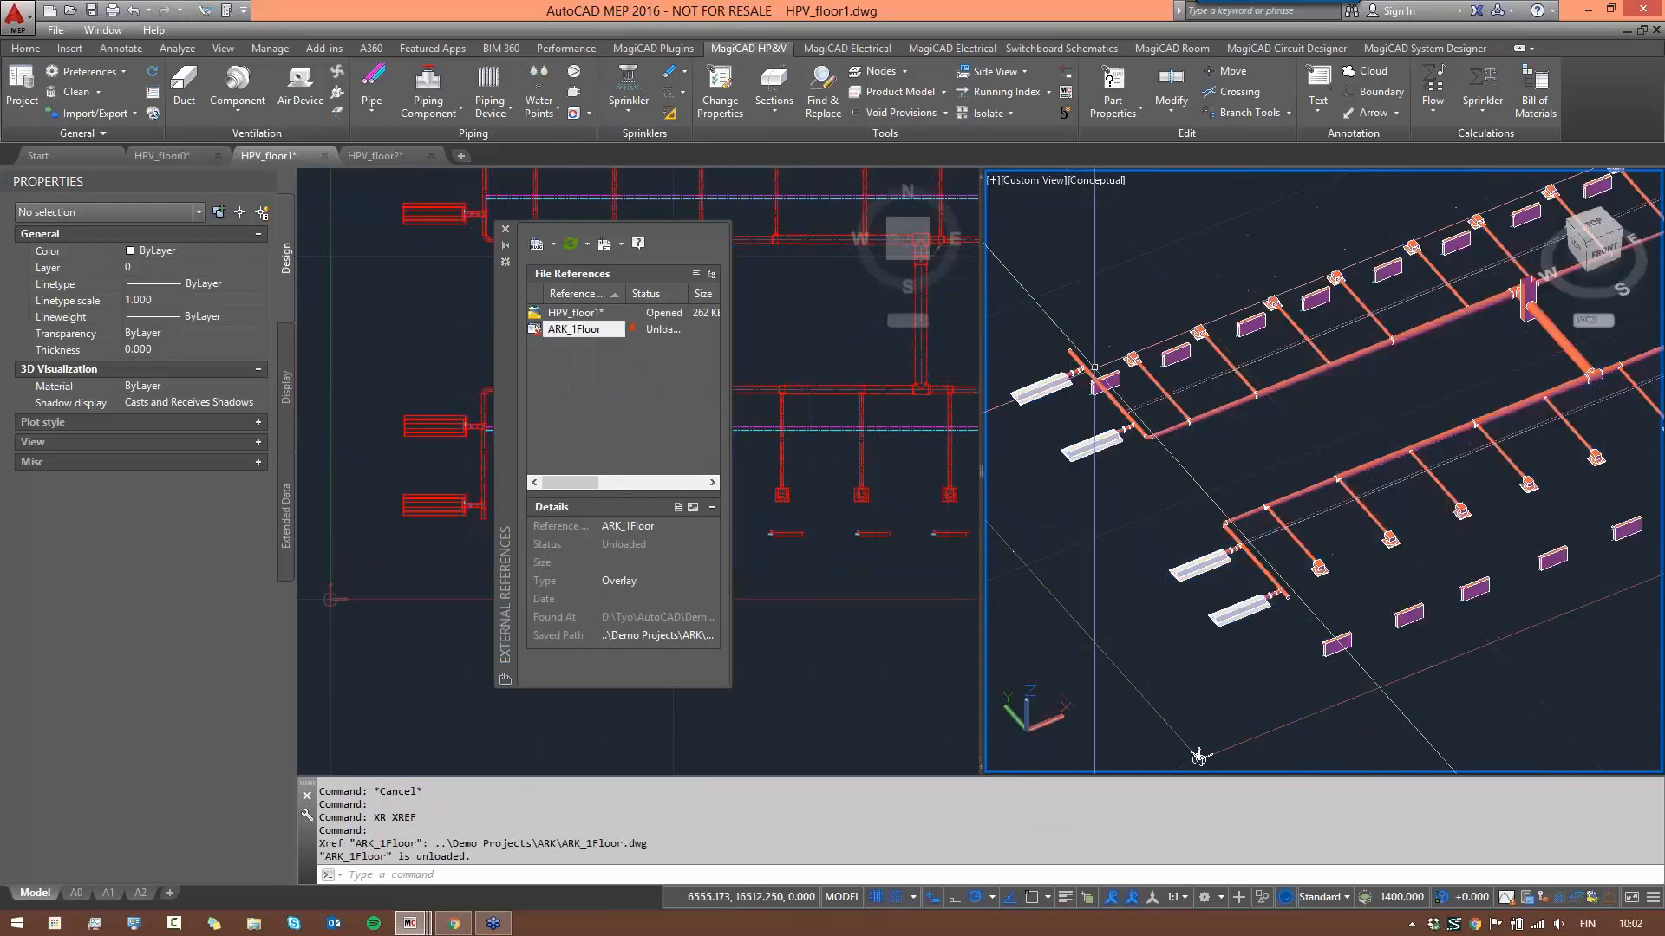
scroll(1094, 368, up, 2)
shift+middle_drag(1116, 381, 1176, 319)
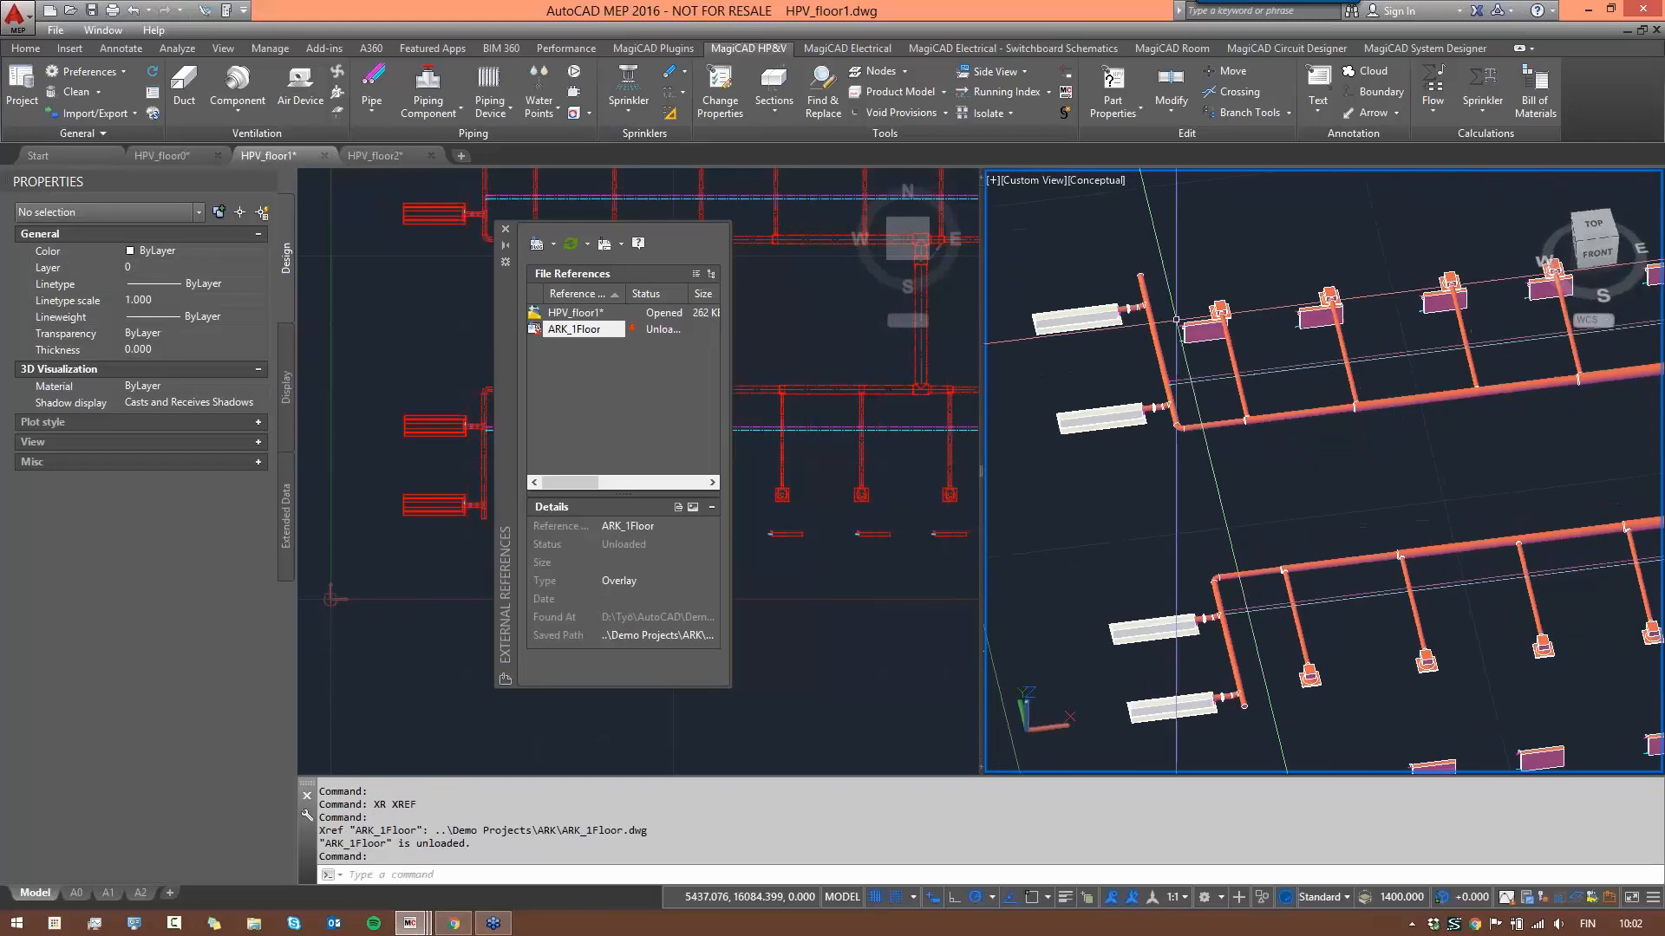
- Close the external references list and bring the northwestern radiators and corridor pipes into close plan view
scroll(1176, 319, up, 3)
middle_drag(1309, 329, 1181, 400)
scroll(1181, 404, down, 2)
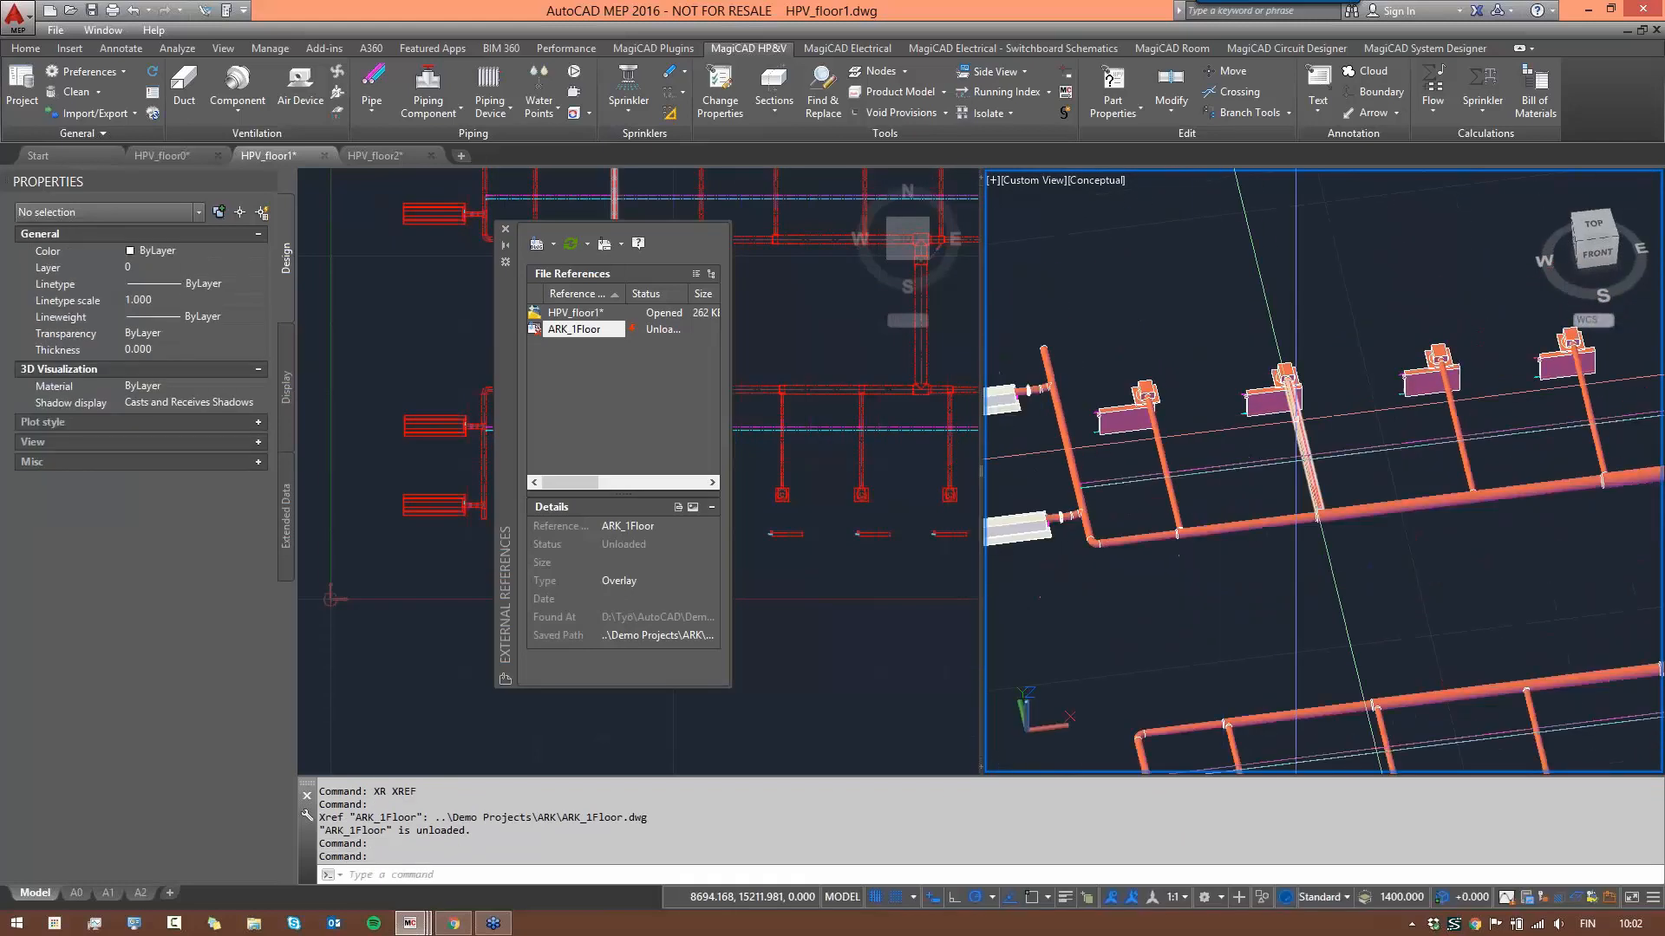
click(506, 229)
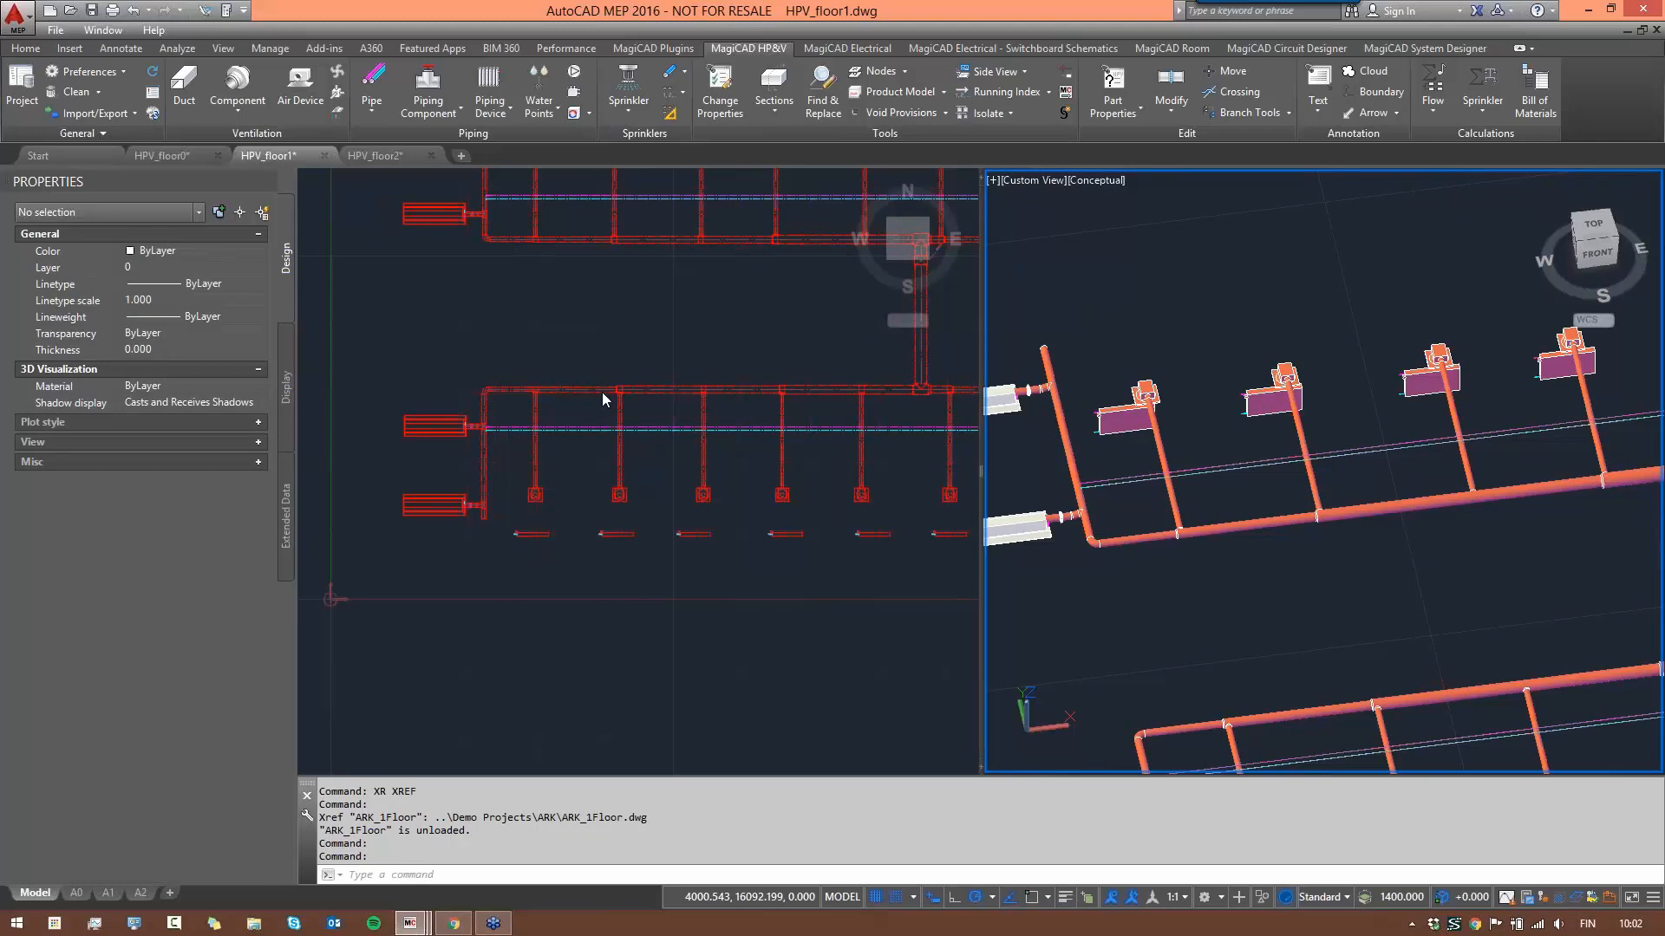
click(601, 345)
scroll(564, 338, down, 5)
scroll(549, 335, up, 3)
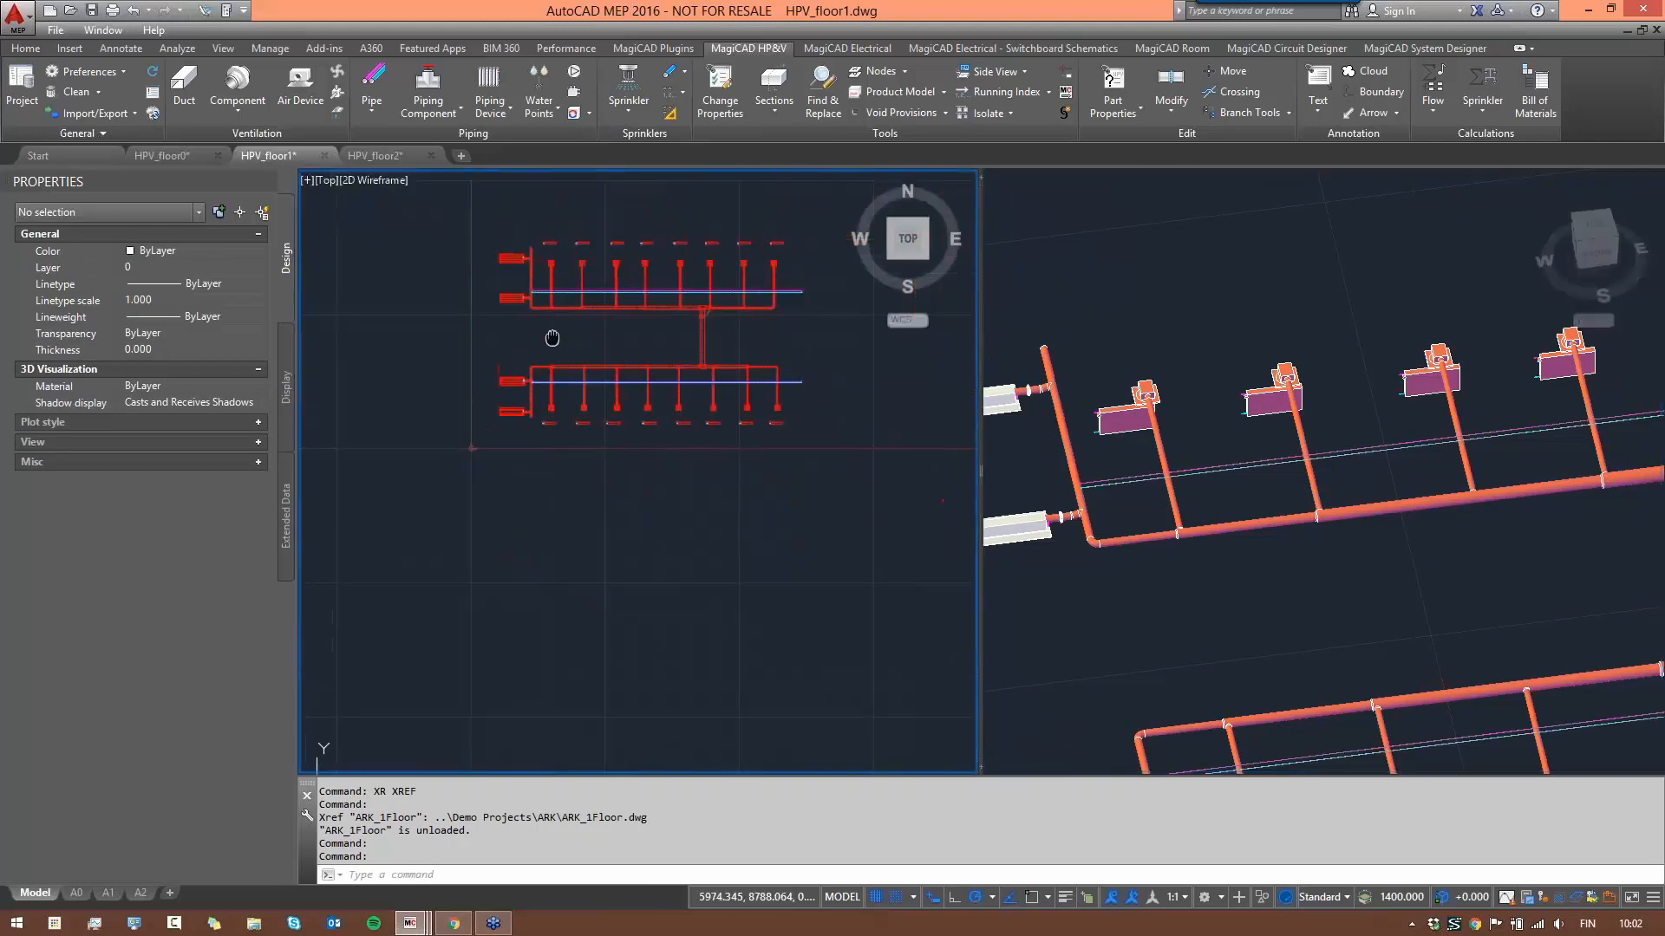
scroll(537, 337, up, 6)
scroll(555, 373, down, 2)
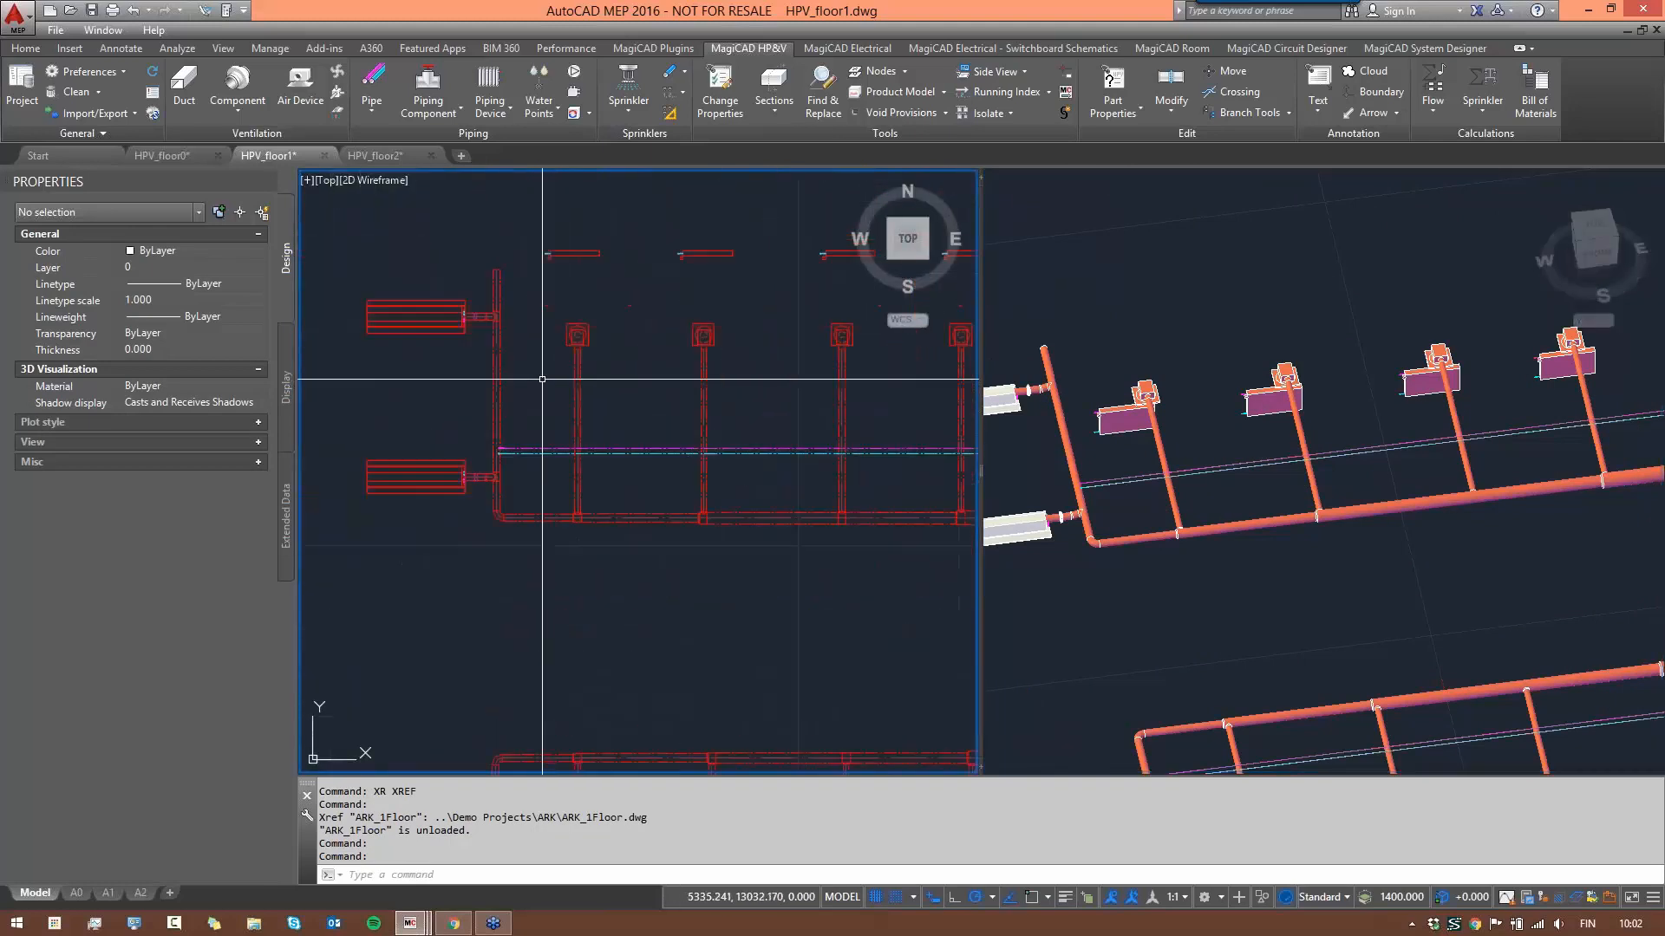
middle_drag(540, 378, 538, 408)
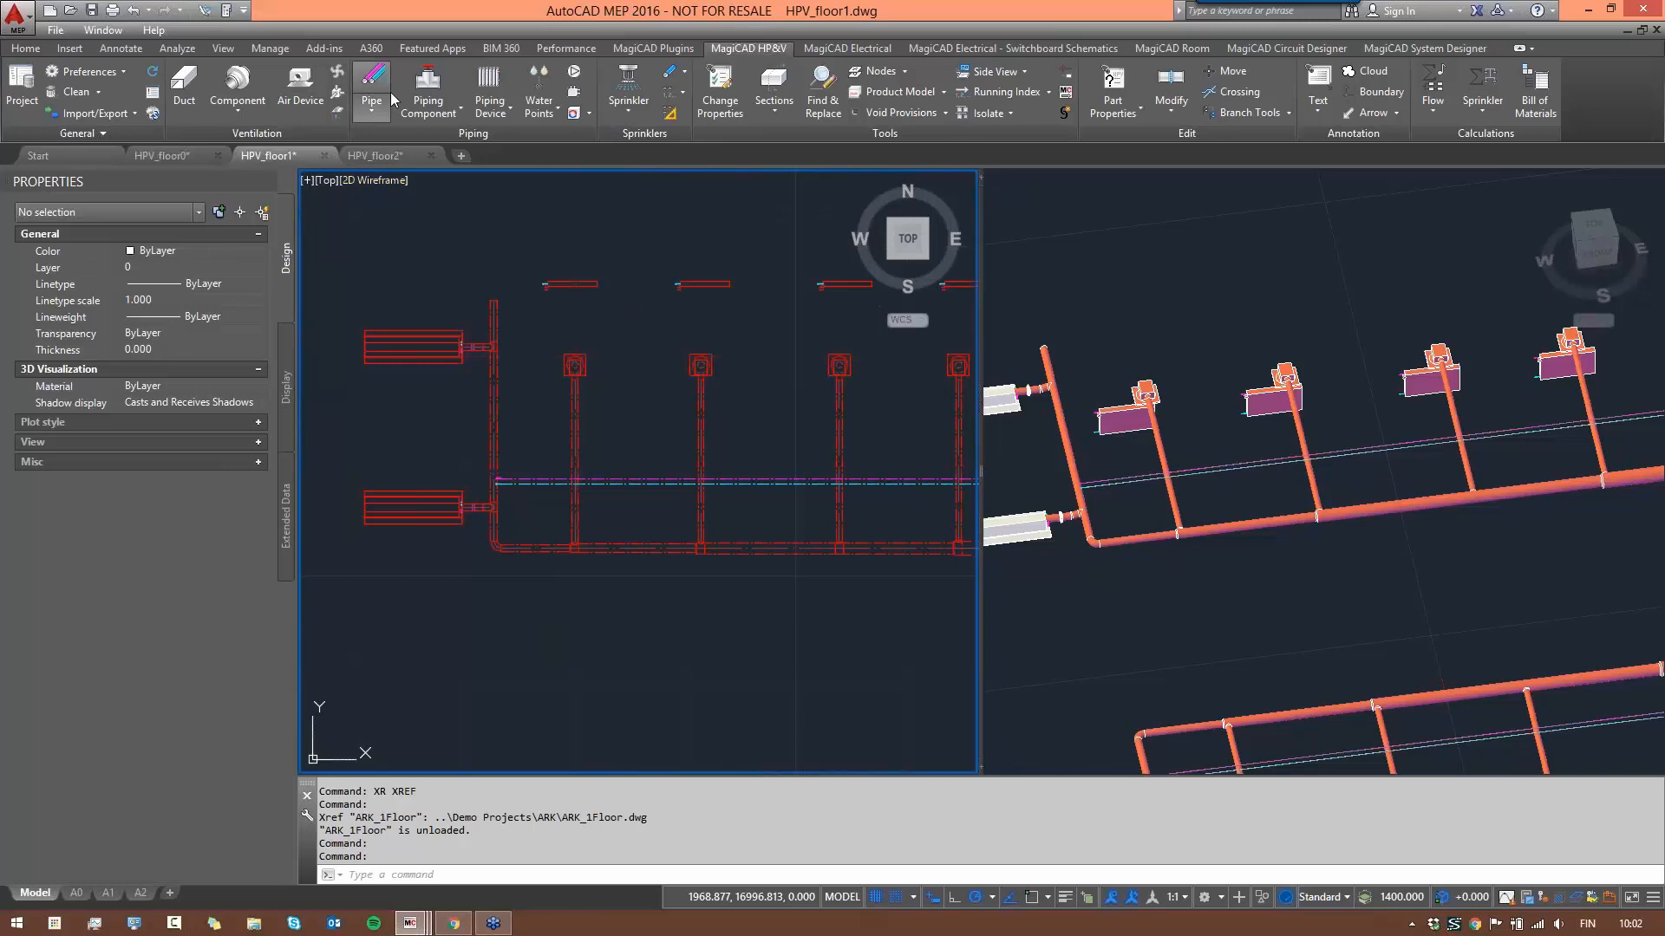
- Start a supply/return heating pipe pair with a branch height difference of -100 mm and move the pipe options clear of the plan
click(390, 99)
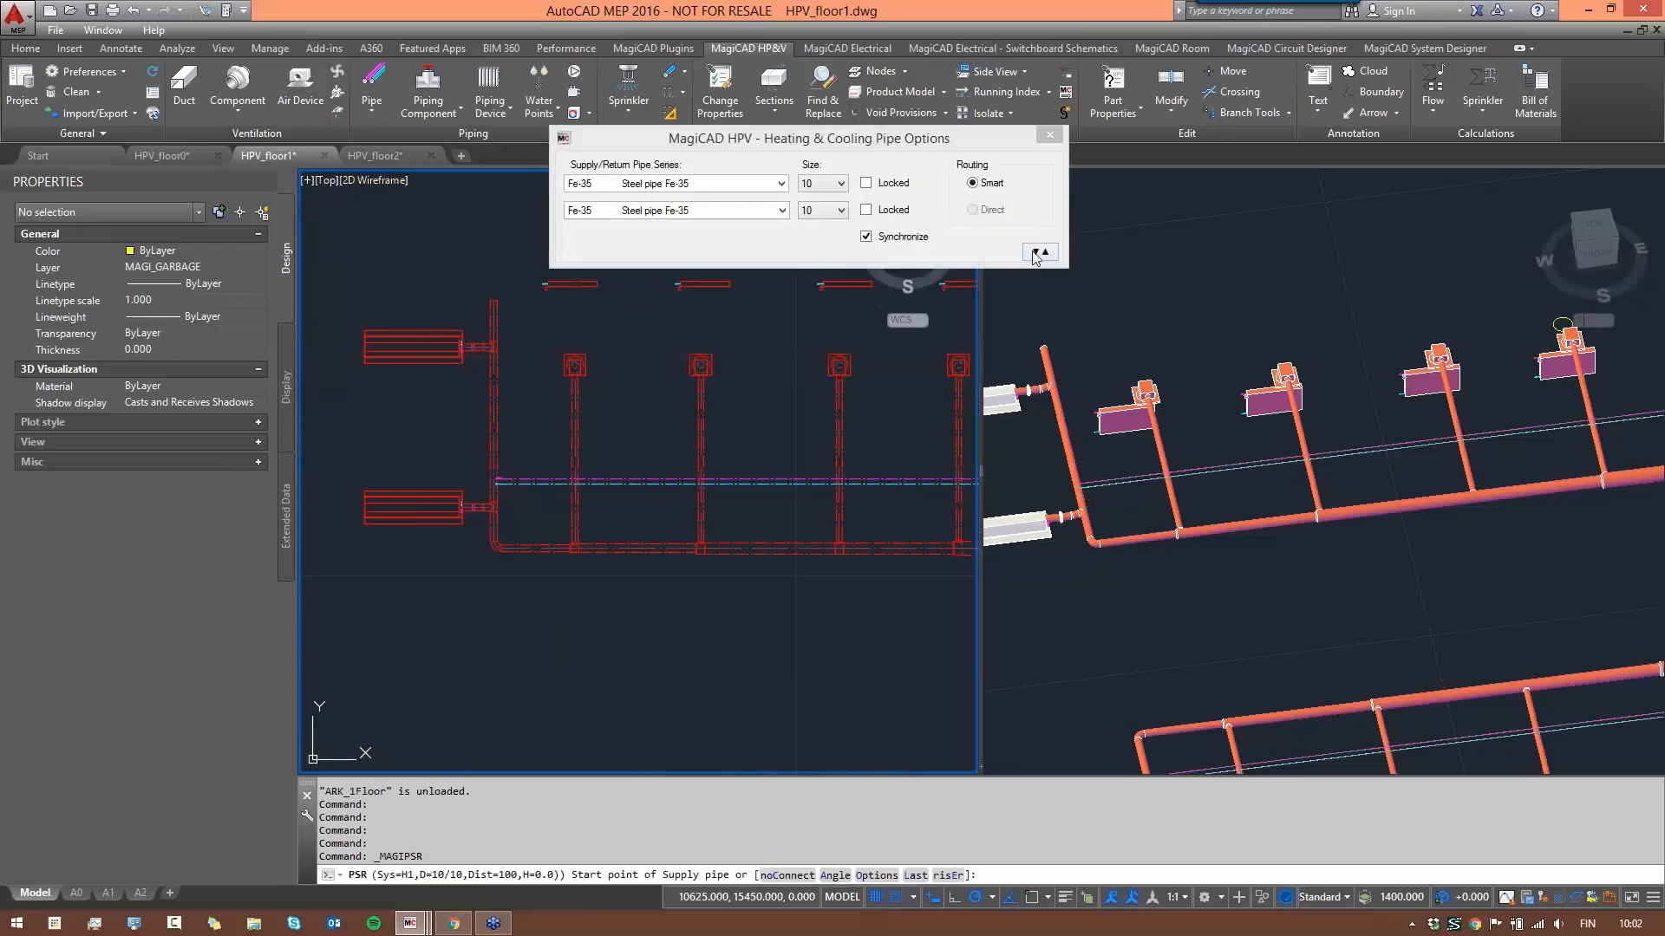
click(1034, 252)
key(ctrl)
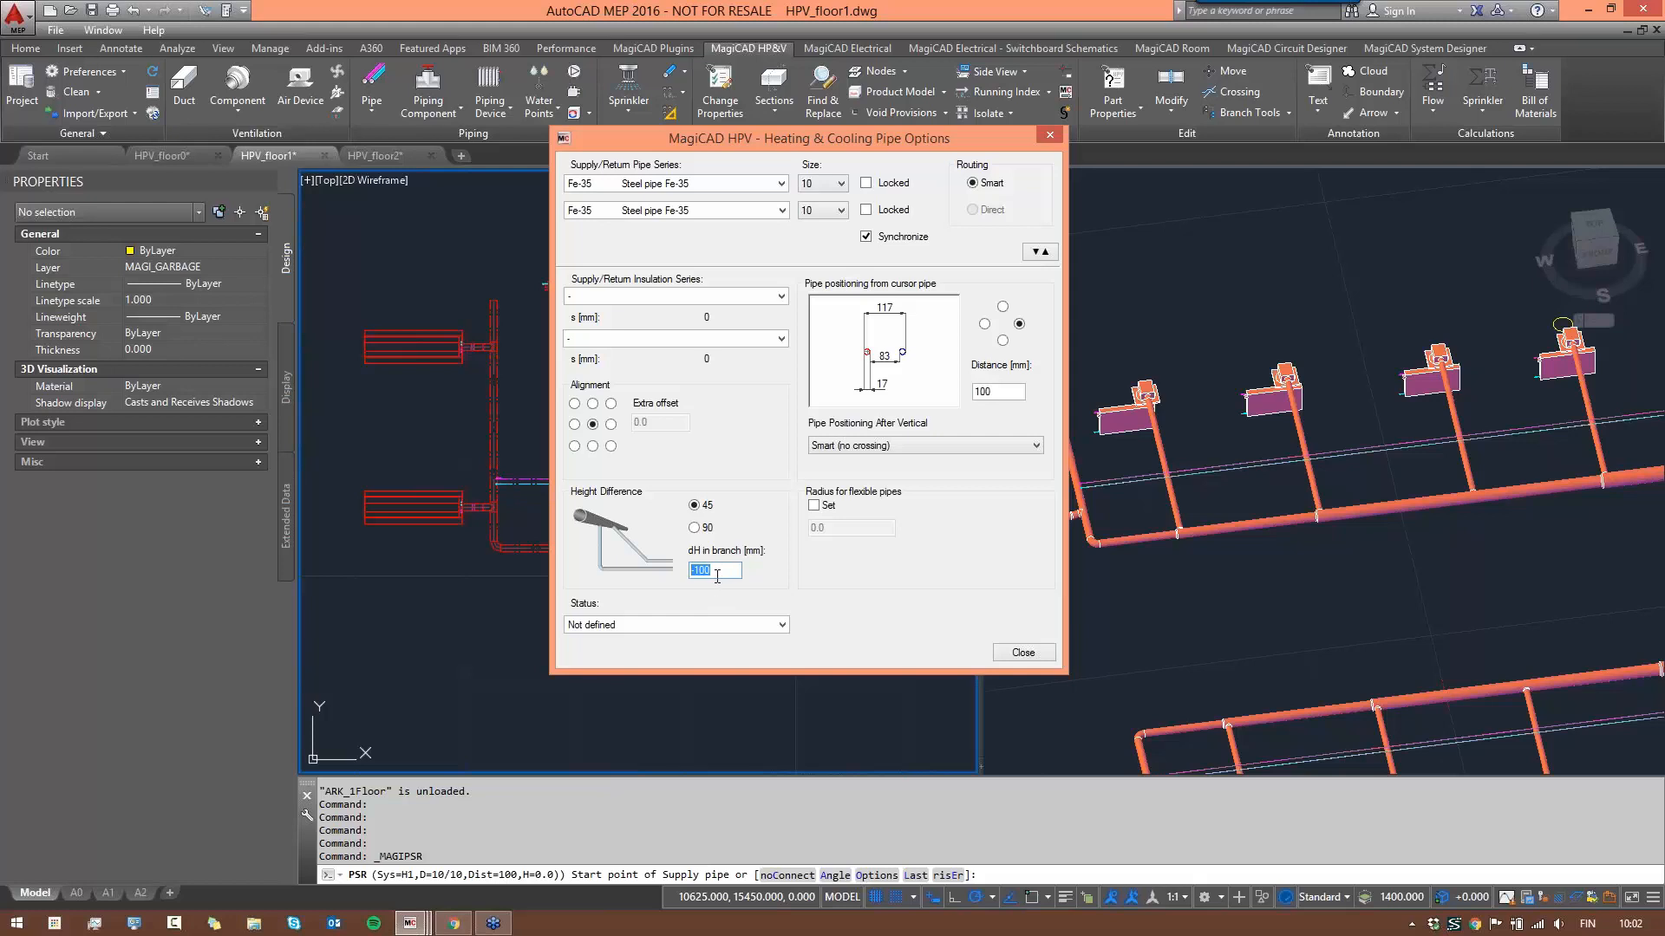
click(1040, 252)
drag(876, 137, 715, 24)
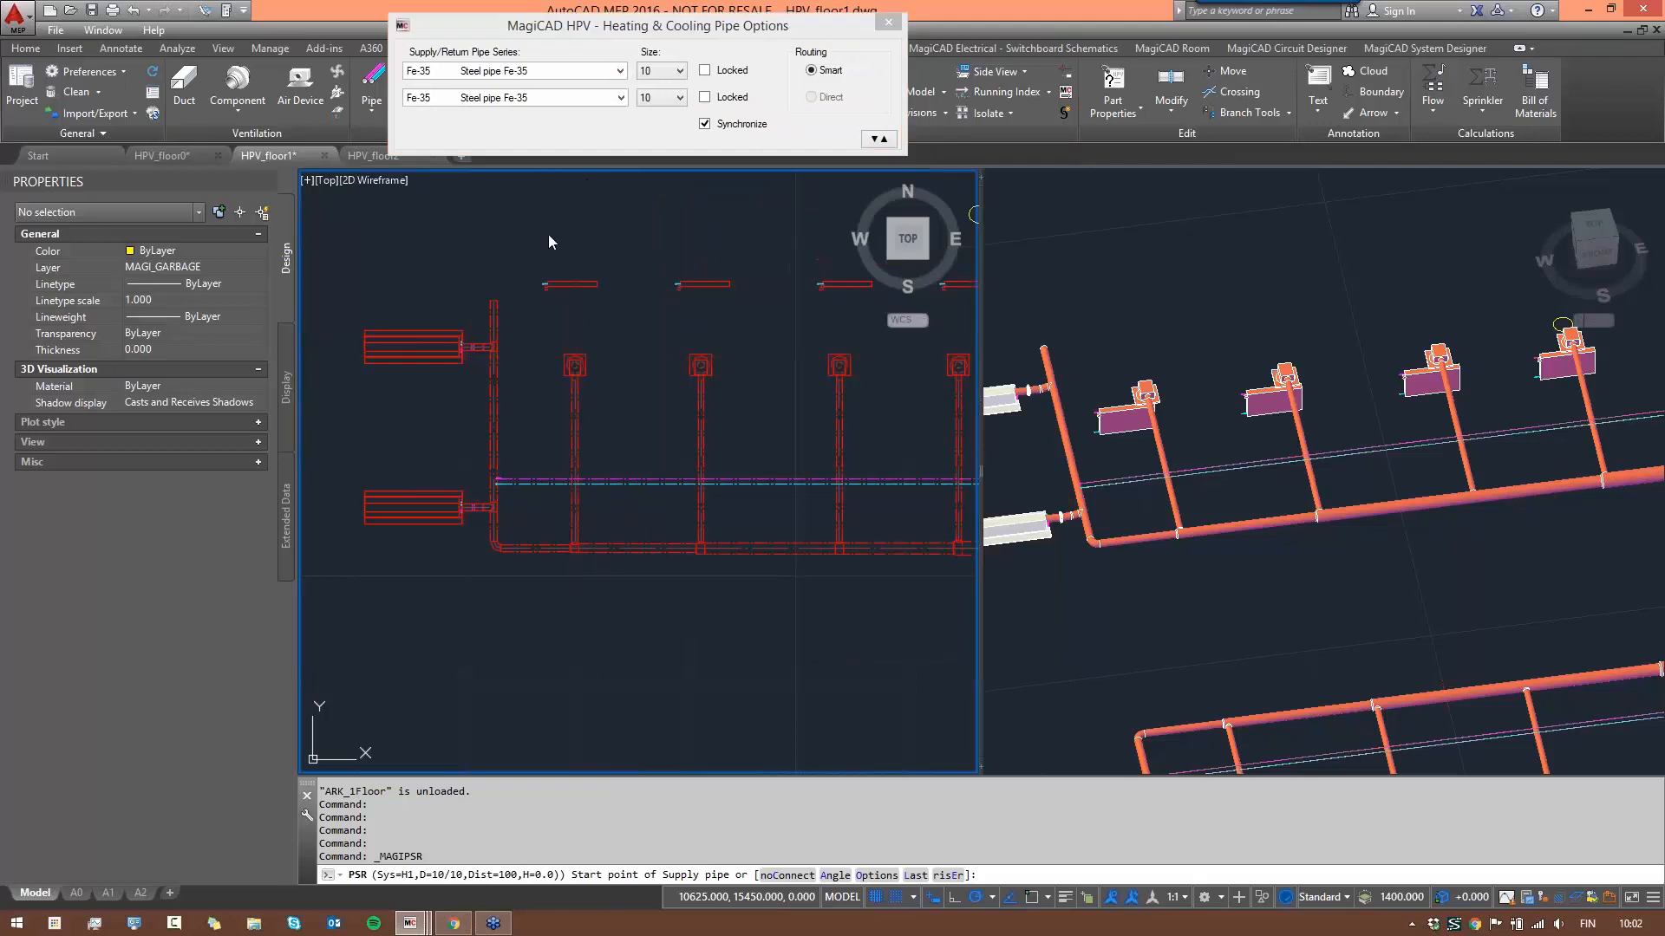
- Branch a pipe pair off the north corridor pipes near their west end and run it north about 2875 mm
scroll(516, 447, up, 2)
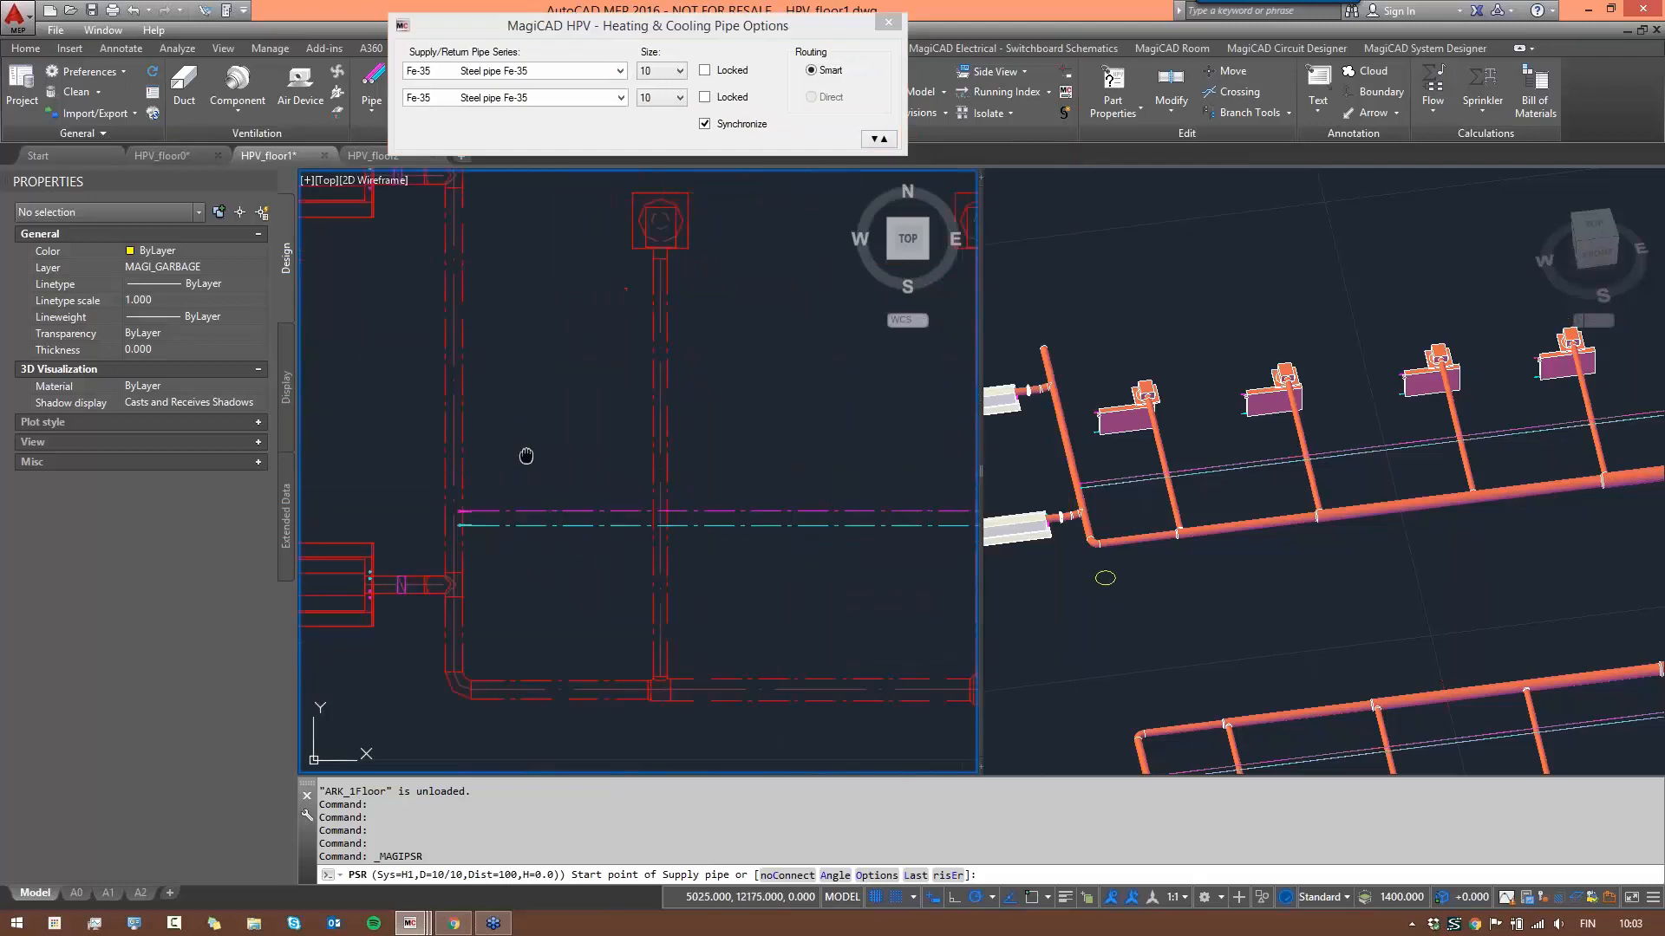
middle_drag(524, 483, 527, 558)
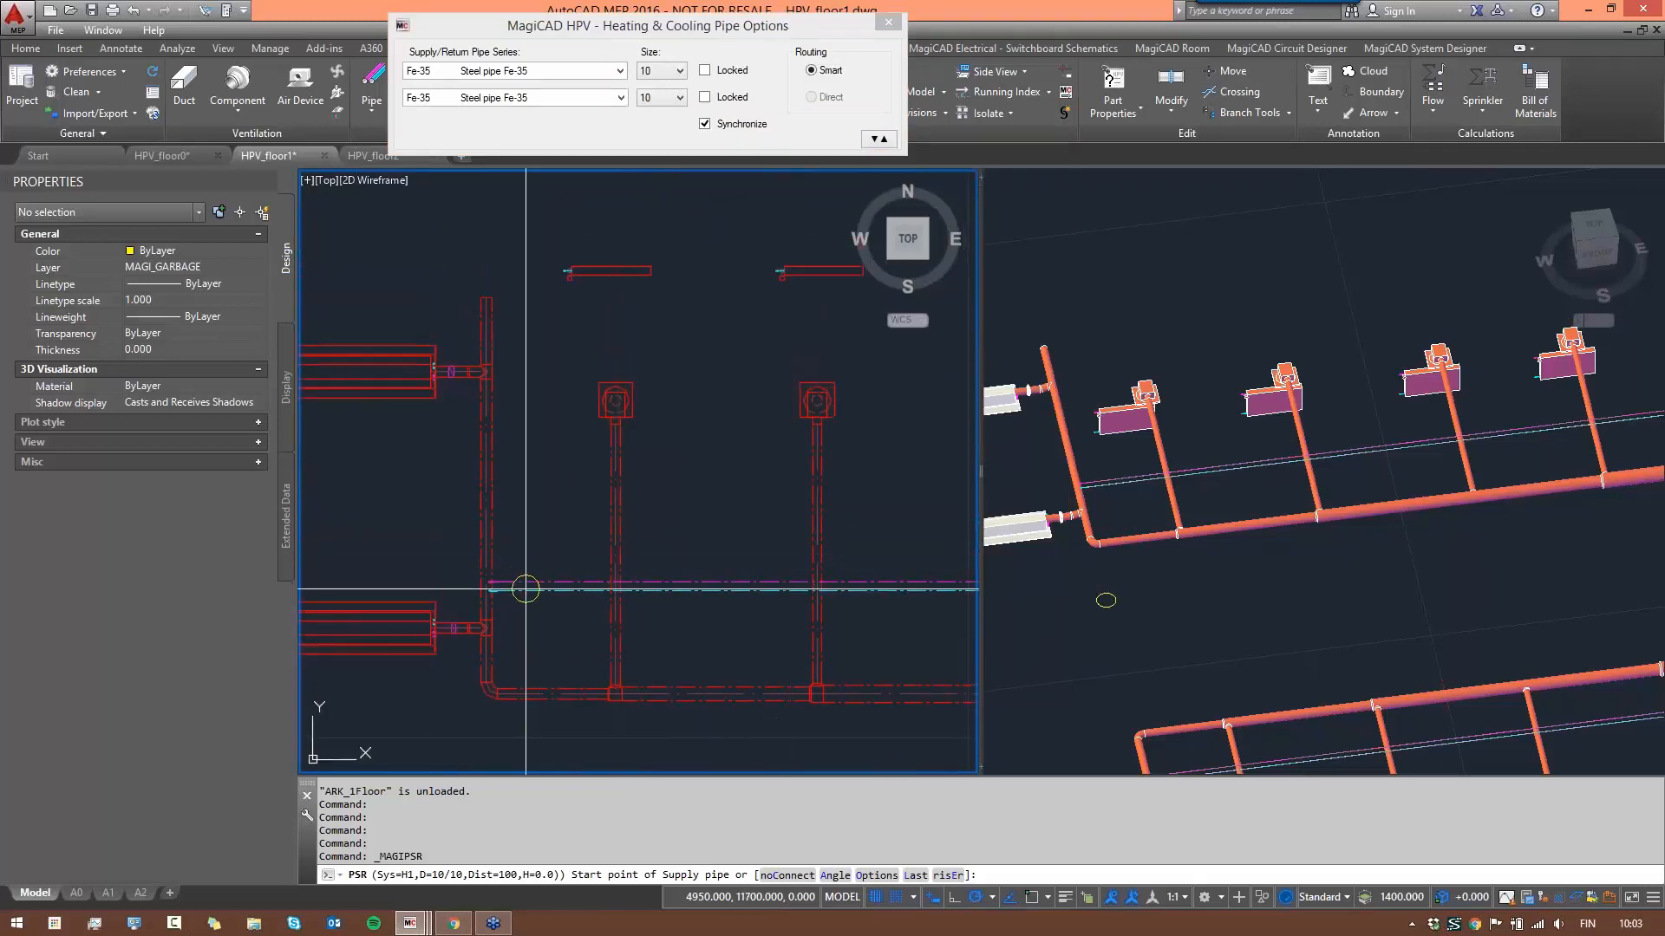
click(527, 587)
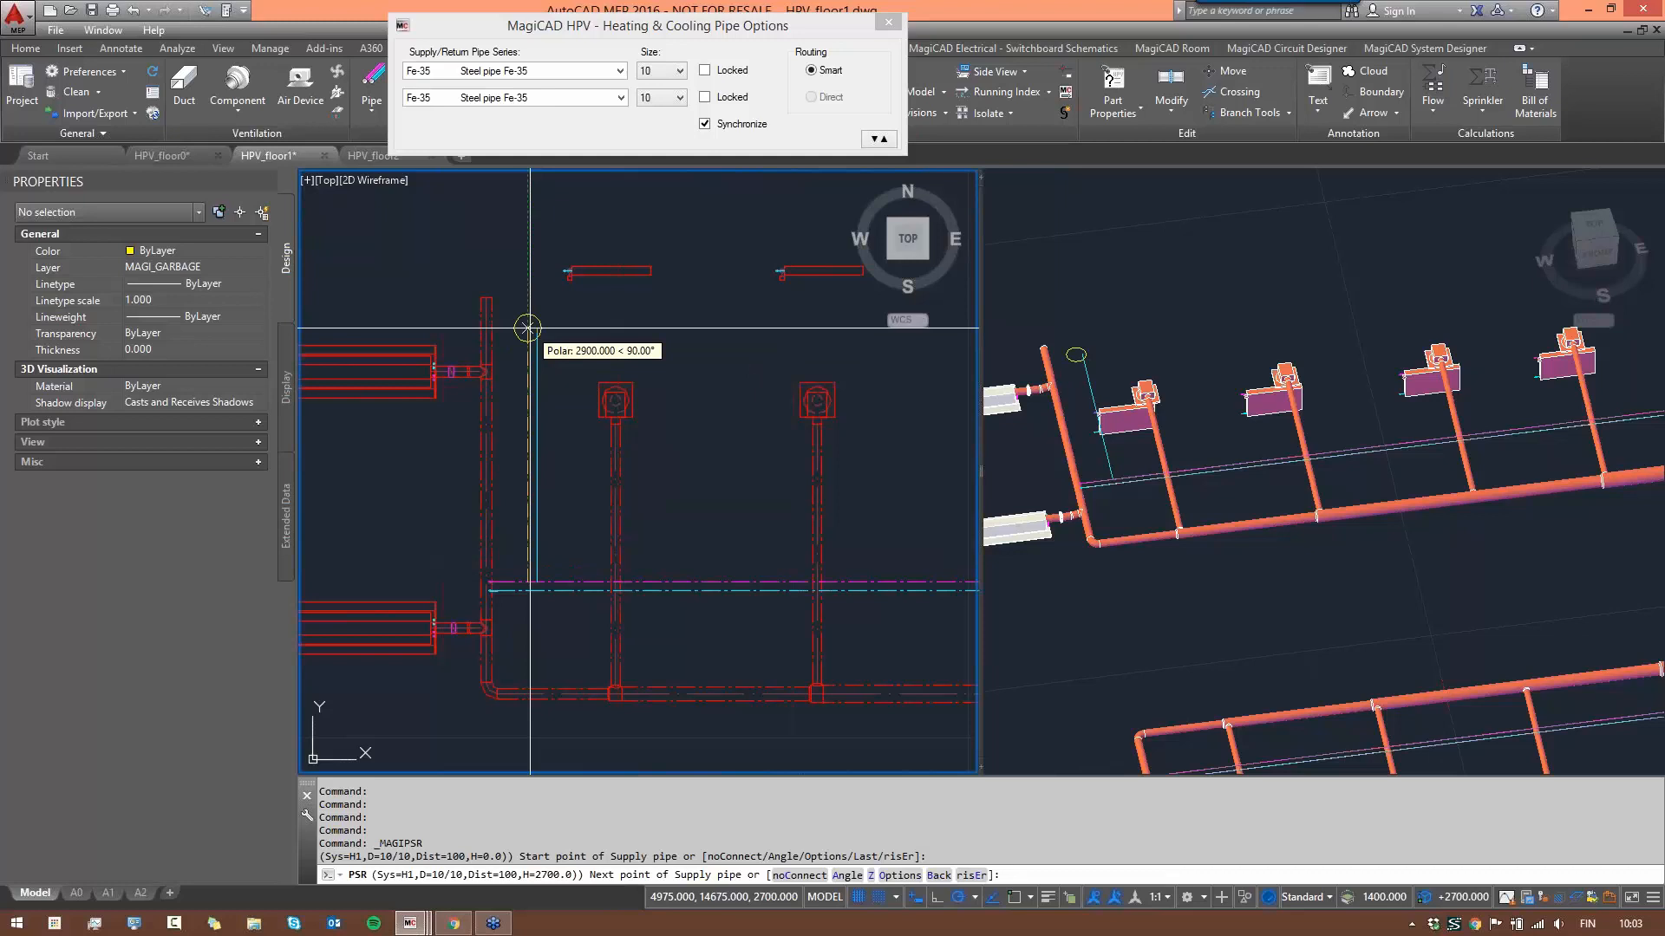
scroll(527, 329, down, 2)
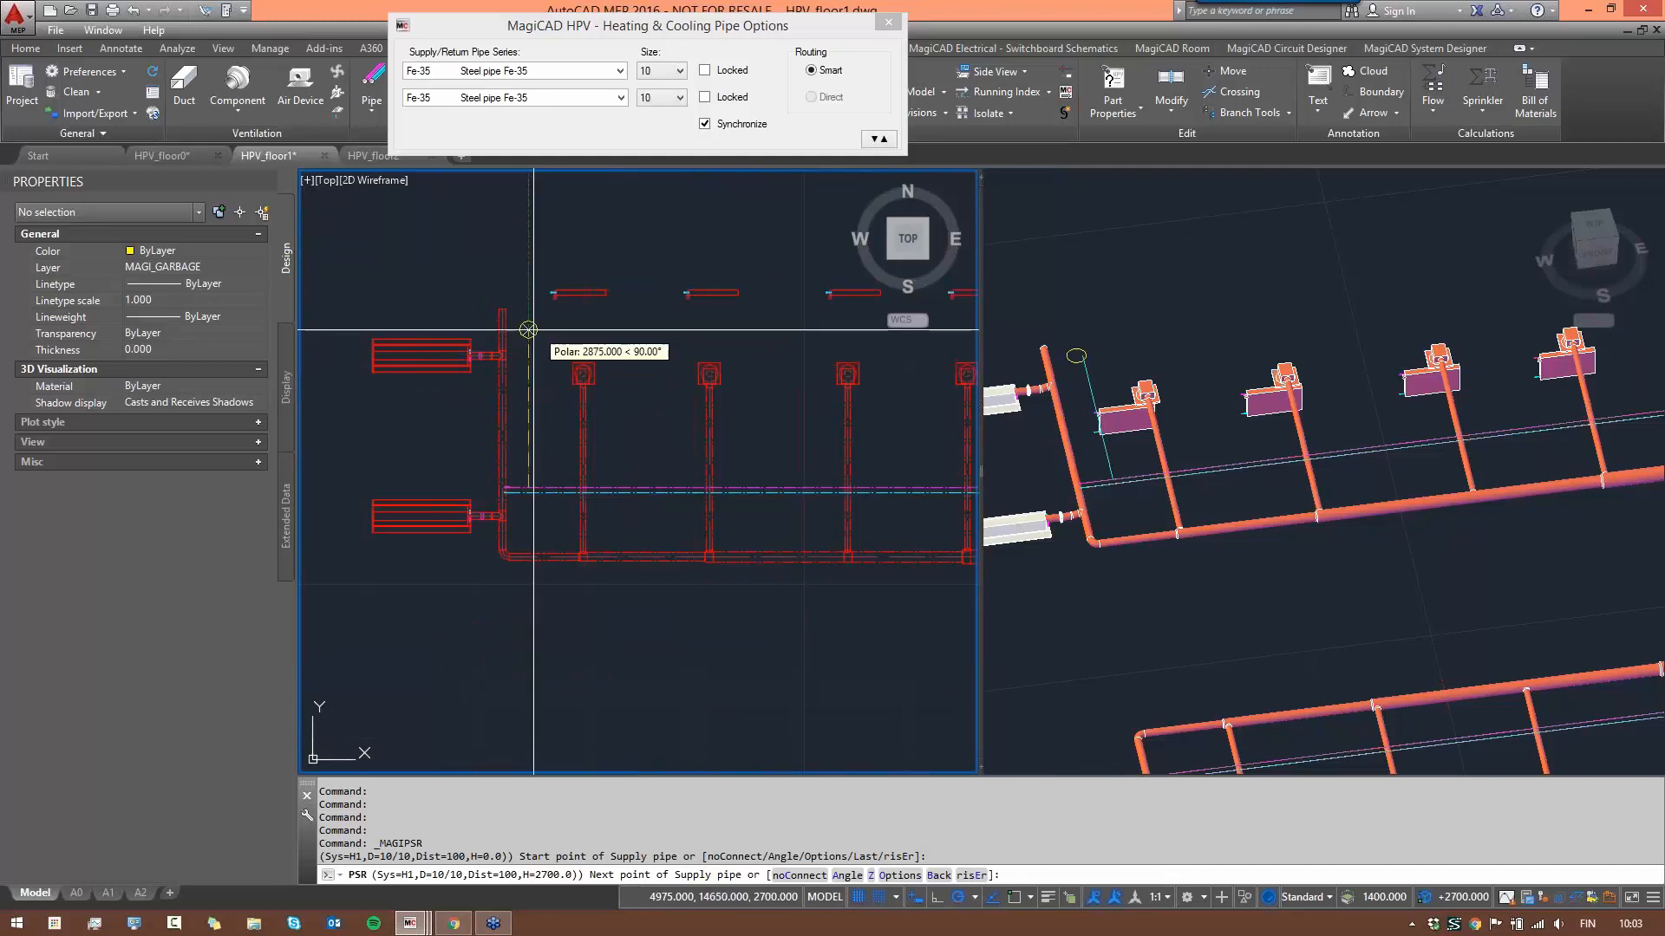
click(529, 329)
scroll(533, 321, up, 5)
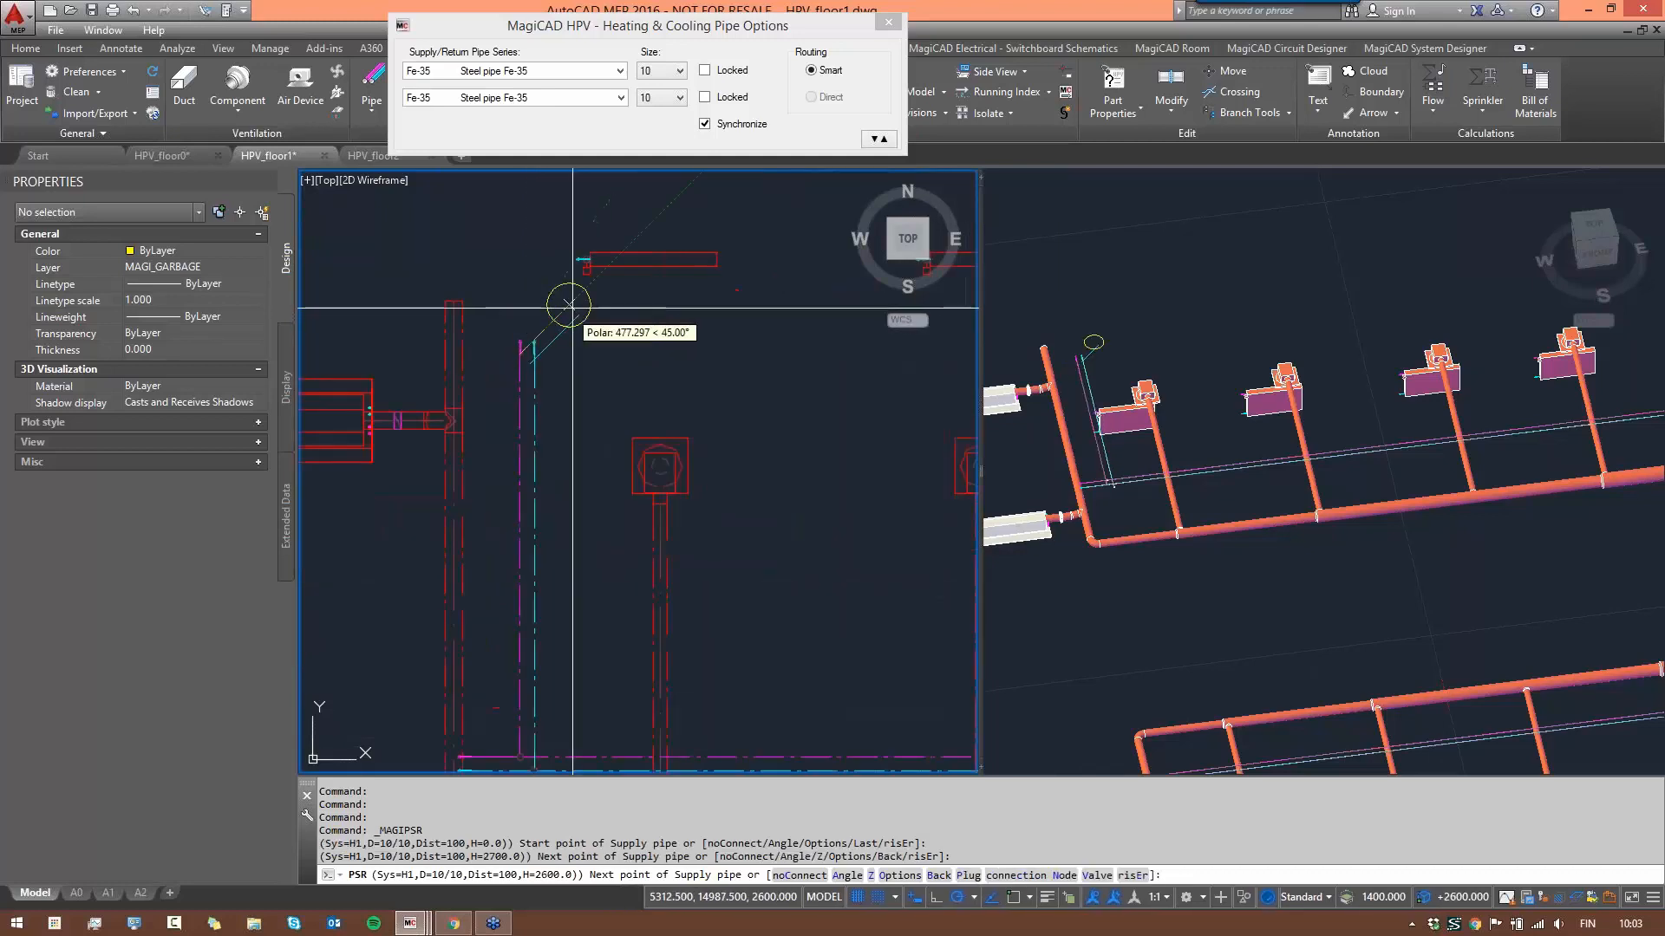
- Check the new northward branch in the plan and the 3D view, and end the pipe routing
scroll(569, 305, down, 2)
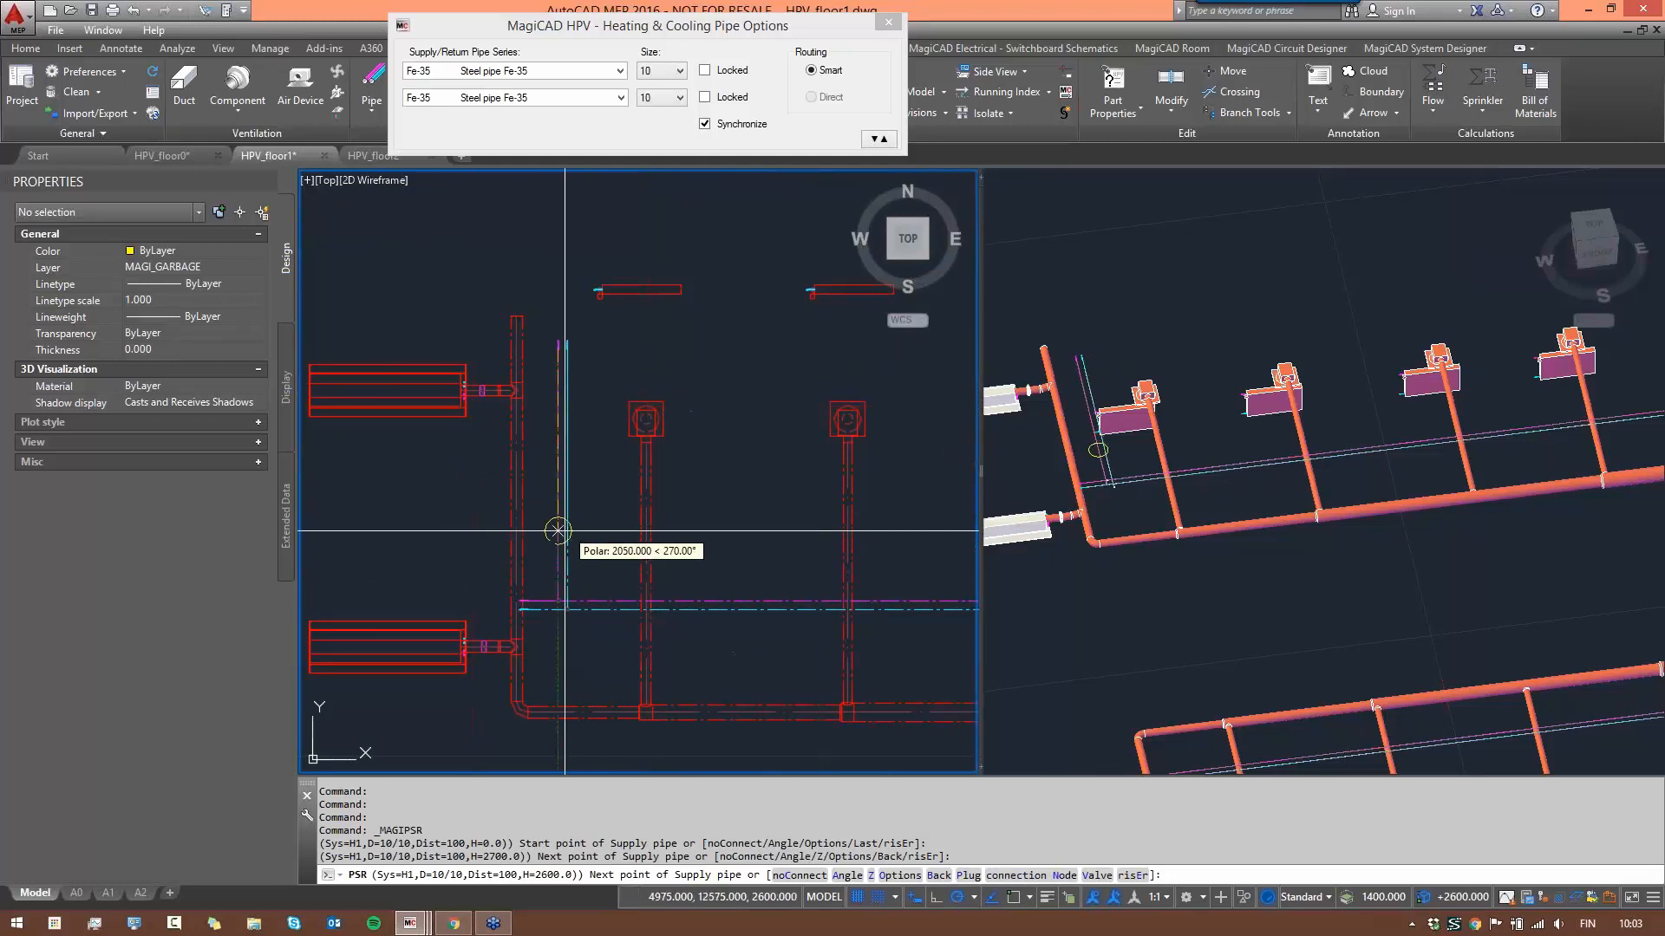
scroll(1106, 445, down, 2)
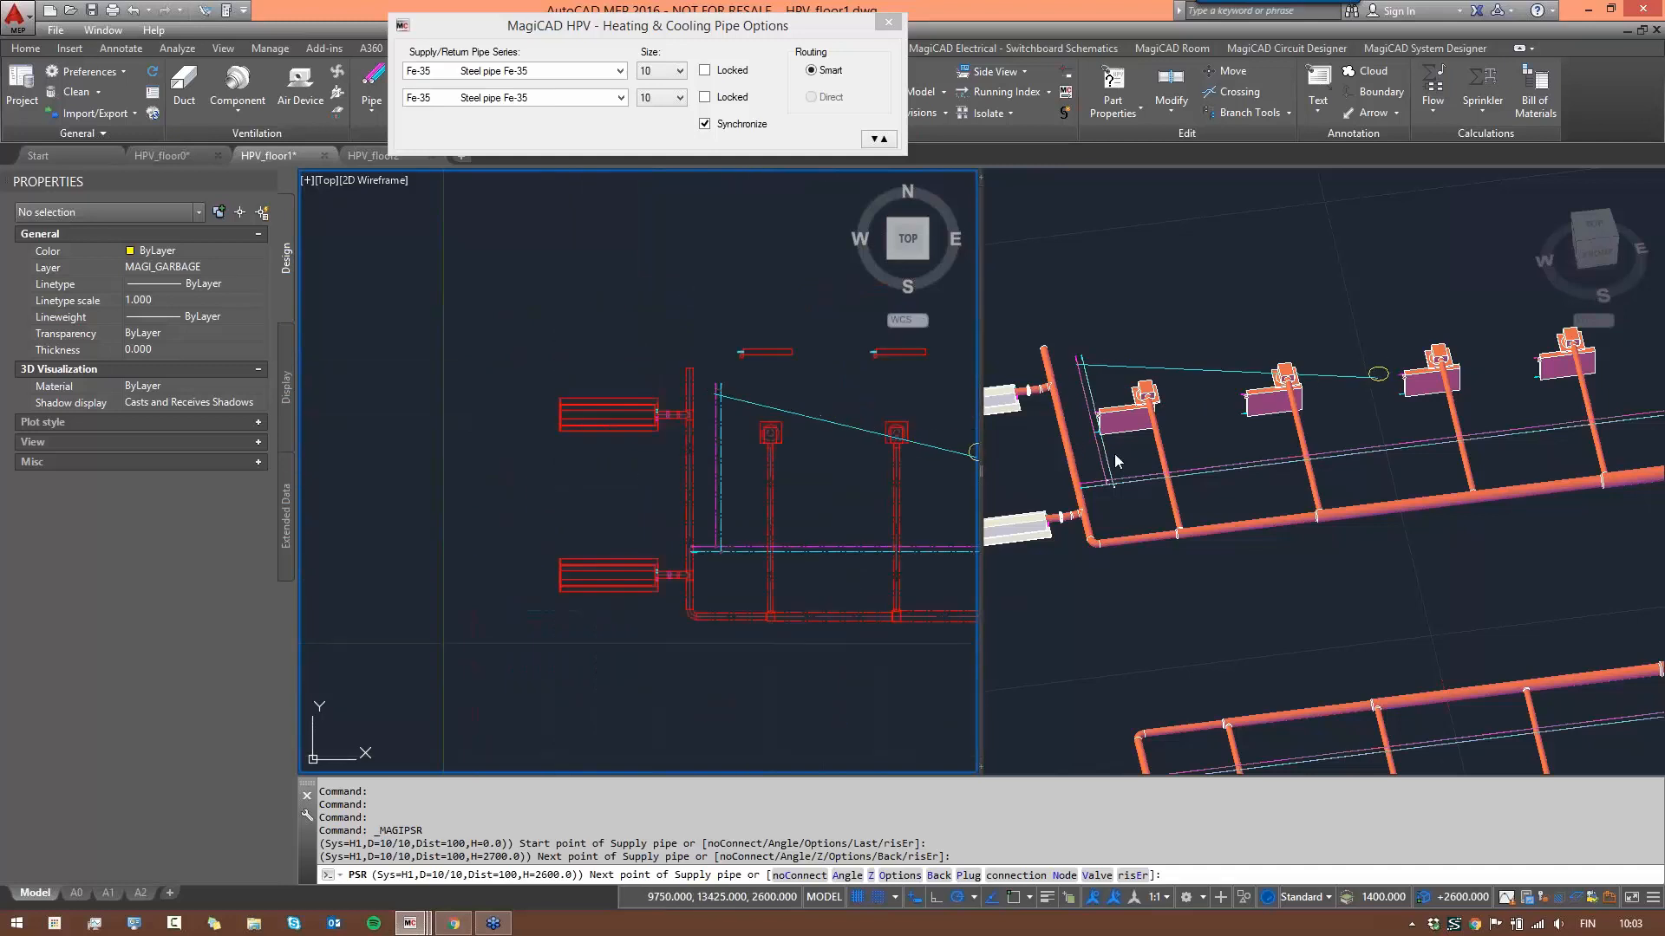
shift+middle_drag(1117, 461, 1129, 420)
scroll(1208, 429, down, 4)
middle_drag(1380, 454, 1322, 452)
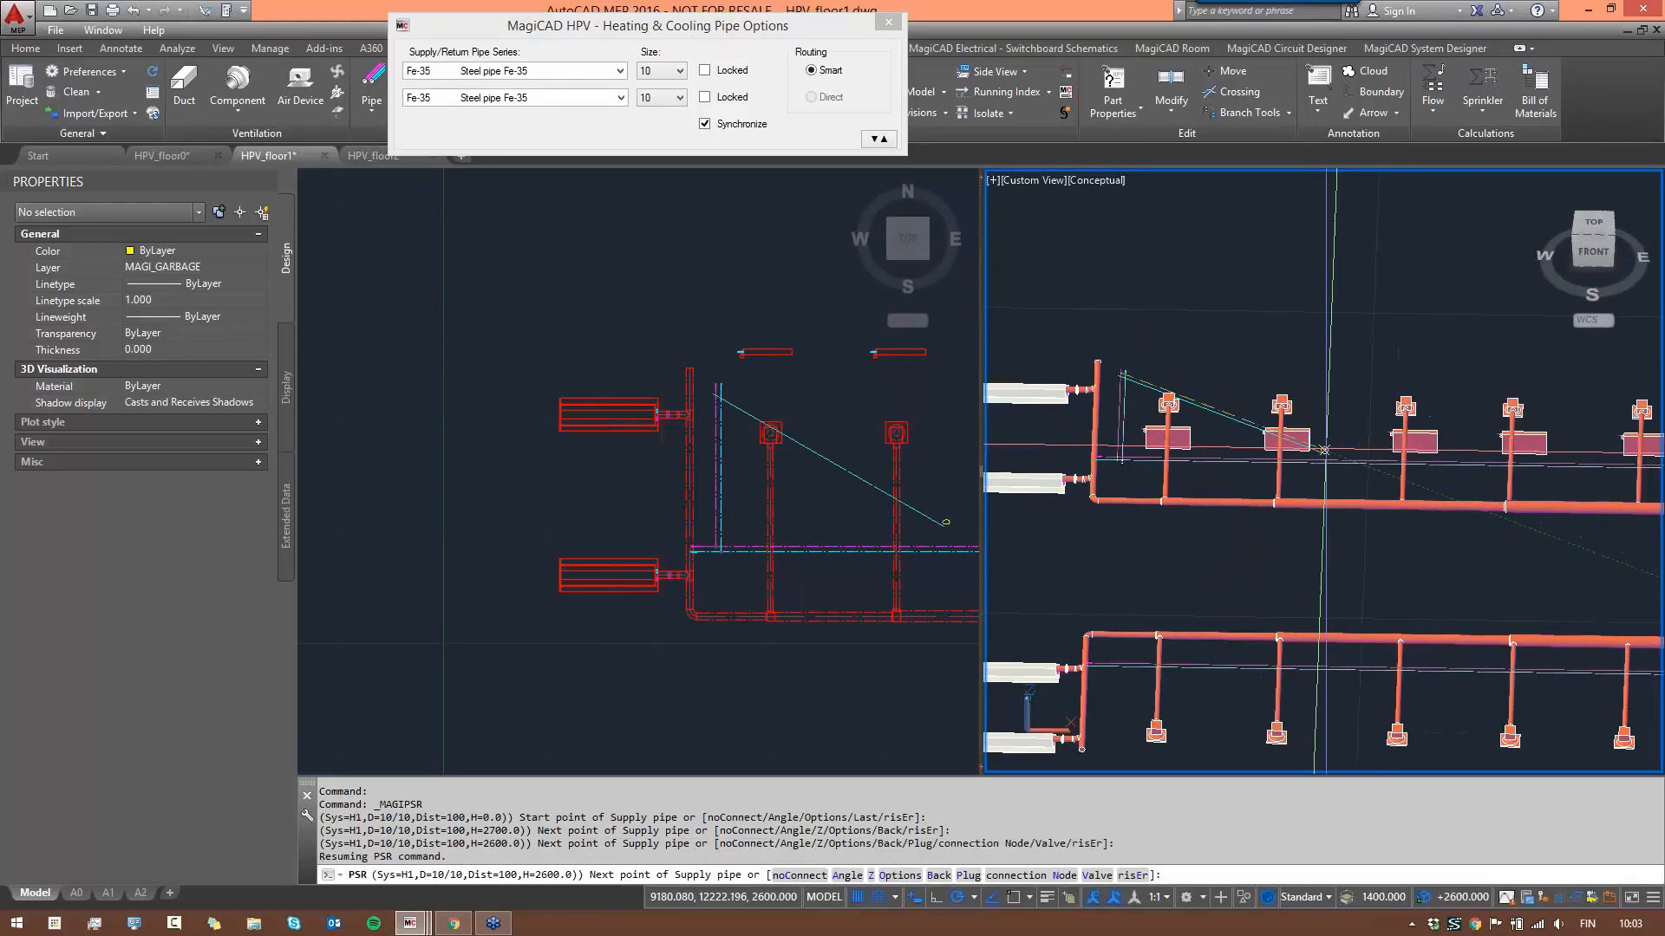
mouse_move(1426, 450)
middle_down()
mouse_move(1360, 454)
mouse_move(1438, 449)
middle_up()
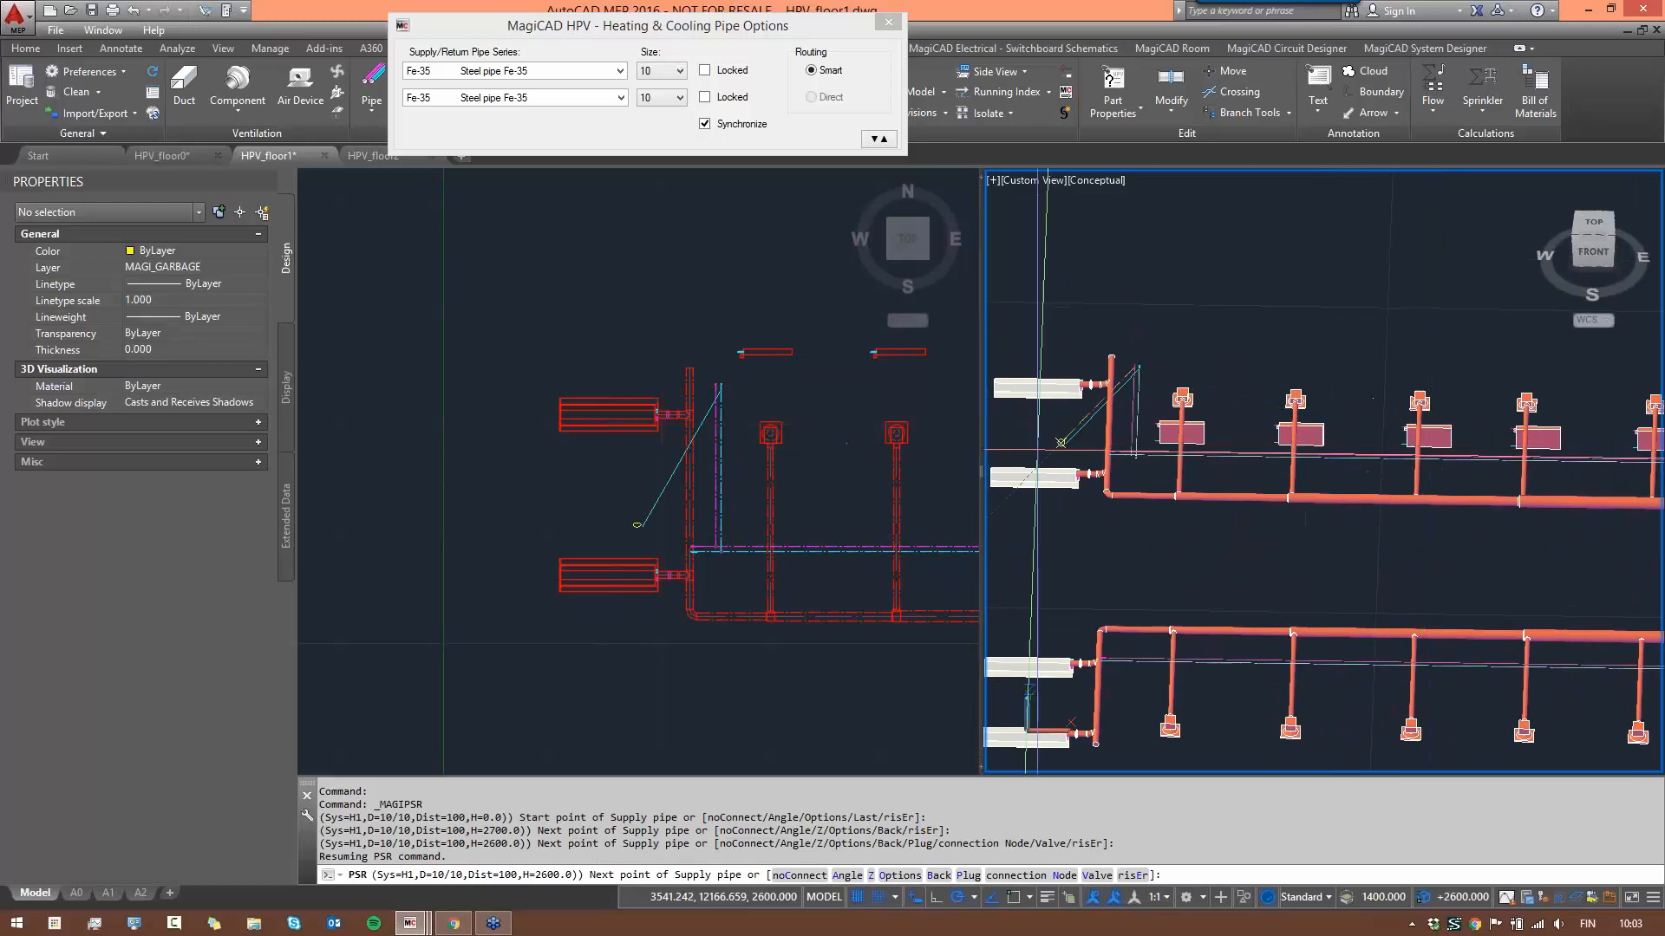
click(737, 471)
scroll(713, 500, up, 5)
key(Escape)
key(Escape)
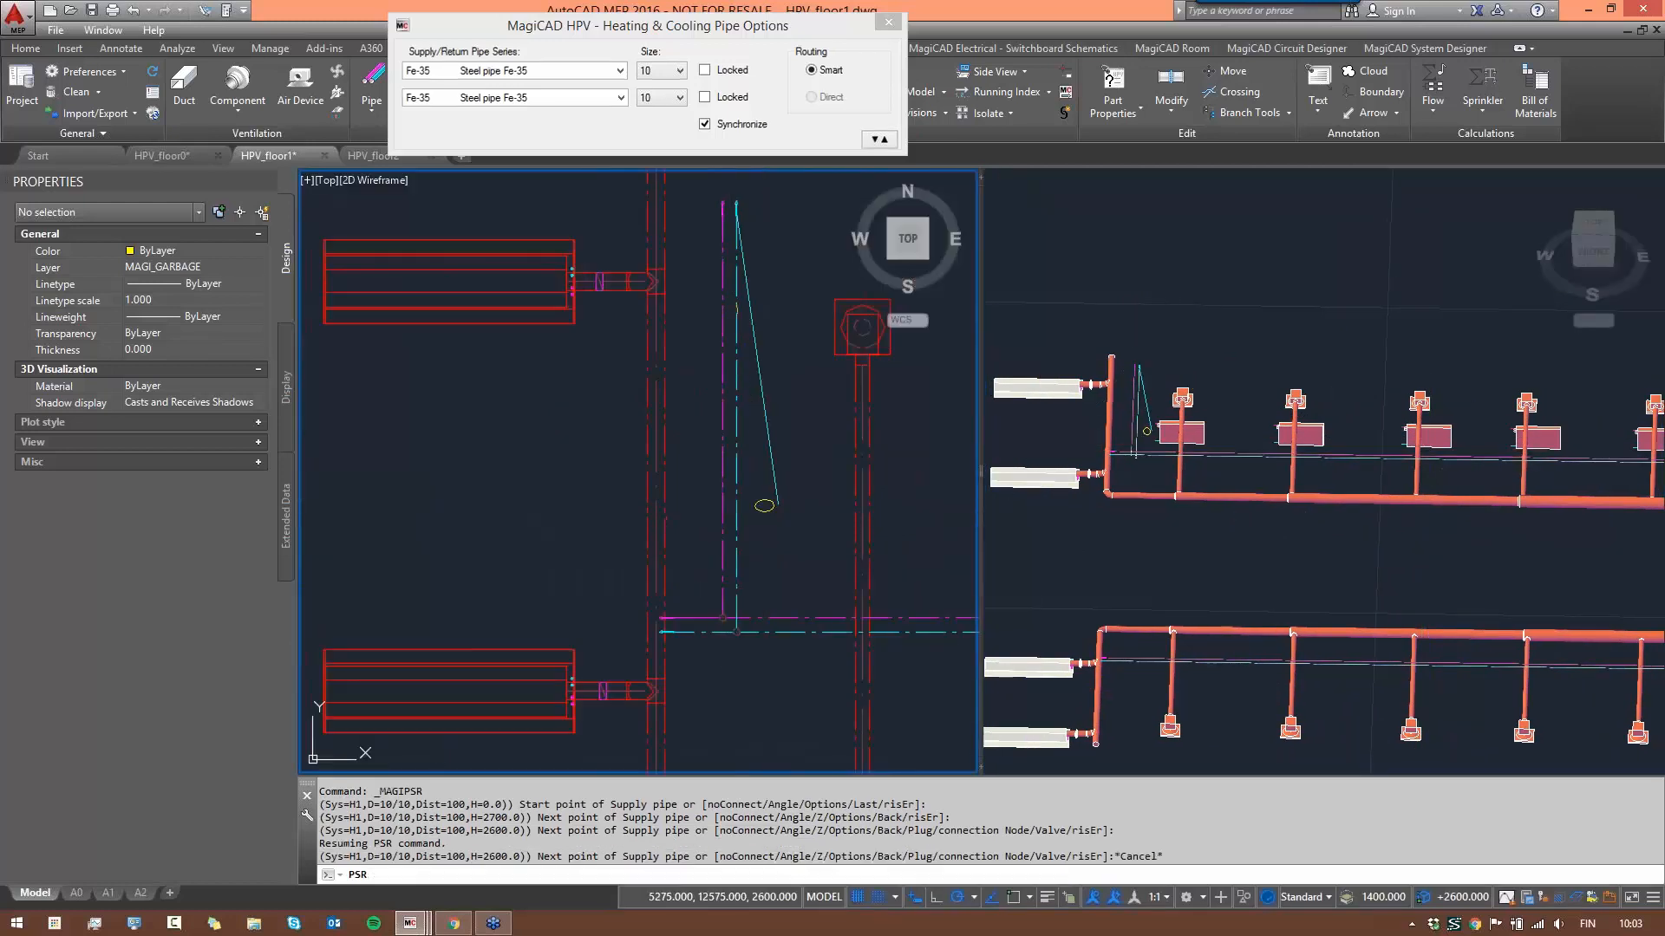
- Shift the branch's return pipe 200 mm west so it runs on the other side of the supply pipe
click(737, 537)
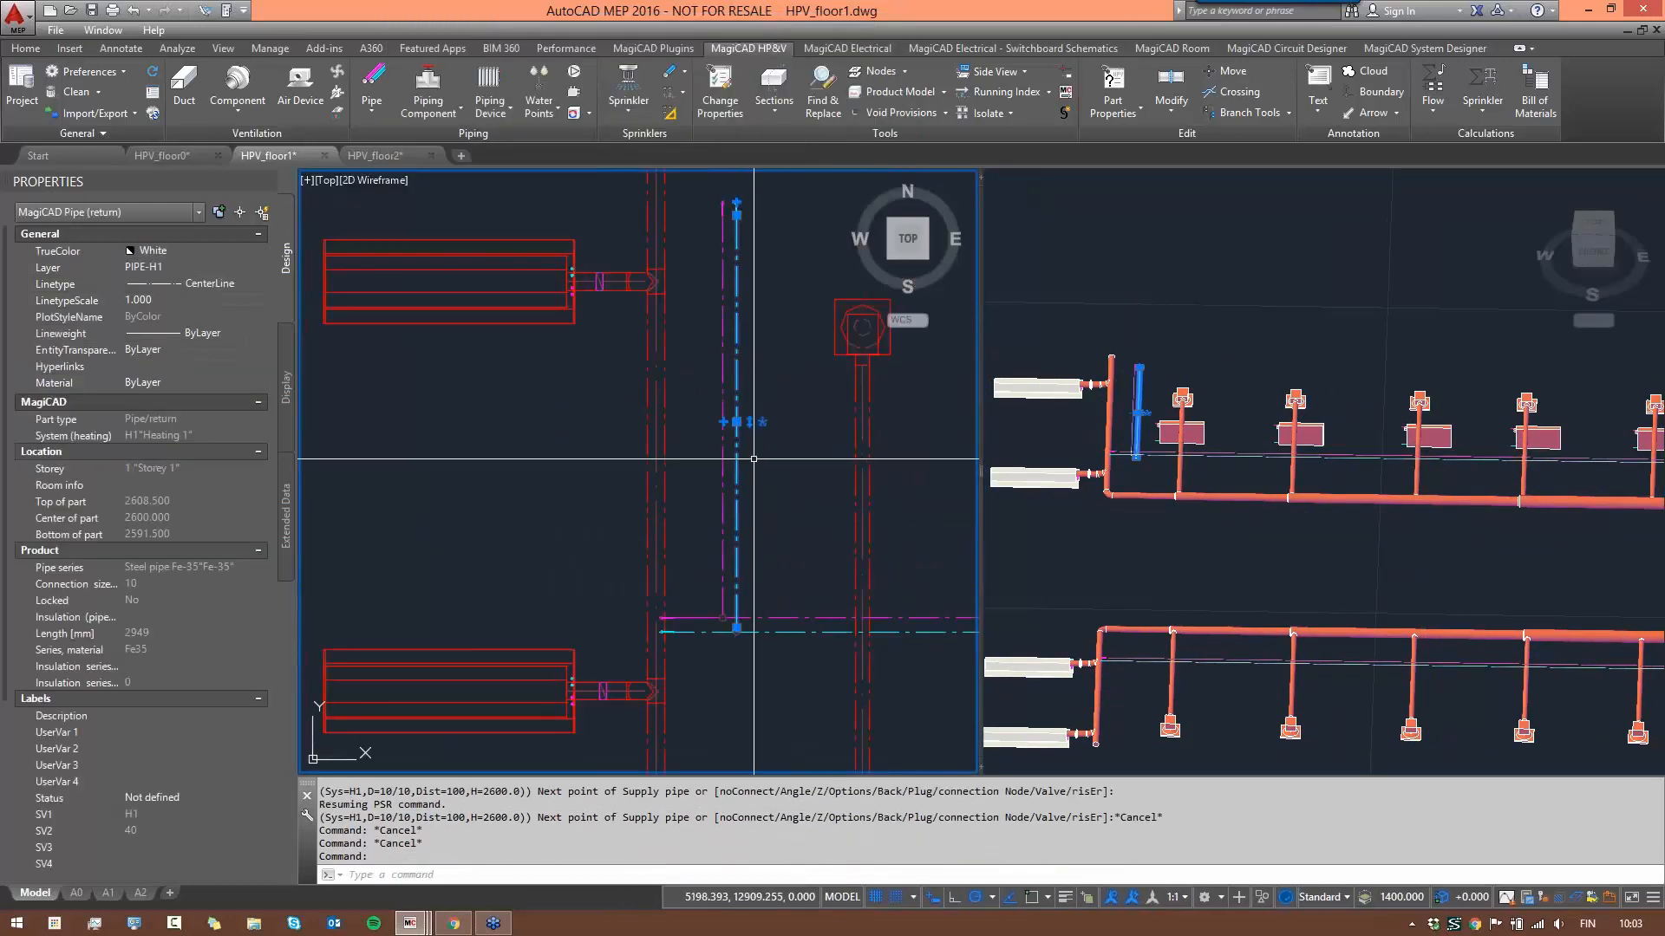
click(736, 421)
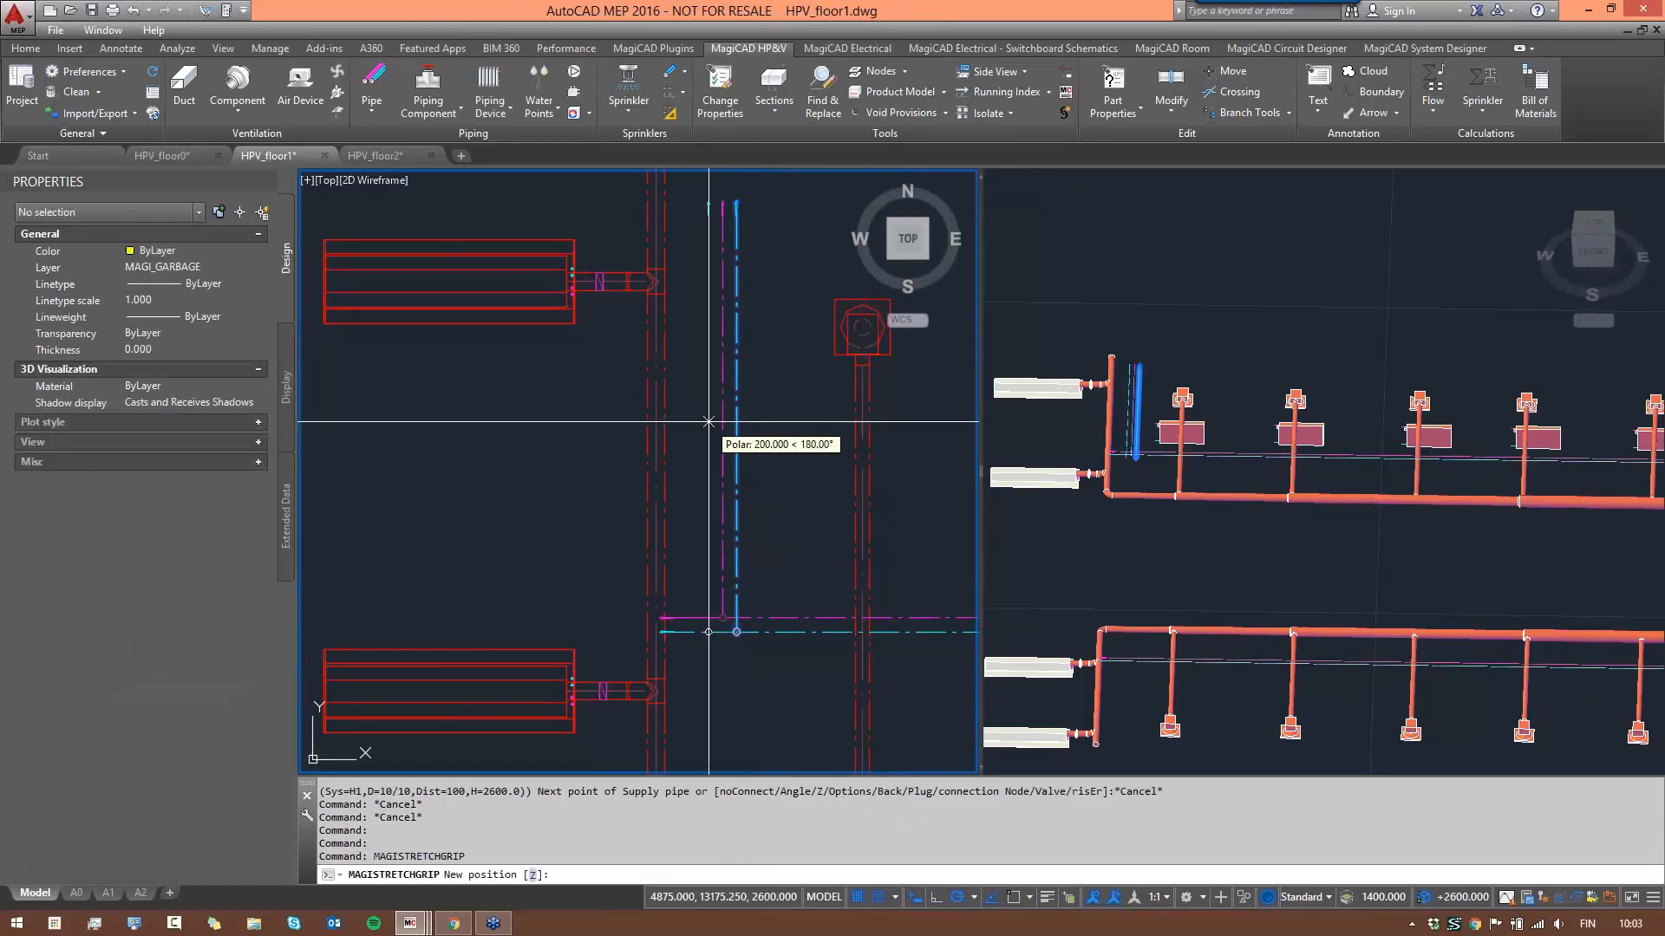
click(708, 421)
scroll(778, 356, down, 4)
middle_drag(774, 382, 774, 466)
scroll(788, 354, up, 5)
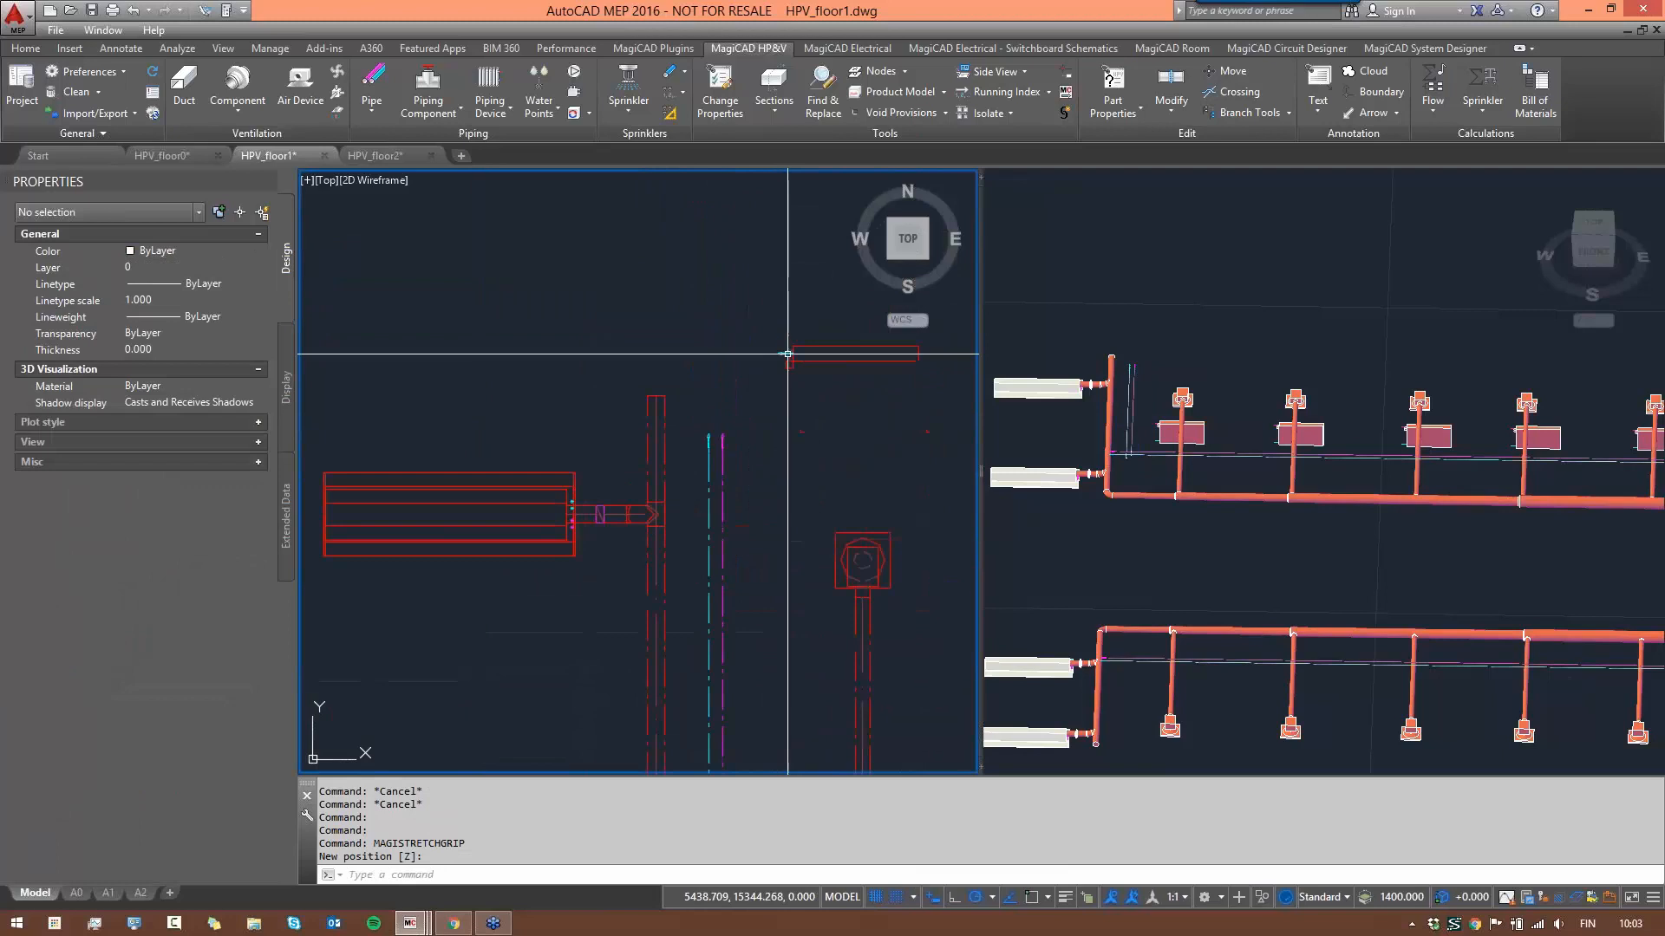
- Continue the pipe pair from the open supply and return ends of the branch and extend it farther north
click(379, 84)
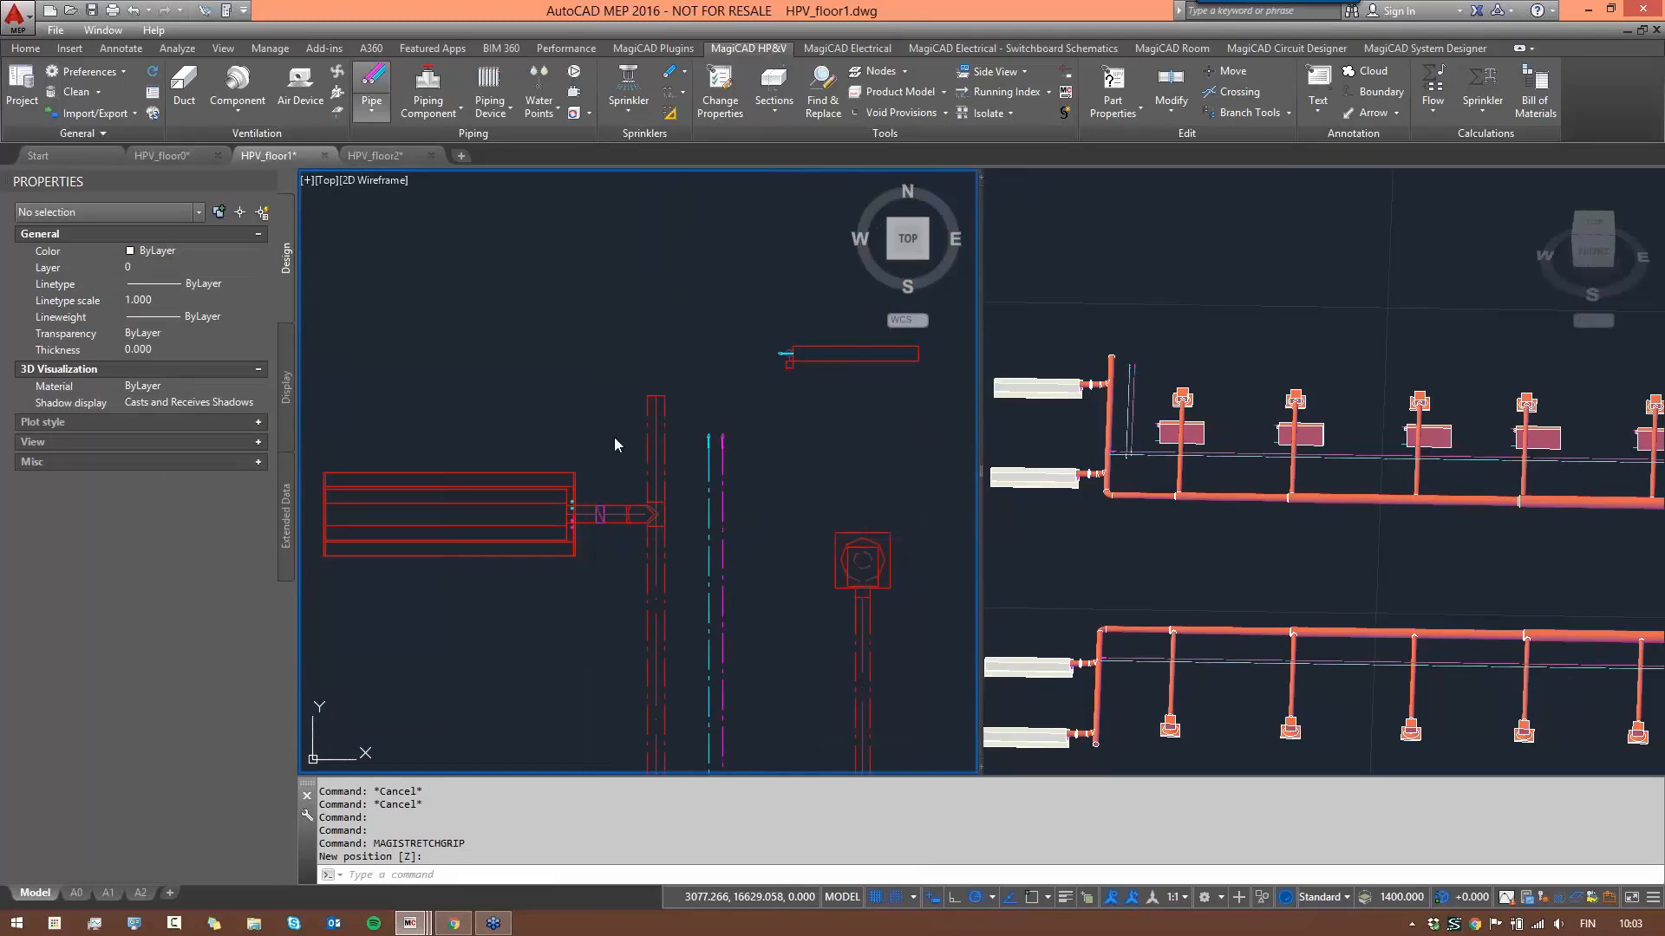
click(721, 452)
click(709, 453)
click(717, 555)
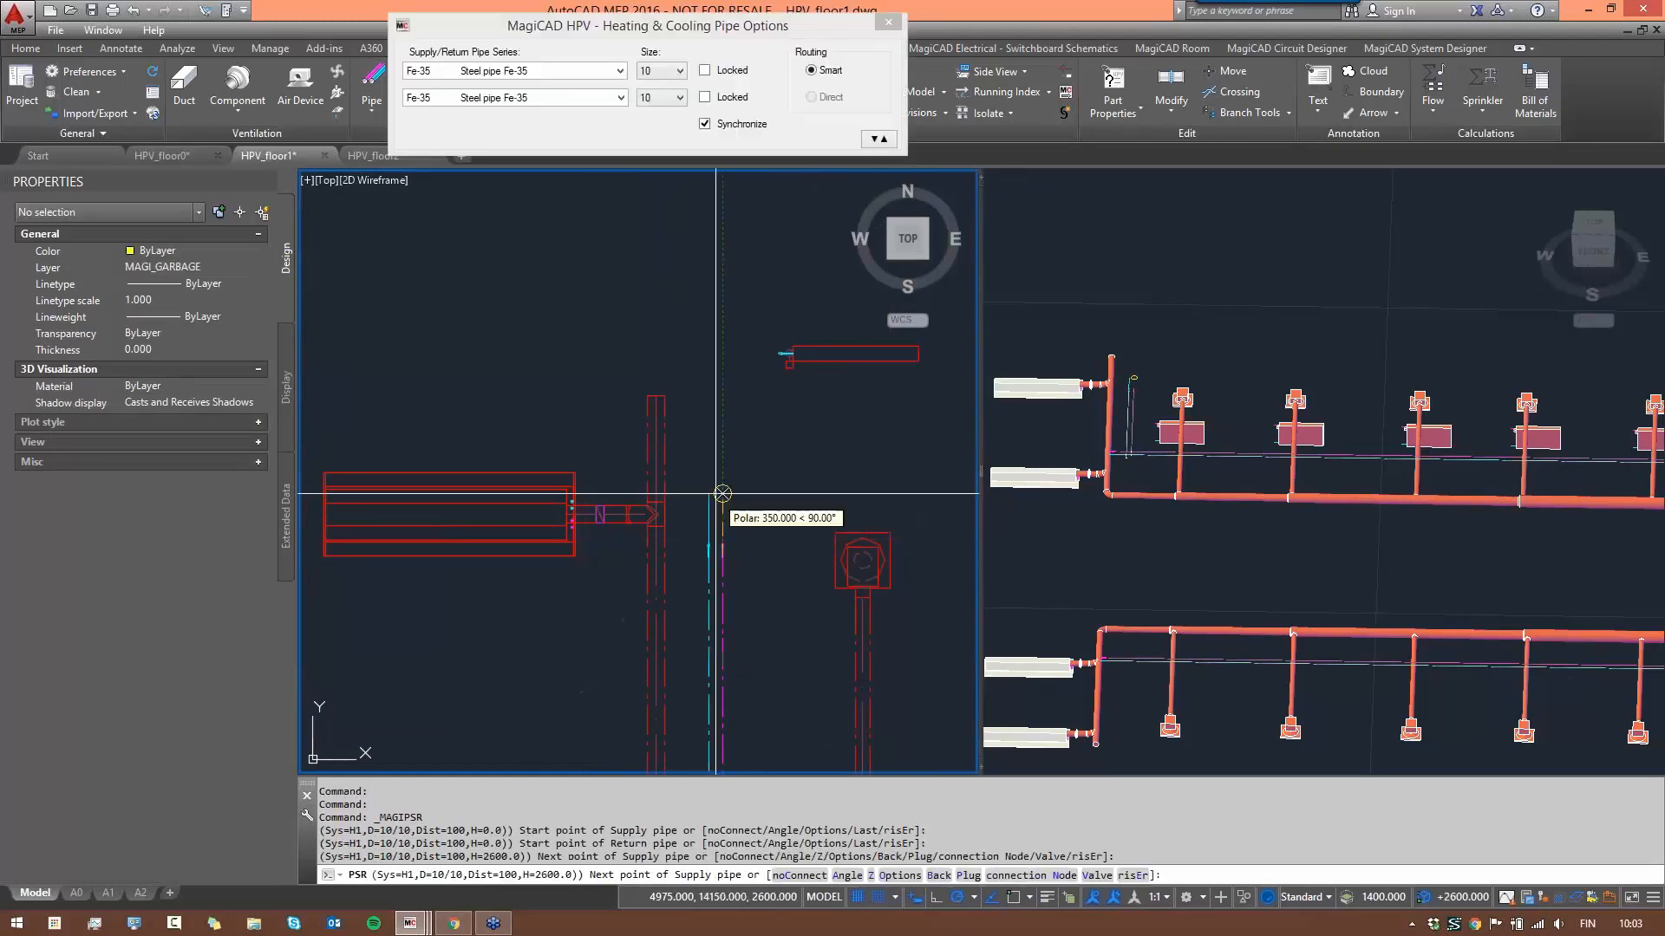
click(716, 409)
scroll(806, 423, down, 5)
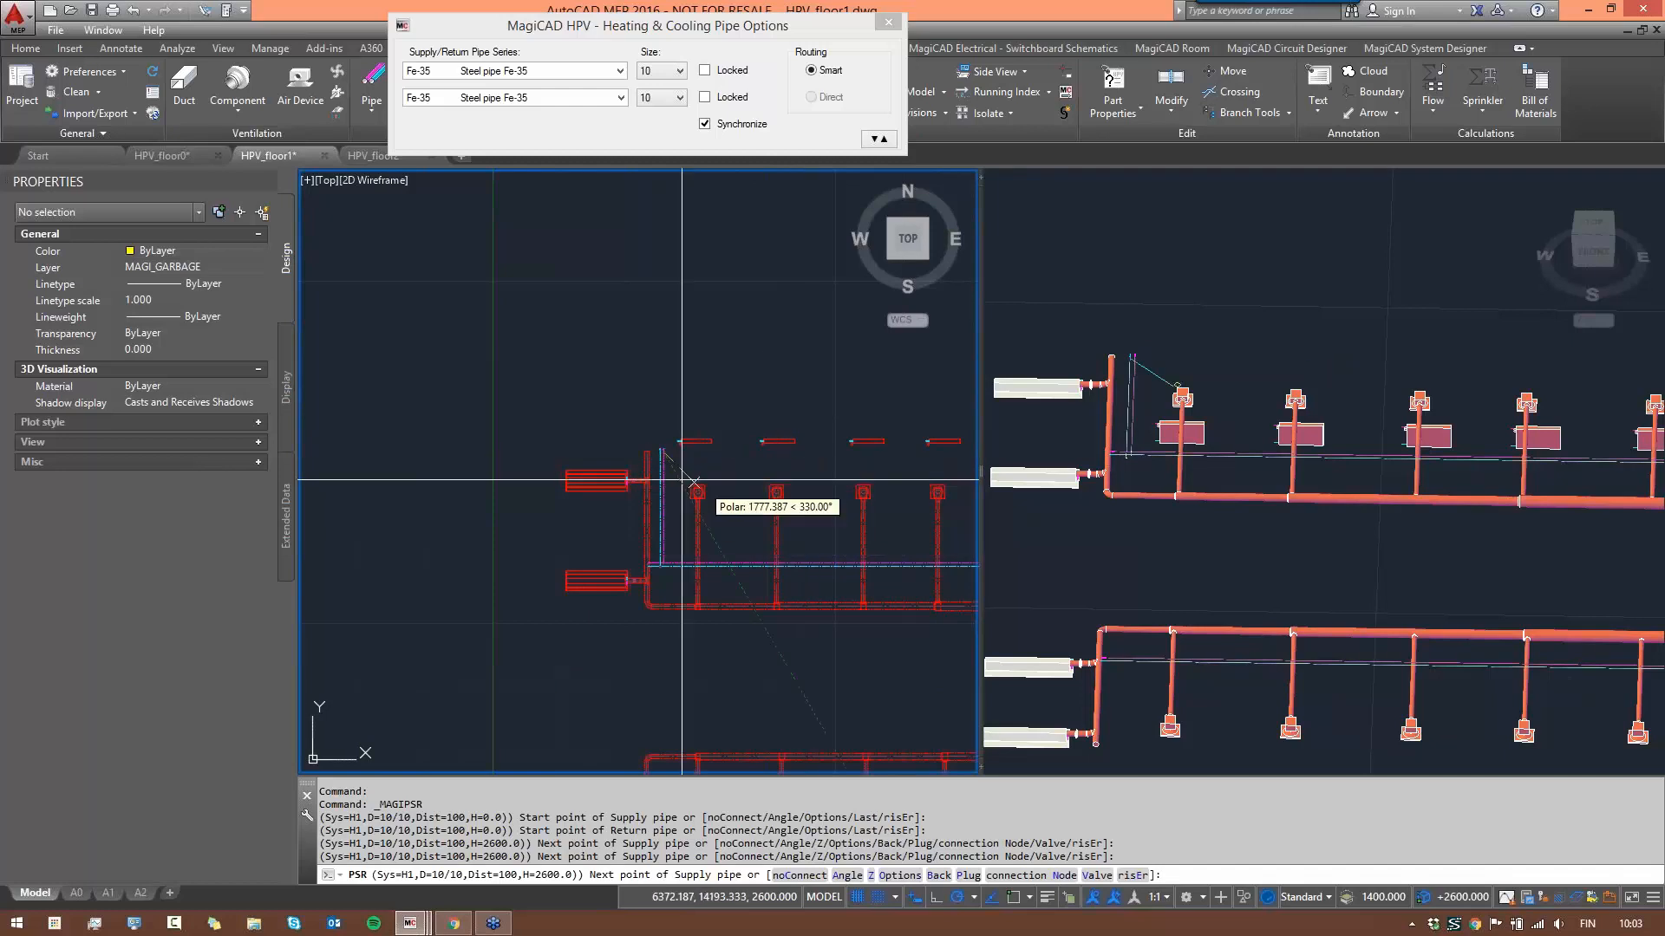
- Connect the extended pipe pair to the fourth northern radiator from the west at its pipe connection end
scroll(681, 479, up, 4)
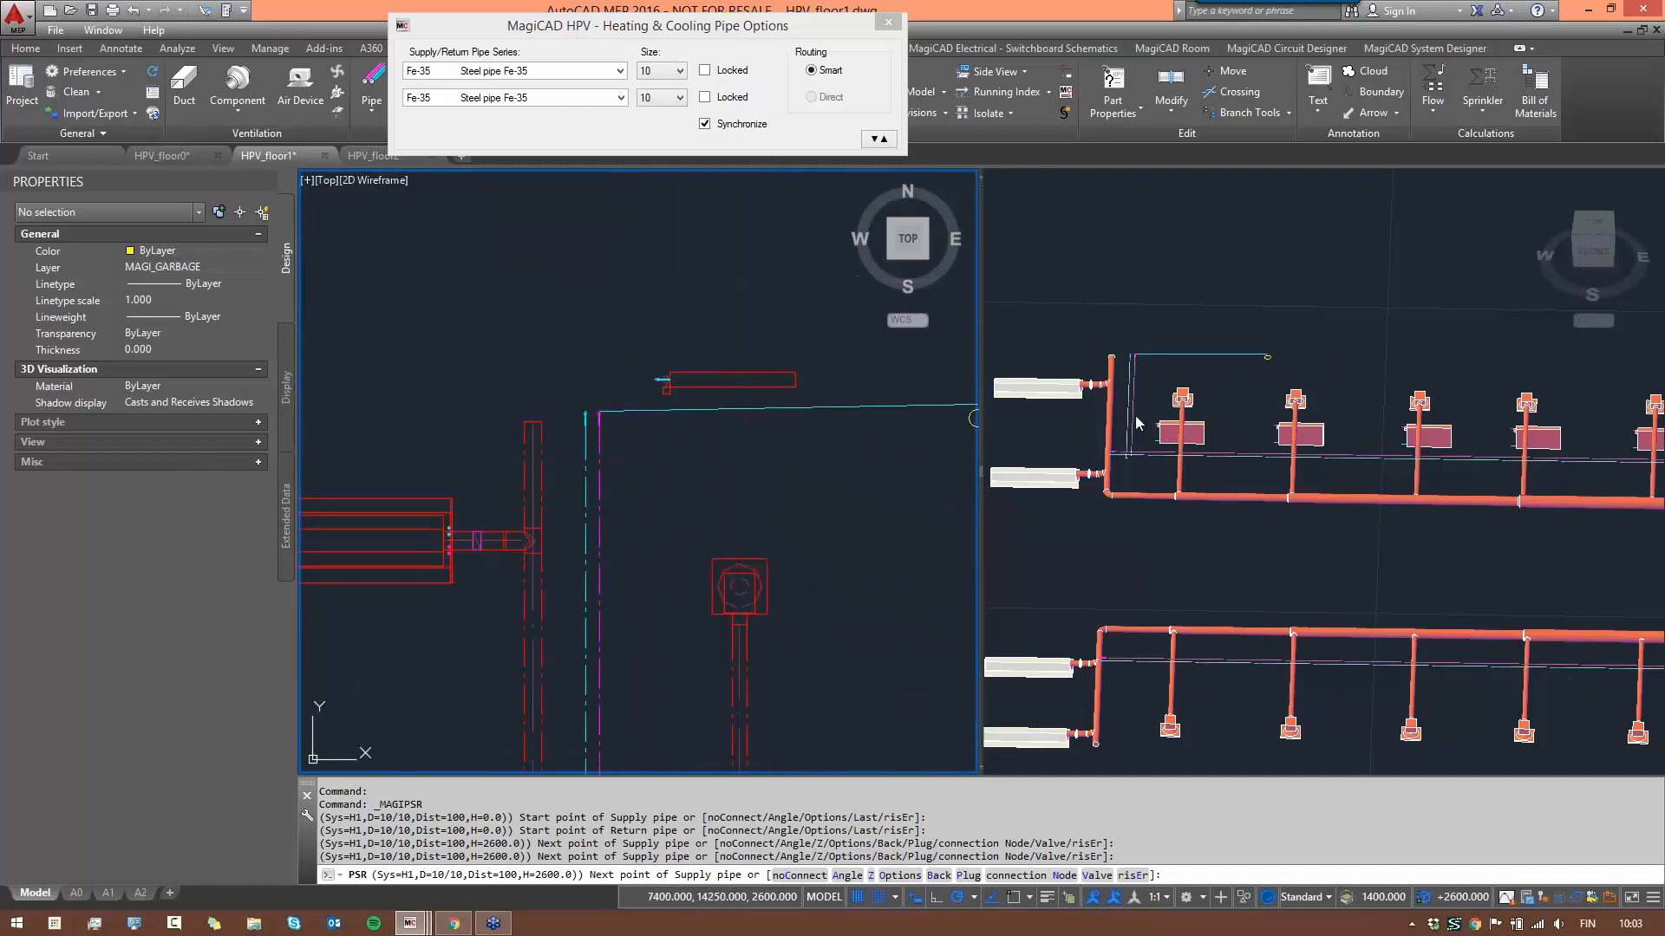
middle_drag(777, 444, 747, 444)
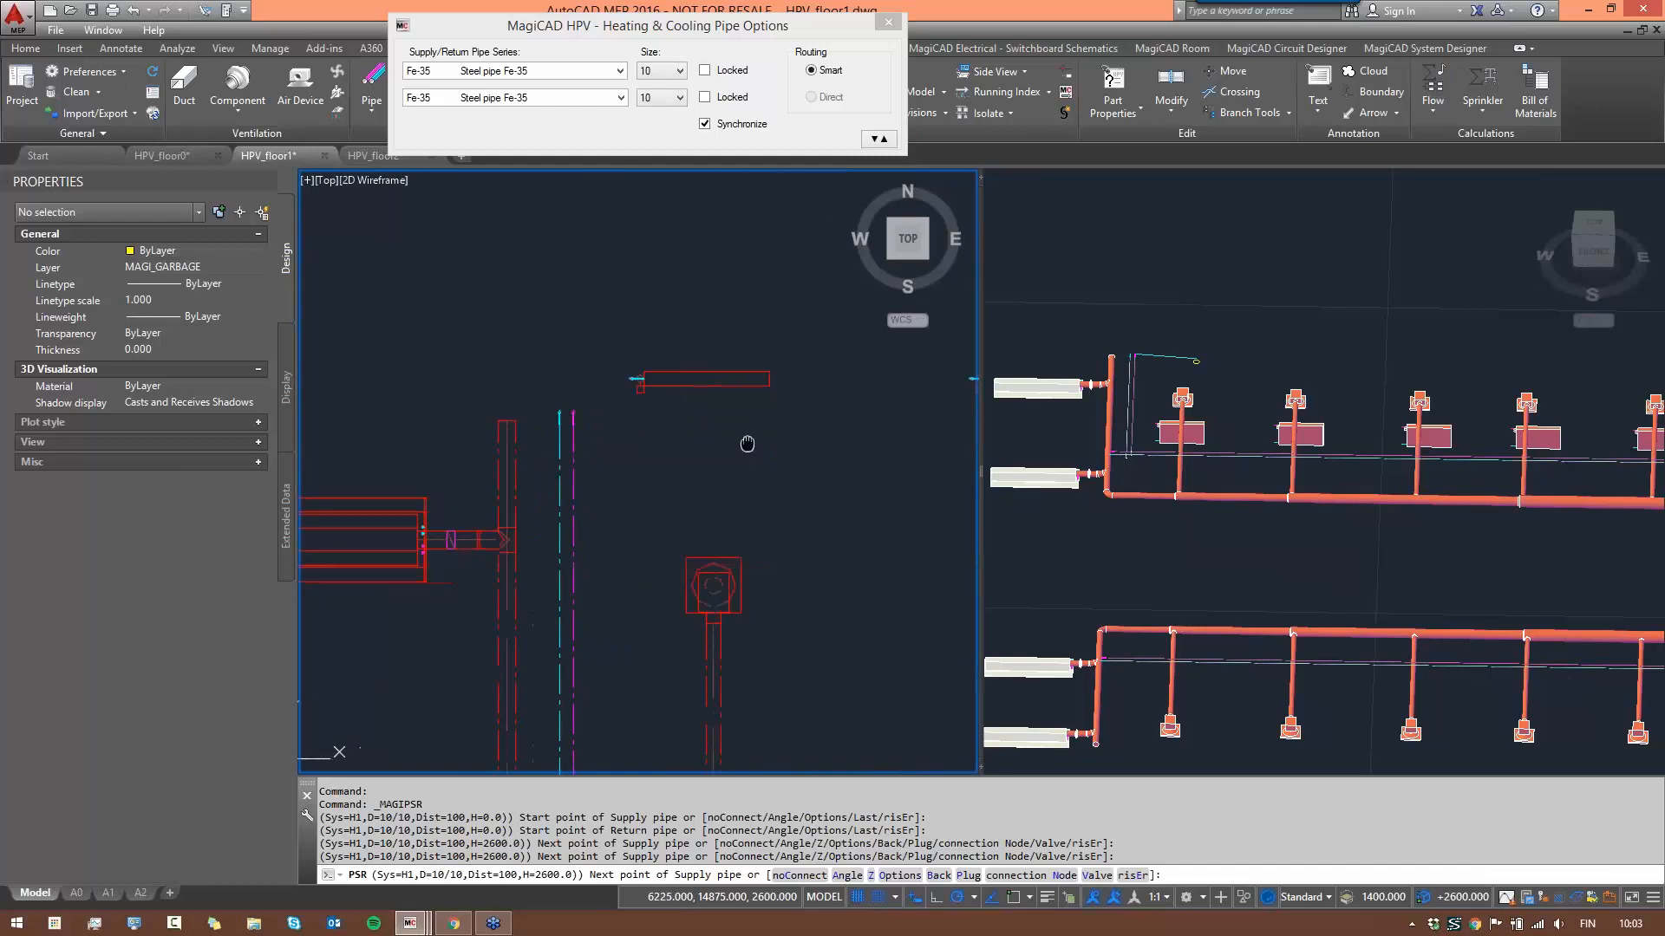
scroll(607, 444, down, 4)
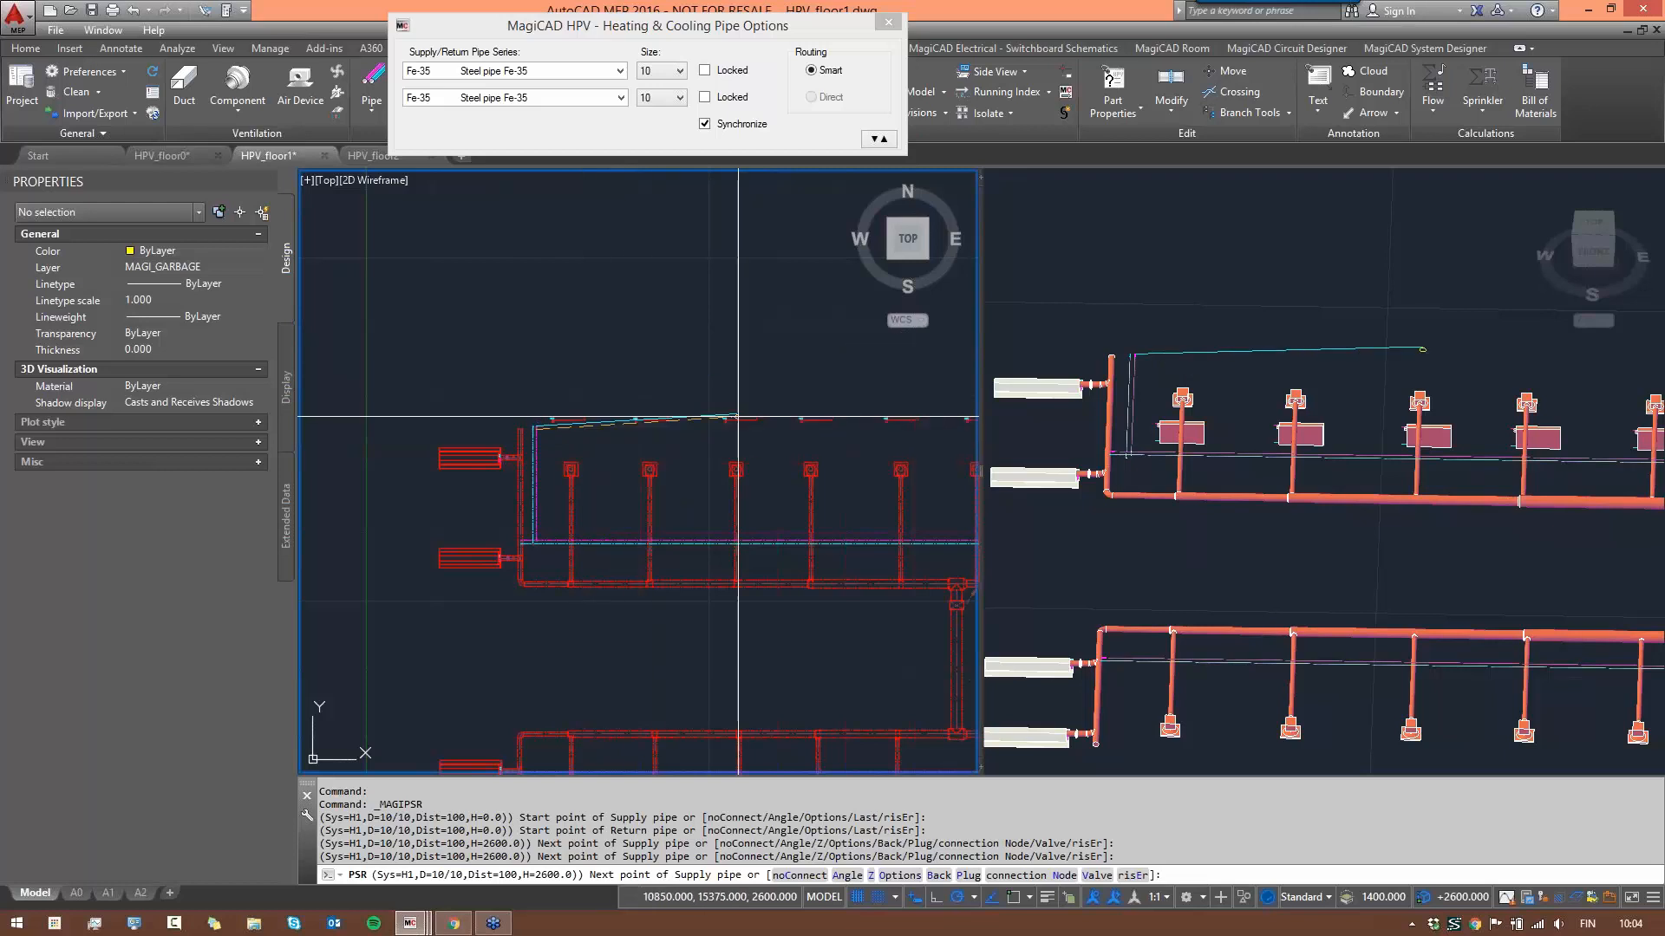
scroll(738, 417, up, 4)
middle_drag(743, 418, 817, 438)
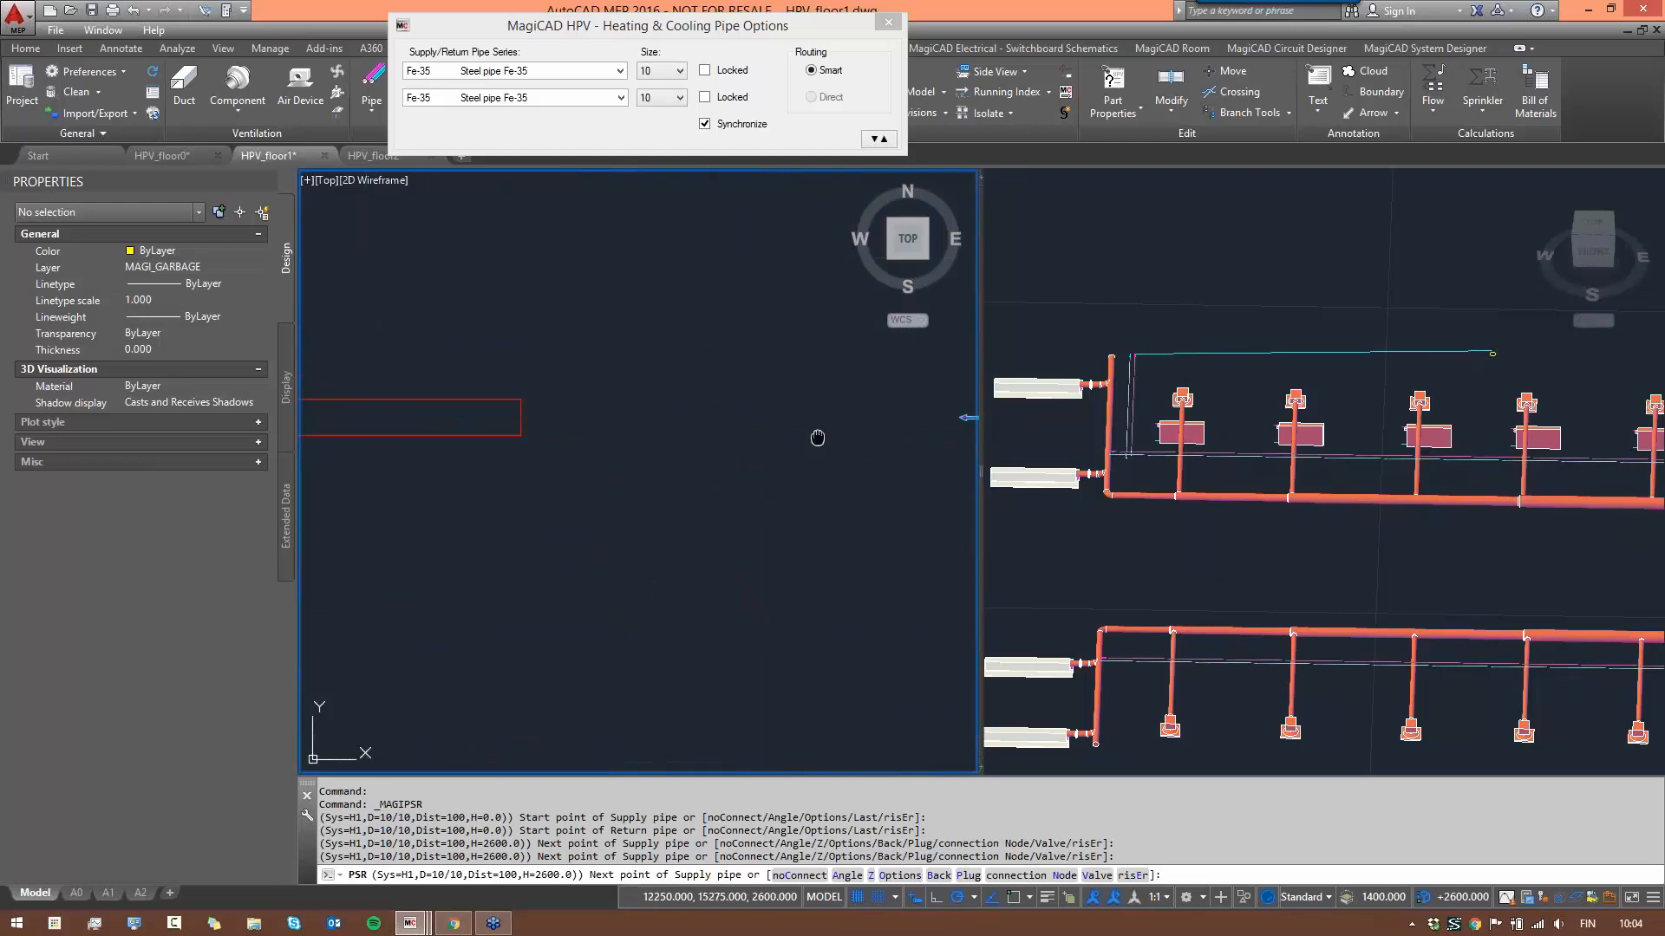
scroll(571, 422, down, 5)
scroll(600, 423, up, 5)
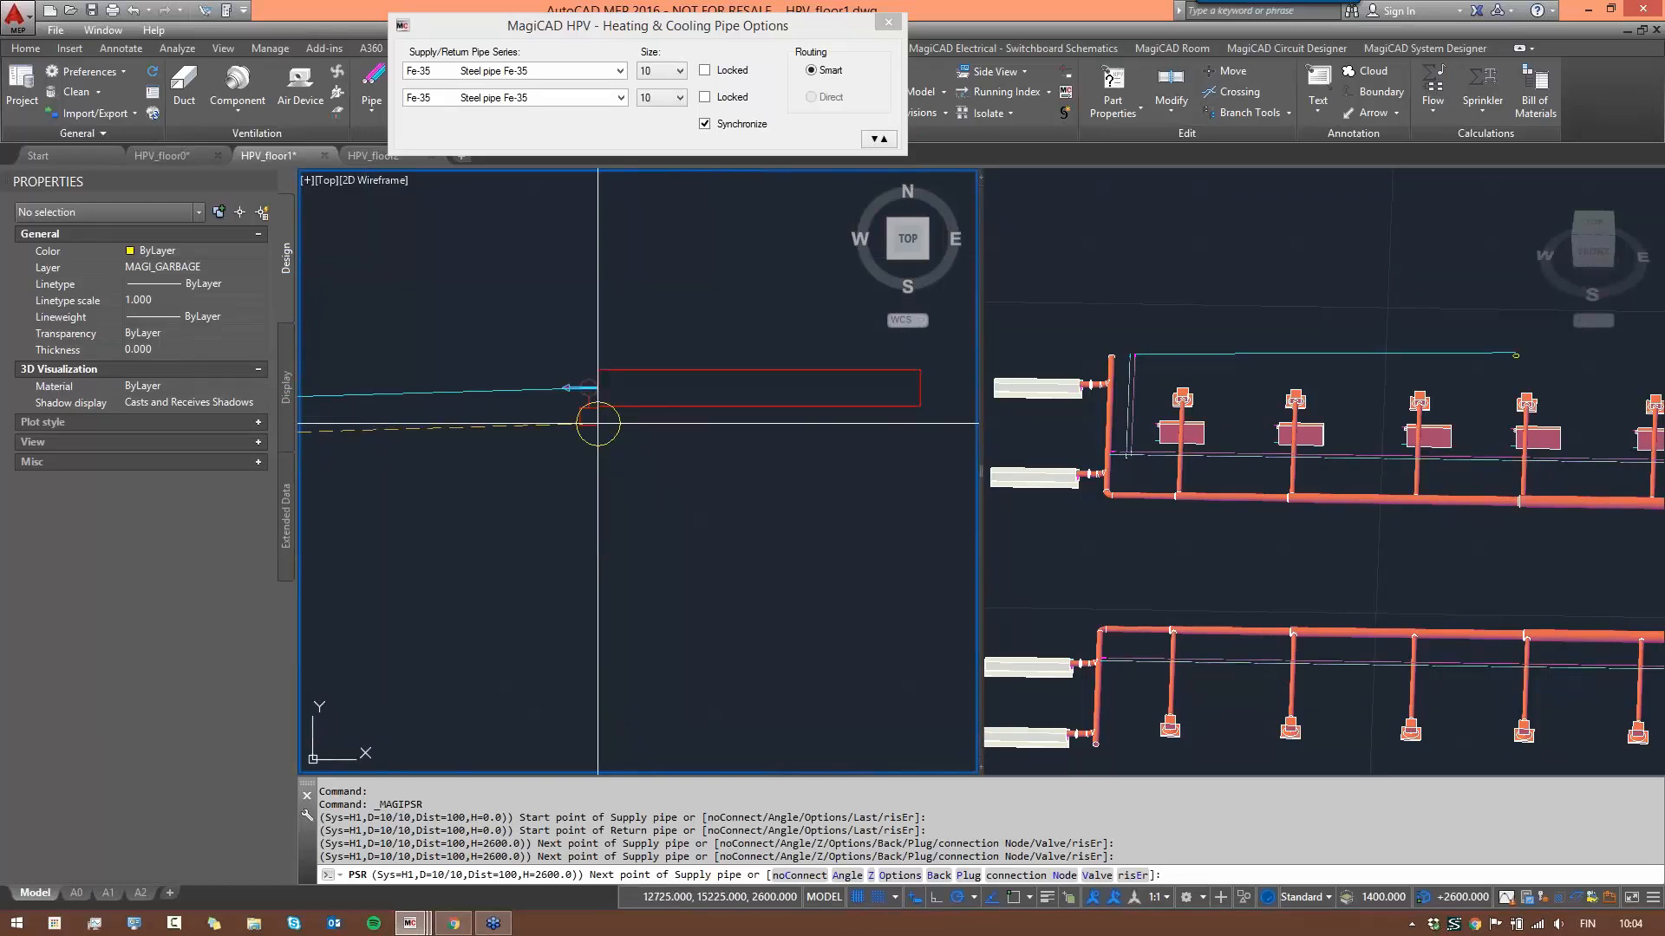
click(588, 387)
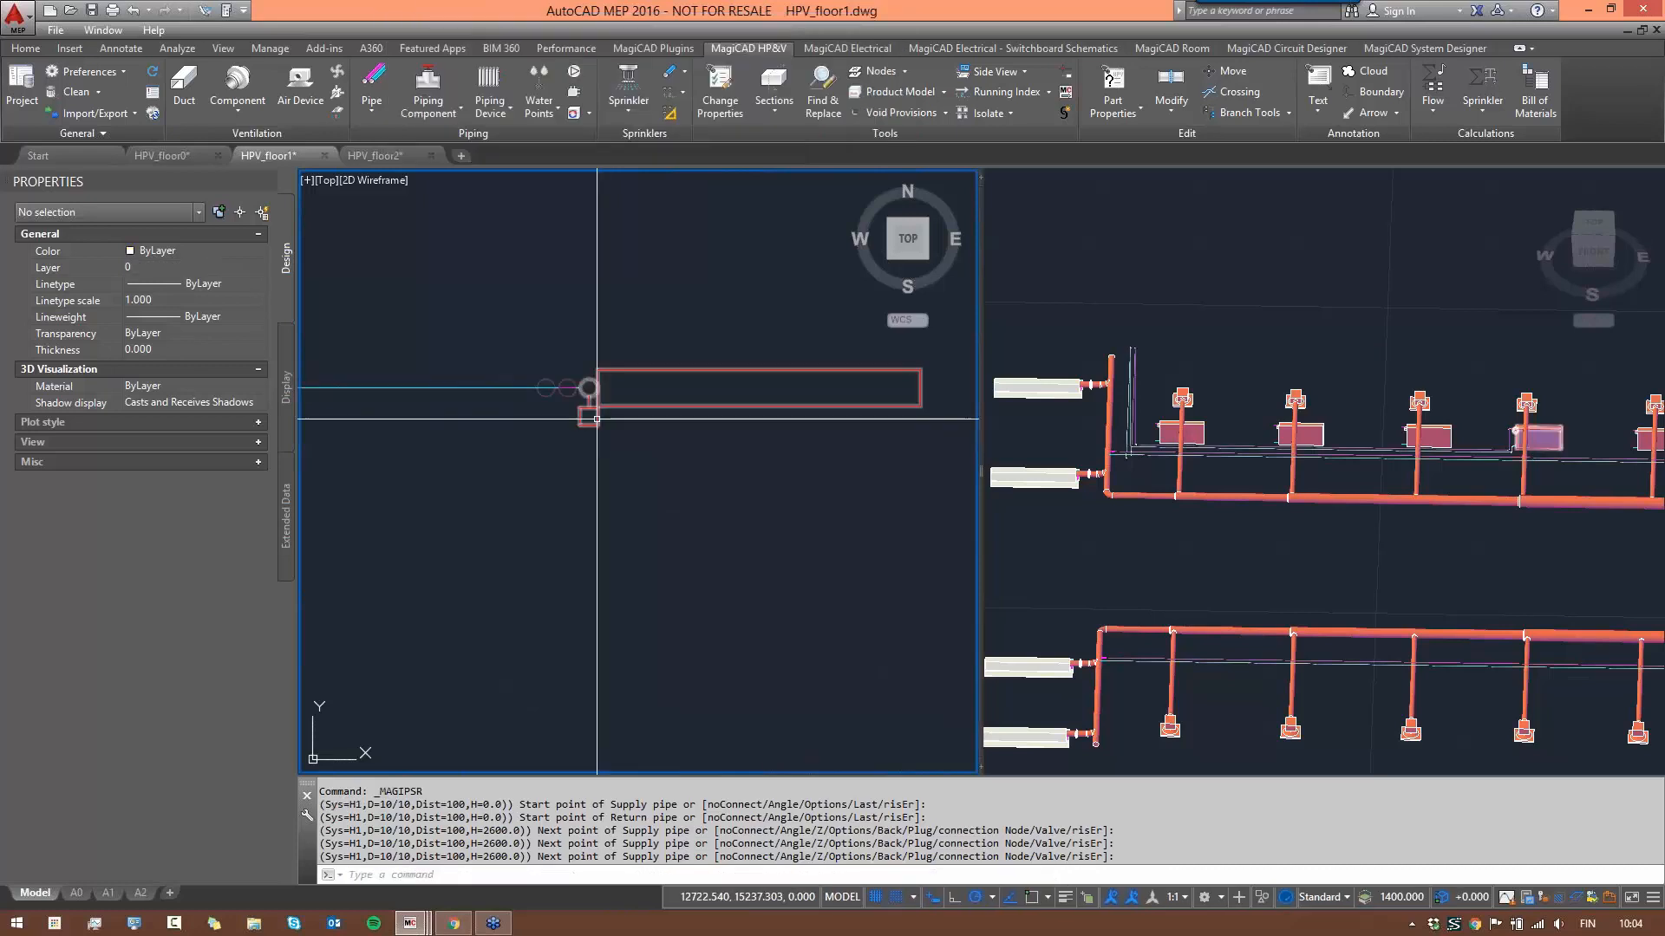
- Examine in 3D how the branch drops from the ceiling and runs below the northern radiators to its connection
click(1388, 467)
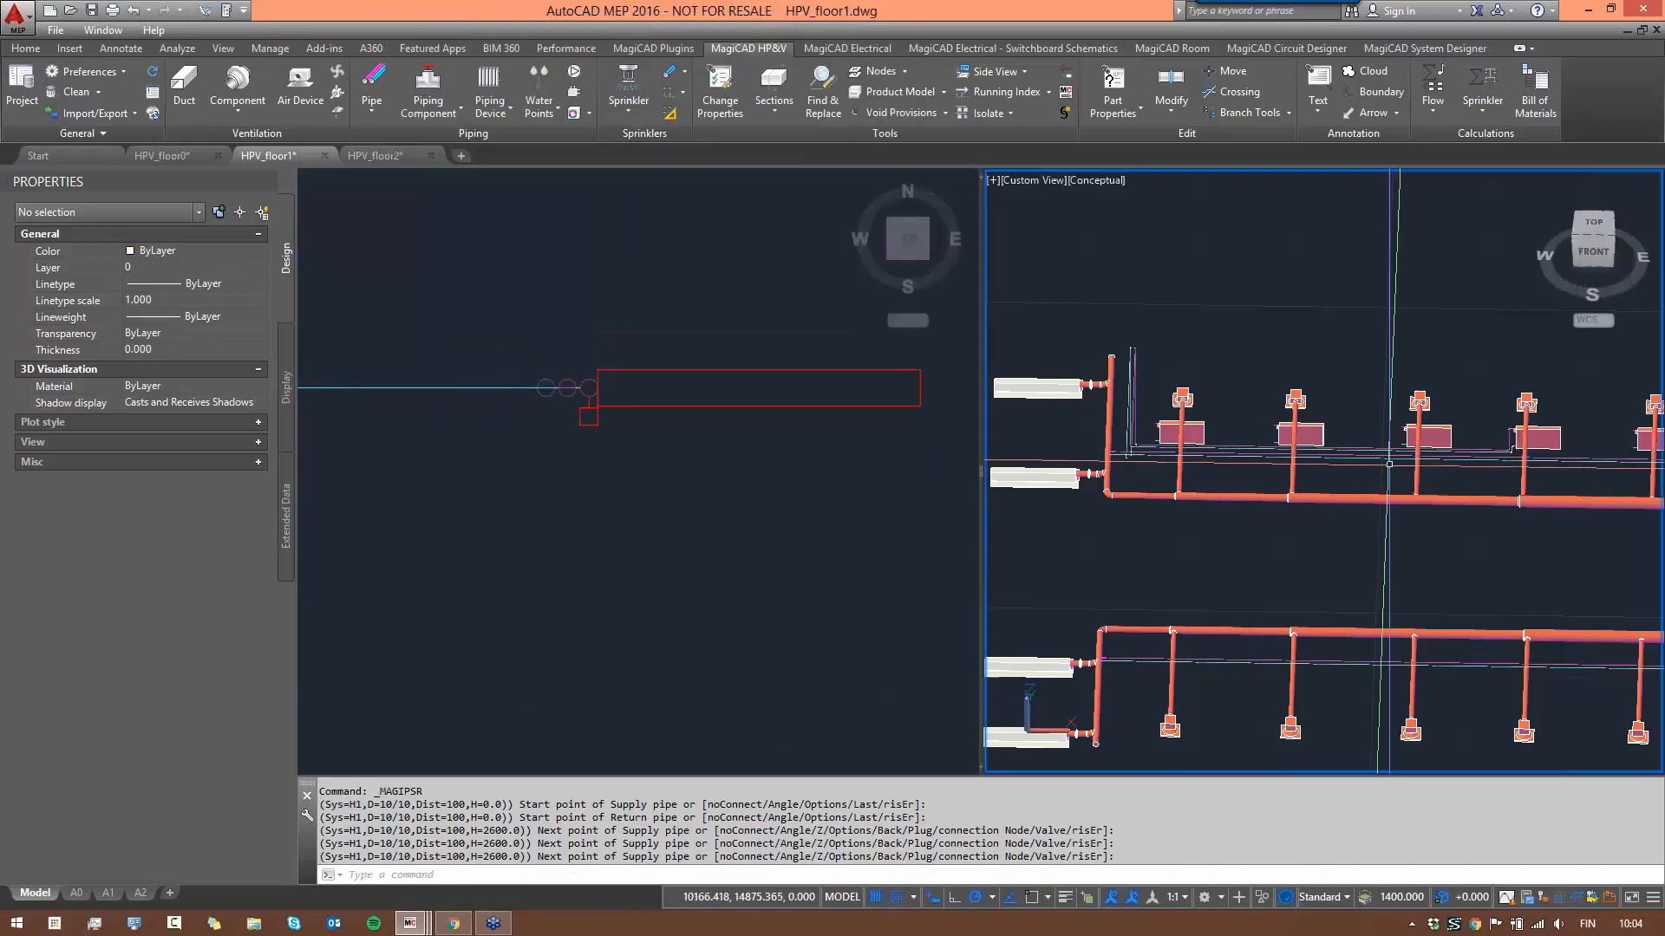
shift+middle_drag(1376, 466, 1320, 500)
shift+middle_drag(1042, 477, 1323, 589)
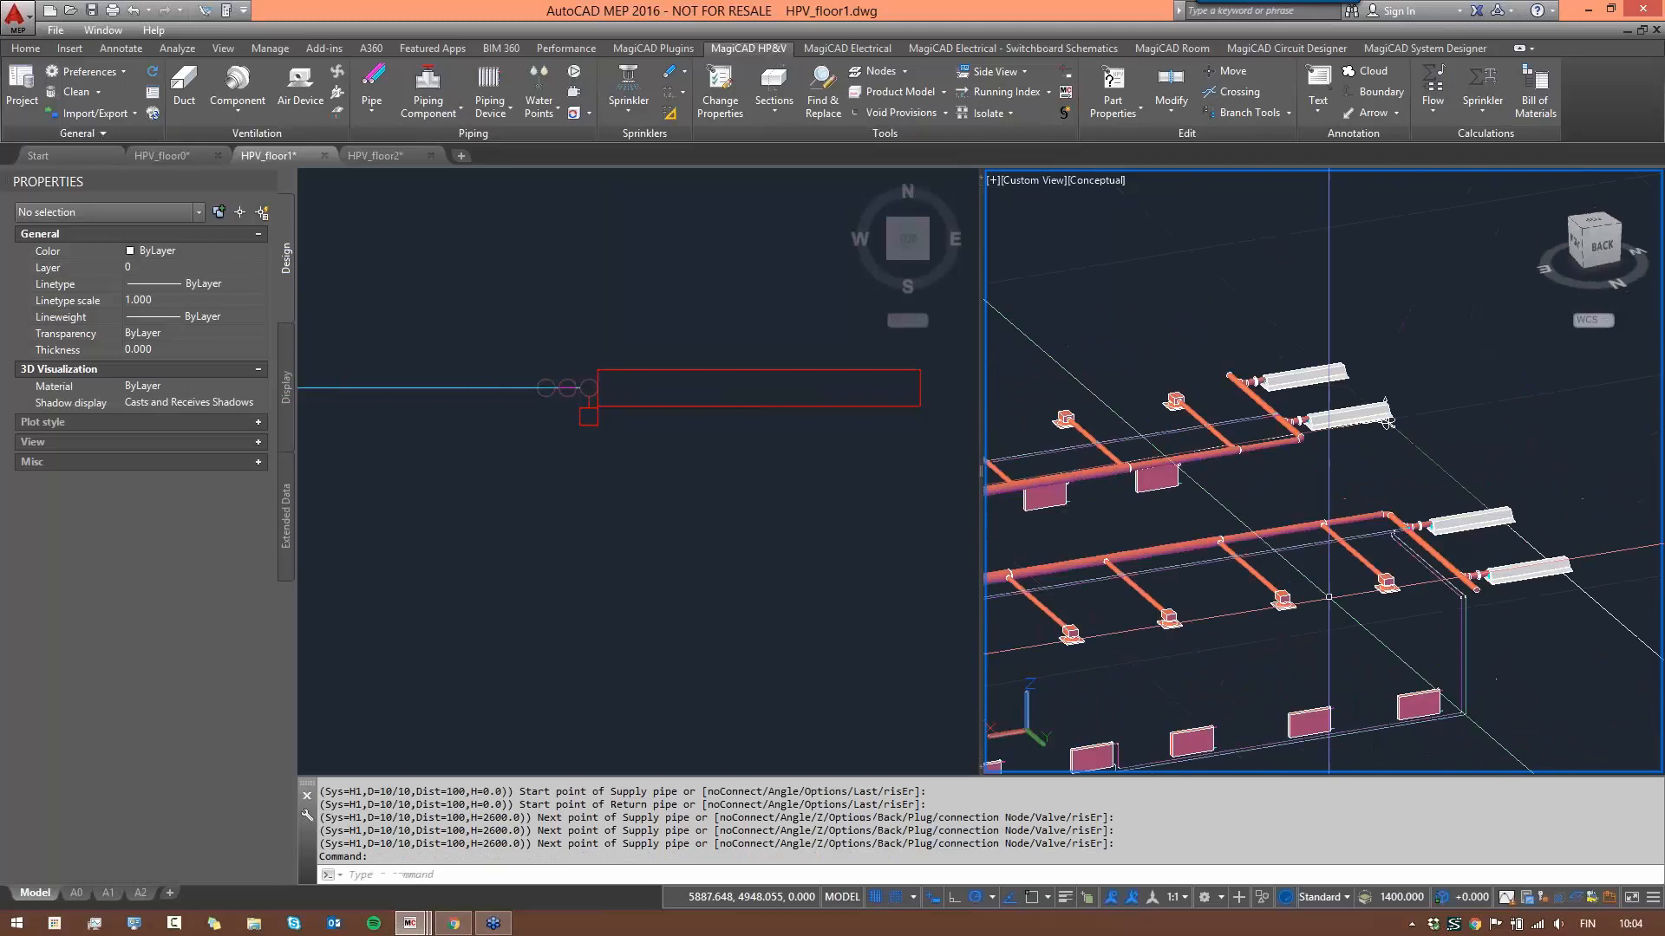
shift+middle_drag(1400, 520, 1474, 499)
scroll(1469, 501, up, 5)
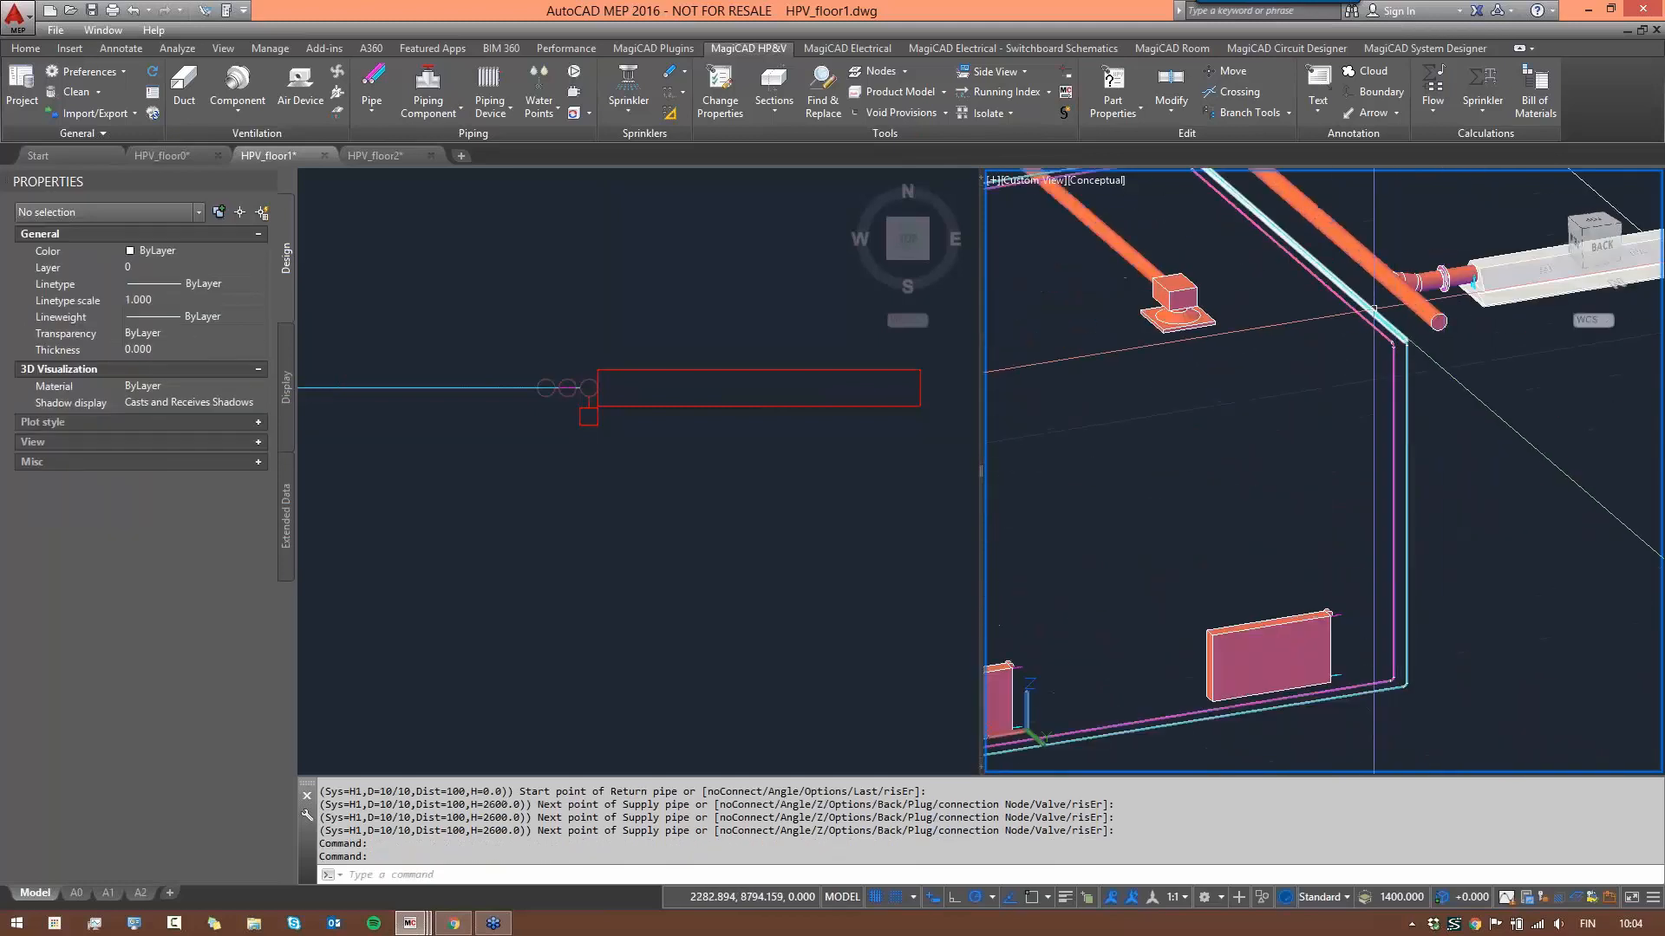
scroll(1444, 431, down, 5)
middle_drag(1444, 433, 1438, 506)
key(Escape)
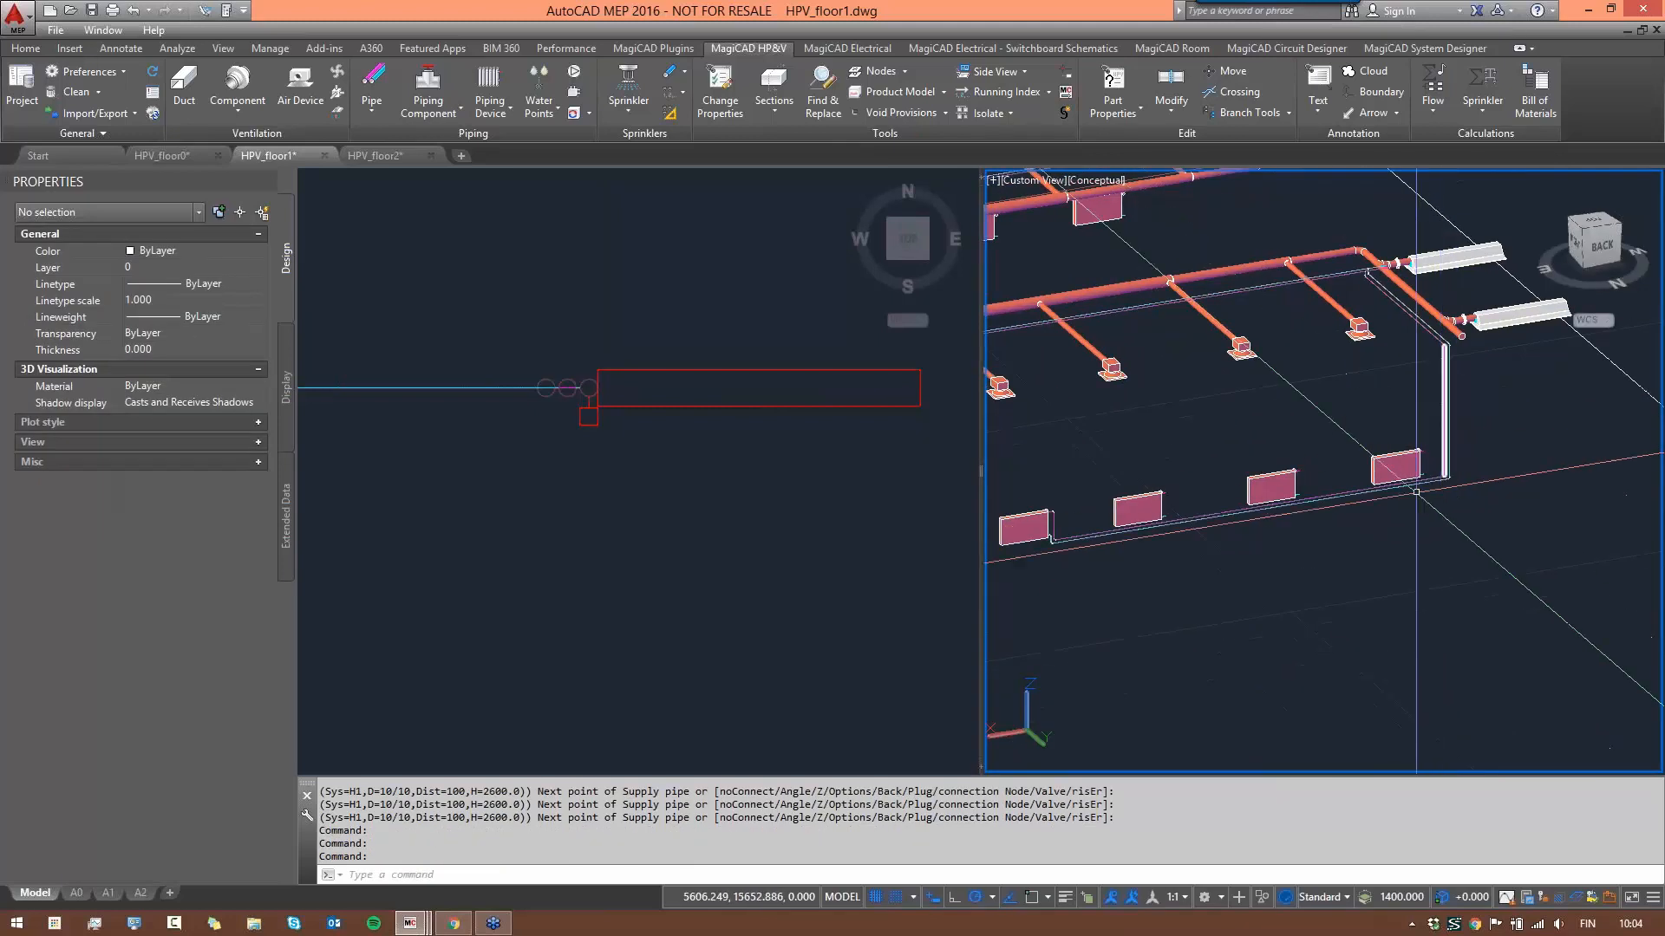
scroll(1039, 542, up, 3)
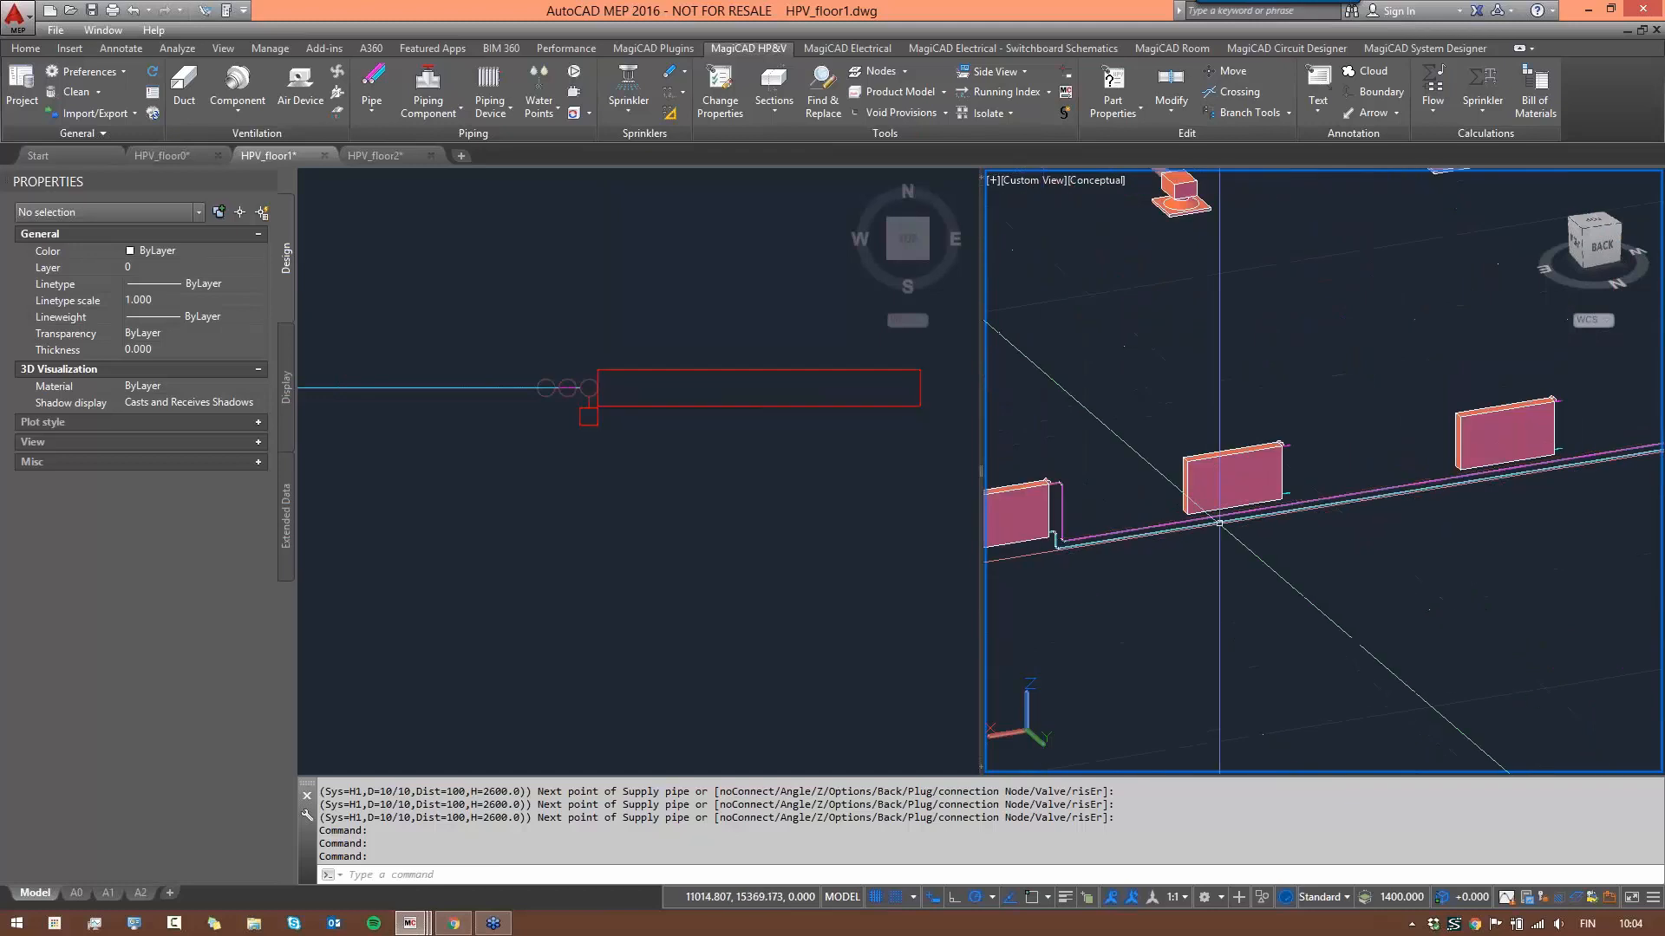
- Connect the third northern radiator from the west to the supply and return pipe pair running below it
scroll(1062, 486, up, 4)
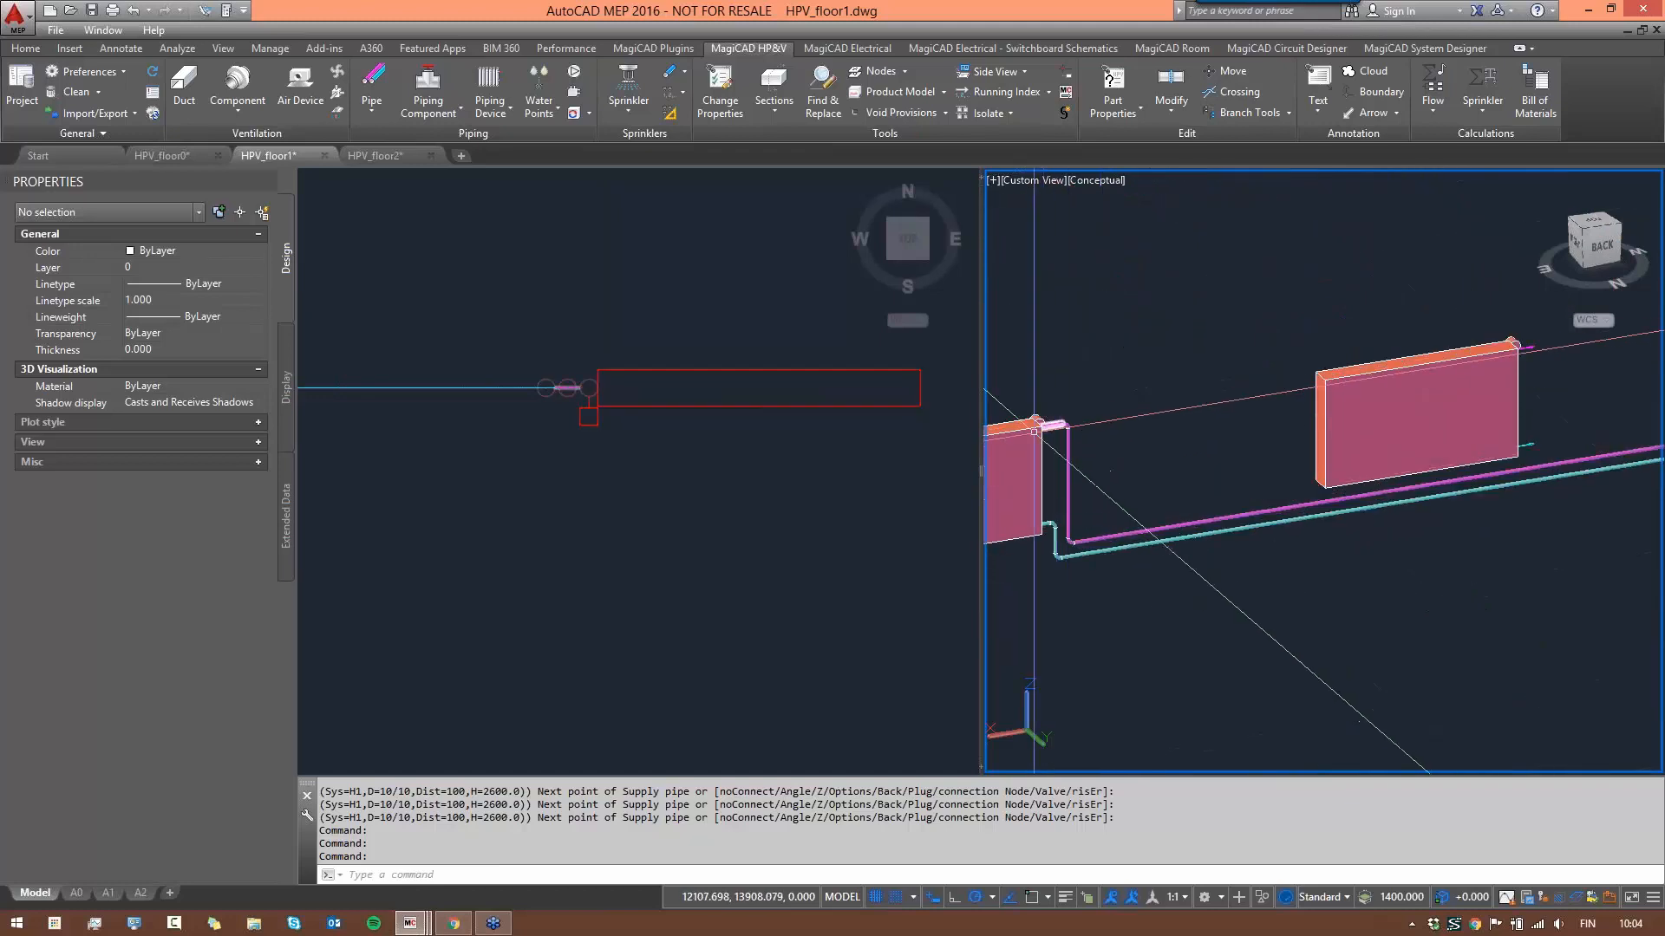
scroll(1308, 486, down, 2)
click(613, 457)
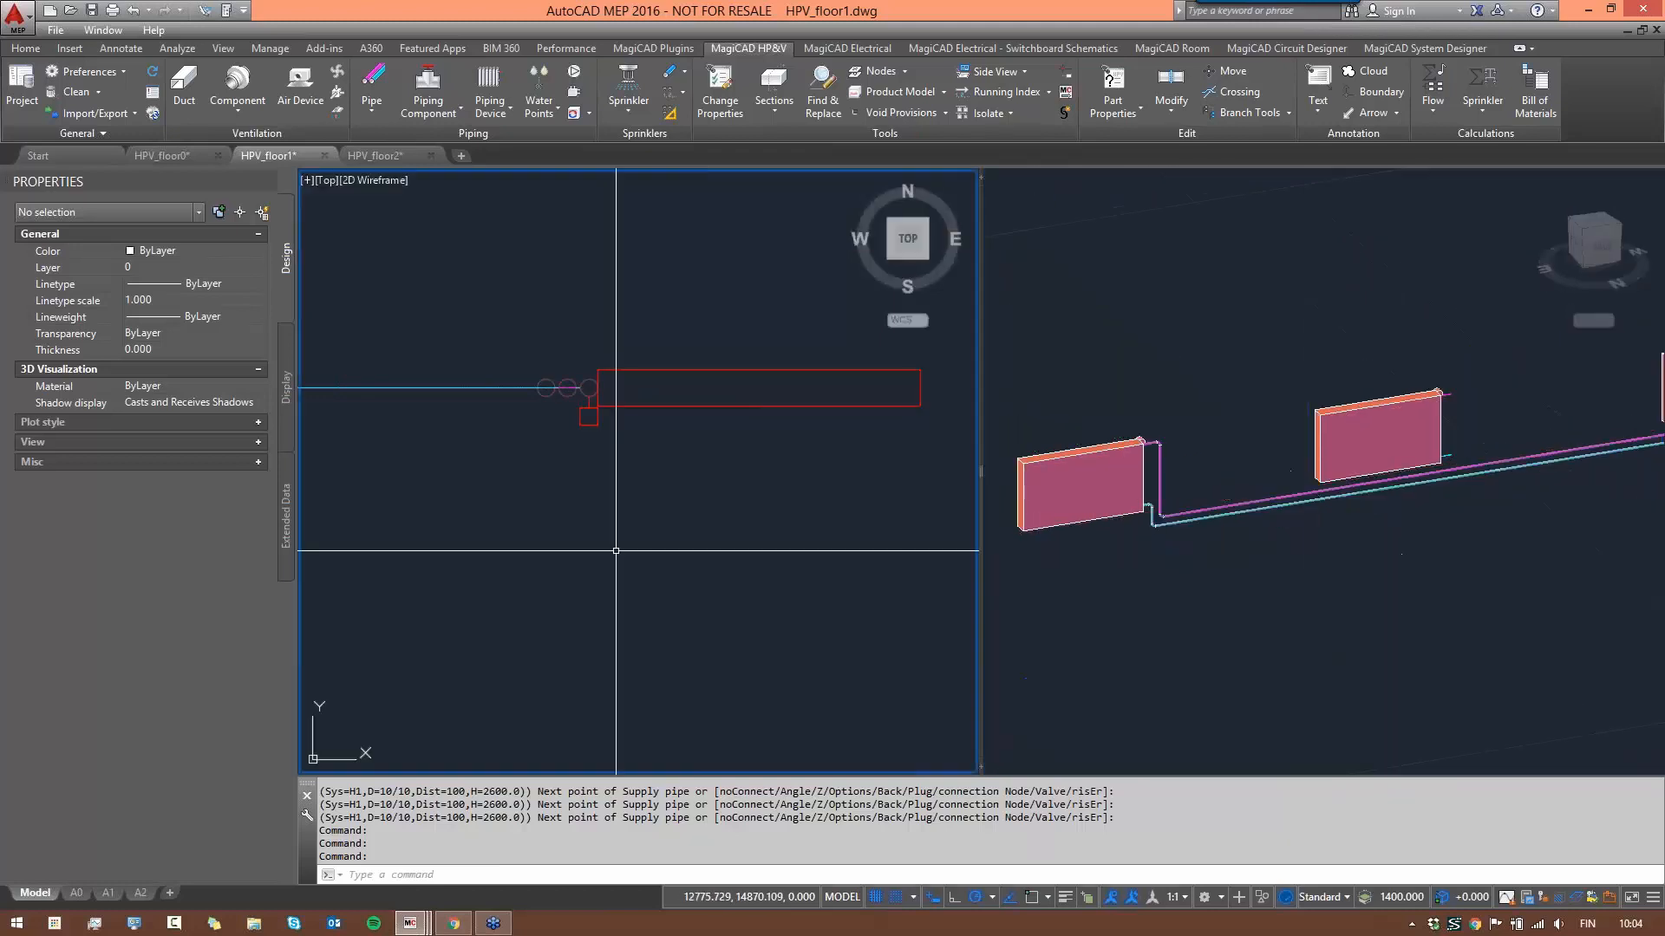
scroll(607, 460, down, 4)
key(Return)
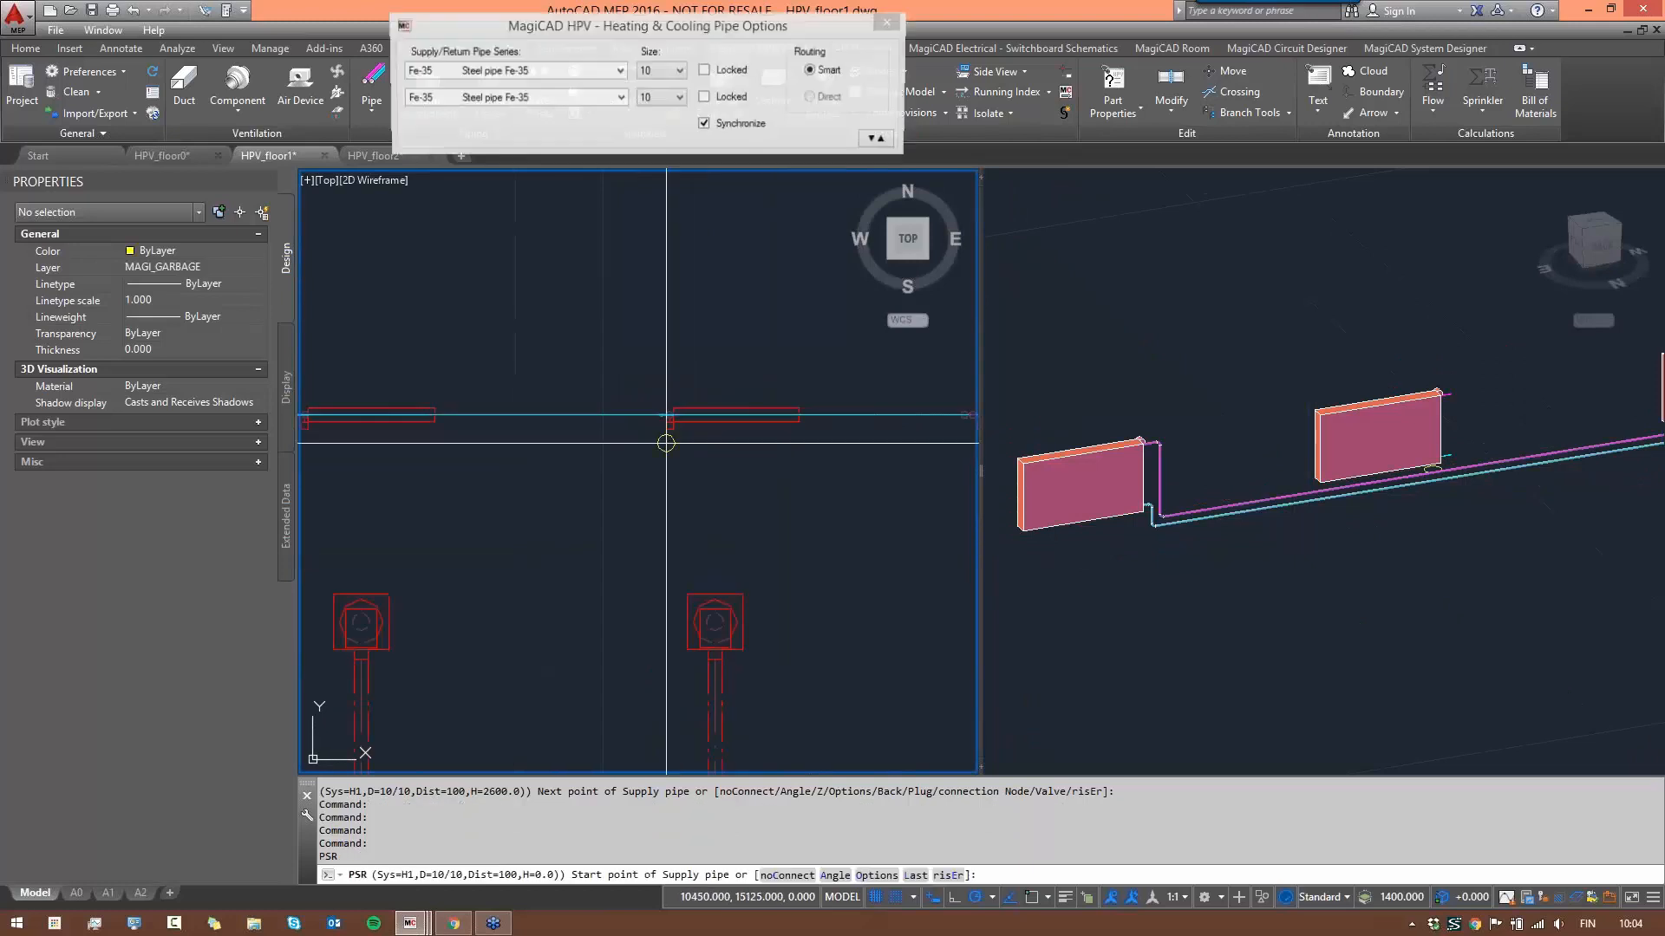
click(624, 416)
key(Escape)
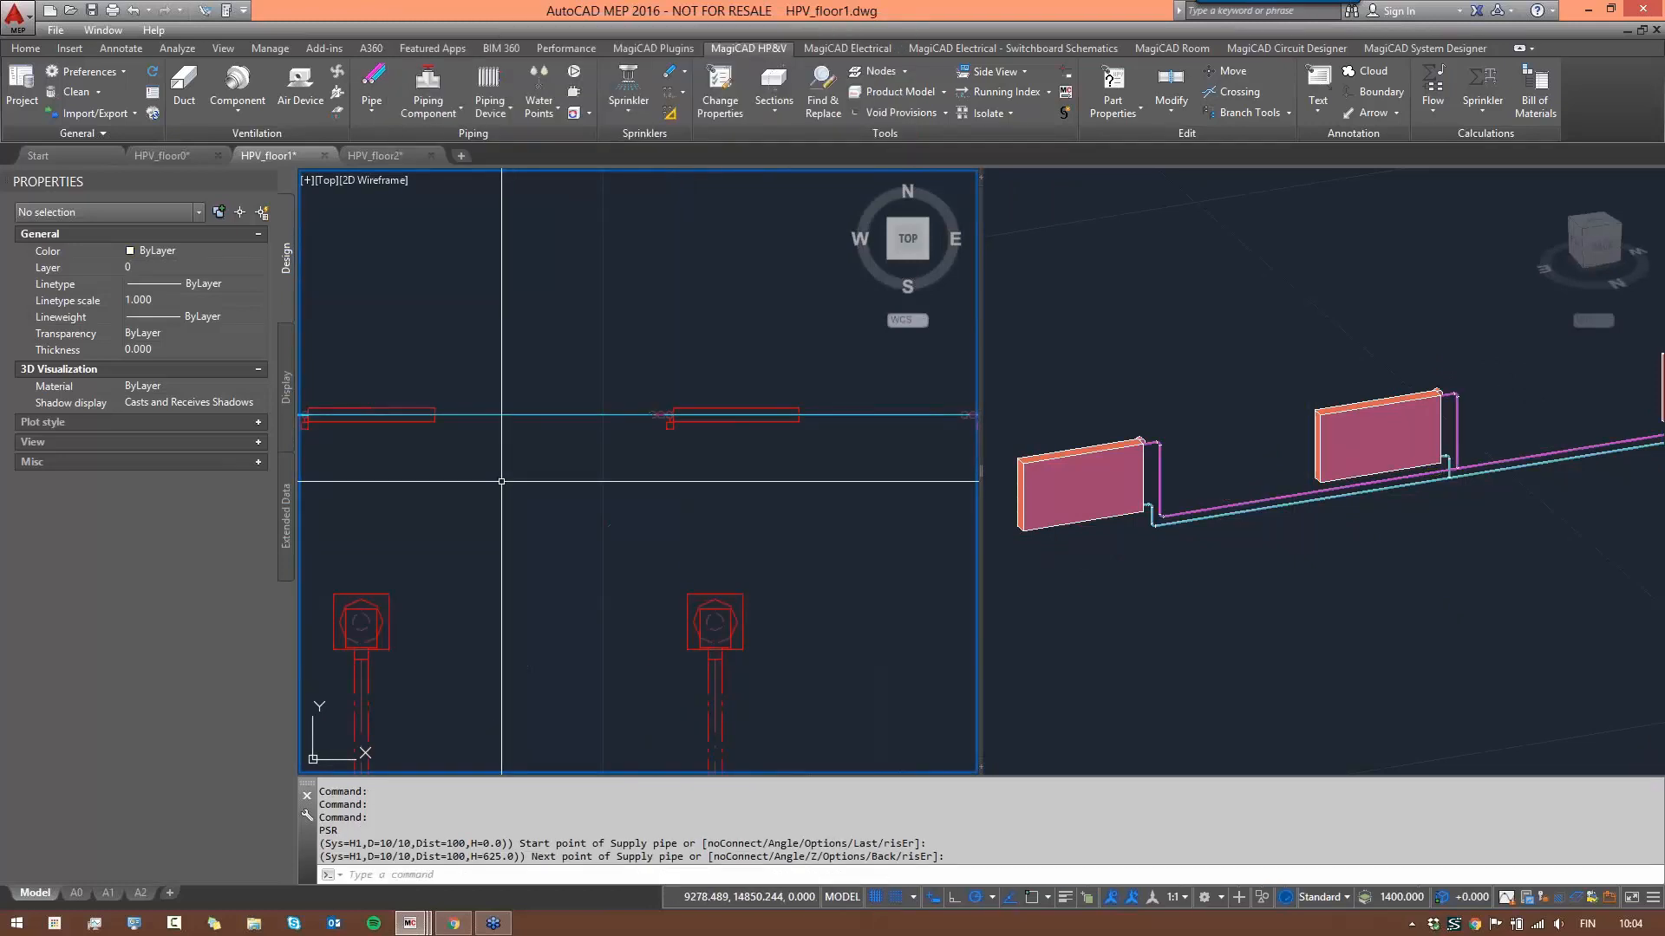
- Connect the second and the westernmost northern radiators to the same supply and return pipe pair
scroll(725, 496, down, 1)
key(Return)
click(646, 454)
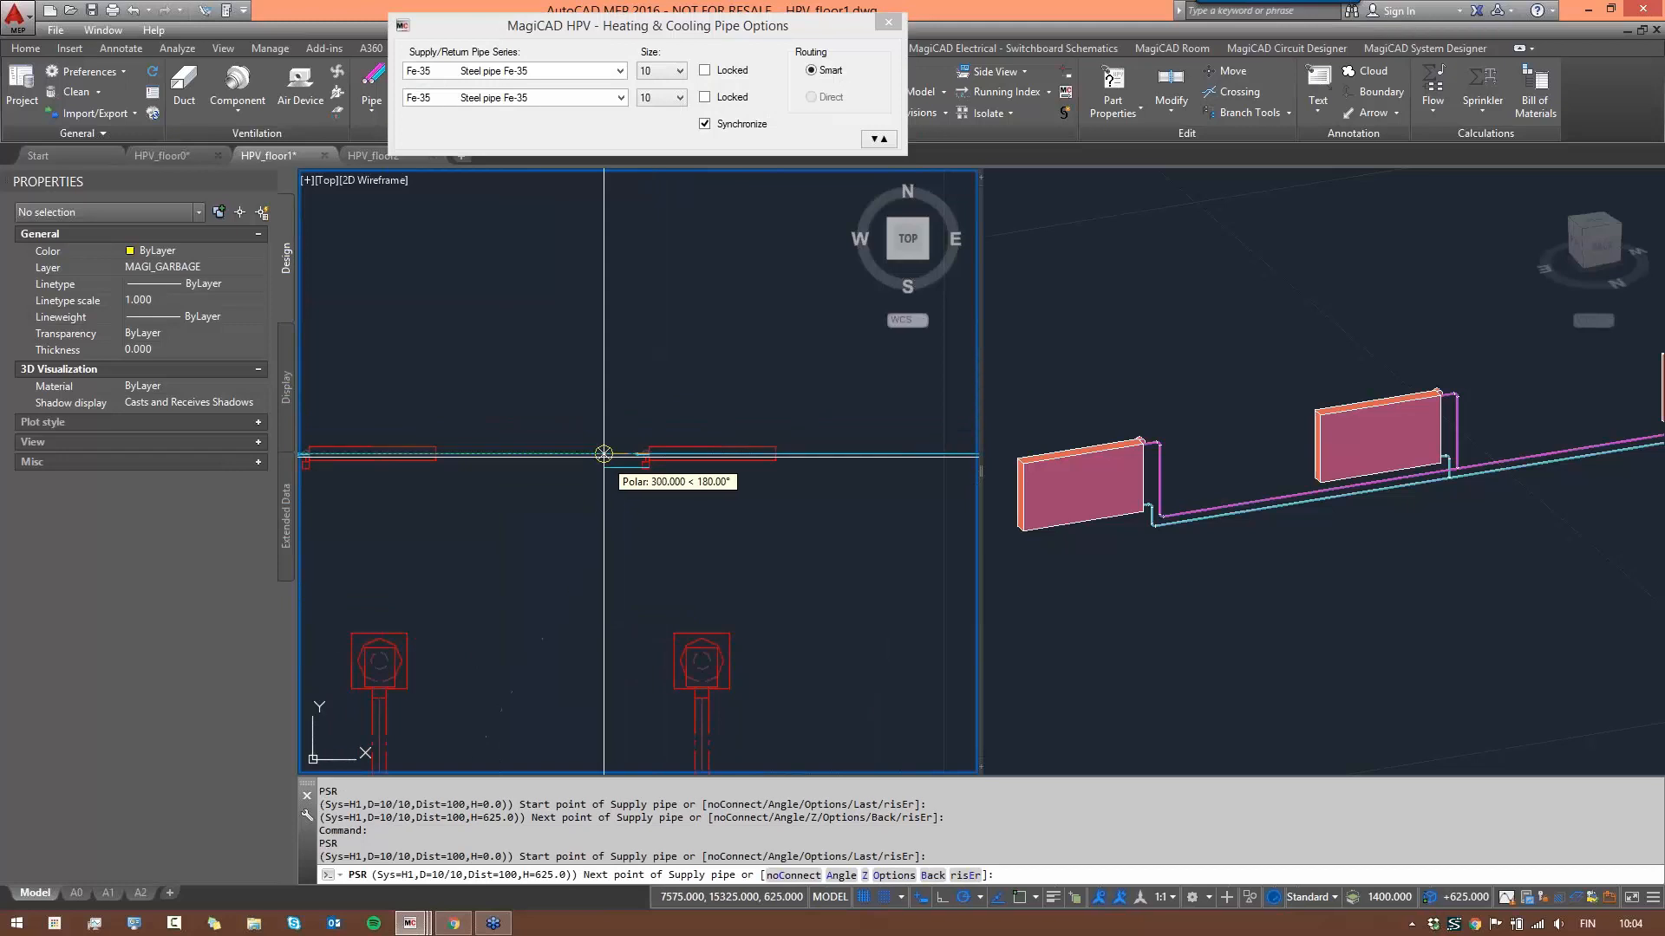
key(Escape)
scroll(639, 471, up, 2)
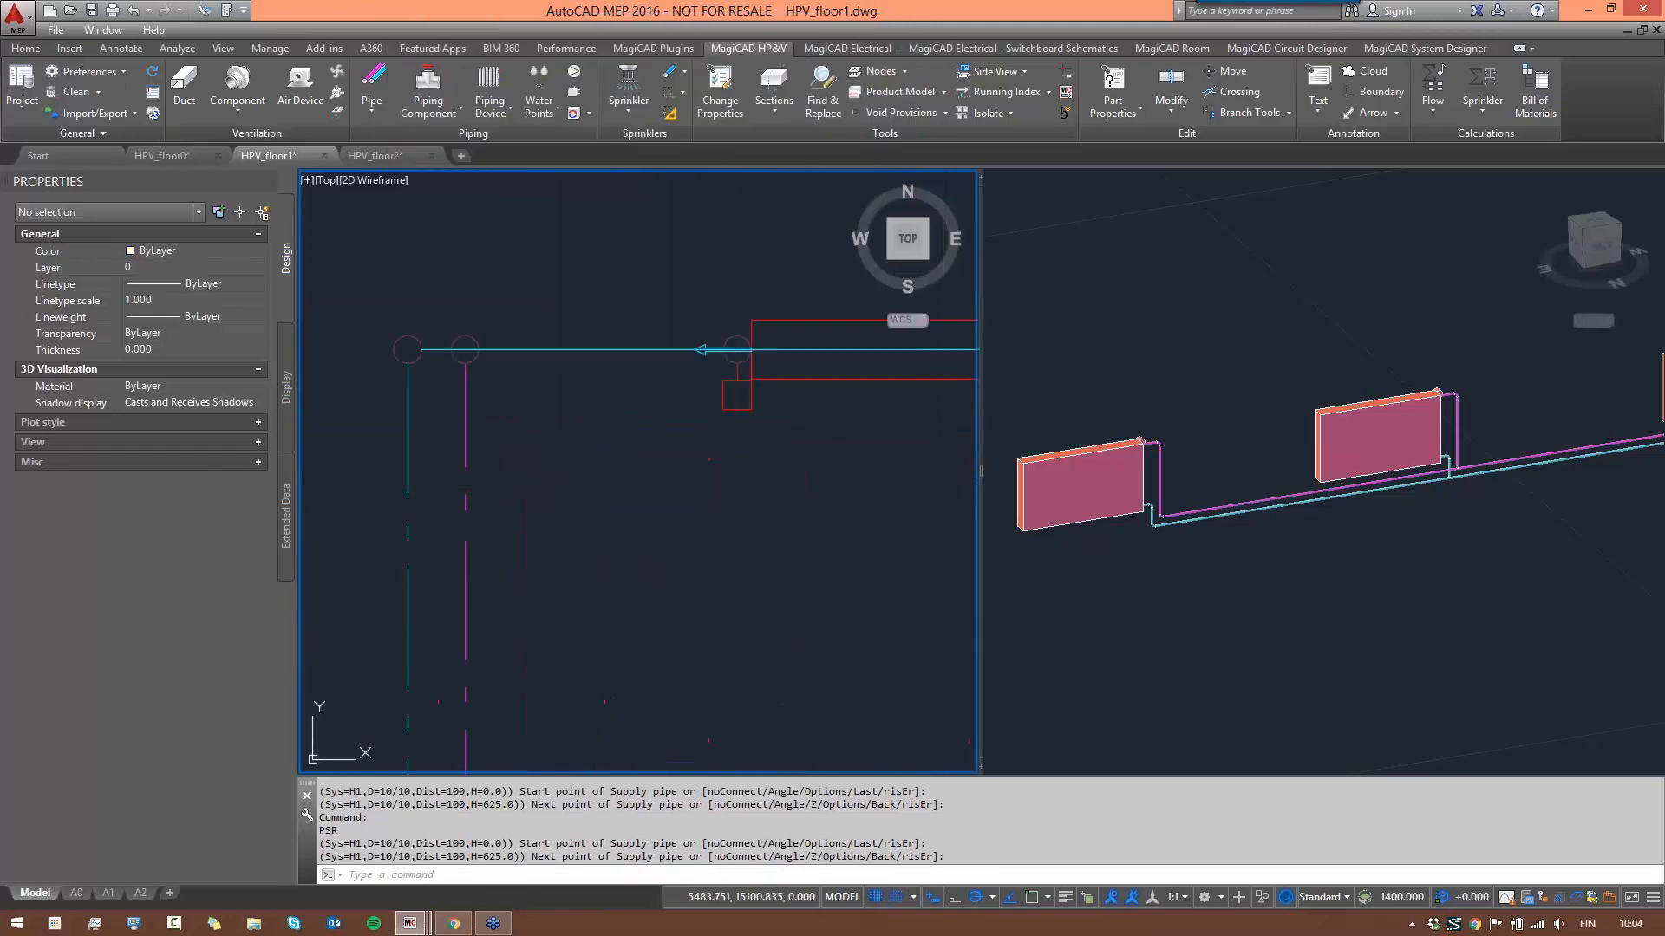
key(Return)
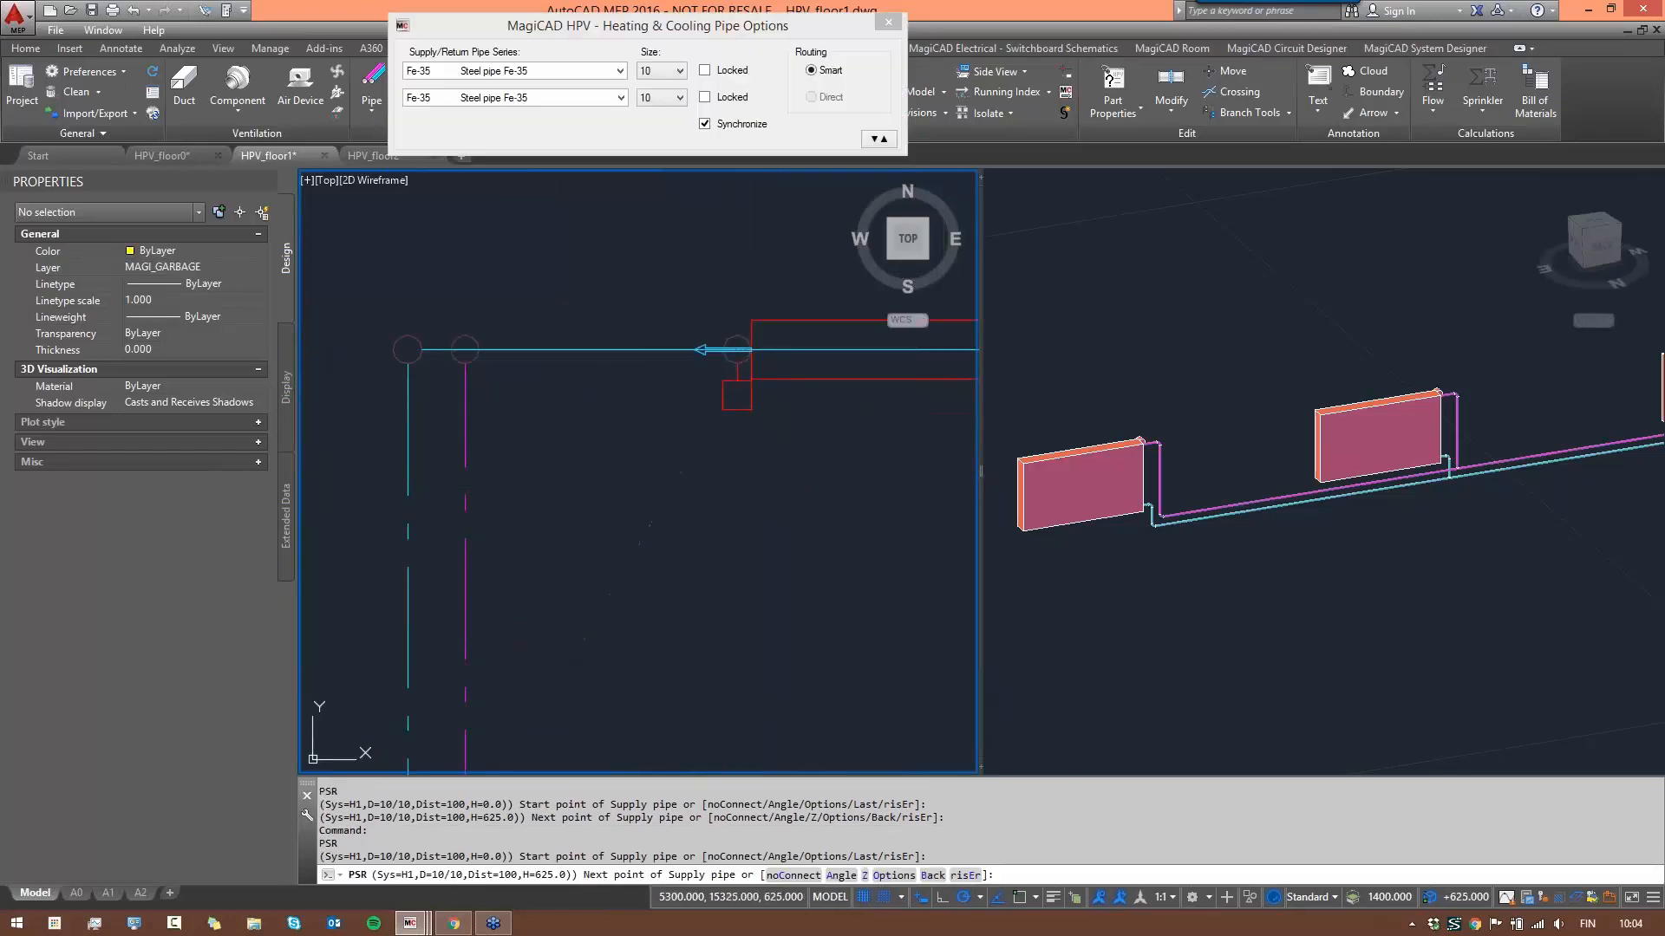
key(Escape)
- Draw a second supply and return branch from the northern corridor pipes north between the fourth and fifth radiators, stopping just short of the radiator row
scroll(762, 555, down, 3)
scroll(769, 538, up, 2)
scroll(804, 529, down, 1)
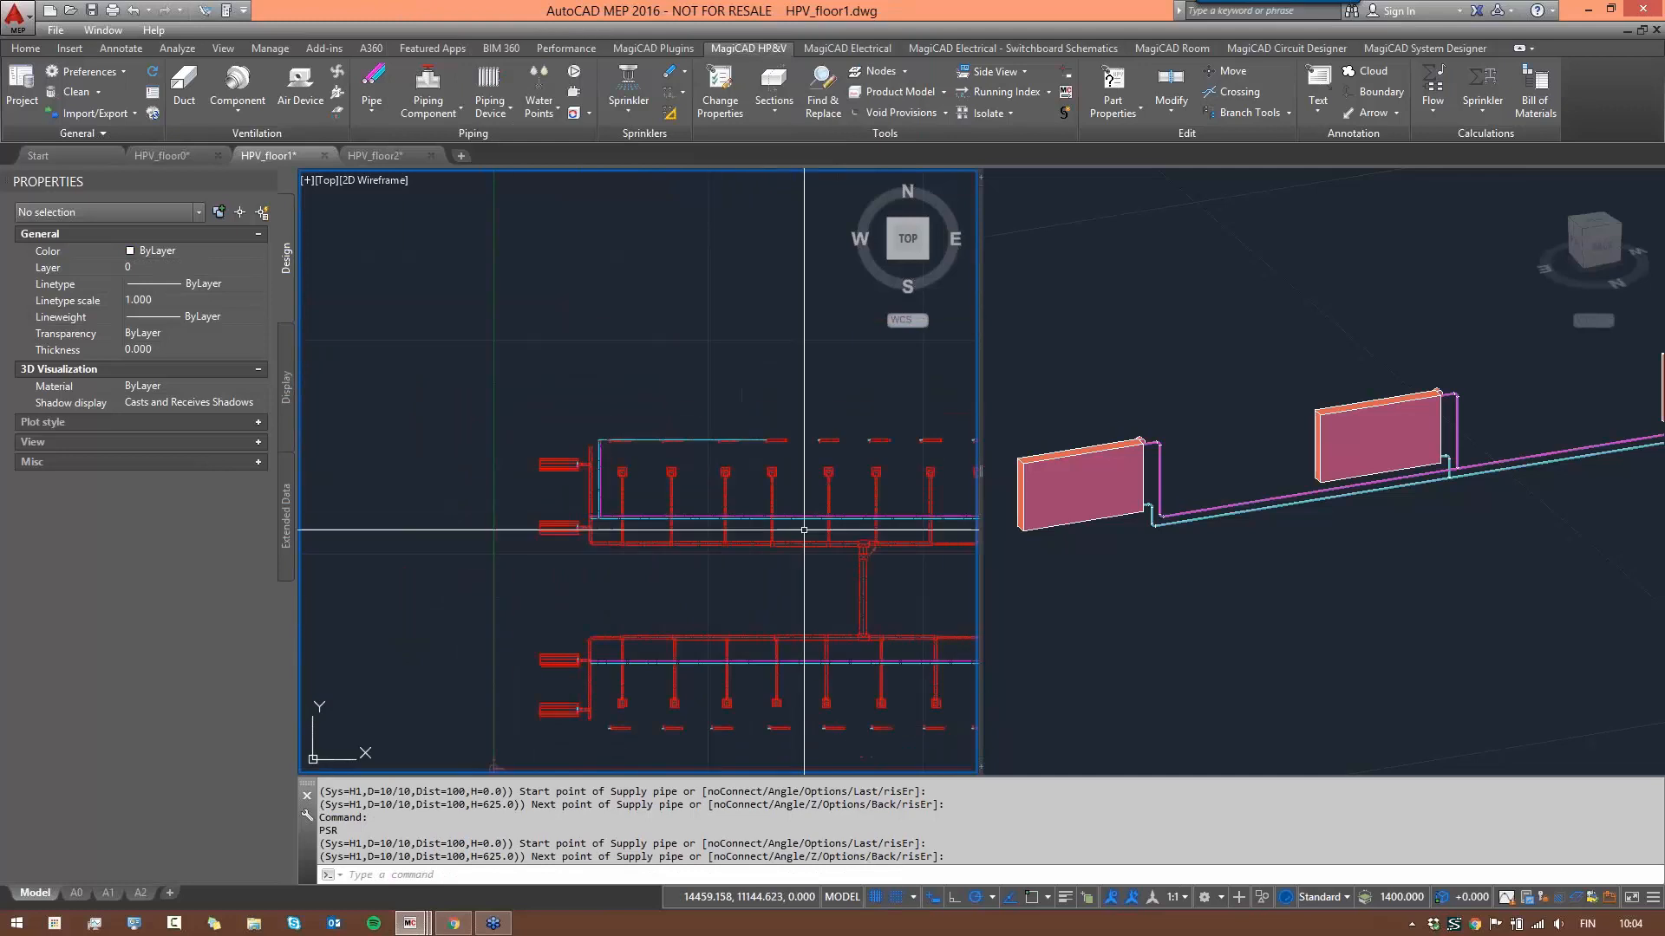
scroll(797, 527, up, 5)
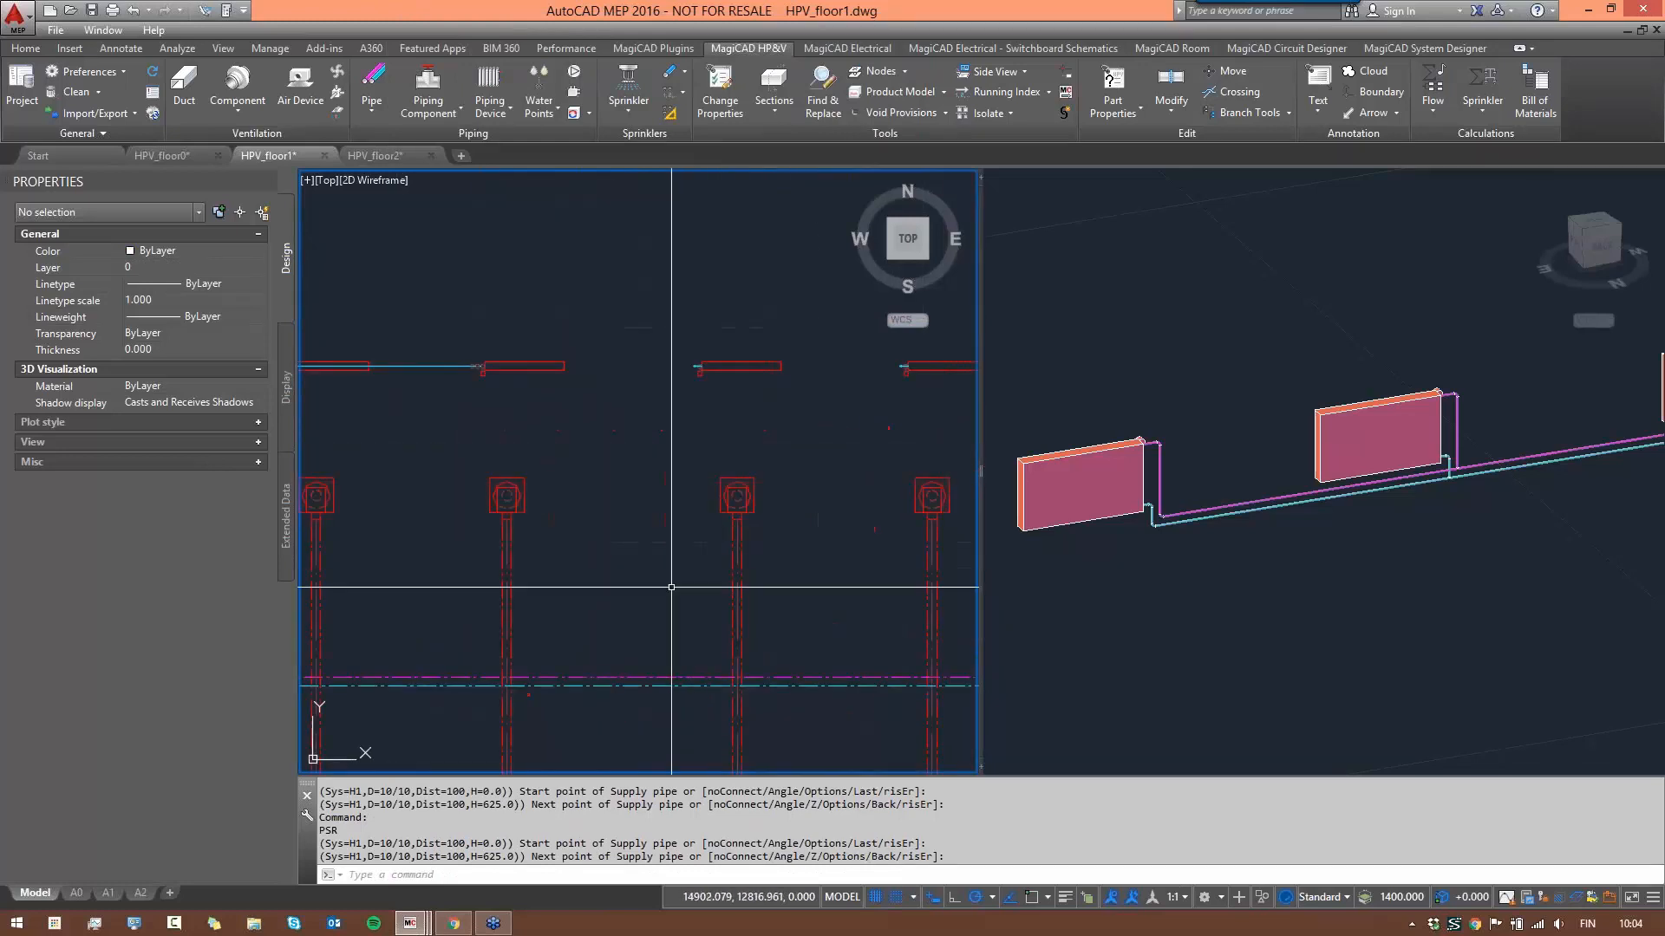
key(Return)
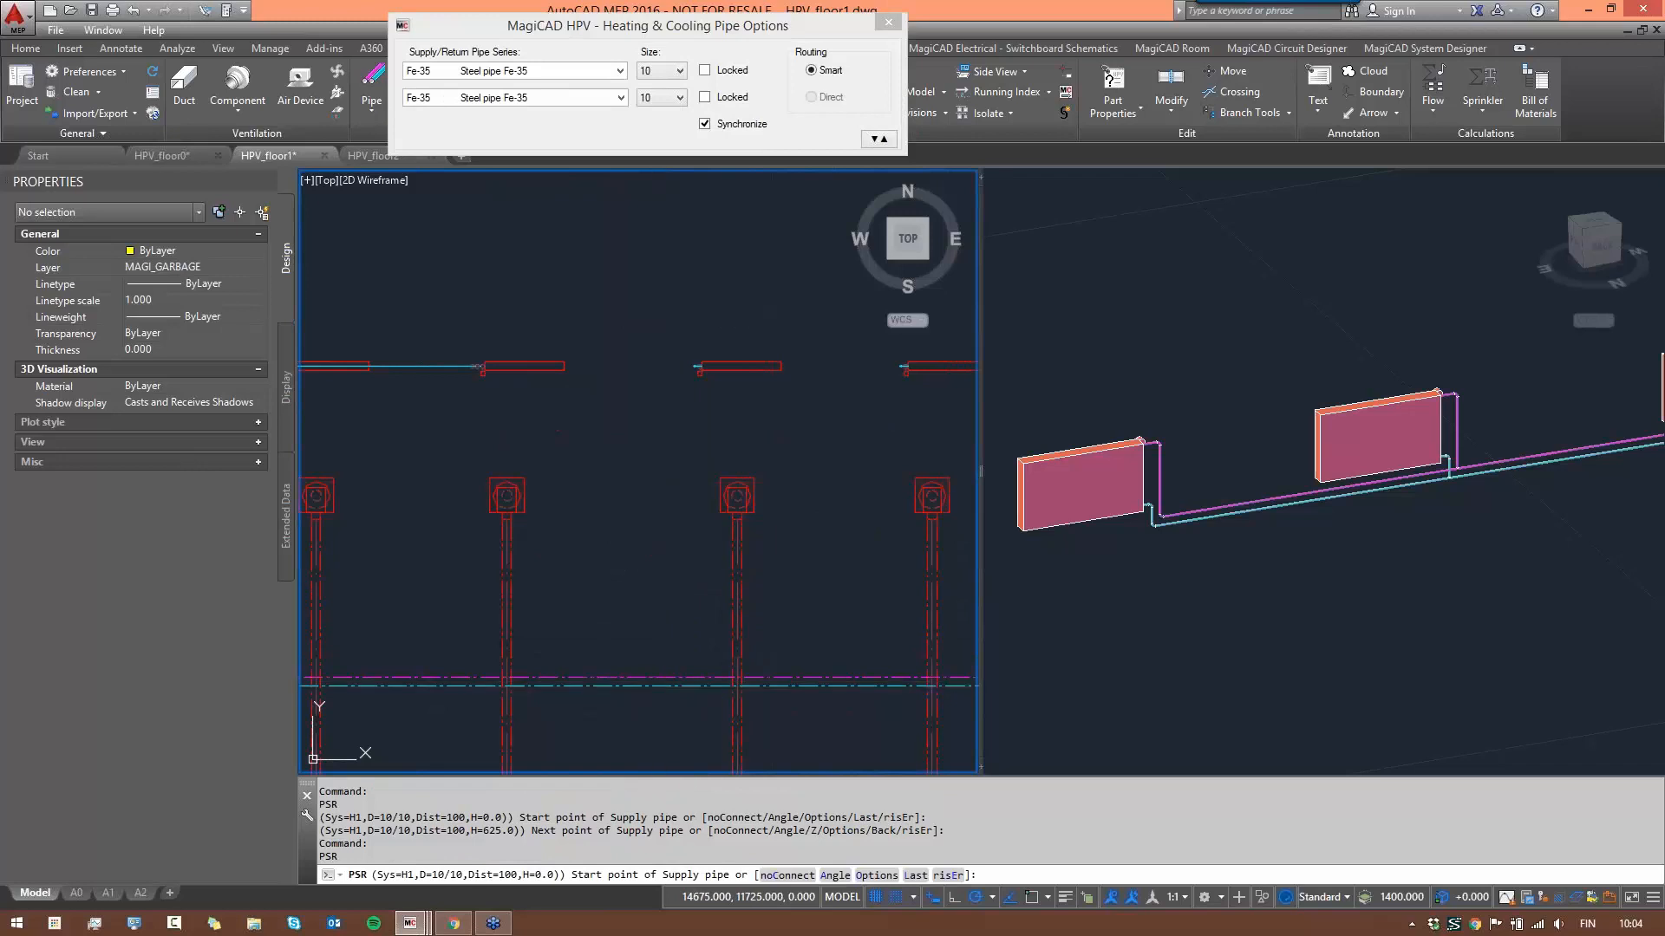
click(647, 677)
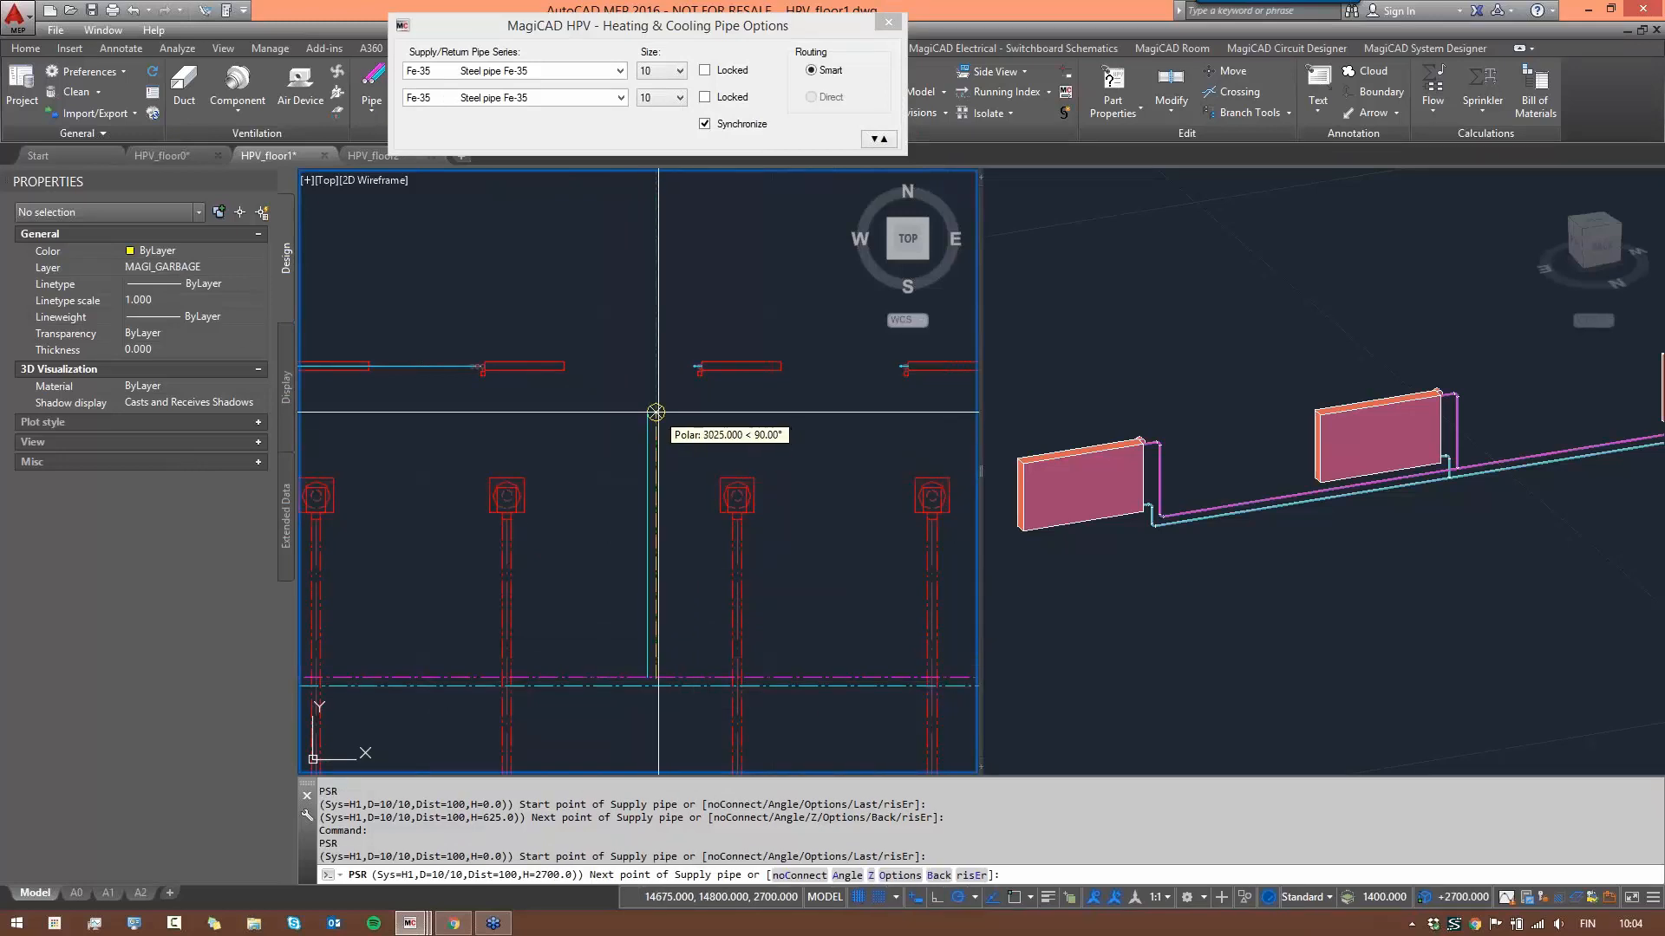
scroll(685, 433, down, 4)
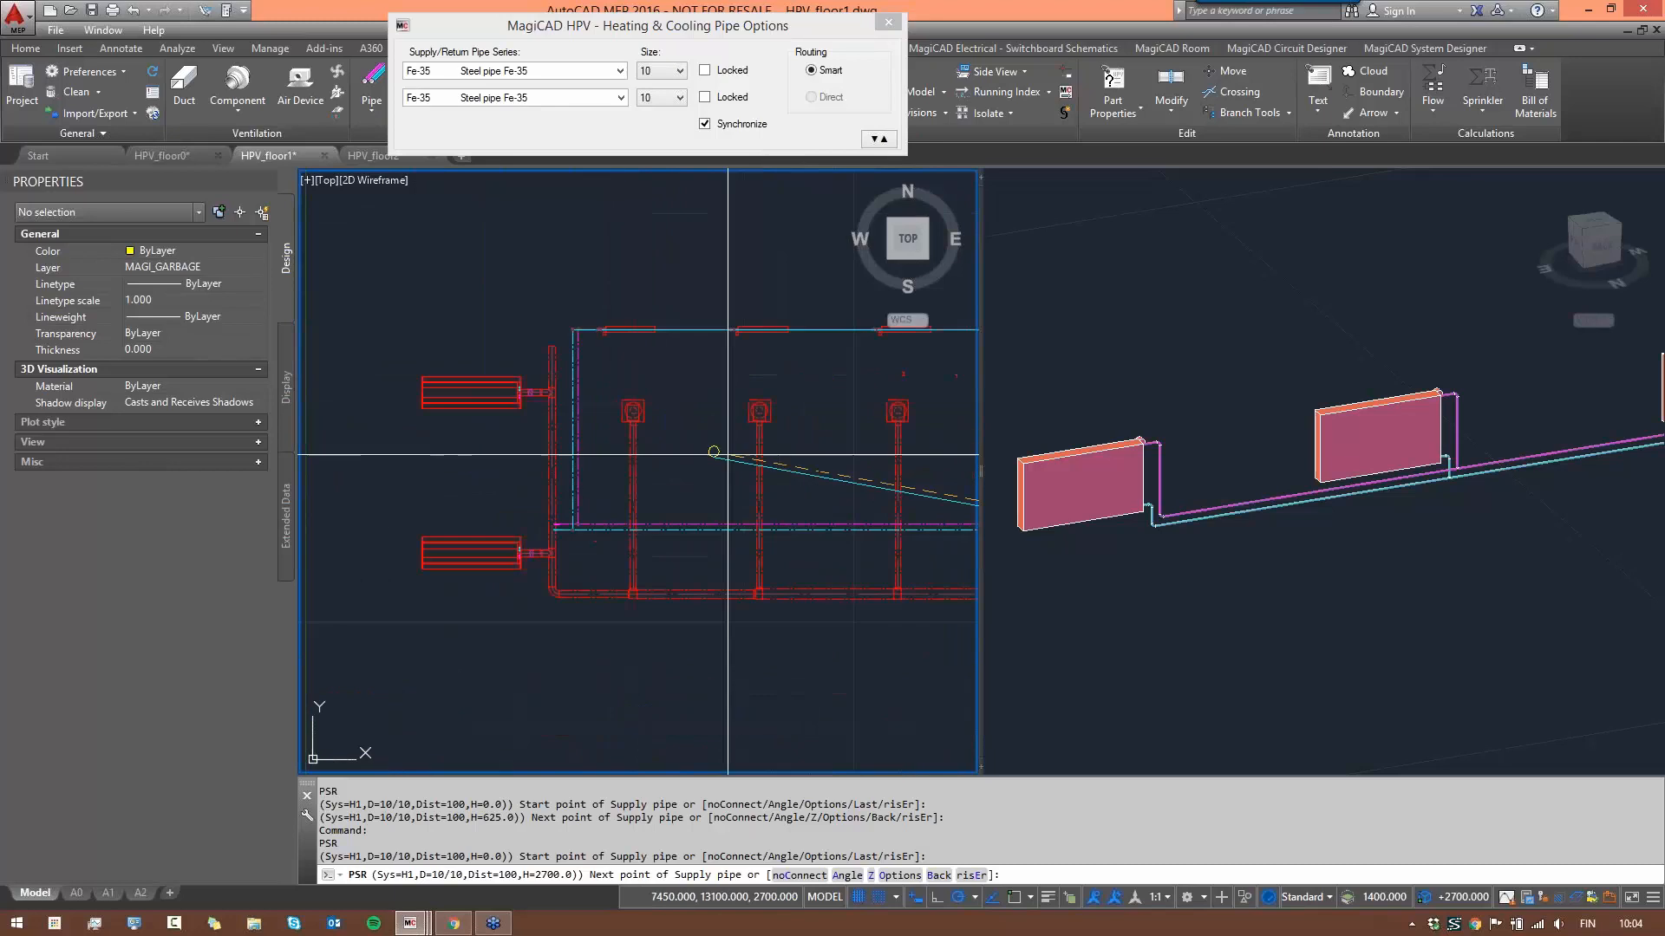
middle_drag(774, 467, 349, 452)
scroll(675, 366, up, 3)
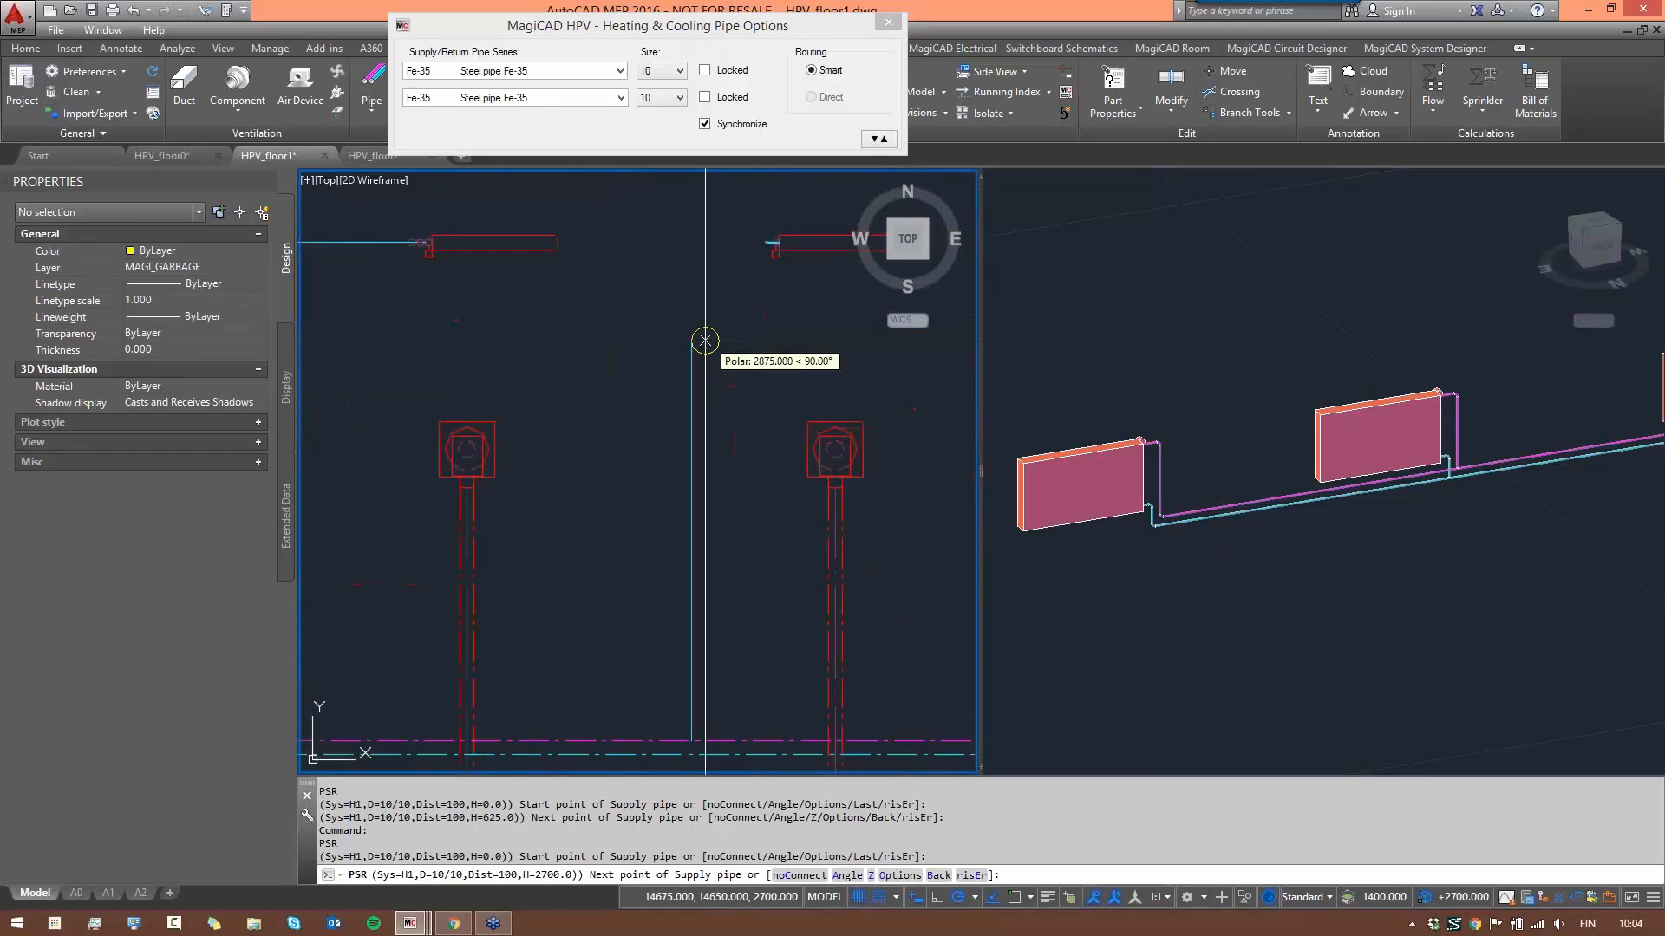
scroll(684, 389, down, 3)
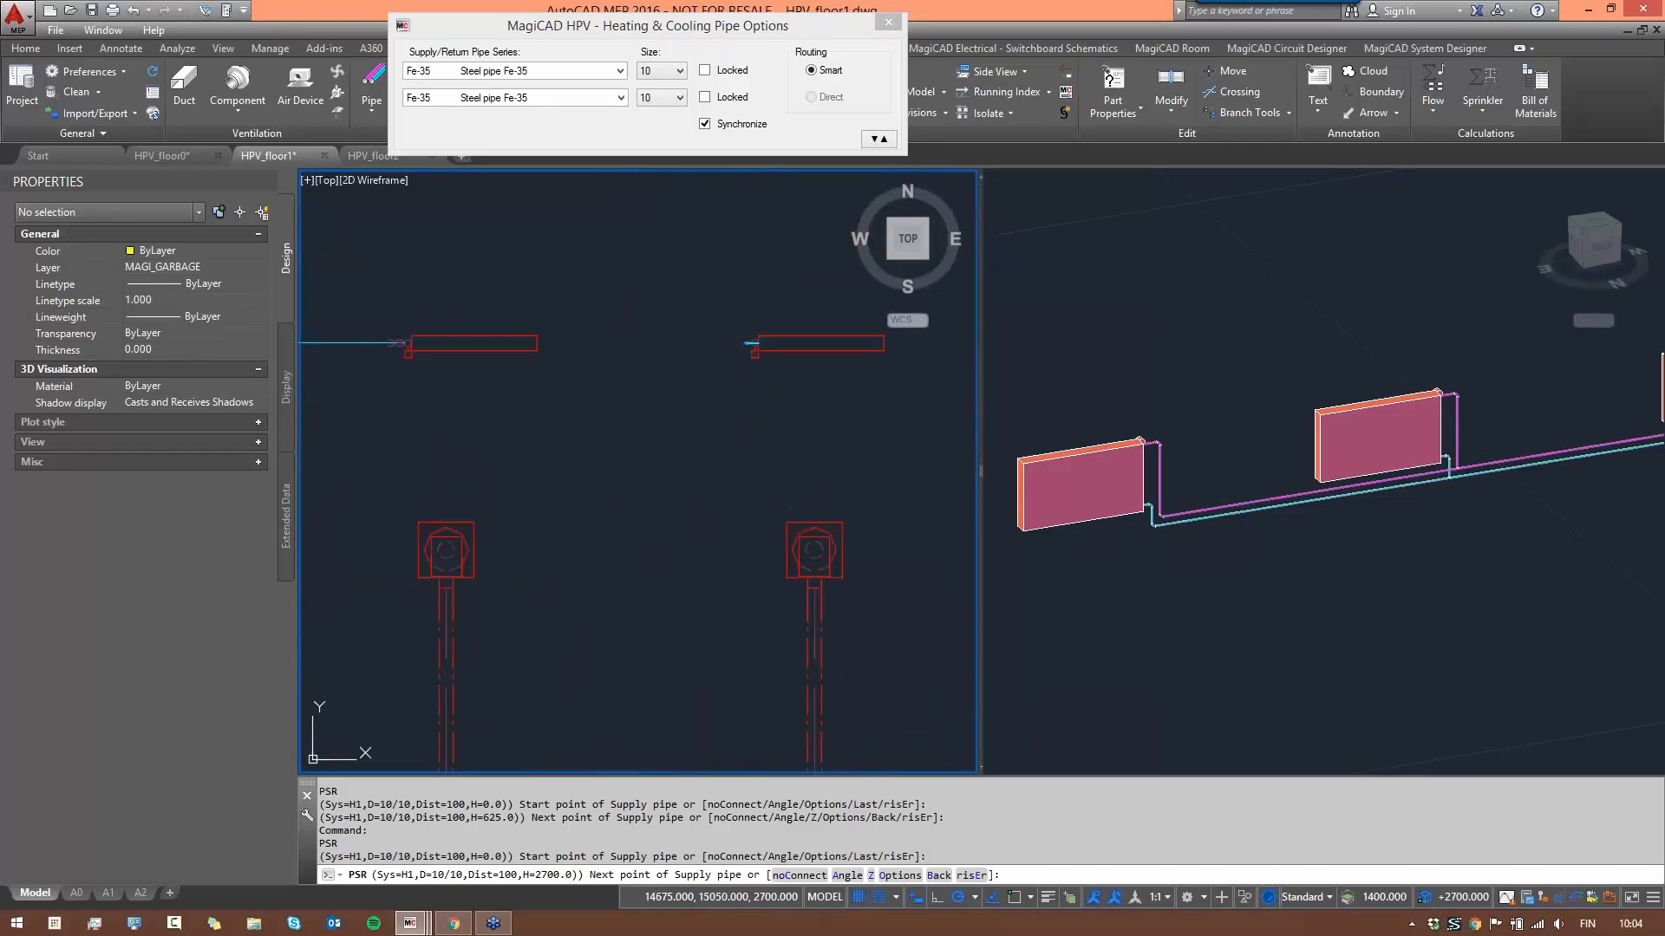
click(750, 411)
- Continue the second branch east and connect it to the easternmost northern radiator
middle_drag(782, 431, 588, 439)
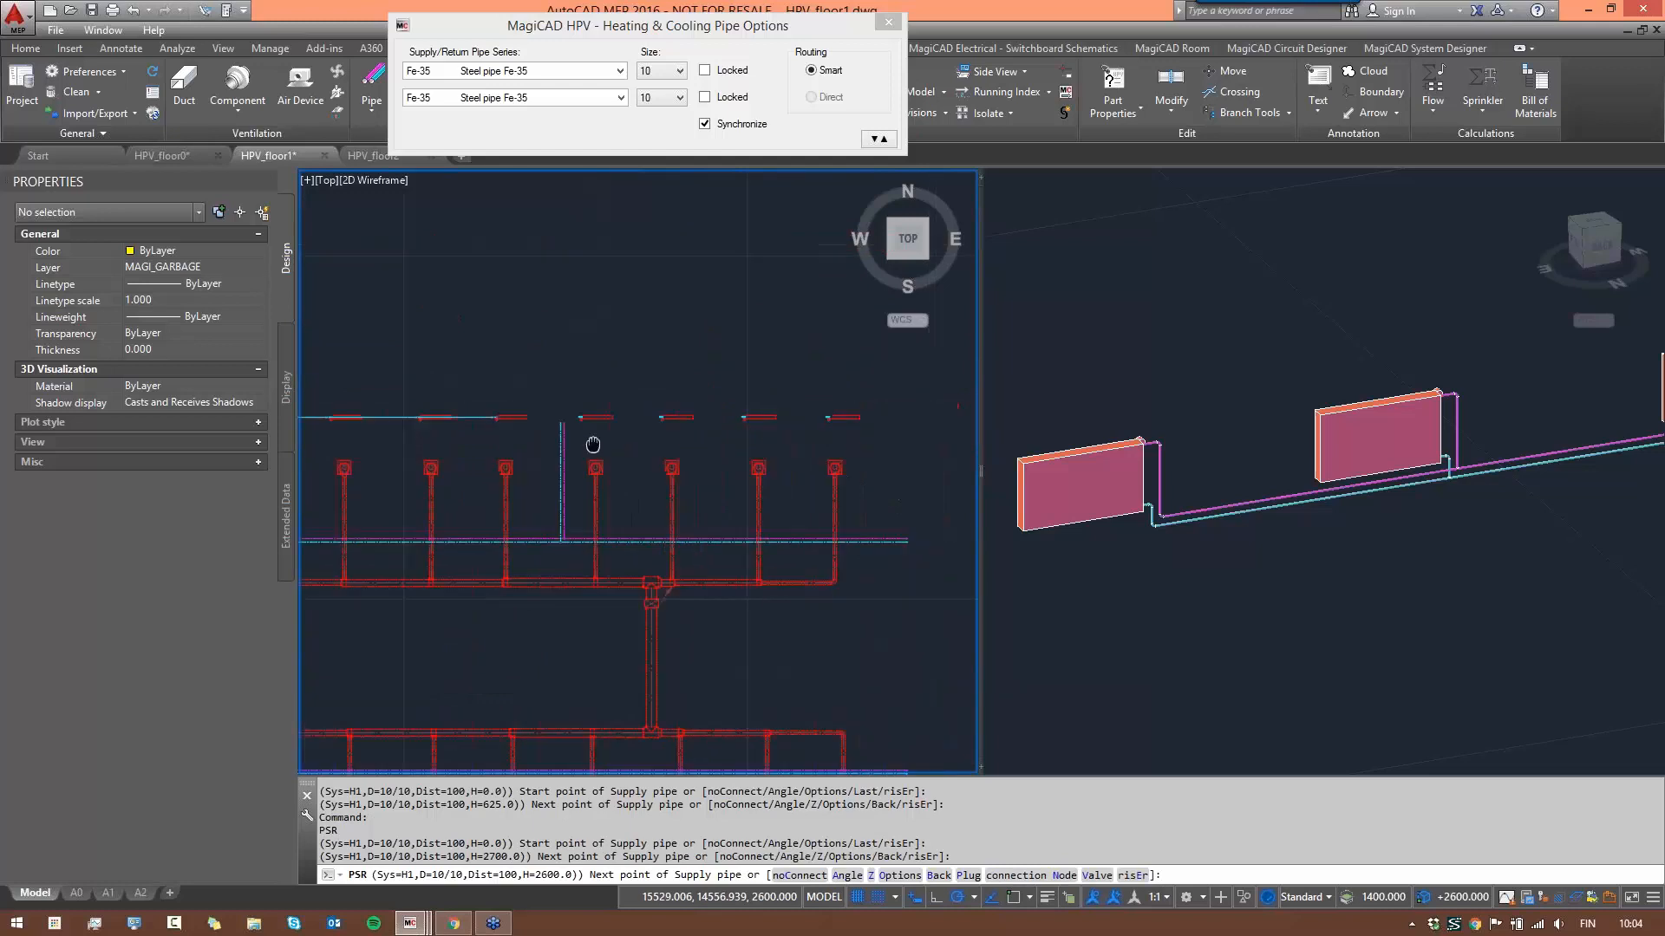
scroll(564, 439, up, 3)
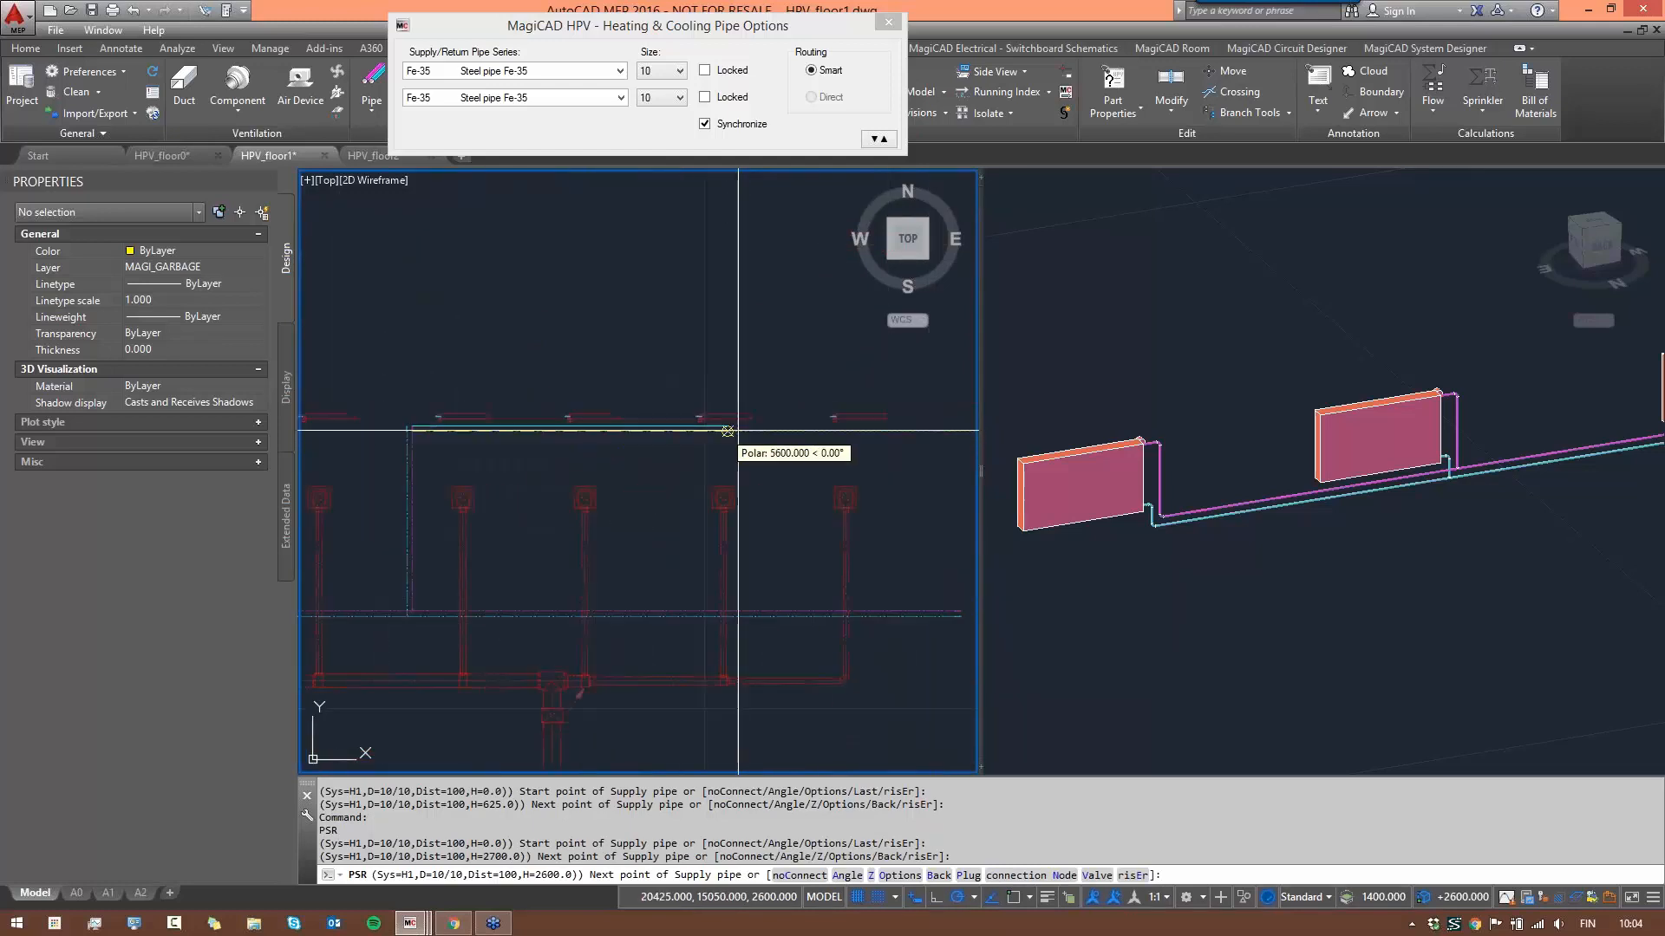
scroll(694, 429, up, 6)
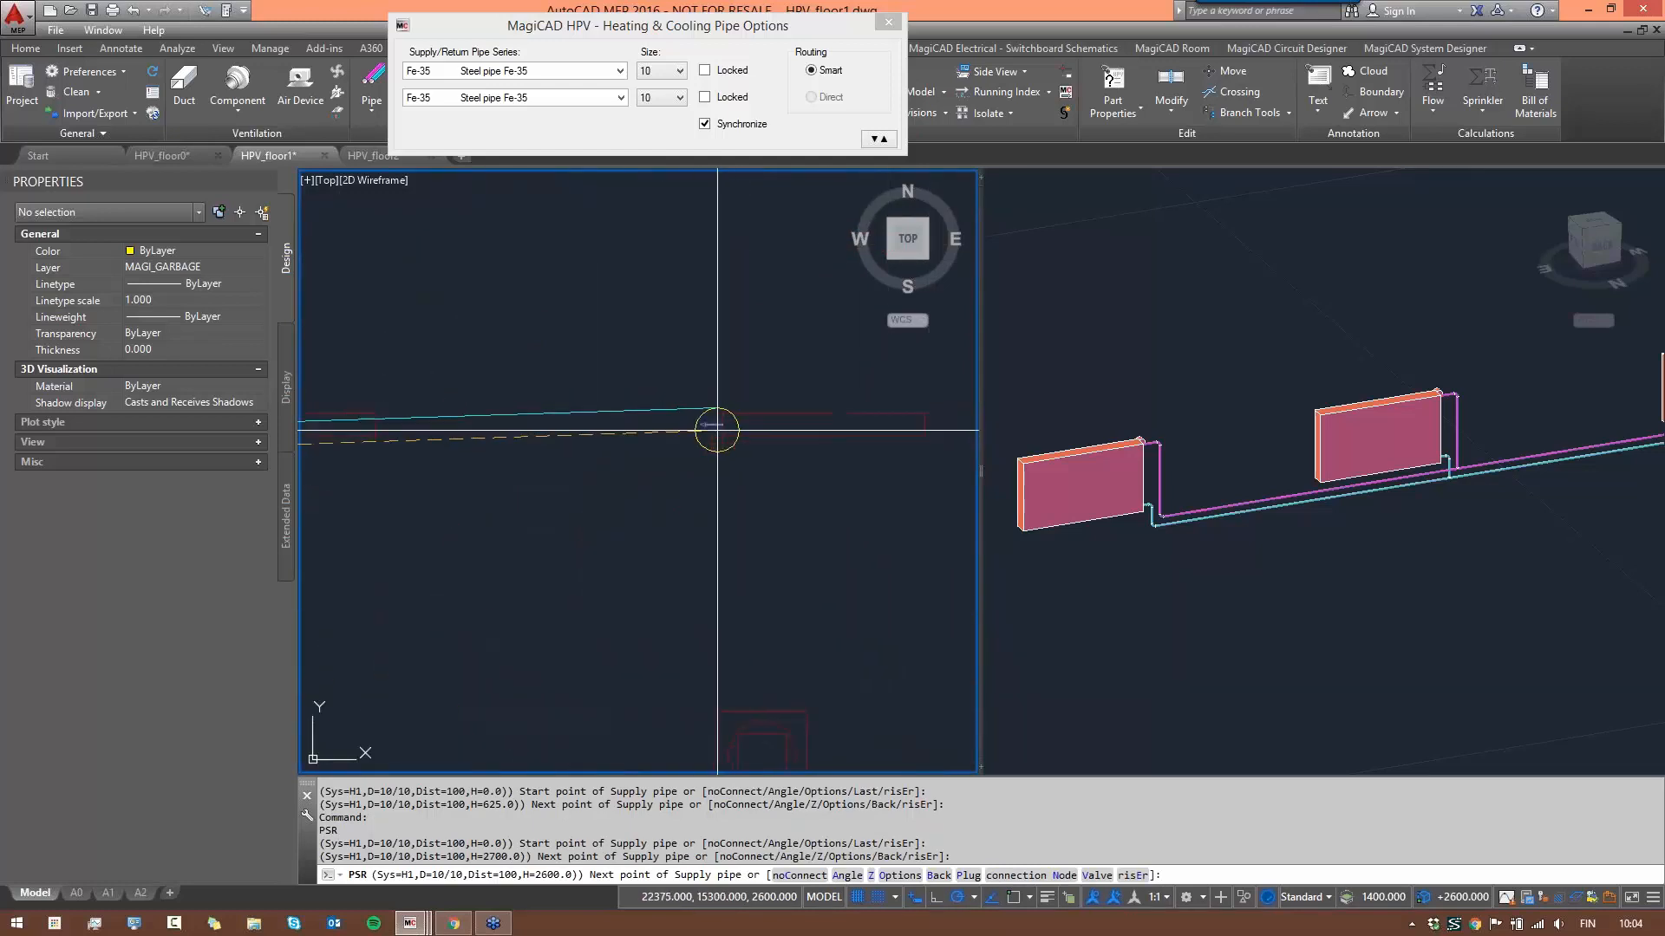
scroll(716, 429, down, 5)
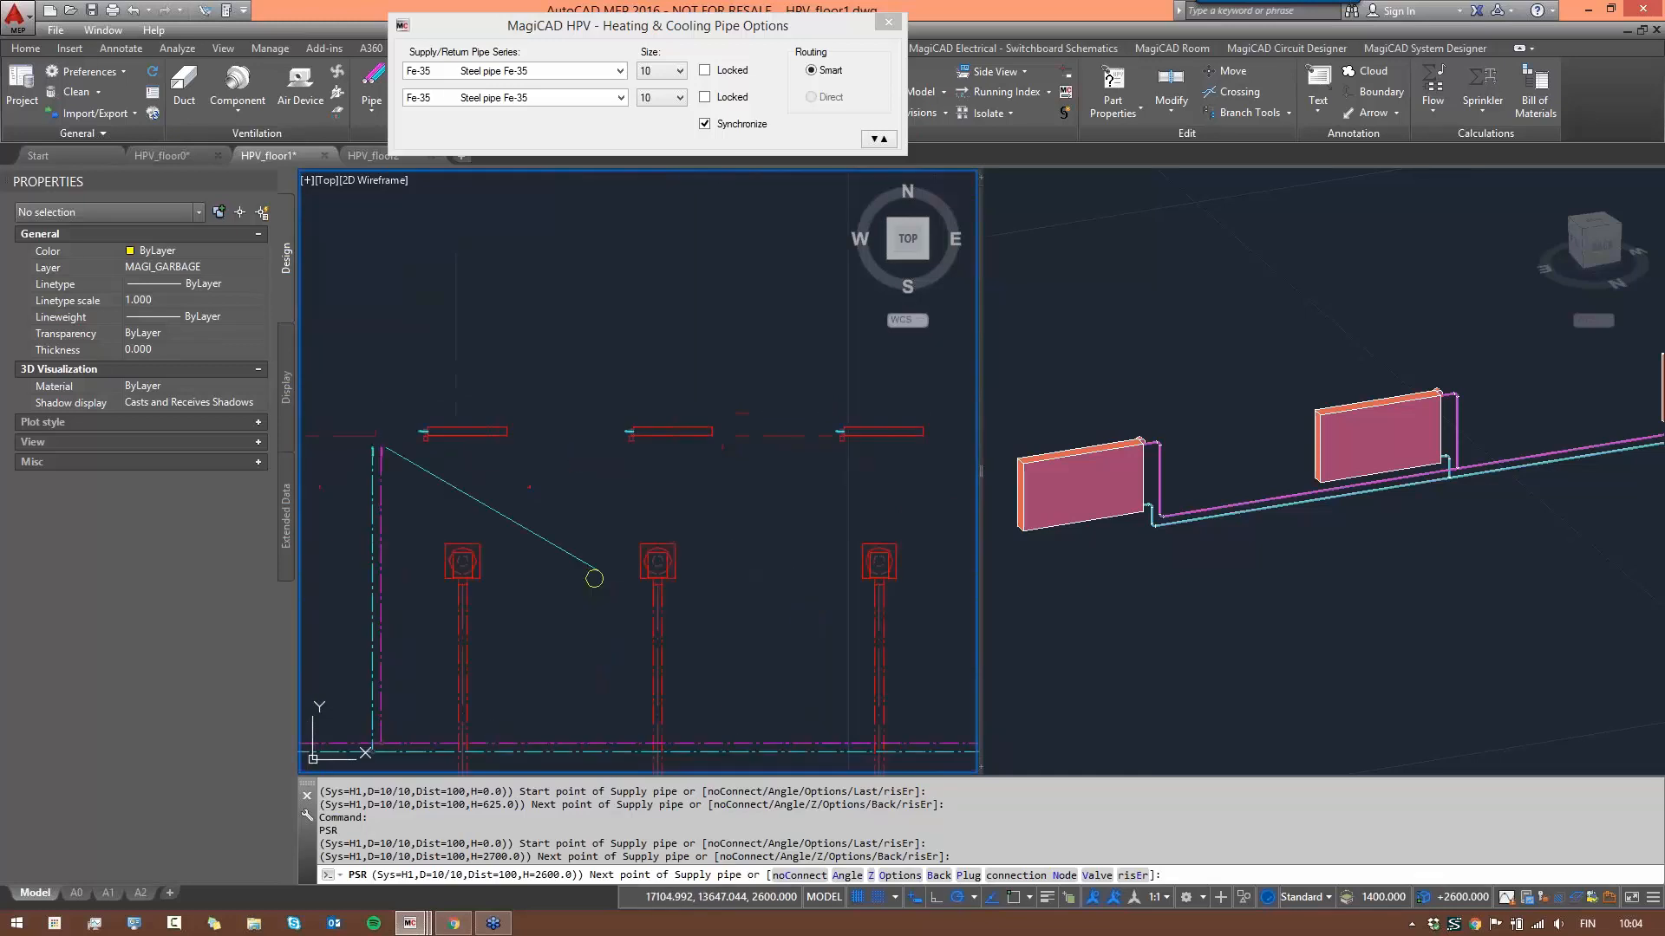
click(878, 138)
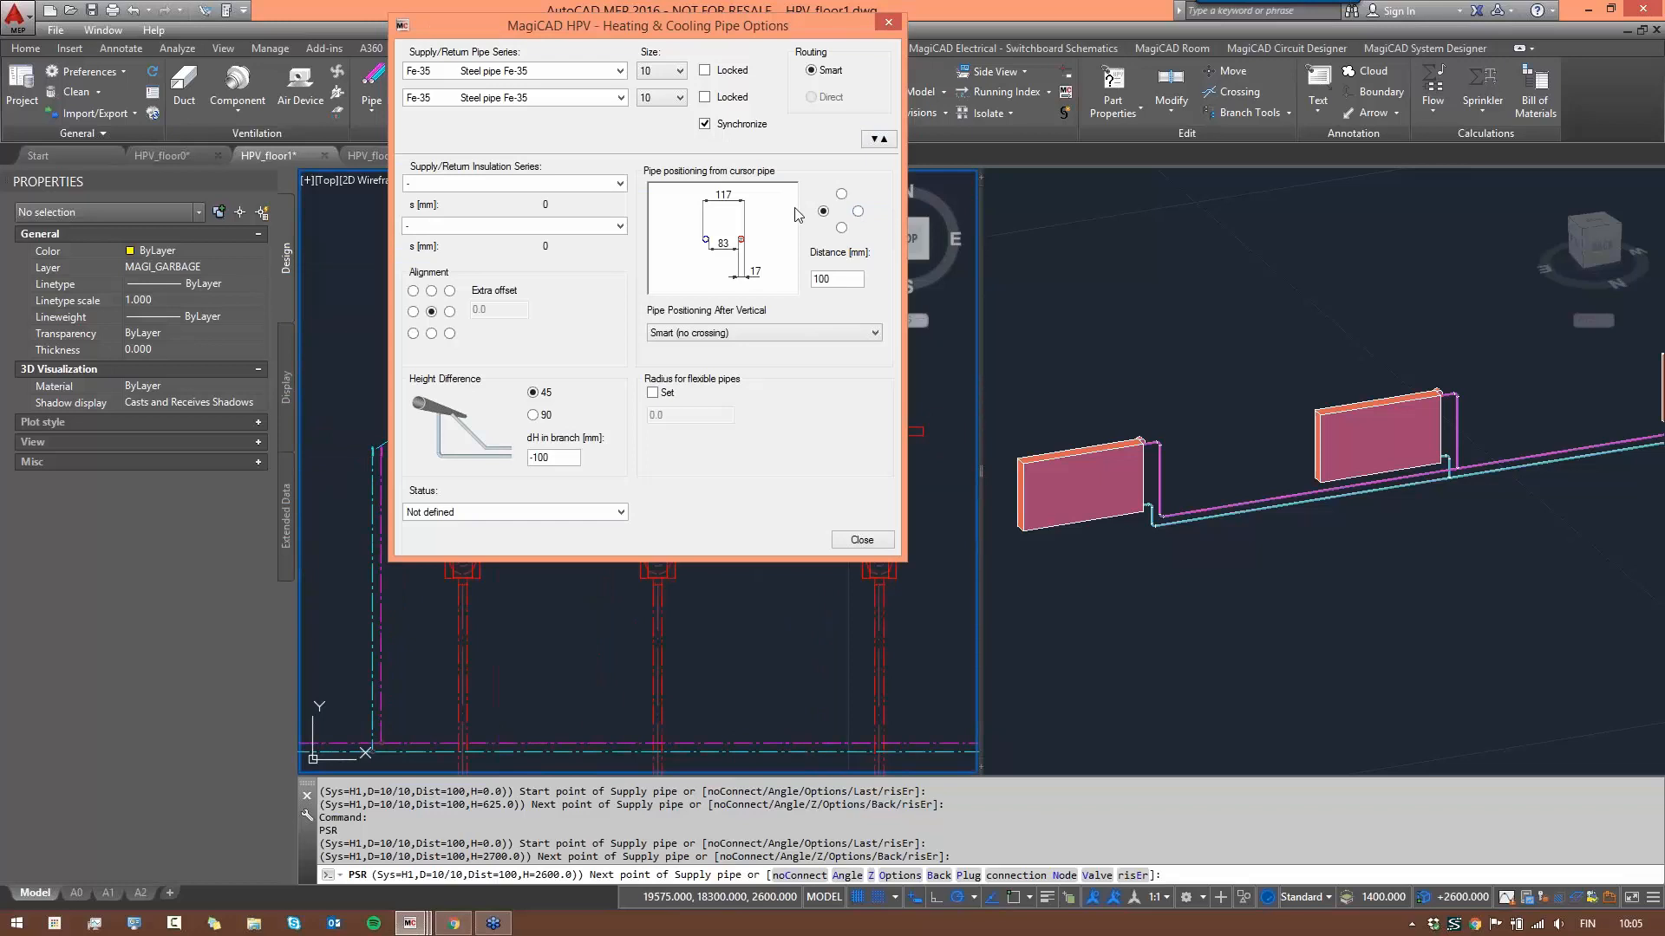
click(878, 139)
scroll(815, 468, down, 3)
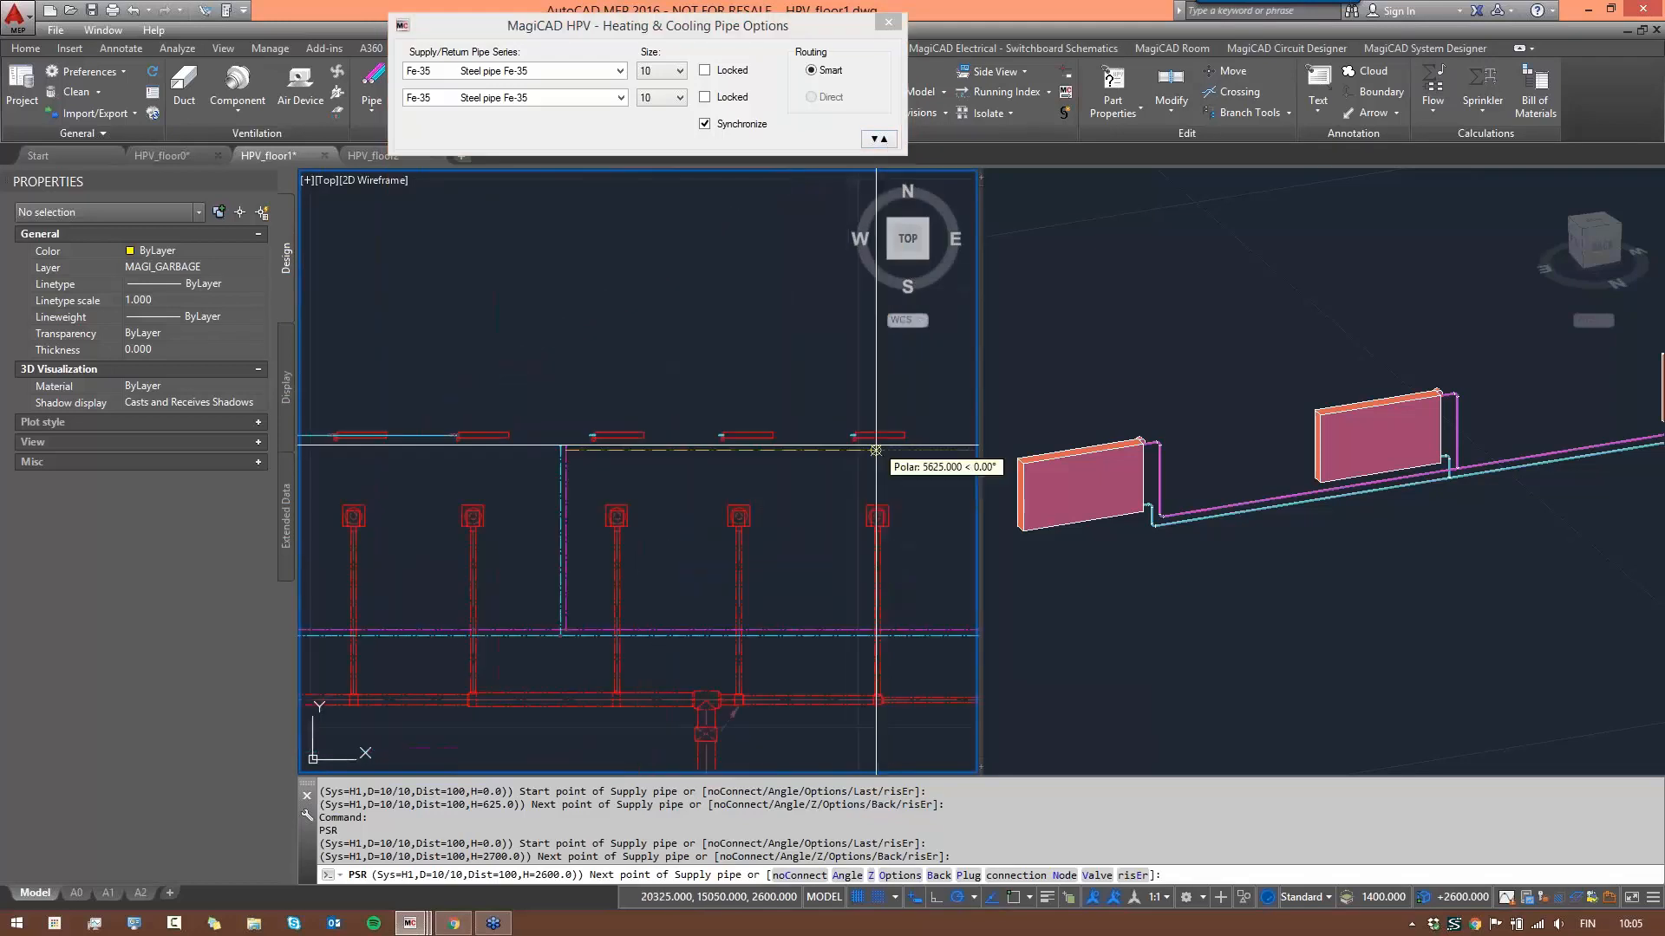
scroll(825, 473, up, 3)
key(Return)
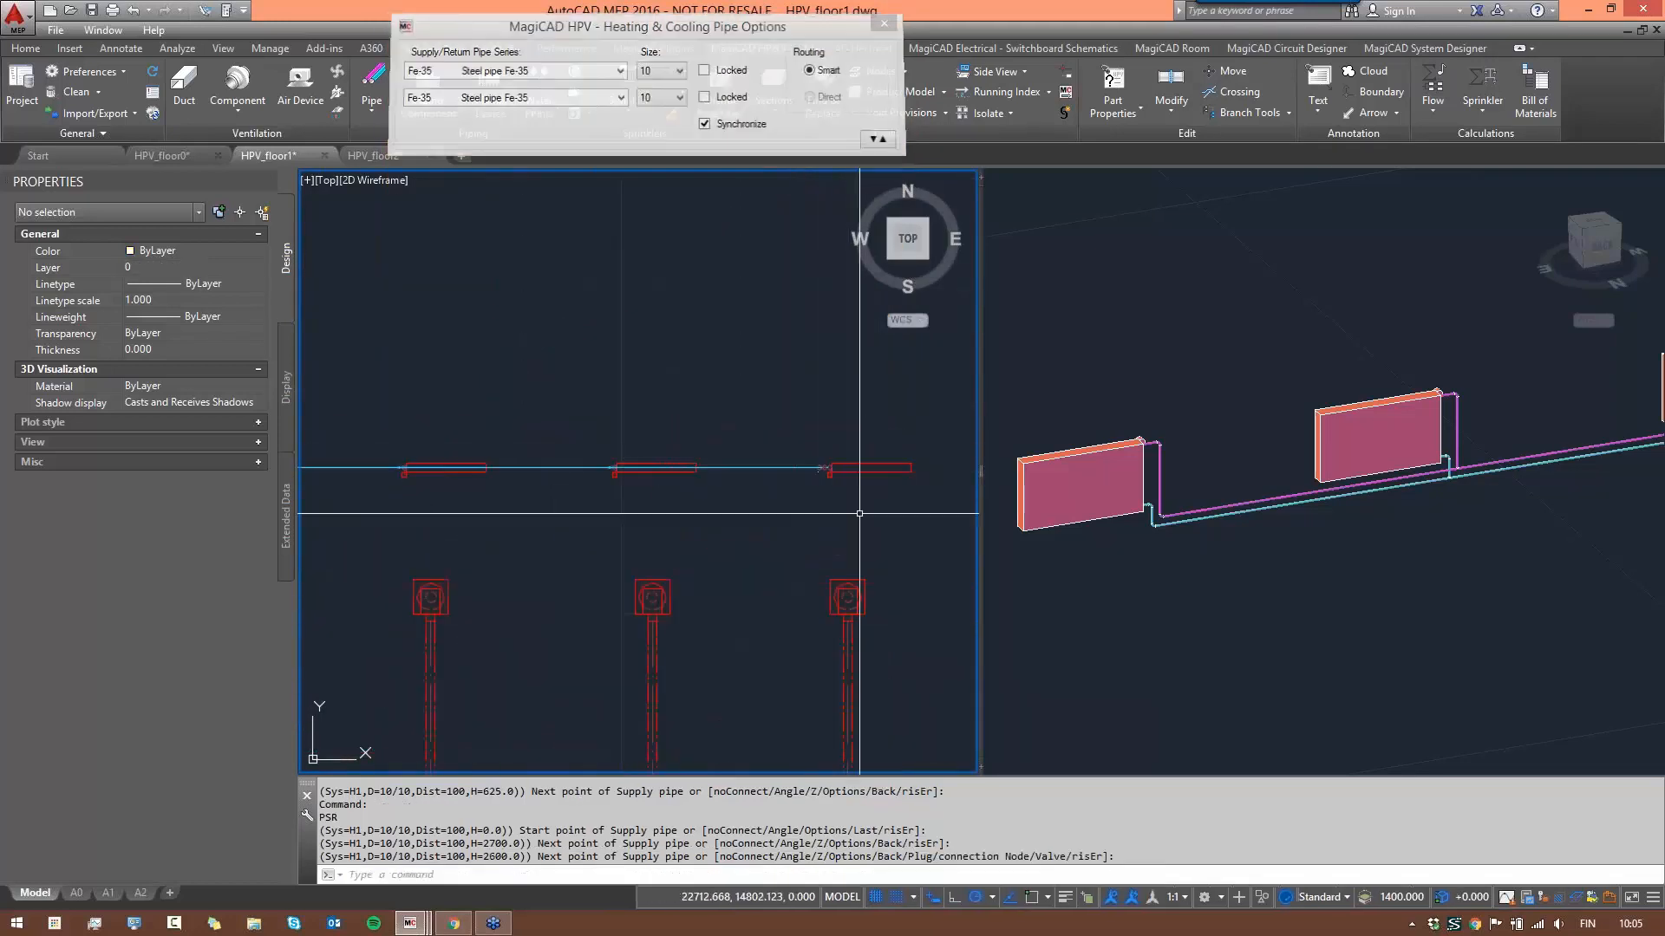
- Check the new branch in 3D and connect the second northern radiator from the east to its pipe pair
click(1319, 595)
scroll(1341, 624, down, 2)
scroll(1341, 623, down, 3)
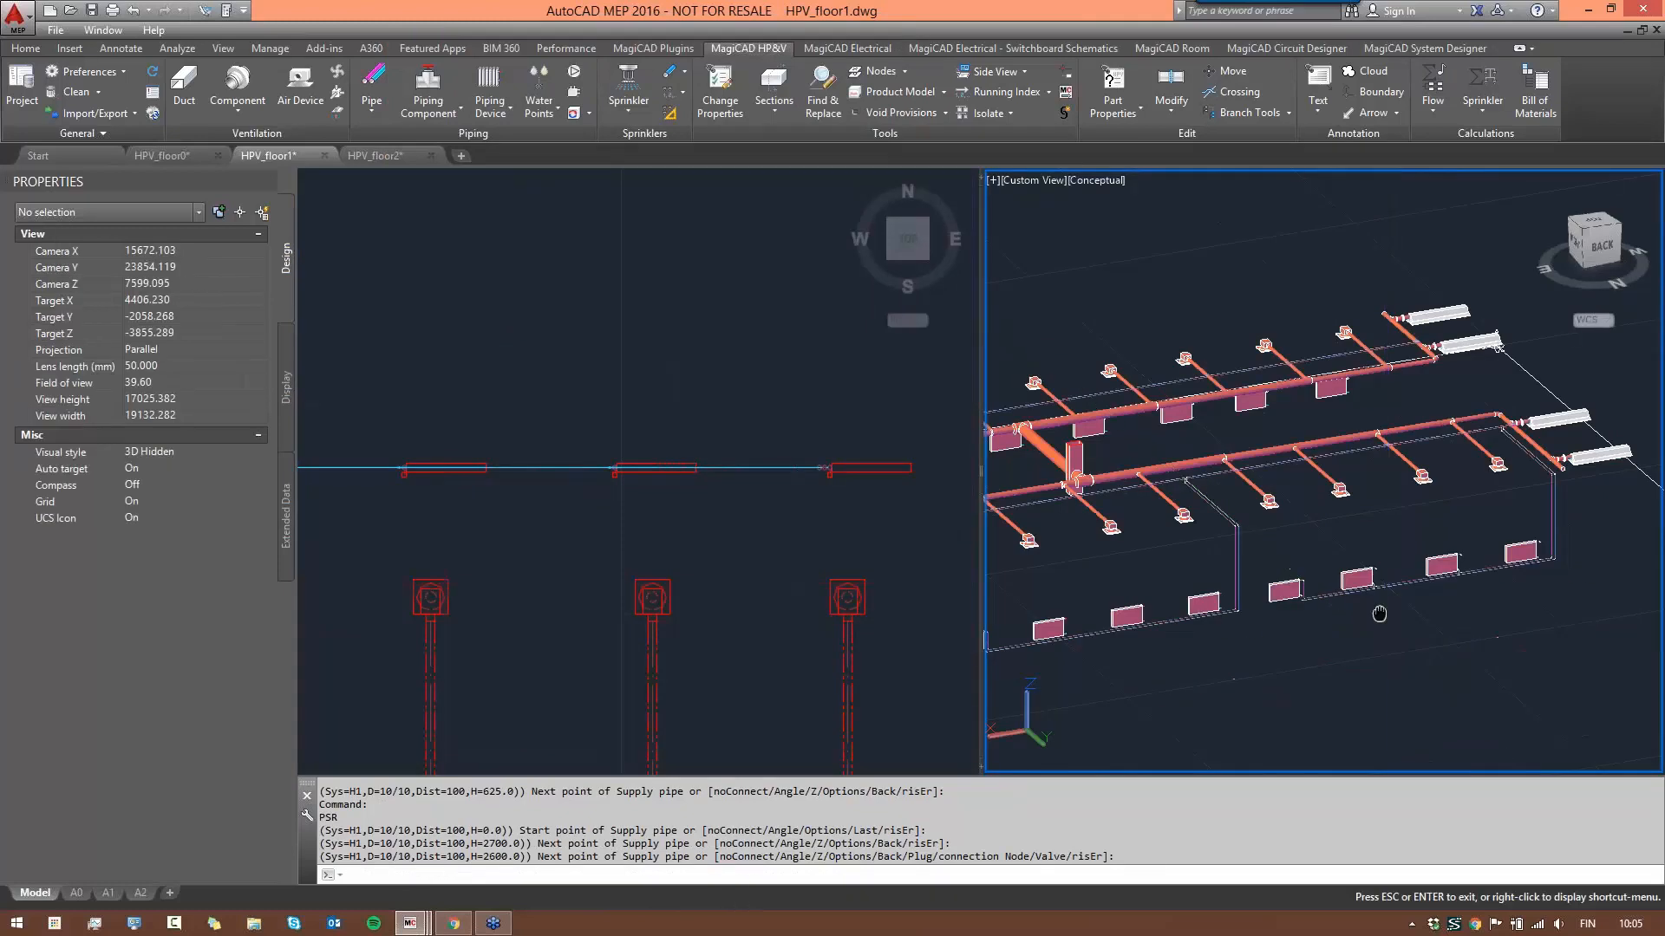
scroll(1118, 511, up, 3)
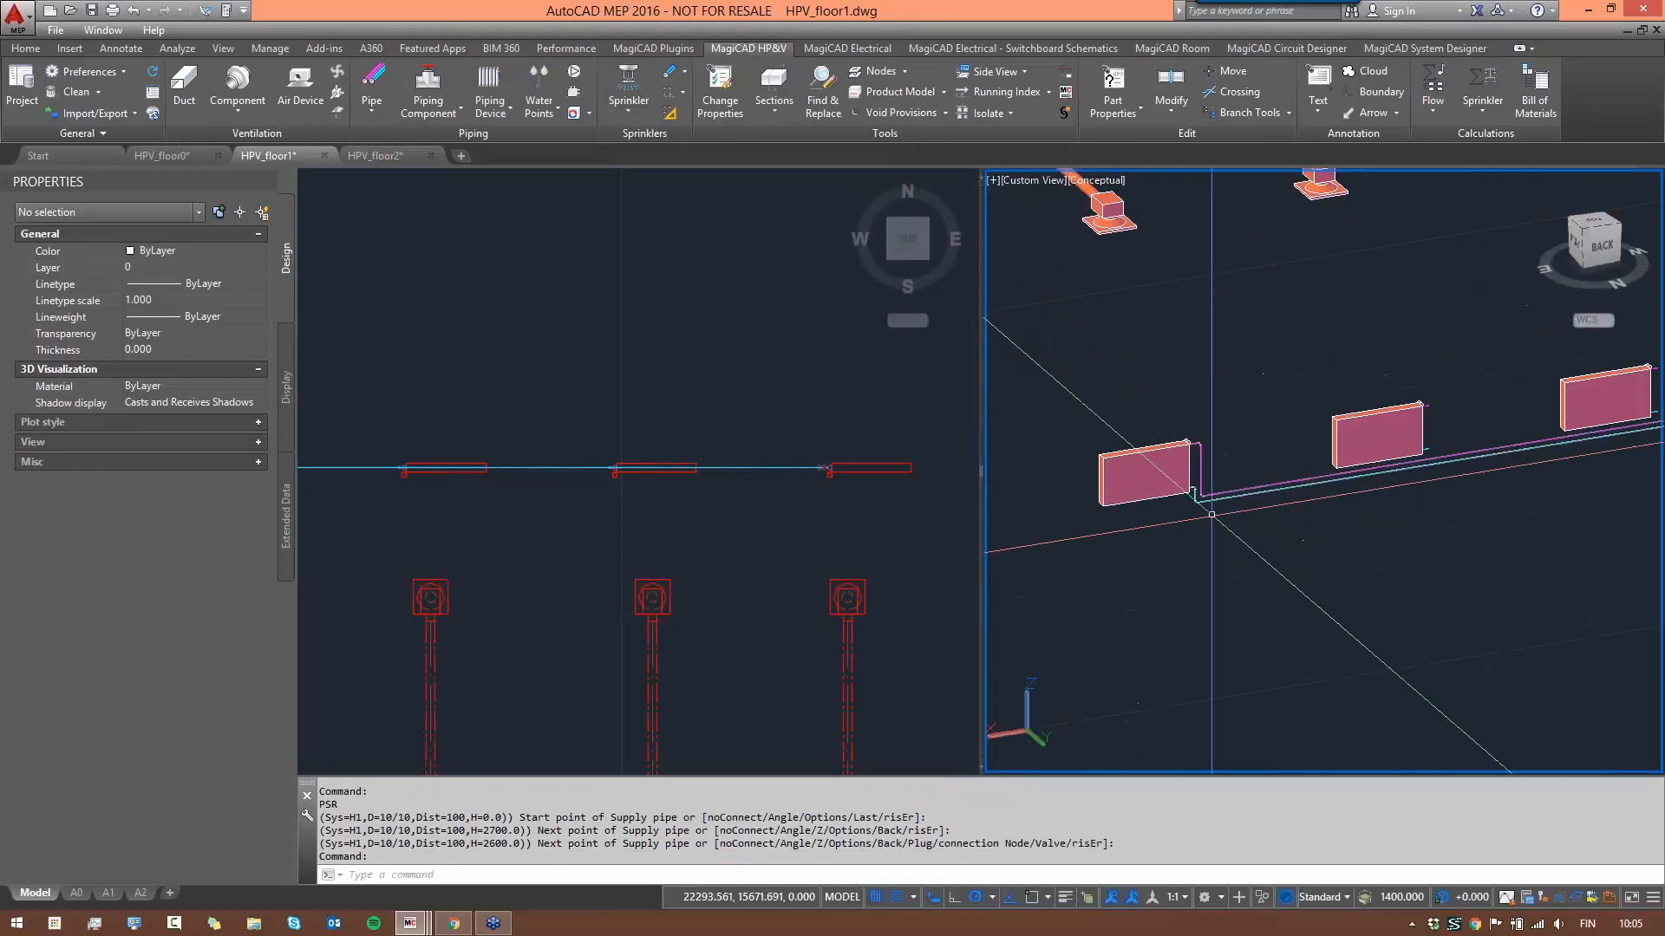
scroll(1127, 512, down, 3)
click(664, 525)
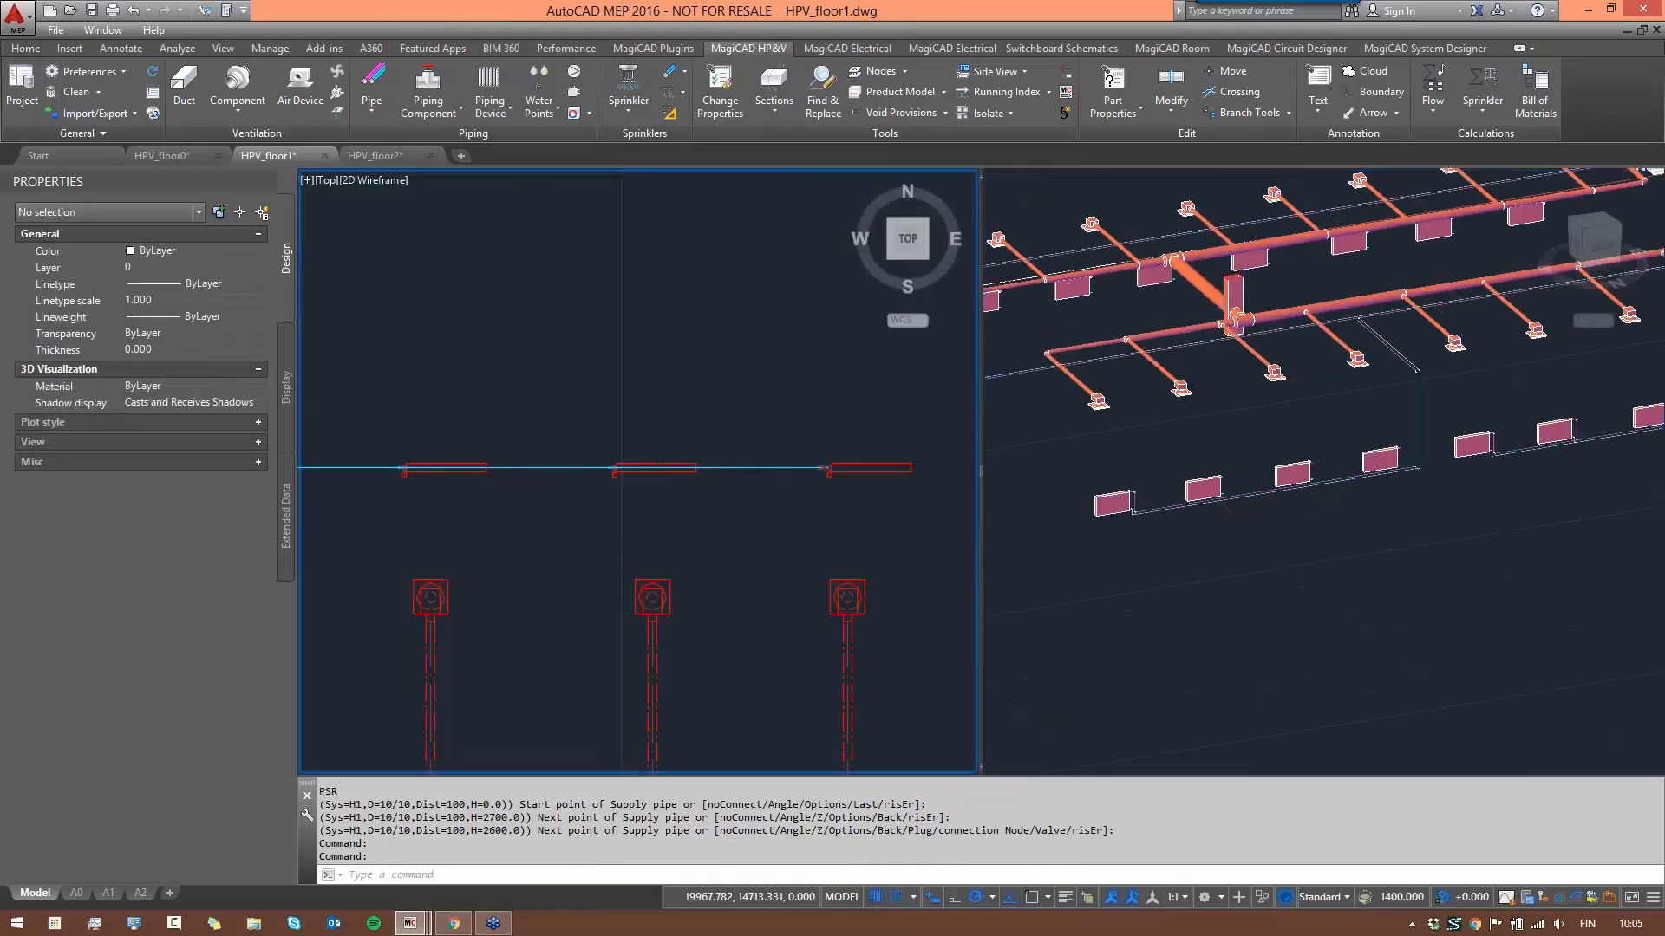
scroll(791, 519, down, 3)
scroll(724, 477, up, 5)
key(Return)
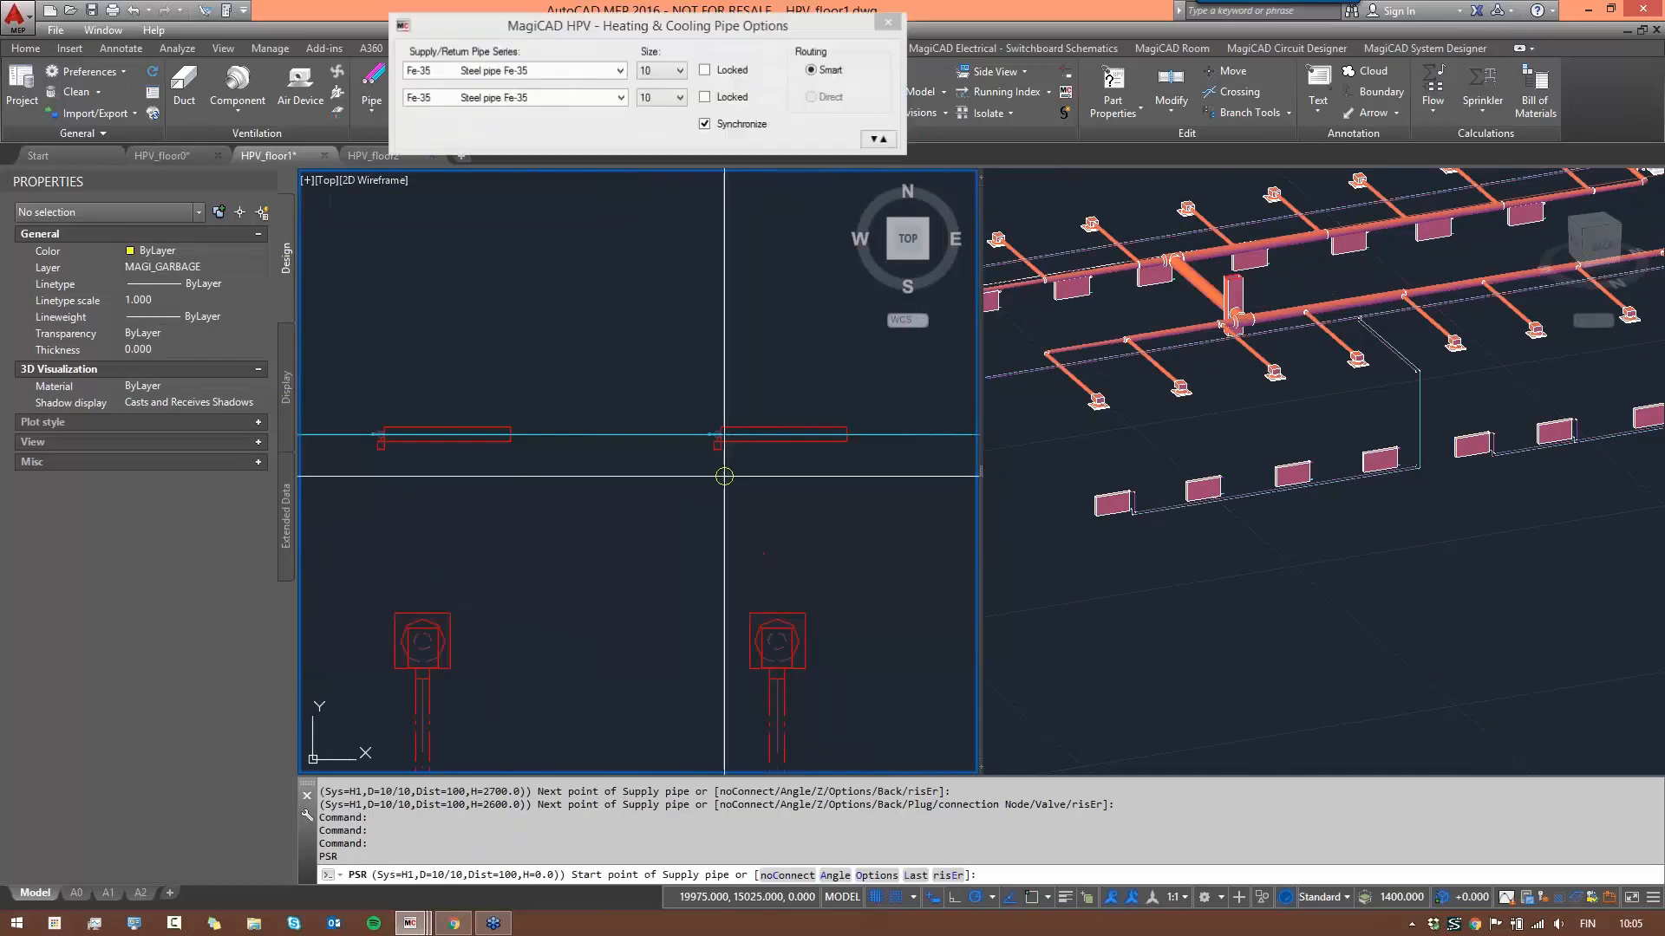
click(720, 452)
key(Escape)
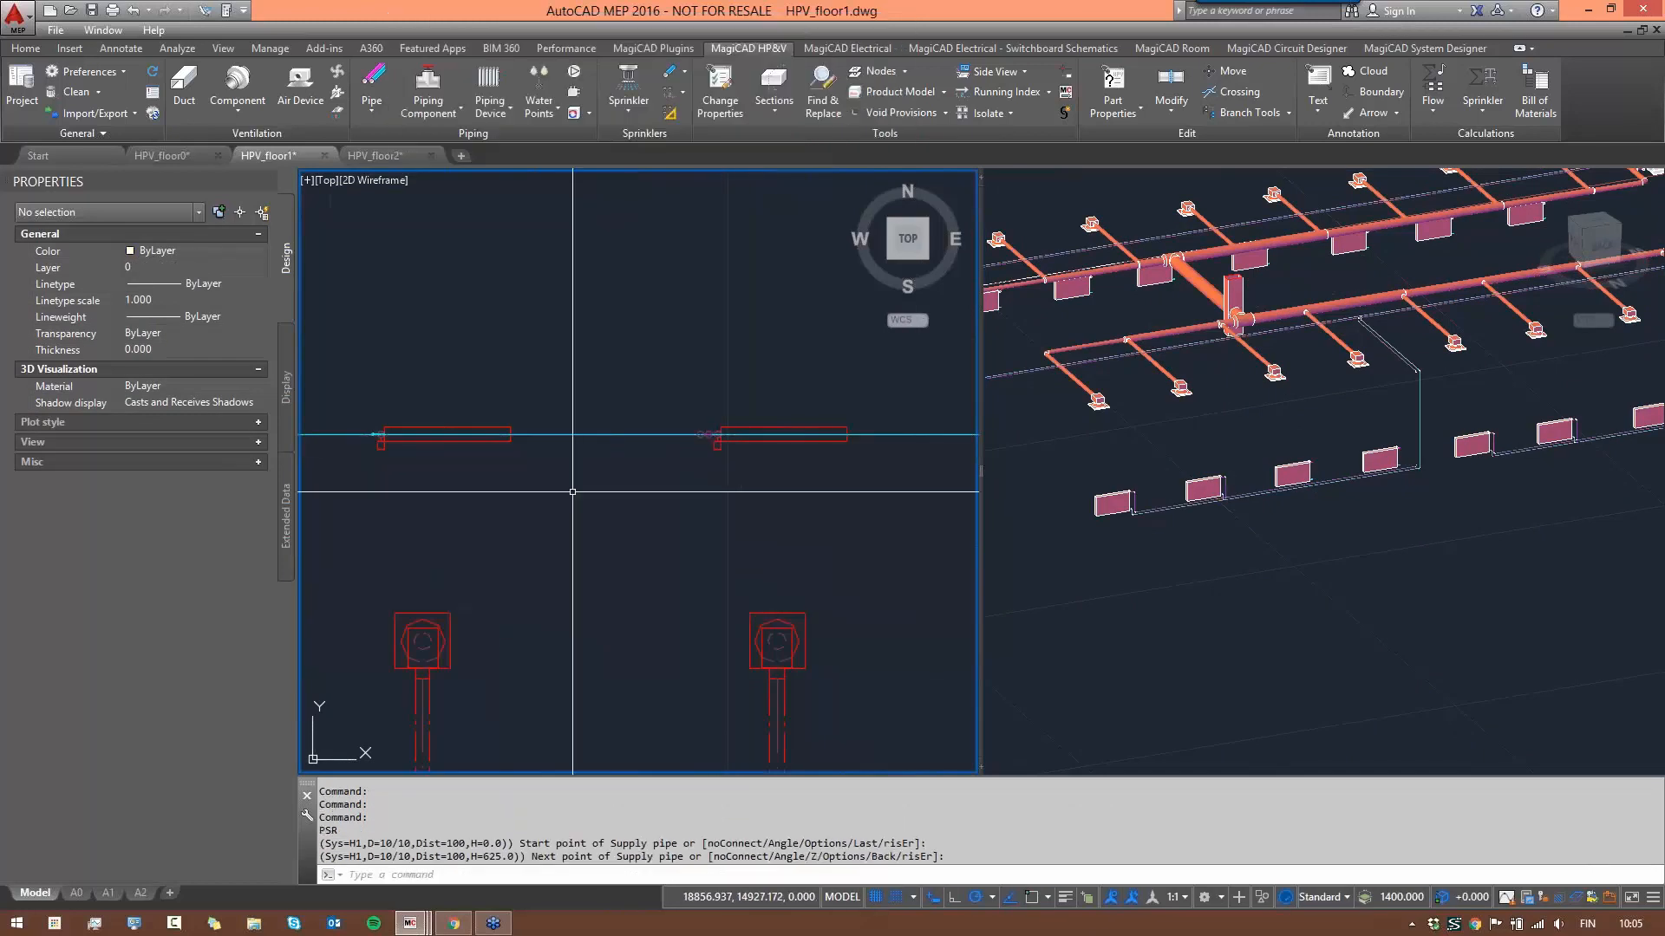
- Connect the remaining two radiators of the second branch, the sixth and fifth from the west, to its pipe pair
key(Return)
click(706, 445)
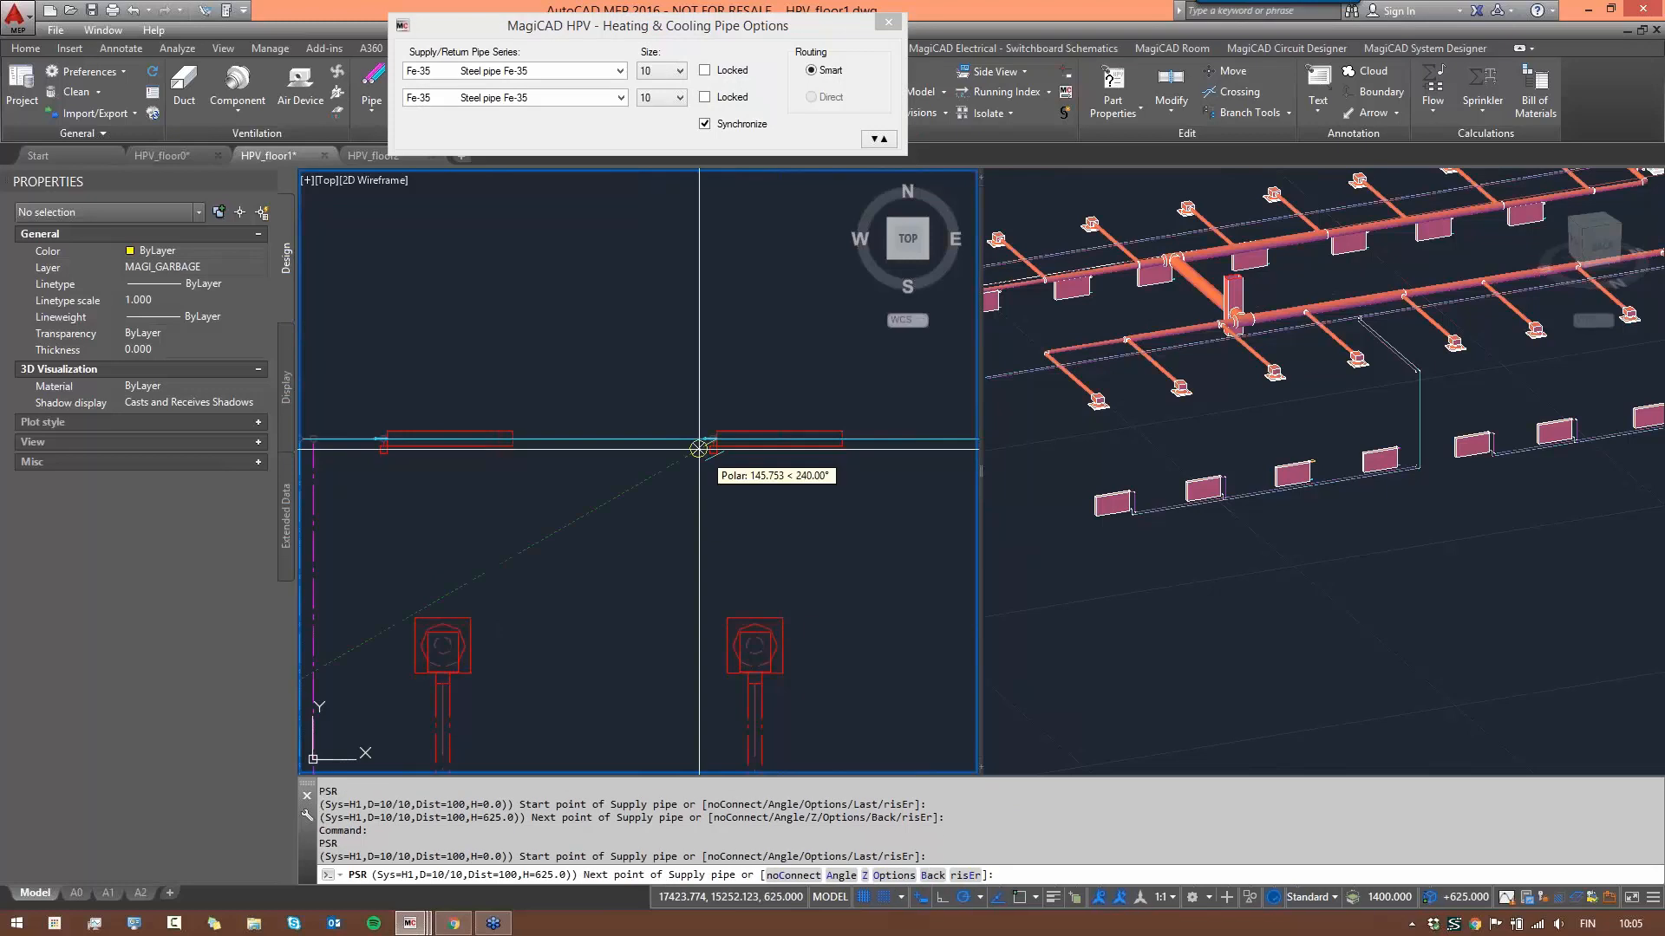
key(Escape)
scroll(689, 473, up, 3)
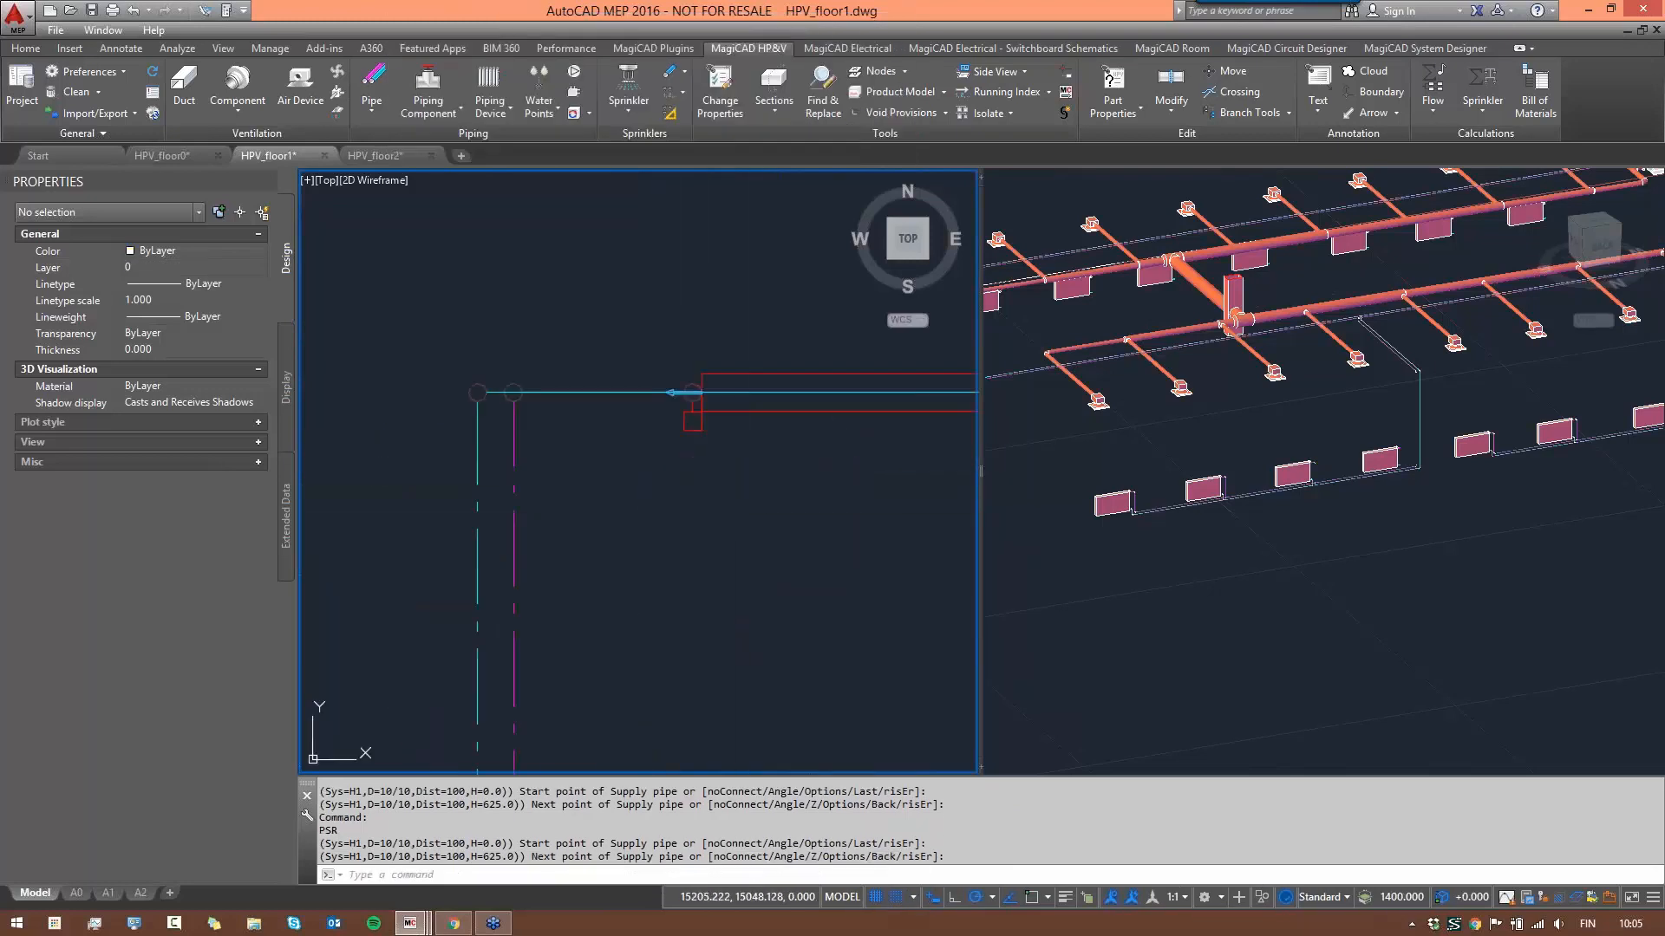
key(Return)
click(685, 392)
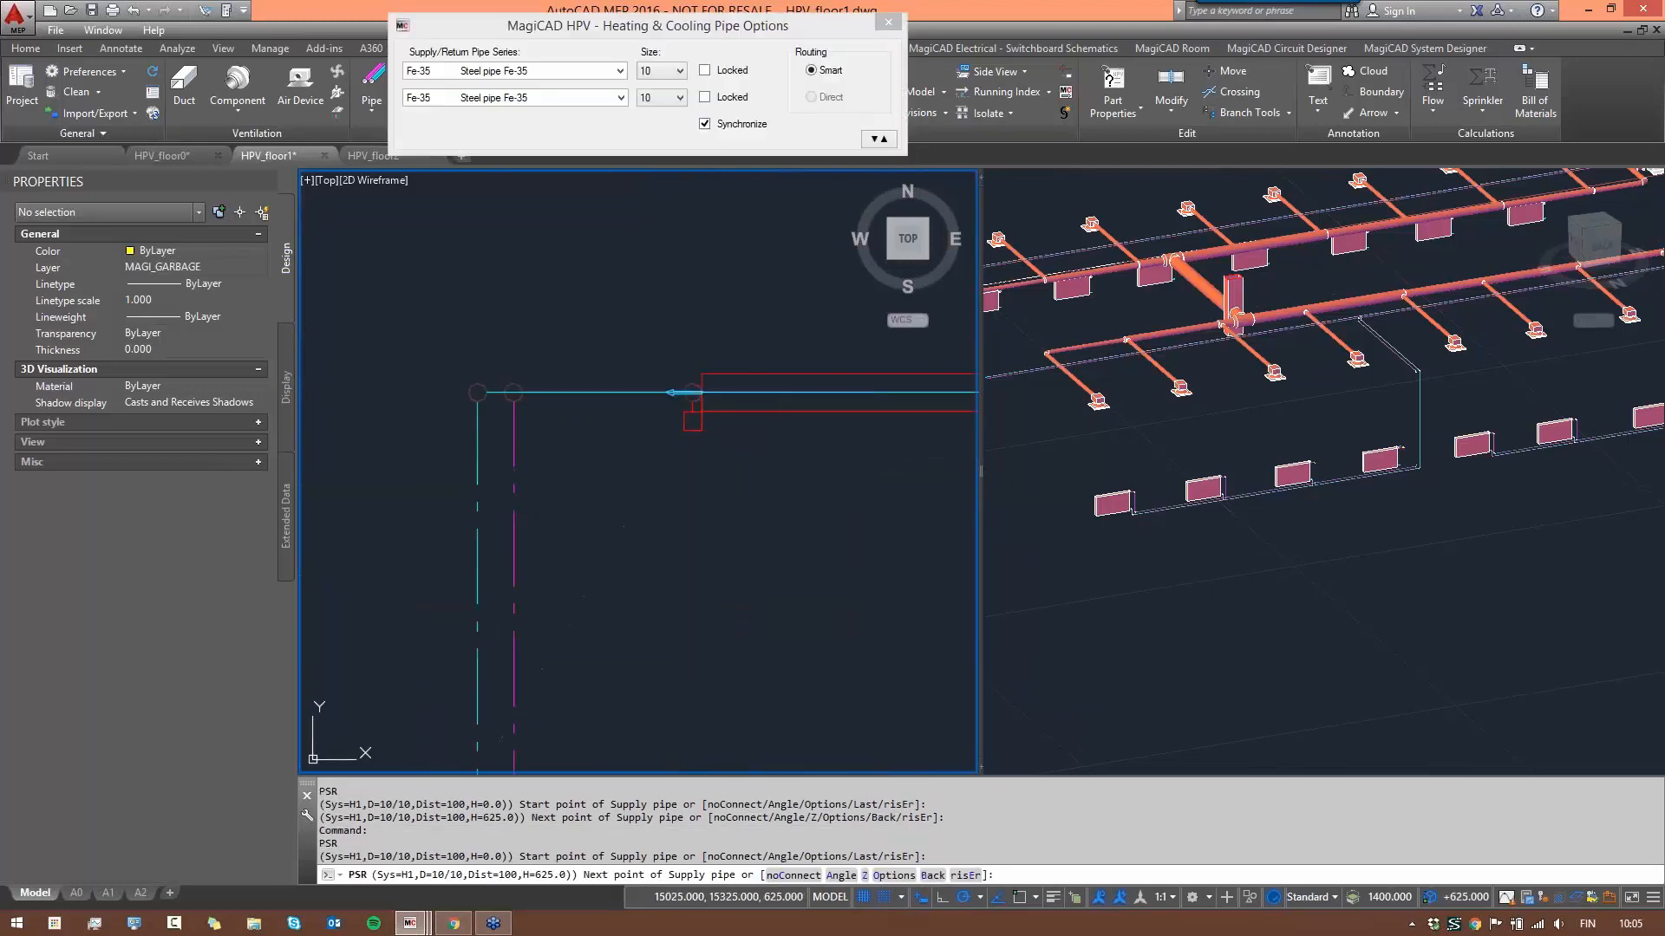
key(Escape)
- Reload the unloaded external reference ARK_1Floor to show the building around the floor 1 installations
scroll(693, 566, down, 6)
scroll(729, 614, down, 8)
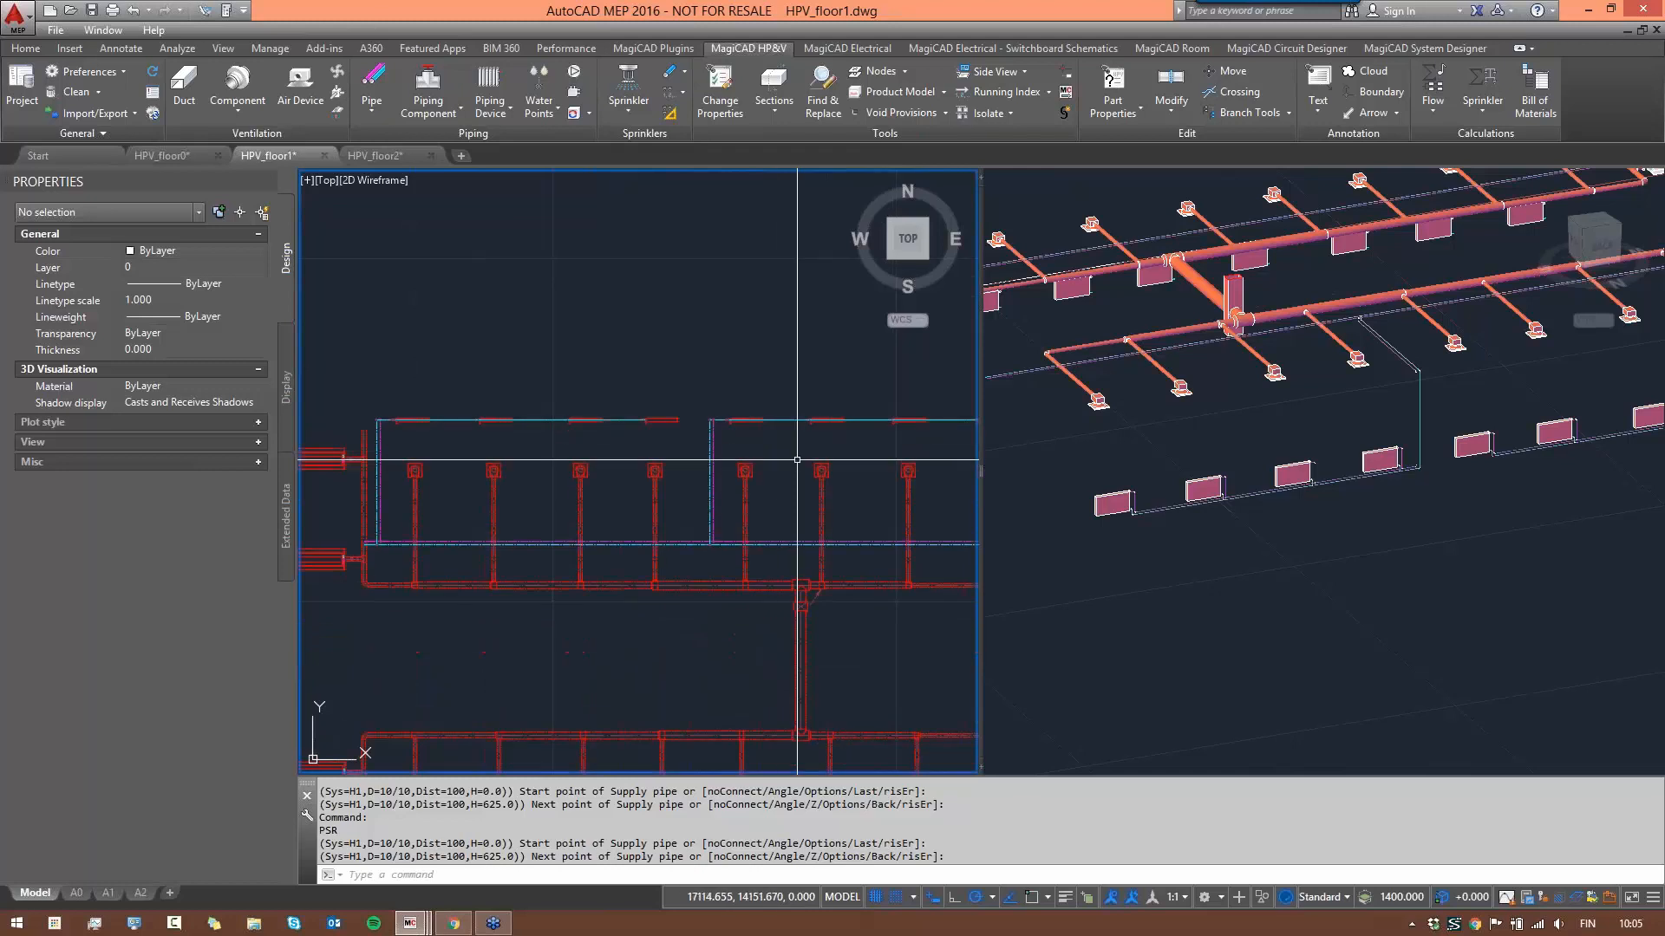
scroll(754, 572, up, 4)
click(1203, 512)
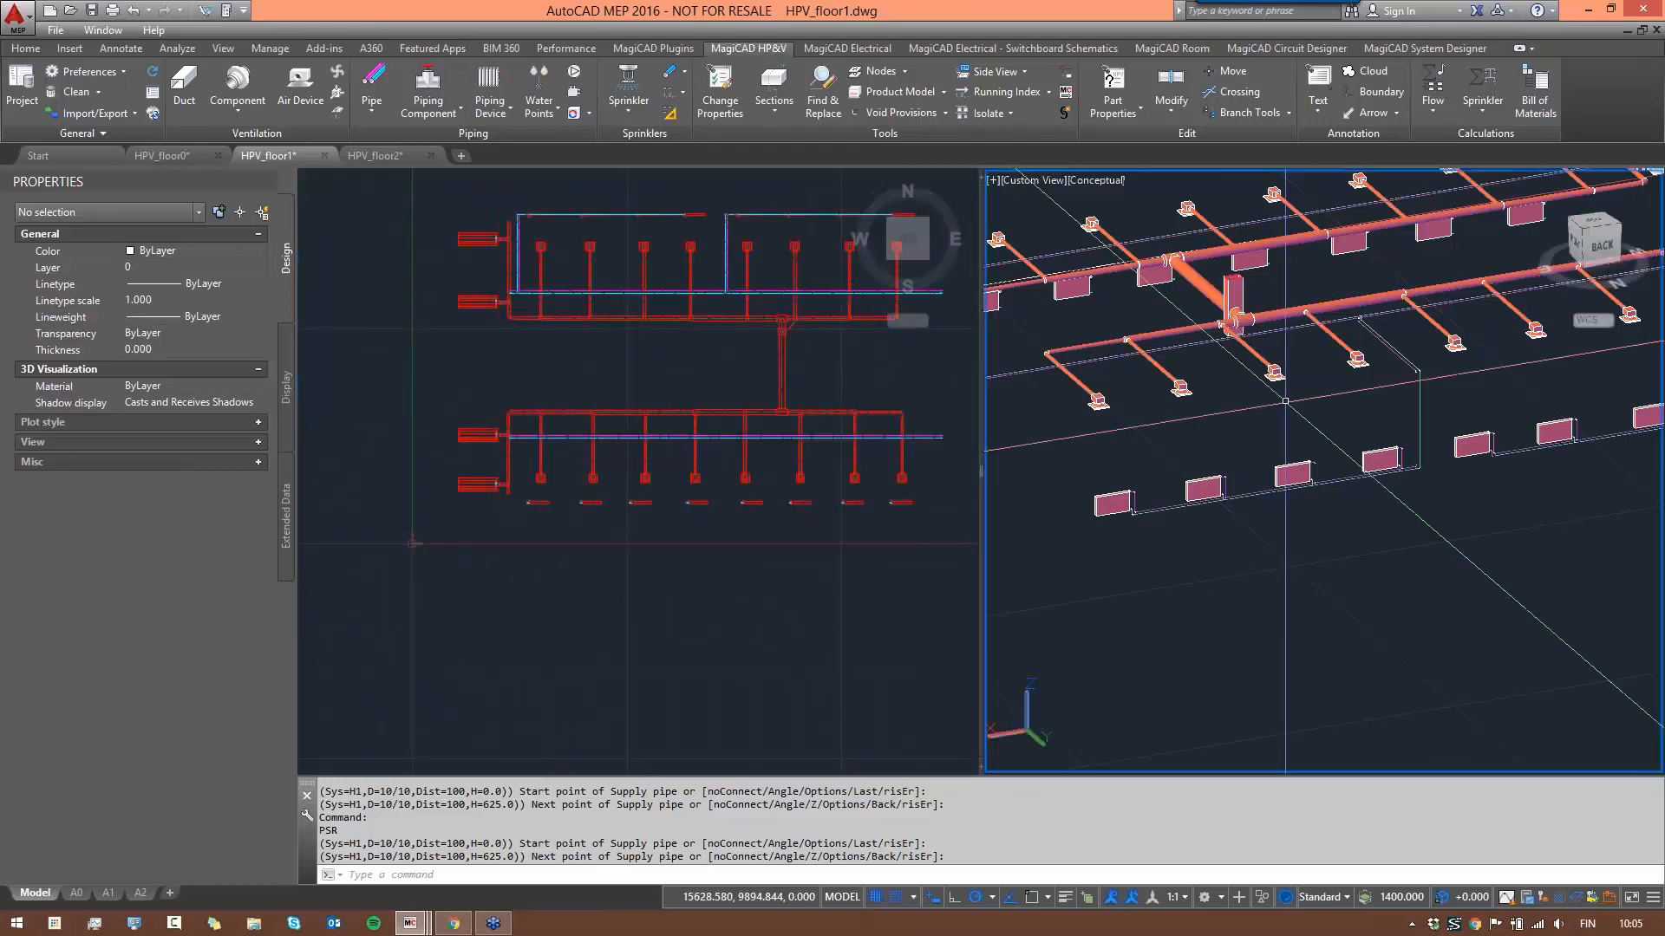
scroll(1204, 513, down, 2)
shift+middle_drag(1204, 512, 1438, 531)
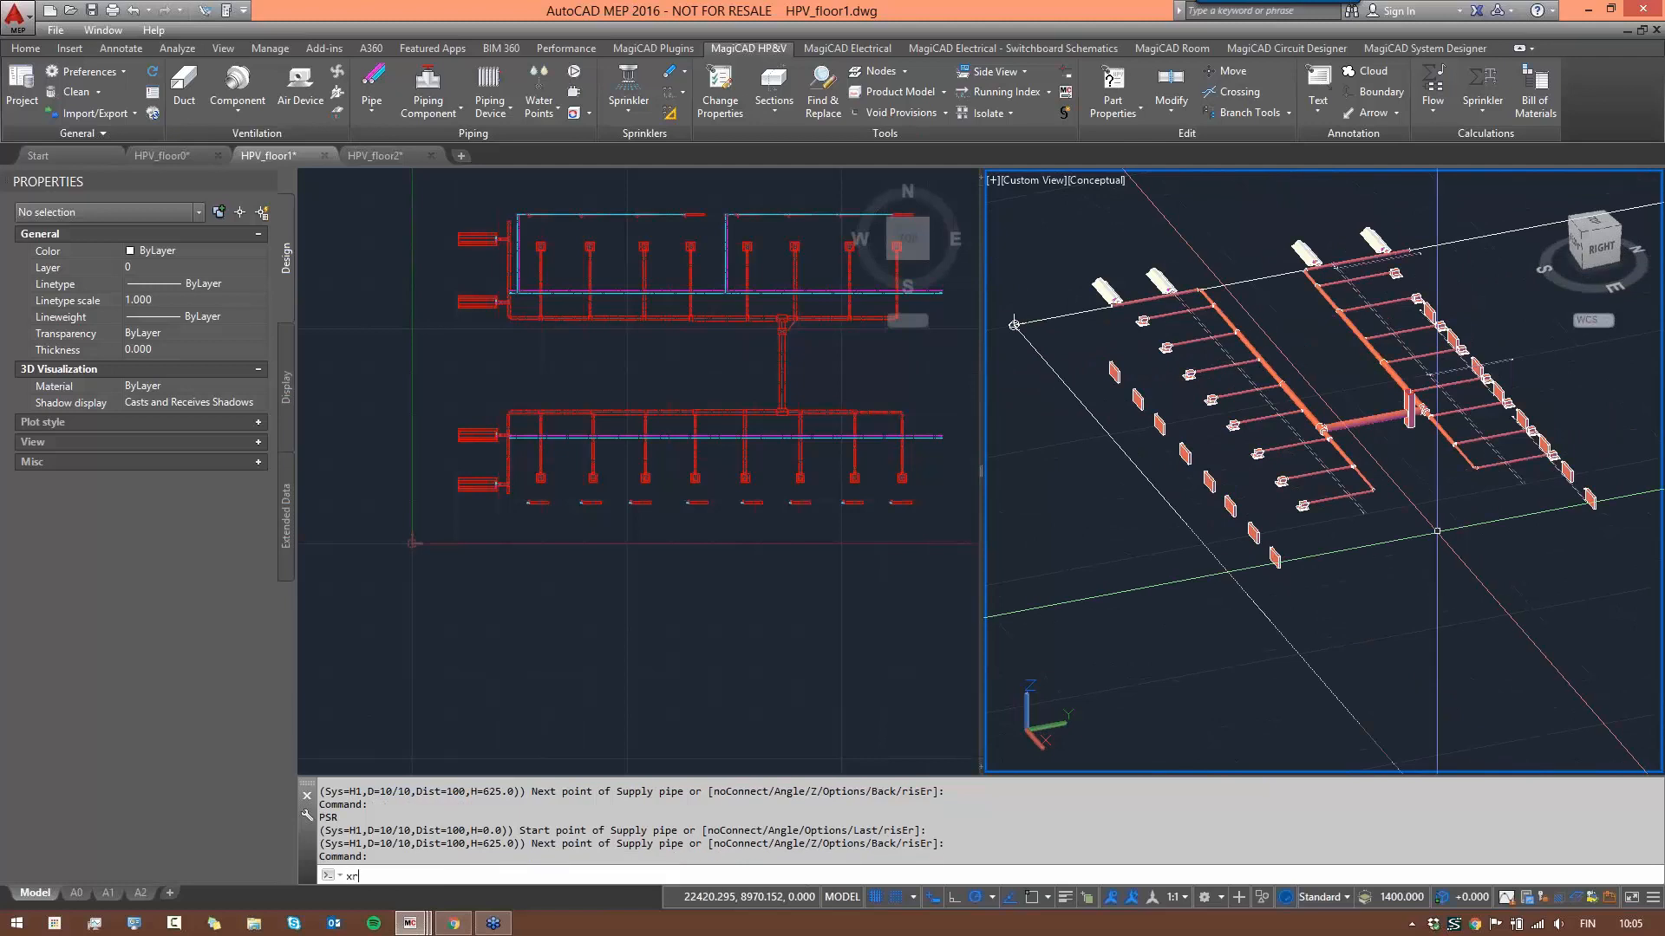
key(Return)
right_click(575, 330)
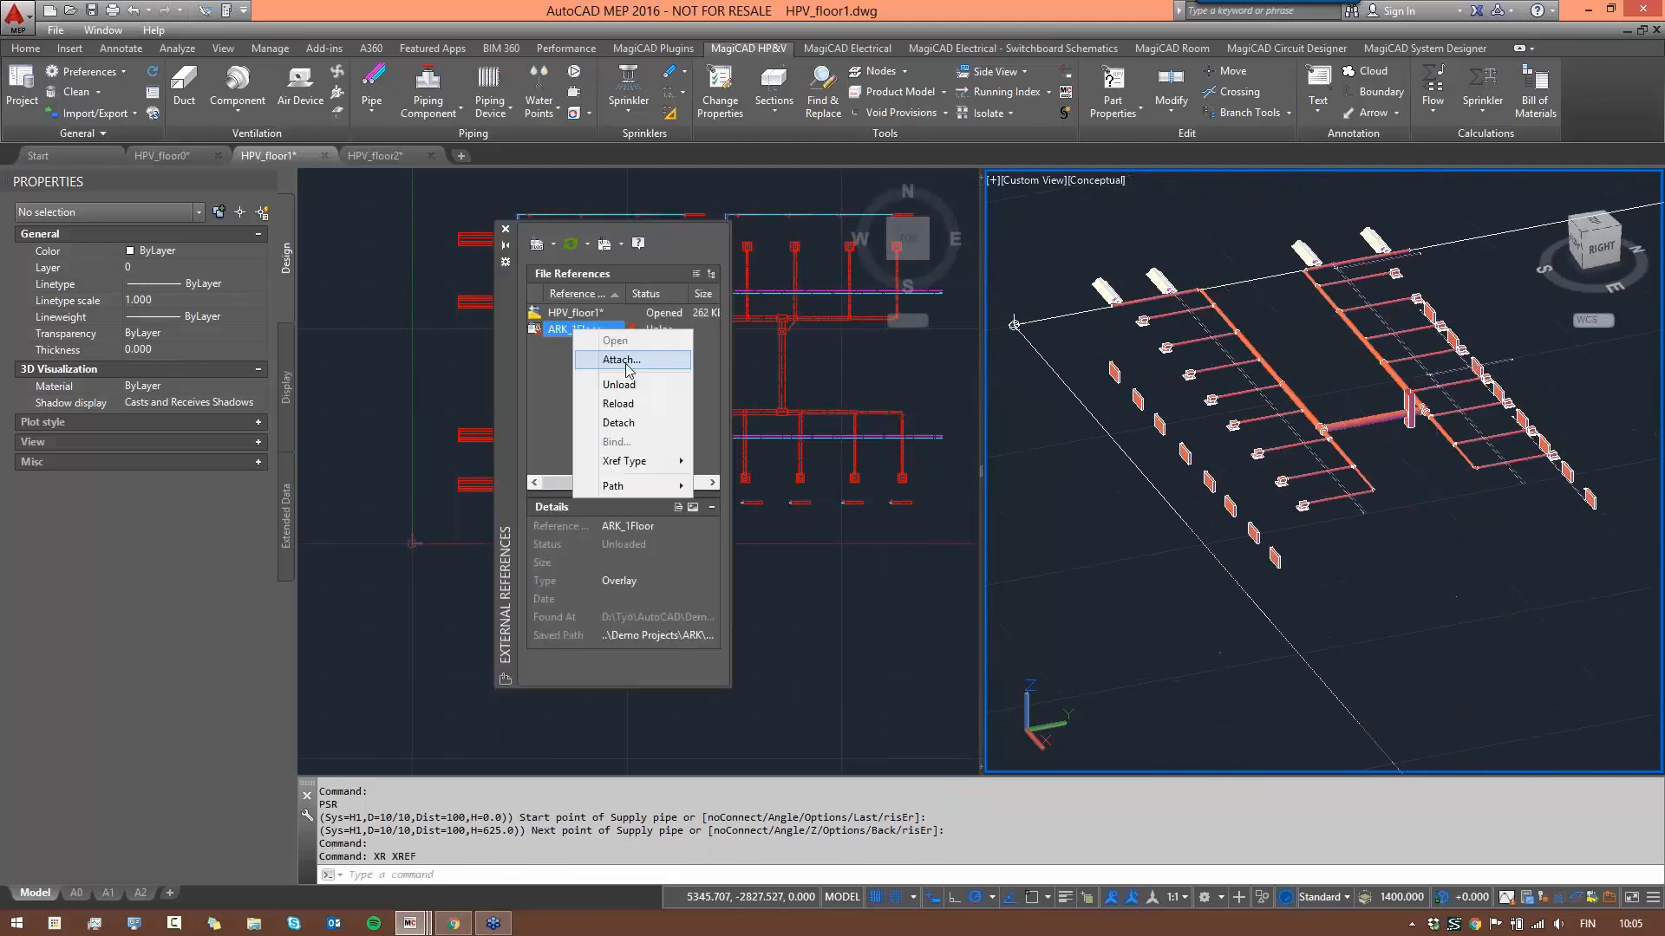
click(619, 404)
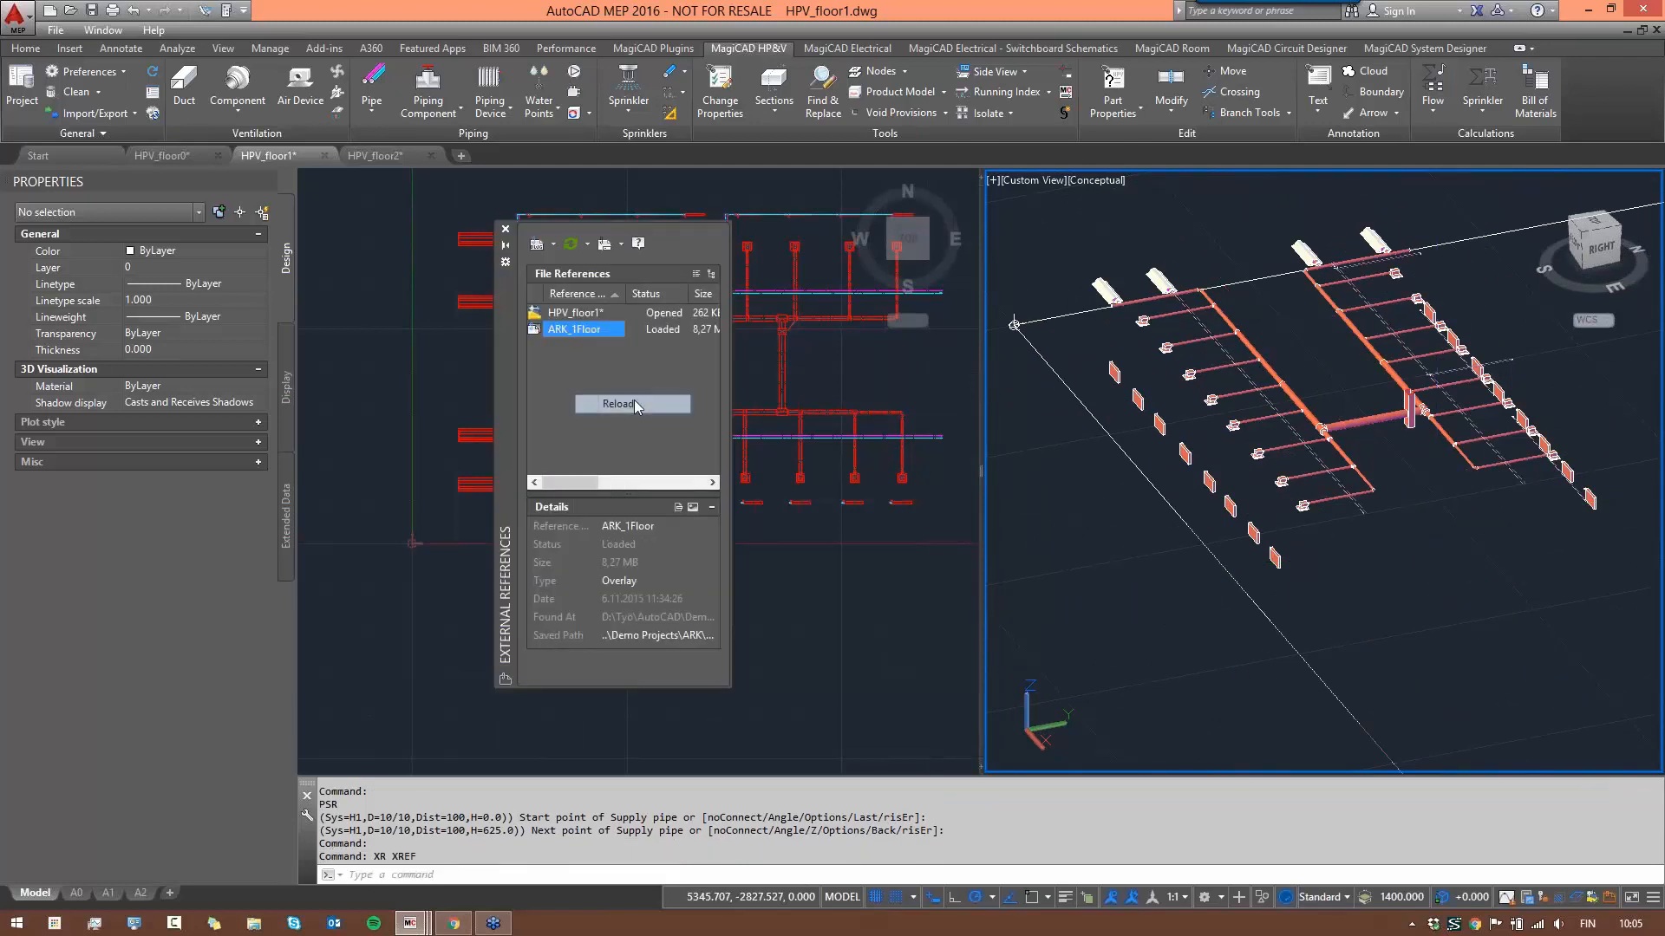
click(506, 231)
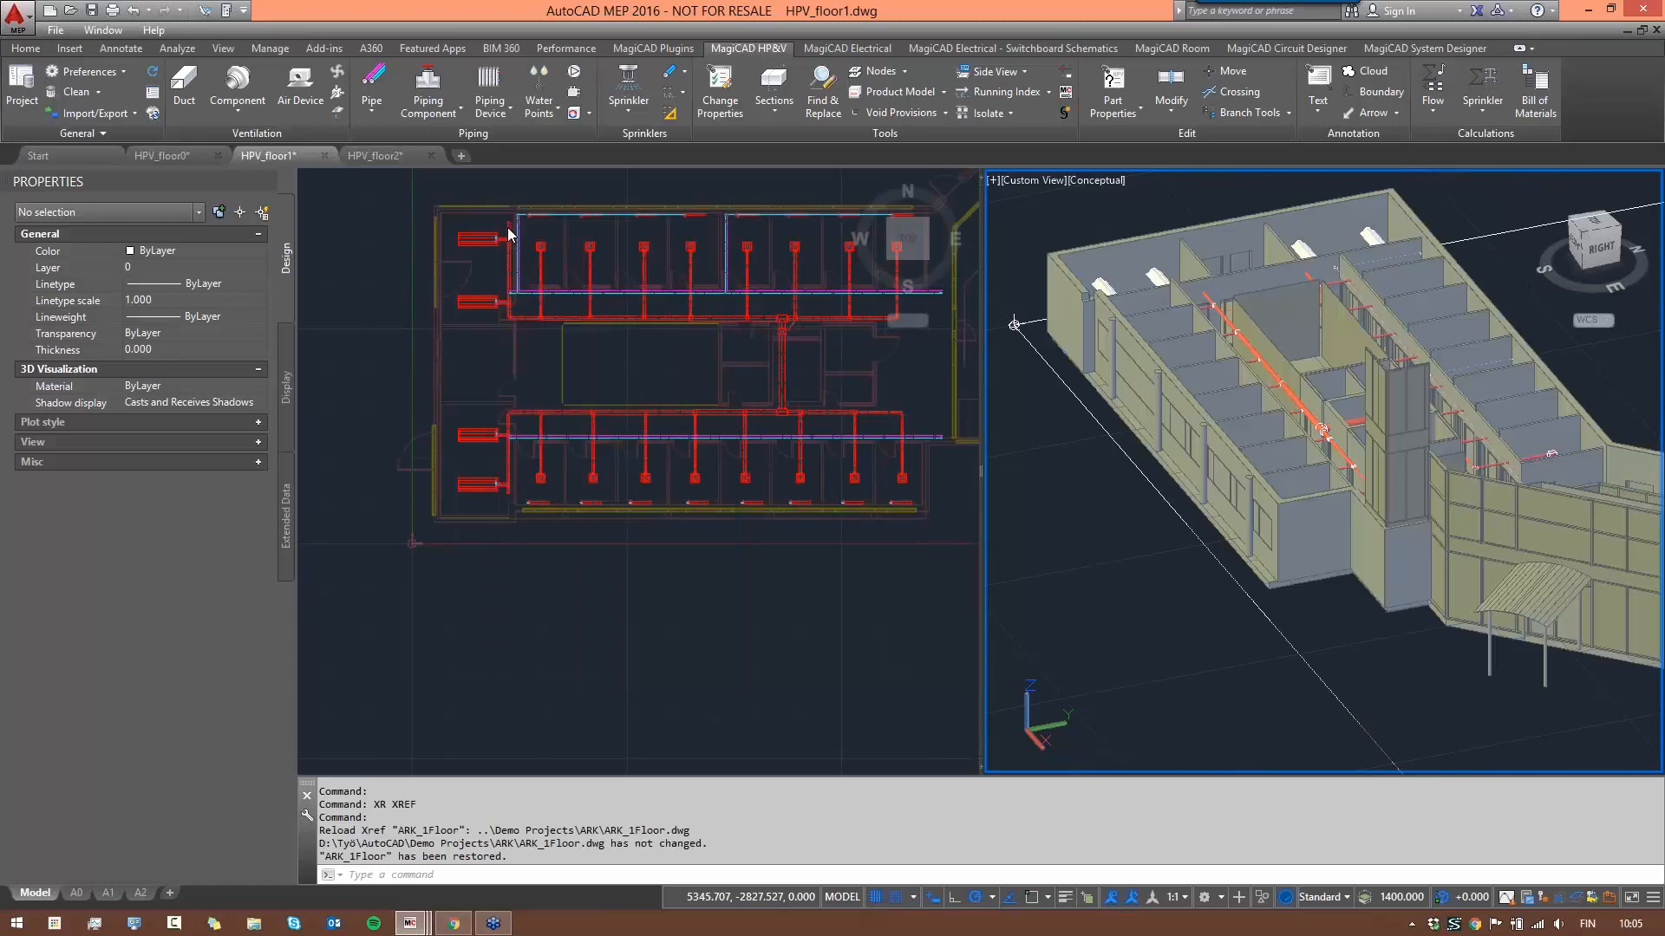
click(632, 347)
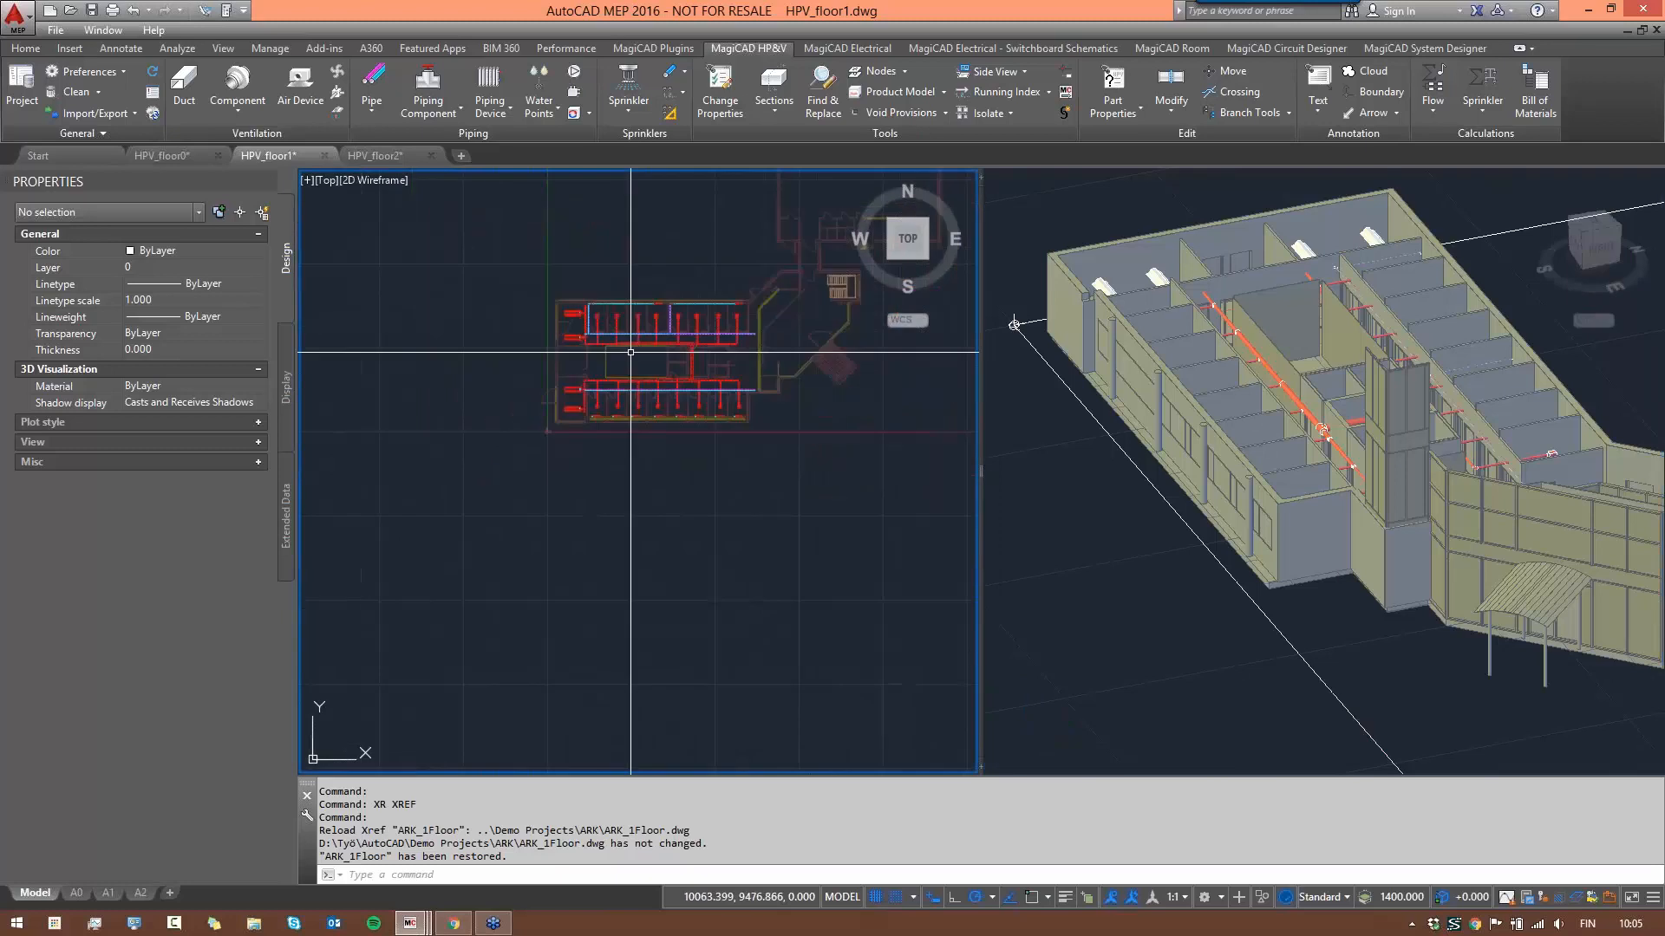
scroll(607, 426, down, 2)
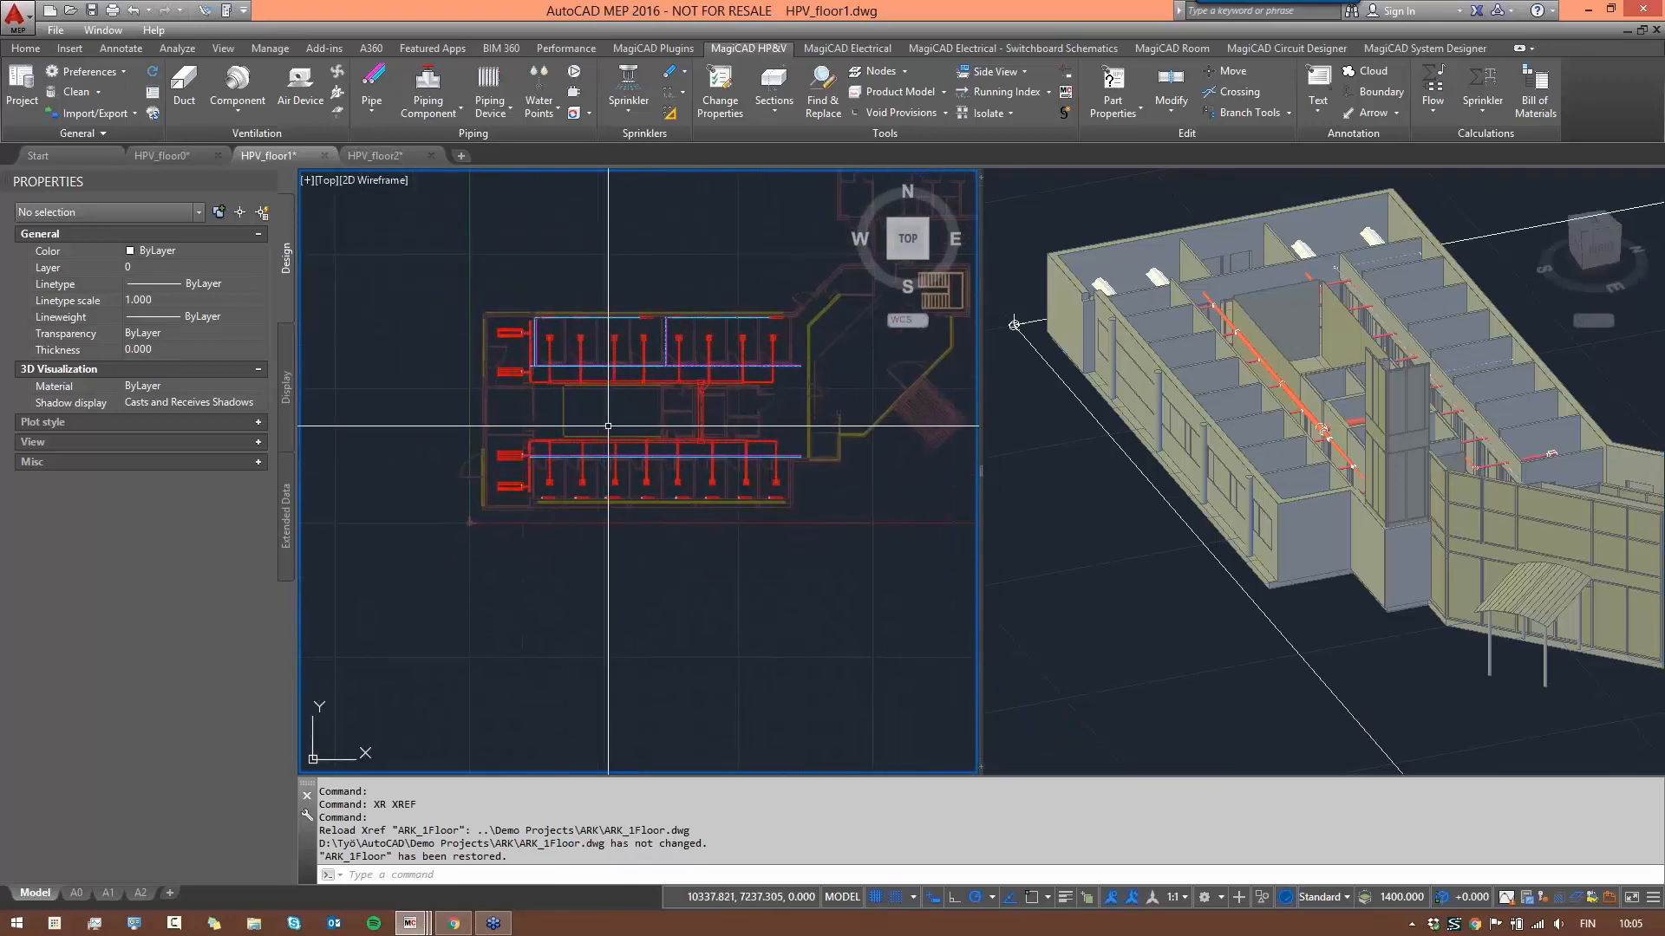
scroll(653, 360, up, 2)
scroll(825, 328, down, 2)
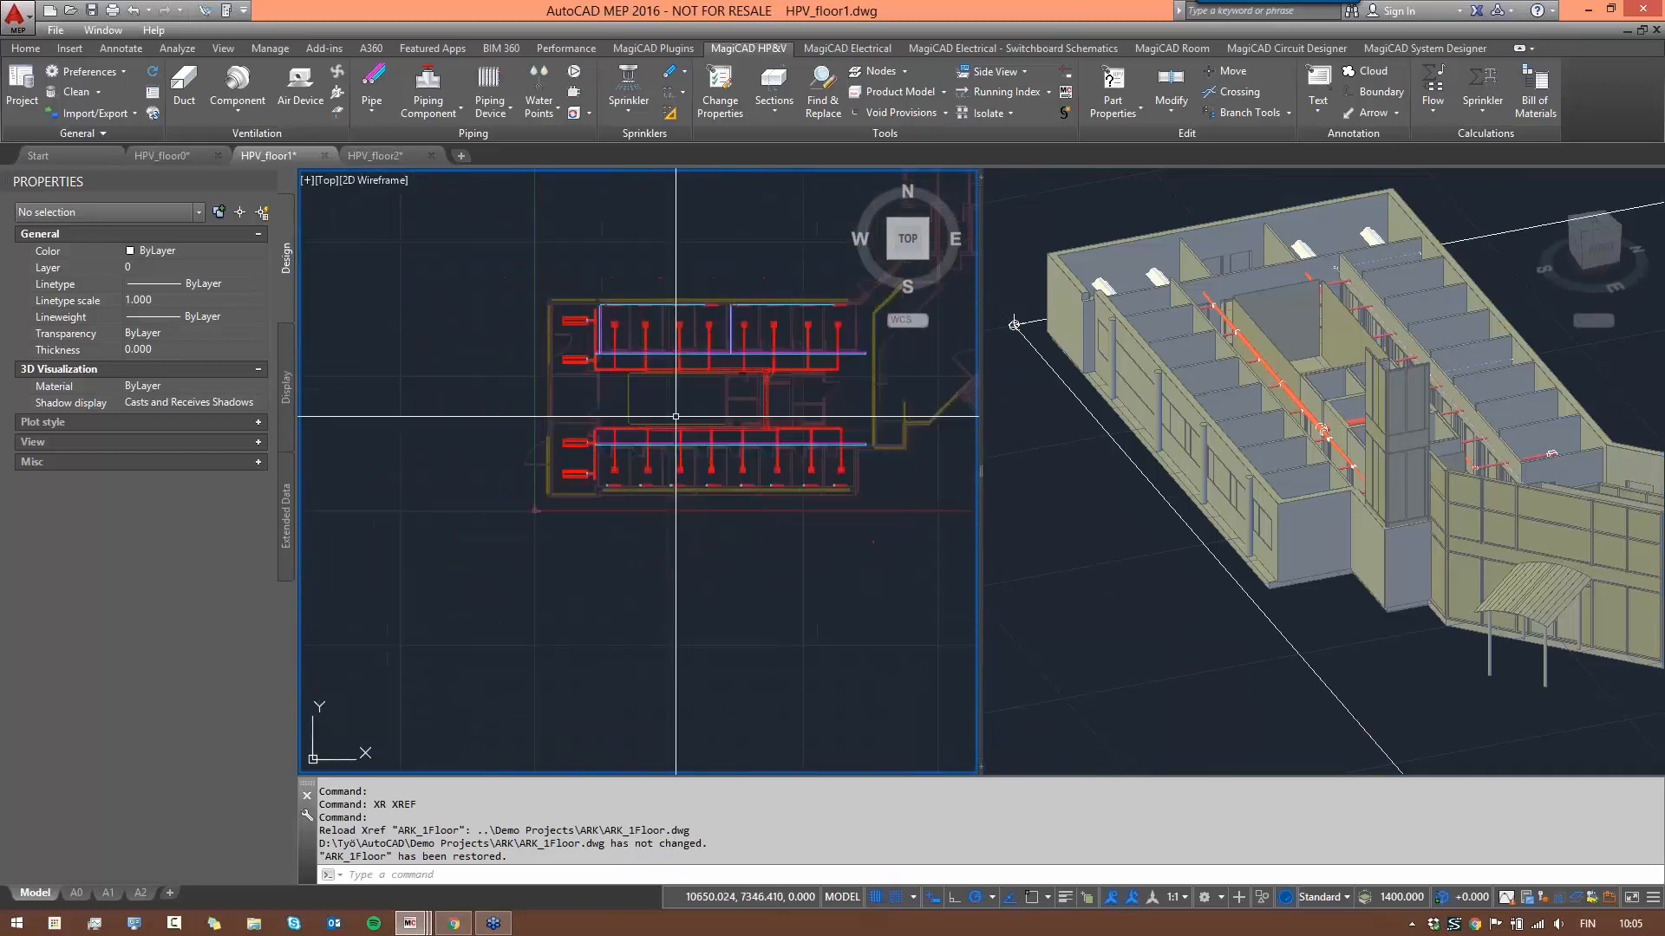
scroll(682, 408, down, 2)
scroll(680, 390, up, 2)
scroll(679, 431, up, 2)
scroll(680, 413, down, 4)
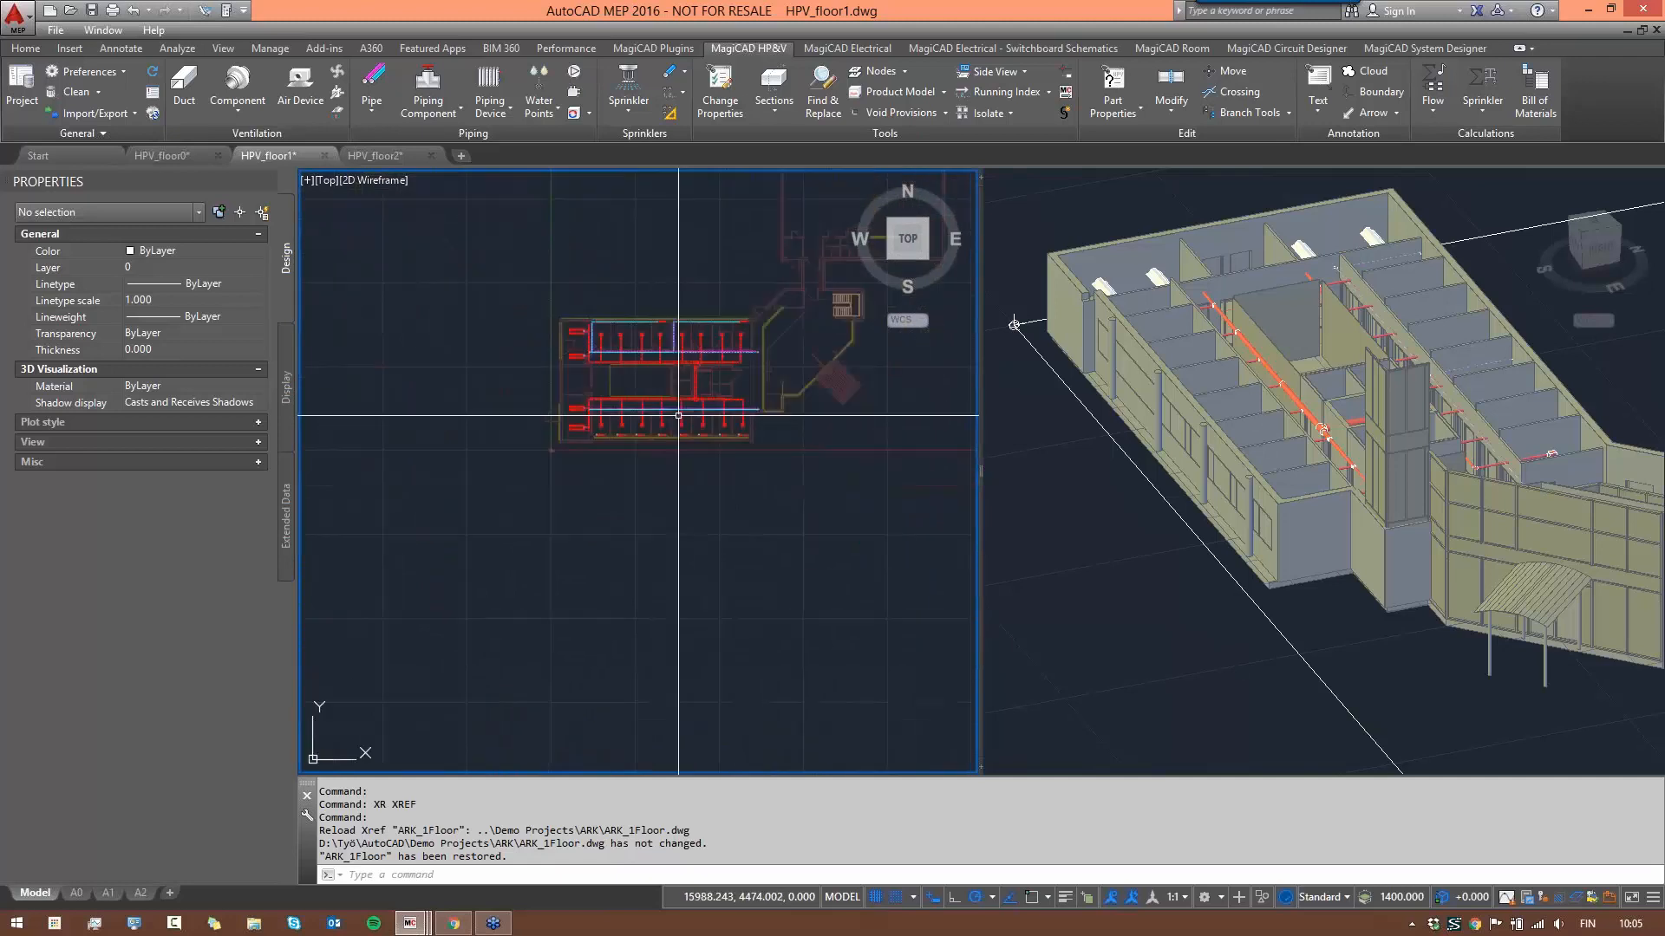
scroll(673, 447, up, 4)
- Examine the northern rooms' radiator pipe branches and their connections to the corridor pipes in the floor plan
middle_drag(632, 418, 658, 705)
scroll(561, 330, up, 2)
scroll(536, 309, up, 1)
scroll(590, 453, down, 2)
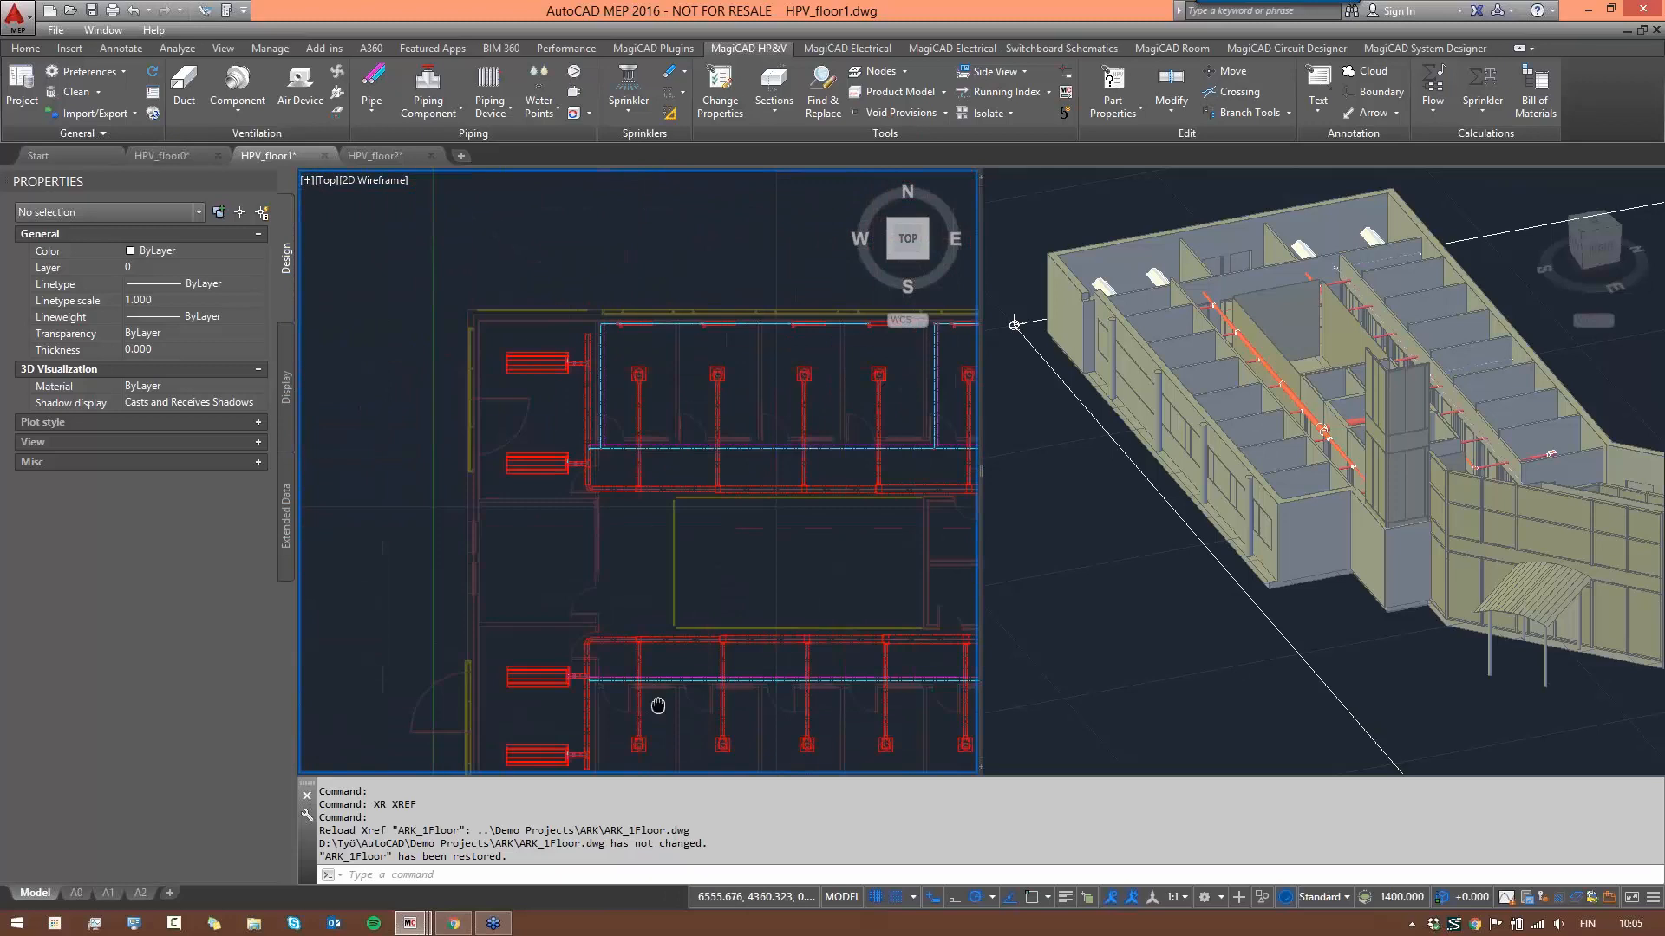
scroll(611, 391, up, 2)
scroll(685, 373, up, 2)
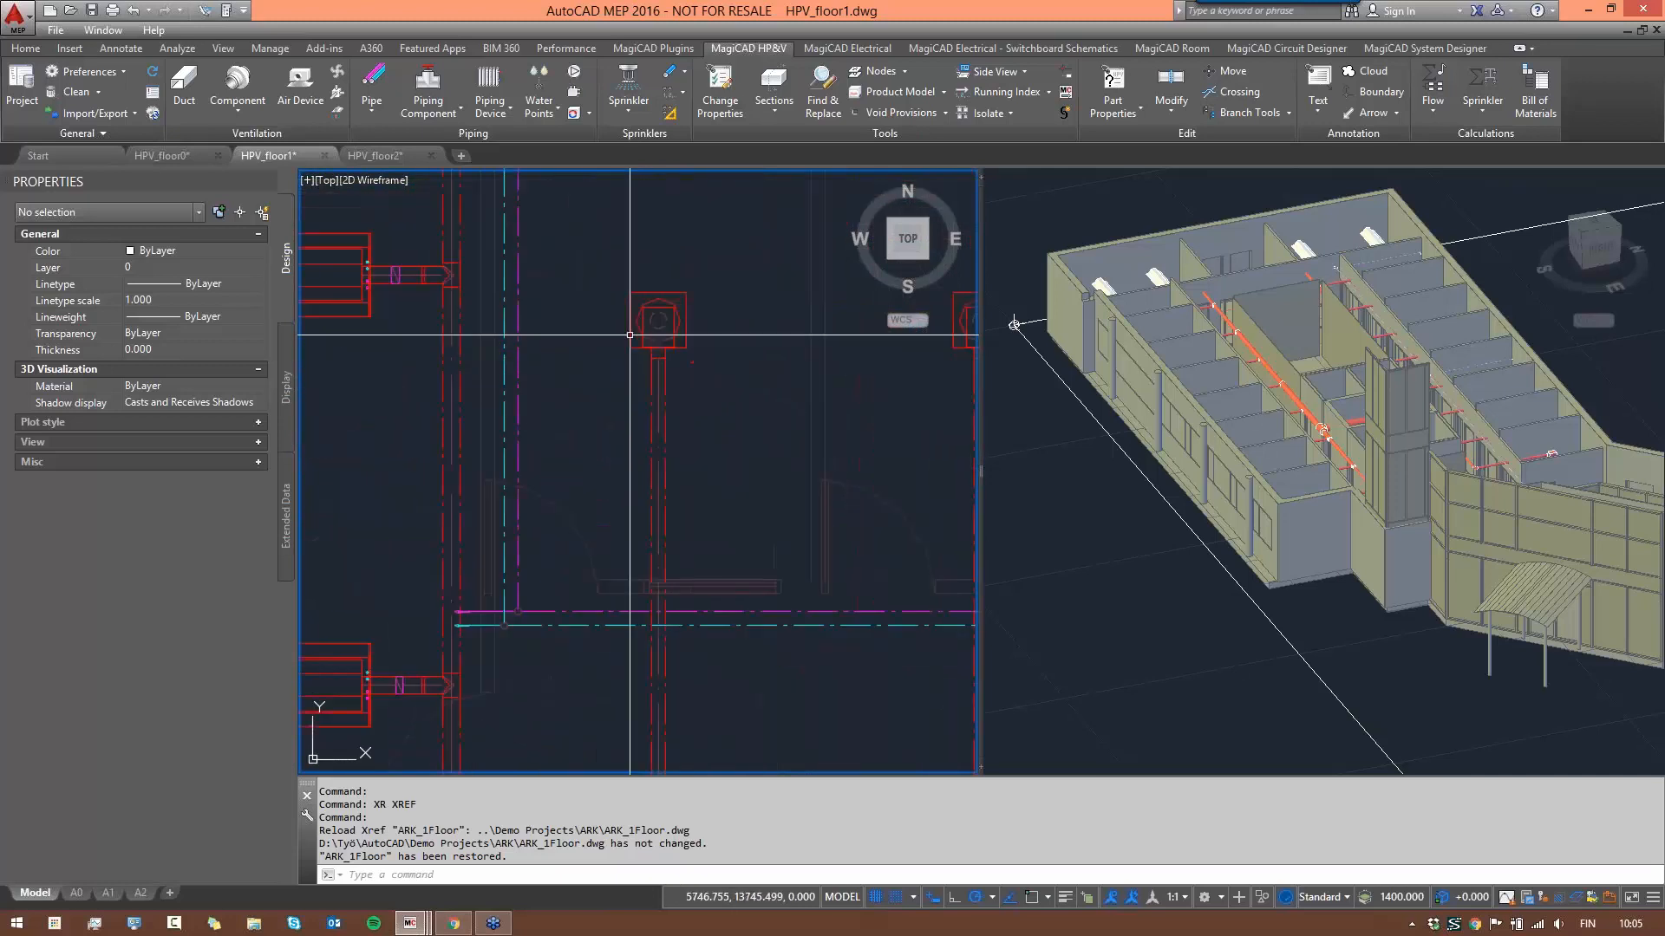
middle_drag(638, 367, 346, 434)
scroll(417, 459, down, 2)
middle_drag(572, 485, 417, 426)
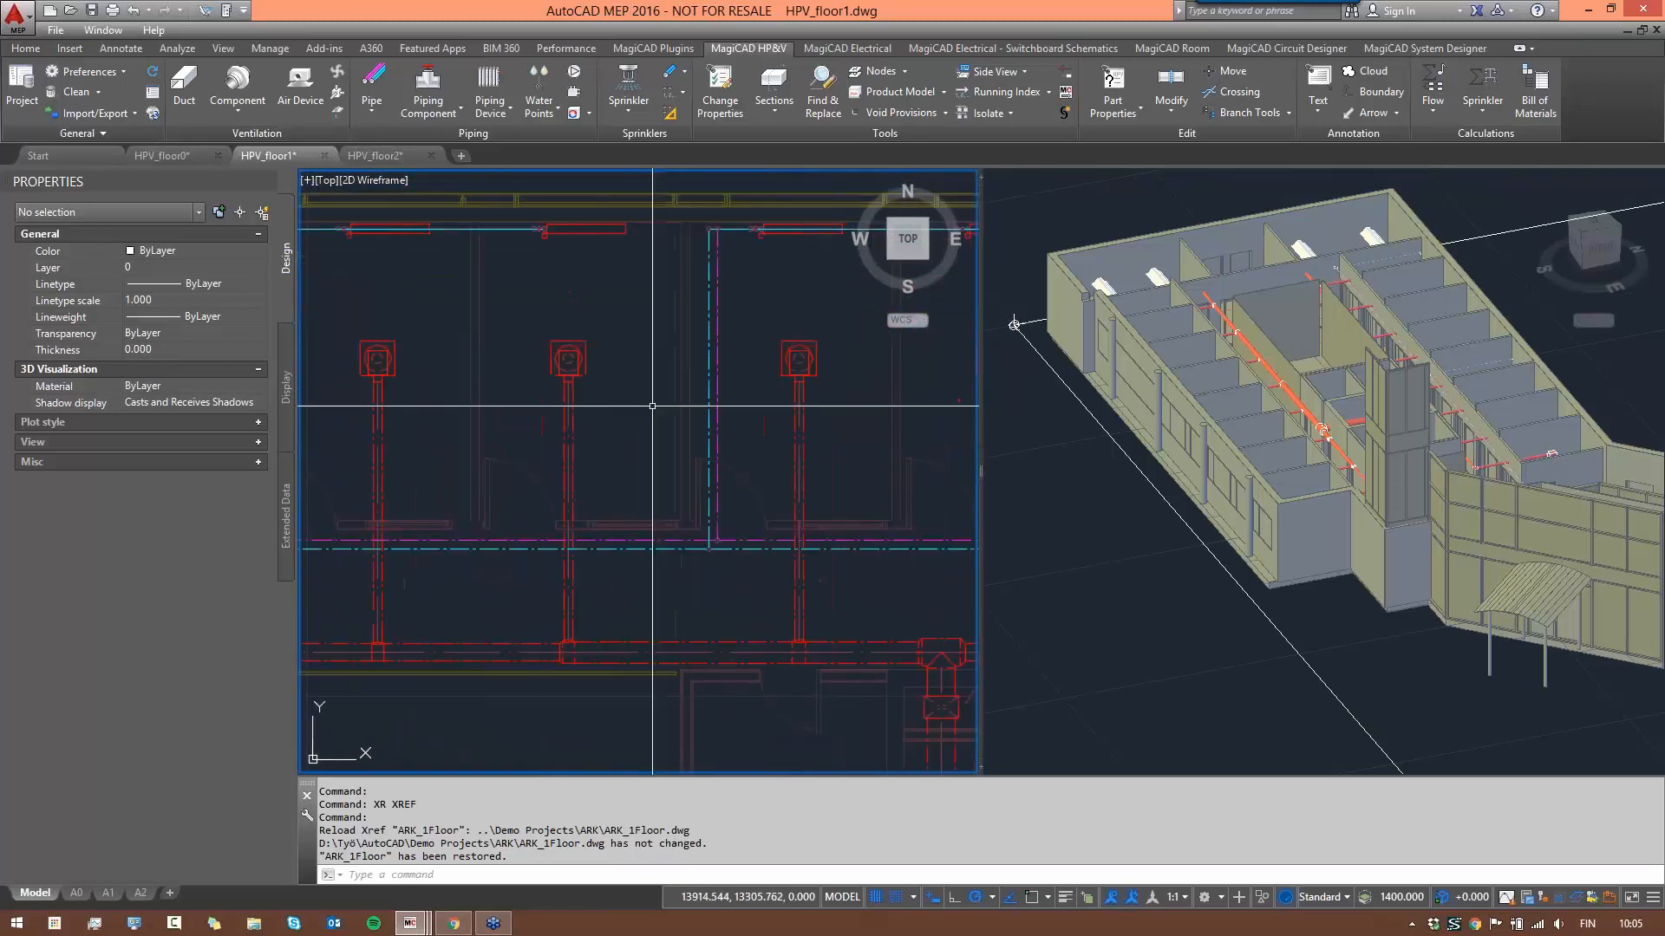
- Examine the unconnected southern radiators and the corridor pipes beside them in plan and in 3D
scroll(700, 486, down, 4)
middle_drag(691, 499, 889, 208)
scroll(560, 554, up, 4)
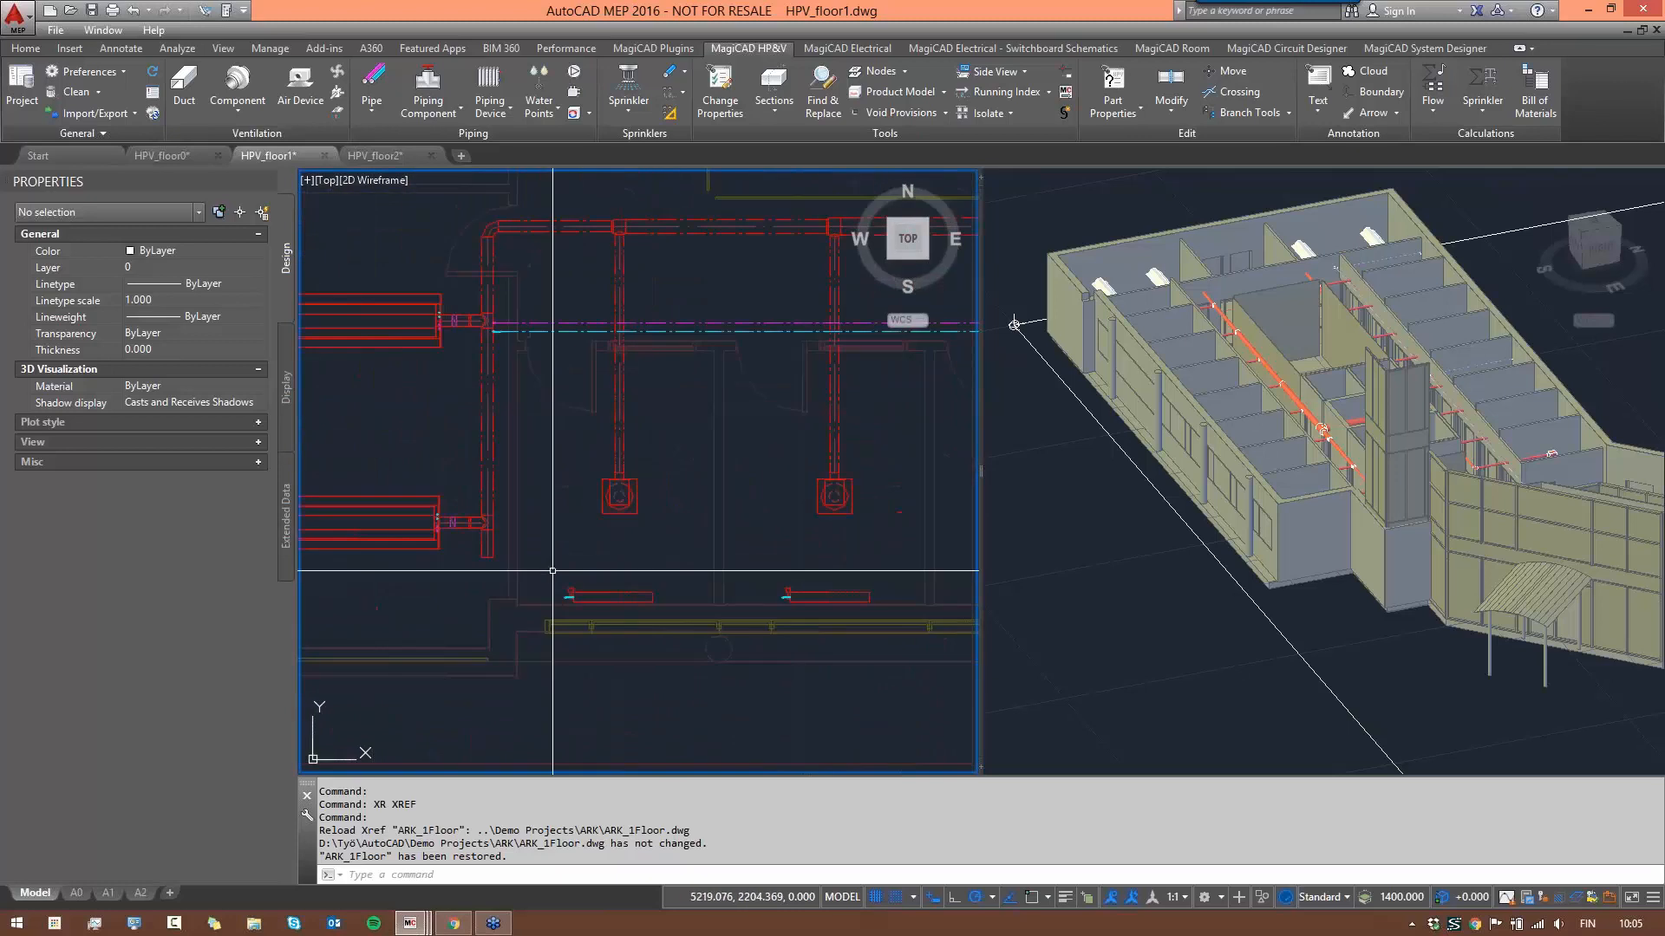
middle_drag(580, 496, 584, 454)
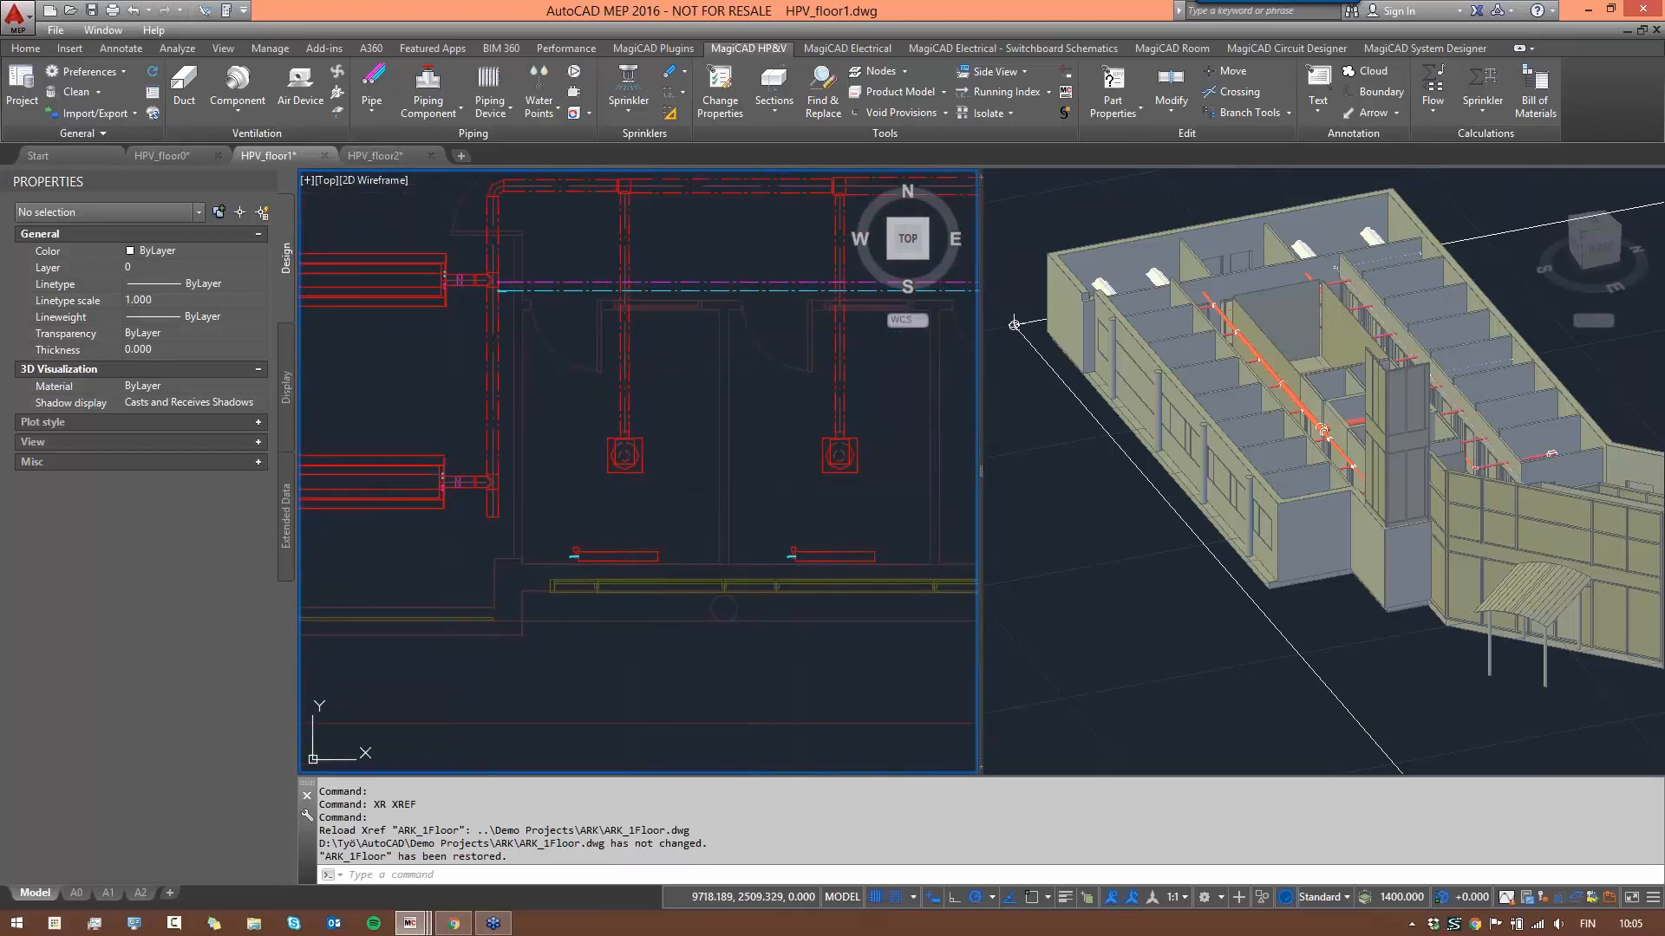
click(1441, 464)
middle_drag(1440, 482, 1127, 579)
key(Escape)
shift+middle_drag(1378, 429, 1285, 431)
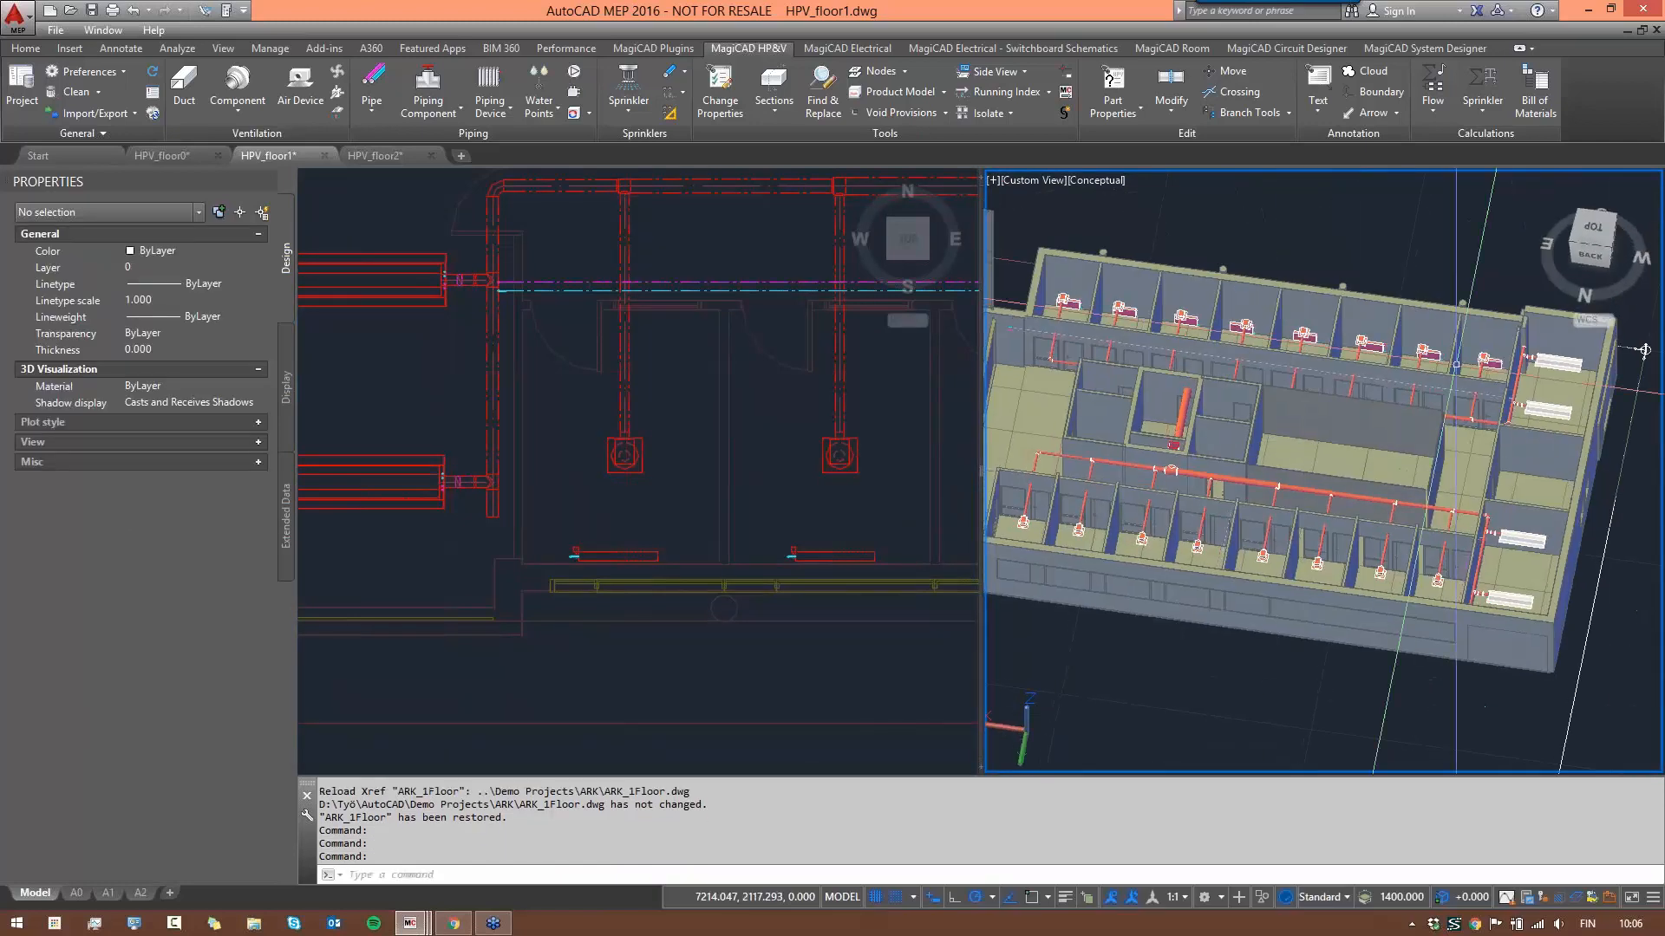
scroll(1417, 378, up, 5)
middle_drag(1258, 340, 1241, 386)
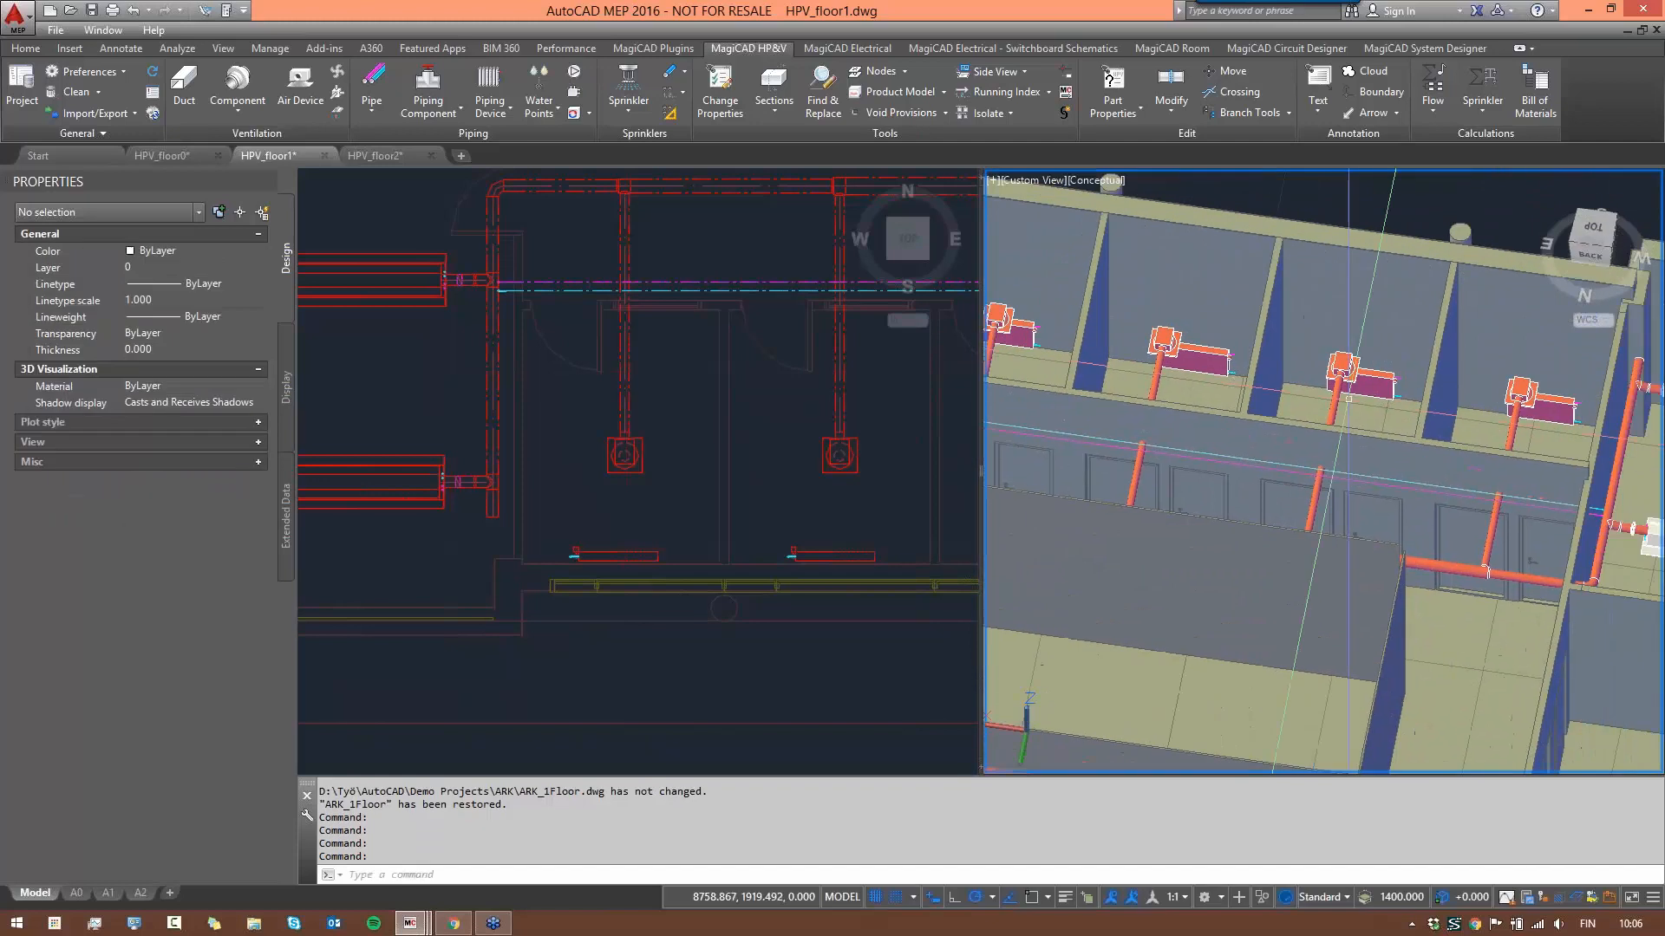
- Draw a size 10 Fe-35 supply/return pair from the western end of the southern corridor pipes to the fourth southern radiator from the west
click(662, 441)
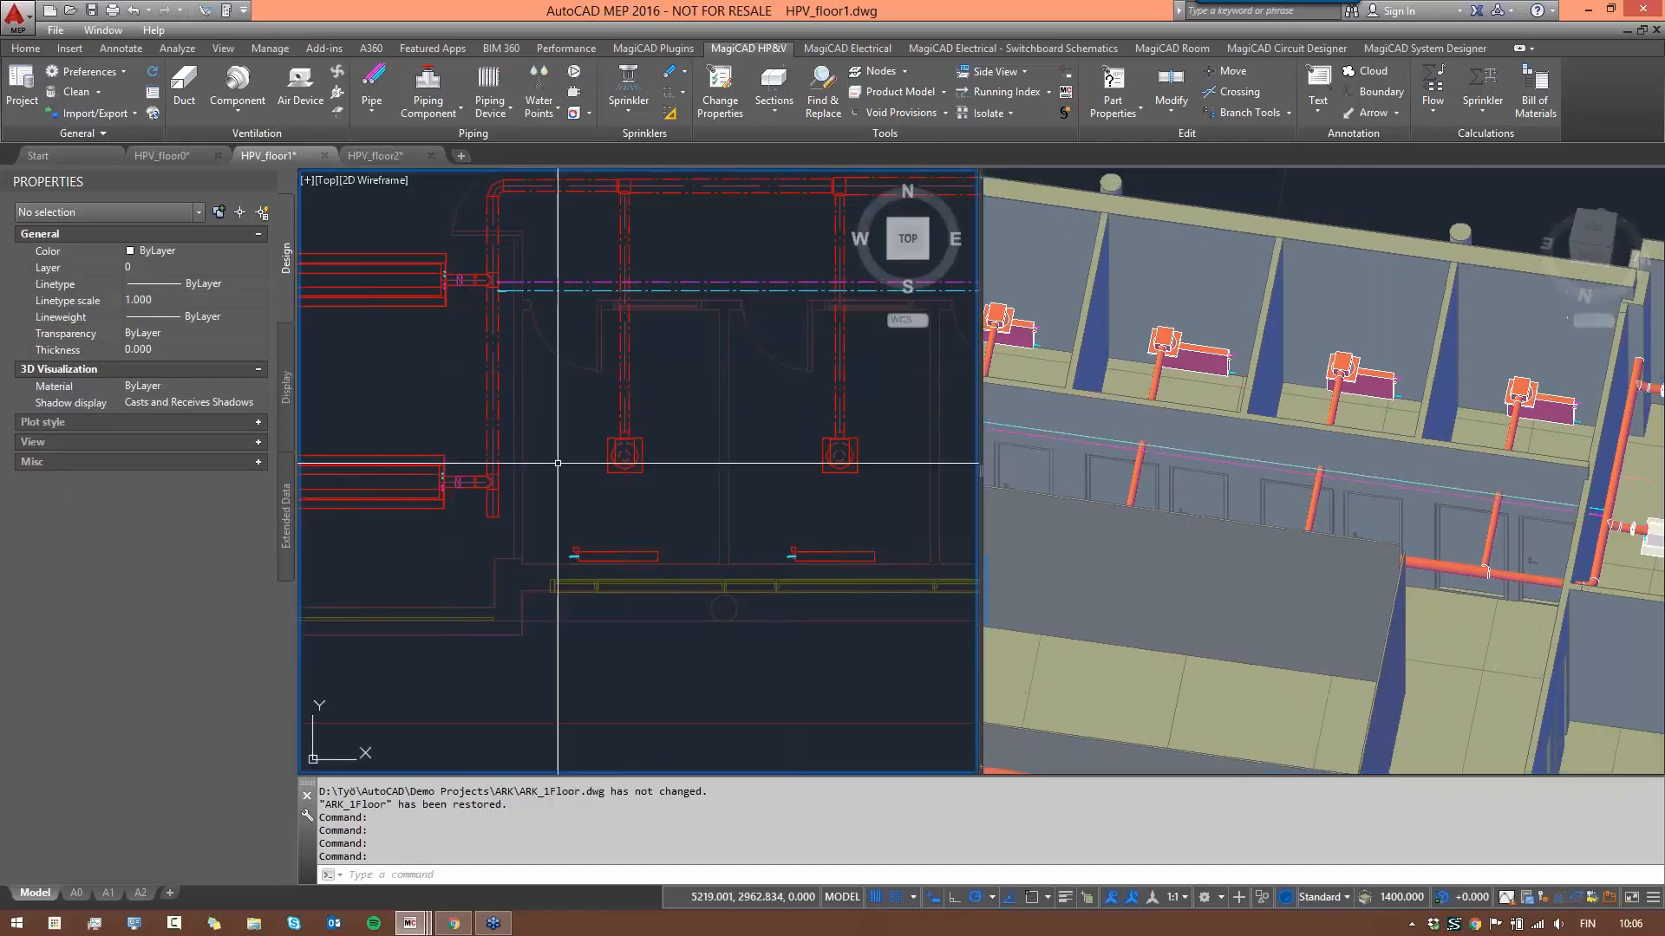
click(371, 86)
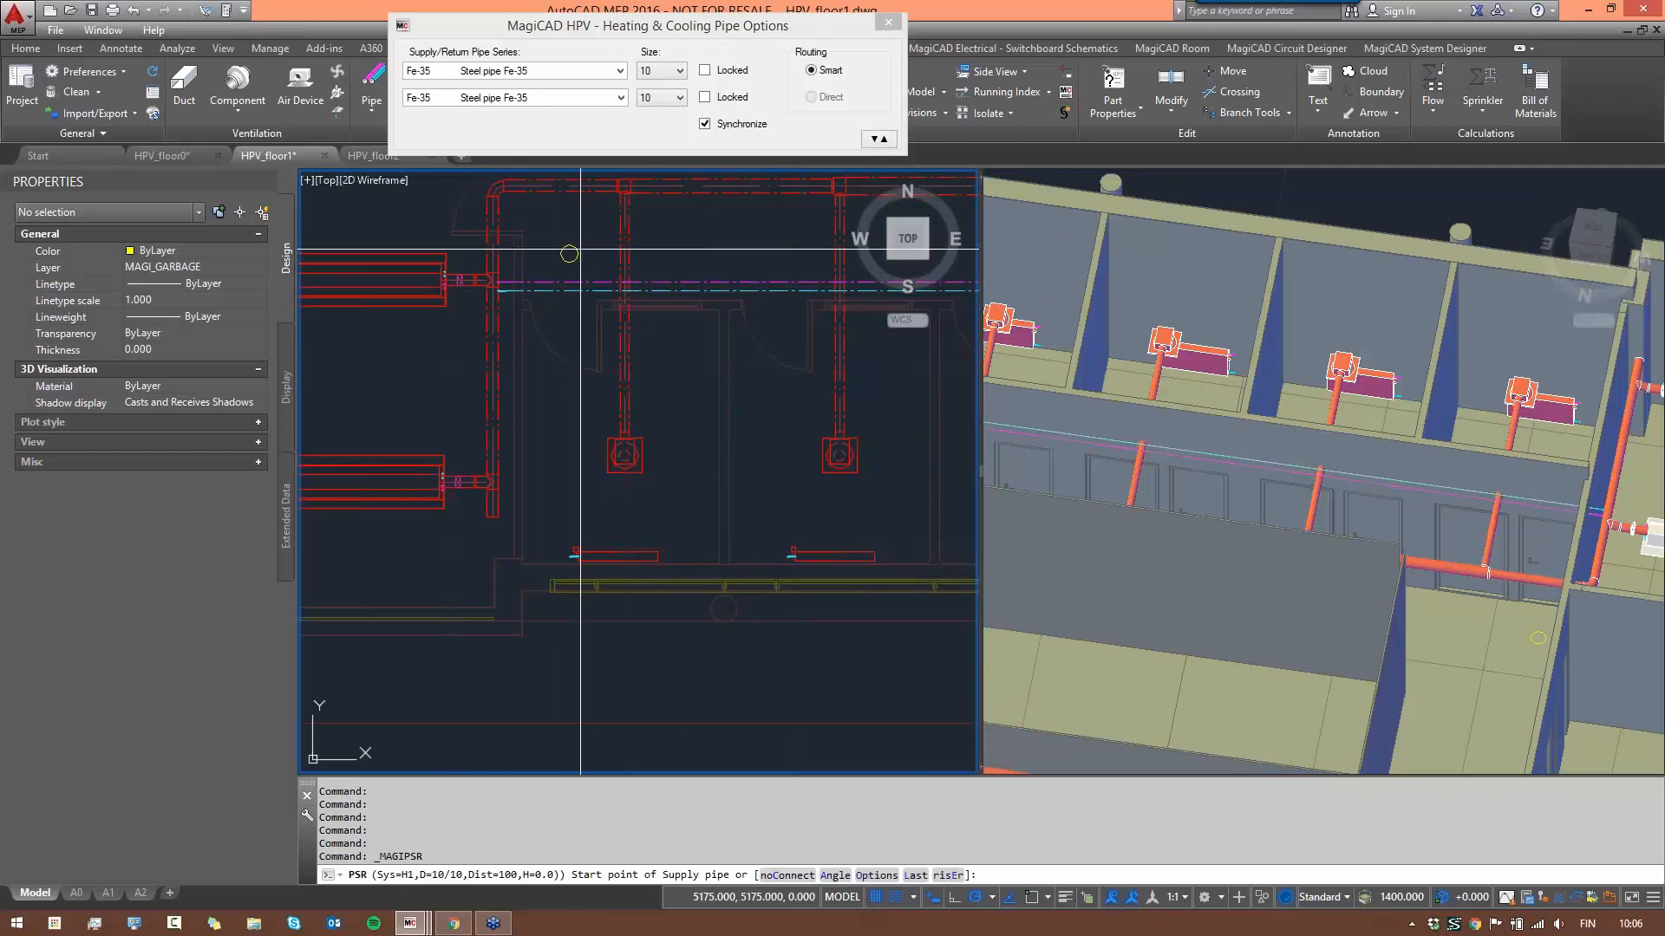
click(878, 139)
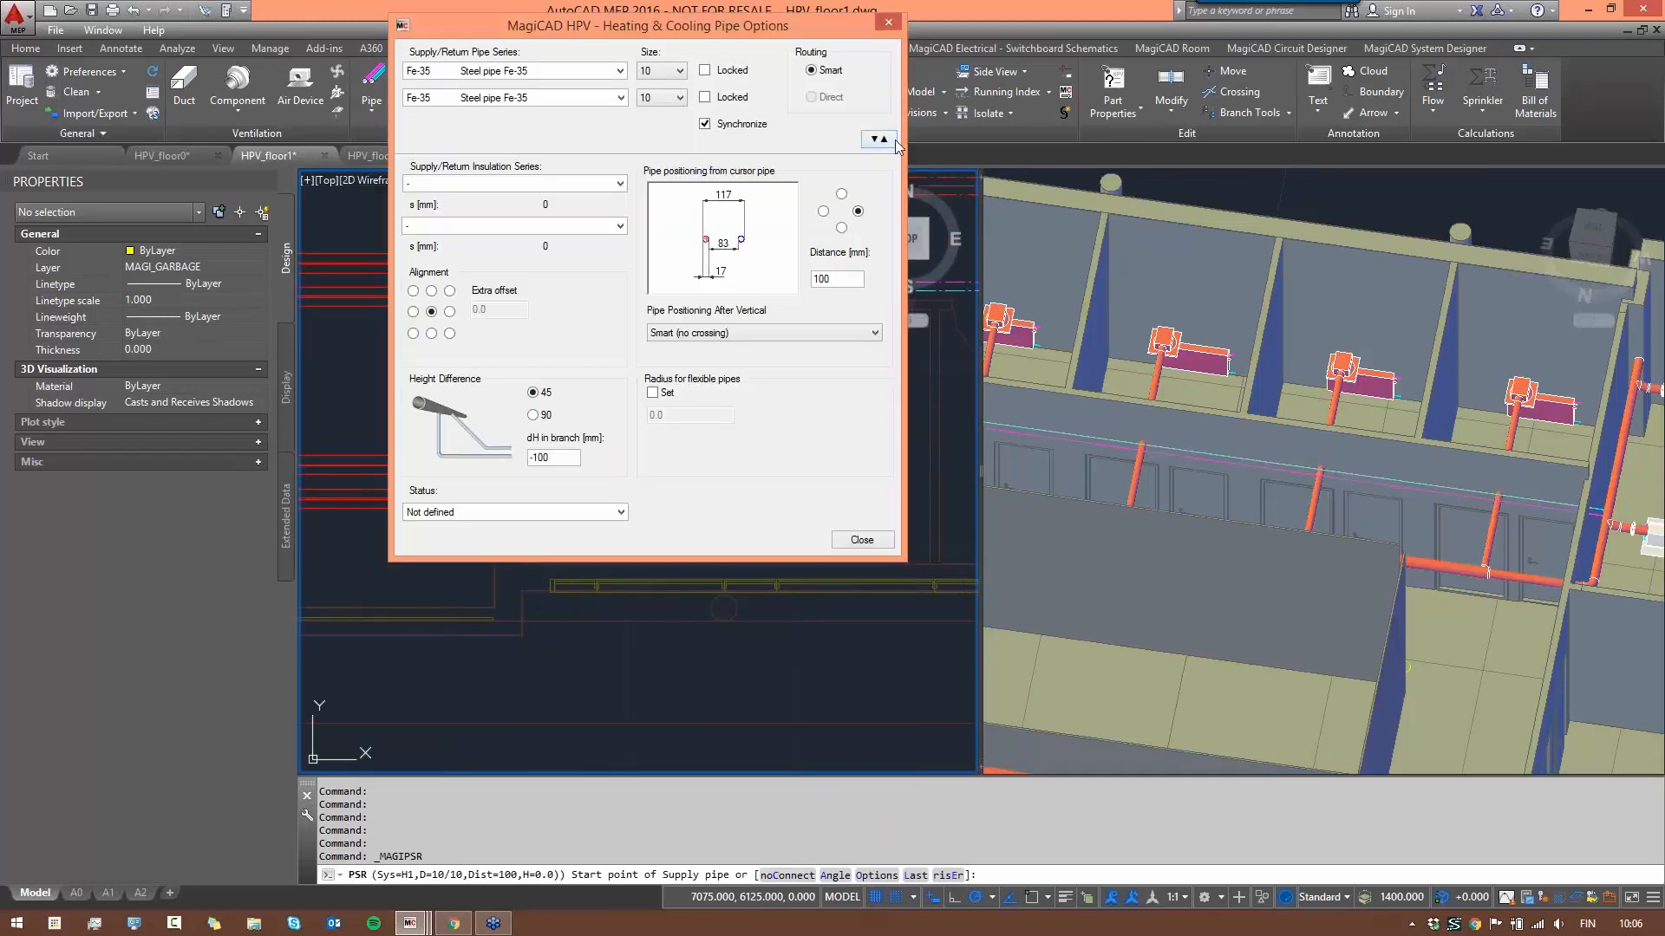
click(891, 140)
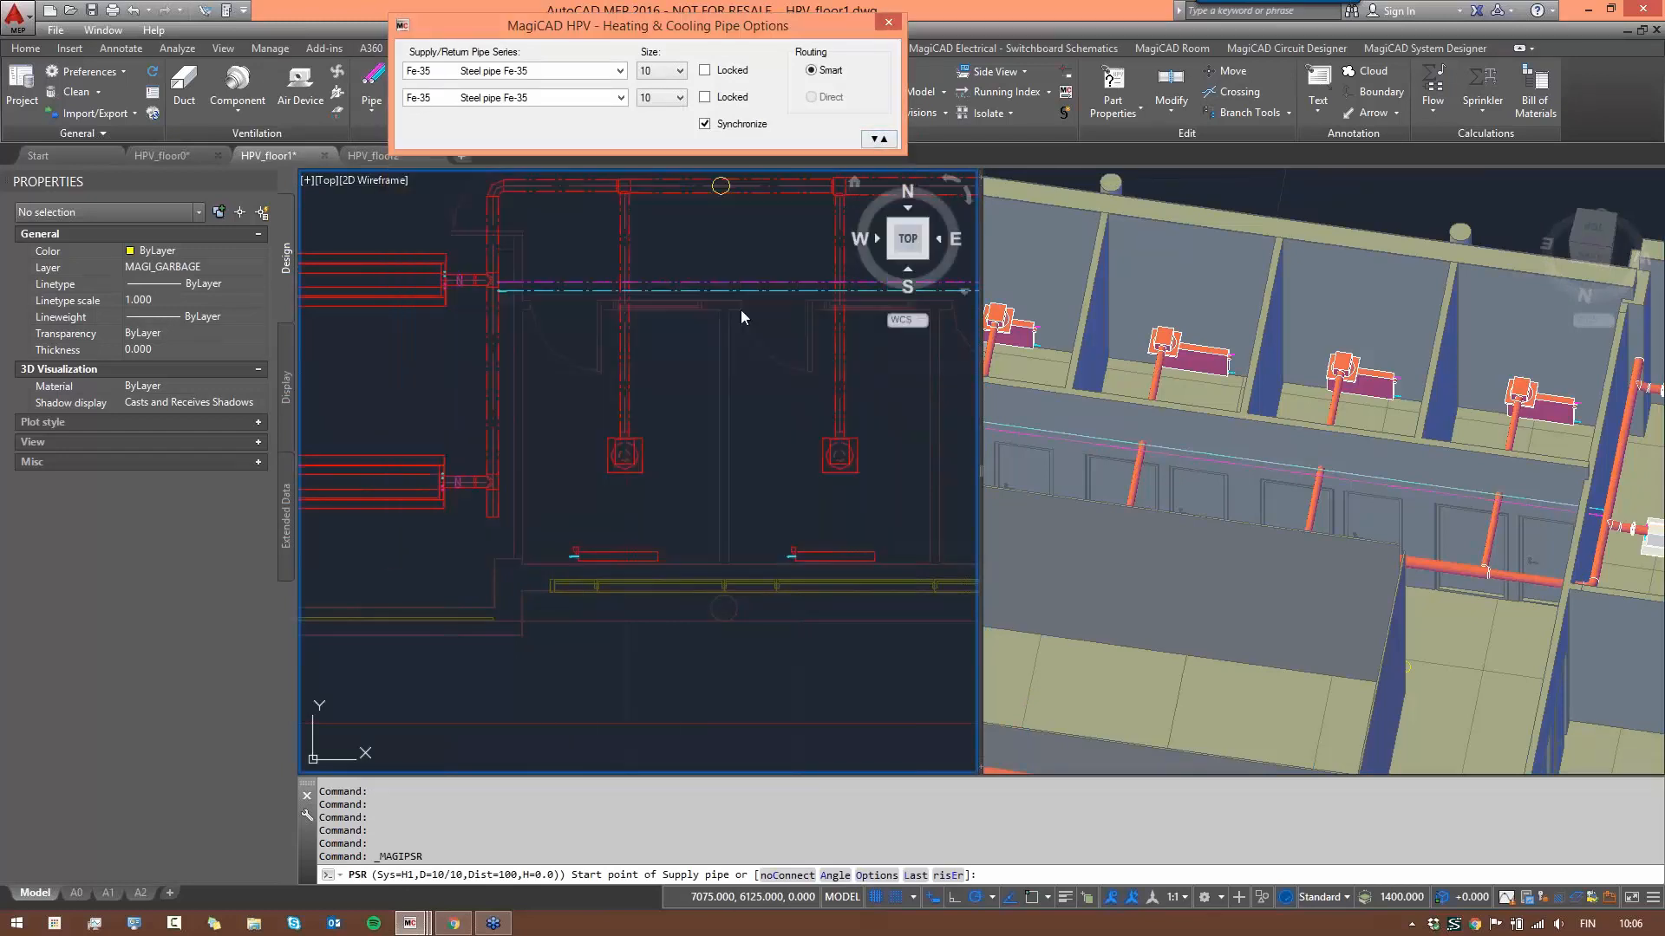
click(541, 284)
click(539, 509)
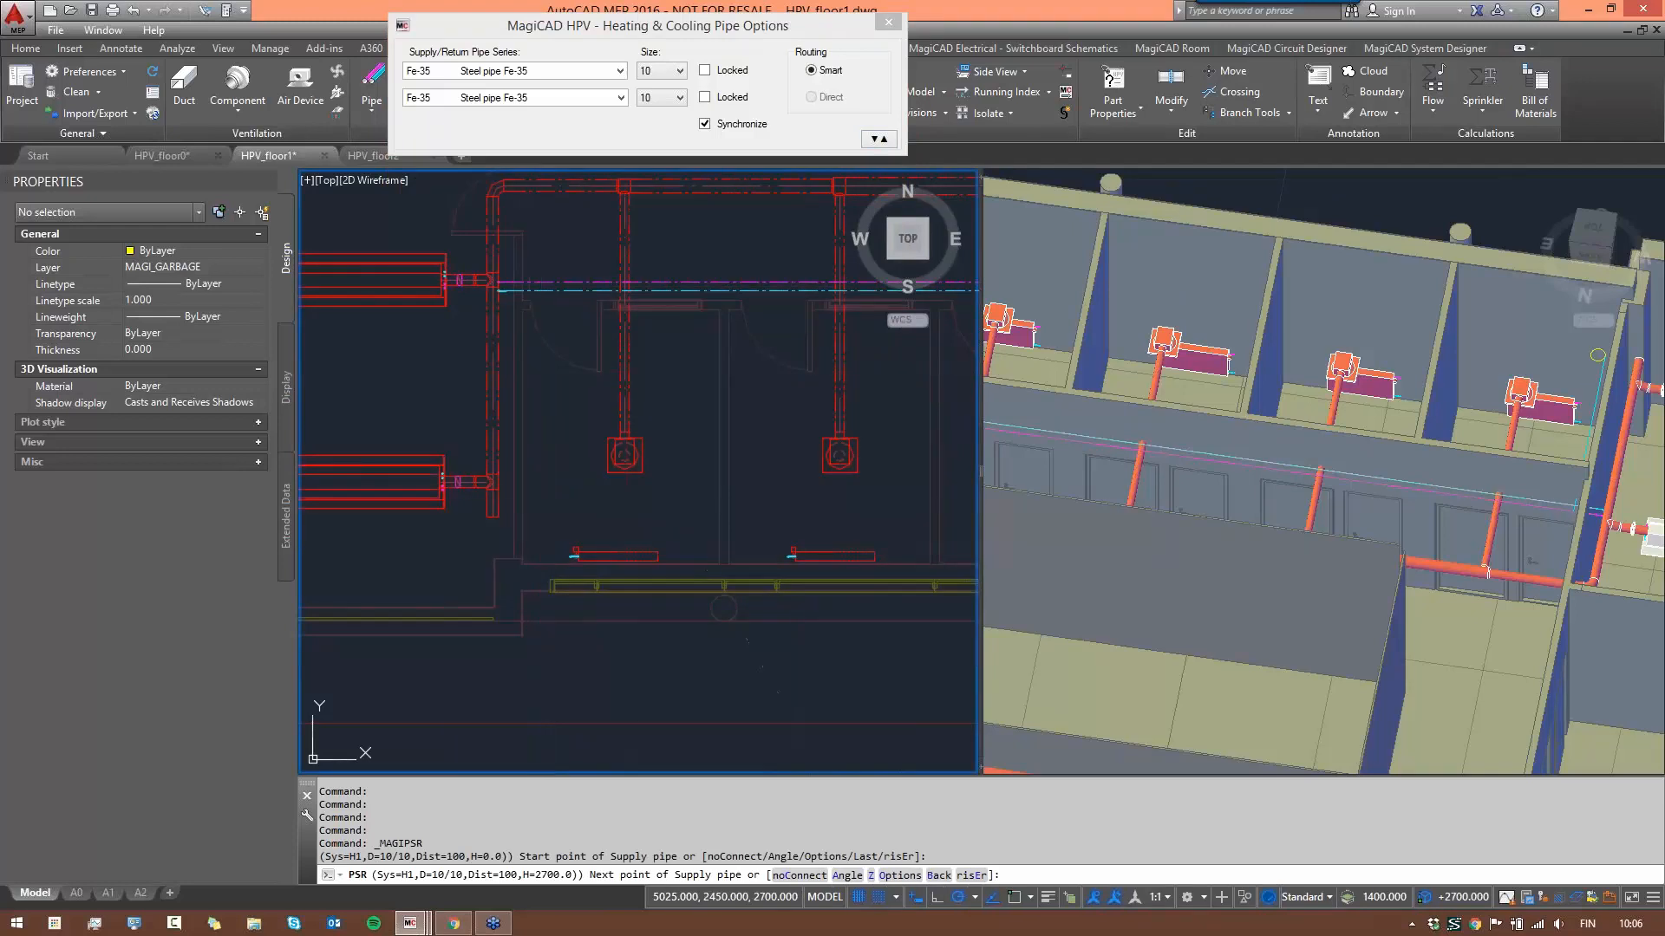
middle_drag(784, 539, 416, 431)
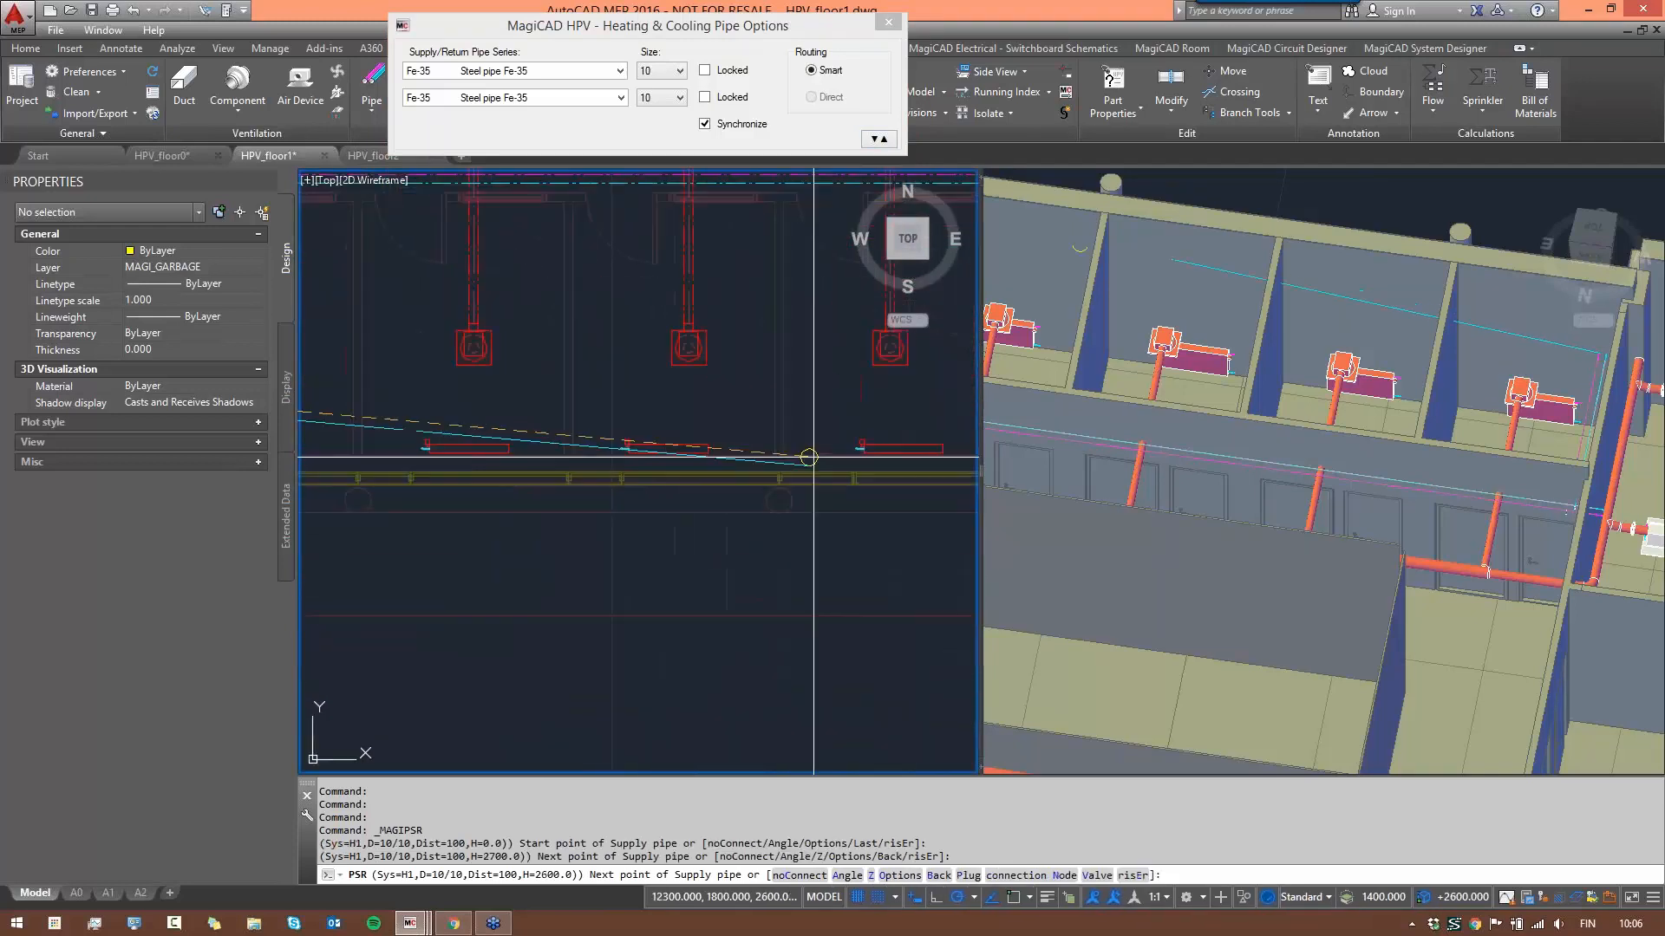
click(837, 450)
click(1035, 351)
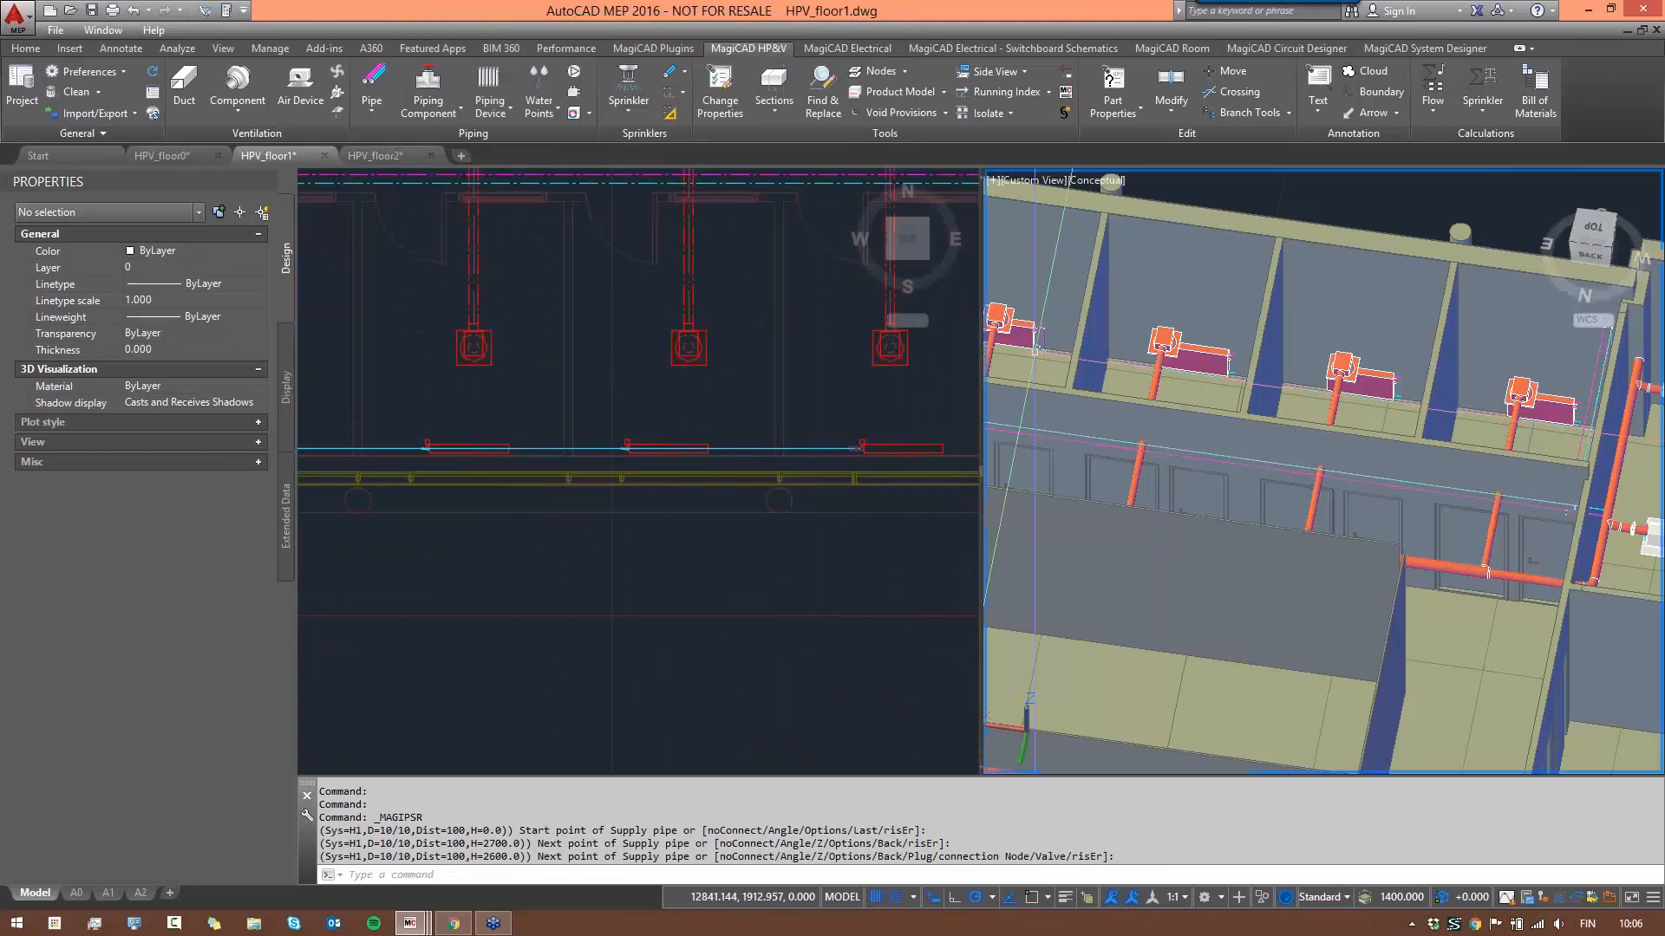
scroll(1135, 390, up, 4)
- Draw a second size 10 supply/return branch from the southern corridor pipes, just west of the fifth radiator, to the easternmost southern radiator
click(488, 451)
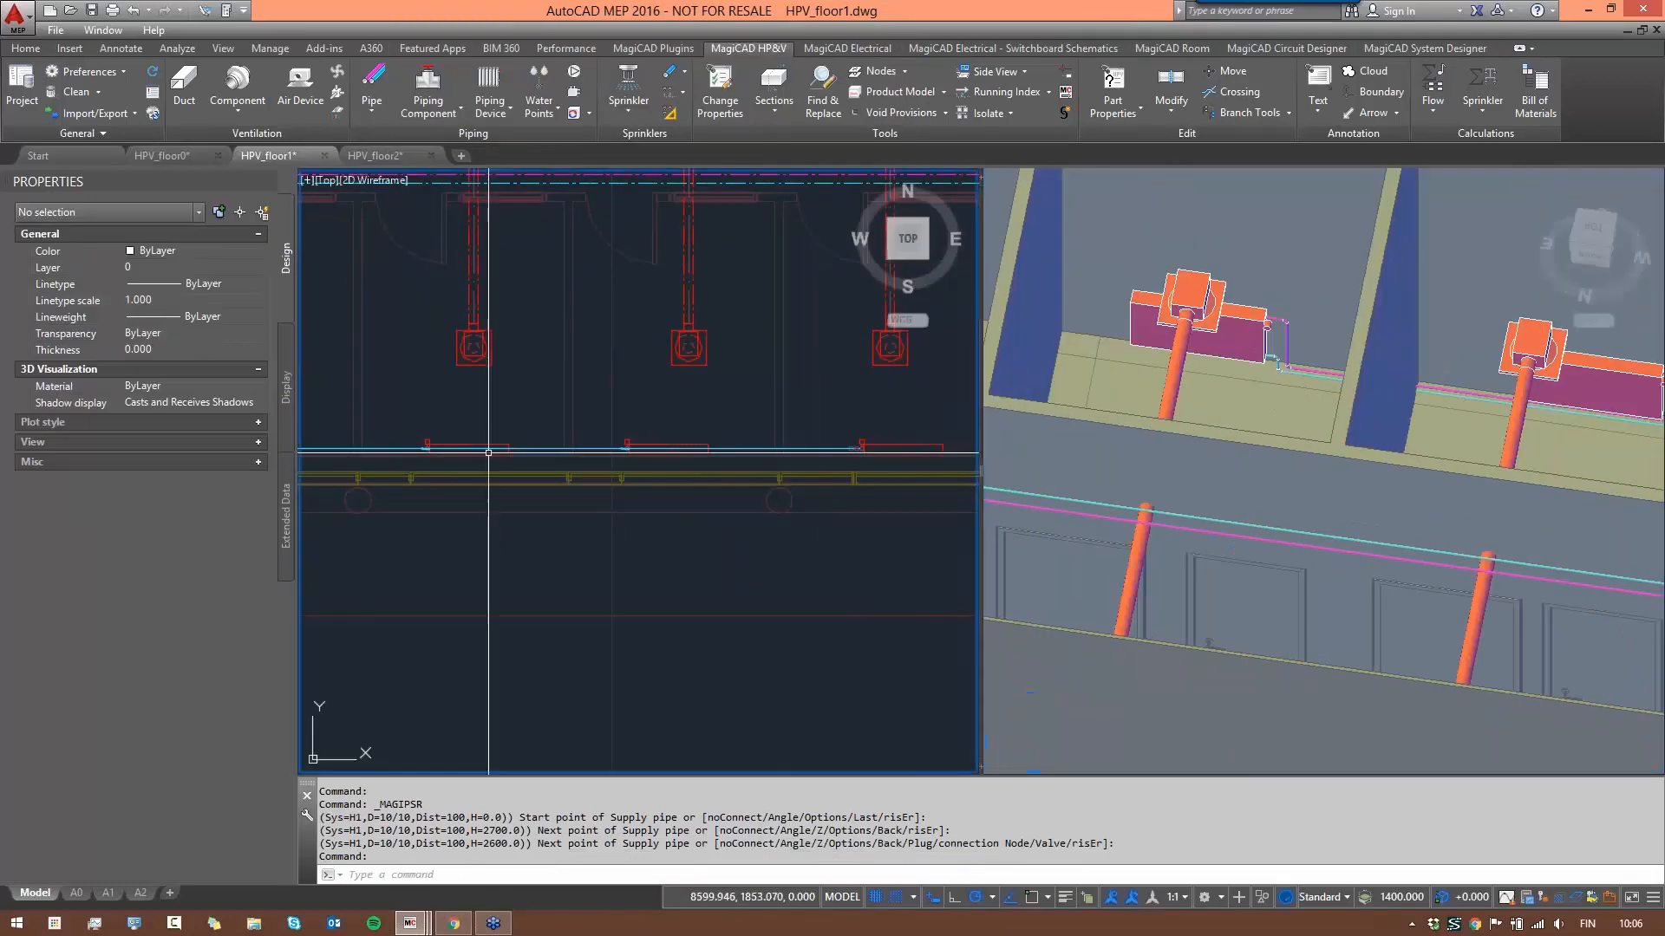
scroll(752, 407, down, 5)
scroll(607, 373, up, 6)
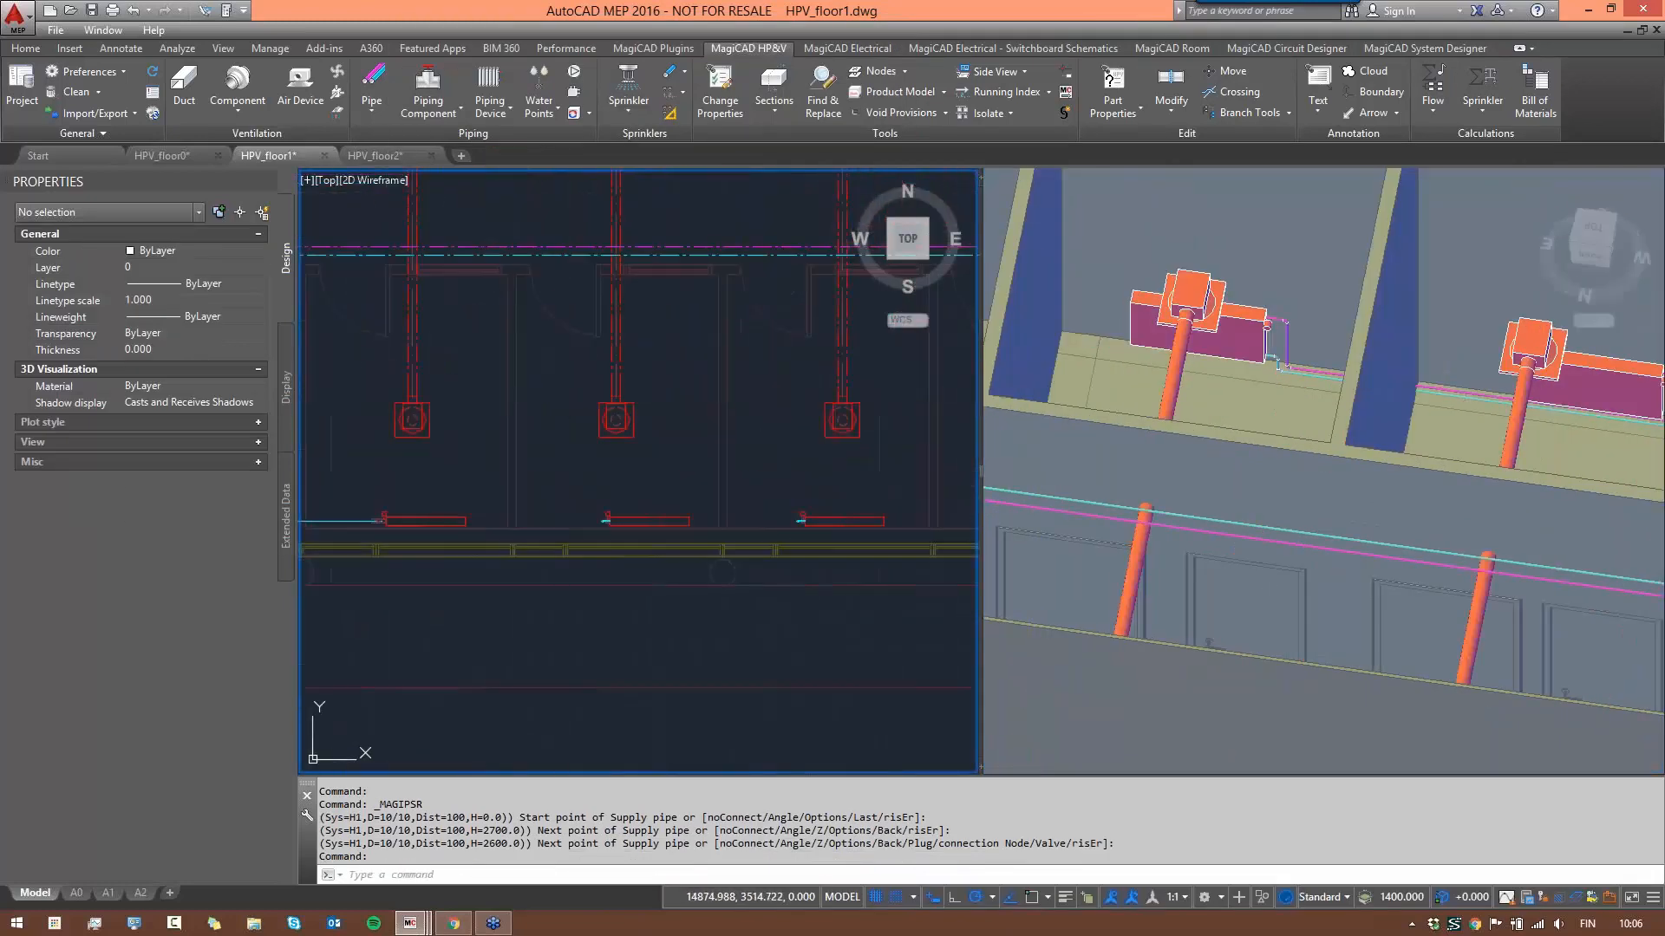
text(PSR)
key(Return)
click(532, 251)
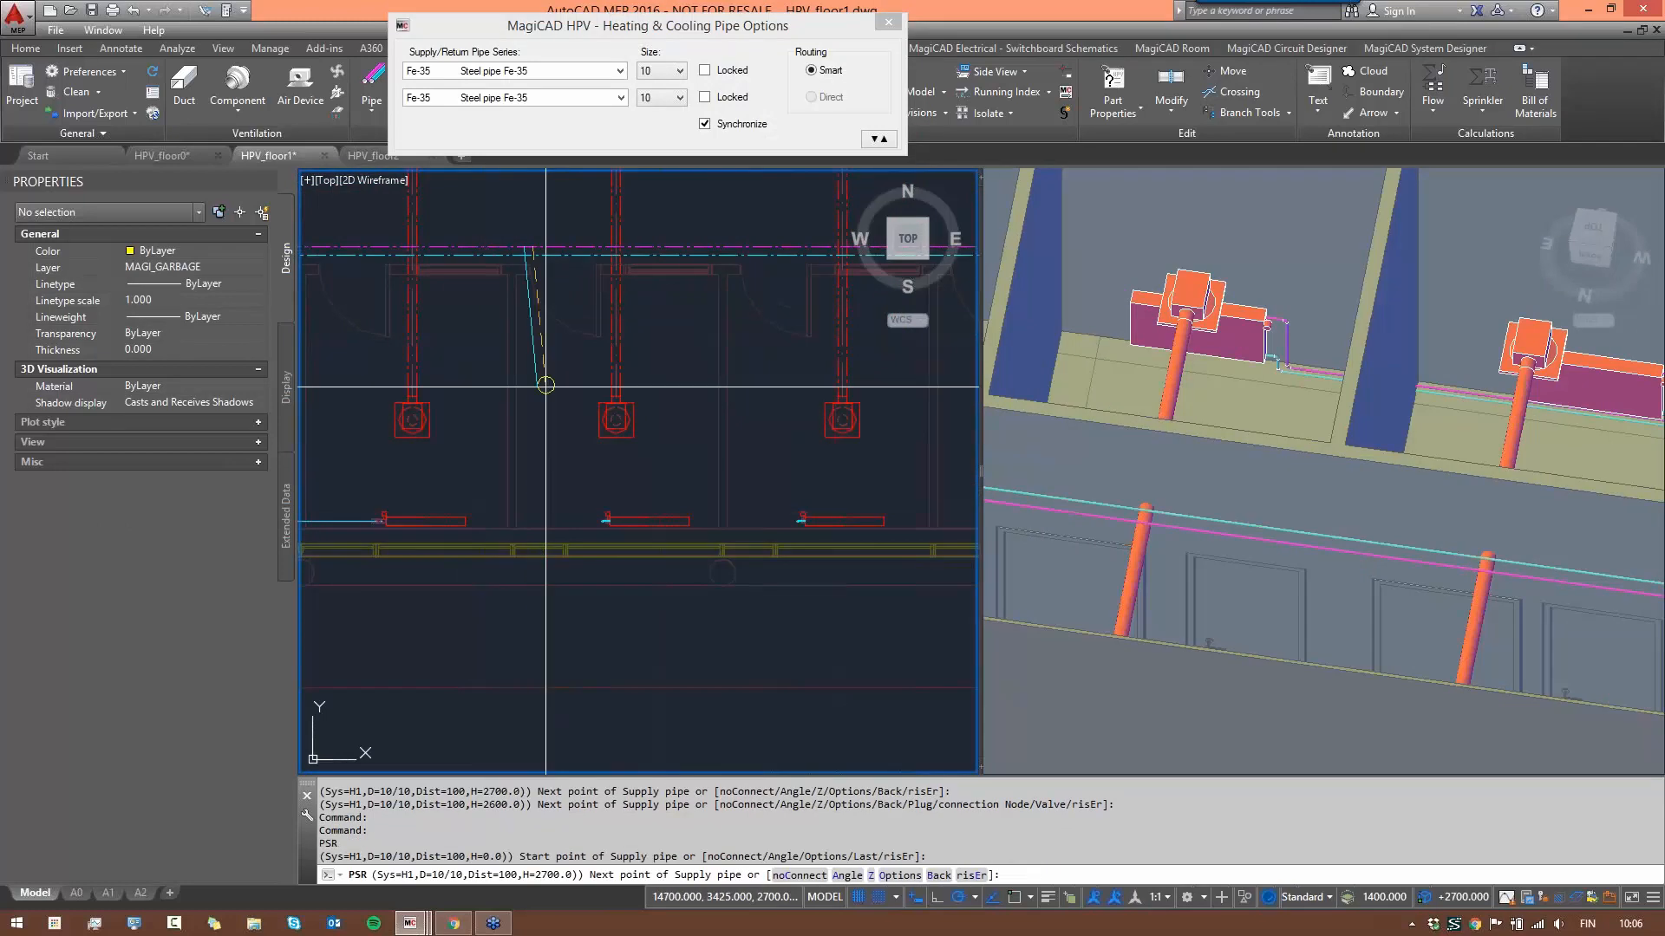
click(537, 488)
scroll(546, 493, down, 4)
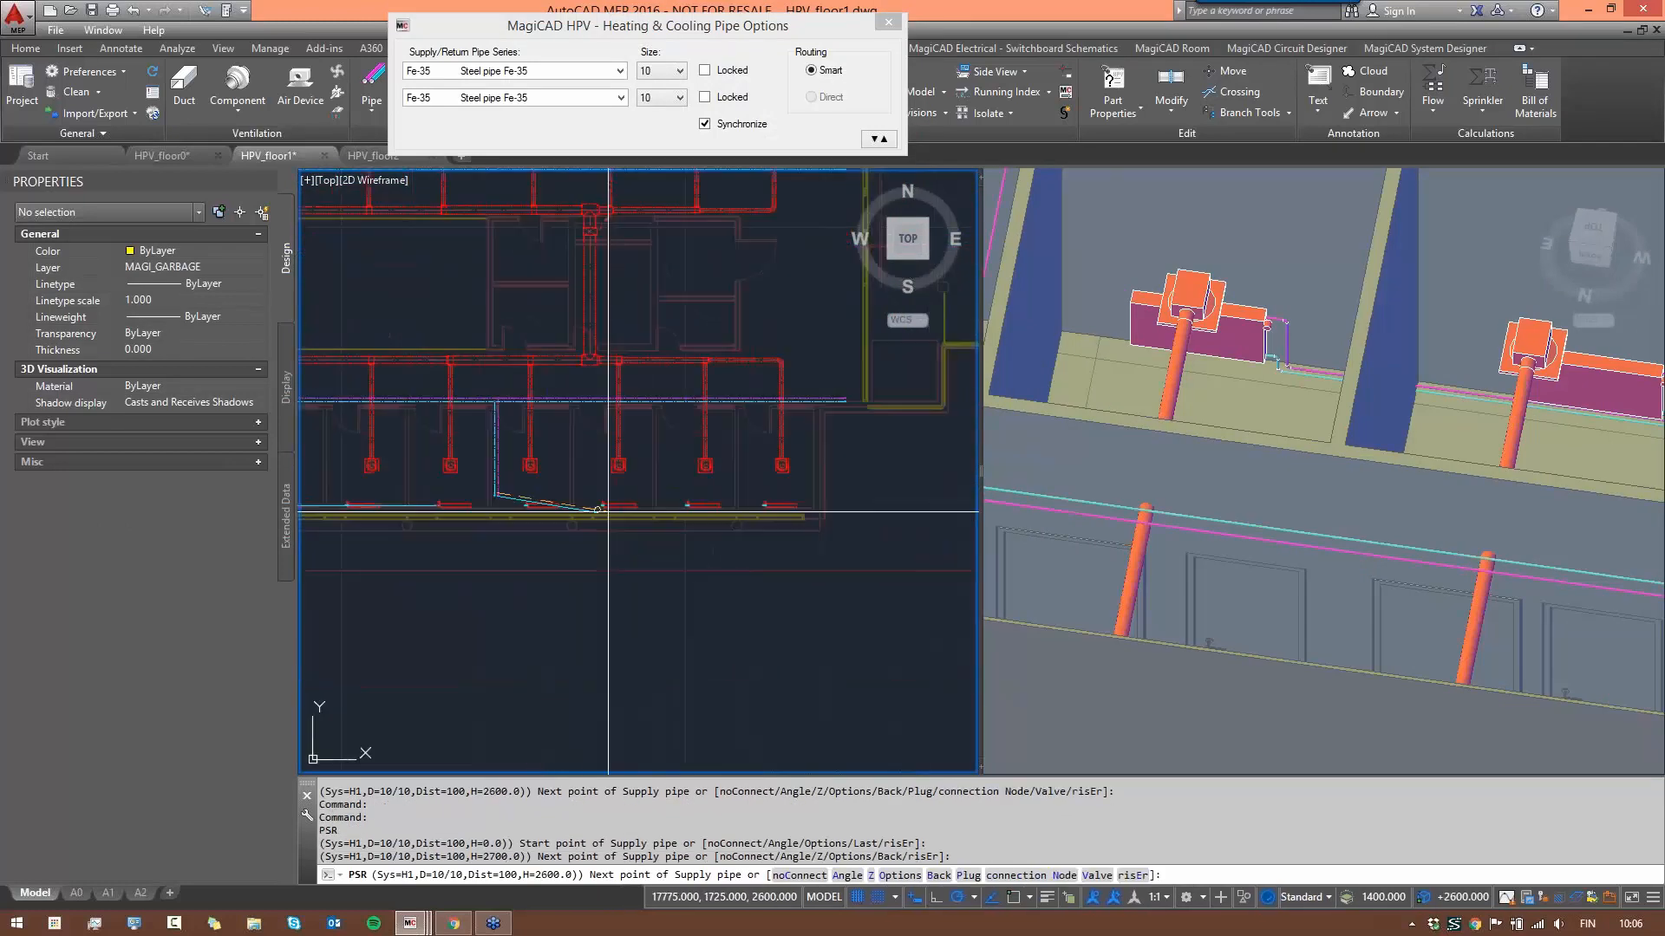
scroll(740, 506, up, 4)
click(801, 512)
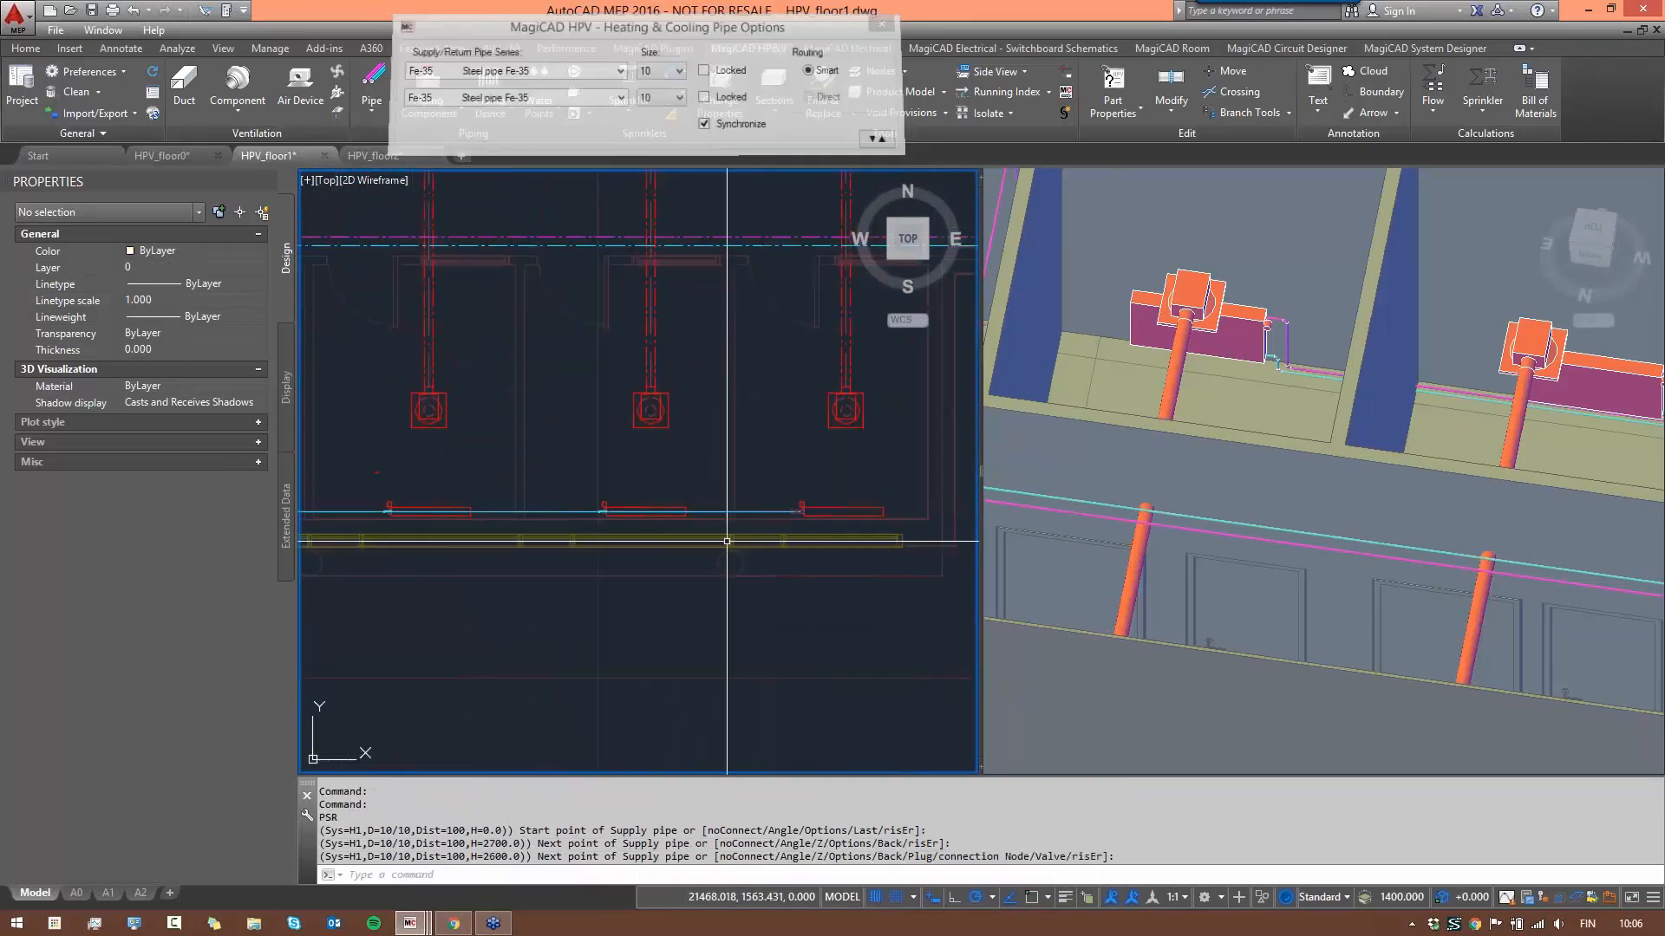
click(1311, 390)
scroll(1316, 295, down, 5)
scroll(1249, 277, up, 5)
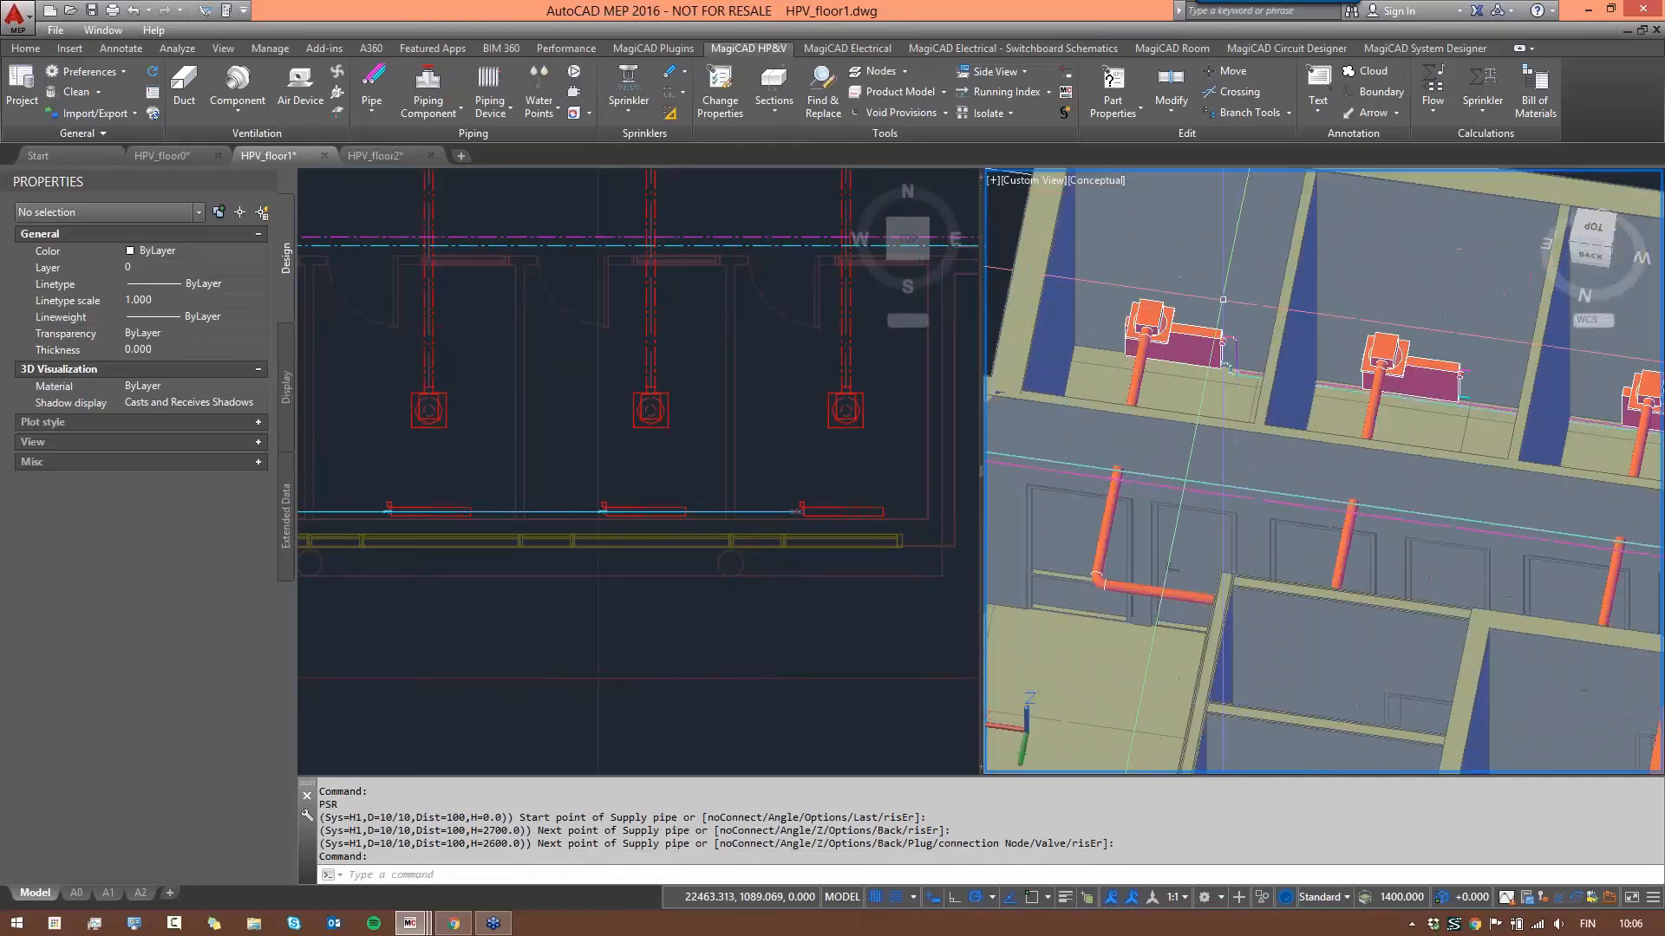
- Connect the second southern radiator from the east to the supply/return pair running along the outer wall
click(675, 471)
scroll(525, 515, up, 4)
key(Return)
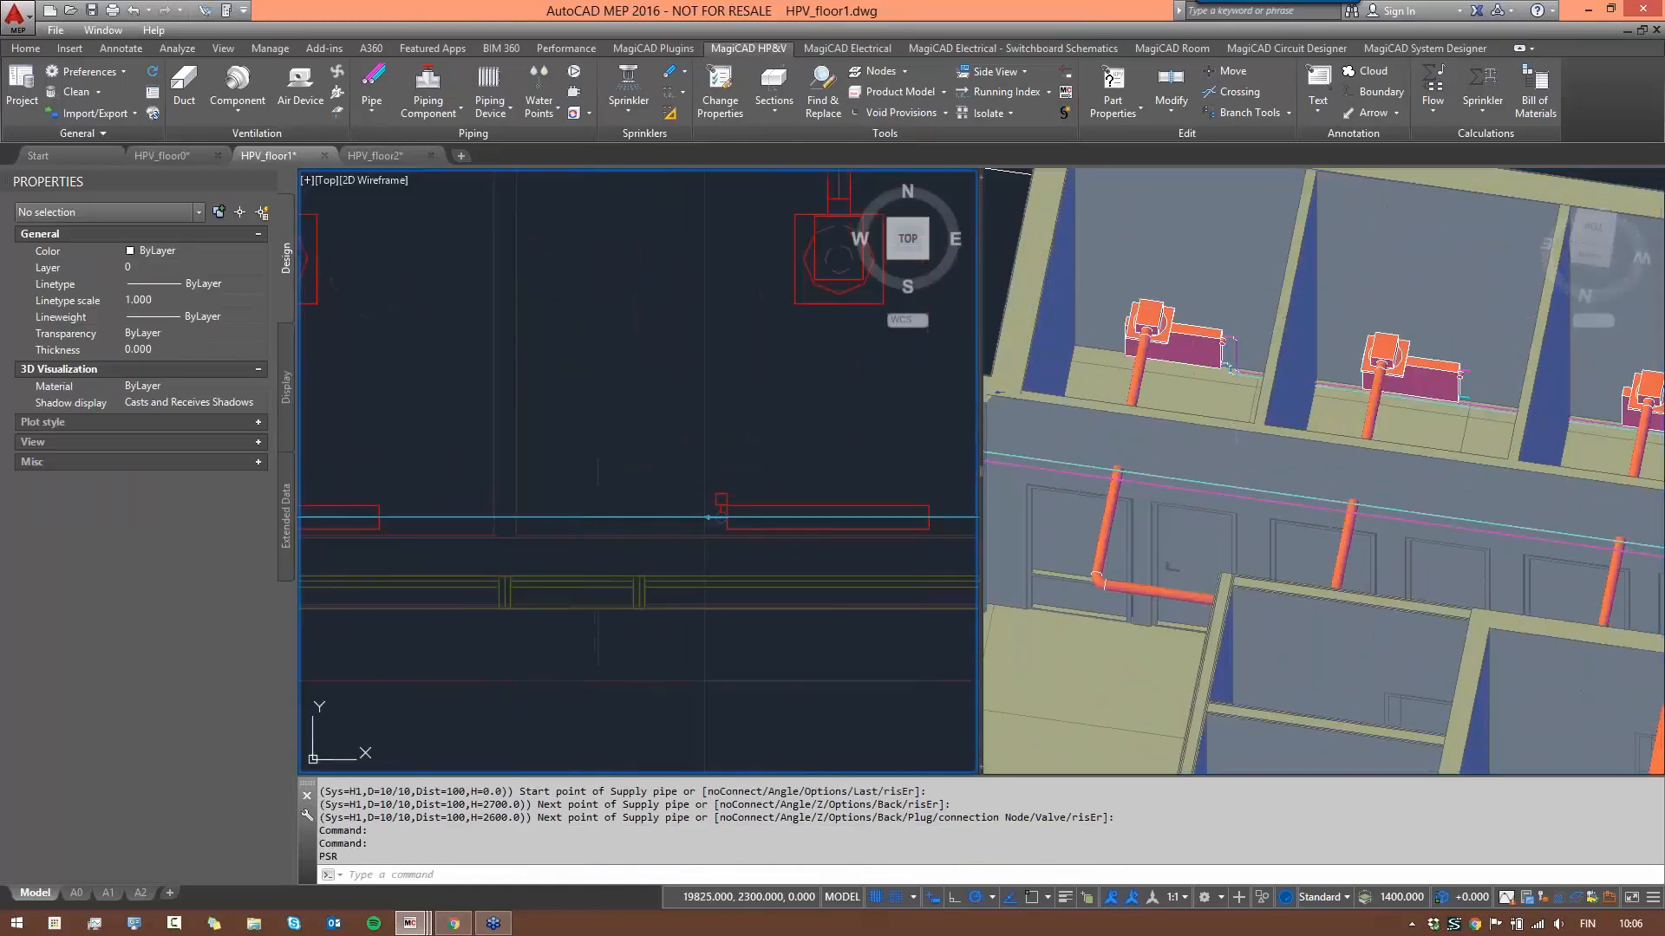
click(718, 510)
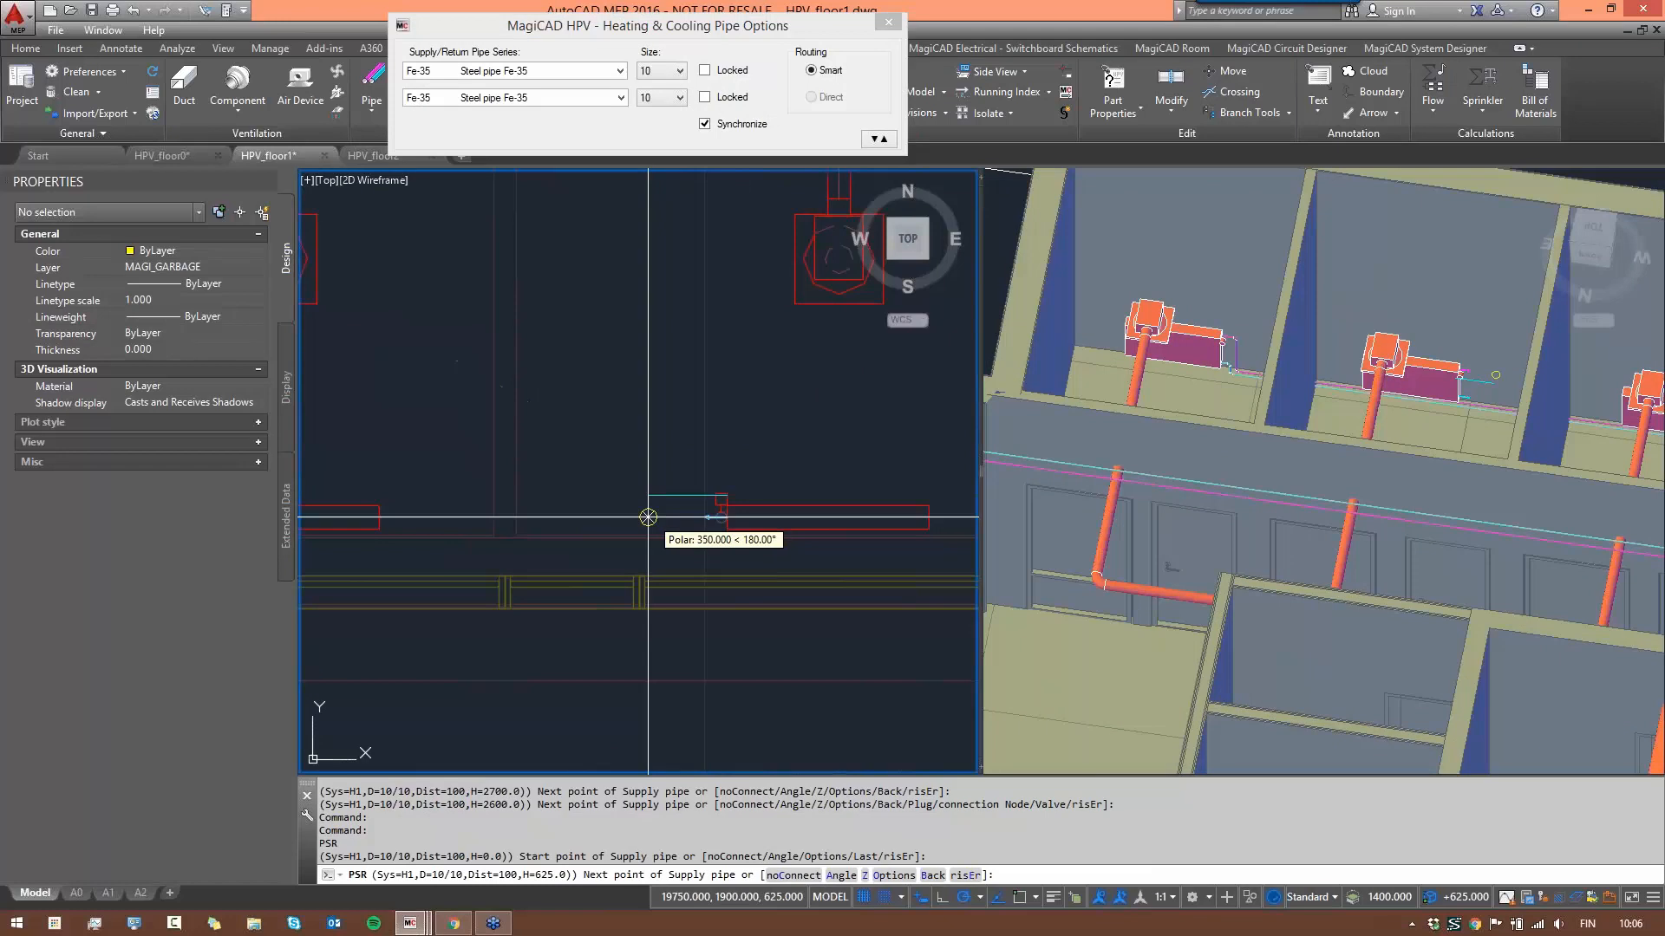
click(704, 517)
- Connect the third southern radiator from the east to the second branch's pipe pair
scroll(636, 506, down, 4)
middle_drag(616, 505, 815, 451)
scroll(655, 450, up, 4)
key(Return)
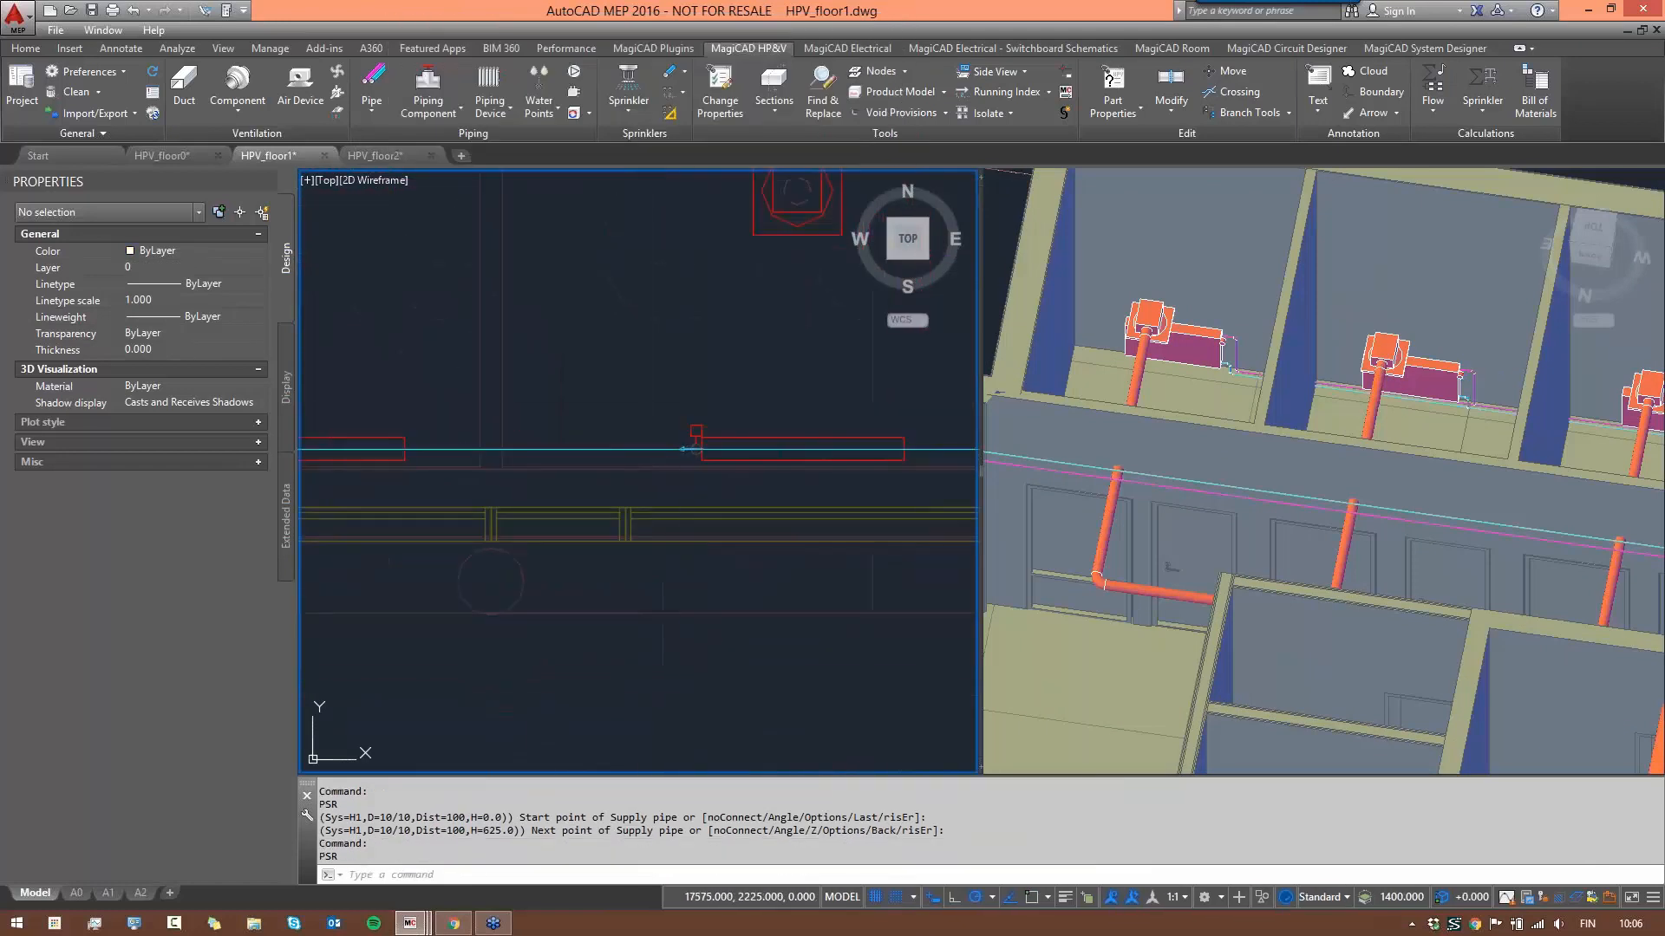
click(695, 438)
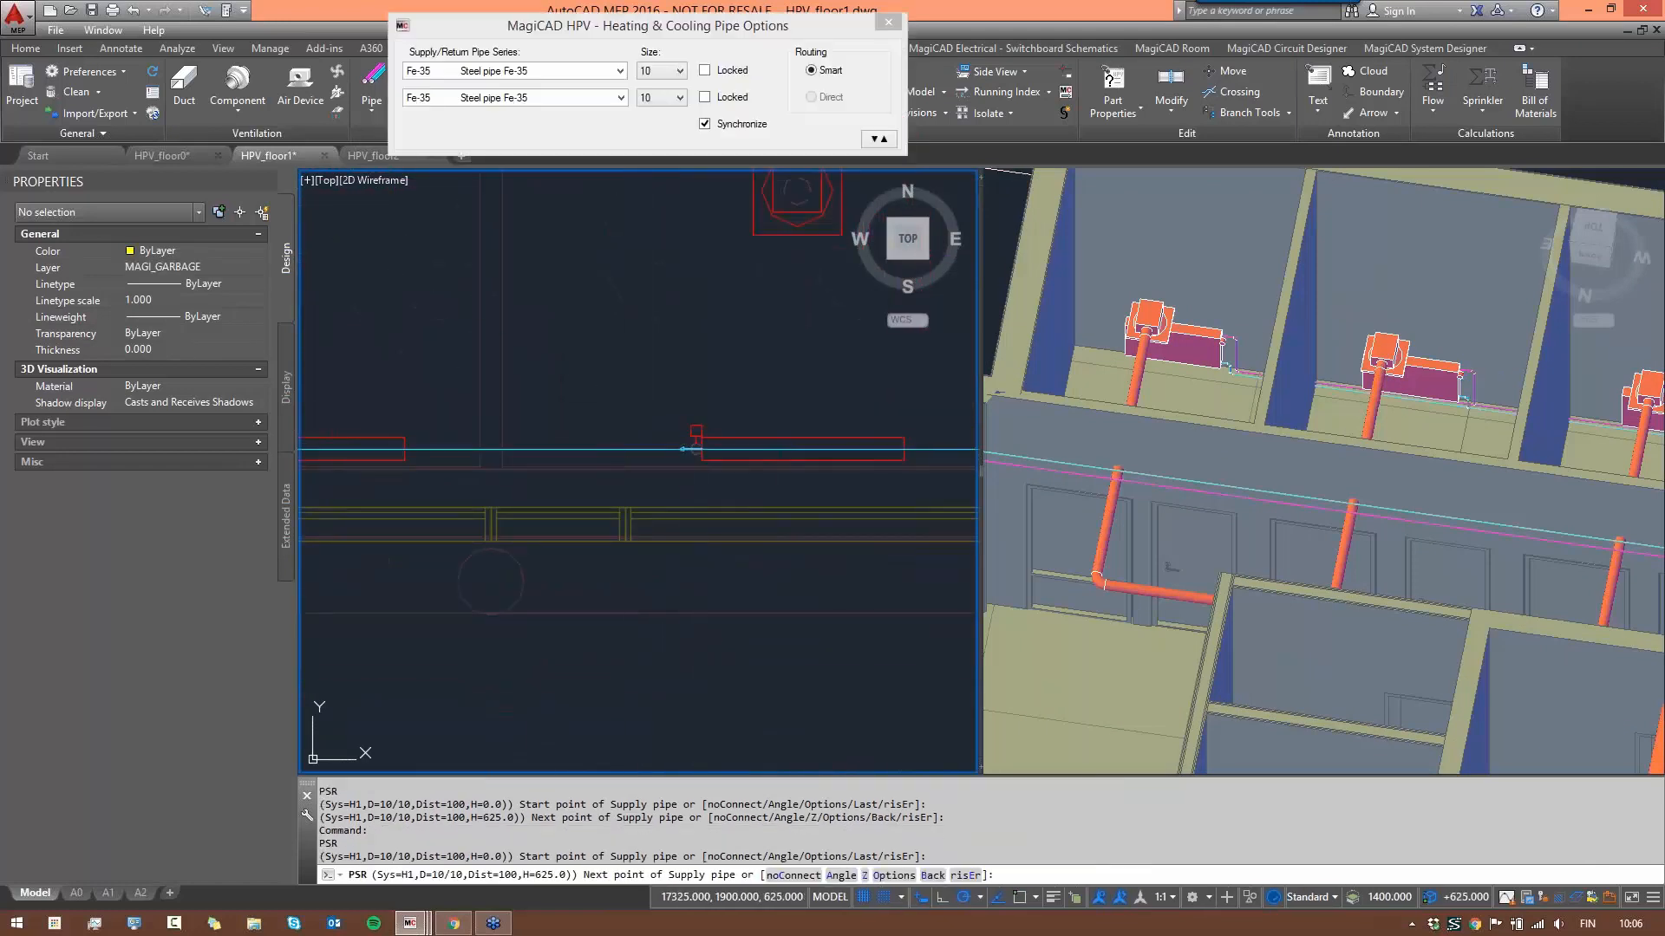
click(682, 451)
- Connect the fourth southern radiator from the east, next to the second branch's drop, to its pipe pair
scroll(547, 487, down, 4)
middle_drag(416, 463, 705, 404)
scroll(667, 406, up, 6)
key(Return)
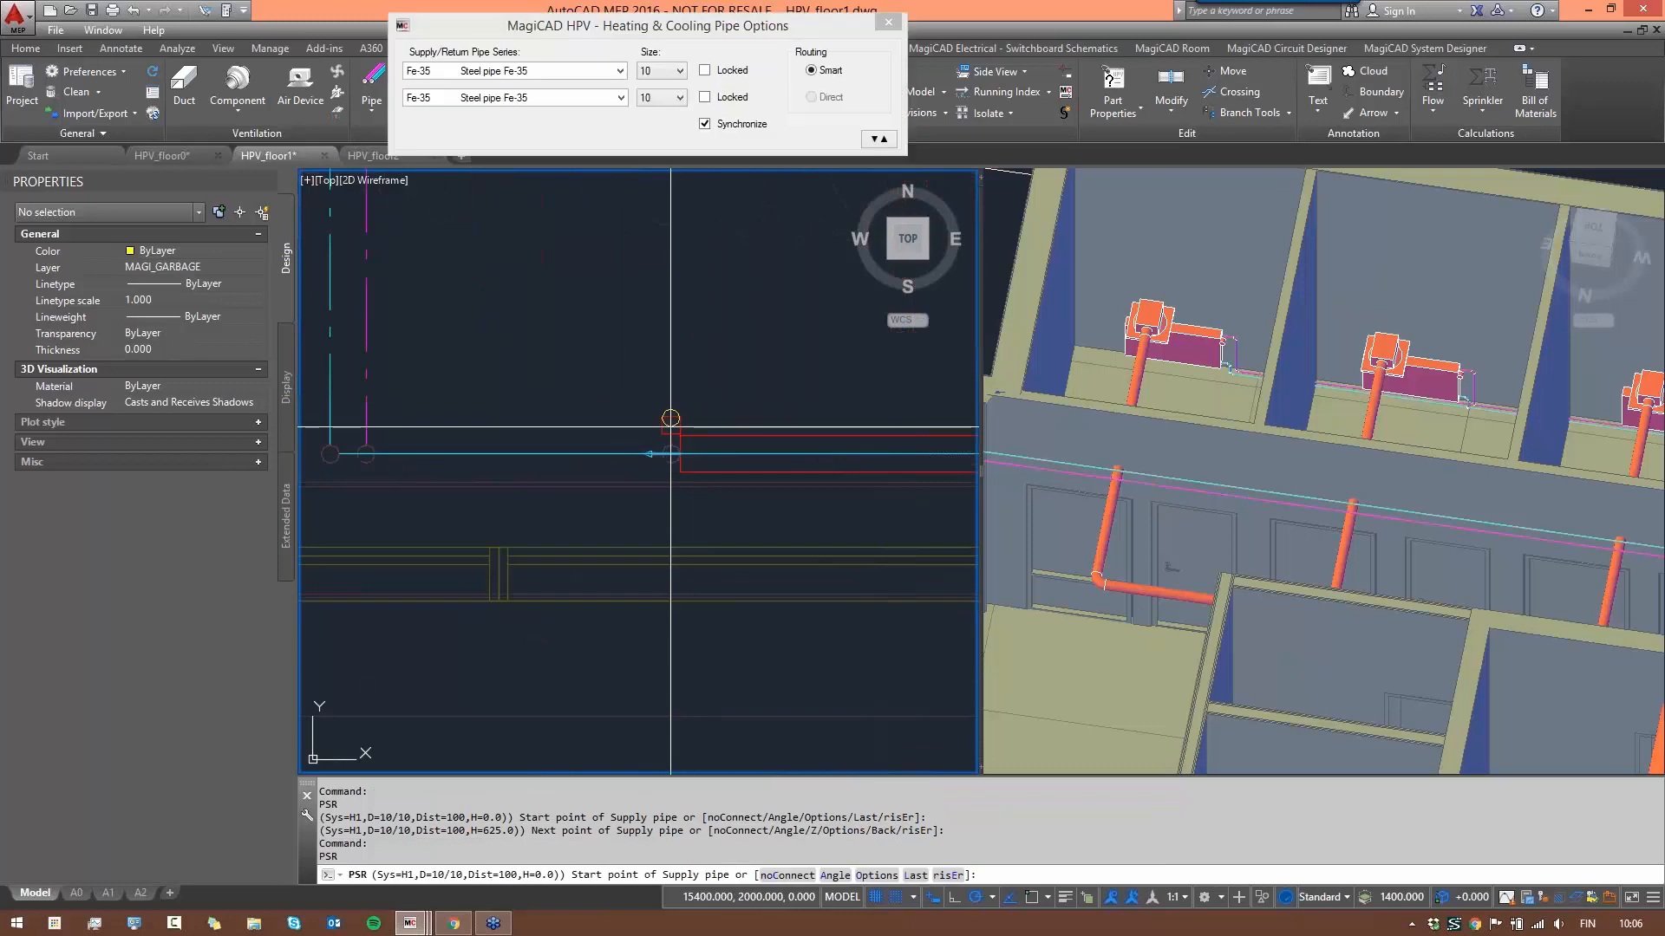
click(670, 427)
click(665, 454)
- Connect the third southern radiator from the west to the first southern branch's pipe pair
scroll(510, 492, down, 6)
middle_drag(565, 478, 1076, 405)
scroll(502, 386, up, 2)
middle_drag(469, 404, 376, 352)
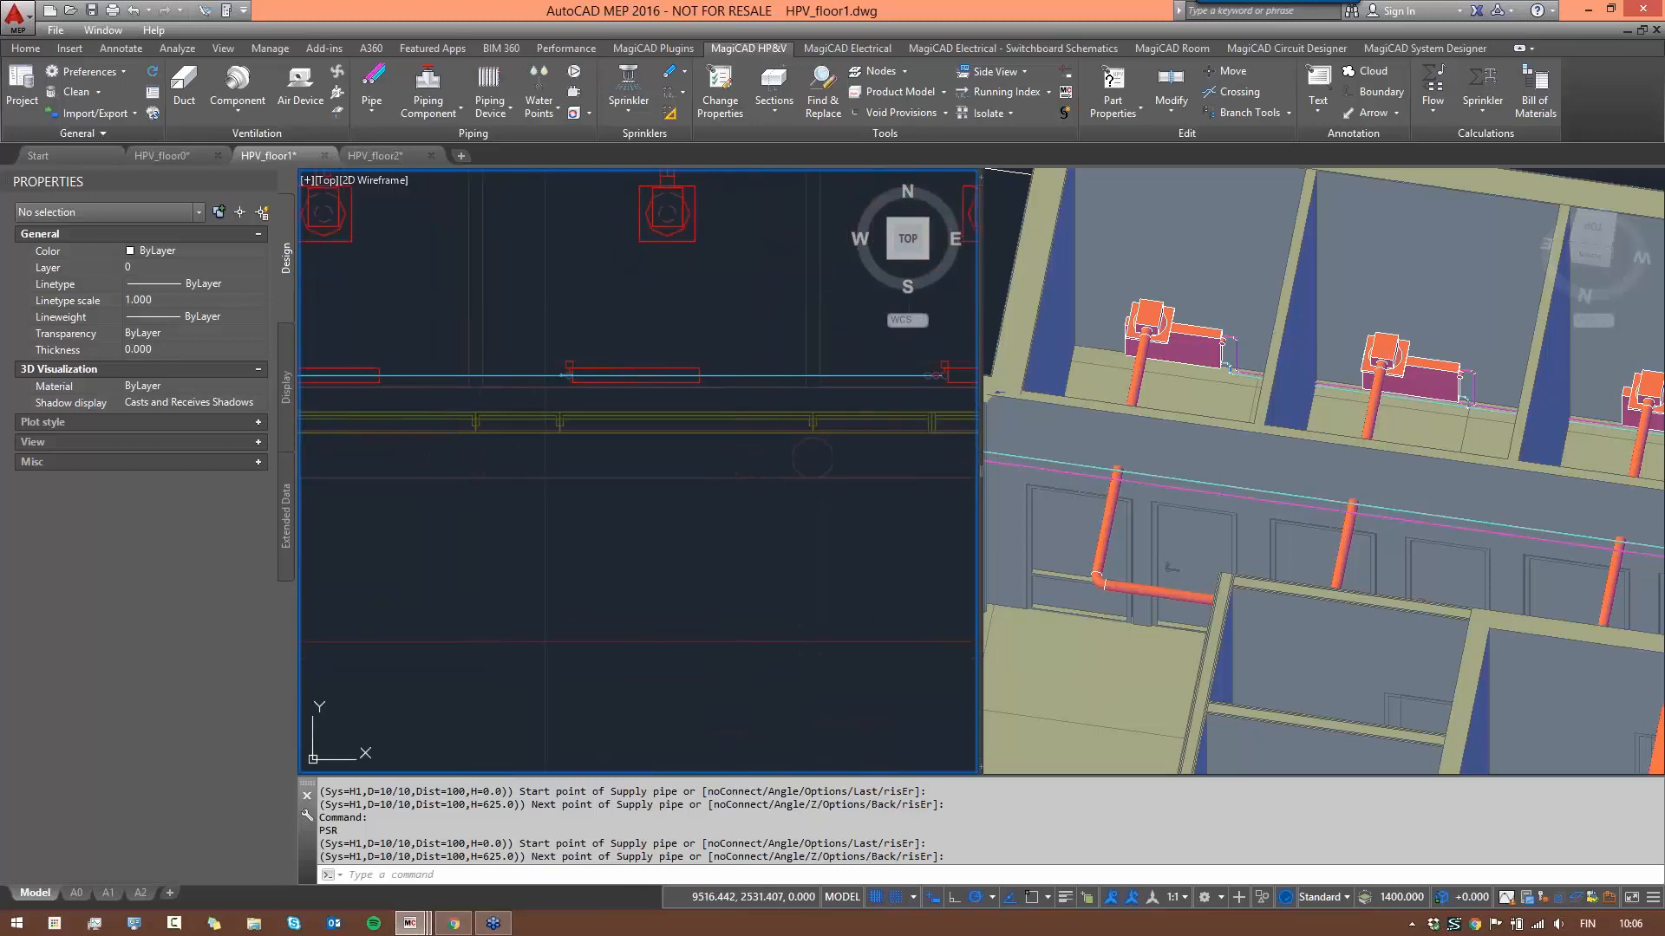
key(Return)
click(572, 362)
click(565, 377)
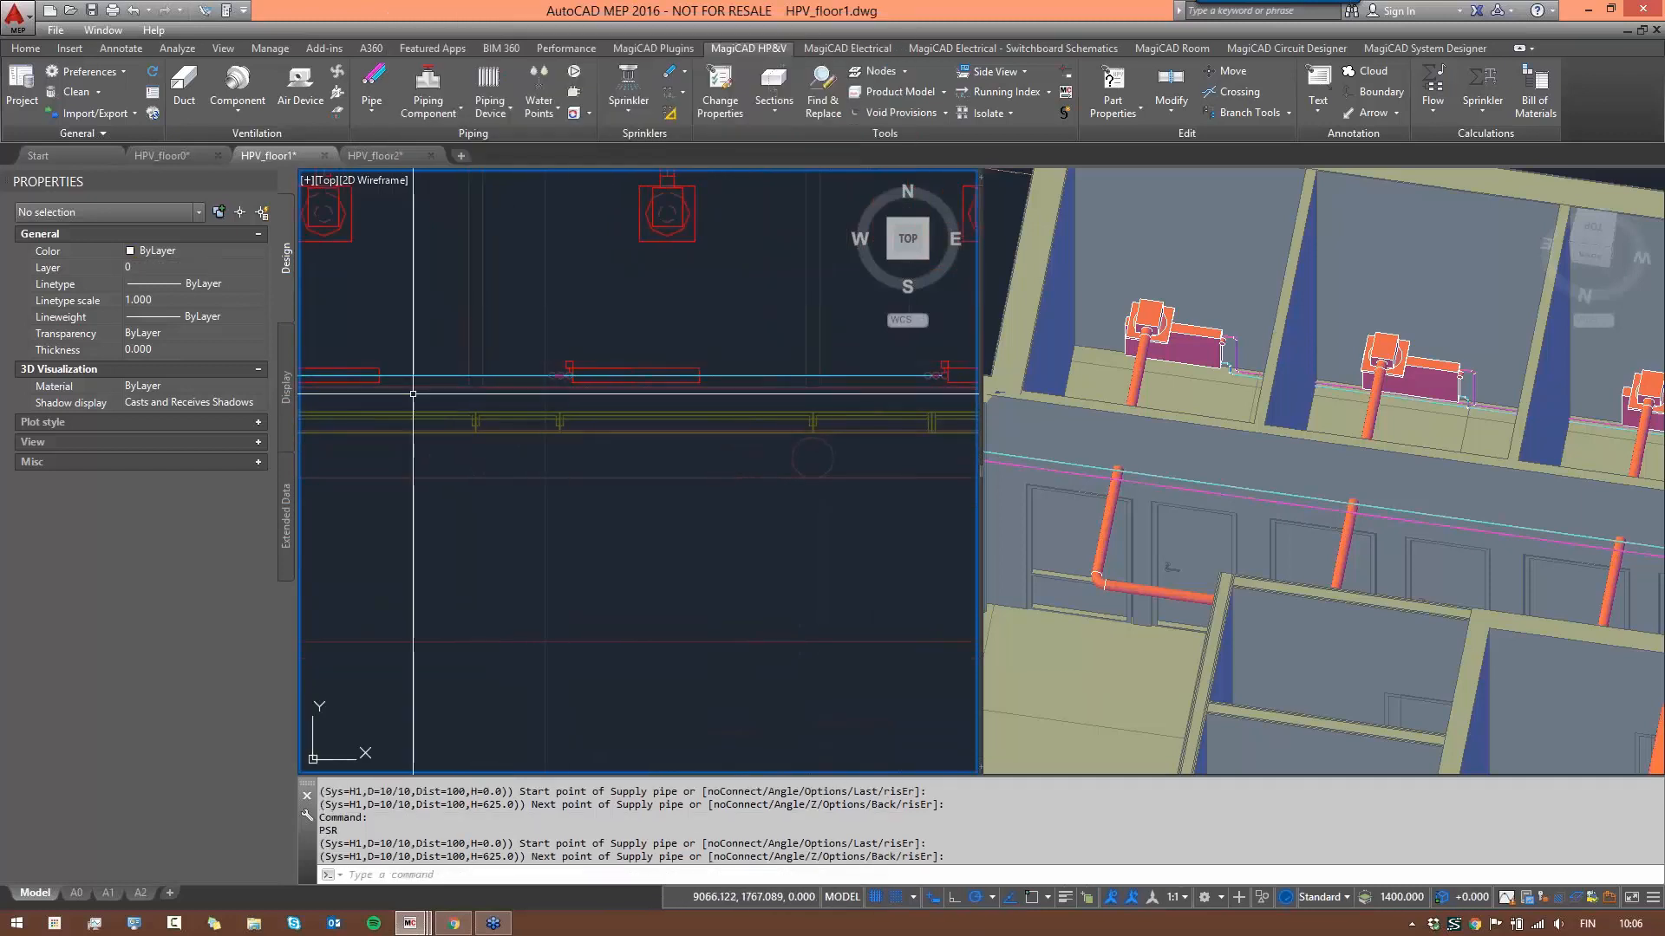
- Connect the second southern radiator from the west and the westernmost one to the first branch's pipe pair
middle_drag(520, 395, 954, 382)
key(Return)
click(551, 360)
click(546, 373)
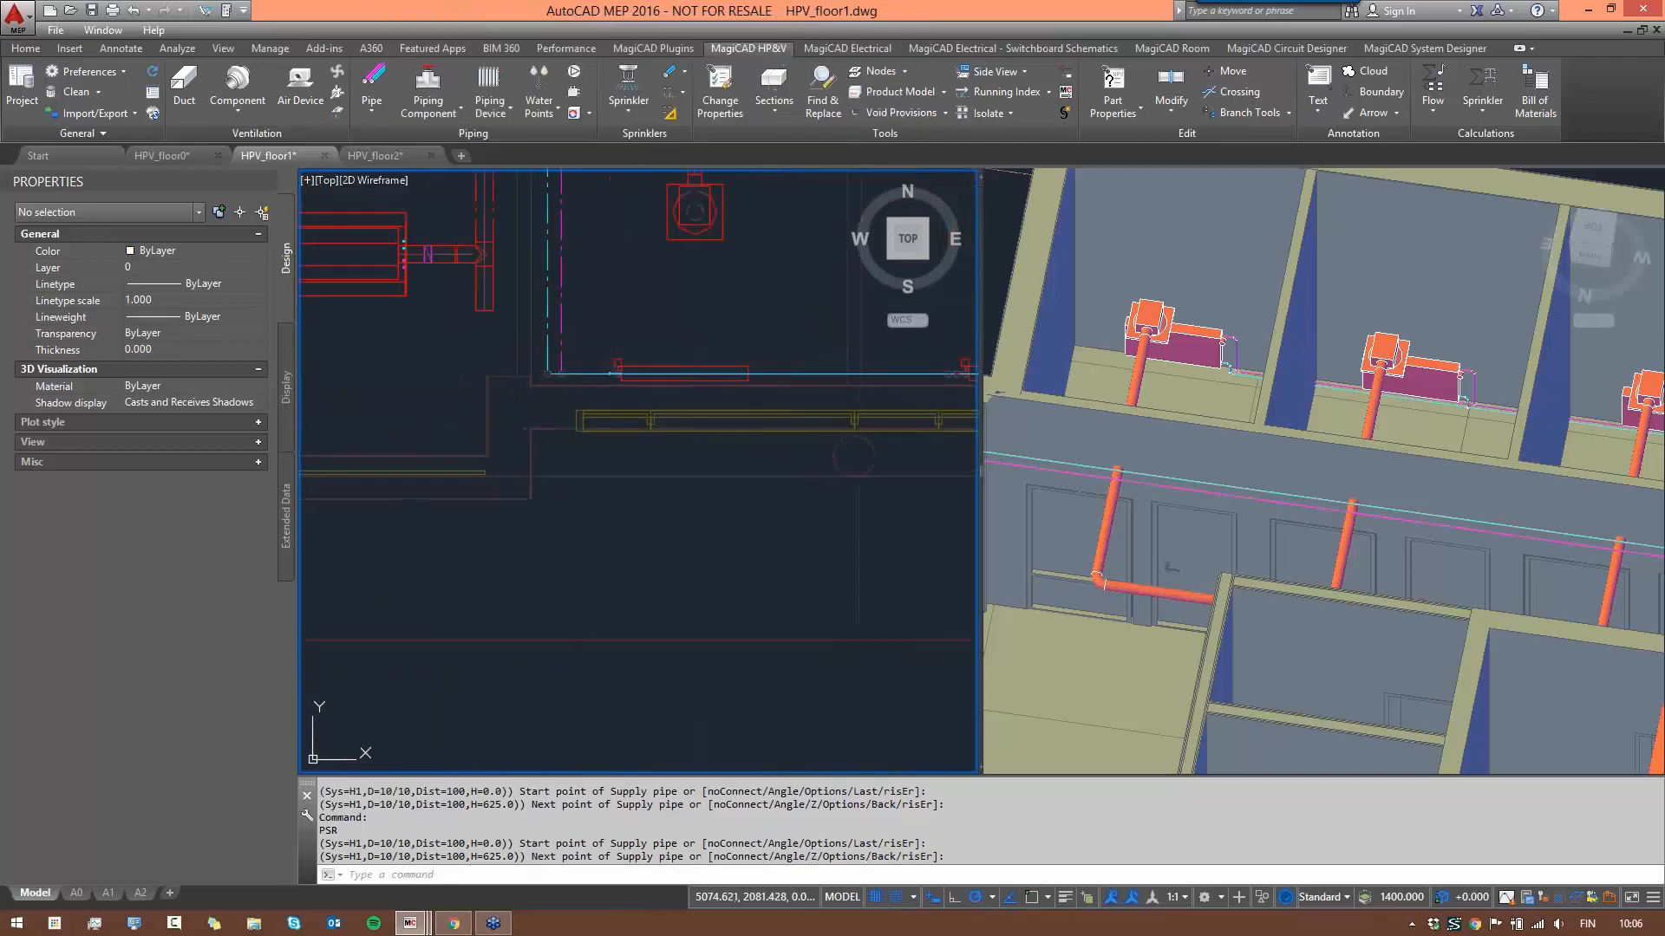
key(Return)
click(617, 361)
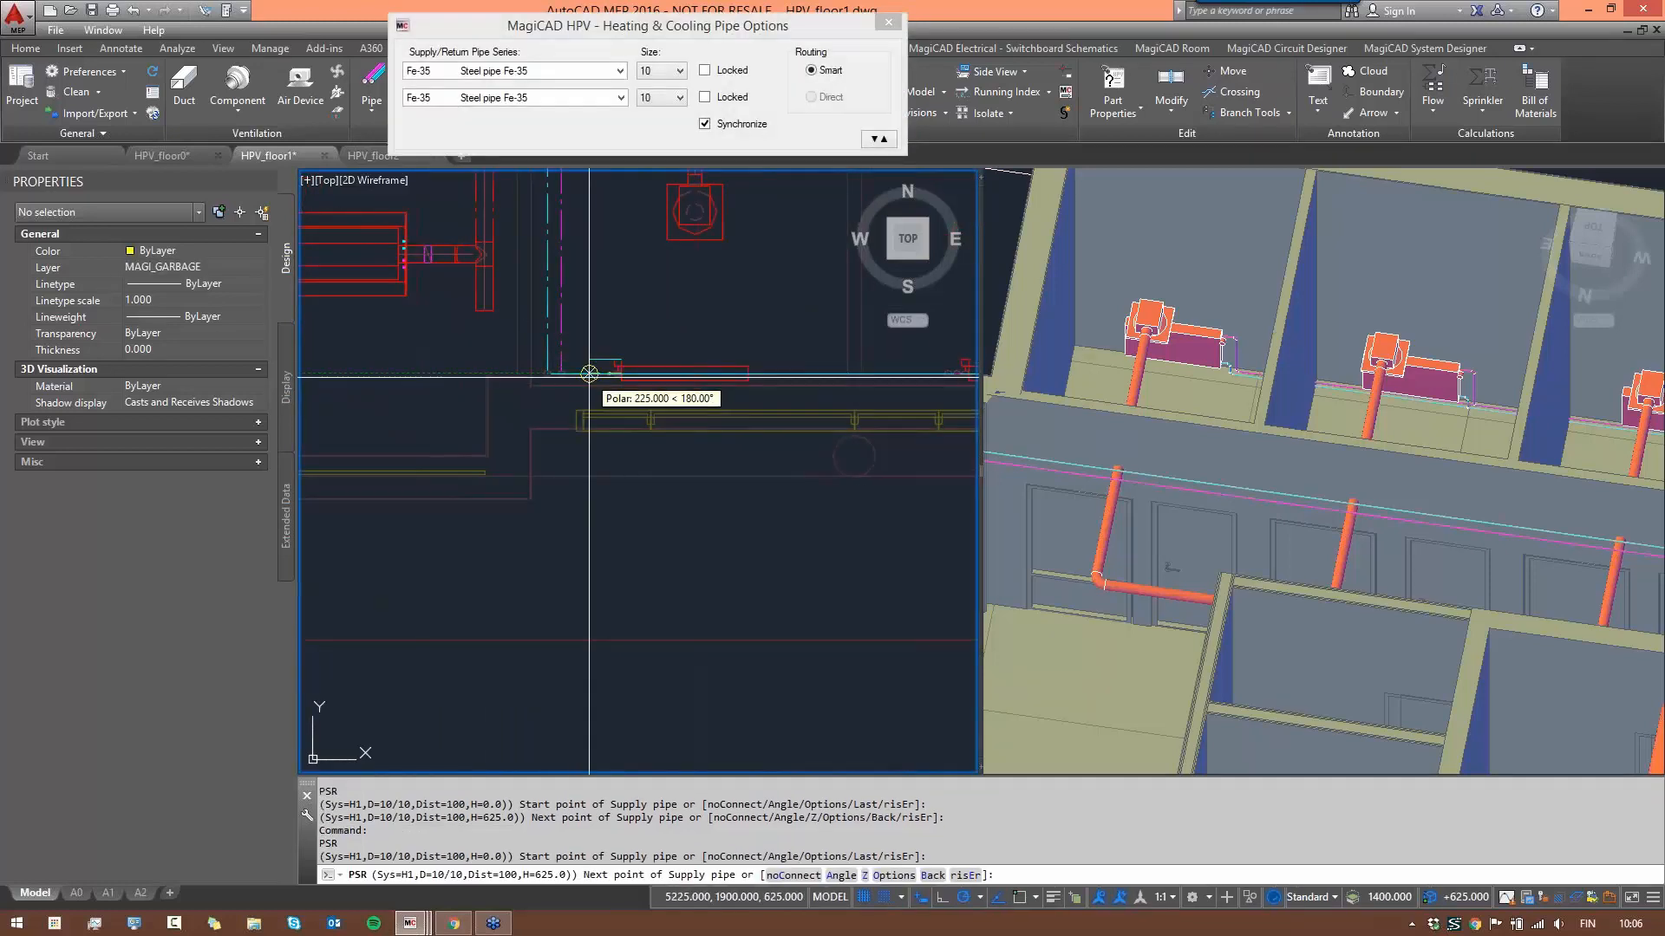
click(589, 374)
scroll(735, 393, down, 6)
scroll(761, 398, up, 3)
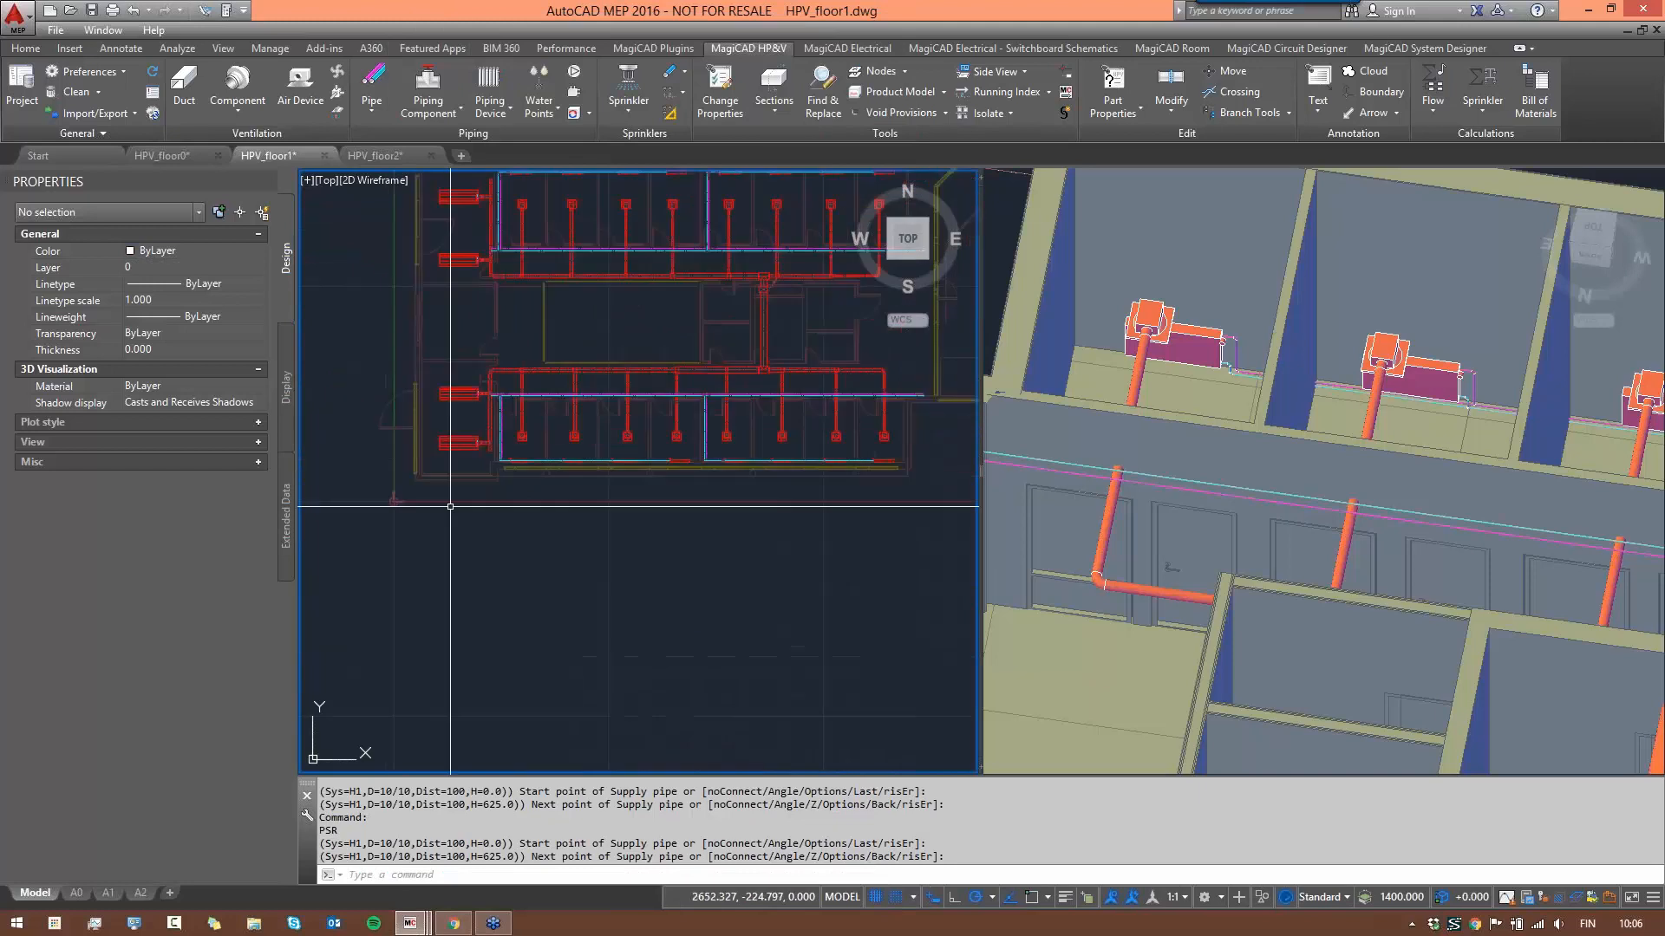
scroll(729, 407, down, 3)
scroll(694, 416, up, 8)
scroll(722, 565, down, 4)
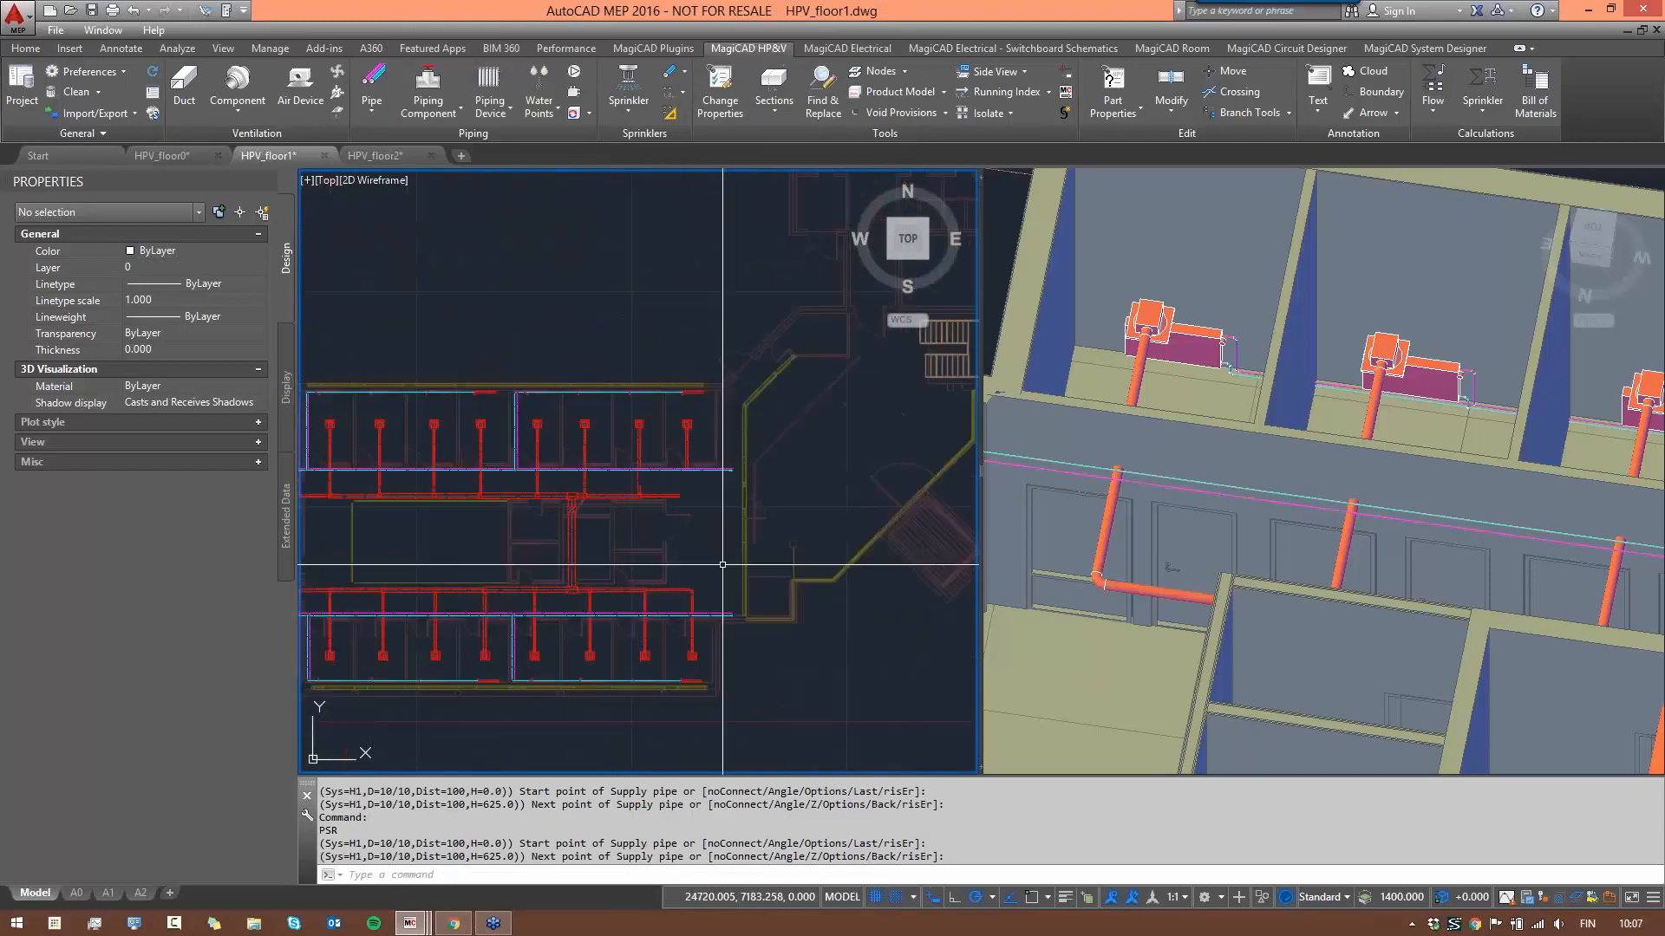
- Delete the leftover supply and return pipe ends extending east past the second southern branch in the corridor
scroll(675, 564, up, 8)
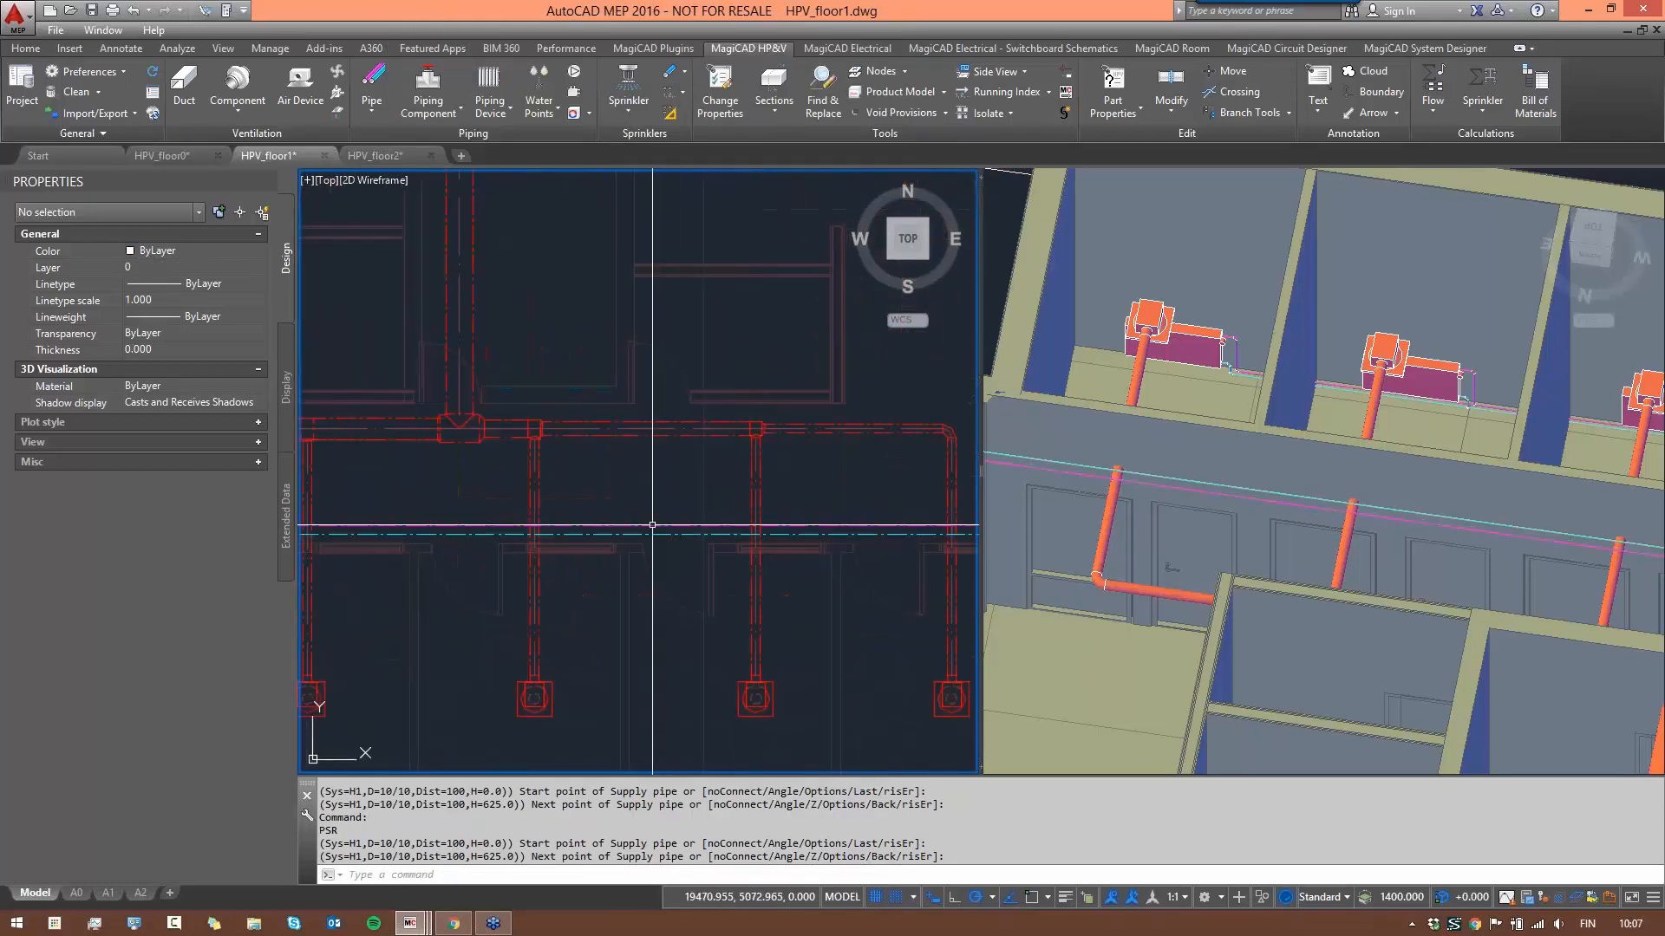
click(694, 557)
click(654, 420)
key(Delete)
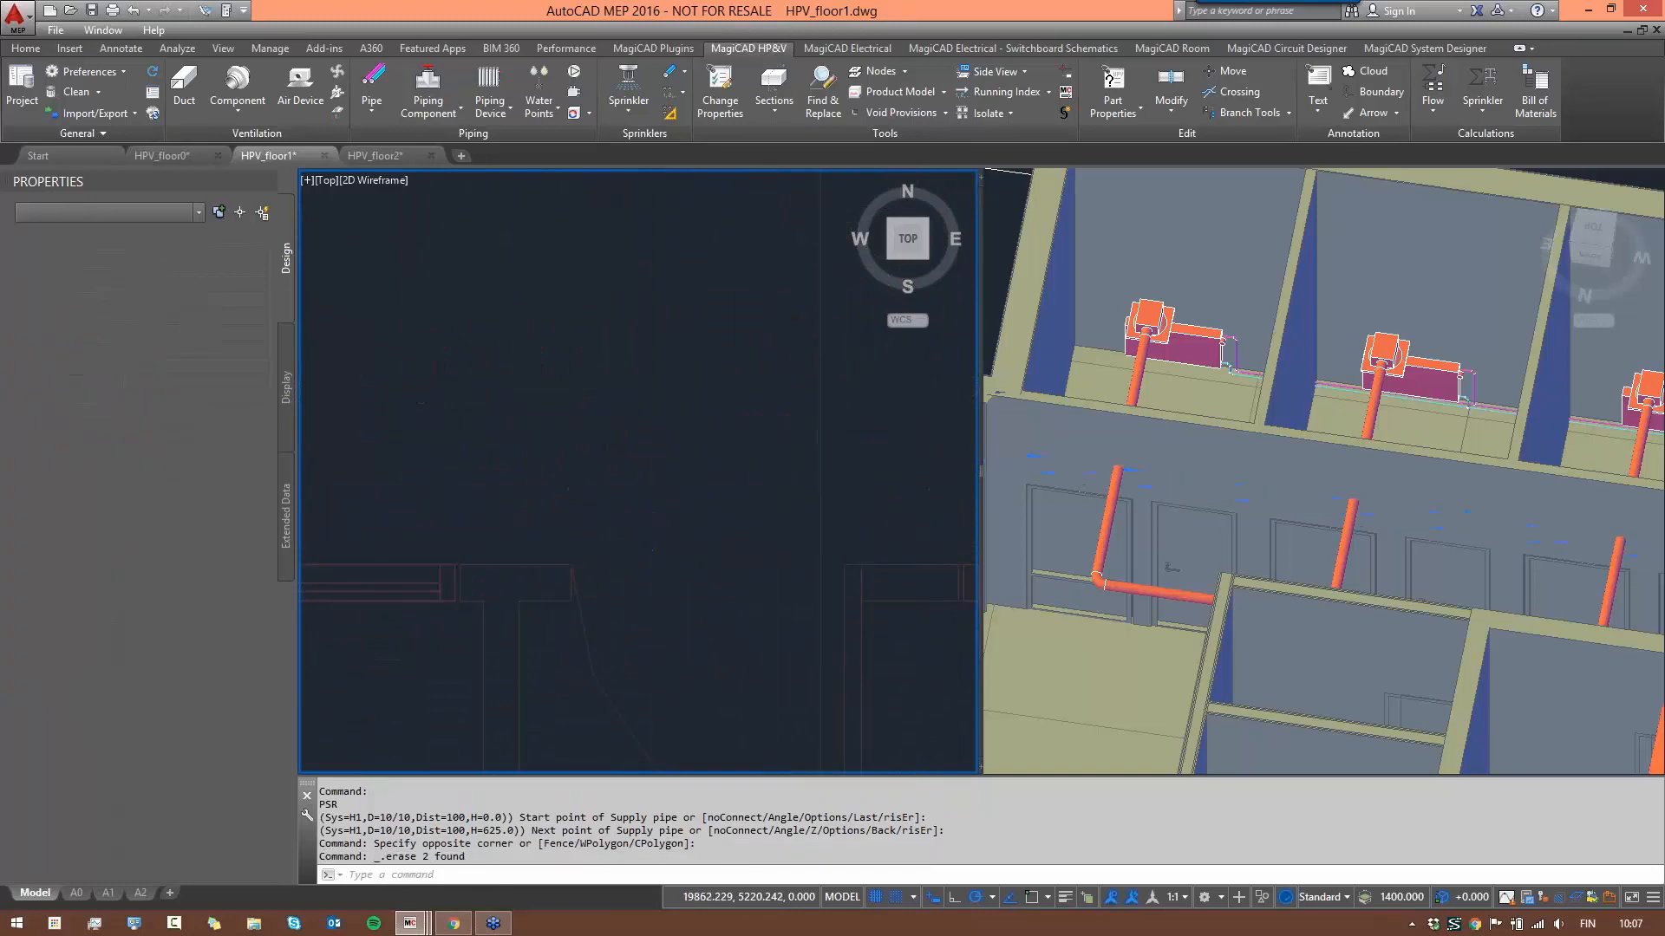
- Delete the leftover supply and return pipe ends extending east past the second northern branch in the corridor
scroll(783, 397, down, 5)
scroll(783, 397, down, 5)
scroll(670, 521, up, 5)
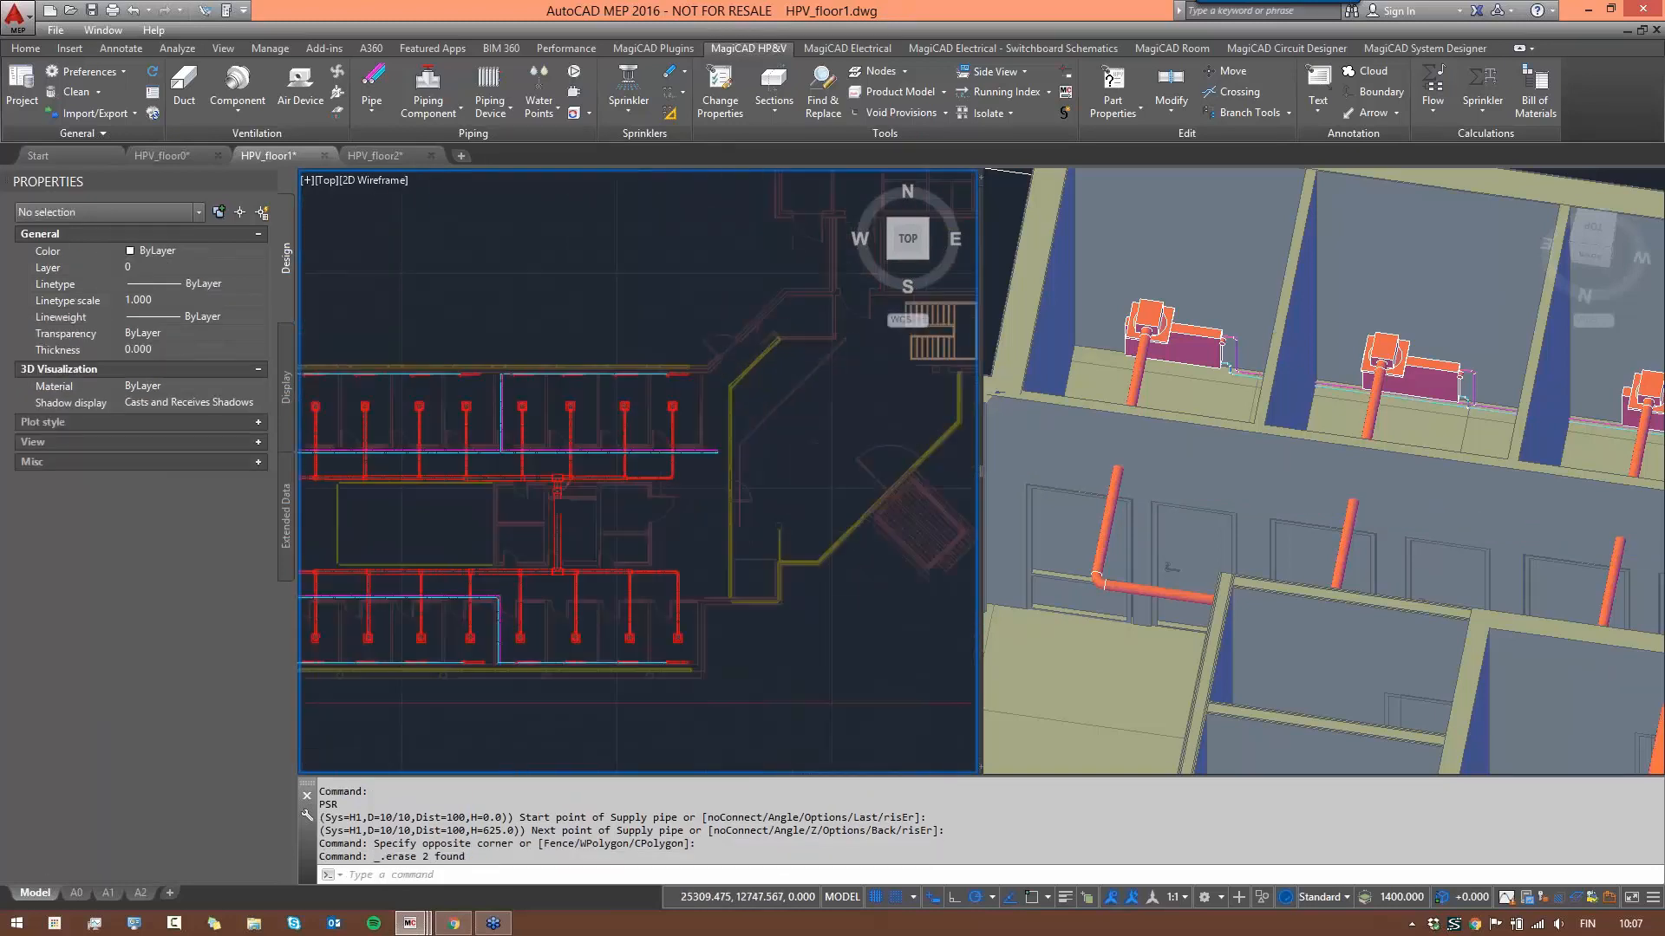
click(650, 560)
click(597, 513)
key(Delete)
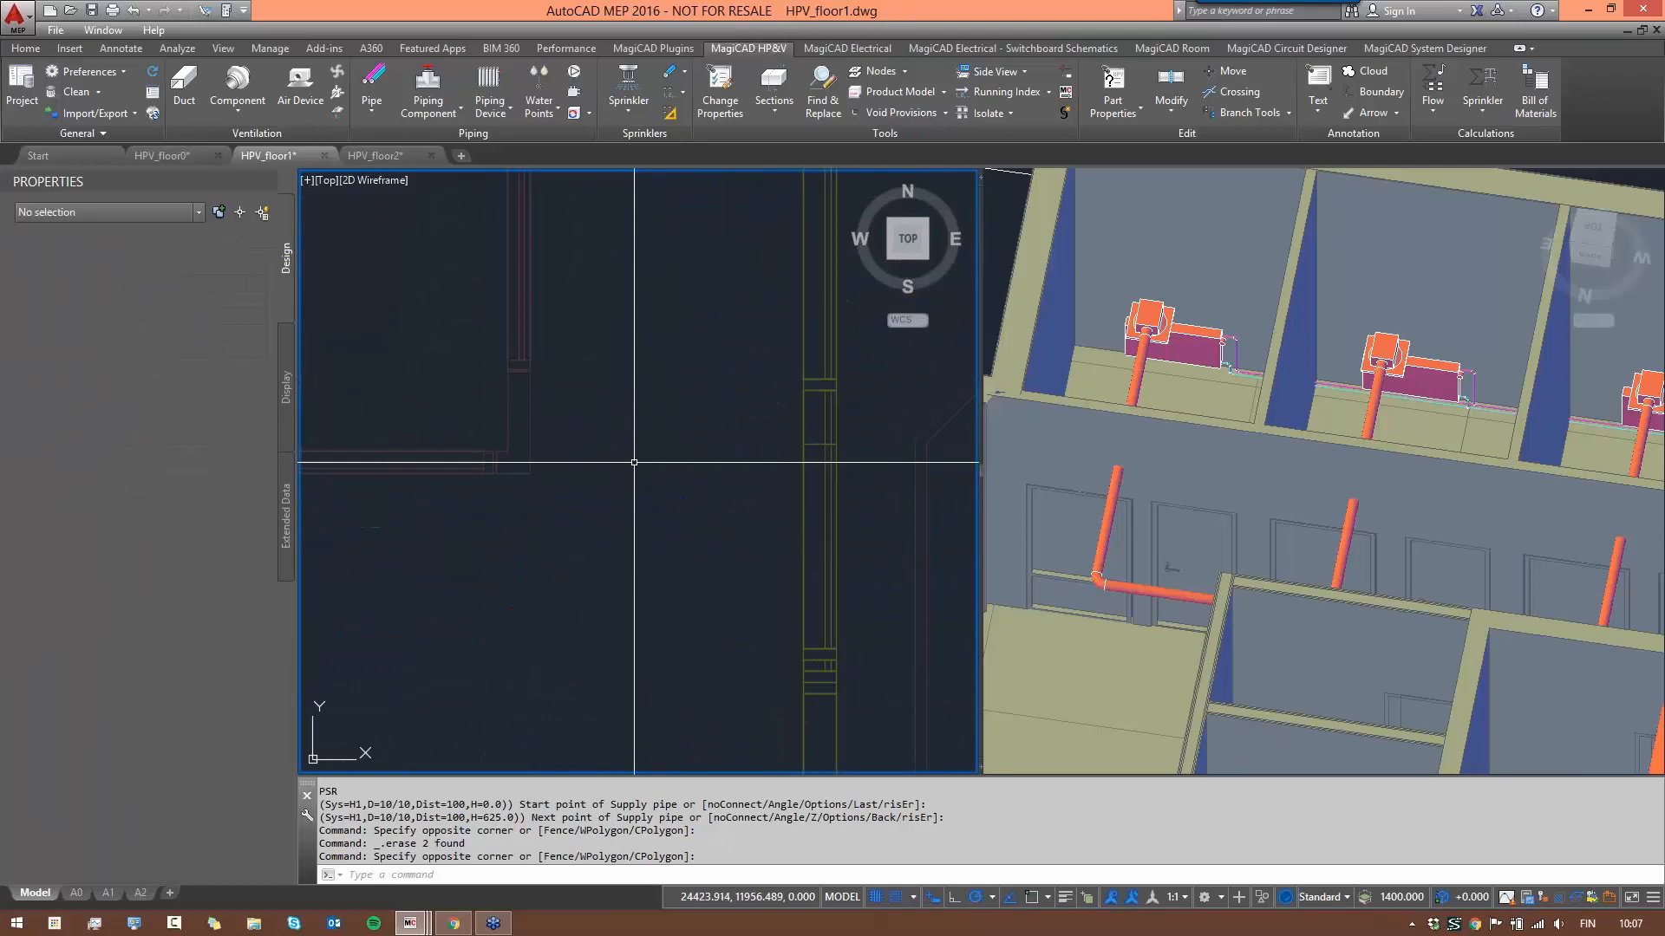
scroll(509, 544, down, 3)
scroll(509, 543, down, 4)
scroll(568, 358, up, 6)
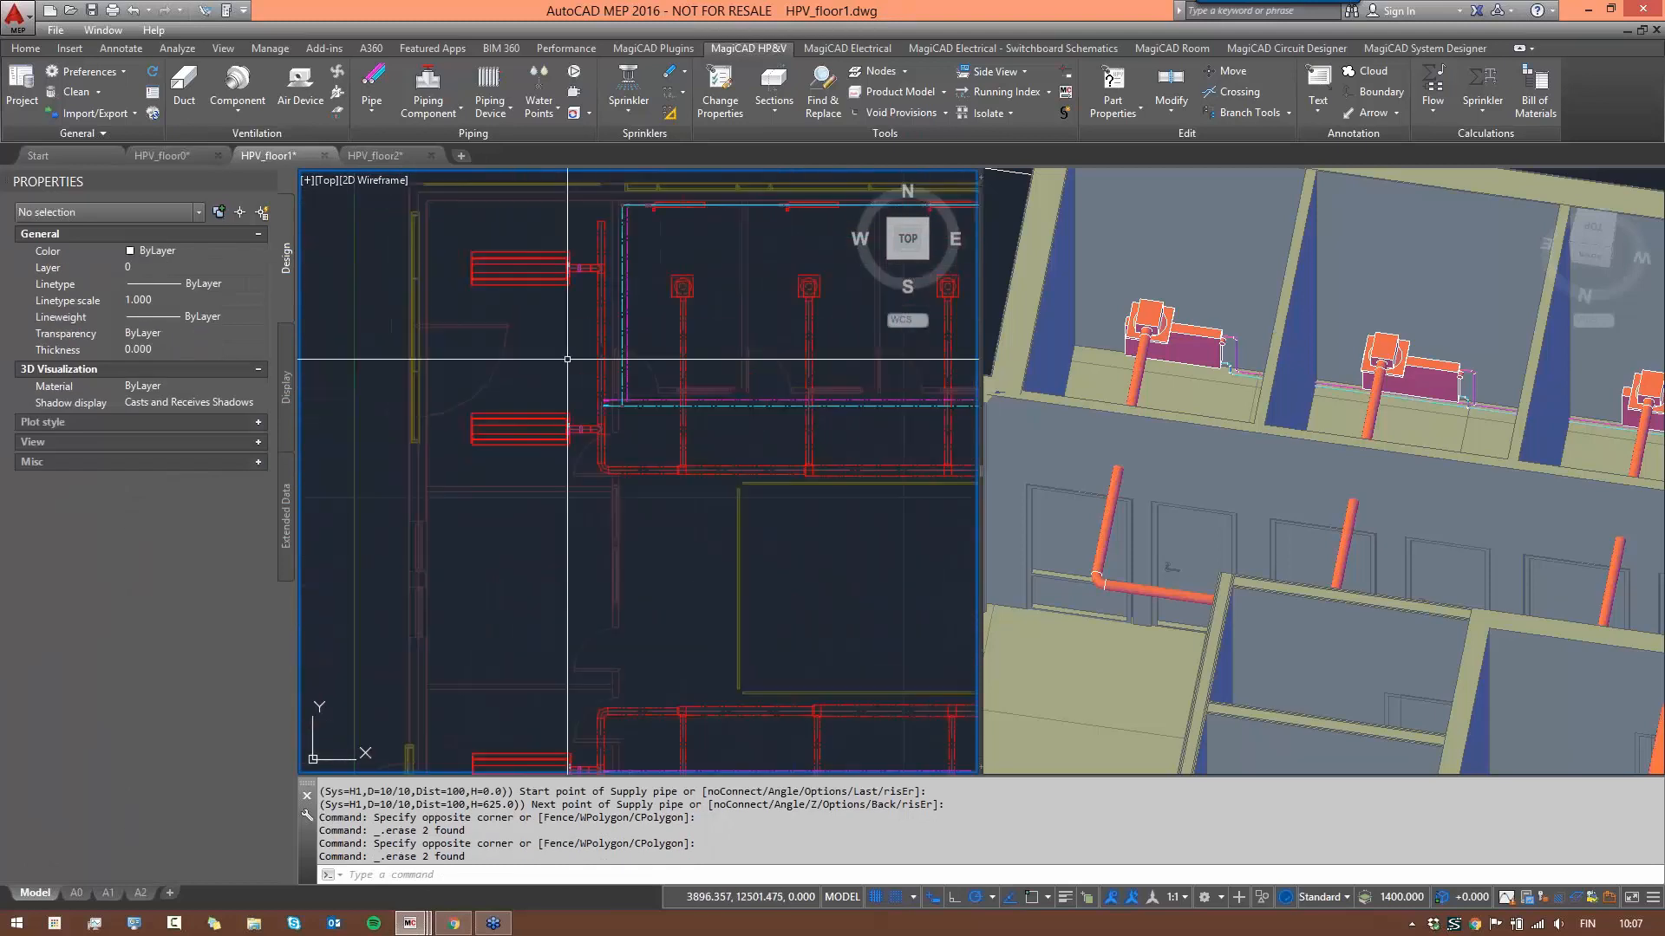
scroll(673, 425, down, 5)
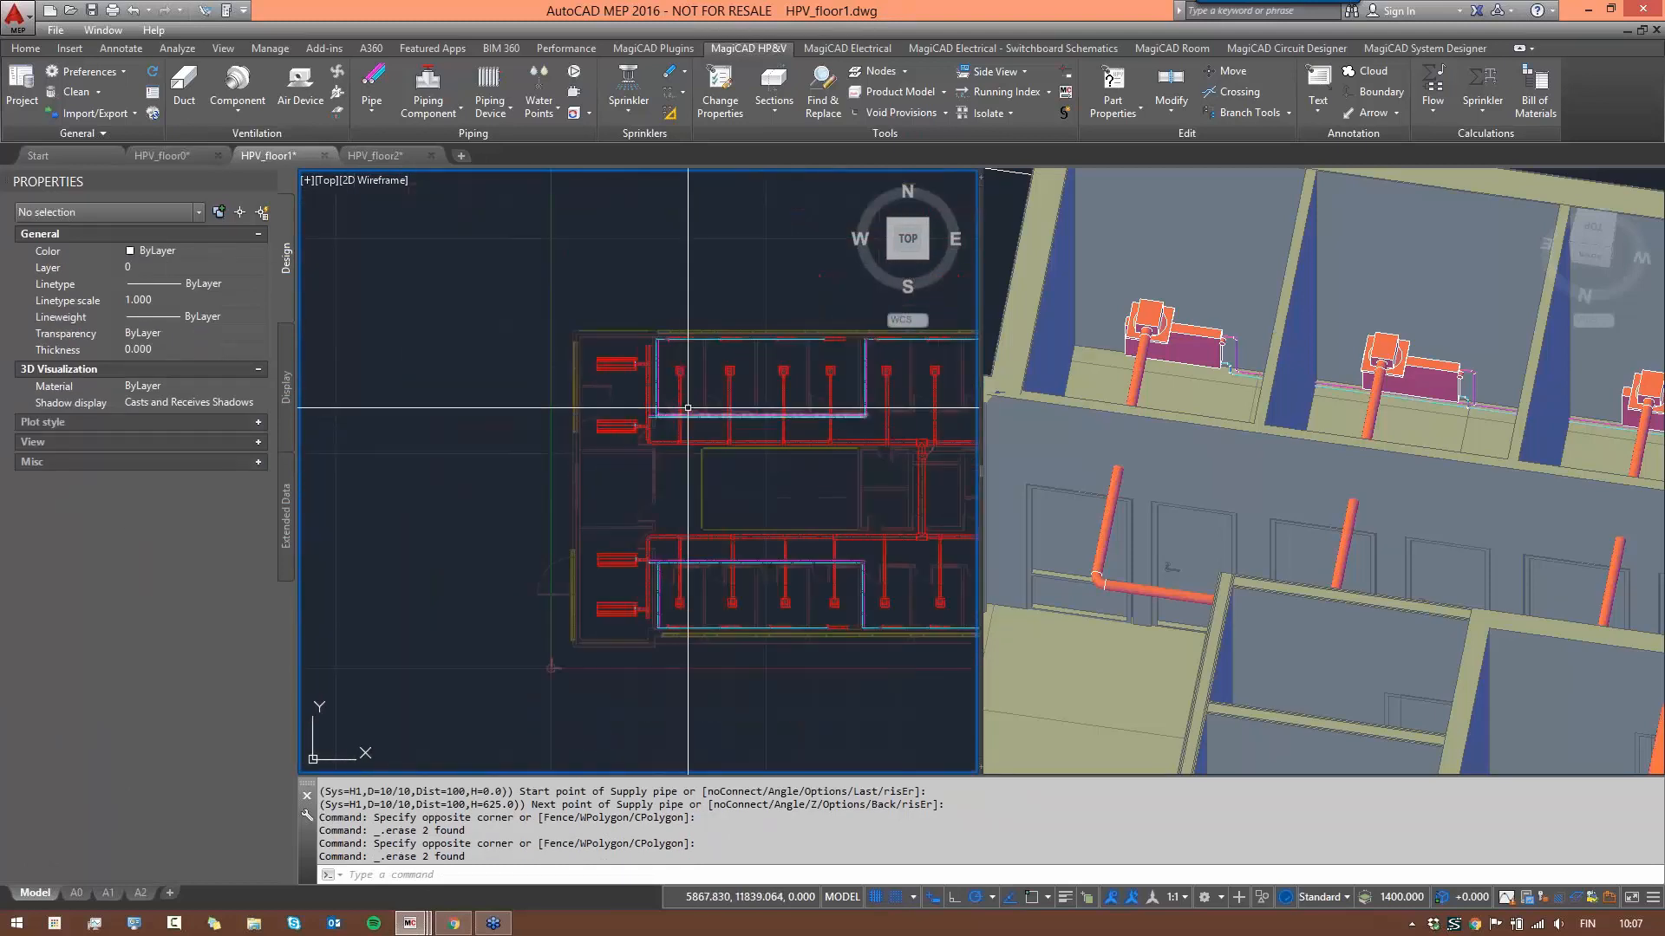
scroll(620, 383, up, 4)
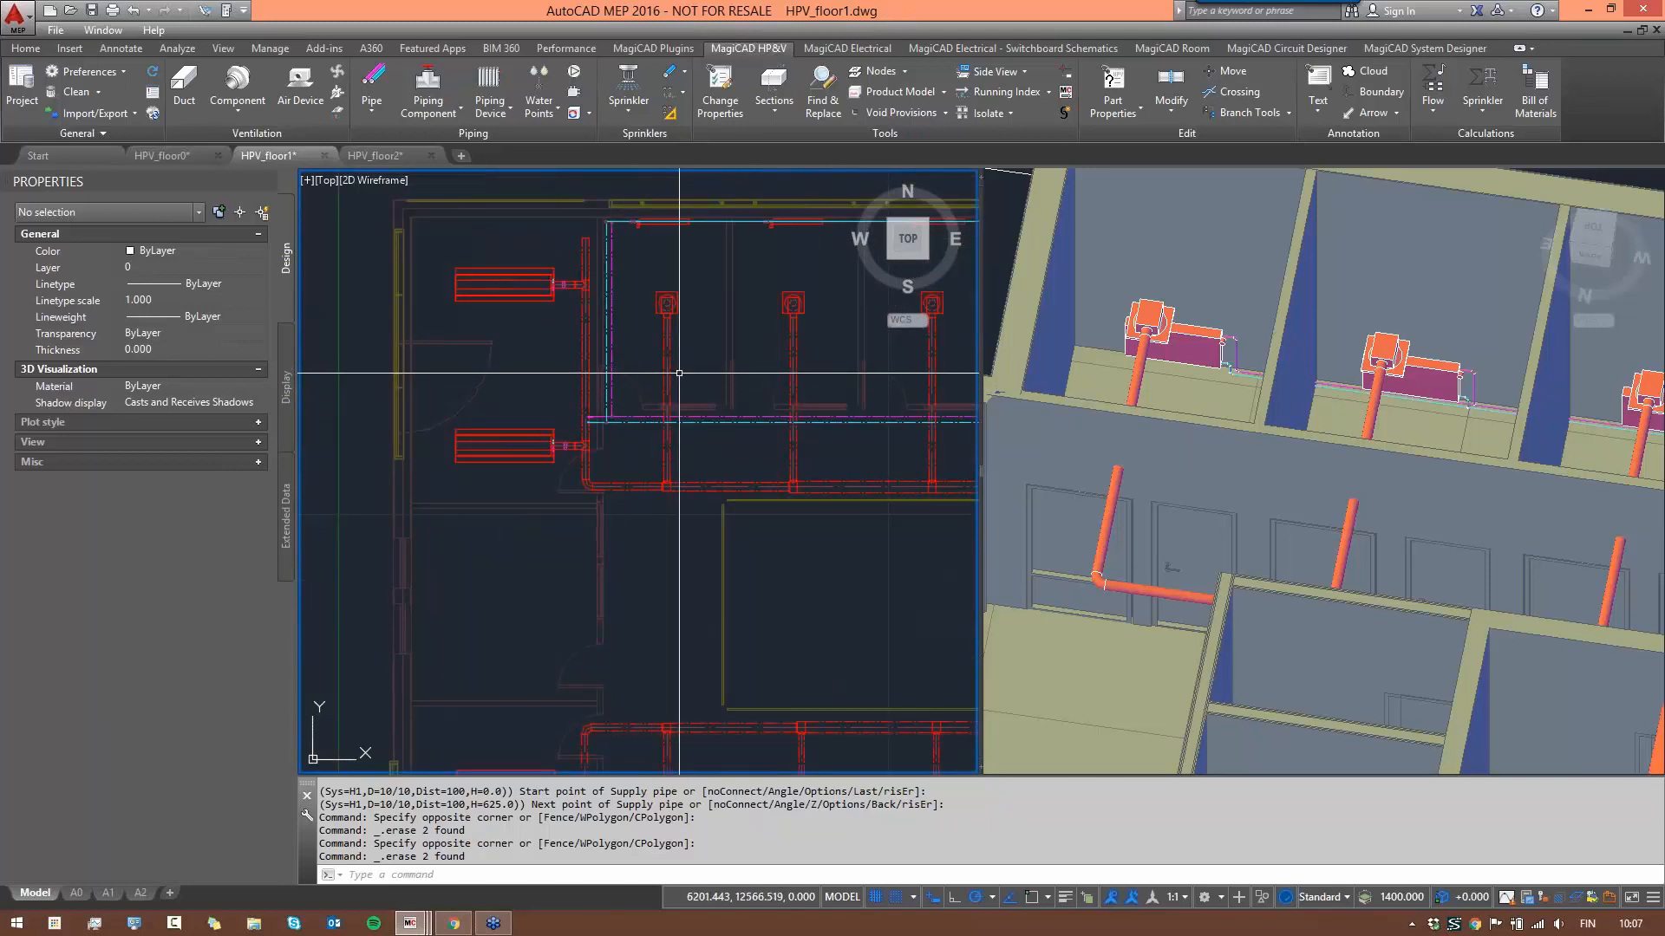
scroll(679, 373, down, 5)
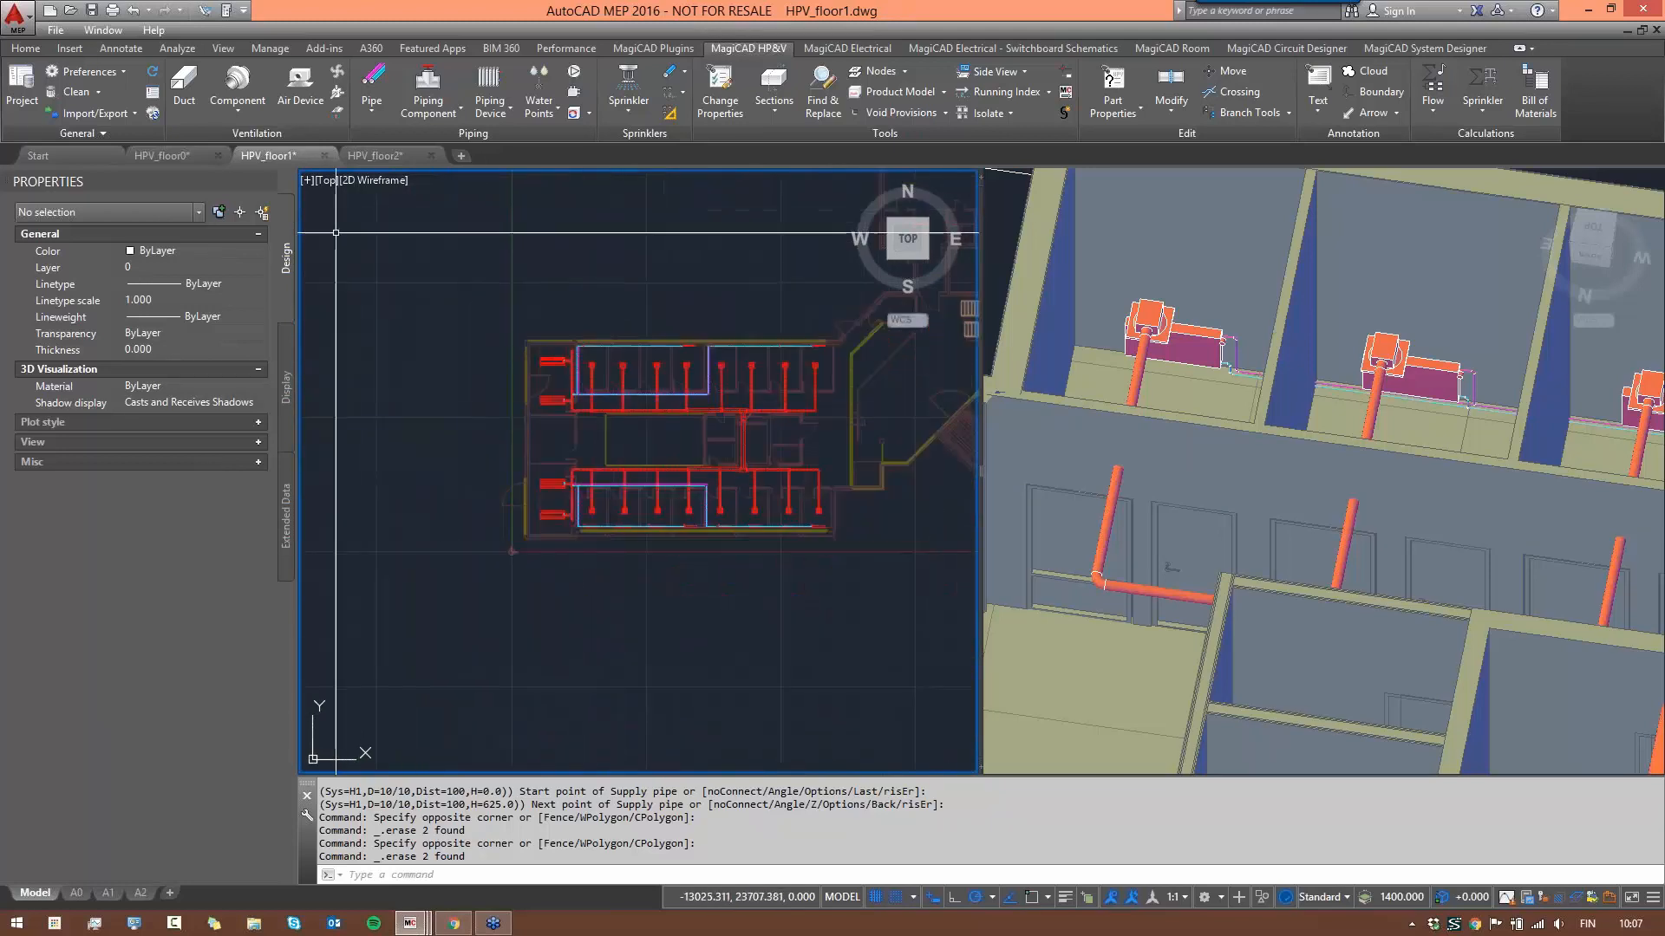
- Try to draw an H1 supply and return pipe pair at the northern corridor's west end in HPV_floor2, at 2700 mm center level
click(392, 160)
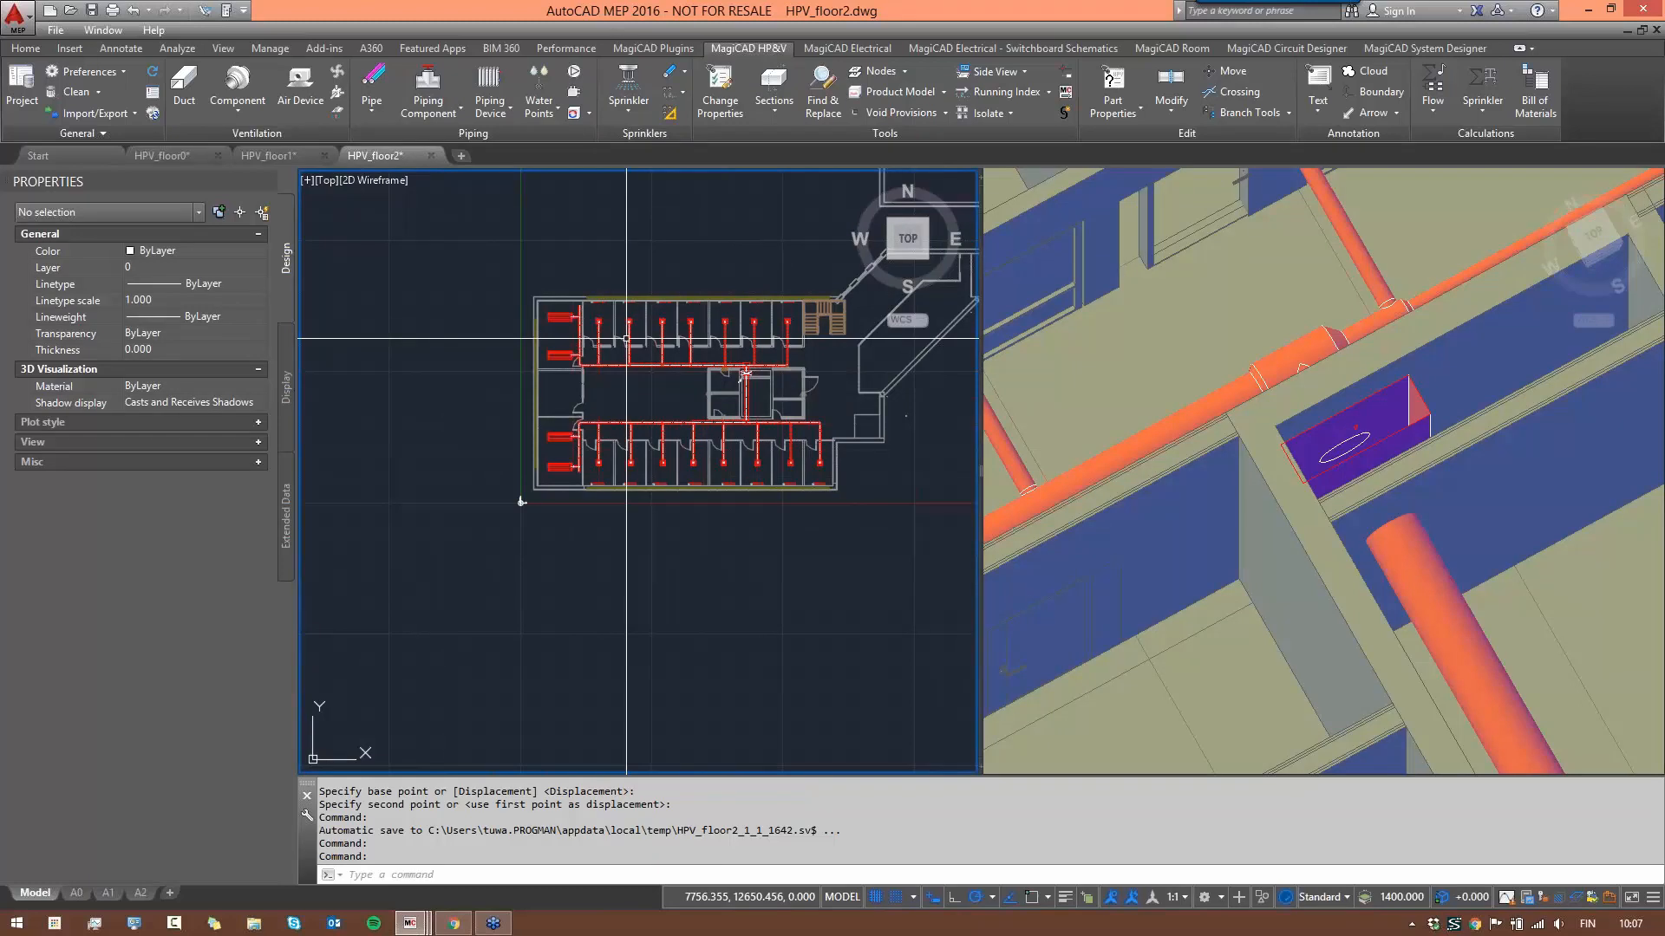
scroll(626, 339, up, 2)
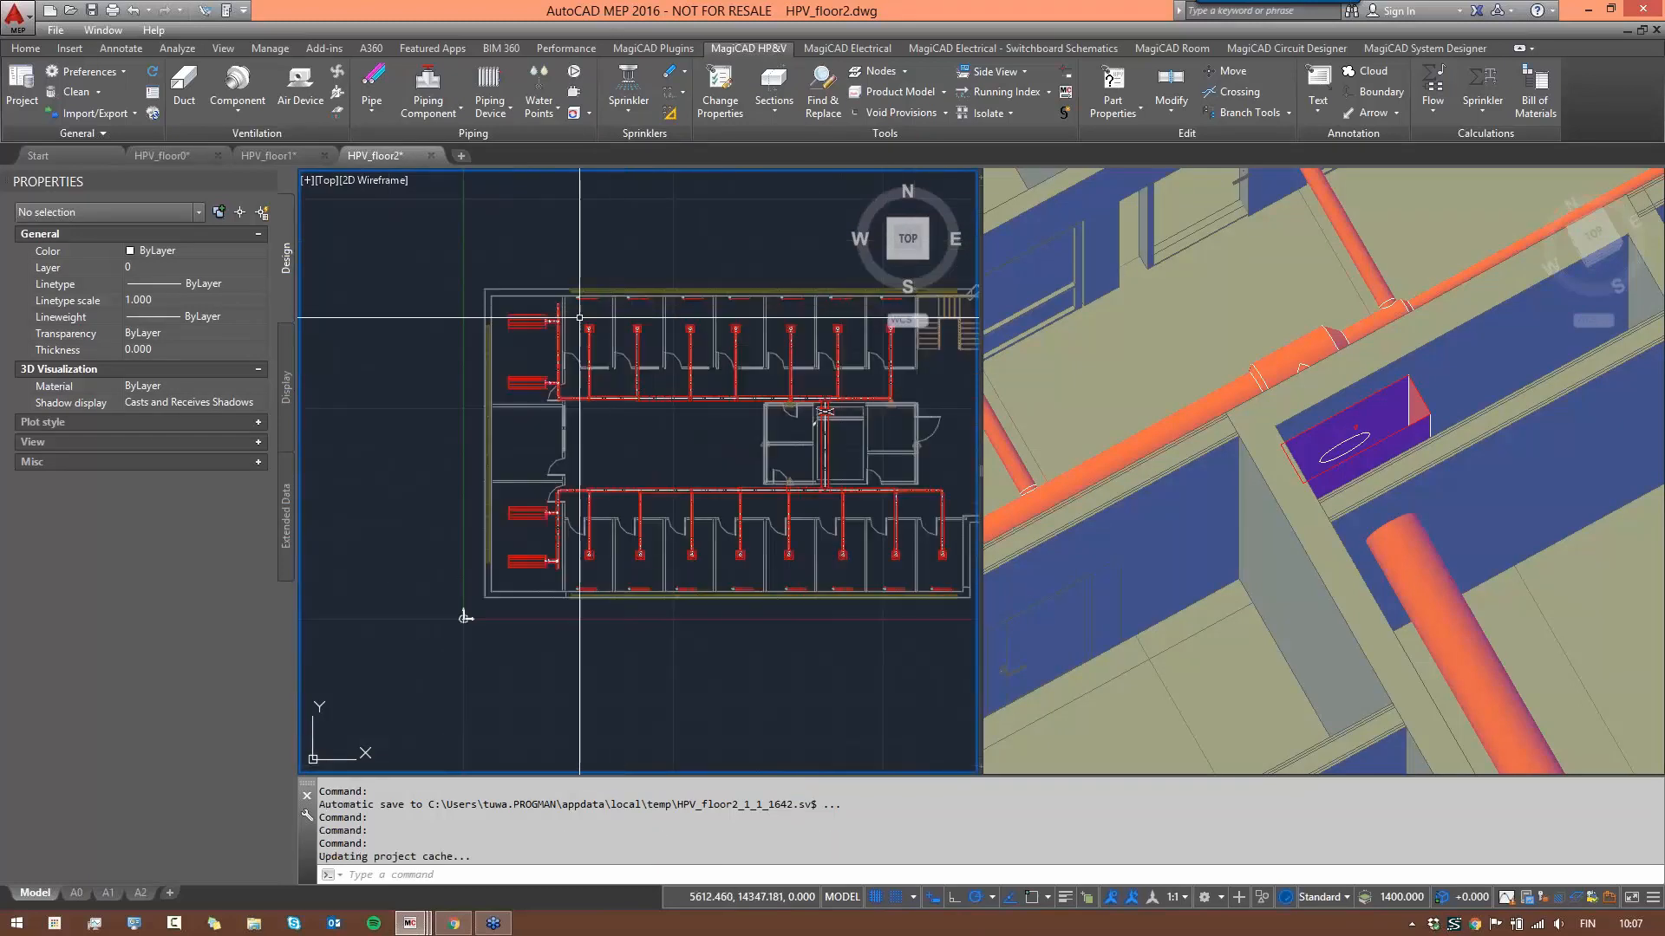
scroll(580, 317, up, 4)
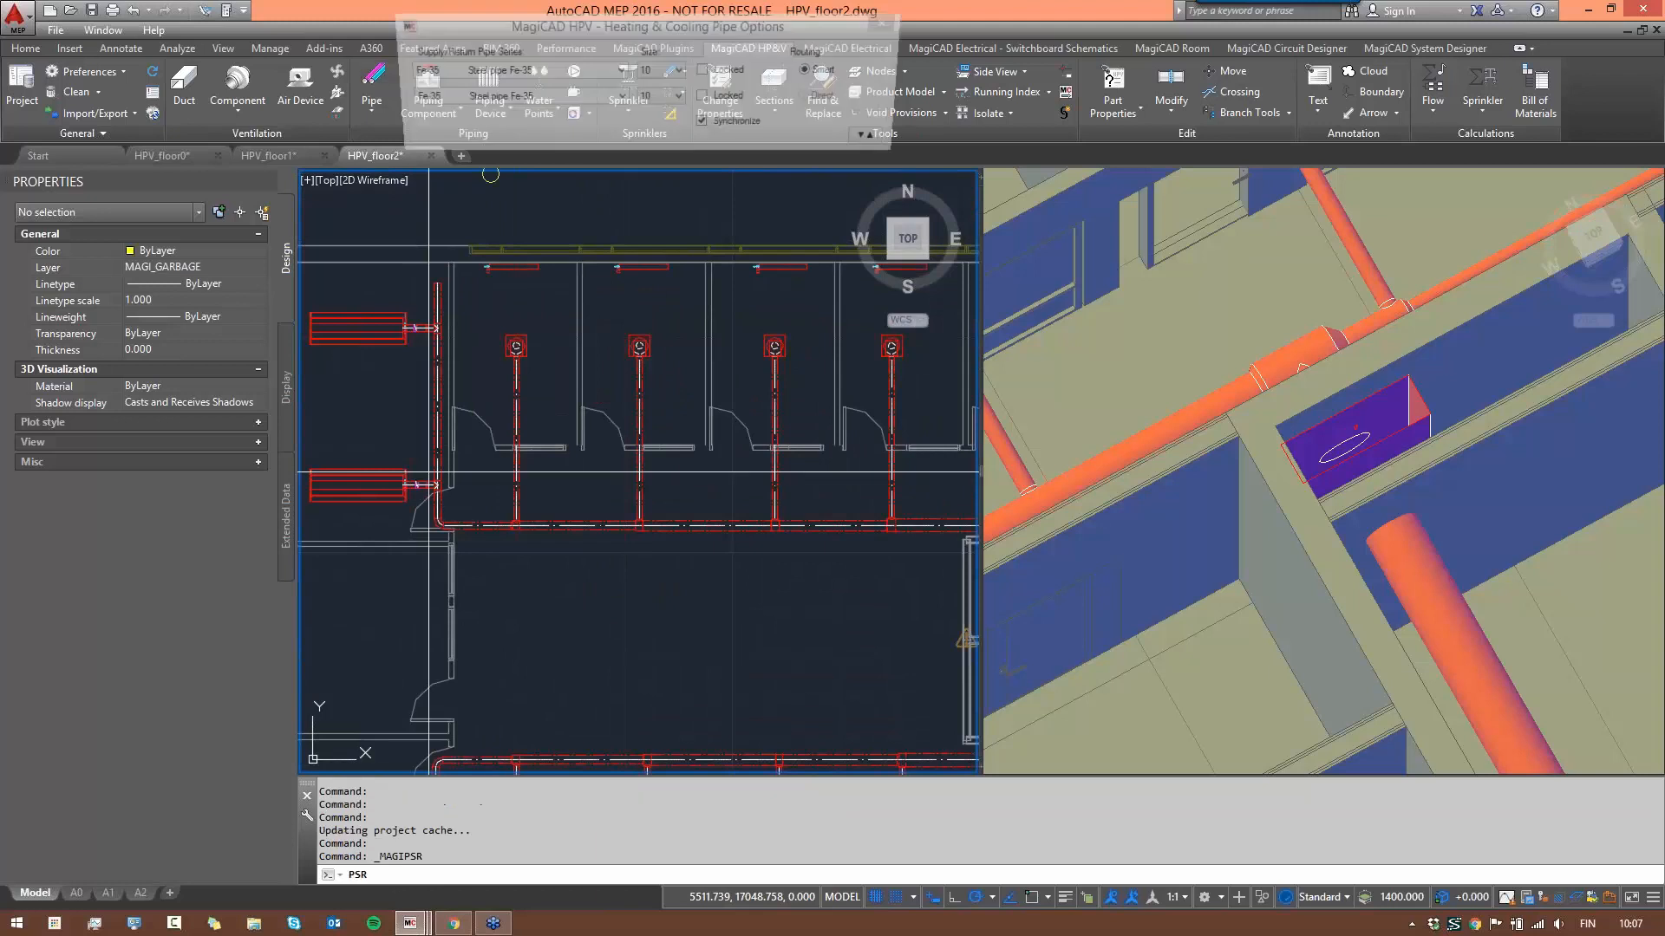
scroll(442, 464, up, 8)
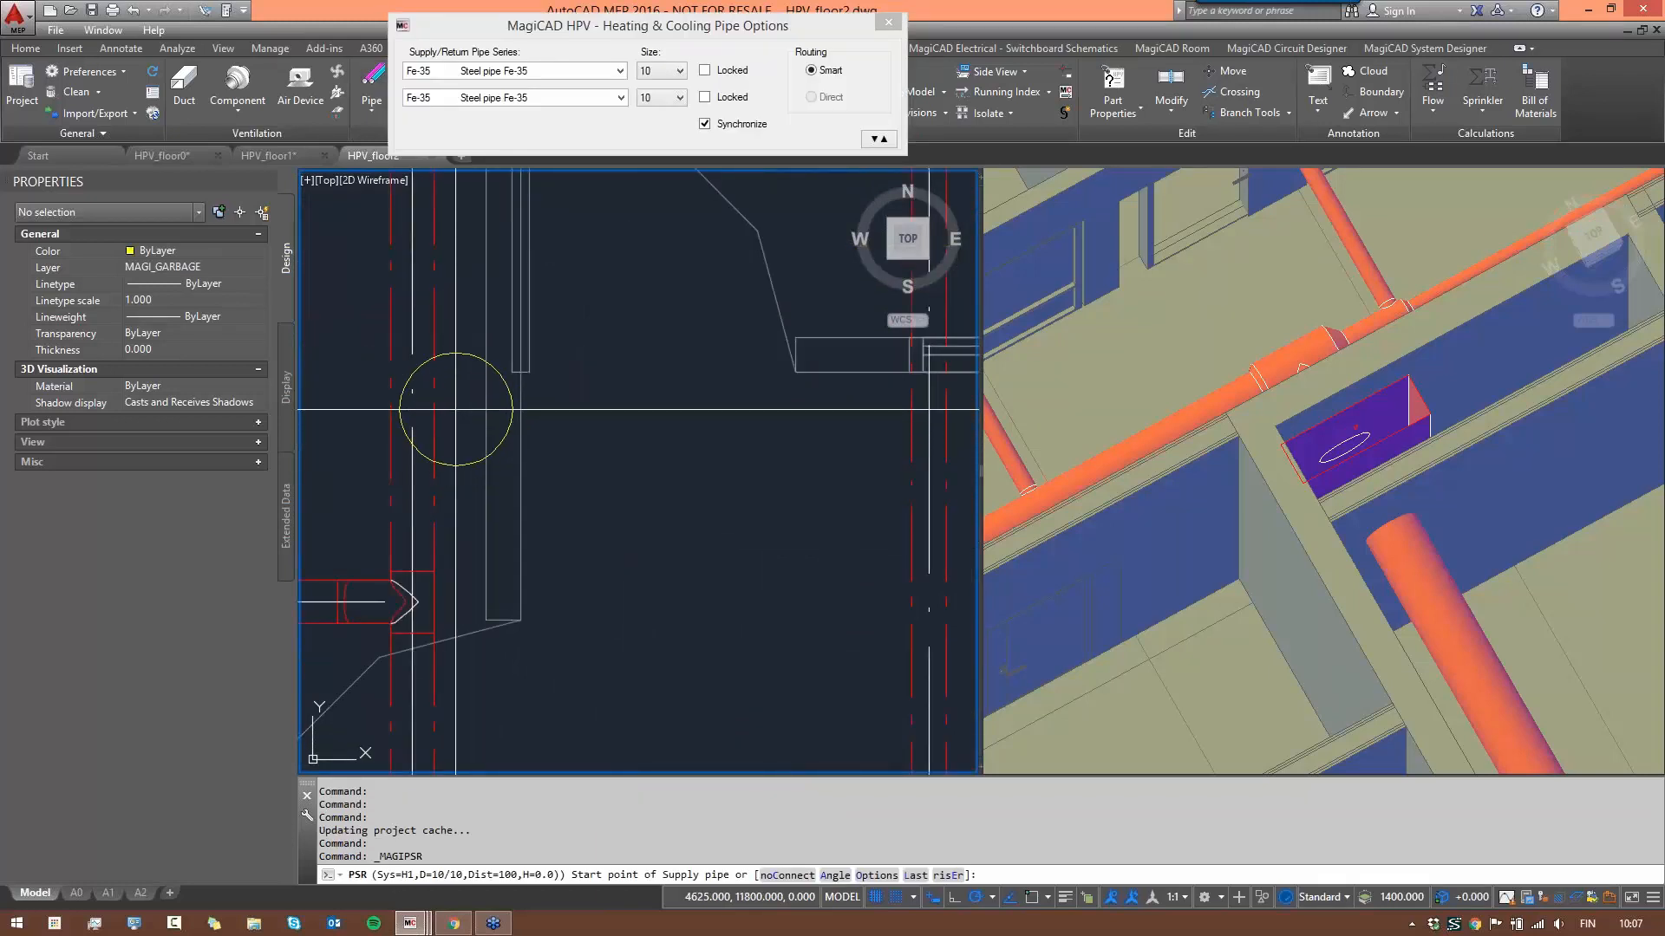
click(455, 410)
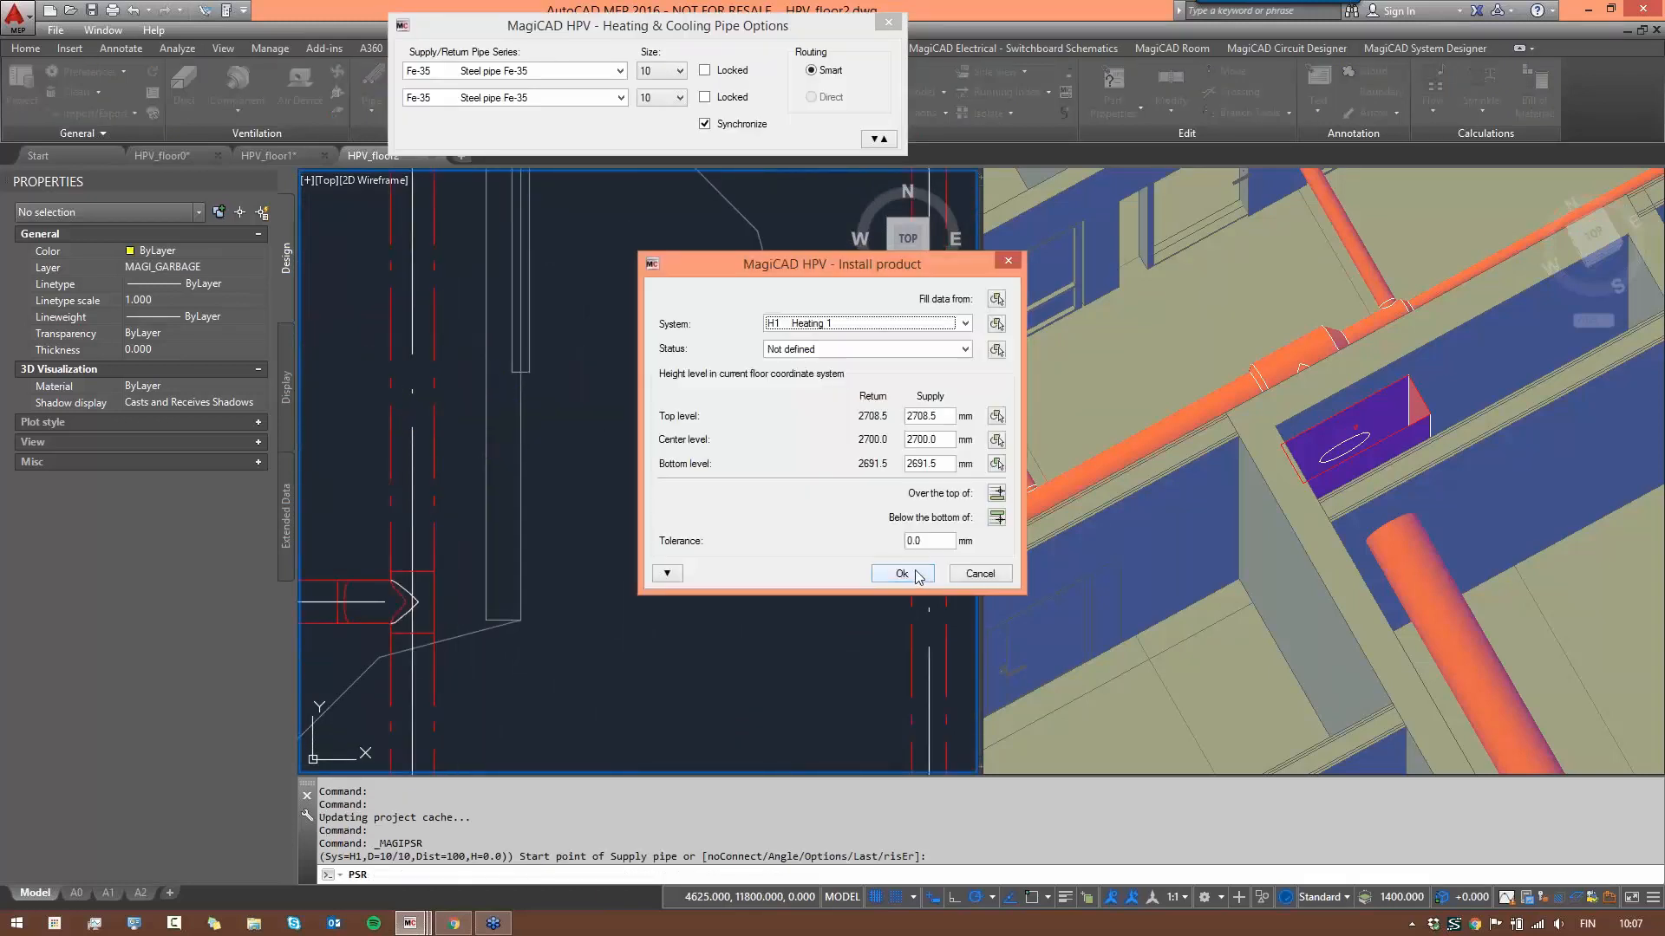
click(901, 574)
scroll(720, 443, down, 5)
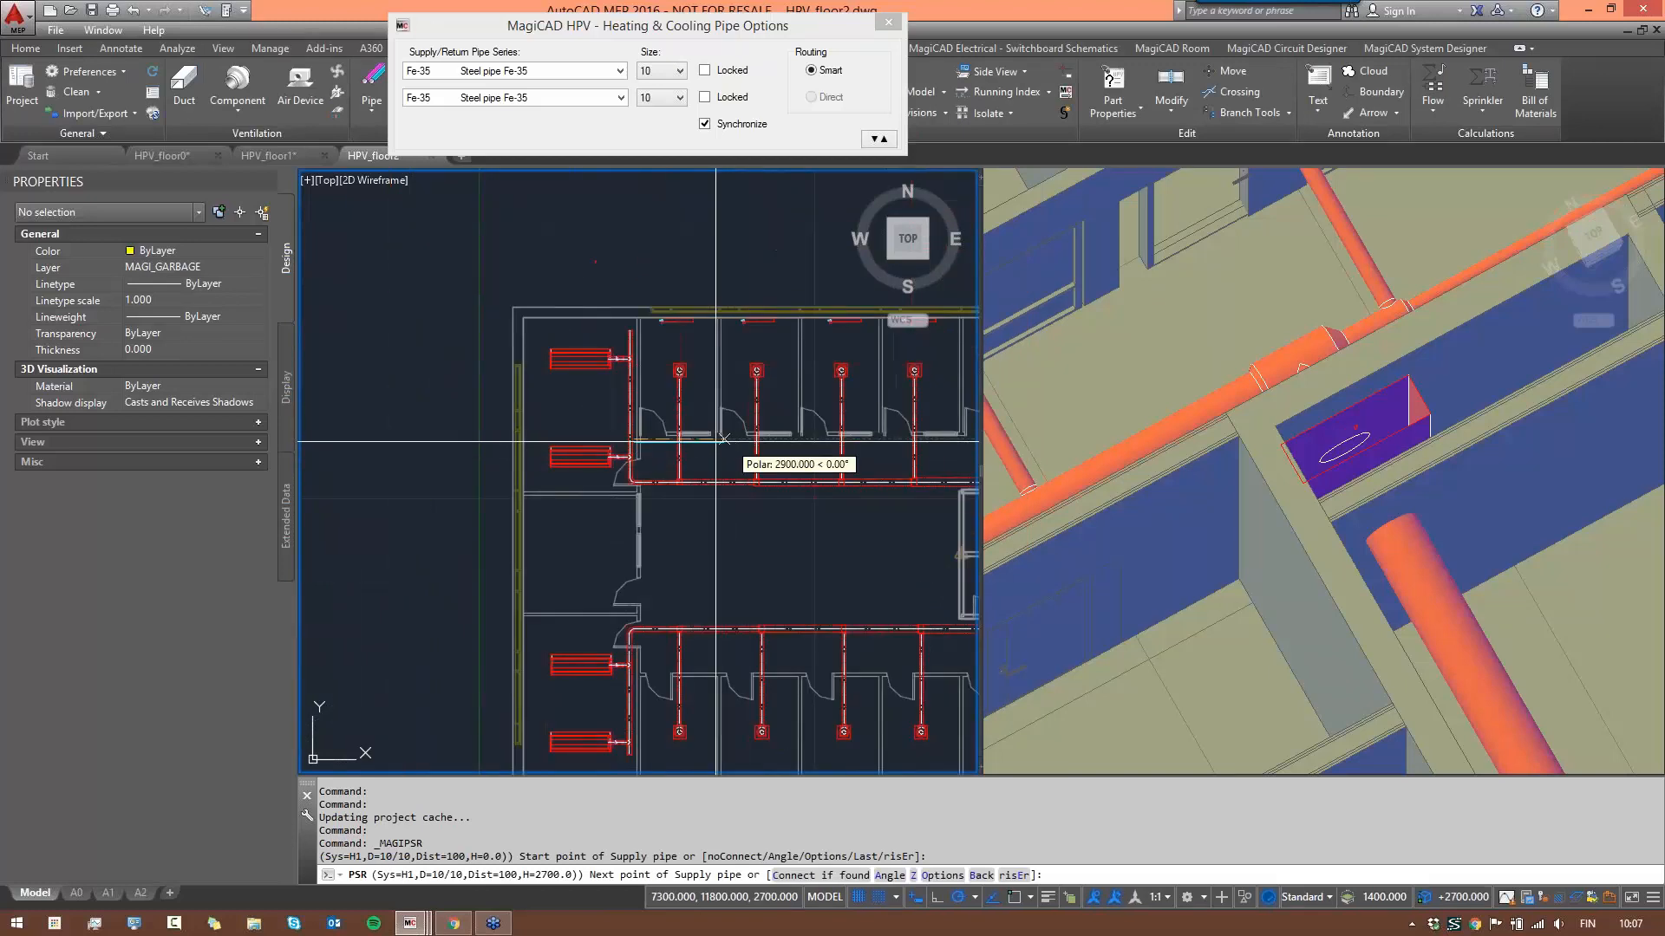
scroll(720, 439, up, 5)
click(685, 386)
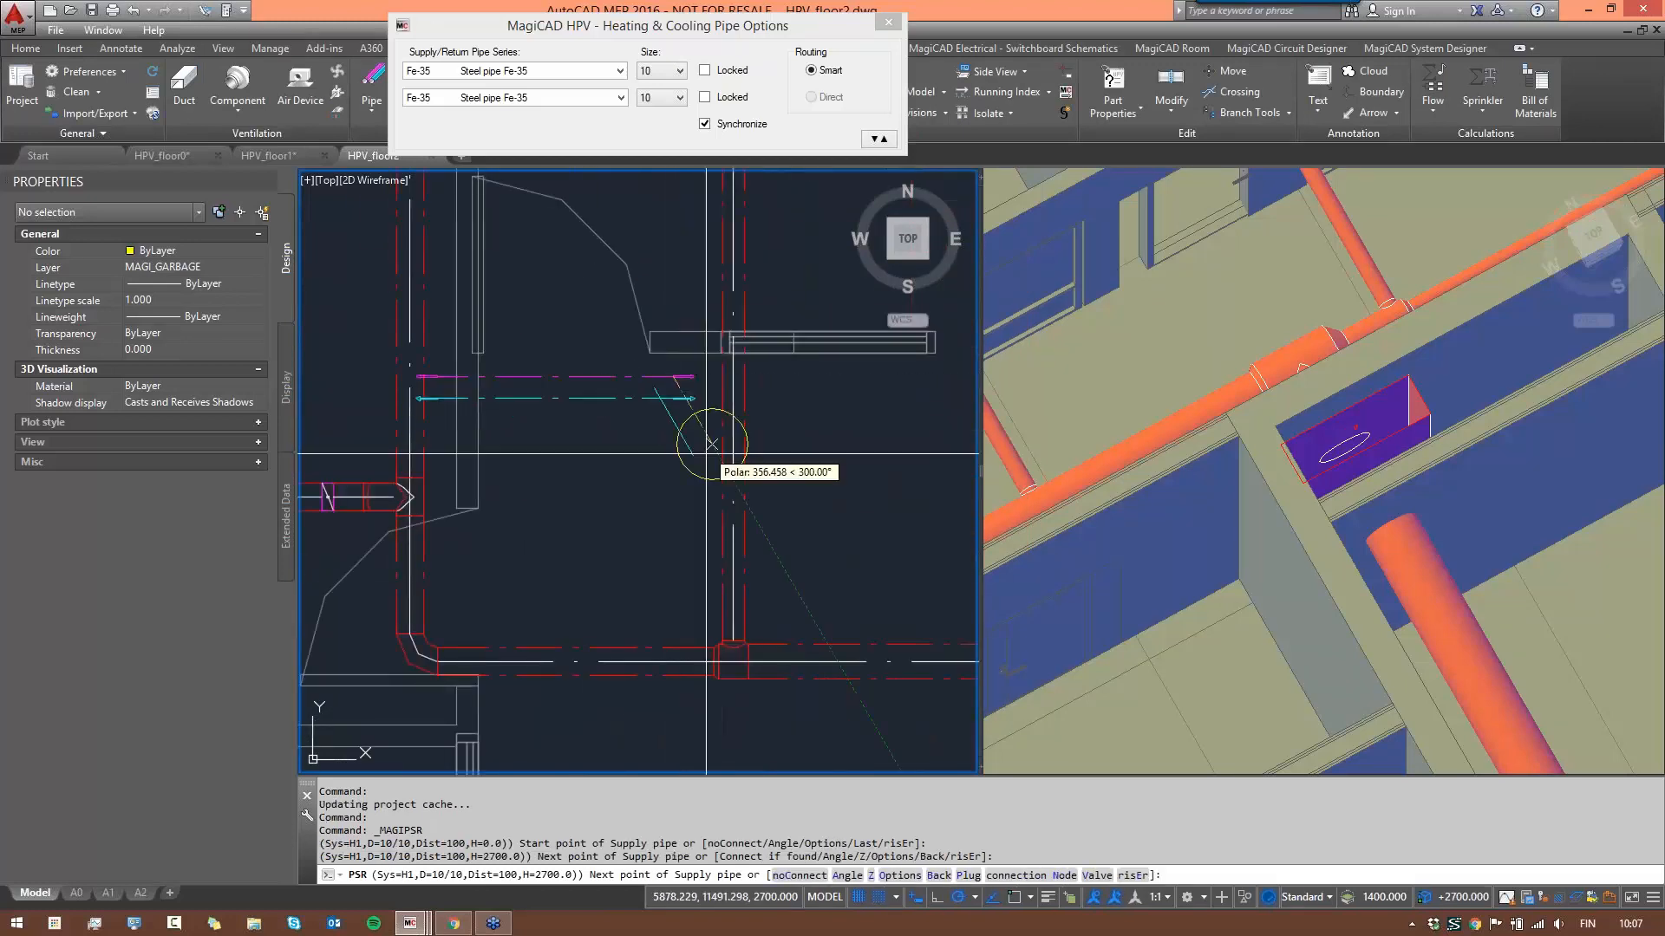
key(Escape)
key(Escape)
click(283, 156)
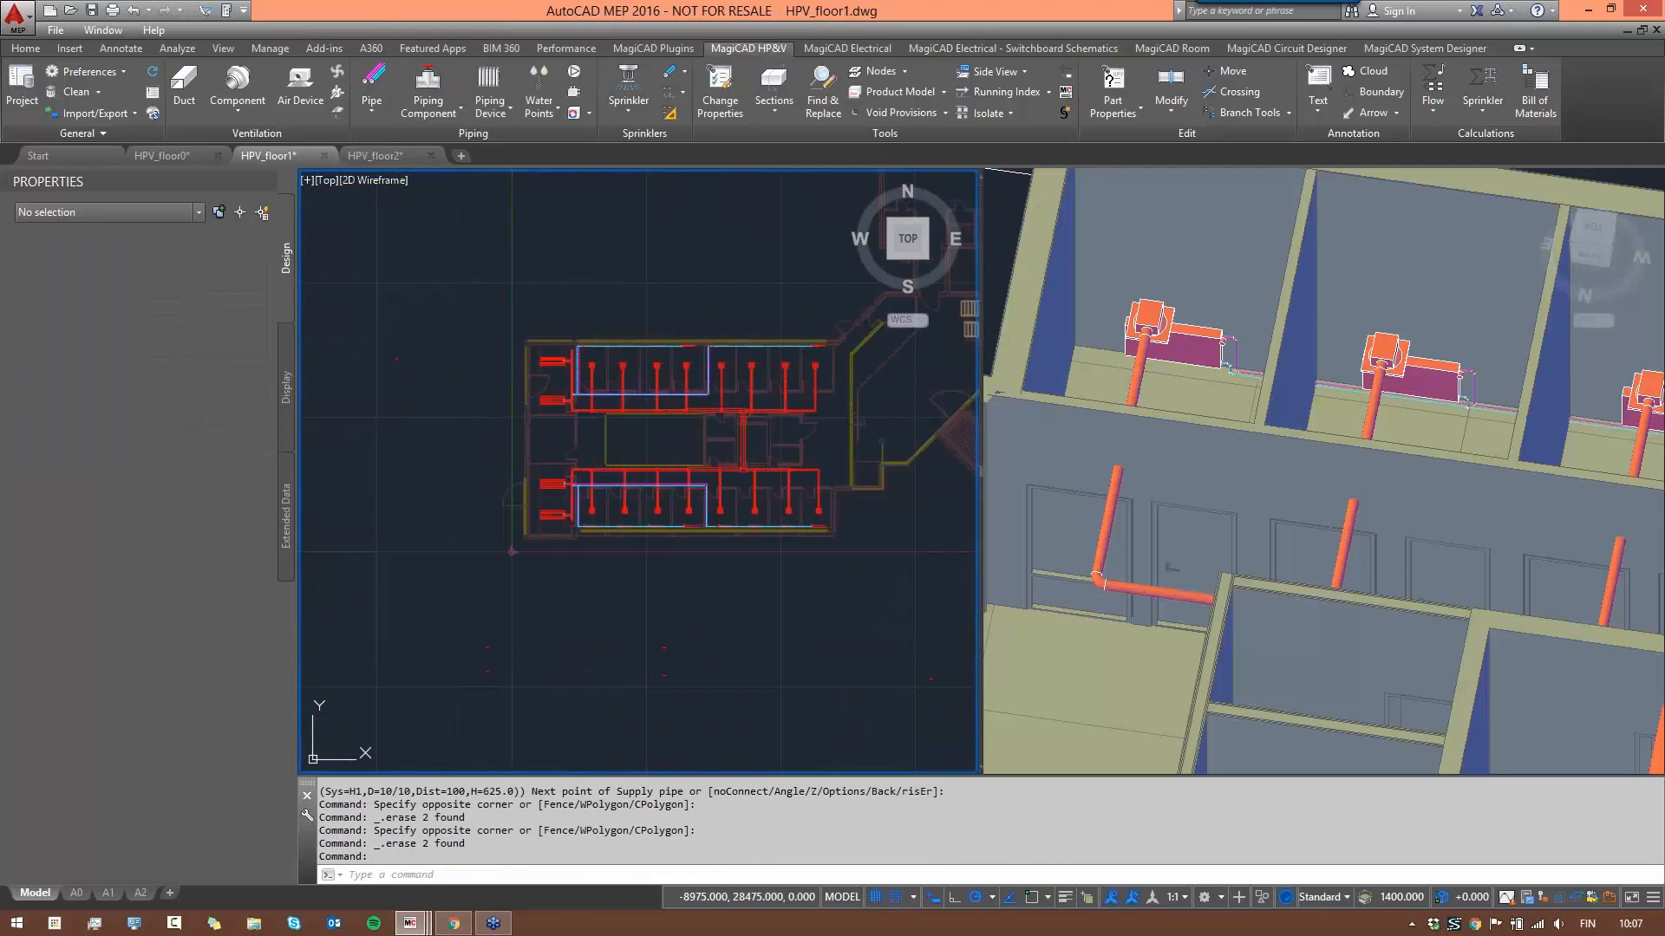
scroll(594, 381, up, 5)
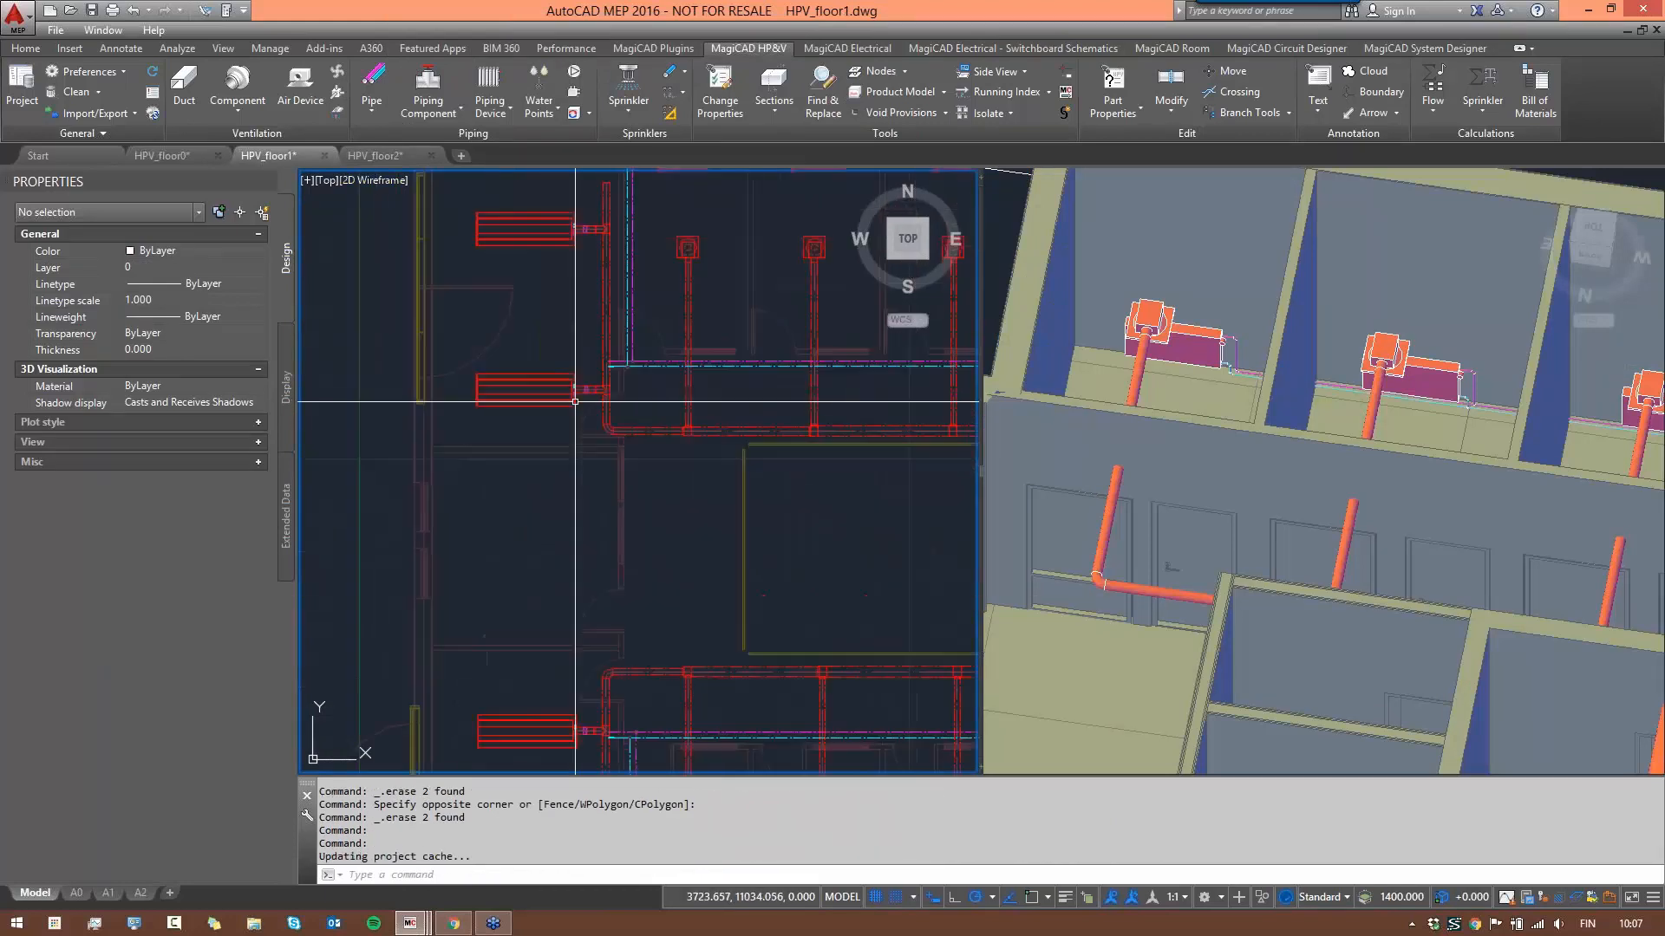
scroll(616, 347, down, 3)
scroll(633, 483, up, 3)
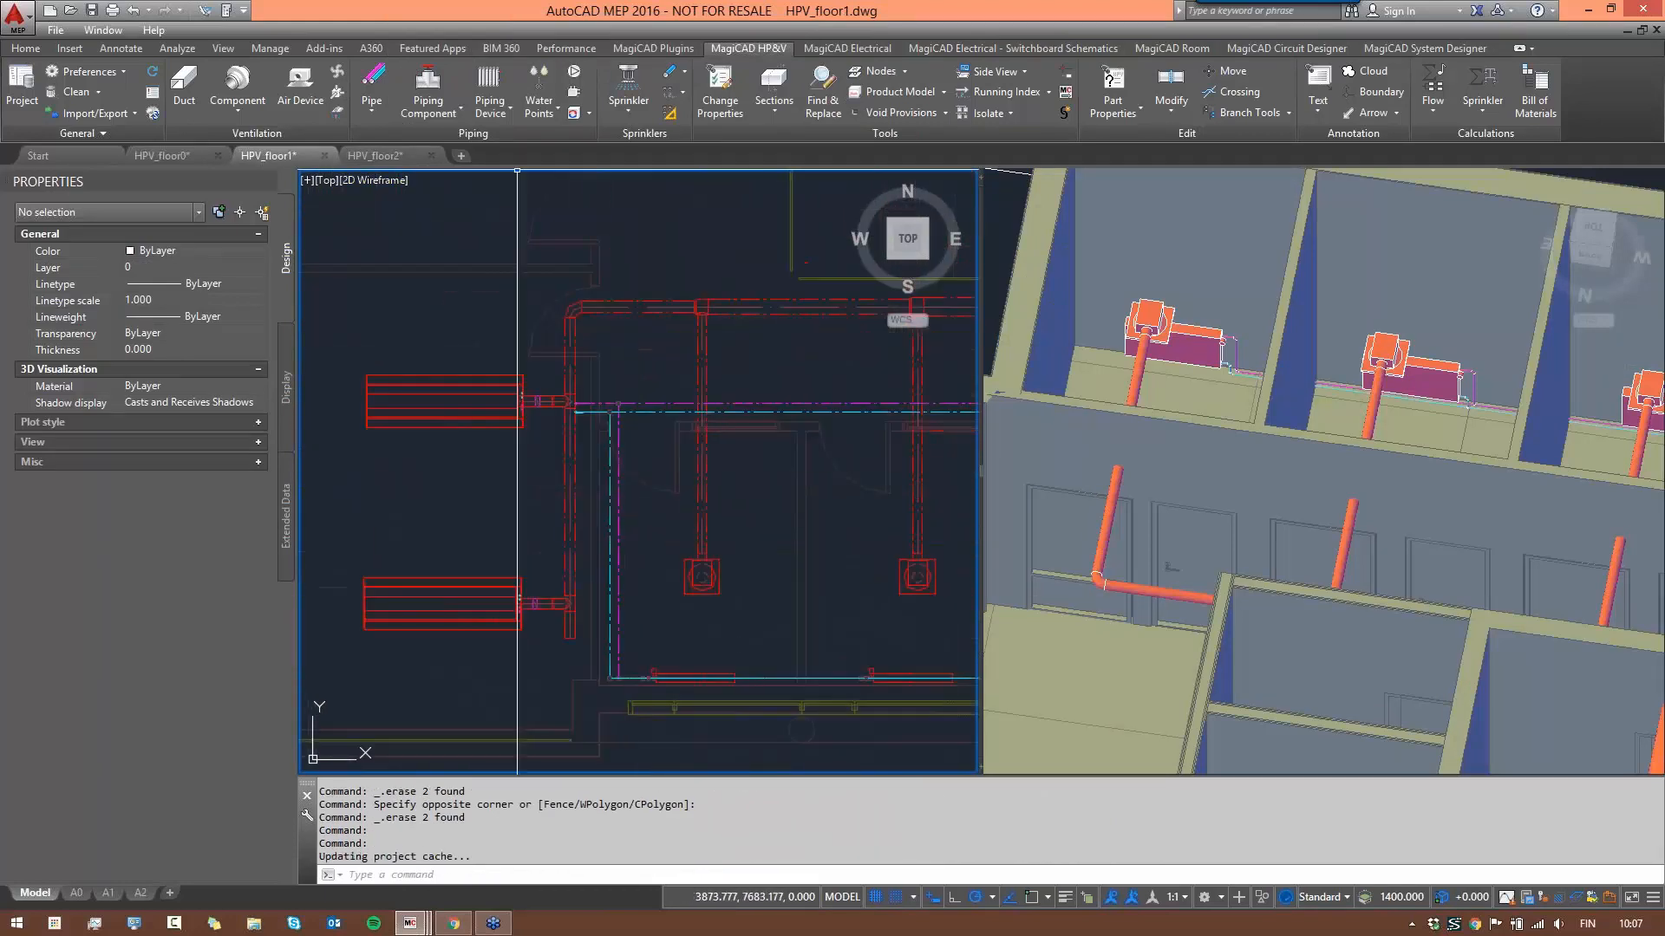
- Delete the short supply and return pipe pair at the northern corridor's west end in HPV_floor2
click(365, 159)
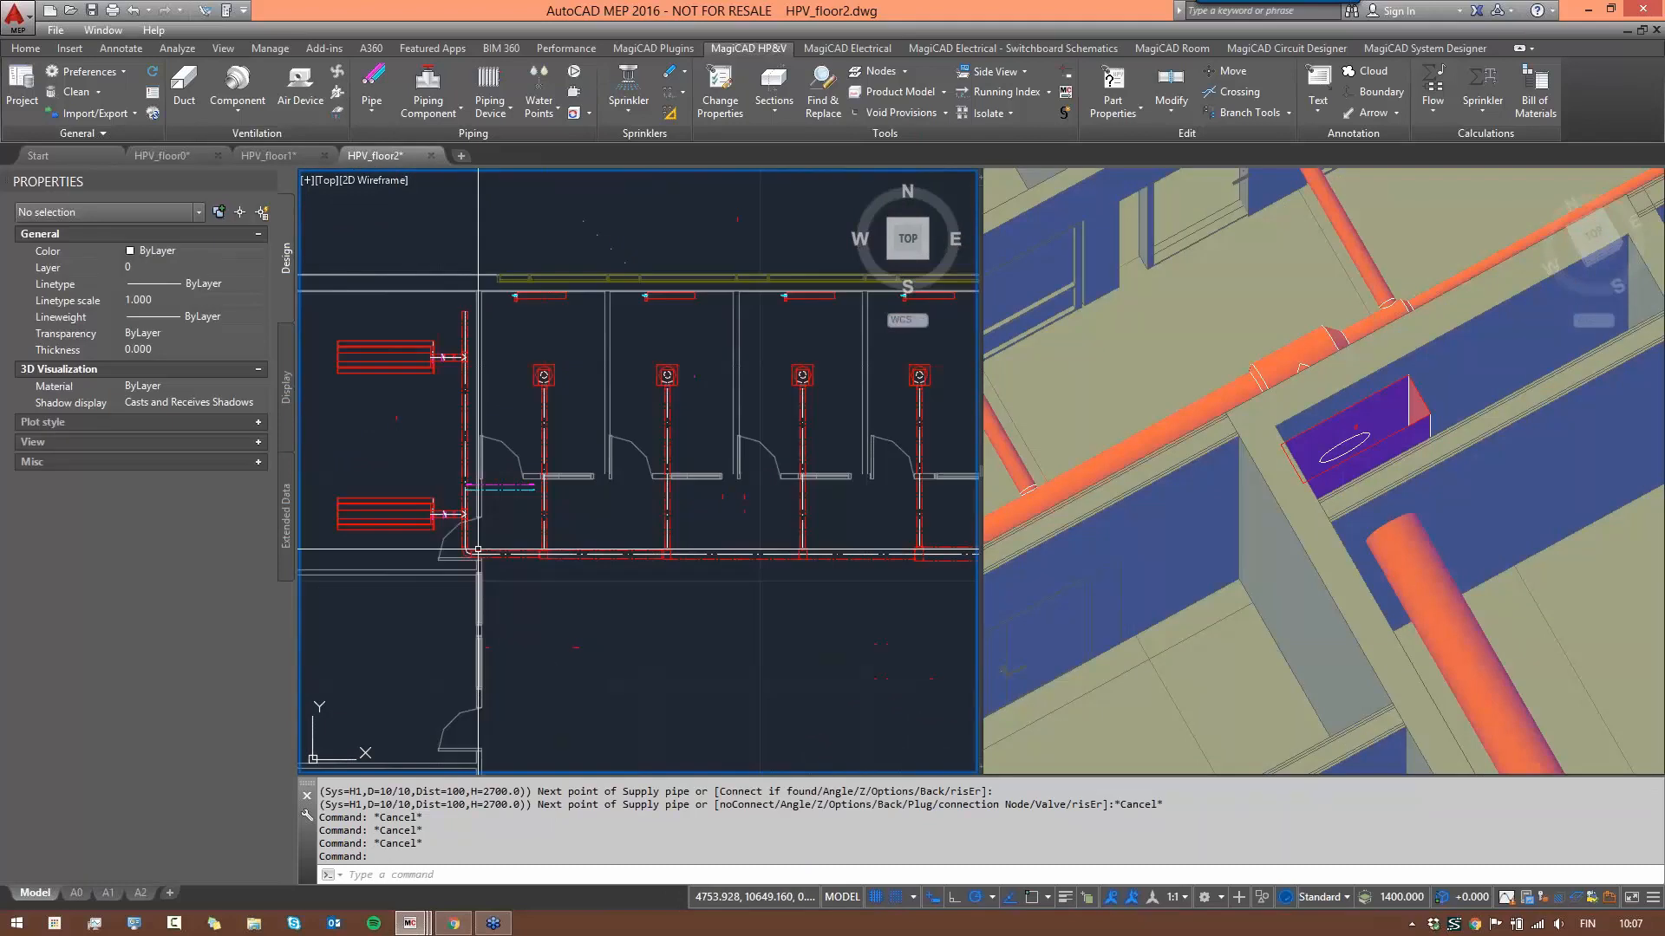
middle_drag(544, 727, 546, 379)
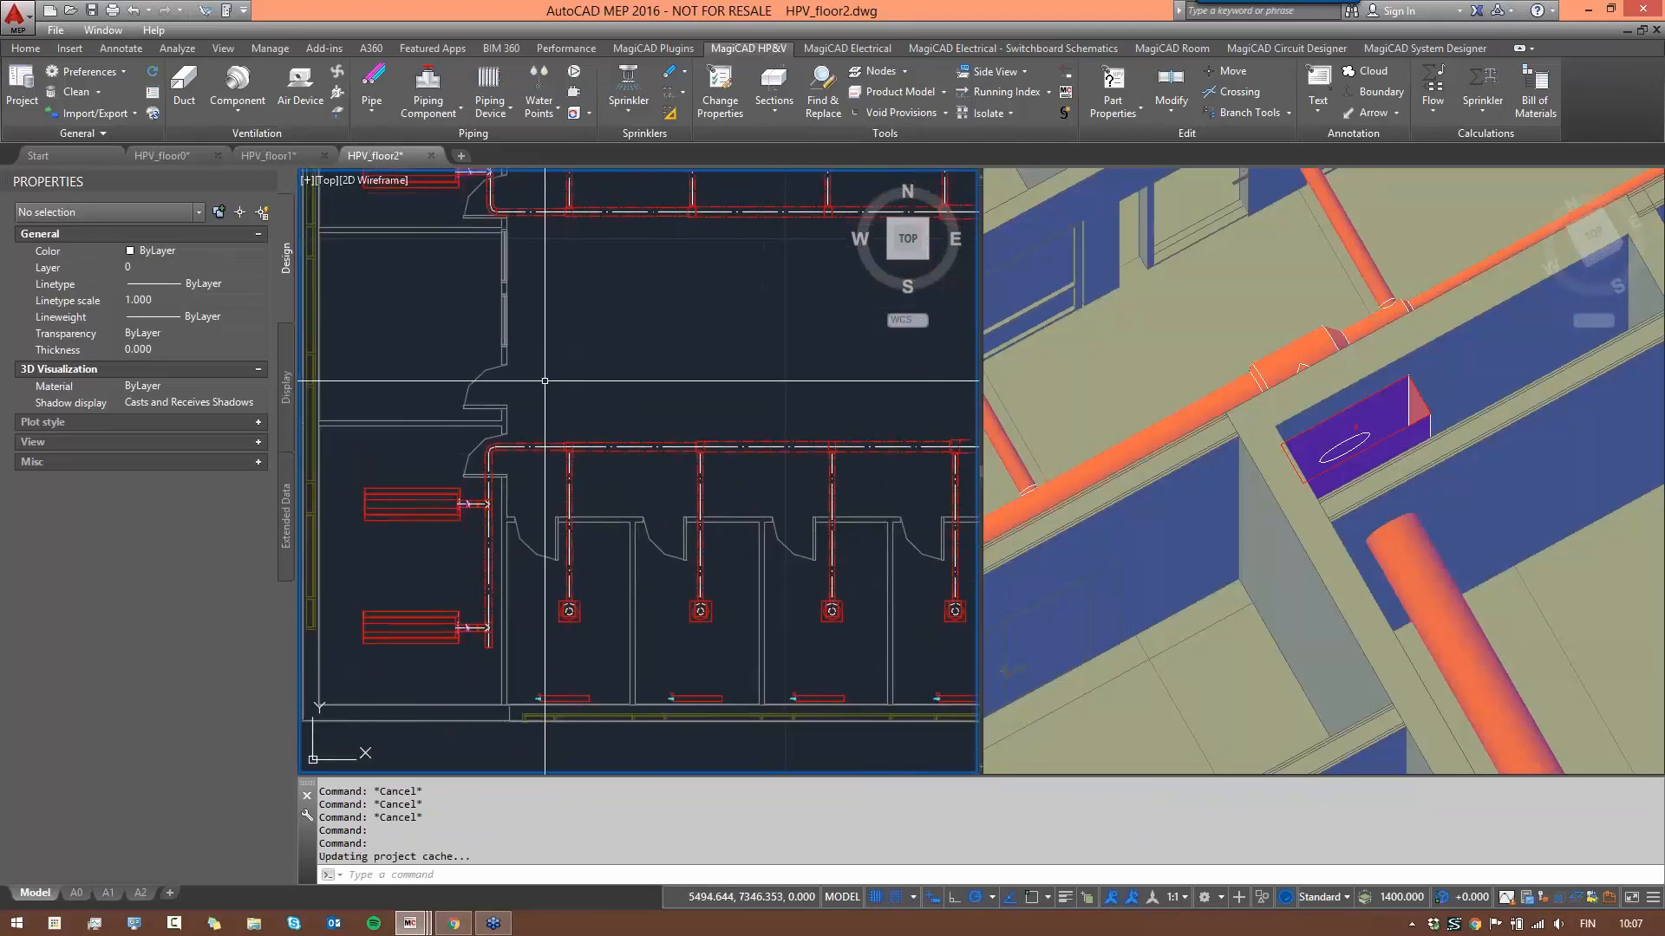
middle_drag(553, 446, 566, 685)
scroll(527, 419, up, 5)
click(607, 331)
click(555, 387)
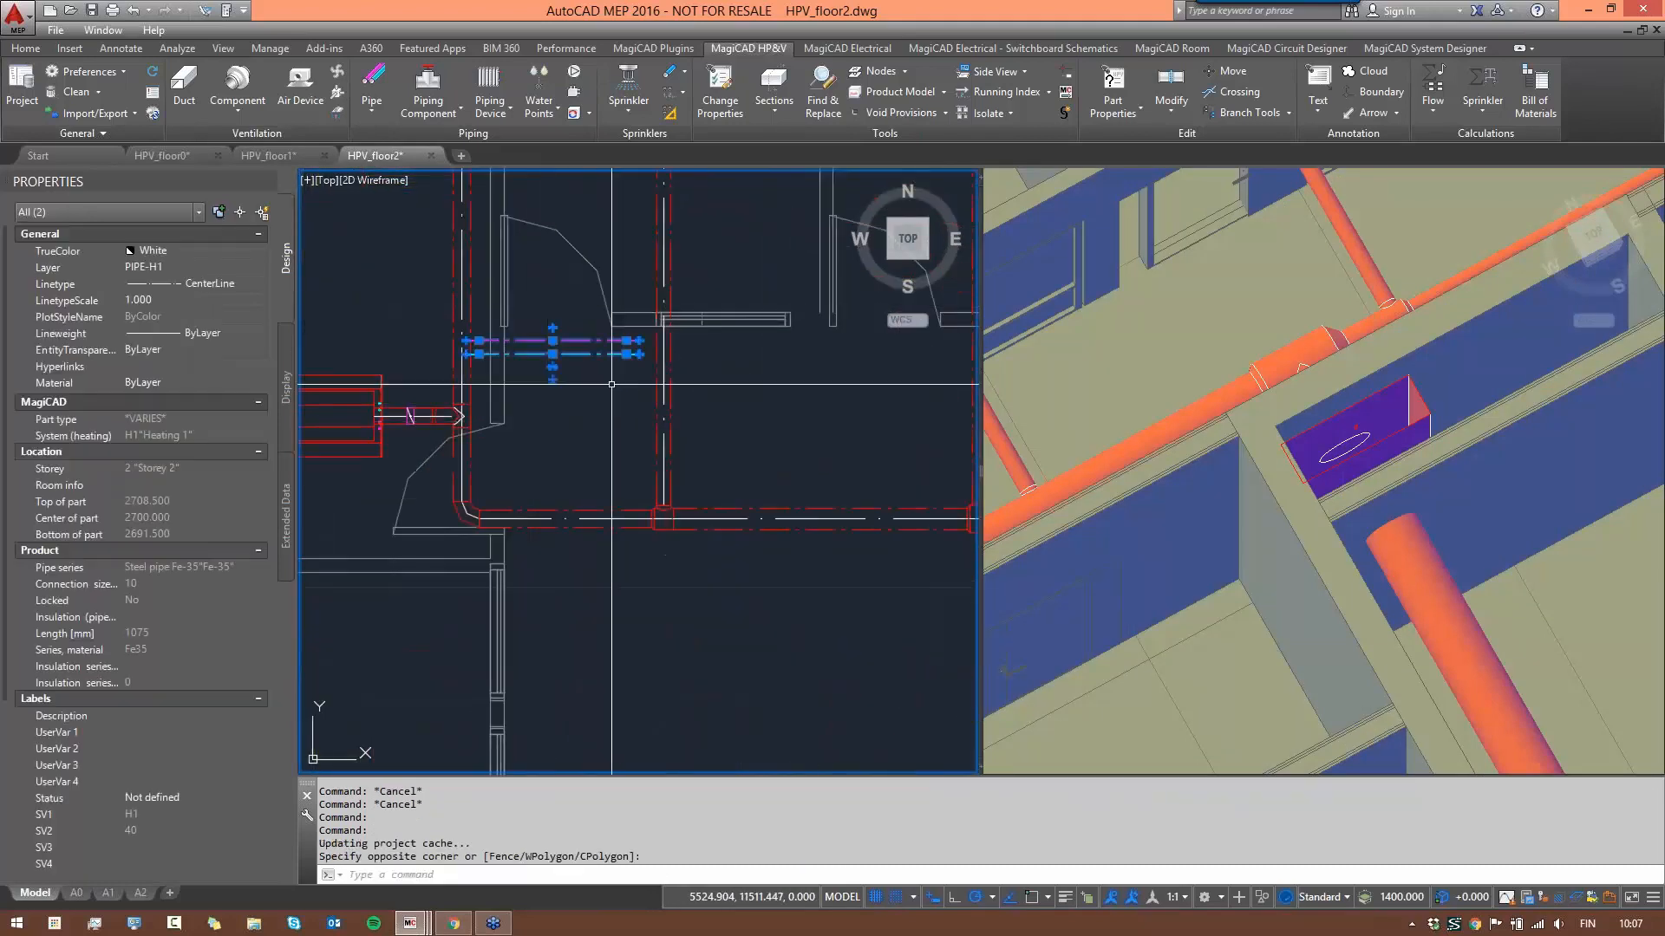
key(Delete)
scroll(629, 389, down, 5)
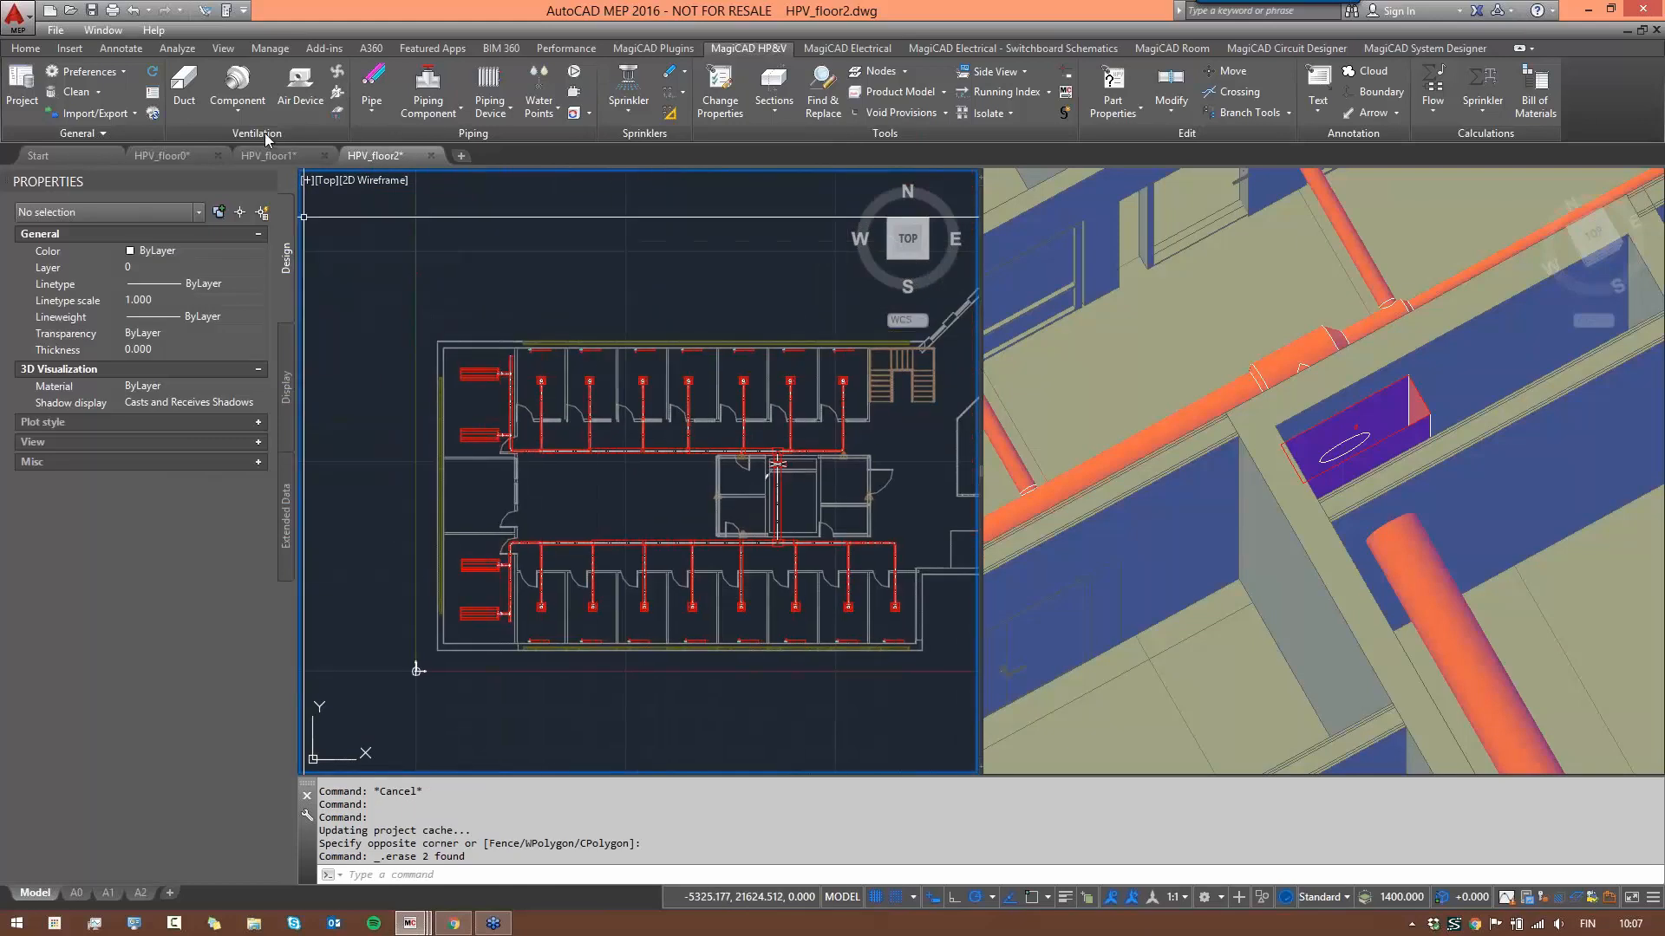
- In HPV_floor1, start a supply and return pipe pair from the western open ends of the northern corridor pipes
click(293, 159)
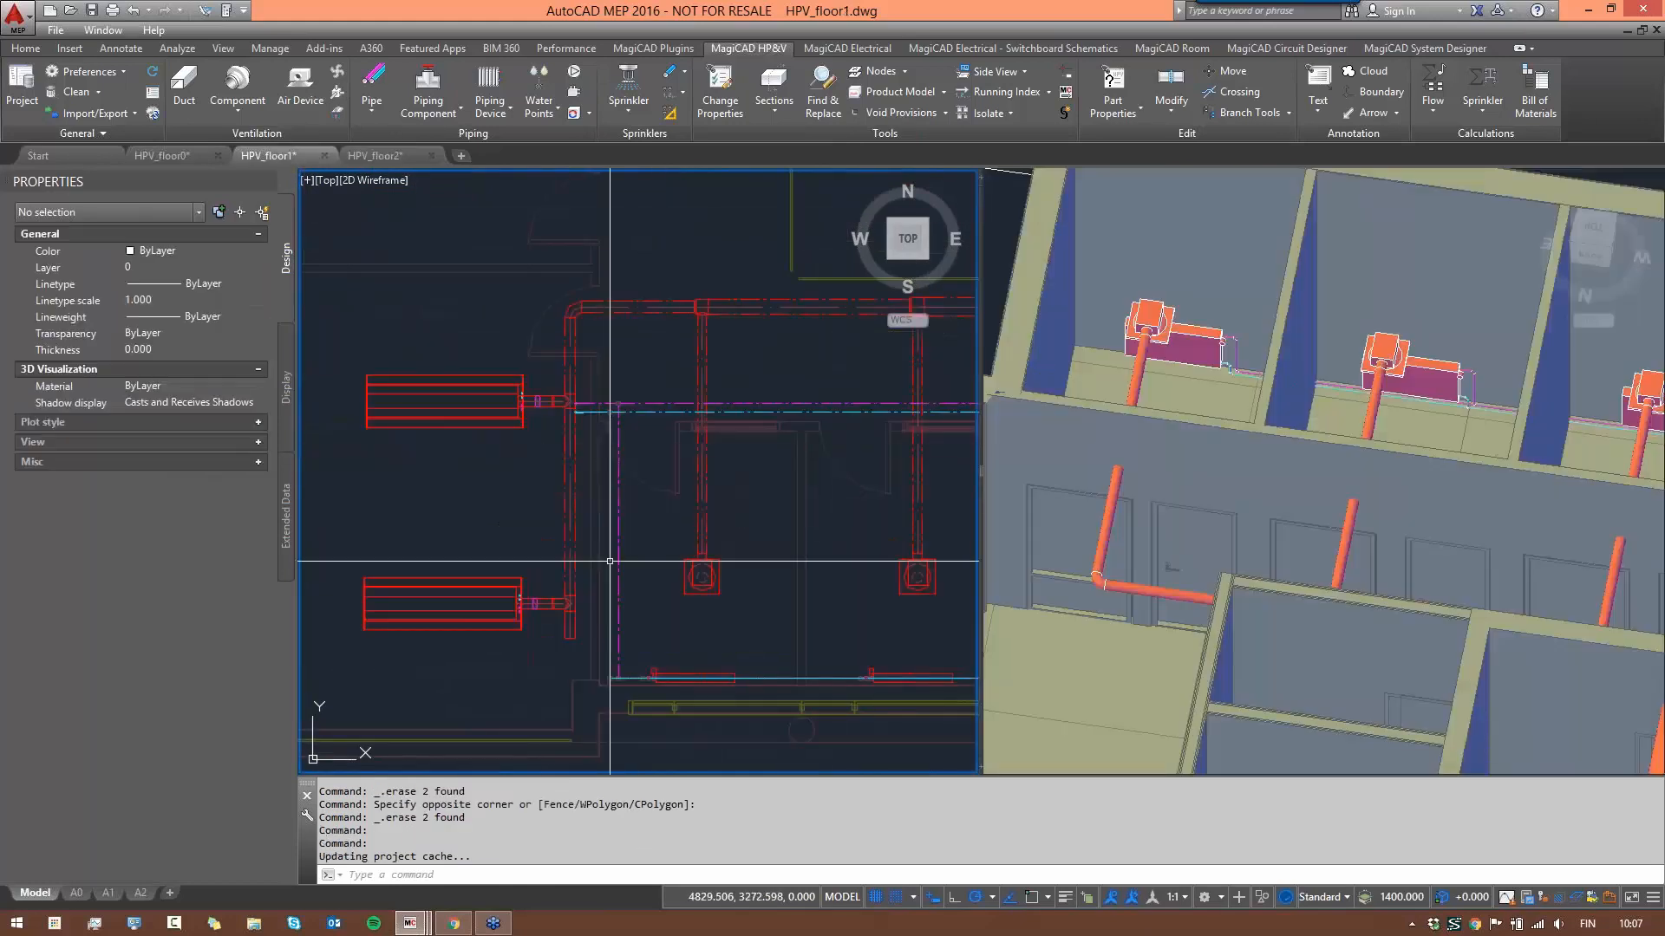
scroll(626, 424, down, 2)
scroll(619, 411, up, 6)
scroll(678, 438, down, 6)
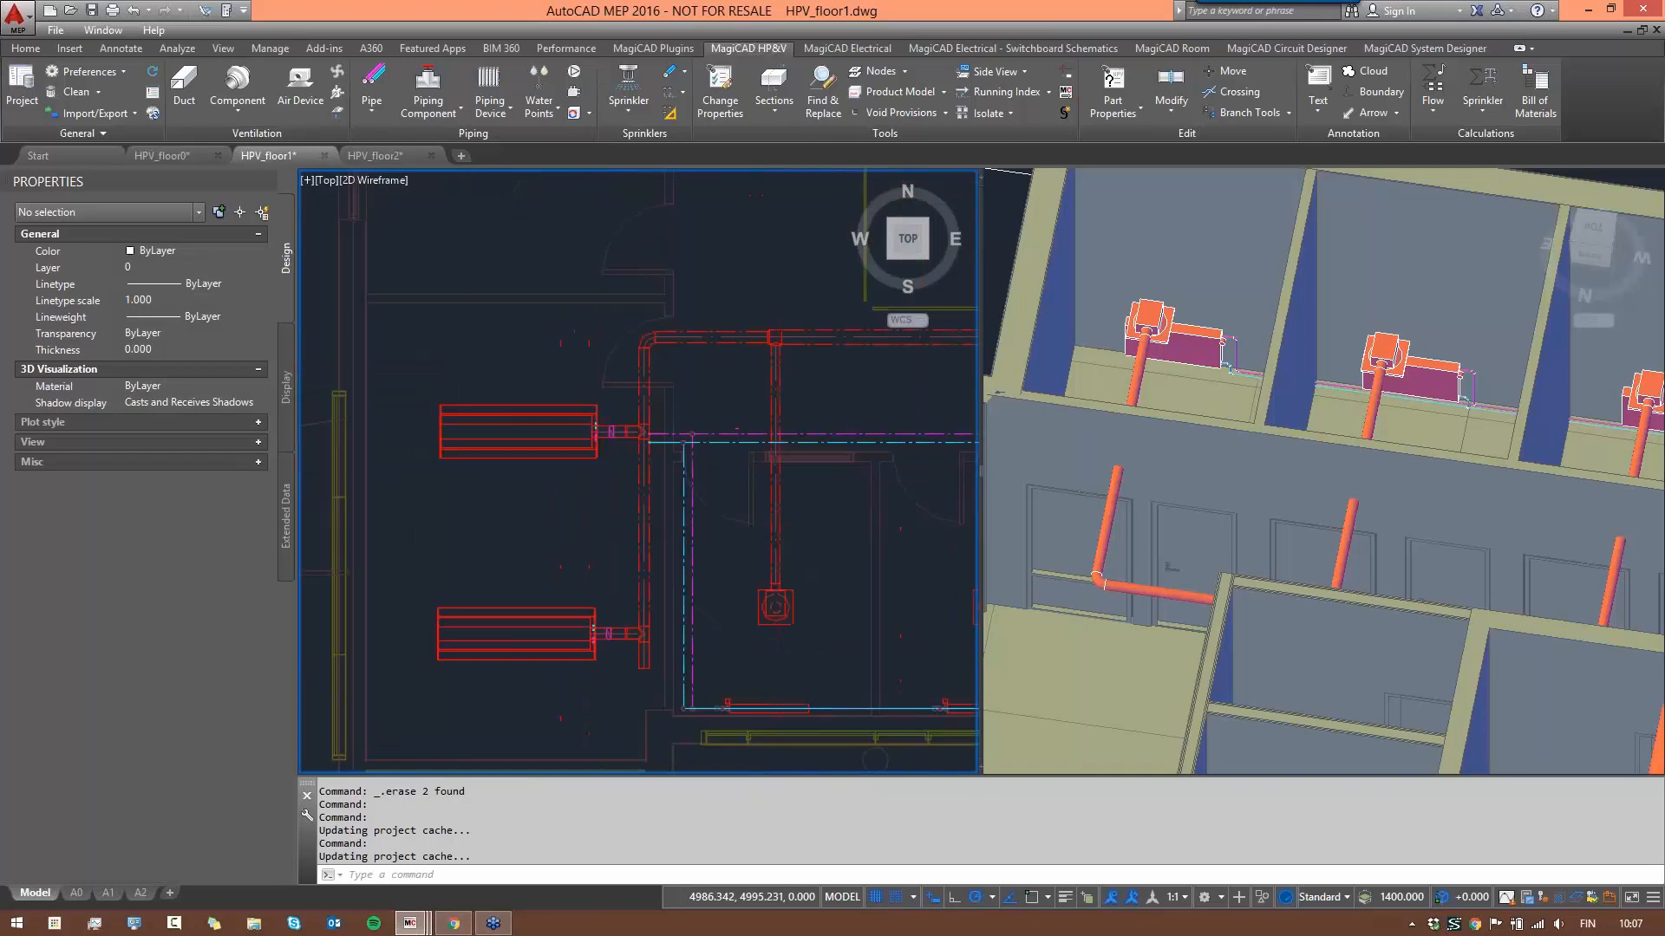
scroll(692, 451, down, 3)
scroll(703, 438, up, 8)
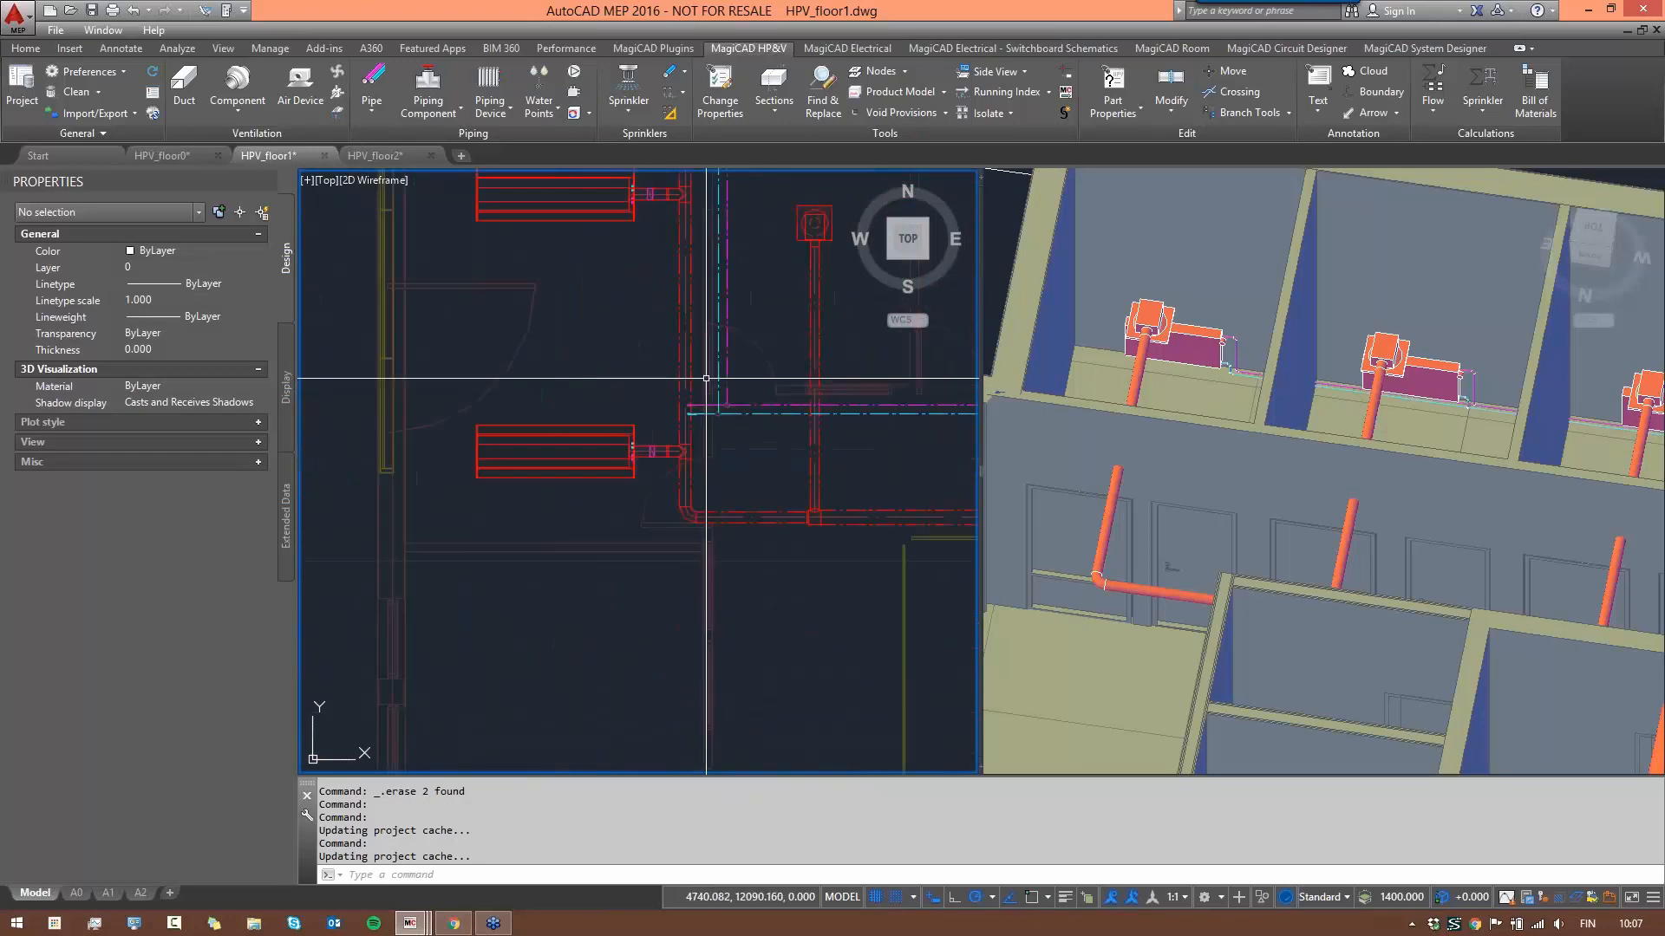
scroll(724, 432, down, 4)
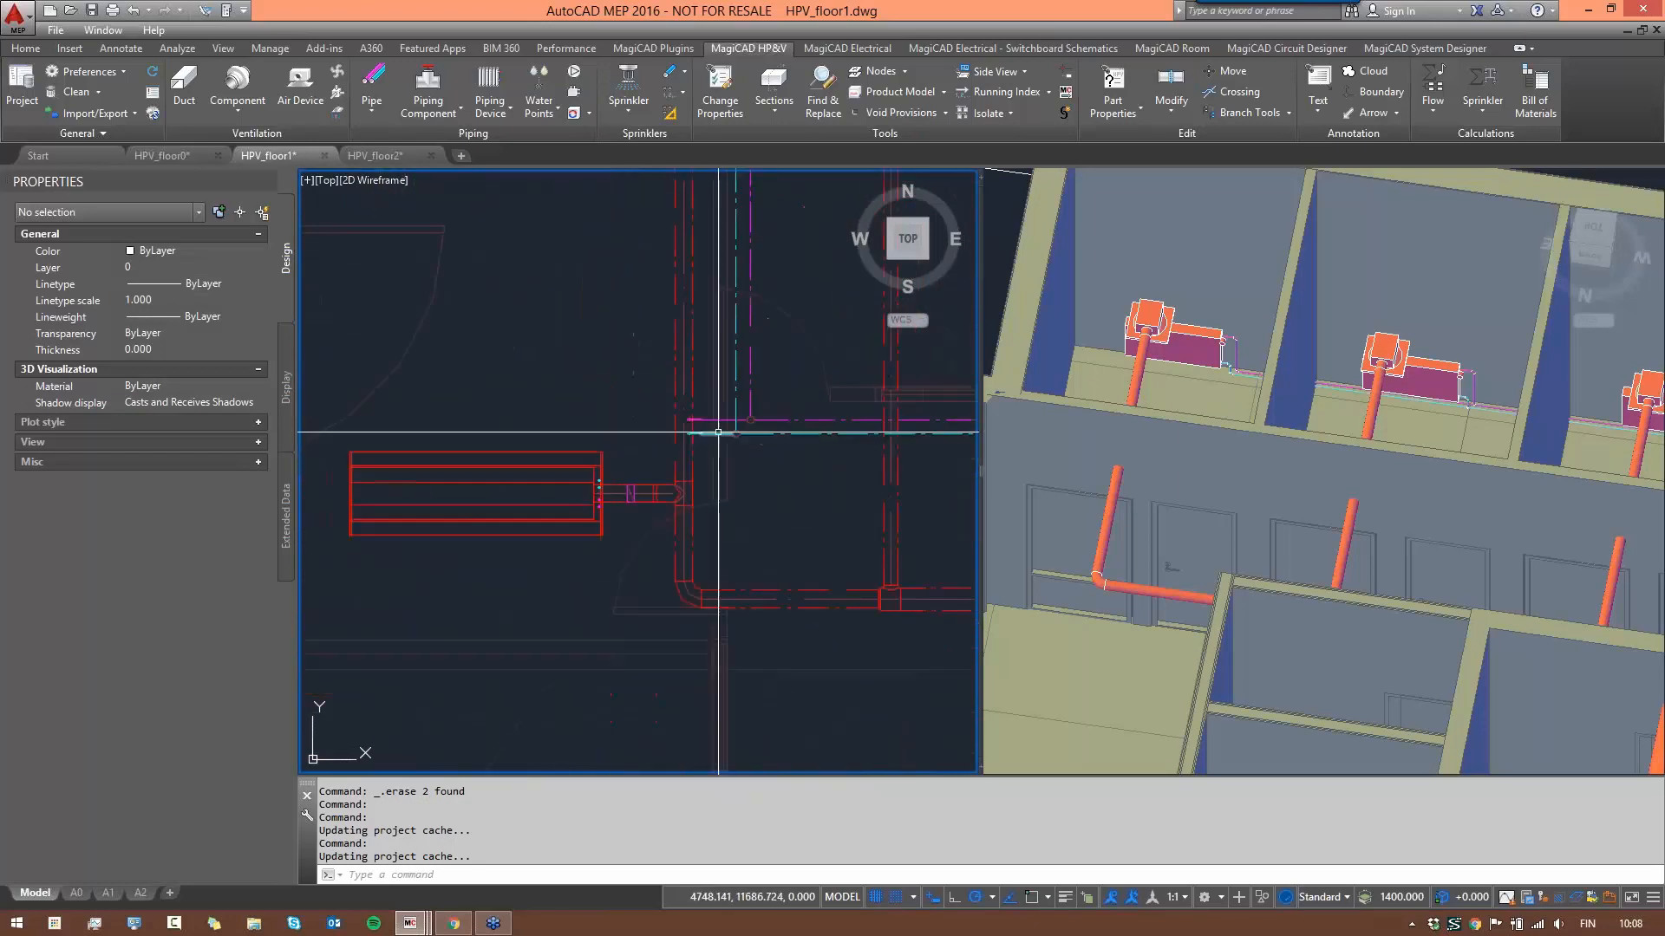
scroll(718, 425, up, 4)
scroll(716, 422, up, 2)
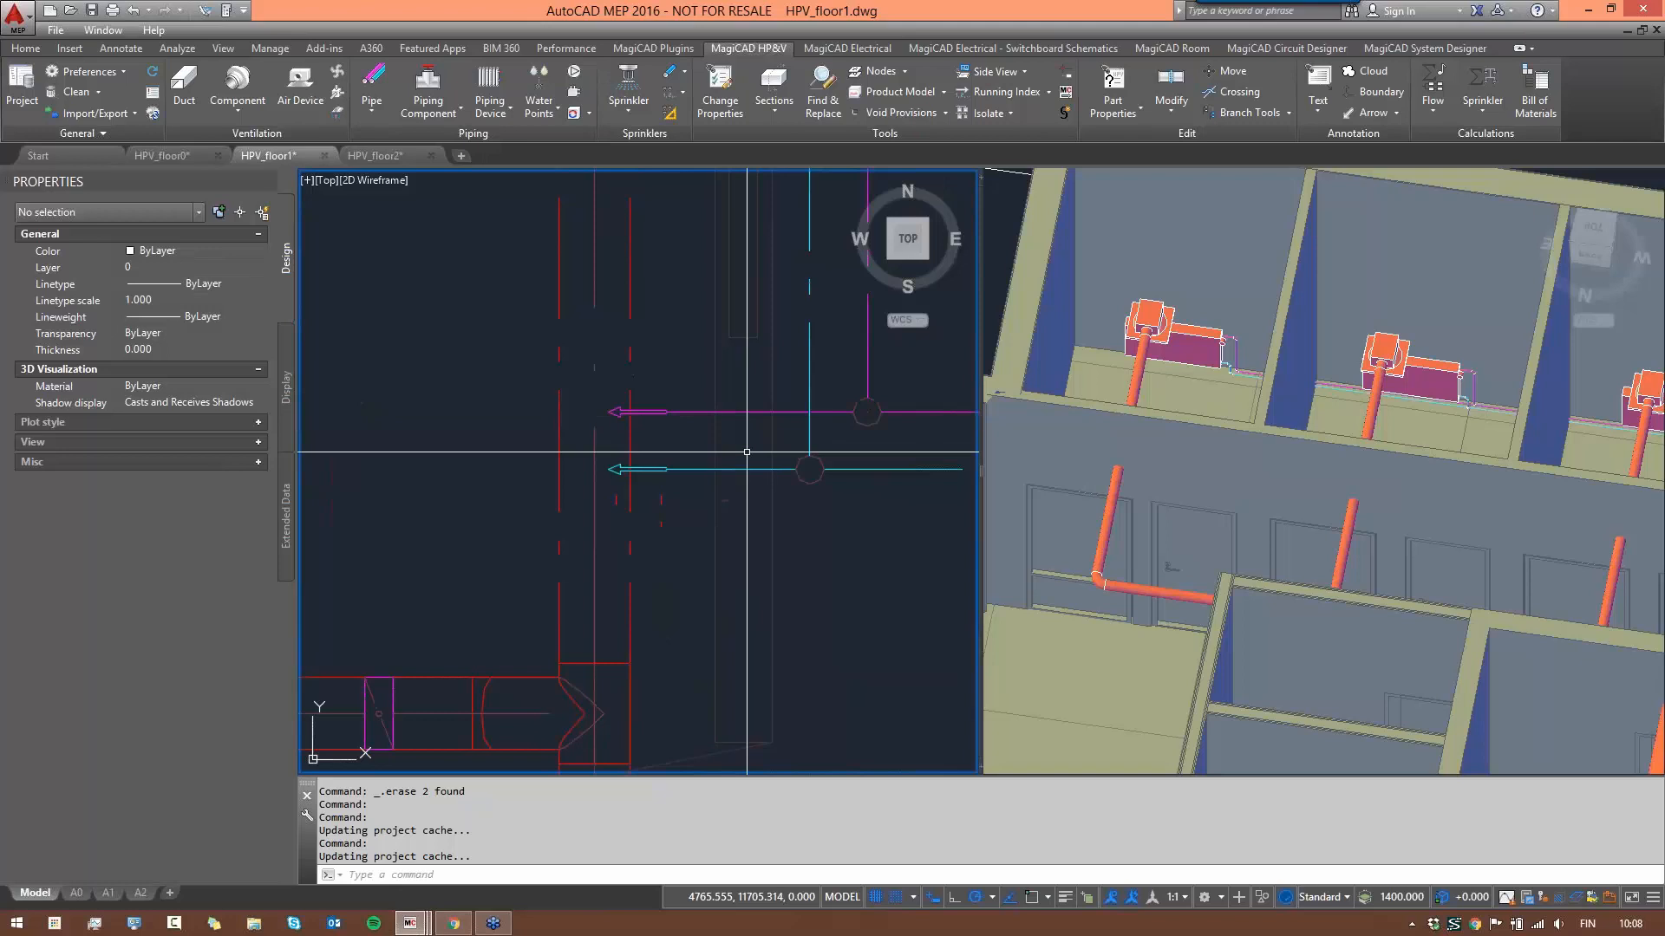
click(386, 80)
click(666, 412)
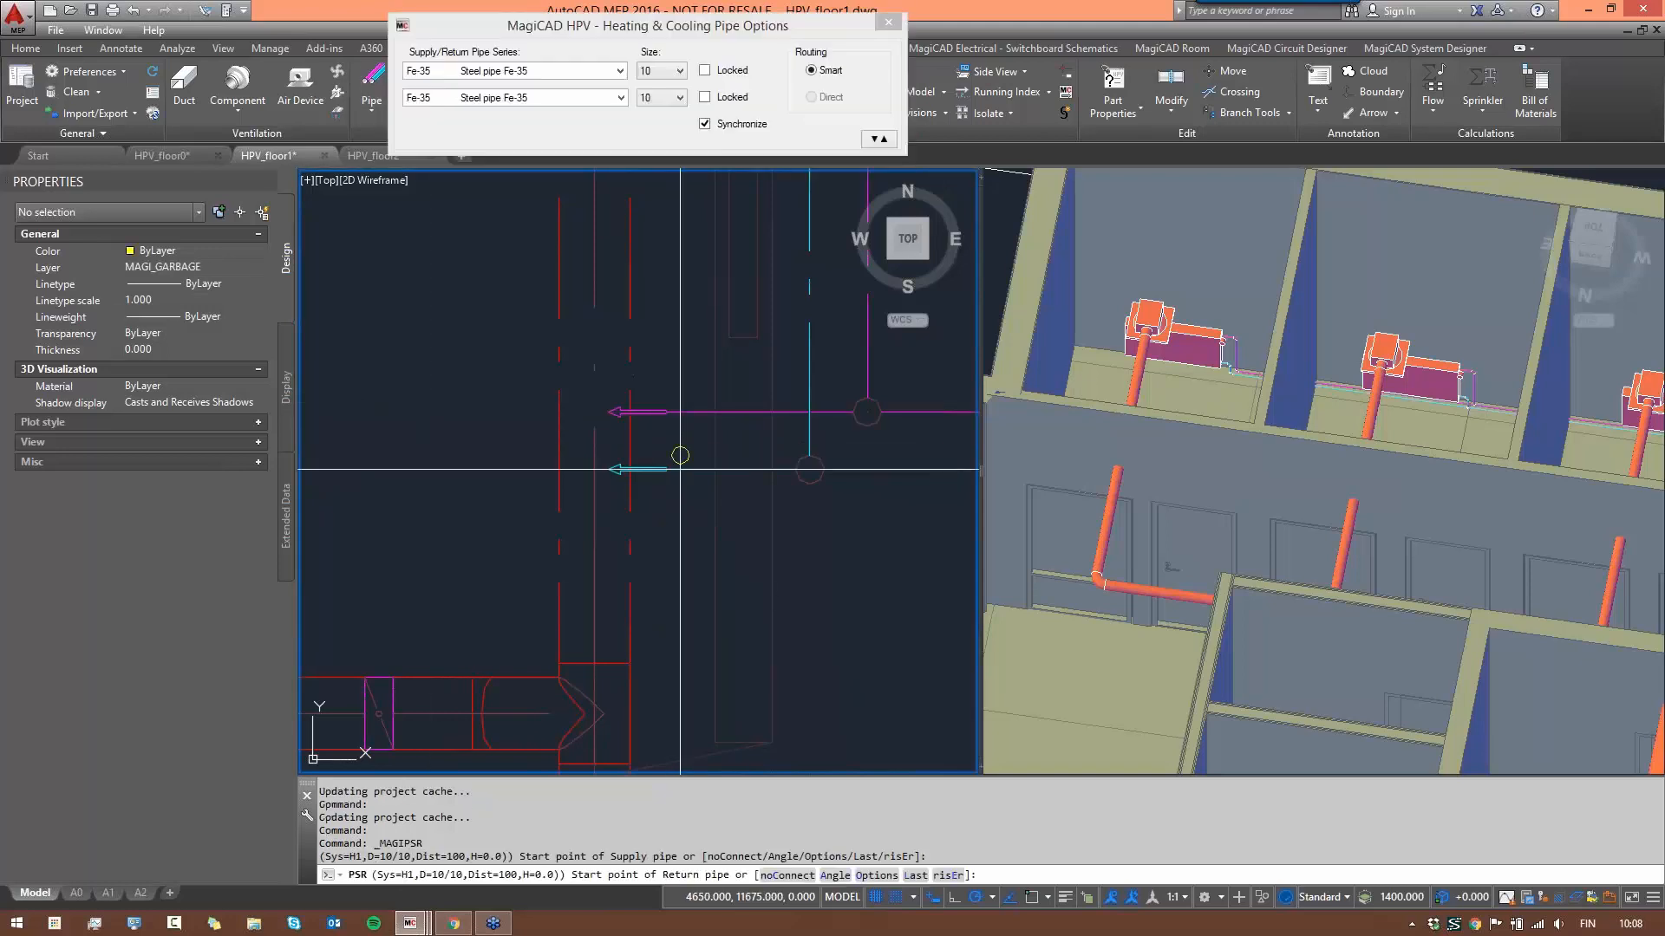
click(666, 469)
scroll(685, 460, down, 3)
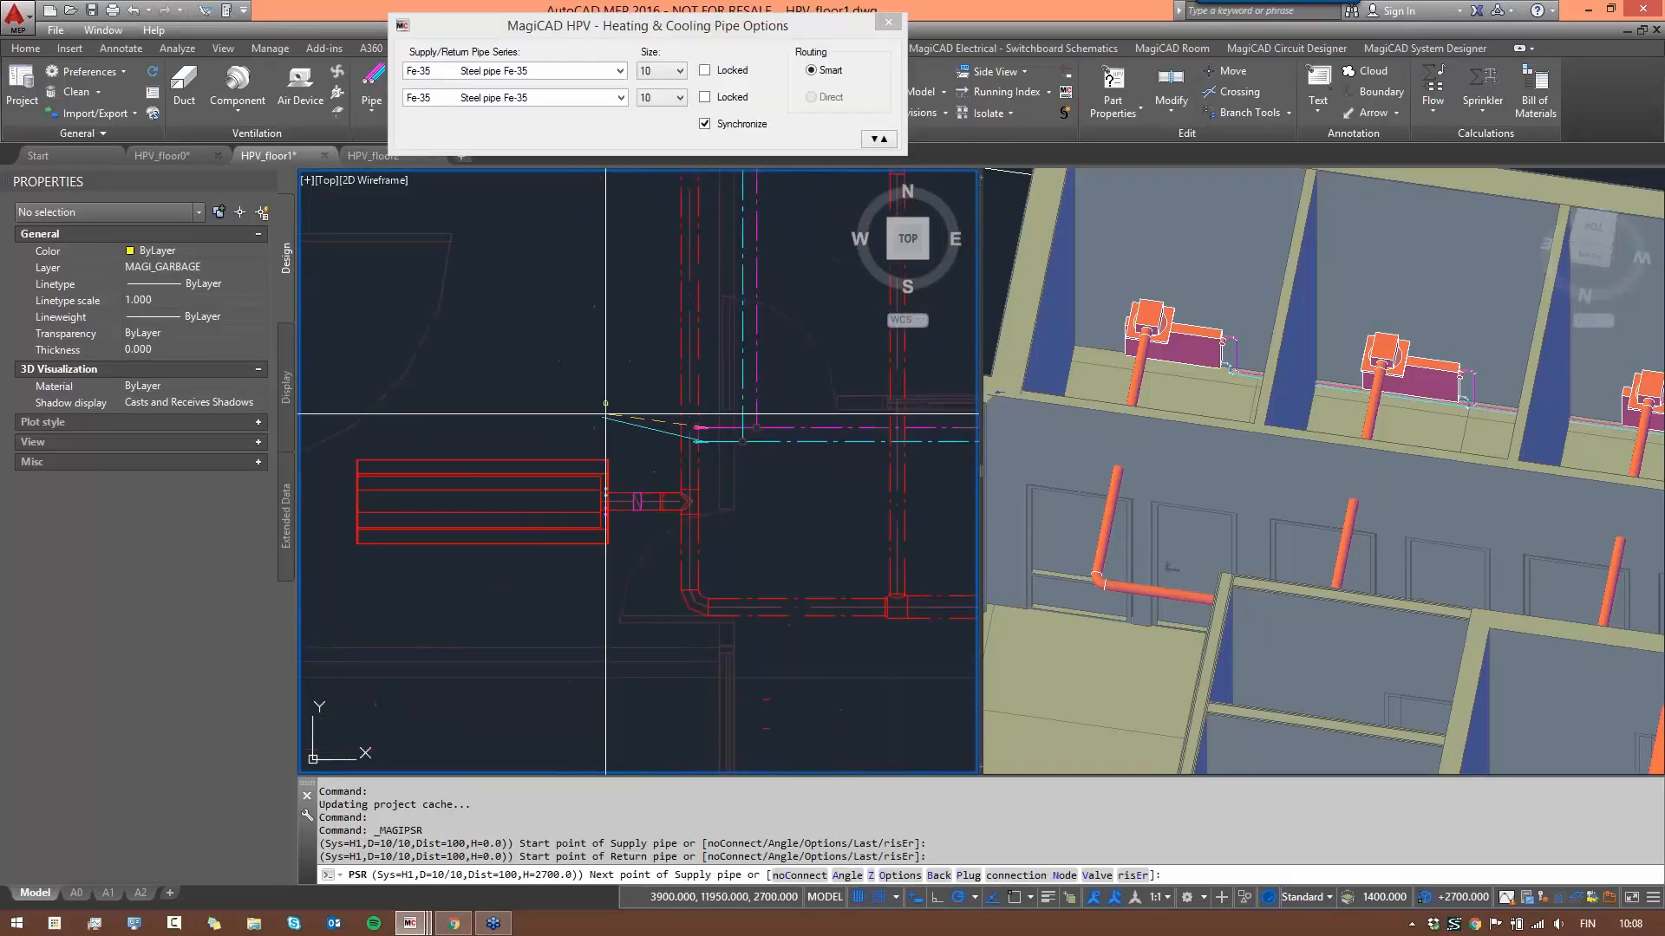
- Add an upward and downward riser pair at the northern pipes' west ends, with top level 3500, bottom level 0 and ID numbers 1
right_click(637, 416)
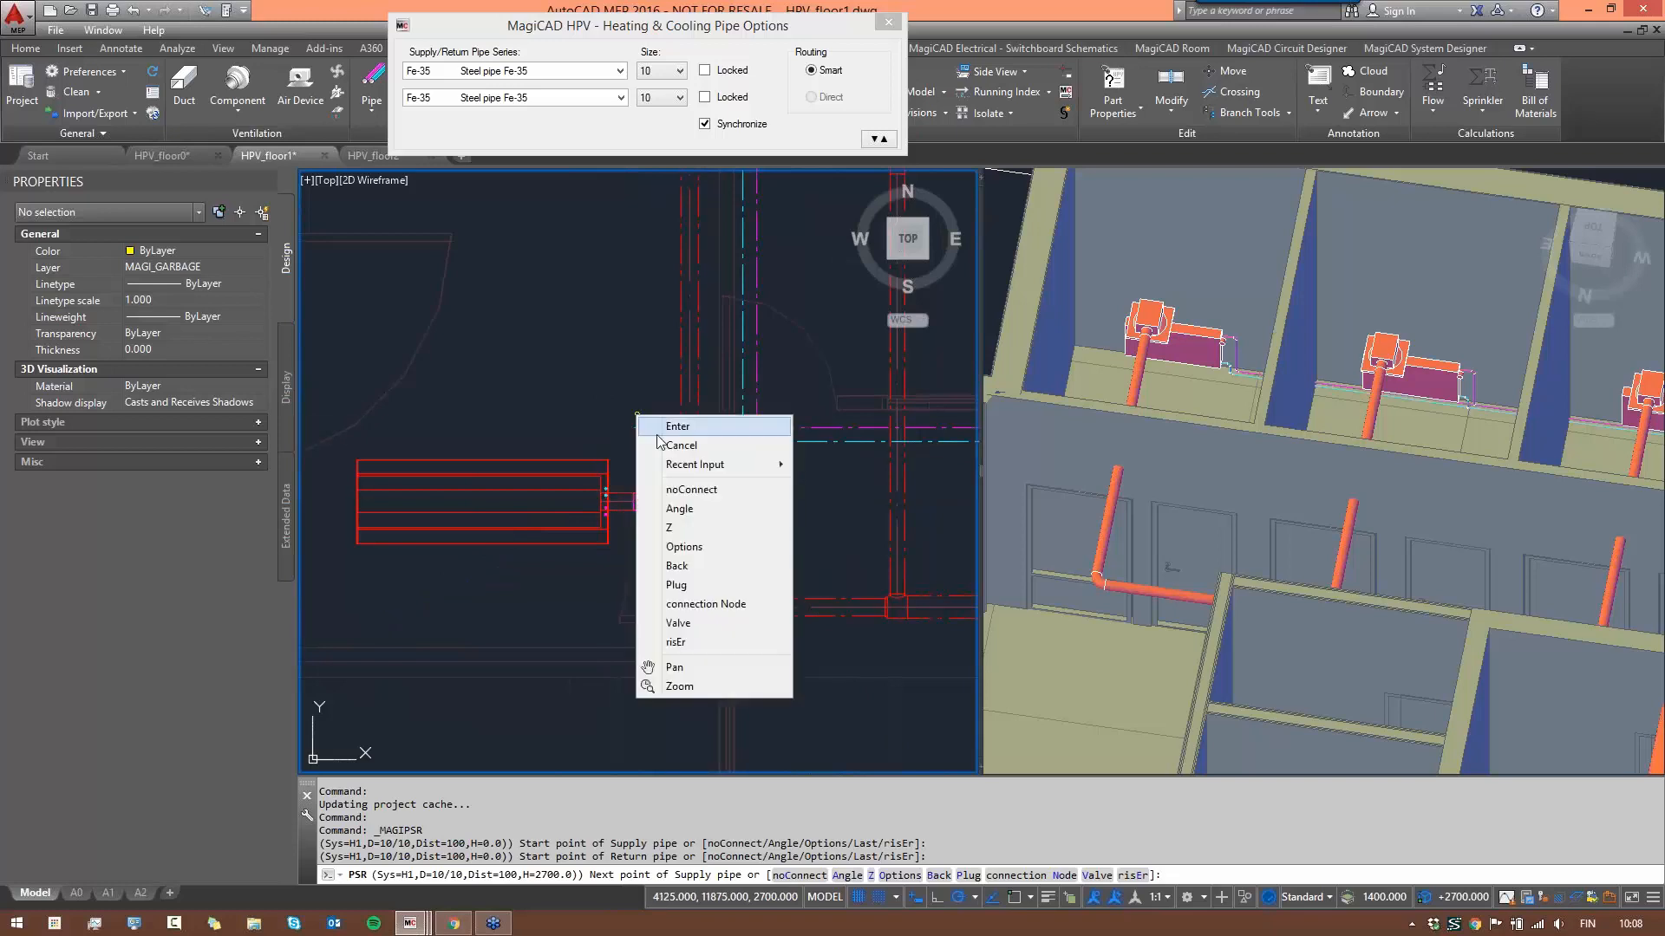
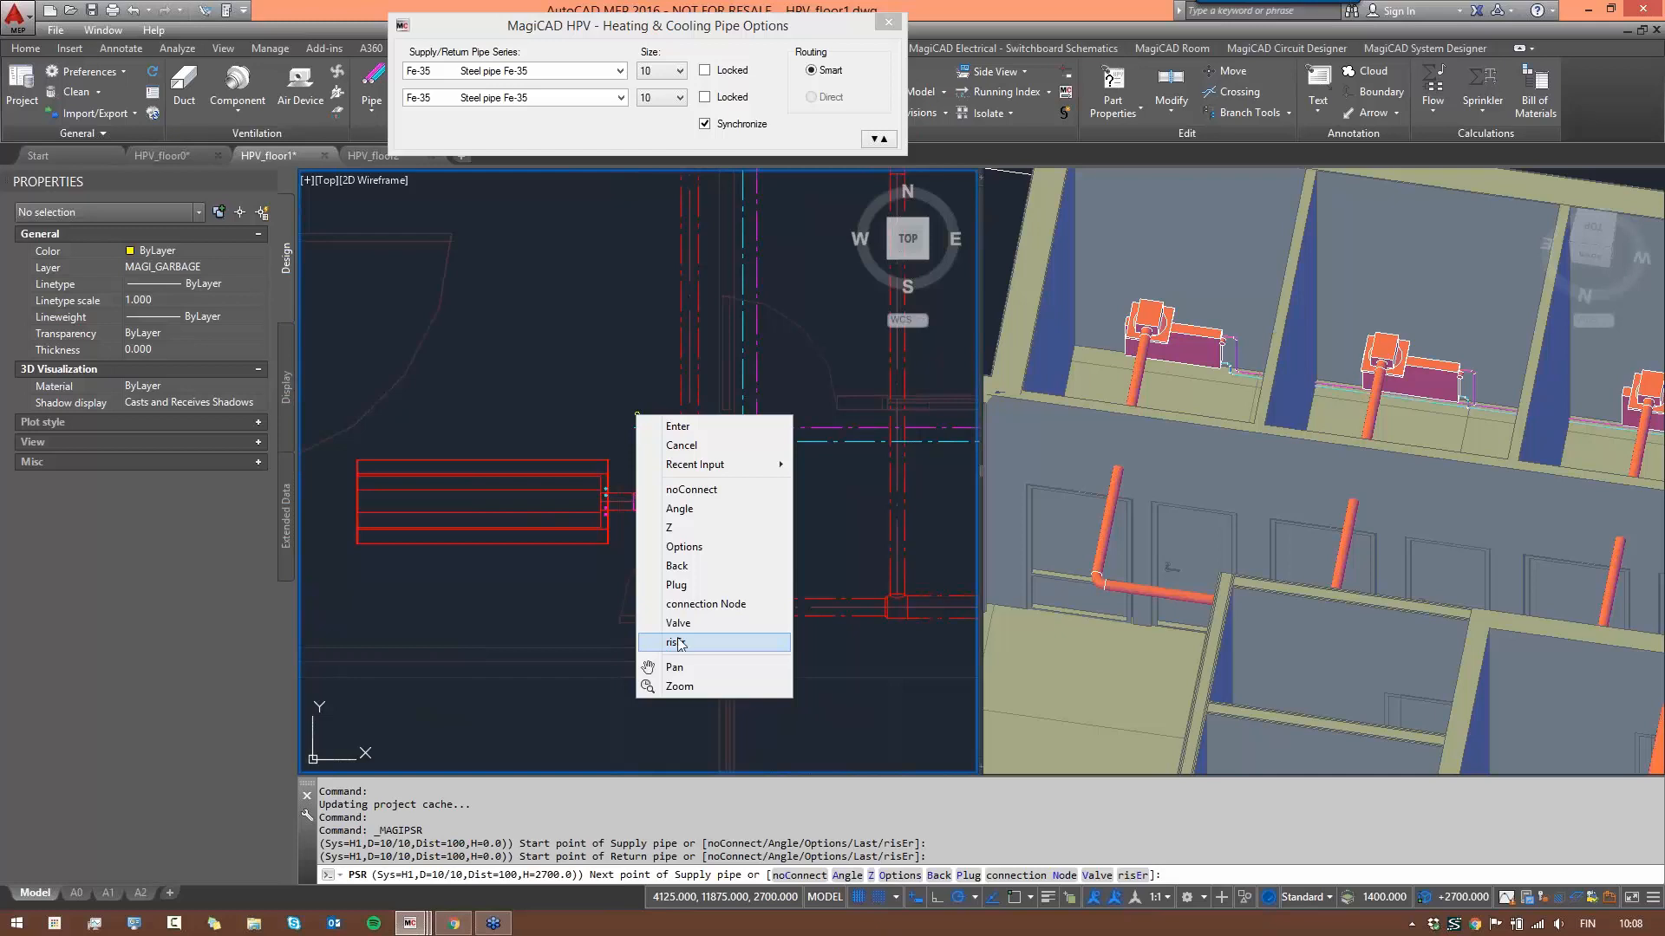
click(676, 642)
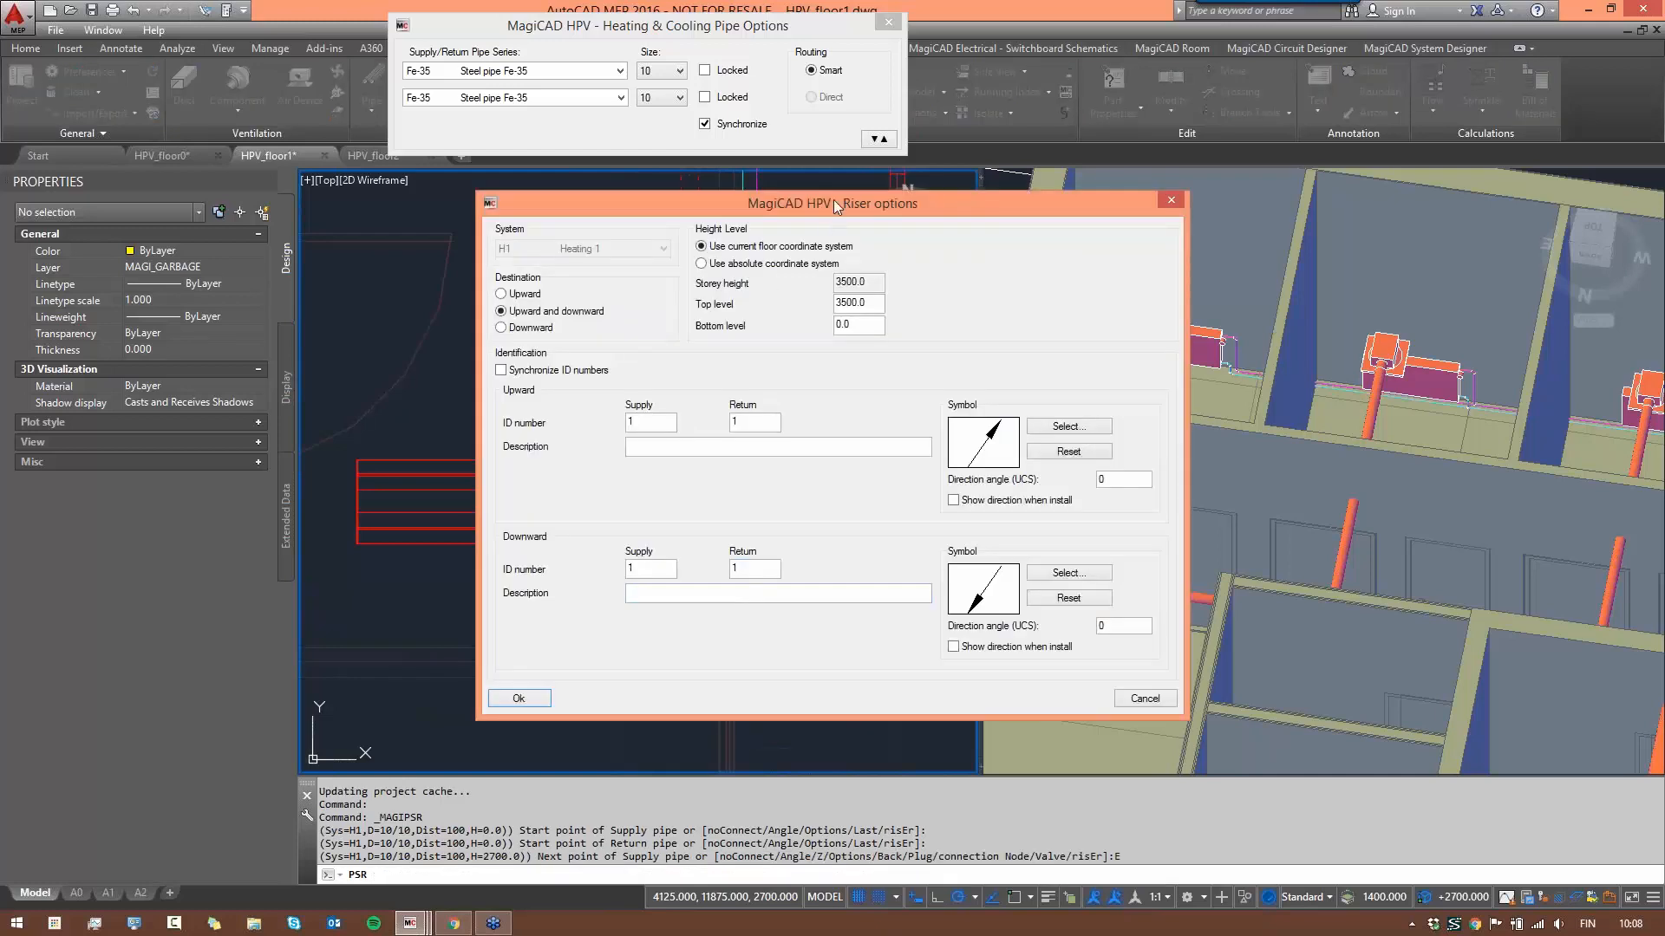
mouse_move(834, 204)
mouse_down()
mouse_move(1016, 179)
mouse_move(1280, 56)
mouse_up()
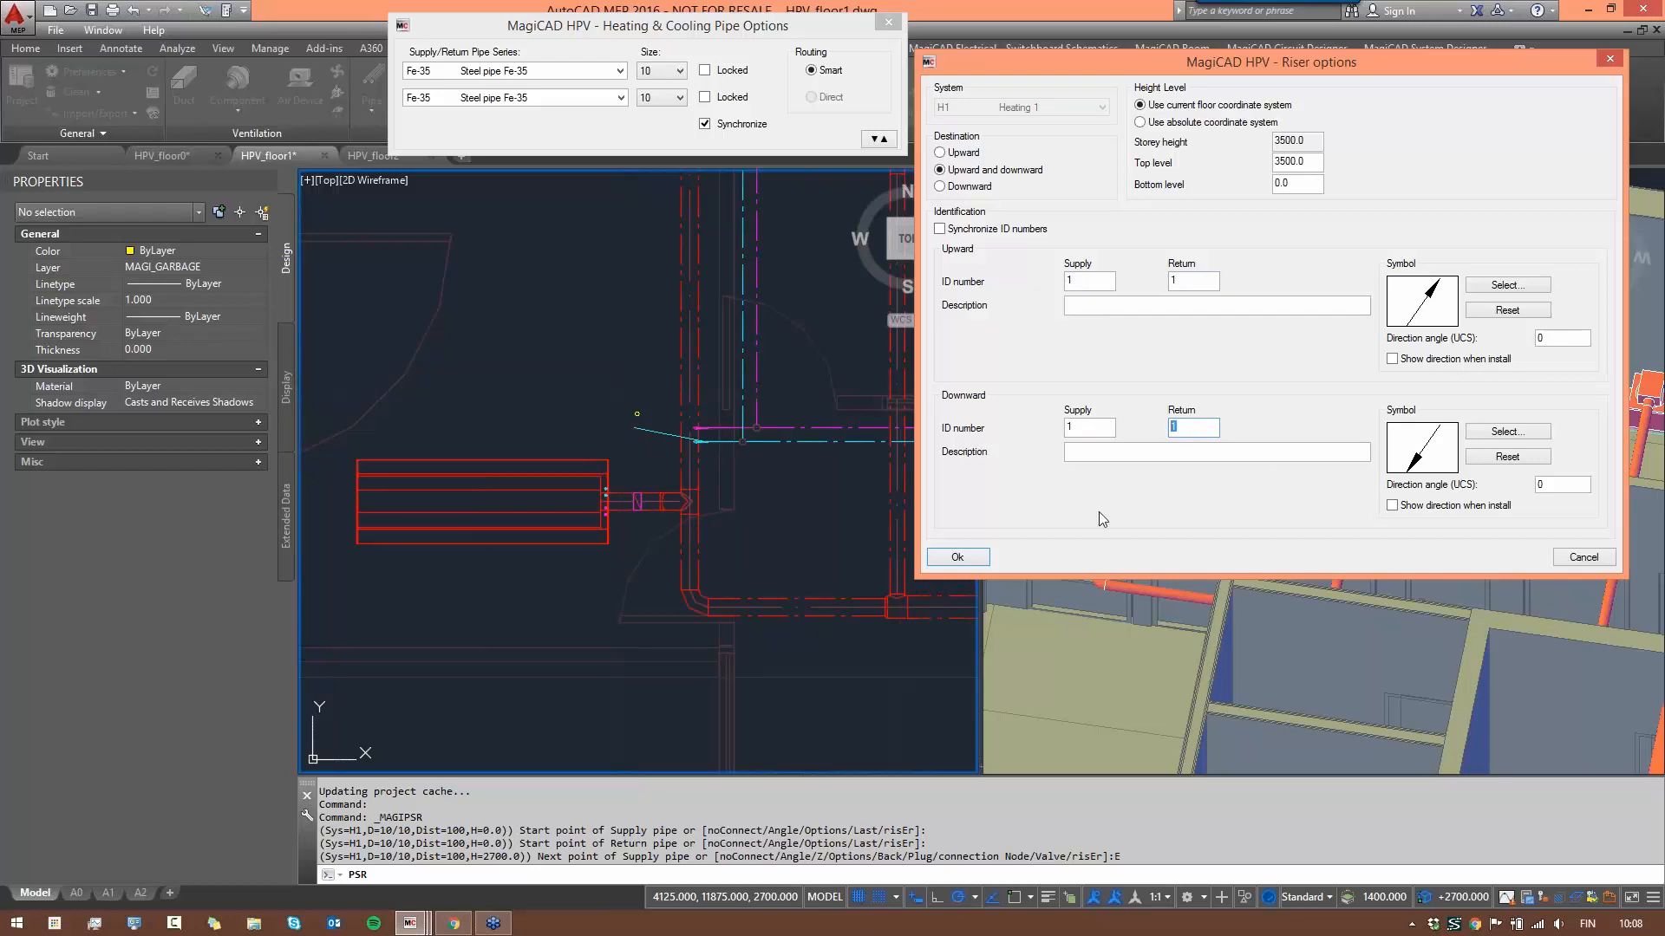
click(955, 558)
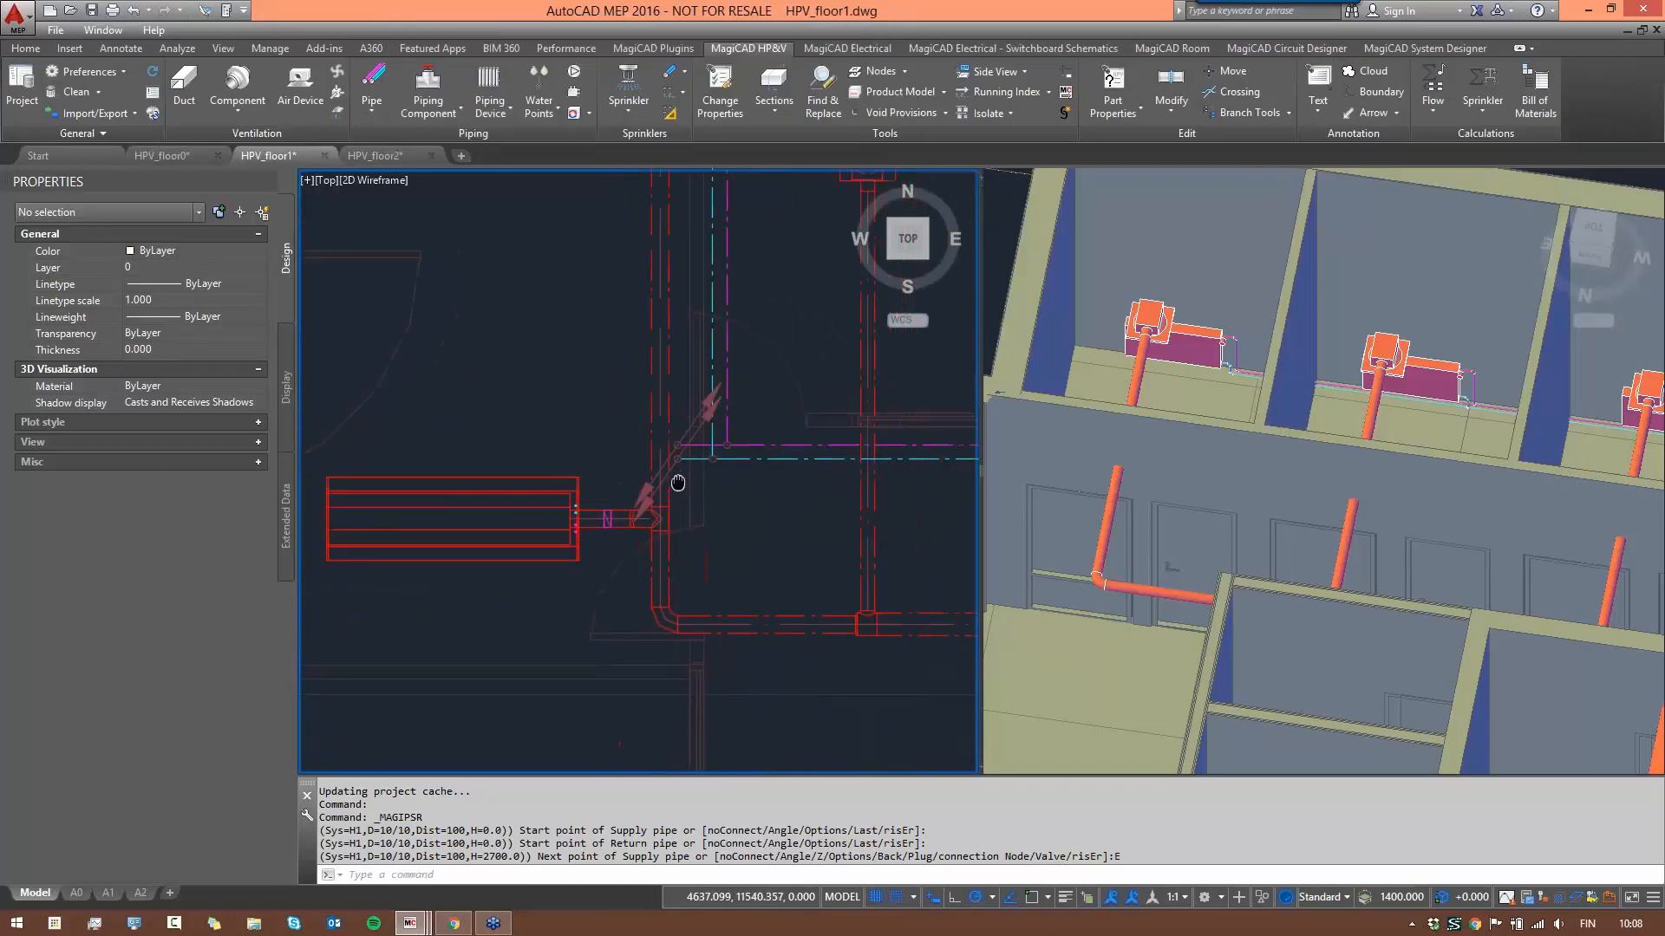
scroll(680, 483, down, 4)
click(1077, 382)
scroll(1076, 383, down, 4)
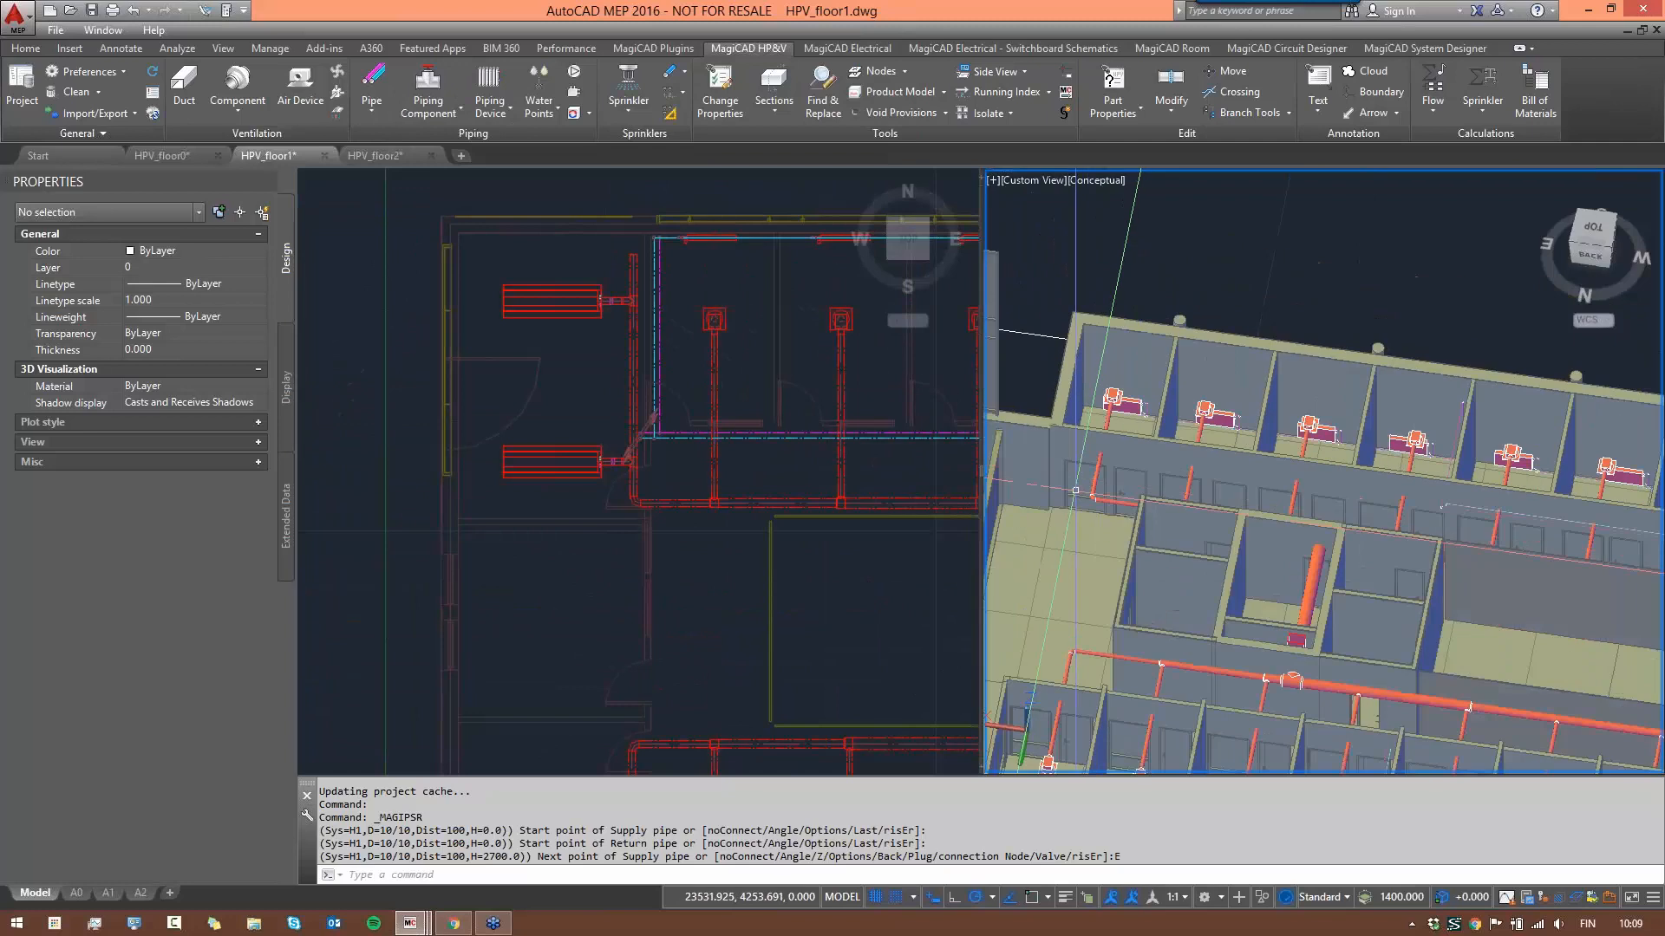
- In HPV_floor1, start a supply and return pipe pair from the western open ends of the southern corridor pipes
middle_drag(1182, 482, 1289, 449)
scroll(1379, 503, down, 4)
middle_drag(1422, 520, 1049, 395)
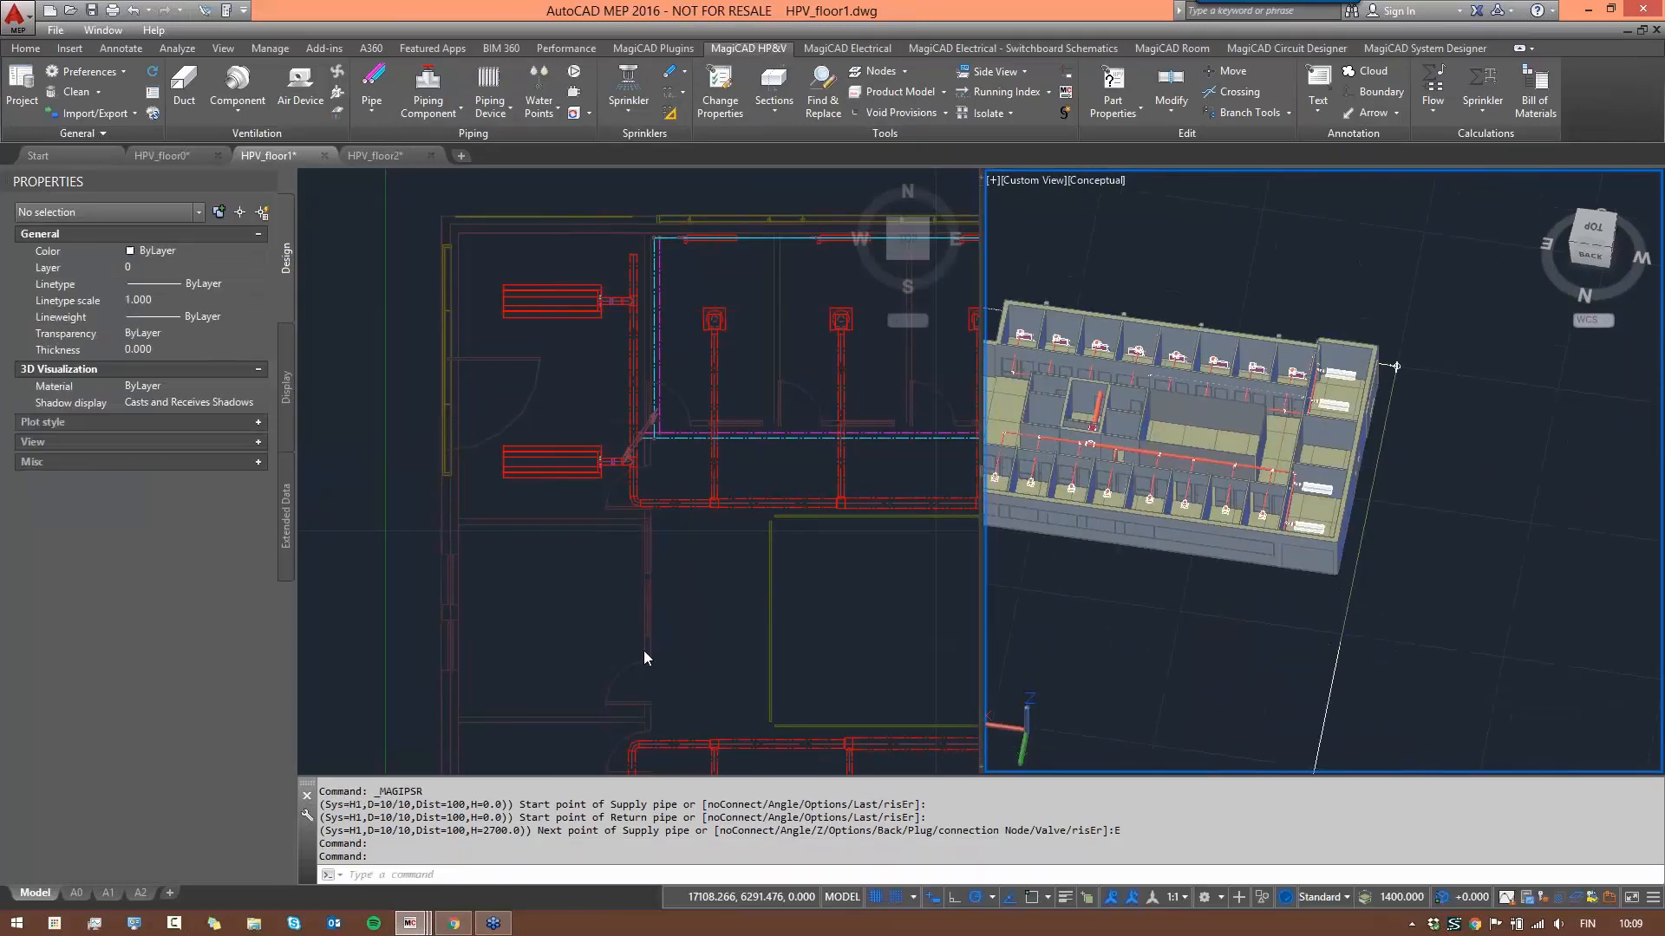
click(674, 648)
scroll(674, 649, down, 3)
middle_drag(674, 616, 714, 344)
scroll(684, 481, up, 8)
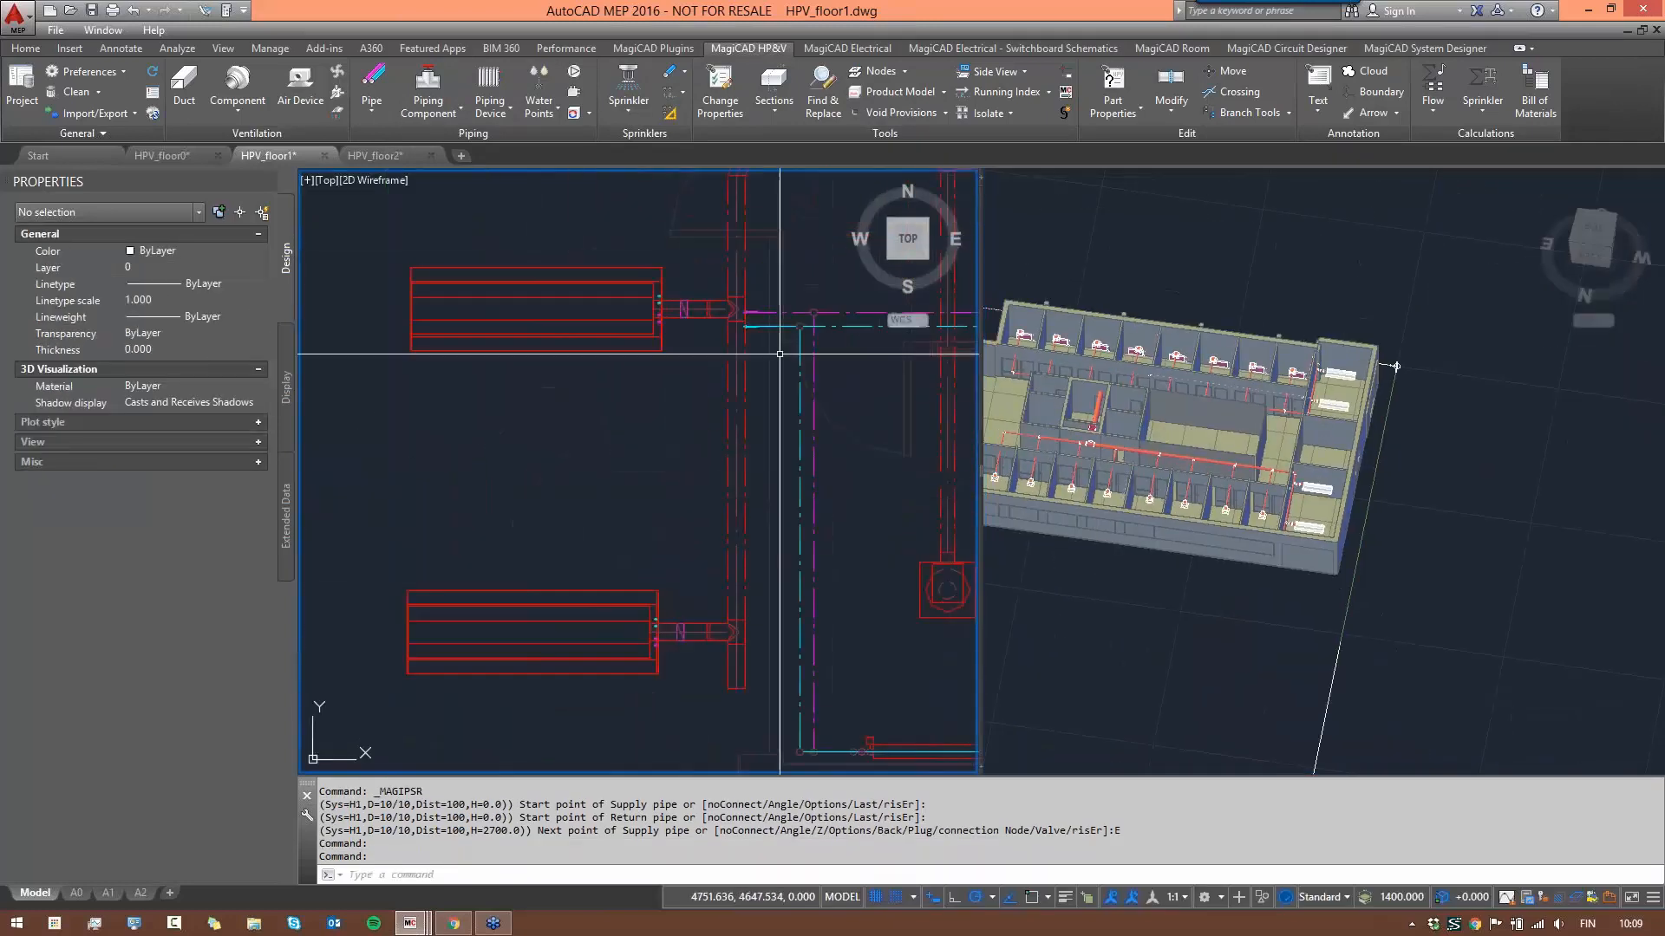
text(PSR)
key(Return)
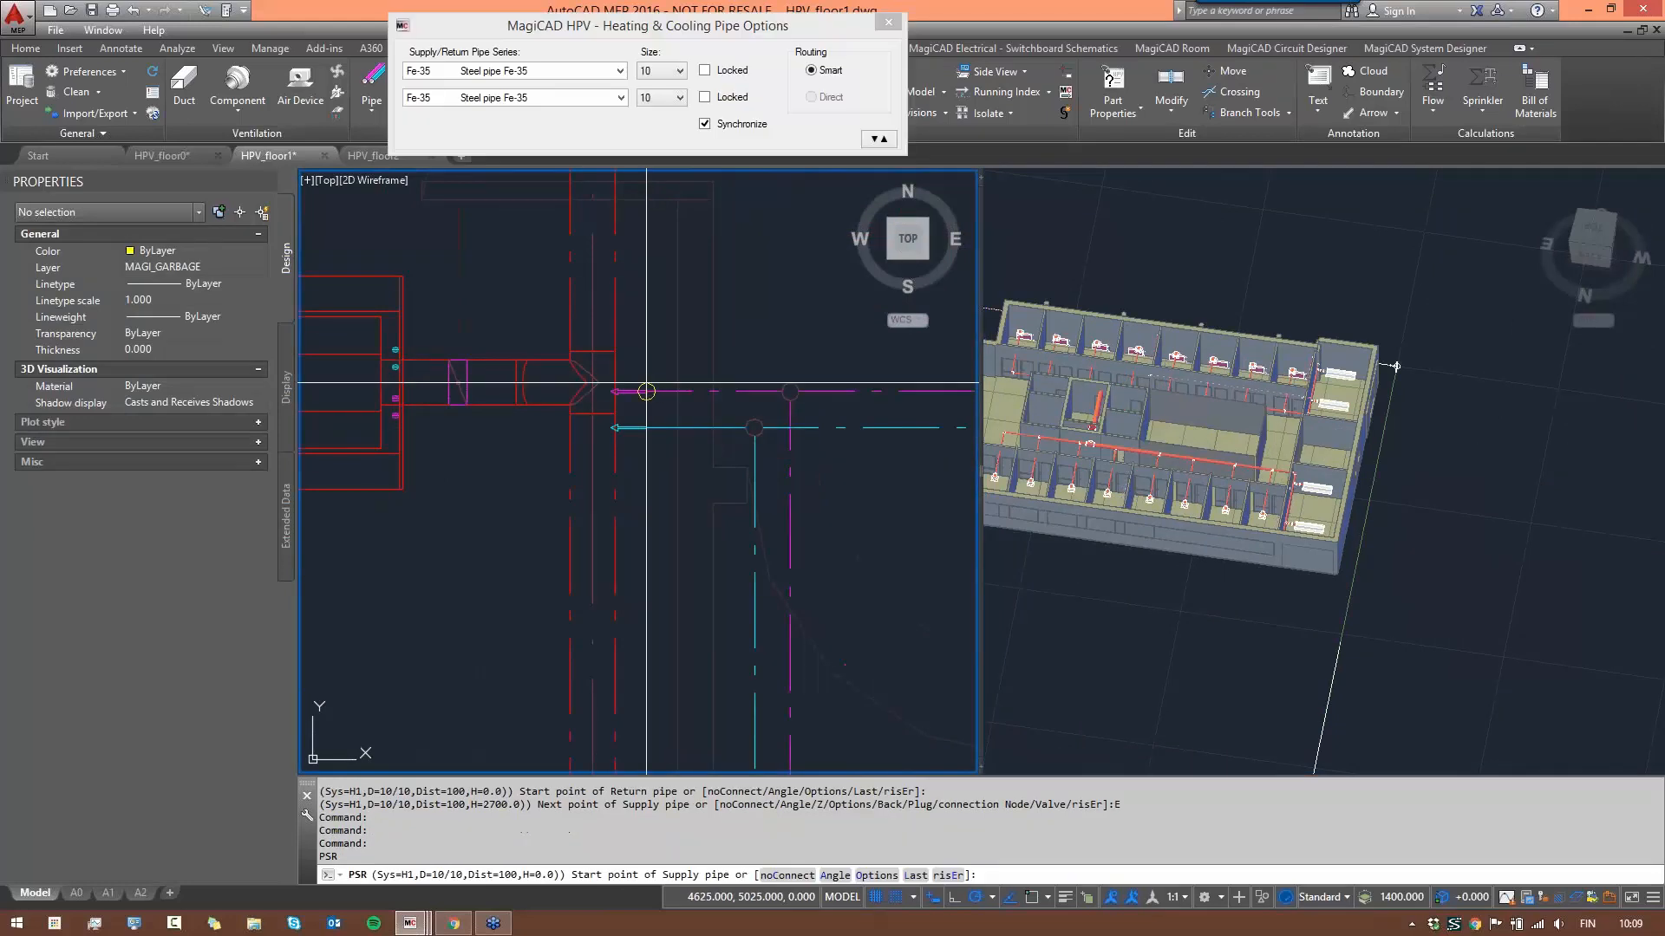
click(637, 392)
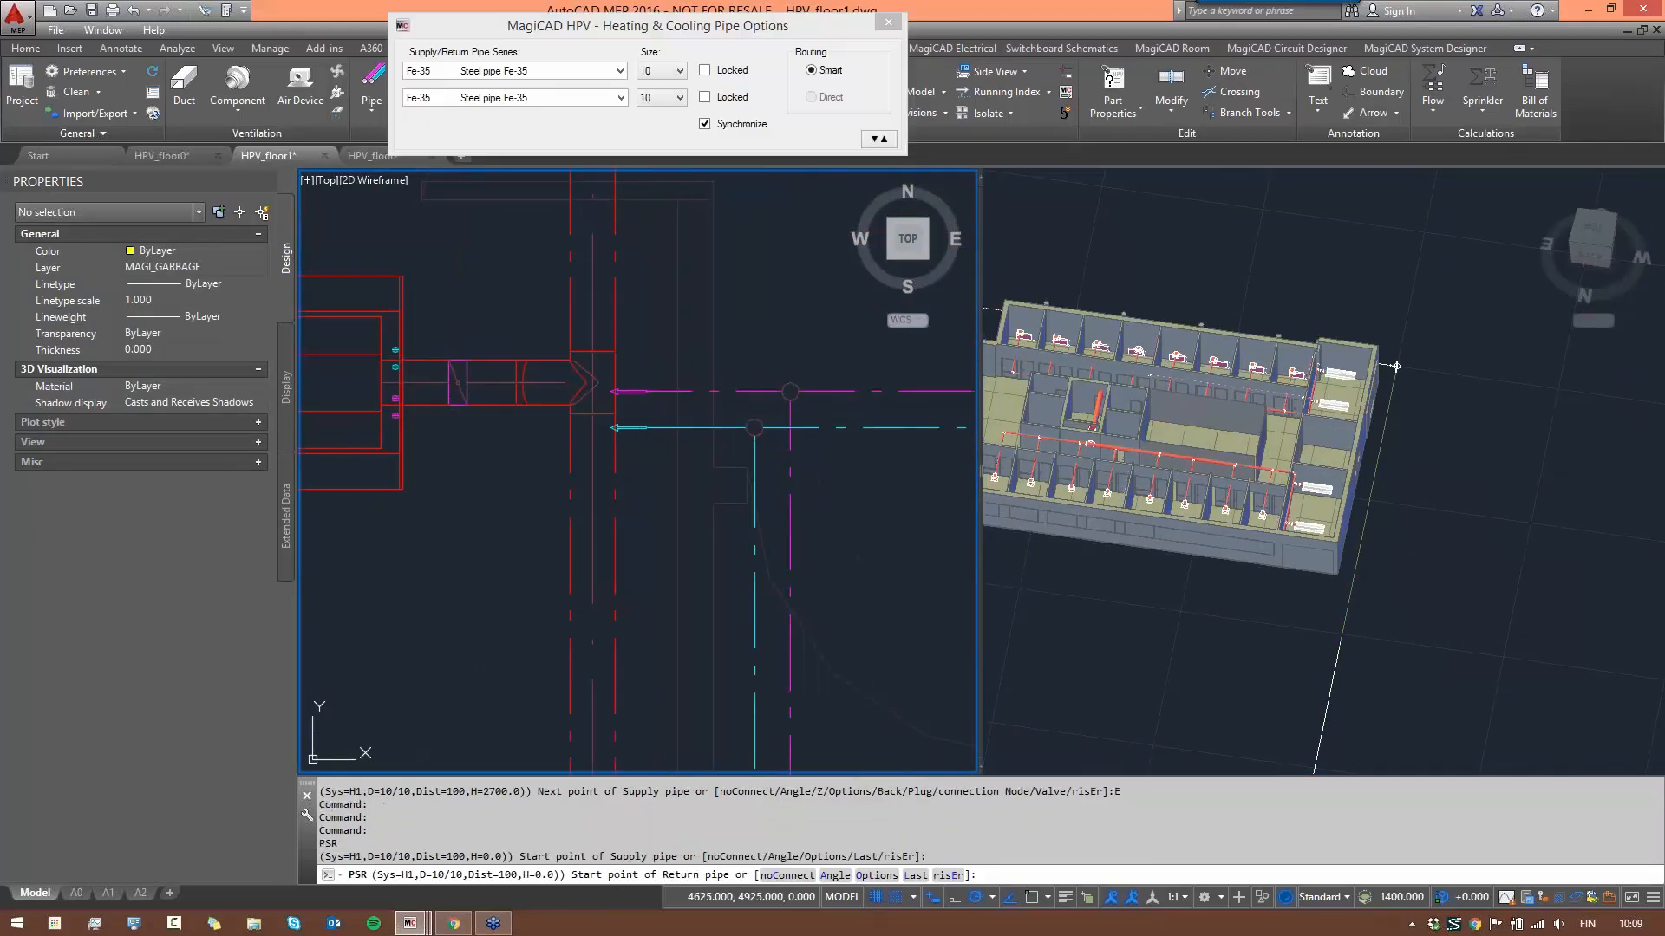
key(Escape)
key(Return)
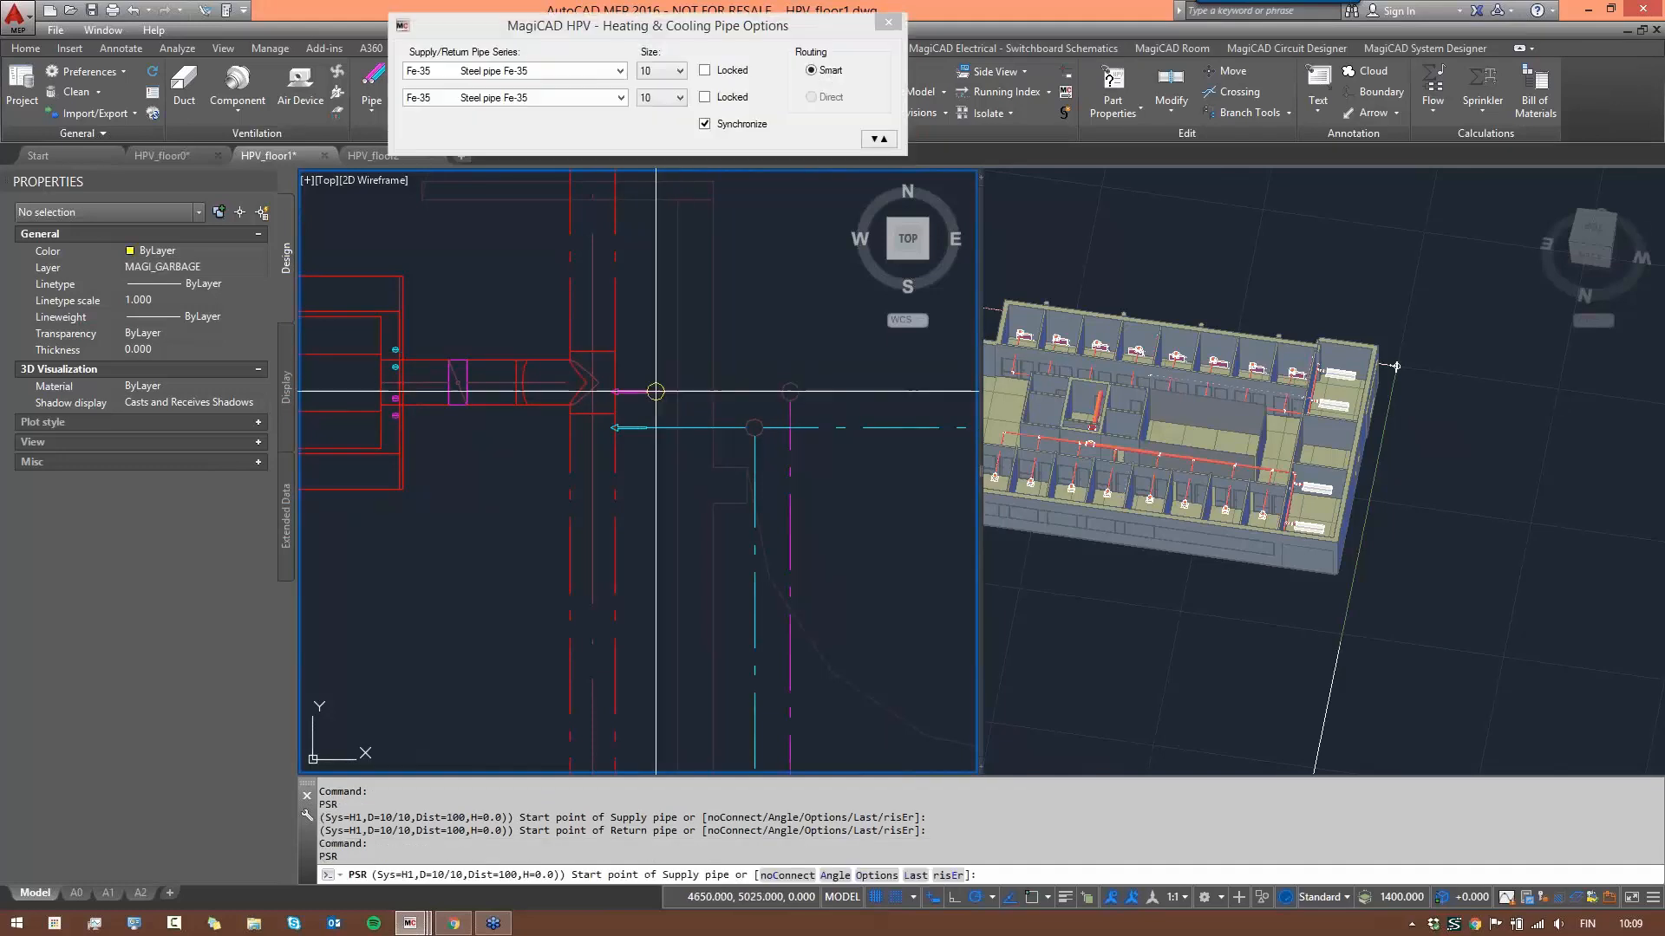
click(646, 427)
click(646, 427)
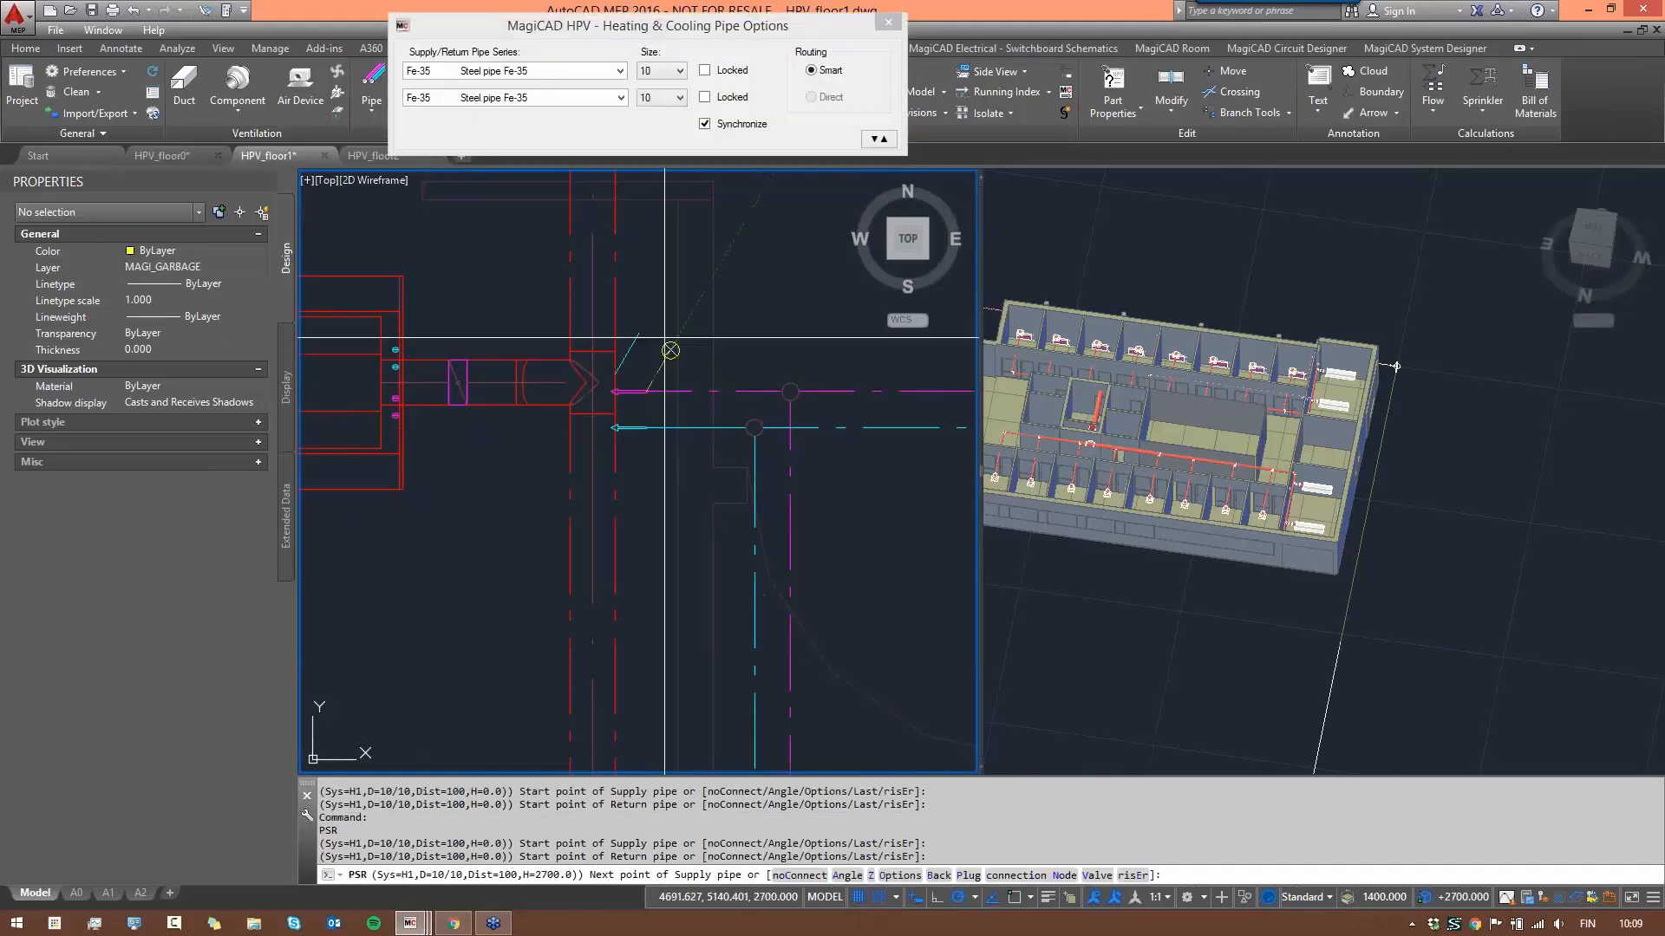
- Add an upward and downward riser pair at the southern pipes' west ends, with top level 3500, bottom level 0 and ID numbers 2
right_click(685, 353)
click(789, 576)
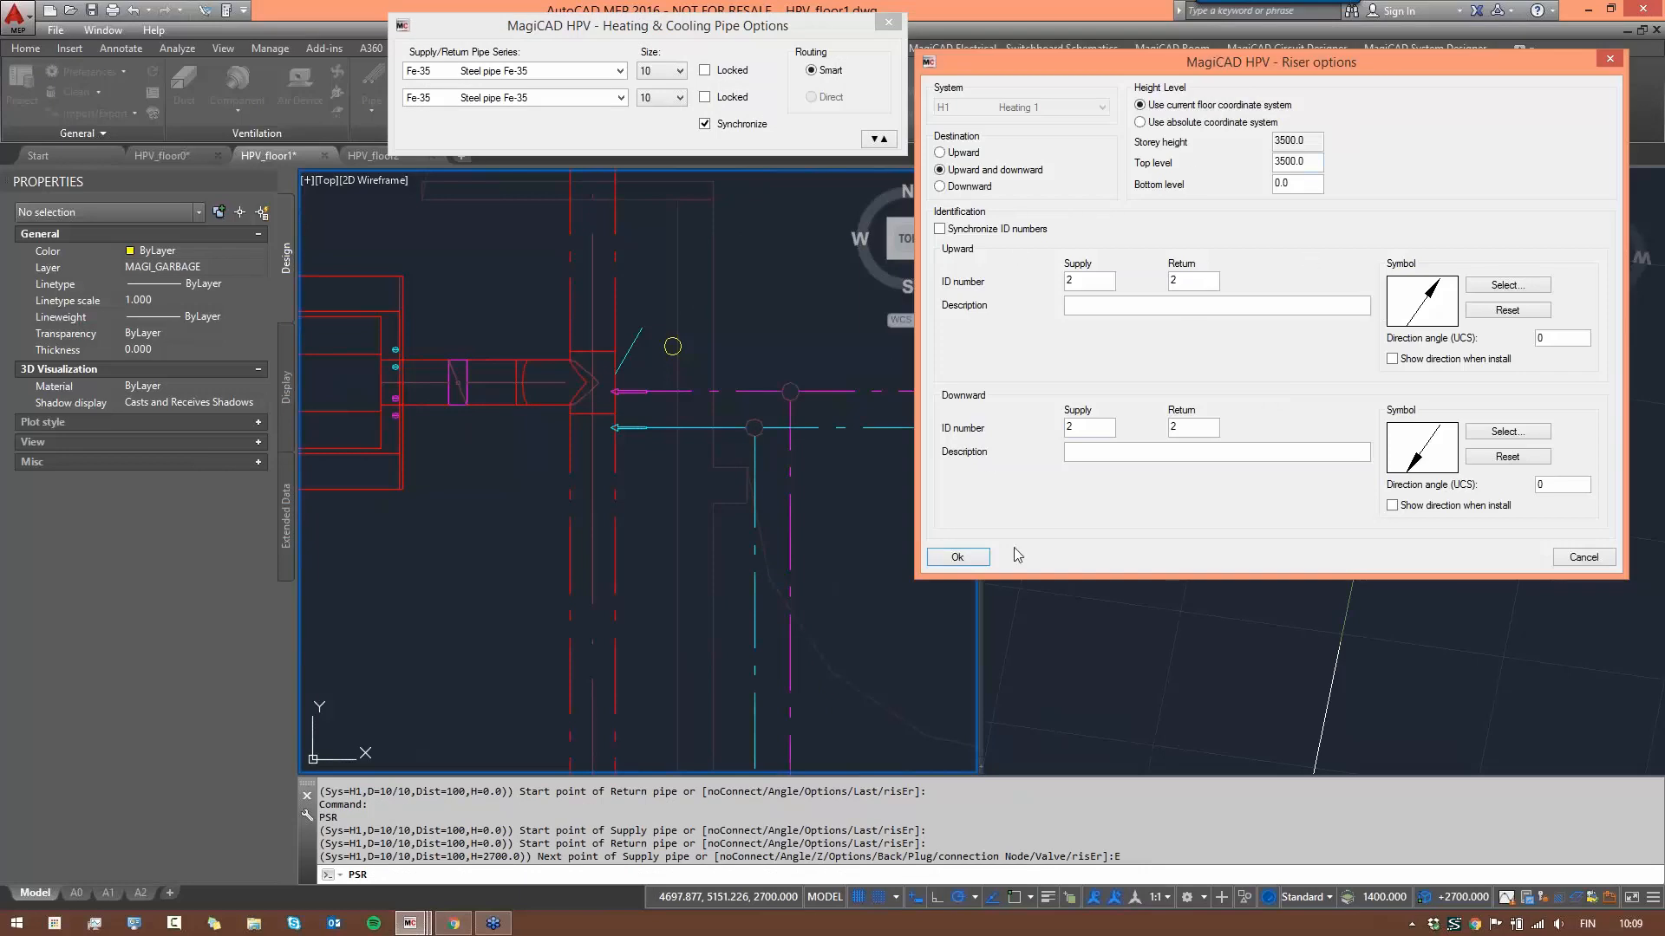
click(955, 558)
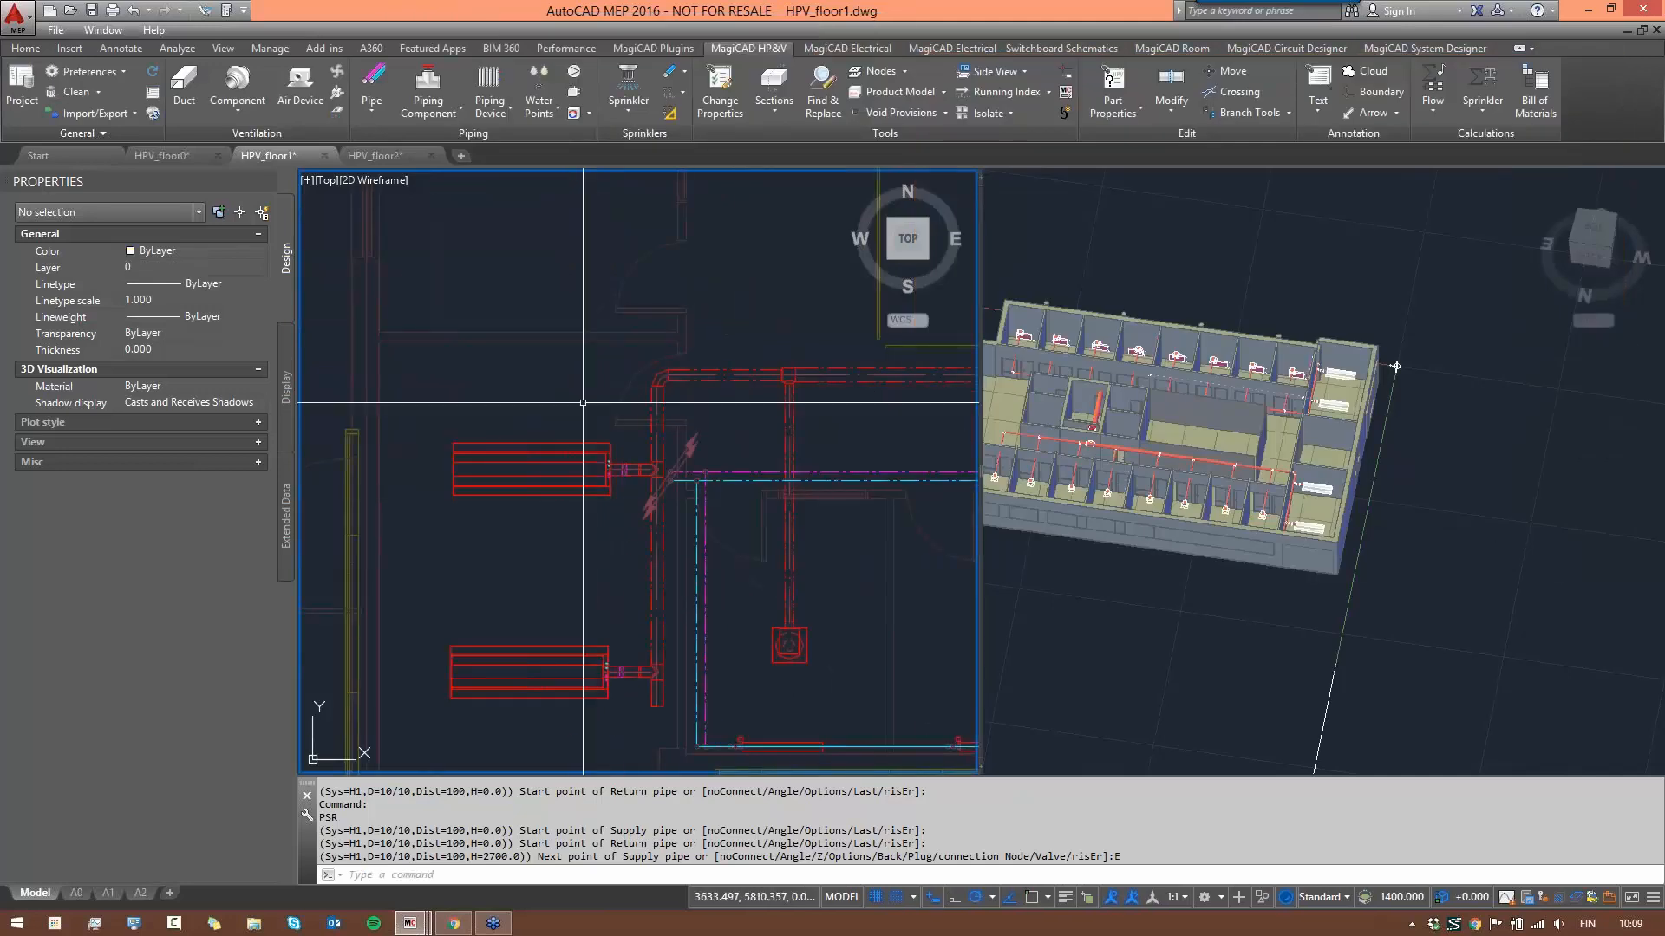
- In HPV_floor2, import the connection nodes from HPV_floor1.dwg for all systems within an area around the northern corridor's west end
click(375, 155)
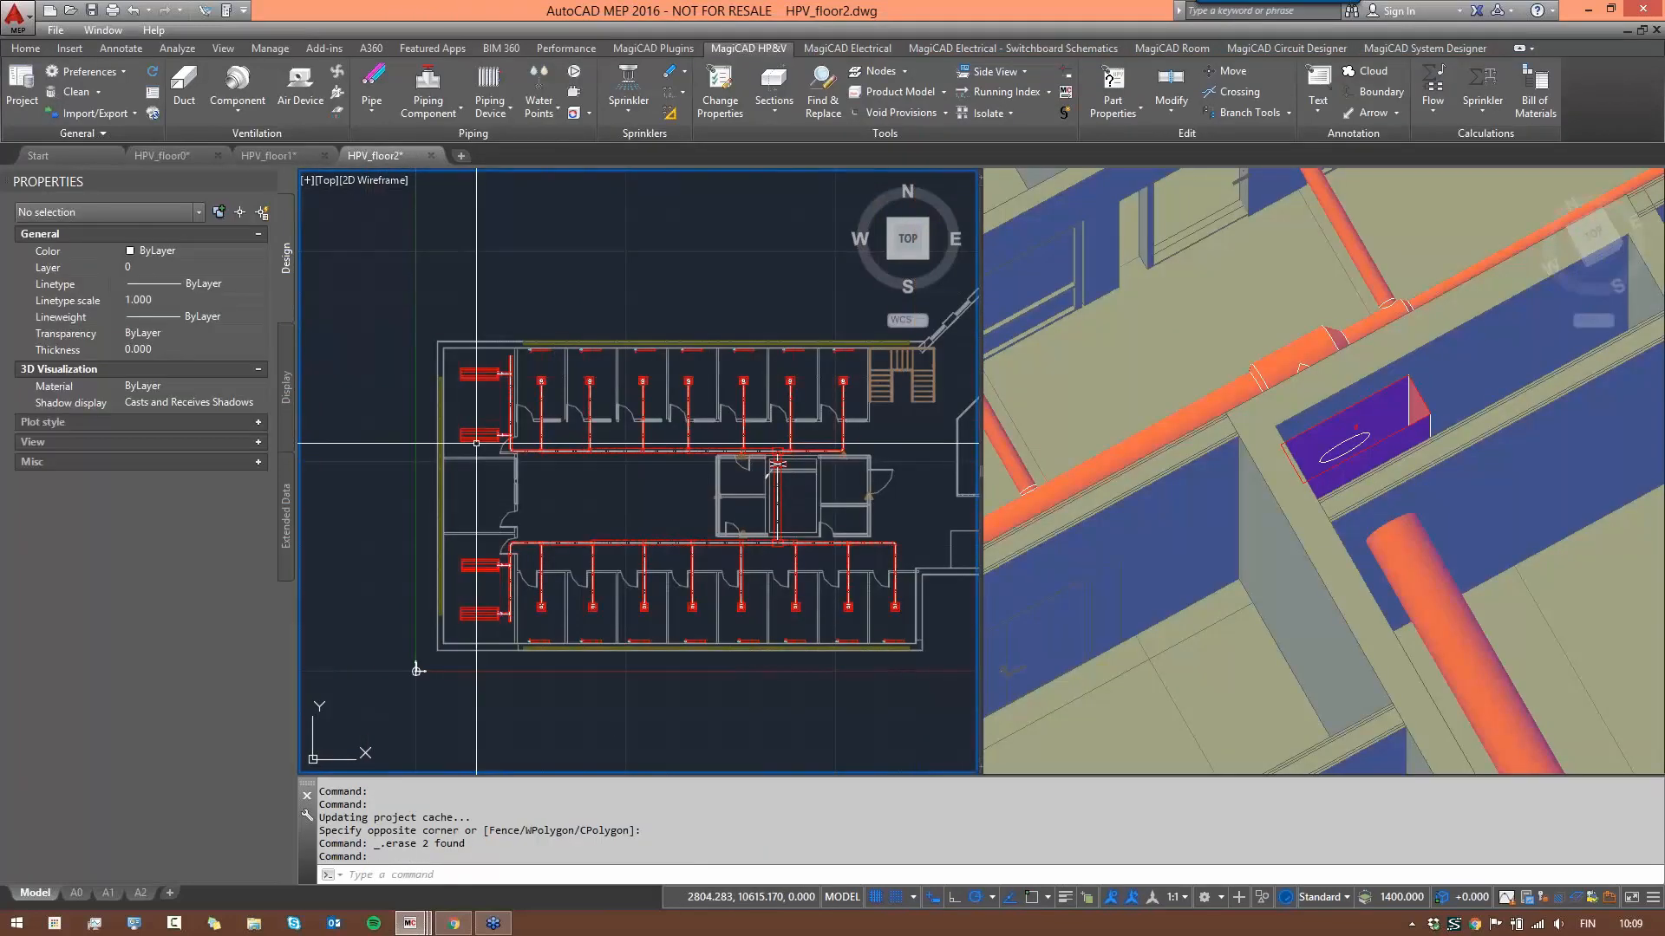
scroll(531, 375, up, 4)
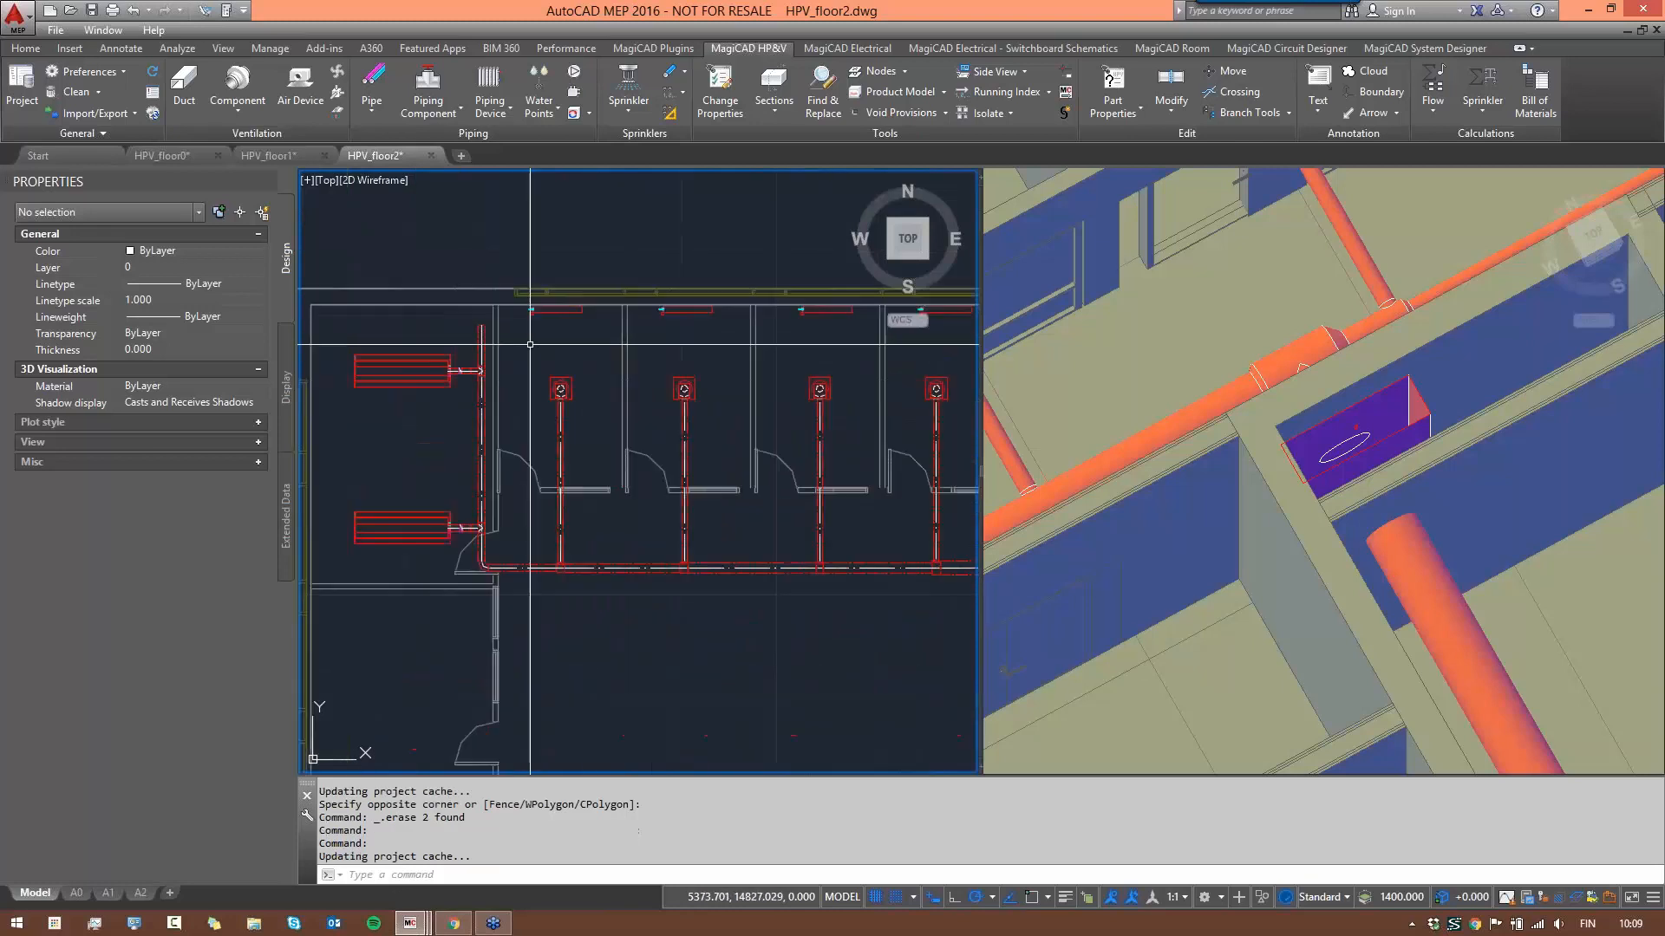
click(909, 70)
click(921, 168)
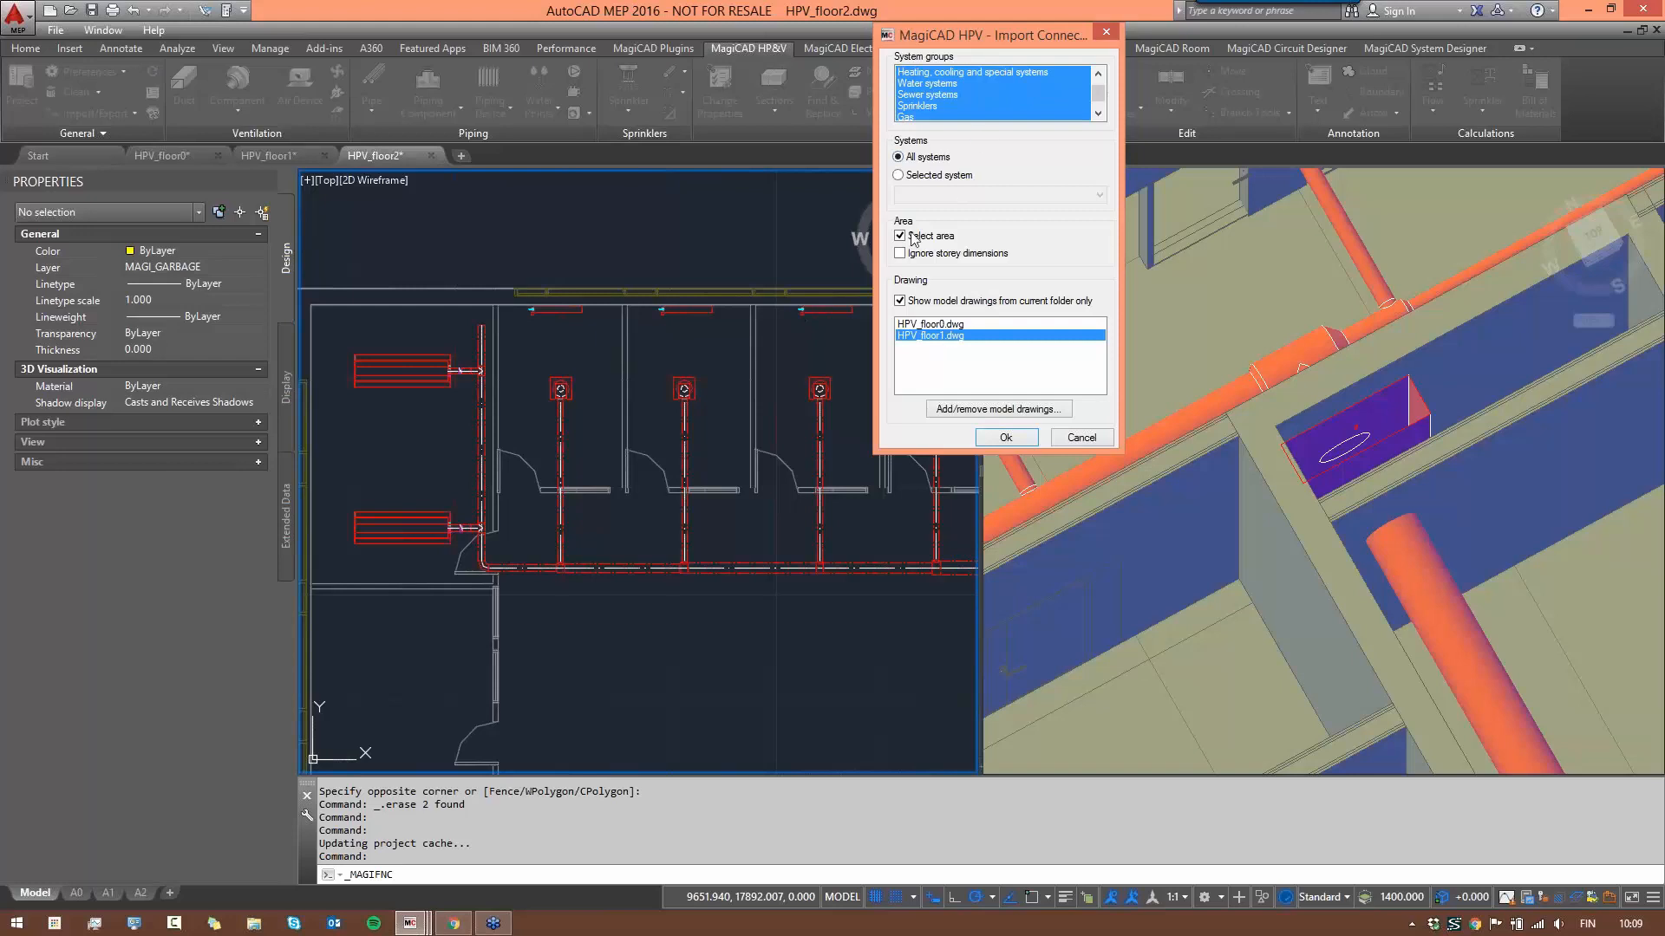
click(1022, 444)
scroll(442, 481, up, 2)
click(458, 476)
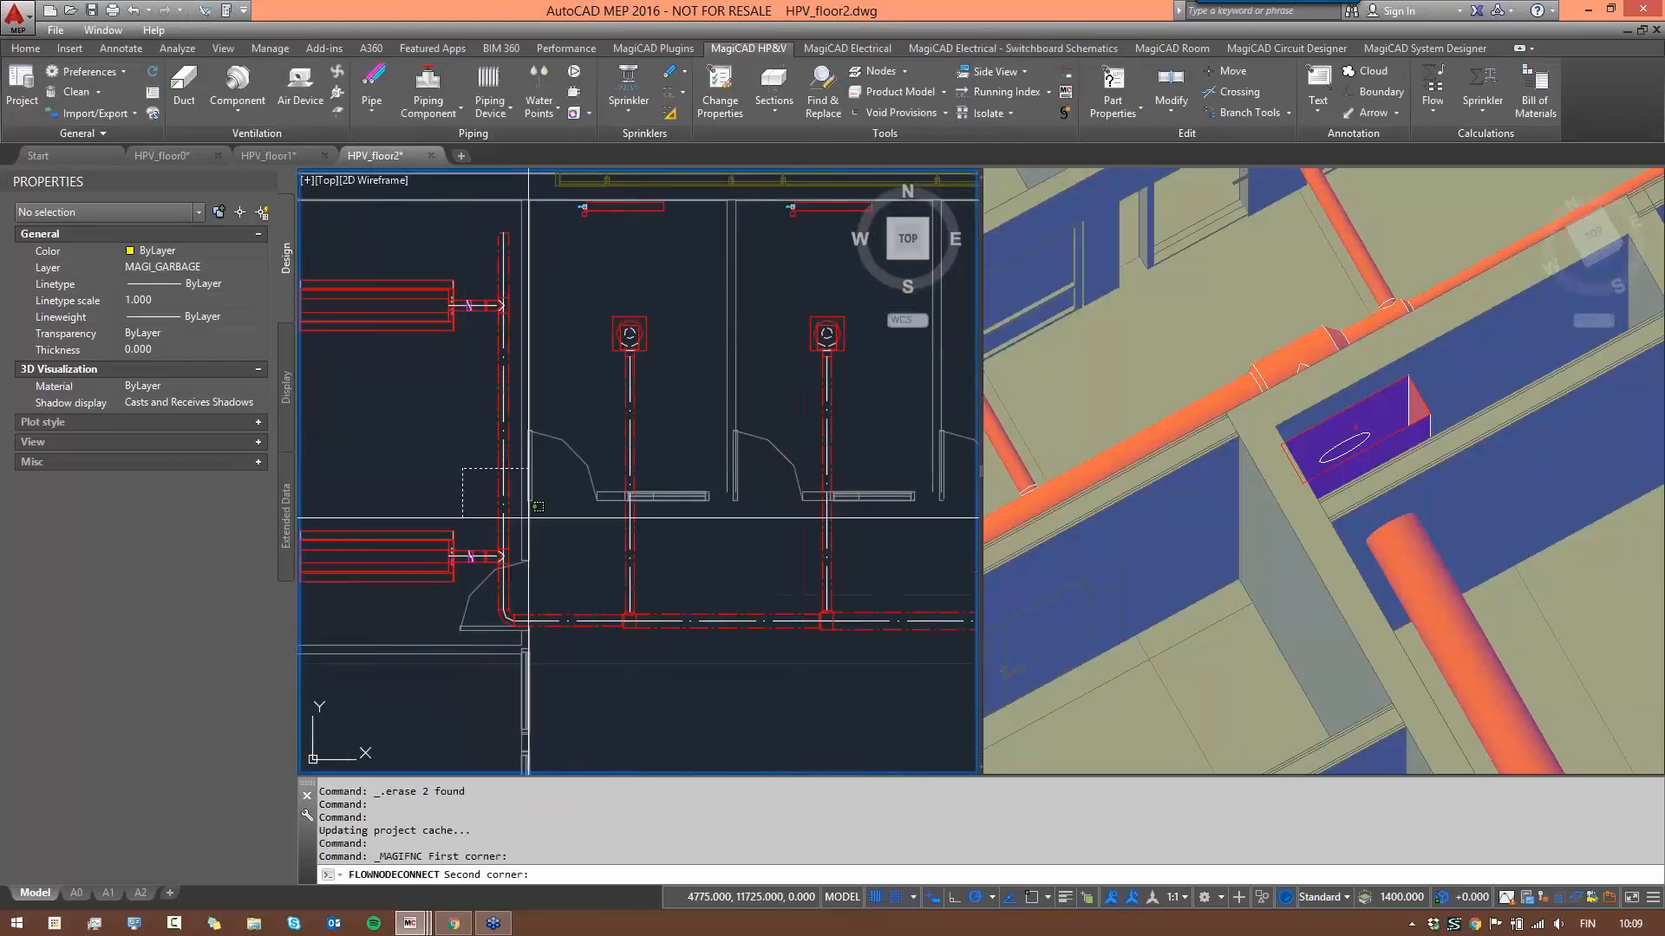
click(483, 550)
scroll(494, 595, down, 3)
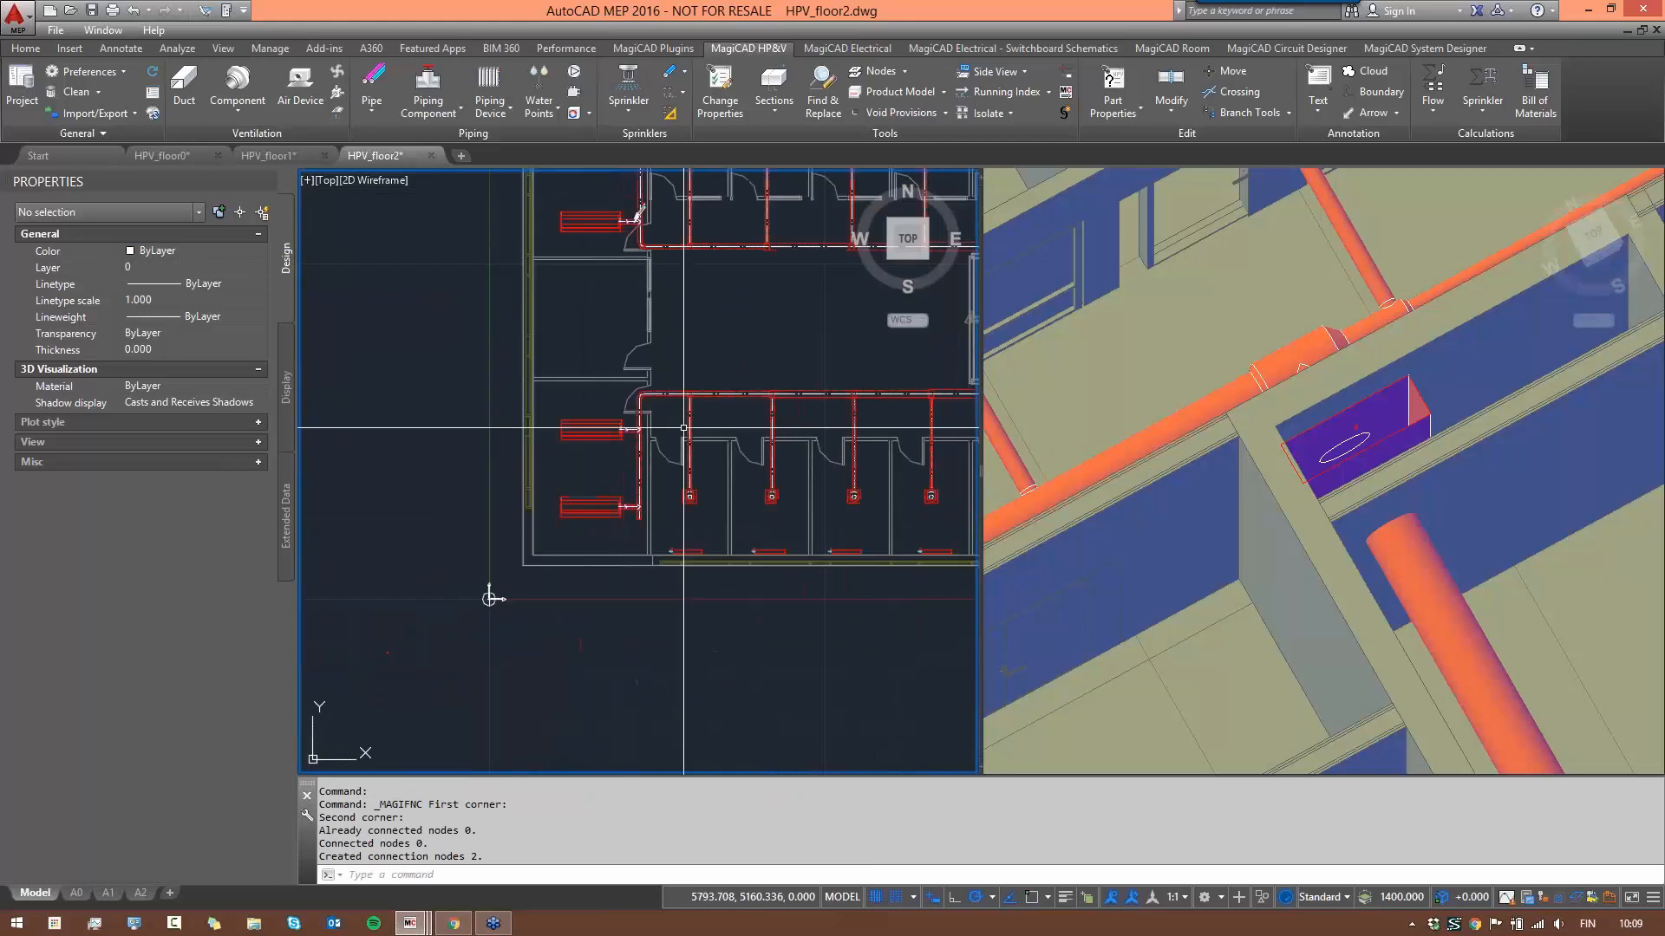
- Import the HPV_floor1.dwg connection nodes within an area around the southern corridor's west end
scroll(644, 414, up, 3)
key(Return)
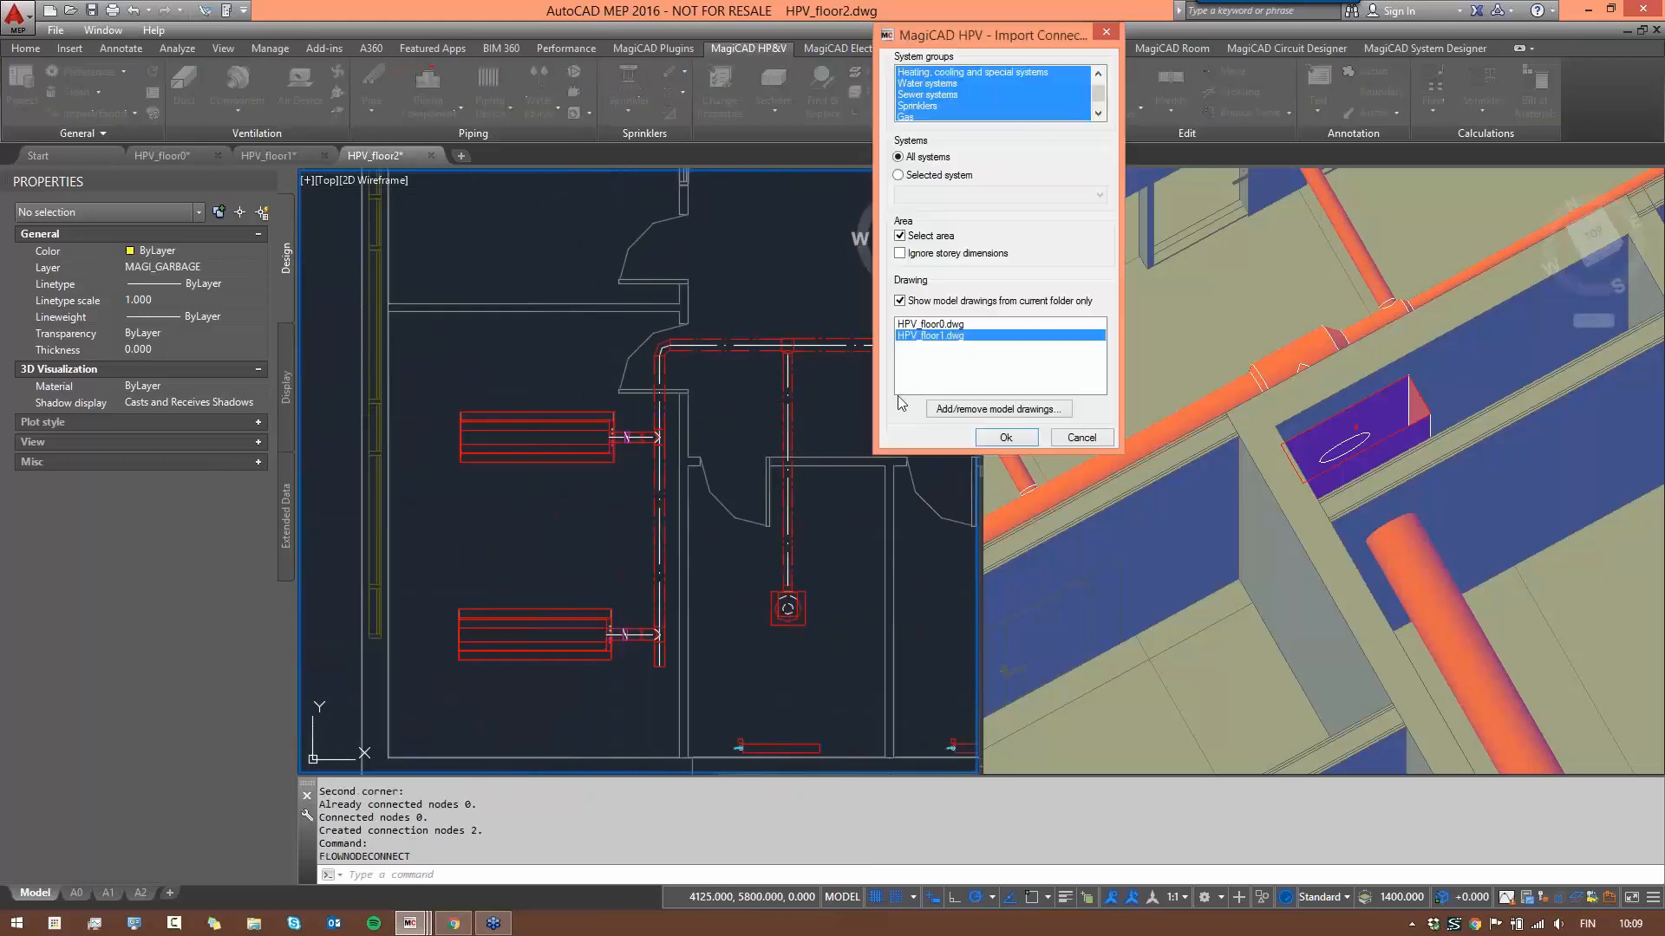
click(1004, 437)
click(371, 361)
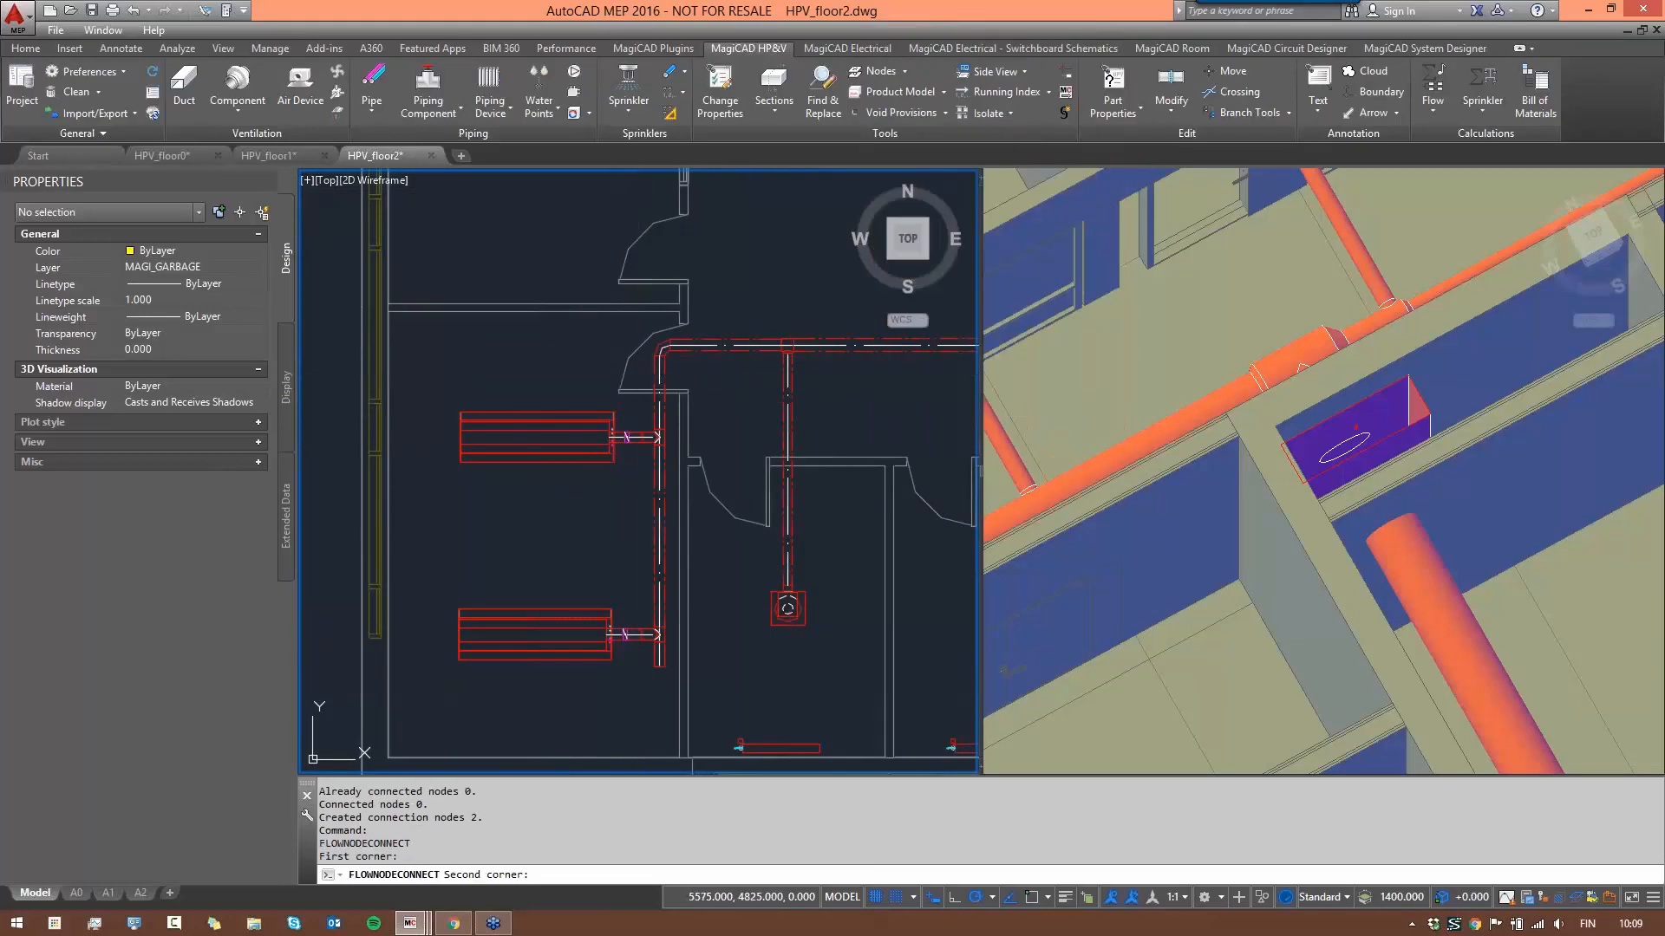
click(741, 453)
scroll(643, 461, up, 8)
scroll(697, 401, down, 6)
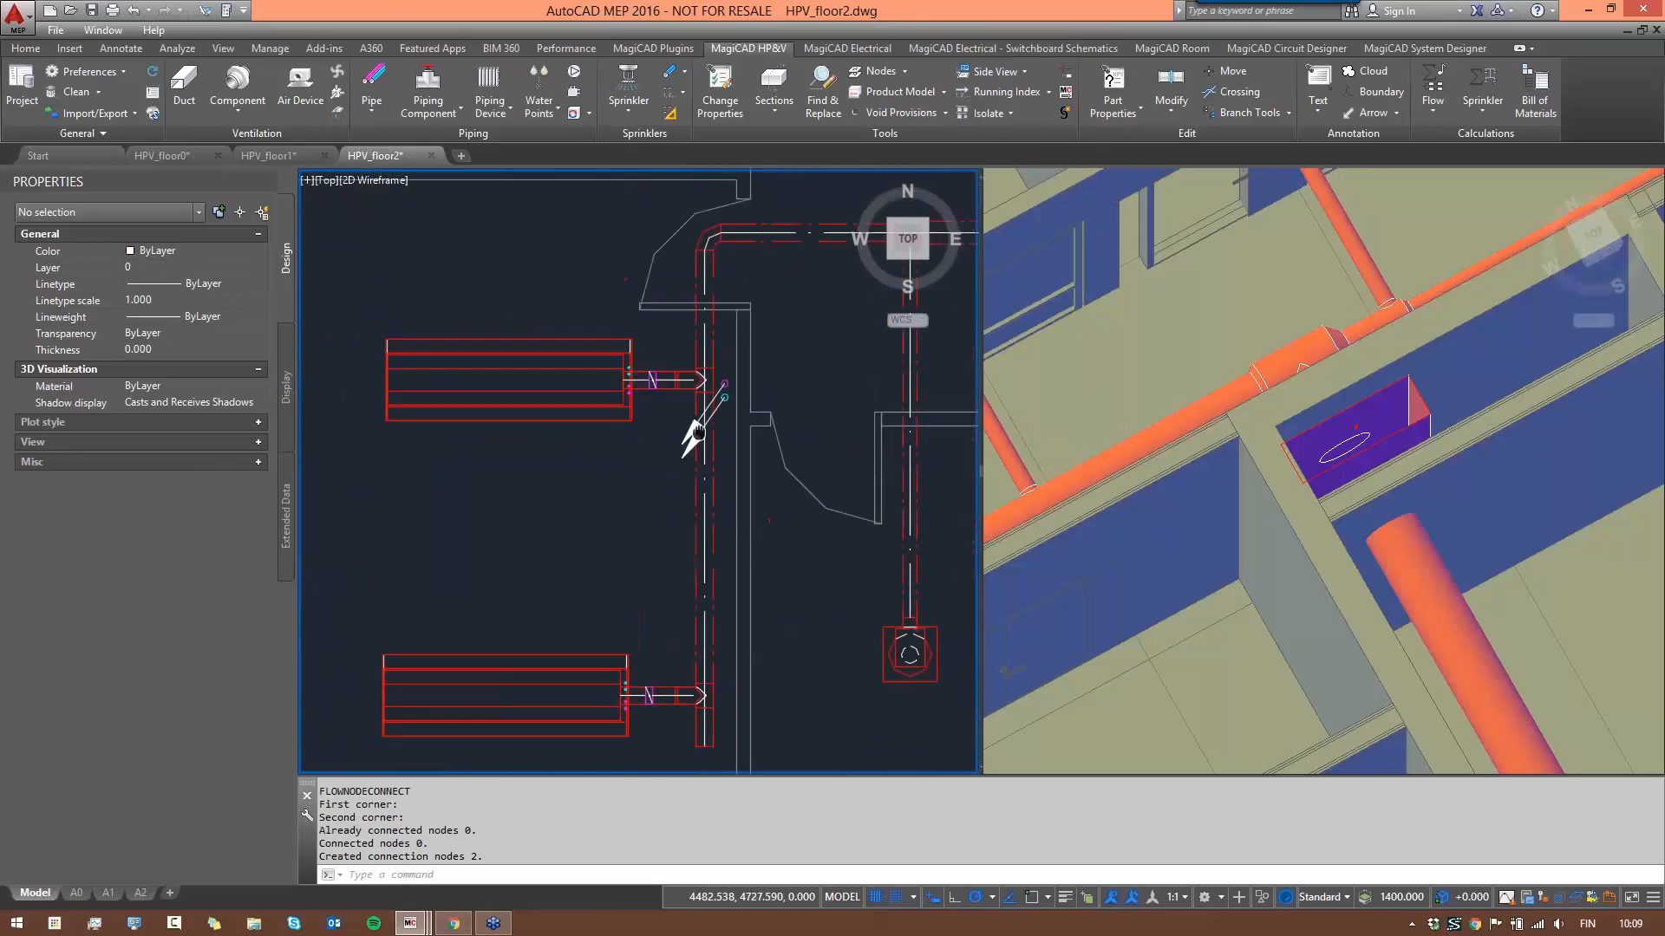
middle_drag(731, 375, 650, 390)
scroll(767, 365, down, 4)
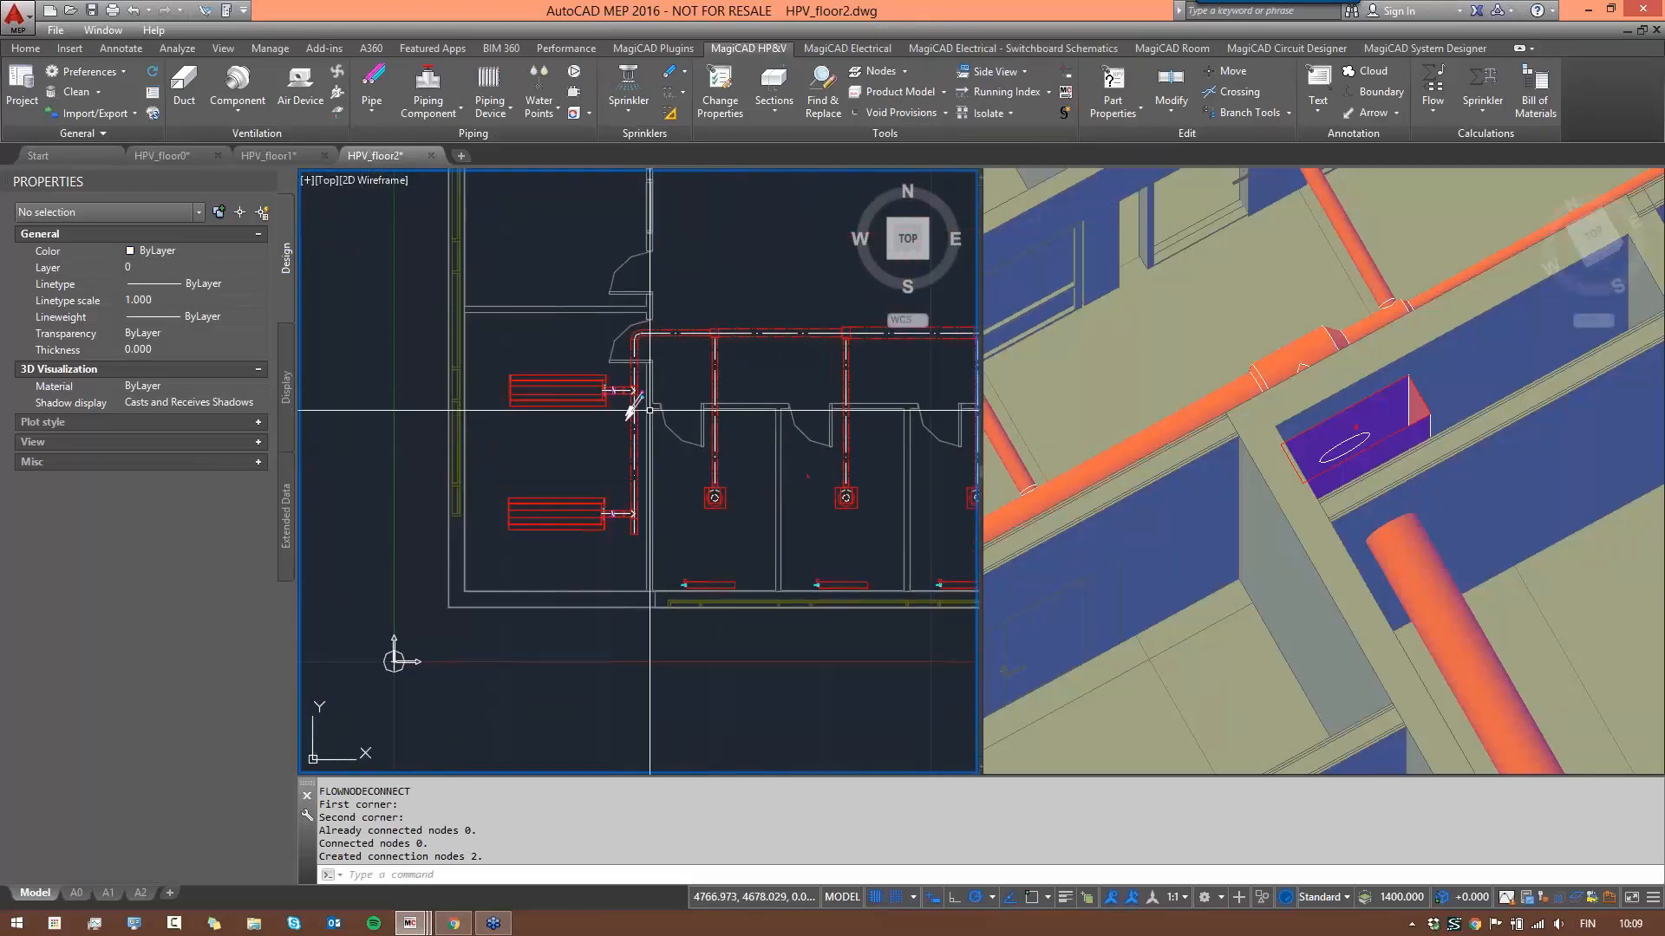
- Draw an H1 supply and return pipe pair from the southern connection nodes eastward along the corridor, at 2700 mm center level
scroll(654, 408, up, 4)
scroll(675, 326, down, 6)
middle_drag(699, 339, 655, 329)
scroll(655, 325, up, 4)
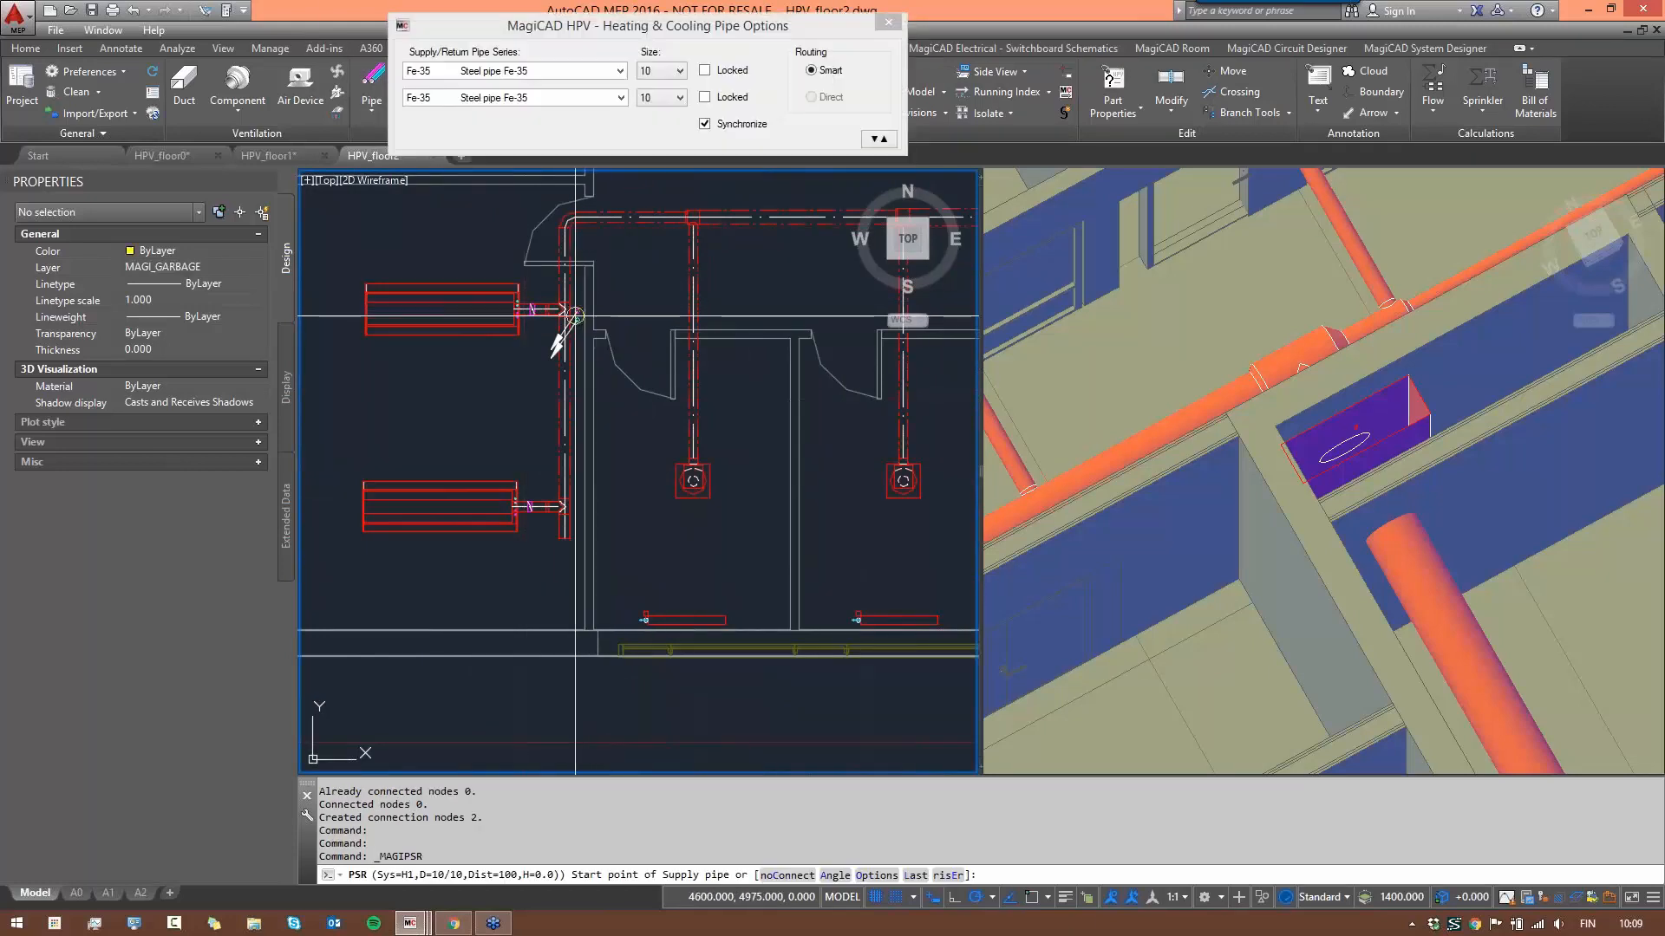
right_click(659, 311)
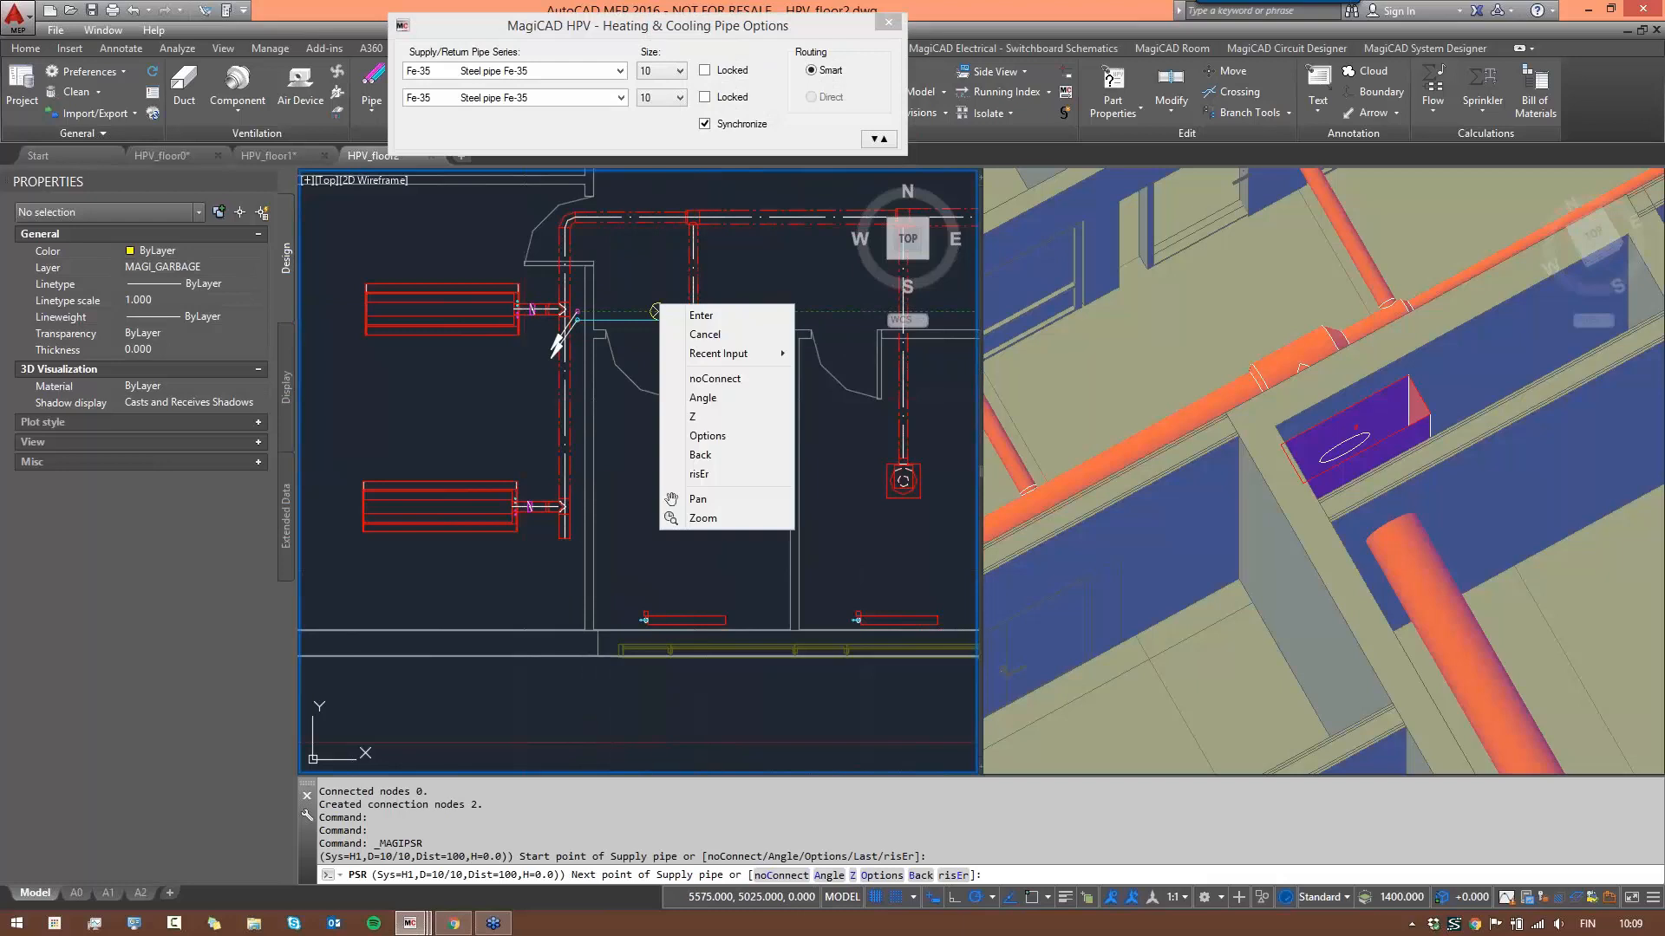
click(709, 419)
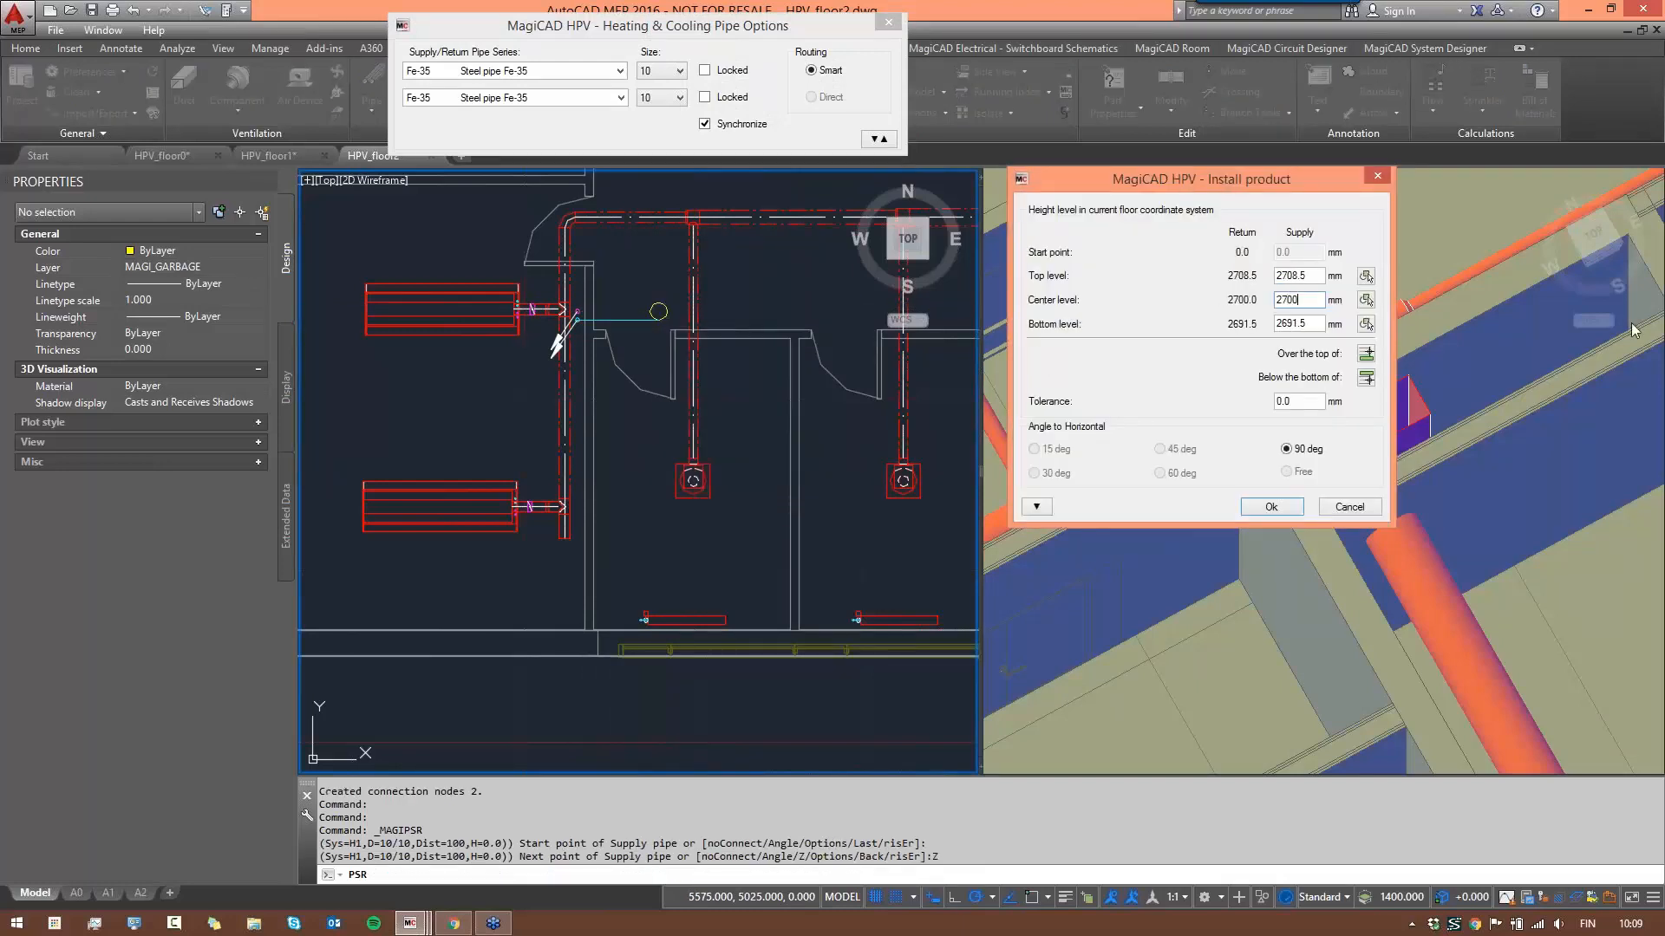
click(1271, 507)
scroll(558, 326, down, 6)
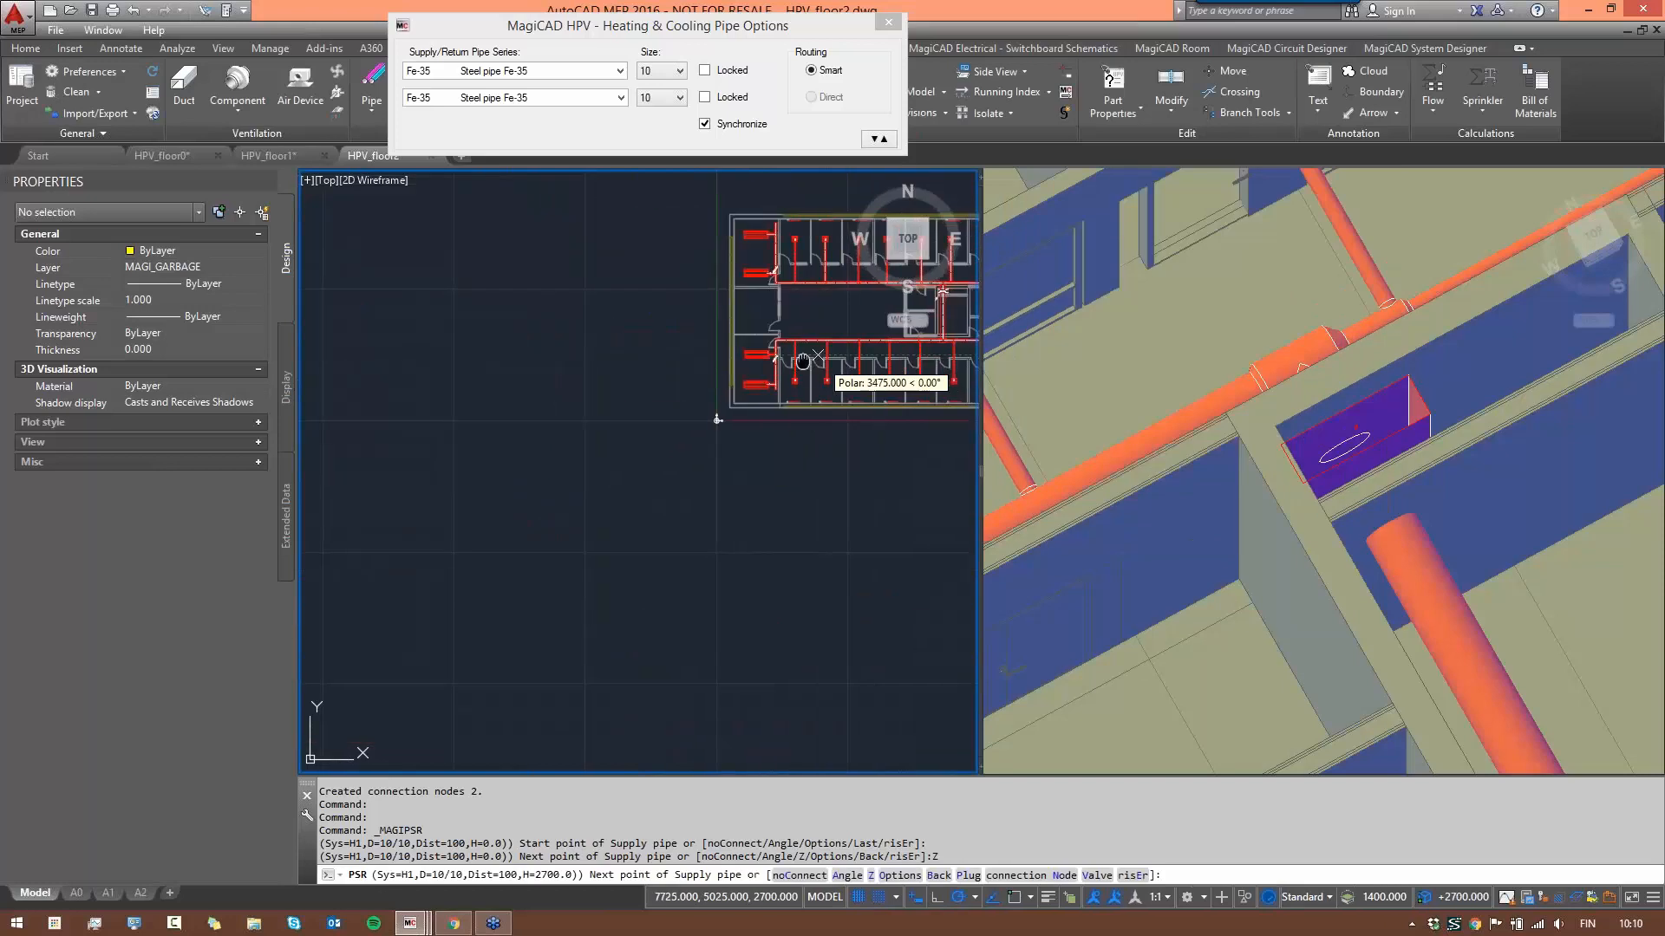
scroll(557, 326, up, 5)
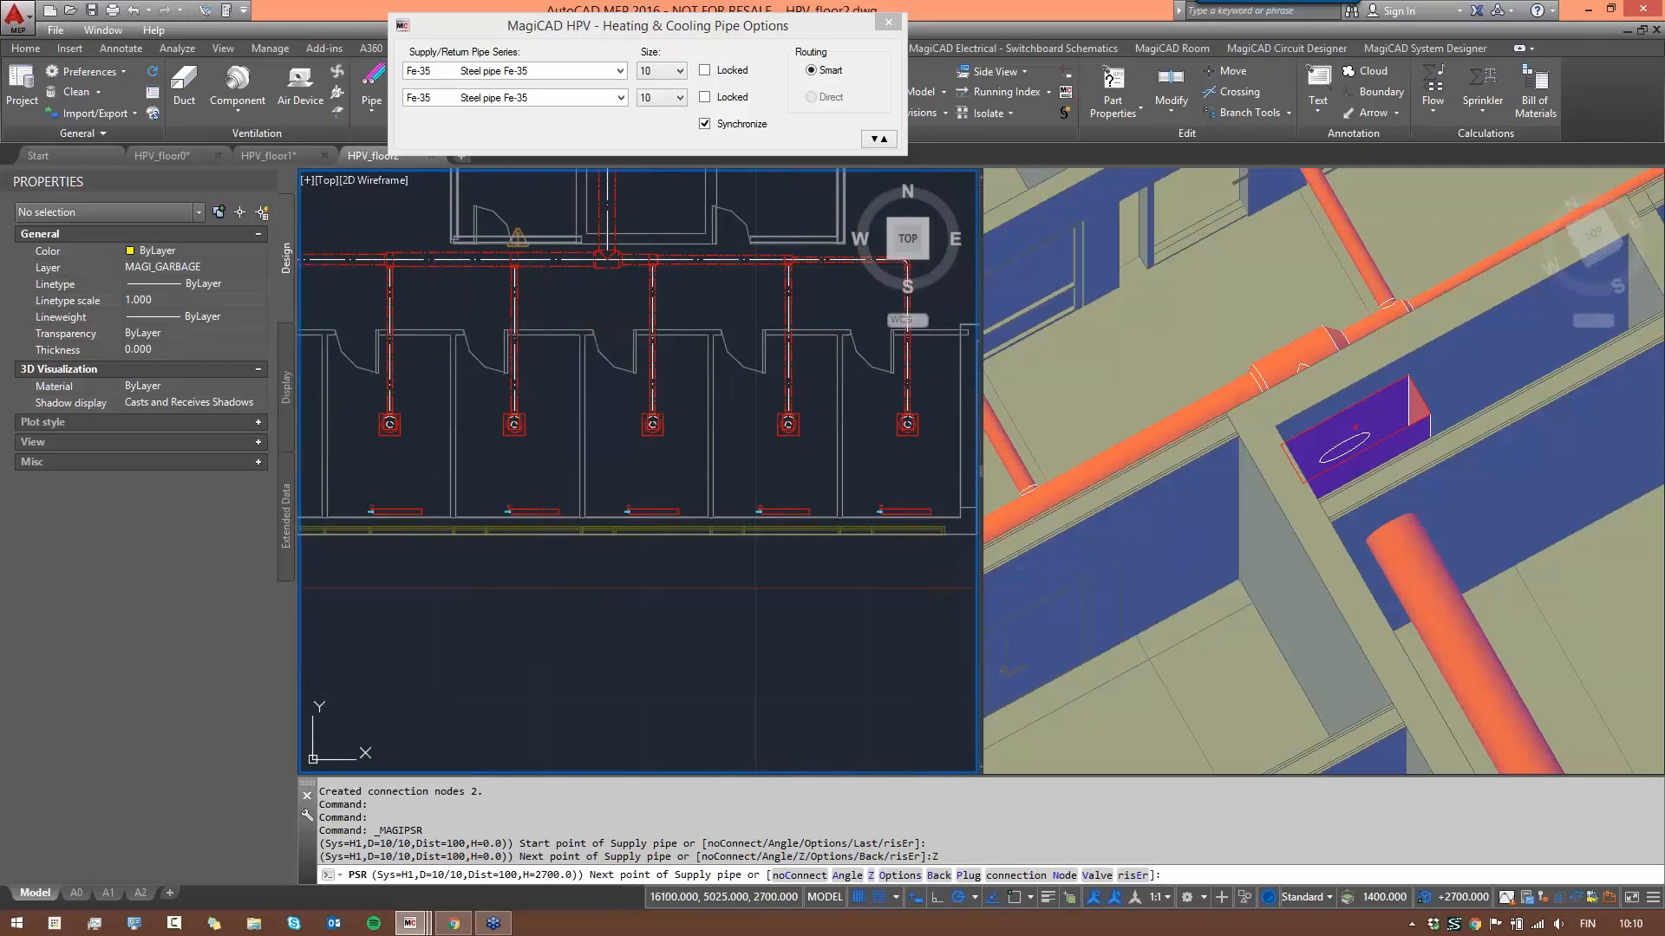
middle_drag(533, 320, 565, 284)
key(Escape)
key(Escape)
key(Escape)
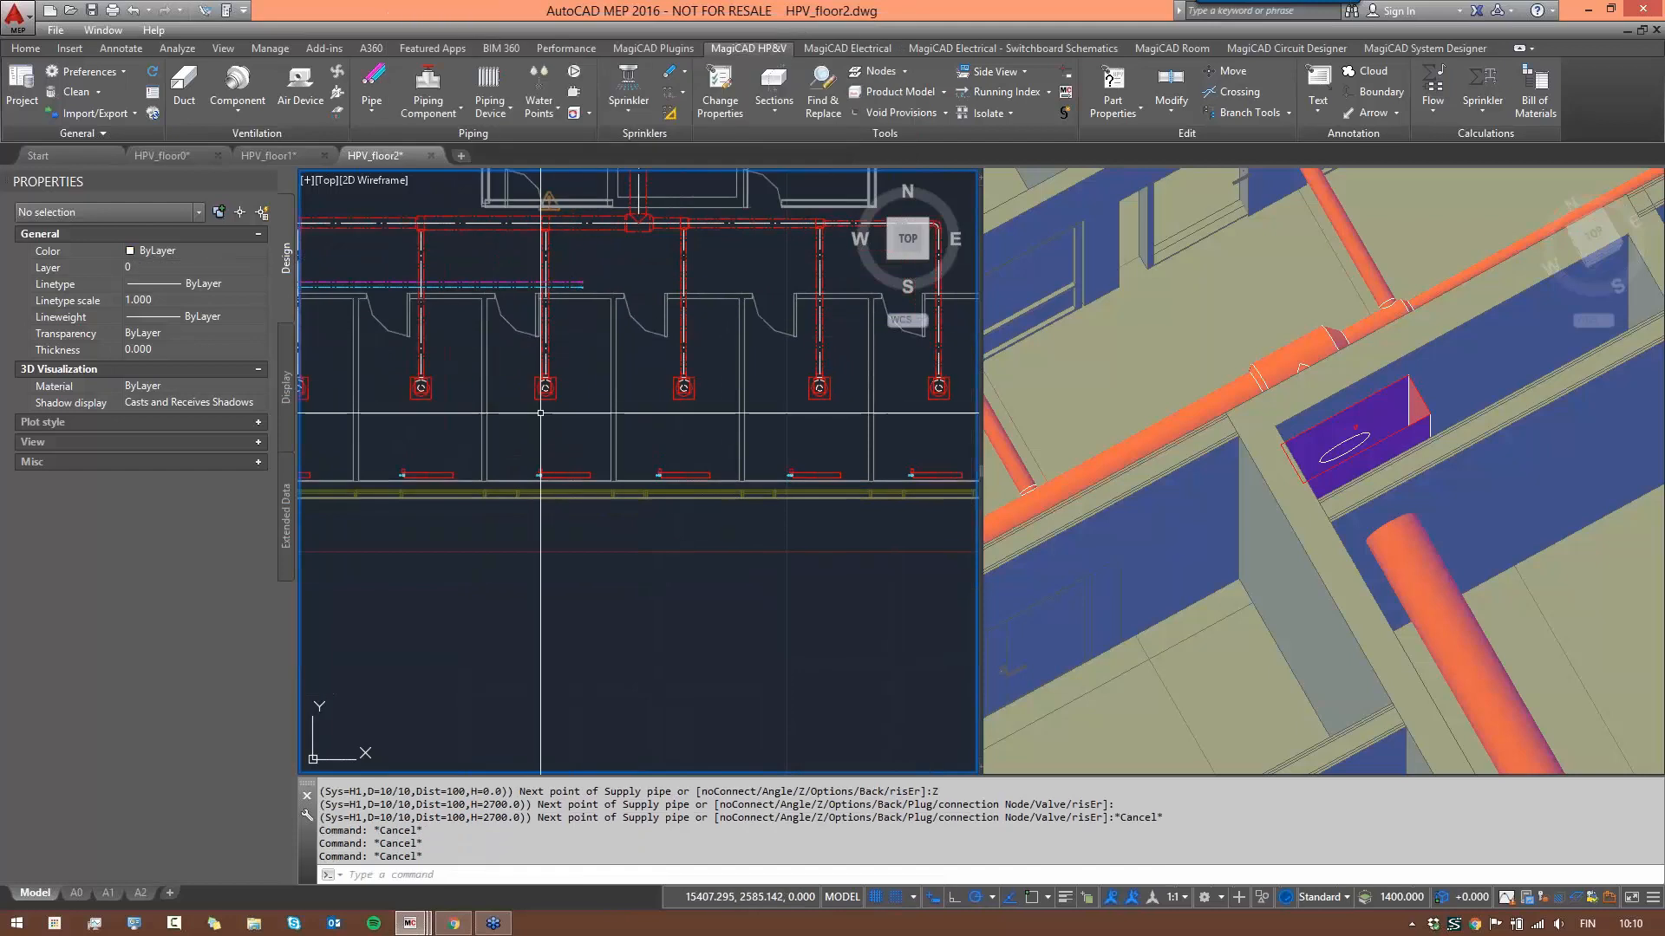
- Start another H1 supply and return pipe pair with the height difference dH in branch set to -100 mm
click(384, 87)
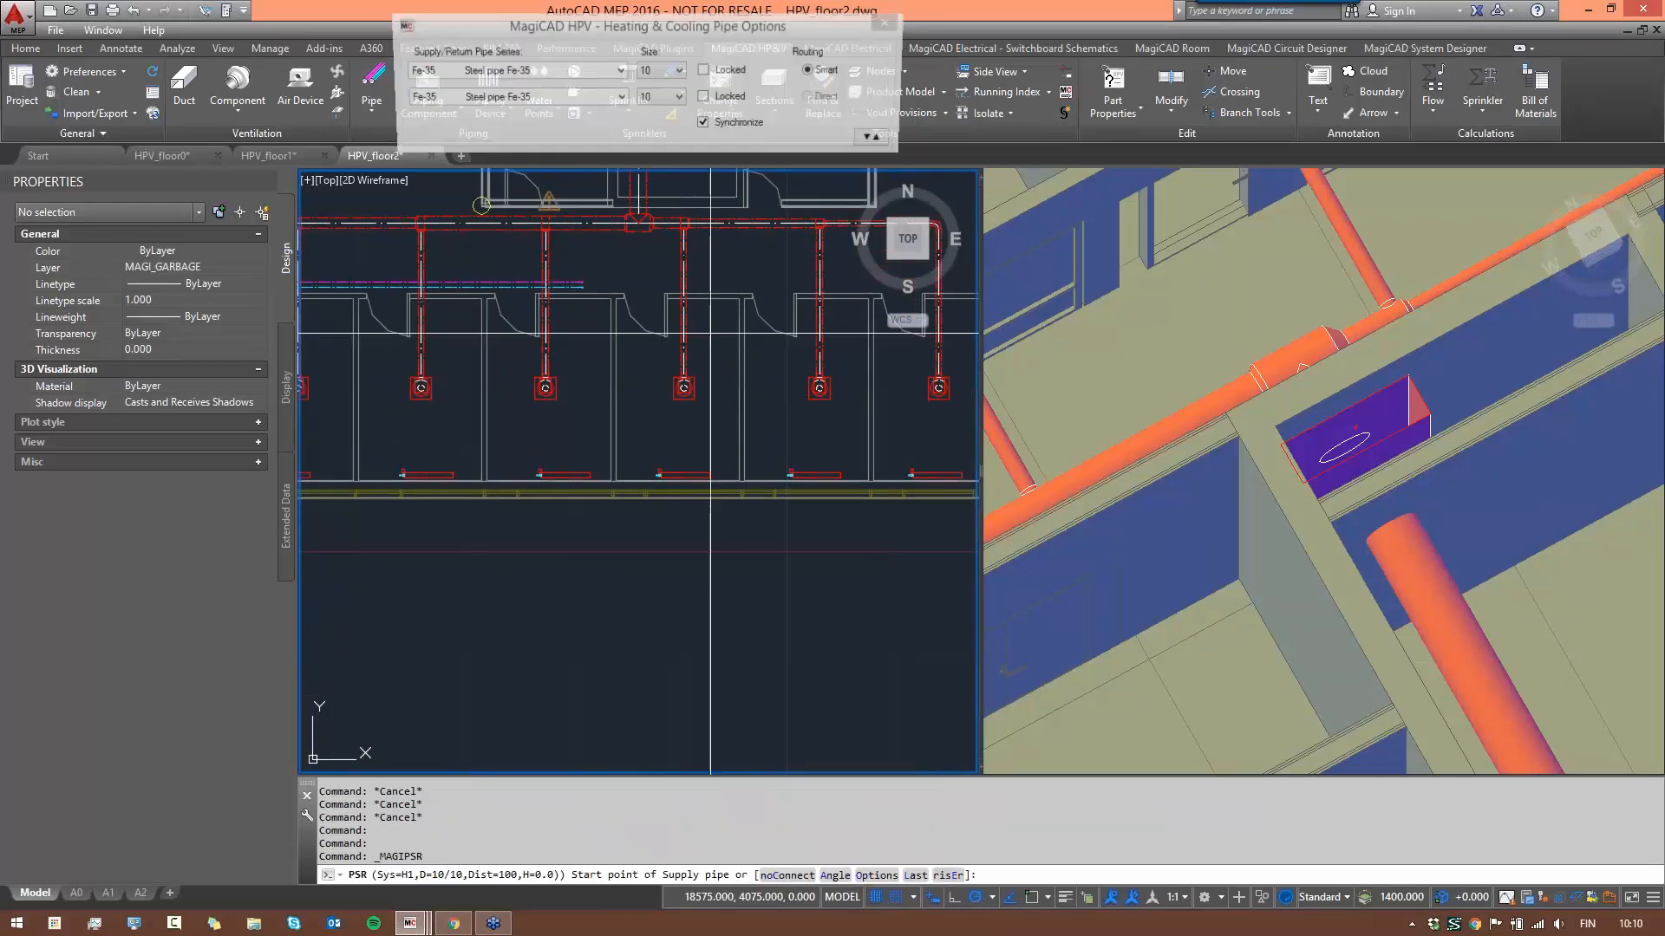
click(879, 140)
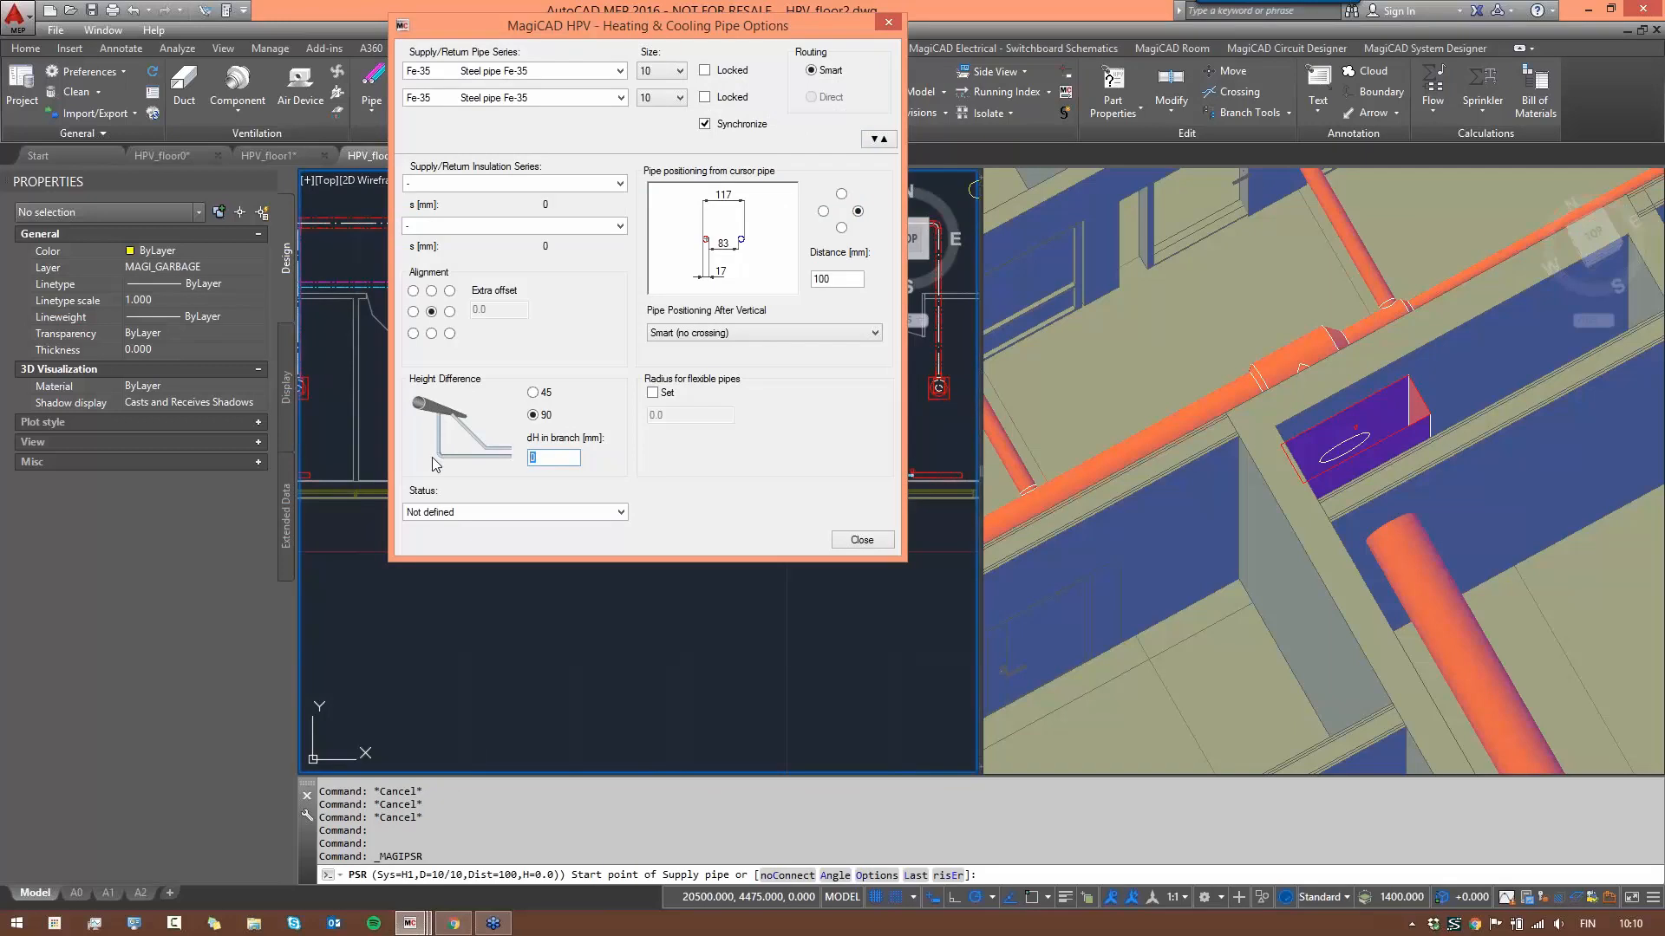
text(-100)
click(877, 140)
- Branch the pipe pair off the southern corridor pipes and run it 3300 mm south to the radiators at the outer wall
scroll(569, 262, up, 4)
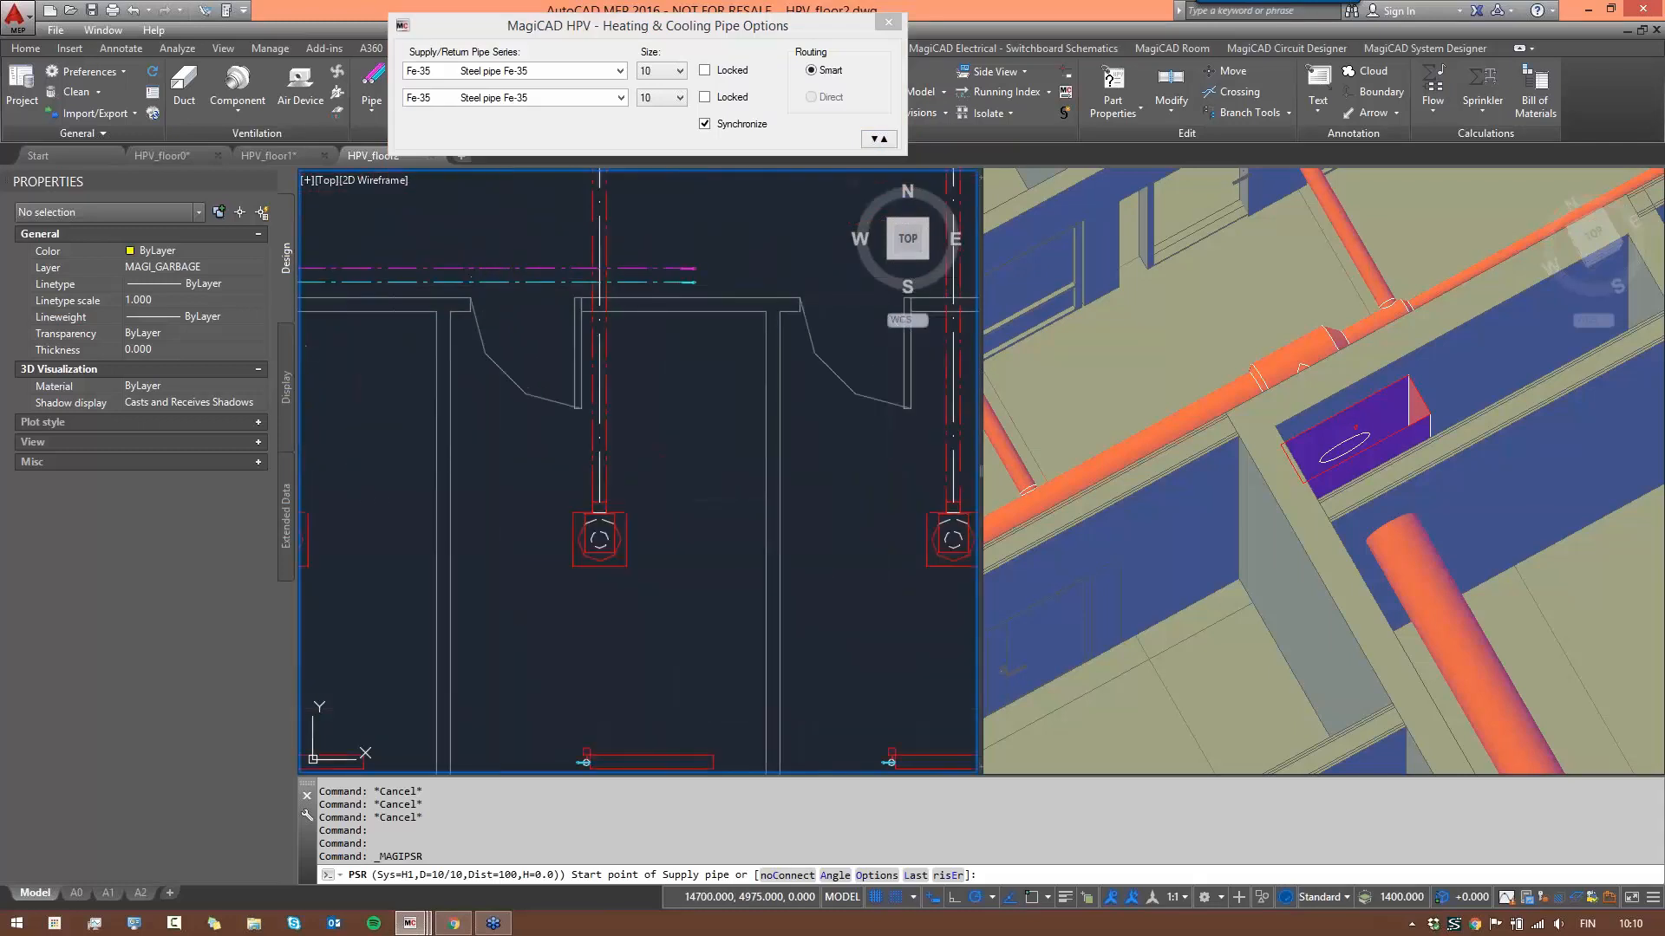
click(490, 271)
scroll(499, 607, down, 5)
middle_drag(495, 658, 520, 440)
scroll(520, 440, up, 5)
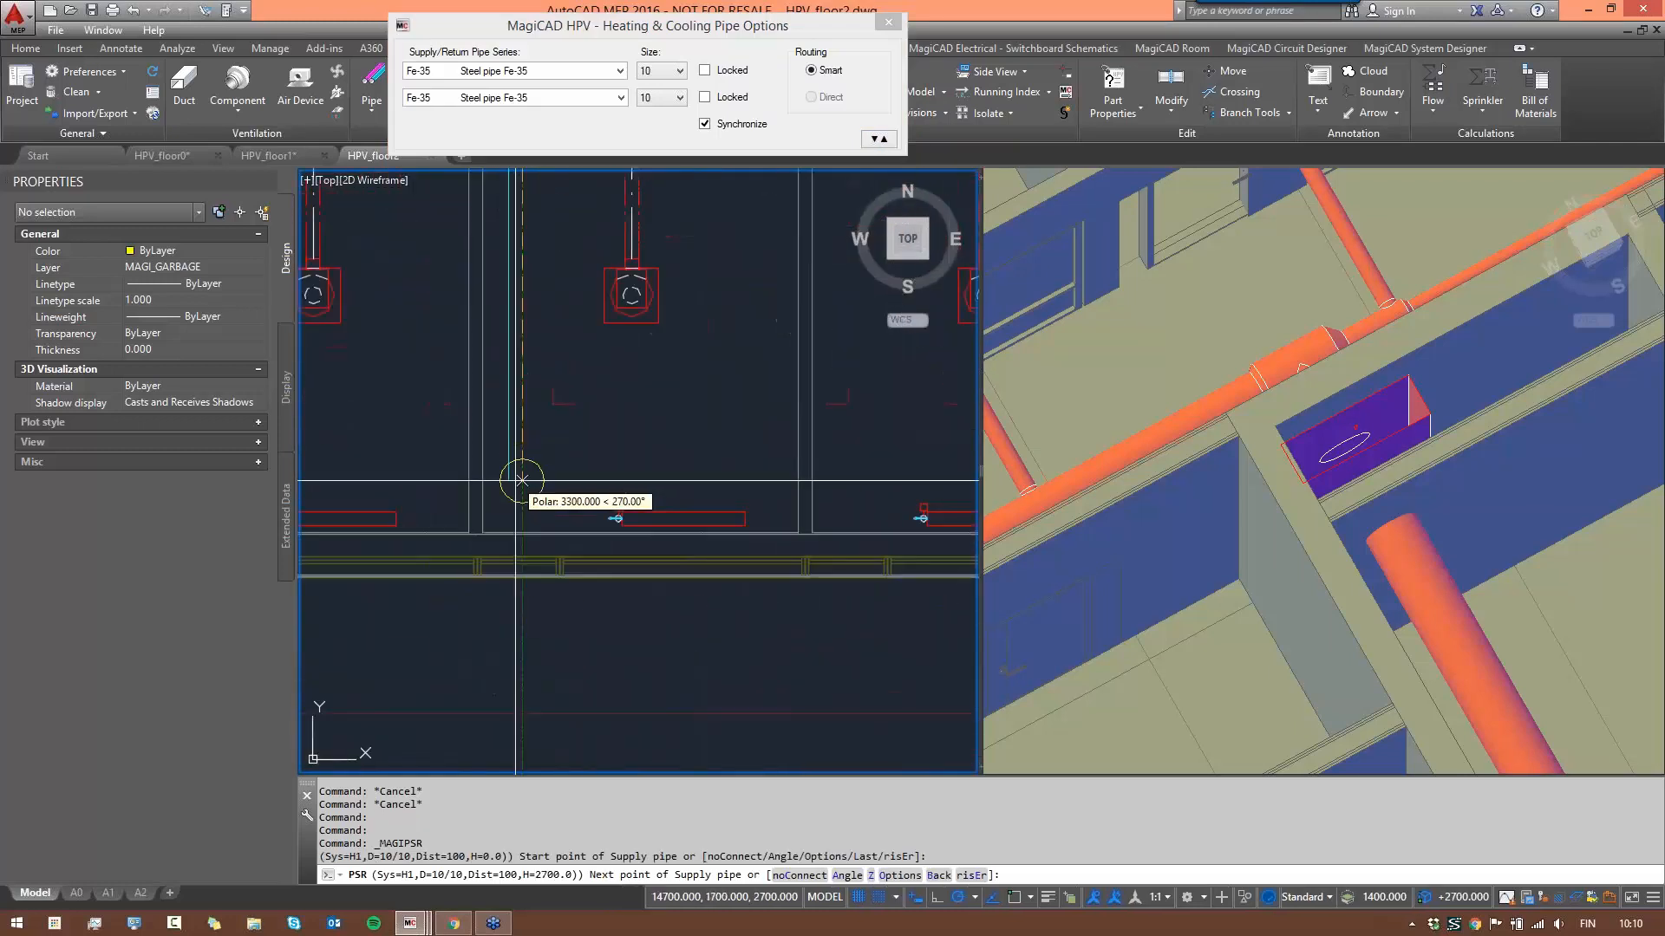
click(522, 480)
scroll(522, 479, down, 4)
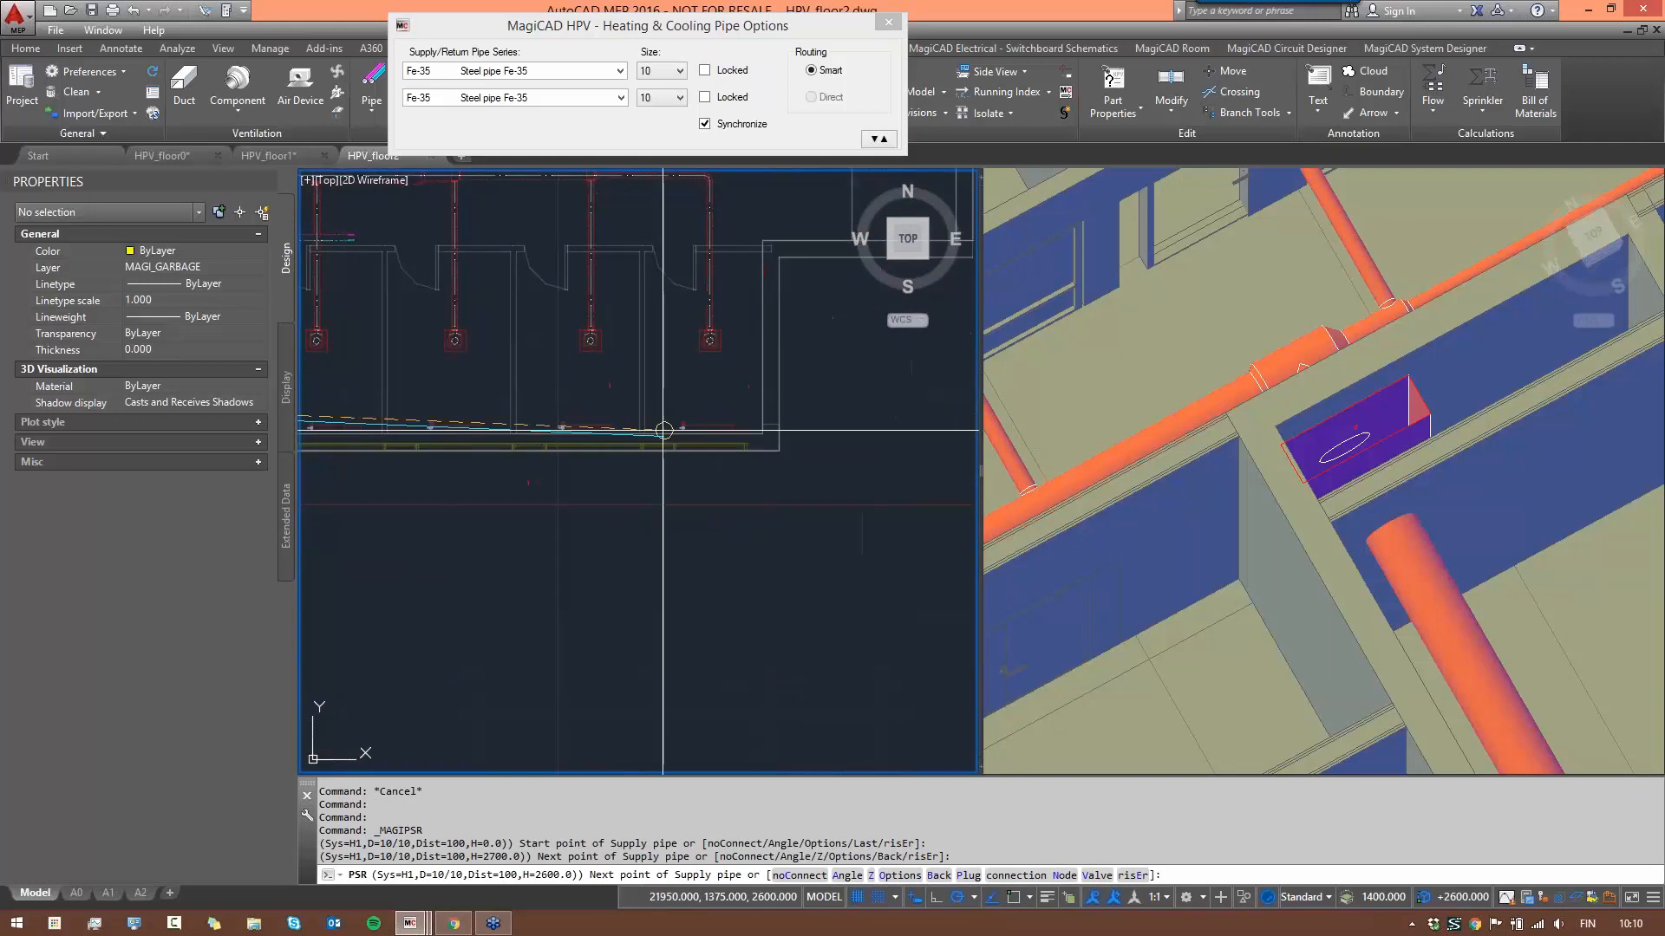
- Finish the supply/return pipe run at the easternmost radiator of the southern room row and check it in the 3D view
key(Return)
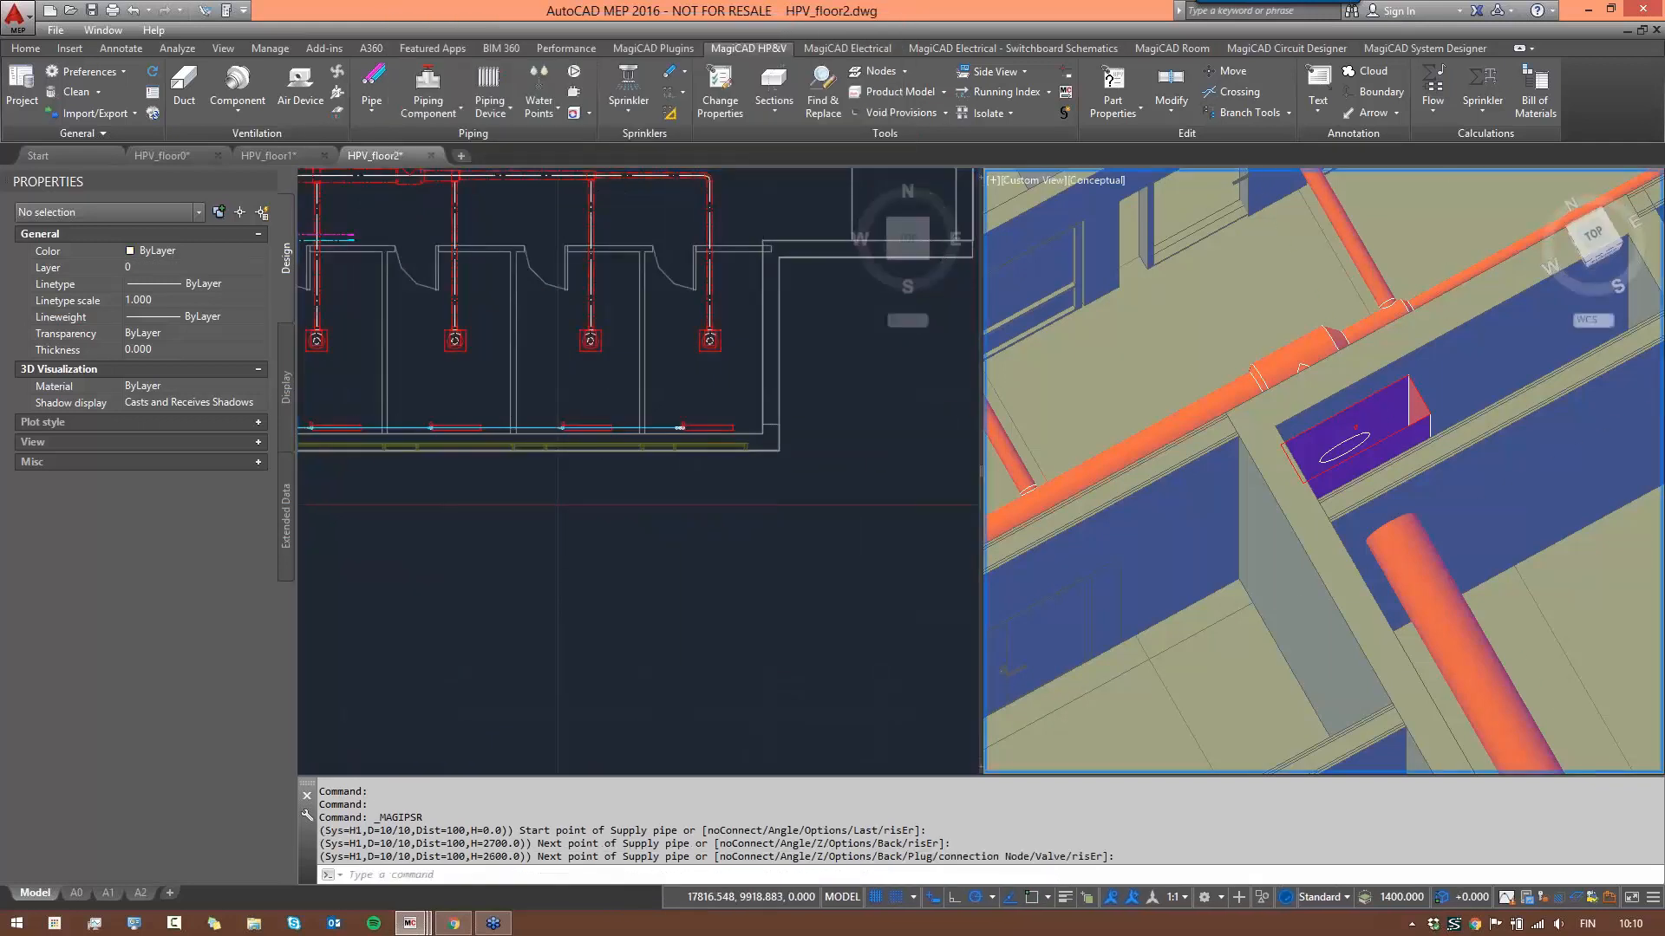
scroll(1422, 494, down, 10)
shift+middle_drag(1257, 512, 698, 434)
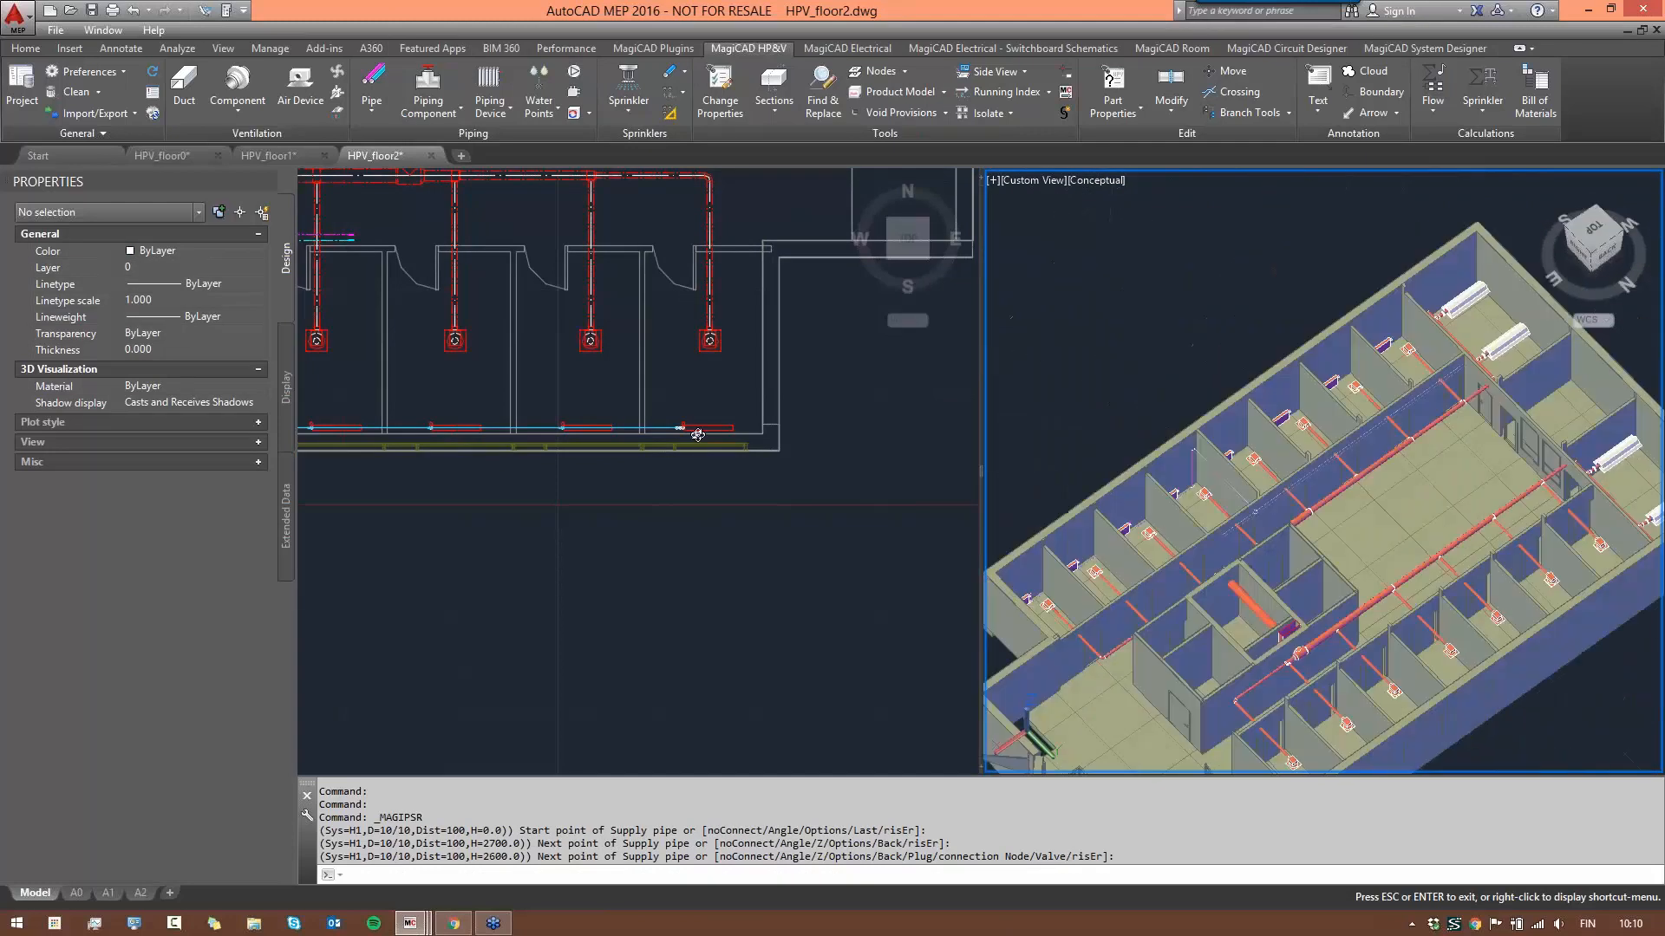
shift+drag(697, 435, 647, 421)
shift+middle_drag(647, 421, 640, 419)
scroll(1090, 456, up, 6)
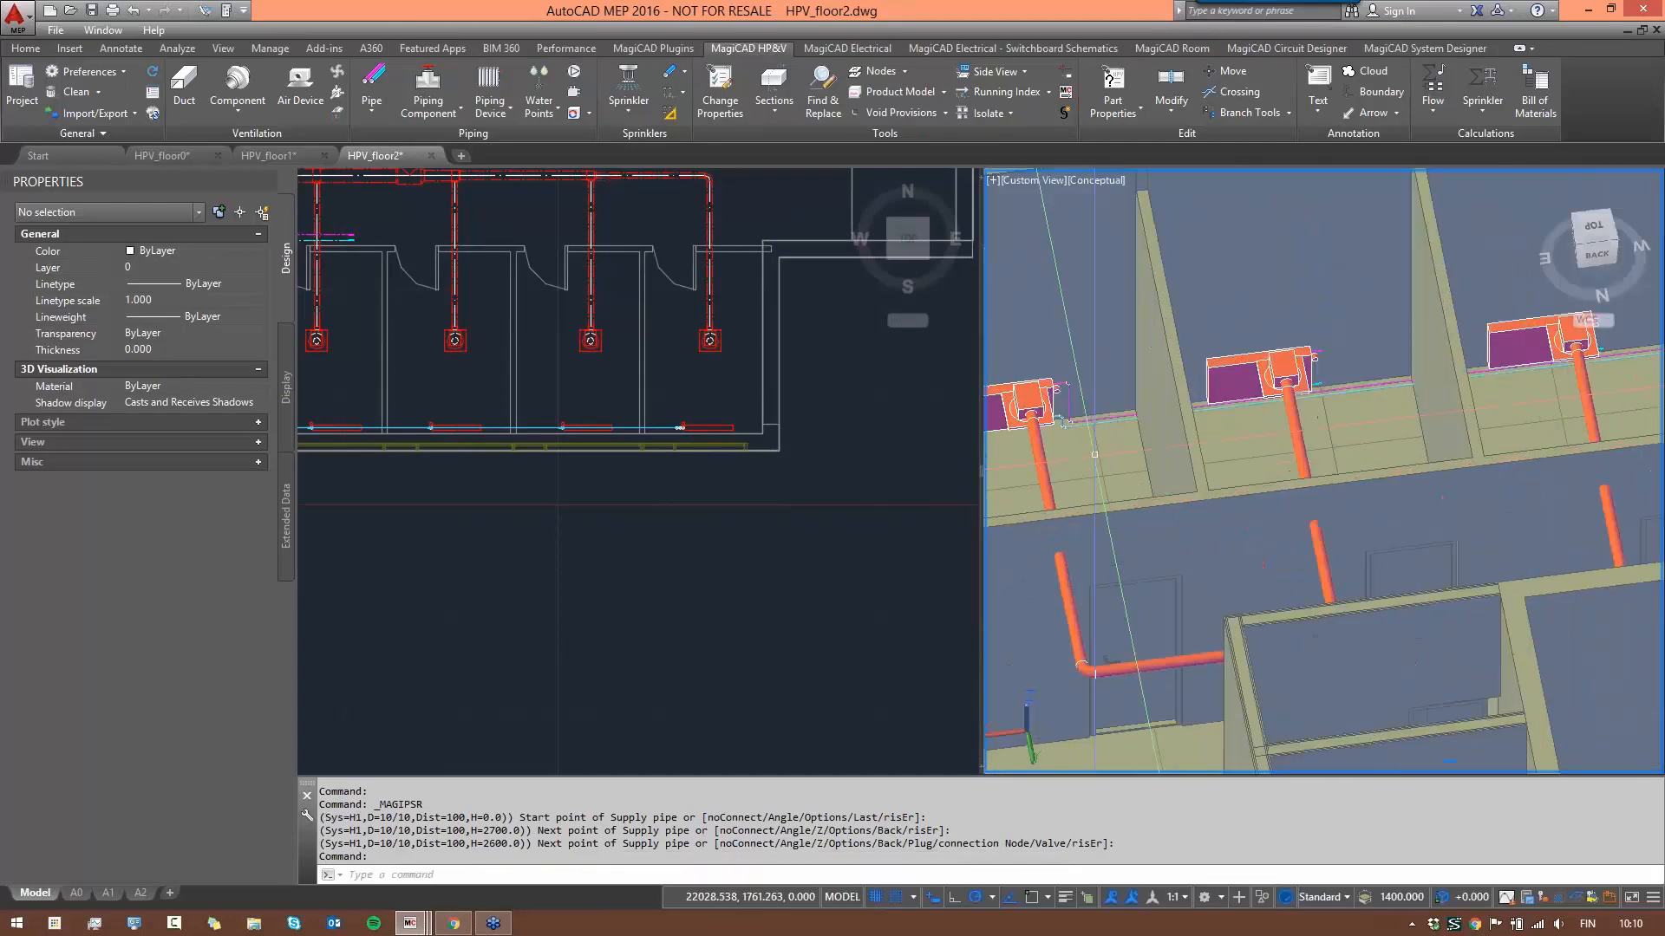
scroll(1095, 454, up, 2)
- Use PSR to connect the second radiator from the east in the southern row to the supply/return pipes along the wall
click(537, 428)
scroll(537, 428, up, 5)
text(PSR)
key(Return)
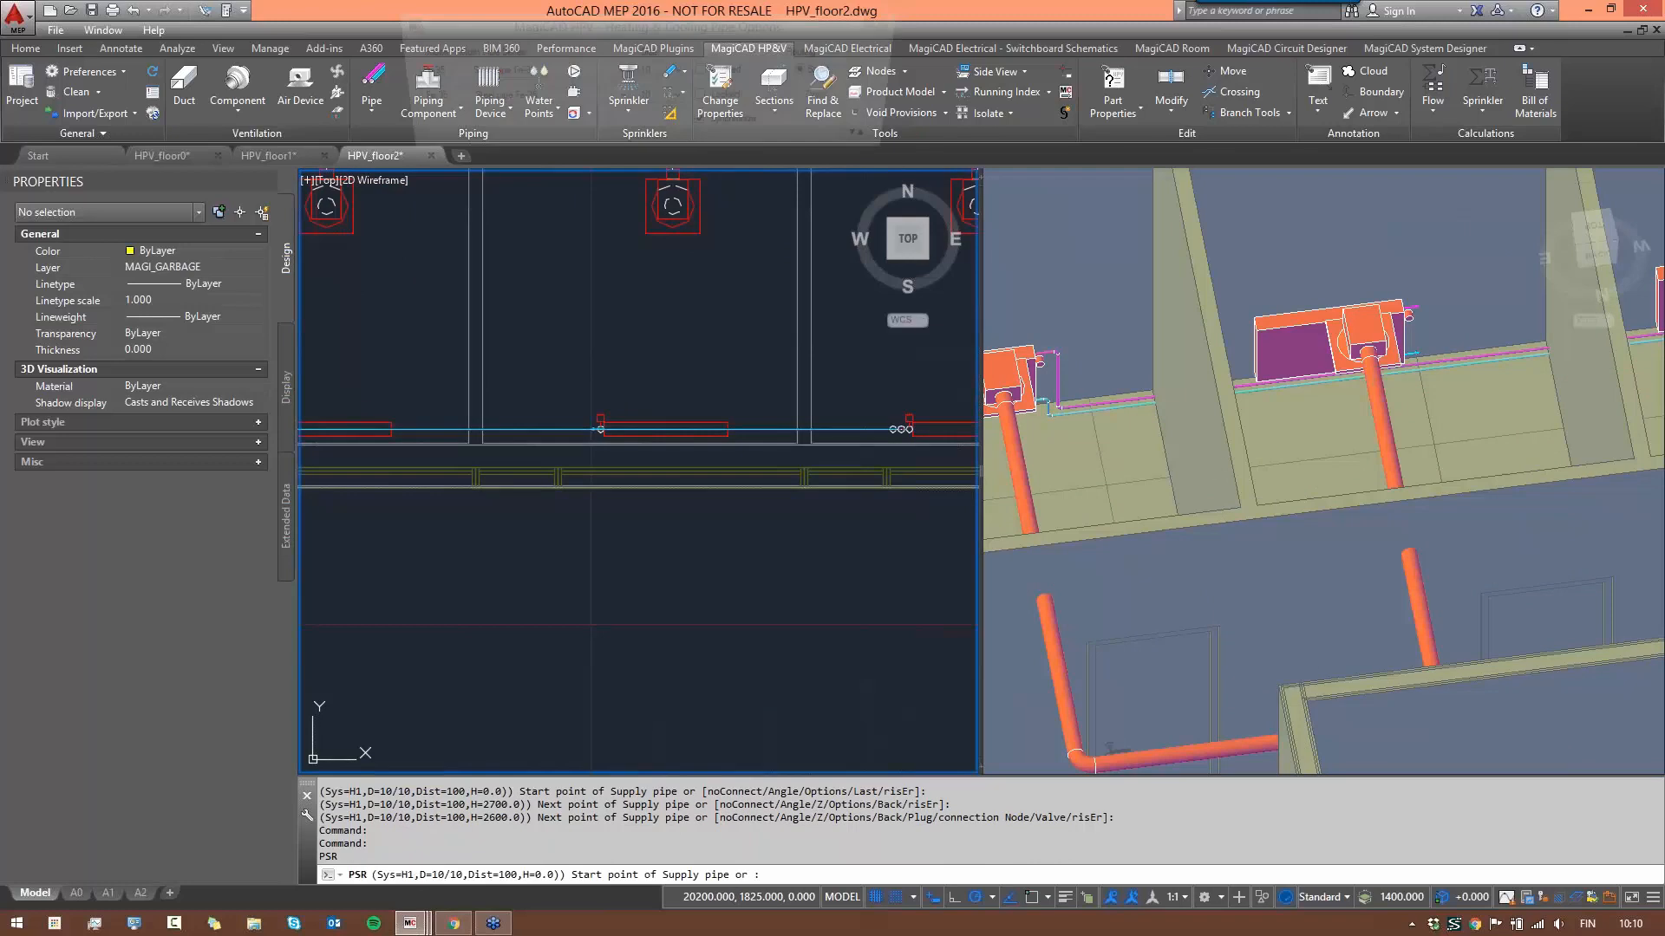
click(604, 420)
click(583, 429)
- Connect the third radiator from the east in the southern row to the same supply/return pipes
scroll(488, 445, down, 6)
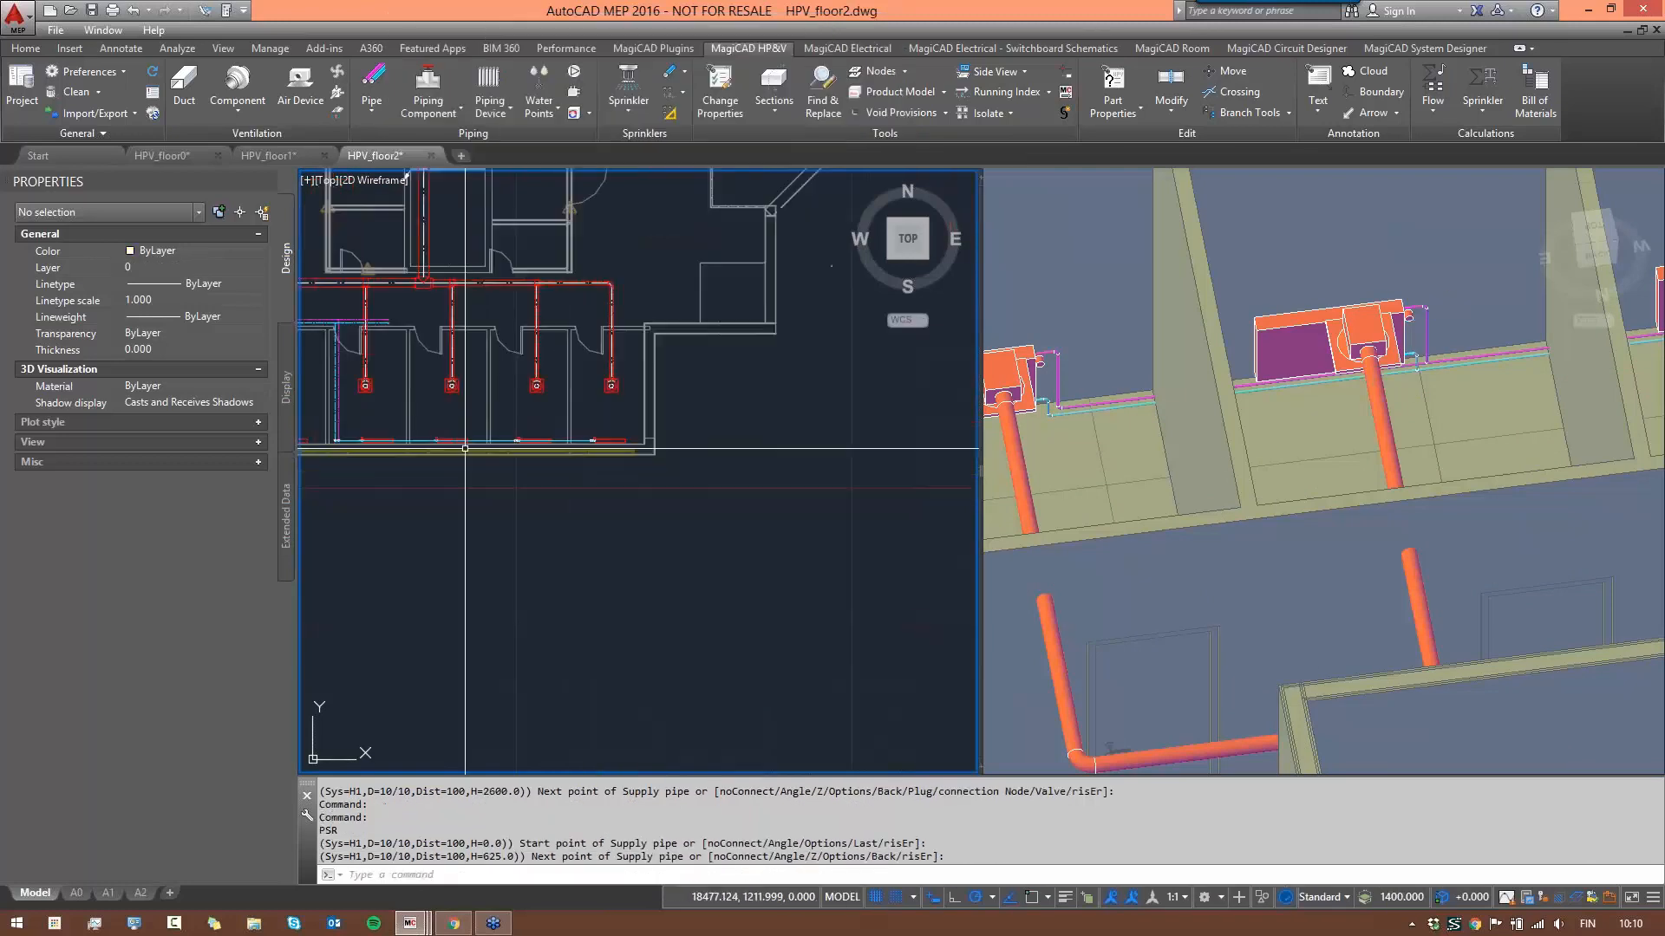
scroll(719, 373, up, 5)
key(Return)
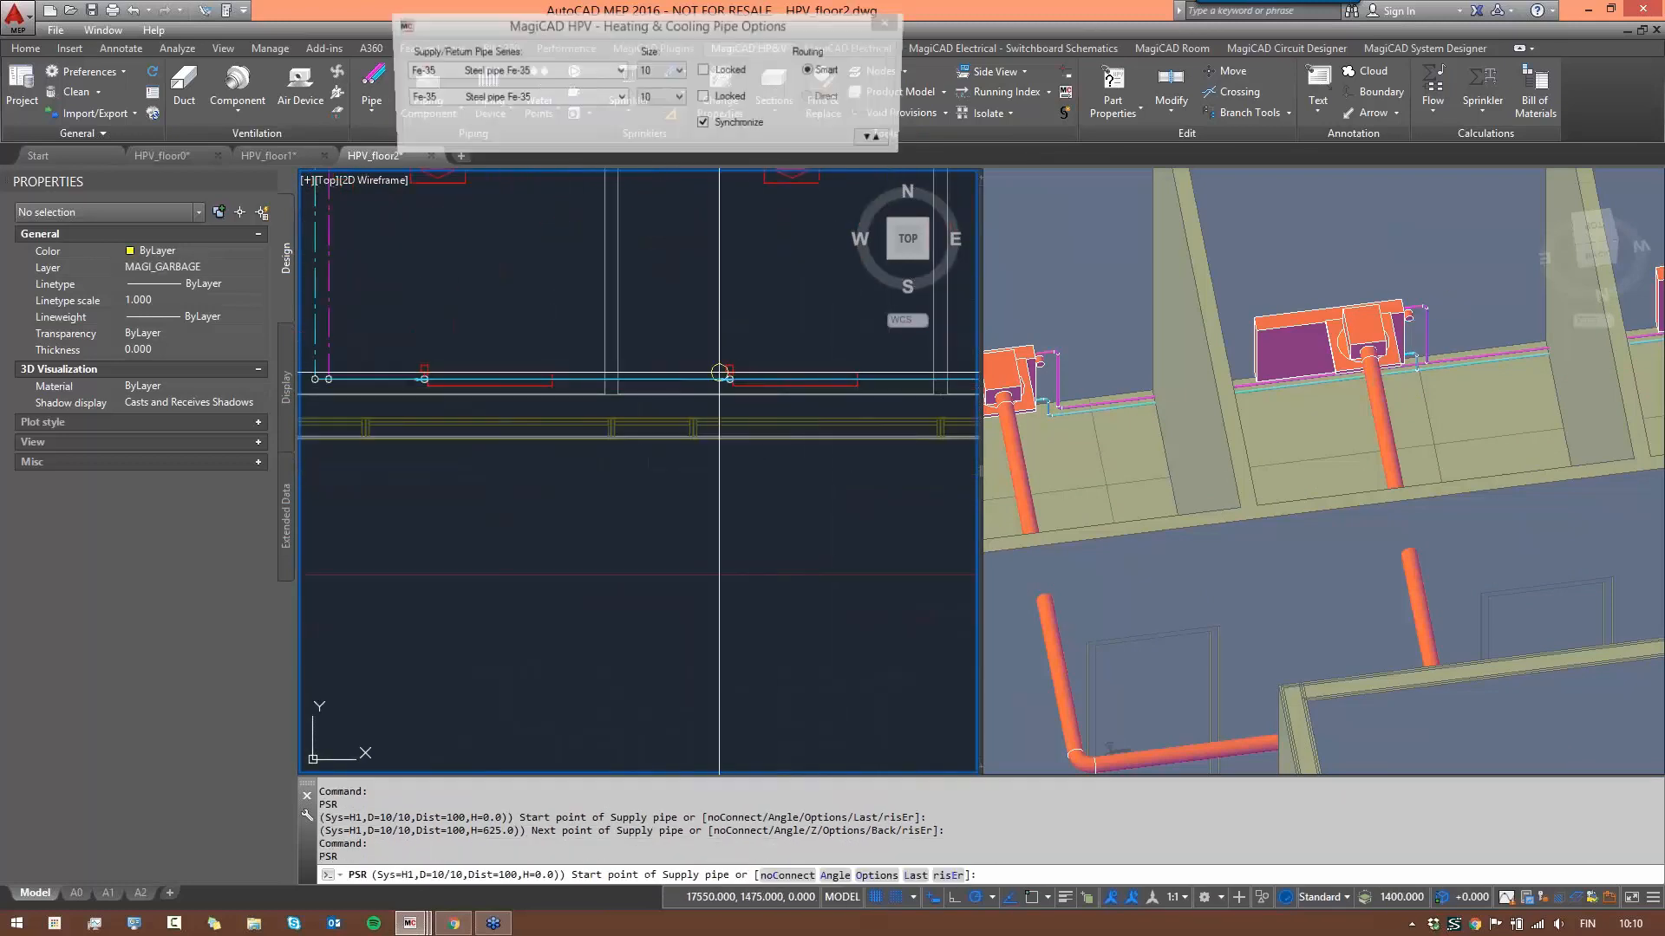
click(726, 368)
click(691, 379)
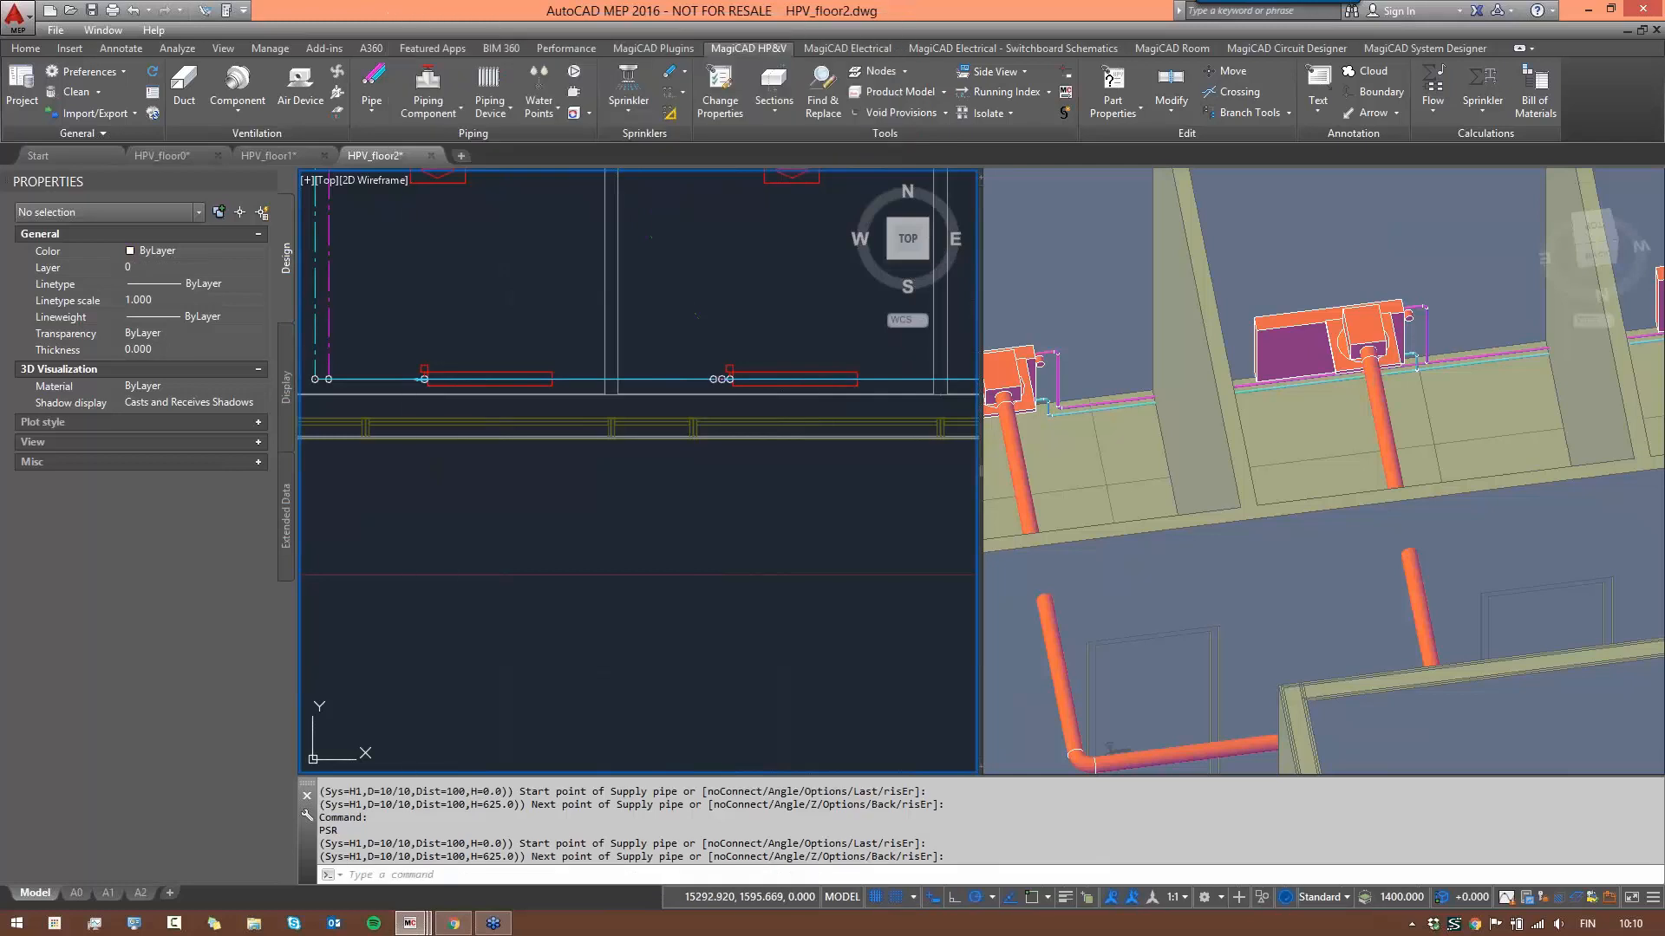
- Connect the fourth southern radiator, nearest the existing pipe branch, to the supply/return pipes
key(Return)
click(425, 367)
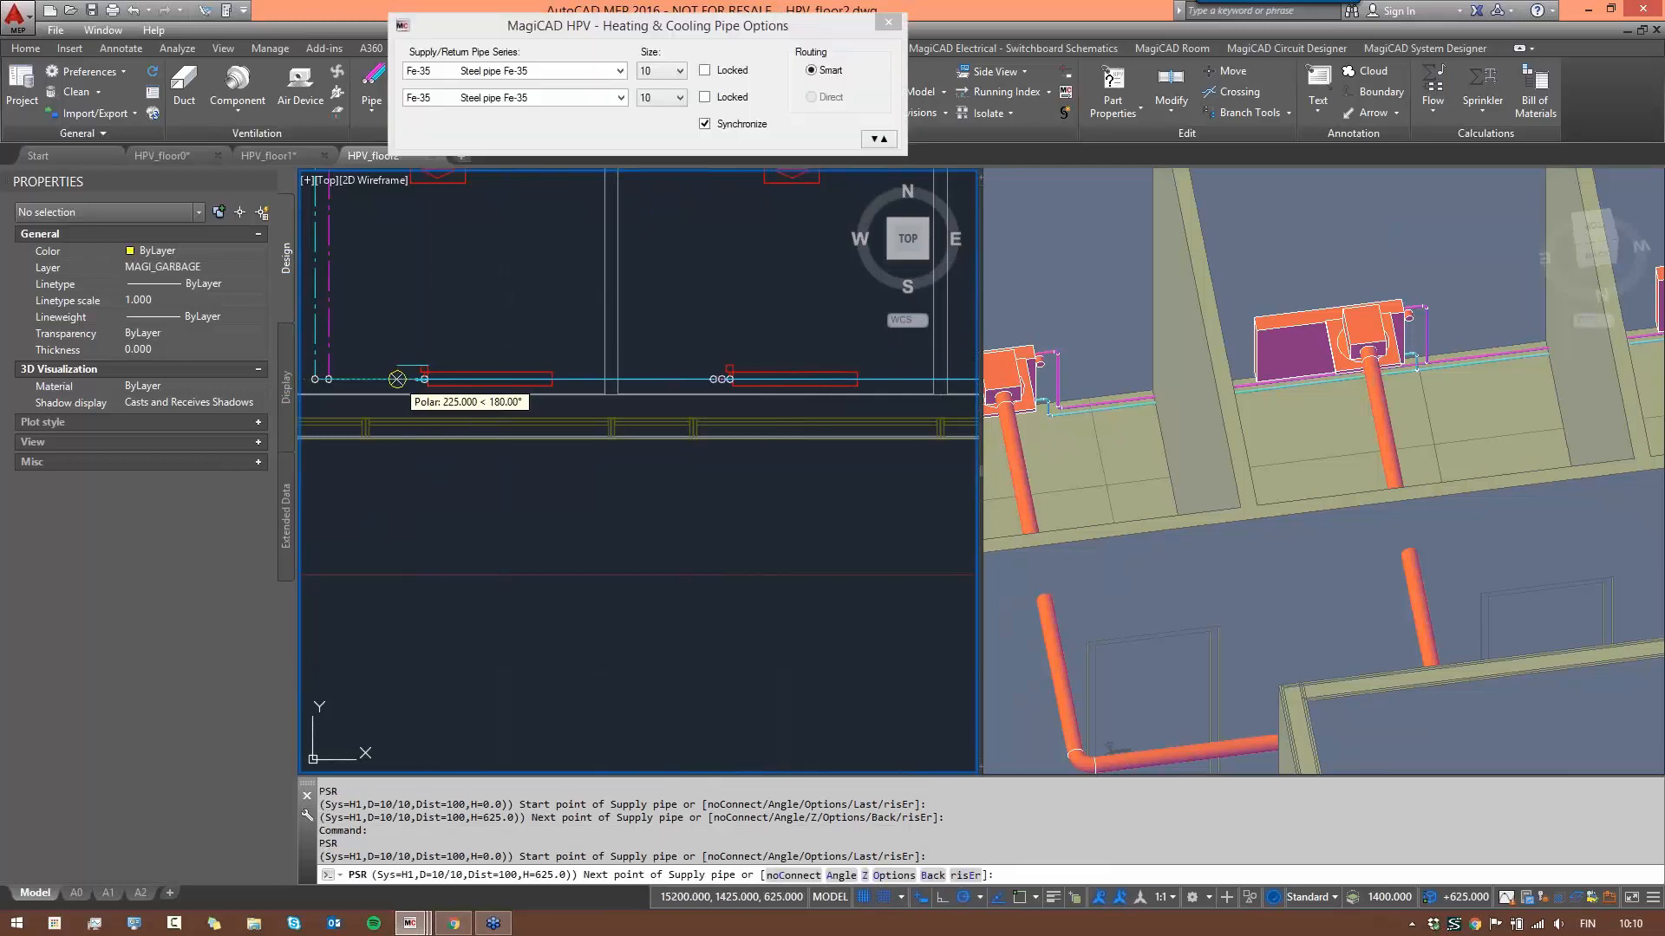
click(397, 379)
- Branch supply/return pipes off the west end of the southern corridor mains, down the partition, and connect them to the fourth radiator from the west
scroll(378, 399, down, 2)
middle_drag(378, 399, 763, 368)
scroll(590, 350, down, 4)
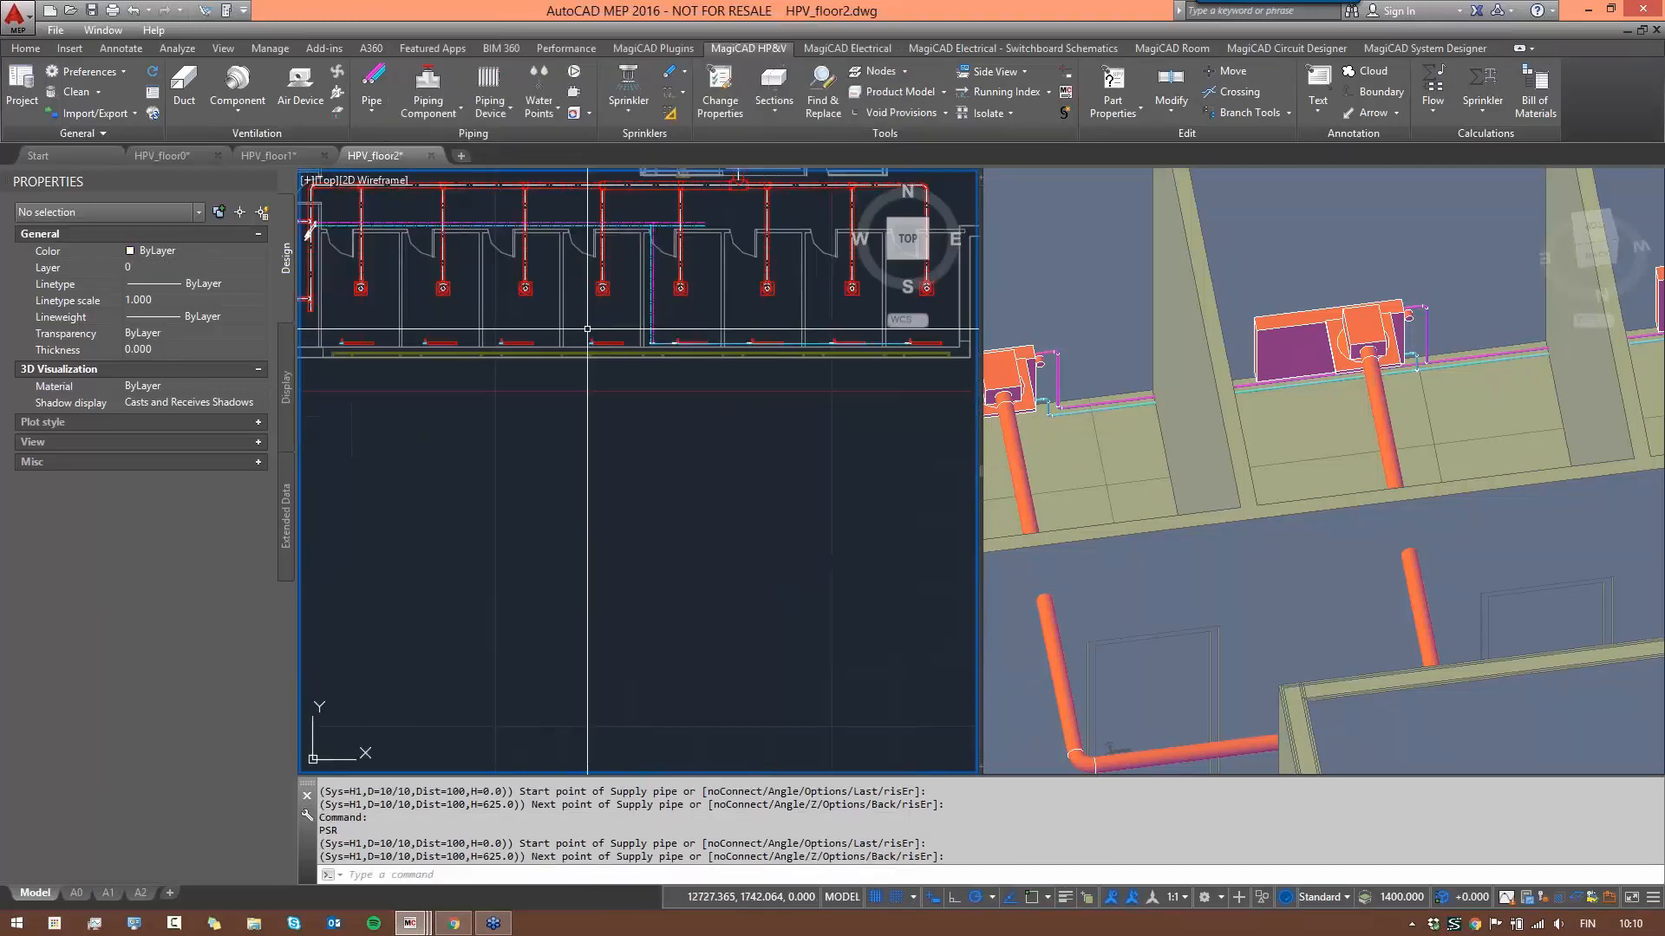
middle_drag(619, 332, 730, 322)
scroll(407, 216, up, 4)
key(Return)
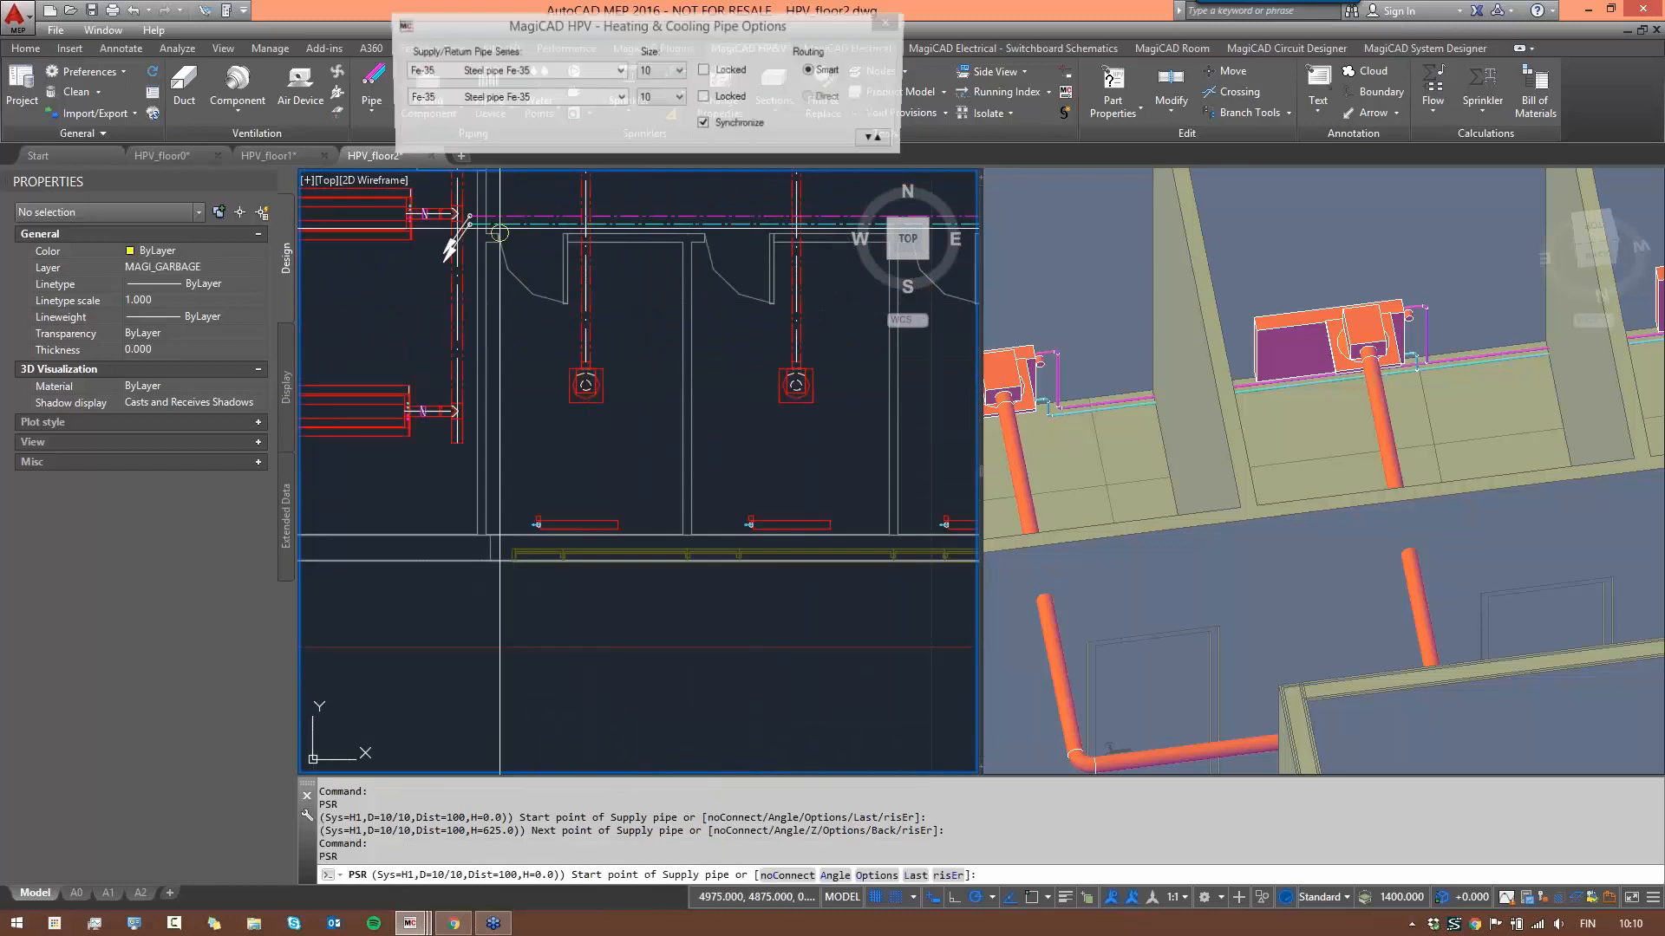
click(495, 220)
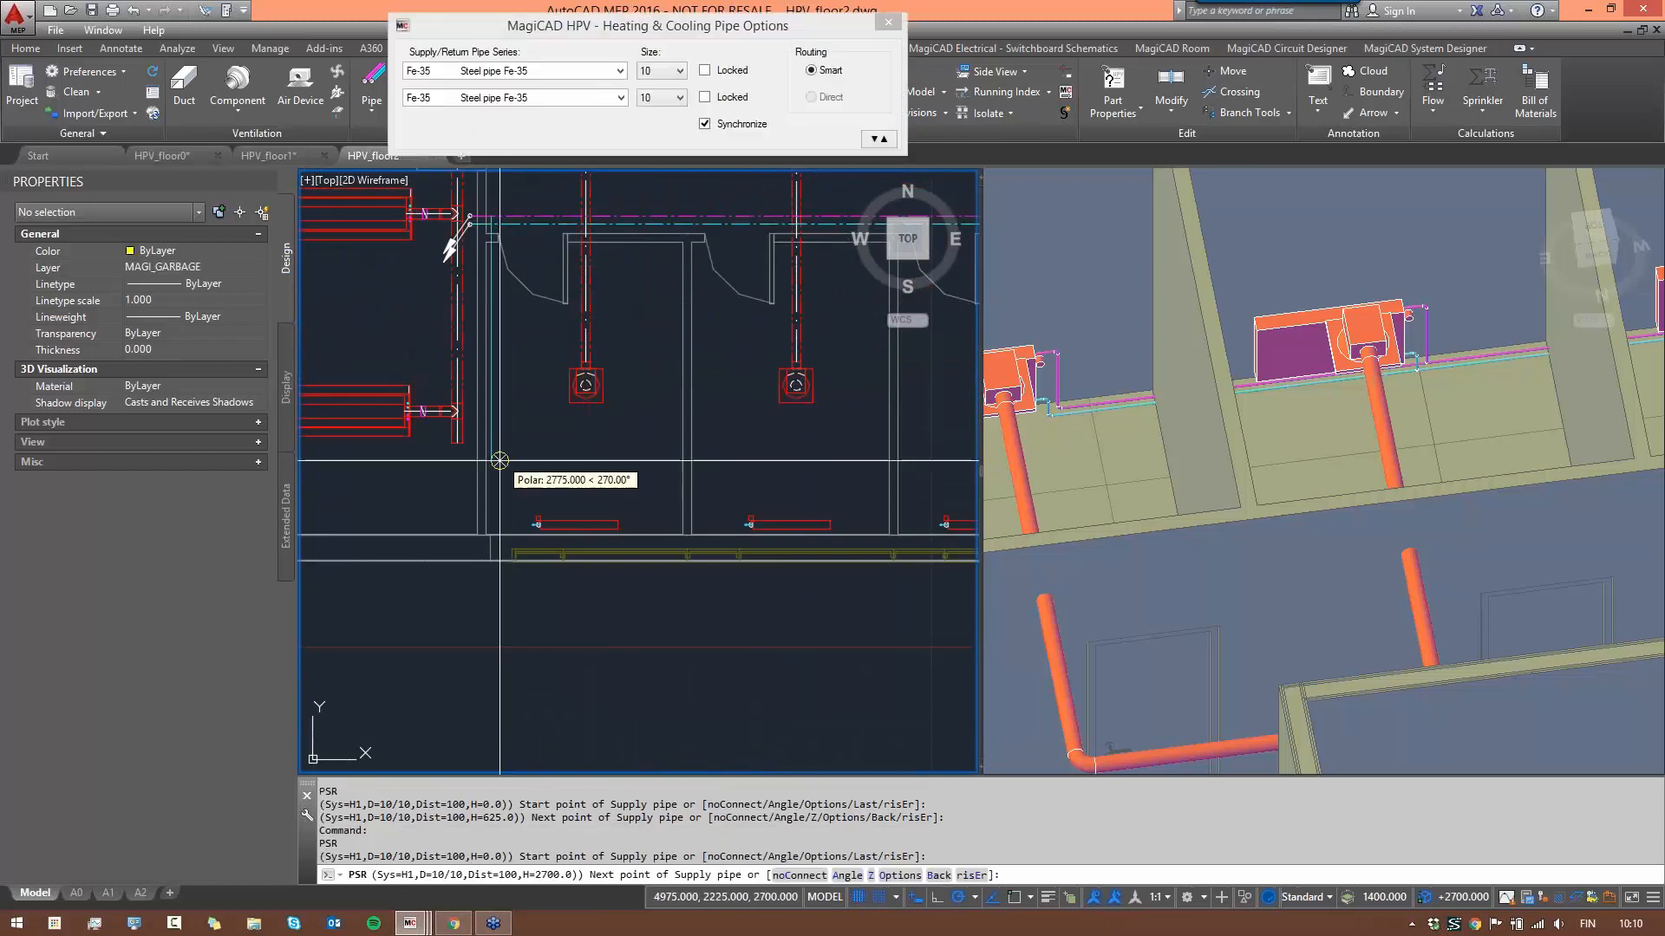
scroll(867, 606, up, 3)
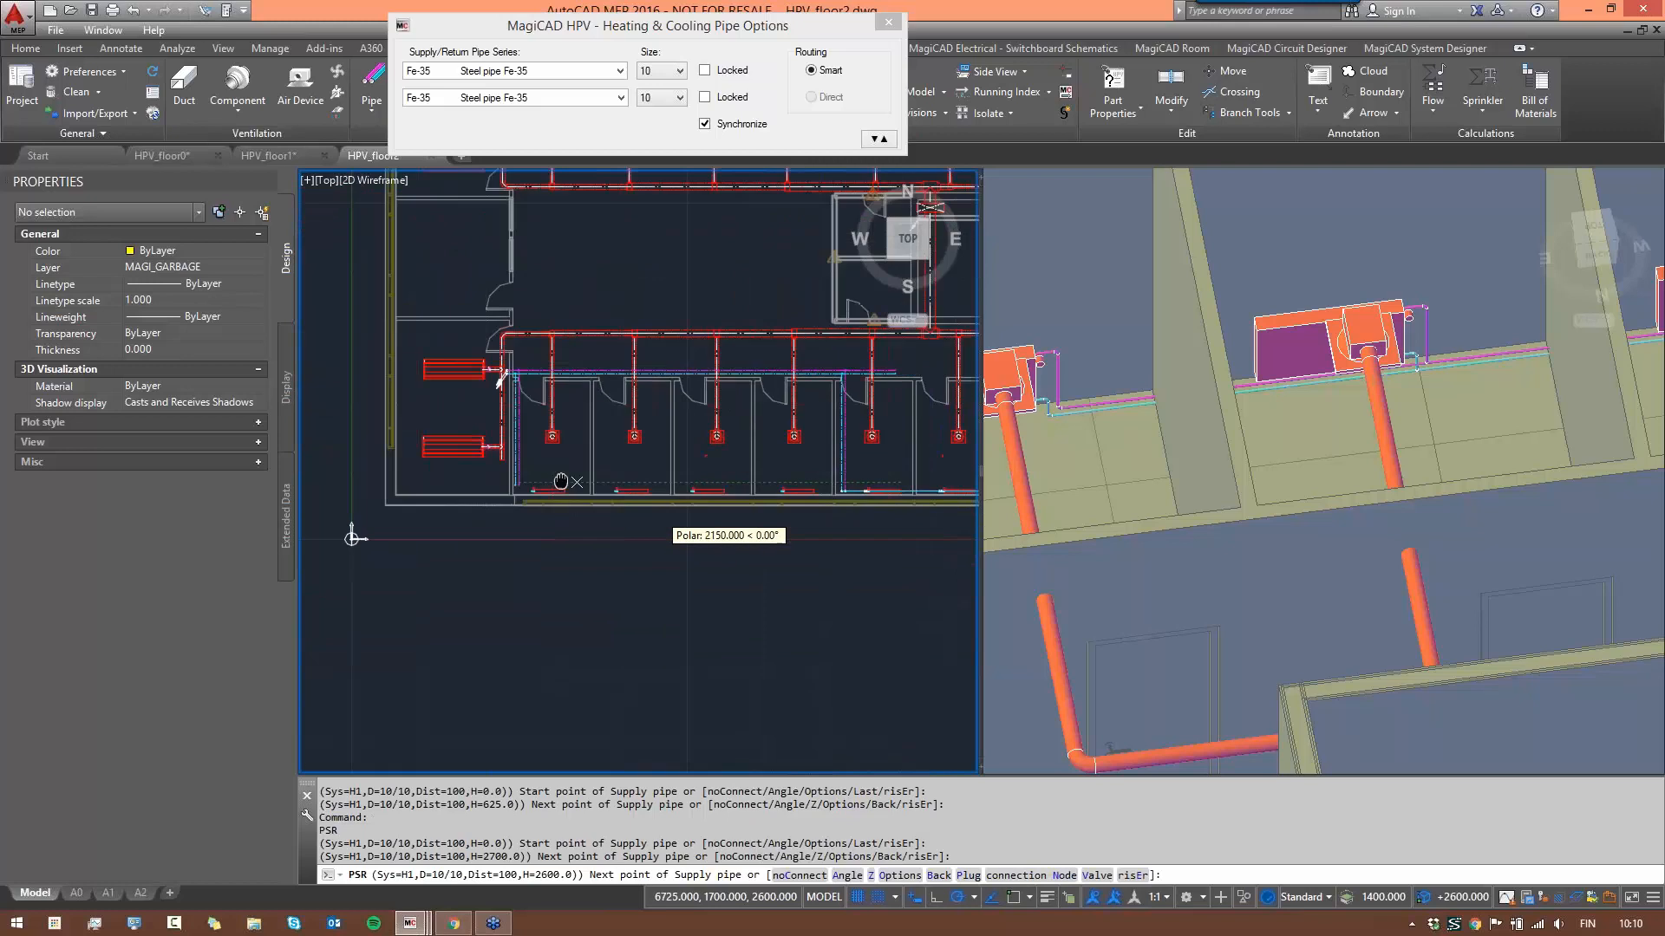
key(Escape)
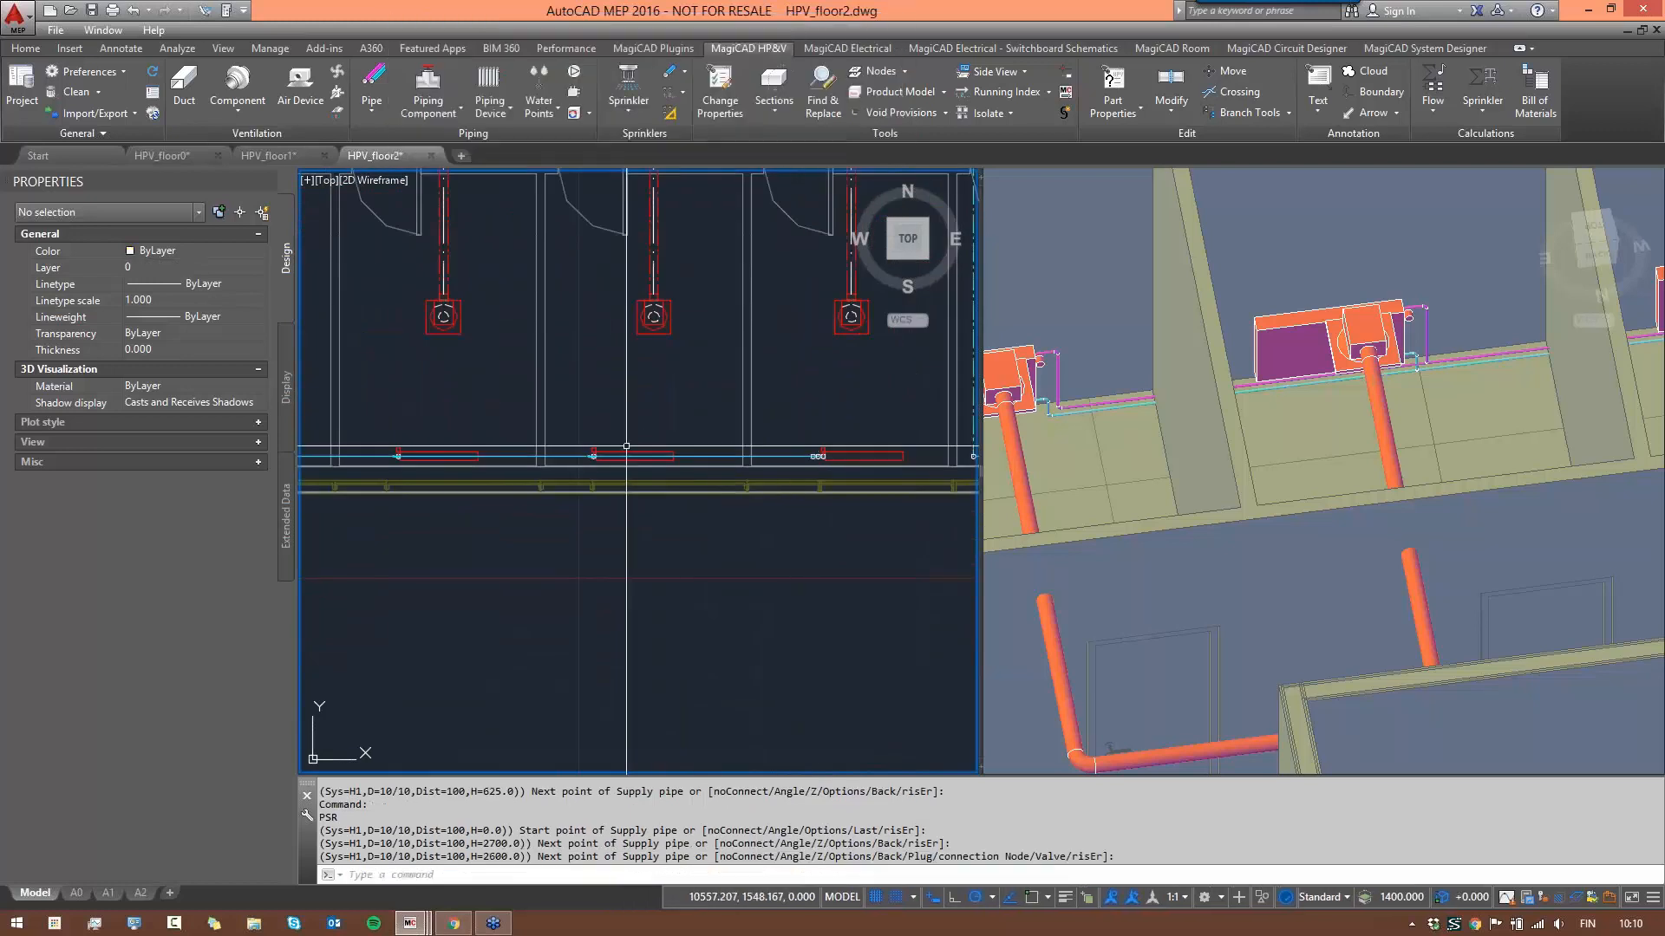
- Connect the third radiator from the west in the southern row to the new supply/return pipes
scroll(577, 448, up, 4)
key(Return)
click(615, 467)
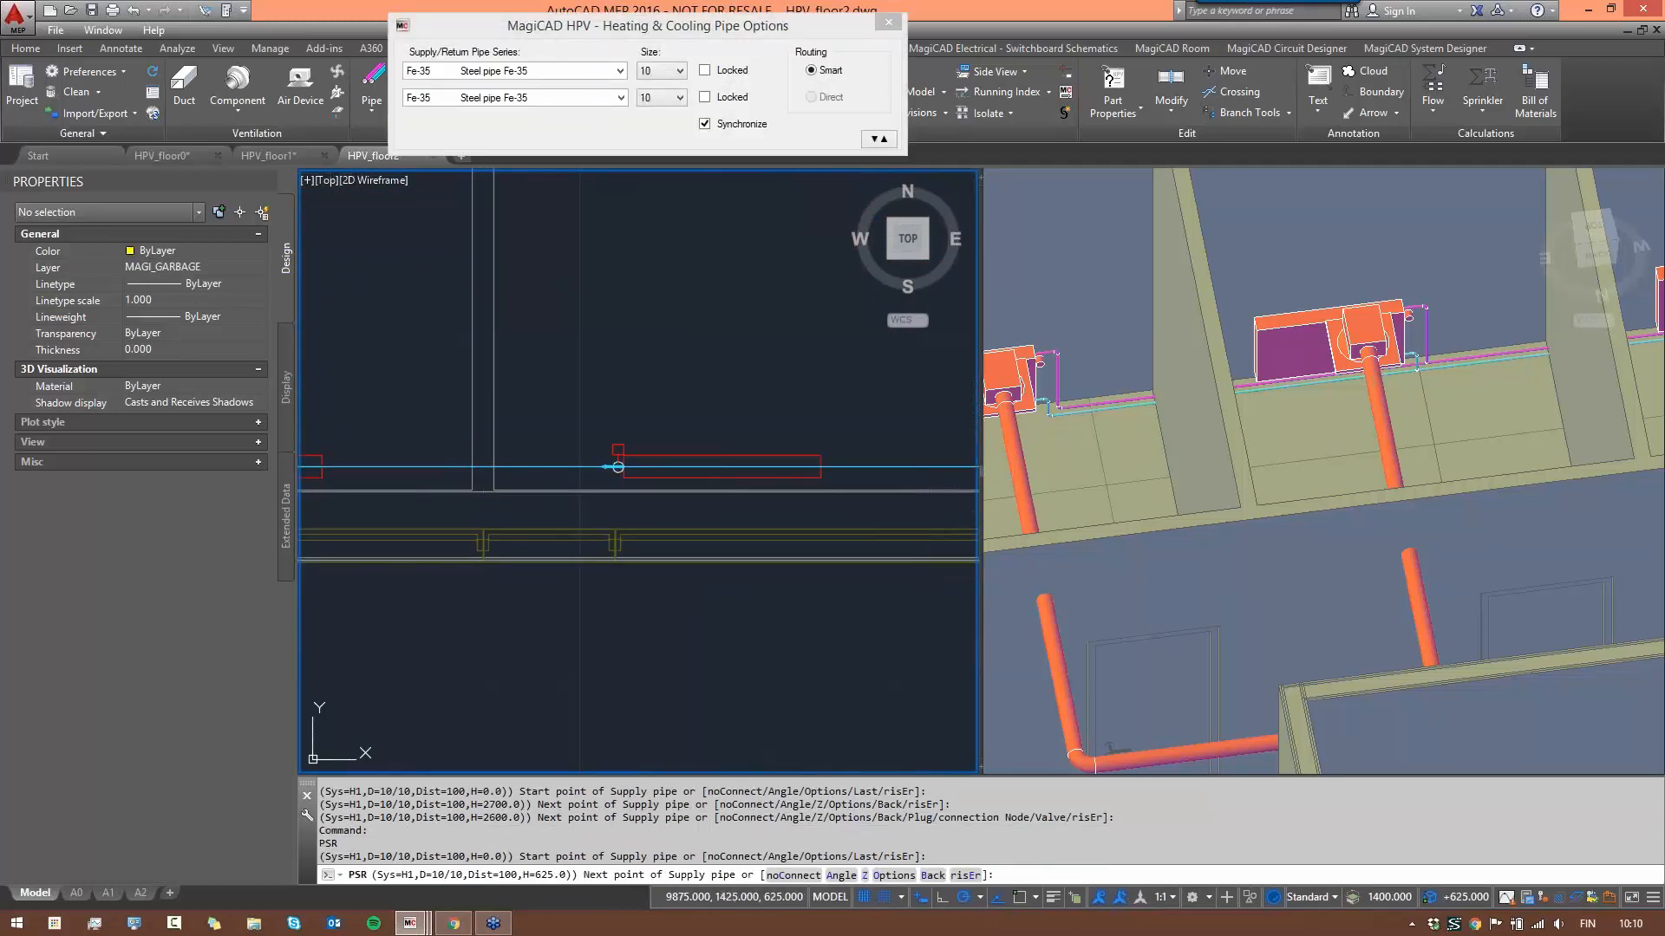
key(Escape)
- Connect the second radiator from the west in the southern row to the wall-side supply/return pipes
middle_drag(484, 476, 362, 434)
key(Return)
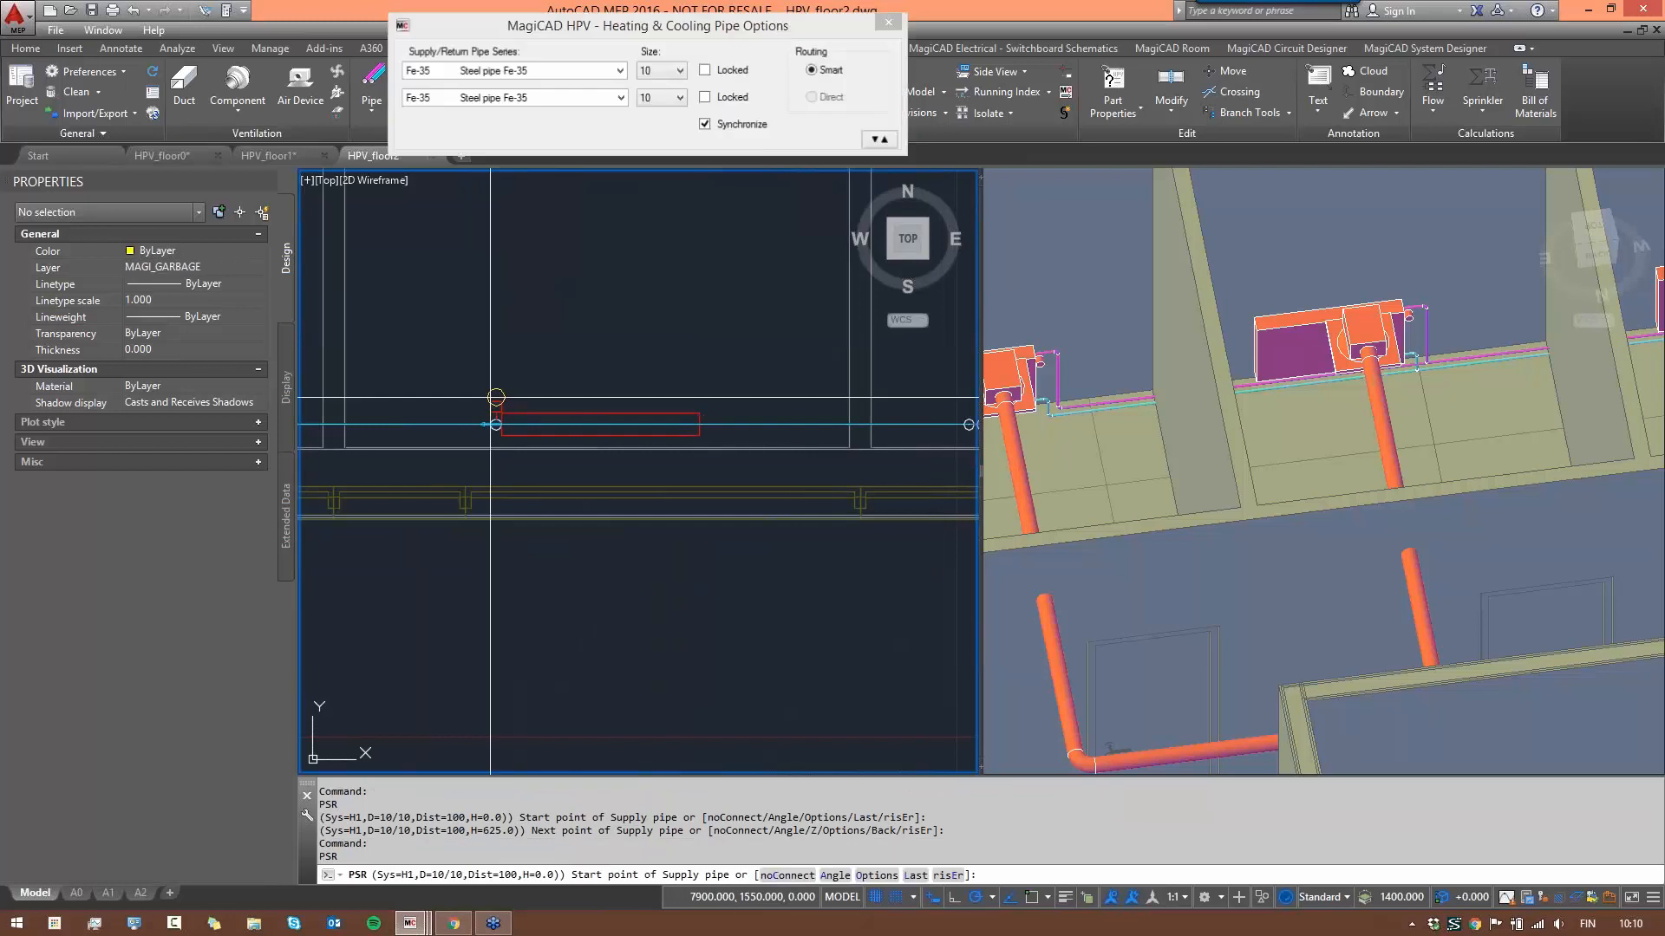
click(495, 425)
scroll(414, 457, down, 6)
key(Escape)
- Connect the westernmost radiator of the southern row to the supply/return pipes beside the branch
scroll(414, 457, up, 6)
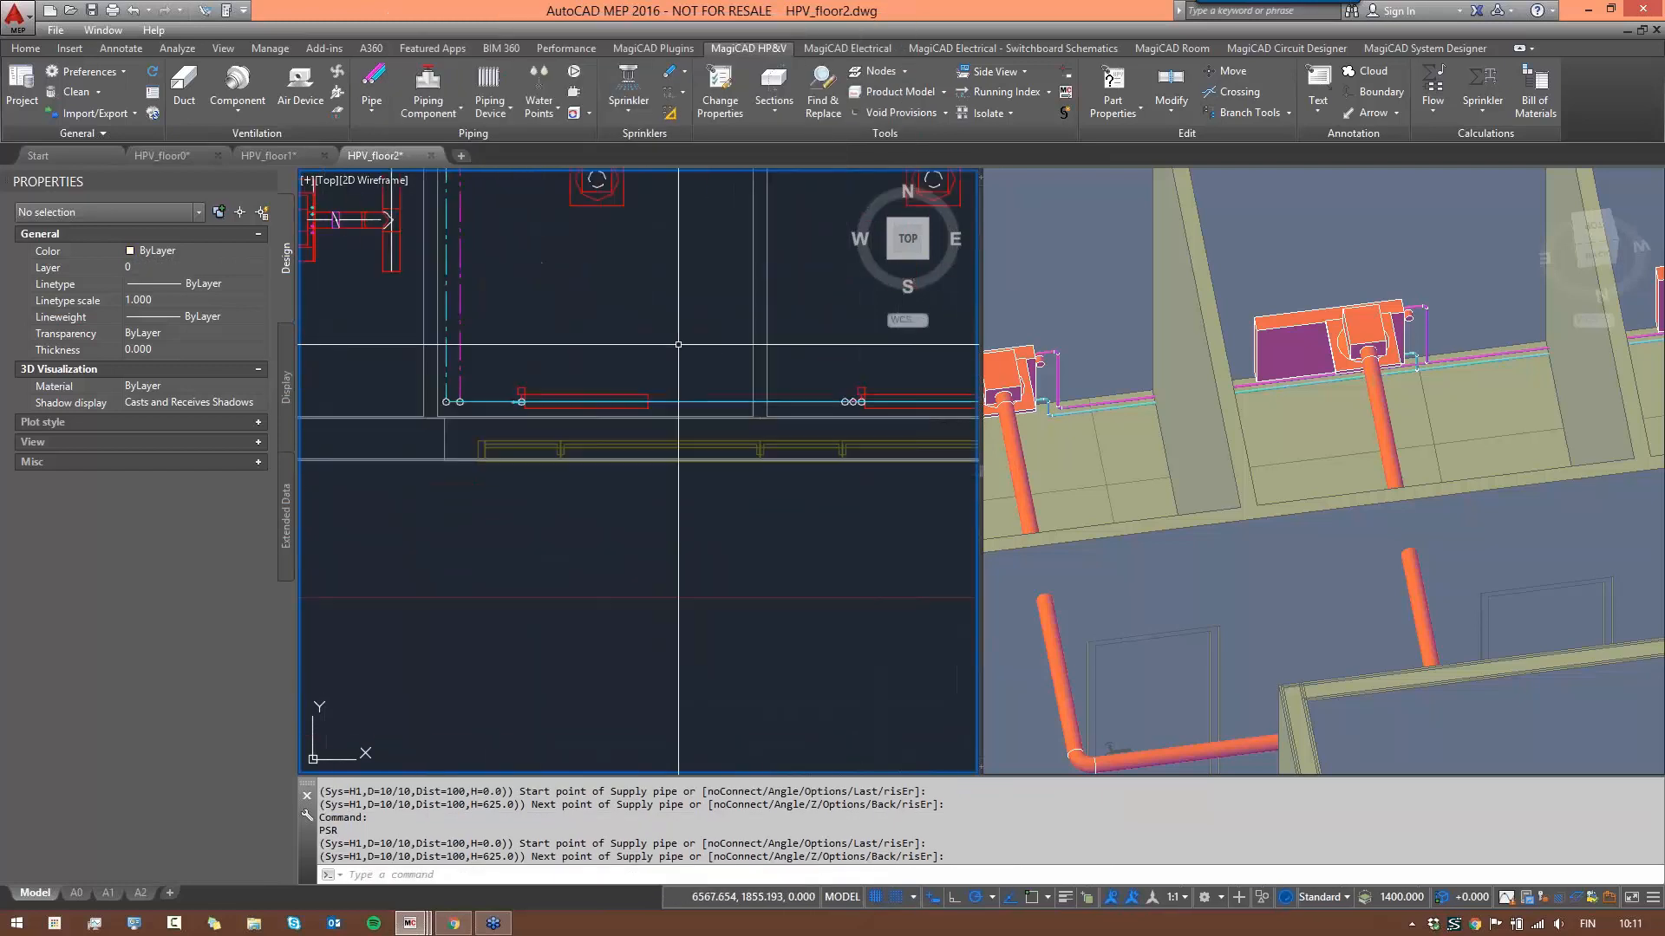
key(Return)
click(521, 402)
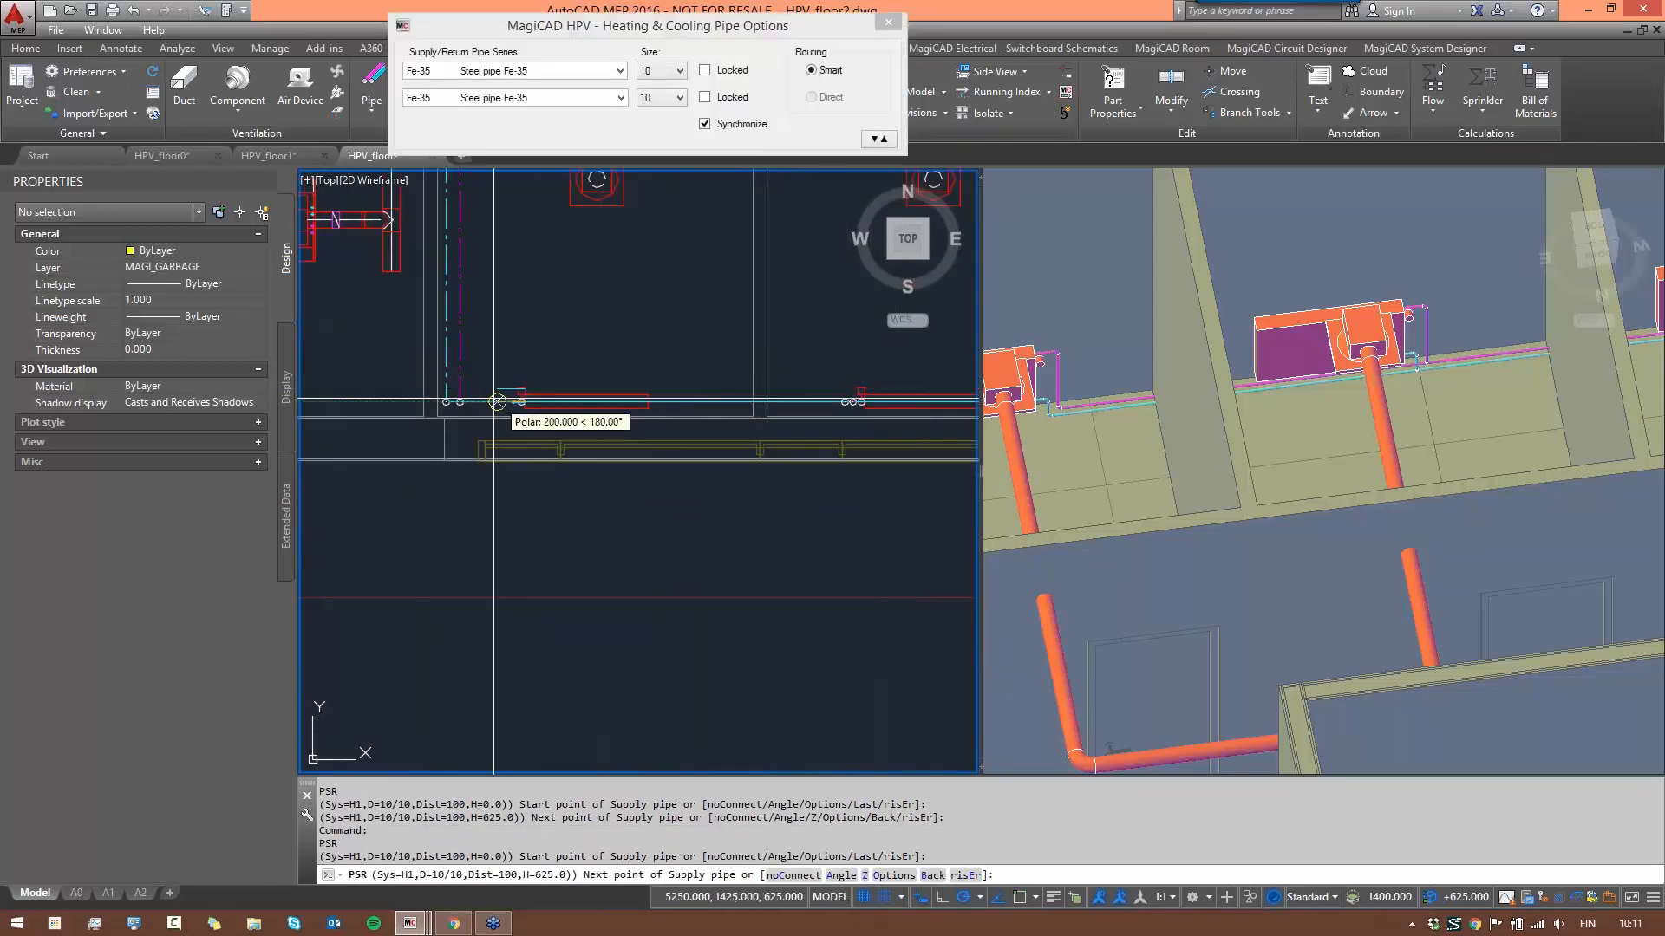
key(Escape)
- Start supply/return pipes from the two riser ends at the northern corridor's west end and set their center level to 2700 mm
scroll(521, 401, down, 5)
scroll(708, 314, up, 4)
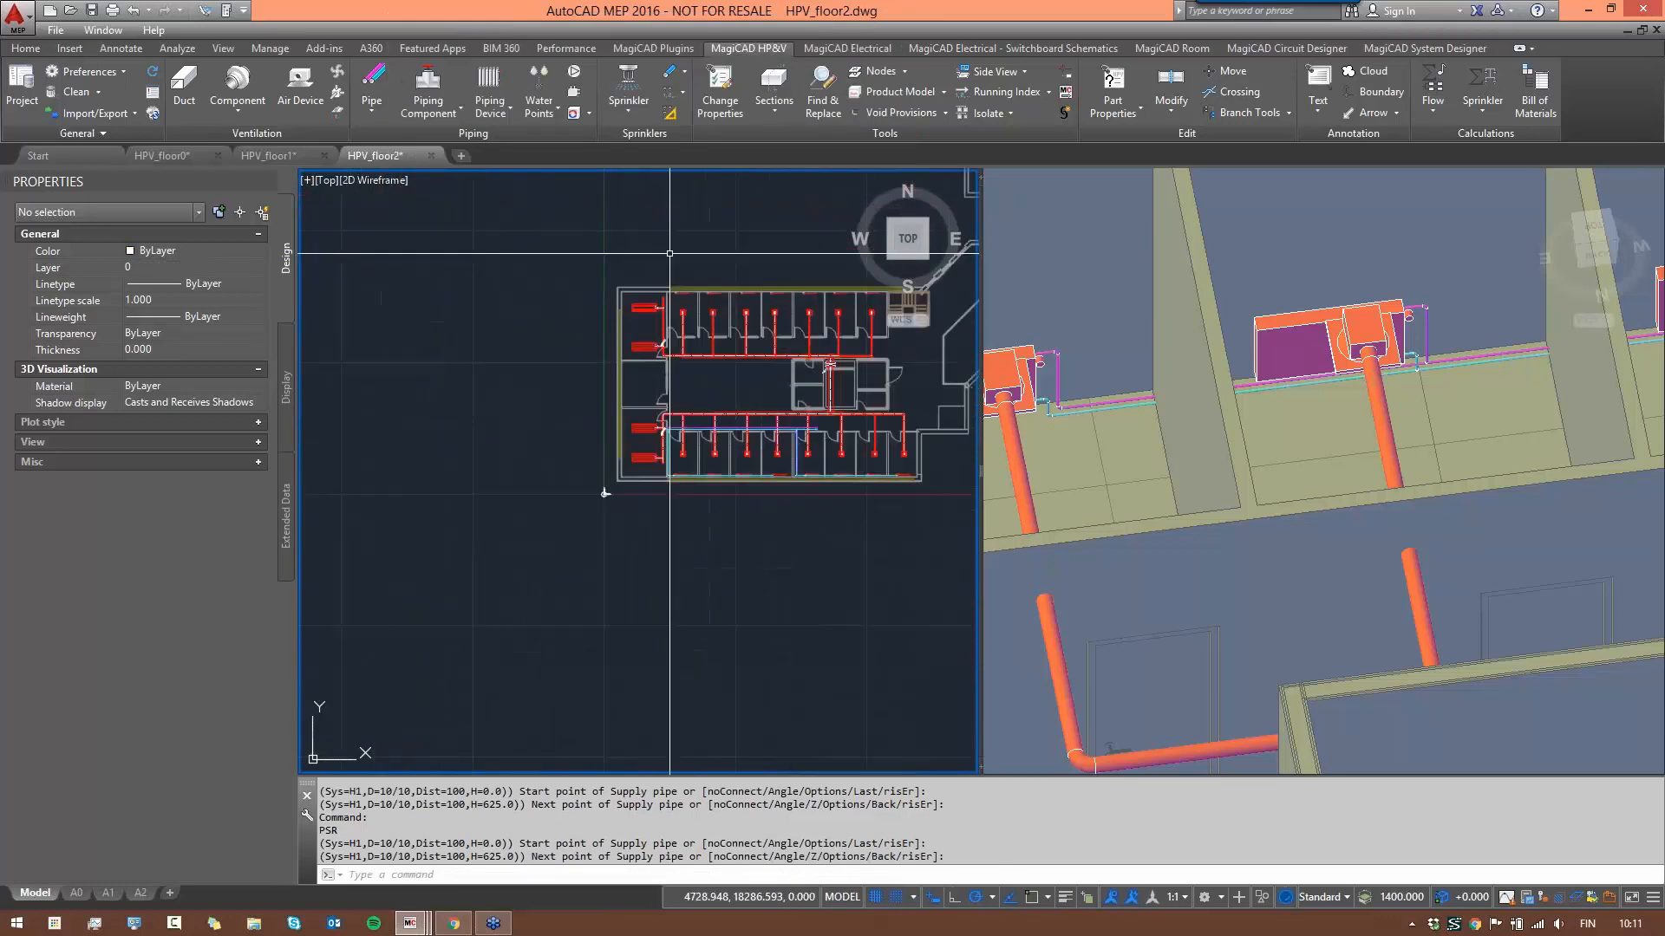
scroll(650, 508, up, 8)
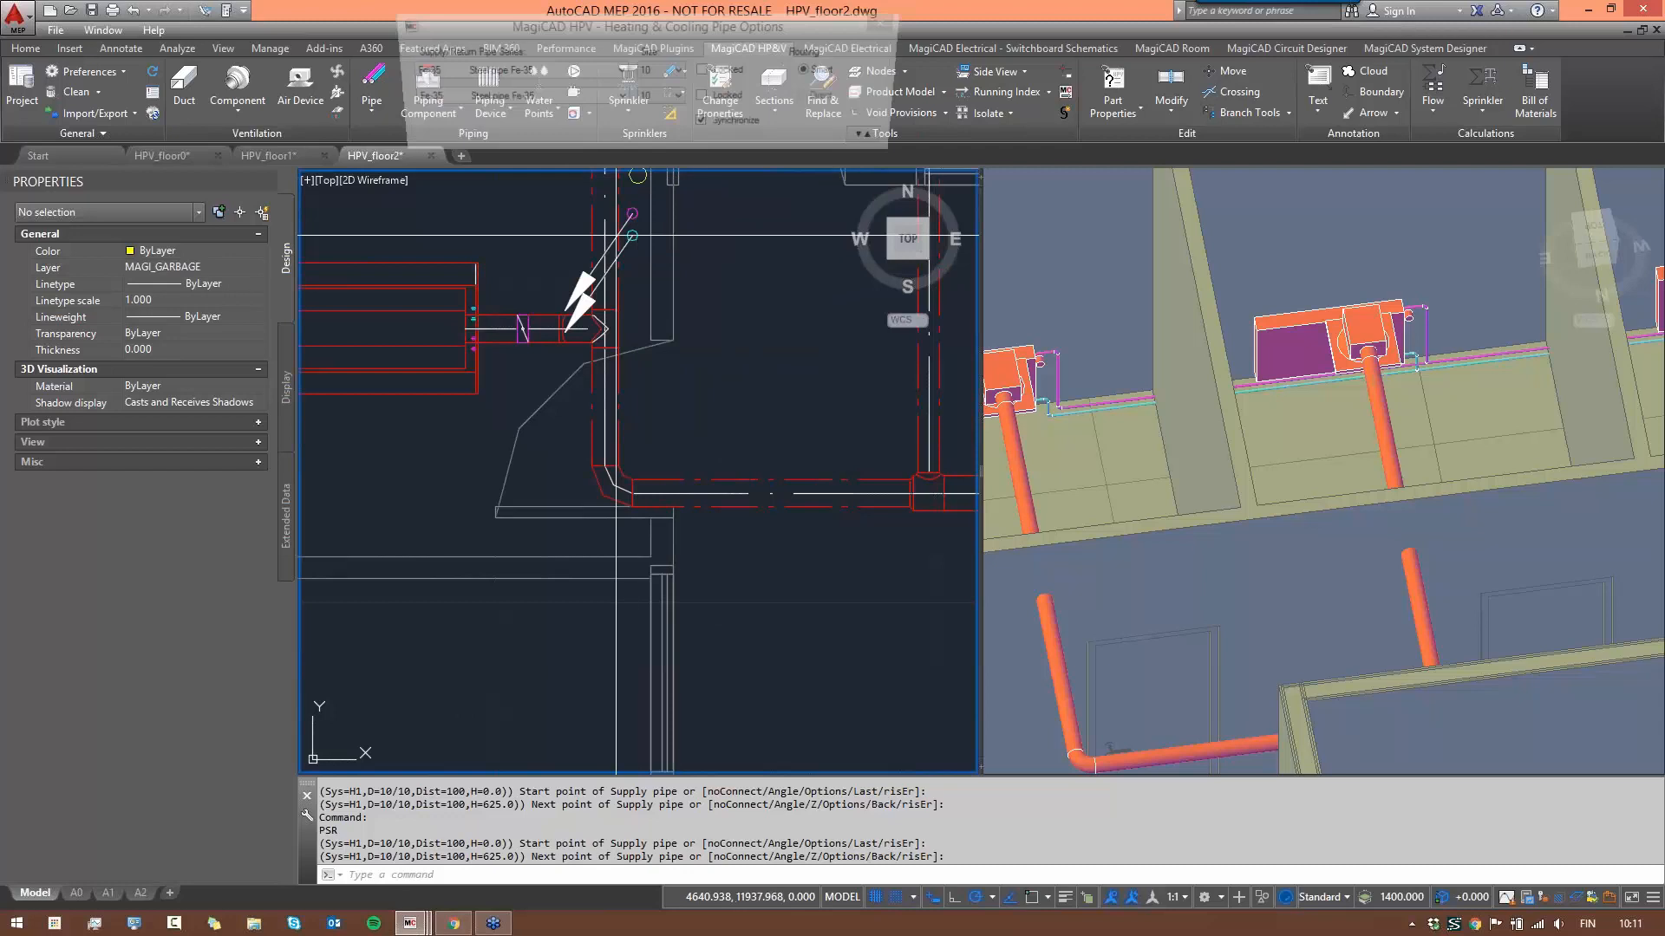
click(371, 87)
middle_drag(704, 303, 680, 419)
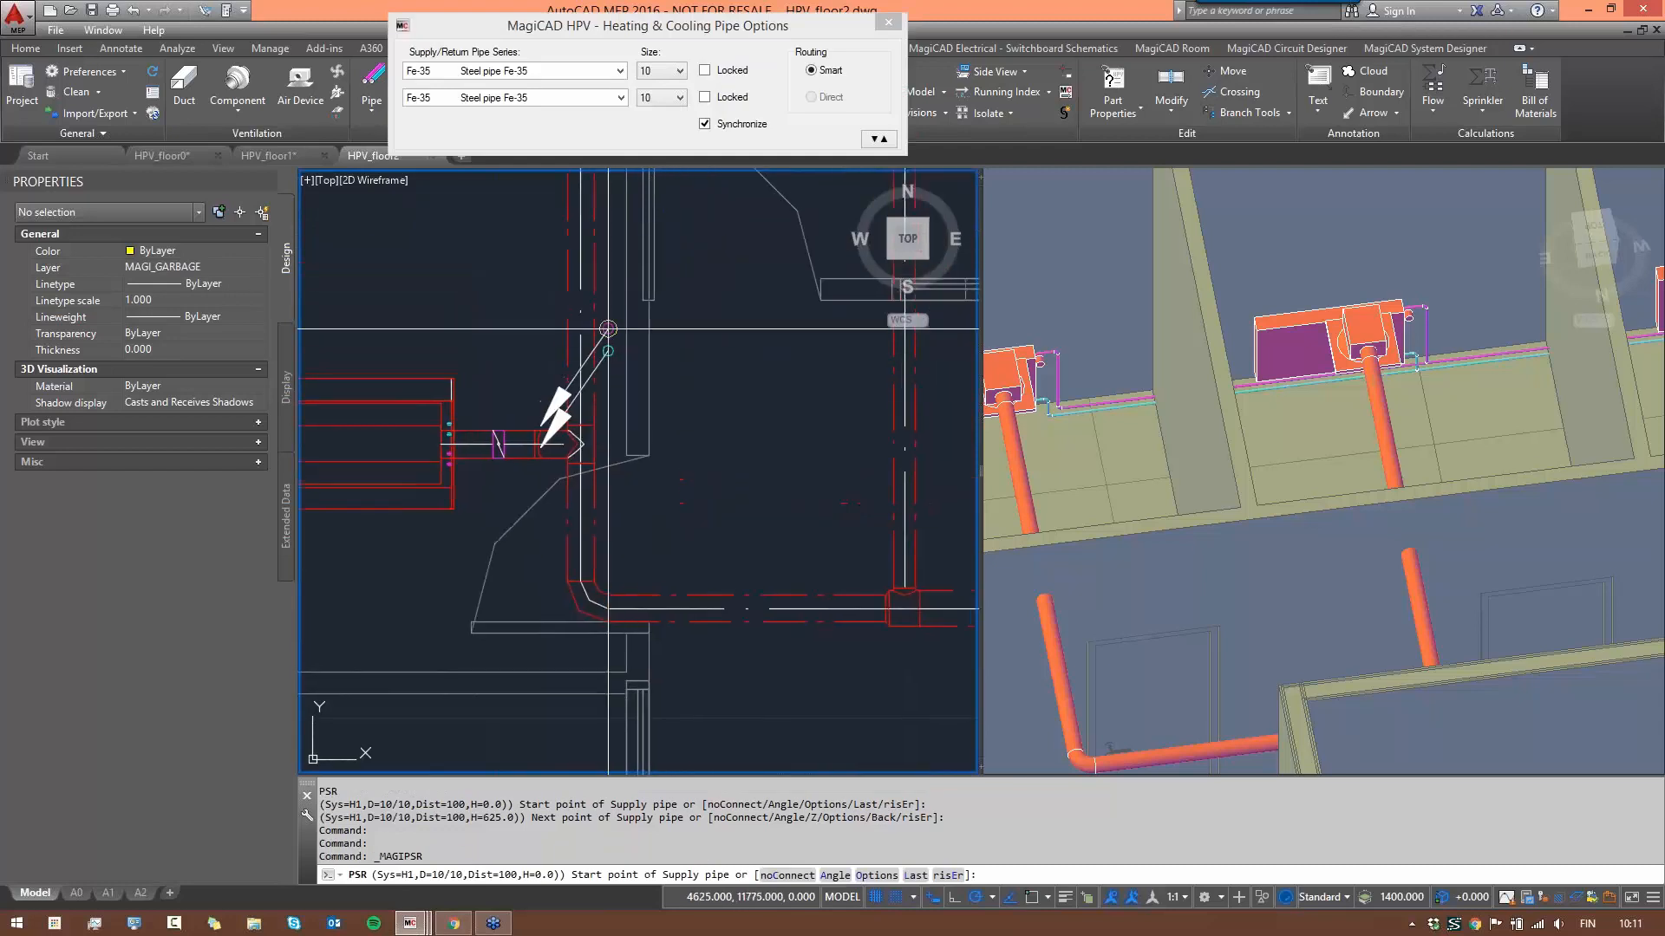
click(608, 328)
click(608, 351)
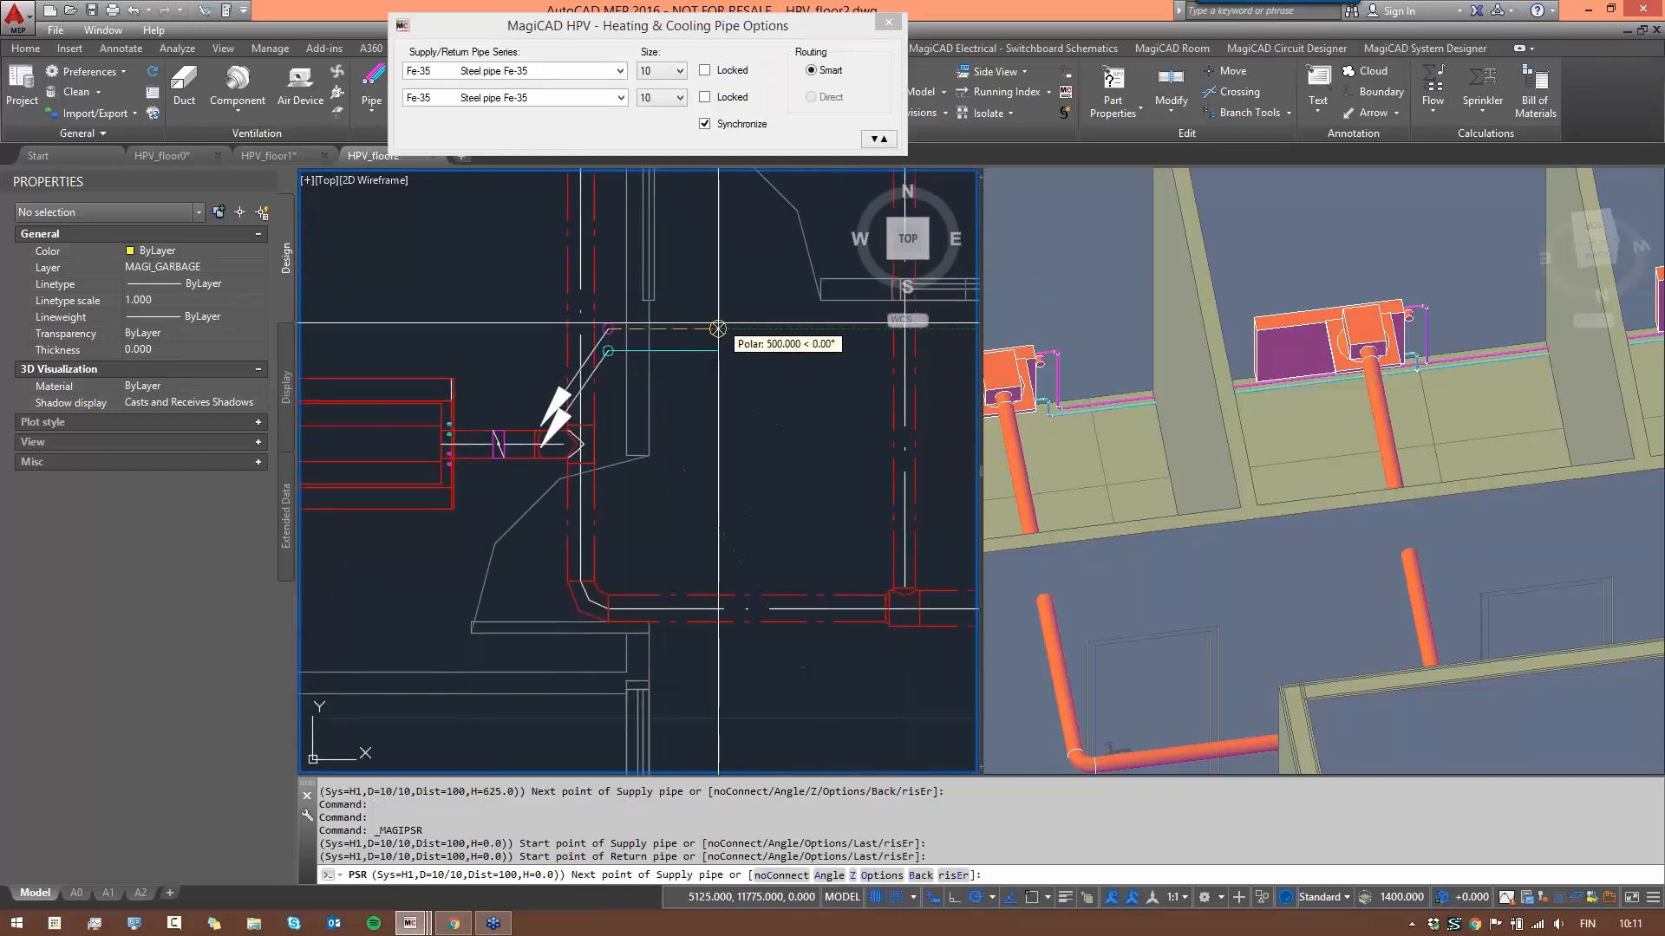
text(z)
key(Return)
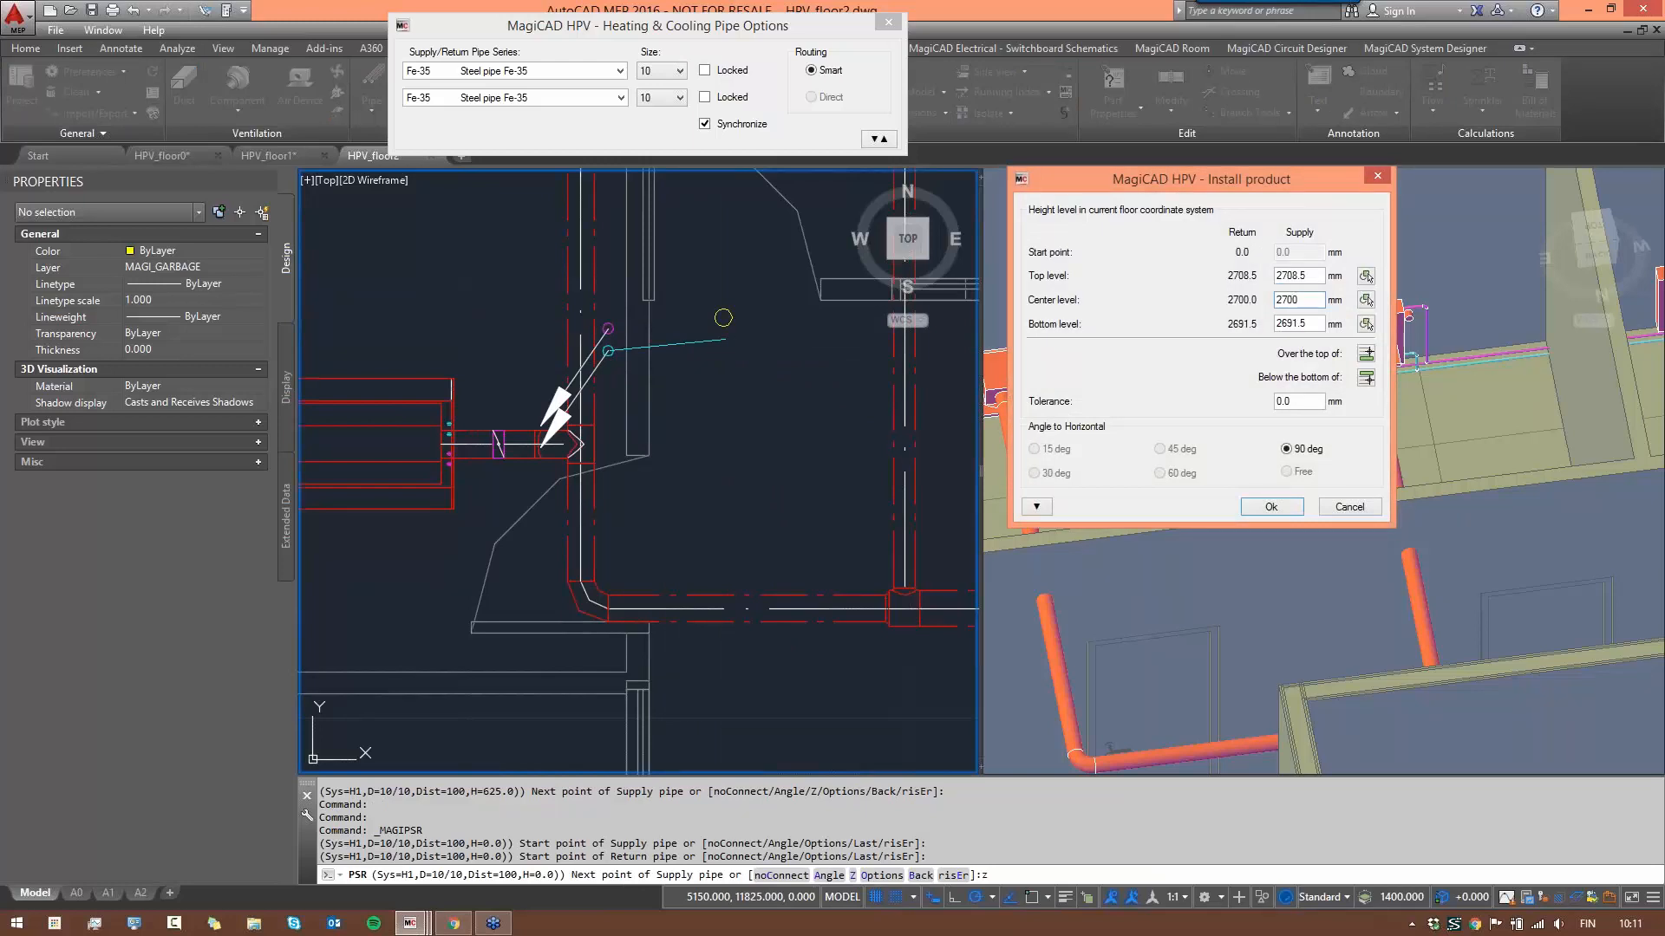
click(1271, 507)
- Route the supply/return pipes east along the northern corridor to near the central core and end the run
scroll(445, 482, down, 6)
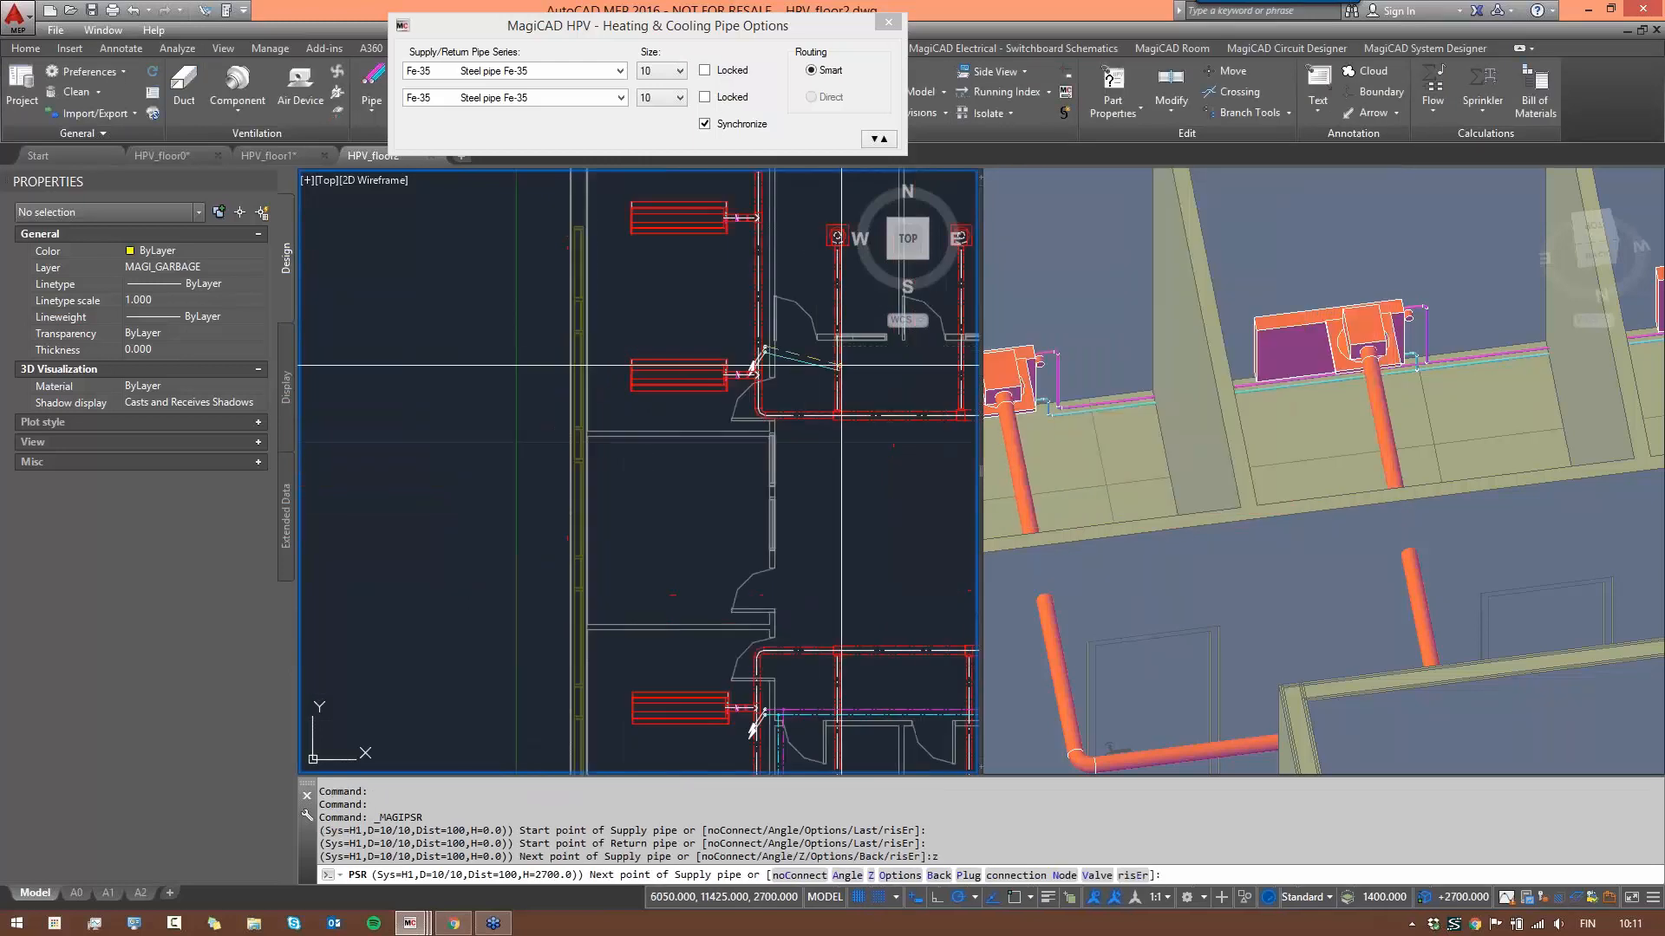
scroll(717, 335, up, 4)
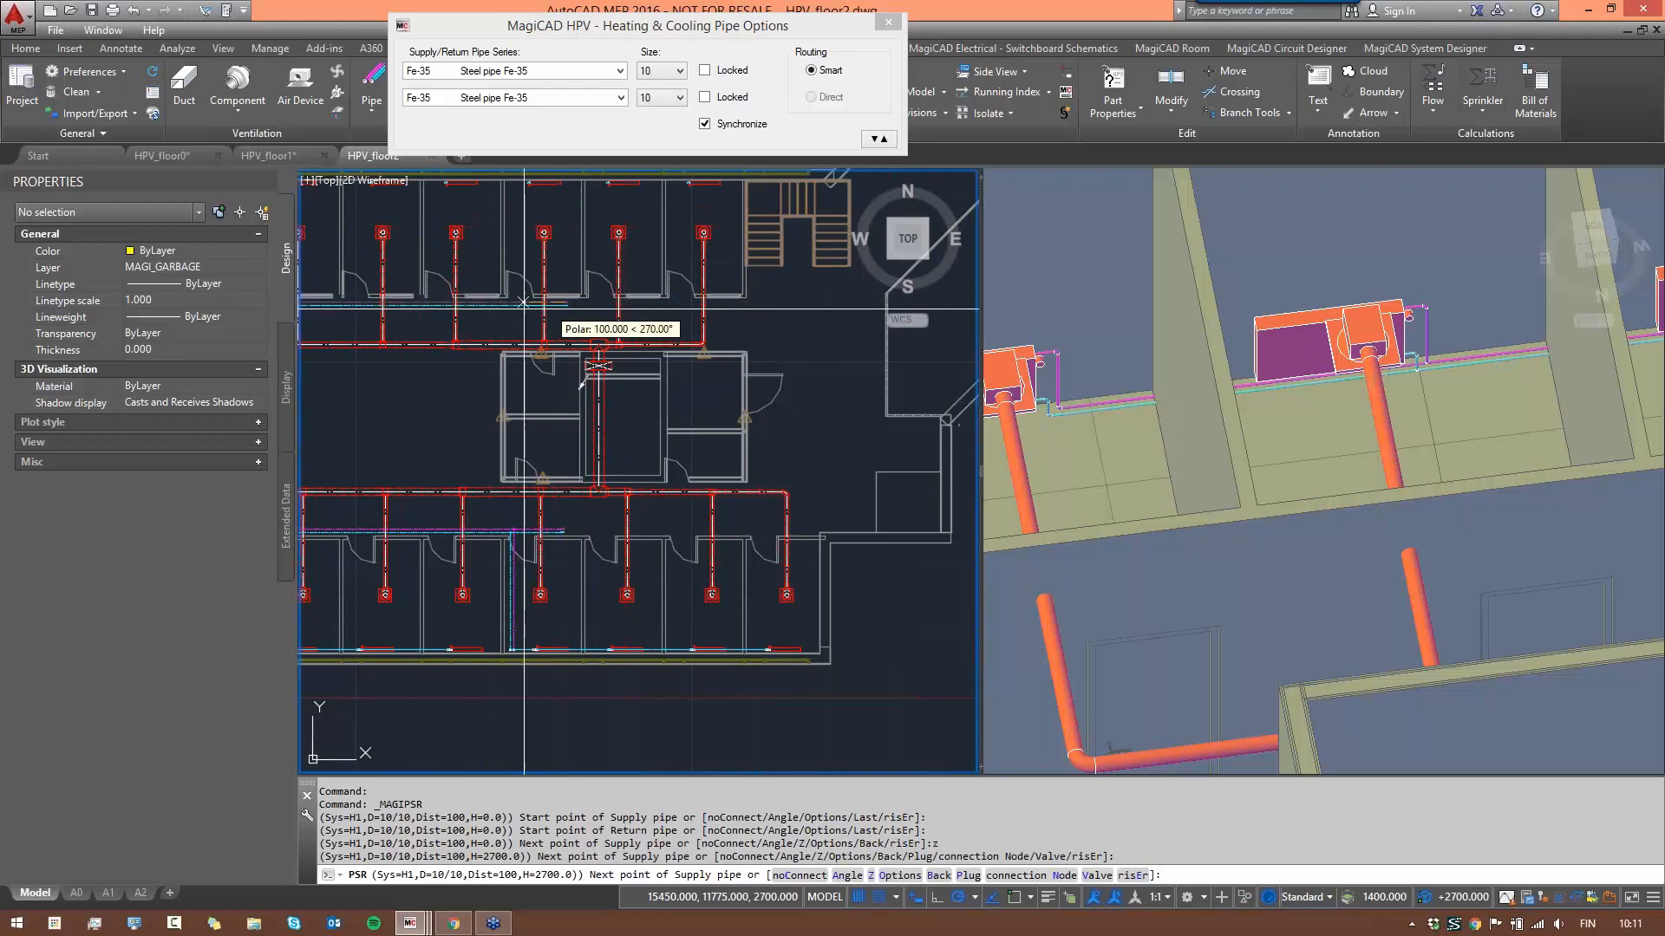
scroll(564, 301, up, 2)
key(Escape)
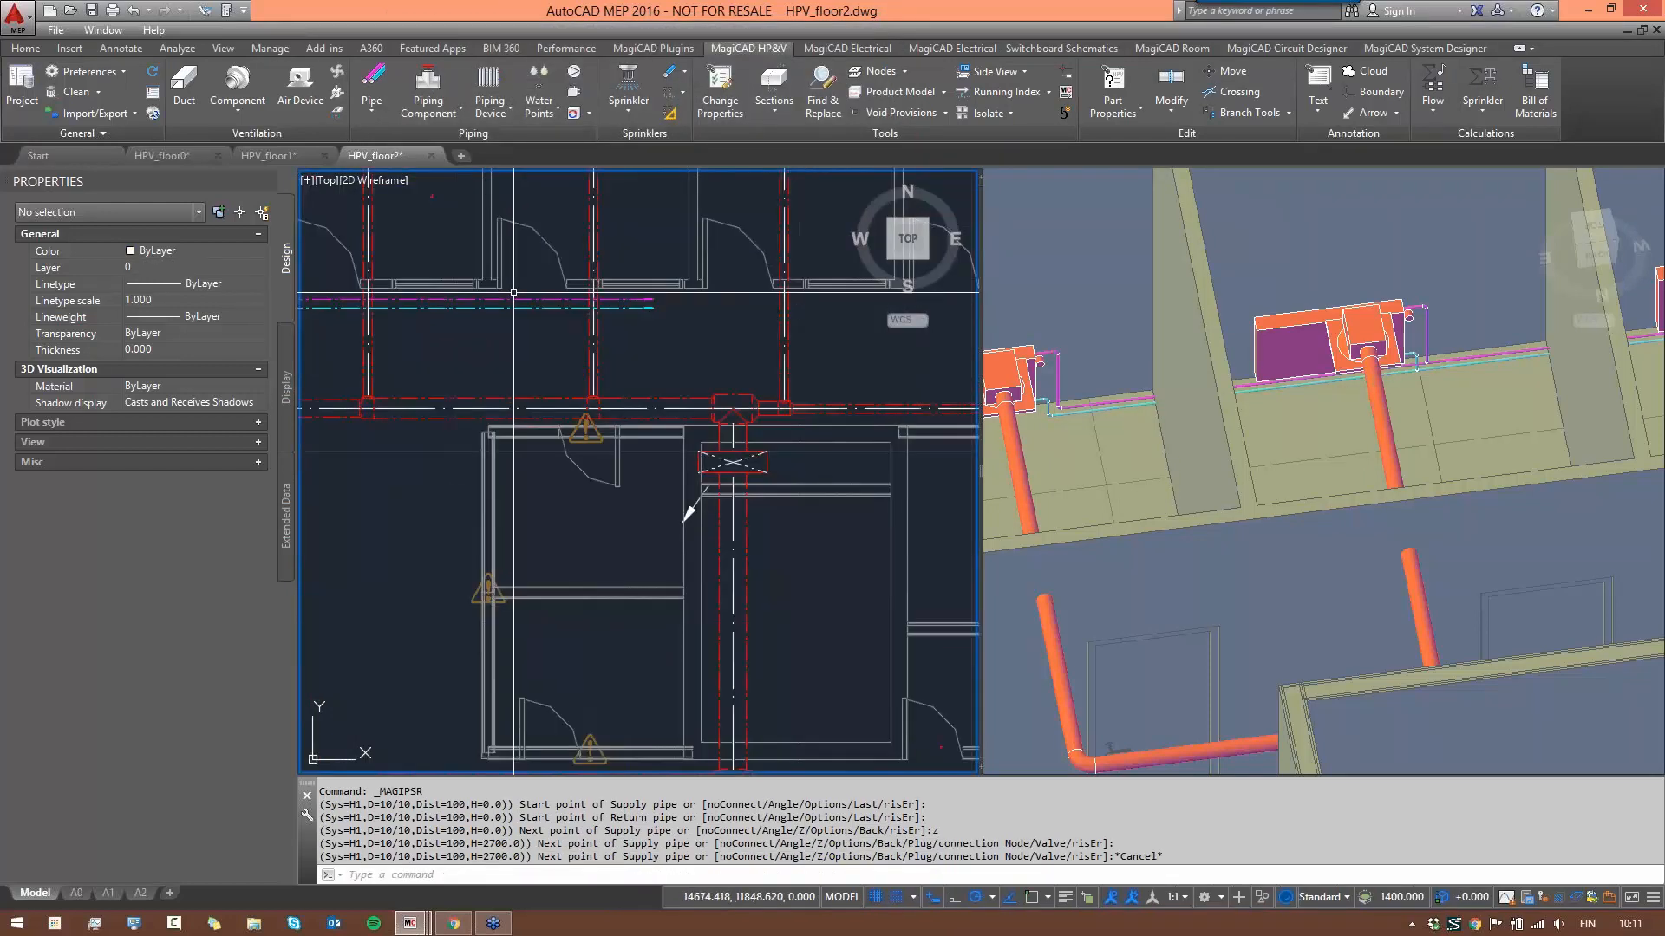
- Start a supply/return branch with PSR from the northern corridor mains, beside a room partition near their east end
text(PSR)
key(Return)
scroll(527, 299, up, 4)
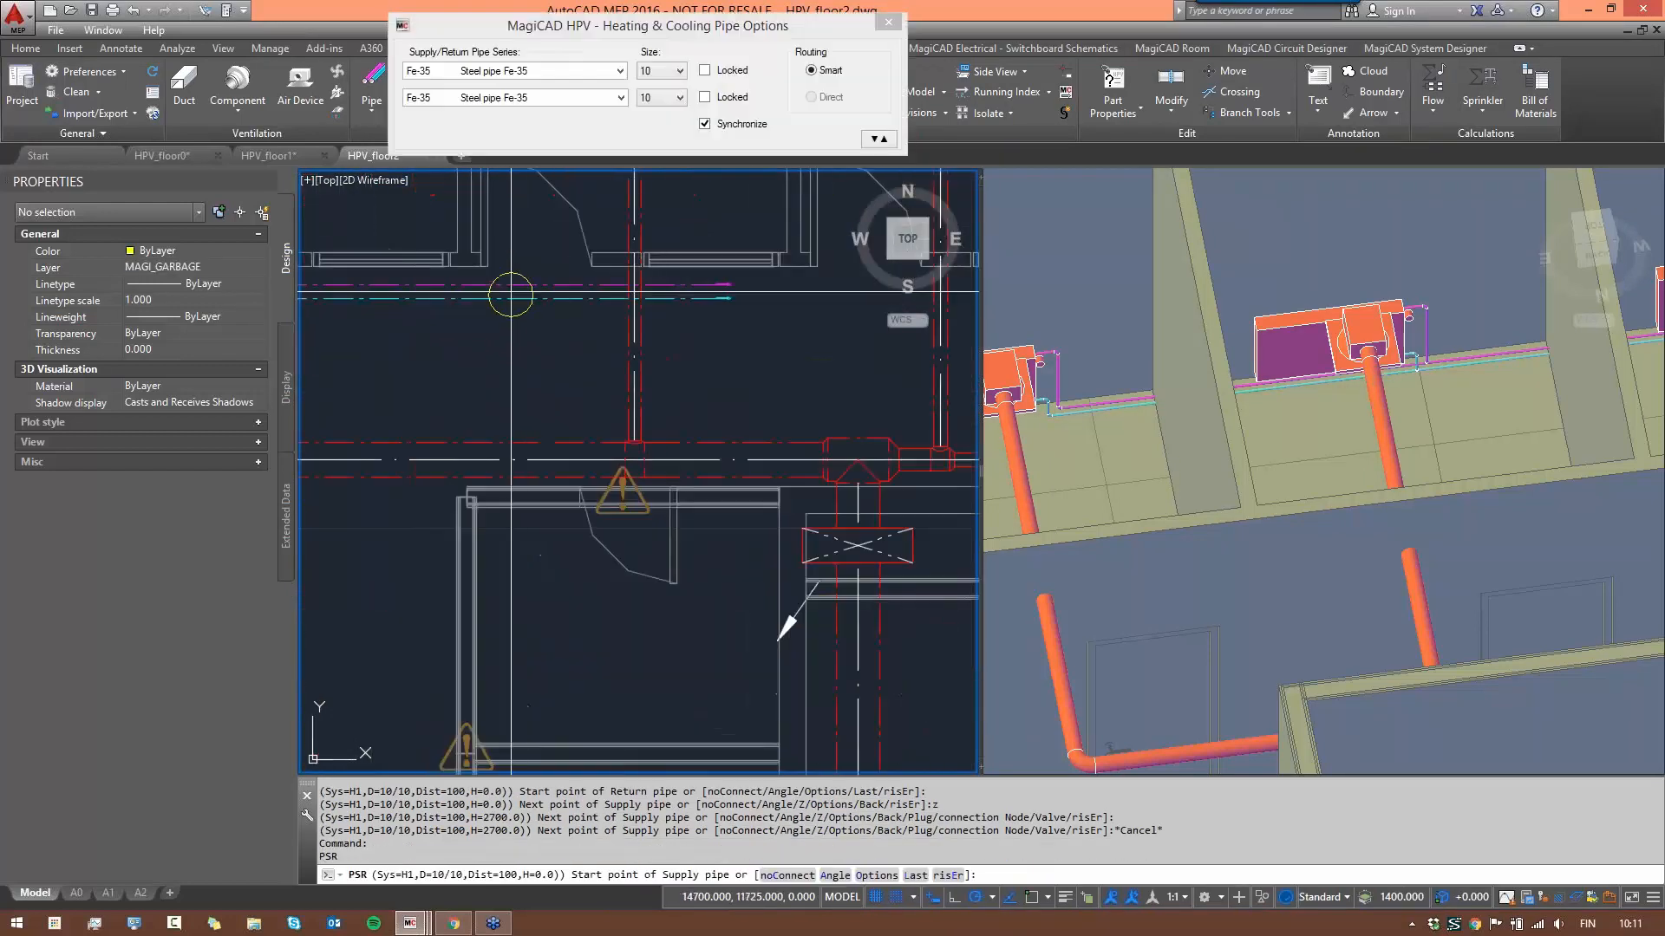
click(518, 293)
scroll(520, 277, down, 4)
middle_drag(520, 293, 509, 598)
scroll(509, 424, up, 4)
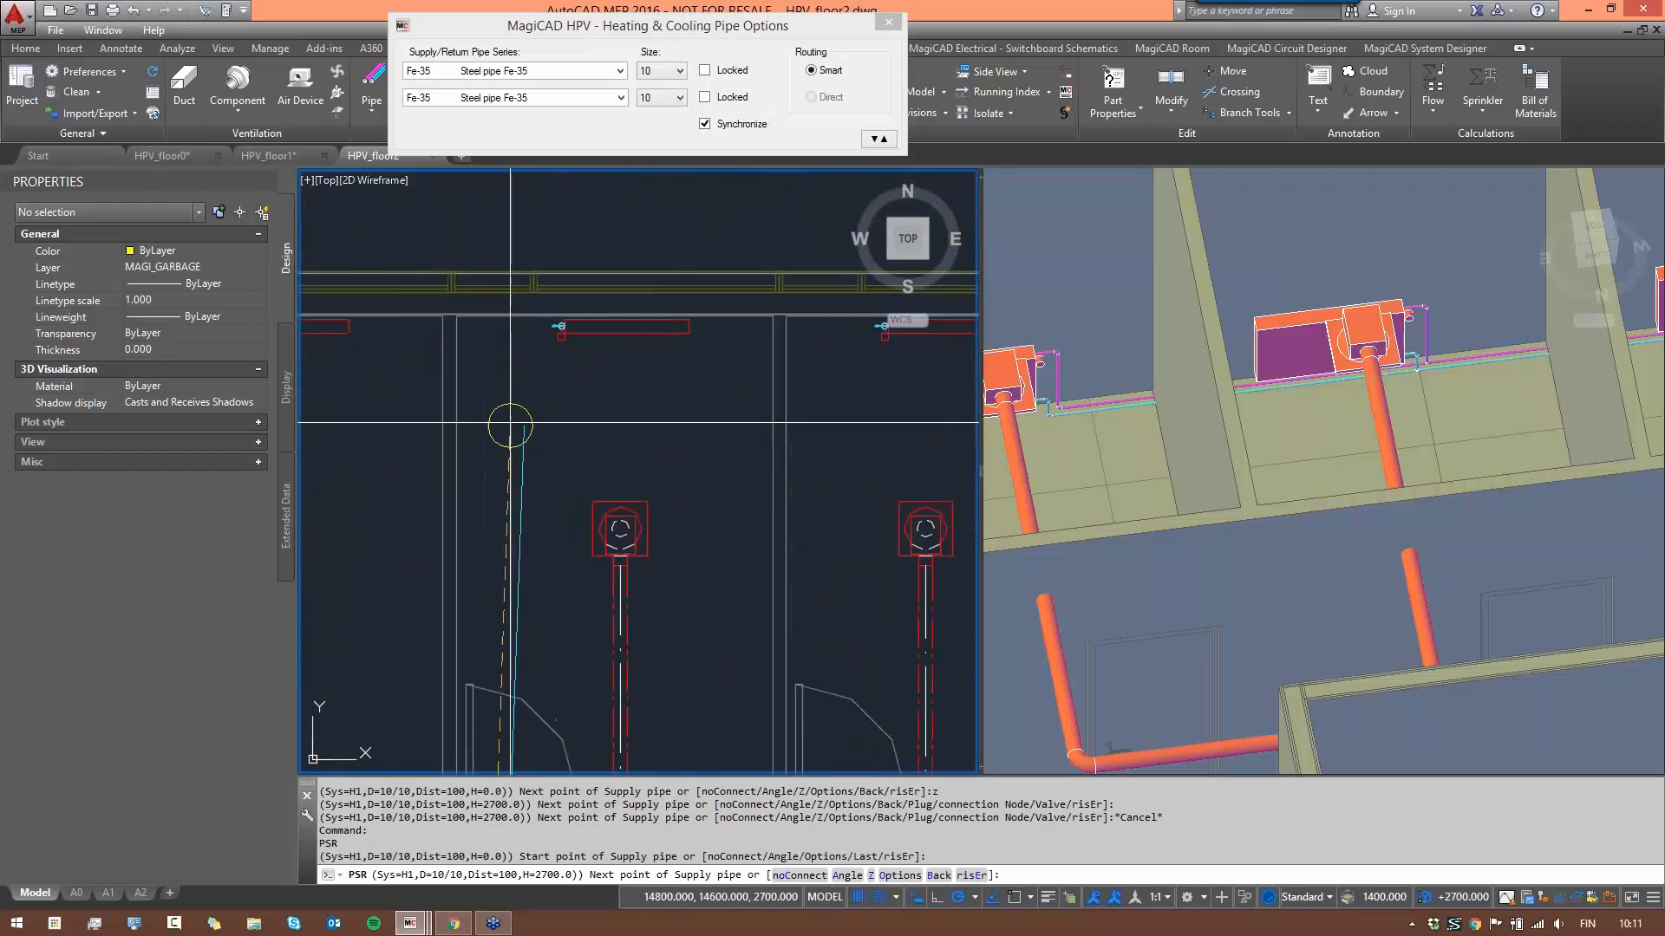
- Examine the expanded pipe options for pipe positioning, distance, alignment and height difference
click(879, 139)
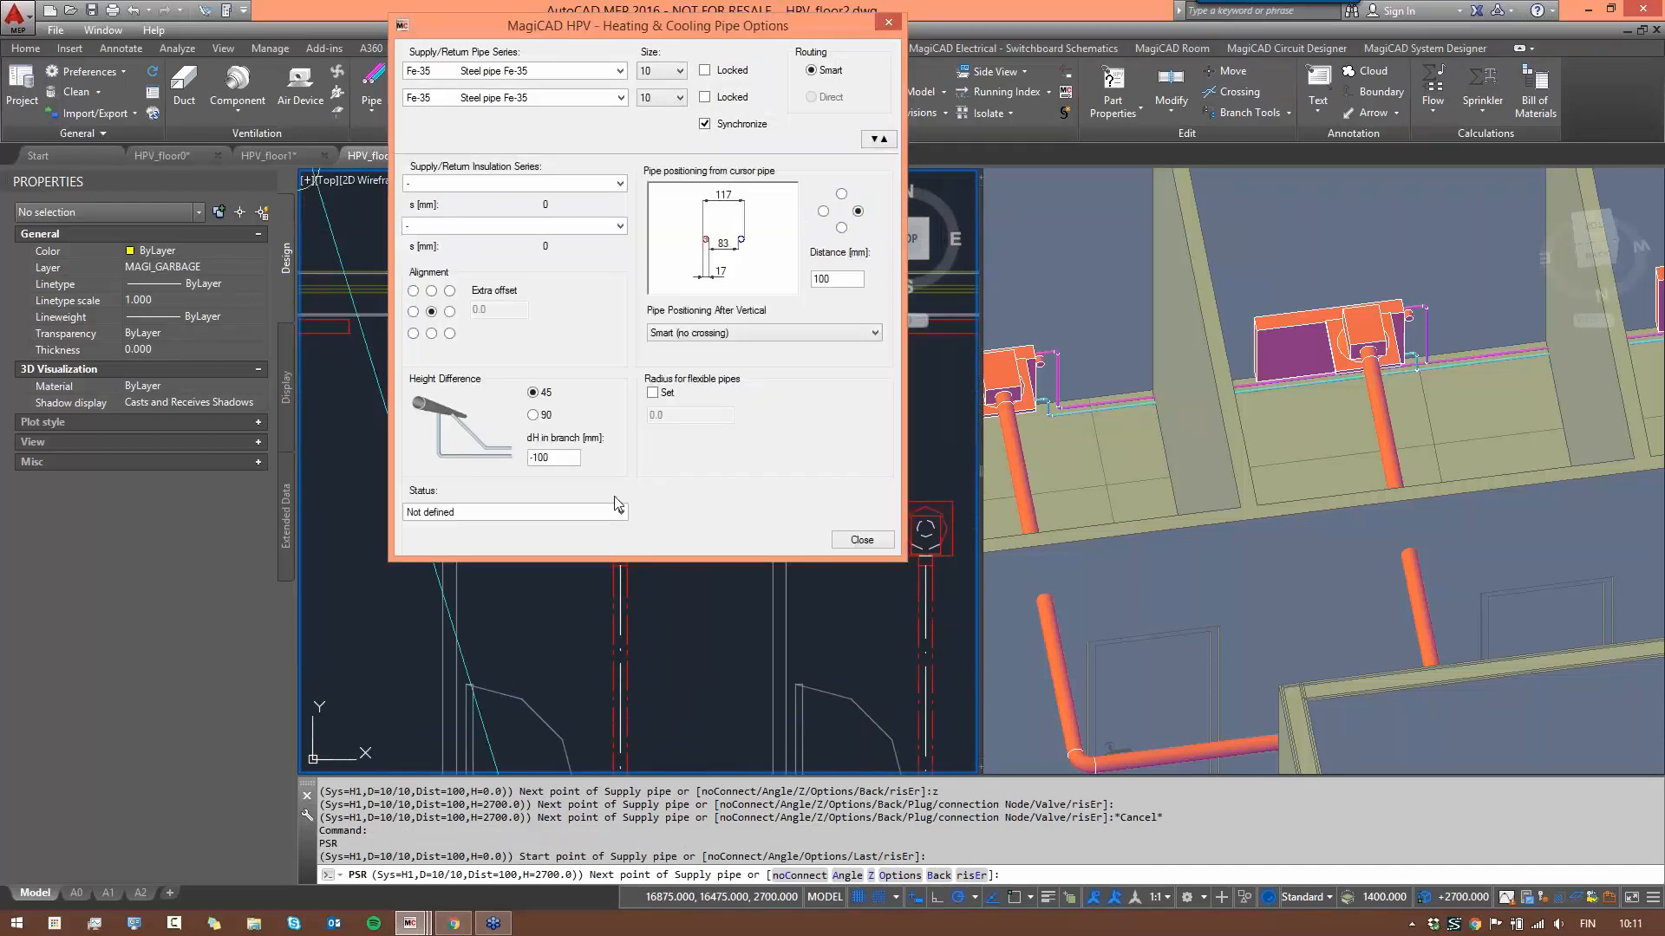
click(888, 140)
middle_drag(502, 358, 531, 228)
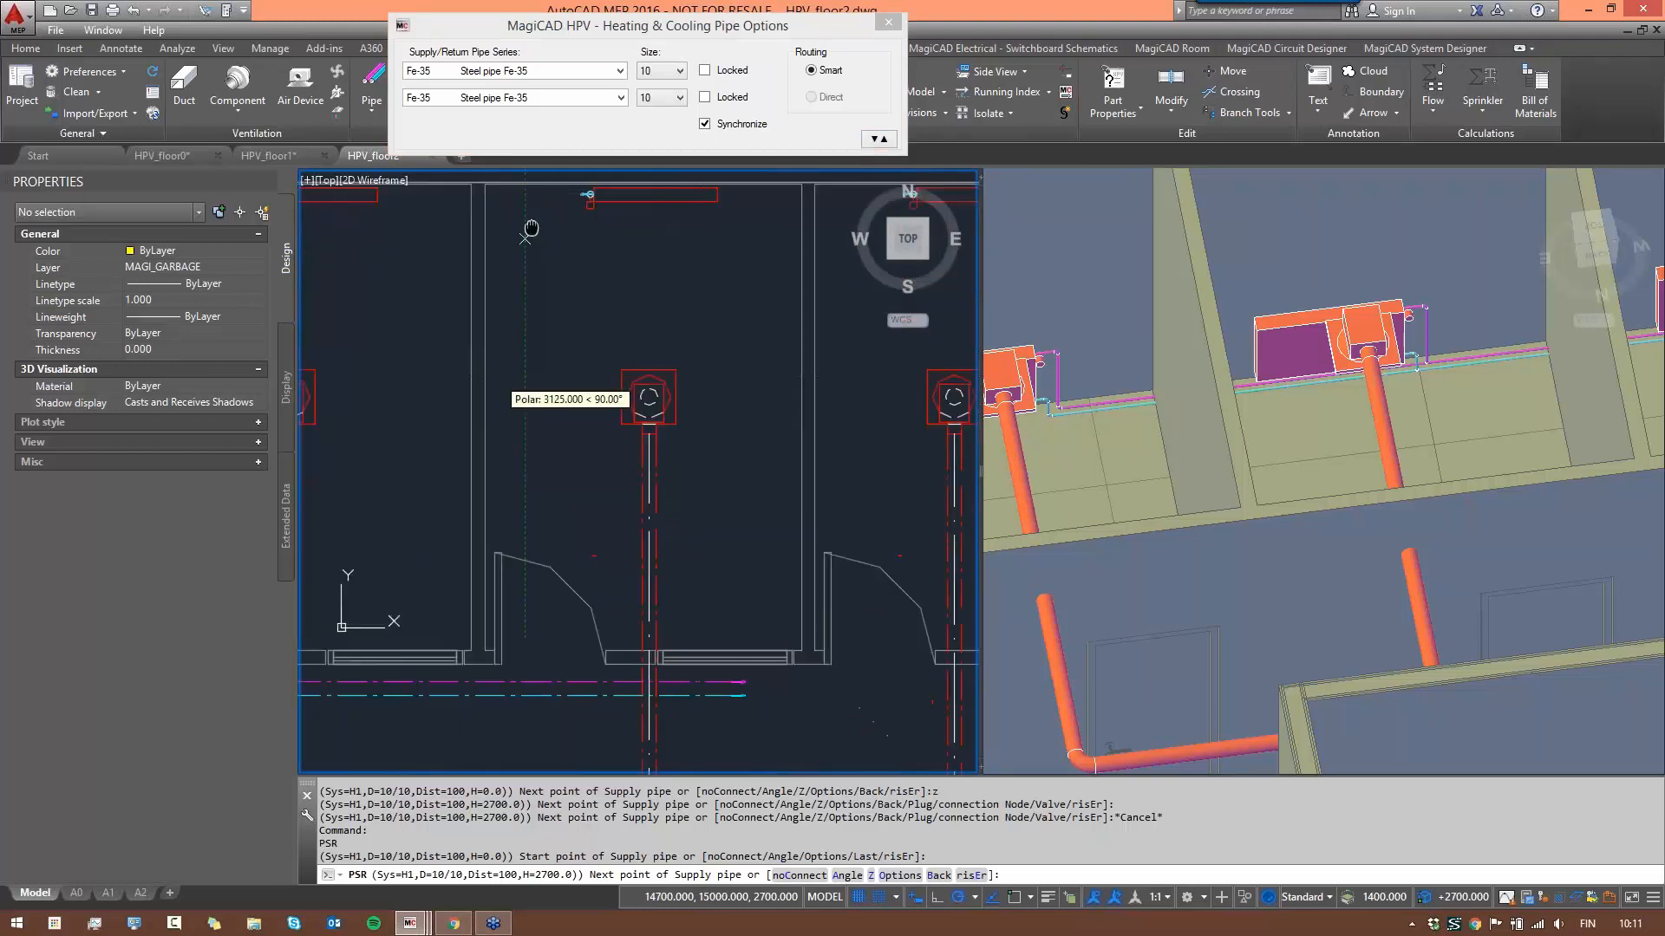
scroll(531, 229, down, 2)
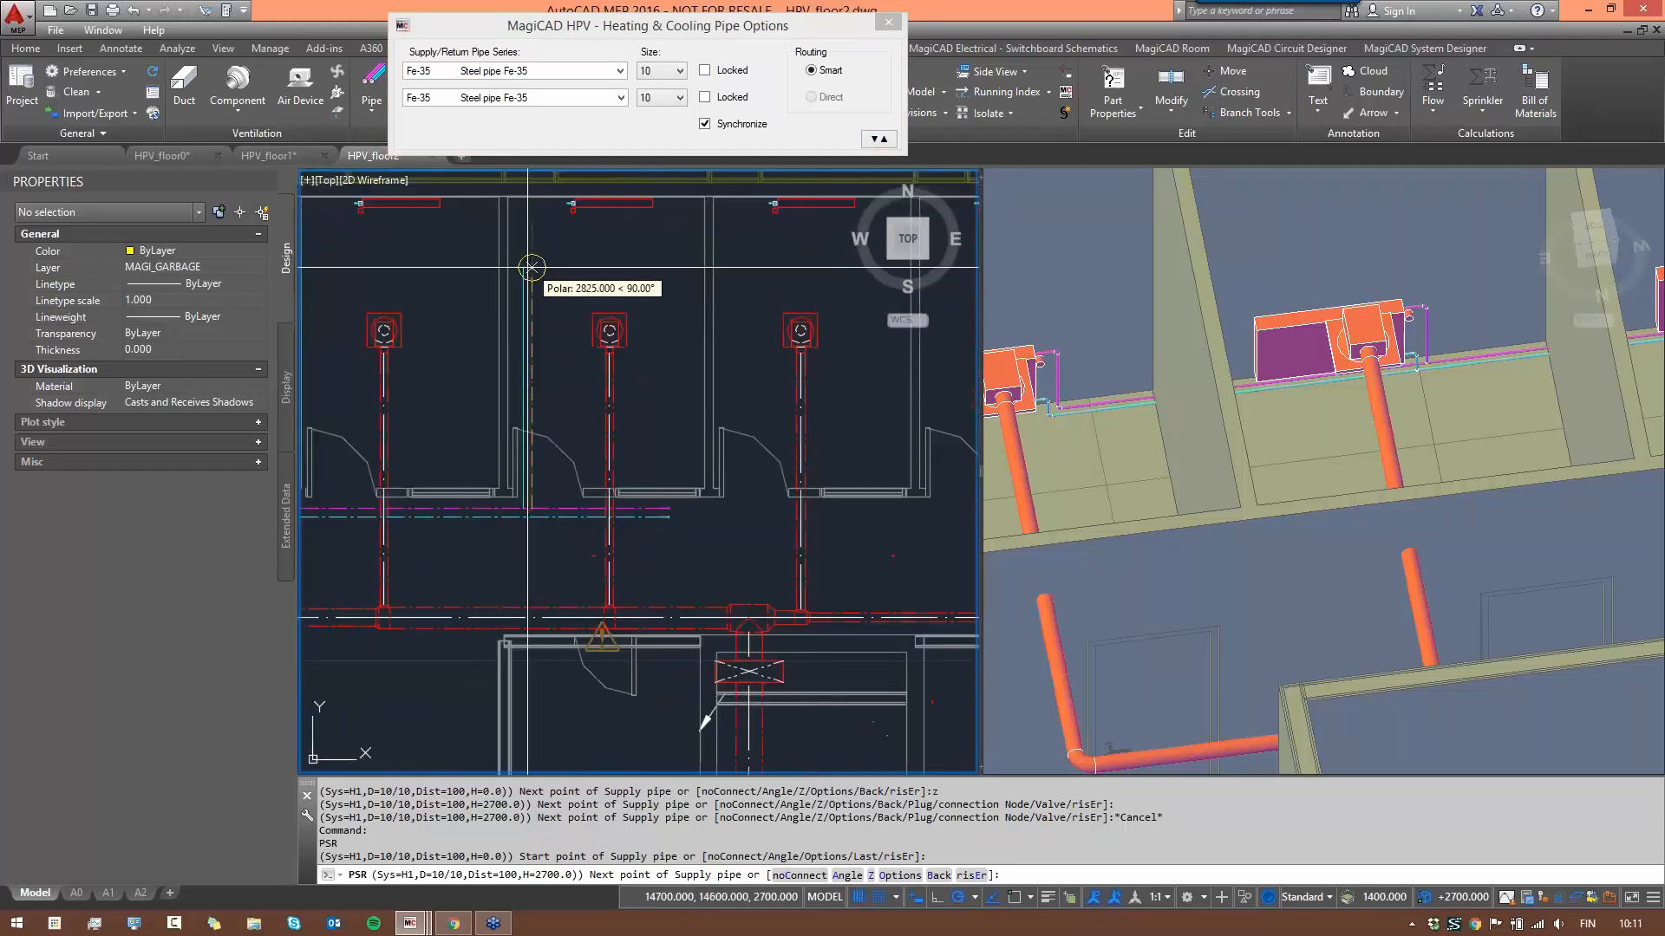
click(878, 139)
click(884, 144)
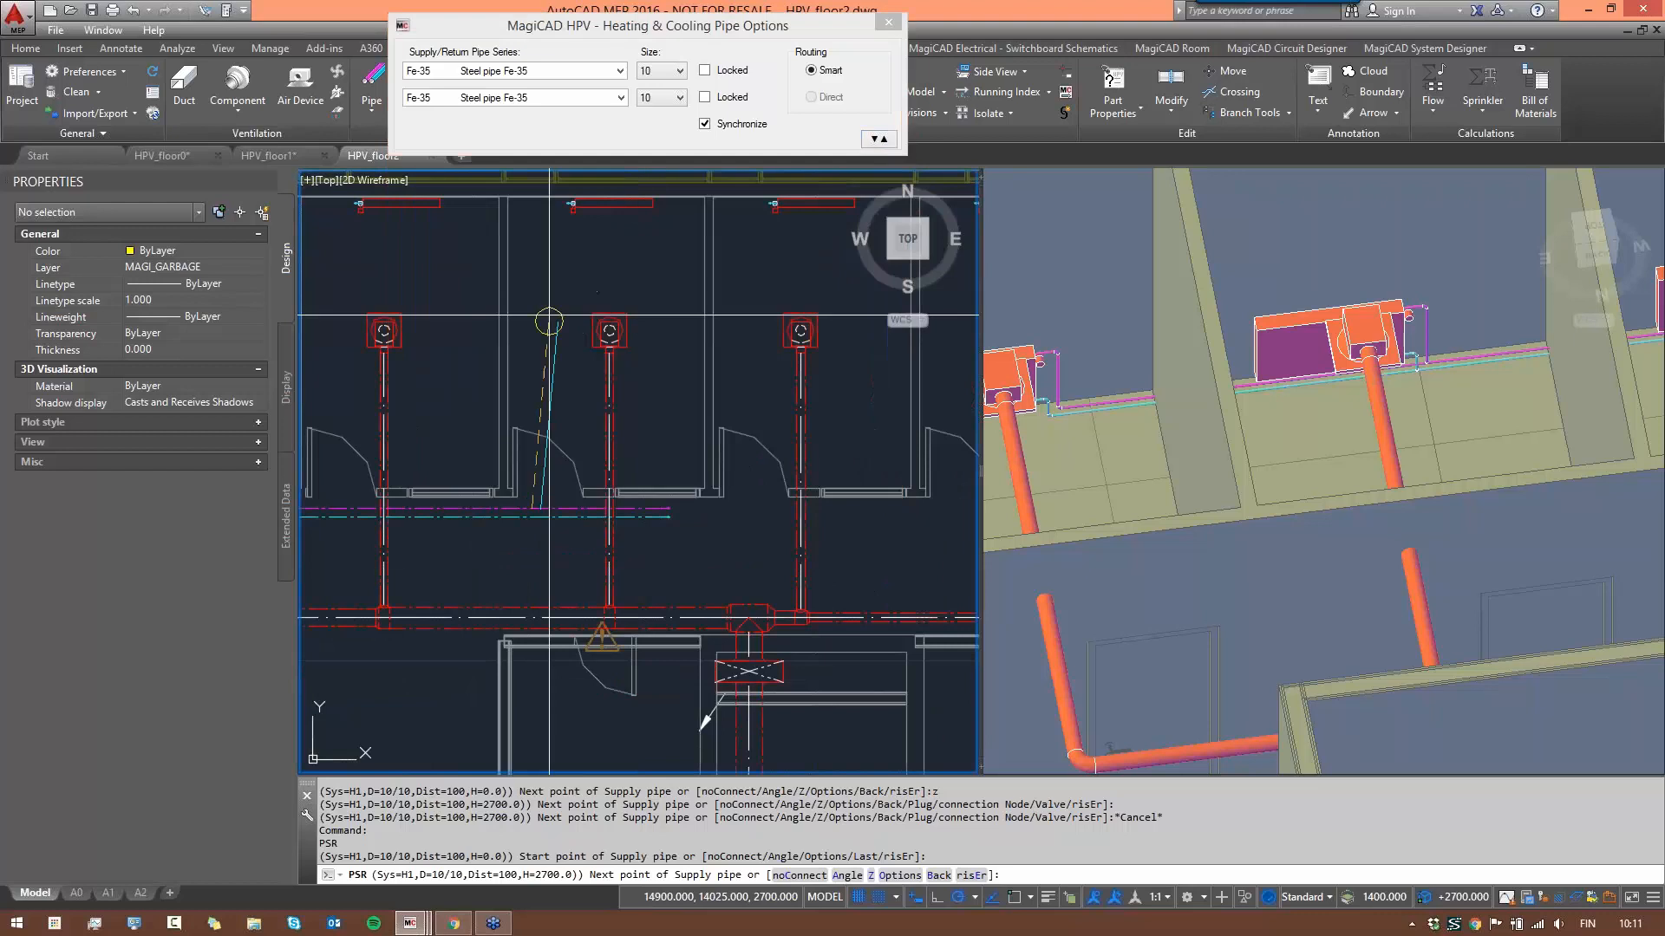
click(880, 140)
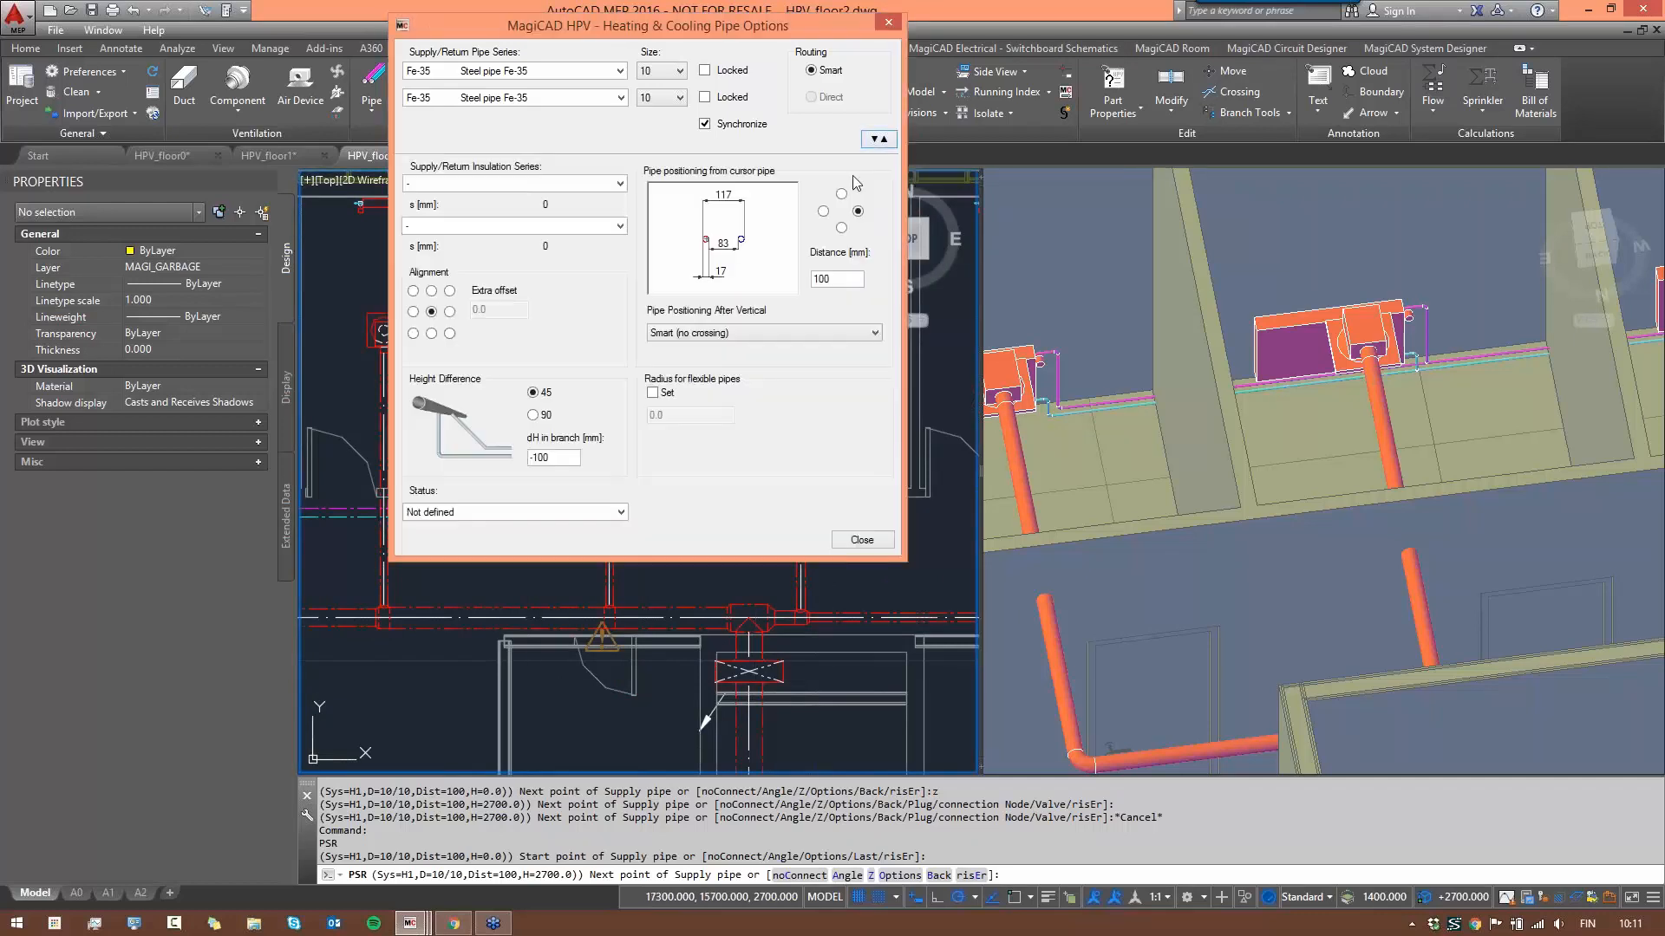
click(886, 144)
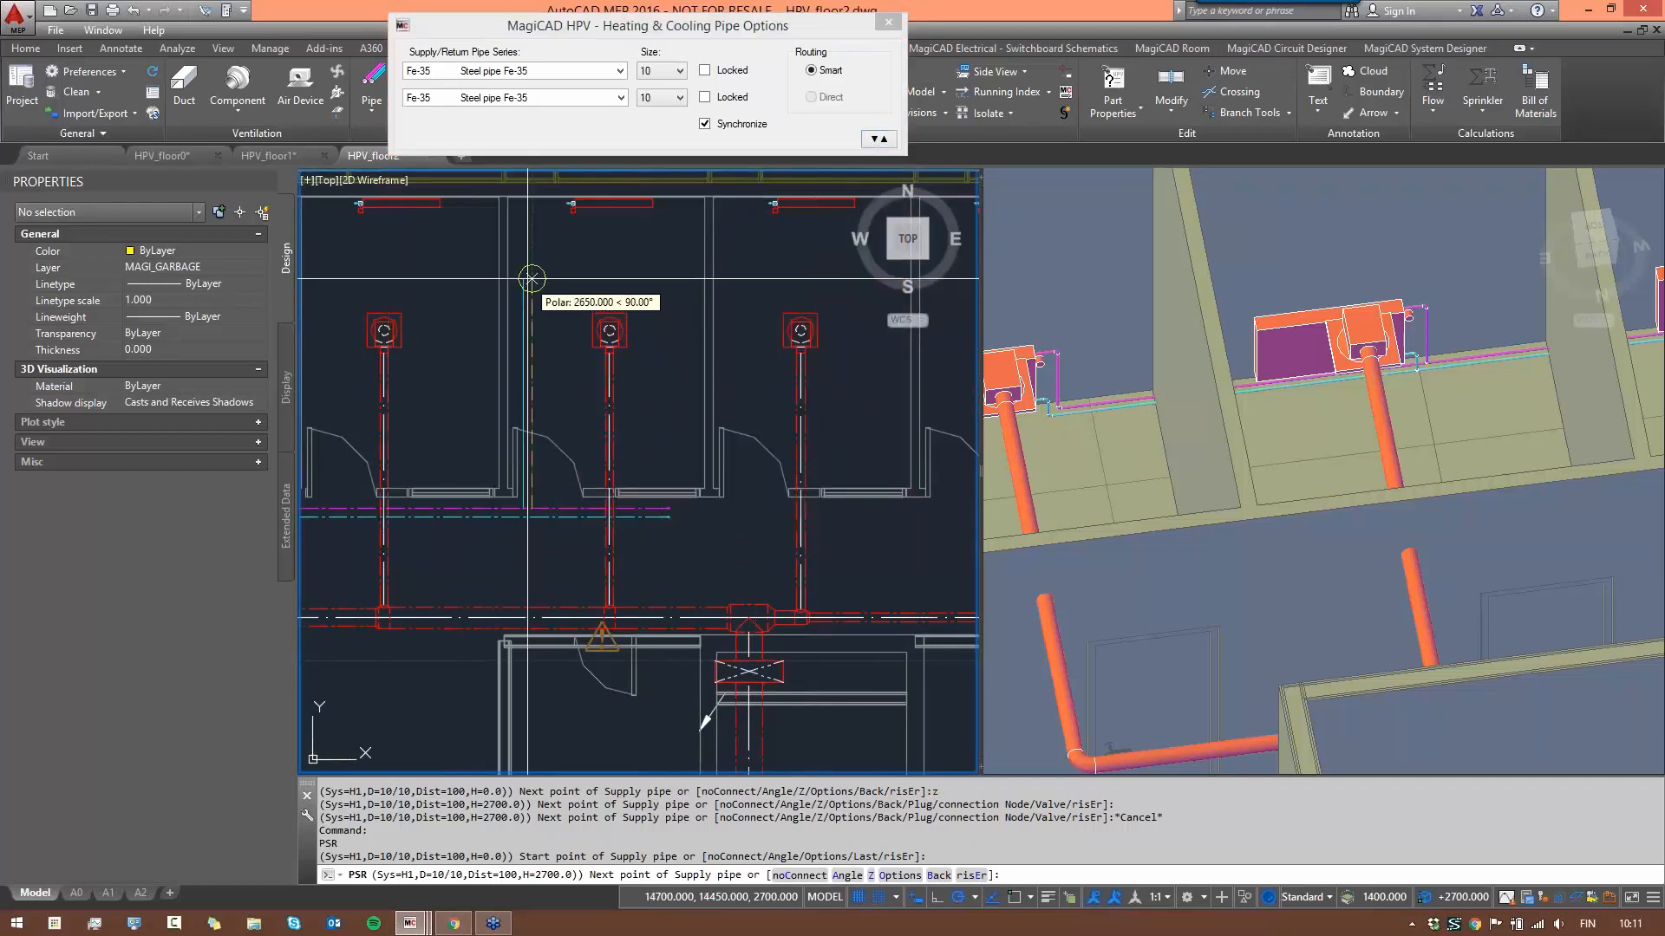
- Route the branch north along the partition and connect it to the easternmost radiator of the northern room row
click(529, 243)
scroll(503, 304, down, 5)
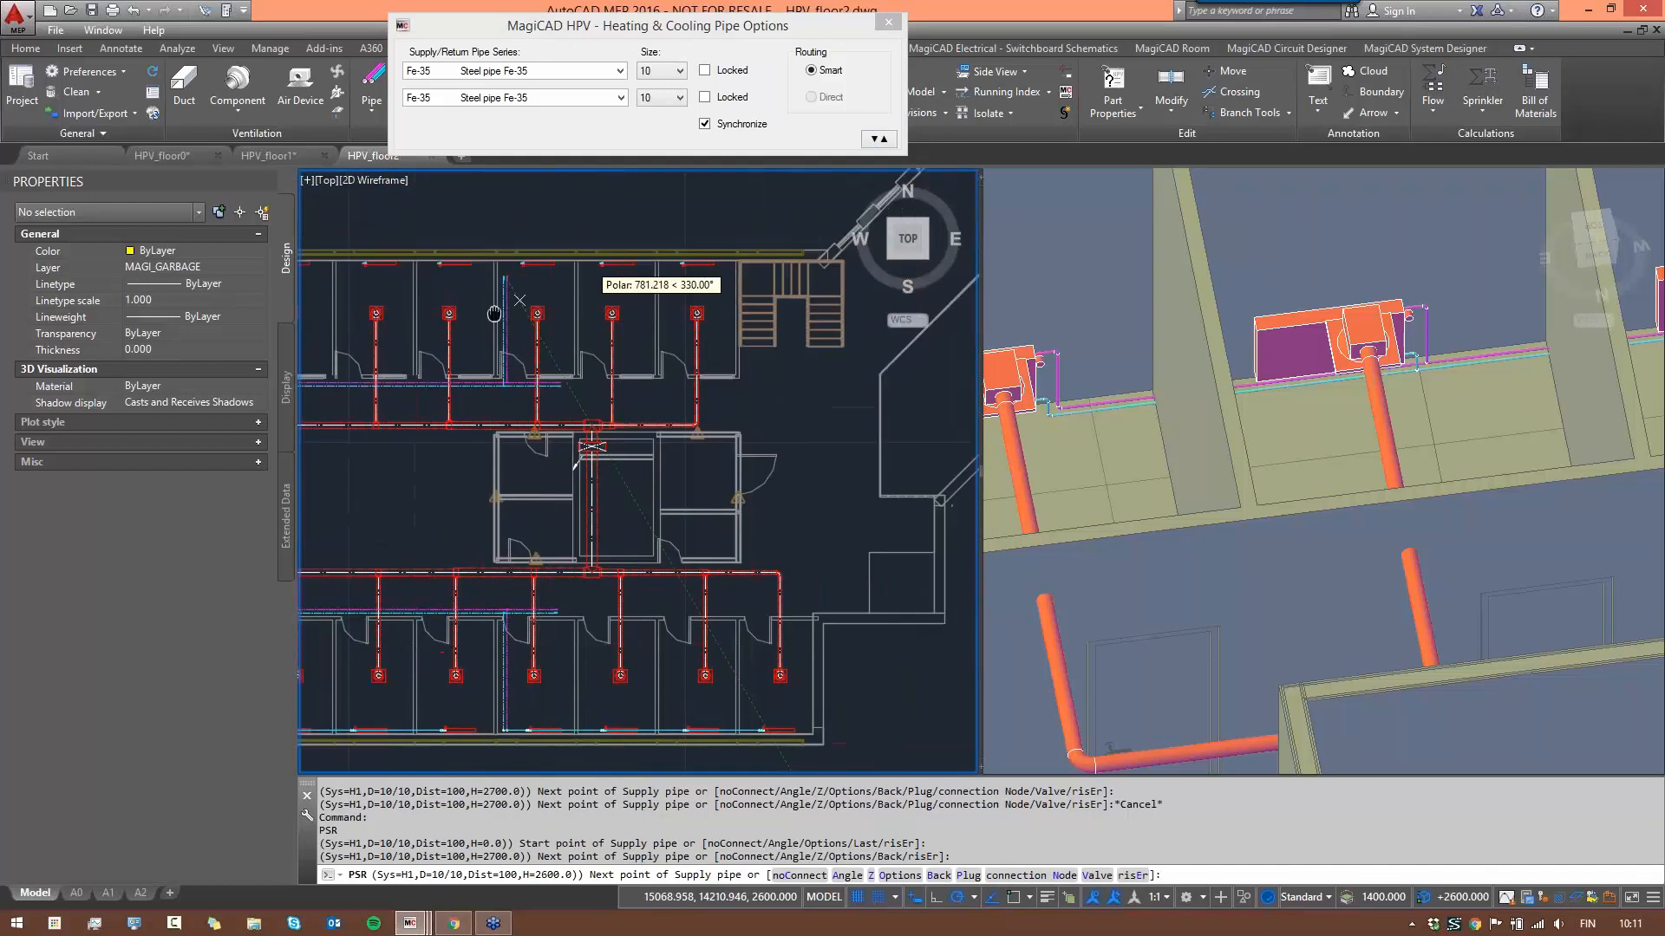
scroll(698, 270, up, 5)
click(661, 279)
click(1182, 539)
scroll(1183, 539, down, 3)
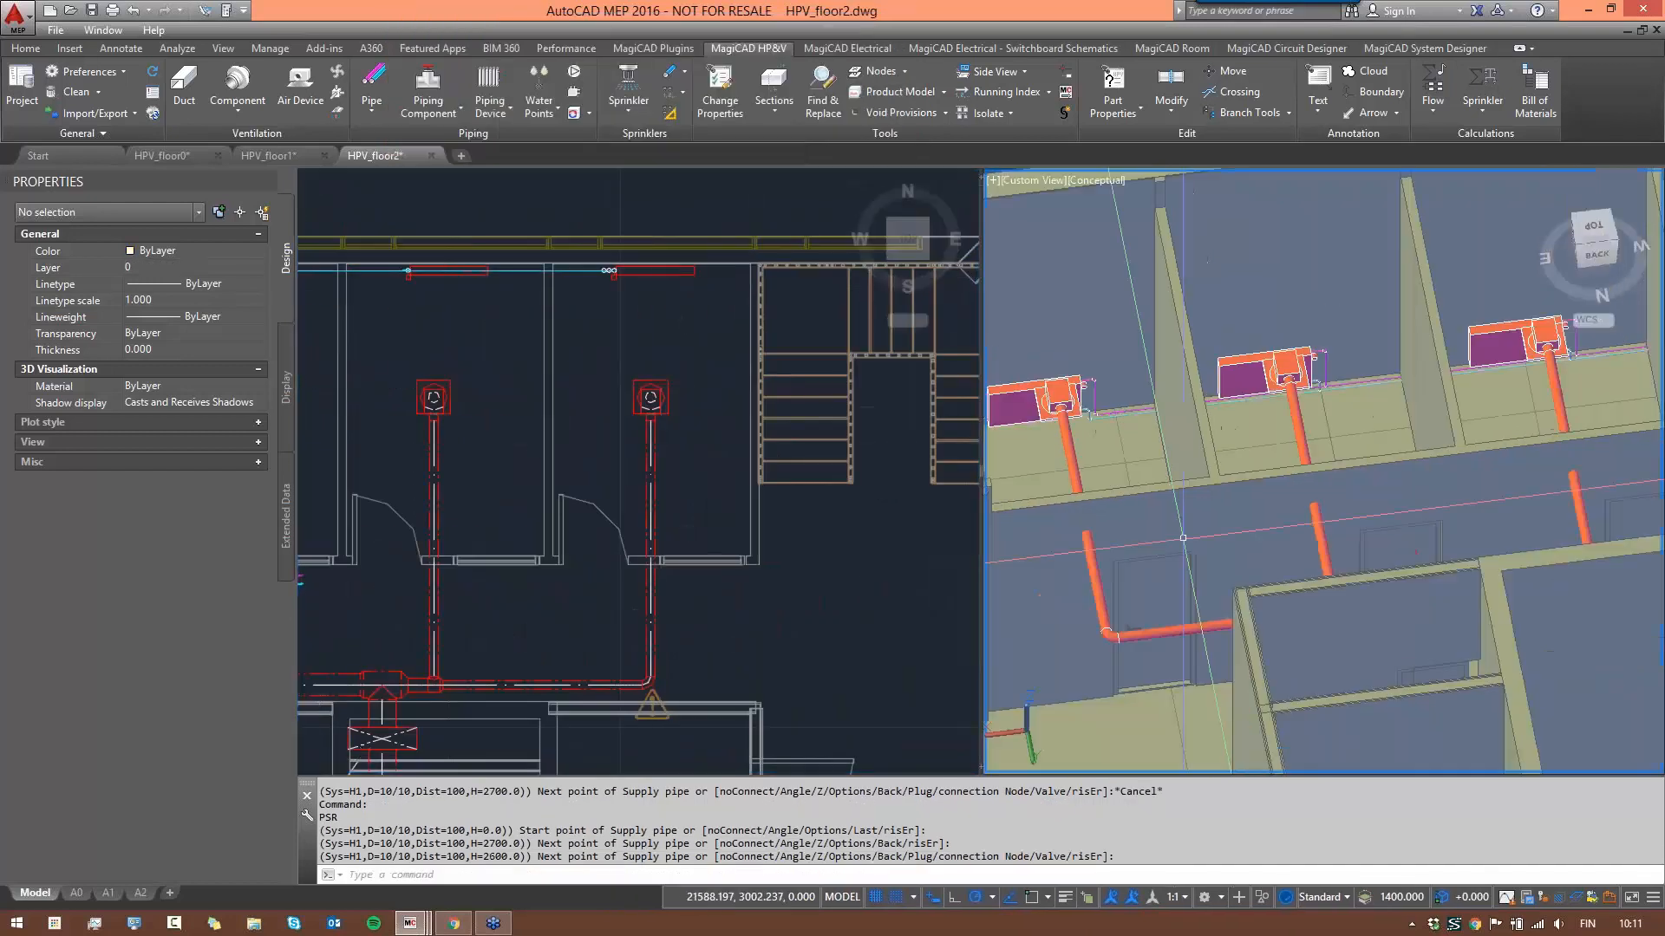
- Inspect the new radiator connection in the northern room row in the 3D view, ending on a front view
scroll(1182, 538, down, 6)
shift+middle_drag(1182, 539, 1056, 637)
scroll(1365, 469, up, 10)
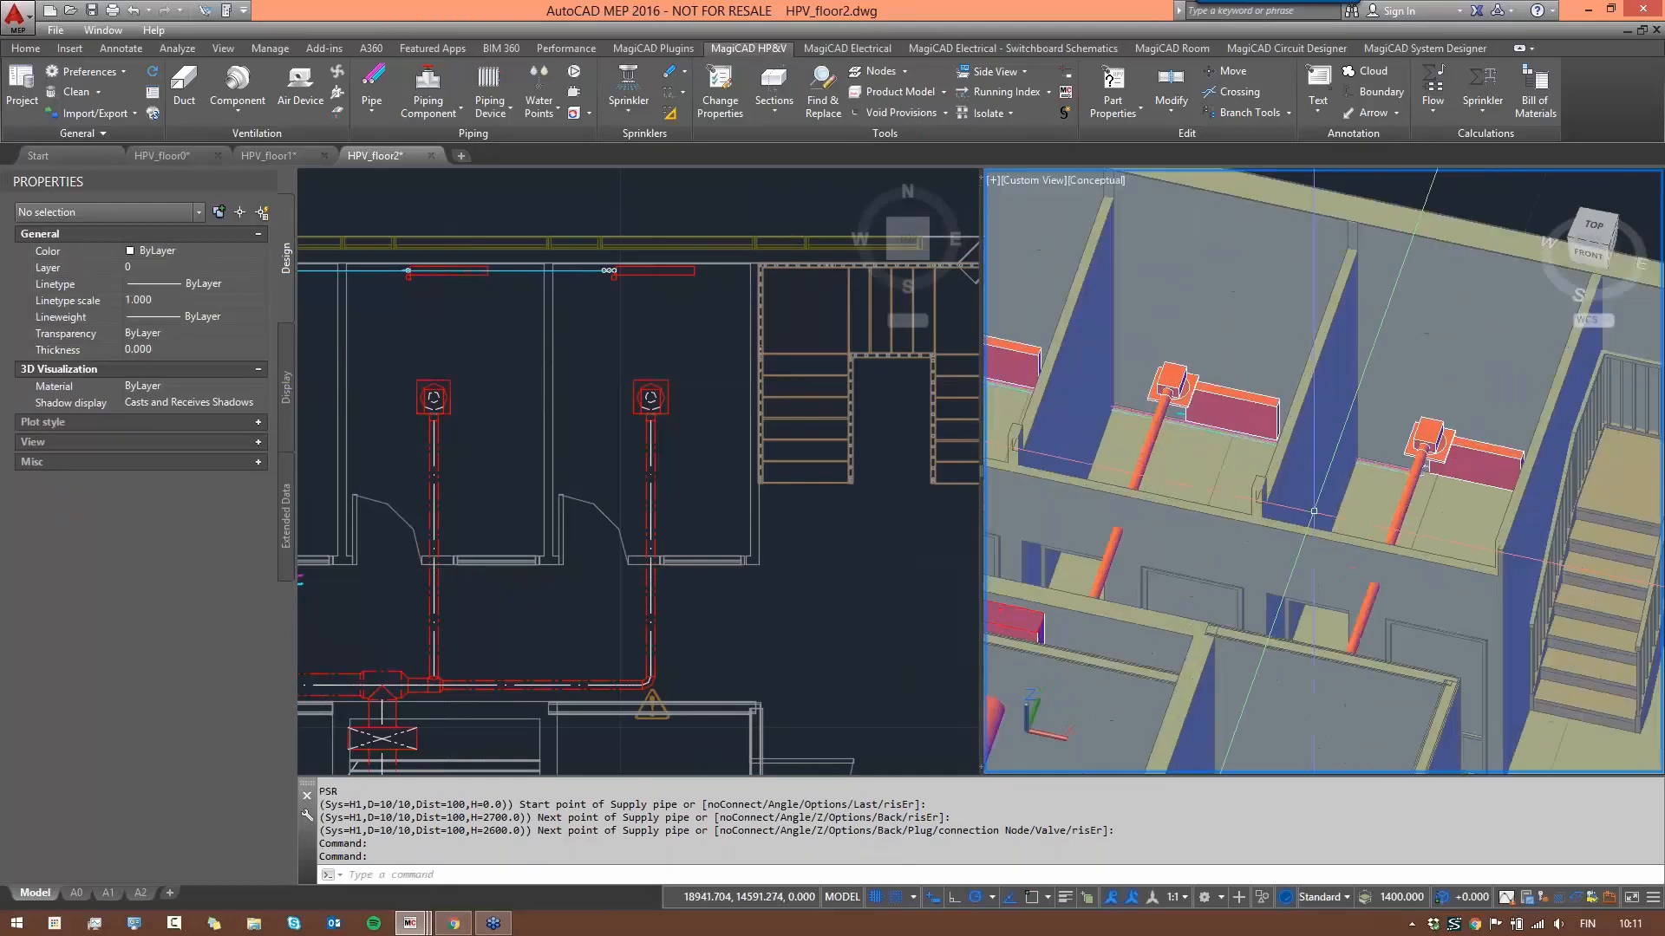
click(1588, 253)
click(361, 308)
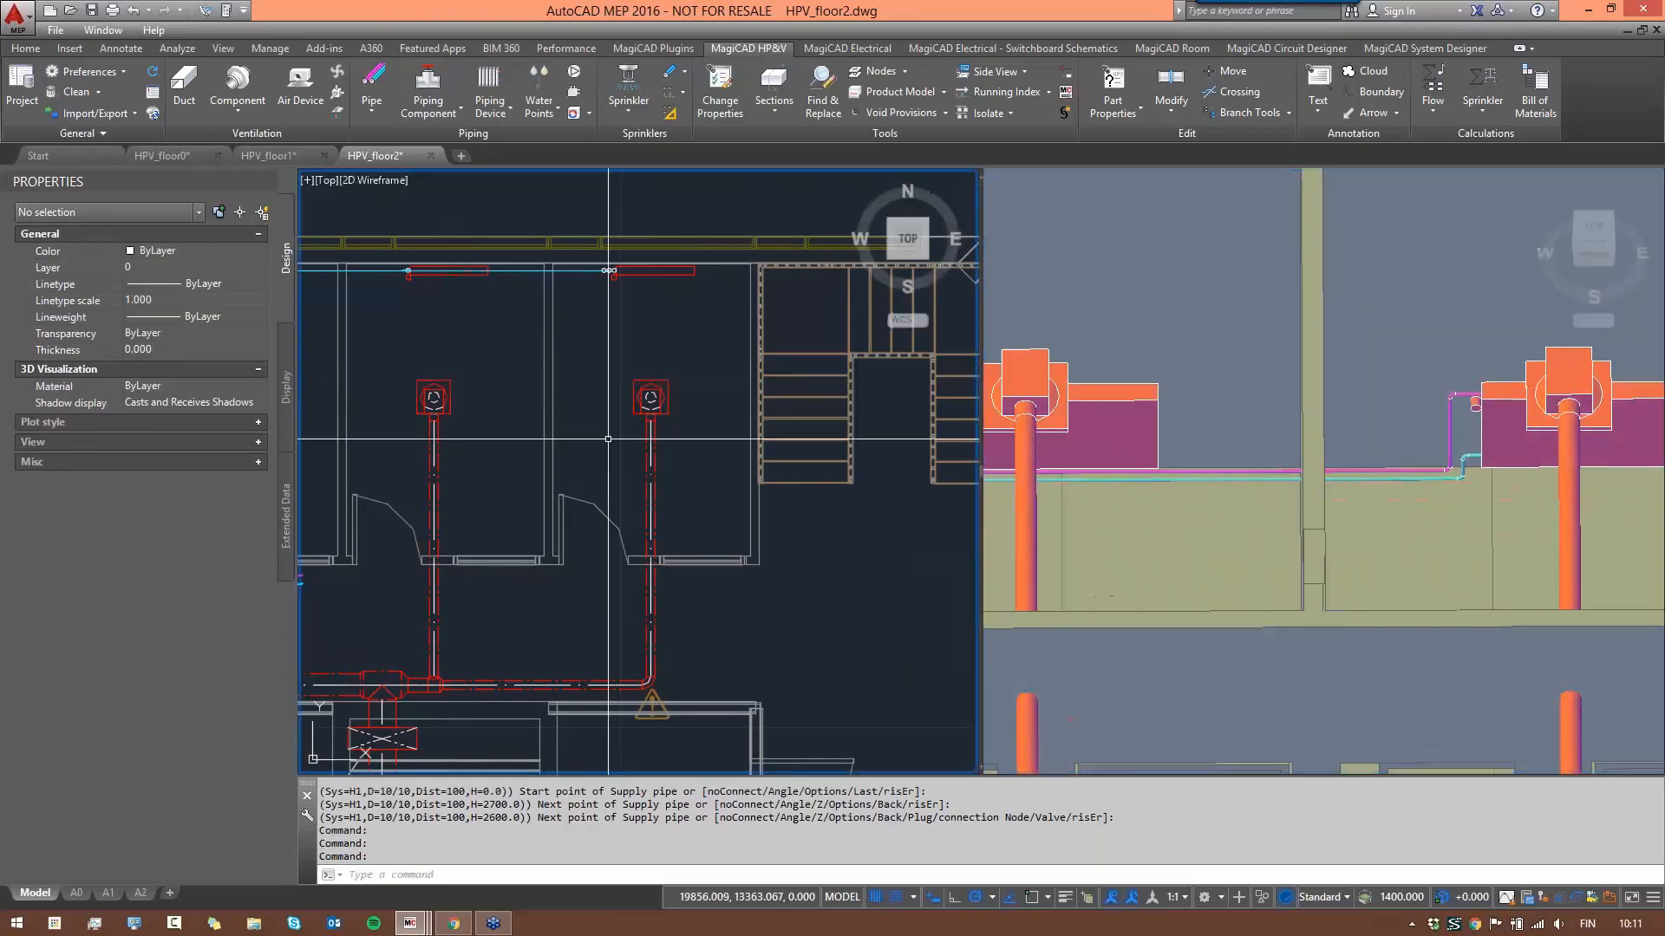
- Connect the two remaining radiators east of the eastern branch to the passing supply/return pipes with PSR
scroll(747, 398, up, 5)
text(PSR)
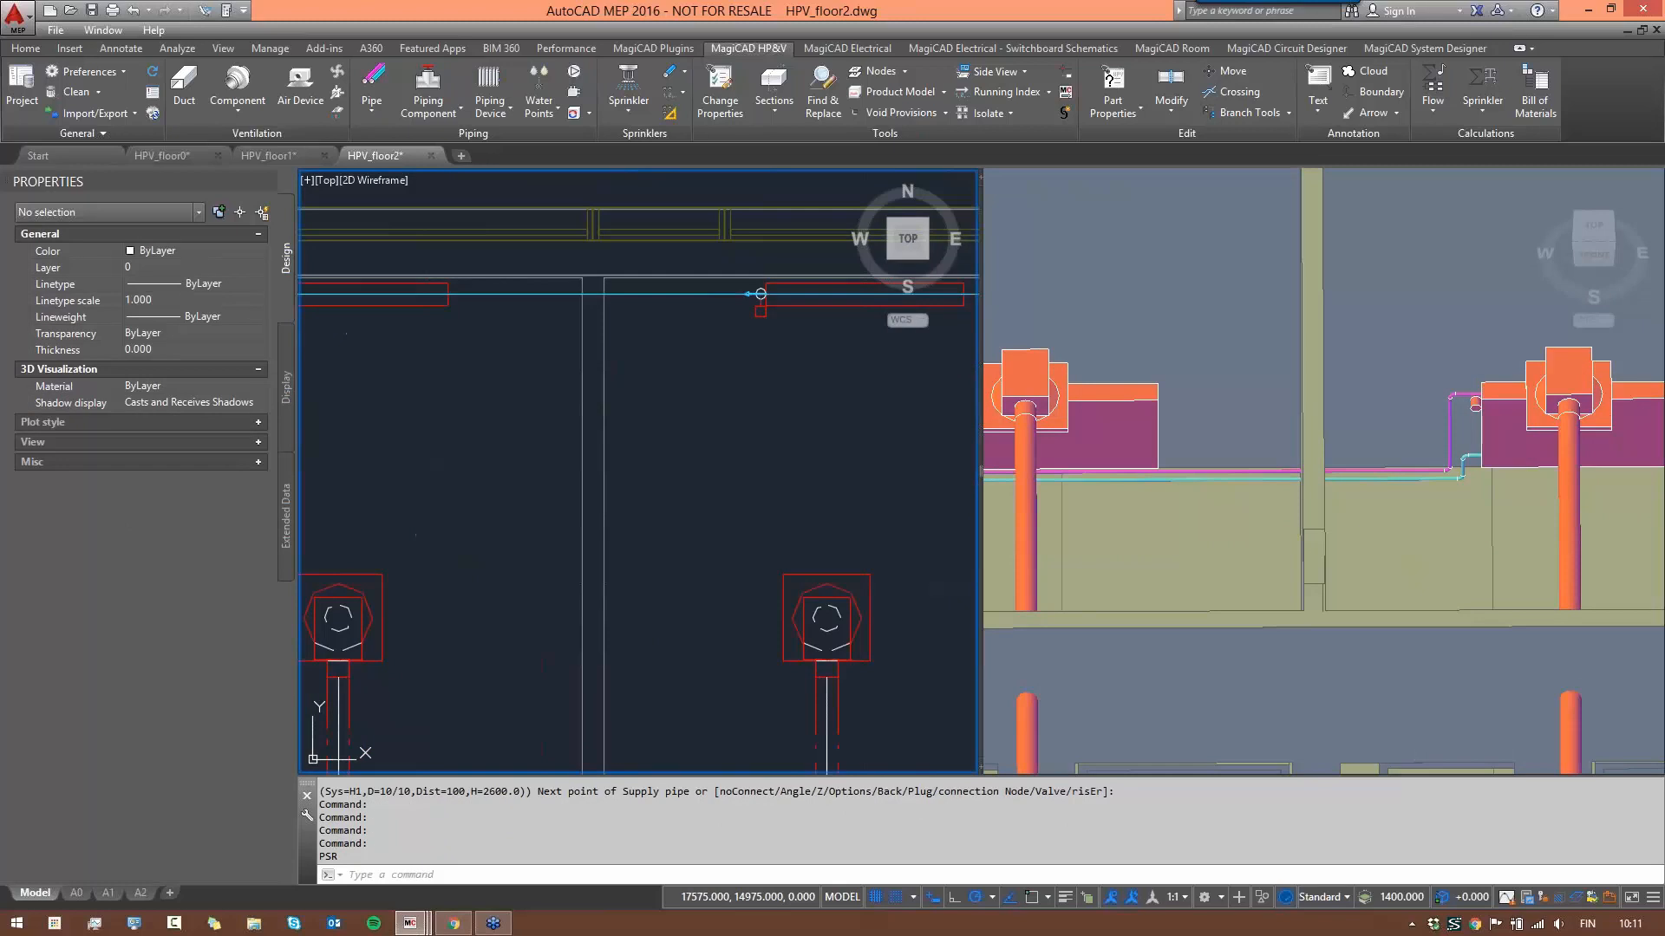
key(Return)
click(759, 295)
key(Escape)
middle_drag(496, 371, 954, 429)
key(Return)
click(704, 353)
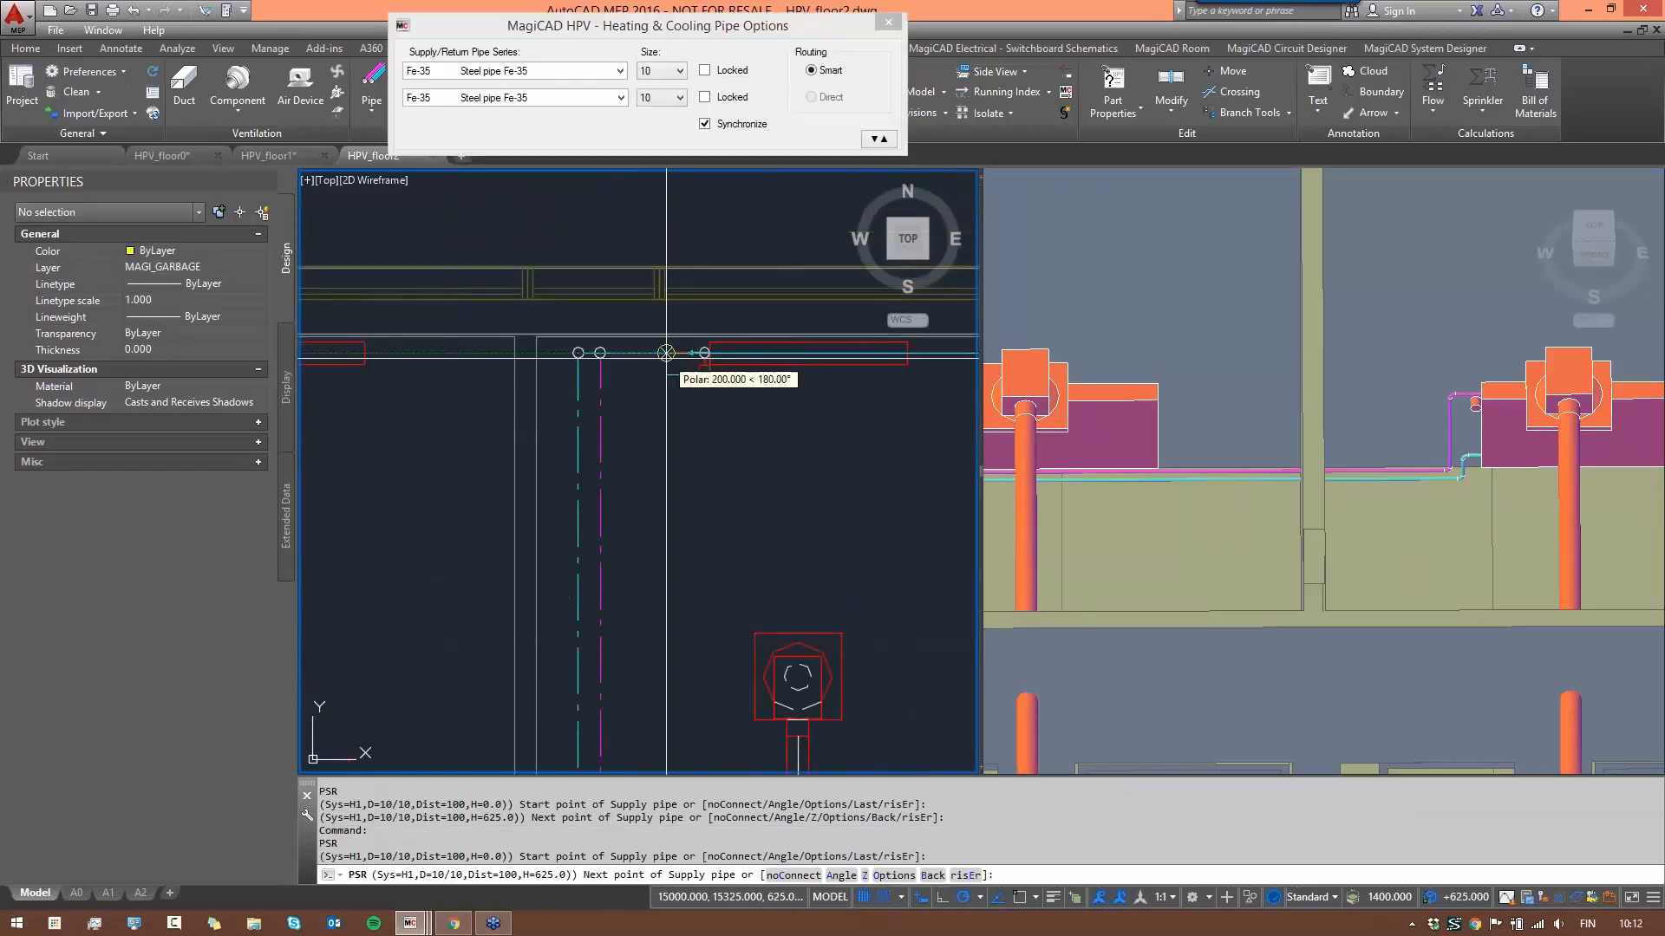
key(Escape)
- Route a supply/return branch from the northern mains' west end north along the first partition, then east to the fourth room's radiator
scroll(512, 531, down, 5)
scroll(511, 531, up, 5)
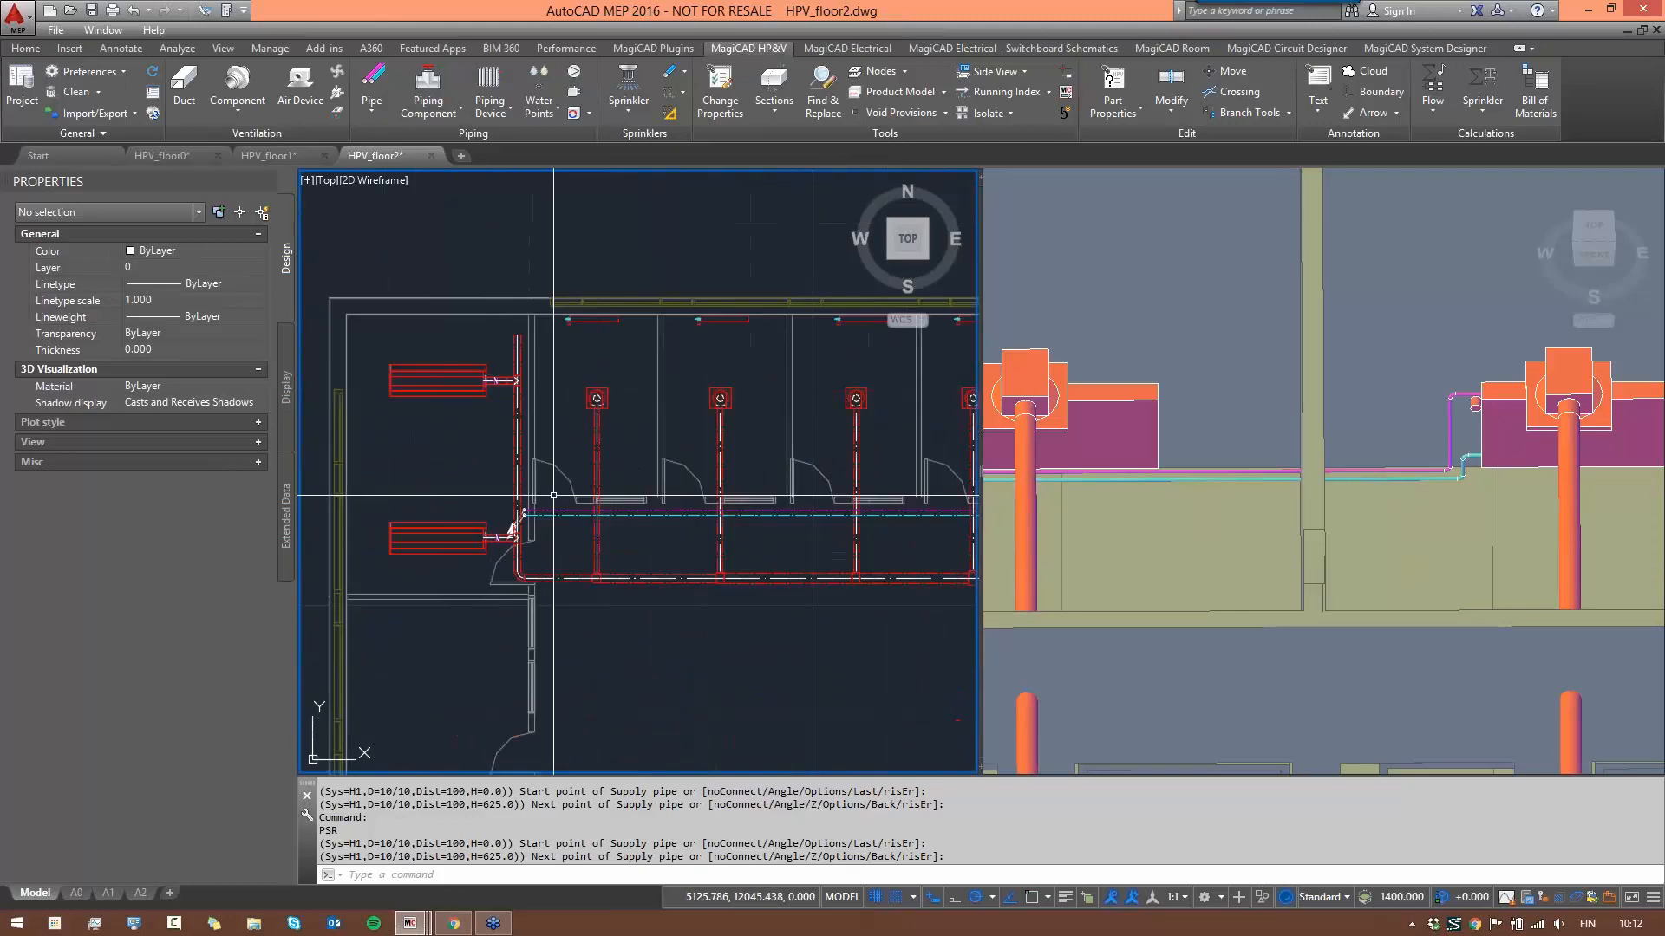
key(Return)
scroll(549, 518, up, 2)
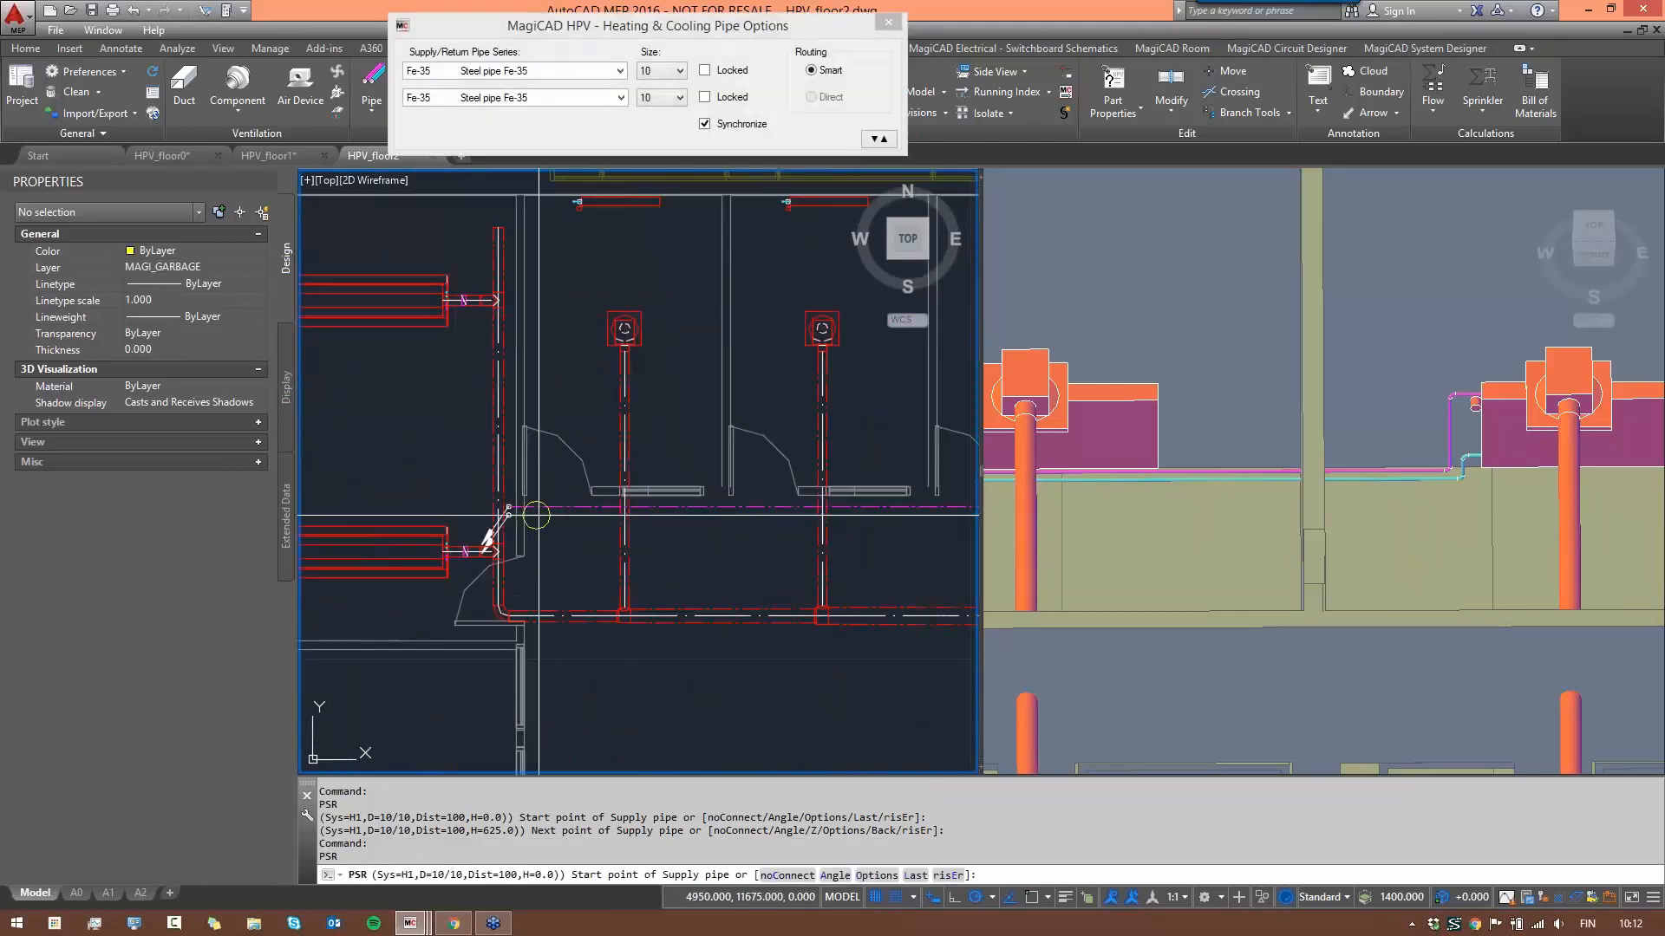
click(541, 514)
click(545, 235)
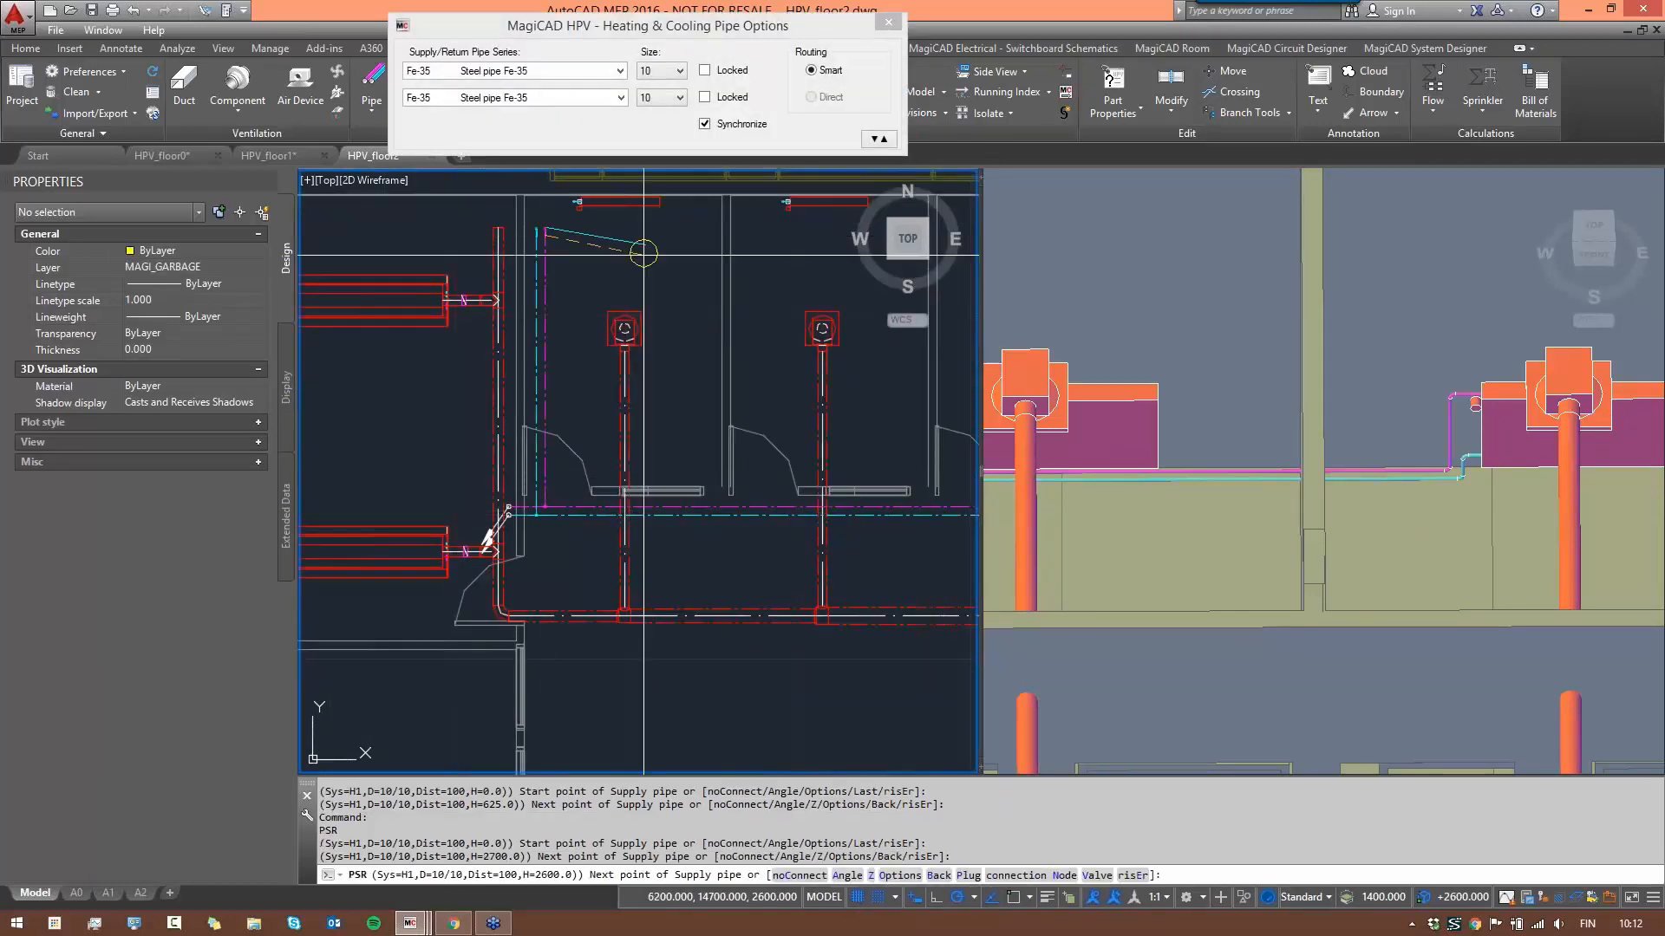
middle_drag(840, 225, 595, 393)
scroll(824, 386, down, 2)
middle_drag(806, 408, 659, 415)
scroll(763, 381, up, 4)
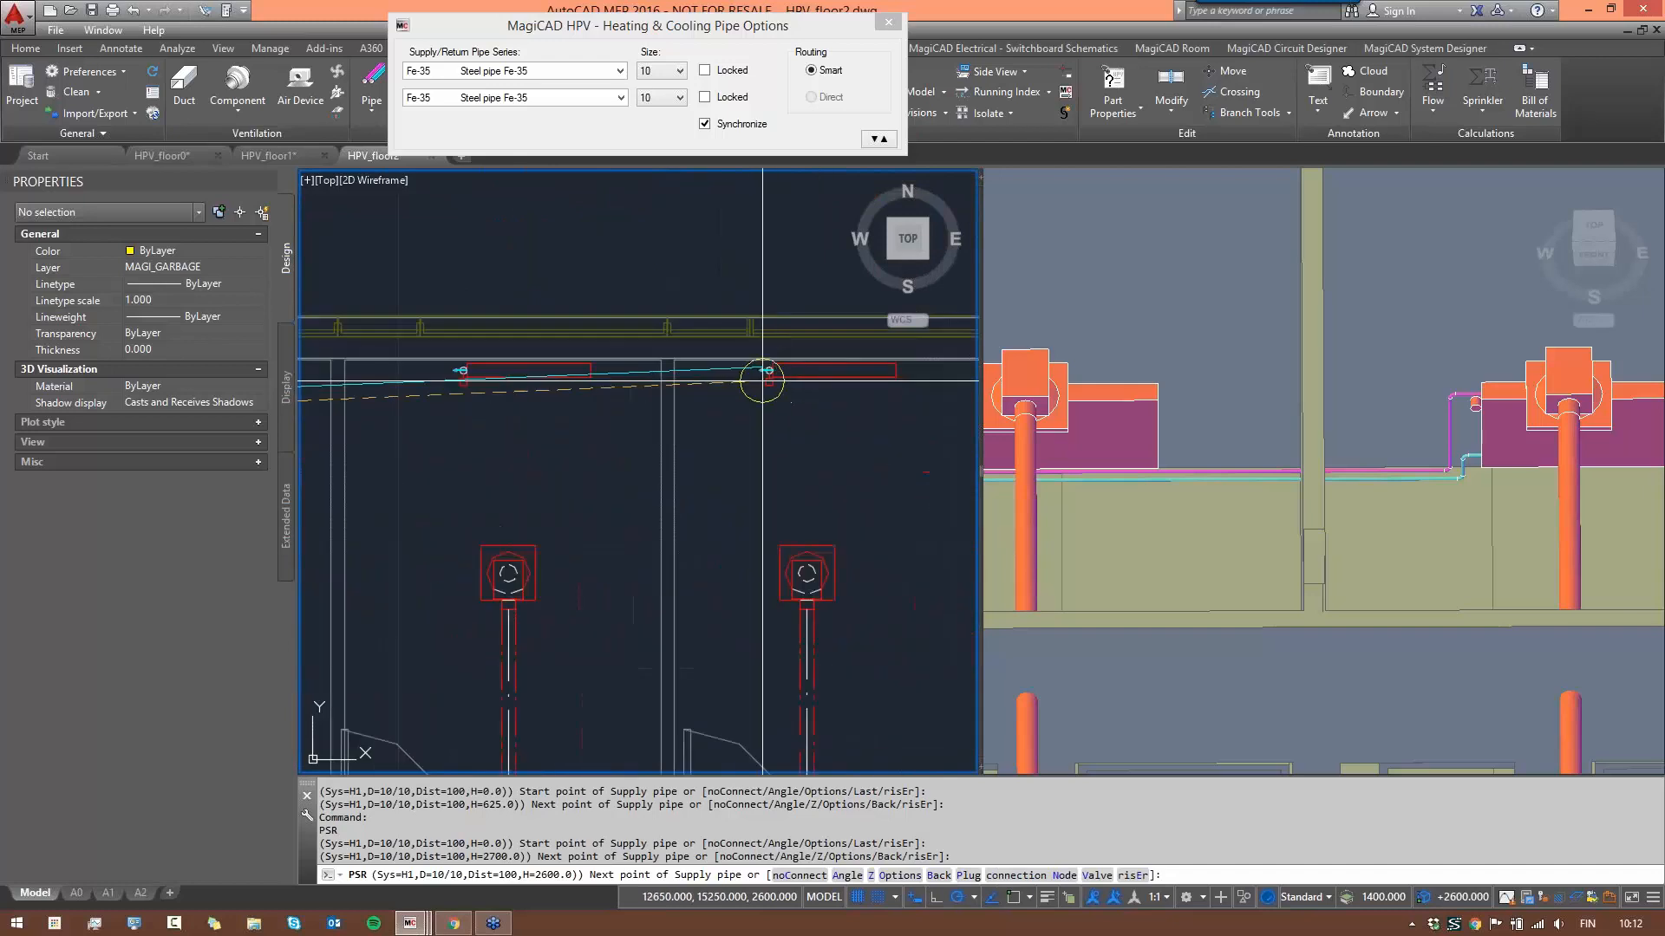
click(763, 380)
- Connect the radiators of the three westernmost northern rooms to the passing supply/return pipes with PSR
key(Return)
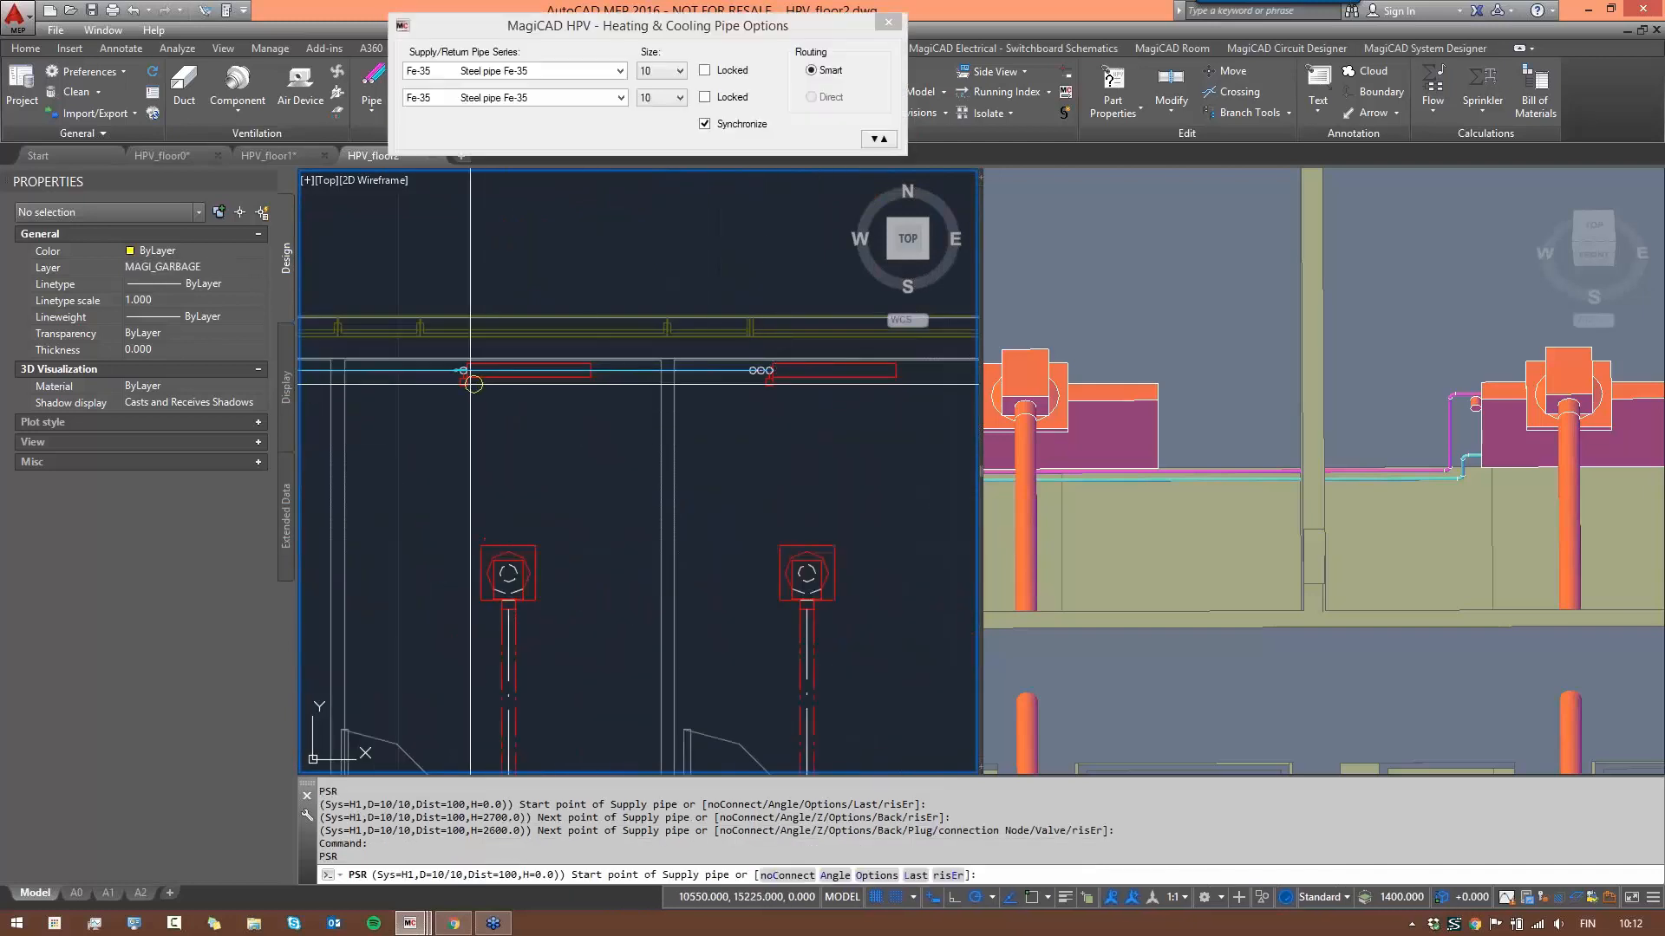
click(464, 381)
click(457, 373)
middle_drag(481, 411, 524, 409)
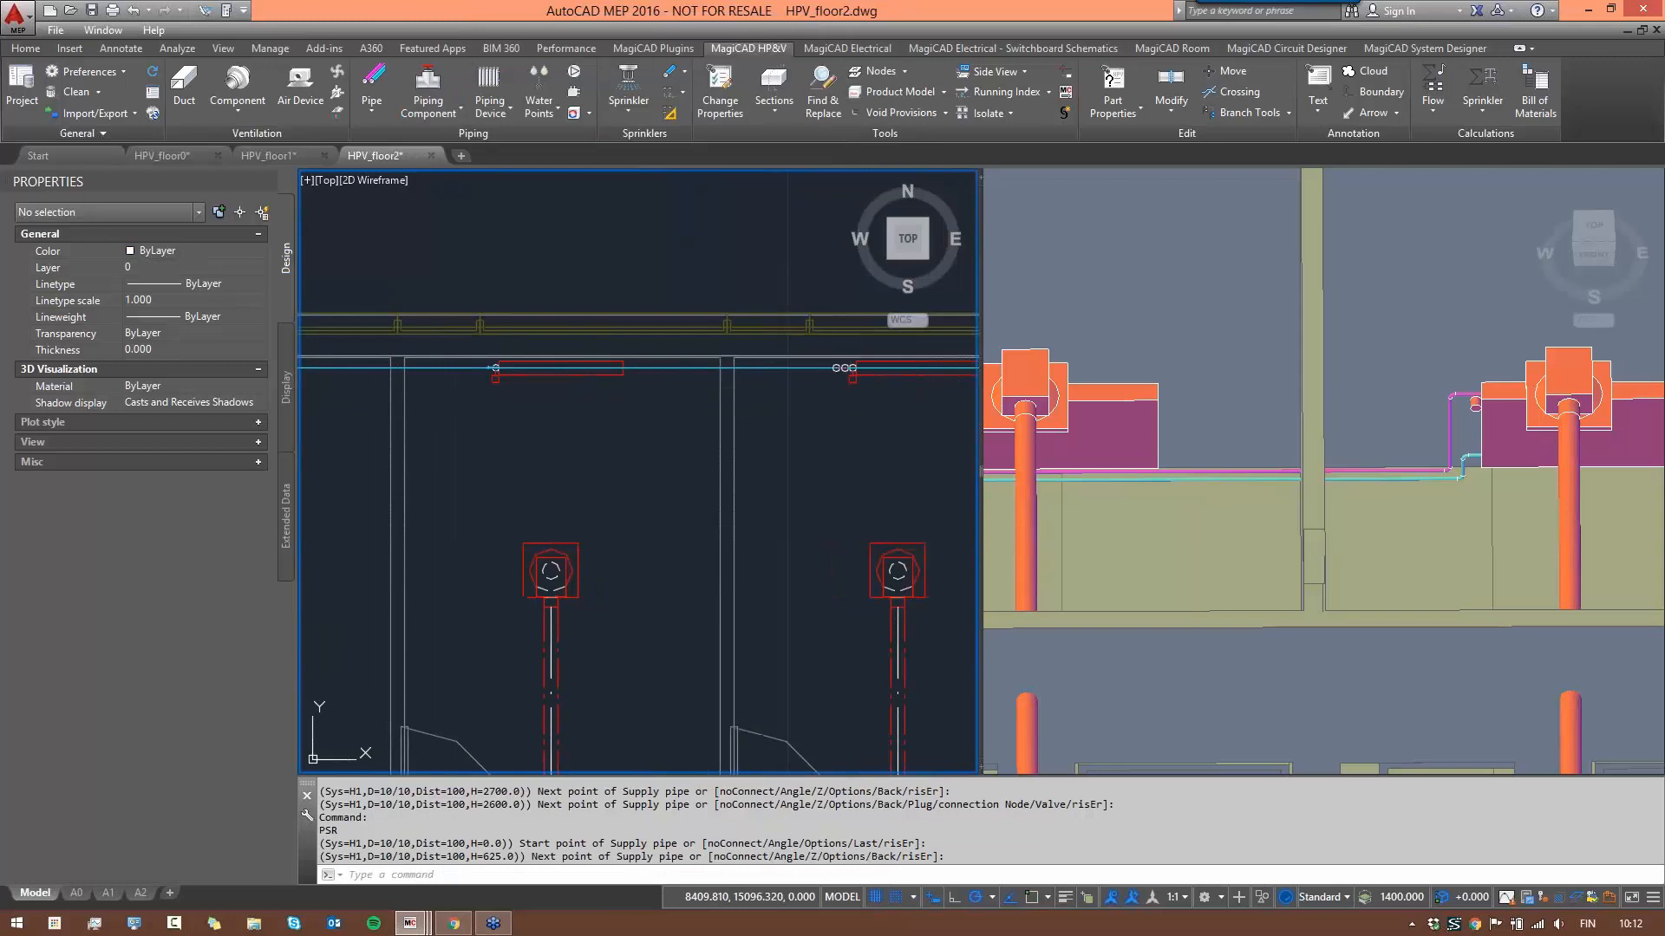
key(Return)
click(496, 385)
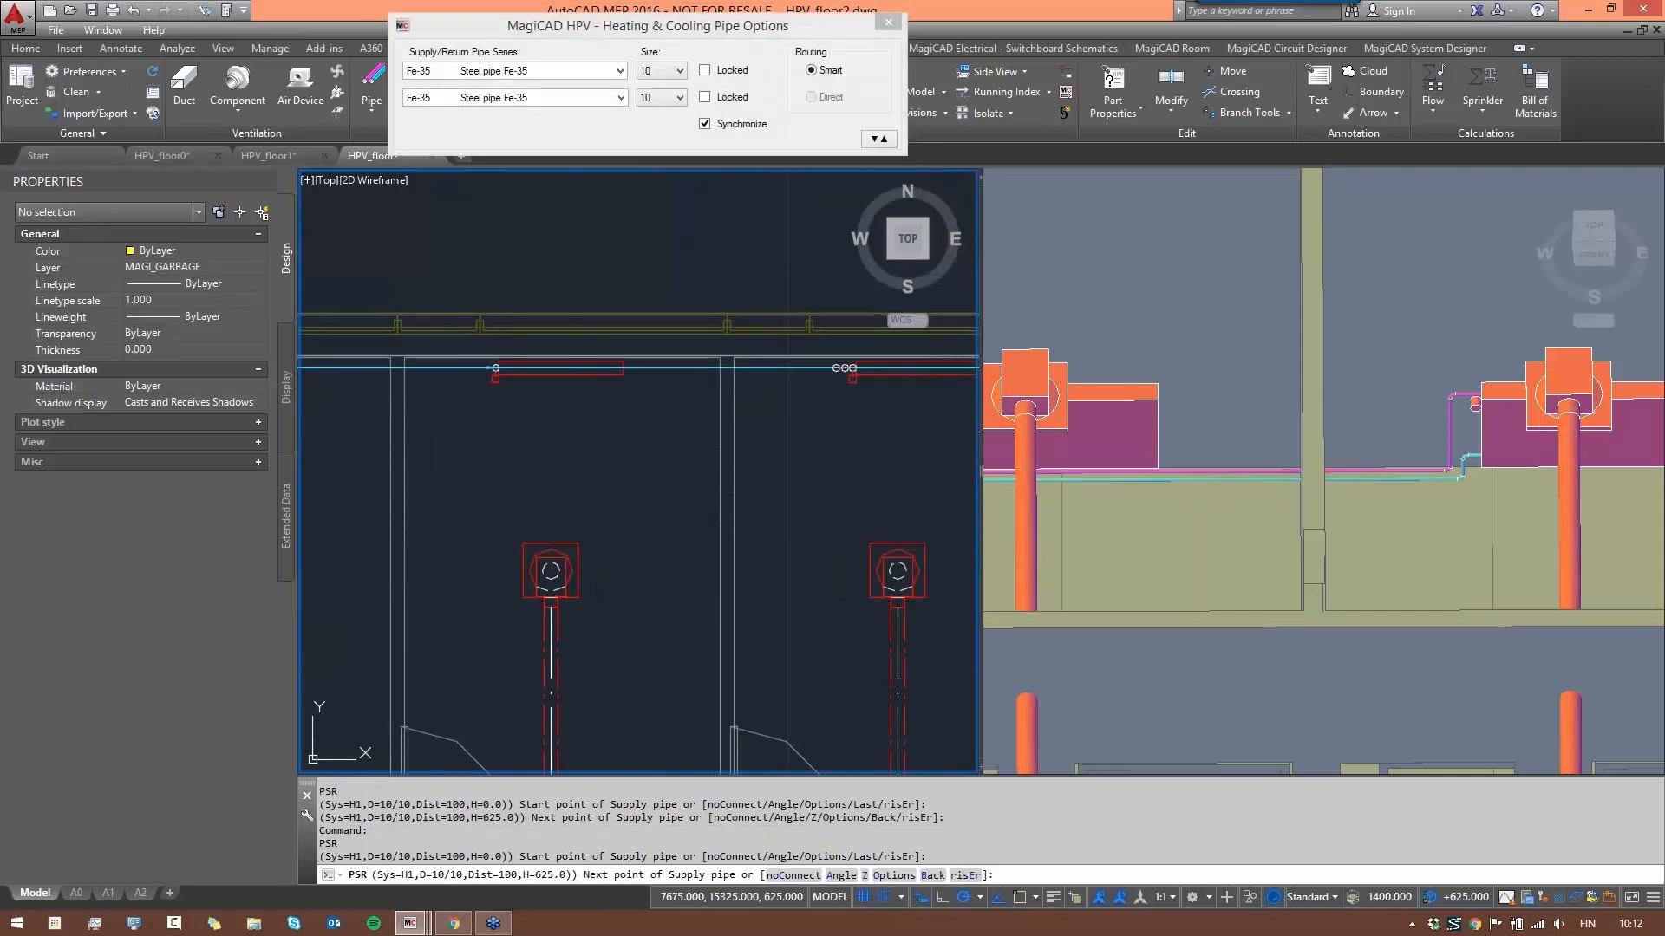
click(488, 374)
middle_drag(390, 446, 739, 440)
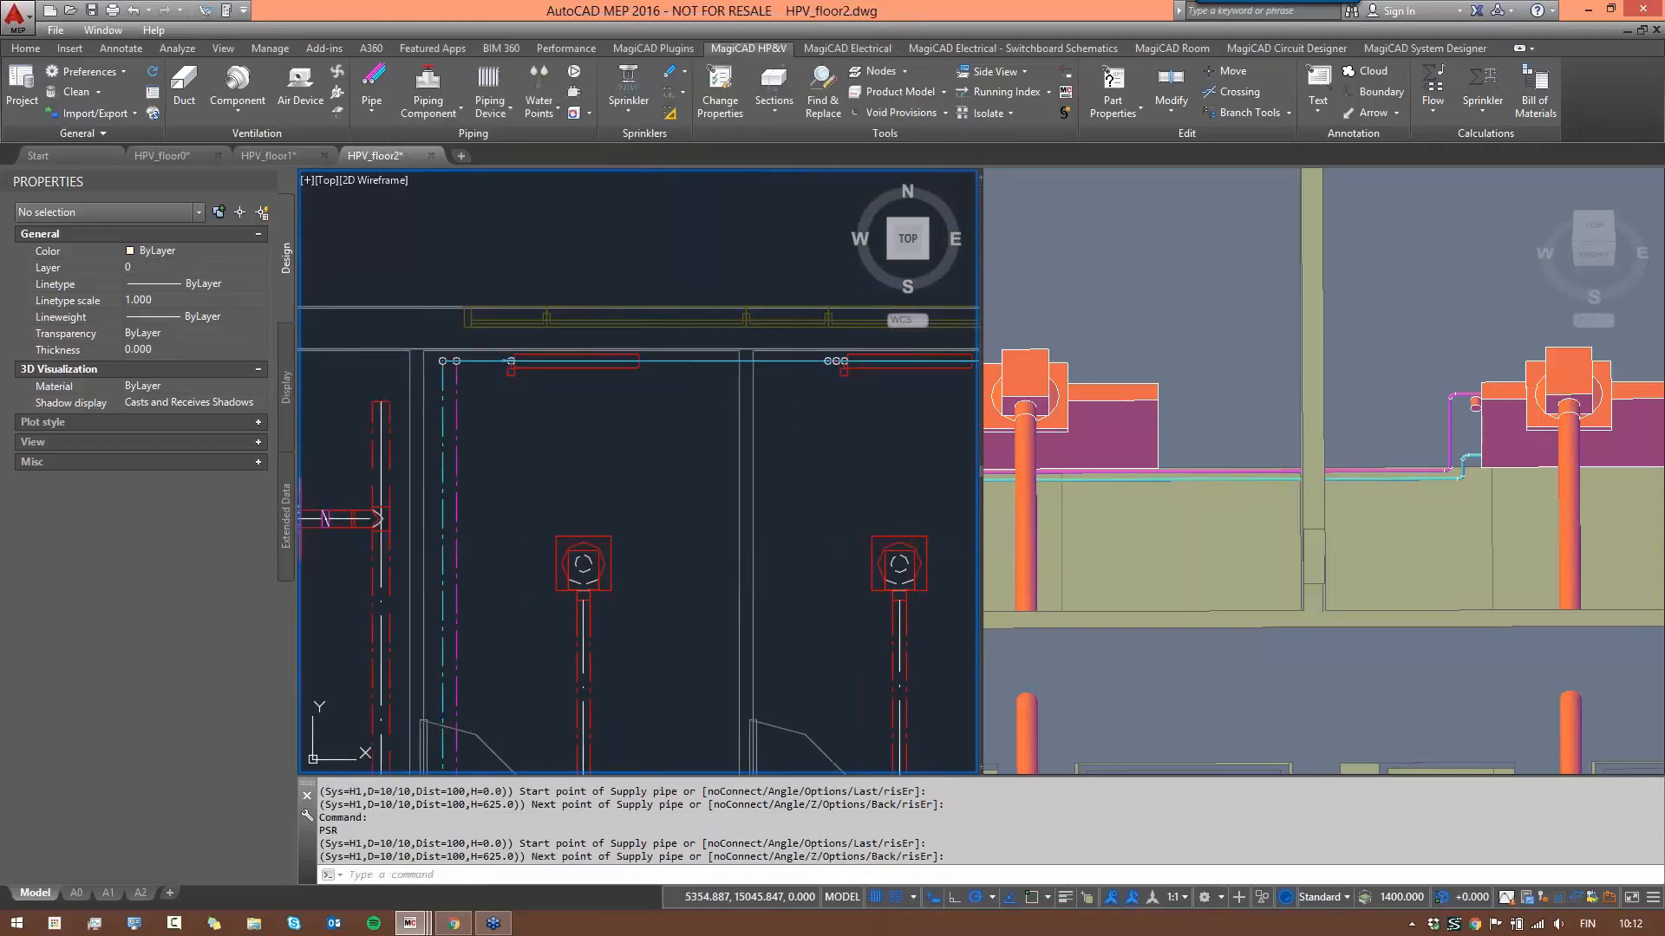
key(Return)
click(512, 373)
click(491, 361)
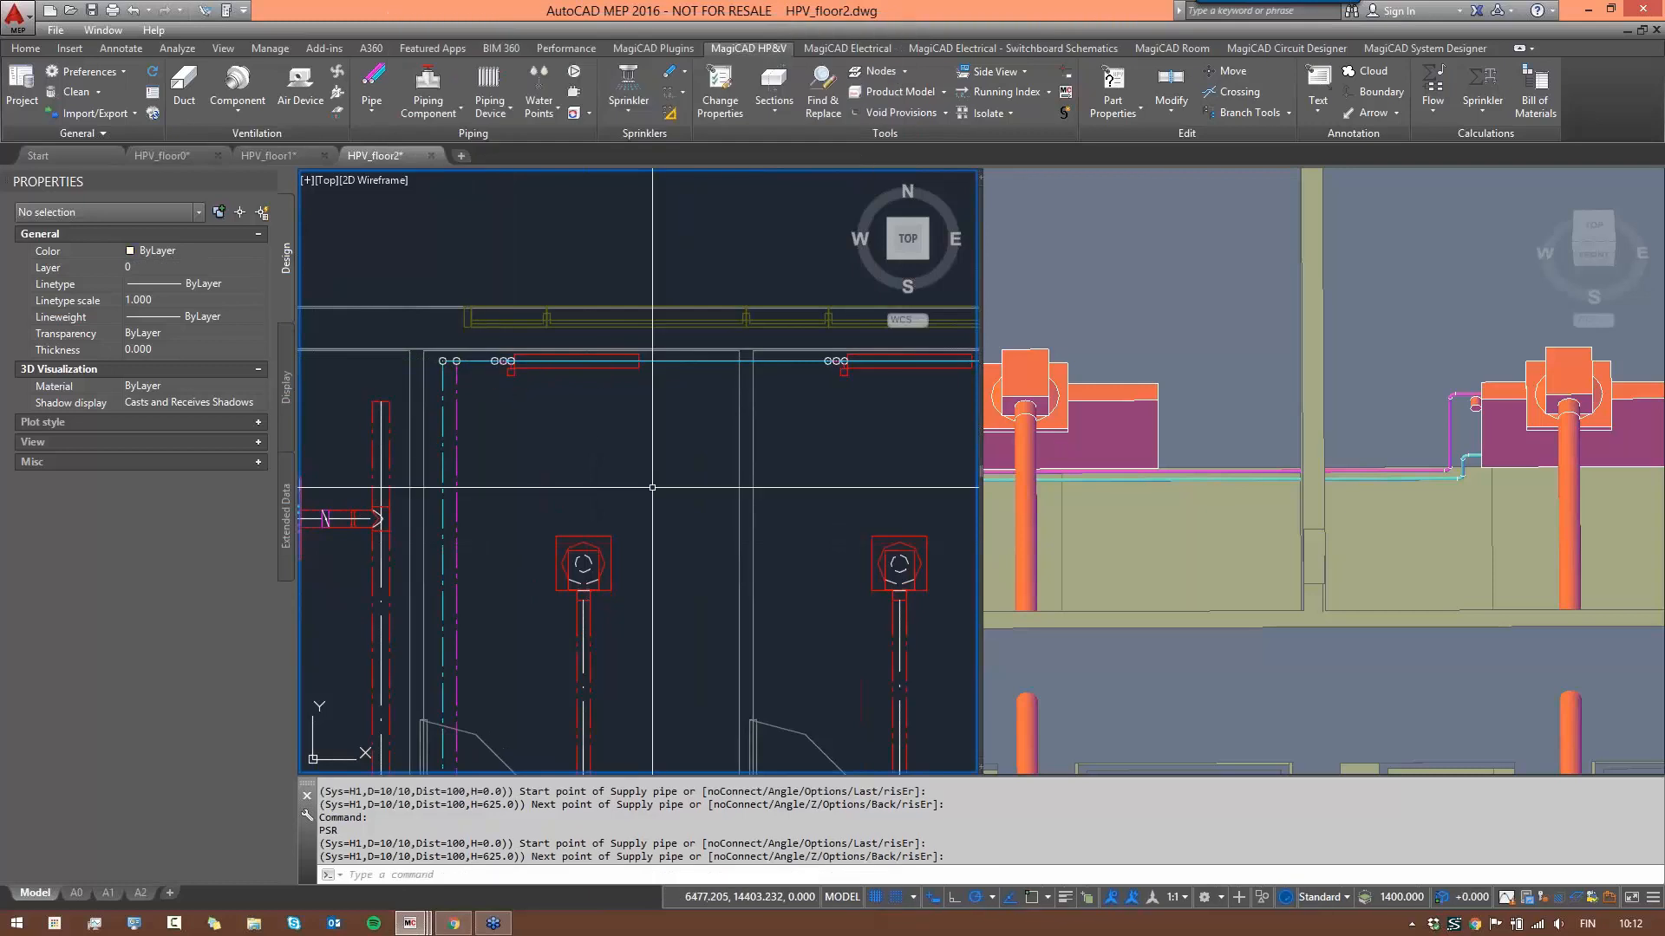
- Delete the unused supply and return pipe ends of the northern corridor mains east of the last branch
scroll(652, 487, down, 6)
scroll(685, 472, up, 4)
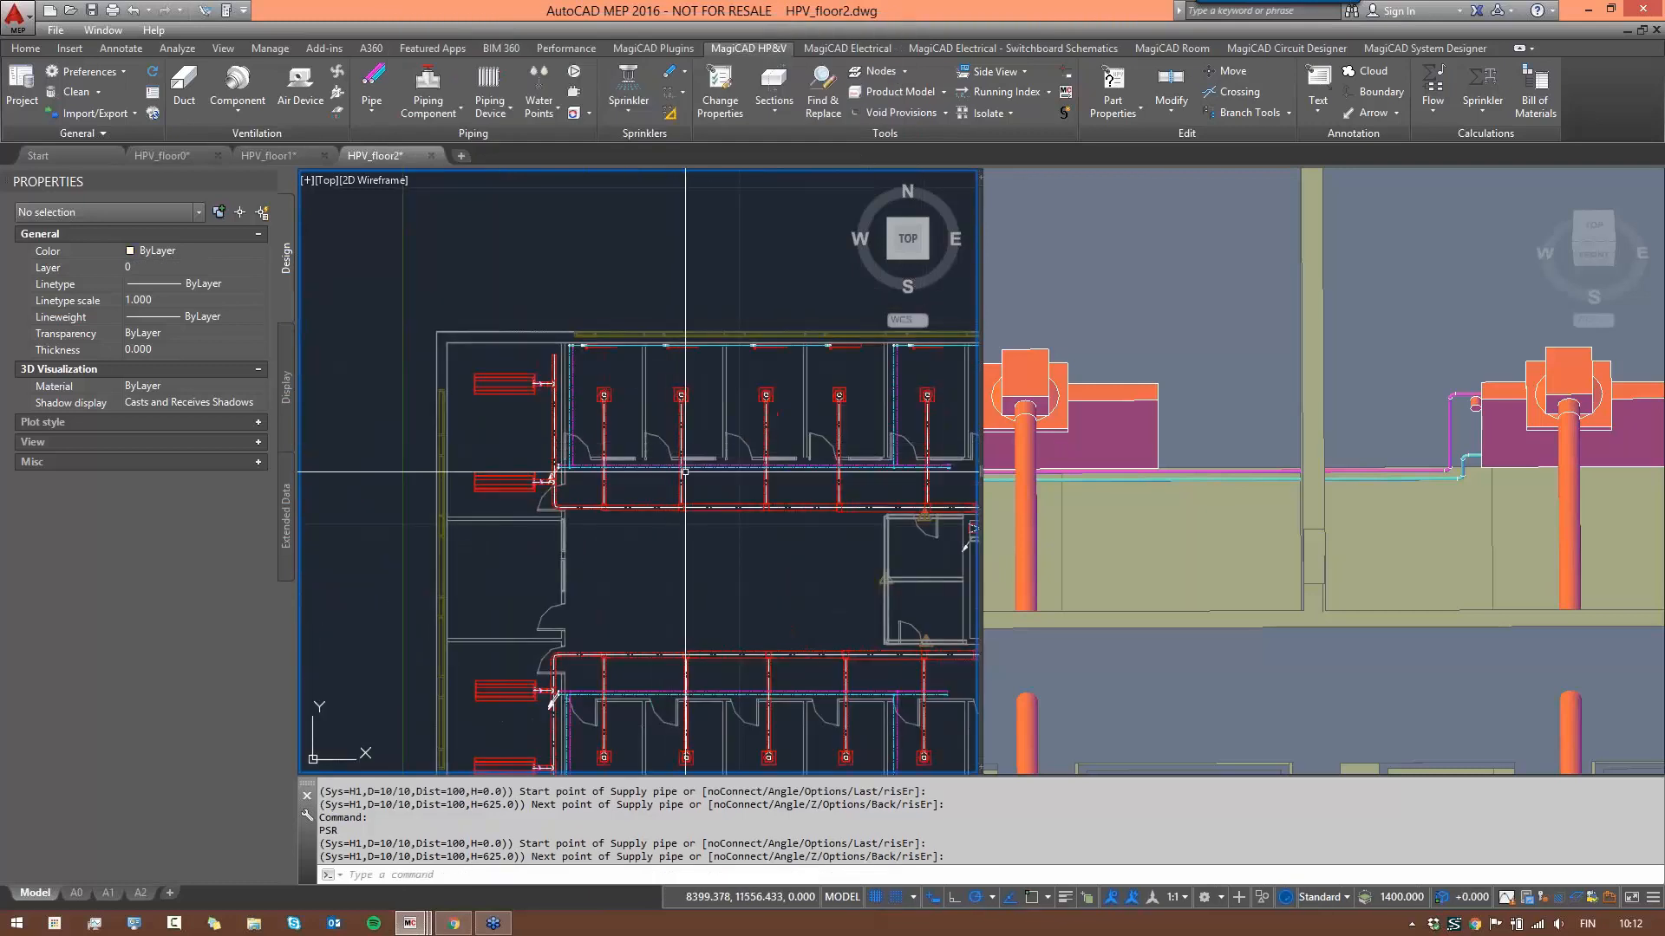
scroll(502, 414, up, 5)
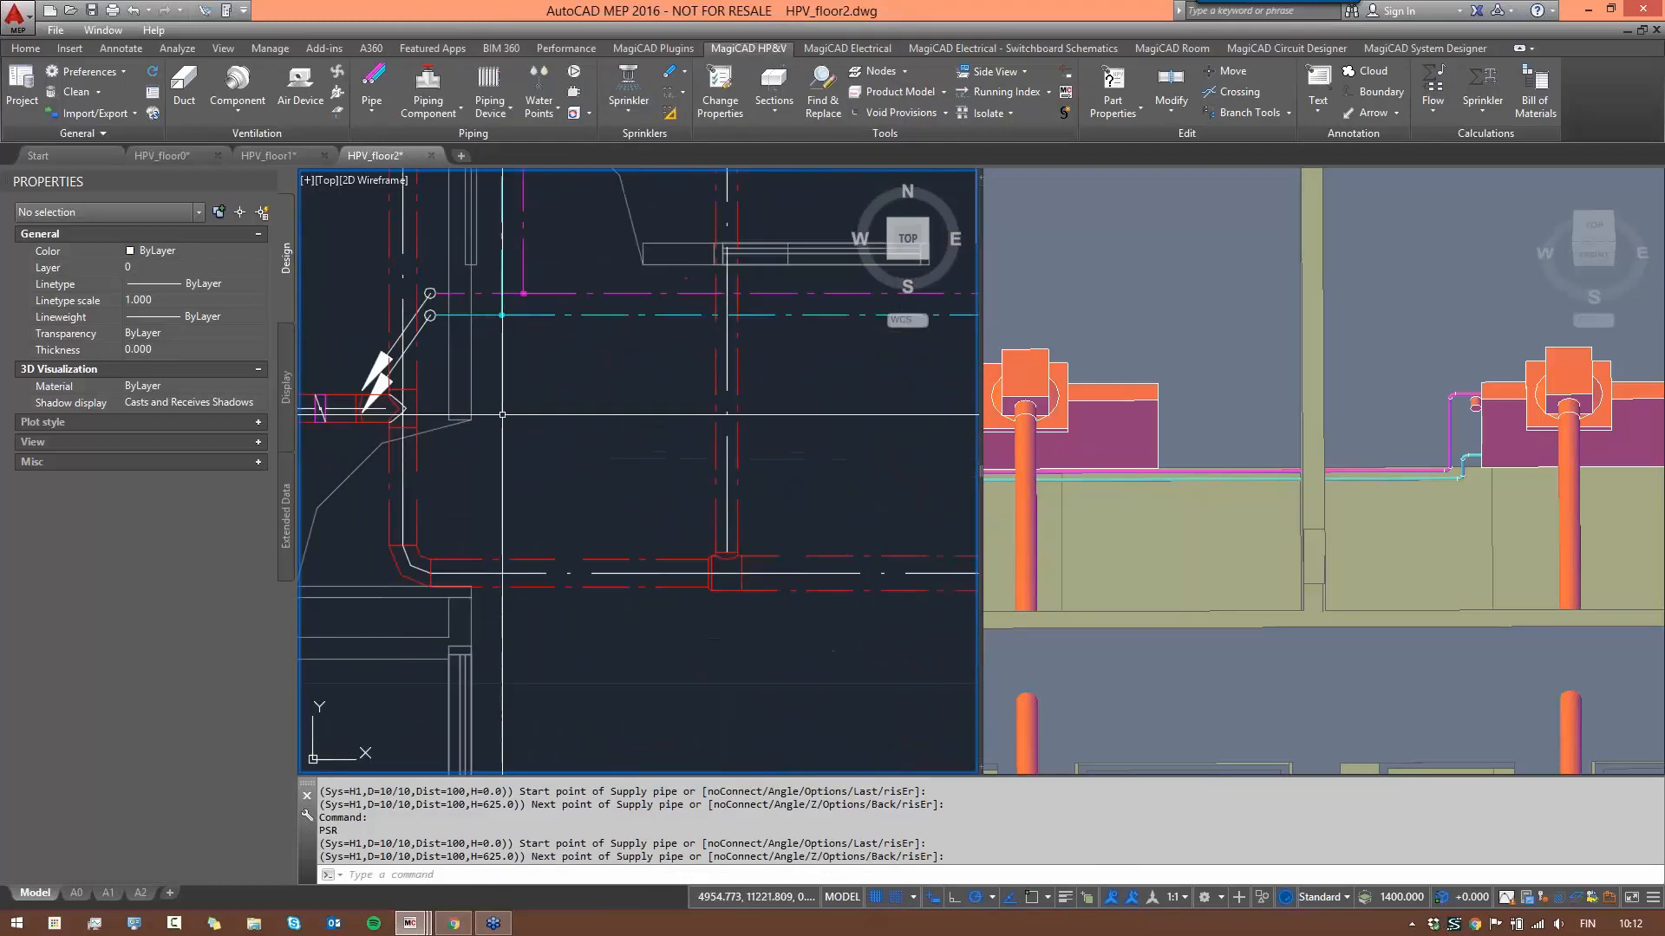
scroll(502, 414, down, 7)
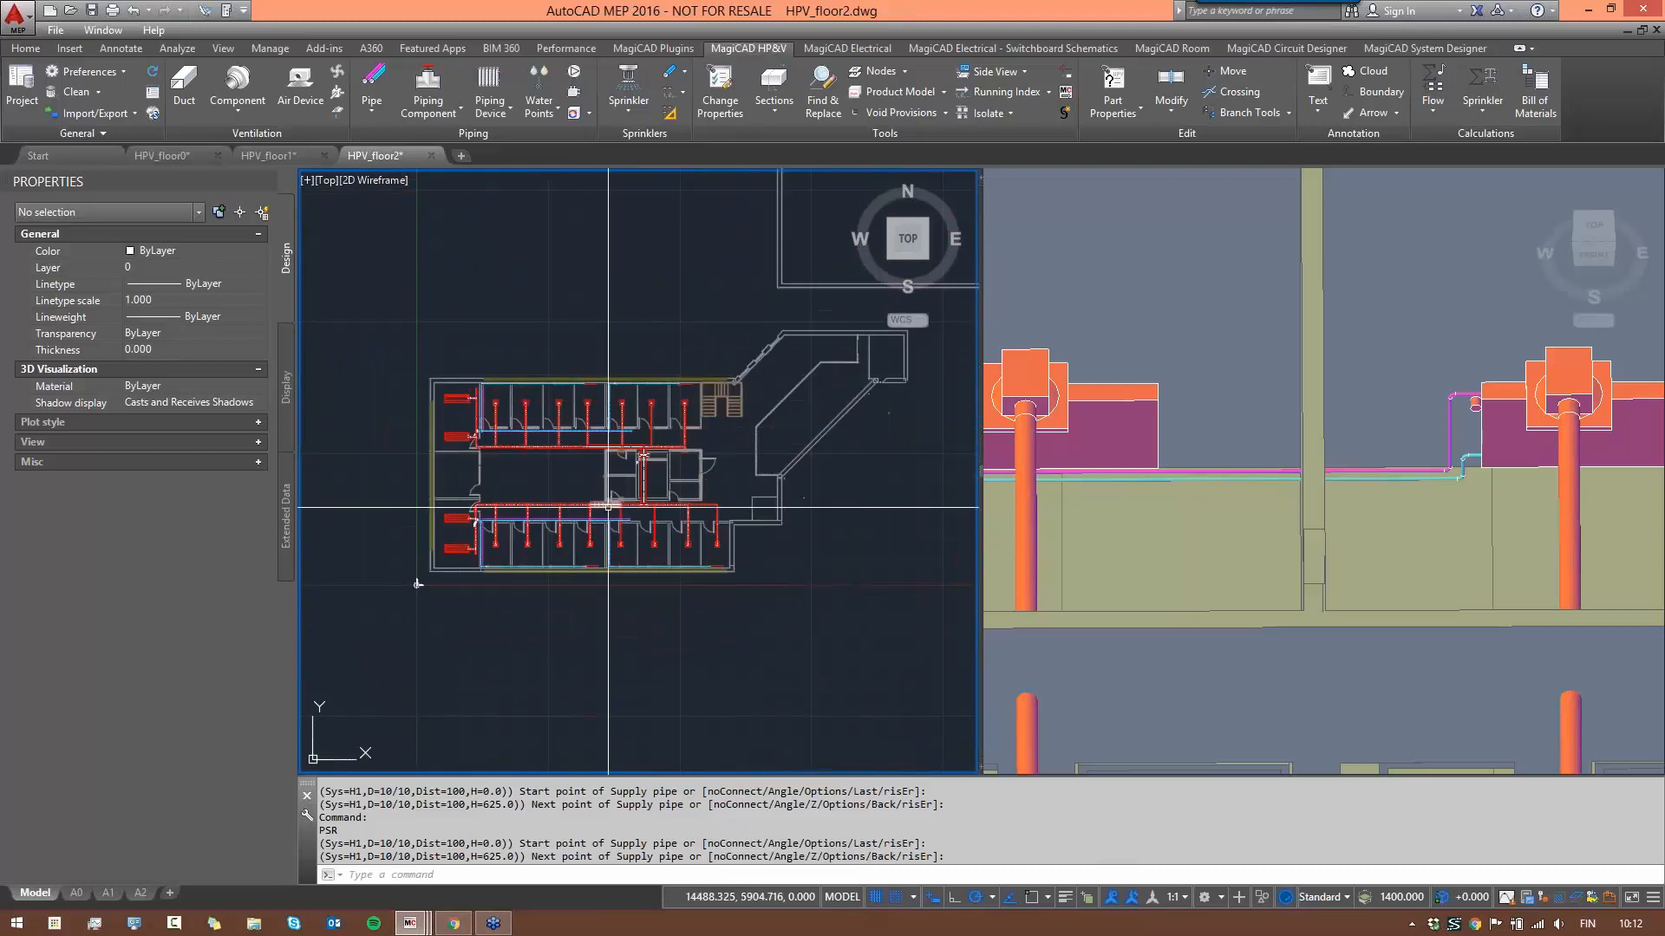
scroll(576, 446, up, 6)
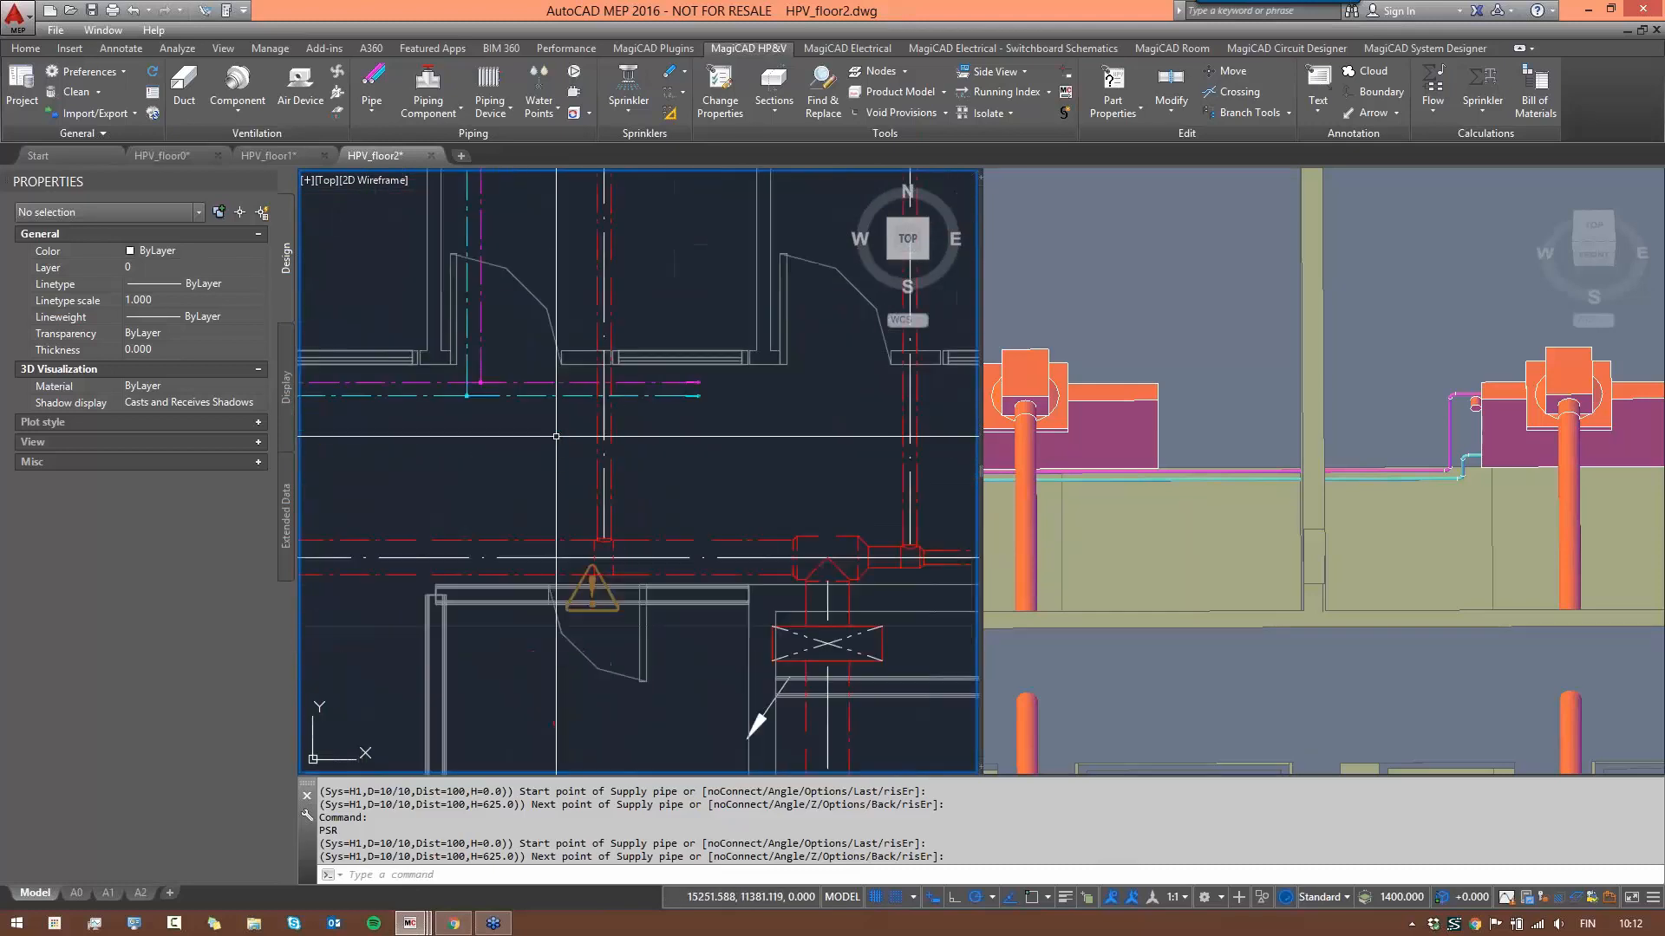
click(535, 418)
click(523, 370)
key(Delete)
- Delete the unused supply and return pipe ends of the southern corridor mains east of the last branch
scroll(635, 493, down, 6)
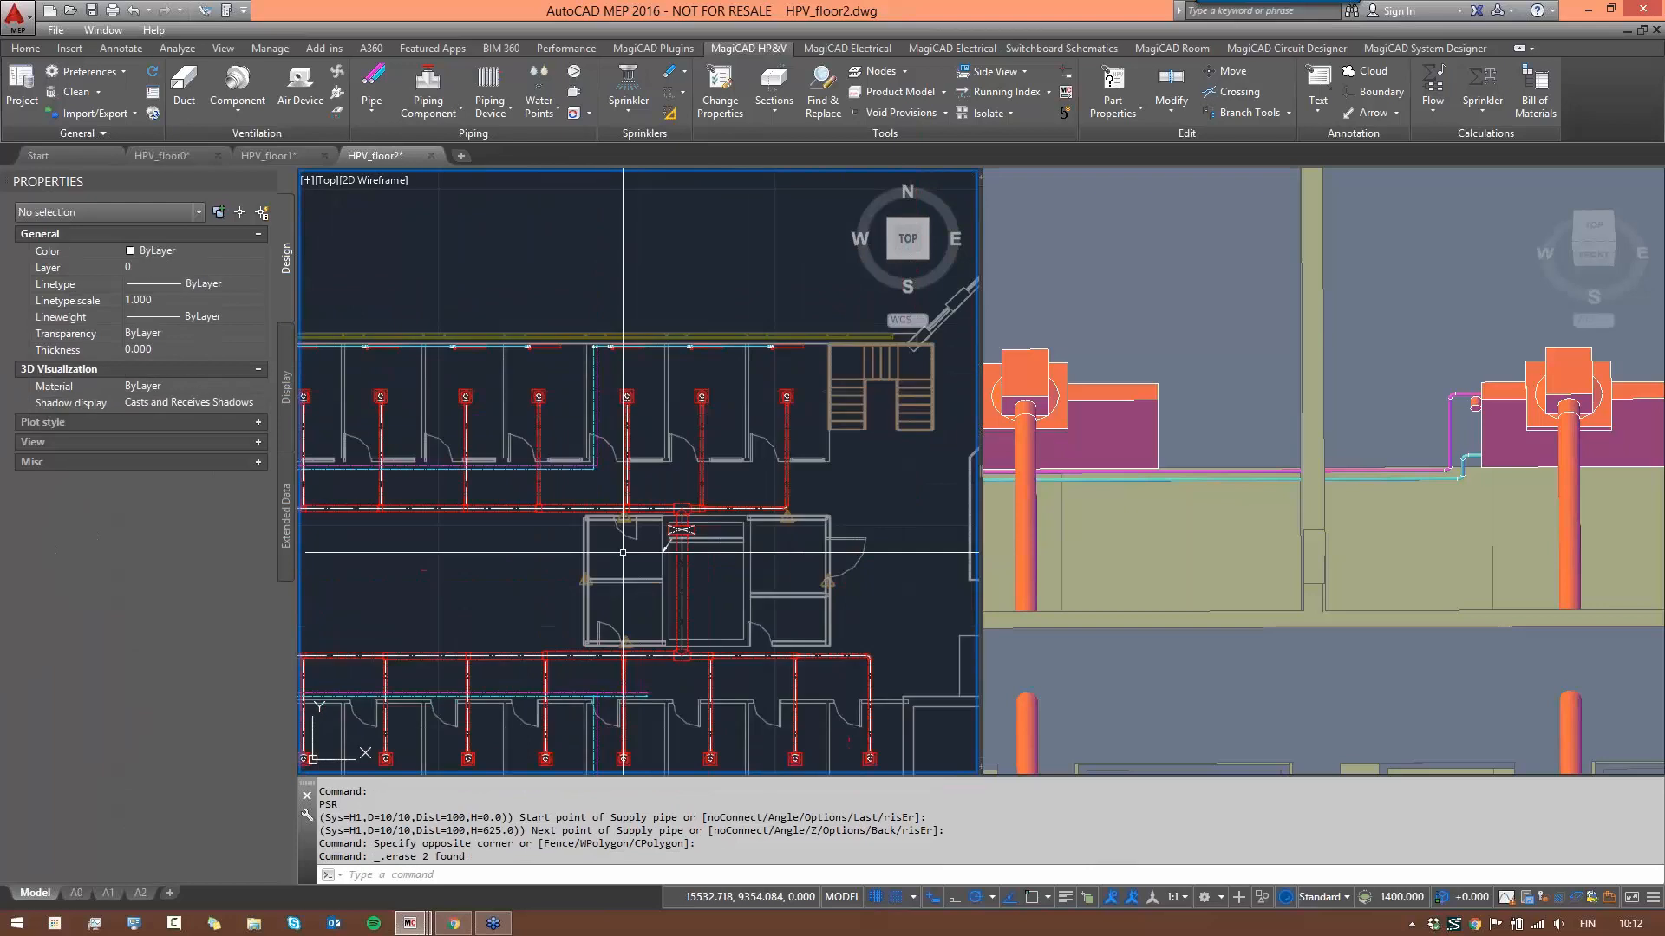
scroll(622, 552, up, 5)
click(553, 570)
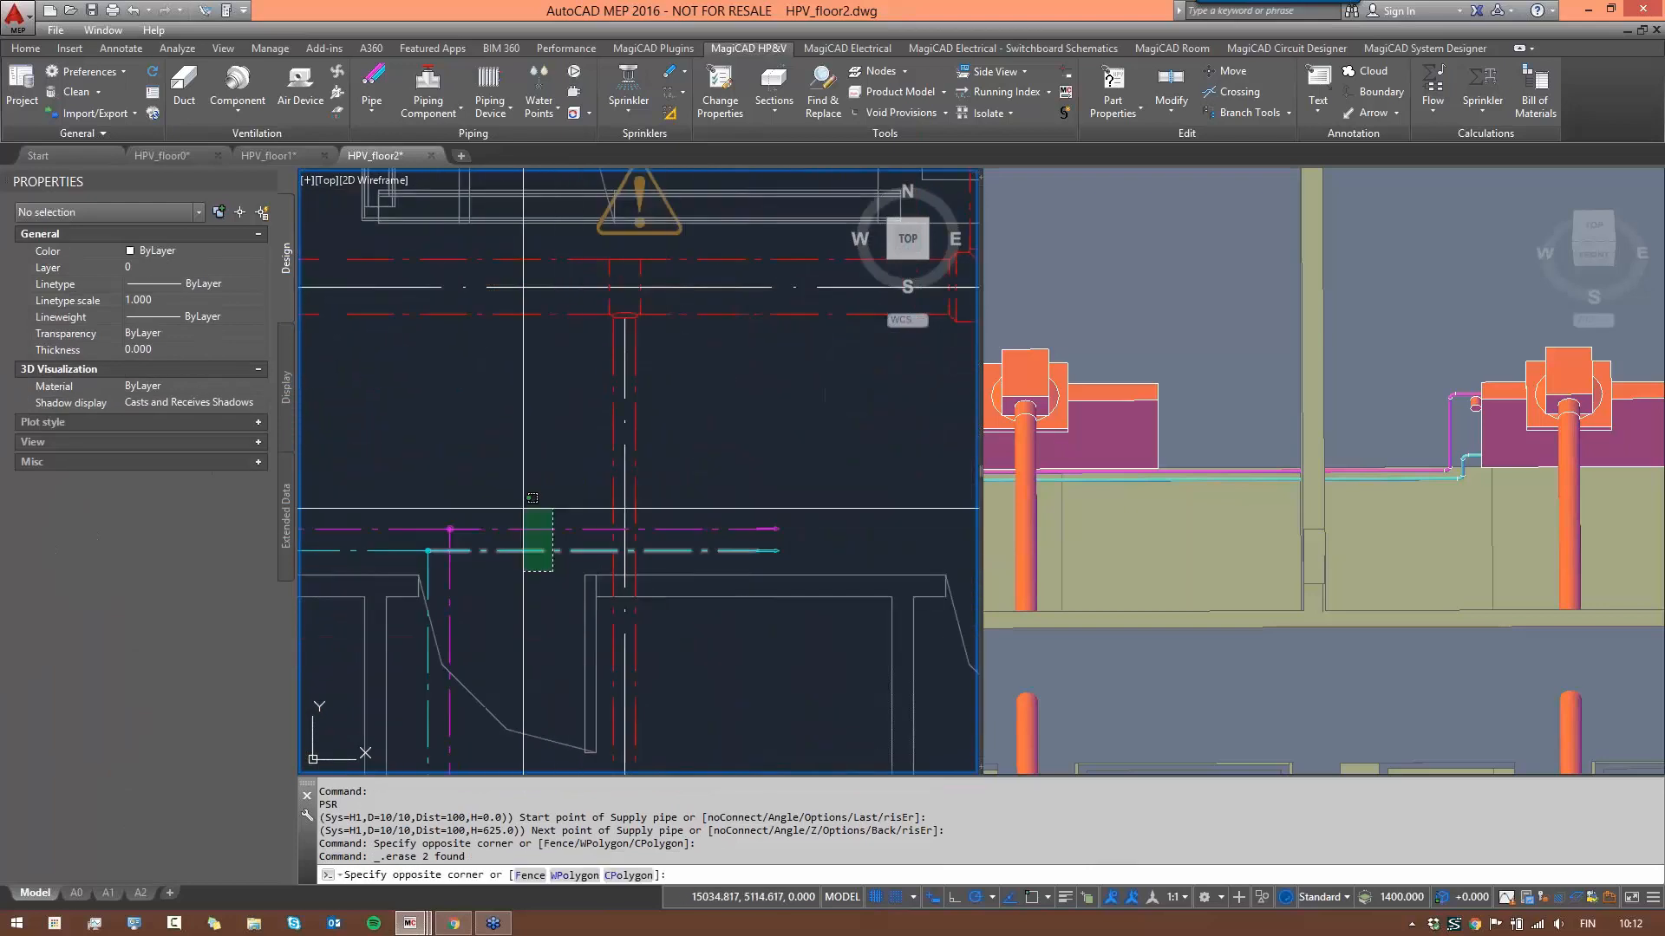
click(523, 508)
key(Delete)
- Look over the floor 2 piping, switch to the HPV_floor1 drawing and review its heating pipe layout
scroll(826, 561, down, 8)
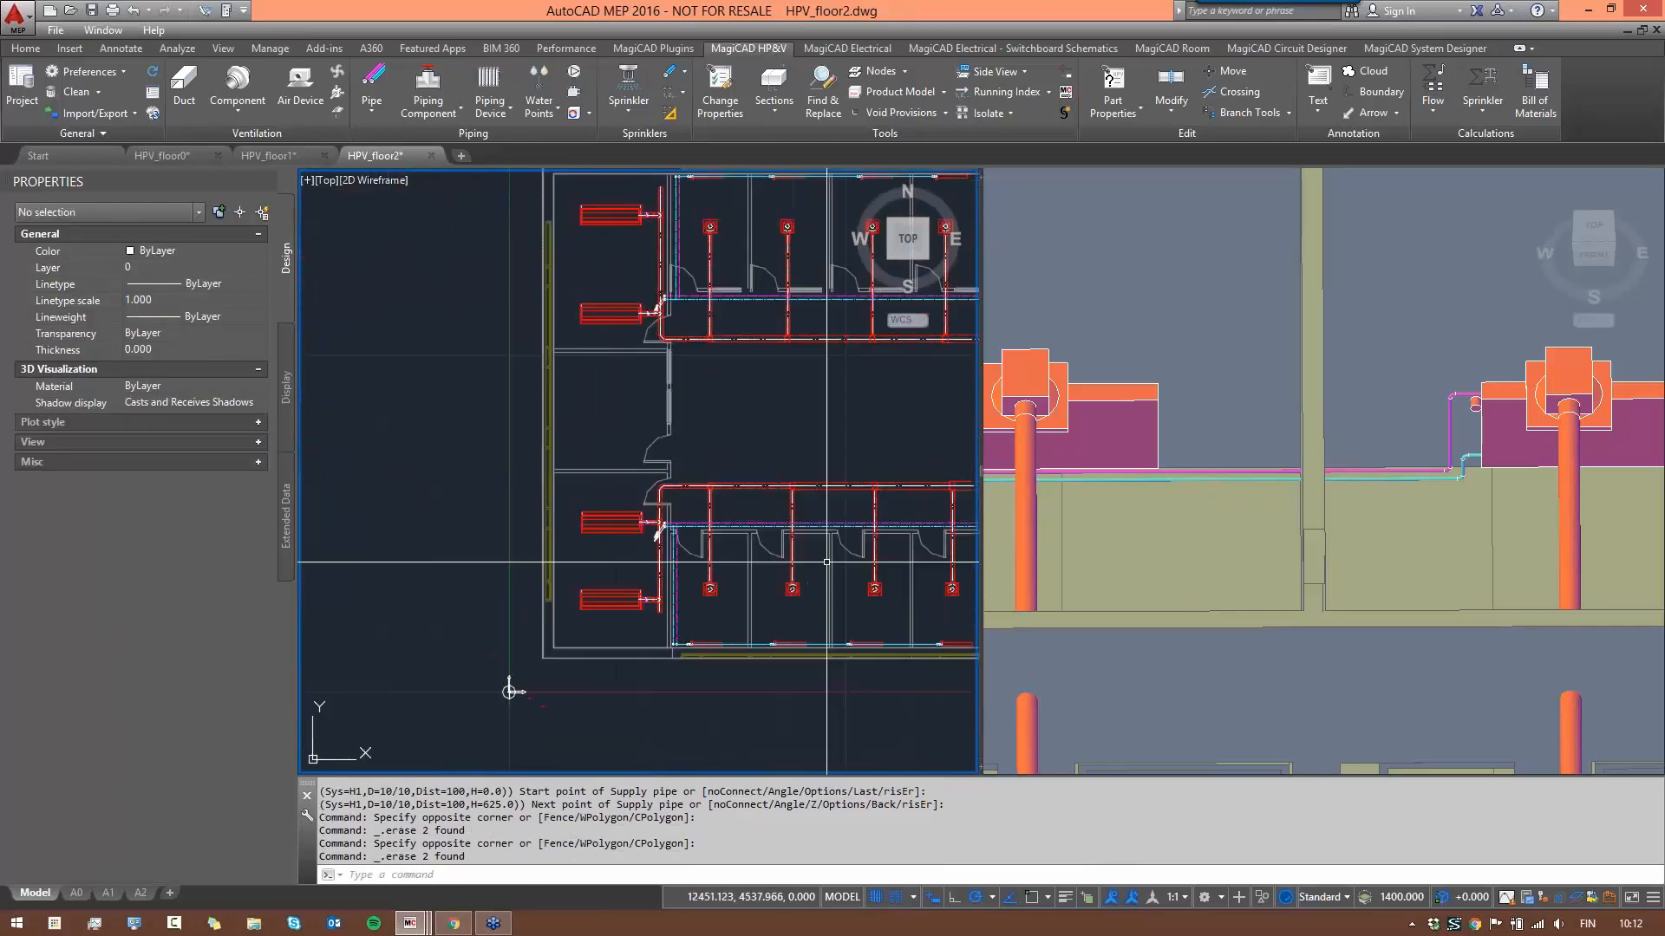
middle_drag(595, 372, 538, 416)
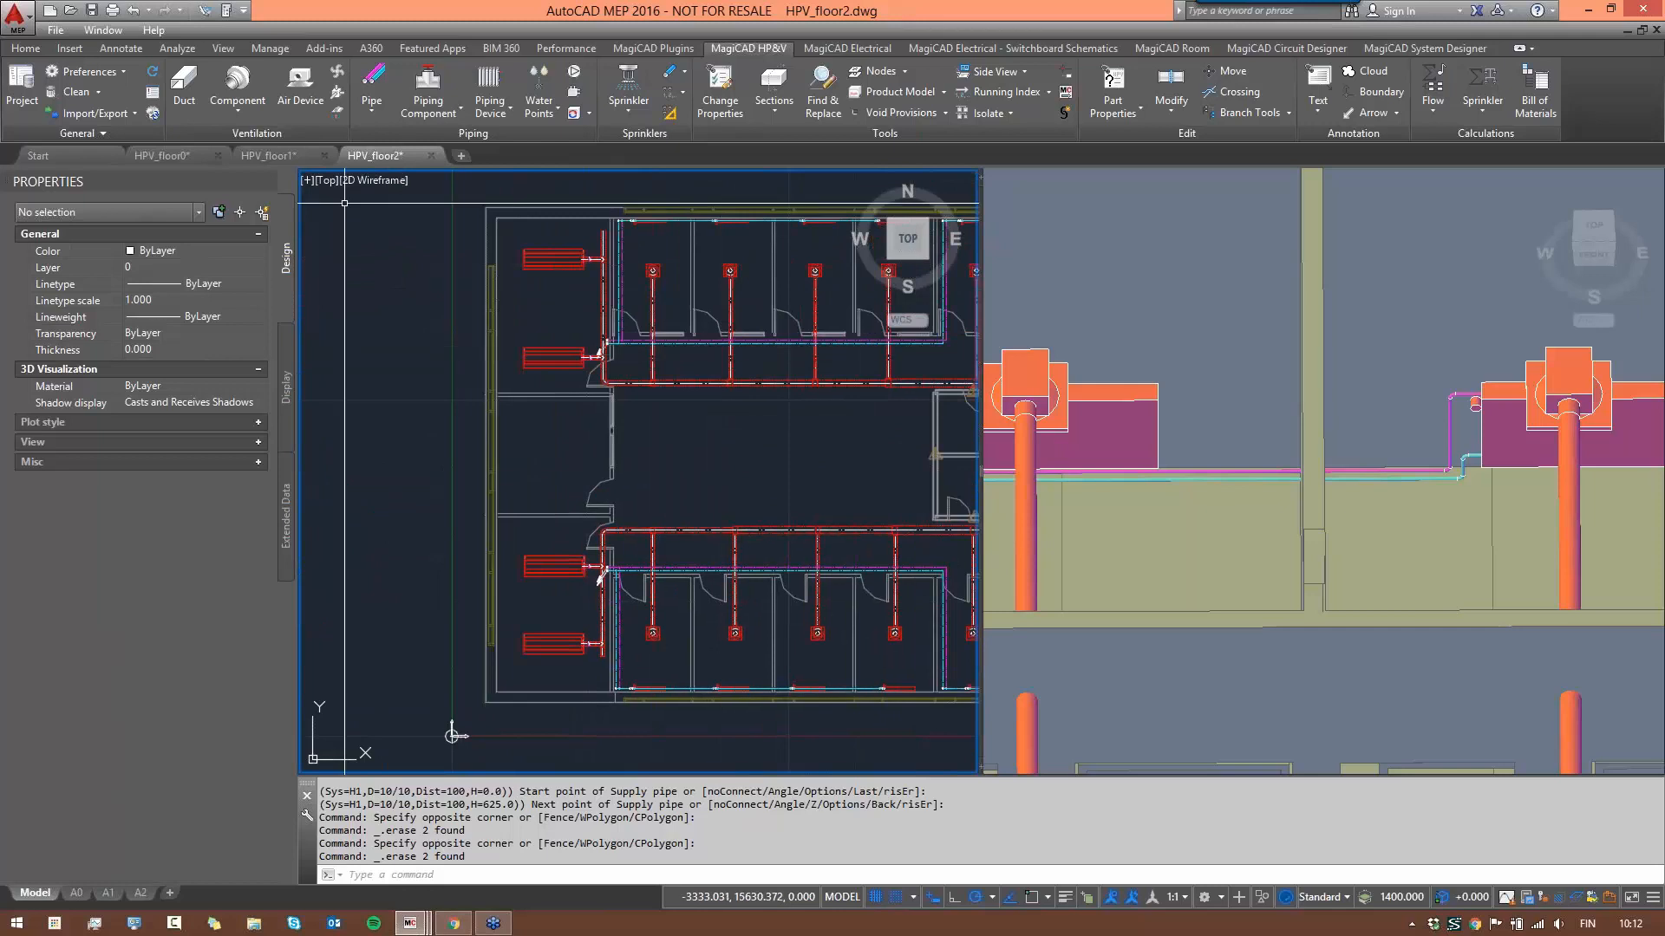
click(291, 156)
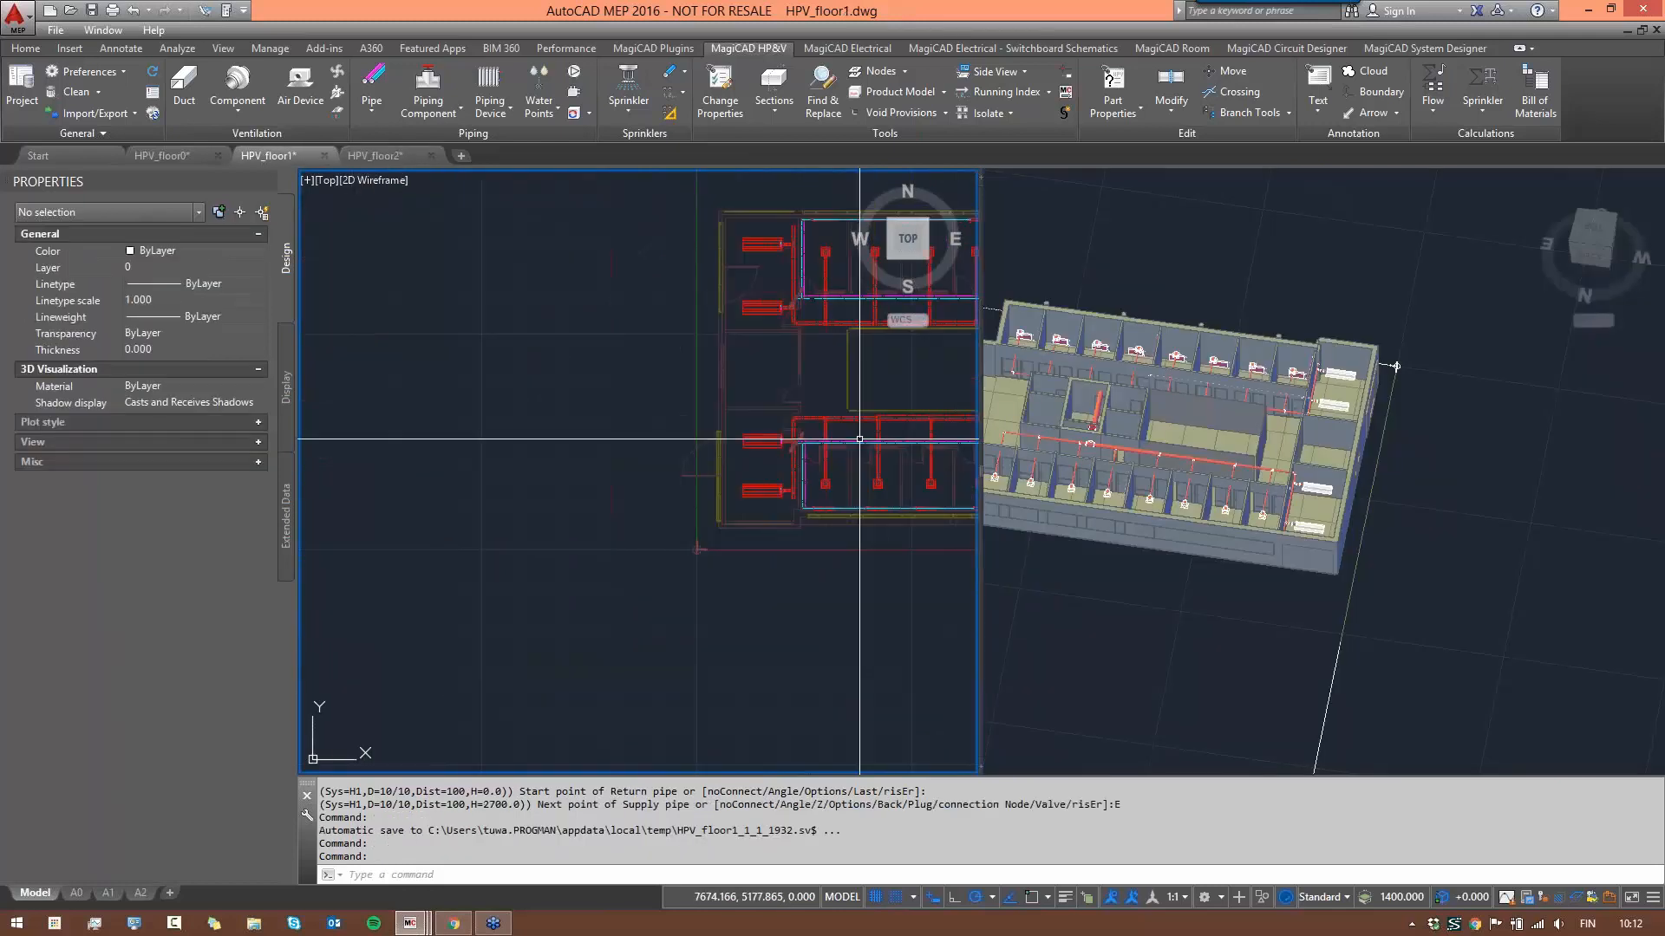
middle_drag(859, 438, 401, 456)
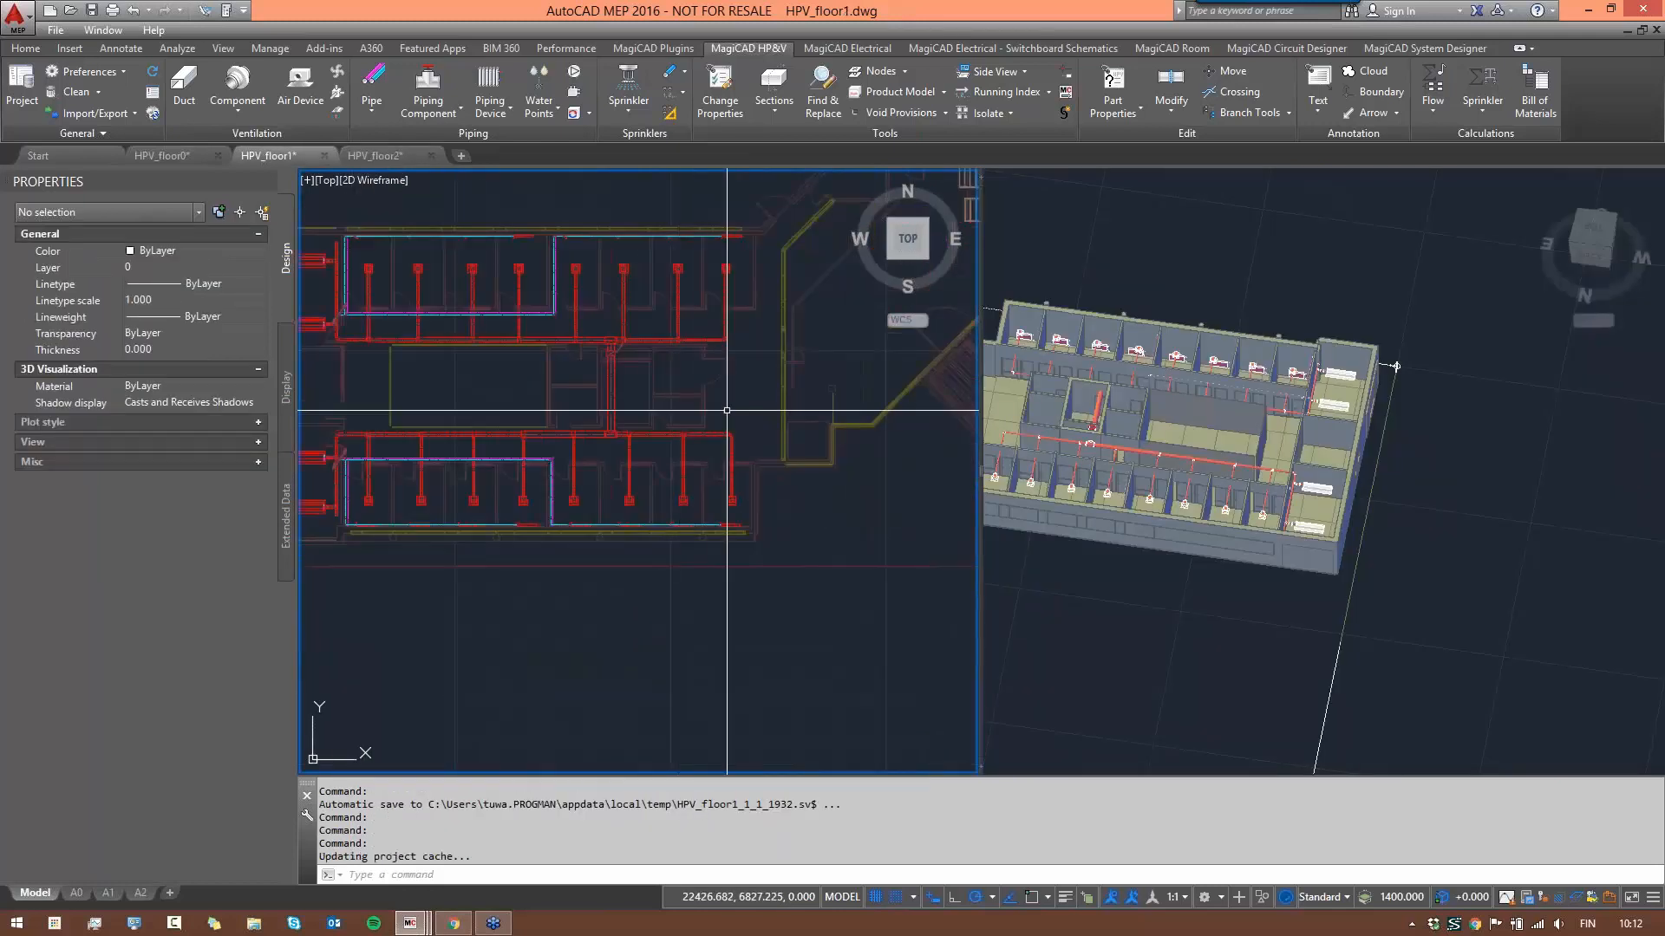
middle_drag(557, 393, 752, 402)
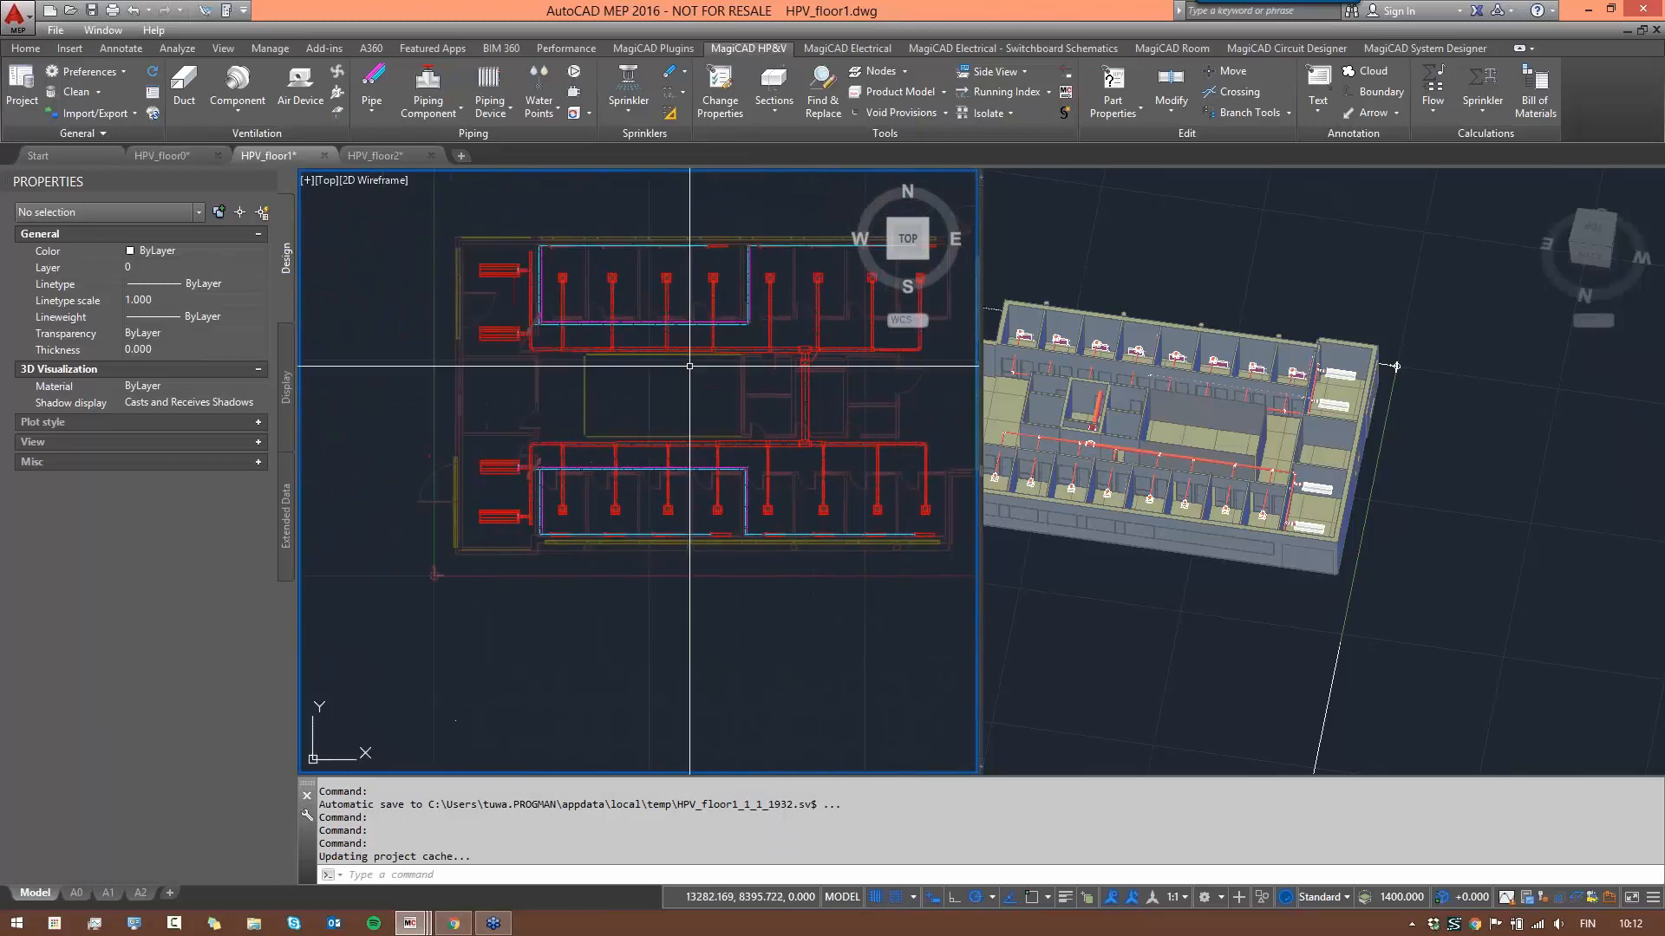
- Switch to the HPV_floor0 drawing and import the connection nodes of all systems from HPV_floor1.dwg
click(184, 157)
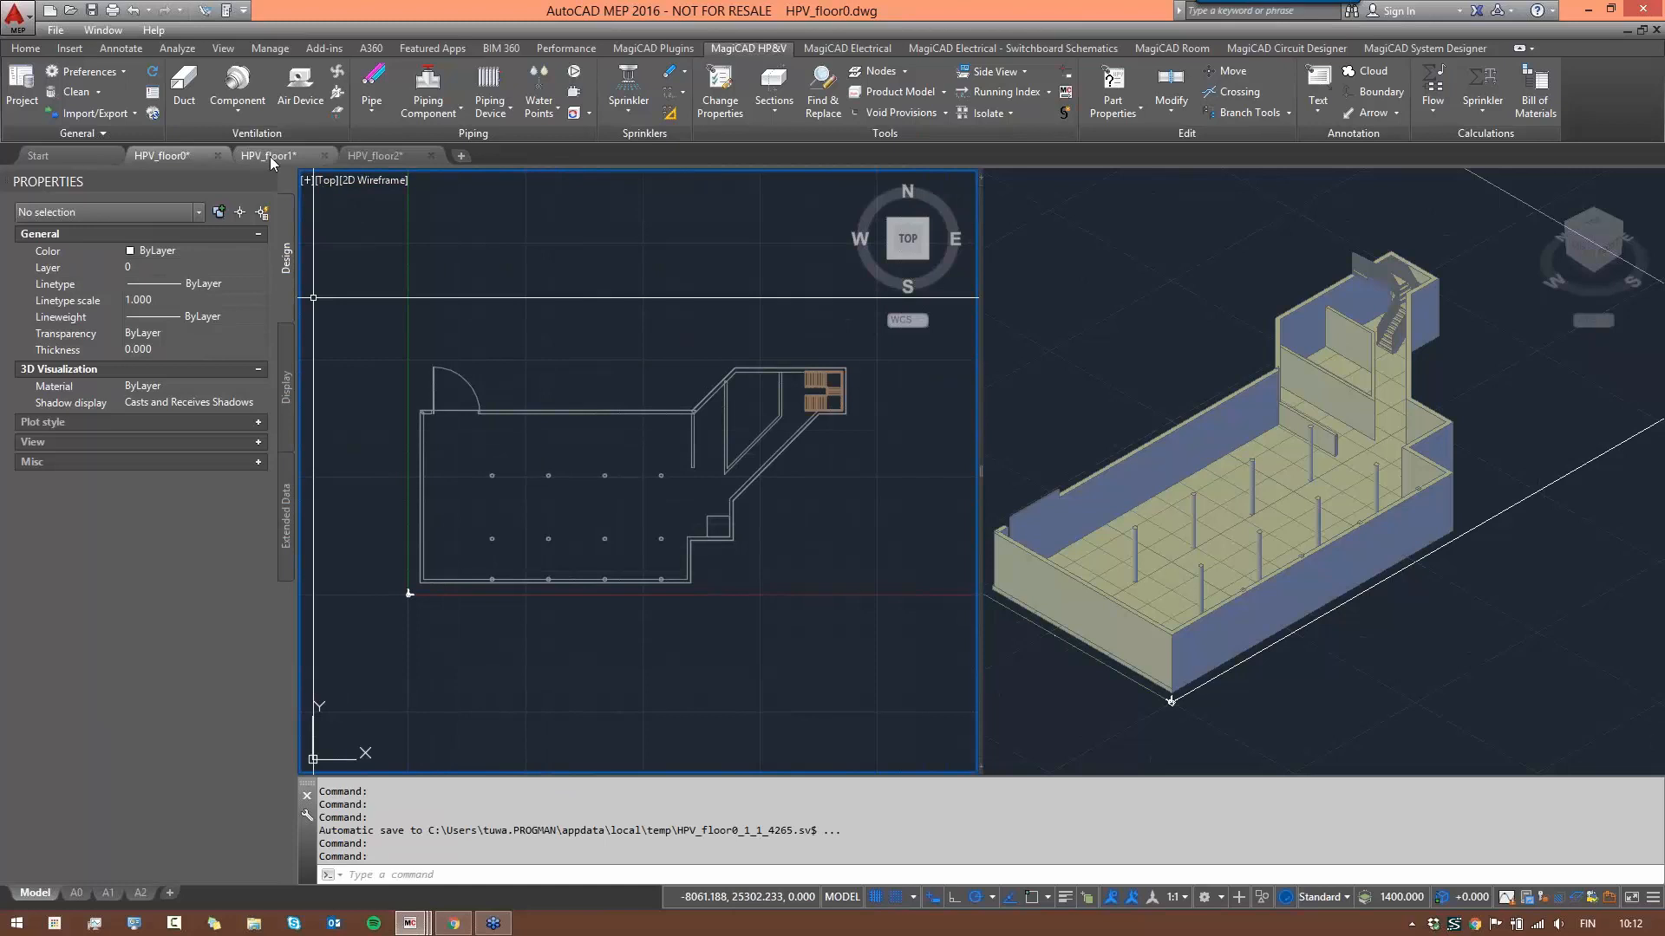
mouse_move(275, 161)
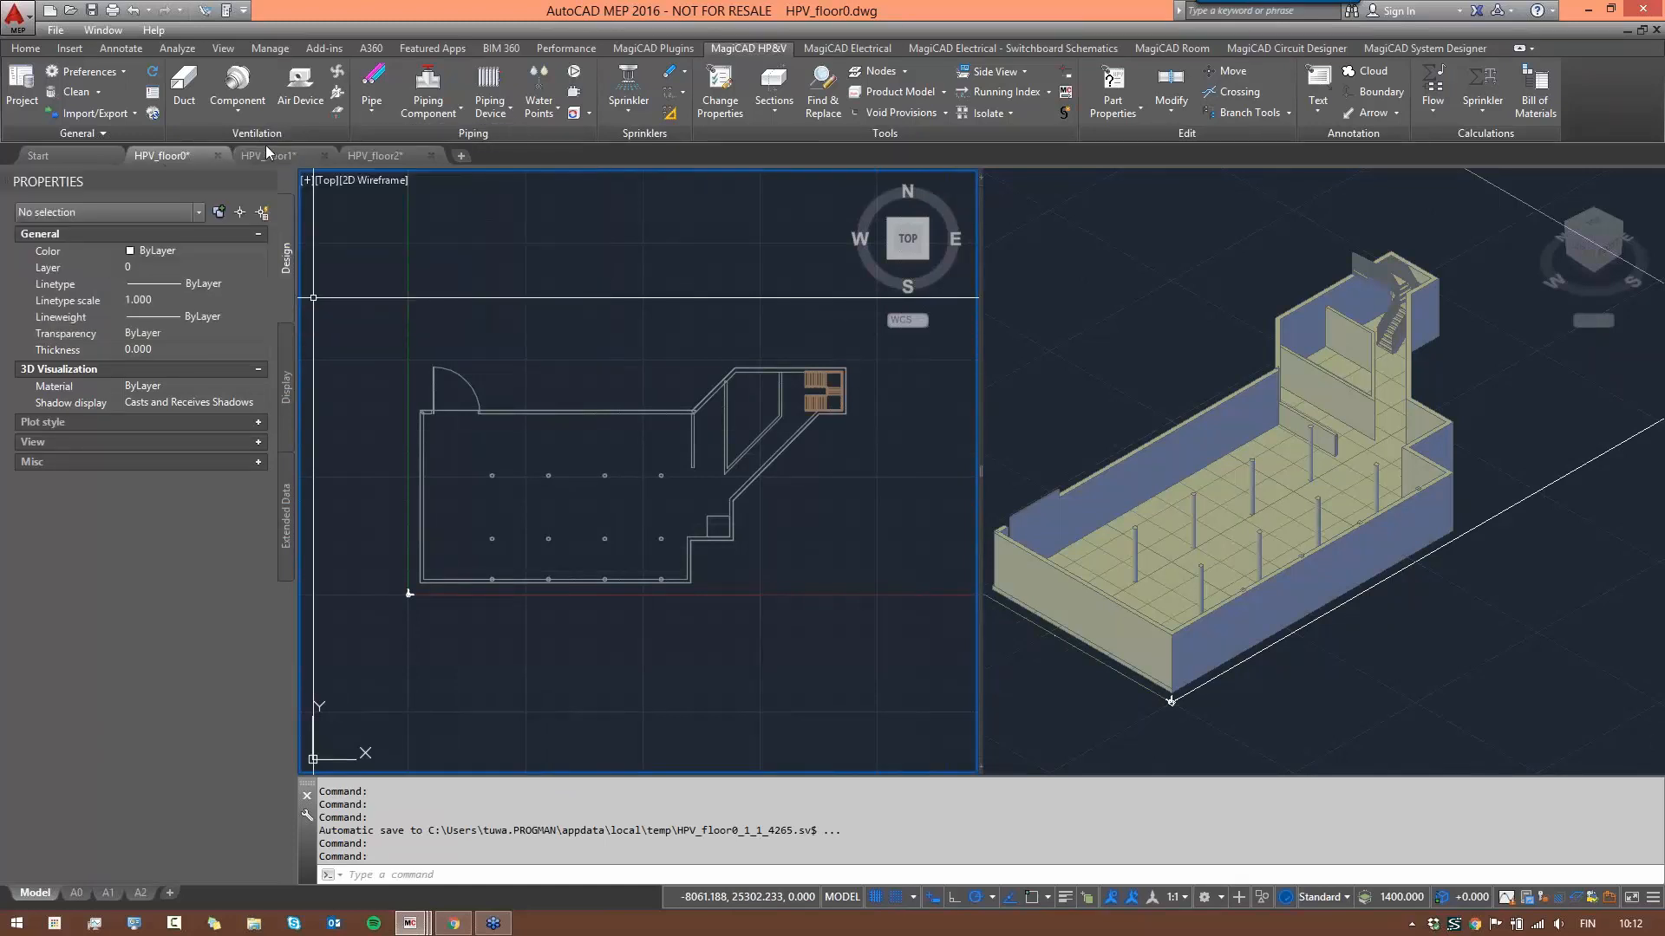
click(906, 73)
click(932, 97)
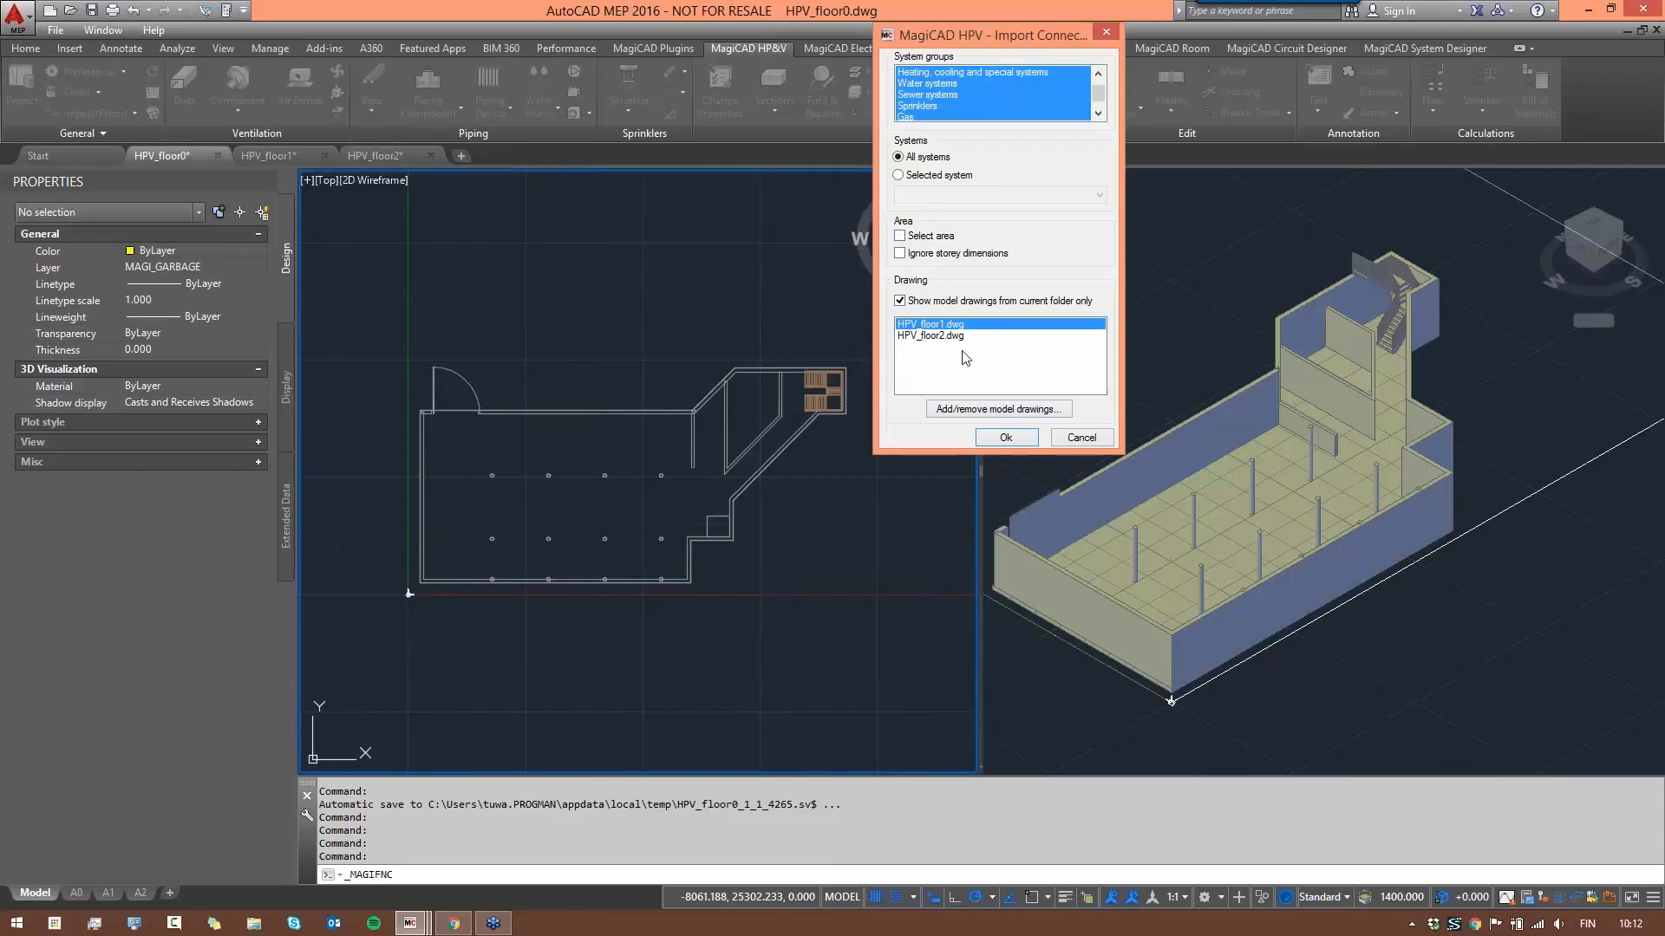
click(1006, 438)
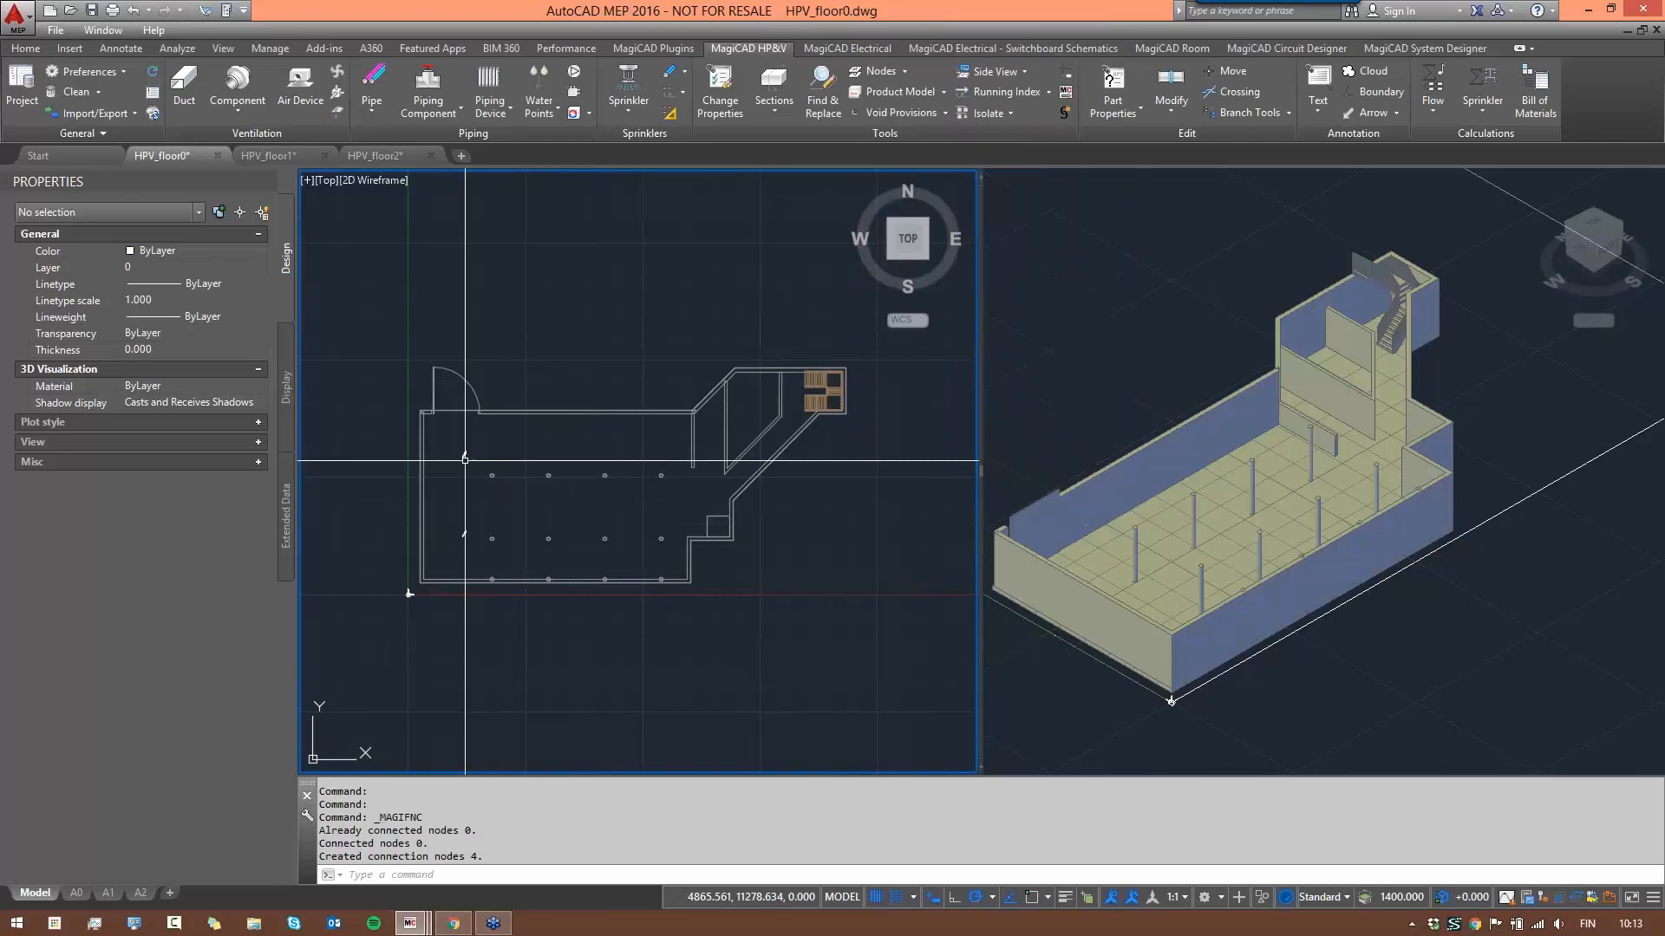
key(Escape)
- Draw supply/return pipes with PSR from the northern riser nodes, dropping to center level 3000 mm and running east past the first column
scroll(465, 460, up, 8)
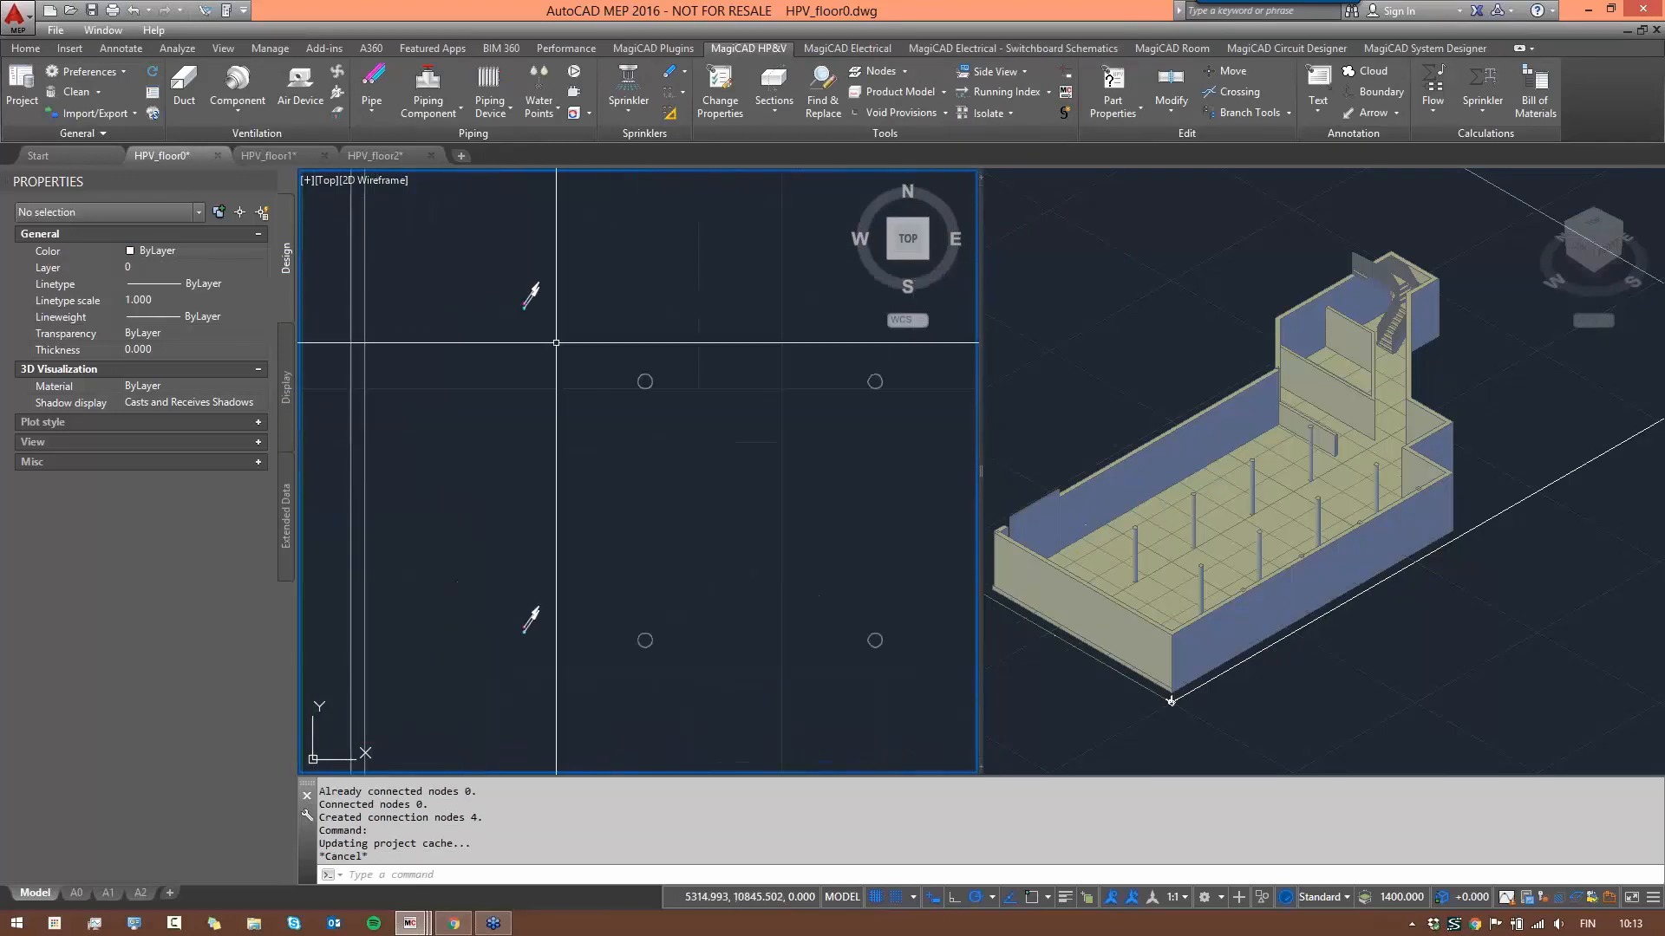
key(Escape)
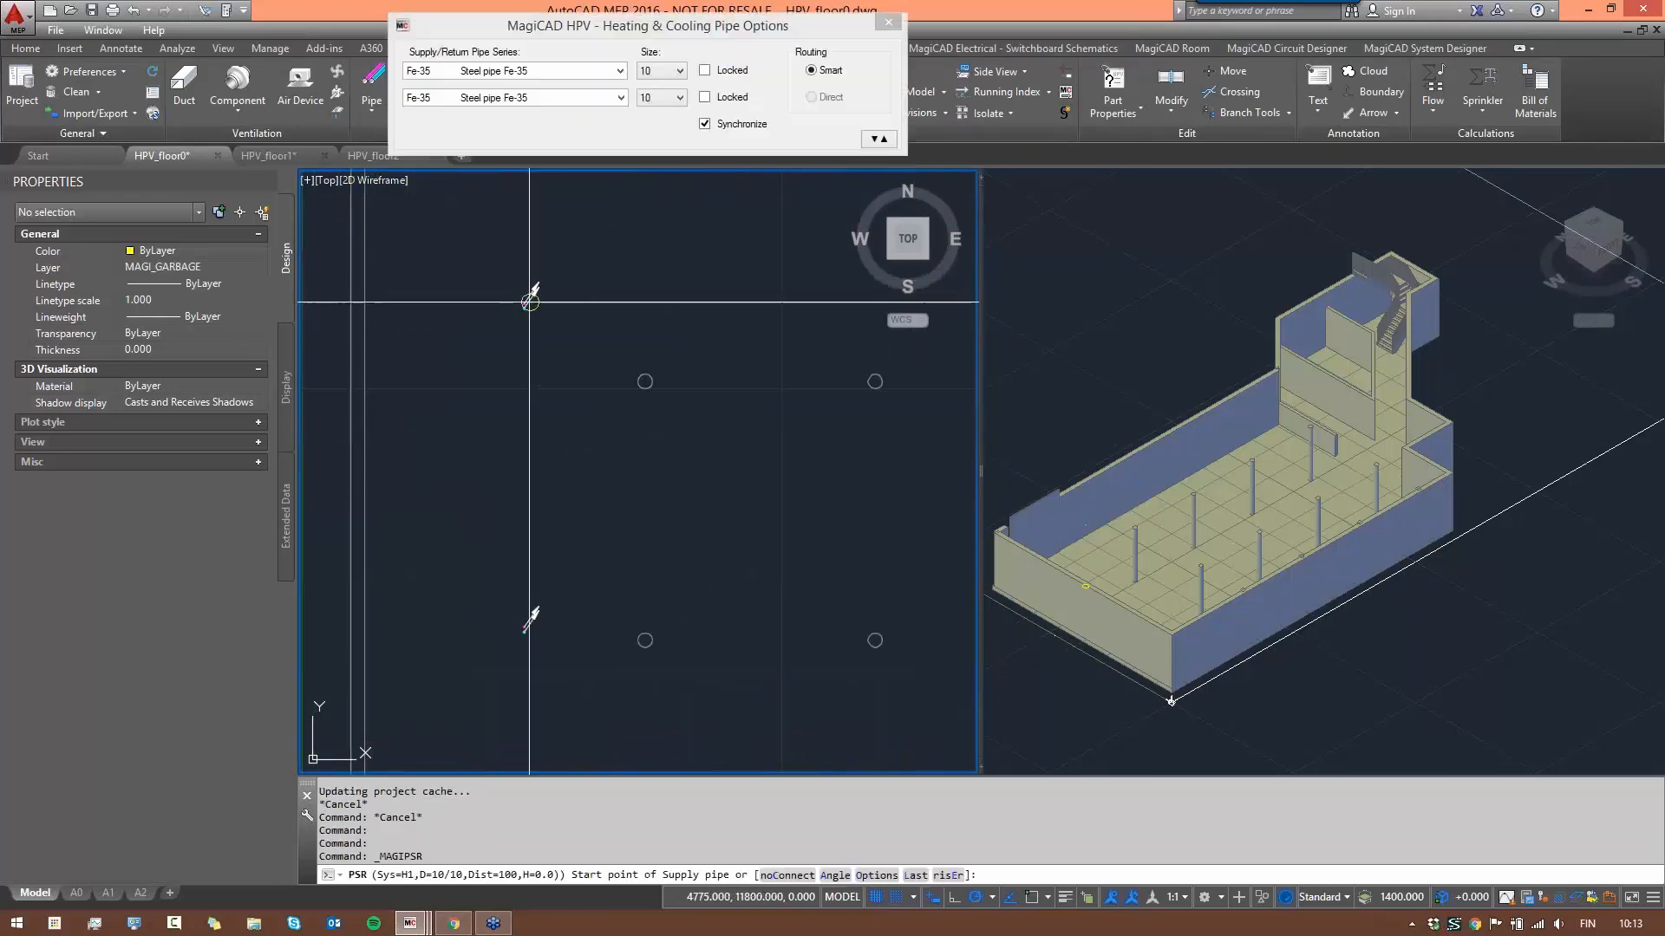
click(523, 305)
text(z)
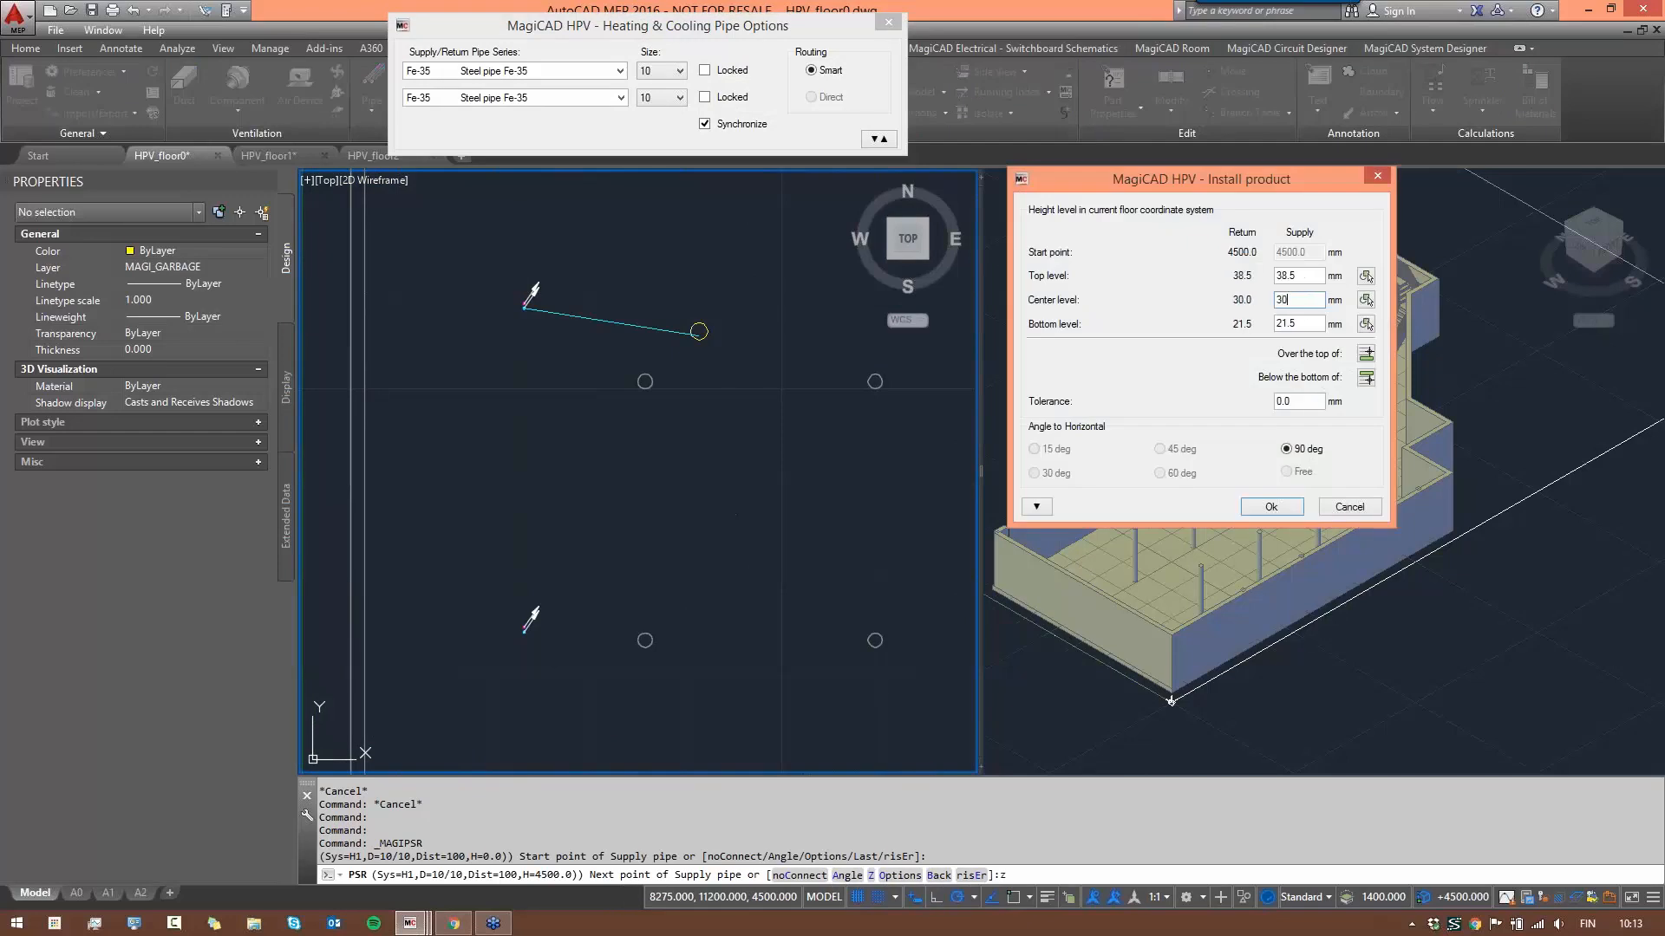
click(1272, 508)
click(798, 305)
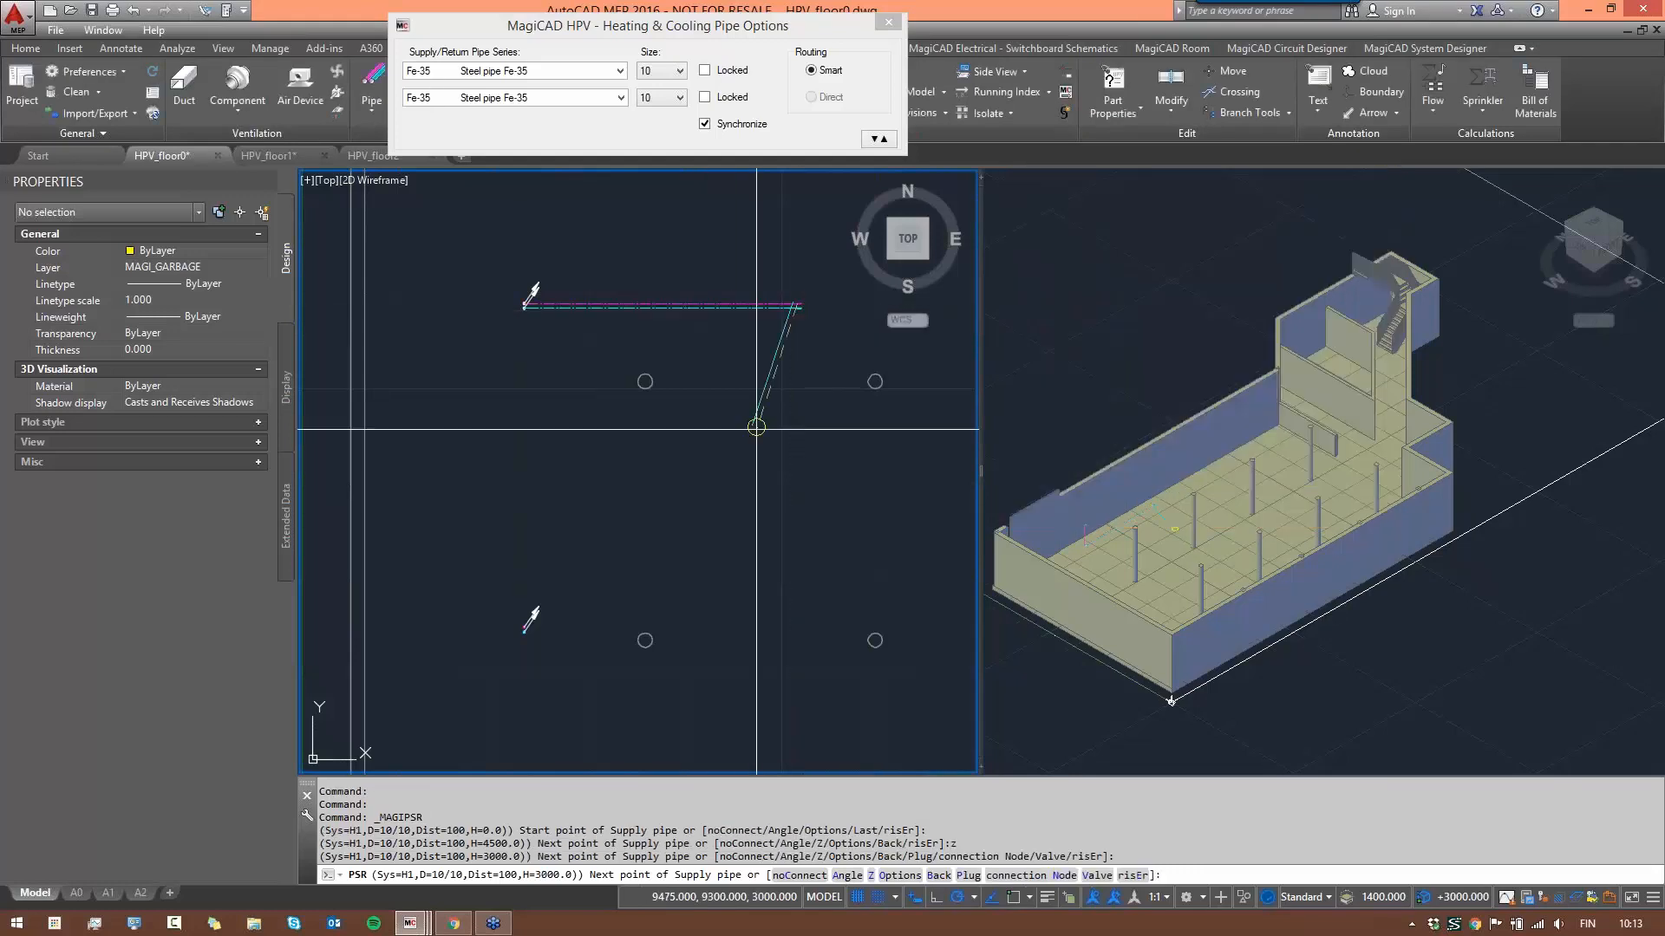
key(Escape)
- Draw supply/return pipes with PSR from the southern riser nodes, dropping to center level 3000 mm, running east, then north to branch into the northern main
text(psr)
key(Return)
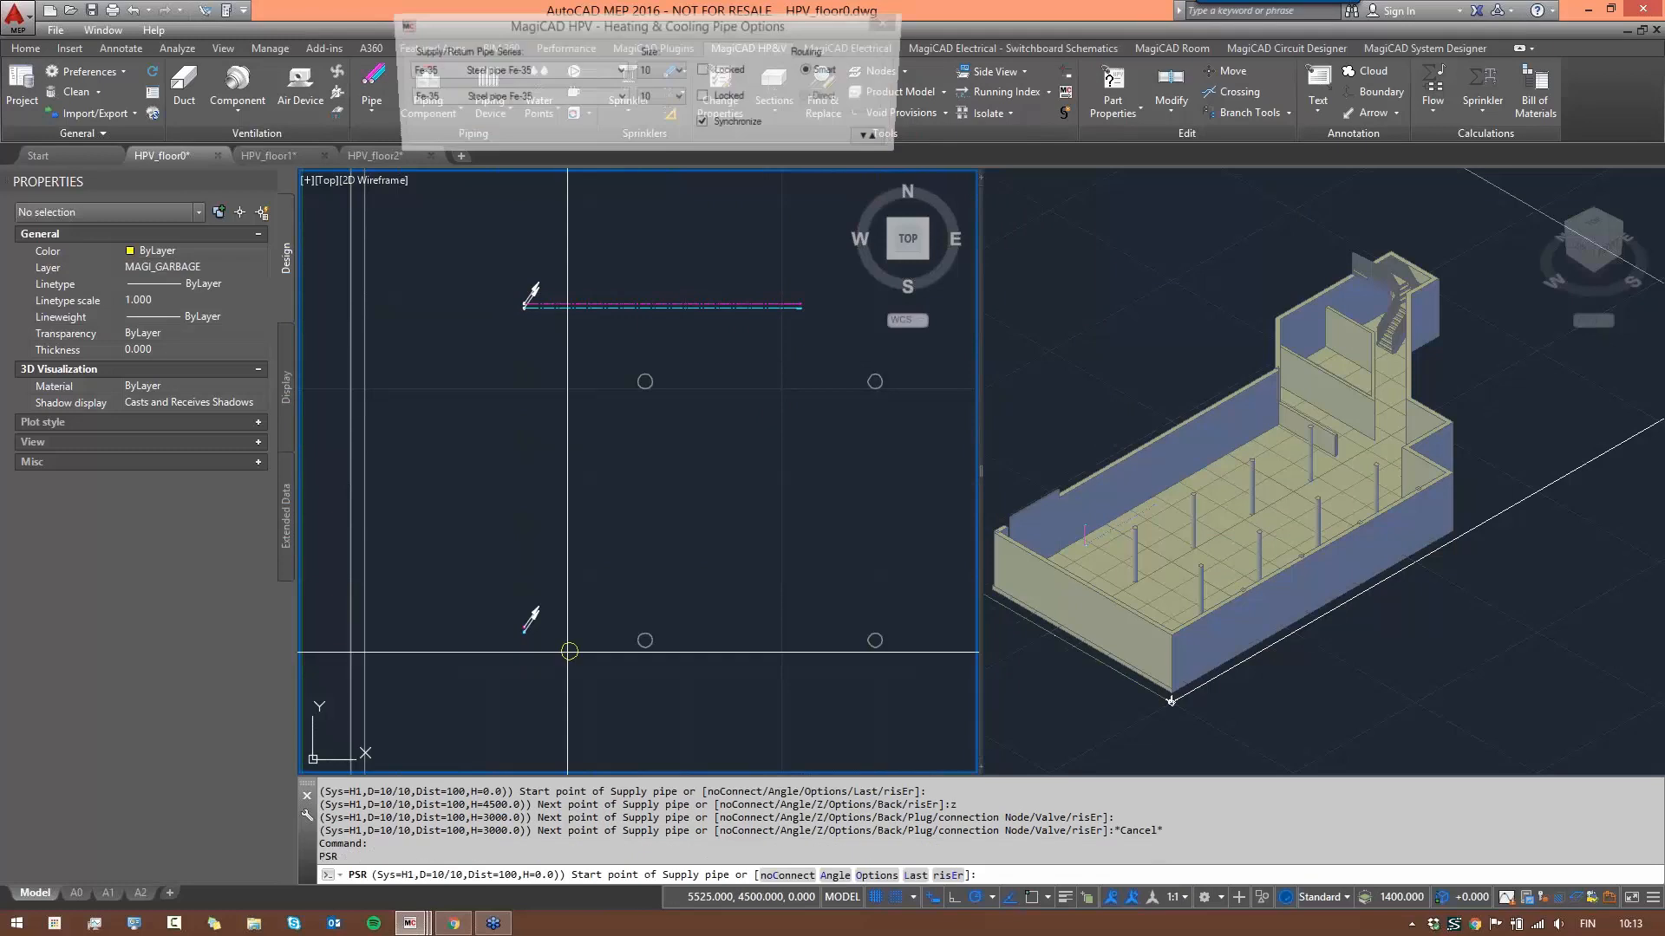
click(524, 630)
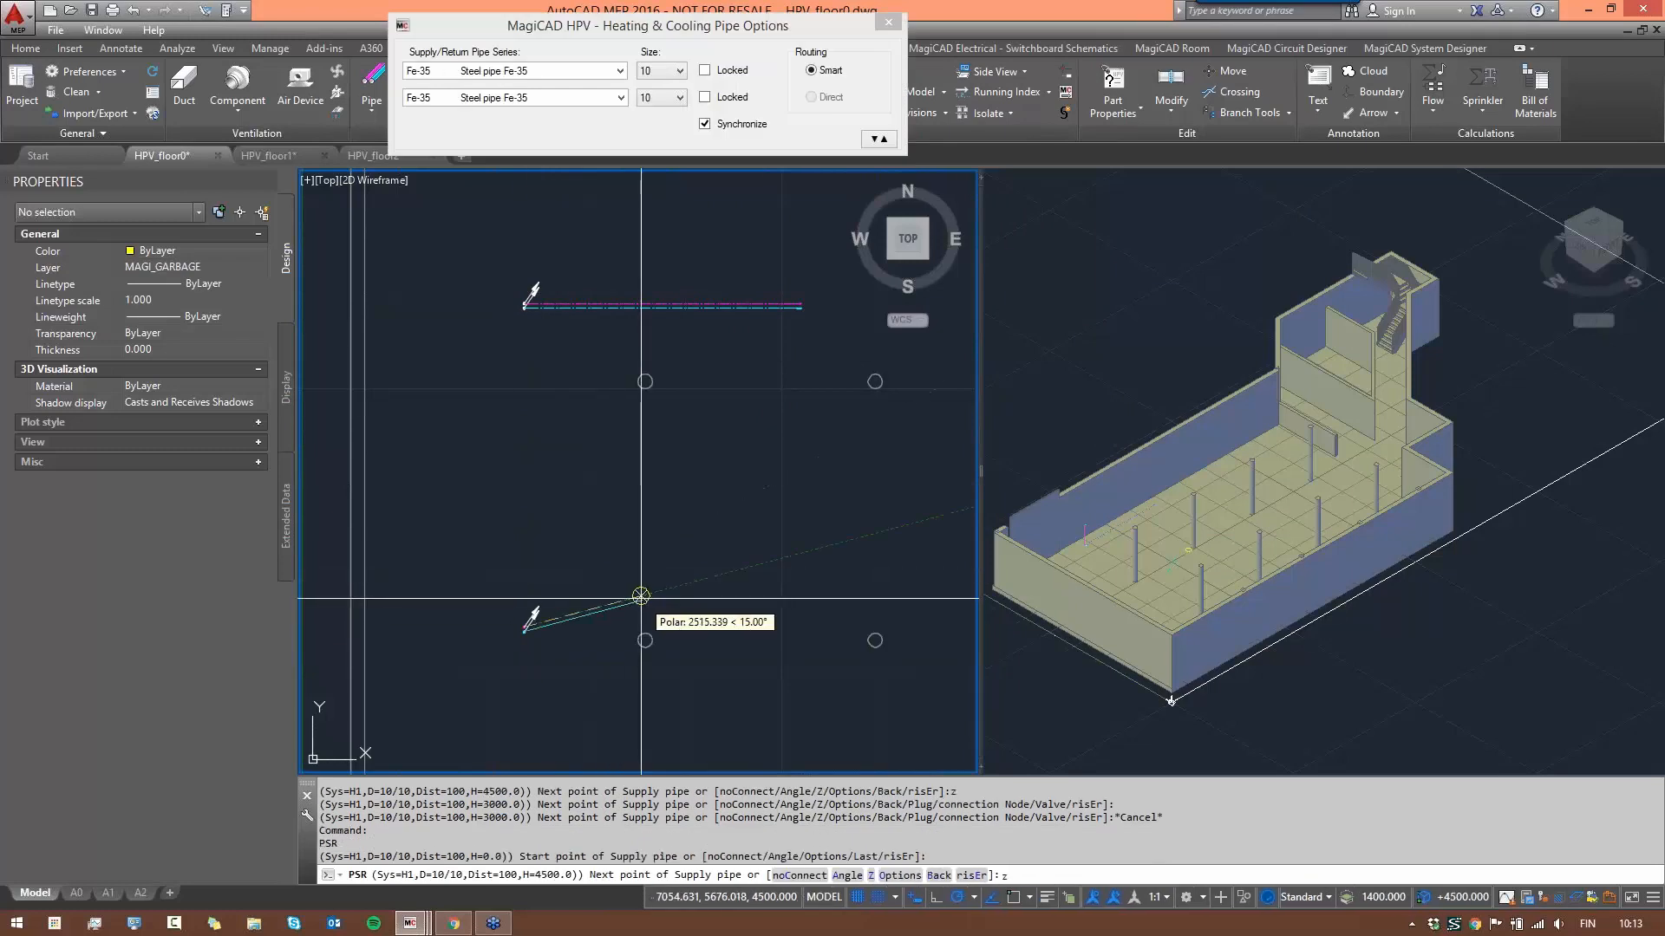
text(z)
key(Return)
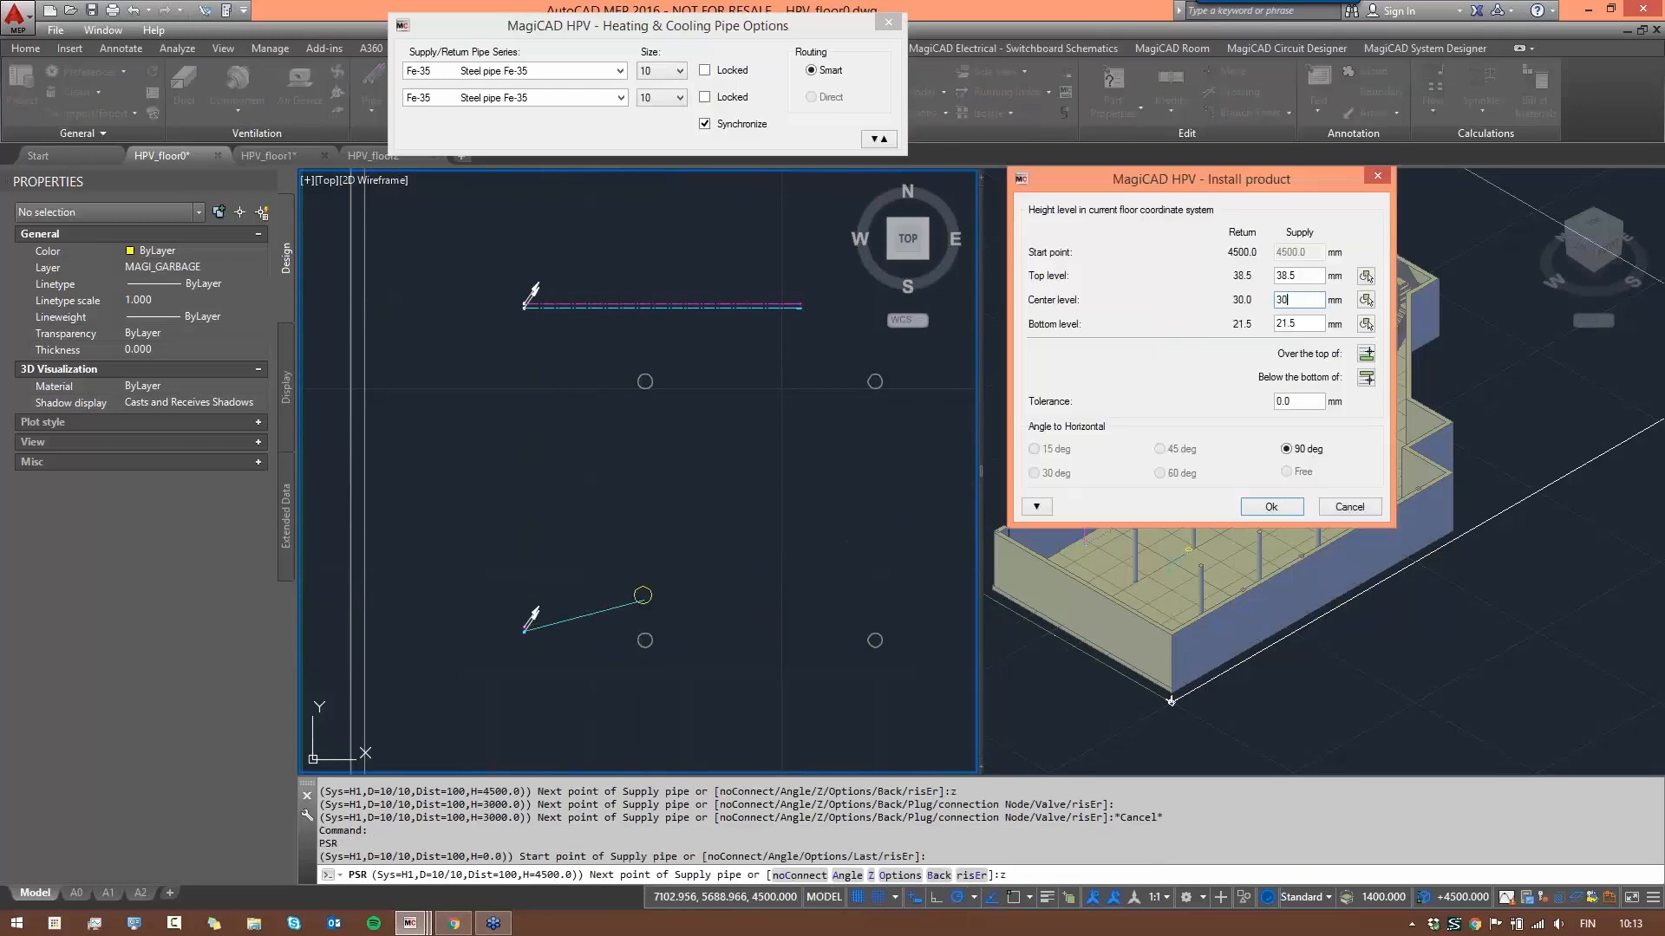
key(Return)
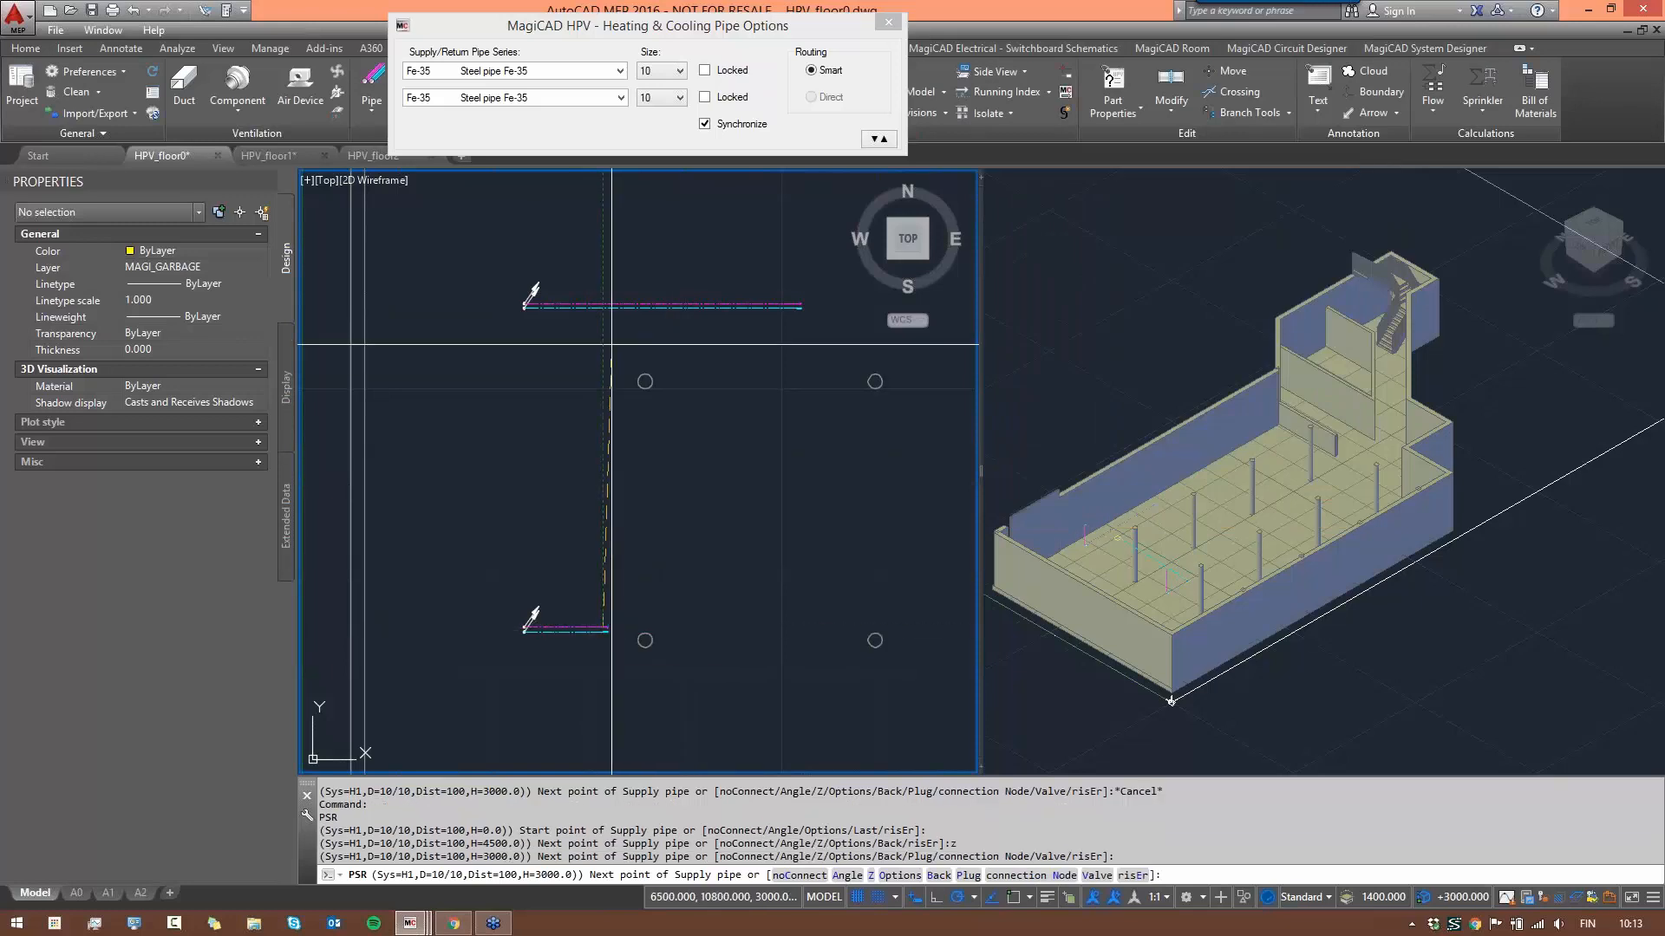
click(607, 309)
scroll(609, 302, up, 5)
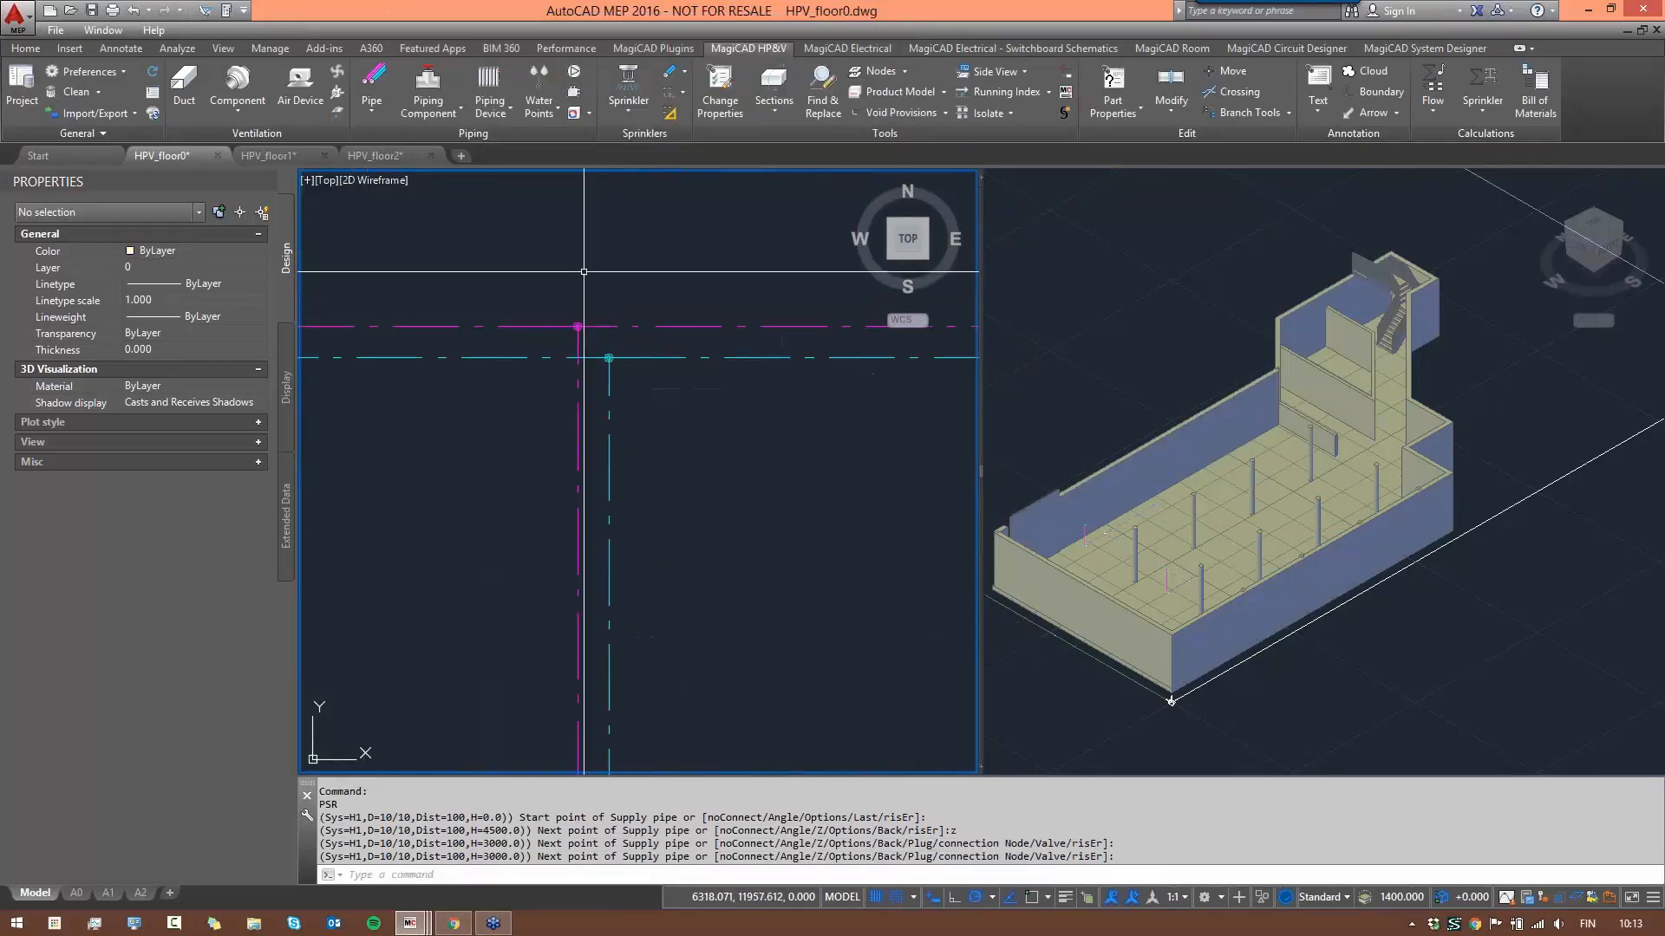
scroll(726, 467, down, 5)
middle_drag(784, 536, 524, 410)
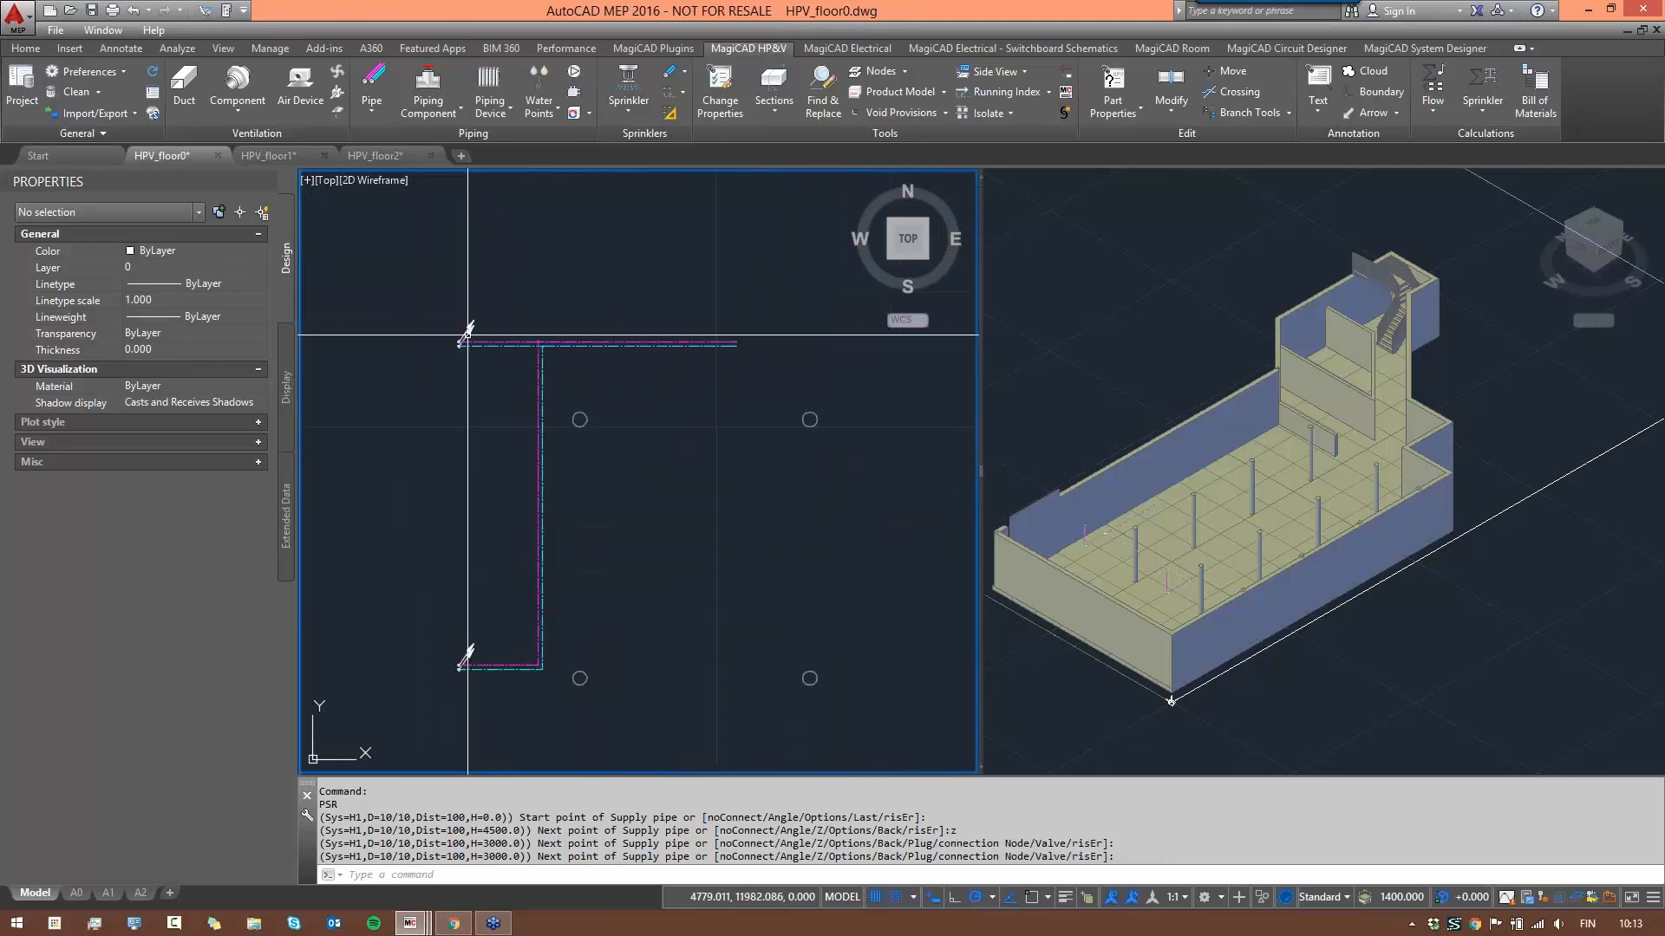
scroll(648, 388, down, 2)
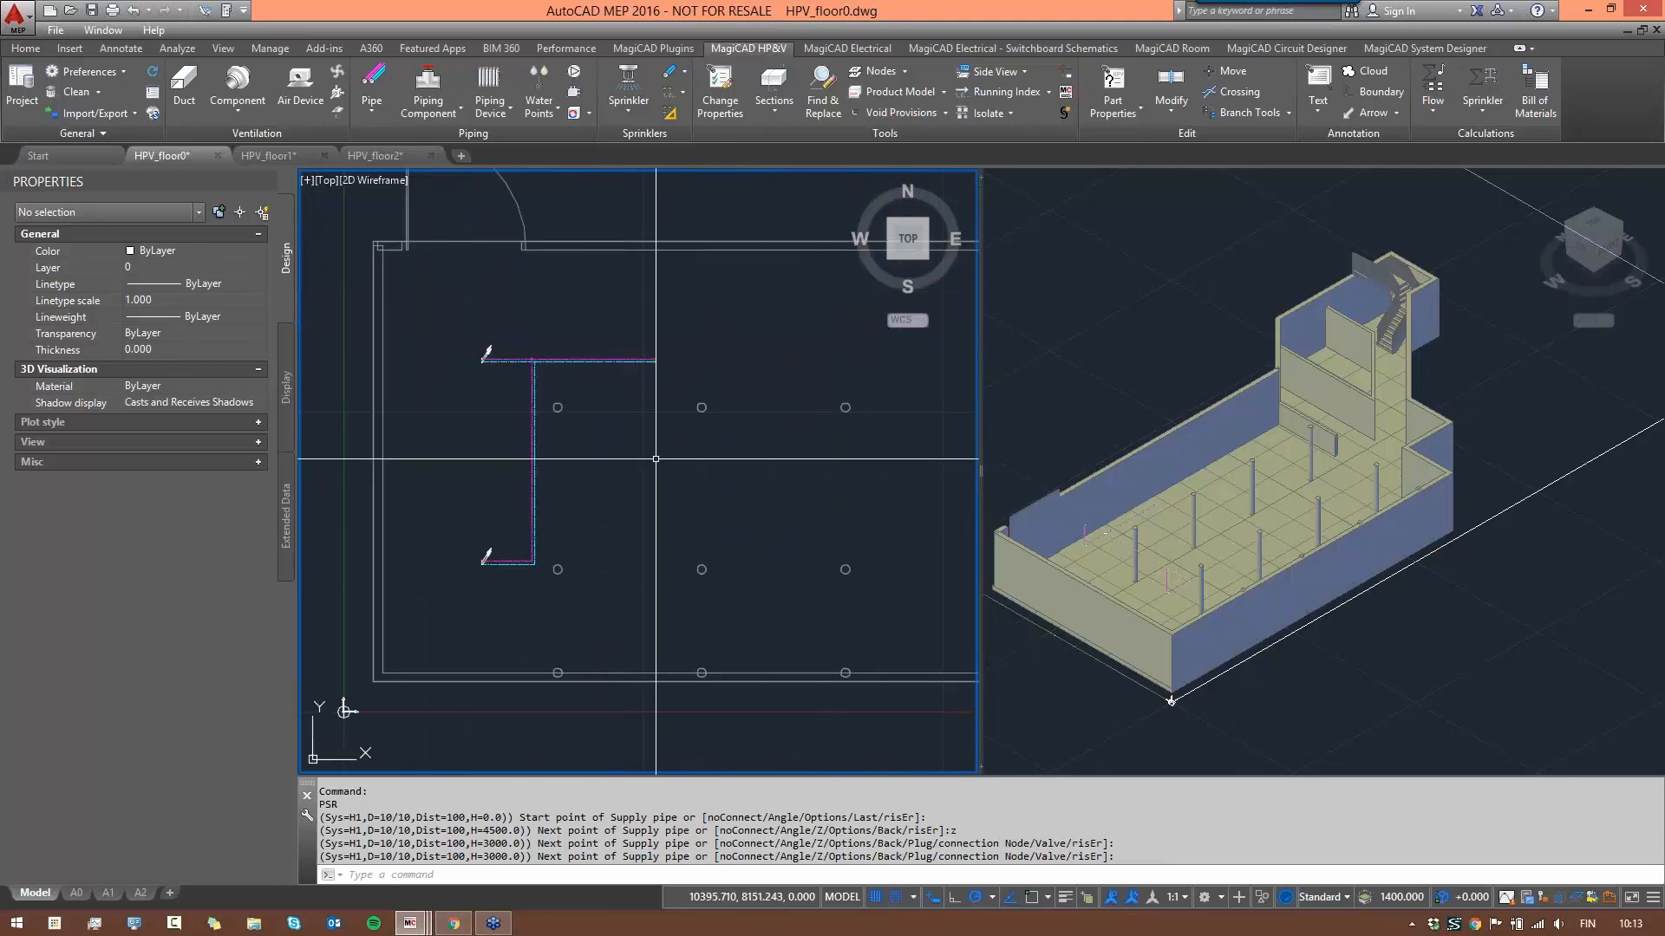
scroll(572, 381, up, 4)
key(Escape)
key(Escape)
- Run Flow Summation for system H1 Heating 1 in the current drawing, go through the calculation report and mark all messages
middle_drag(659, 321, 470, 345)
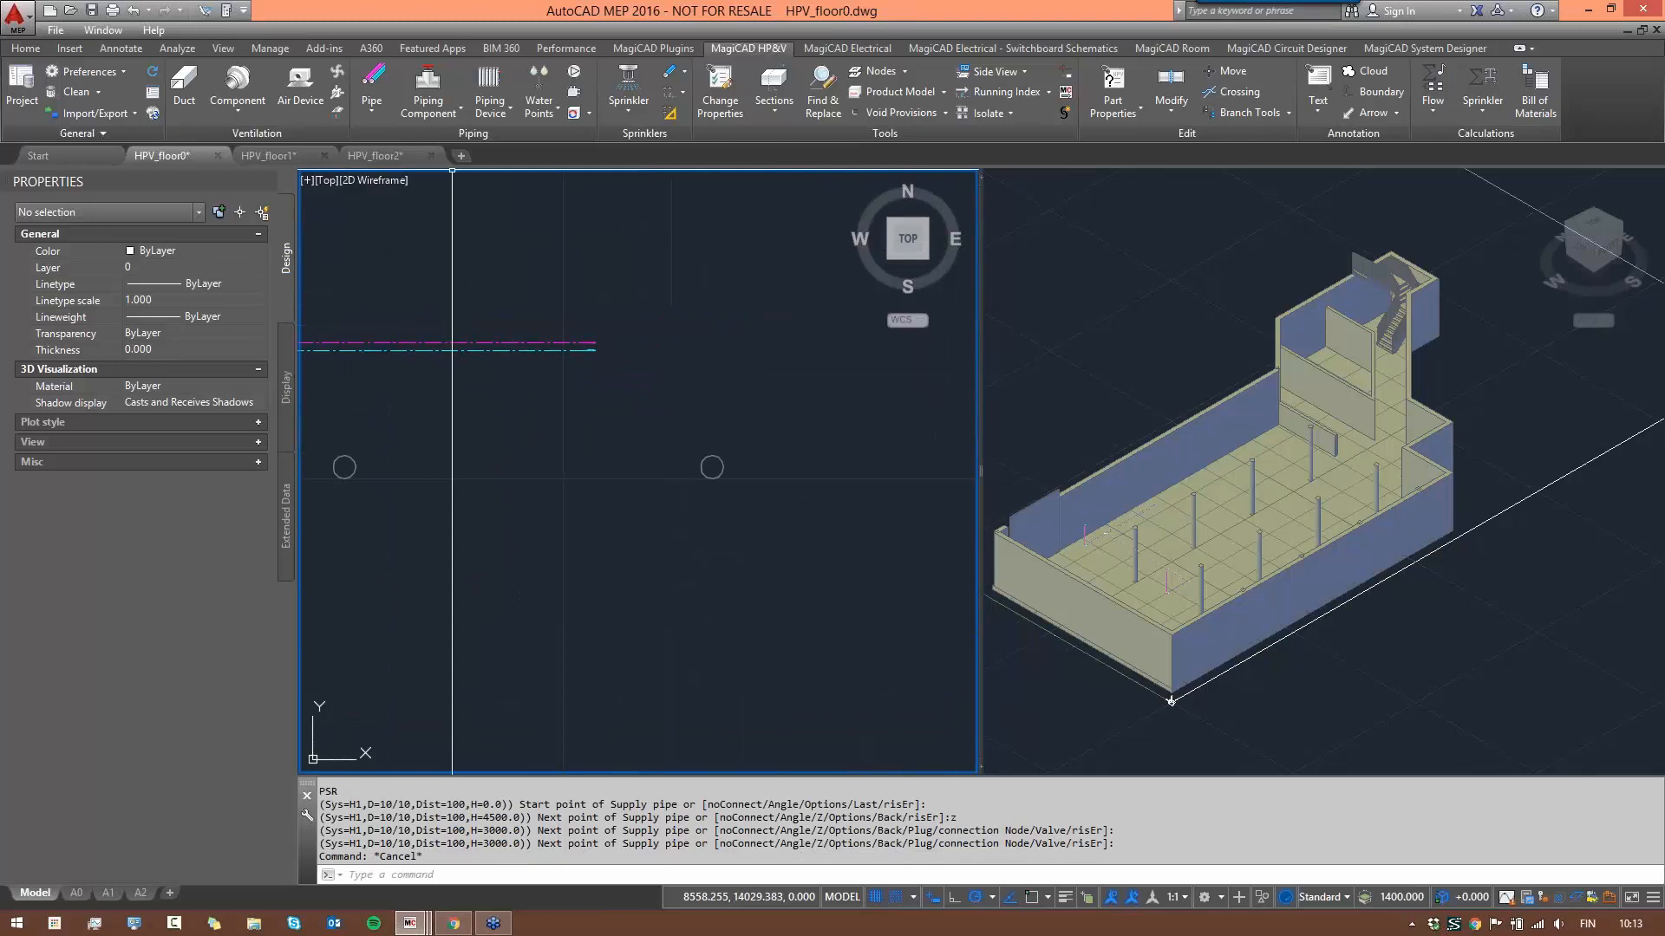
click(1431, 119)
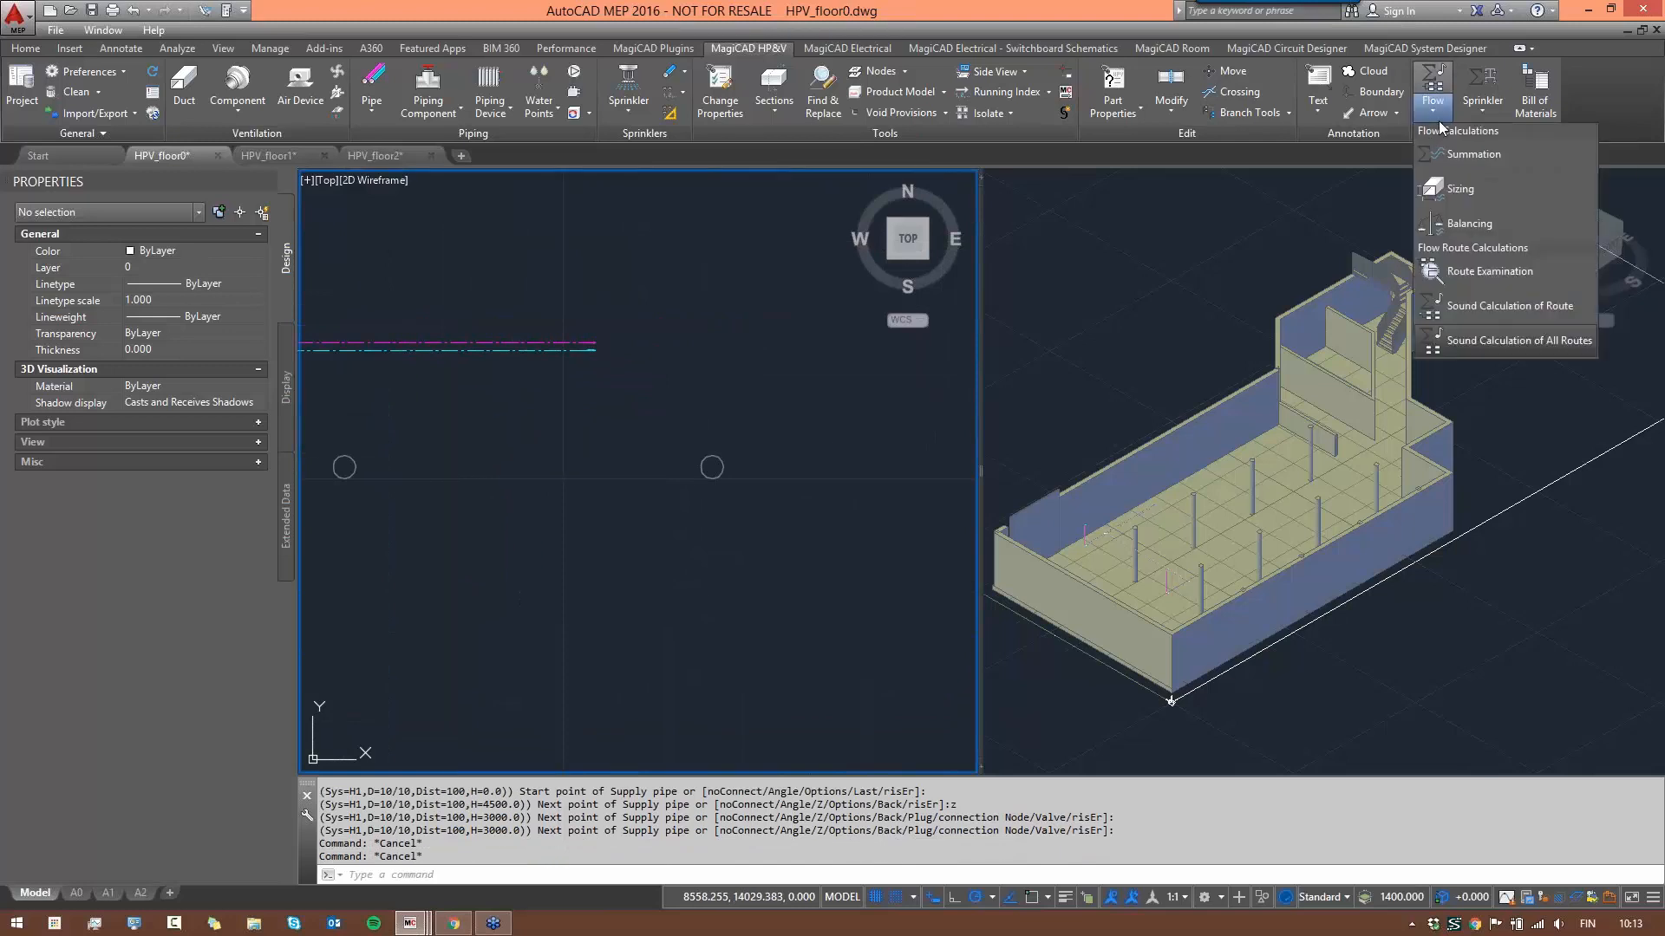
click(1470, 153)
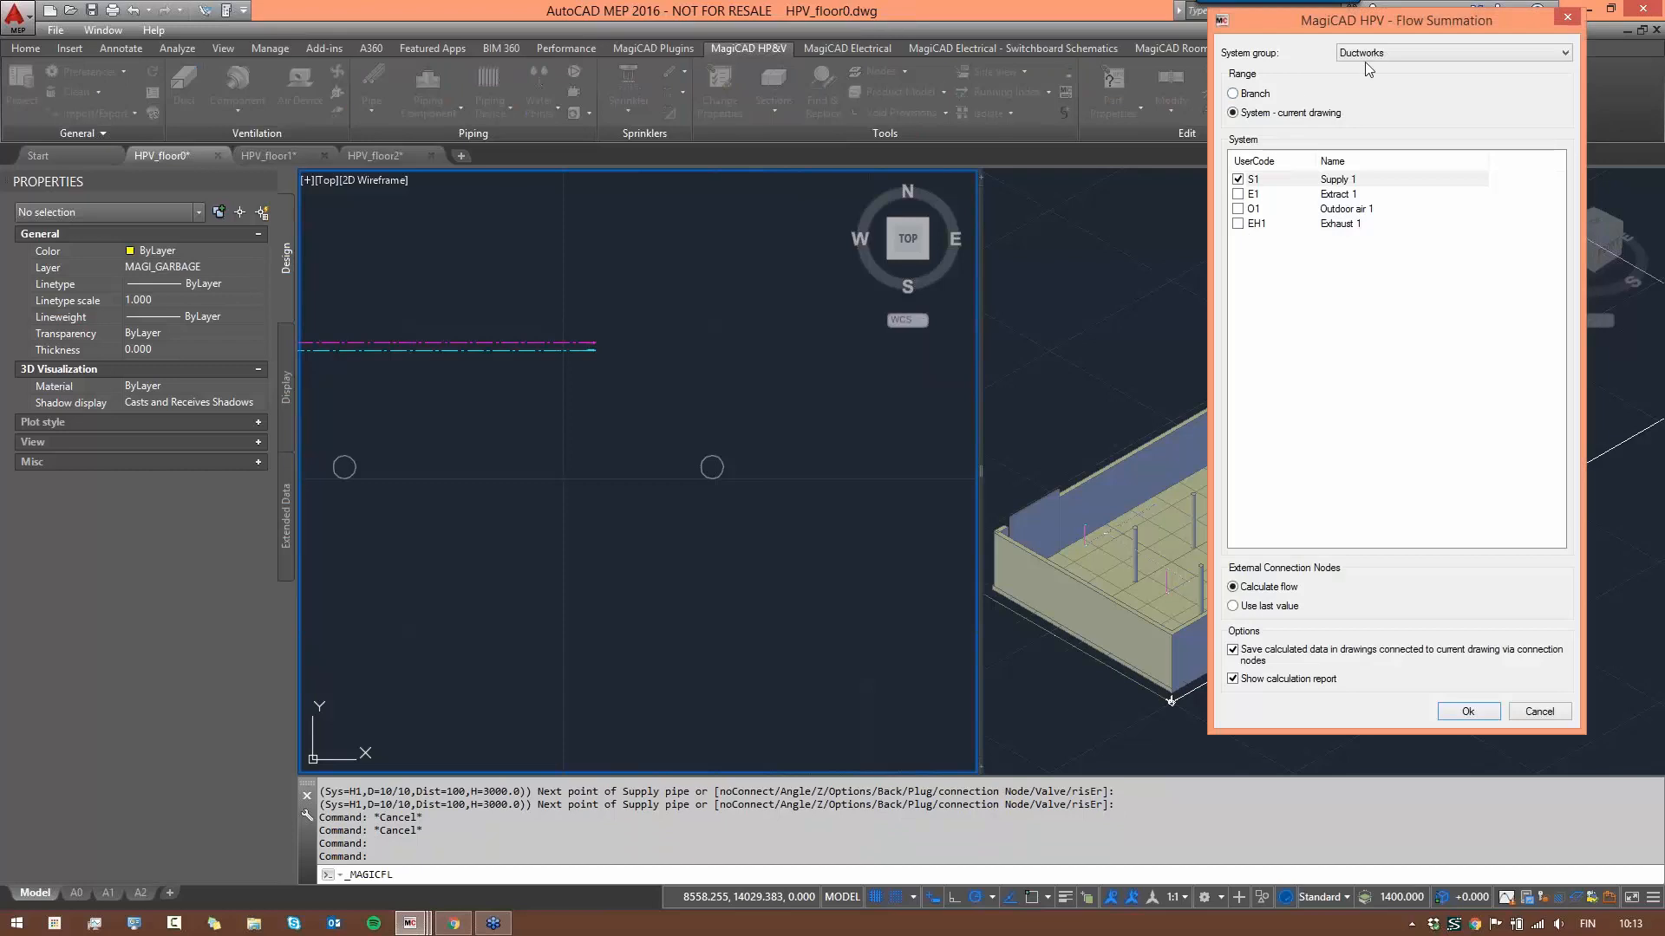
click(1368, 53)
click(1413, 79)
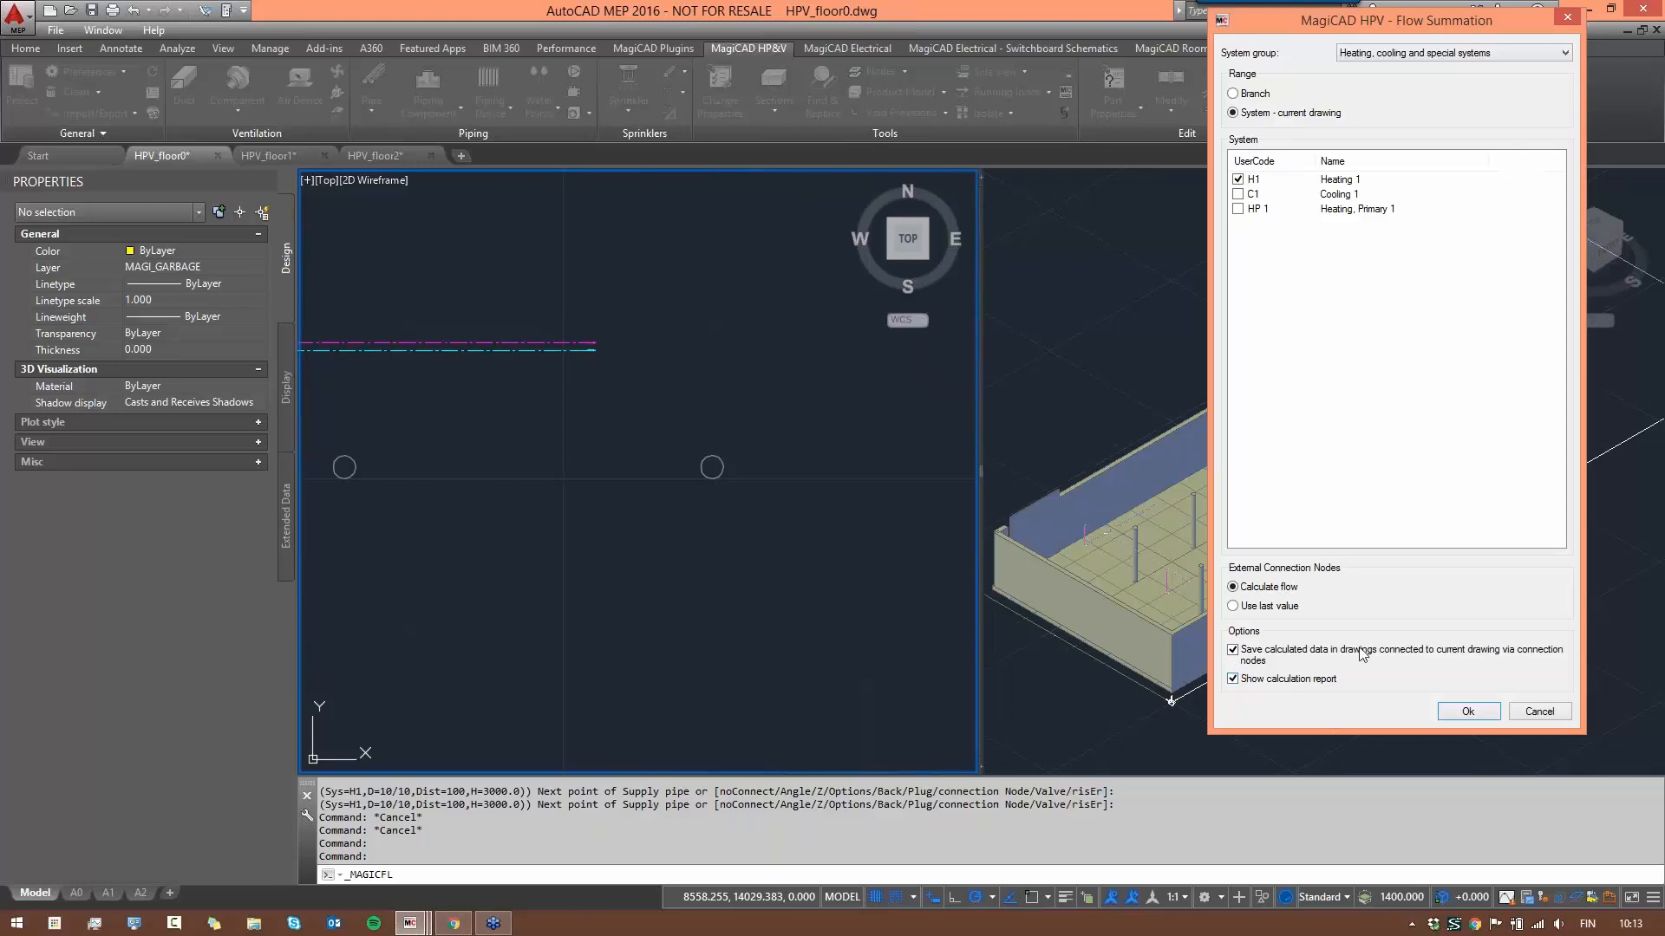
click(1471, 711)
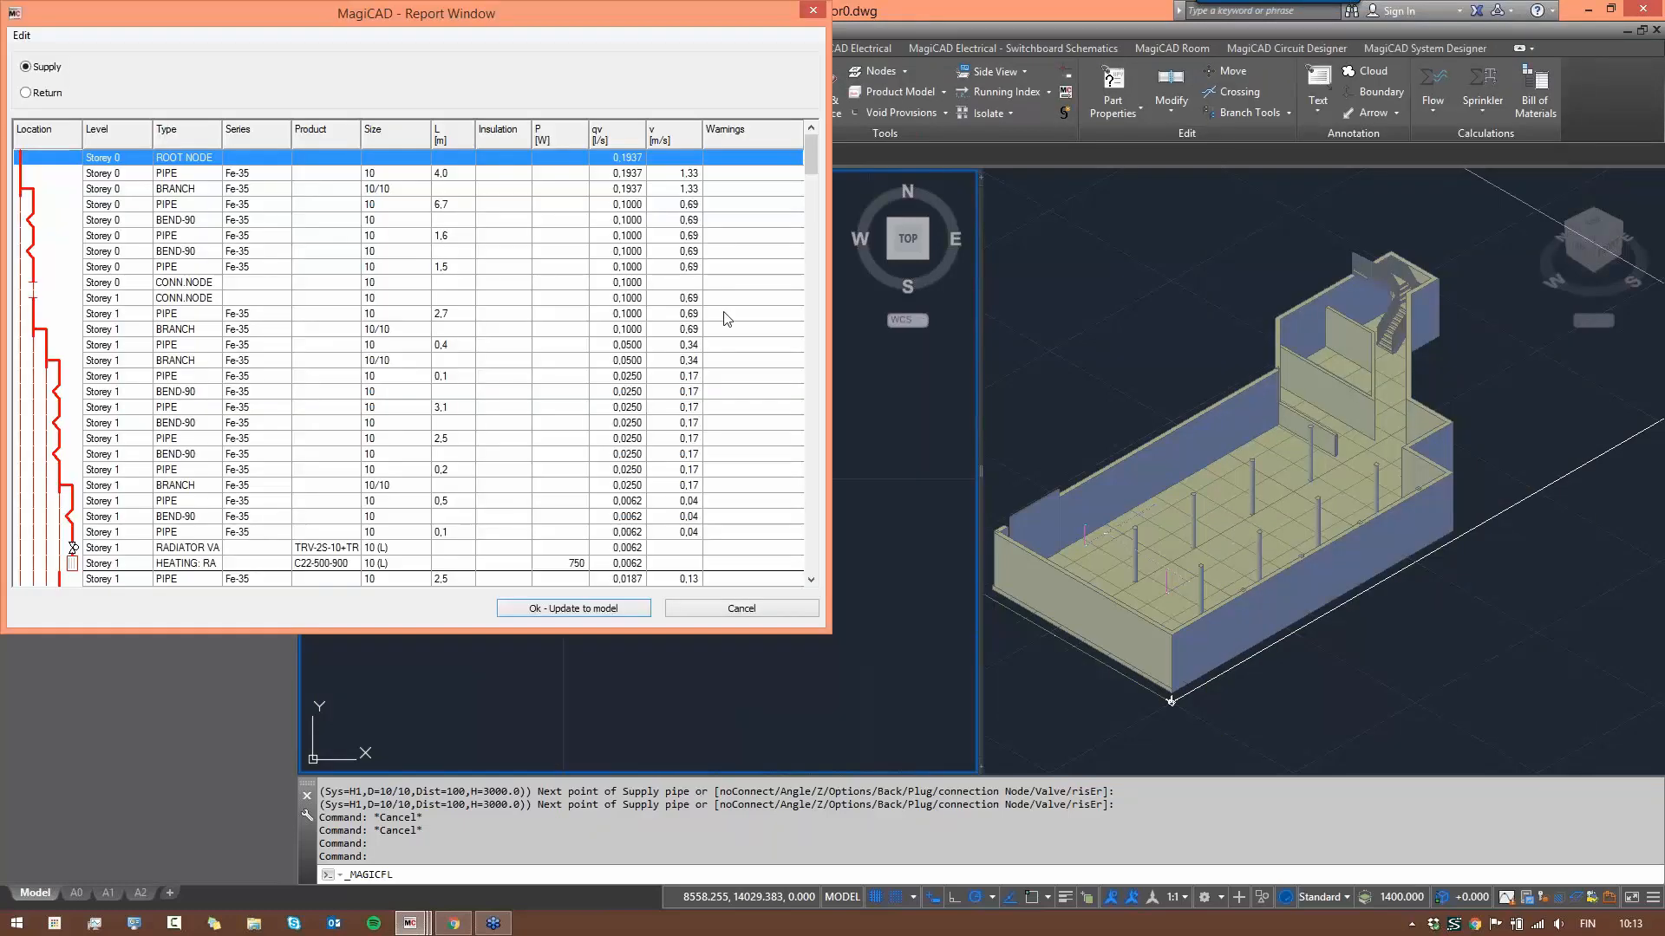
drag(815, 170, 818, 588)
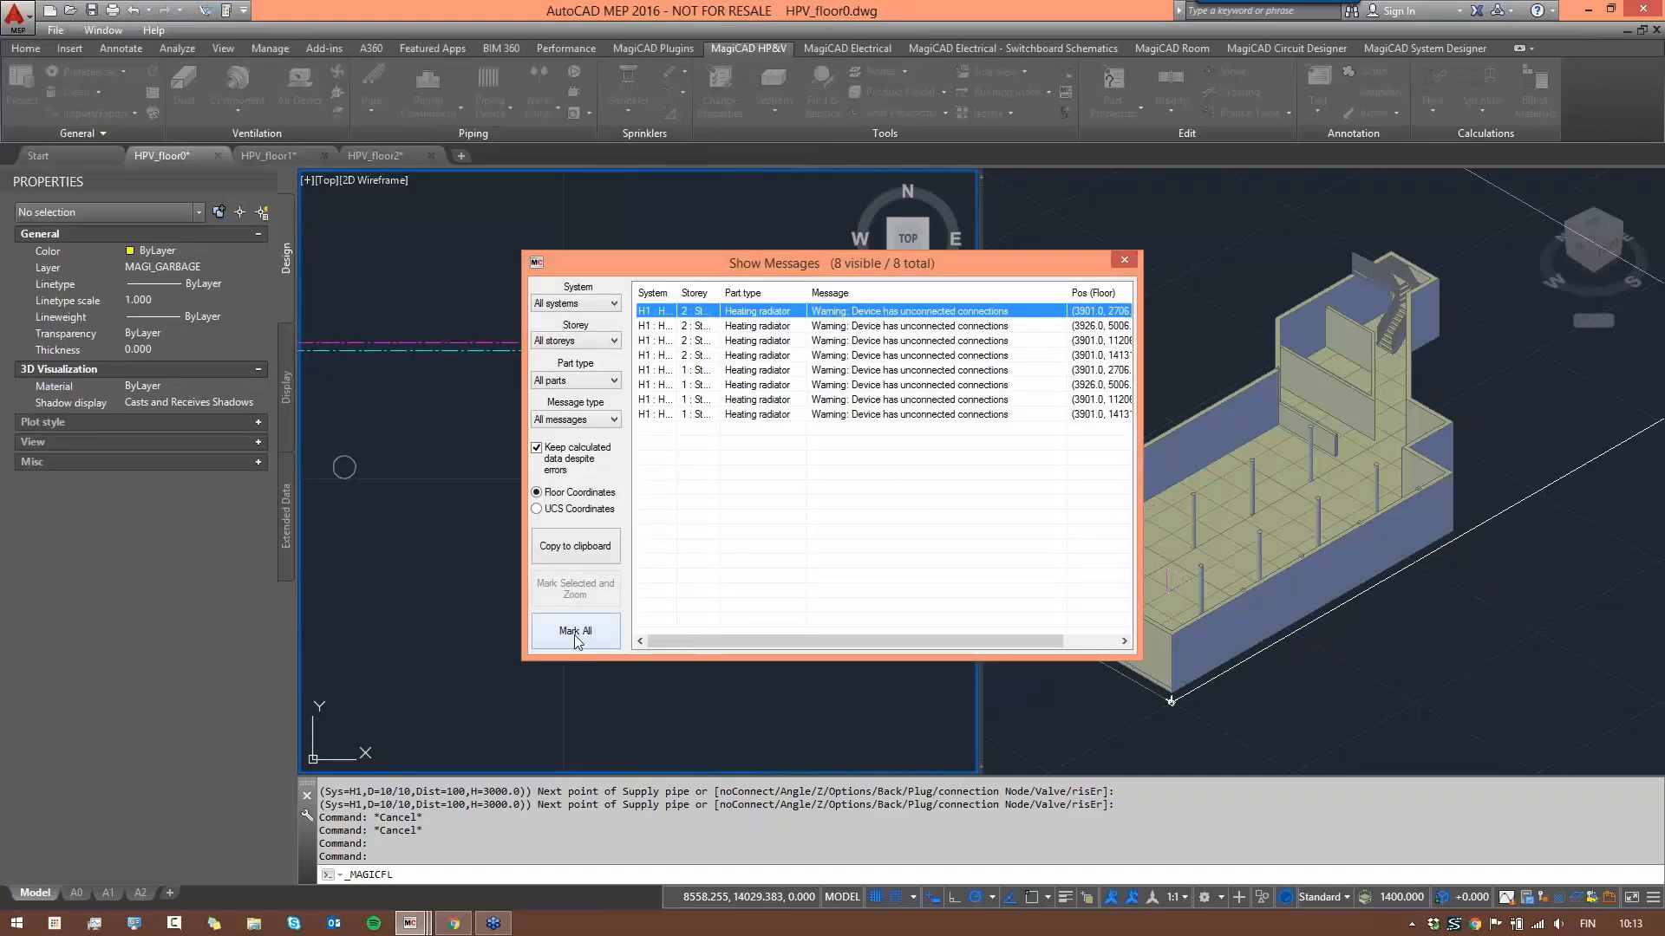
click(573, 631)
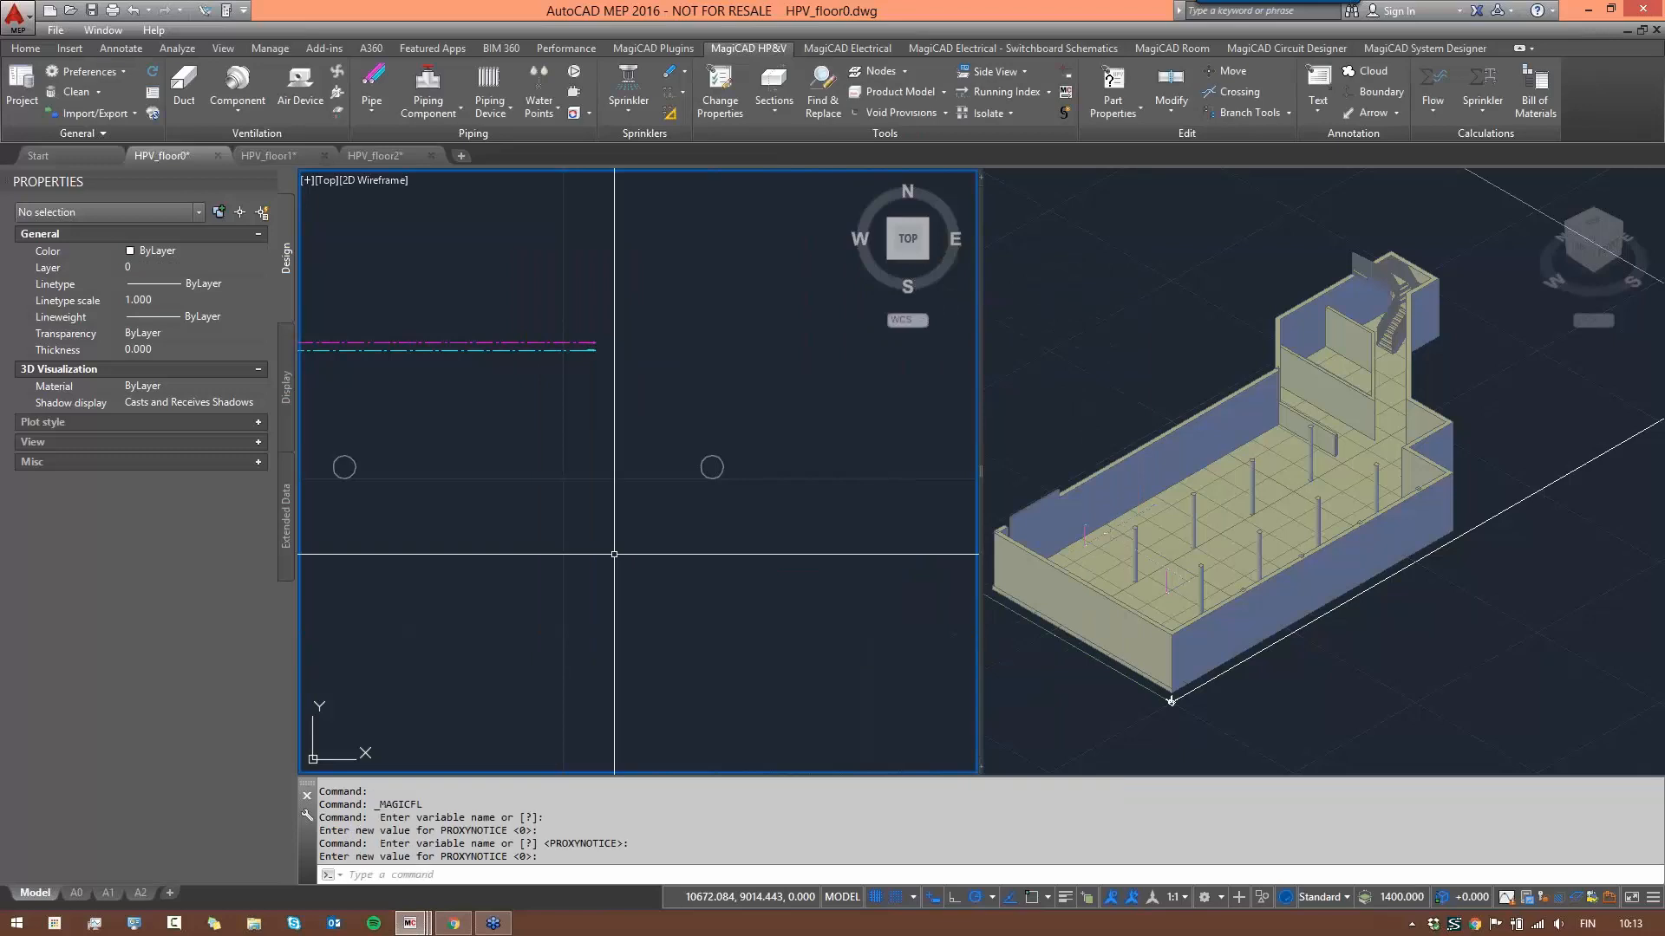
- Examine the marked radiators in the HPV_floor1 drawing and return to HPV_floor0
scroll(528, 467, down, 6)
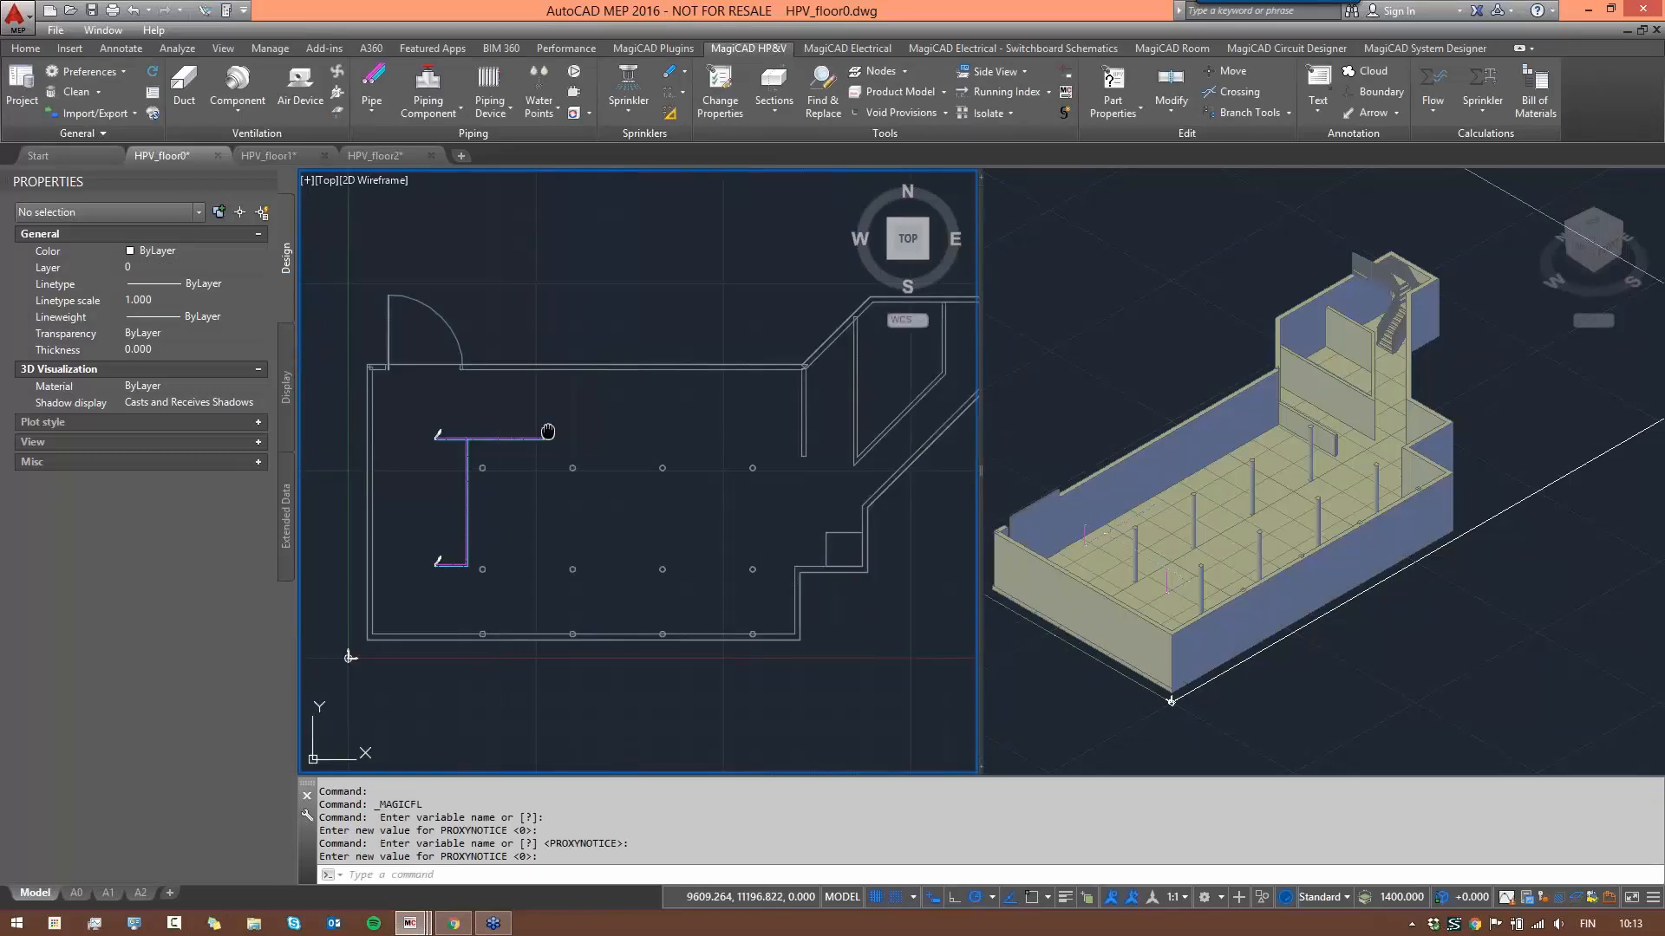
middle_drag(529, 467, 567, 430)
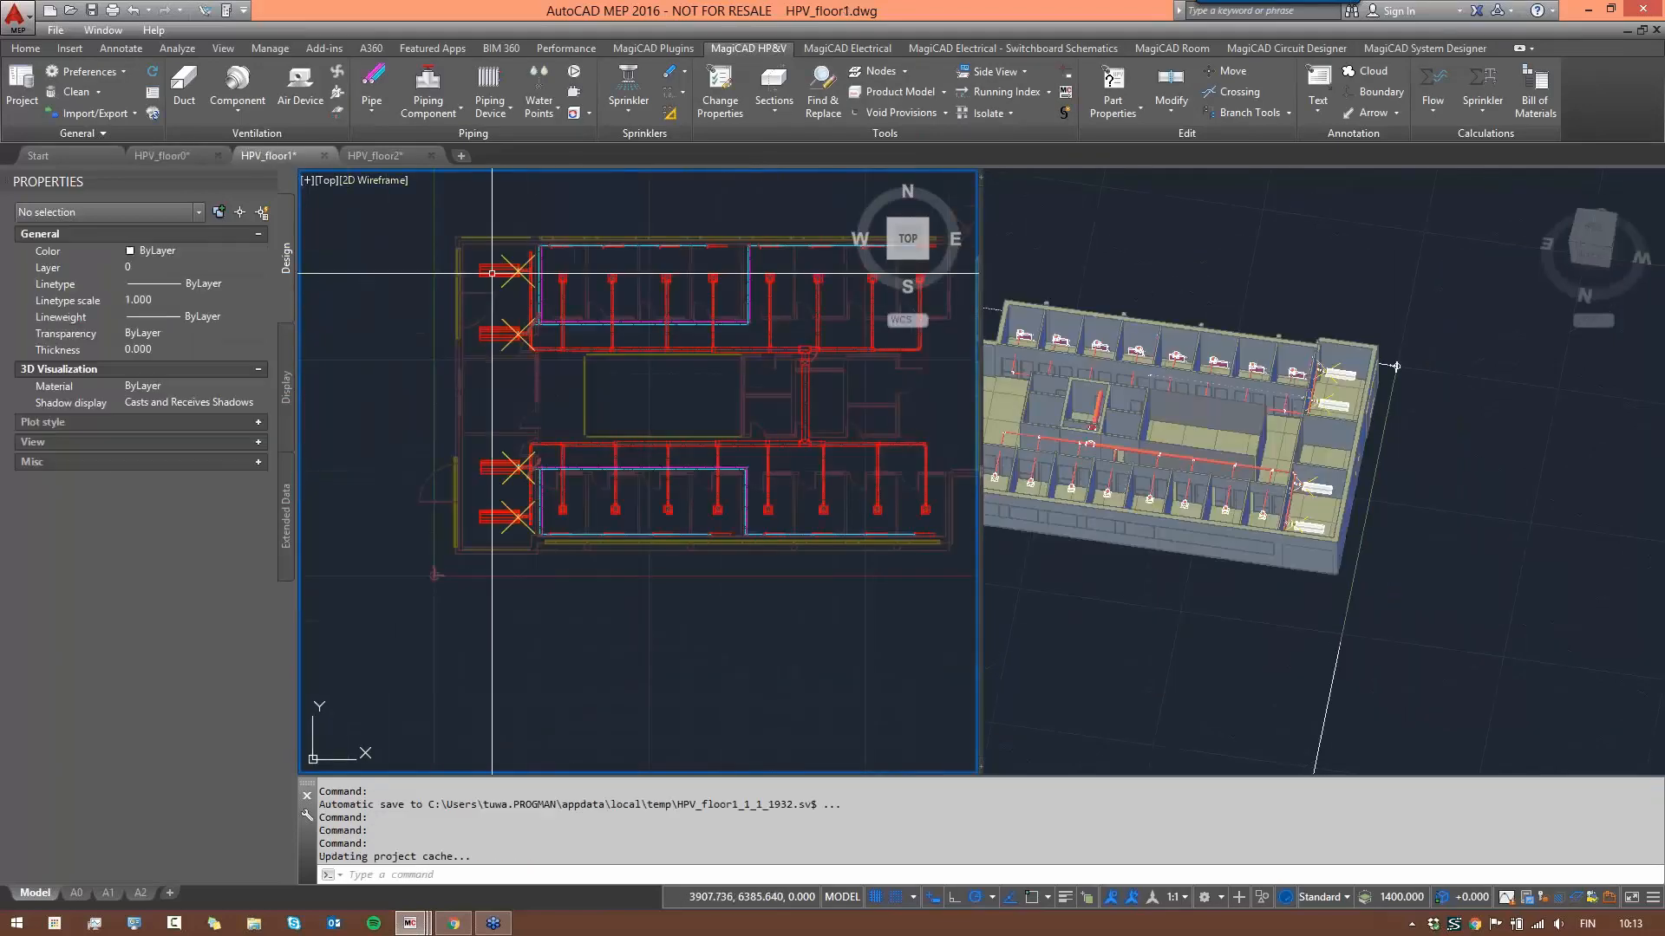
click(163, 156)
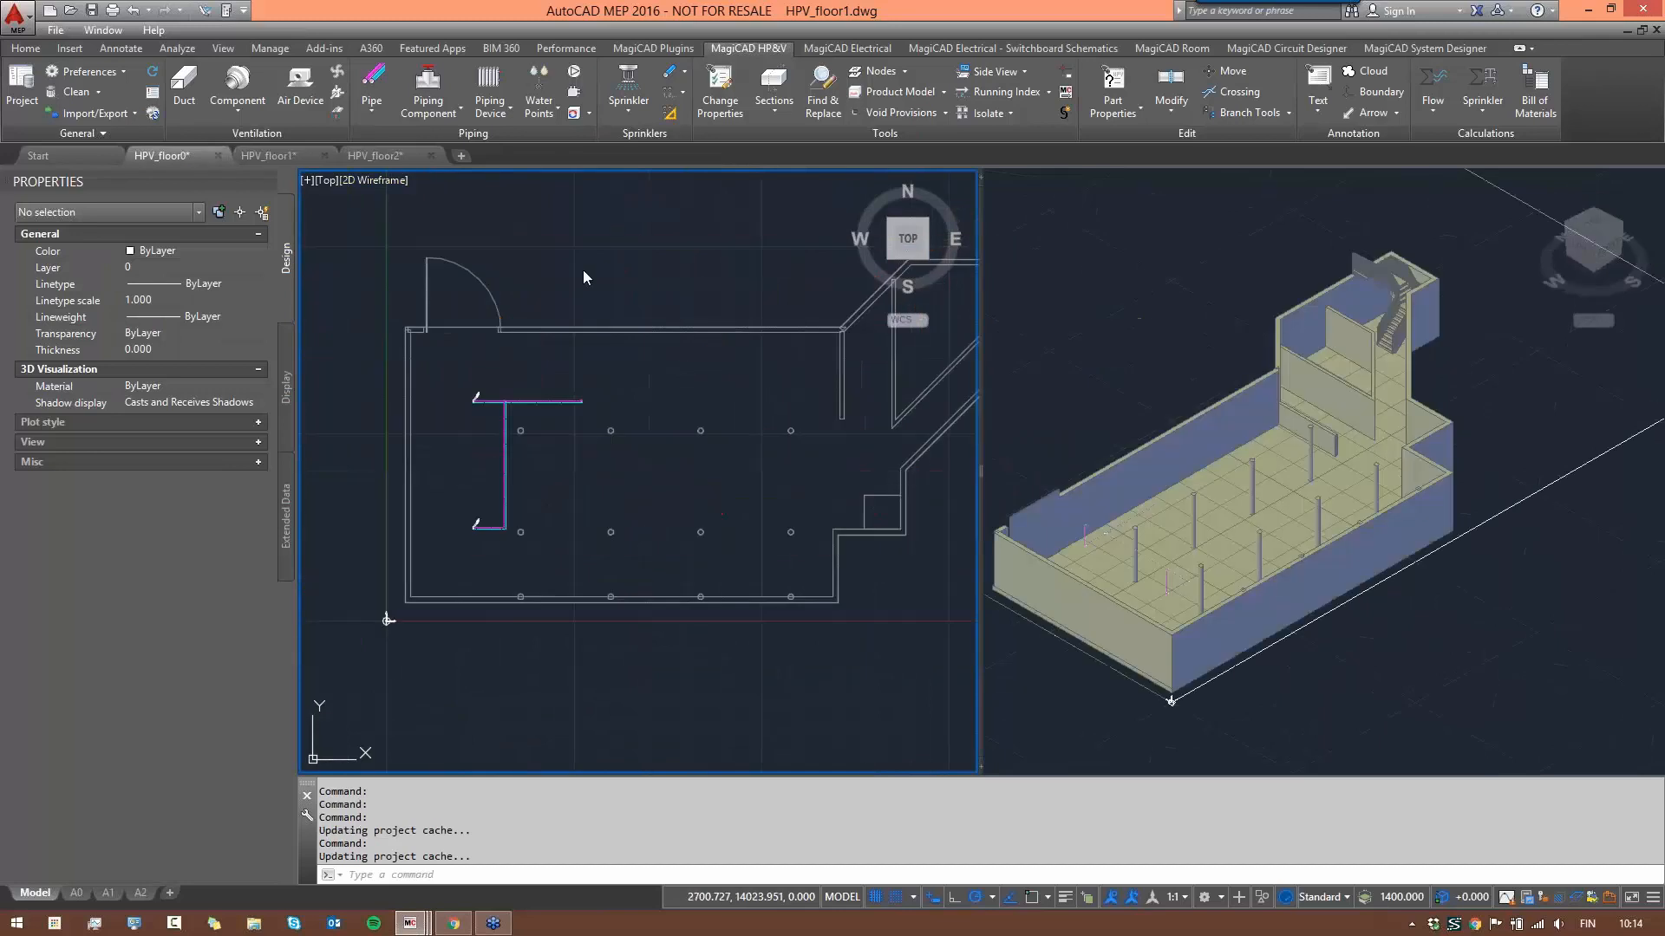
- Run Flow Summation with the Branch range from the supply and return pipes' open east end, review the report and update the model
click(1444, 115)
click(1465, 150)
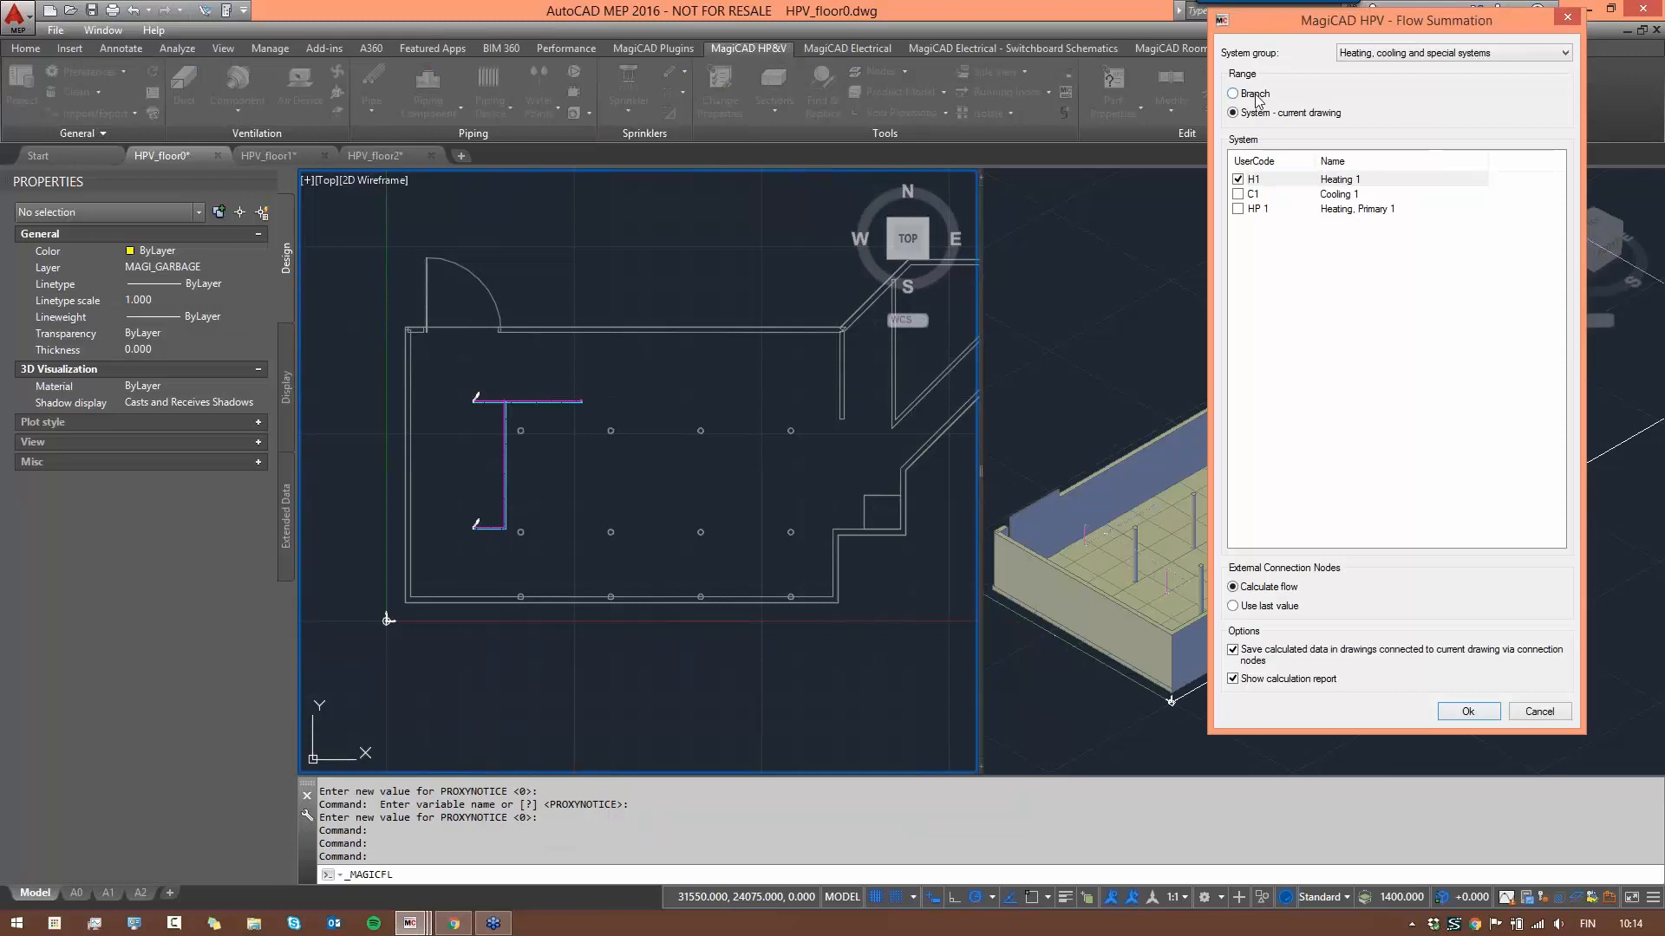
click(1256, 96)
click(1289, 177)
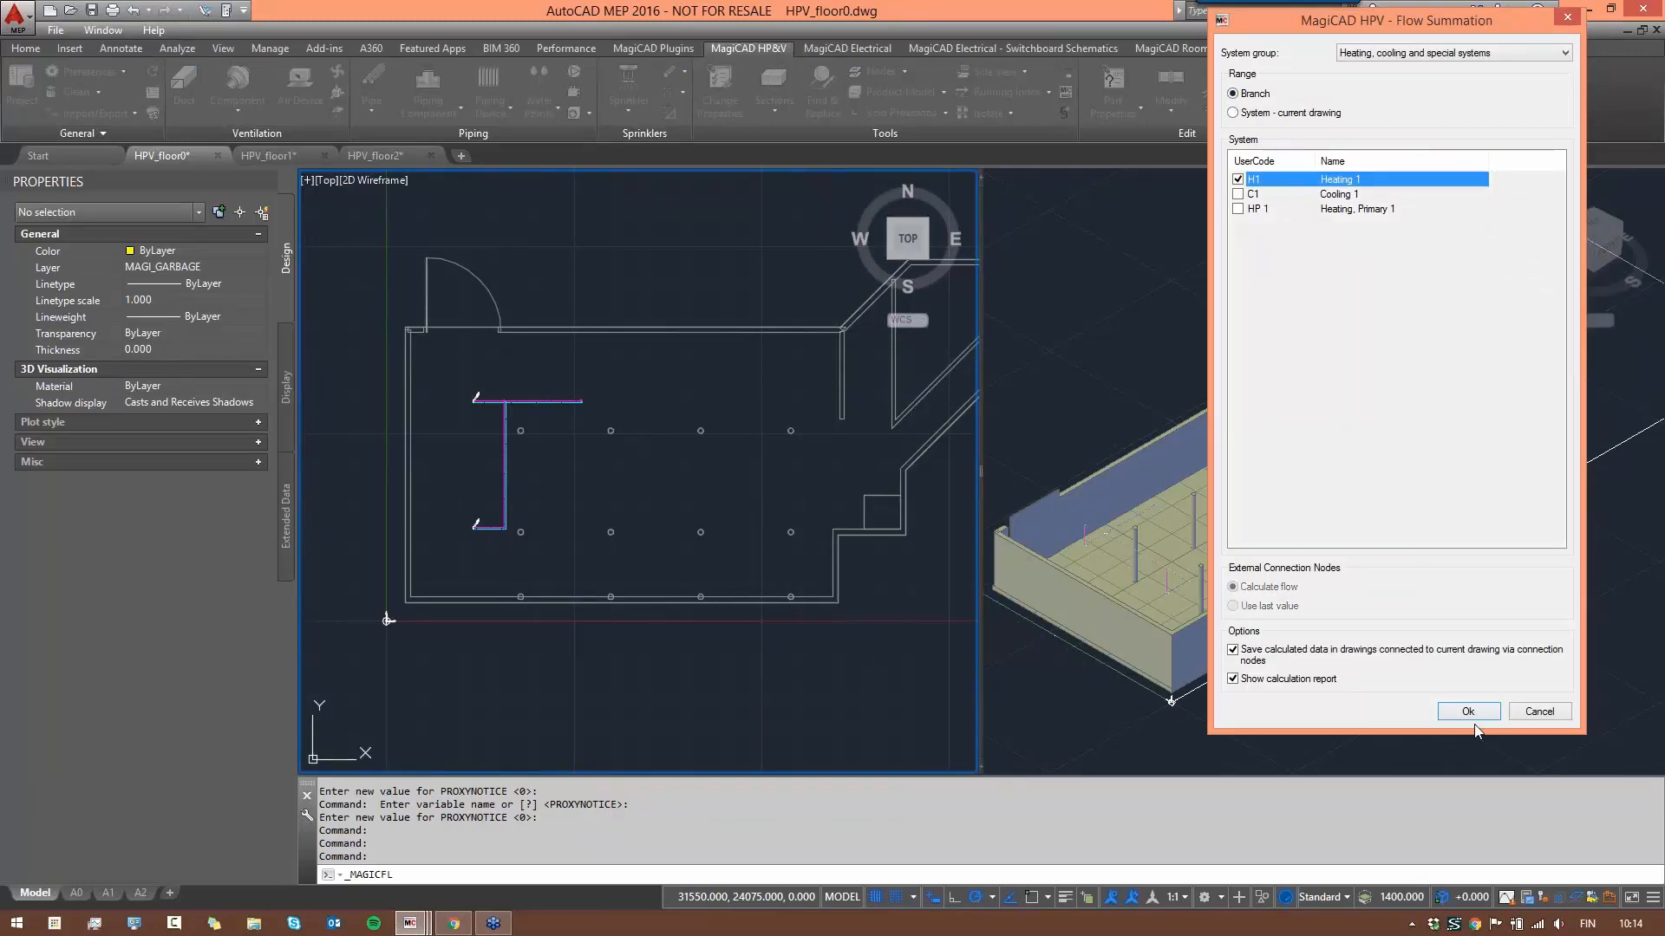
key(Return)
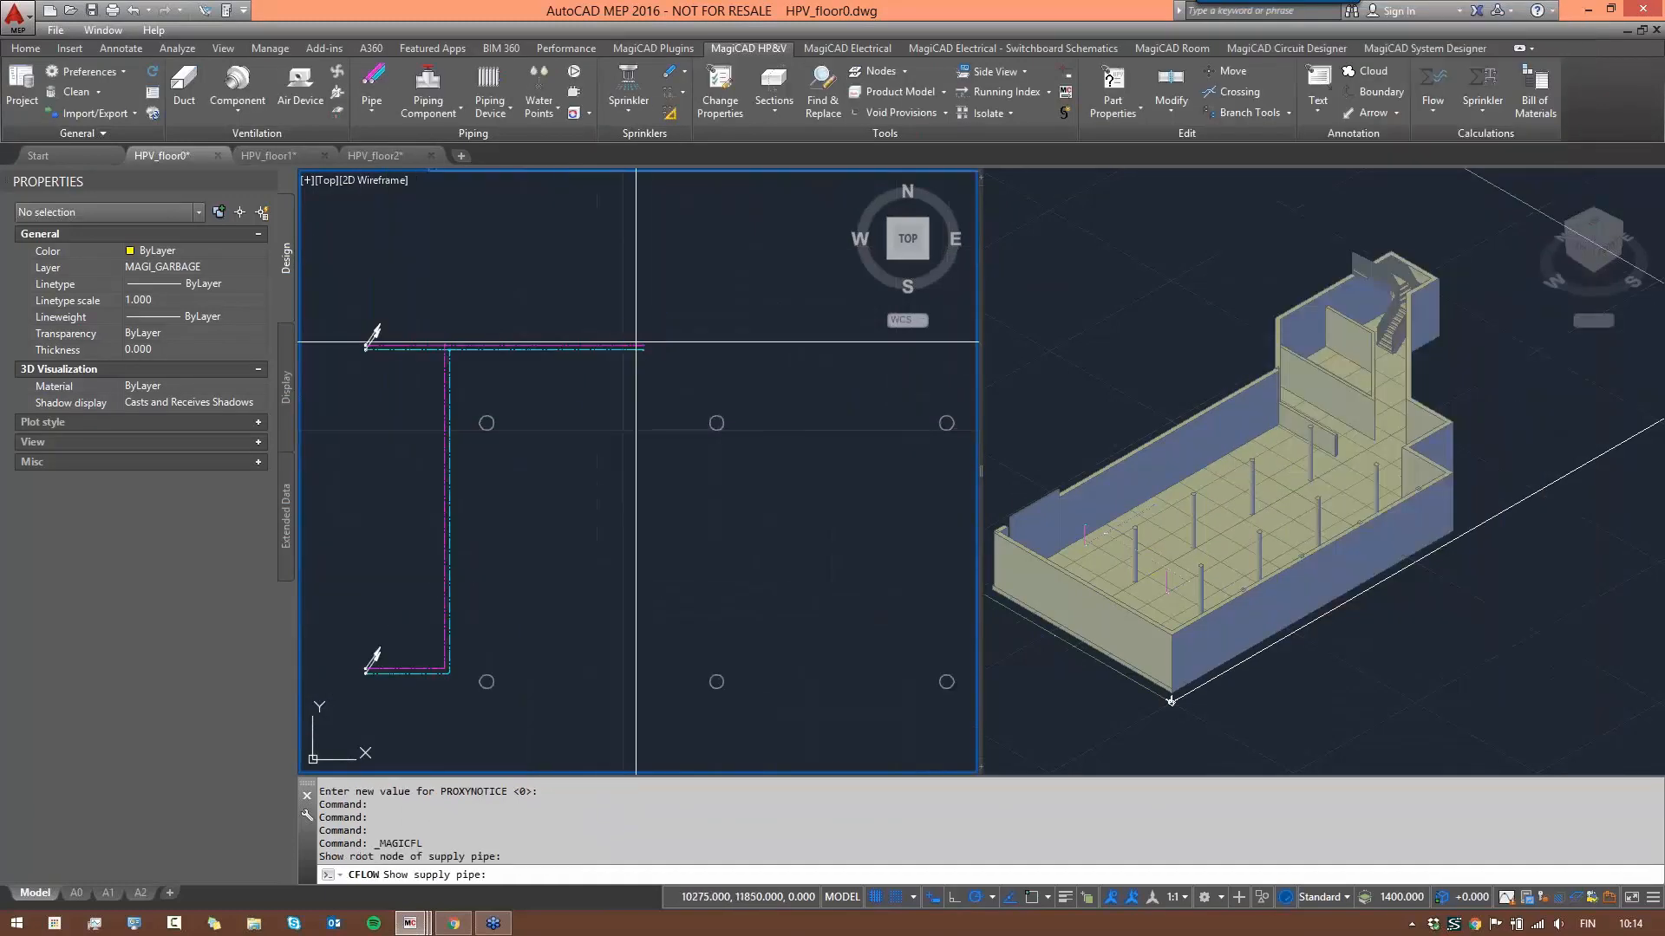
click(640, 346)
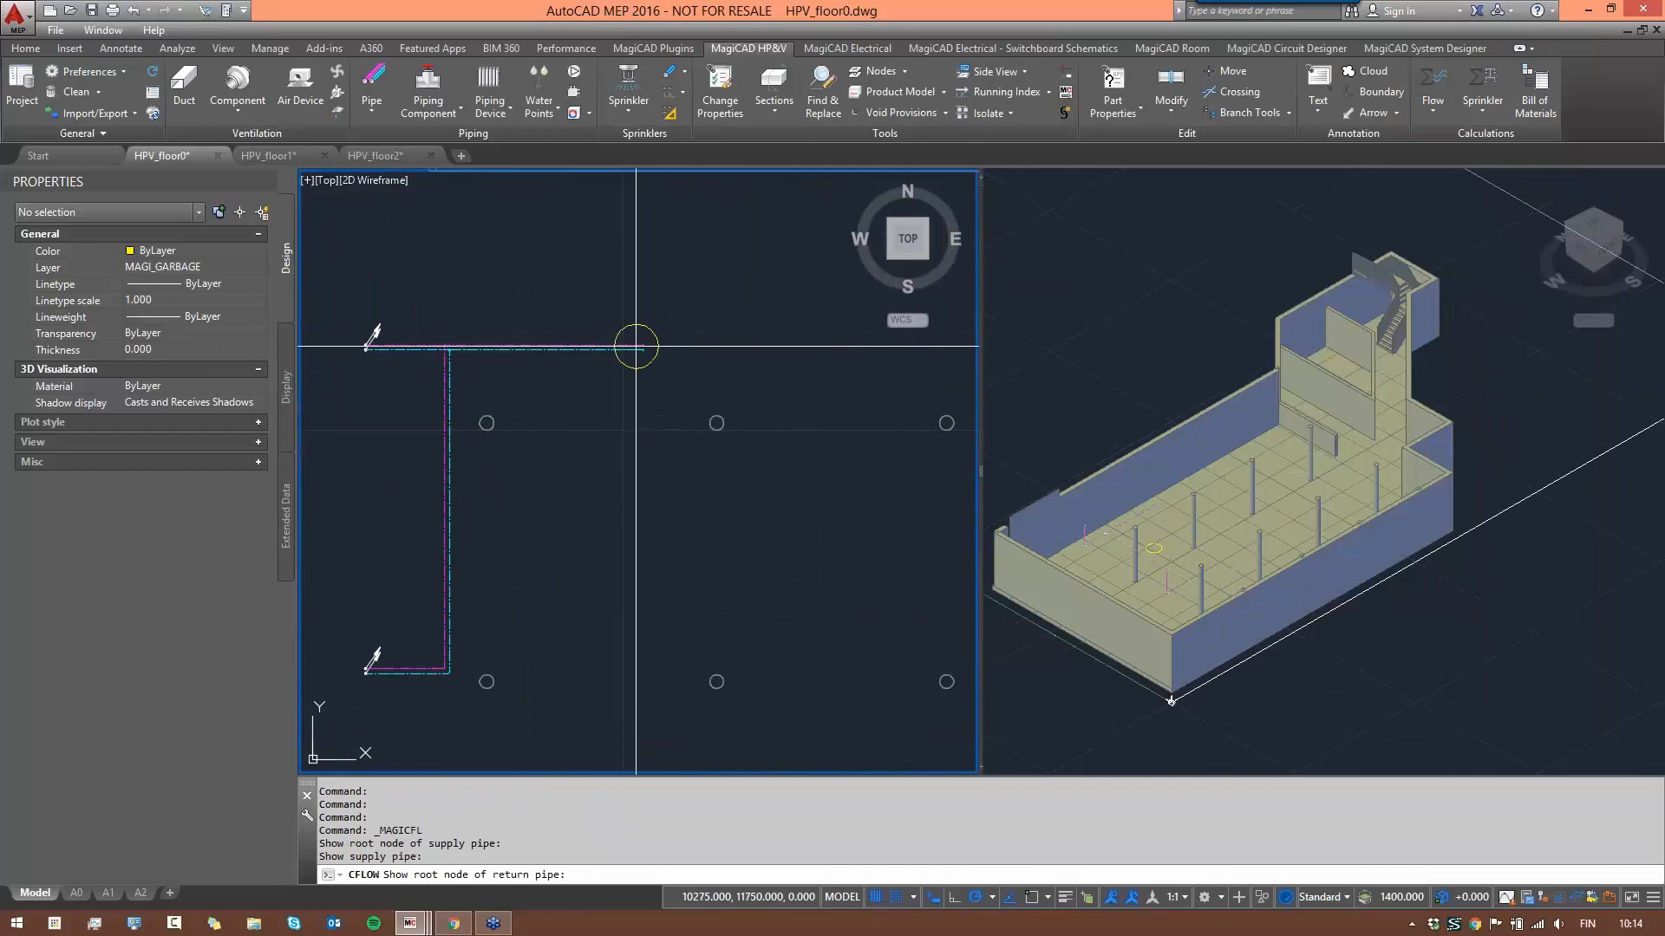
click(641, 344)
click(642, 345)
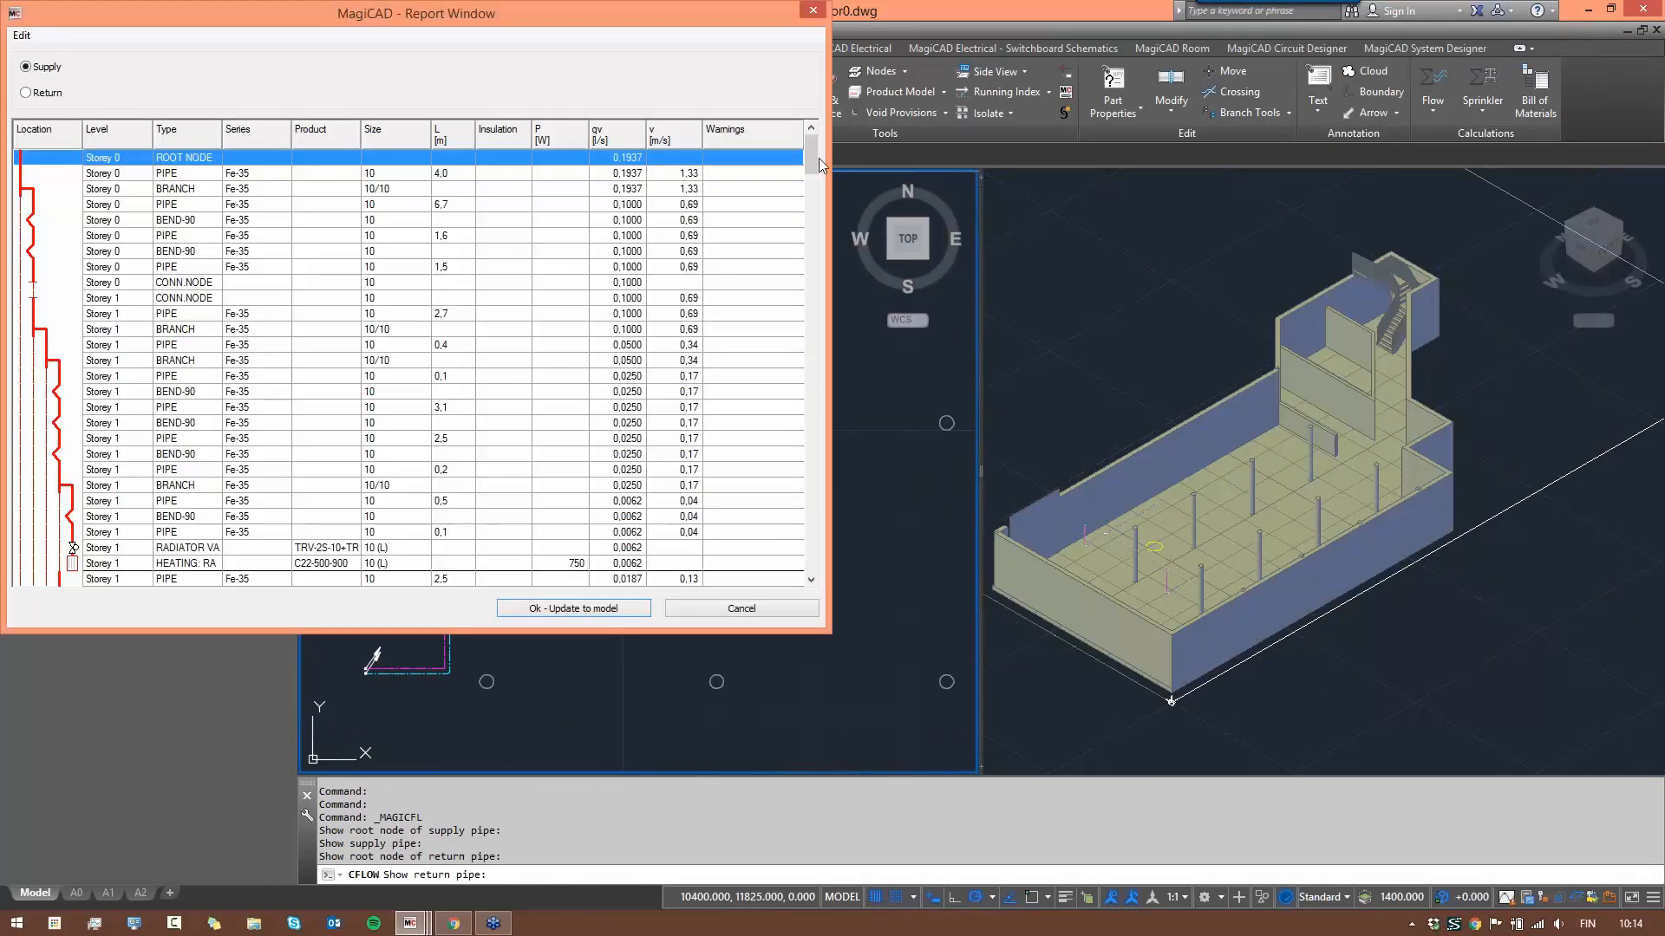
drag(818, 158, 819, 510)
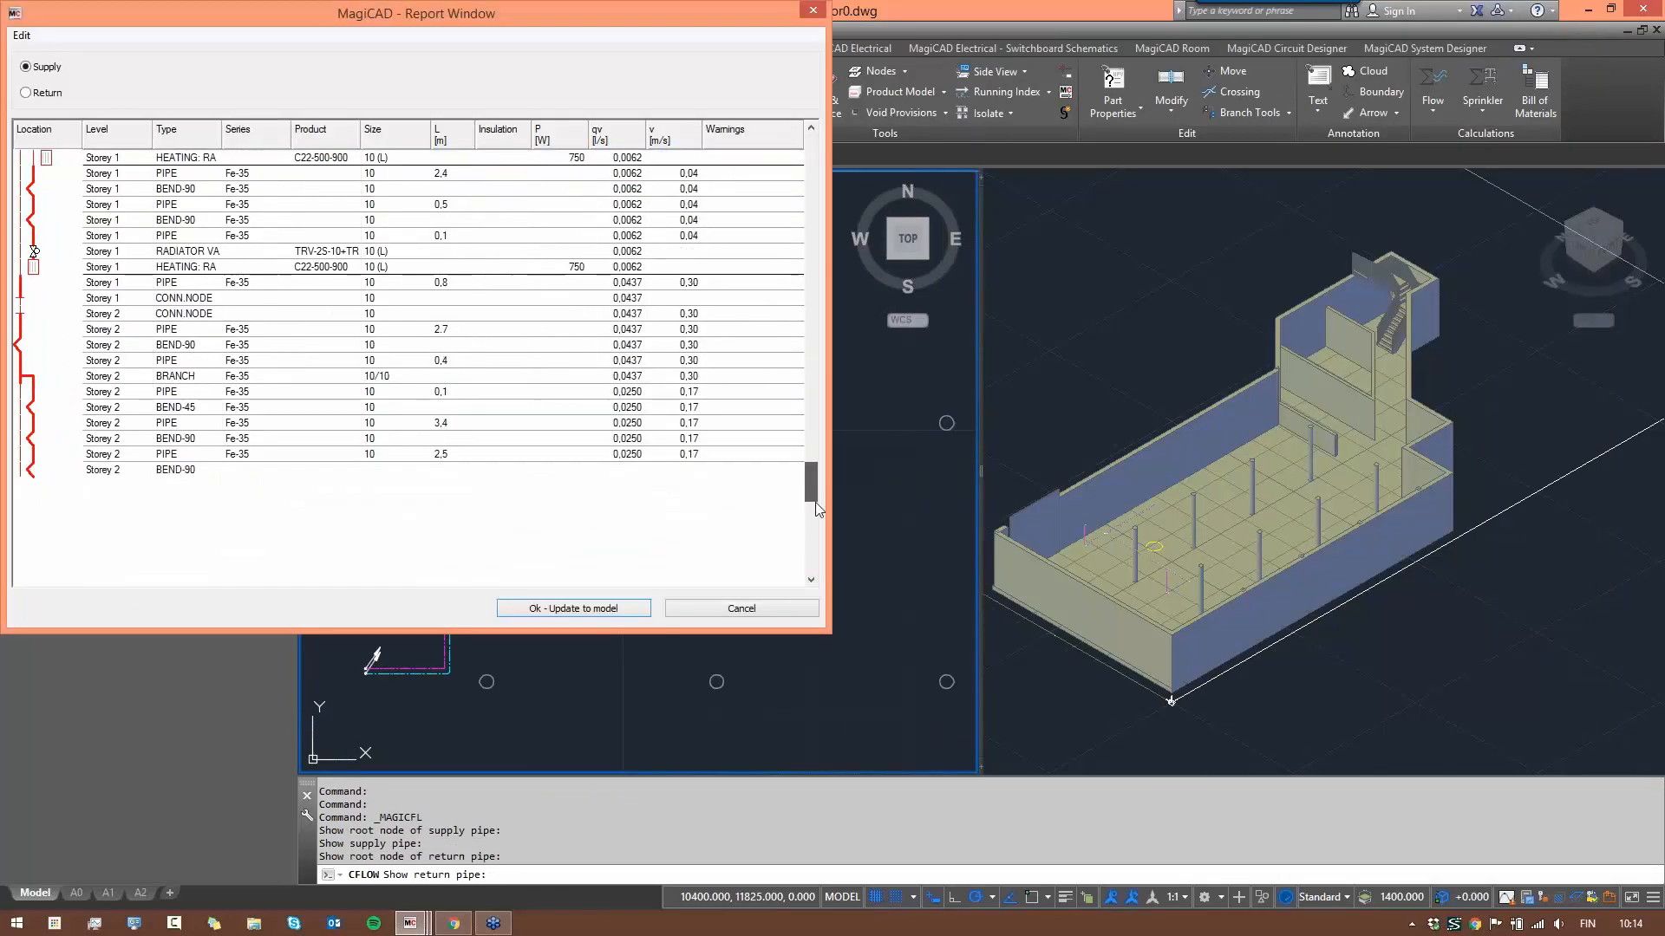
click(573, 608)
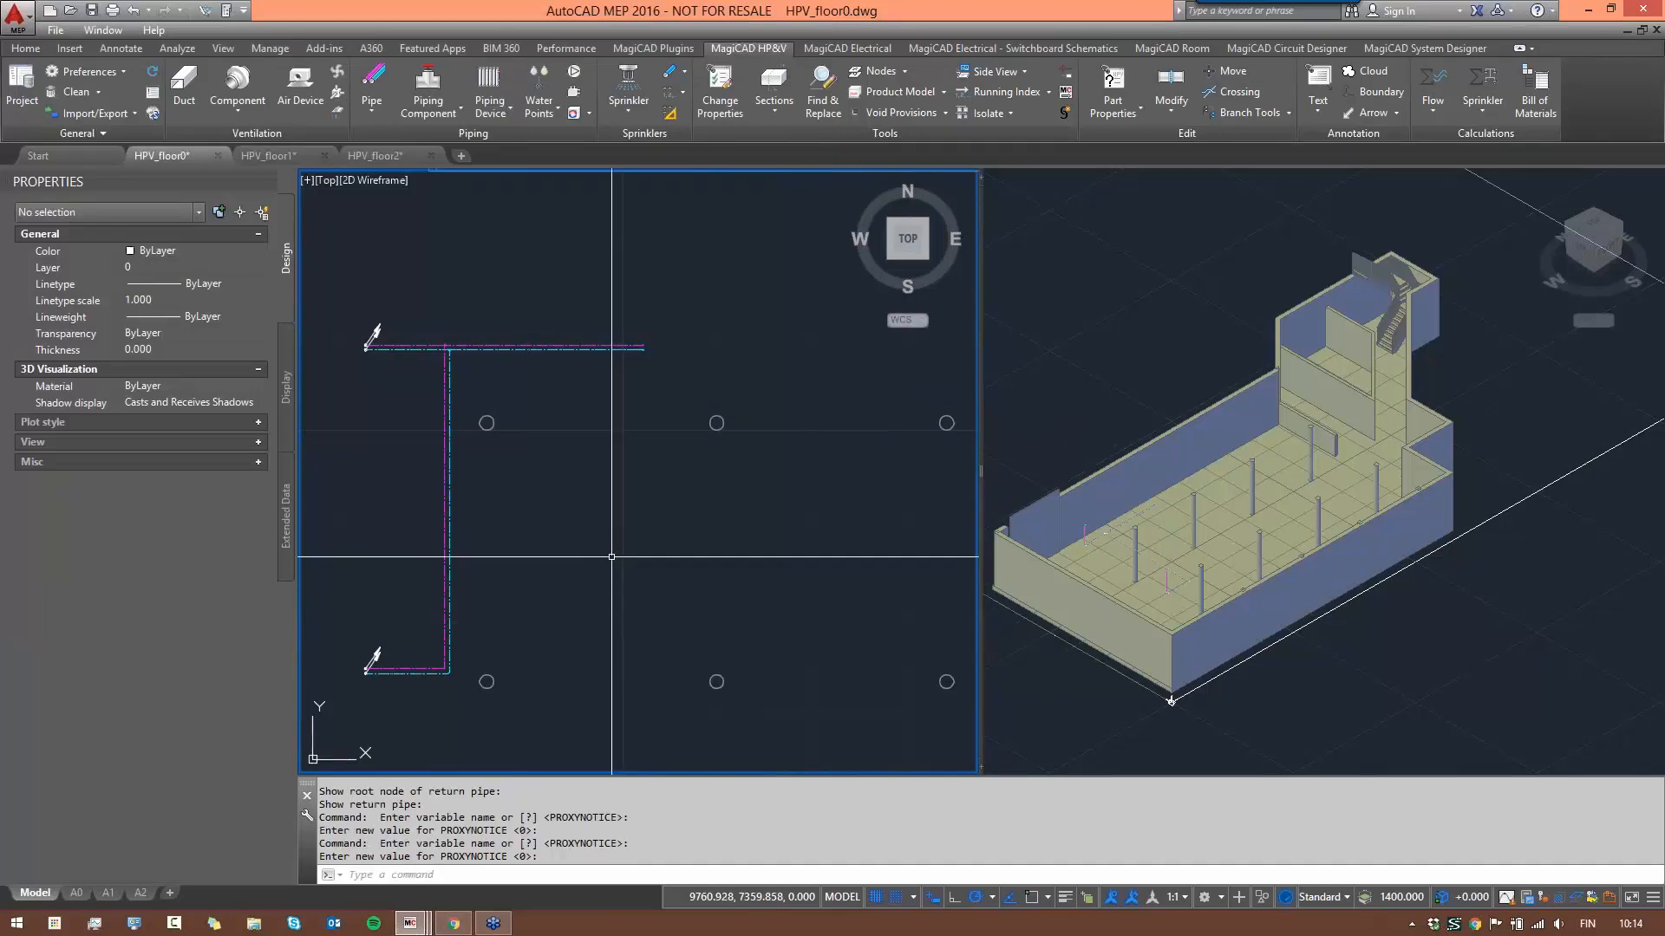
- Run branch Sizing with the By system method from the supply and return pipes' open east end, review the sizes and update the model
click(1433, 111)
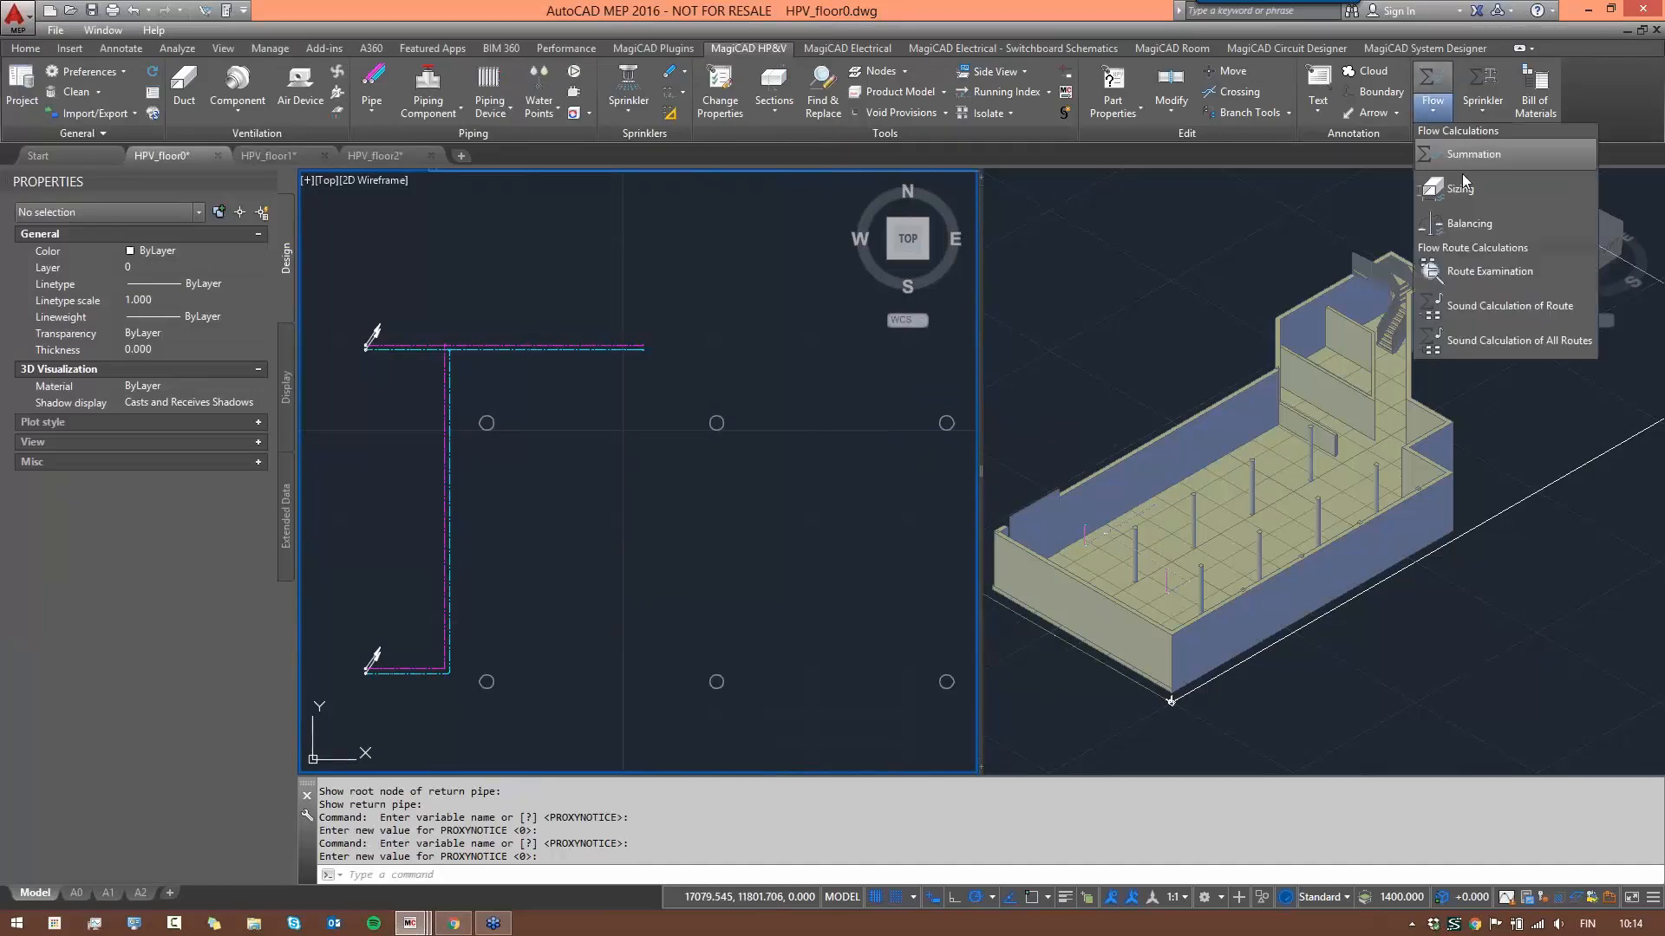
click(1467, 180)
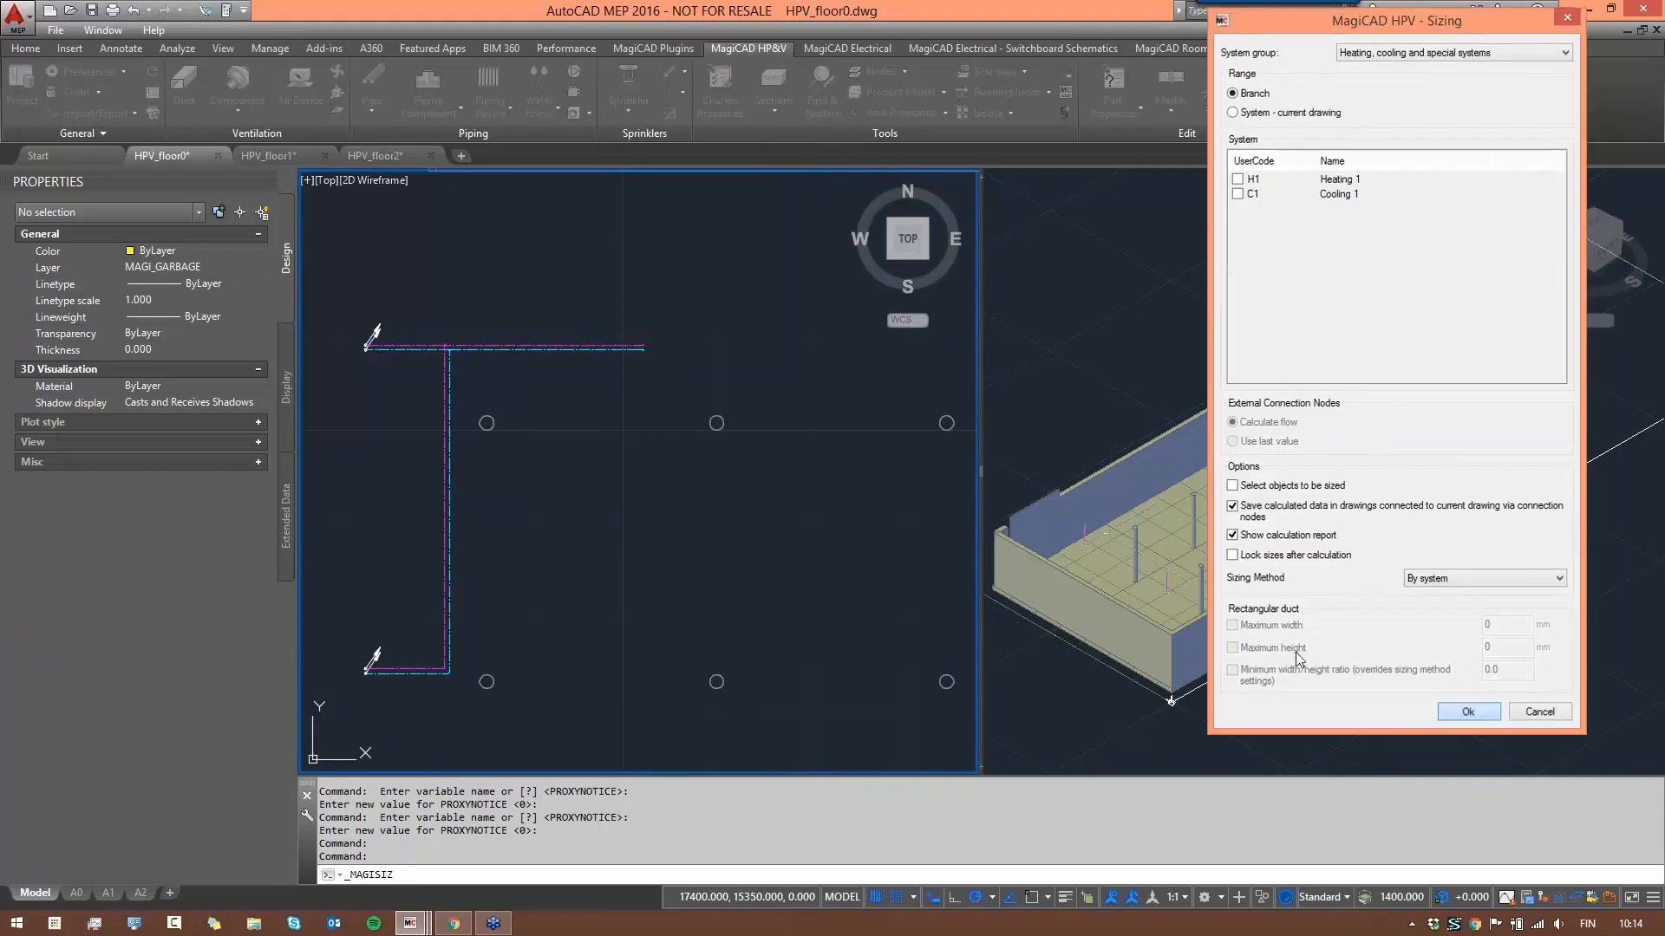
click(1468, 711)
click(642, 348)
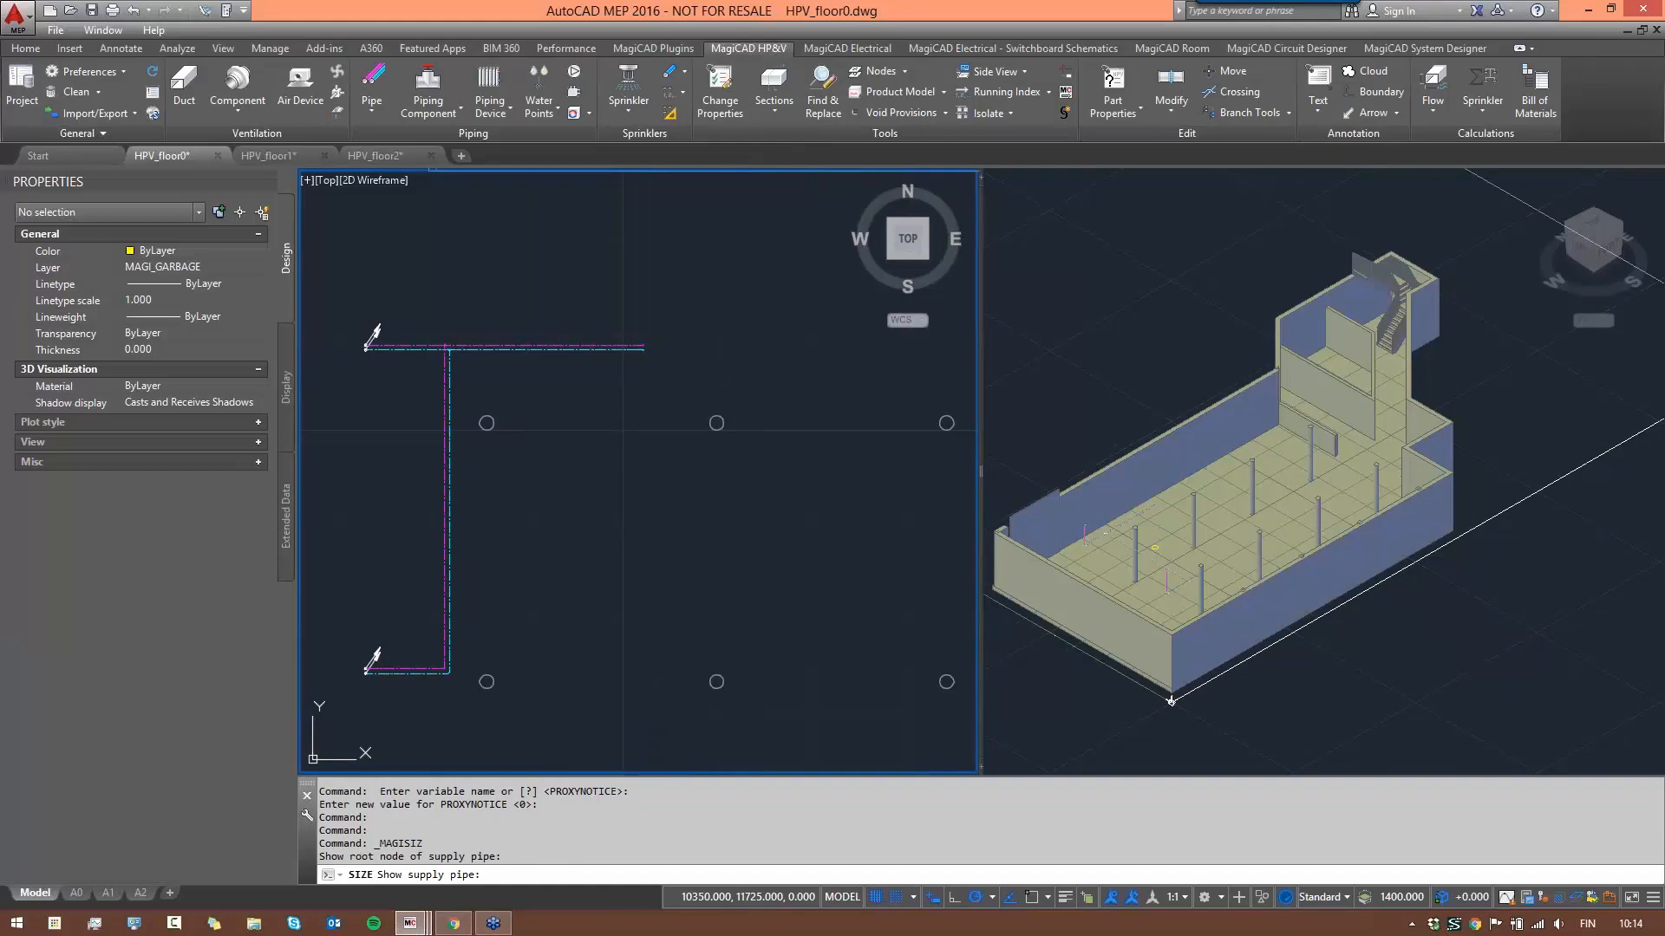
click(642, 348)
click(643, 347)
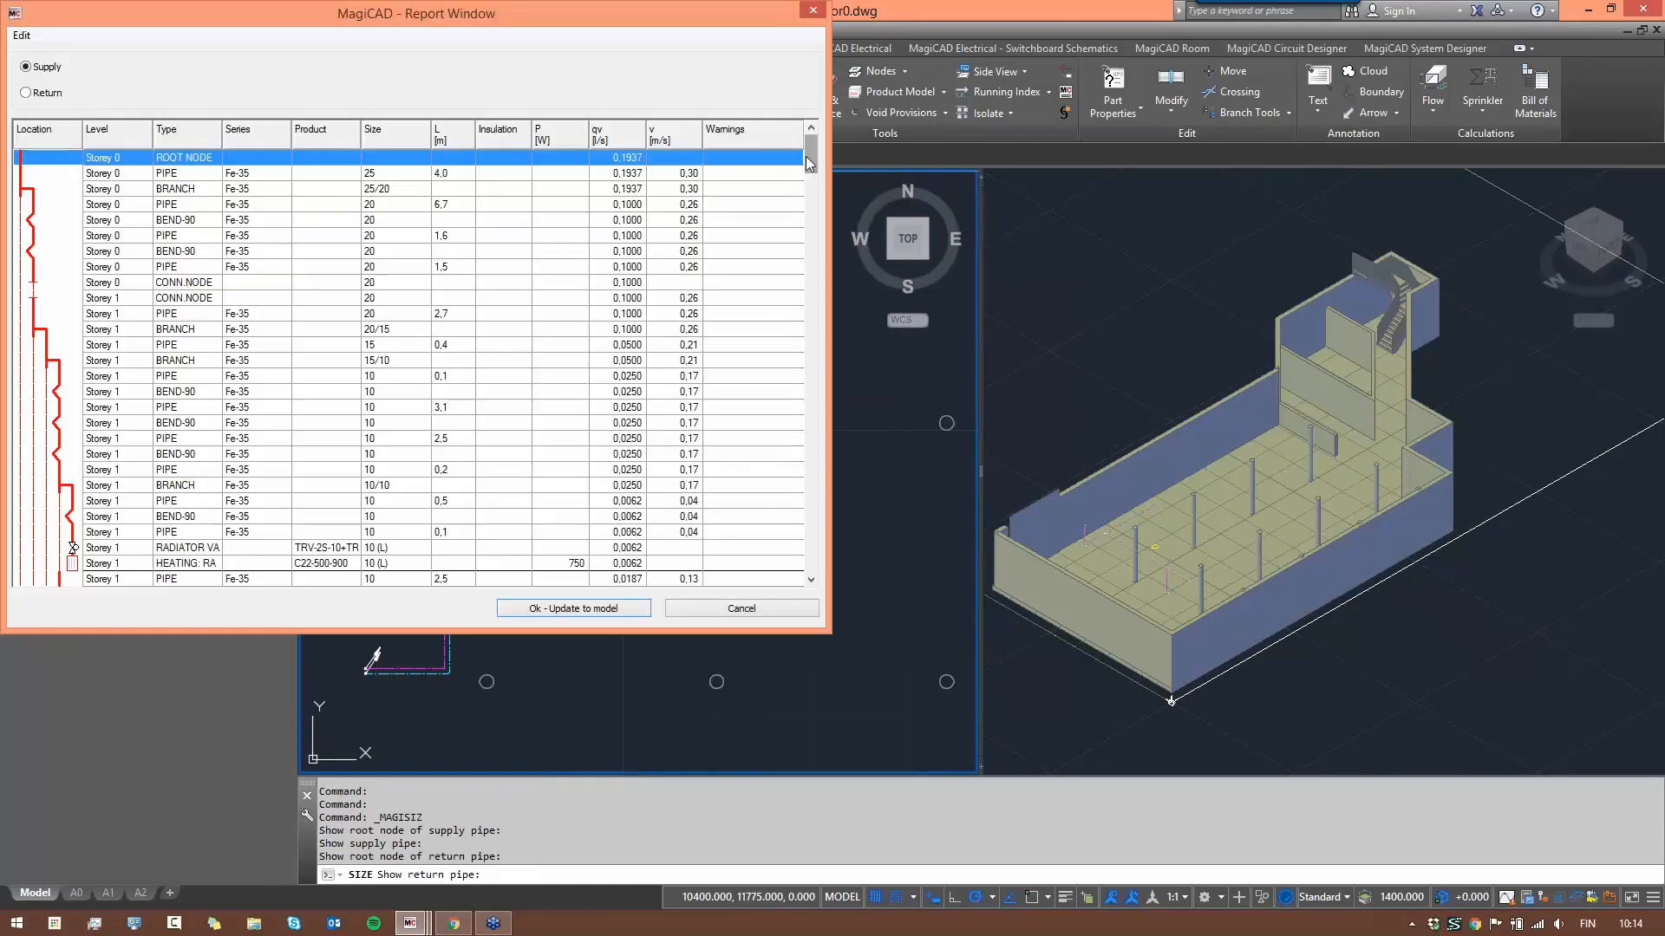
mouse_move(808, 156)
mouse_down()
mouse_move(819, 575)
mouse_move(810, 152)
mouse_up()
click(386, 173)
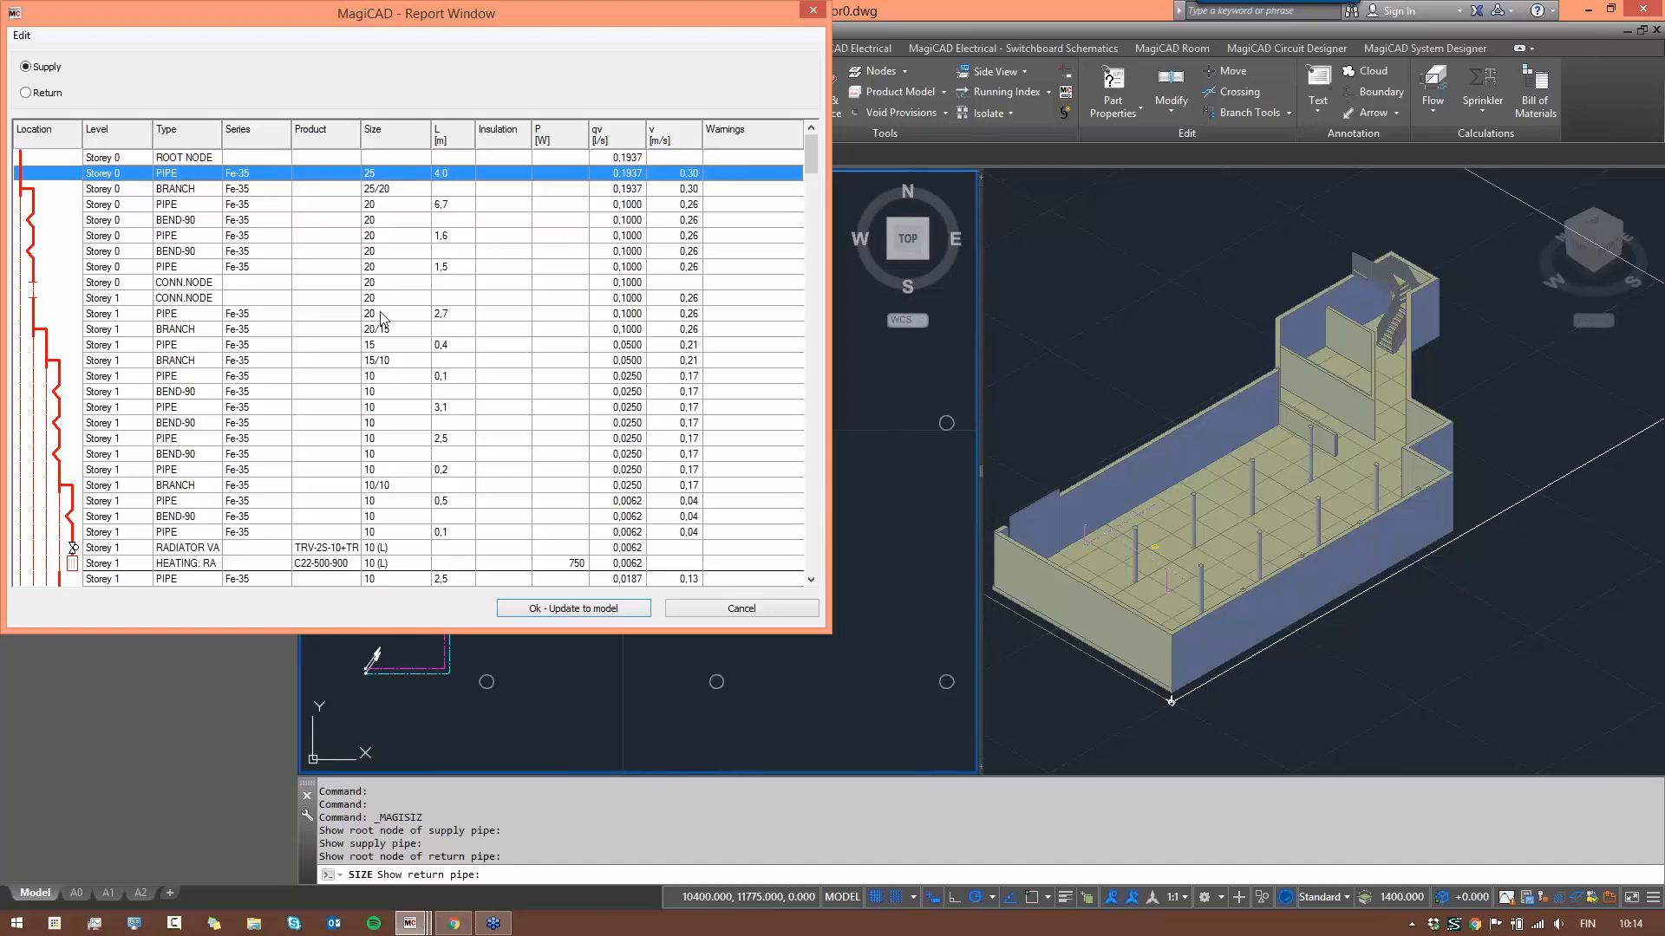
click(576, 609)
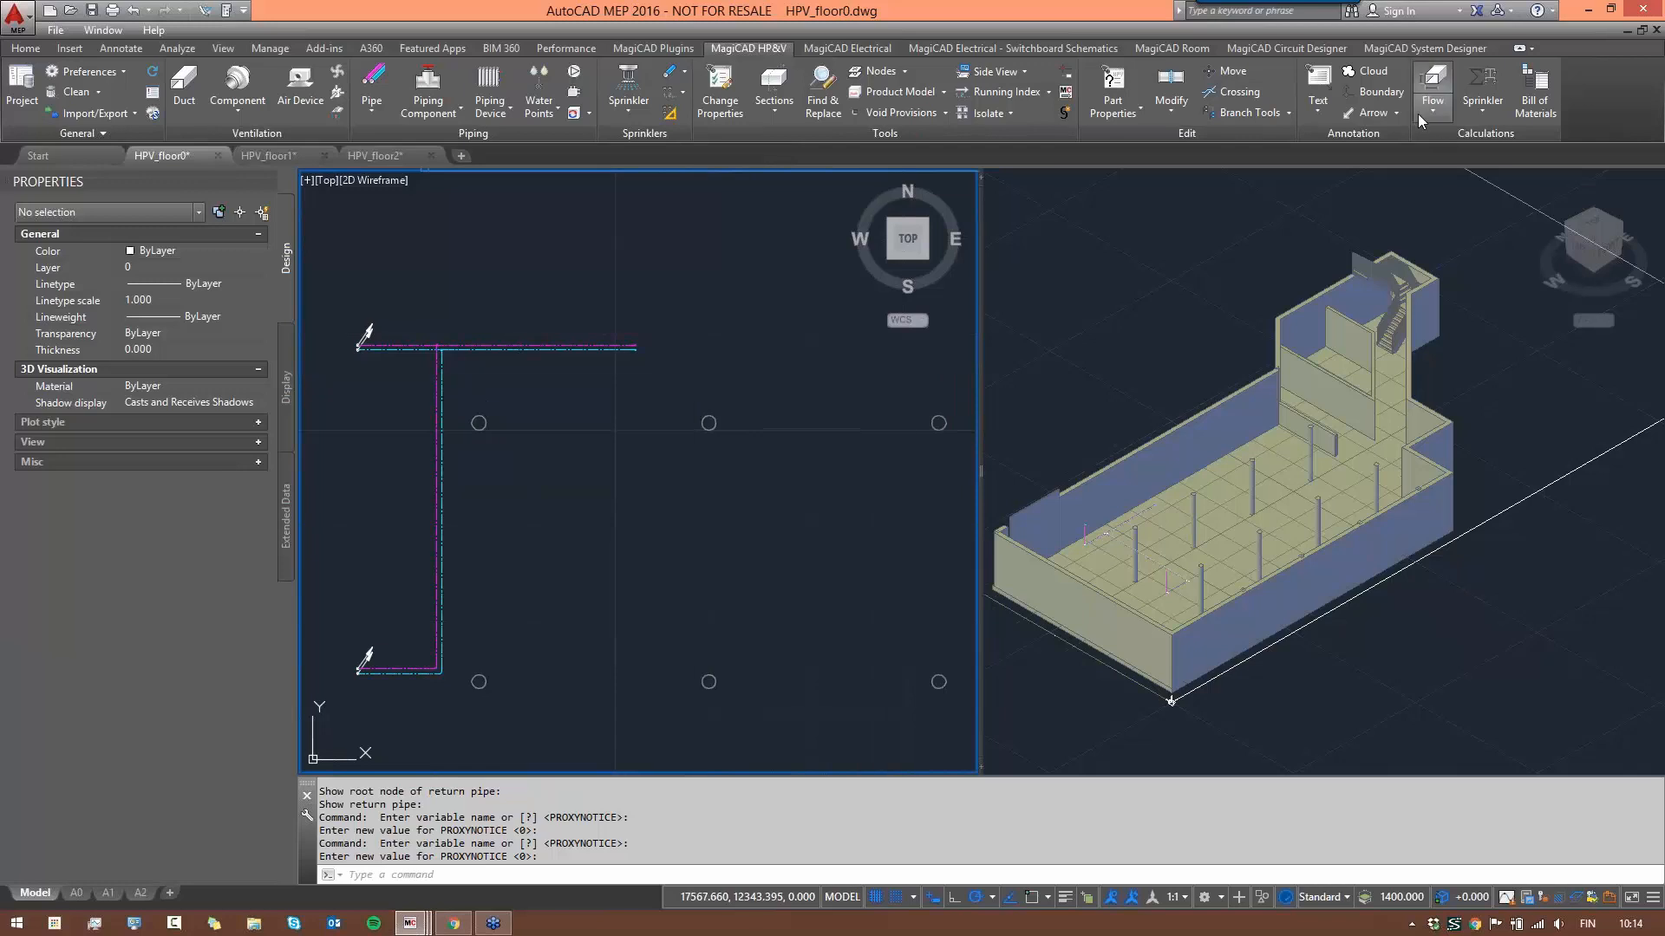
- Run Balancing with the Branch range from the supply and return pipes' open east end
click(1433, 91)
click(1476, 238)
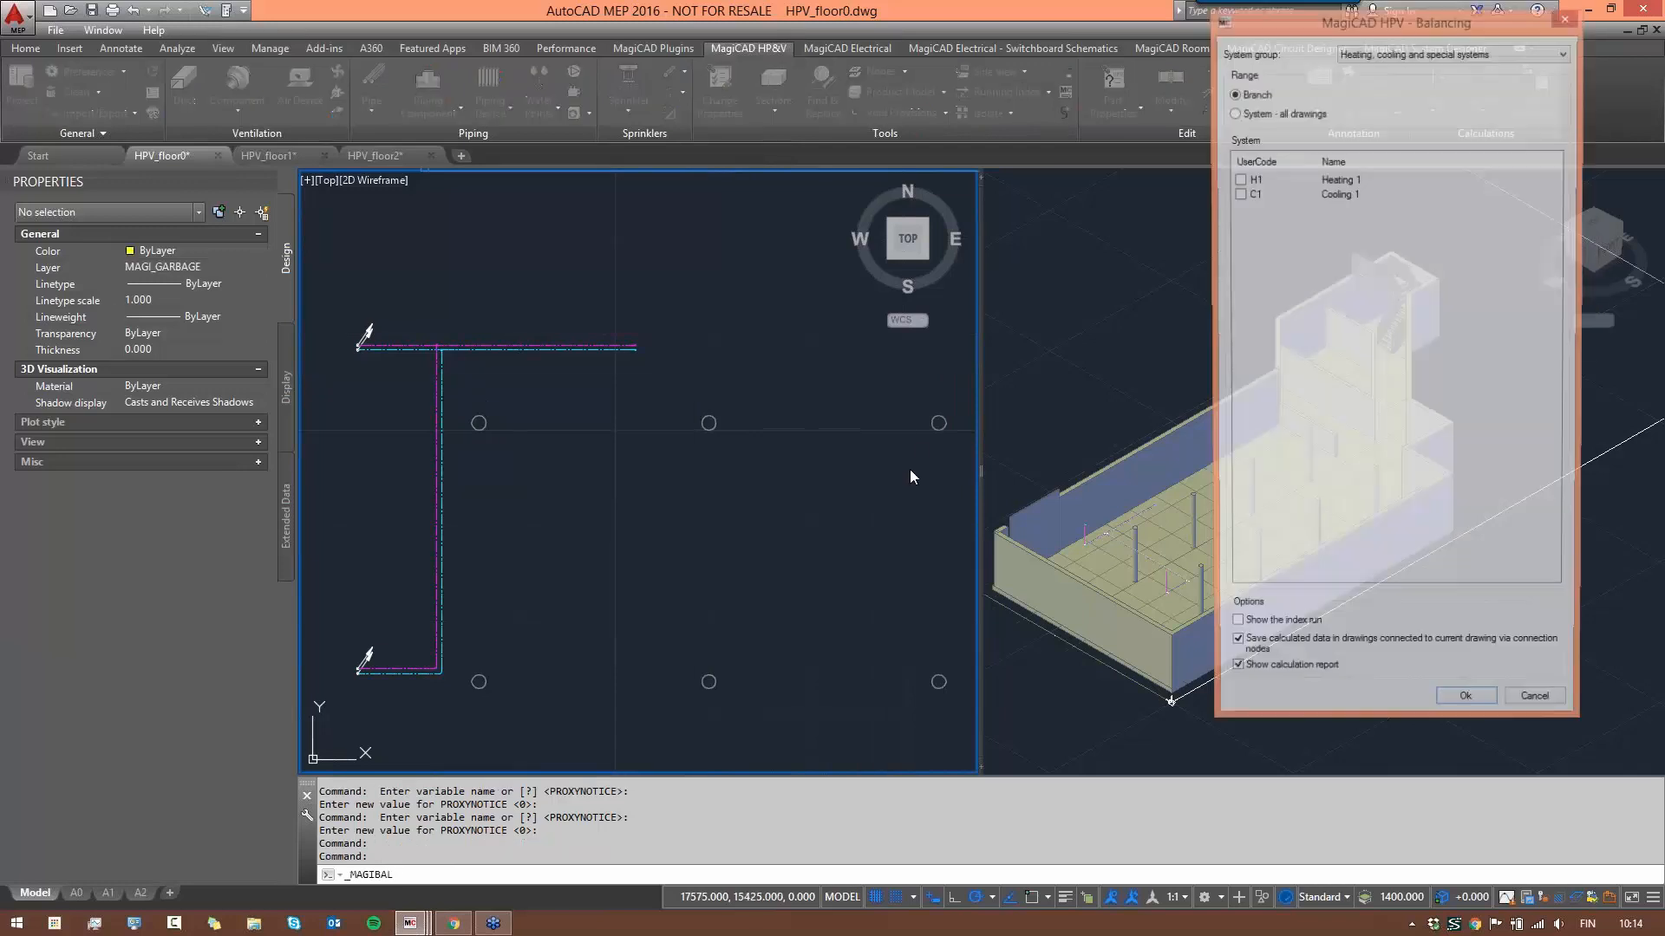
click(1469, 711)
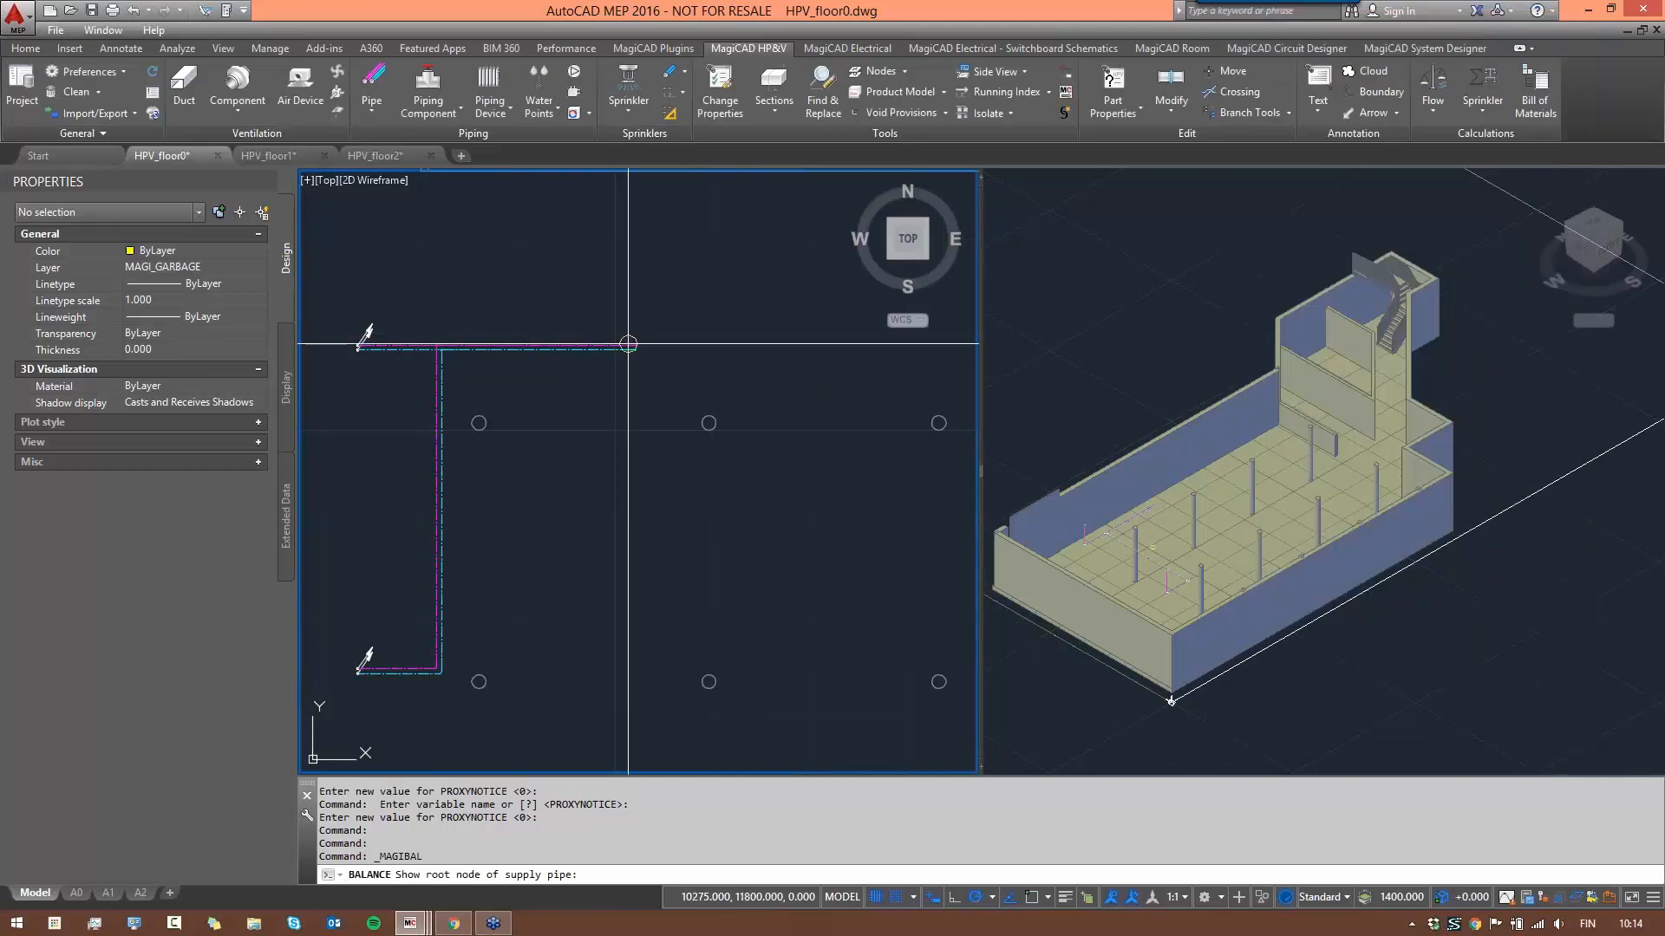
click(628, 345)
click(626, 345)
click(627, 347)
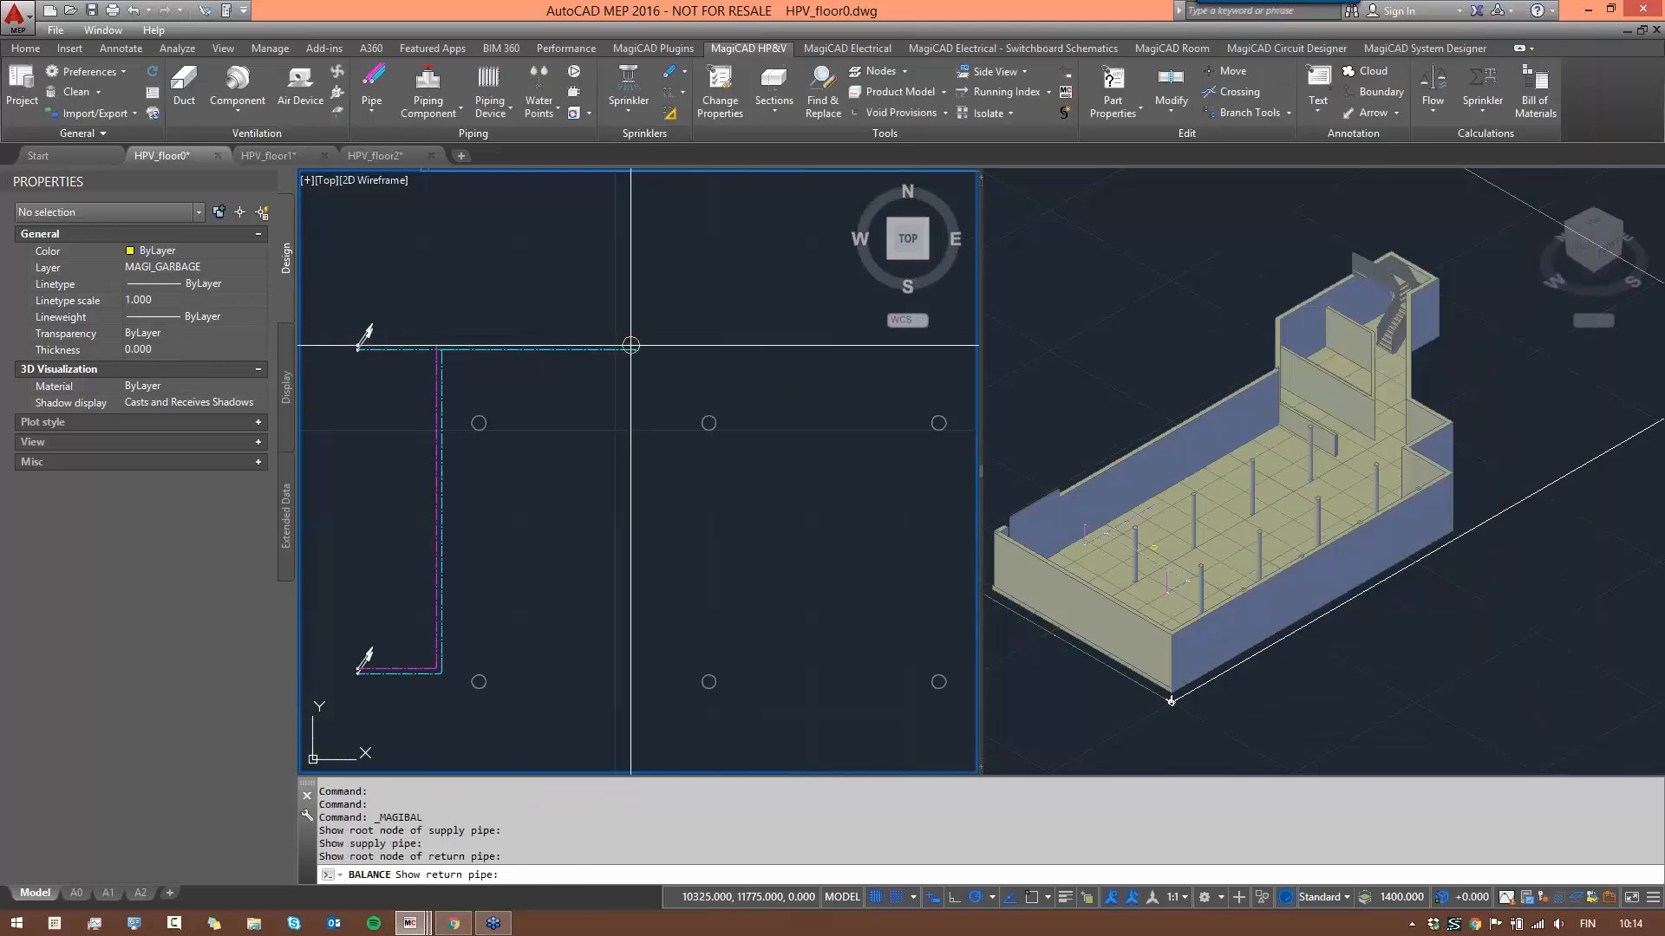
click(627, 348)
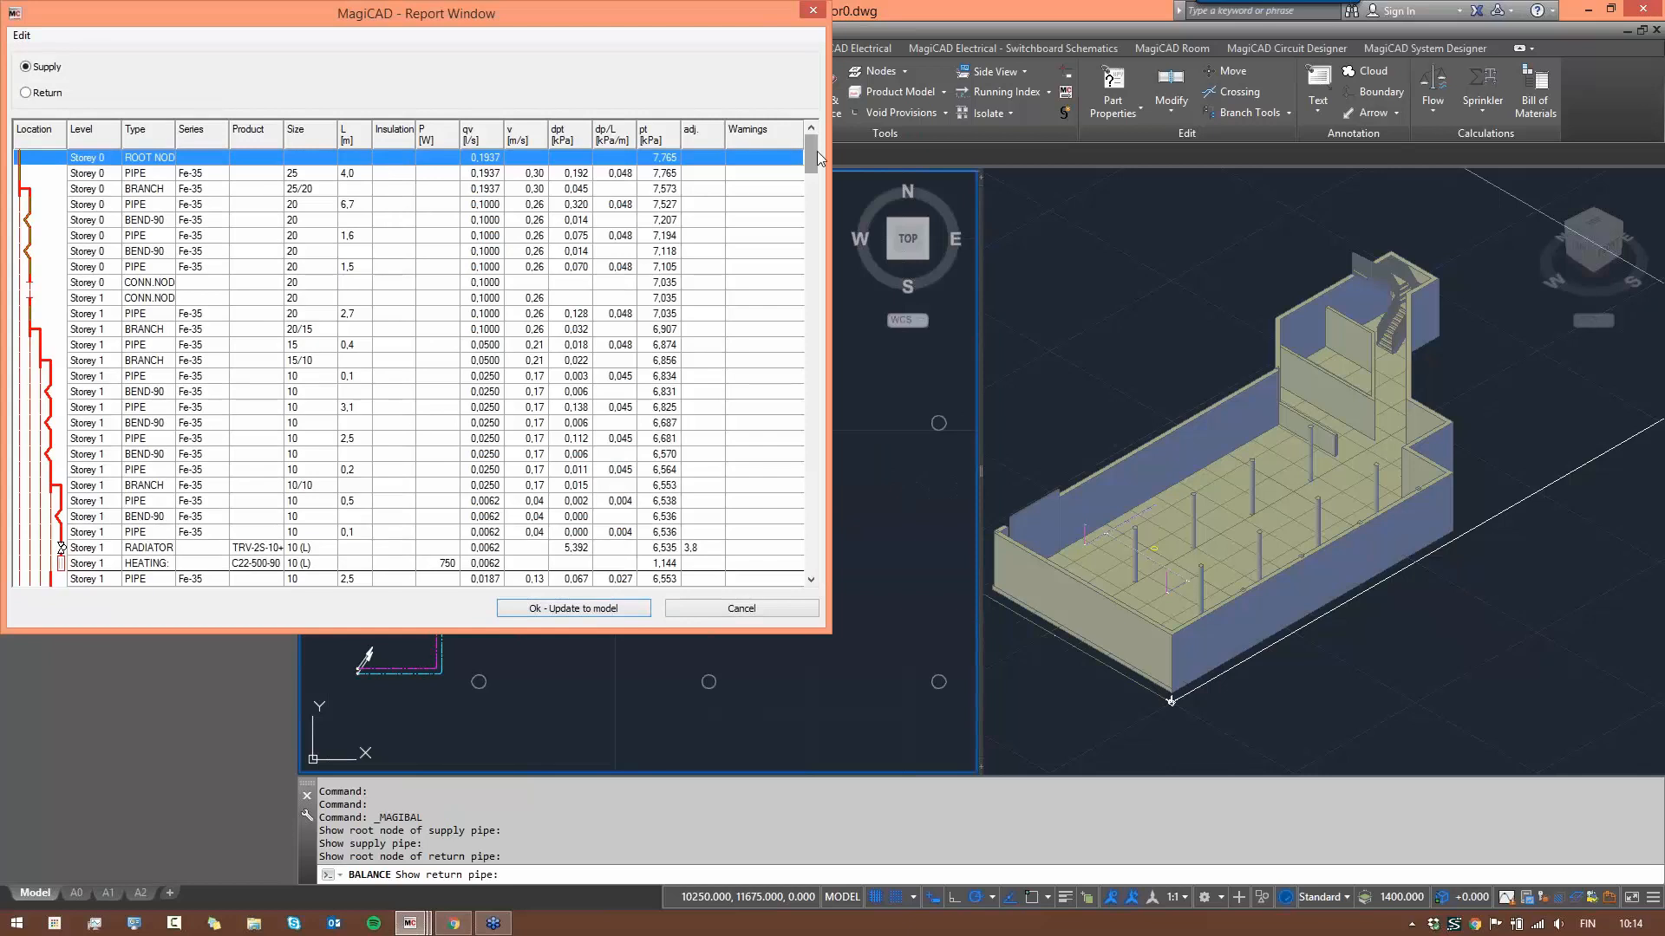
- Review the radiator valve adjustment values and the supply and return sides in the balancing report
mouse_move(815, 158)
mouse_down()
mouse_move(820, 538)
mouse_move(812, 155)
mouse_move(809, 185)
mouse_up()
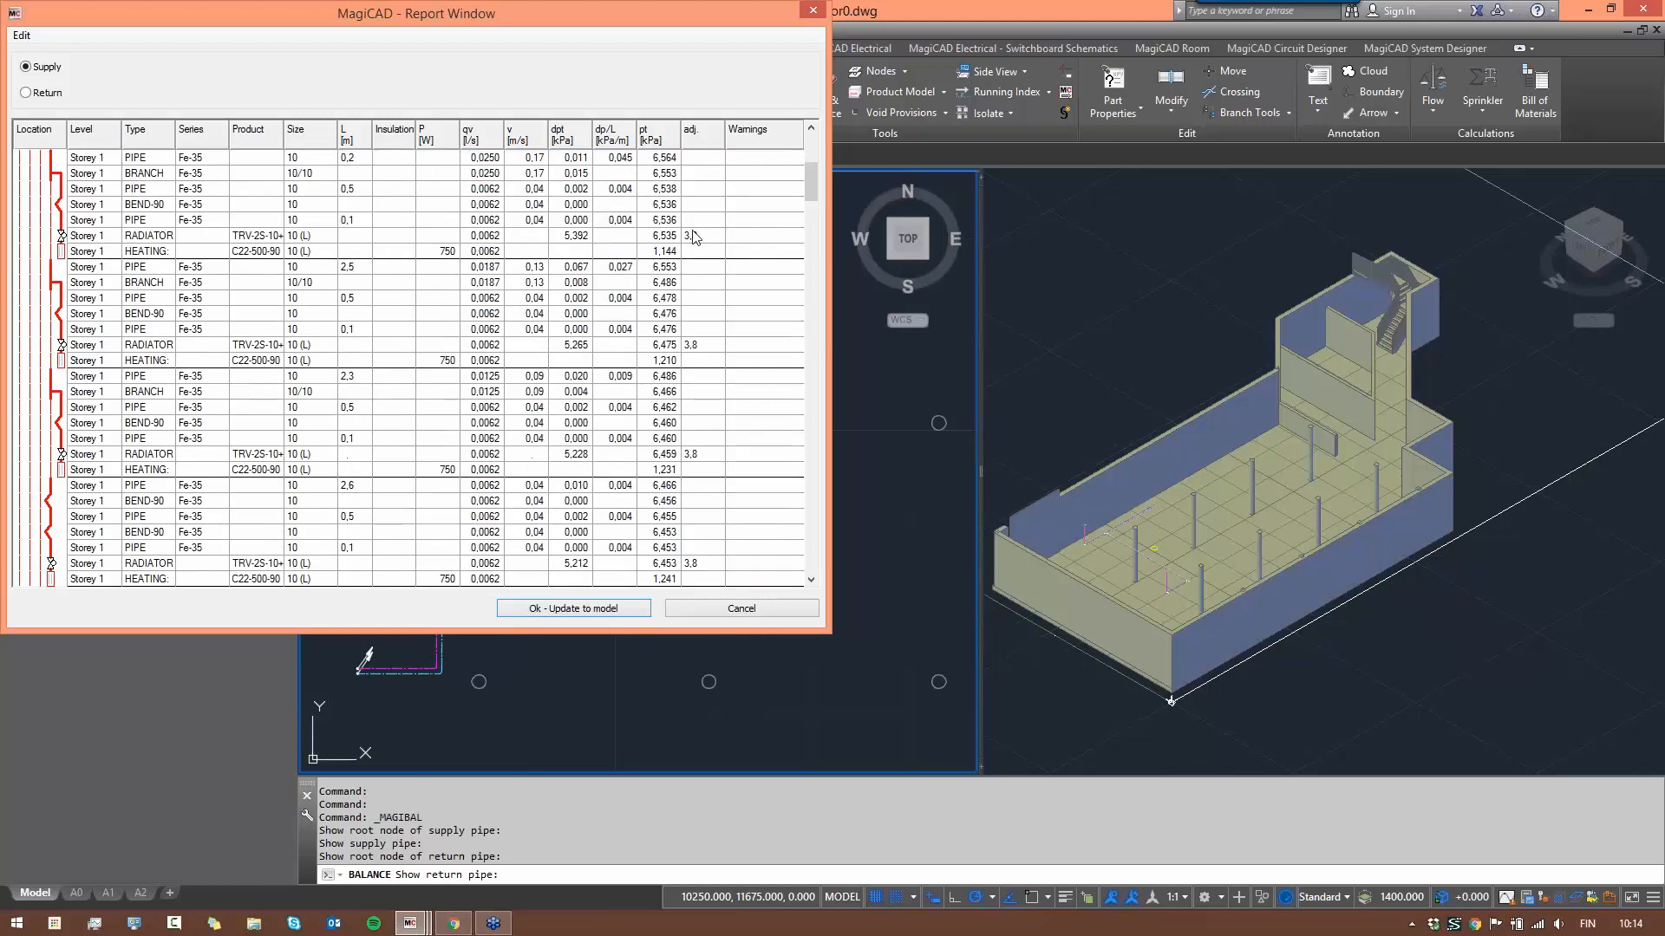
click(695, 235)
click(141, 240)
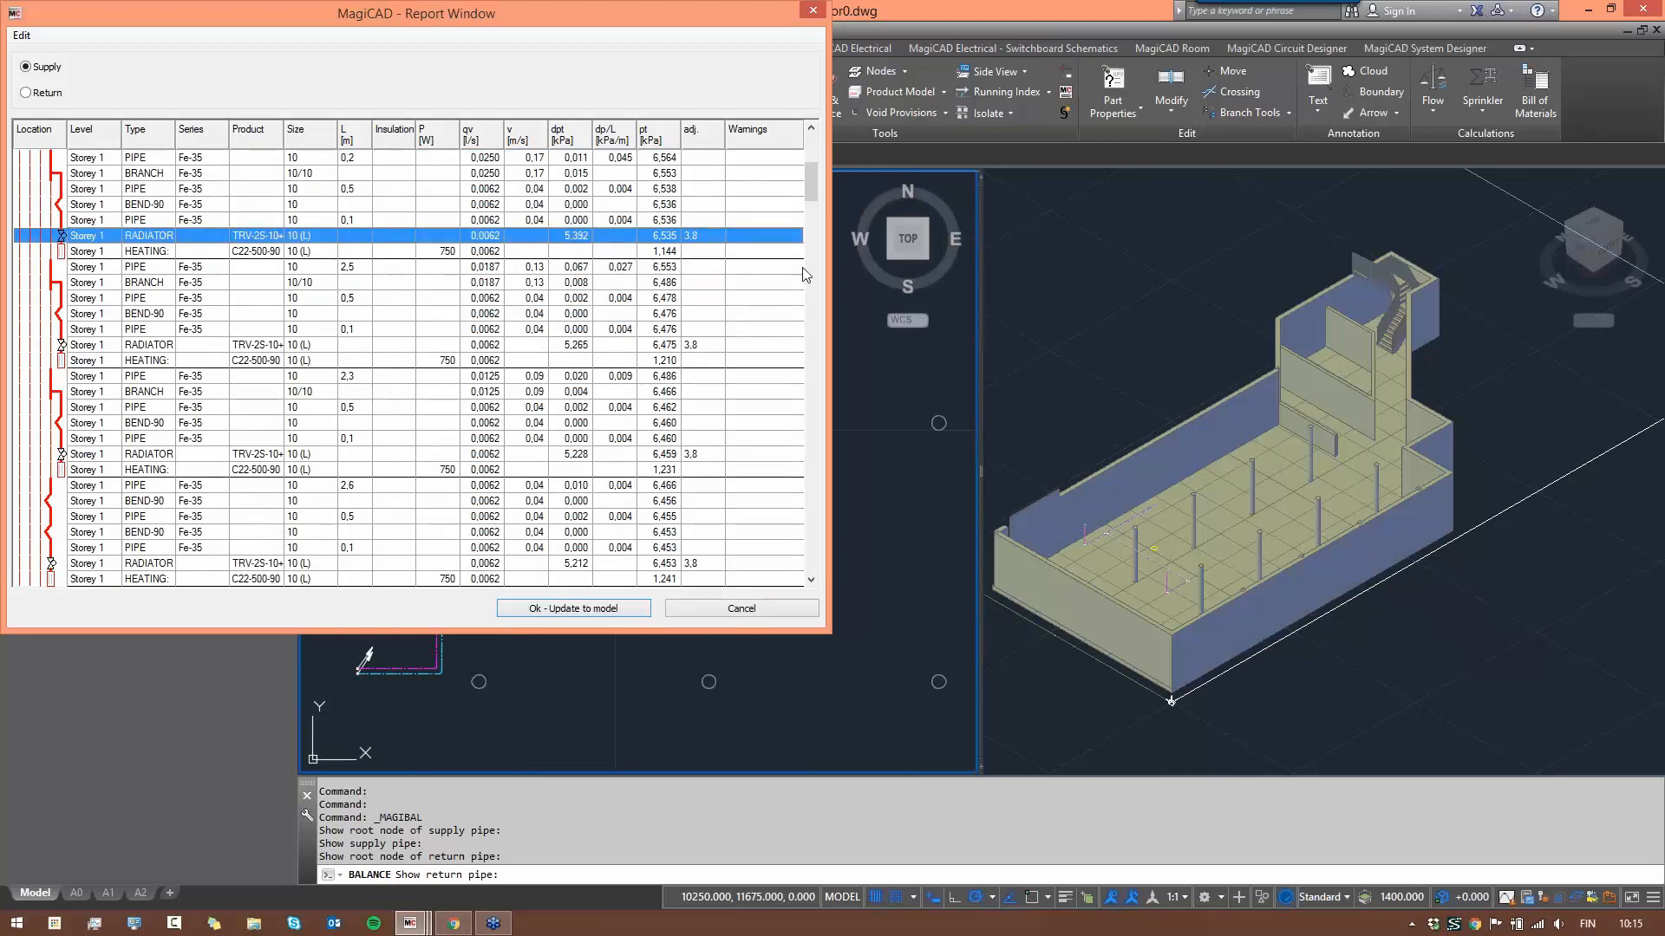
mouse_move(813, 197)
mouse_down()
mouse_move(814, 211)
mouse_move(813, 167)
mouse_up()
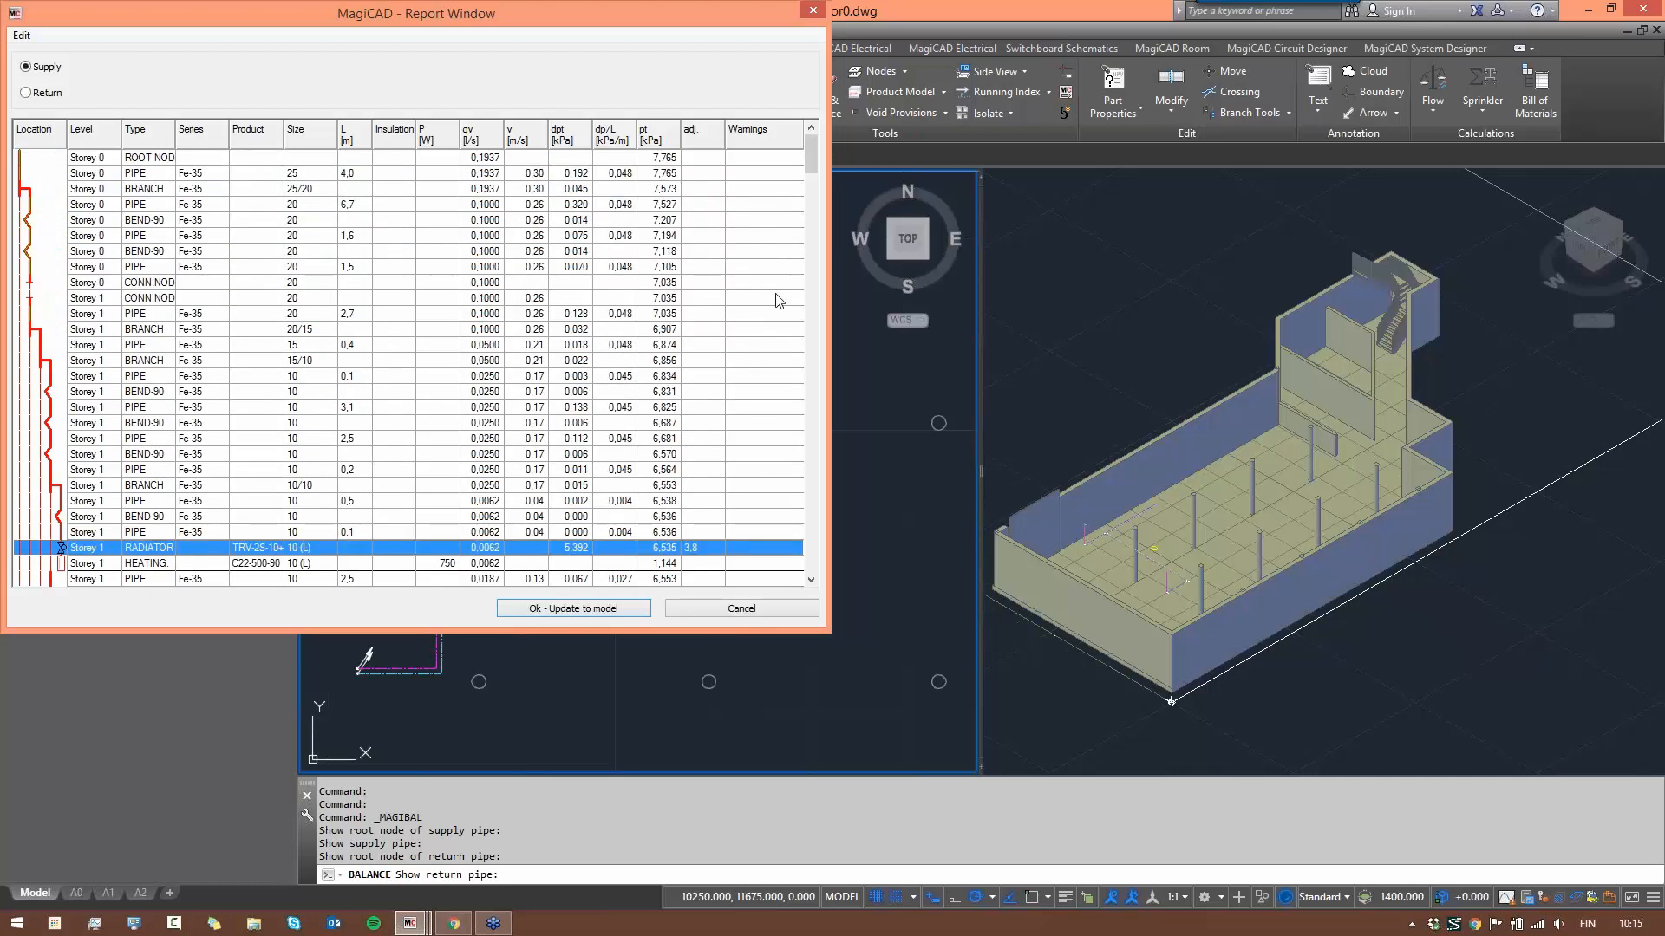
click(26, 92)
click(26, 67)
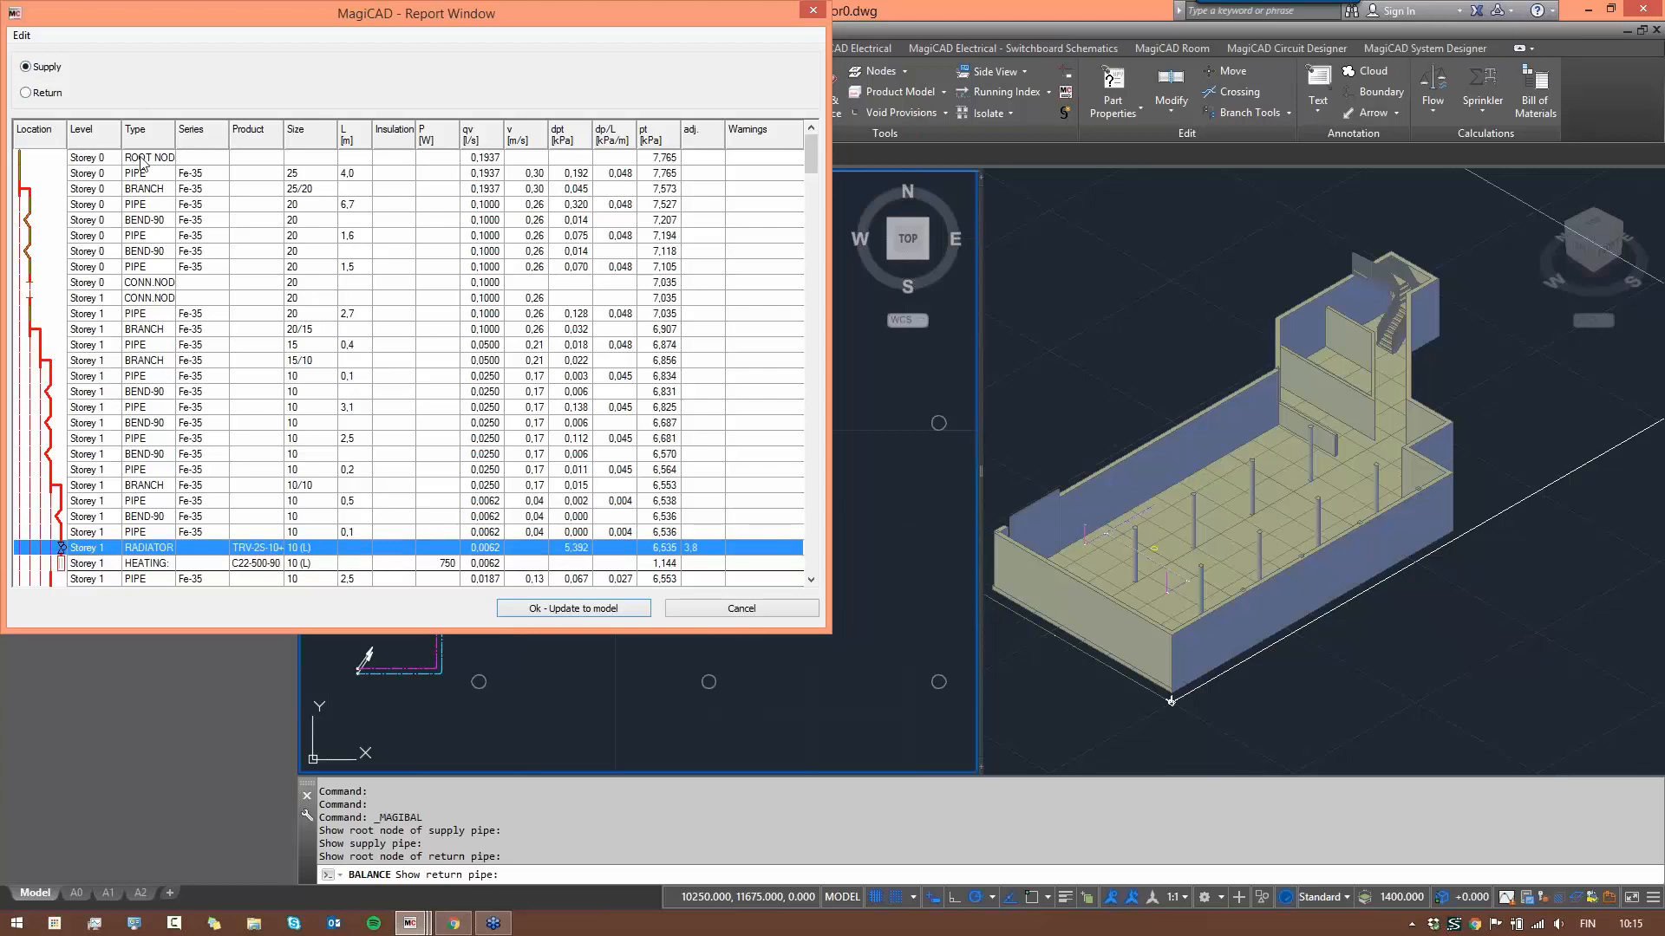
- Isolate the first Storey 1 radiator's route in the report, examine its pressures from root to root, and show all routes again
right_click(235, 570)
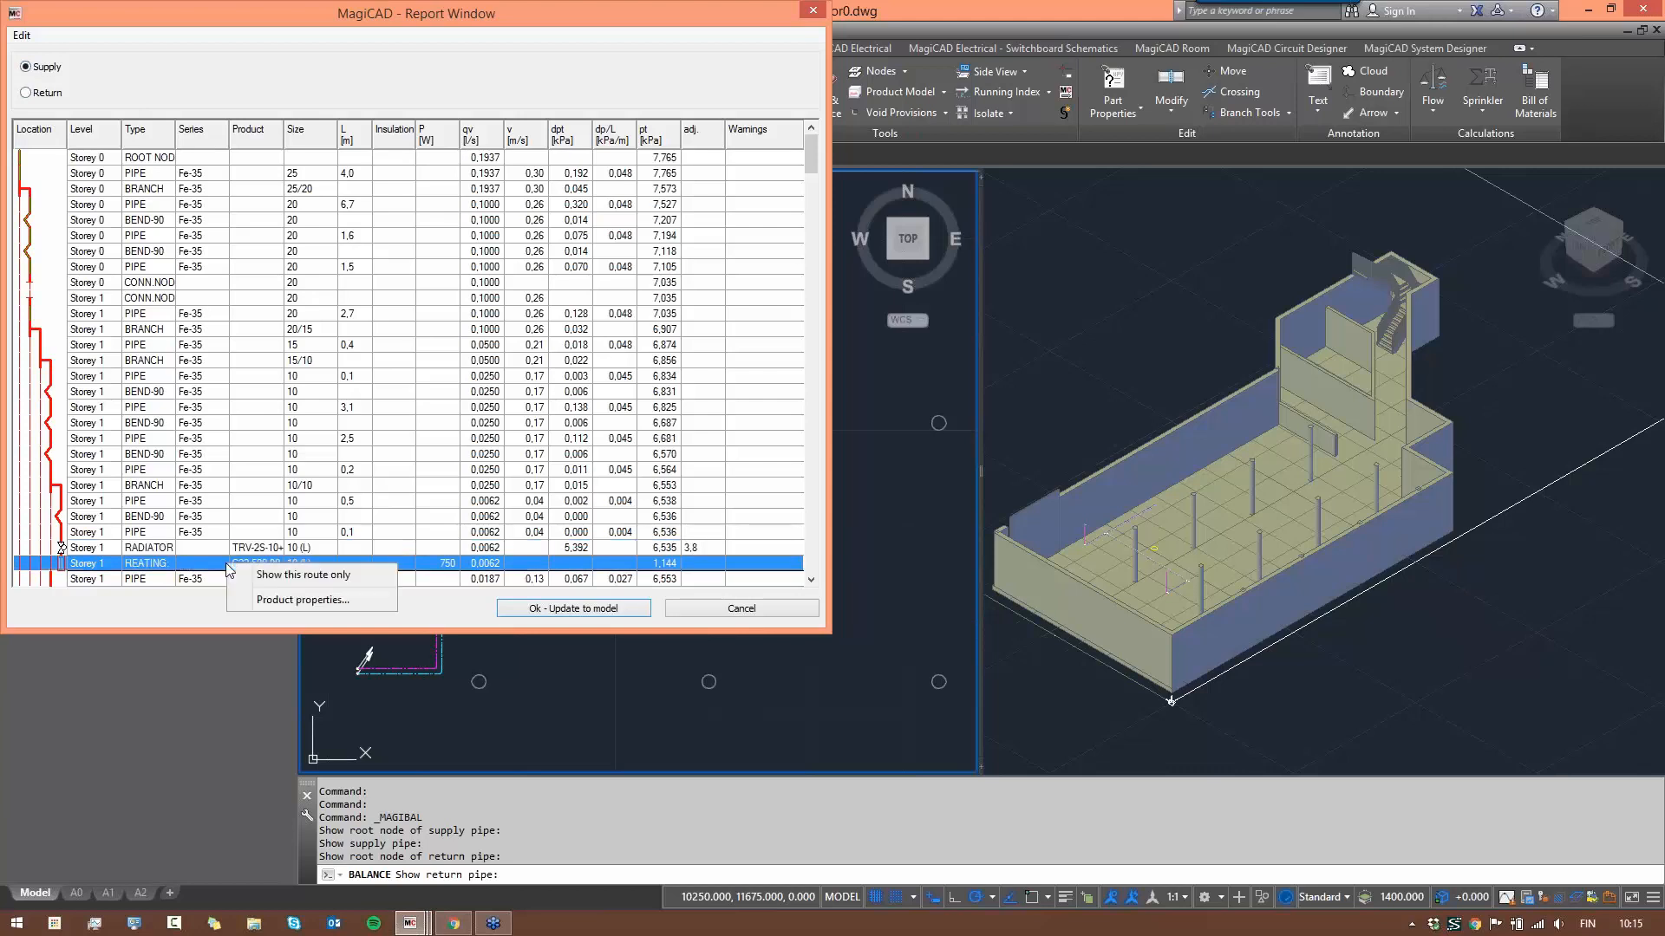
click(338, 579)
scroll(188, 436, down, 5)
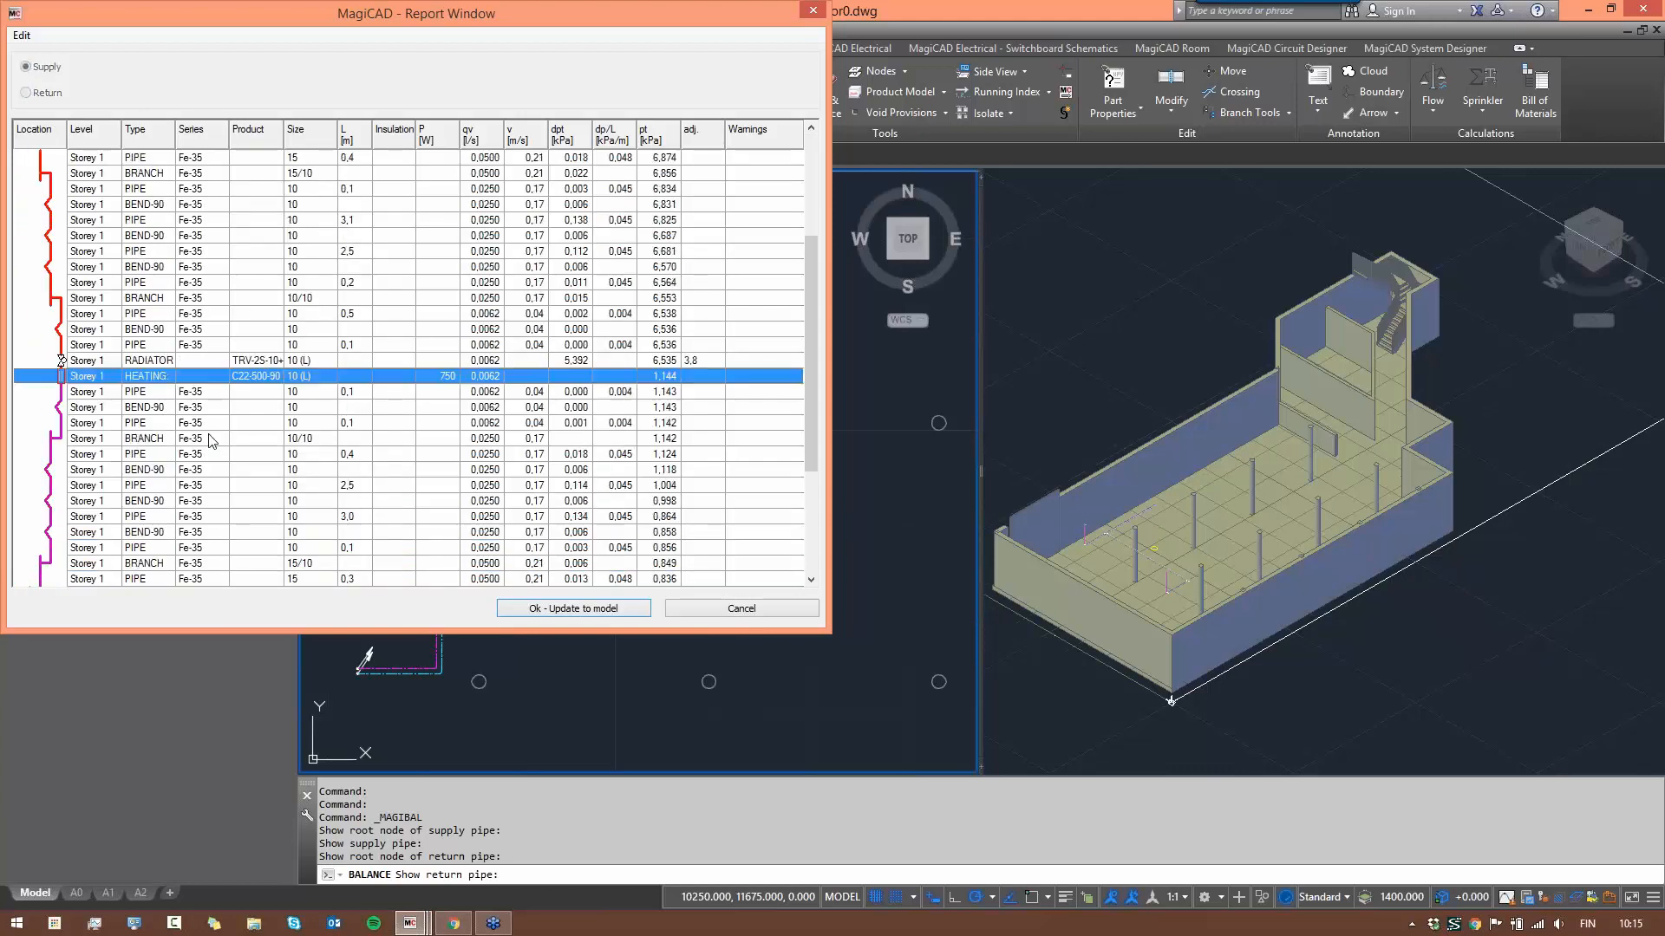
scroll(188, 435, up, 2)
scroll(177, 355, up, 3)
scroll(143, 468, down, 8)
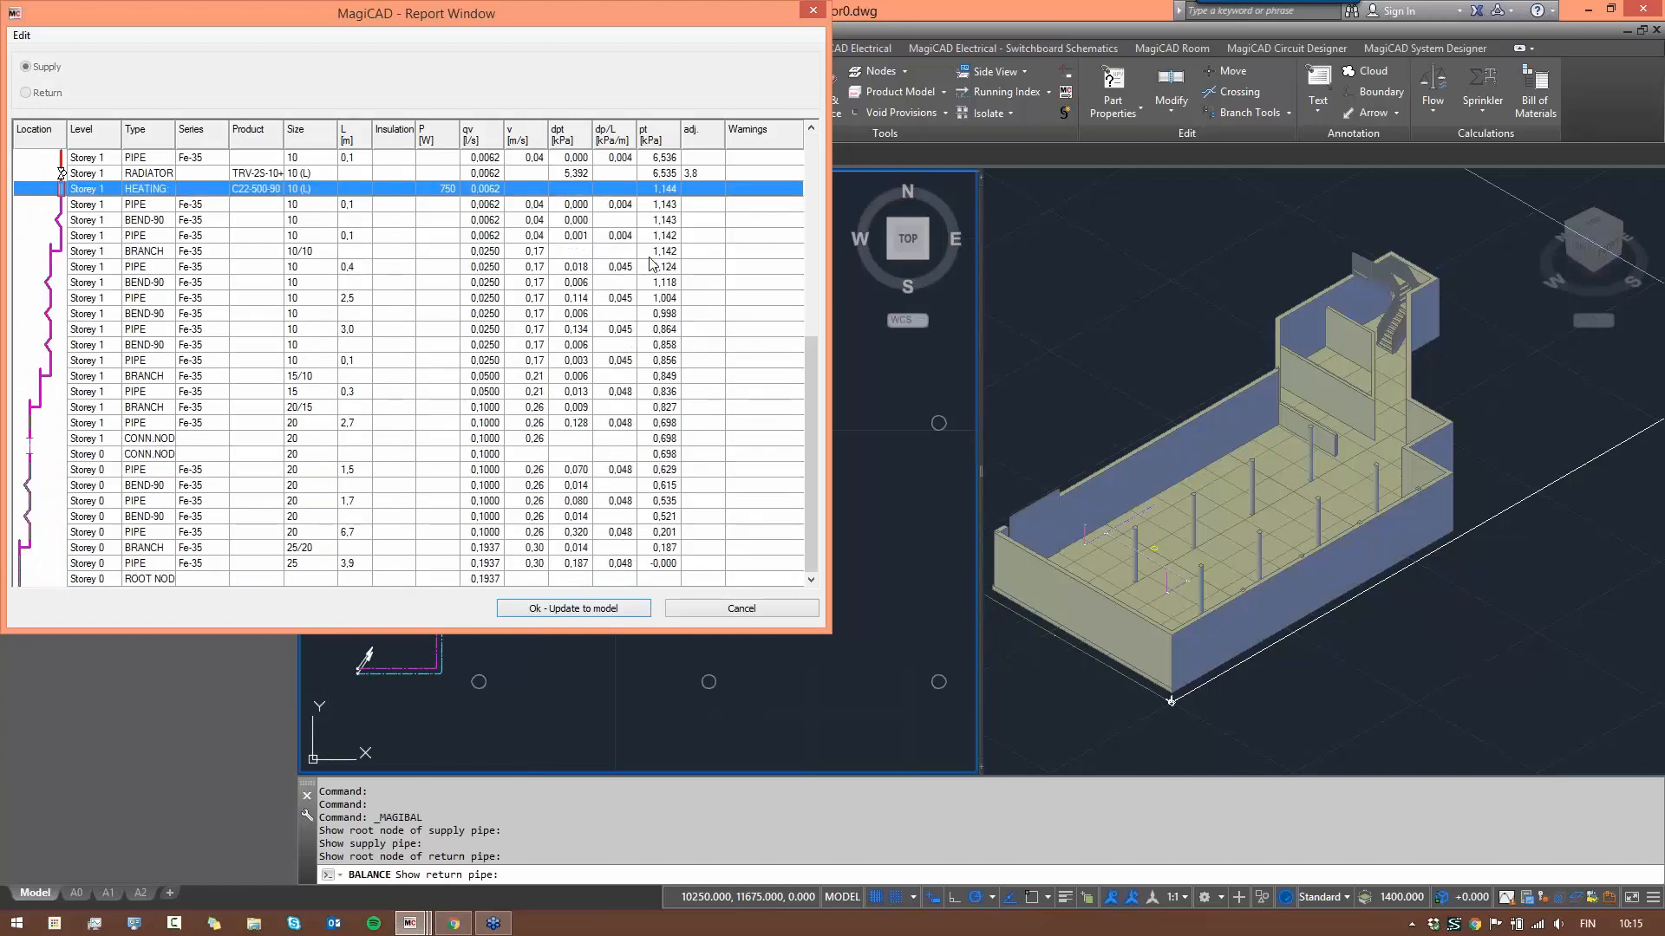
scroll(329, 252, up, 2)
right_click(190, 286)
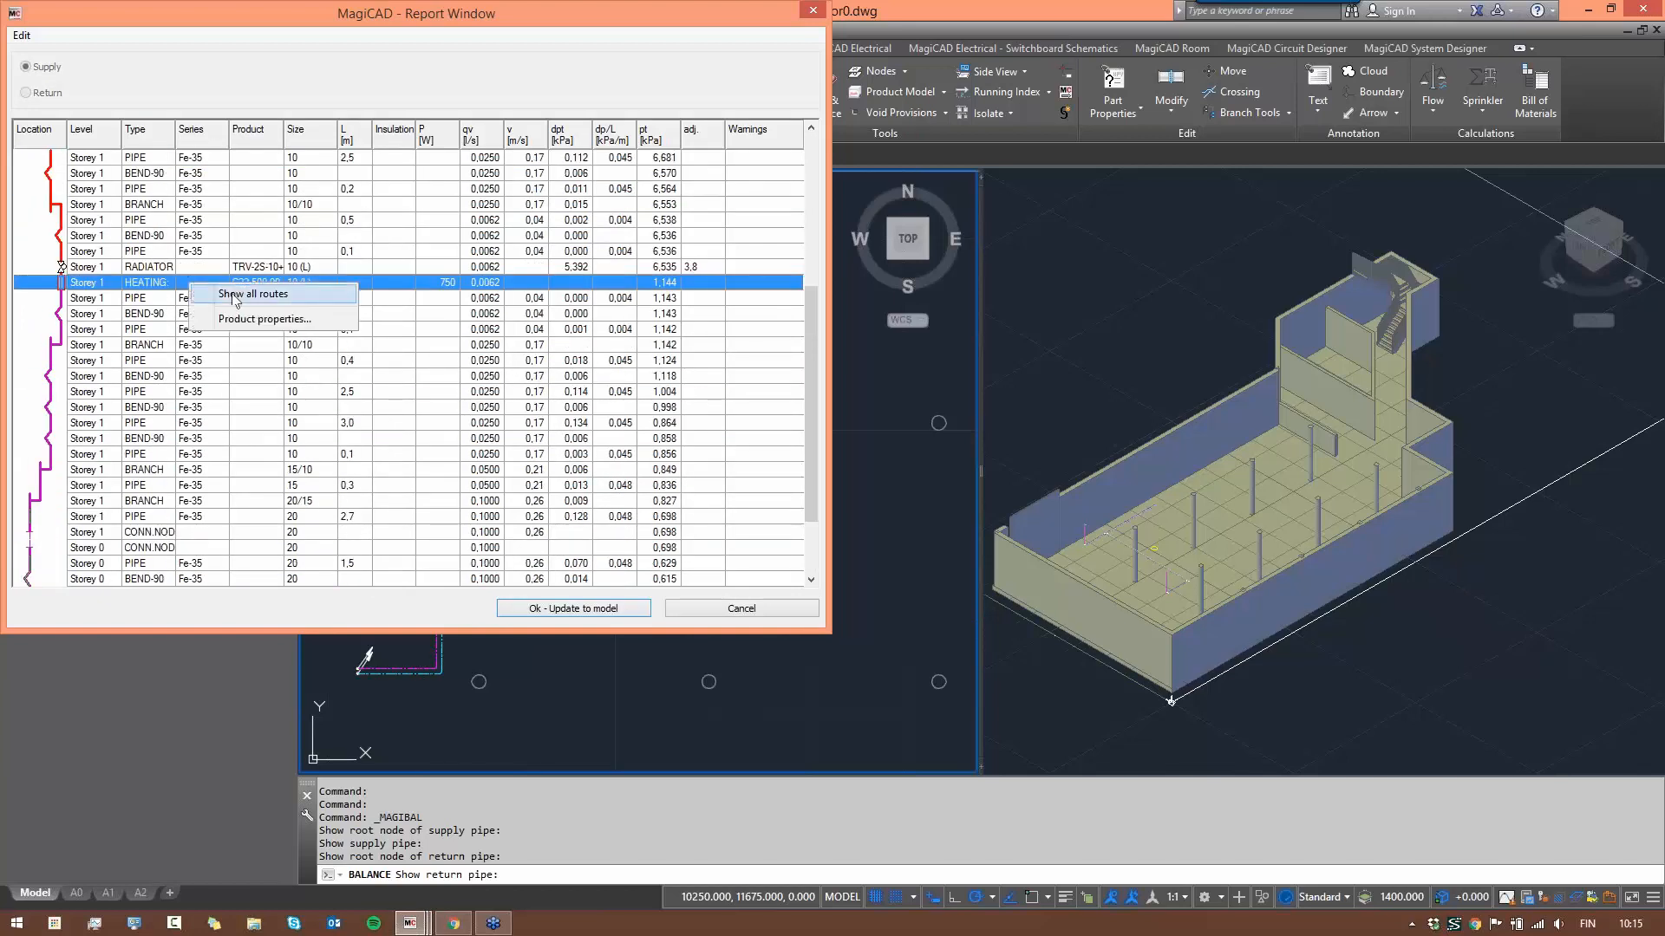
click(264, 300)
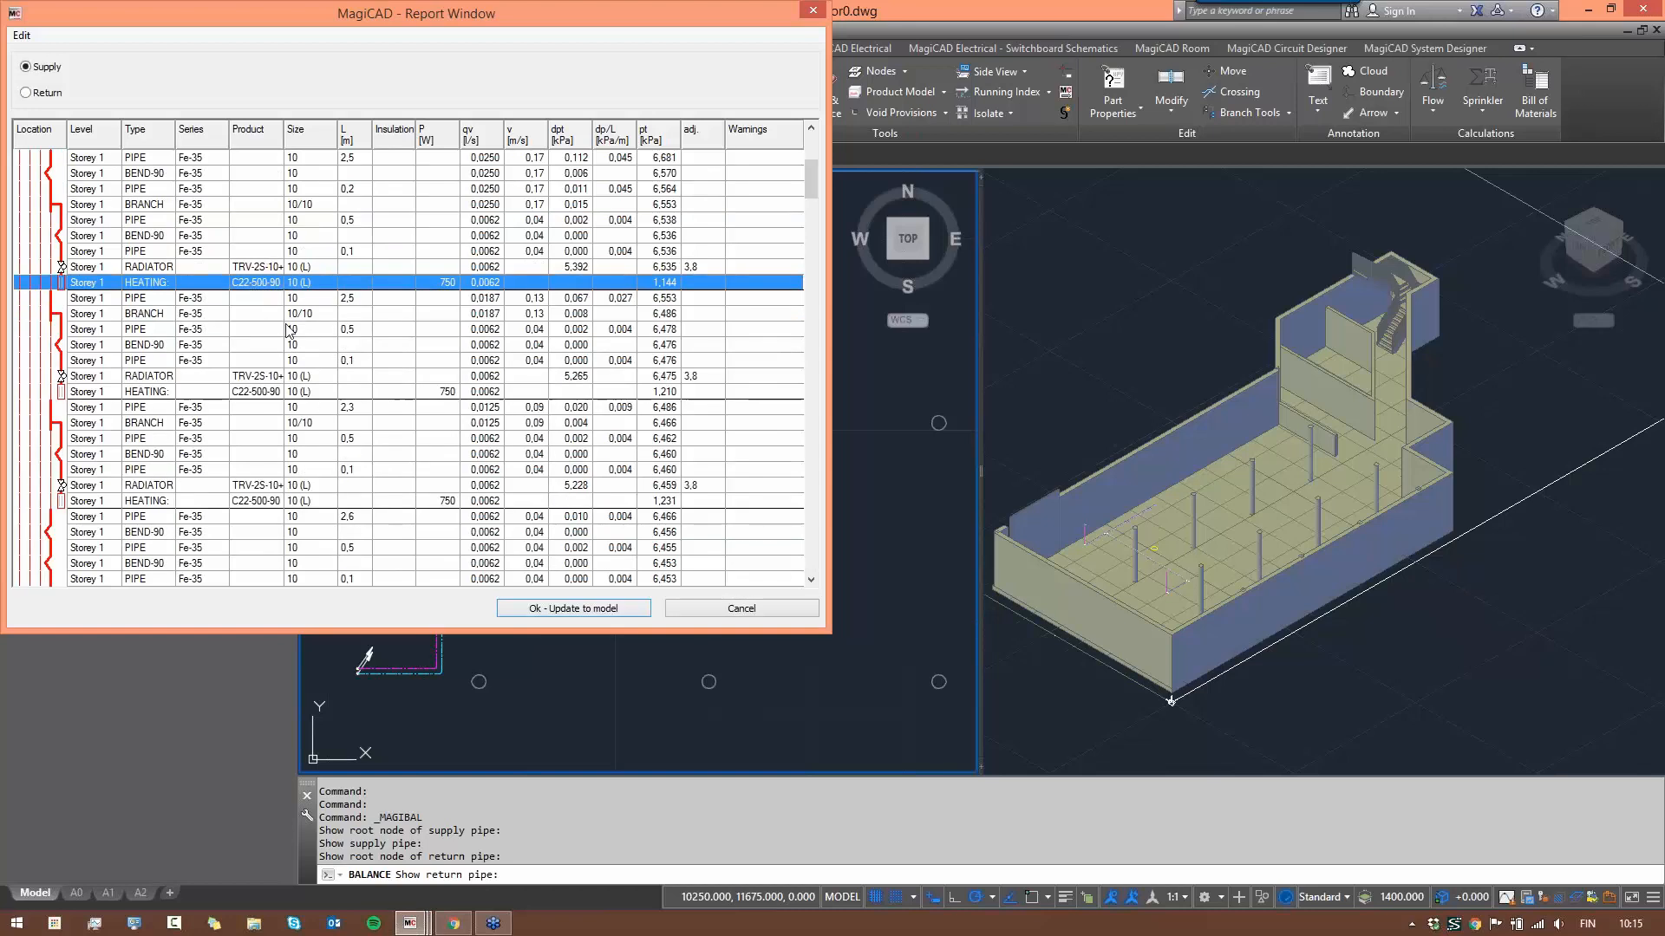
- Inspect the first radiator valve's pressure diagram in its product properties and update the model with the balancing results
right_click(250, 268)
click(323, 278)
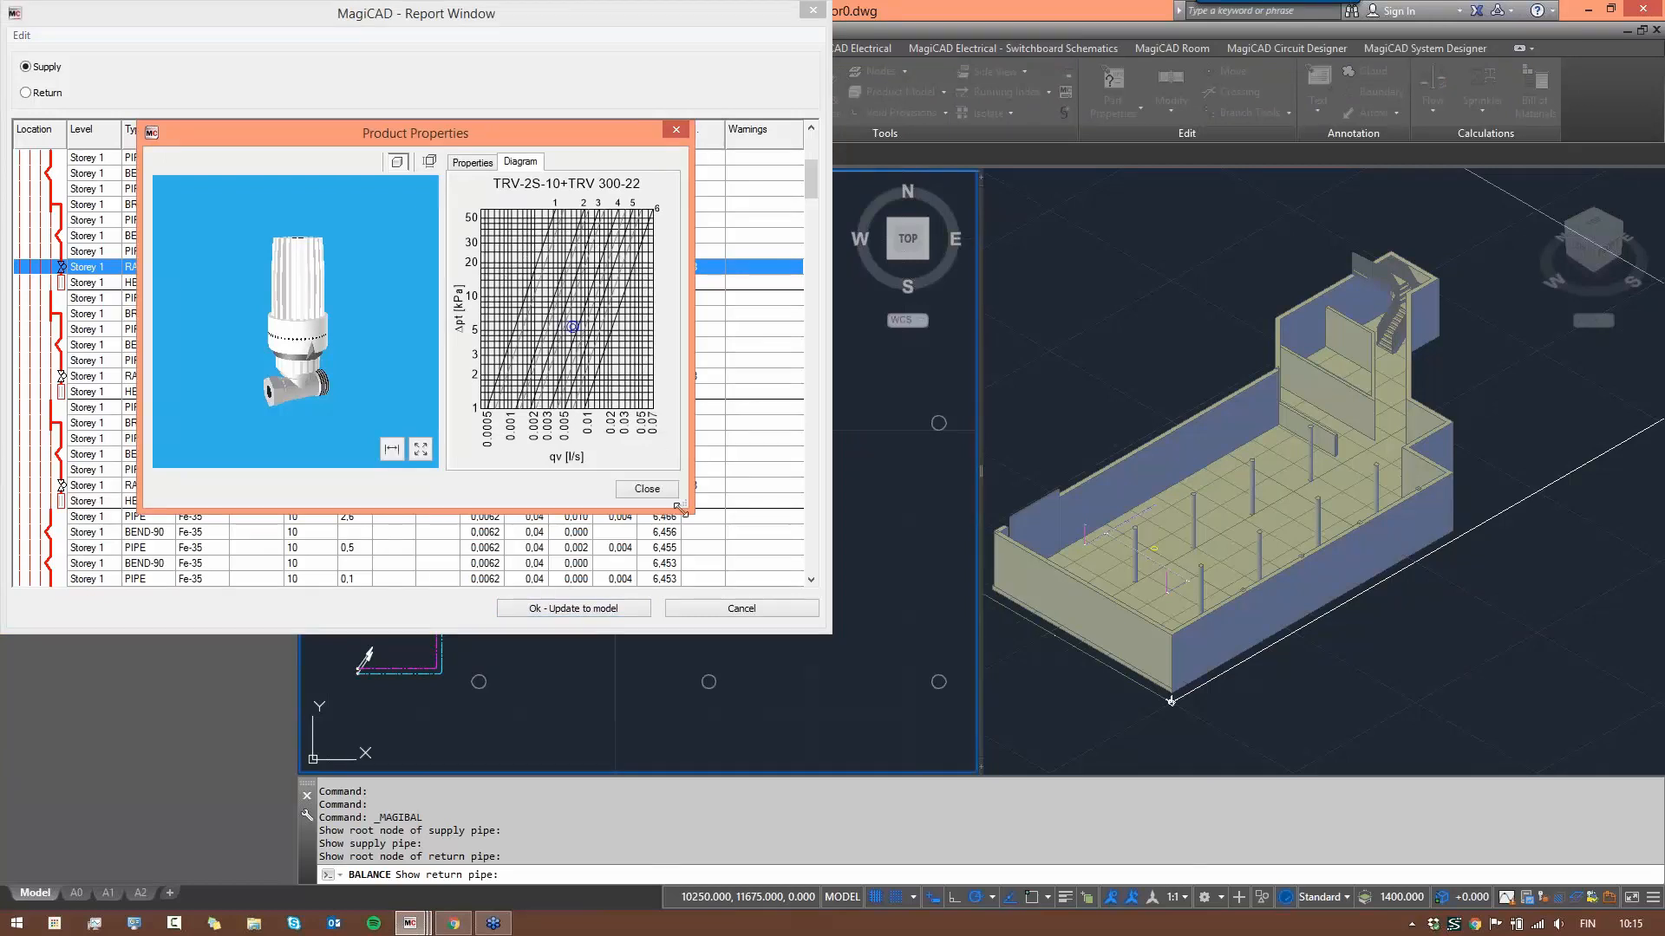
drag(685, 505, 1143, 730)
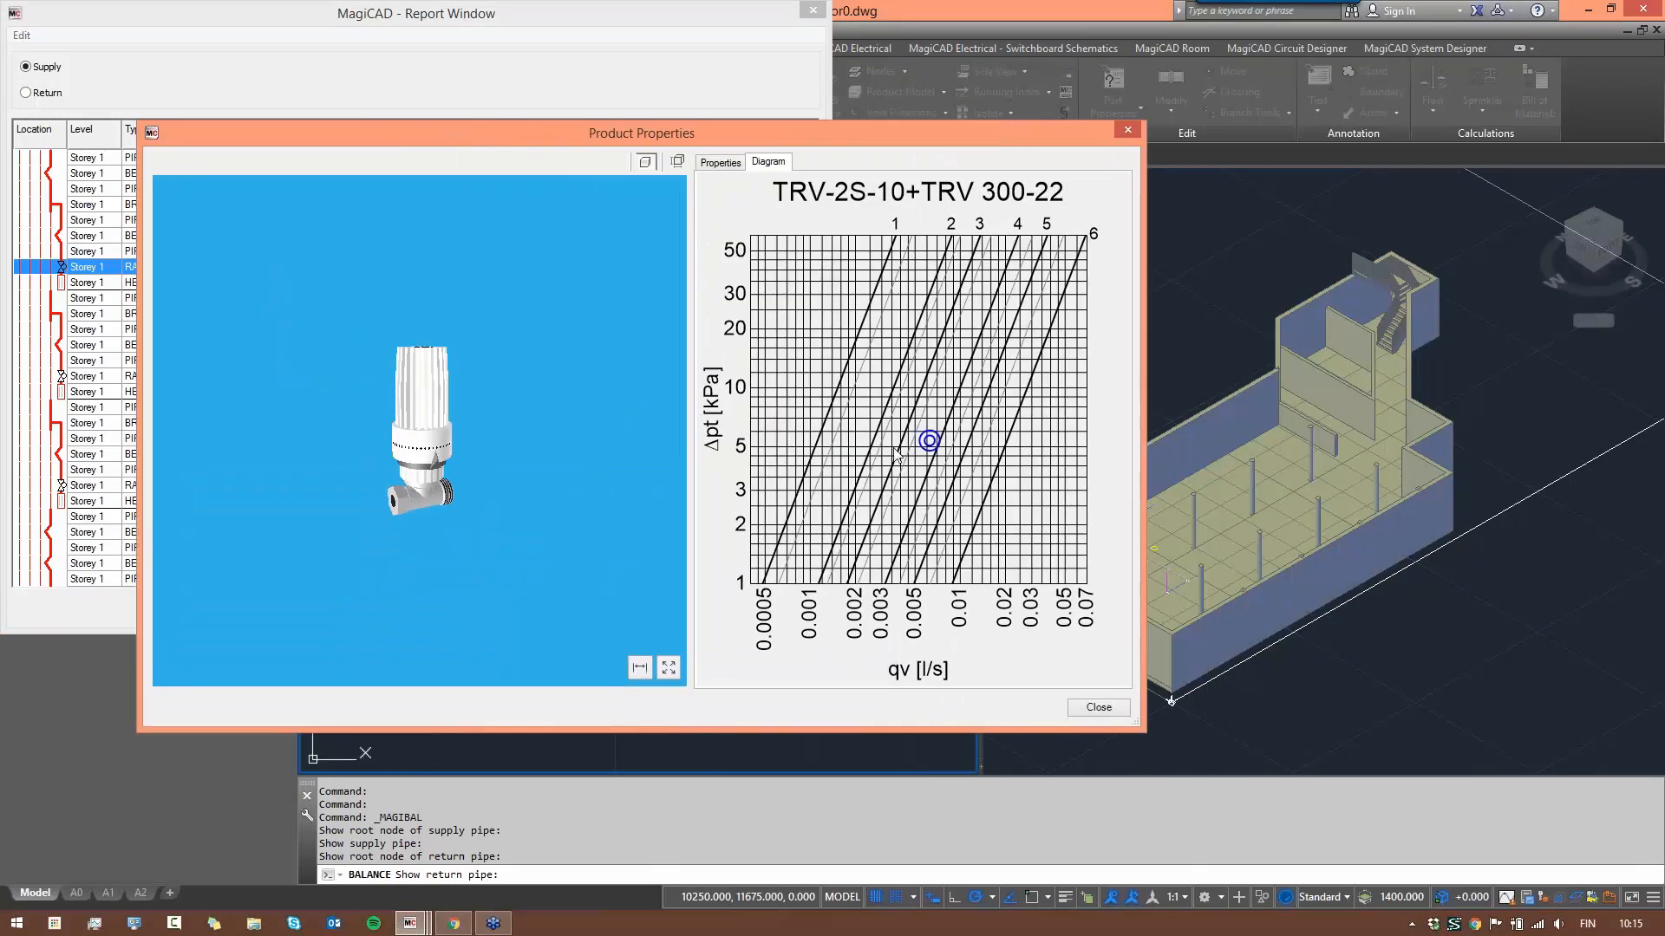
click(1127, 130)
click(572, 616)
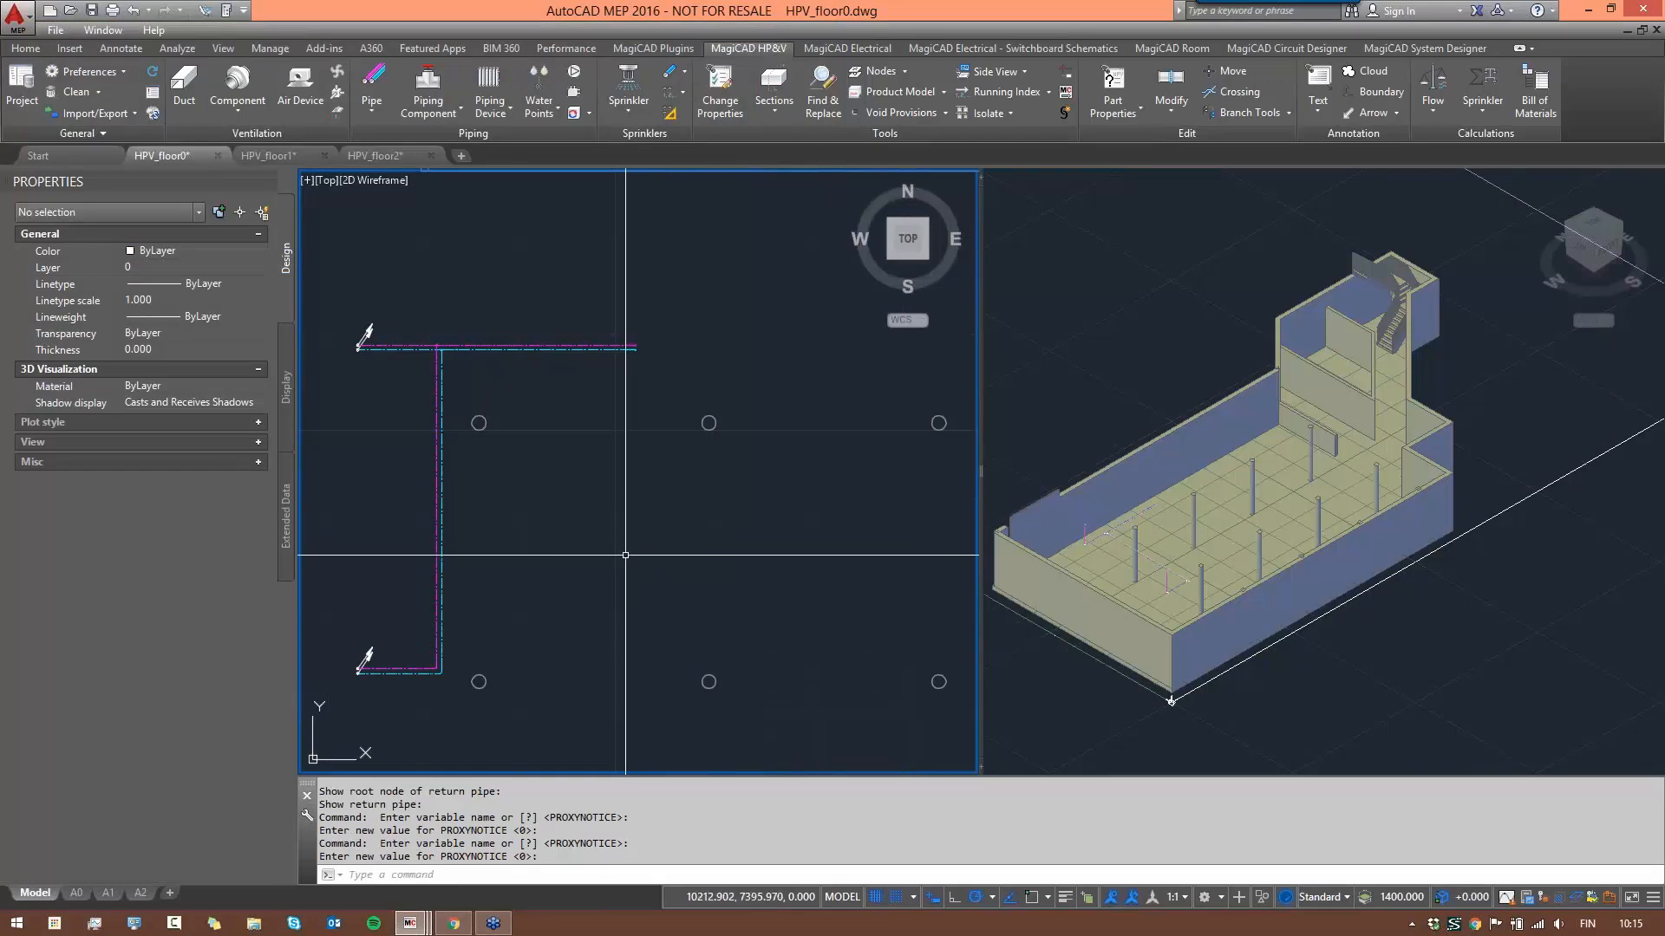
- Switch to the HPV_floor2 drawing and bring the small rooms west of the central shaft into close view
scroll(541, 510, down, 4)
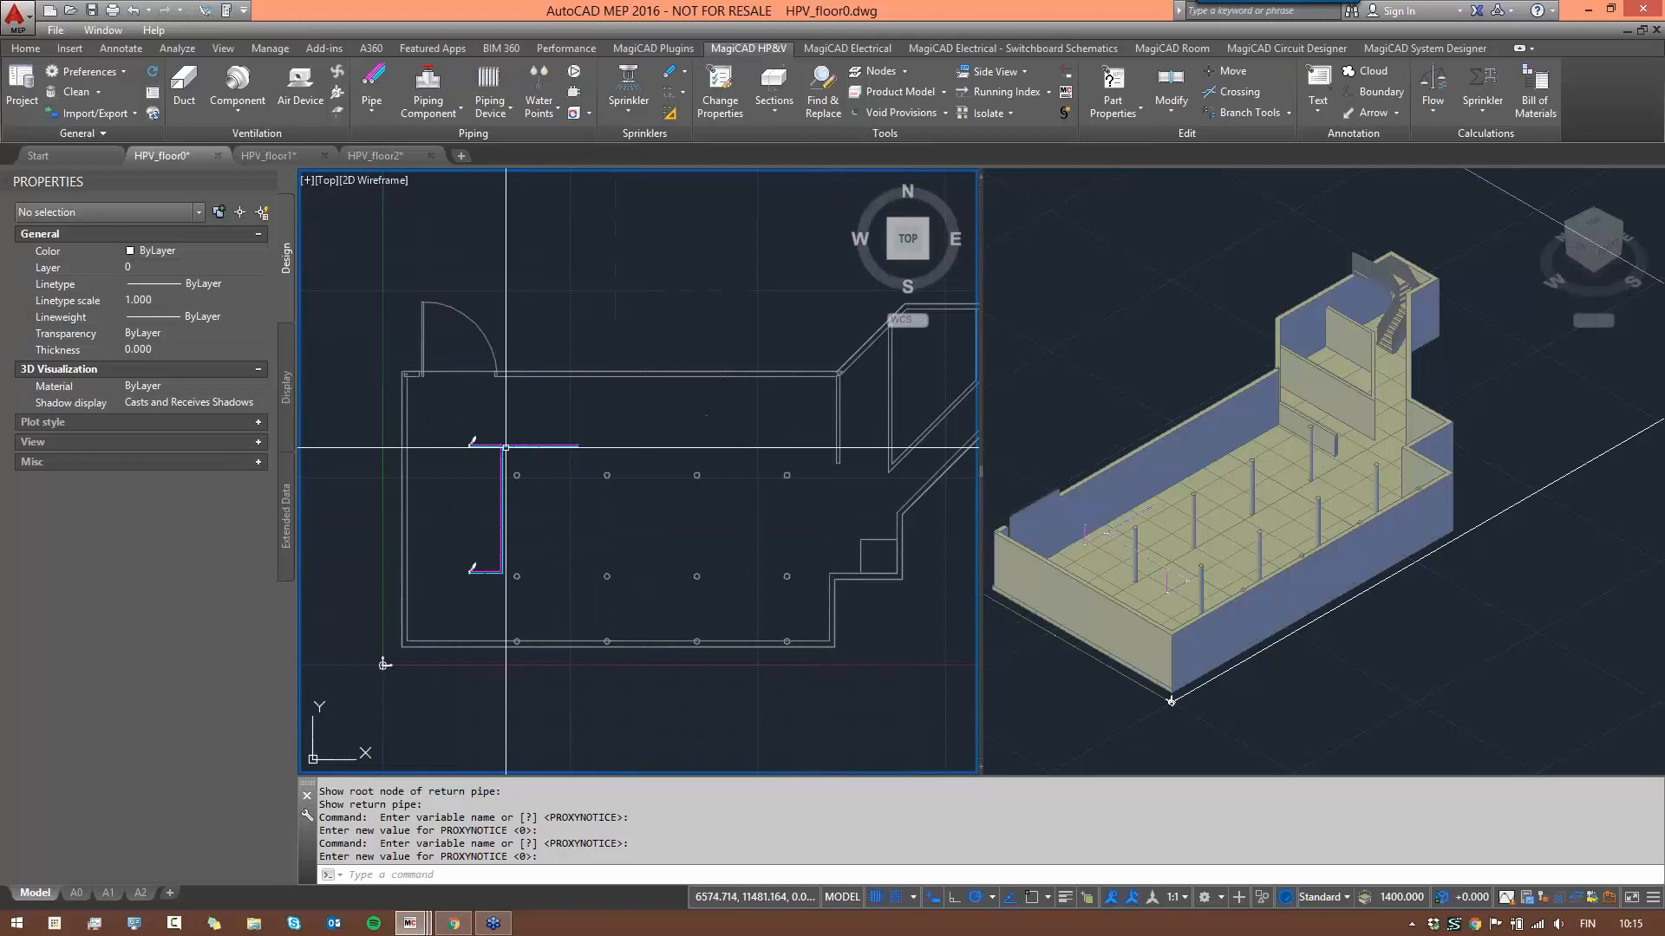
key(ctrl+Tab)
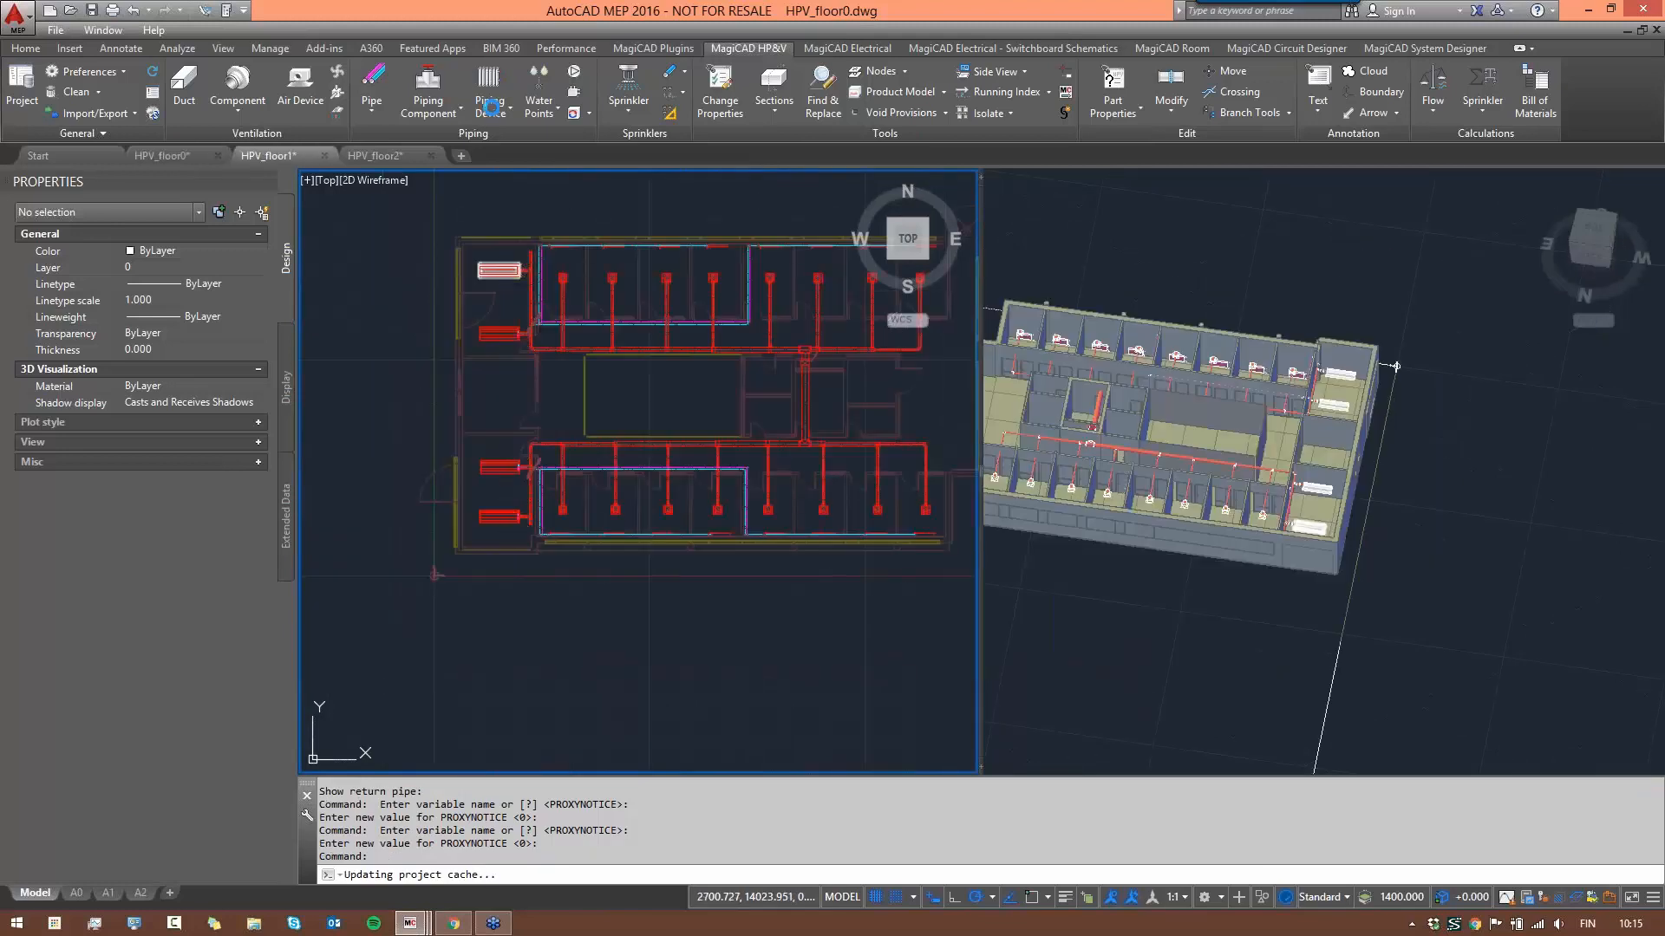
key(ctrl+Tab)
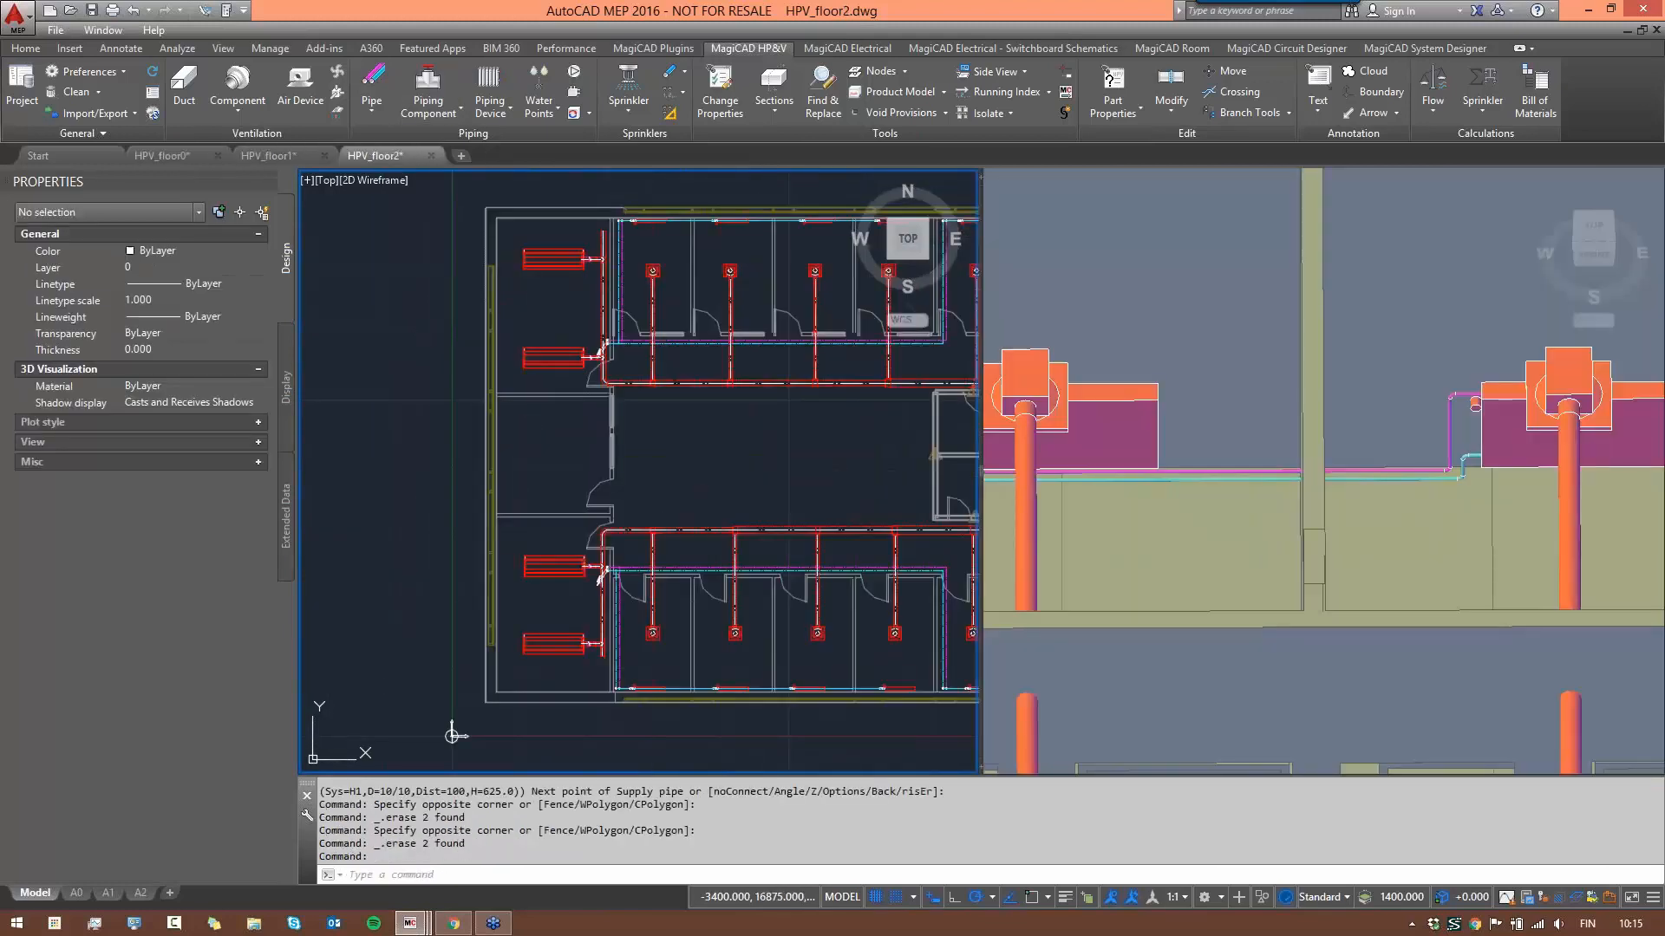
scroll(754, 387, down, 3)
middle_drag(780, 357, 455, 370)
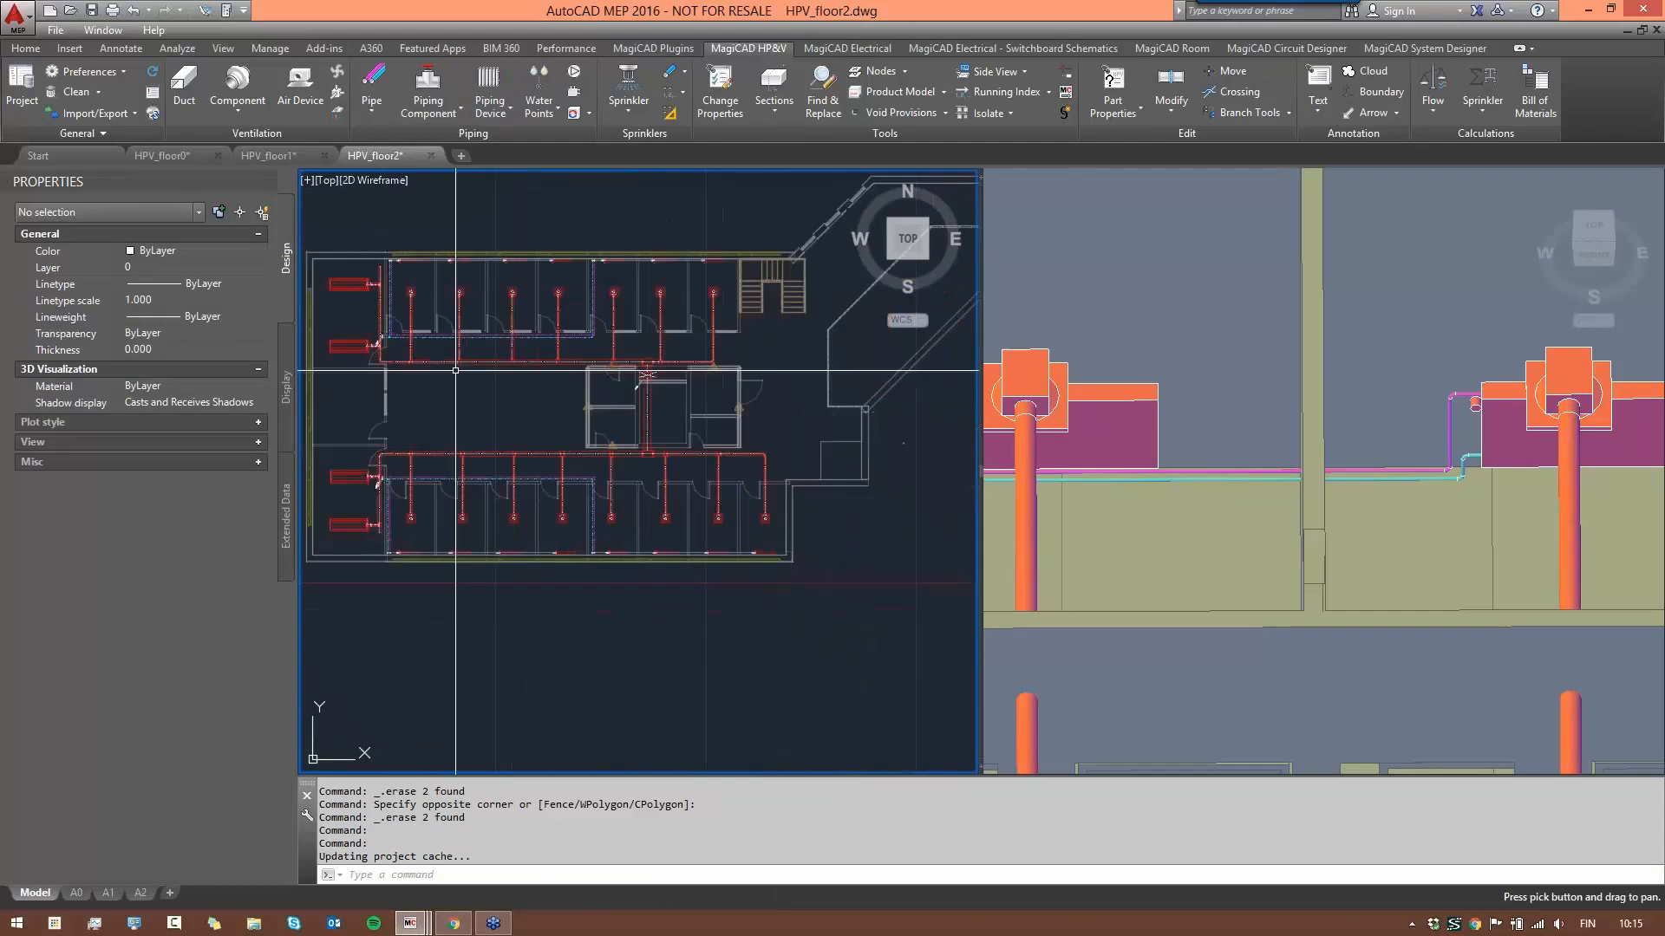
scroll(638, 399, up, 6)
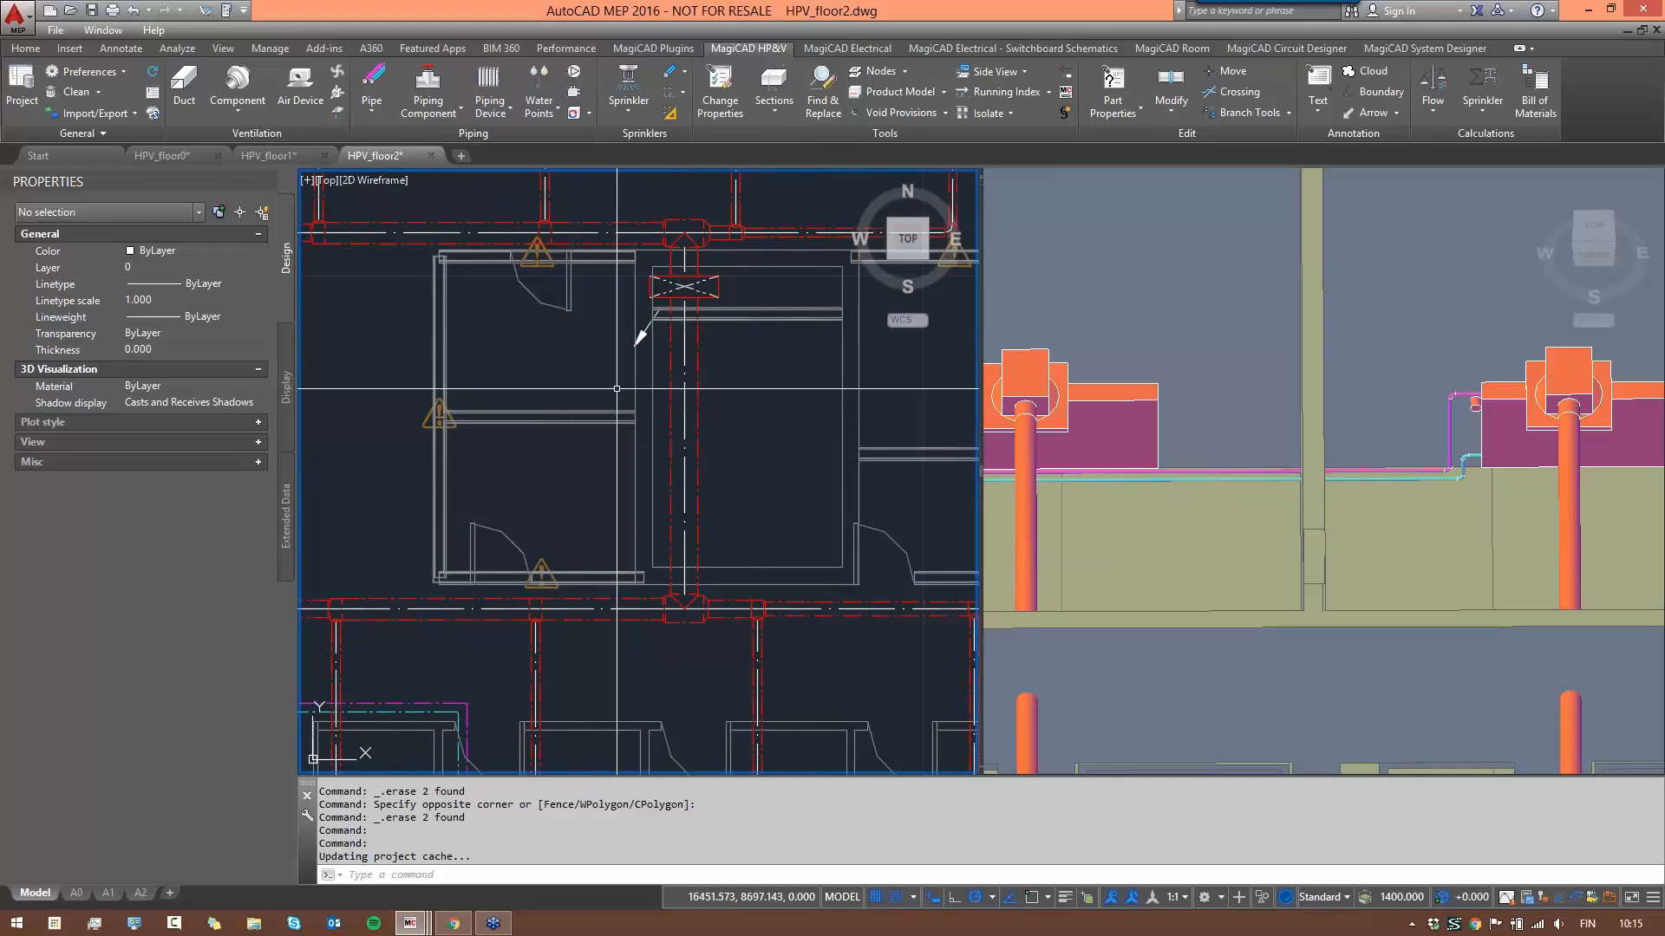
scroll(678, 397, down, 3)
scroll(594, 380, up, 2)
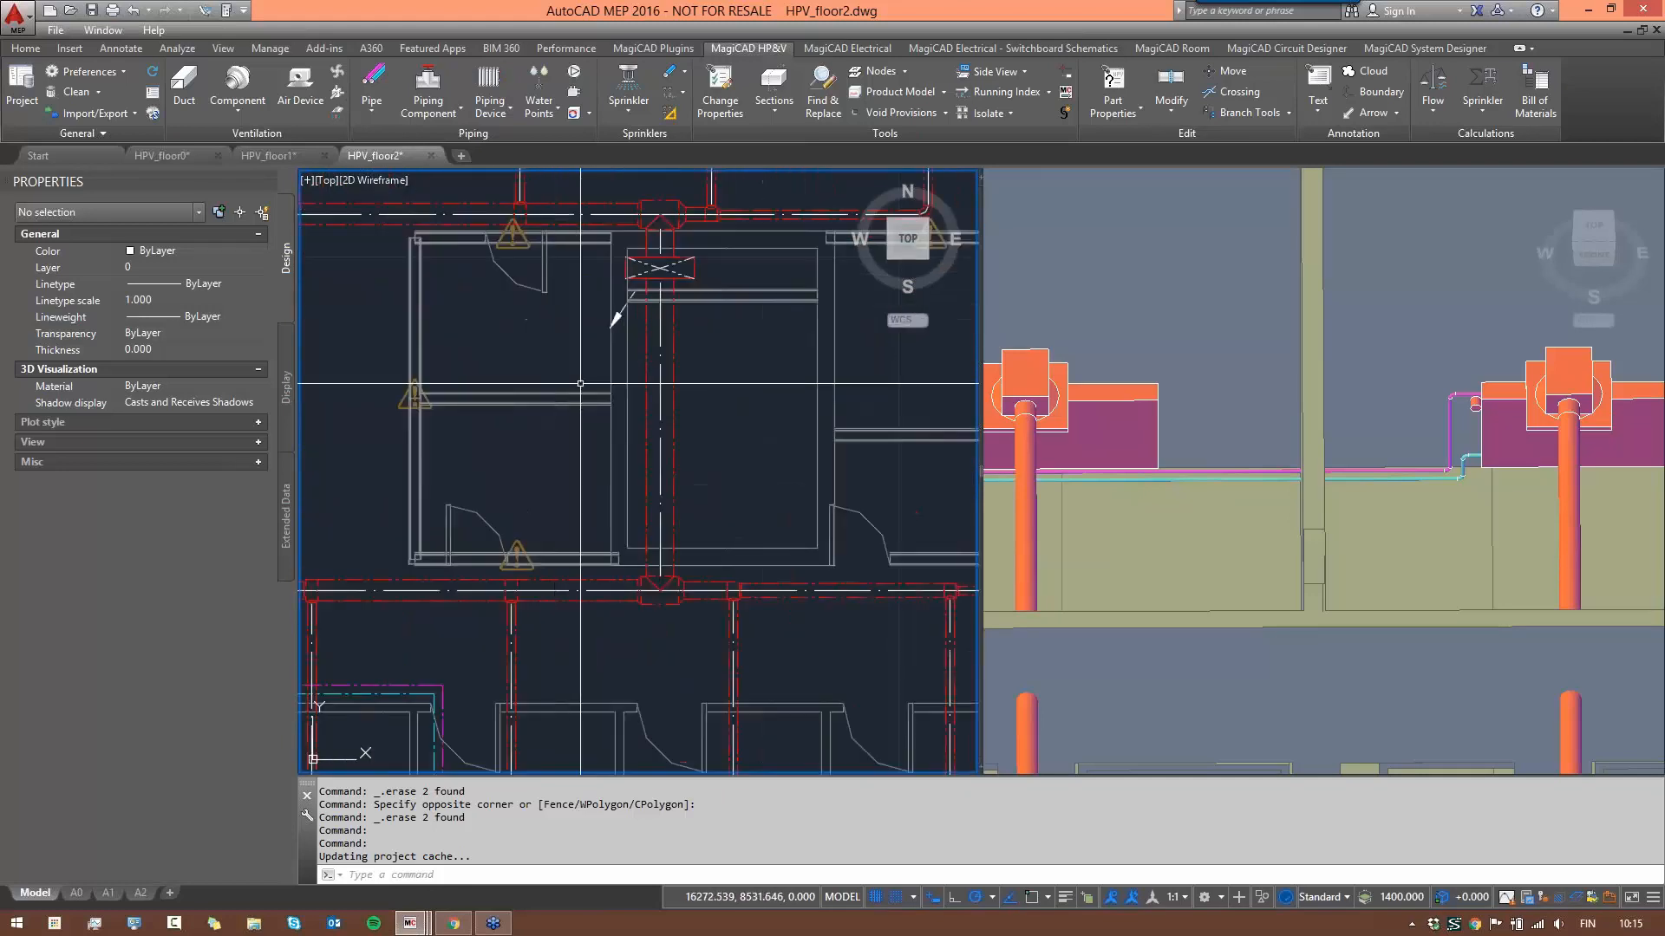
scroll(594, 381, down, 4)
scroll(594, 381, up, 4)
middle_drag(596, 387, 613, 425)
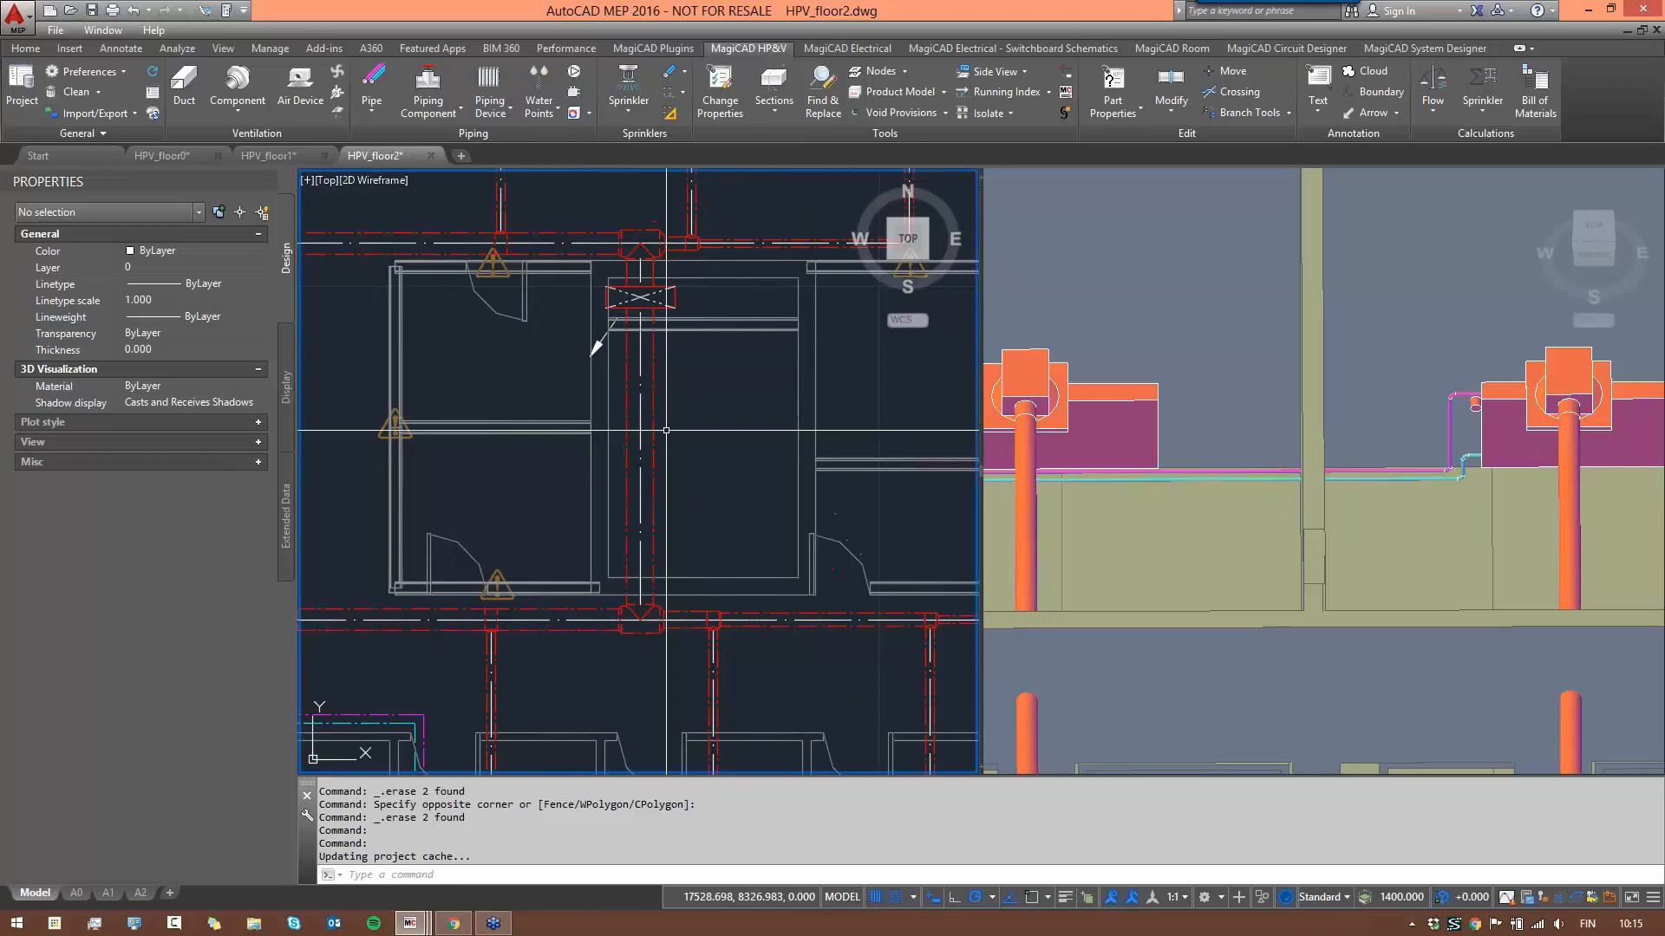
- Reload the ARK_2Floor external reference in the HPV_floor2 drawing
text(xr)
key(Return)
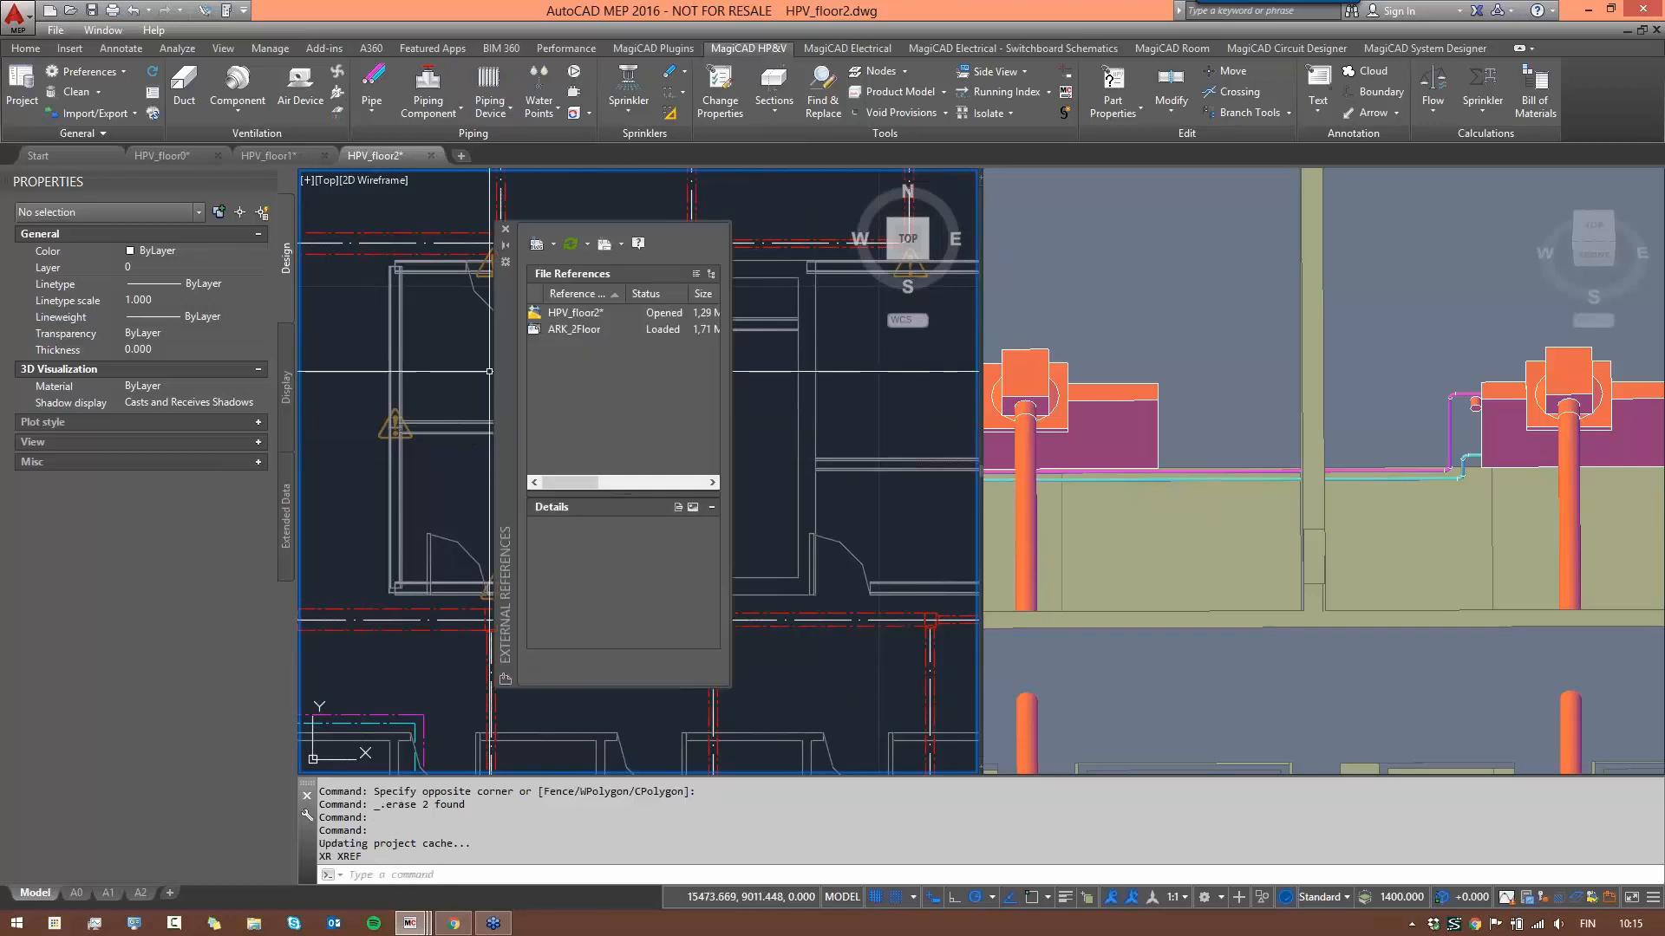
click(572, 330)
right_click(571, 331)
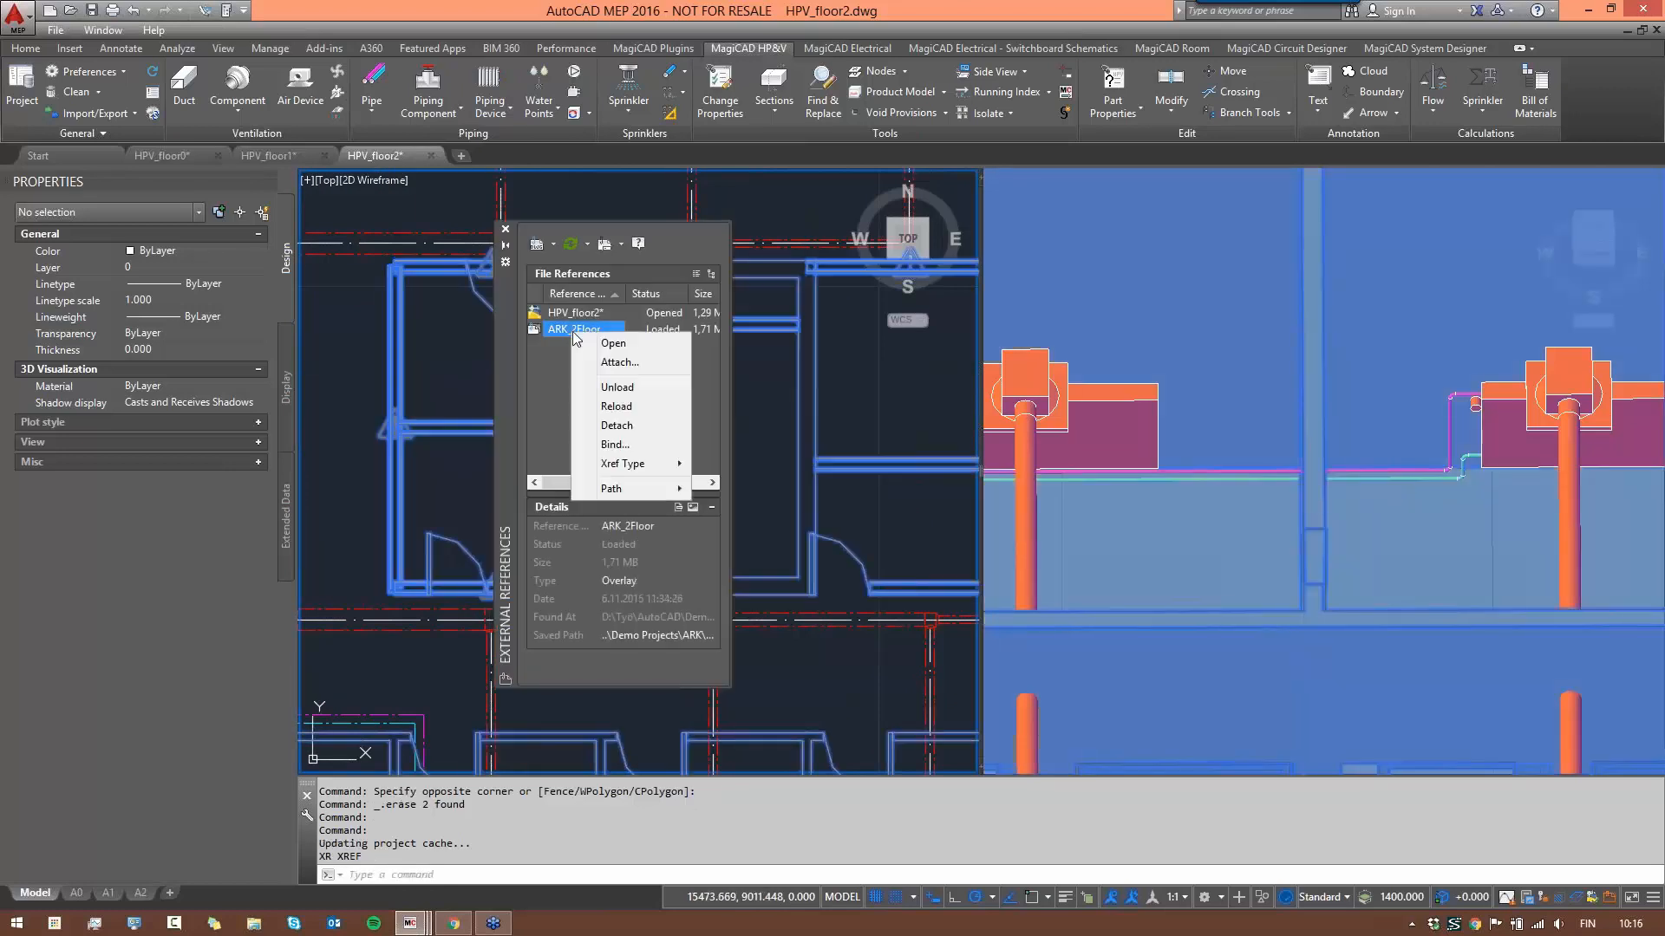
click(627, 404)
click(505, 230)
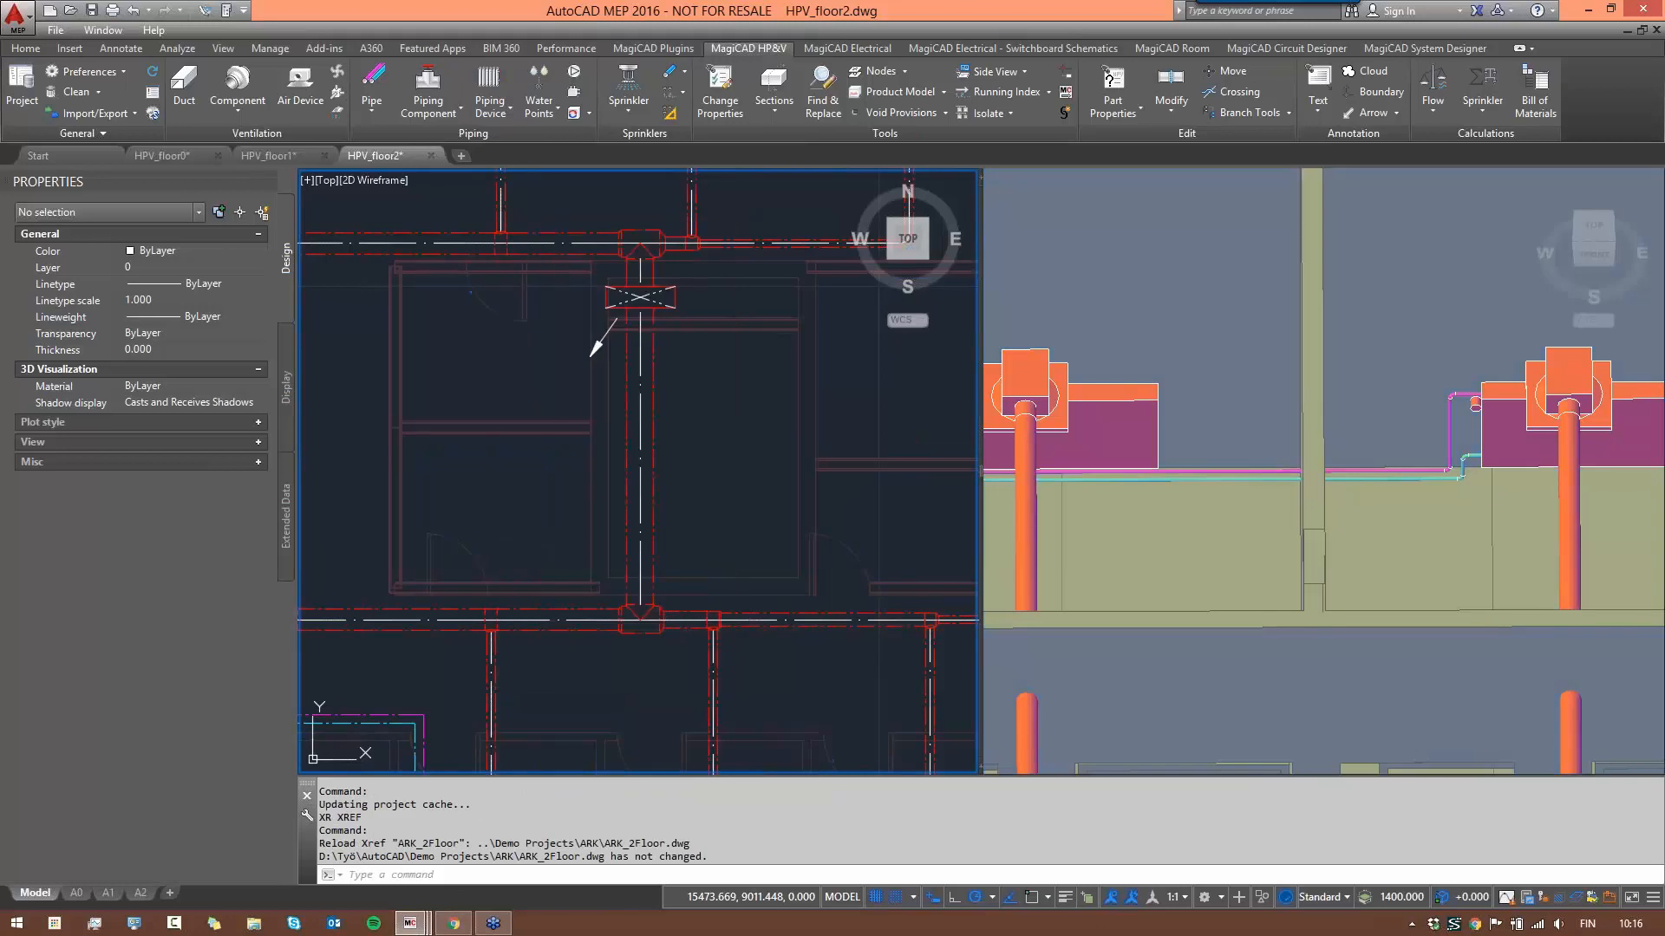
scroll(590, 485, down, 3)
middle_drag(539, 487, 604, 483)
scroll(604, 483, up, 2)
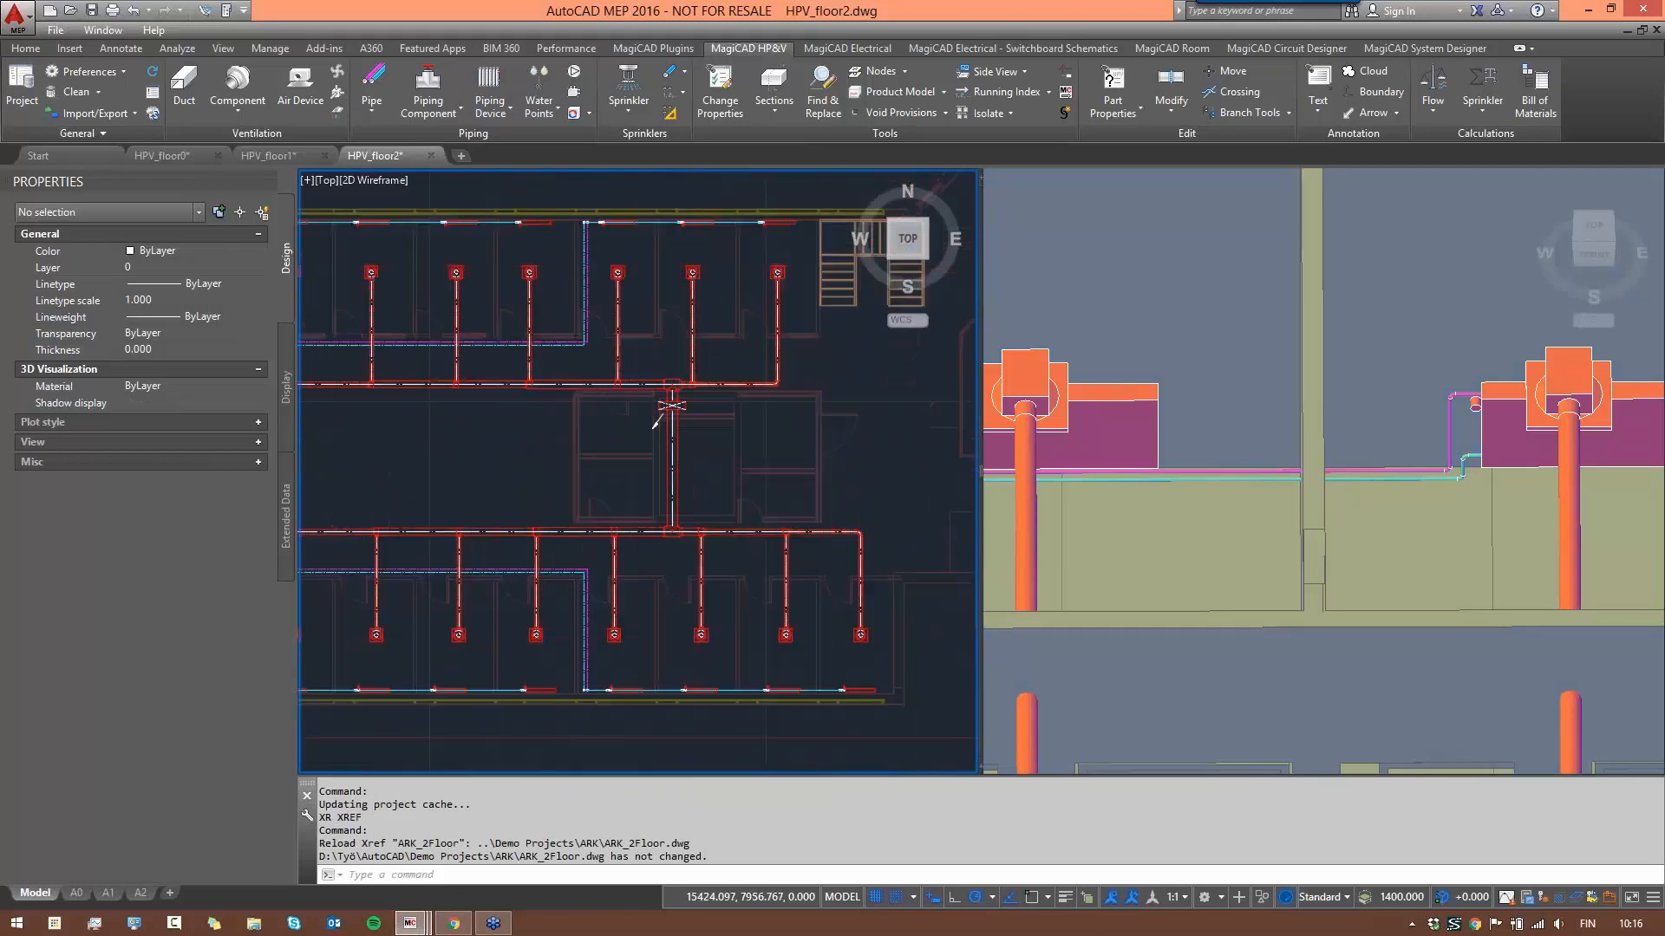
key(Escape)
key(Escape)
key(Escape)
- Start the Water & Sewer Points command for the rooms west of the shaft and review sewer product WC1's properties
scroll(674, 459, down, 4)
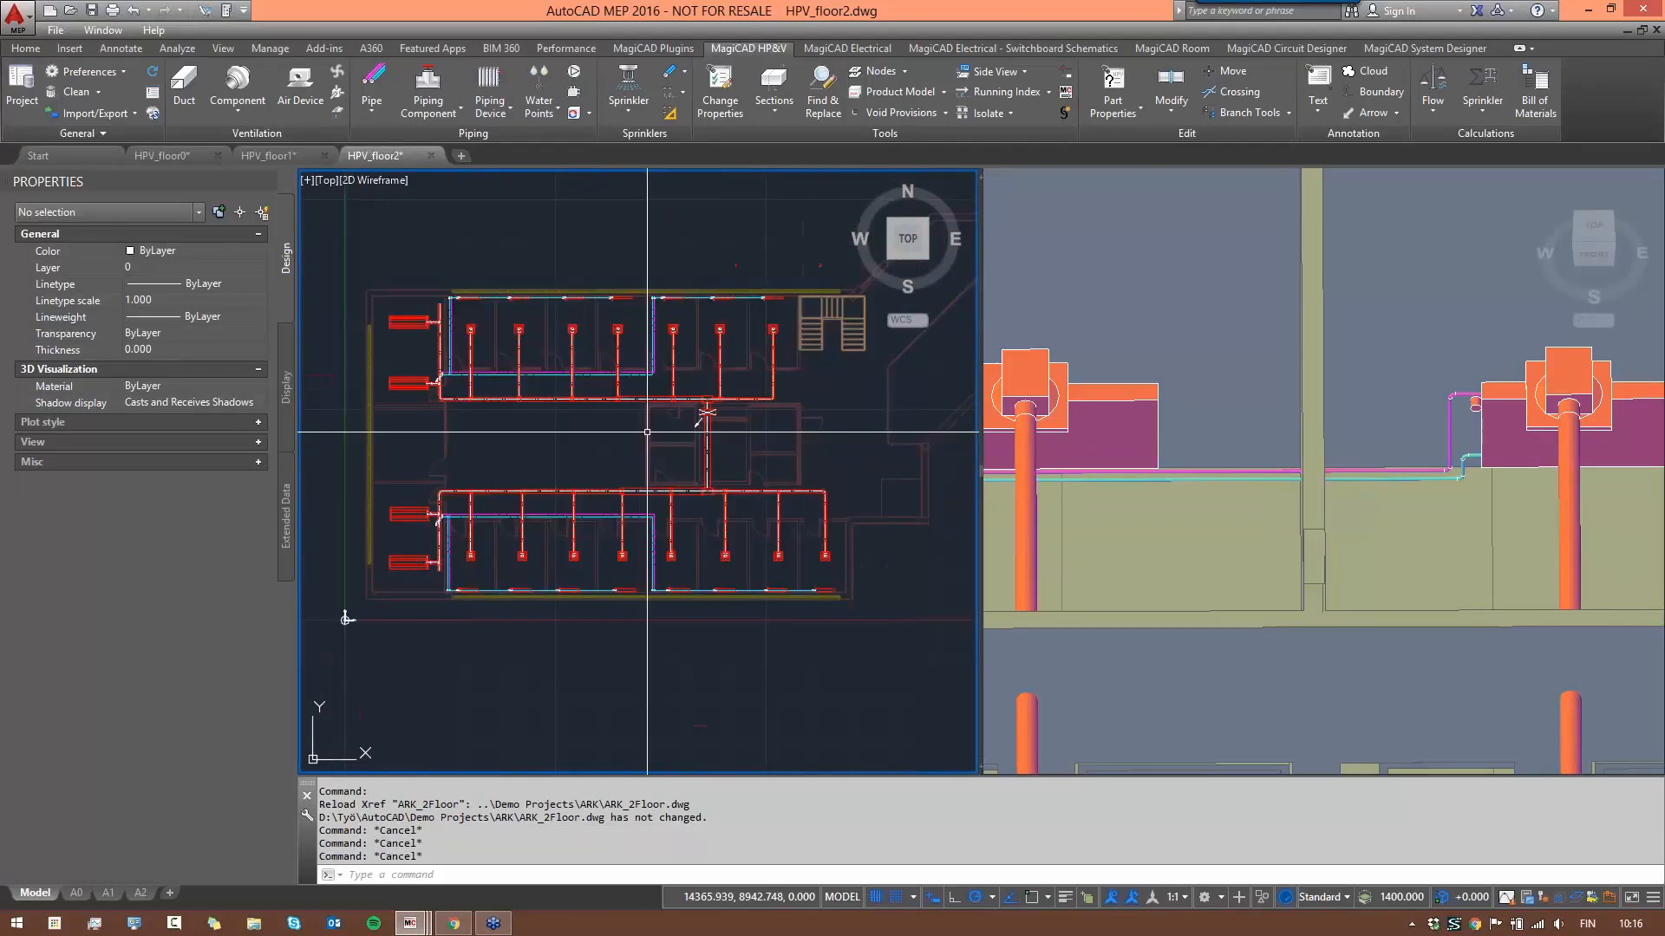
scroll(674, 459, up, 2)
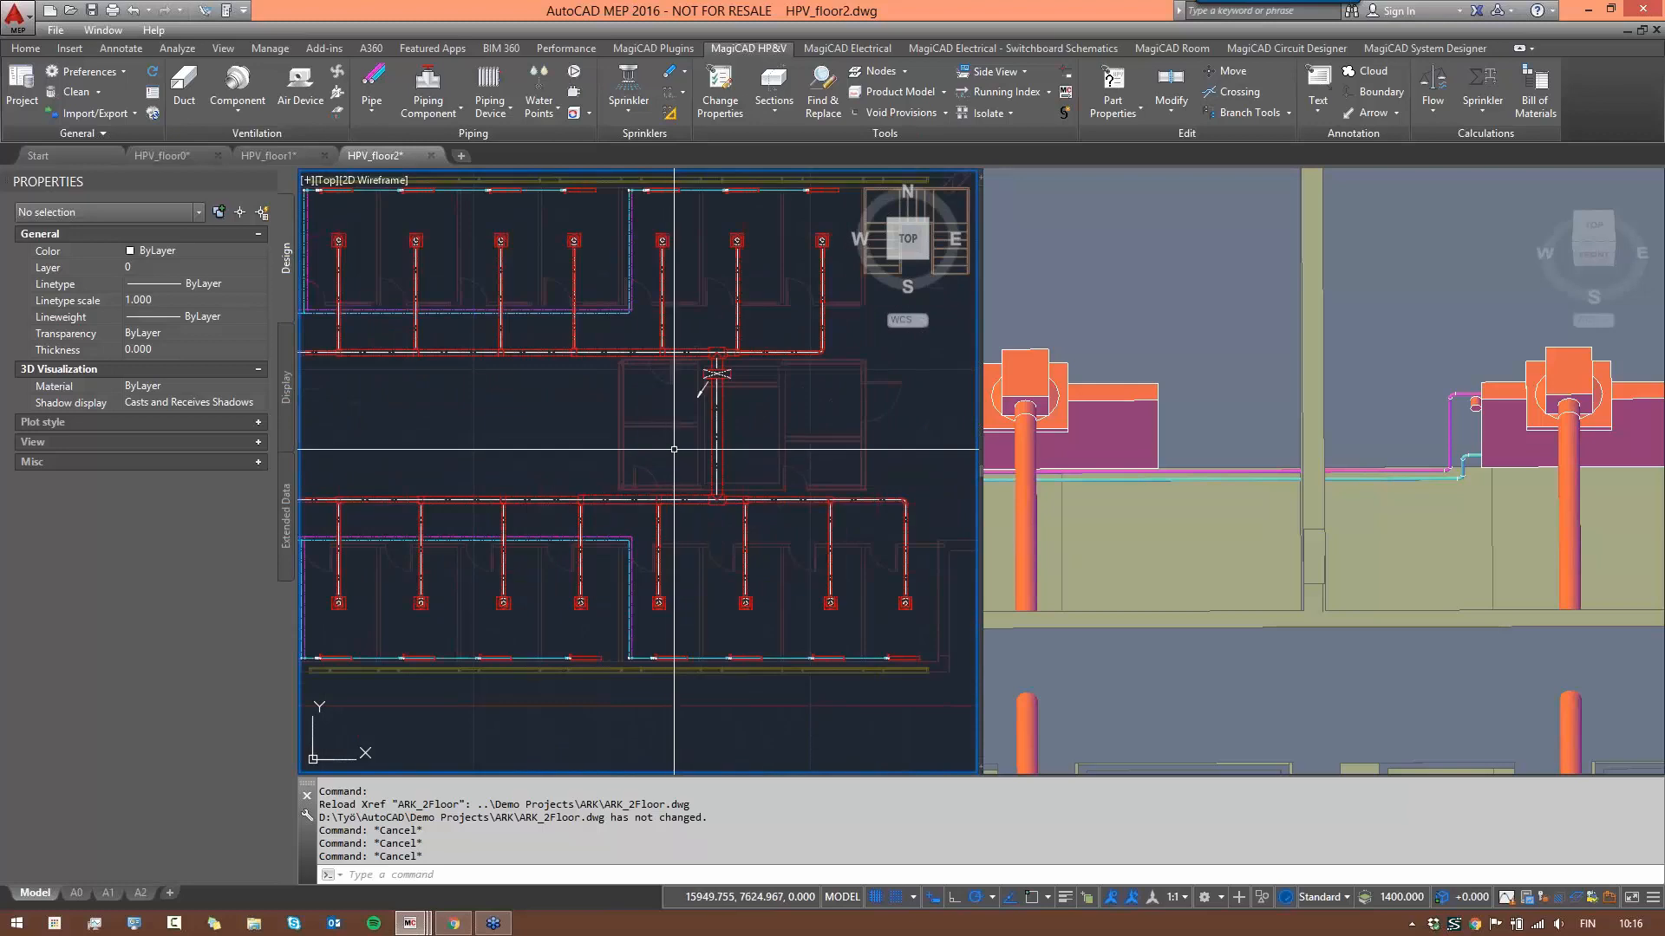
scroll(670, 442, up, 2)
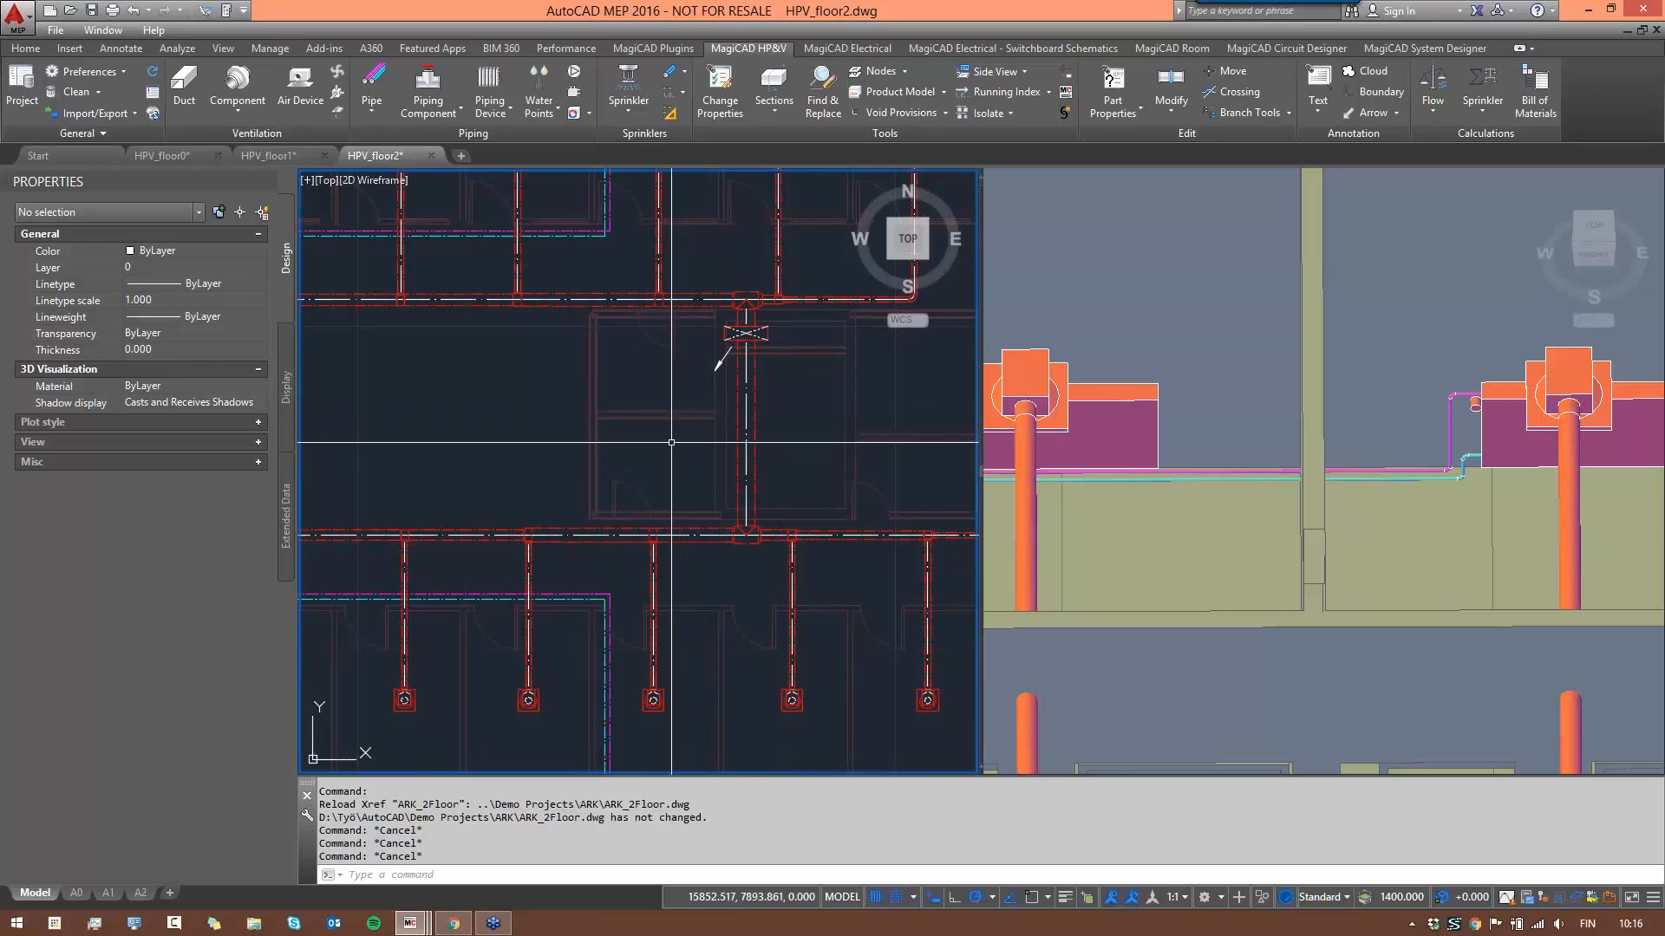
scroll(684, 425, up, 2)
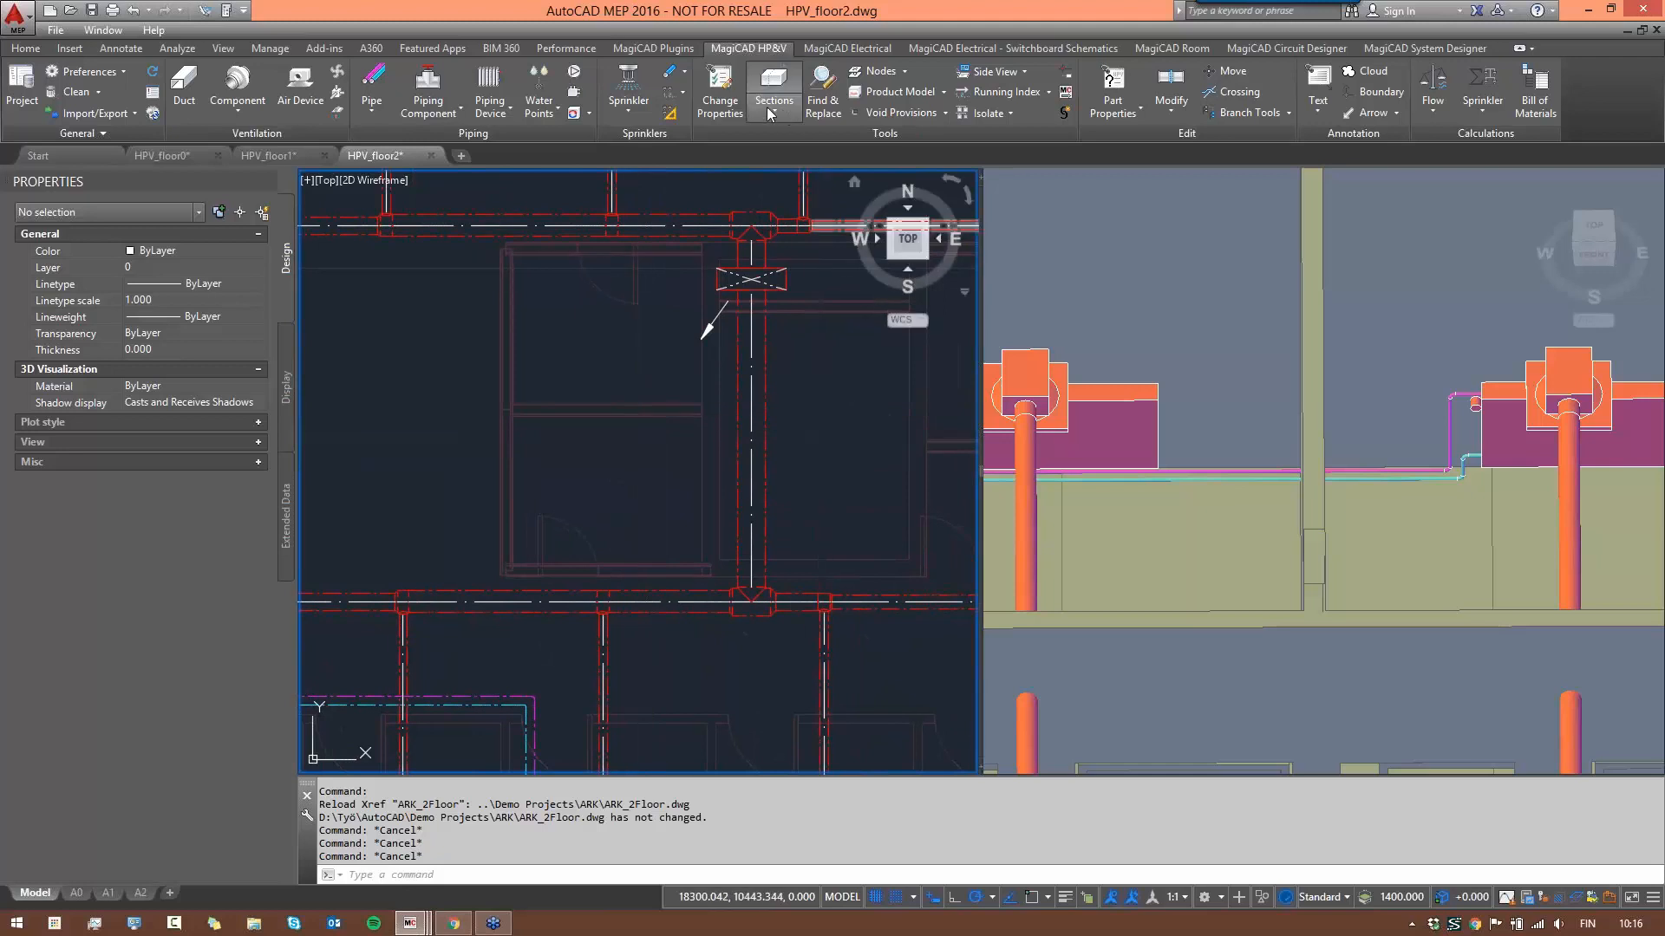
click(538, 113)
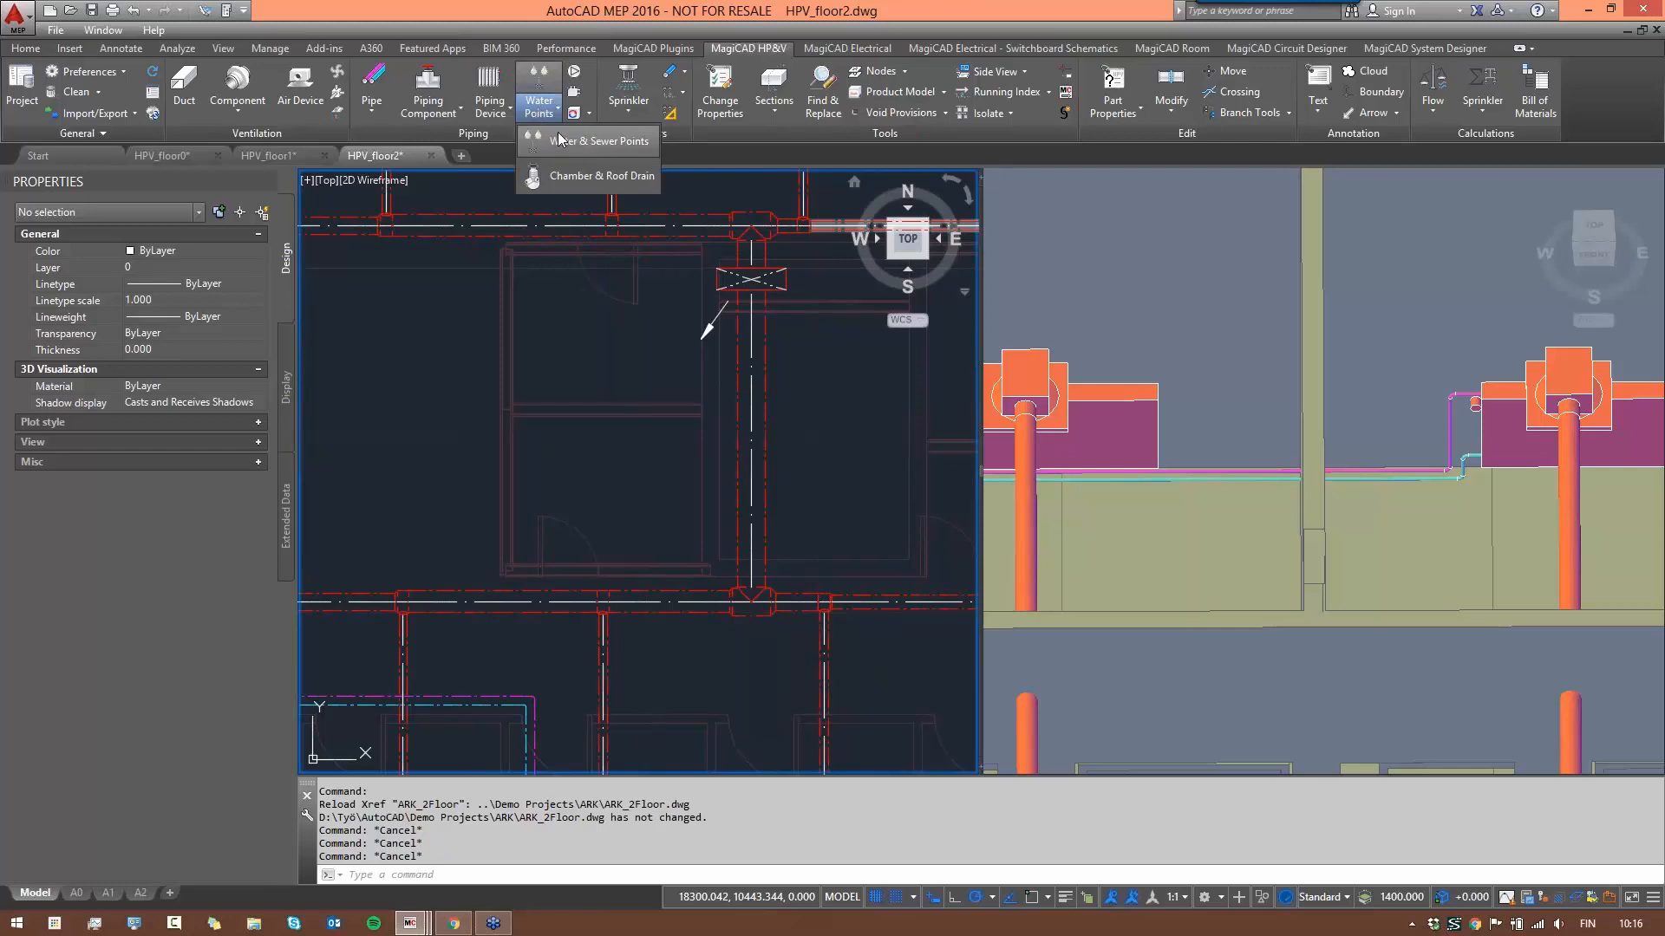
click(557, 142)
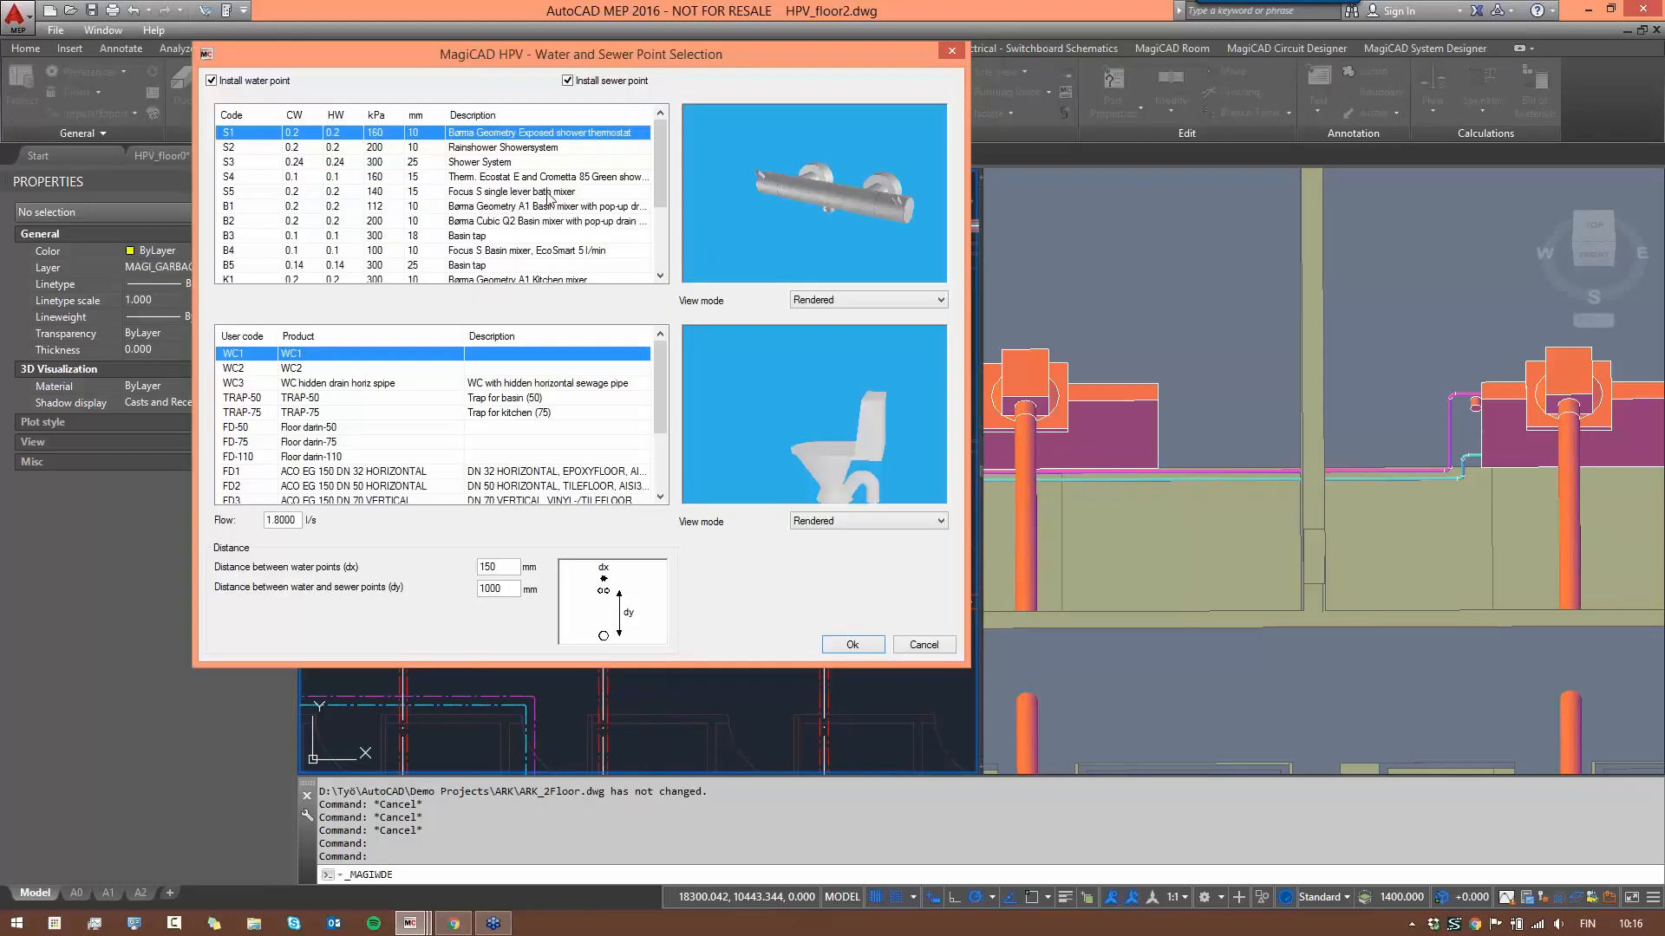
drag(659, 154, 663, 236)
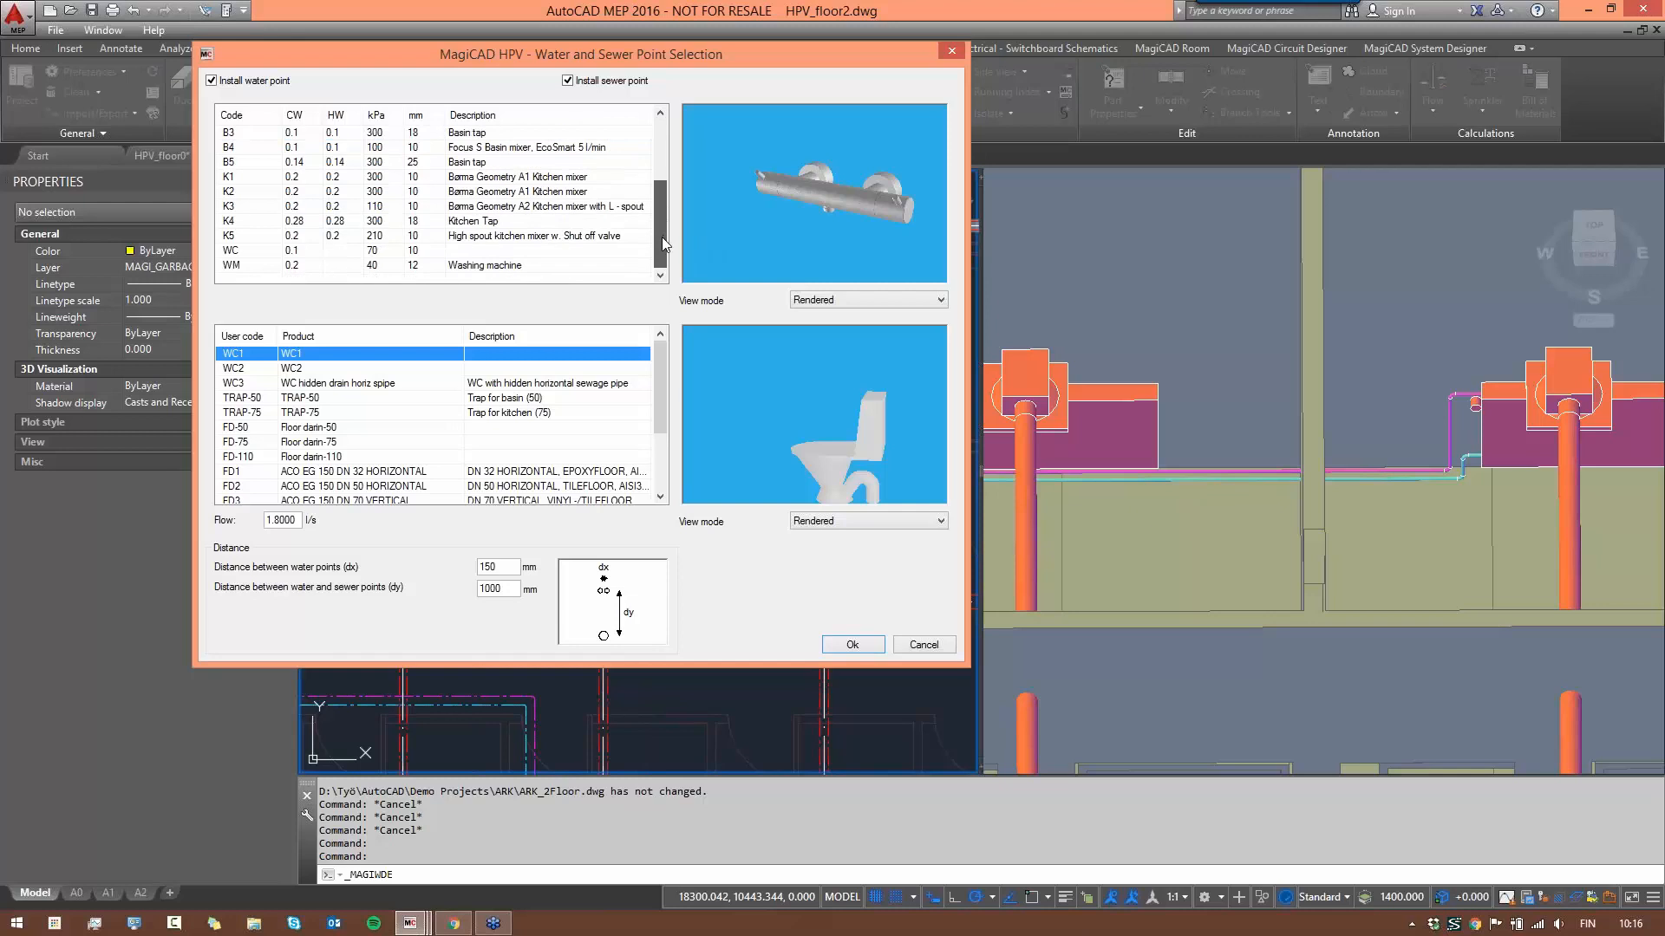
click(336, 355)
right_click(339, 358)
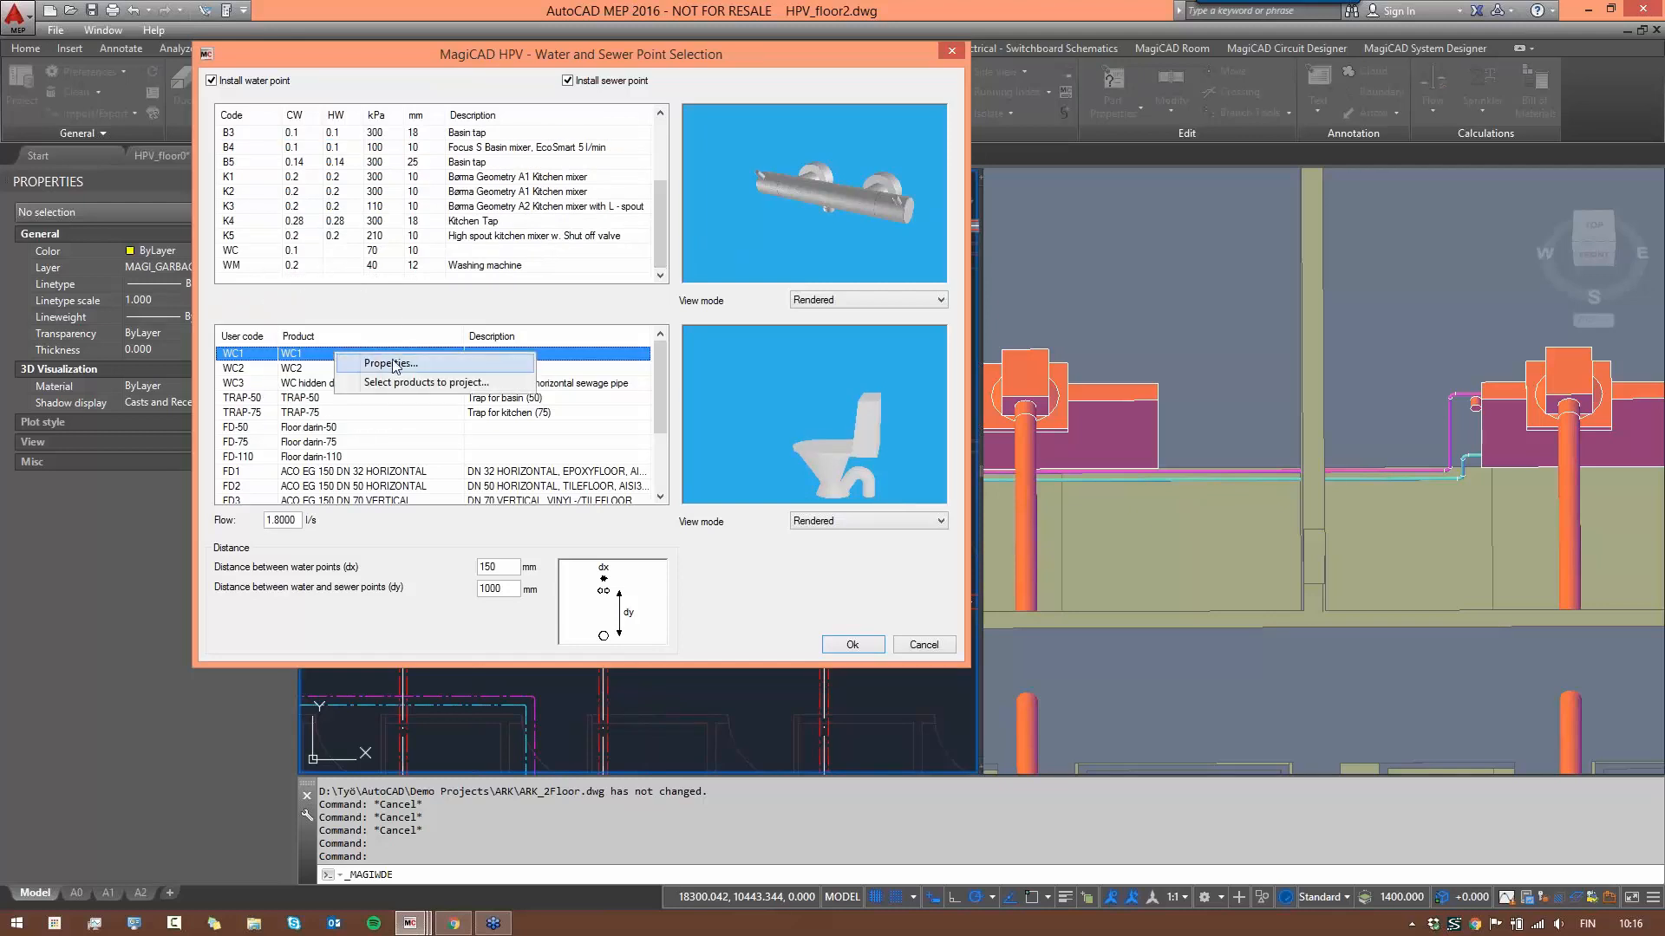
click(396, 362)
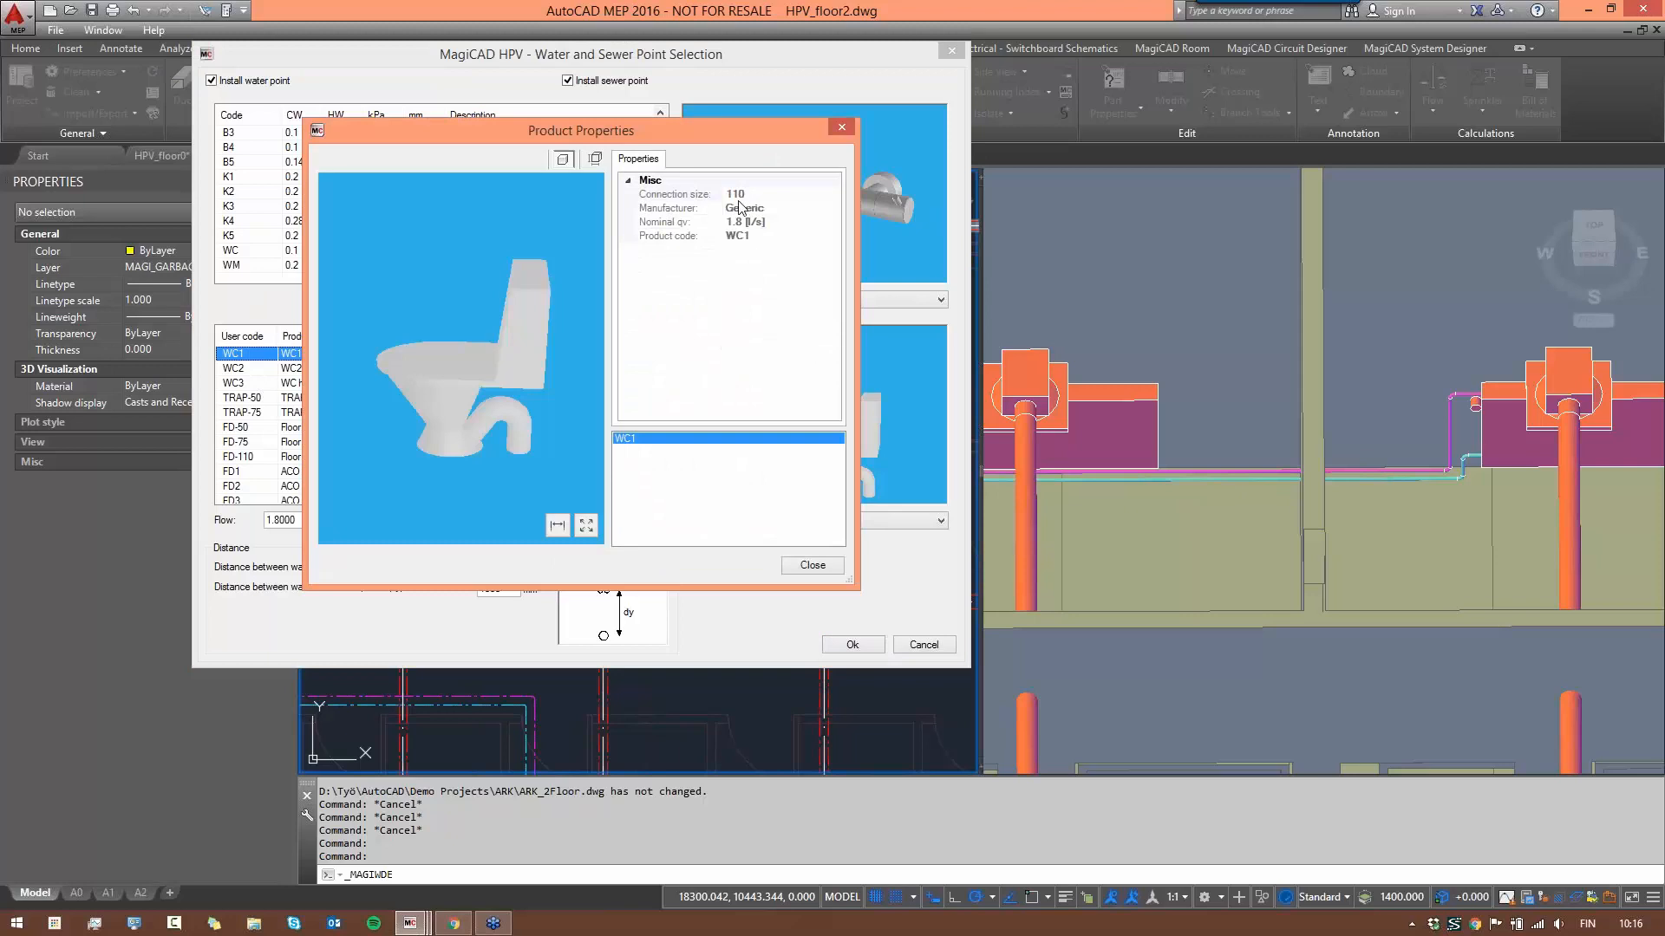
click(815, 566)
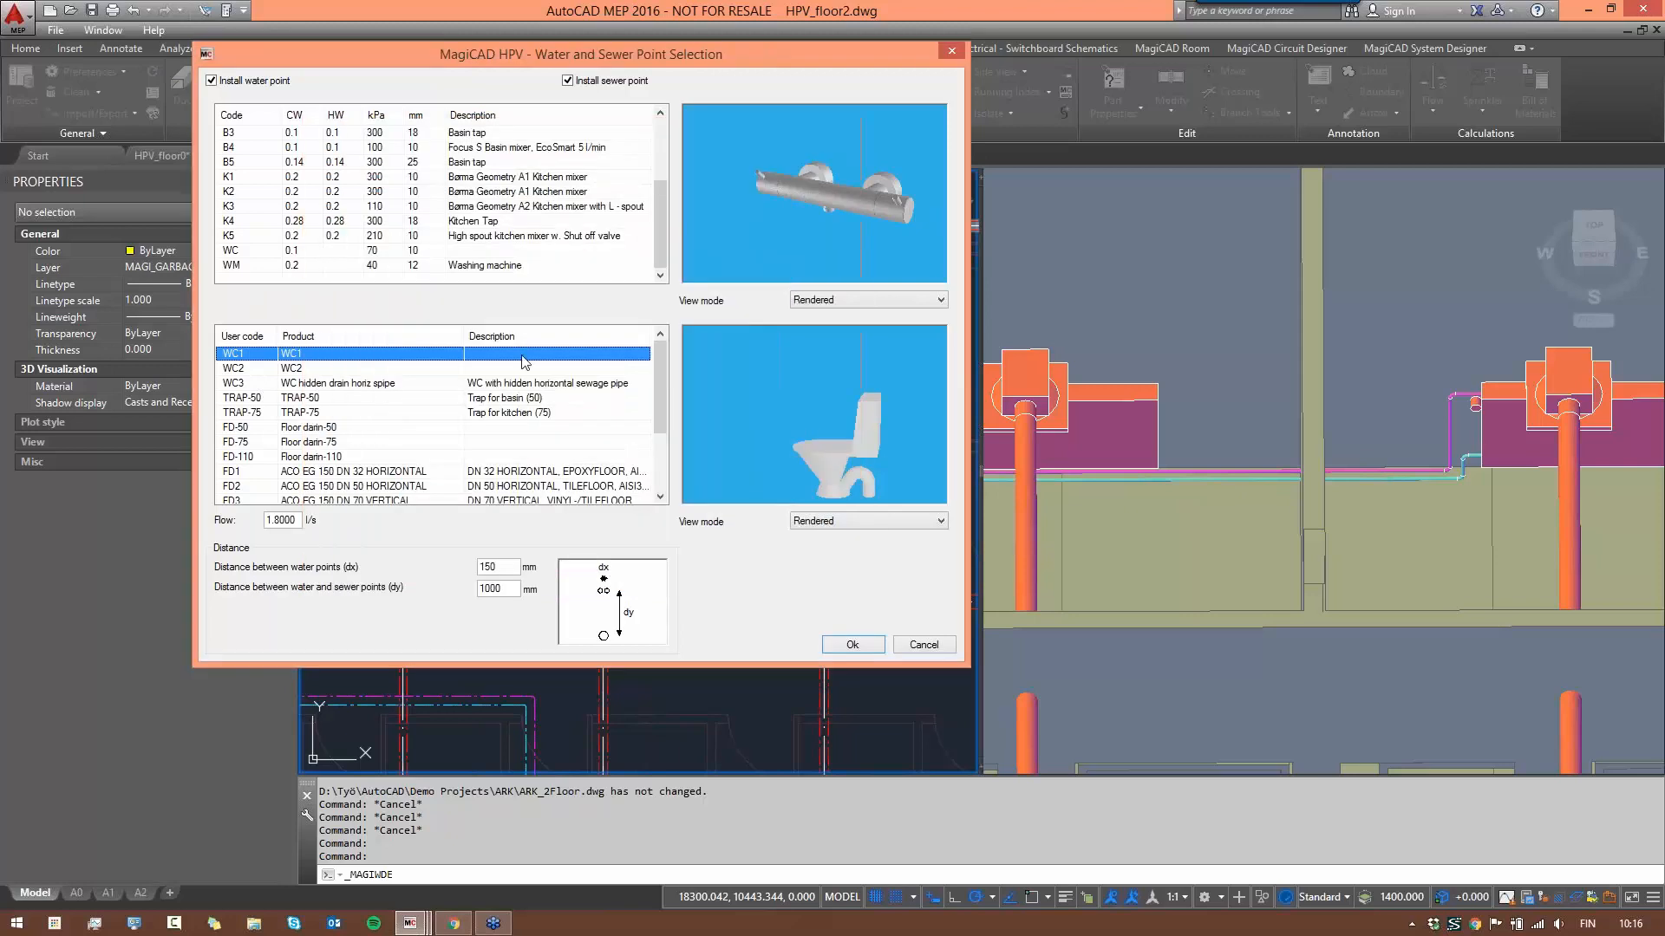
- Pair water point WC with sewer point WC1, using distances of 125 mm in dx and 25 mm in dy
click(461, 251)
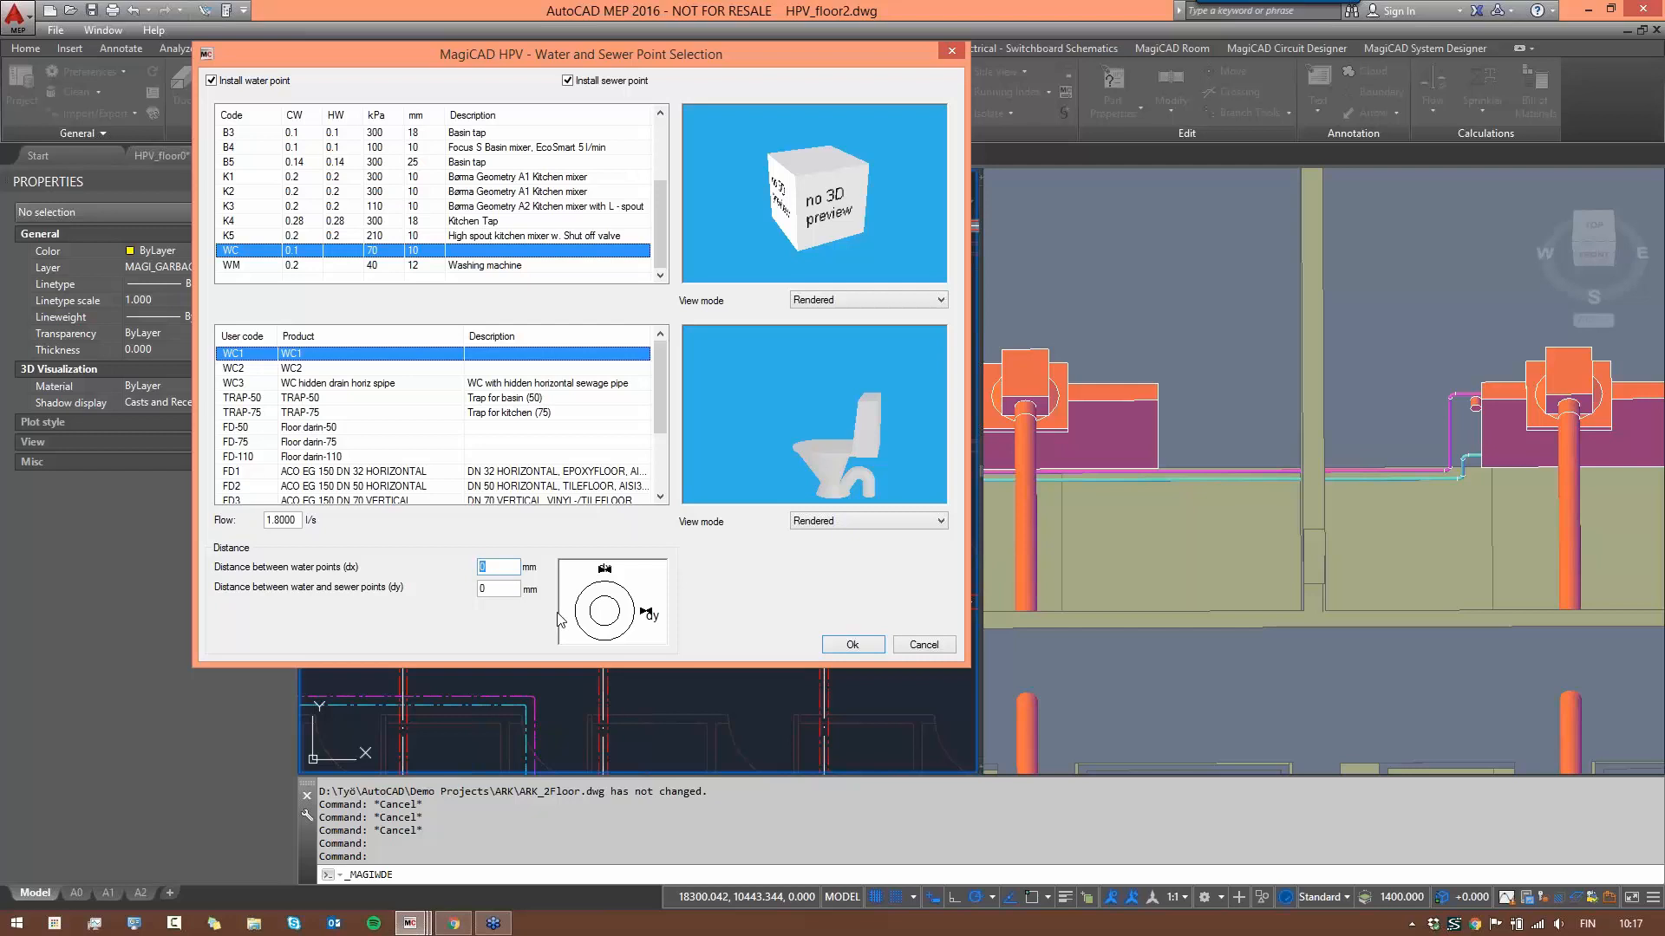
text(2525)
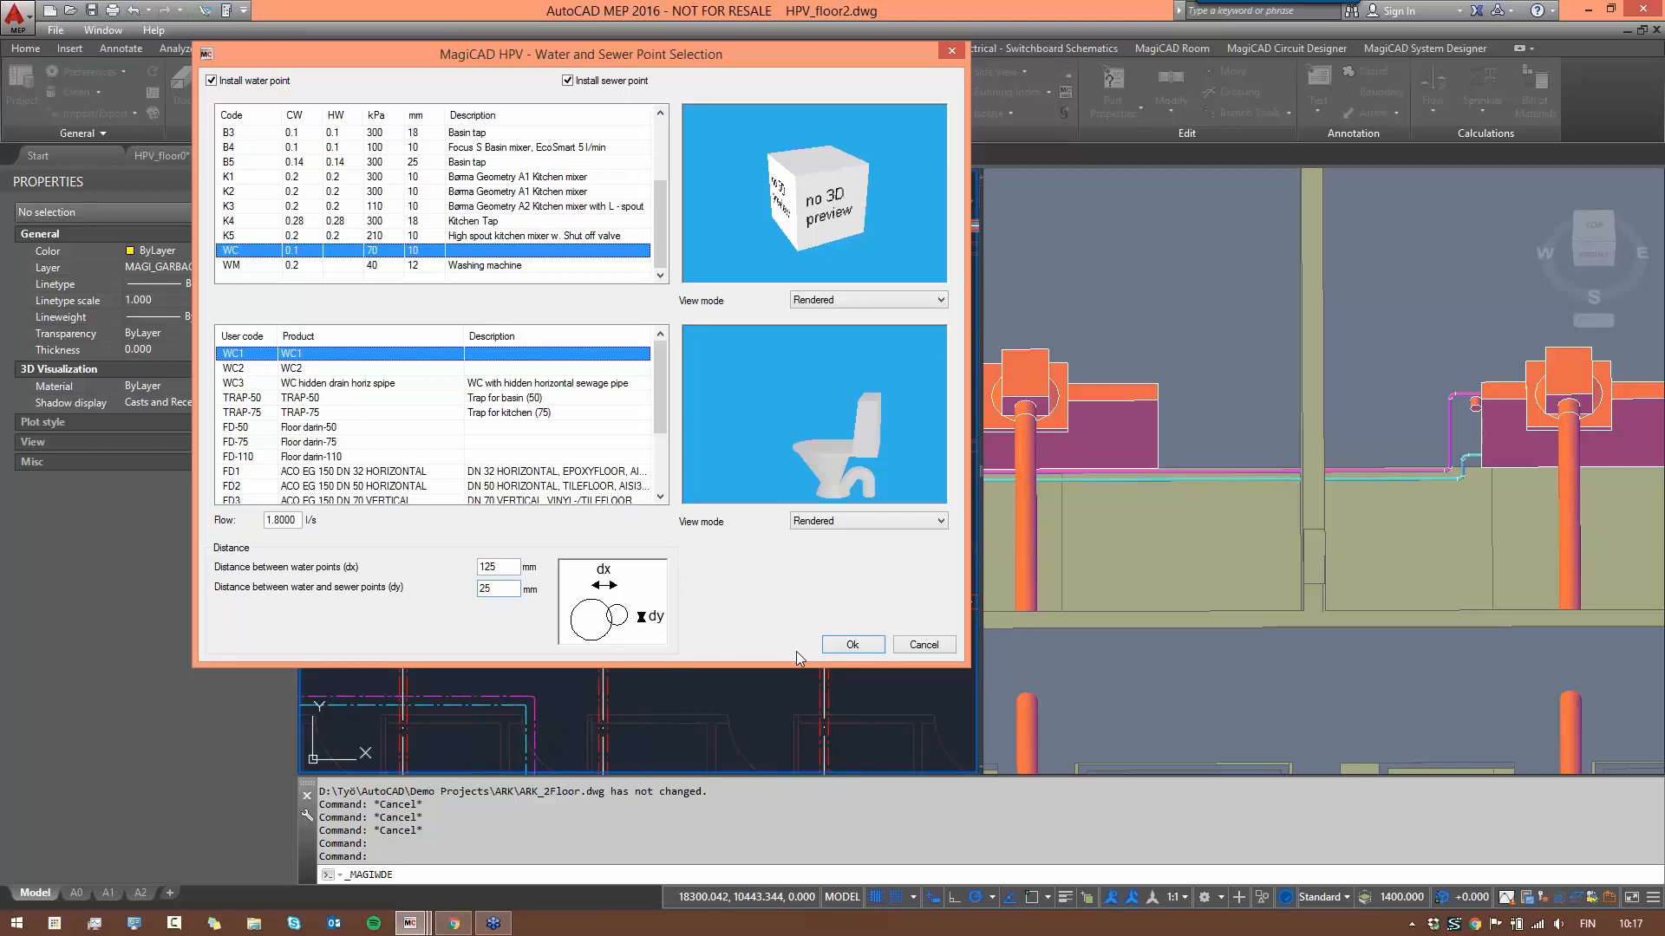
click(850, 645)
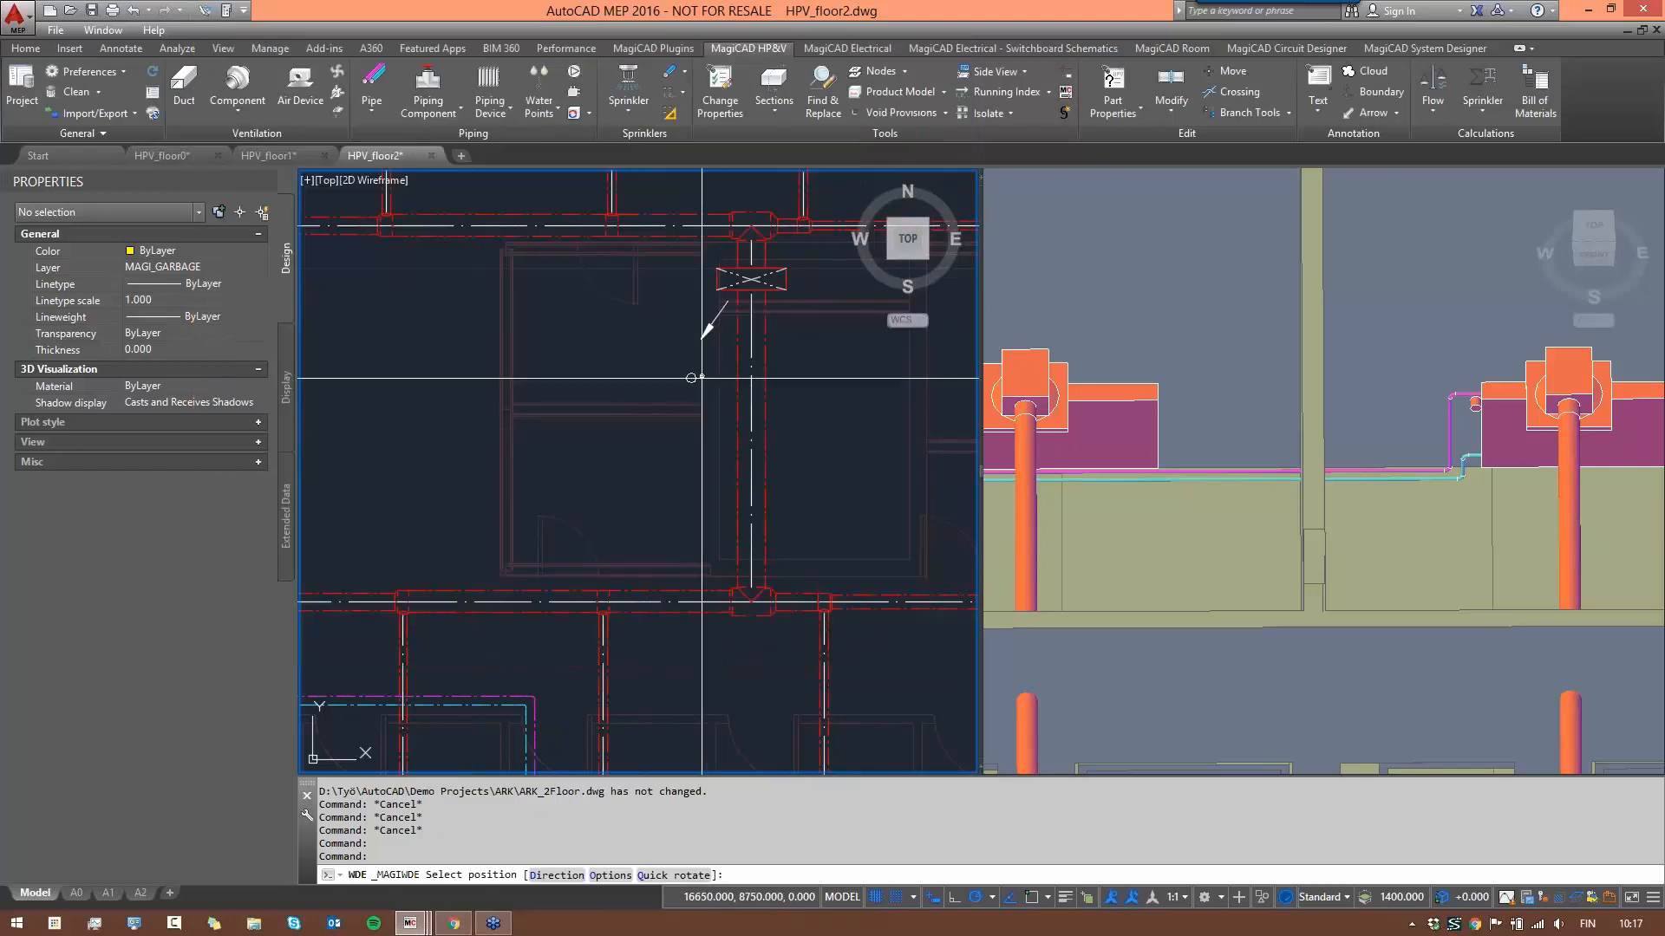
- Place the WC in the southern small room, just below the partition wall and close to the shaft
scroll(658, 443, up, 3)
scroll(646, 449, down, 3)
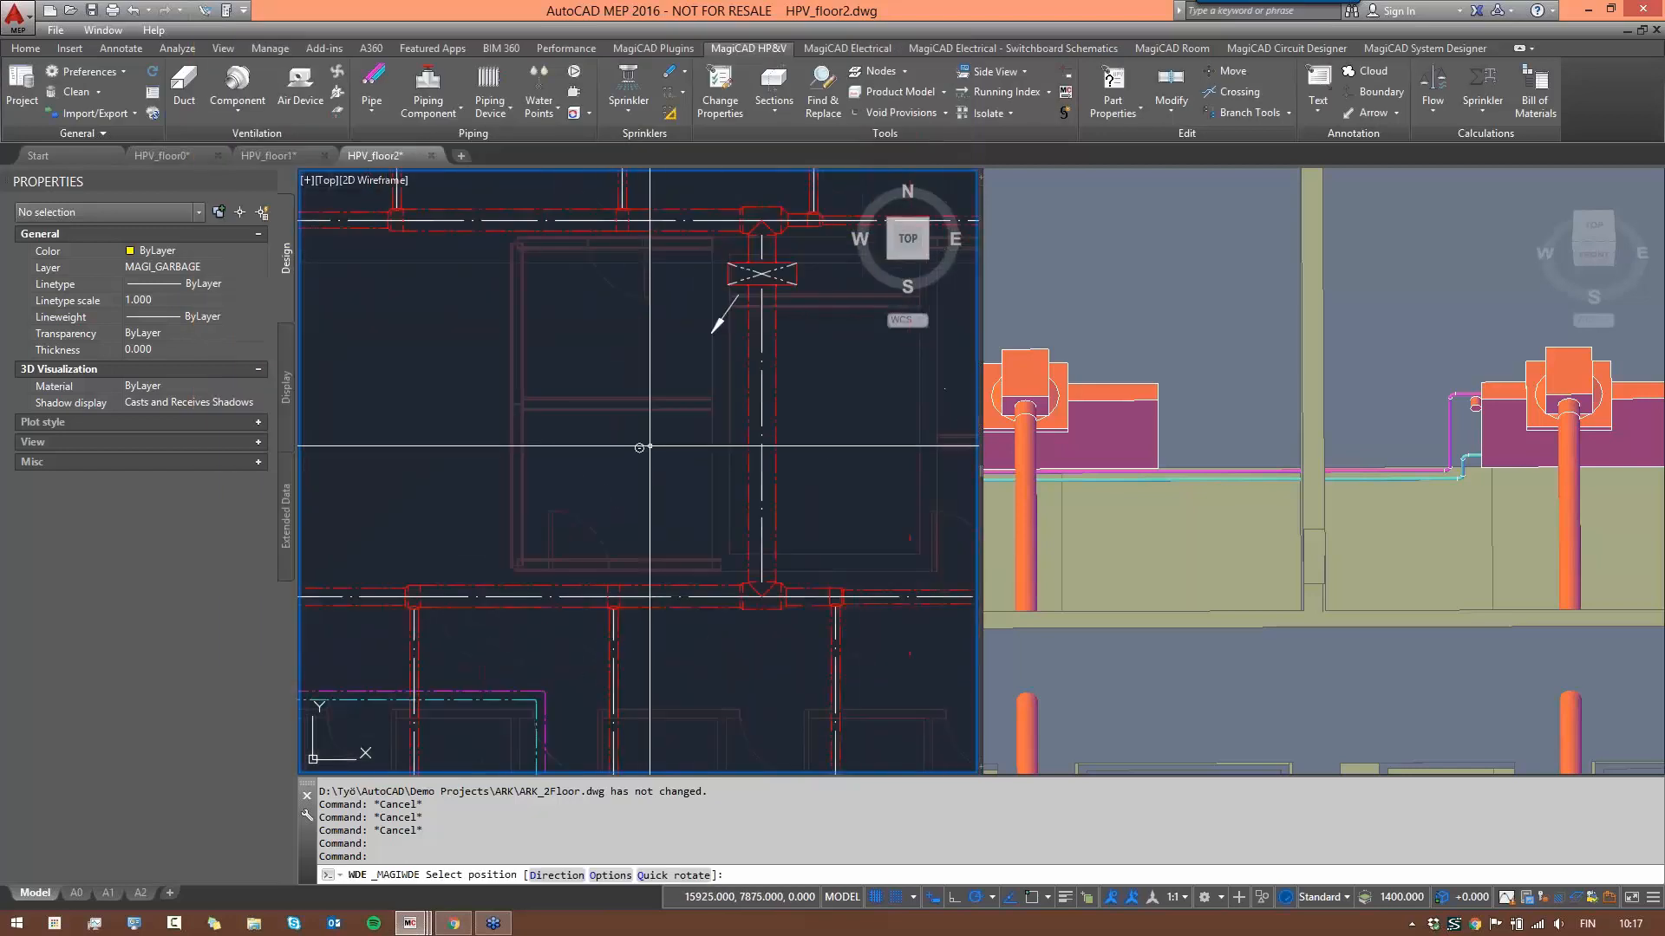
scroll(640, 446, up, 2)
scroll(651, 434, down, 2)
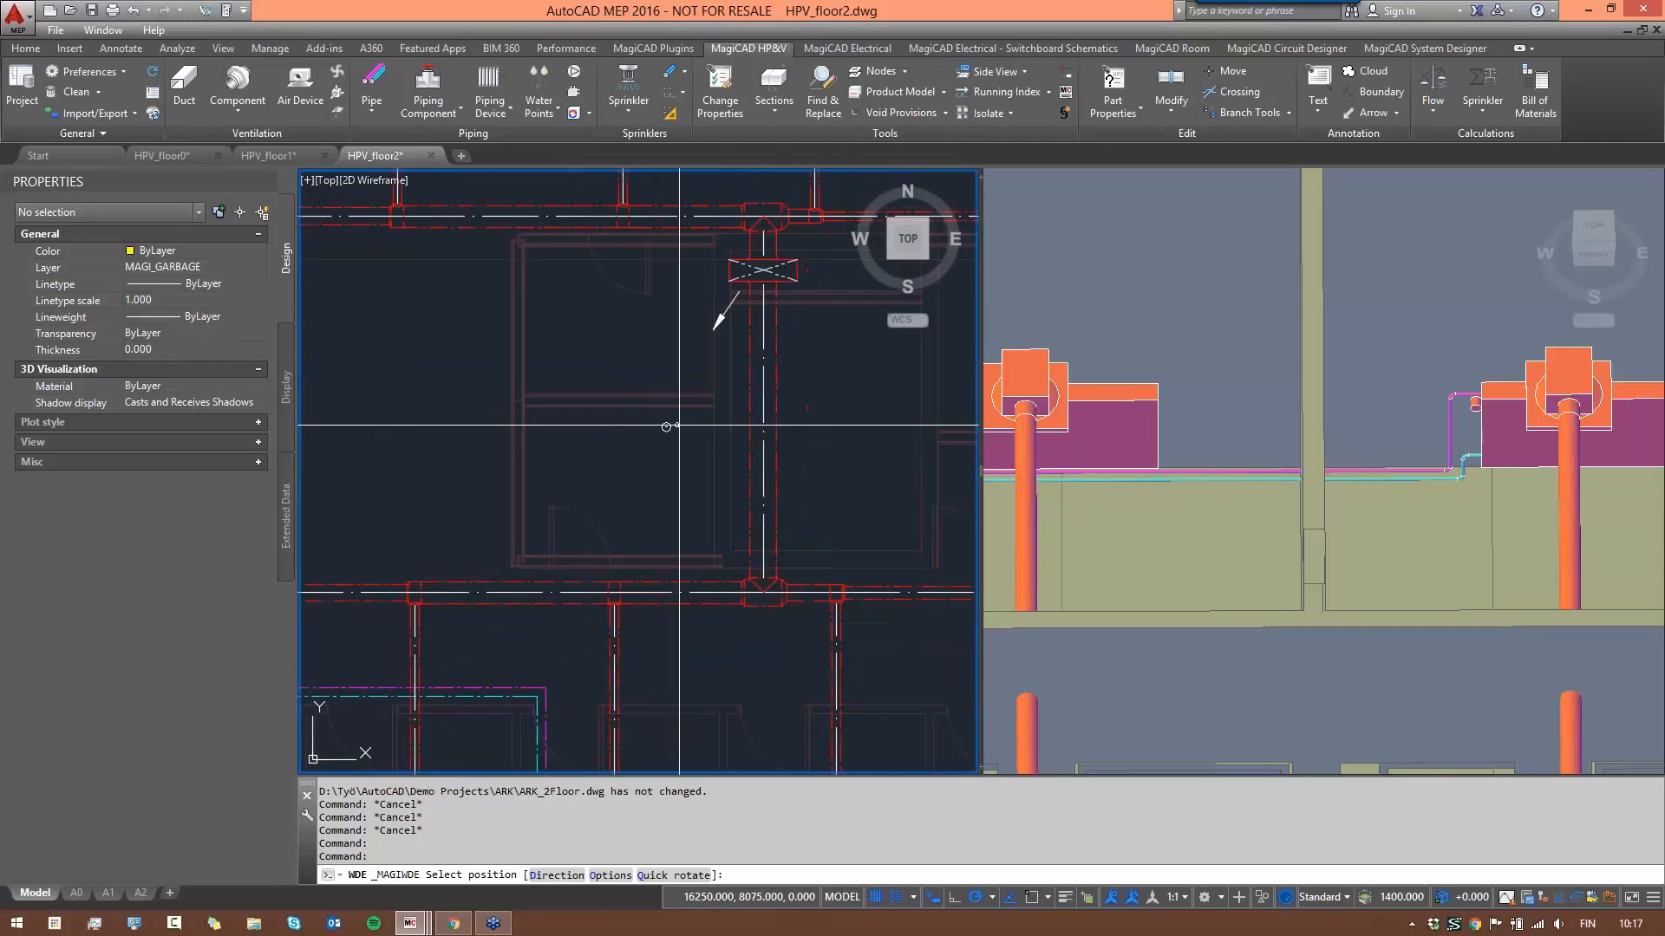
scroll(685, 421, up, 2)
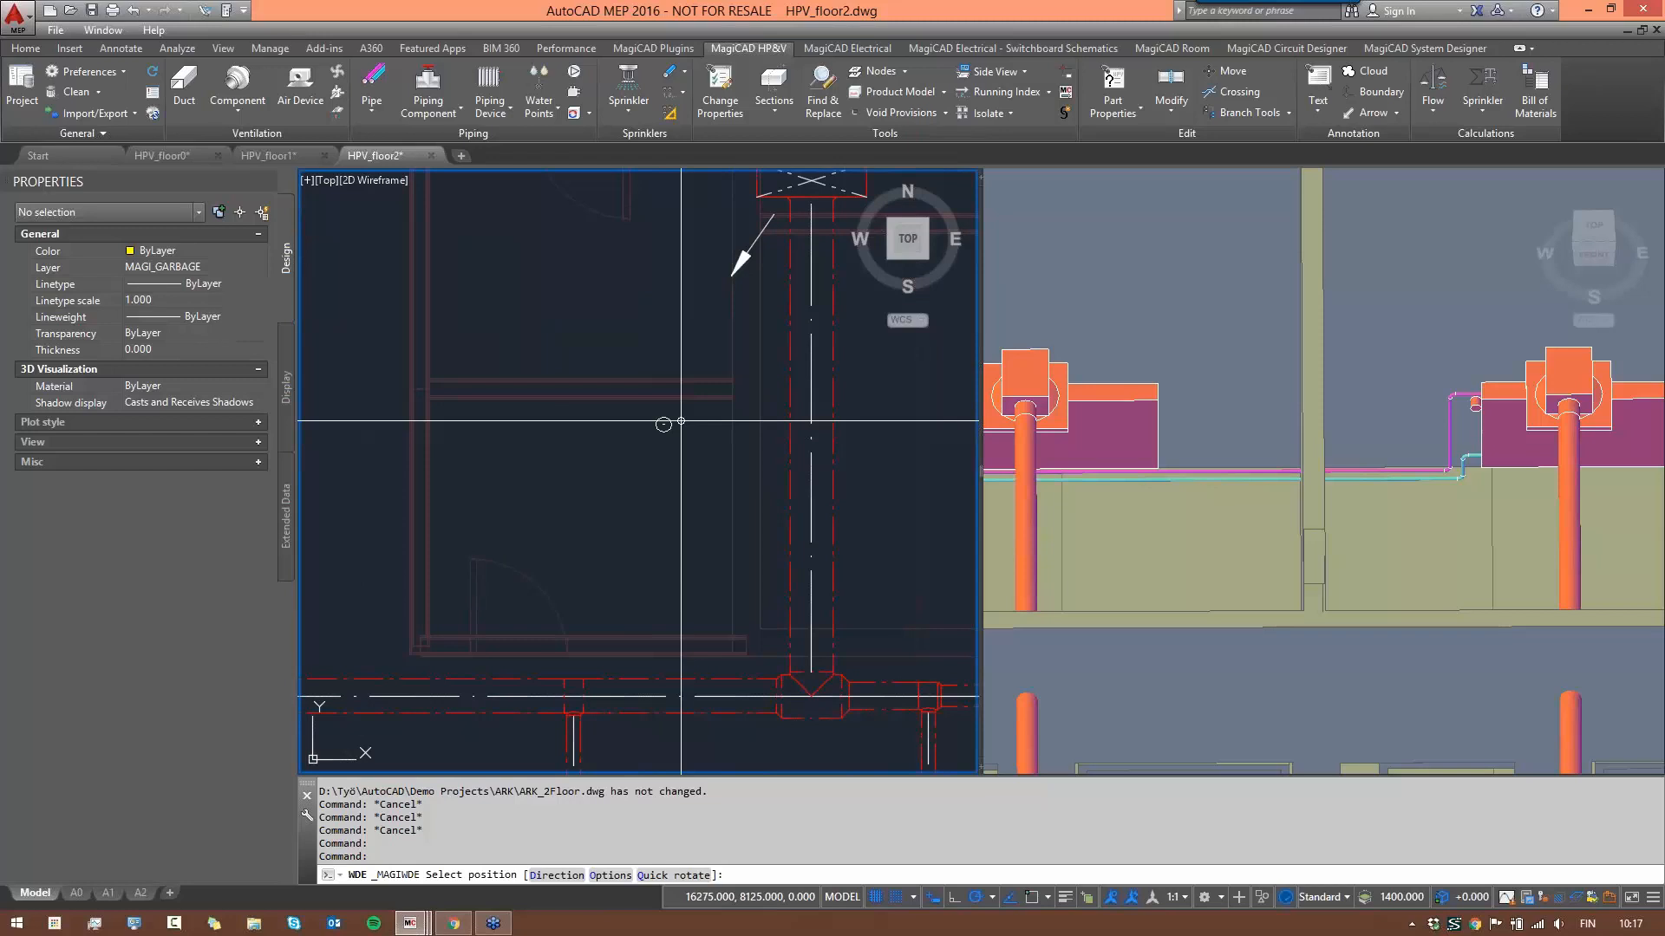
click(681, 422)
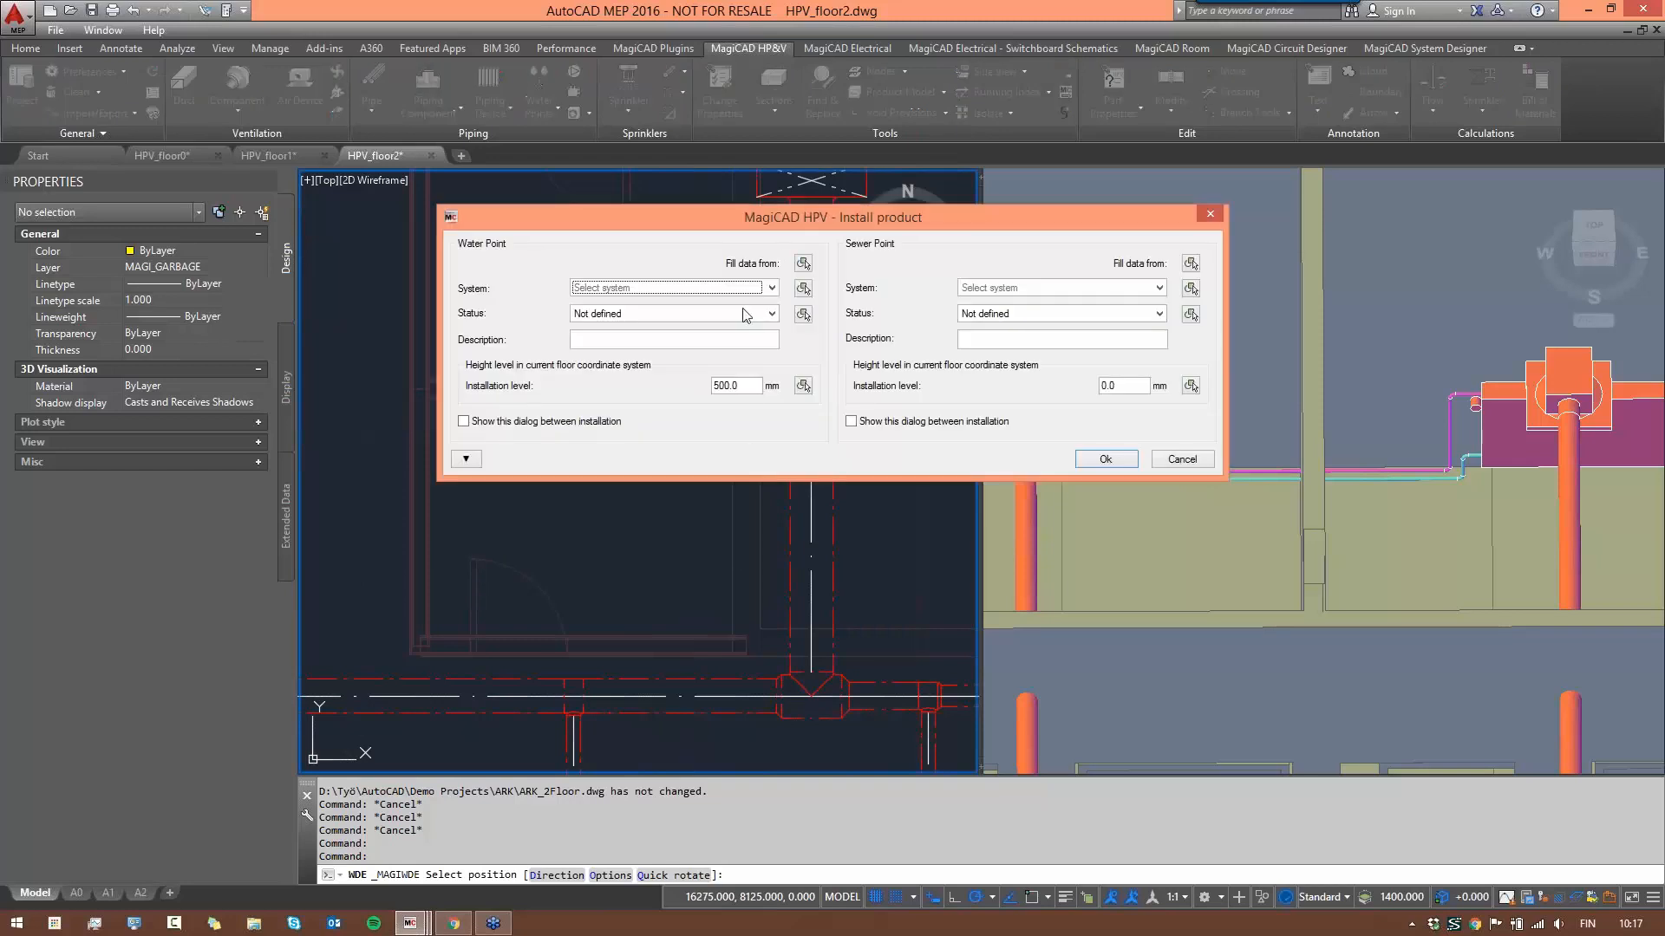
- Install the water point on W1 Tap water 1 at 500 mm and the sewer point on S1 Sewer 1 at 0 mm
click(771, 288)
click(729, 305)
click(1160, 288)
click(1075, 303)
double_click(1109, 386)
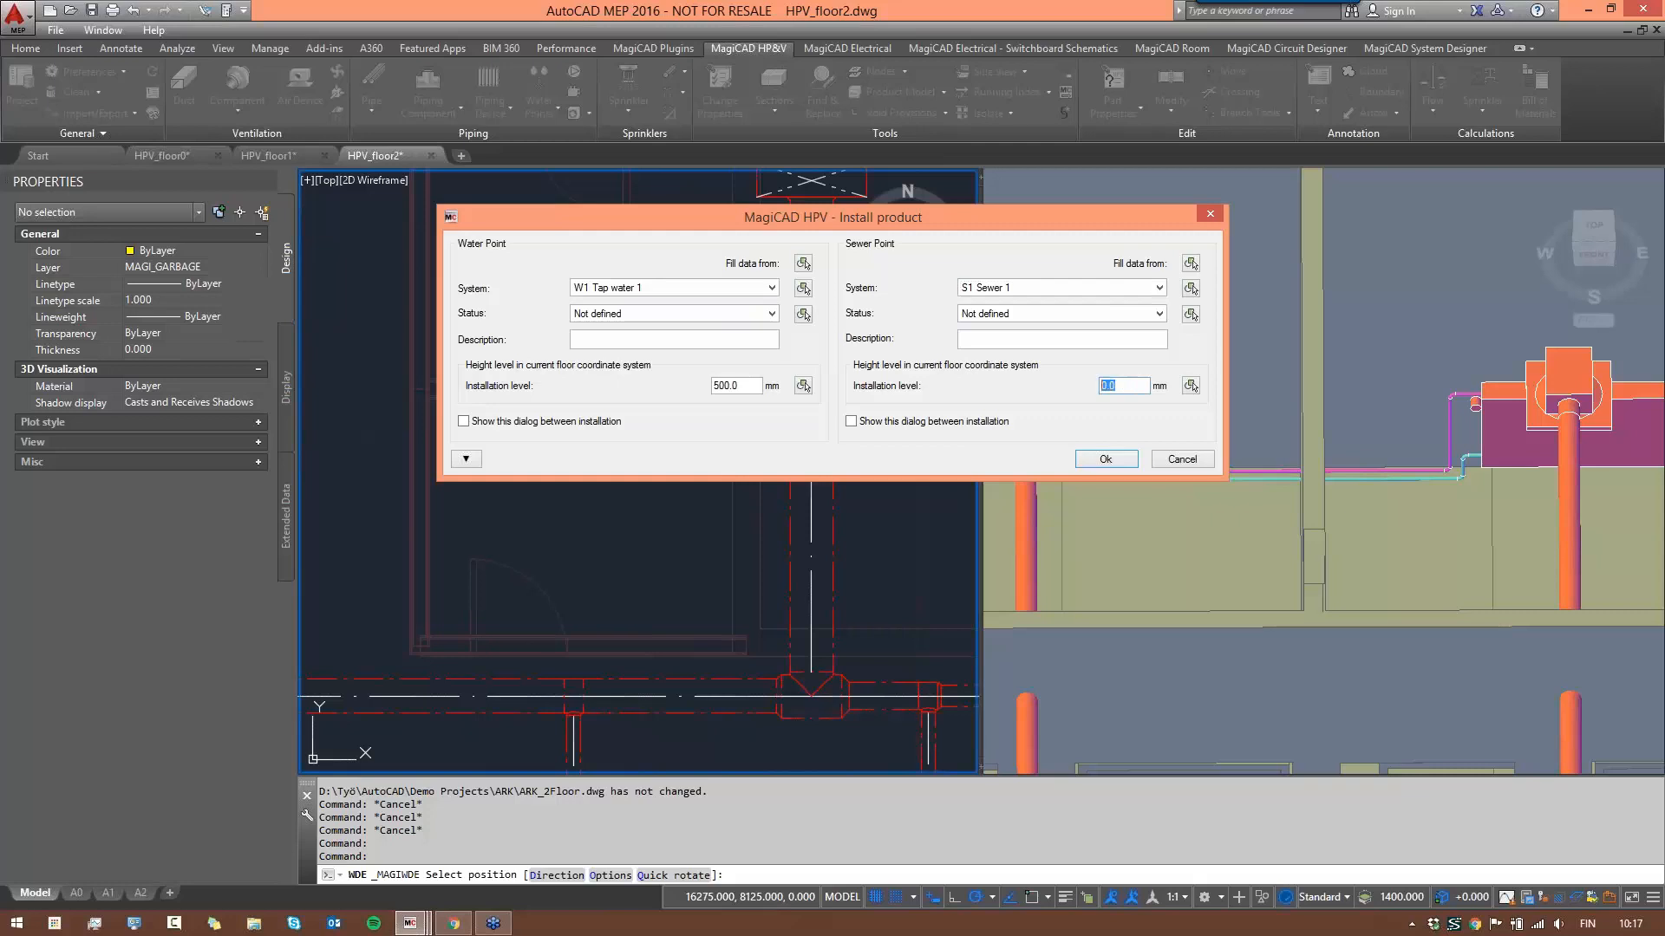
double_click(746, 386)
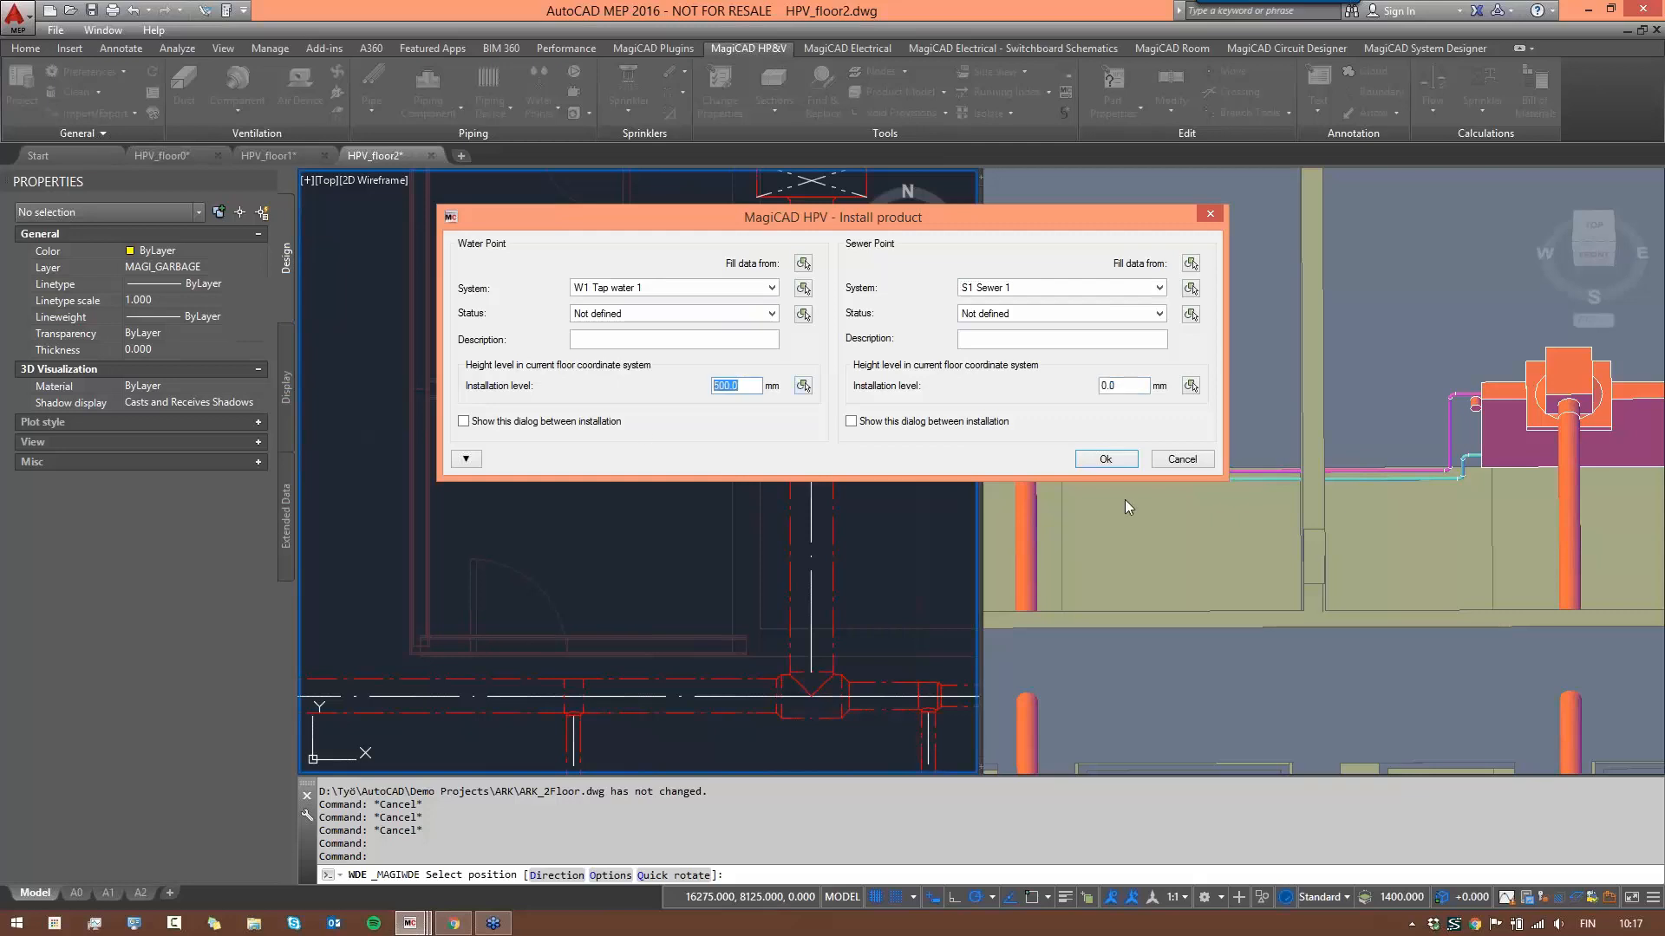
click(1106, 459)
scroll(740, 432, up, 3)
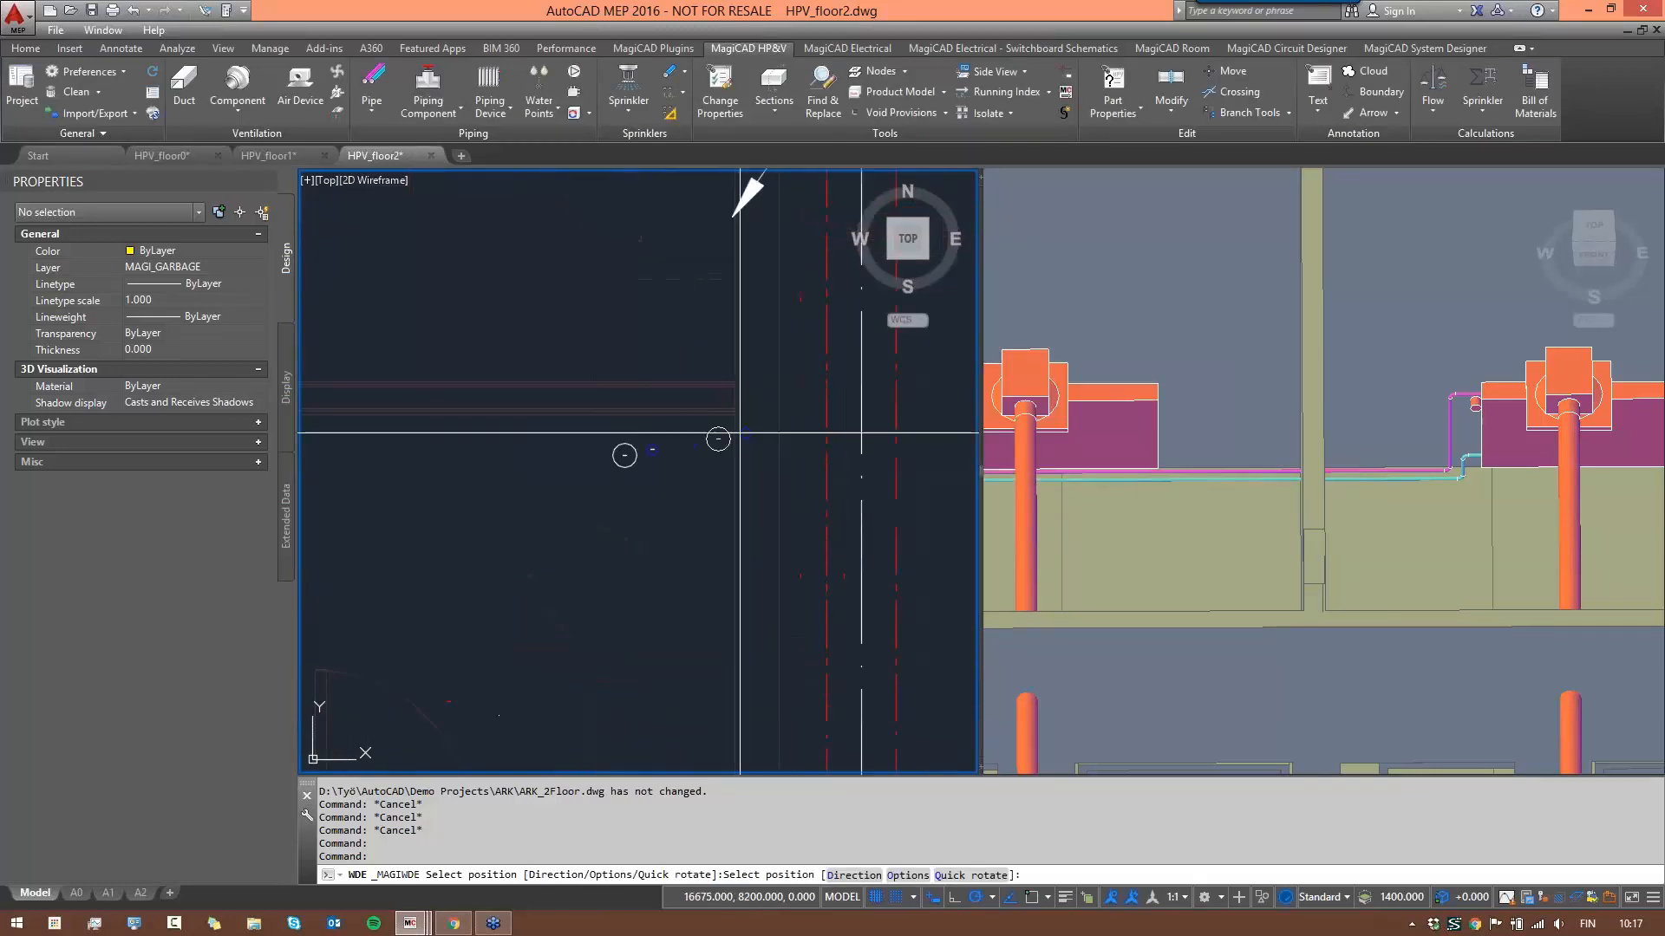
scroll(689, 470, down, 3)
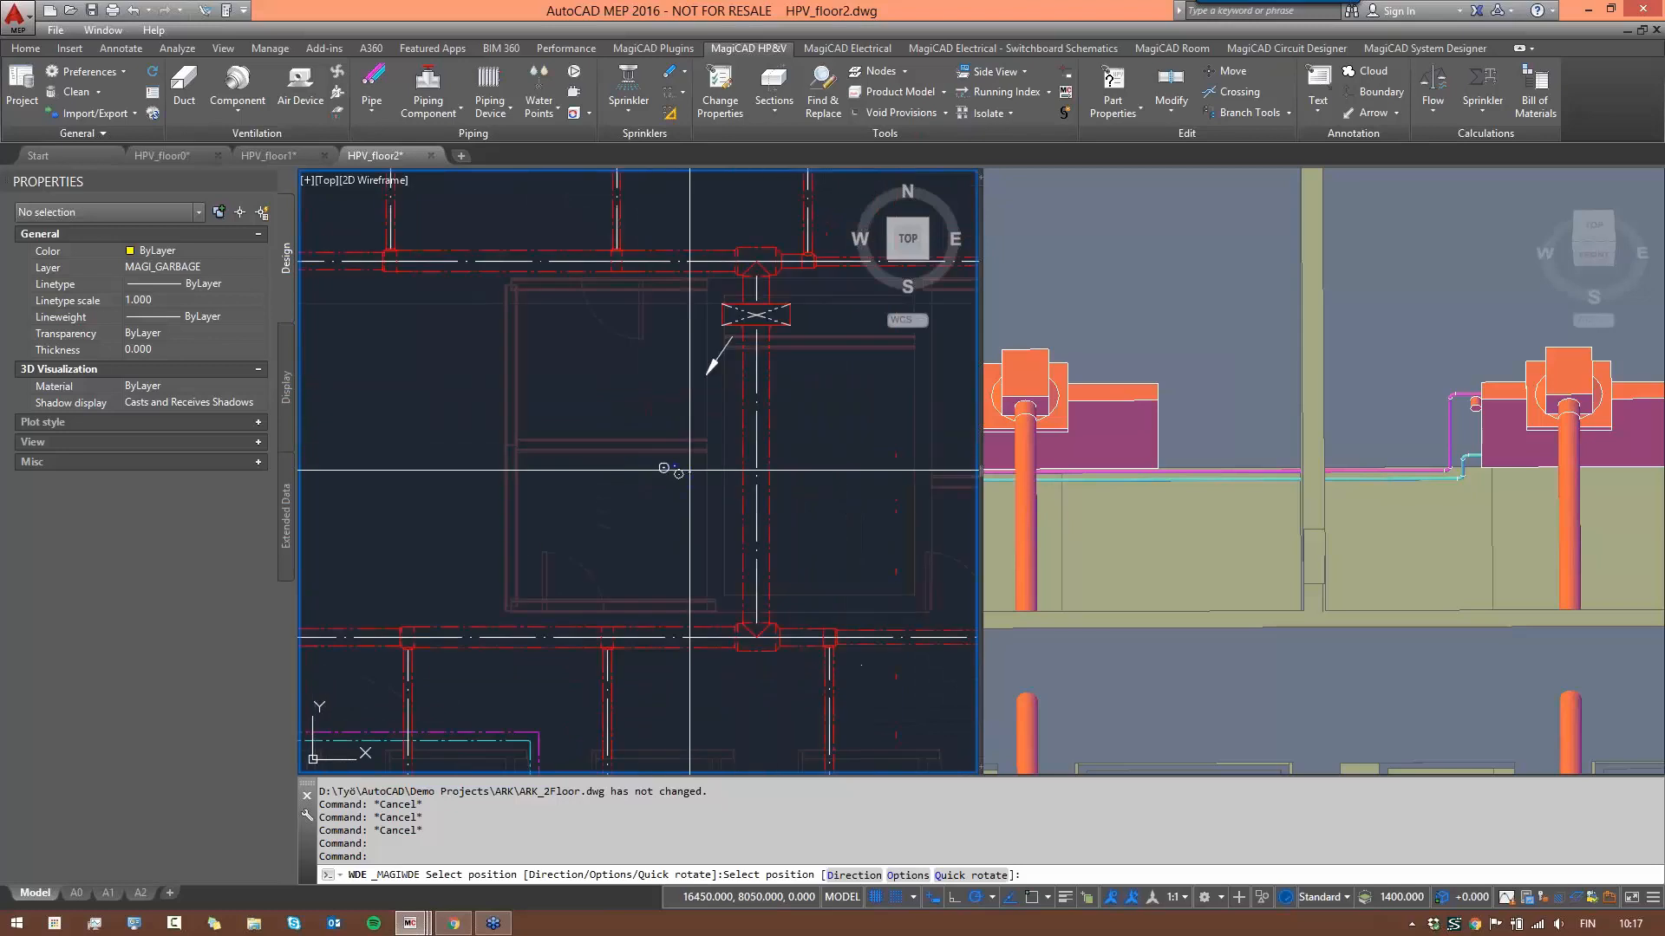
scroll(685, 471, up, 2)
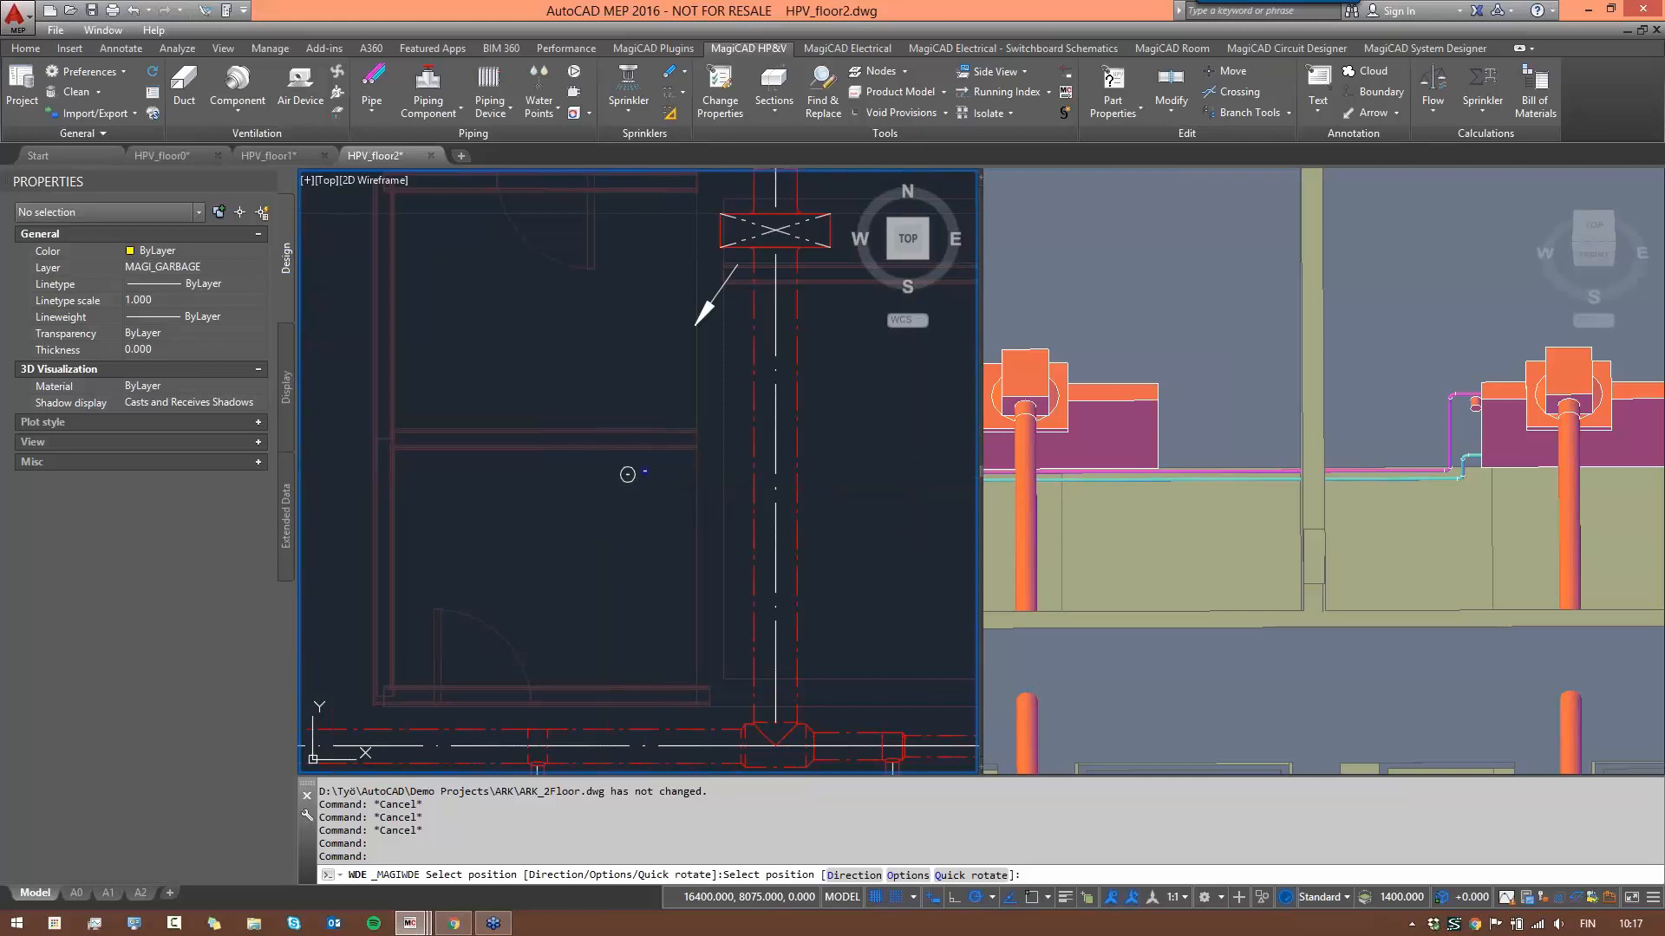
key(Escape)
key(Escape)
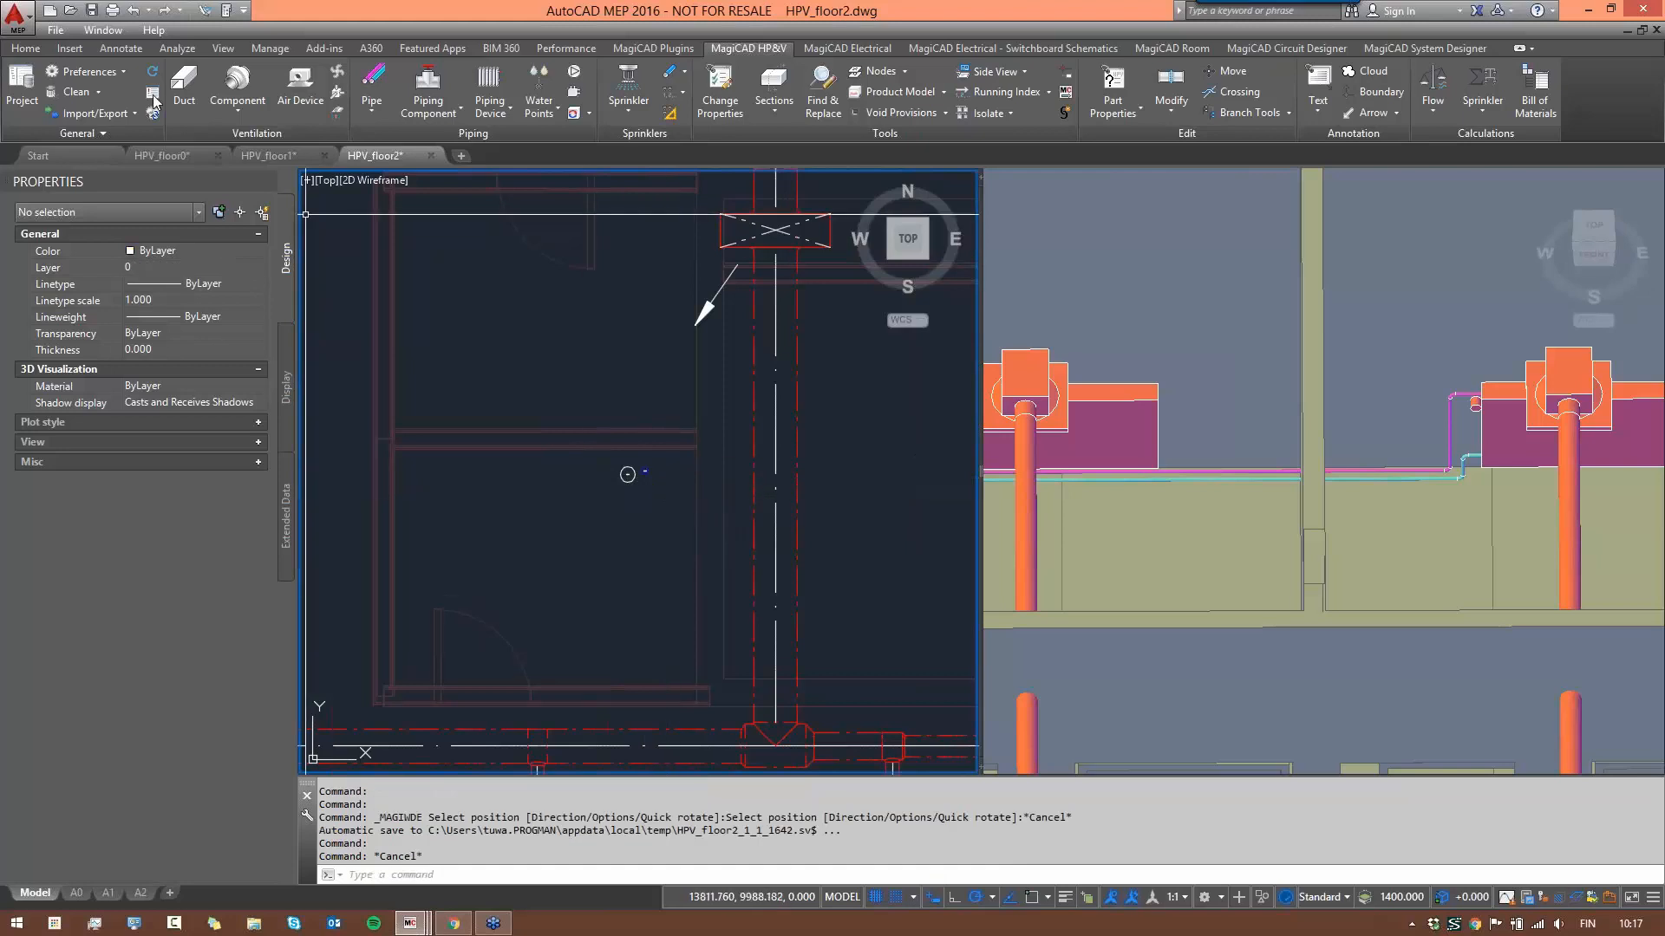
- Set the plan viewport's pipe presentation to 2D with 3D geometry for valves, components and water and sewer points
click(122, 72)
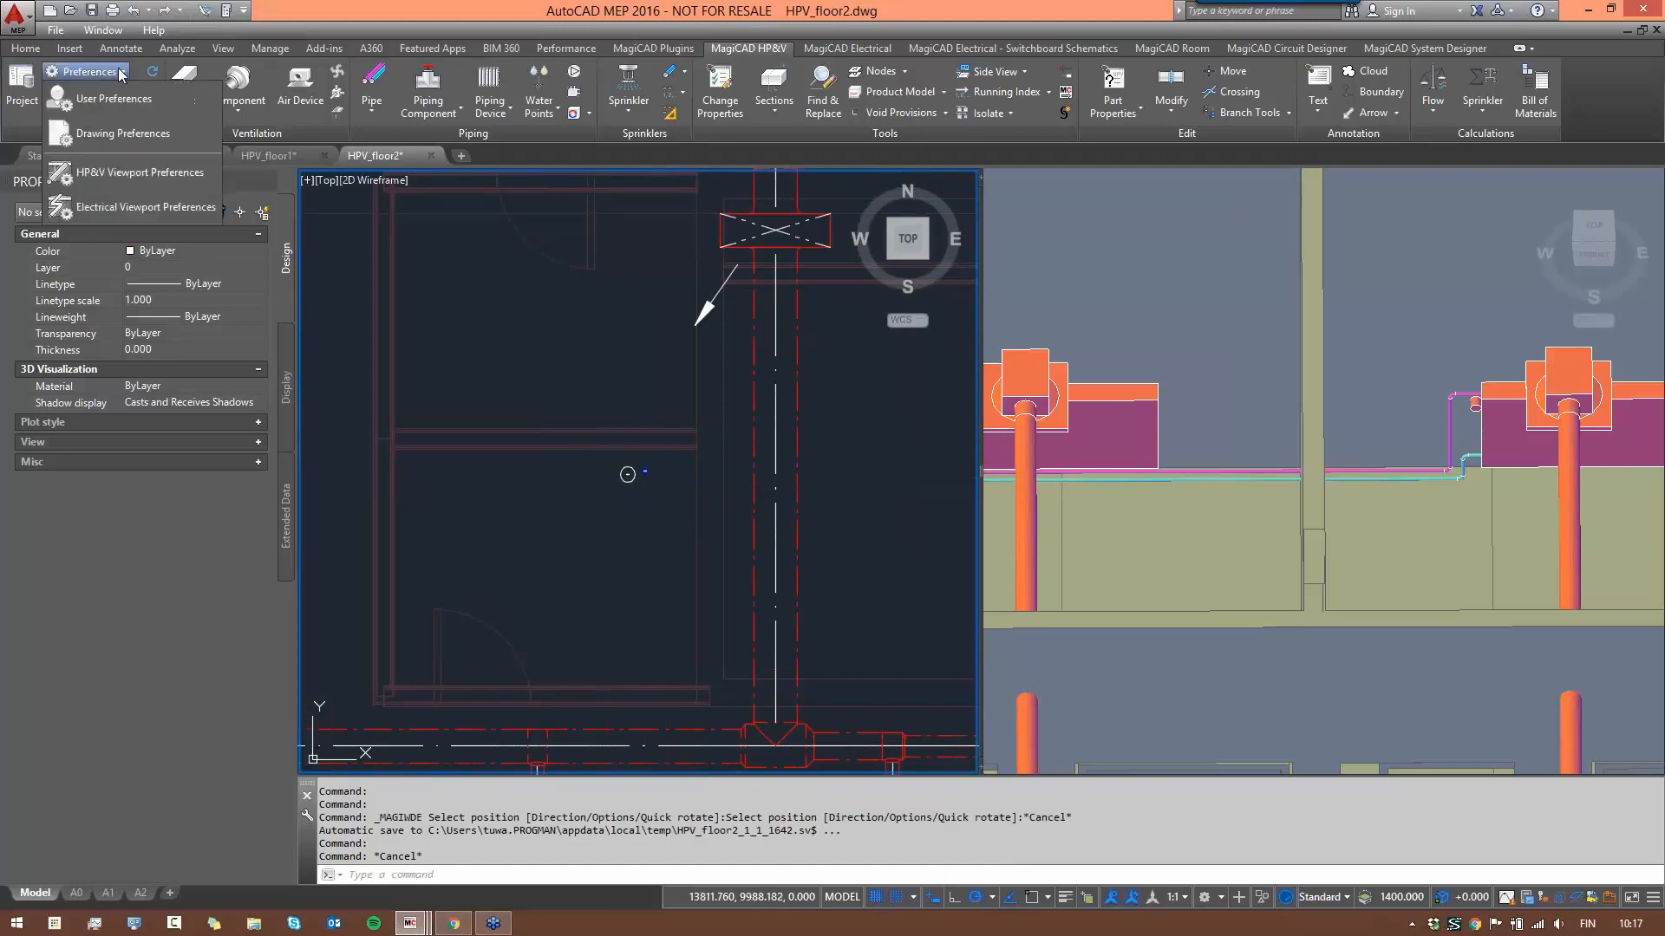
click(140, 176)
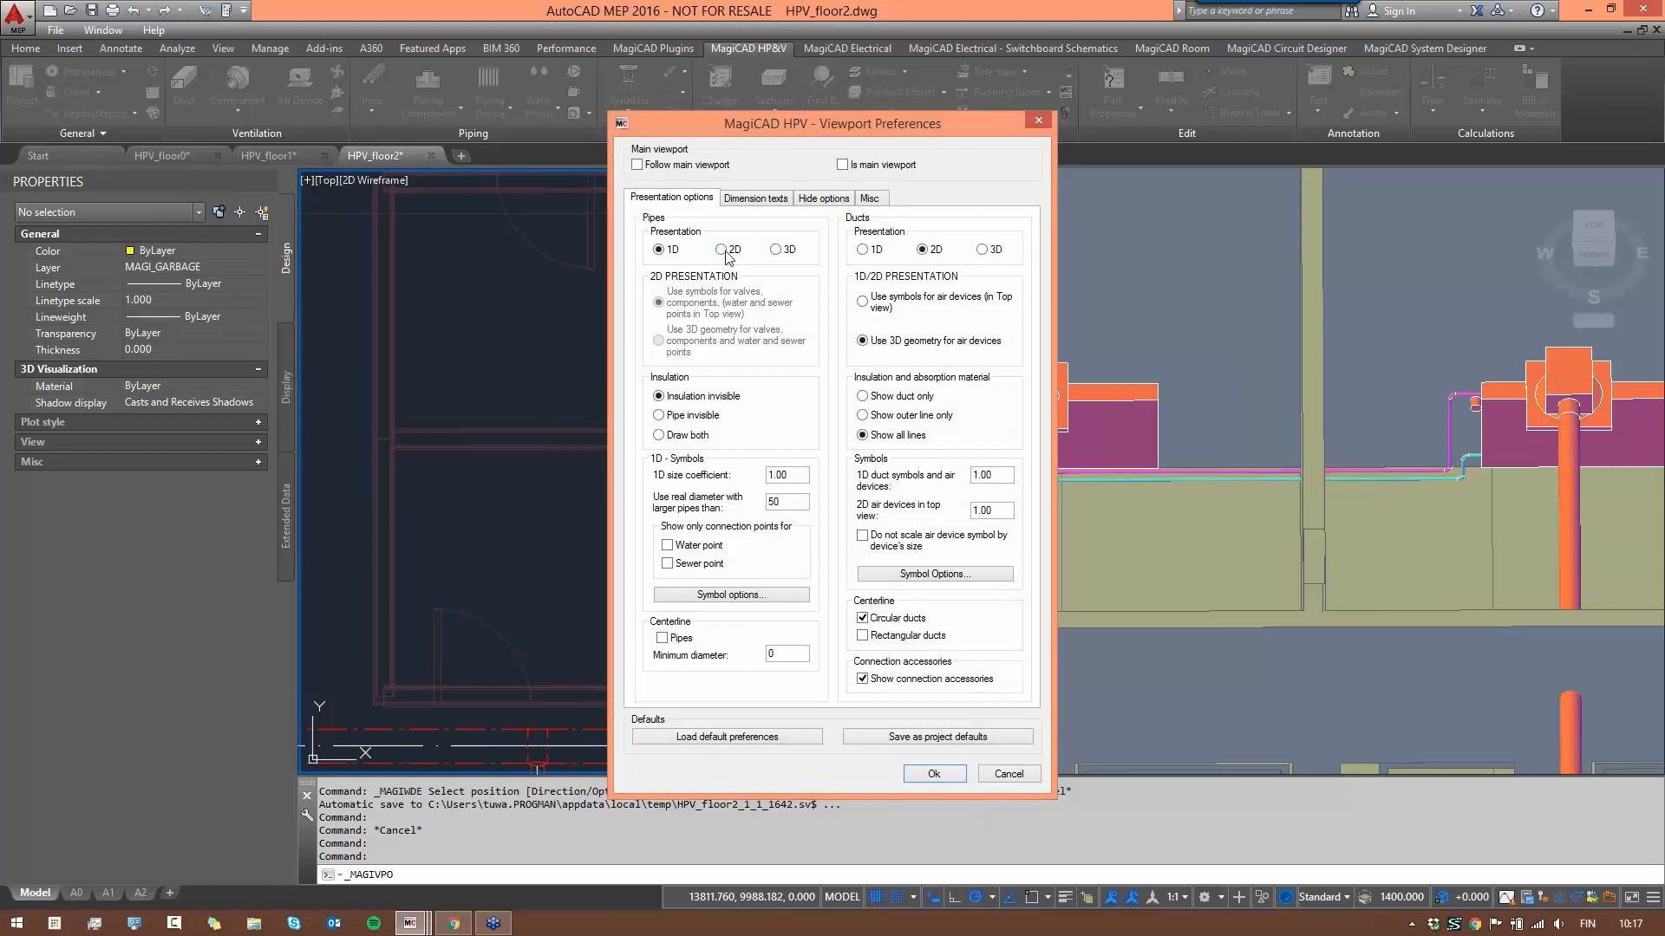
click(722, 251)
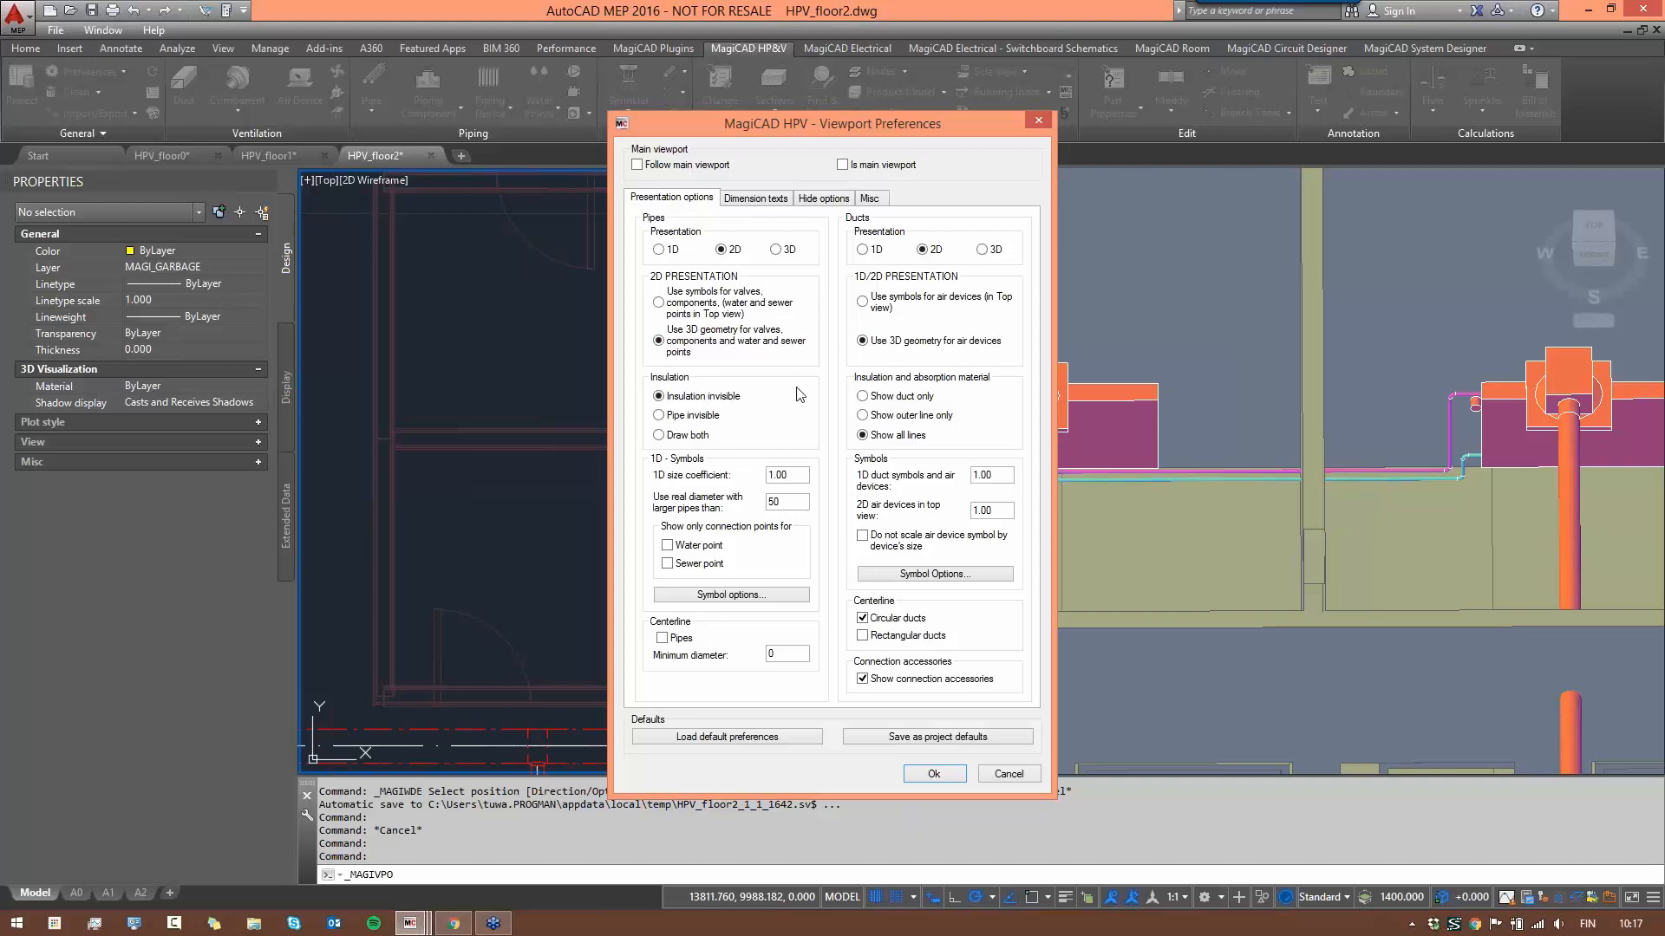
click(936, 773)
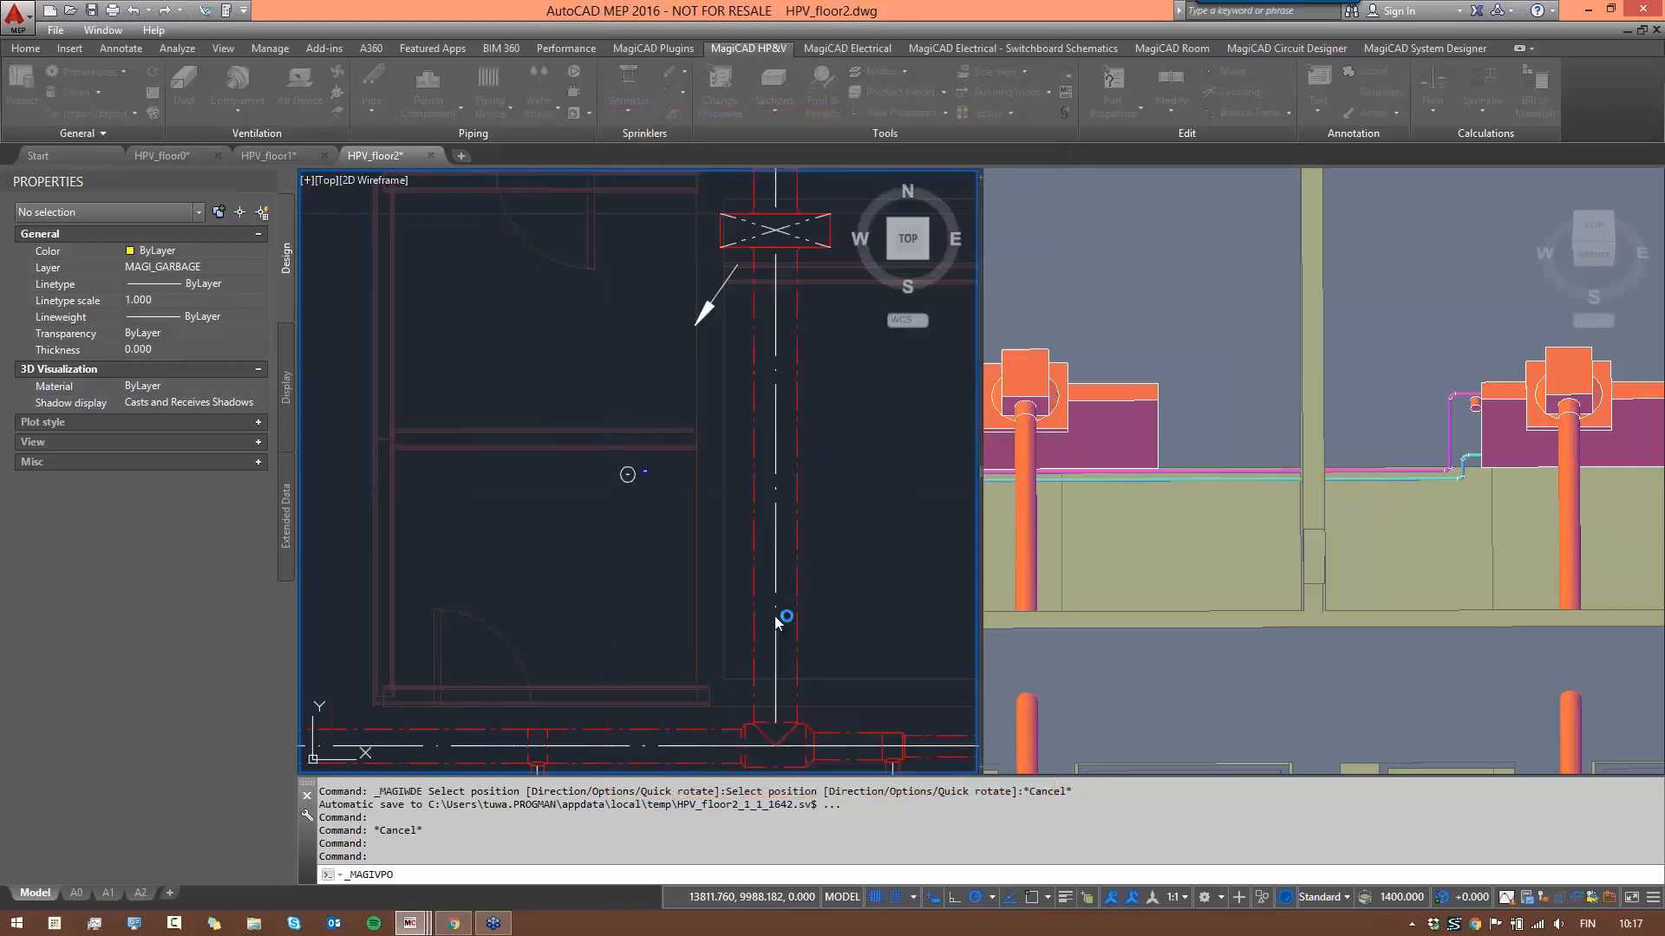
- Restart the water and sewer point installation with WC1, setting dx to 125 mm and dy to 25 mm
scroll(680, 468, up, 5)
scroll(673, 451, down, 4)
scroll(673, 444, up, 1)
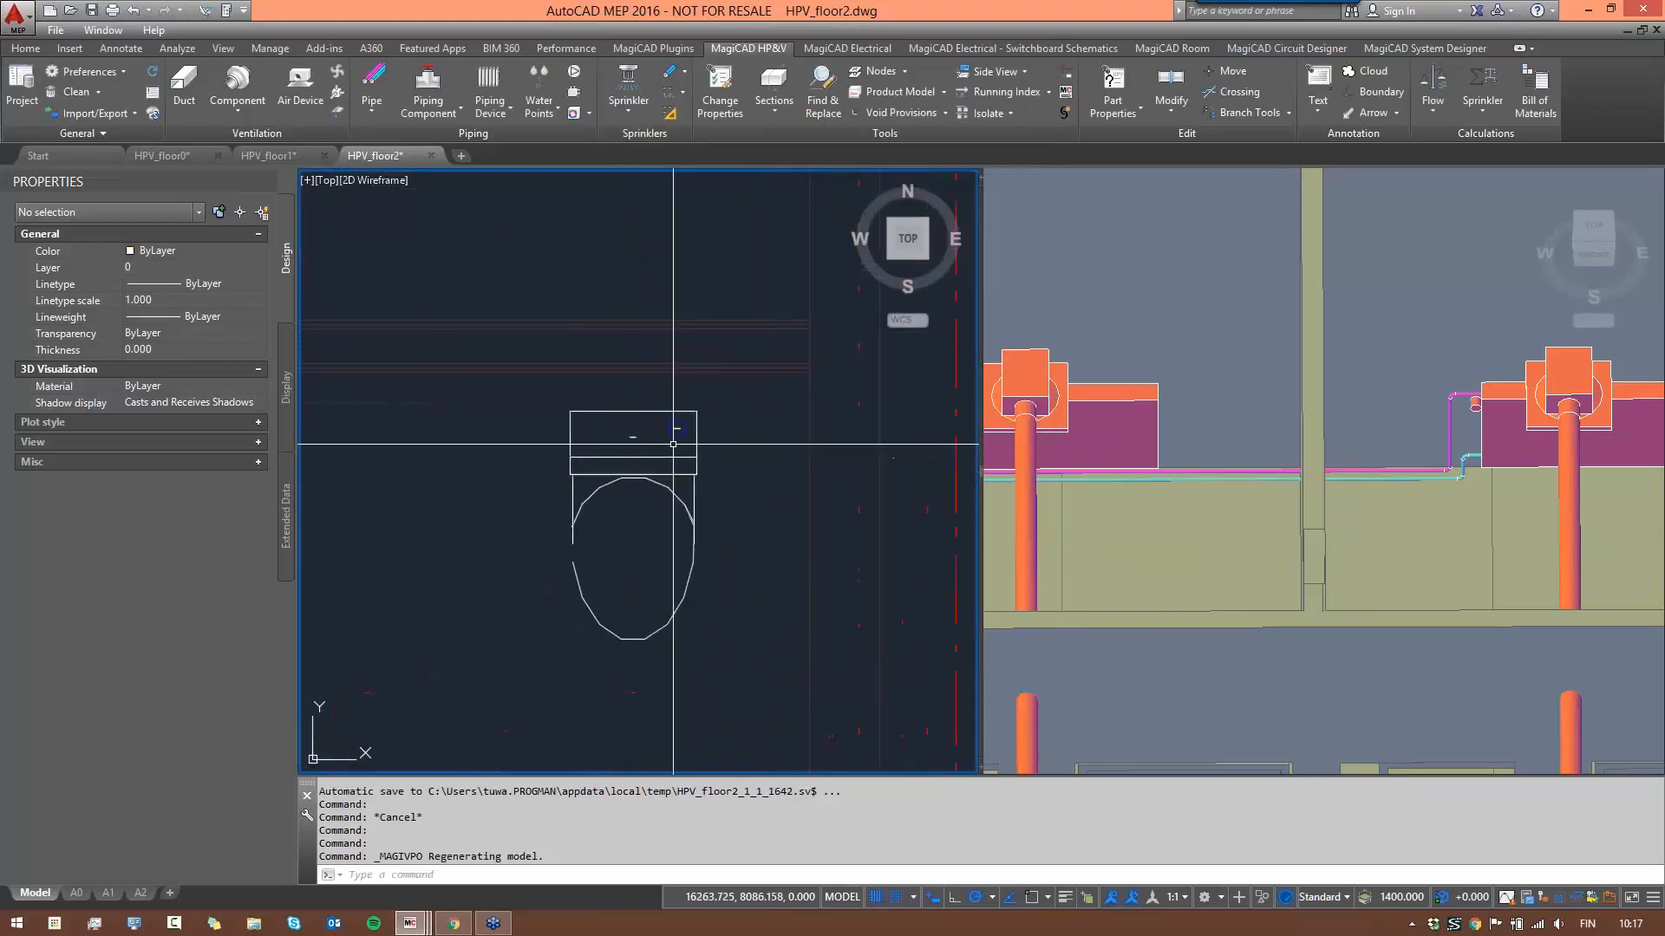
scroll(748, 555, down, 4)
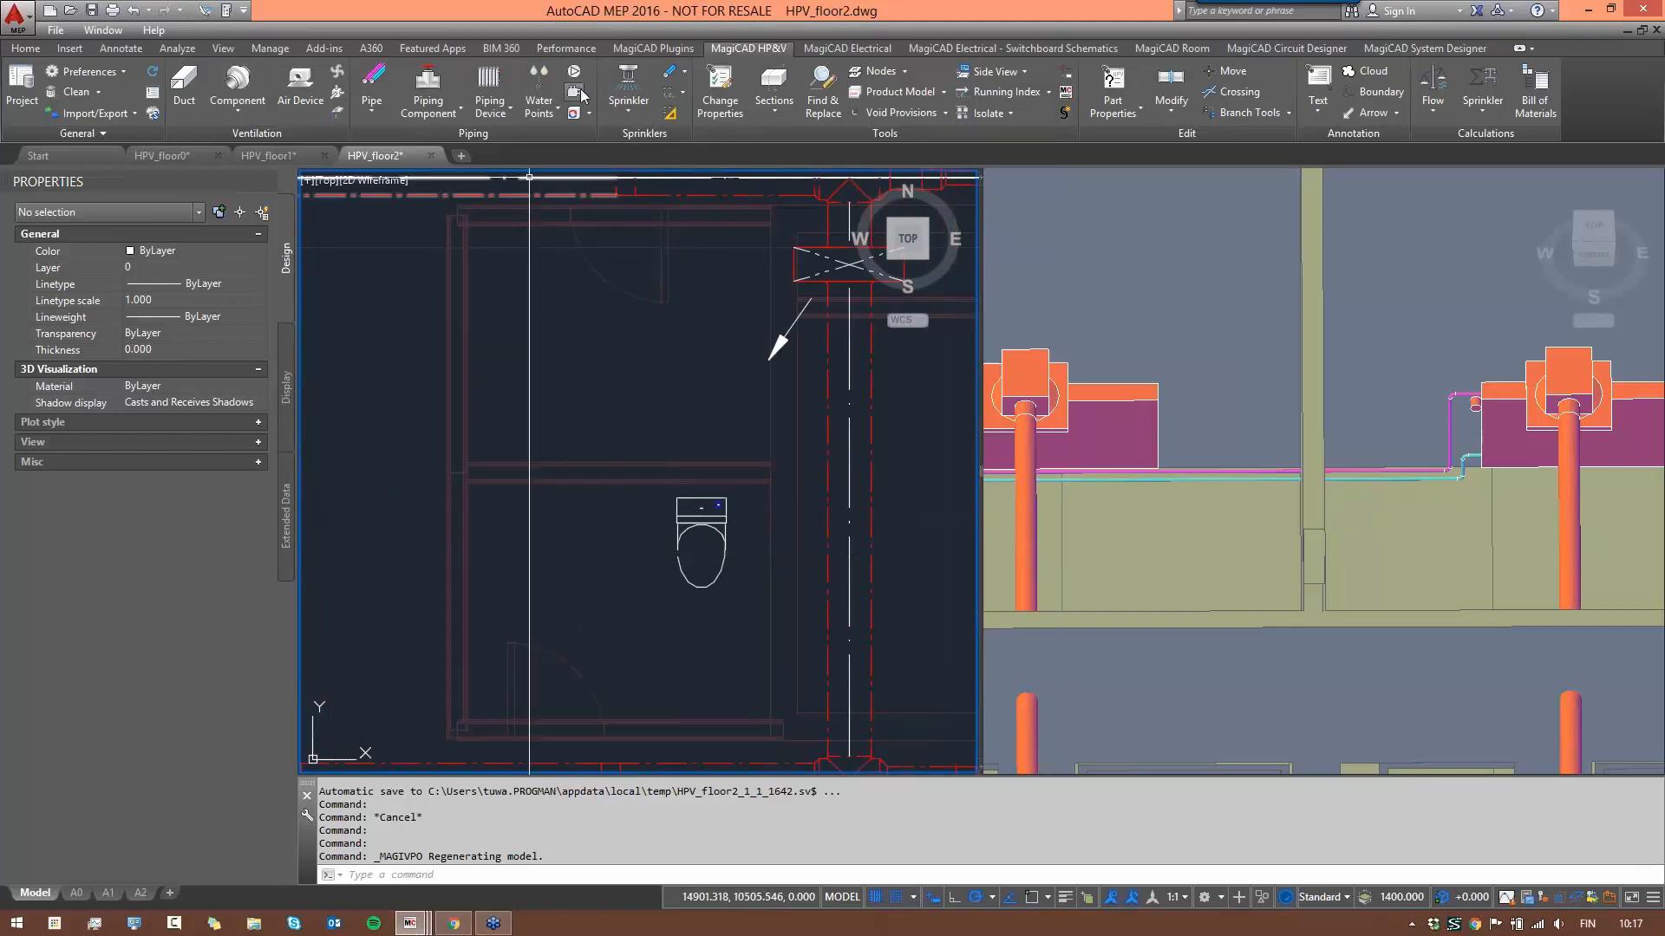
click(538, 82)
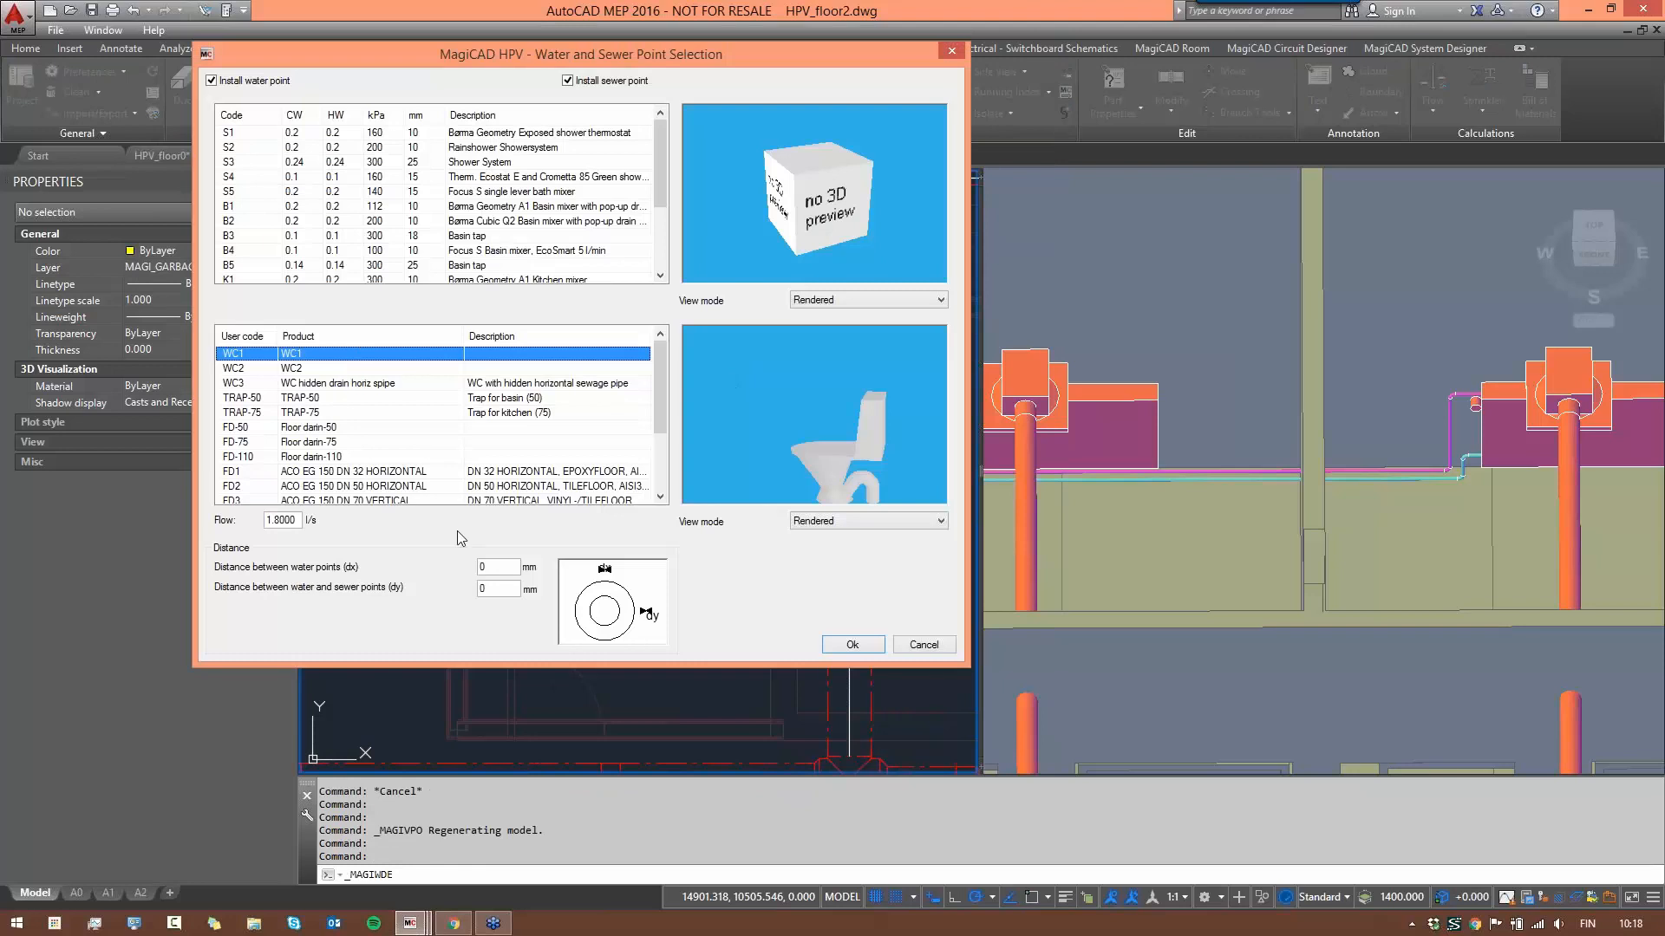
text(125)
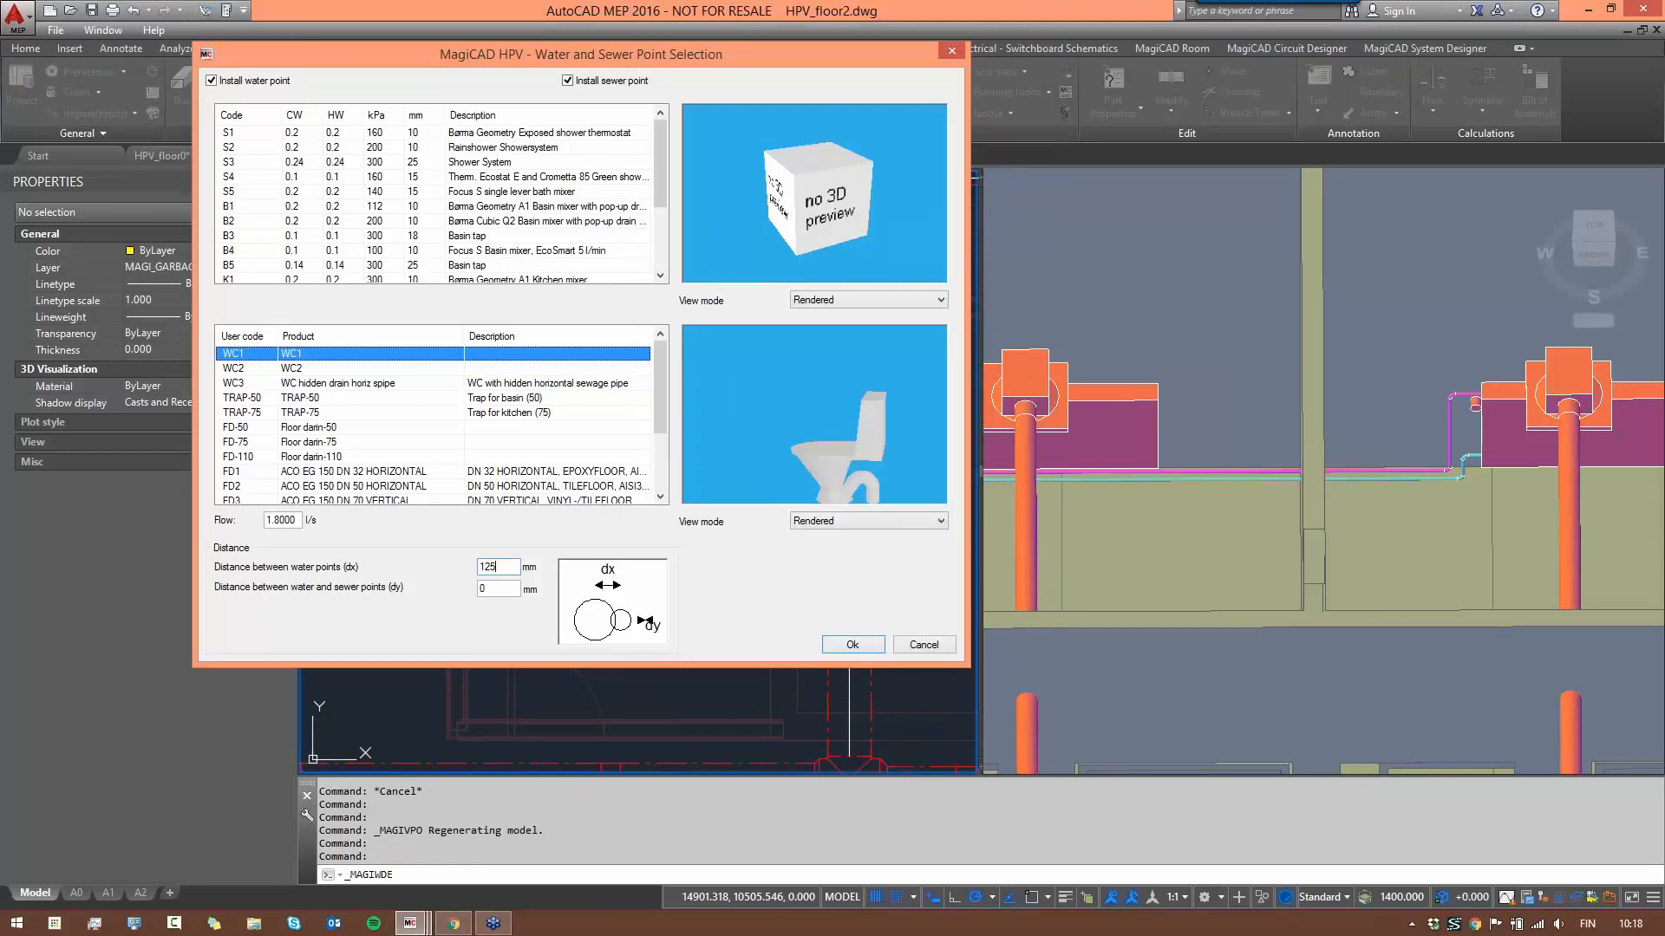
key(Tab)
text(25)
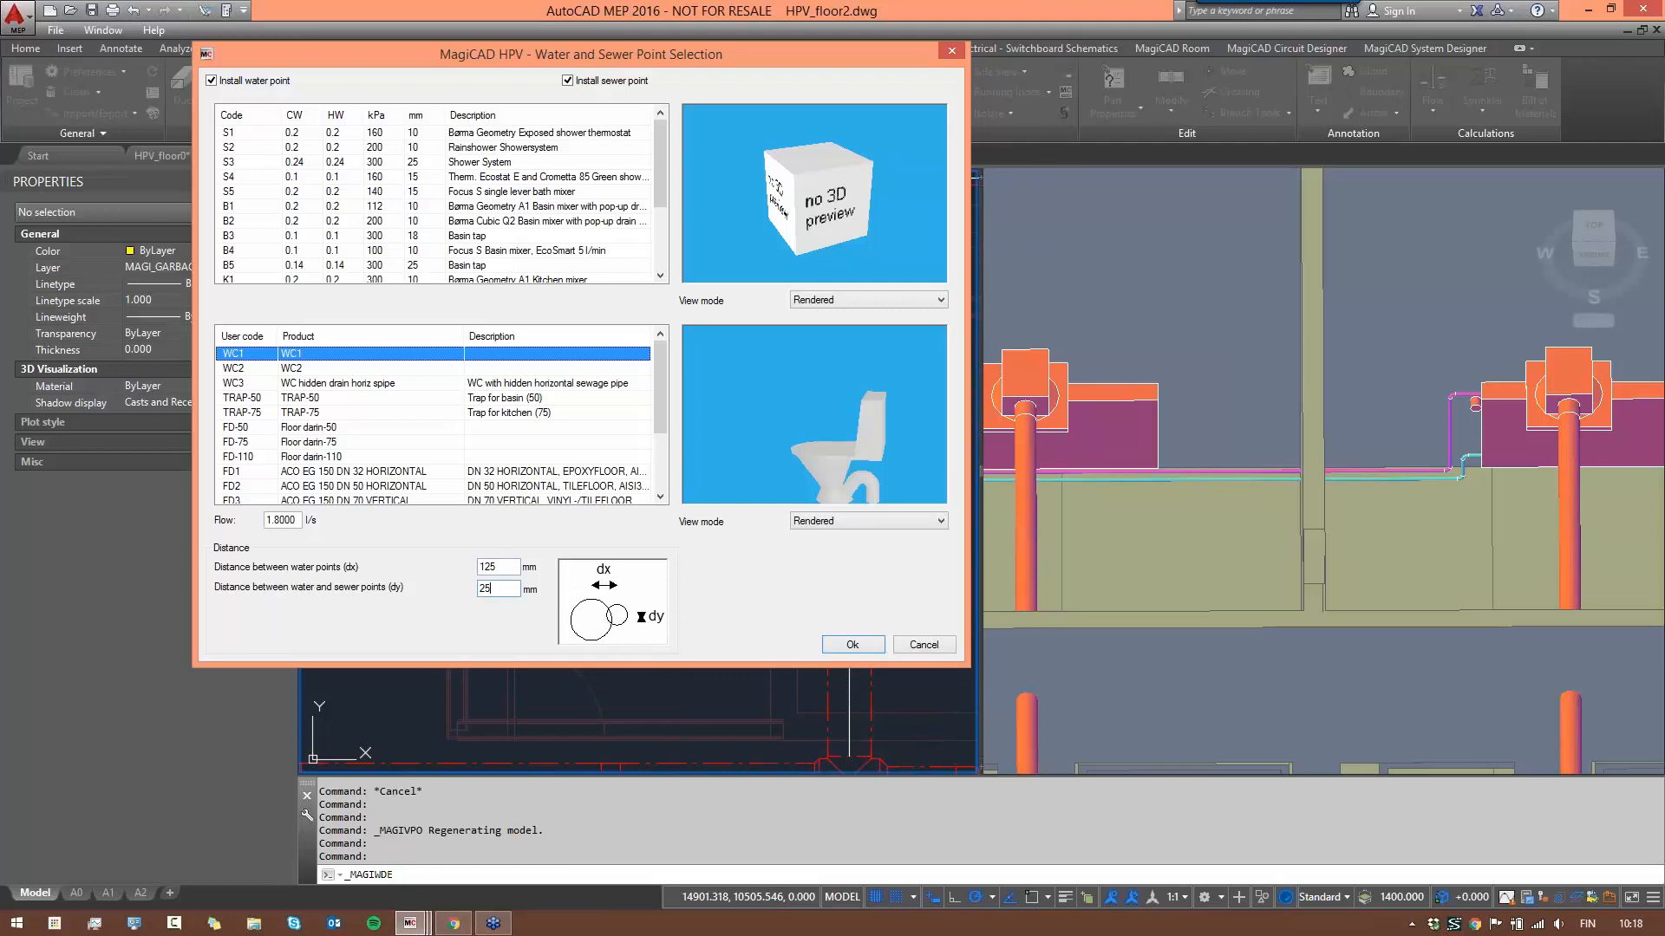
click(850, 642)
- Quick-rotate the WC twice so that its tank faces the partition wall from the northern room
text(q)
key(Return)
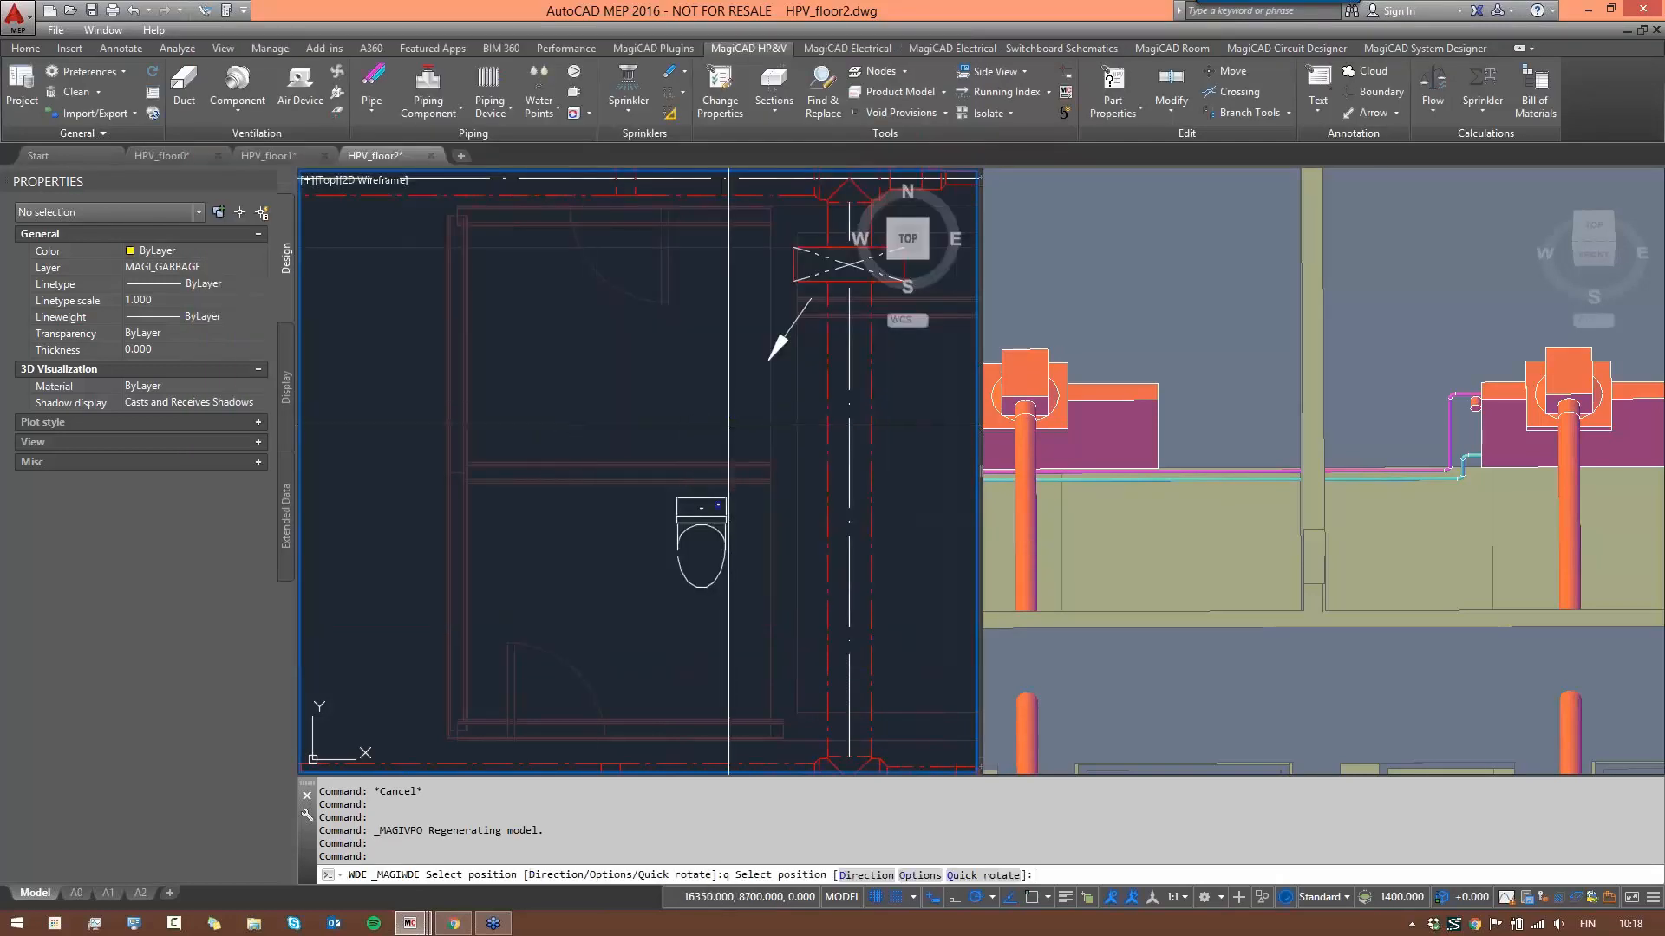
text(q)
key(Return)
text(q)
scroll(687, 453, up, 4)
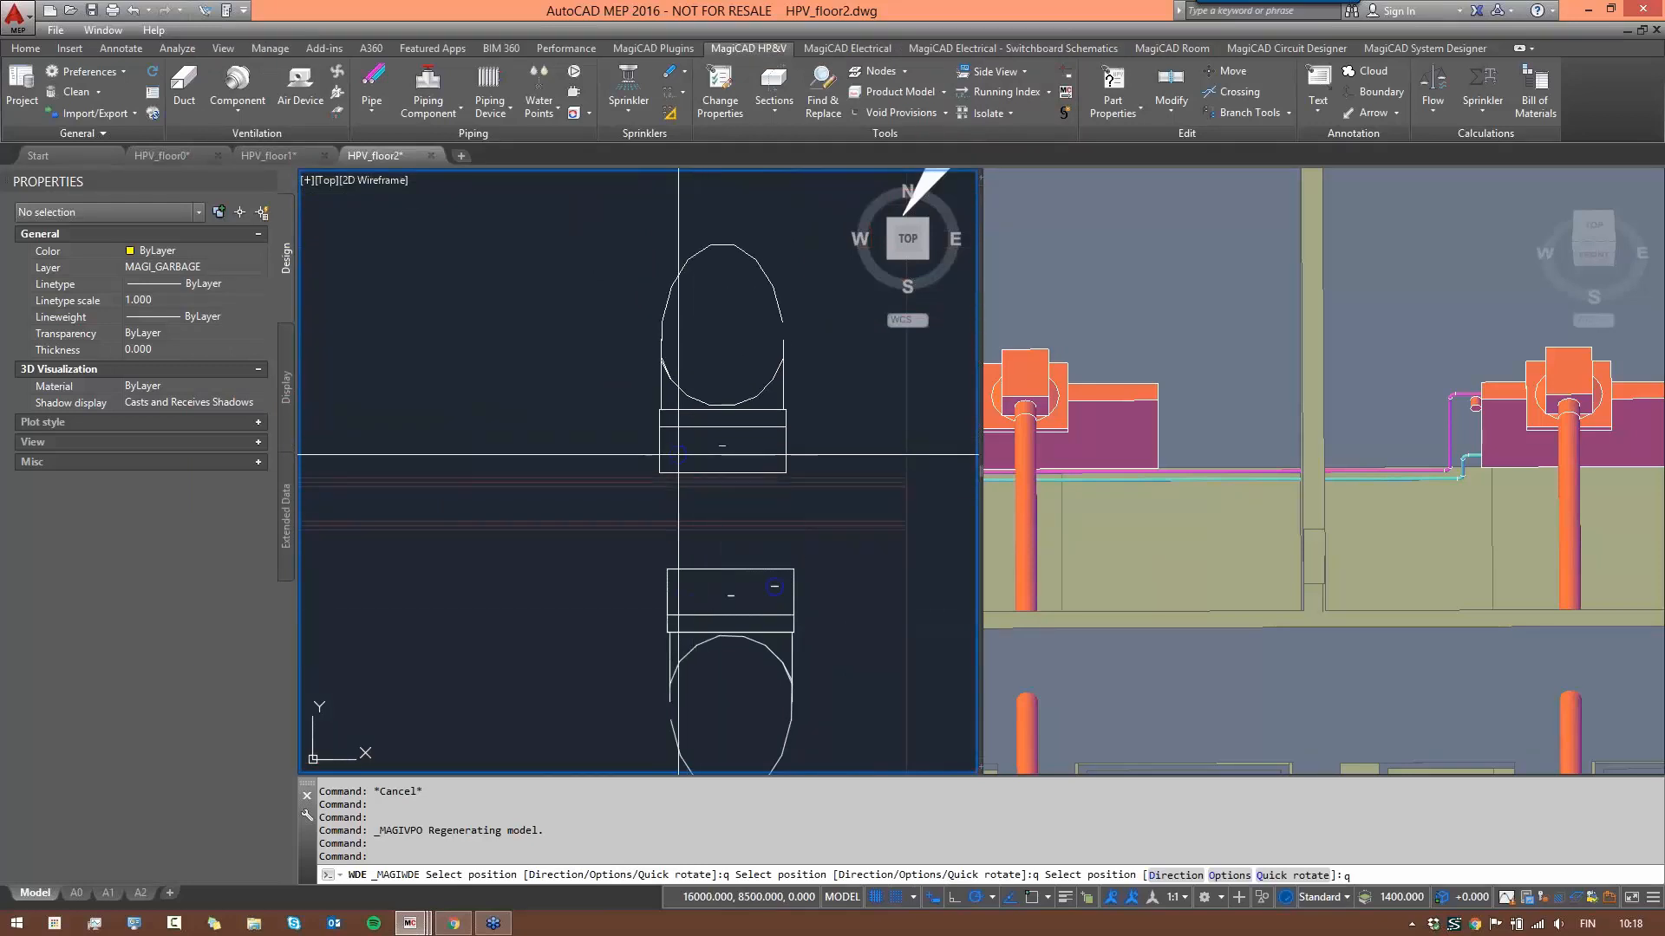
scroll(678, 446, down, 3)
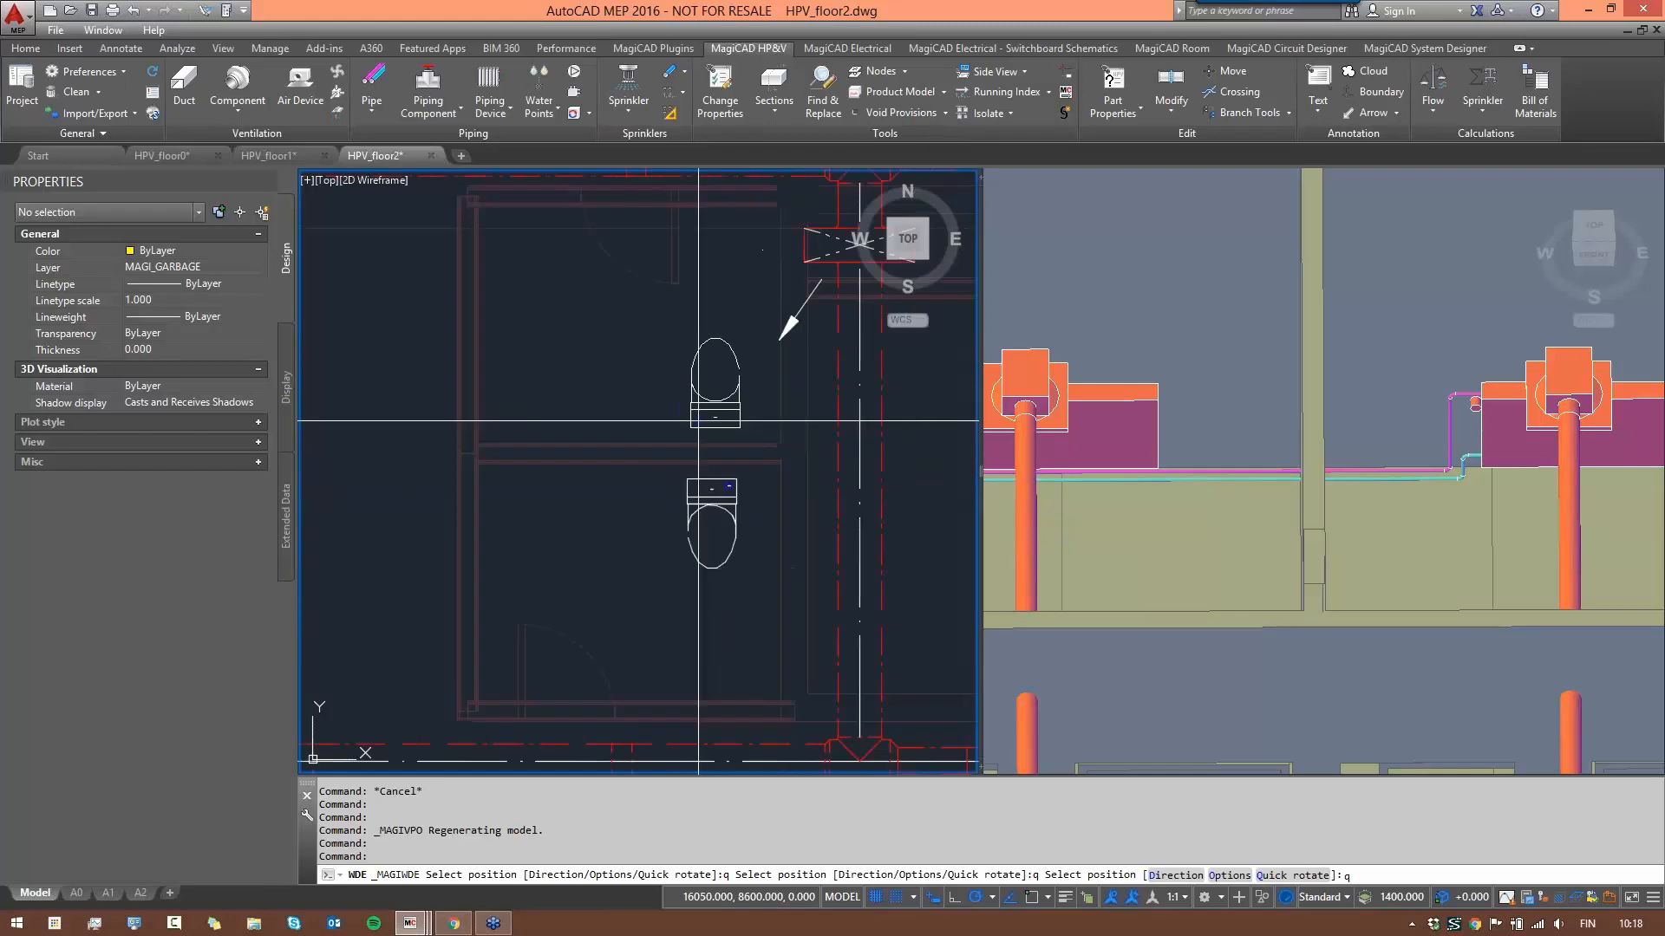
scroll(685, 434, up, 2)
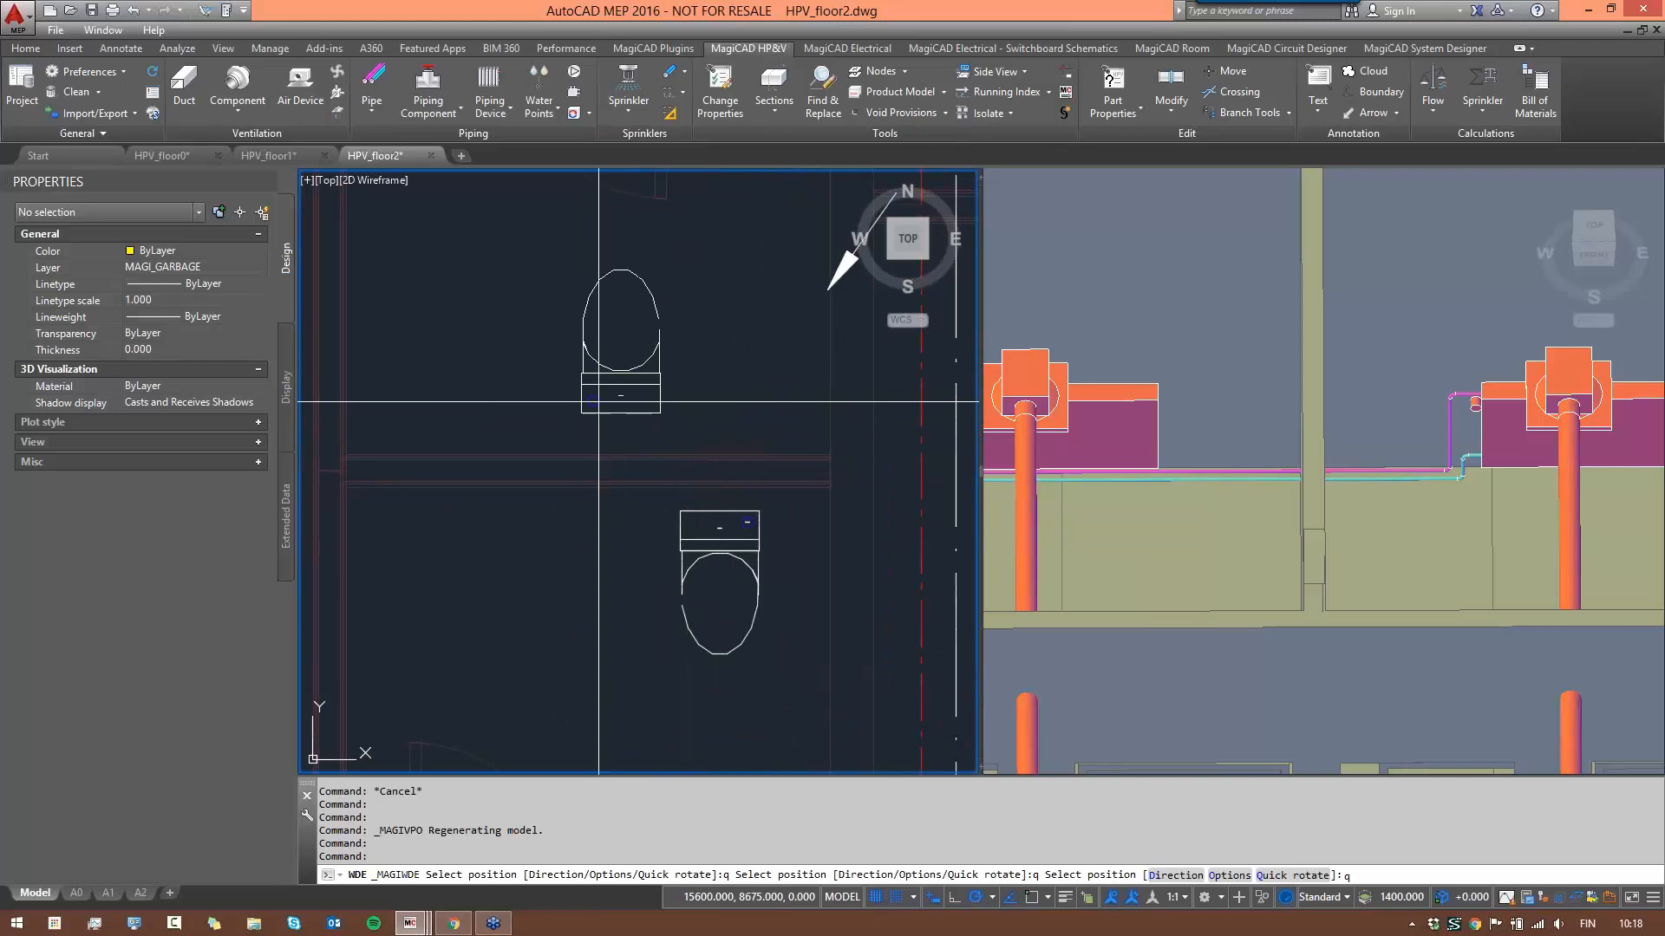
key(BackSpace)
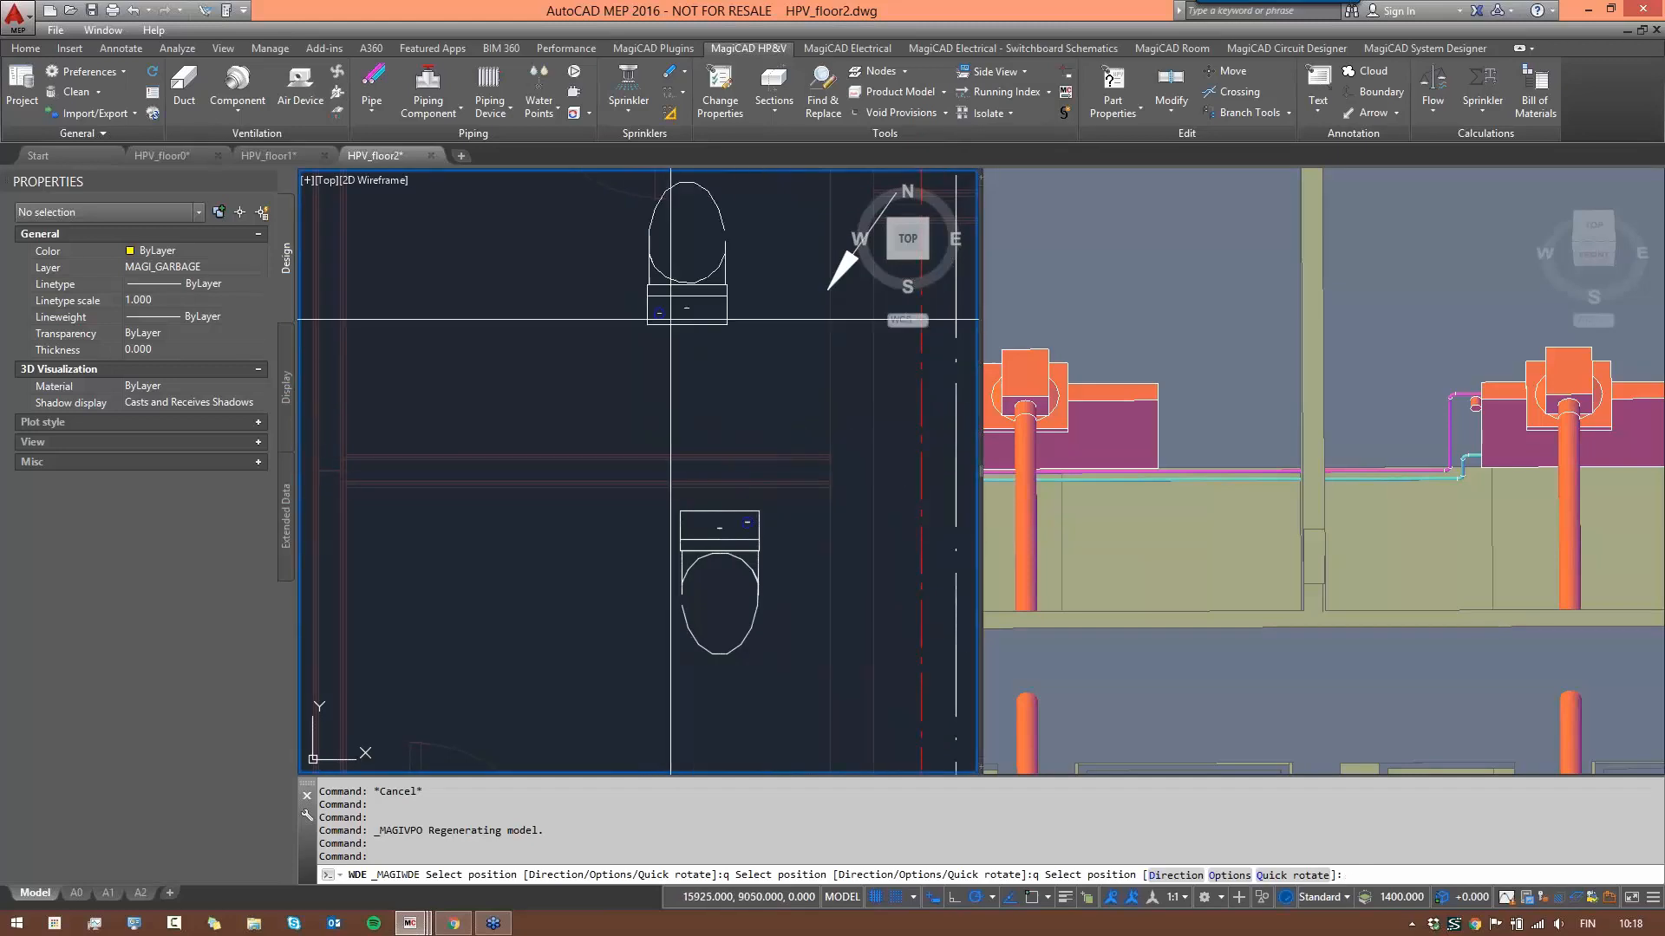
- Place the WC just north of the partition, aligned with the southern WC, using W1 Tap water 1 at 500 mm and S1 Sewer 1 at 0 mm
click(692, 434)
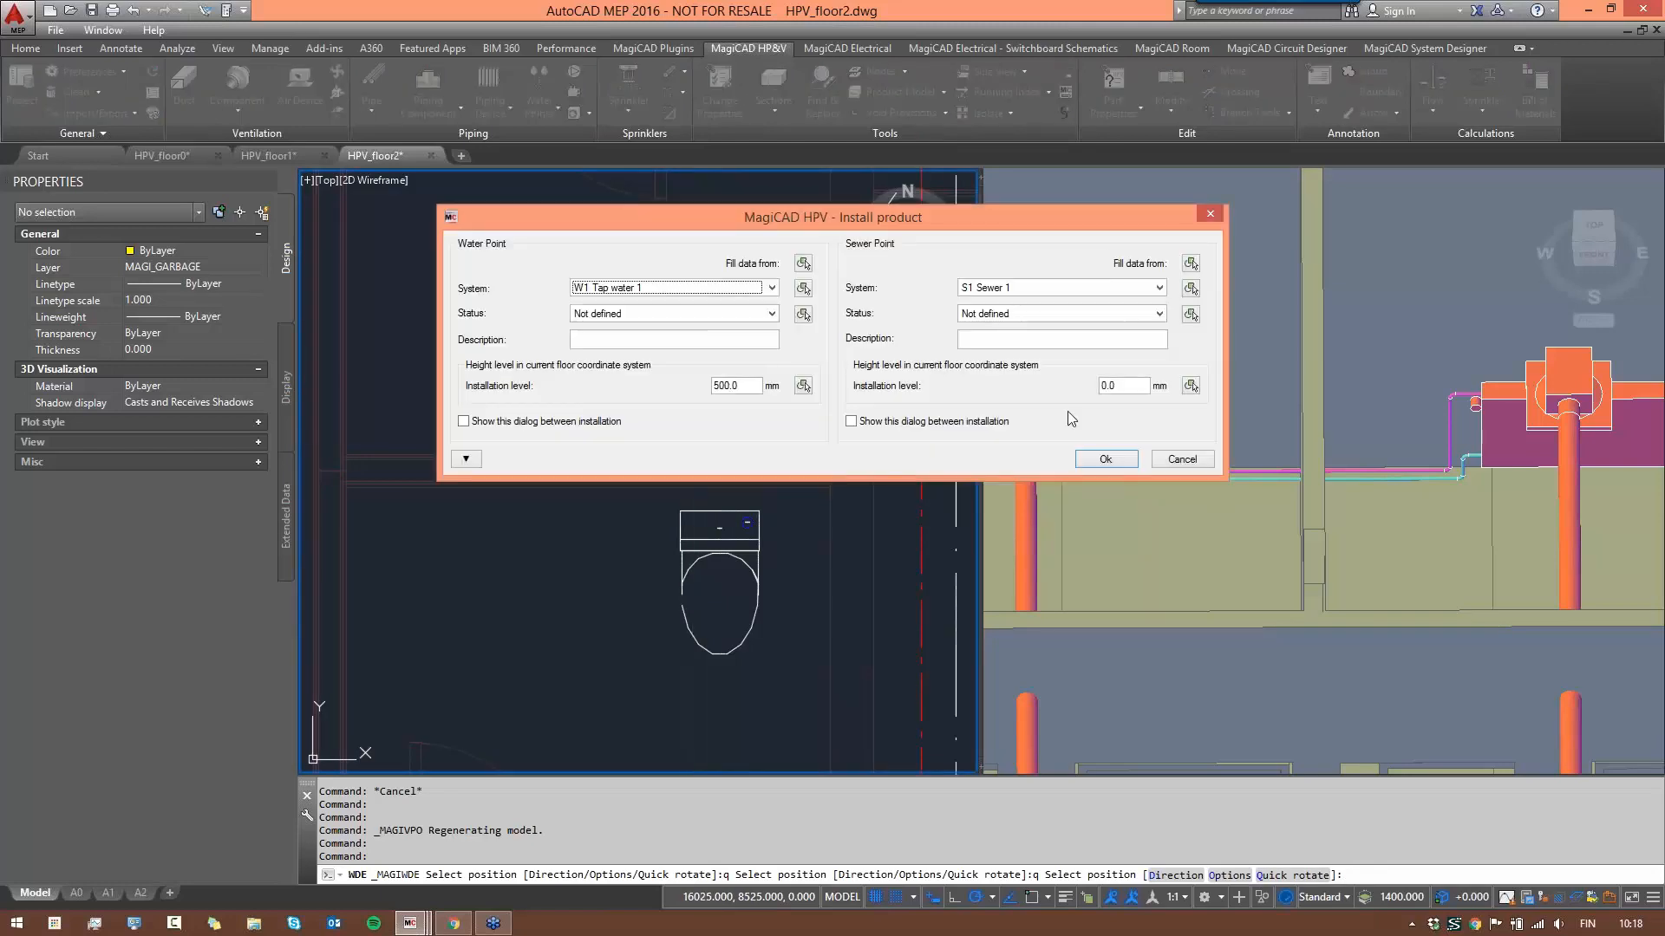
click(1107, 457)
key(Escape)
key(Escape)
key(Escape)
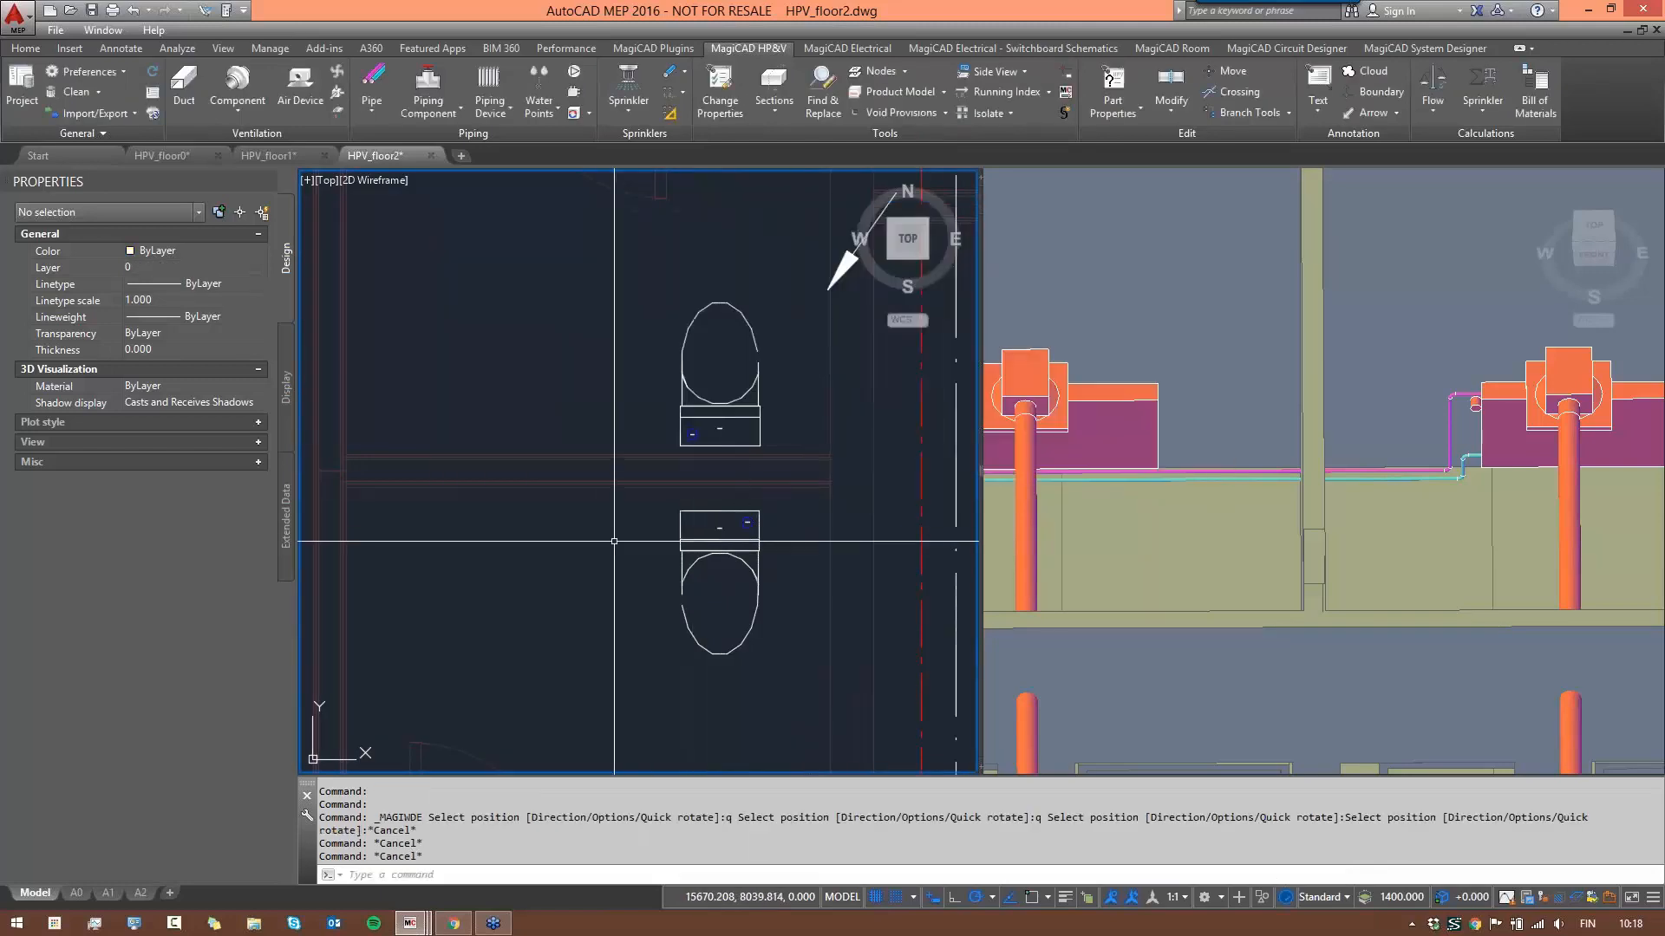
- Move the southern WC with its water and sewer points slightly north, closer to the partition wall
click(637, 491)
click(779, 671)
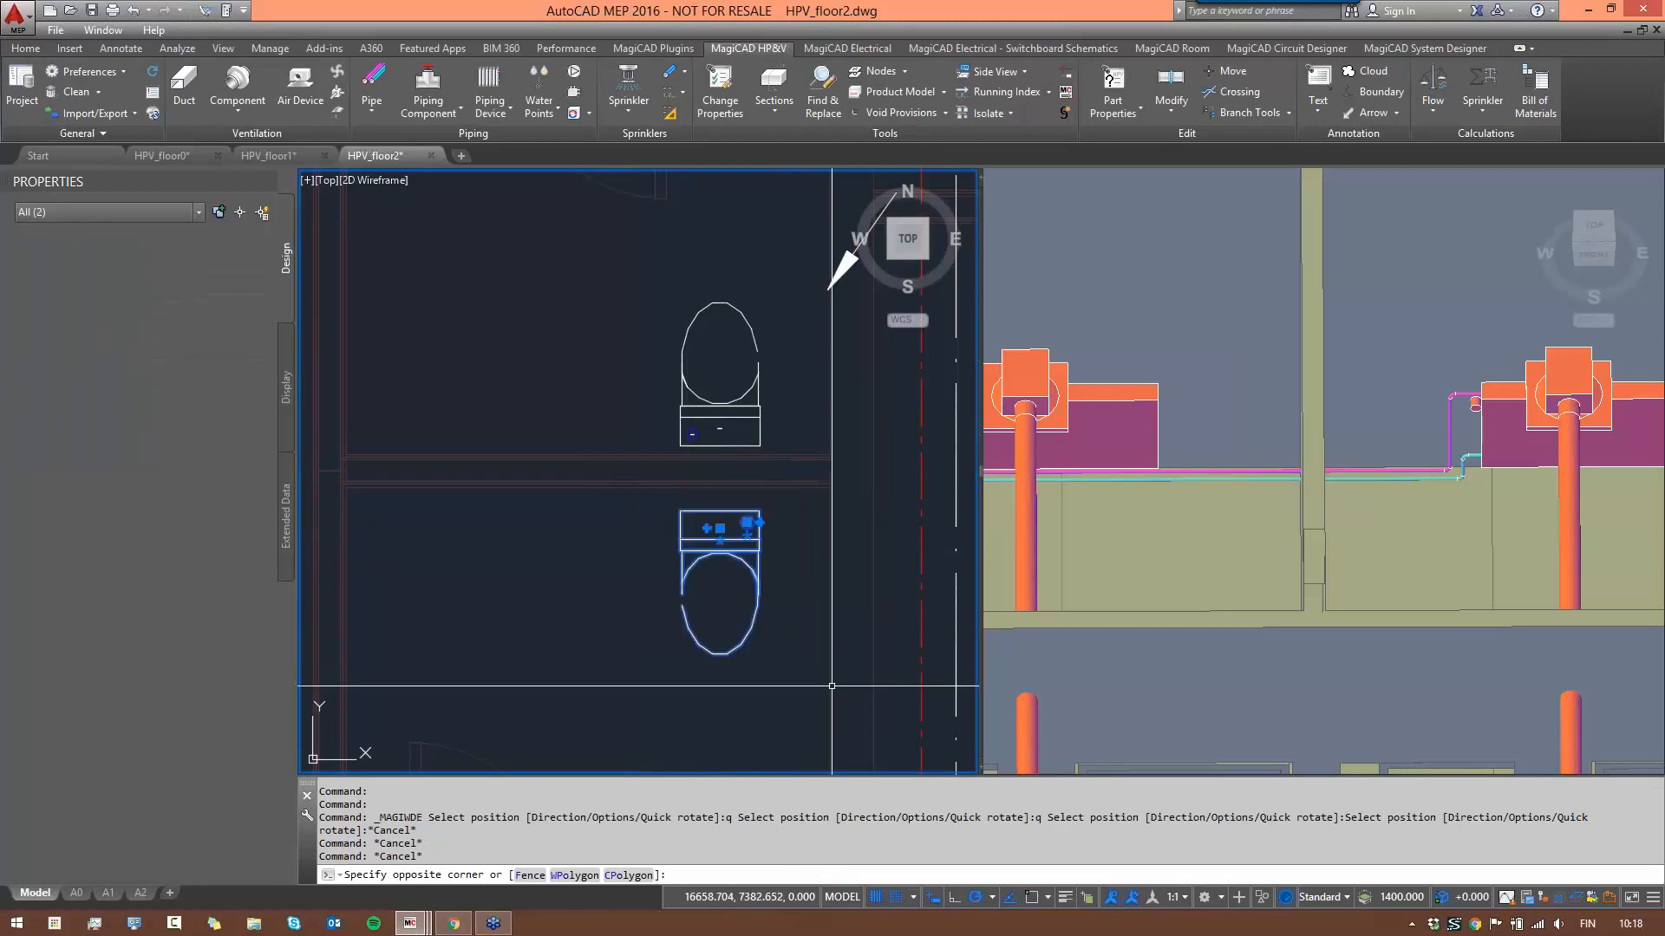
text(m)
key(Return)
click(779, 670)
click(787, 652)
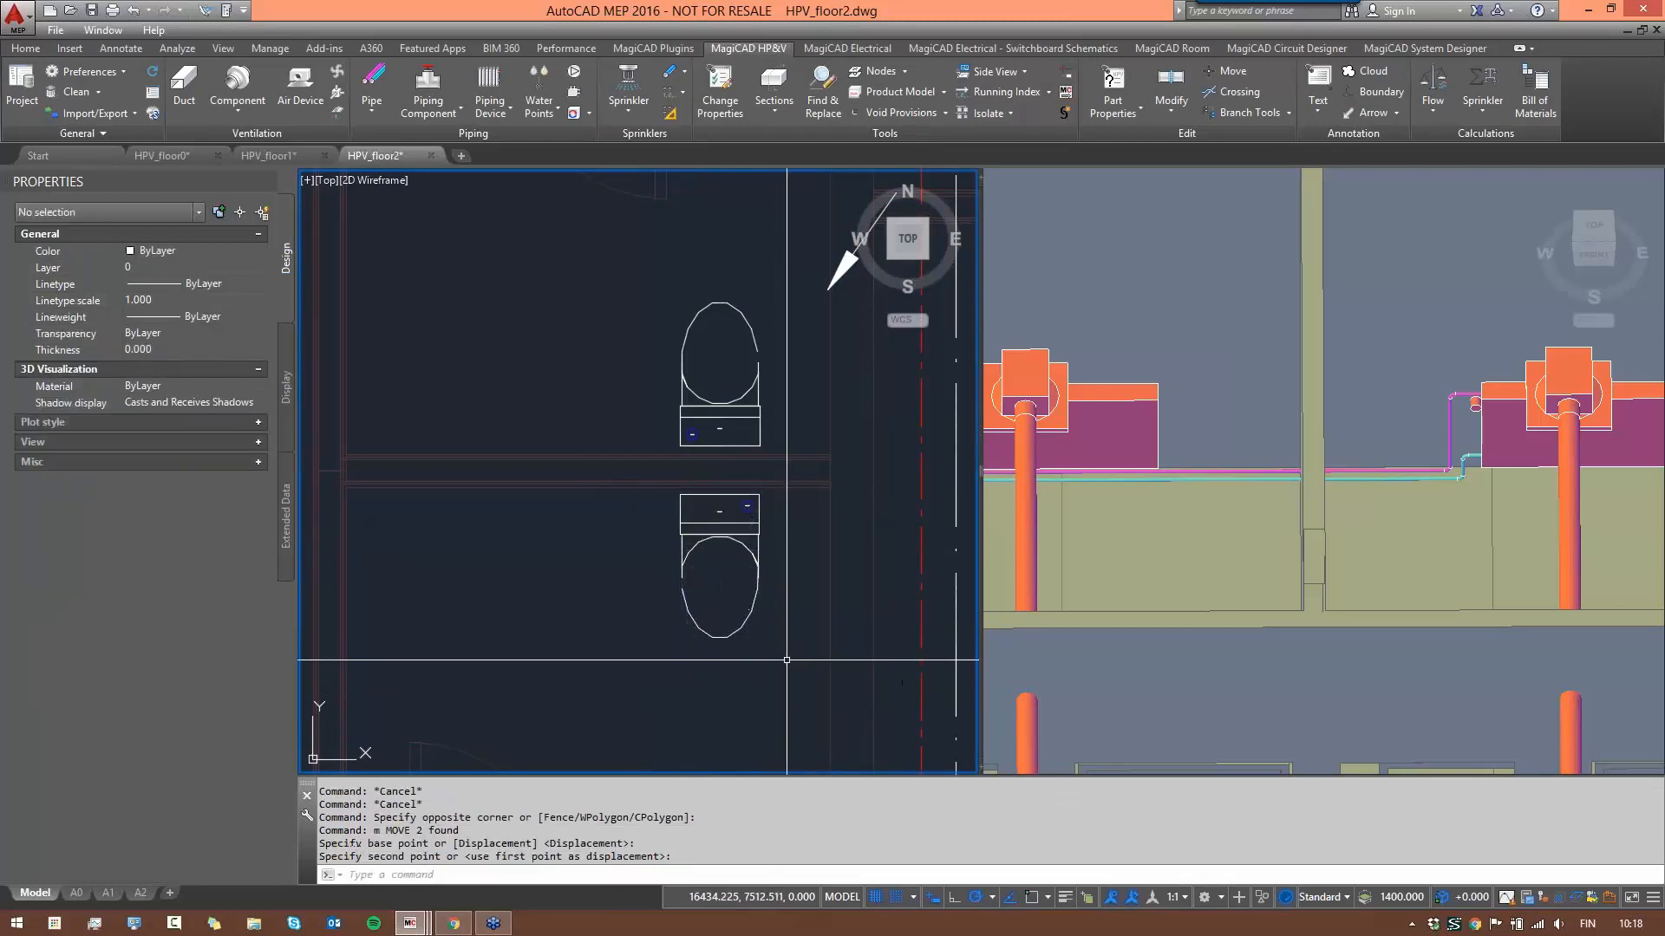
scroll(787, 641, down, 4)
middle_drag(786, 628, 766, 609)
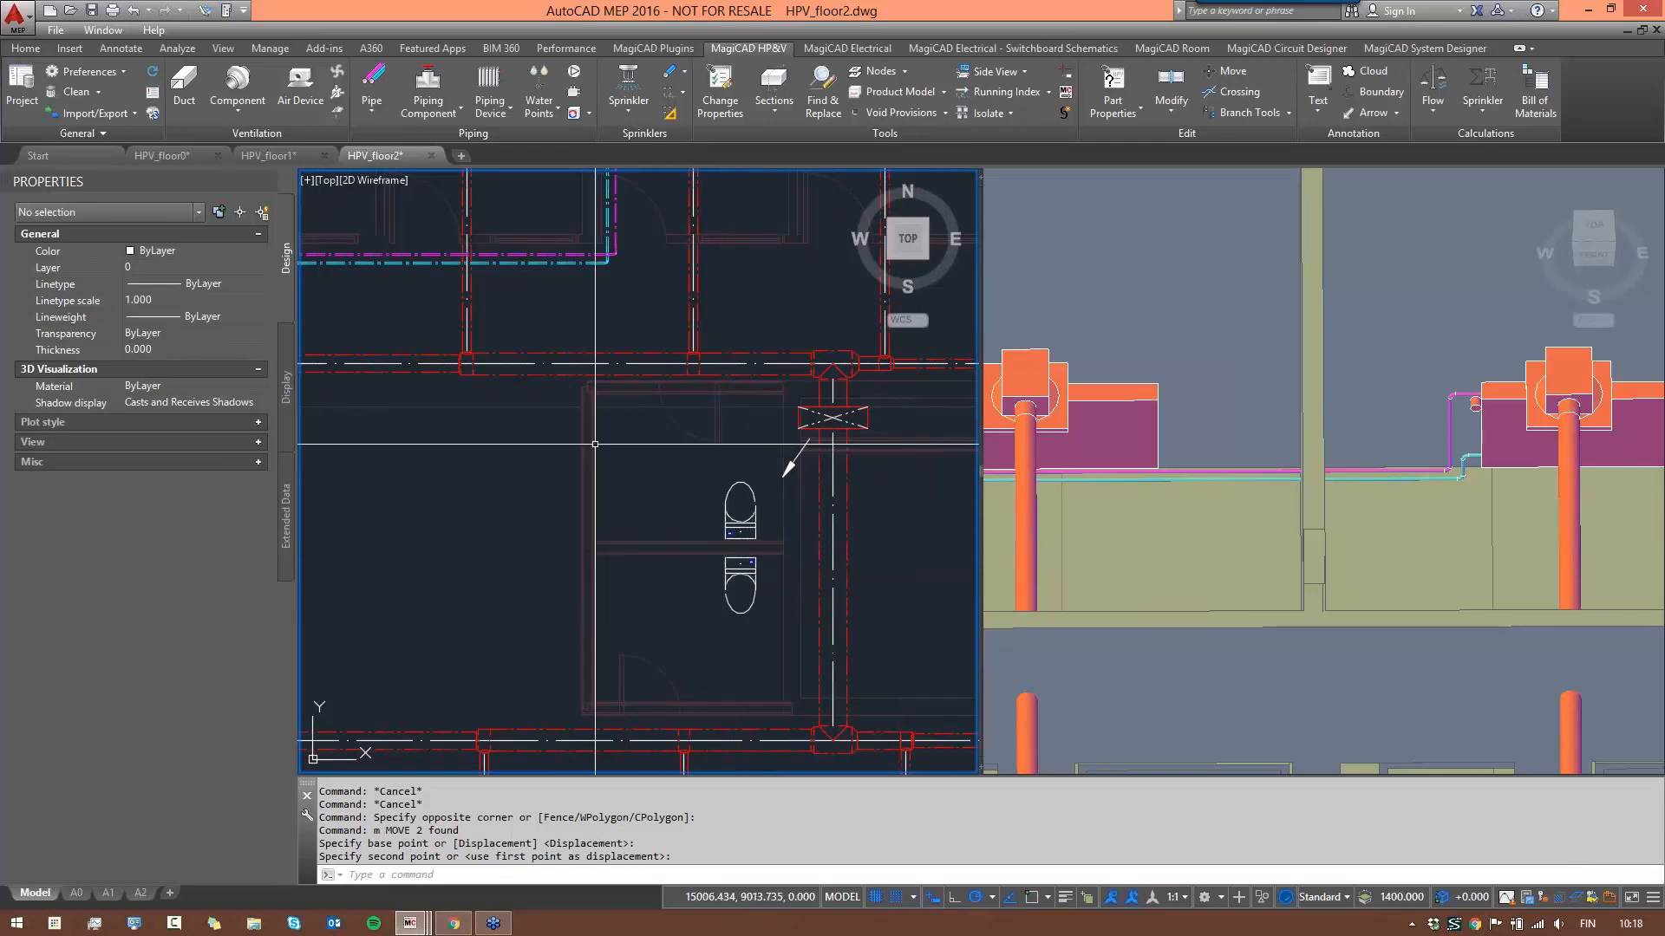
- Start a new water and sewer point installation with basin tap B3 and washbasin WB1
click(539, 87)
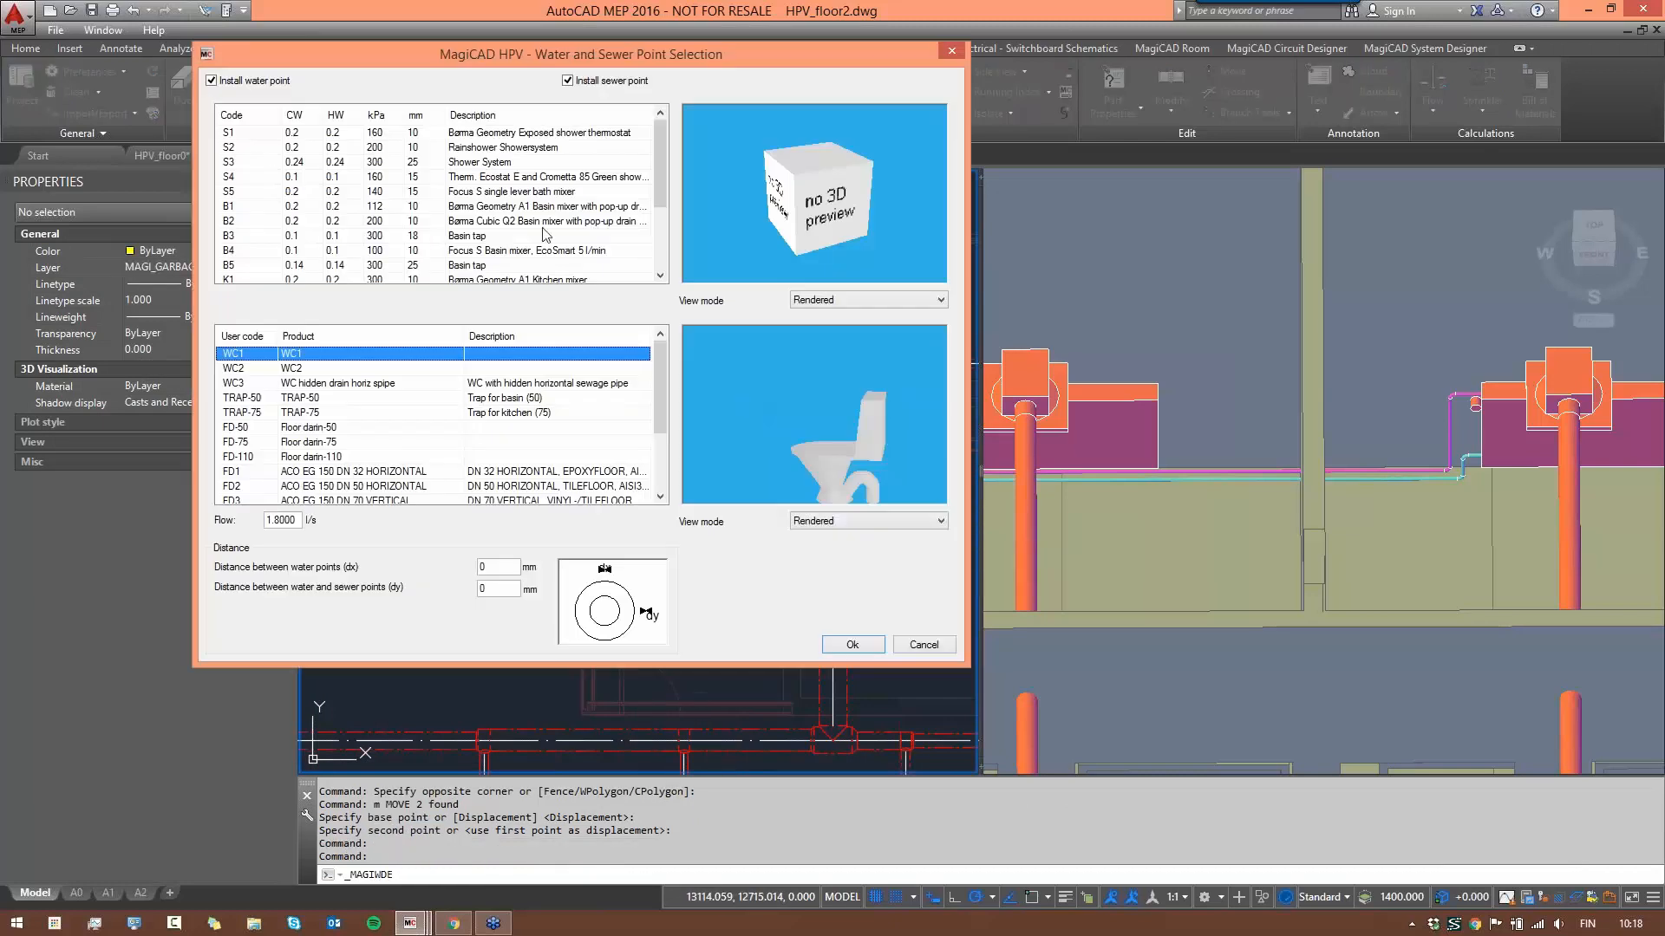
scroll(656, 209, down, 2)
drag(655, 210, 665, 142)
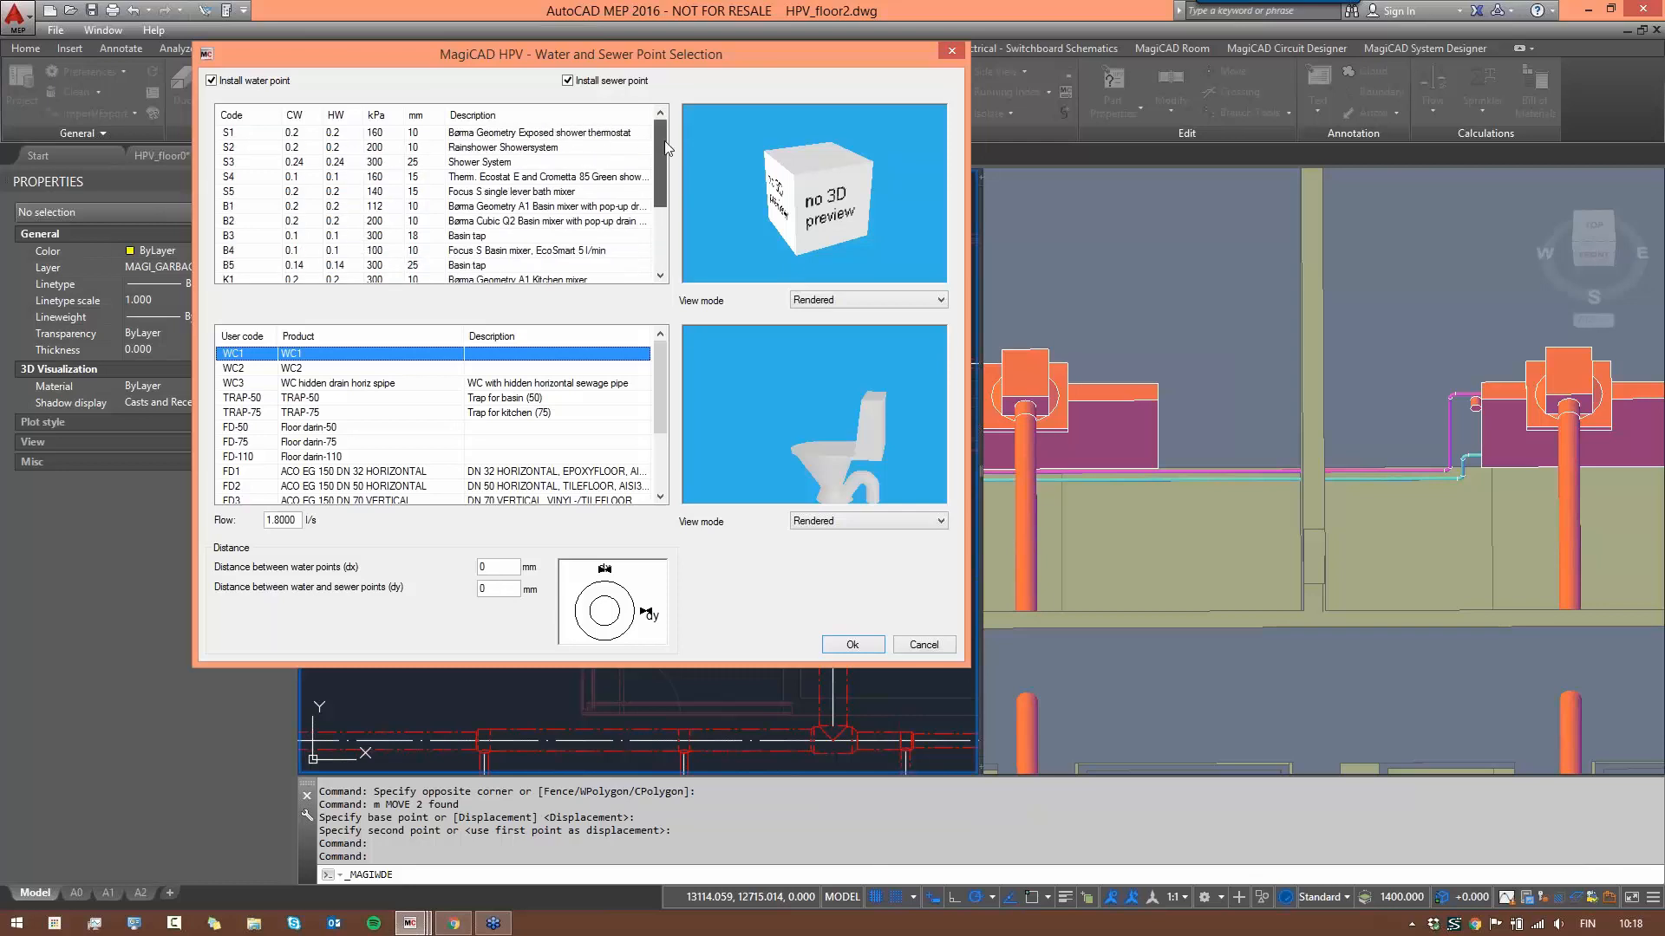
click(469, 237)
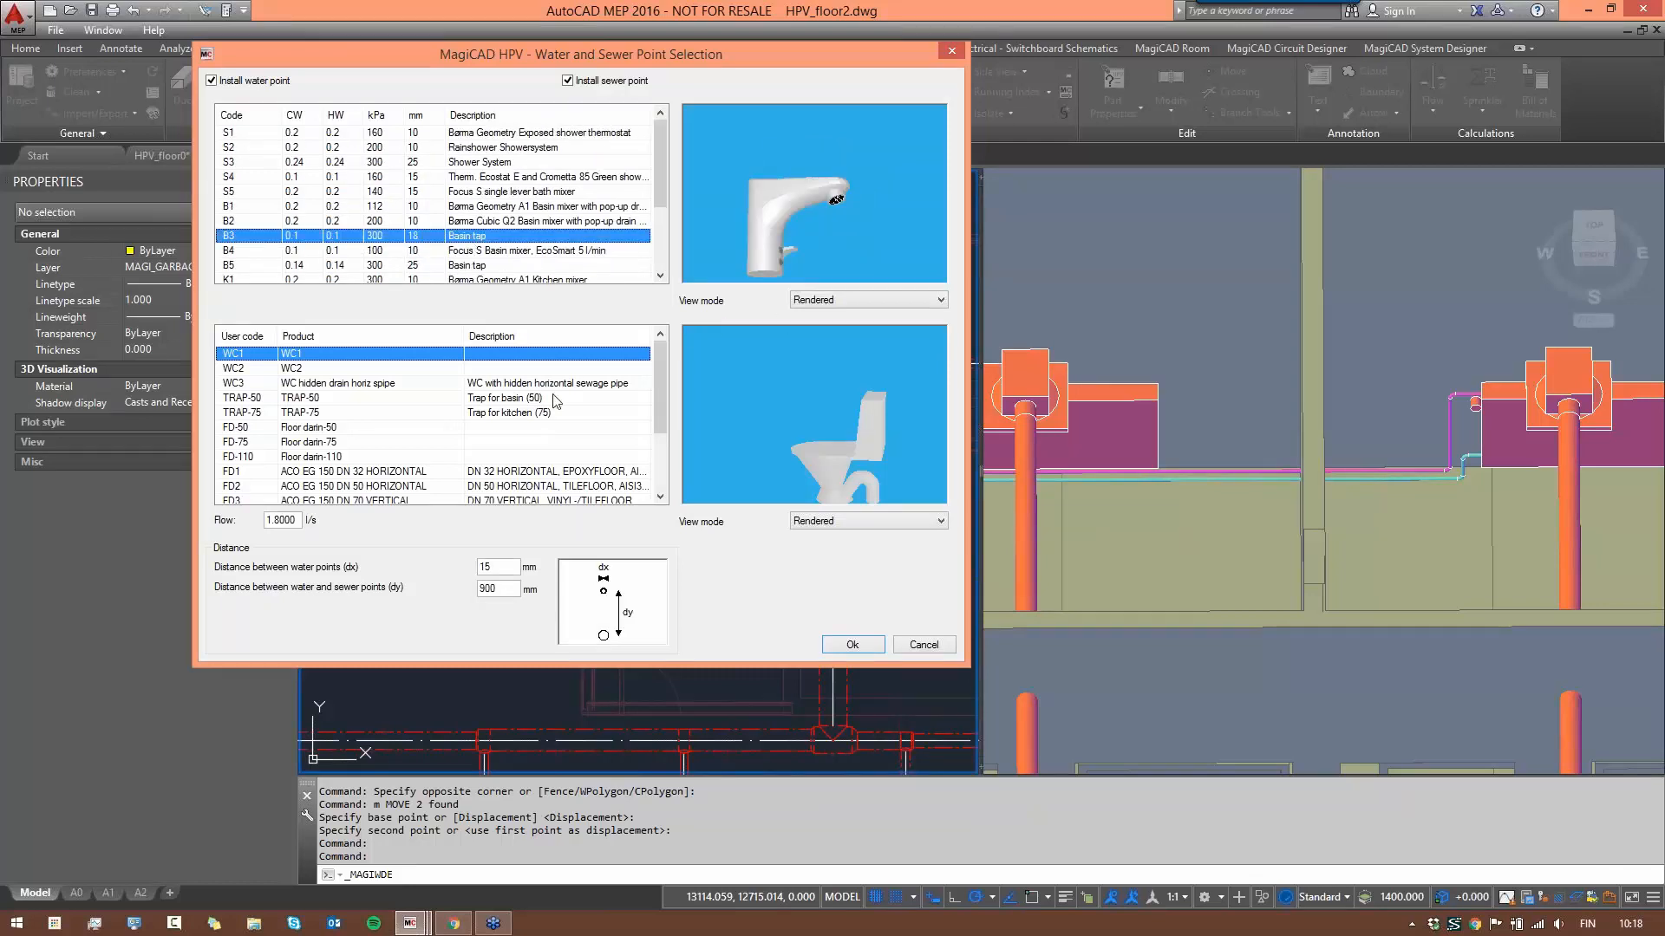
scroll(637, 388, down, 3)
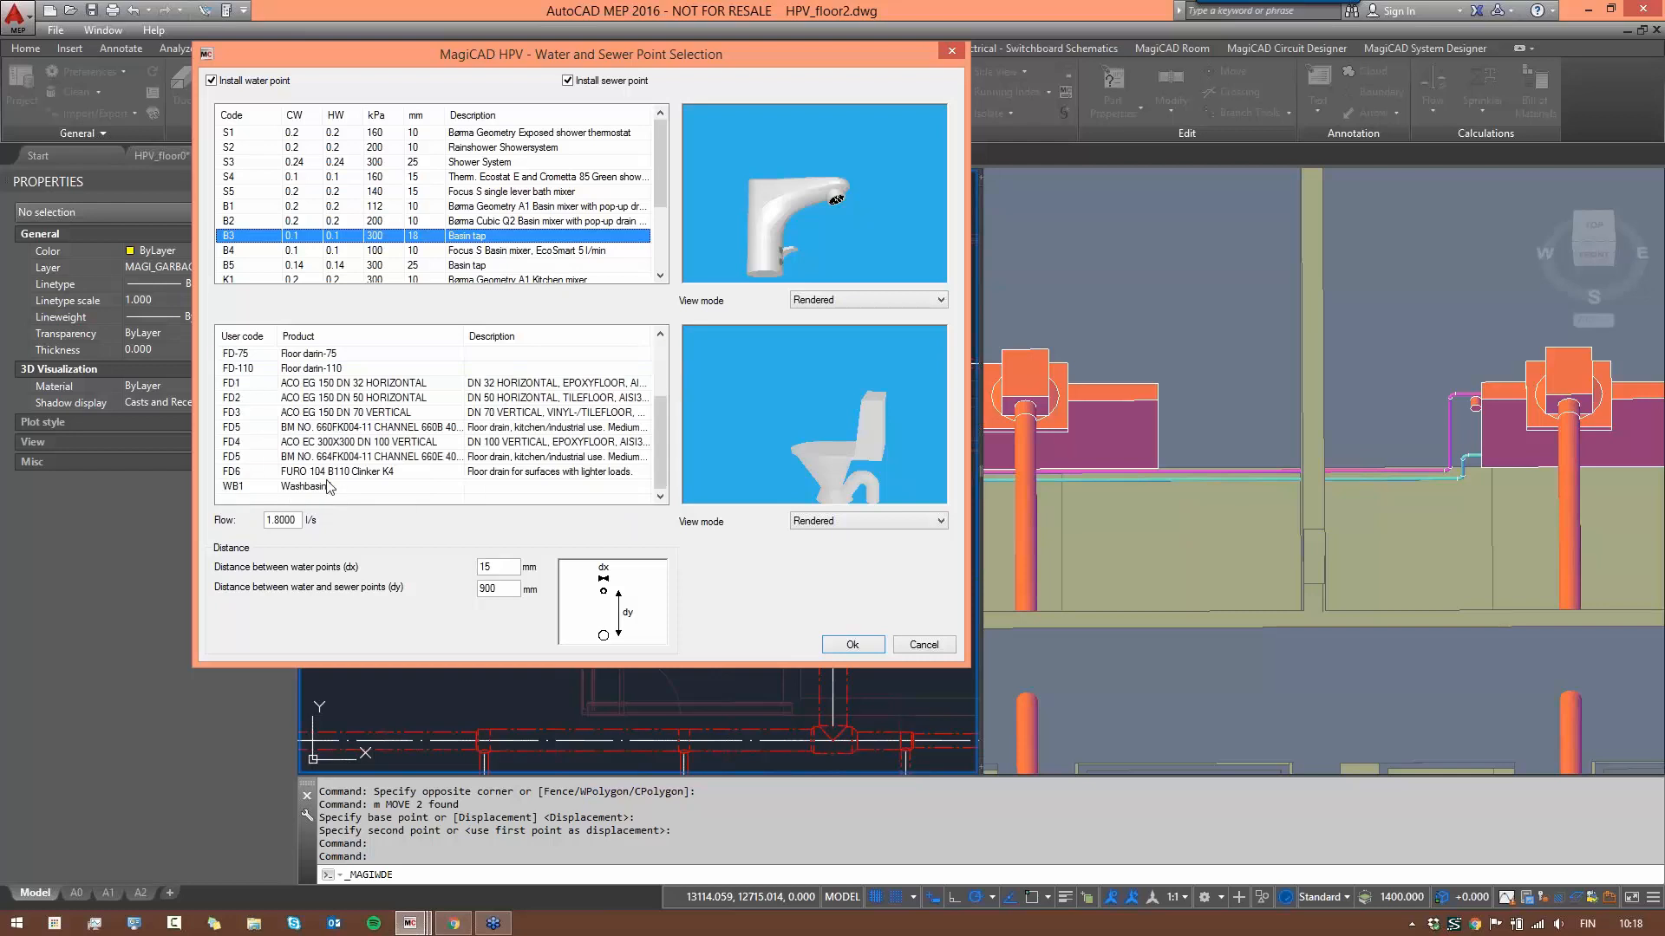
click(511, 488)
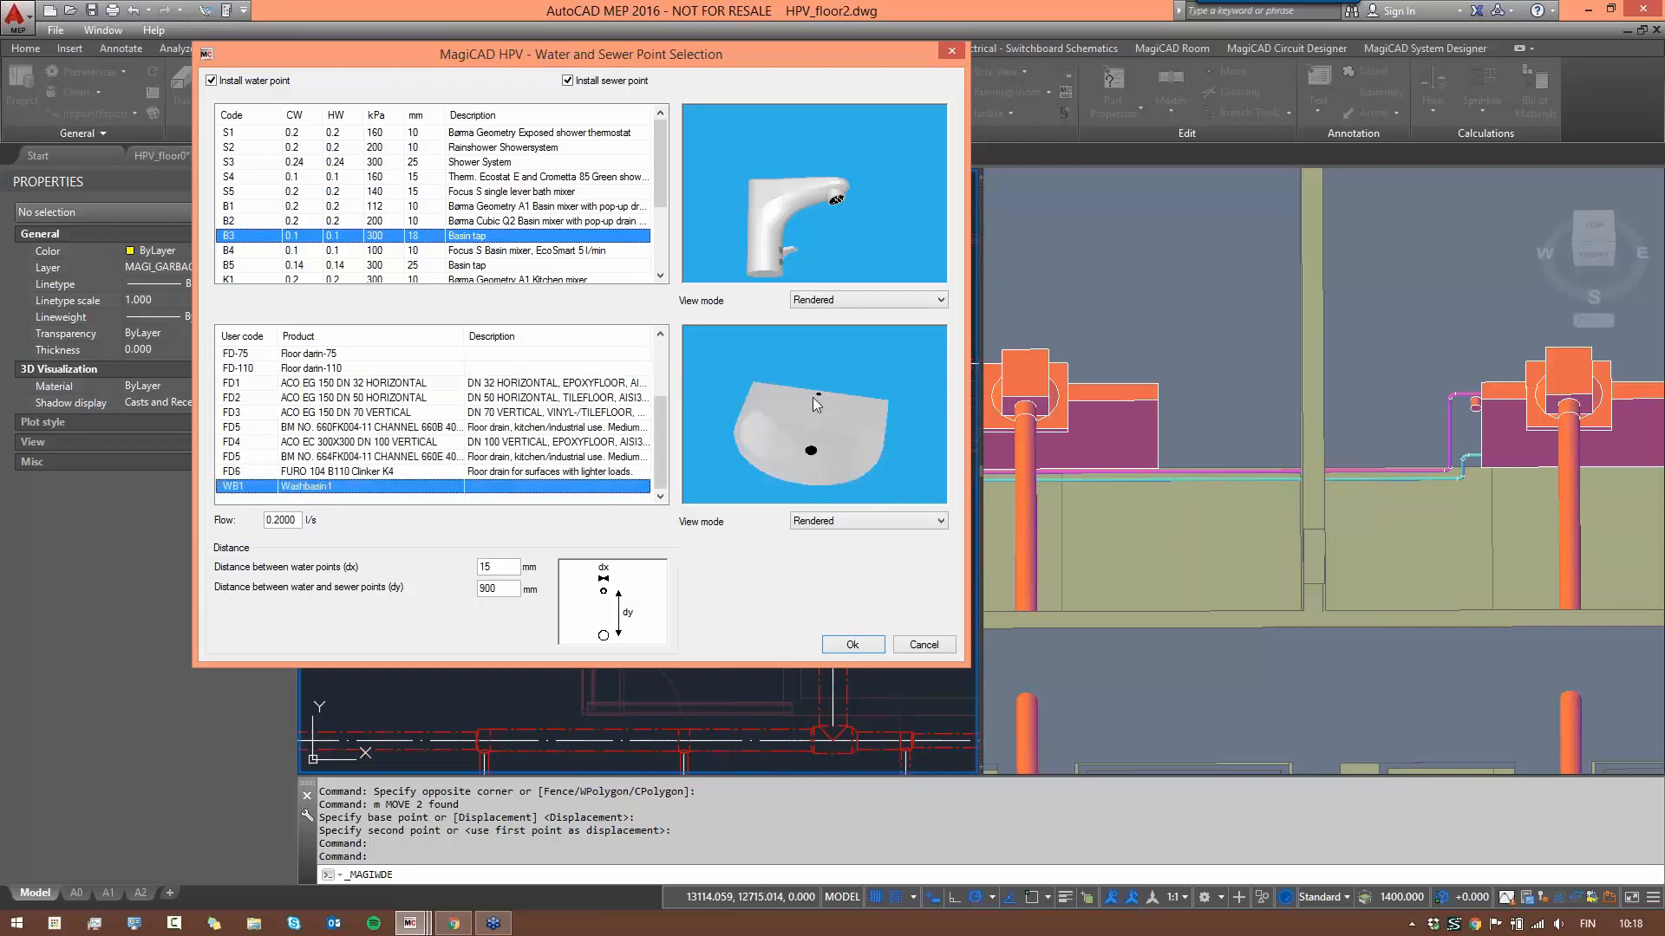
- Set the distance between water points to 150 mm and between water and sewer points to 125 mm
drag(791, 230, 793, 166)
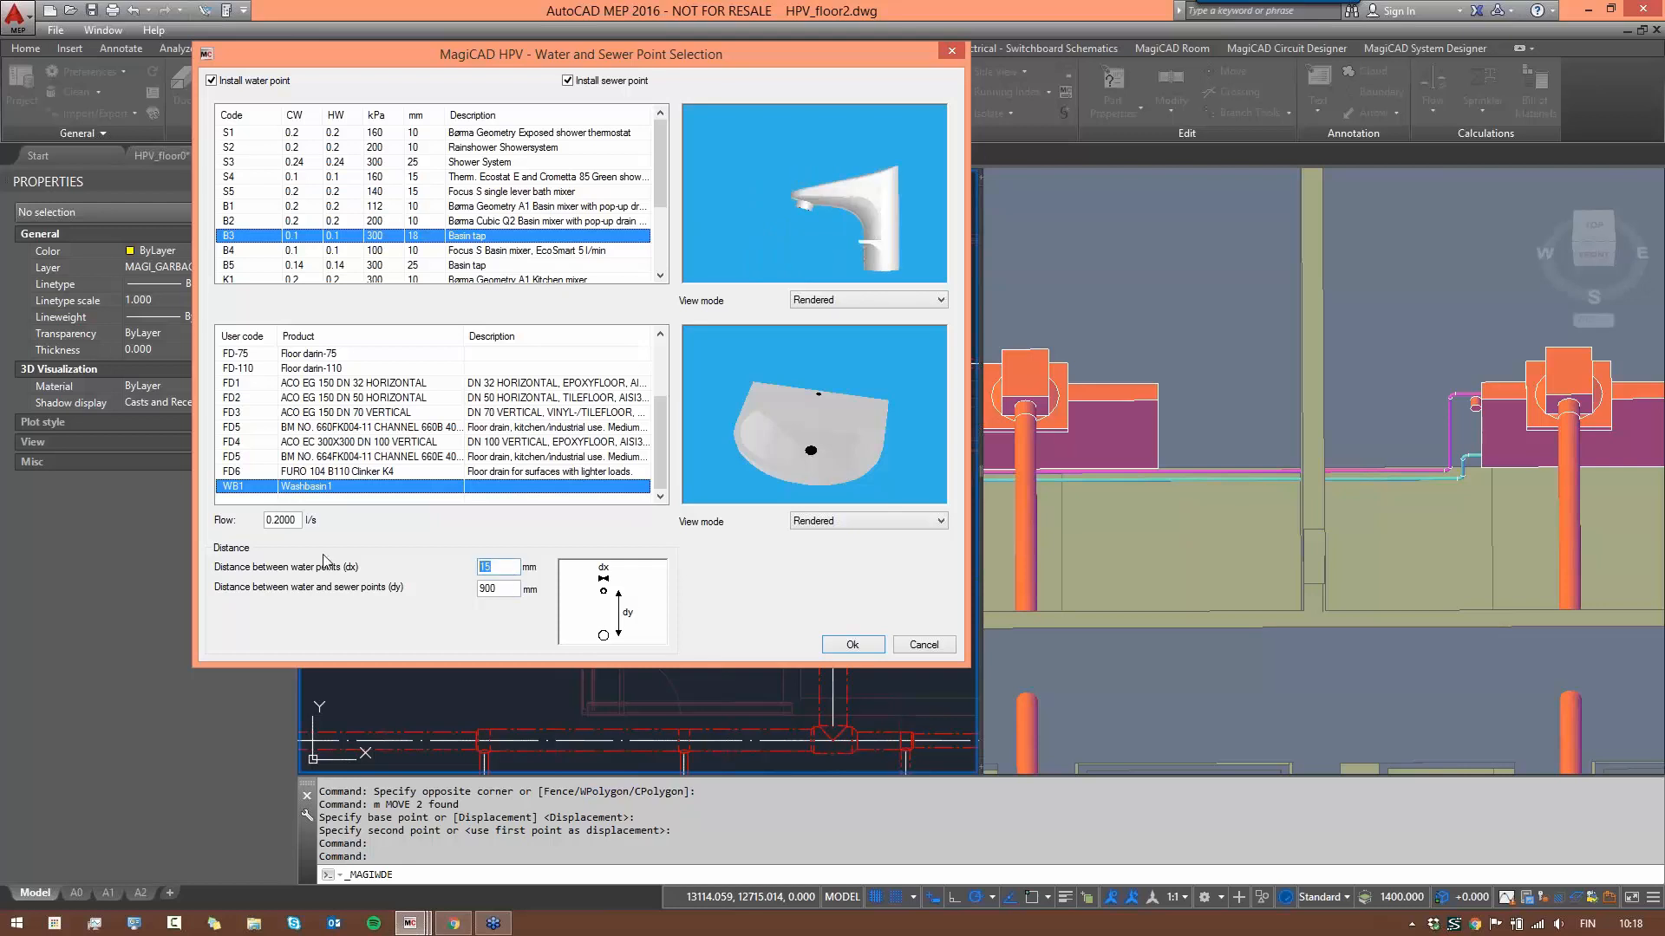
text(150)
key(Tab)
text(125)
click(854, 646)
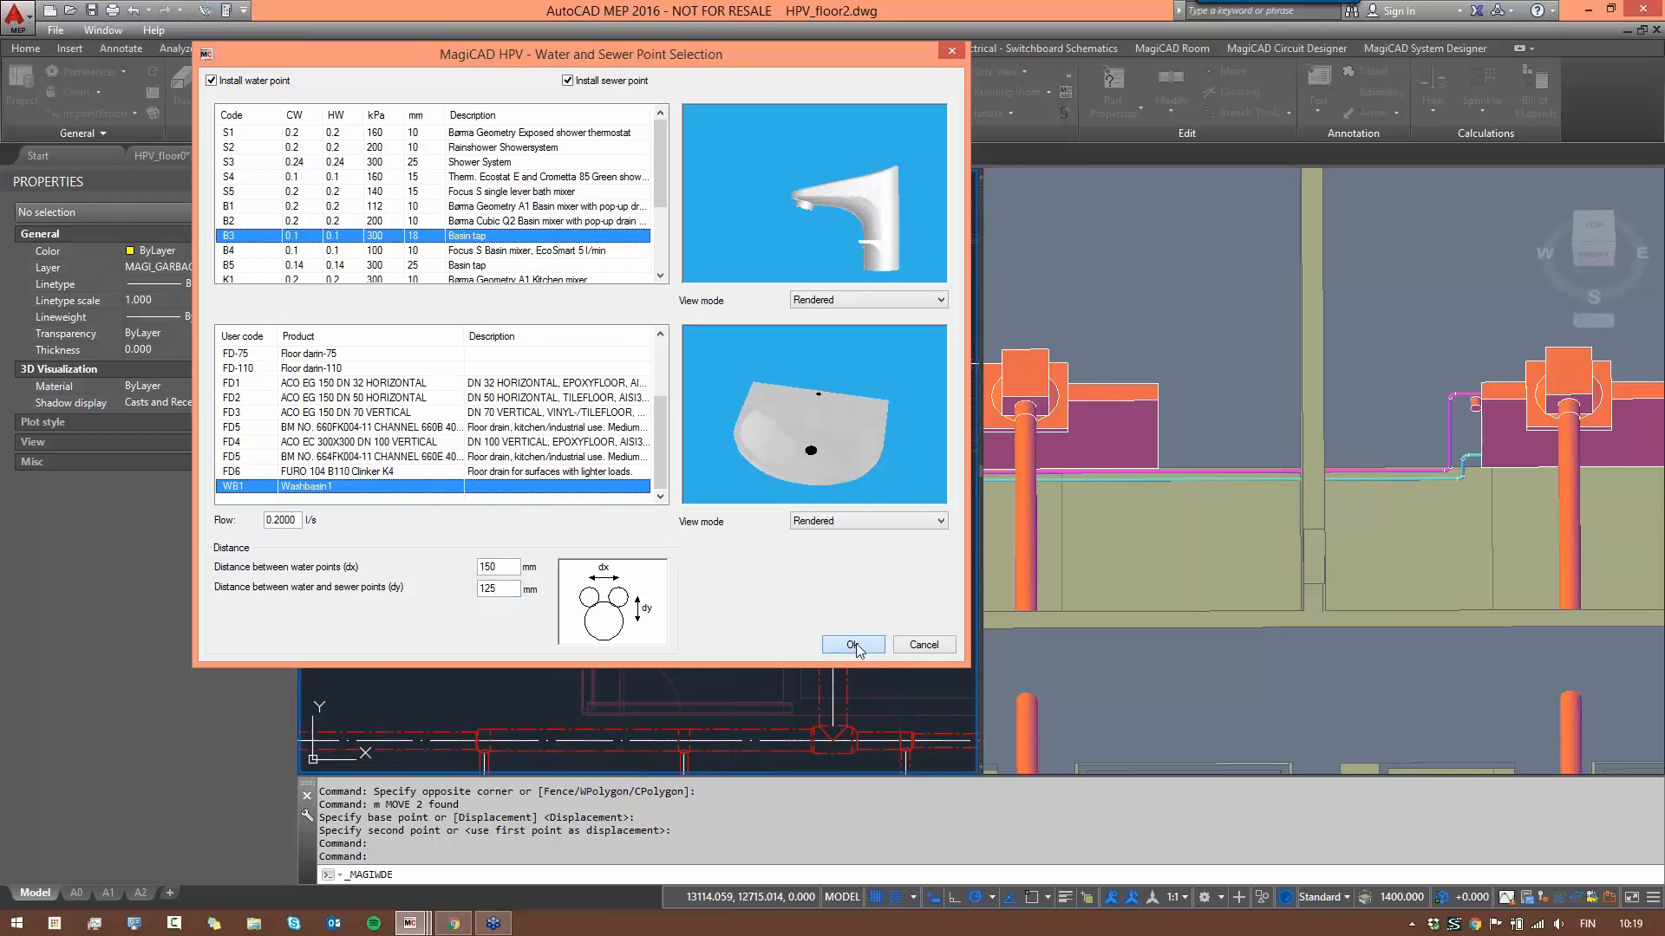
- Place the washbasin just south of the partition, west of the WC, with the sewer point's installation level at 10 mm
scroll(659, 557, up, 8)
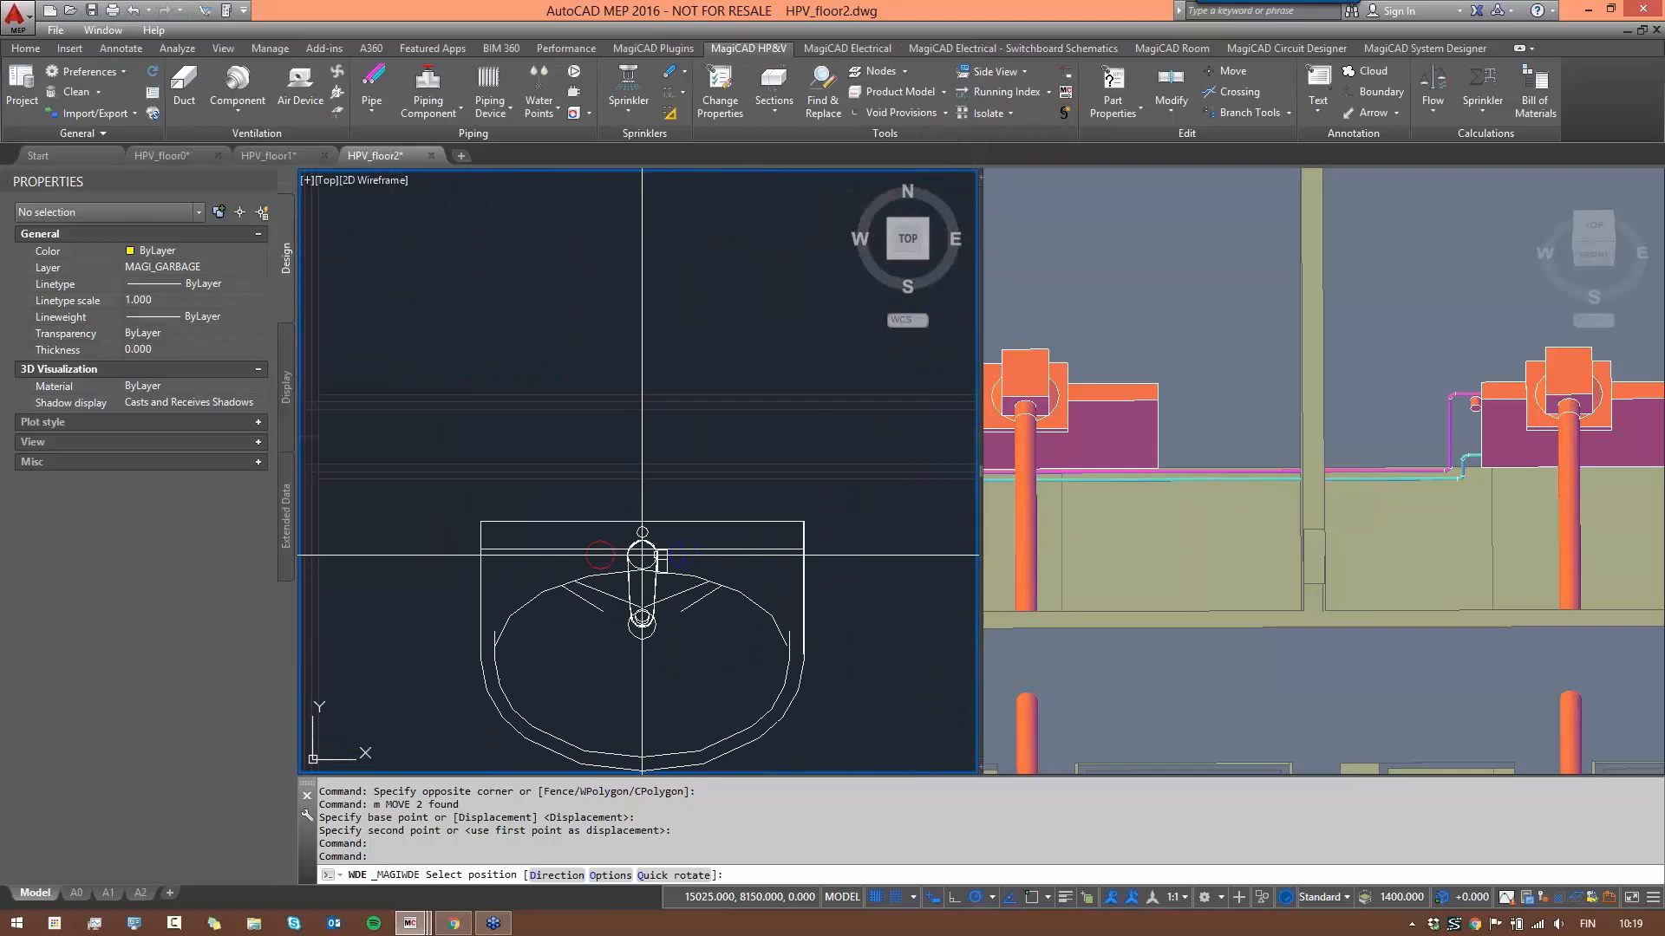
scroll(642, 555, down, 3)
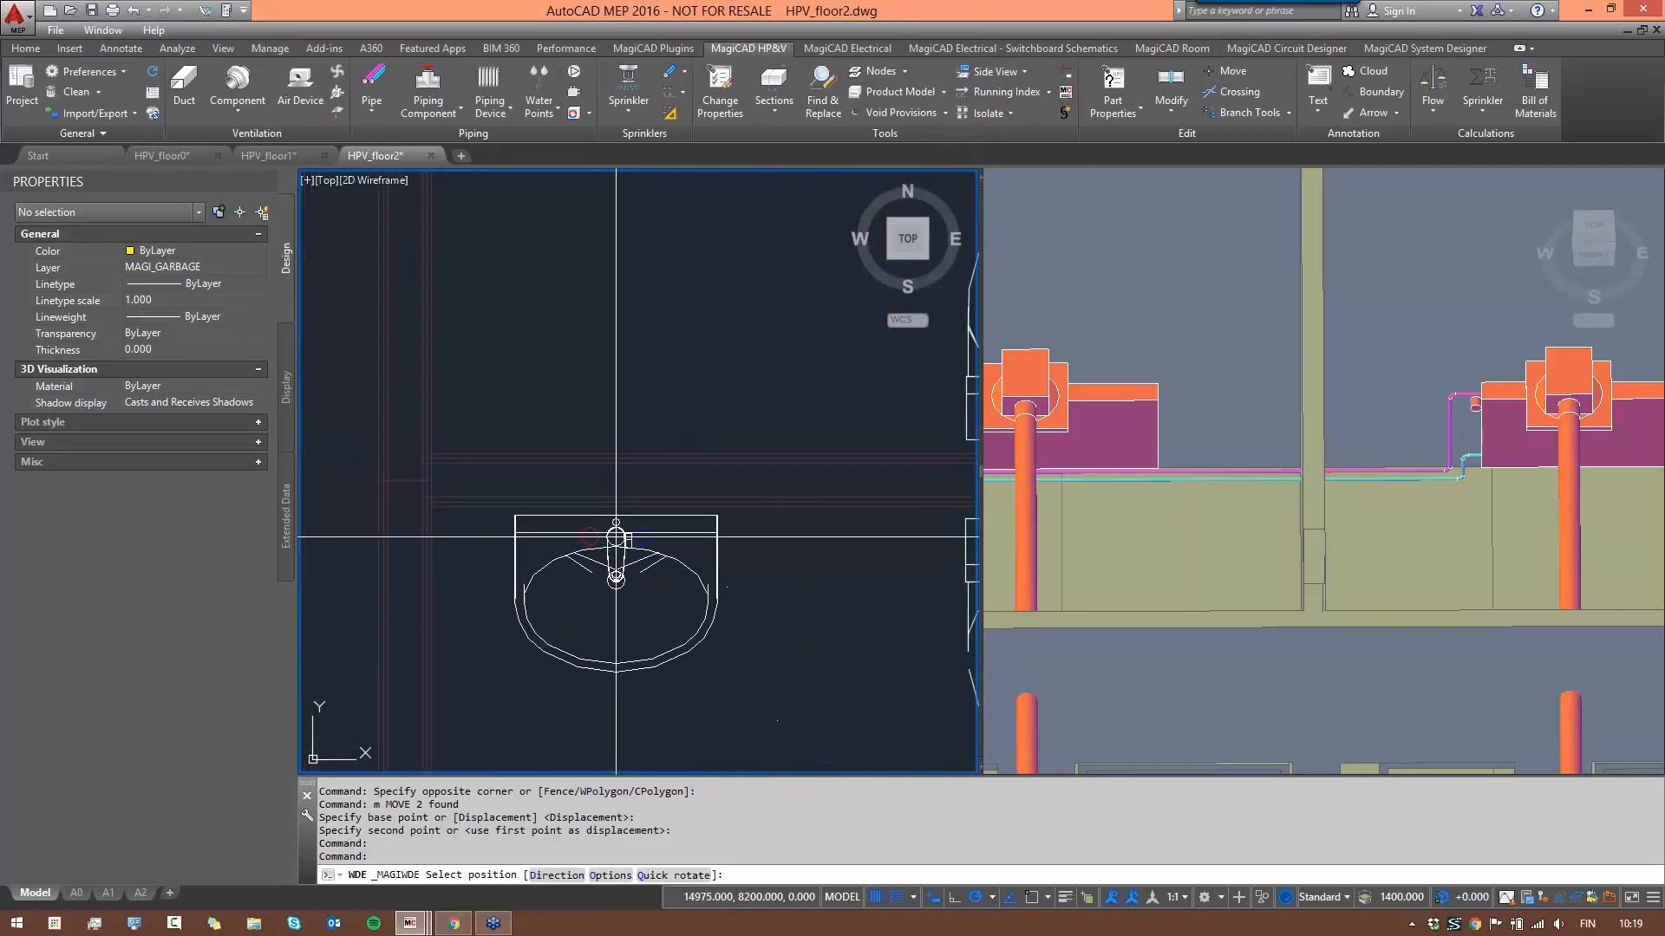
middle_drag(611, 536, 473, 524)
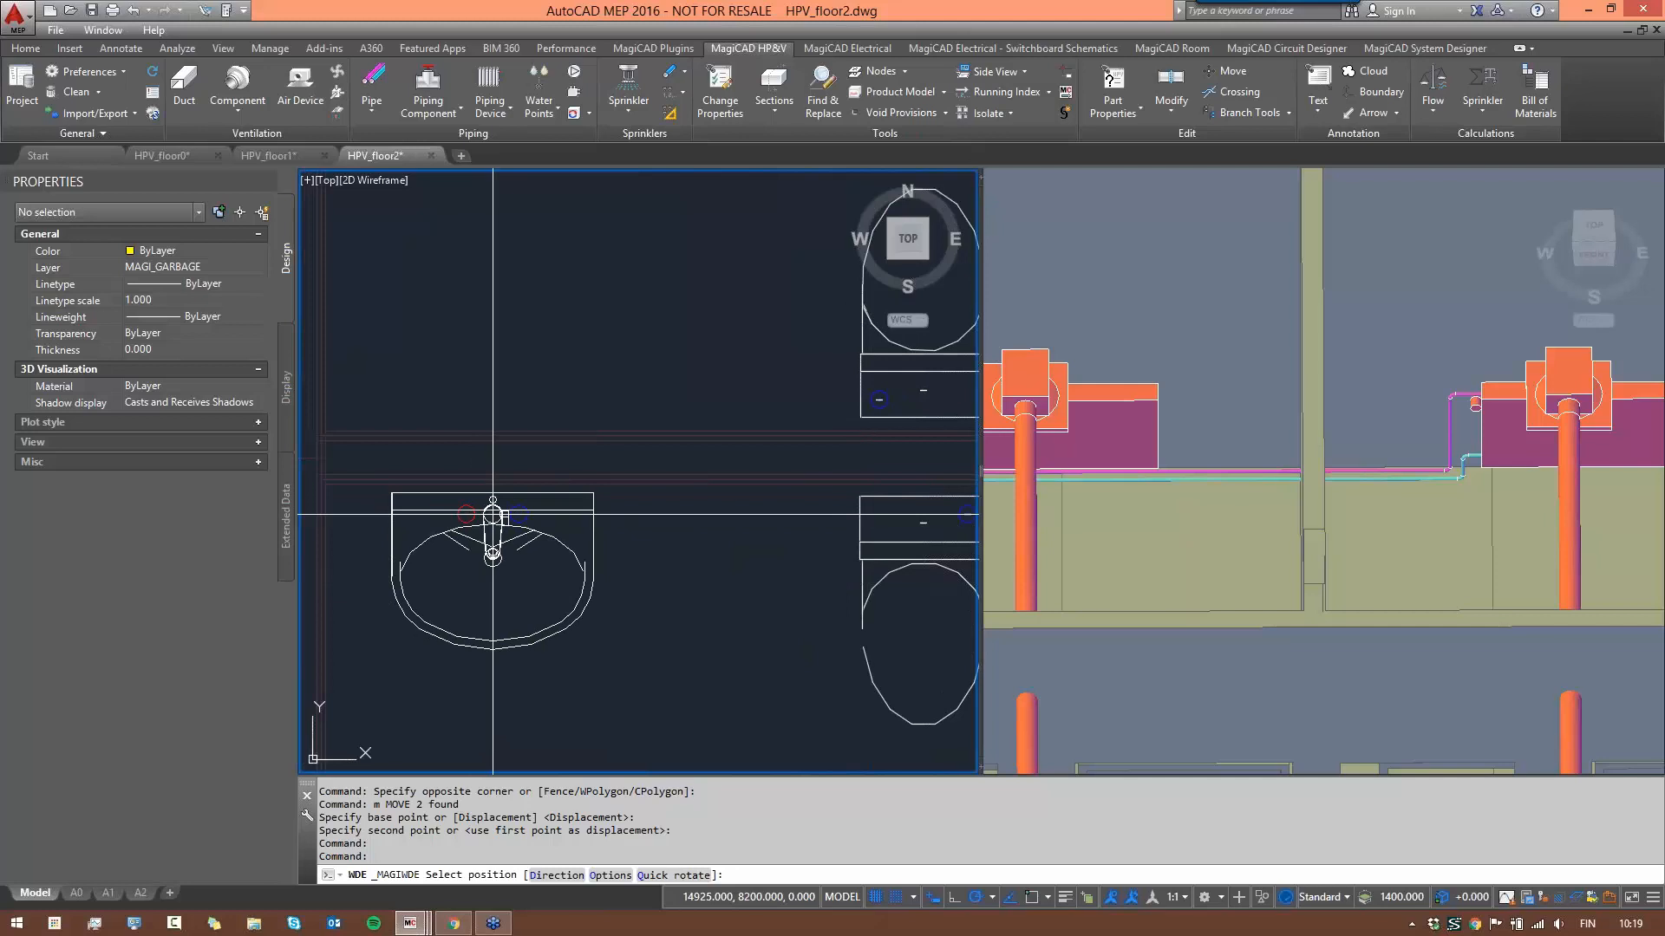
click(492, 514)
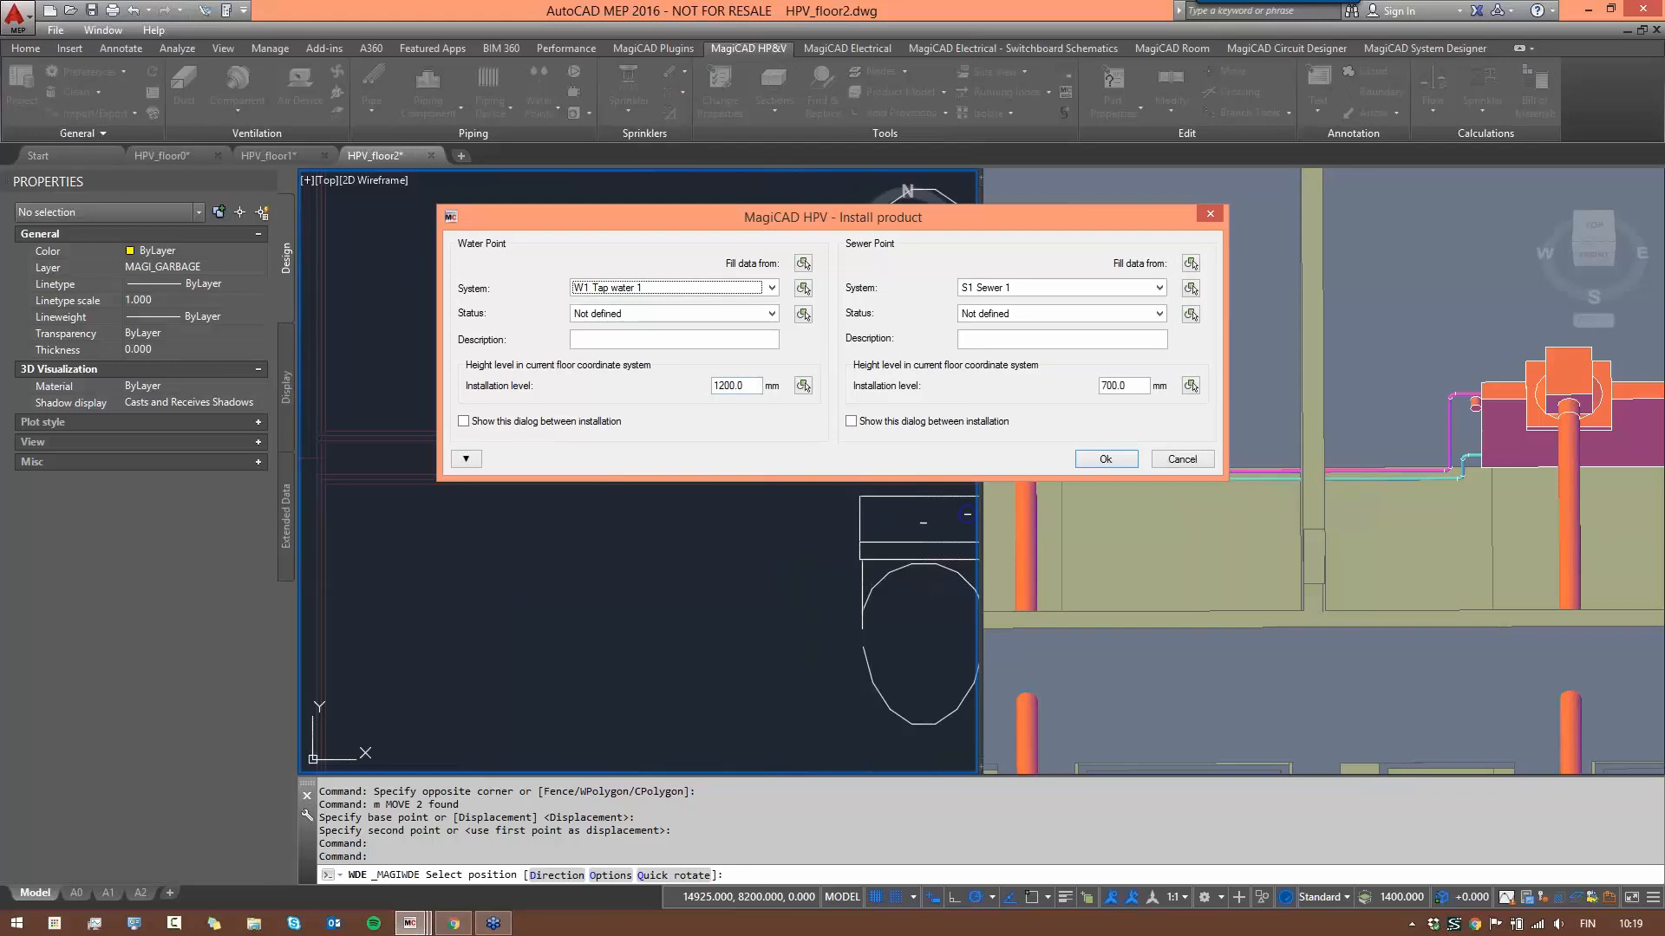
drag(1152, 387, 1011, 384)
text(10)
click(1106, 458)
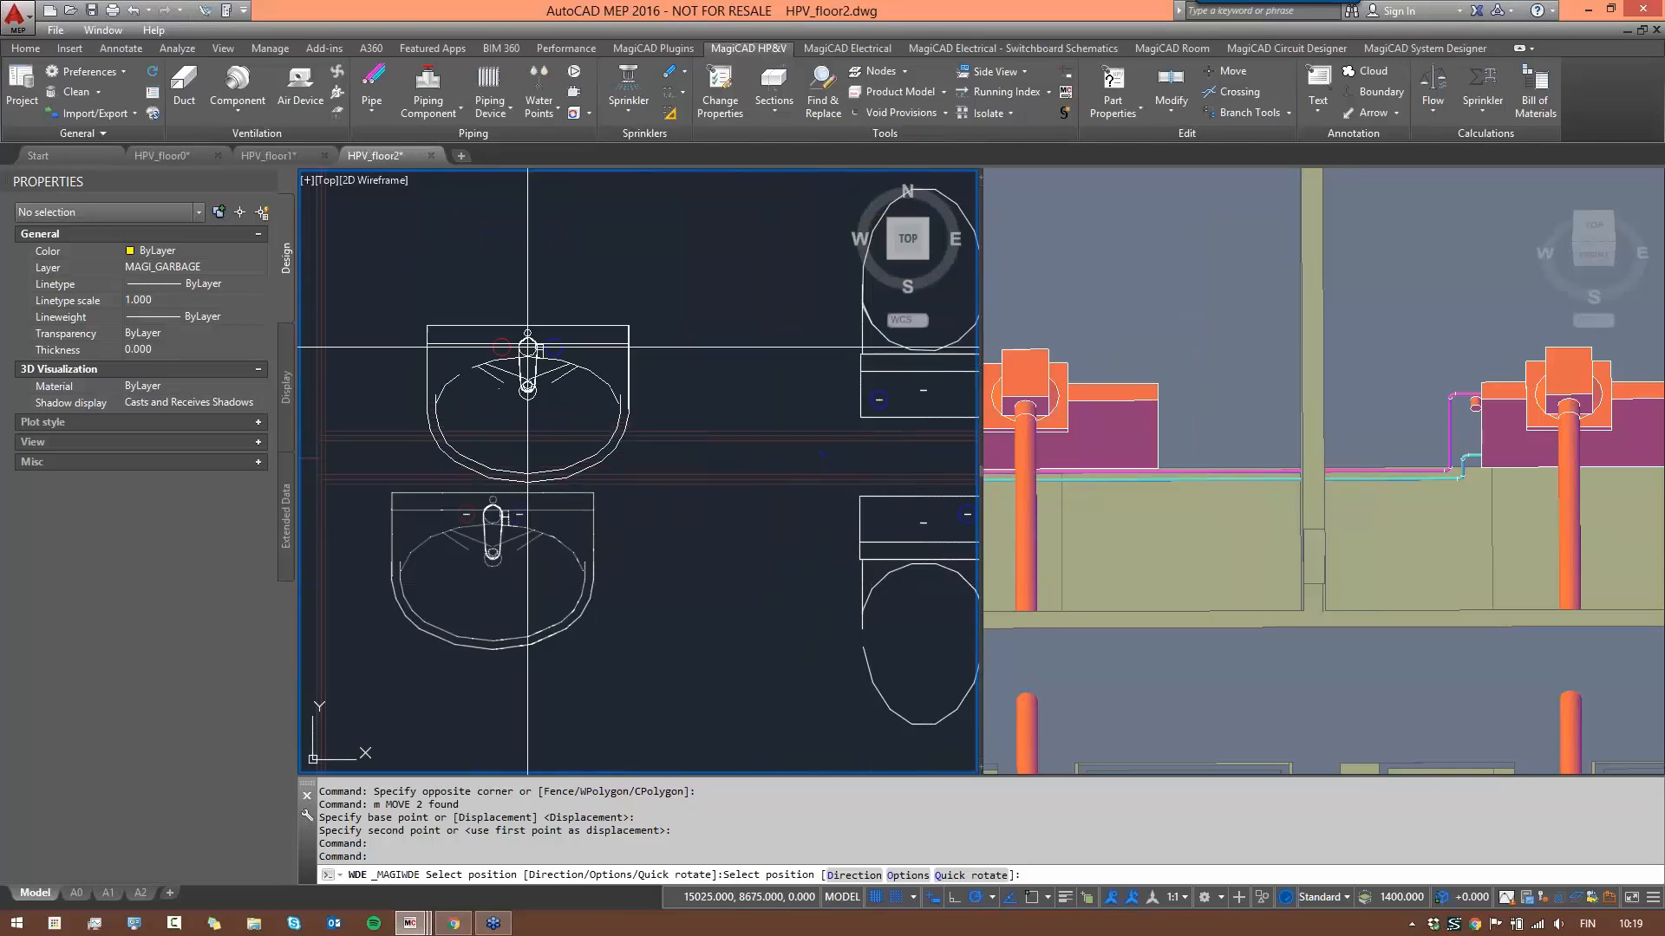
- Quick-rotate the washbasin twice and place it north of the partition, directly opposite the southern washbasin
text(q)
key(Return)
text(q)
key(Return)
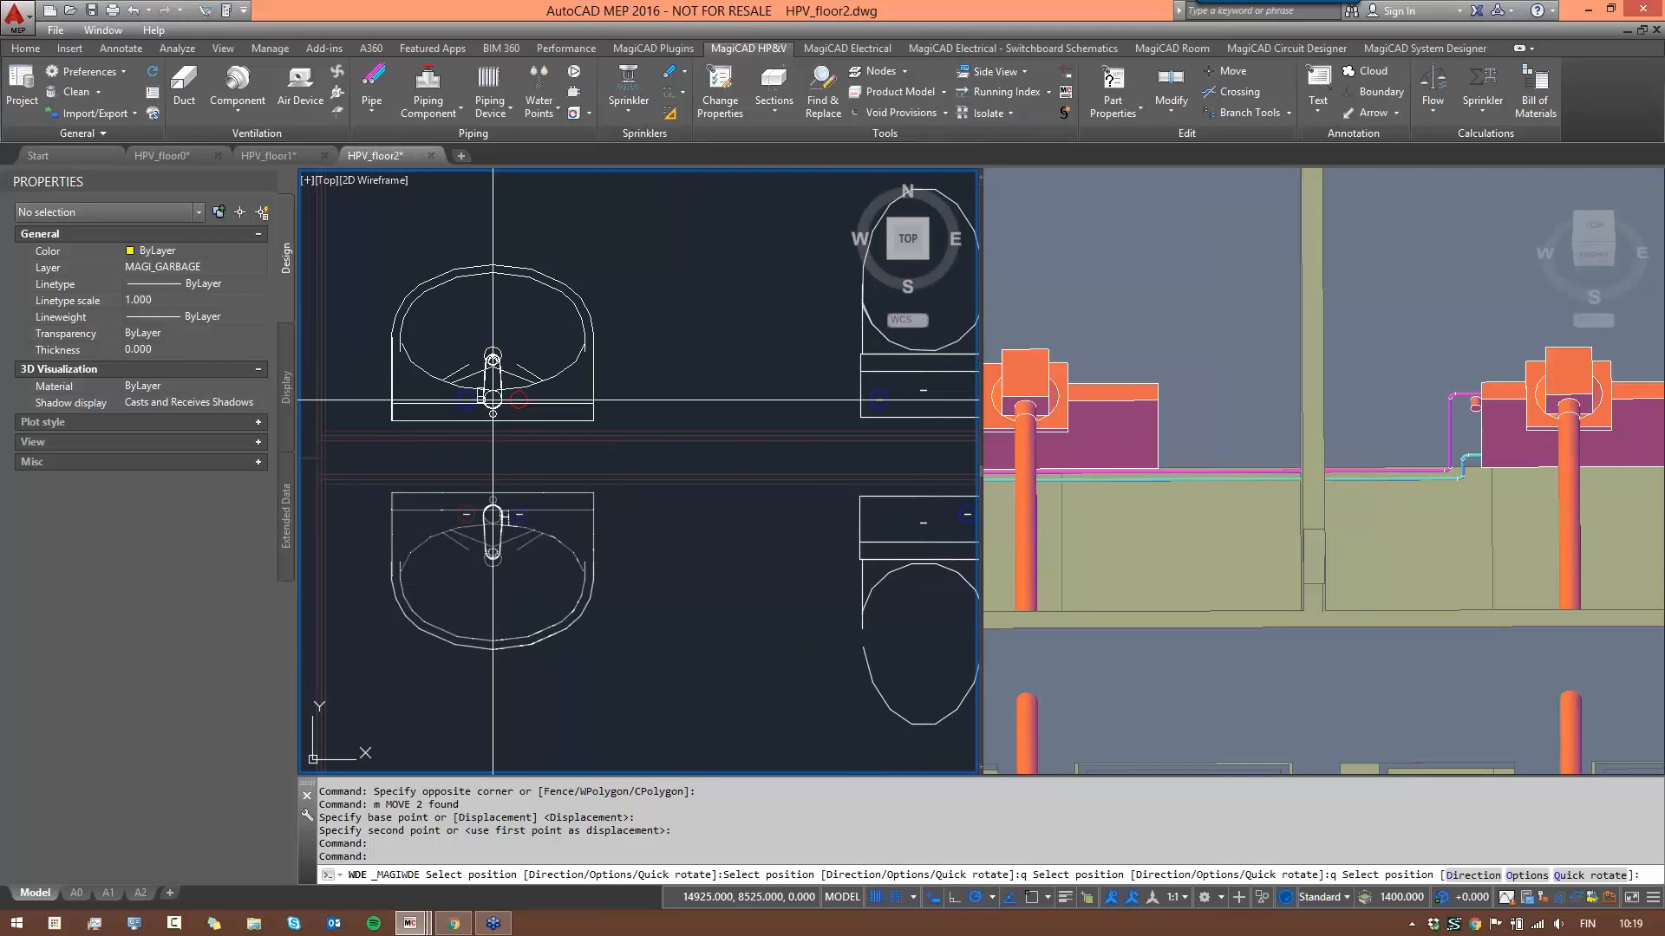
click(493, 400)
scroll(594, 477, down, 4)
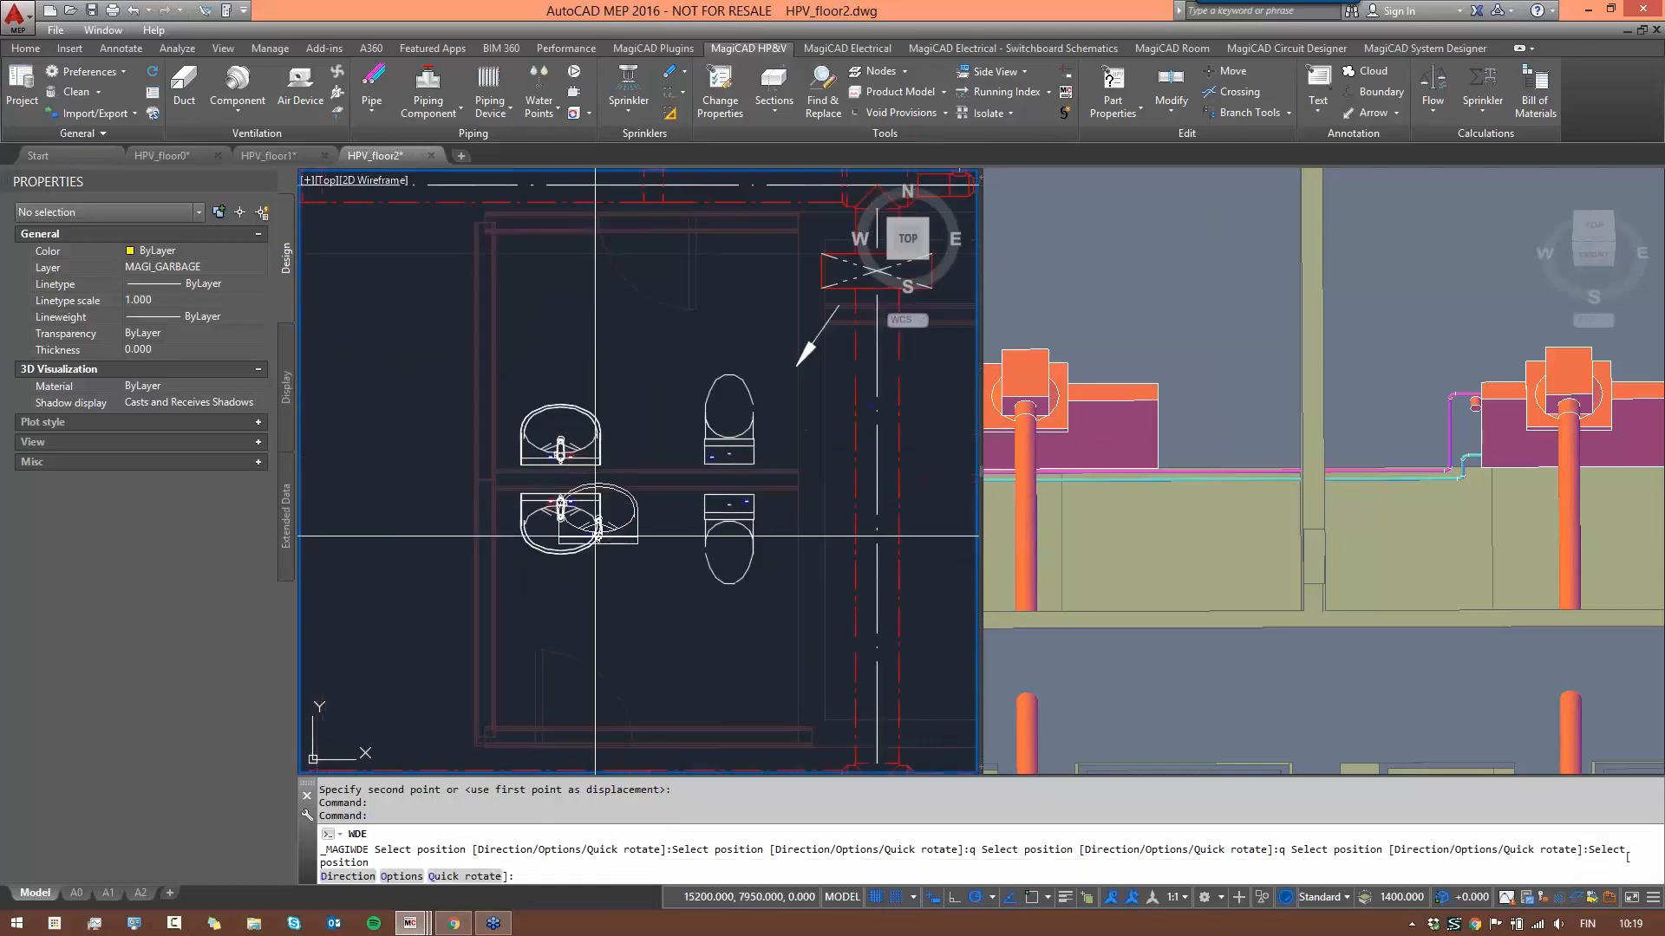
scroll(550, 511, up, 4)
key(Escape)
key(Escape)
- Move the northern washbasin's tap slightly south, closer to the partition wall
scroll(550, 519, down, 3)
scroll(556, 260, up, 5)
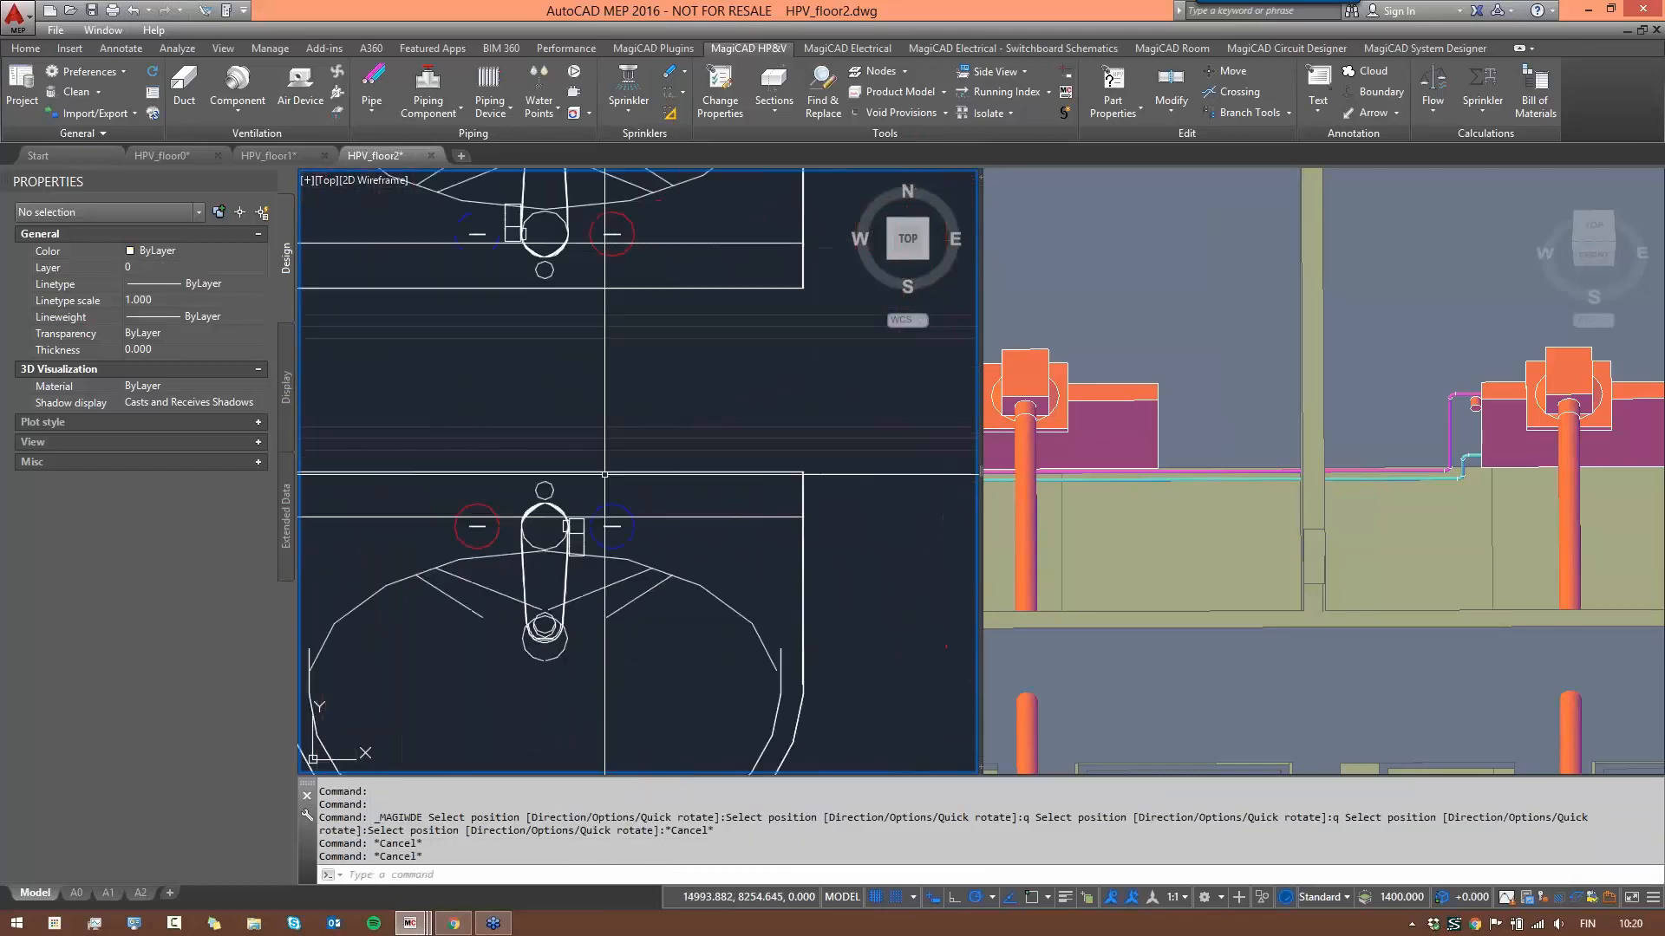
click(557, 252)
scroll(557, 252, down, 3)
text(m)
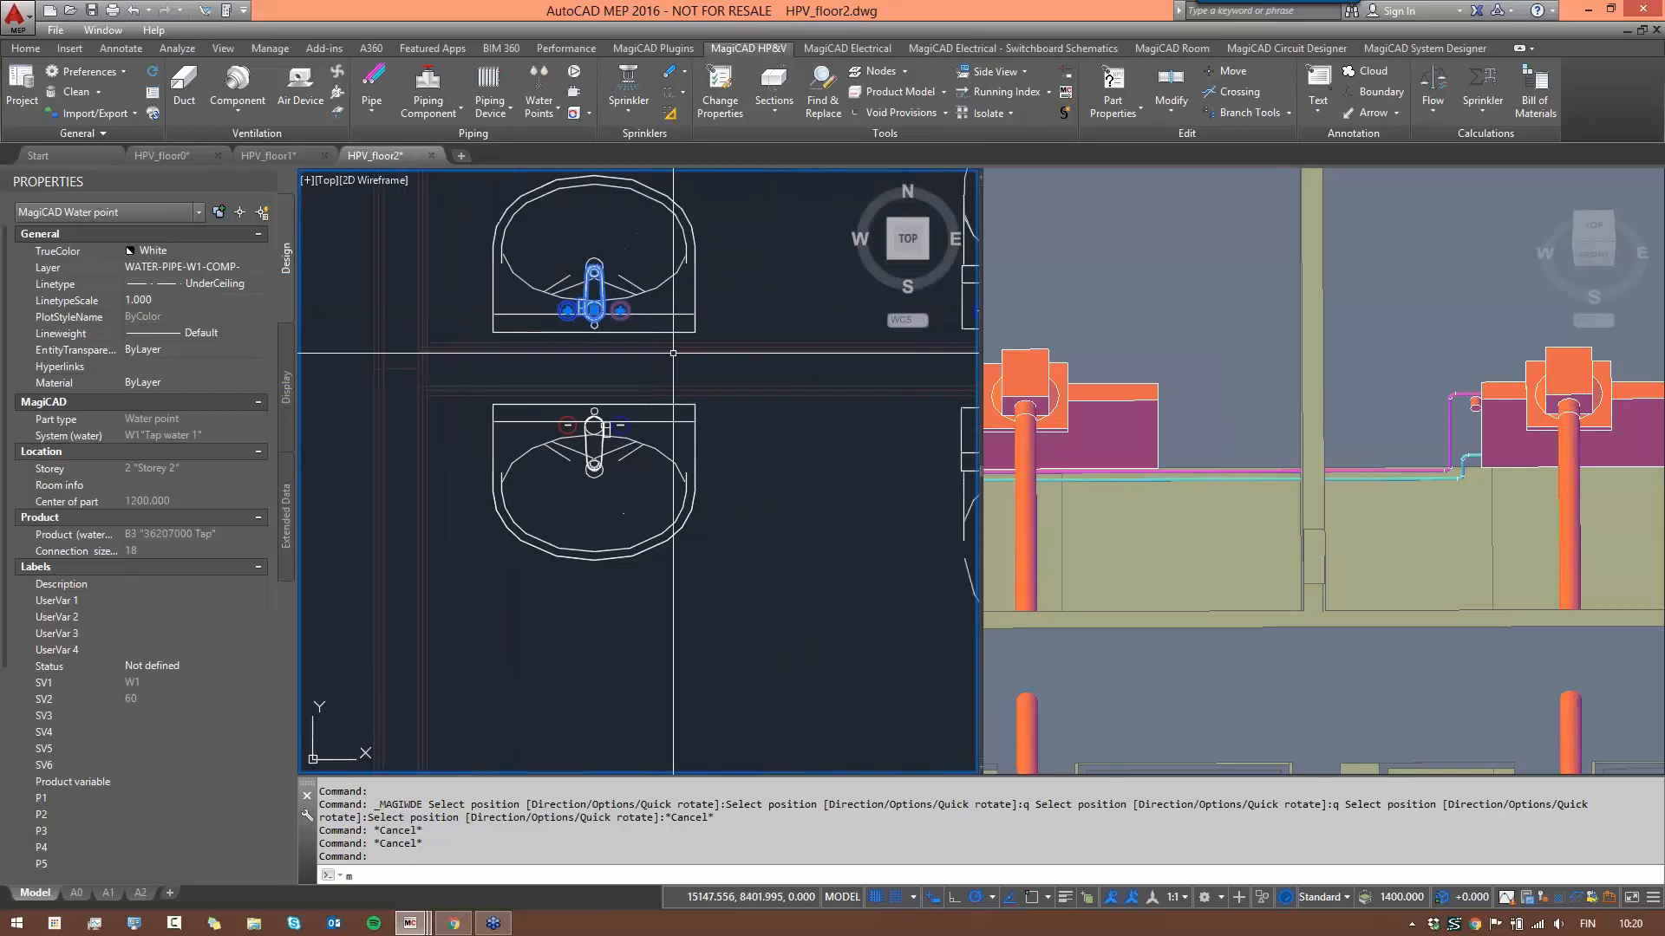
key(Return)
click(791, 262)
click(790, 271)
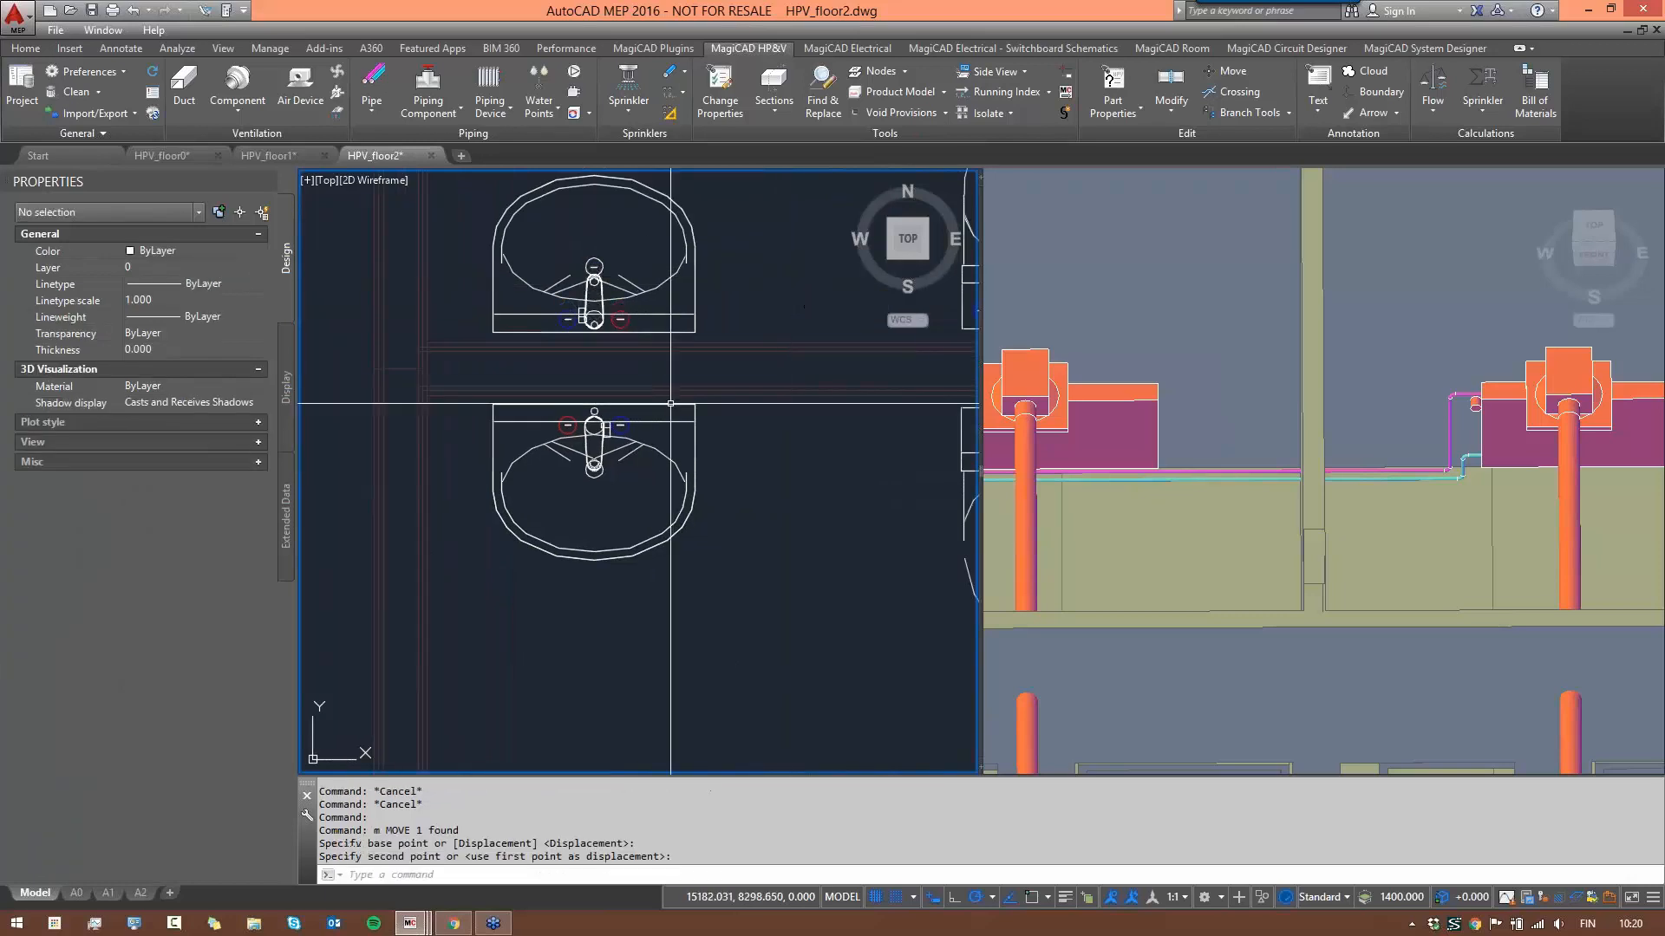
- Move the southern washbasin's tap slightly north, closer to the partition wall
click(621, 441)
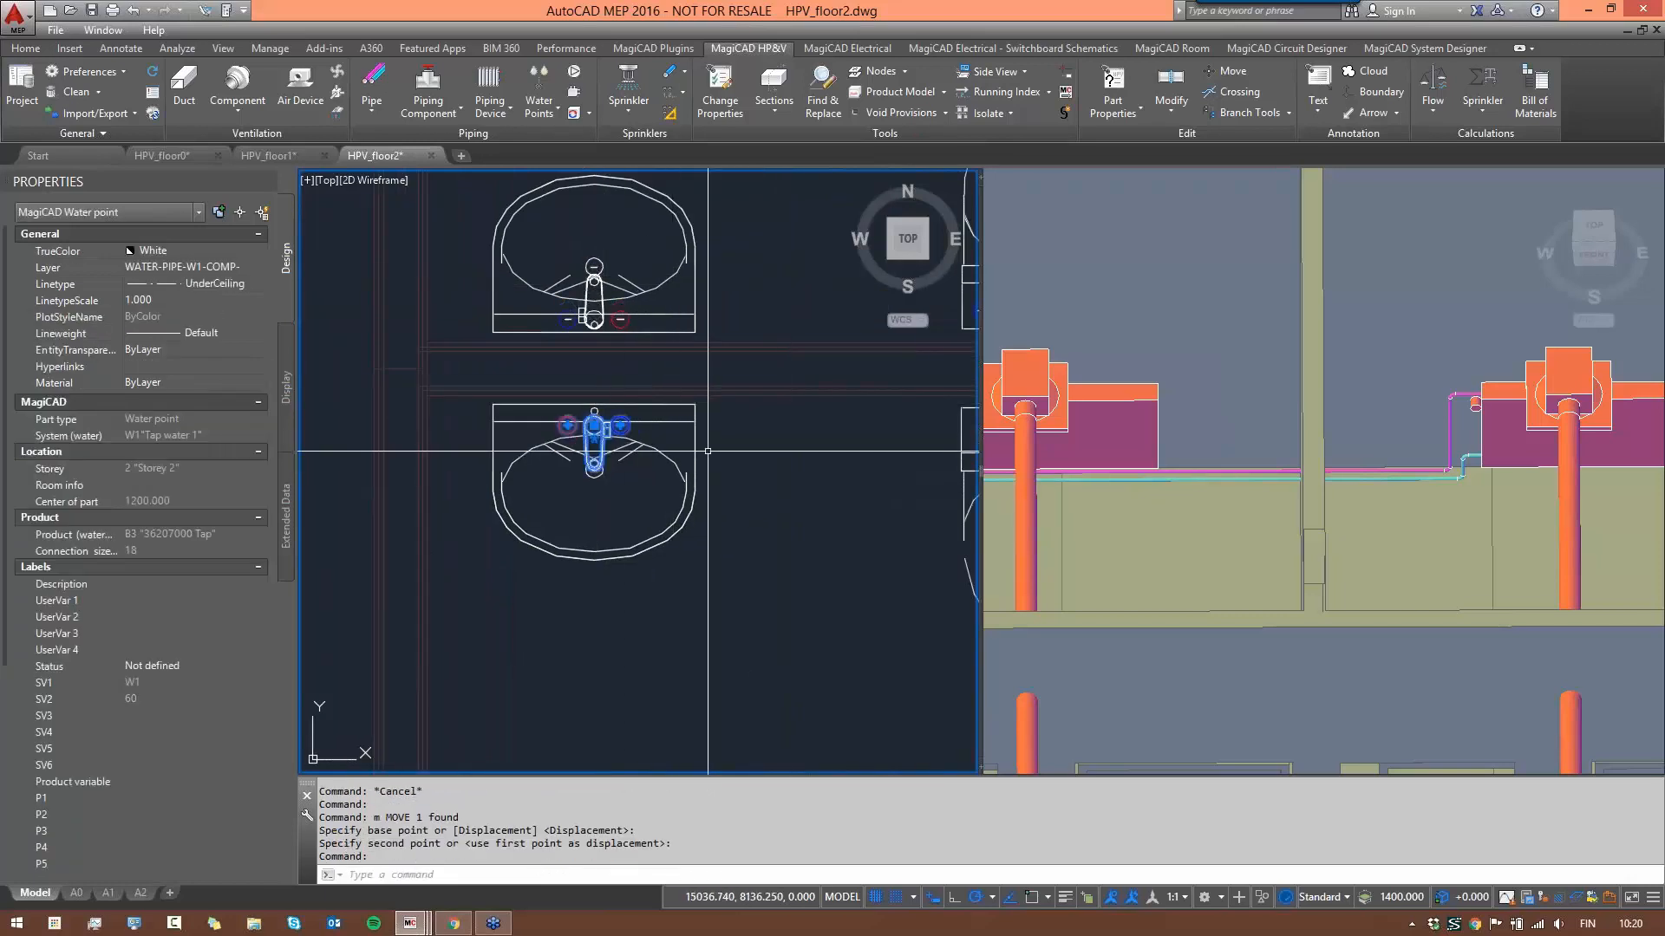
text(m)
key(Return)
click(760, 522)
click(761, 512)
scroll(783, 517, down, 4)
scroll(791, 511, up, 2)
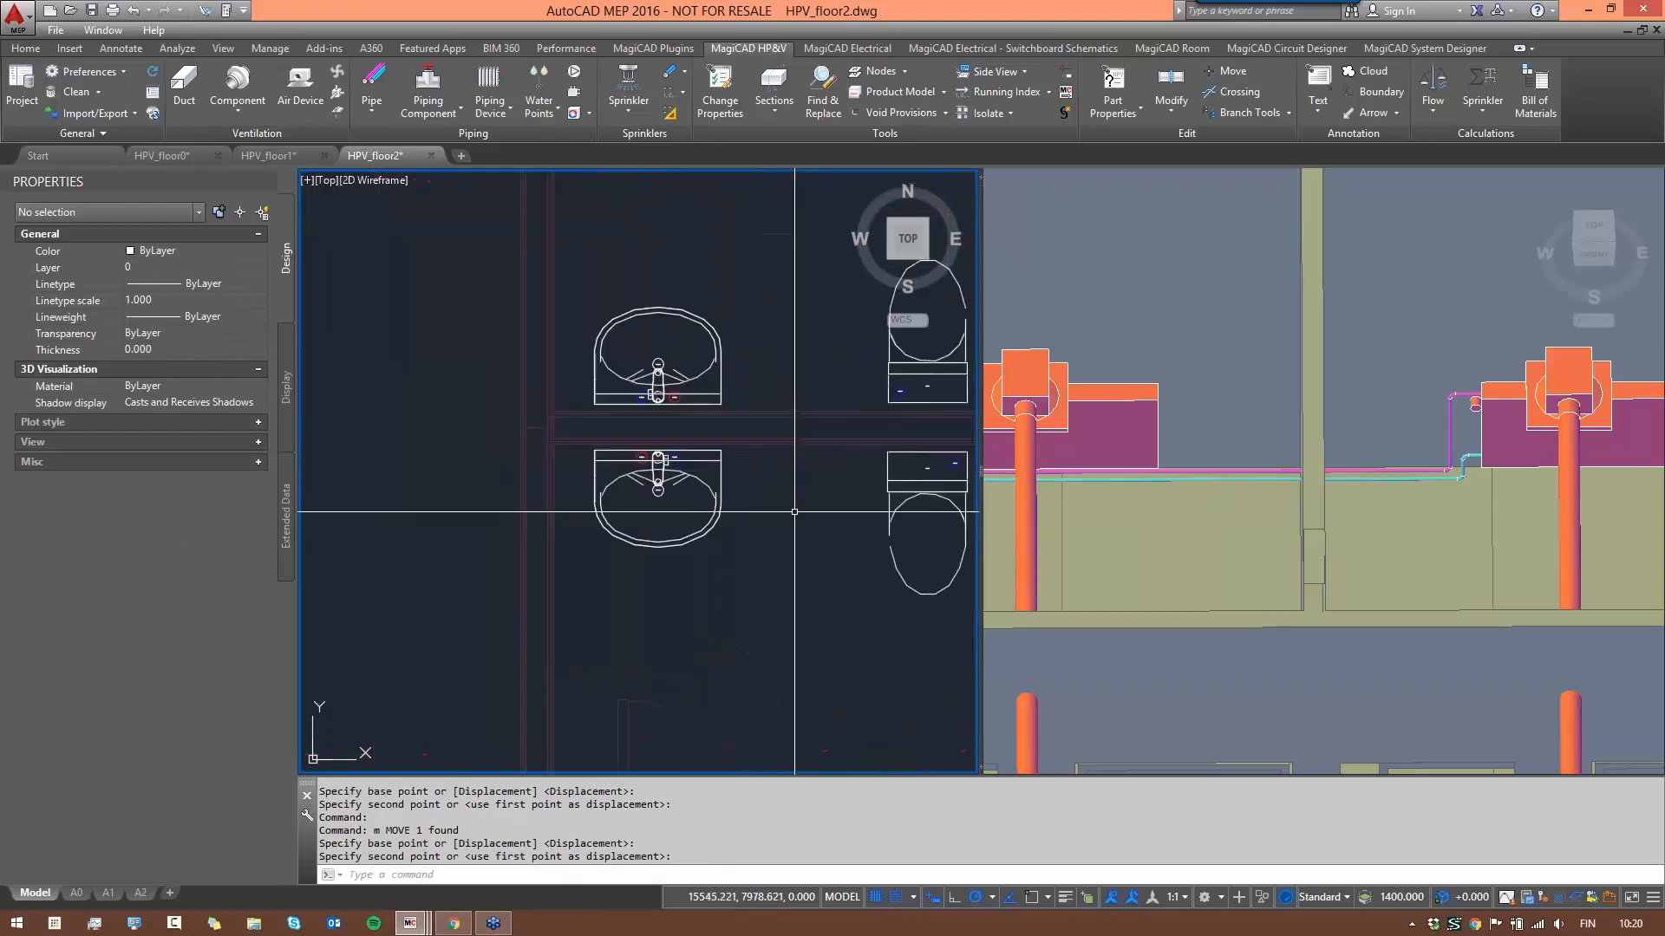
scroll(780, 498, down, 4)
scroll(846, 495, up, 4)
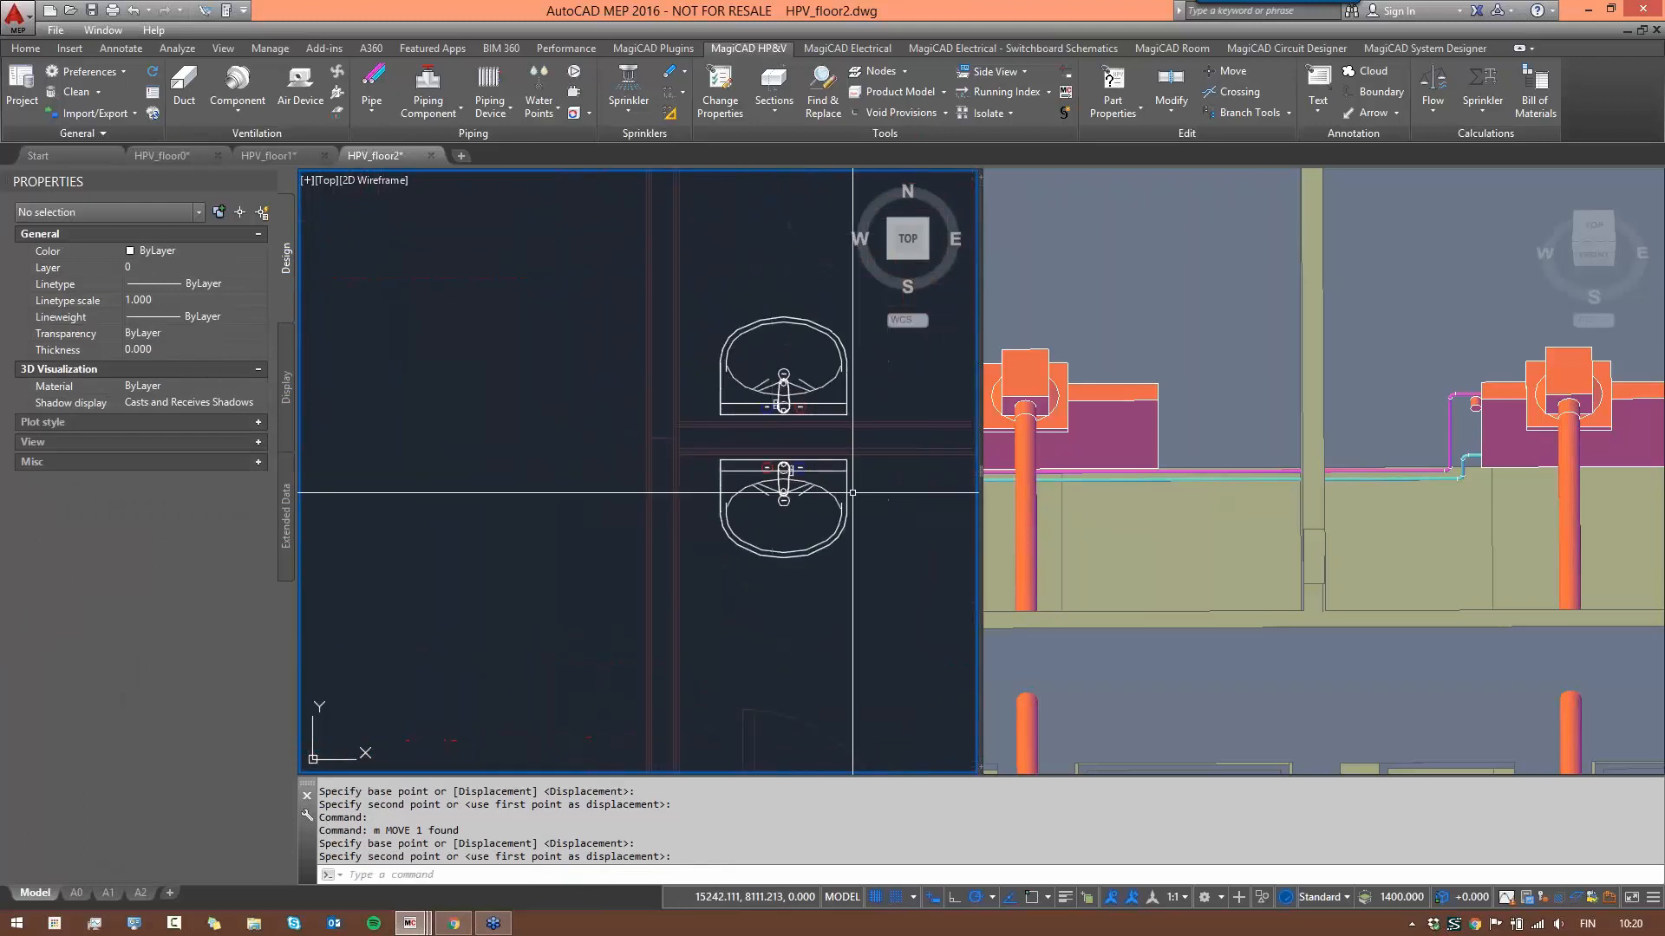
scroll(845, 495, down, 3)
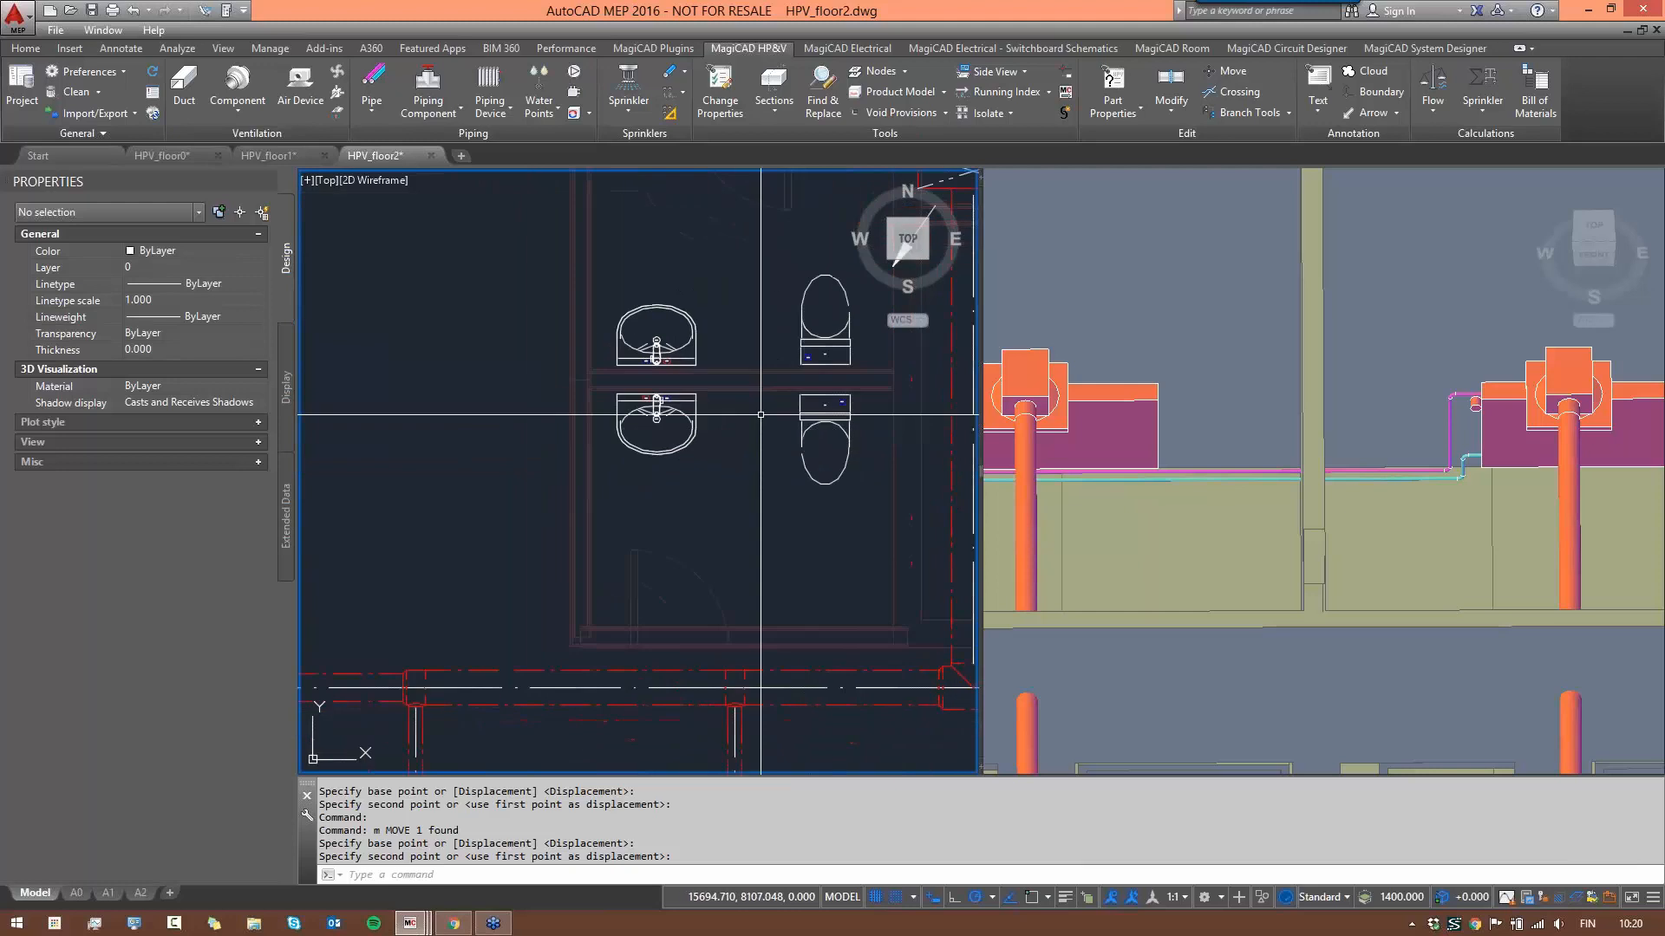
scroll(685, 394, up, 2)
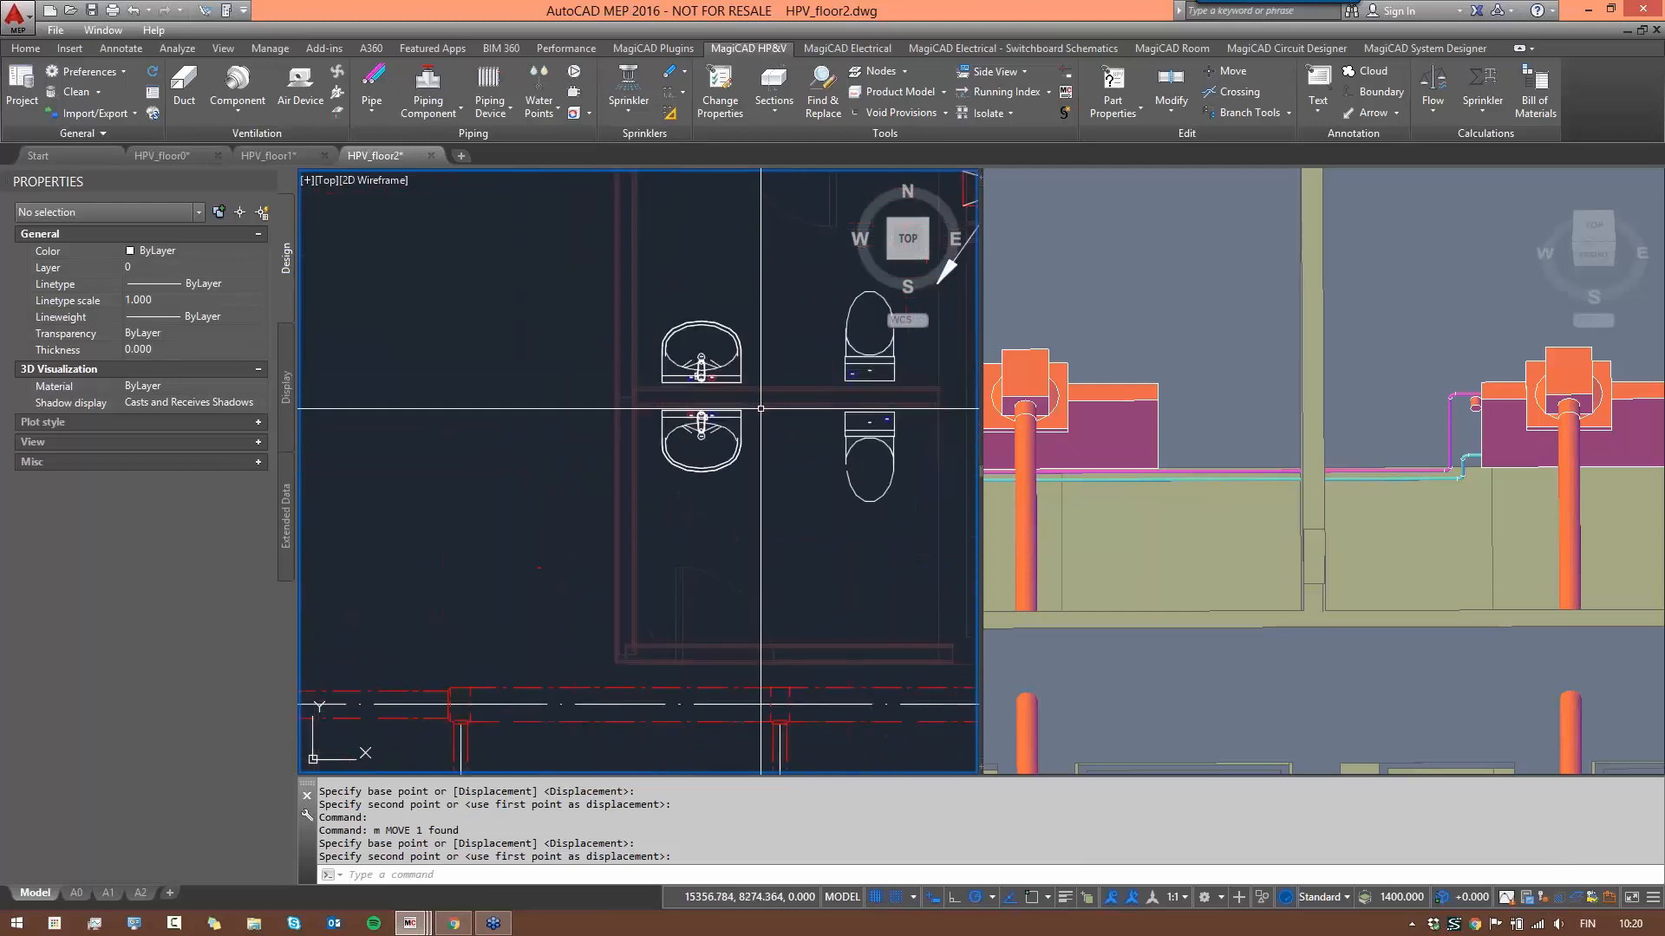
scroll(587, 371, down, 2)
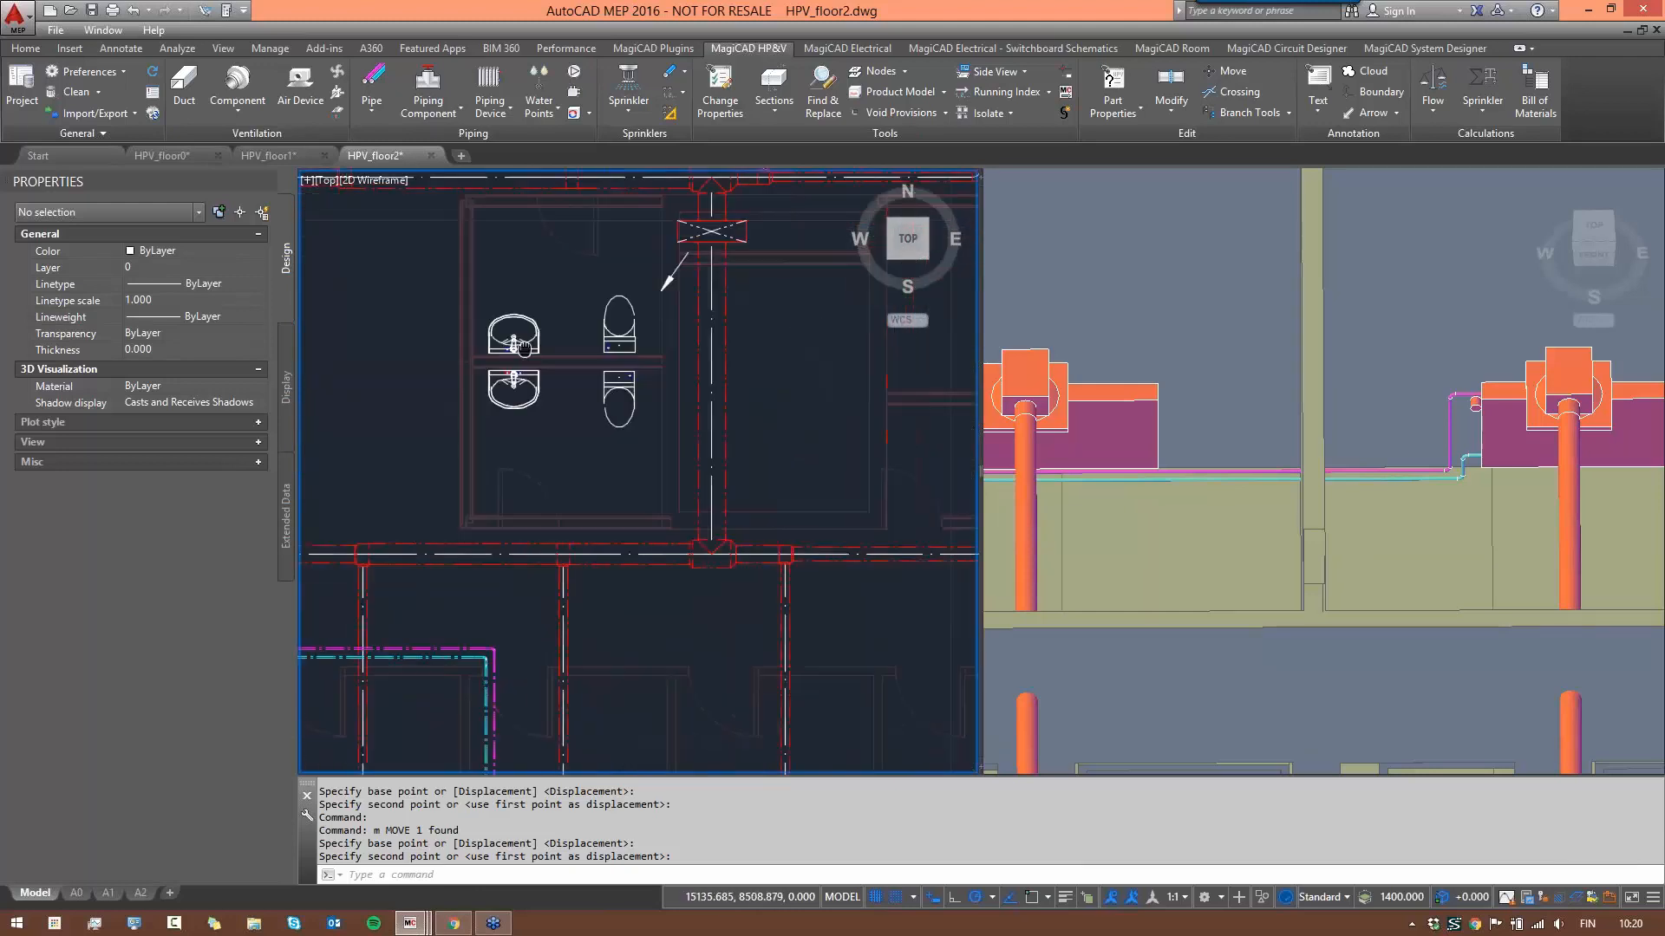
scroll(588, 369, up, 2)
middle_drag(518, 376, 597, 384)
scroll(685, 349, down, 4)
scroll(696, 380, up, 2)
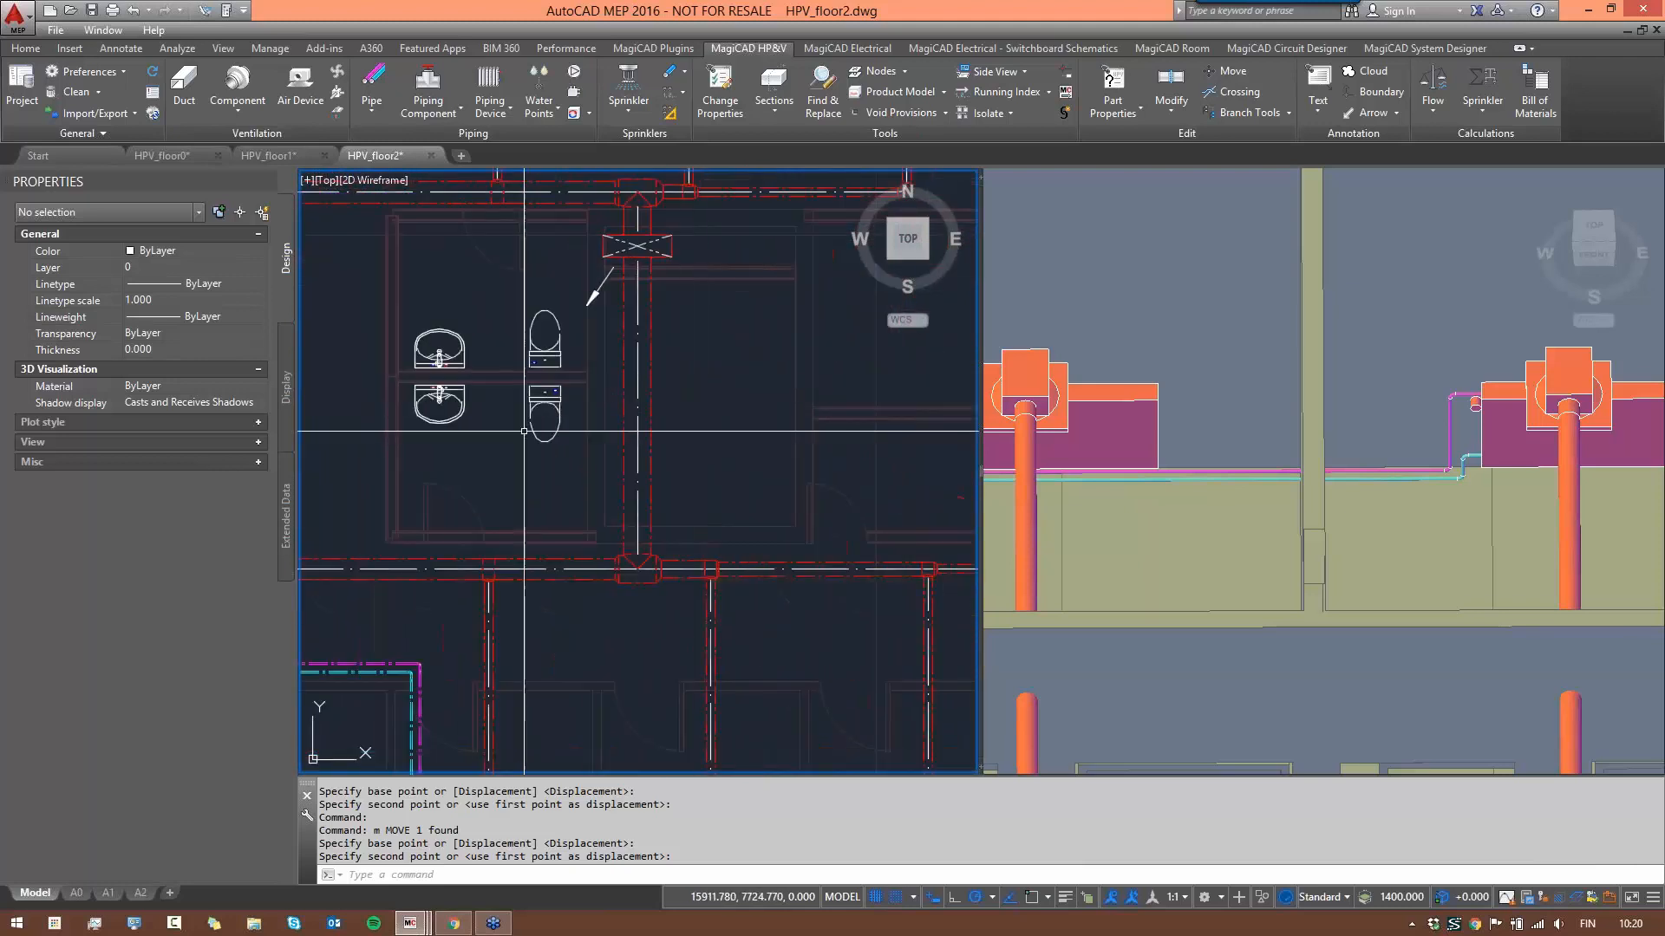
- Start a cold and hot water pipe pair in the shaft room, east of the vertical duct, with 50 mm tolerance and centre level 2800 mm
middle_drag(585, 440, 621, 369)
scroll(749, 408, down, 2)
scroll(661, 382, up, 2)
click(378, 117)
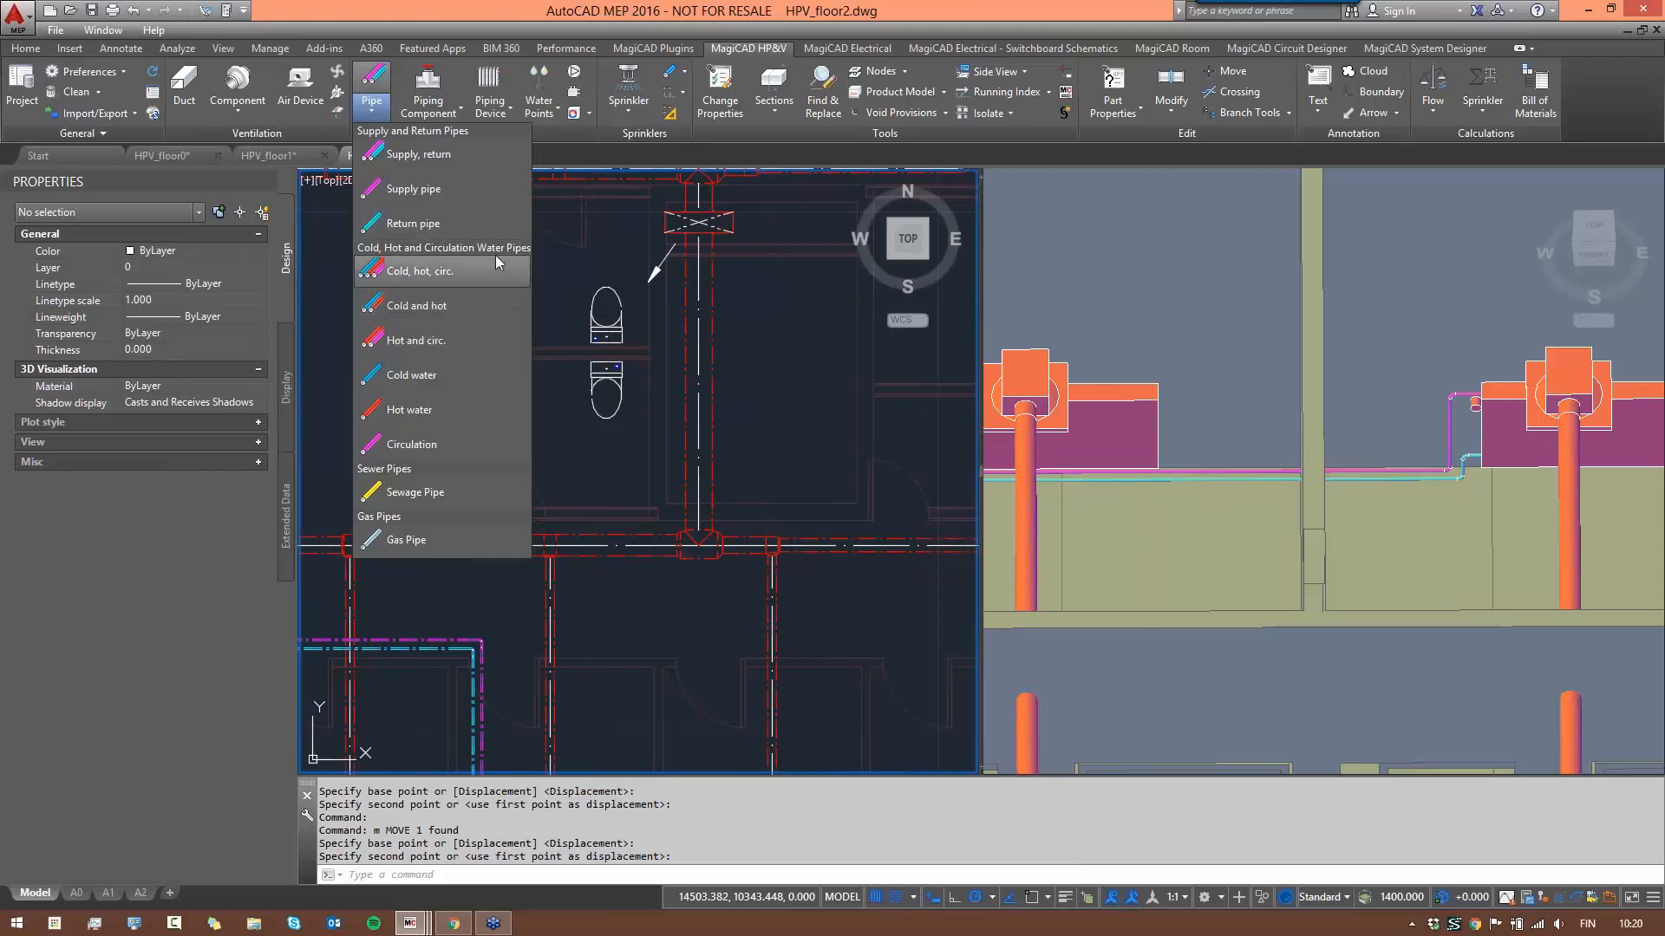
click(383, 309)
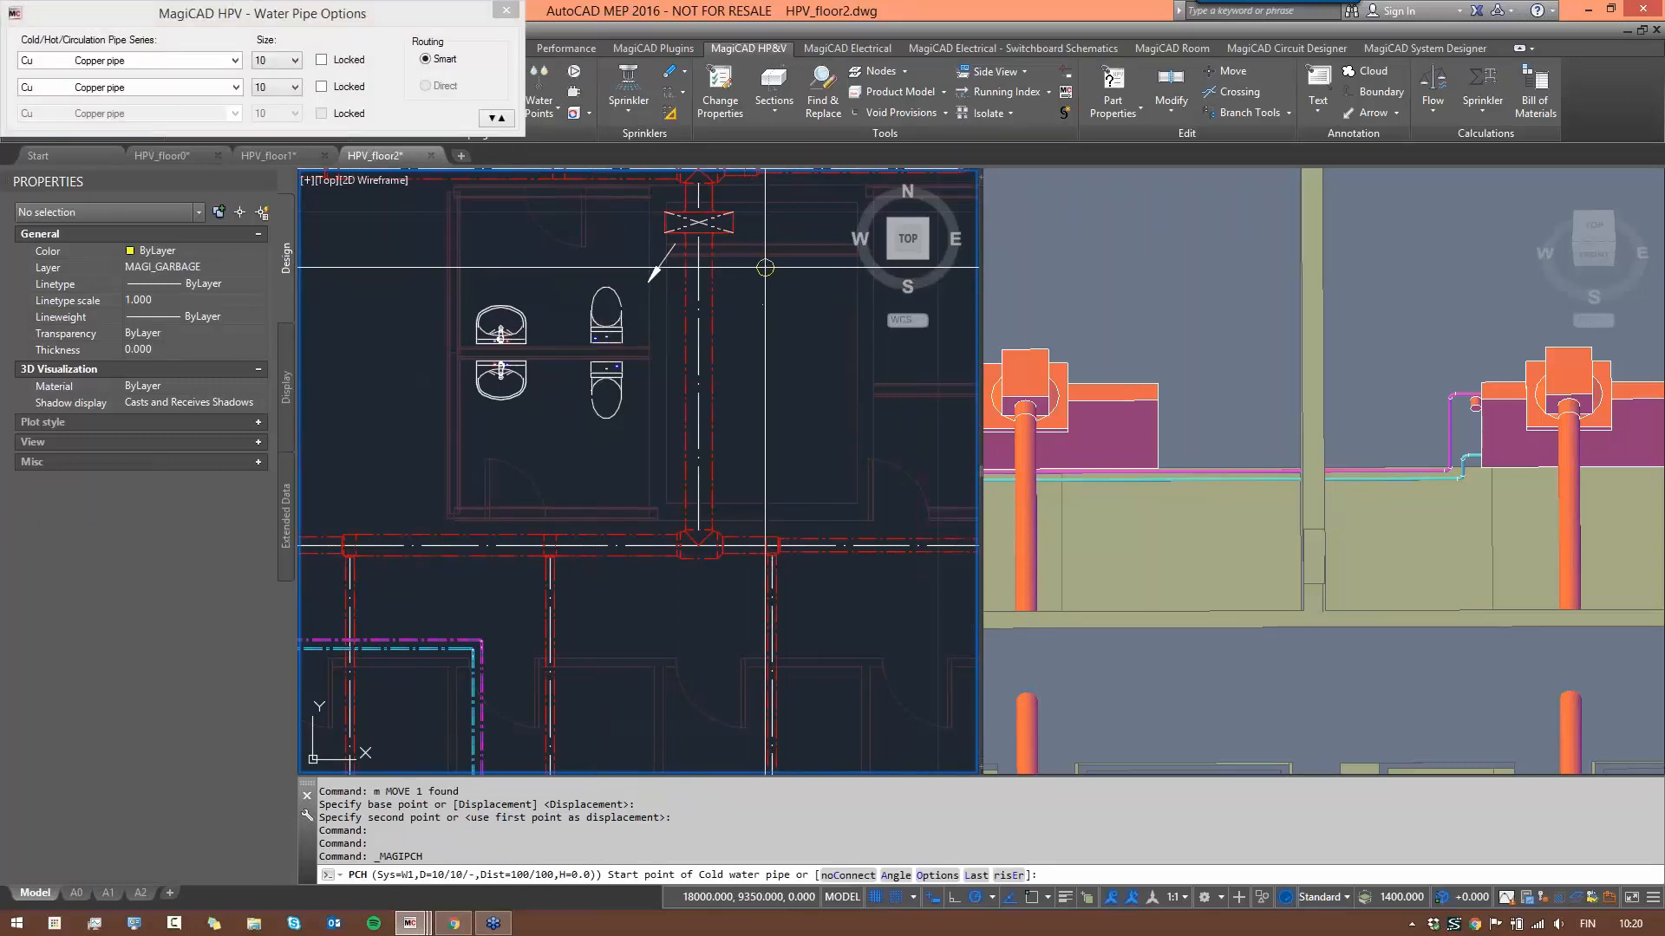
scroll(765, 268, up, 4)
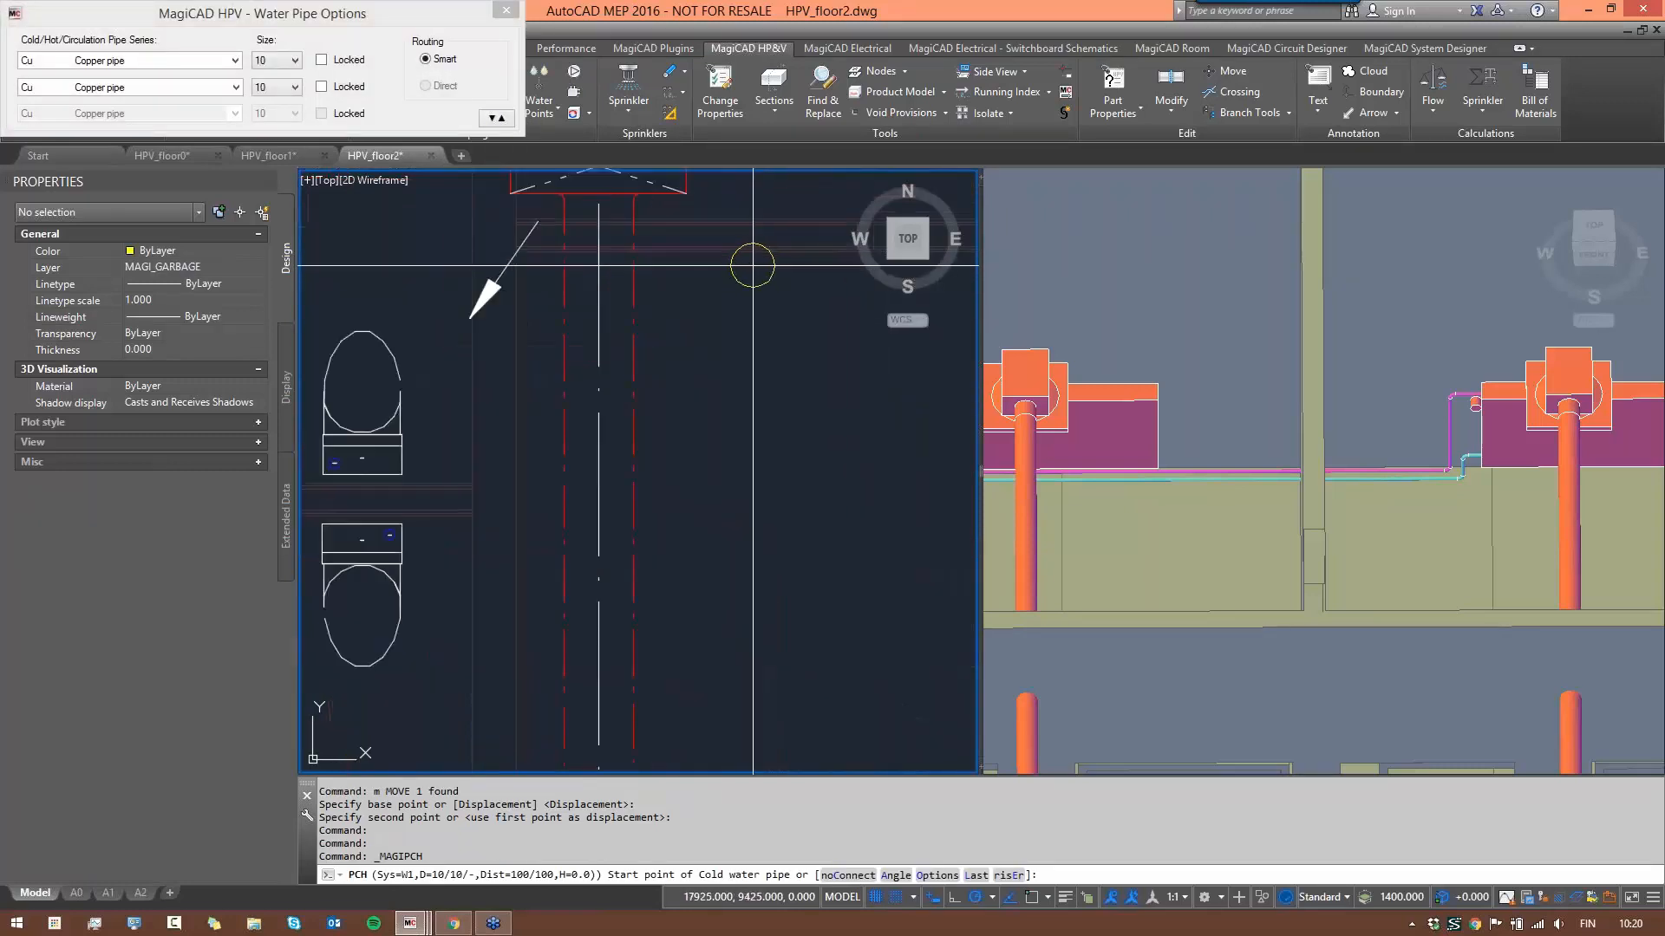
click(753, 265)
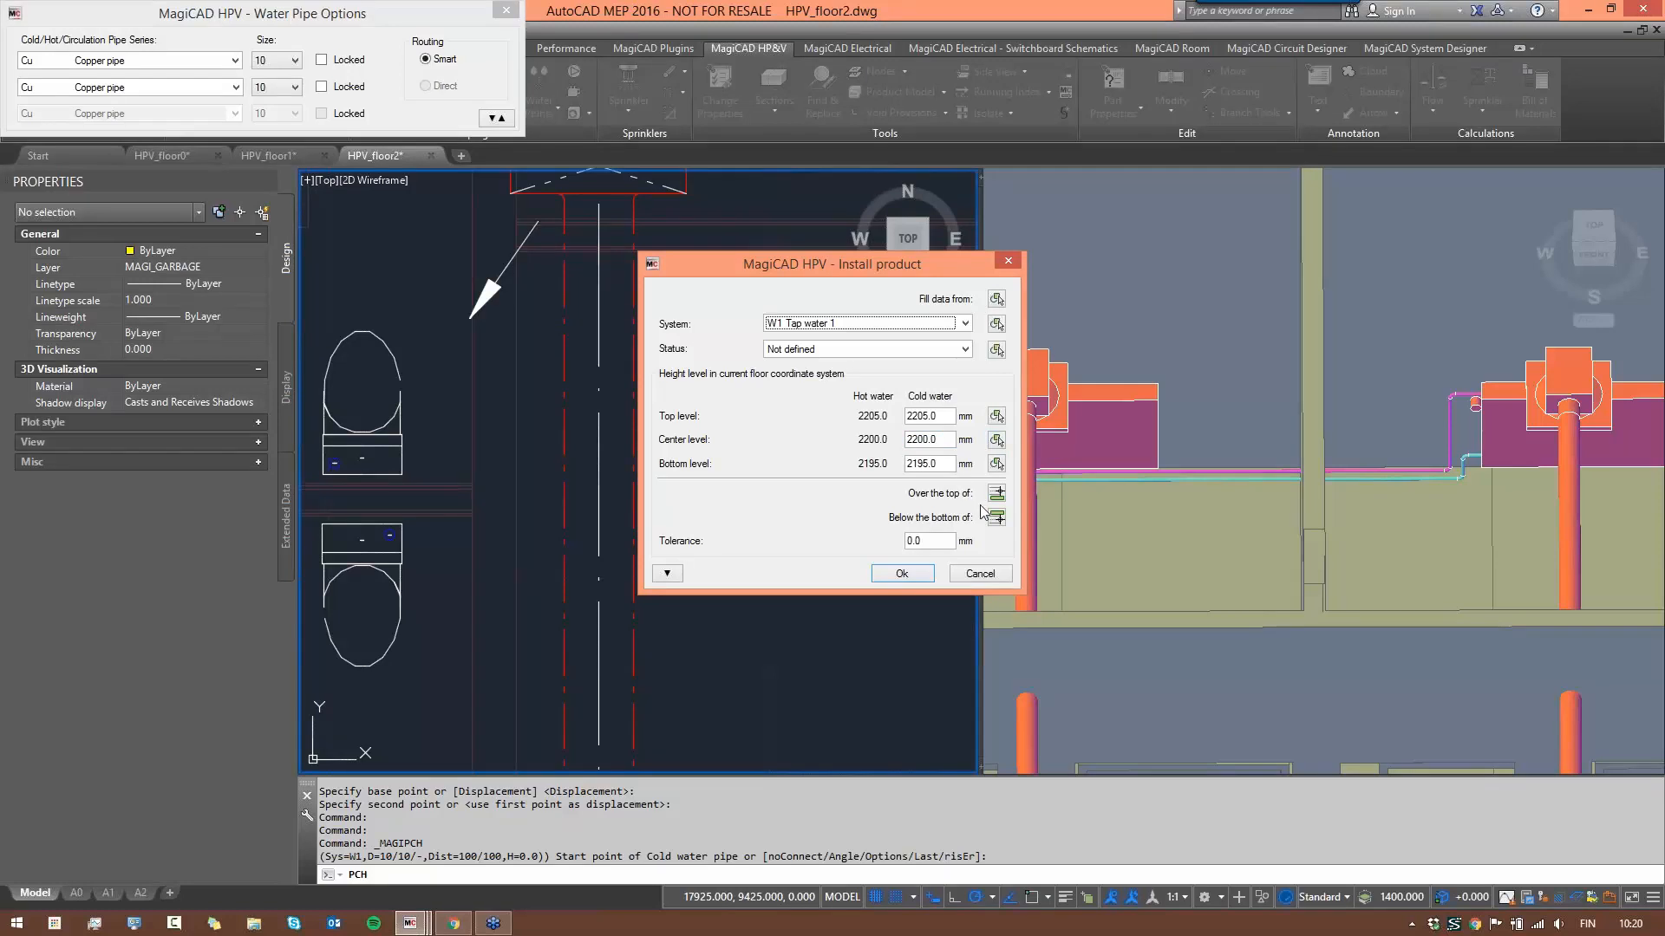
click(945, 541)
text(50)
click(997, 494)
click(634, 584)
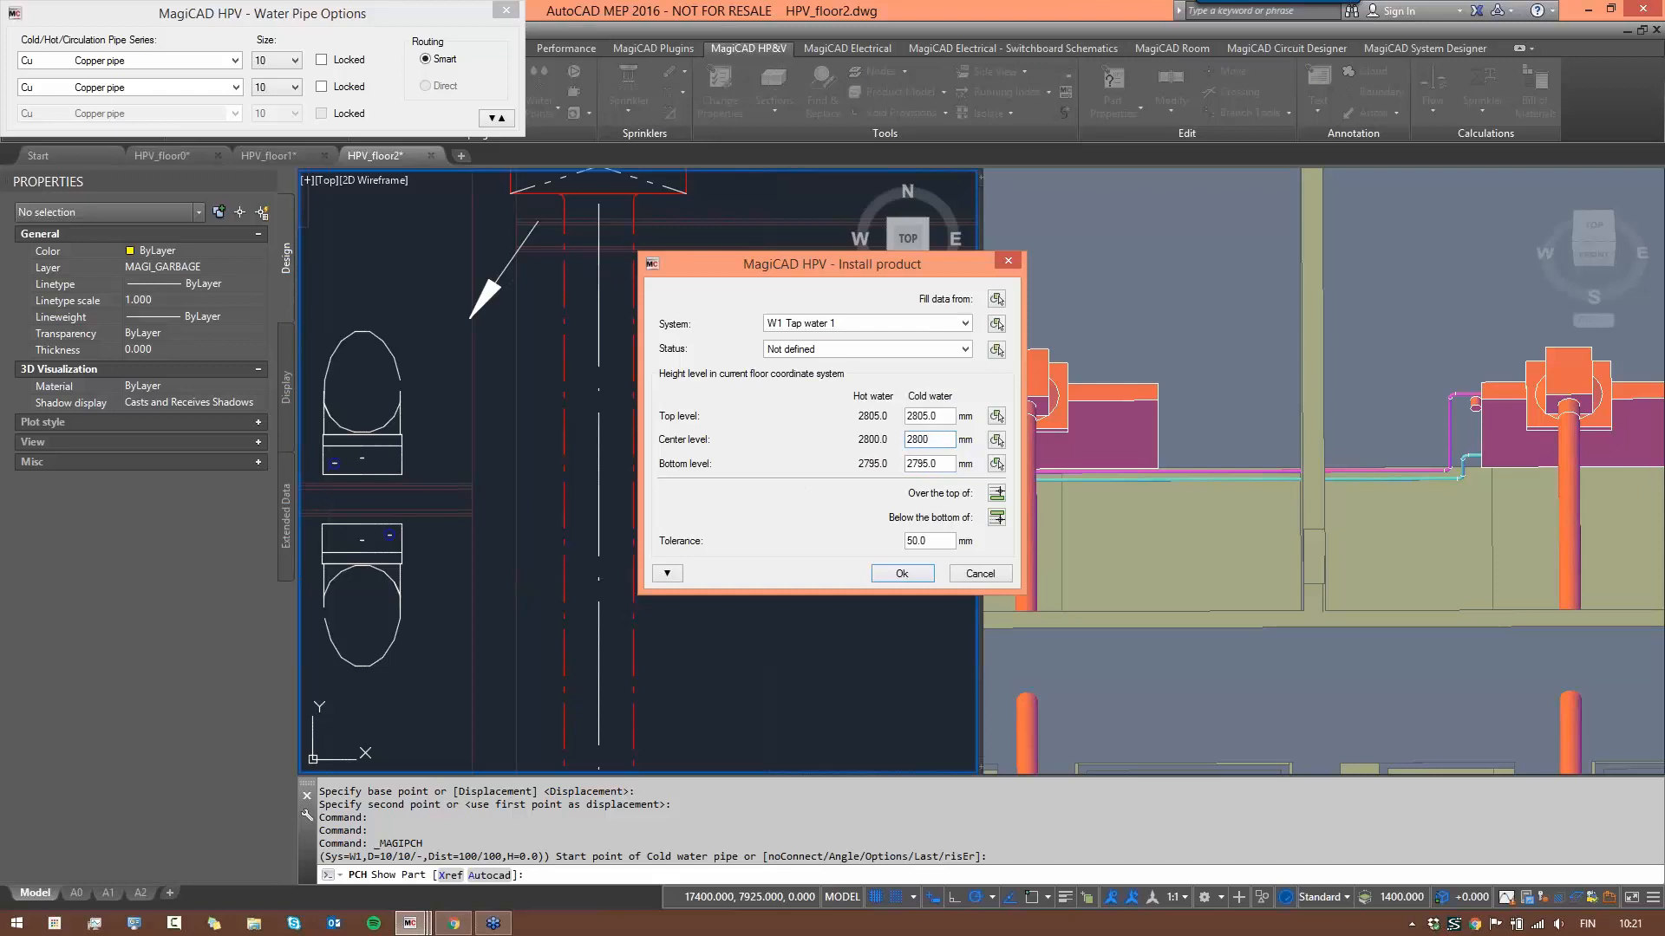
click(901, 574)
- Route the pipe pair south through the shaft room, and west for about 3800 mm past the fixtures, south of the southern washbasin
scroll(839, 467, down, 5)
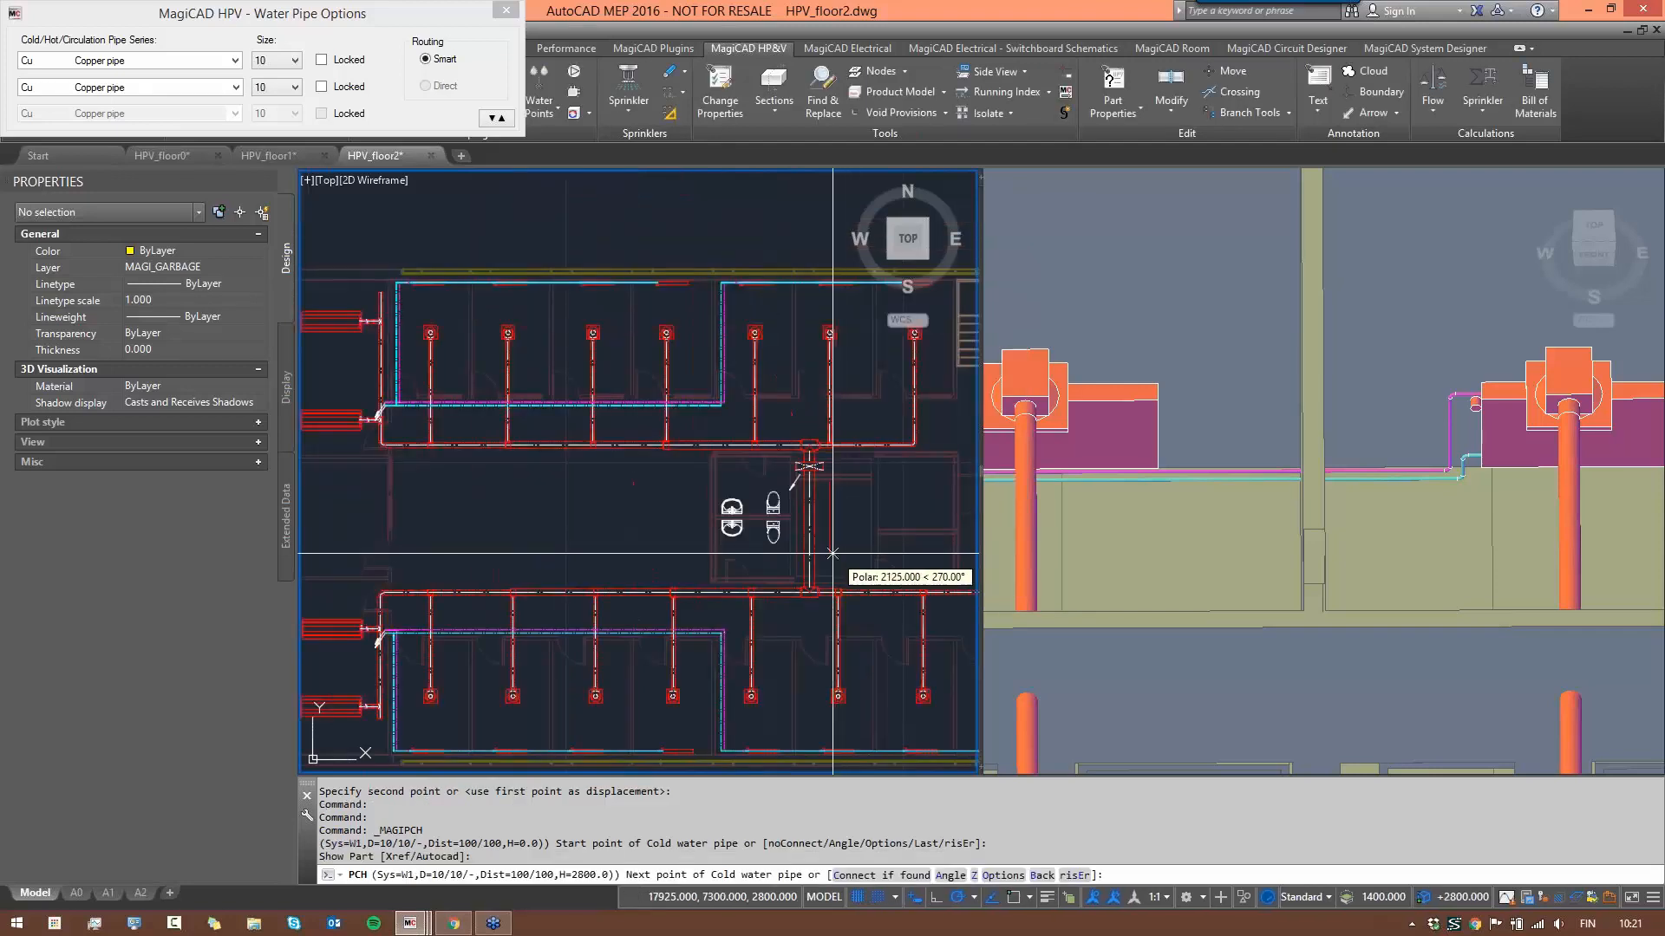
scroll(840, 466, up, 4)
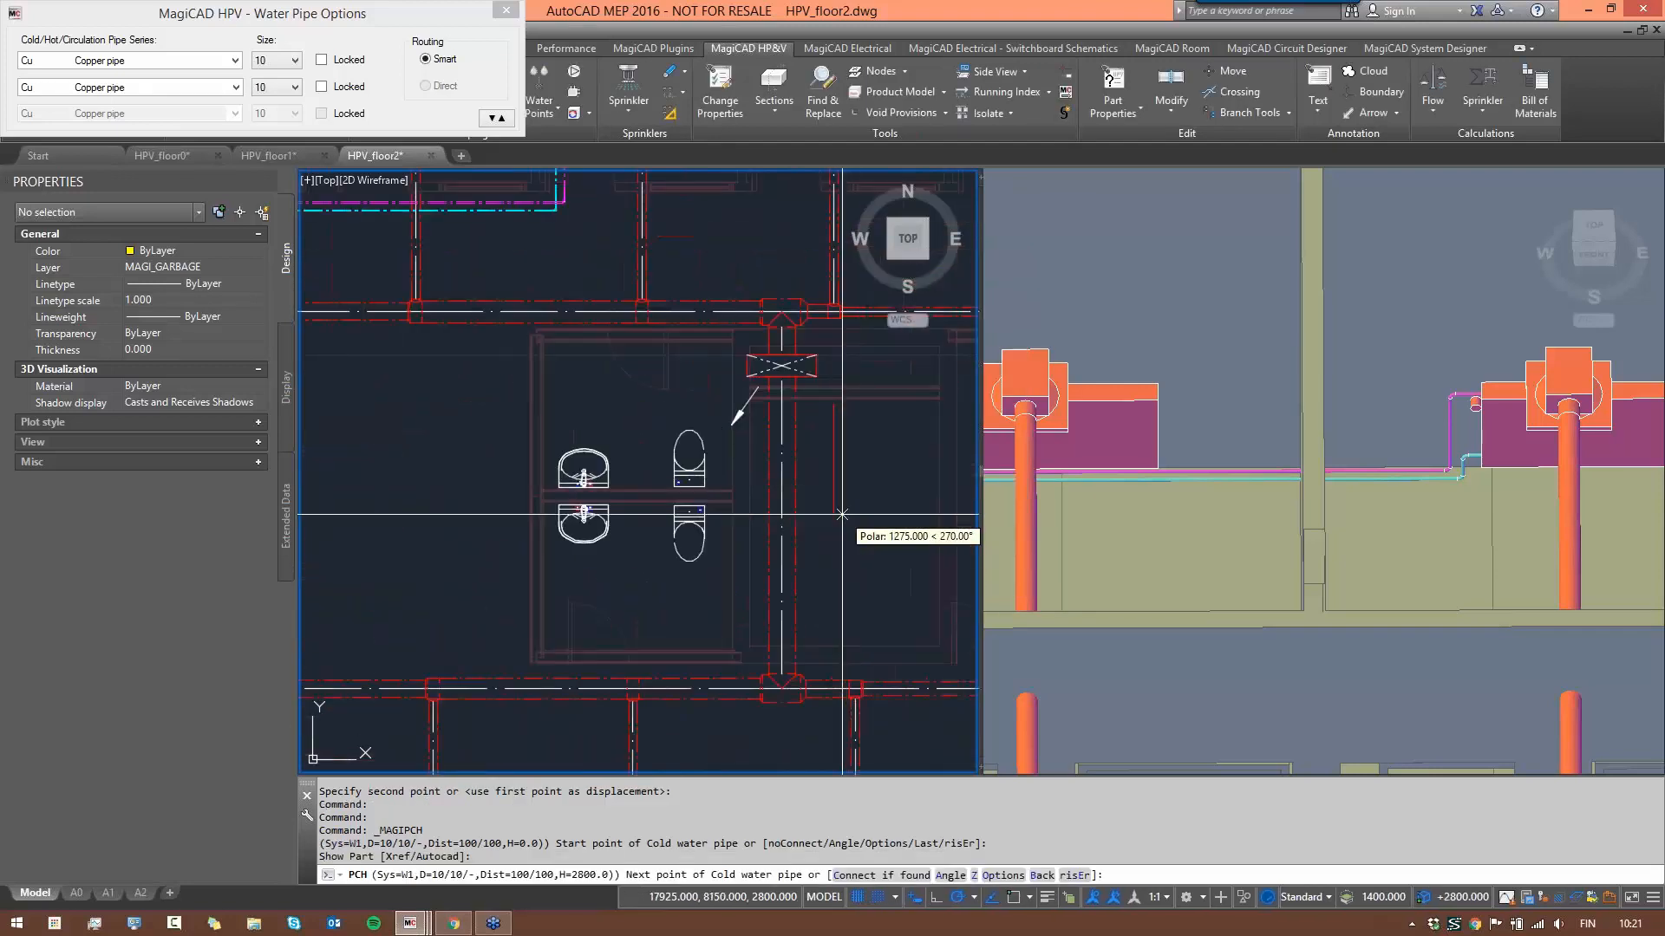
click(839, 577)
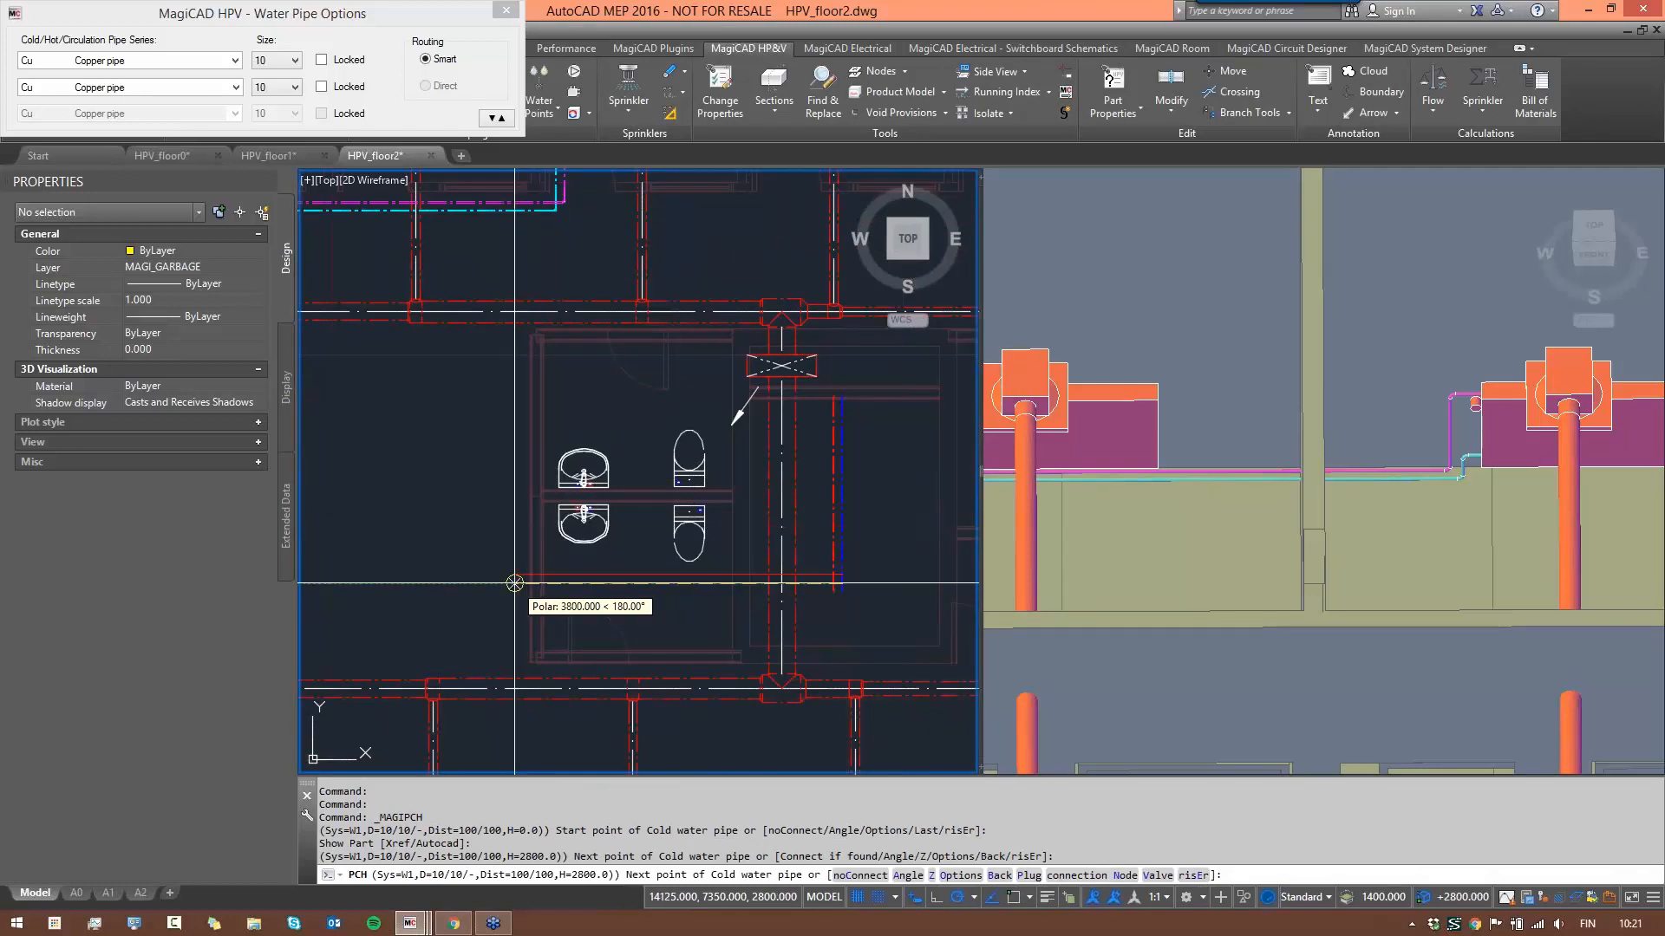
click(508, 583)
scroll(823, 567, up, 2)
middle_drag(839, 550, 769, 574)
scroll(768, 574, down, 2)
scroll(768, 574, up, 2)
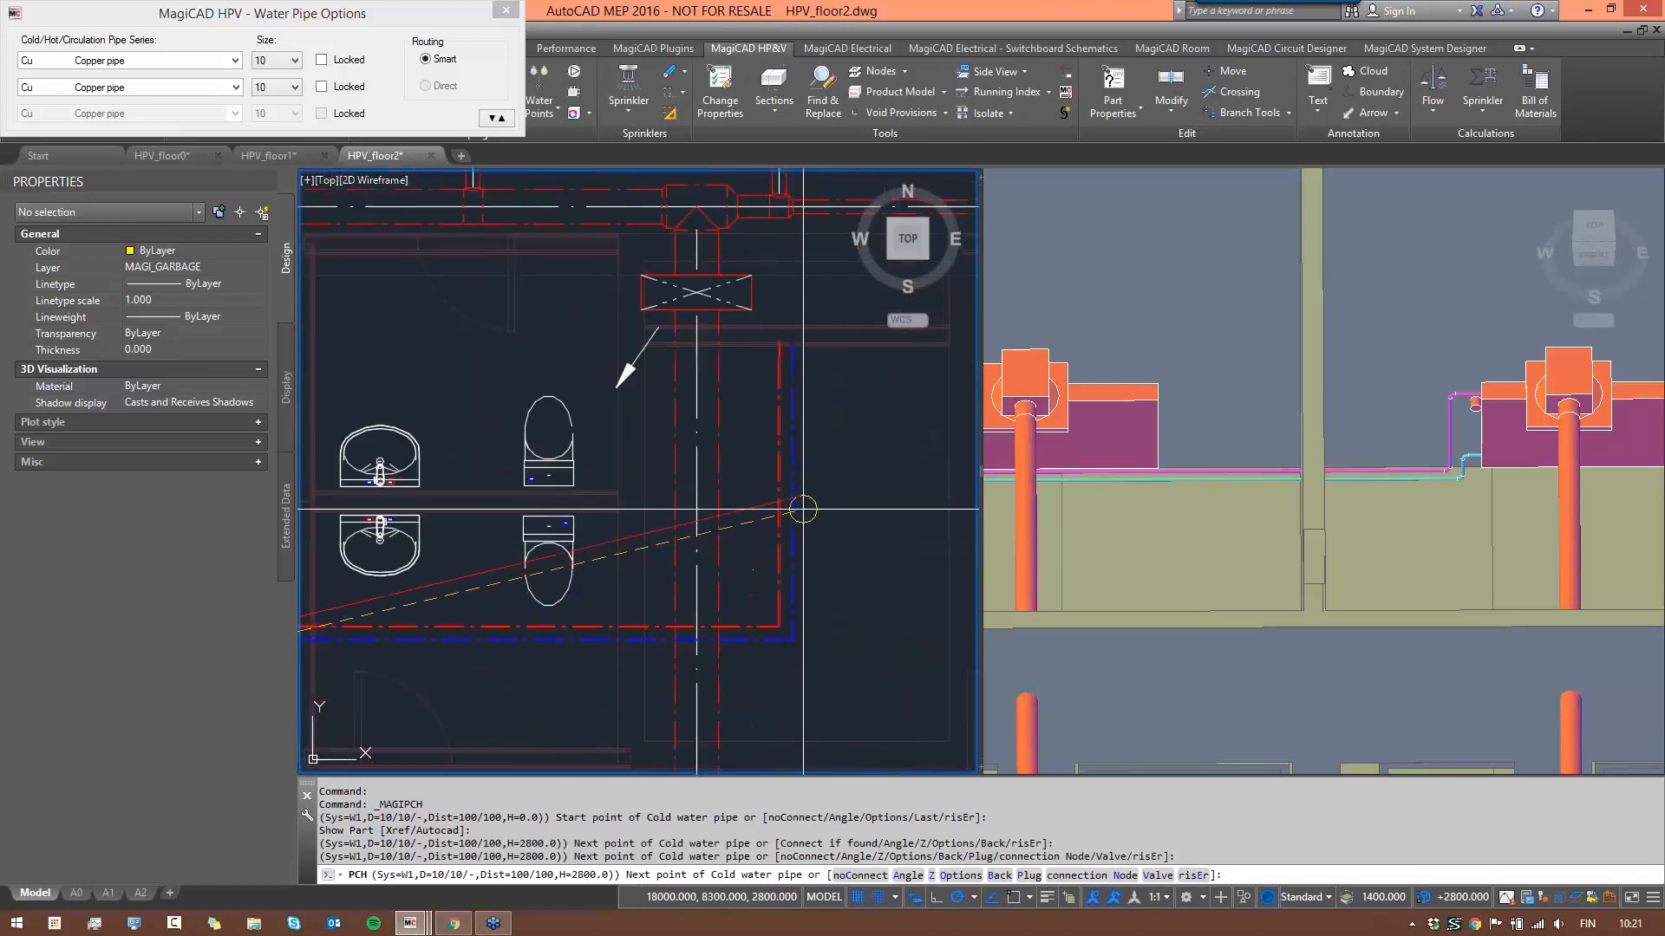
key(Escape)
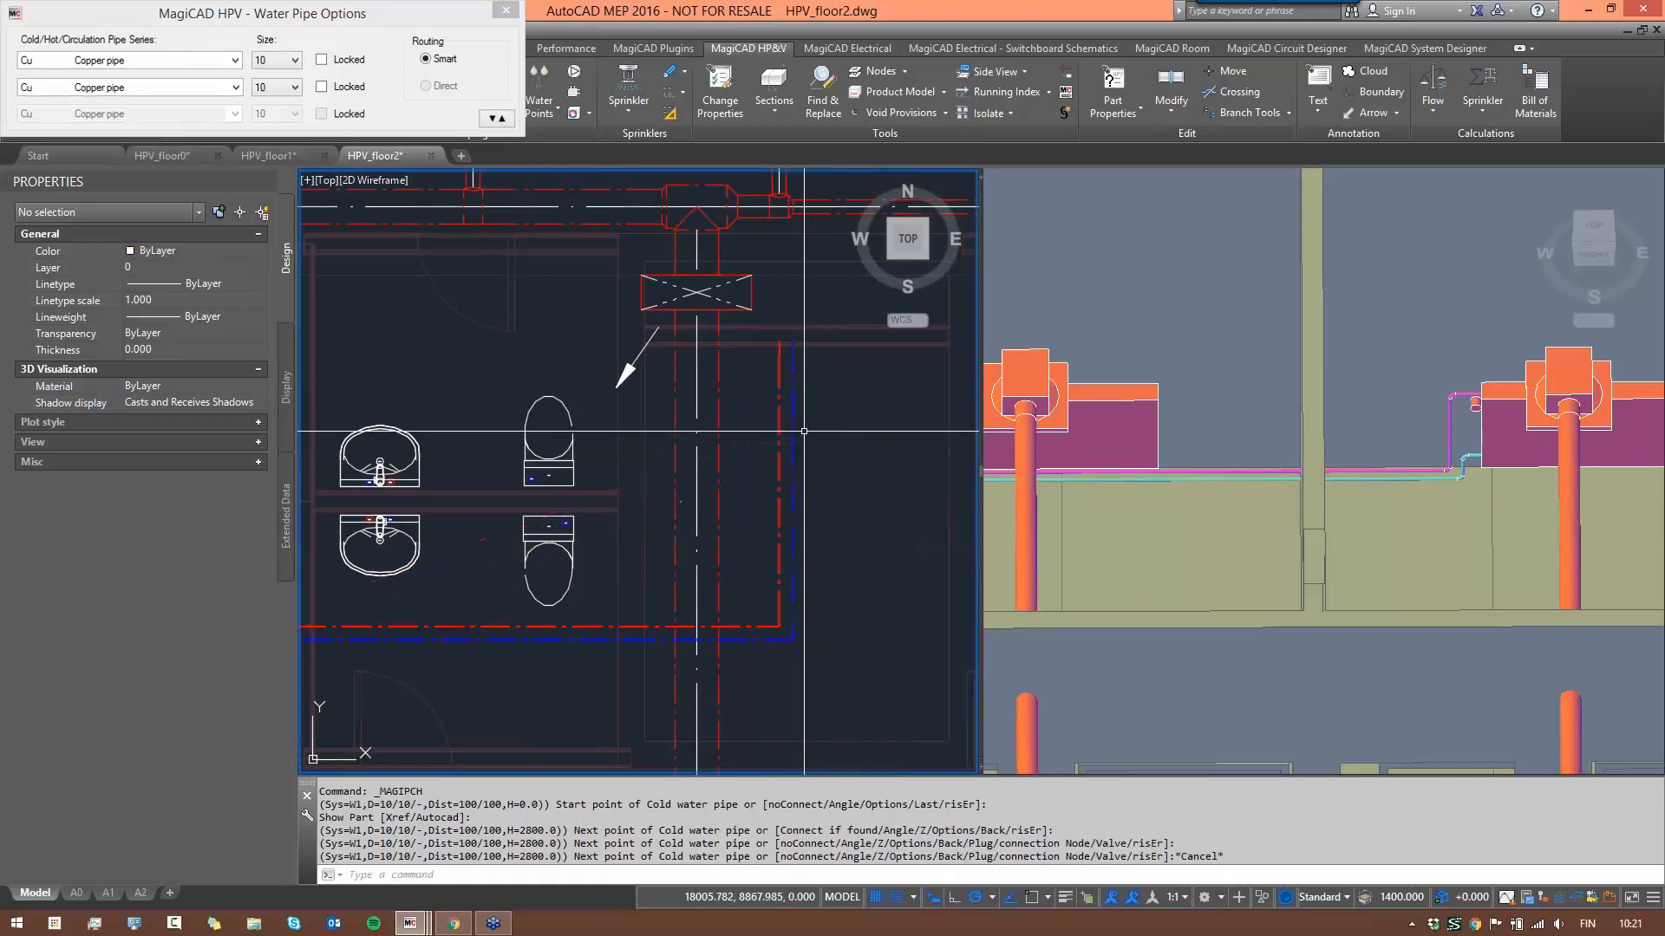
- Branch a cold and hot water pipe pair off the shaft-room pipes and run it west past the northern washbasin
key(Return)
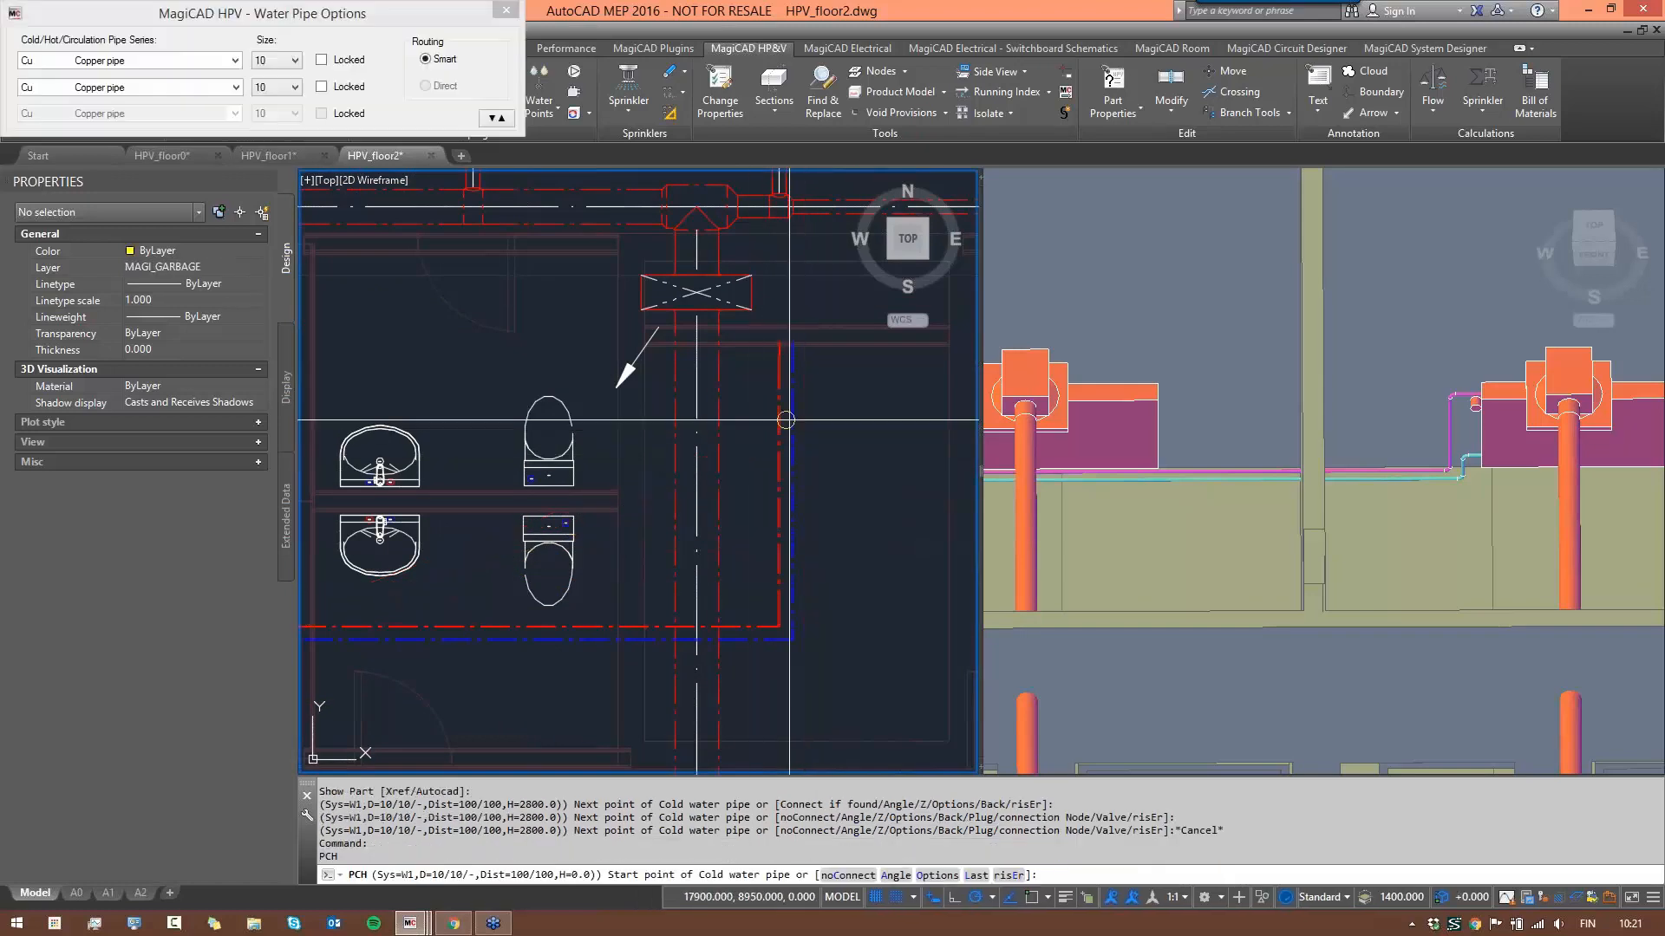
click(791, 419)
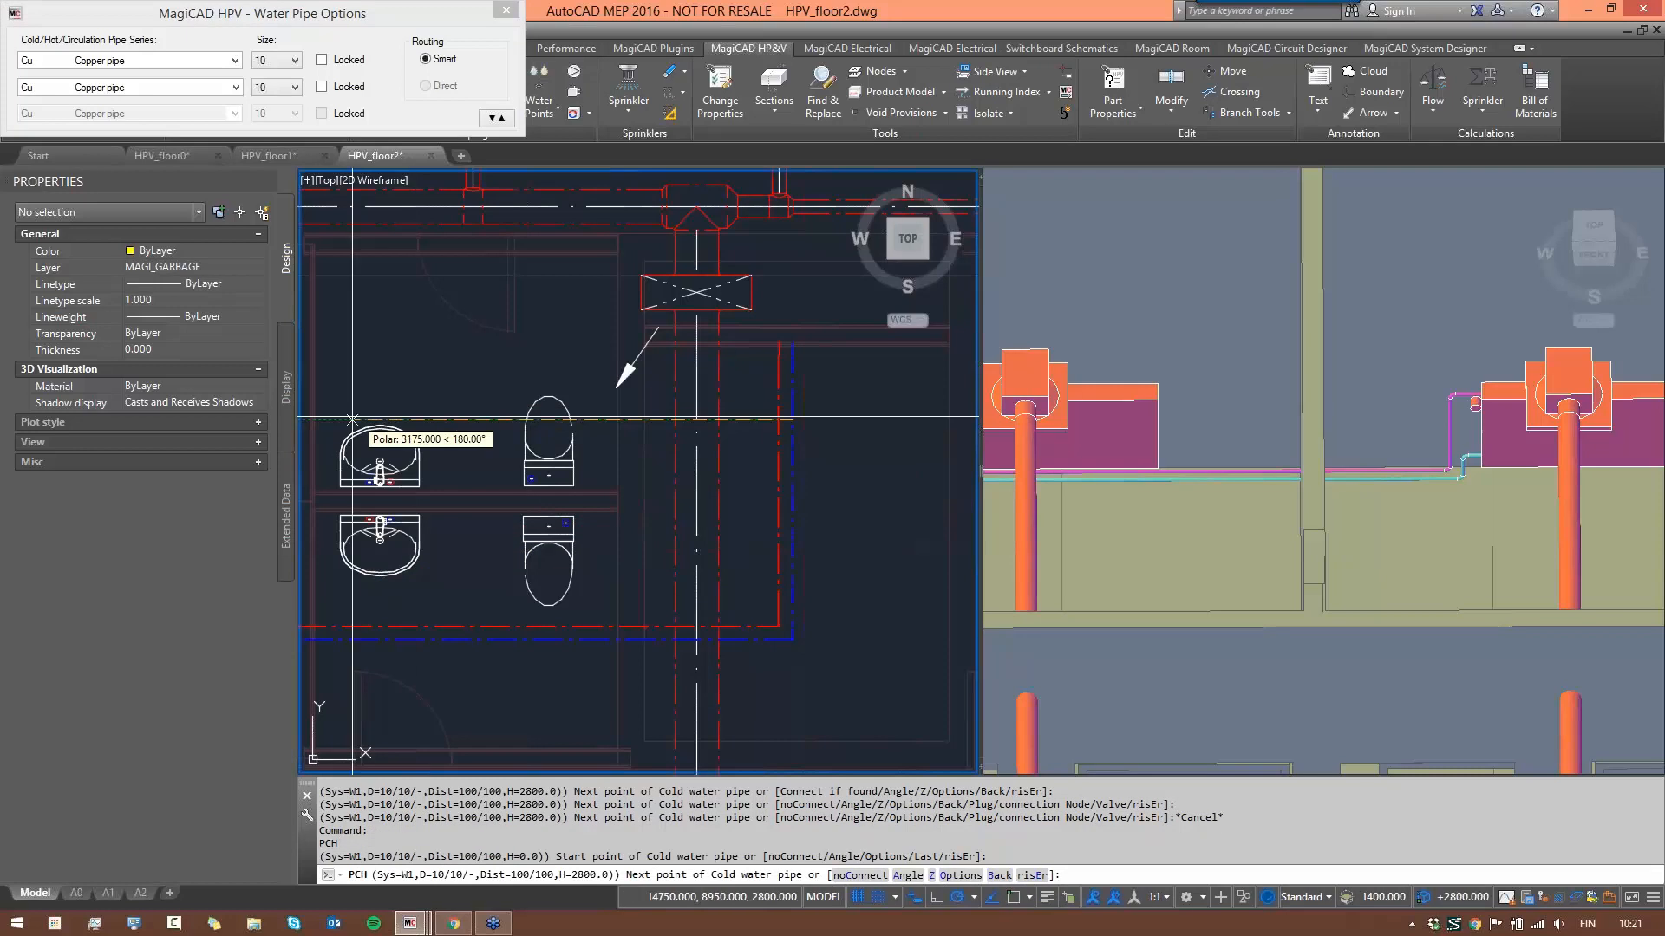
middle_drag(373, 417, 565, 400)
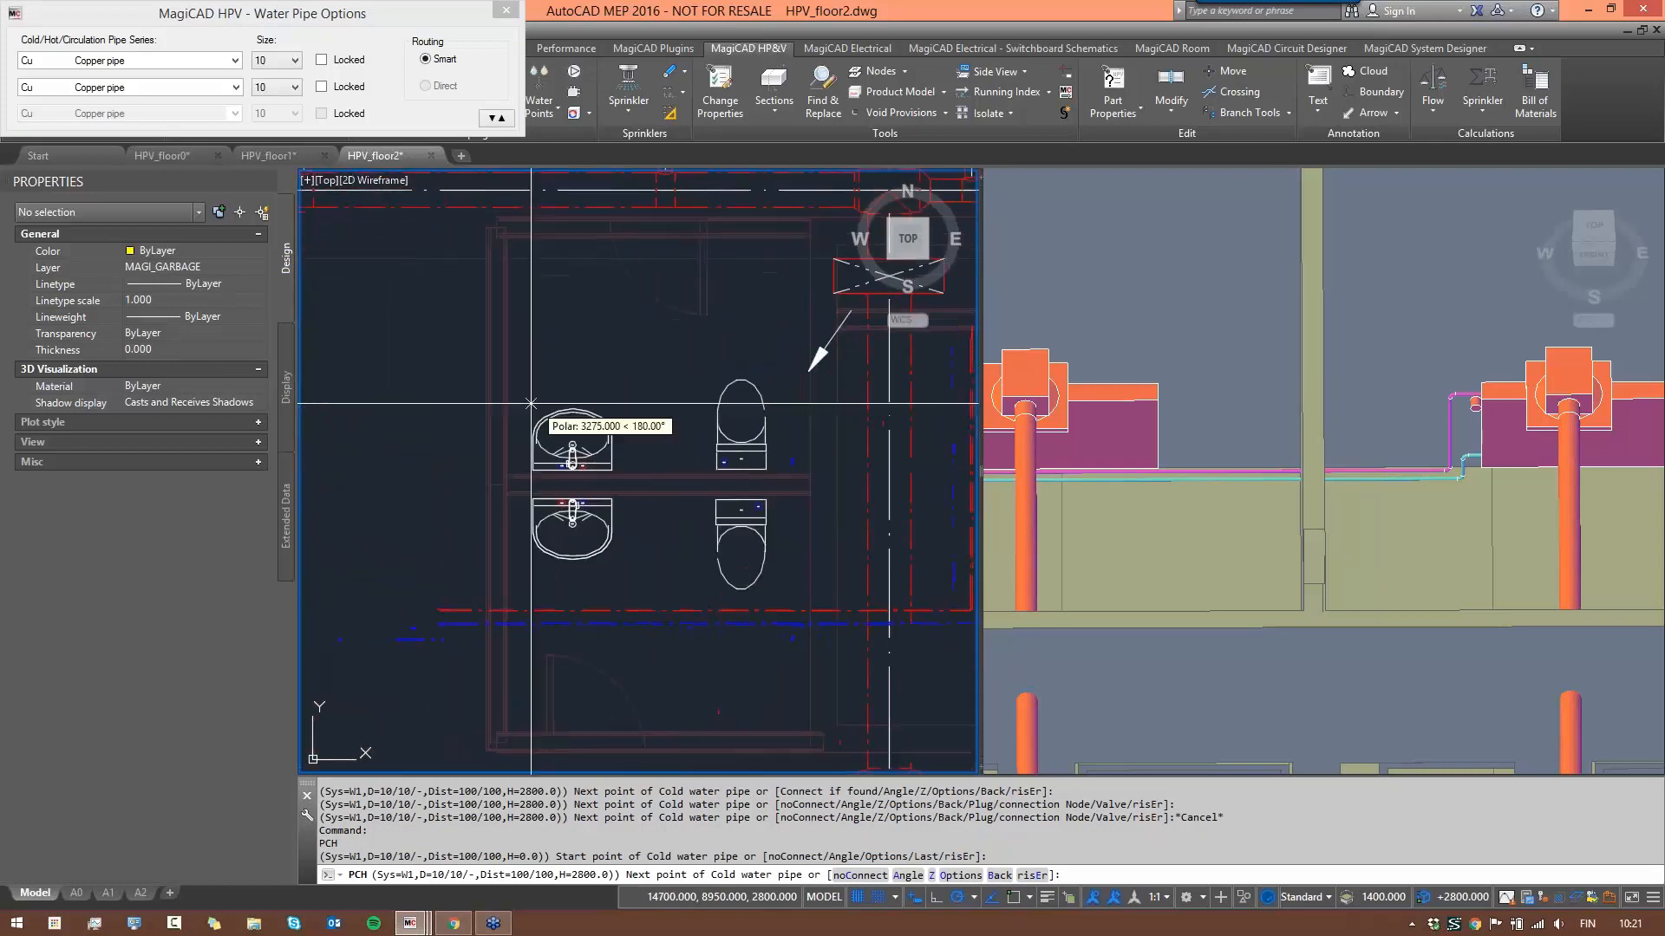
click(445, 403)
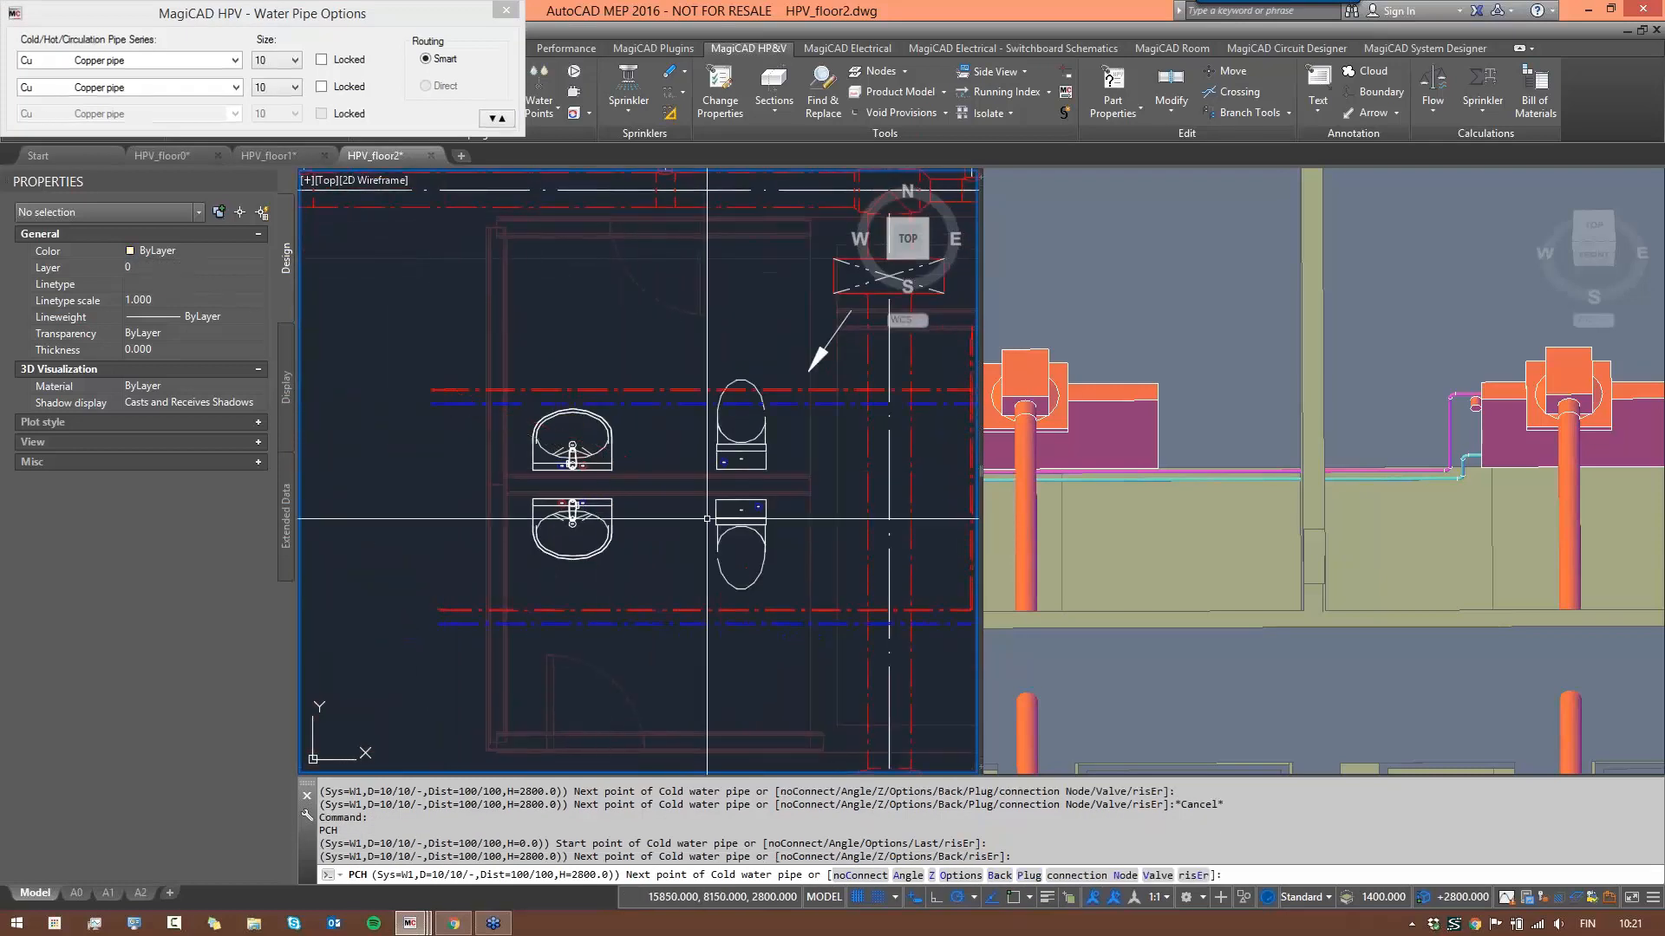
key(Escape)
key(Escape)
key(Escape)
key(Escape)
key(Escape)
key(Escape)
key(Escape)
scroll(785, 513, down, 3)
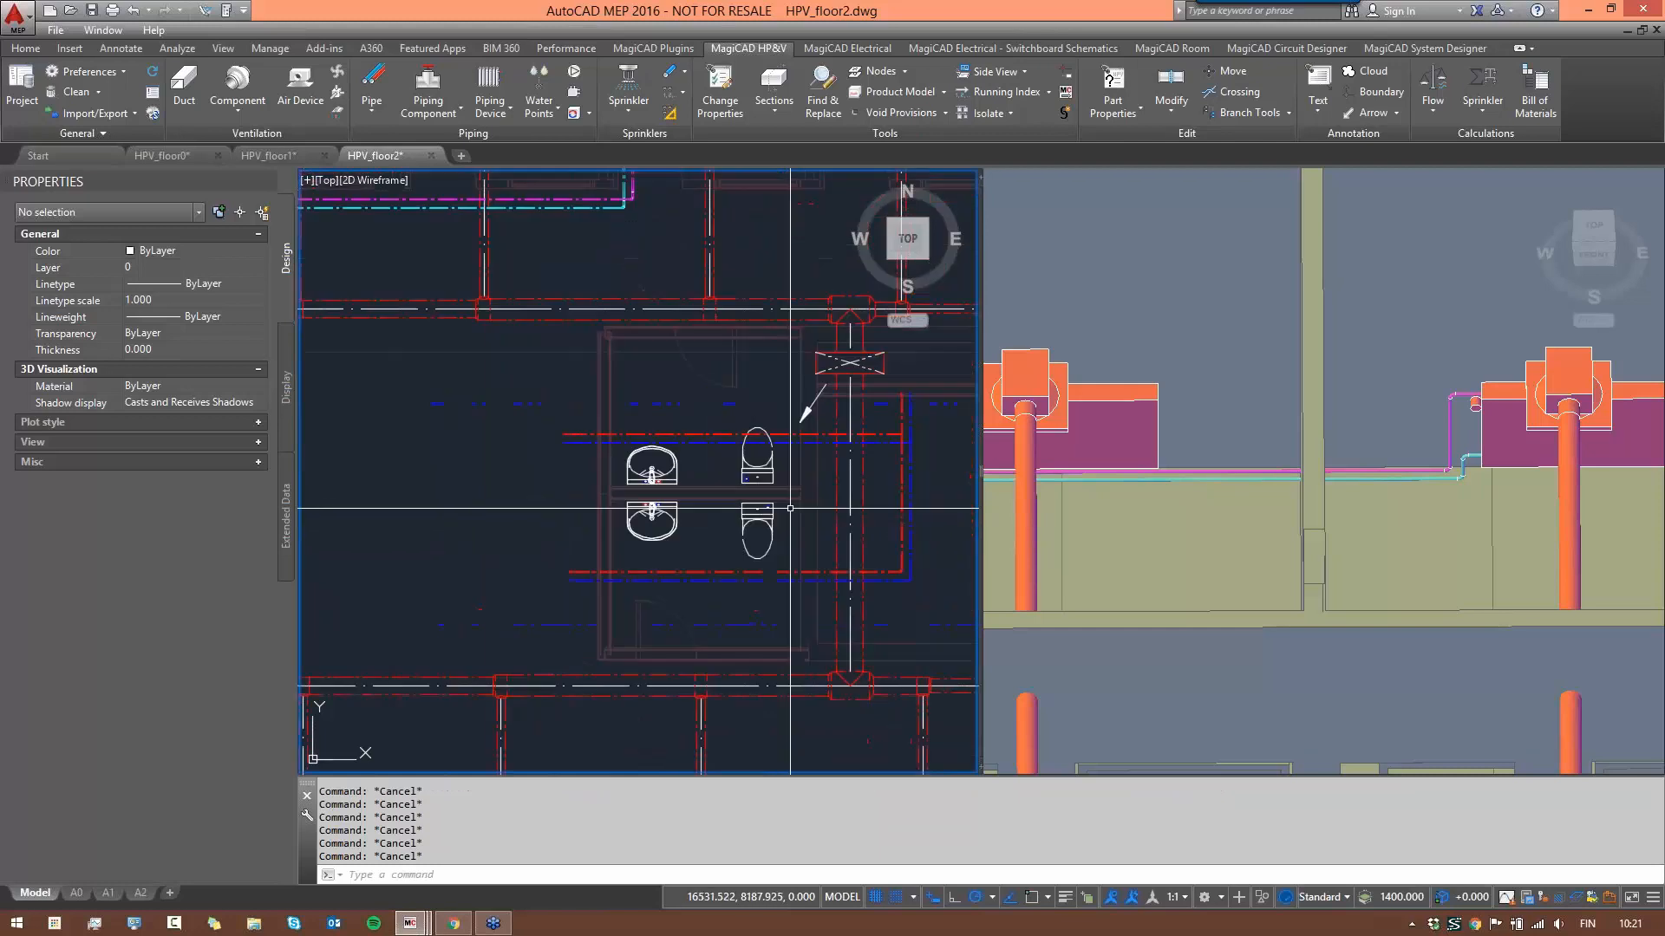
- Start cold and hot water pipes at the northern washbasin's tap and drop them vertically to centre level 150 mm
scroll(750, 514, up, 2)
scroll(727, 523, down, 1)
scroll(643, 466, up, 1)
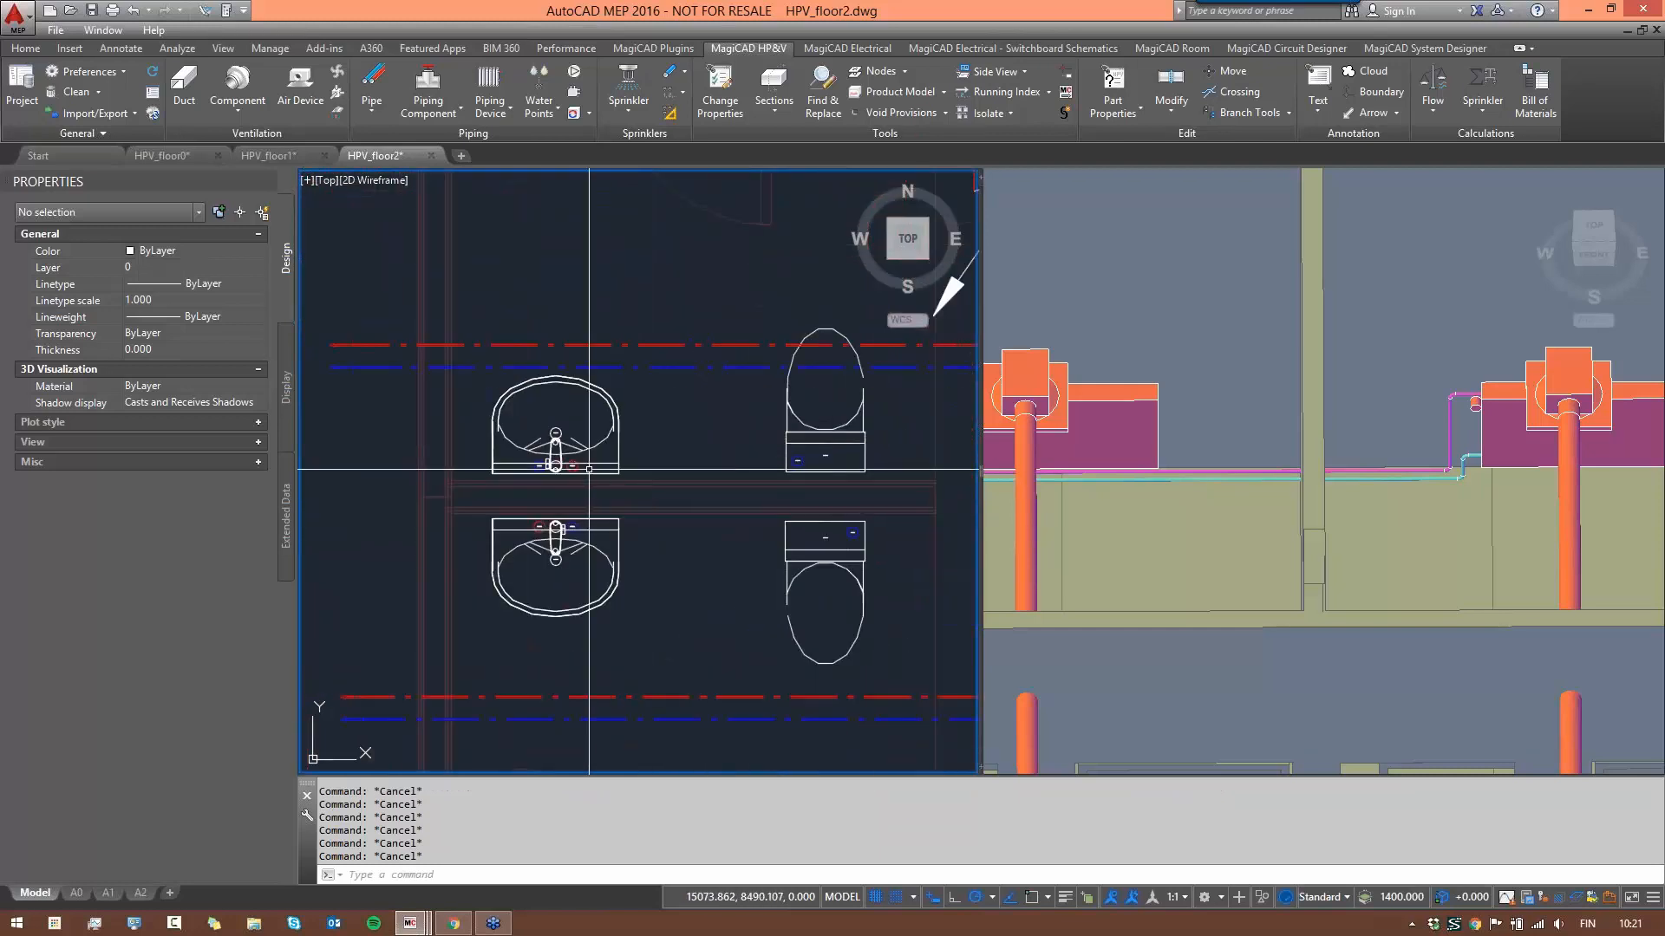
scroll(667, 510, down, 1)
middle_drag(672, 510, 645, 616)
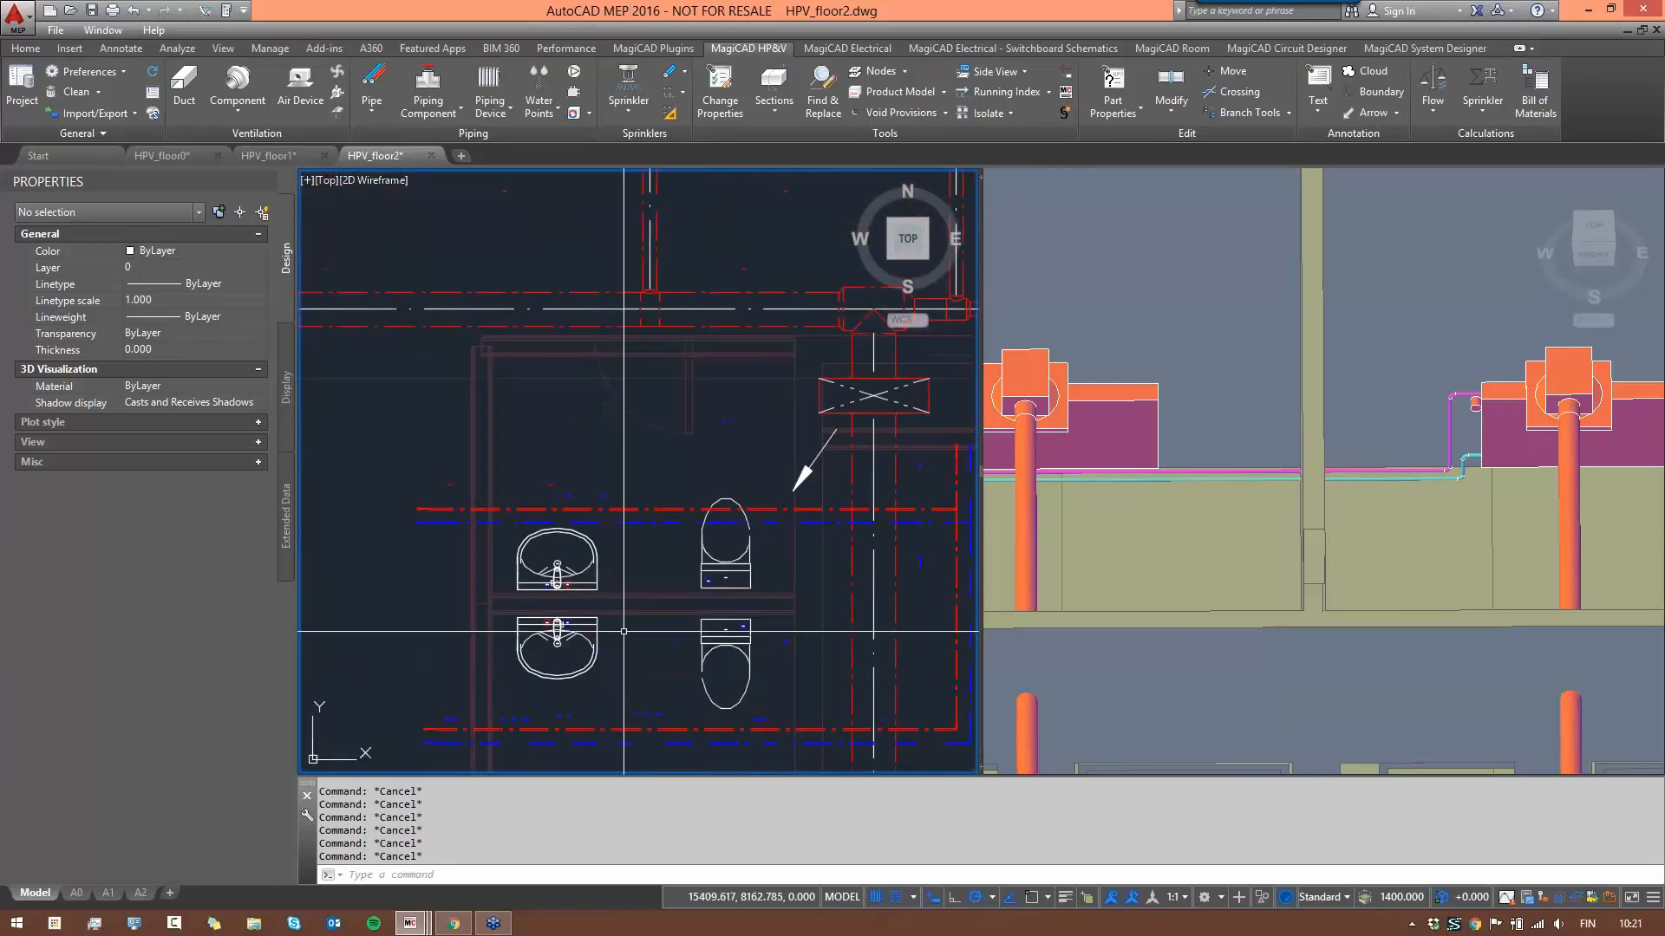
scroll(530, 590, down, 2)
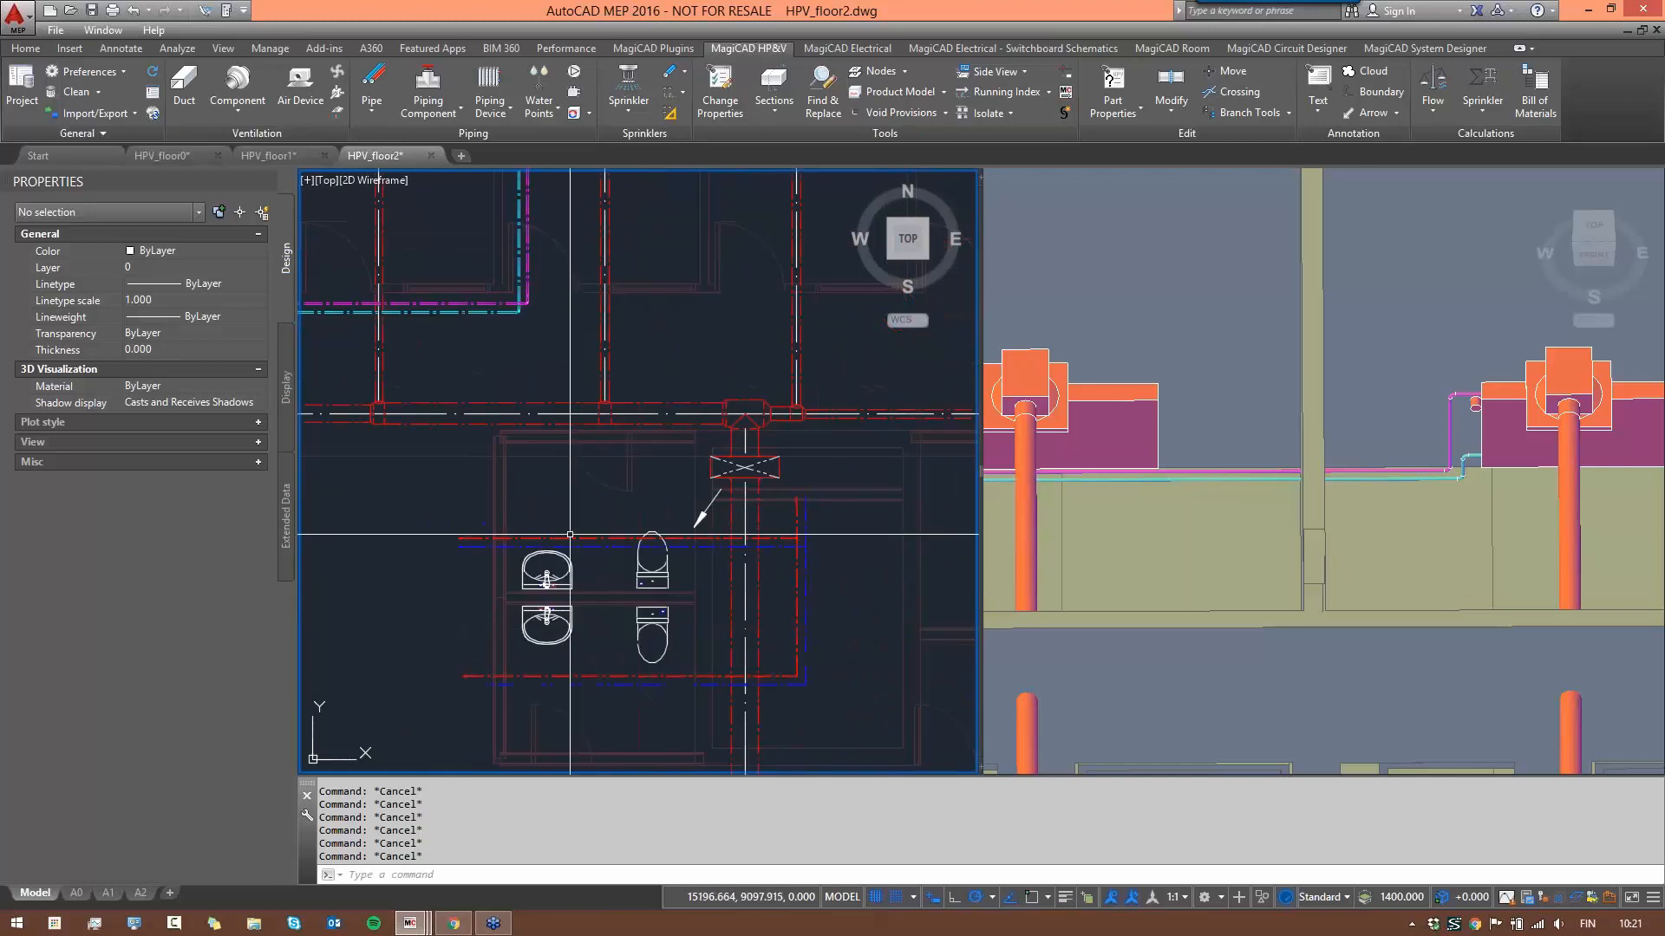
scroll(548, 590, up, 3)
middle_drag(553, 573, 680, 484)
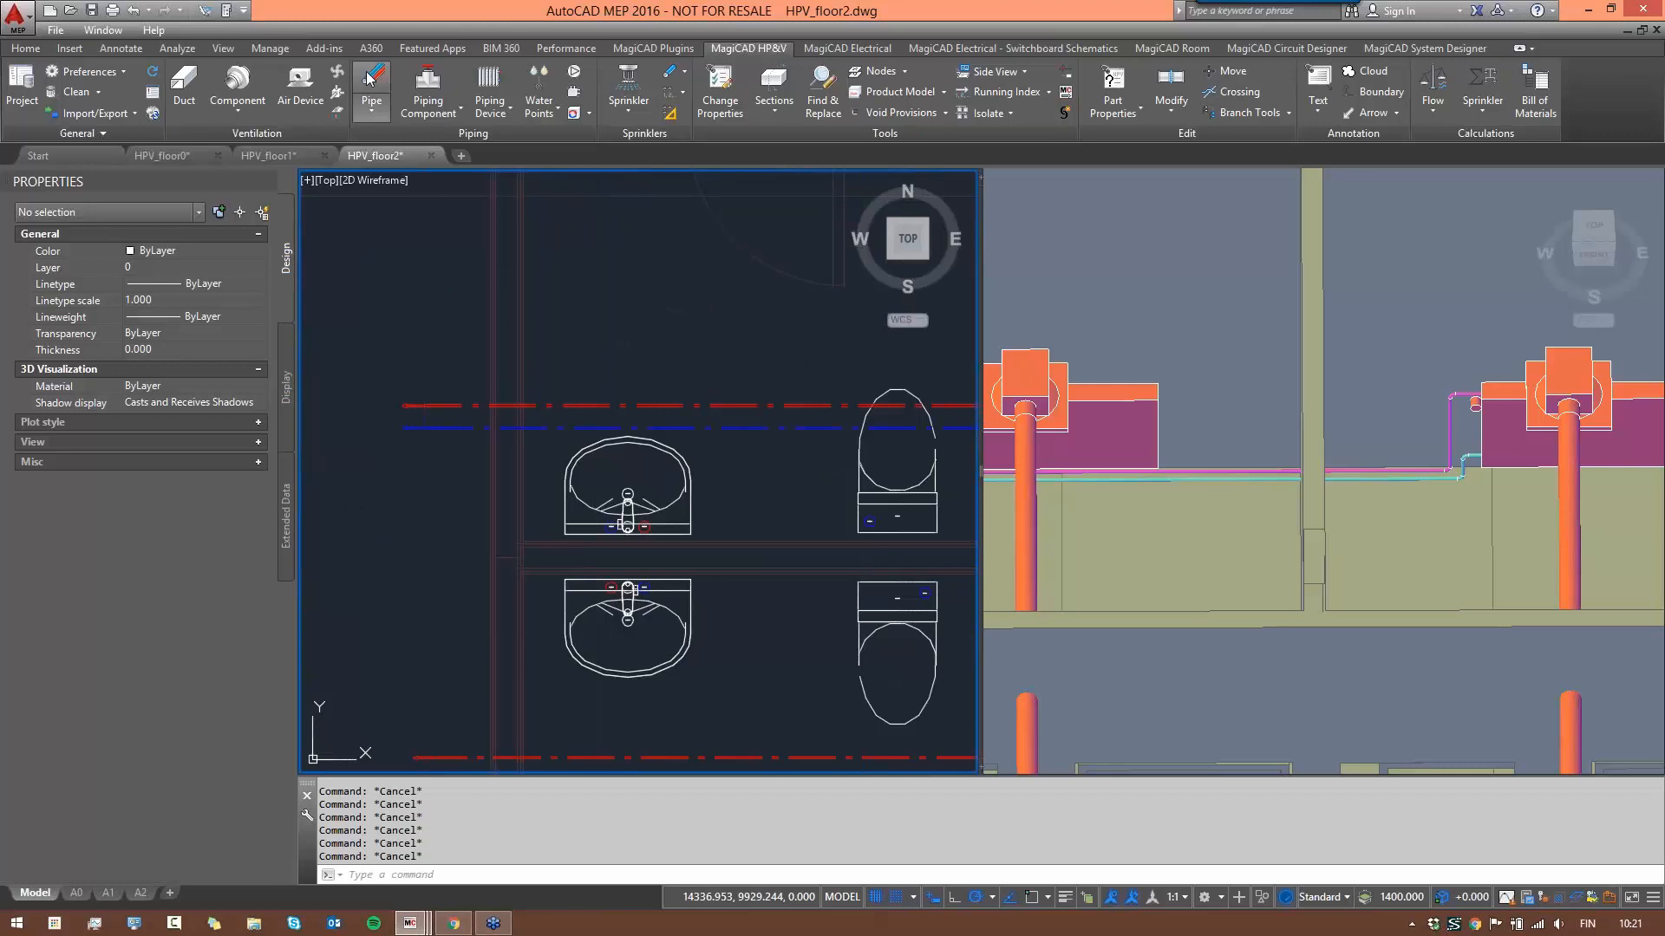
scroll(628, 528, up, 4)
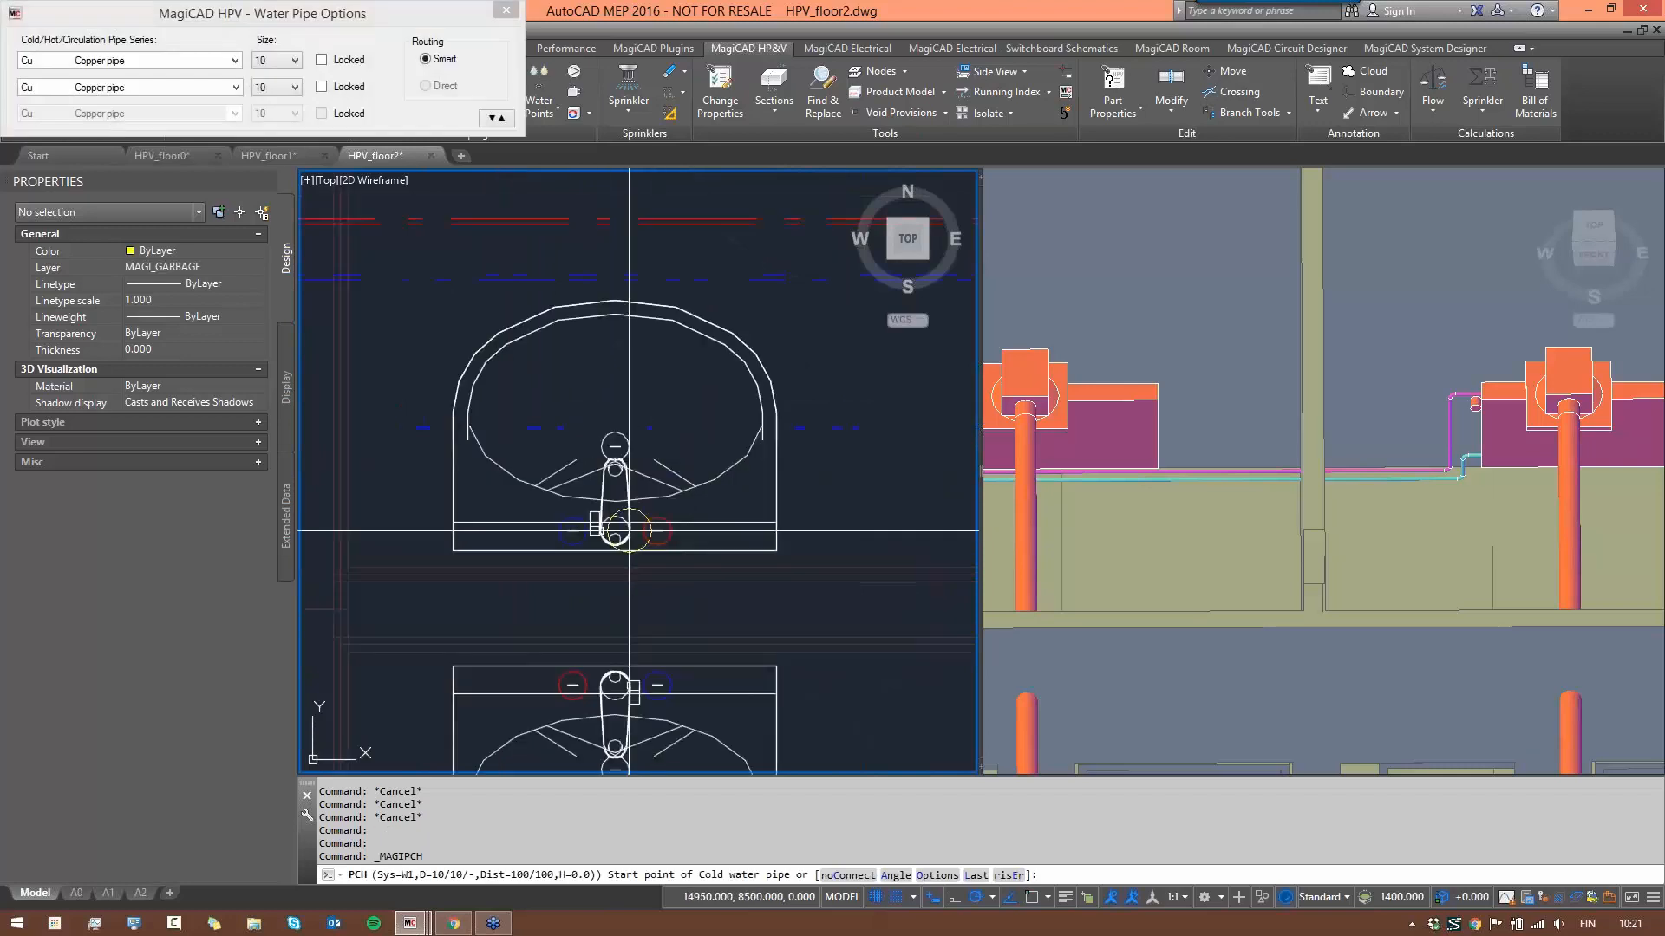
click(615, 531)
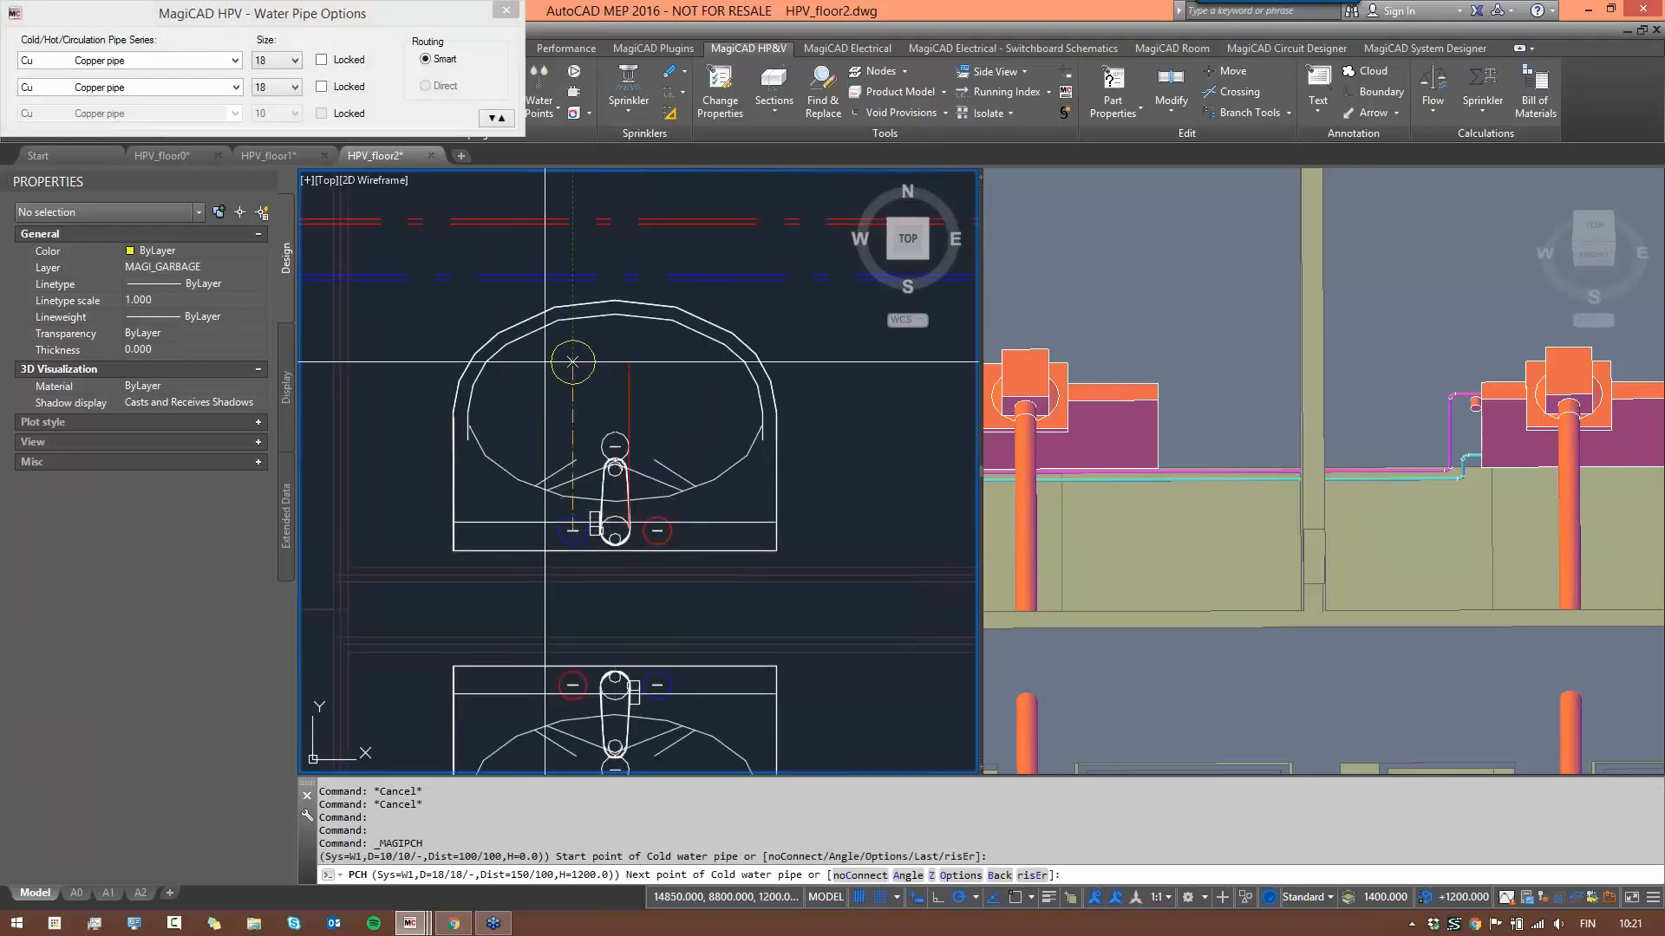
middle_drag(601, 517, 649, 450)
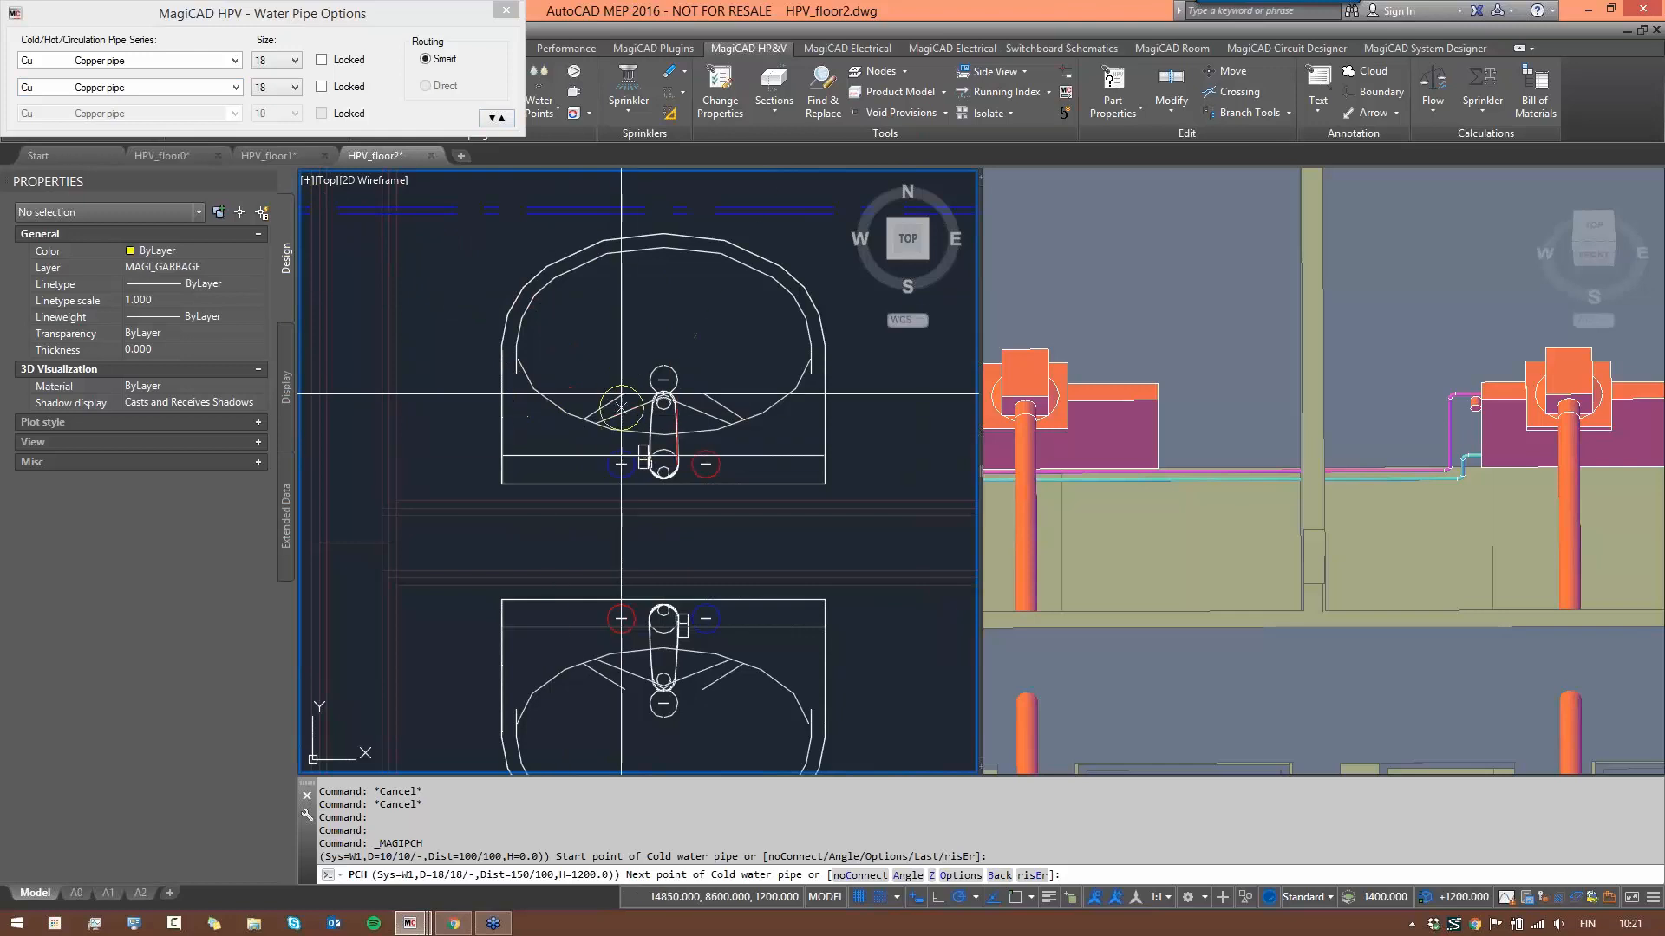
text(z)
key(Return)
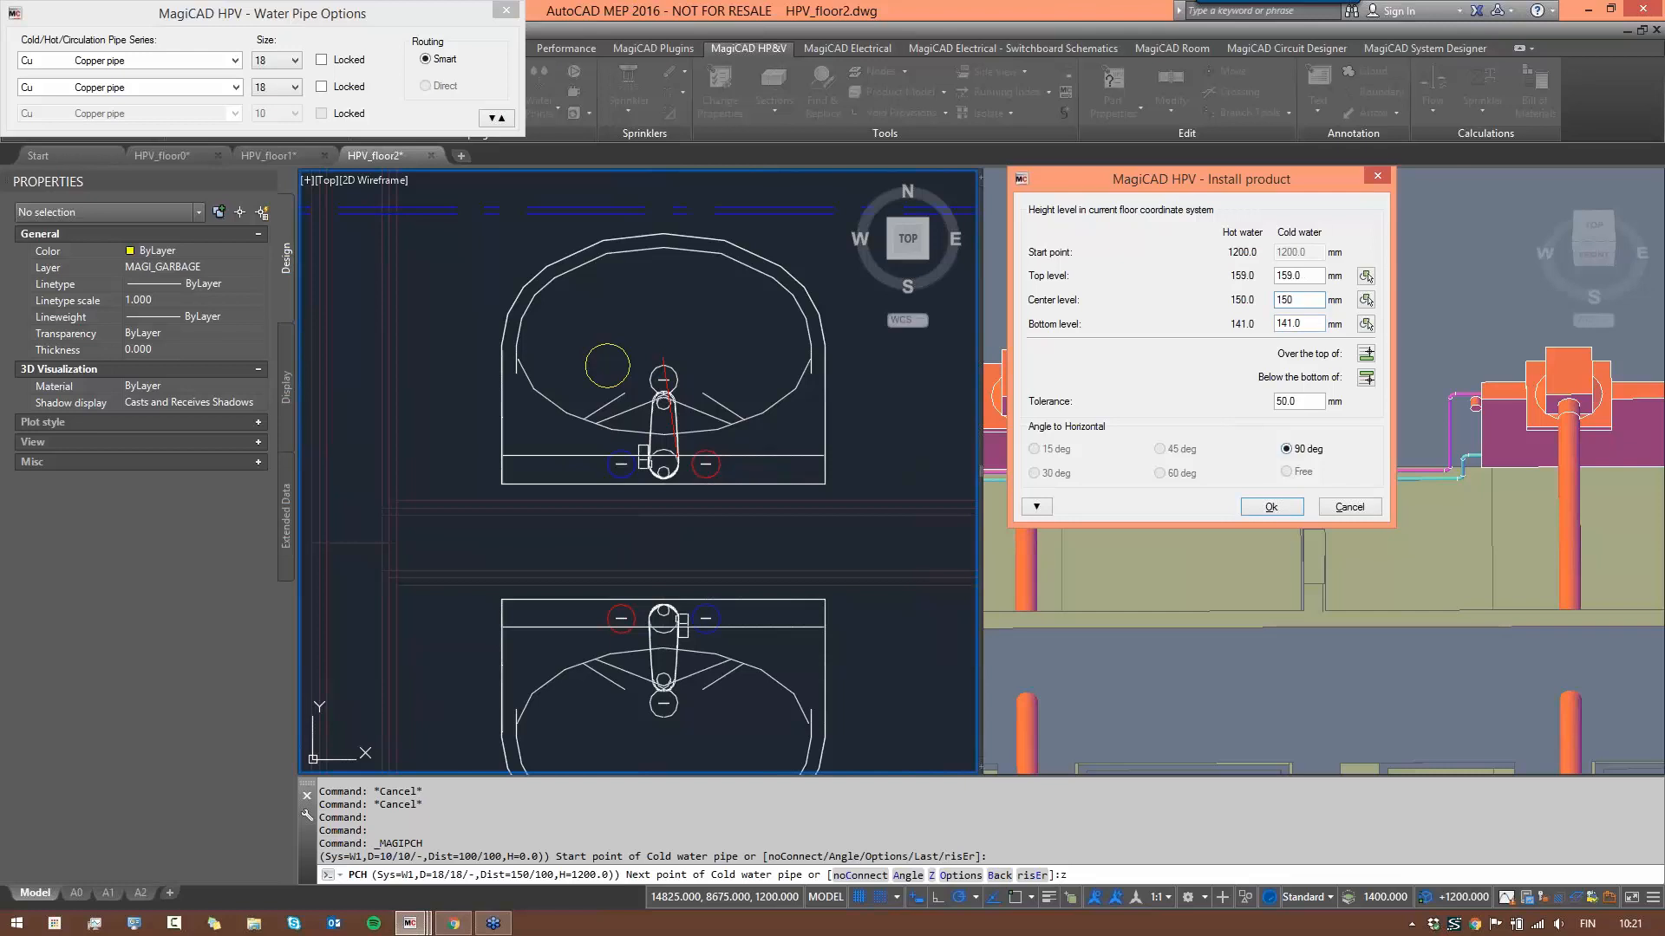
click(1272, 508)
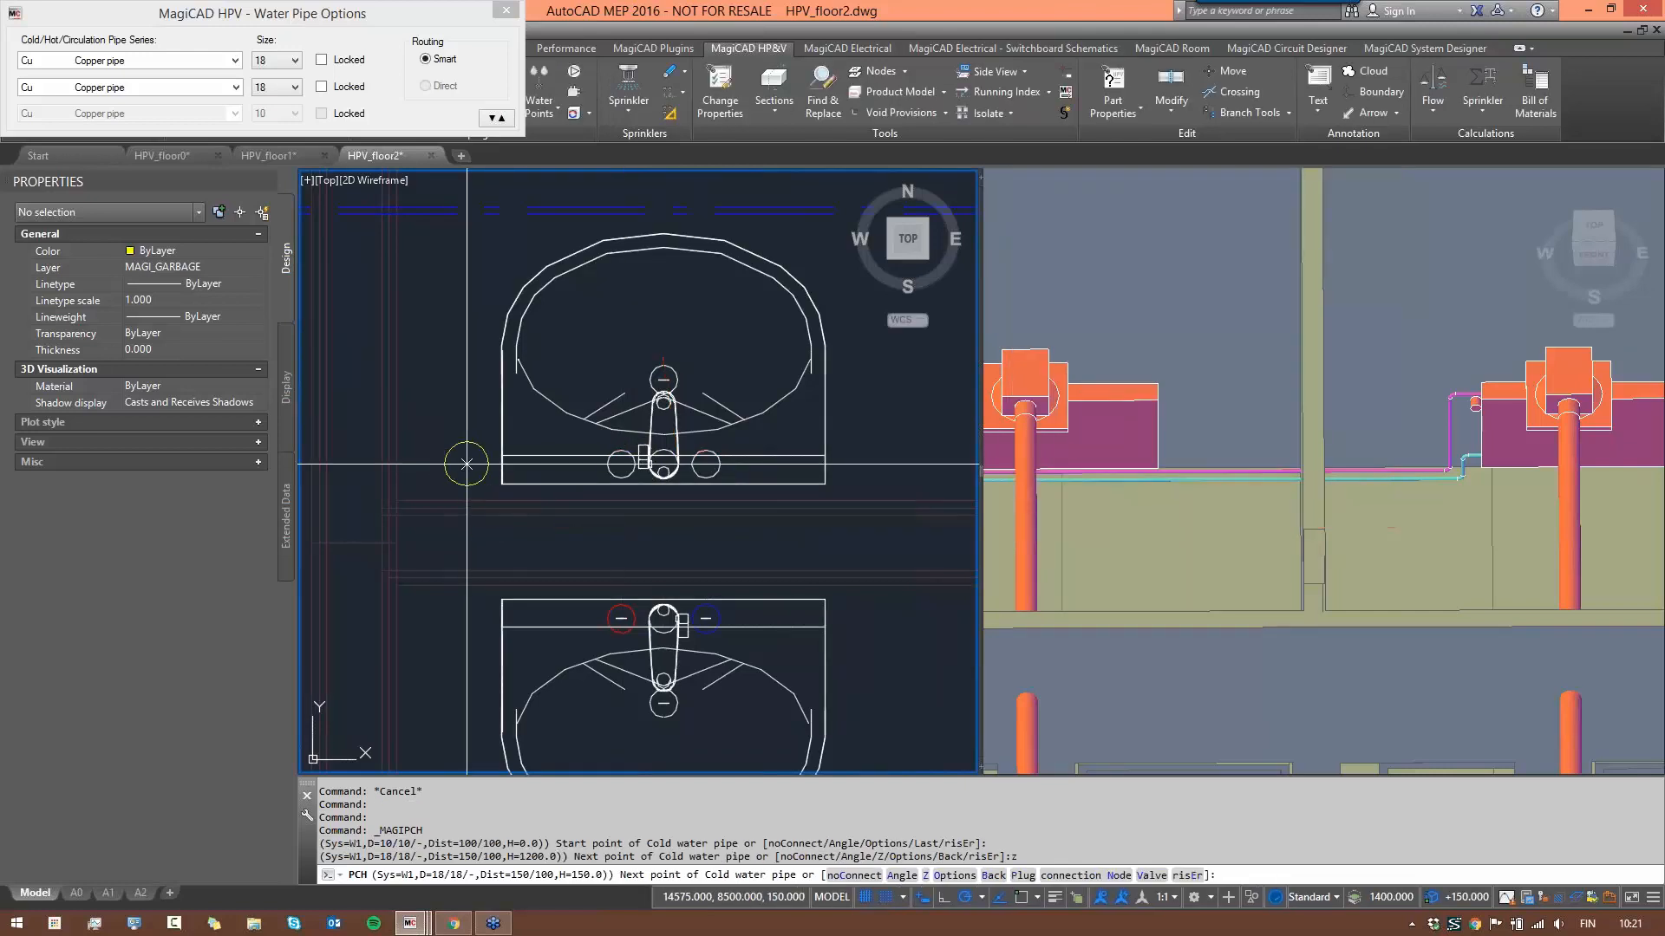
- Set the centre-to-centre pipe distance to 100 mm and run the pipes west to just beside the northern washbasin
click(496, 118)
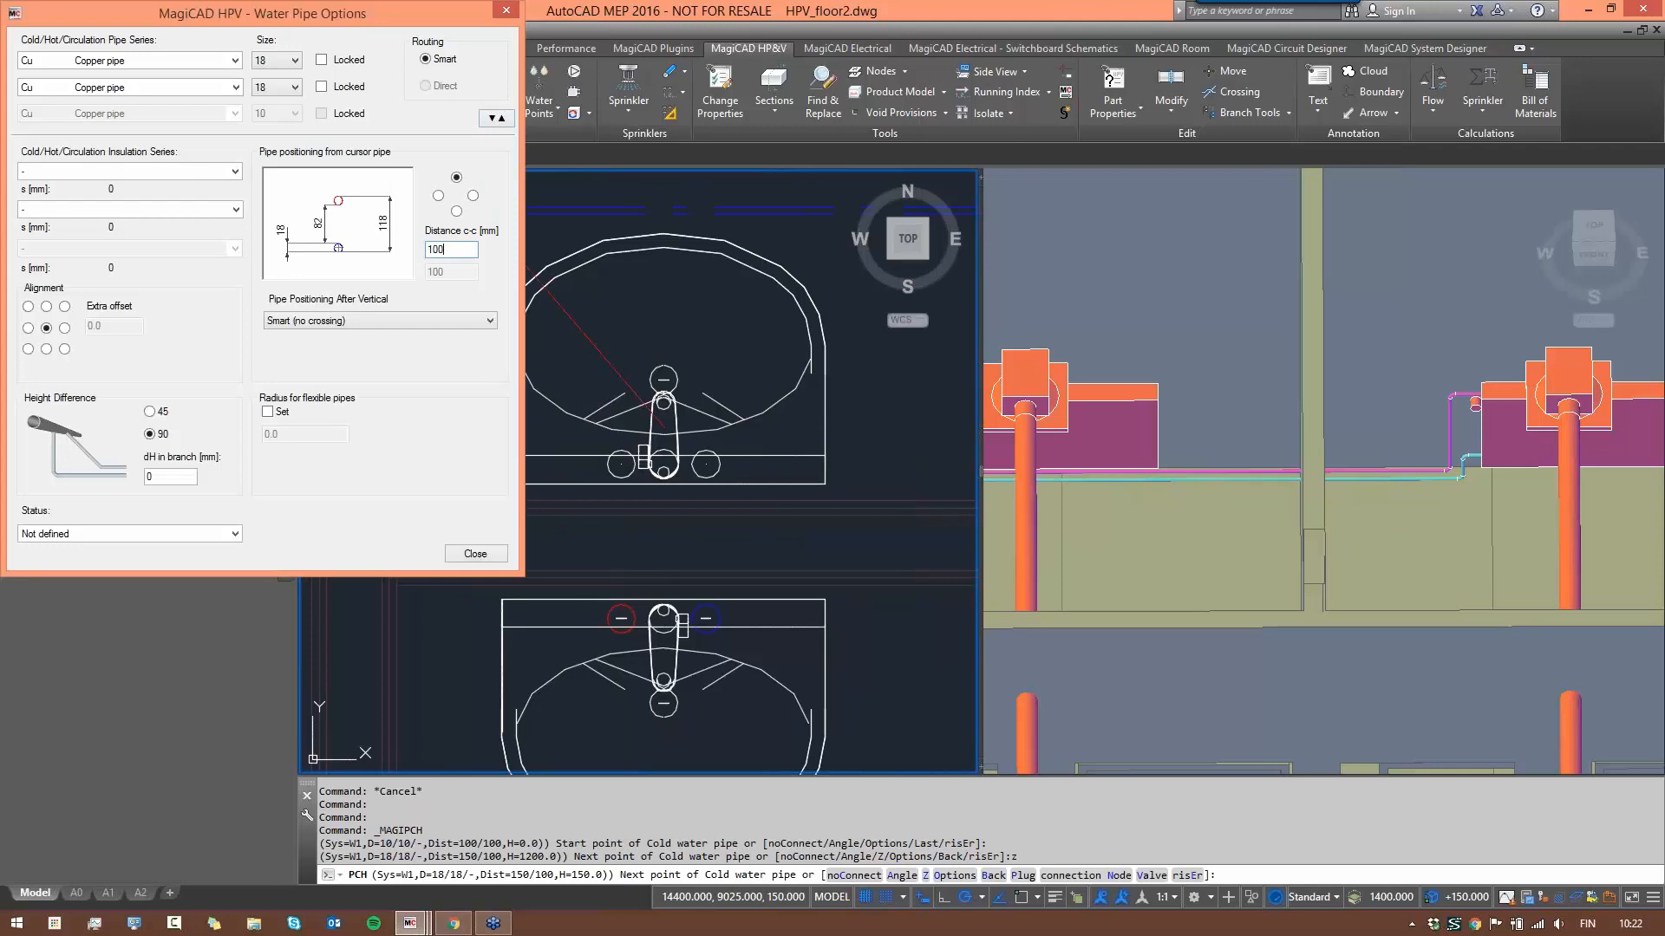
click(498, 119)
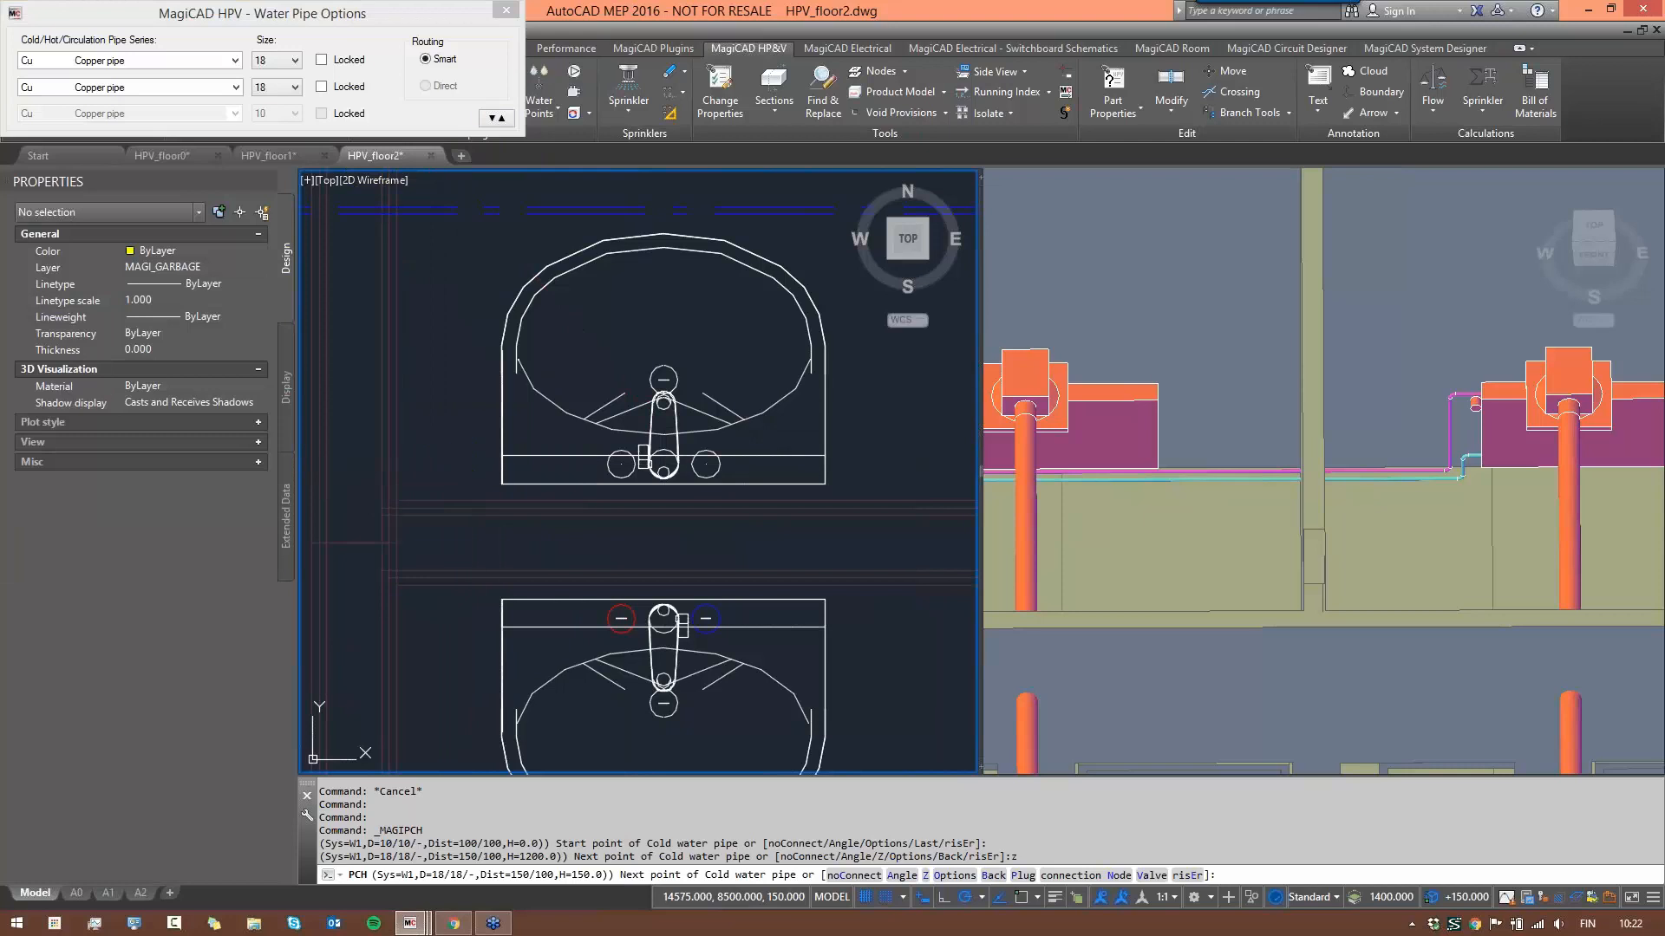
click(466, 464)
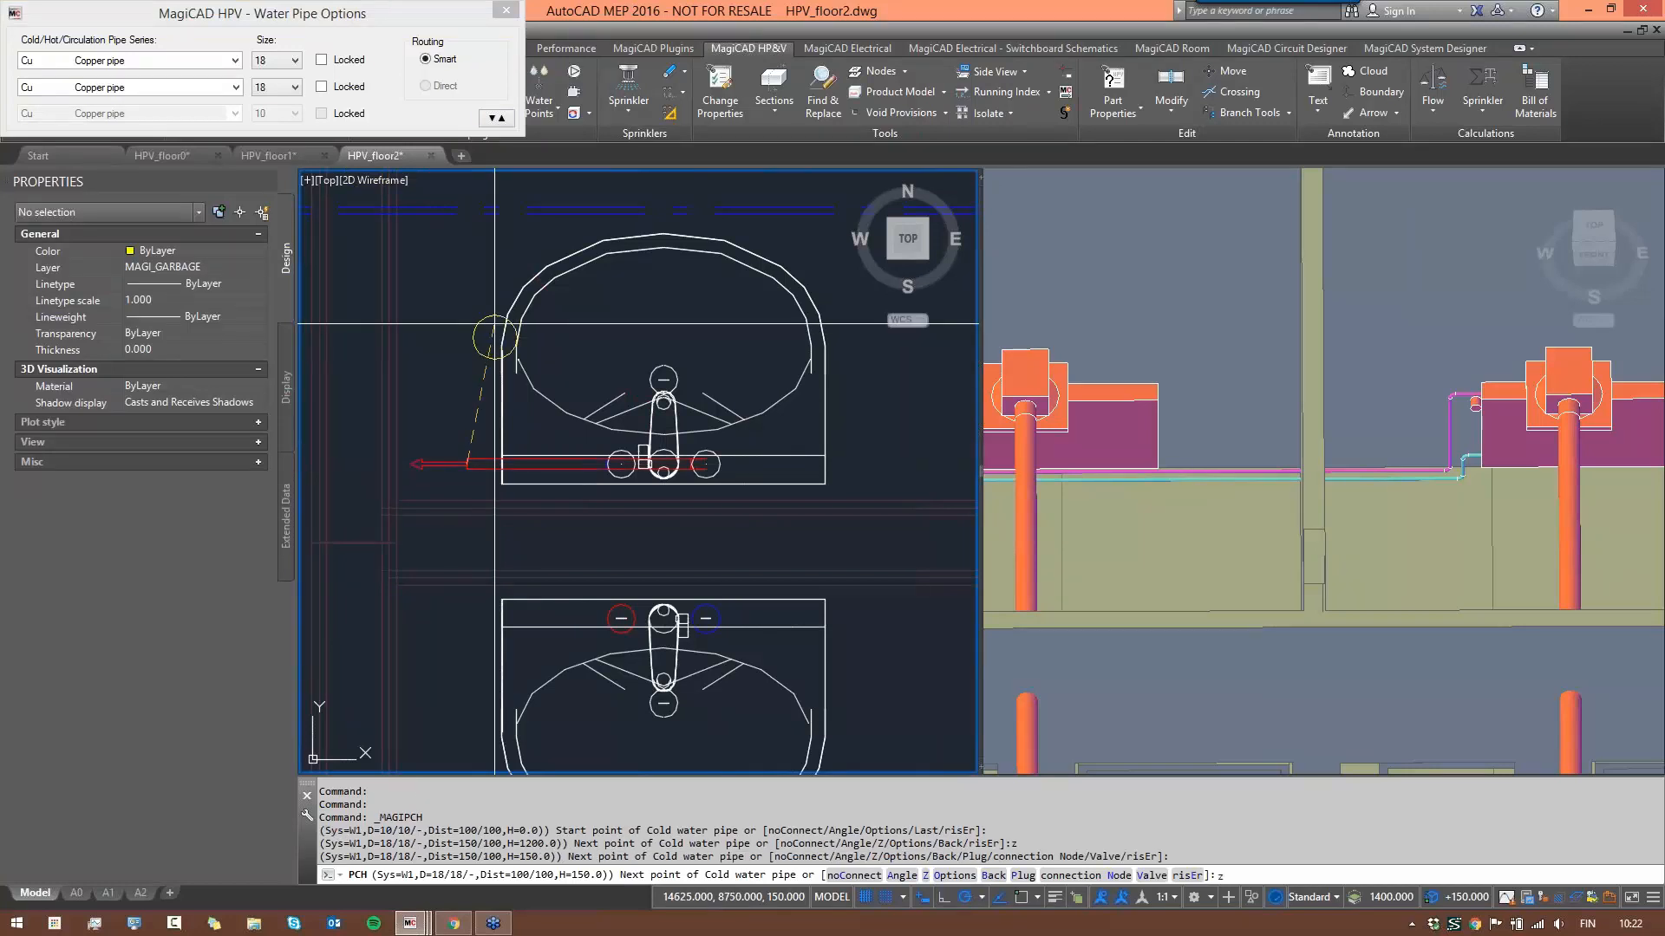
- Raise the northern washbasin's pipes at 90 degrees to a cold water centre level of 2700 mm
text(z)
key(Return)
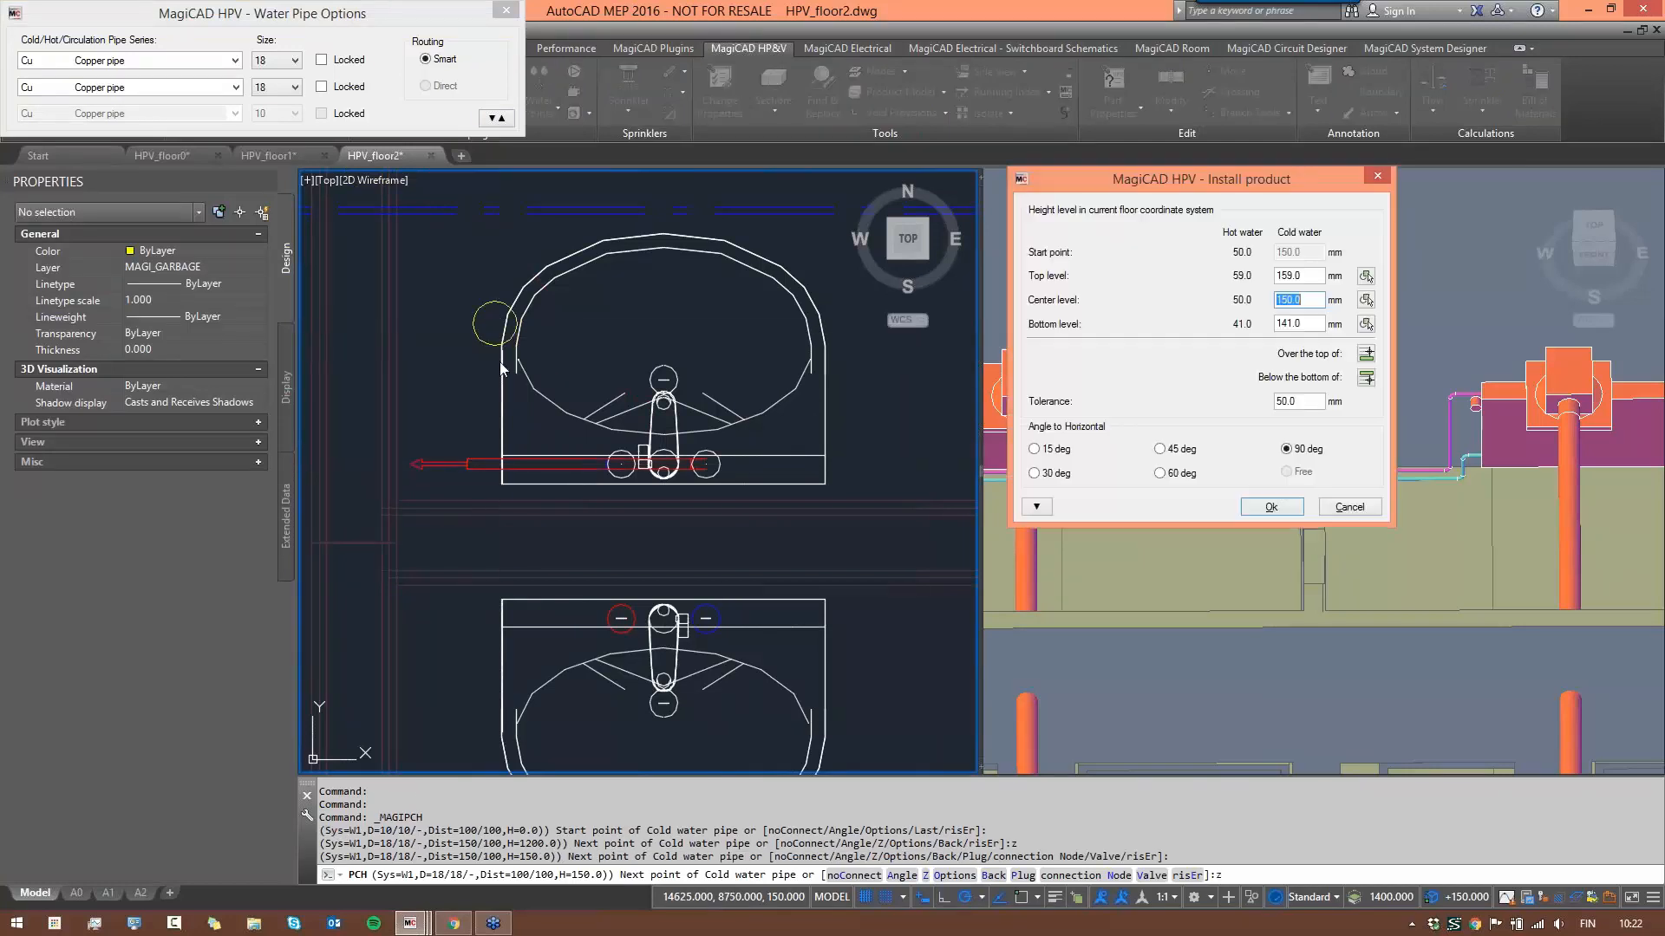
click(1366, 300)
click(1149, 306)
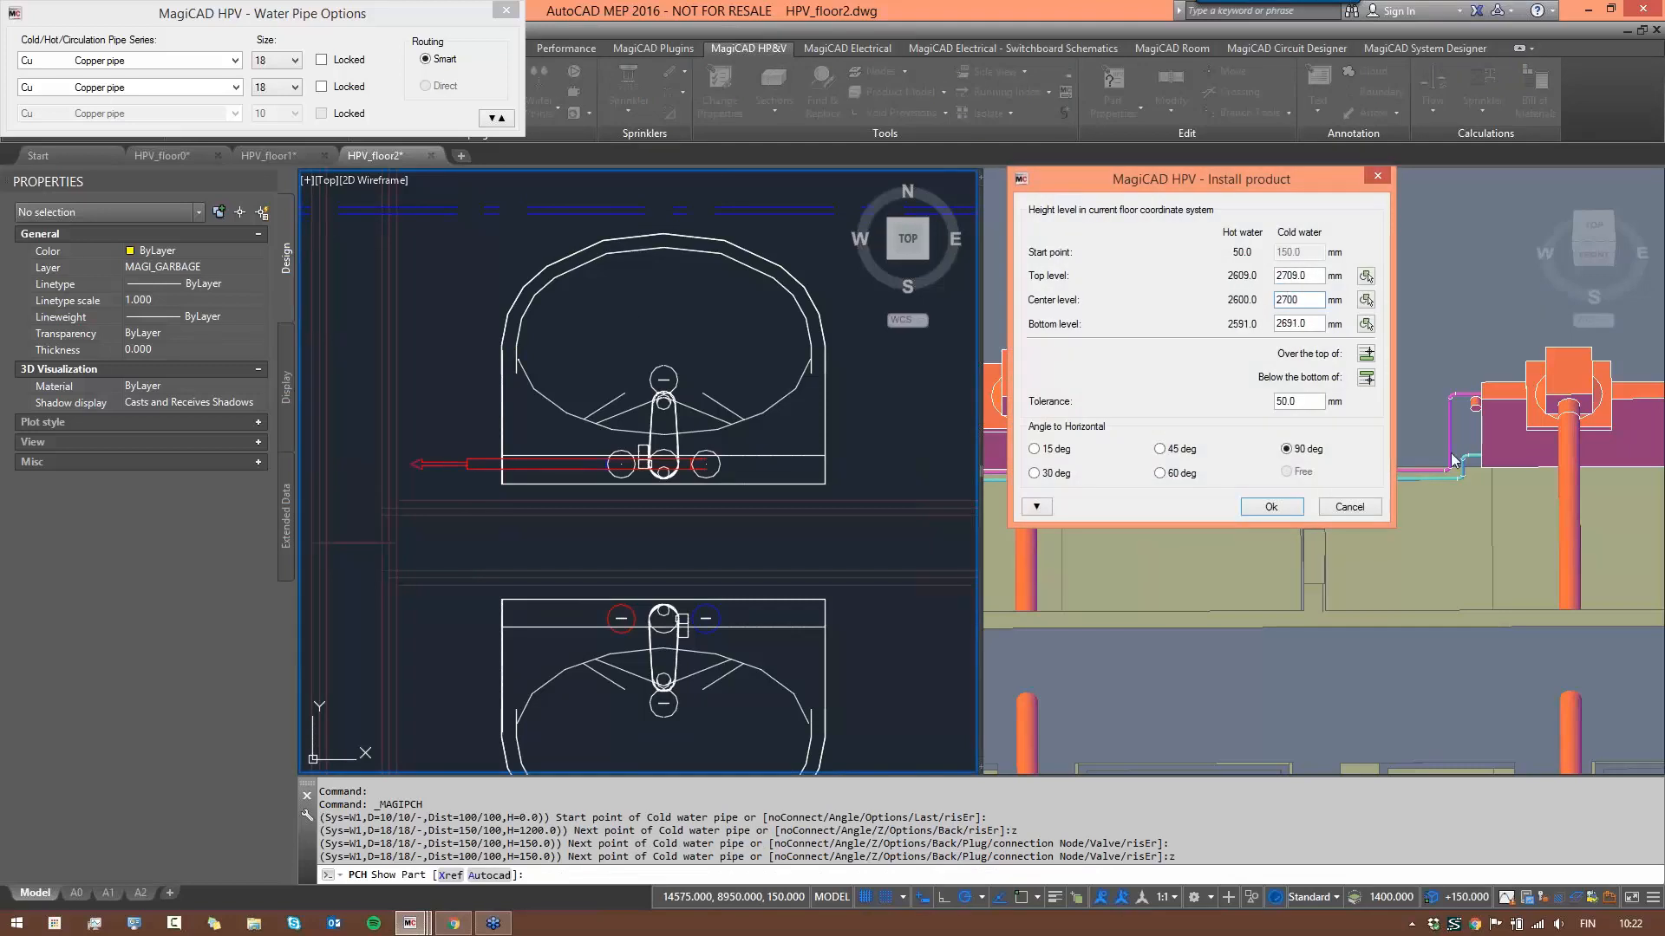
click(1263, 513)
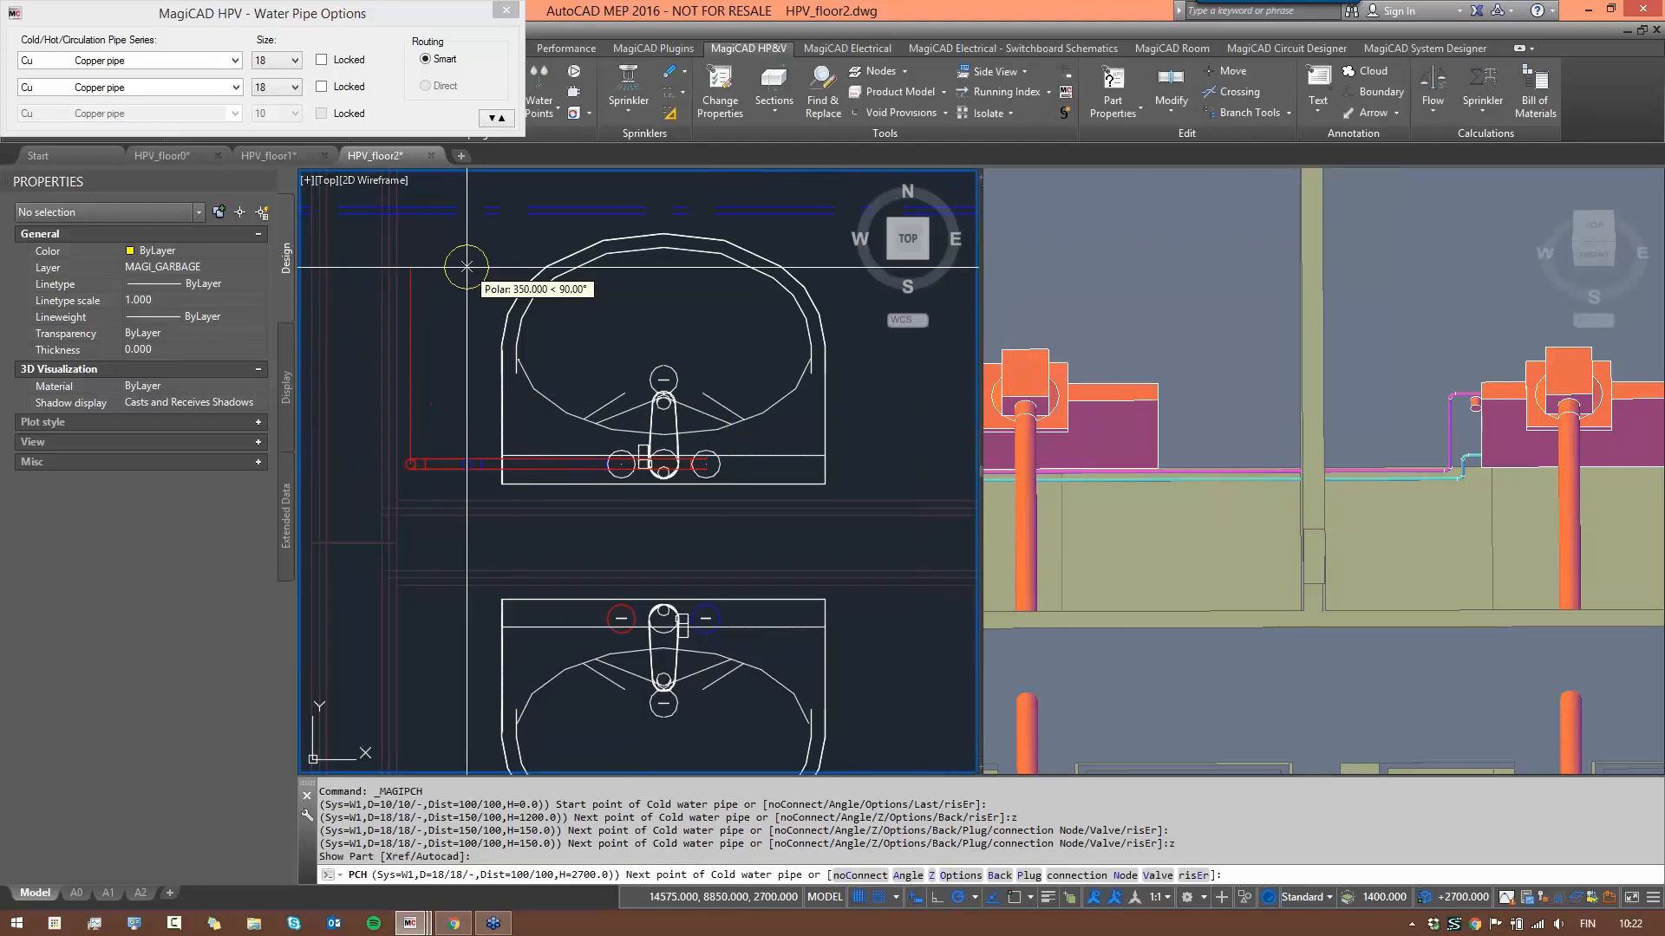
- Route the washbasin pipes north and connect them to the northern cold and hot branch pipes, changing the active settings to Cu-10
click(467, 252)
scroll(463, 227, down, 2)
middle_drag(464, 271, 461, 334)
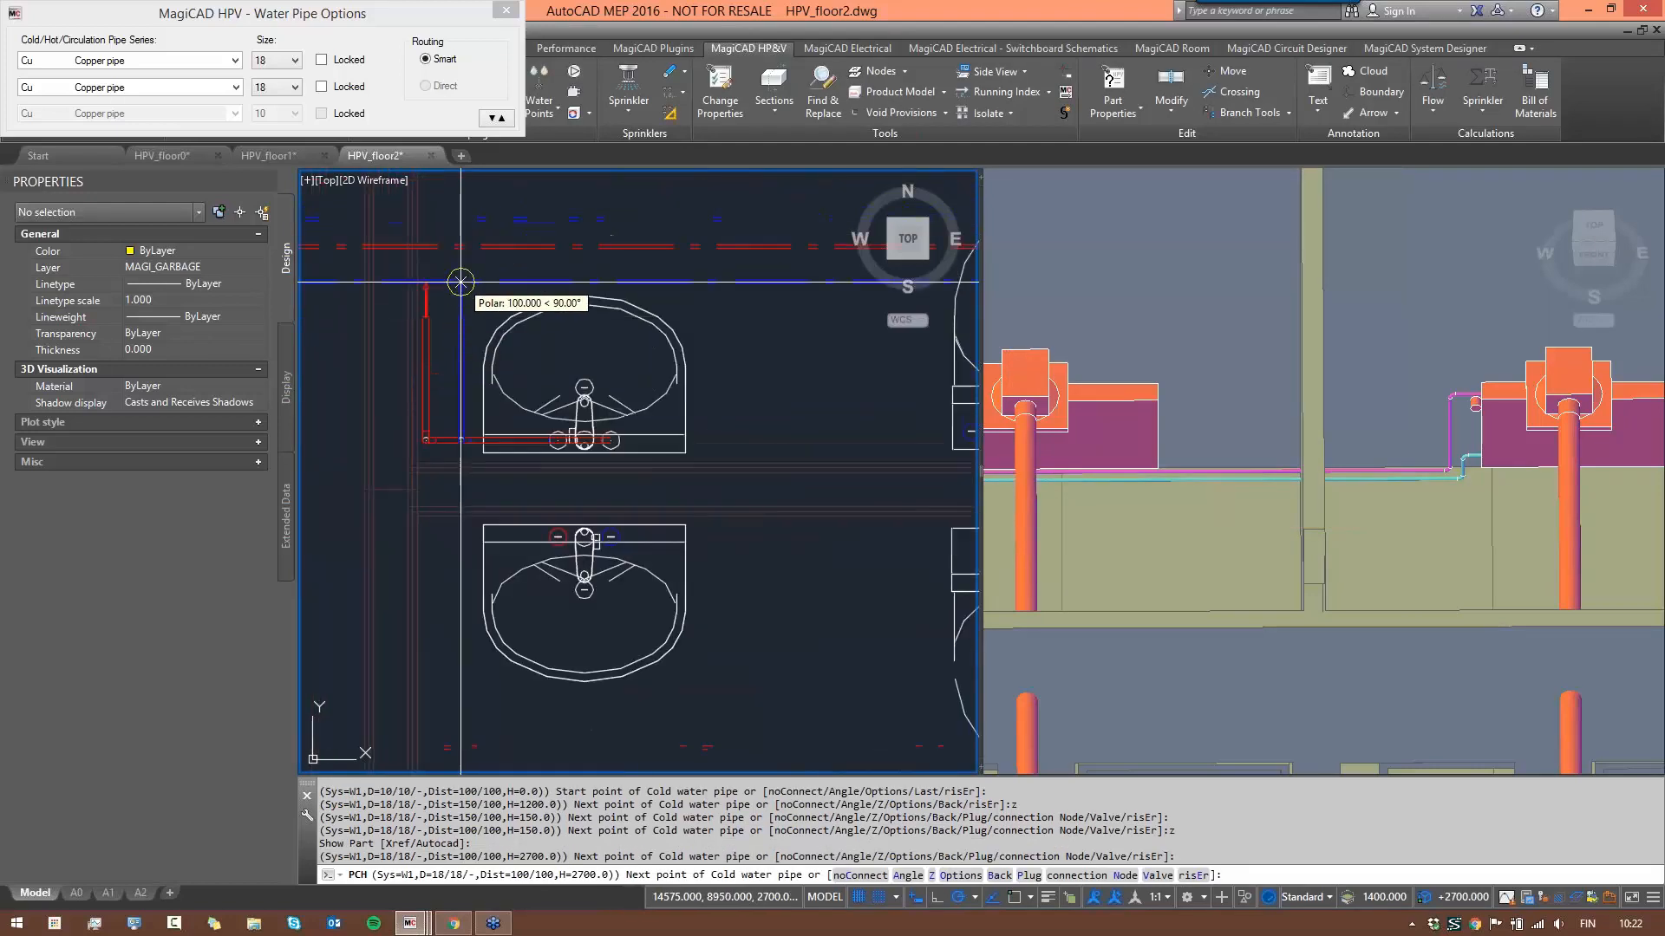
click(460, 282)
click(460, 248)
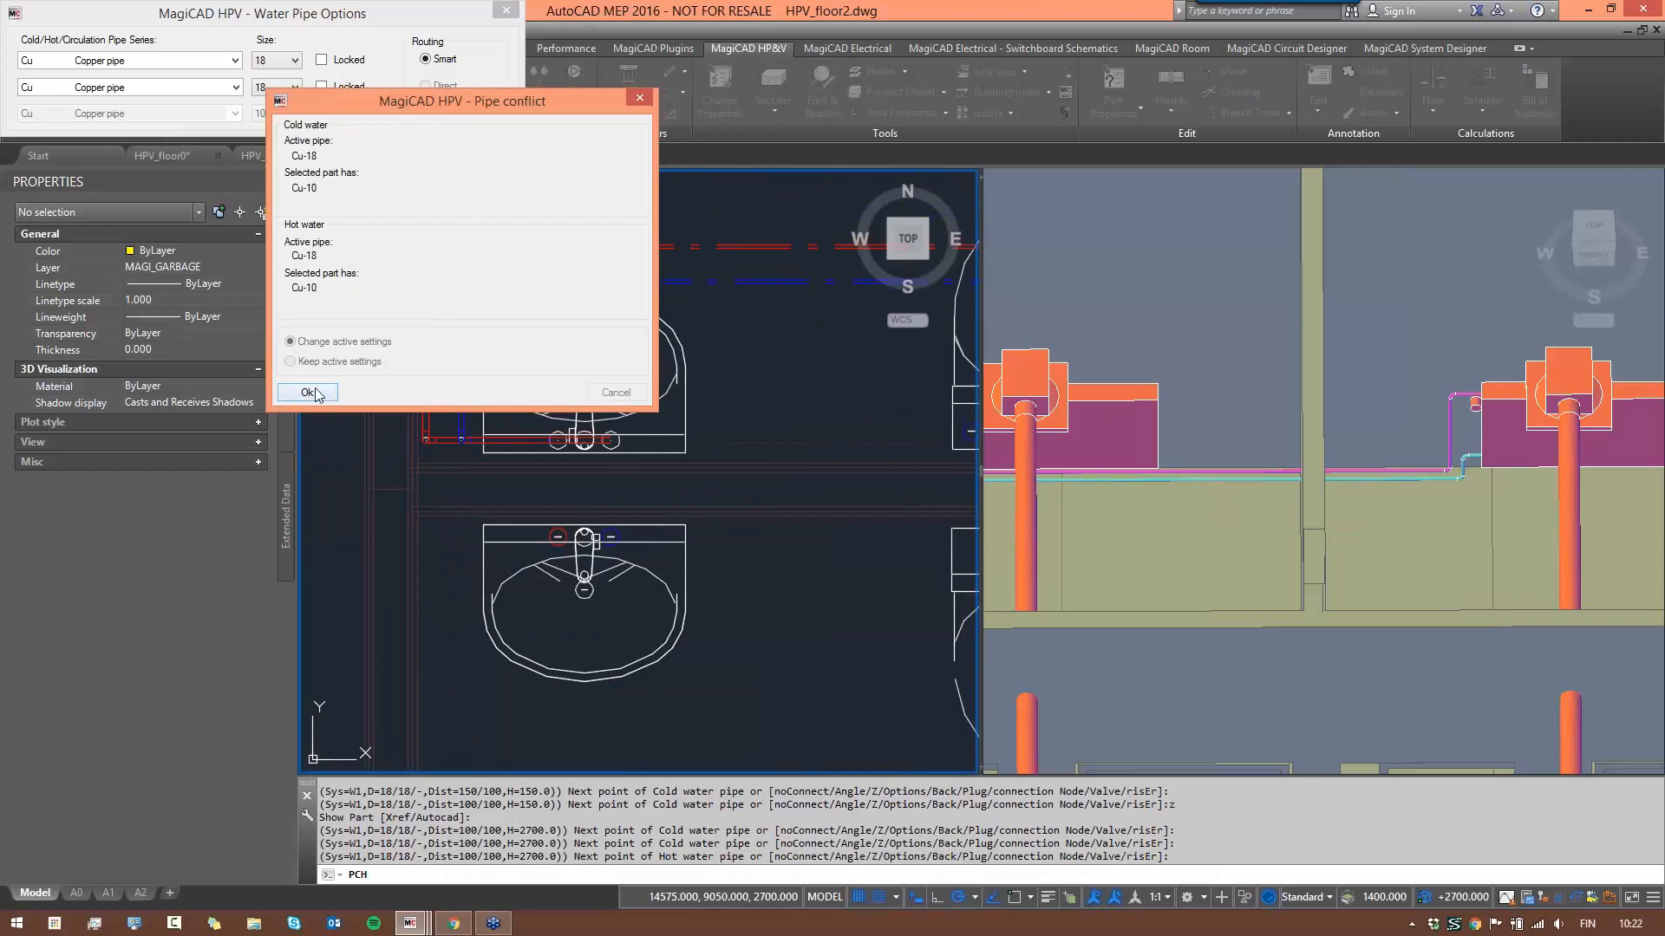
click(307, 393)
- Start cold and hot water pipes at the southern washbasin's tap and drop them vertically to a cold water centre level of 50 mm
scroll(550, 306, down, 2)
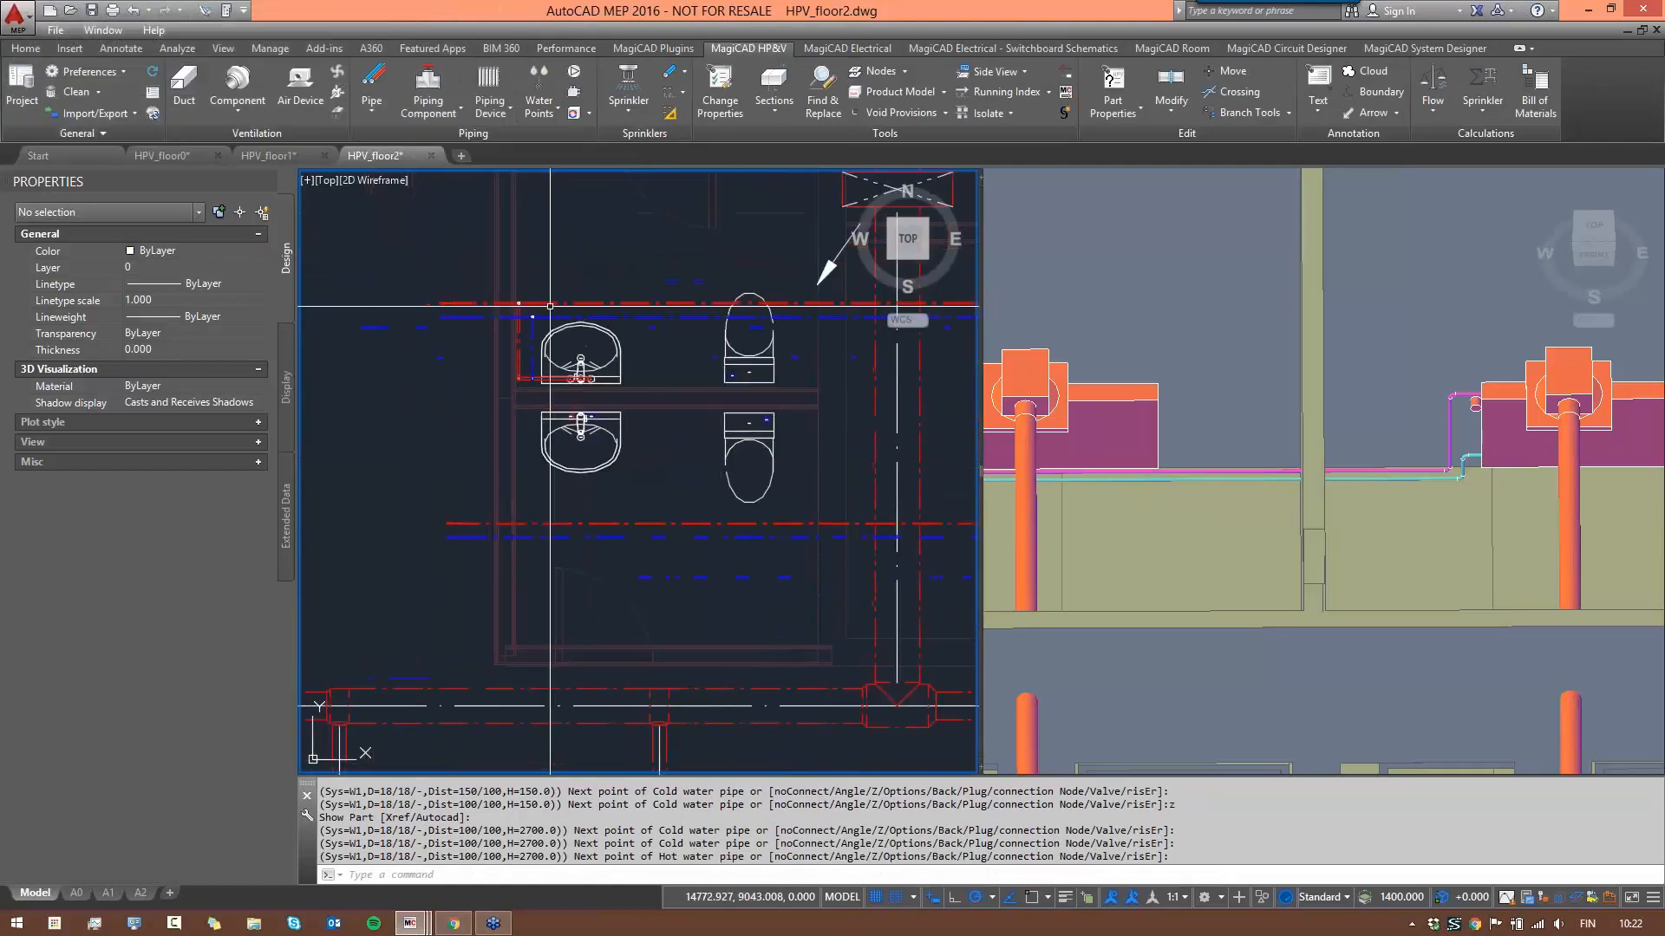
scroll(523, 312, up, 5)
scroll(521, 303, down, 5)
scroll(616, 495, down, 2)
middle_drag(622, 486, 577, 345)
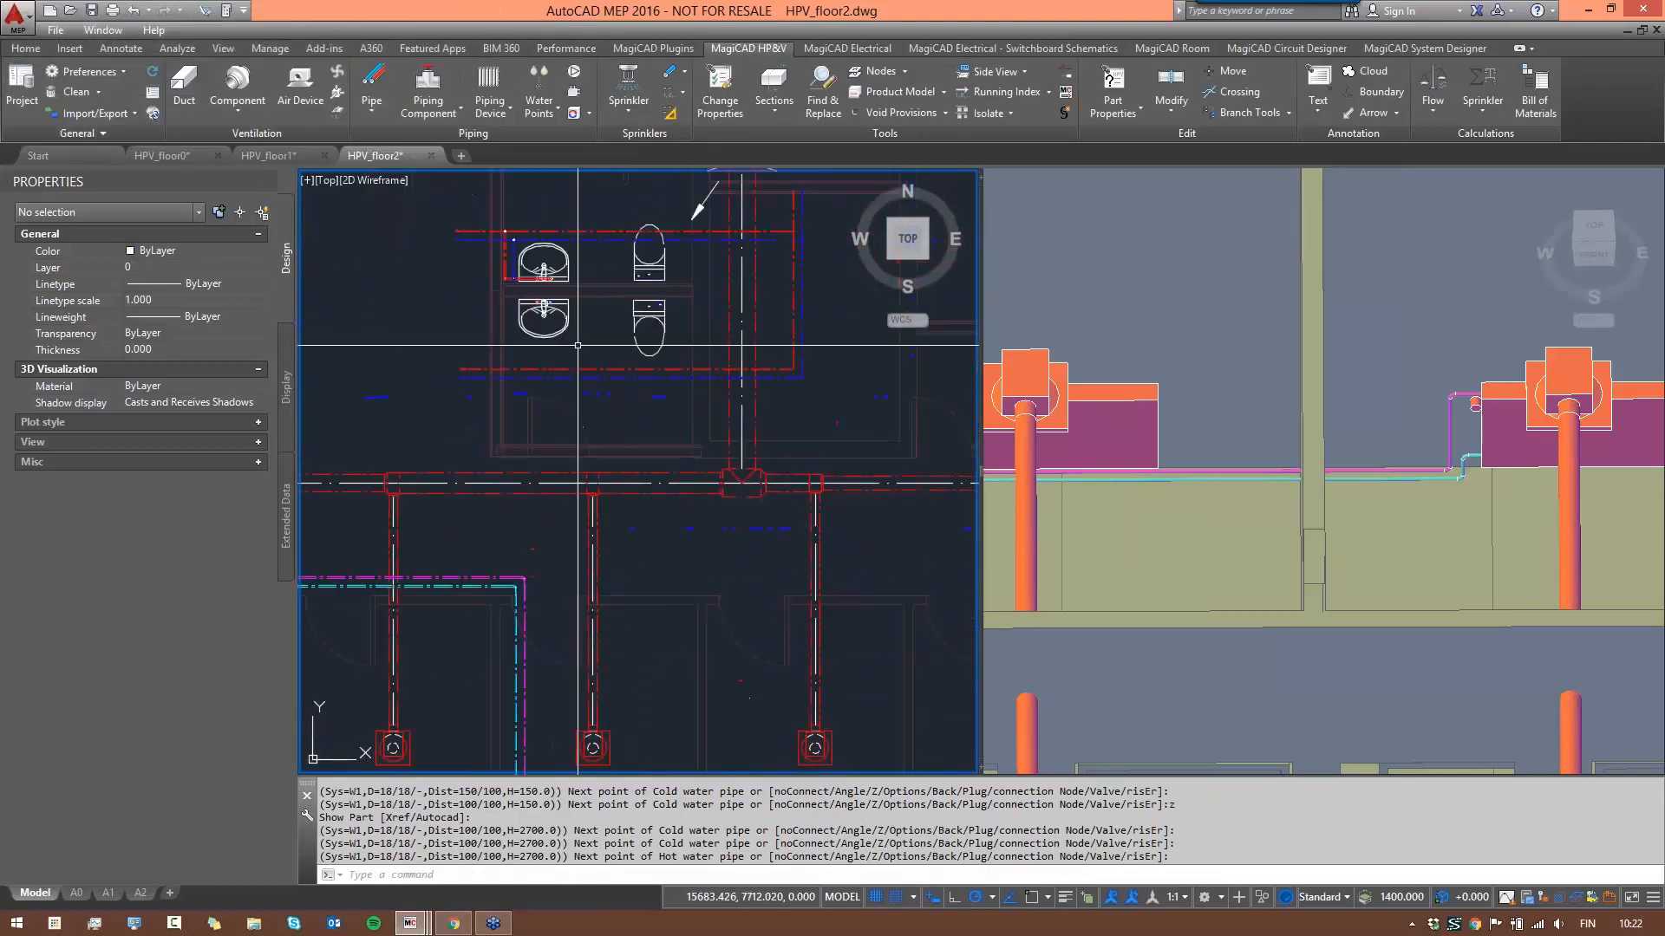
scroll(524, 313, up, 6)
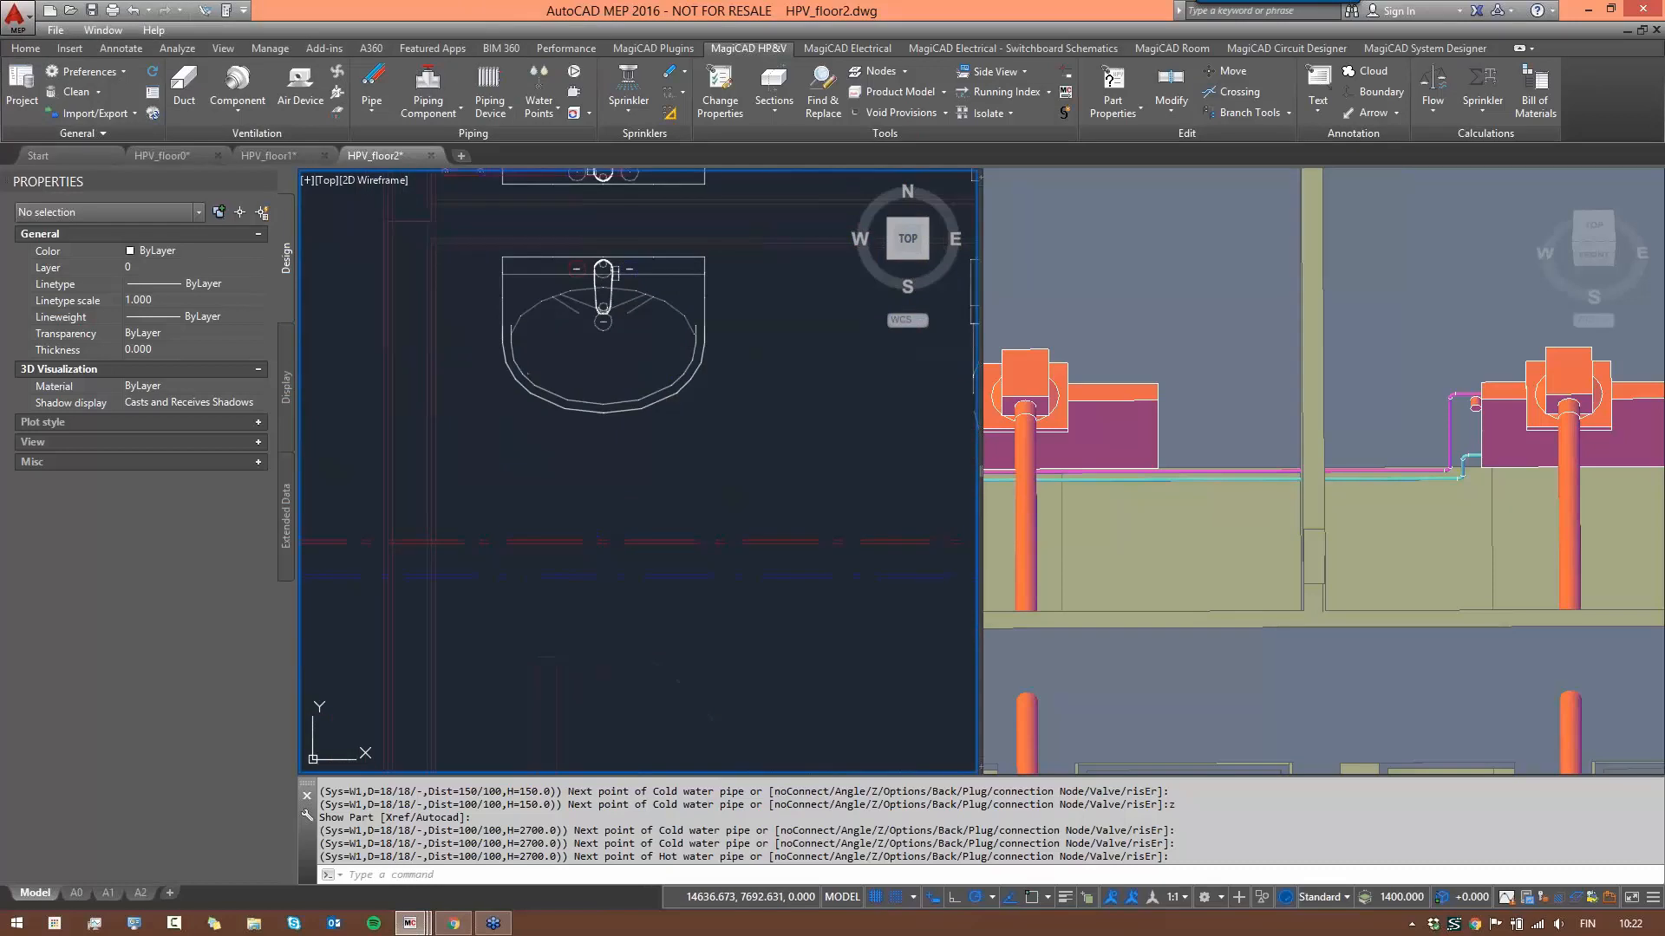
key(Return)
click(619, 269)
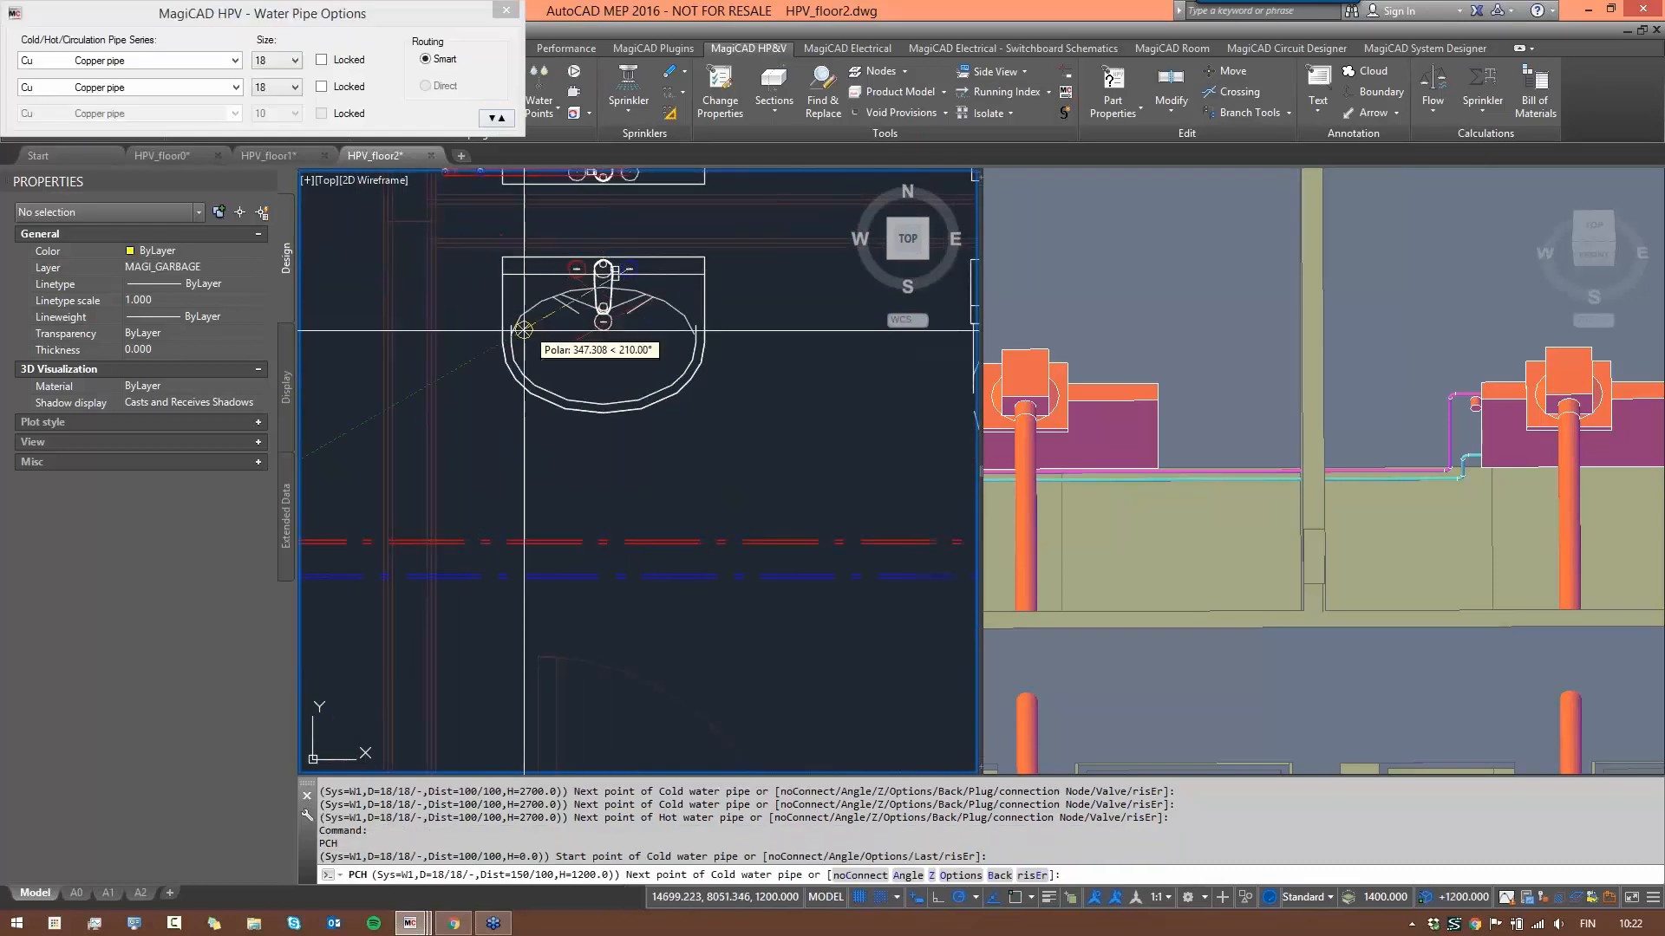
text(z)
key(Return)
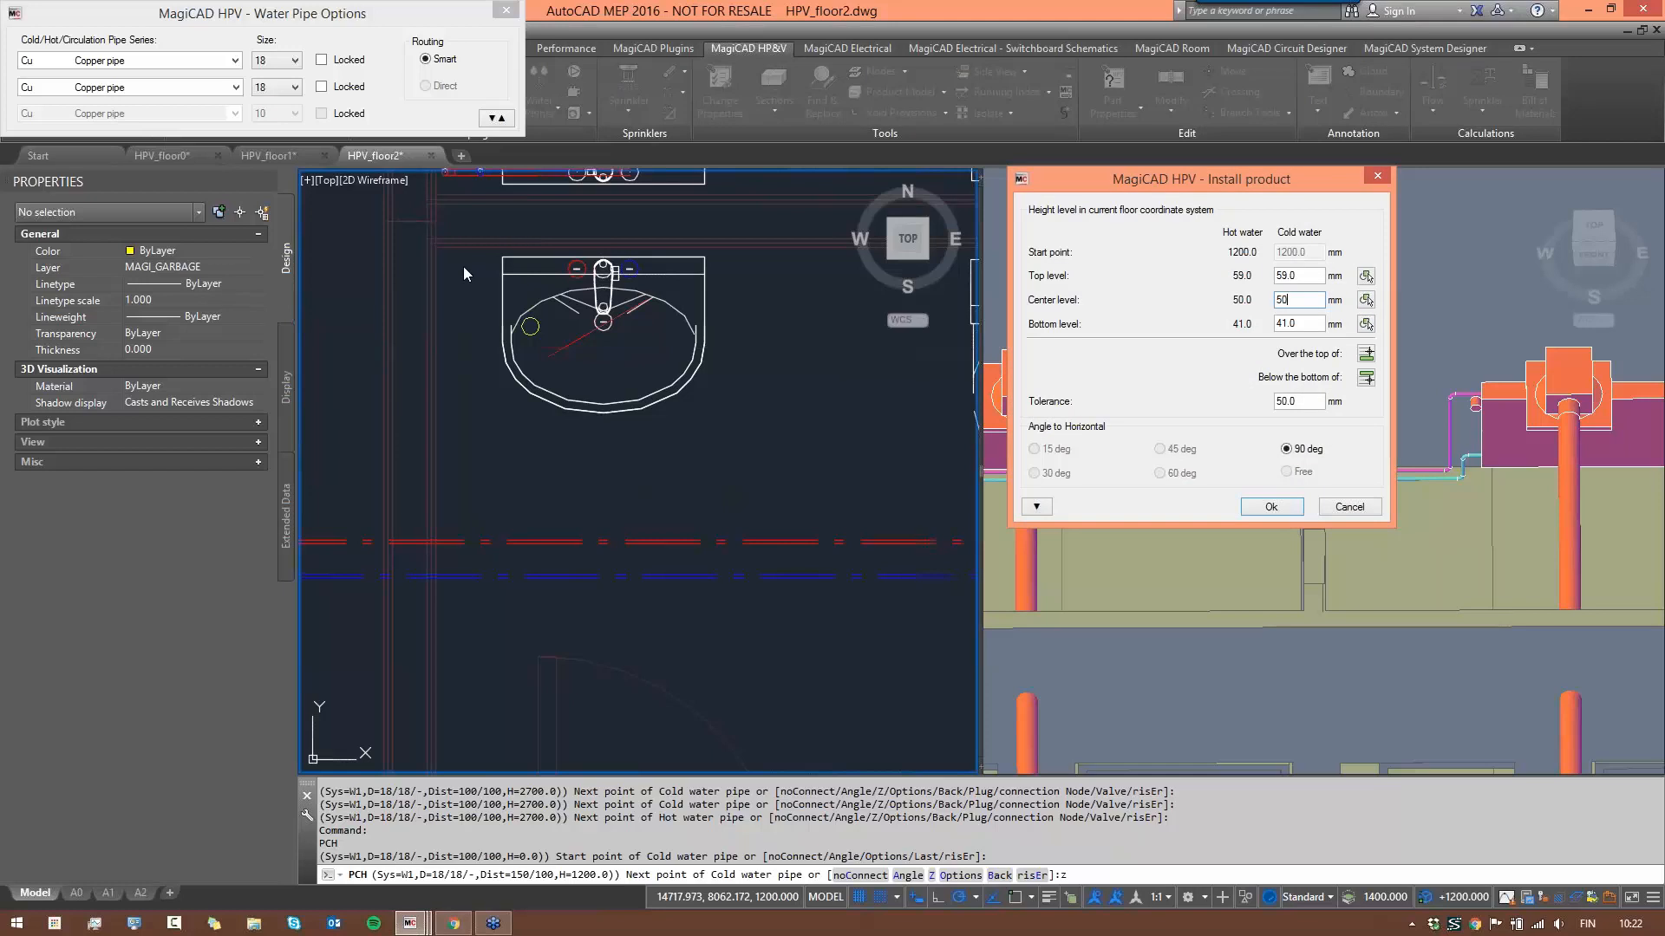
click(1270, 507)
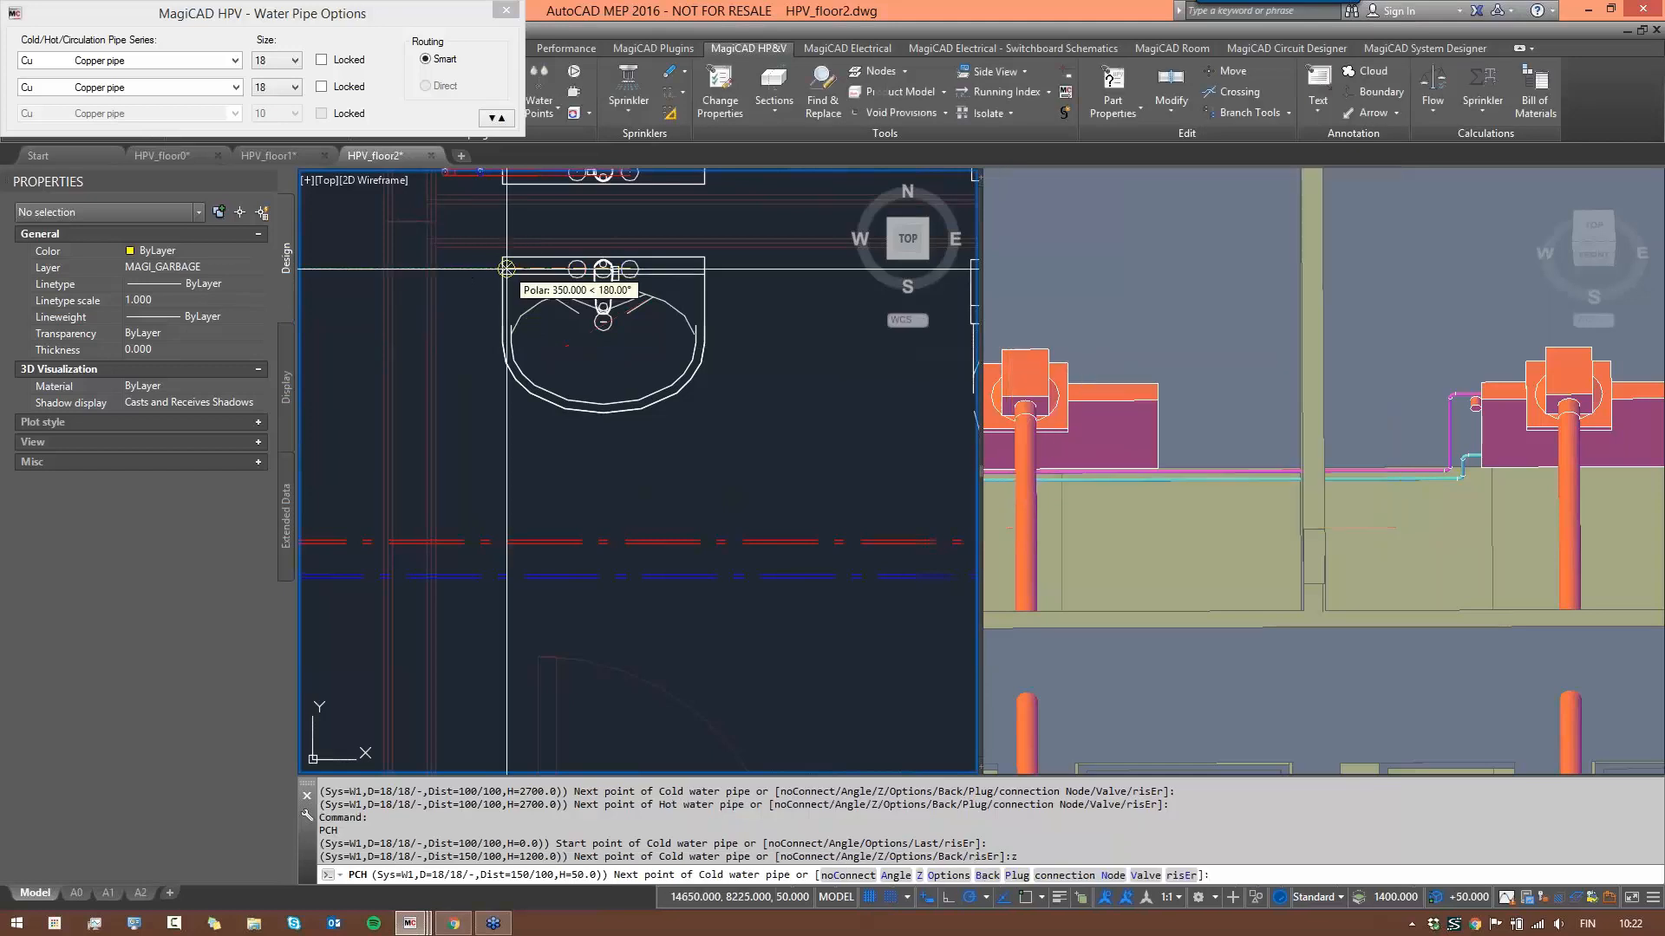
- Run the pipes west to just beside the southern washbasin and raise them at 90 degrees to a cold water centre level of 2700 mm
click(447, 269)
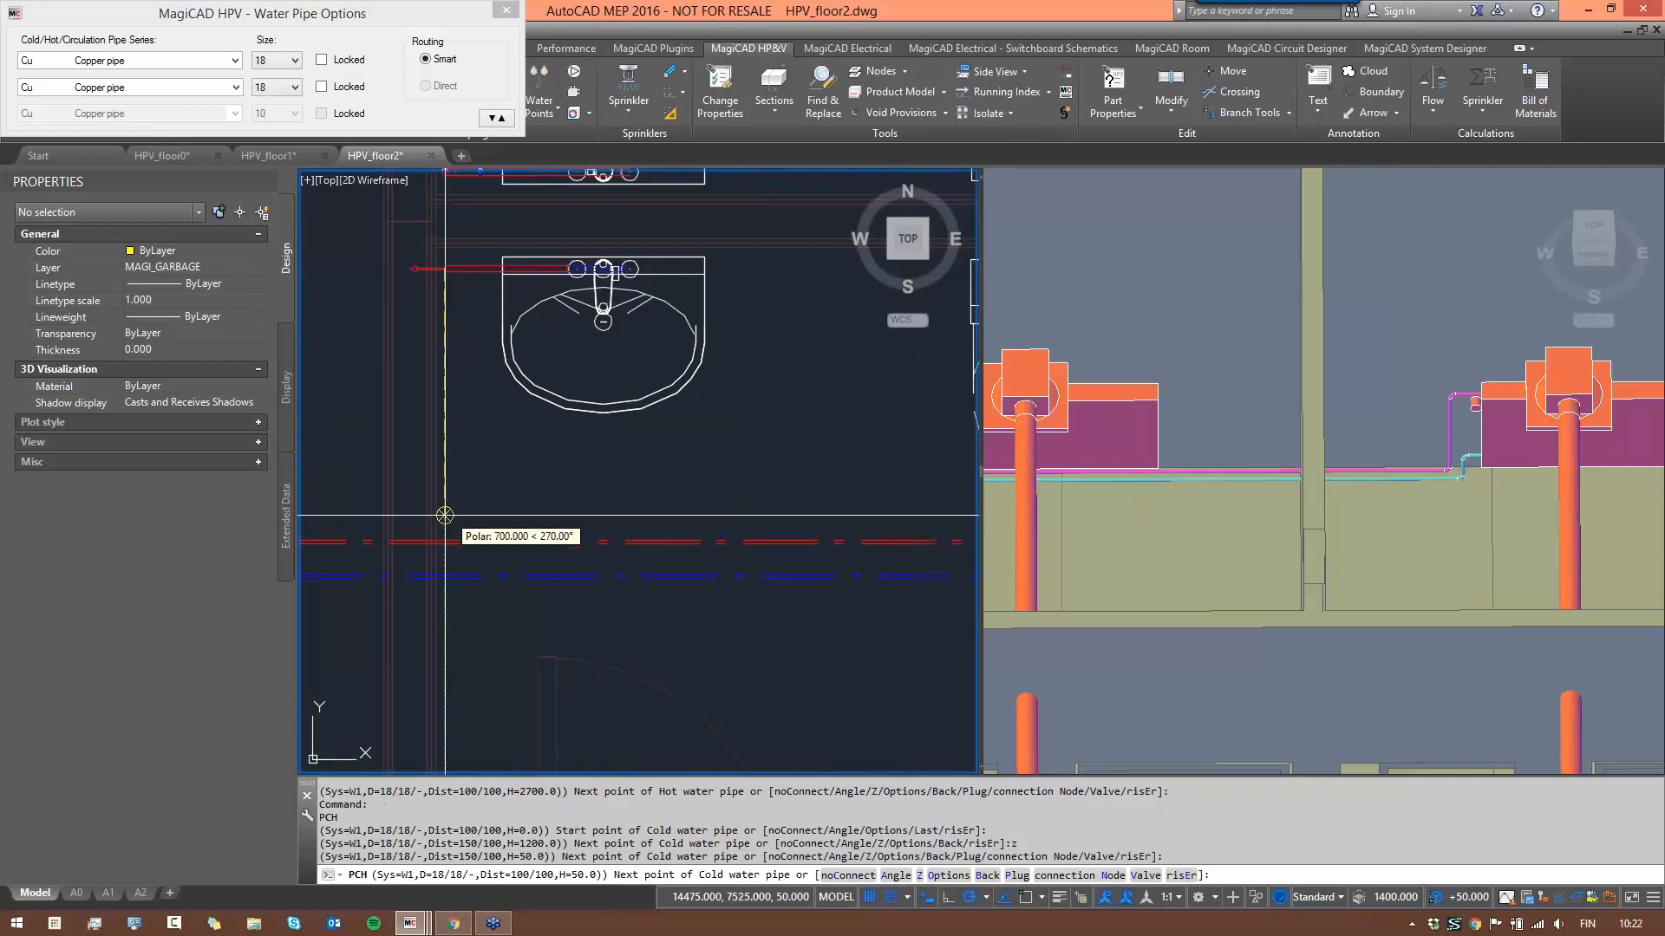
text(z)
key(Return)
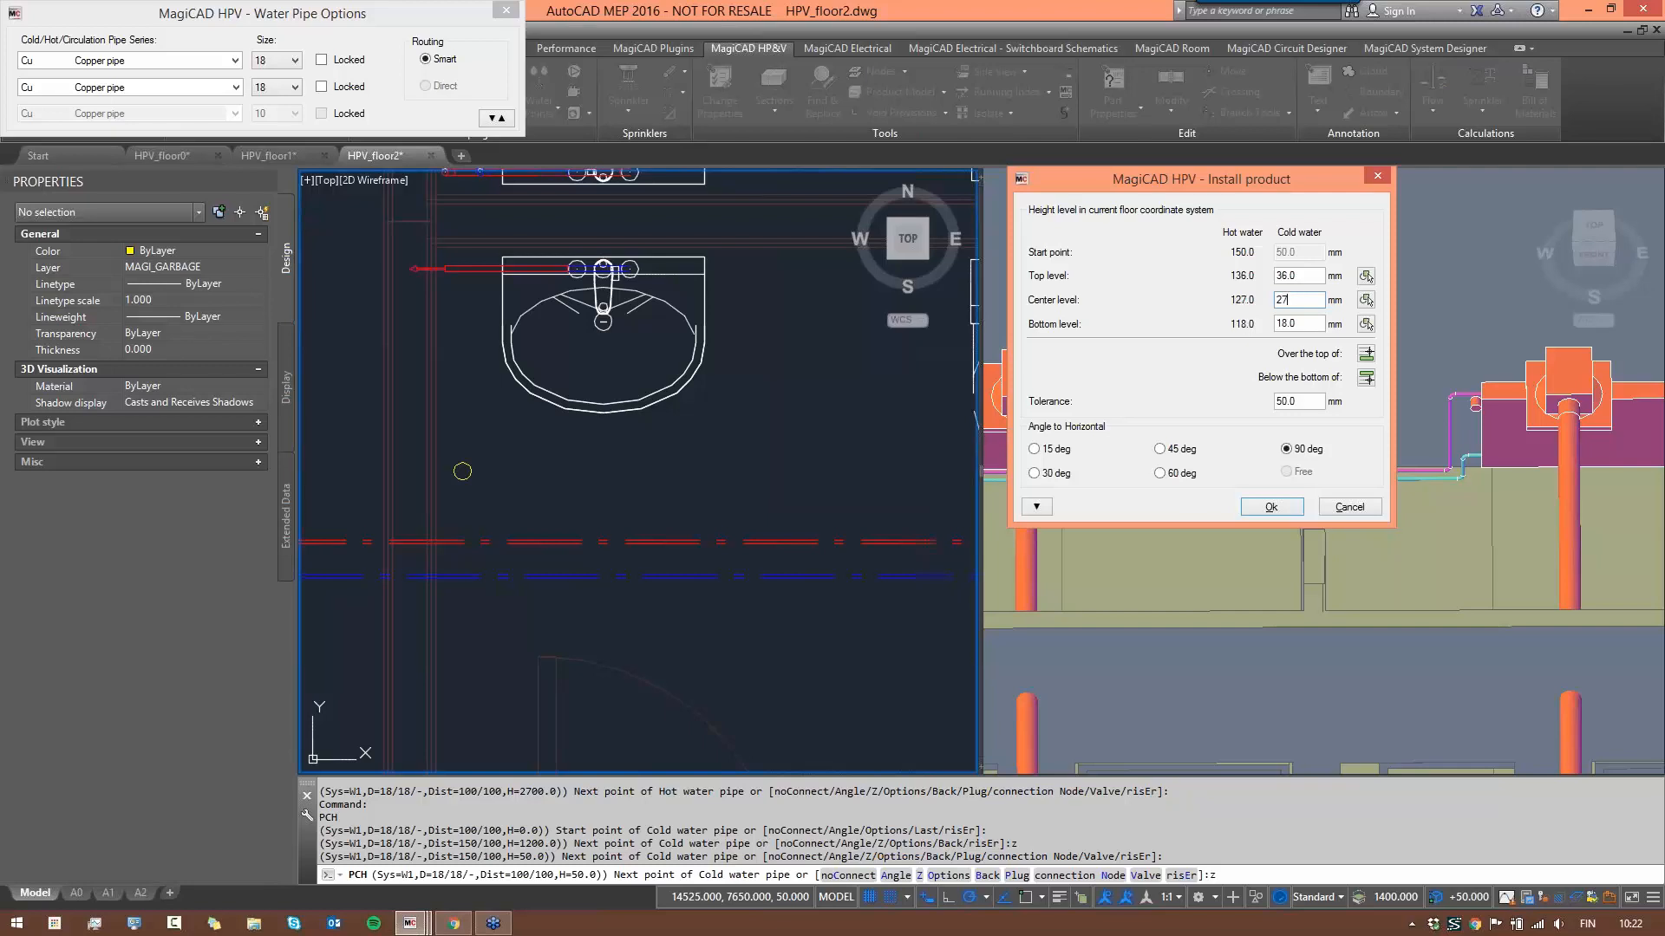
click(1271, 508)
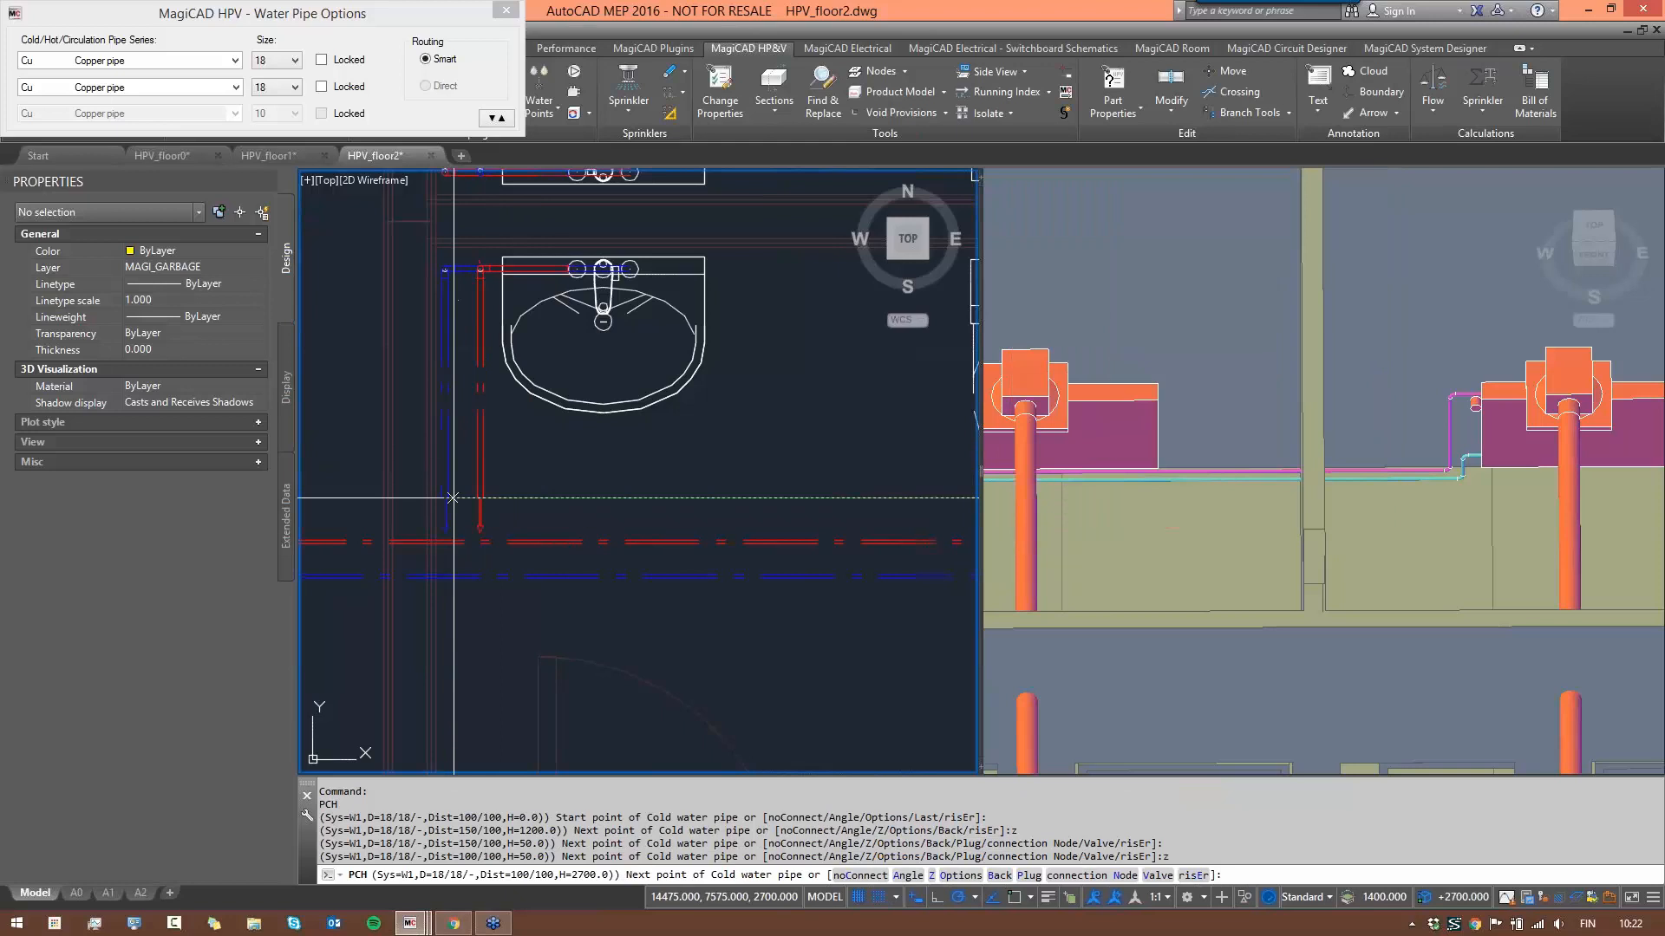
- Route the southern washbasin's pipes south and connect them to the southern cold and hot branch pipes
click(444, 567)
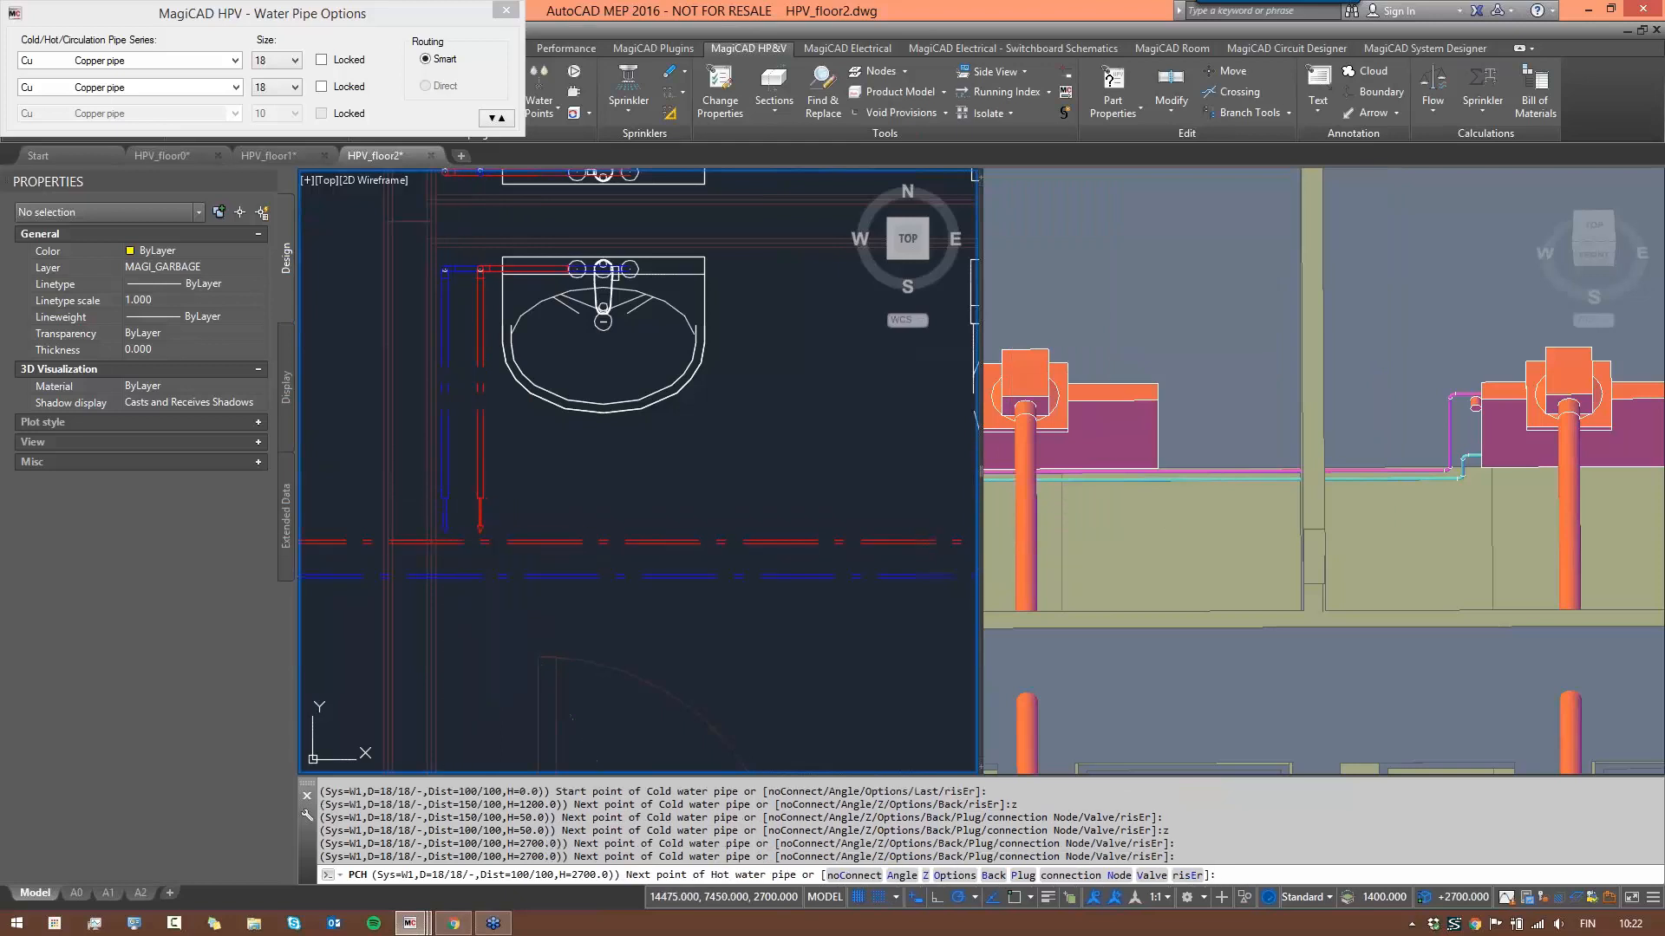
click(298, 684)
scroll(661, 600, down, 3)
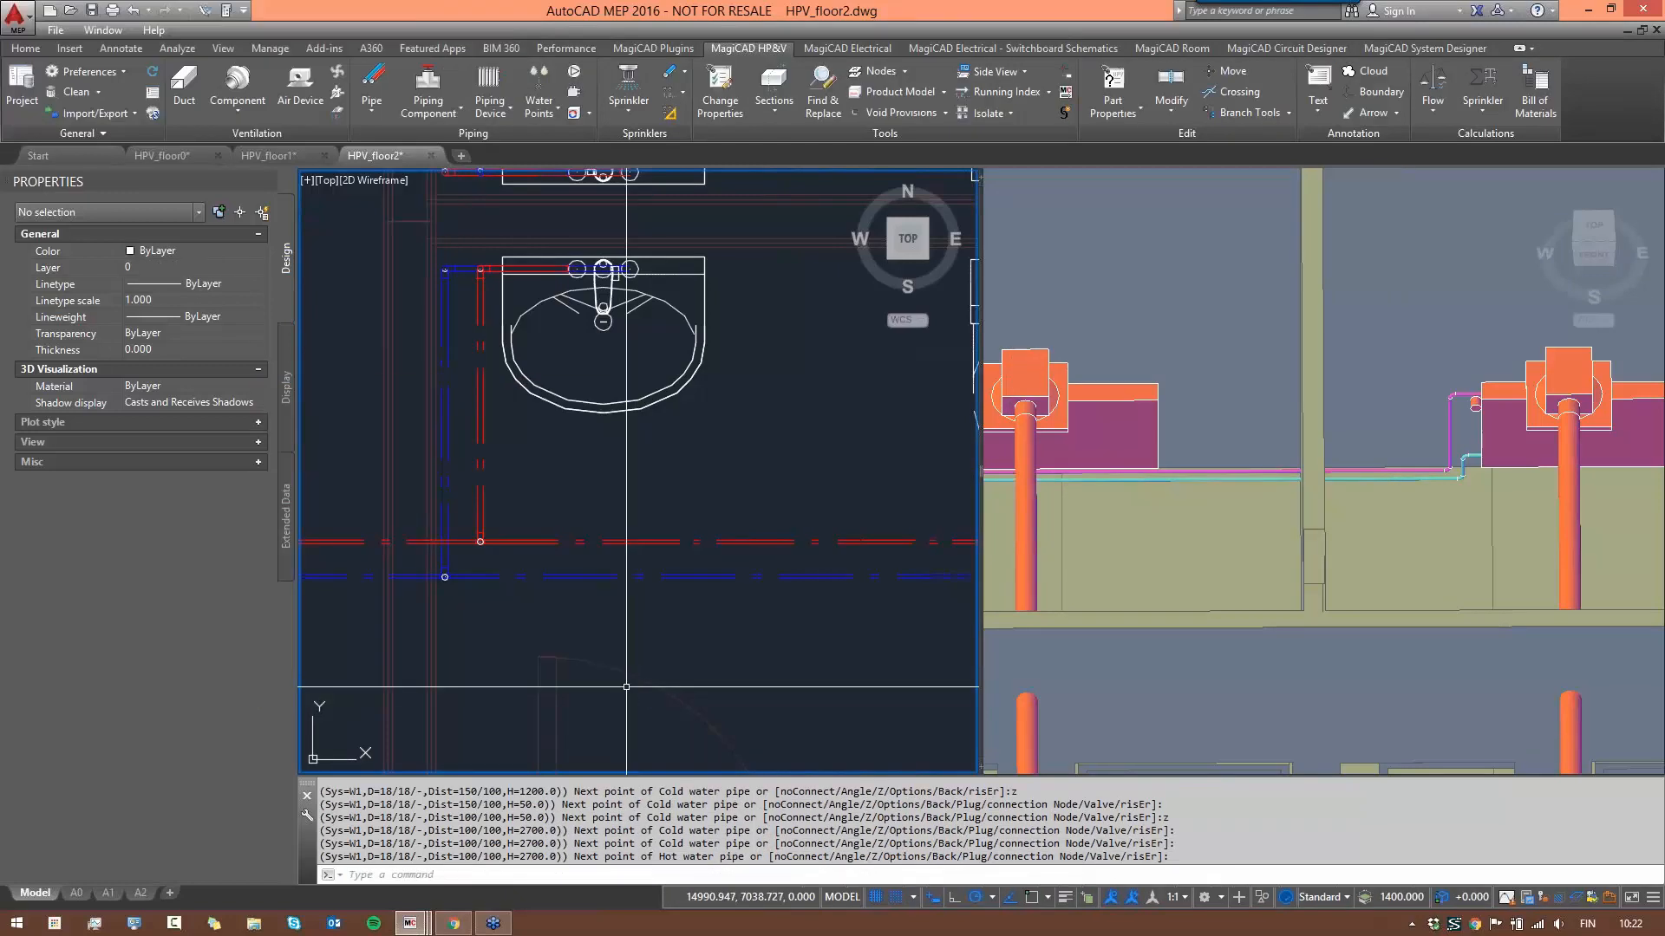
- Delete the leftover northern and southern branch pipe ends extending west past the washbasin connections
scroll(661, 601, up, 2)
scroll(564, 584, down, 2)
scroll(542, 564, up, 6)
scroll(681, 586, down, 6)
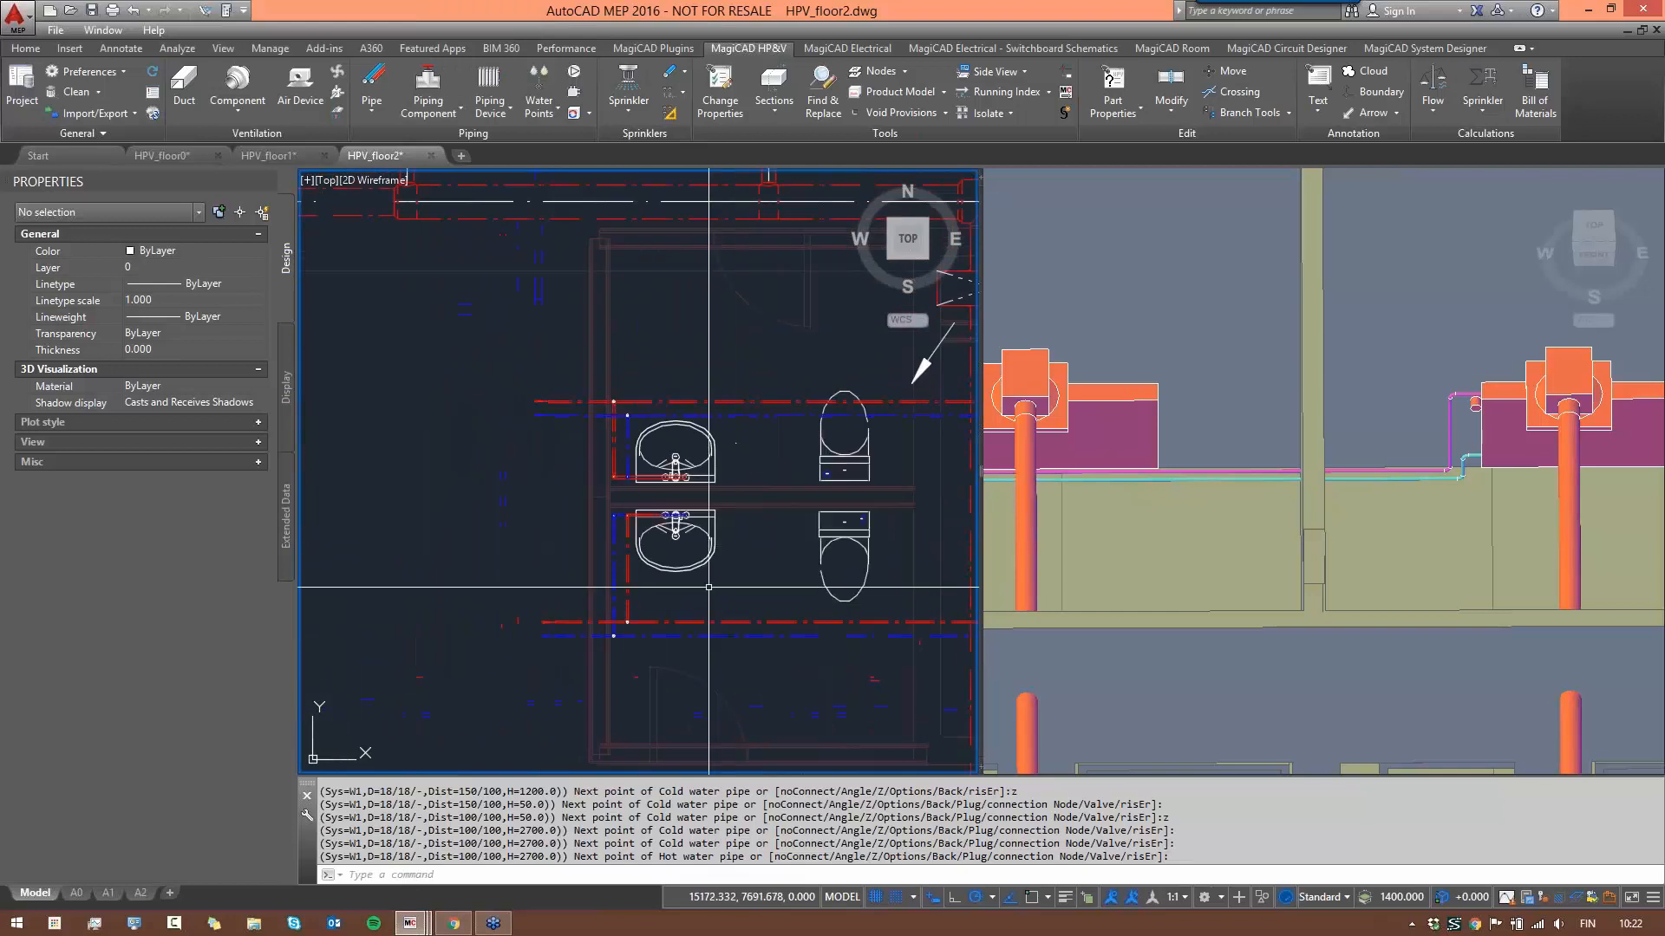
scroll(638, 637, up, 4)
scroll(726, 570, down, 5)
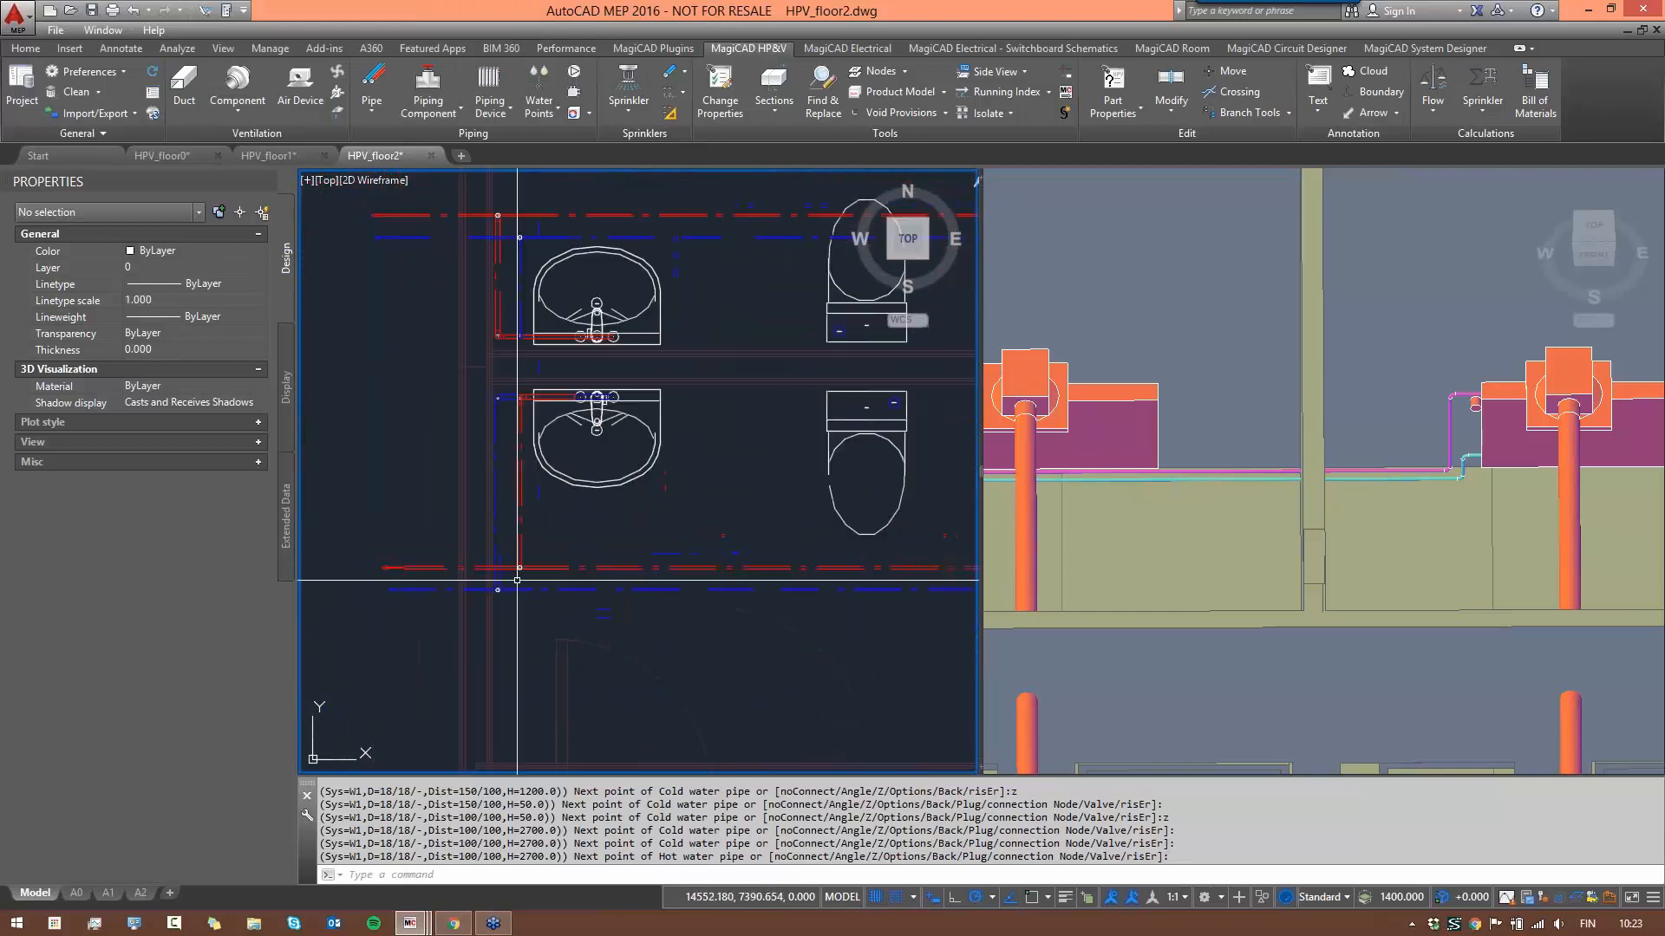
scroll(693, 521, up, 6)
scroll(685, 468, down, 4)
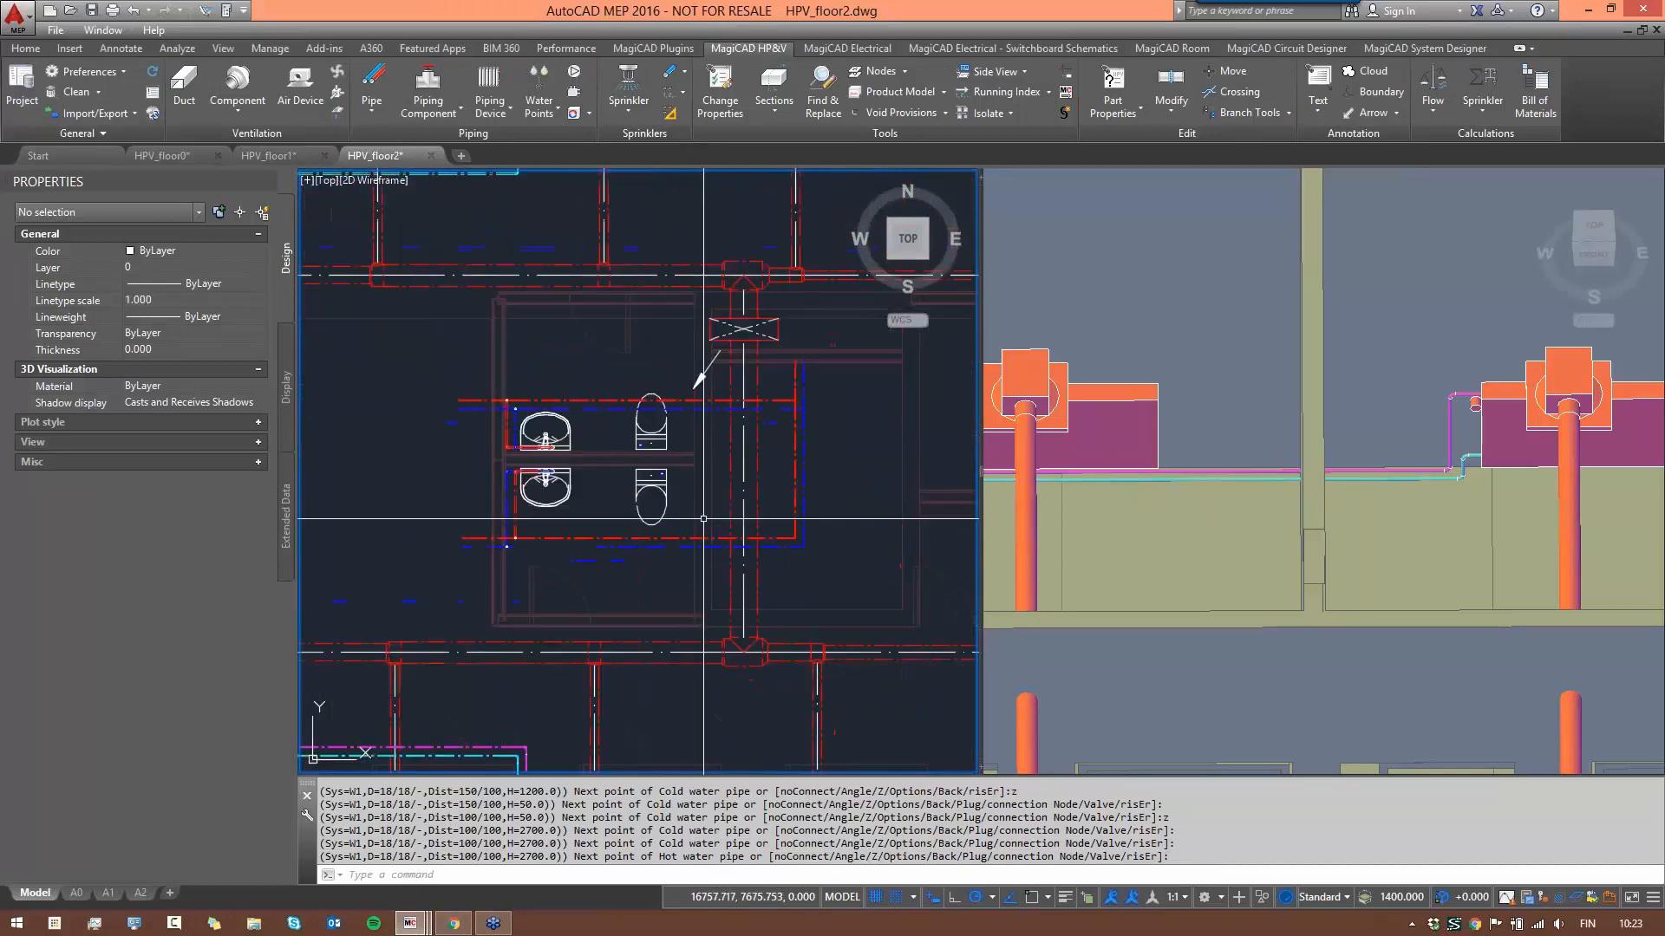
scroll(672, 459, up, 2)
middle_drag(390, 418, 493, 372)
click(464, 360)
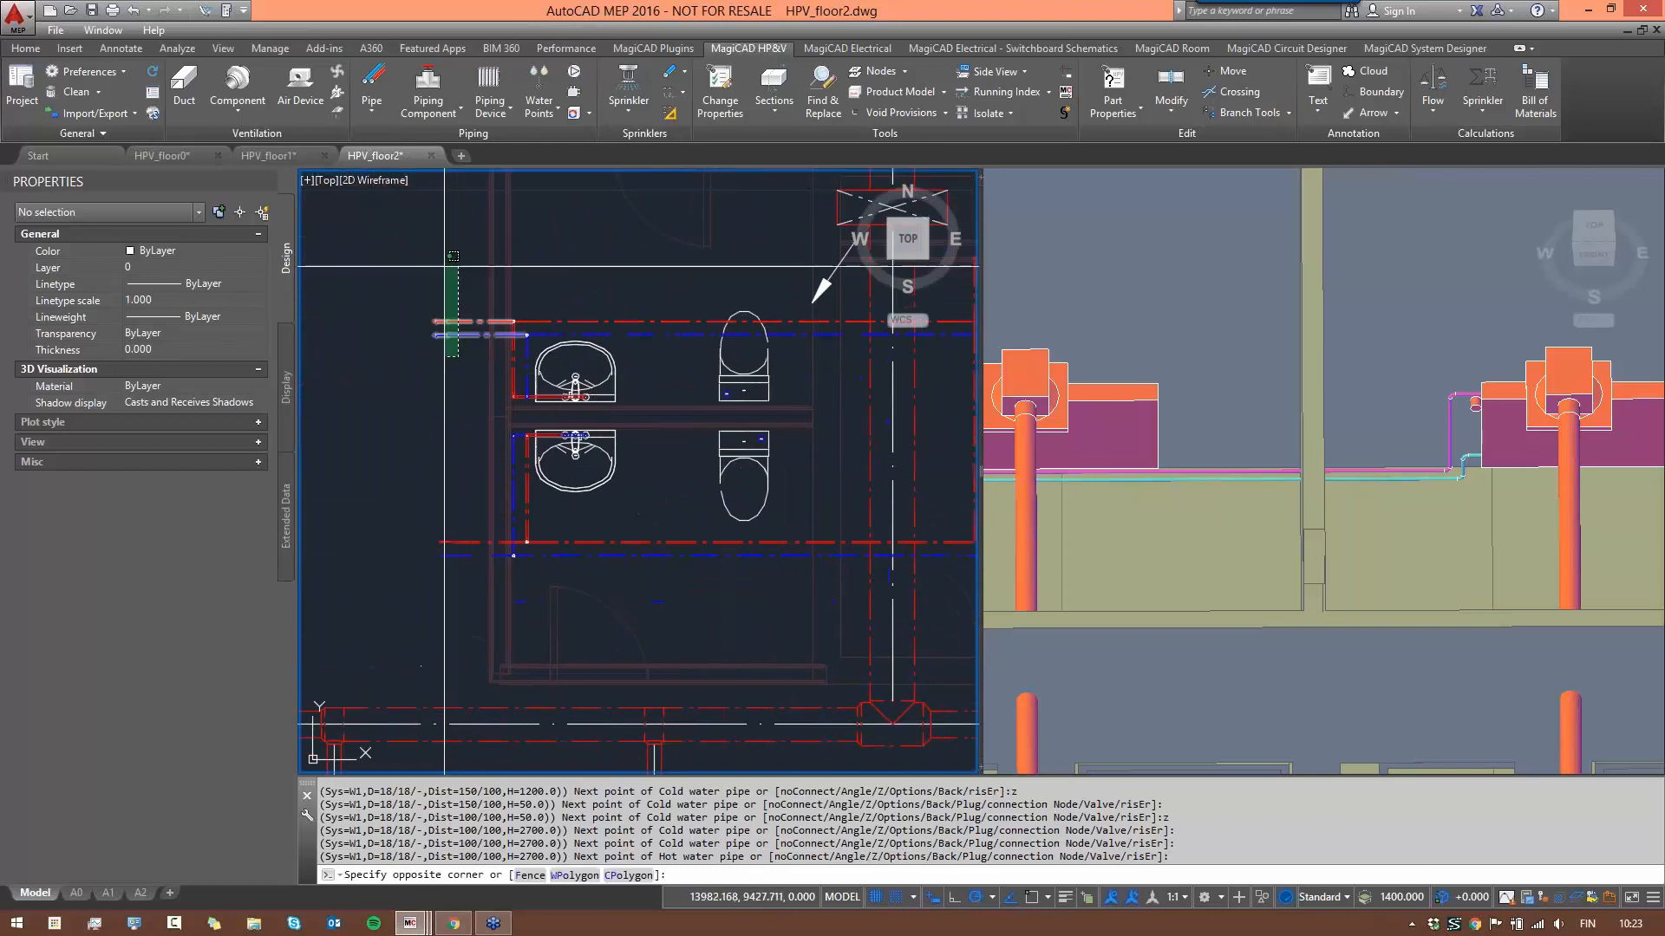
click(436, 260)
key(Delete)
click(499, 564)
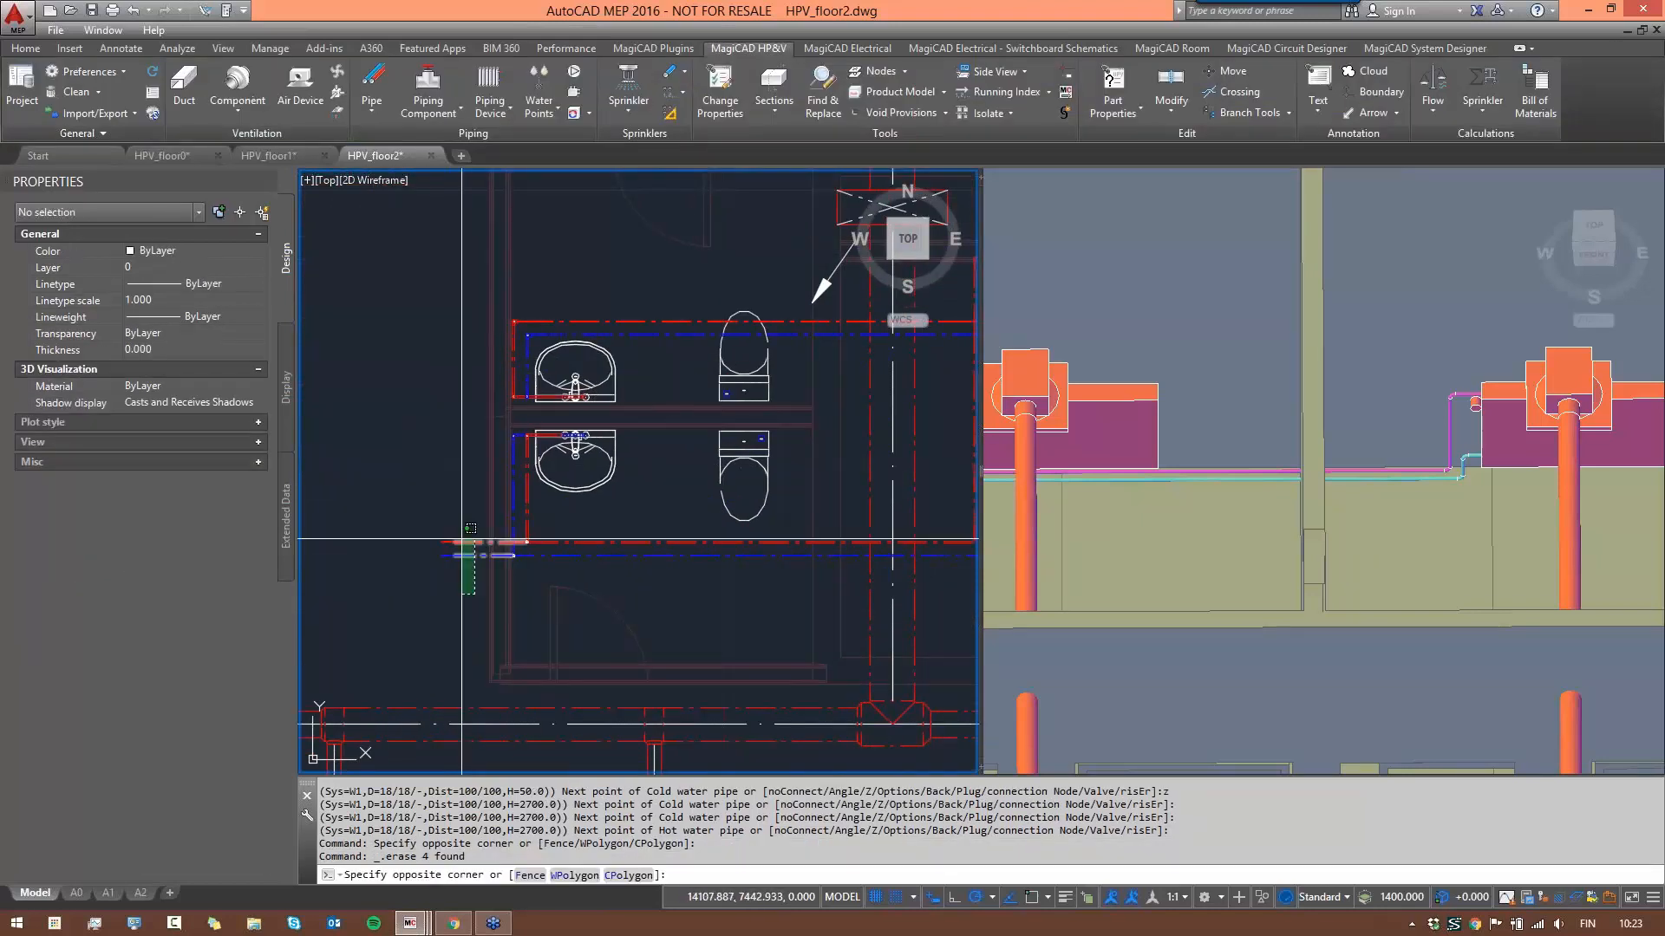
click(456, 501)
key(Delete)
- Start a cold water pipe at the northern WC's water connection and drop it vertically to centre level 50 mm
middle_drag(746, 456, 637, 490)
scroll(666, 437, up, 4)
scroll(637, 491, down, 2)
scroll(634, 468, up, 2)
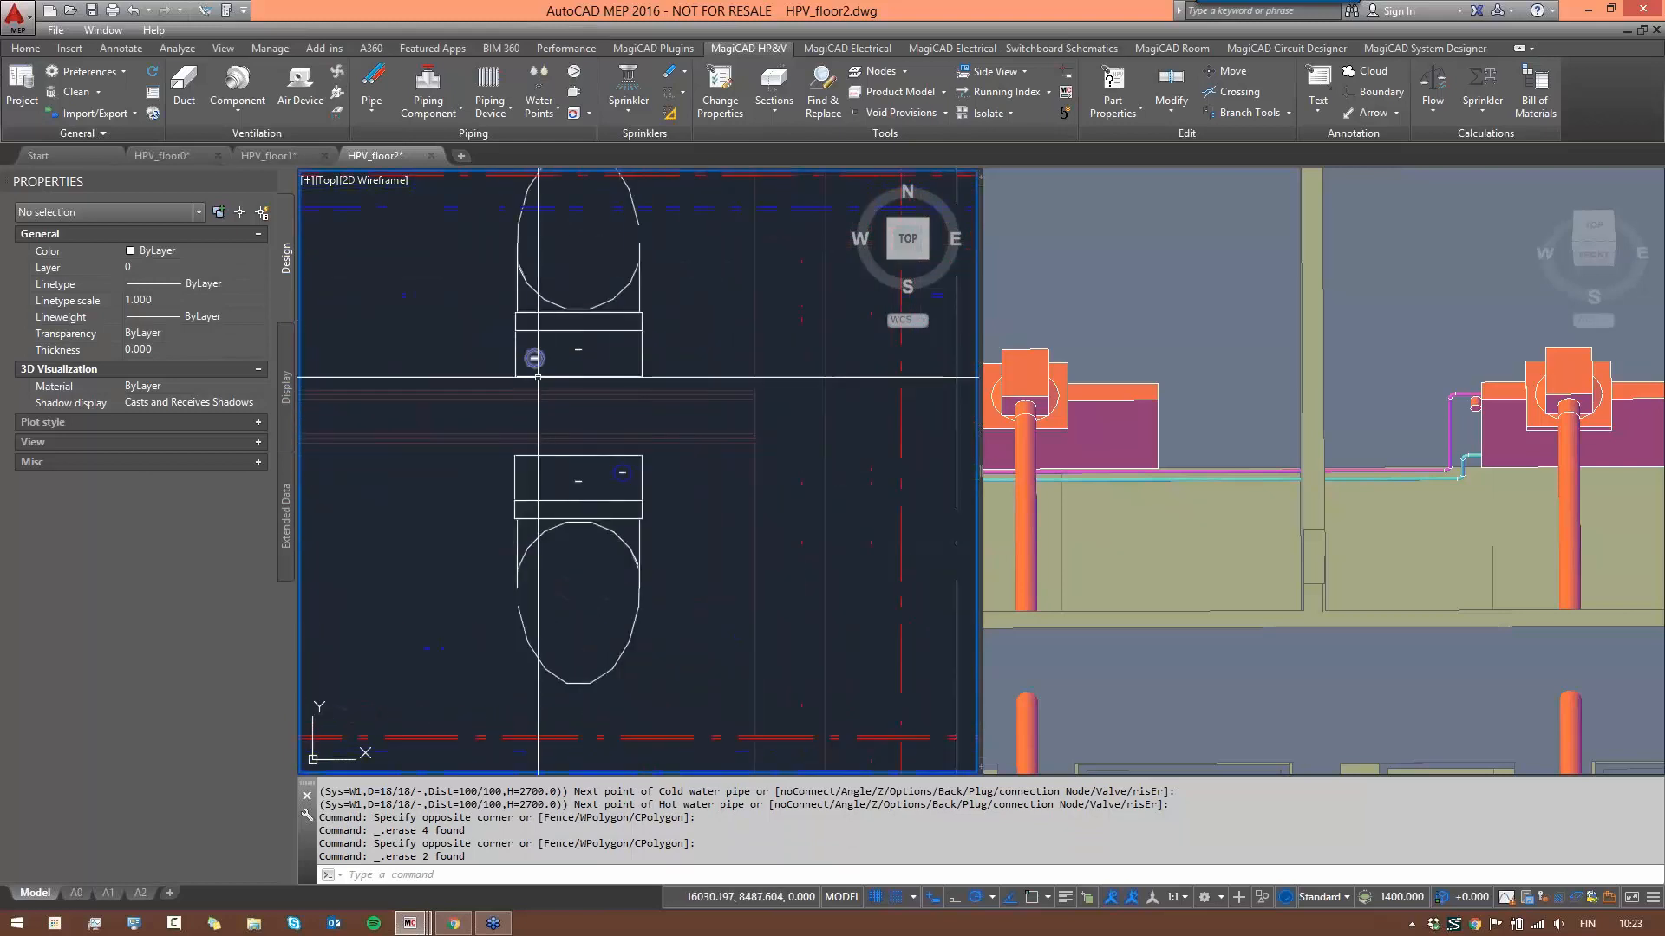
click(371, 100)
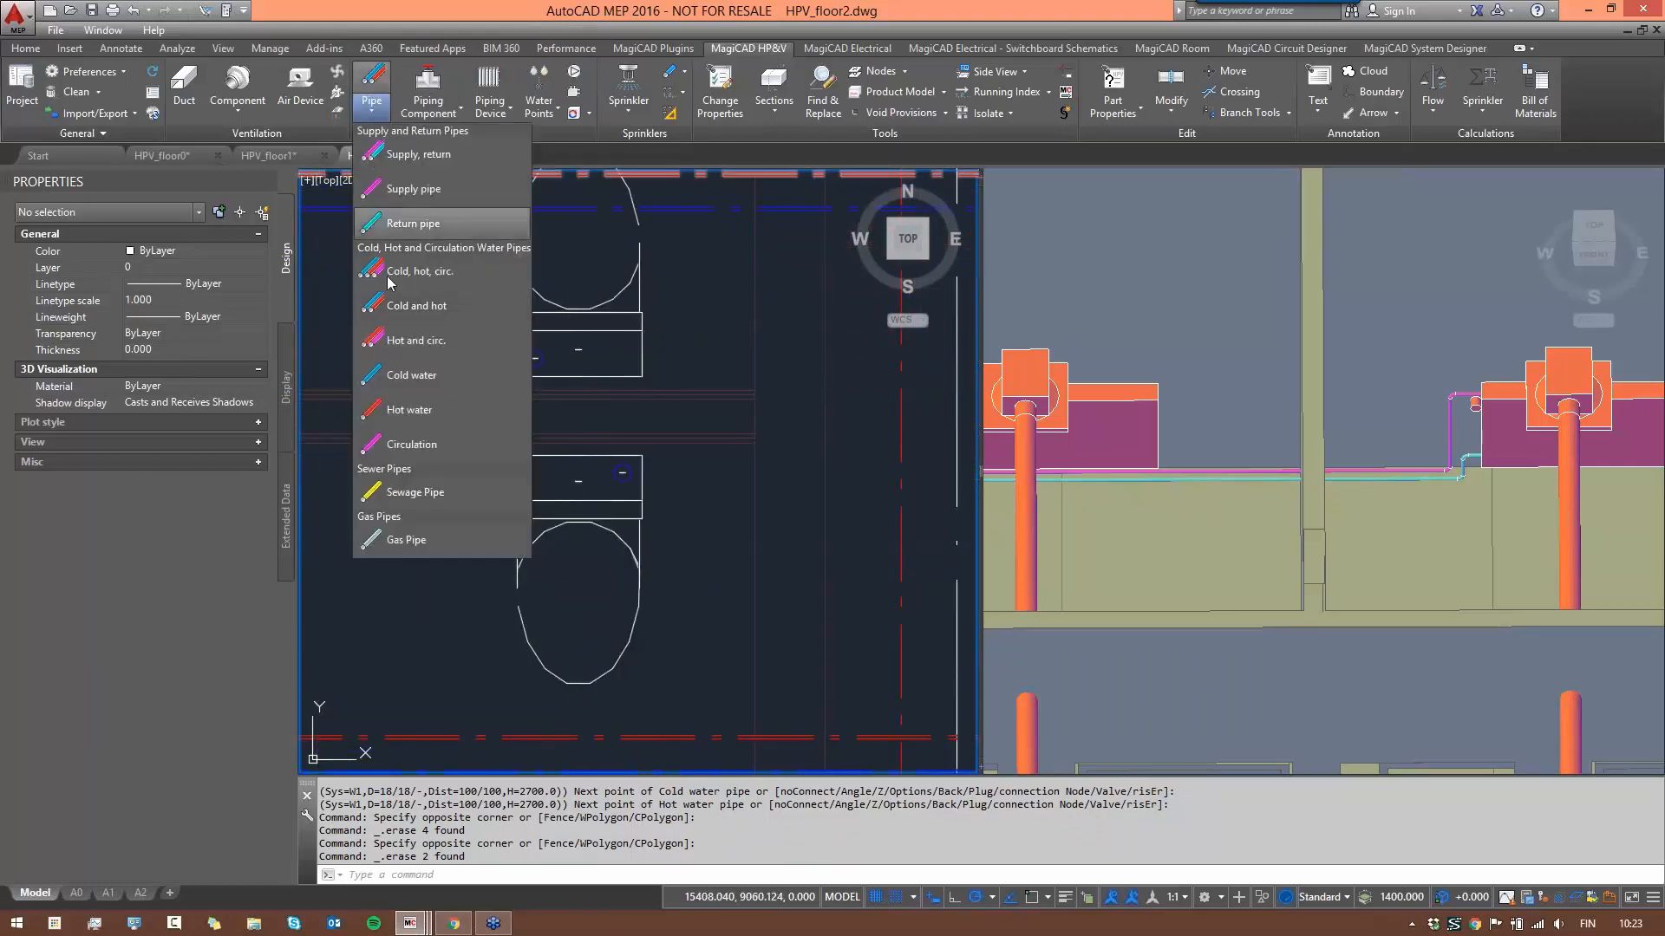
click(406, 404)
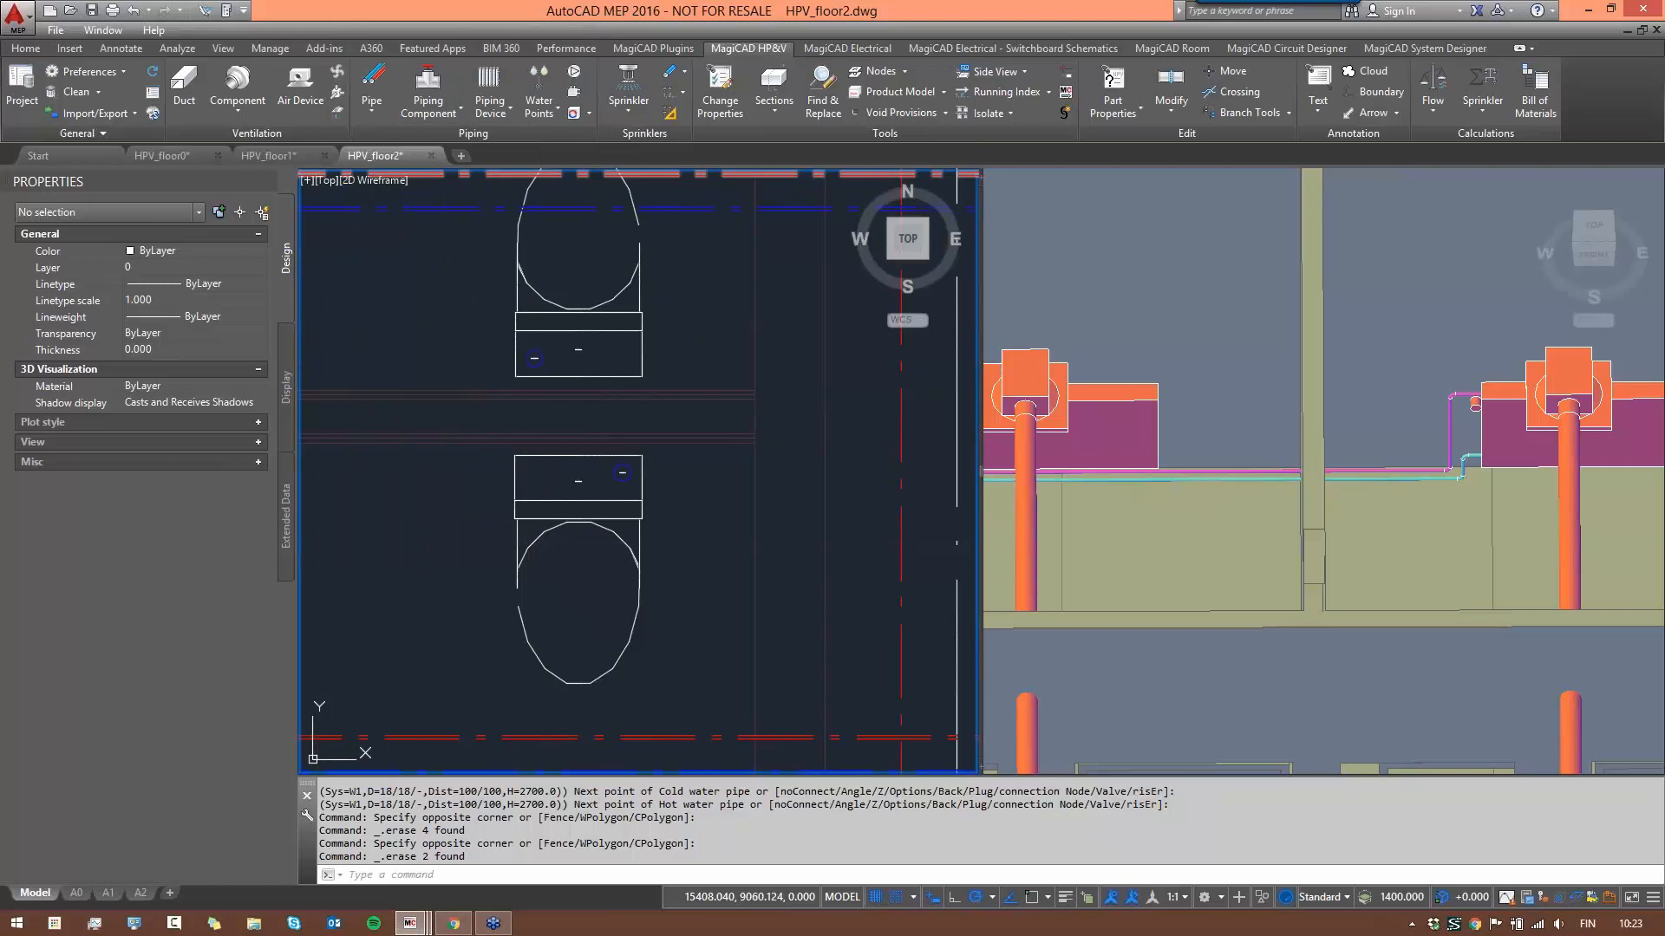
click(534, 358)
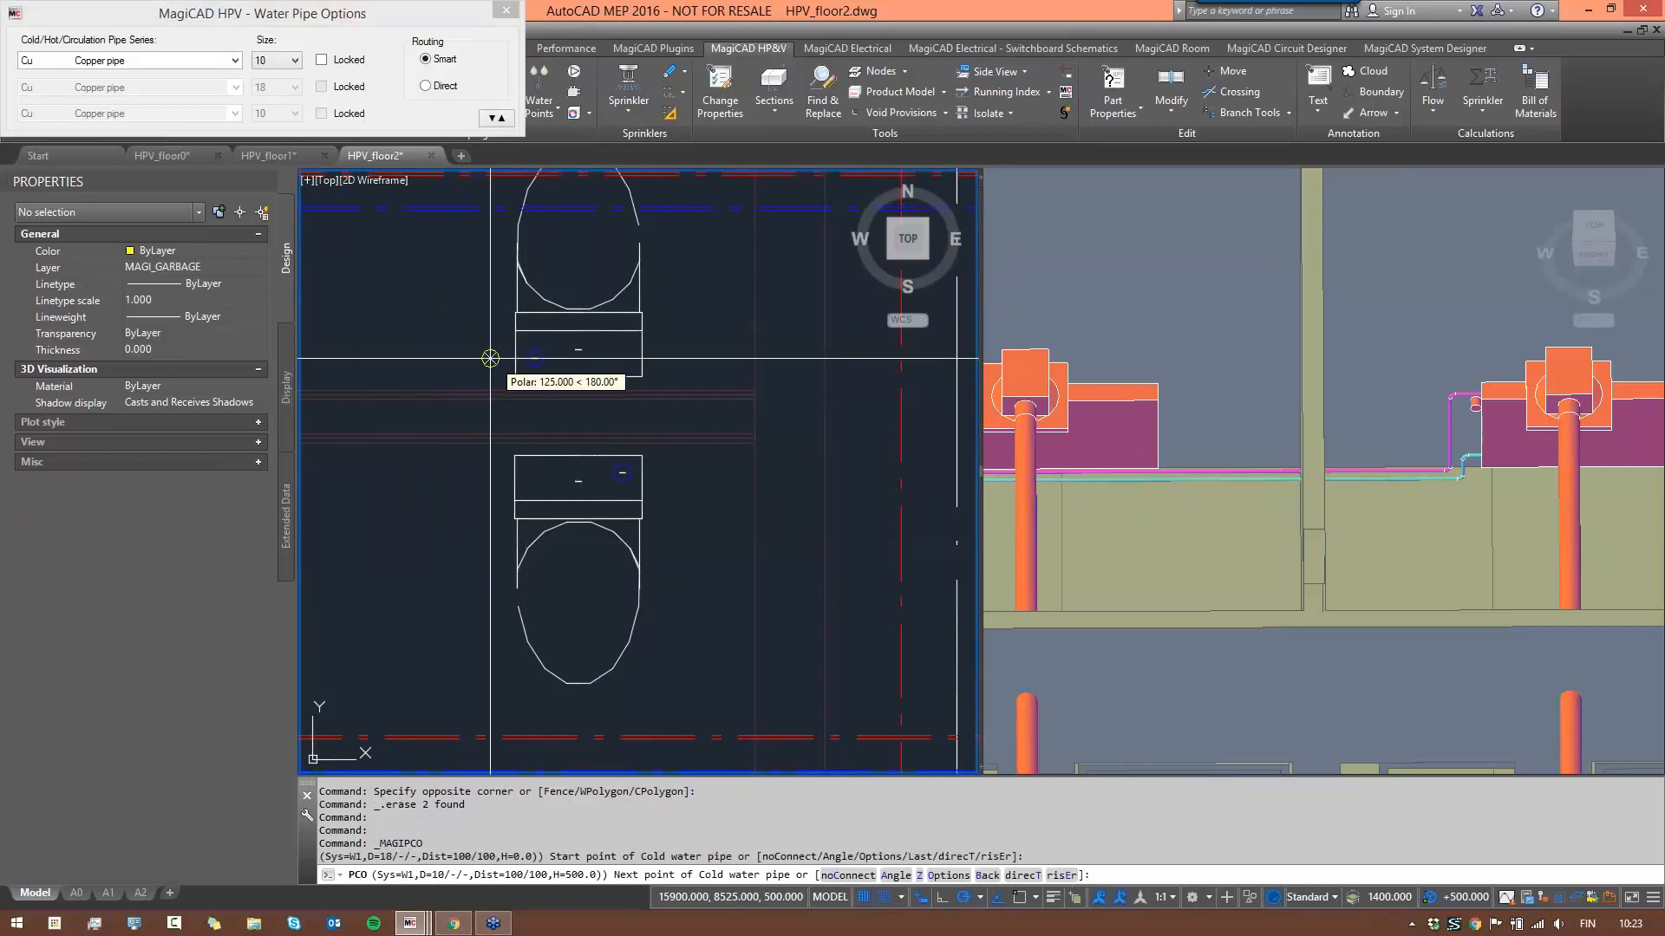
scroll(520, 372, up, 5)
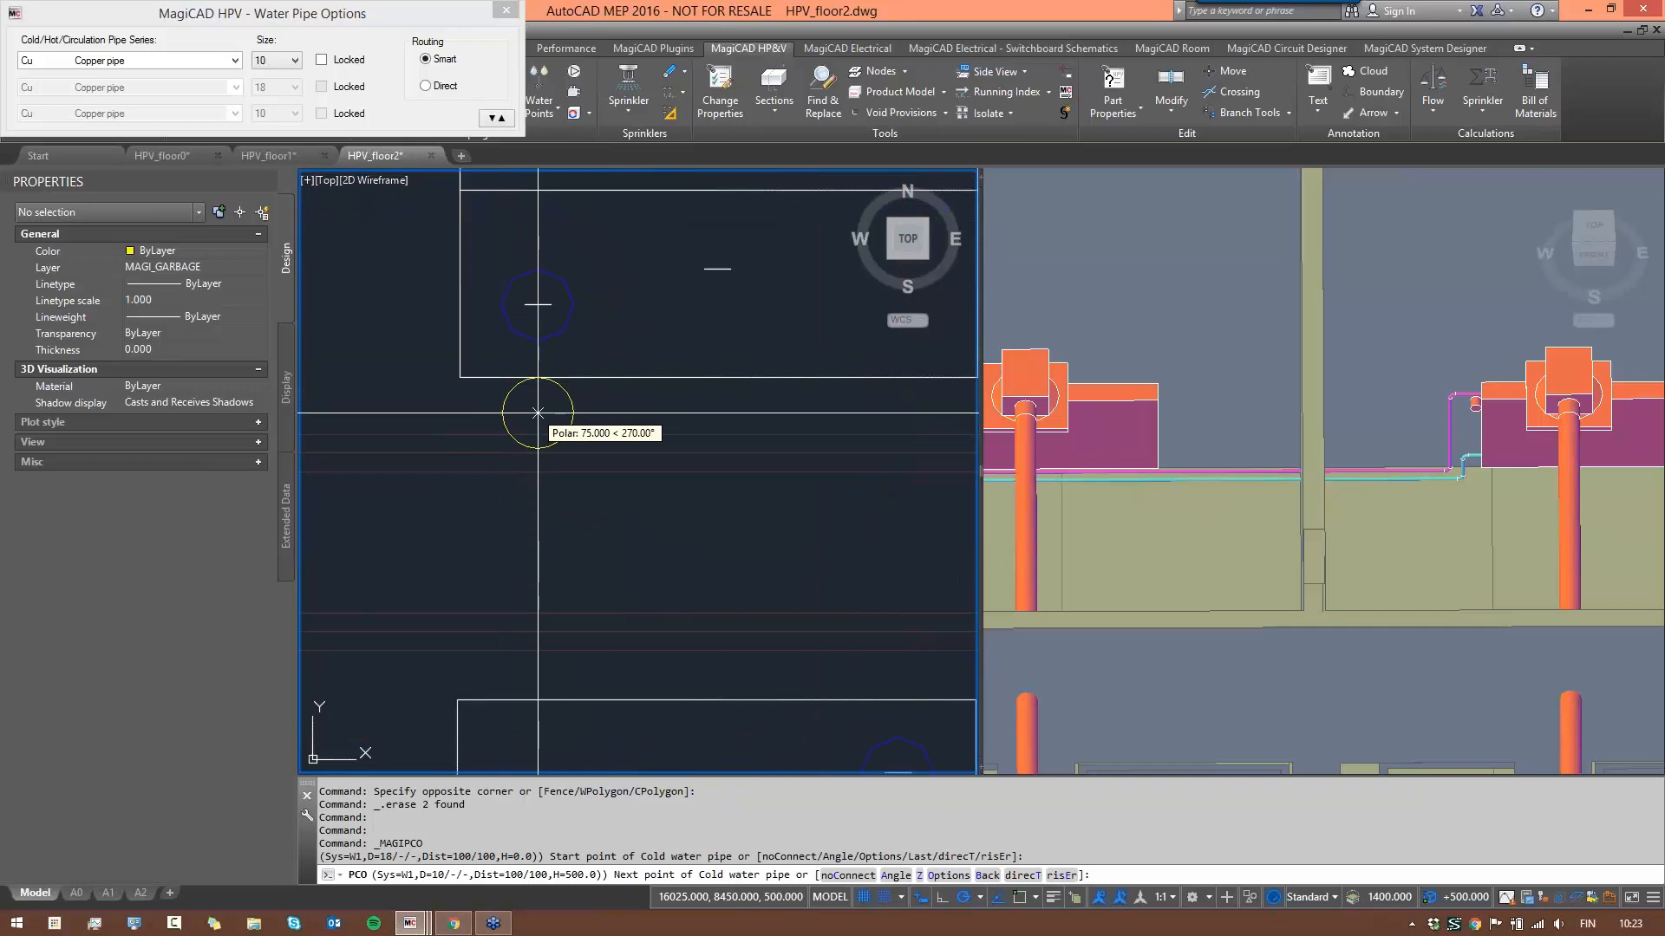
text(z)
key(Return)
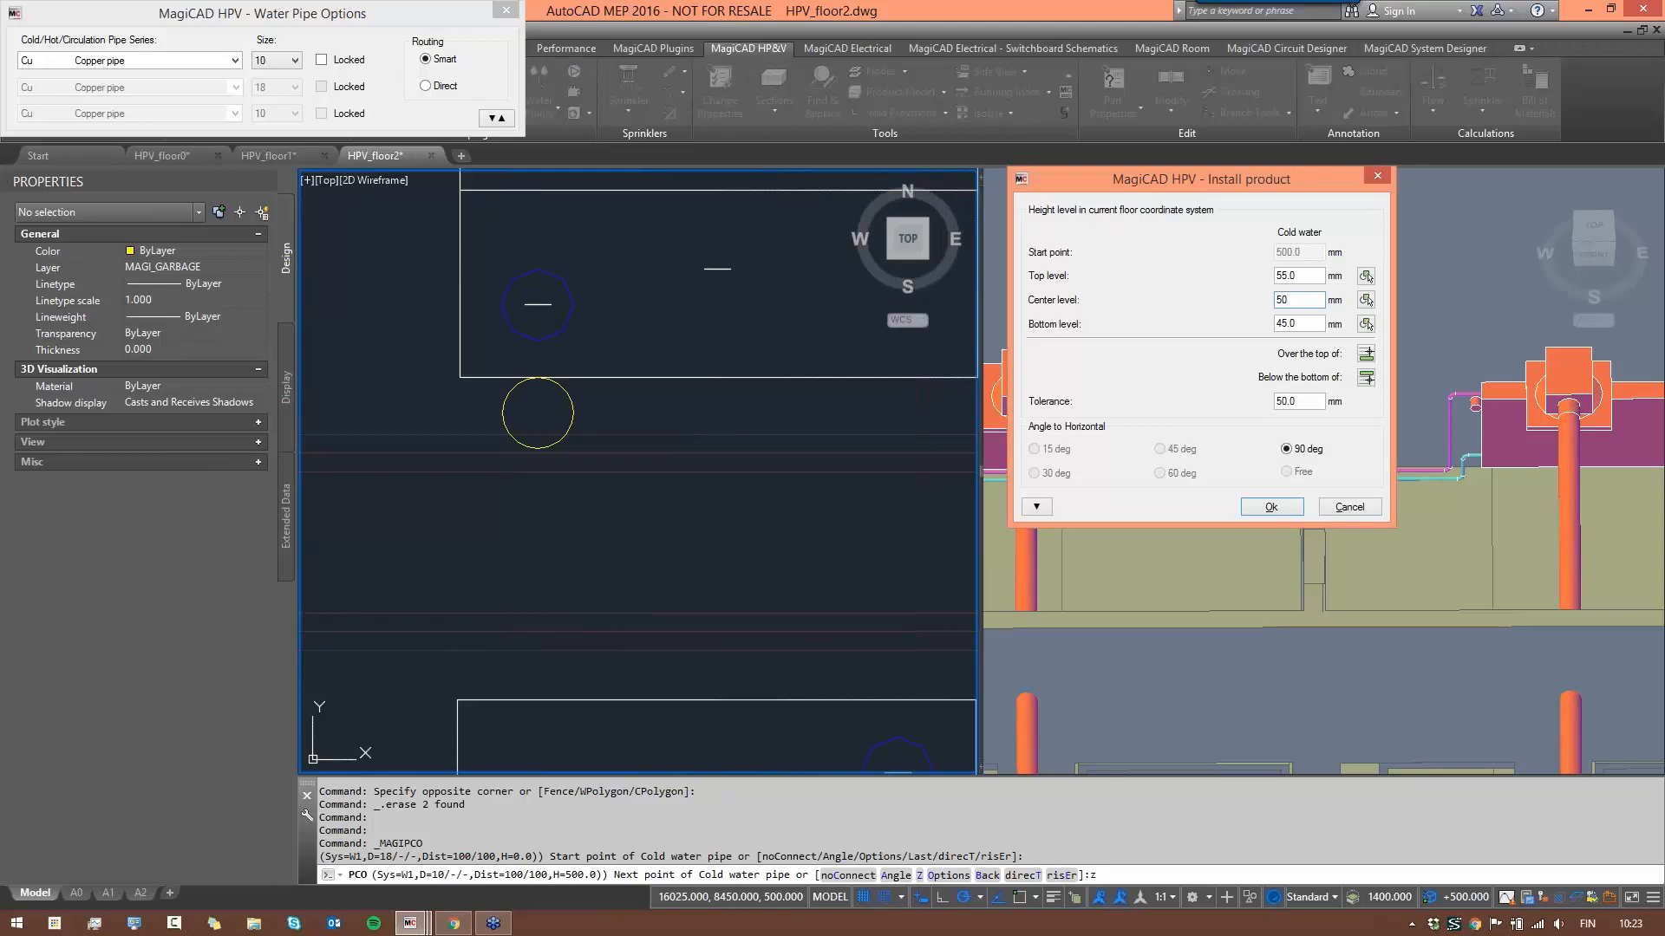
click(1270, 508)
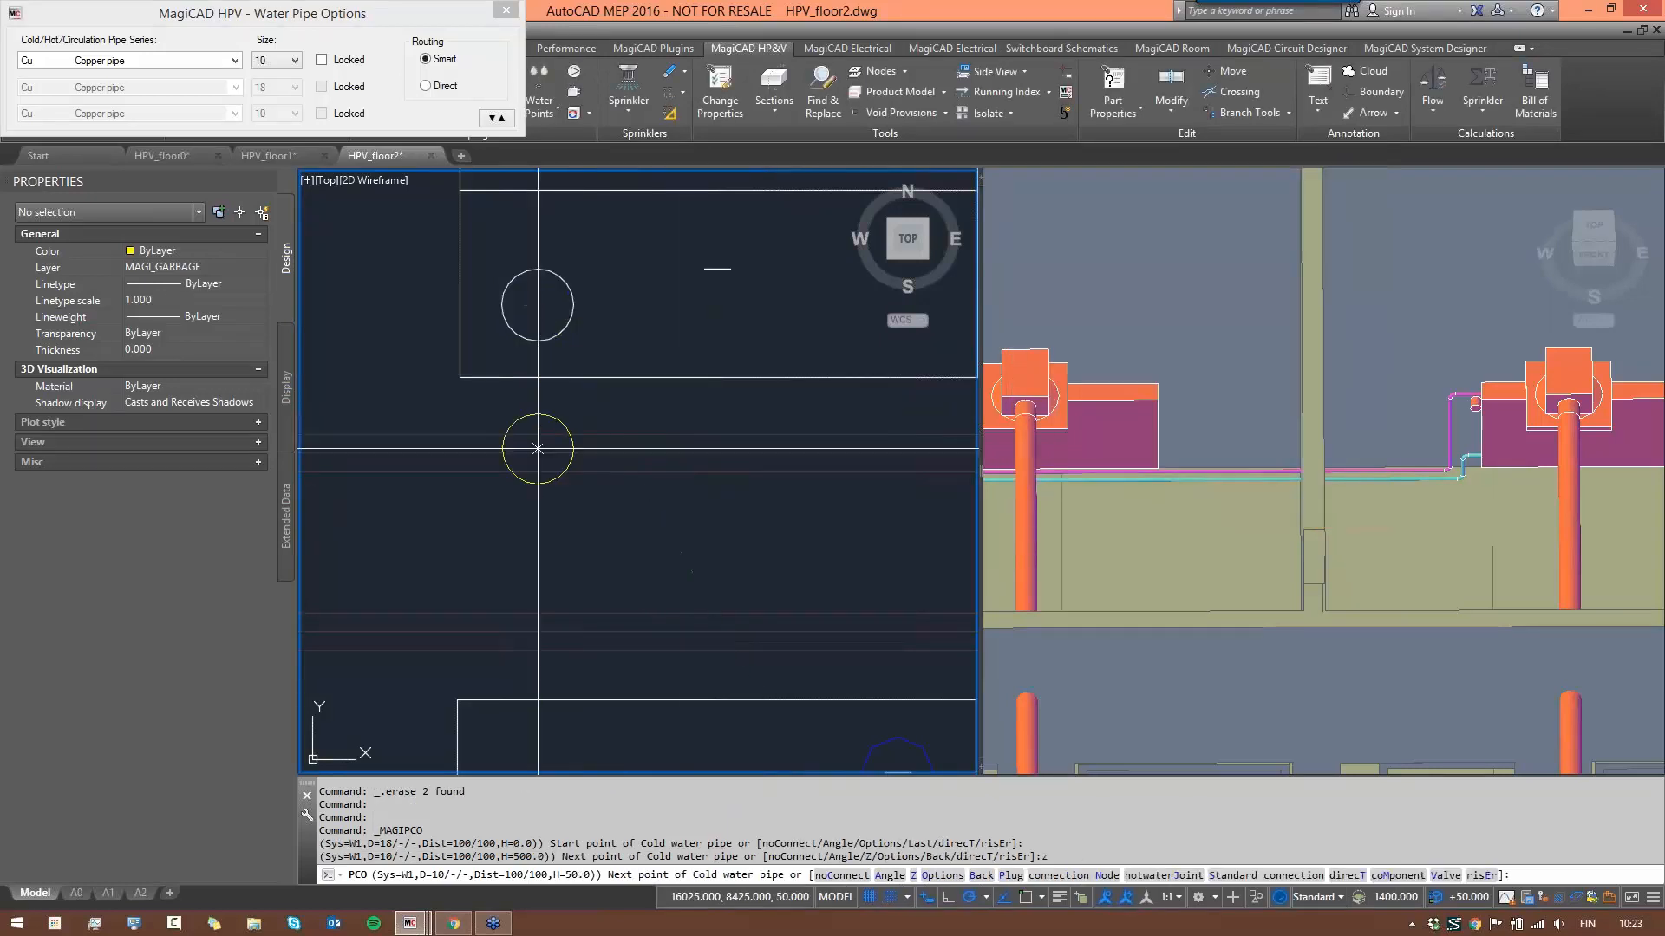
- Raise the northern WC's pipe behind the cistern to the northern cold branch's centre level, 2800 mm, and connect it north to that branch
scroll(537, 448, down, 4)
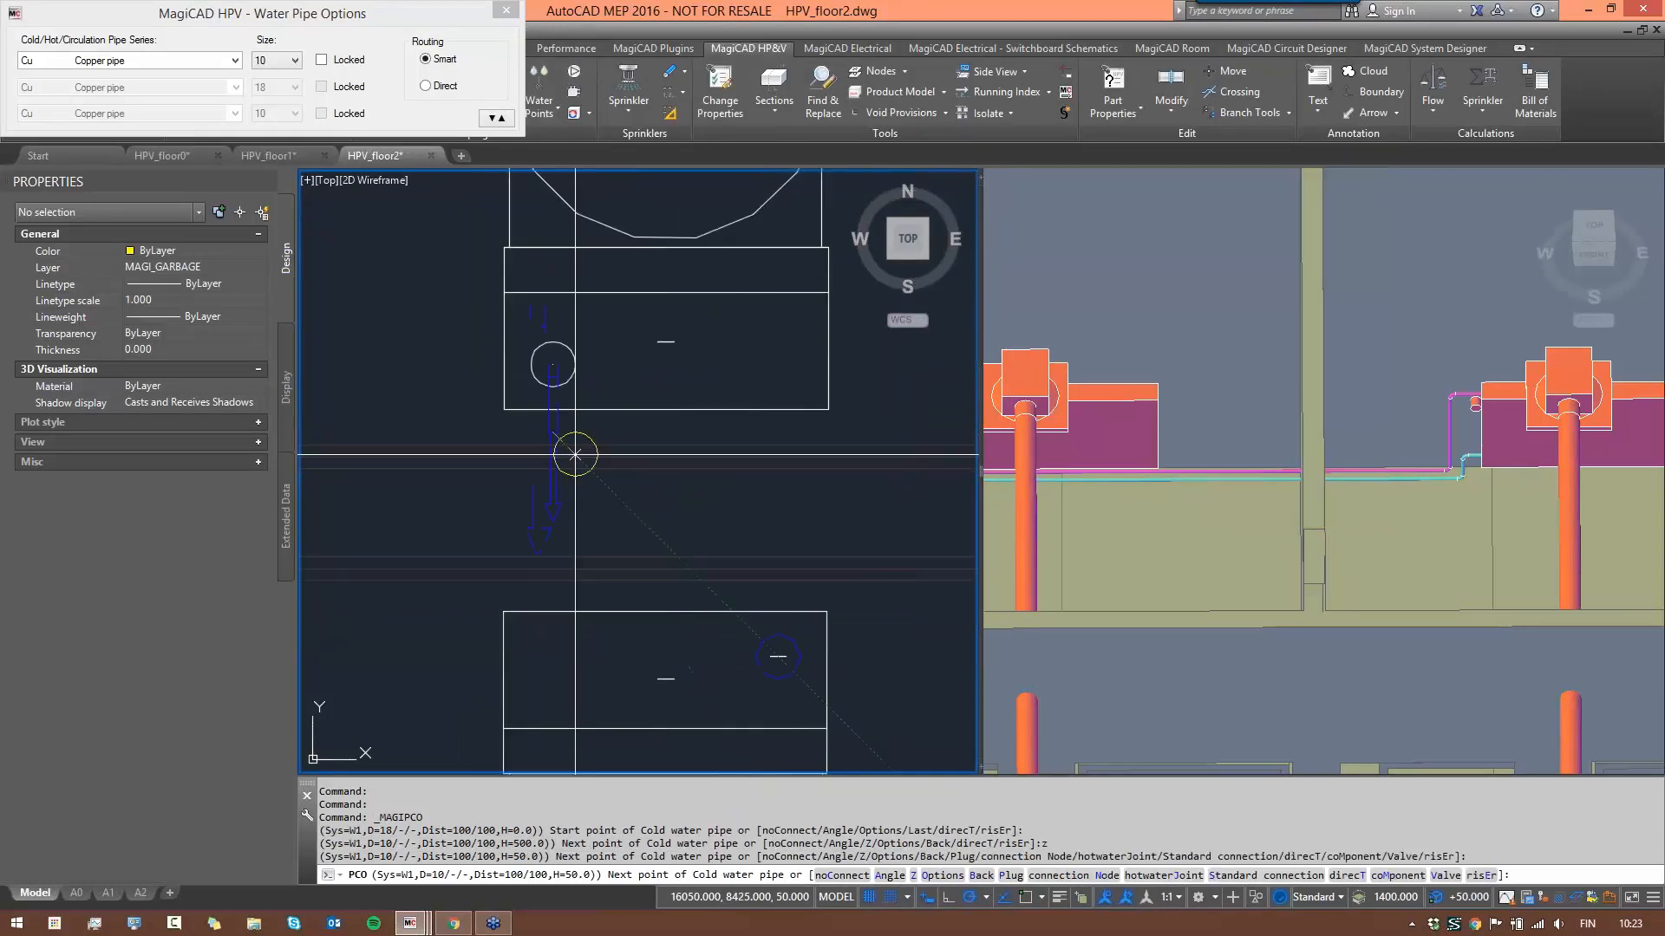
text(z)
key(Return)
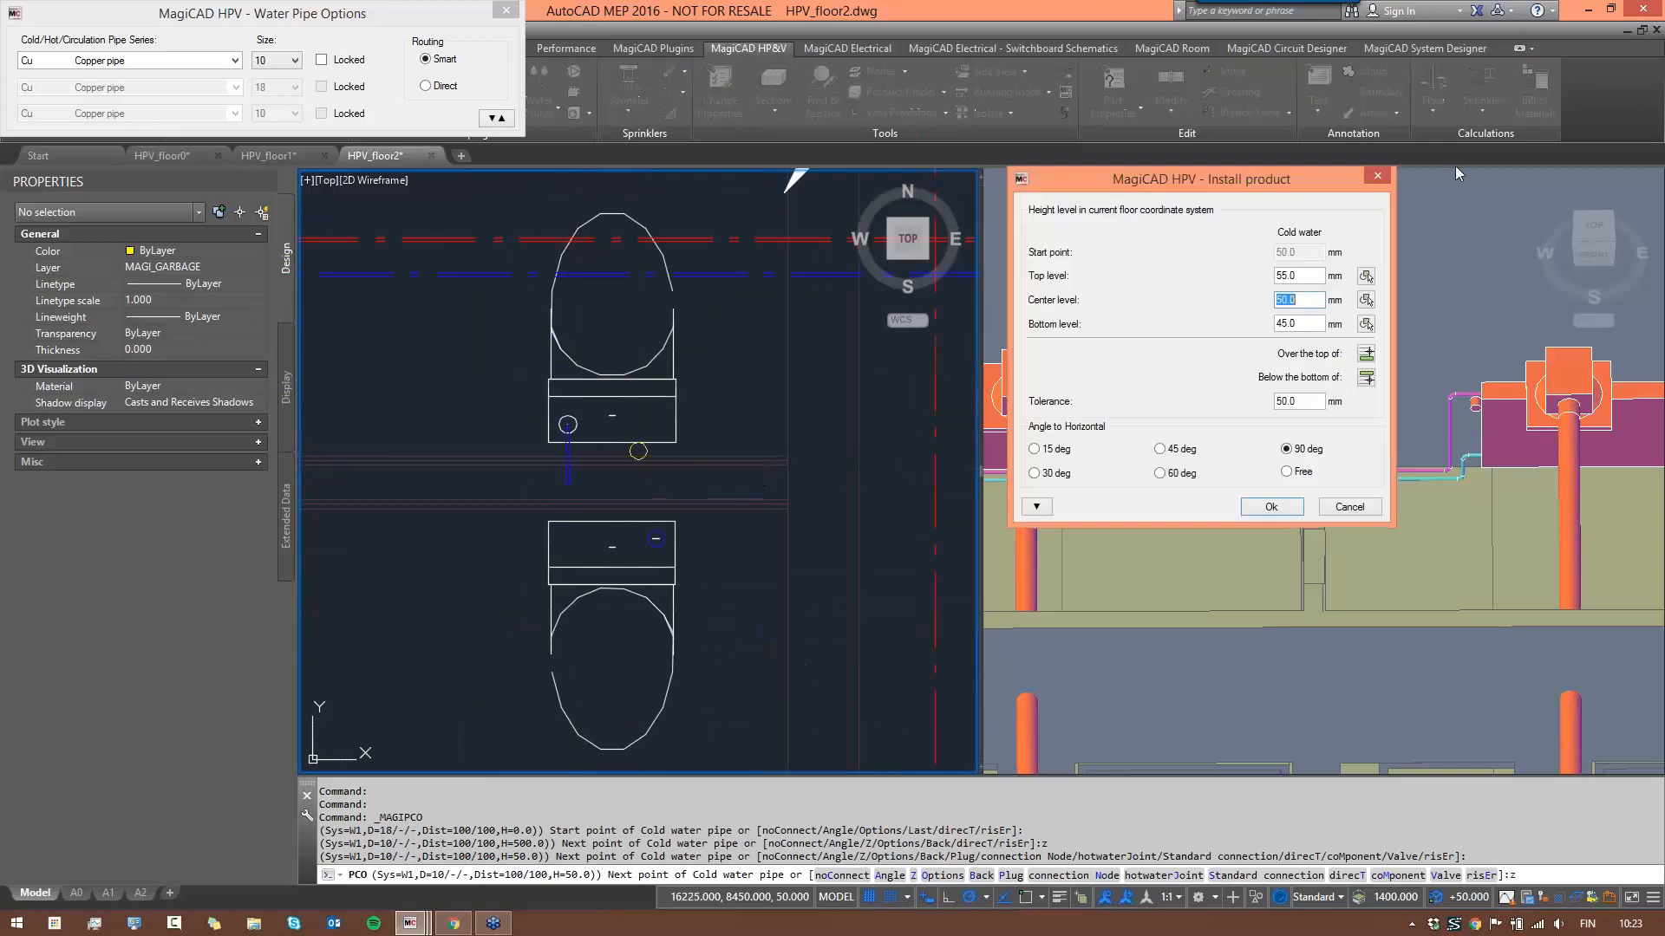
click(1365, 301)
click(819, 275)
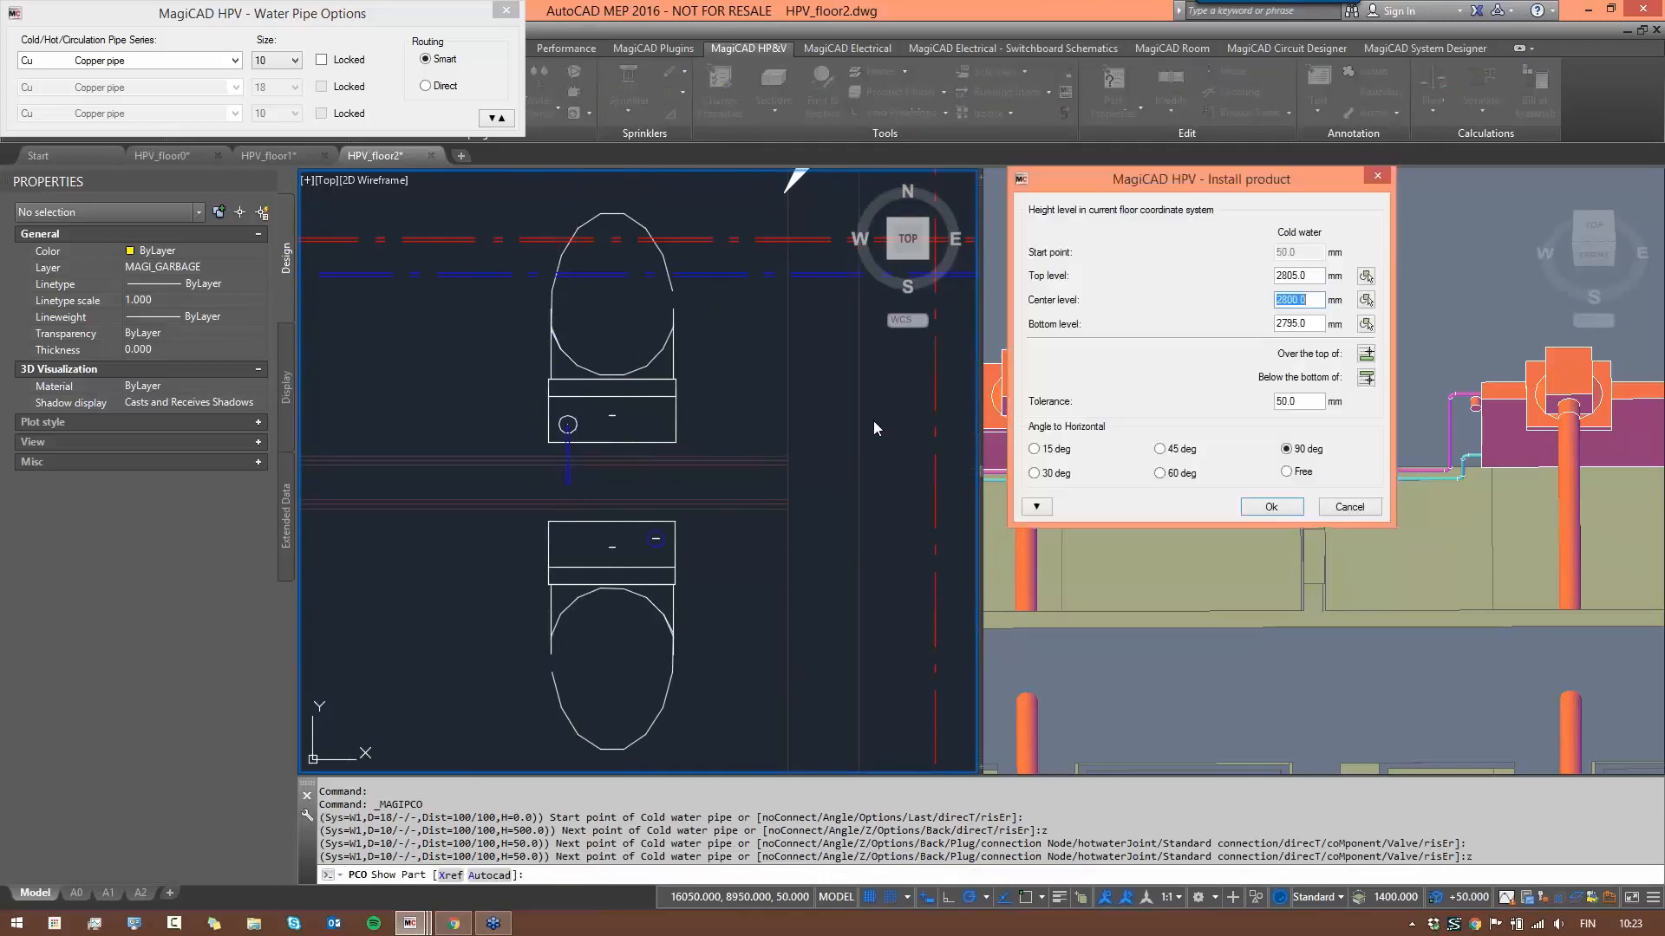
click(1271, 507)
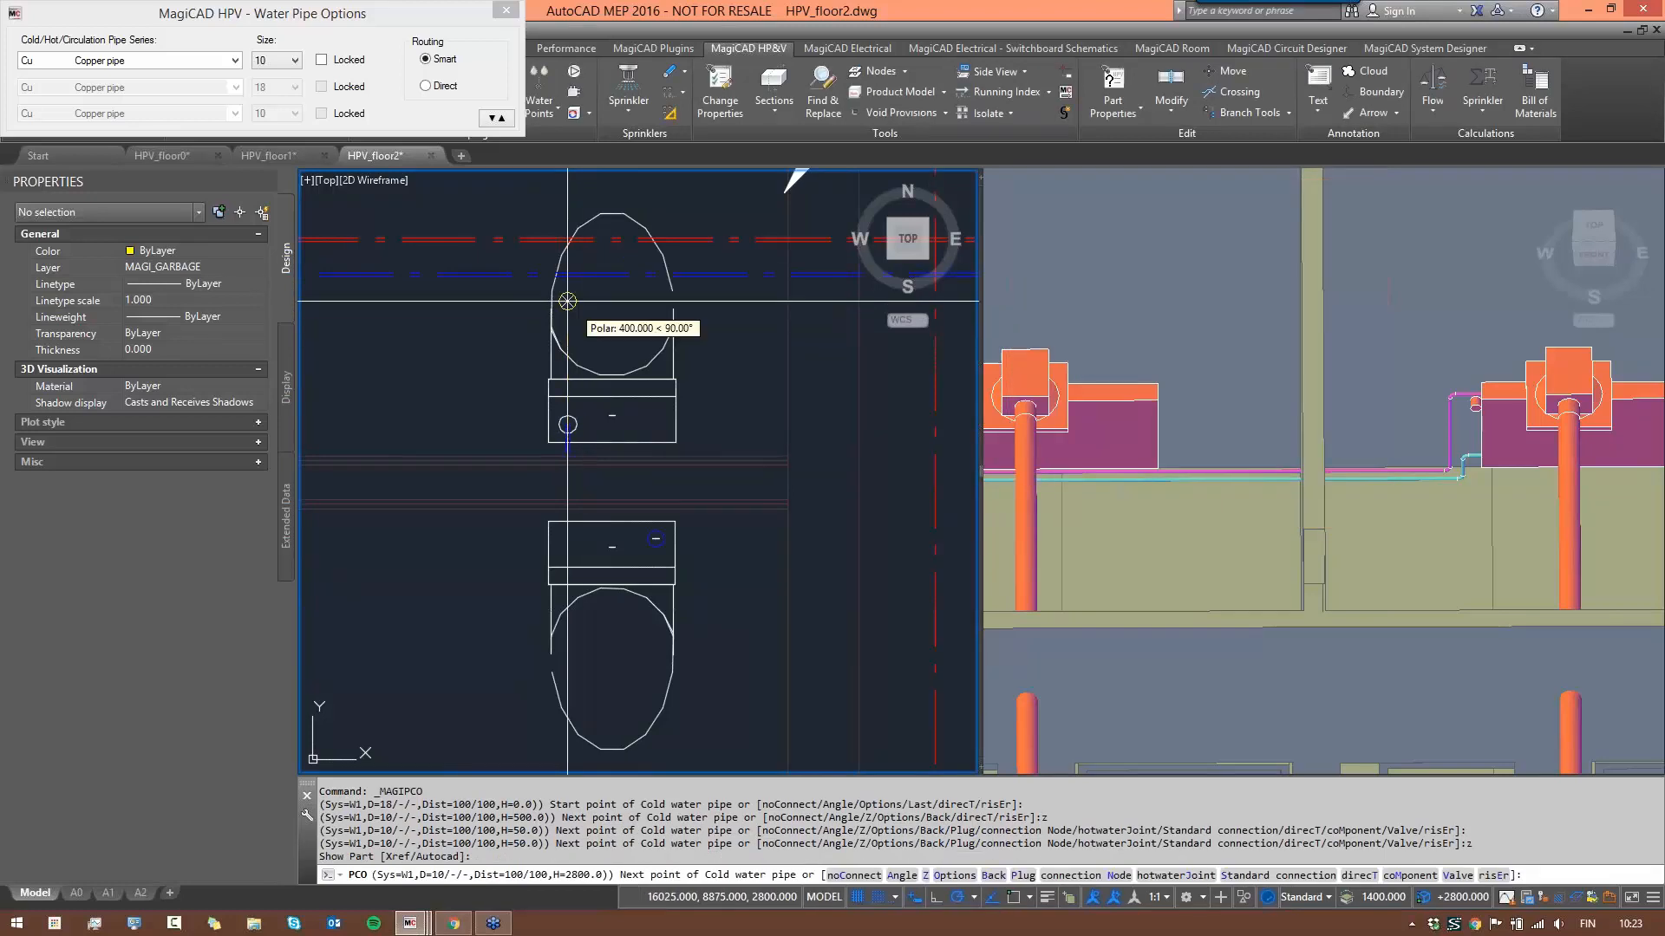
key(Escape)
scroll(598, 321, up, 2)
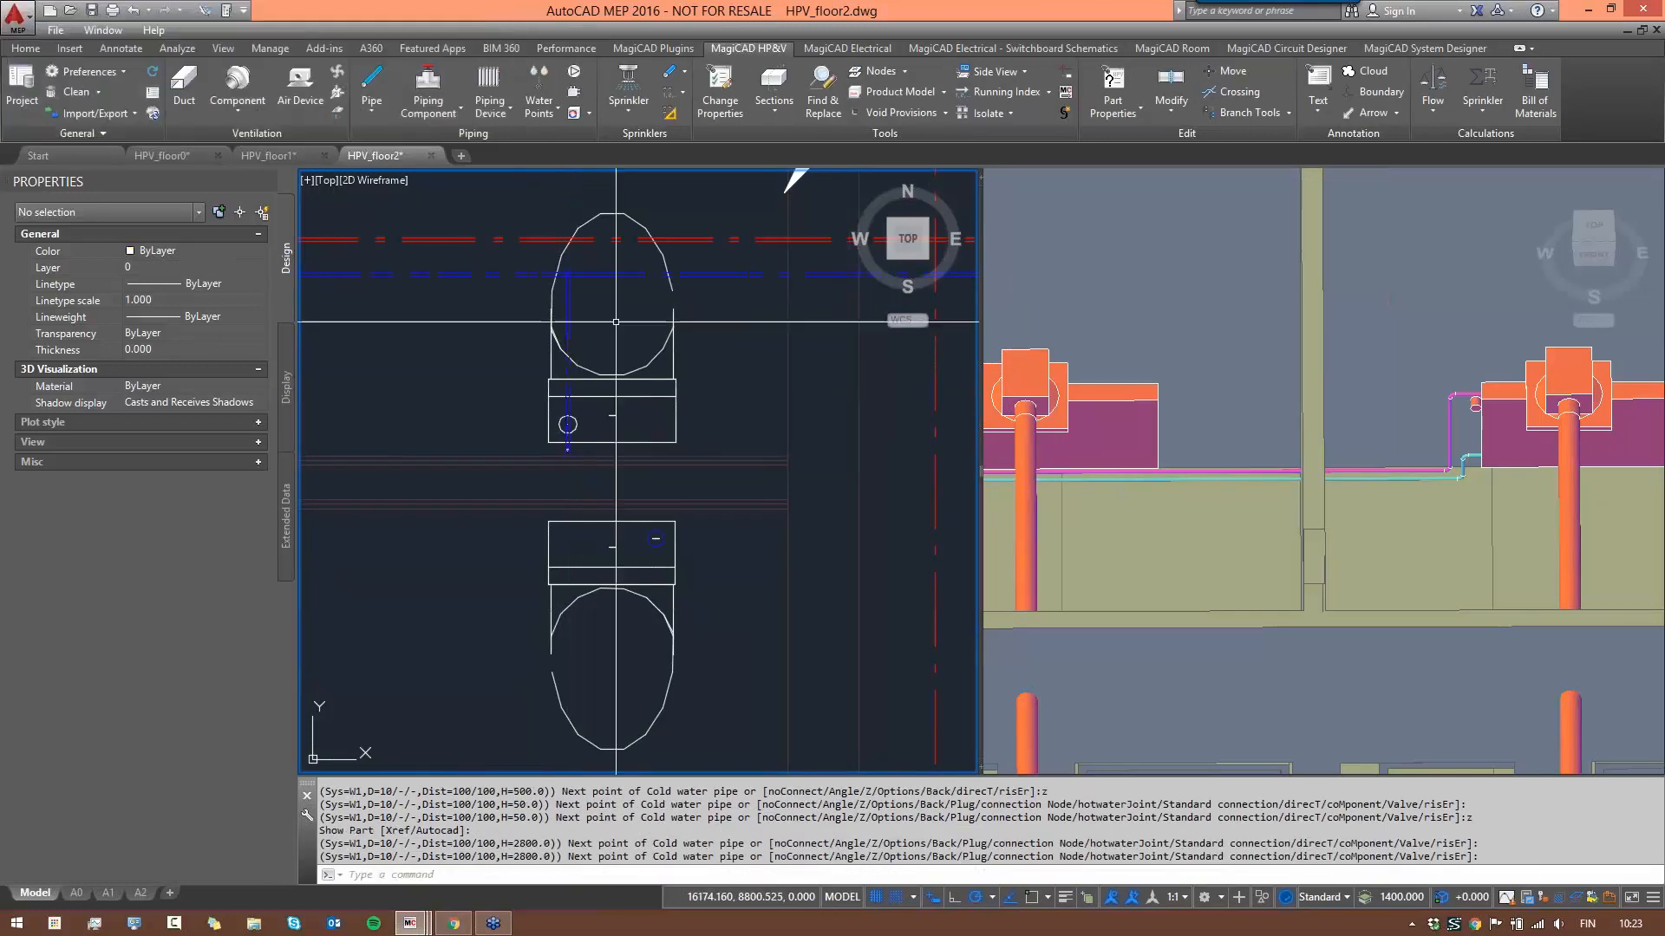
- Start a cold water pipe at the southern WC's water connection and drop it vertically to centre level 50 mm
middle_drag(691, 542, 637, 378)
scroll(675, 518, down, 3)
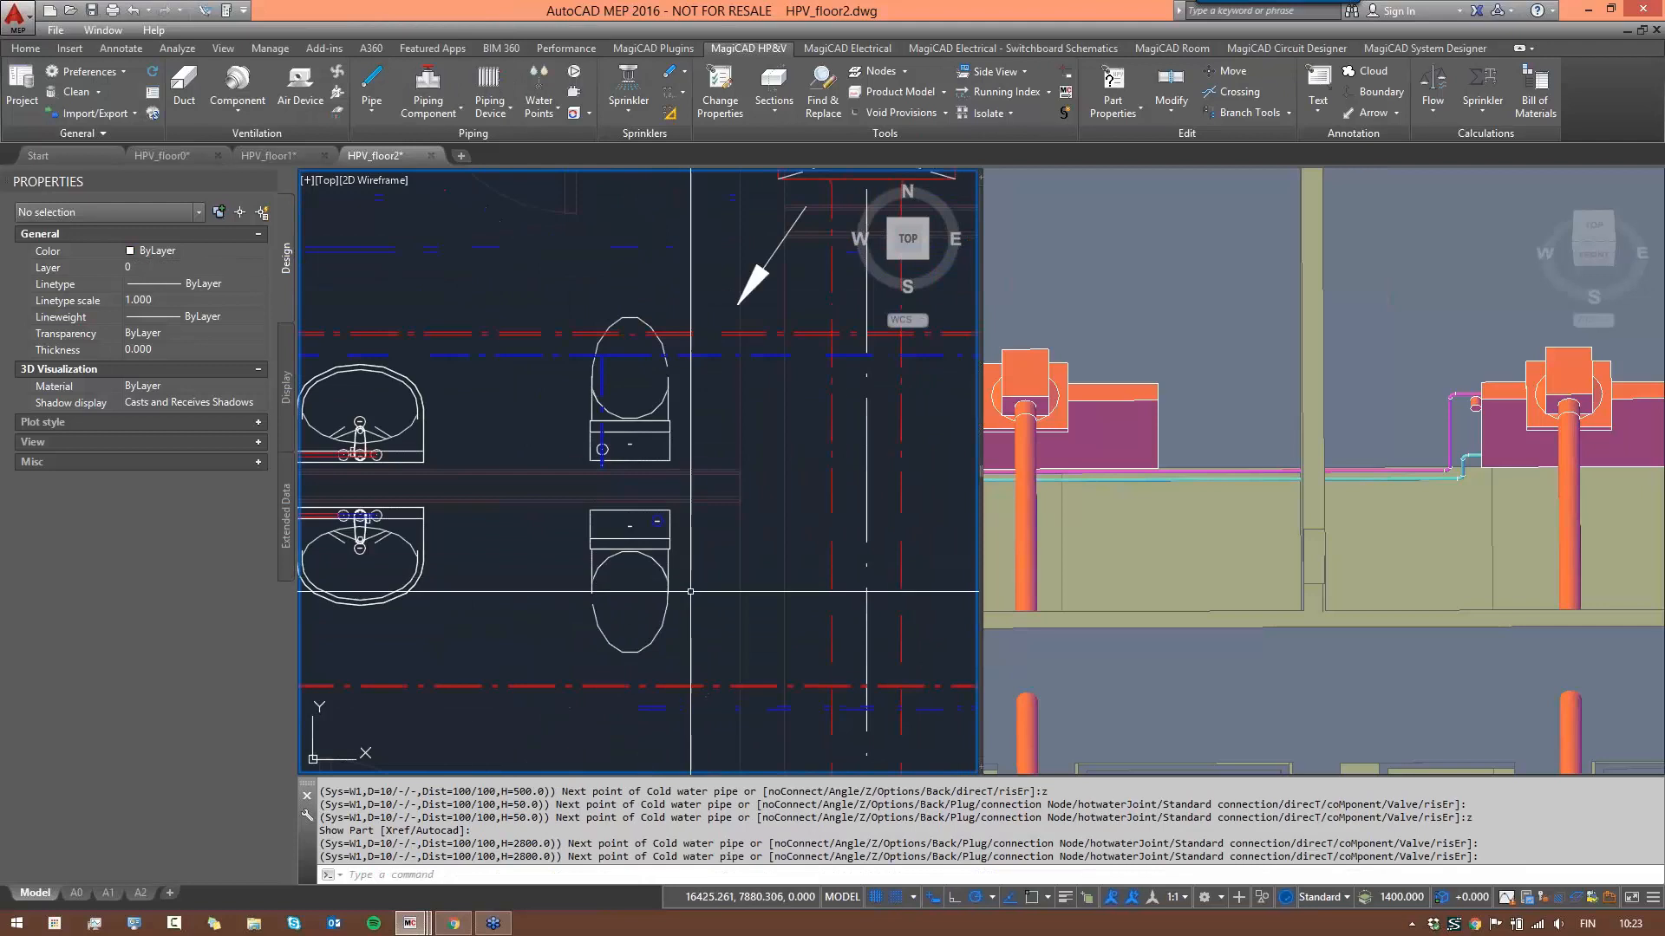
middle_drag(691, 638, 676, 494)
scroll(662, 421, up, 3)
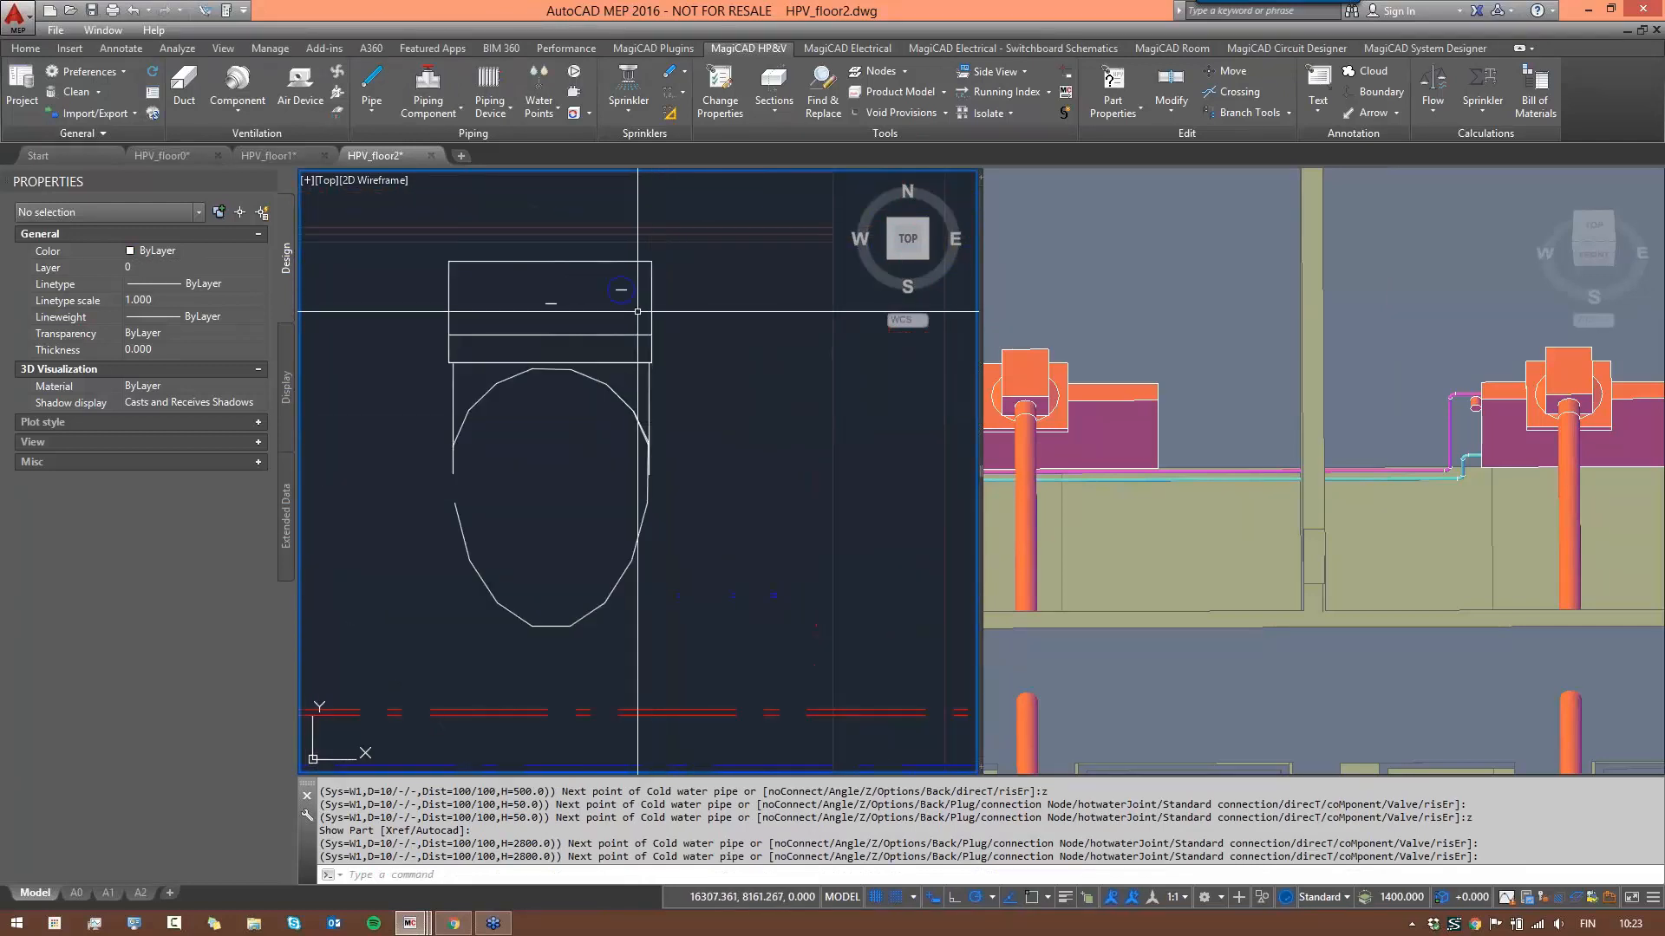
scroll(520, 217, down, 2)
scroll(480, 190, up, 2)
middle_drag(619, 171, 613, 369)
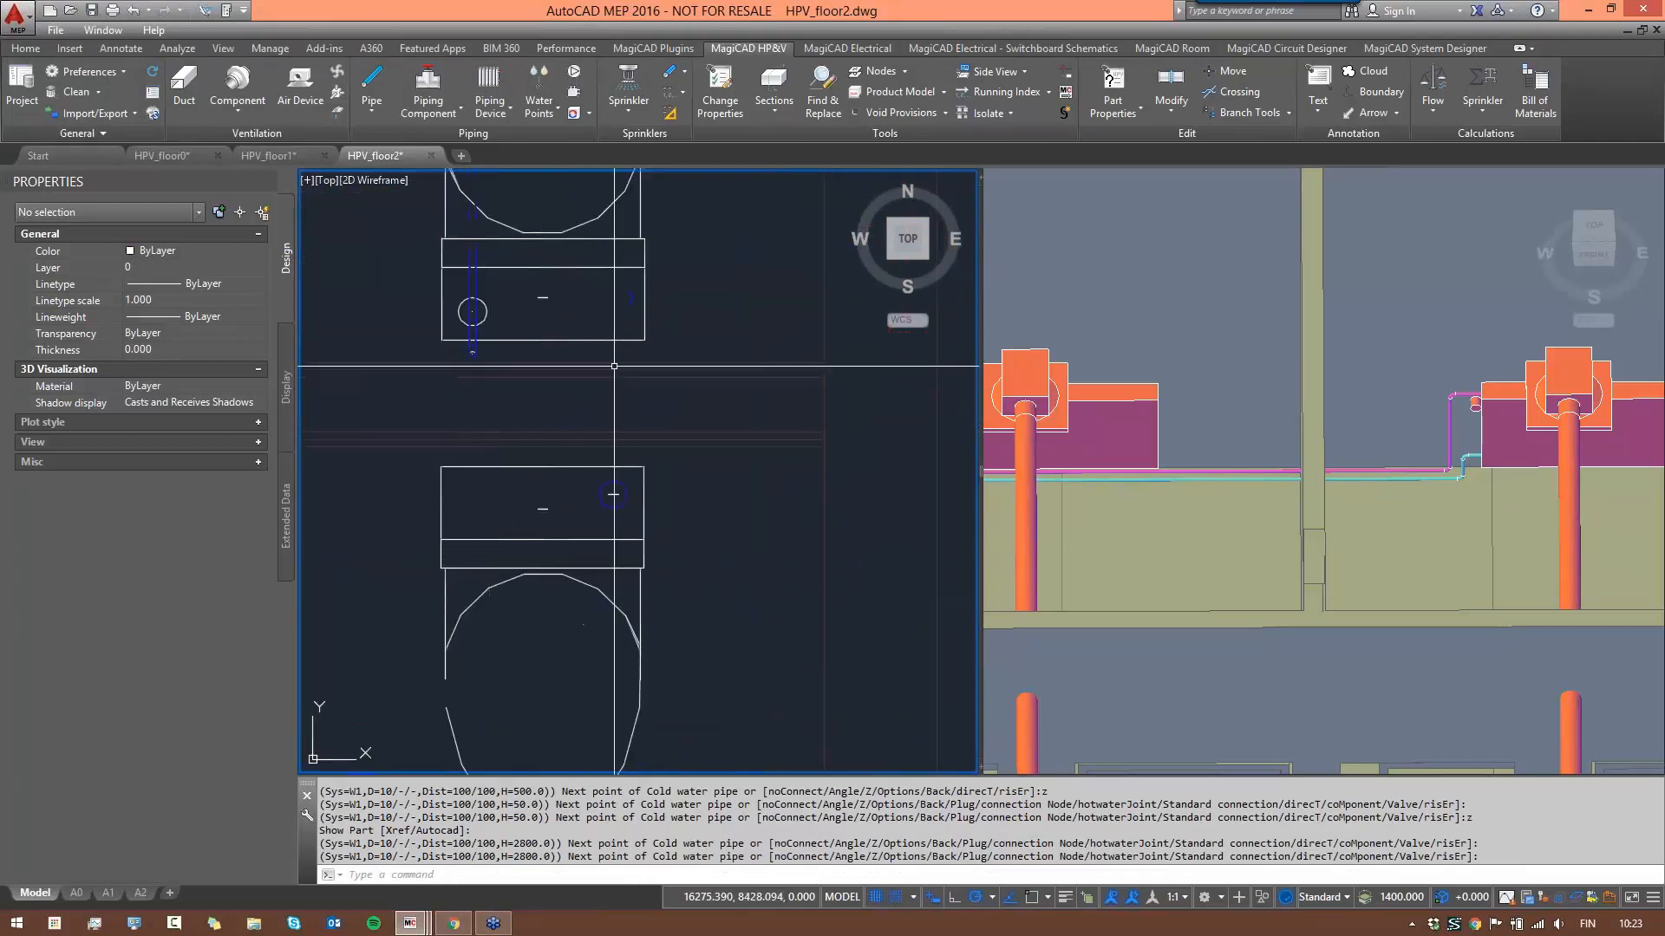
key(Return)
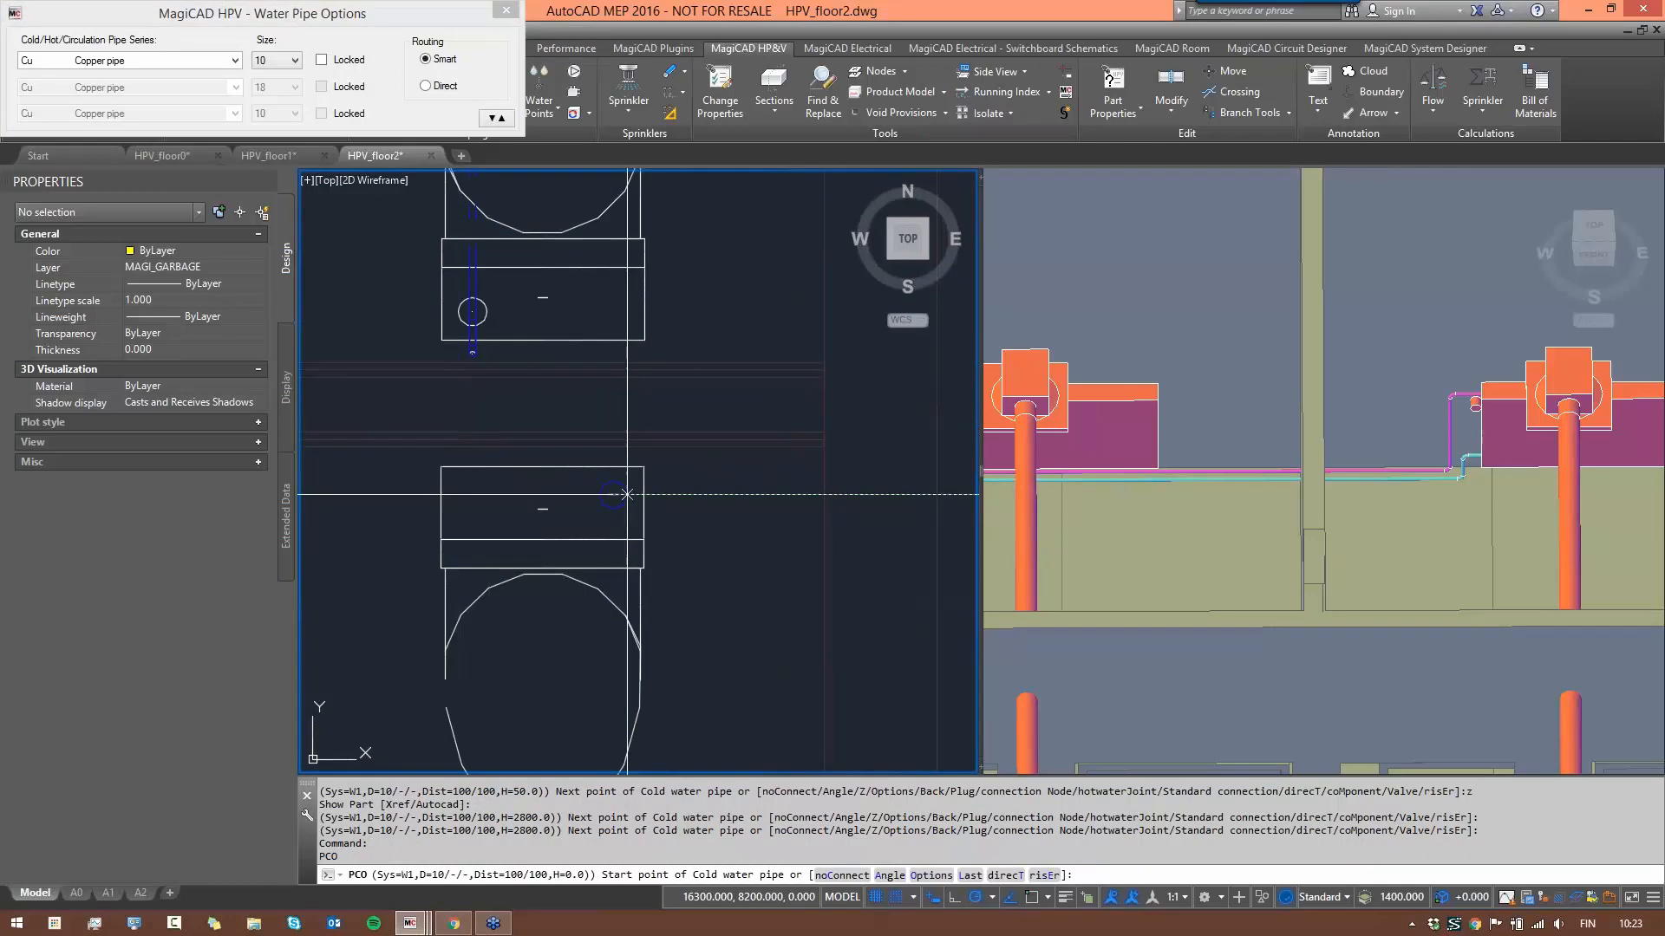
click(614, 495)
text(z)
key(Return)
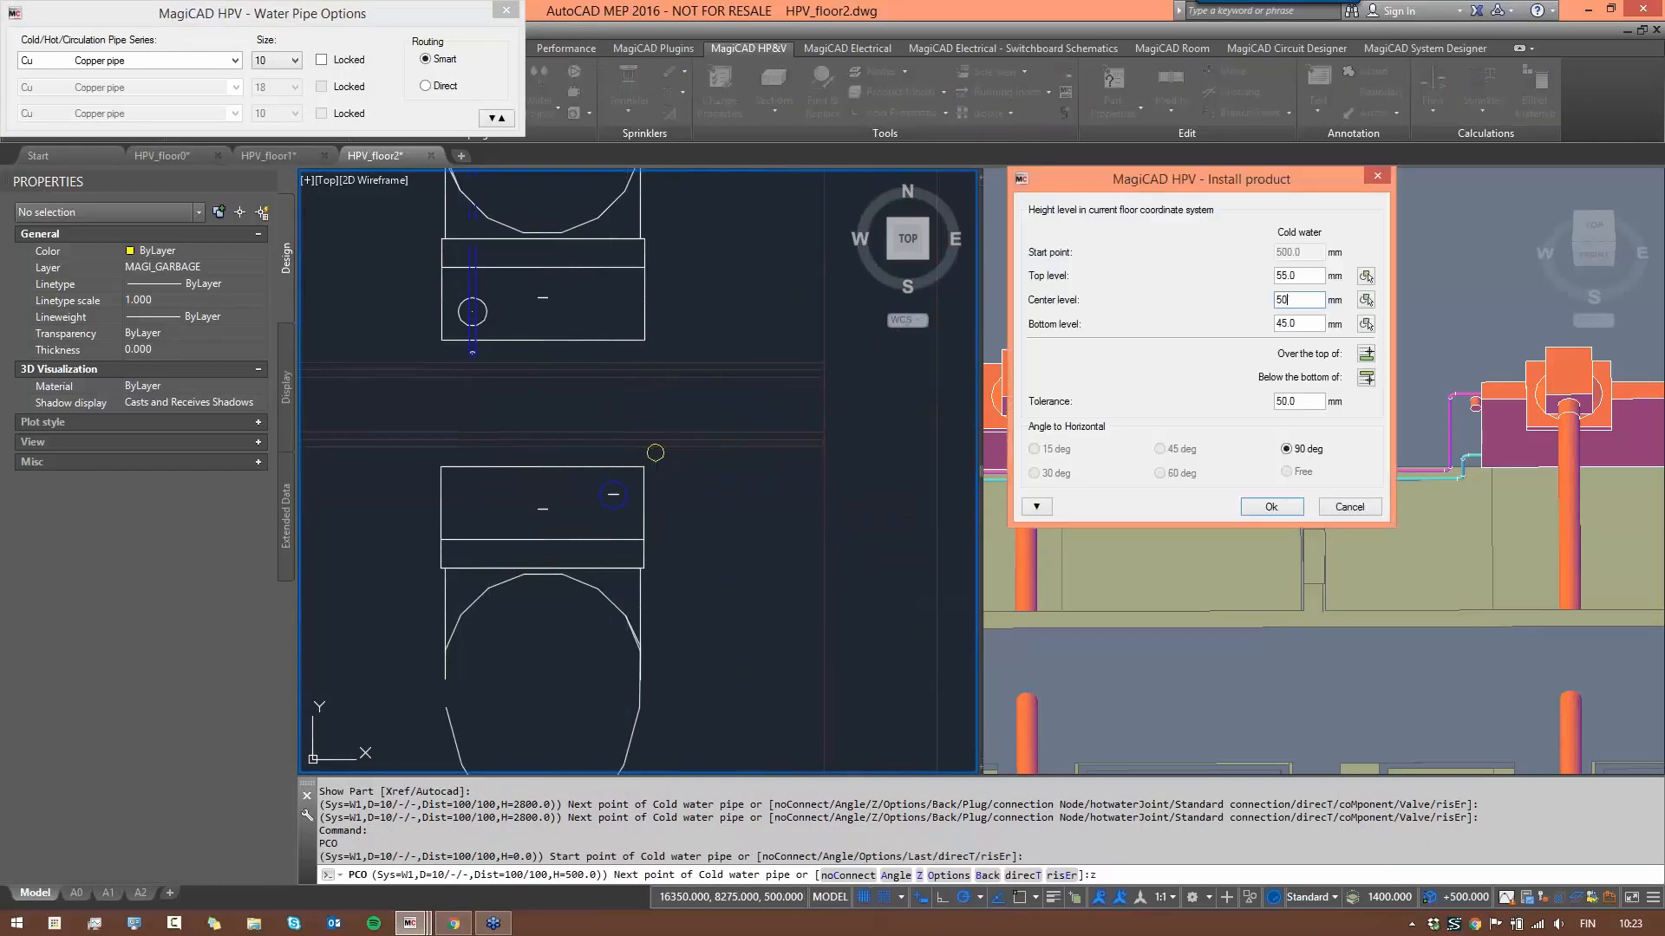
click(1272, 511)
- Run the southern WC's cold water pipe about 75 mm north behind the cistern at centre level 50 mm
scroll(712, 479, up, 3)
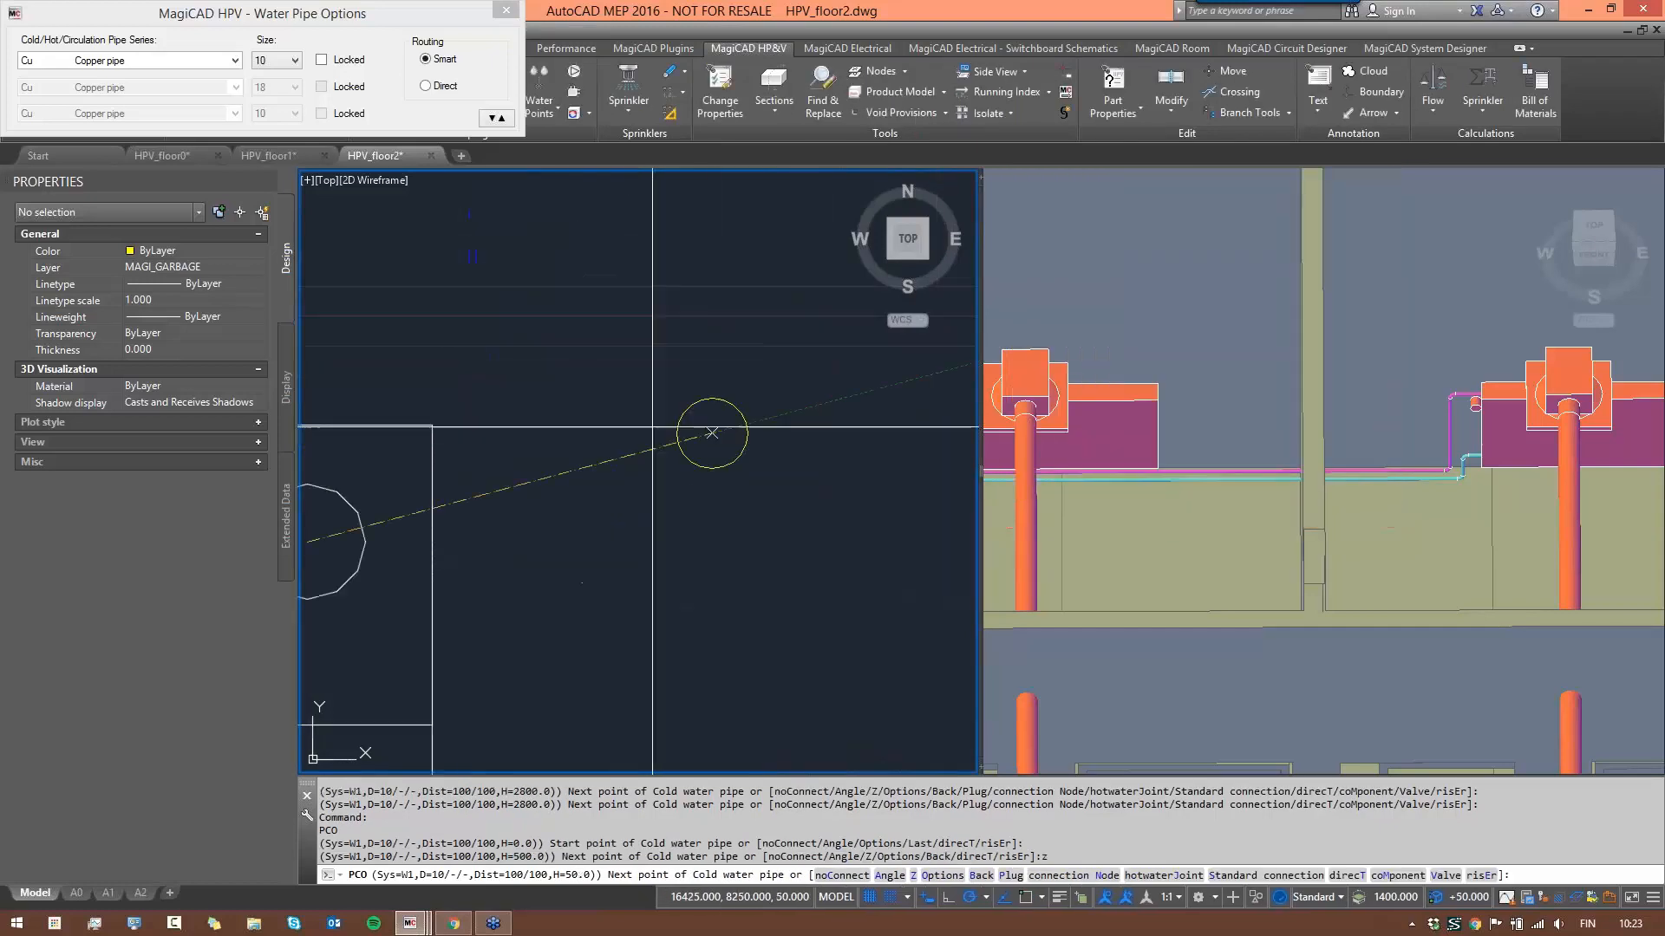
scroll(398, 469, down, 2)
middle_drag(461, 474, 844, 435)
scroll(819, 395, up, 3)
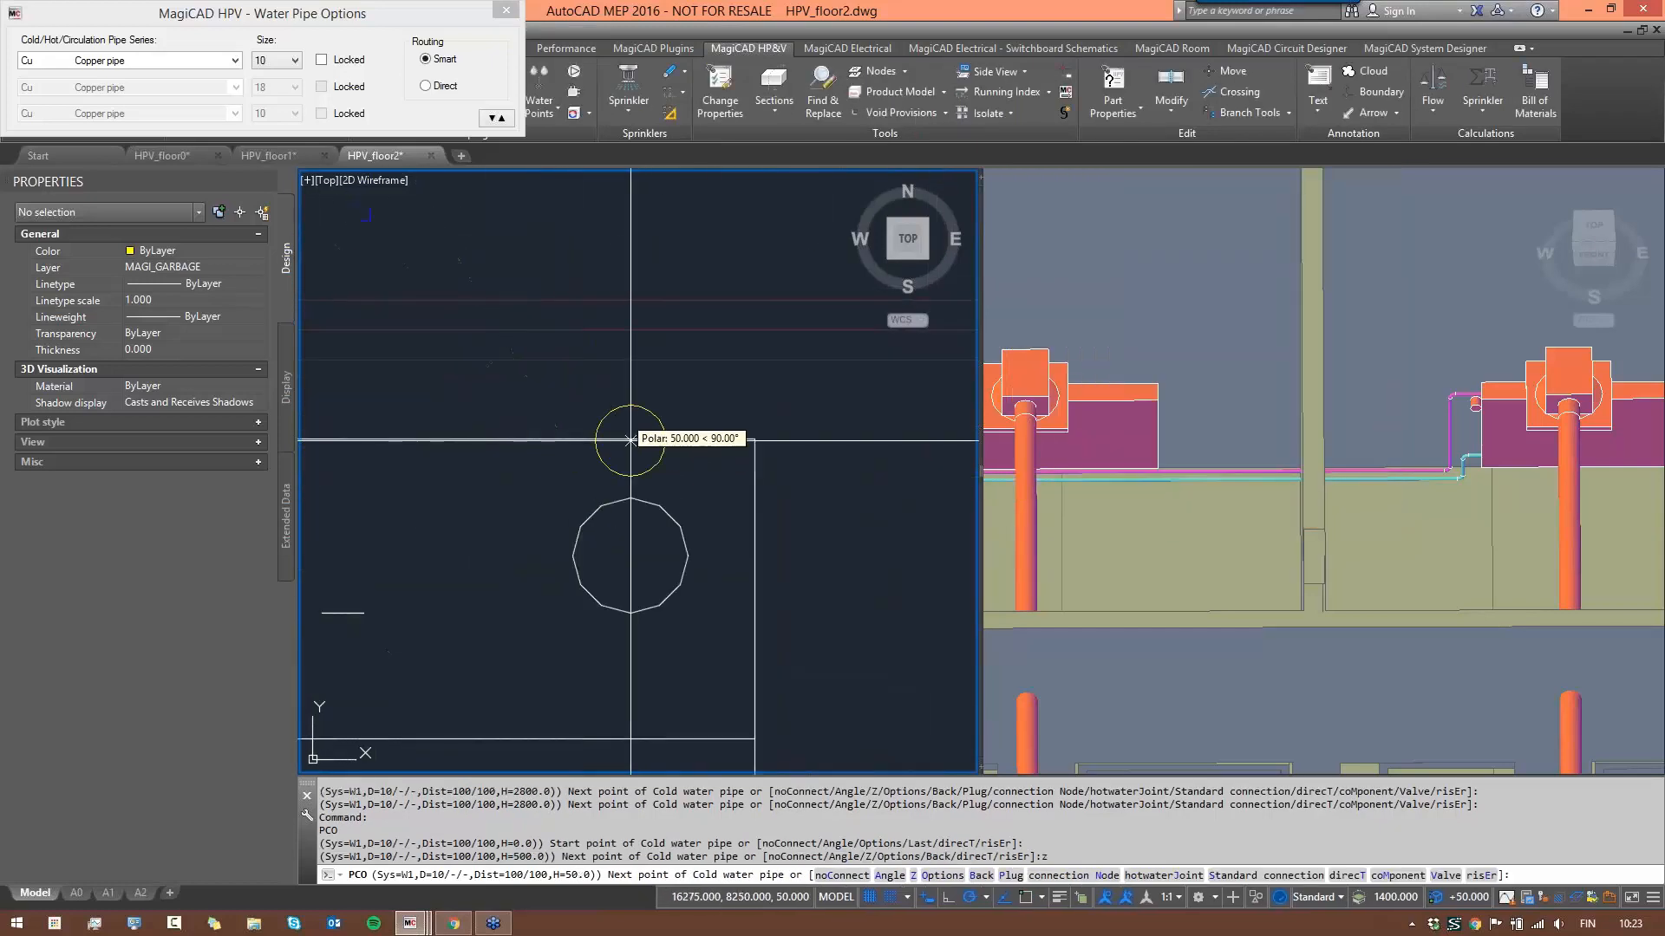
click(630, 383)
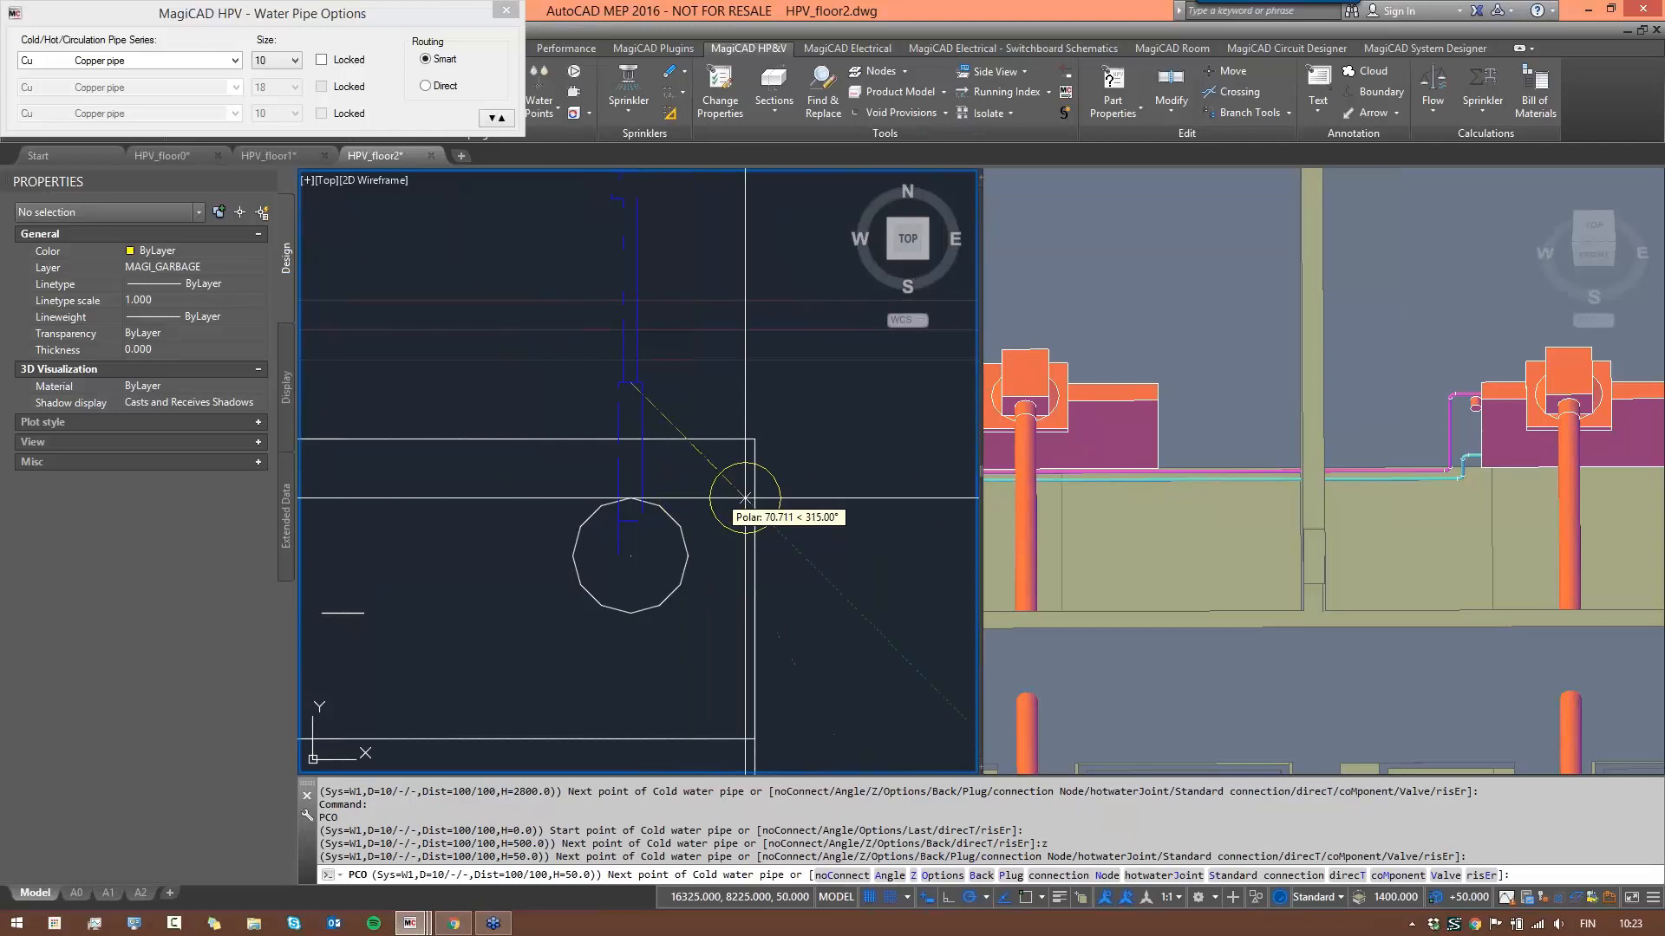
- Raise the southern WC's pipe to centre level 2700 mm and connect it south to the southern cold water branch
text(z)
key(Return)
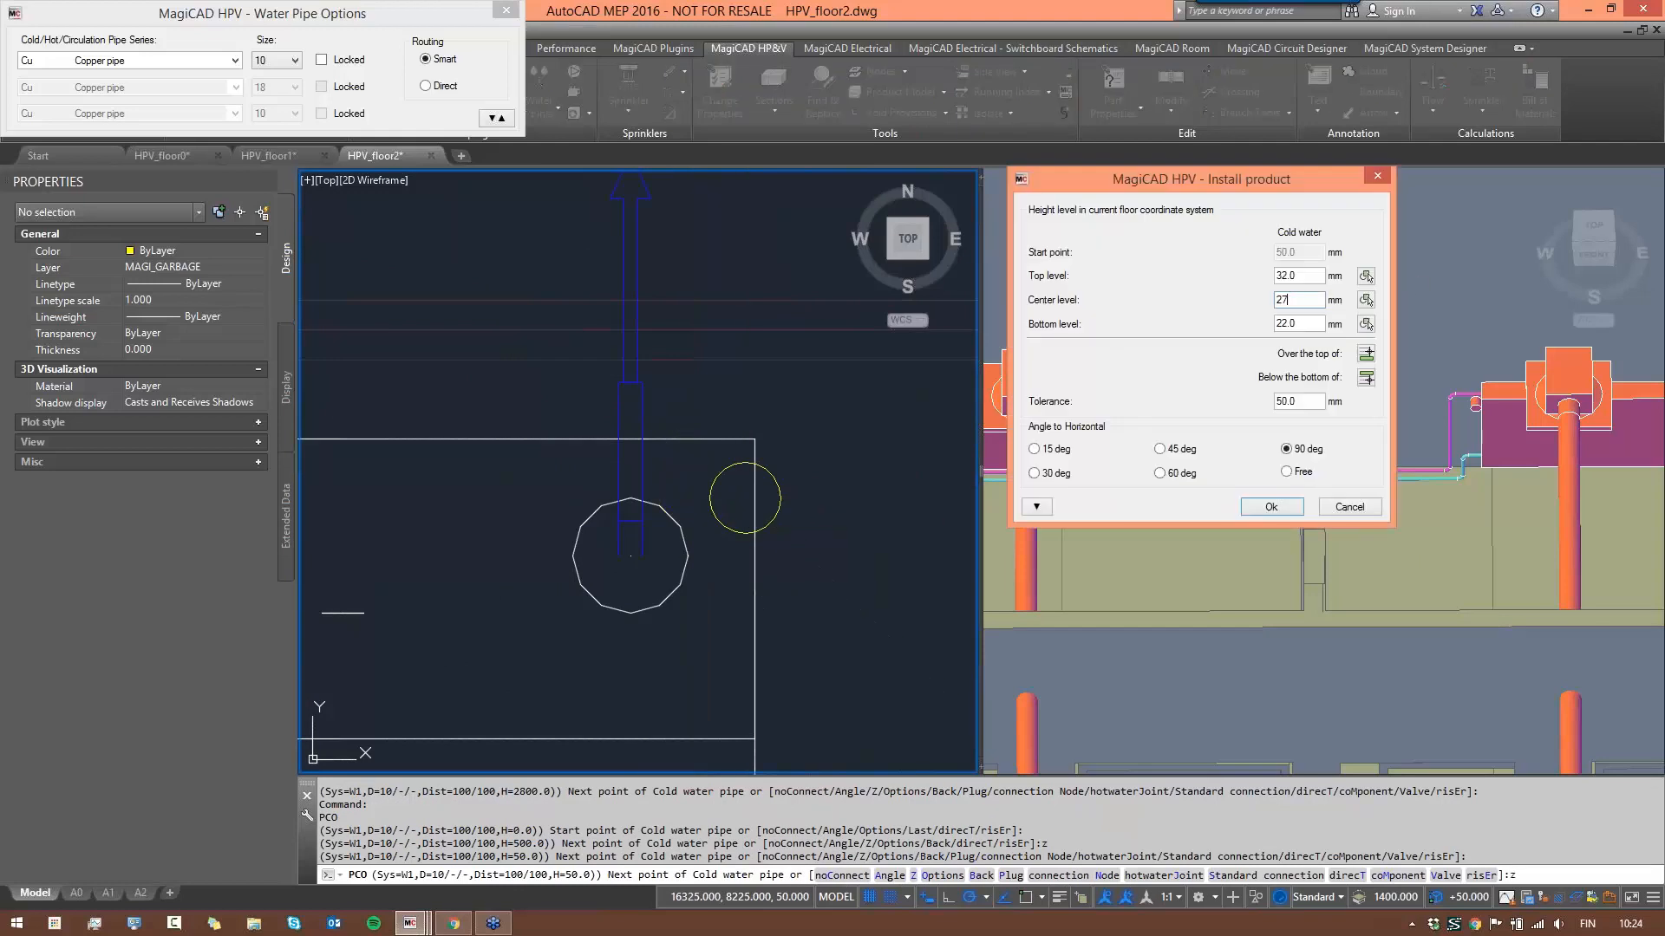
click(1271, 508)
scroll(755, 624, down, 2)
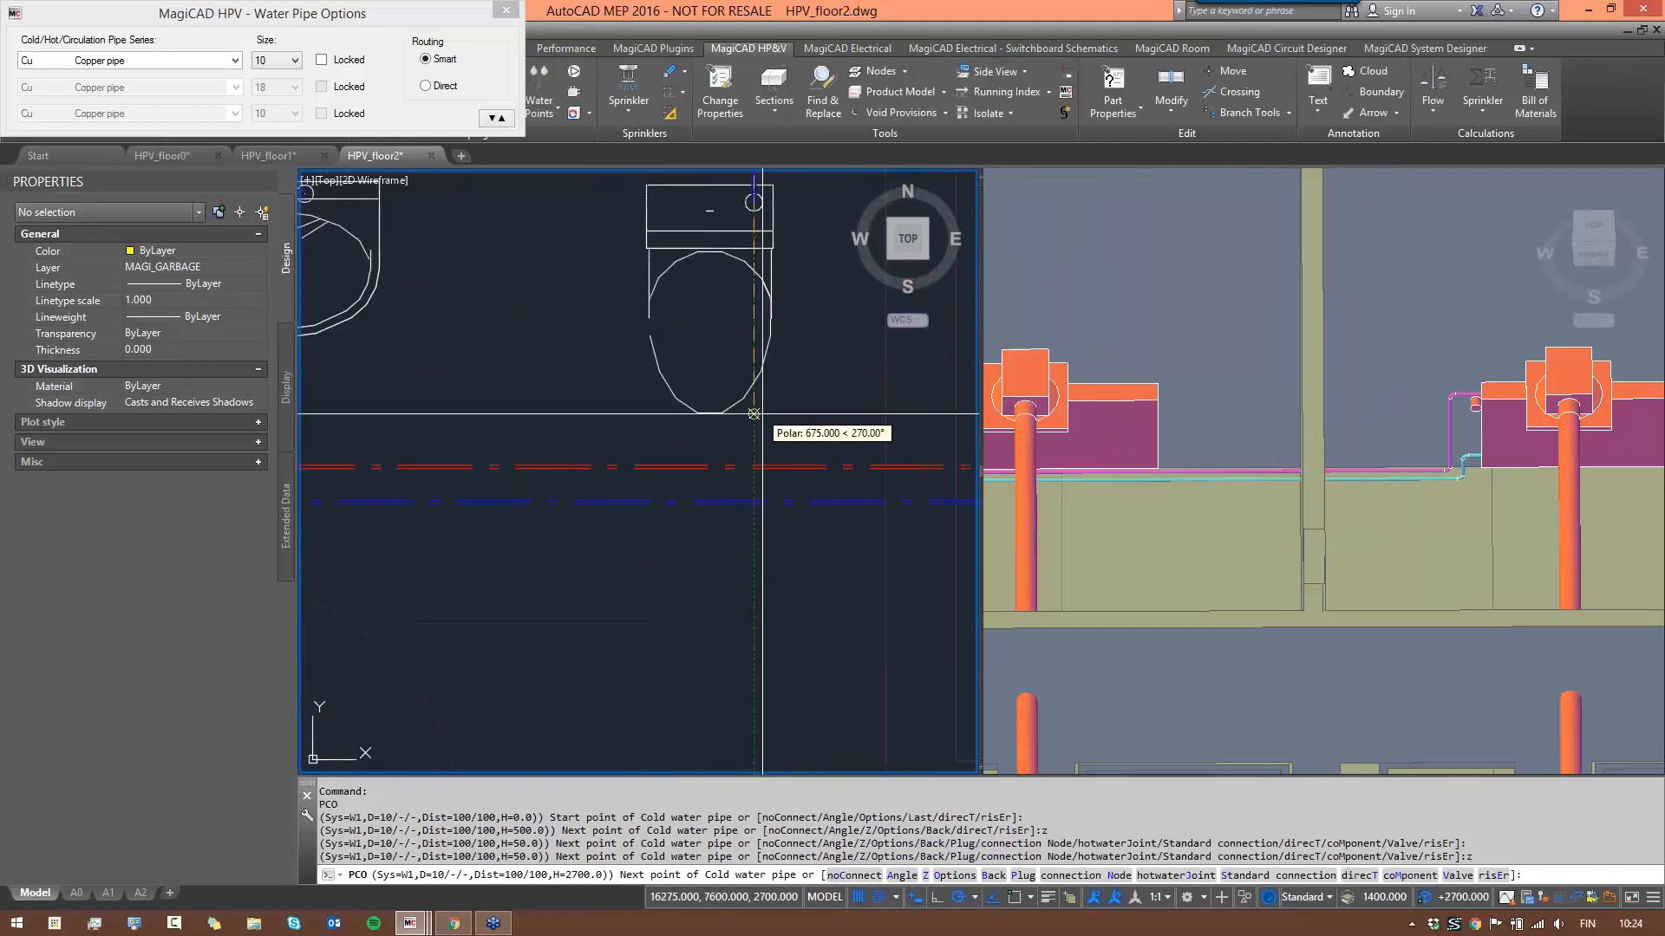
click(753, 439)
key(Return)
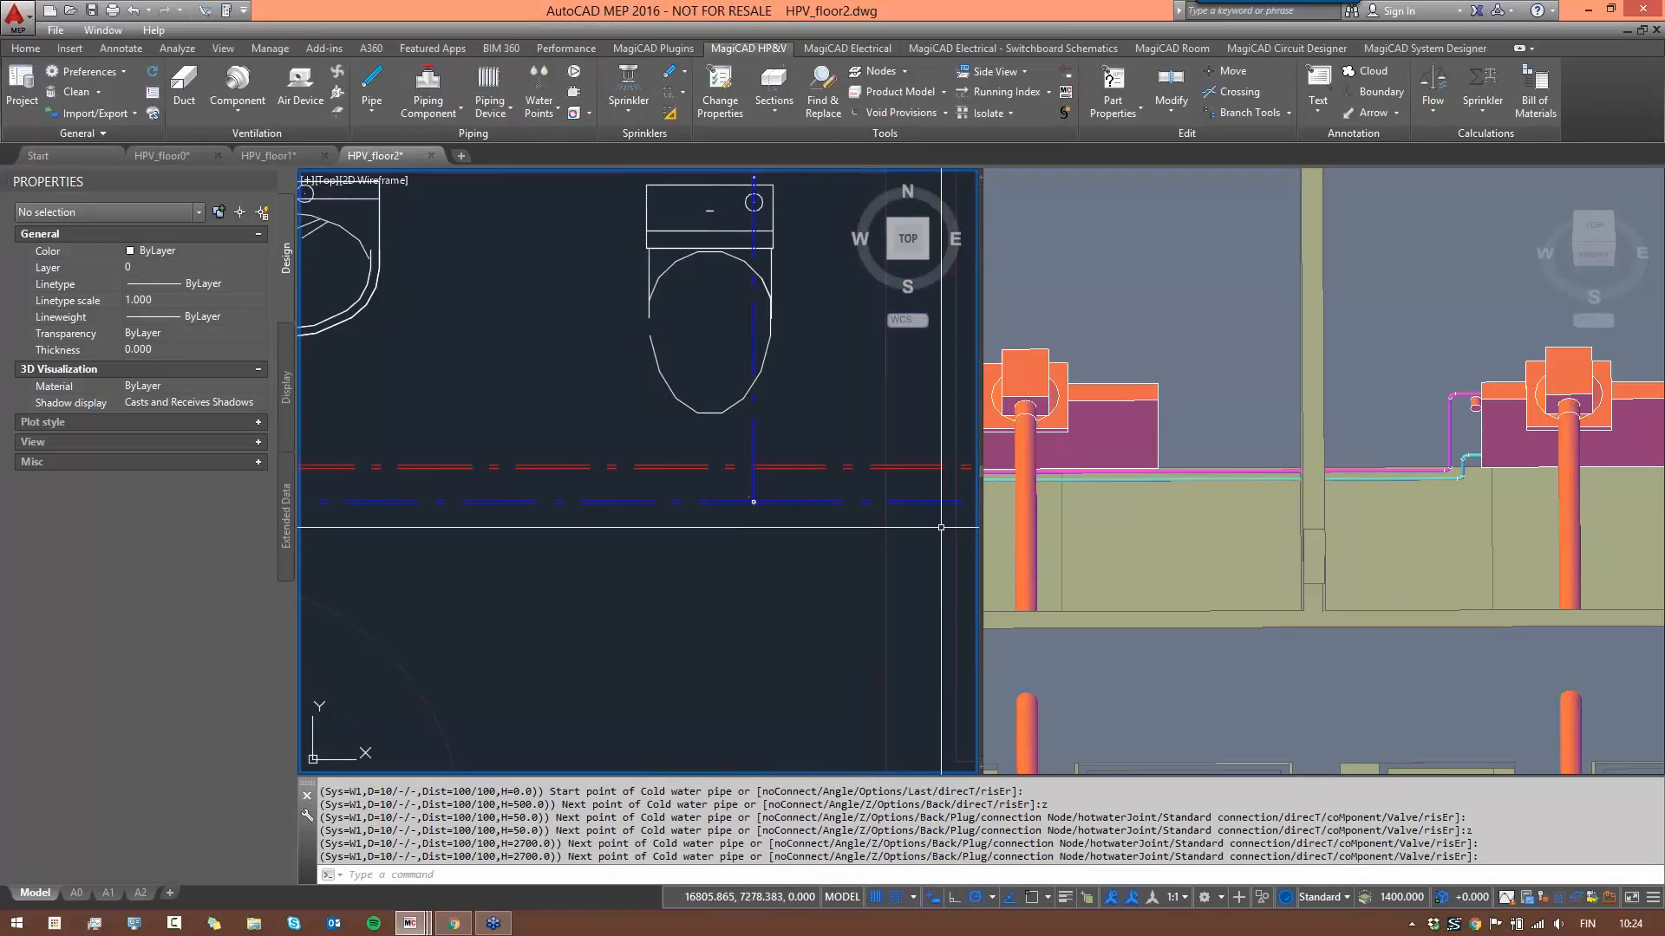
scroll(737, 437, down, 3)
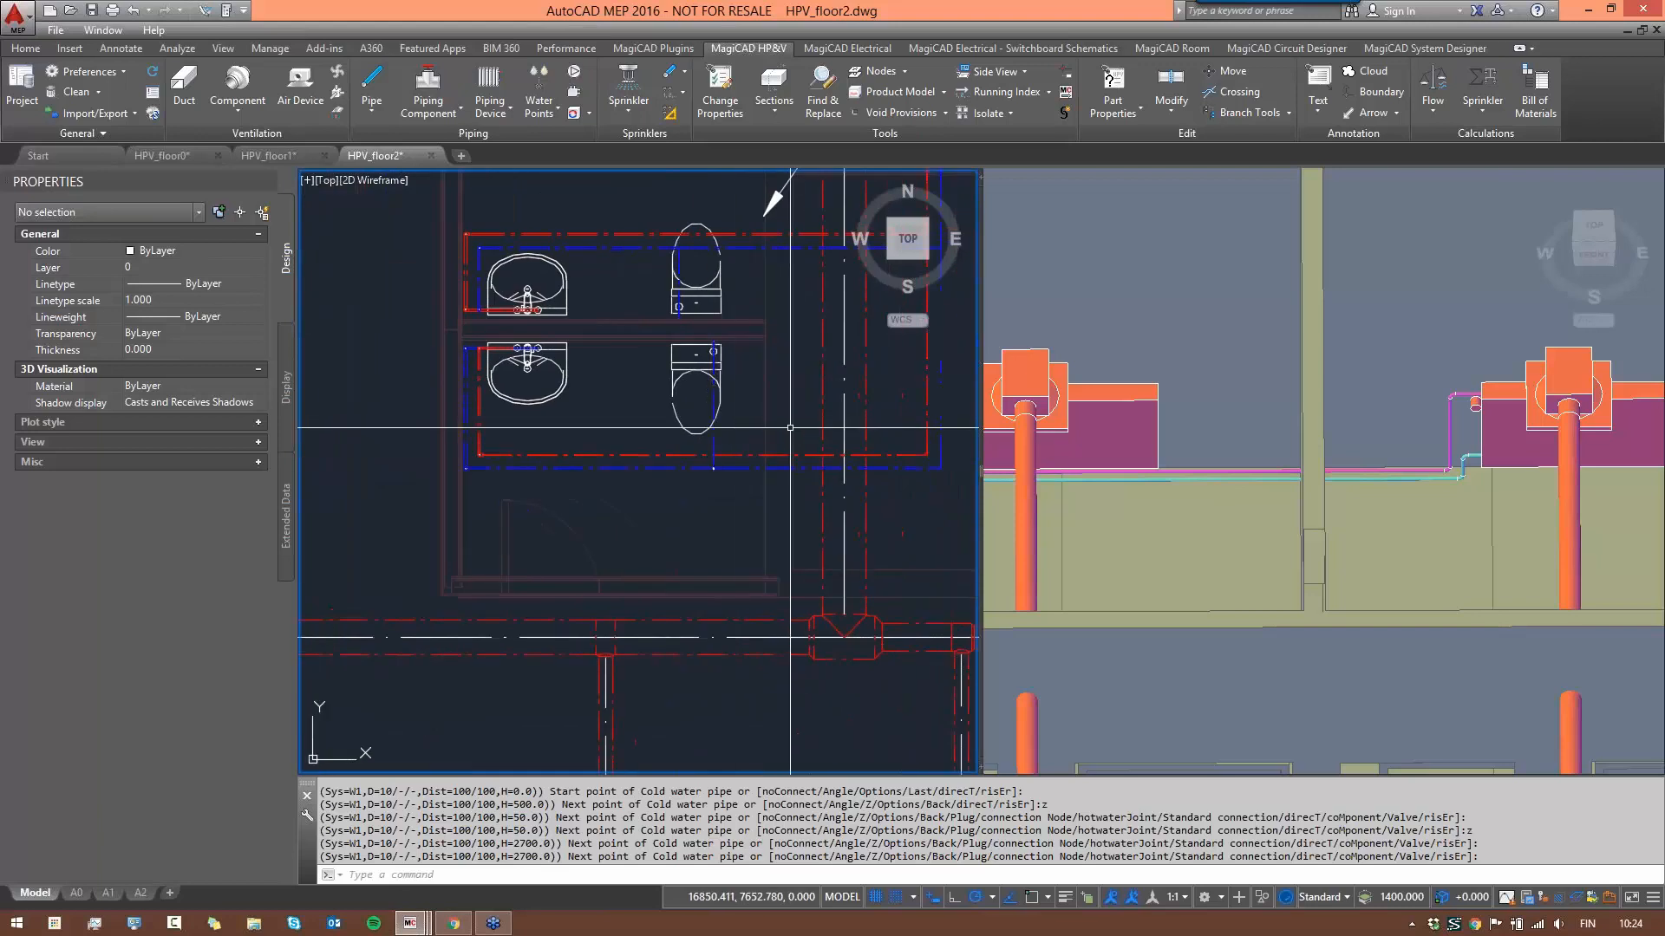
scroll(607, 373, down, 4)
scroll(520, 408, up, 4)
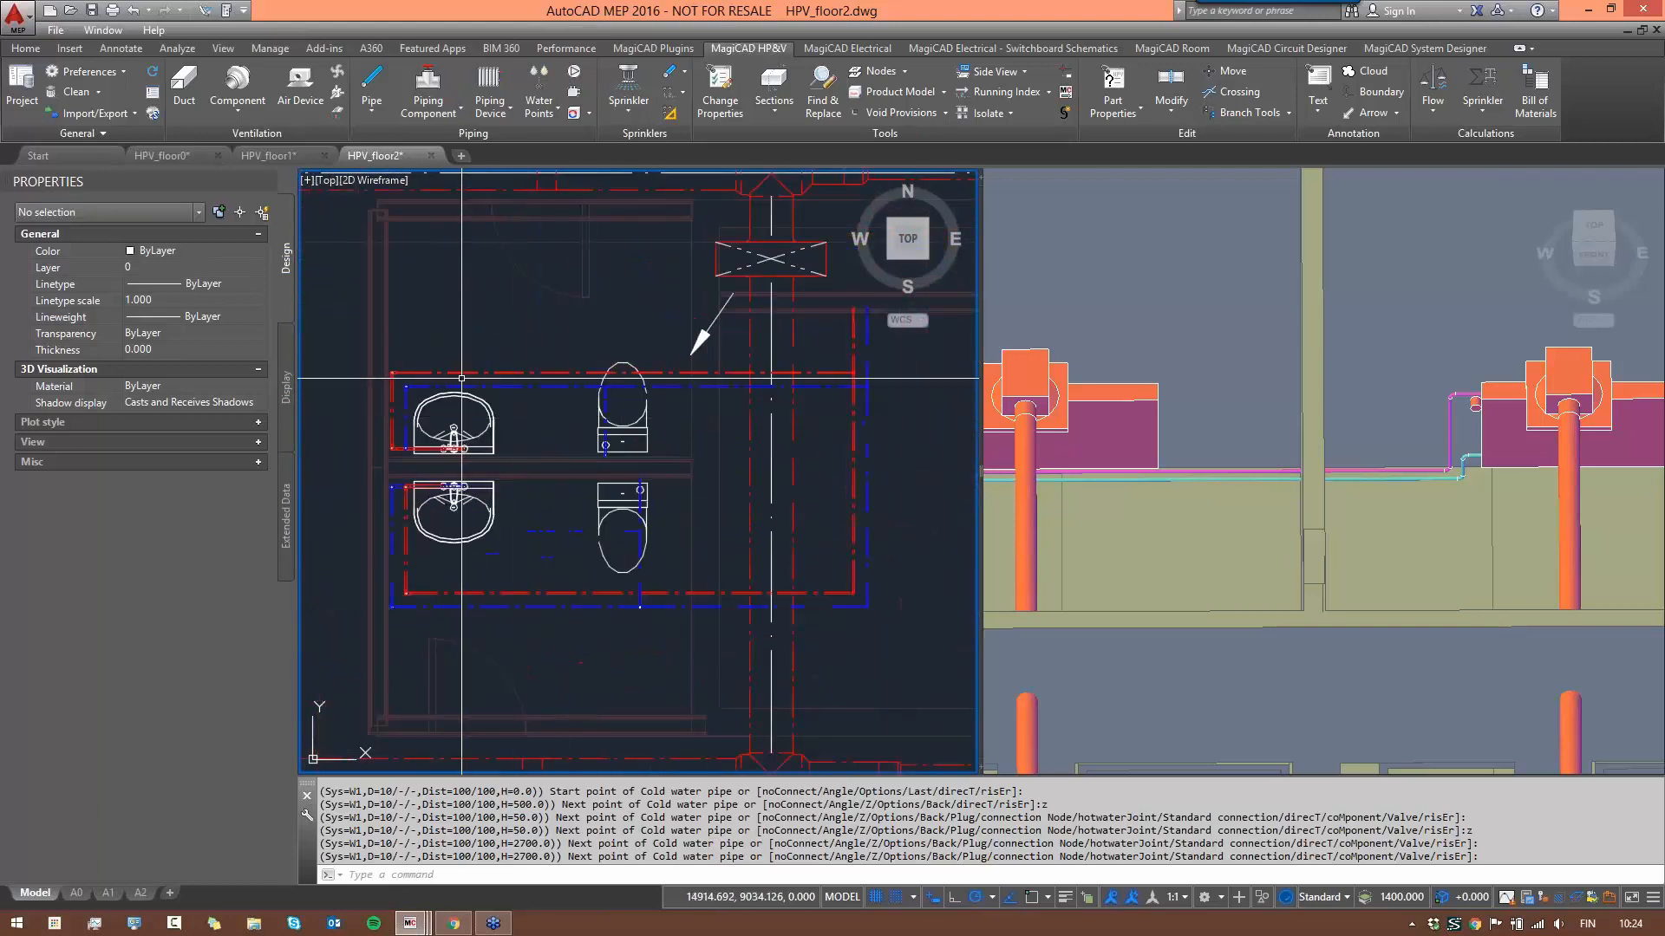
scroll(657, 392, down, 3)
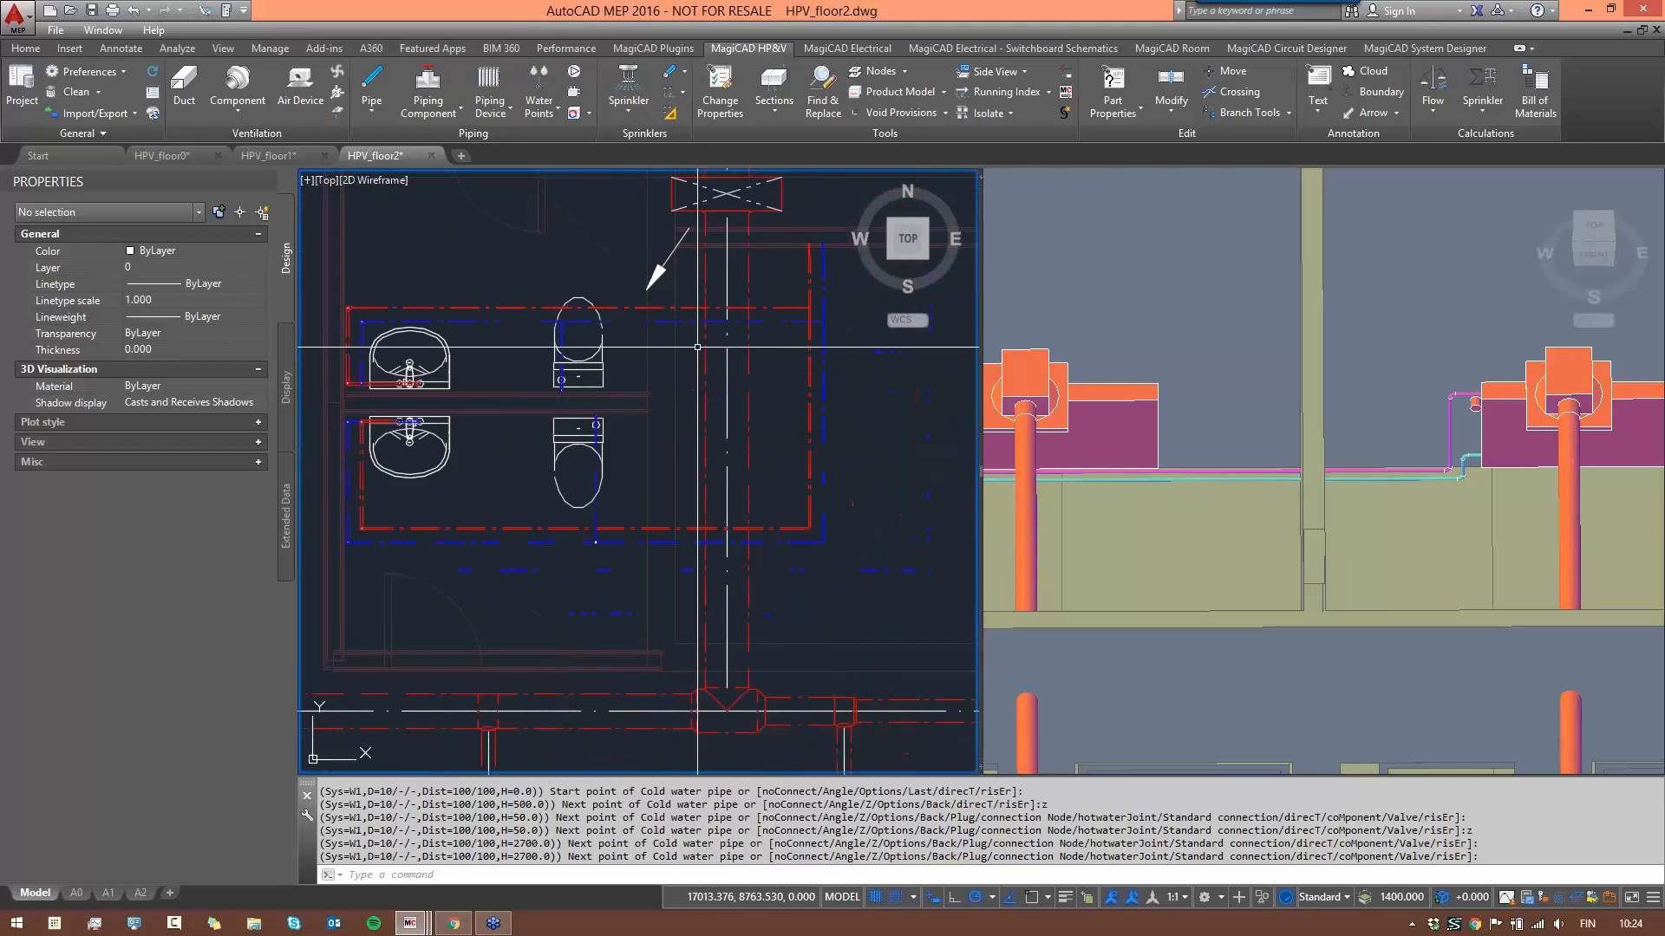
scroll(741, 344, up, 8)
scroll(741, 343, down, 5)
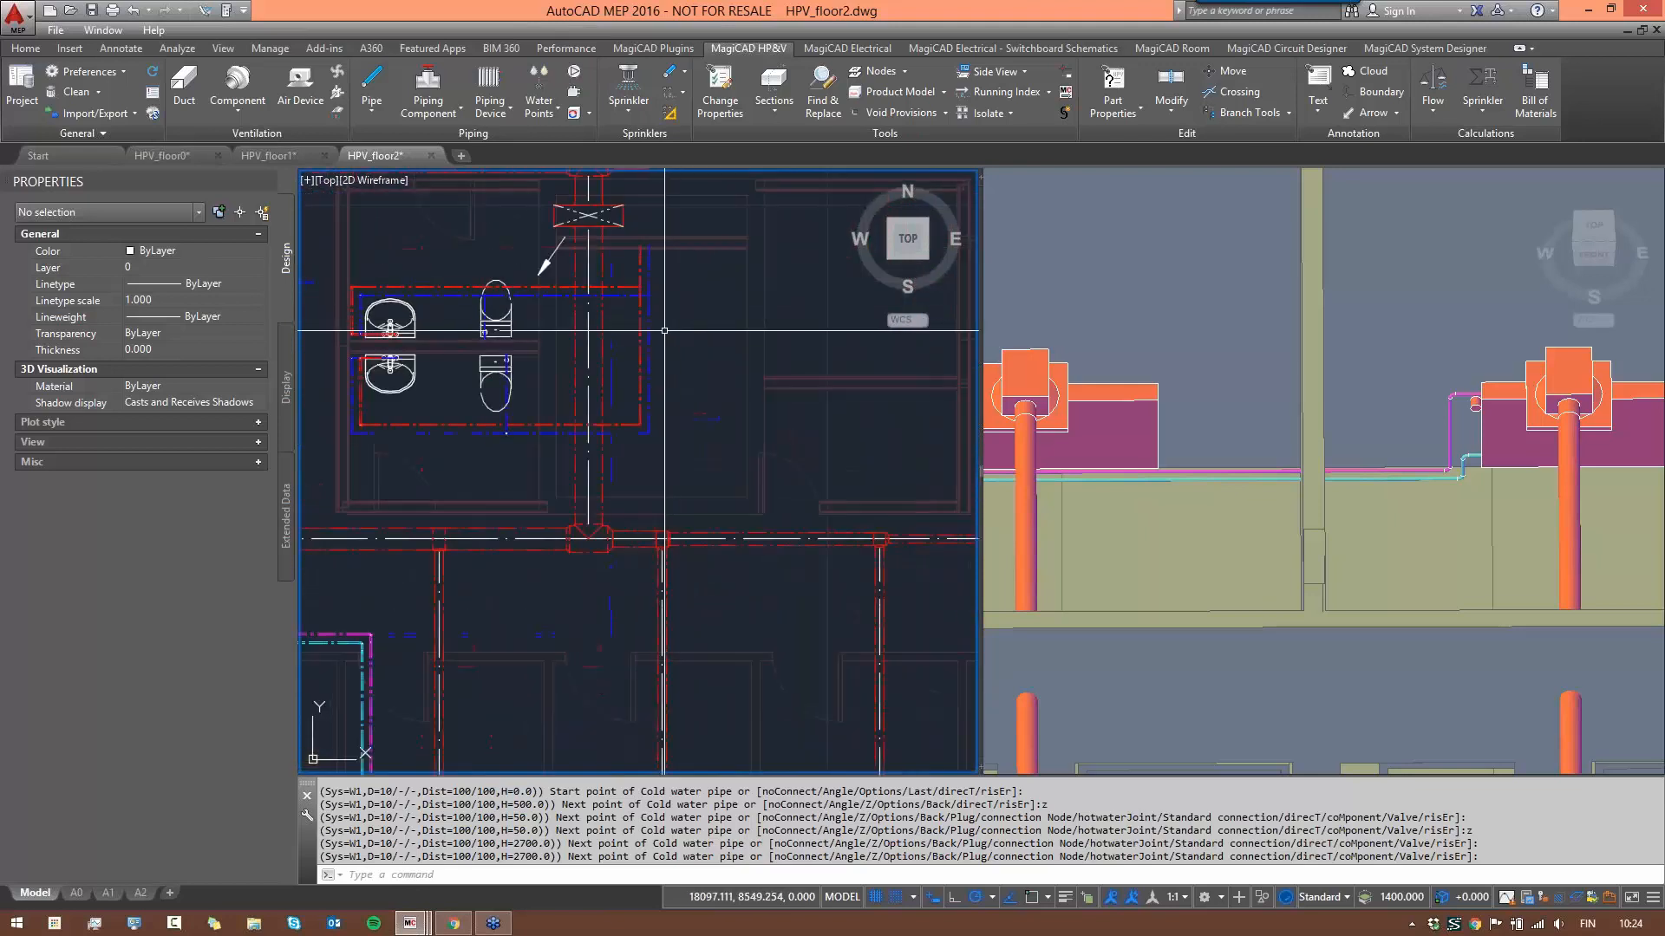
key(Escape)
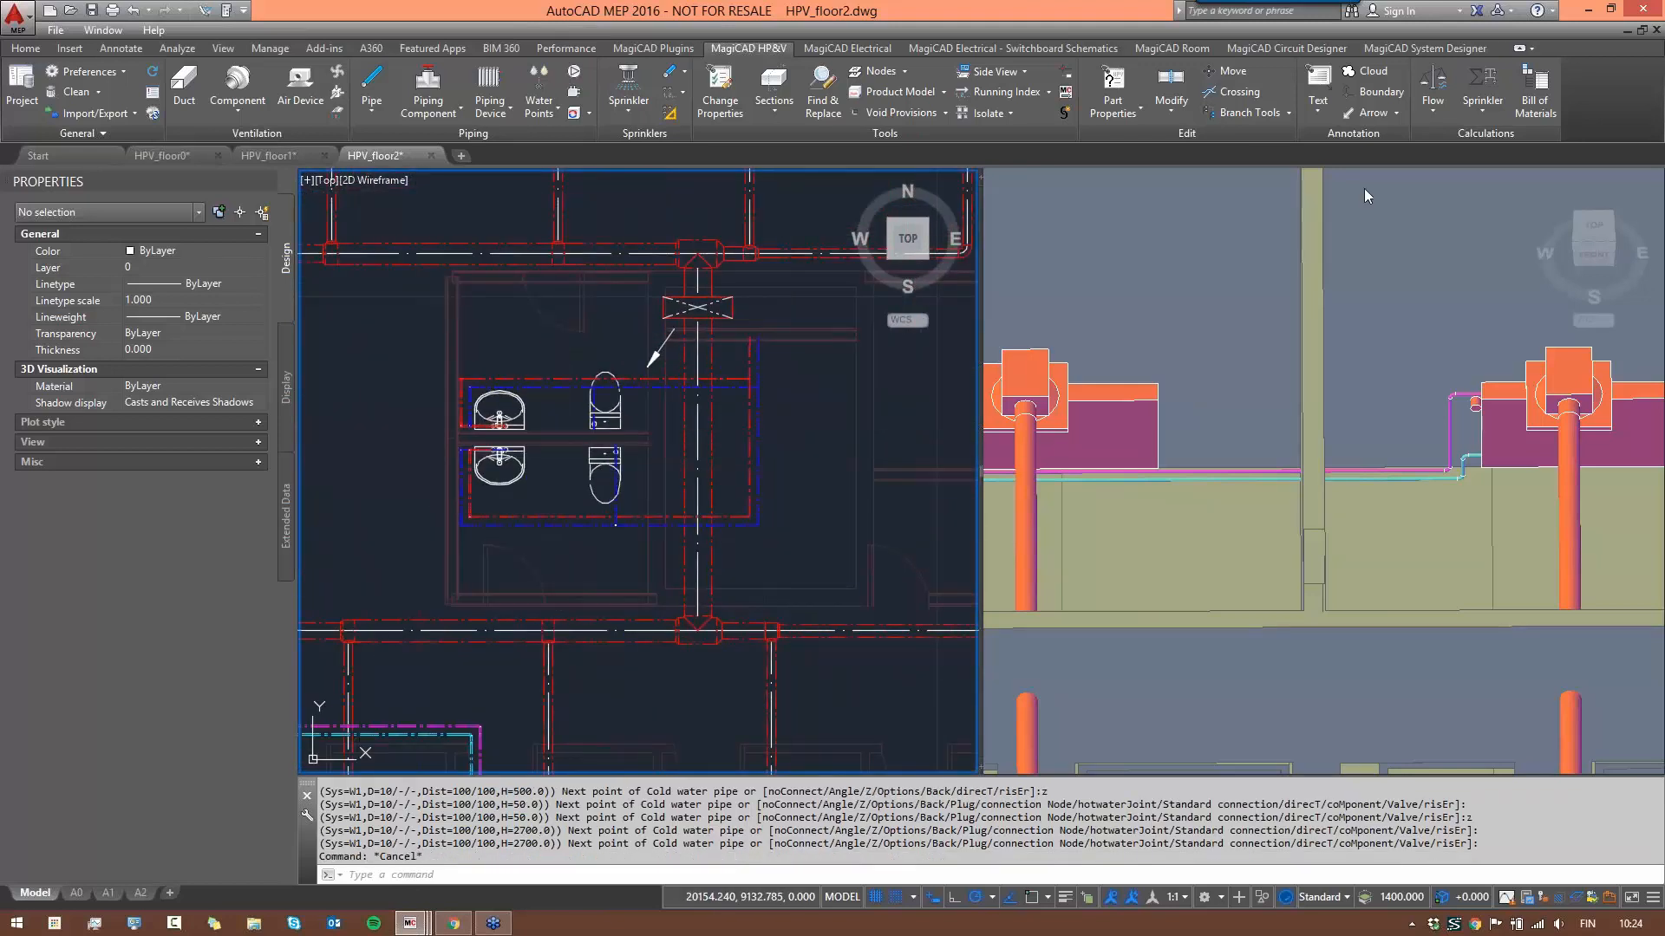
click(1440, 120)
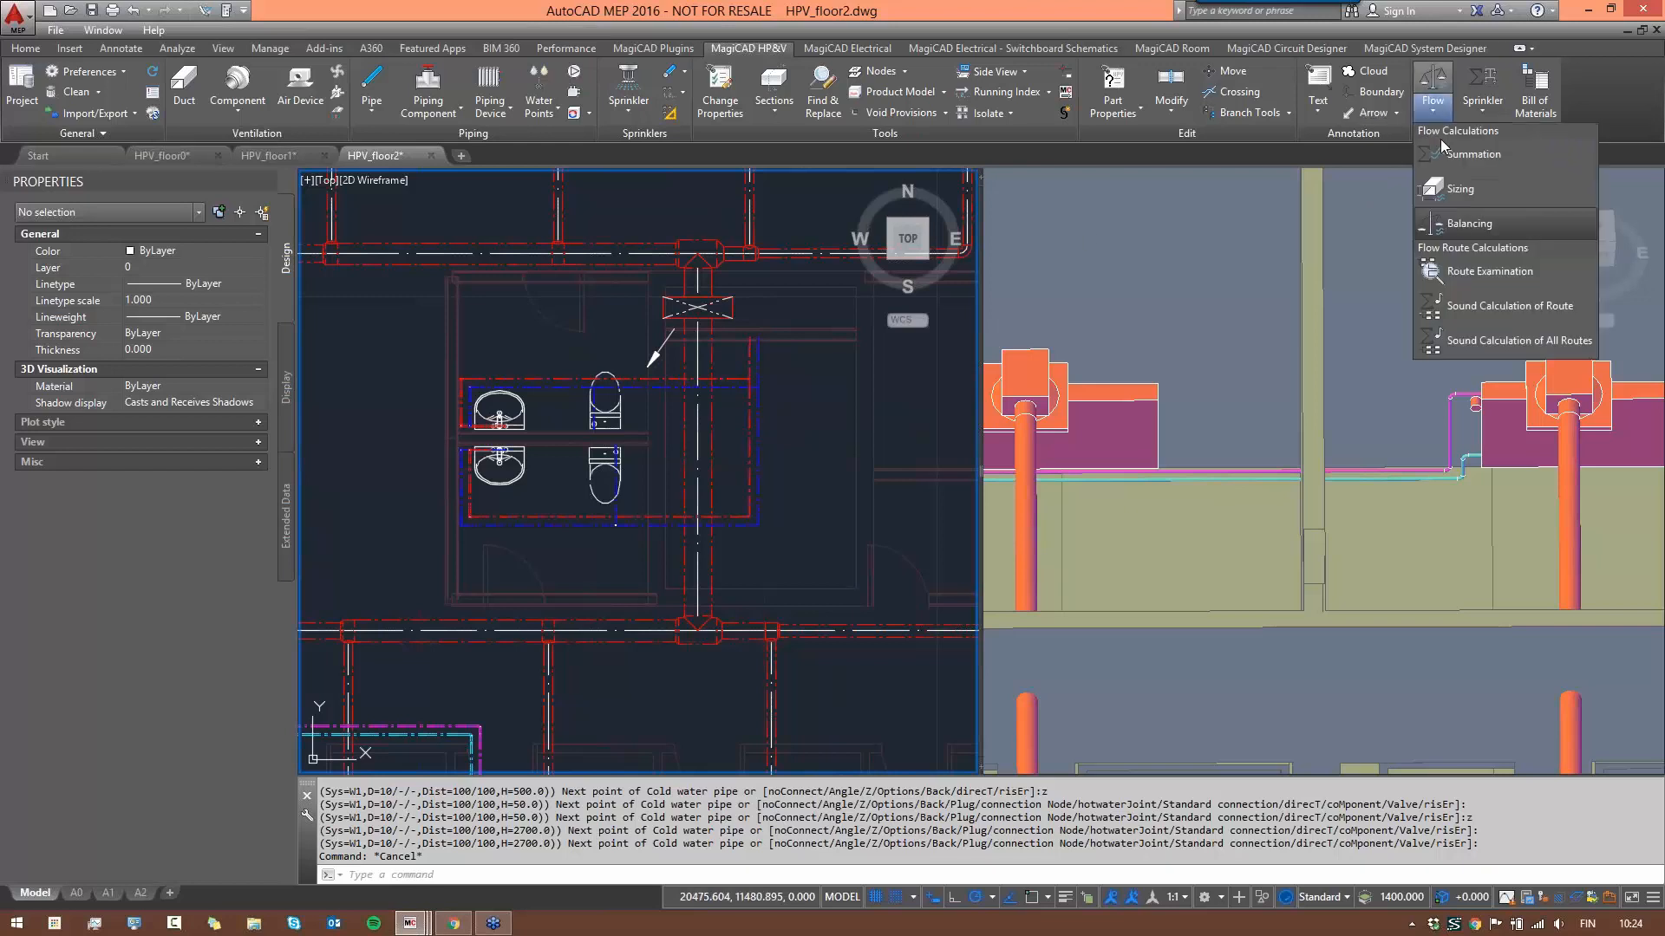
click(1471, 156)
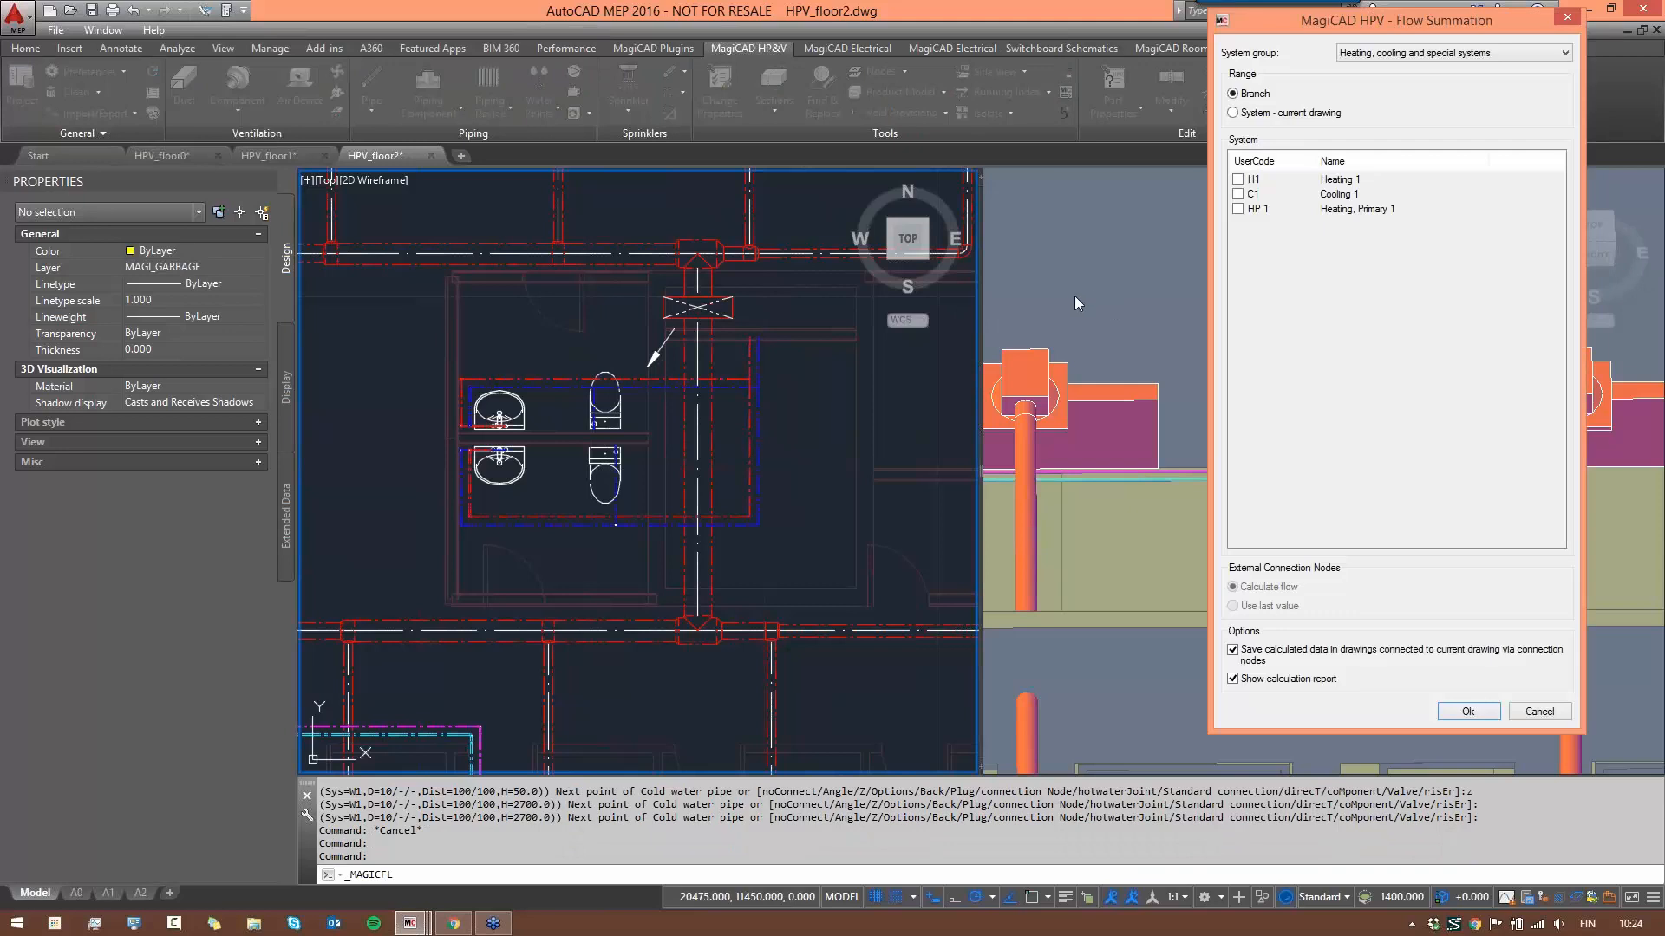
click(1468, 712)
scroll(745, 340, up, 5)
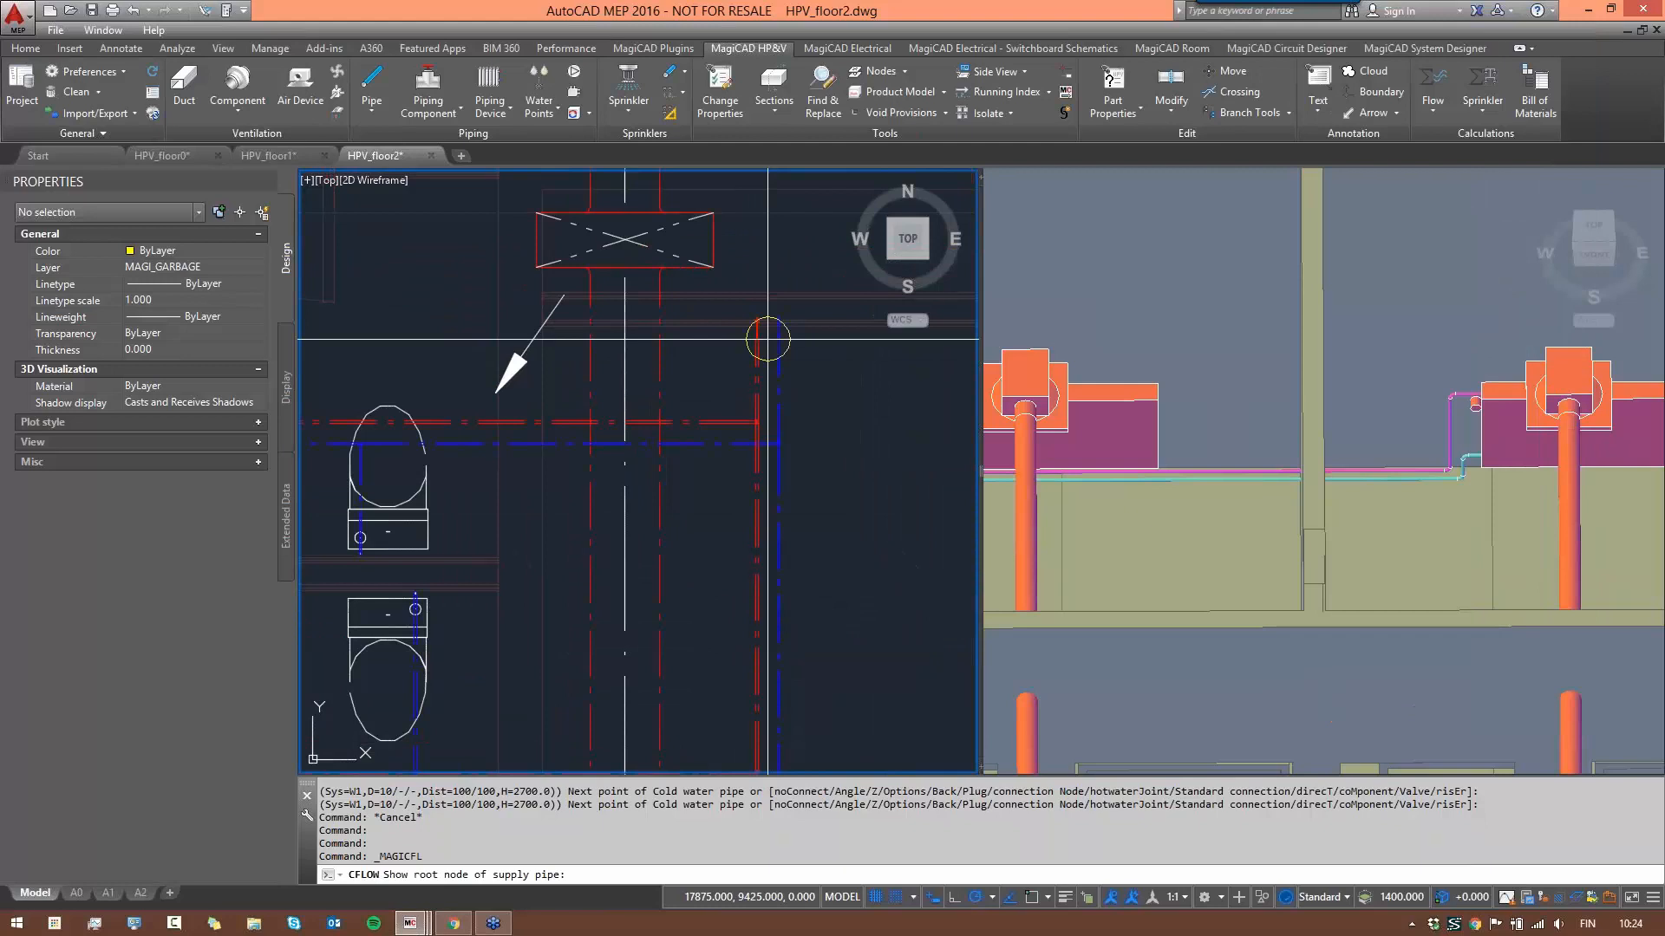
key(Escape)
- Run Flow Summation for the Tap water 1 water system across the current drawing and update the results to the model
key(Return)
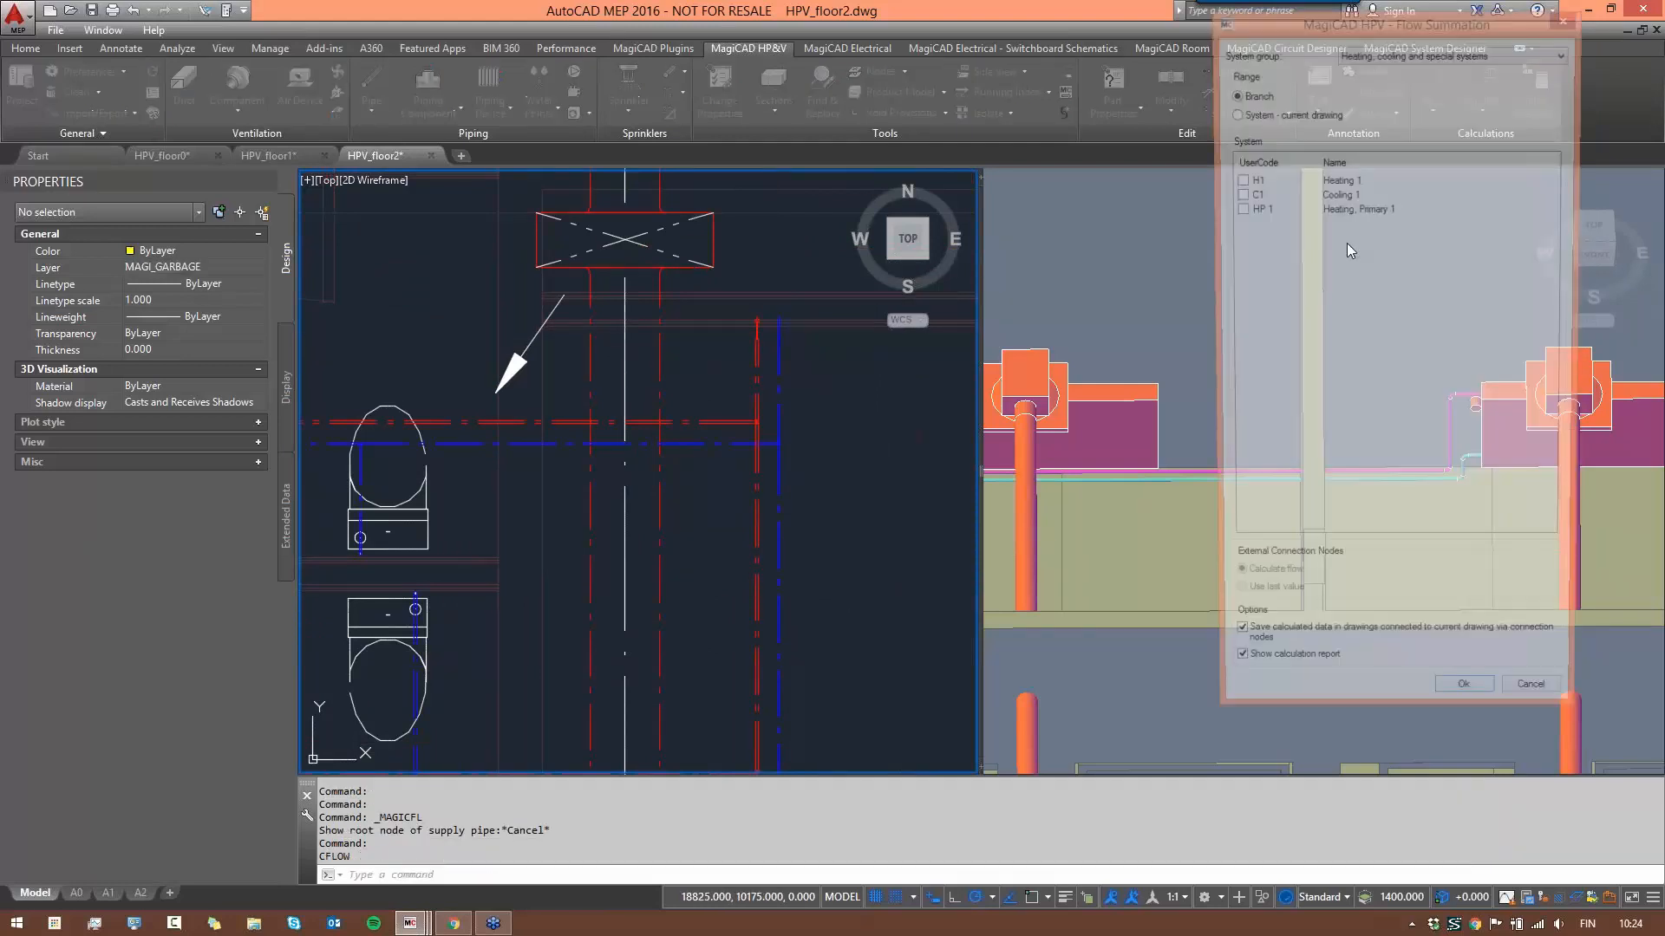
click(1405, 53)
click(1381, 97)
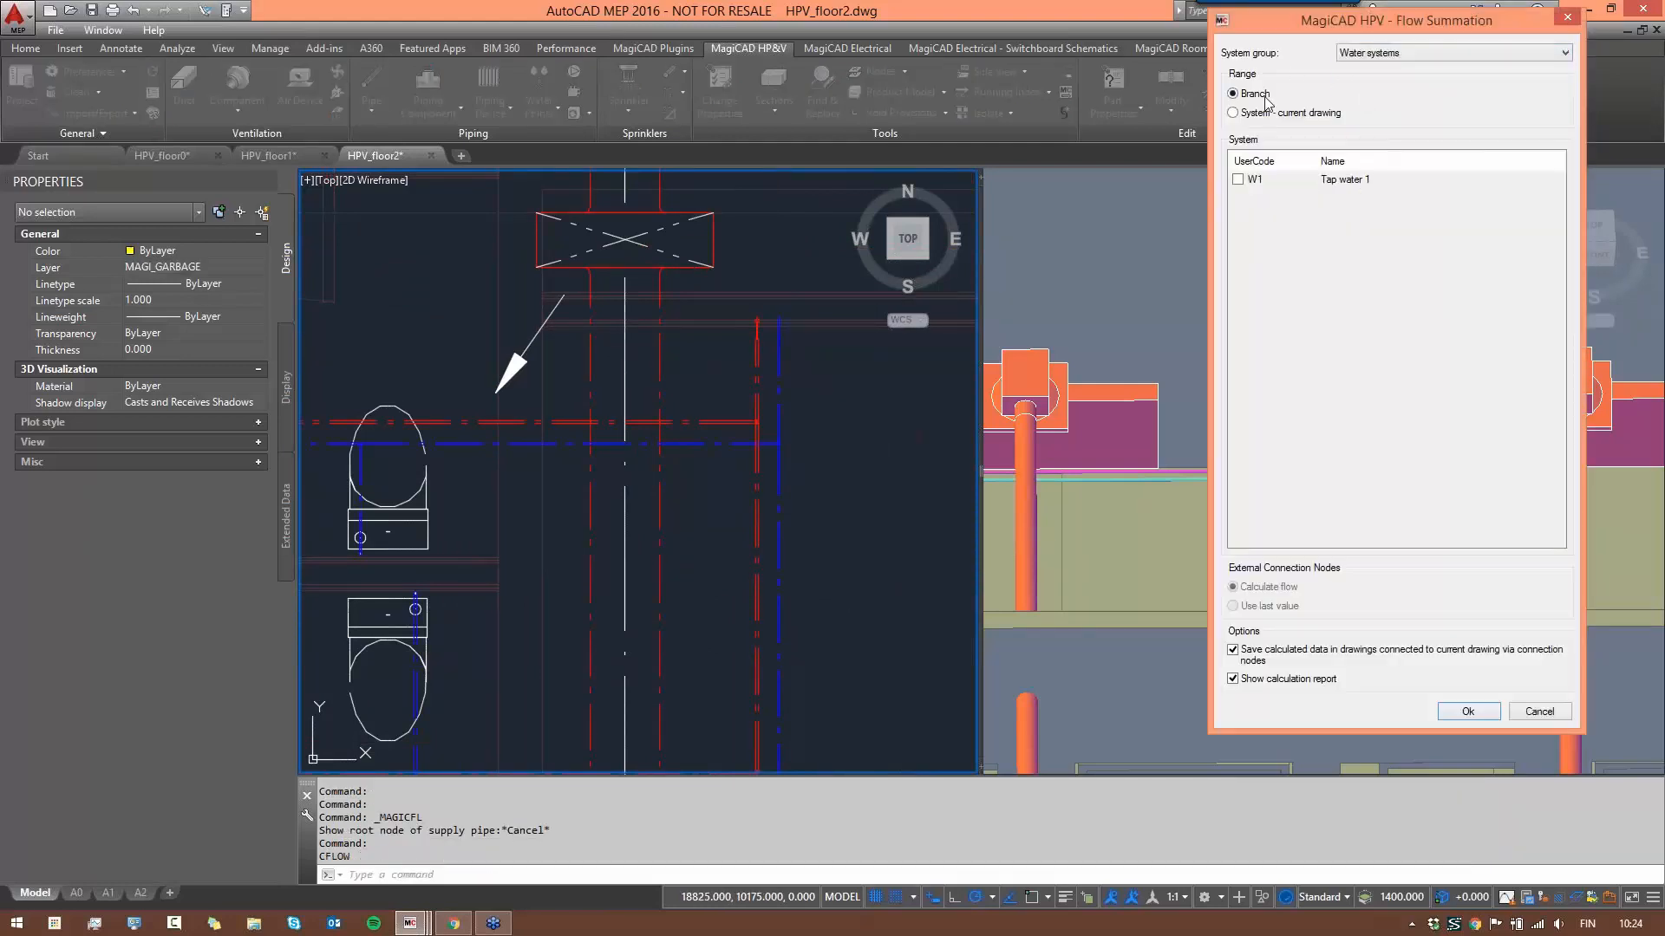
click(1232, 113)
click(1237, 179)
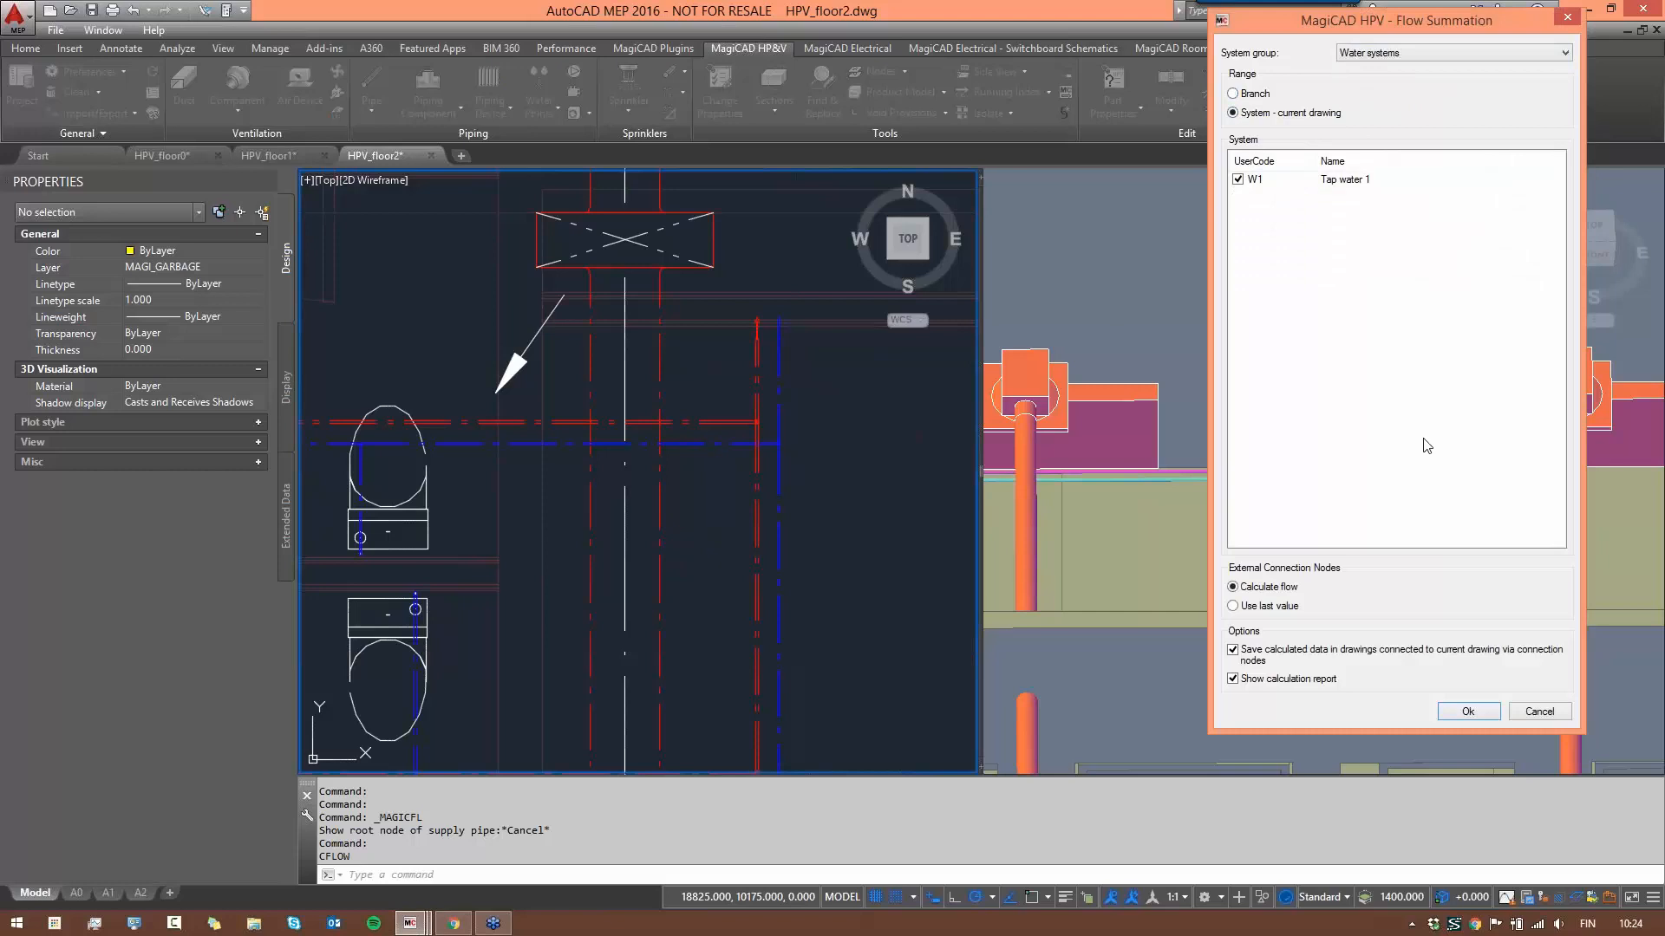
click(1468, 712)
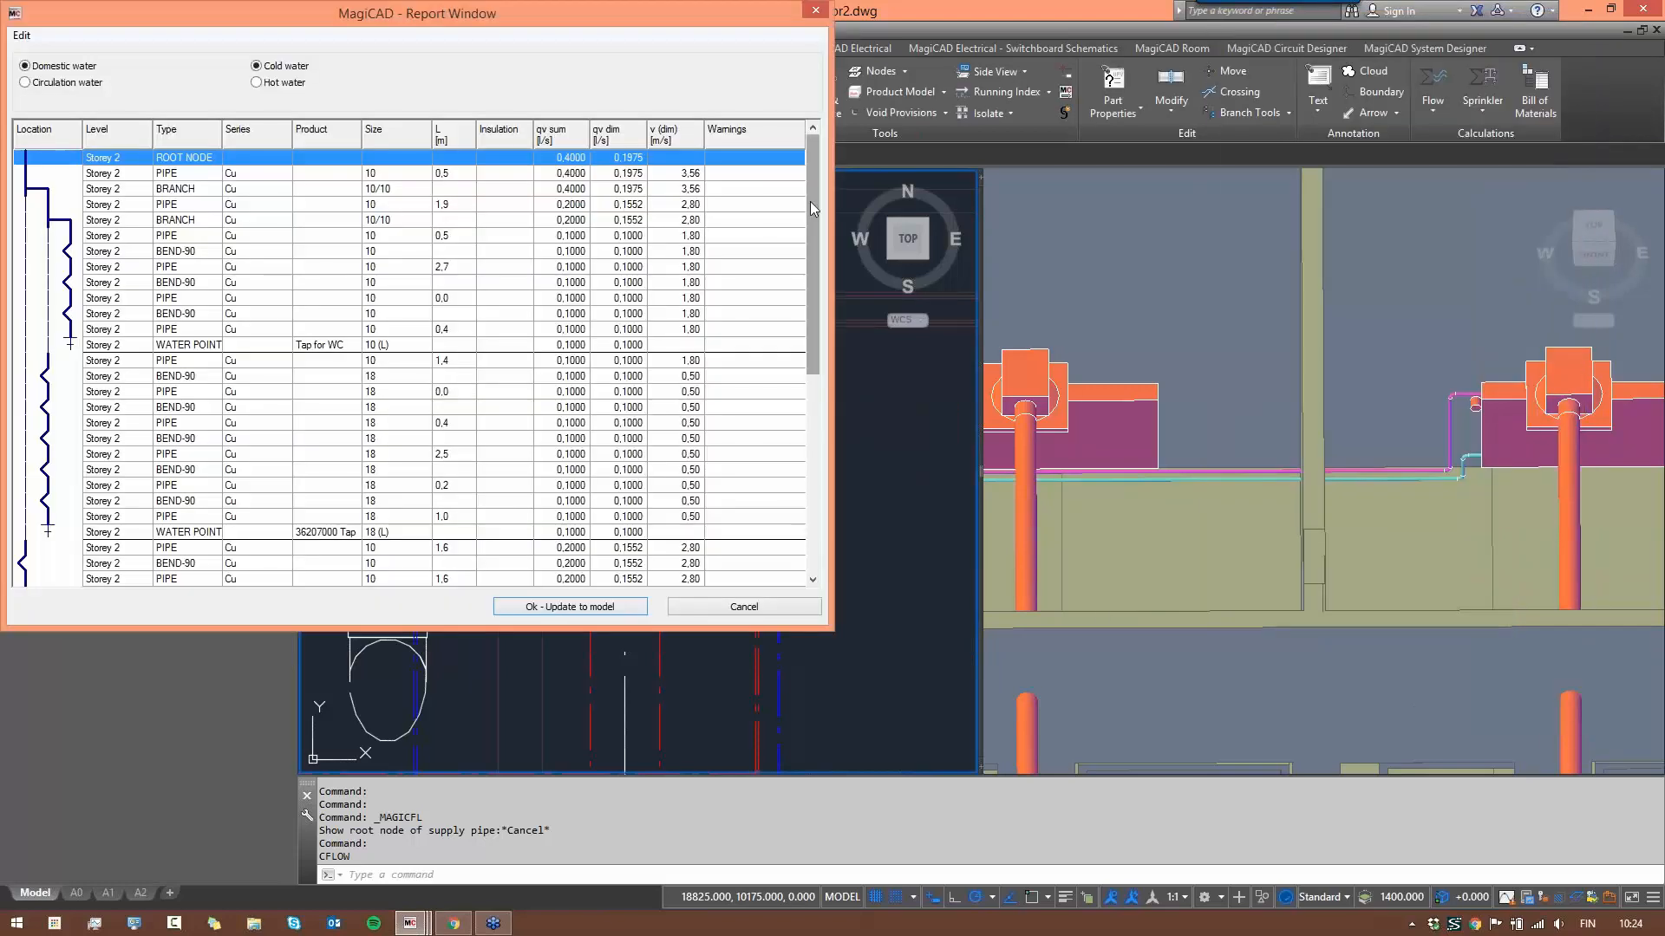
drag(810, 205, 808, 357)
click(570, 606)
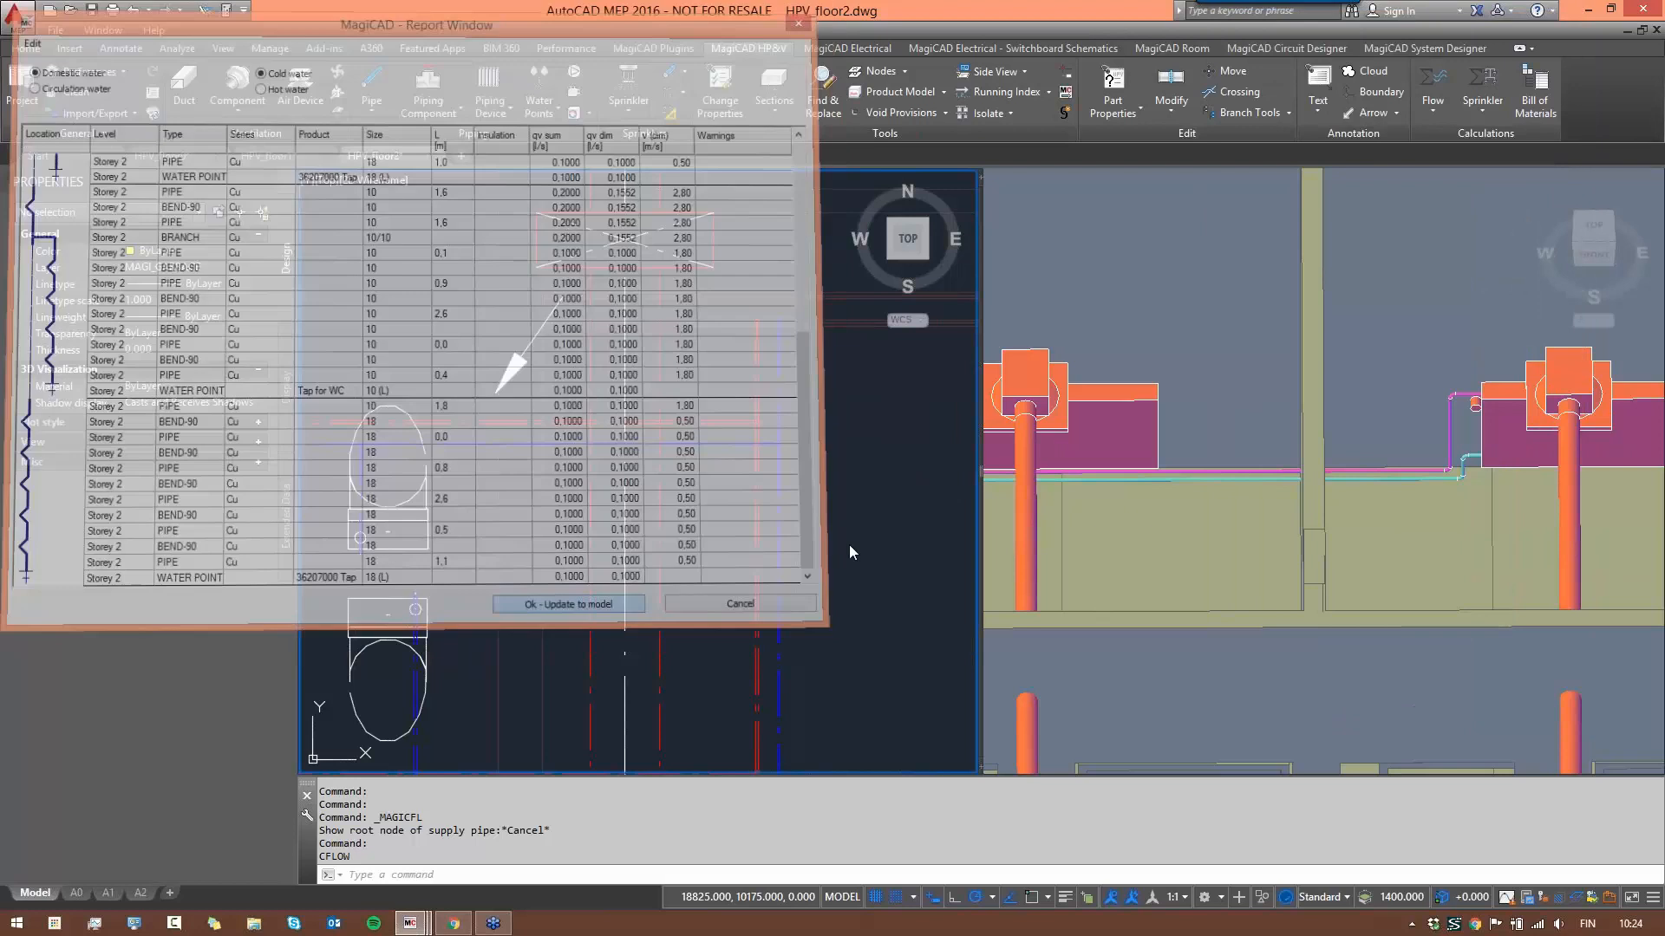
- Size the Tap water 1 system in the current drawing with the sizing method By system and update the sizes to the model
click(1436, 107)
click(1461, 193)
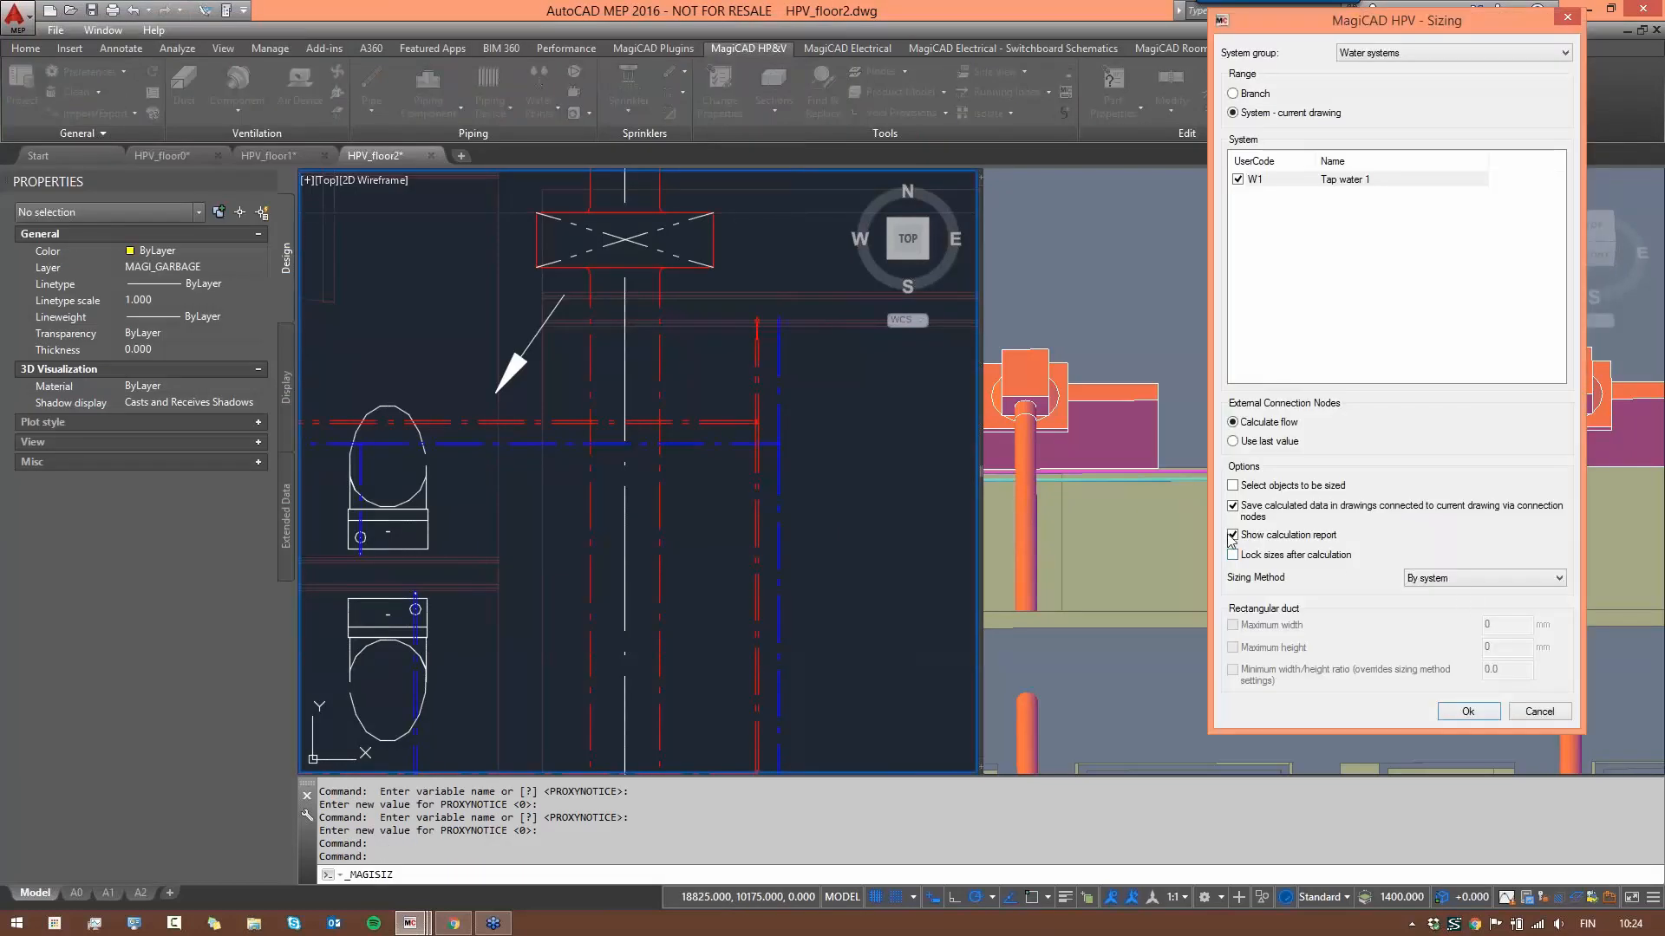
click(1463, 711)
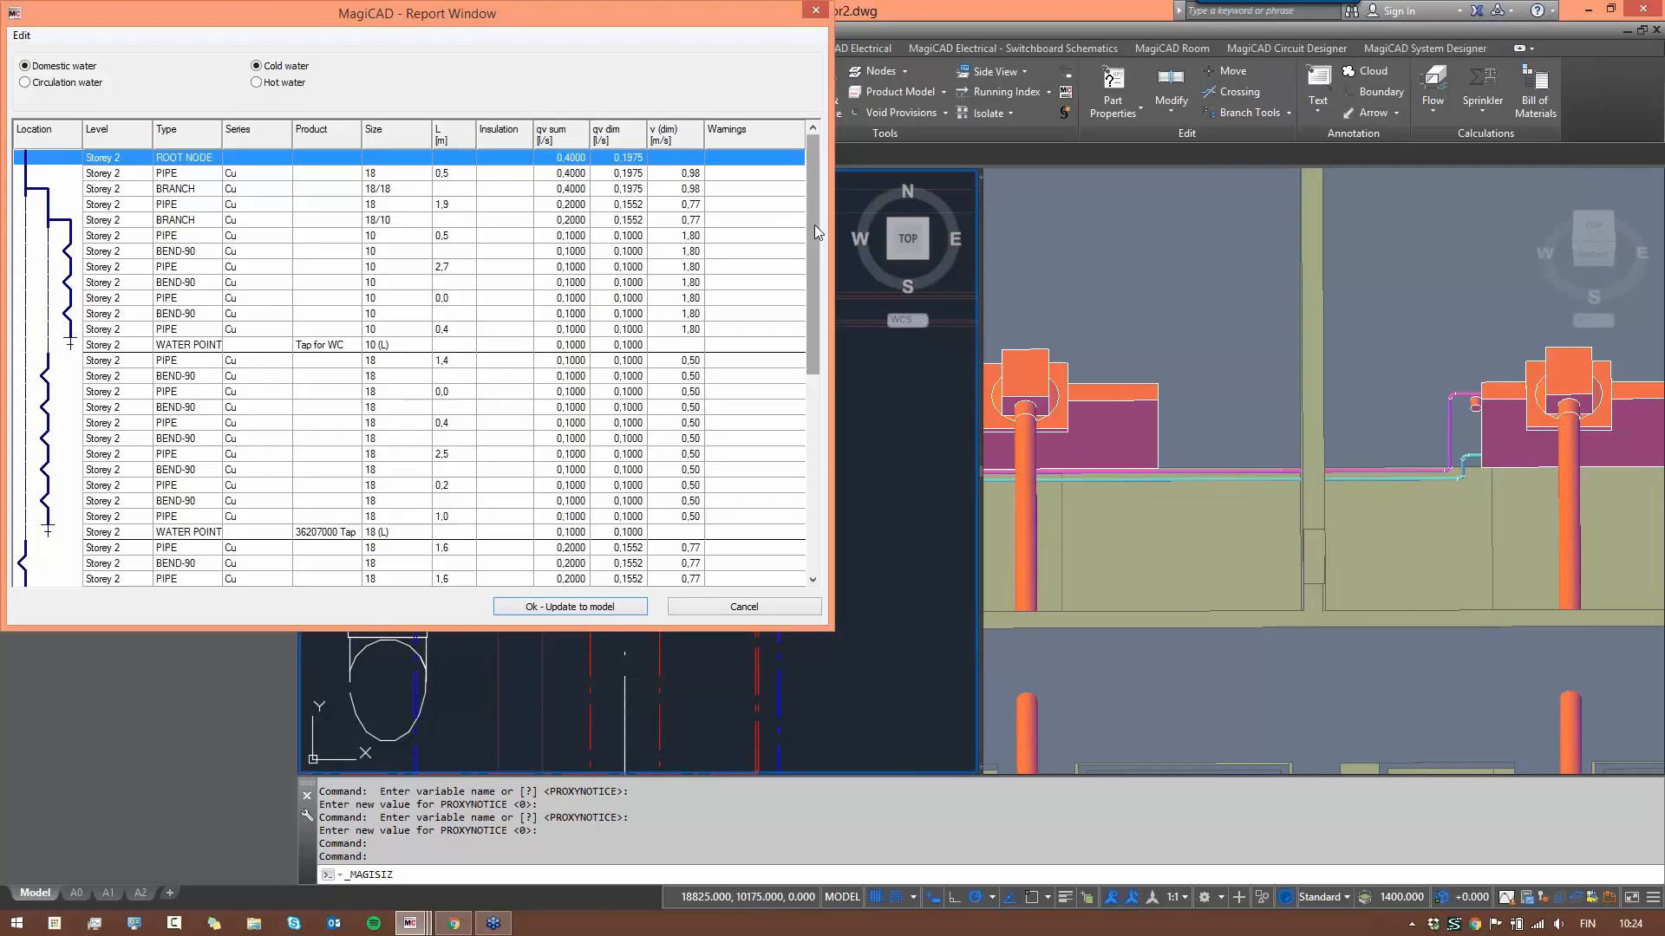
mouse_move(817, 222)
mouse_down()
mouse_move(812, 477)
mouse_move(823, 245)
mouse_up()
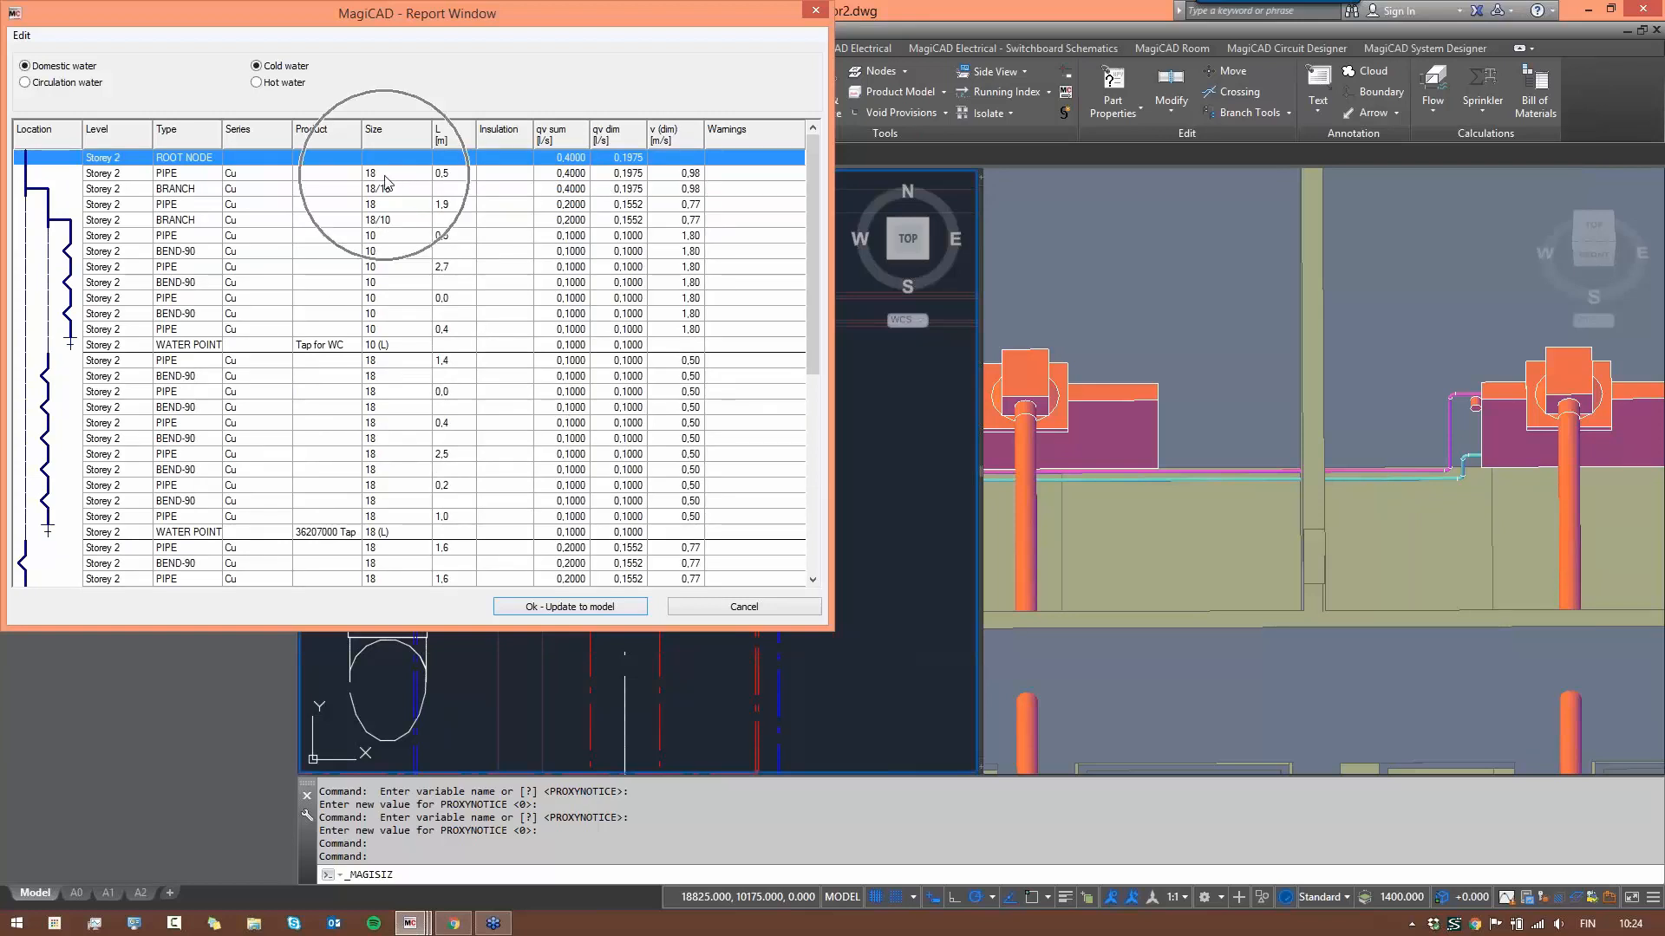
click(572, 607)
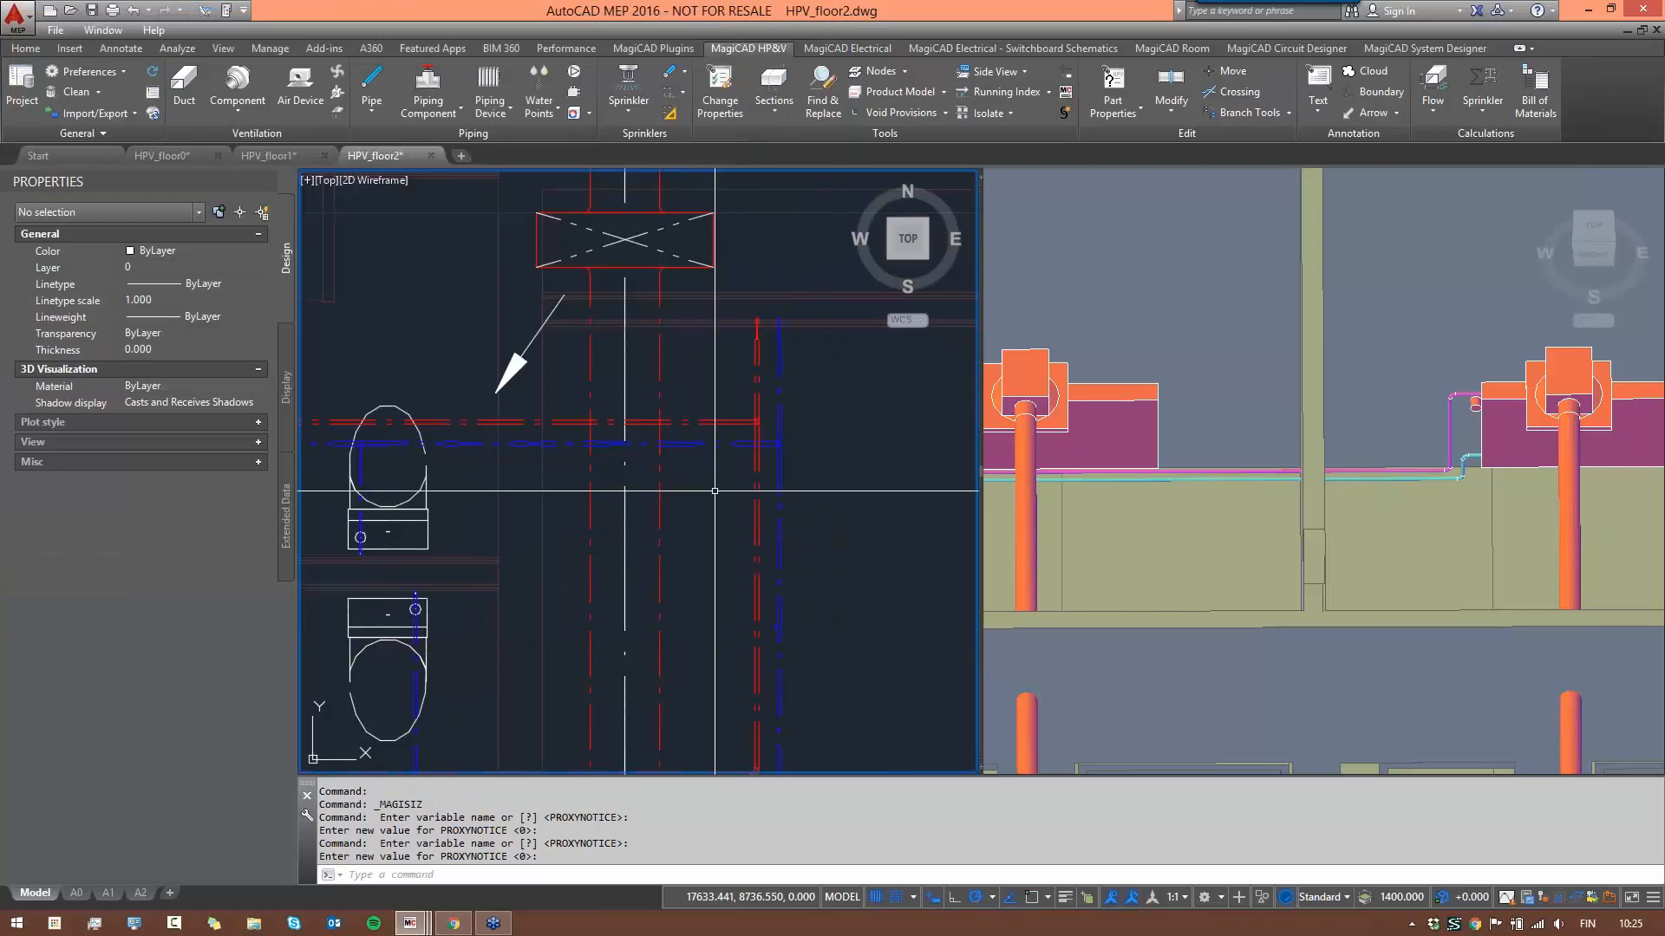
- Balance the Tap water 1 system across all drawings, review the cold water report and update the results to the model
click(1432, 97)
click(1490, 223)
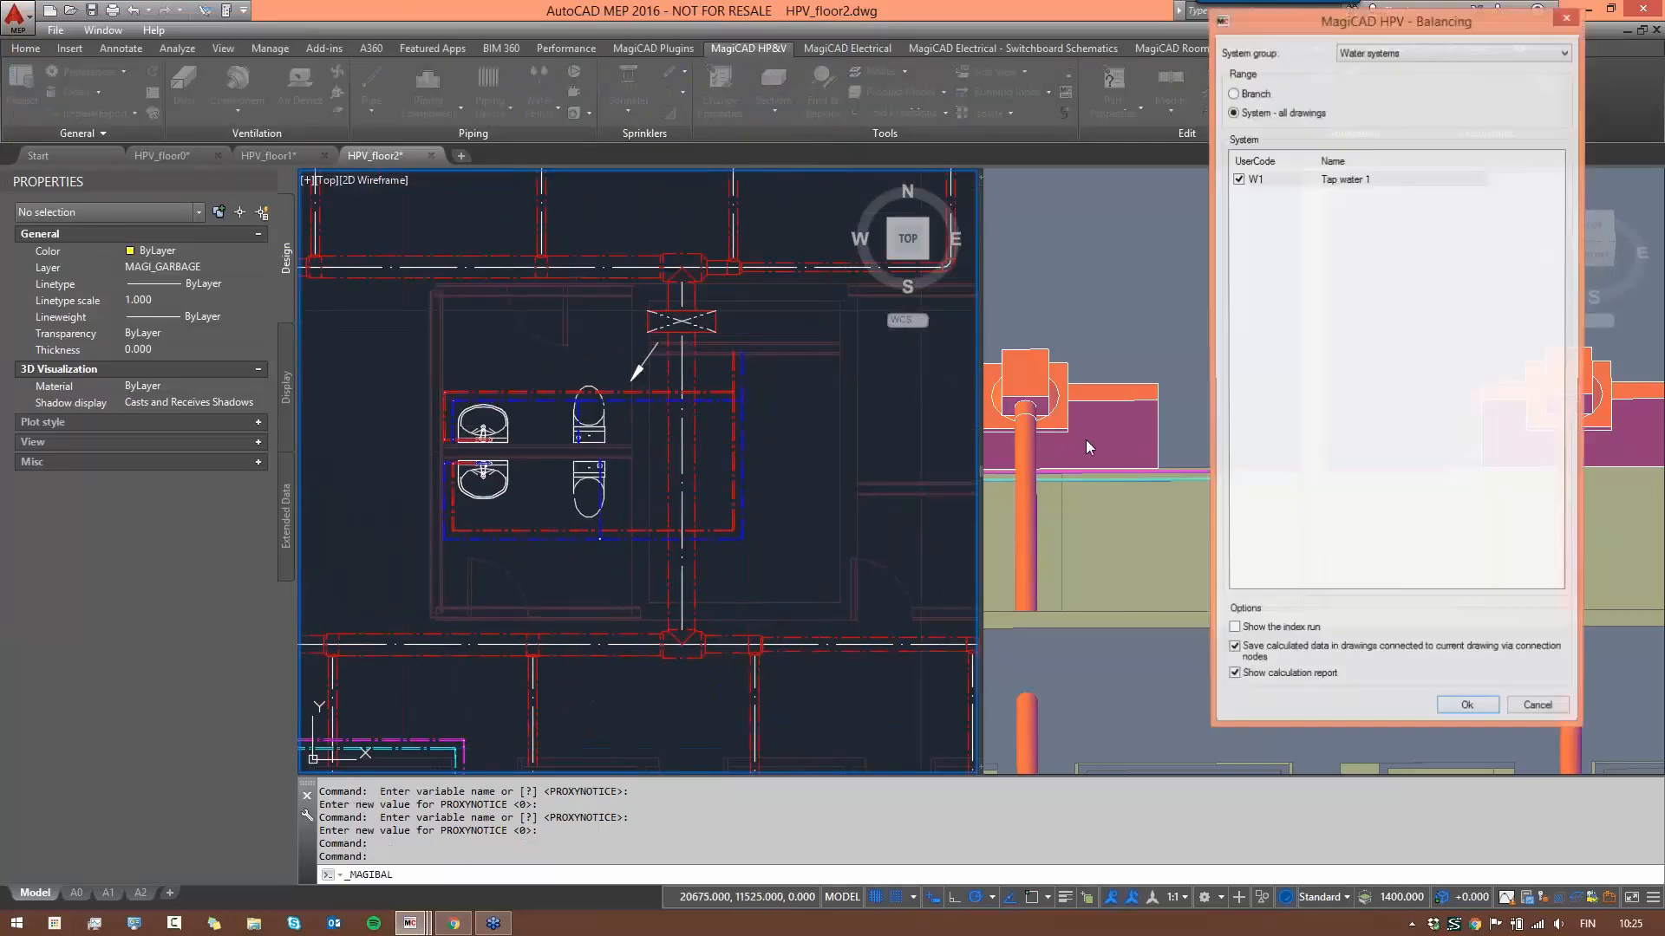
click(1466, 712)
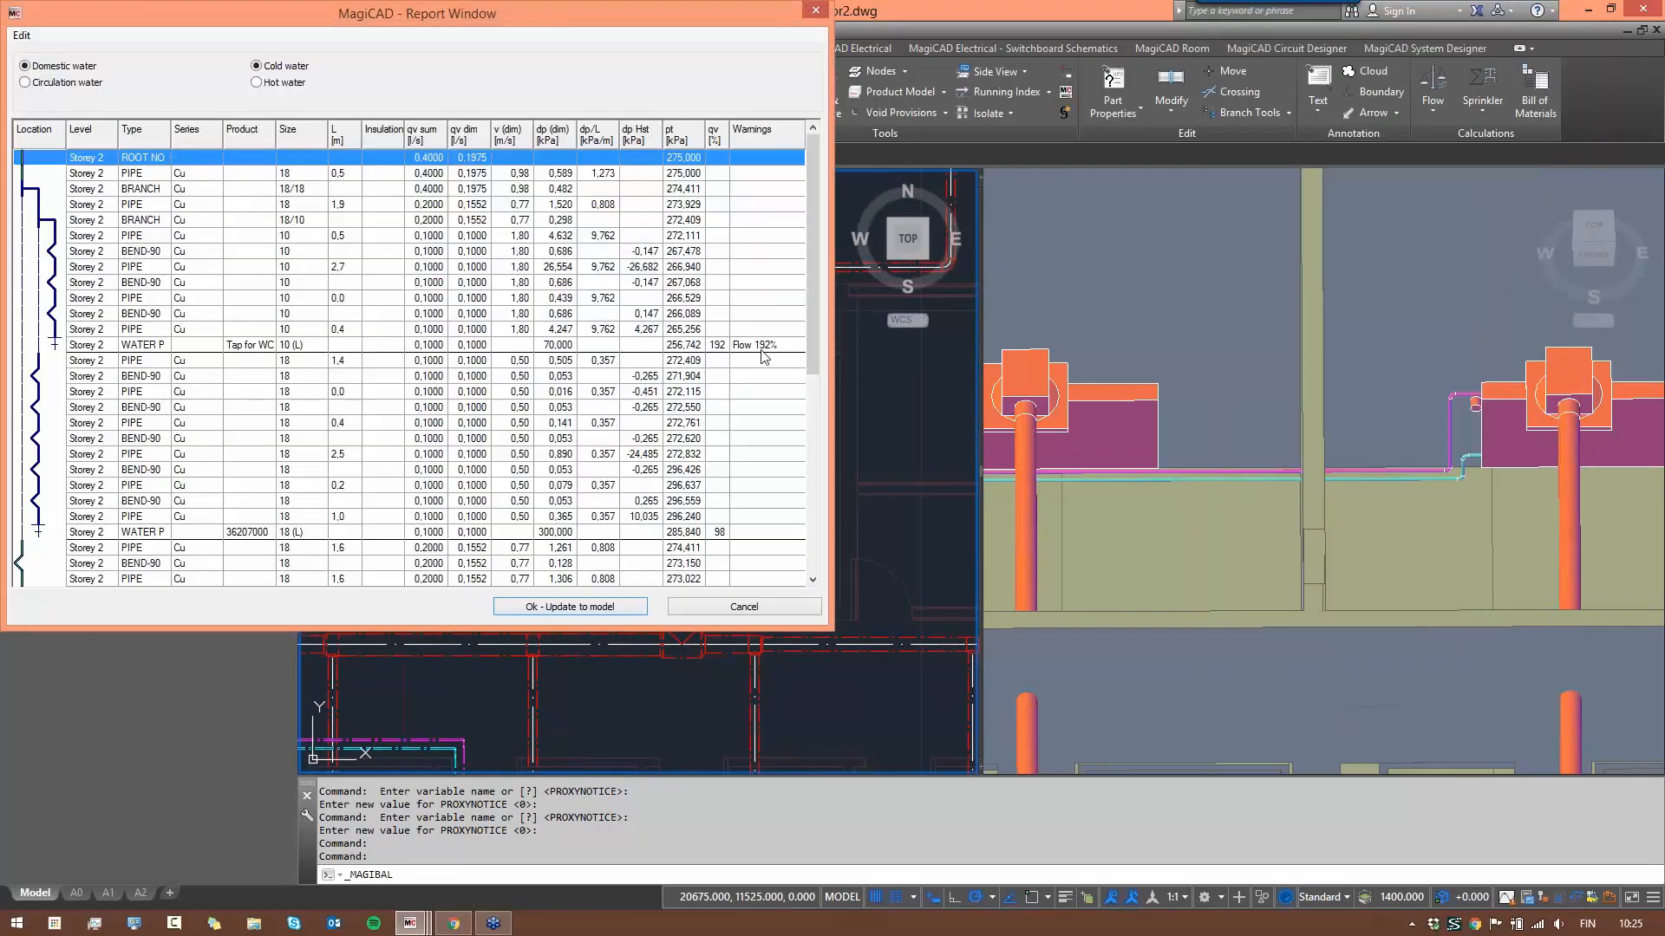
click(801, 345)
drag(809, 347, 810, 520)
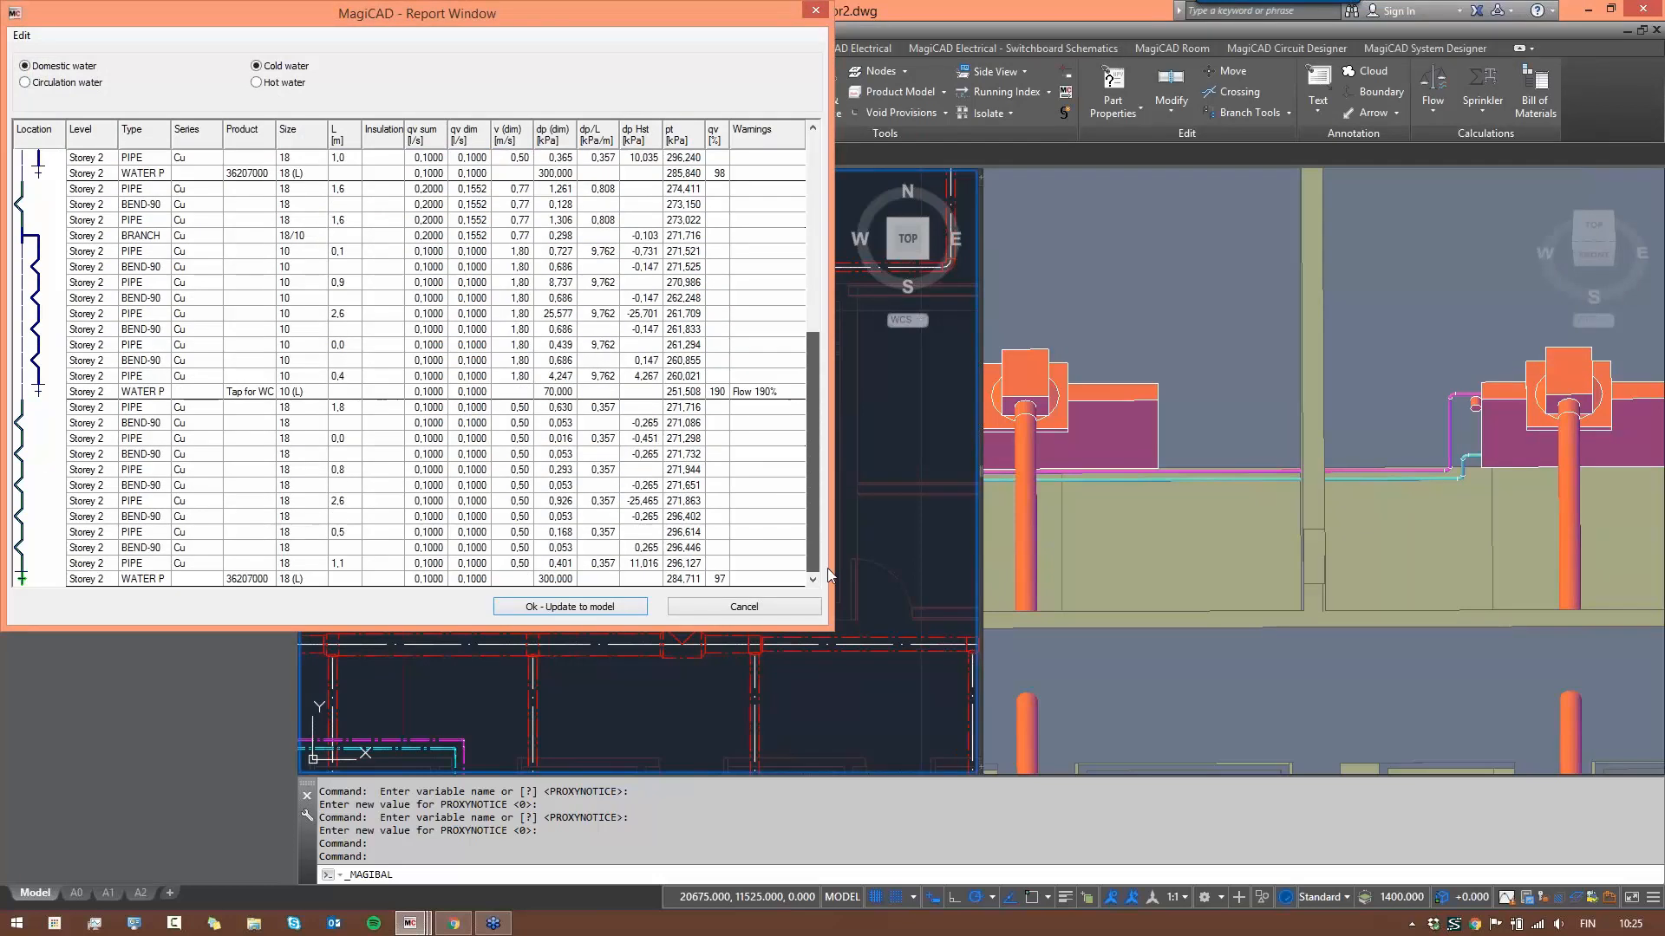
click(555, 606)
click(575, 630)
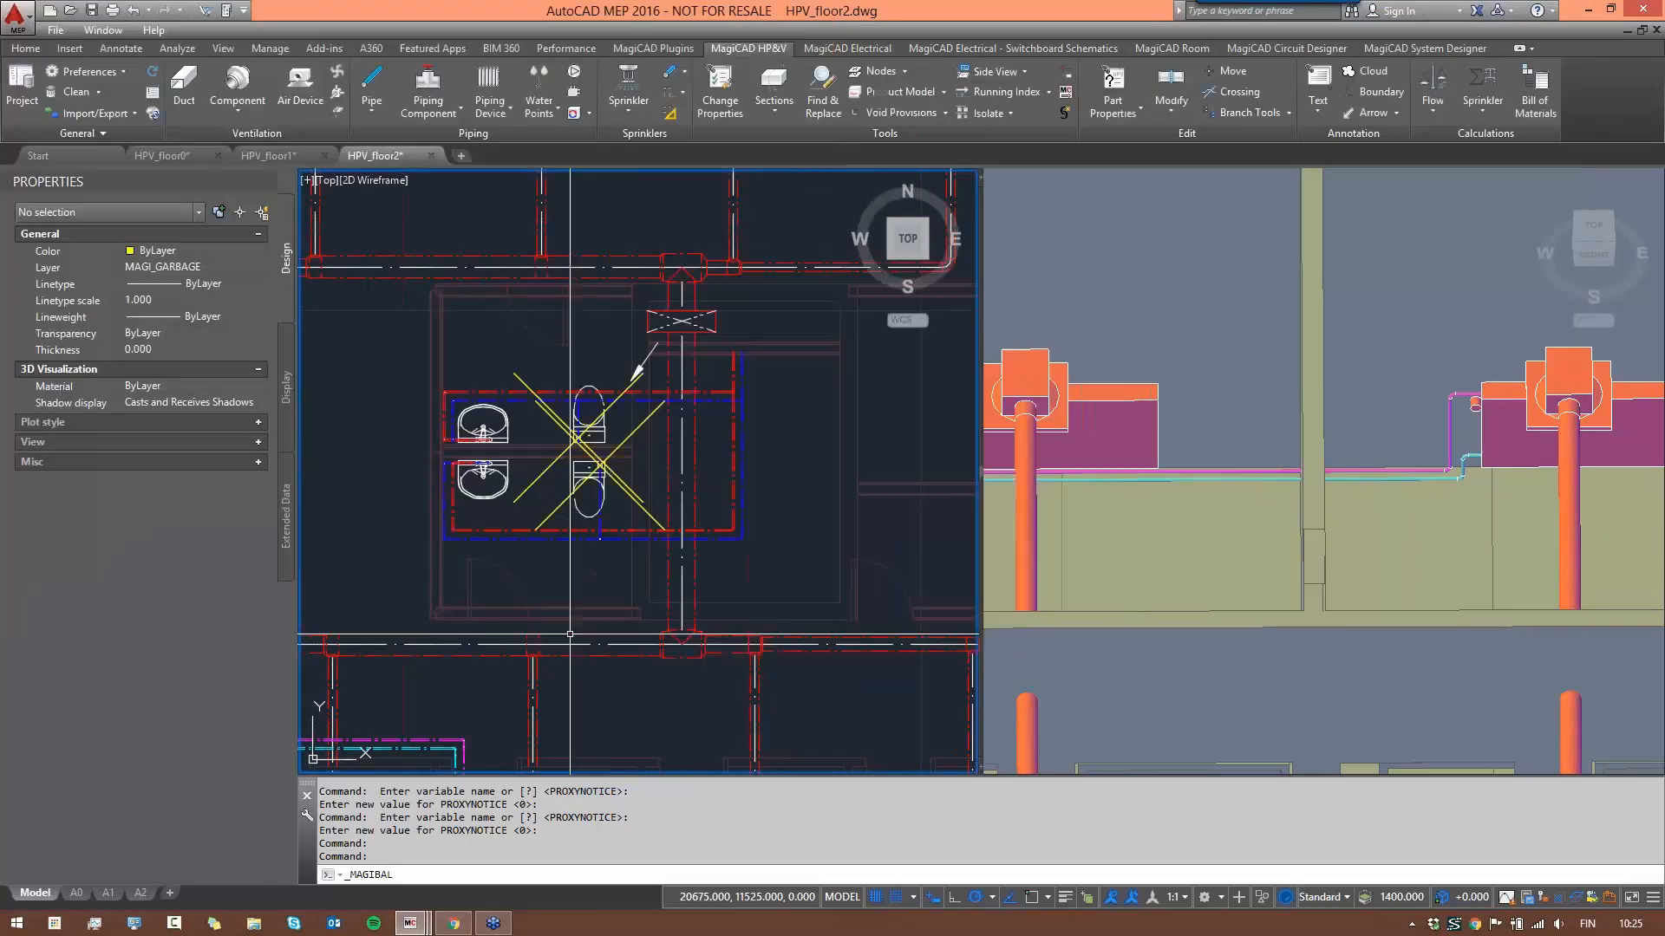
- Inspect the yellow warning markers at the two WCs' water points and clean them from the drawing
scroll(574, 423, up, 4)
scroll(593, 416, down, 2)
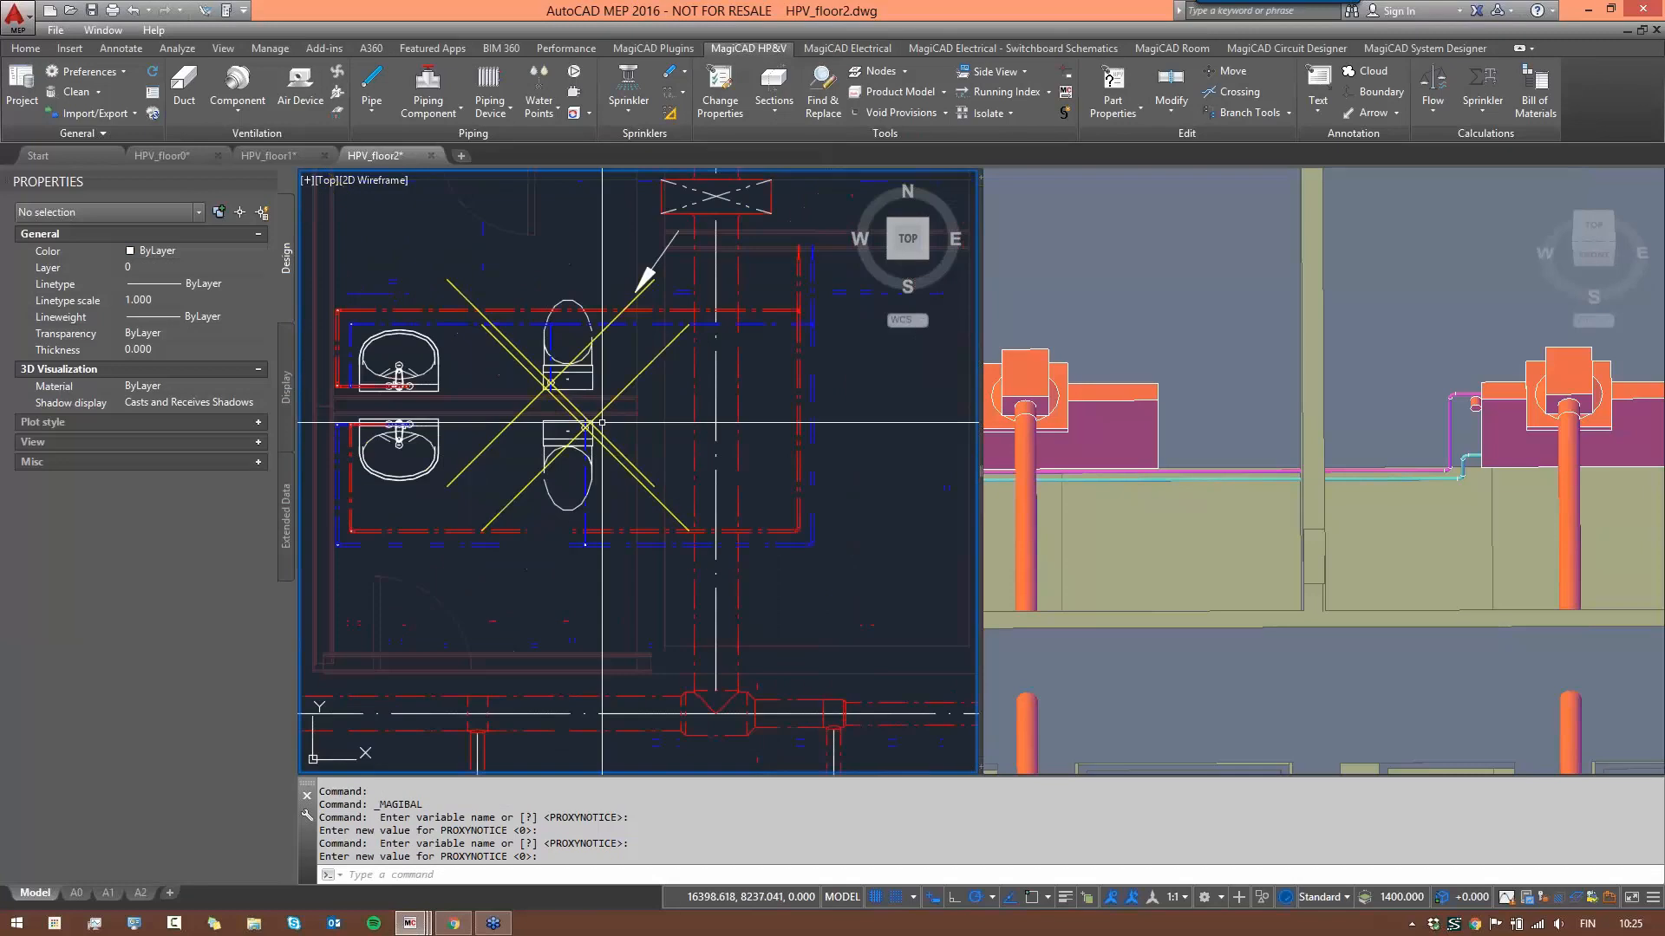
scroll(581, 438, up, 1)
scroll(607, 457, down, 1)
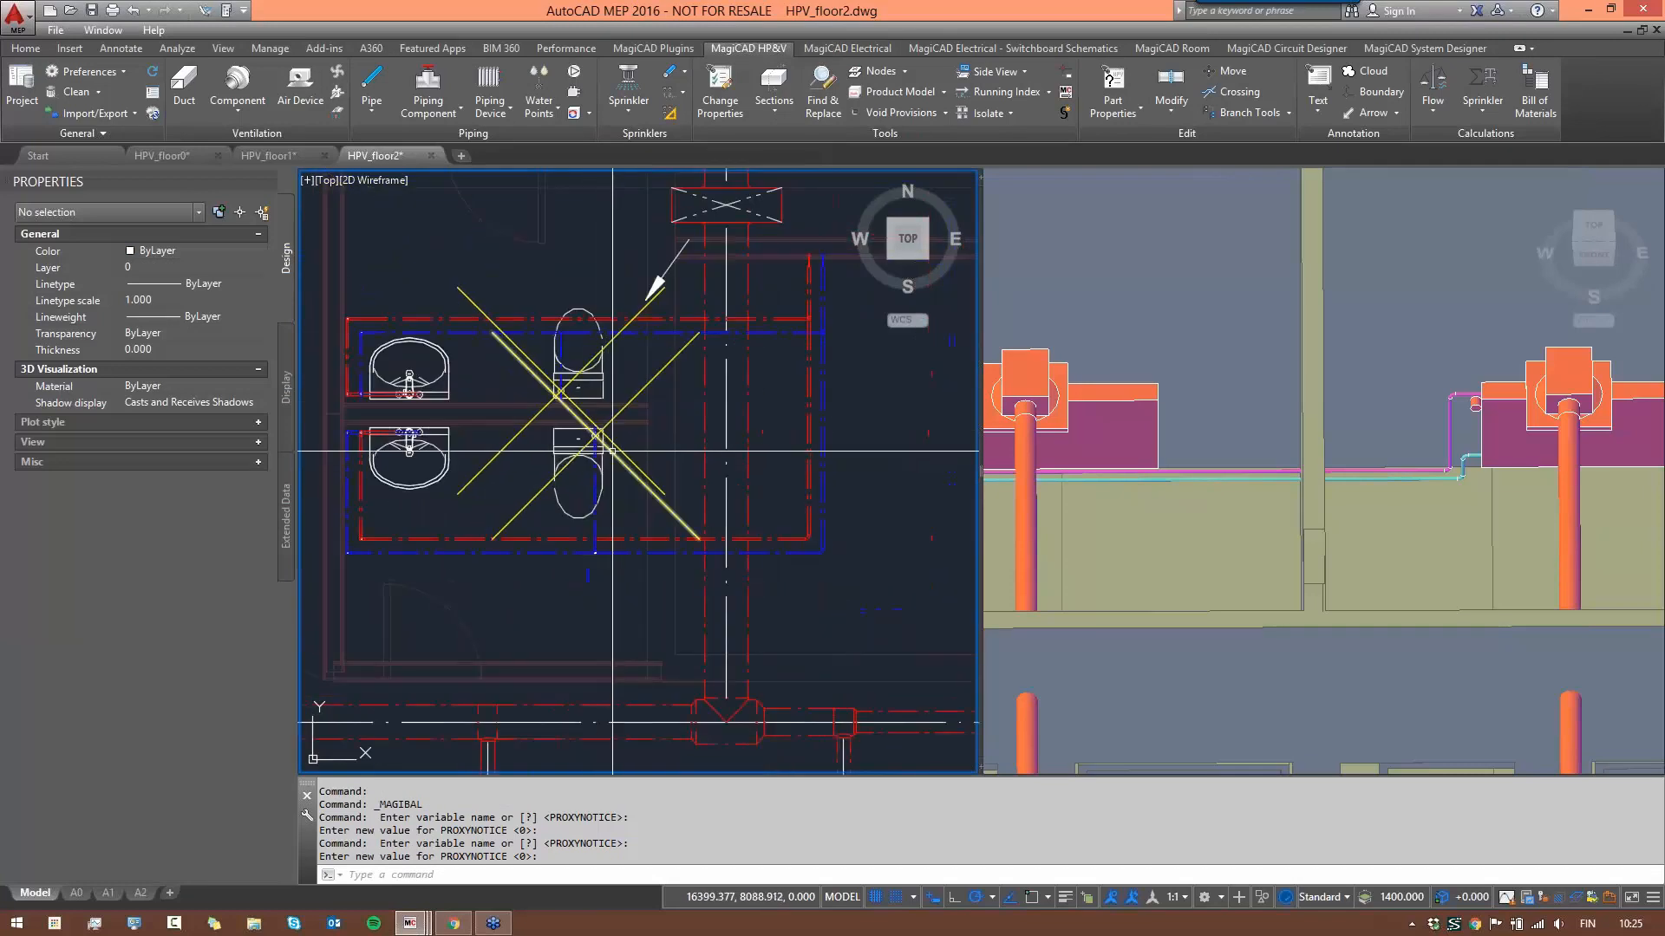
key(Escape)
key(Escape)
key(Escape)
key(Escape)
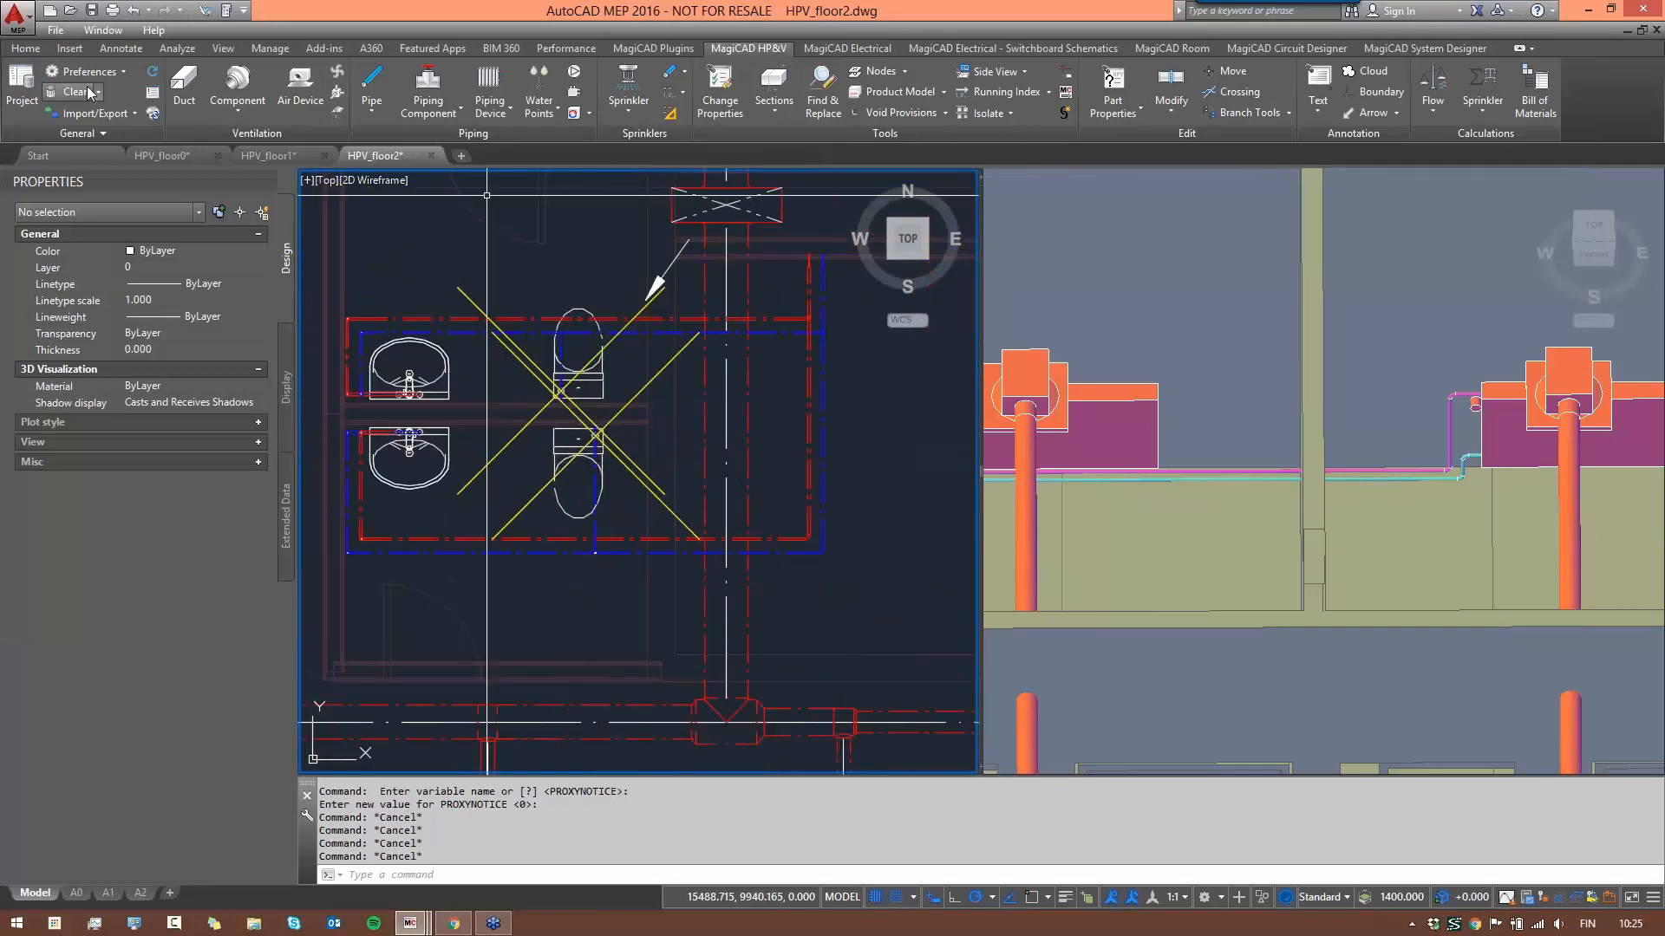
click(87, 93)
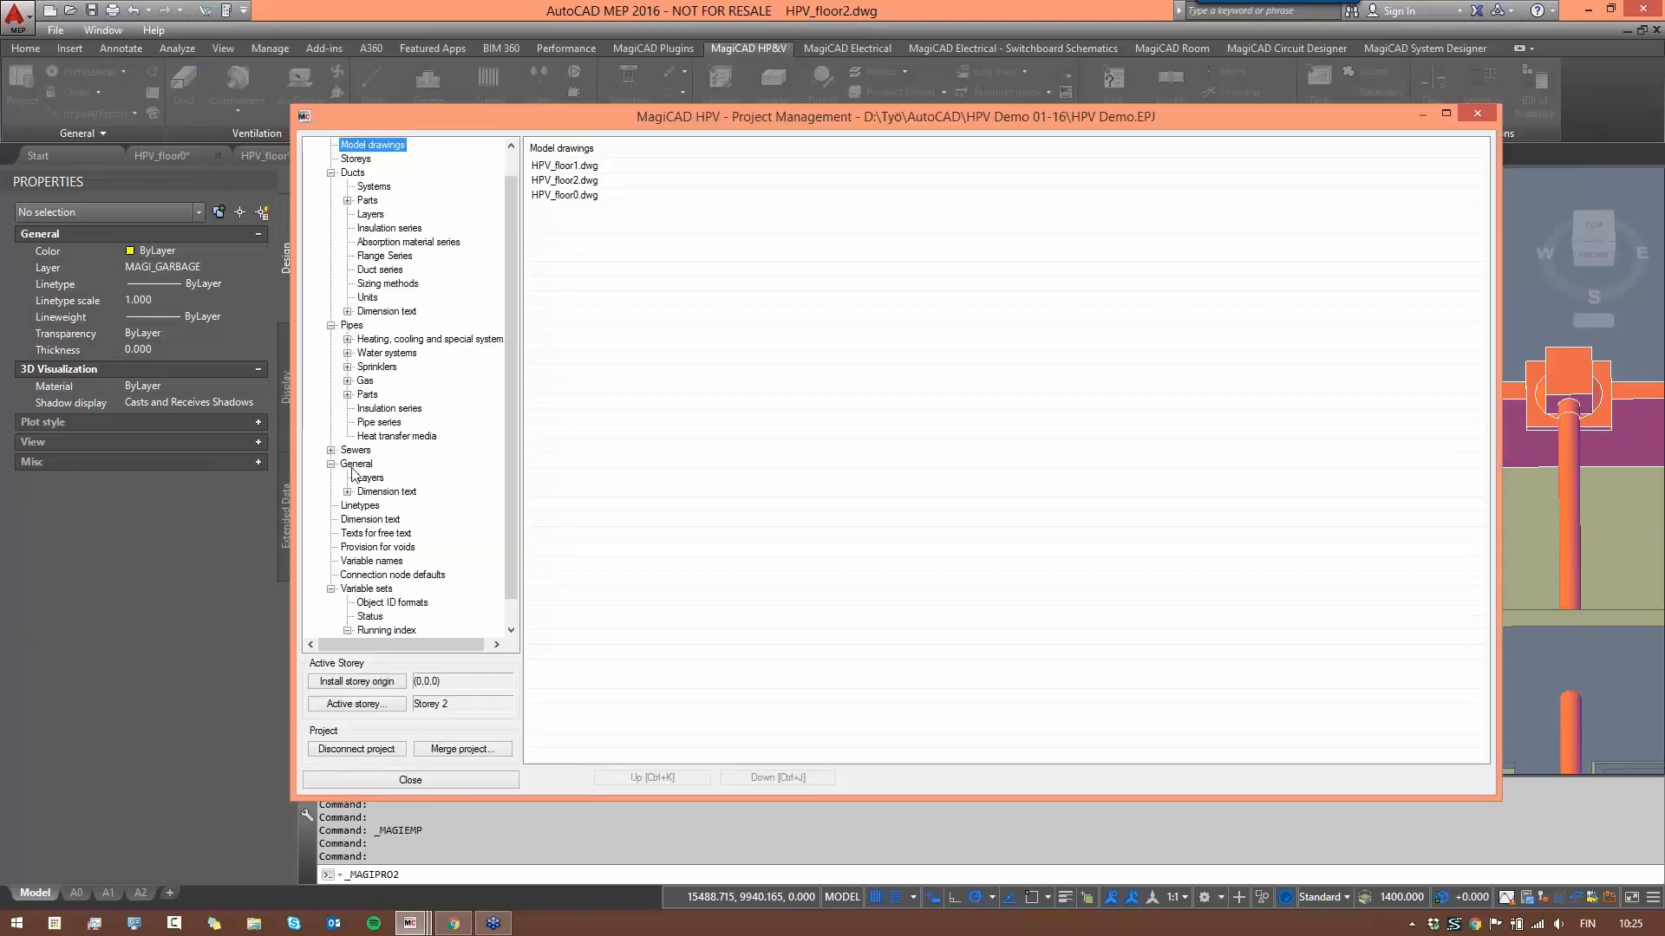
- Change the high limit of the high/low flow warning in the calculation settings of the Tap water 1 system in the project
click(347, 354)
click(389, 366)
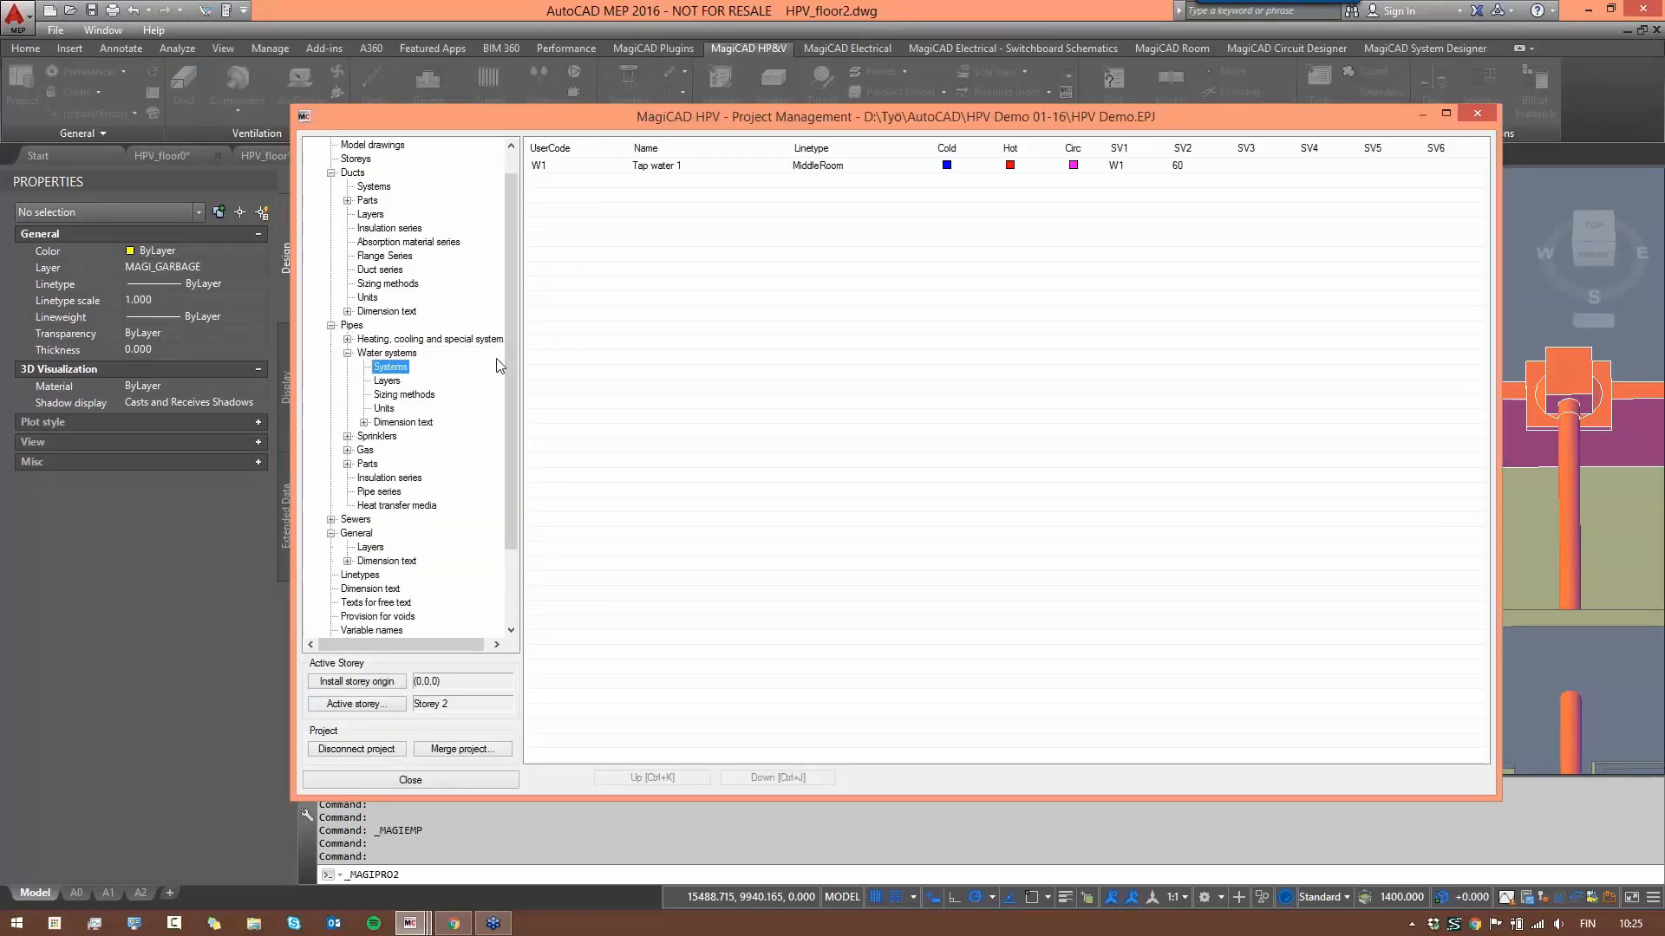
double_click(685, 169)
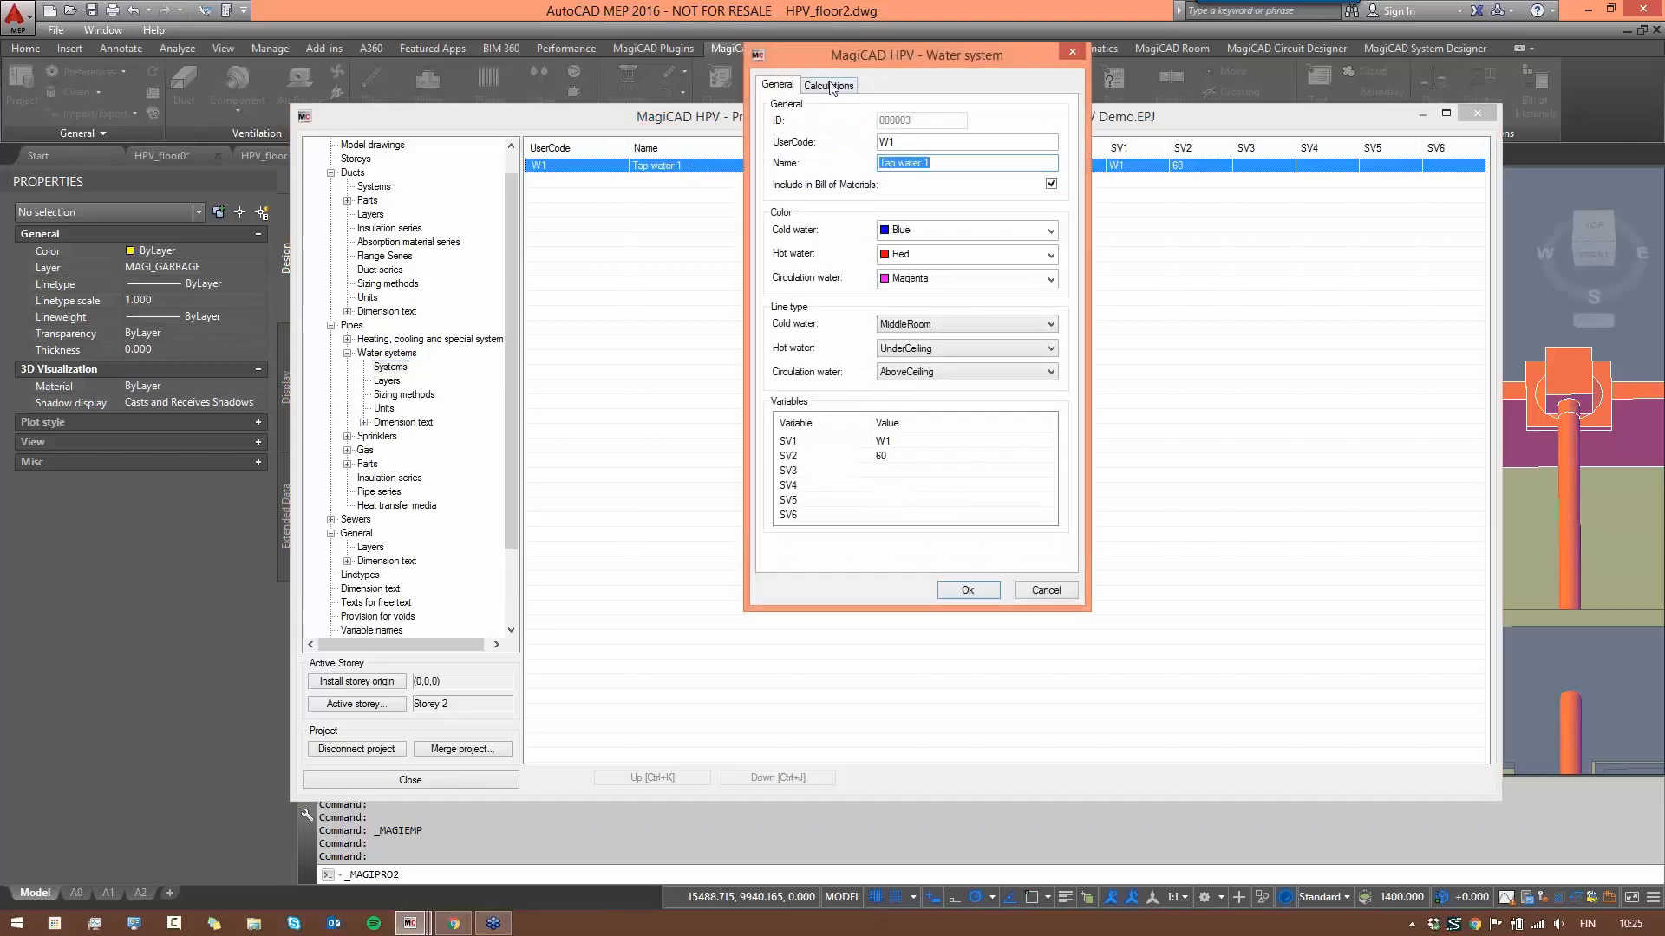
click(828, 84)
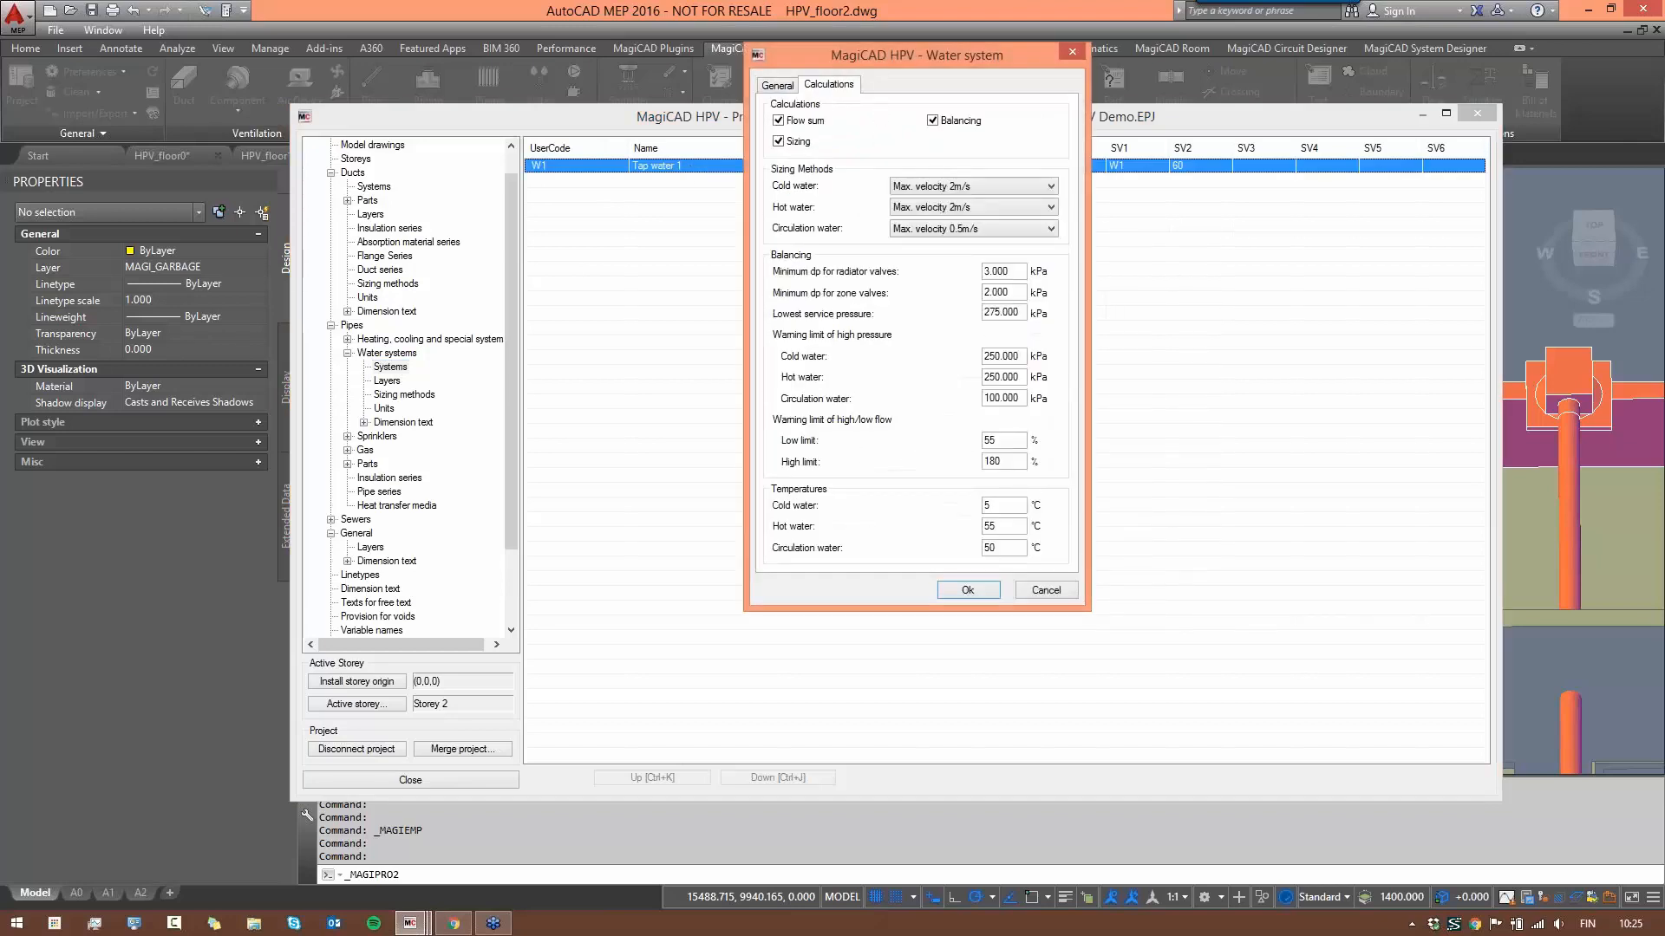
drag(1020, 313, 914, 317)
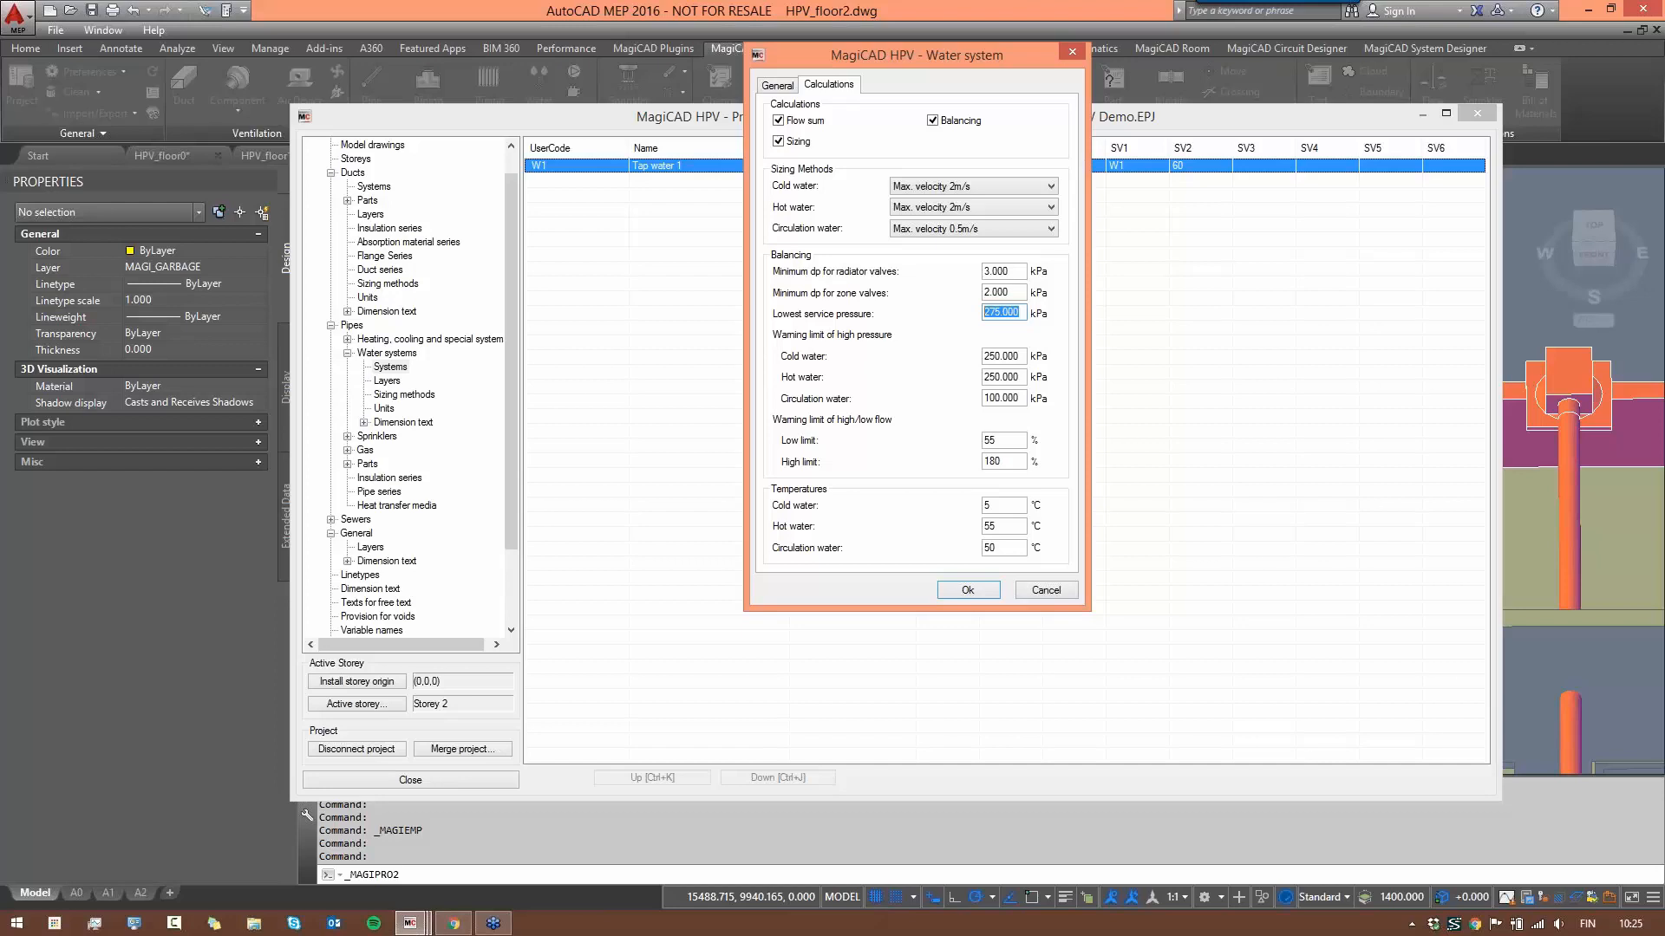
double_click(1006, 461)
click(967, 590)
click(410, 780)
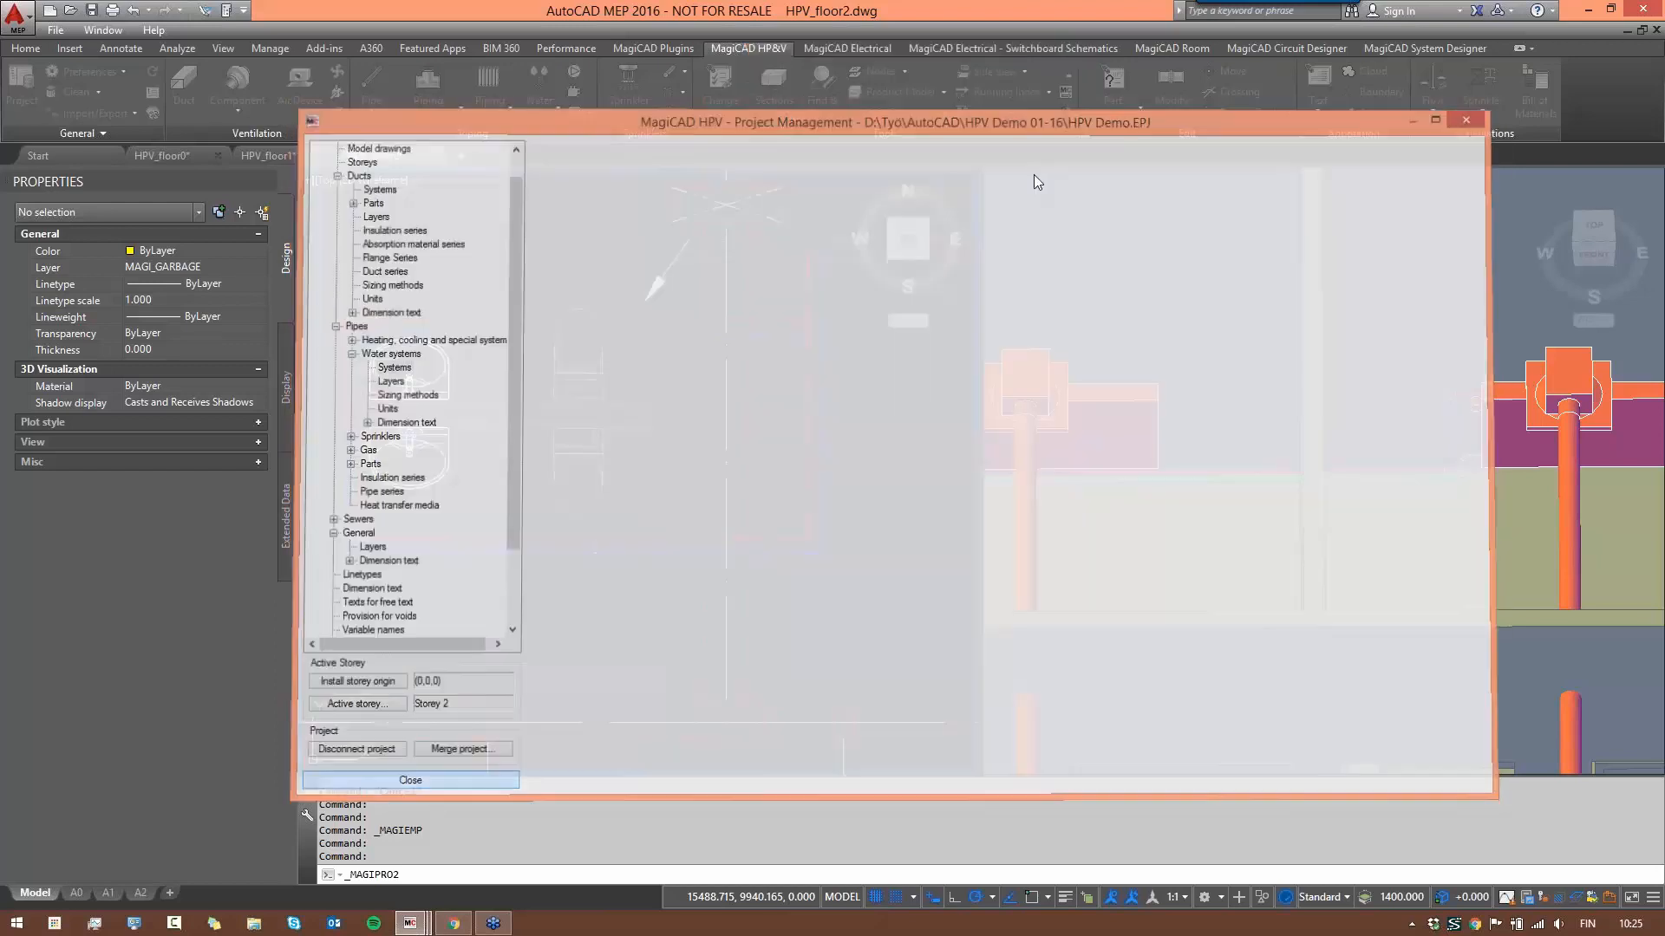
- Run Balancing on the water system again, review the WC tap's row in the cold water report and update the results to the model
click(1434, 111)
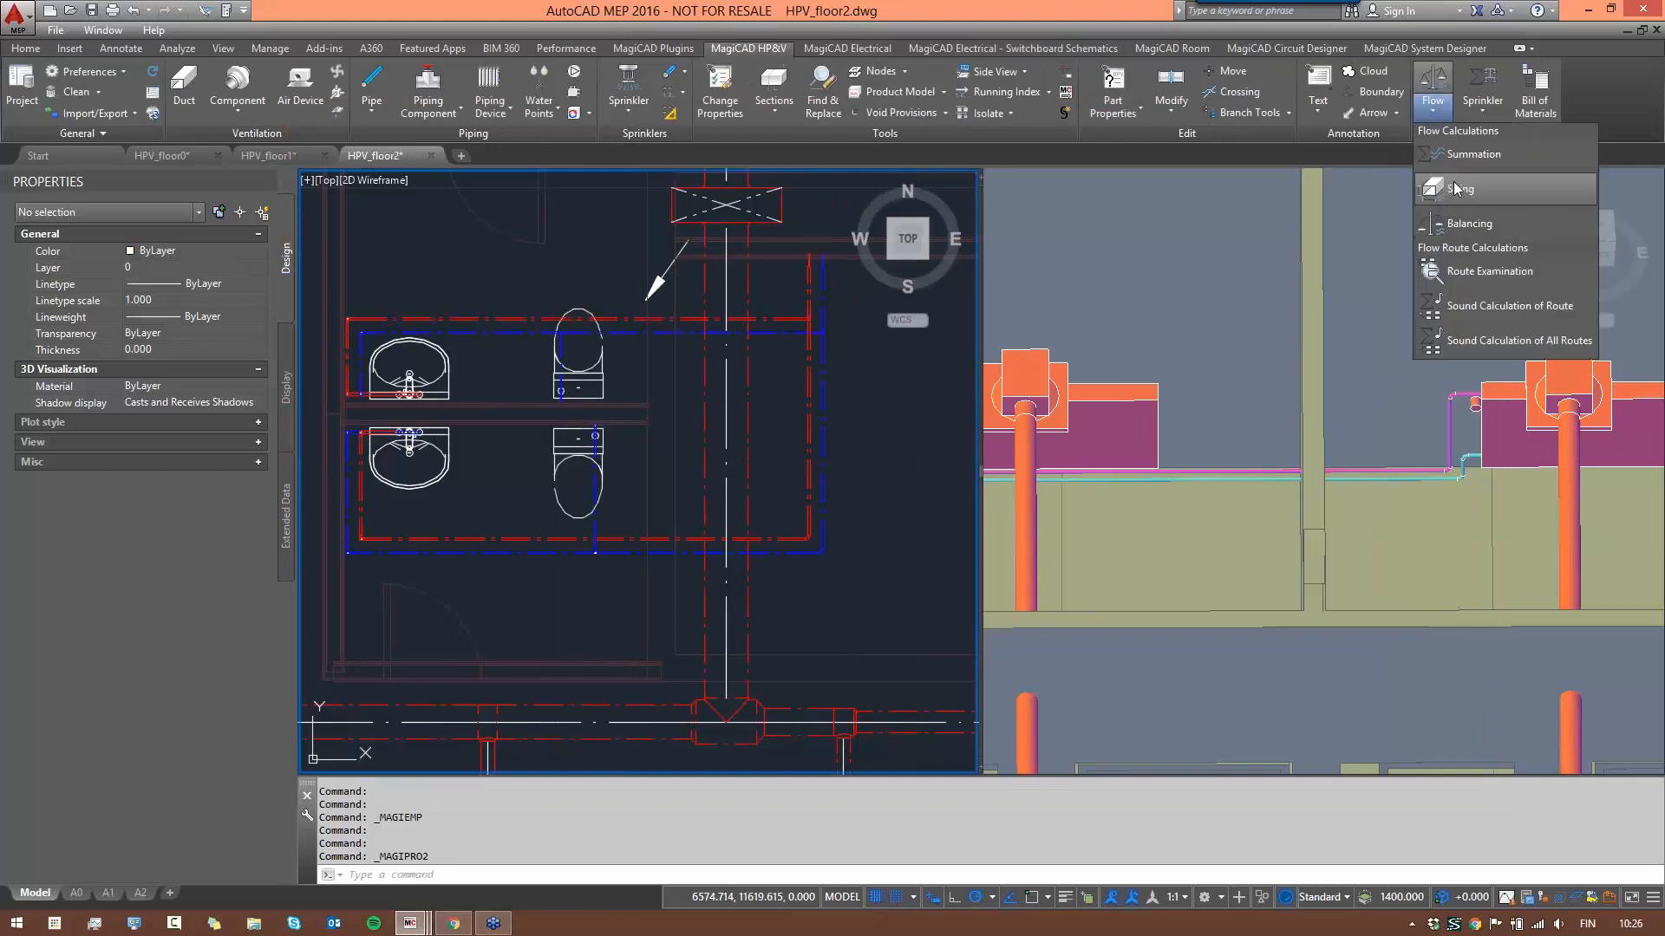
click(1474, 210)
click(1466, 701)
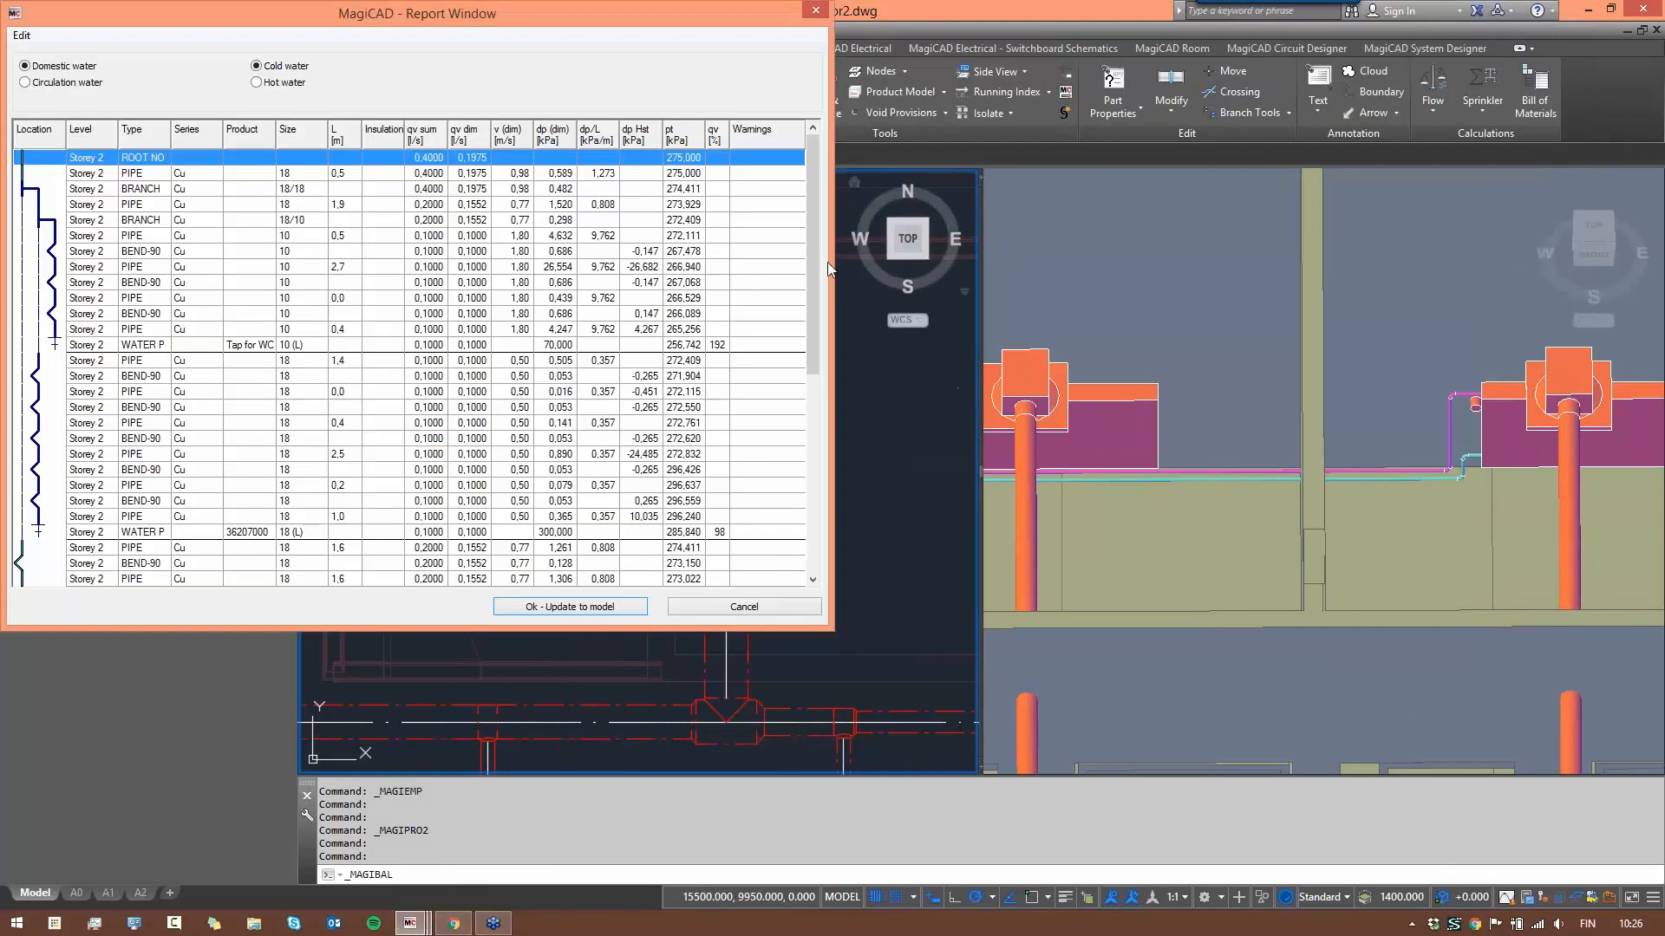
drag(813, 279, 754, 298)
click(736, 347)
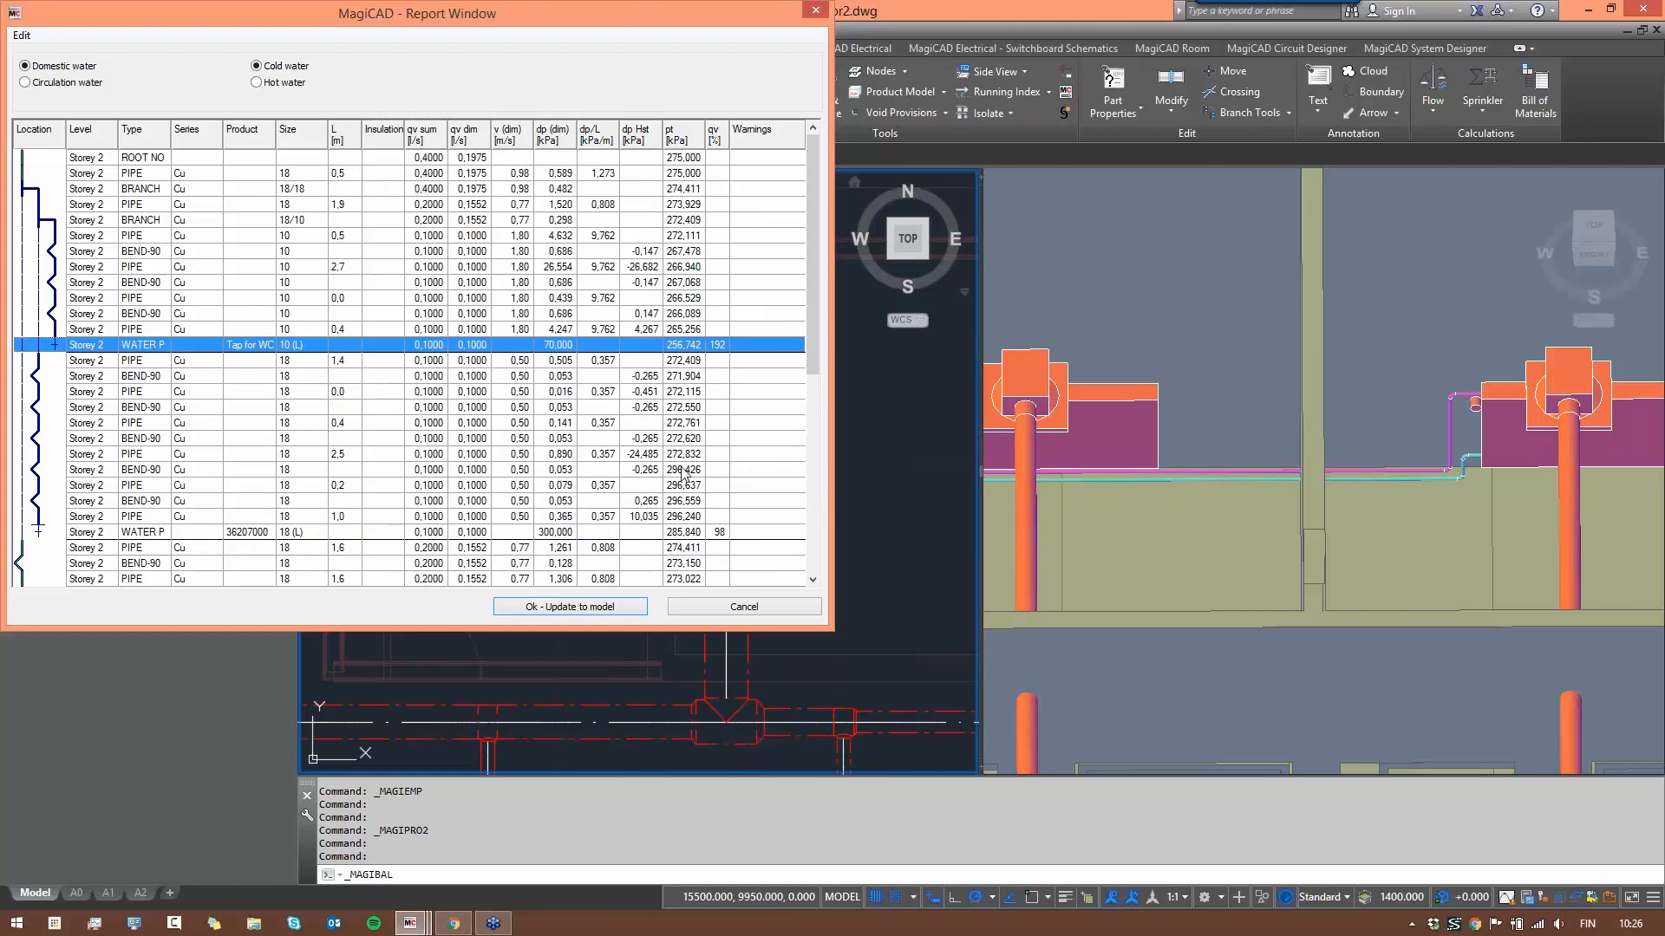
click(572, 606)
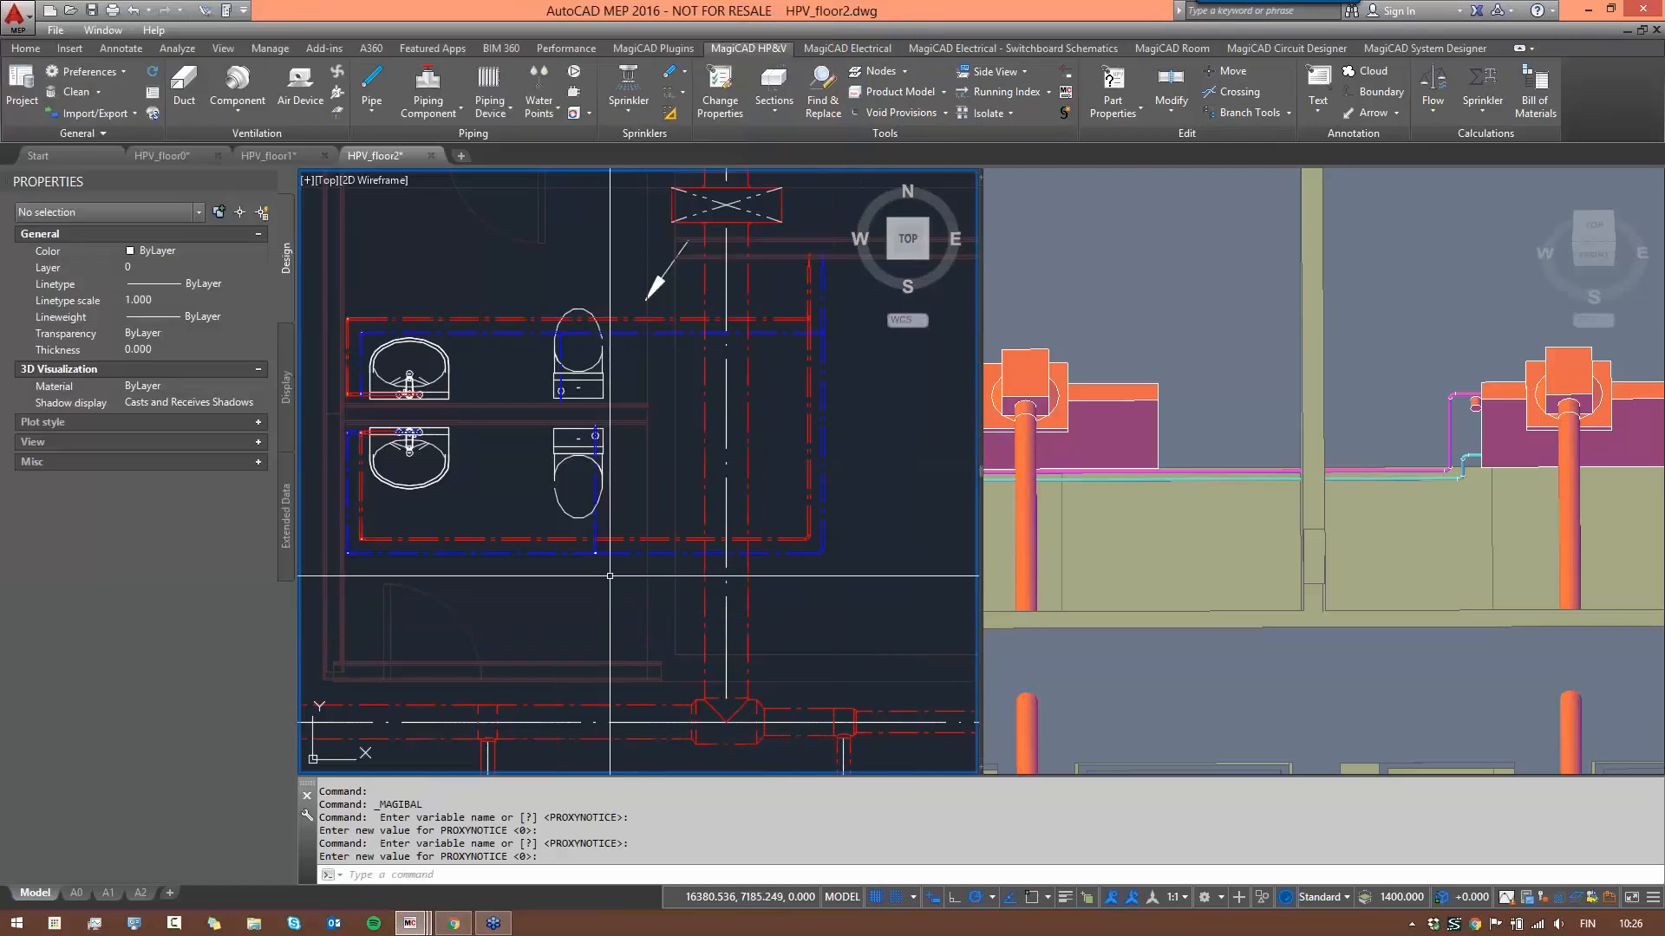
scroll(610, 575, down, 3)
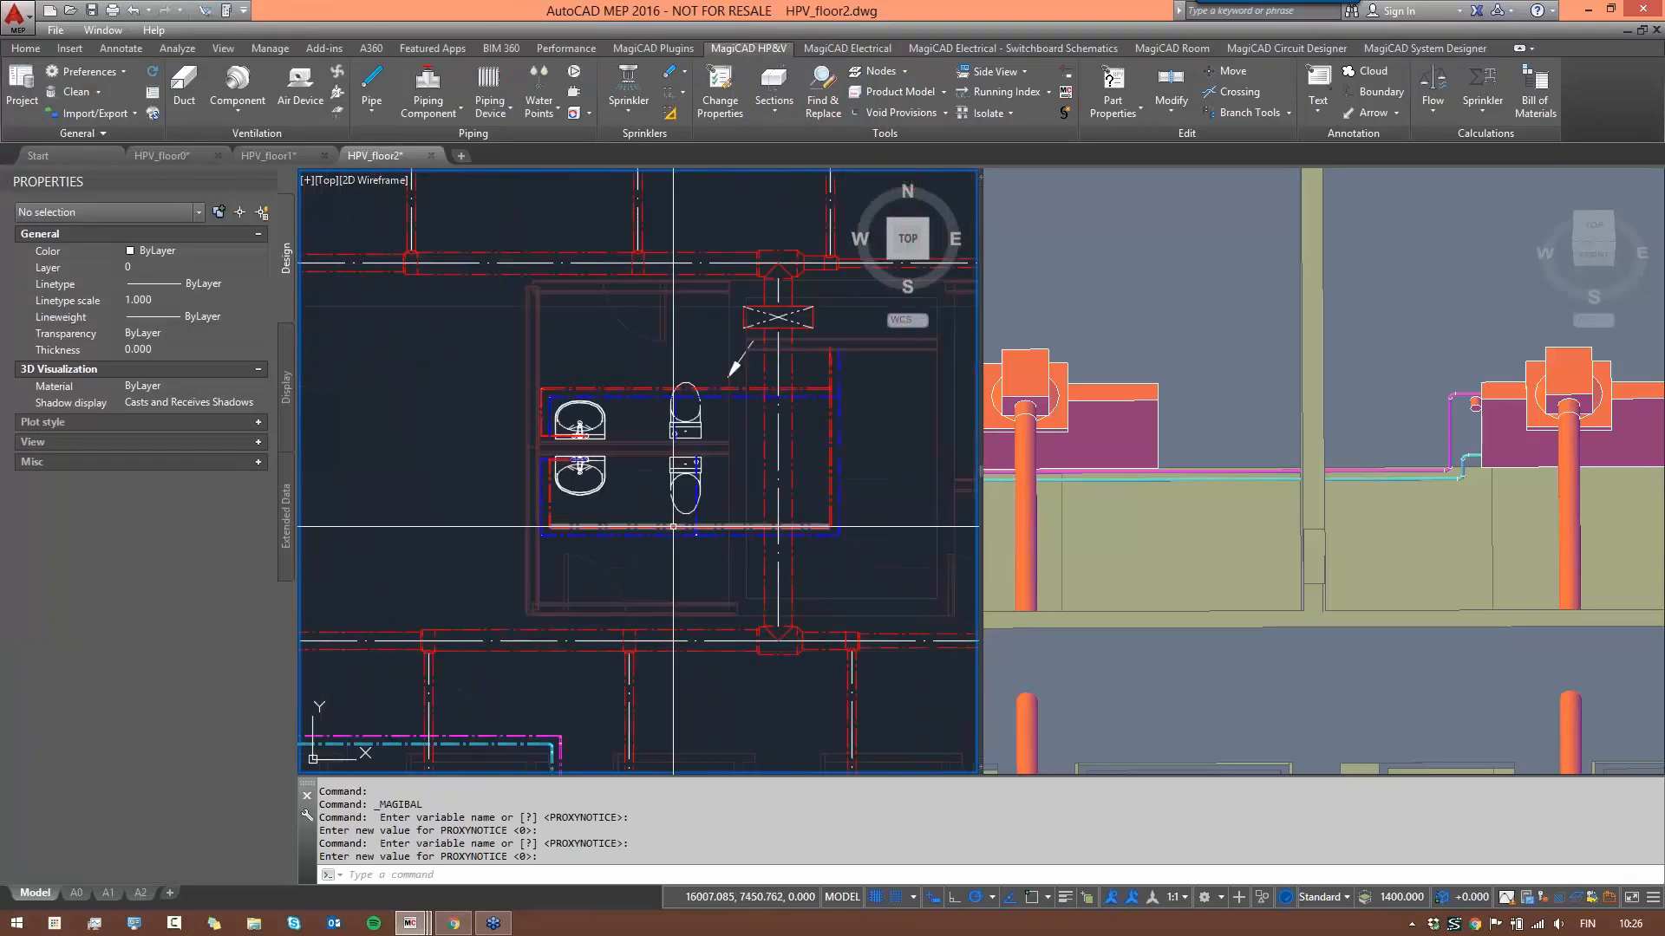
mouse_move(672, 526)
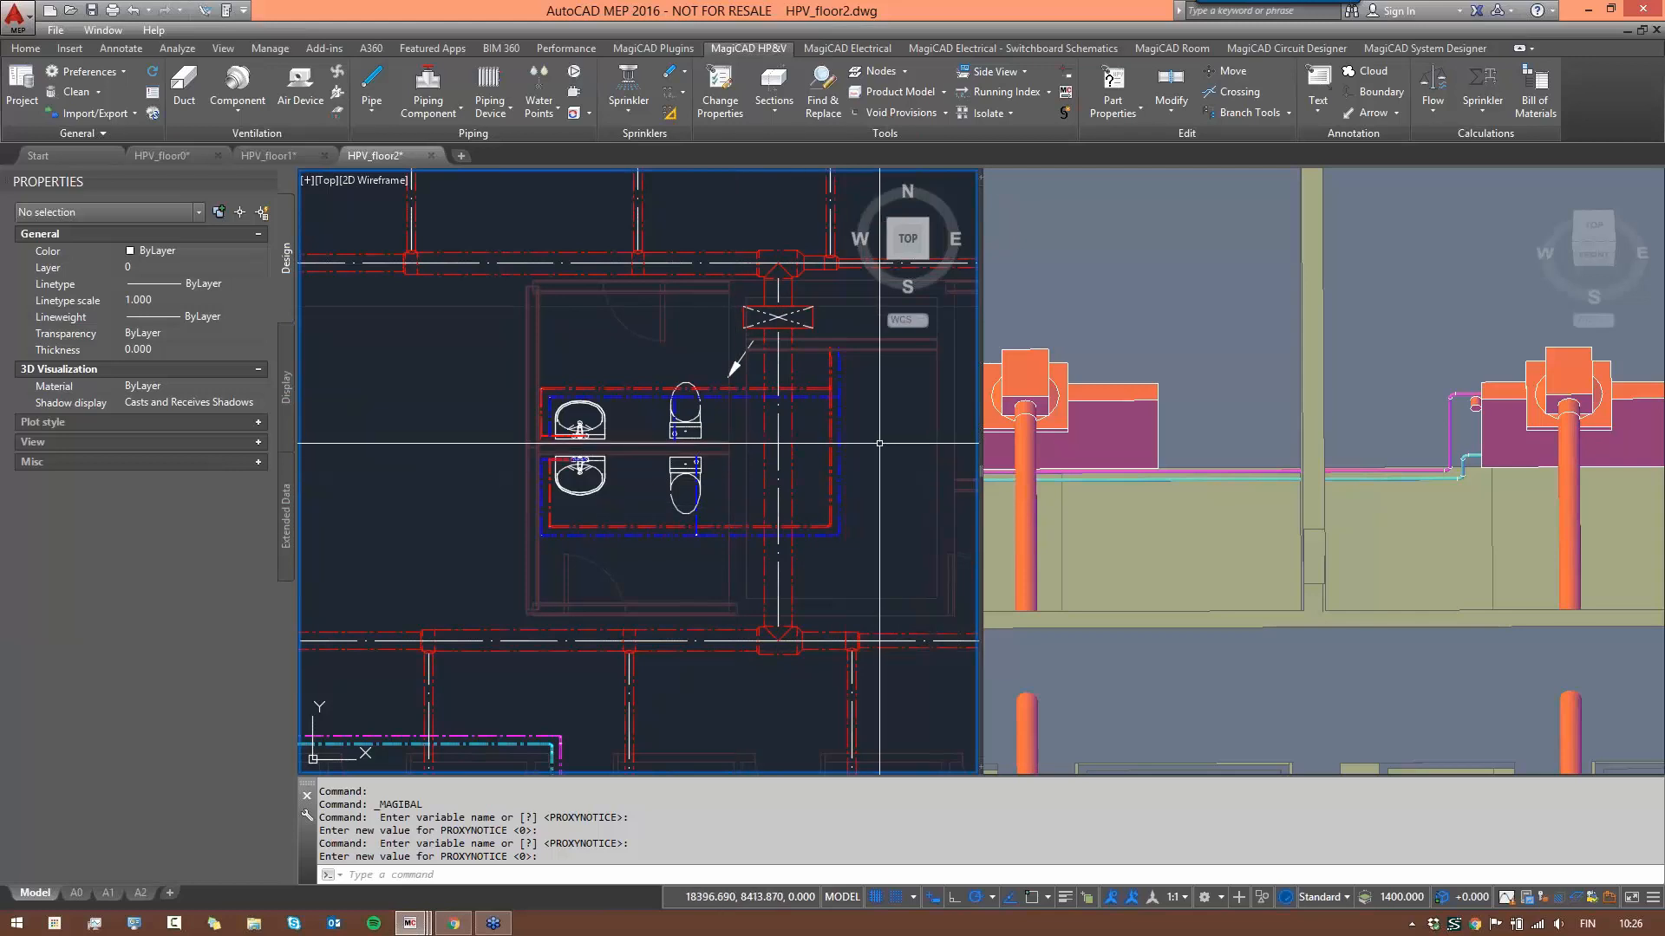
middle_drag(685, 448, 714, 417)
key(Escape)
middle_drag(873, 460, 637, 429)
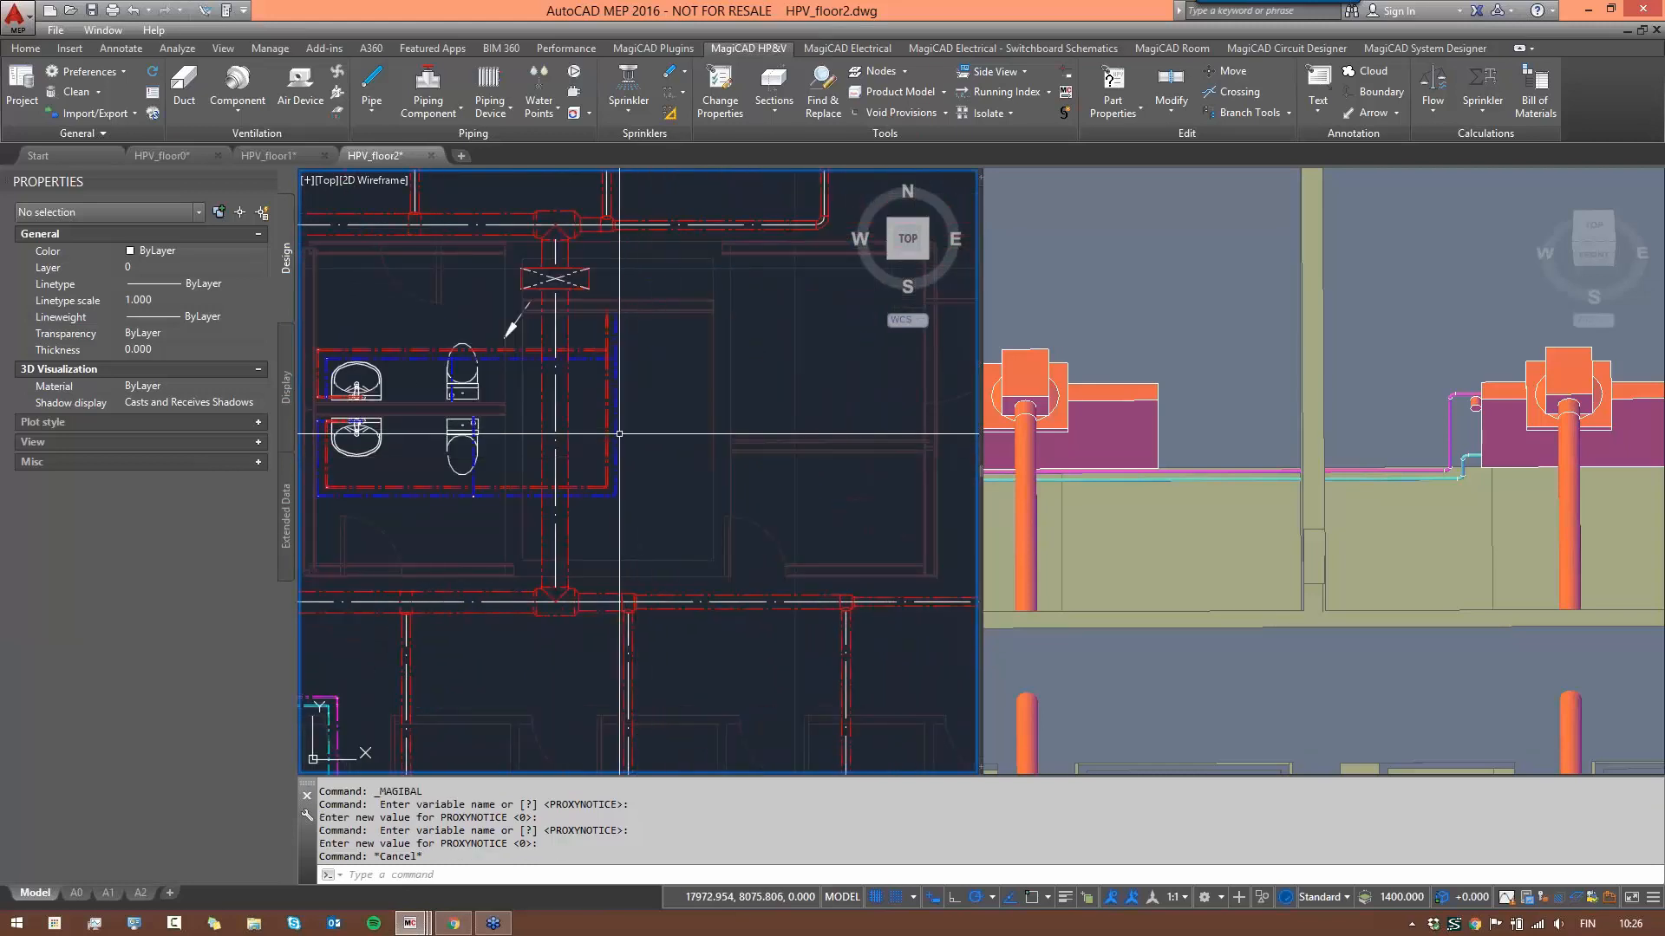
- Start a sewer pipe from the upper WC in the plan with series Sewer pipe PP, size 110 and a fall of 6 per mill
scroll(466, 389, up, 2)
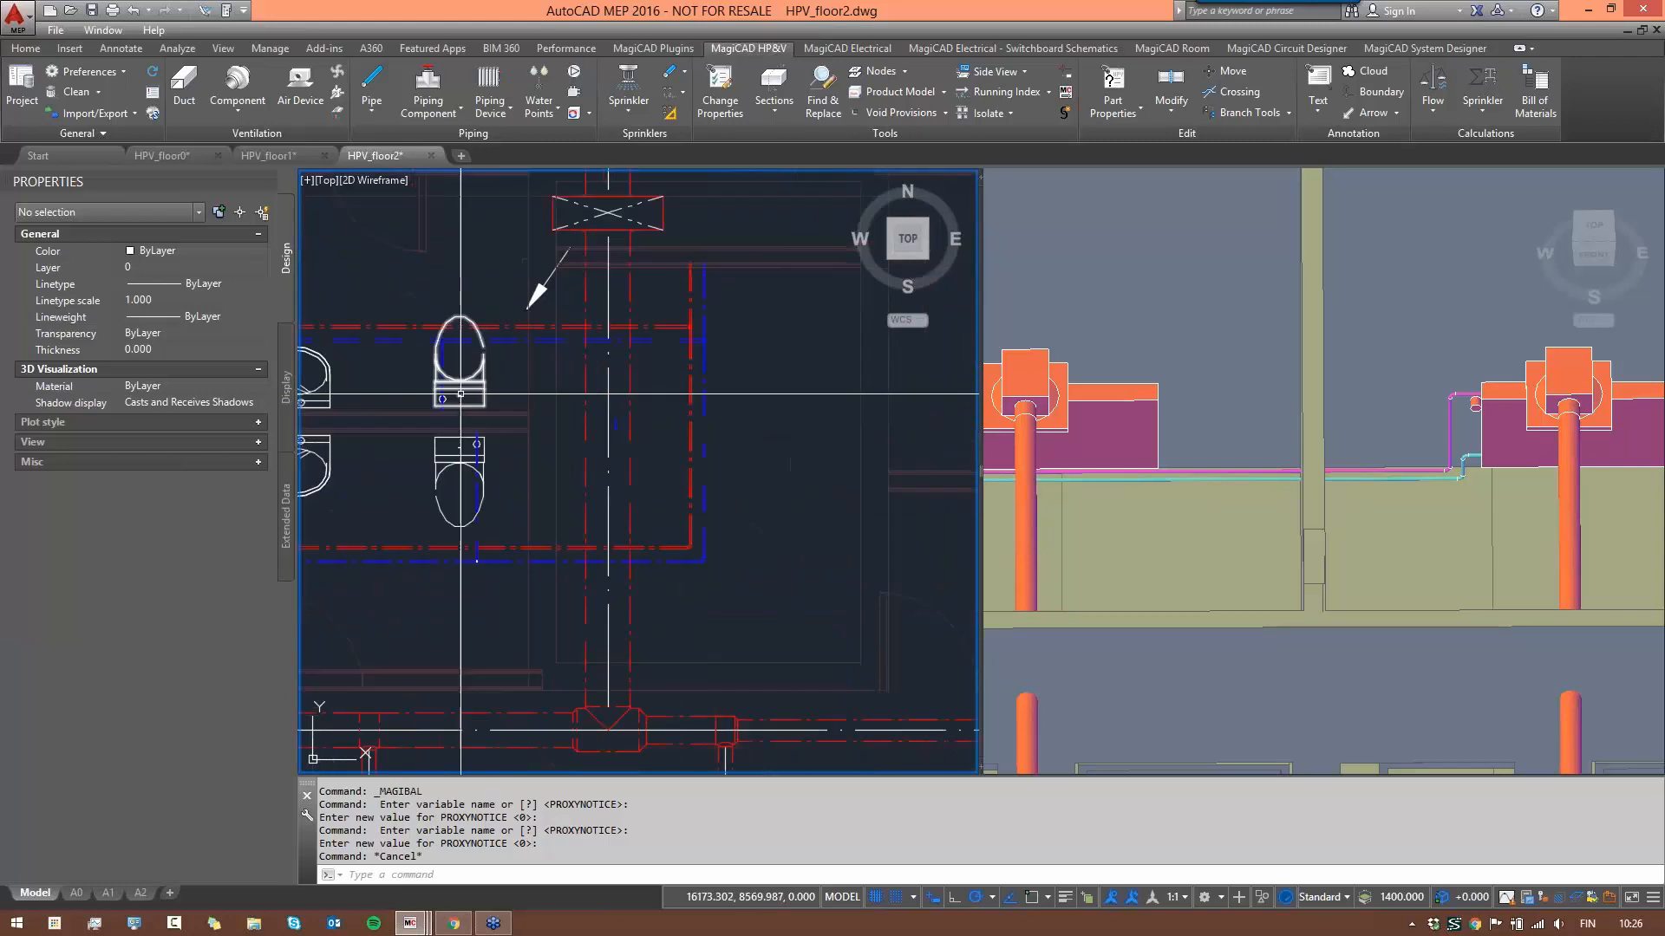
click(461, 389)
scroll(512, 399, up, 2)
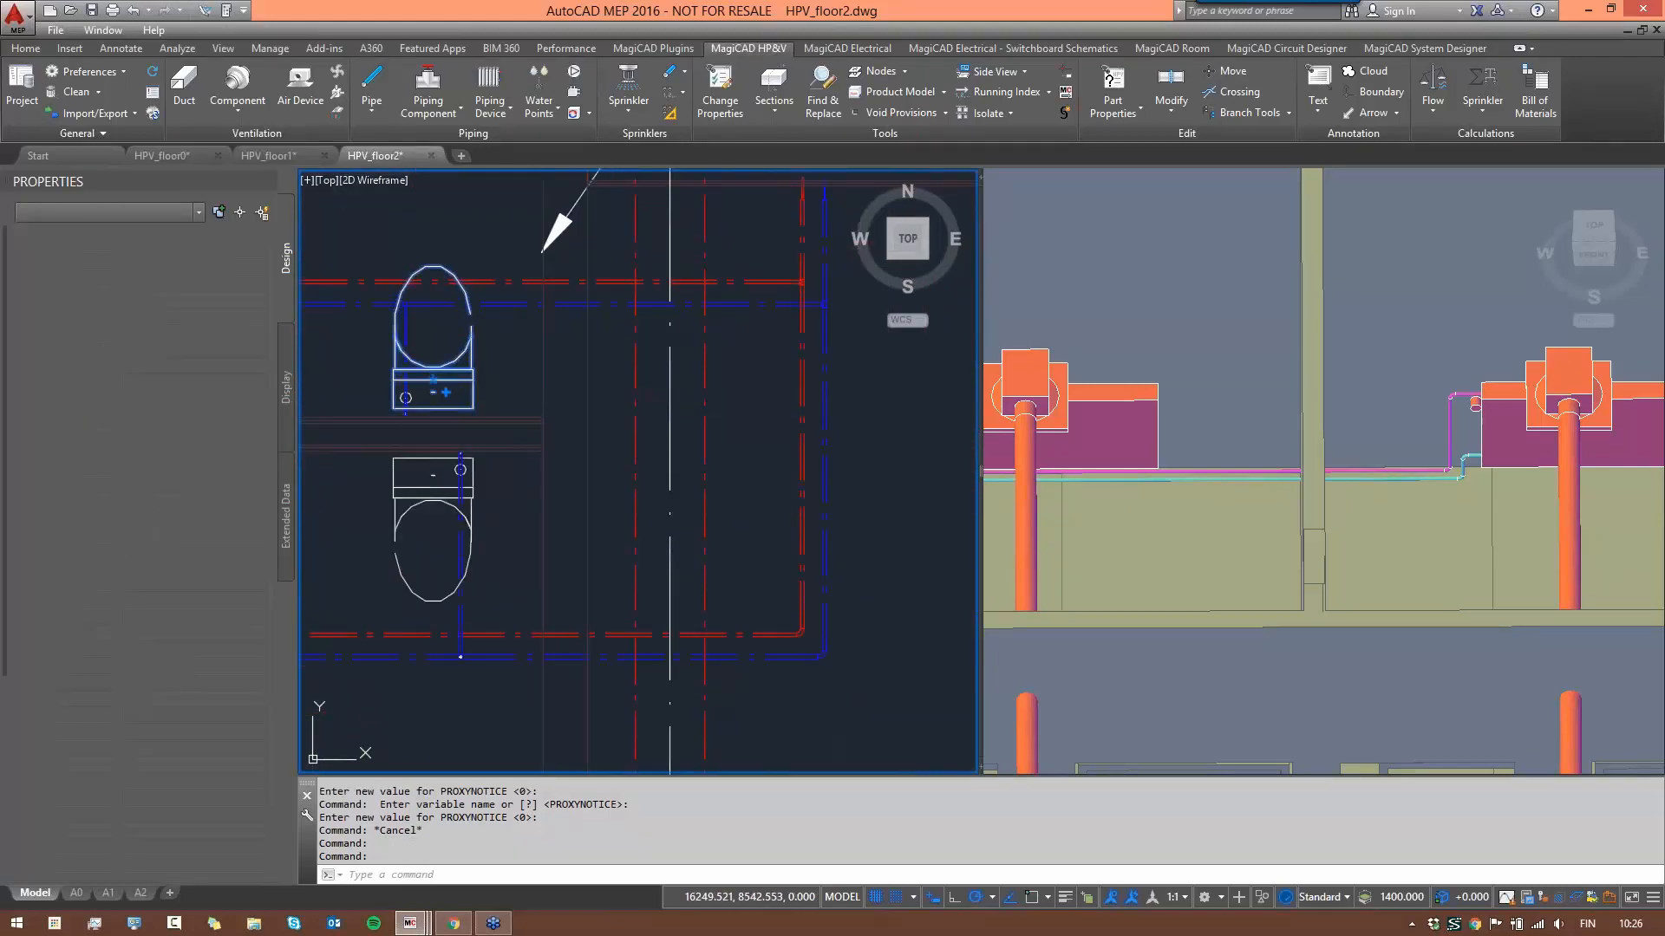
click(454, 392)
click(202, 59)
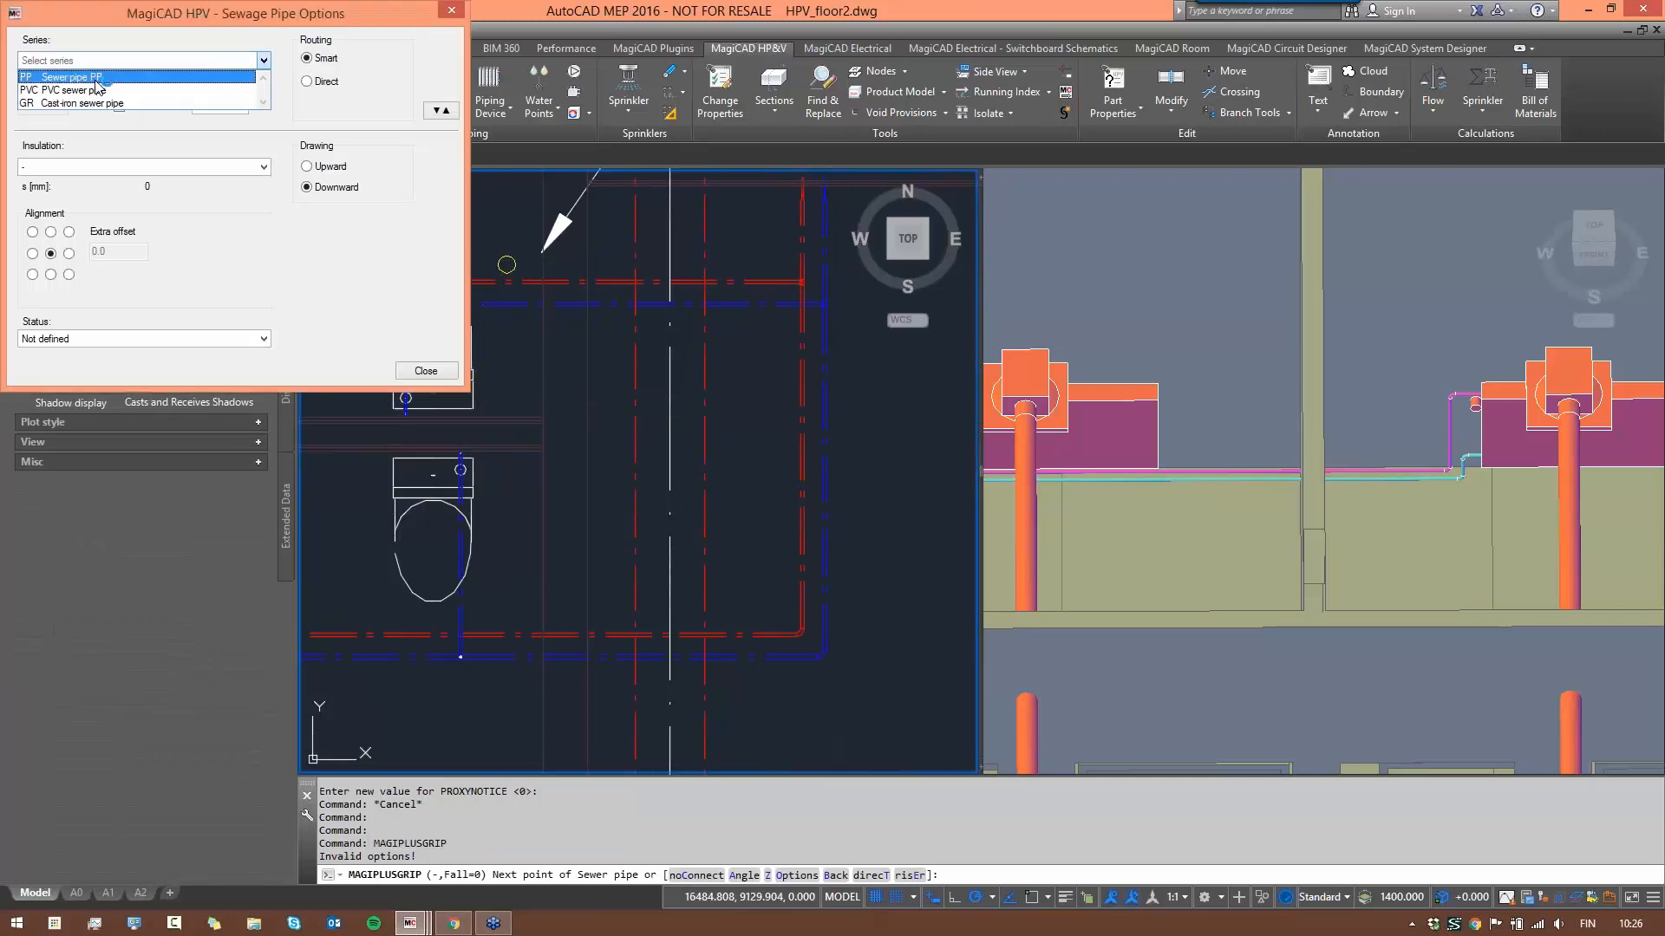
click(101, 91)
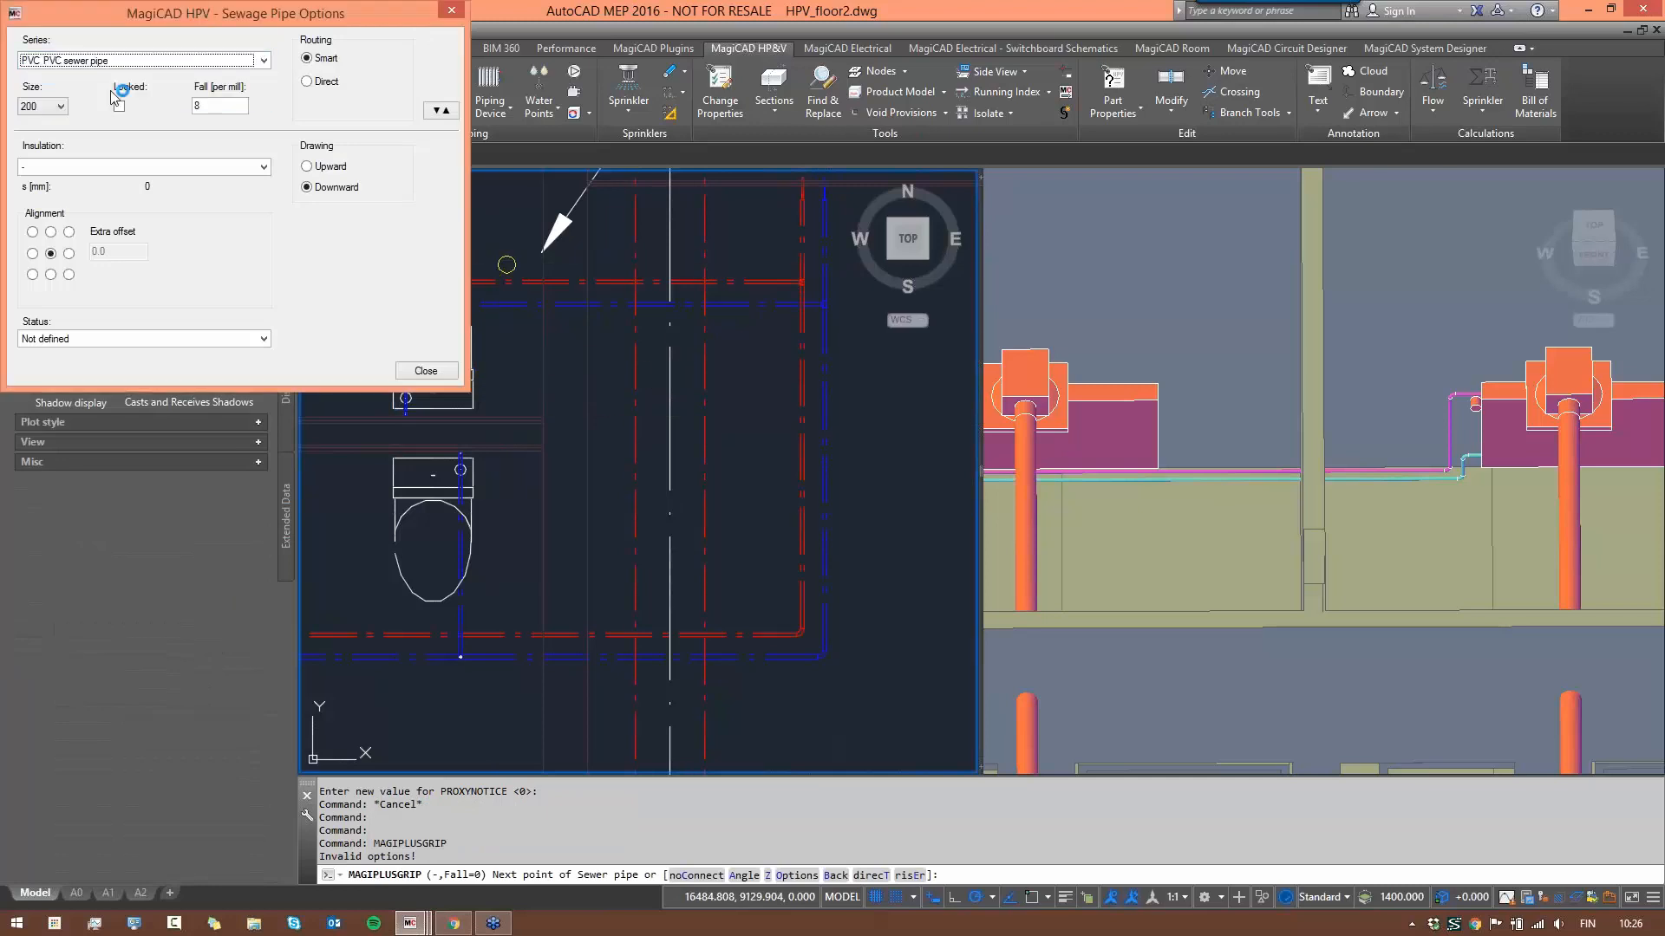
click(97, 62)
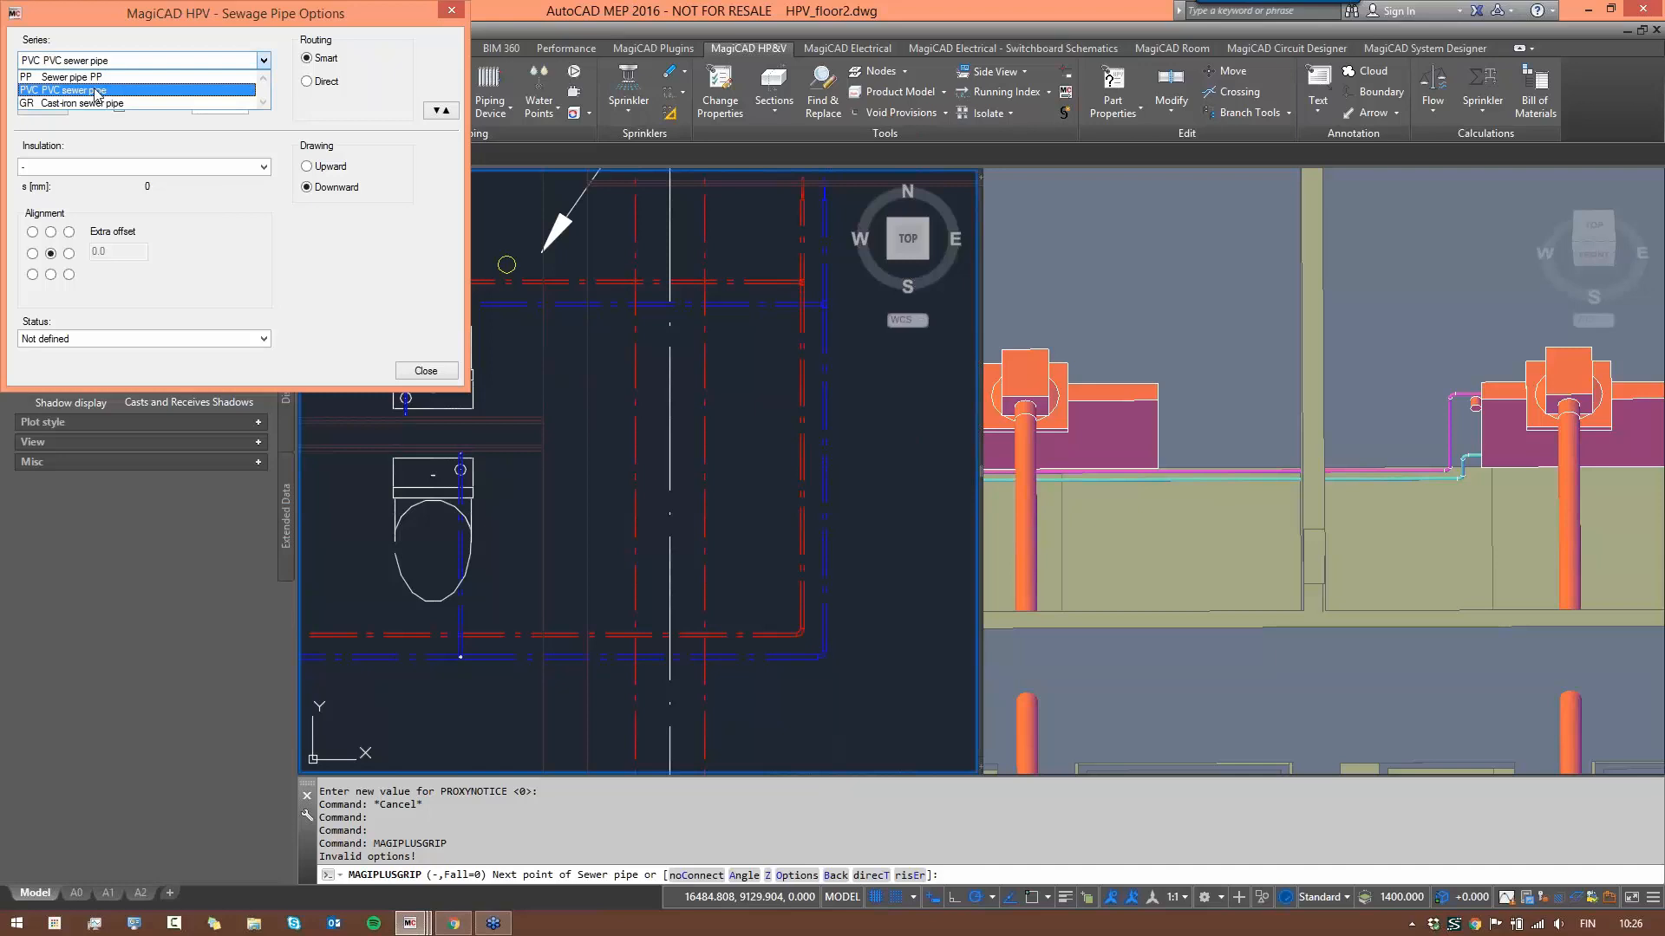
click(96, 88)
click(42, 106)
click(46, 160)
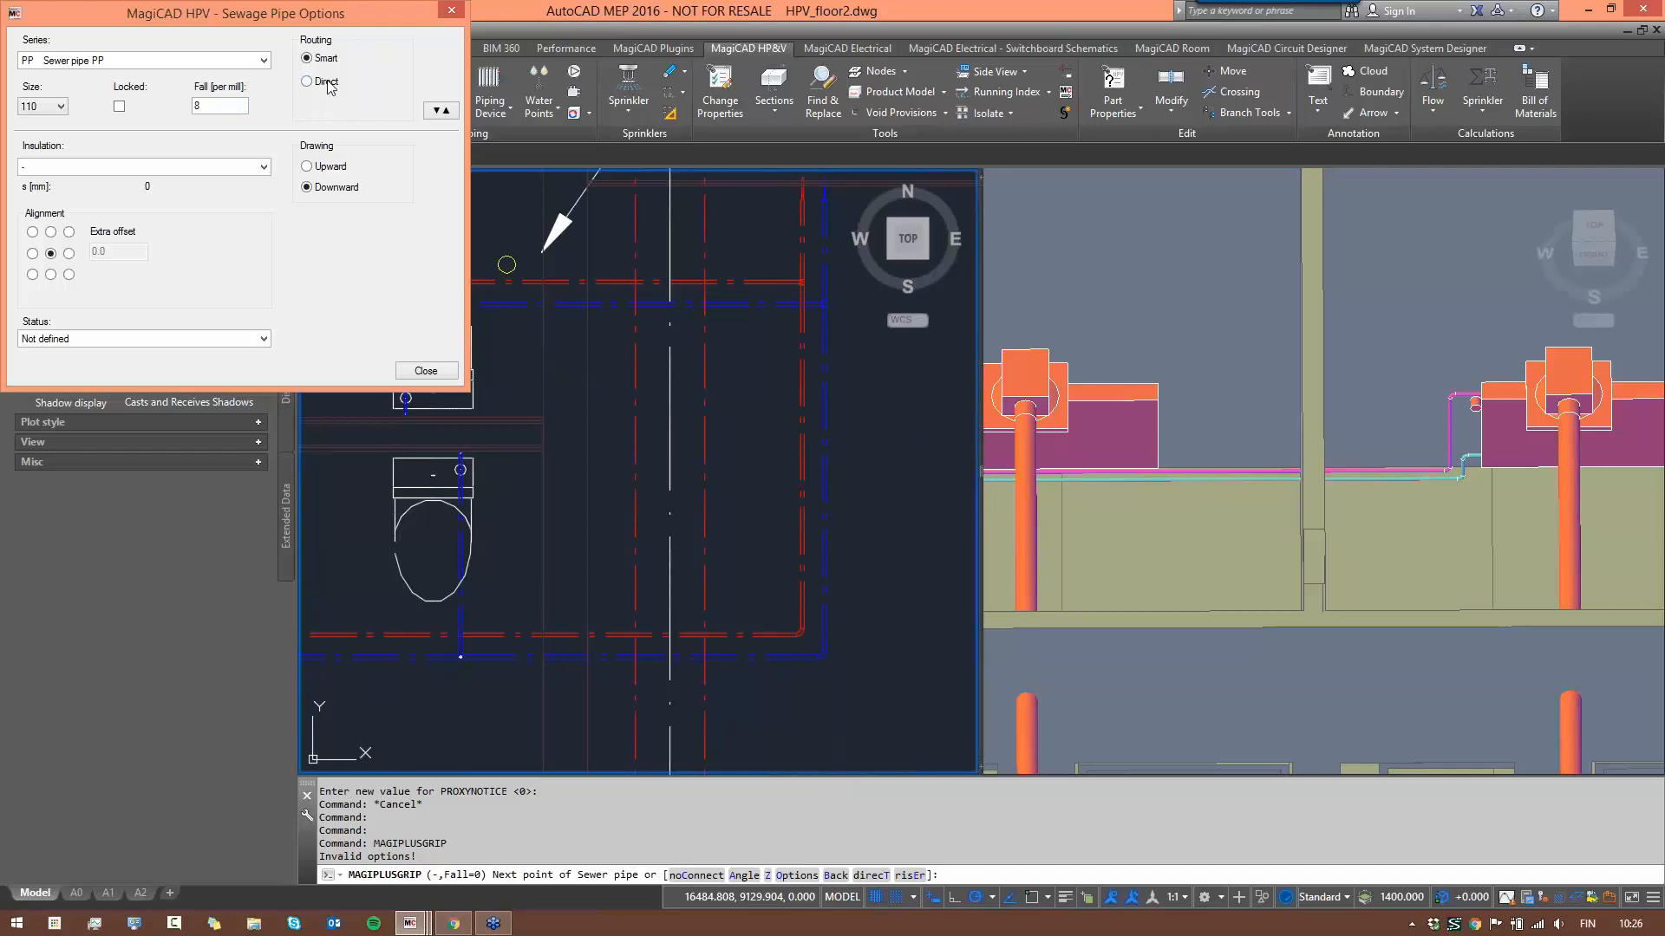
click(215, 107)
click(441, 110)
- Route the upper WC's sewer pipe about 2.8 m horizontally to the right of the plan and about 1.8 m downward
scroll(649, 393, down, 2)
middle_drag(659, 394, 539, 389)
scroll(612, 393, up, 1)
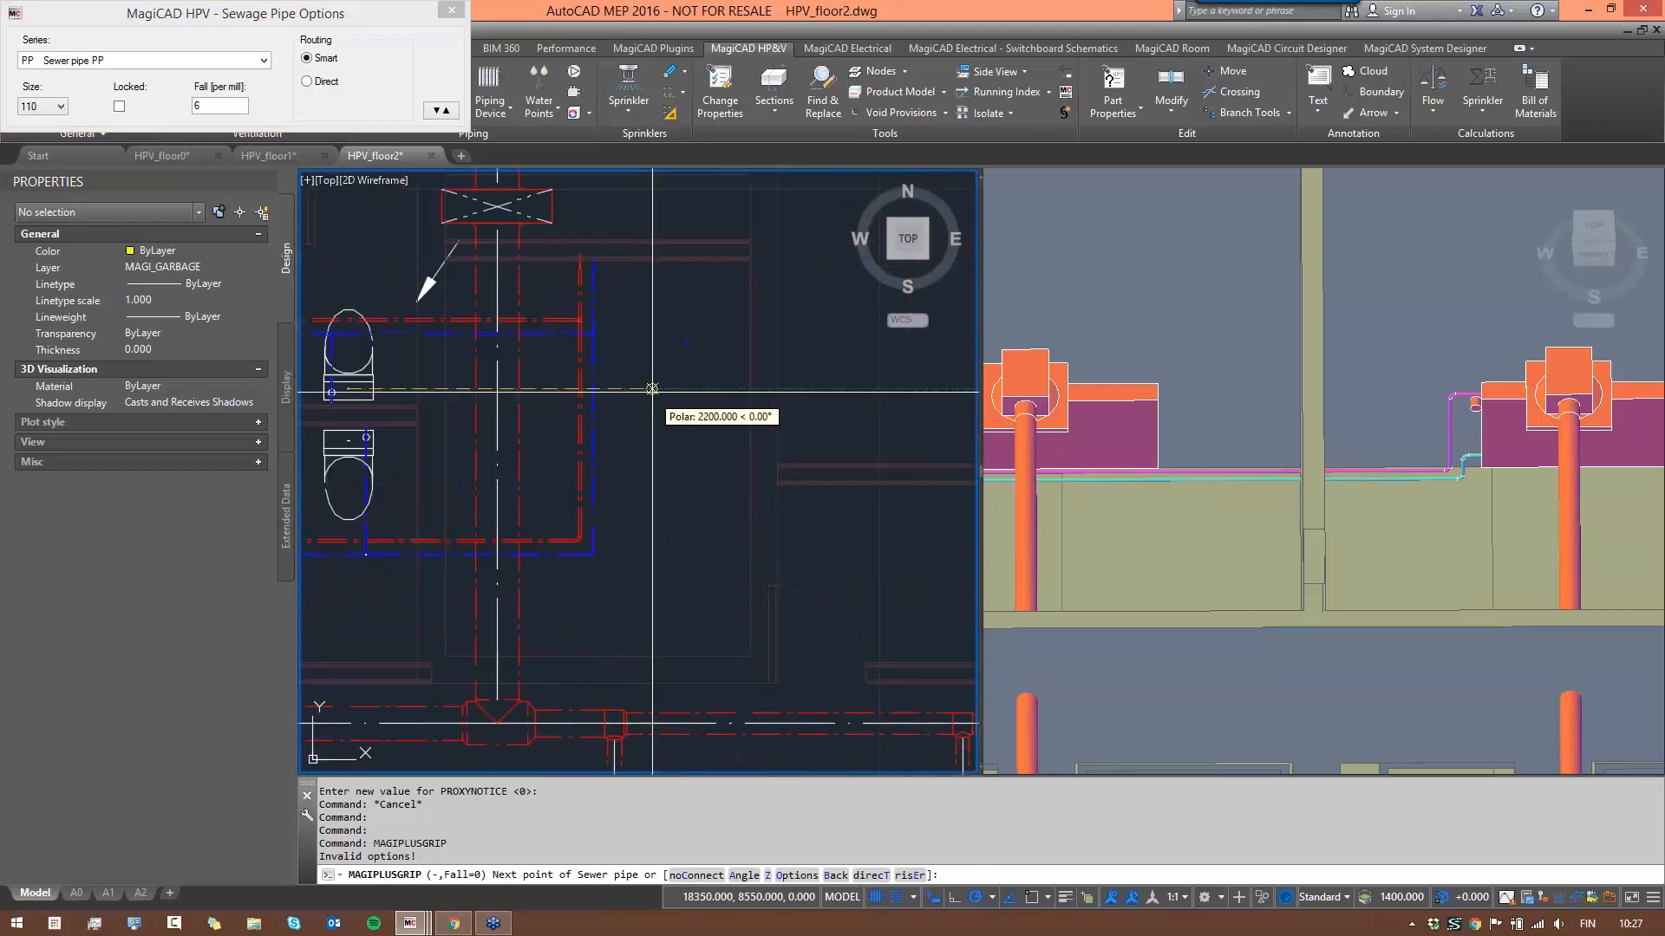
click(734, 389)
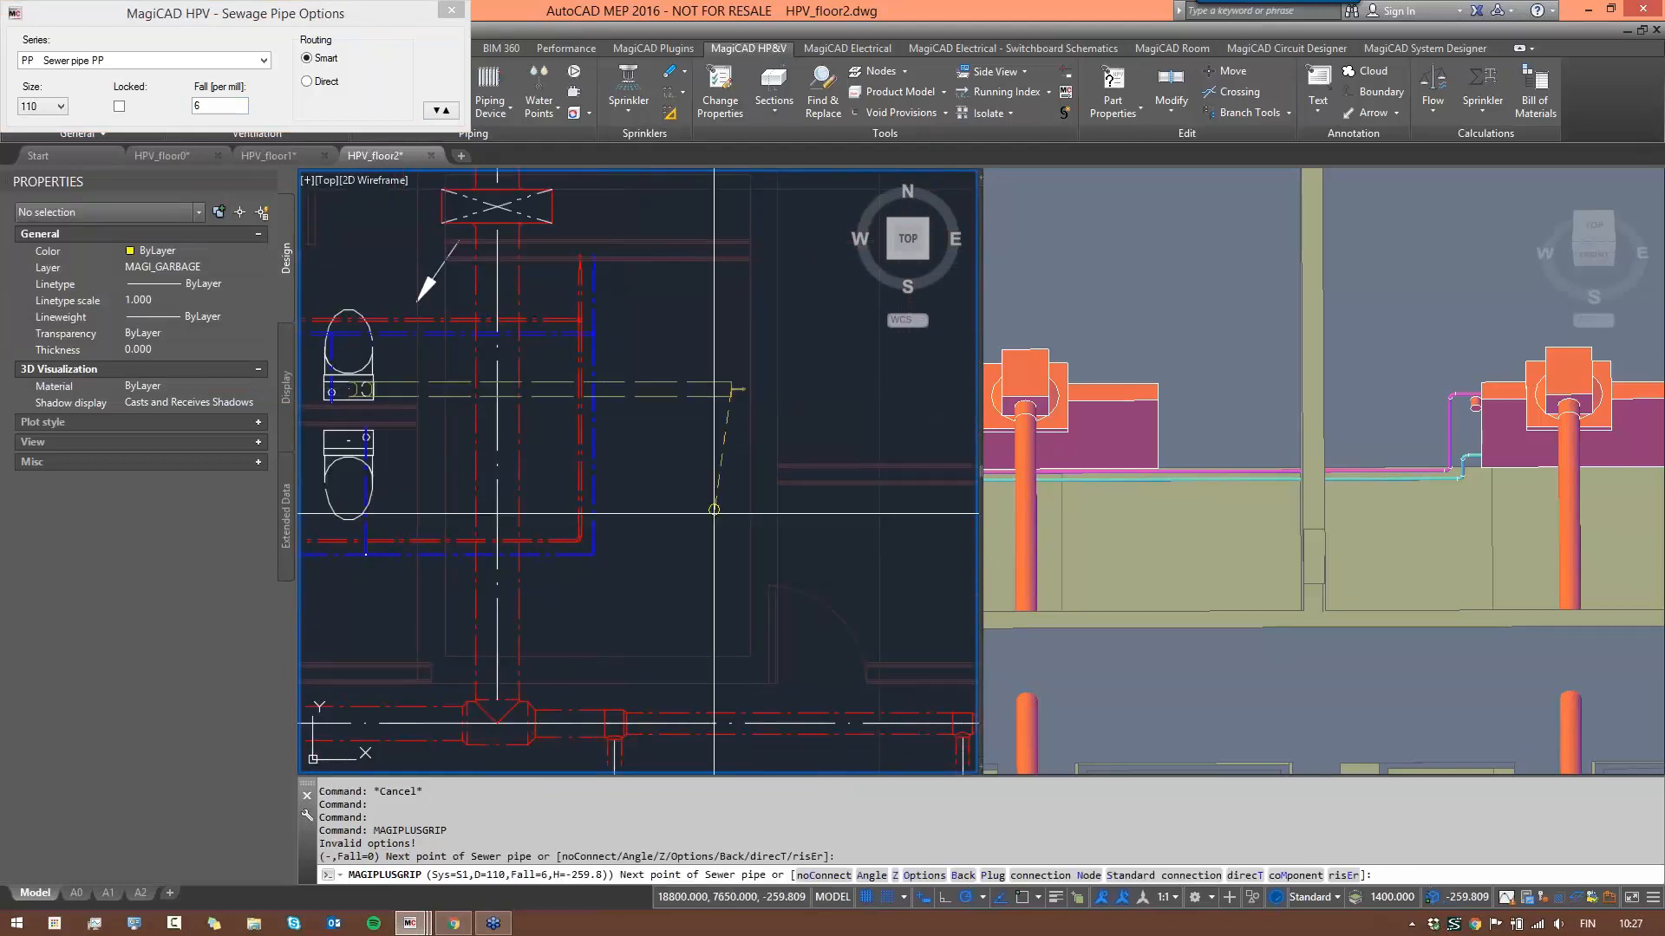
click(731, 637)
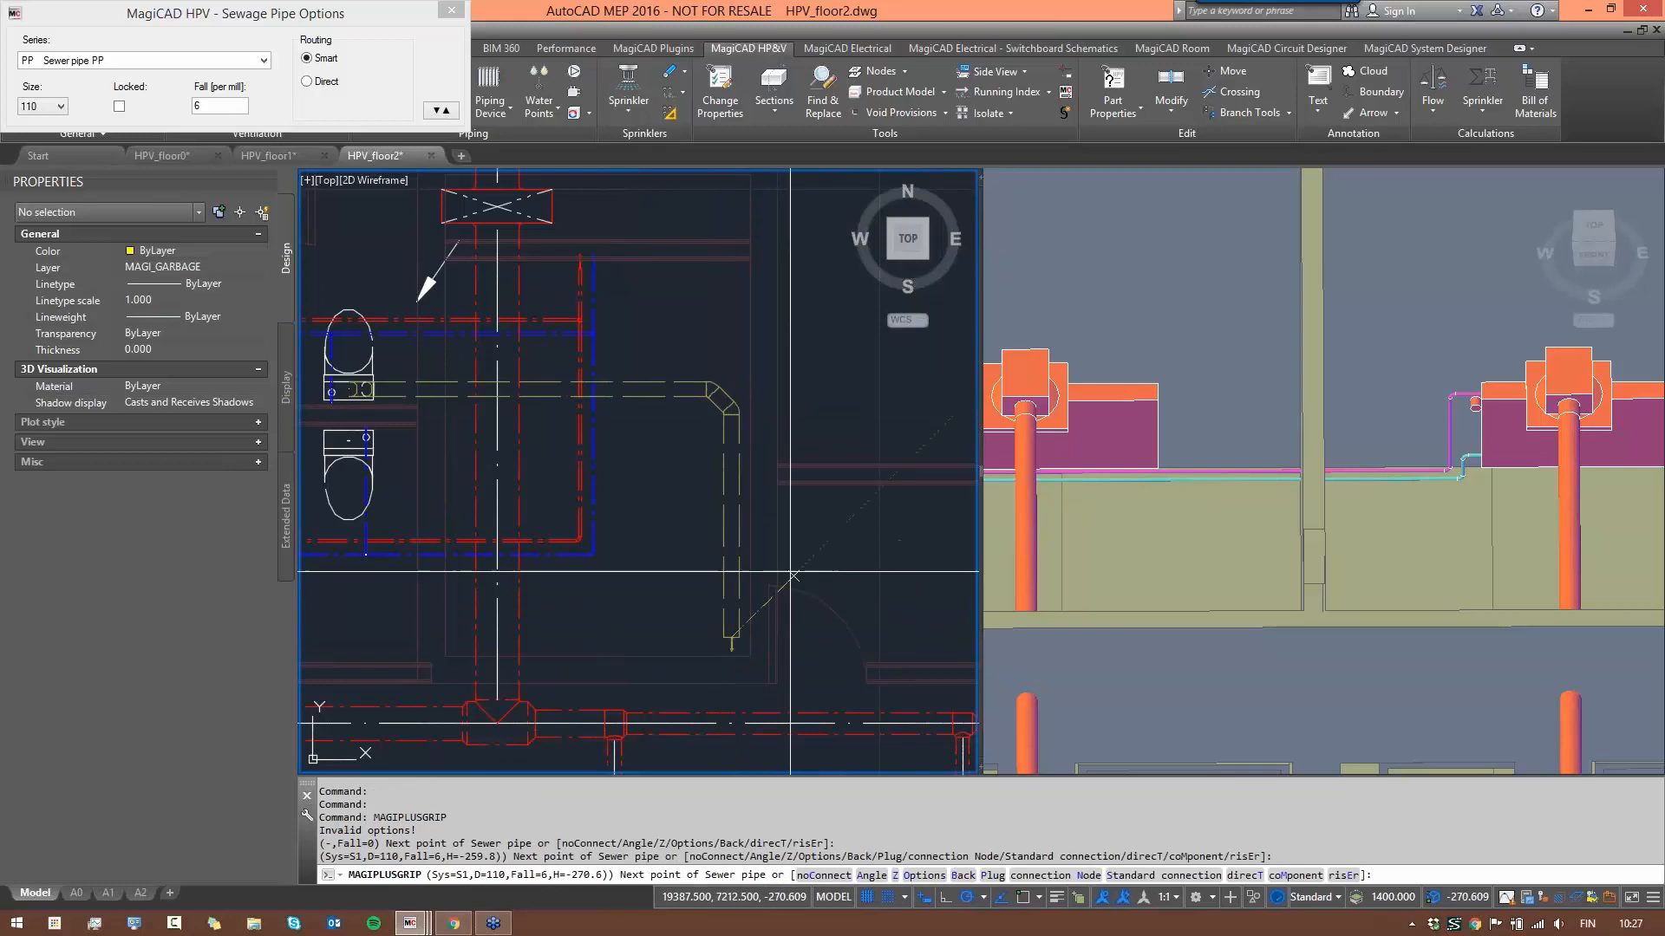
middle_drag(715, 609, 699, 521)
scroll(720, 507, down, 3)
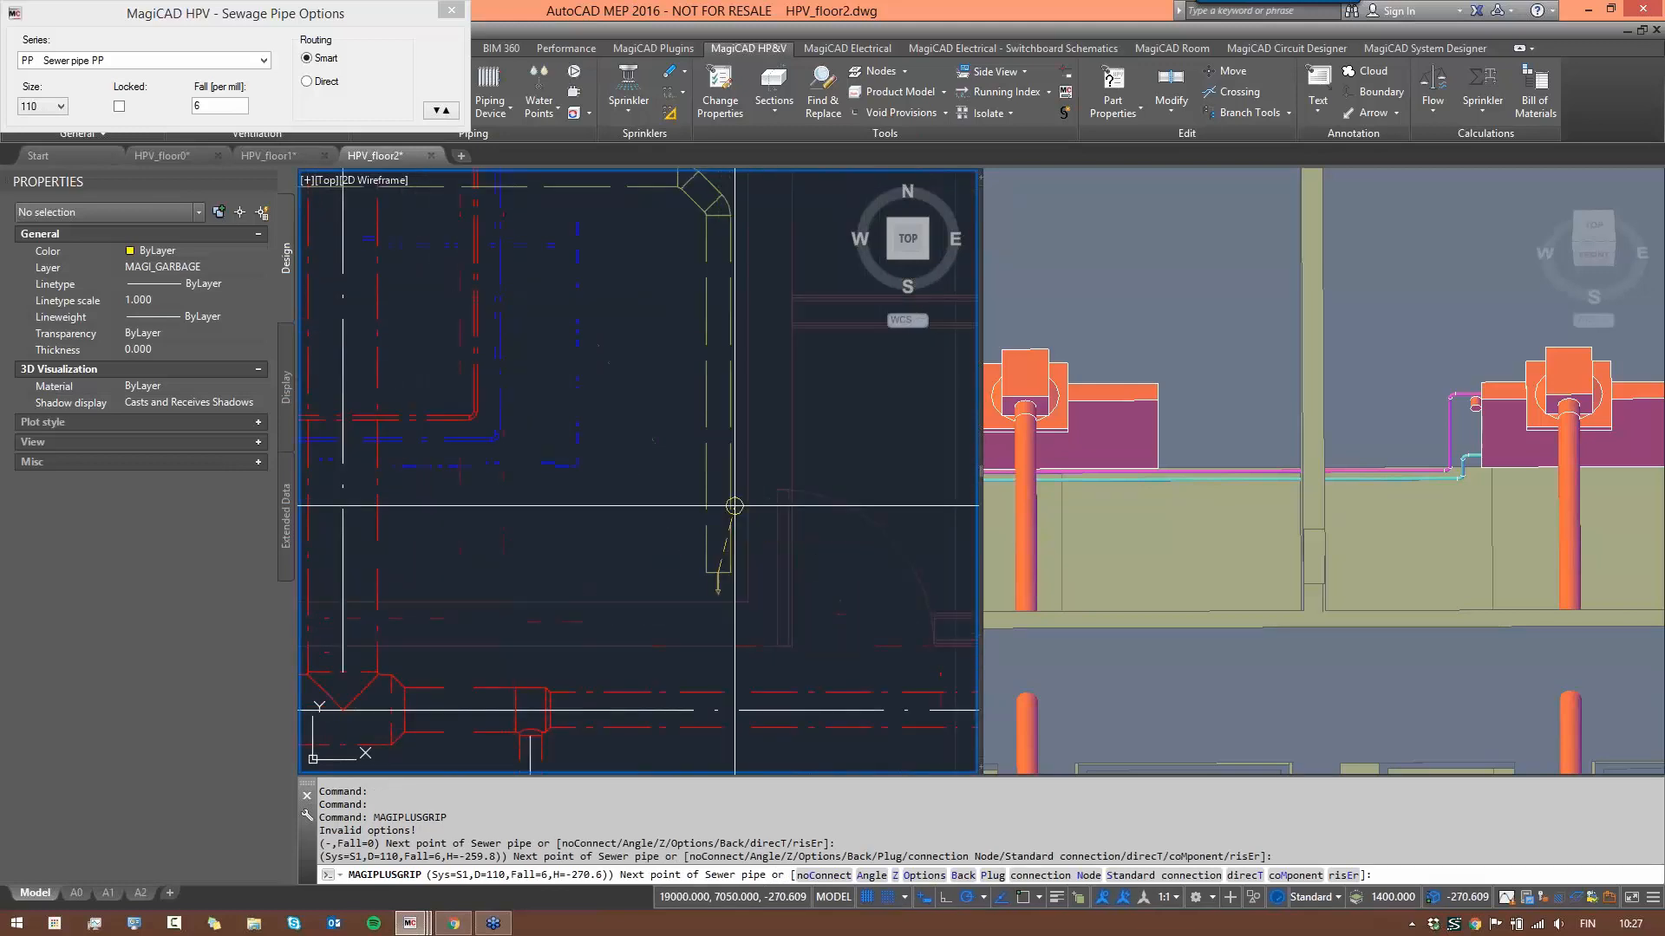
scroll(653, 436, up, 2)
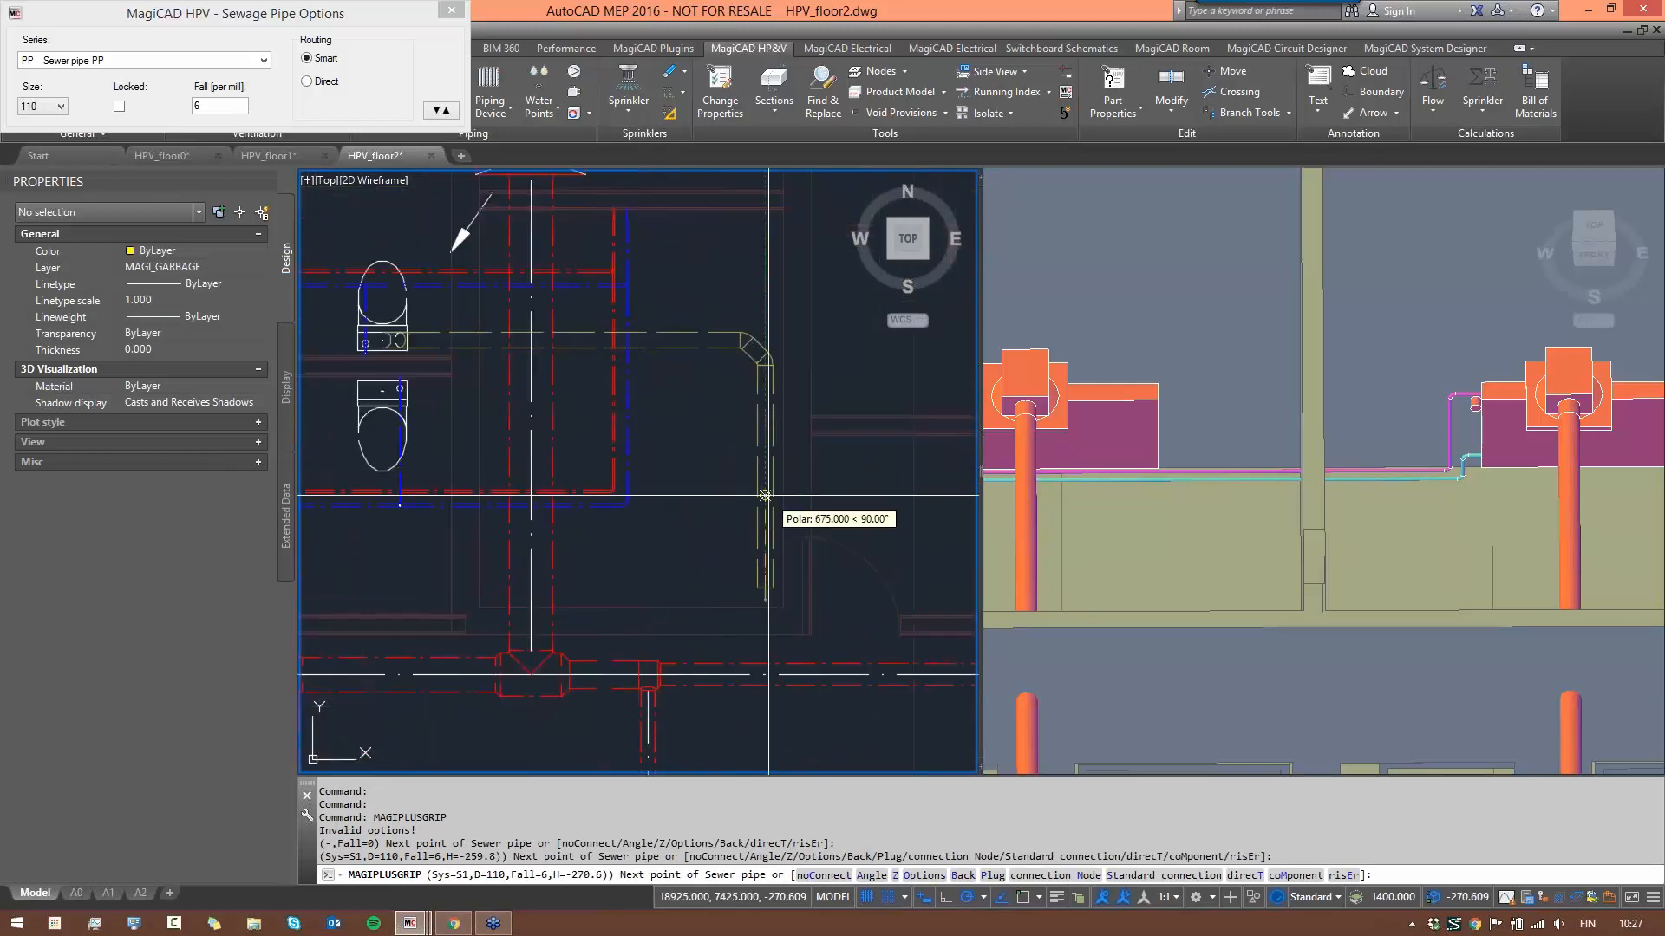
- Drop the sewer pipe's end vertically to a center level of -500 mm at 90 degrees and finish the pipe
right_click(740, 588)
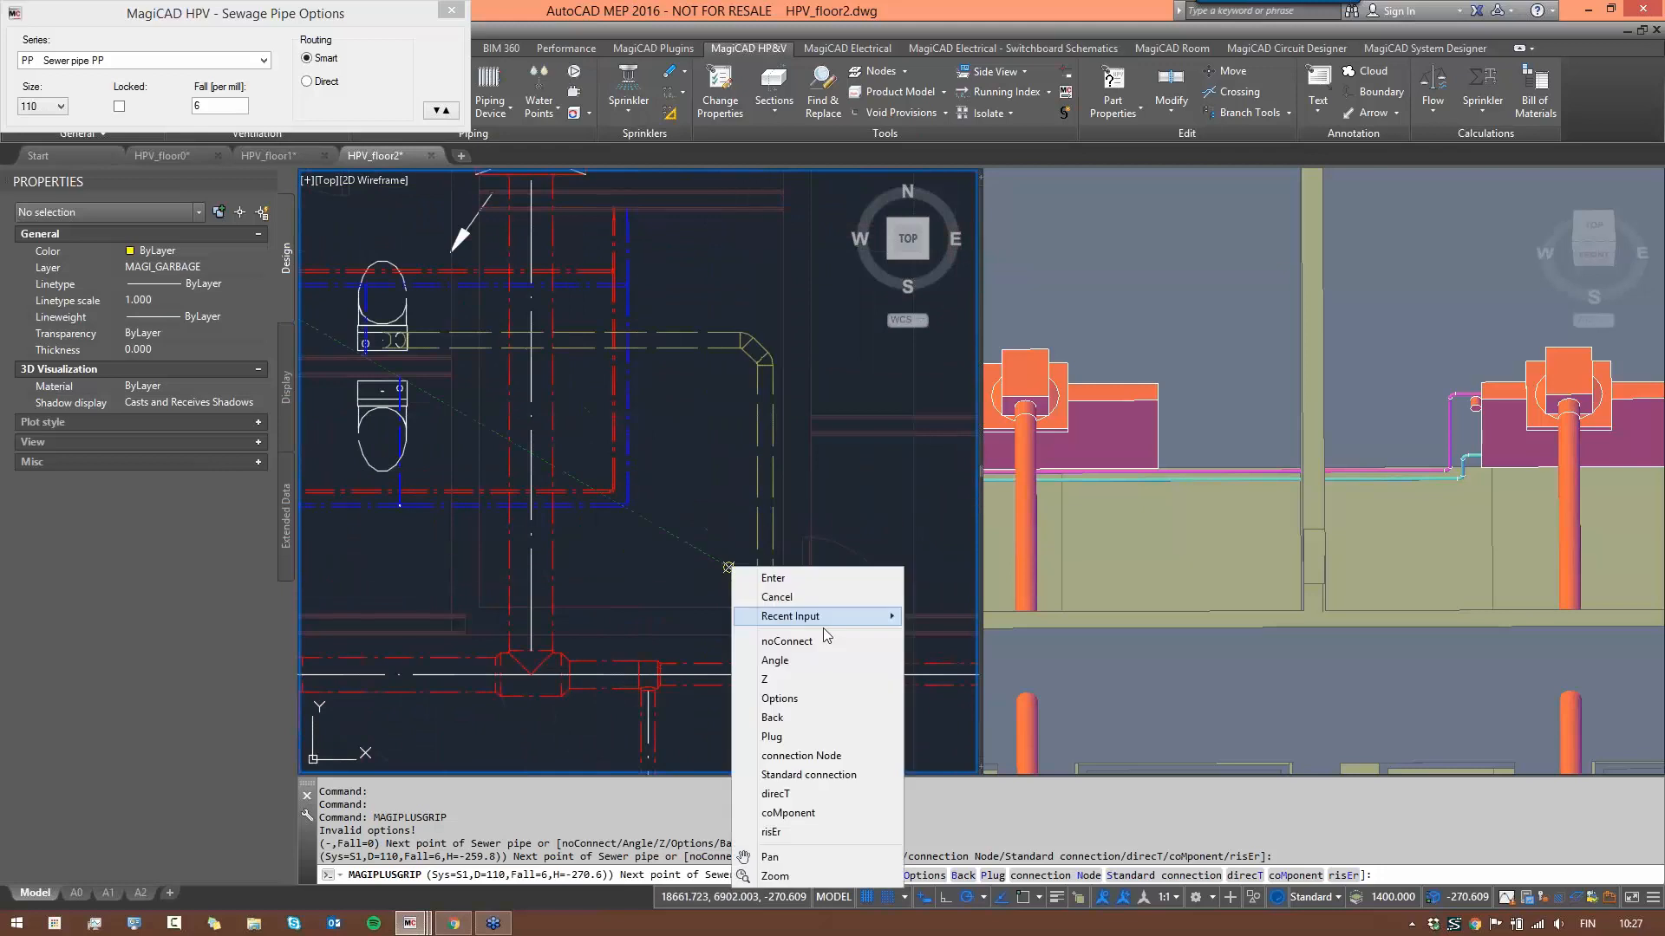
click(784, 680)
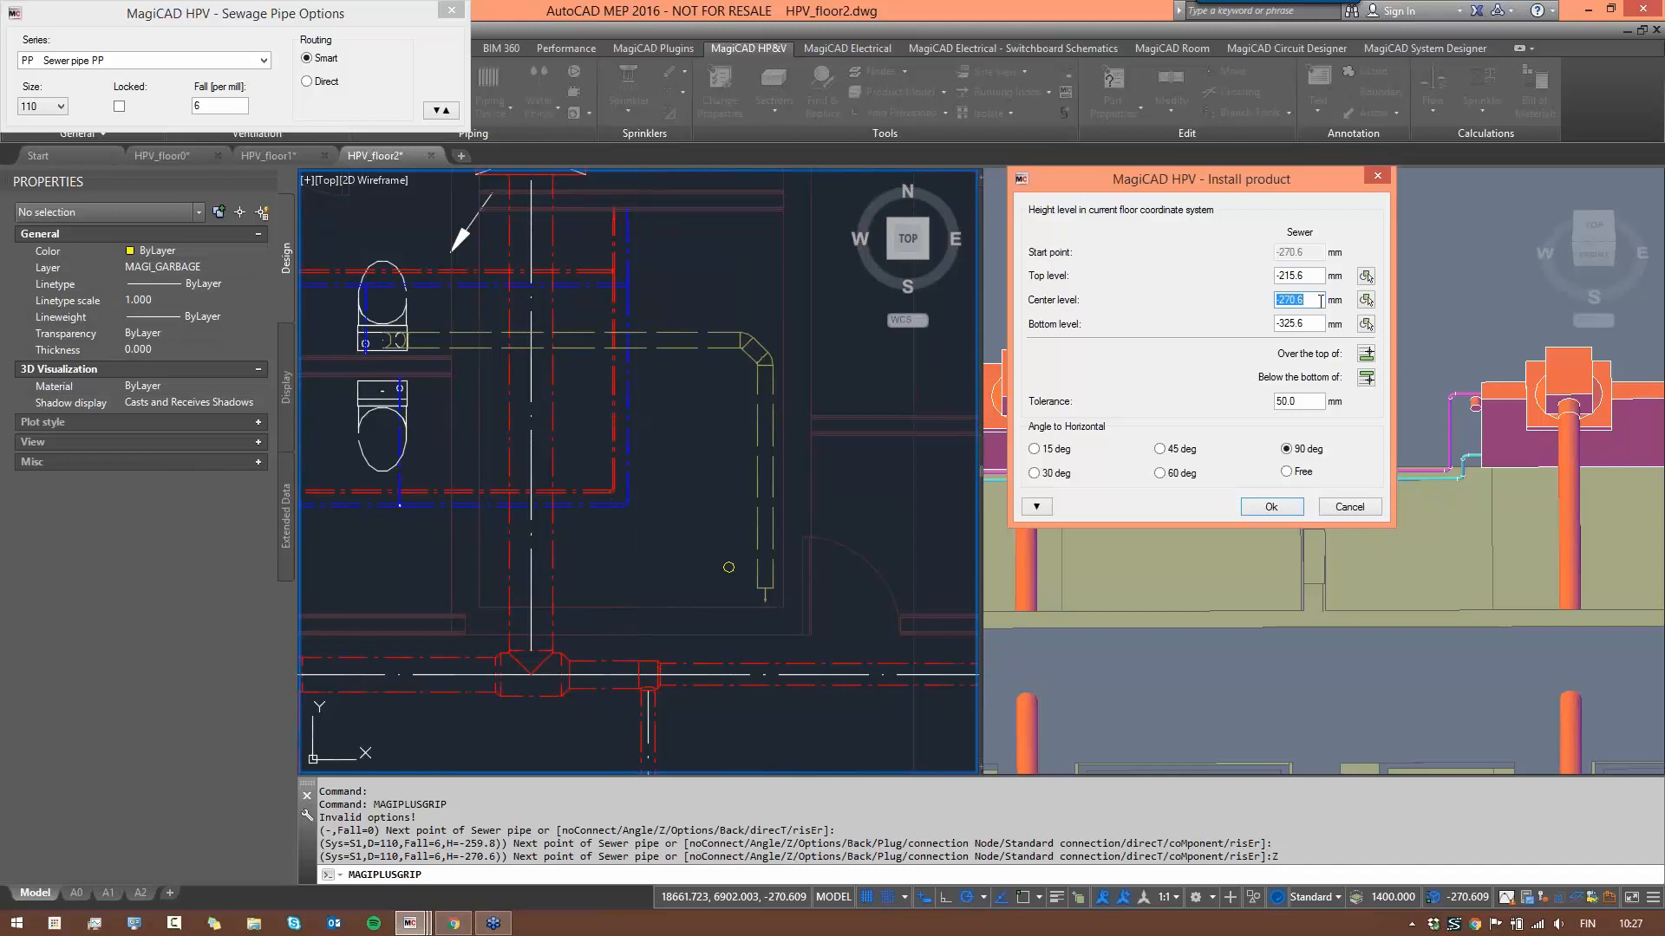
text(-500)
click(1270, 507)
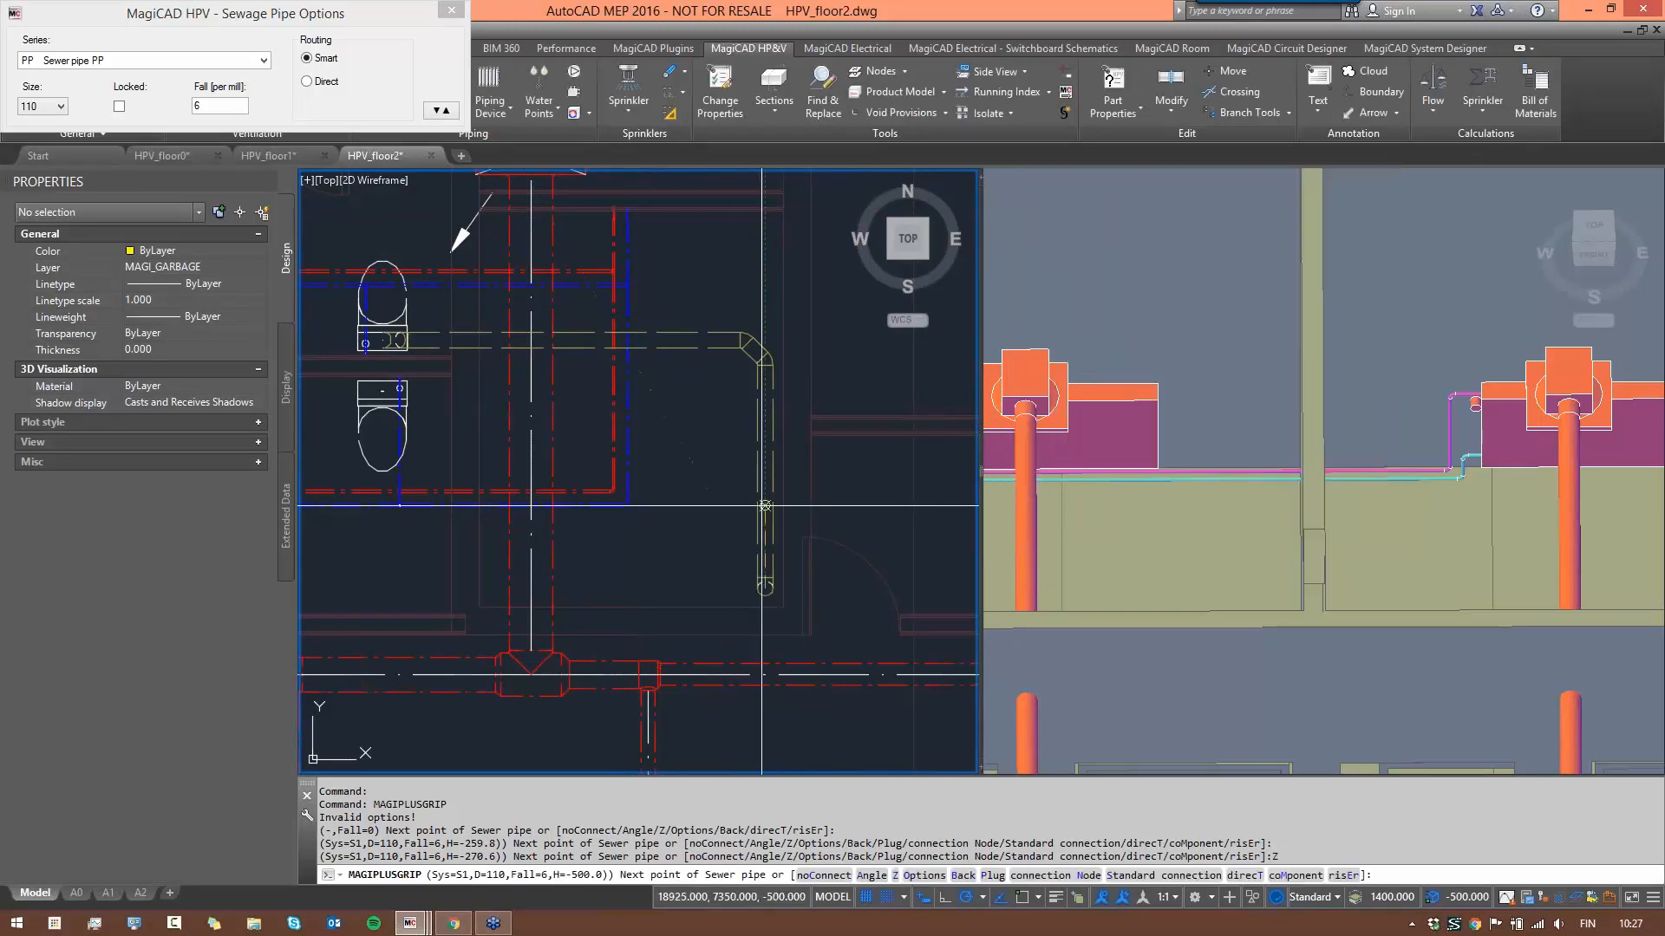
key(Escape)
key(Escape)
key(Escape)
key(Escape)
- Draw a 110 PP sewer pipe from the lower WC about 2.4 m horizontally, ending short of the other sewer pipe's vertical run in the plan
scroll(753, 521, down, 4)
middle_drag(744, 493, 796, 450)
scroll(796, 450, up, 2)
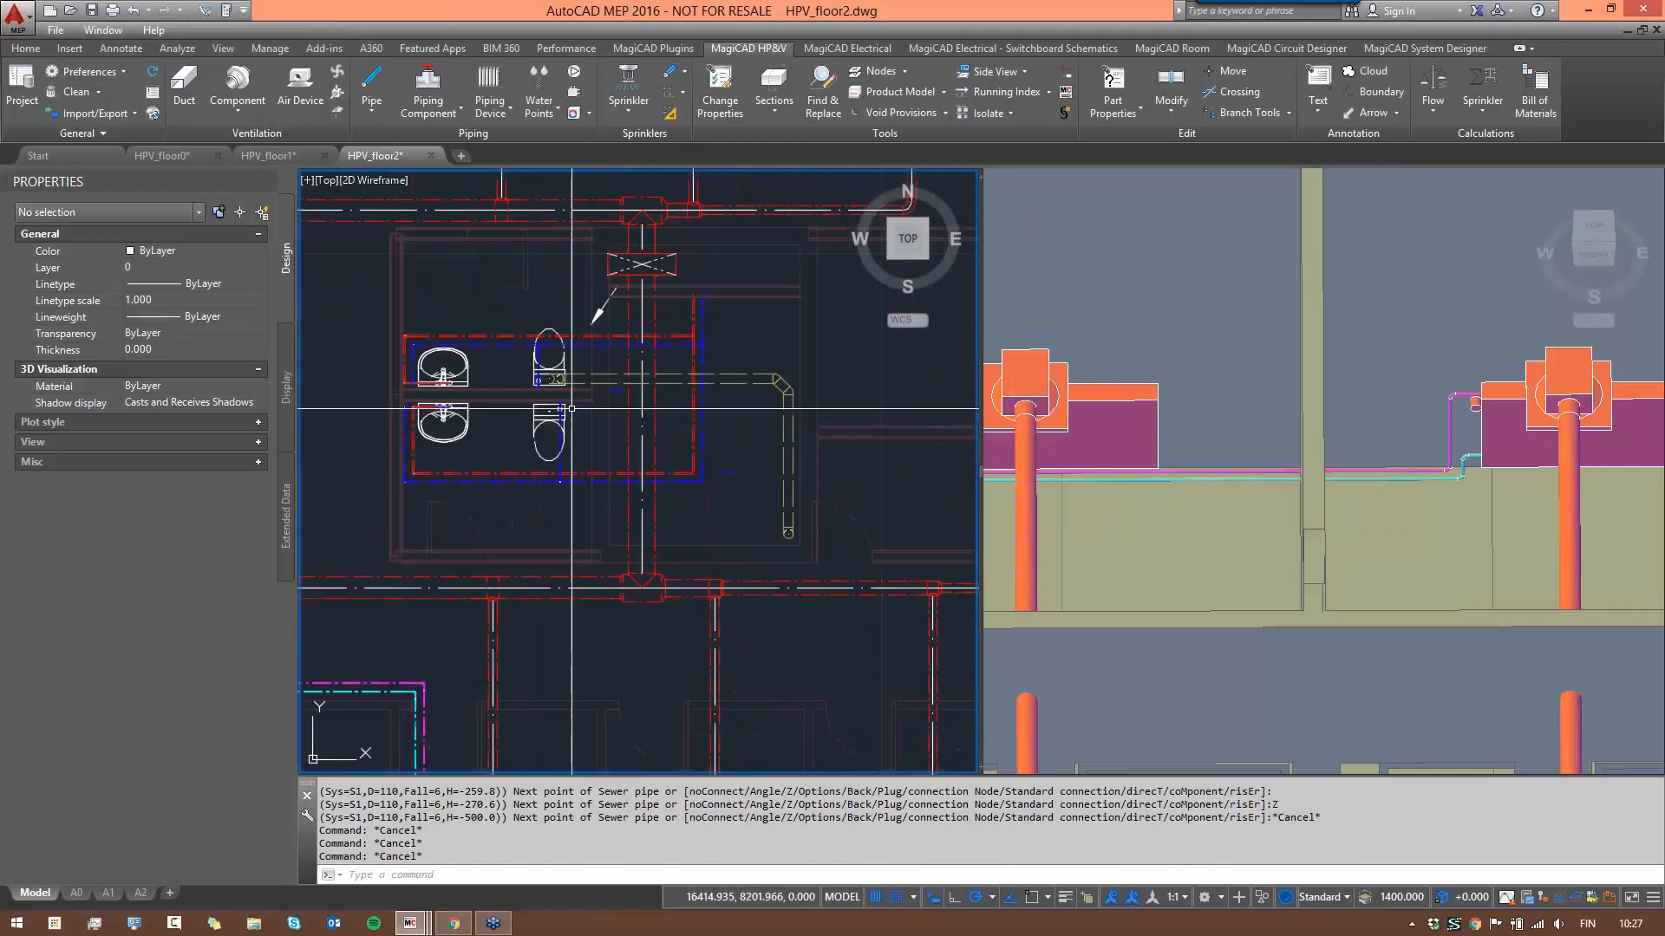
scroll(549, 418, up, 4)
click(544, 417)
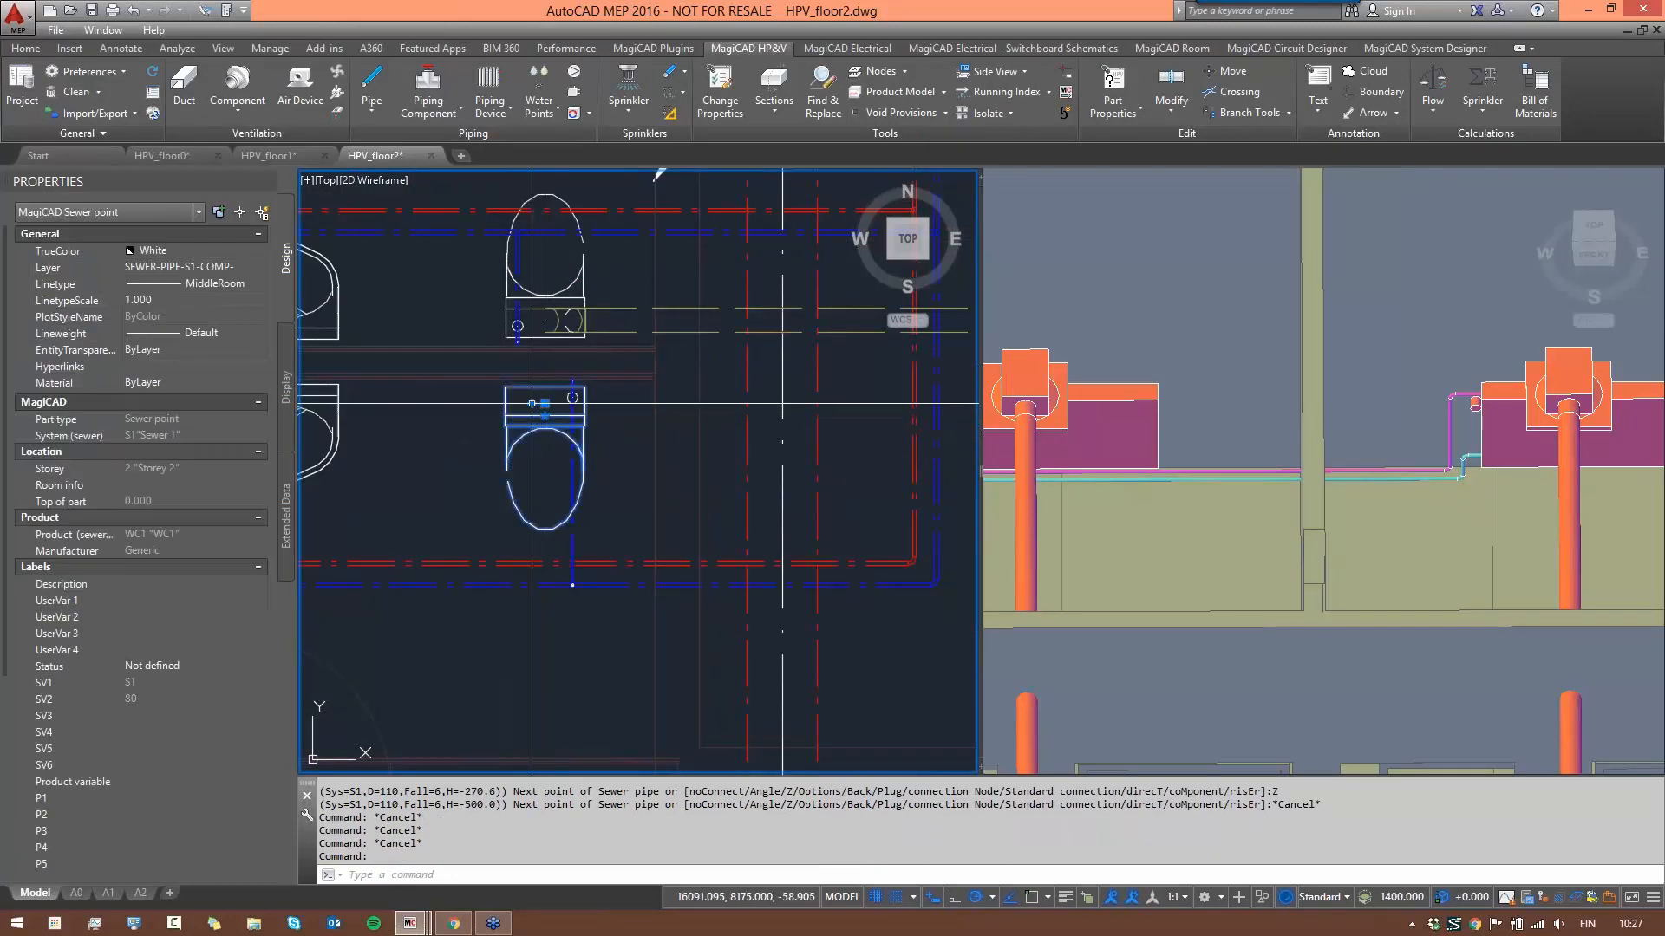
key(Escape)
click(531, 403)
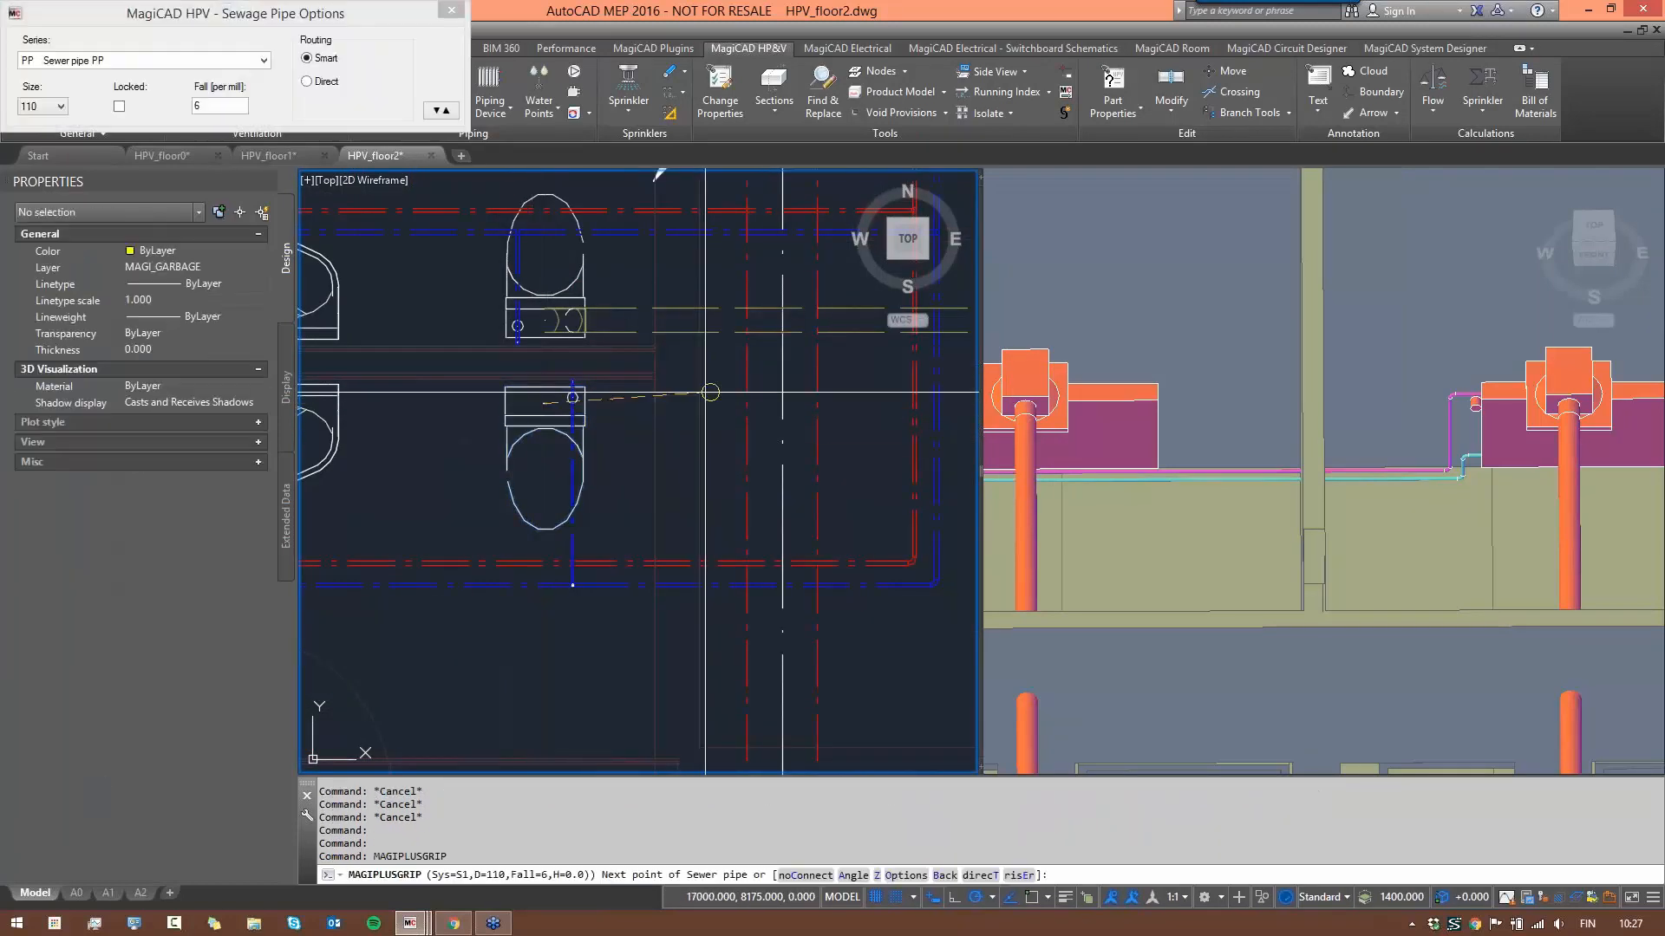
scroll(689, 396, down, 4)
mouse_move(692, 399)
middle_down()
mouse_move(603, 385)
mouse_move(627, 357)
middle_up()
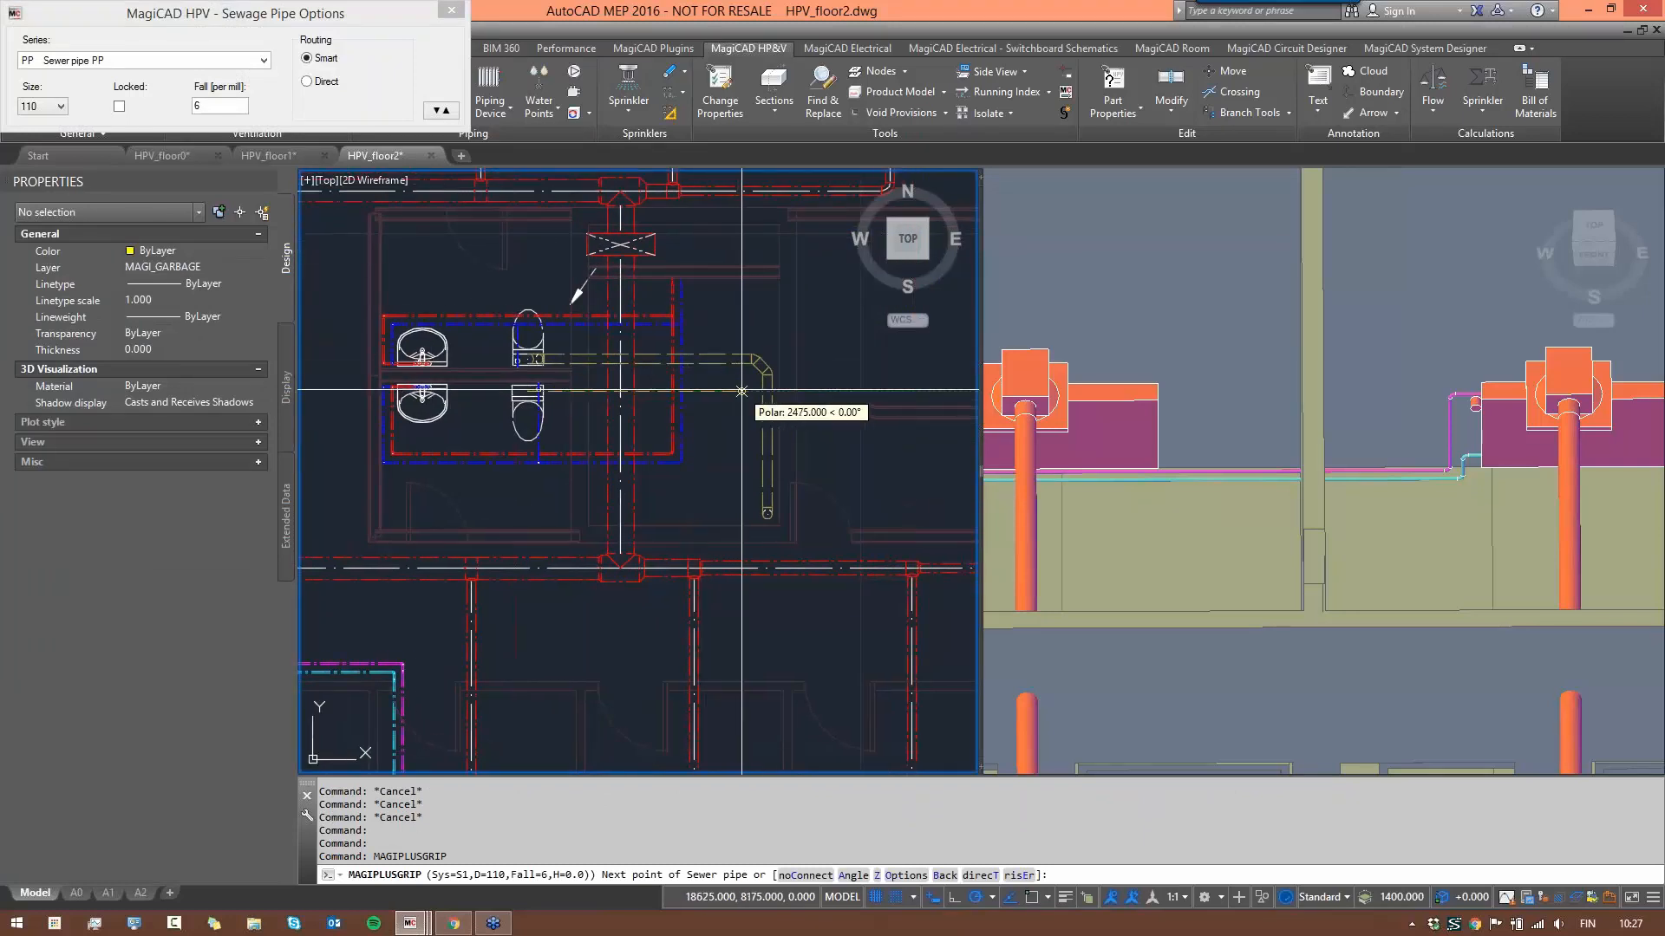
click(734, 391)
scroll(746, 398, up, 3)
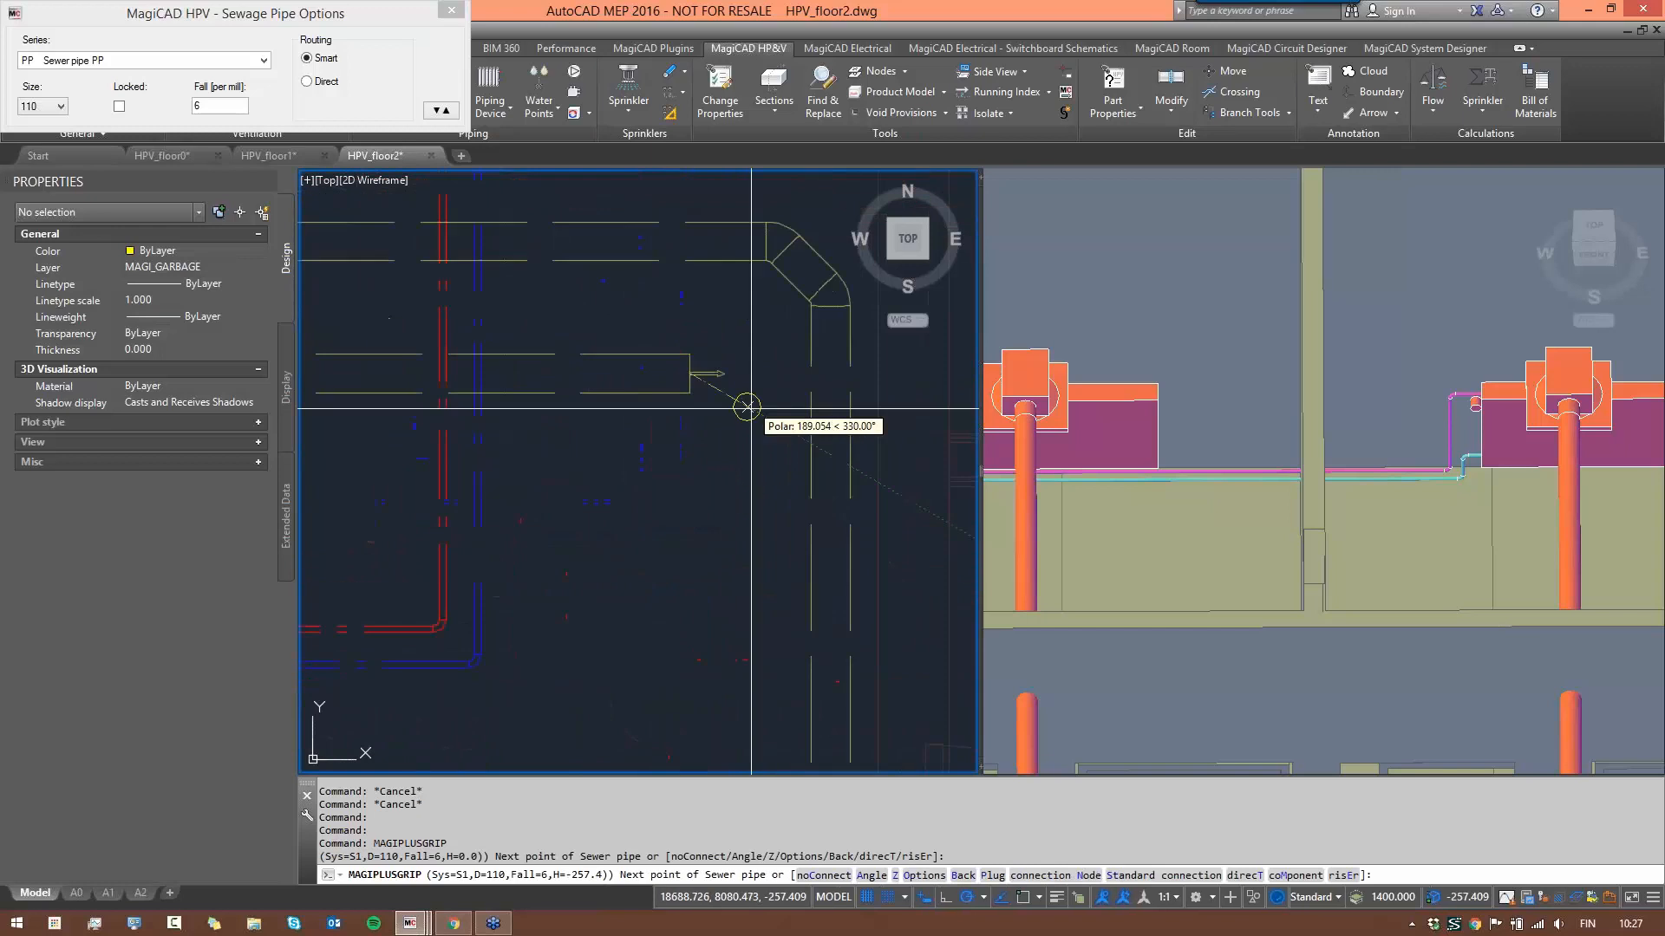
- Continue the lower WC's sewer pipe diagonally at 45 degrees and connect it to the first sewer pipe with Direct routing
click(777, 461)
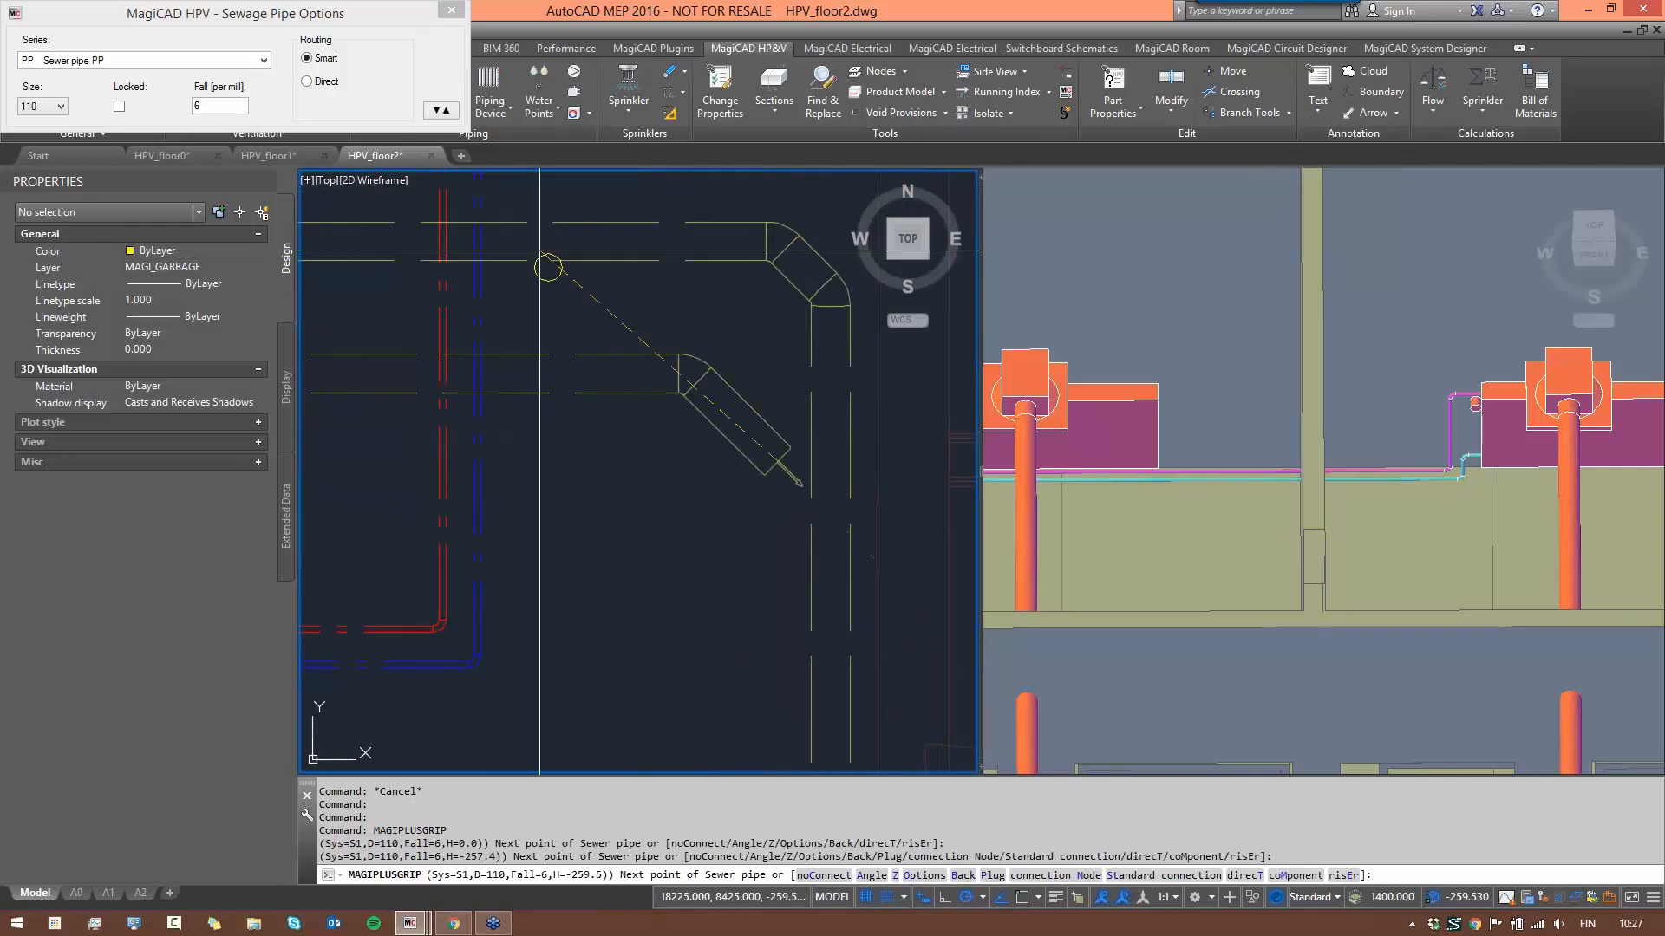
click(313, 82)
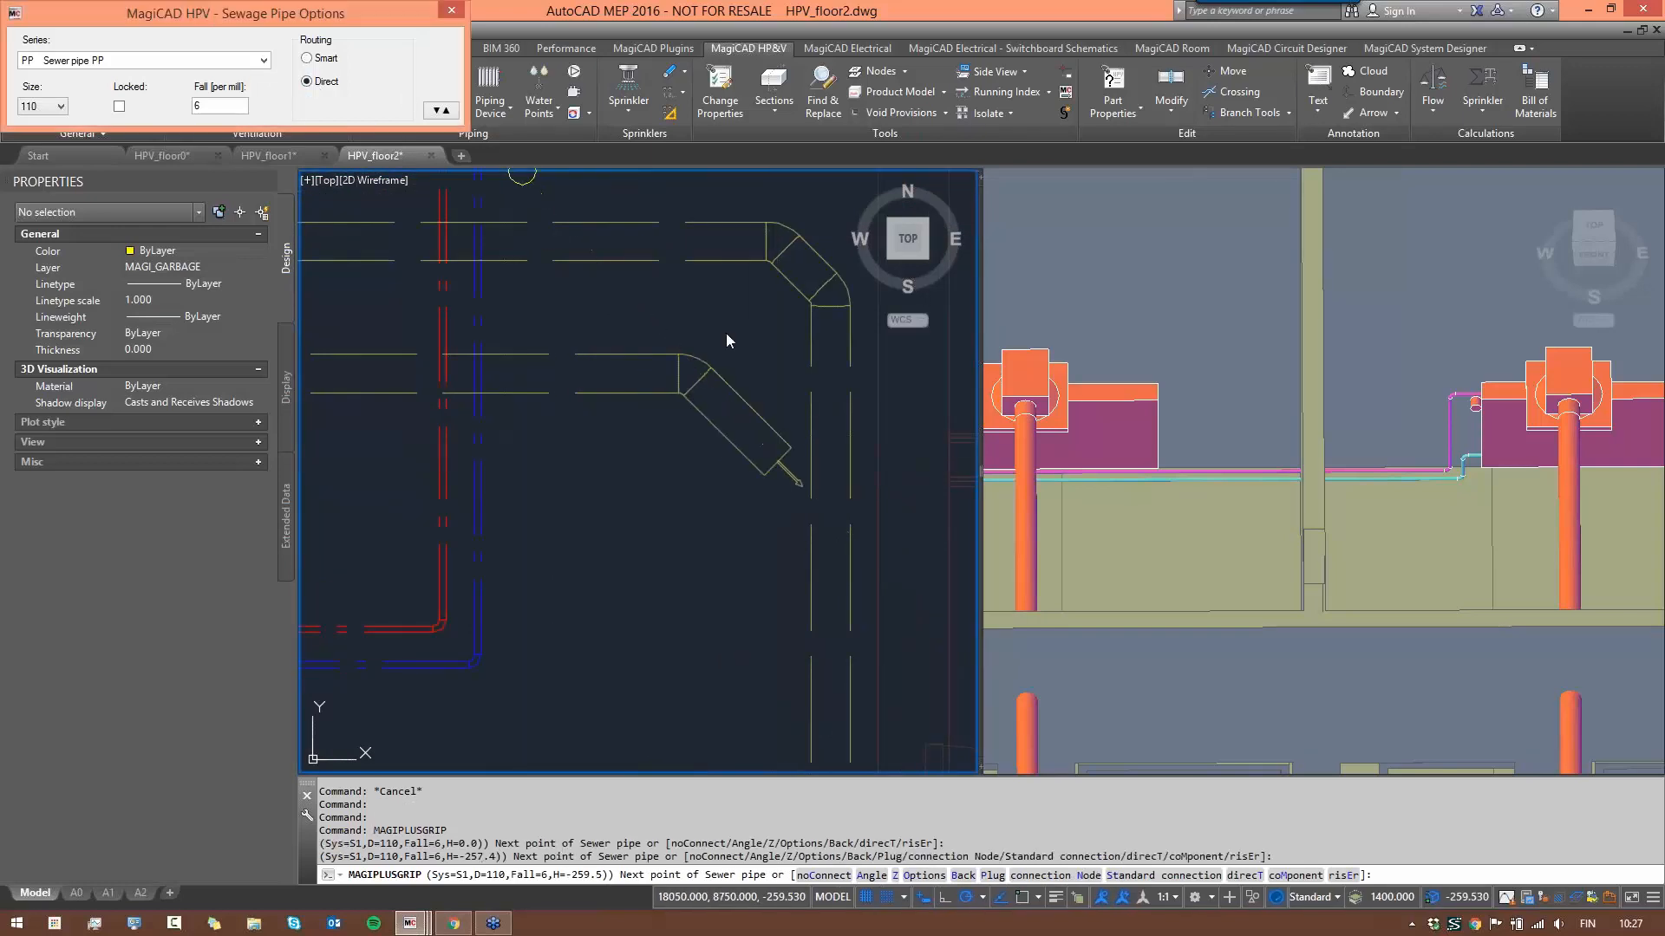
click(828, 519)
scroll(706, 475, down, 4)
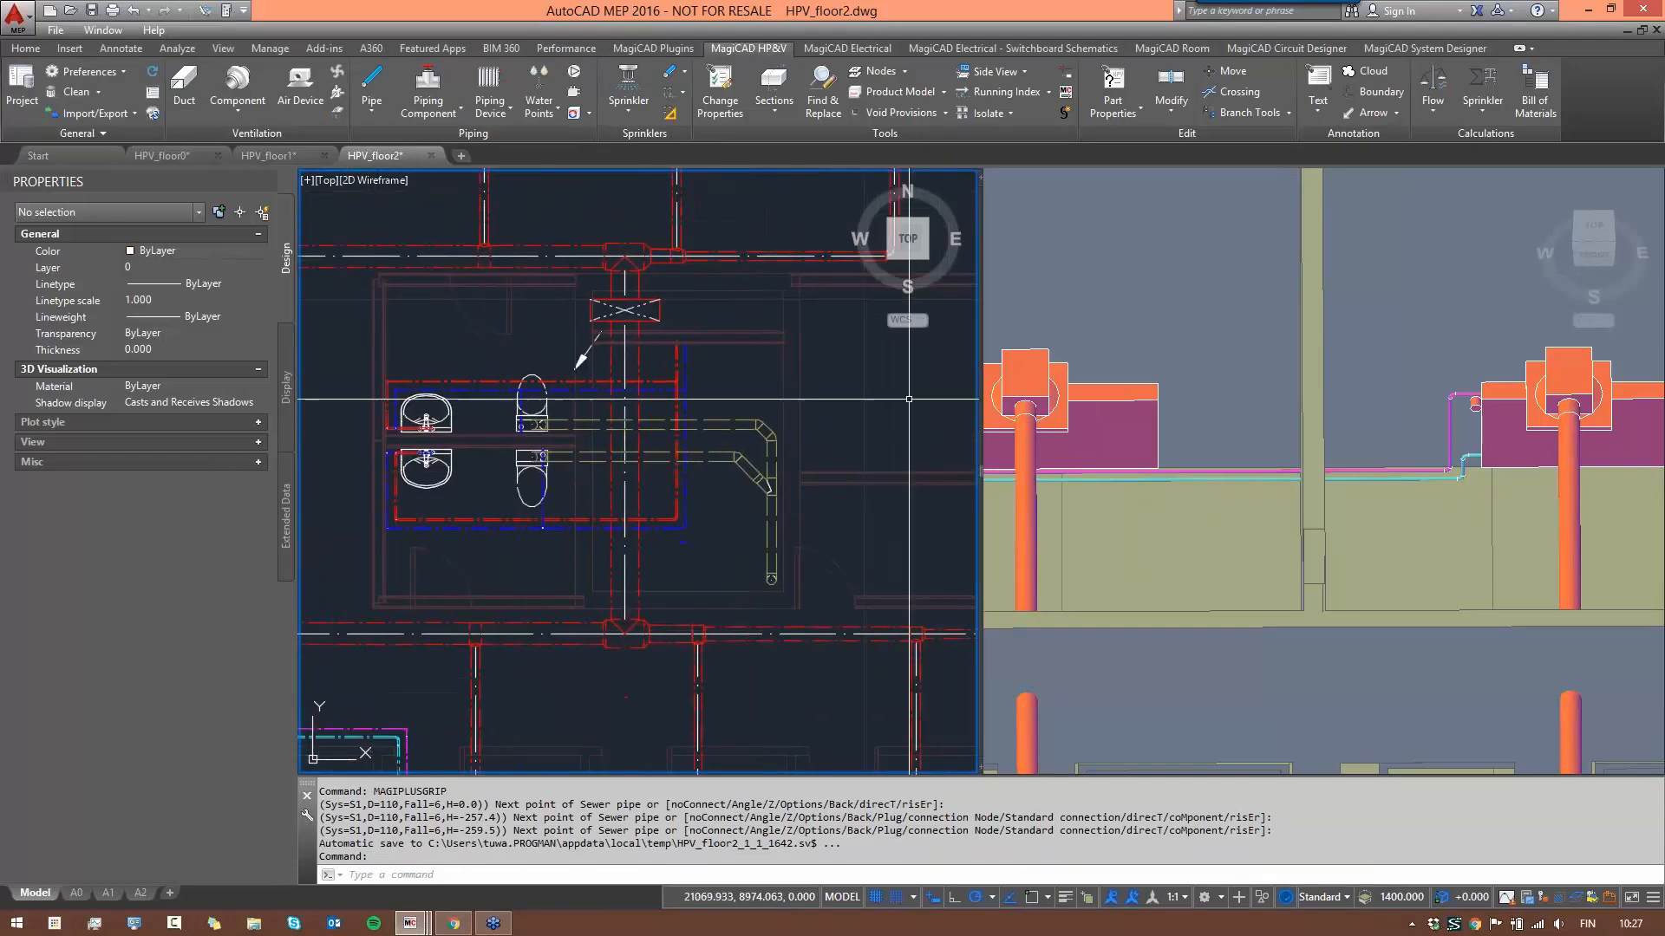
- Run a flow summation for sewer system S1 across the current drawing, with the calculation report shown
click(1432, 111)
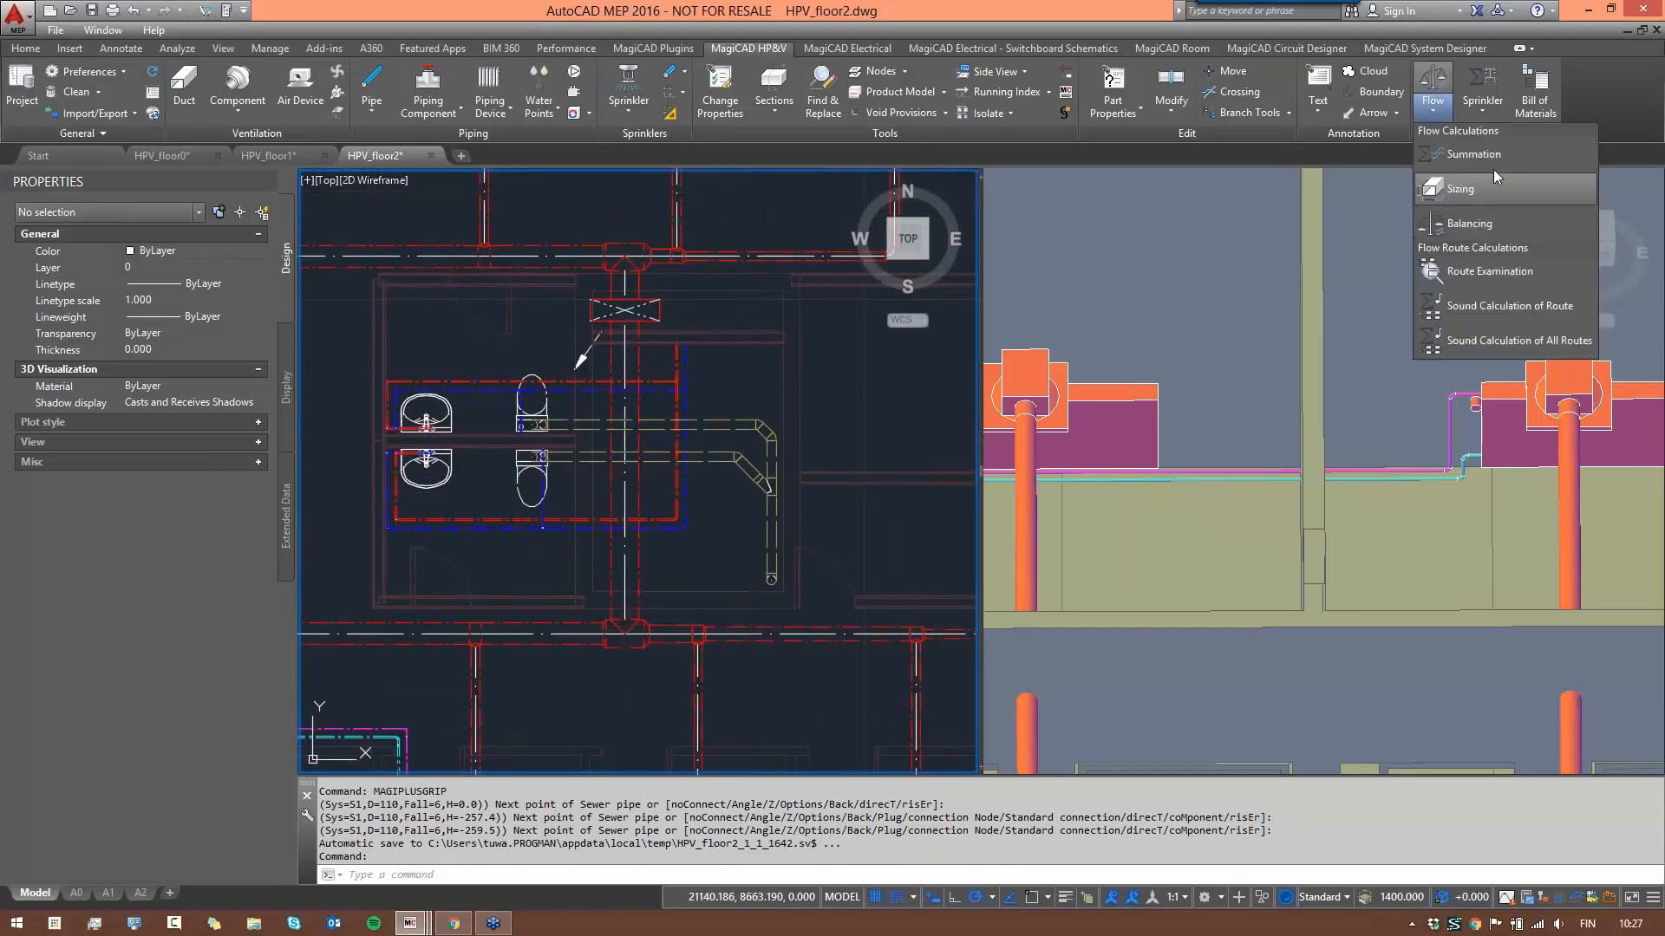
click(1474, 154)
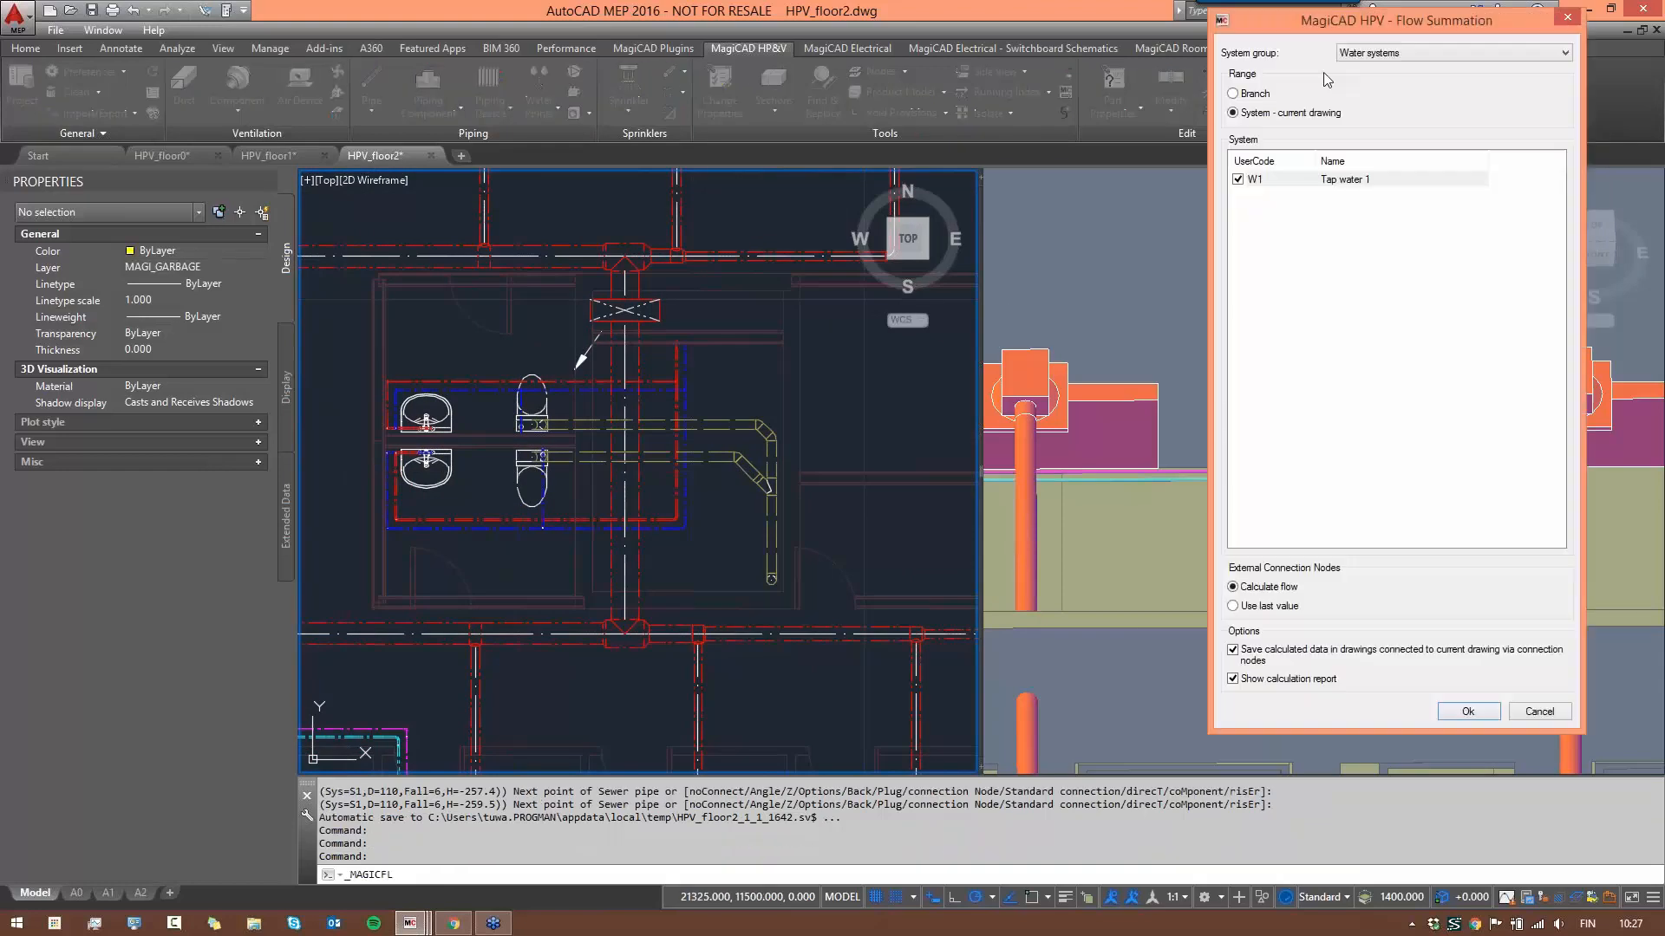
click(1394, 53)
click(1371, 103)
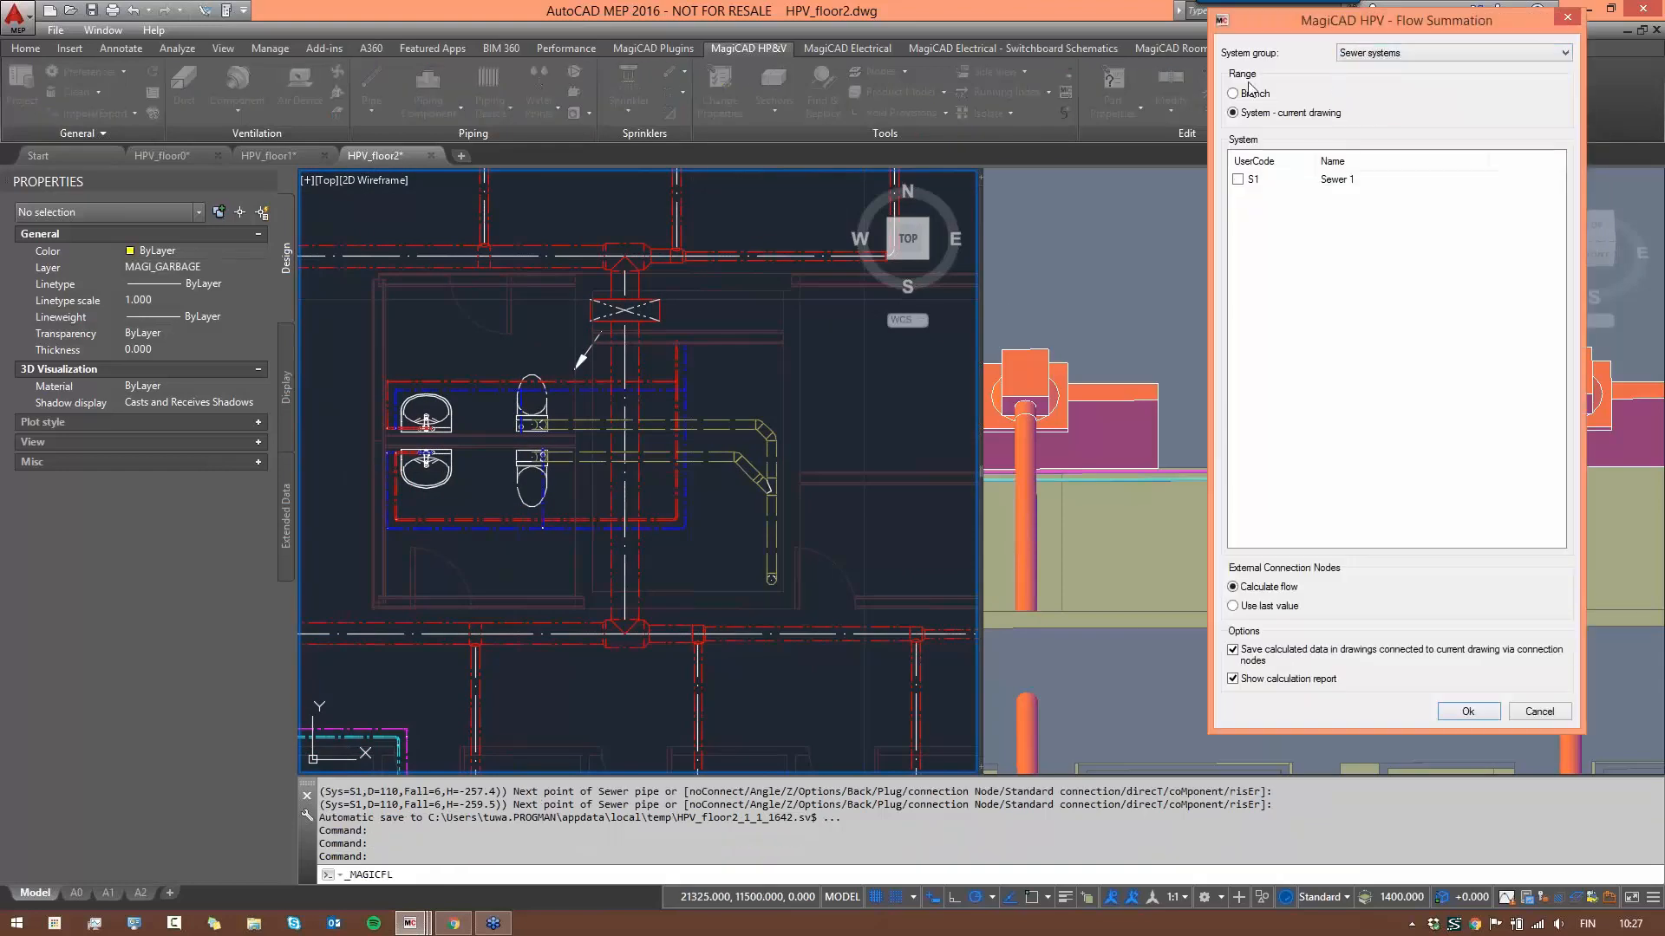
drag(1370, 24, 1368, 43)
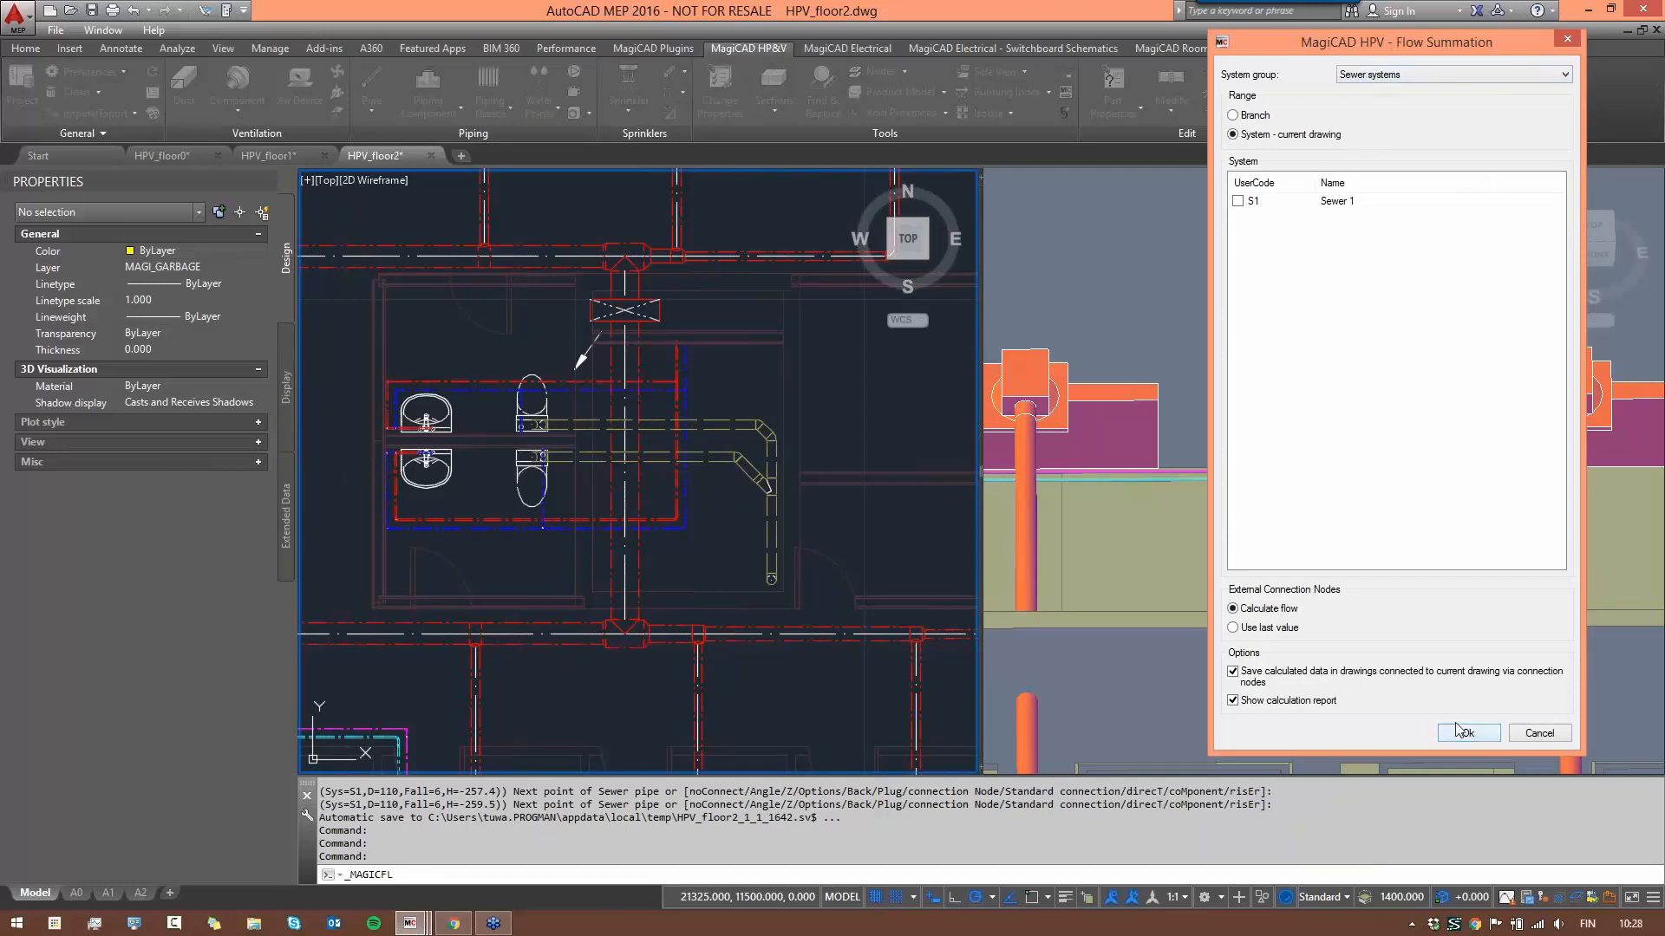
click(1237, 201)
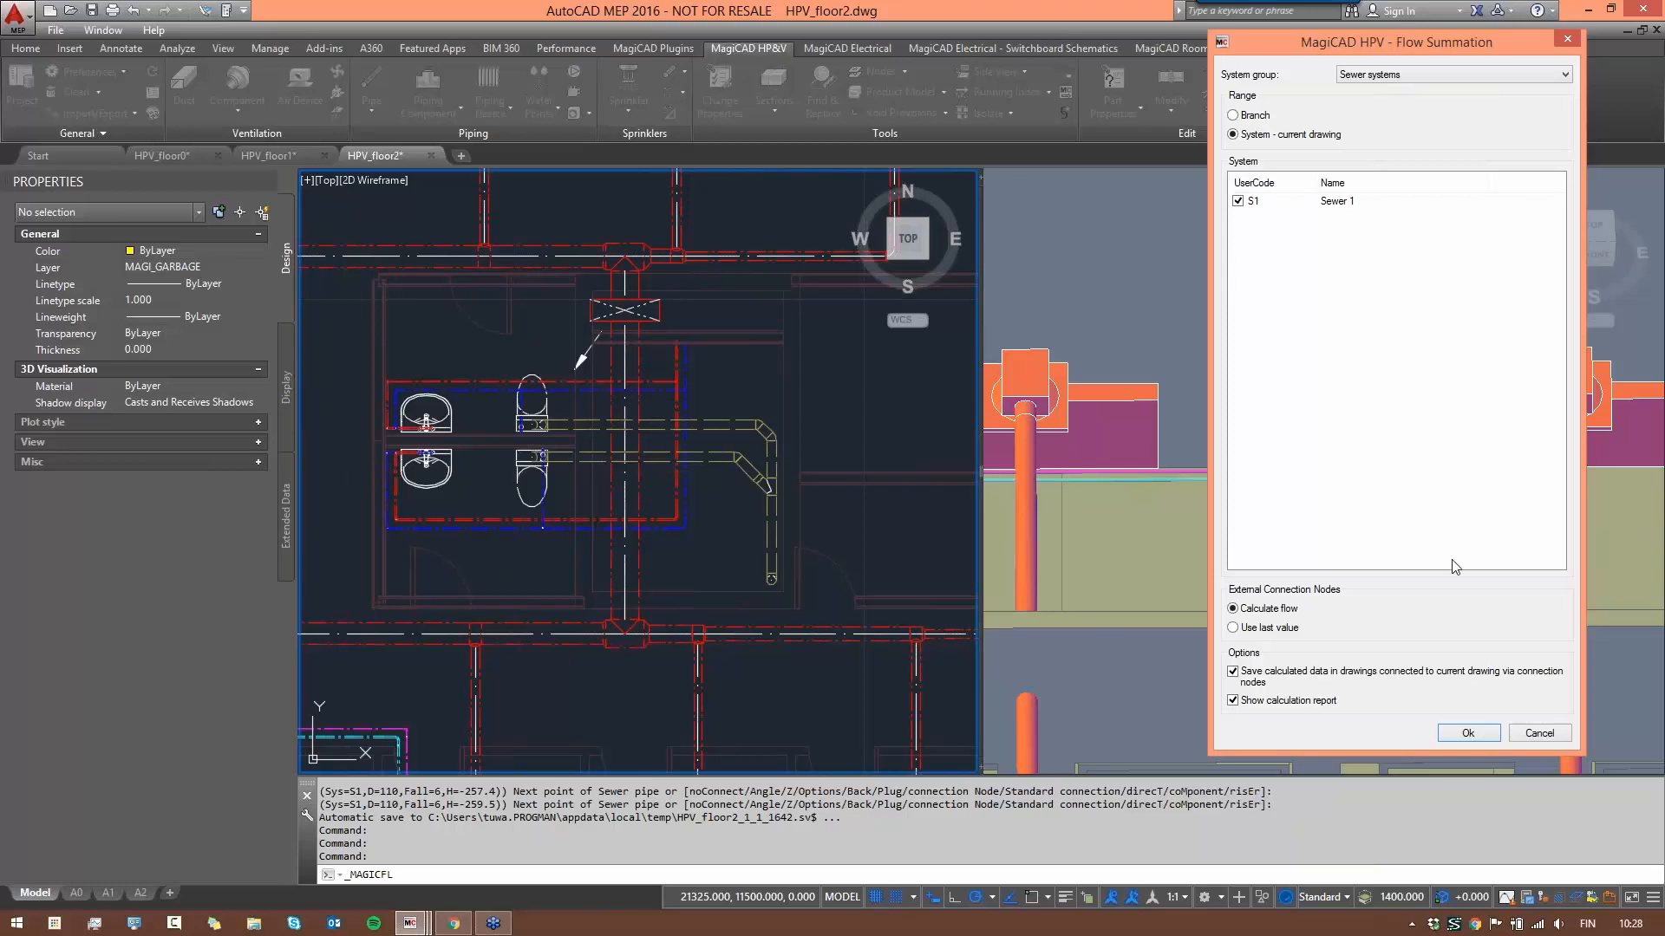
click(1485, 736)
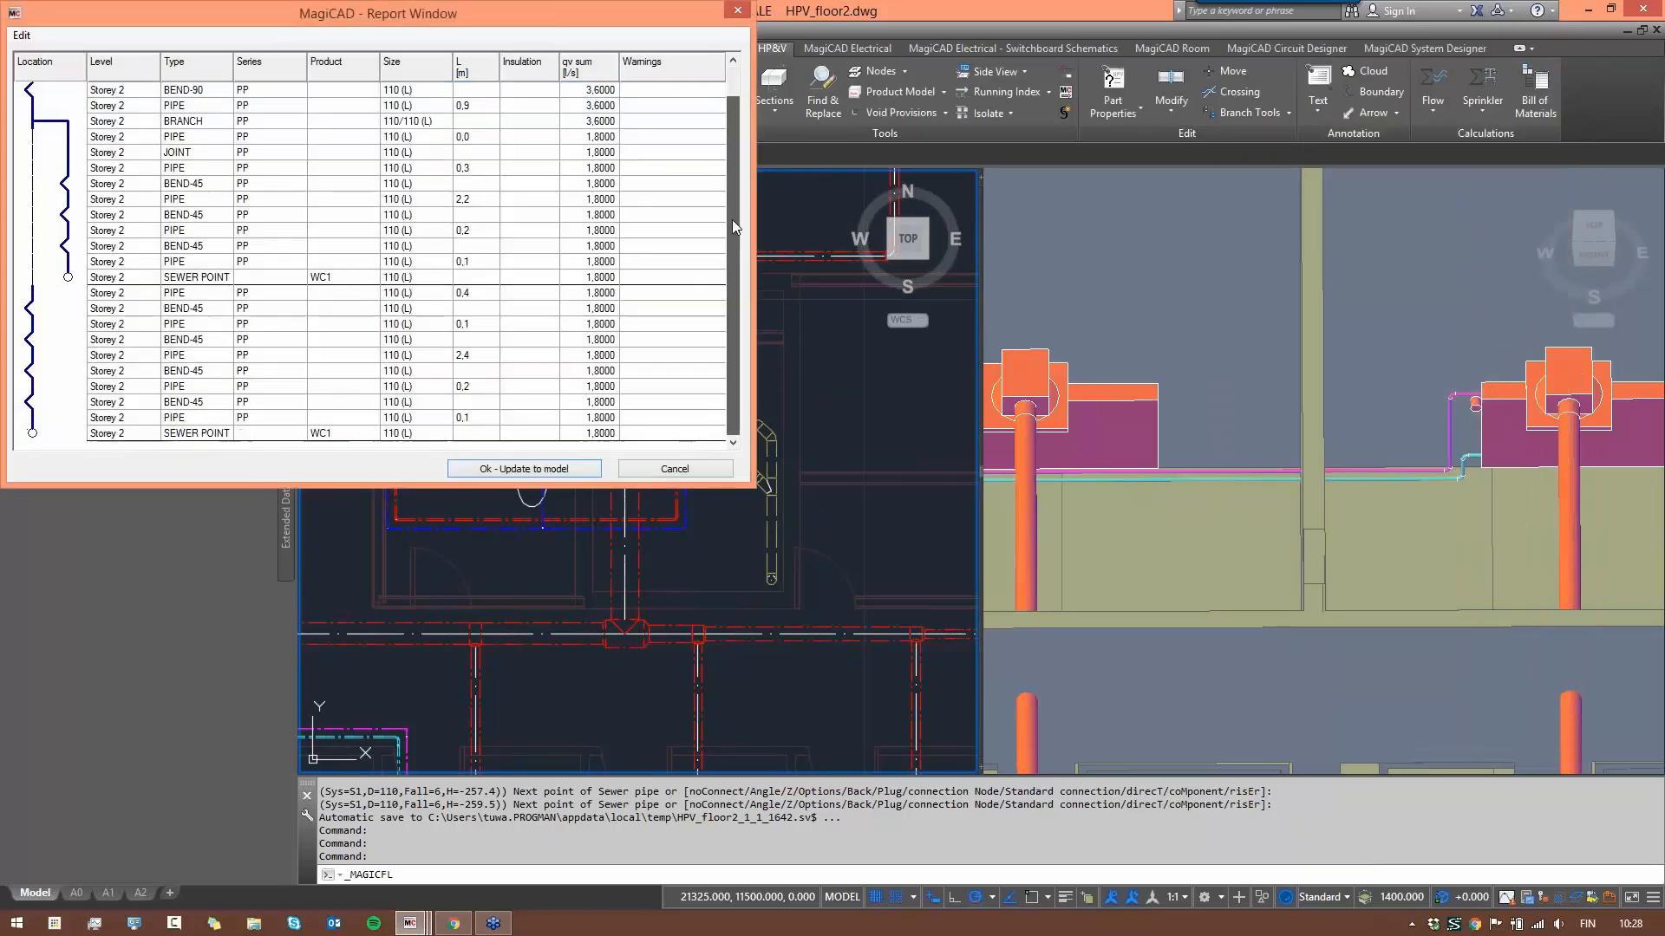
- Review the sewer flow report from root node to sewer points and update the calculated flows to the model
scroll(731, 226, up, 1)
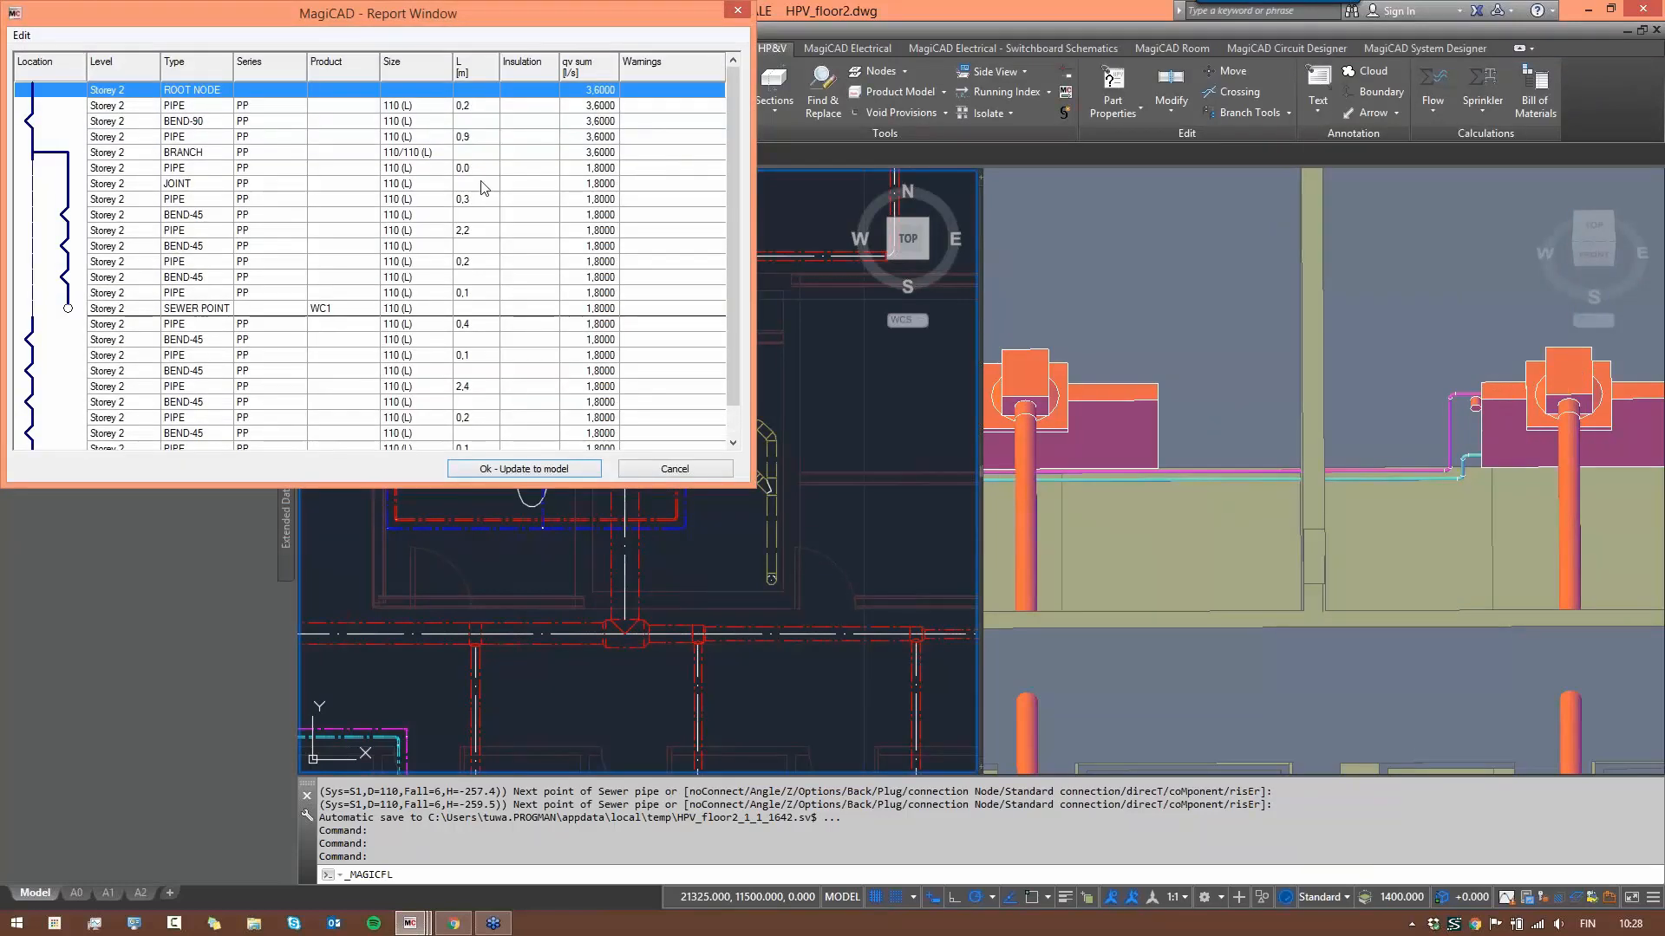
scroll(725, 227, down, 1)
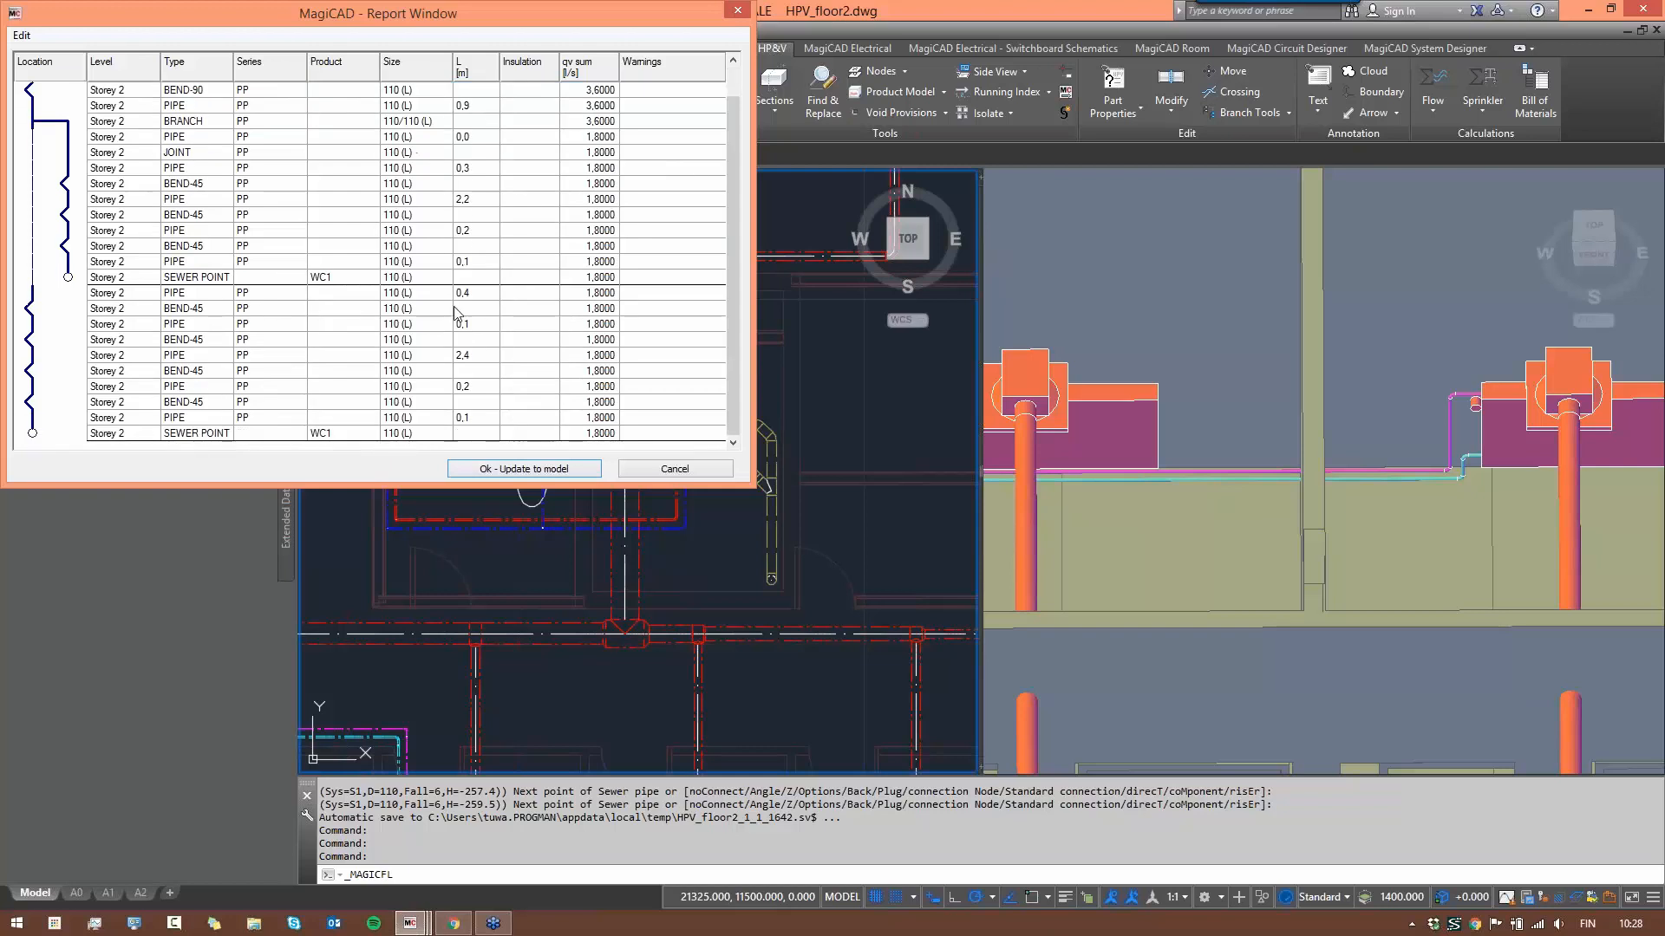
click(539, 468)
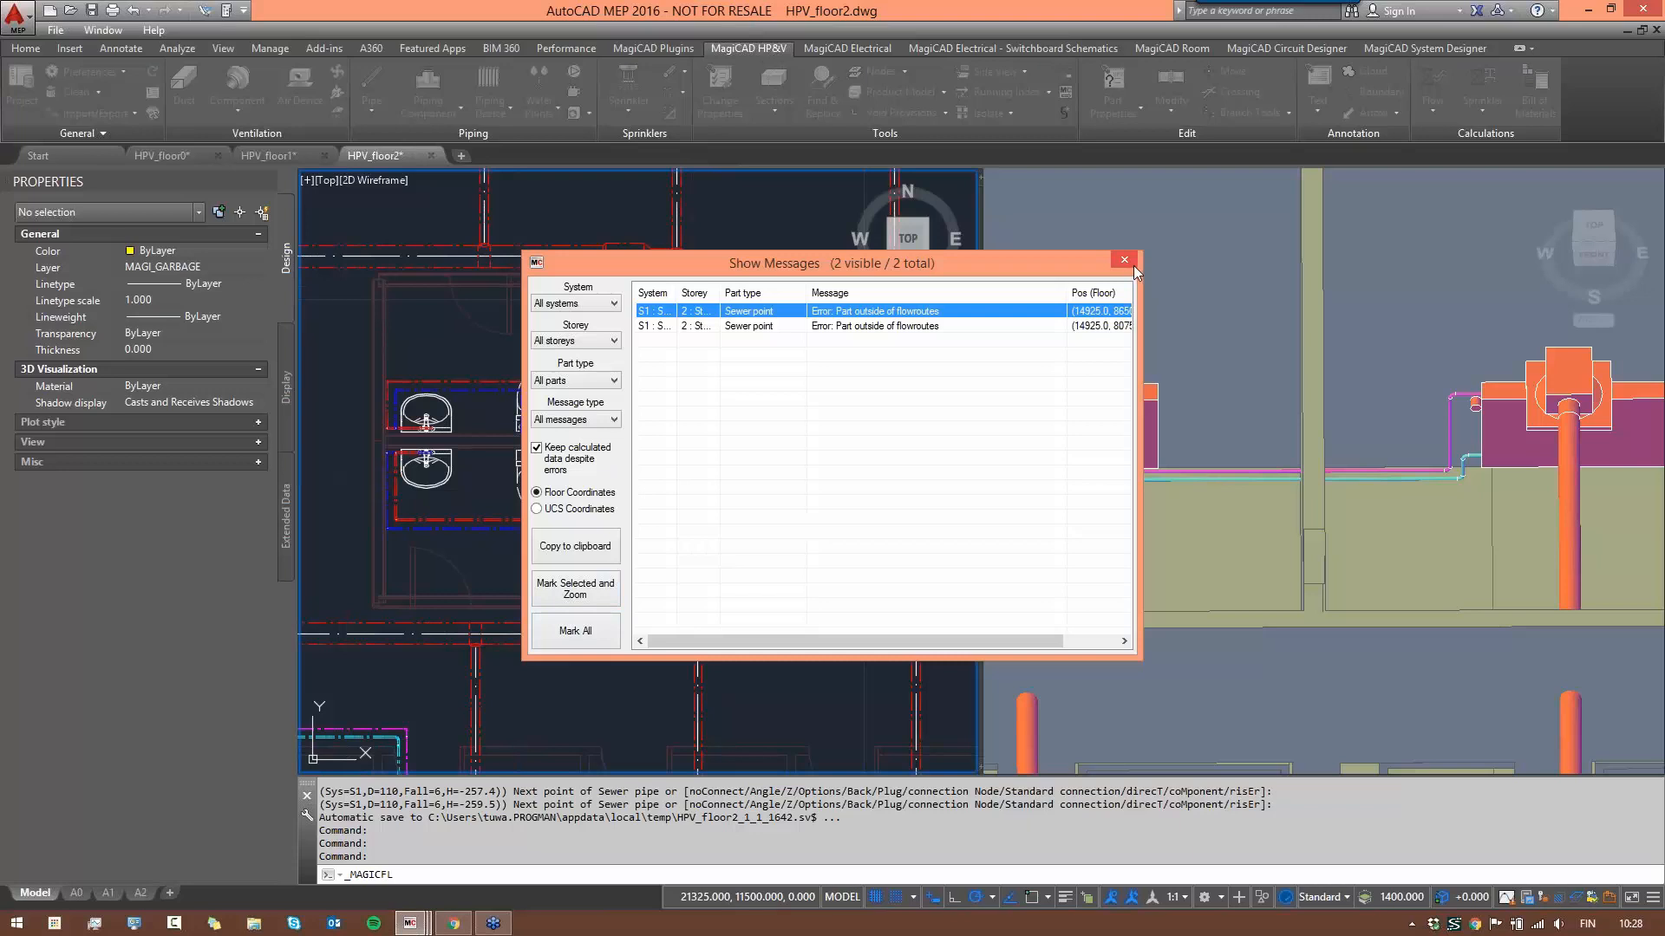
- Mark all parts listed in the calculation messages in the plan and check the upper WC's horizontal sewer pipe properties
click(580, 628)
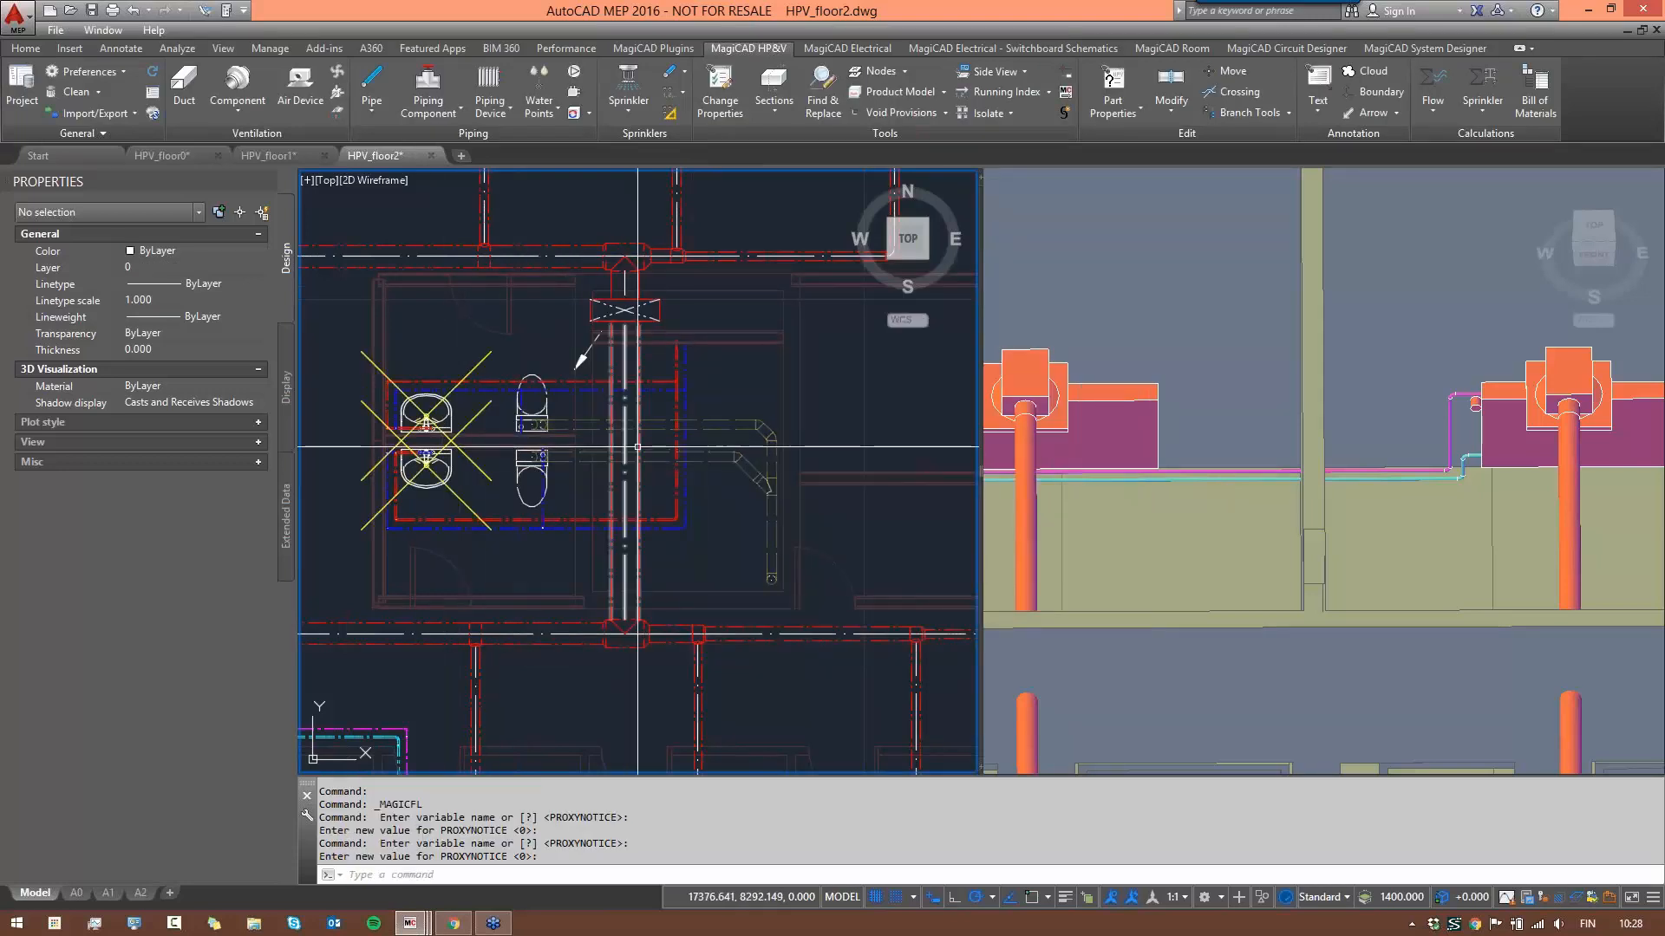
click(598, 425)
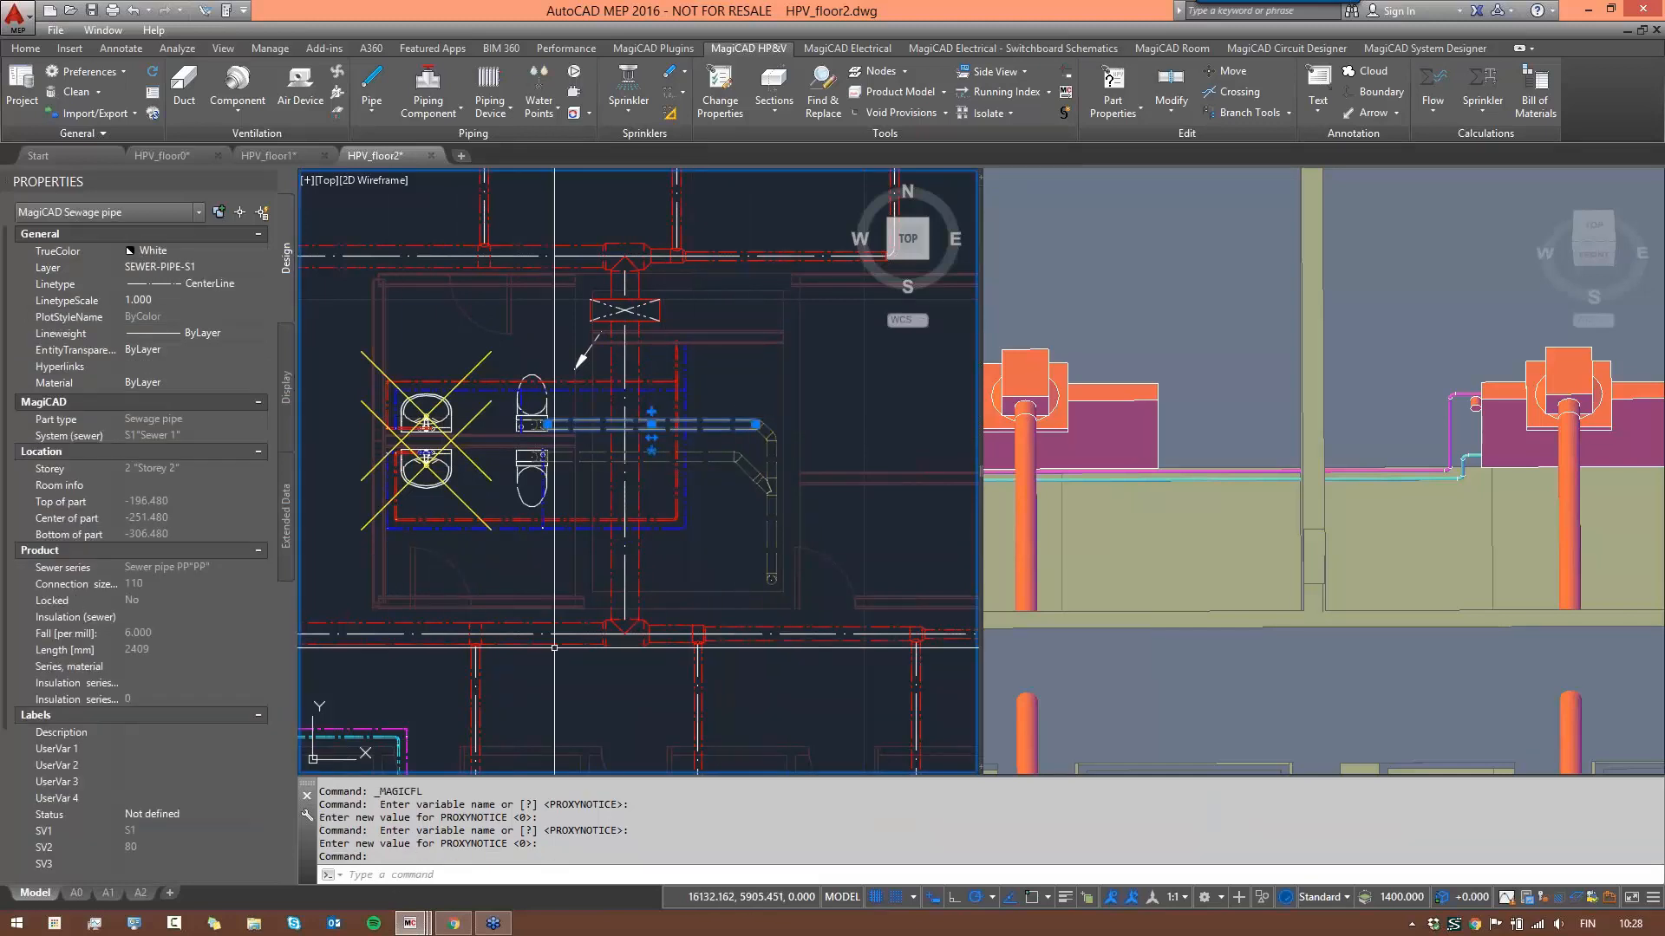
key(Escape)
middle_drag(769, 576, 783, 597)
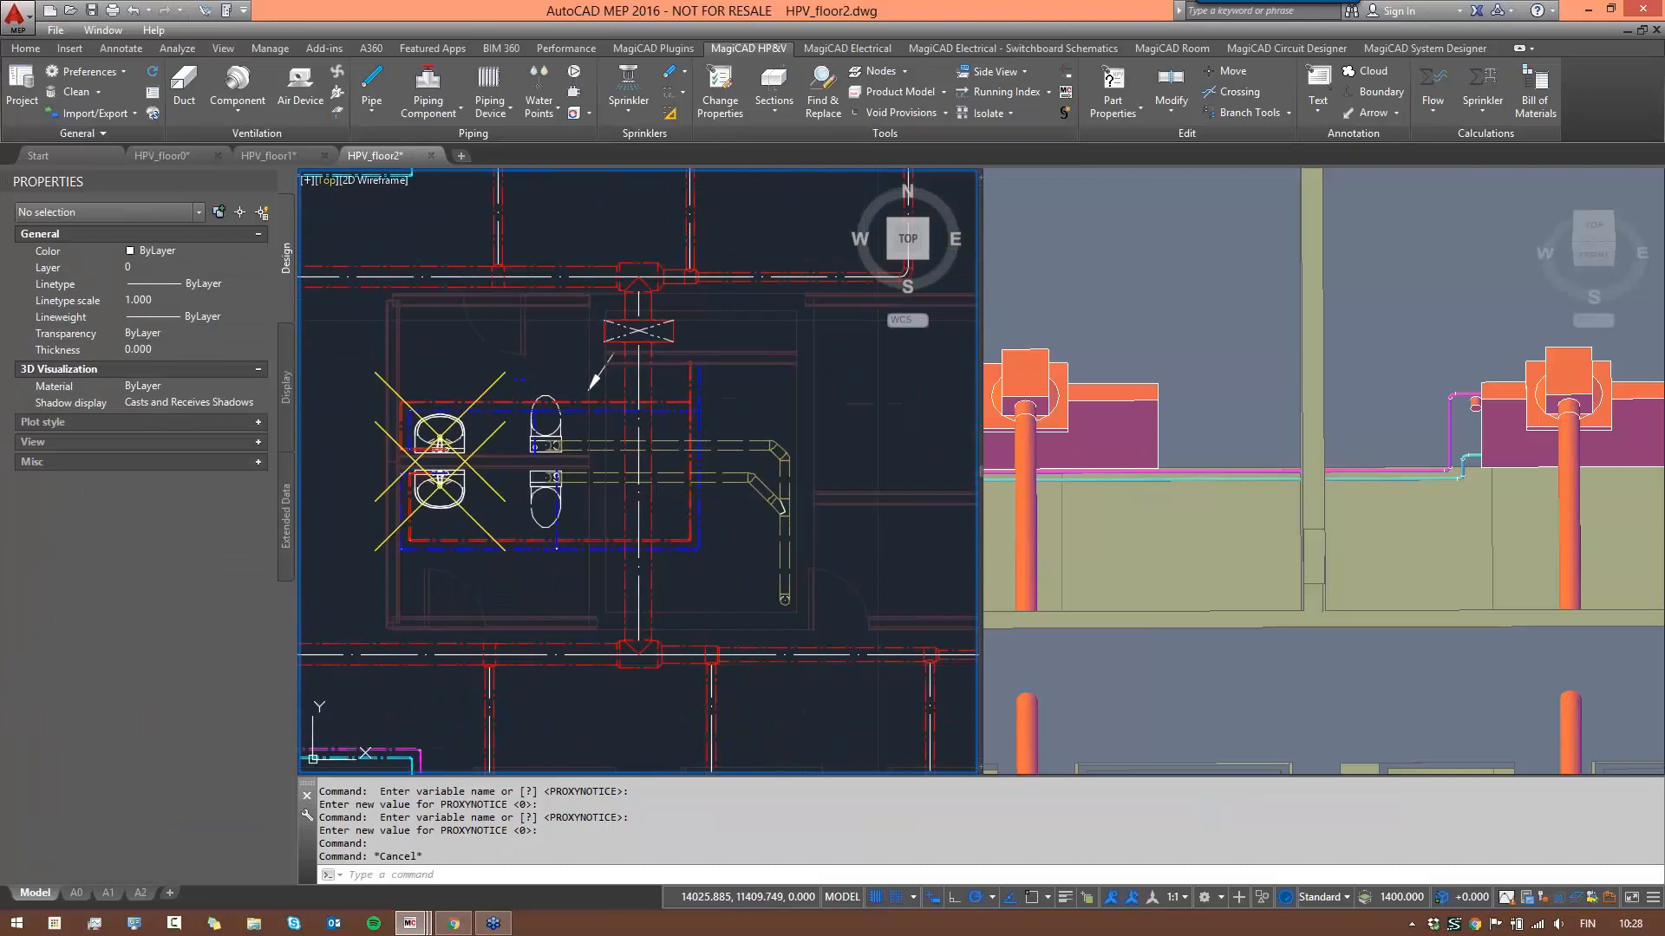